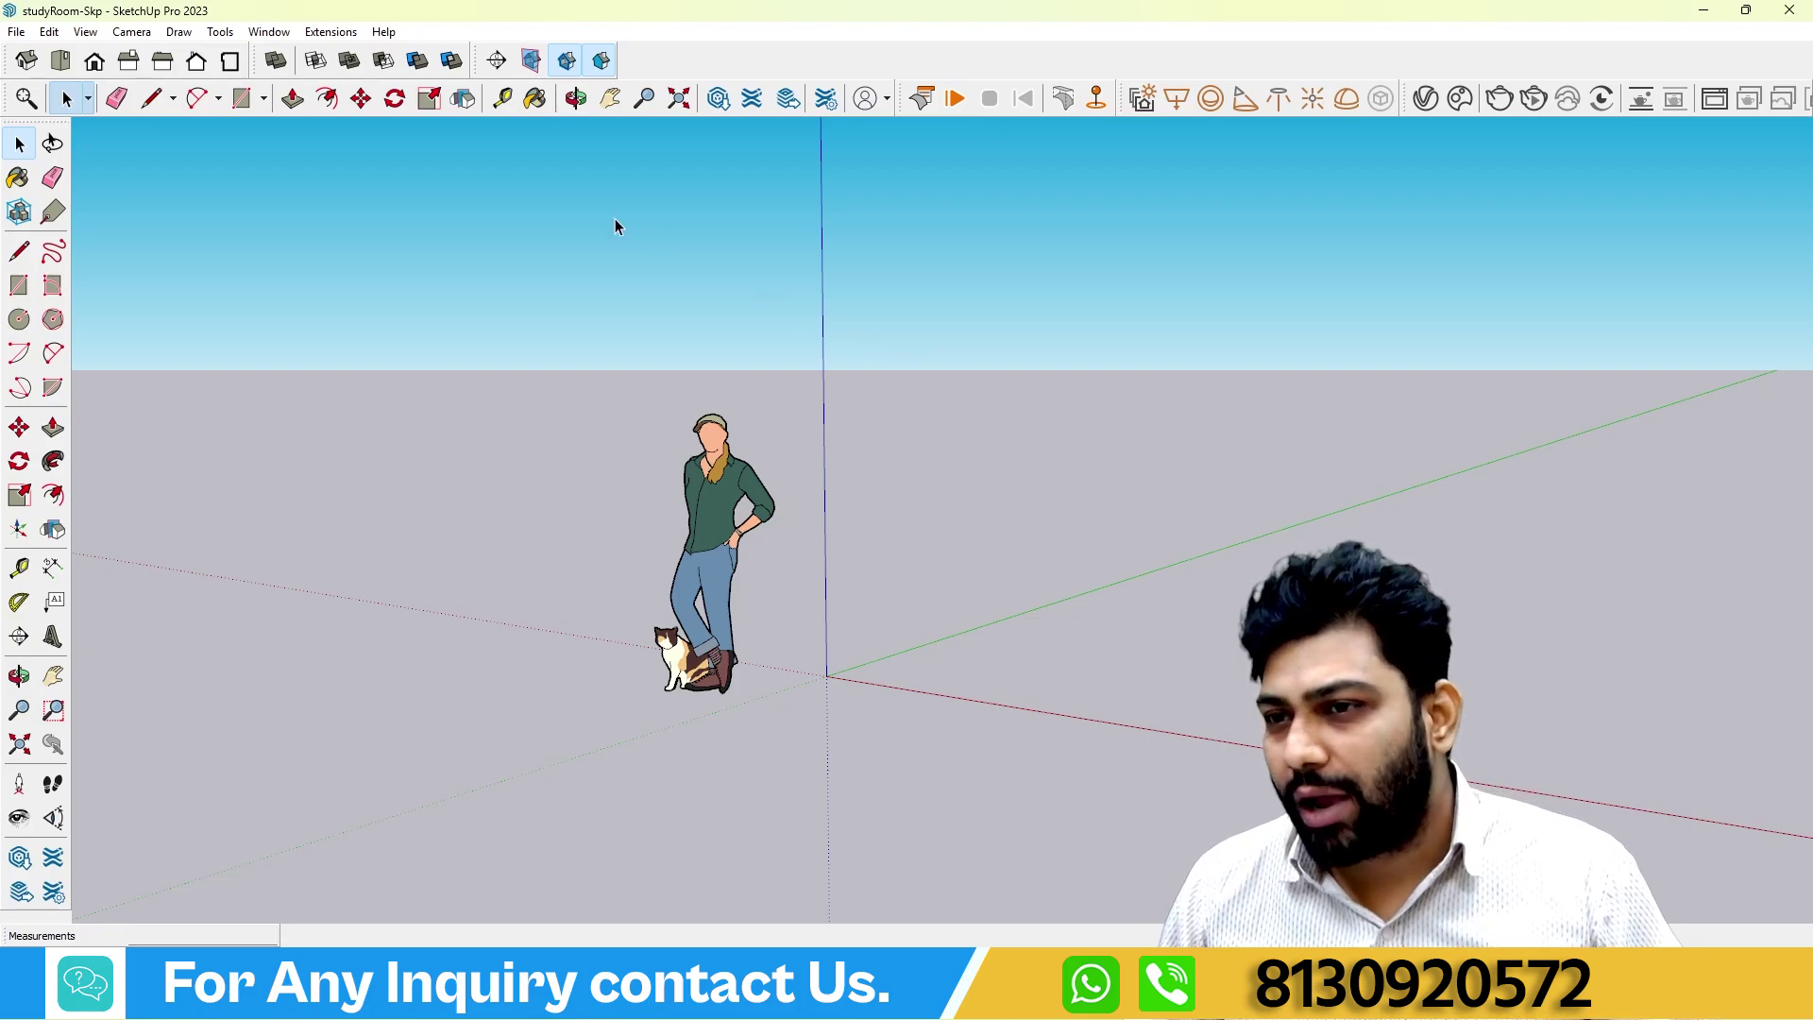
Show Tray 1, collapse its Materials section, and open the watermark settings of Simple Style for editing.
{"action": "left_click", "coordinate": [273, 35]}
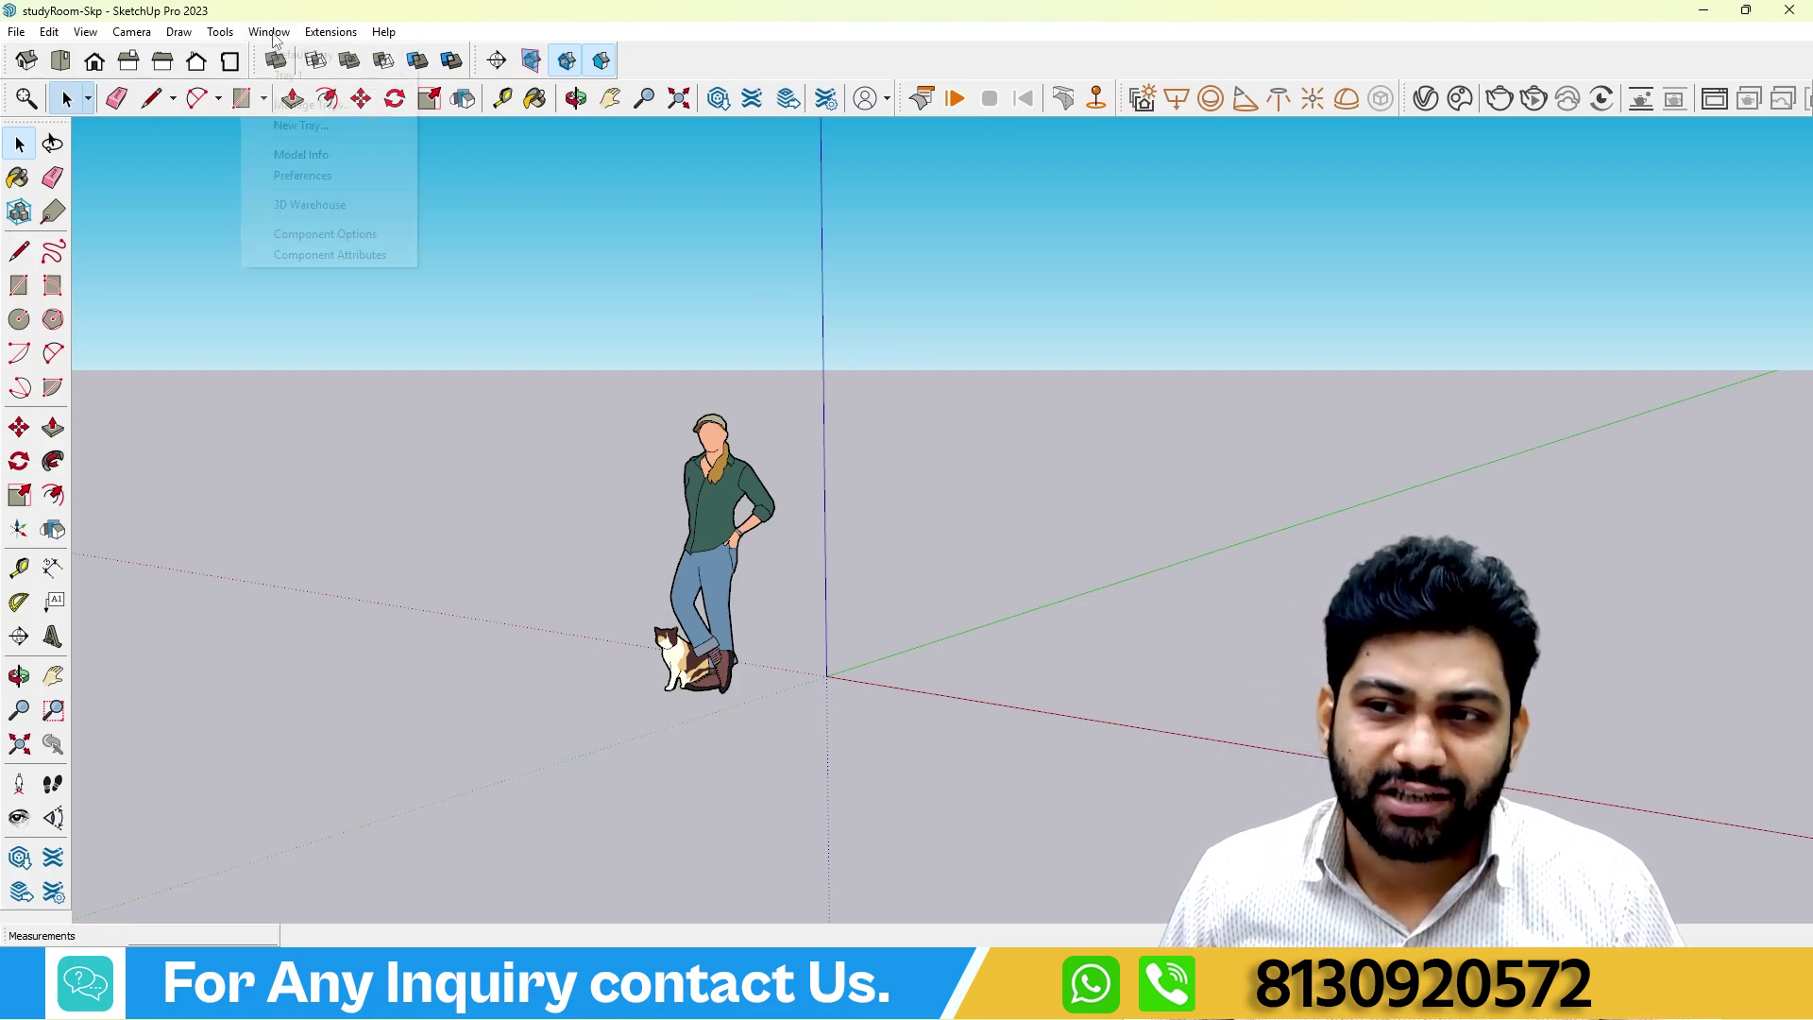
{"action": "mouse_move", "coordinate": [289, 77]}
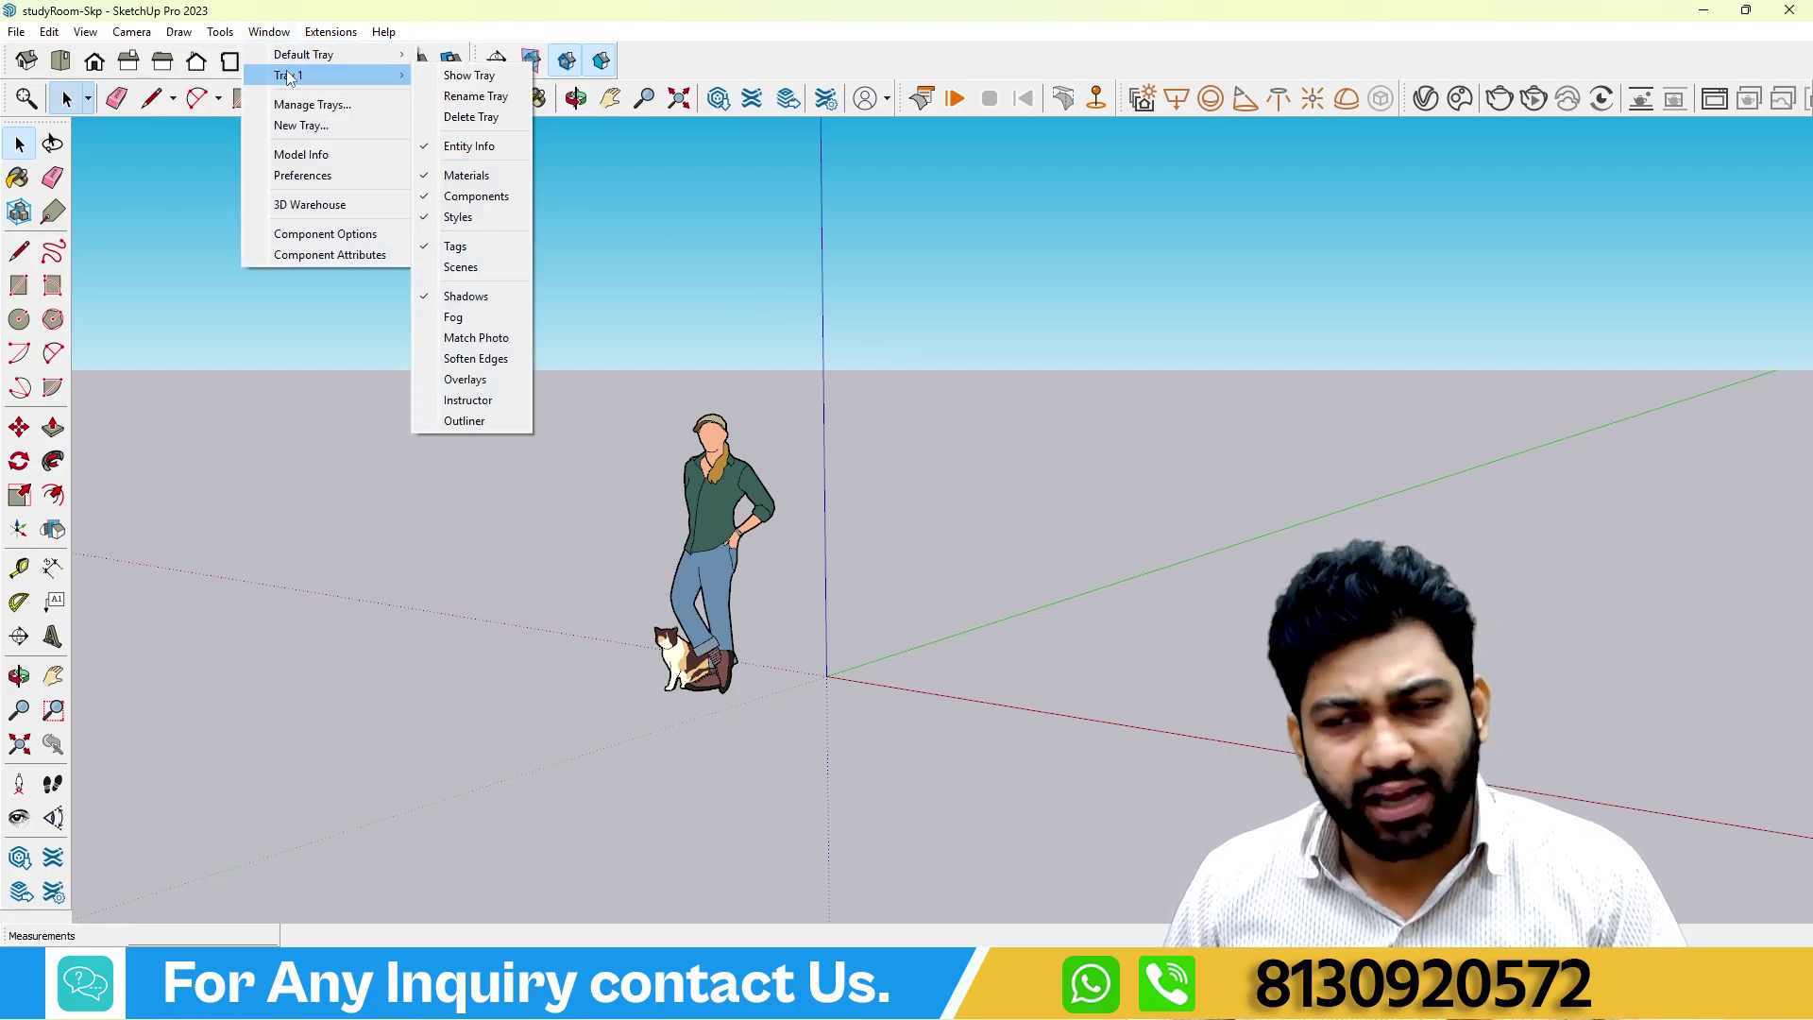
{"action": "left_click", "coordinate": [469, 54]}
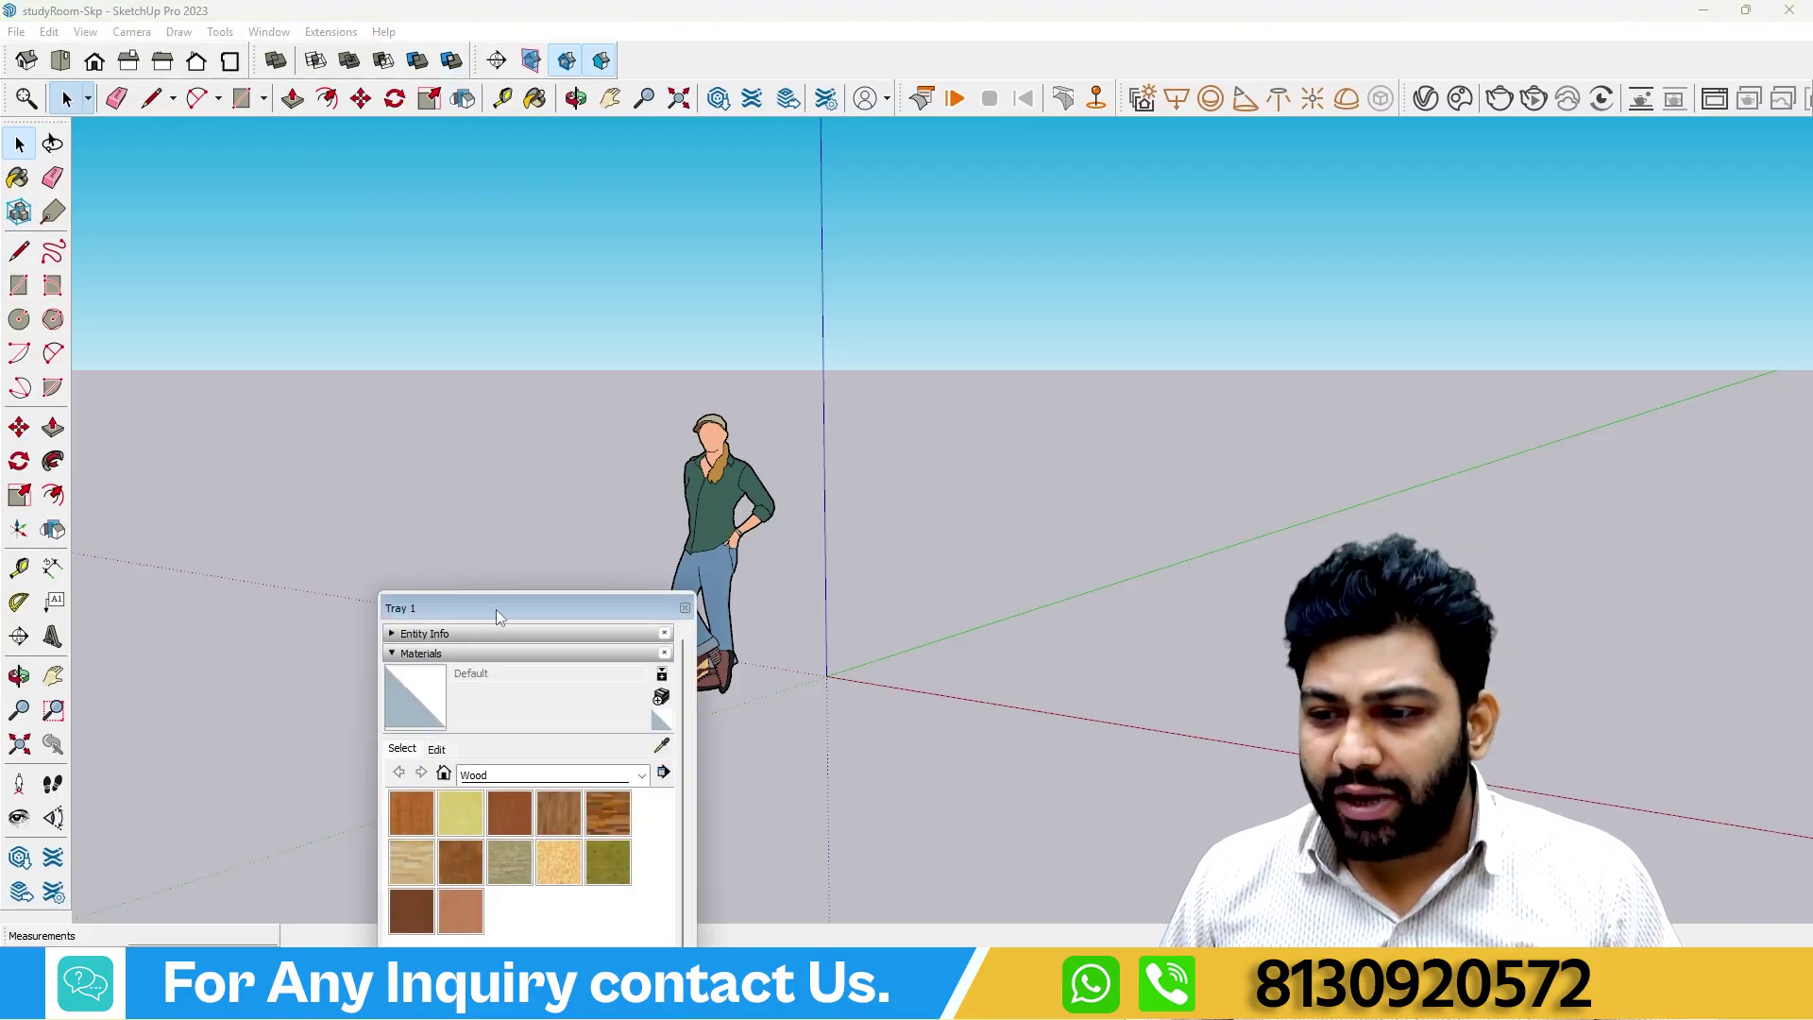
{"action": "left_click_drag", "start_coordinate": [496, 609], "coordinate": [1415, 202]}
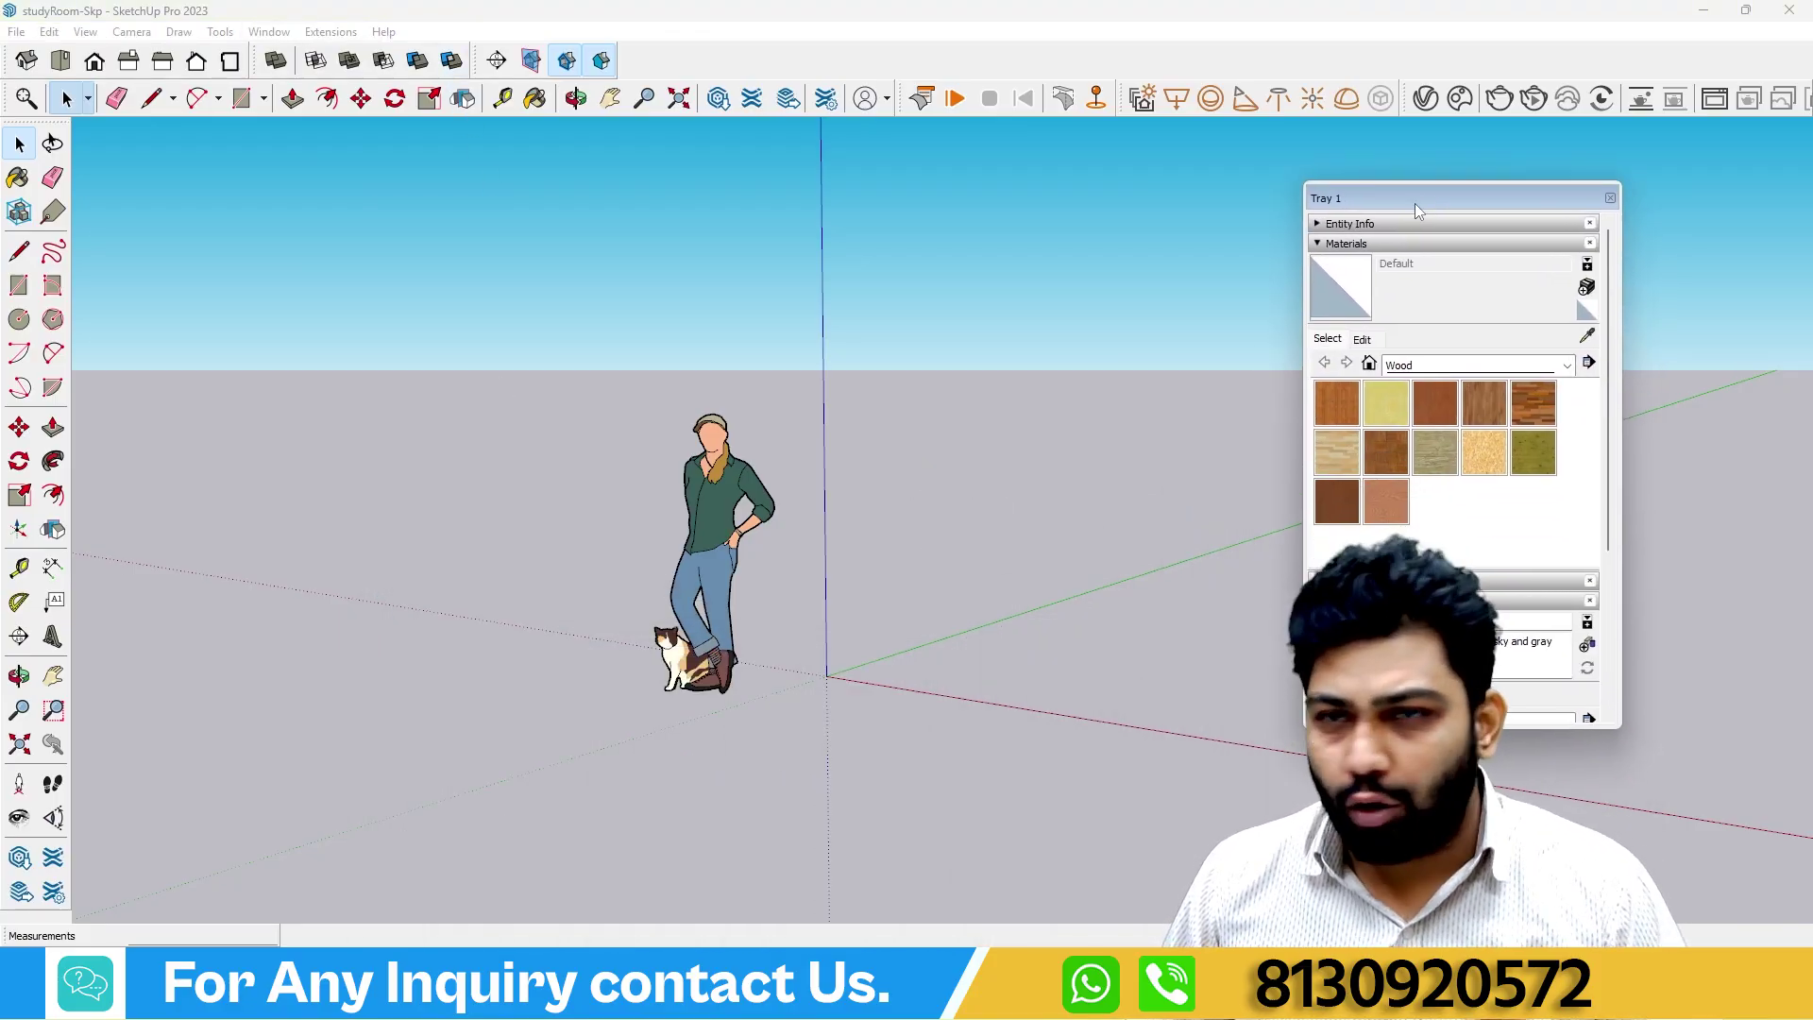
{"action": "left_click", "coordinate": [1319, 244]}
{"action": "left_click", "coordinate": [1318, 284]}
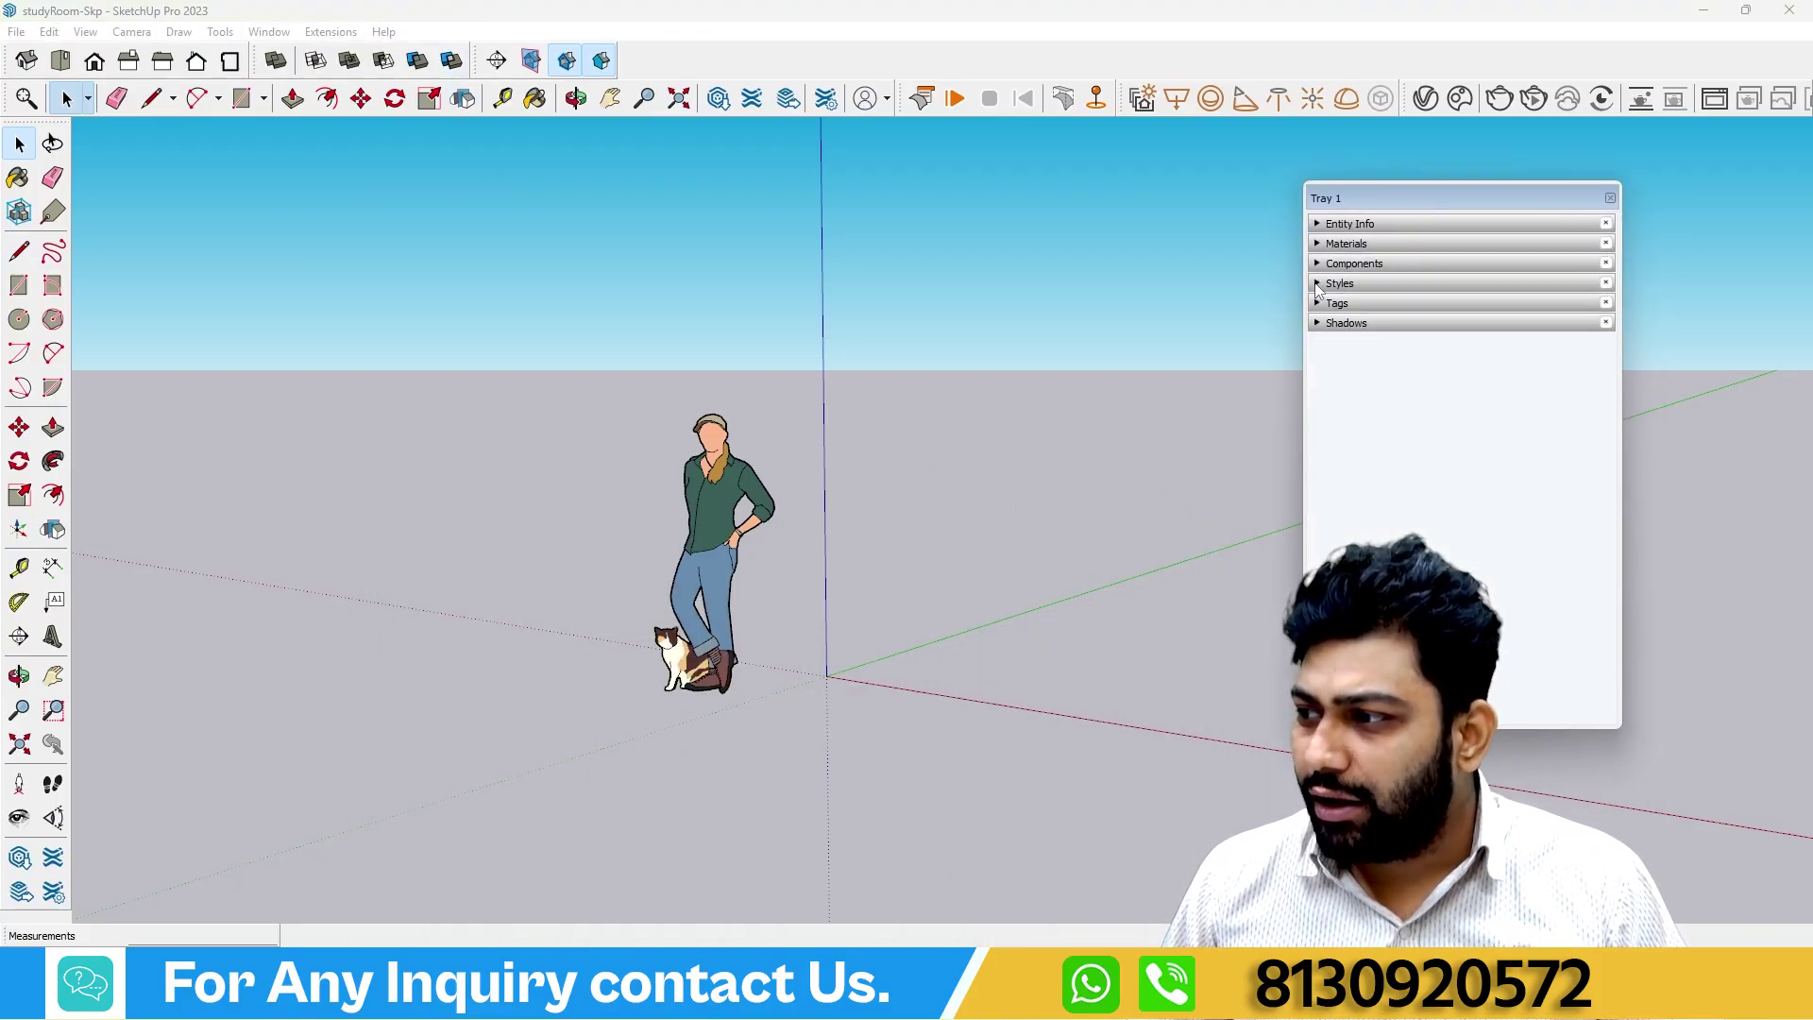
{"action": "left_click", "coordinate": [1318, 284]}
{"action": "left_click", "coordinate": [1365, 380]}
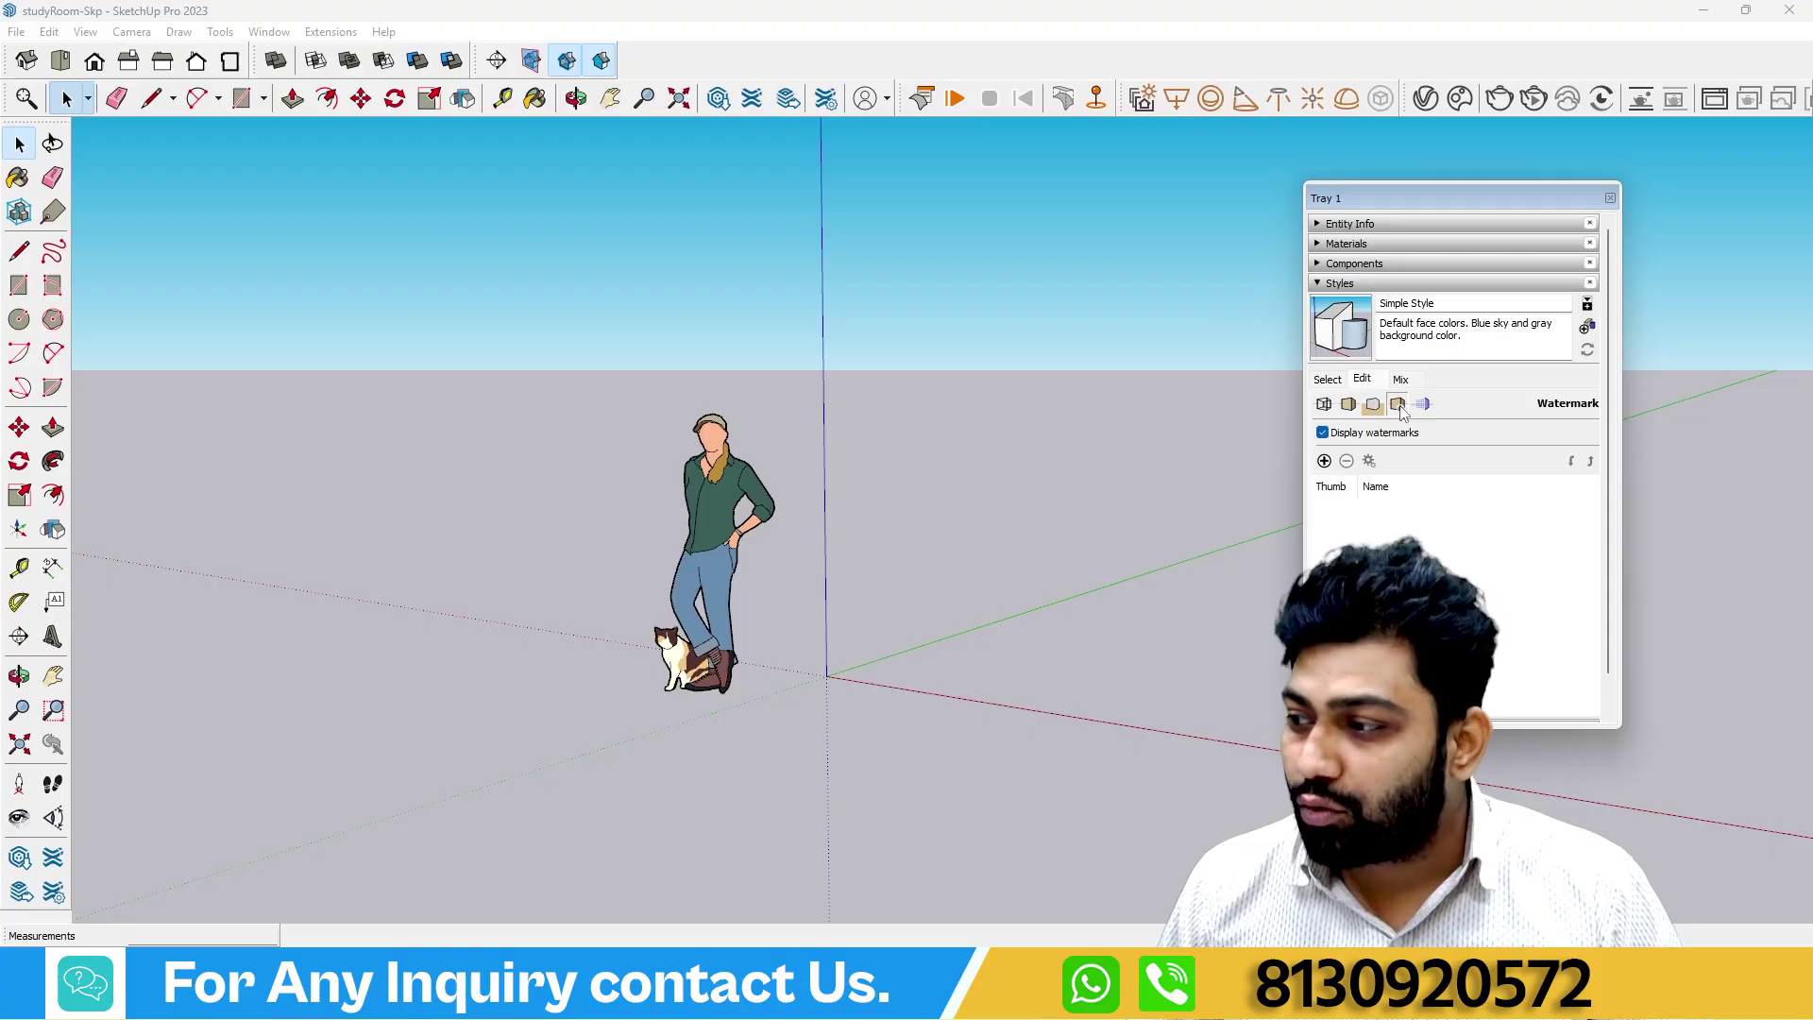
{"action": "left_click", "coordinate": [1324, 461]}
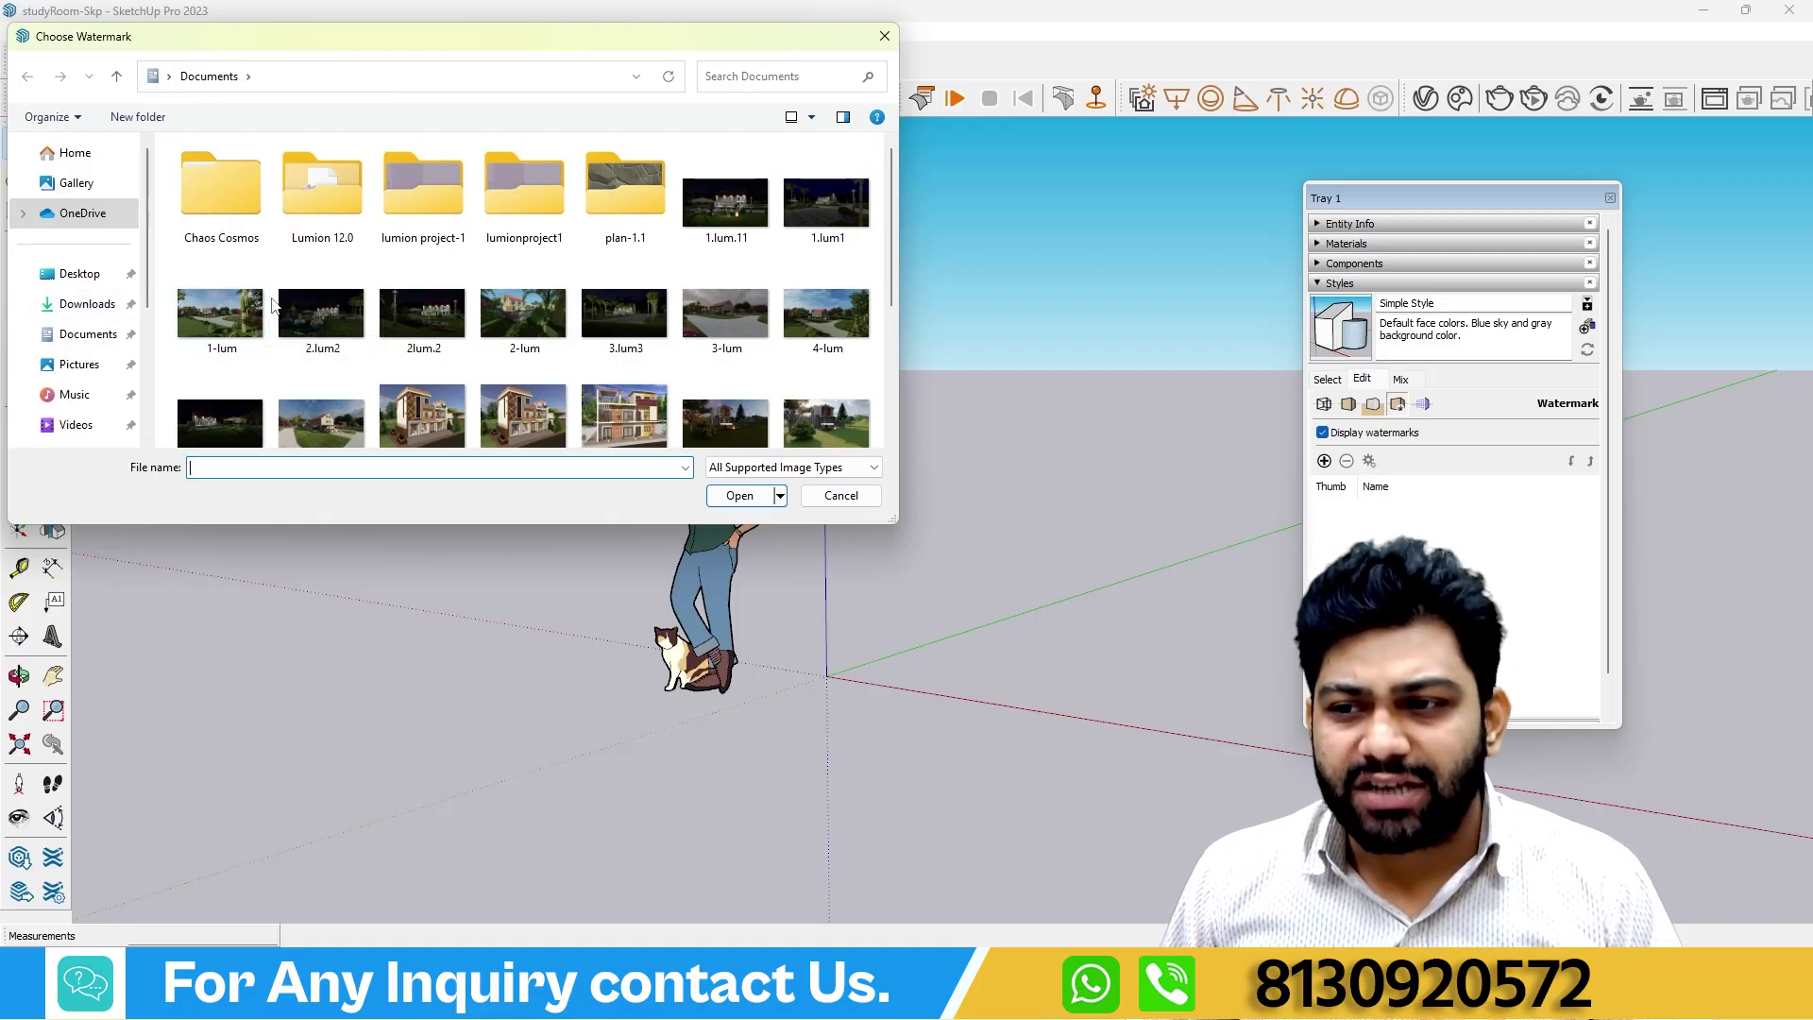
{"action": "left_click", "coordinate": [87, 304]}
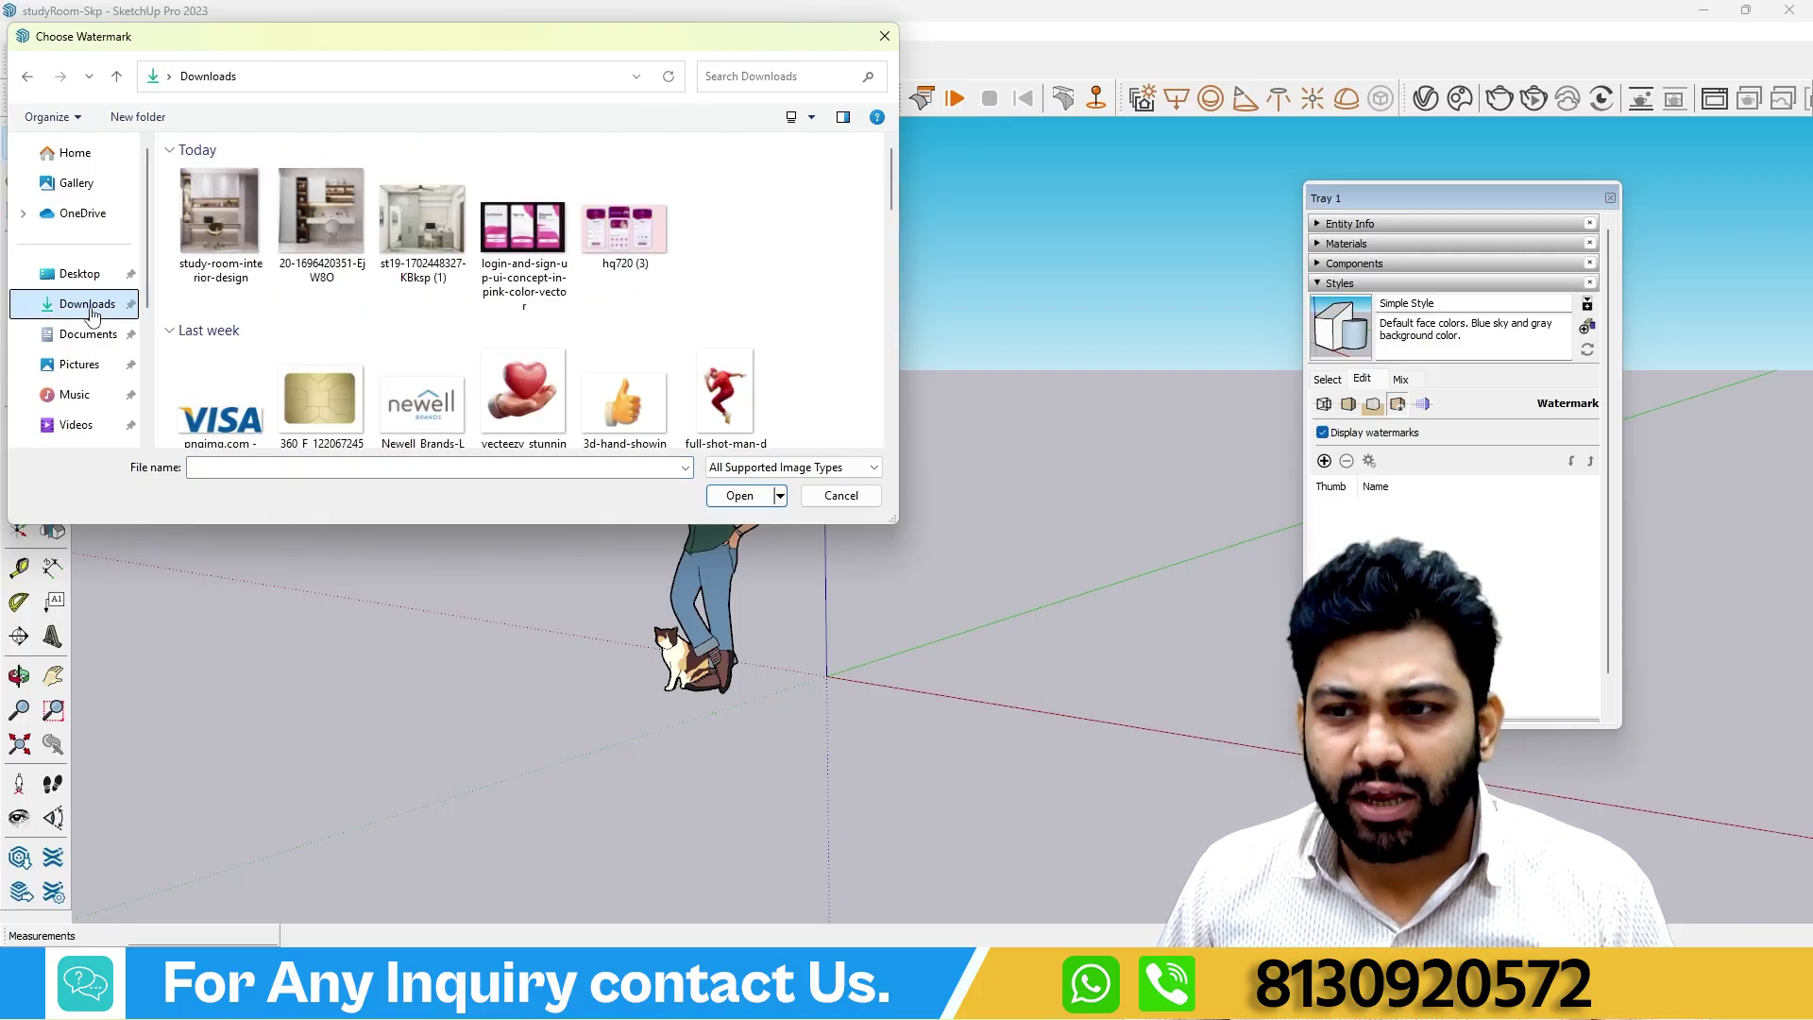
{"action": "left_click", "coordinate": [331, 217]}
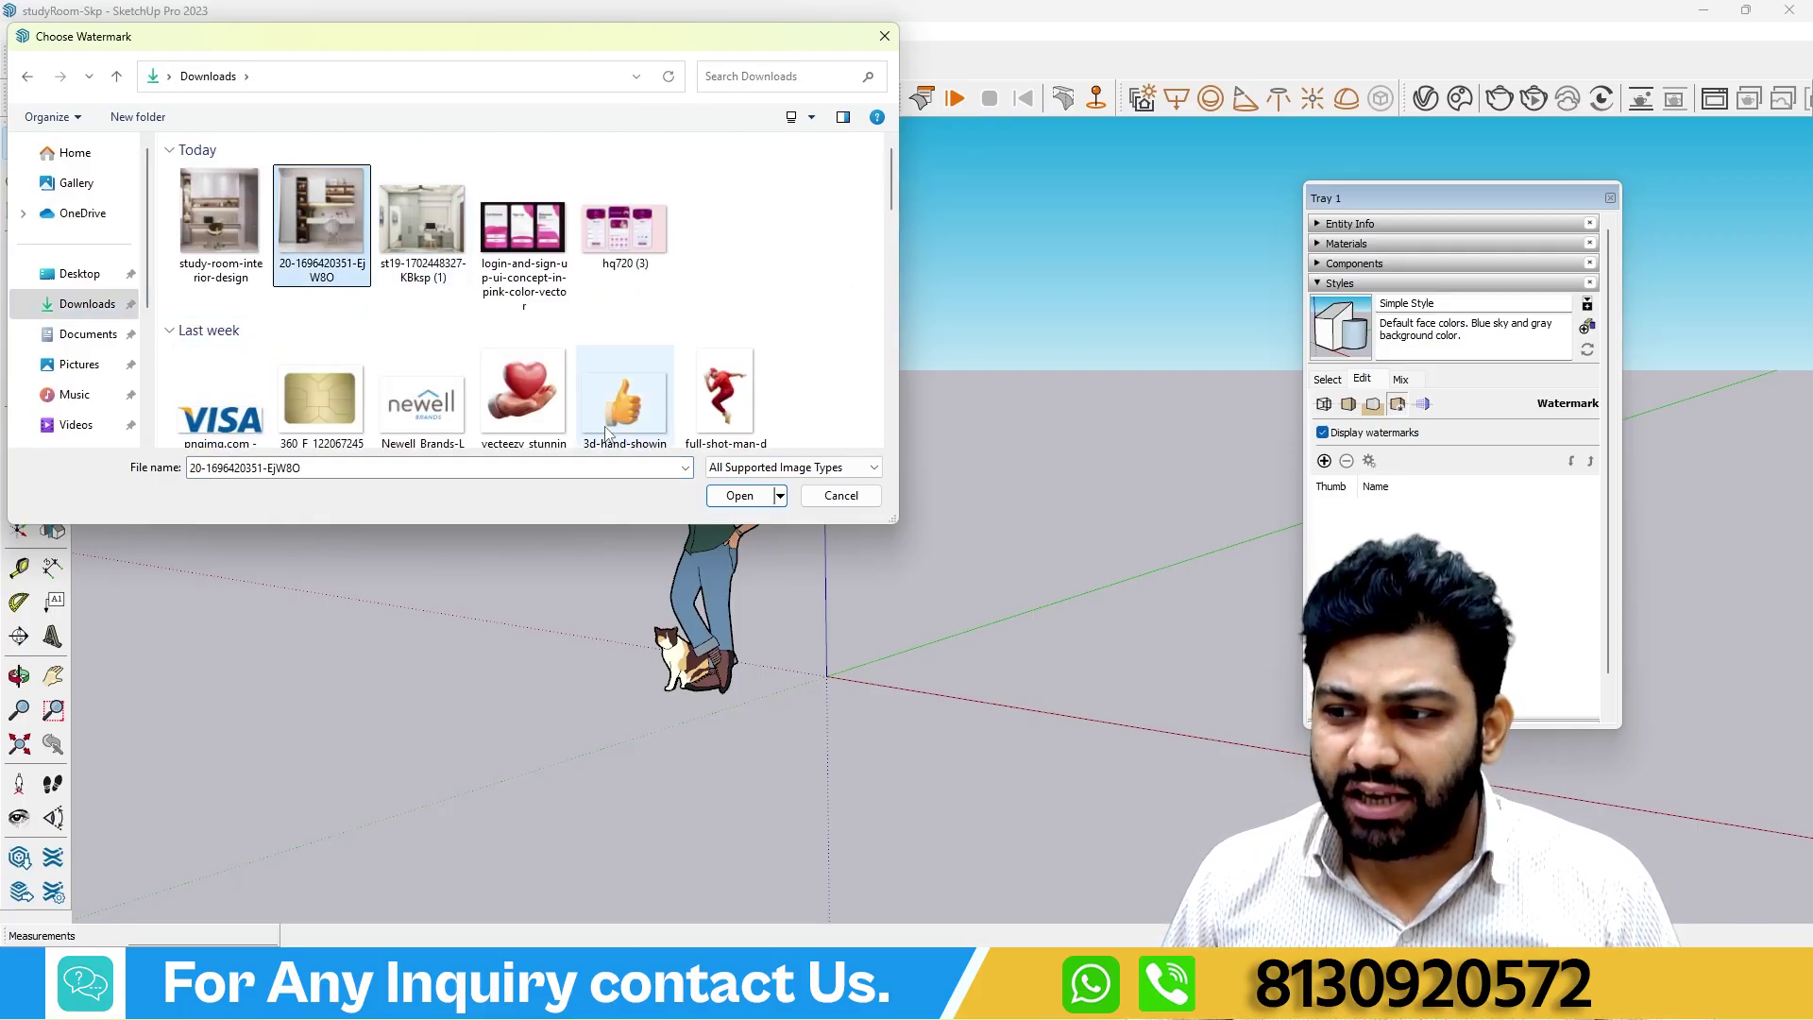
{"action": "left_click", "coordinate": [737, 494]}
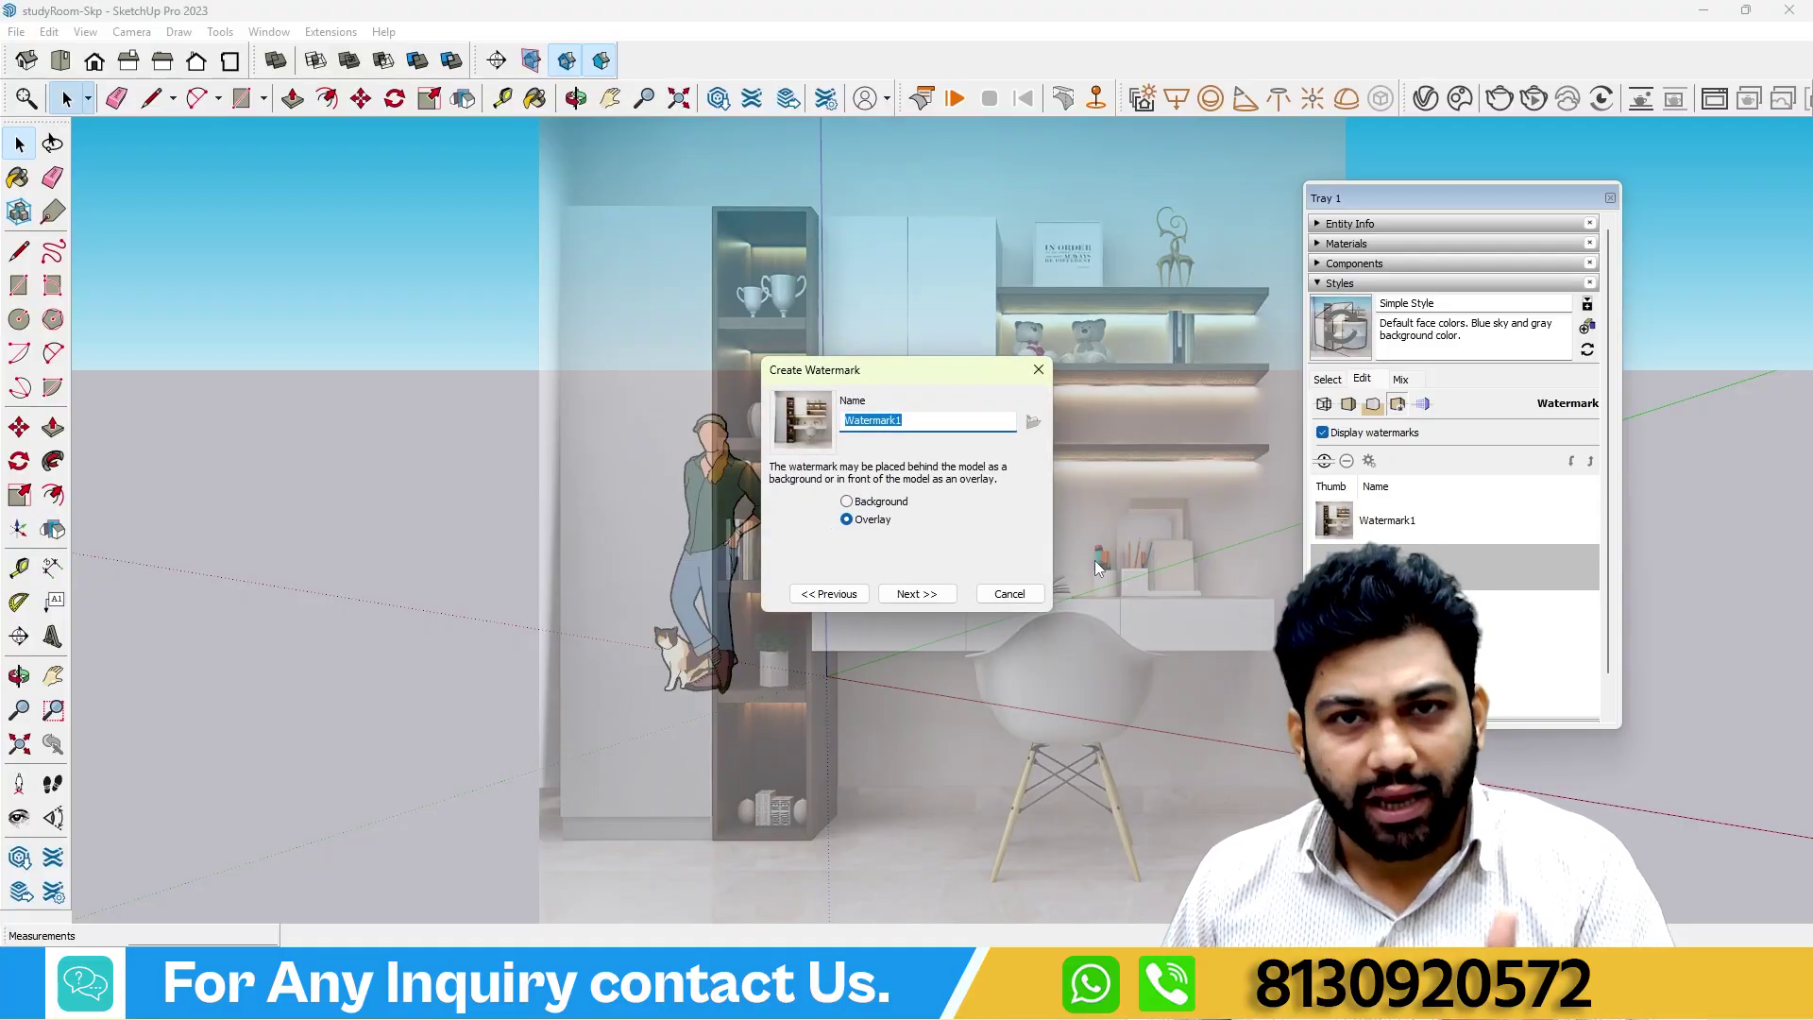
{"action": "left_click", "coordinate": [847, 502]}
{"action": "left_click", "coordinate": [912, 595]}
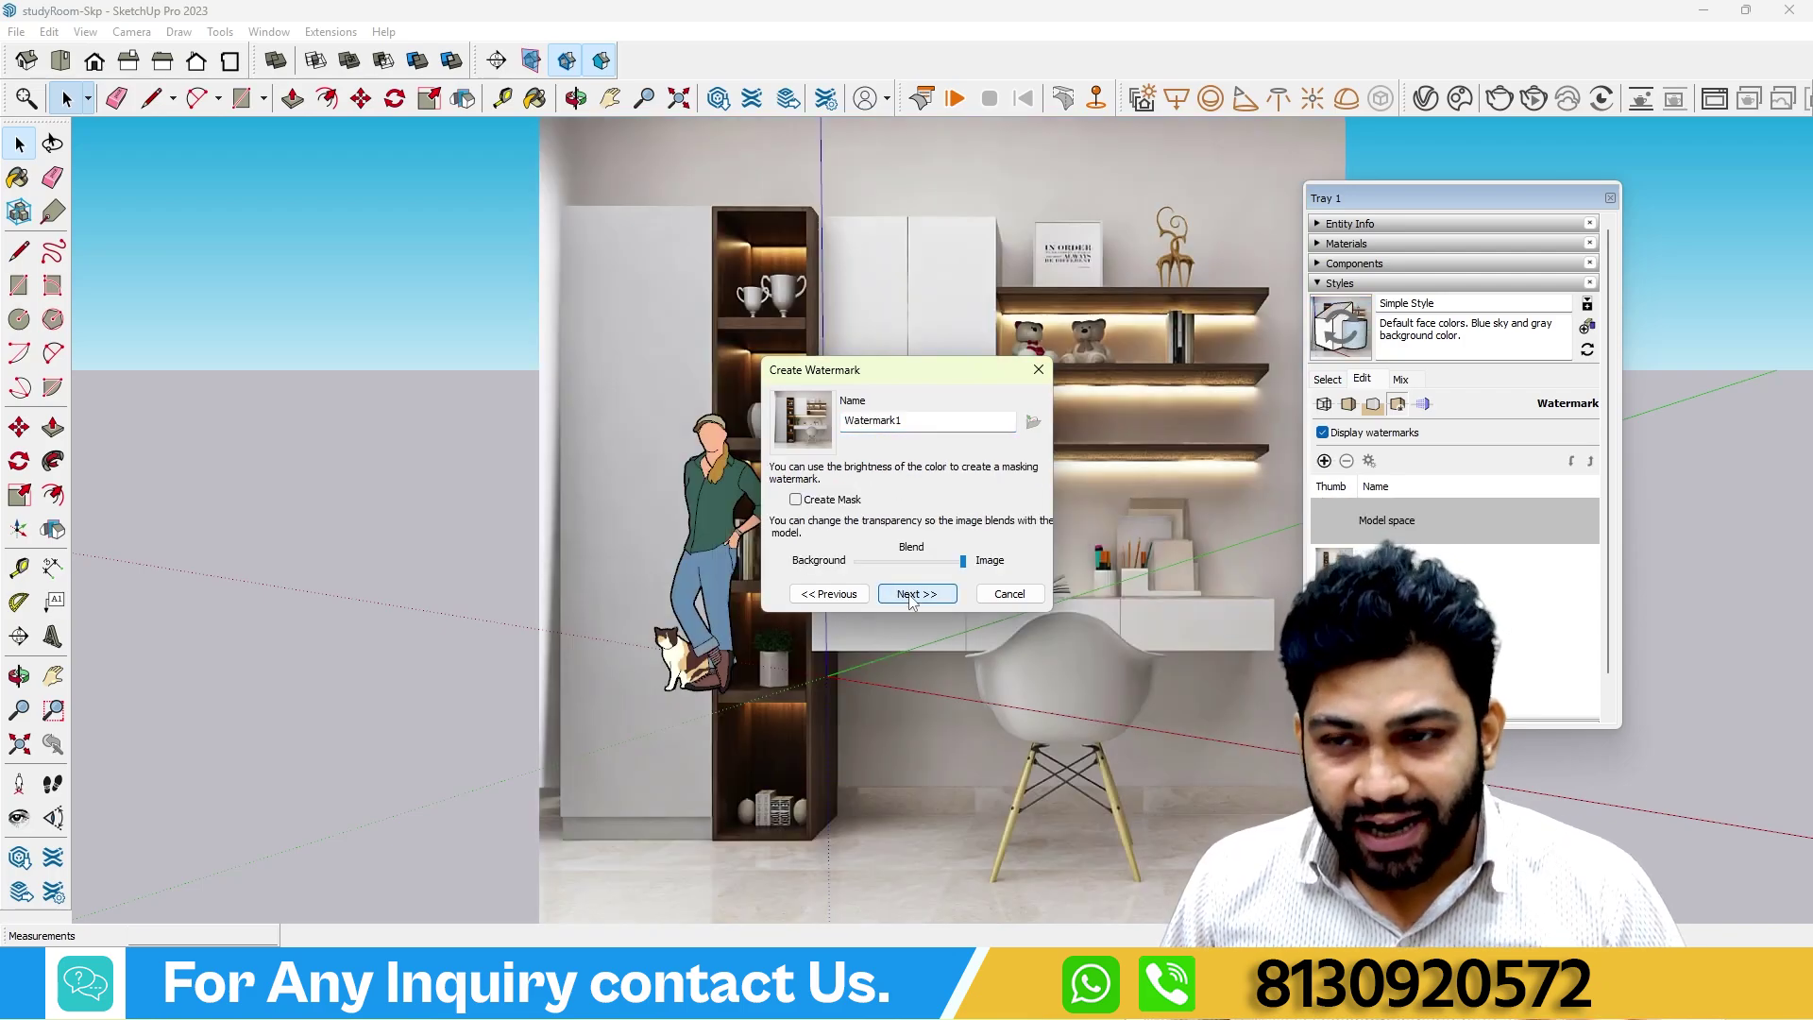
{"action": "left_click", "coordinate": [913, 595]}
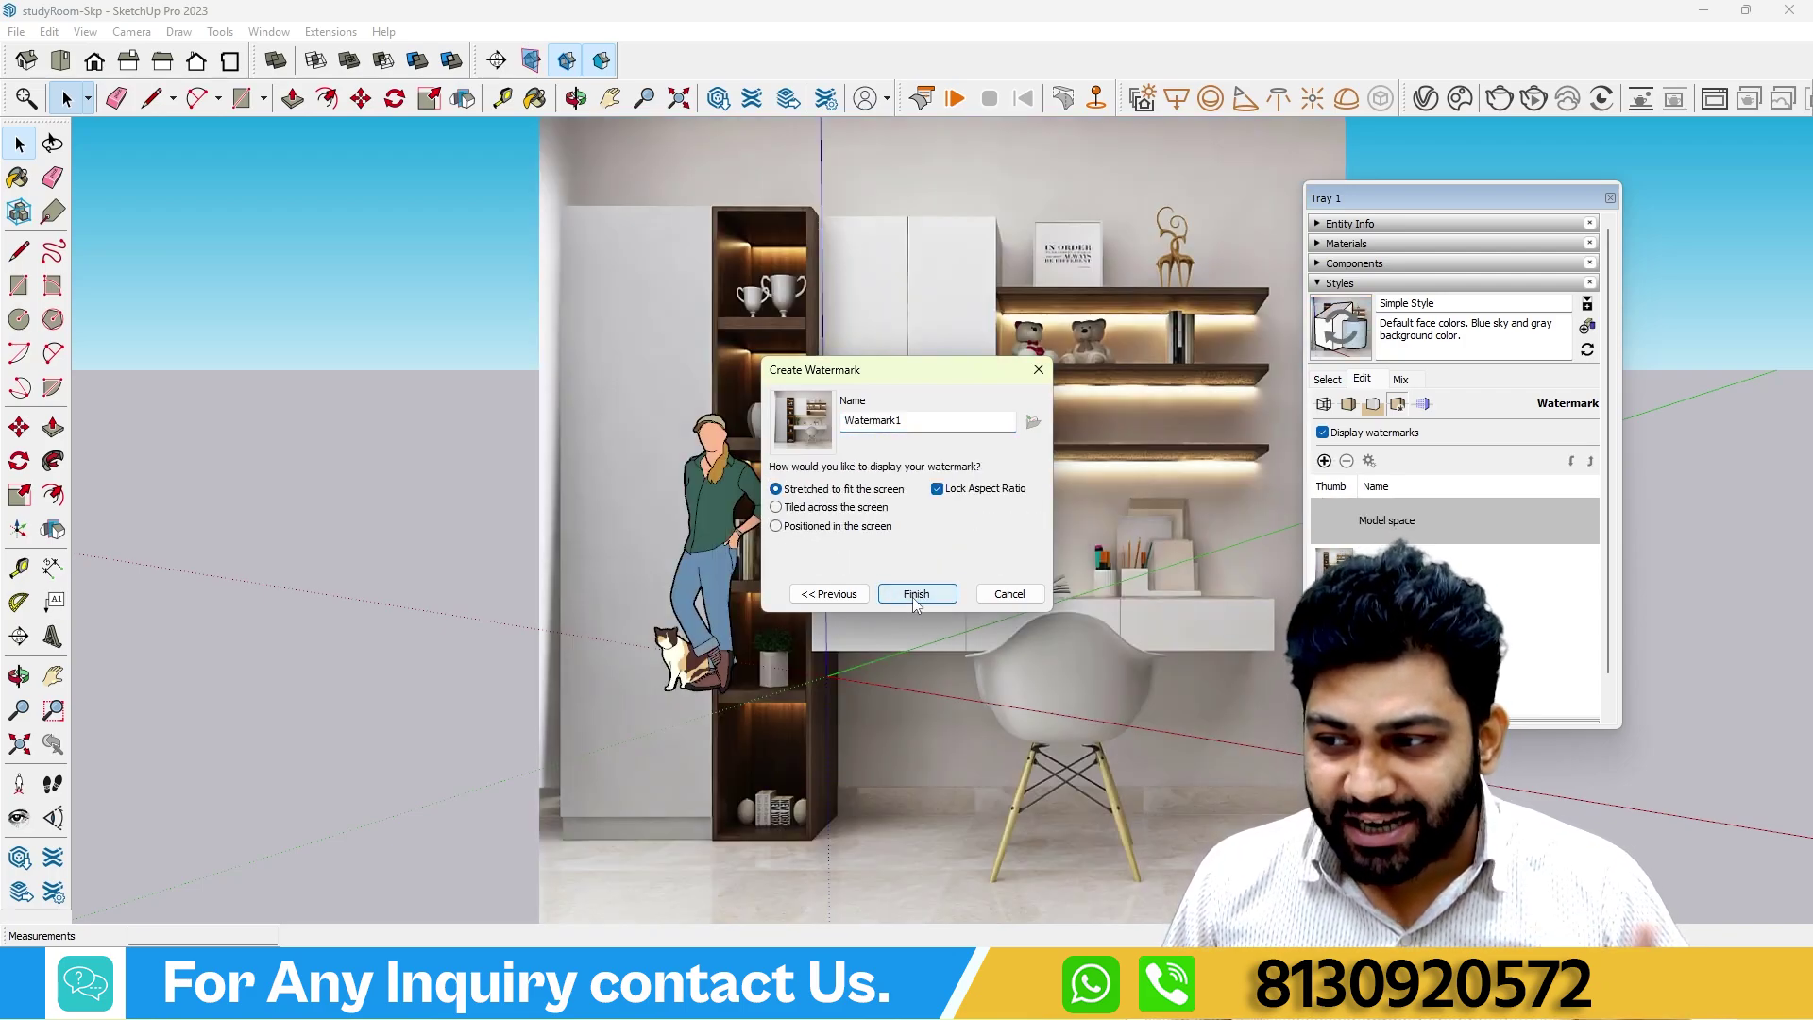
Position the watermark in the upper-right corner of the view, enlarge its scale, finish it and close the tray.
{"action": "left_click", "coordinate": [777, 529]}
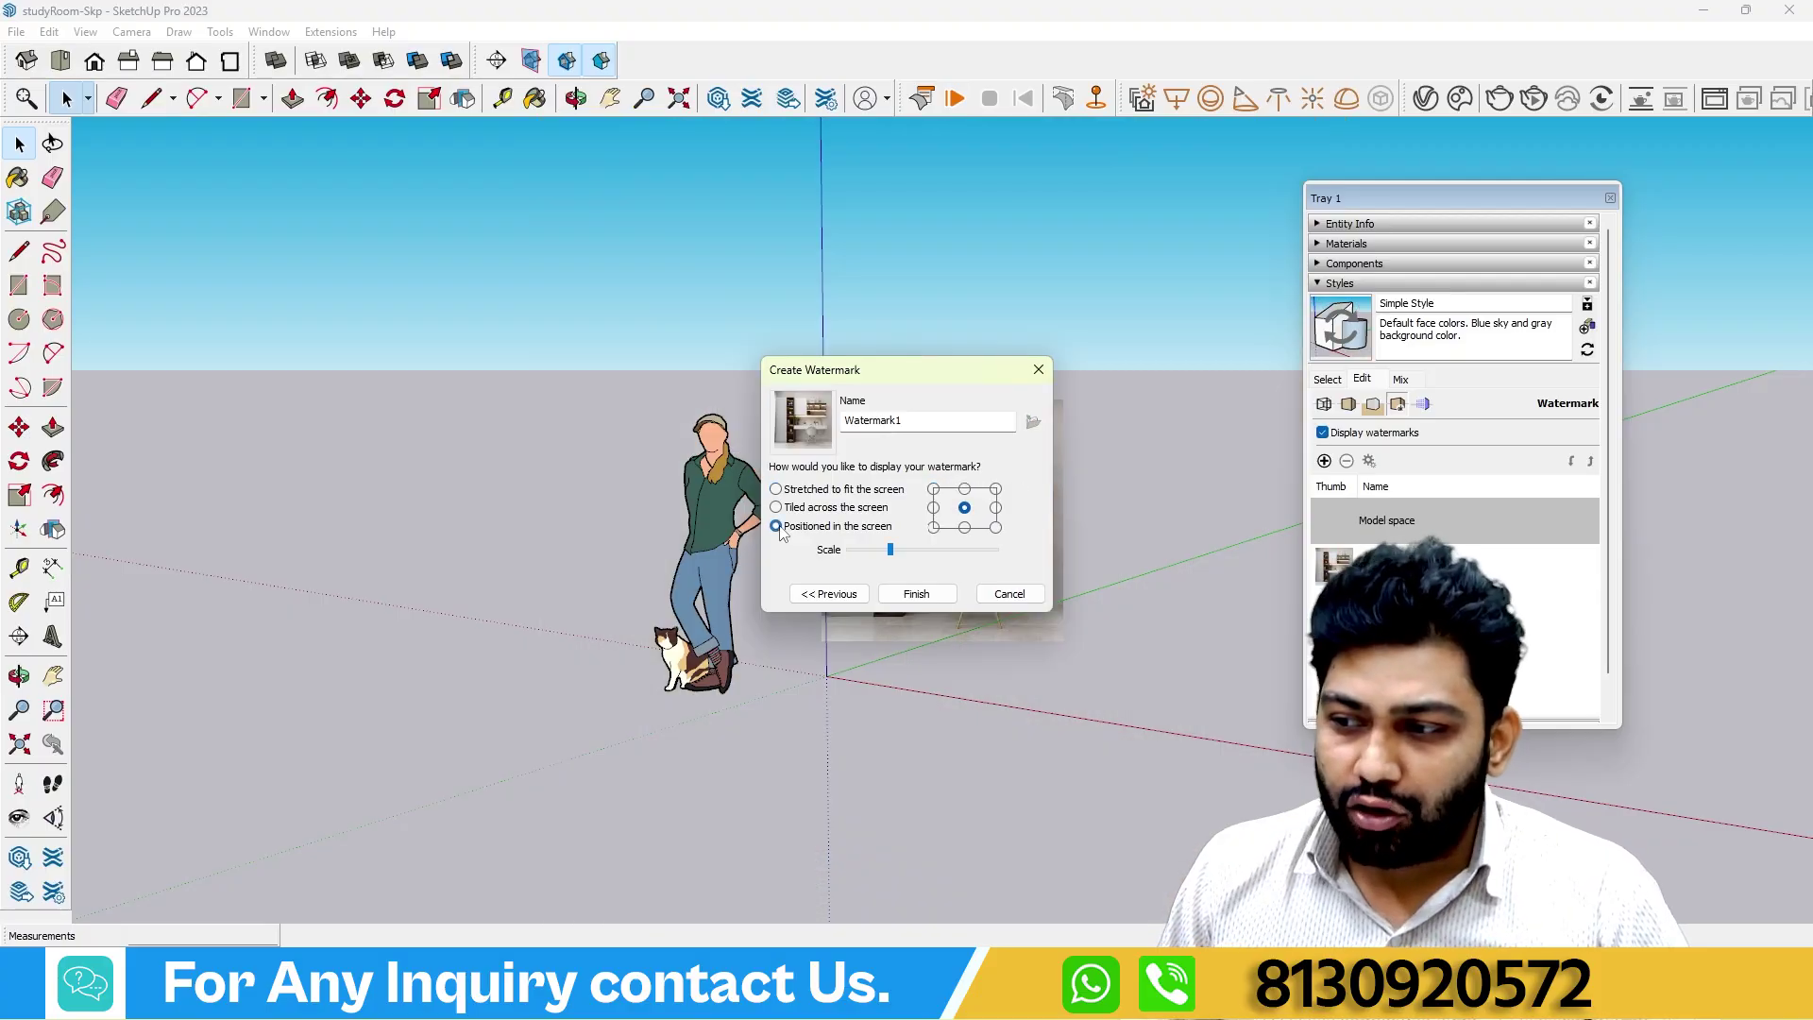
{"action": "left_click", "coordinate": [995, 489]}
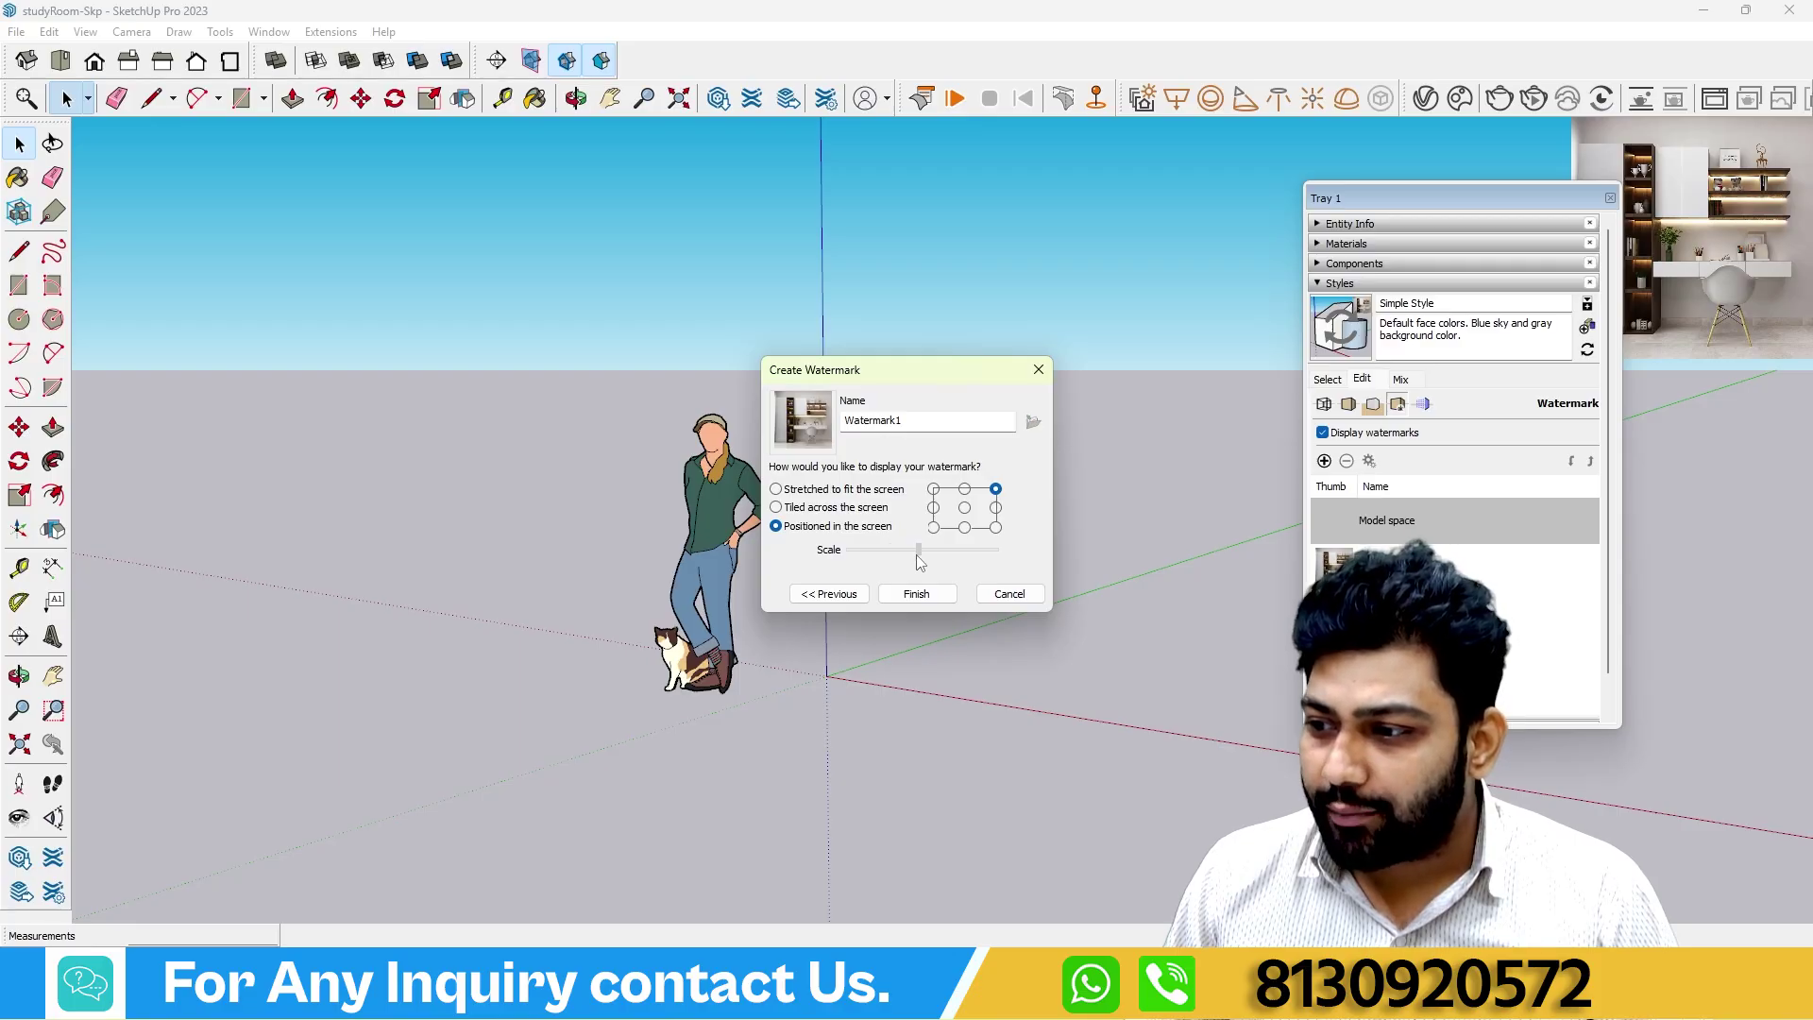
{"action": "left_click_drag", "start_coordinate": [920, 562], "coordinate": [938, 565]}
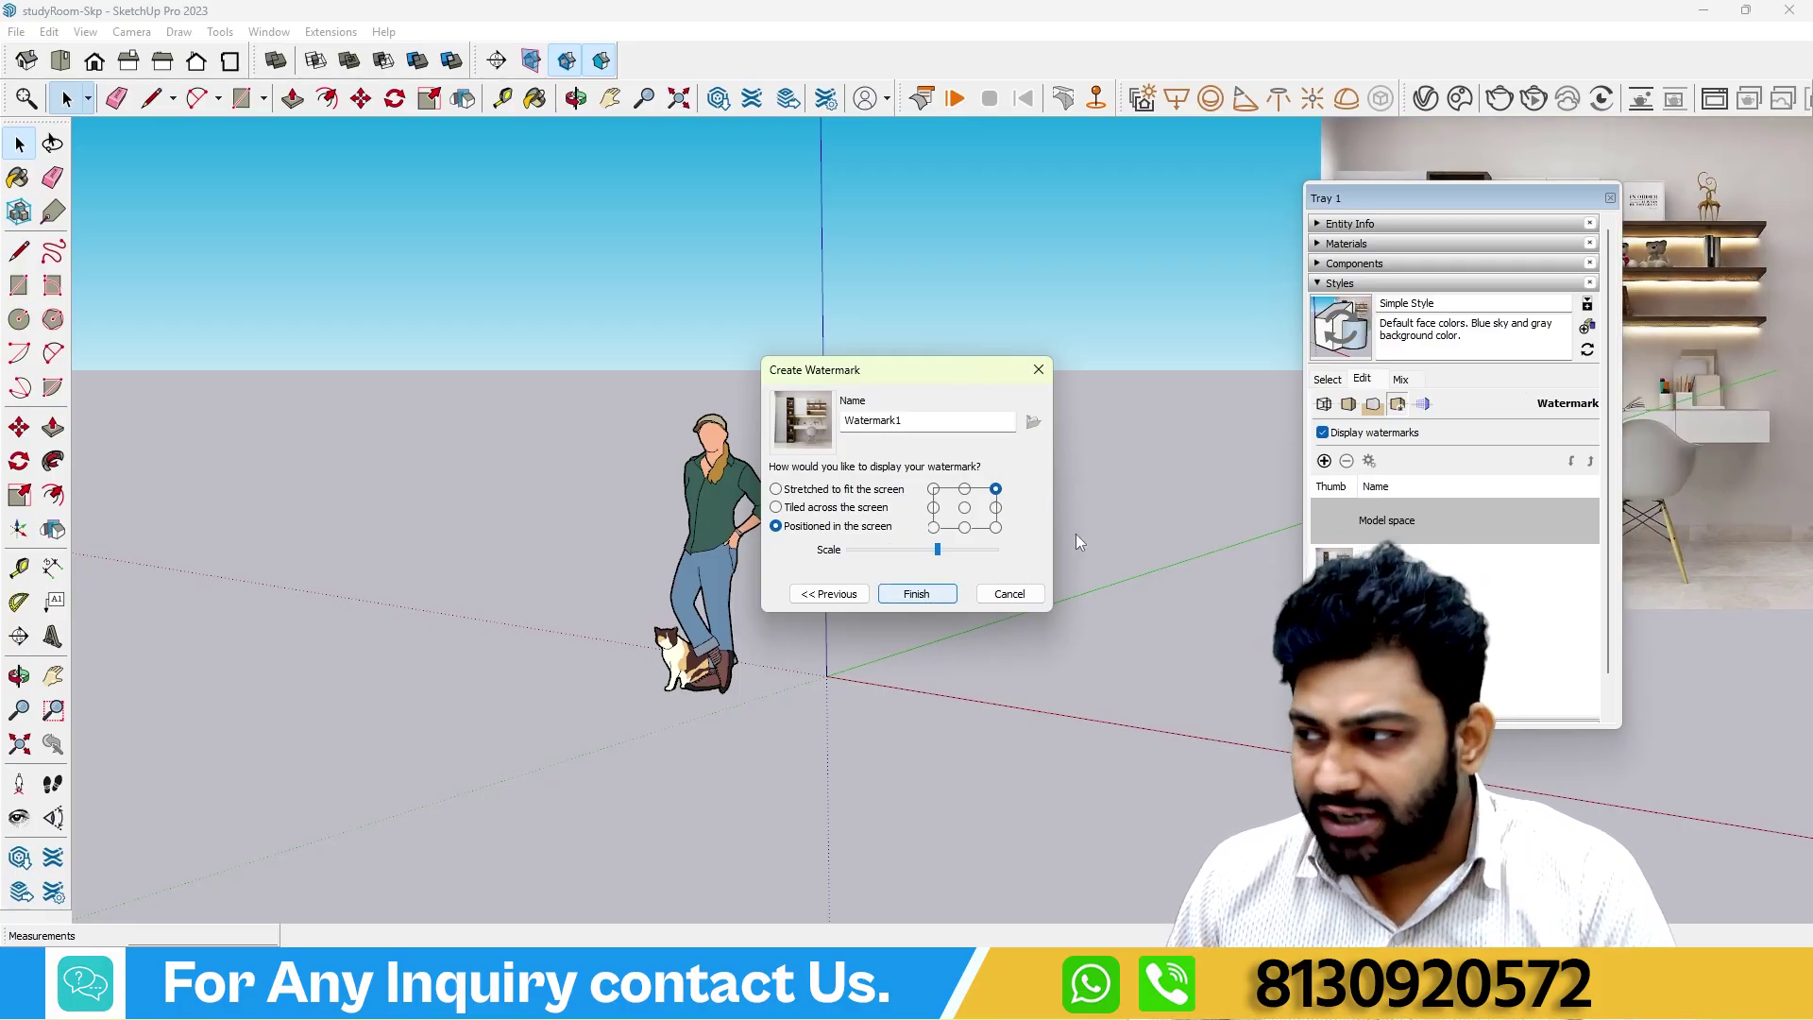
{"action": "left_click", "coordinate": [916, 595]}
{"action": "left_click_drag", "start_coordinate": [1475, 196], "coordinate": [973, 400]}
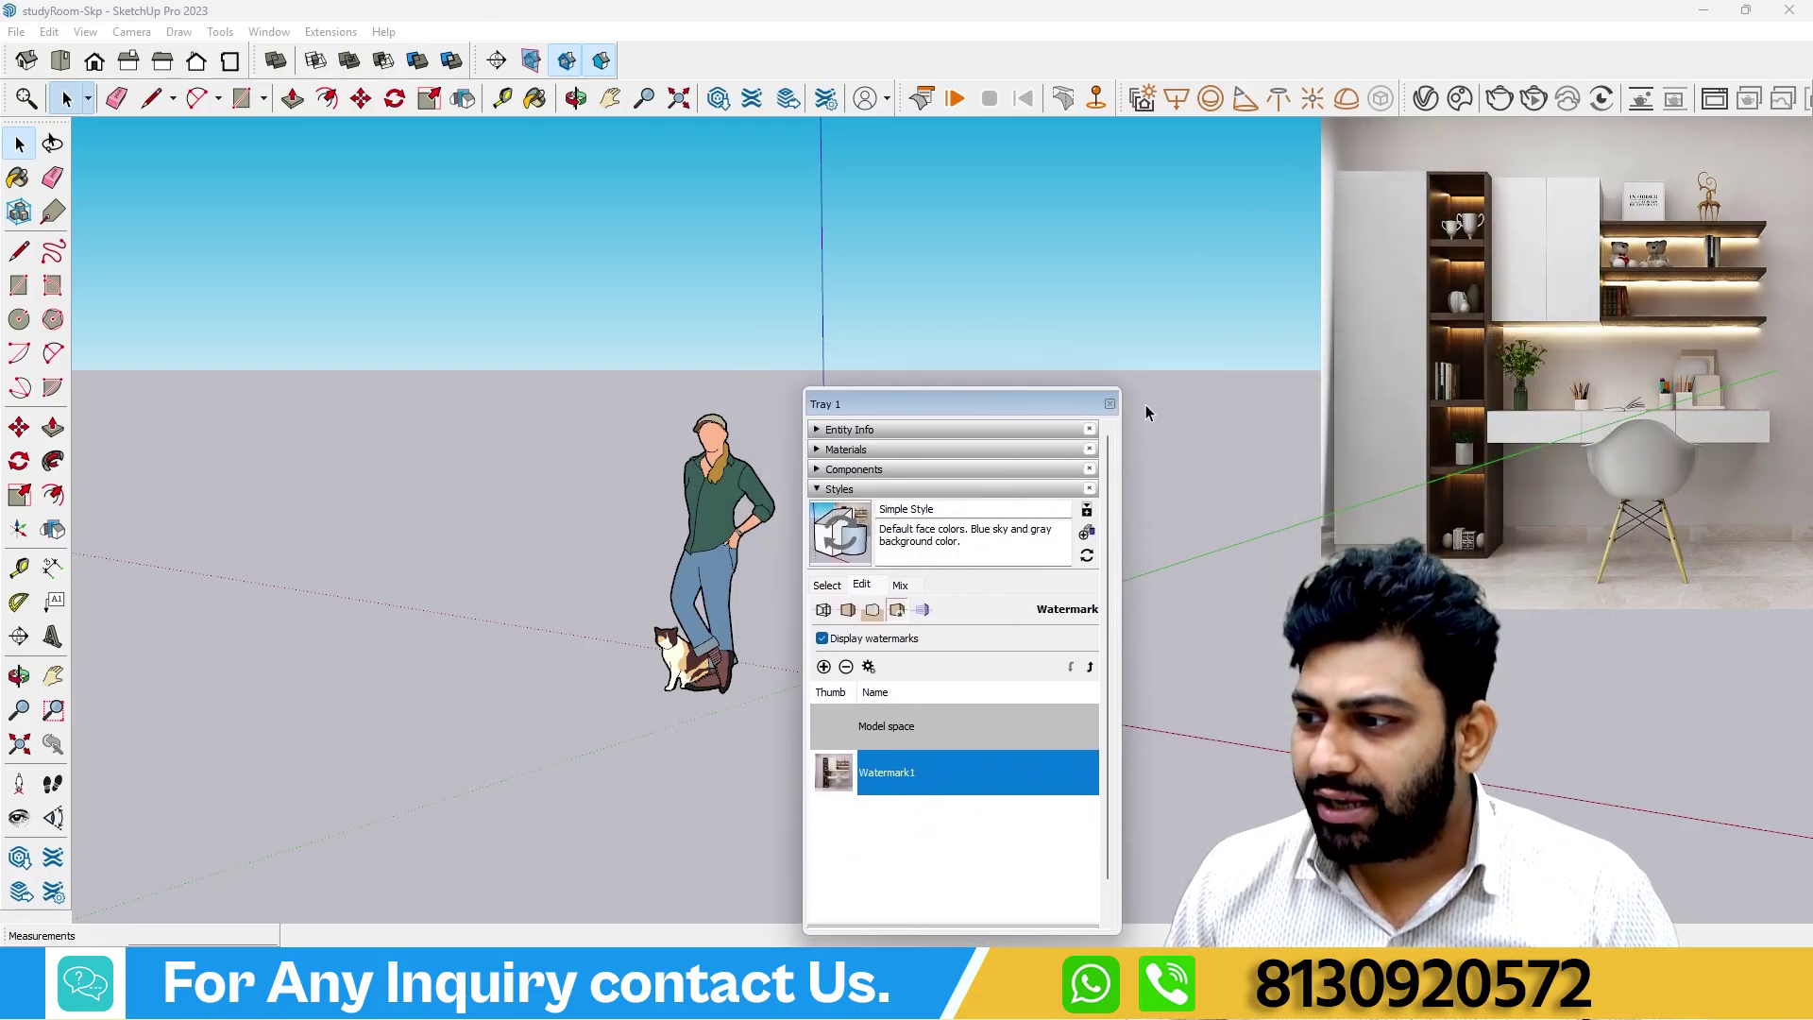
{"action": "left_click", "coordinate": [1109, 404]}
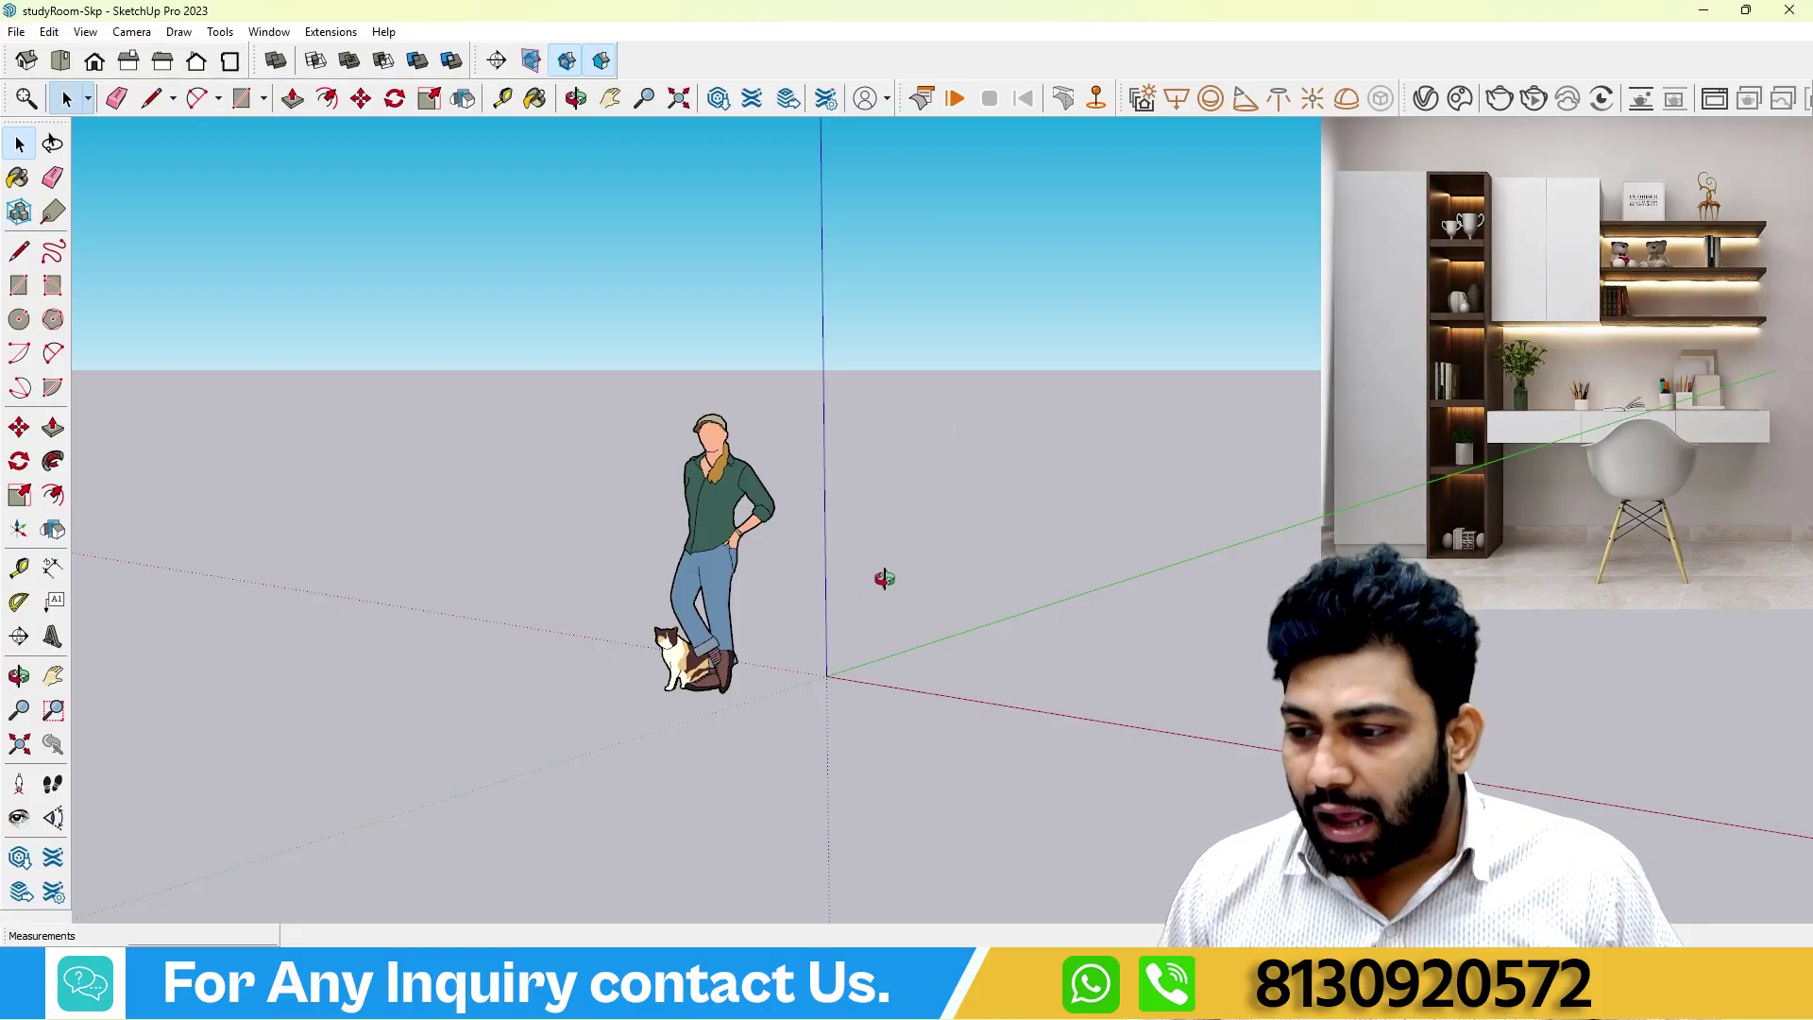
Examine the reference image's placement against the empty scene from several view angles.
{"action": "middle_click_drag", "start_coordinate": [882, 579], "coordinate": [813, 586]}
{"action": "left_click", "coordinate": [19, 675]}
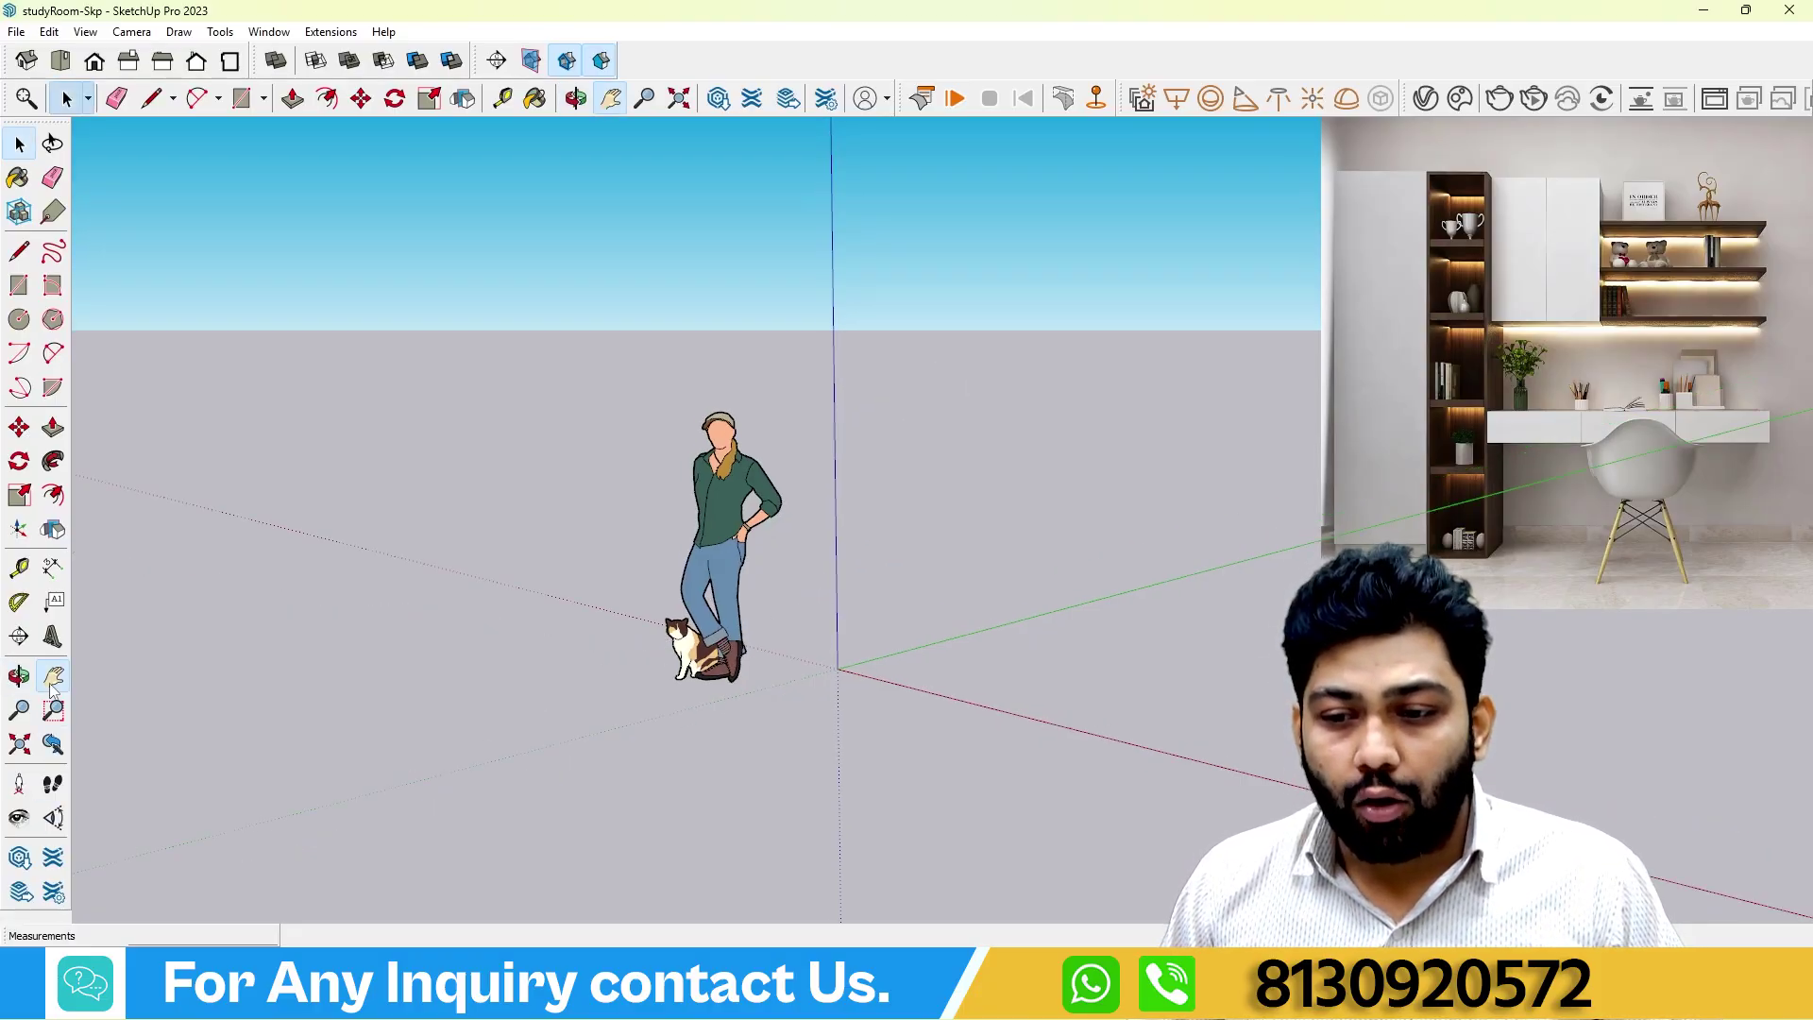
{"action": "left_click_drag", "start_coordinate": [831, 675], "coordinate": [454, 708]}
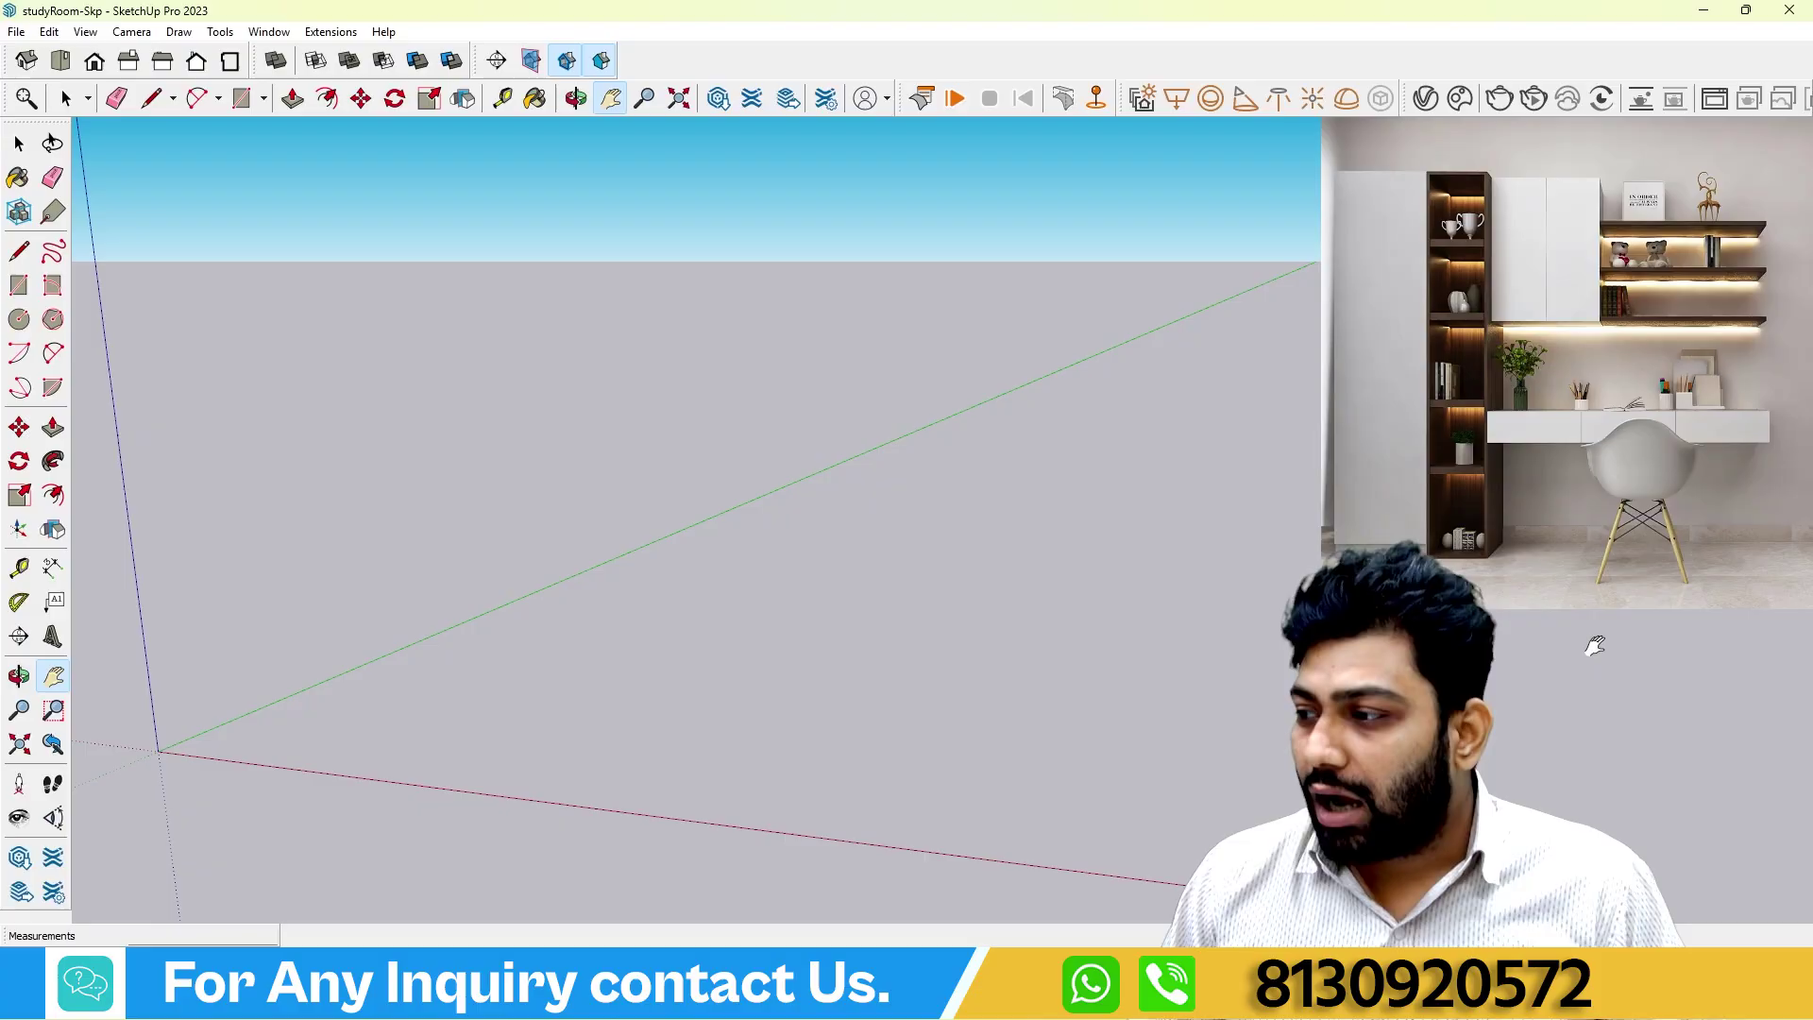
{"action": "key", "text": "h"}
{"action": "left_click_drag", "start_coordinate": [600, 677], "coordinate": [761, 667]}
{"action": "middle_click_drag", "start_coordinate": [579, 721], "coordinate": [671, 696]}
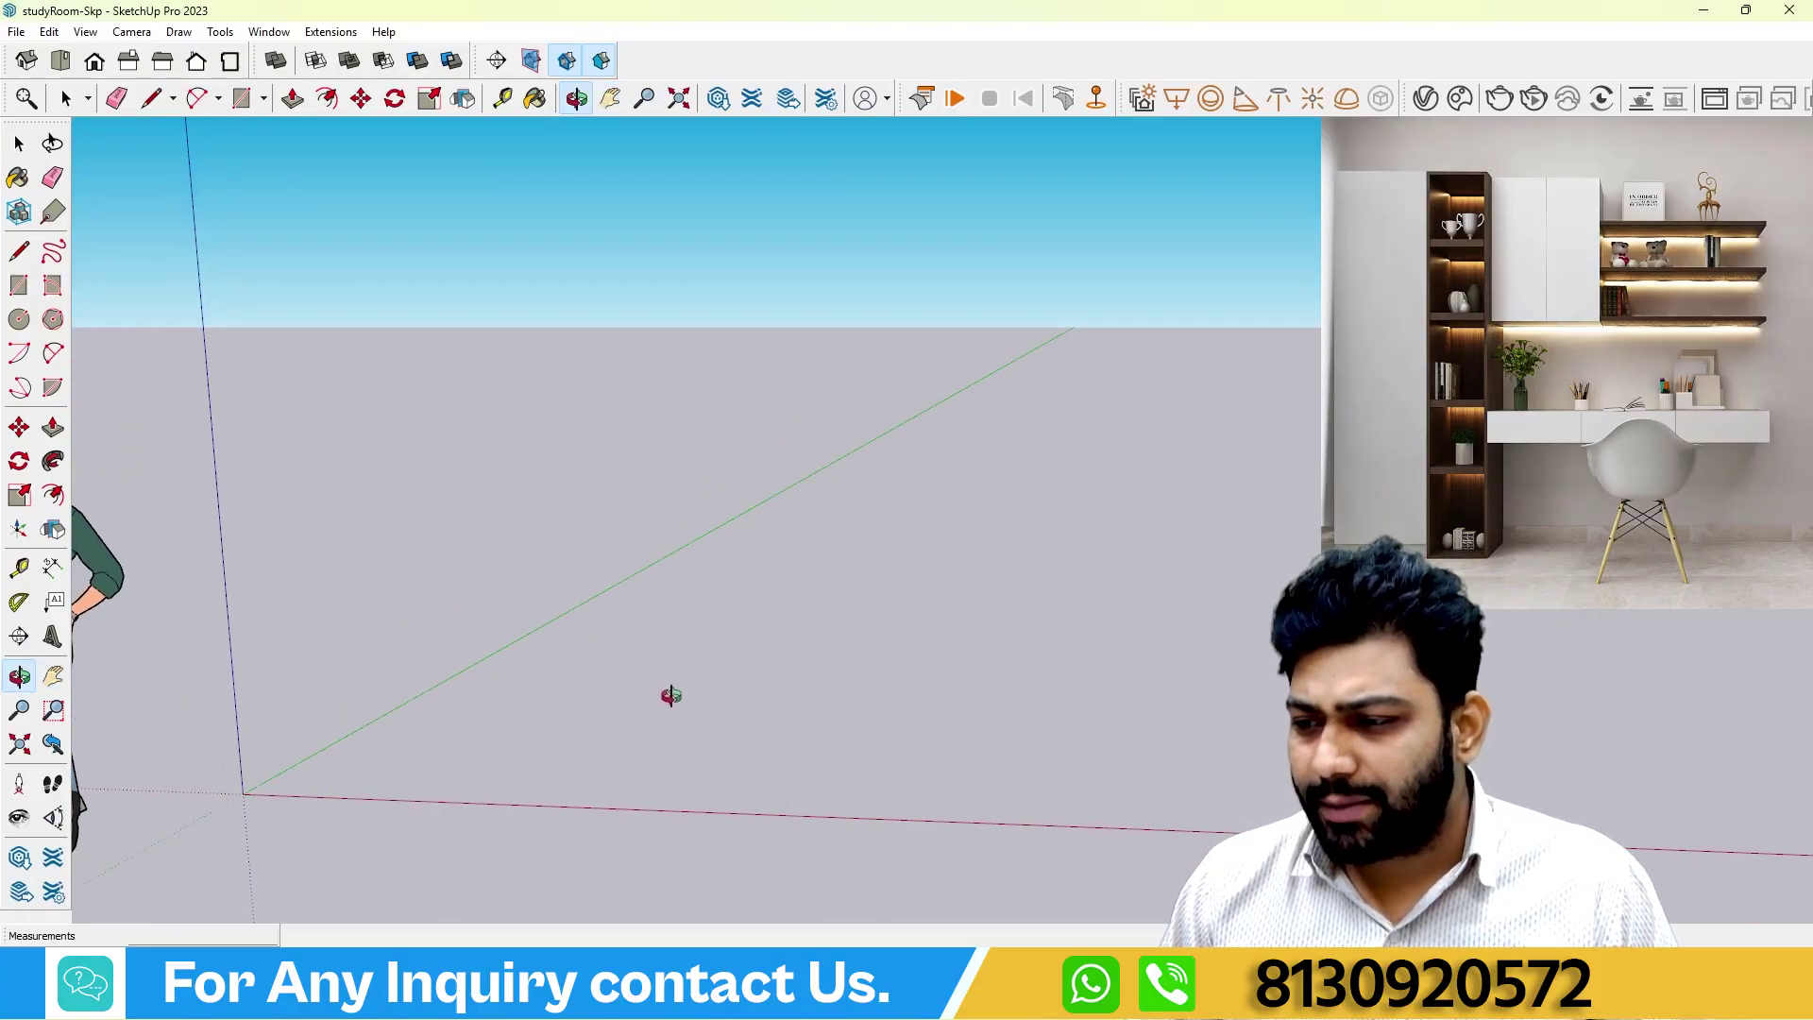
{"action": "middle_click_drag", "start_coordinate": [1575, 376], "coordinate": [1761, 304]}
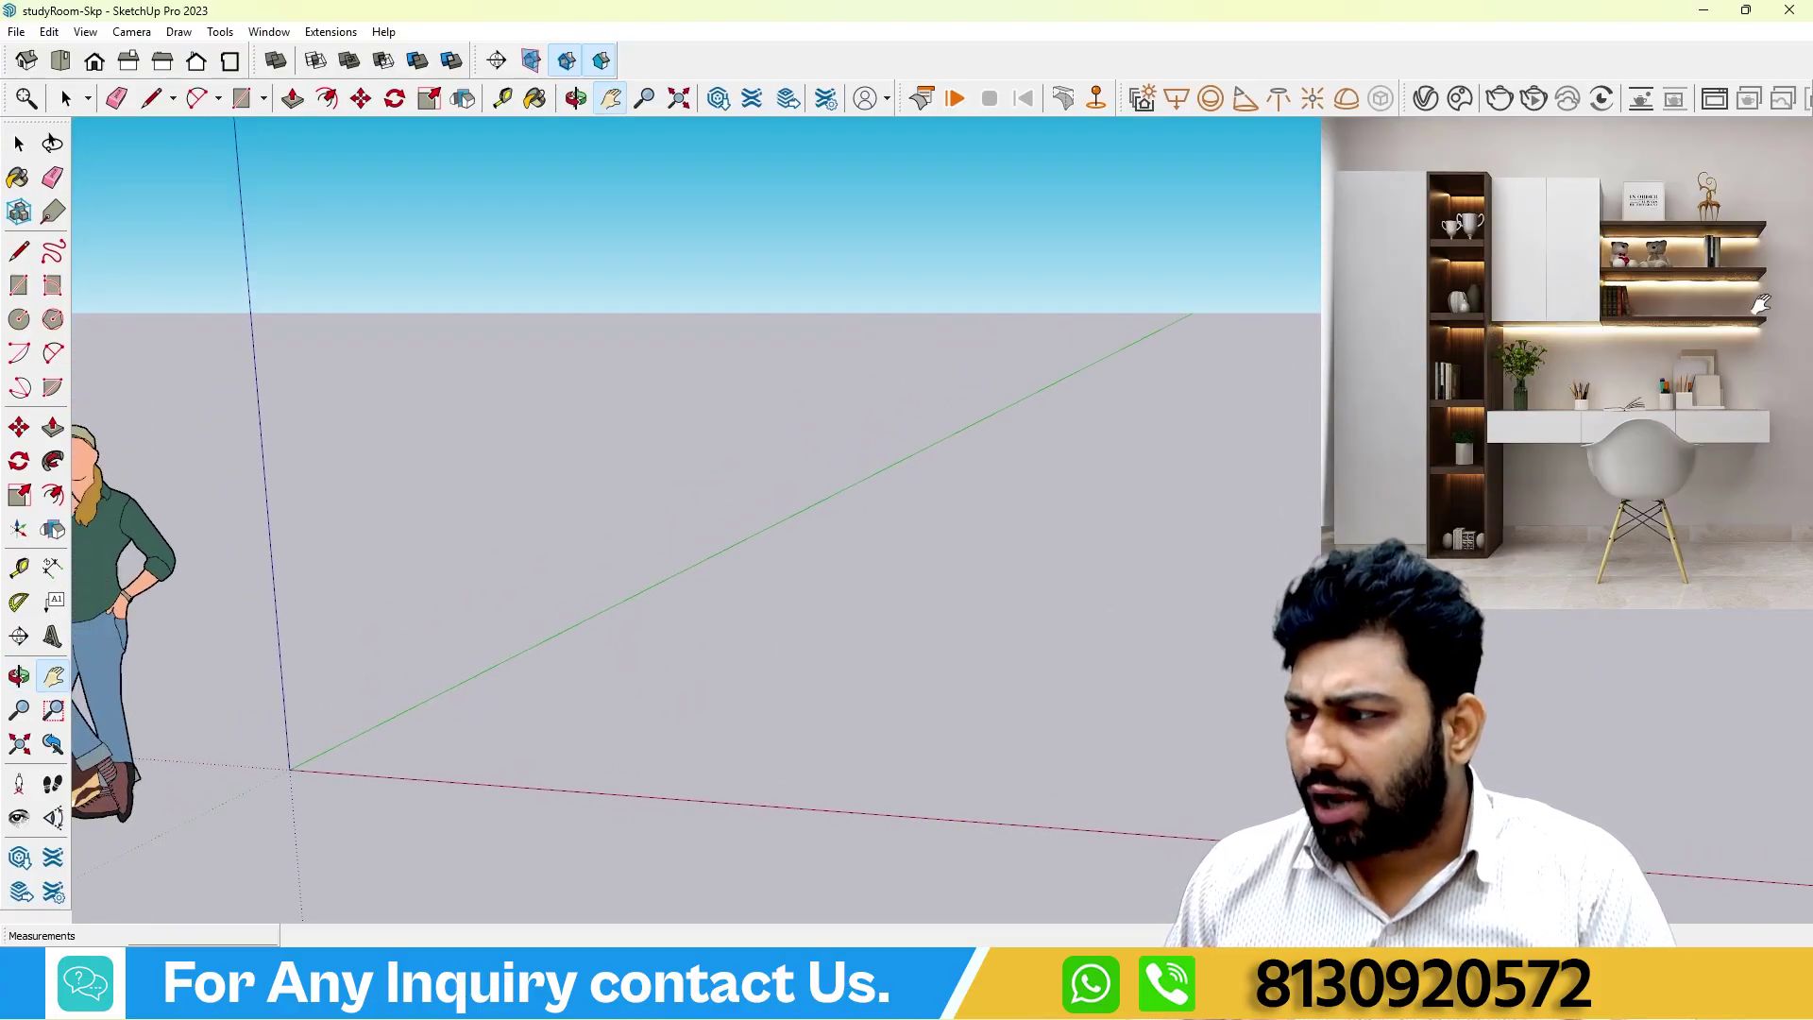
{"action": "middle_click_drag", "start_coordinate": [1206, 457], "coordinate": [1397, 441]}
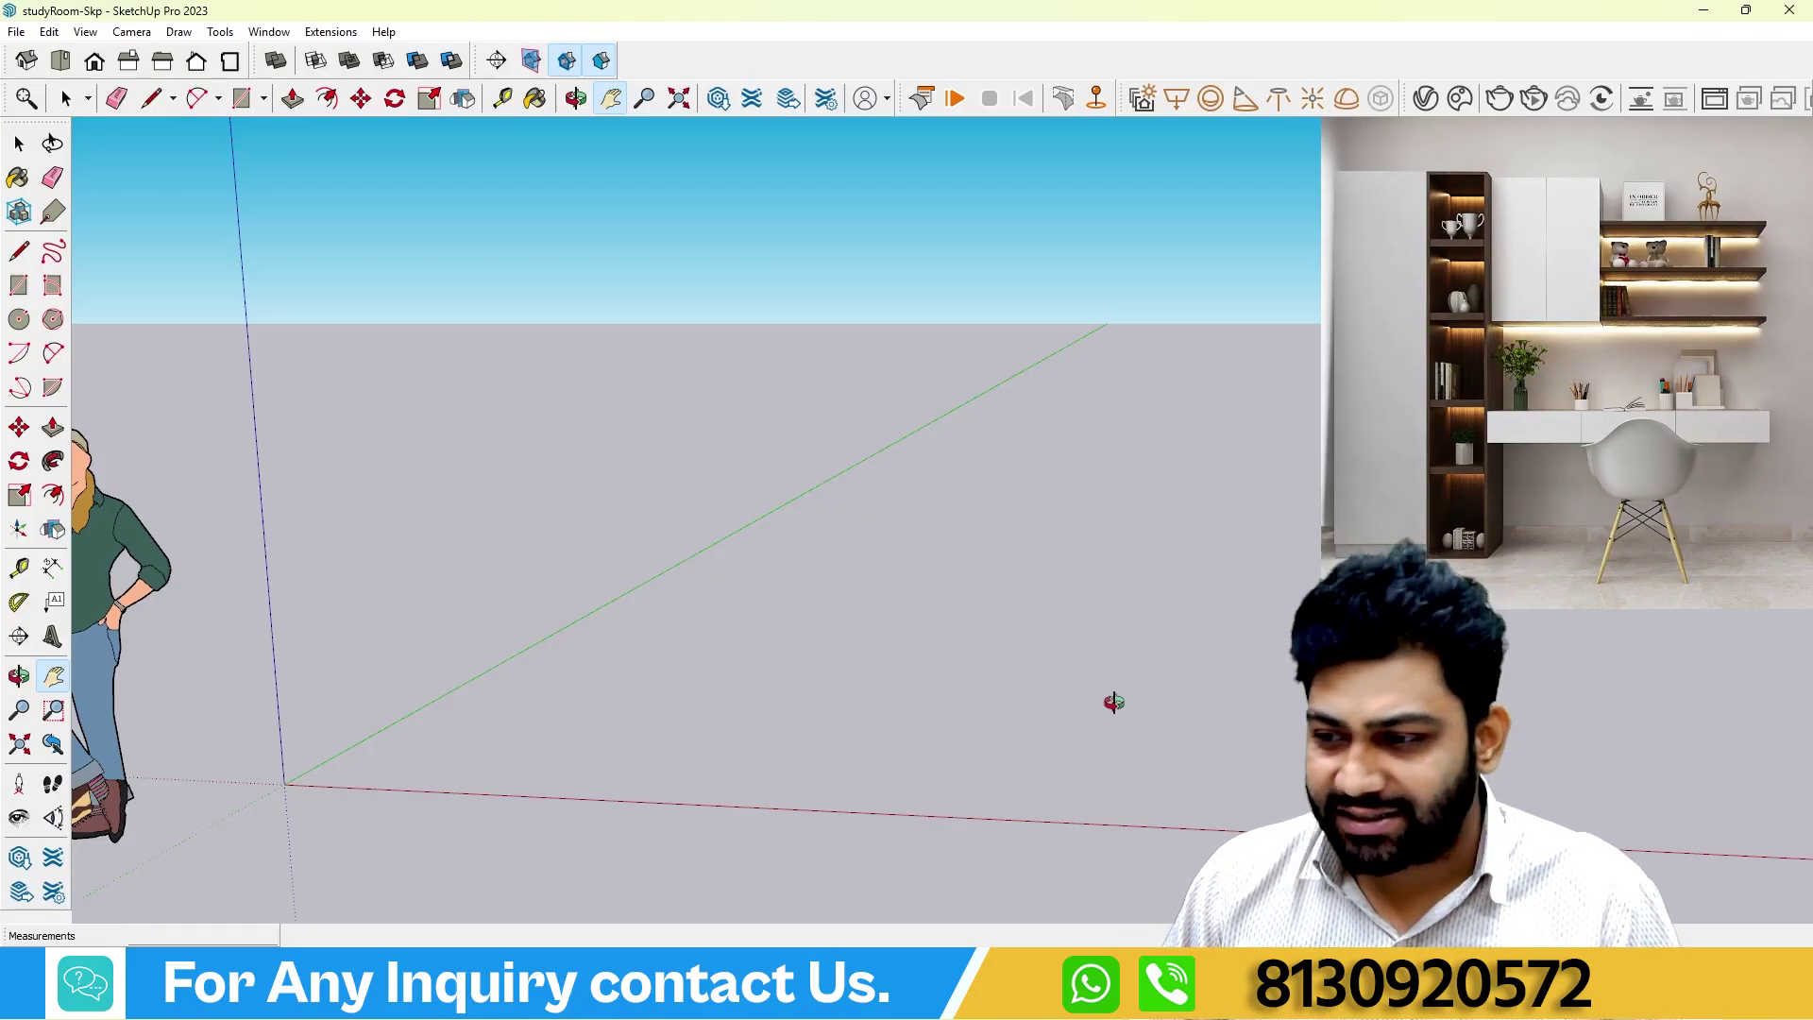
Draw a 10' by 10' rectangle on the ground plane, between the red and green axes near the origin.
{"action": "middle_click_drag", "start_coordinate": [1114, 700], "coordinate": [939, 639]}
{"action": "scroll", "coordinate": [850, 684], "scroll_direction": "down", "scroll_amount": 2}
{"action": "middle_click_drag", "start_coordinate": [846, 680], "coordinate": [782, 761]}
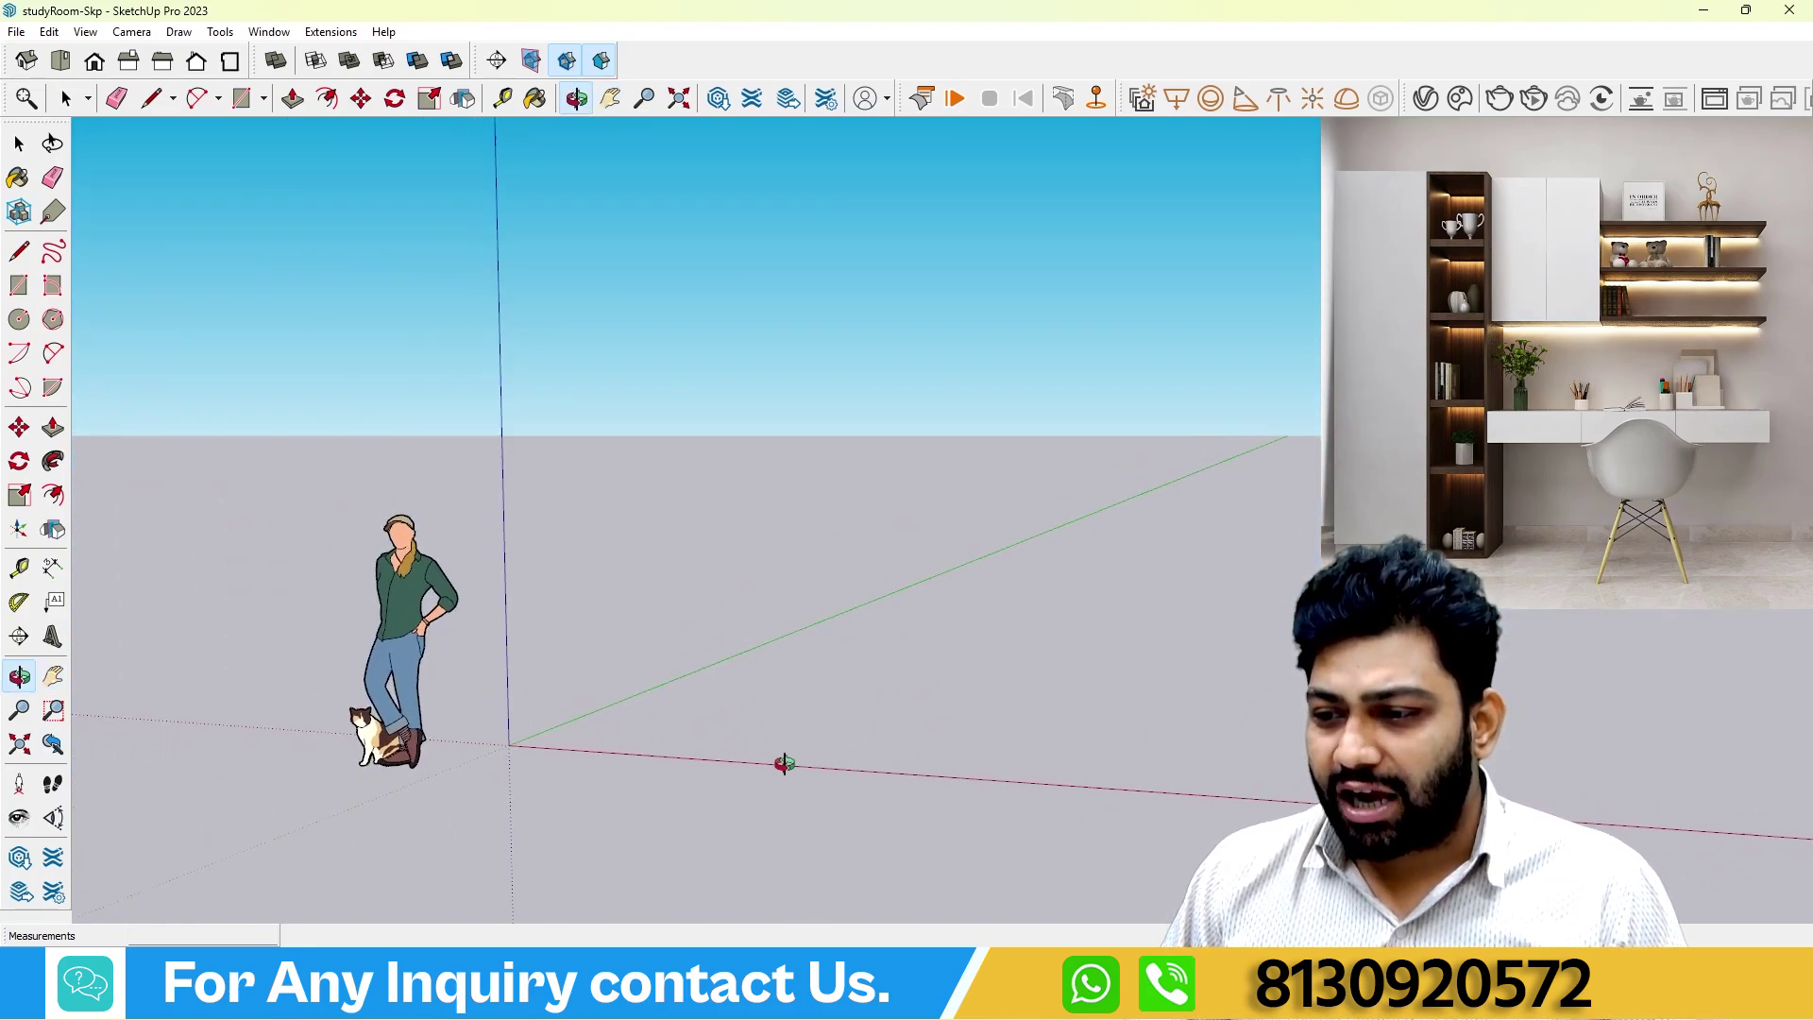
{"action": "left_click", "coordinate": [17, 287]}
{"action": "middle_click_drag", "start_coordinate": [769, 703], "coordinate": [722, 685]}
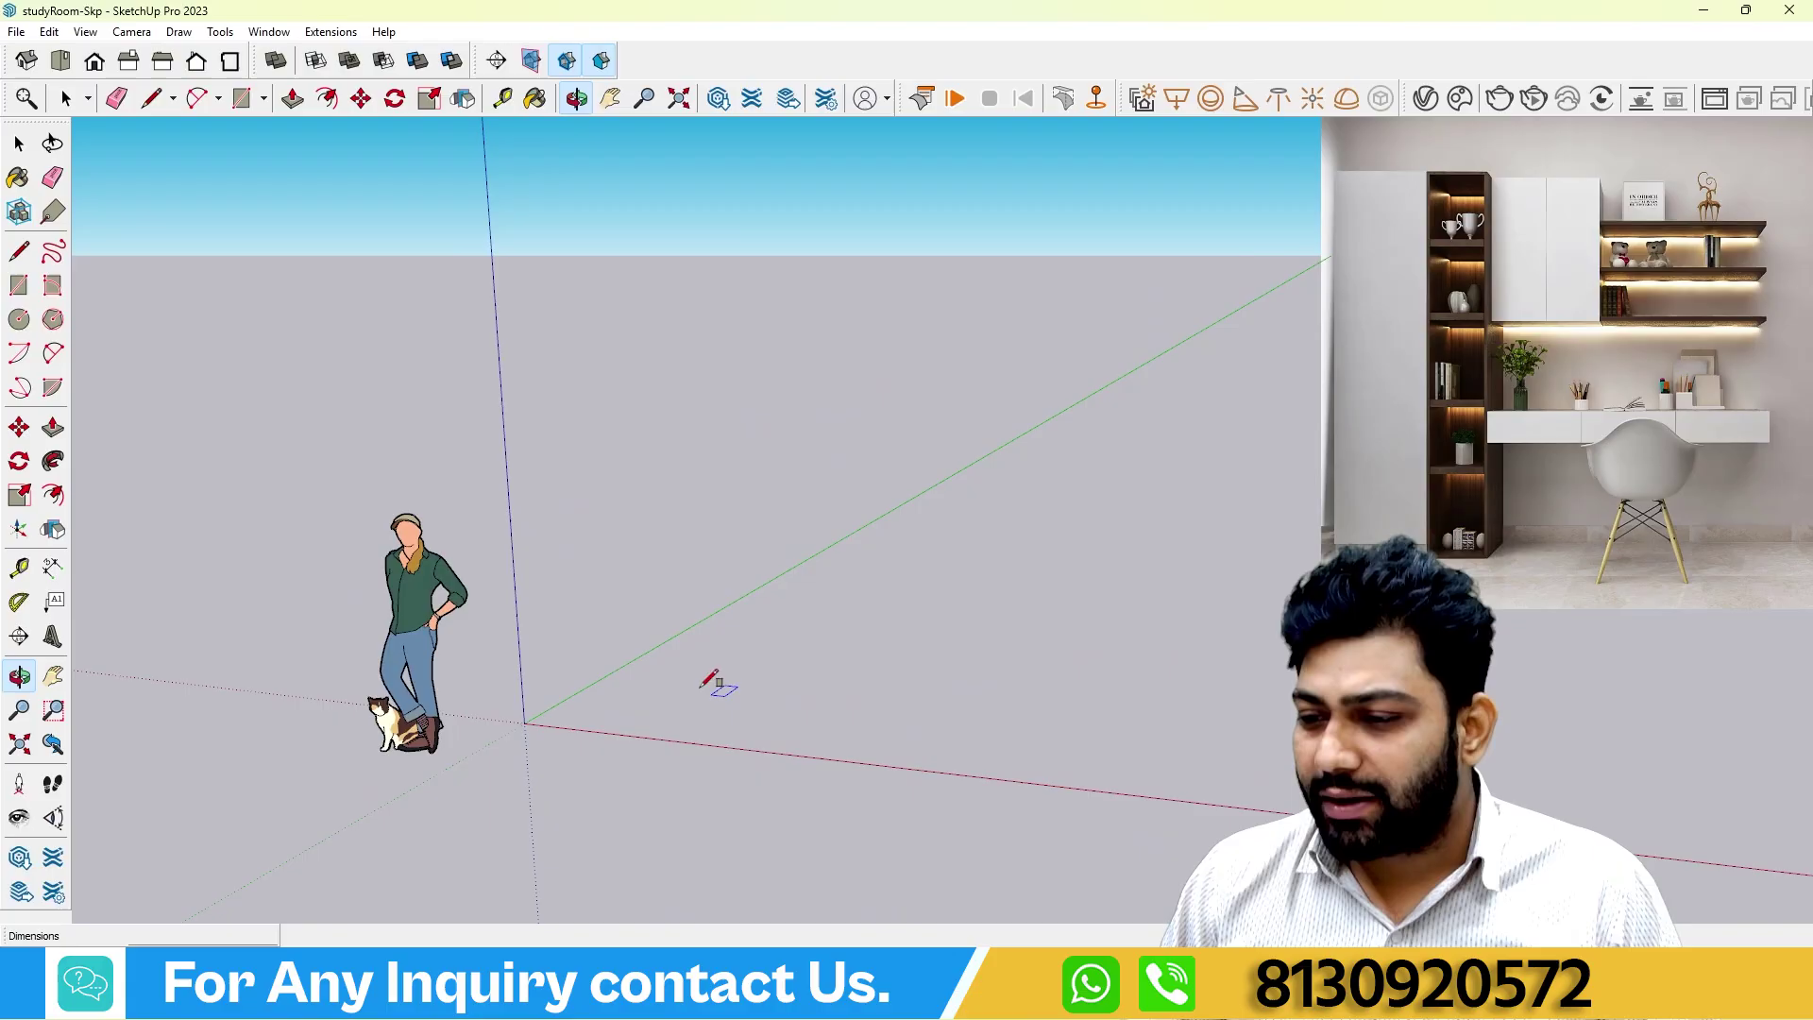
{"action": "left_click", "coordinate": [650, 676]}
{"action": "left_click", "coordinate": [960, 631]}
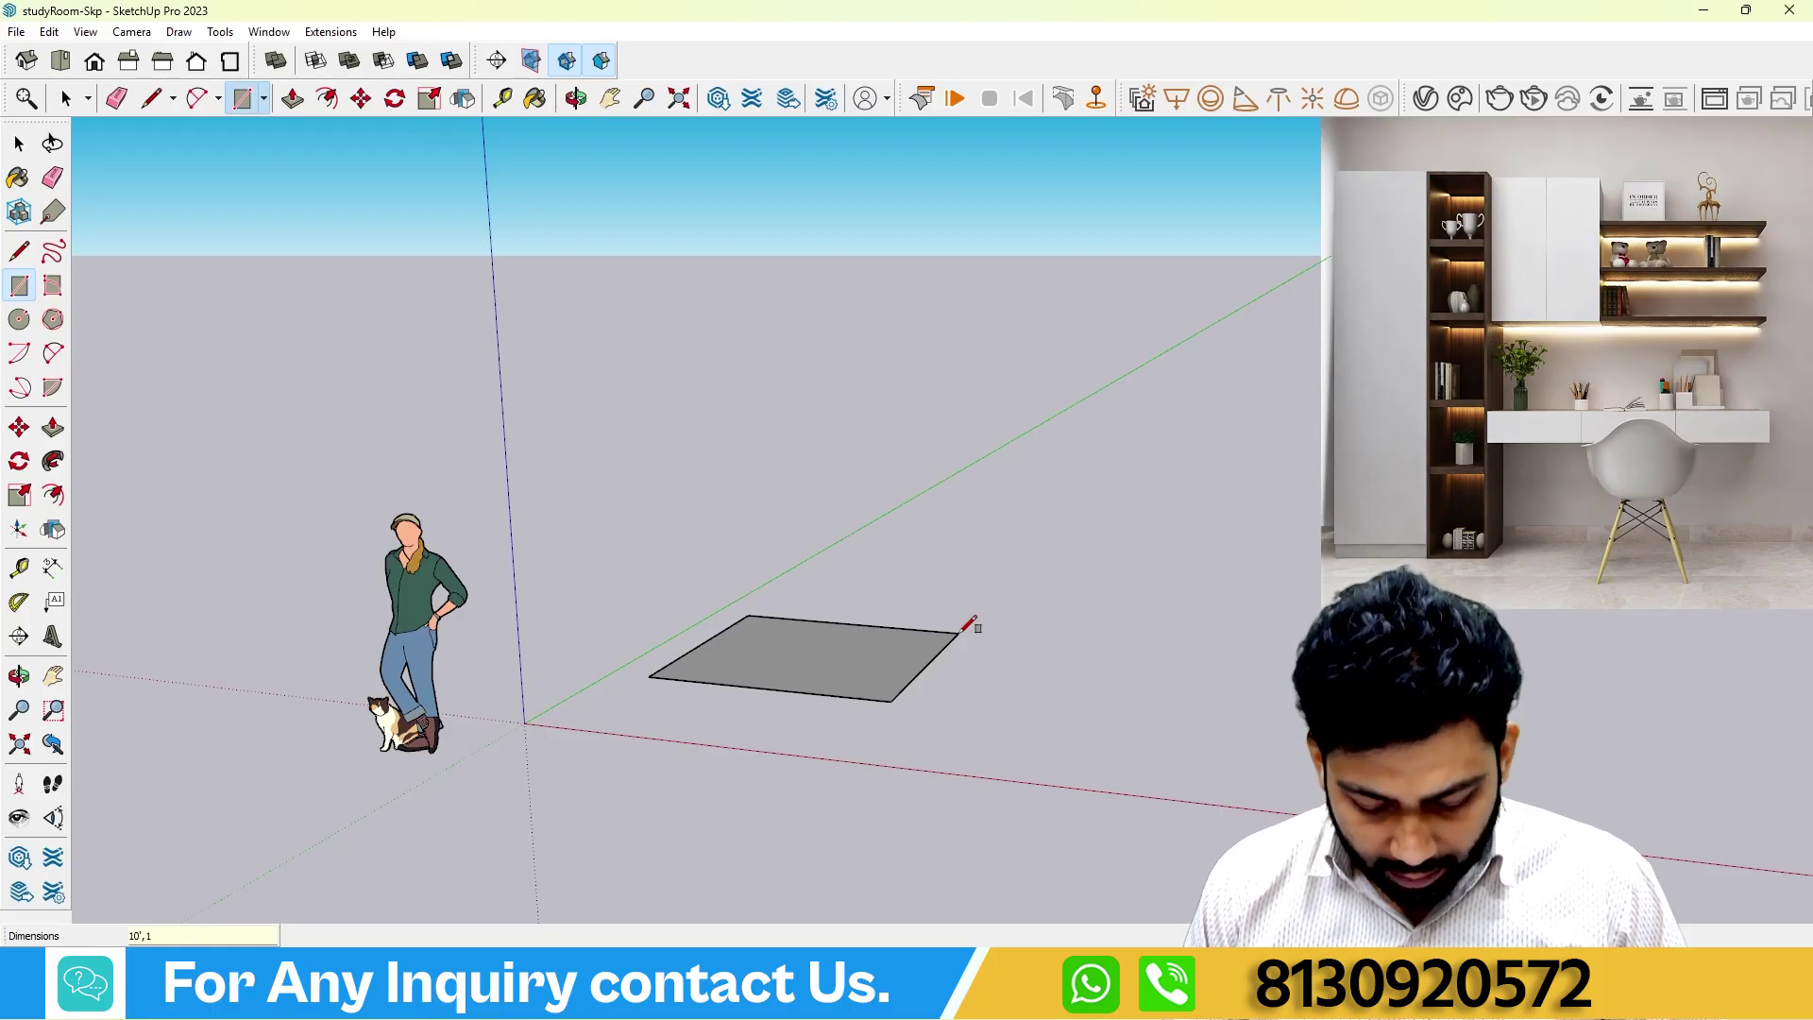
{"action": "key", "text": "Return"}
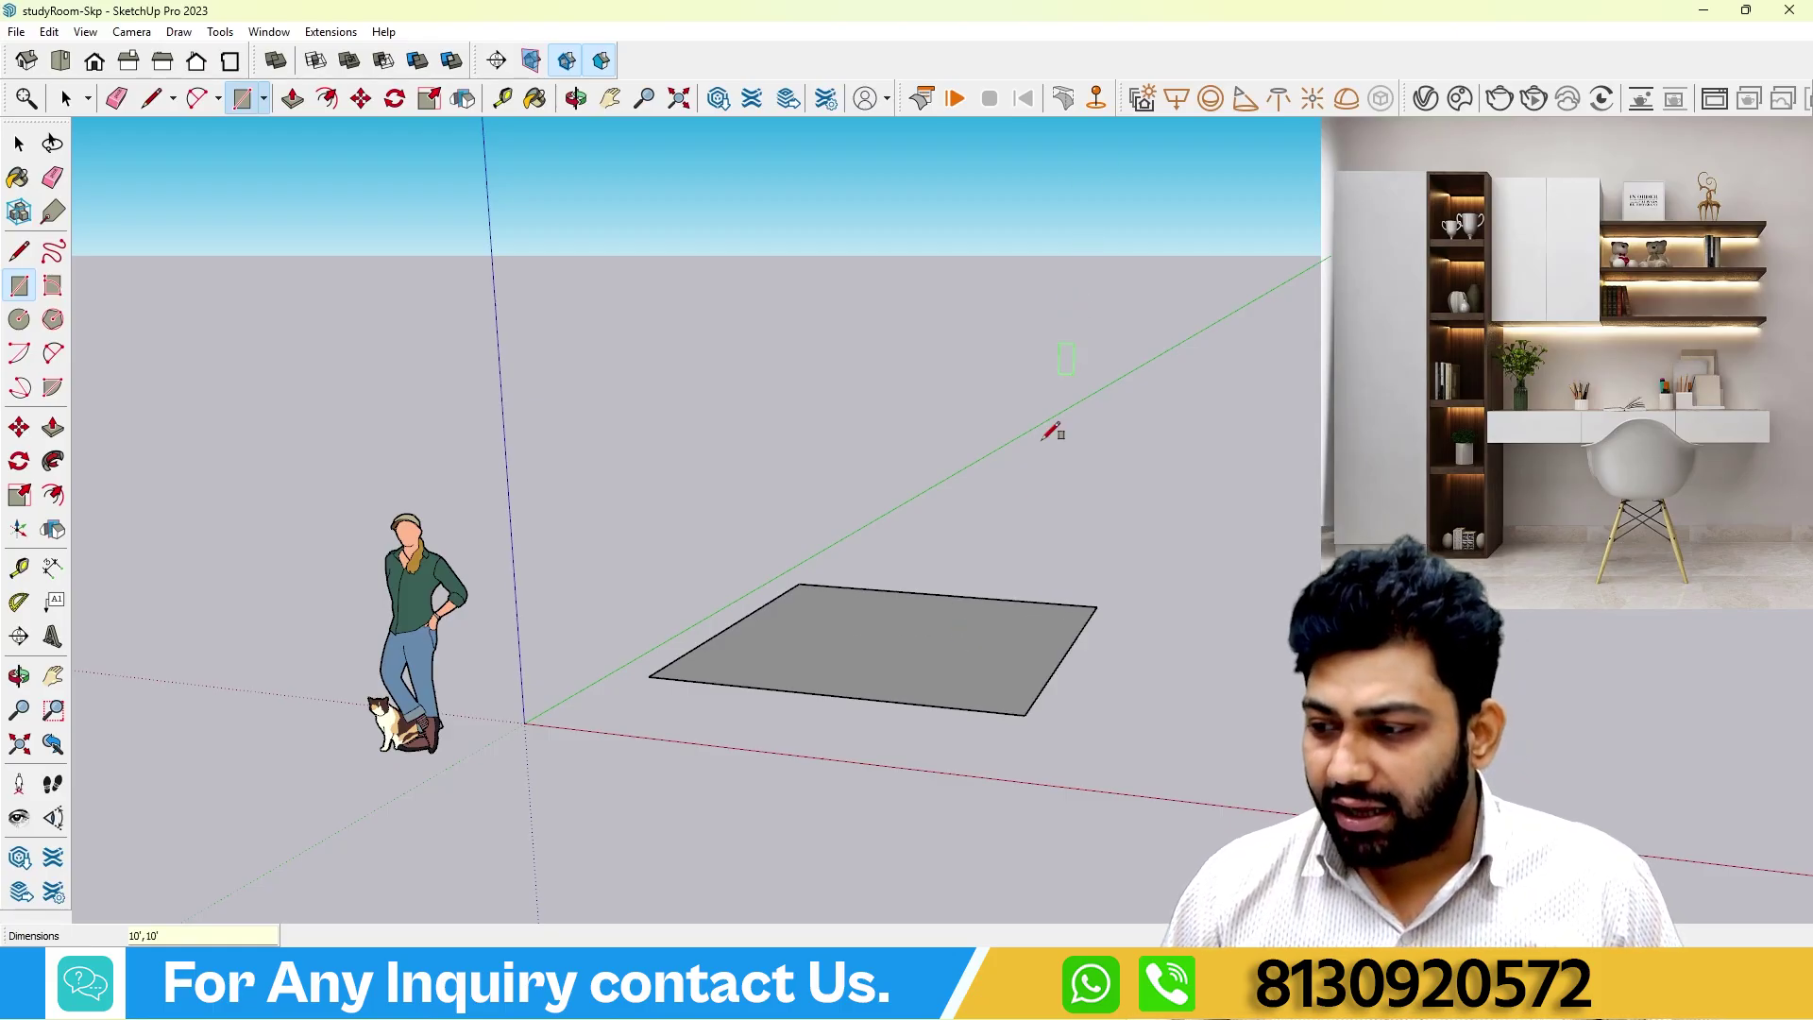
Extrude the ground rectangle upward 4" with Push/Pull to form the floor slab.
{"action": "middle_click_drag", "start_coordinate": [1051, 431], "coordinate": [137, 198]}
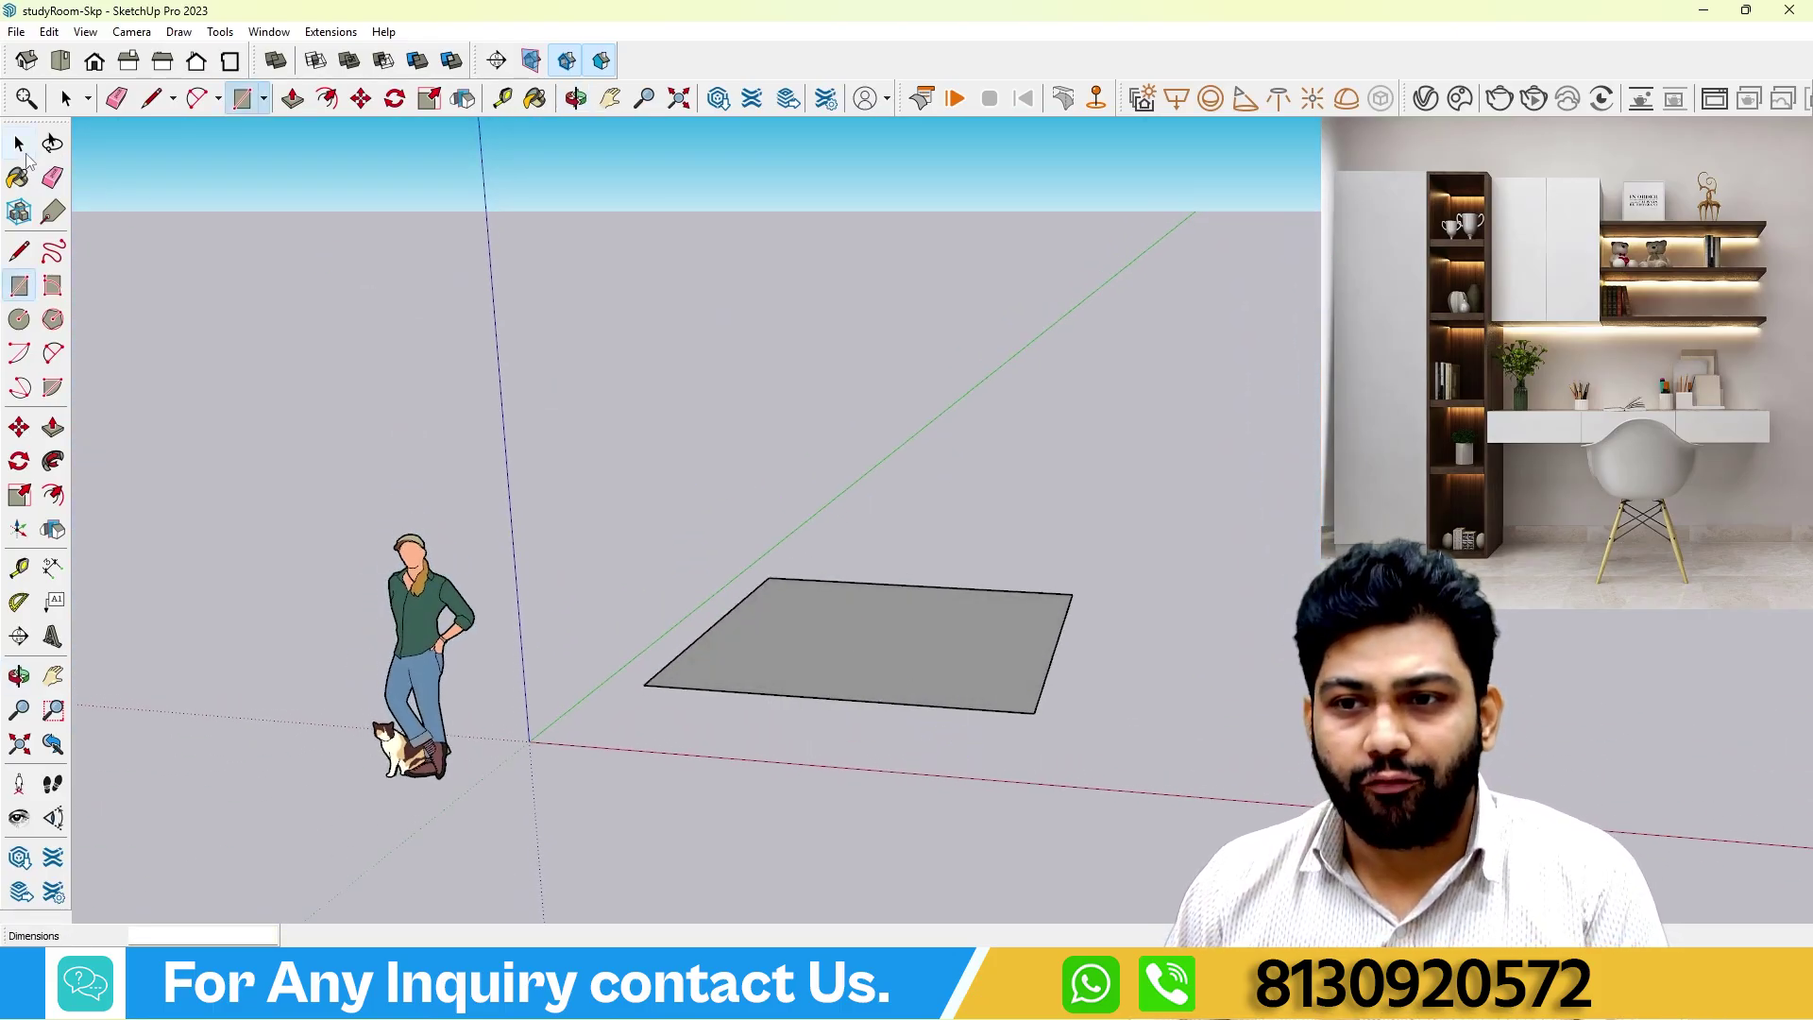
{"action": "left_click", "coordinate": [20, 147]}
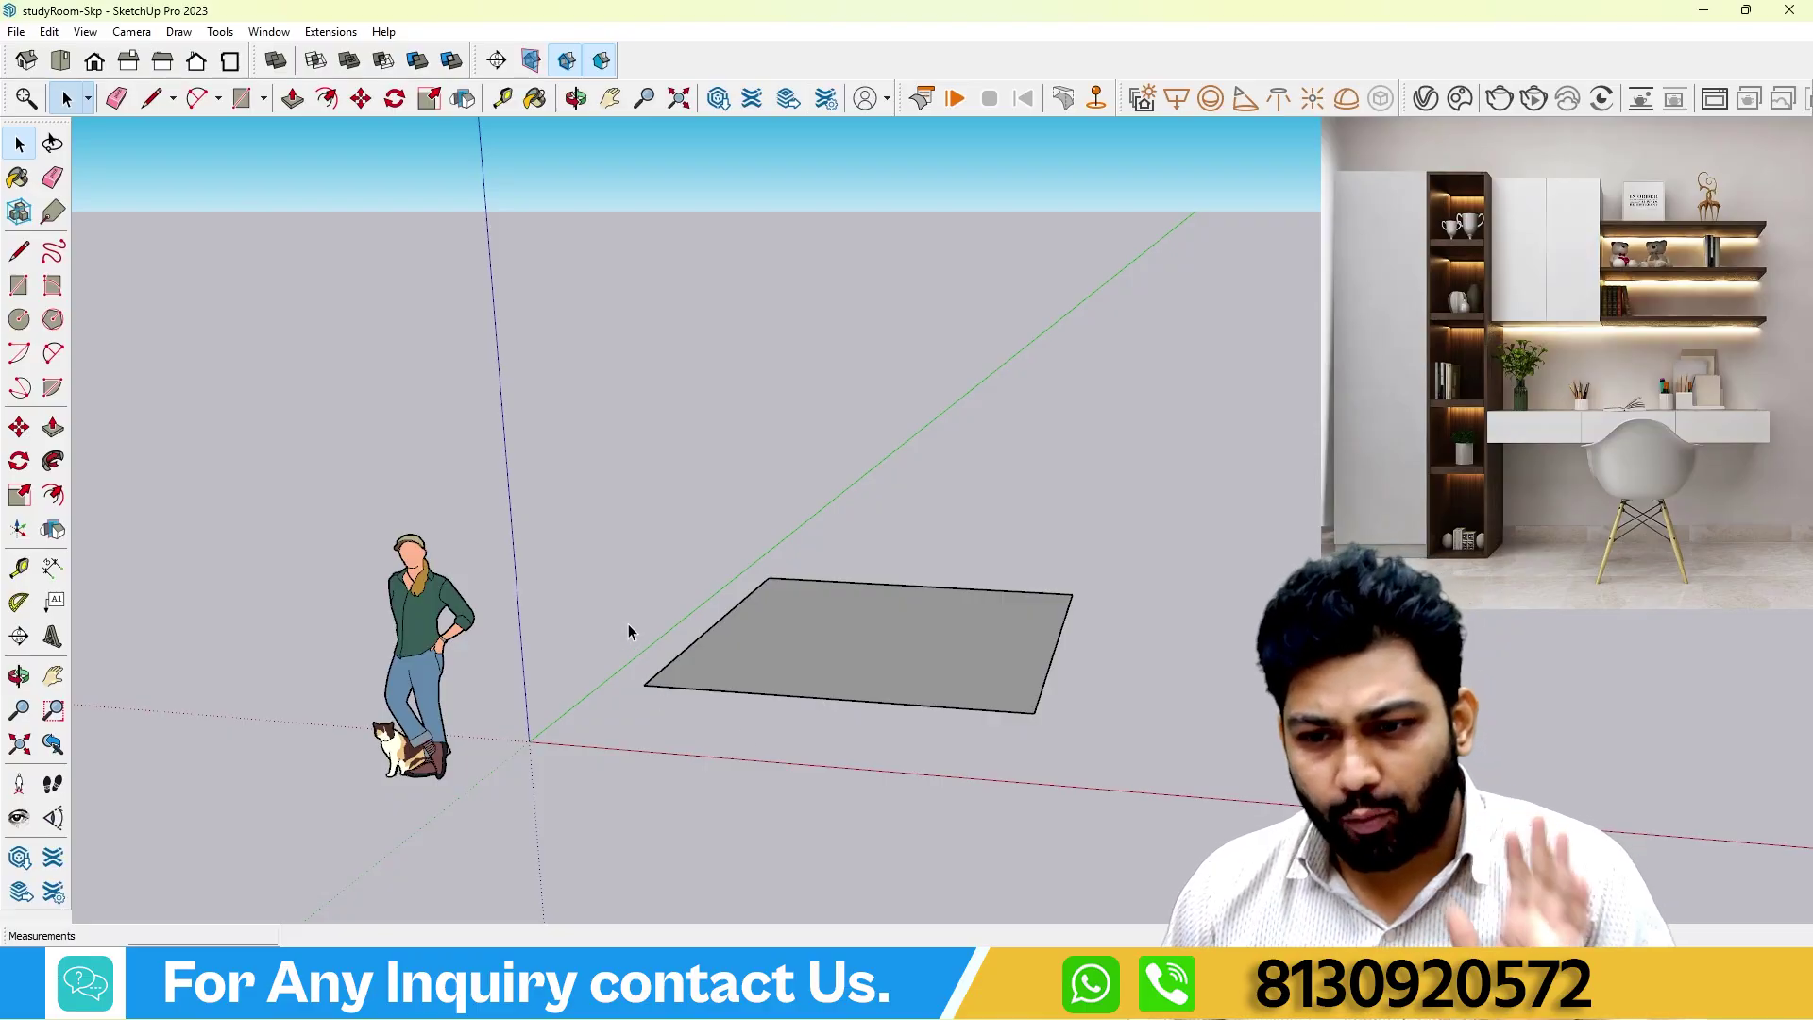
{"action": "left_click", "coordinate": [53, 428]}
{"action": "left_click", "coordinate": [773, 647]}
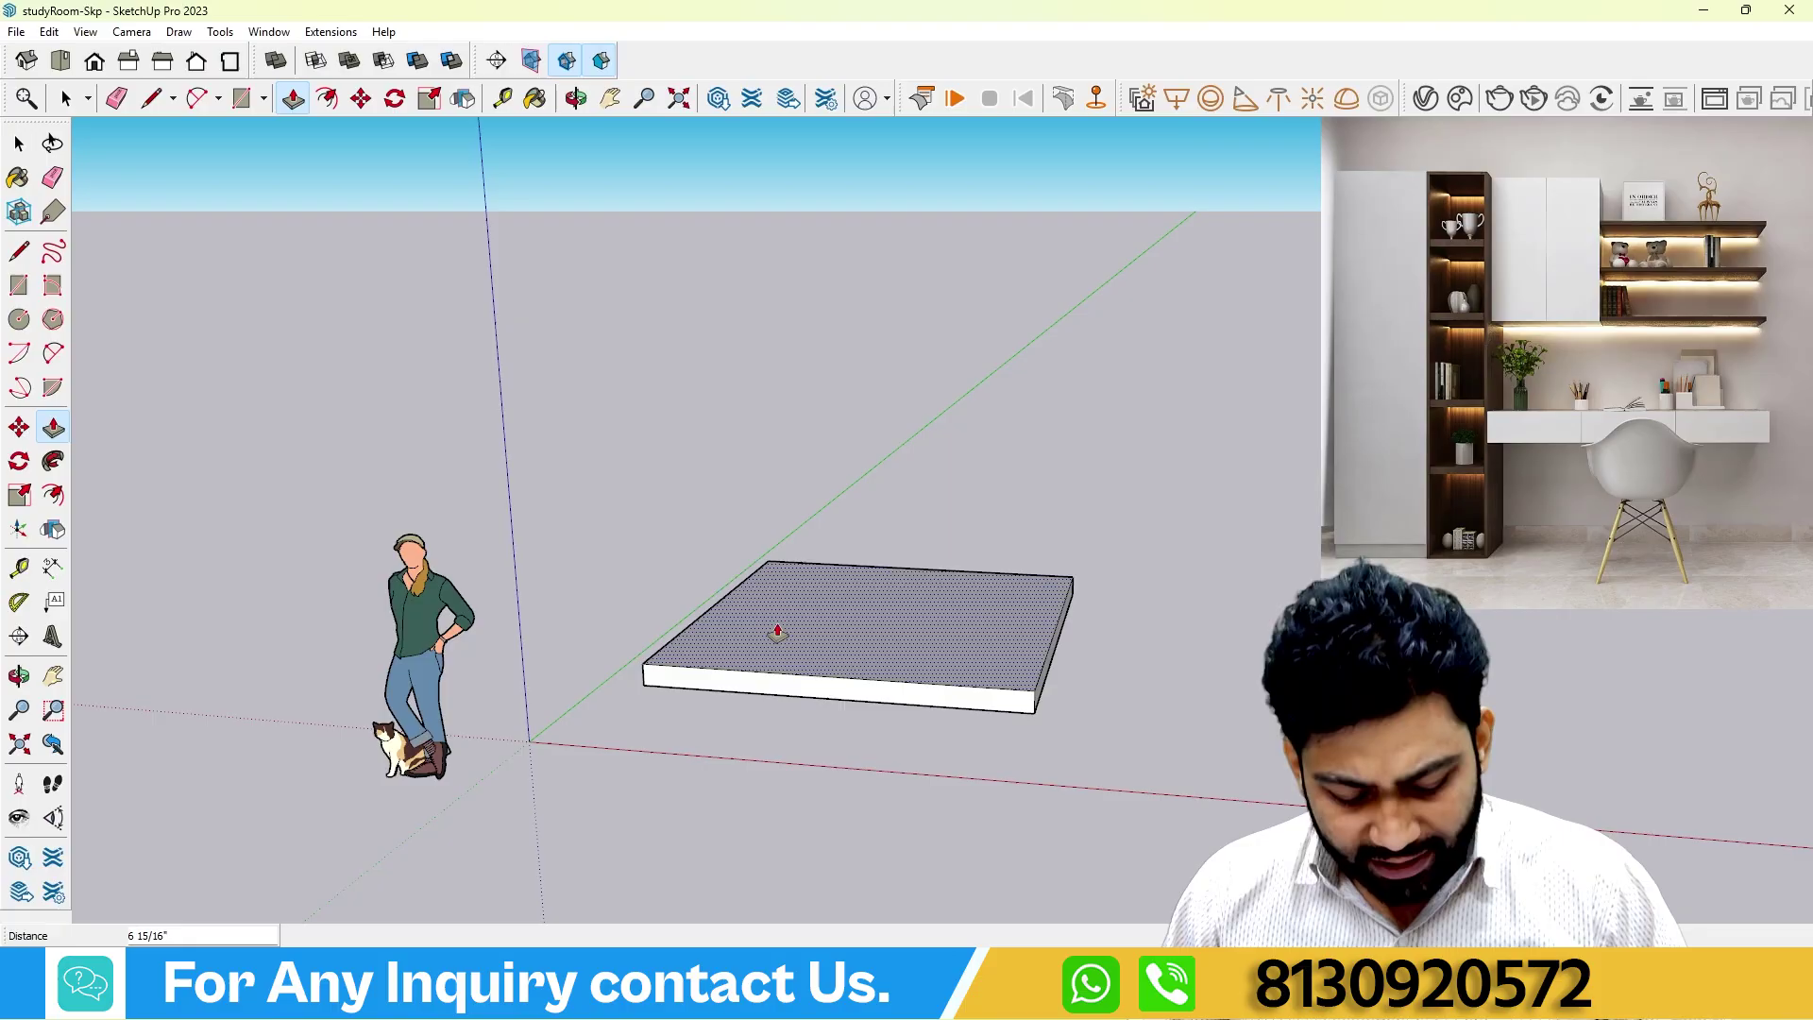
{"action": "key", "text": "Return"}
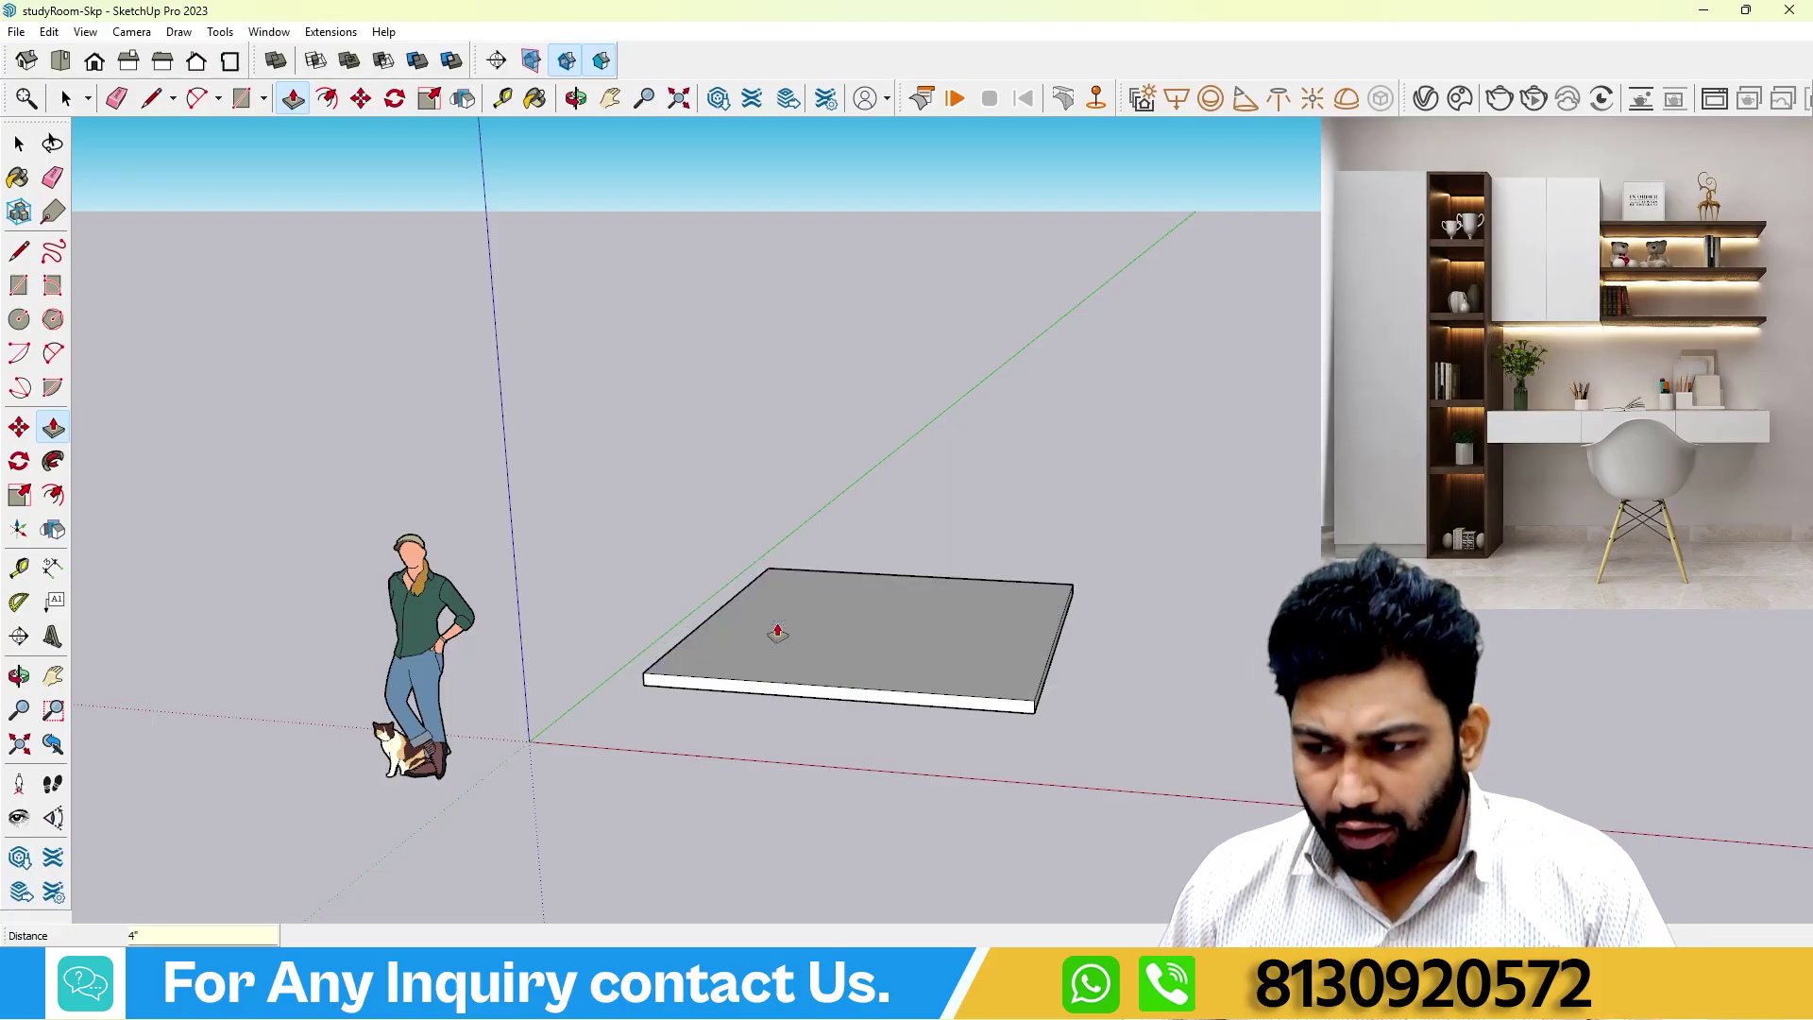
Select all connected geometry of the floor slab, make it a group and clear the selection.
{"action": "left_click", "coordinate": [18, 142]}
{"action": "middle_click_drag", "start_coordinate": [715, 635], "coordinate": [761, 648]}
{"action": "triple_click", "coordinate": [761, 648]}
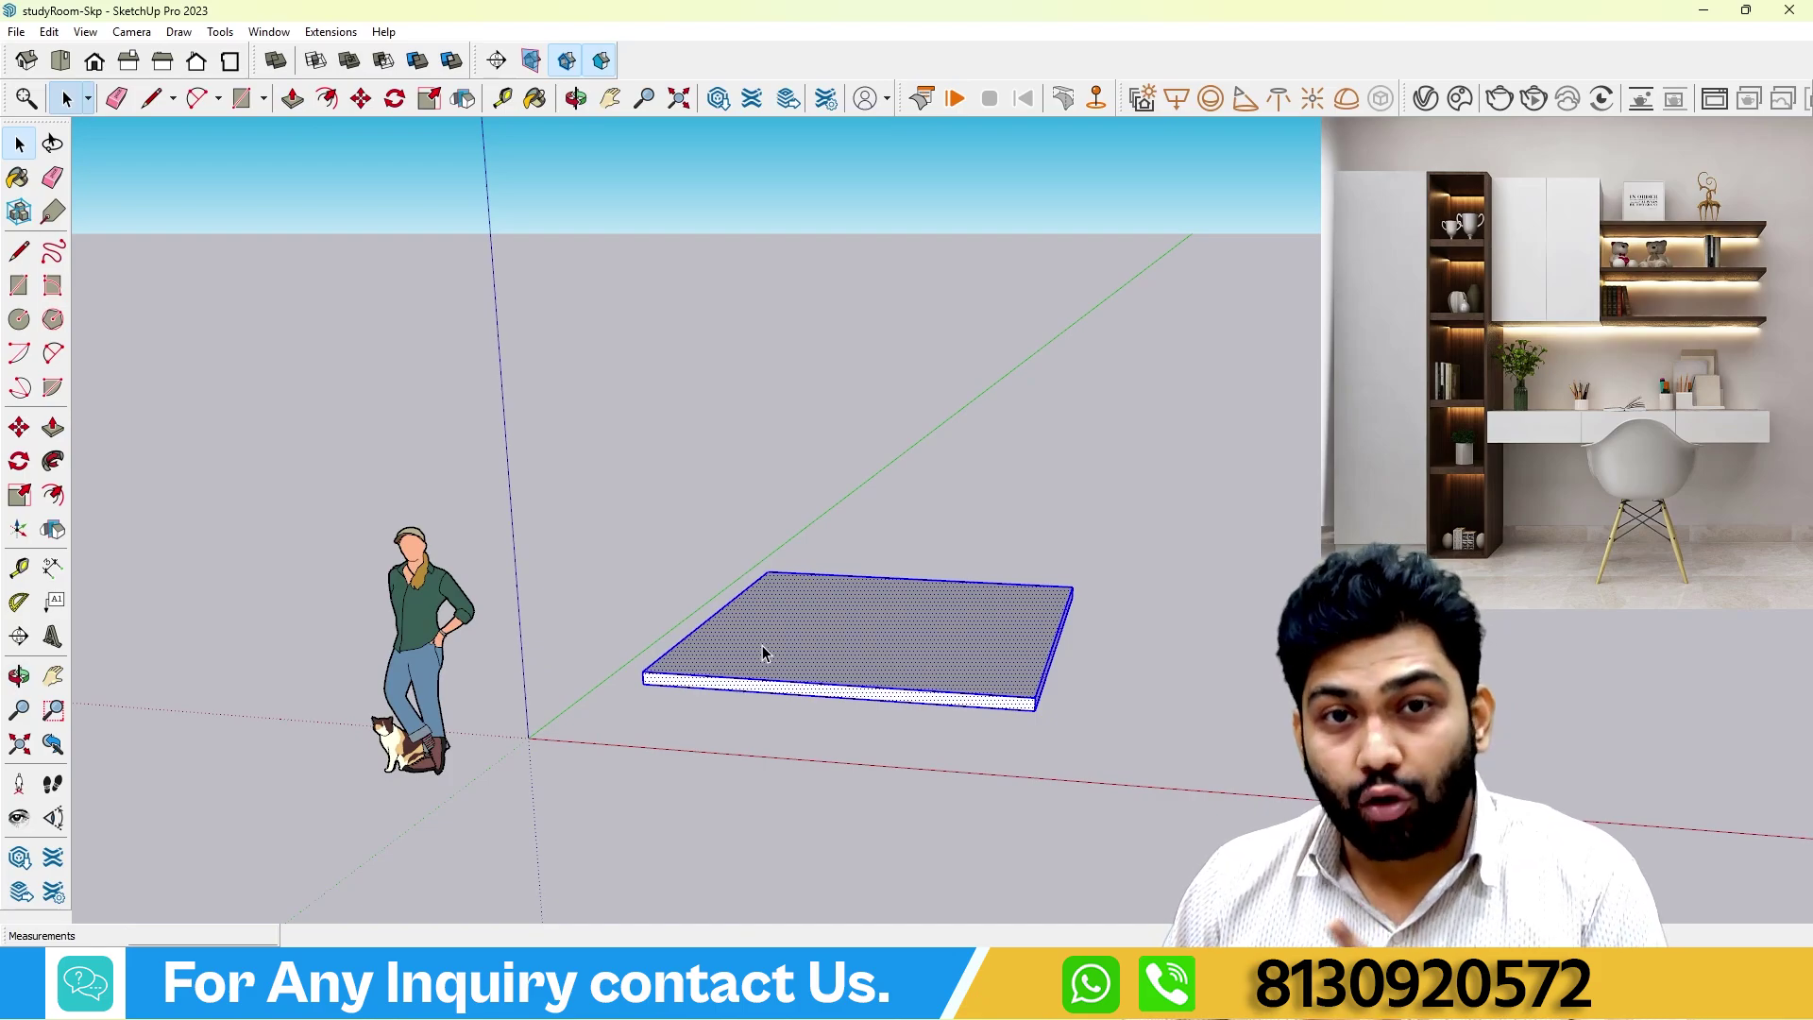
{"action": "right_click", "coordinate": [762, 648]}
{"action": "left_click", "coordinate": [813, 394]}
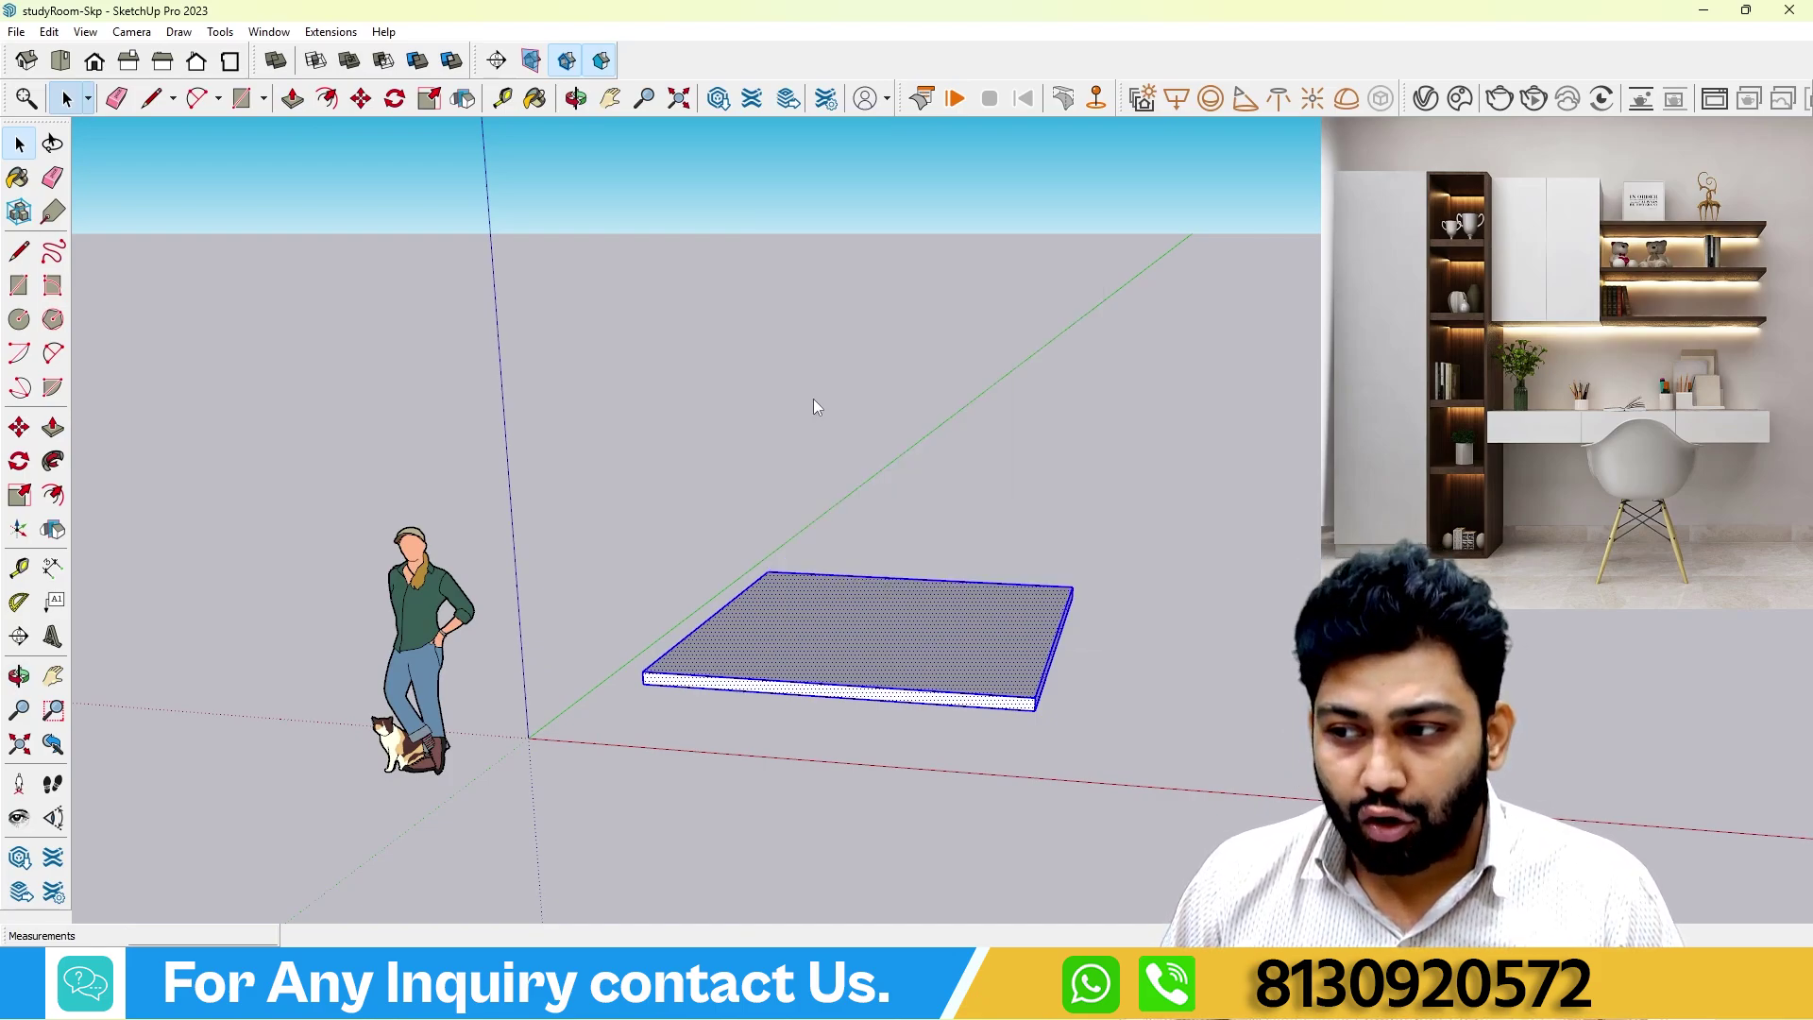
{"action": "key", "text": "space"}
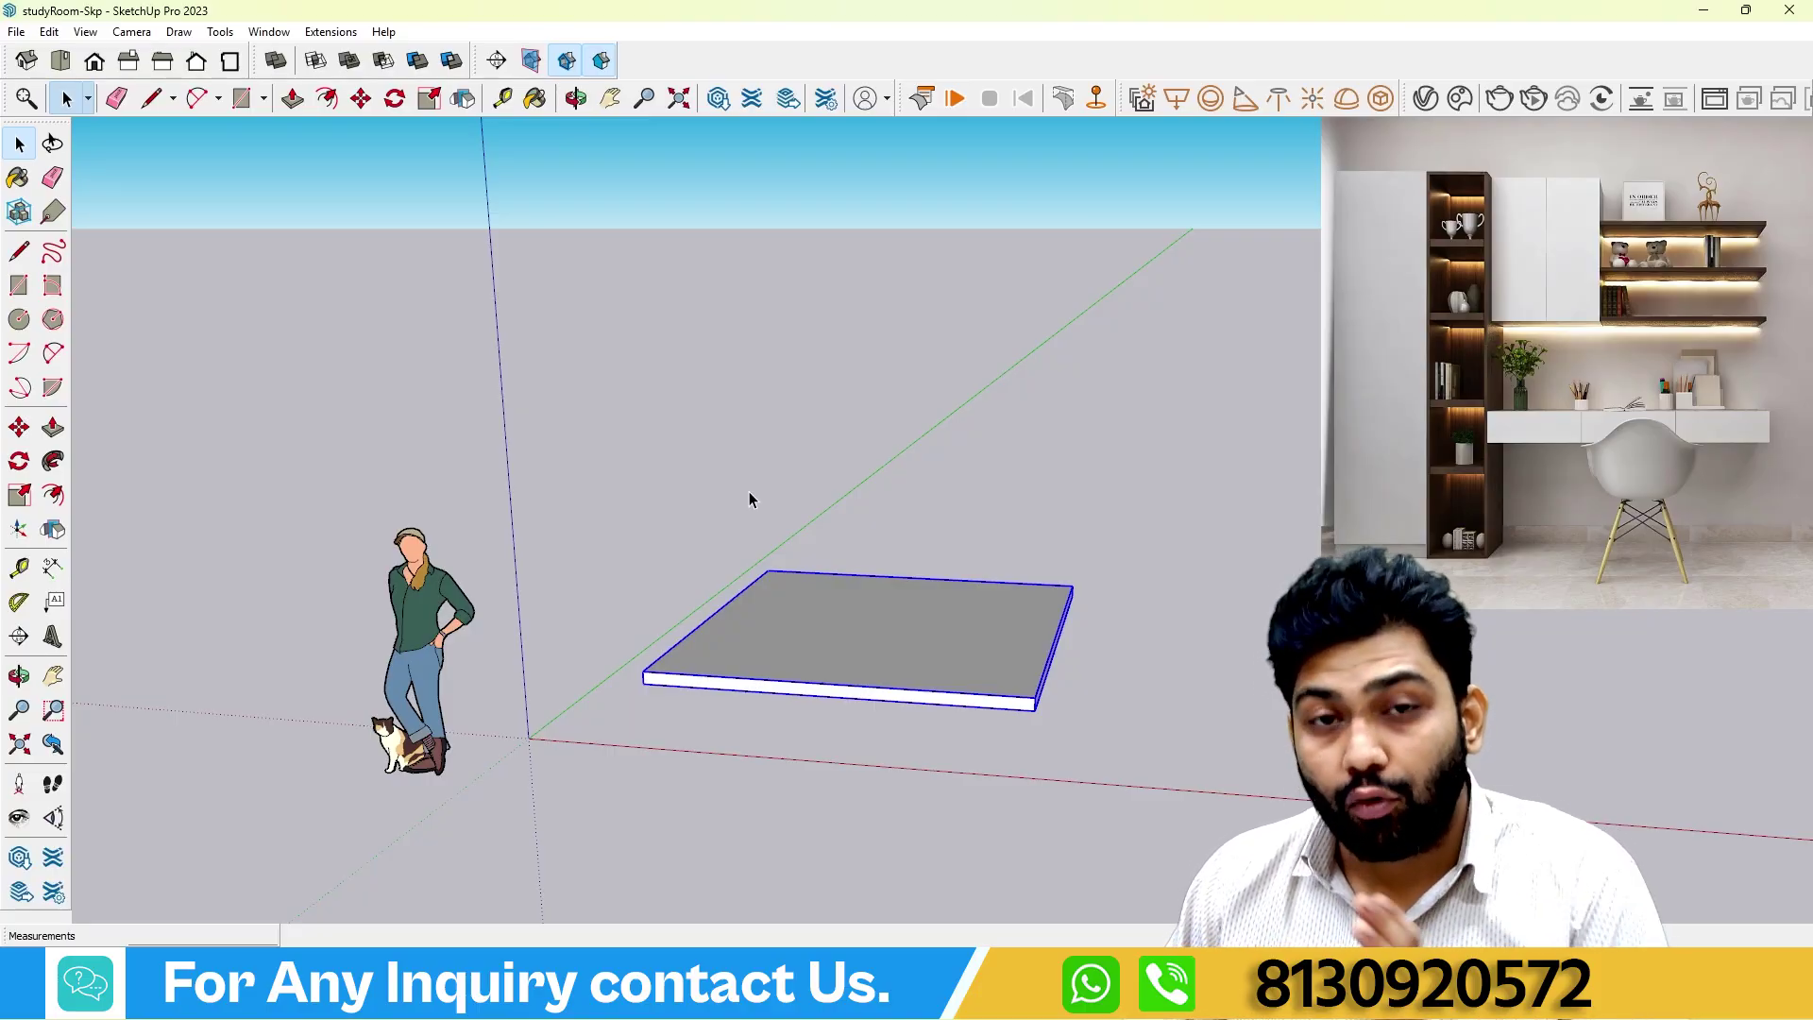
{"action": "key", "text": "q"}
{"action": "middle_click_drag", "start_coordinate": [760, 506], "coordinate": [947, 750]}
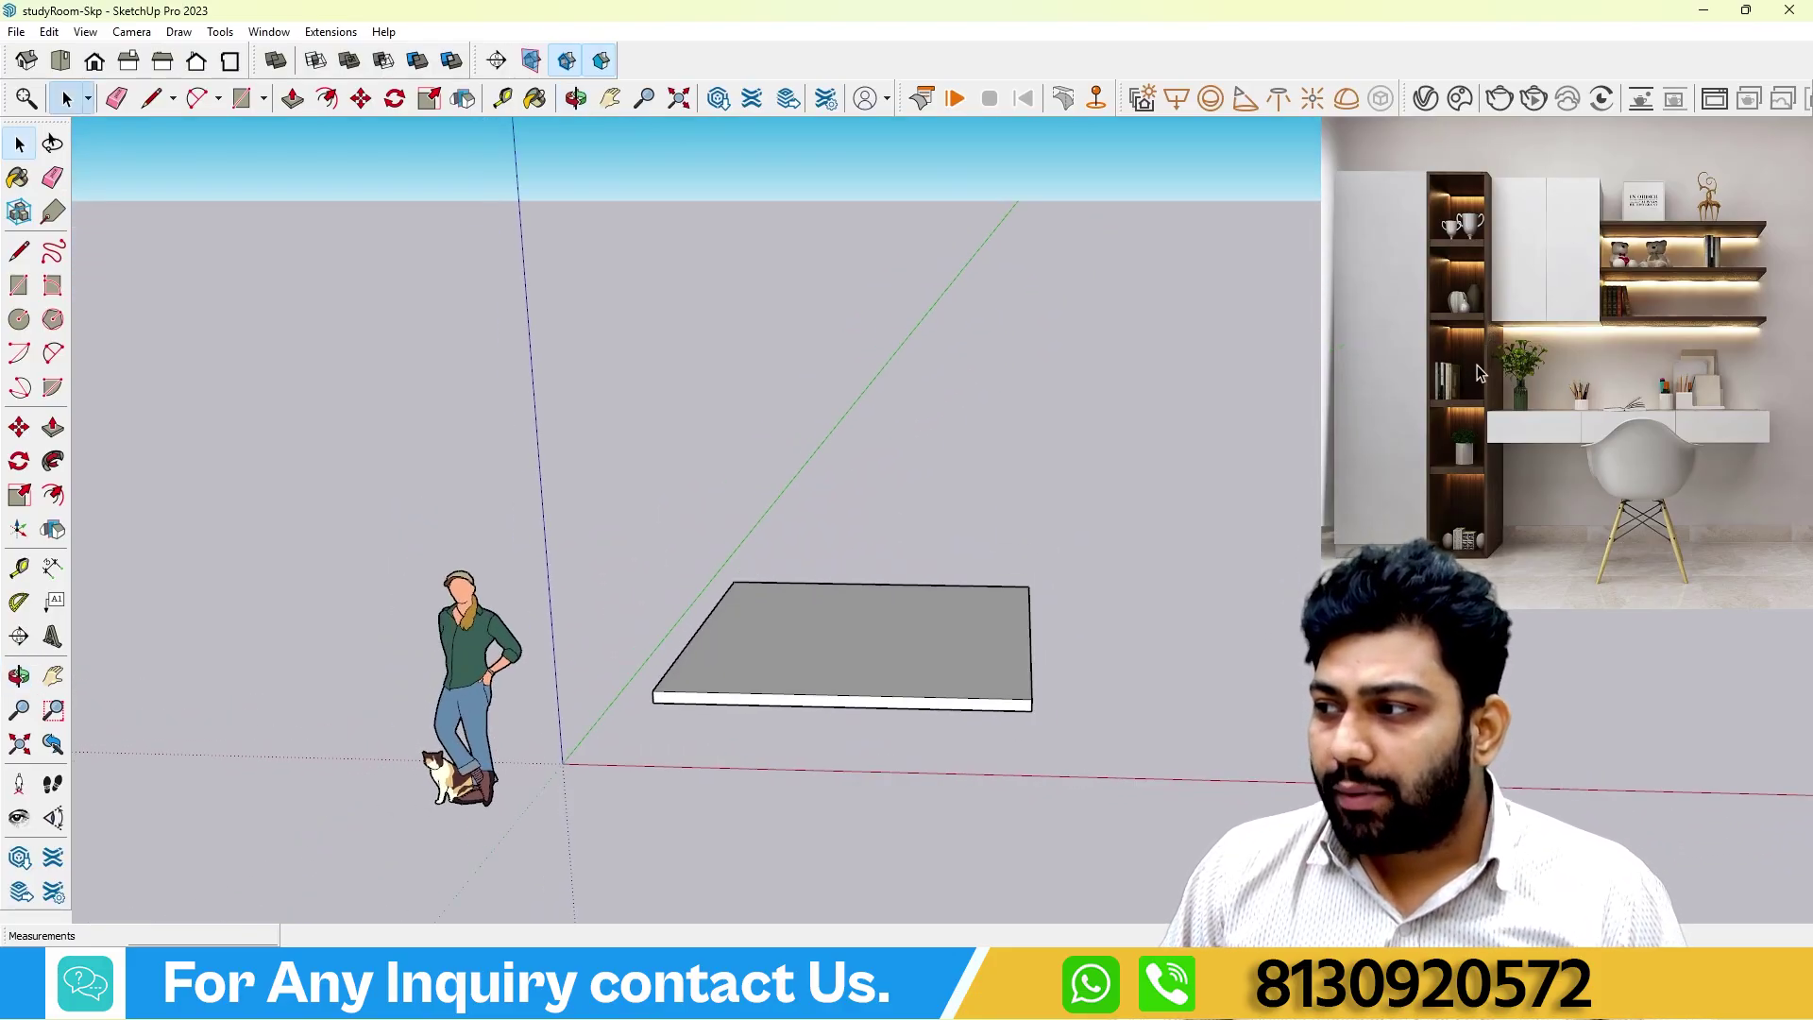
{"action": "middle_click_drag", "start_coordinate": [1015, 526], "coordinate": [992, 529]}
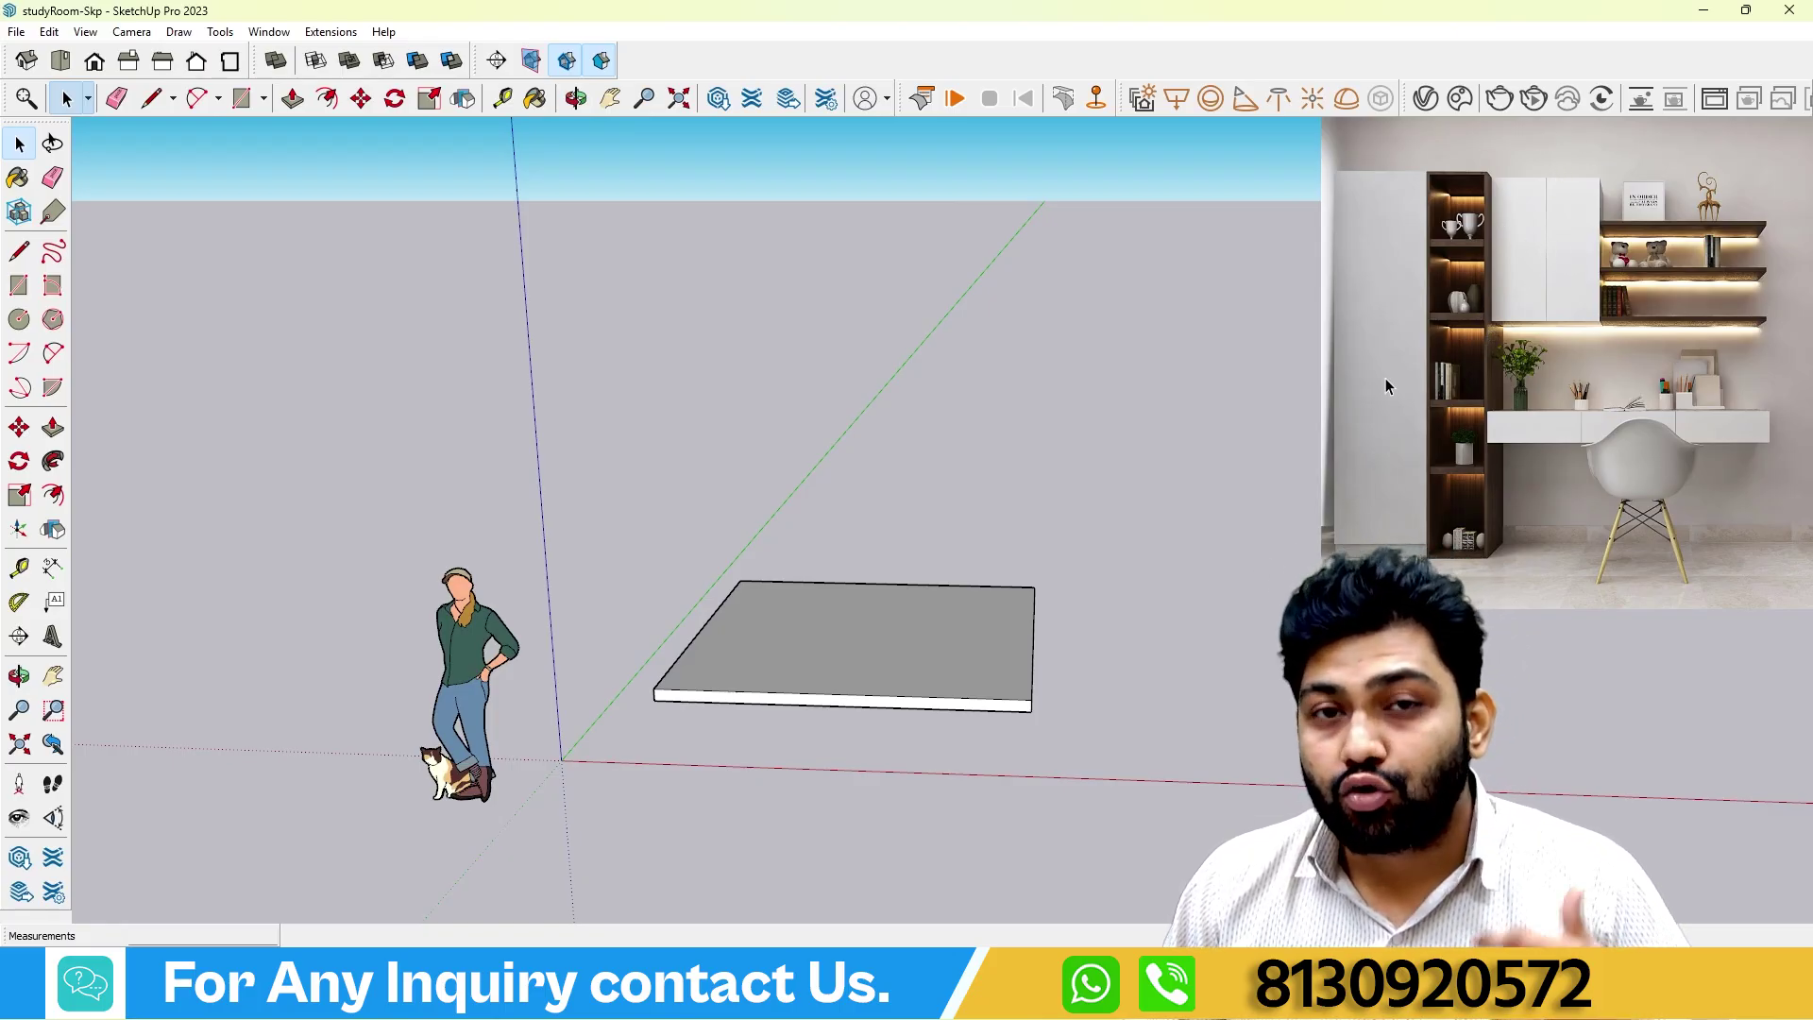
Place a guide line on top of the floor slab, 4" in from its back edge.
{"action": "middle_click_drag", "start_coordinate": [1103, 474], "coordinate": [935, 578]}
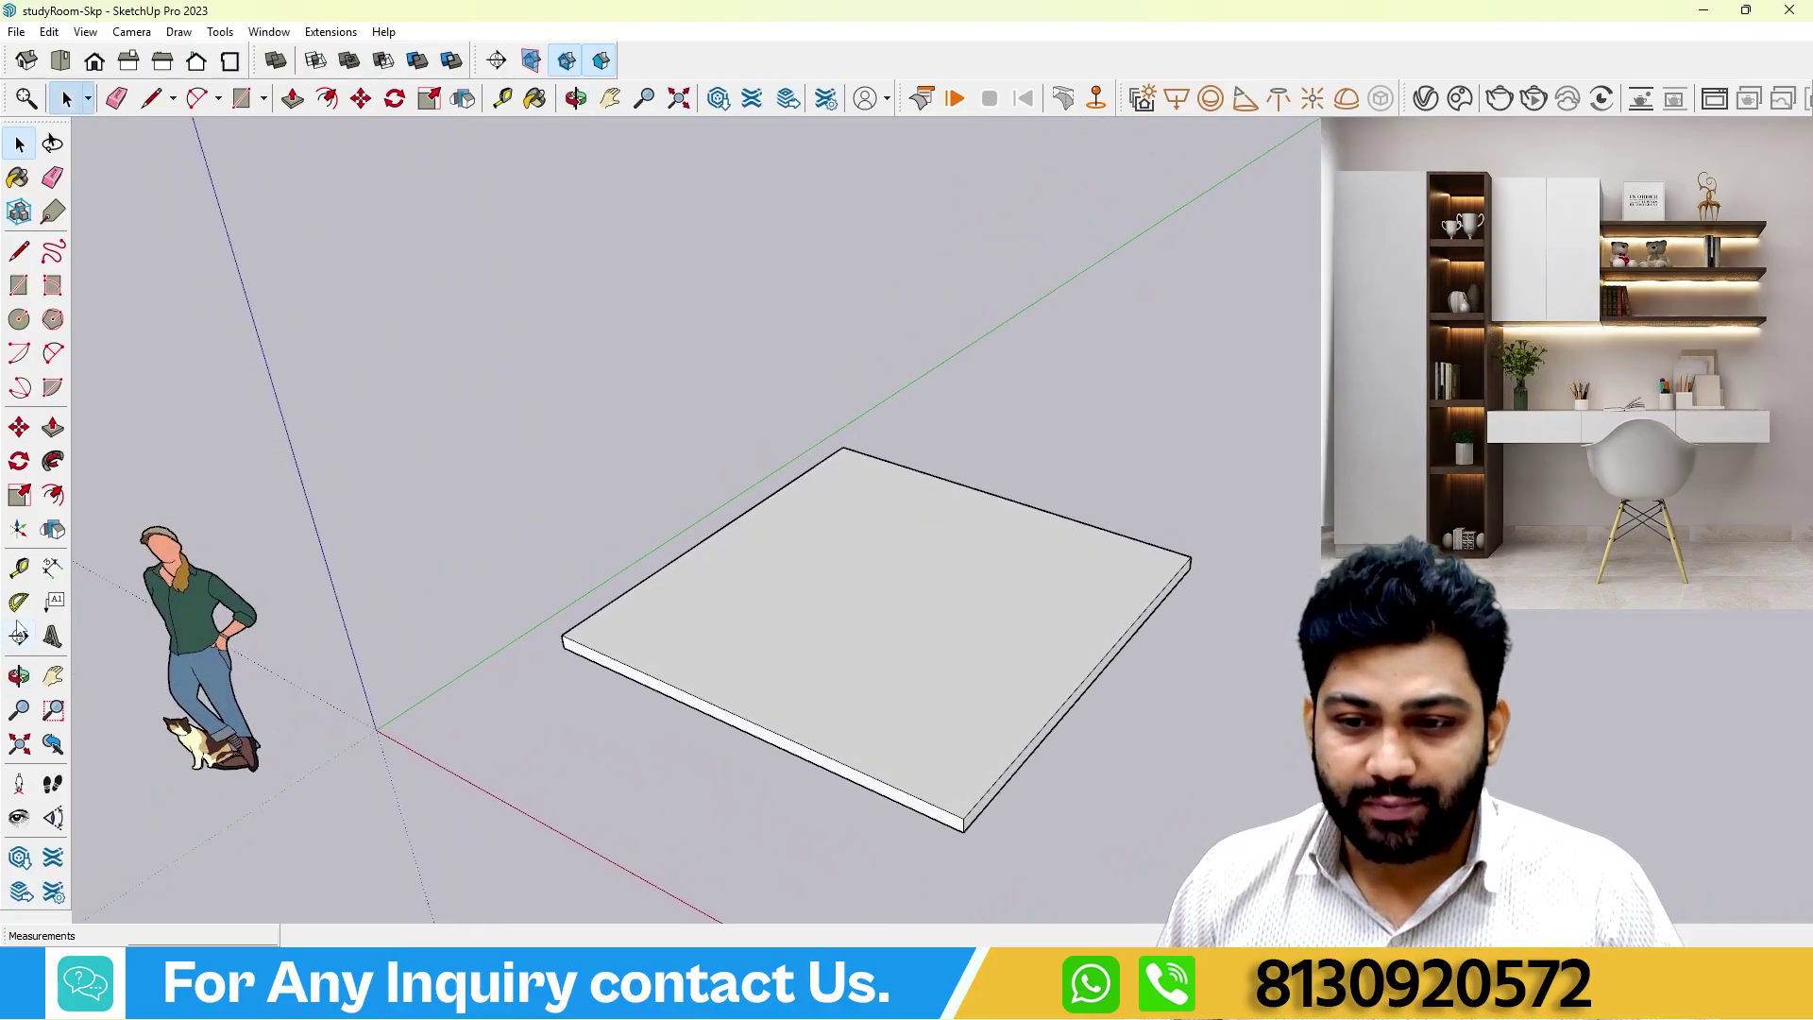
{"action": "key", "text": "t"}
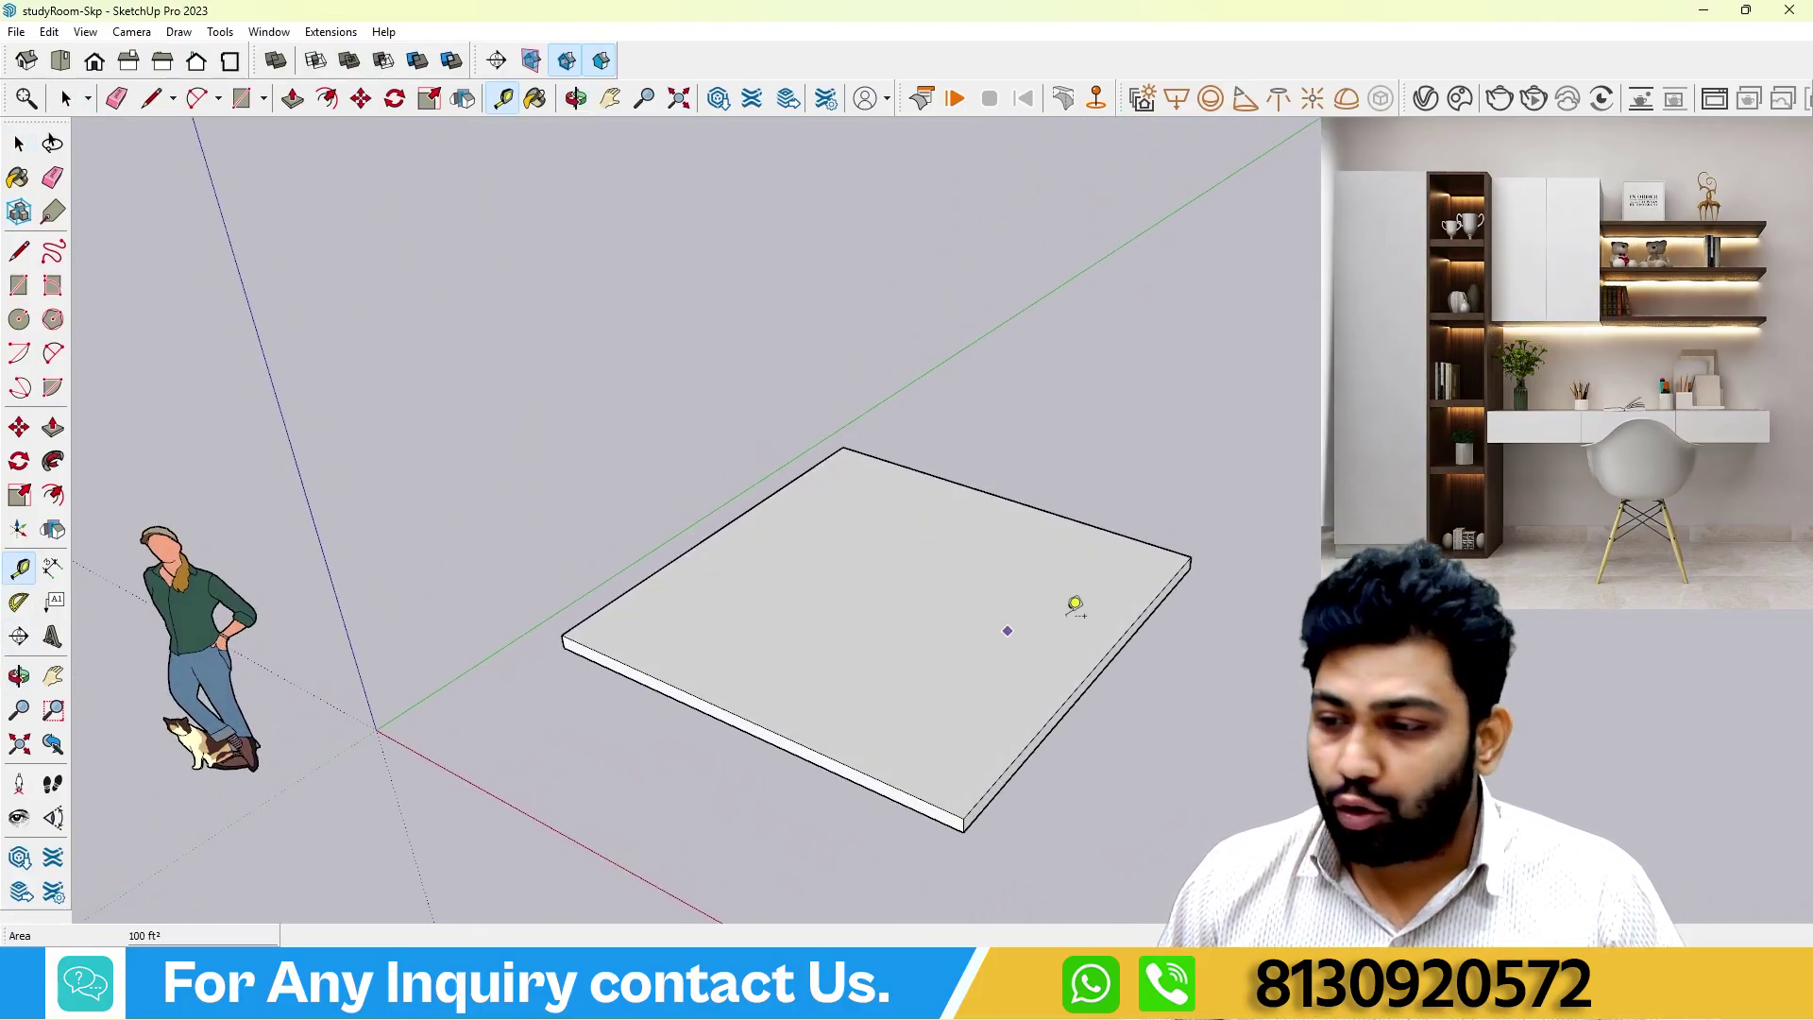
{"action": "left_click", "coordinate": [1090, 525]}
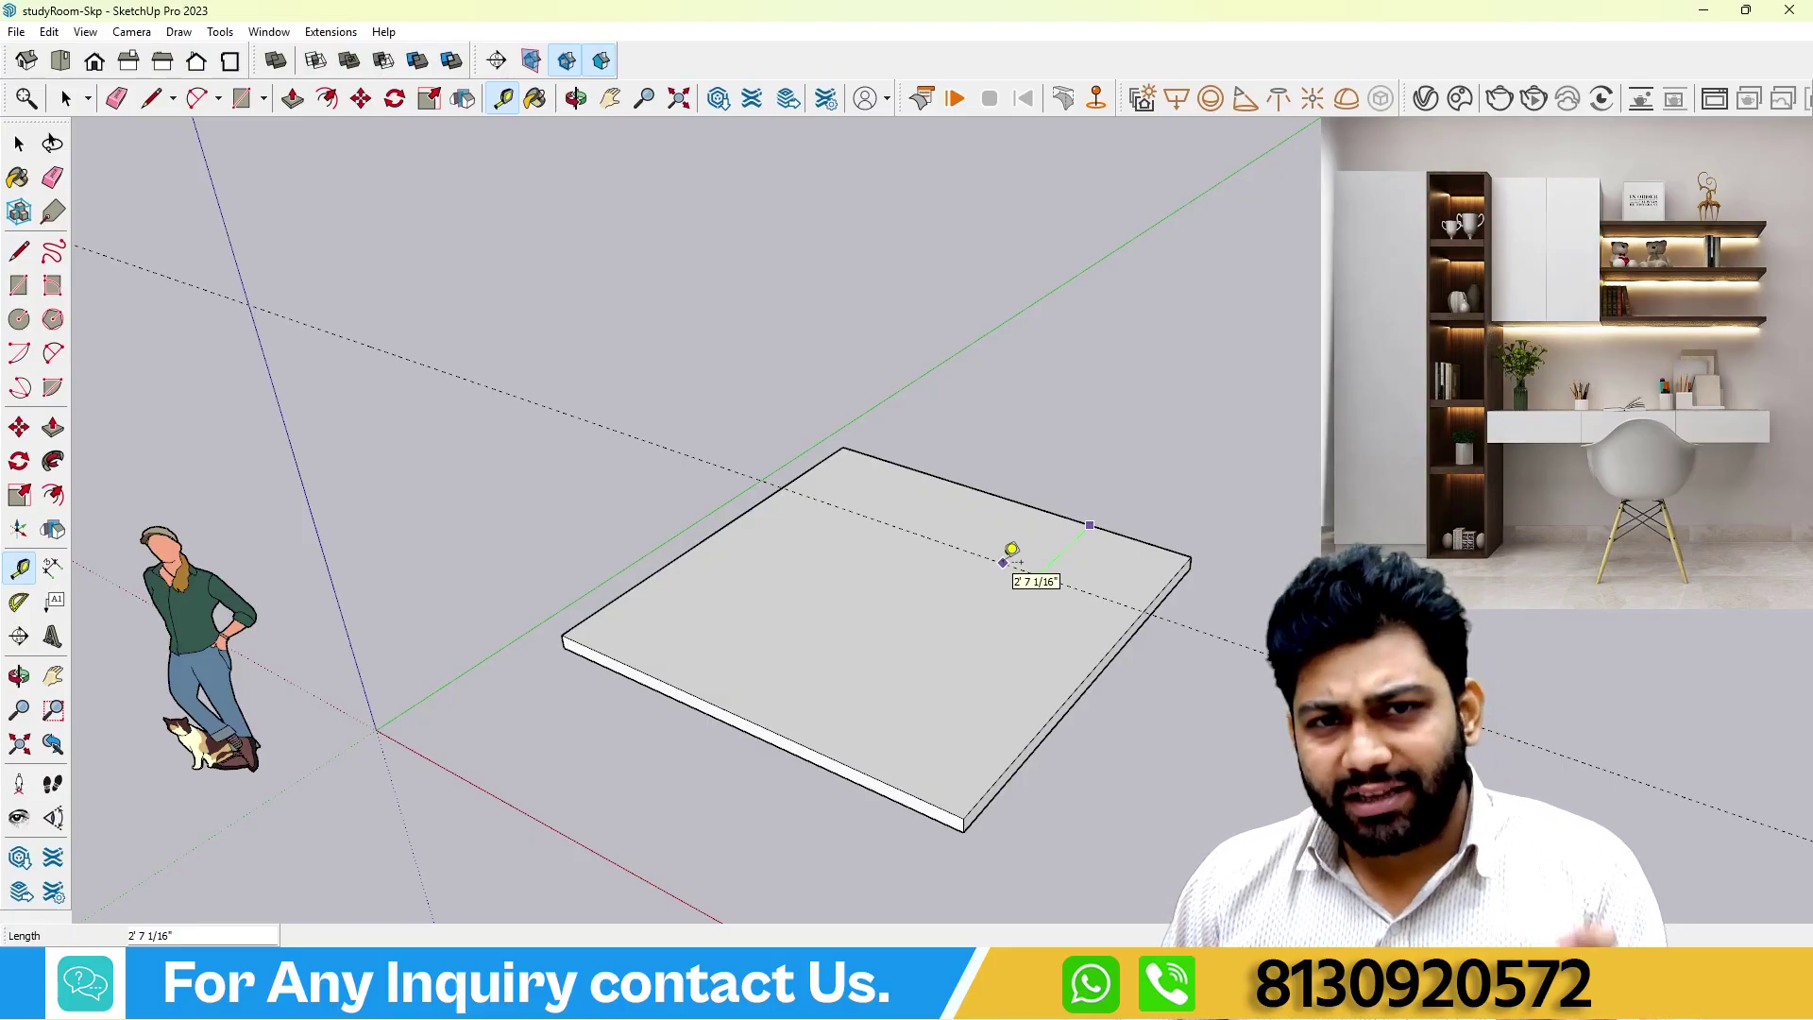
{"action": "type", "text": "4"}
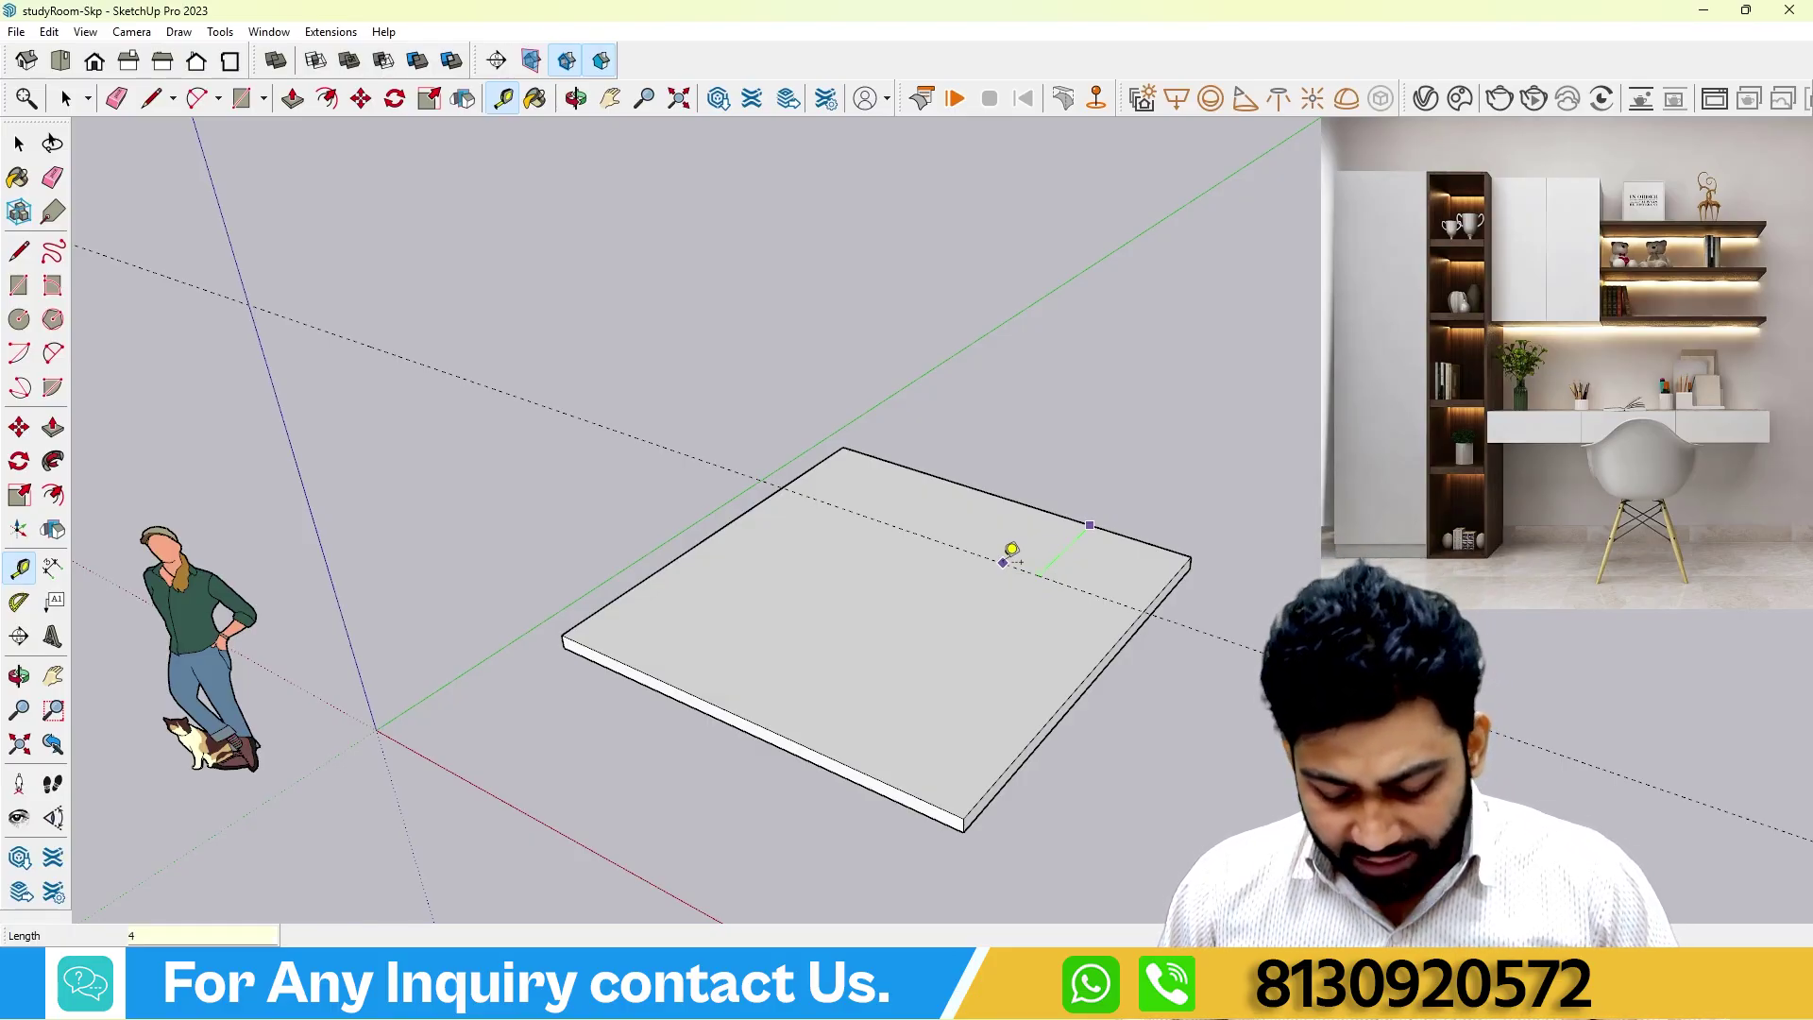
{"action": "key", "text": "Return"}
{"action": "scroll", "coordinate": [1079, 452], "scroll_direction": "up", "scroll_amount": 3}
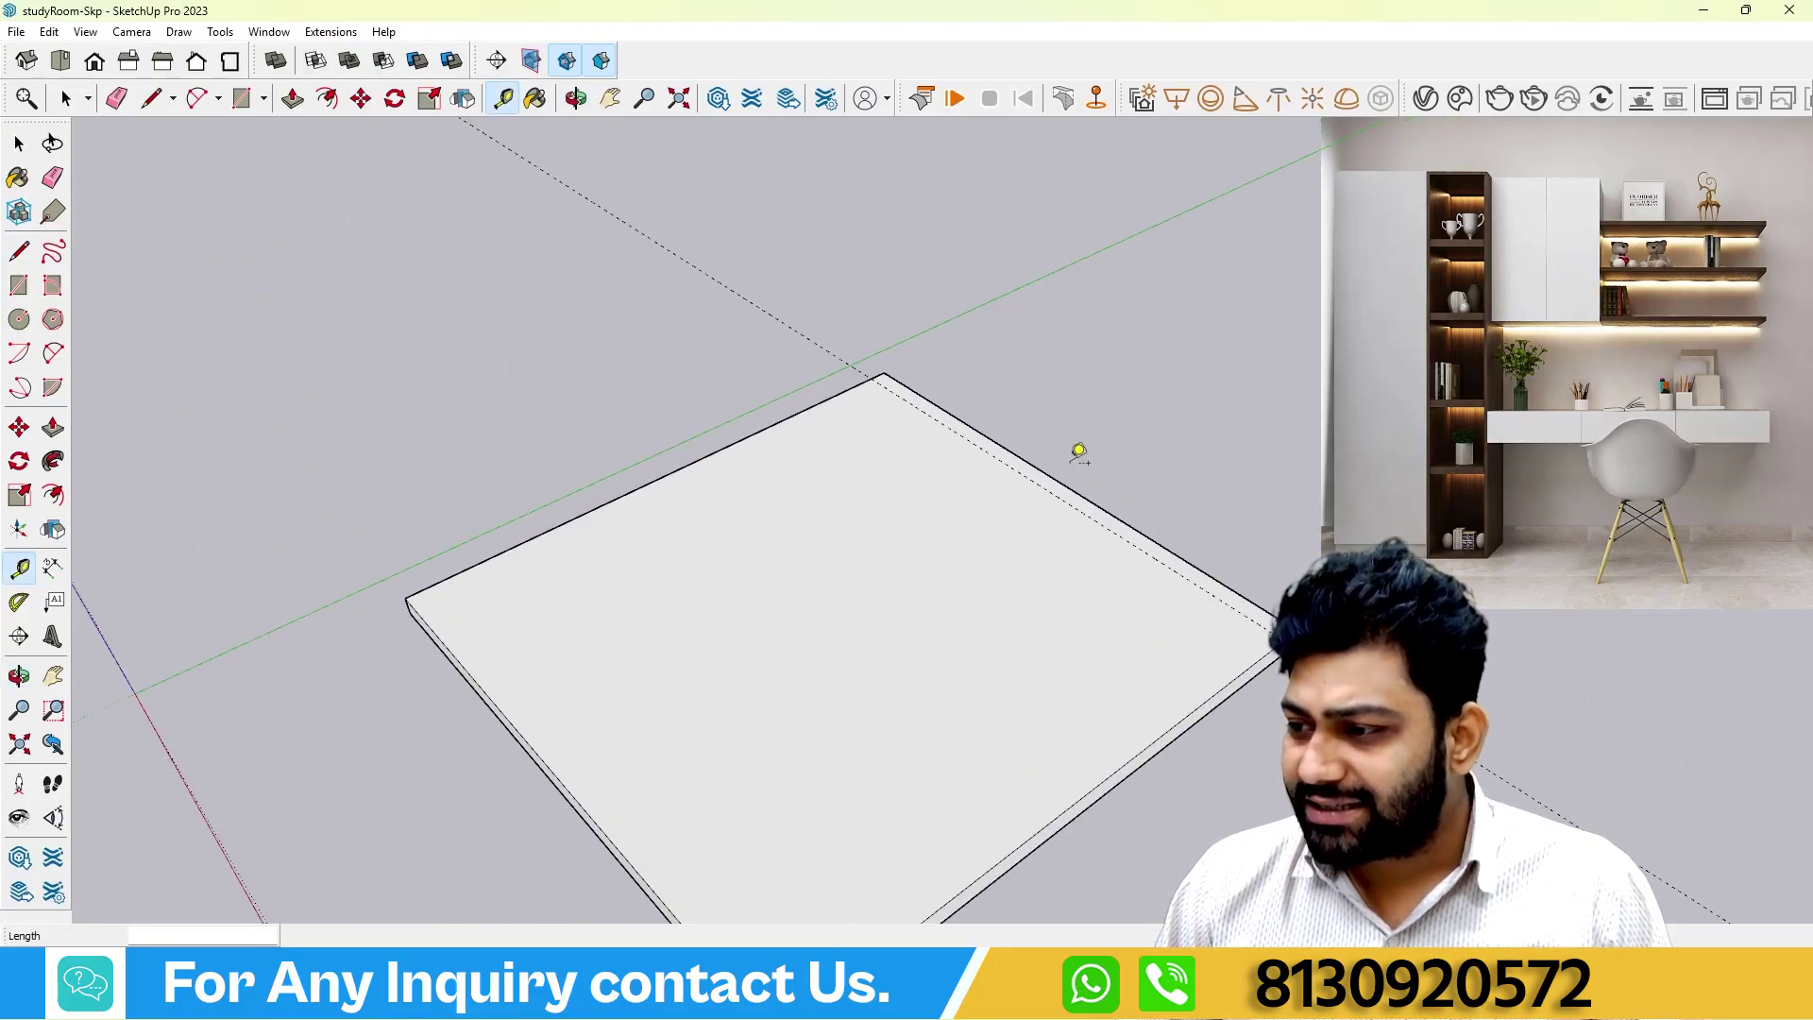
Draw a 4" by 10' rectangle on the slab between its back edge and the guide line.
{"action": "left_click", "coordinate": [20, 285]}
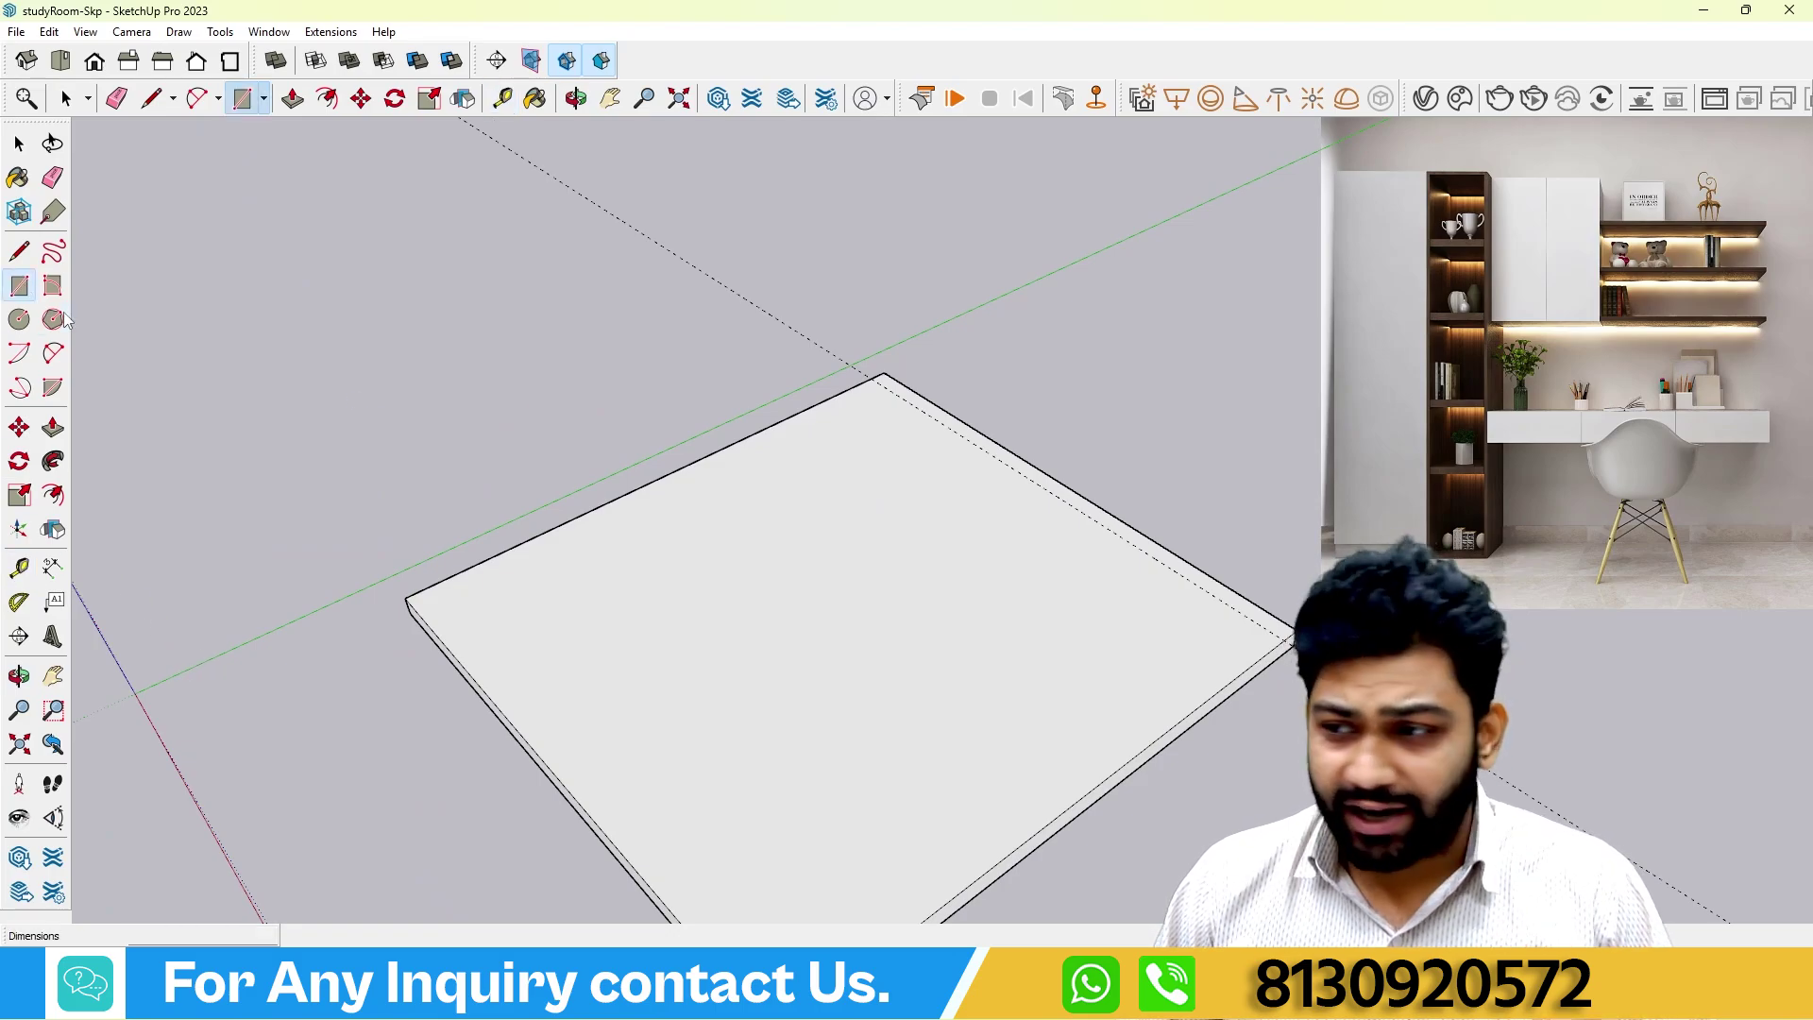
{"action": "left_click", "coordinate": [871, 379]}
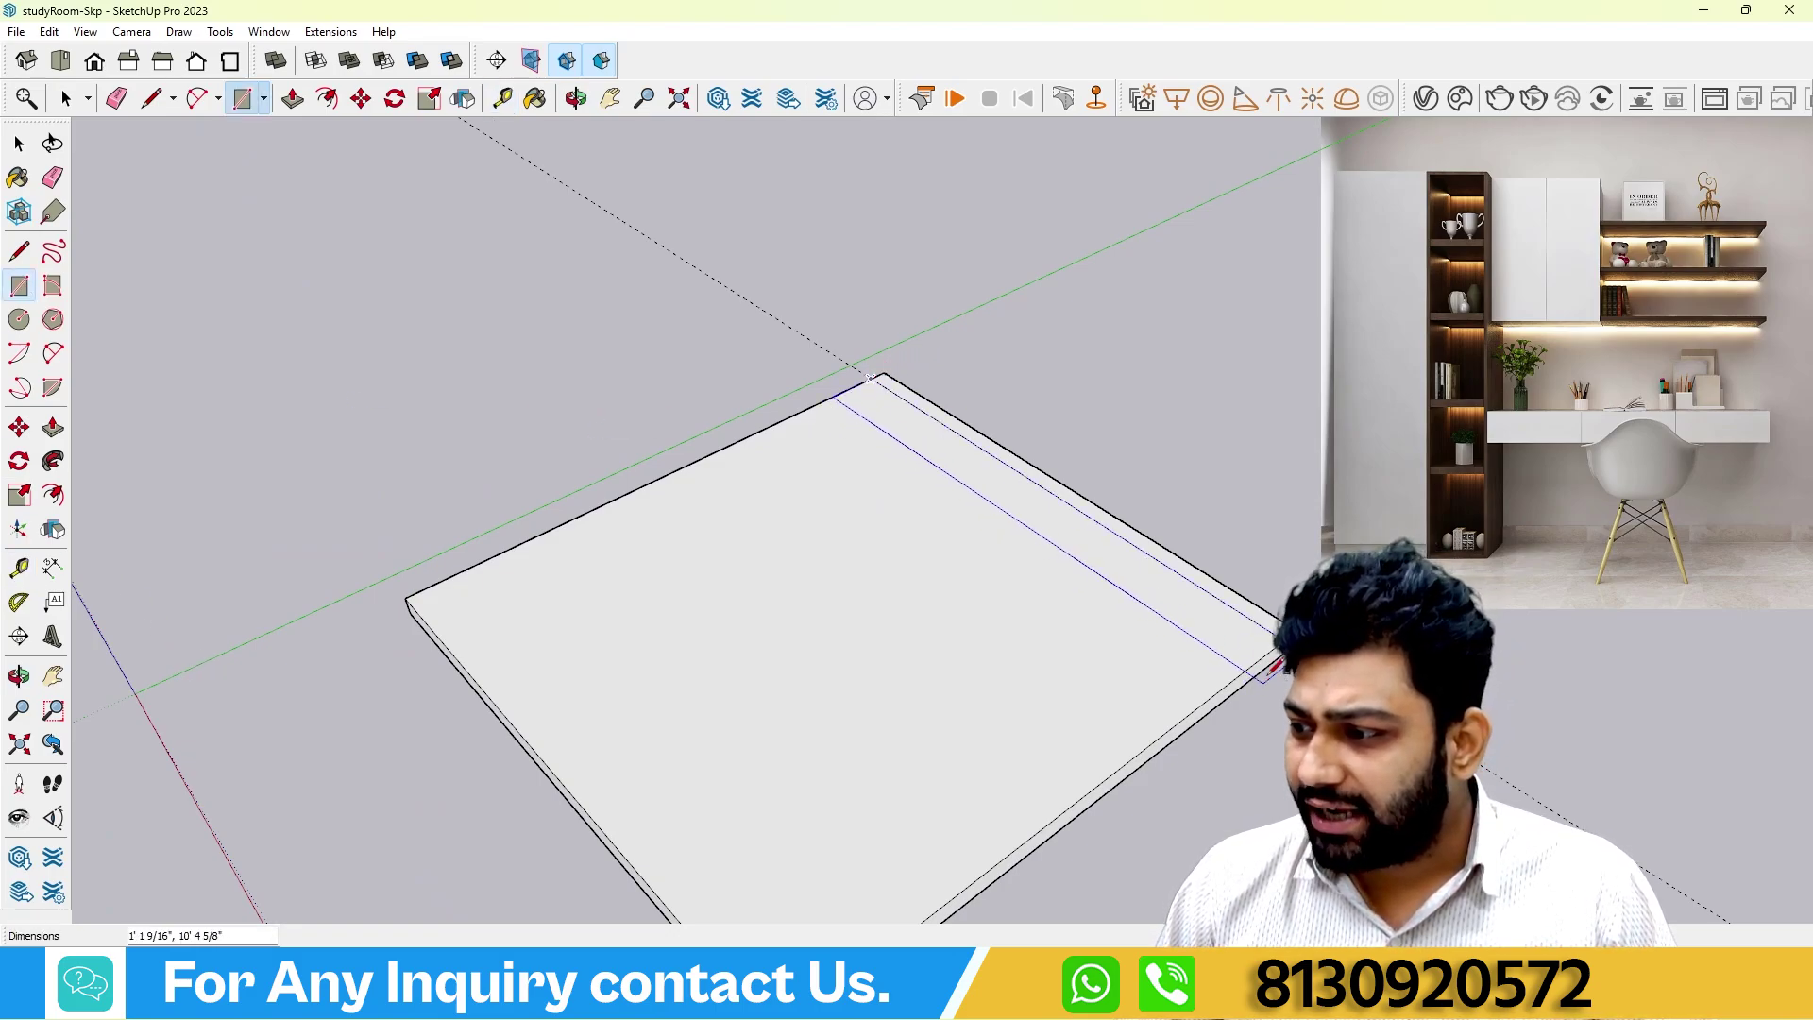
{"action": "left_click", "coordinate": [1273, 623]}
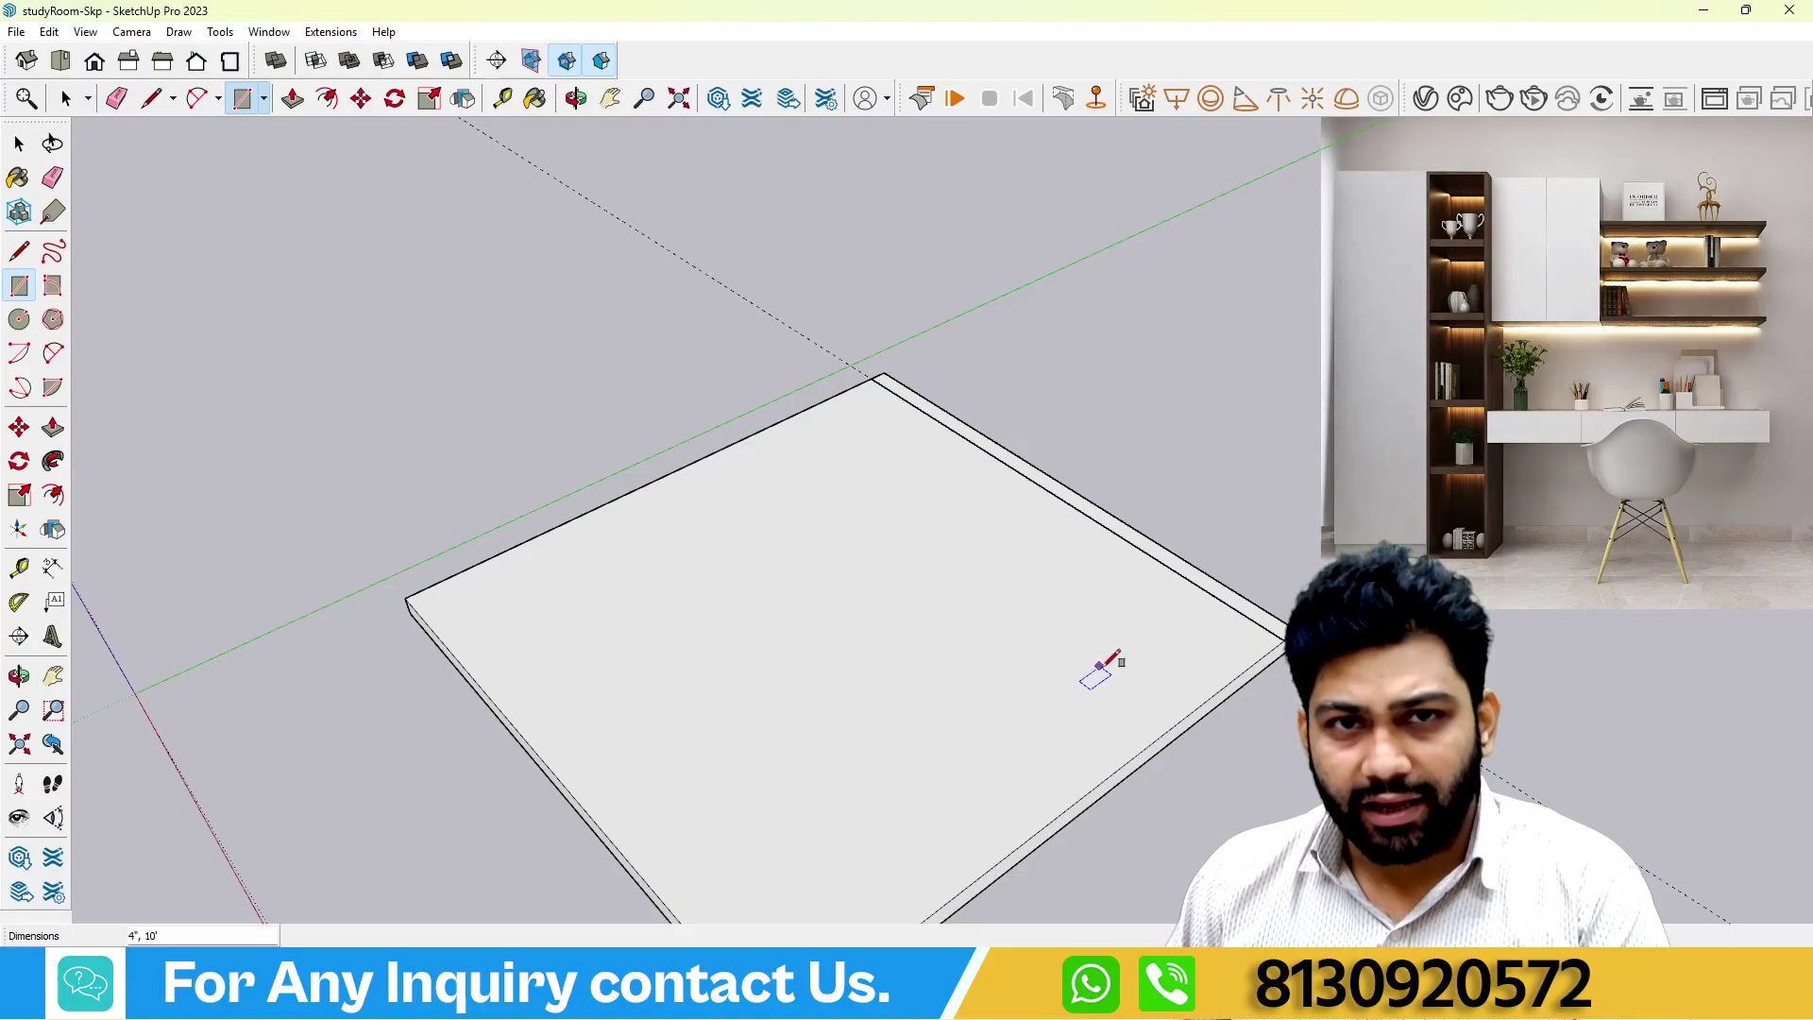
Extrude the 4" strip along the slab's back edge upward 10' with Push/Pull to form the back wall.
{"action": "left_click", "coordinate": [53, 427]}
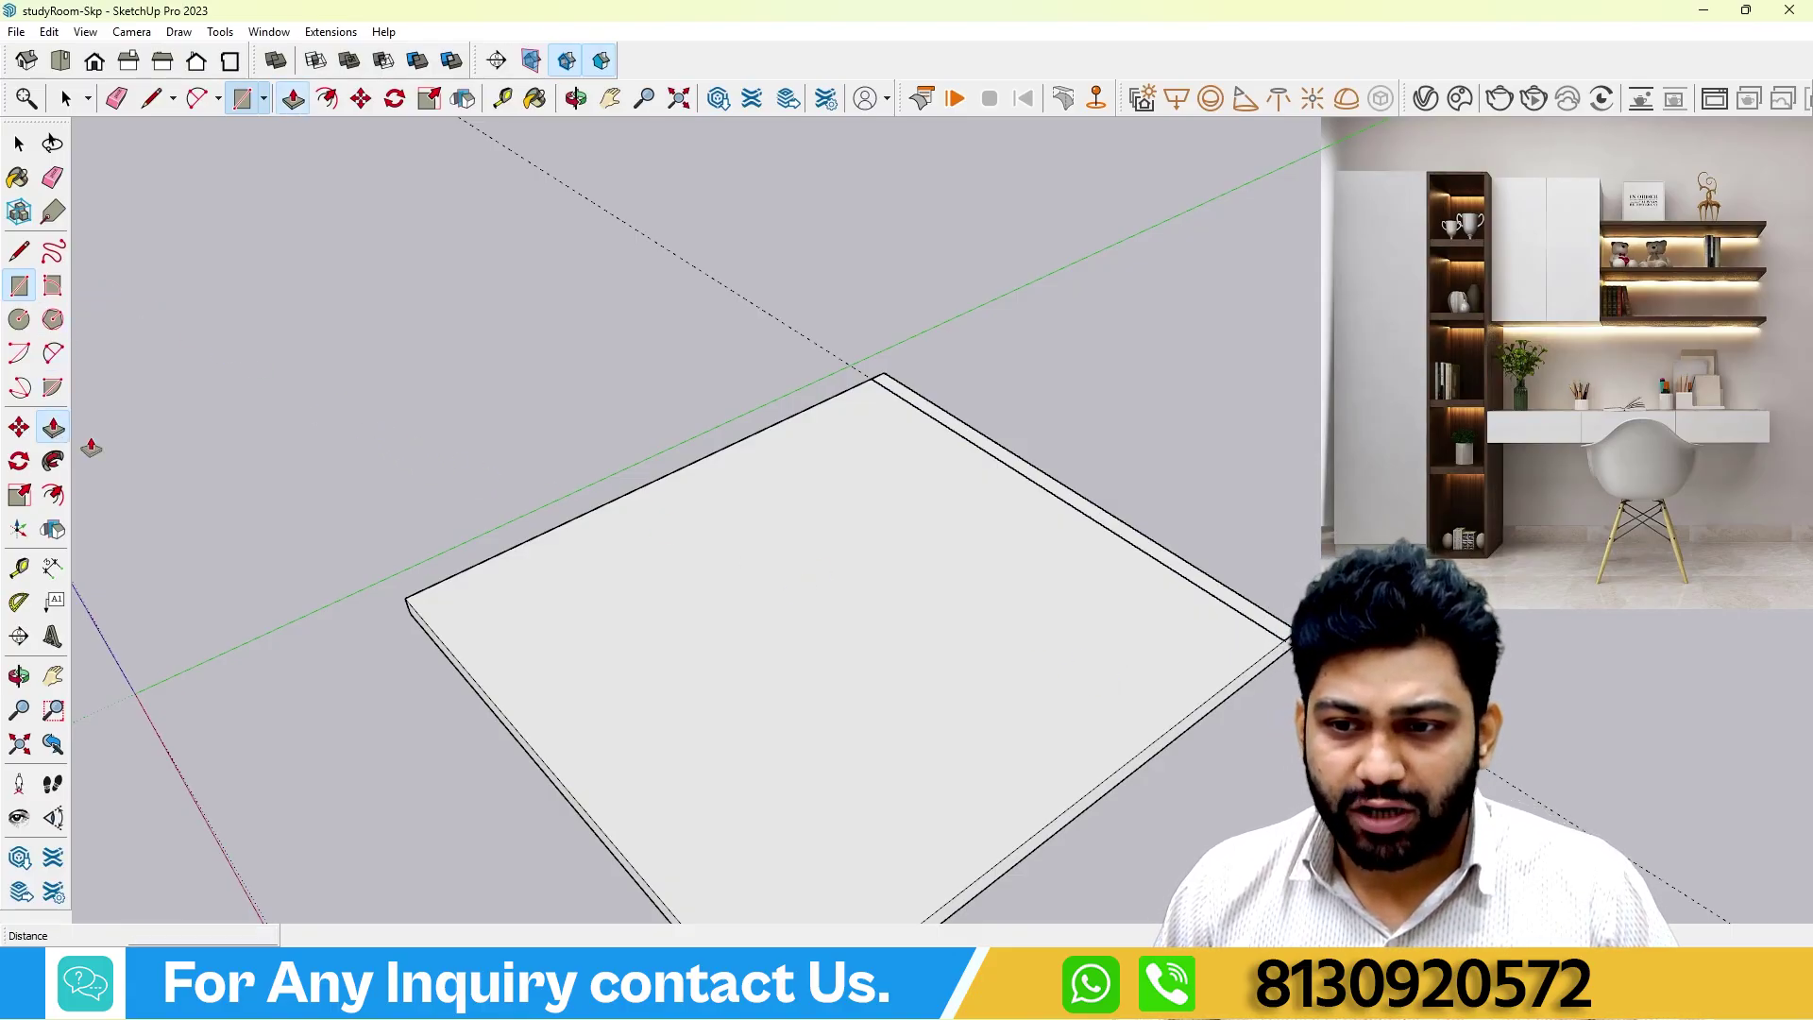
{"action": "left_click", "coordinate": [1093, 522]}
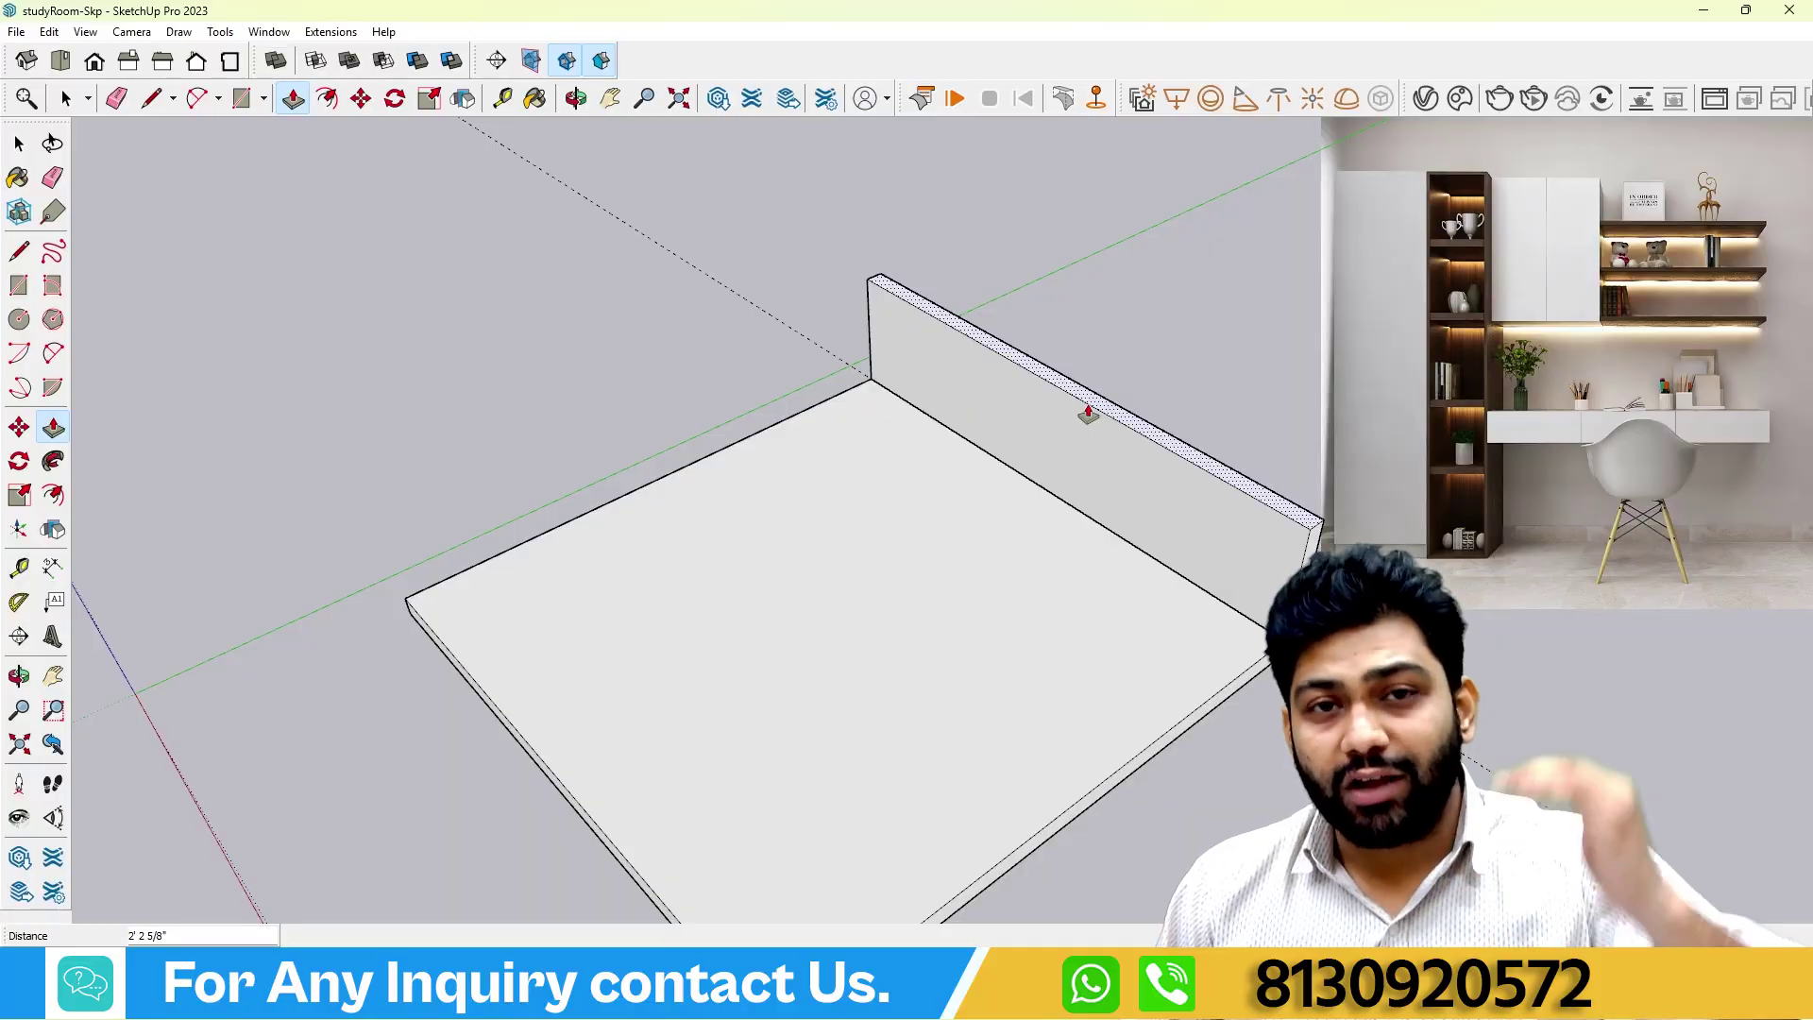
{"action": "left_click", "coordinate": [1088, 413]}
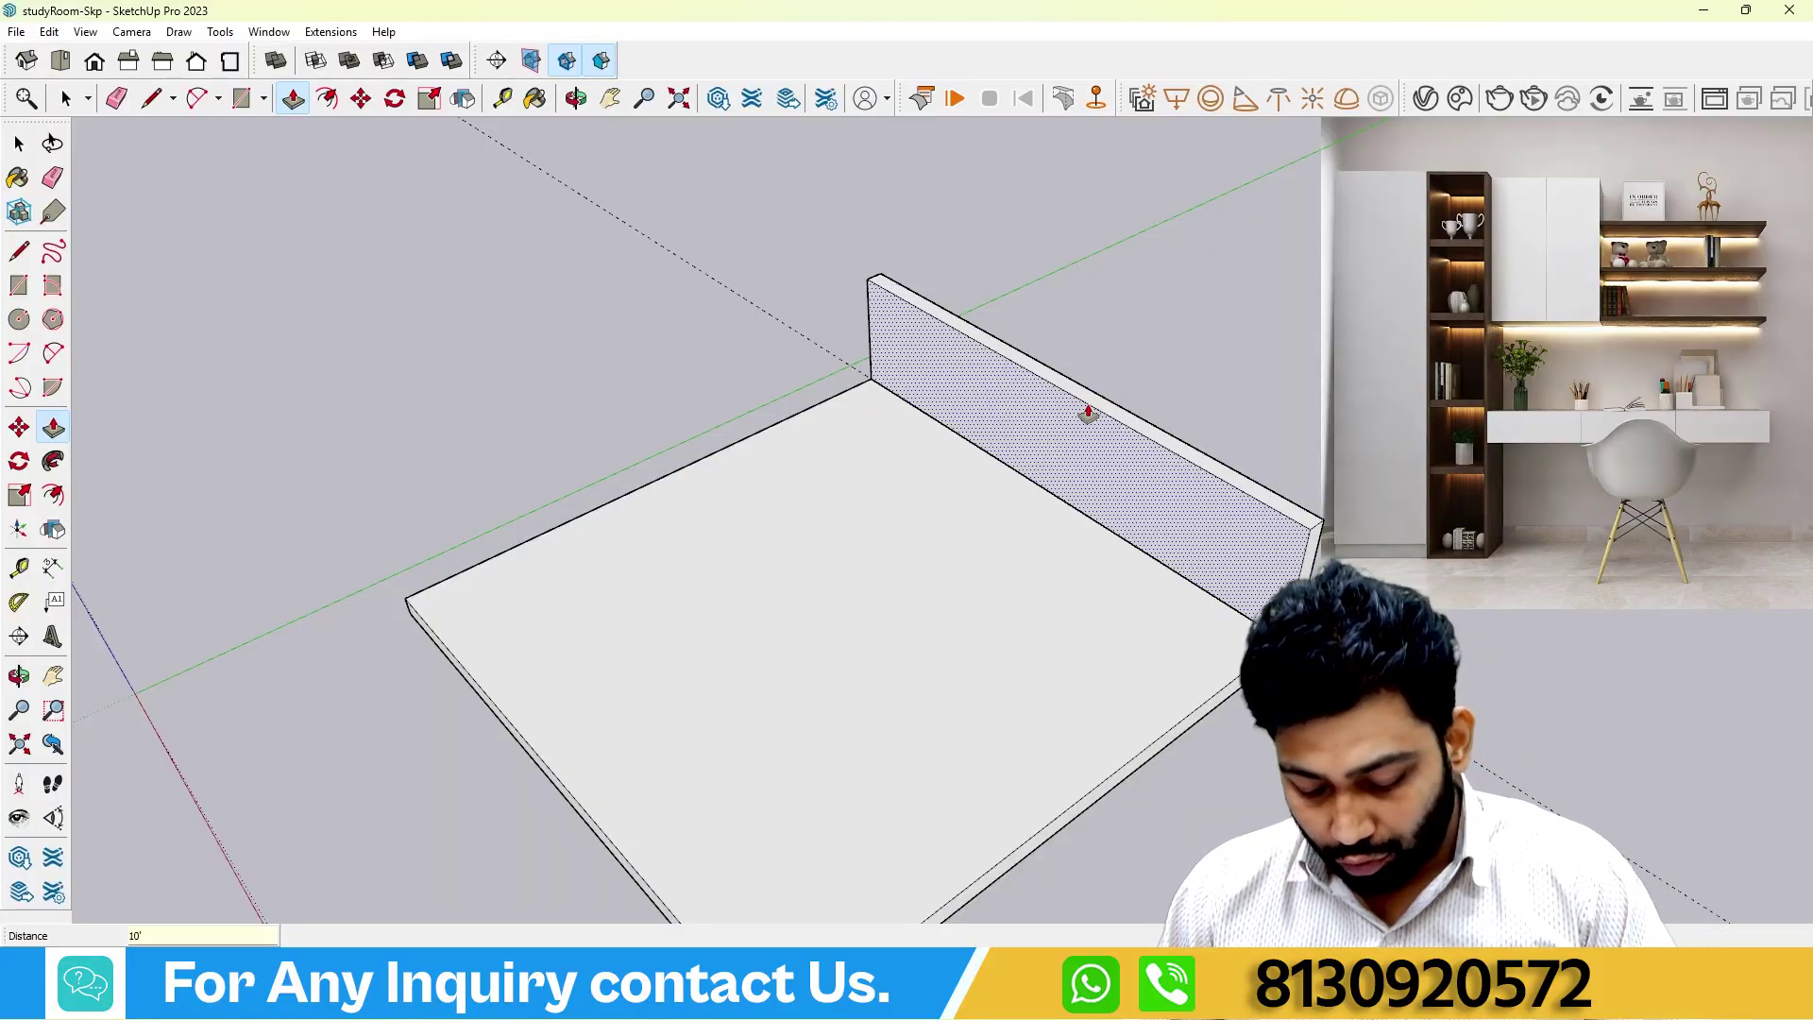
{"action": "type", "text": "'"}
{"action": "key", "text": "Return"}
Select all connected geometry of the back wall and make it a group.
{"action": "scroll", "coordinate": [935, 501], "scroll_direction": "down", "scroll_amount": 5}
{"action": "middle_click_drag", "start_coordinate": [888, 555], "coordinate": [1294, 408]}
{"action": "left_click", "coordinate": [19, 144]}
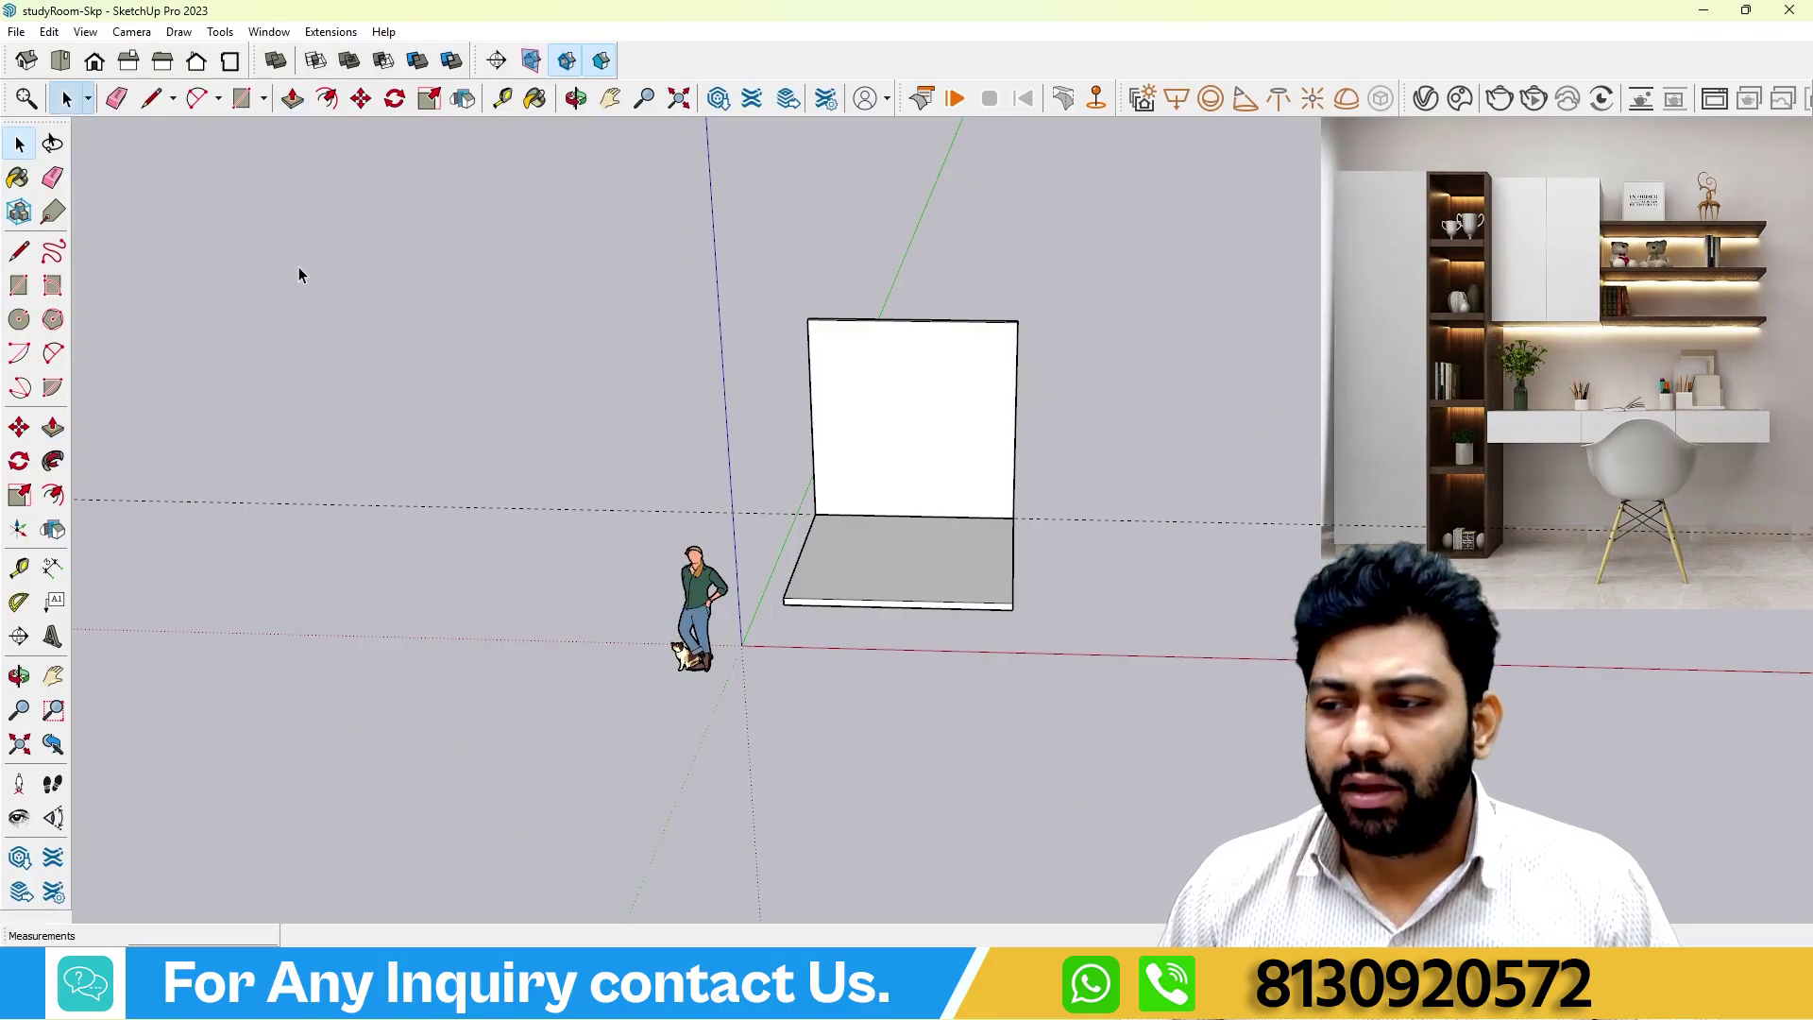
{"action": "scroll", "coordinate": [940, 430], "scroll_direction": "up", "scroll_amount": 2}
{"action": "left_click", "coordinate": [940, 433]}
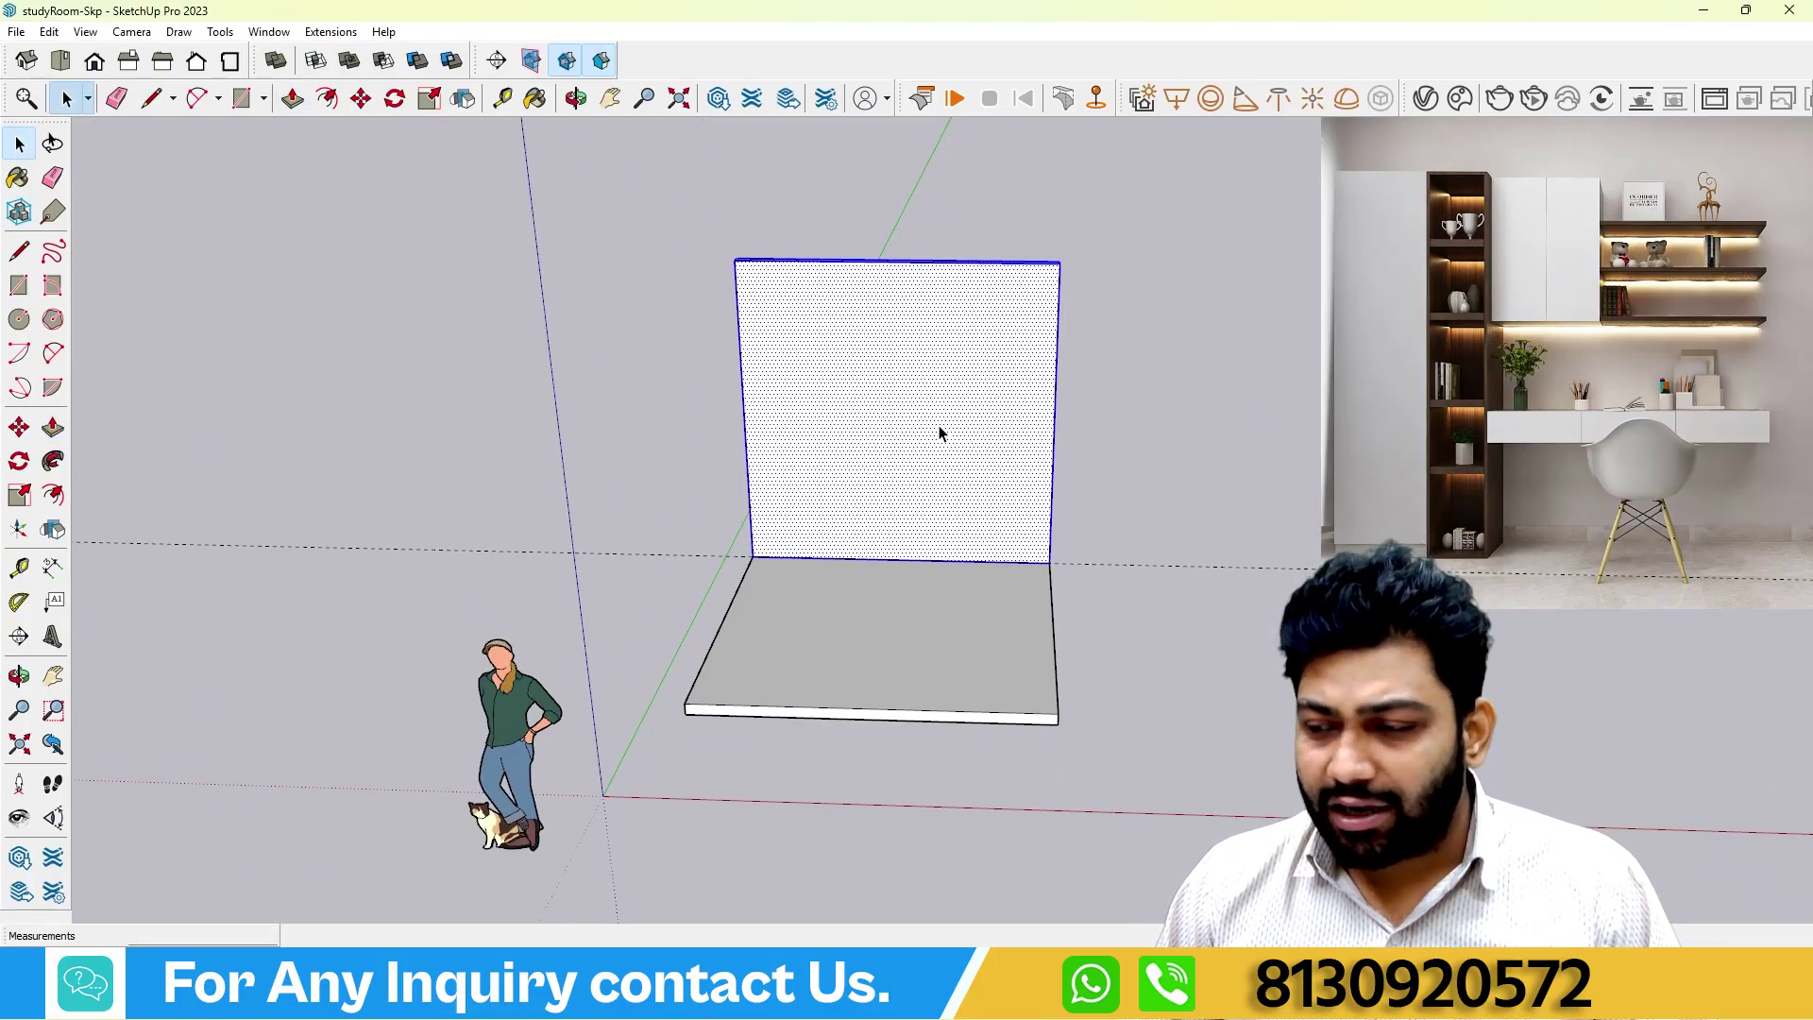
{"action": "right_click", "coordinate": [939, 432]}
{"action": "left_click", "coordinate": [991, 593]}
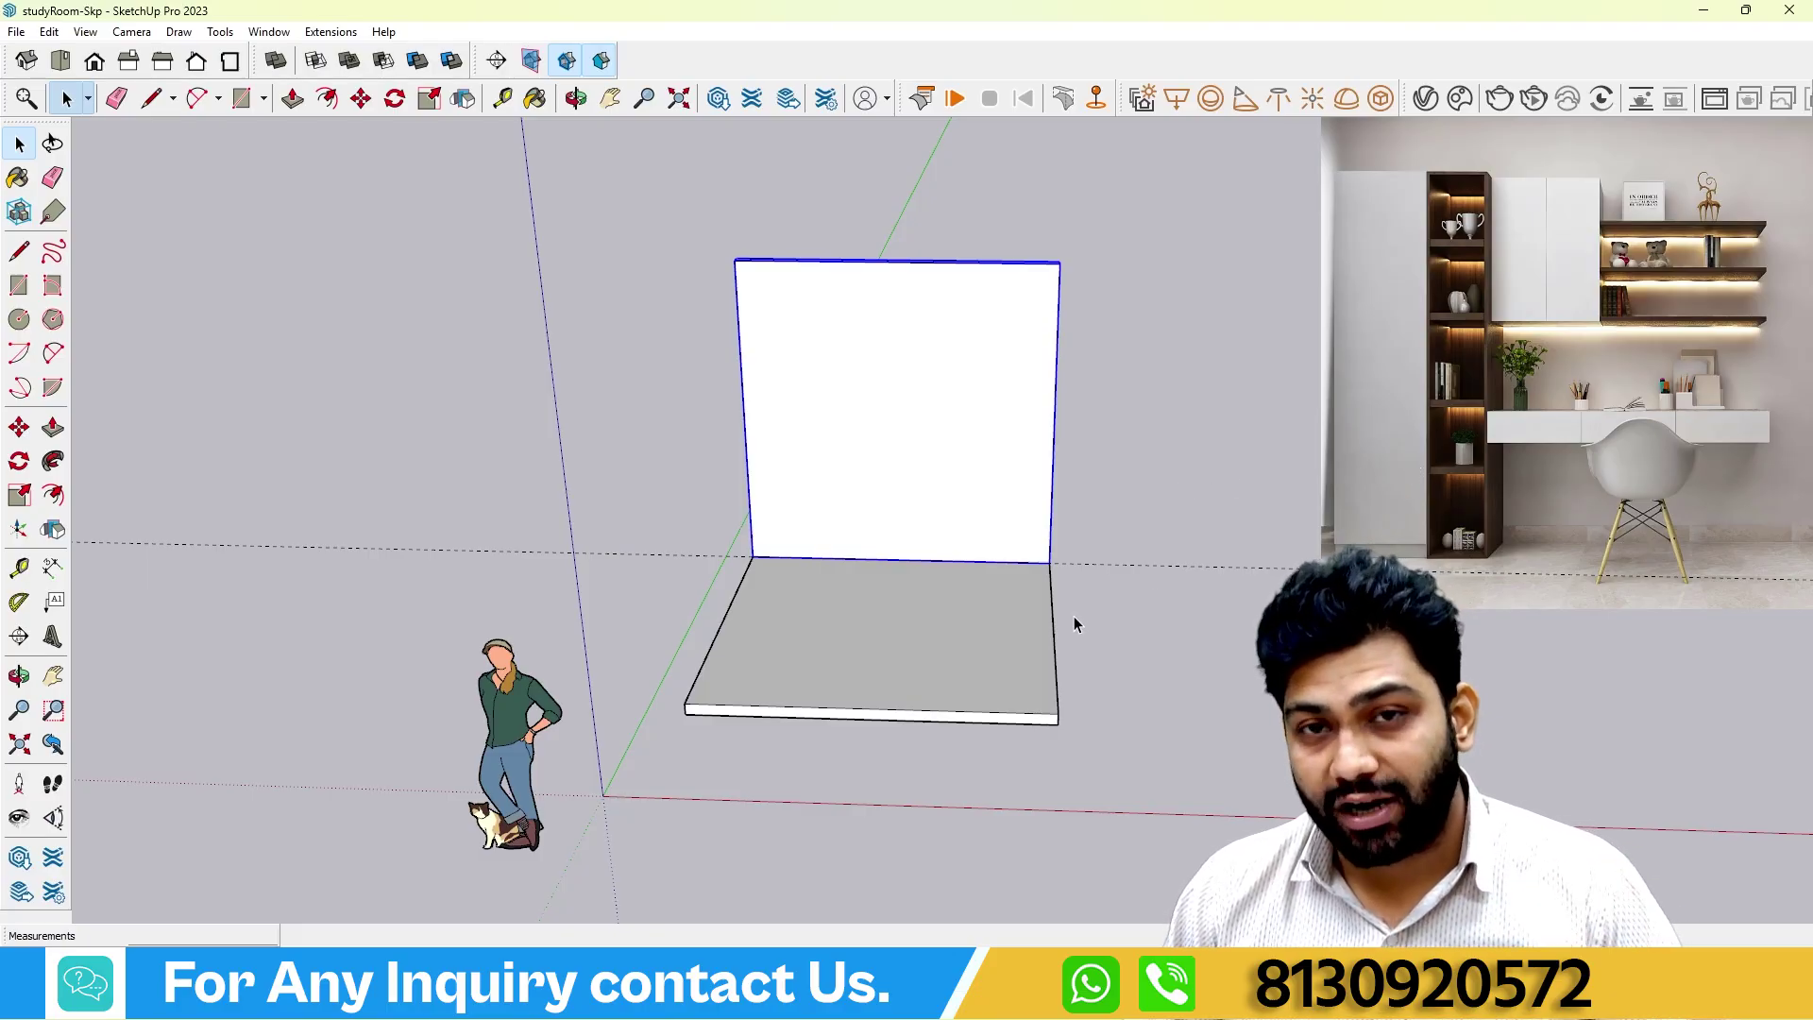
Examine the wall and floor slab from several view angles against the furniture layout in the reference image.
{"action": "middle_click_drag", "start_coordinate": [1030, 622], "coordinate": [1039, 586]}
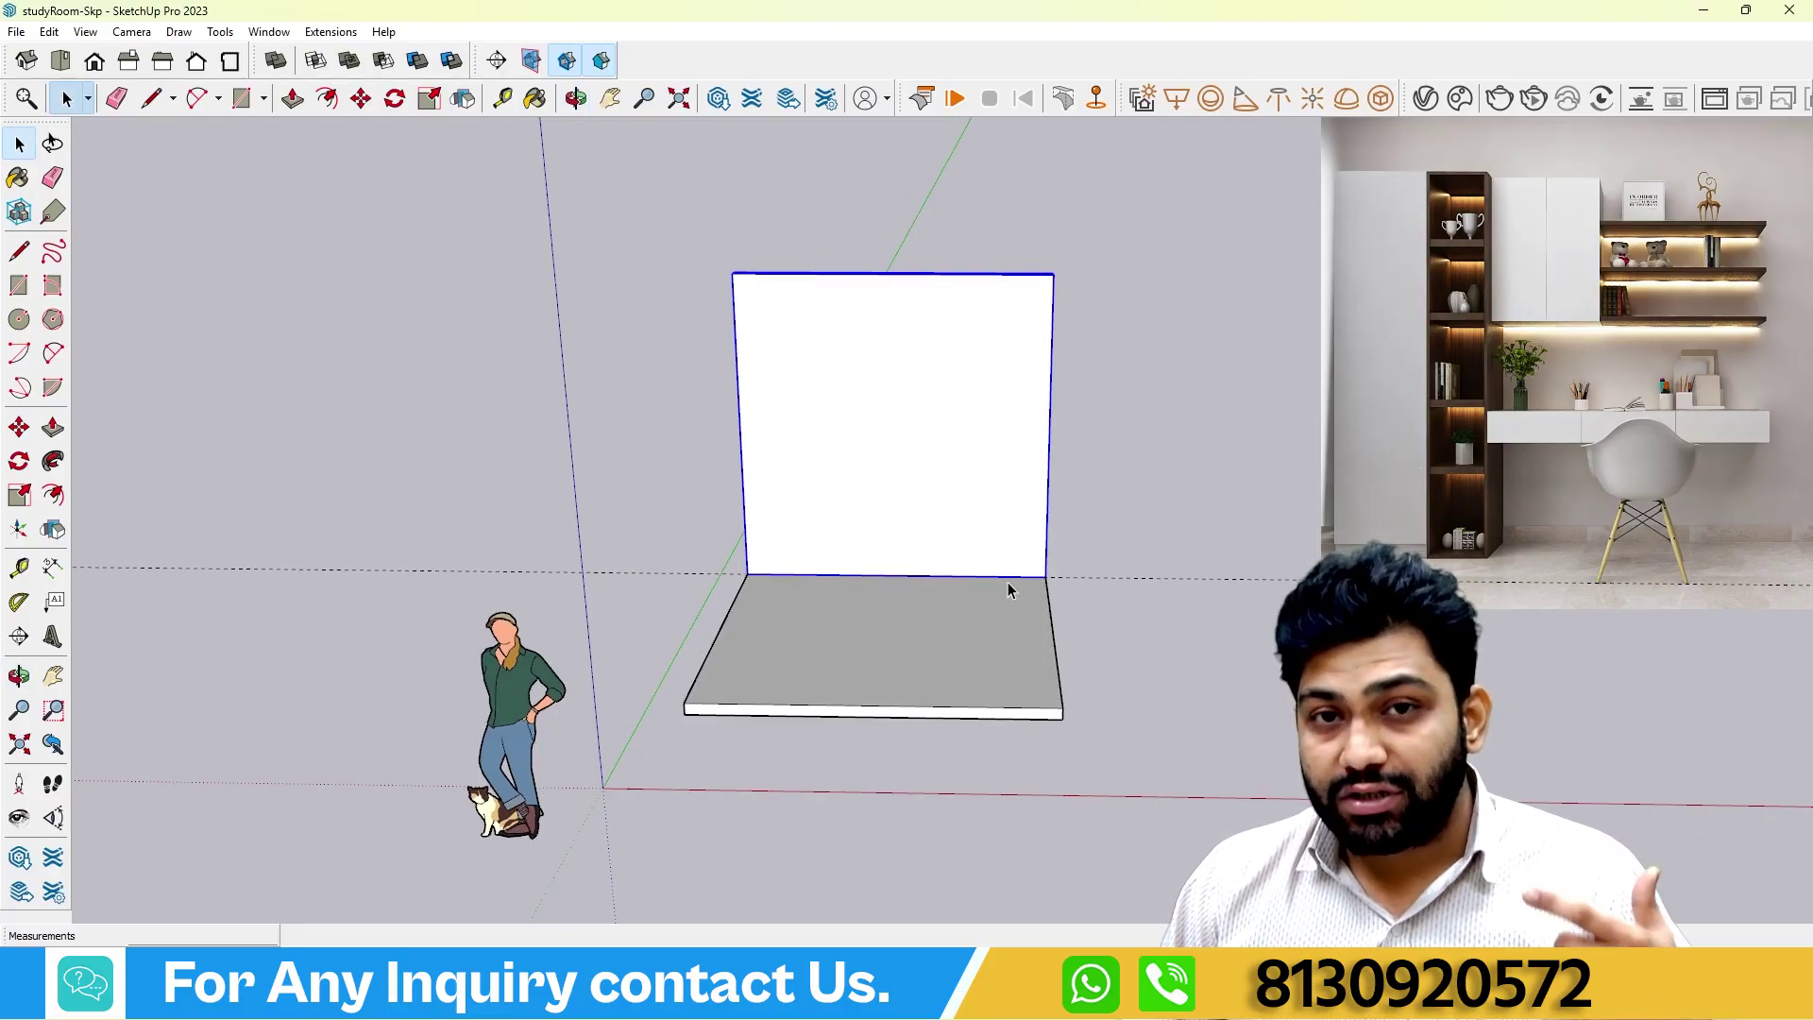
{"action": "scroll", "coordinate": [1005, 576], "scroll_direction": "up", "scroll_amount": 3}
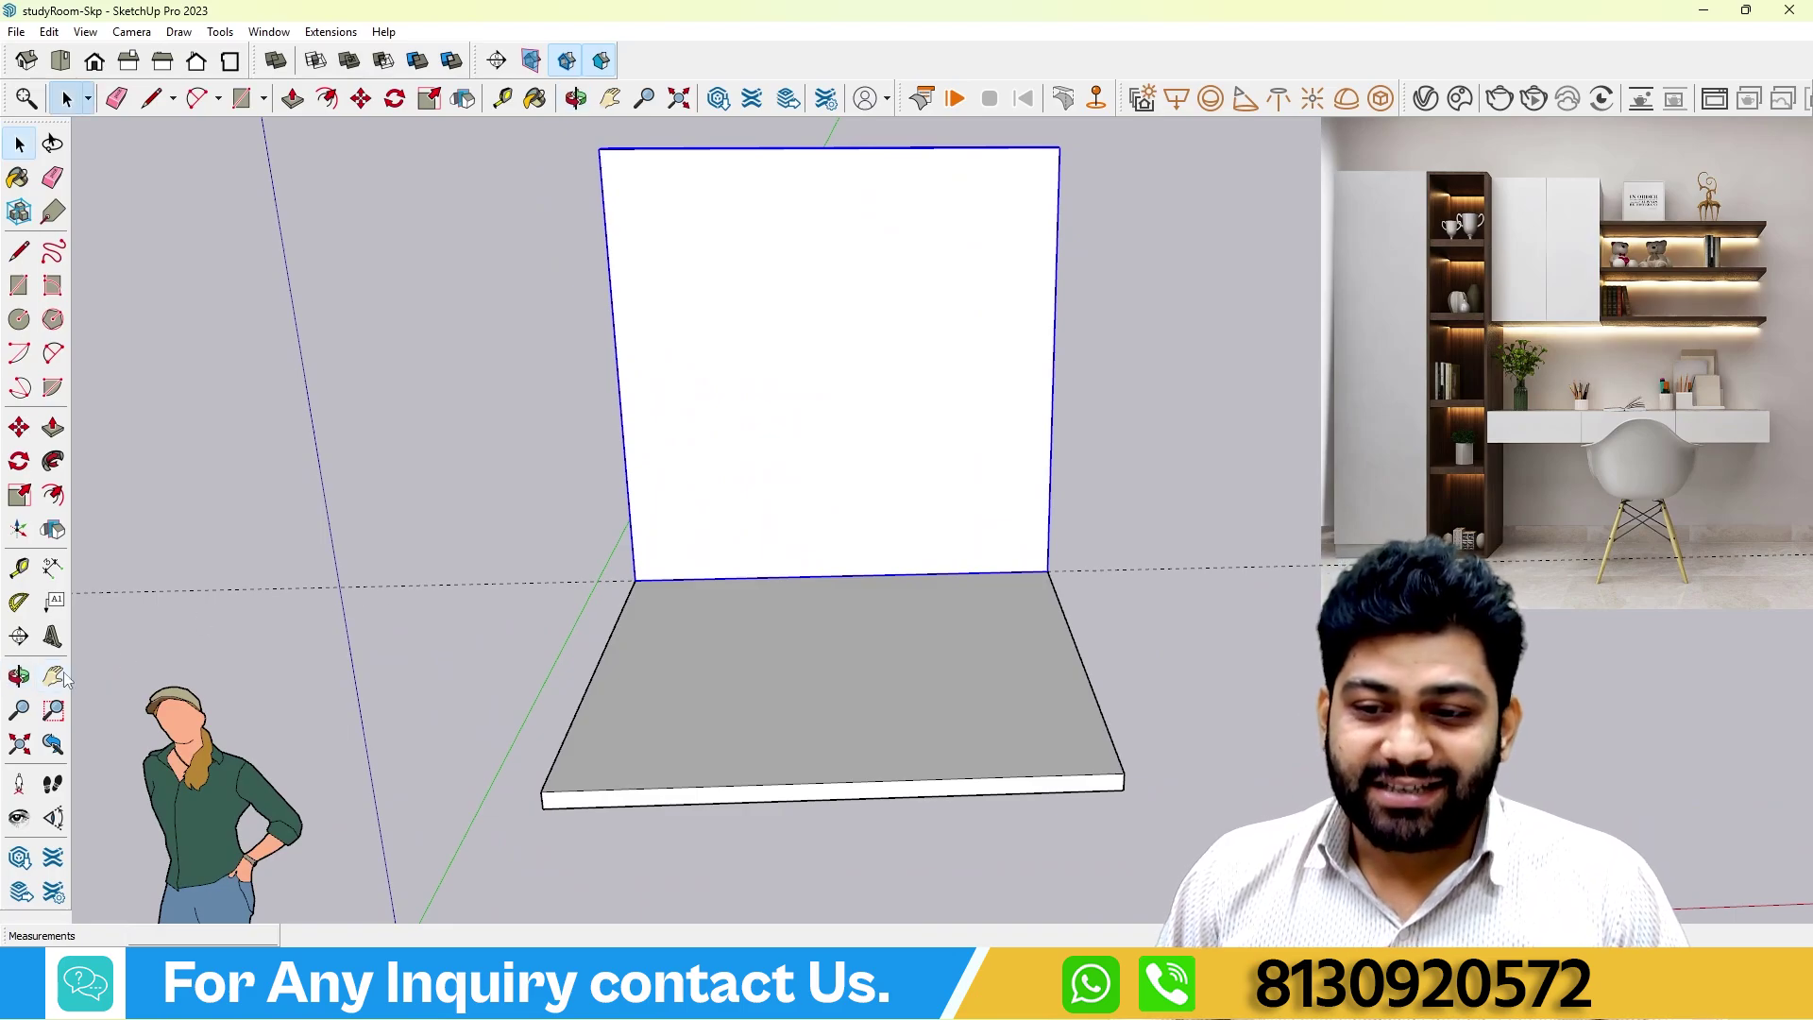
{"action": "middle_click_drag", "start_coordinate": [413, 590], "coordinate": [579, 532], "text": "shift"}
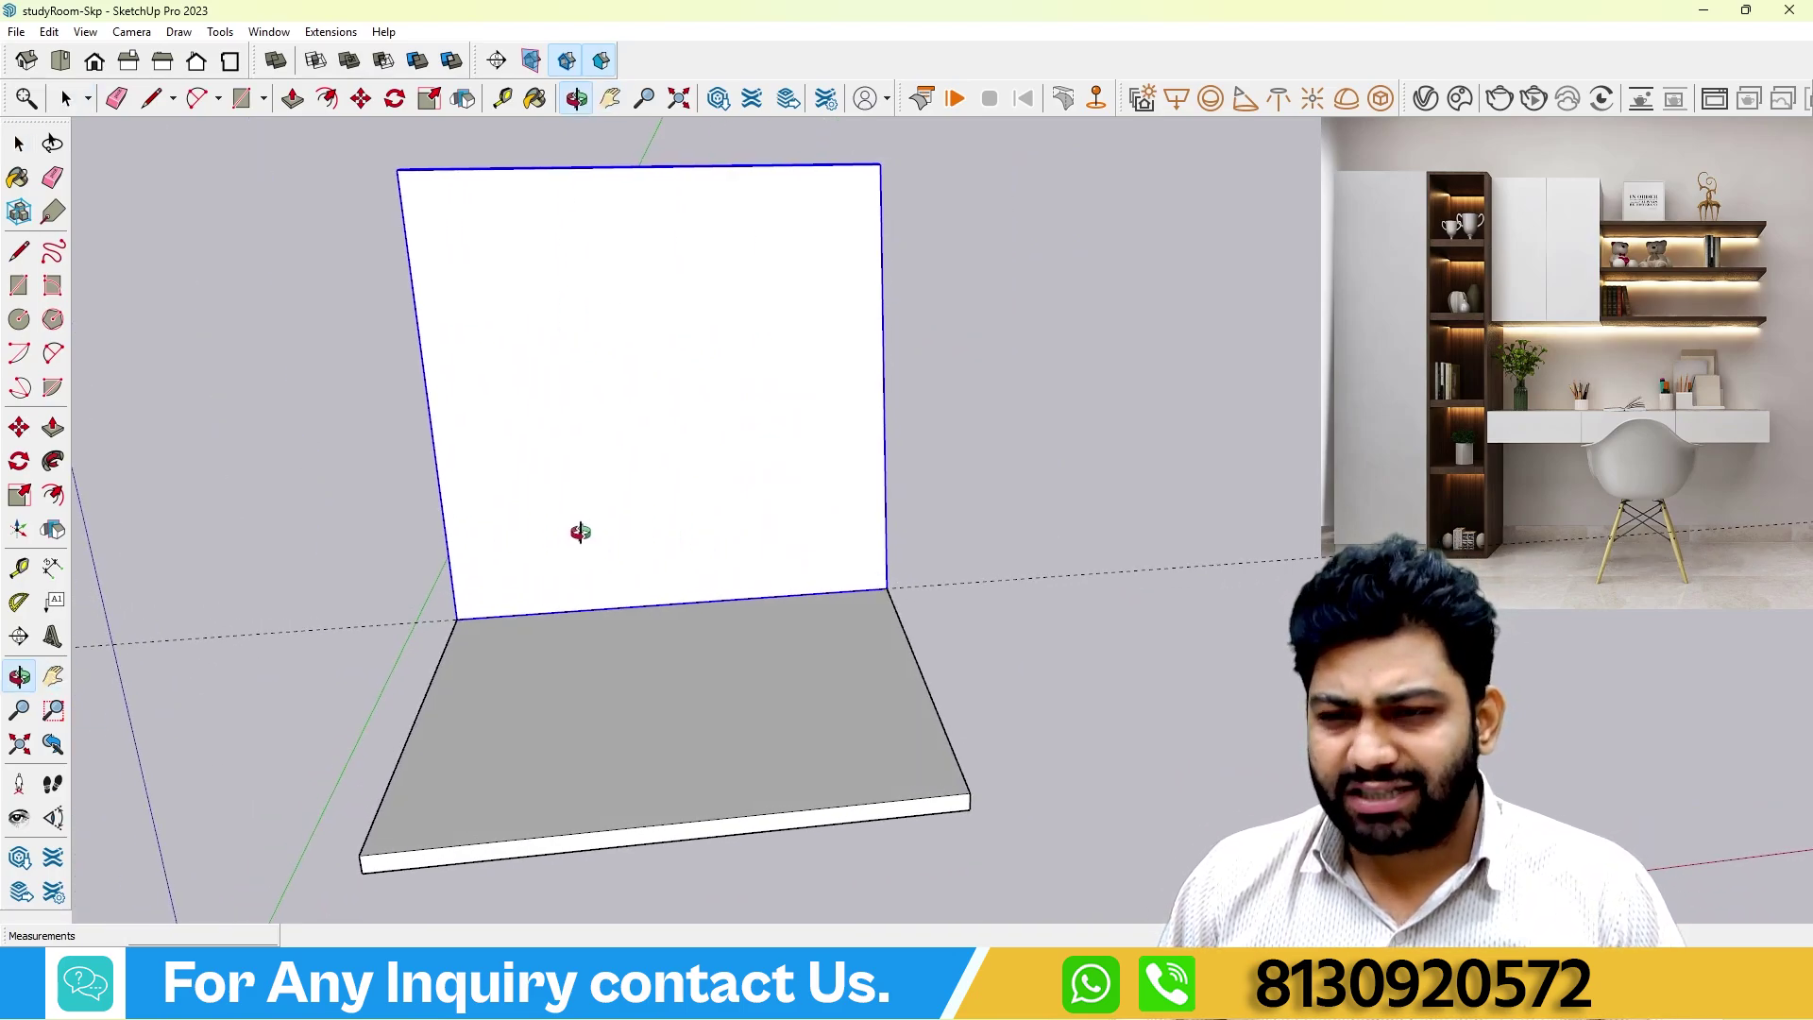
{"action": "middle_click_drag", "start_coordinate": [950, 658], "coordinate": [914, 648]}
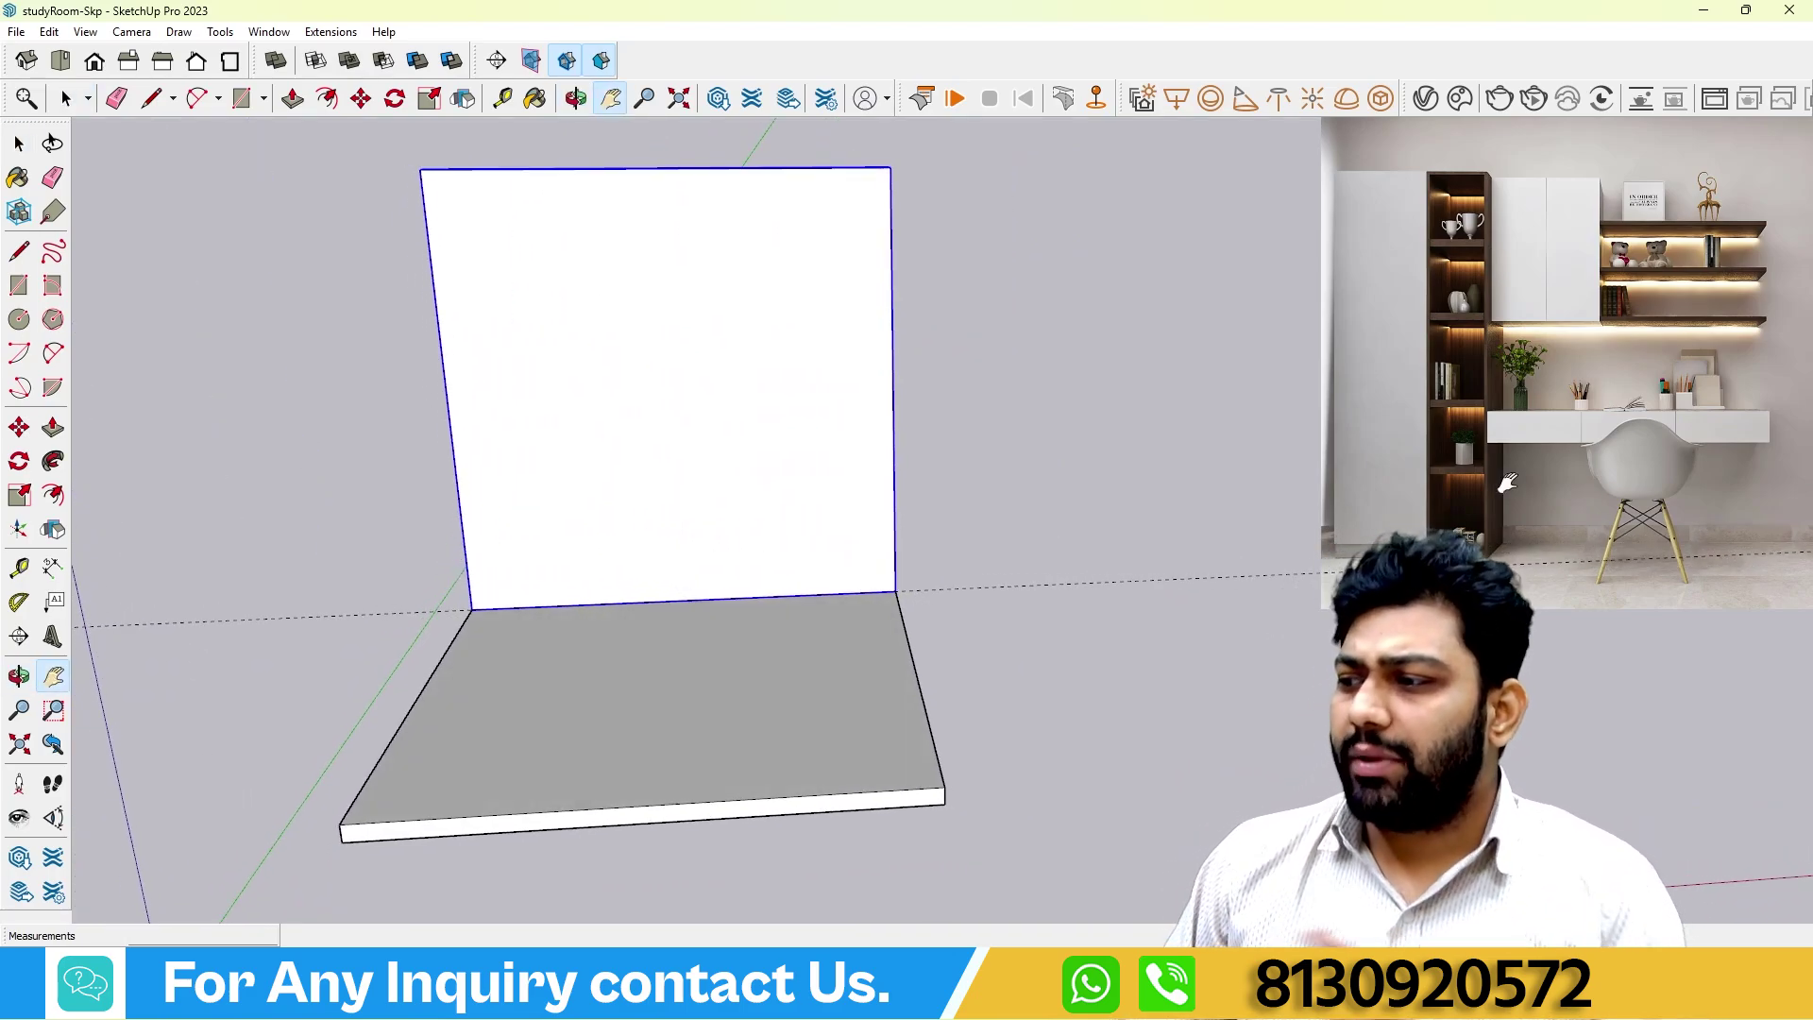
{"action": "middle_click_drag", "start_coordinate": [1508, 521], "coordinate": [1470, 501]}
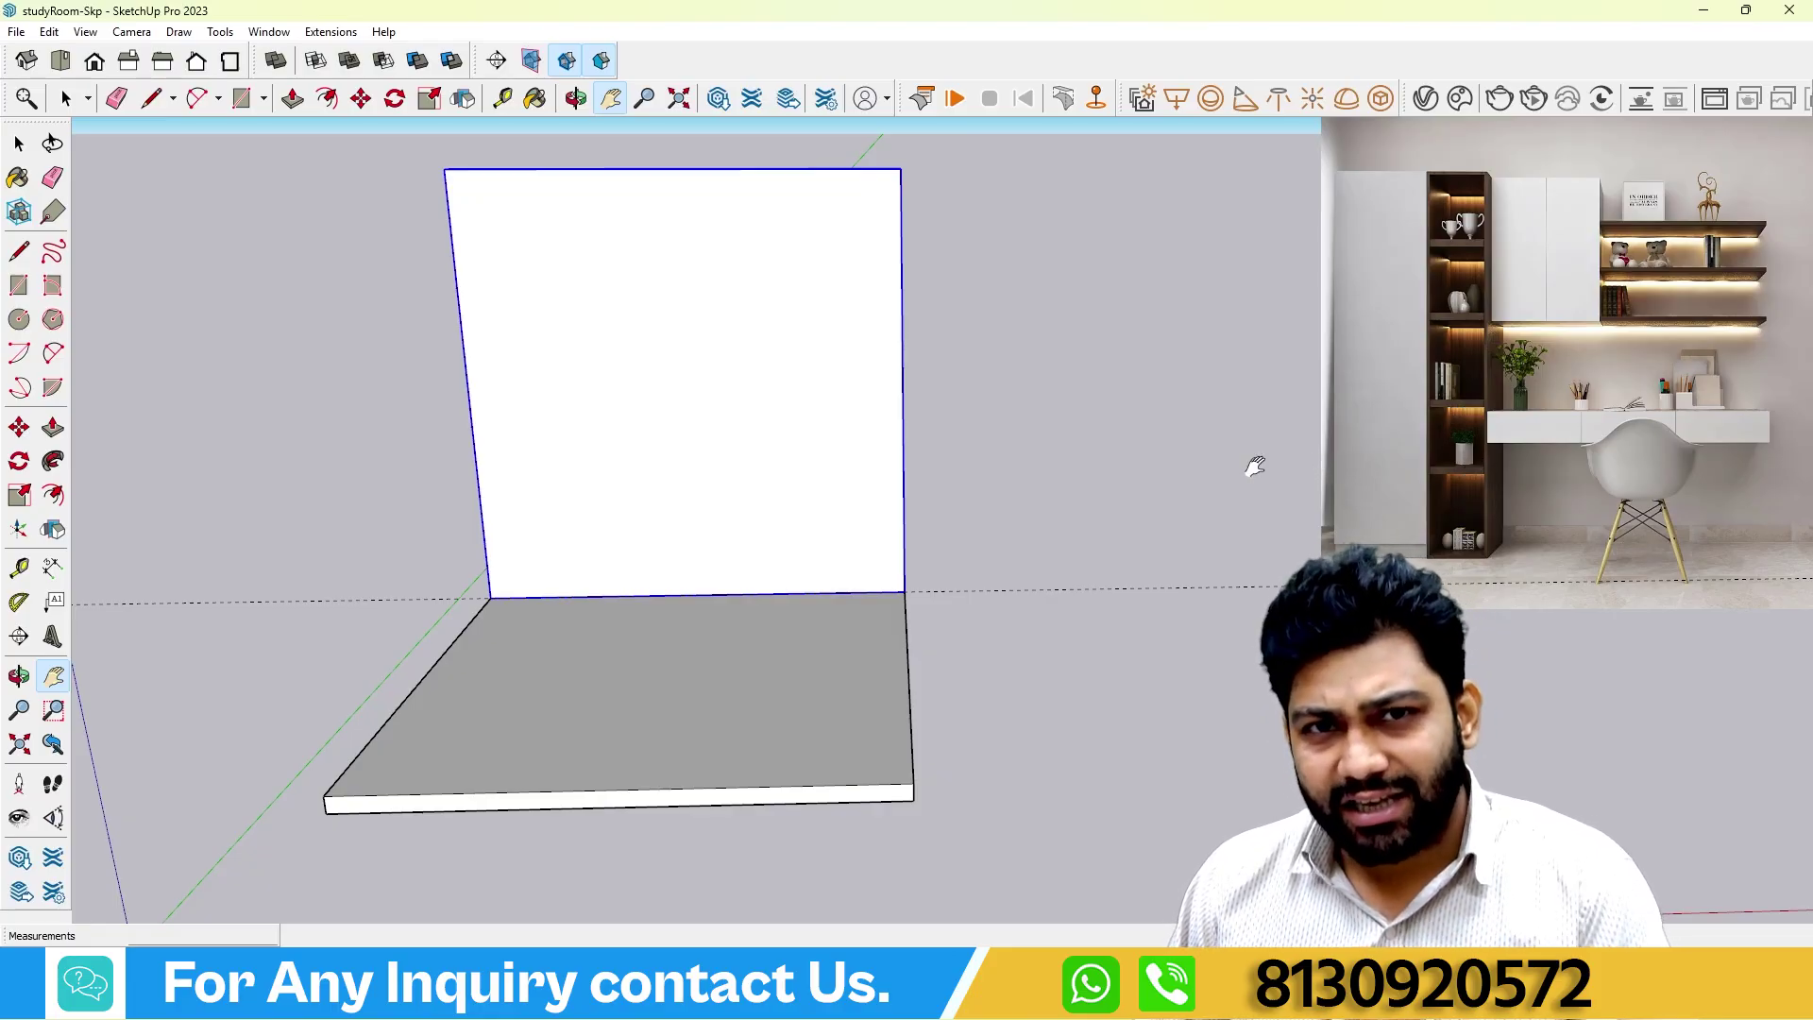
{"action": "middle_click_drag", "start_coordinate": [1077, 502], "coordinate": [1117, 502]}
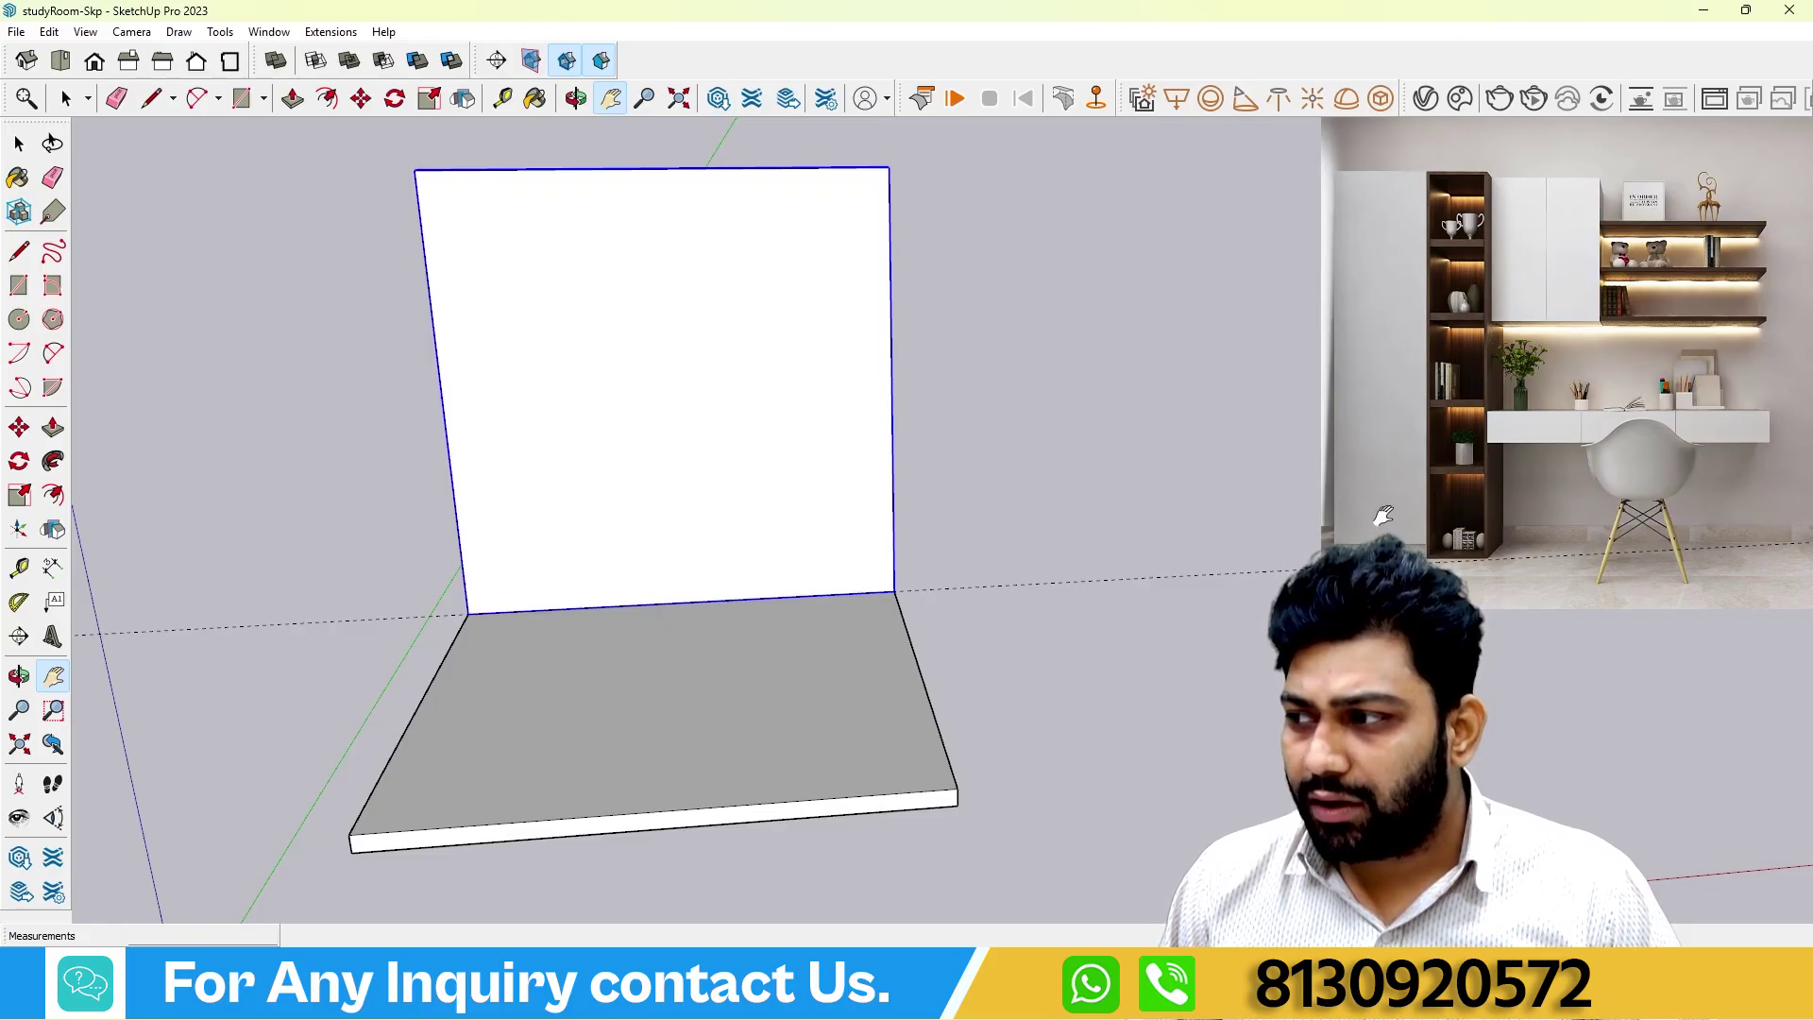
{"action": "middle_click_drag", "start_coordinate": [1360, 652], "coordinate": [1212, 633]}
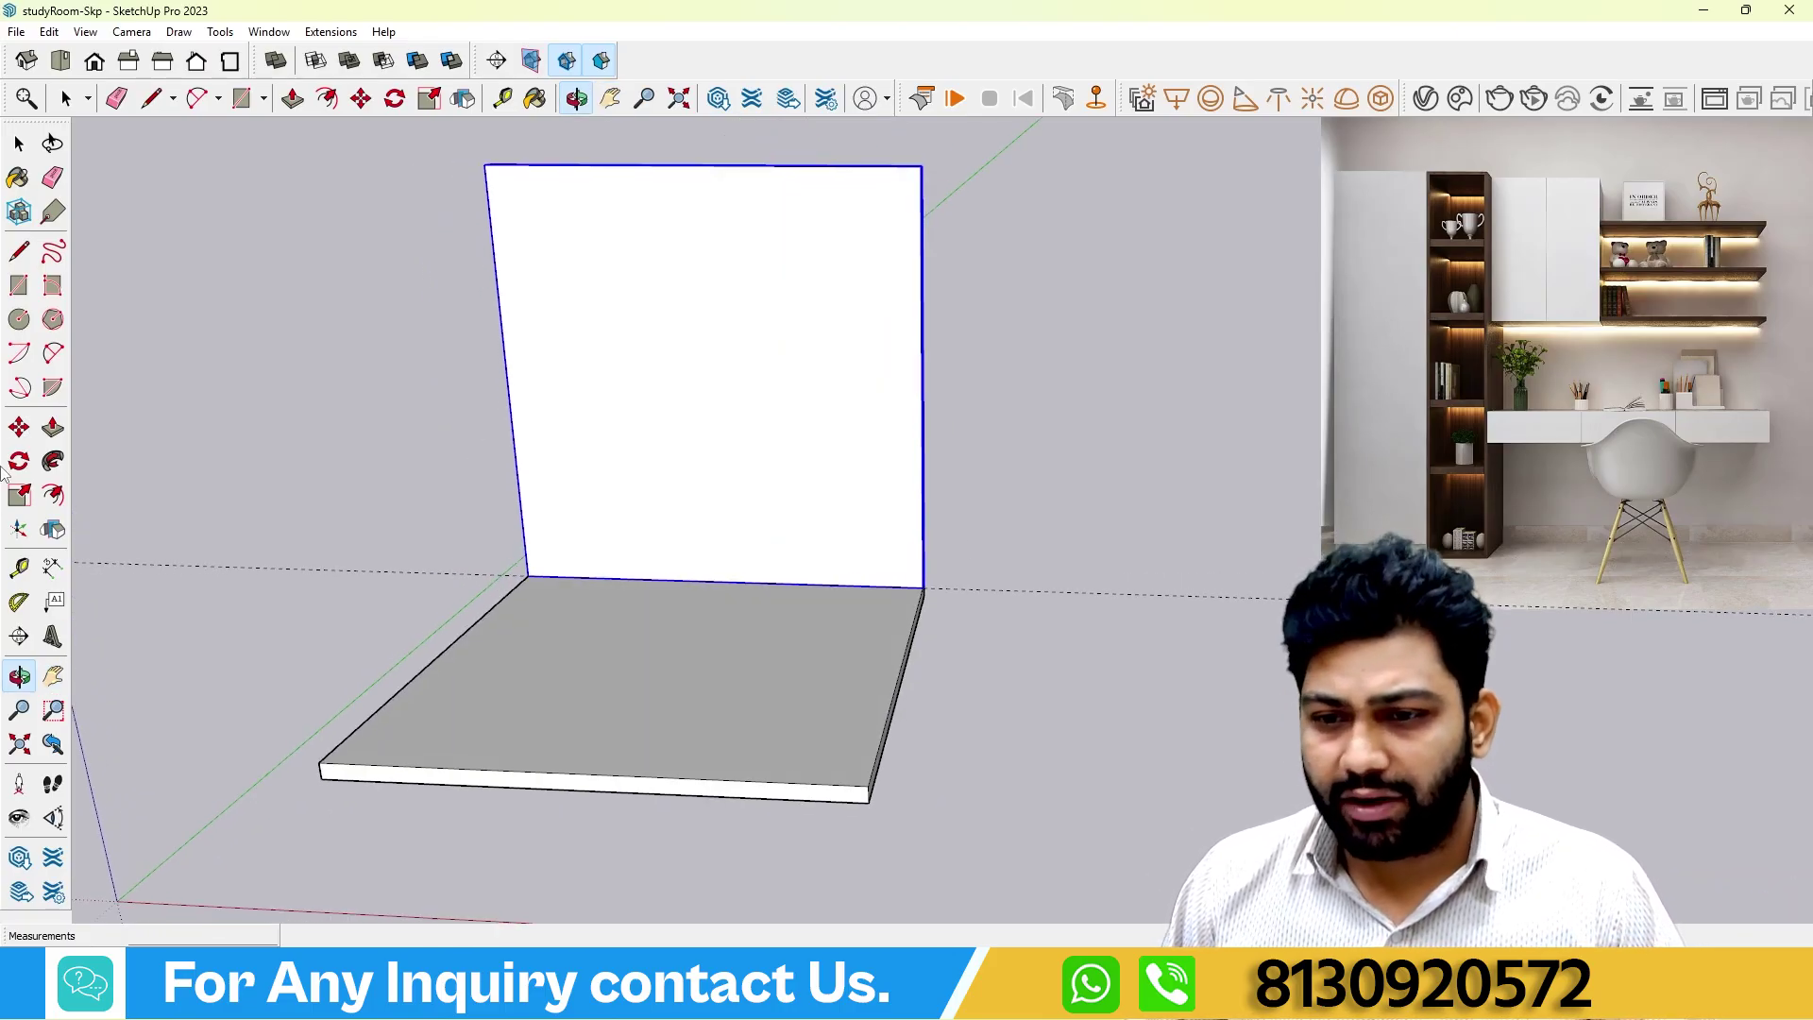
Place a guide line on the floor slab, parallel to its left edge at an offset of 2'6".
{"action": "left_click", "coordinate": [20, 570]}
{"action": "middle_click_drag", "start_coordinate": [195, 535], "coordinate": [303, 591]}
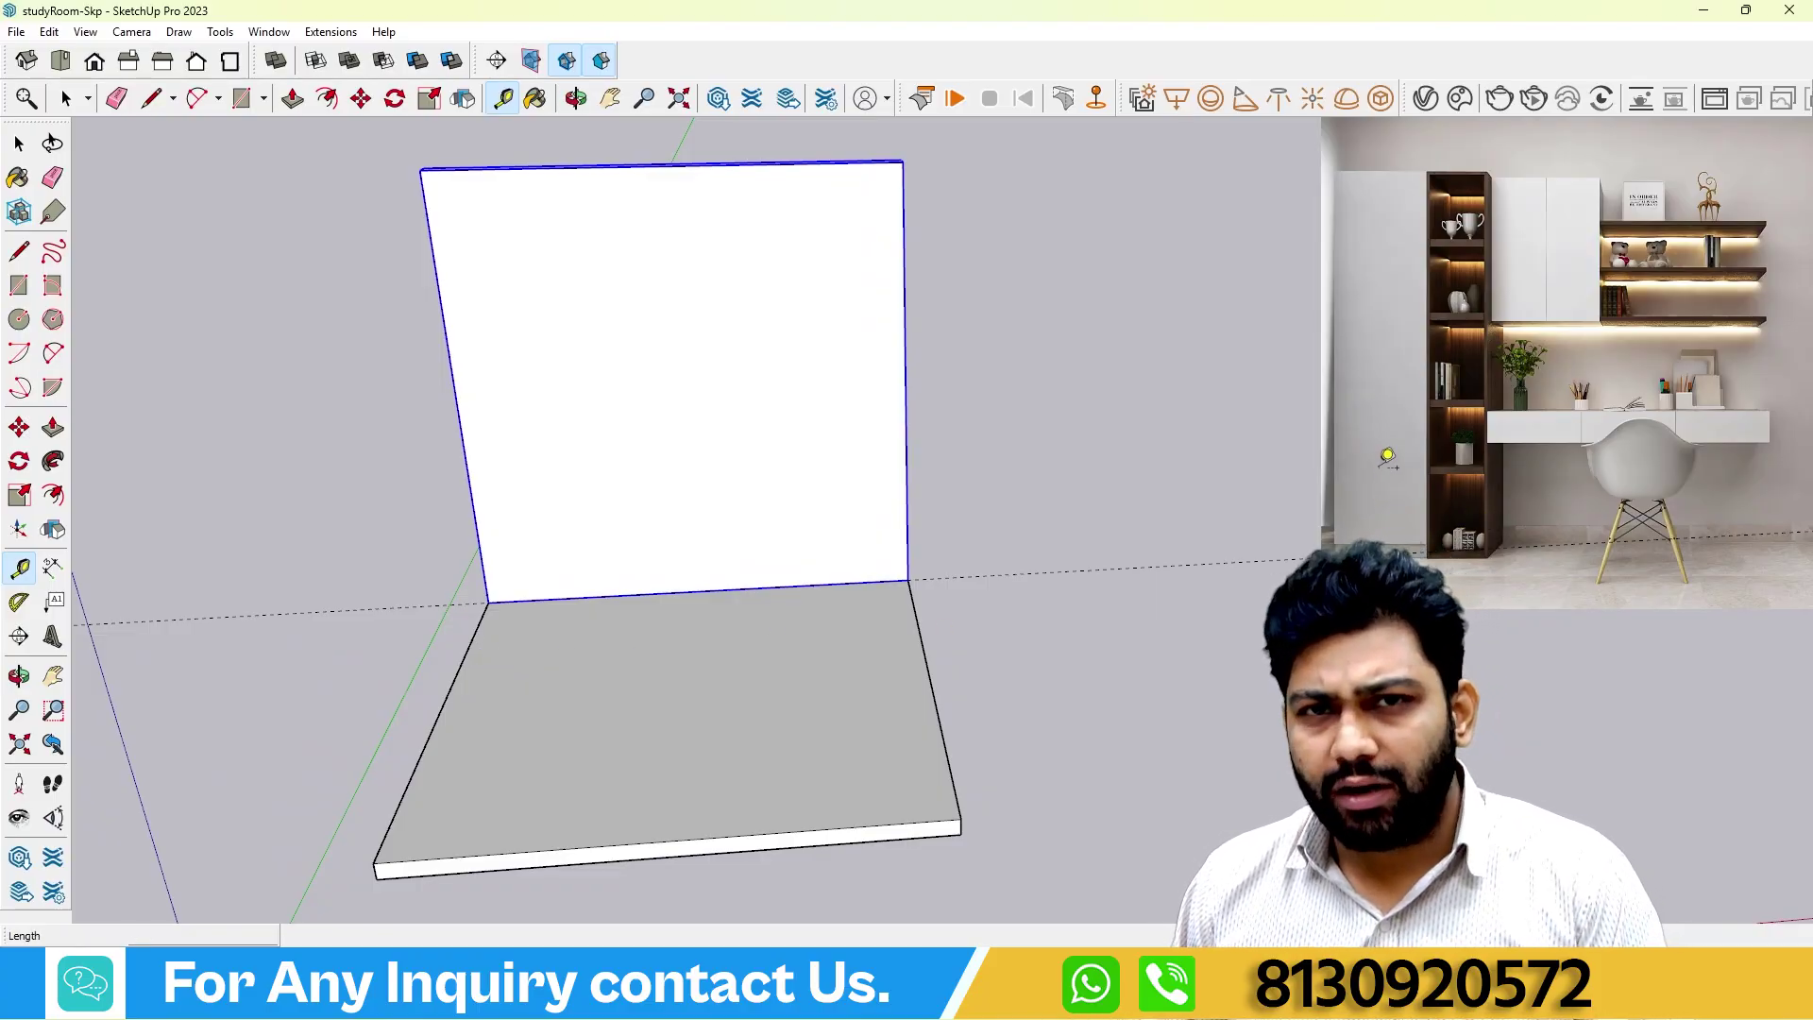
{"action": "middle_click_drag", "start_coordinate": [1203, 508], "coordinate": [1117, 563]}
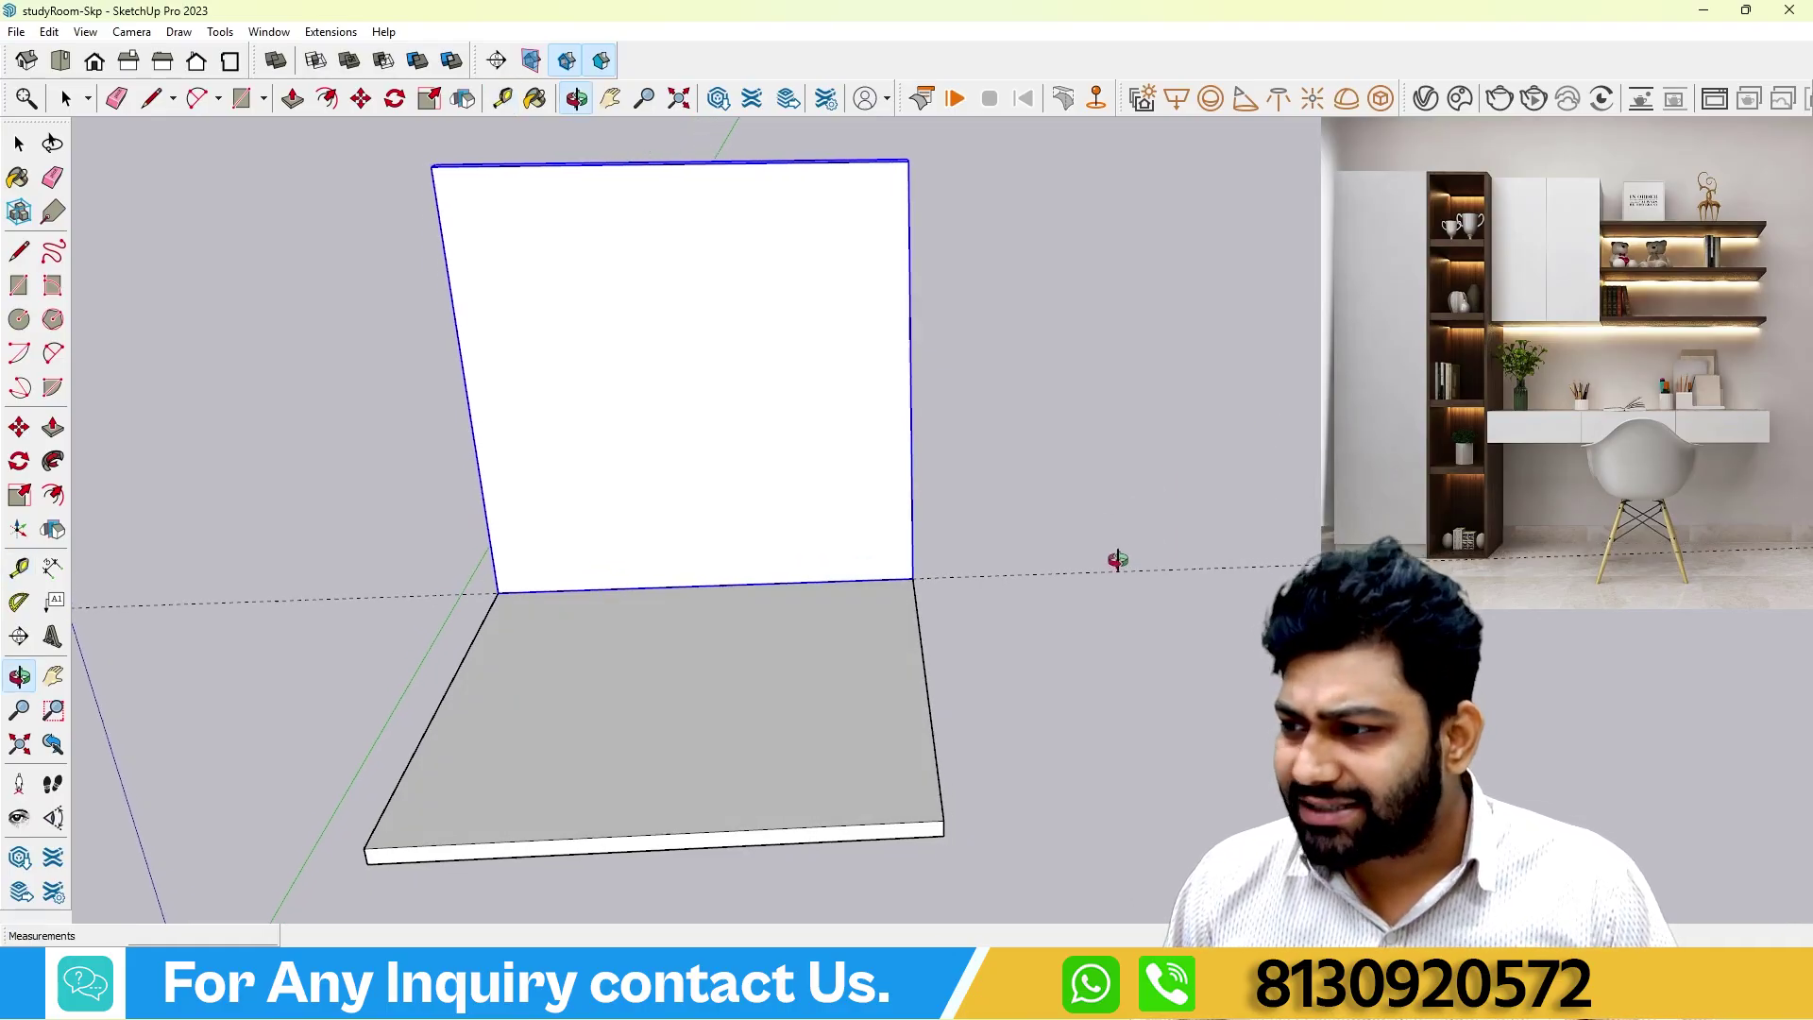
{"action": "left_click", "coordinate": [486, 614]}
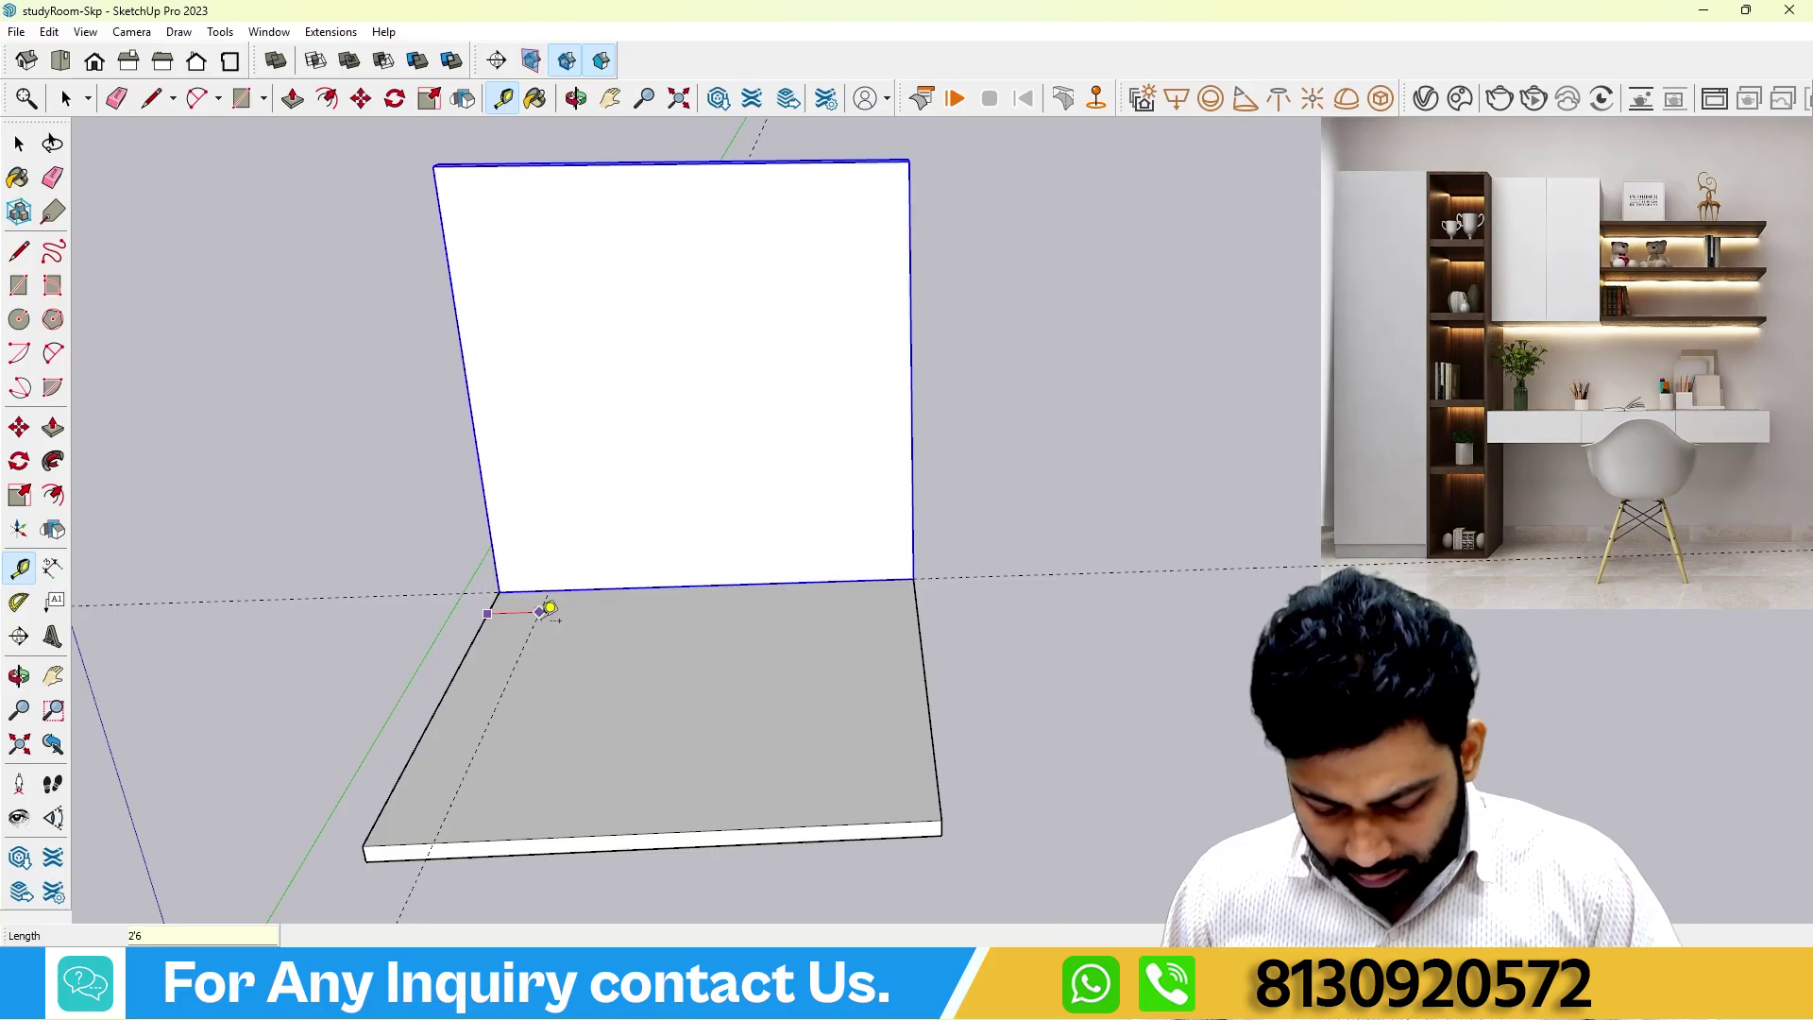
{"action": "left_click", "coordinate": [549, 609]}
{"action": "middle_click_drag", "start_coordinate": [550, 609], "coordinate": [591, 607]}
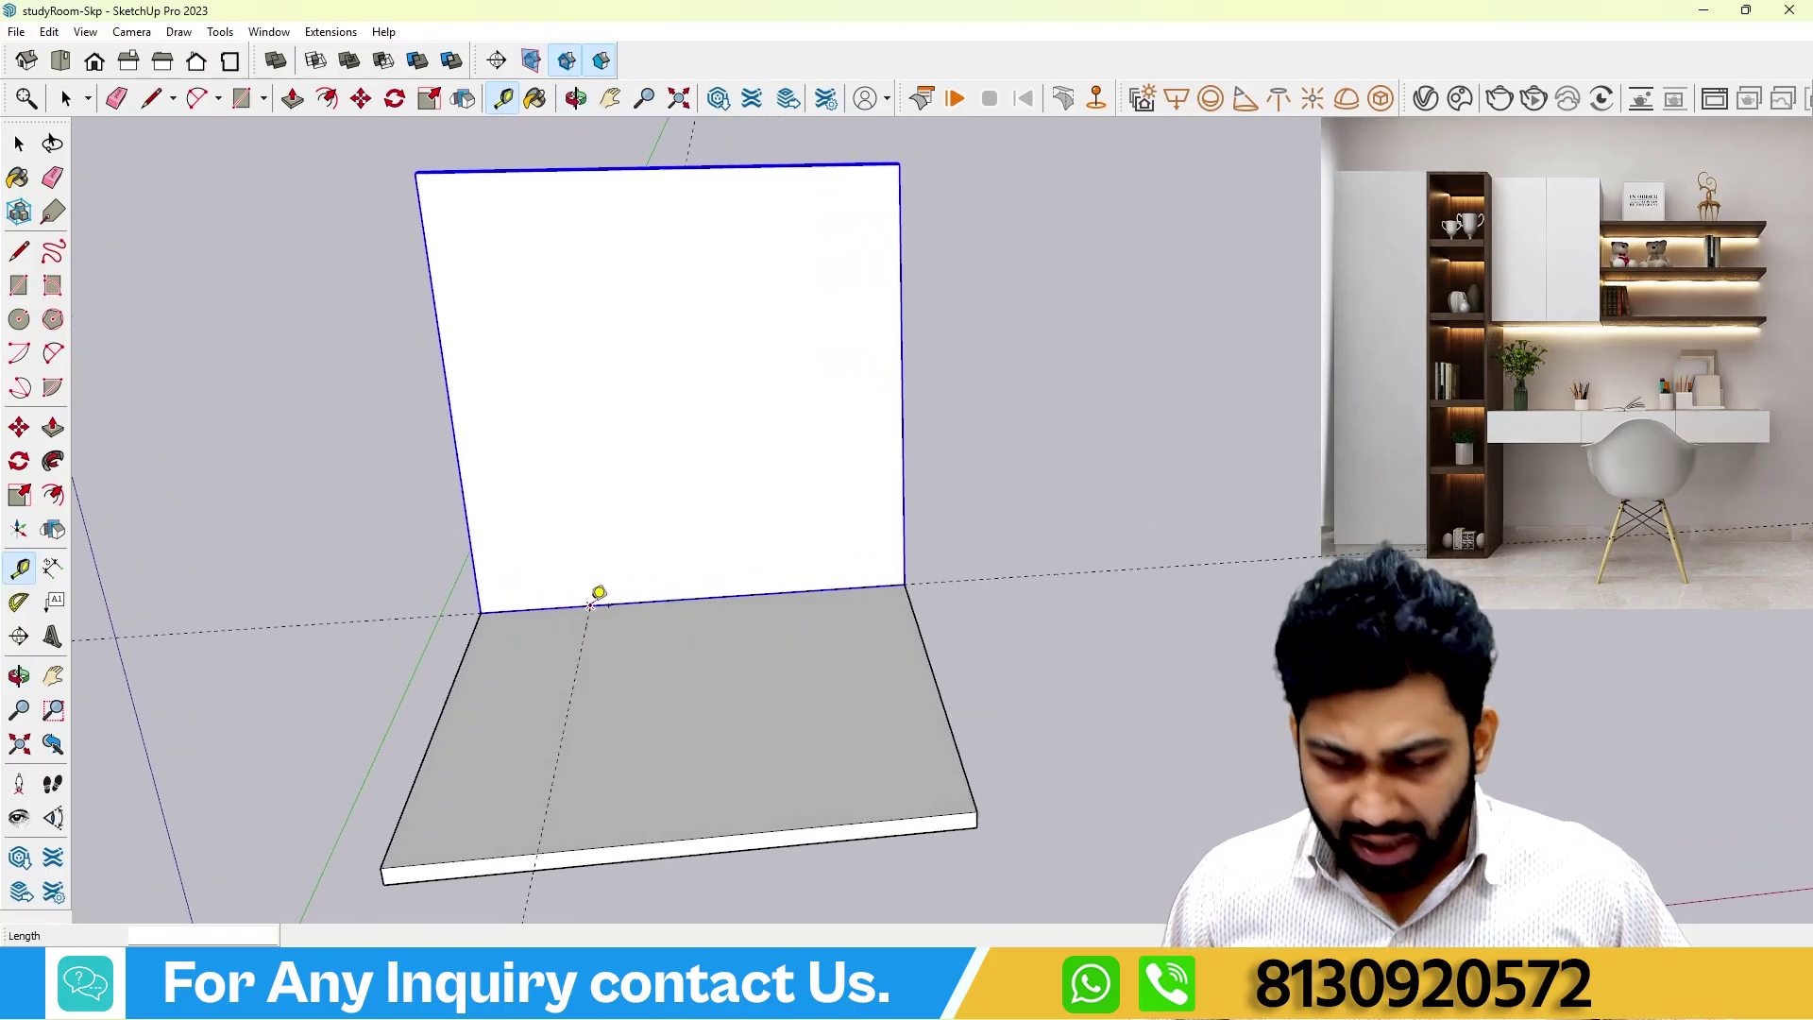
Set the offset of the guide line from the slab's left edge to 2'.
{"action": "type", "text": "10'"}
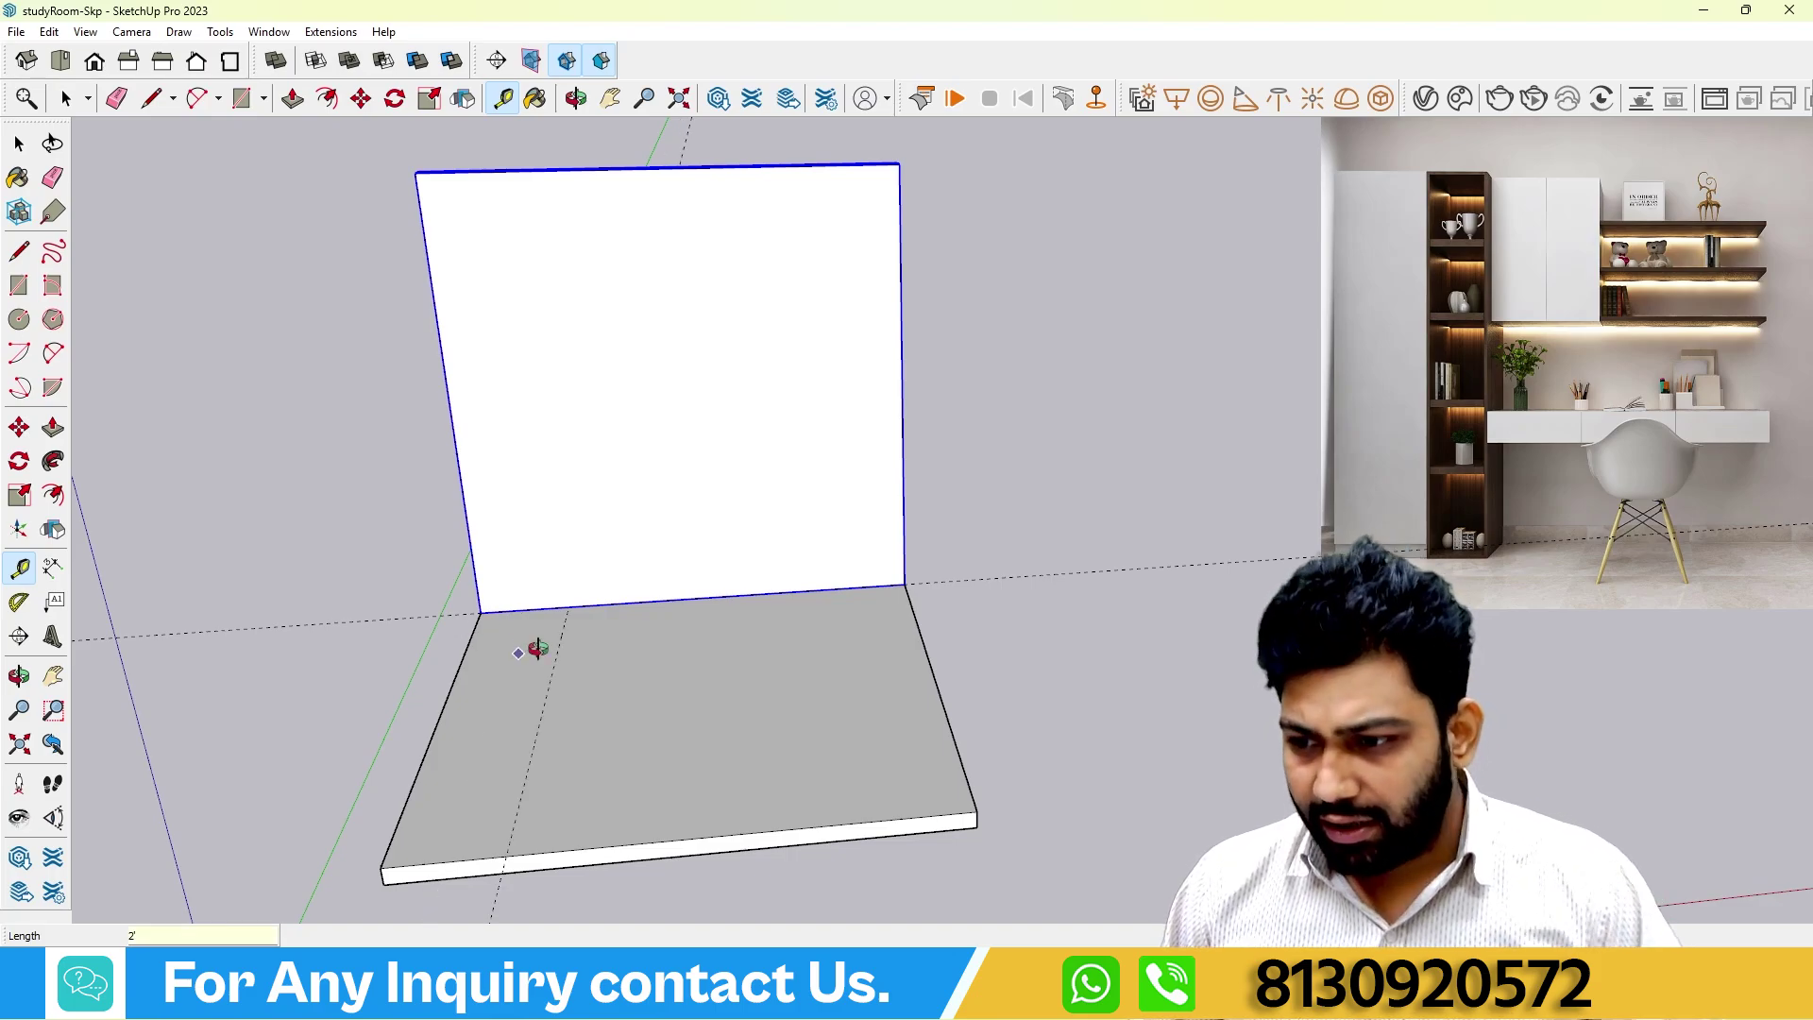
{"action": "middle_click_drag", "start_coordinate": [538, 649], "coordinate": [510, 609]}
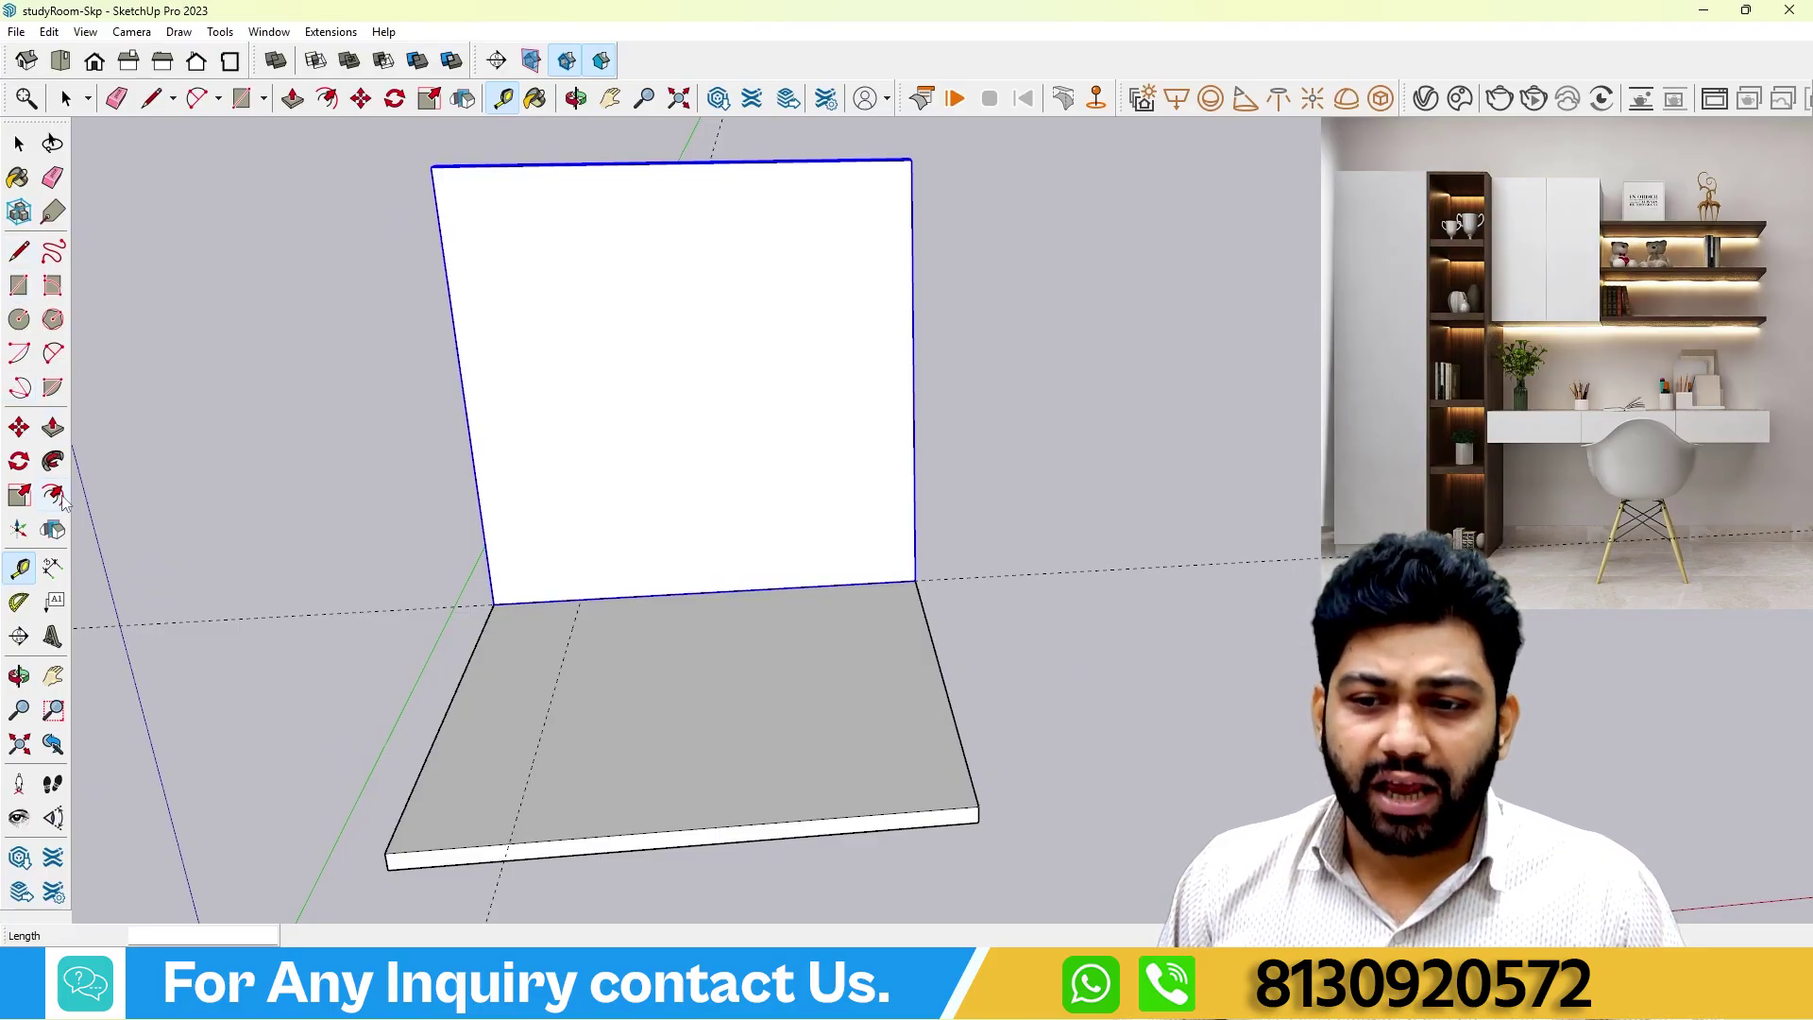
{"action": "middle_click_drag", "start_coordinate": [283, 613], "coordinate": [413, 659]}
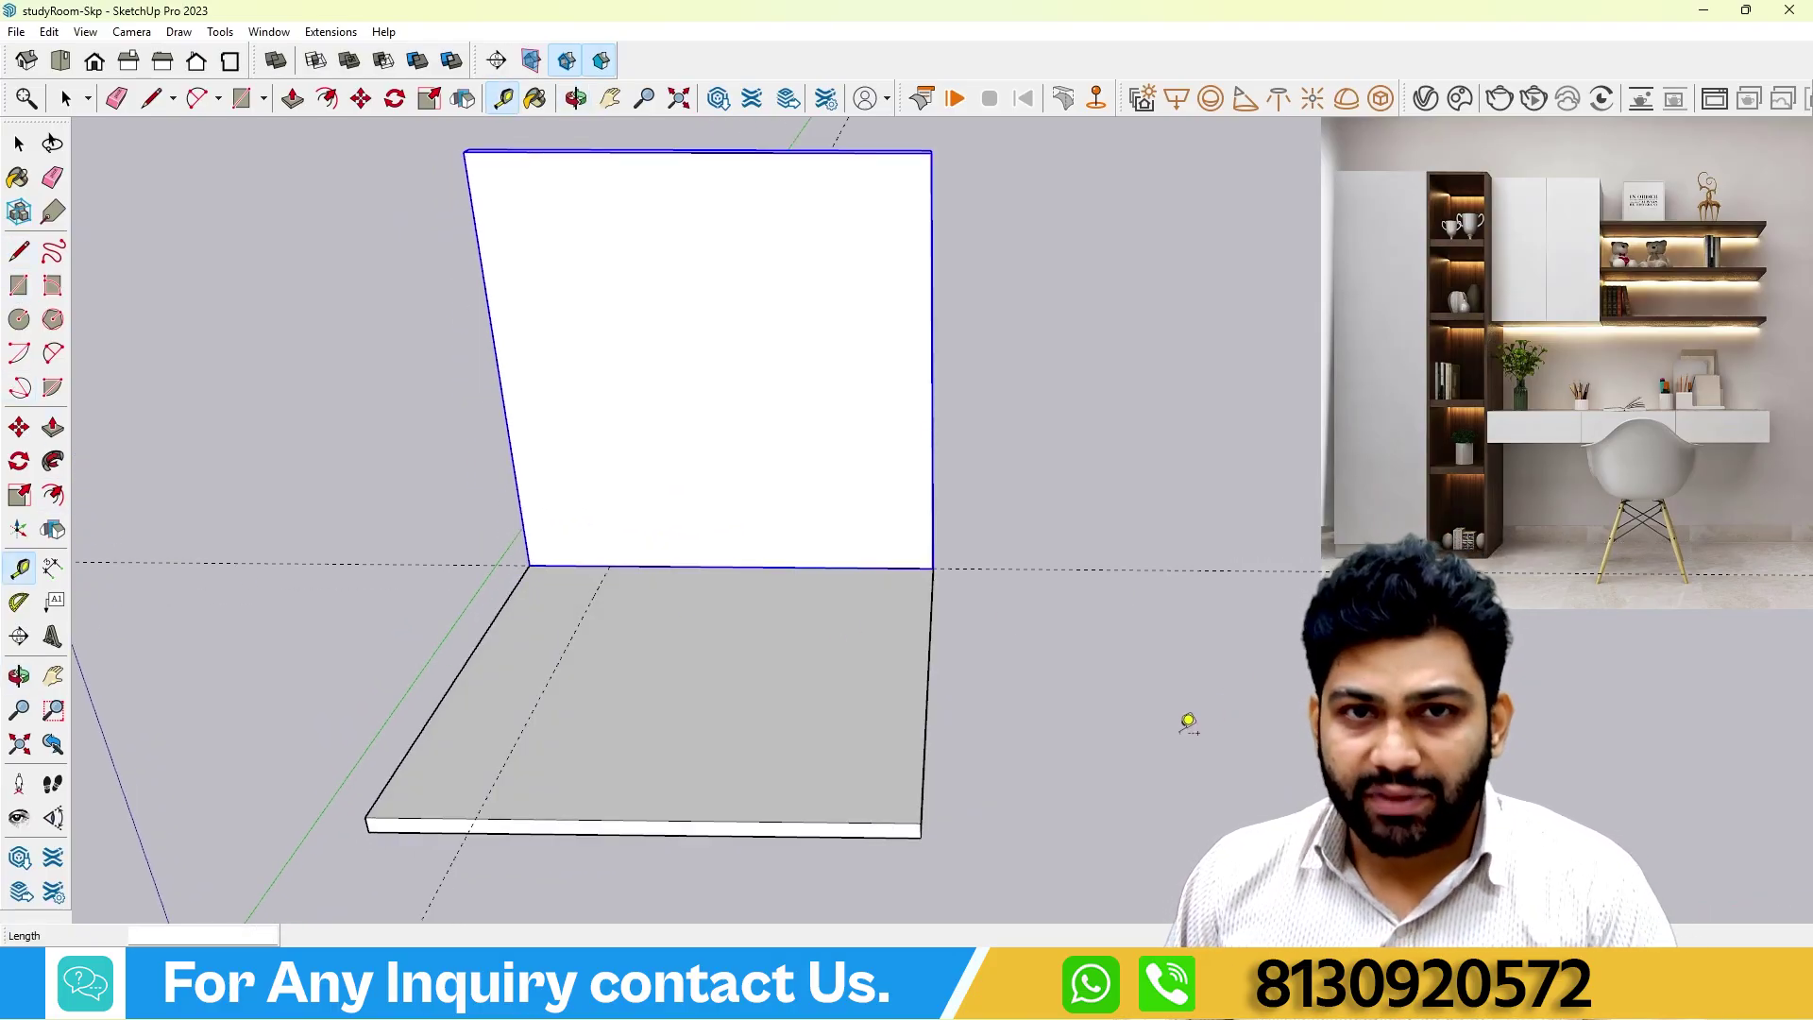
Clear the wall selection and place a guide line across the floor slab, parallel to the wall's base.
{"action": "middle_click_drag", "start_coordinate": [1127, 692], "coordinate": [854, 700]}
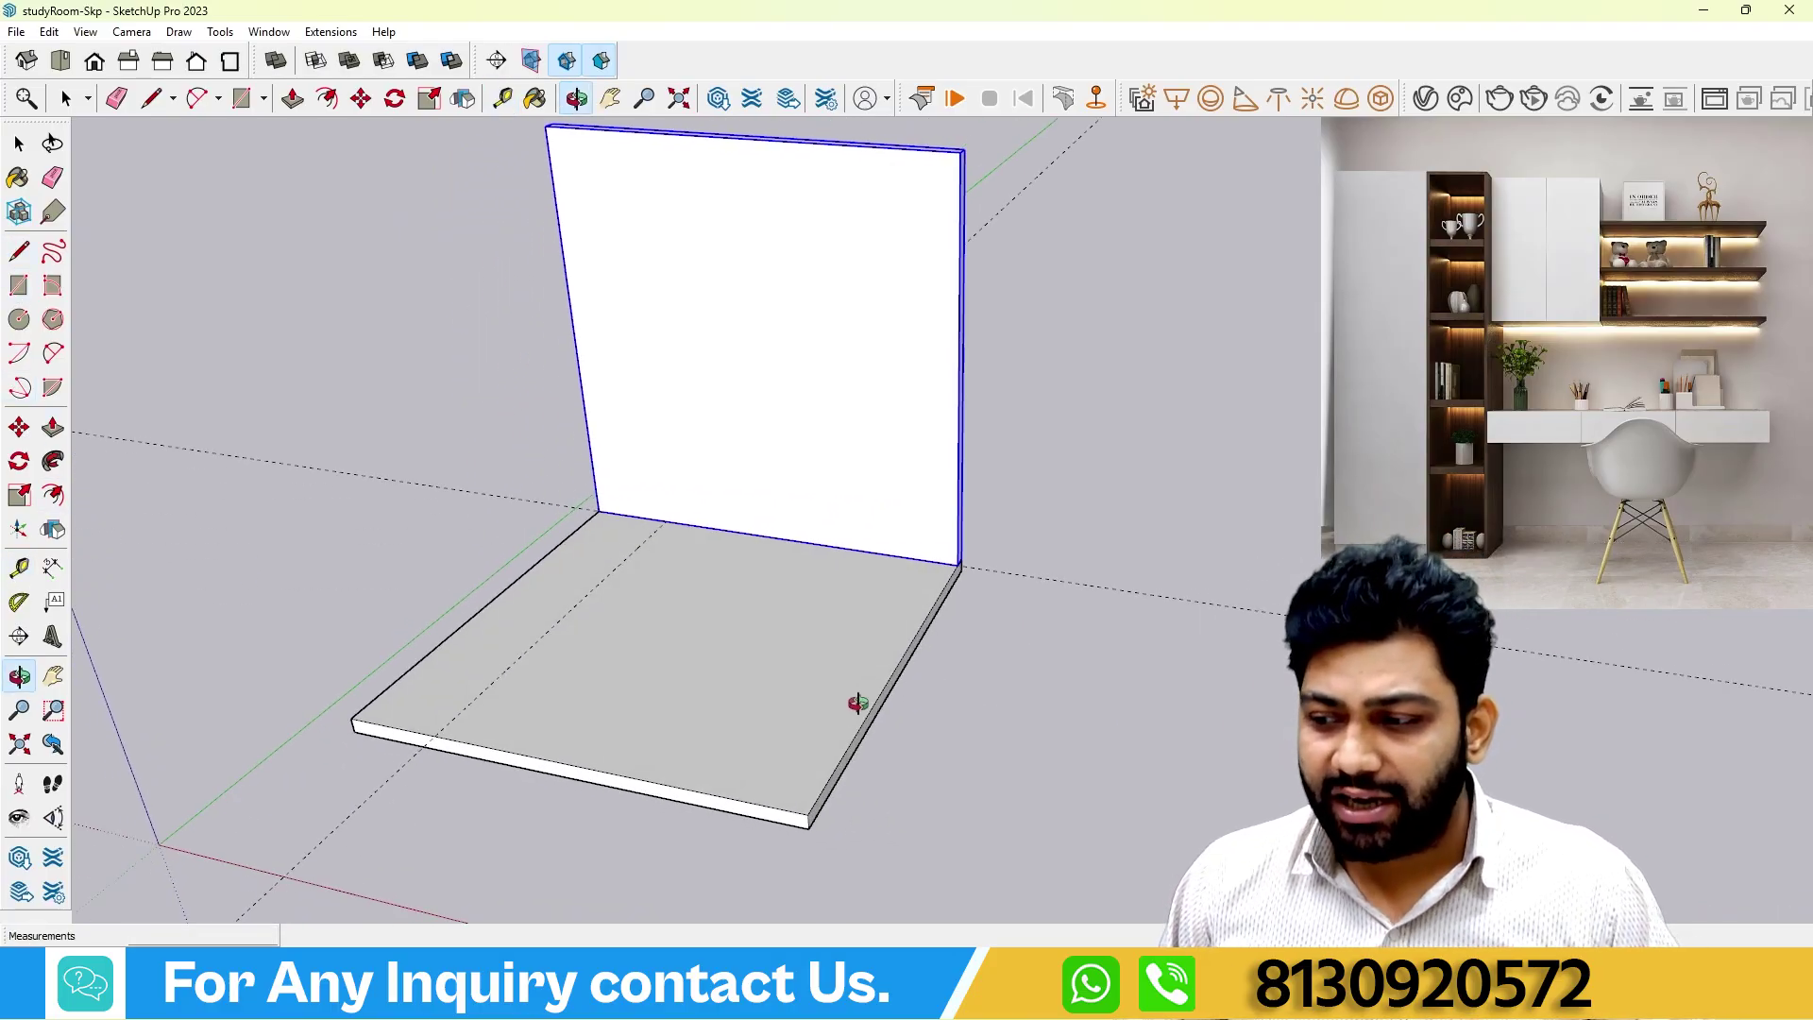
{"action": "left_click", "coordinate": [624, 513]}
{"action": "left_click", "coordinate": [569, 539]}
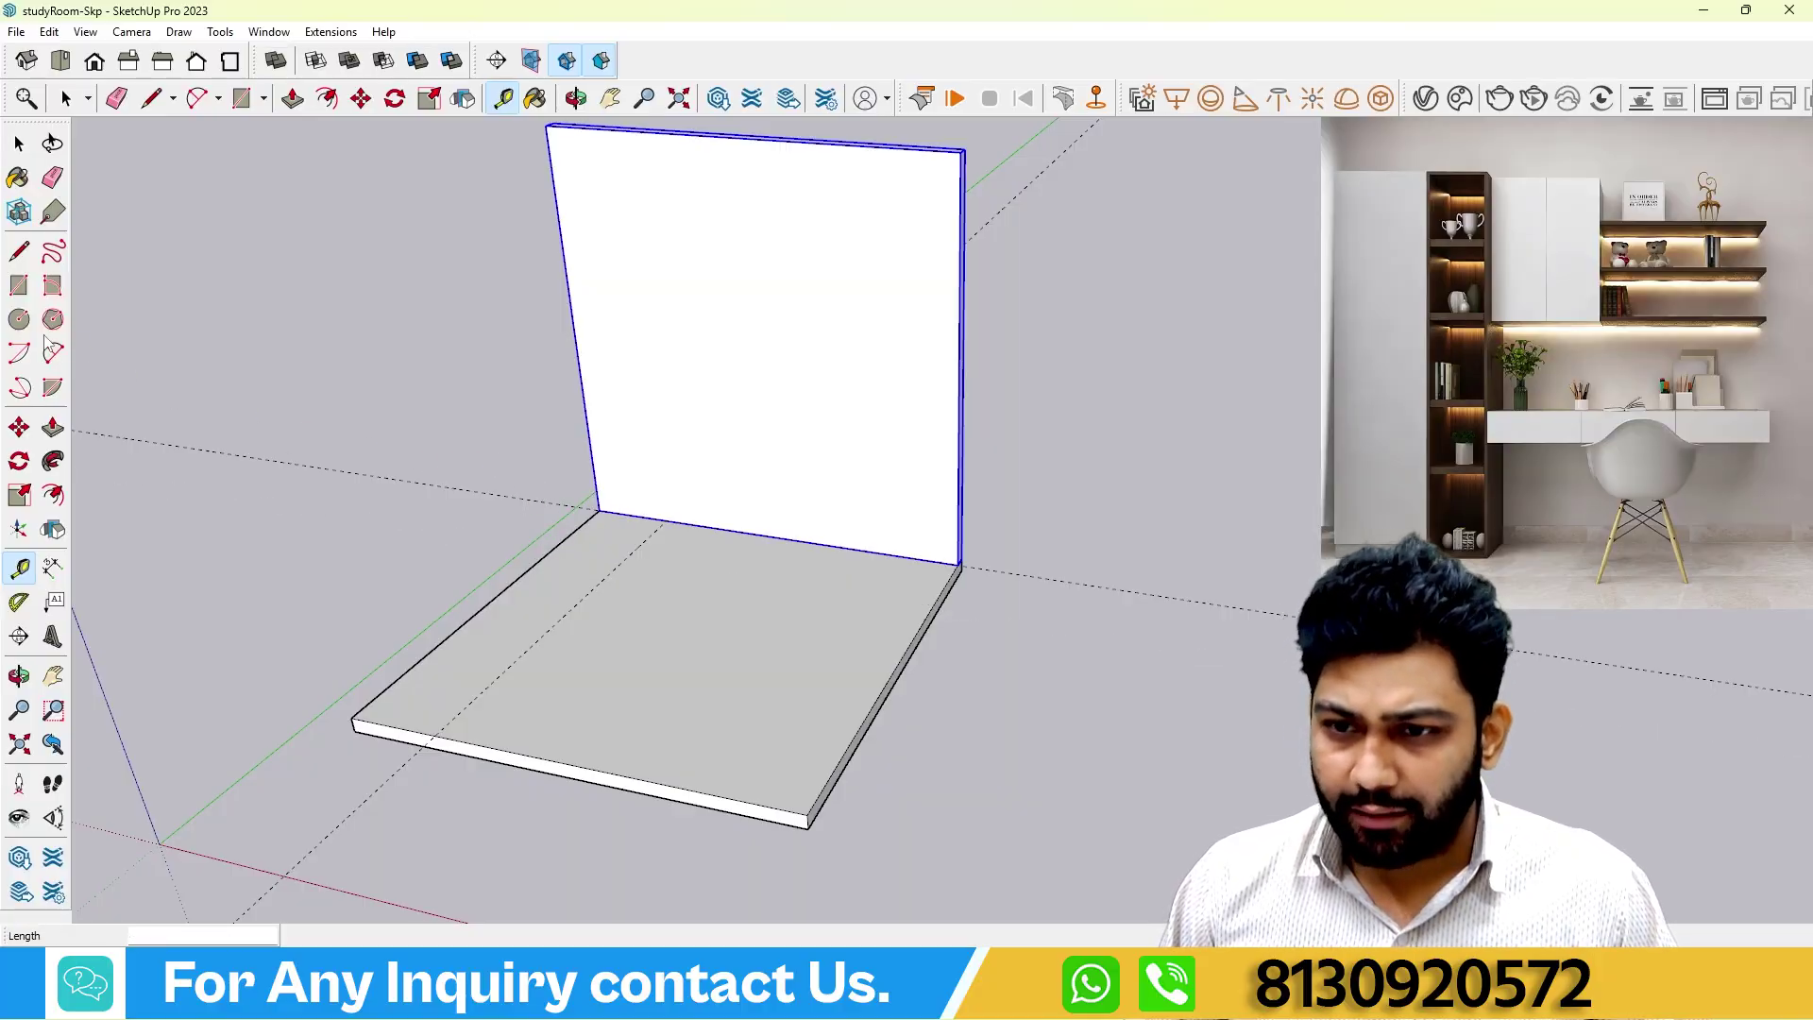
{"action": "left_click", "coordinate": [19, 144]}
{"action": "scroll", "coordinate": [614, 470], "scroll_direction": "up", "scroll_amount": 2}
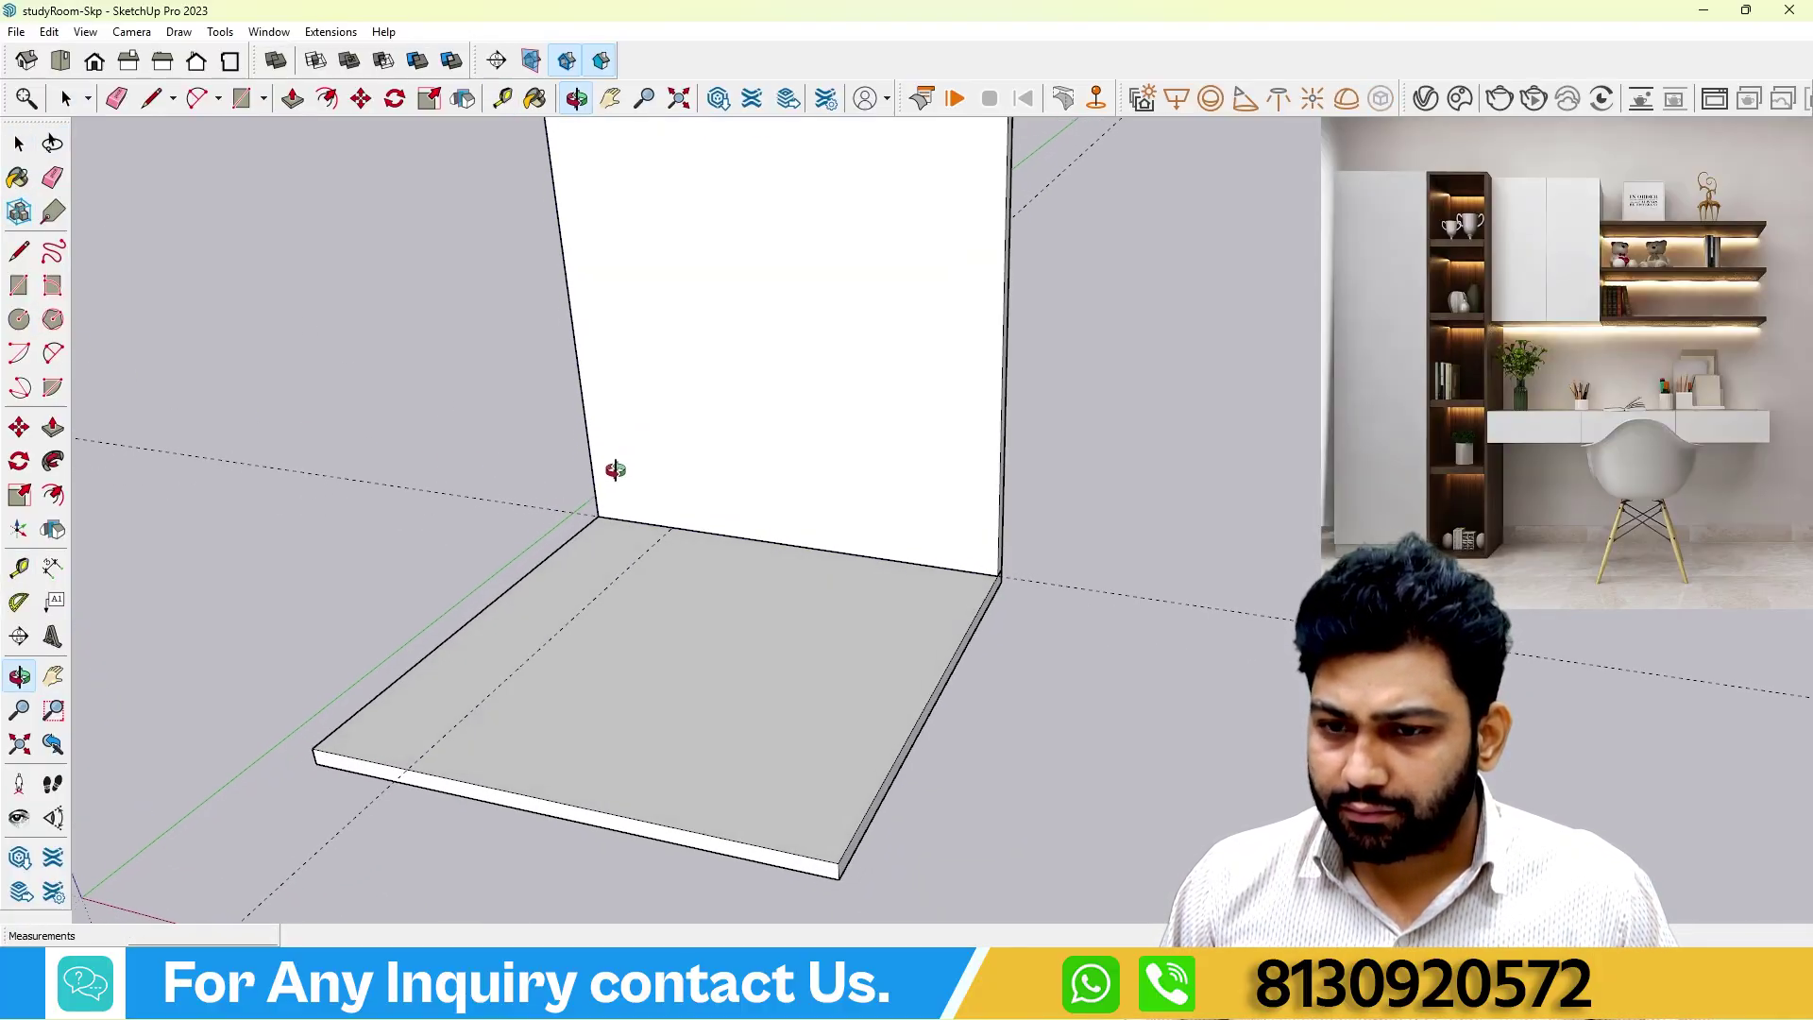
{"action": "left_click", "coordinate": [19, 567]}
{"action": "scroll", "coordinate": [627, 538], "scroll_direction": "up", "scroll_amount": 2}
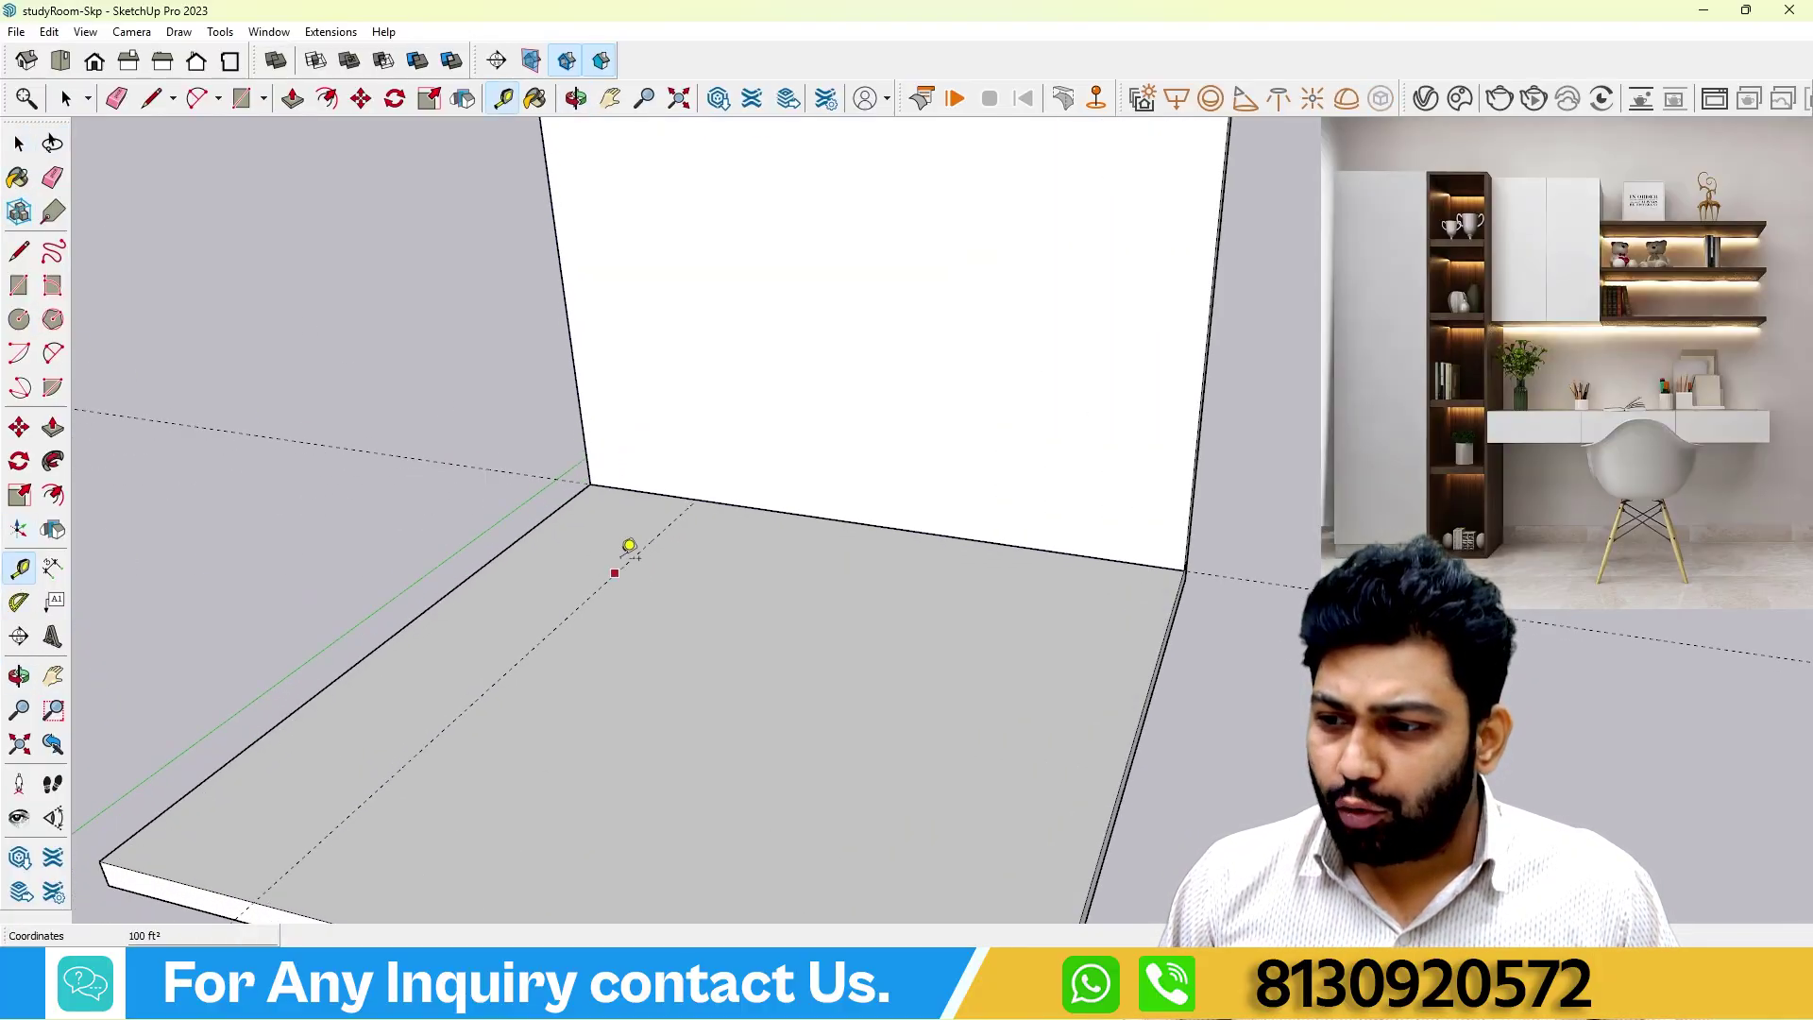
{"action": "left_click", "coordinate": [635, 490]}
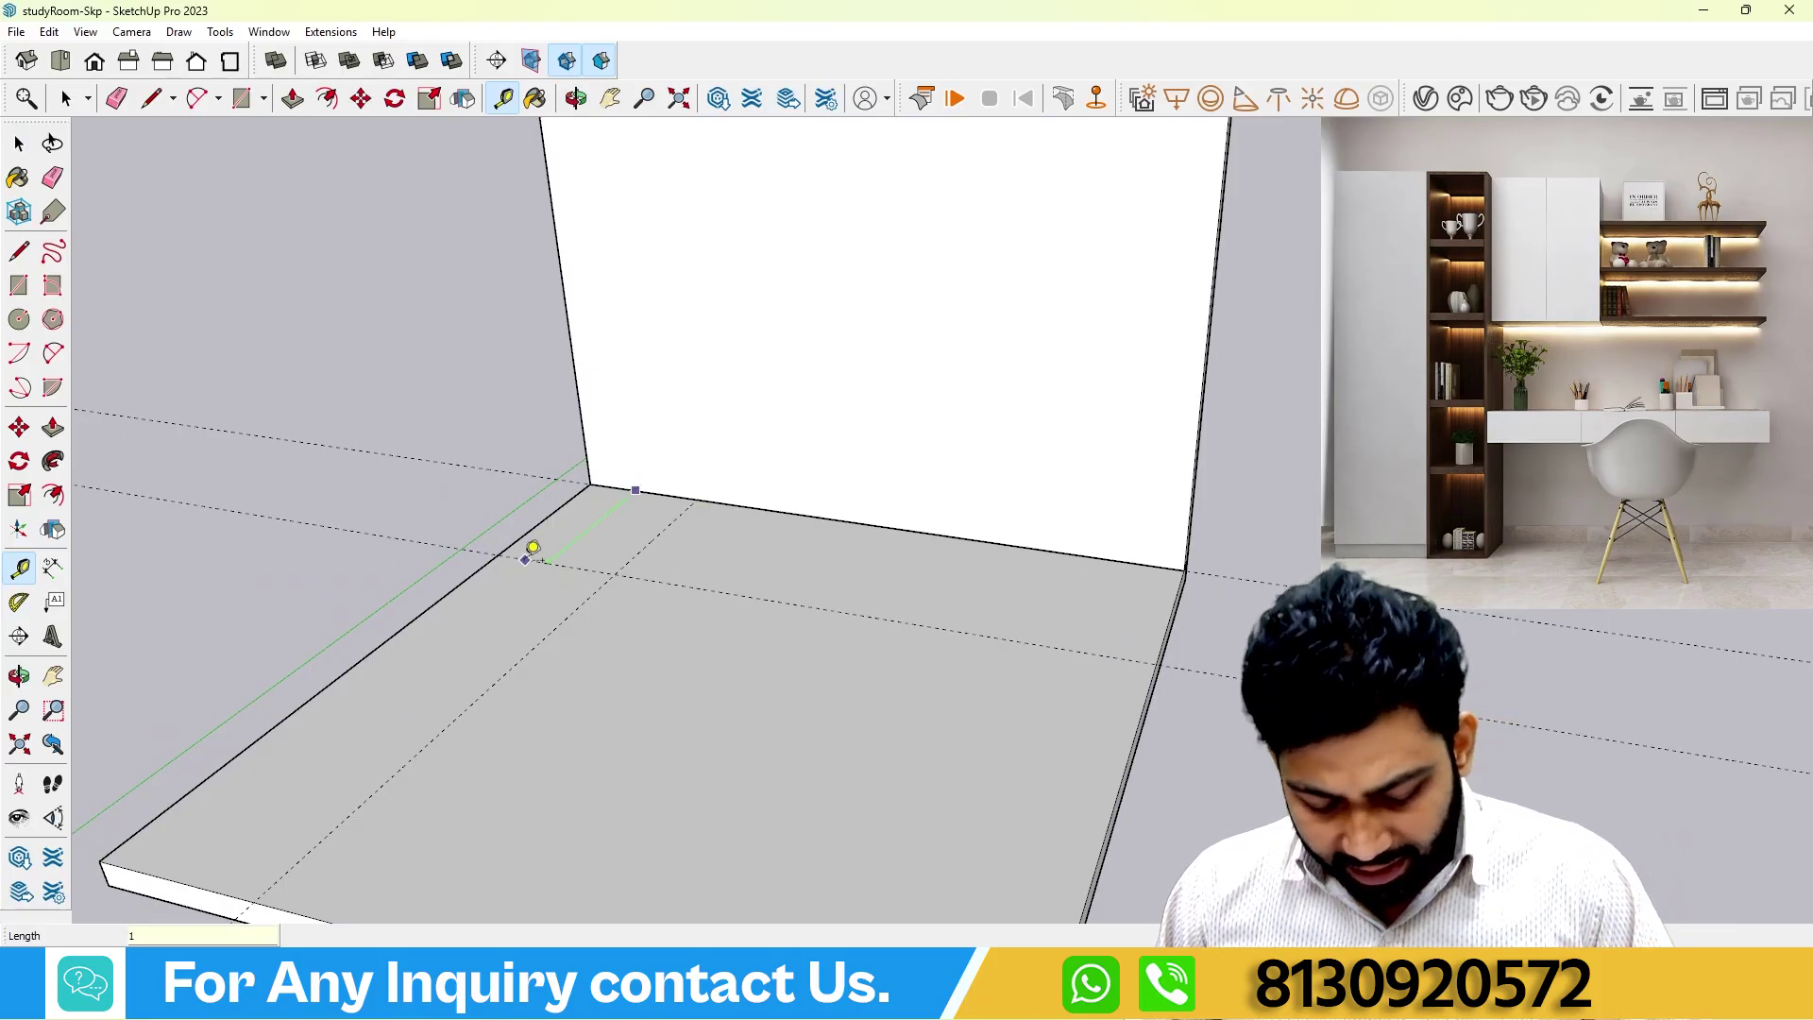
{"action": "scroll", "coordinate": [534, 549], "scroll_direction": "down", "scroll_amount": 3}
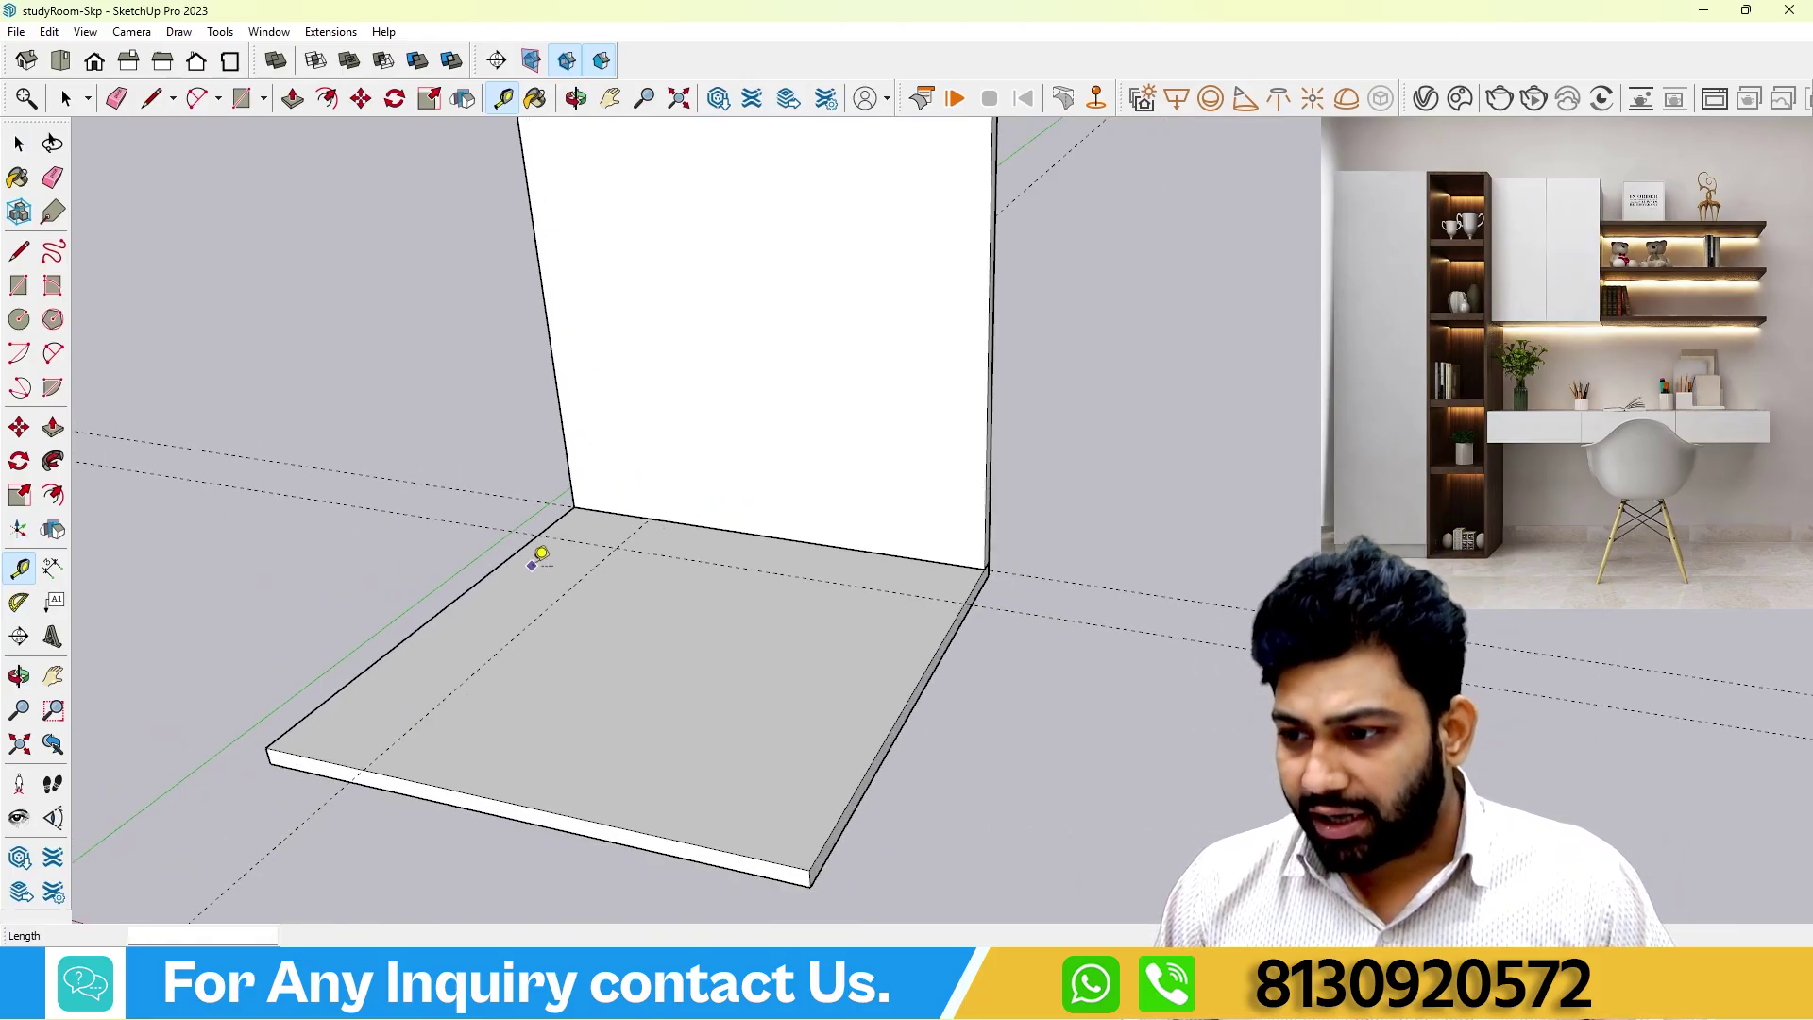
{"action": "middle_click_drag", "start_coordinate": [538, 554], "coordinate": [699, 664]}
{"action": "scroll", "coordinate": [696, 611], "scroll_direction": "down", "scroll_amount": 2}
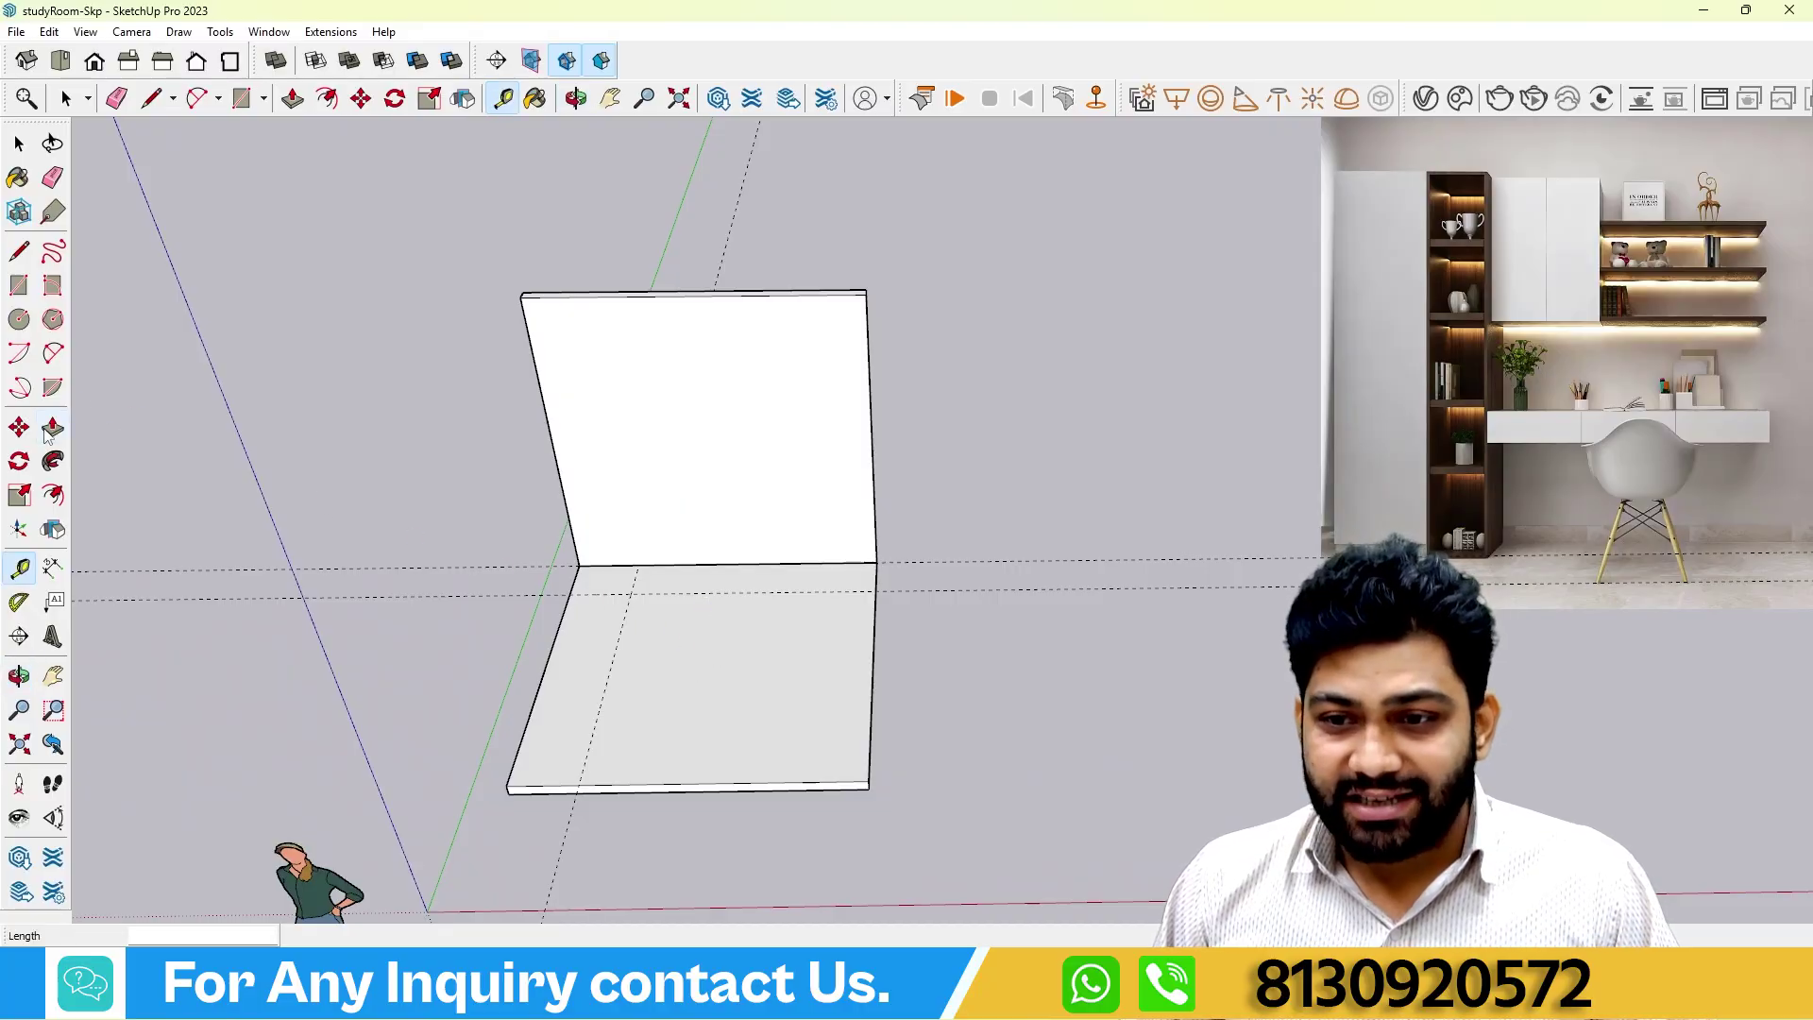
Draw a 1'6" by 2' rectangle in the floor slab's back-left corner, bounded by the two guide lines.
{"action": "left_click", "coordinate": [19, 285]}
{"action": "scroll", "coordinate": [668, 577], "scroll_direction": "up", "scroll_amount": 4}
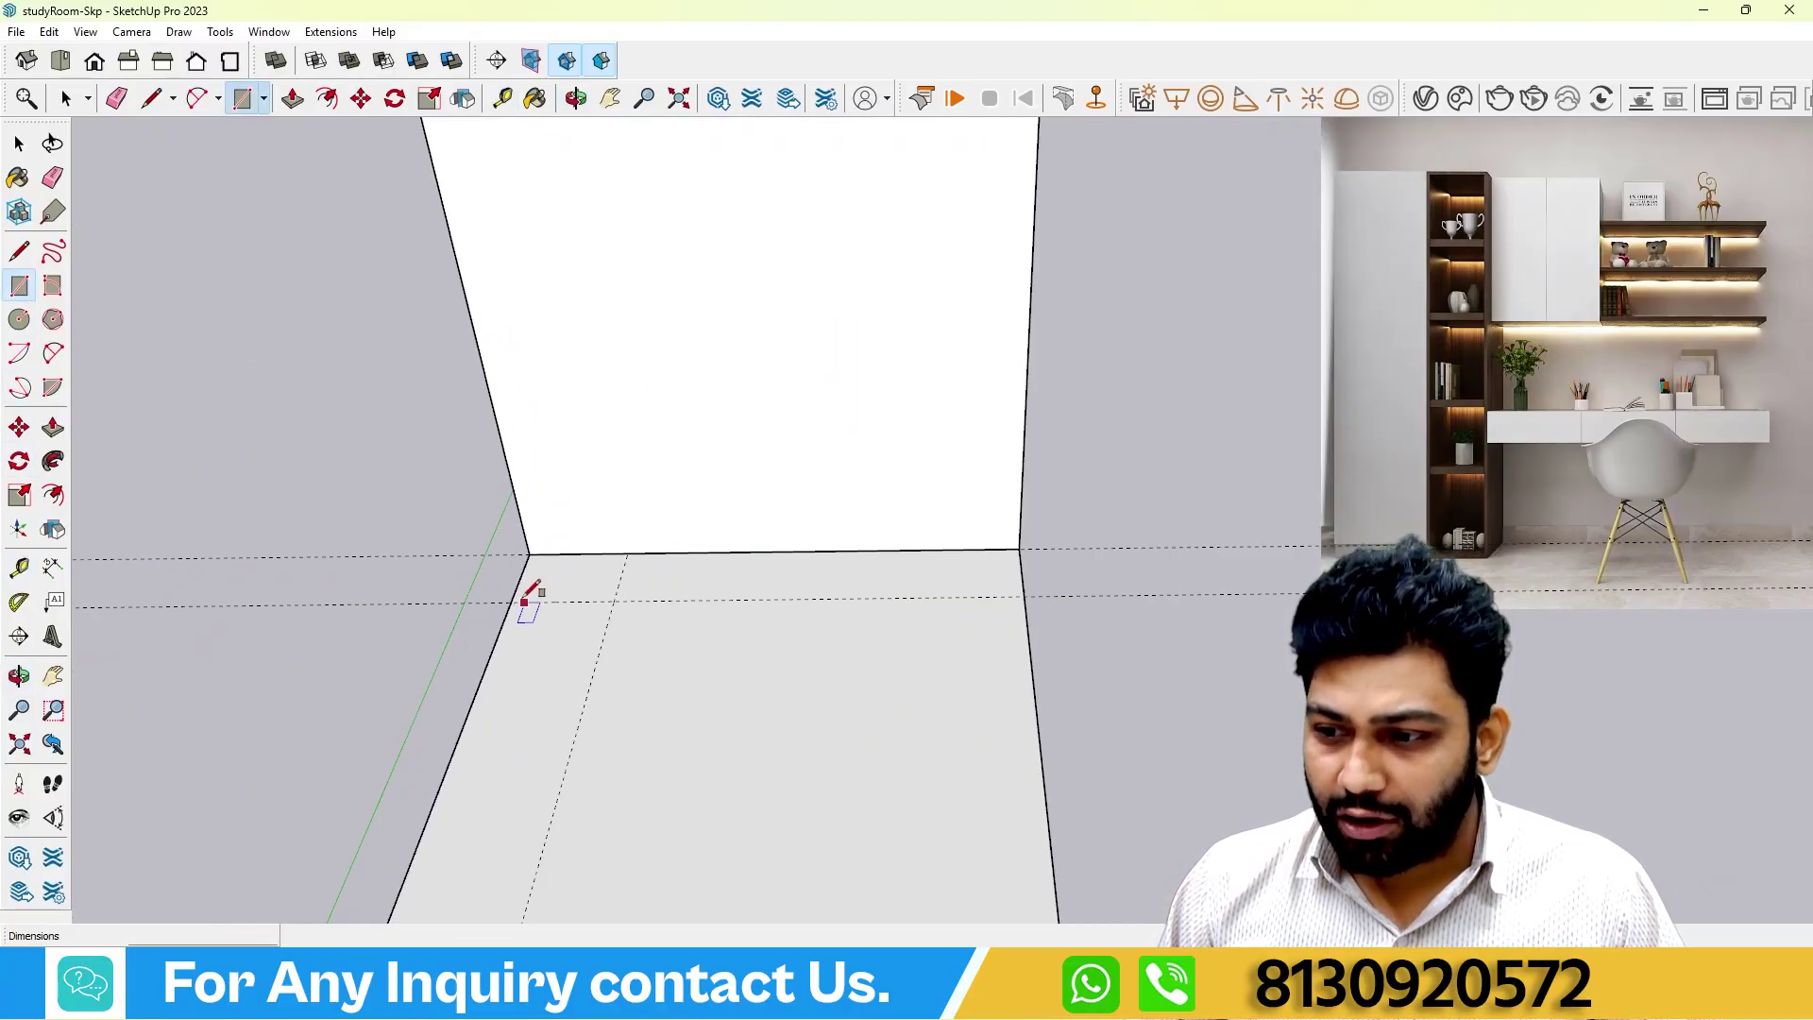
{"action": "left_click", "coordinate": [511, 602]}
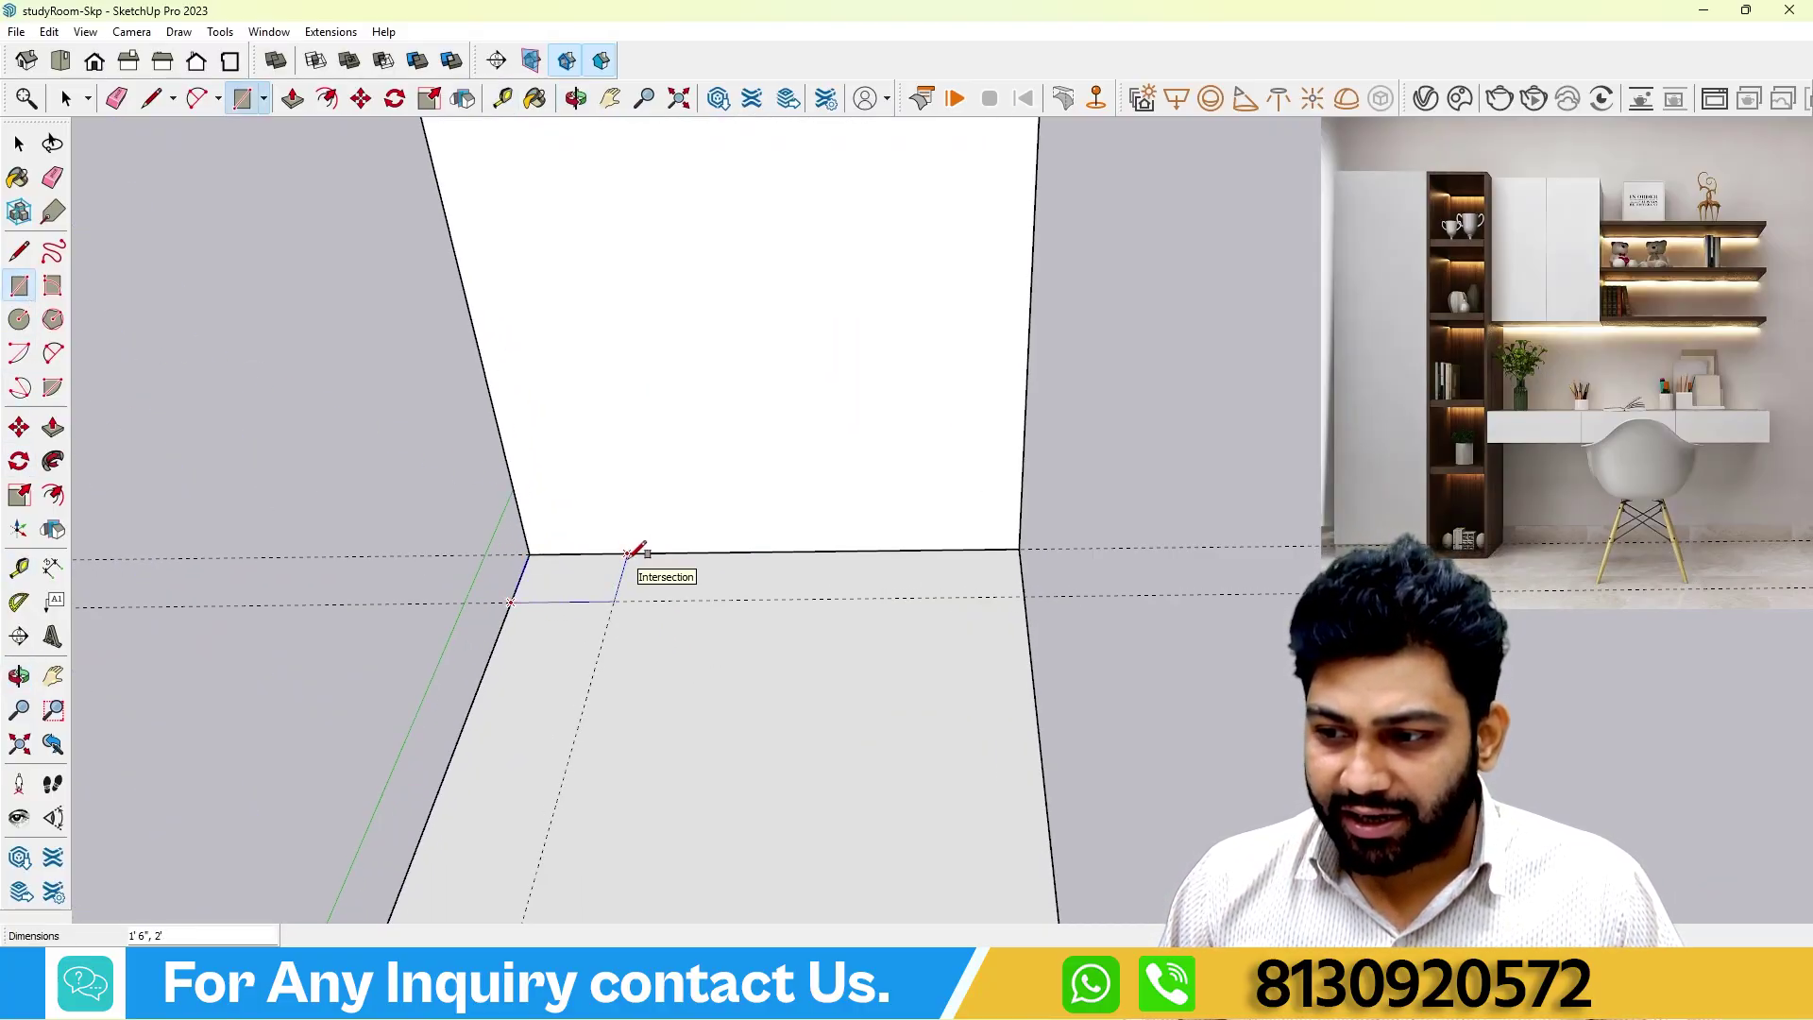
{"action": "left_click", "coordinate": [627, 552]}
{"action": "scroll", "coordinate": [640, 574], "scroll_direction": "down", "scroll_amount": 5}
{"action": "mouse_move", "coordinate": [639, 574]}
{"action": "middle_mouse_down"}
{"action": "mouse_move", "coordinate": [656, 551]}
{"action": "mouse_move", "coordinate": [631, 566]}
{"action": "mouse_move", "coordinate": [631, 614]}
{"action": "mouse_move", "coordinate": [648, 579]}
{"action": "middle_mouse_up"}
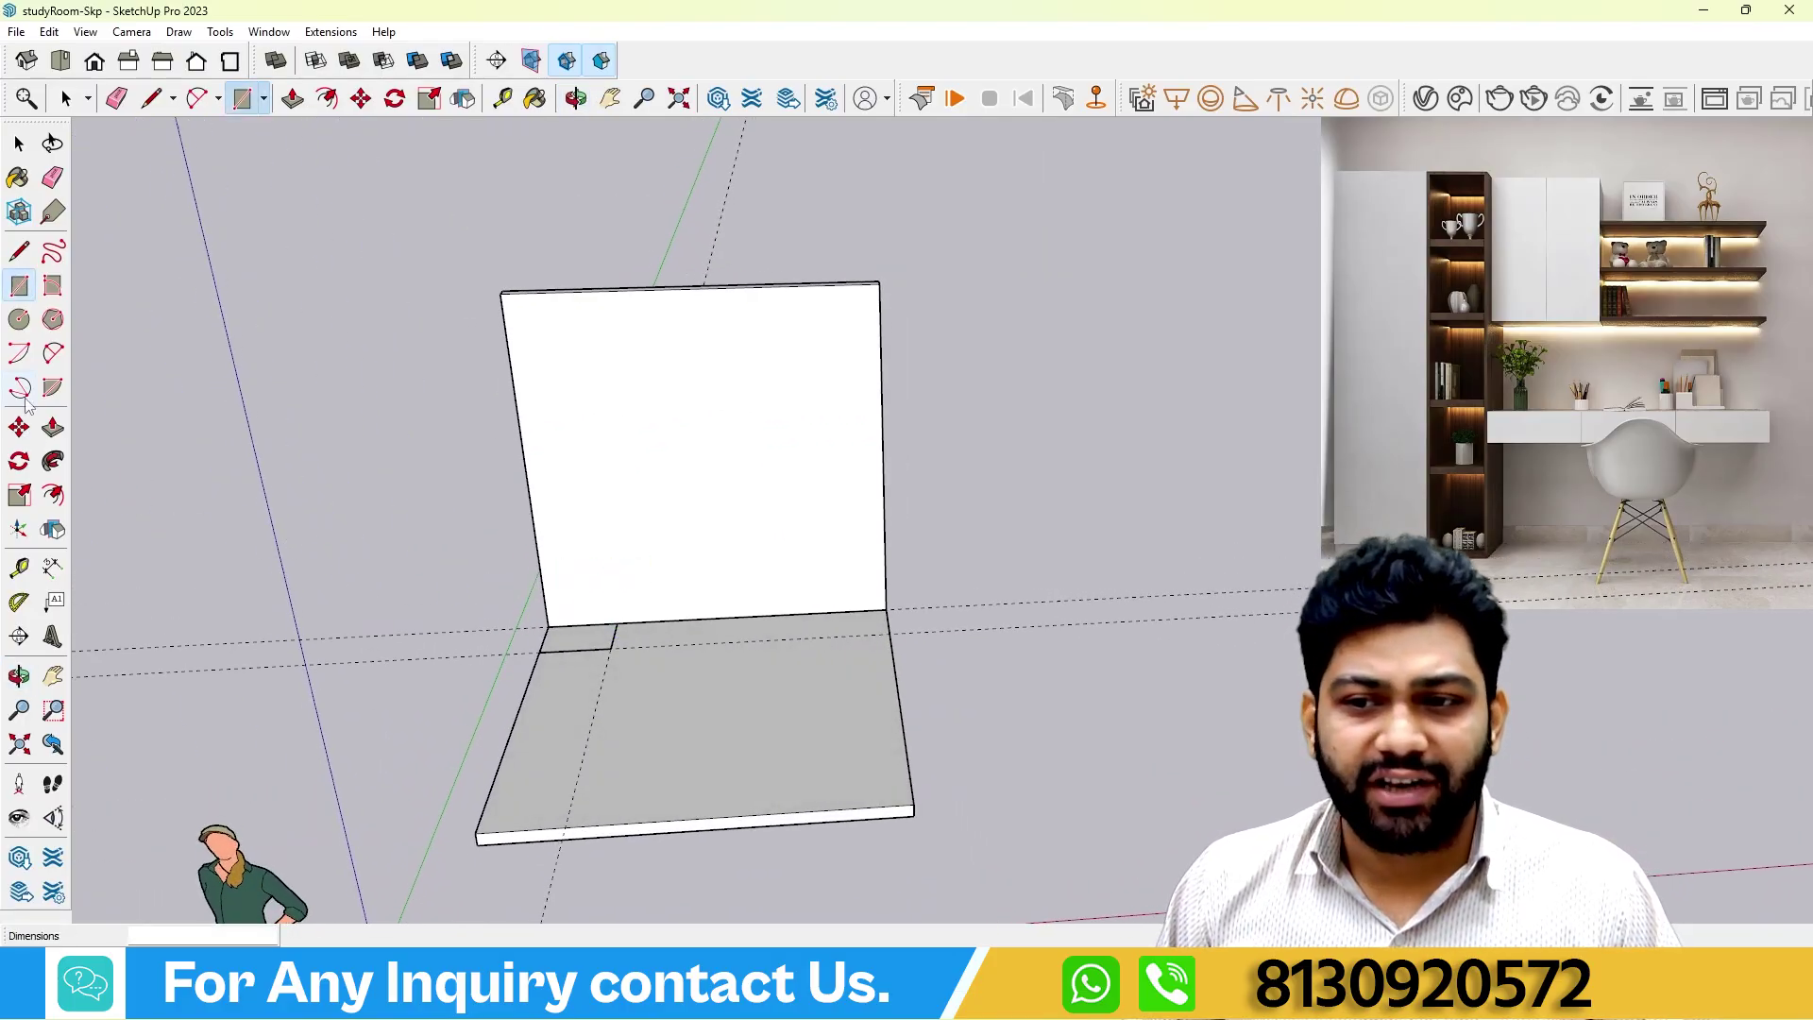
Extrude the corner rectangle upward by 8' with Push/Pull to form the tall cabinet.
{"action": "left_click", "coordinate": [53, 428]}
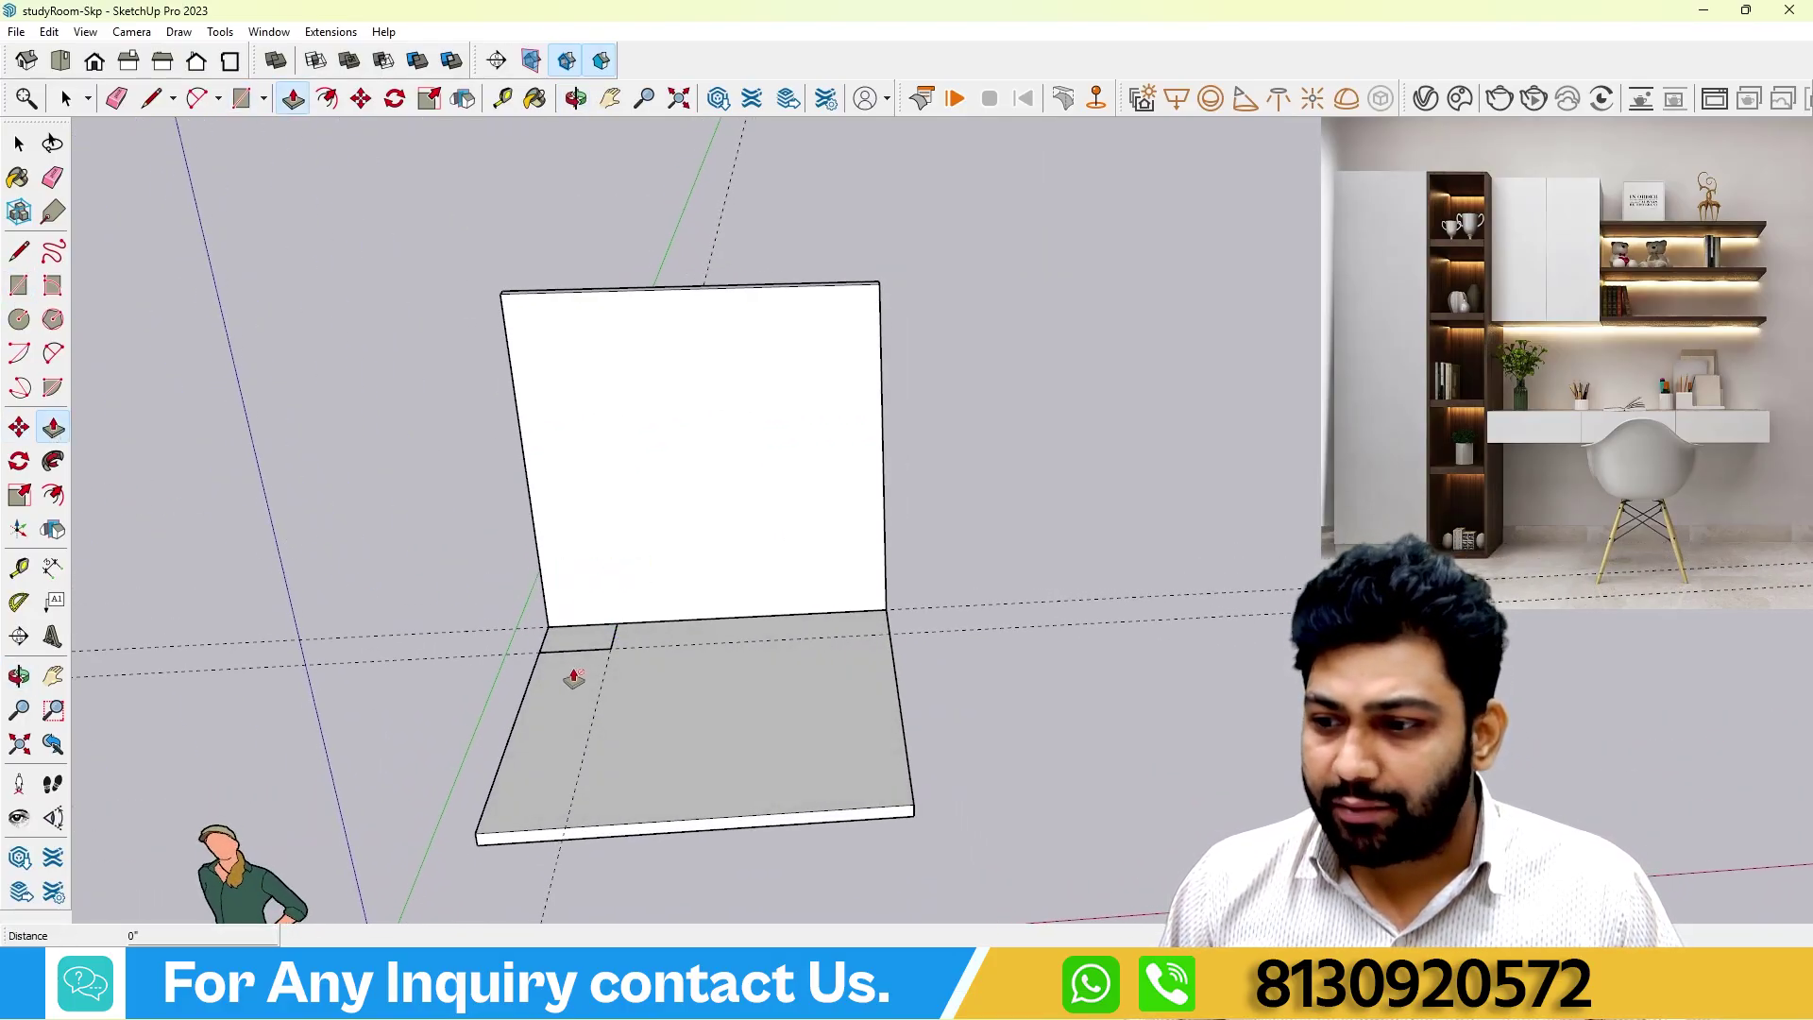
{"action": "left_click", "coordinate": [587, 637]}
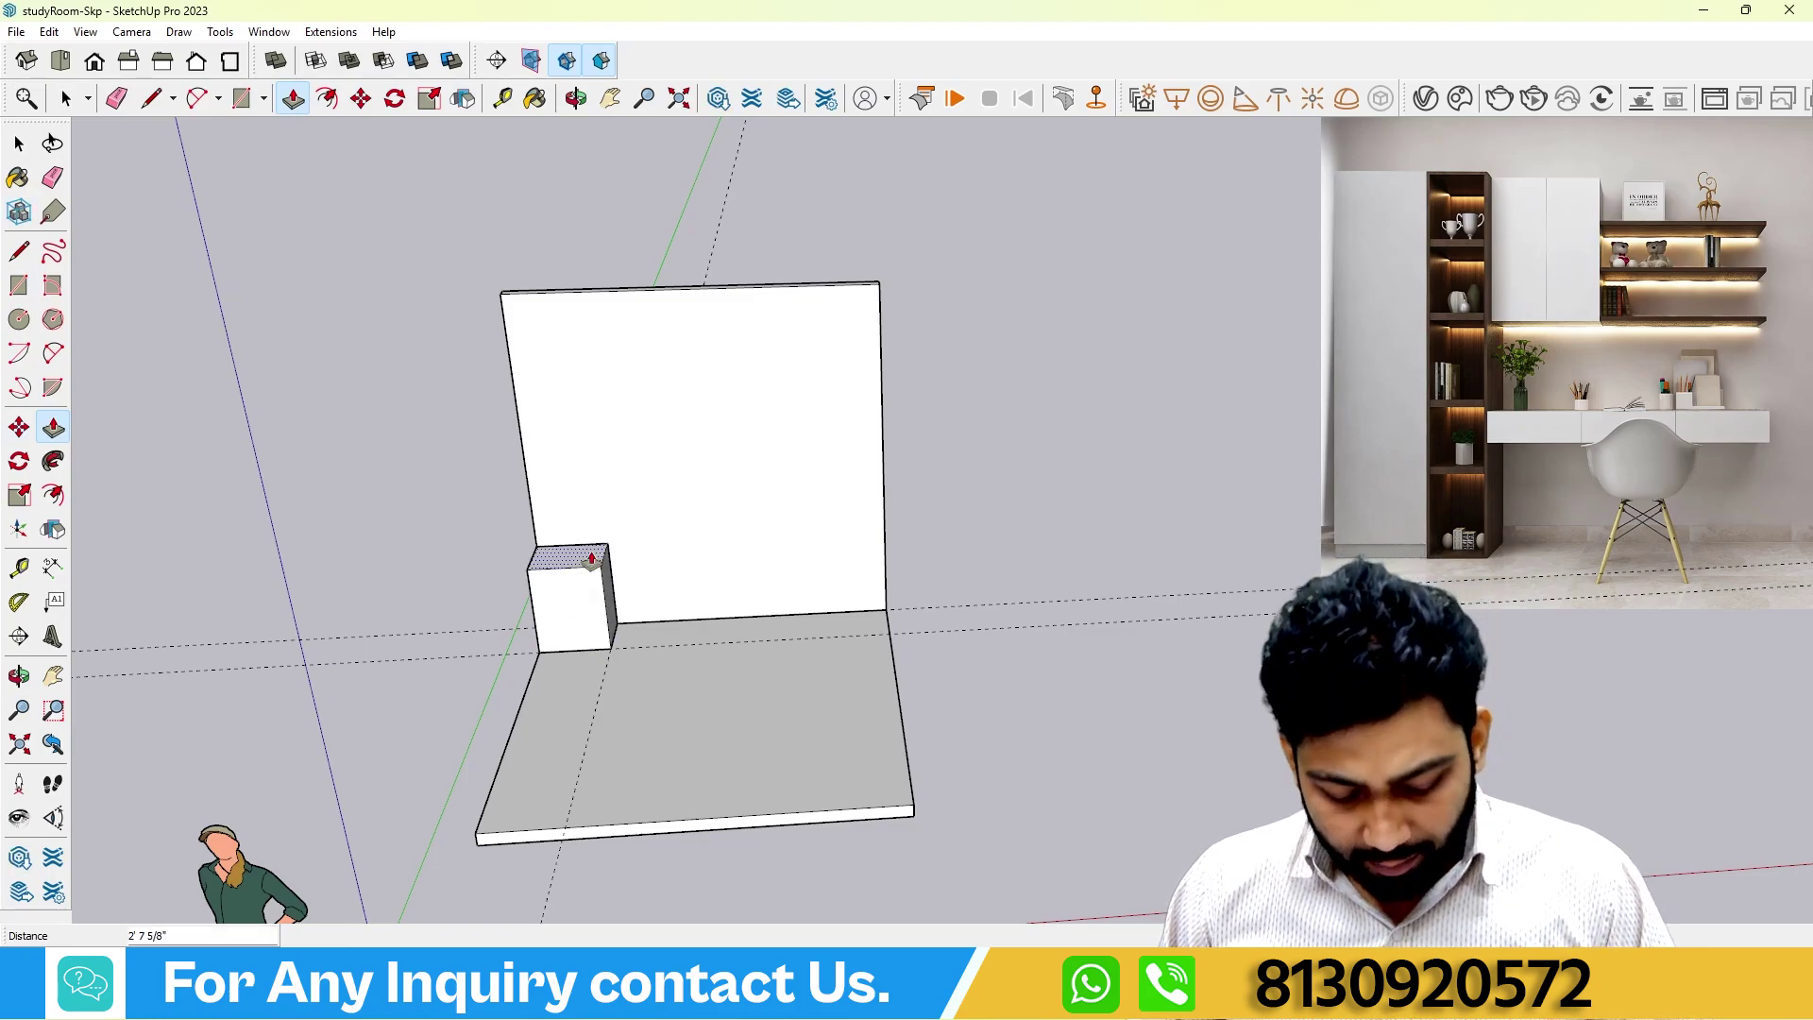
{"action": "type", "text": "8'"}
{"action": "key", "text": "Return"}
{"action": "scroll", "coordinate": [590, 562], "scroll_direction": "down", "scroll_amount": 3}
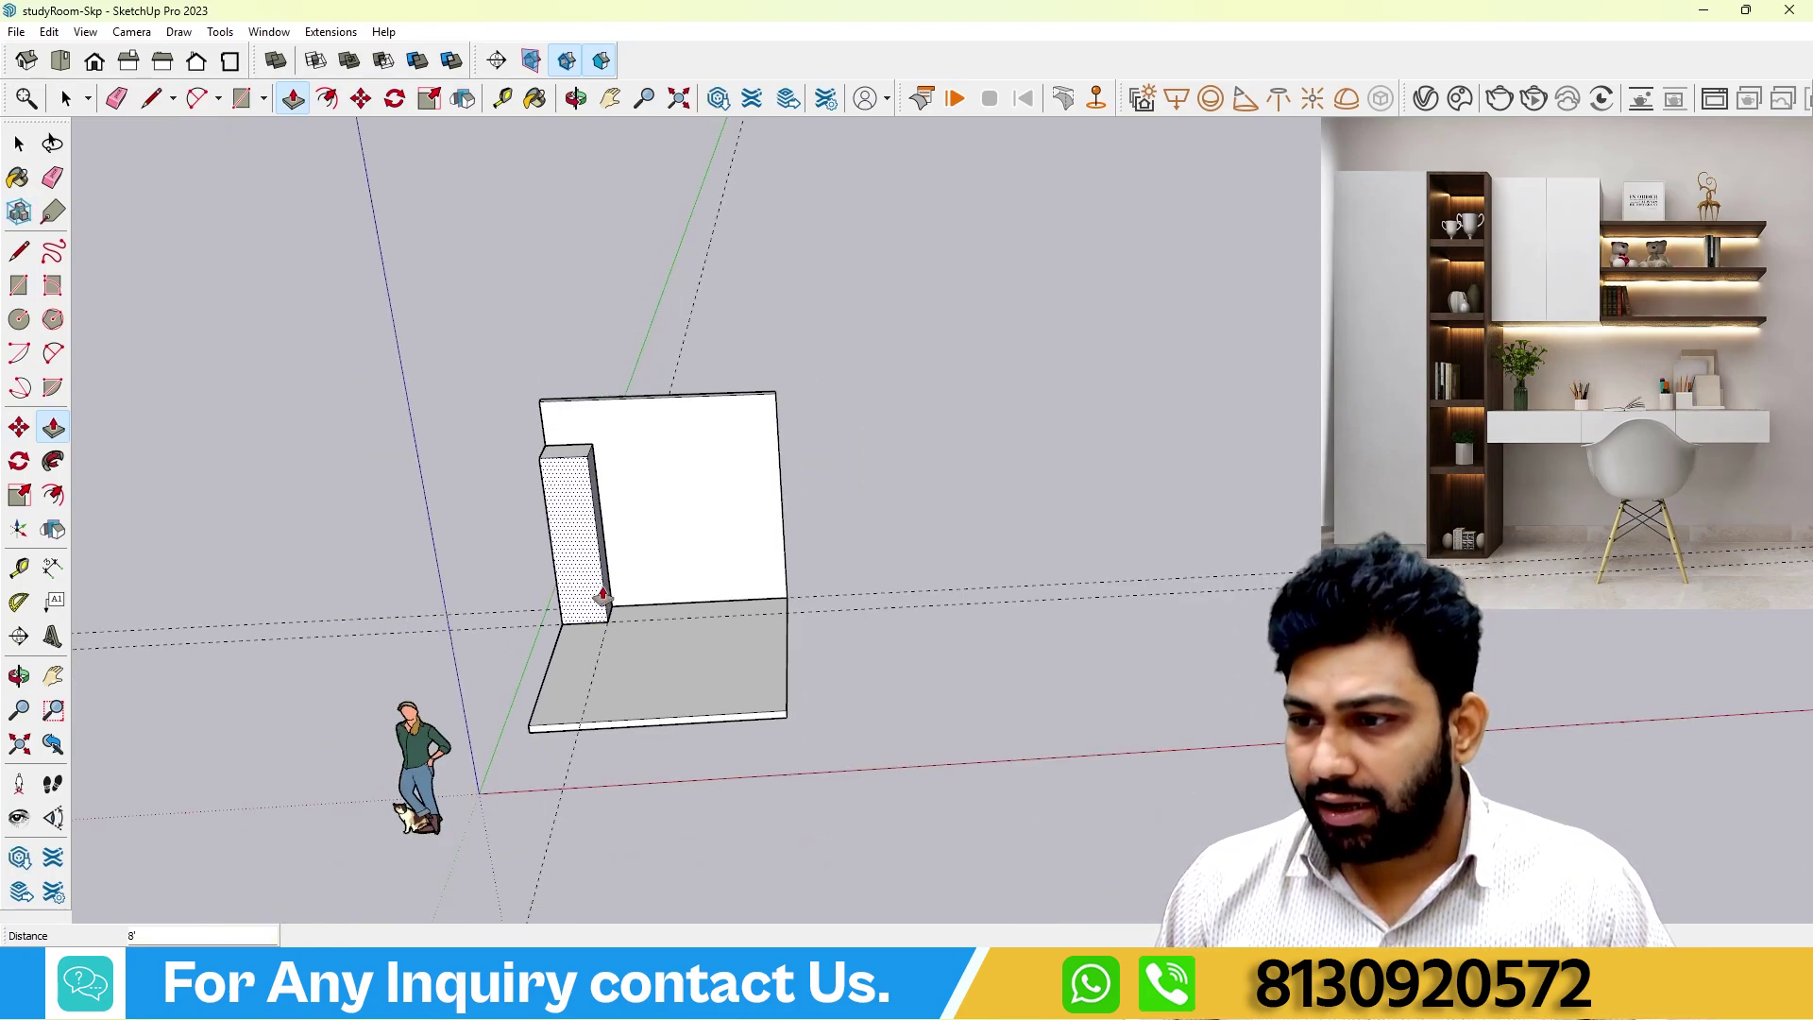
Select all the connected geometry of the tall cabinet, make it a group and clear the selection.
{"action": "mouse_move", "coordinate": [599, 600]}
{"action": "middle_mouse_down"}
{"action": "mouse_move", "coordinate": [607, 490]}
{"action": "mouse_move", "coordinate": [656, 436]}
{"action": "mouse_move", "coordinate": [280, 433]}
{"action": "middle_mouse_up"}
{"action": "scroll", "coordinate": [615, 503], "scroll_direction": "up", "scroll_amount": 3}
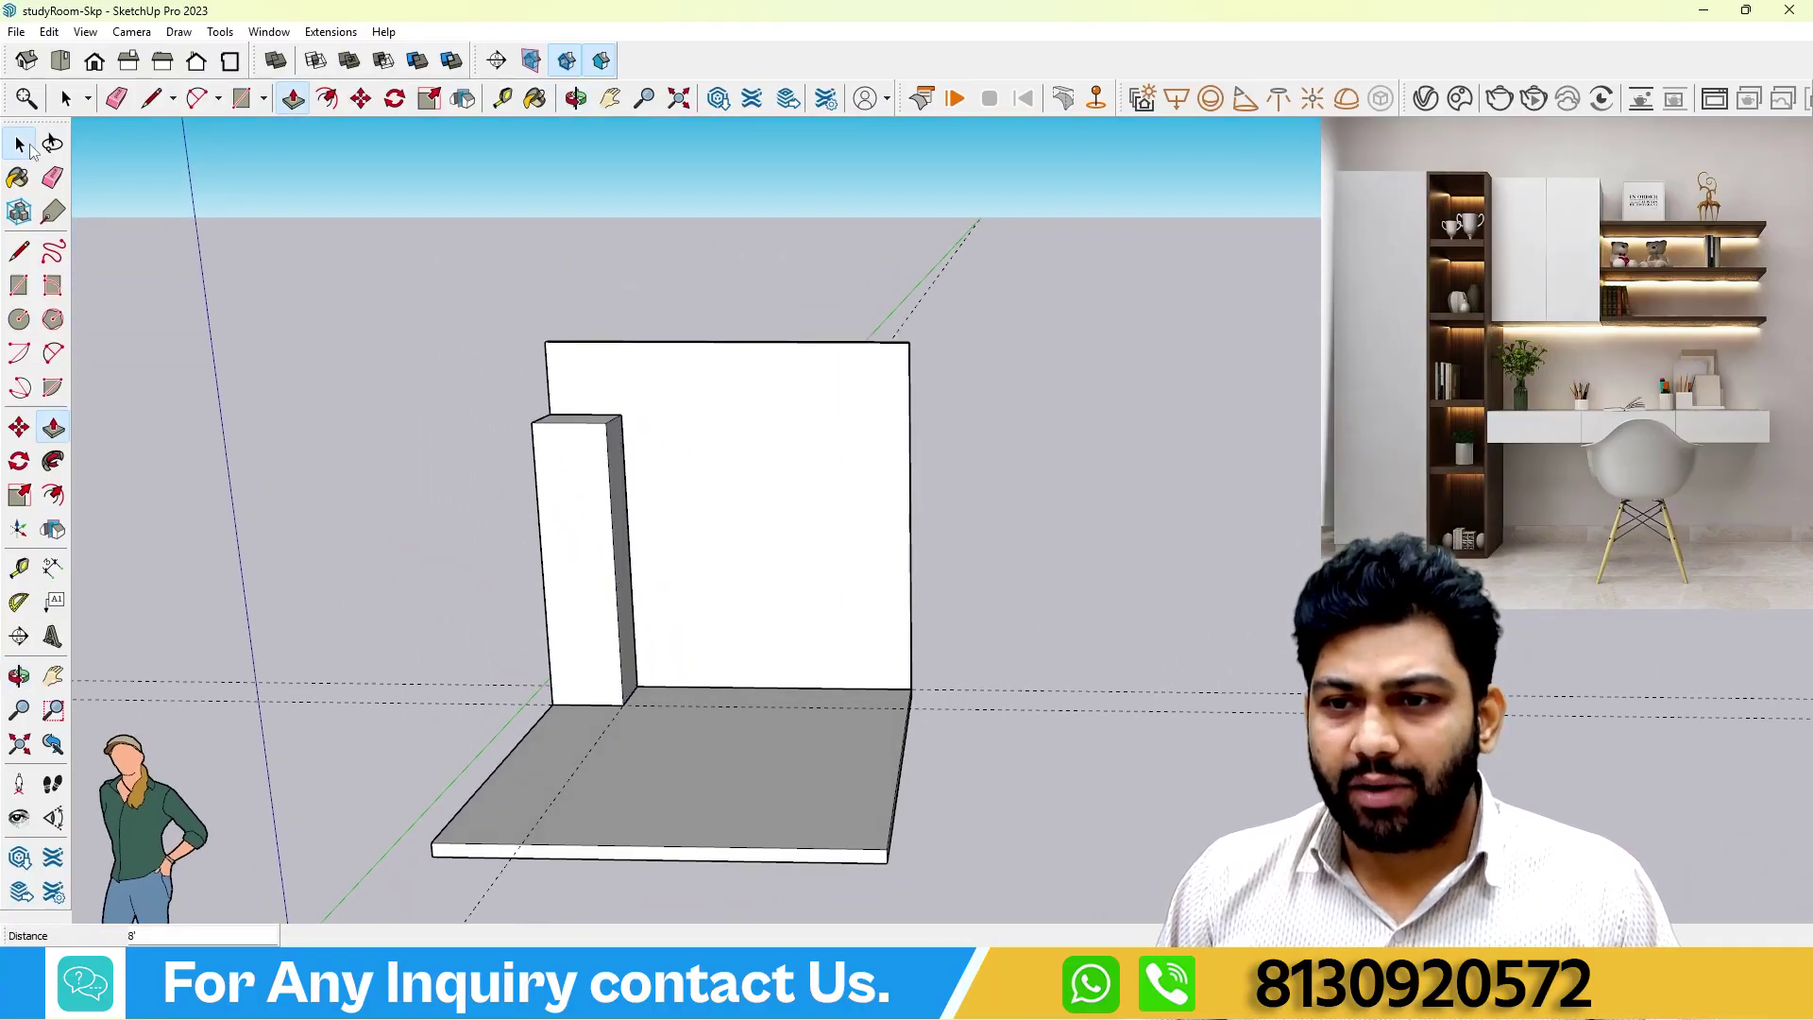
{"action": "left_click", "coordinate": [19, 144]}
{"action": "middle_click_drag", "start_coordinate": [297, 293], "coordinate": [479, 461]}
{"action": "triple_click", "coordinate": [536, 553]}
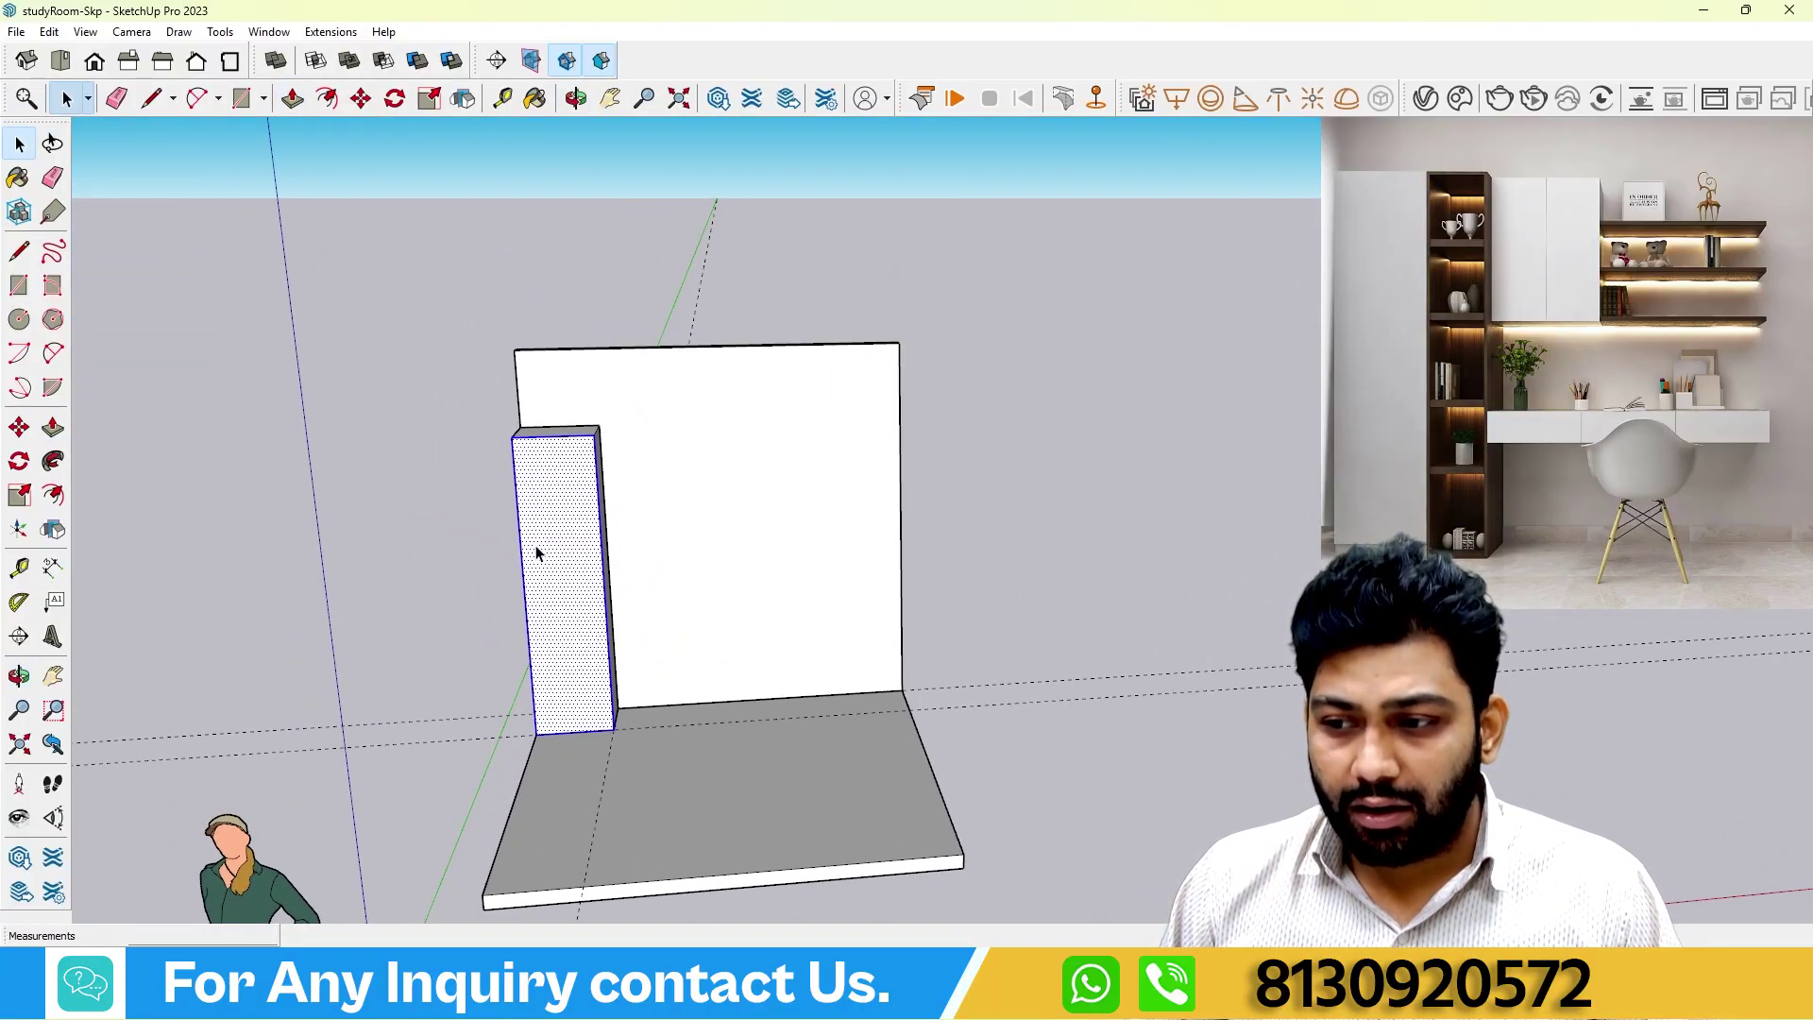
{"action": "right_click", "coordinate": [538, 553]}
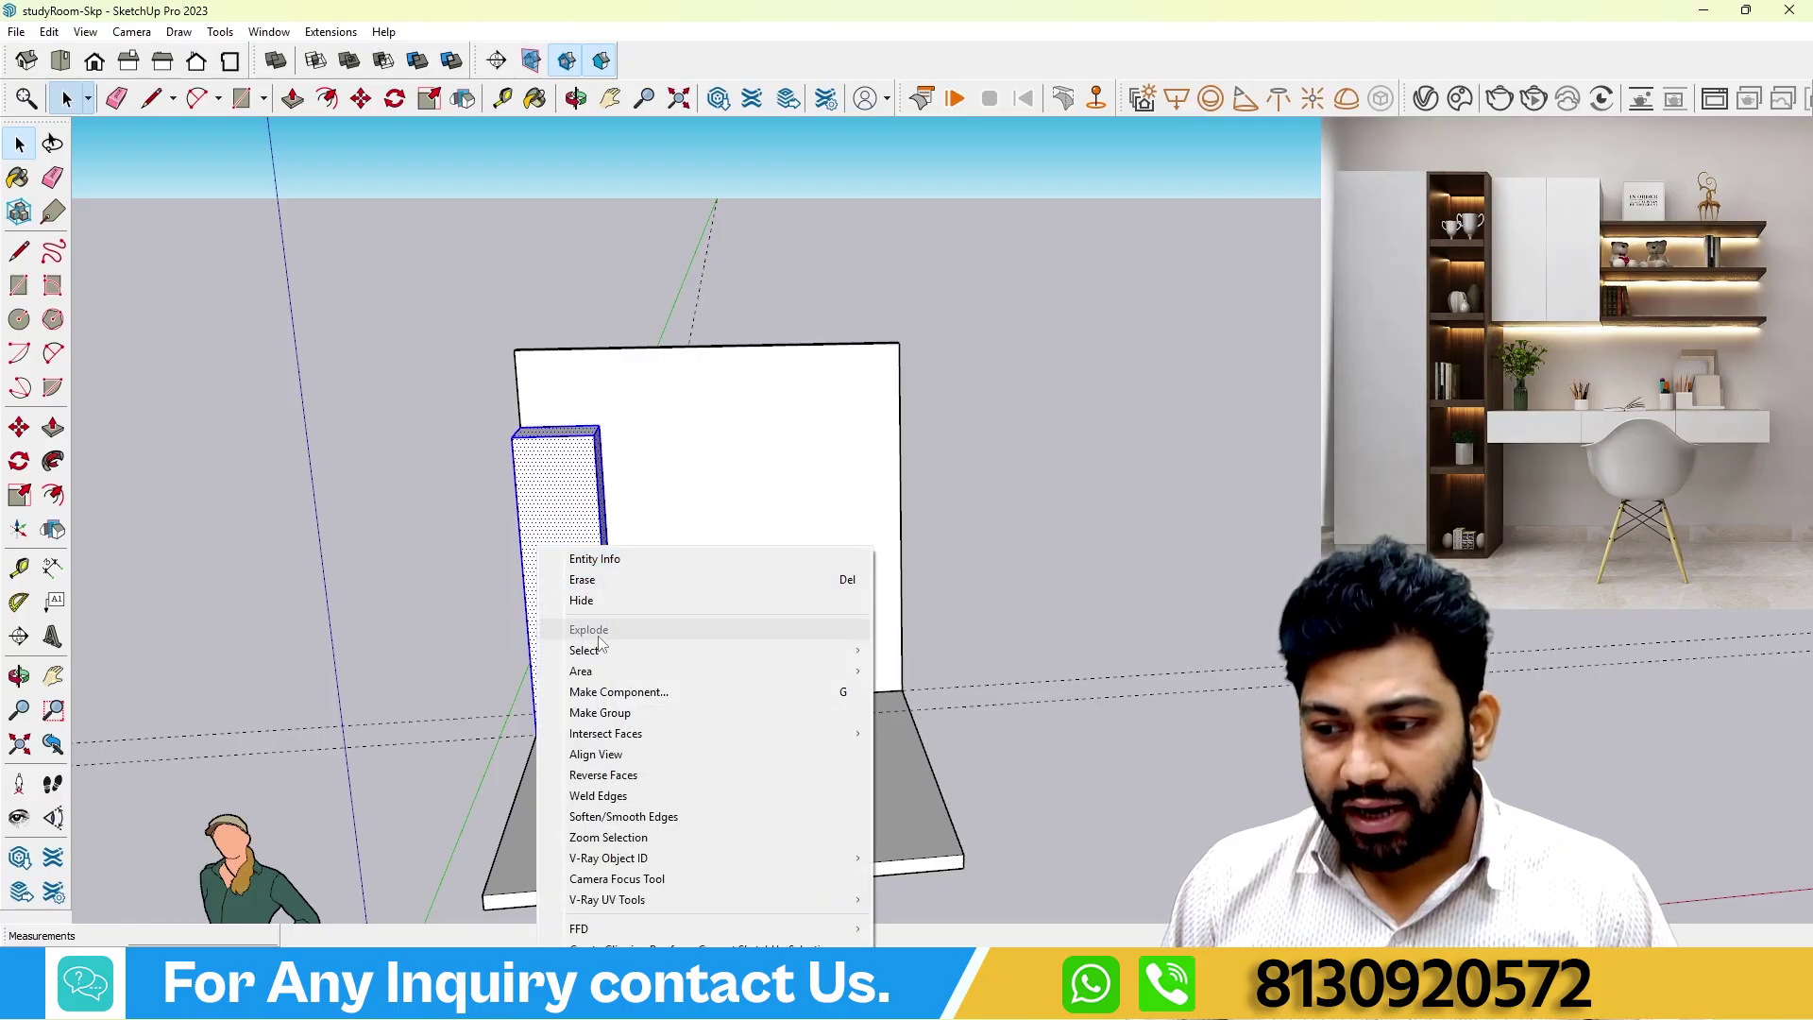
{"action": "left_click", "coordinate": [609, 708]}
{"action": "middle_click_drag", "start_coordinate": [552, 611], "coordinate": [733, 539]}
{"action": "left_click", "coordinate": [421, 473]}
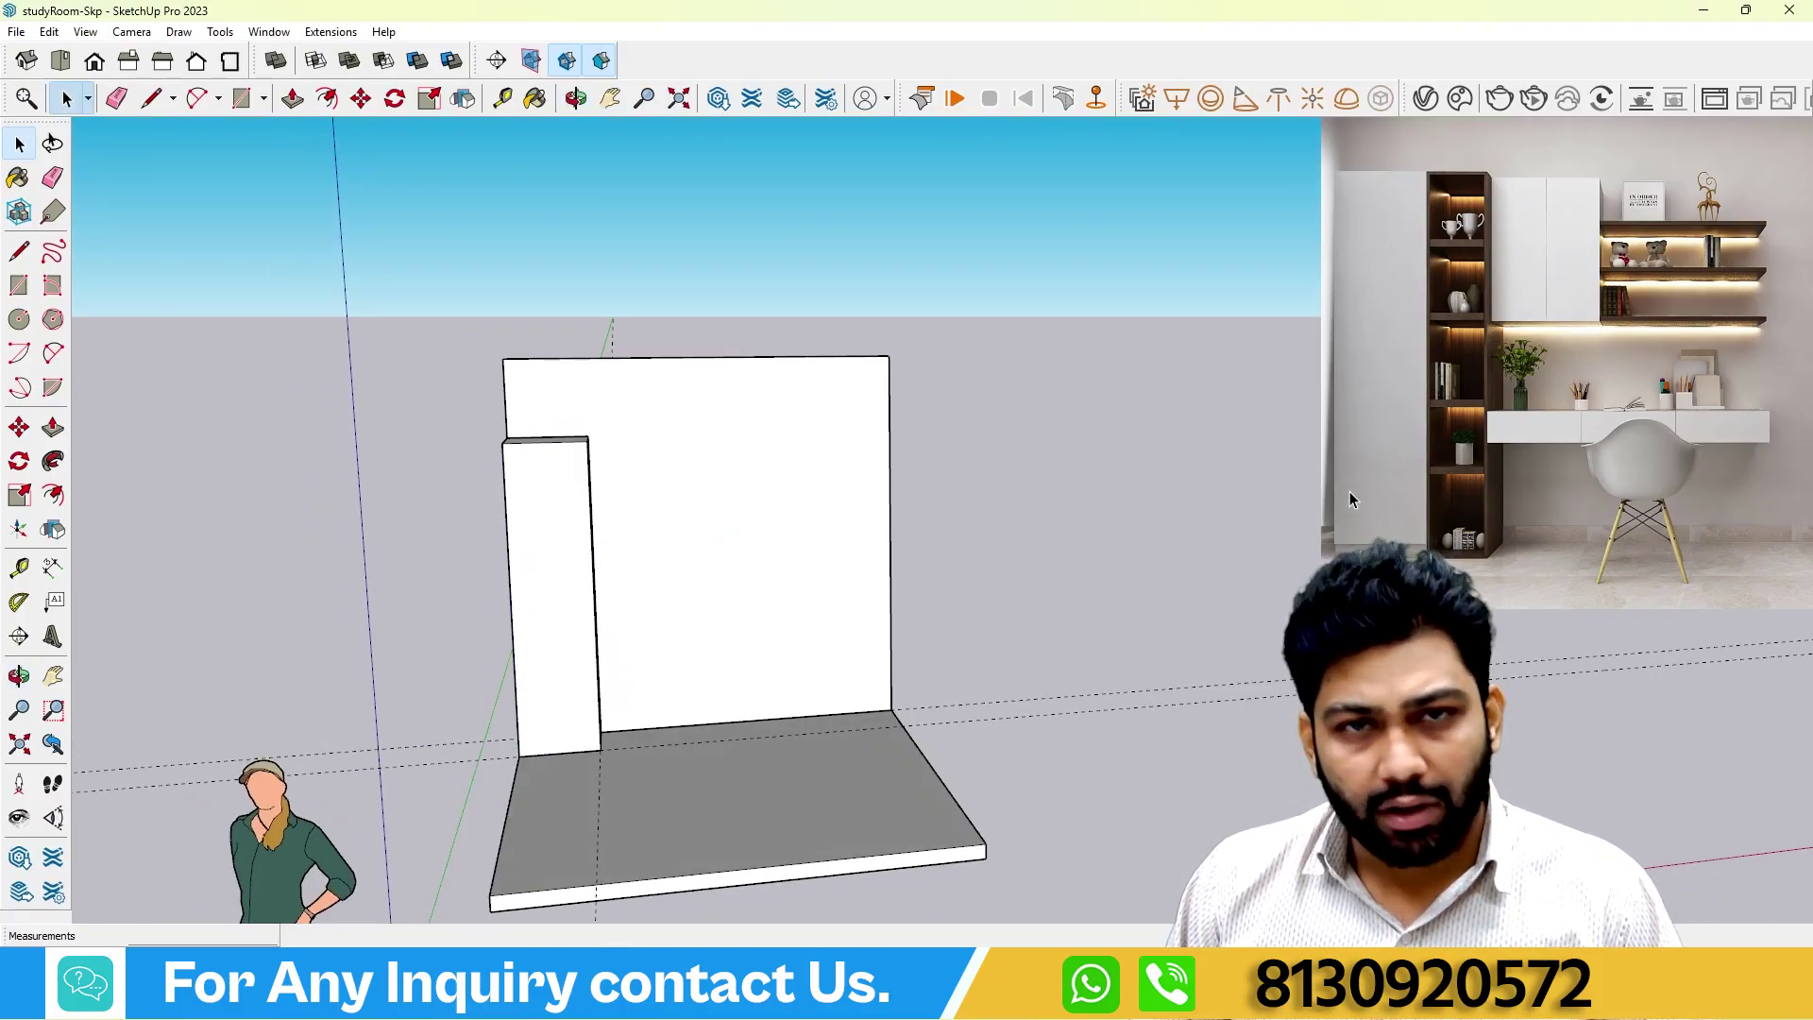
Draw a 2' by 8' rectangle over the tall cabinet's front face, from its upper-left corner to its lower-right corner.
{"action": "middle_click_drag", "start_coordinate": [1350, 492], "coordinate": [1390, 497]}
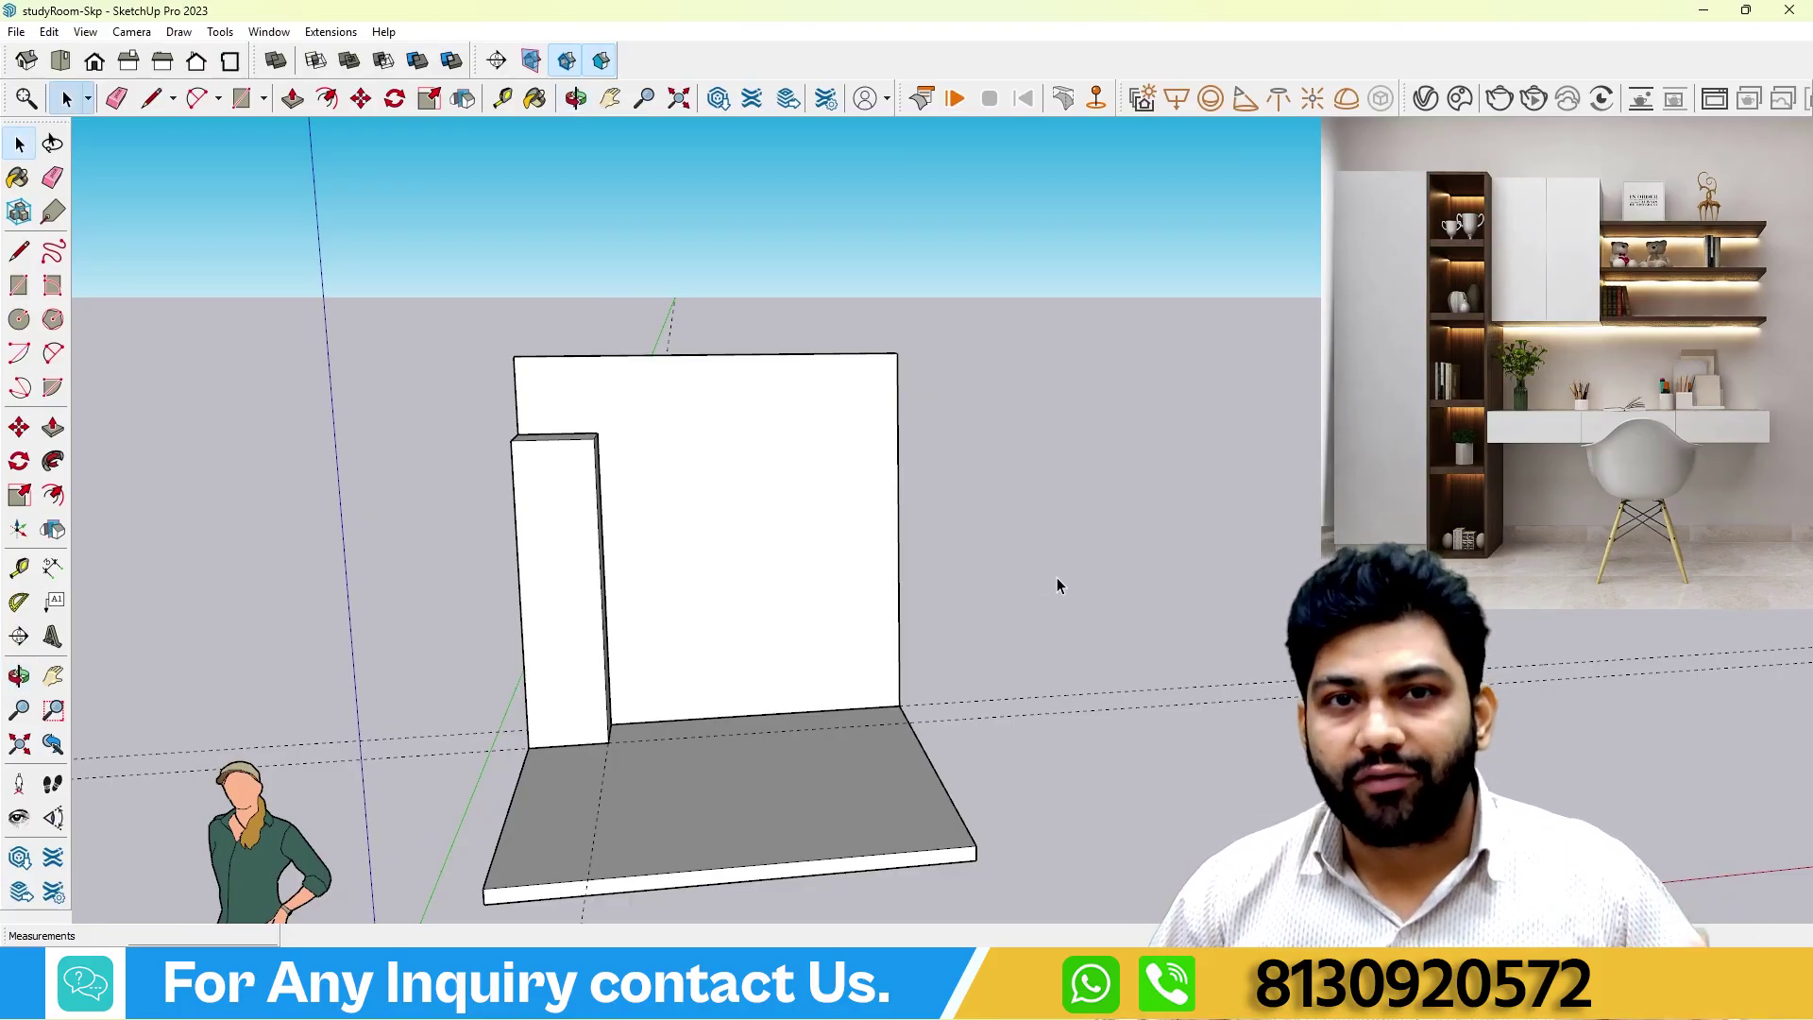
{"action": "middle_click_drag", "start_coordinate": [1176, 410], "coordinate": [585, 531]}
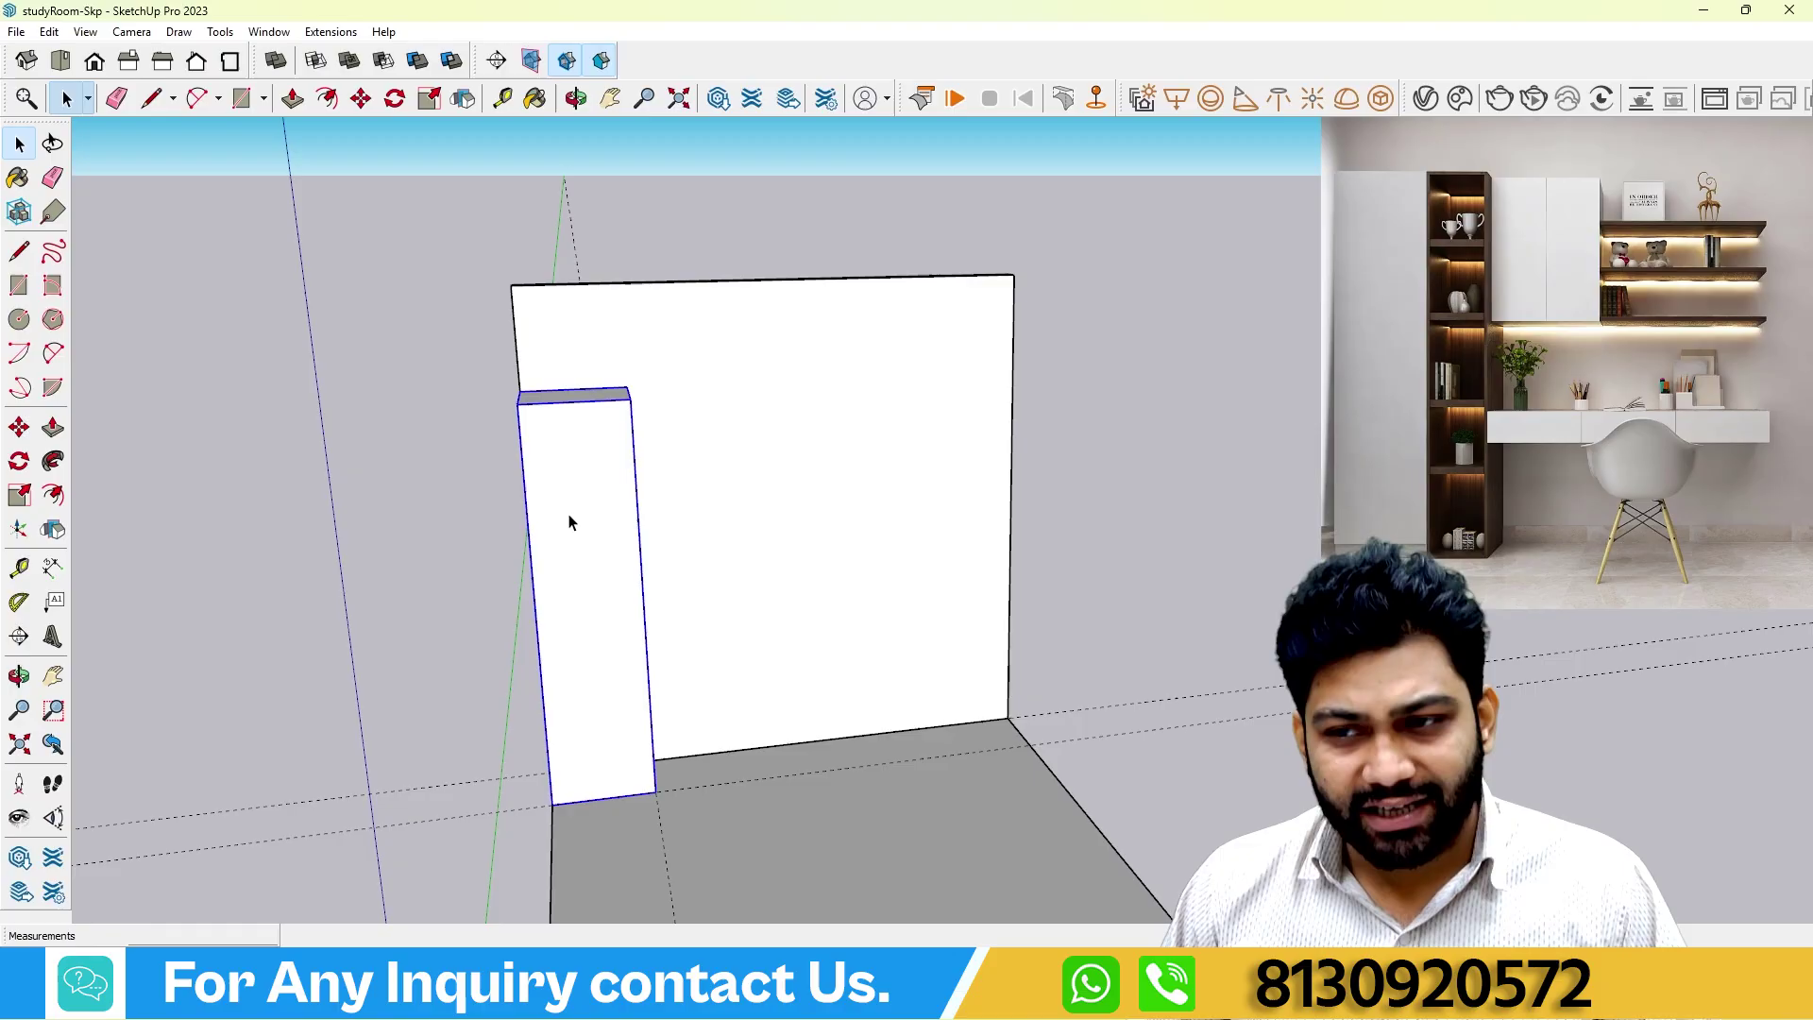
{"action": "middle_click_drag", "start_coordinate": [462, 368], "coordinate": [543, 412]}
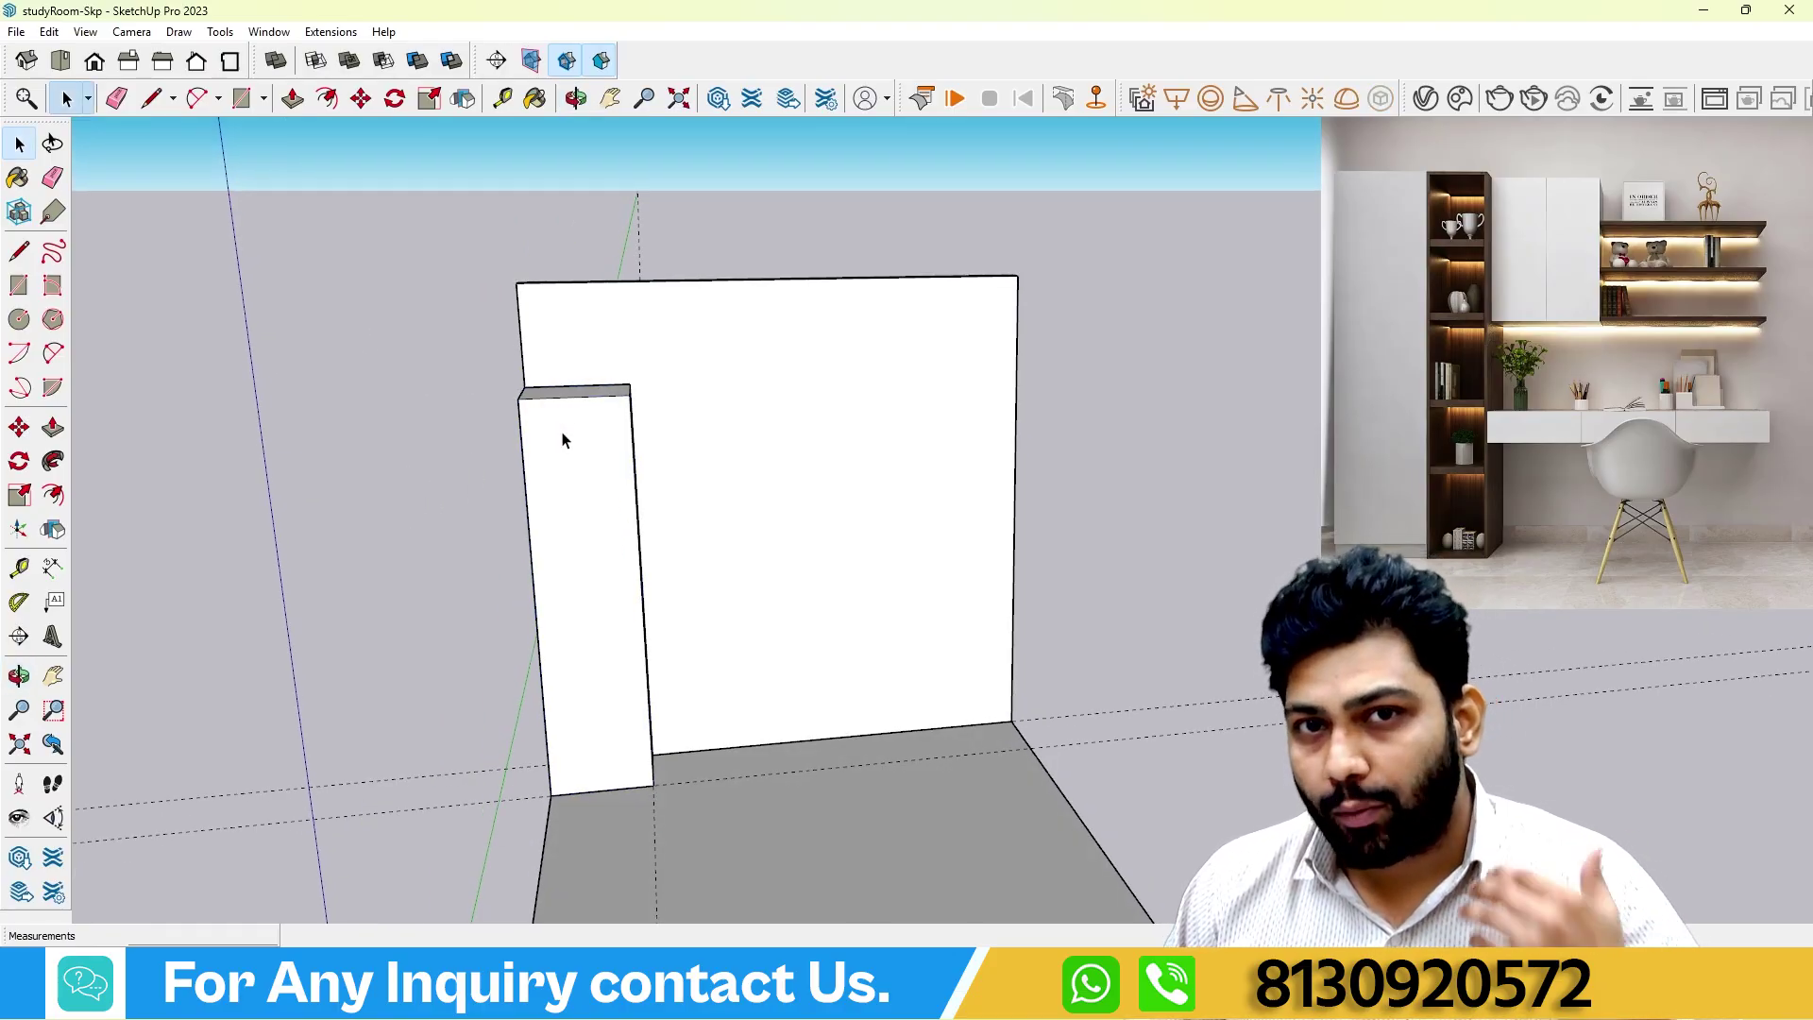
{"action": "middle_click_drag", "start_coordinate": [547, 417], "coordinate": [92, 294]}
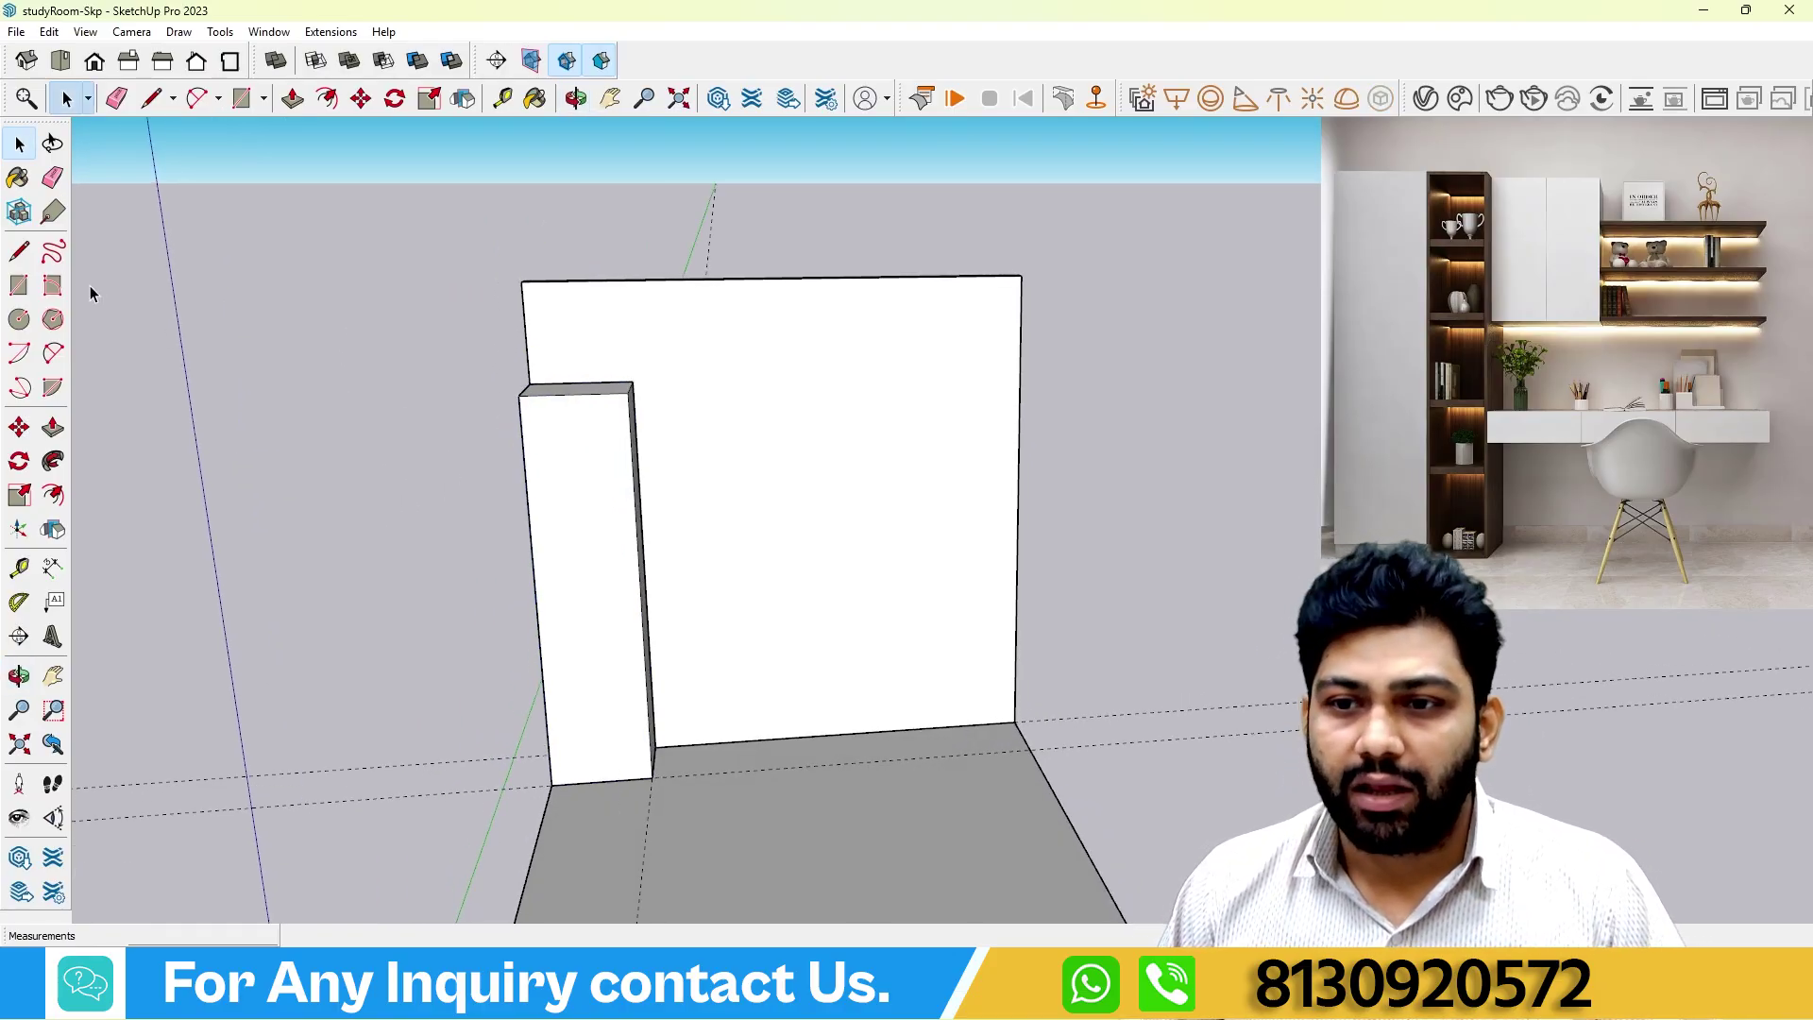
{"action": "left_click", "coordinate": [19, 285]}
{"action": "left_click", "coordinate": [525, 391]}
{"action": "left_click", "coordinate": [652, 780]}
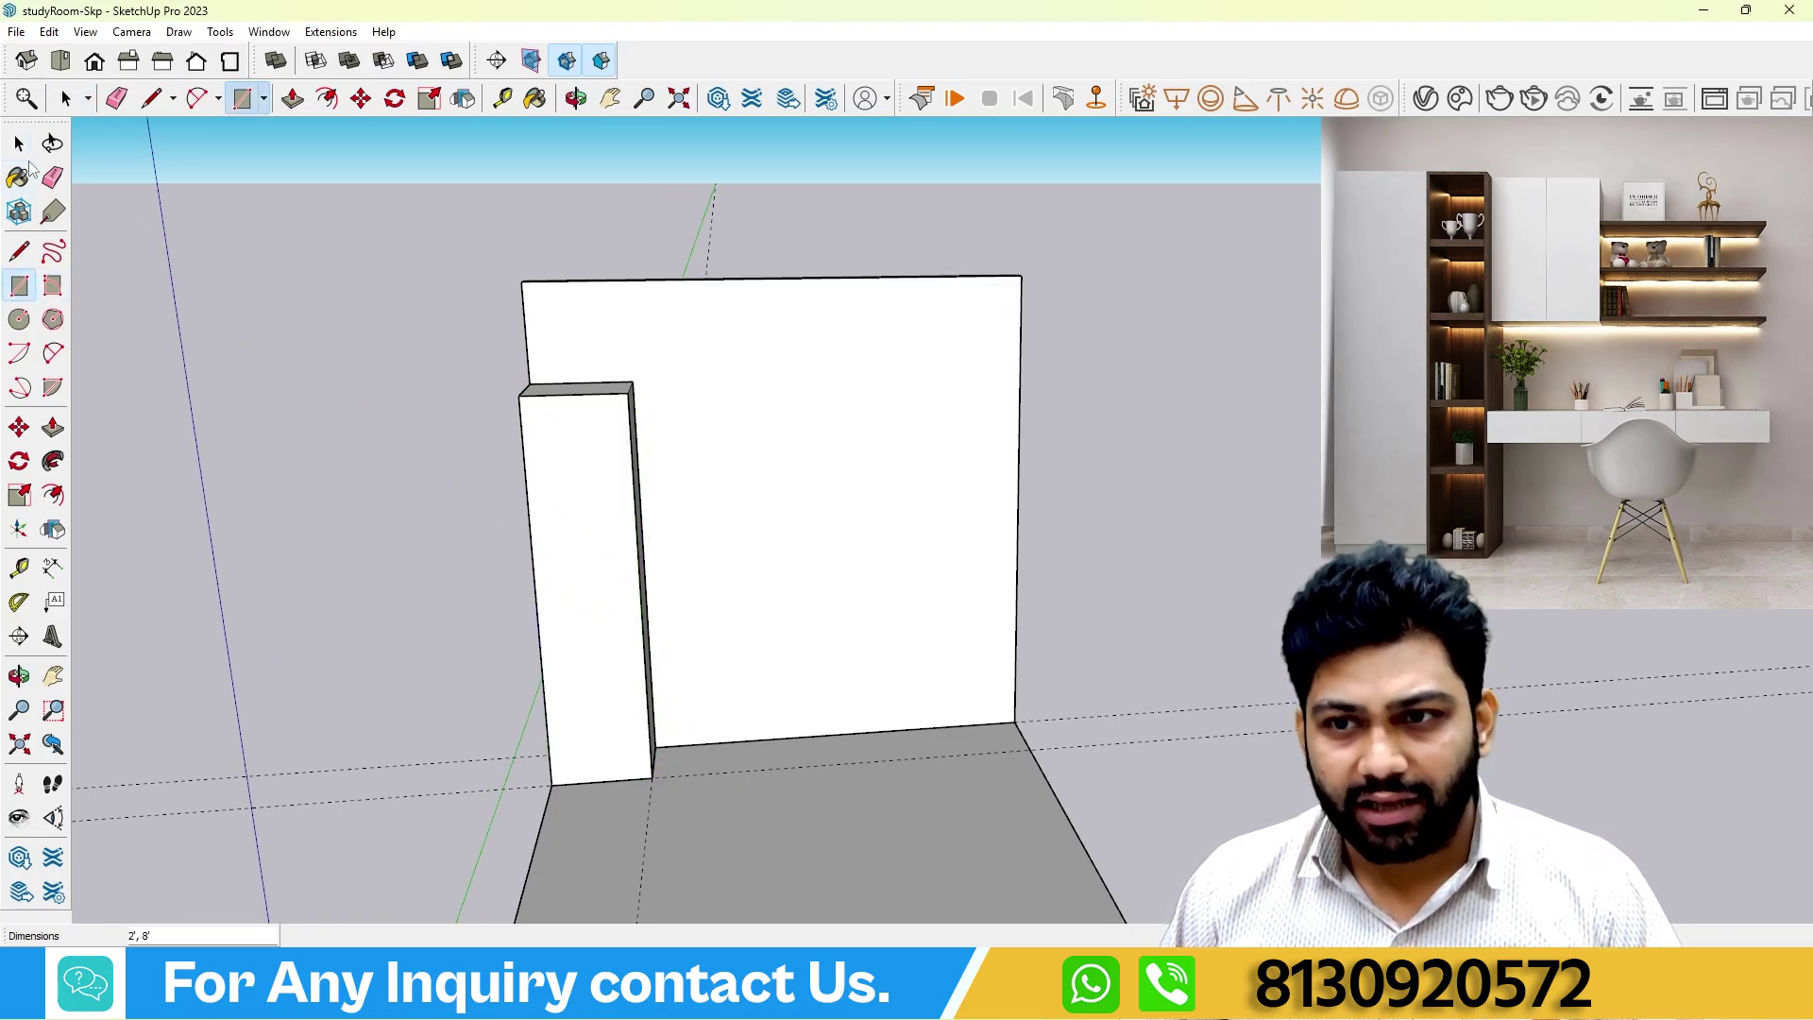
Extrude the rectangle on the cabinet's front outward by 1" with Push/Pull as a door panel.
{"action": "left_click", "coordinate": [21, 146]}
{"action": "left_click", "coordinate": [53, 427]}
{"action": "middle_click_drag", "start_coordinate": [615, 554], "coordinate": [311, 563]}
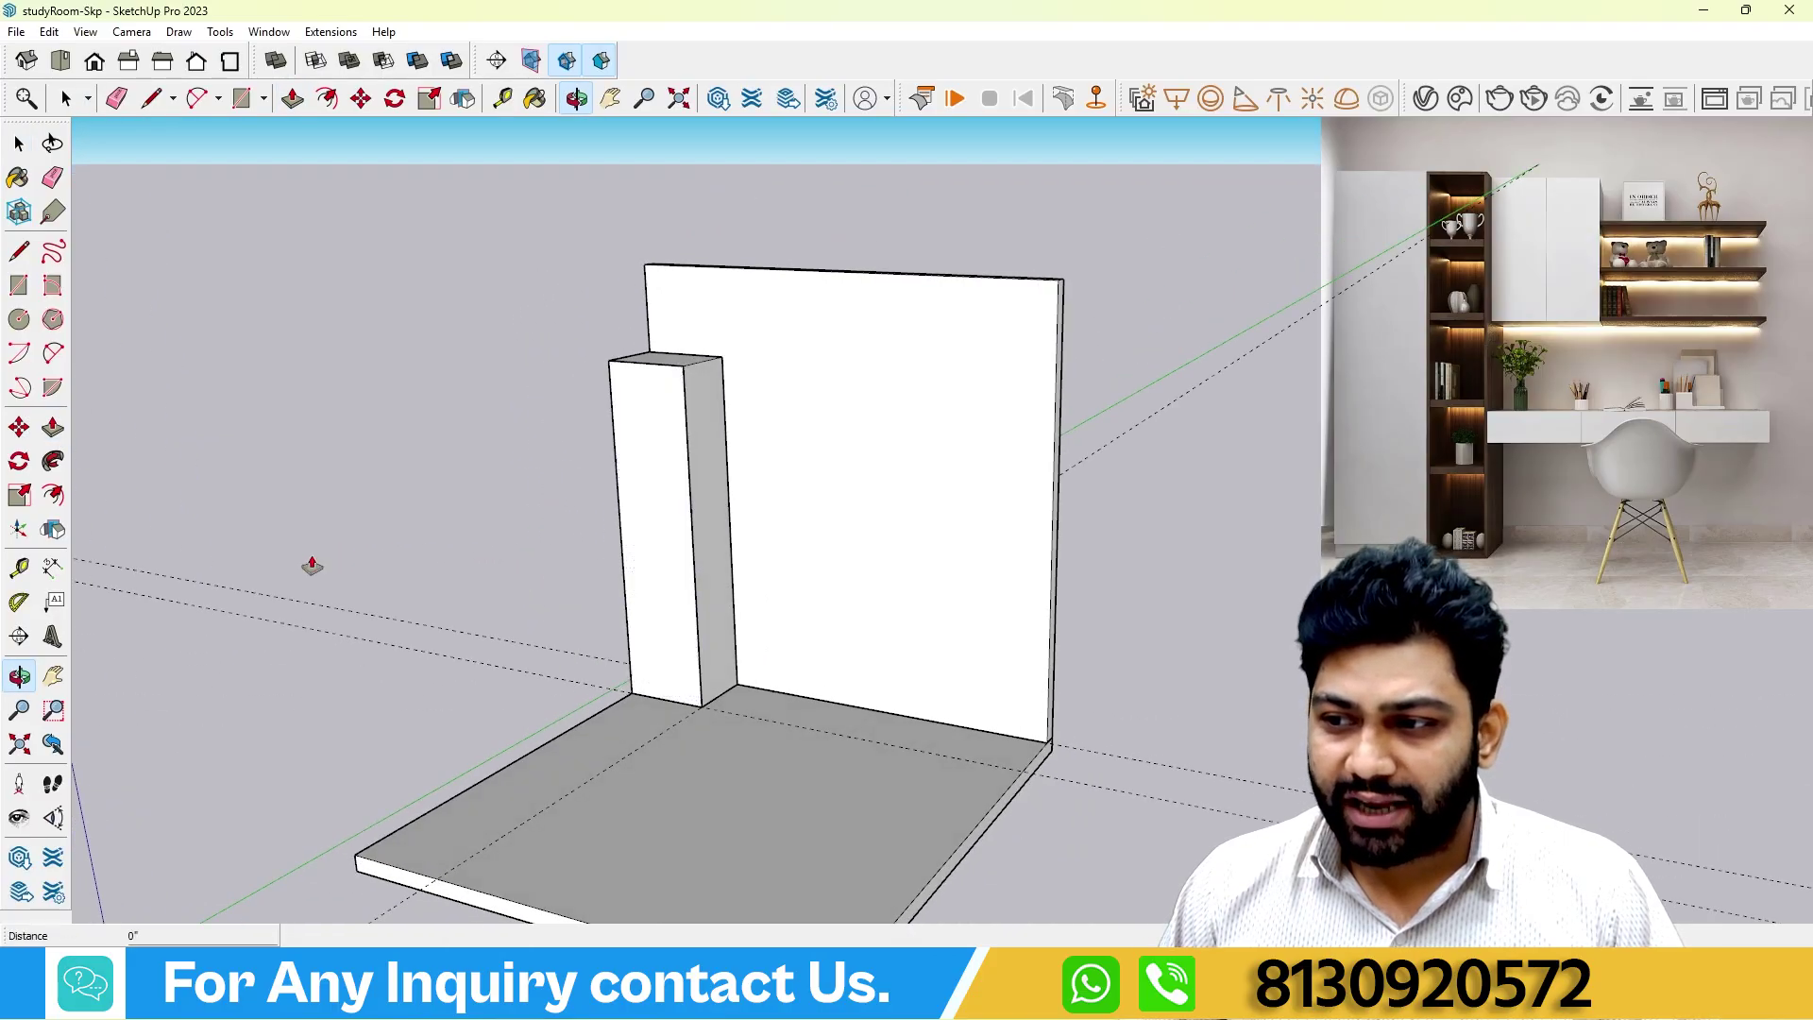
{"action": "left_click", "coordinate": [639, 494]}
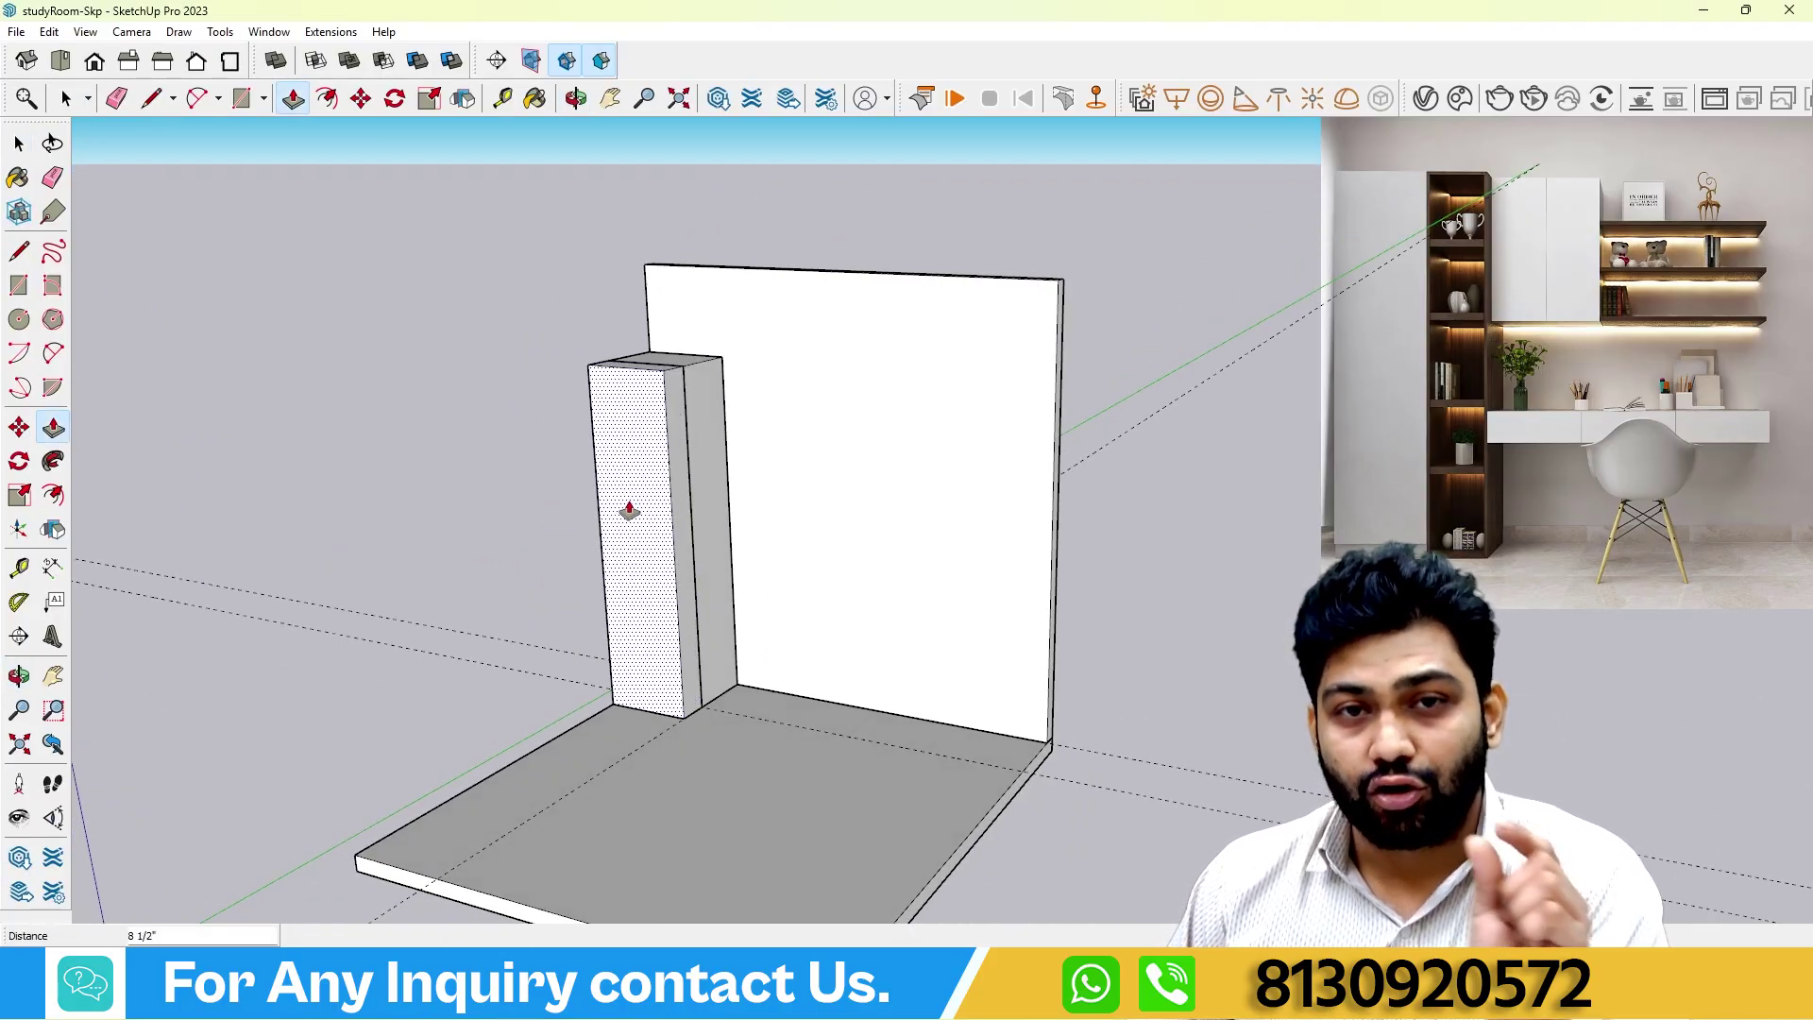
{"action": "type", "text": "1"}
{"action": "key", "text": "Return"}
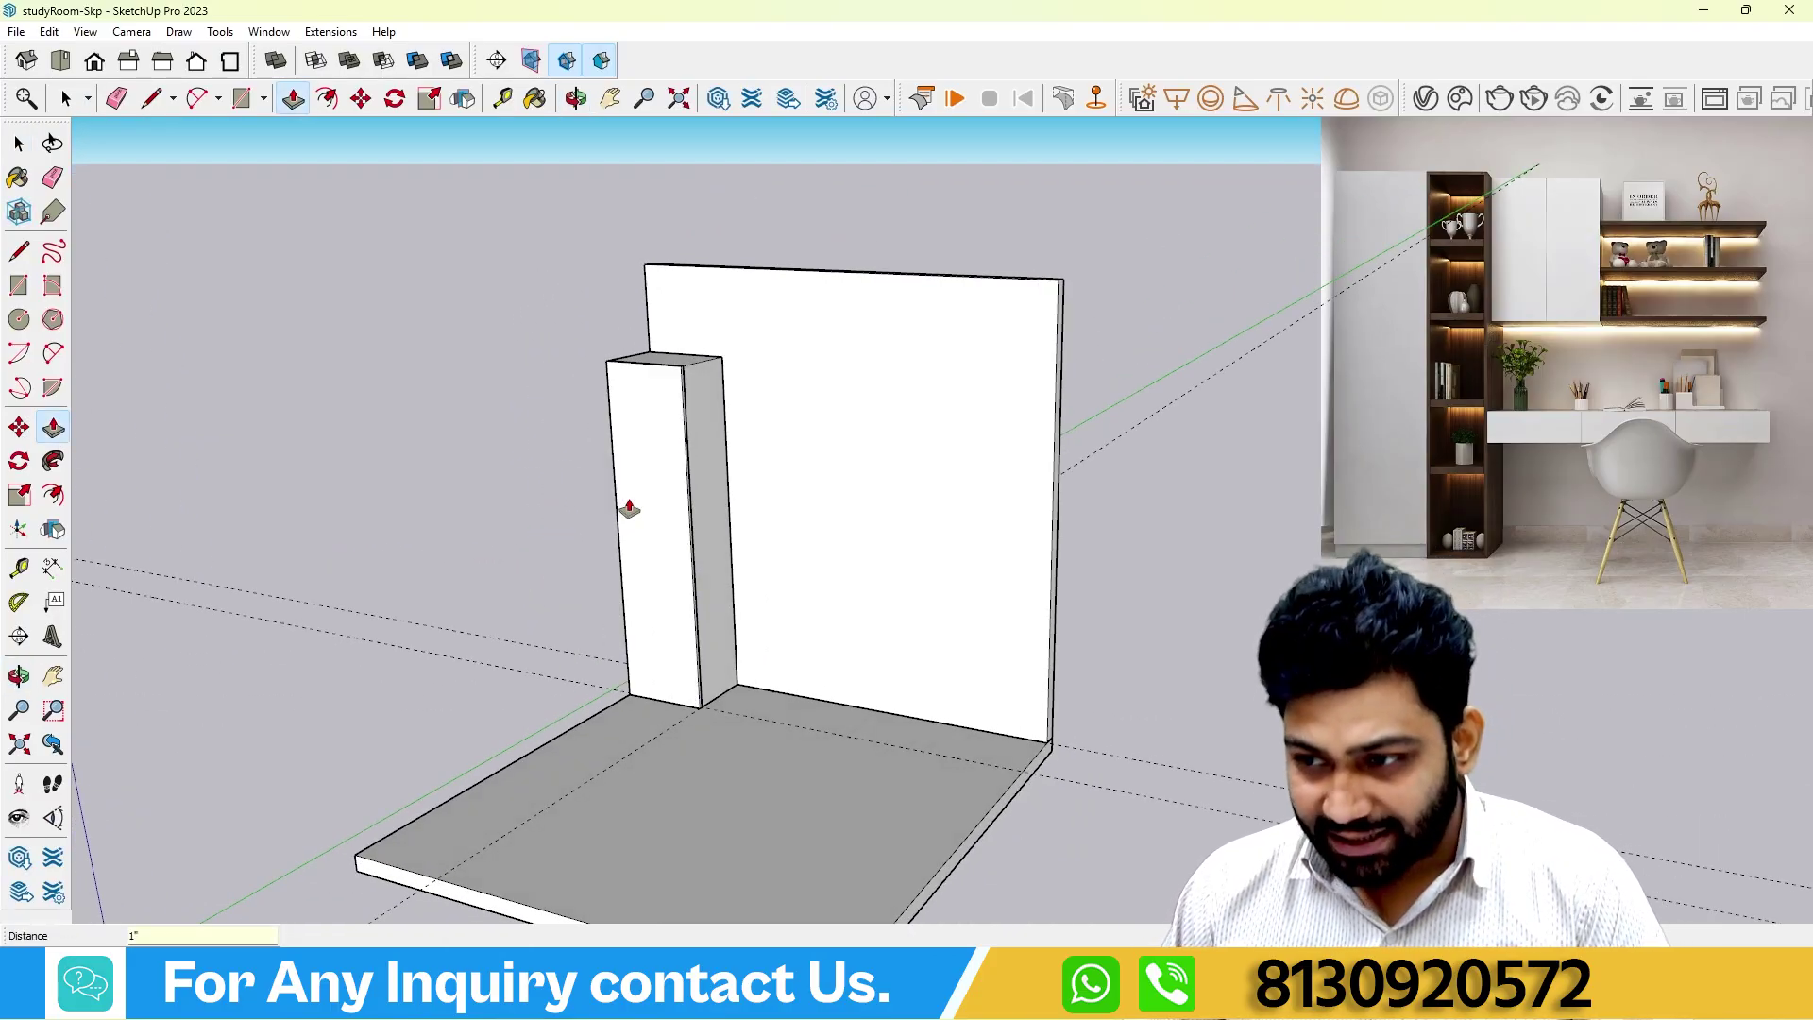
Select the door panel's geometry, make it a separate group and clear the selection.
{"action": "scroll", "coordinate": [635, 497], "scroll_direction": "up", "scroll_amount": 5}
{"action": "middle_click_drag", "start_coordinate": [659, 406], "coordinate": [555, 377]}
{"action": "scroll", "coordinate": [611, 425], "scroll_direction": "down", "scroll_amount": 2}
{"action": "middle_click_drag", "start_coordinate": [622, 439], "coordinate": [535, 410]}
{"action": "left_click", "coordinate": [20, 143]}
{"action": "left_click", "coordinate": [755, 407]}
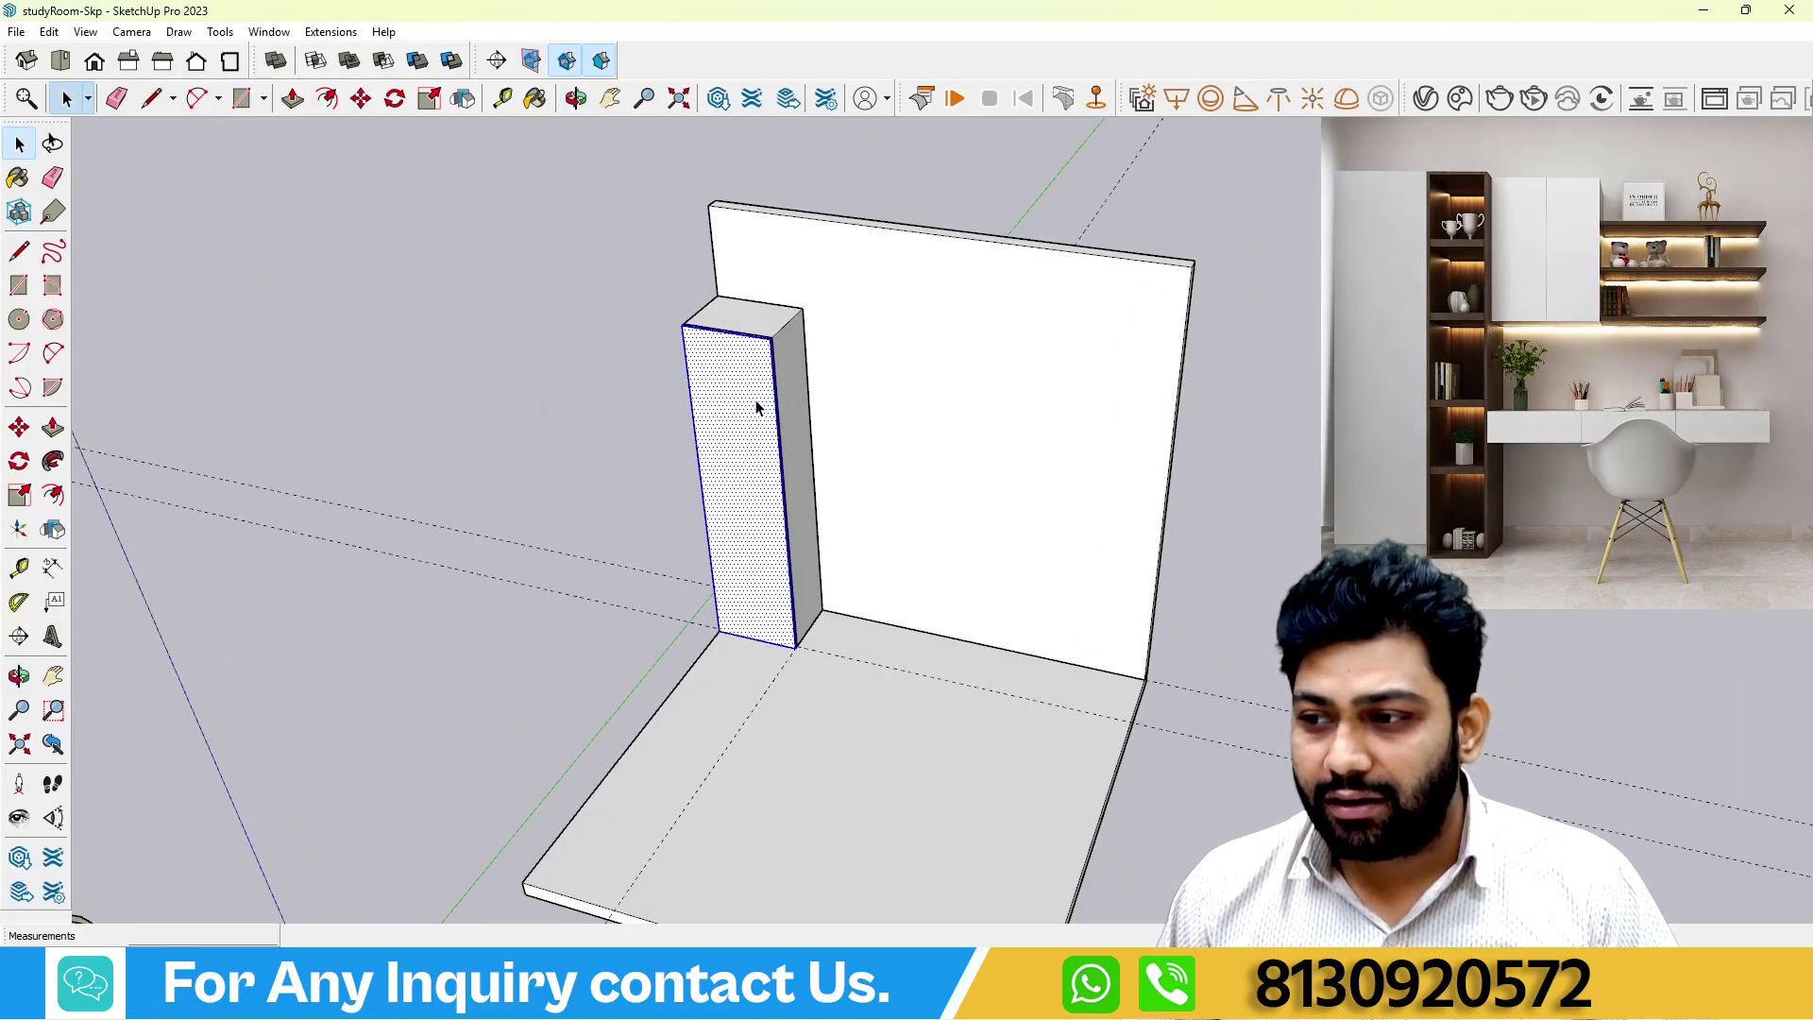
{"action": "right_click", "coordinate": [757, 400]}
{"action": "left_click", "coordinate": [810, 567]}
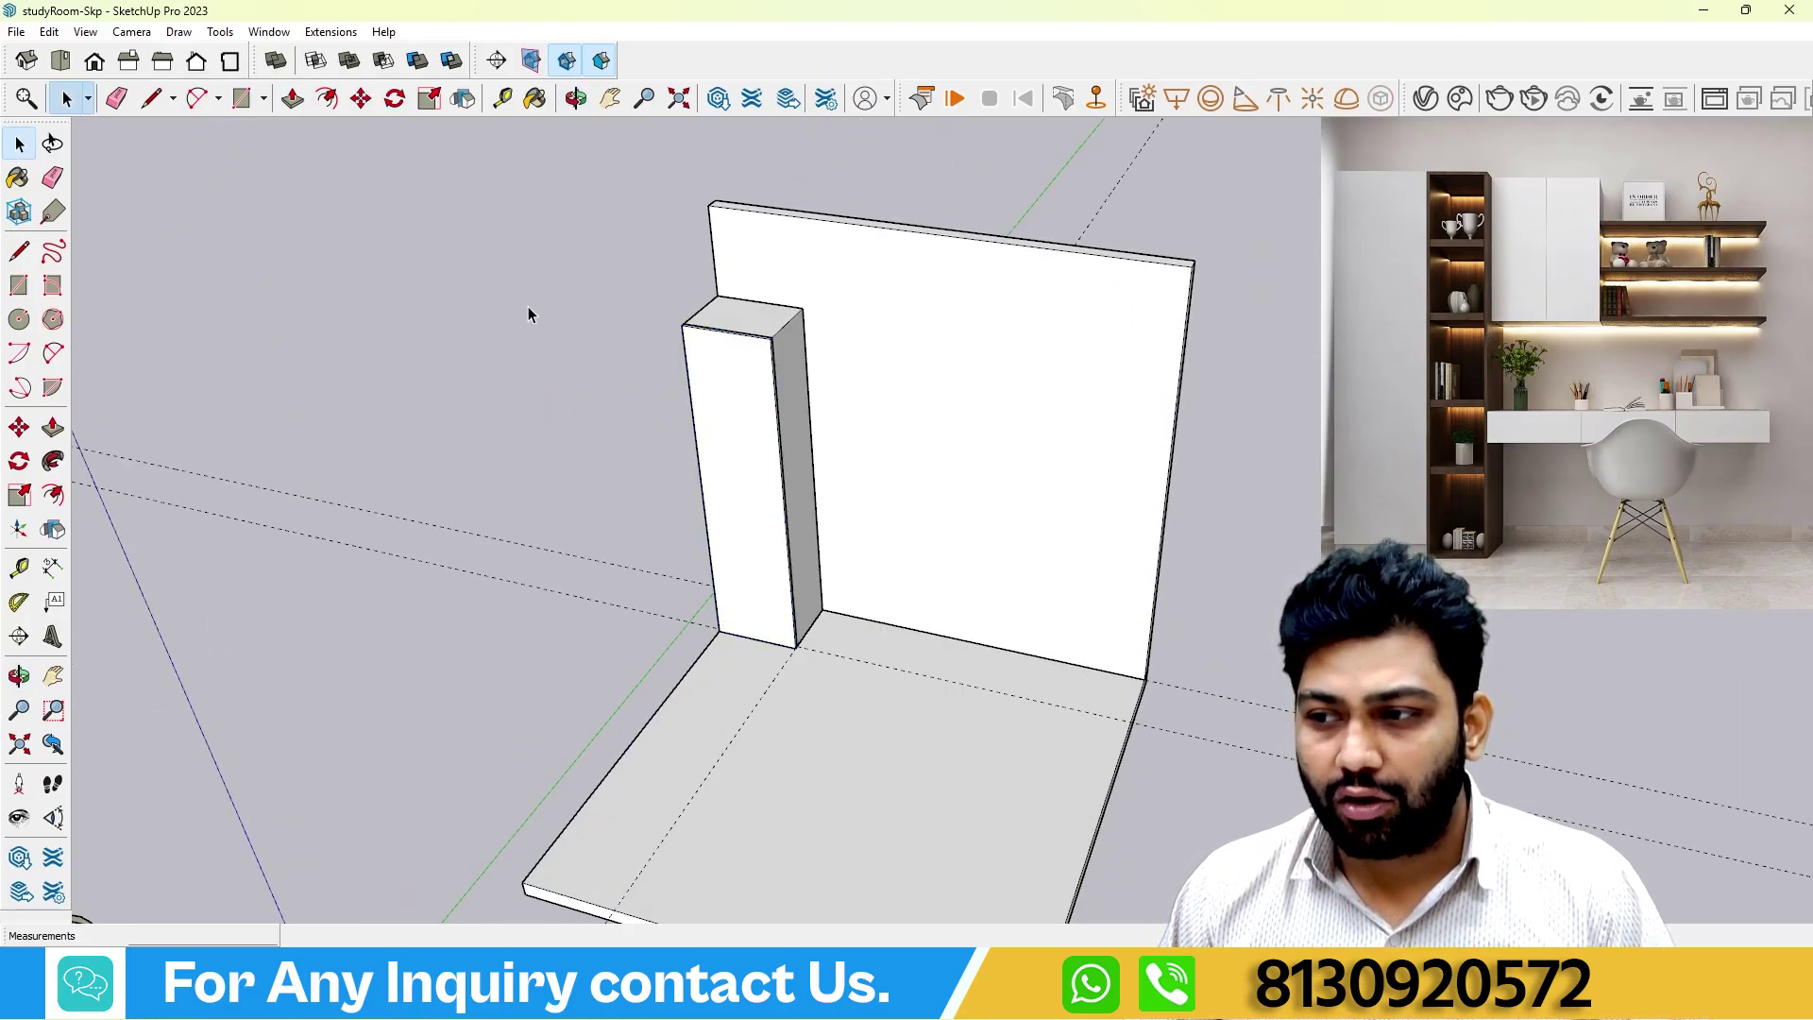
Open the door panel group on the cabinet's front for editing.
{"action": "scroll", "coordinate": [668, 400], "scroll_direction": "up", "scroll_amount": 1}
{"action": "middle_click_drag", "start_coordinate": [667, 400], "coordinate": [830, 388]}
{"action": "scroll", "coordinate": [718, 406], "scroll_direction": "up", "scroll_amount": 3}
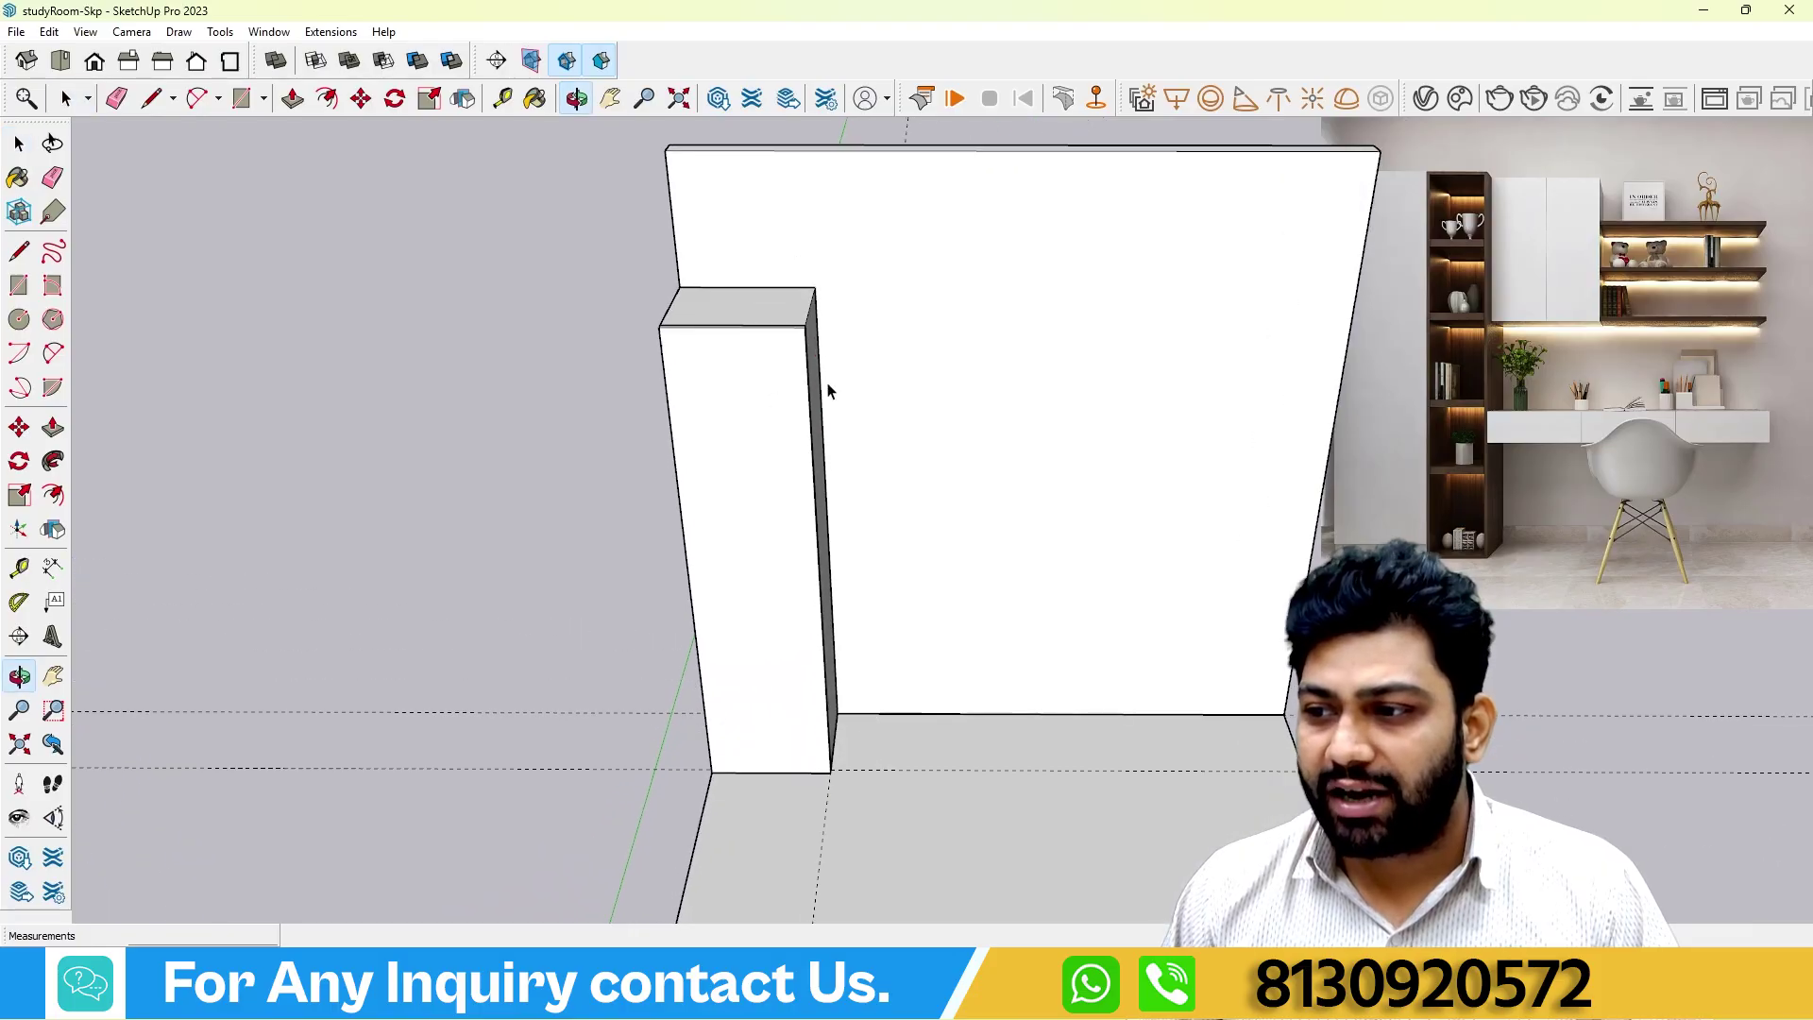
{"action": "scroll", "coordinate": [704, 437], "scroll_direction": "up", "scroll_amount": 3}
{"action": "left_click", "coordinate": [689, 348]}
{"action": "left_click", "coordinate": [319, 260]}
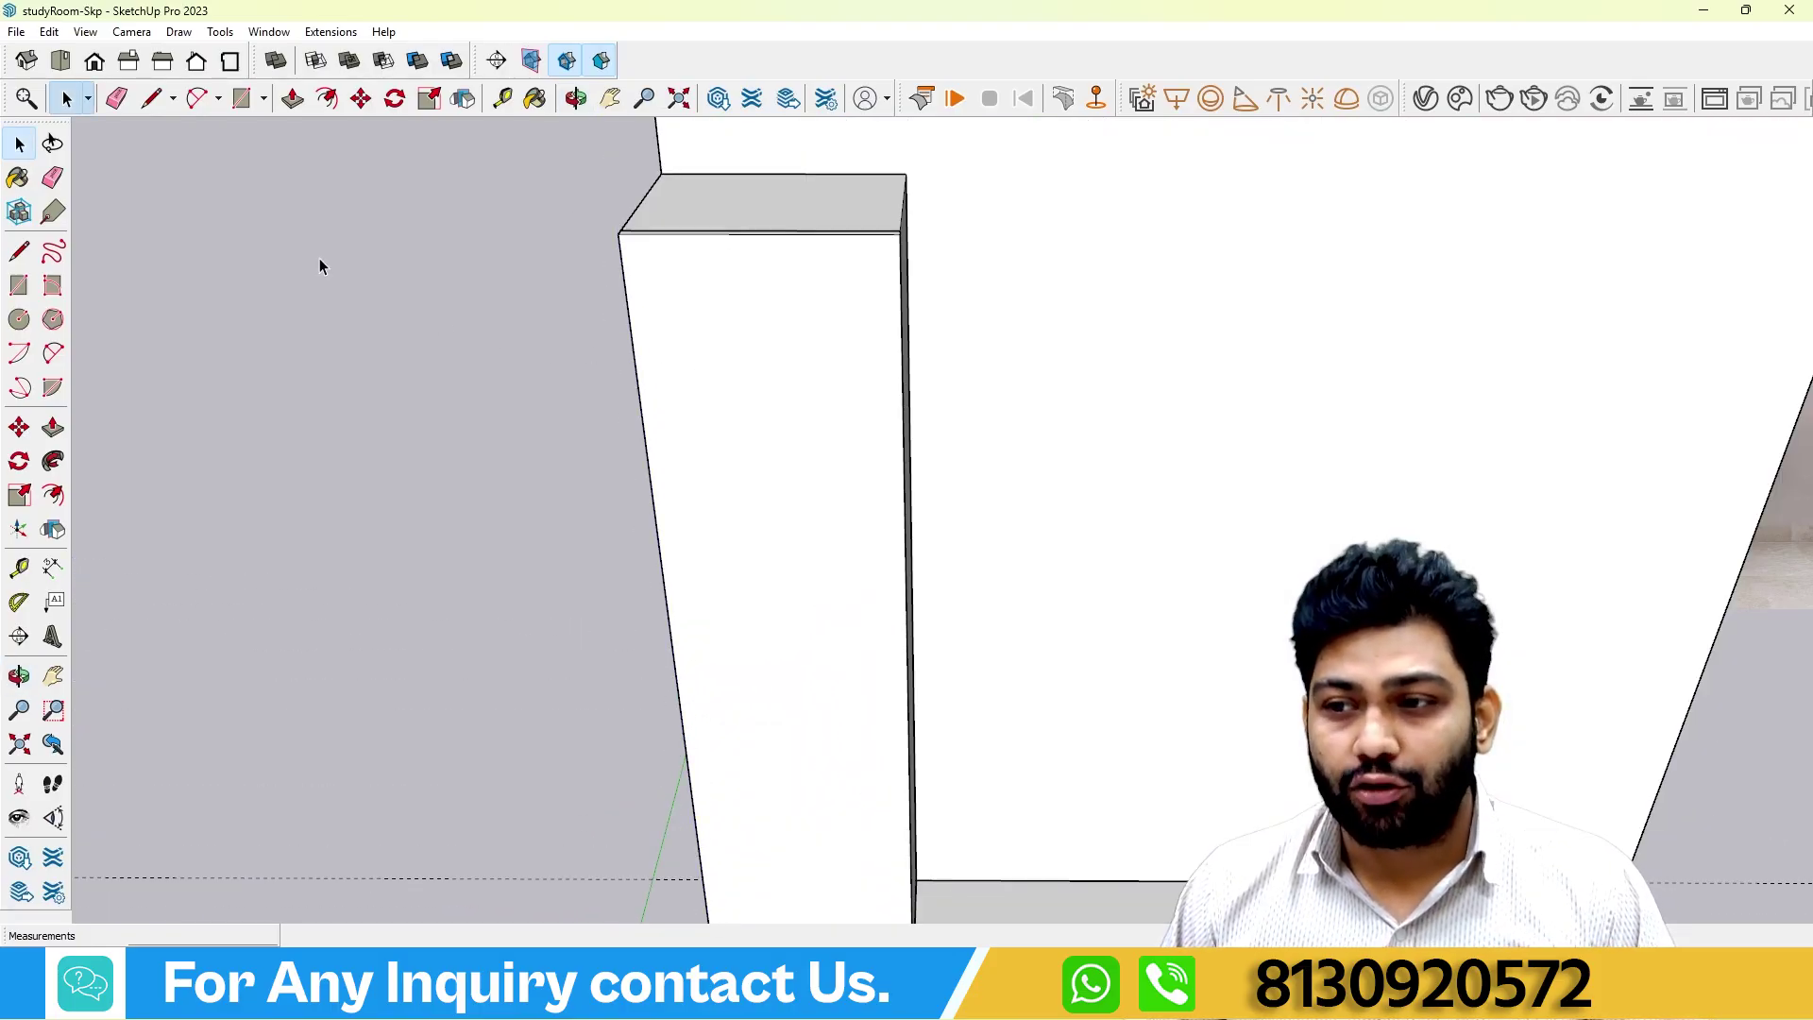
{"action": "left_click", "coordinate": [791, 428]}
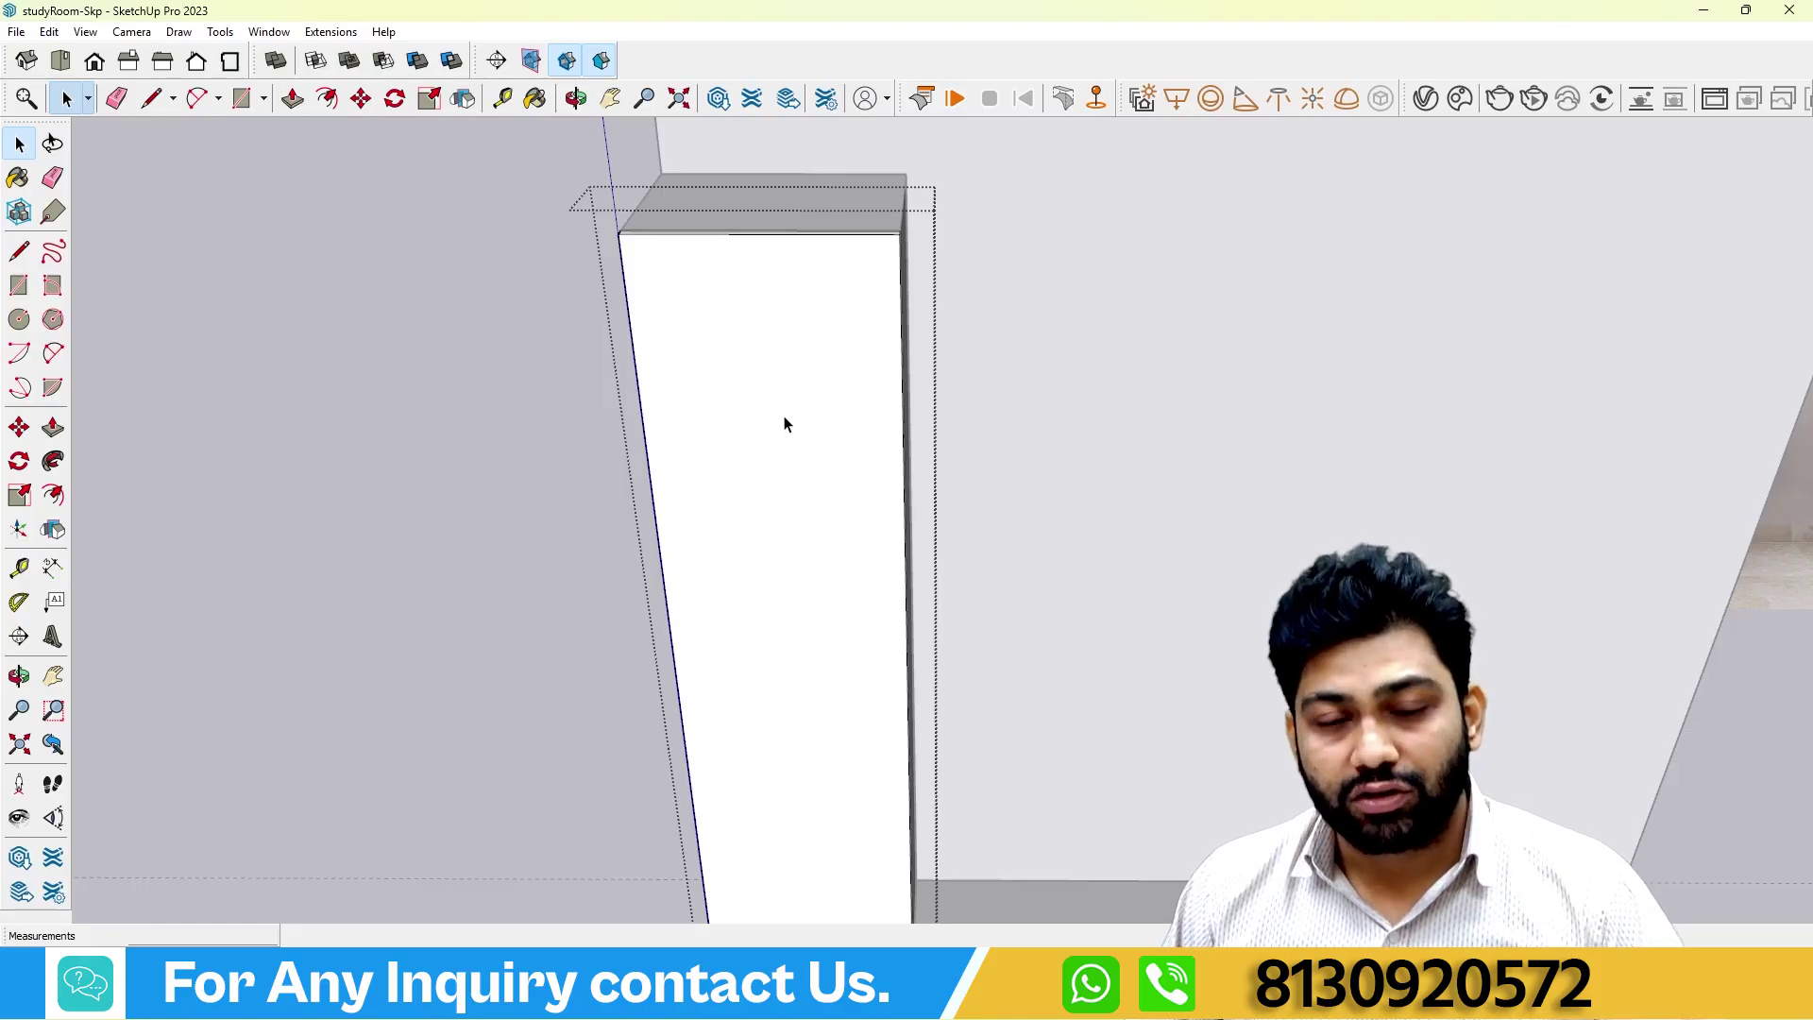
Copy the door panel's right vertical edge onto its left edge and divide the distance with /2 to add a centre line.
{"action": "scroll", "coordinate": [783, 422], "scroll_direction": "down", "scroll_amount": 3}
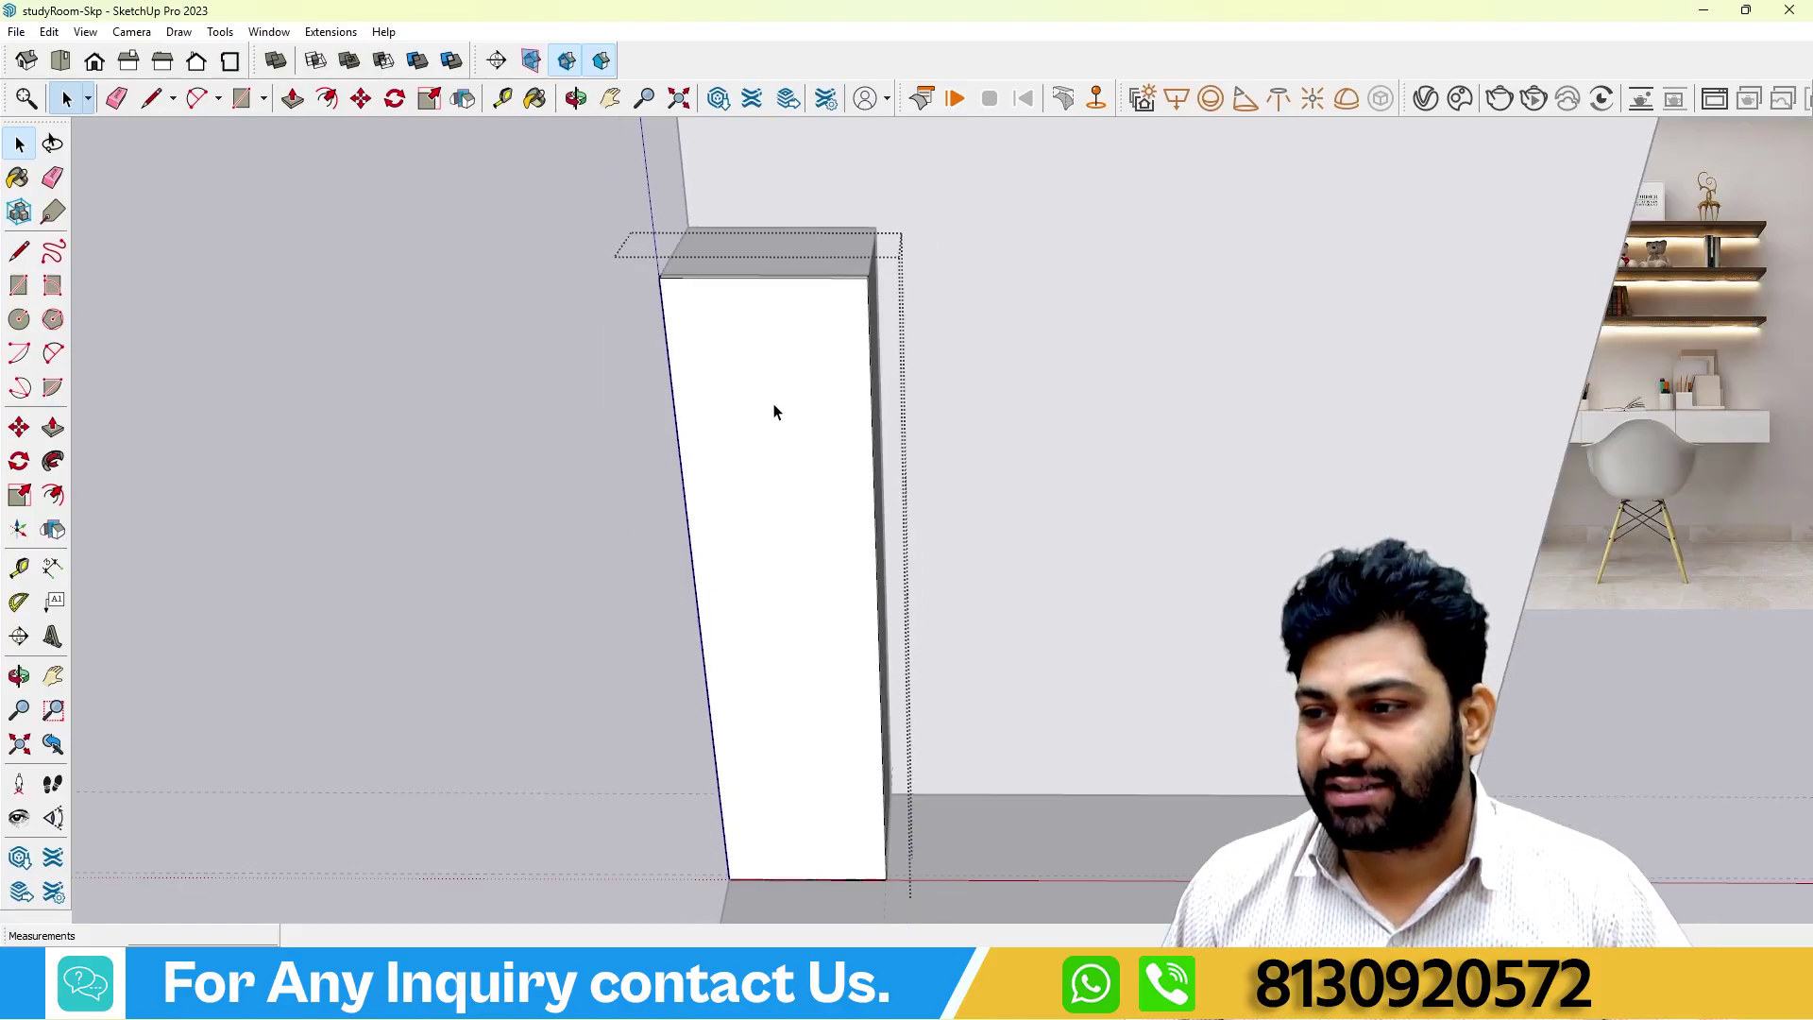
{"action": "left_click", "coordinate": [869, 313]}
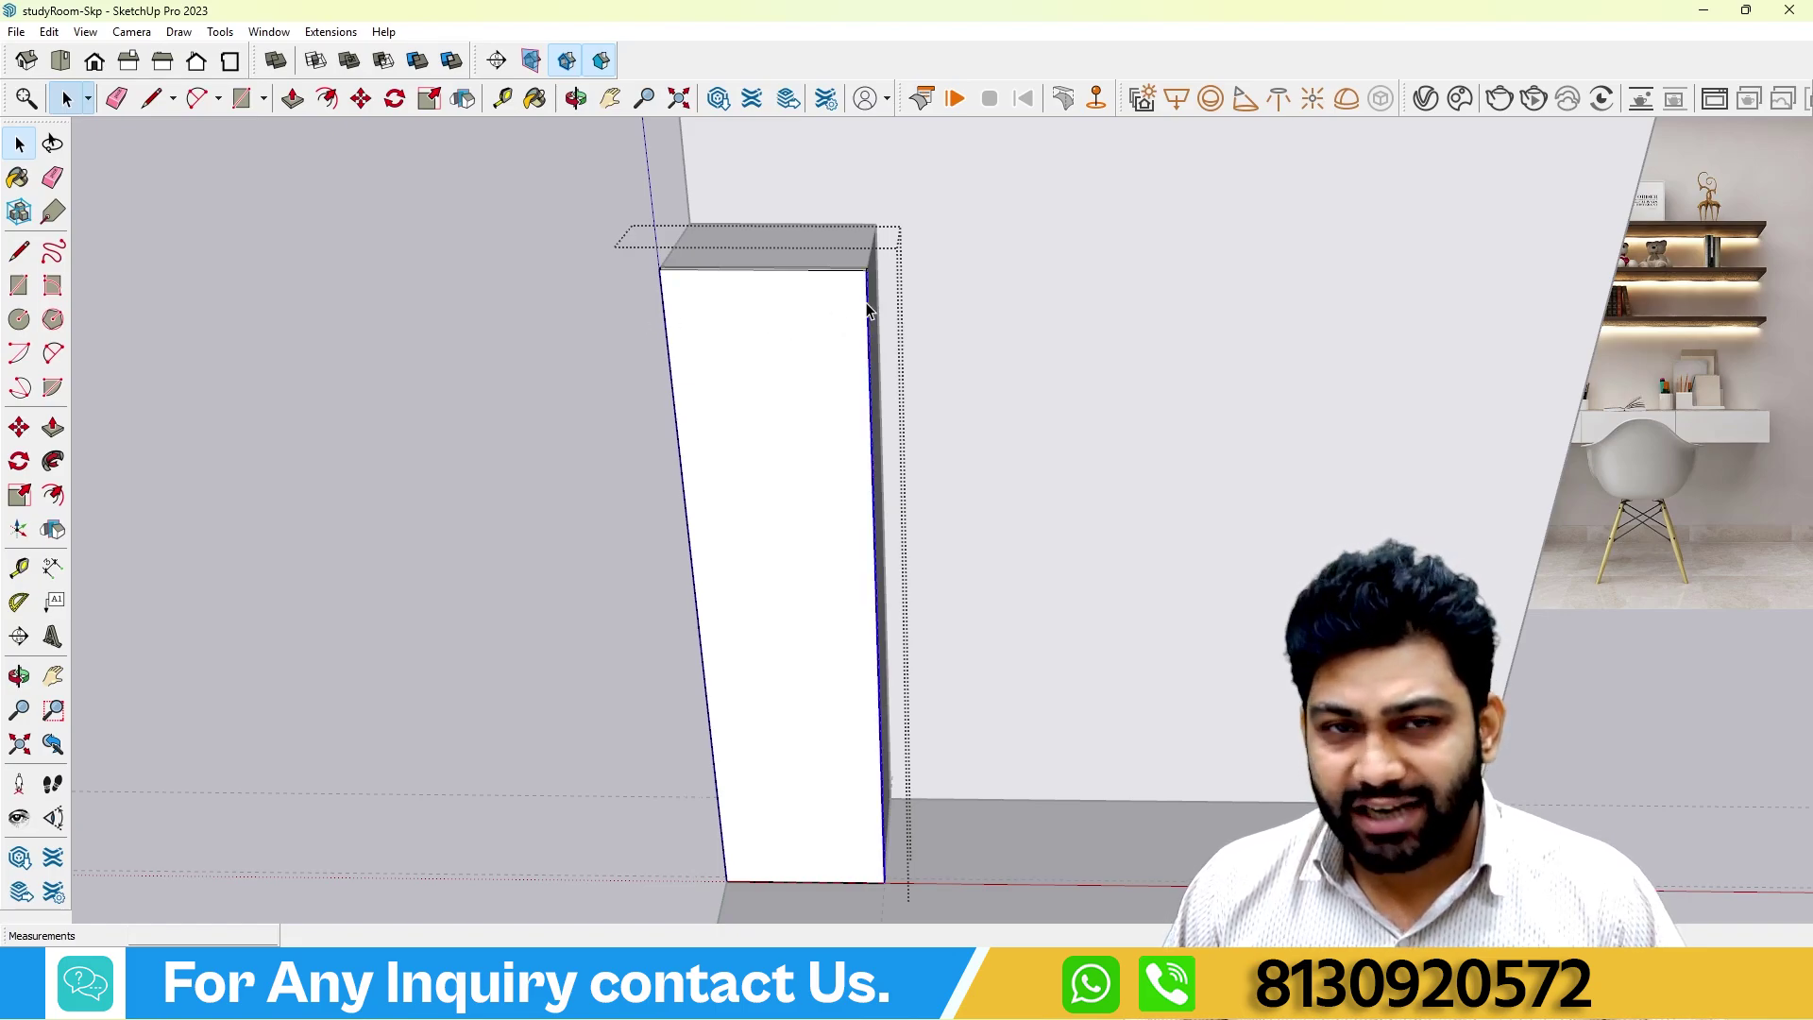
{"action": "left_click", "coordinate": [19, 428]}
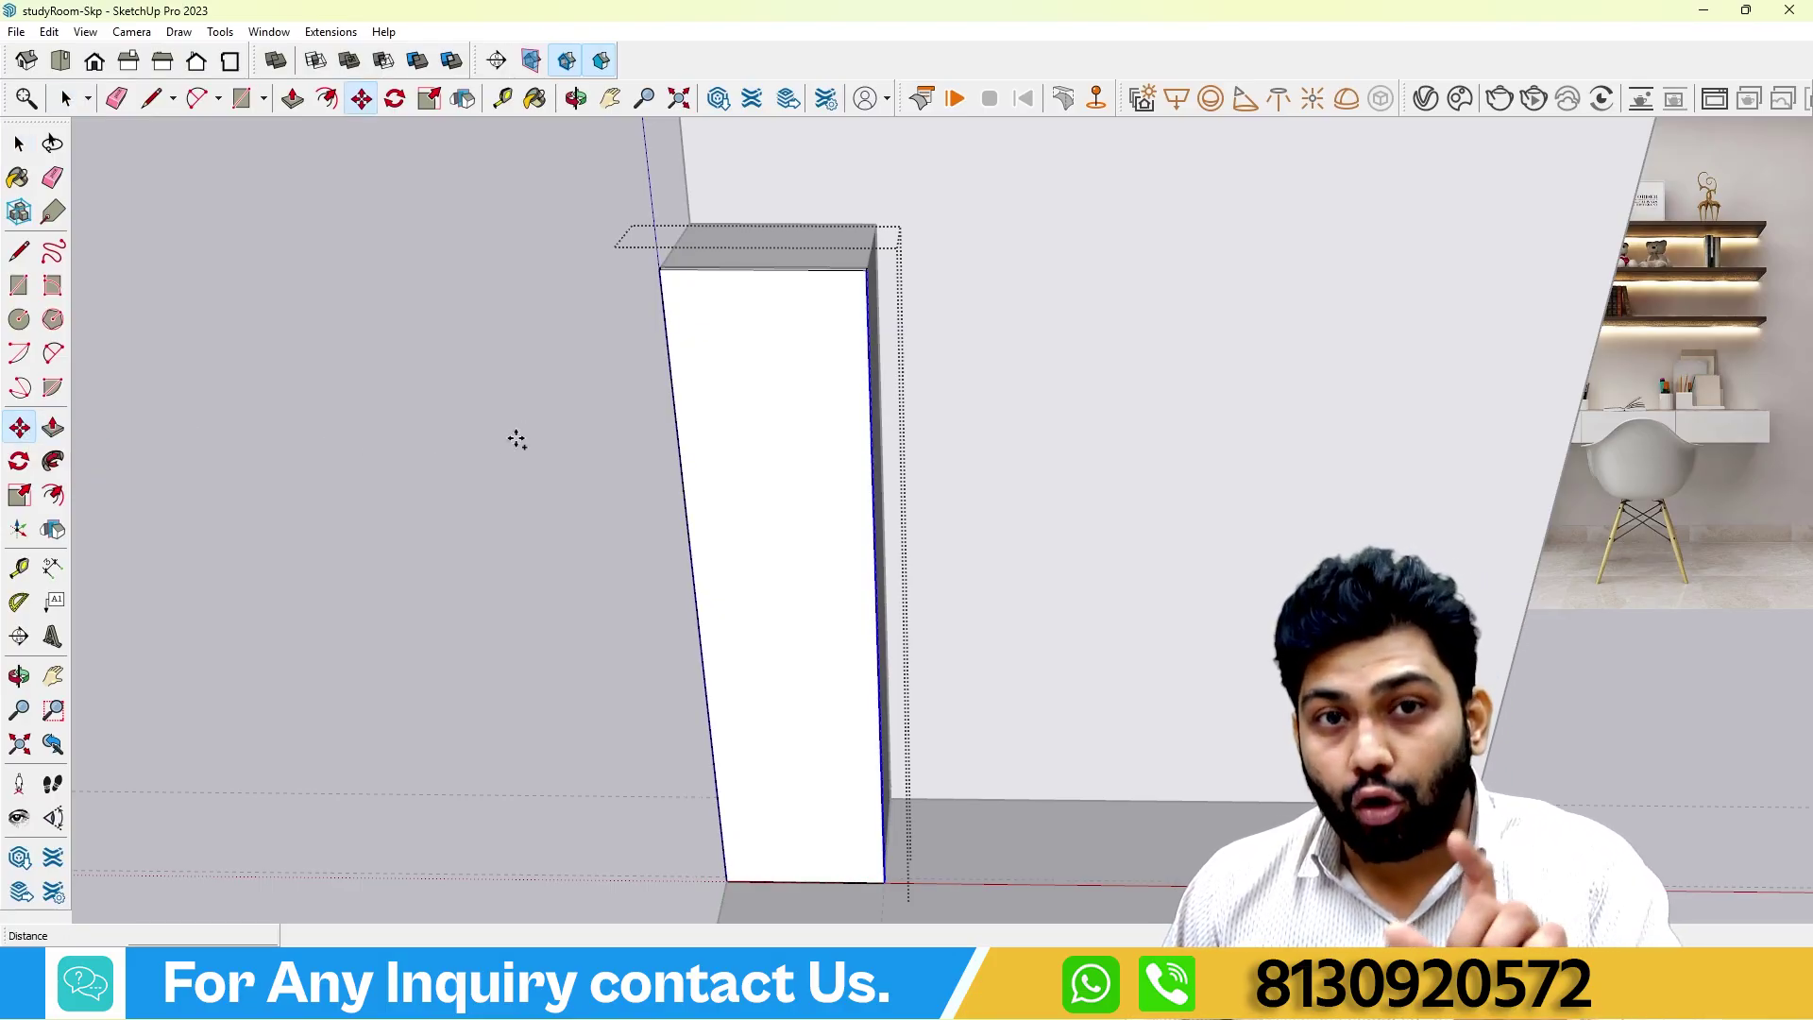
{"action": "left_click", "coordinate": [865, 271]}
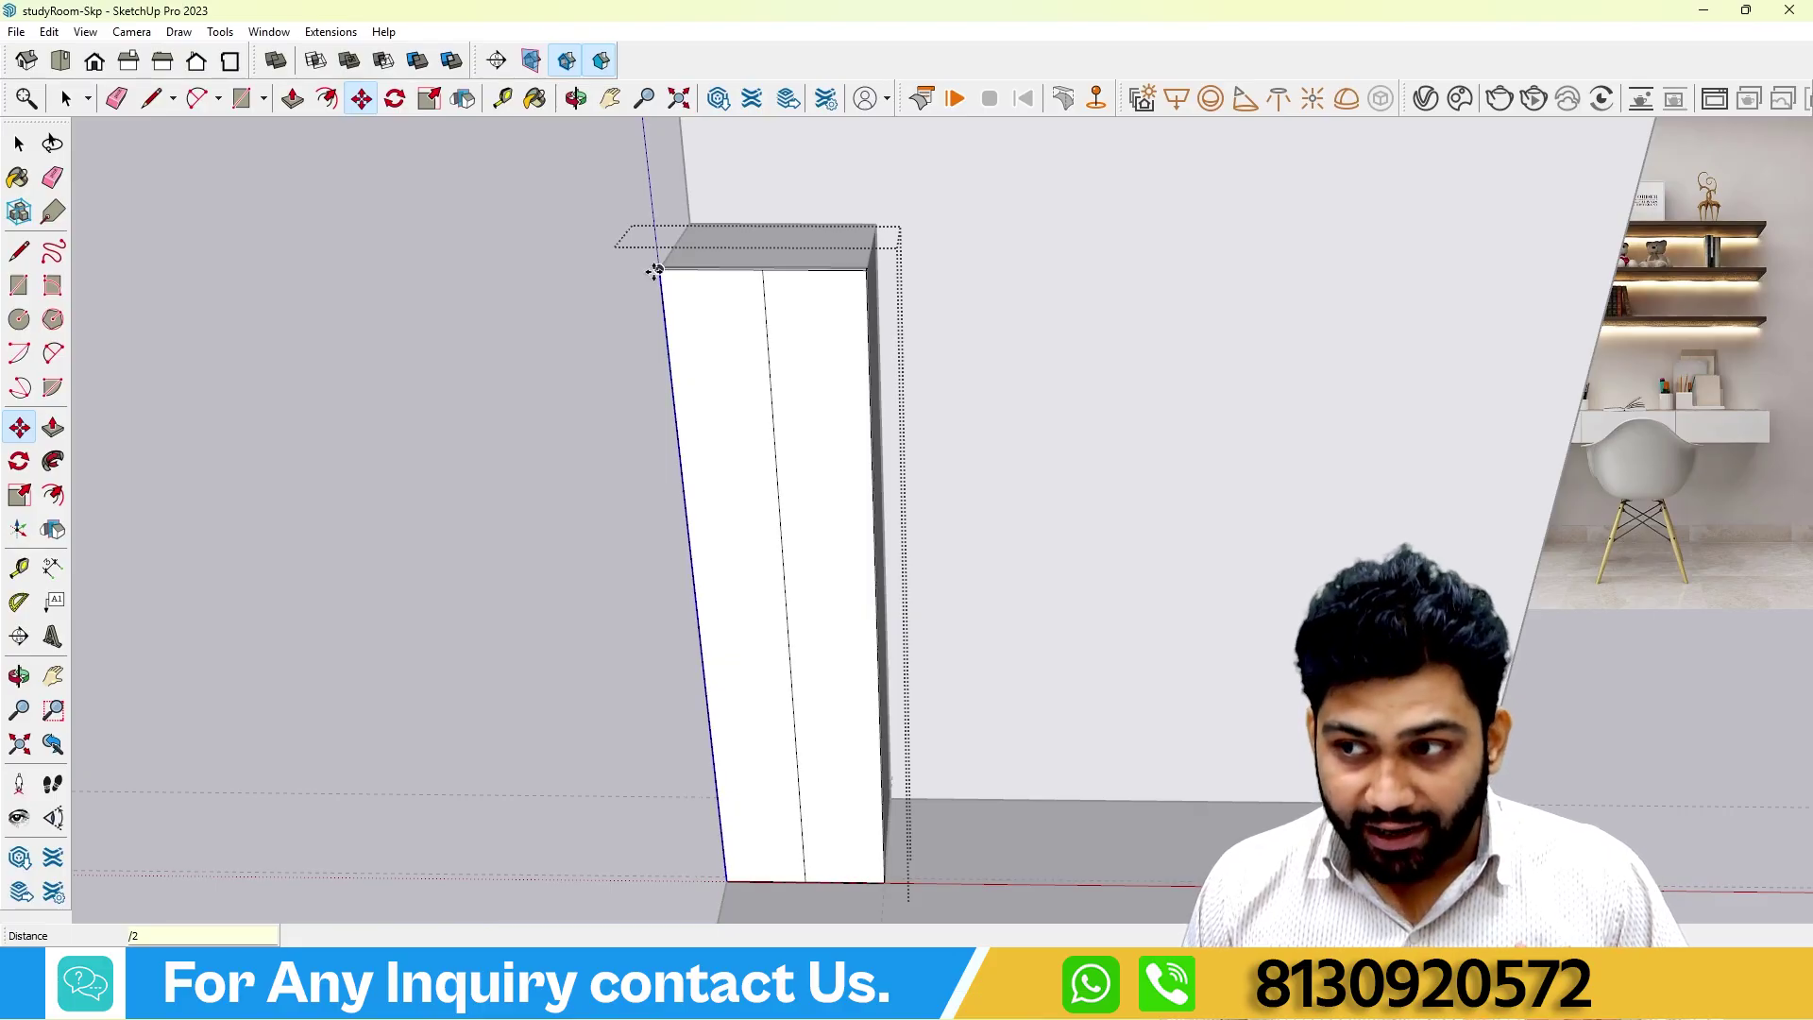
{"action": "key", "text": "Return"}
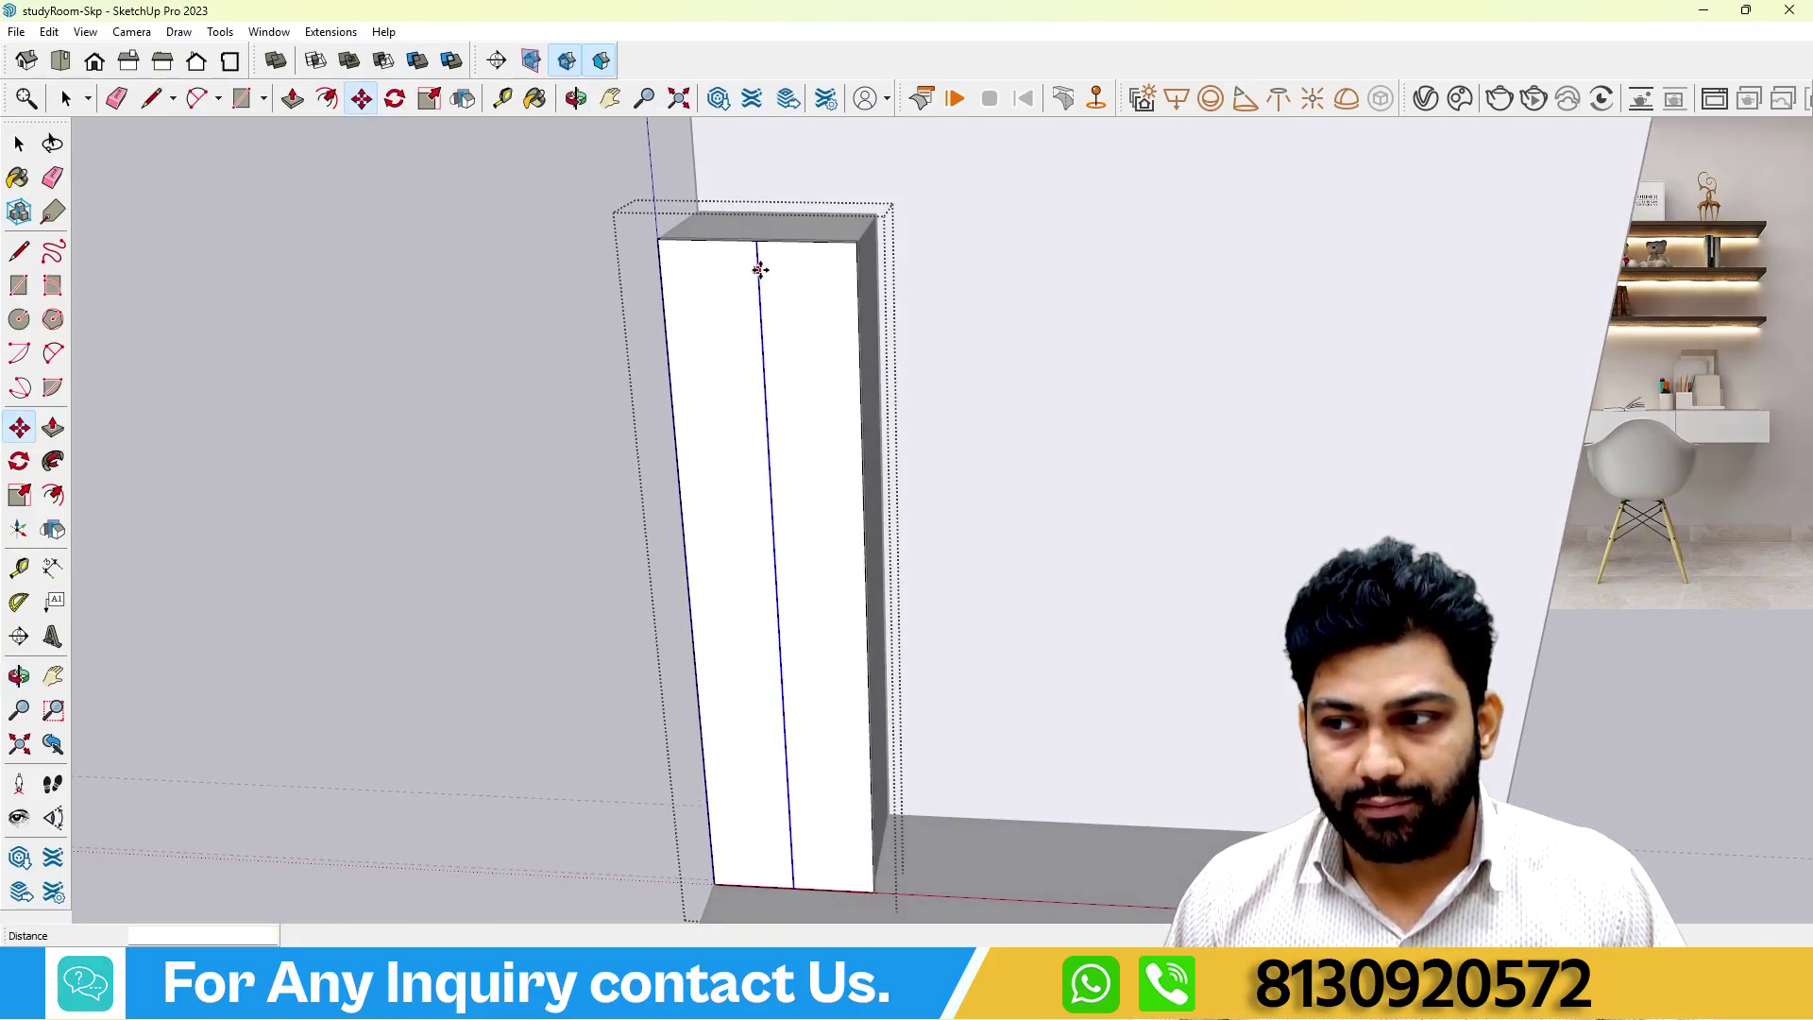
Copy the door panel's vertical centre line 8mm toward the left door to outline a narrow gap strip.
{"action": "scroll", "coordinate": [752, 255], "scroll_direction": "up", "scroll_amount": 2}
{"action": "scroll", "coordinate": [753, 257], "scroll_direction": "down", "scroll_amount": 2}
{"action": "scroll", "coordinate": [768, 246], "scroll_direction": "up", "scroll_amount": 1}
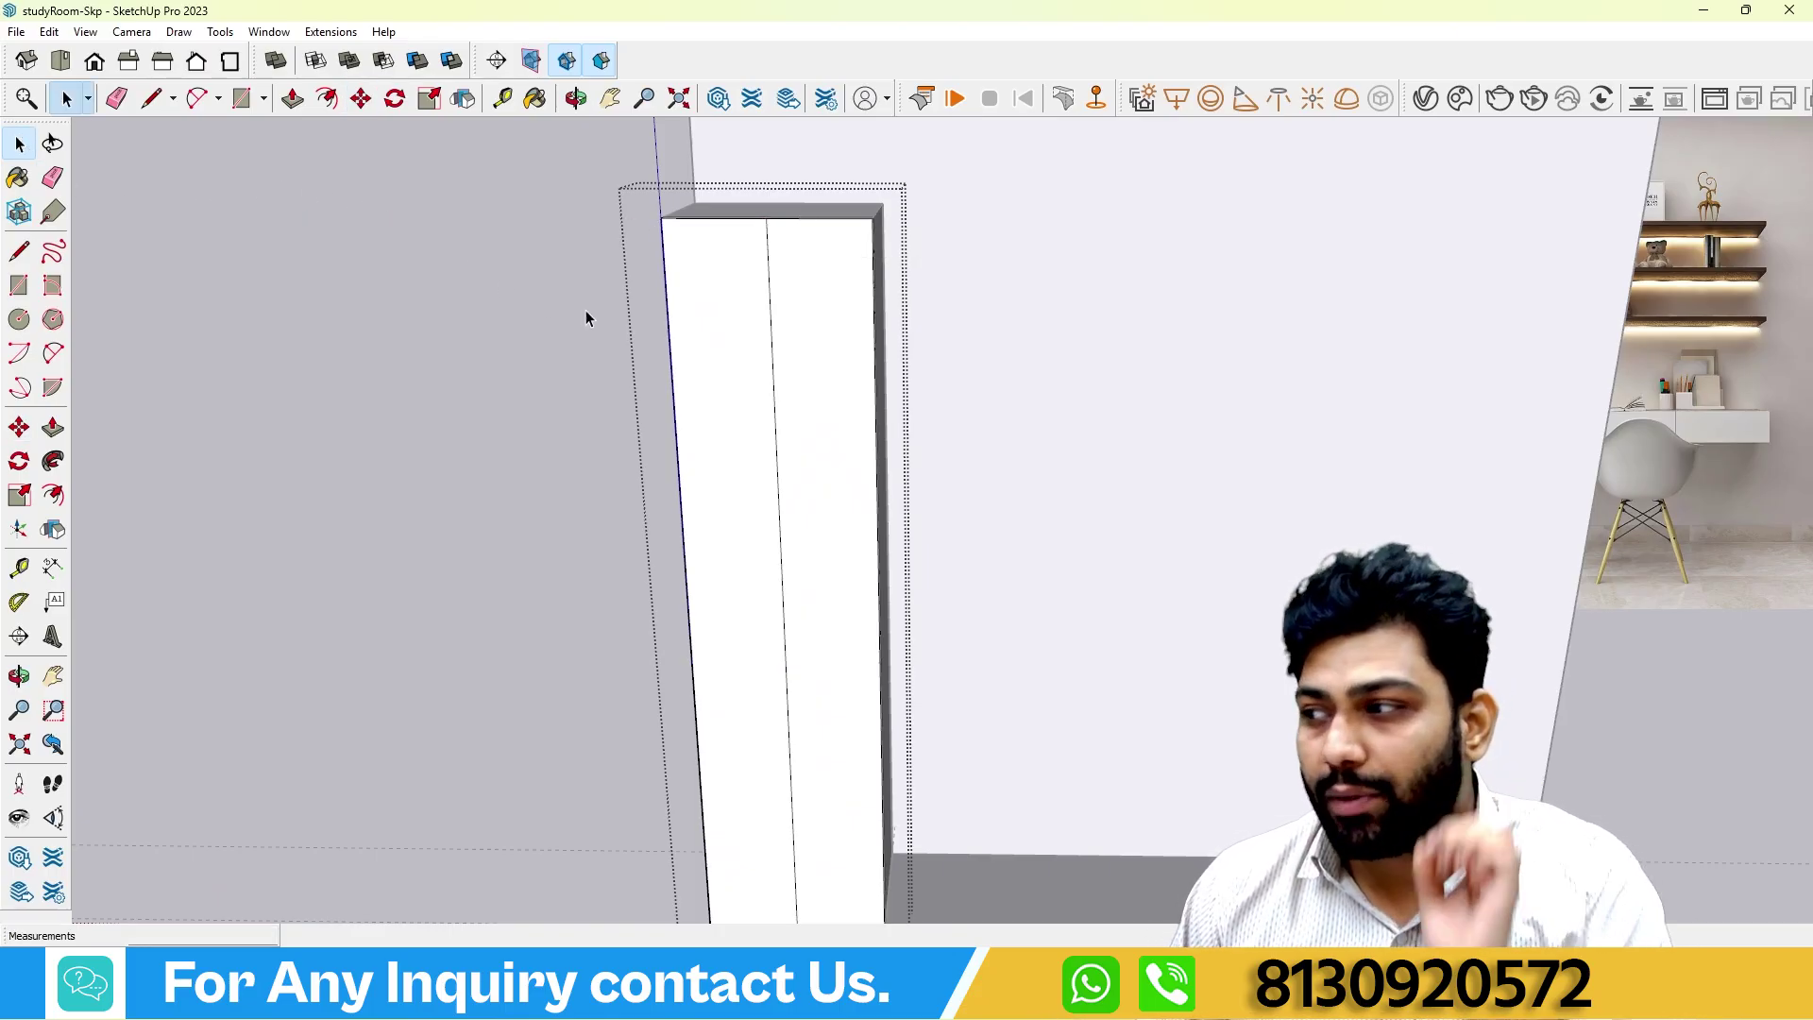
{"action": "scroll", "coordinate": [586, 318], "scroll_direction": "down", "scroll_amount": 4}
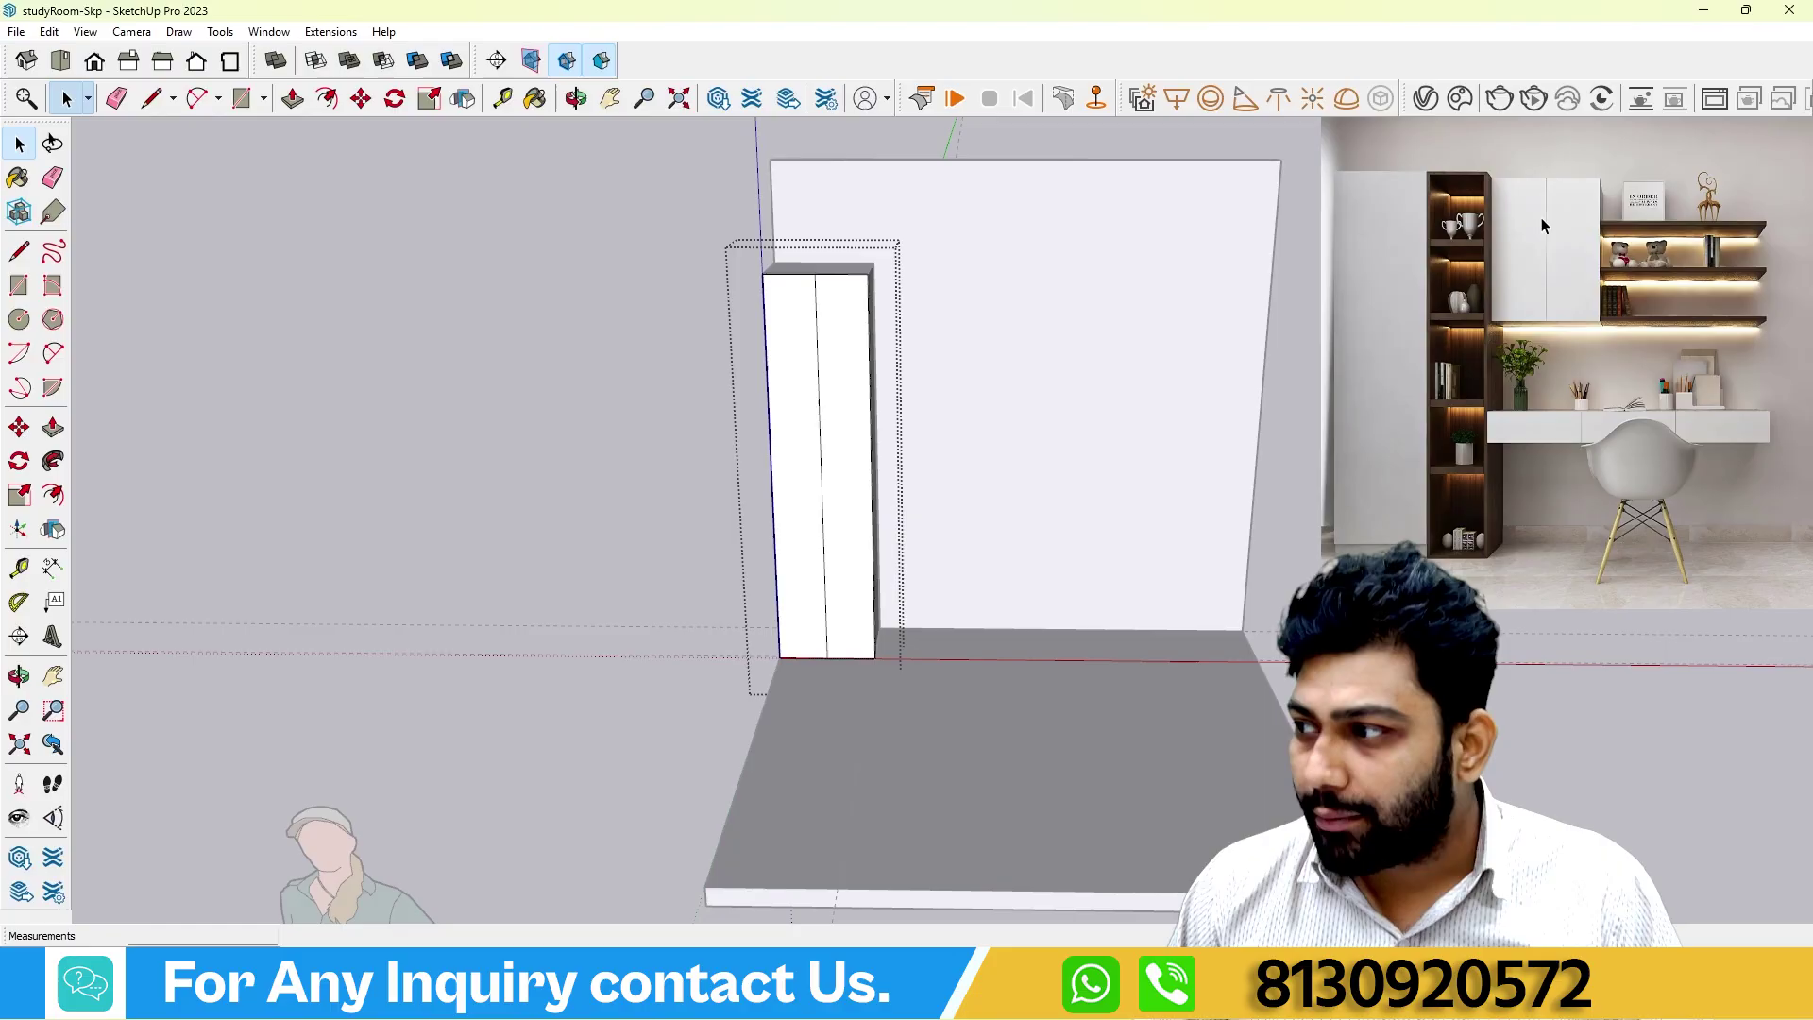
{"action": "scroll", "coordinate": [882, 296], "scroll_direction": "up", "scroll_amount": 8}
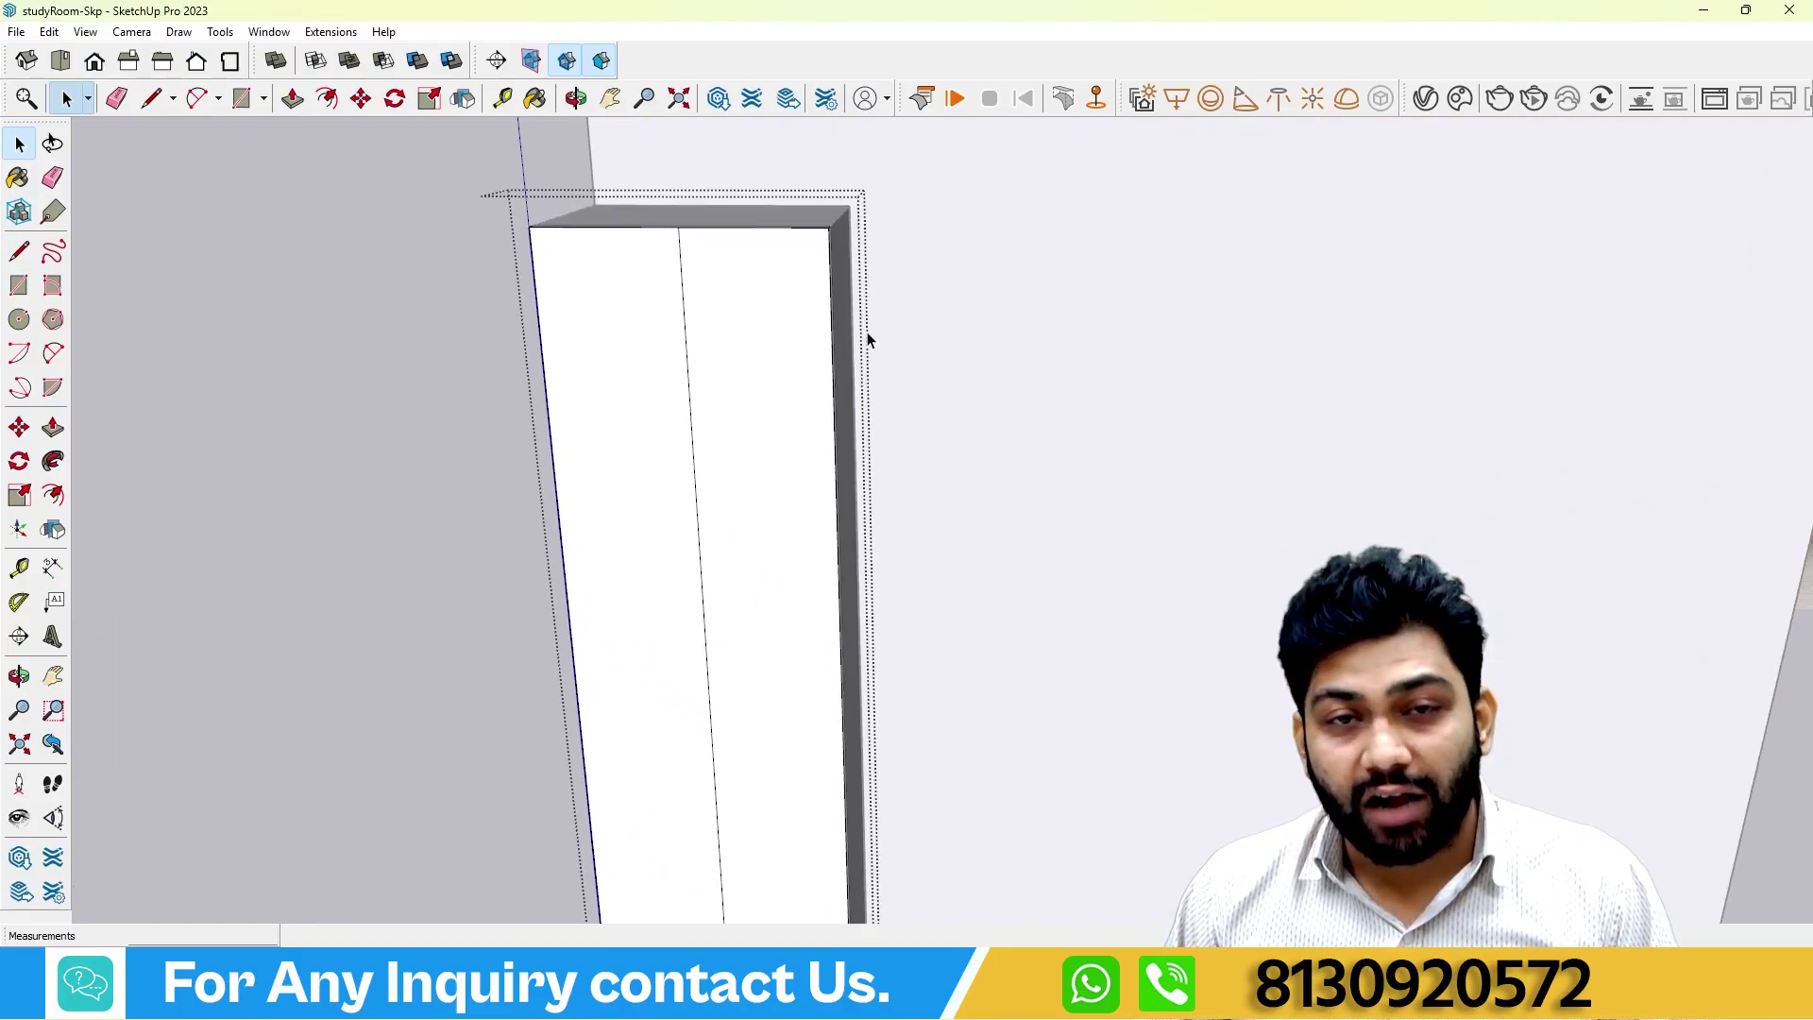
{"action": "middle_click_drag", "start_coordinate": [685, 246], "coordinate": [710, 289]}
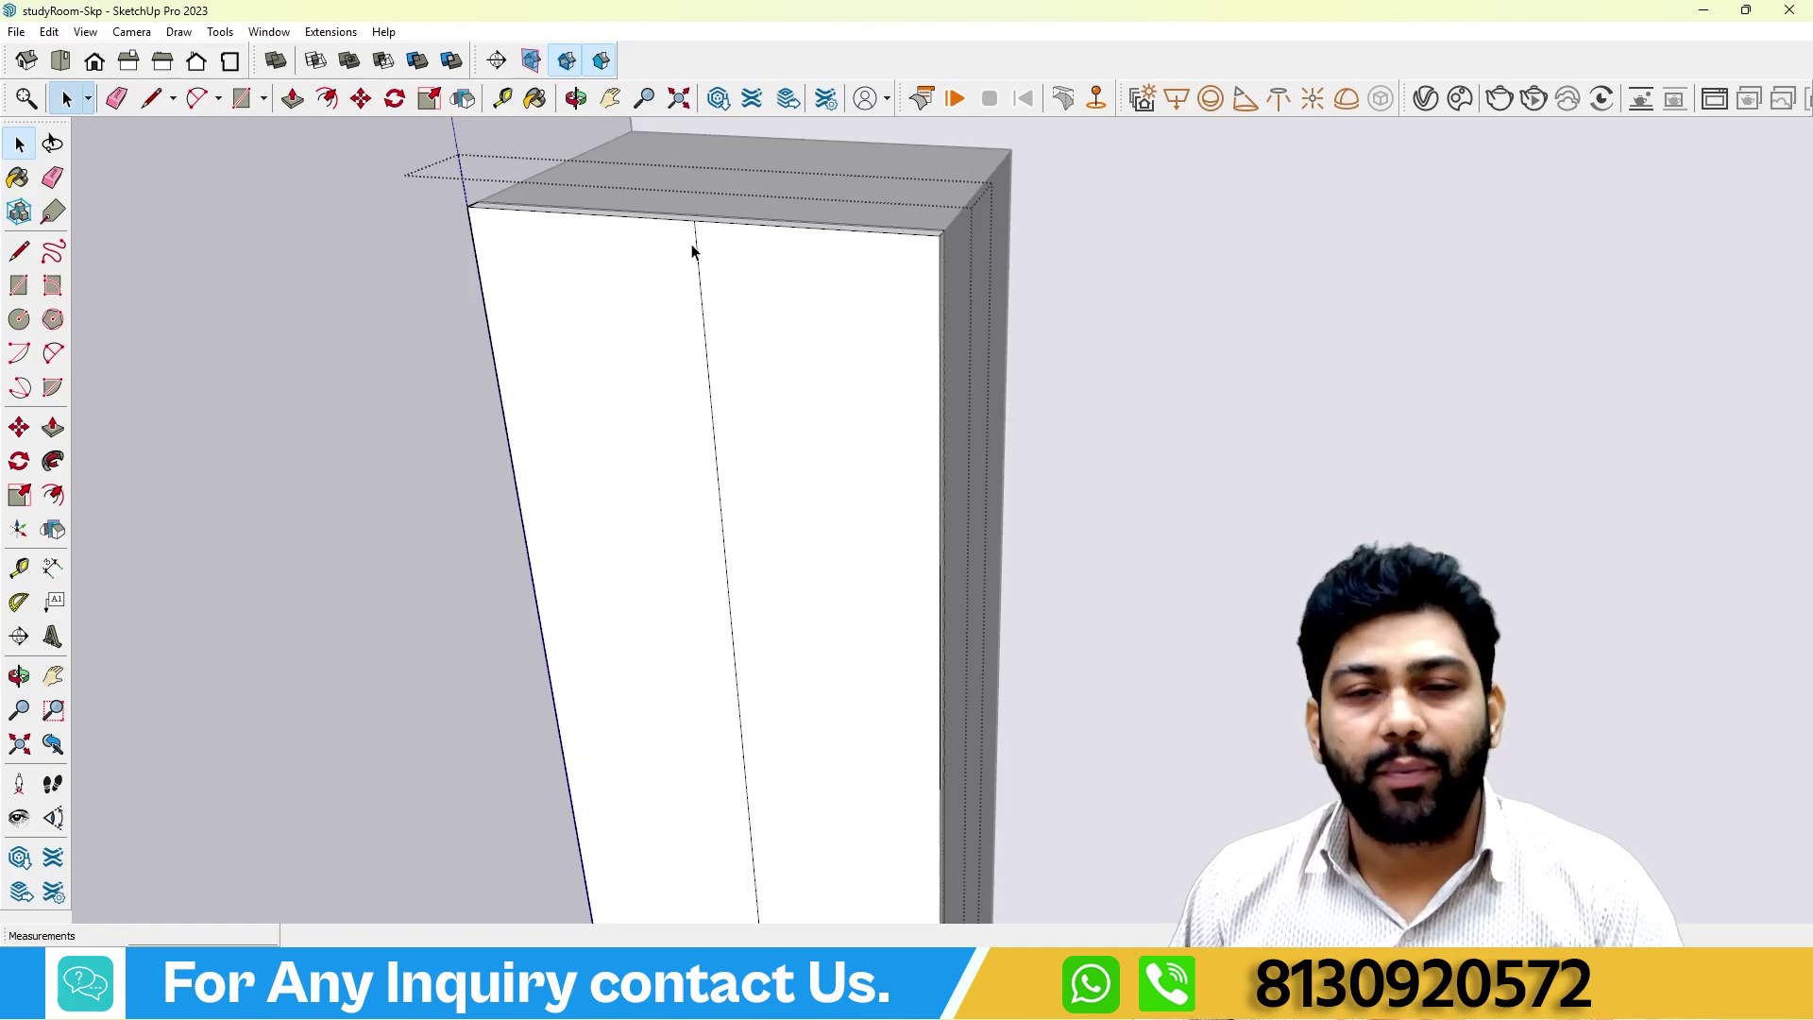
{"action": "middle_click_drag", "start_coordinate": [693, 260], "coordinate": [716, 247]}
{"action": "scroll", "coordinate": [692, 236], "scroll_direction": "up", "scroll_amount": 2}
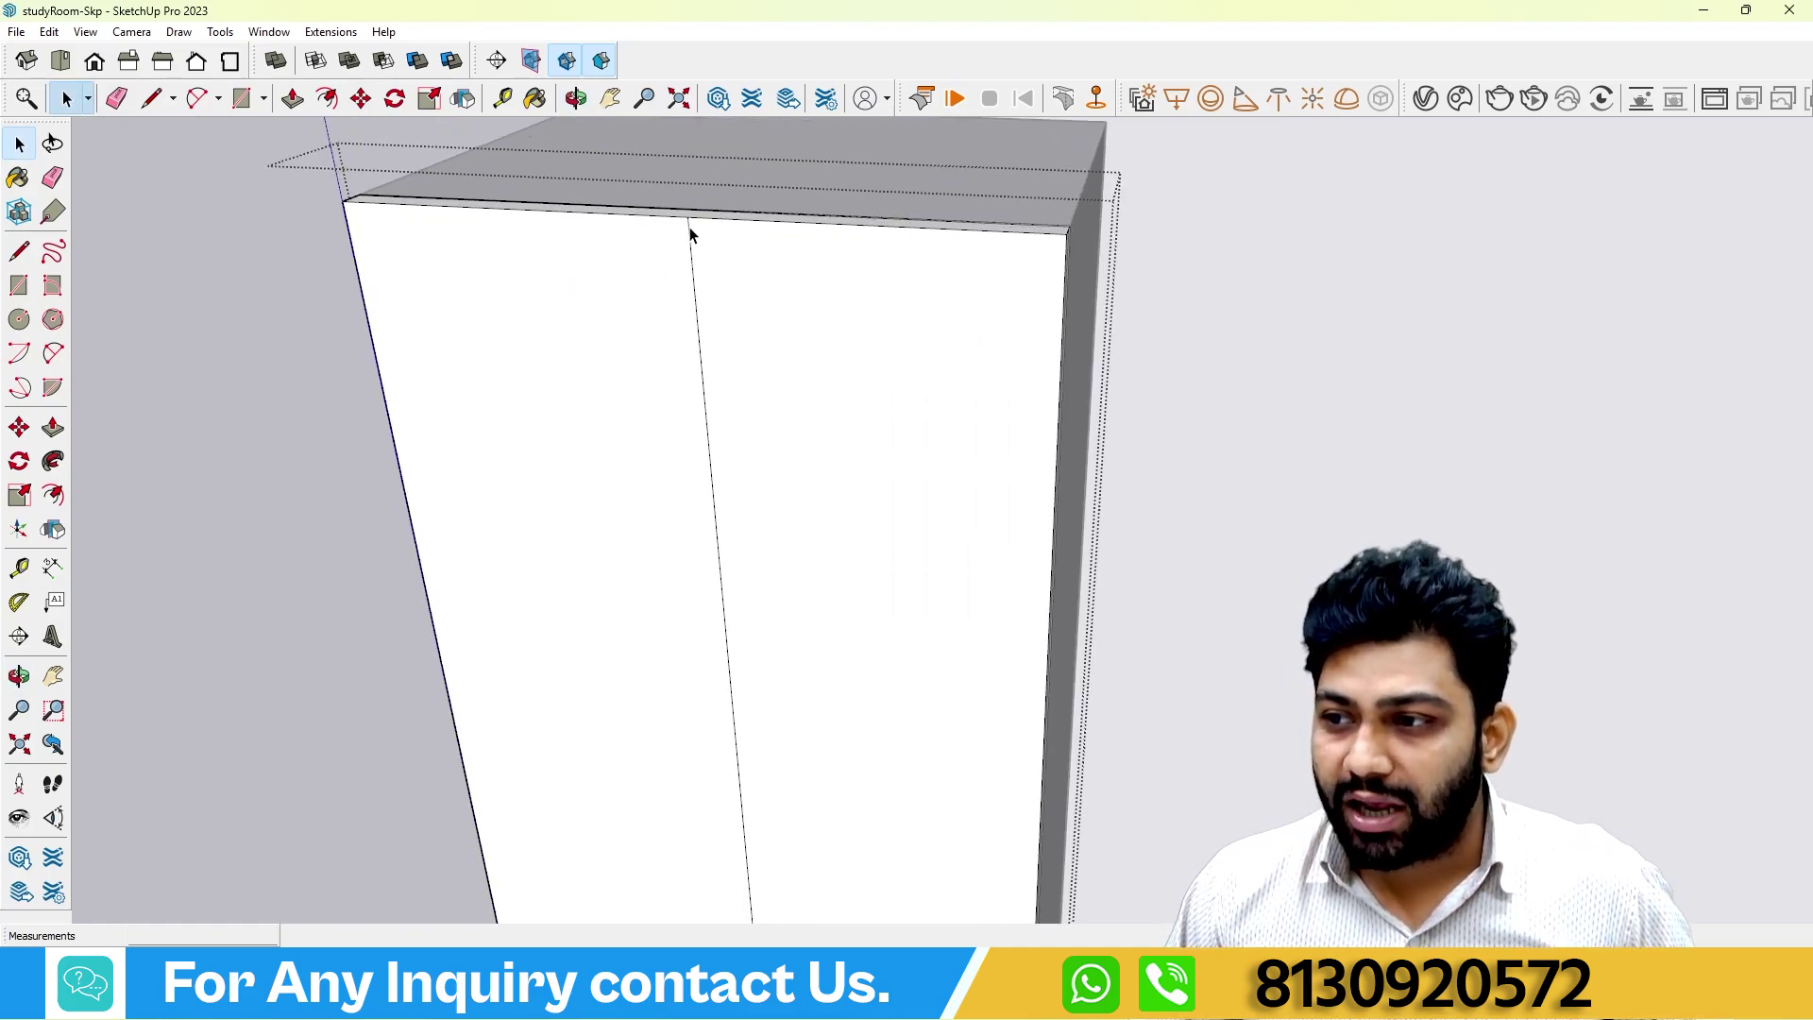
{"action": "left_click", "coordinate": [27, 429]}
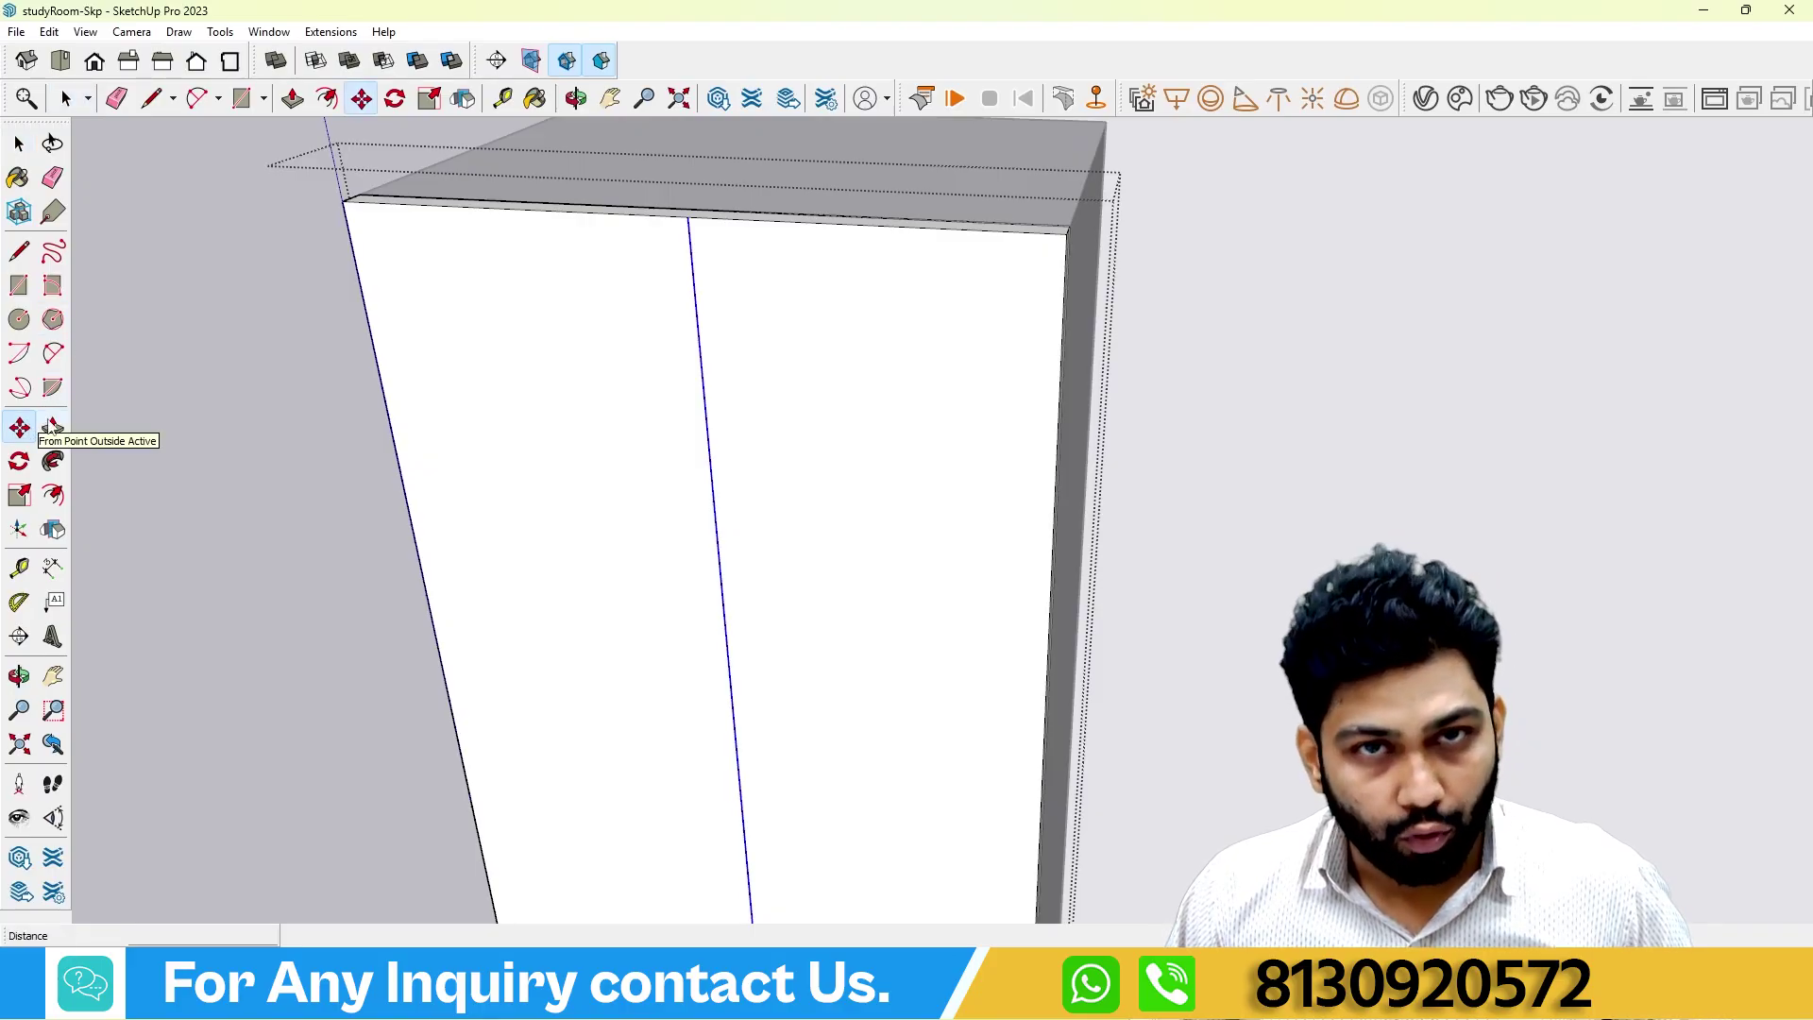
{"action": "left_click", "coordinate": [689, 220]}
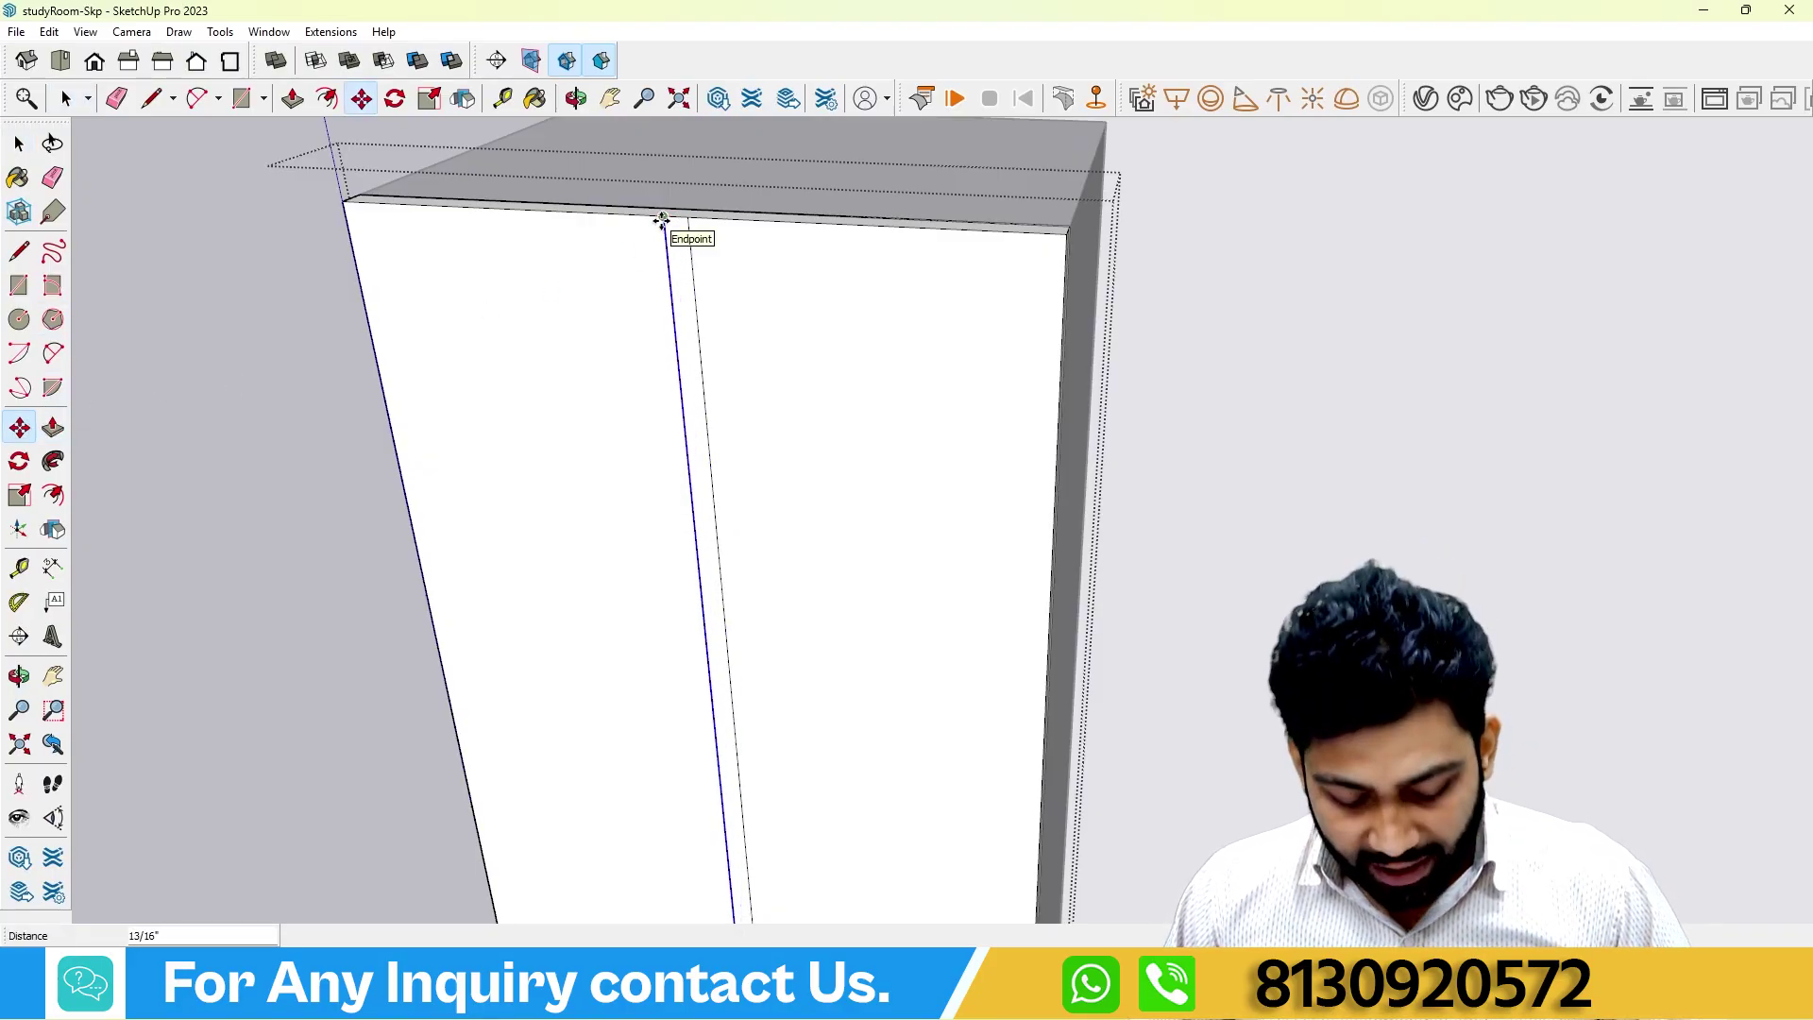
{"action": "key", "text": "Return"}
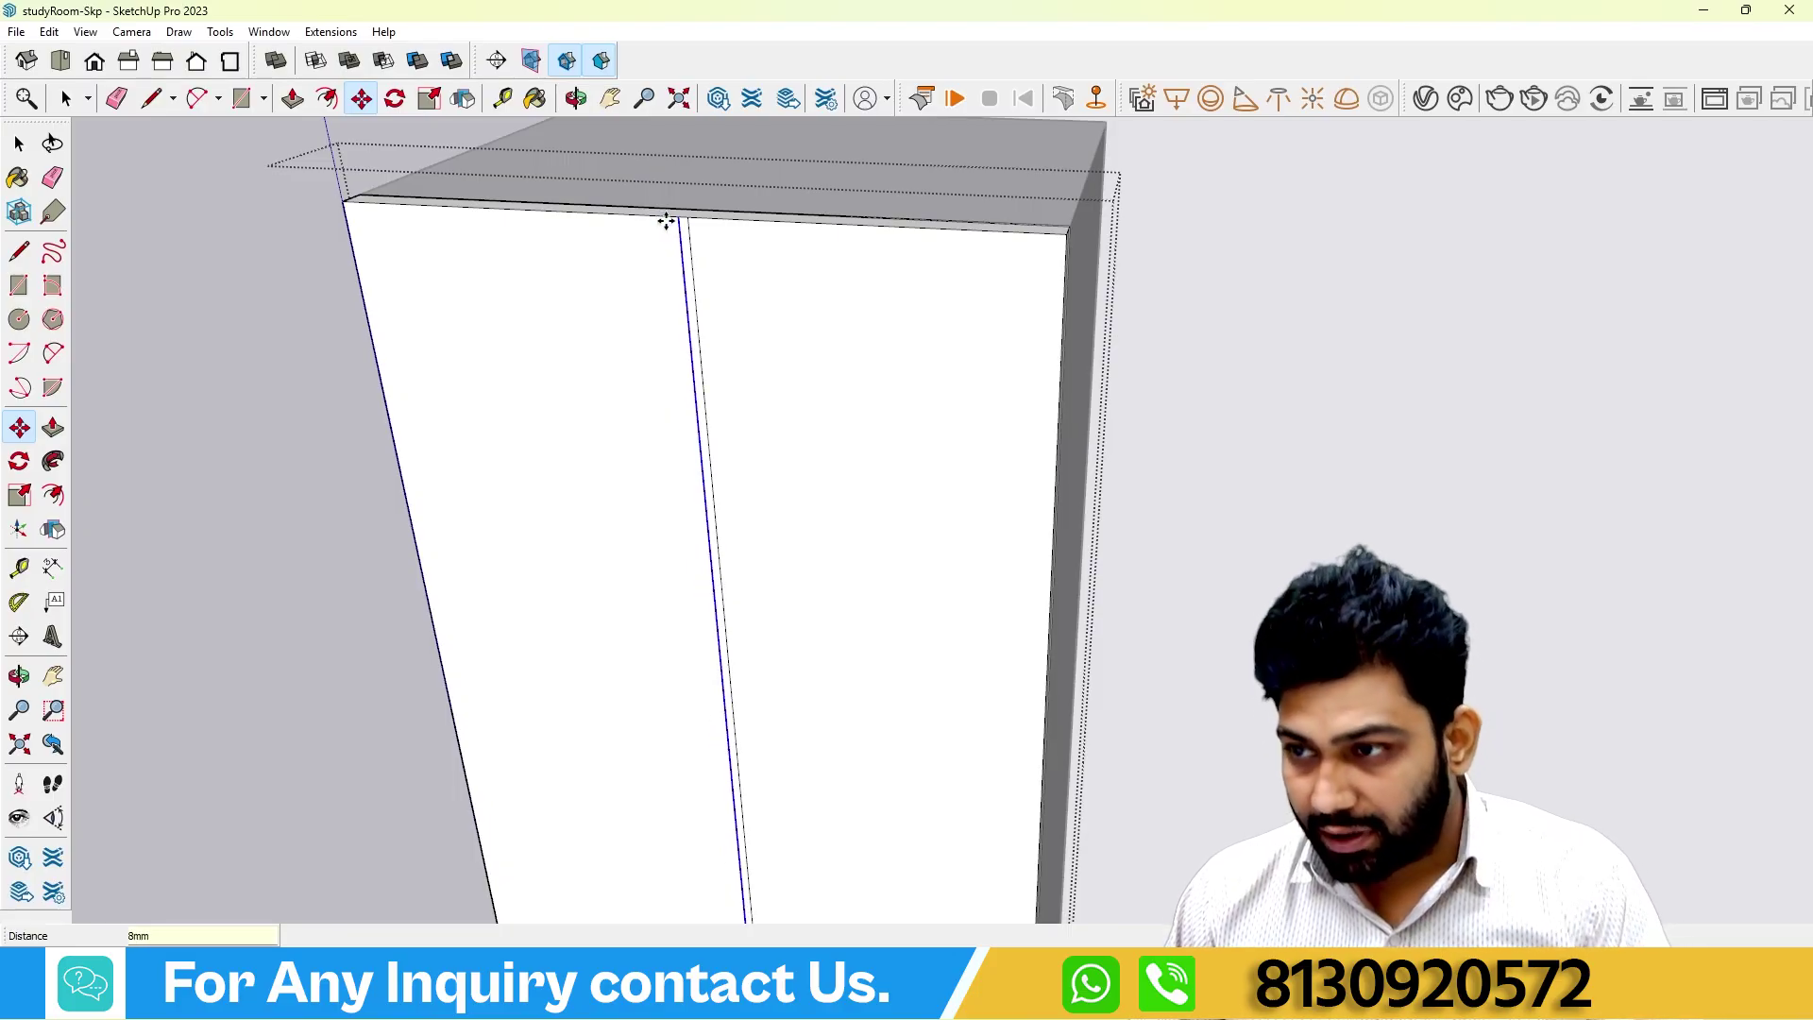
Recess the narrow strip between the doors by about 5/16" with Push/Pull and close the door panel group.
{"action": "scroll", "coordinate": [683, 223], "scroll_direction": "up", "scroll_amount": 4}
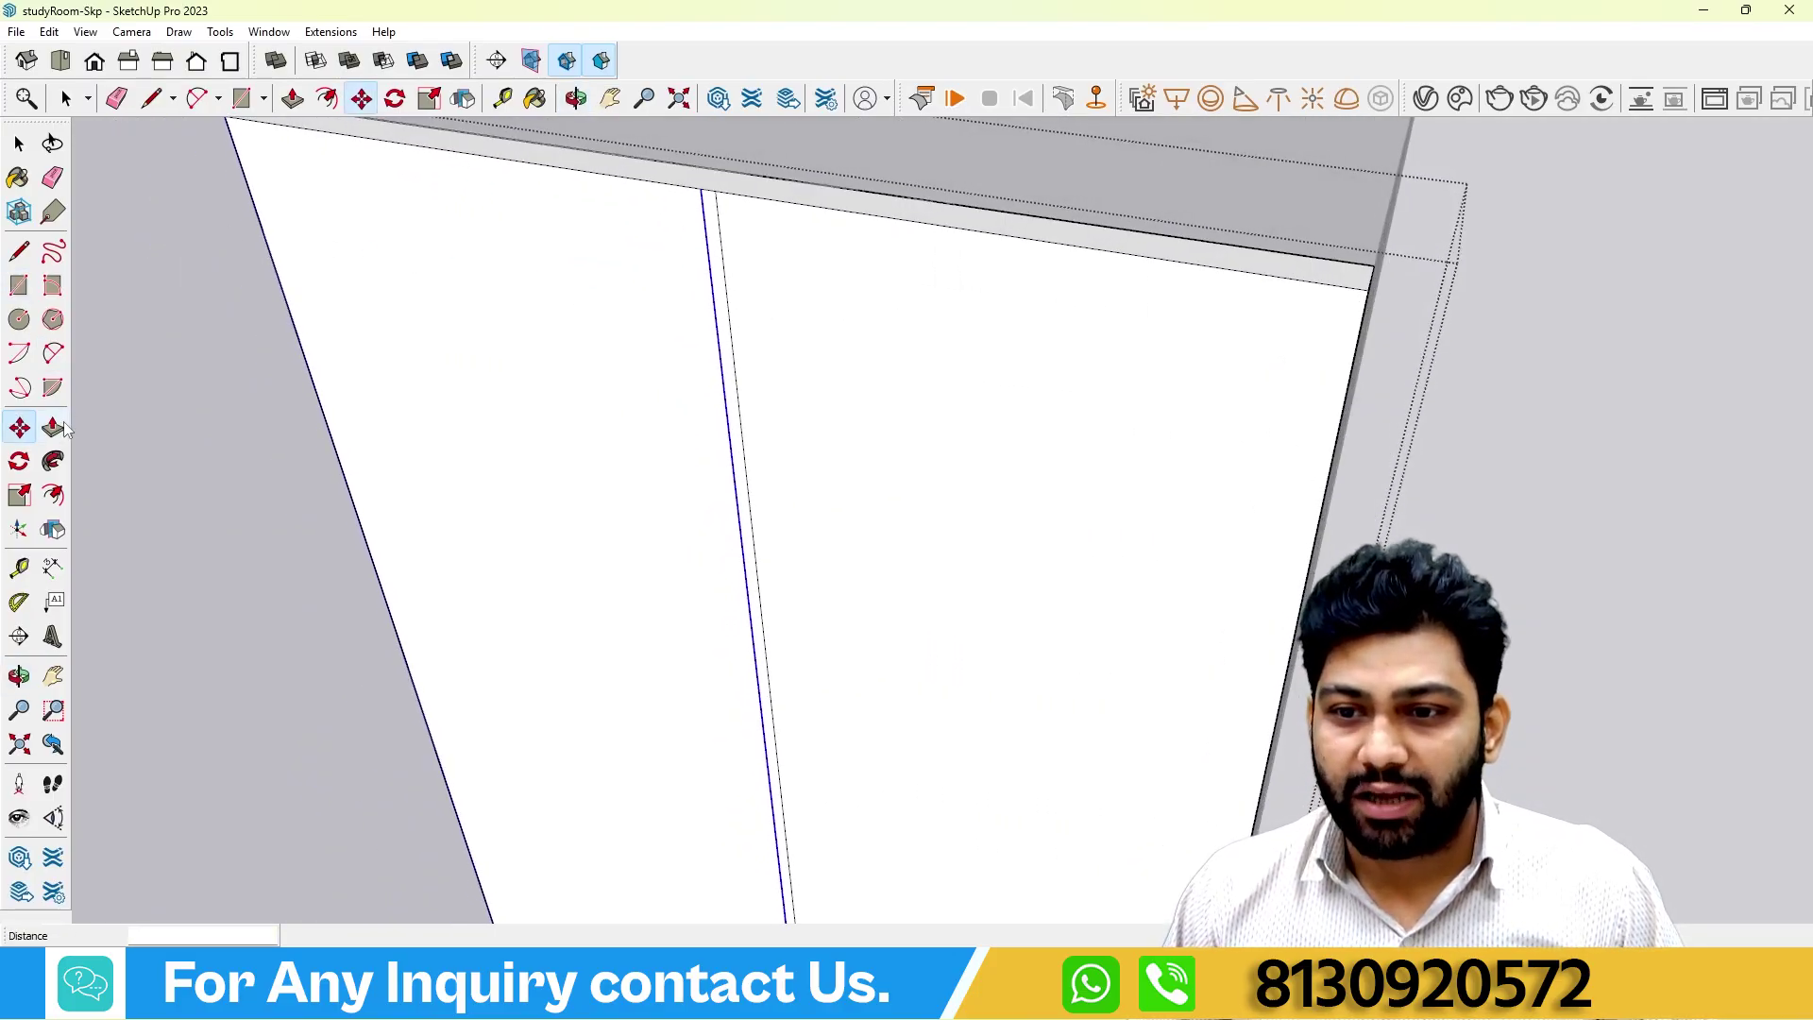
{"action": "left_click", "coordinate": [52, 428]}
{"action": "left_click", "coordinate": [712, 219]}
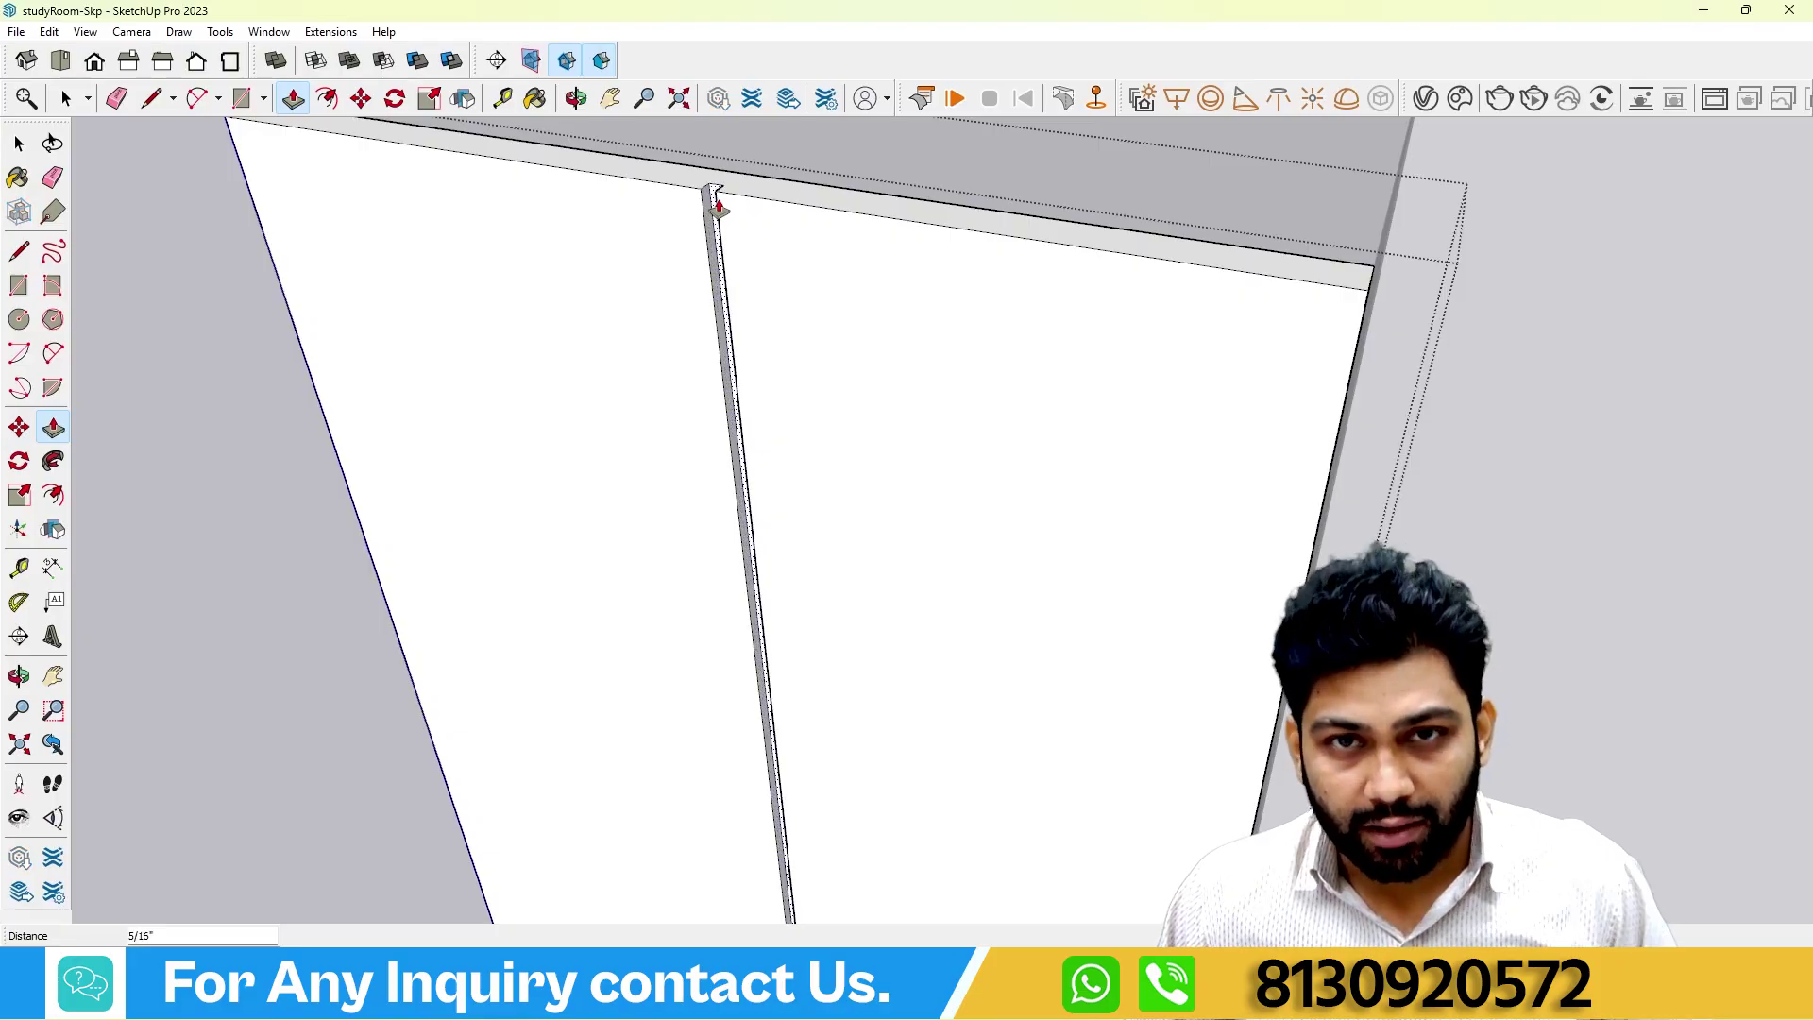
{"action": "left_click", "coordinate": [717, 205]}
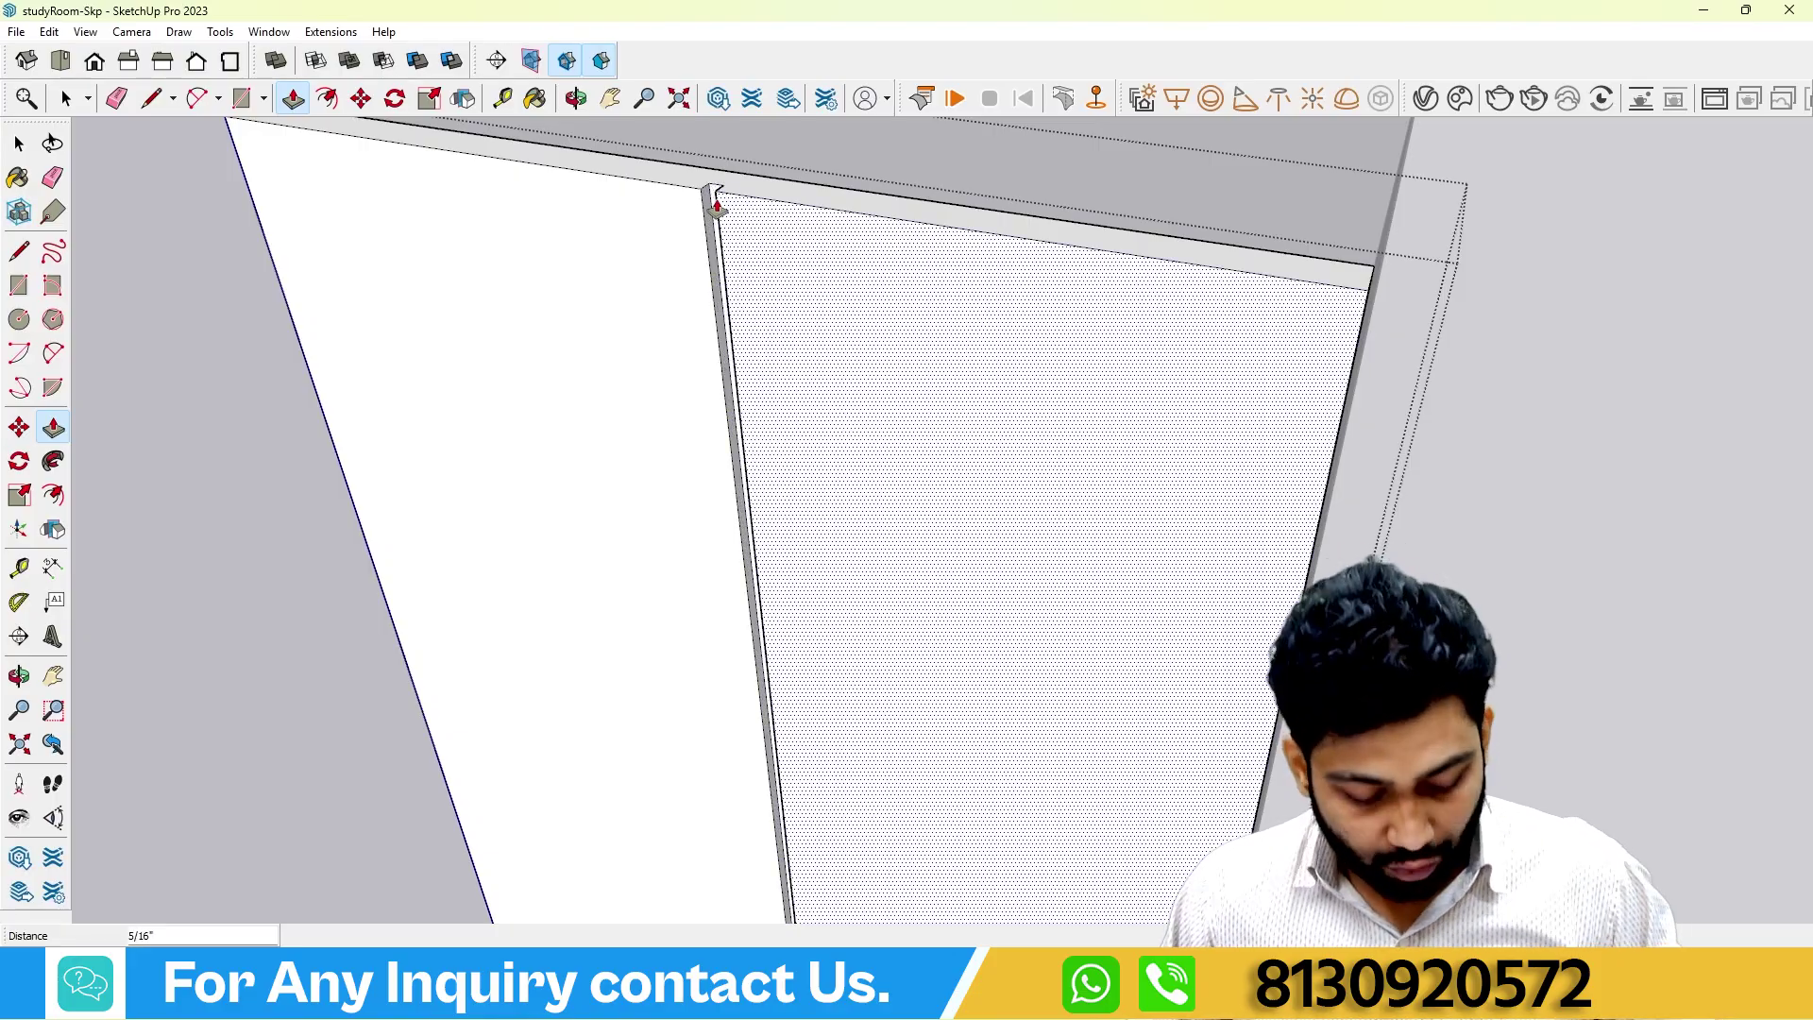
{"action": "middle_click_drag", "start_coordinate": [752, 215], "coordinate": [797, 202]}
{"action": "scroll", "coordinate": [870, 219], "scroll_direction": "down", "scroll_amount": 5}
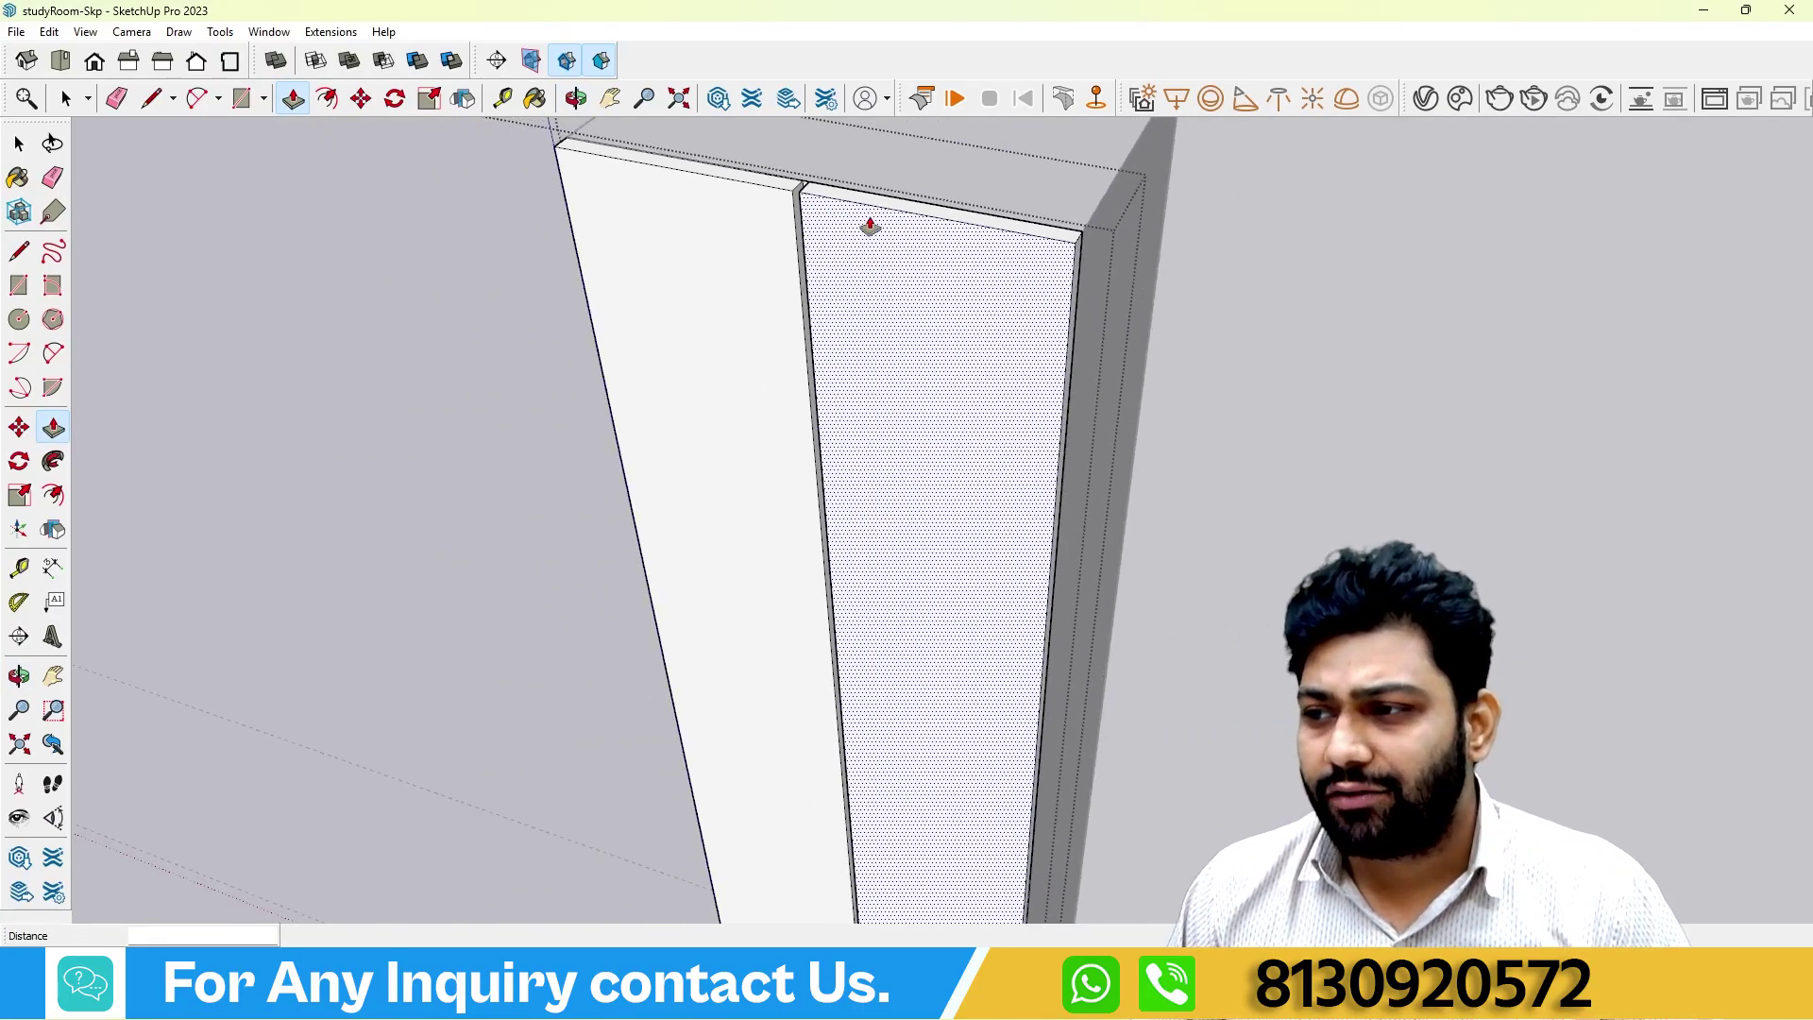
{"action": "key", "text": "space"}
{"action": "scroll", "coordinate": [595, 387], "scroll_direction": "down", "scroll_amount": 3}
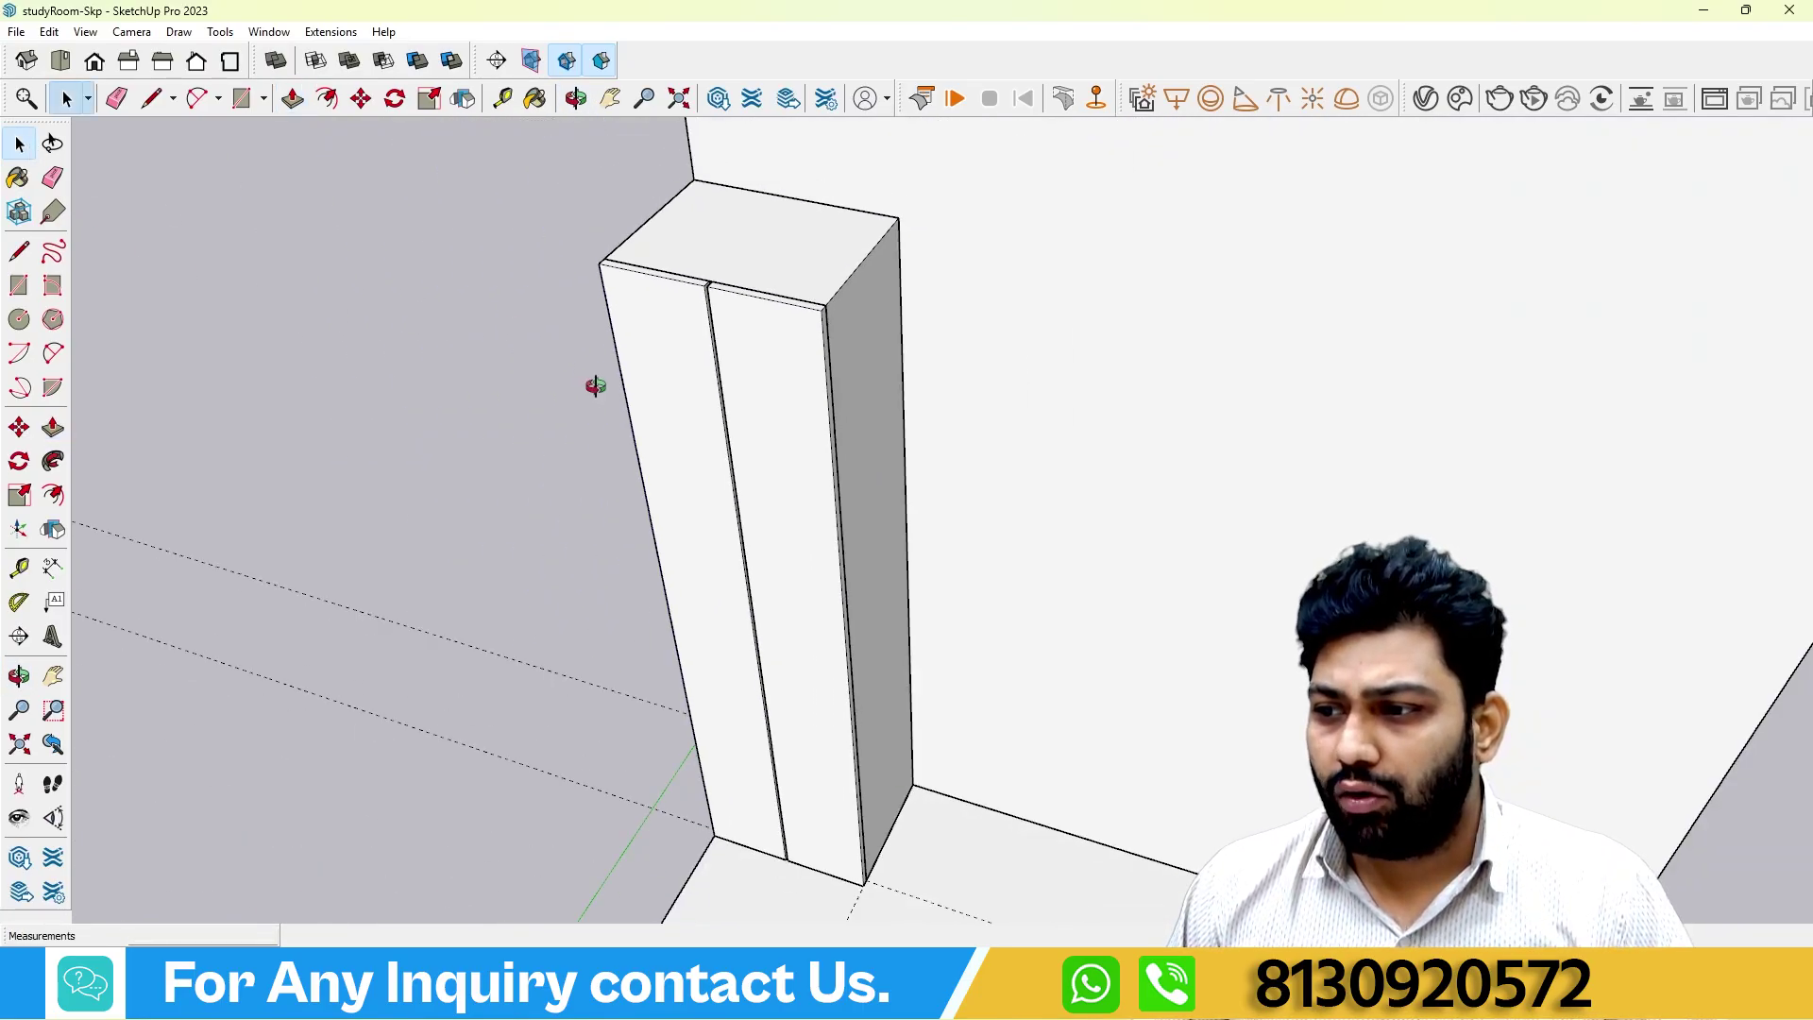
Examine the two-door cabinet in the room and compare it with the tall open shelf unit in the reference image.
{"action": "middle_click_drag", "start_coordinate": [599, 384], "coordinate": [694, 378]}
{"action": "scroll", "coordinate": [611, 352], "scroll_direction": "down", "scroll_amount": 3}
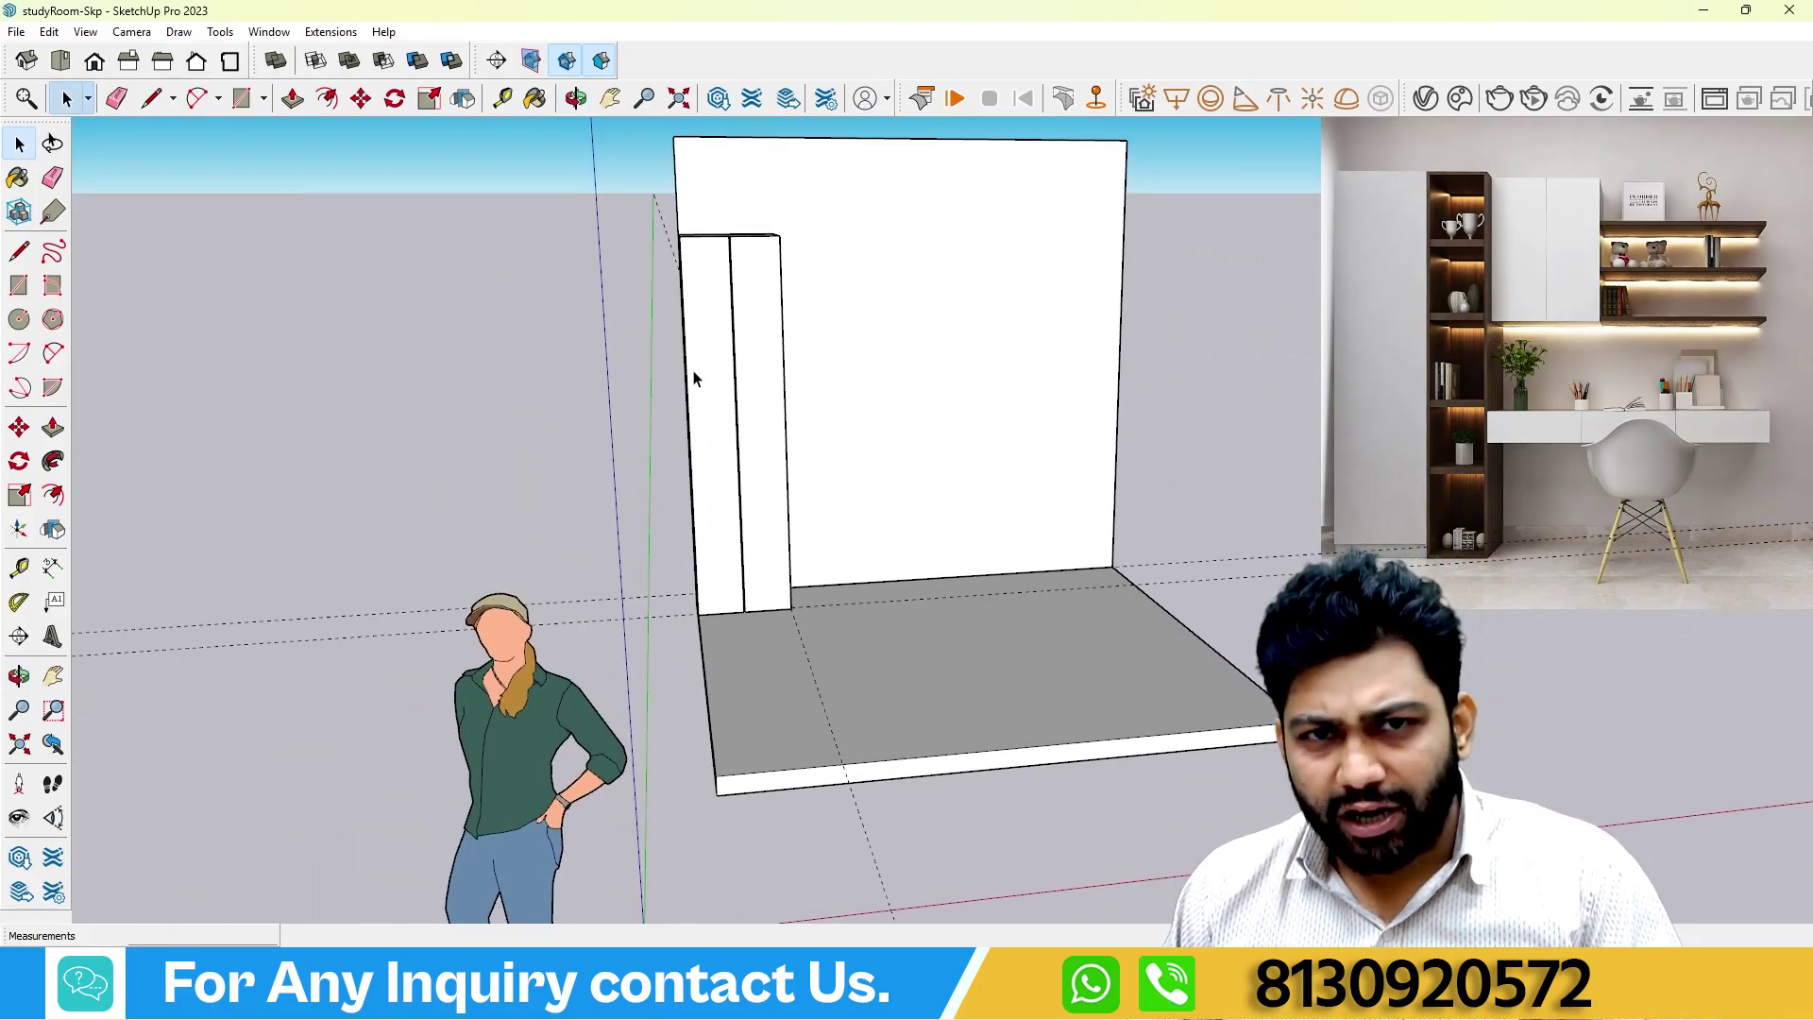
{"action": "scroll", "coordinate": [746, 382], "scroll_direction": "up", "scroll_amount": 5}
{"action": "left_click", "coordinate": [53, 676]}
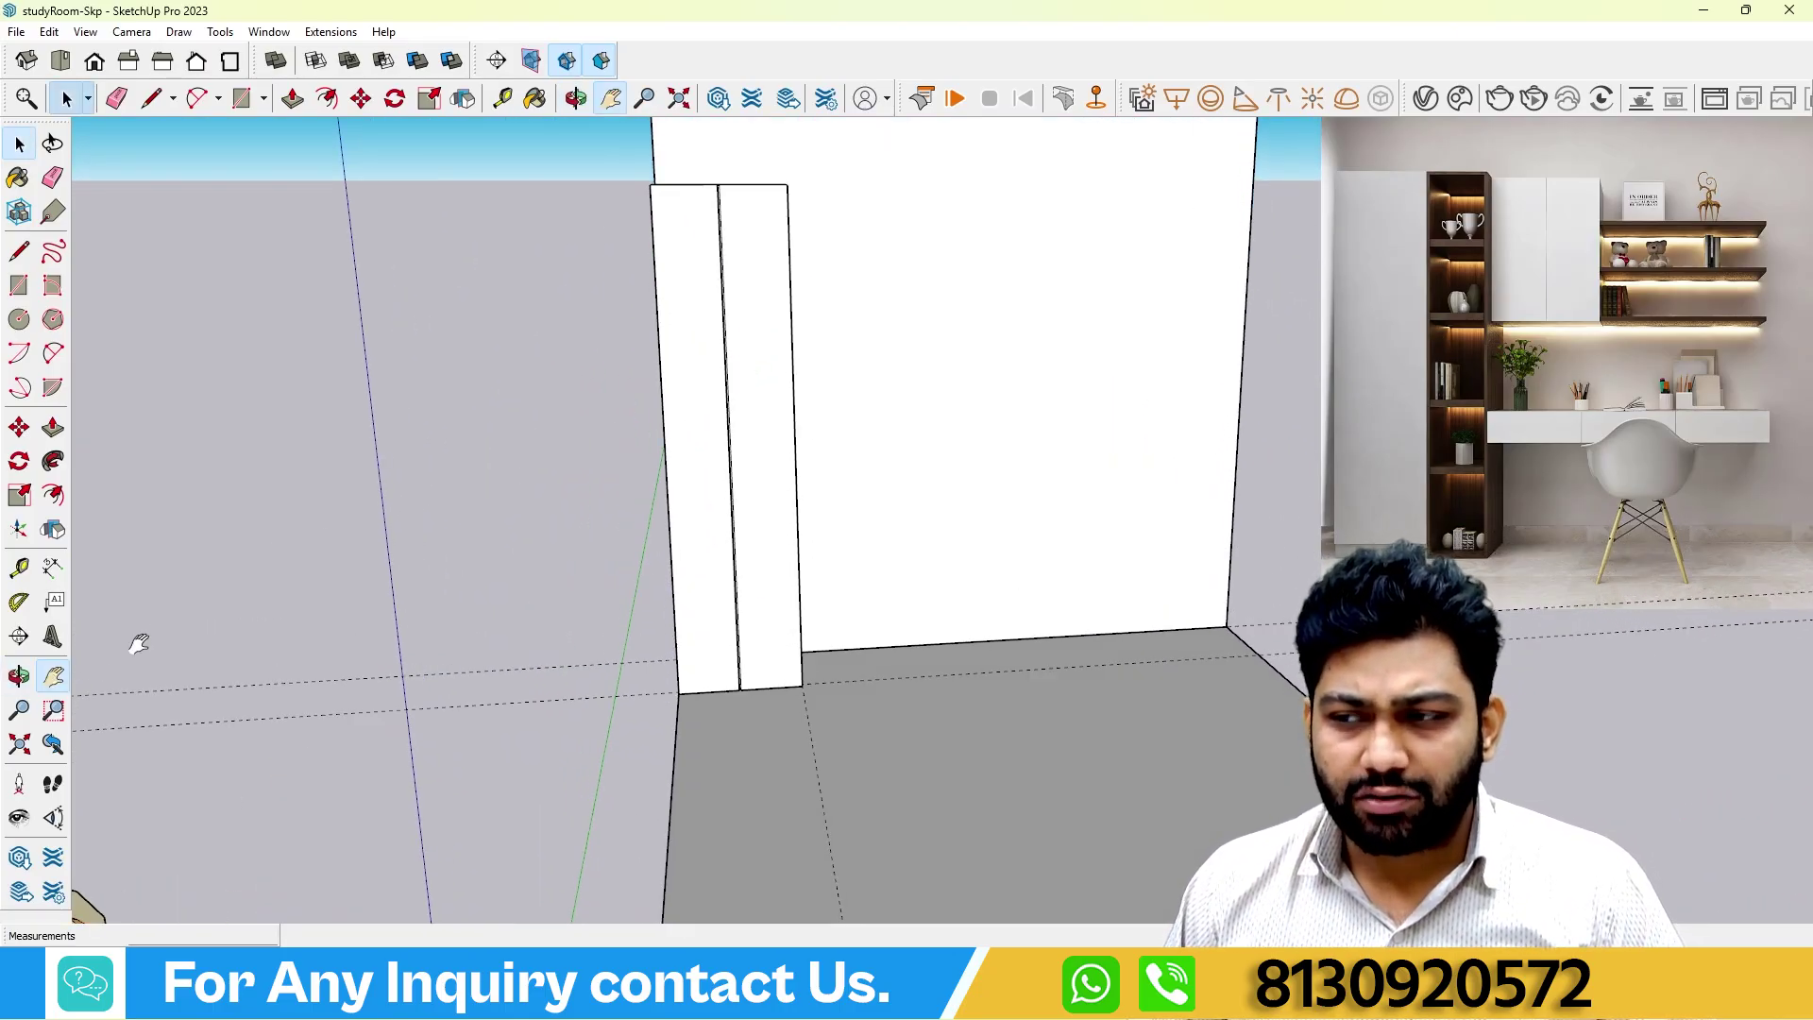
{"action": "left_click_drag", "start_coordinate": [758, 427], "coordinate": [571, 450]}
{"action": "middle_click_drag", "start_coordinate": [570, 449], "coordinate": [443, 499]}
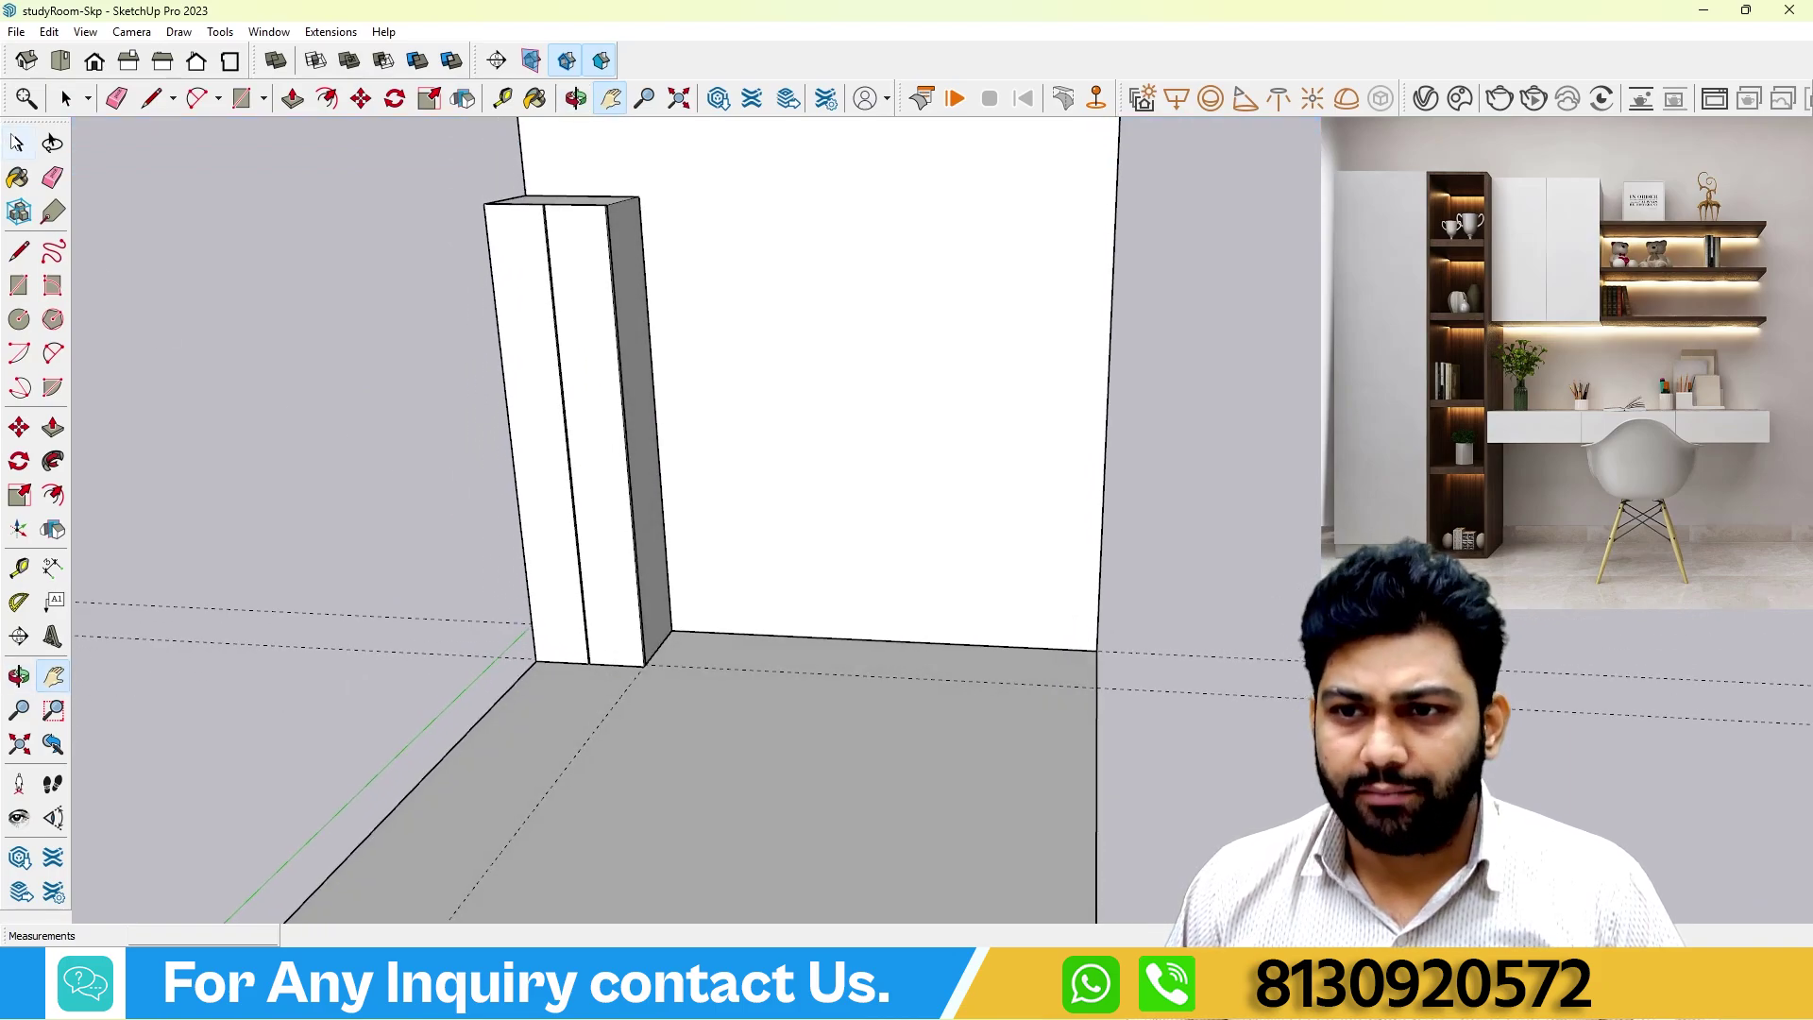
{"action": "left_click", "coordinate": [19, 144]}
{"action": "middle_click_drag", "start_coordinate": [860, 569], "coordinate": [1039, 543]}
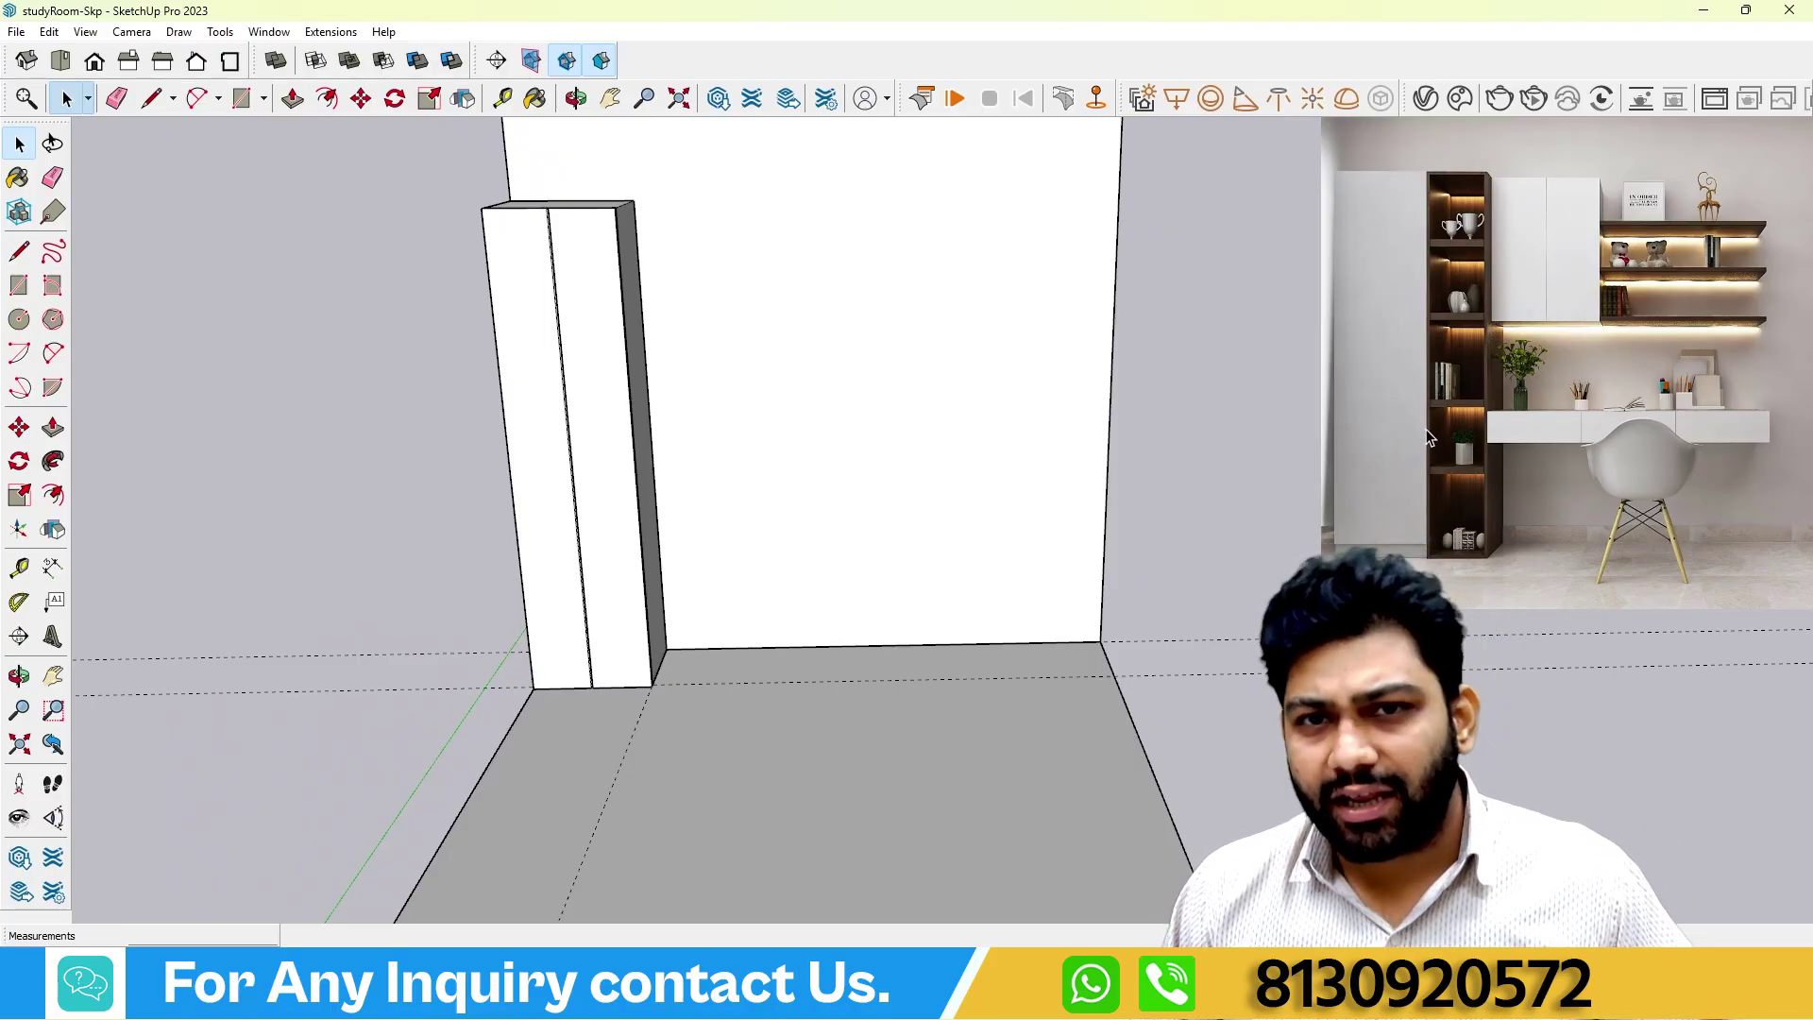
{"action": "middle_click_drag", "start_coordinate": [1250, 547], "coordinate": [1134, 444]}
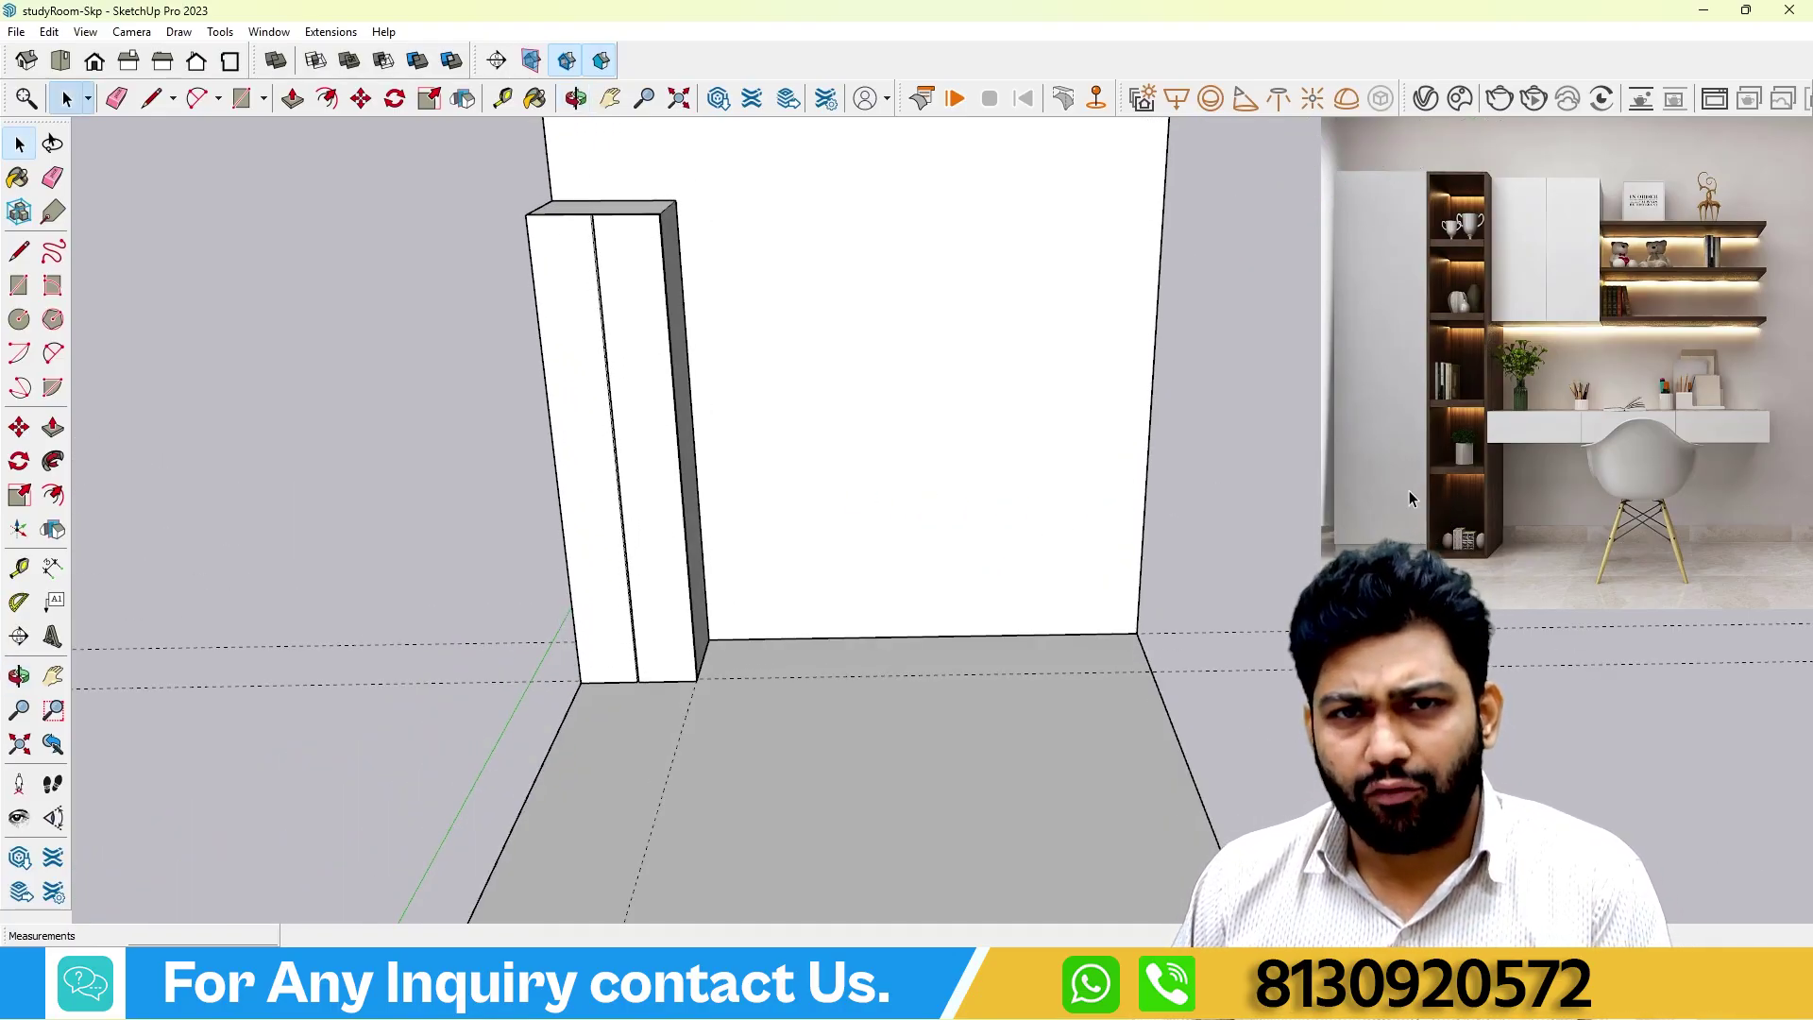
{"action": "mouse_move", "coordinate": [1336, 516]}
{"action": "middle_mouse_down"}
{"action": "mouse_move", "coordinate": [1261, 620]}
{"action": "mouse_move", "coordinate": [1362, 518]}
{"action": "middle_mouse_up"}
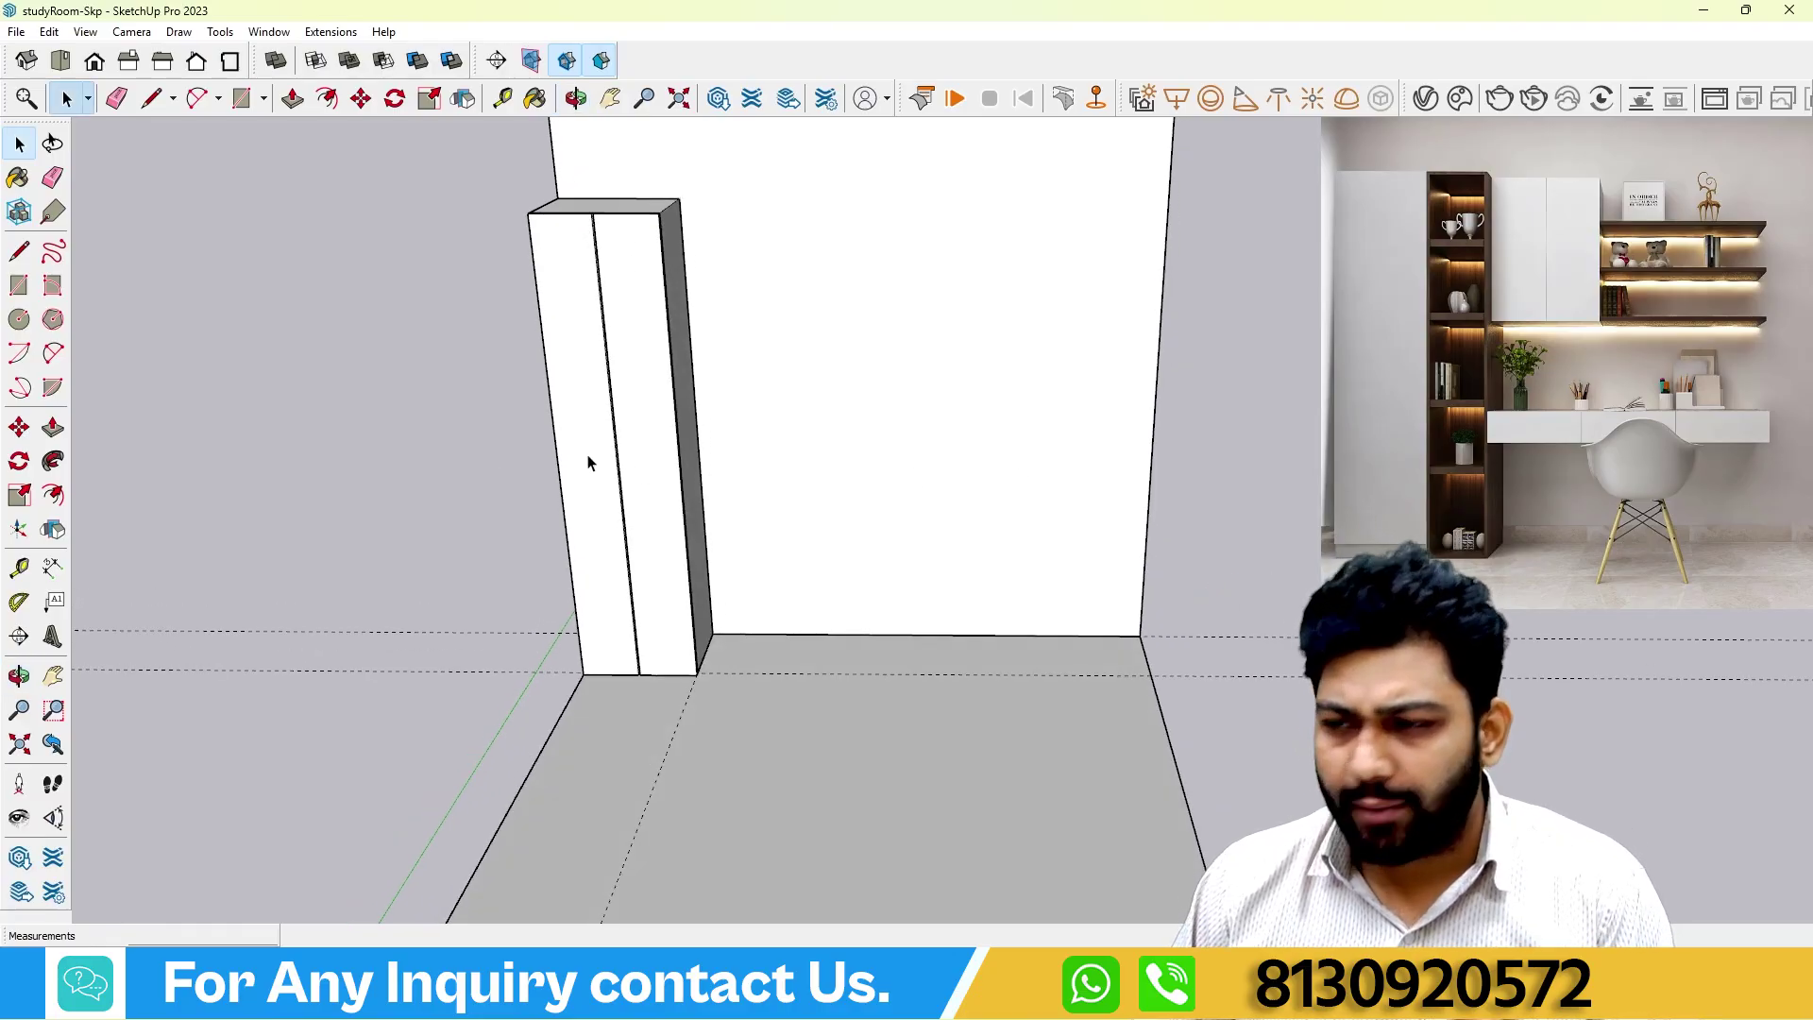
{"action": "middle_click_drag", "start_coordinate": [510, 487], "coordinate": [466, 498]}
Place a guide line on the floor 1'6" from the bottom edge of the cabinet's right side.
{"action": "left_click", "coordinate": [20, 567]}
{"action": "scroll", "coordinate": [710, 646], "scroll_direction": "up", "scroll_amount": 3}
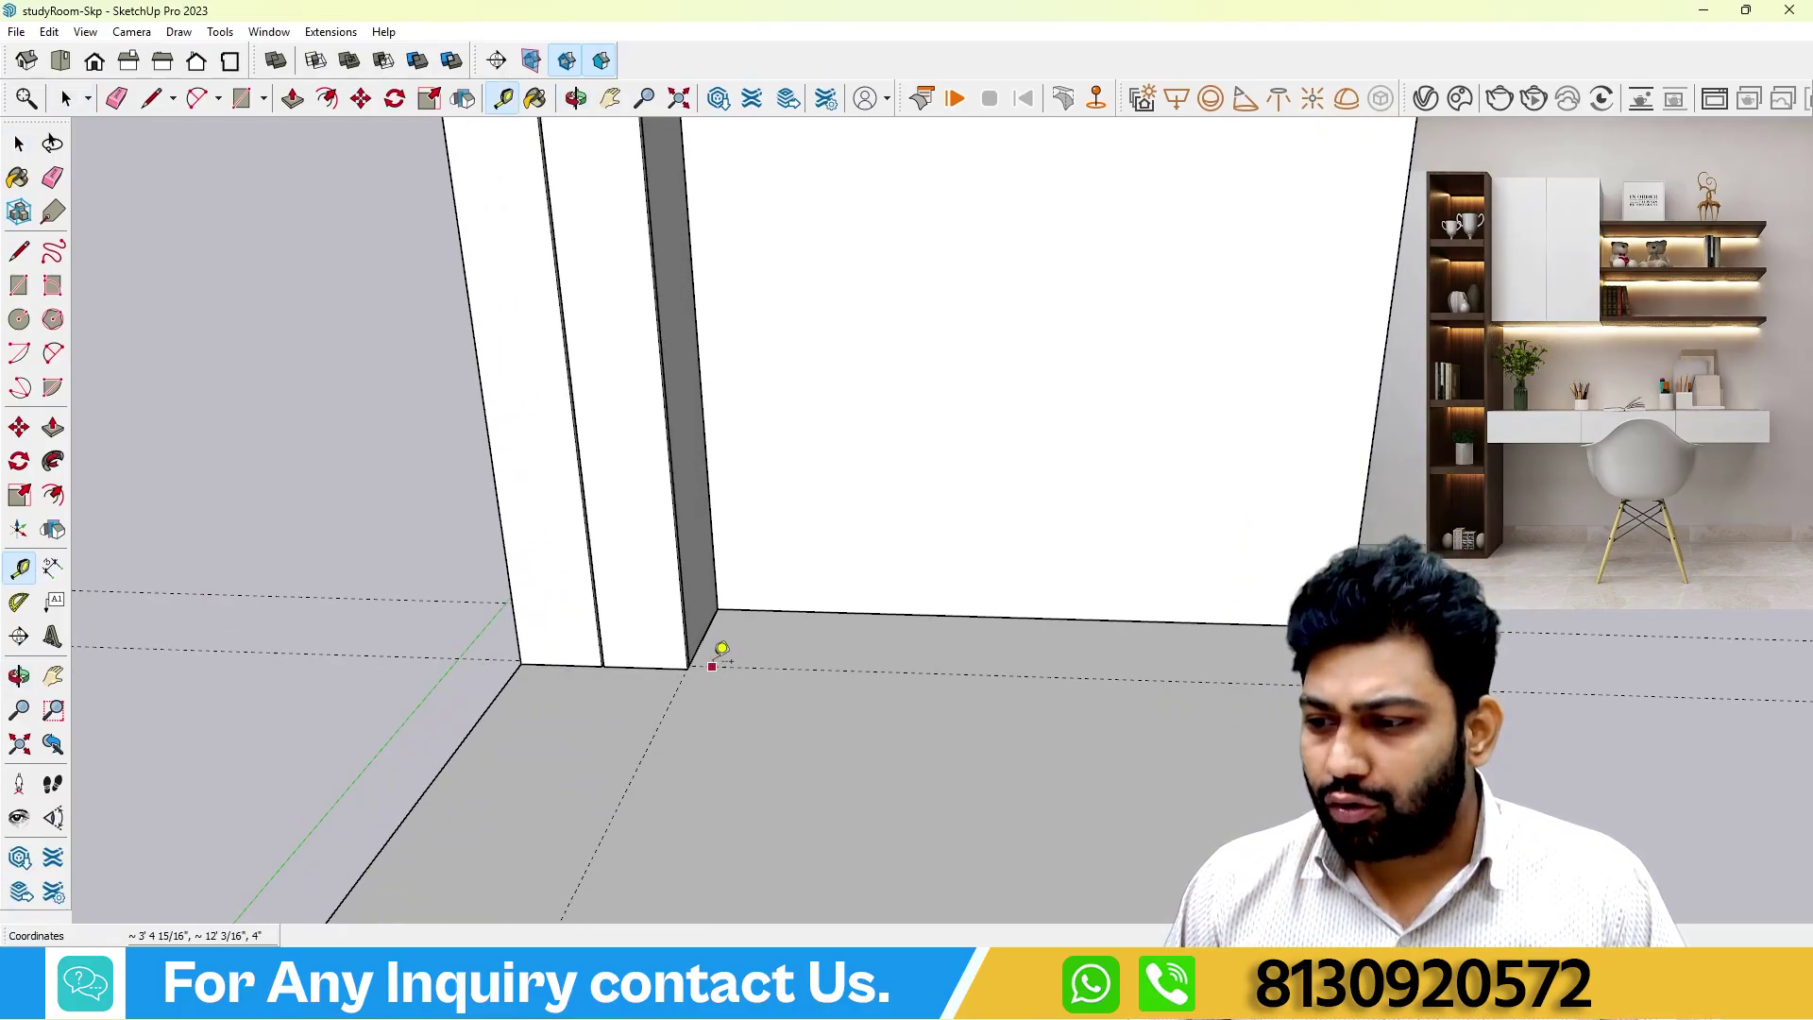
{"action": "left_click", "coordinate": [704, 636]}
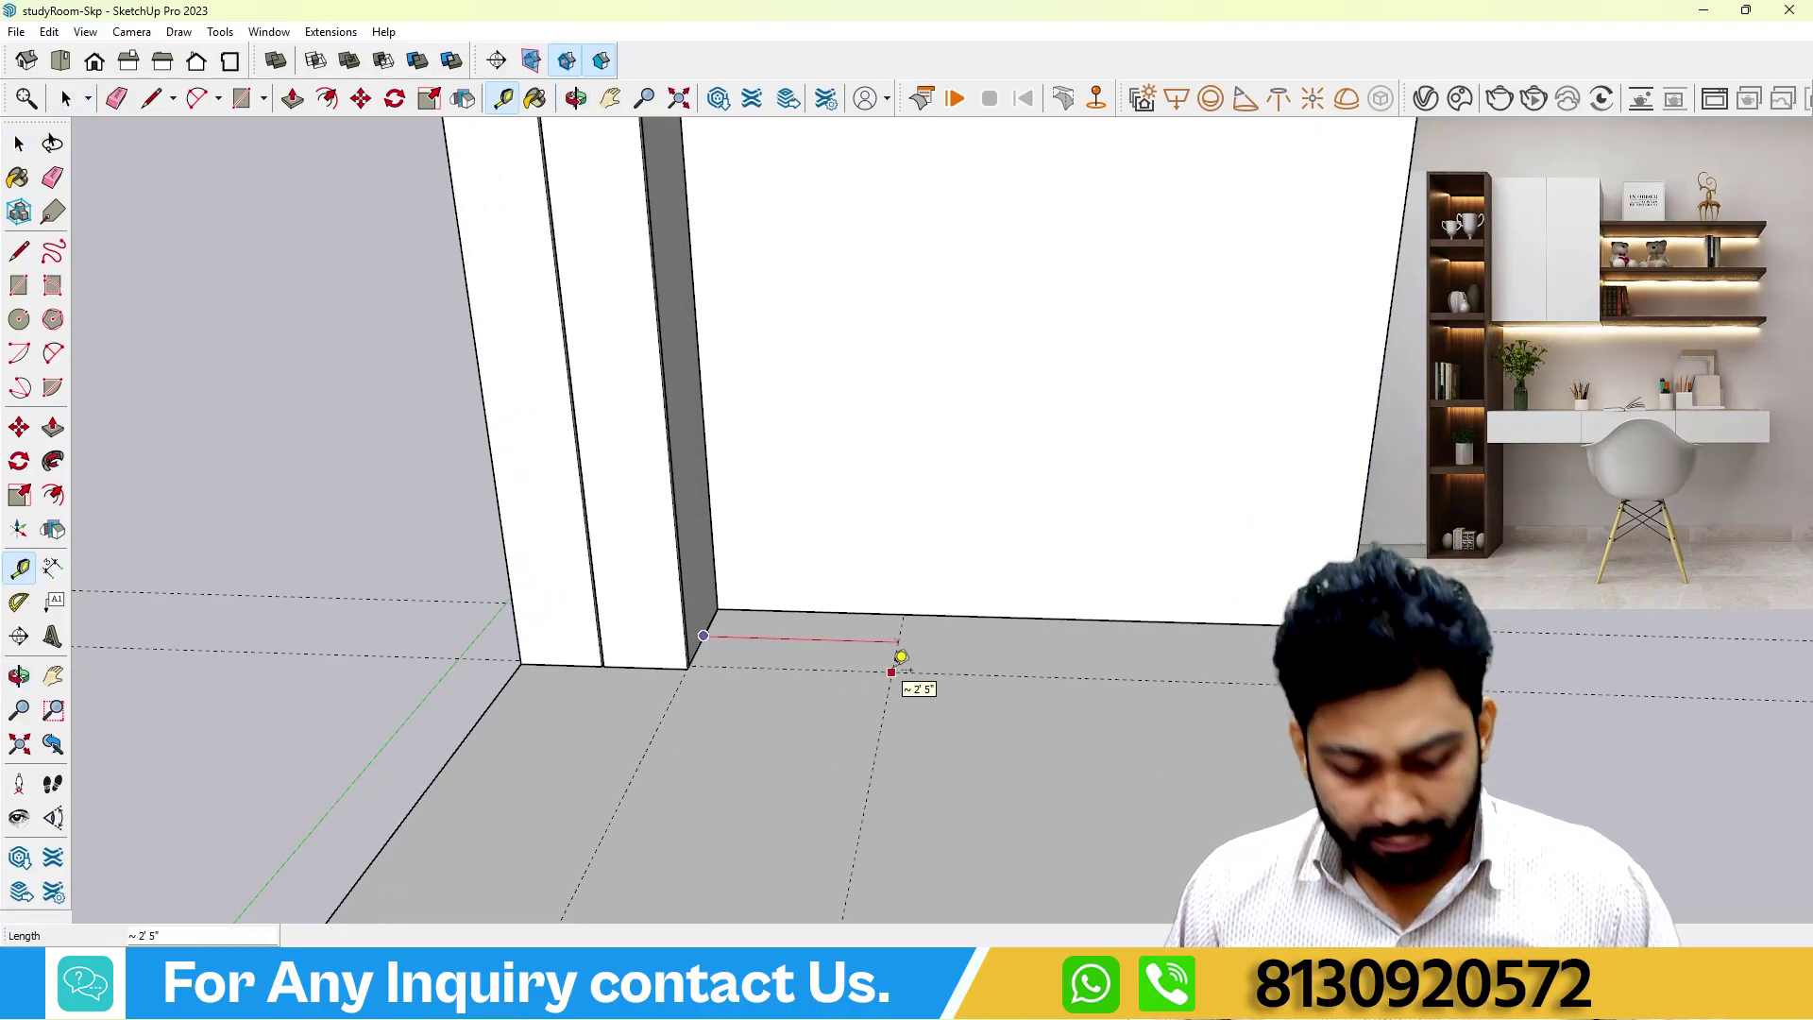
{"action": "type", "text": "1'6"}
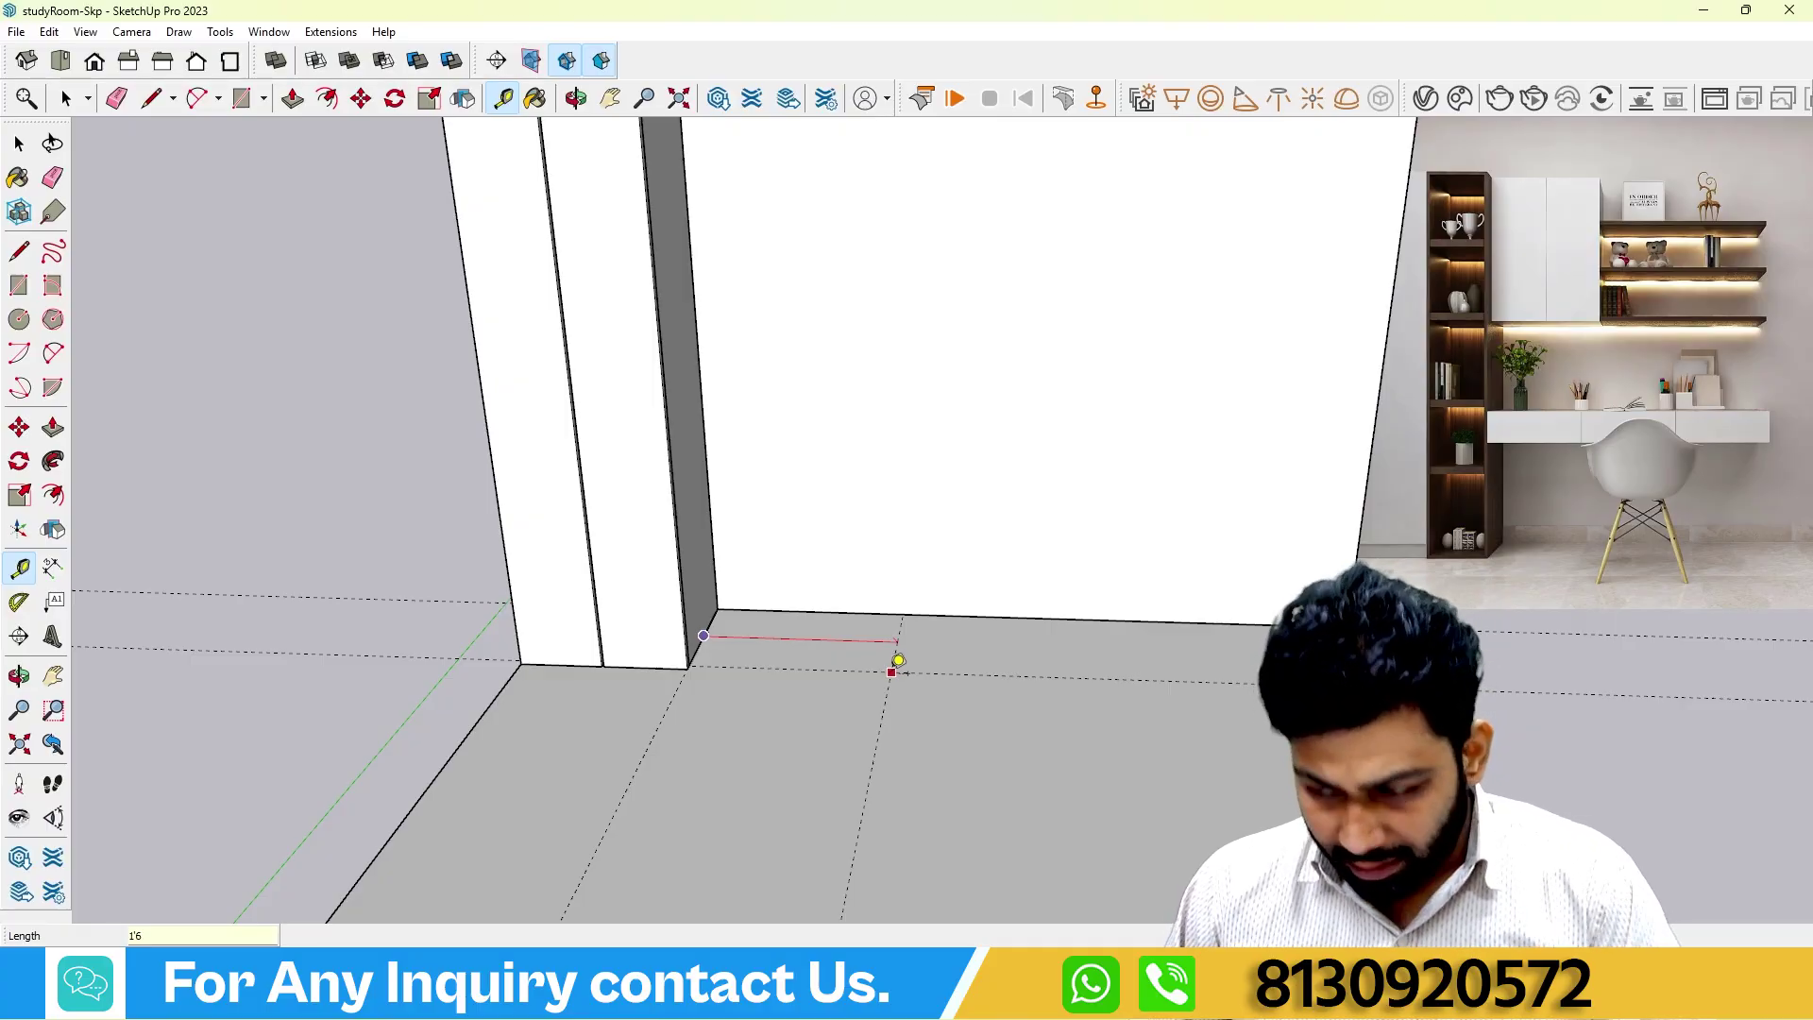
{"action": "key", "text": "Return"}
{"action": "mouse_move", "coordinate": [900, 661]}
{"action": "middle_mouse_down"}
{"action": "mouse_move", "coordinate": [1017, 616]}
{"action": "mouse_move", "coordinate": [890, 686]}
{"action": "middle_mouse_up"}
{"action": "key", "text": "t"}
{"action": "scroll", "coordinate": [850, 675], "scroll_direction": "up", "scroll_amount": 2}
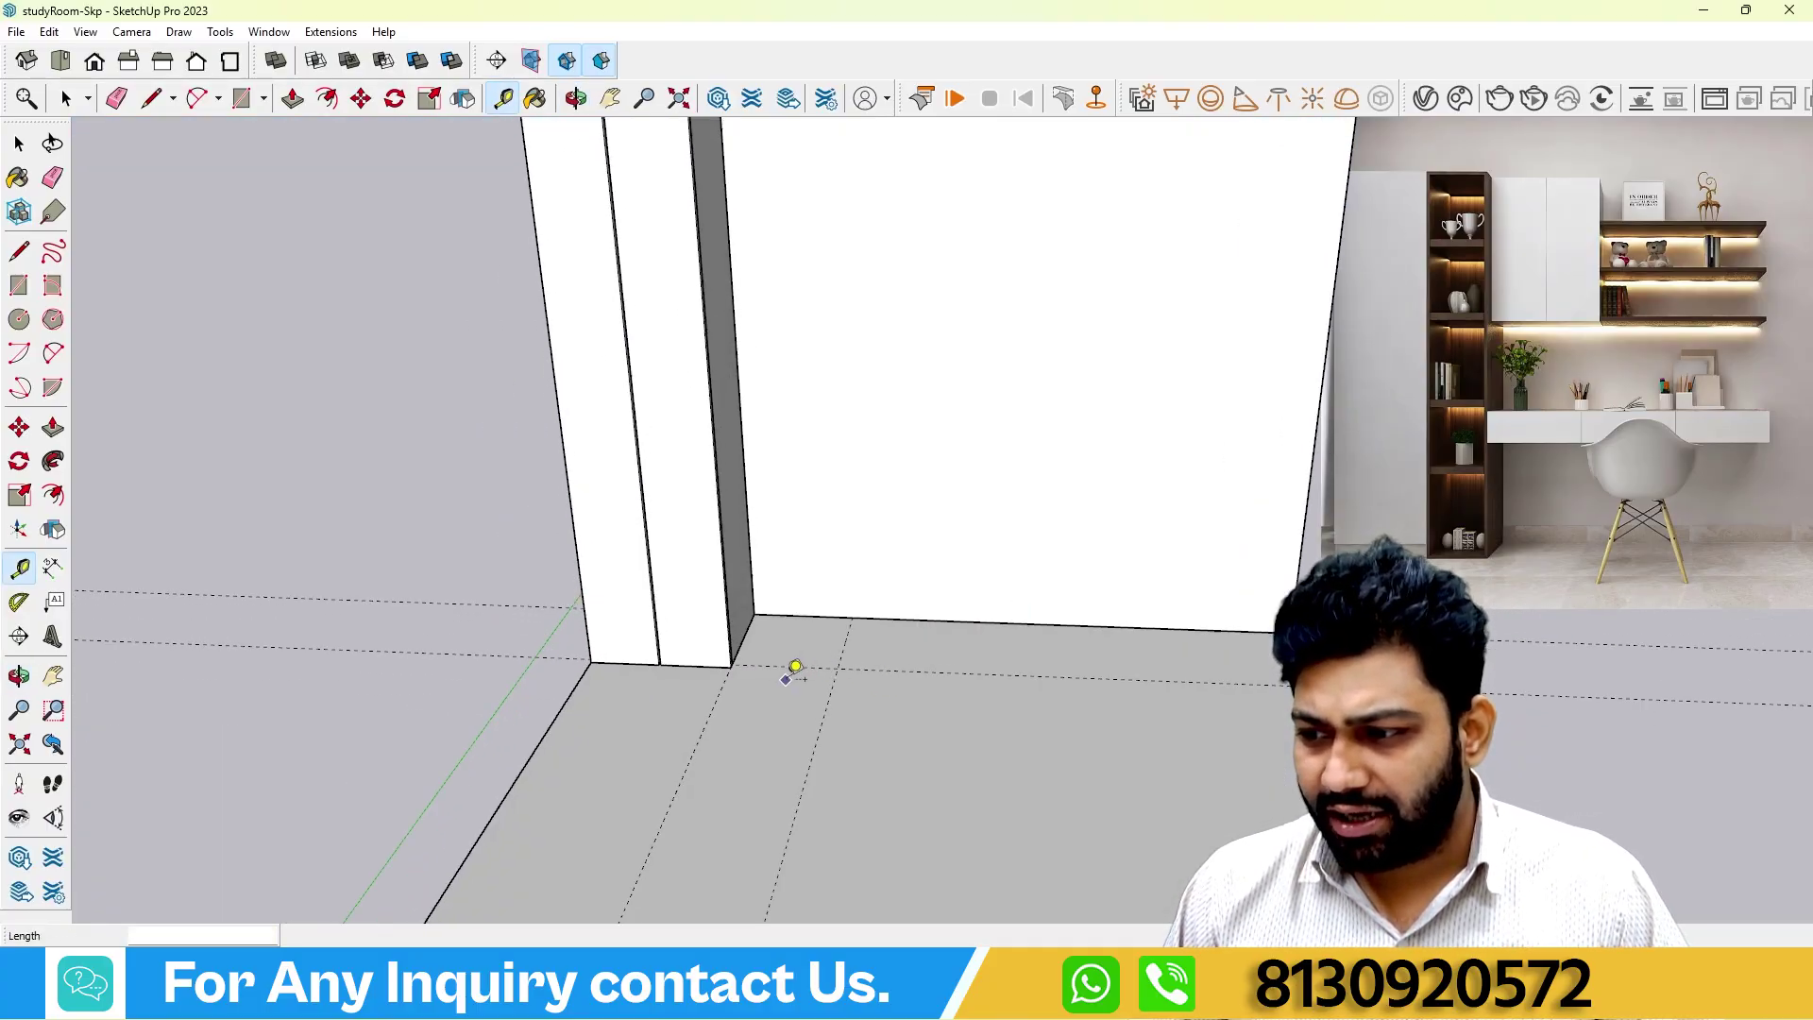
Draw a rectangle on the floor from the cabinet's front bottom corner to where the new guide meets the back wall.
{"action": "left_click", "coordinate": [20, 287]}
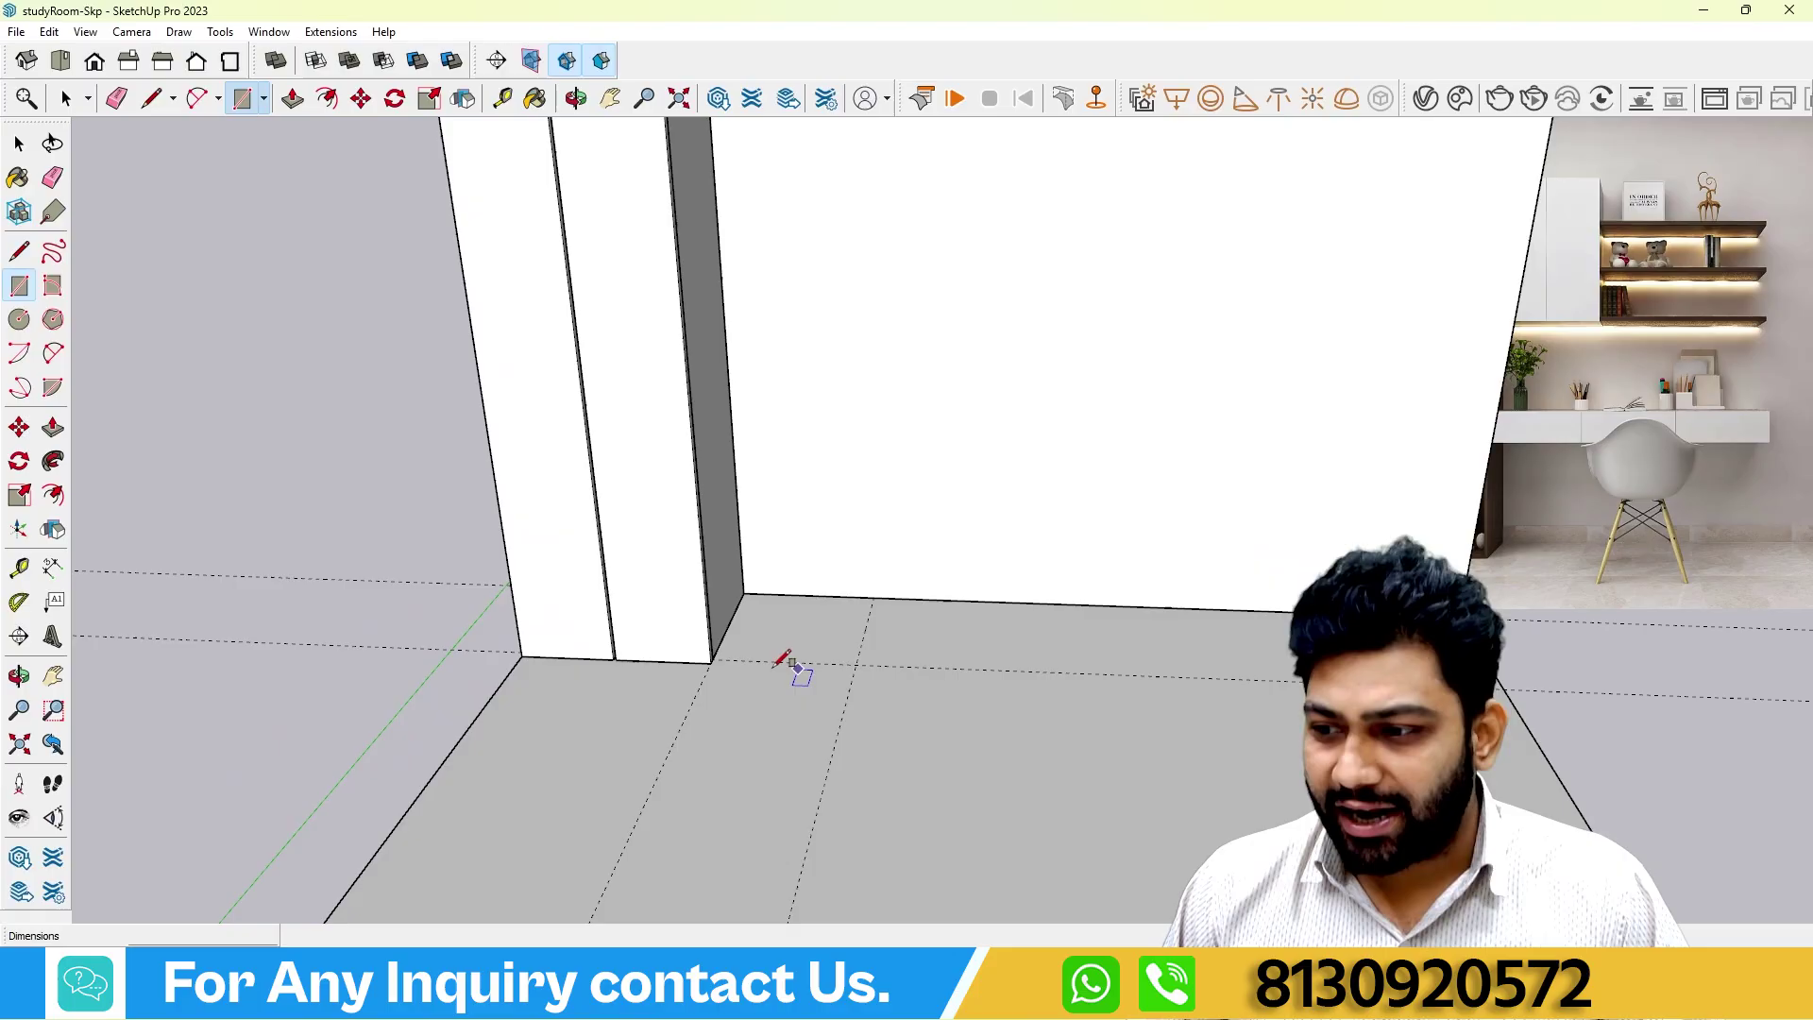
{"action": "left_click", "coordinate": [885, 588]}
{"action": "middle_click_drag", "start_coordinate": [885, 588], "coordinate": [705, 878]}
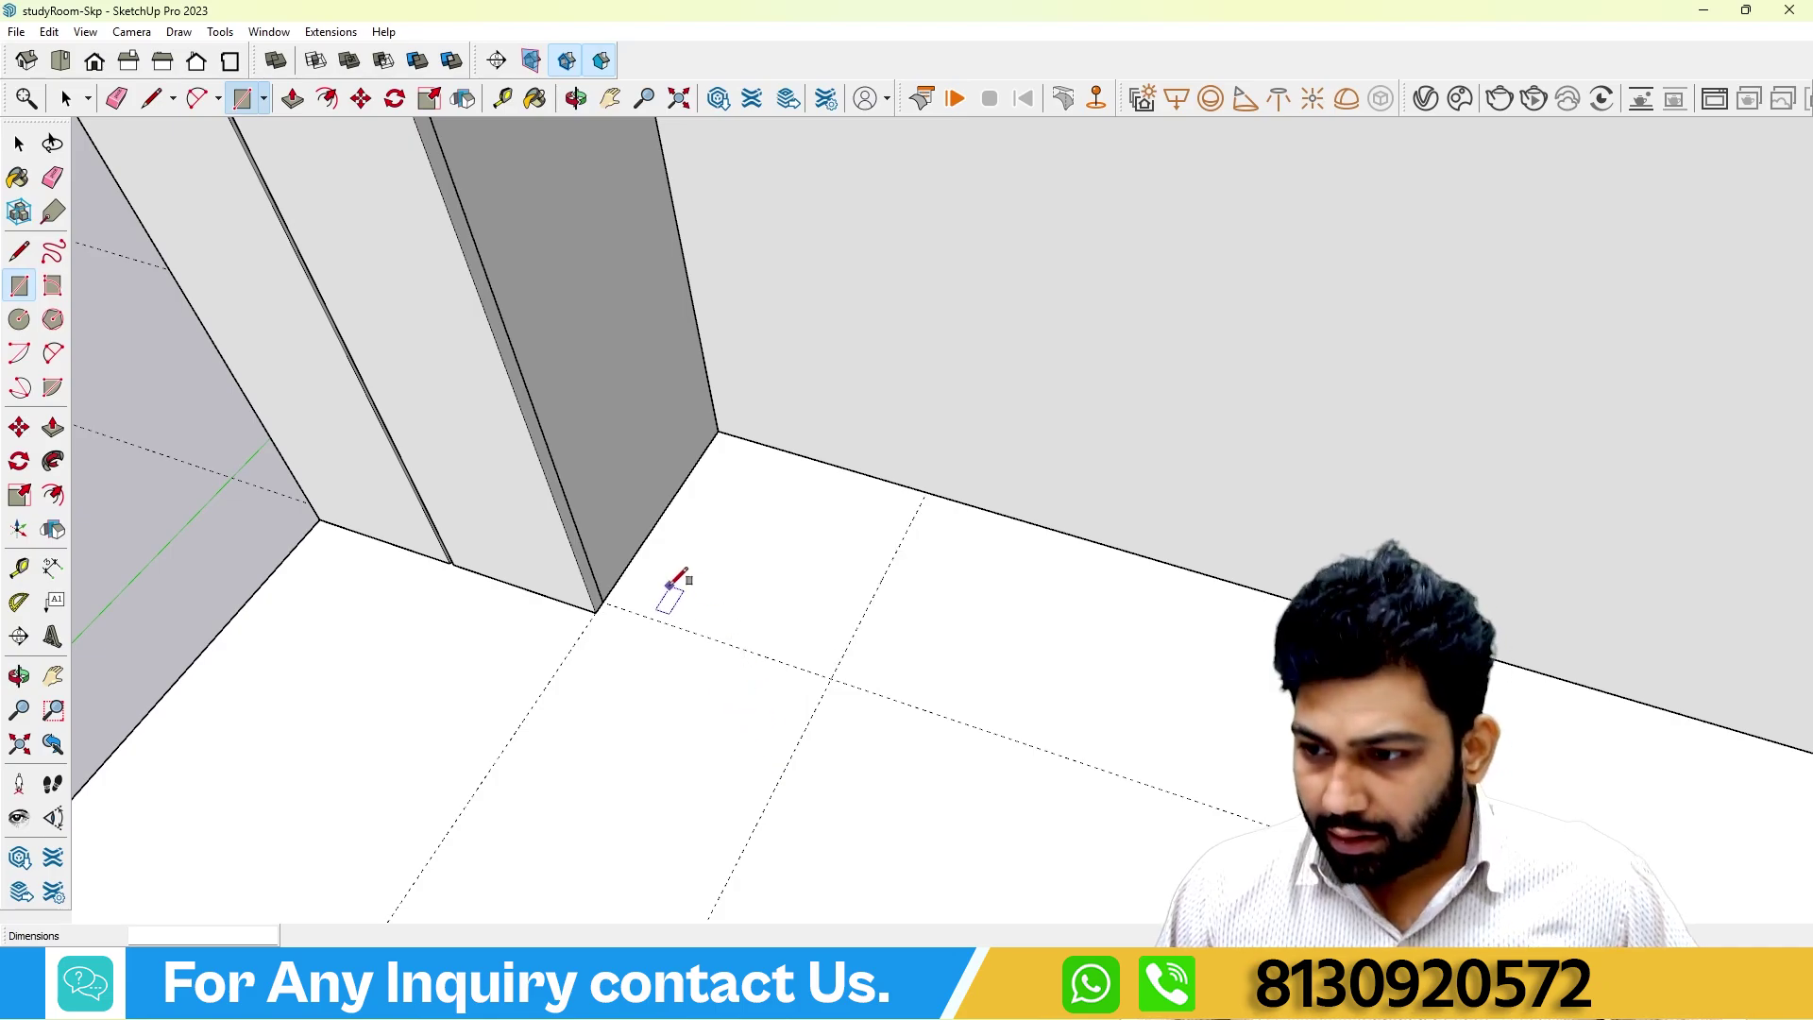
{"action": "left_click", "coordinate": [602, 600]}
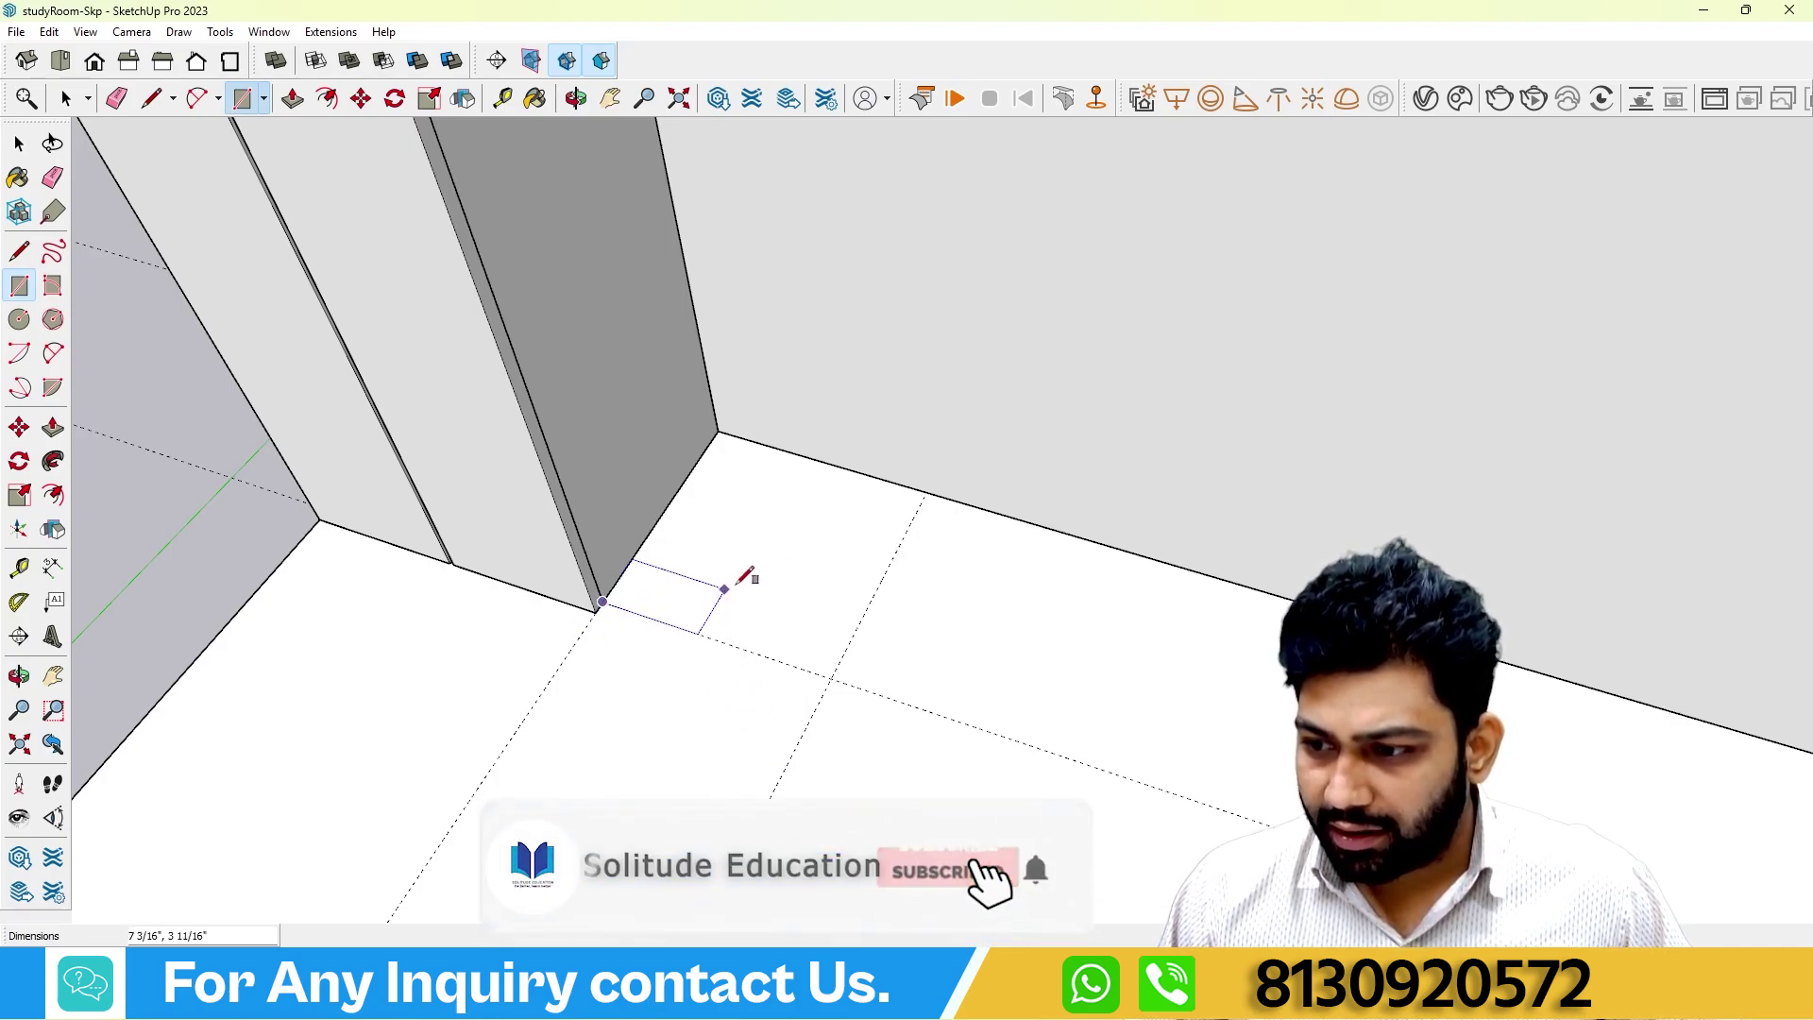
{"action": "left_click", "coordinate": [935, 488]}
{"action": "middle_click_drag", "start_coordinate": [940, 502], "coordinate": [898, 494]}
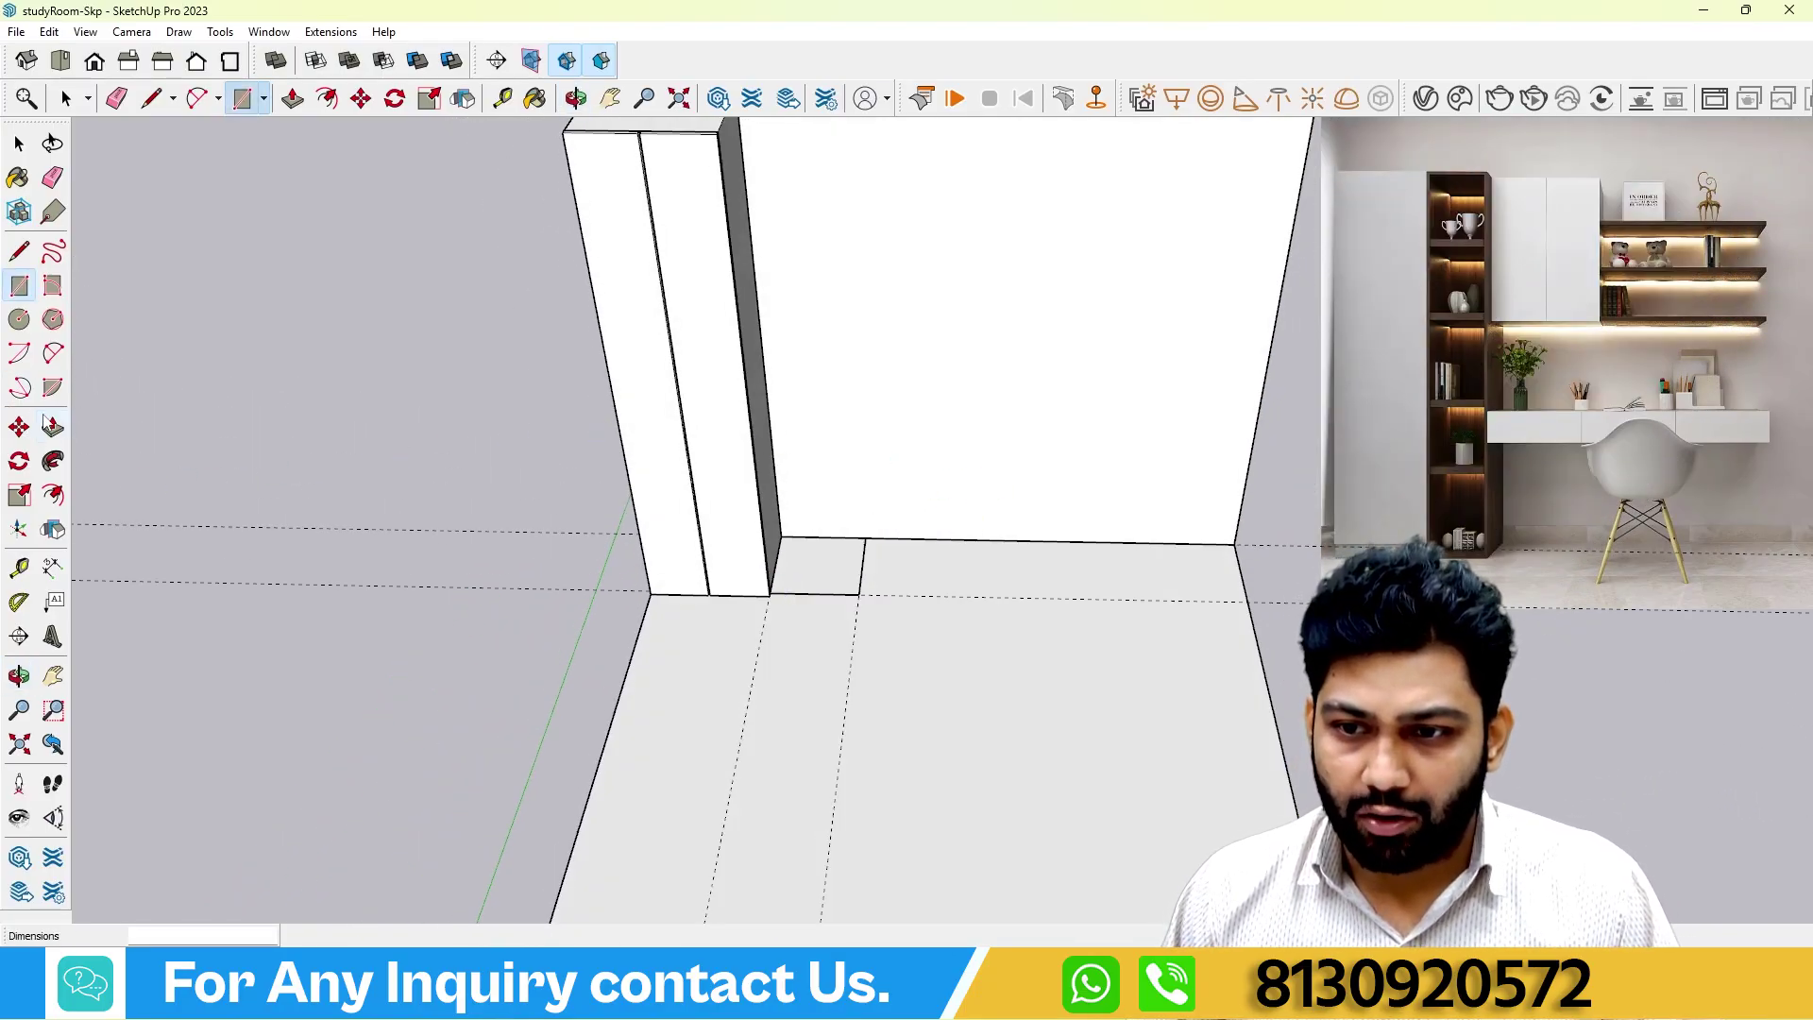
Extrude the floor rectangle beside the cabinet up 8' with Push/Pull, level with the cabinet's top.
{"action": "scroll", "coordinate": [427, 616], "scroll_direction": "down", "scroll_amount": 2}
{"action": "left_click_drag", "start_coordinate": [737, 582], "coordinate": [645, 271]}
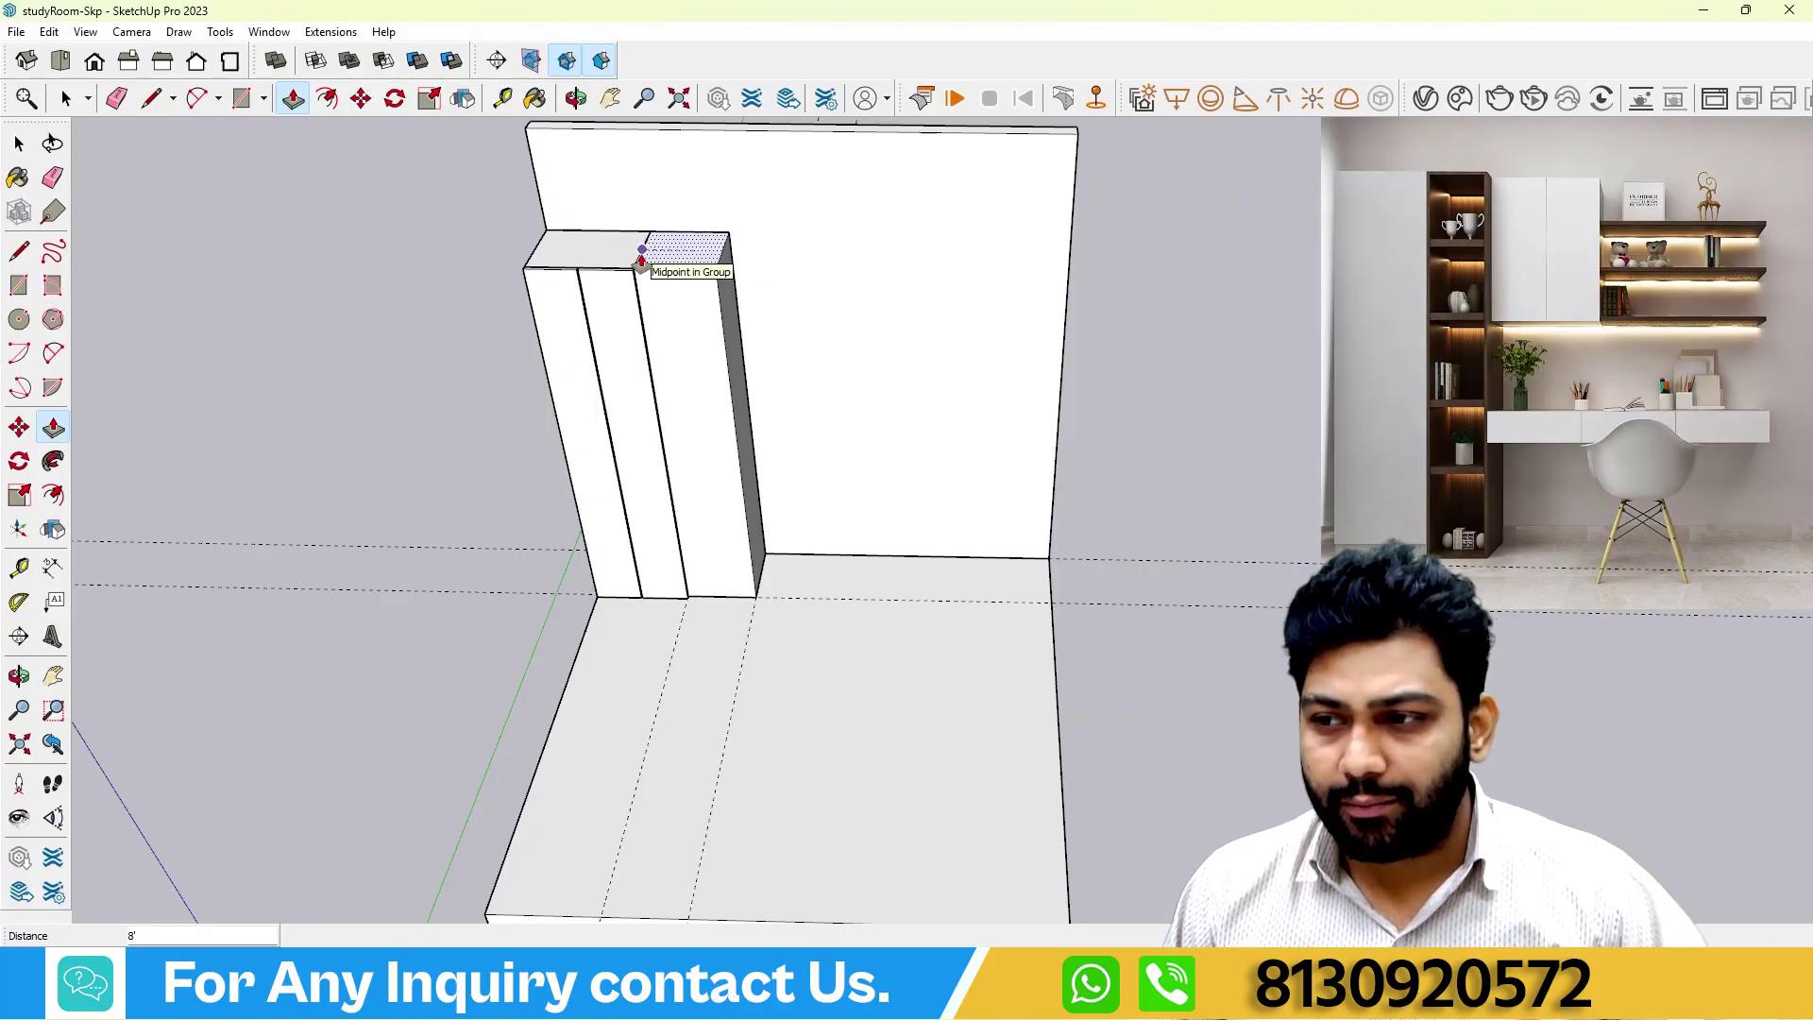
{"action": "left_click", "coordinate": [642, 260]}
{"action": "middle_click_drag", "start_coordinate": [673, 286], "coordinate": [652, 247]}
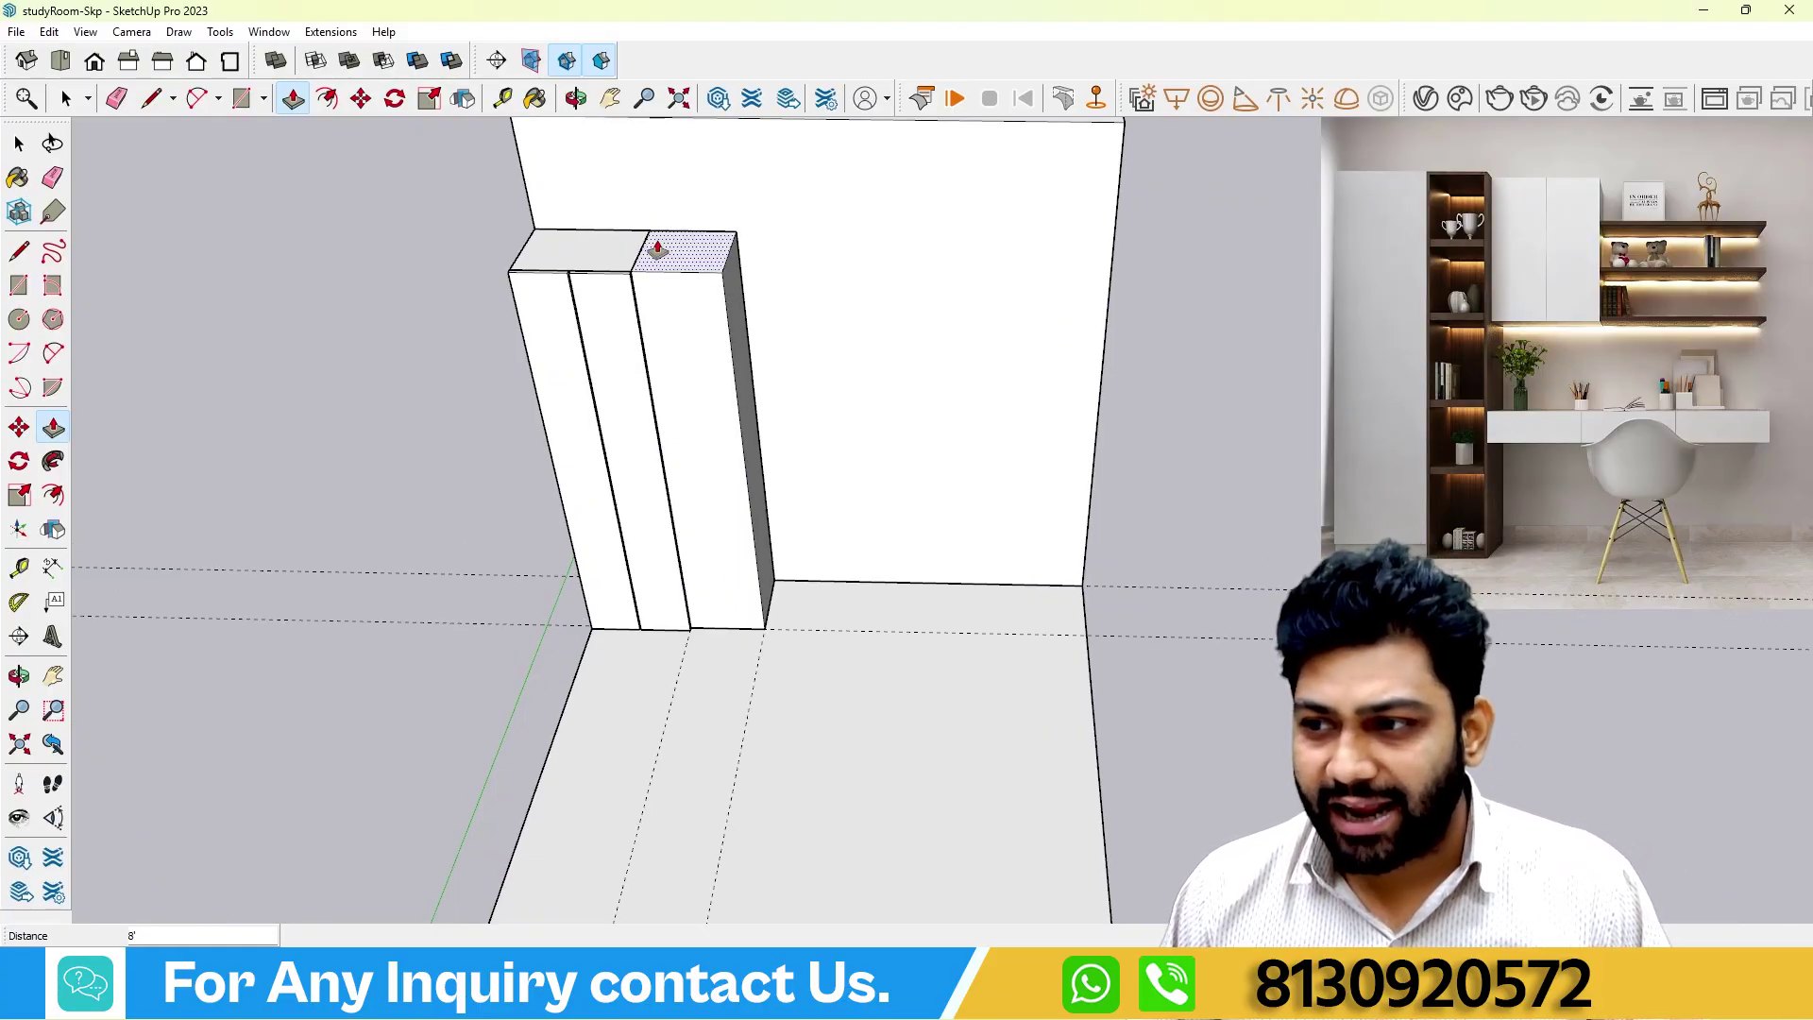
{"action": "middle_click_drag", "start_coordinate": [705, 316], "coordinate": [604, 405]}
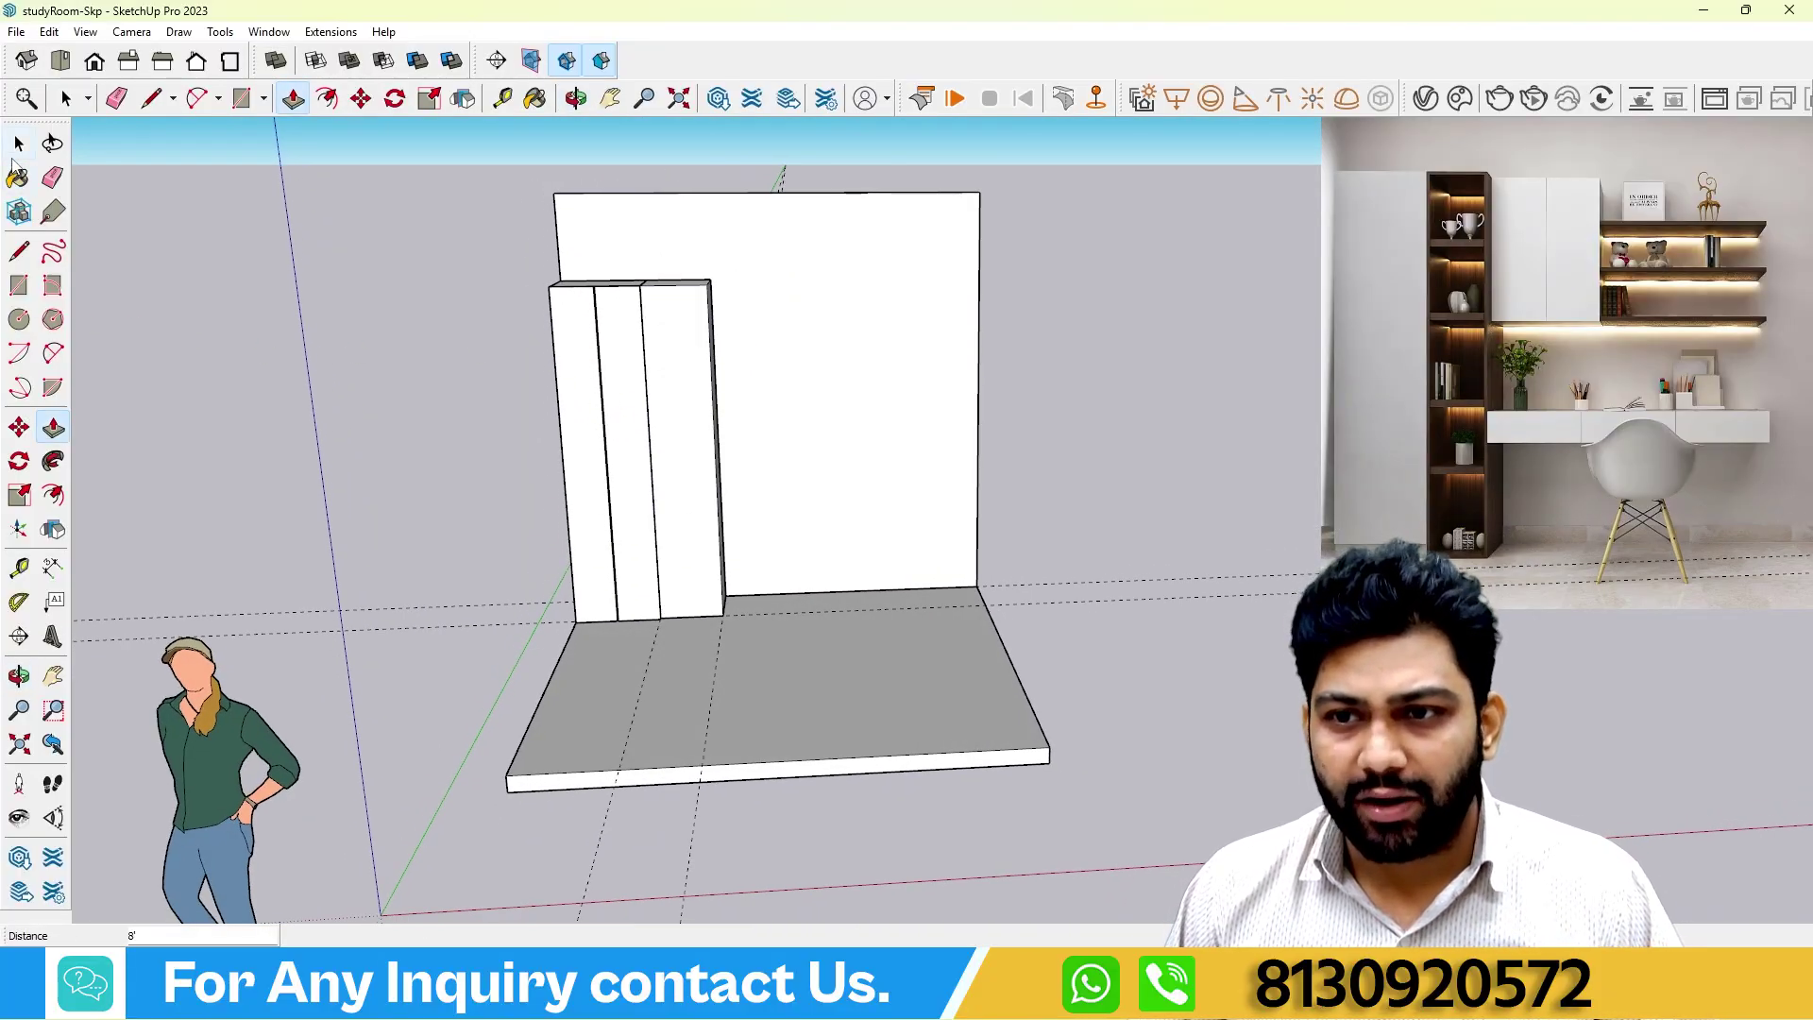
{"action": "middle_click_drag", "start_coordinate": [536, 285], "coordinate": [582, 340]}
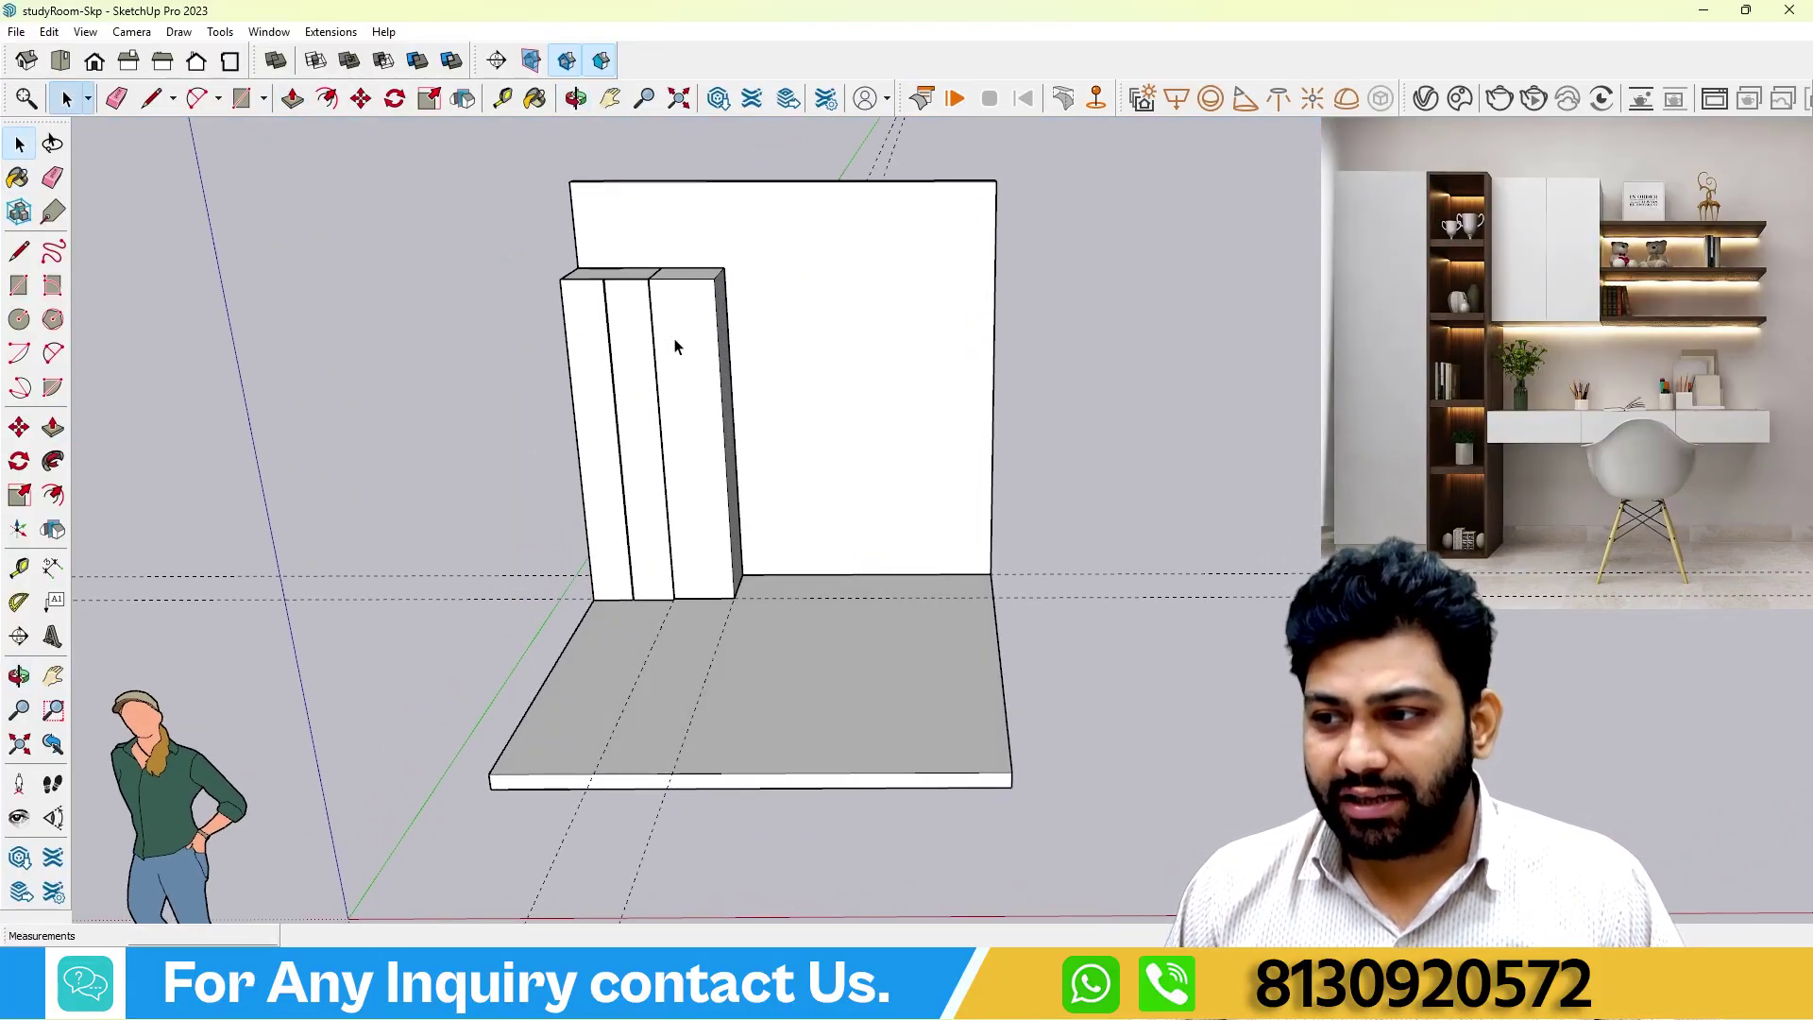
Offset the front face outline of the new box beside the cabinet inward to form a thin frame.
{"action": "left_click", "coordinate": [53, 495]}
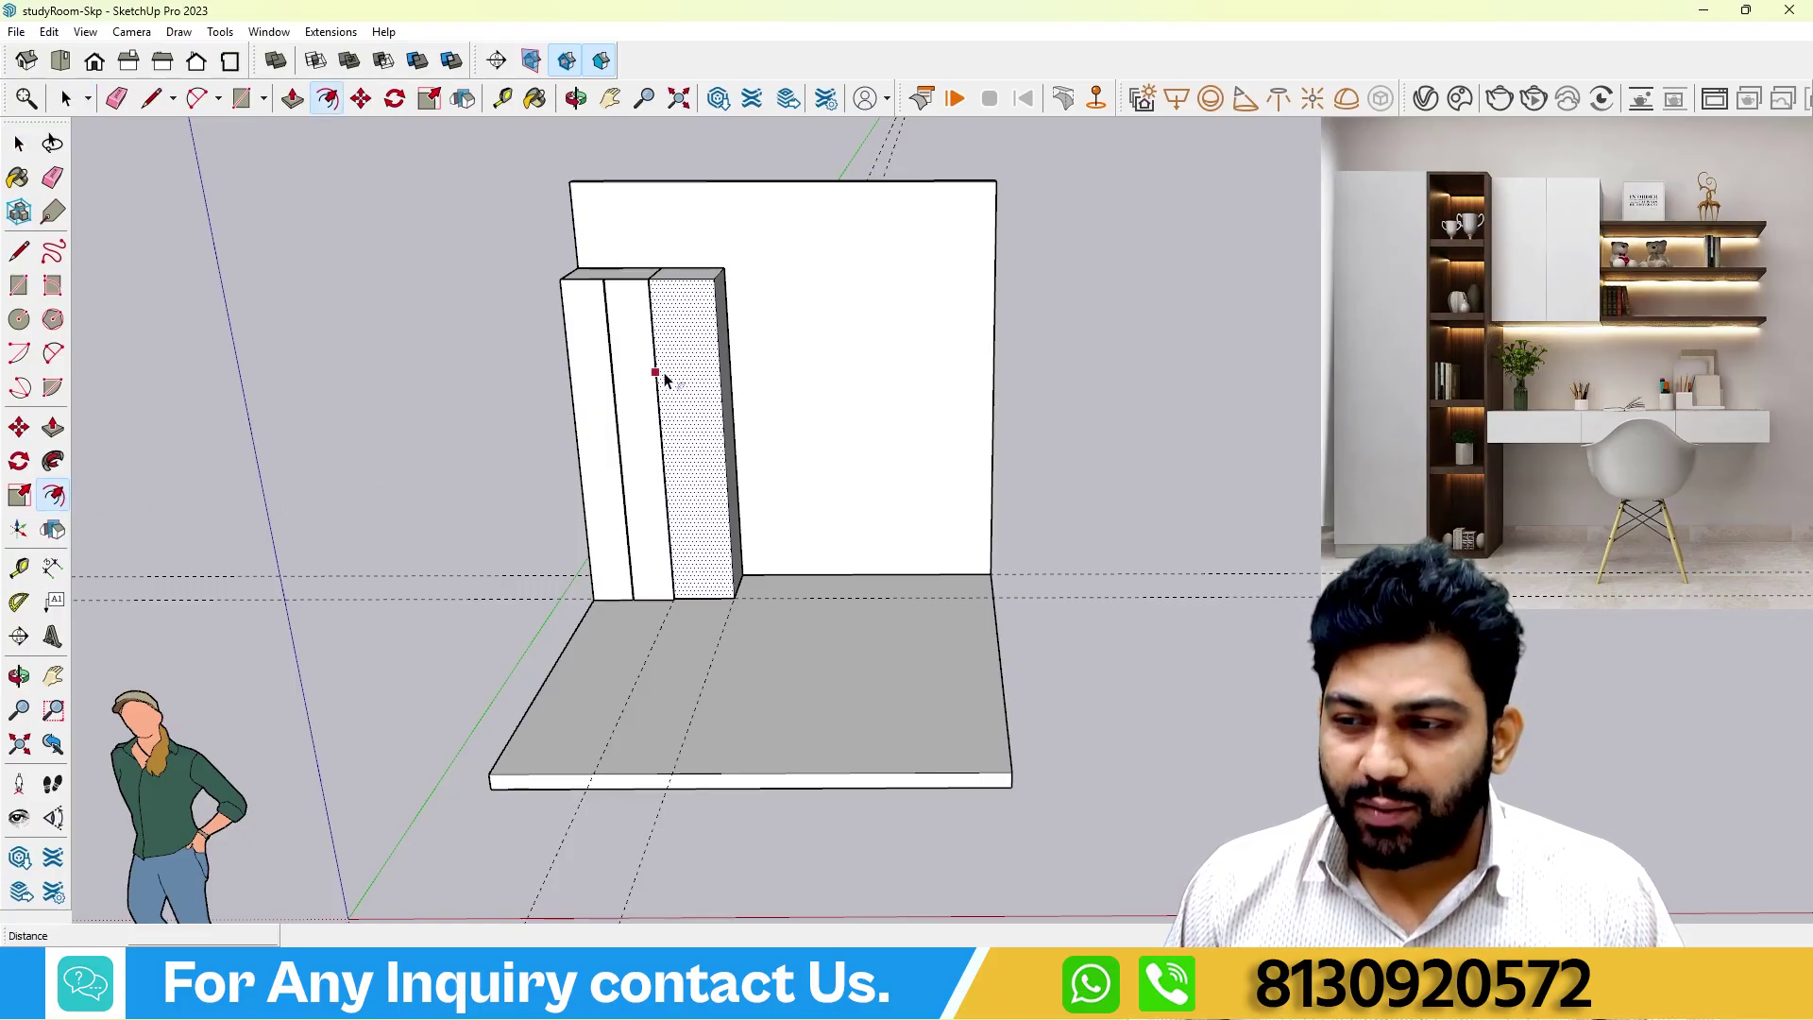
{"action": "scroll", "coordinate": [724, 400], "scroll_direction": "up", "scroll_amount": 2}
{"action": "scroll", "coordinate": [724, 400], "scroll_direction": "down", "scroll_amount": 1}
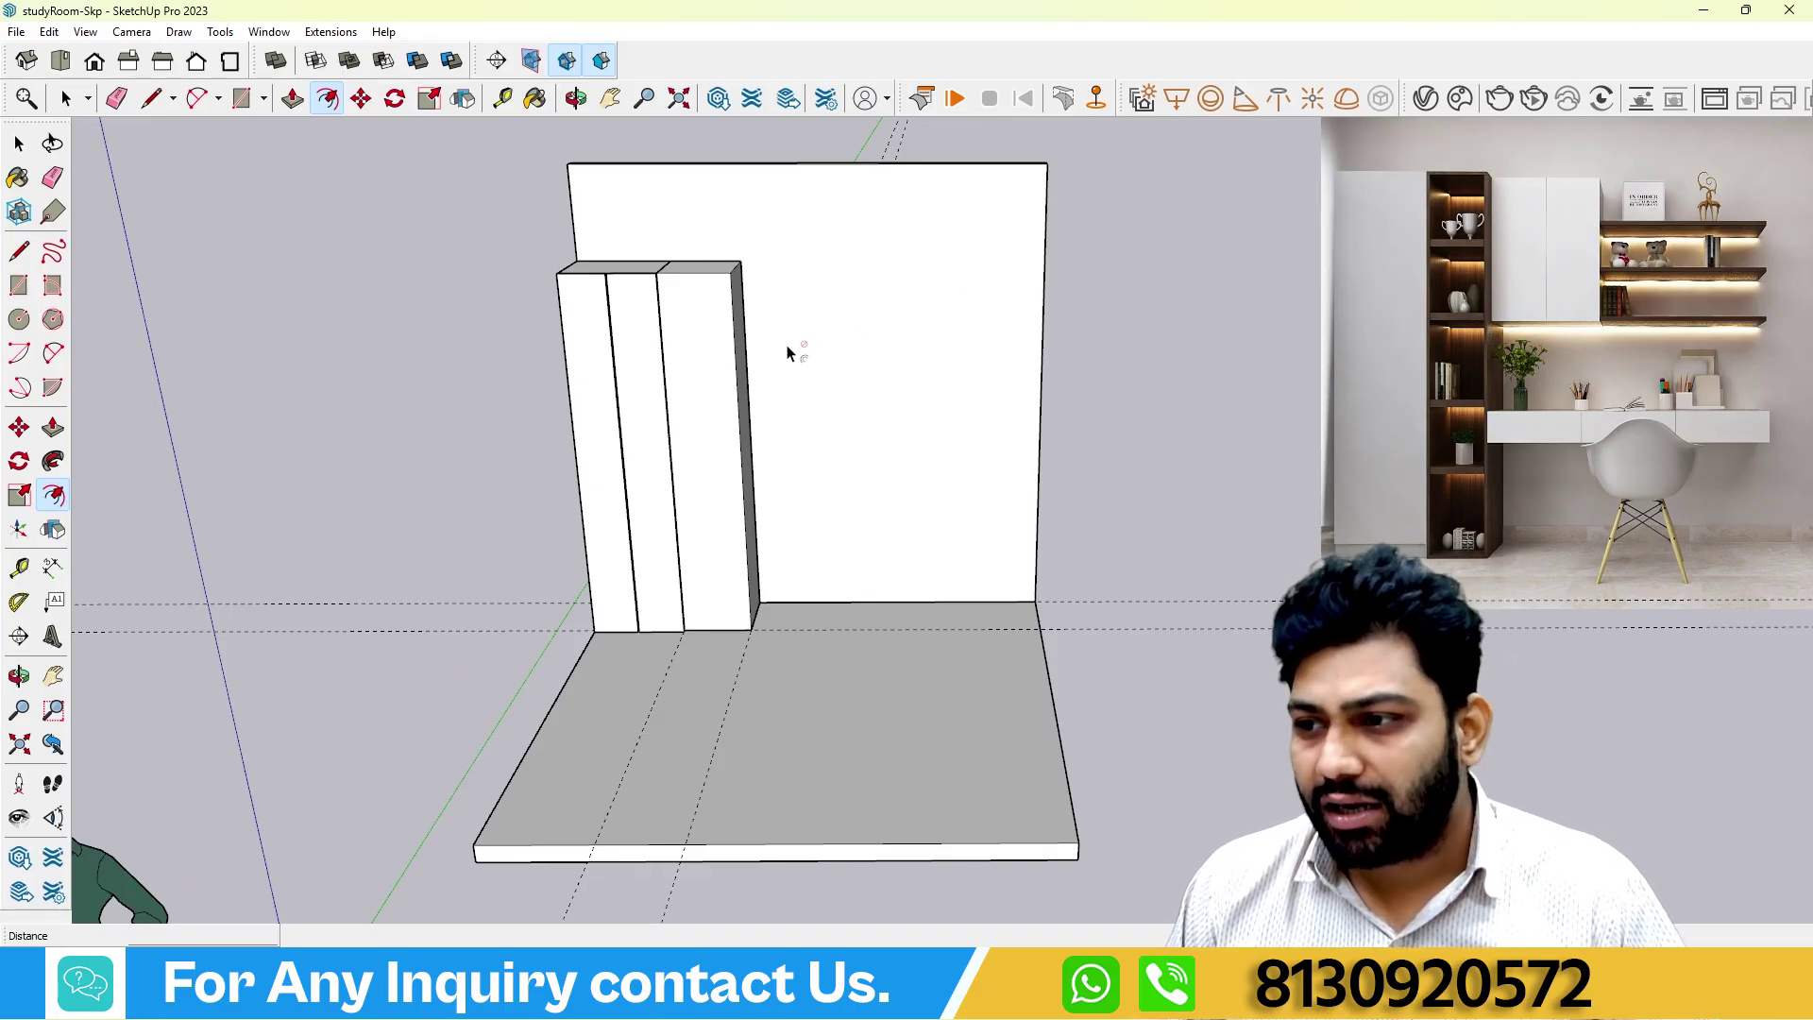
{"action": "scroll", "coordinate": [789, 352], "scroll_direction": "up", "scroll_amount": 2}
{"action": "left_click", "coordinate": [631, 315]}
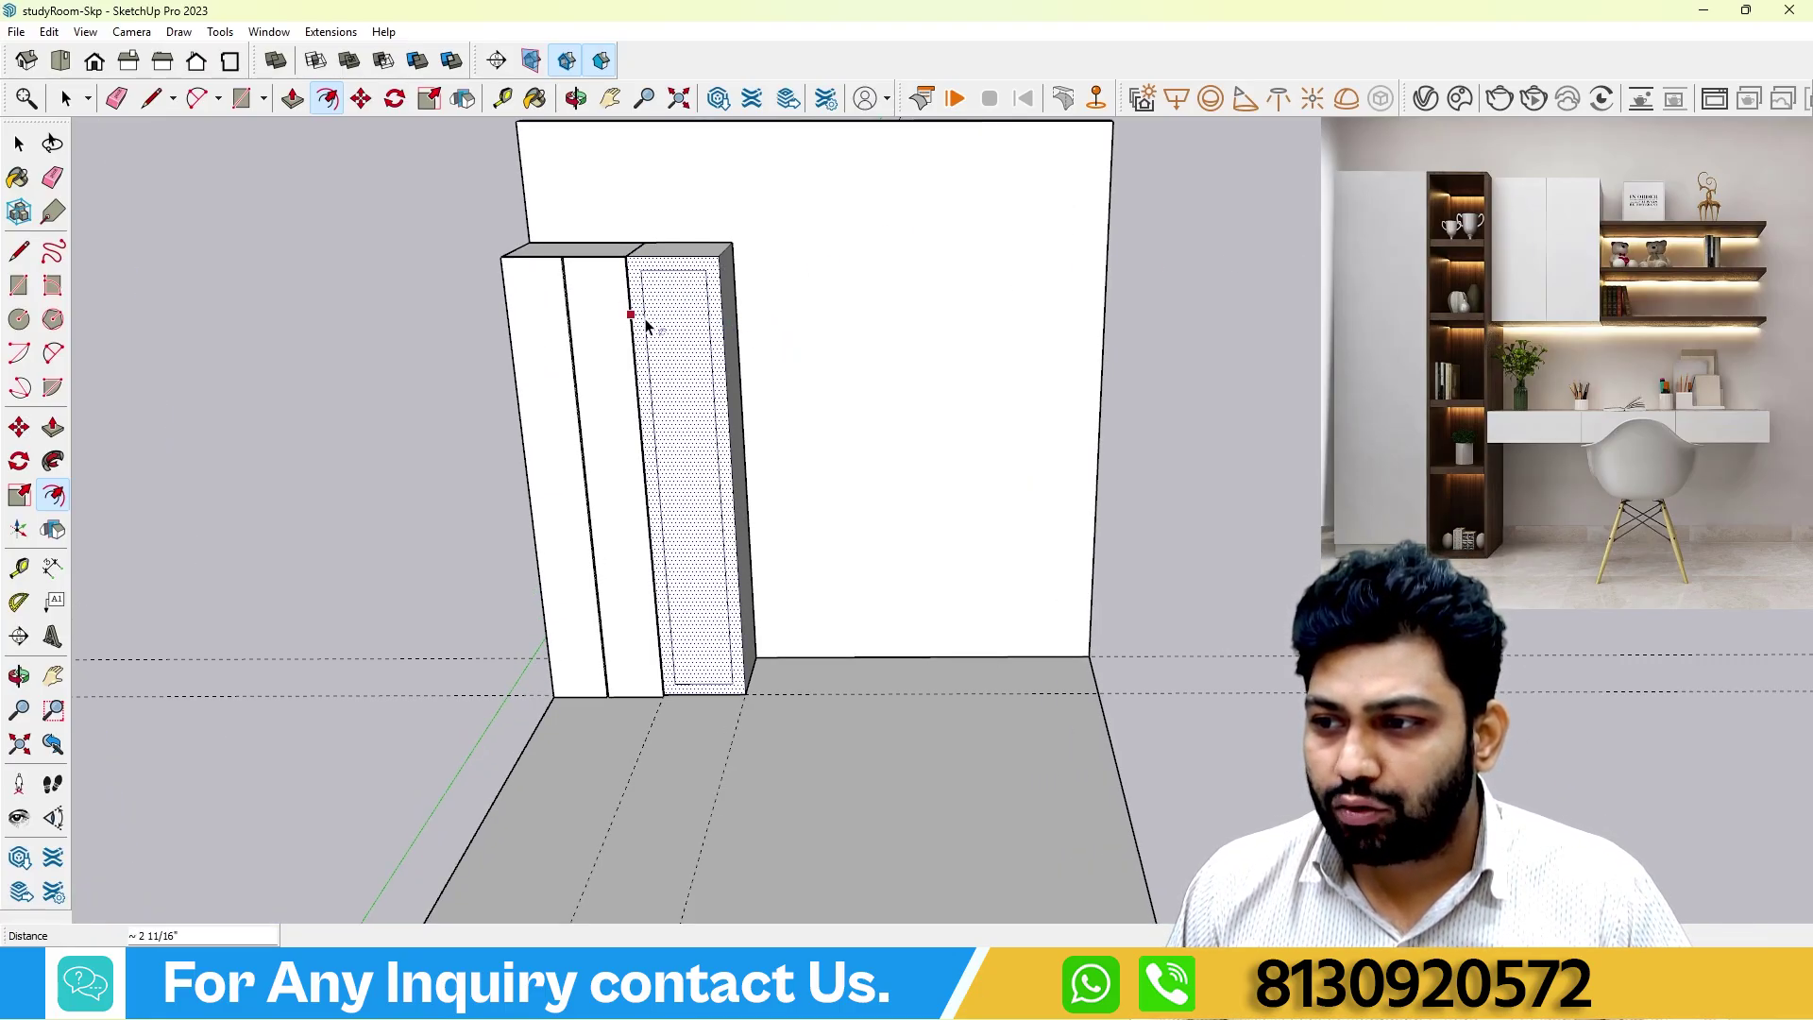
{"action": "left_click", "coordinate": [646, 326]}
{"action": "key", "text": "Return"}
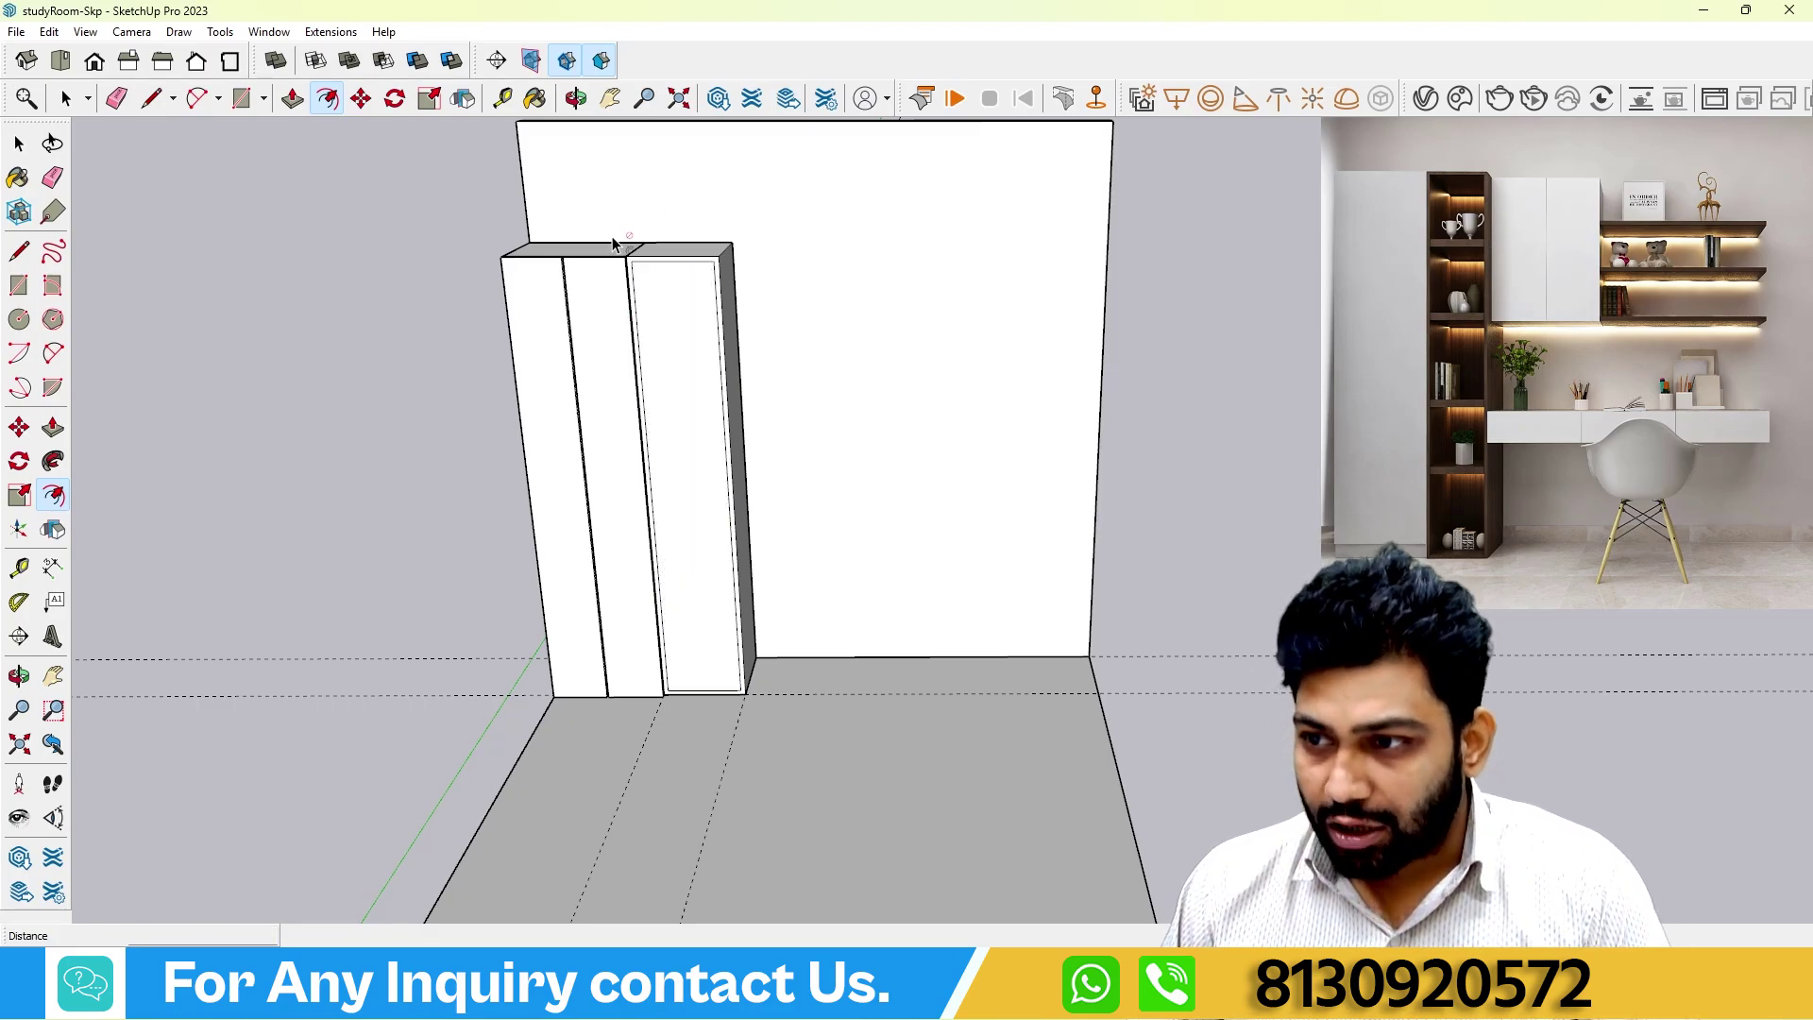
Push the inner face of the framed box beside the cabinet inward 16 inches with Push/Pull.
{"action": "middle_click_drag", "start_coordinate": [646, 326], "coordinate": [653, 267]}
{"action": "scroll", "coordinate": [650, 263], "scroll_direction": "up", "scroll_amount": 4}
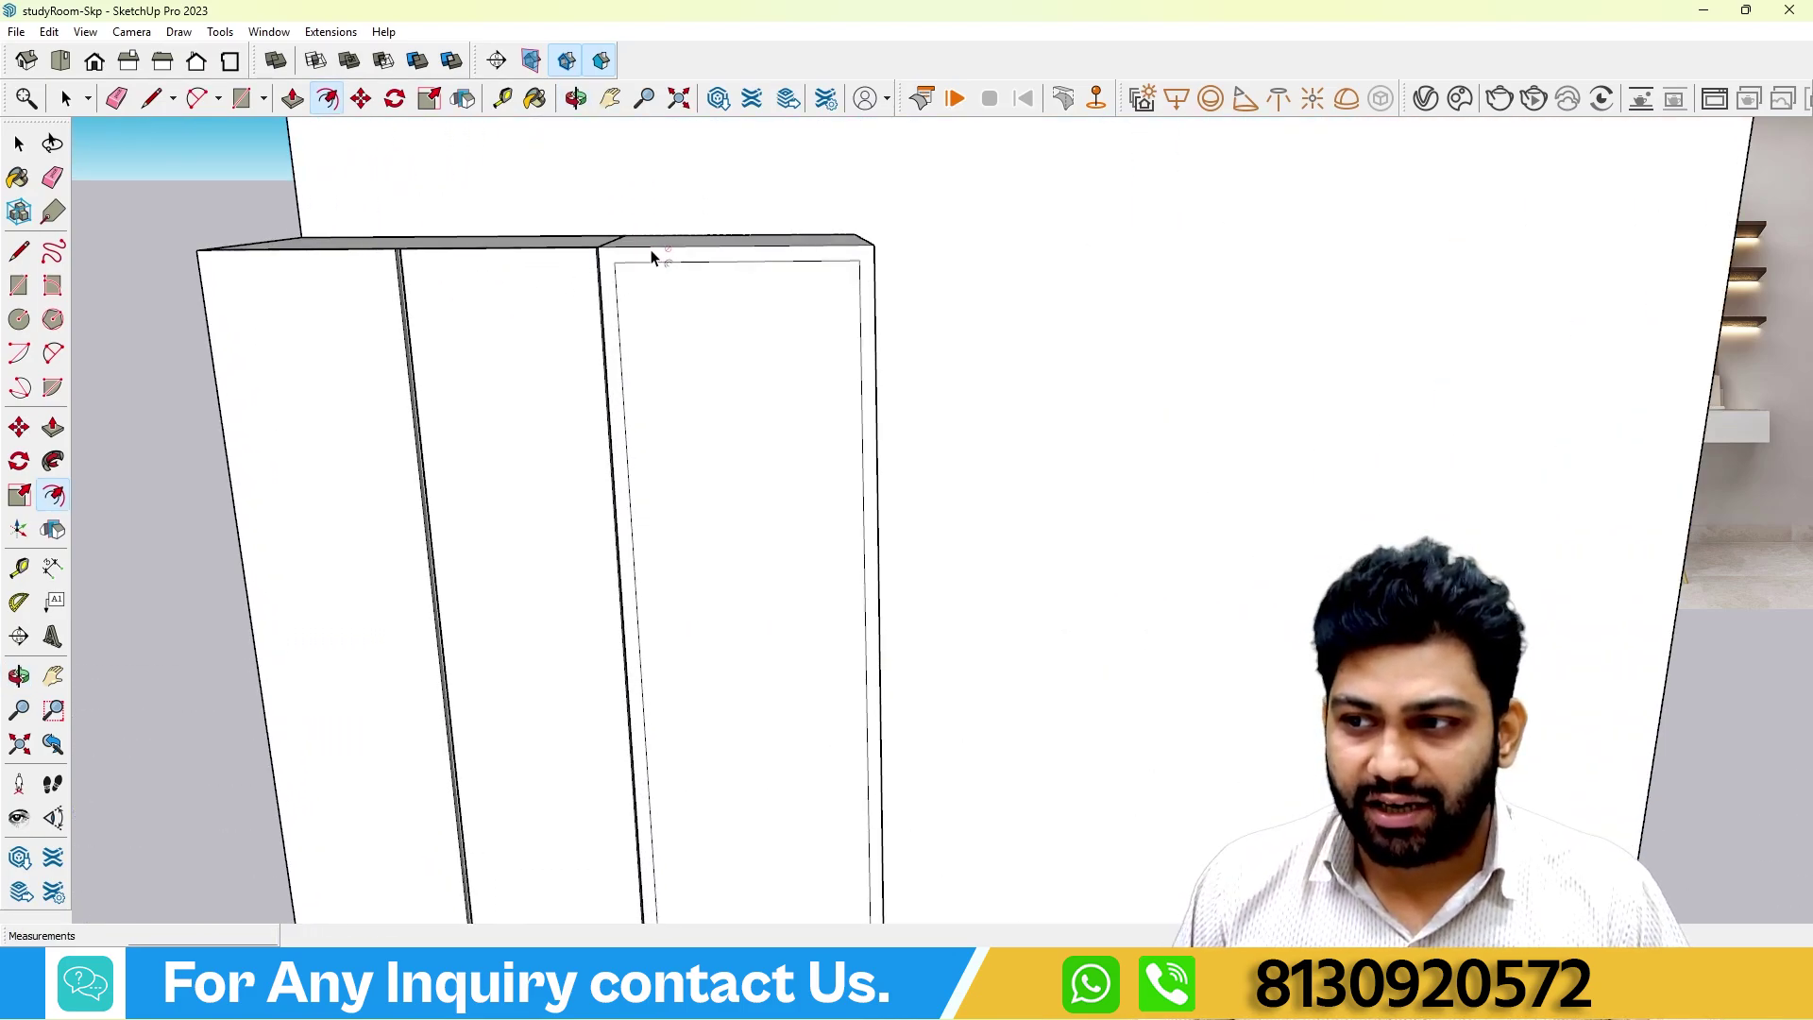
{"action": "scroll", "coordinate": [652, 255], "scroll_direction": "down", "scroll_amount": 1}
{"action": "middle_click_drag", "start_coordinate": [705, 364], "coordinate": [668, 393]}
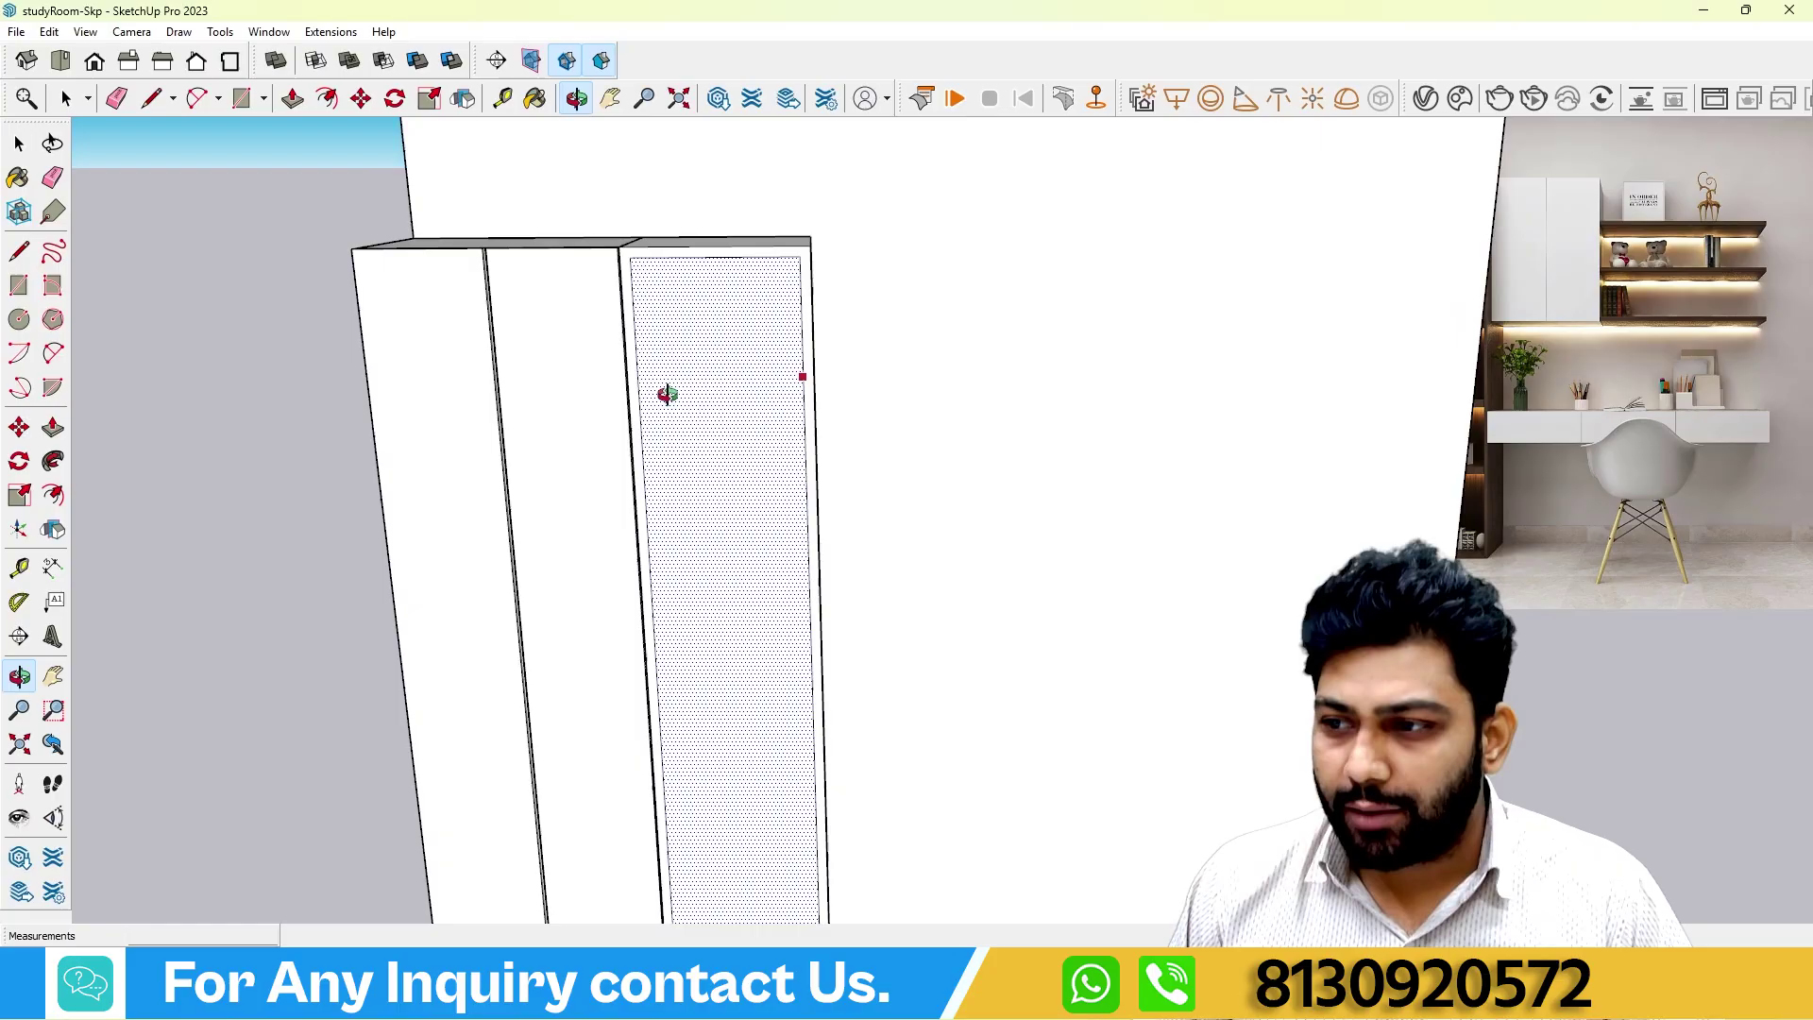
{"action": "left_click", "coordinate": [53, 428]}
{"action": "middle_click_drag", "start_coordinate": [587, 489], "coordinate": [473, 563]}
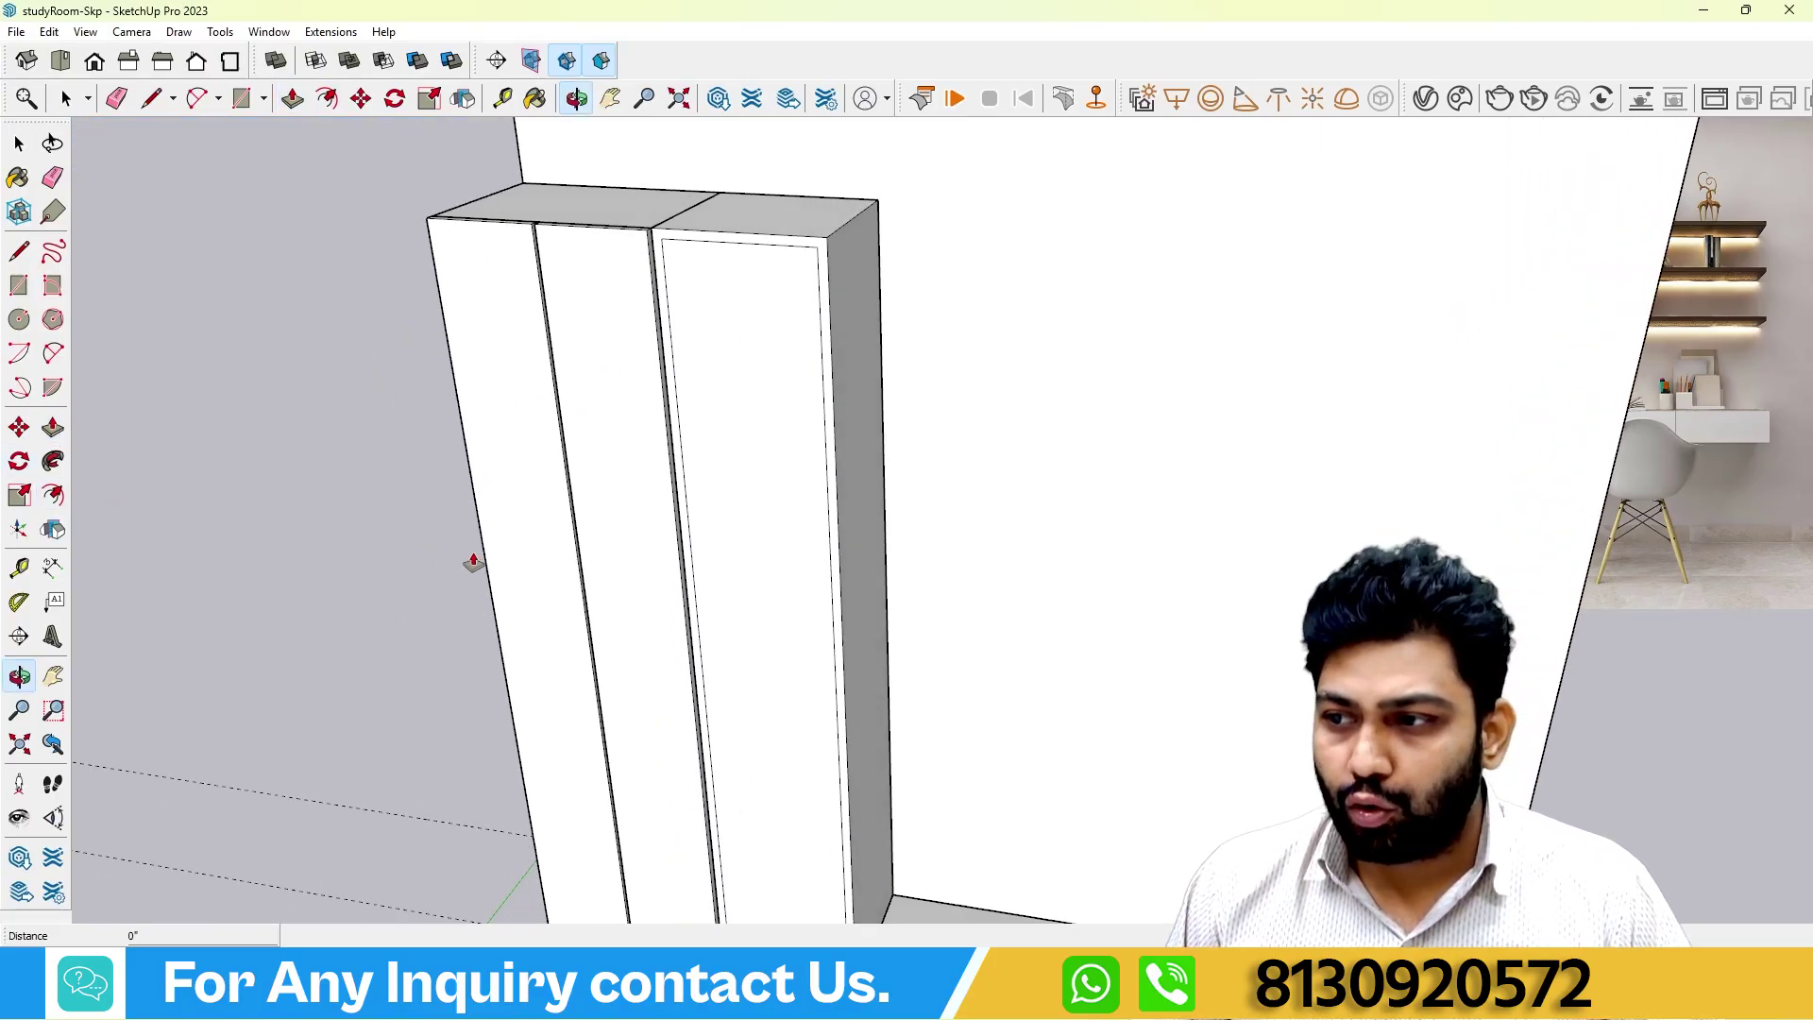
{"action": "left_click_drag", "start_coordinate": [717, 526], "coordinate": [736, 508]}
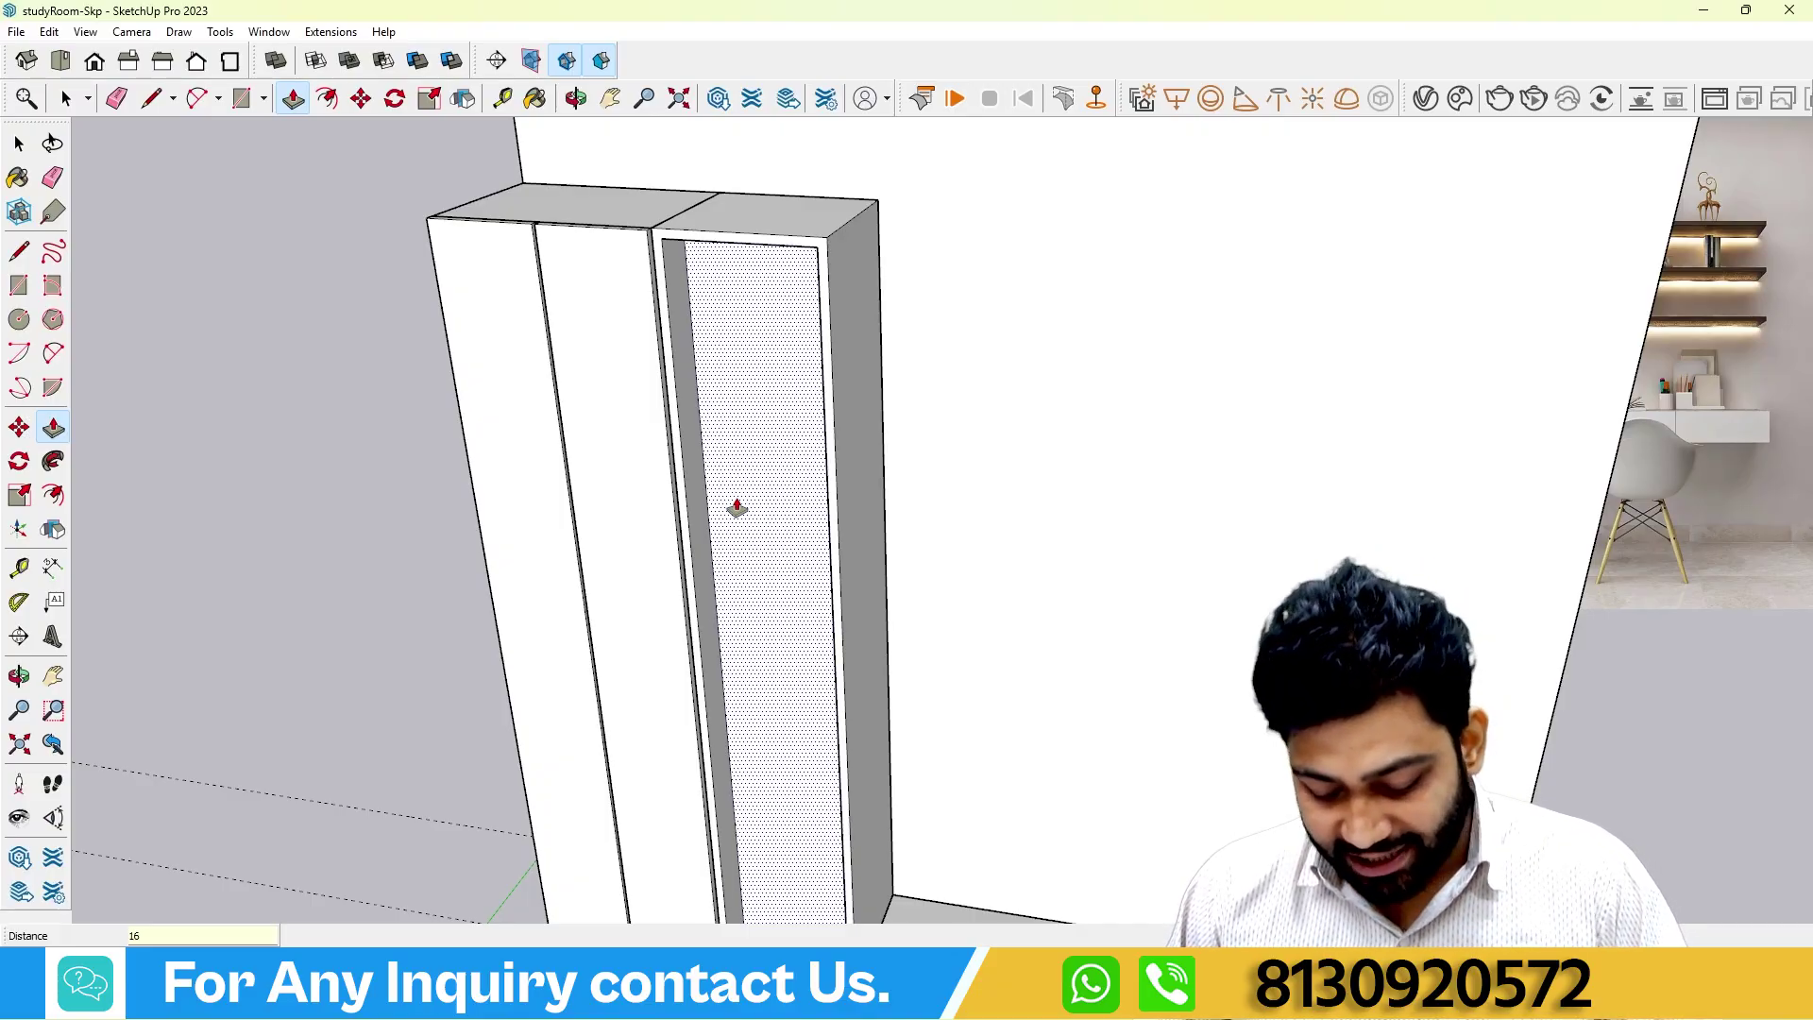
{"action": "key", "text": "Return"}
{"action": "scroll", "coordinate": [738, 506], "scroll_direction": "down", "scroll_amount": 3}
{"action": "middle_click_drag", "start_coordinate": [738, 506], "coordinate": [670, 492]}
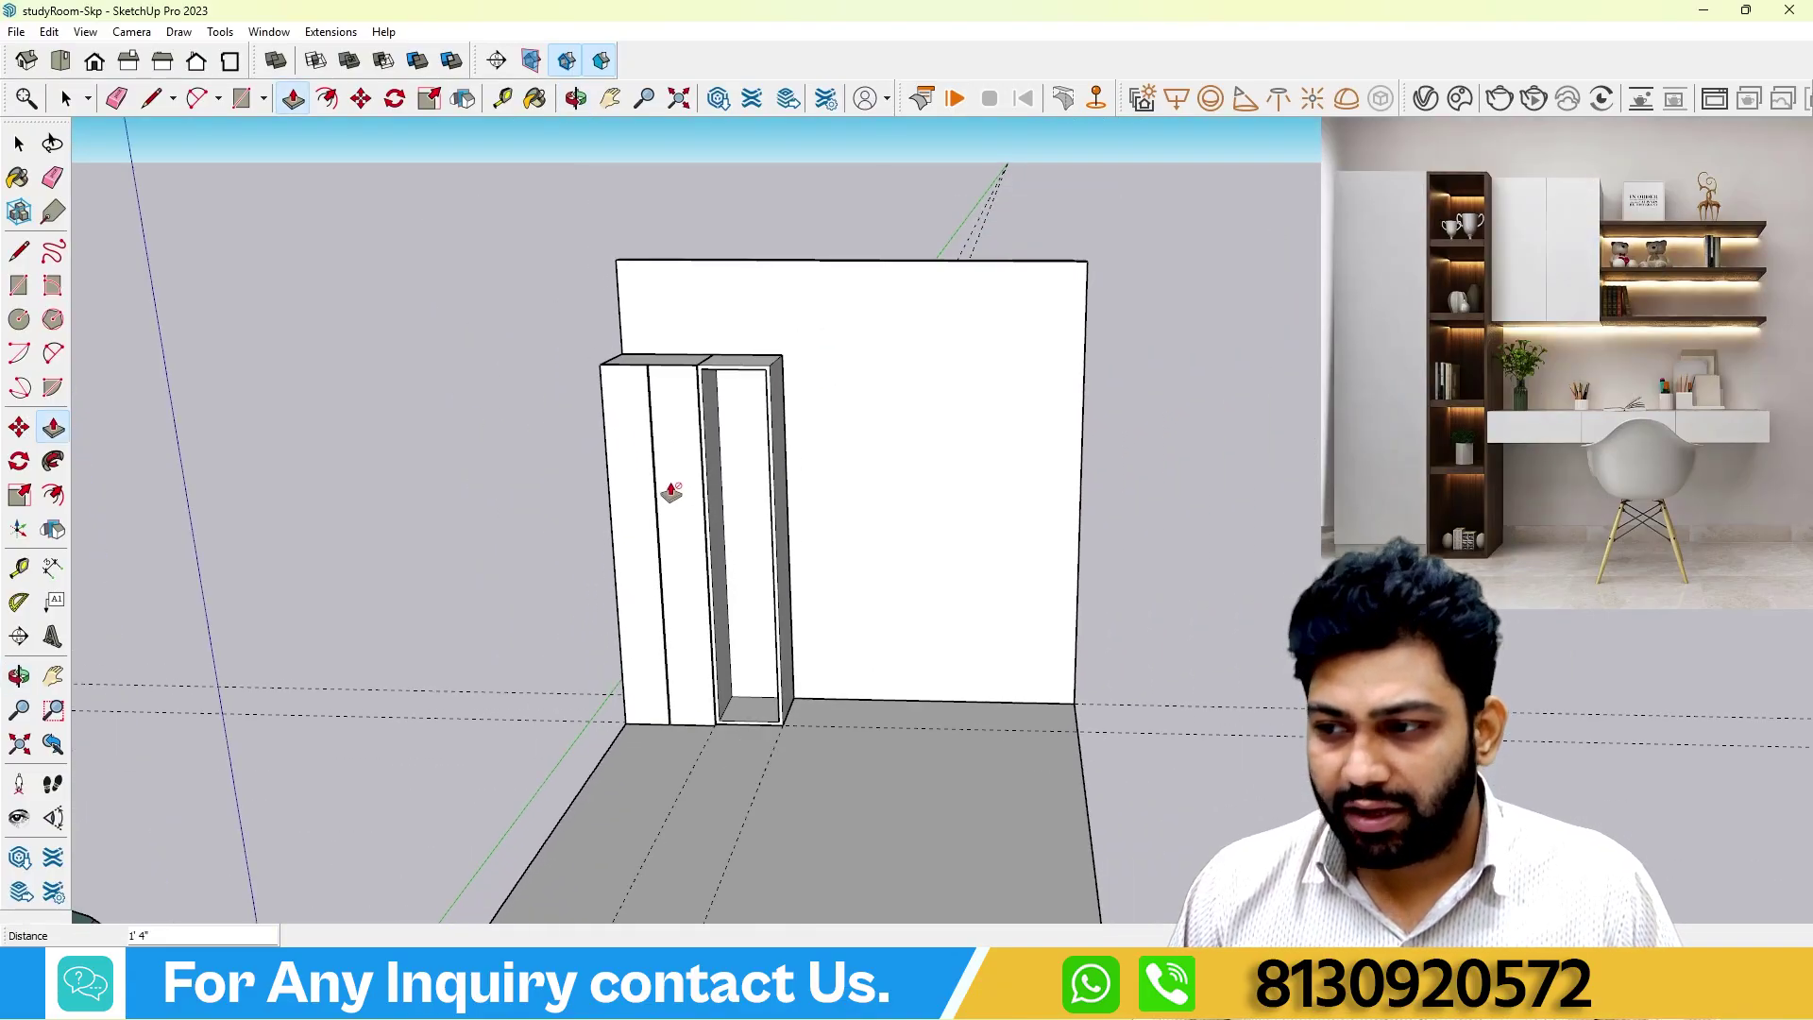
Push/Pull the inside bottom face of the hollow box beside the cabinet by 1".
{"action": "scroll", "coordinate": [749, 579], "scroll_direction": "up", "scroll_amount": 3}
{"action": "mouse_move", "coordinate": [745, 623]}
{"action": "middle_mouse_down"}
{"action": "mouse_move", "coordinate": [740, 660]}
{"action": "mouse_move", "coordinate": [676, 660]}
{"action": "mouse_move", "coordinate": [746, 645]}
{"action": "middle_mouse_up"}
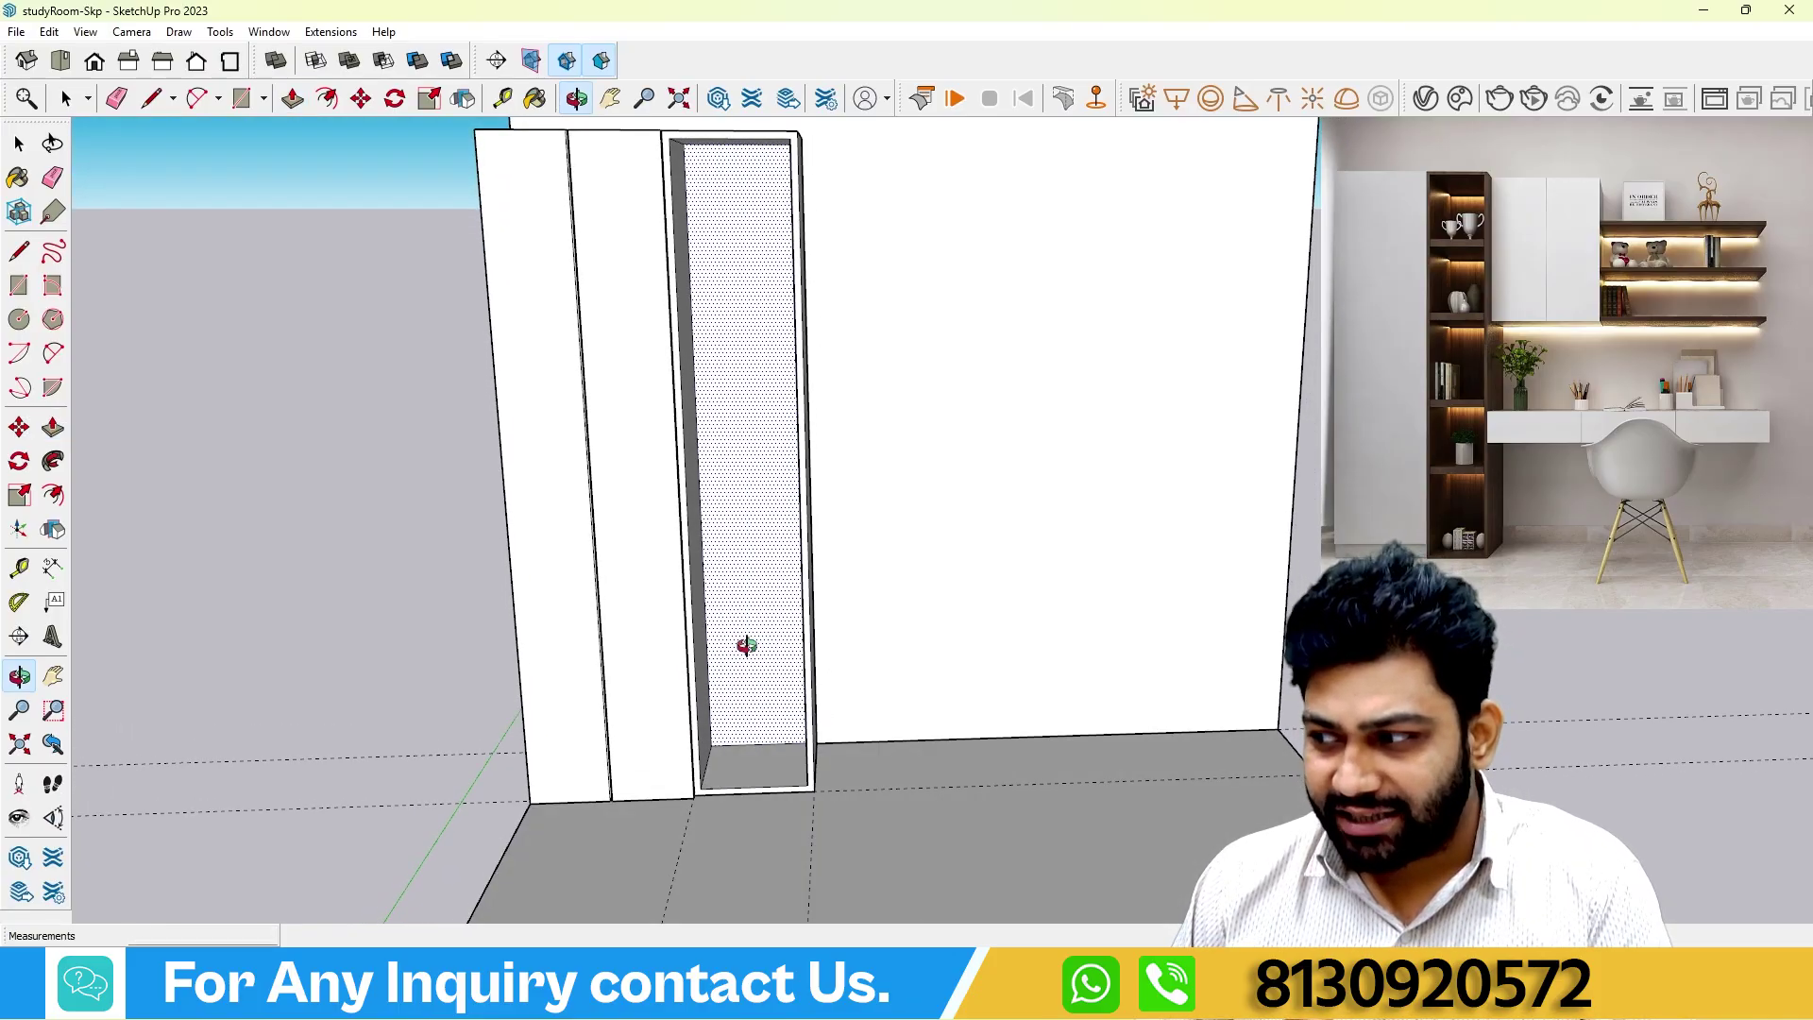
{"action": "key", "text": "p"}
{"action": "scroll", "coordinate": [716, 840], "scroll_direction": "up", "scroll_amount": 1}
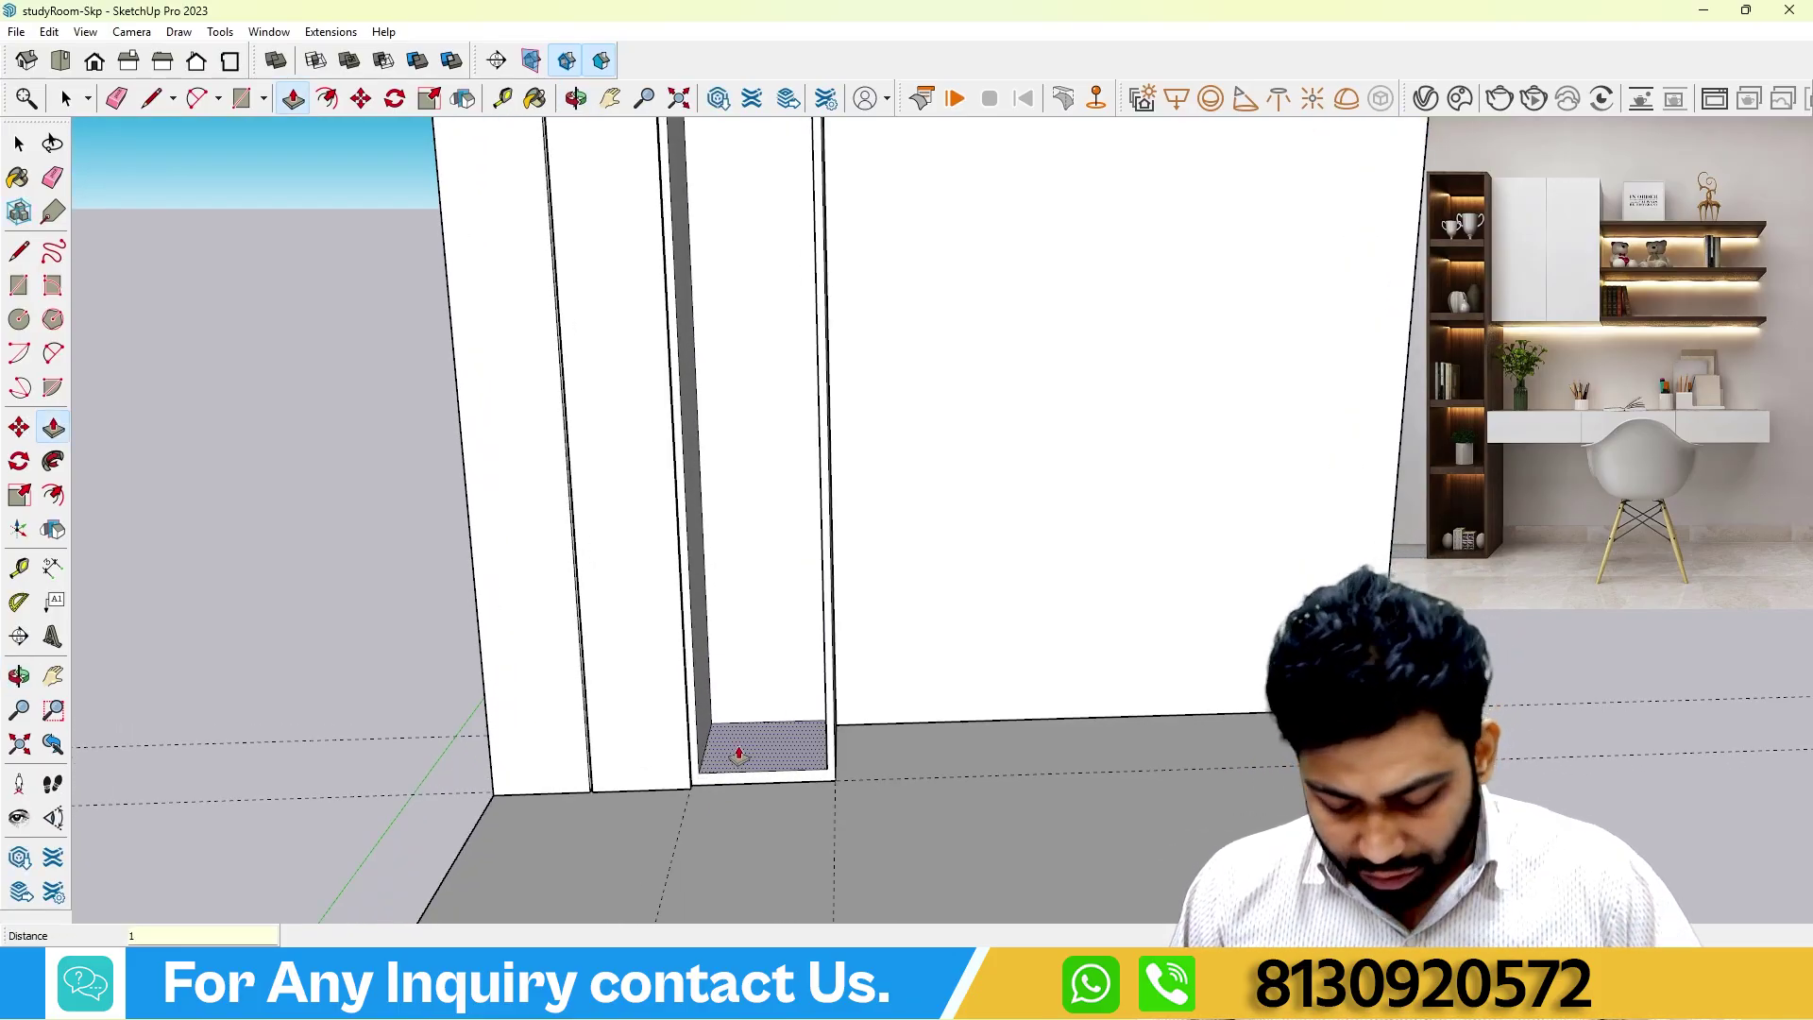
{"action": "scroll", "coordinate": [738, 753], "scroll_direction": "down", "scroll_amount": 3}
{"action": "middle_click_drag", "start_coordinate": [728, 740], "coordinate": [753, 720]}
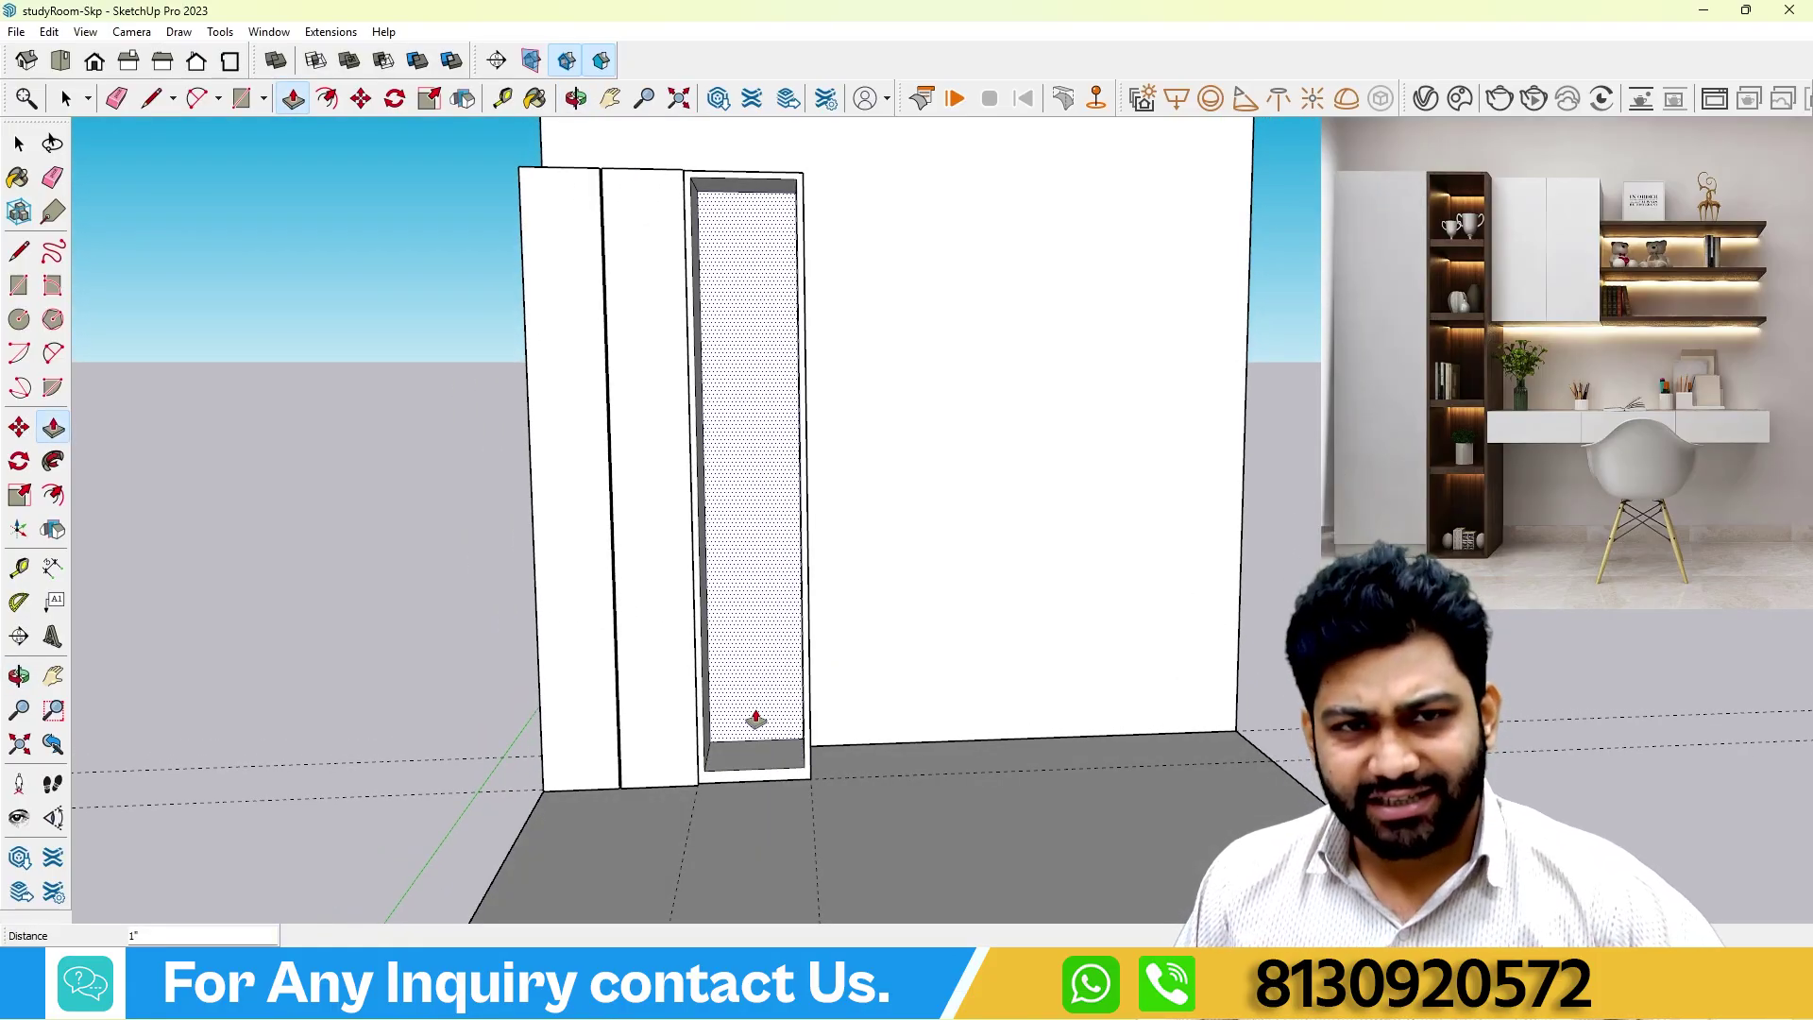
{"action": "scroll", "coordinate": [746, 720], "scroll_direction": "down", "scroll_amount": 3}
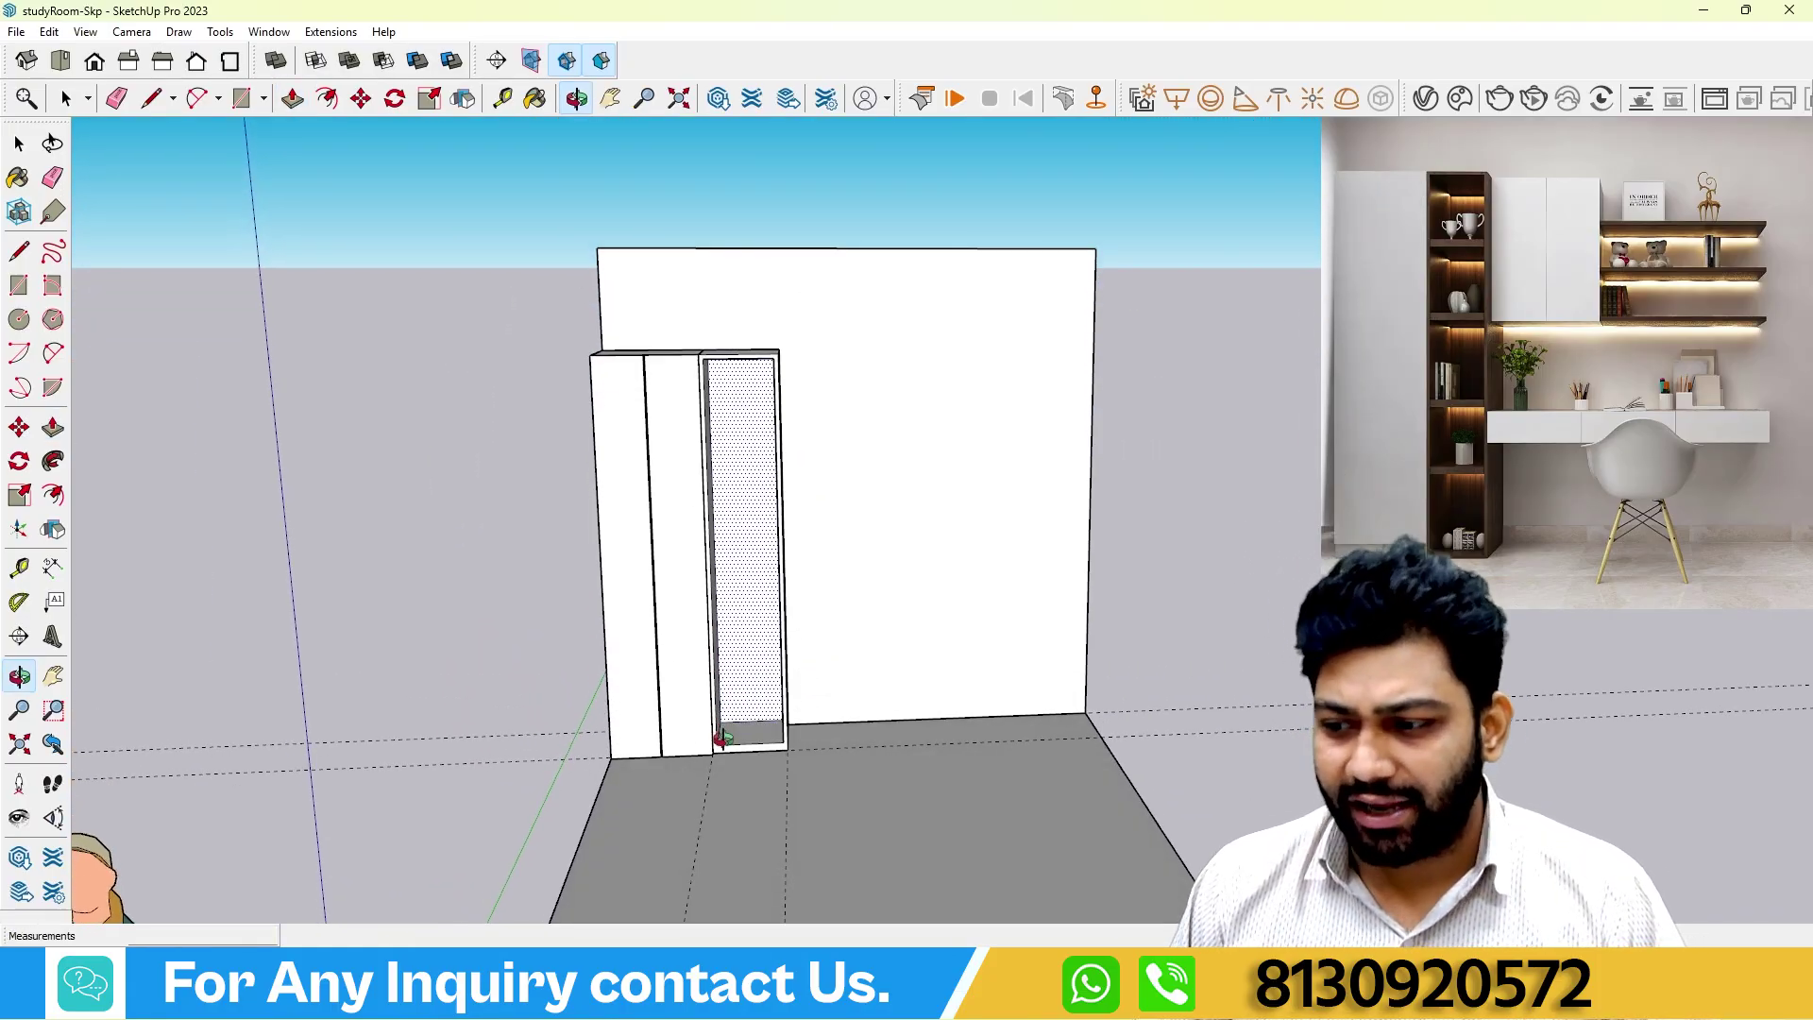
Select all connected geometry of the hollow box beside the cabinet and make it a group.
{"action": "left_click", "coordinate": [67, 99]}
{"action": "middle_click_drag", "start_coordinate": [417, 276], "coordinate": [691, 468]}
{"action": "triple_click", "coordinate": [758, 427]}
{"action": "right_click", "coordinate": [759, 423]}
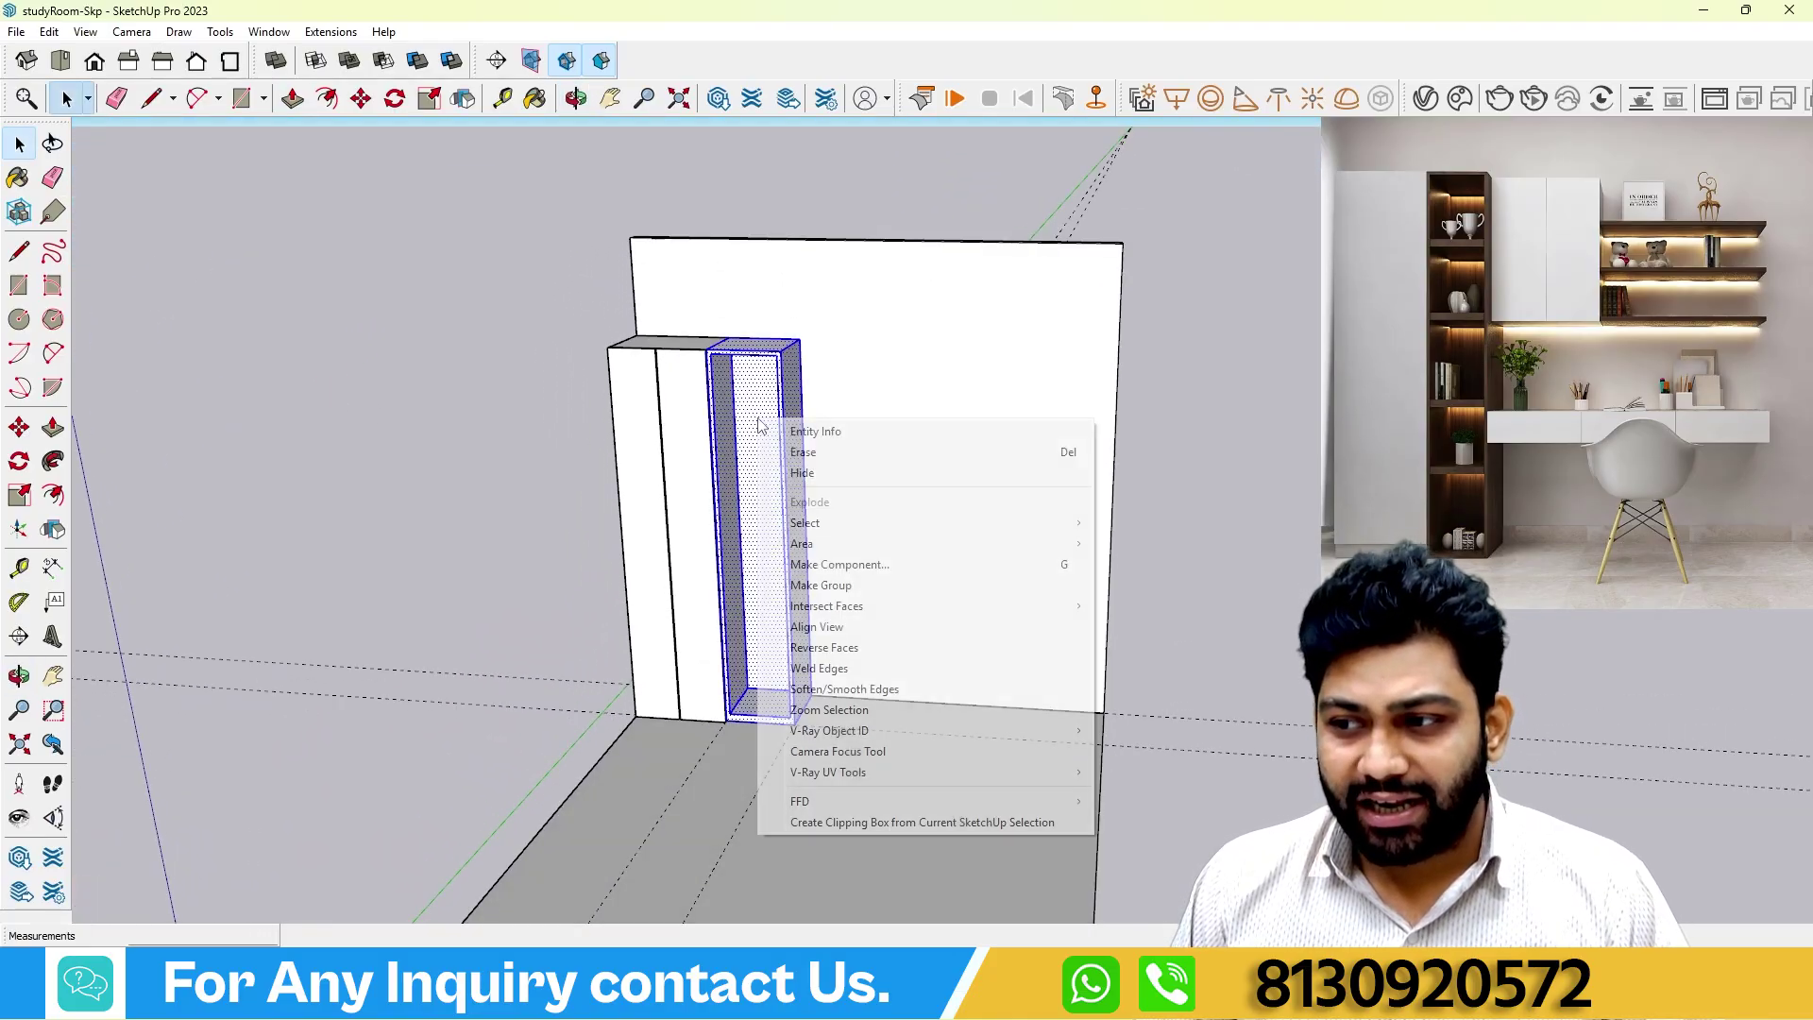
{"action": "left_click", "coordinate": [820, 586]}
{"action": "left_click", "coordinate": [471, 348]}
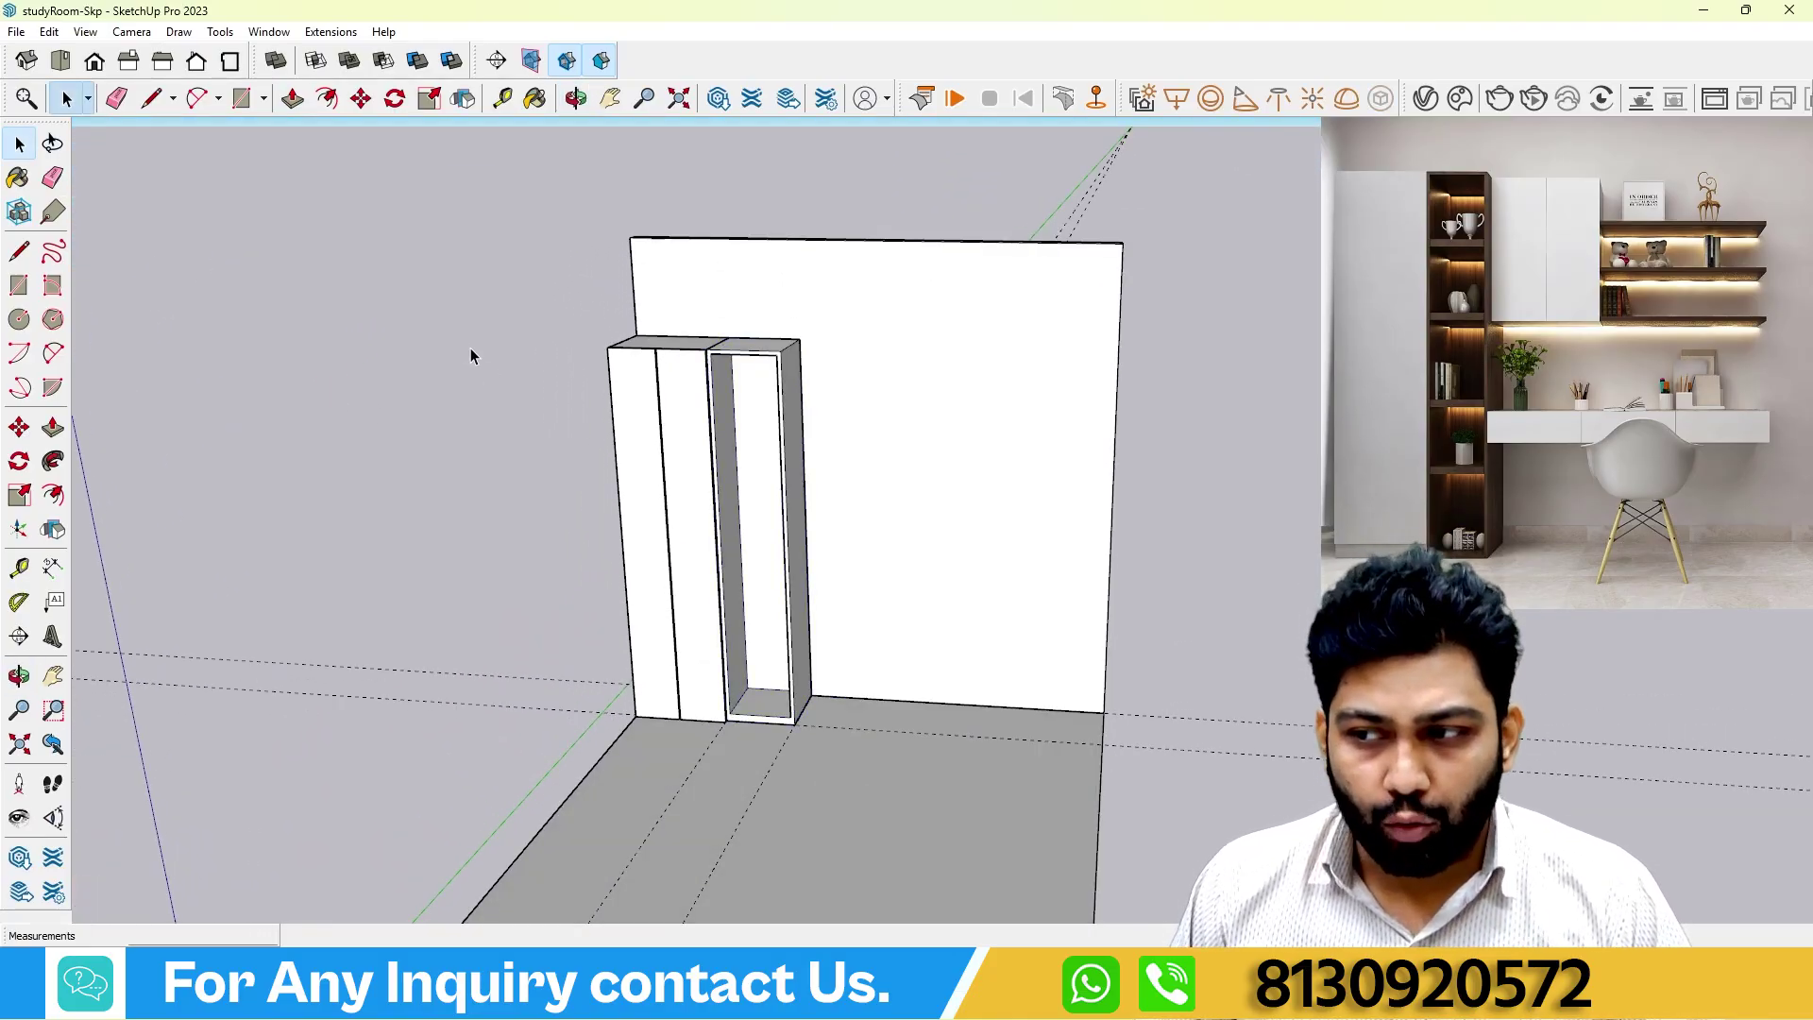
Examine the hollow box from several angles and compare it with the open shelves in the reference image.
{"action": "middle_click_drag", "start_coordinate": [470, 347], "coordinate": [555, 356]}
{"action": "scroll", "coordinate": [830, 648], "scroll_direction": "up", "scroll_amount": 1}
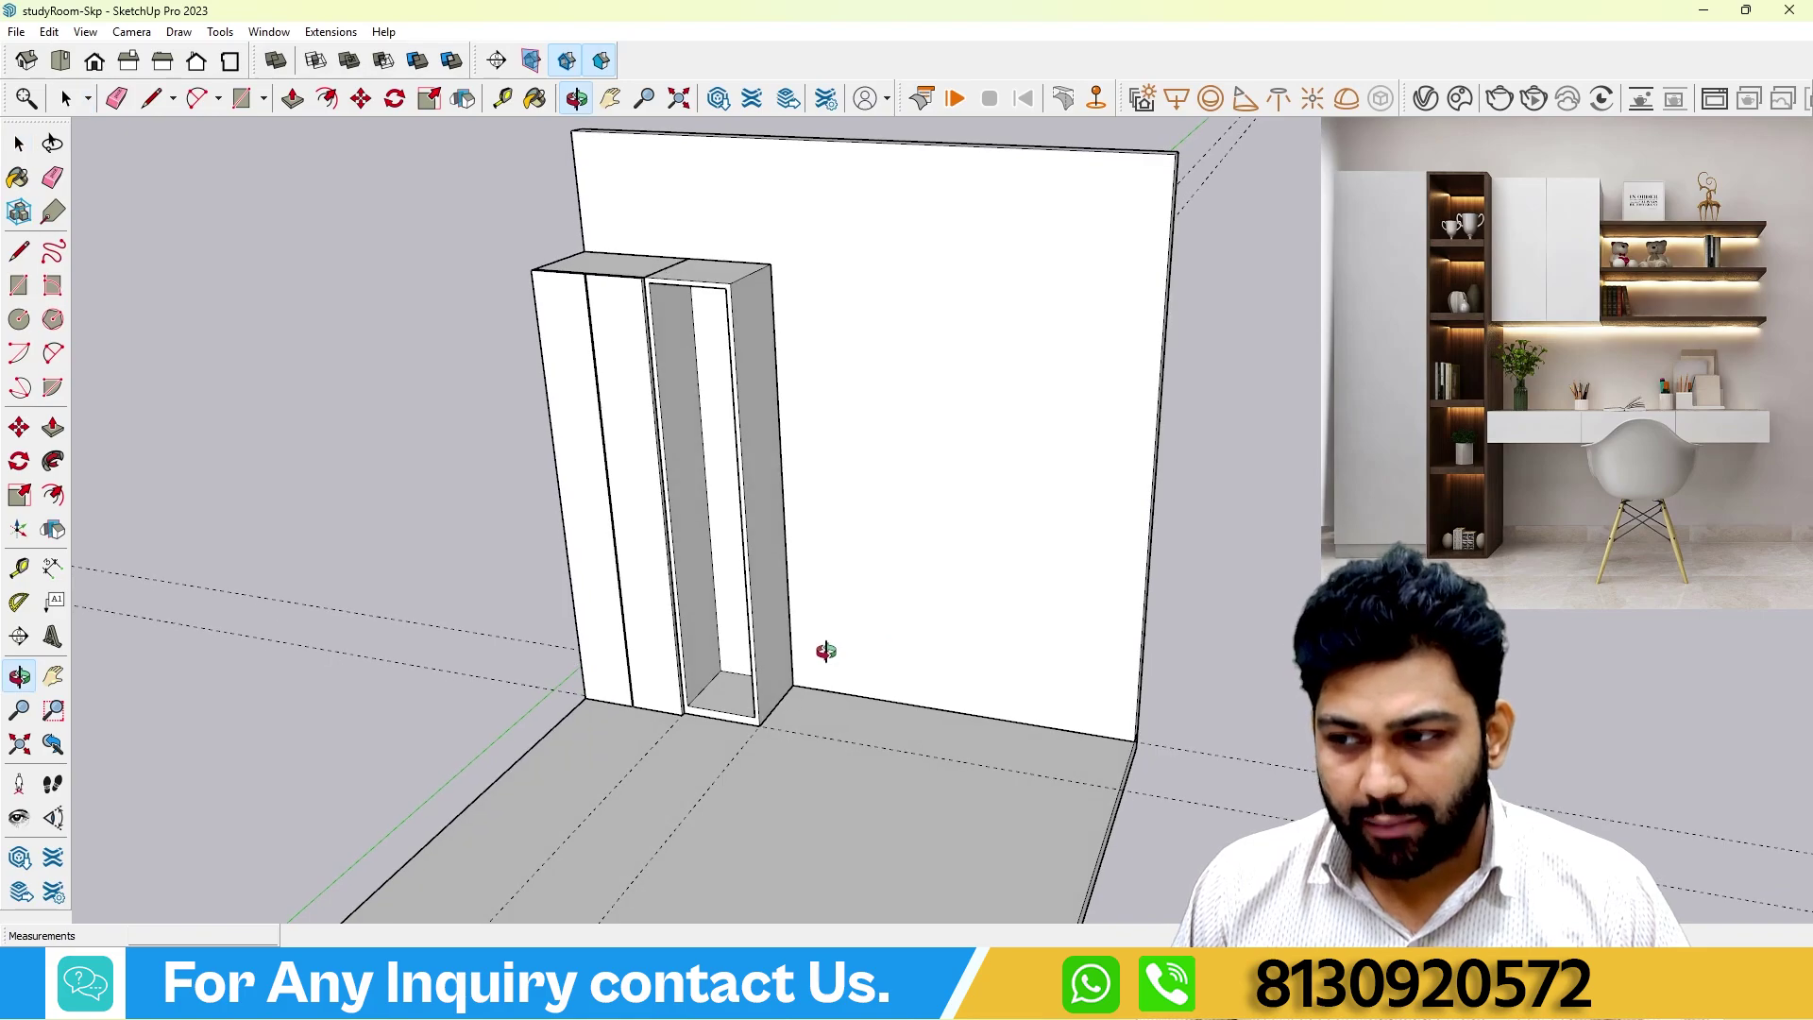
{"action": "scroll", "coordinate": [753, 587], "scroll_direction": "up", "scroll_amount": 4}
{"action": "scroll", "coordinate": [715, 602], "scroll_direction": "down", "scroll_amount": 5}
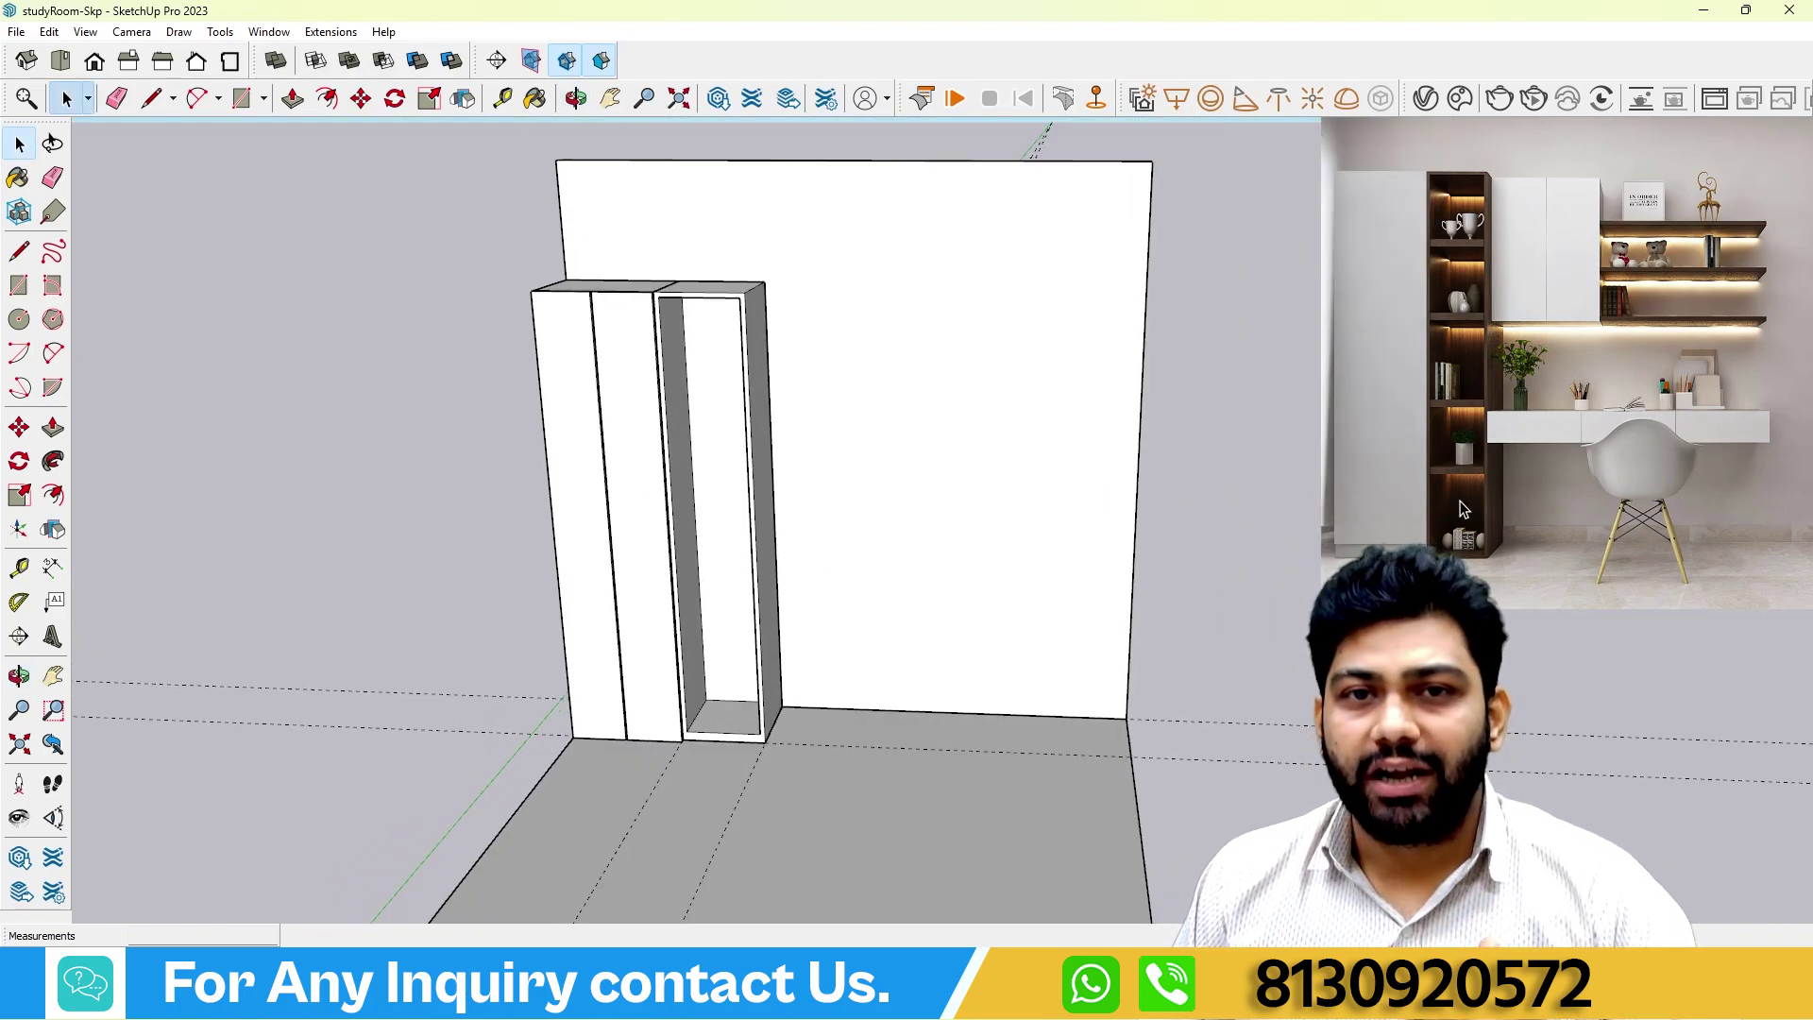
{"action": "middle_click_drag", "start_coordinate": [972, 704], "coordinate": [854, 759]}
{"action": "middle_click_drag", "start_coordinate": [773, 690], "coordinate": [850, 632]}
{"action": "middle_click_drag", "start_coordinate": [710, 376], "coordinate": [604, 335]}
{"action": "scroll", "coordinate": [715, 338], "scroll_direction": "up", "scroll_amount": 3}
{"action": "scroll", "coordinate": [746, 363], "scroll_direction": "down", "scroll_amount": 2}
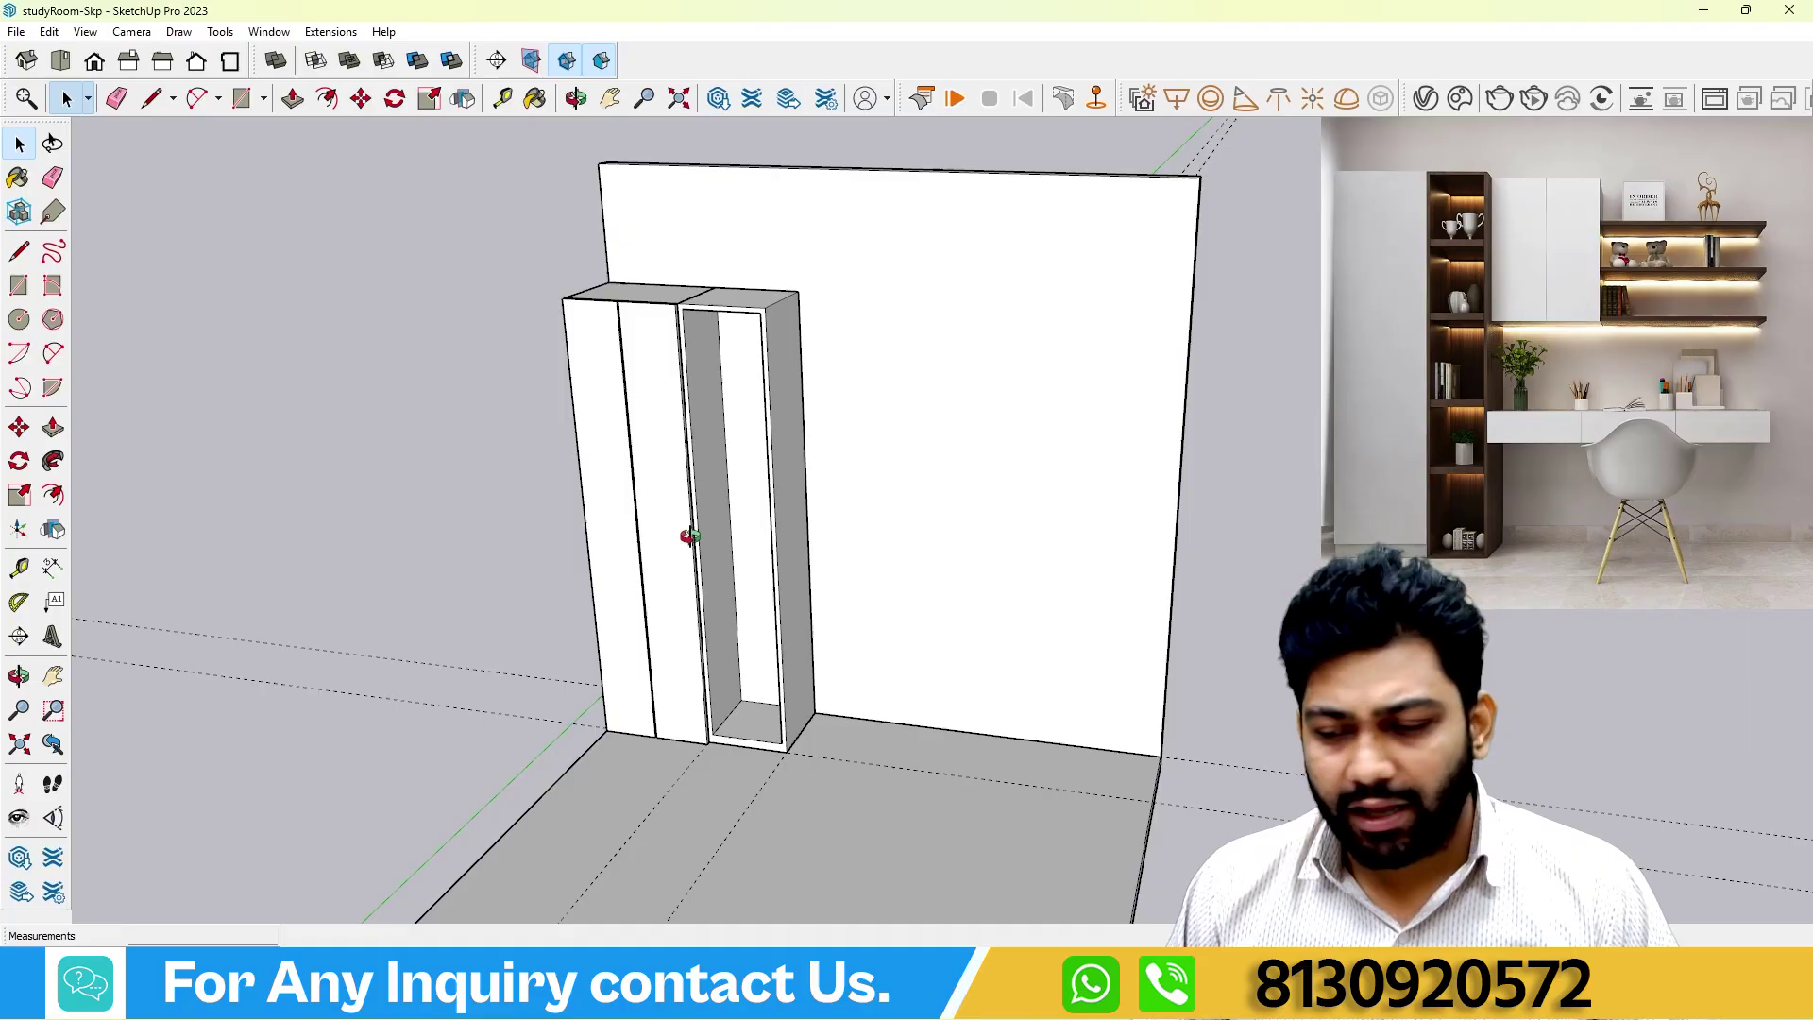
{"action": "scroll", "coordinate": [741, 696], "scroll_direction": "up", "scroll_amount": 4}
{"action": "middle_click_drag", "start_coordinate": [712, 677], "coordinate": [661, 607]}
{"action": "scroll", "coordinate": [652, 601], "scroll_direction": "down", "scroll_amount": 3}
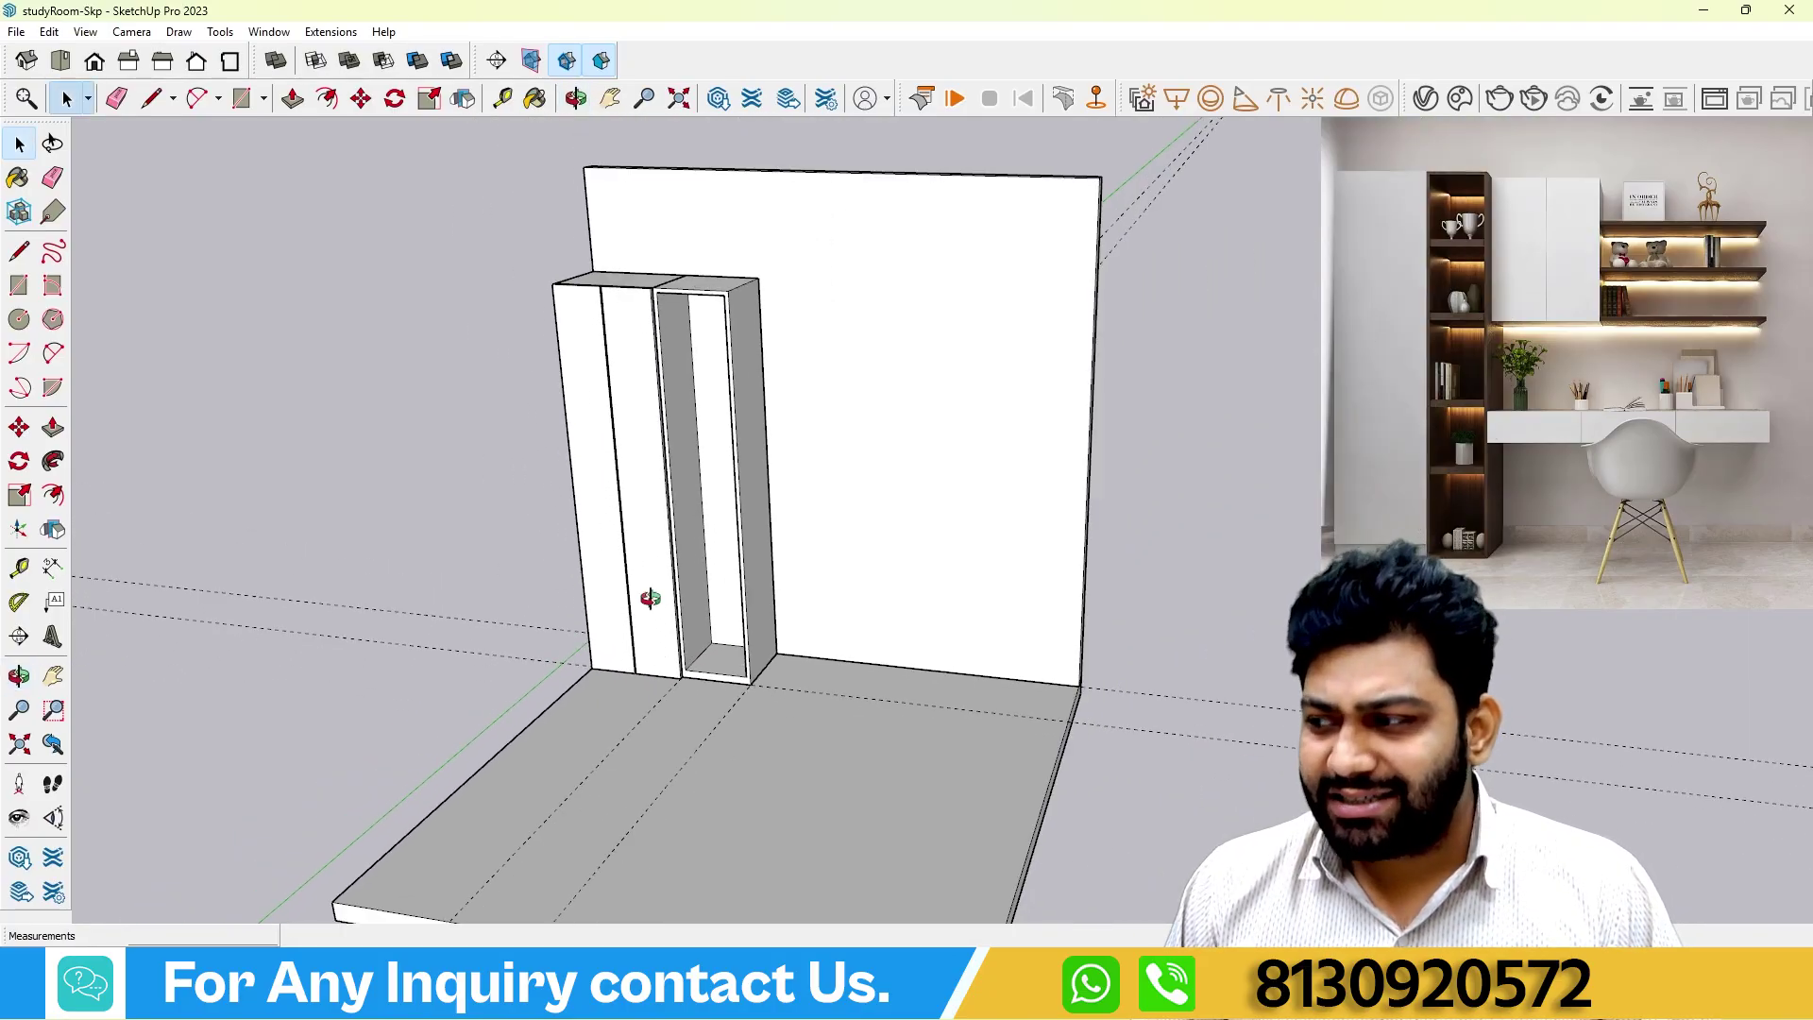
{"action": "scroll", "coordinate": [680, 648], "scroll_direction": "up", "scroll_amount": 5}
{"action": "scroll", "coordinate": [699, 642], "scroll_direction": "down", "scroll_amount": 3}
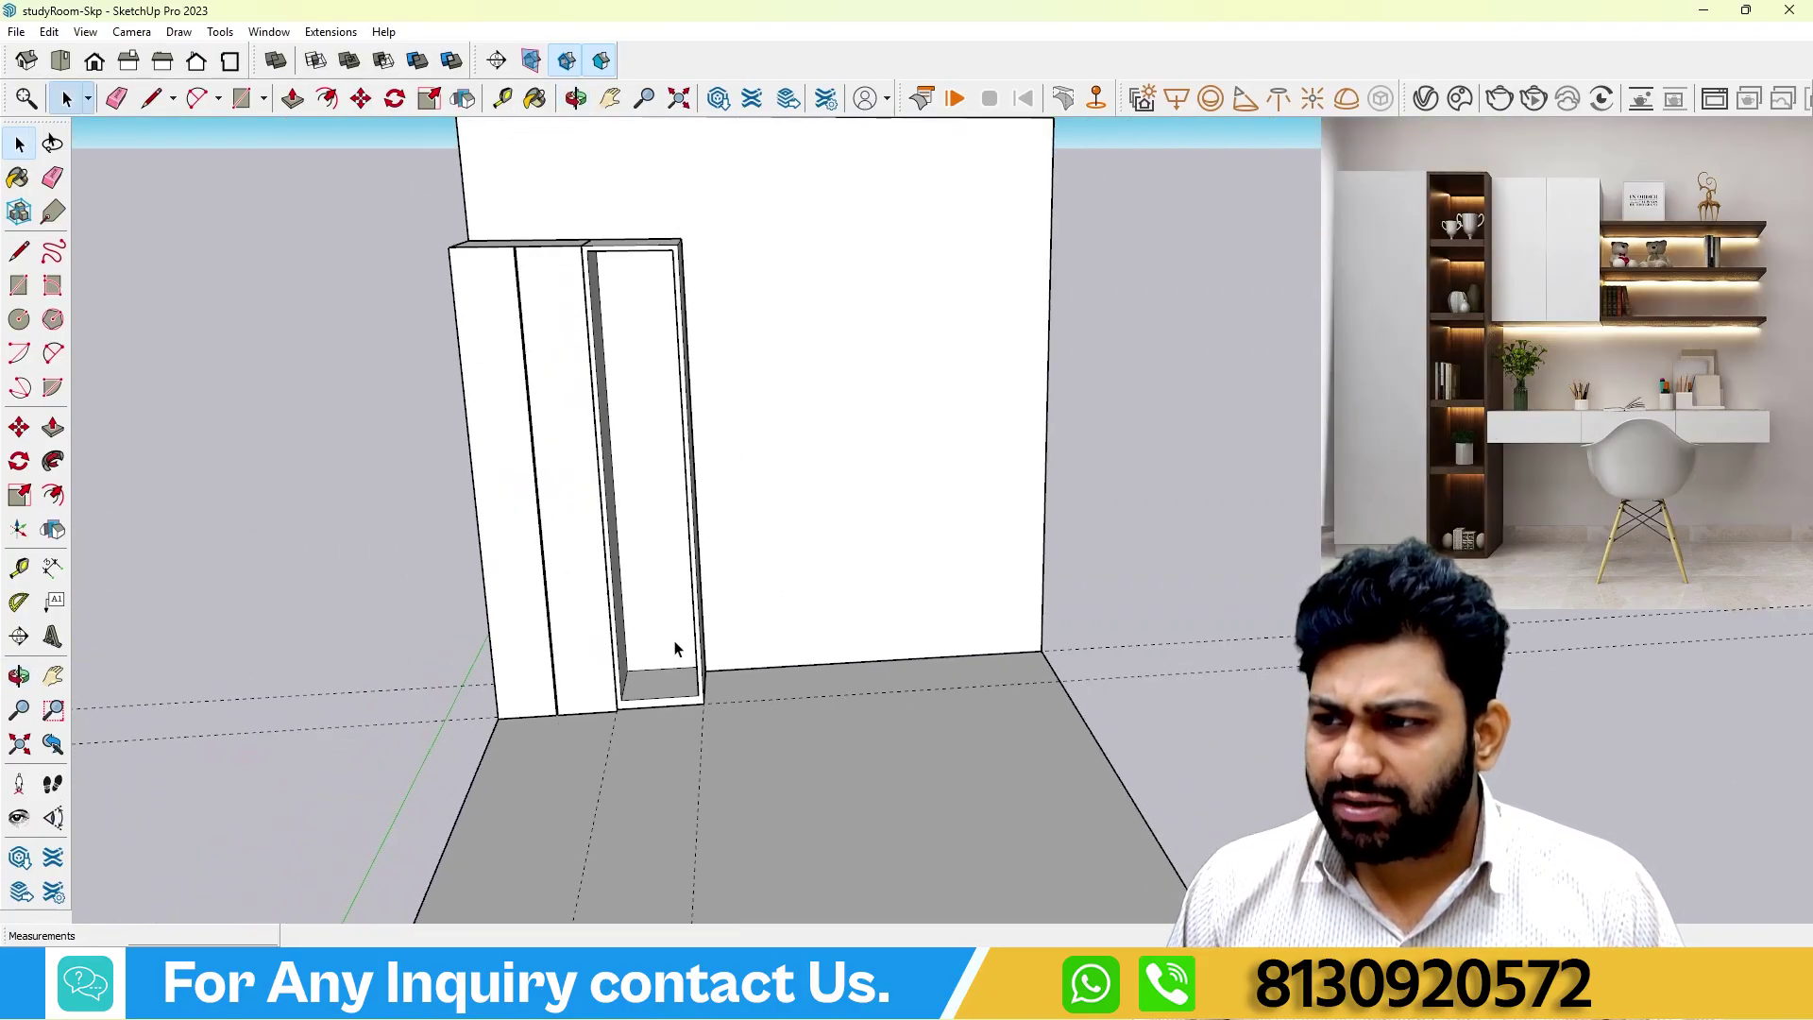
Draw a 1'4" by 1'4" rectangle covering the inside bottom of the hollow box, from front corner to opposite back corner.
{"action": "scroll", "coordinate": [684, 675], "scroll_direction": "up", "scroll_amount": 4}
{"action": "key", "text": "space"}
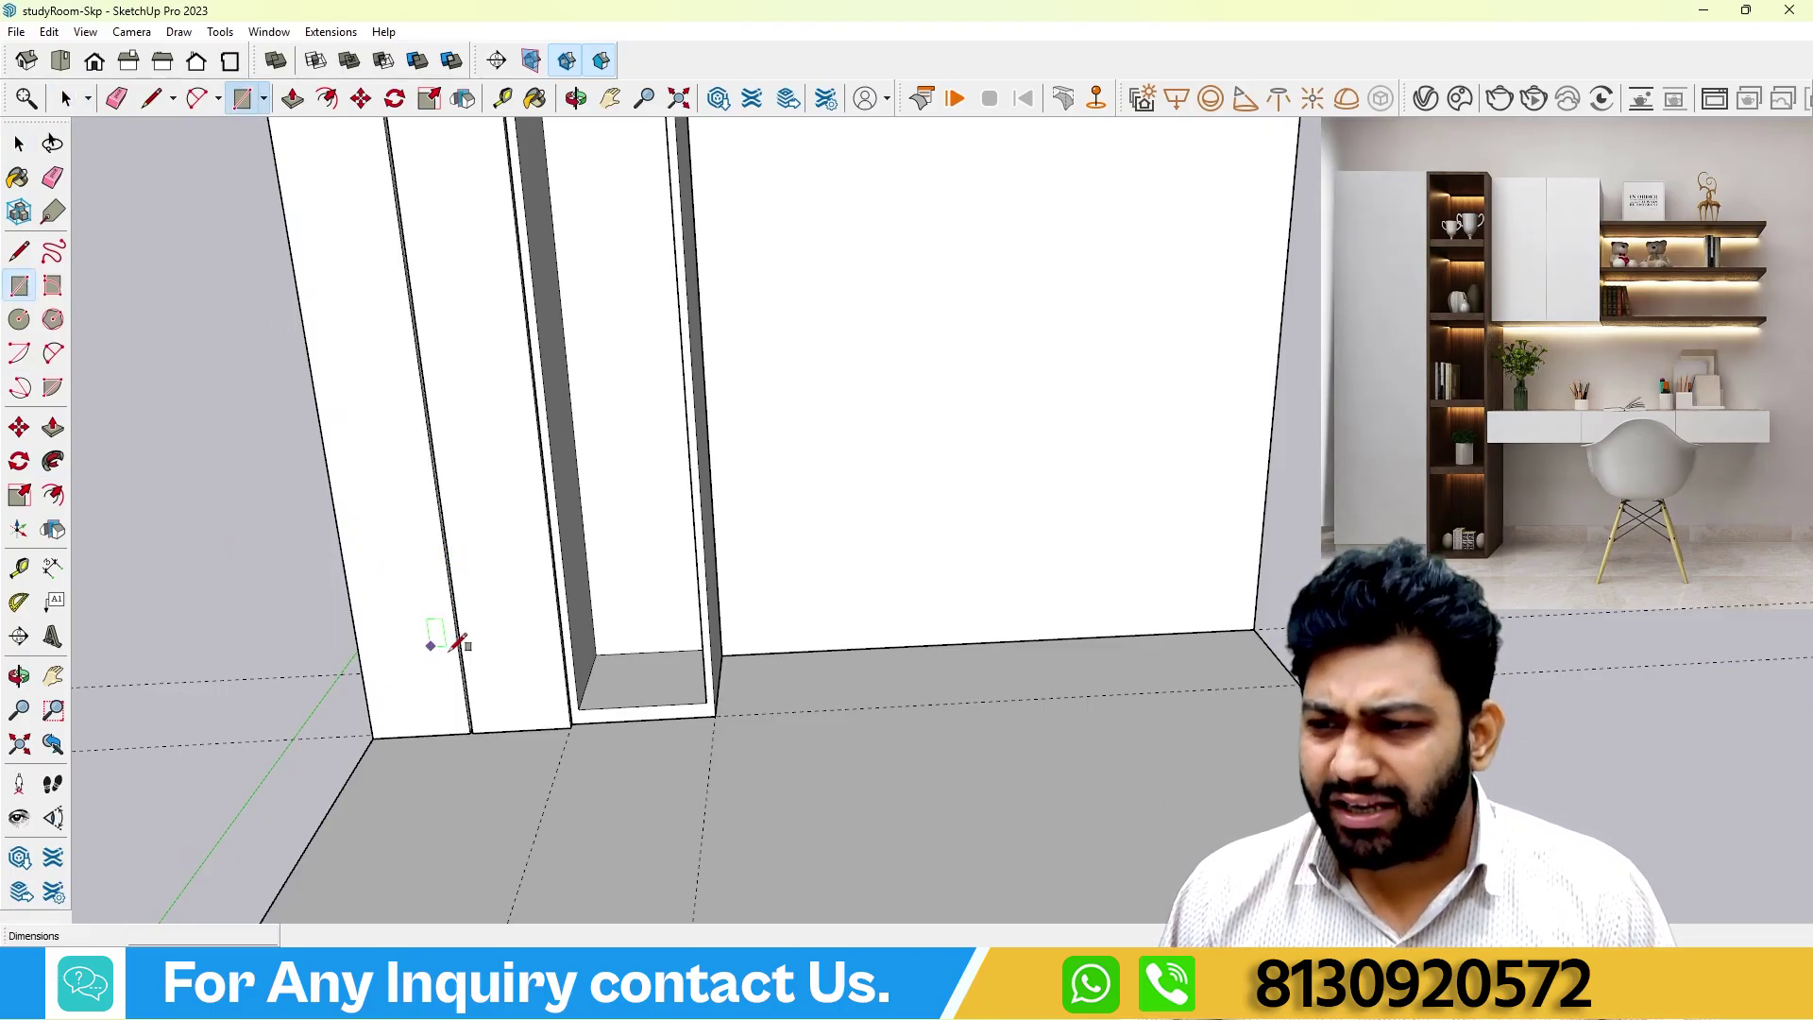
{"action": "scroll", "coordinate": [610, 666], "scroll_direction": "up", "scroll_amount": 3}
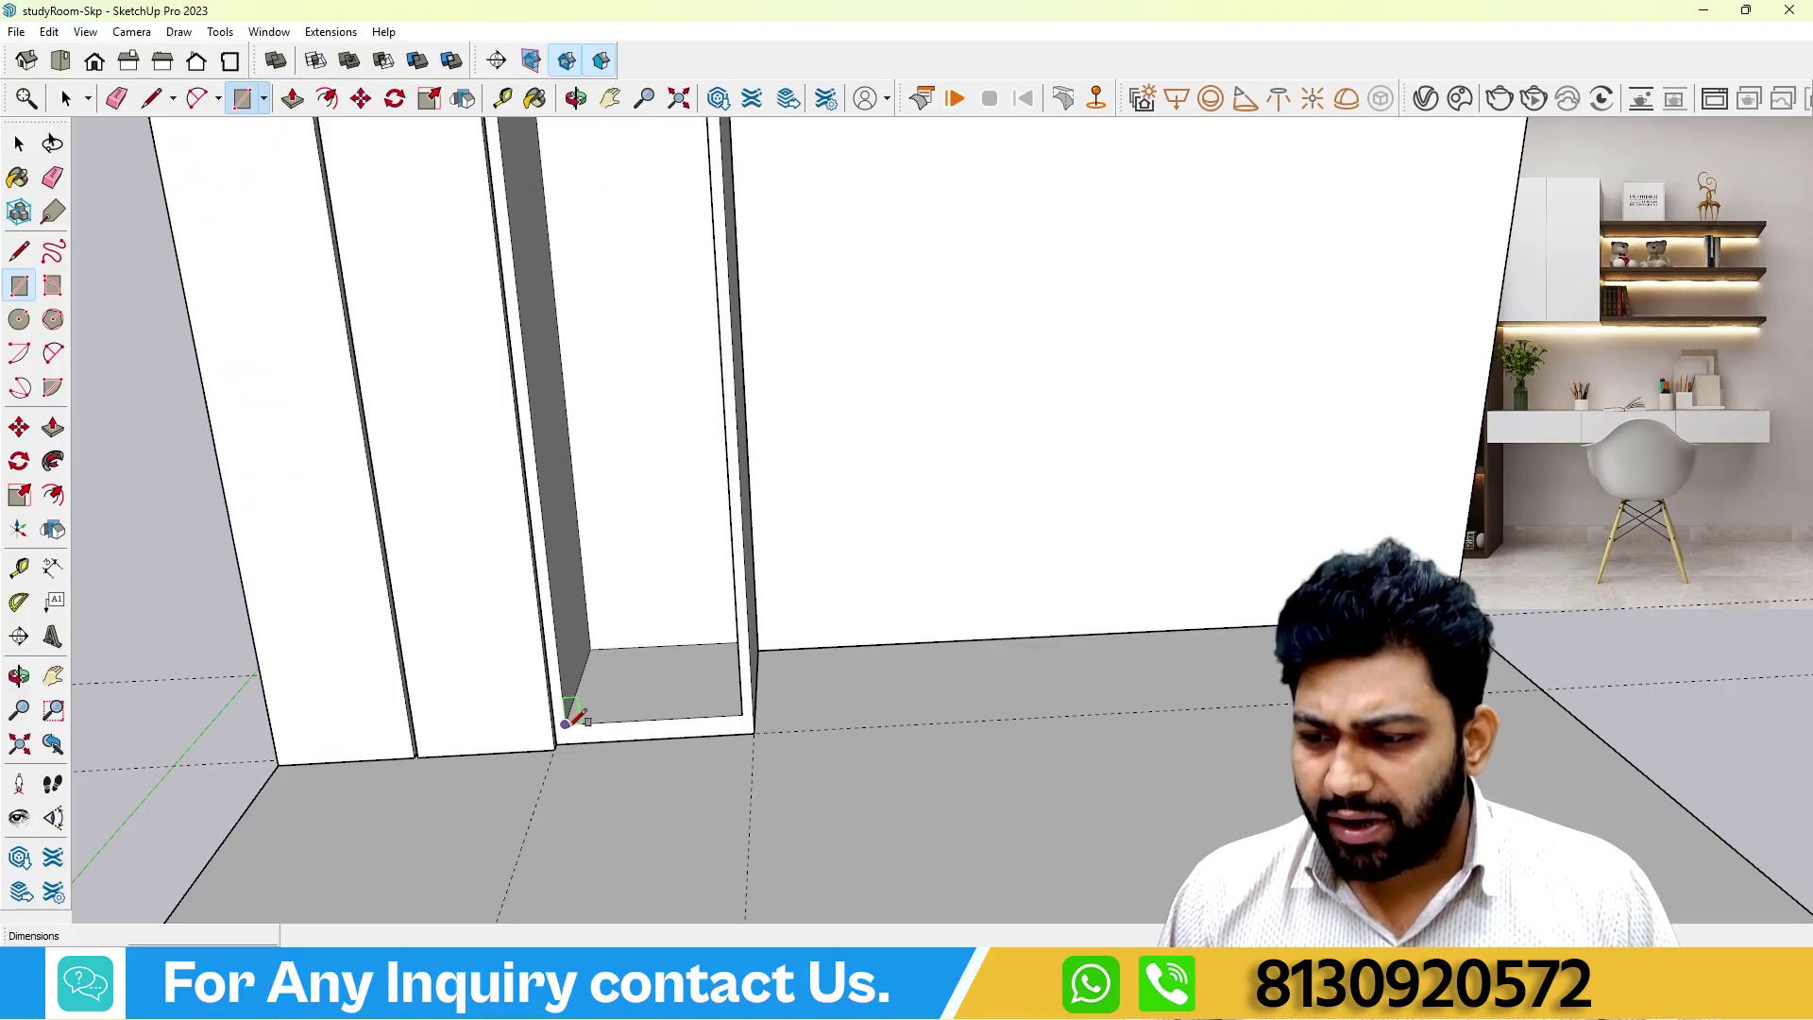
{"action": "scroll", "coordinate": [842, 676], "scroll_direction": "down", "scroll_amount": 2}
{"action": "scroll", "coordinate": [777, 680], "scroll_direction": "up", "scroll_amount": 4}
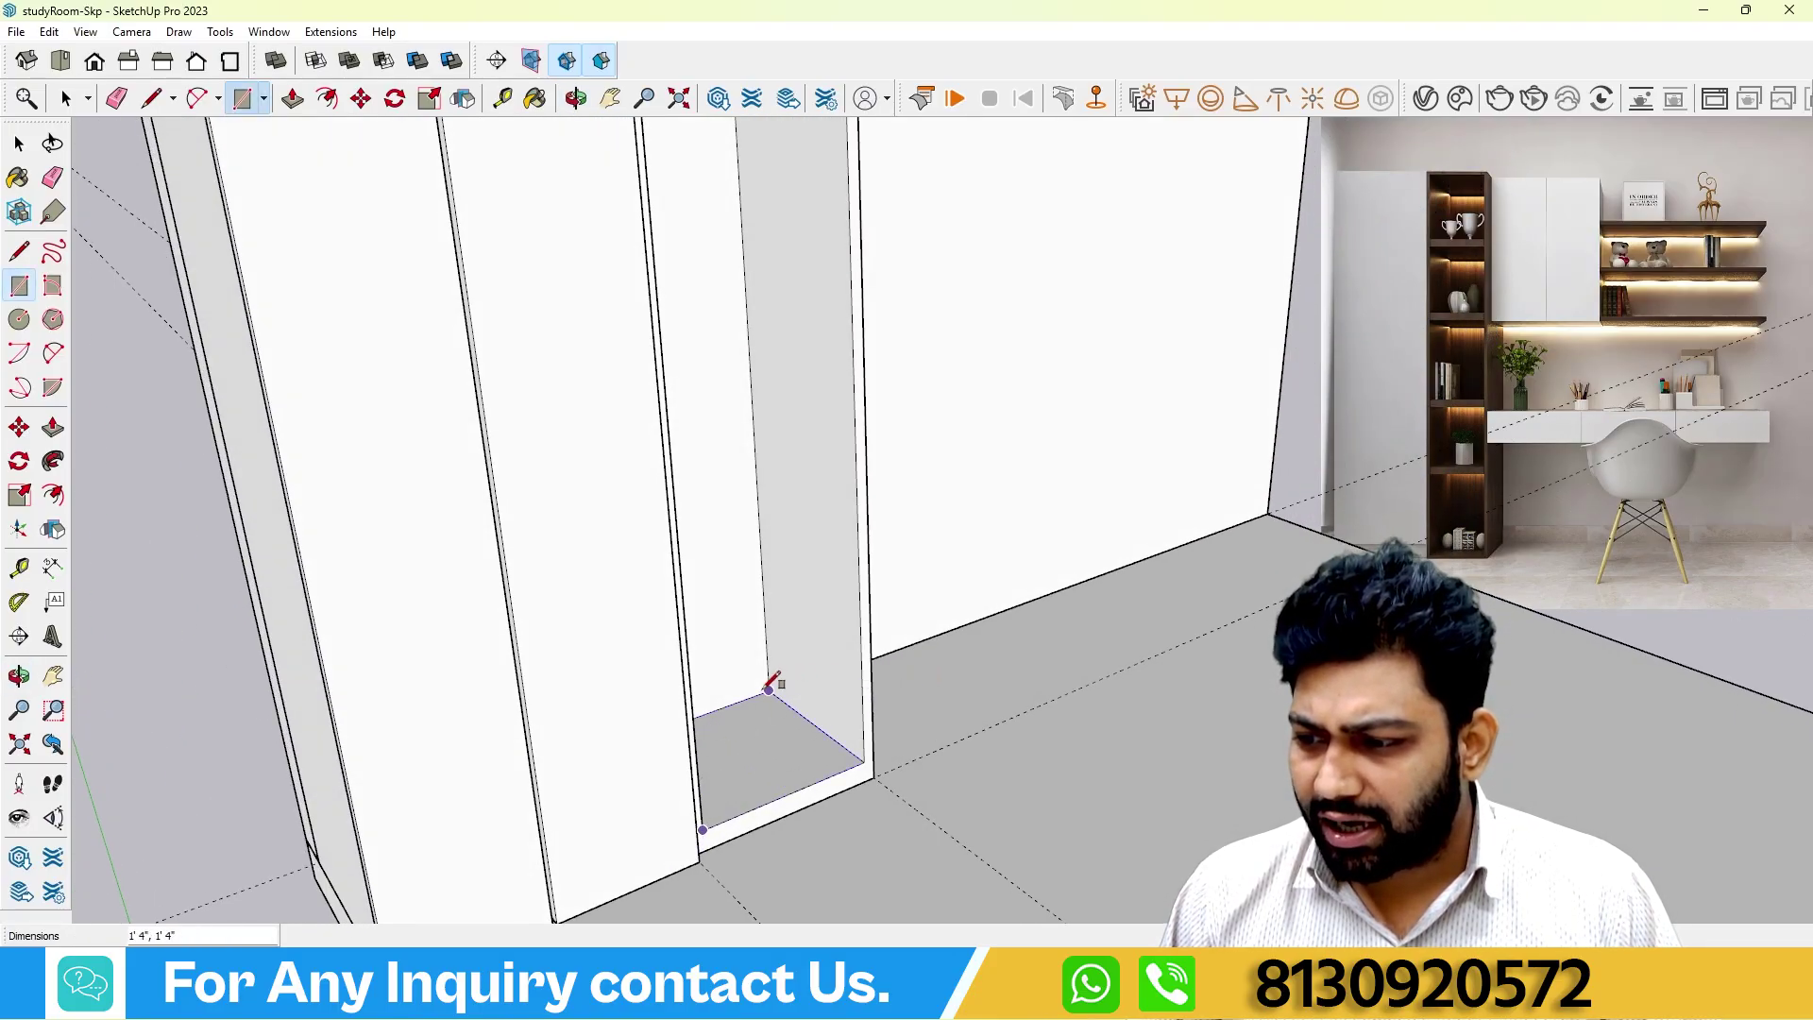
{"action": "left_click", "coordinate": [770, 689]}
{"action": "middle_click_drag", "start_coordinate": [770, 689], "coordinate": [389, 409]}
Extrude the rectangle at the bottom of the hollow box up 1" with Push/Pull to form a shelf board.
{"action": "left_click", "coordinate": [57, 429]}
{"action": "middle_click_drag", "start_coordinate": [502, 473], "coordinate": [689, 661]}
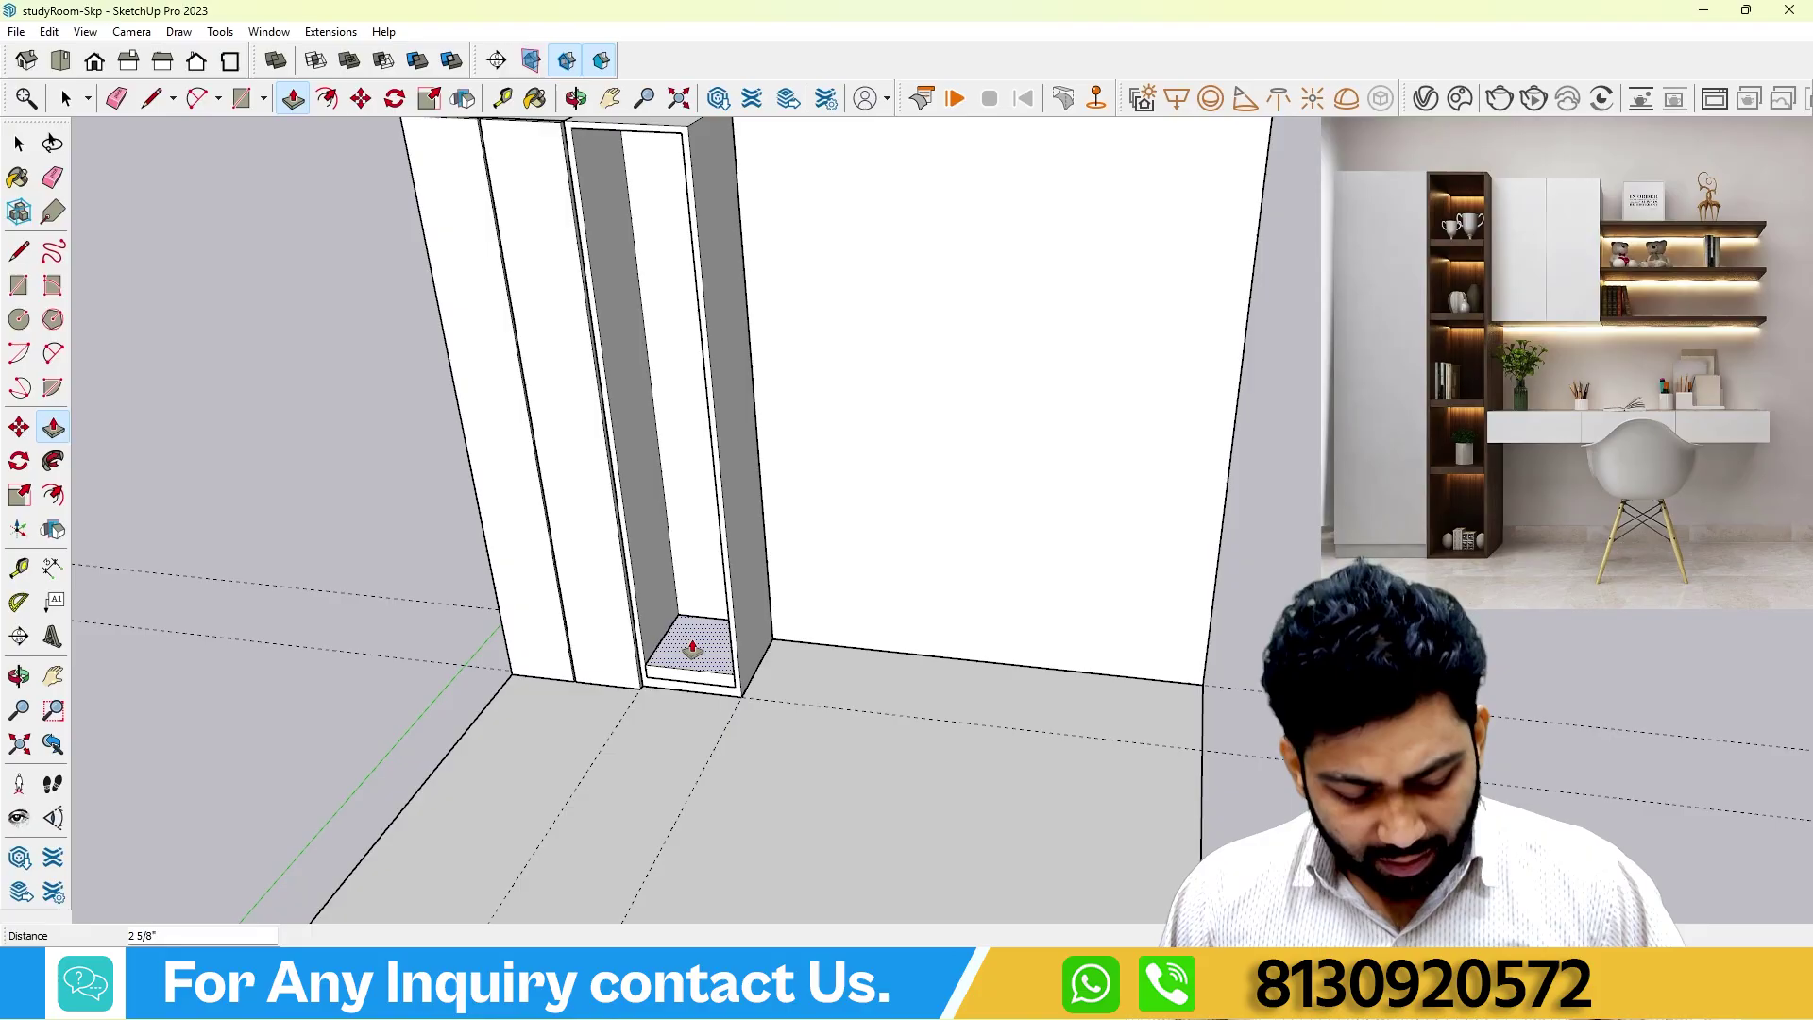
{"action": "middle_click_drag", "start_coordinate": [694, 650], "coordinate": [686, 605]}
{"action": "scroll", "coordinate": [620, 691], "scroll_direction": "up", "scroll_amount": 3}
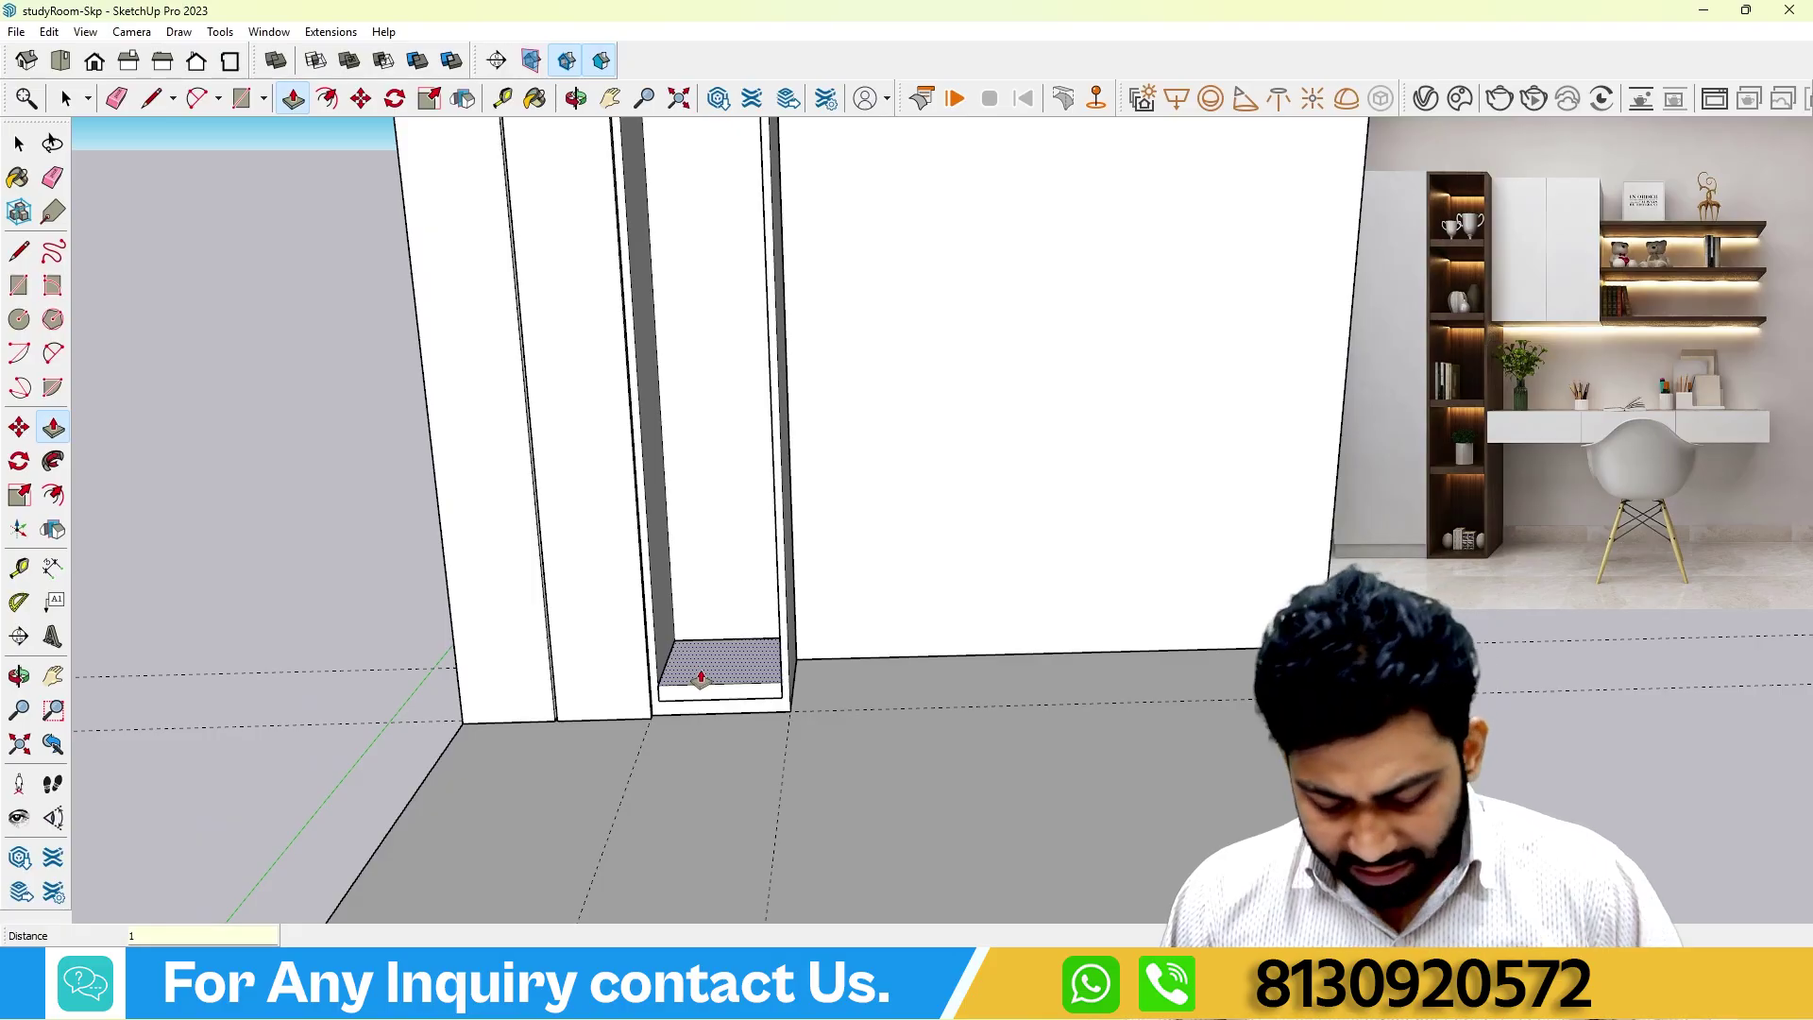
{"action": "scroll", "coordinate": [698, 678], "scroll_direction": "down", "scroll_amount": 6}
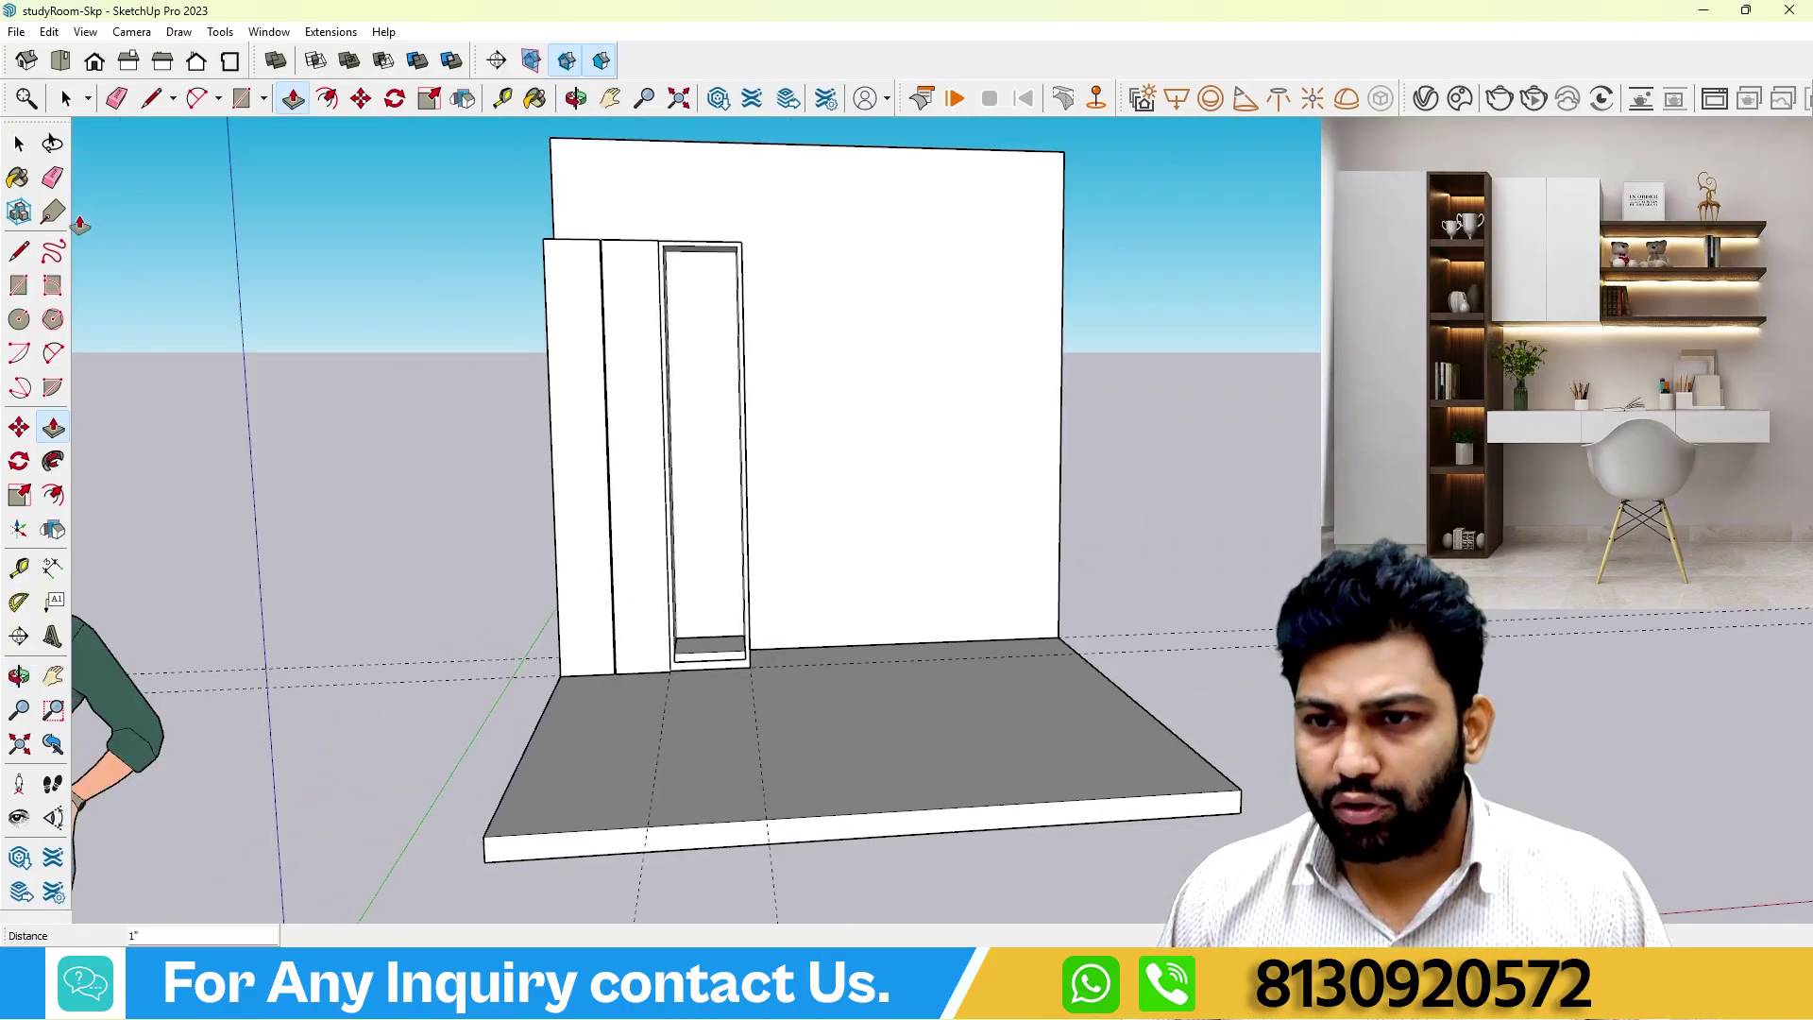
Make the shelf board inside the hollow box a component with the default settings.
{"action": "left_click", "coordinate": [17, 143]}
{"action": "middle_click_drag", "start_coordinate": [392, 315], "coordinate": [526, 485]}
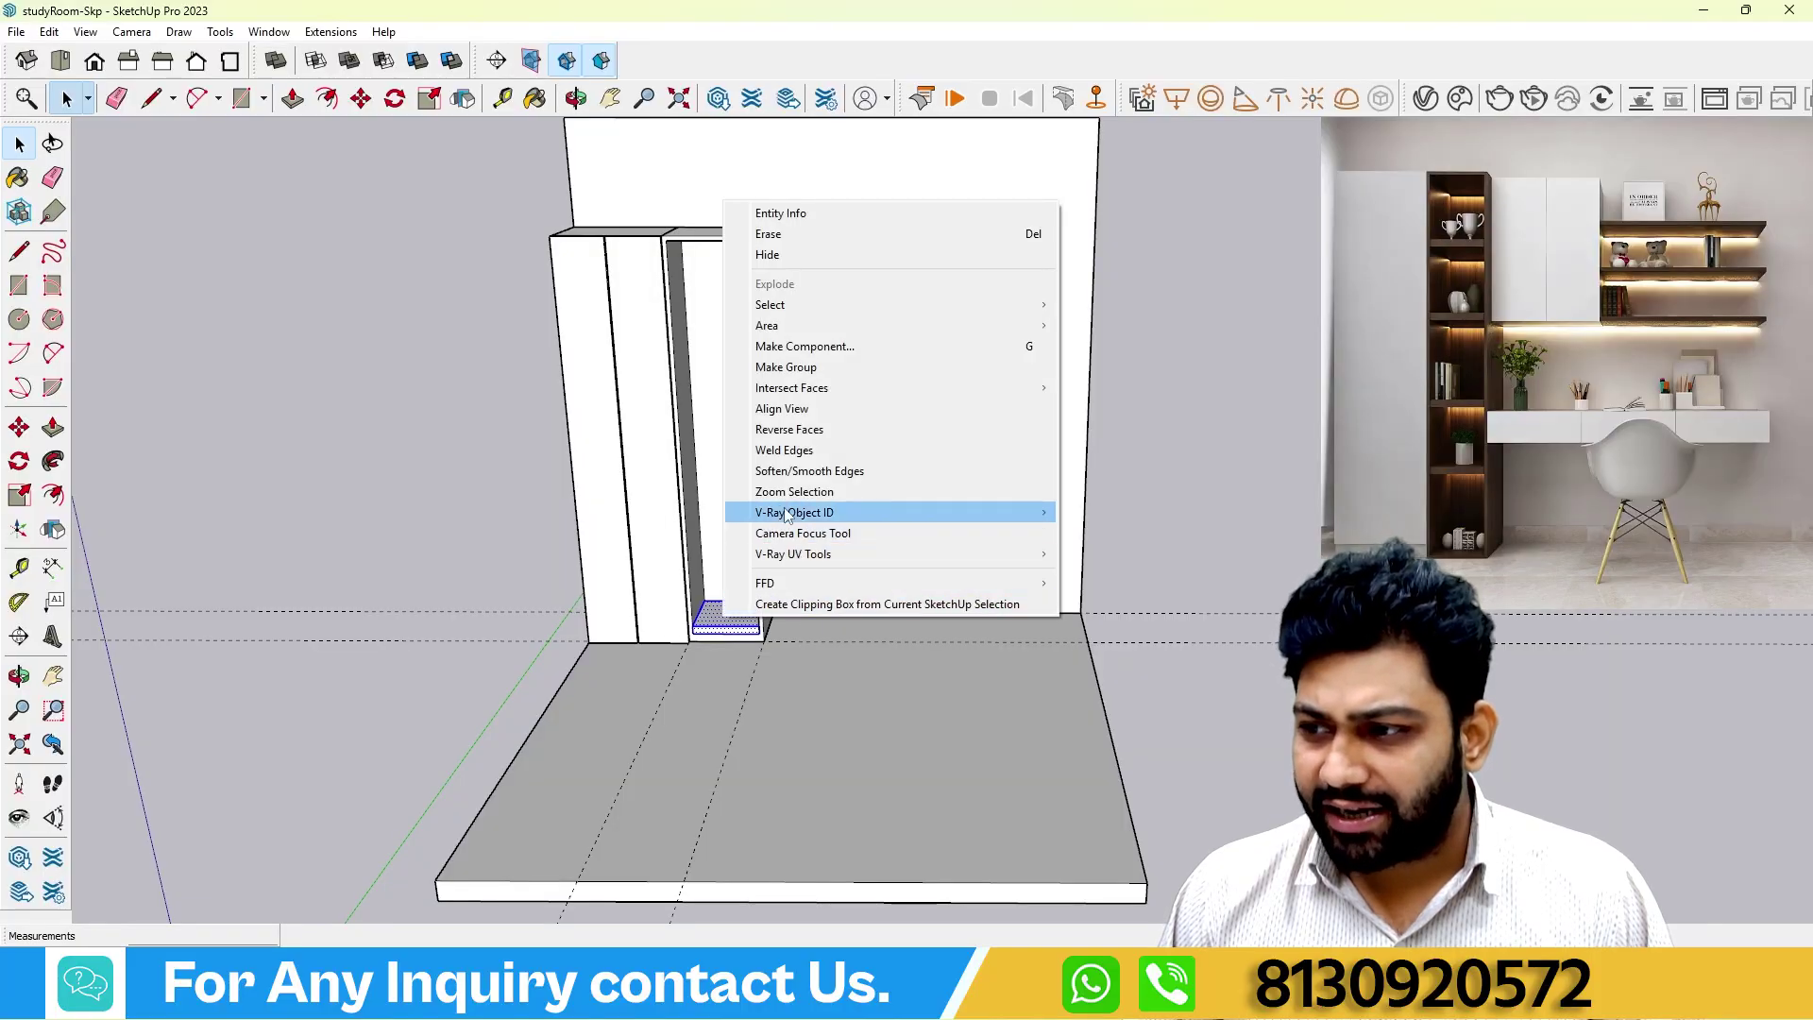
{"action": "left_click", "coordinate": [804, 346]}
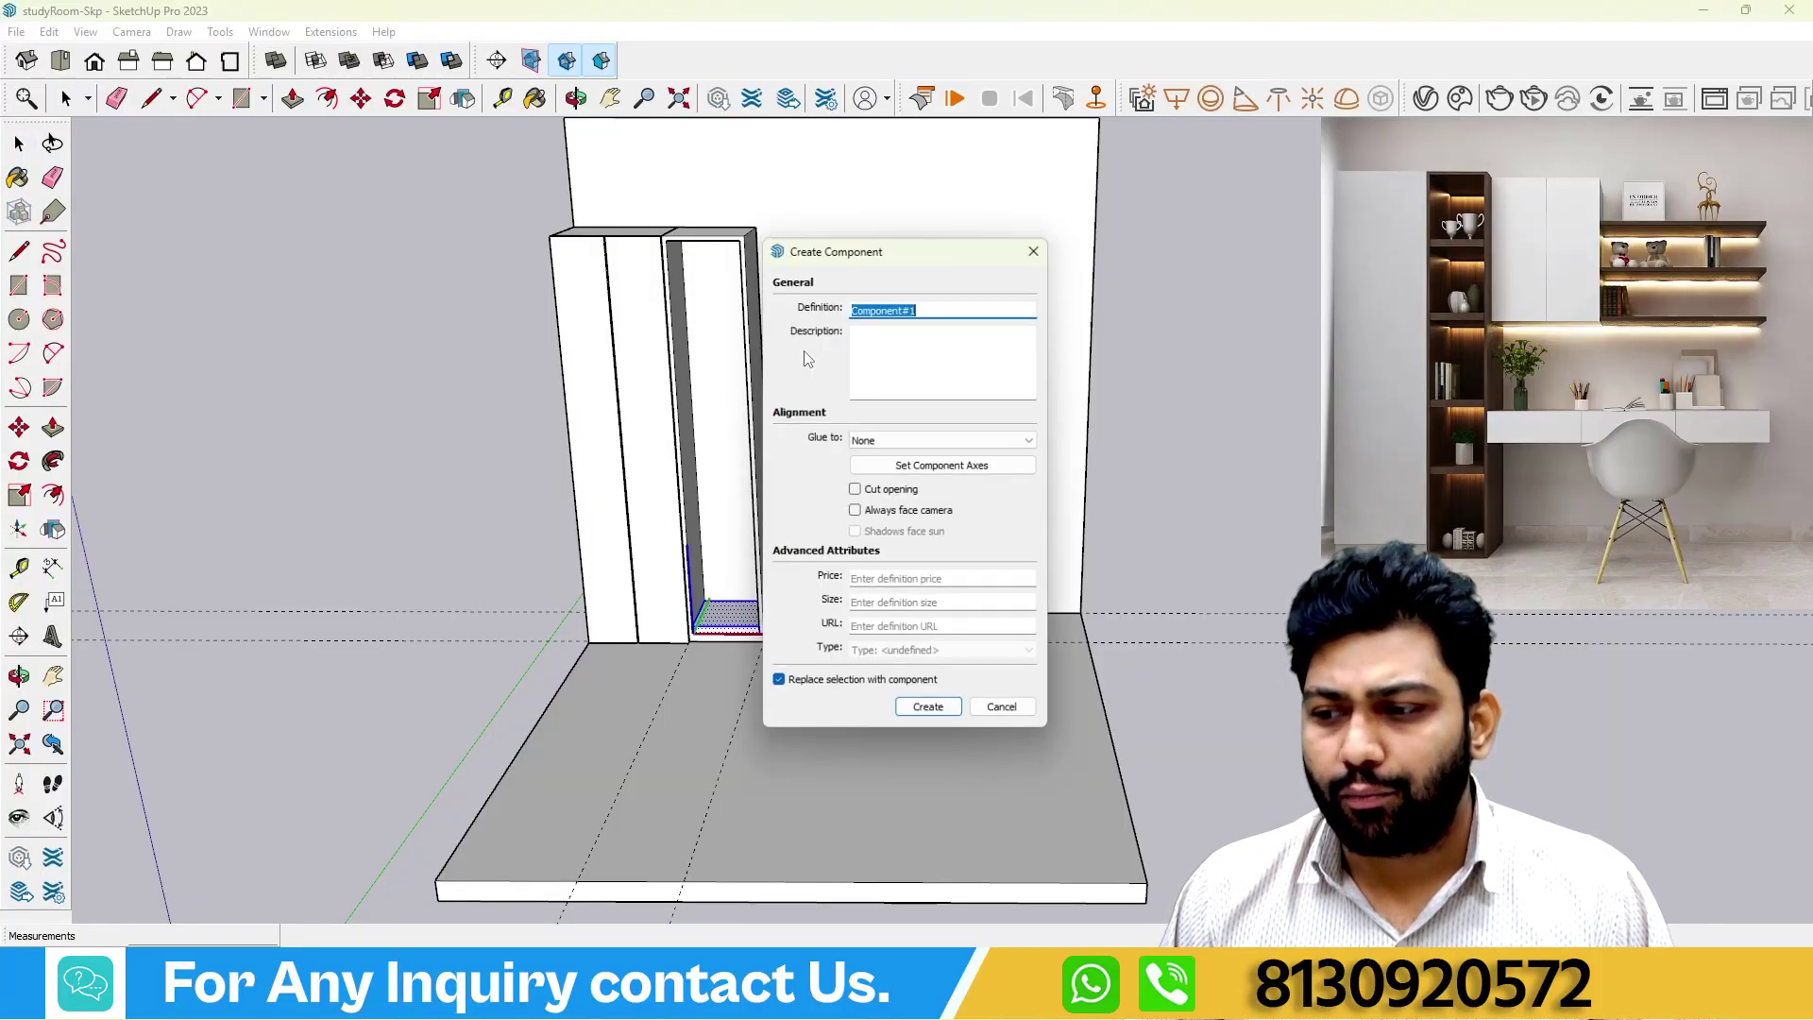
{"action": "left_click", "coordinate": [929, 715]}
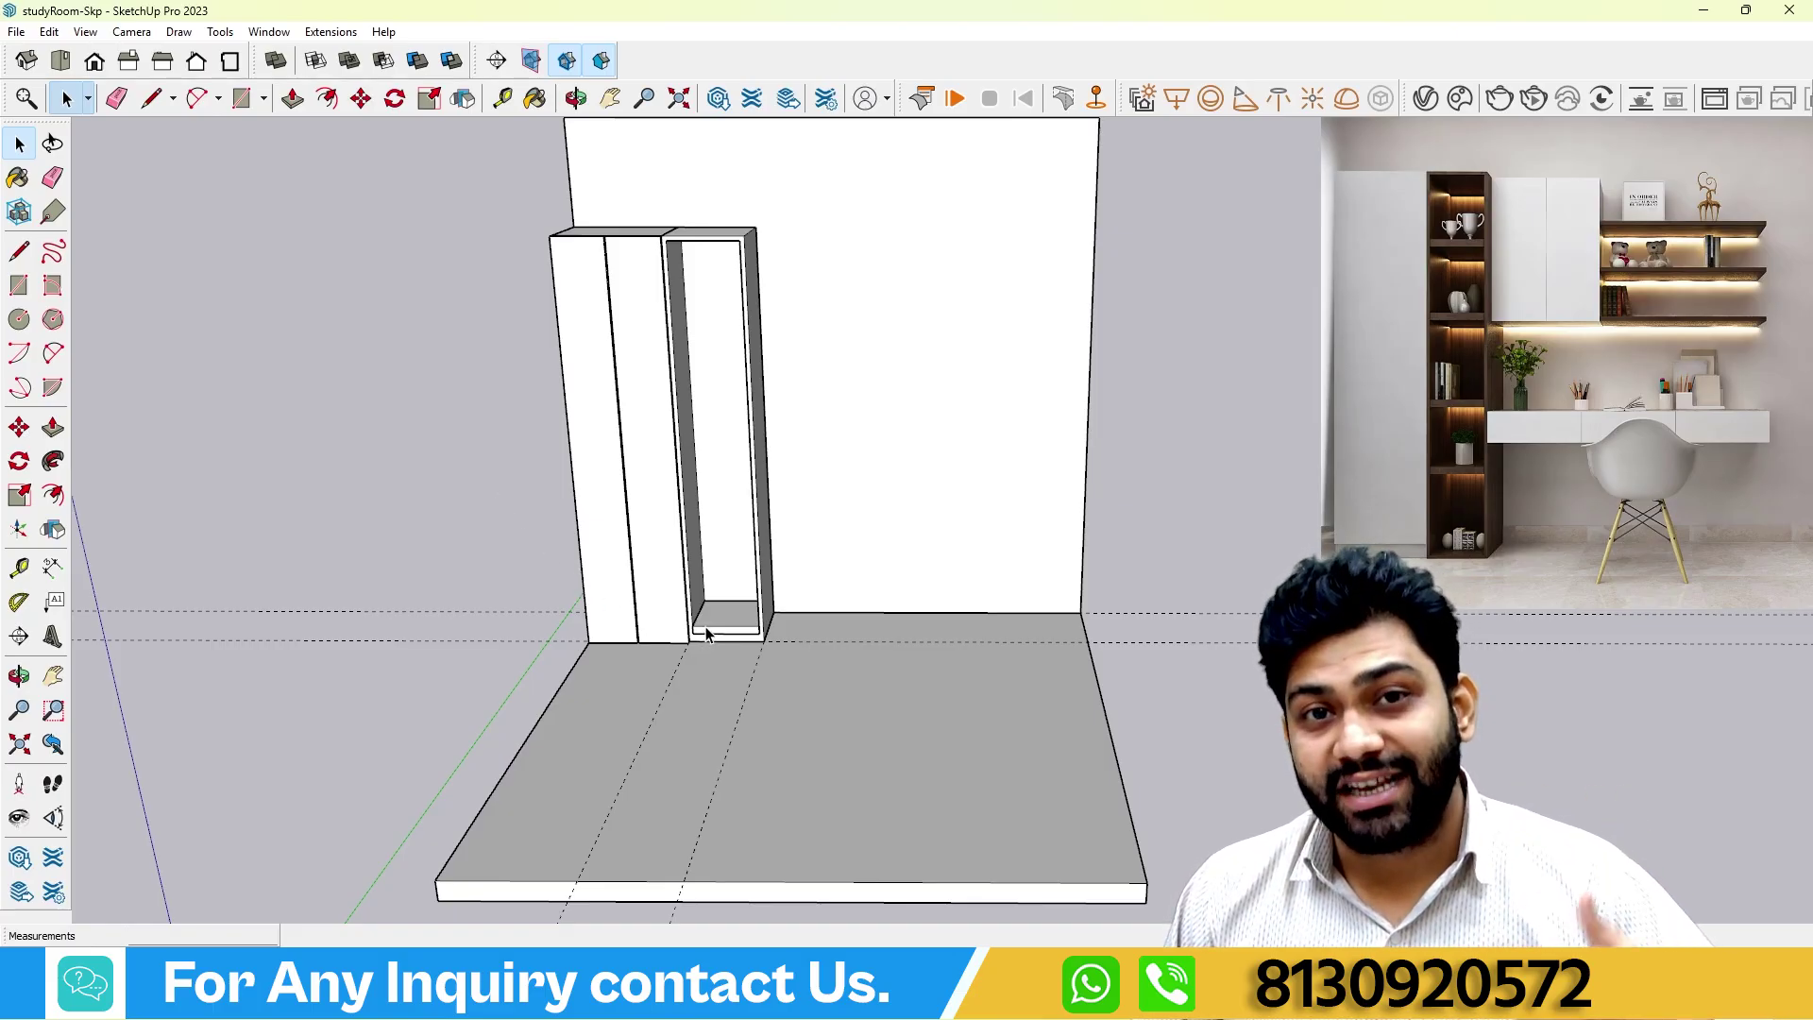
Copy the shelf component 7'7" up to the top of the hollow box and divide the distance into five equal spaces.
{"action": "scroll", "coordinate": [706, 633], "scroll_direction": "up", "scroll_amount": 5}
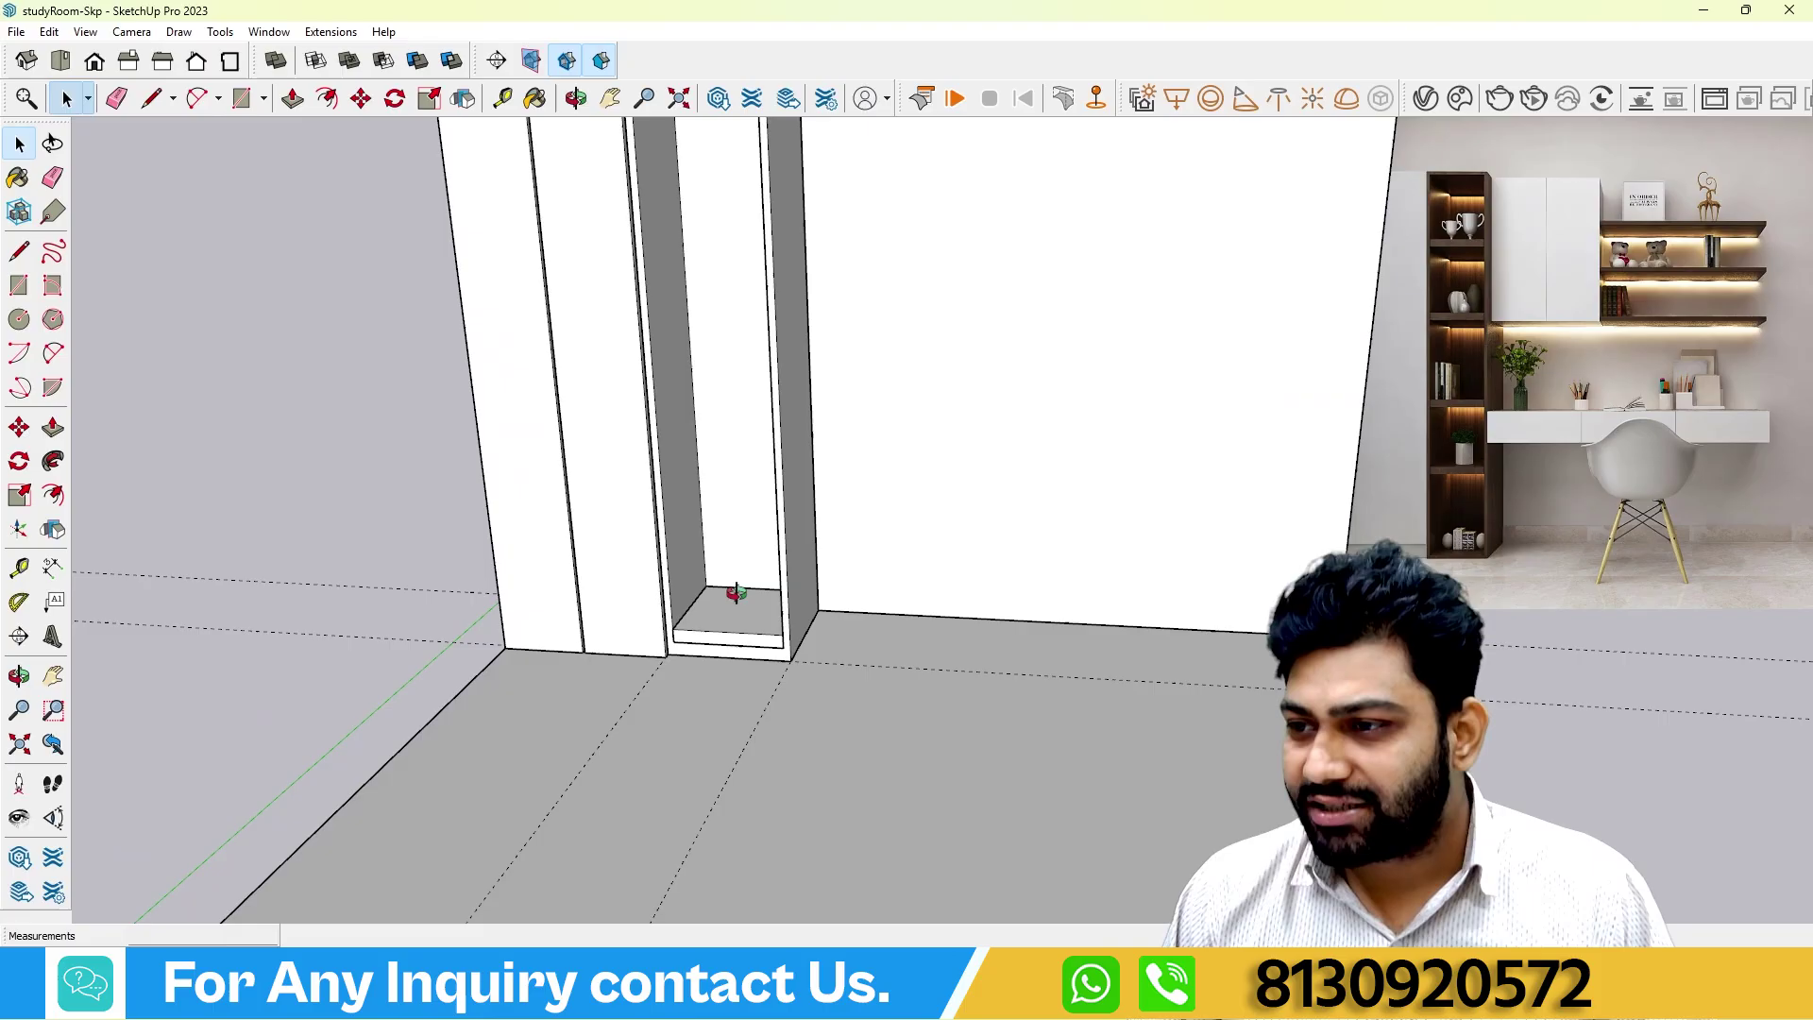
{"action": "scroll", "coordinate": [675, 637], "scroll_direction": "down", "scroll_amount": 2}
{"action": "middle_click_drag", "start_coordinate": [696, 625], "coordinate": [789, 538]}
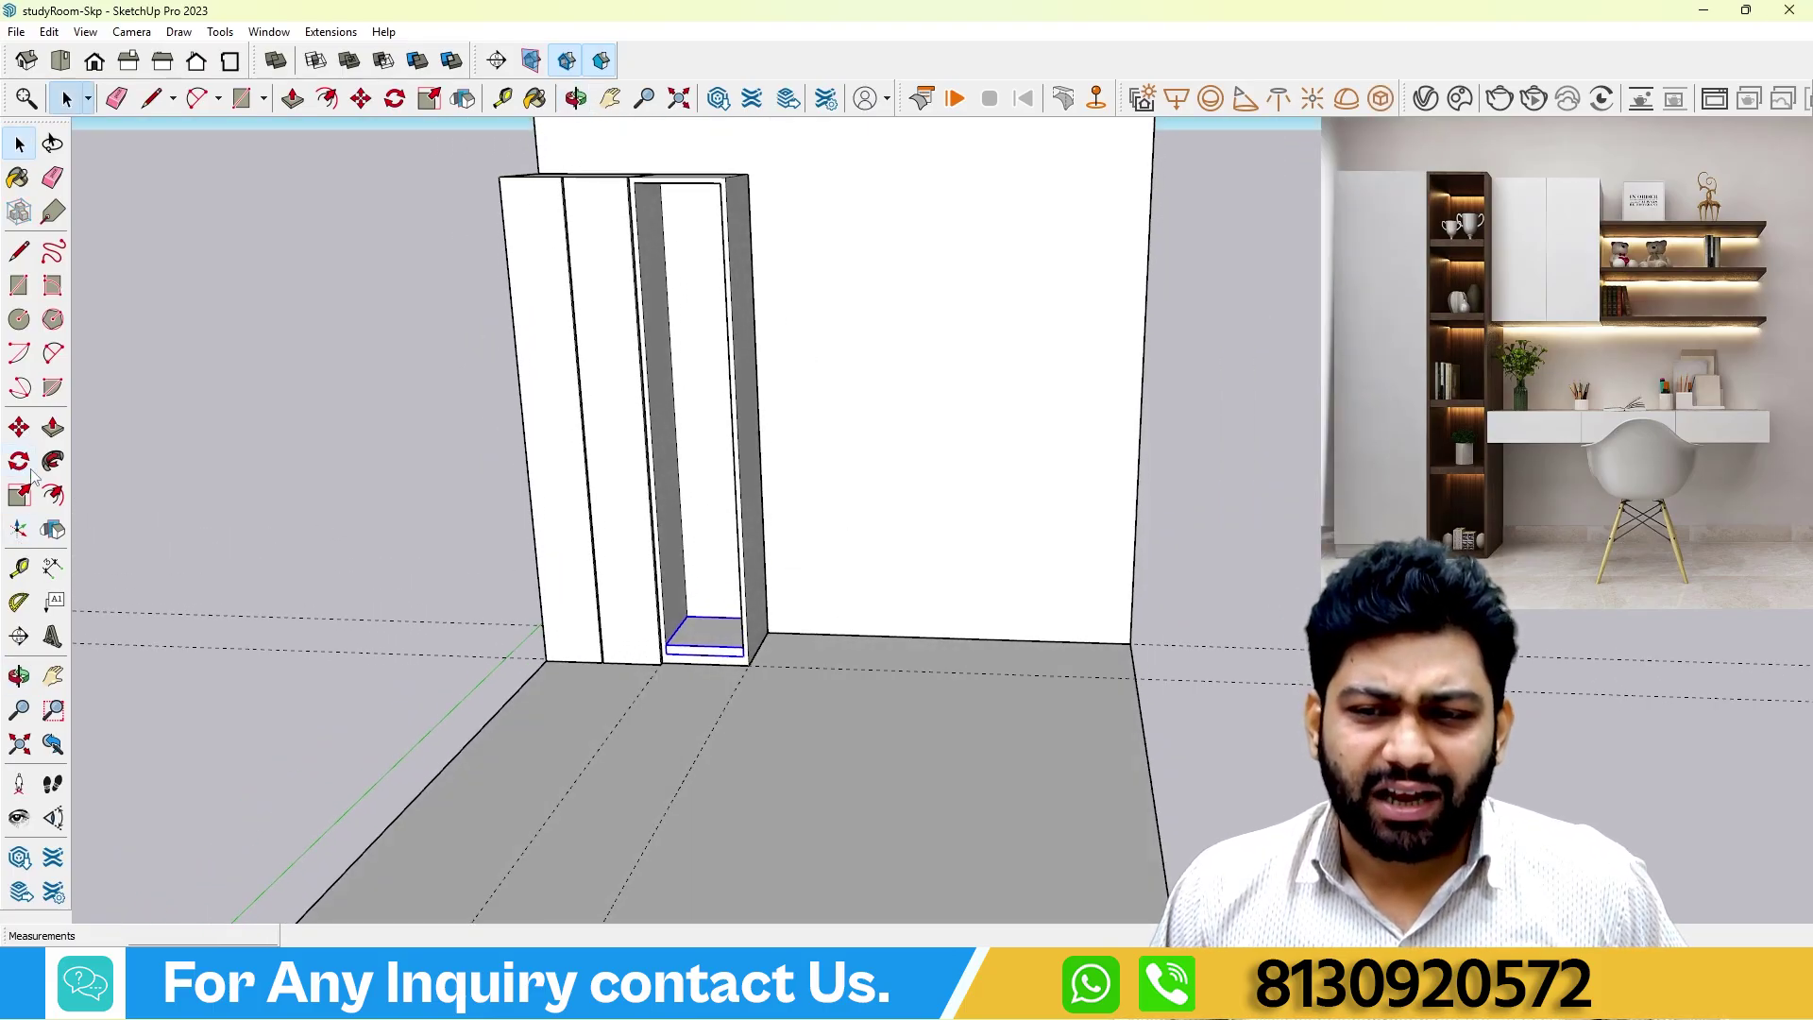
{"action": "left_click", "coordinate": [20, 430]}
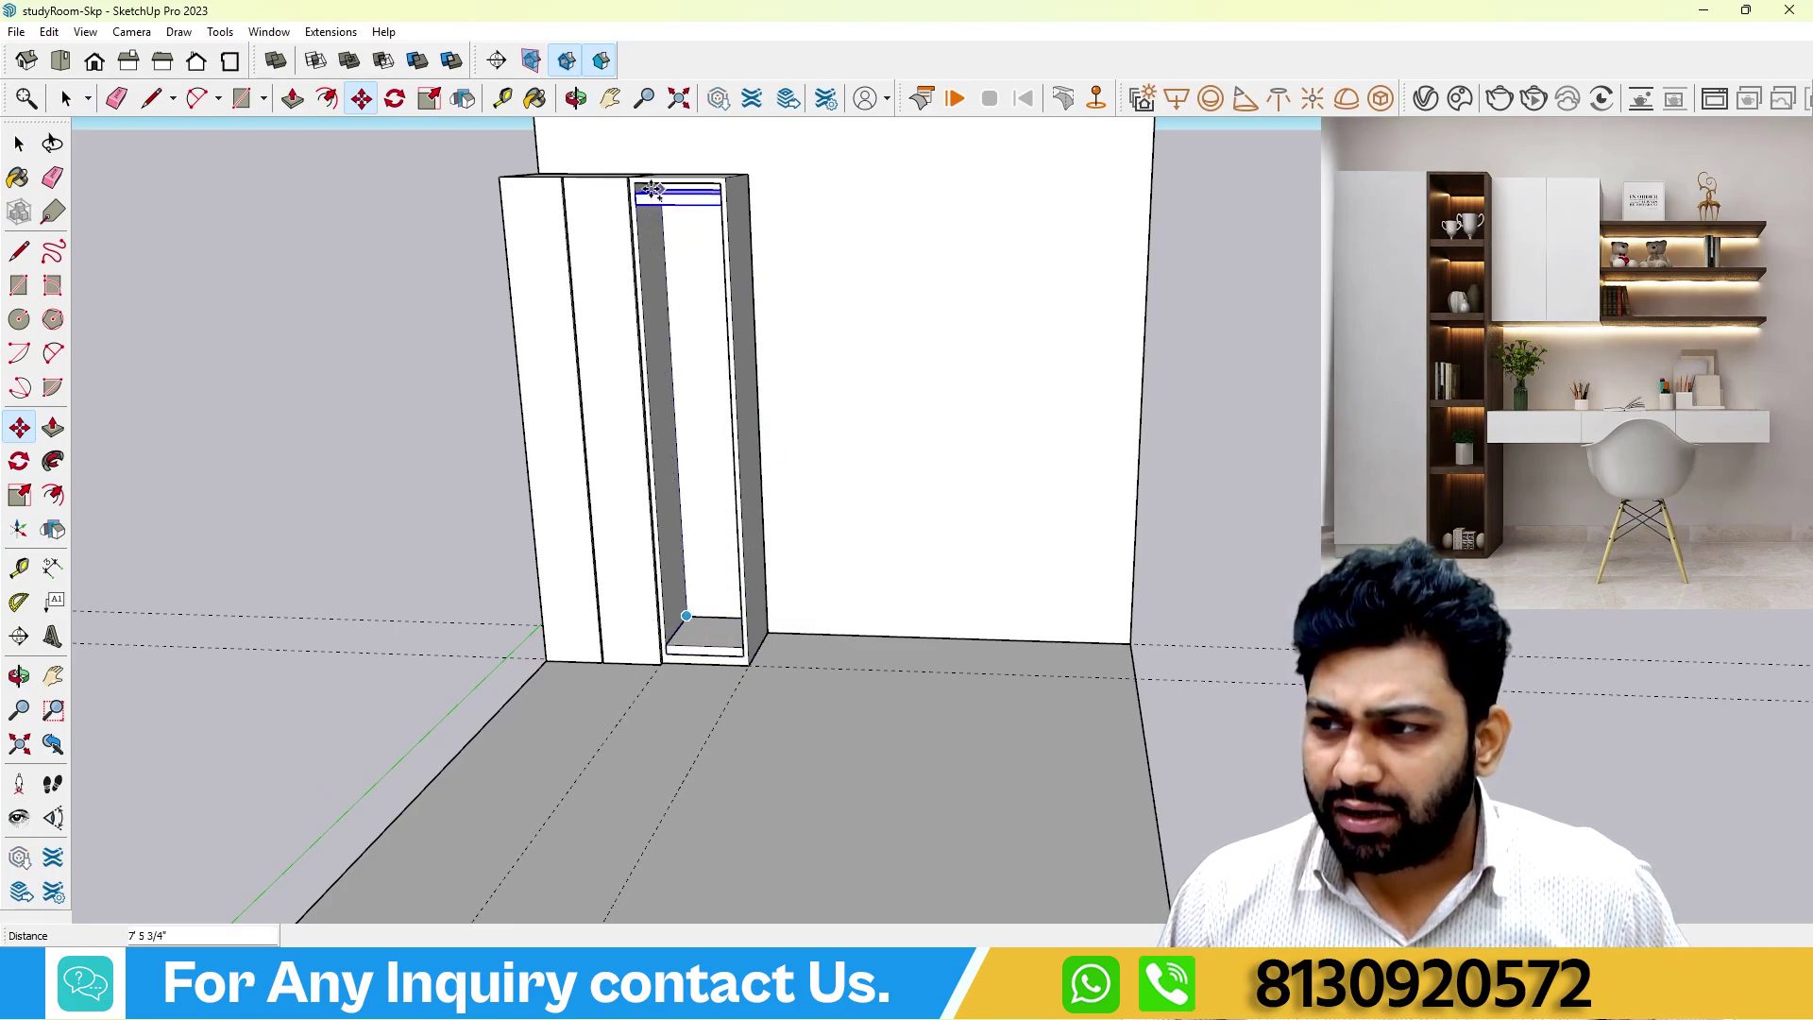
{"action": "key", "text": "Escape"}
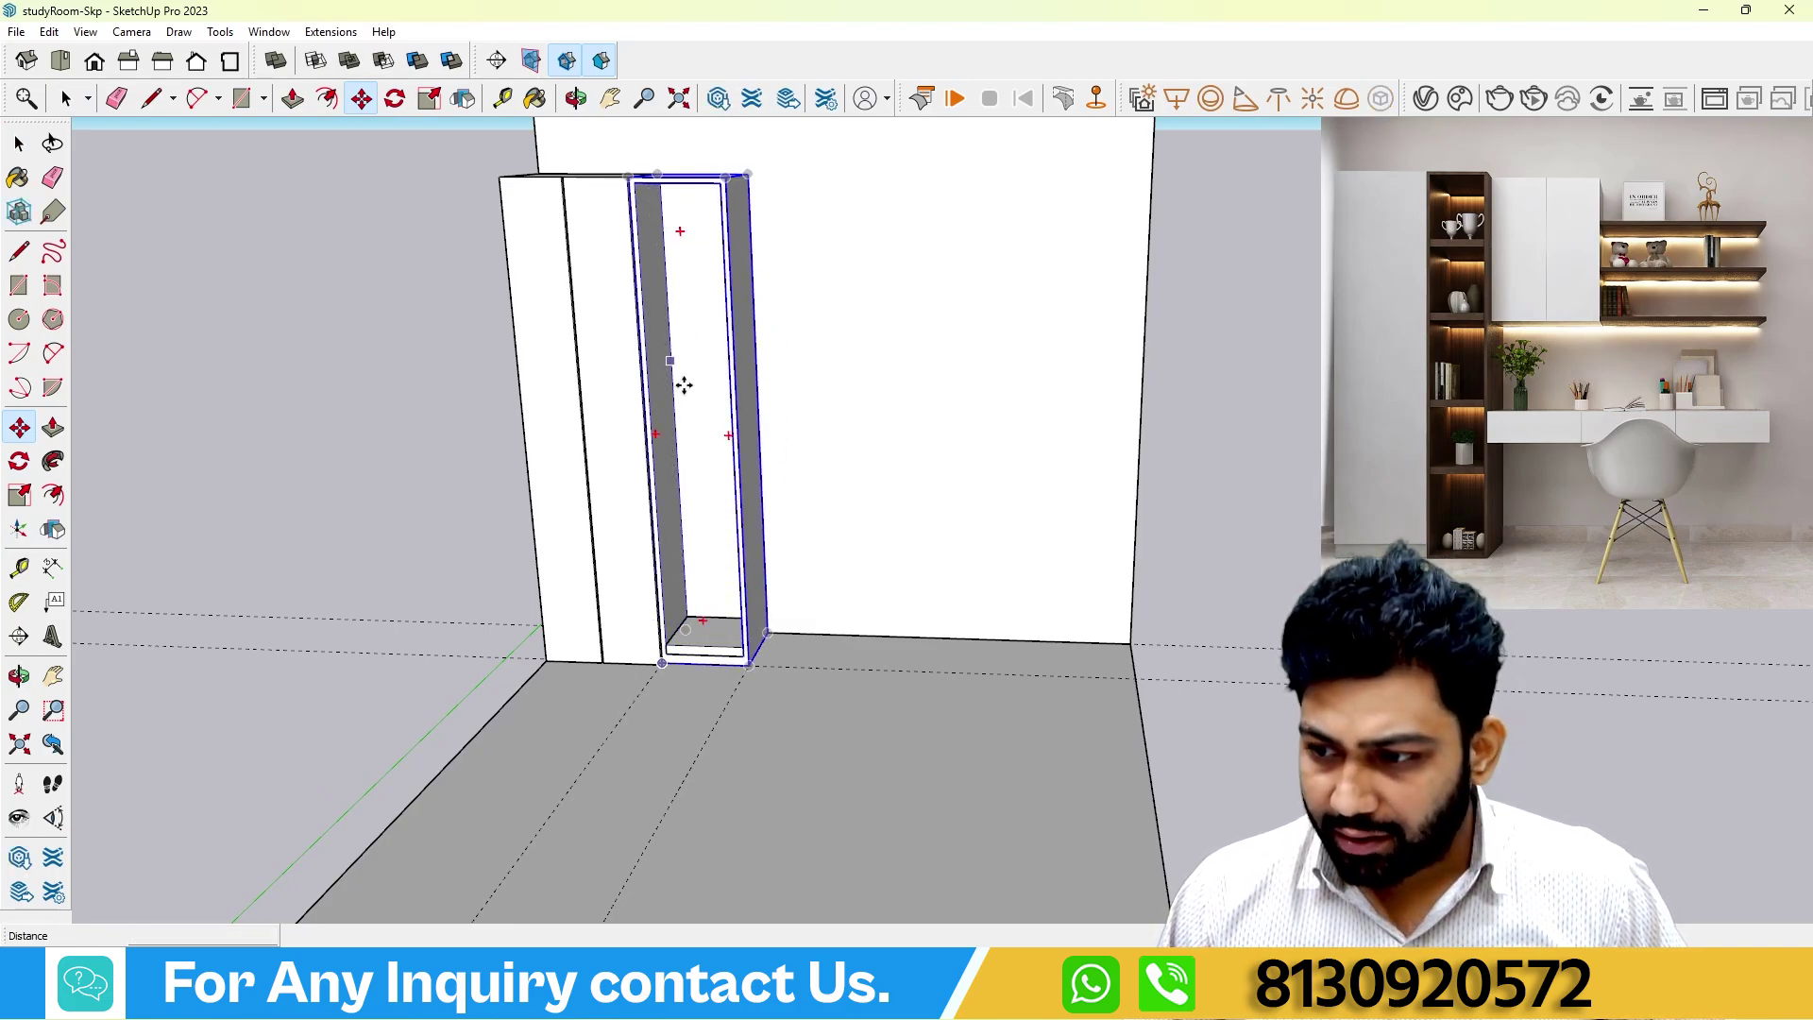
{"action": "left_click", "coordinate": [19, 144]}
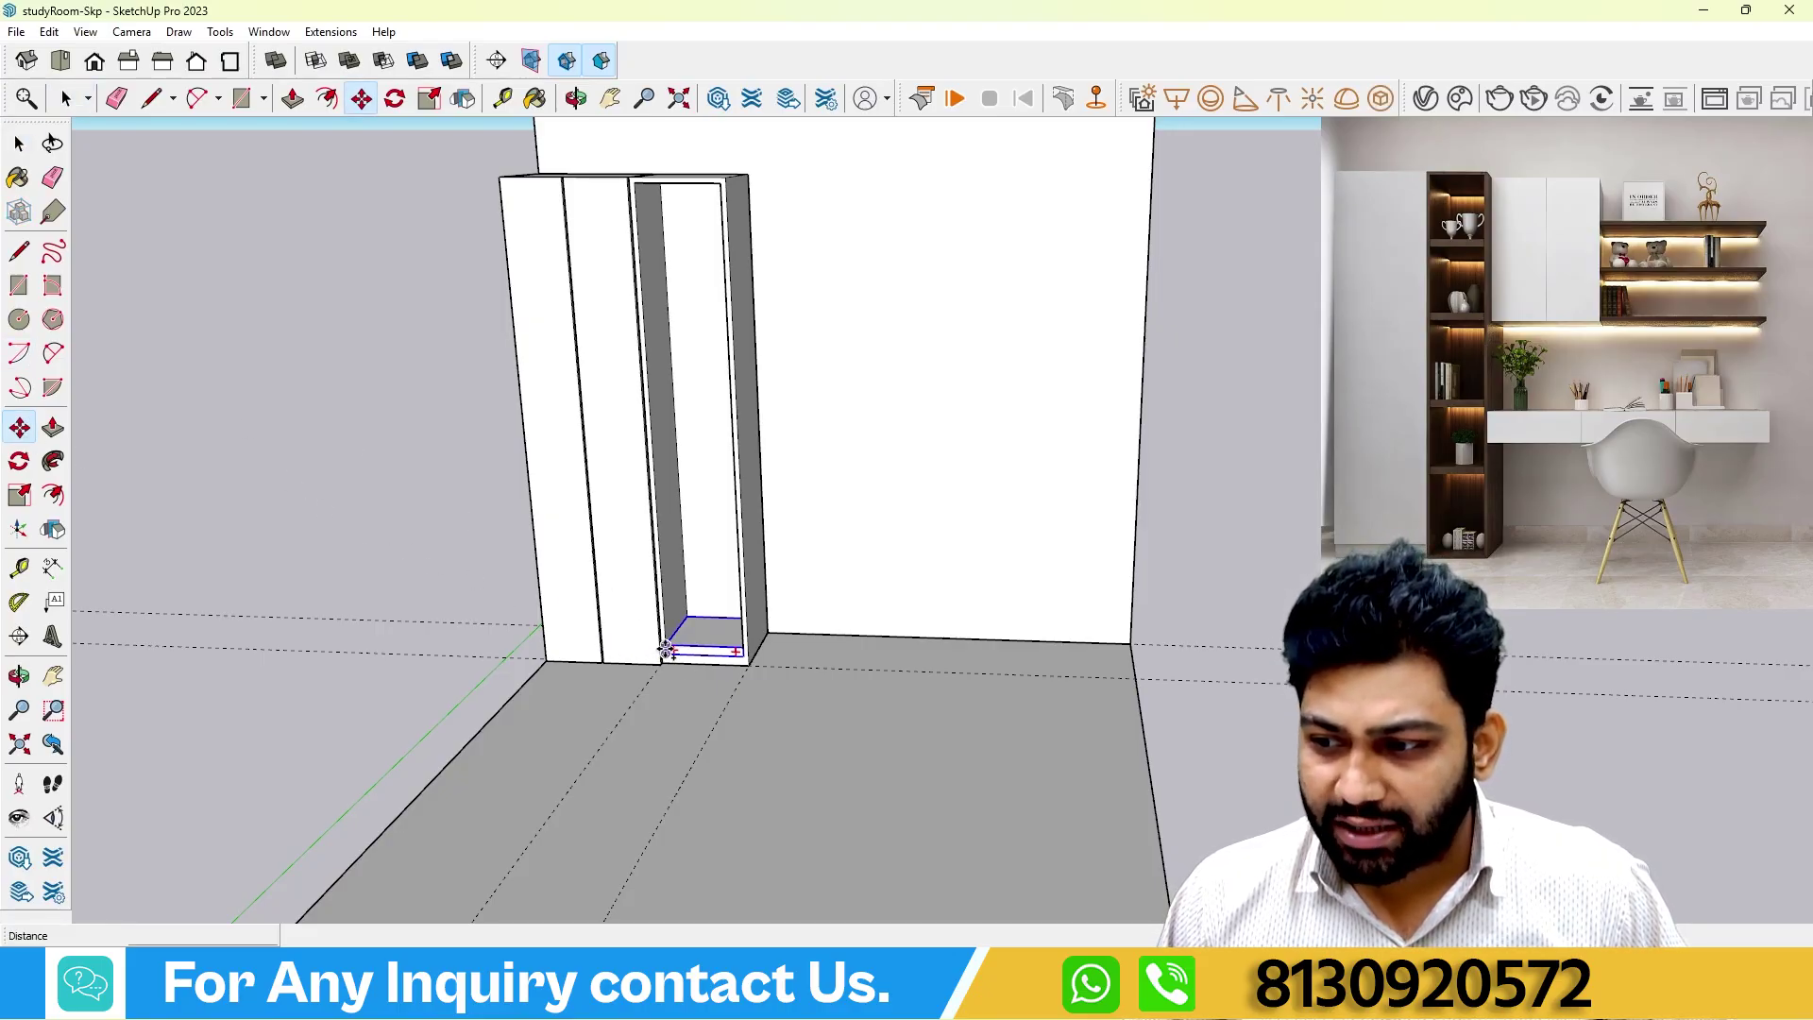
{"action": "left_click", "coordinate": [666, 650]}
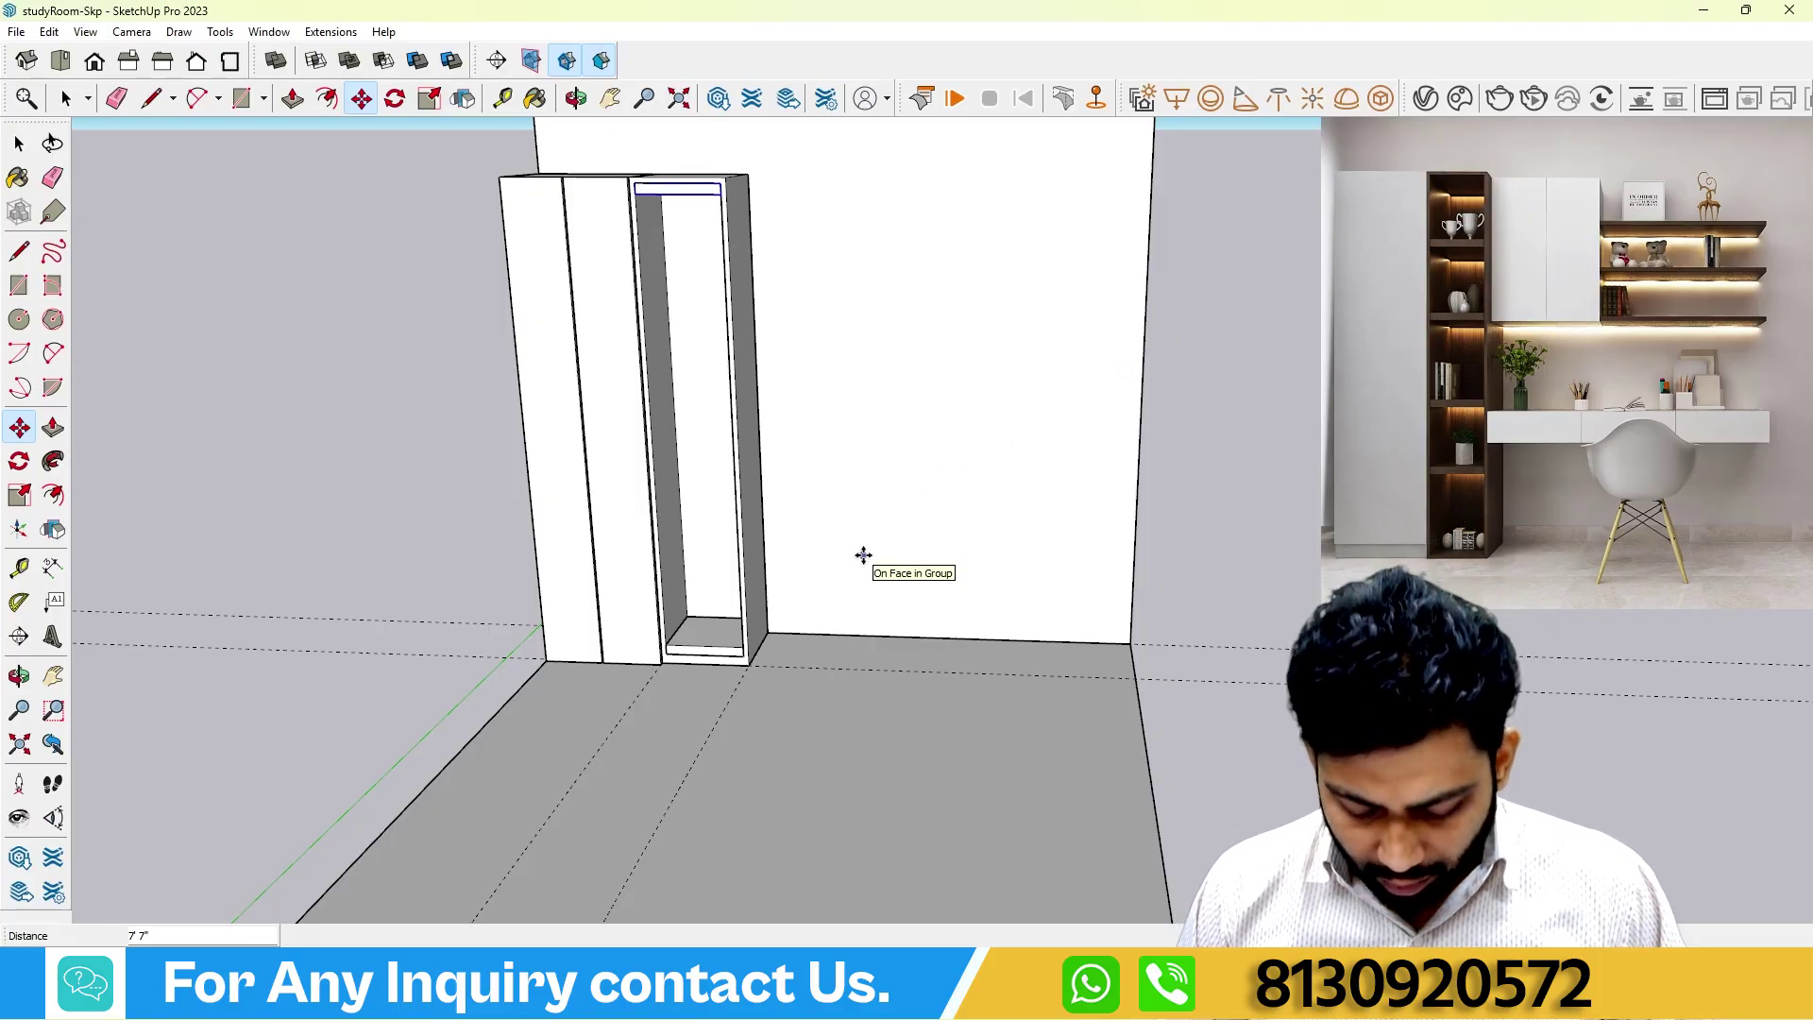
{"action": "type", "text": "5"}
{"action": "key", "text": "Return"}
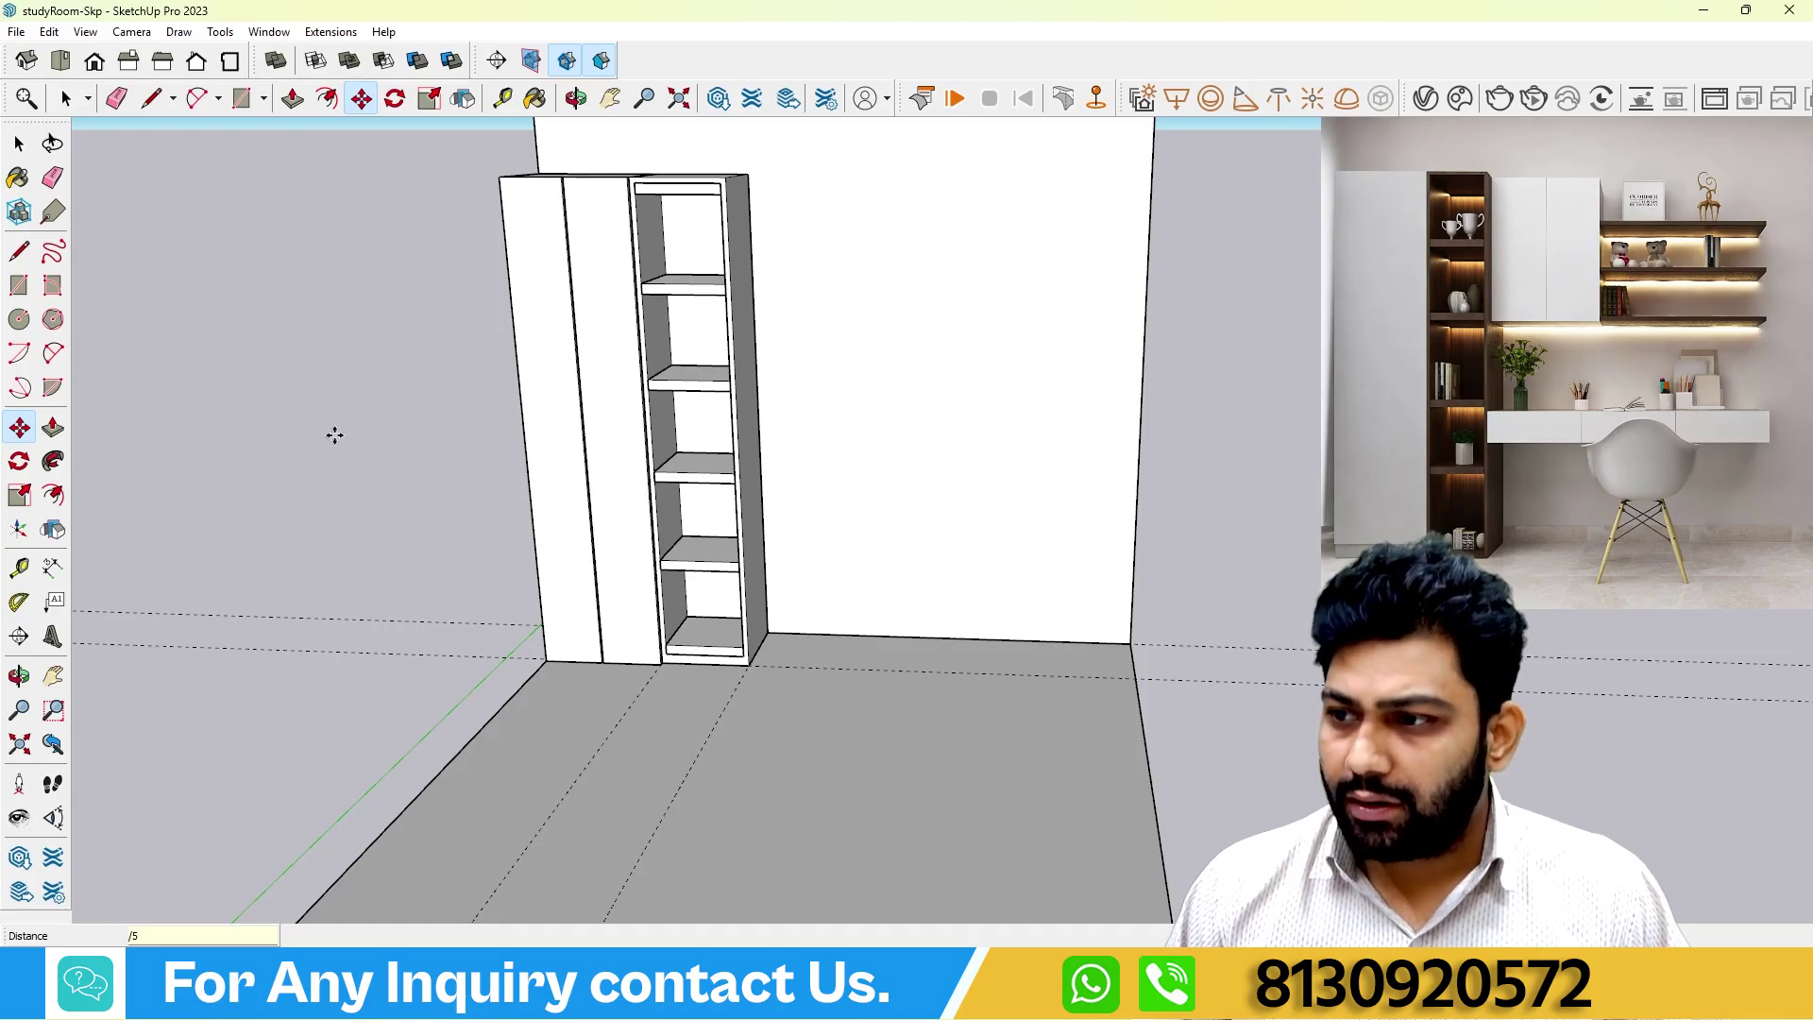
{"action": "middle_click_drag", "start_coordinate": [331, 433], "coordinate": [689, 661]}
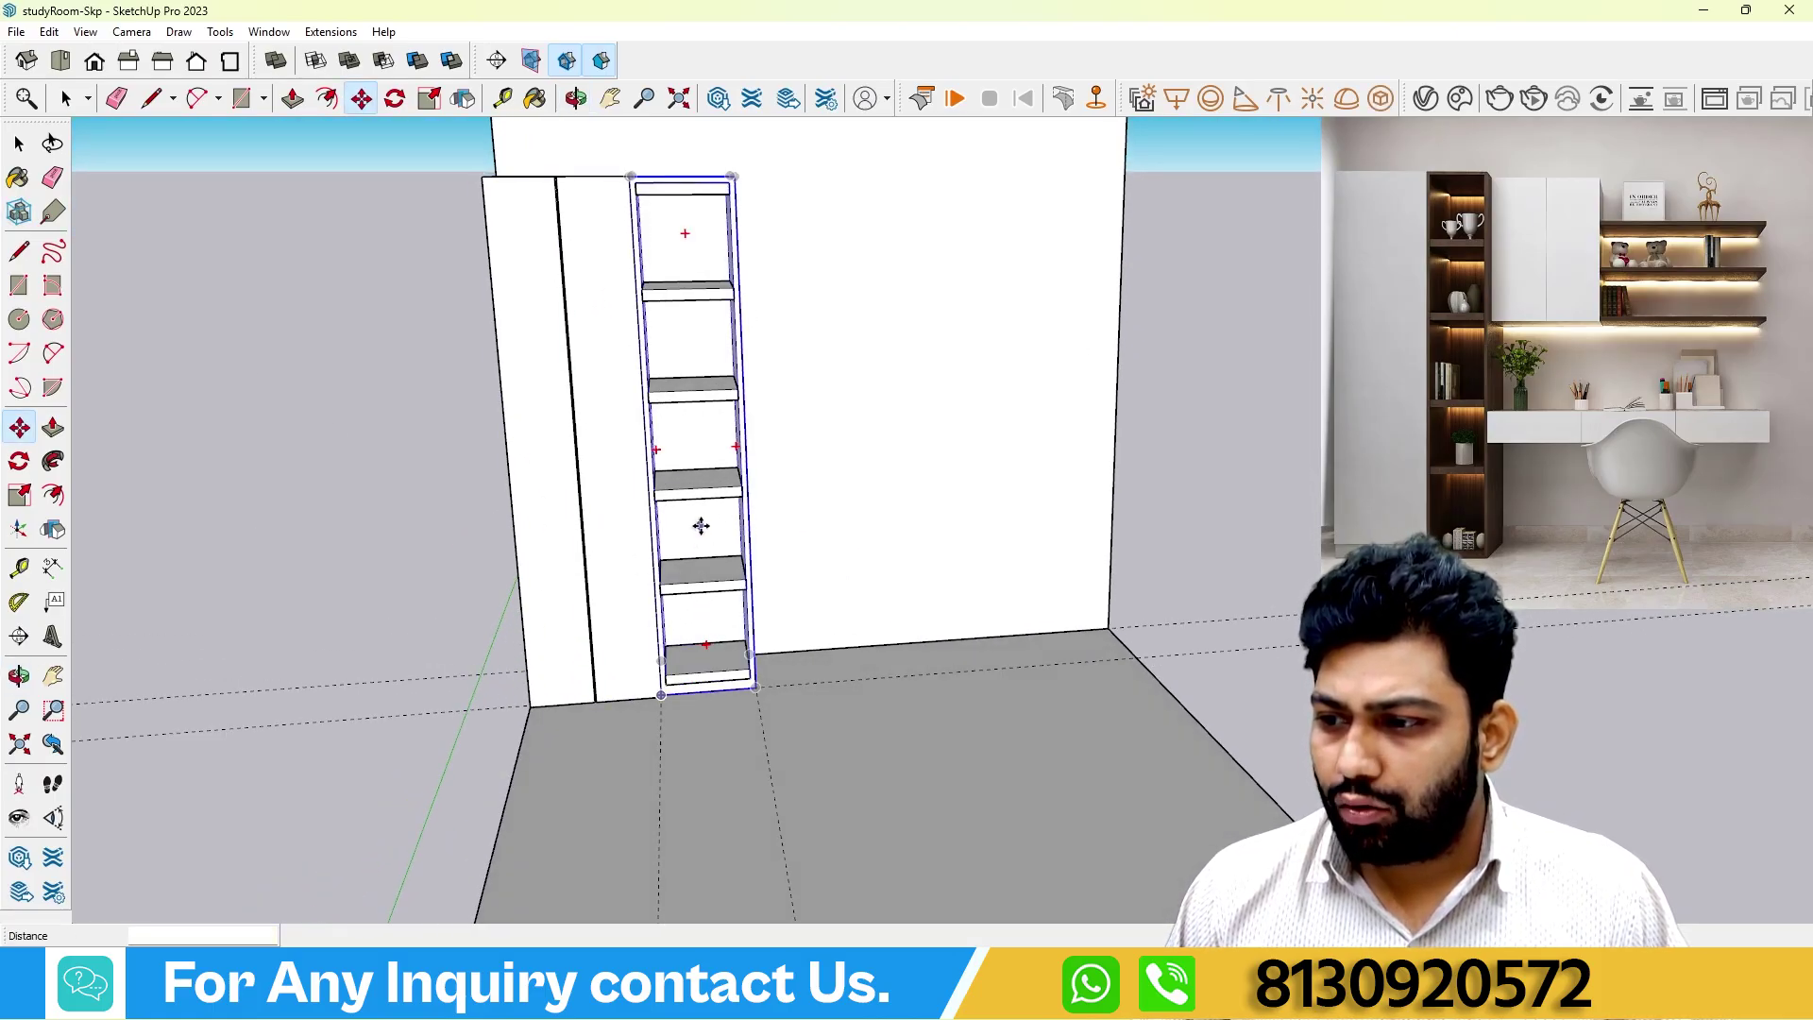
Delete the topmost and bottommost shelf components, keeping the four intermediate shelves in the open unit.
{"action": "key", "text": "space"}
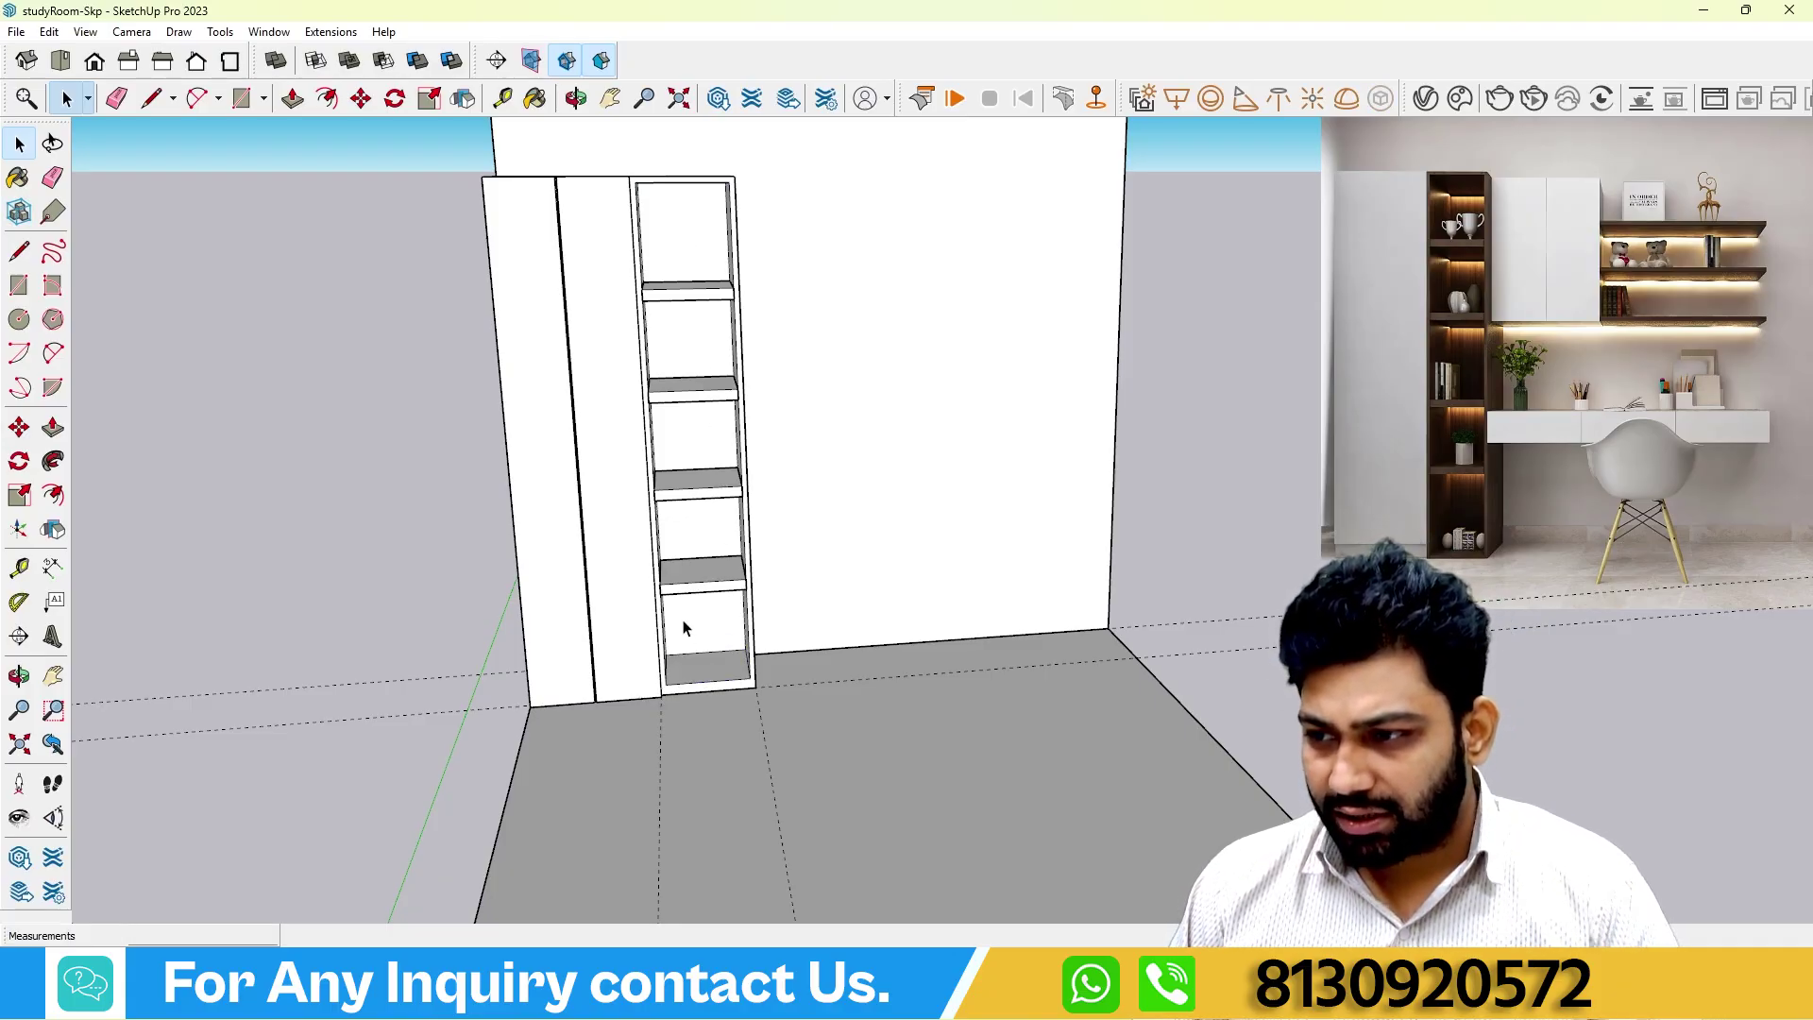
{"action": "scroll", "coordinate": [680, 628], "scroll_direction": "down", "scroll_amount": 5}
{"action": "scroll", "coordinate": [660, 541], "scroll_direction": "up", "scroll_amount": 2}
{"action": "middle_click_drag", "start_coordinate": [664, 537], "coordinate": [600, 604]}
{"action": "middle_click_drag", "start_coordinate": [666, 455], "coordinate": [650, 464]}
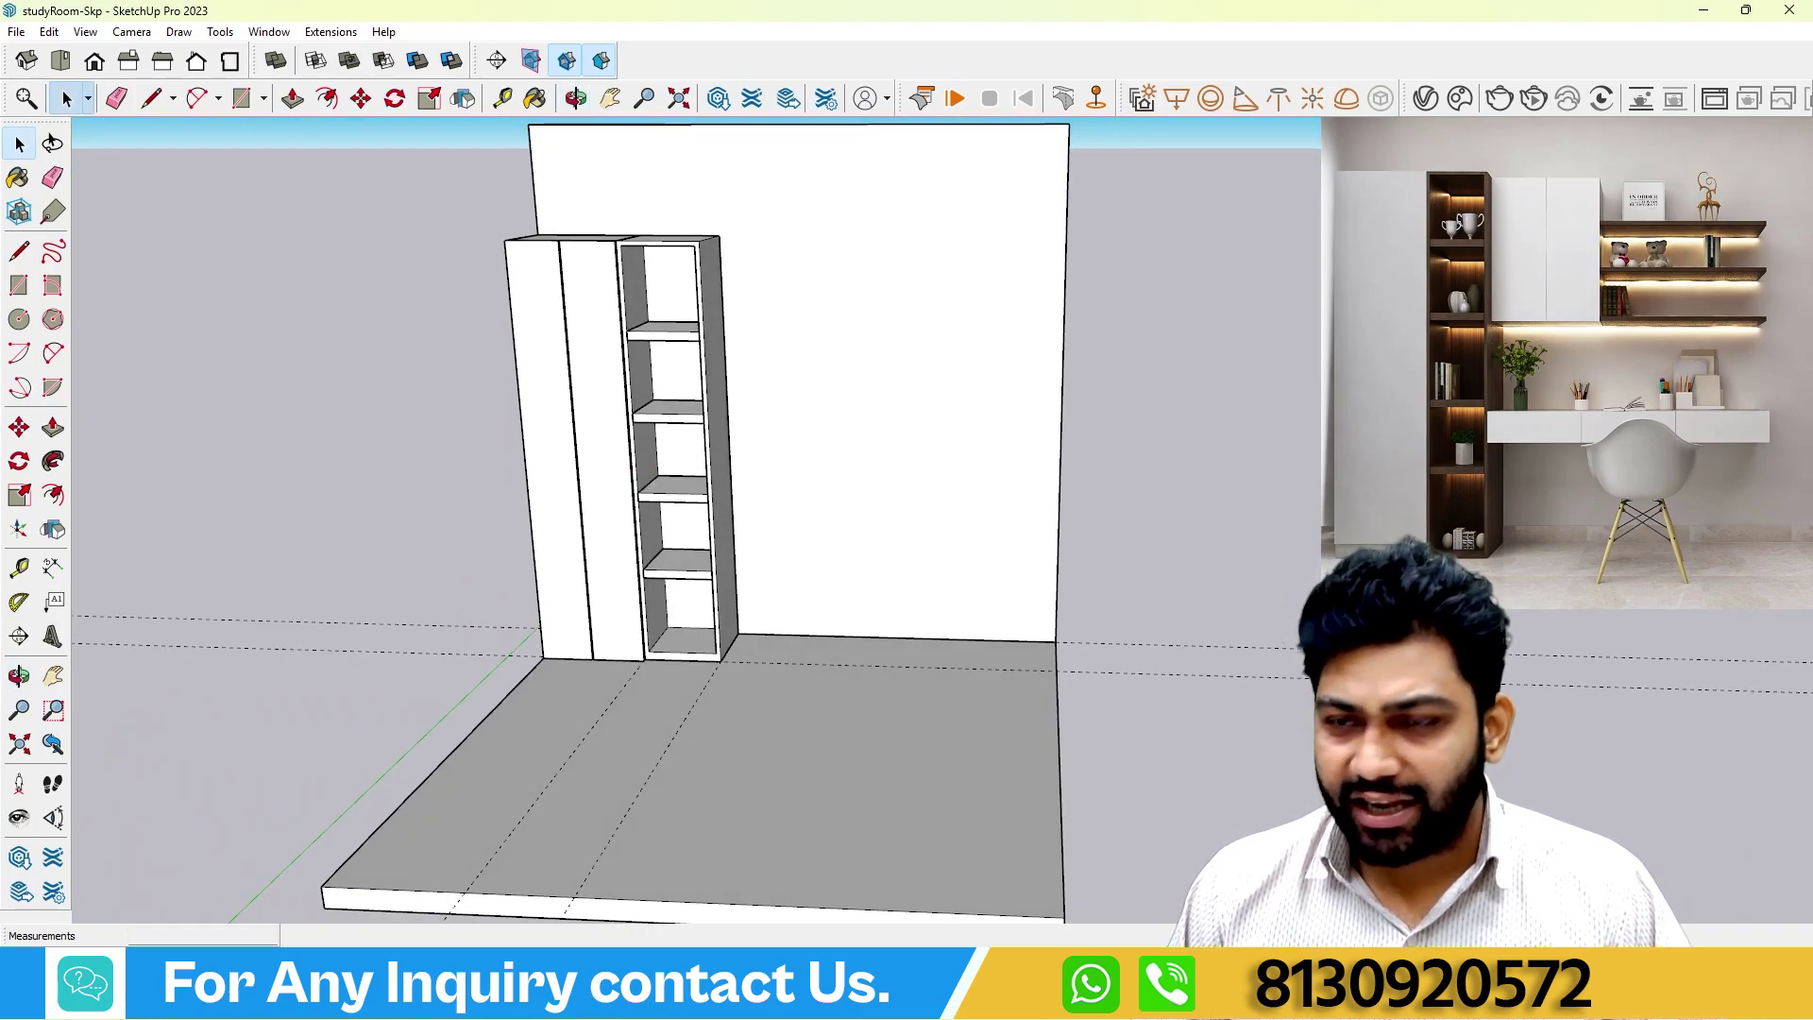
{"action": "middle_click_drag", "start_coordinate": [1045, 502], "coordinate": [1001, 491]}
{"action": "middle_click_drag", "start_coordinate": [531, 527], "coordinate": [668, 332]}
{"action": "double_click", "coordinate": [666, 329]}
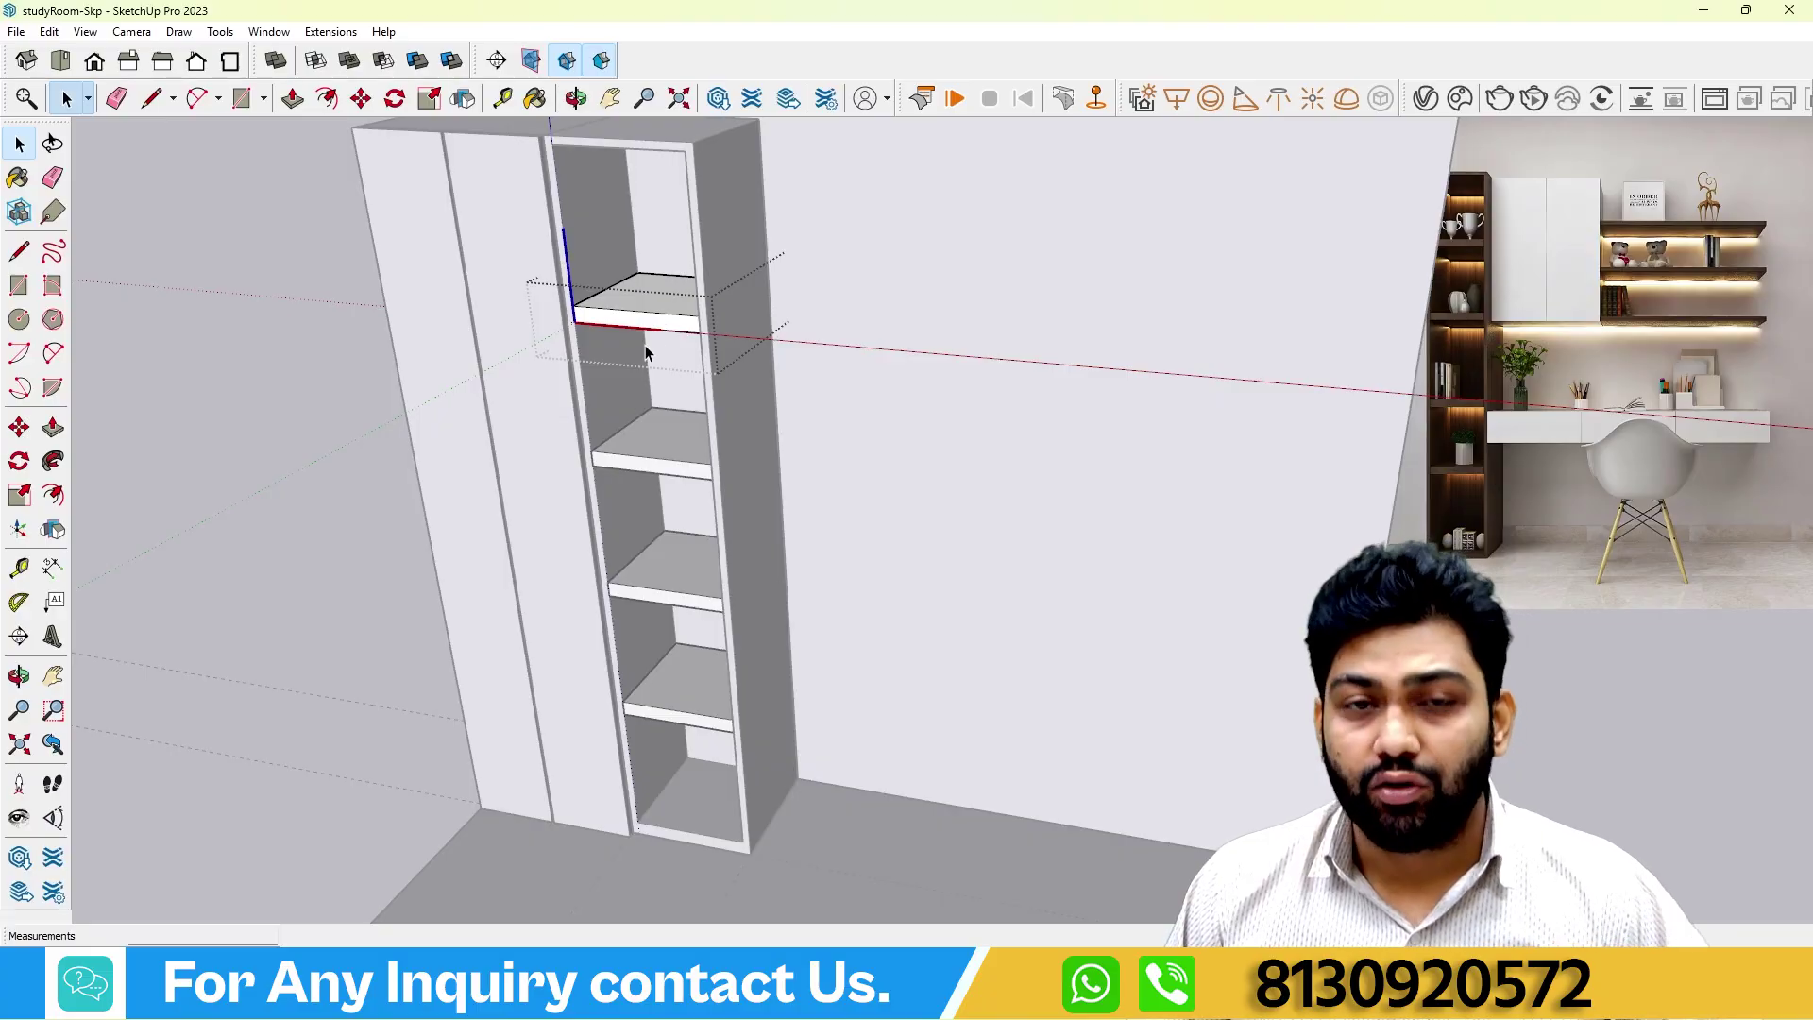
{"action": "left_click", "coordinate": [52, 428]}
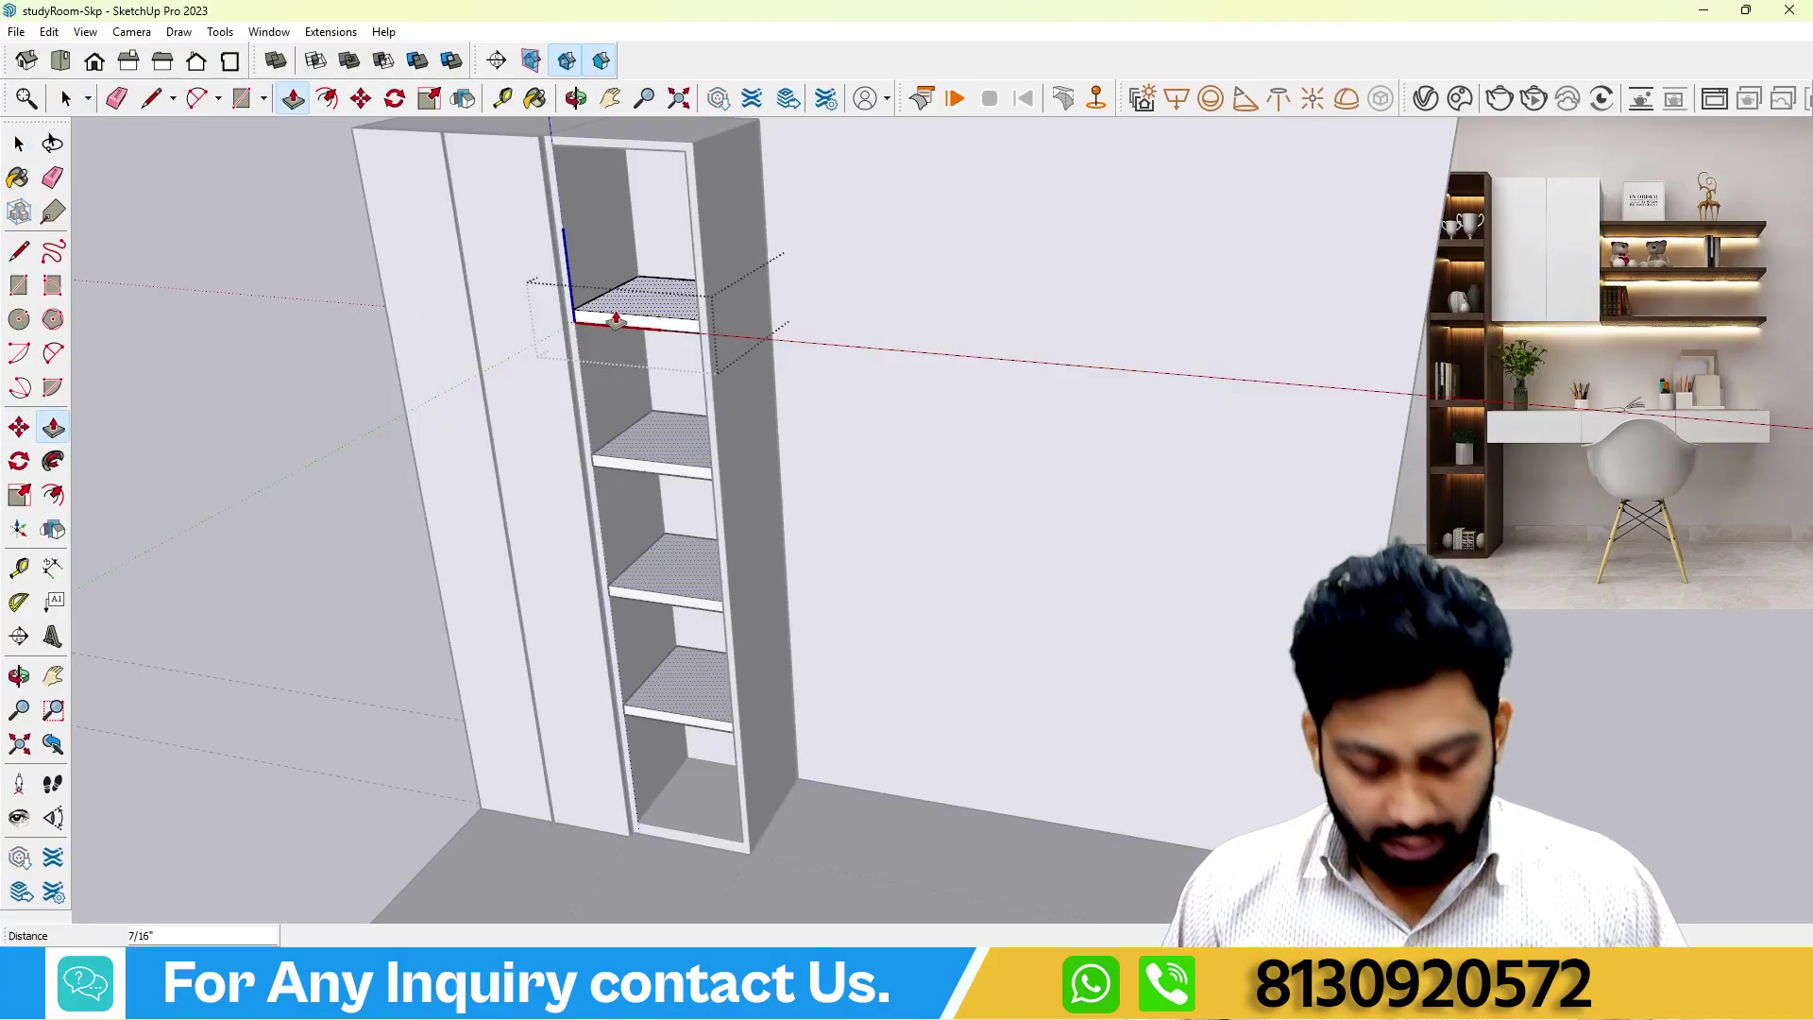
{"action": "key", "text": "Escape"}
{"action": "key", "text": "space"}
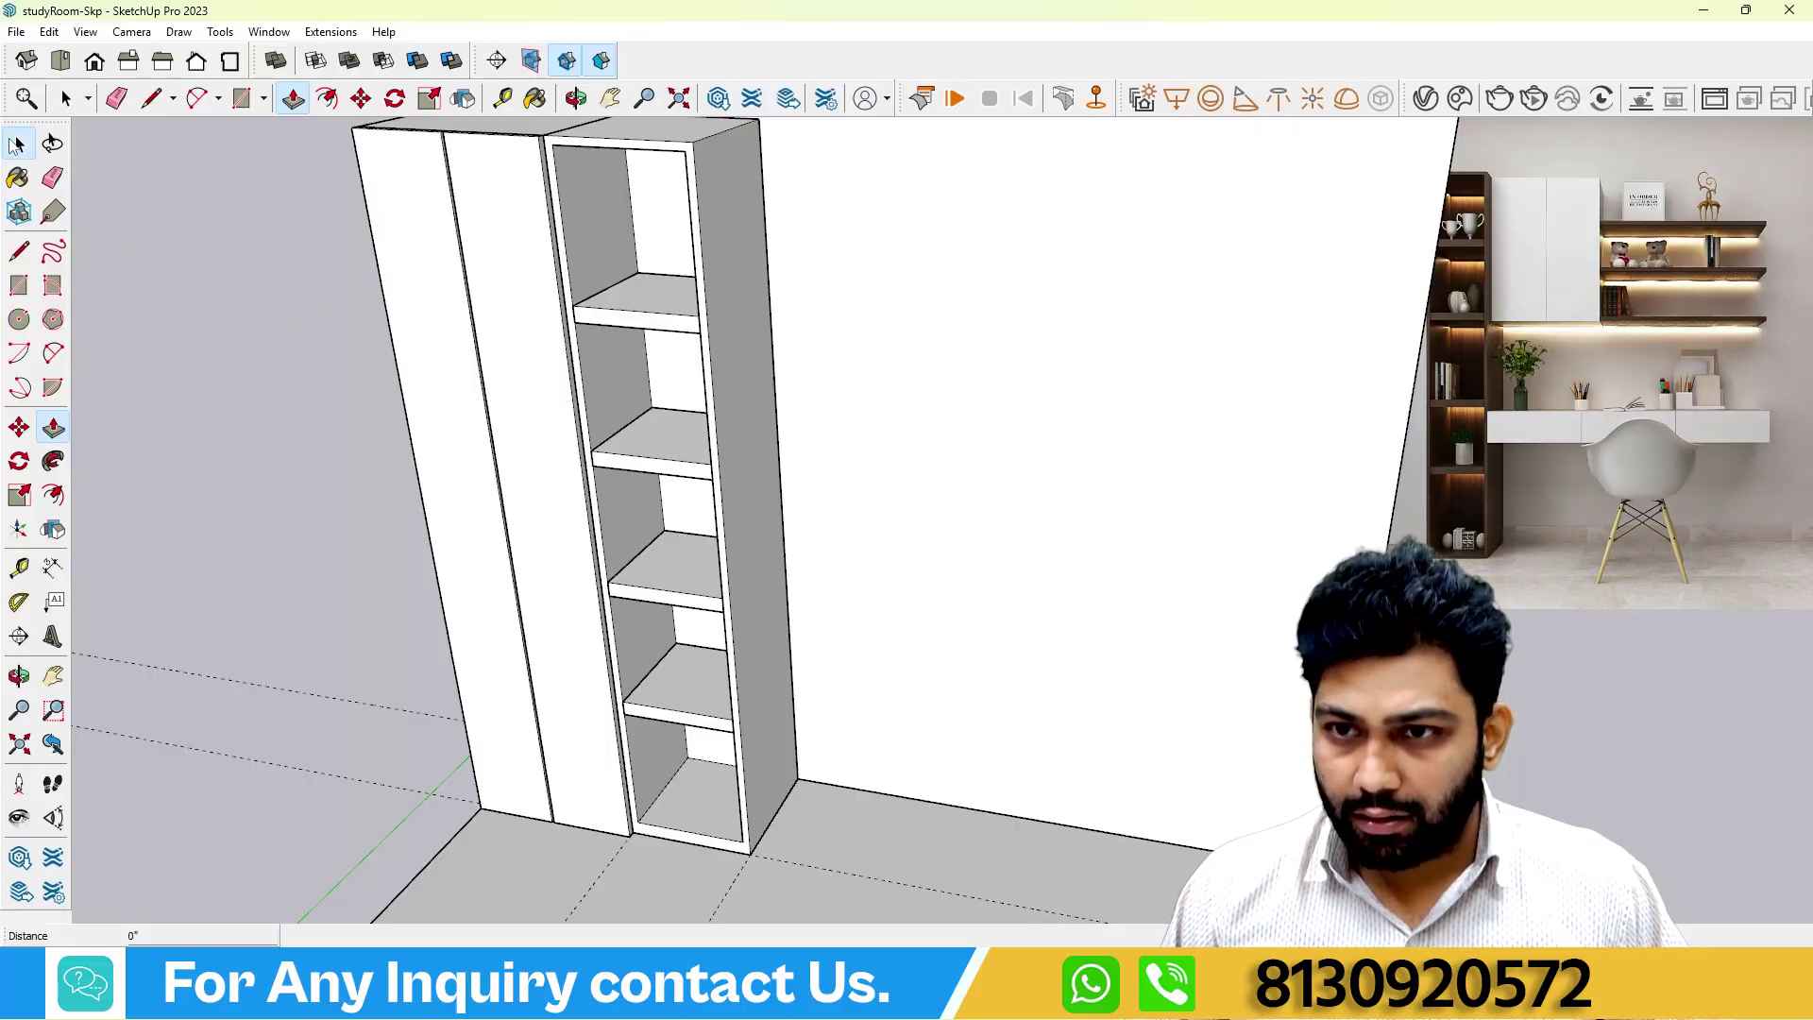
{"action": "double_click", "coordinate": [628, 327]}
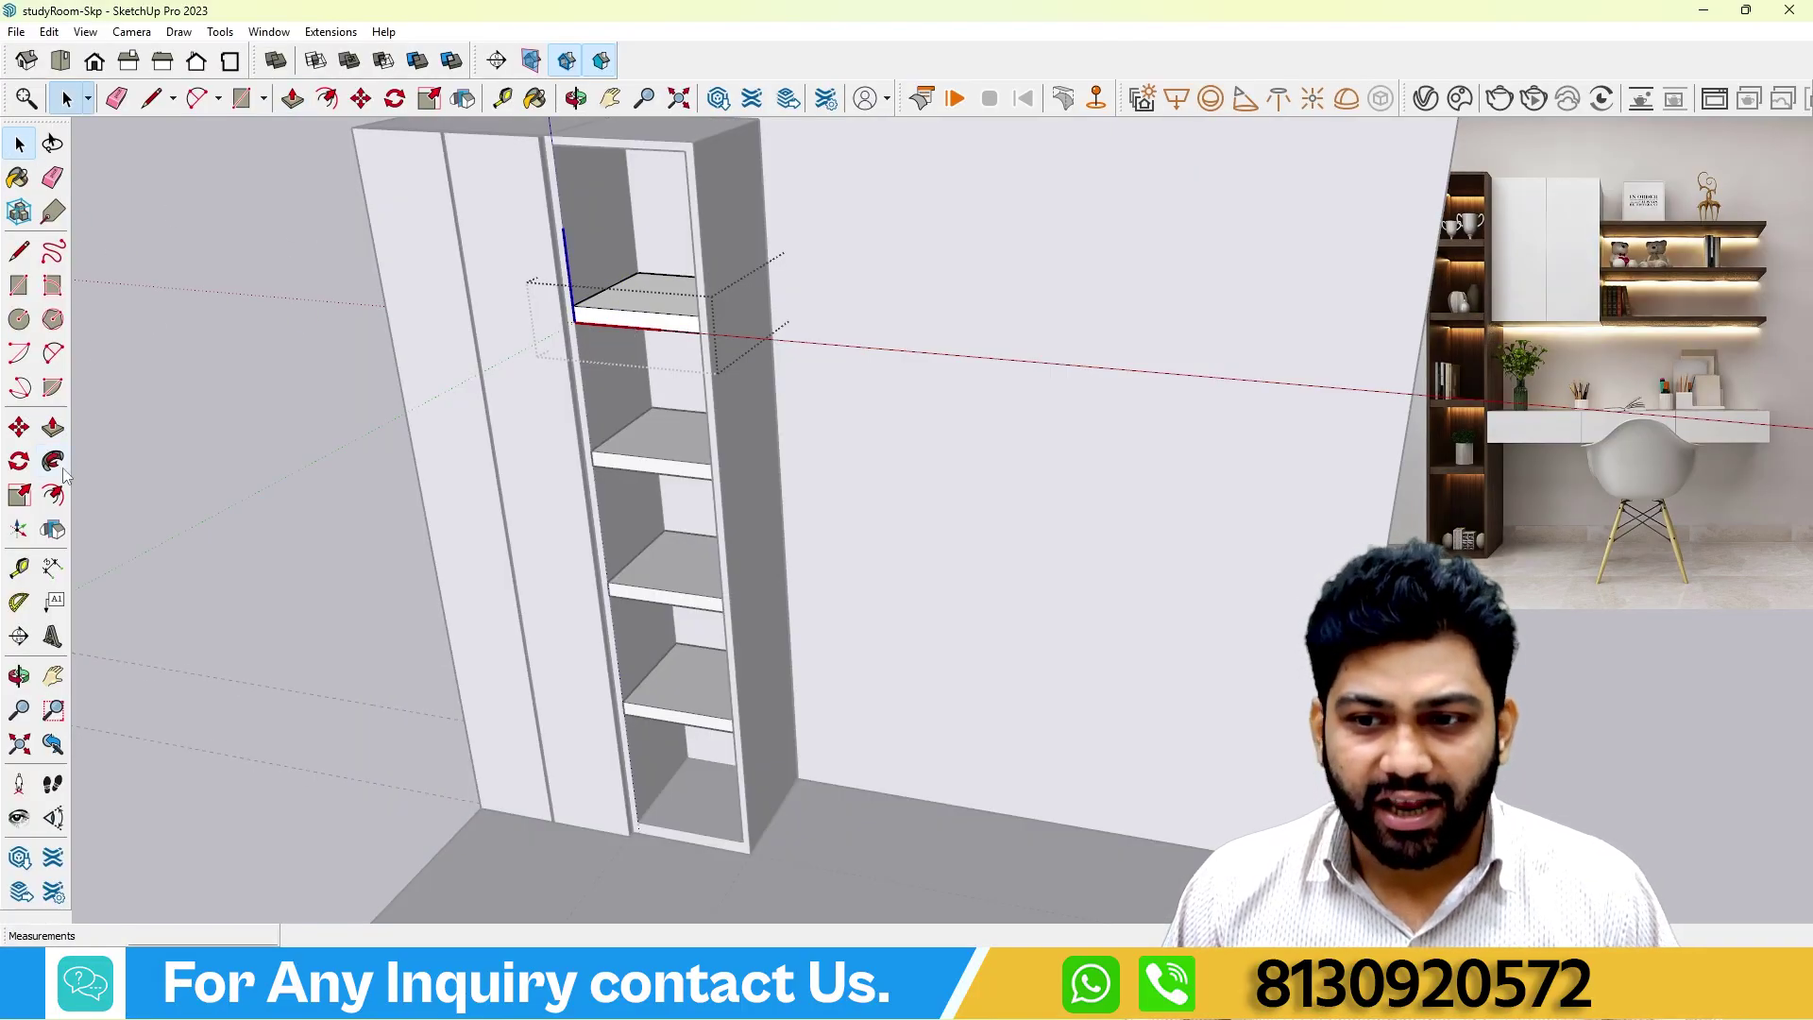
{"action": "key", "text": "p"}
{"action": "left_click", "coordinate": [637, 355]}
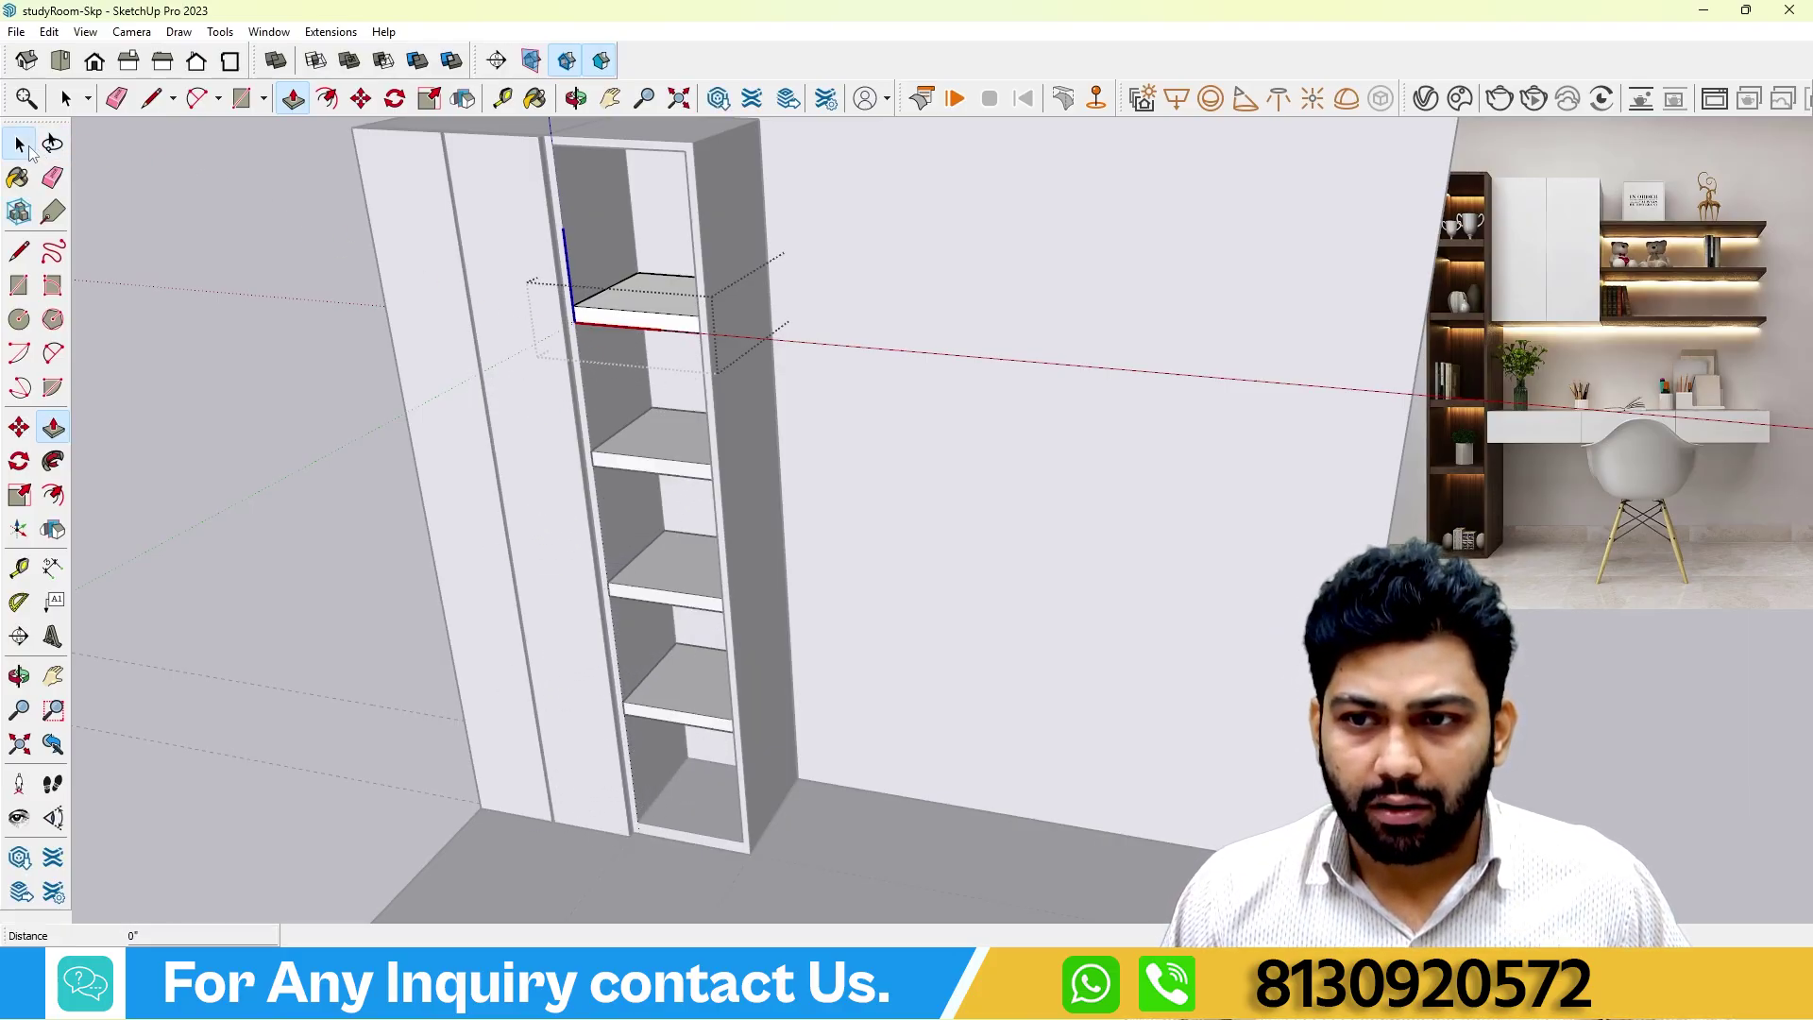
{"action": "left_click", "coordinate": [20, 143]}
Delete all construction guides from the model.
{"action": "scroll", "coordinate": [167, 185], "scroll_direction": "down", "scroll_amount": 8}
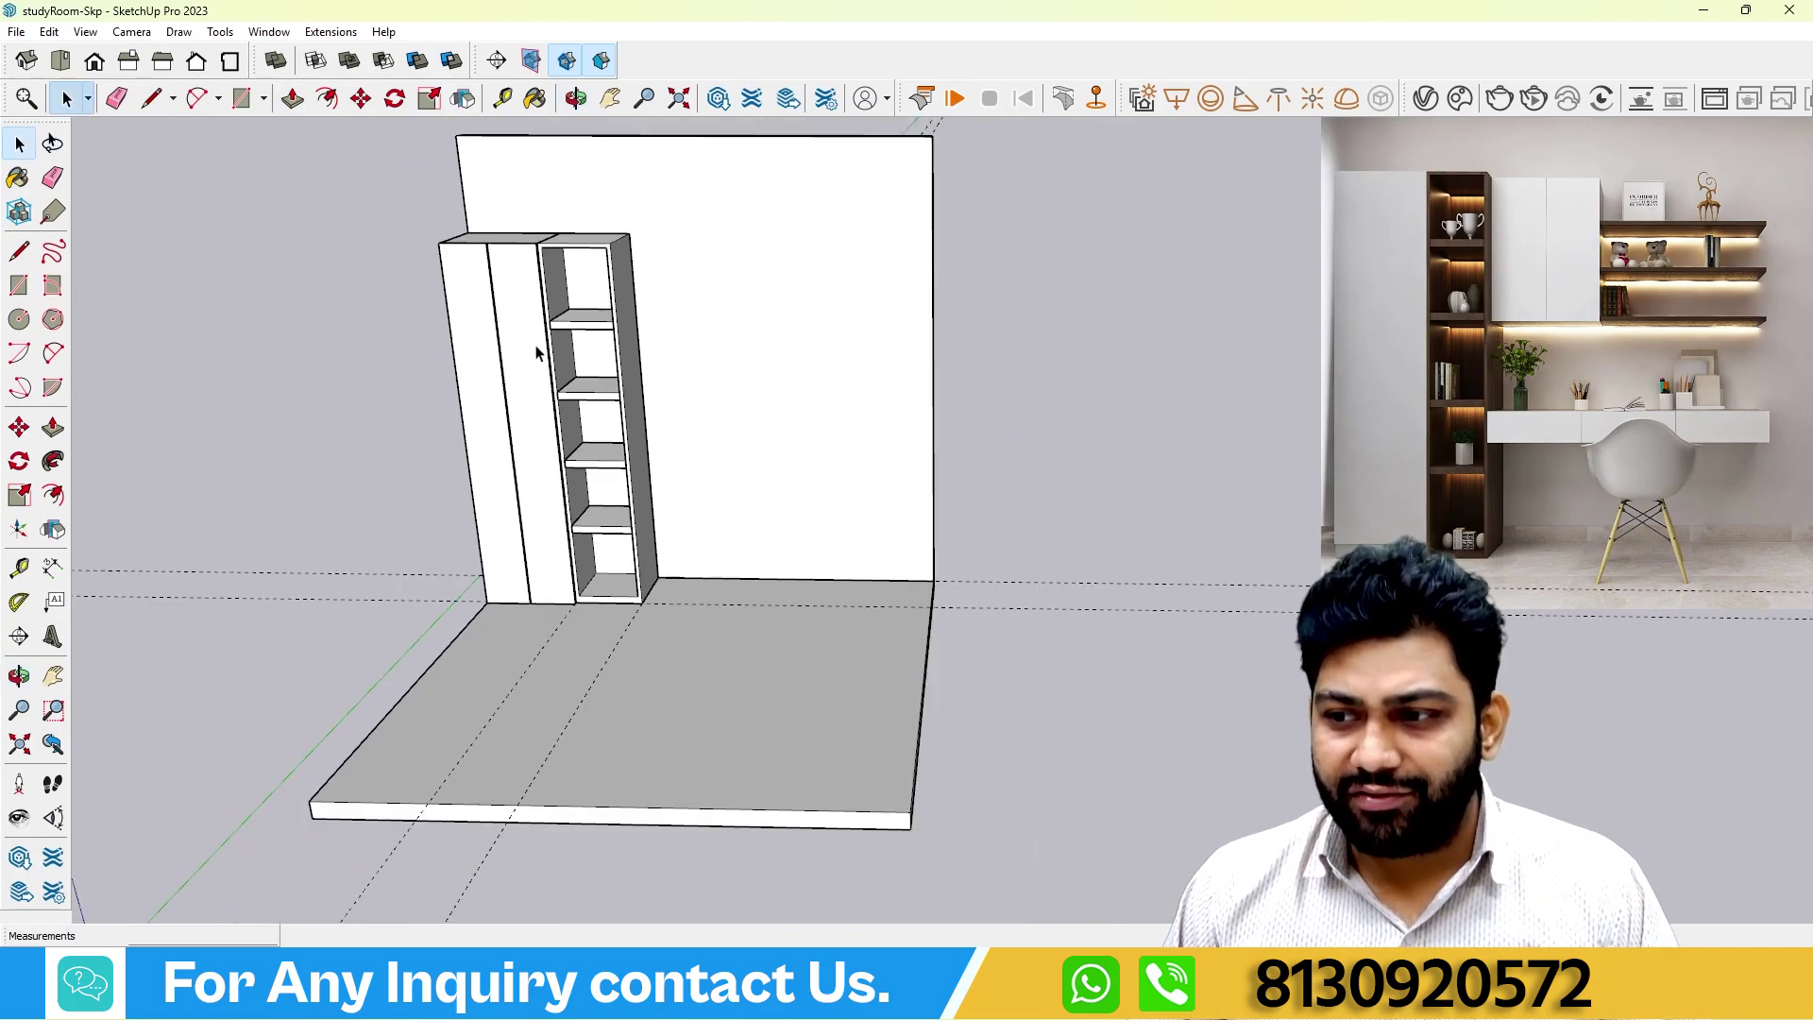
{"action": "middle_click_drag", "start_coordinate": [536, 352], "coordinate": [499, 322]}
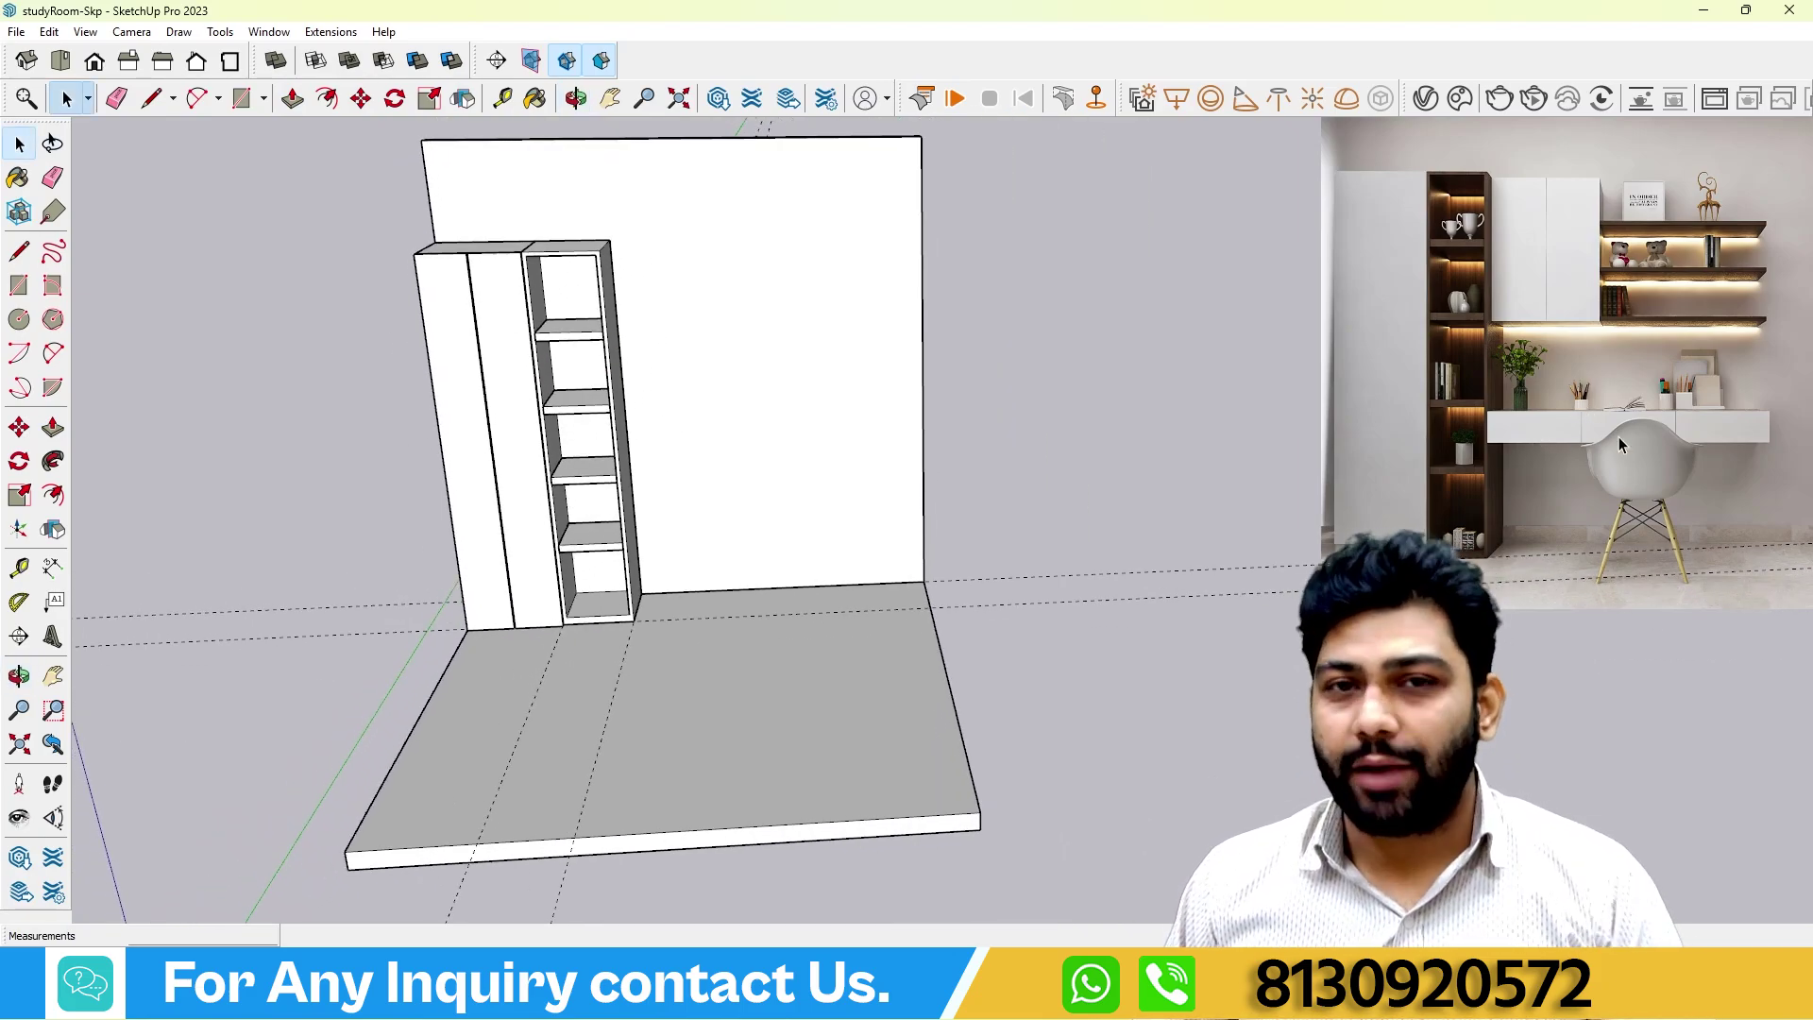
{"action": "middle_click_drag", "start_coordinate": [1165, 554], "coordinate": [773, 571]}
{"action": "scroll", "coordinate": [774, 567], "scroll_direction": "up", "scroll_amount": 3}
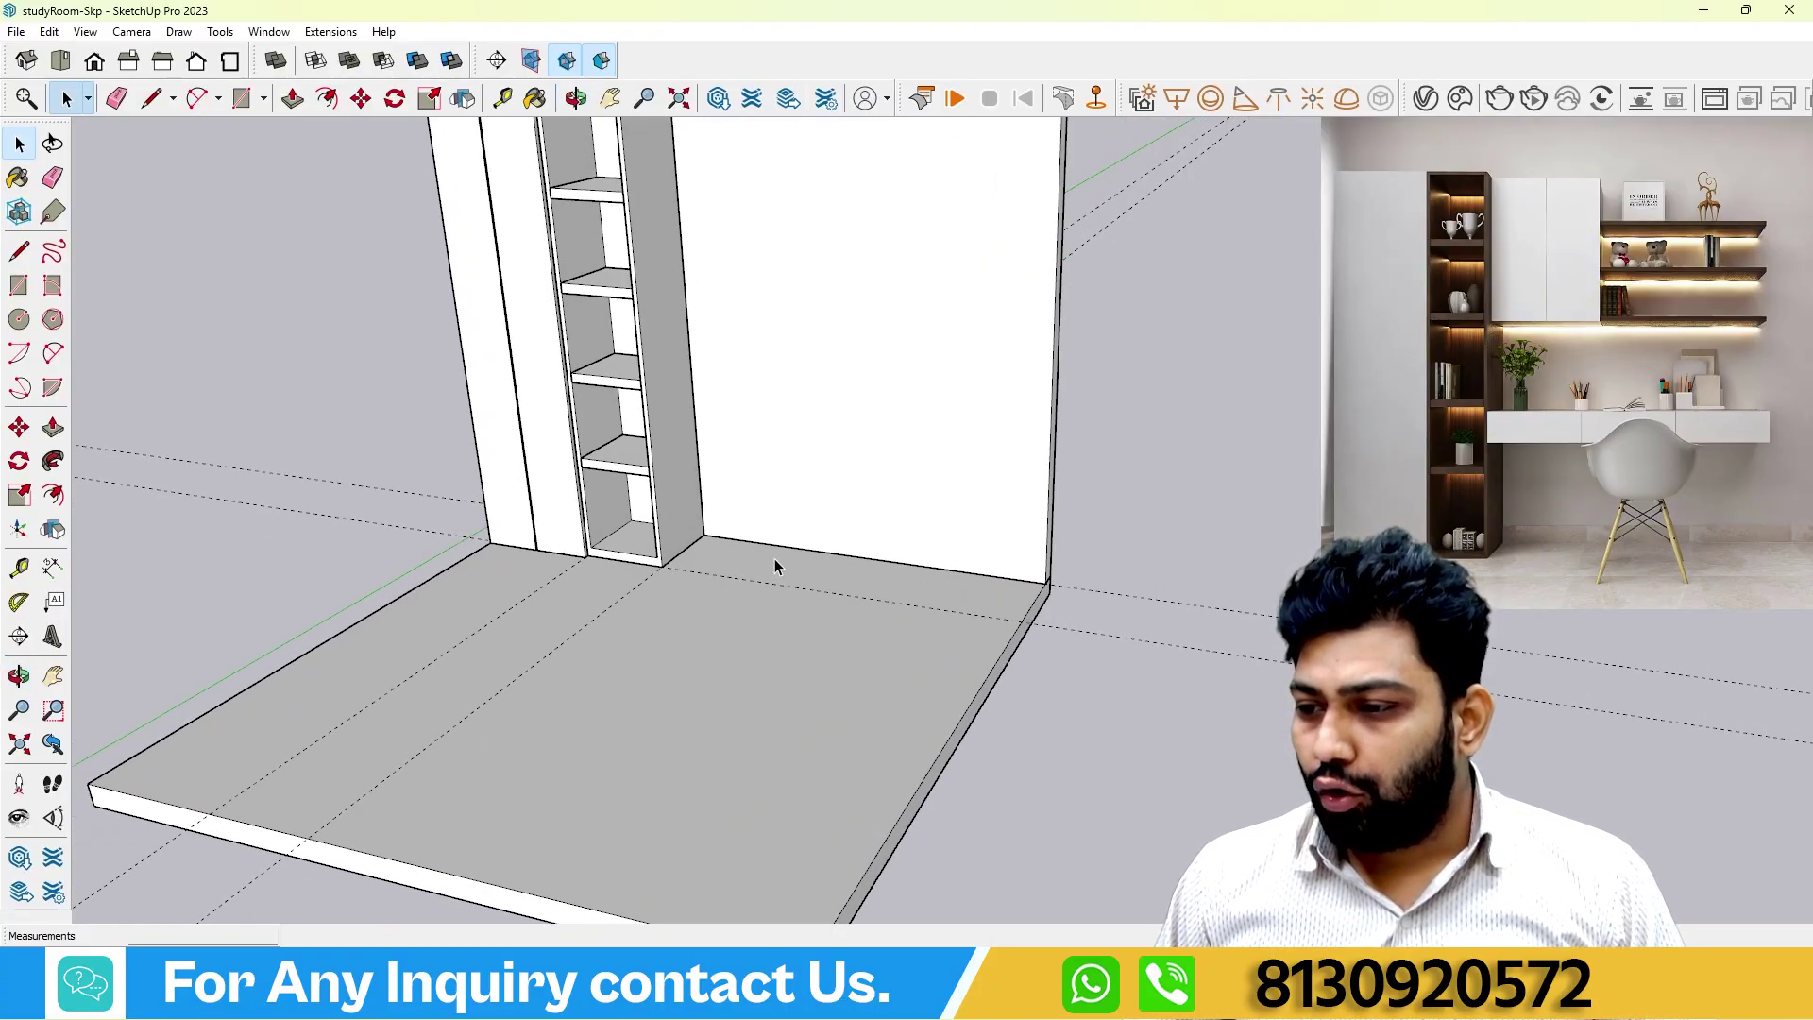
{"action": "scroll", "coordinate": [774, 566], "scroll_direction": "up", "scroll_amount": 2}
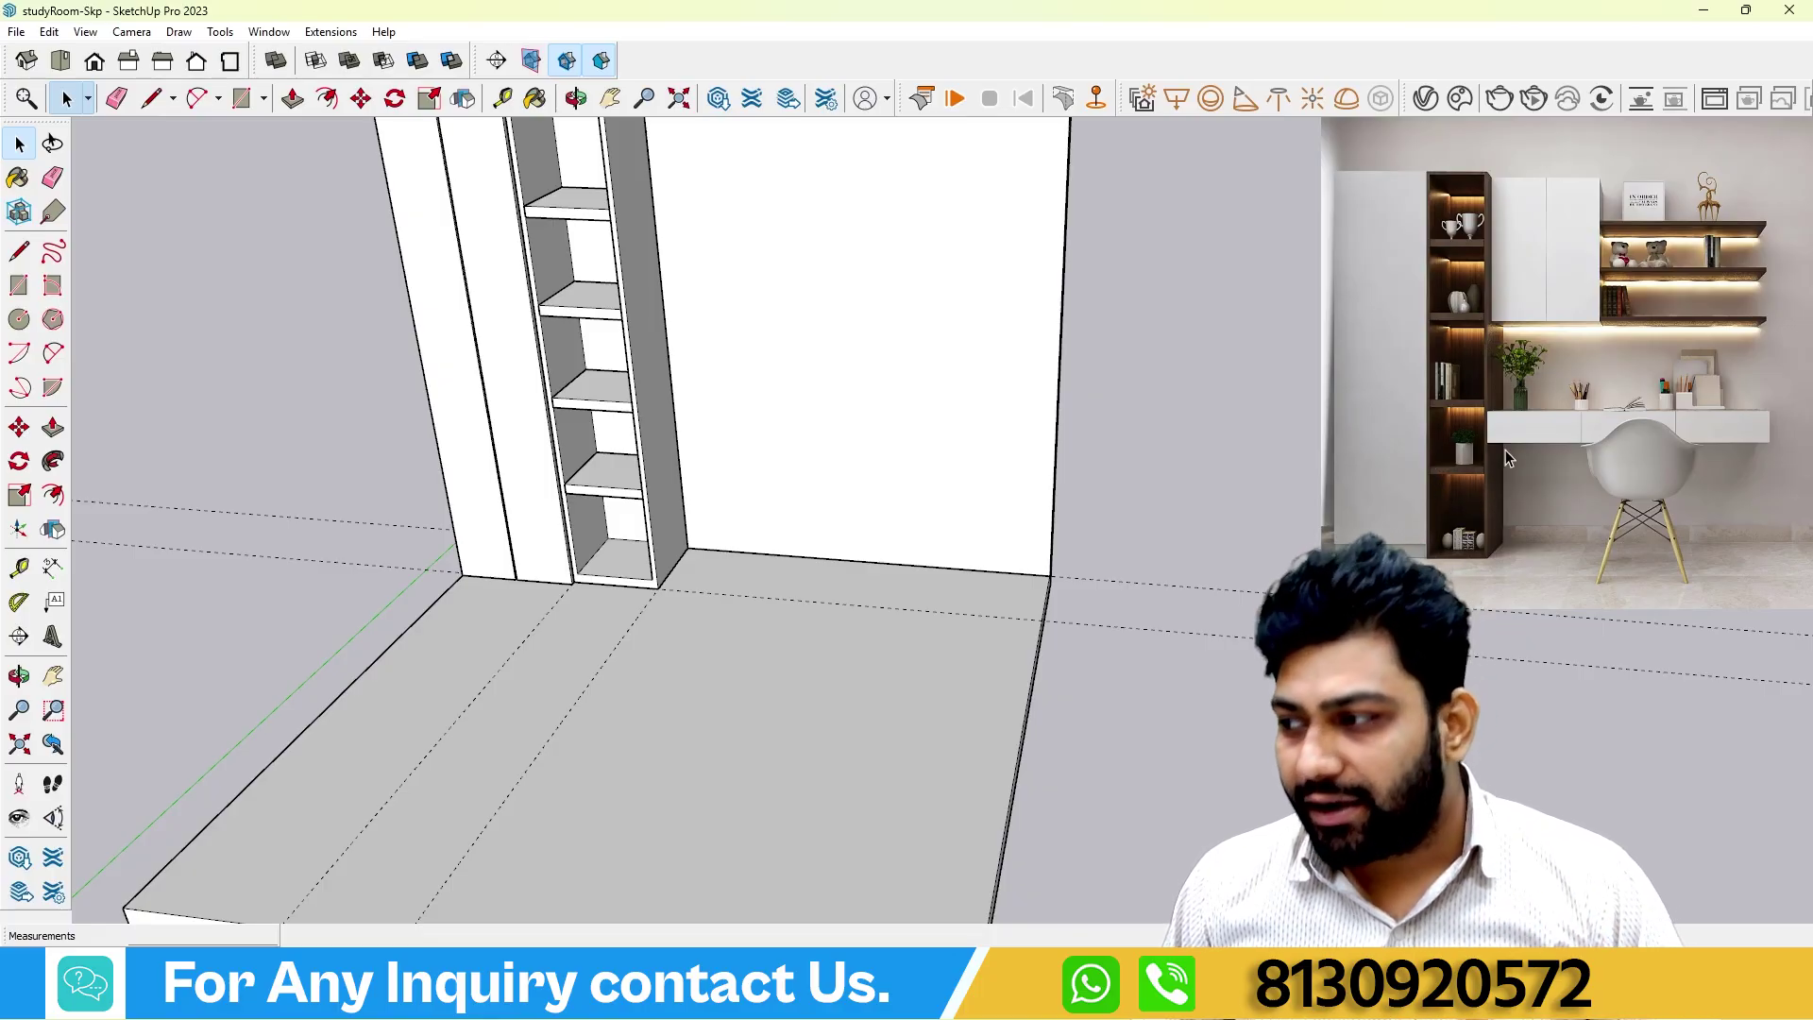
{"action": "middle_click_drag", "start_coordinate": [882, 571], "coordinate": [732, 588]}
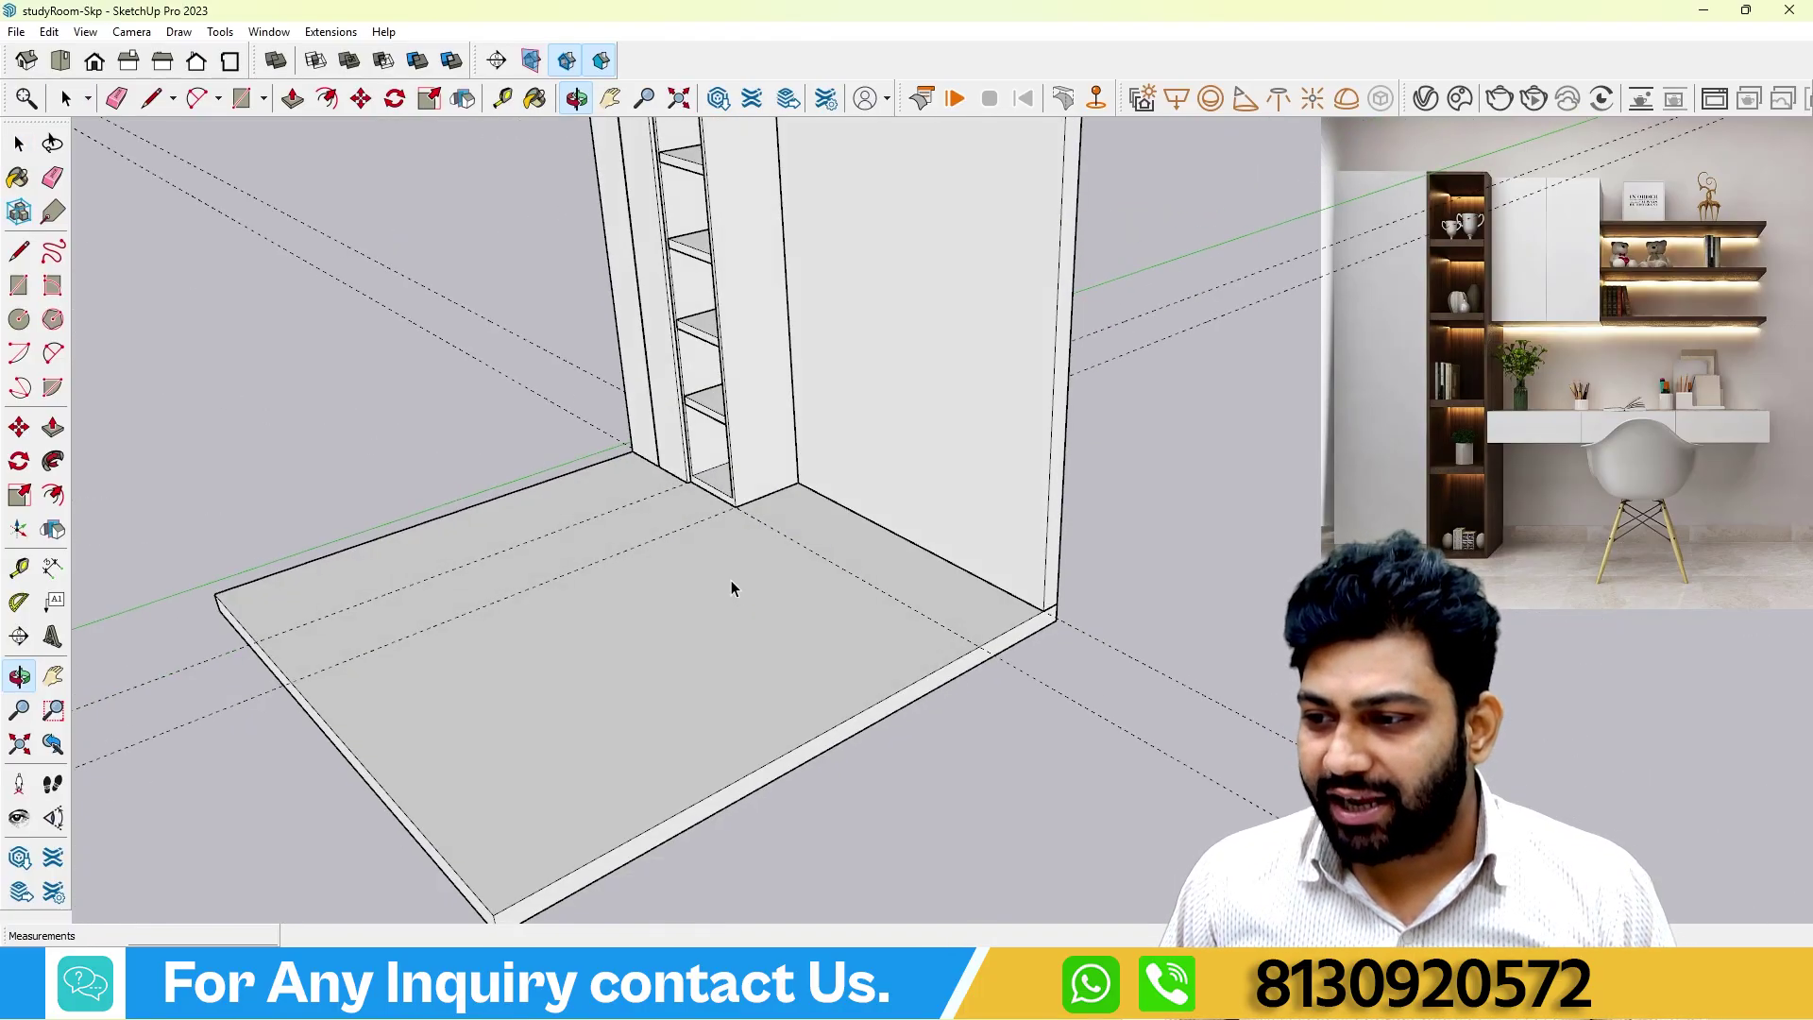
{"action": "key", "text": "space"}
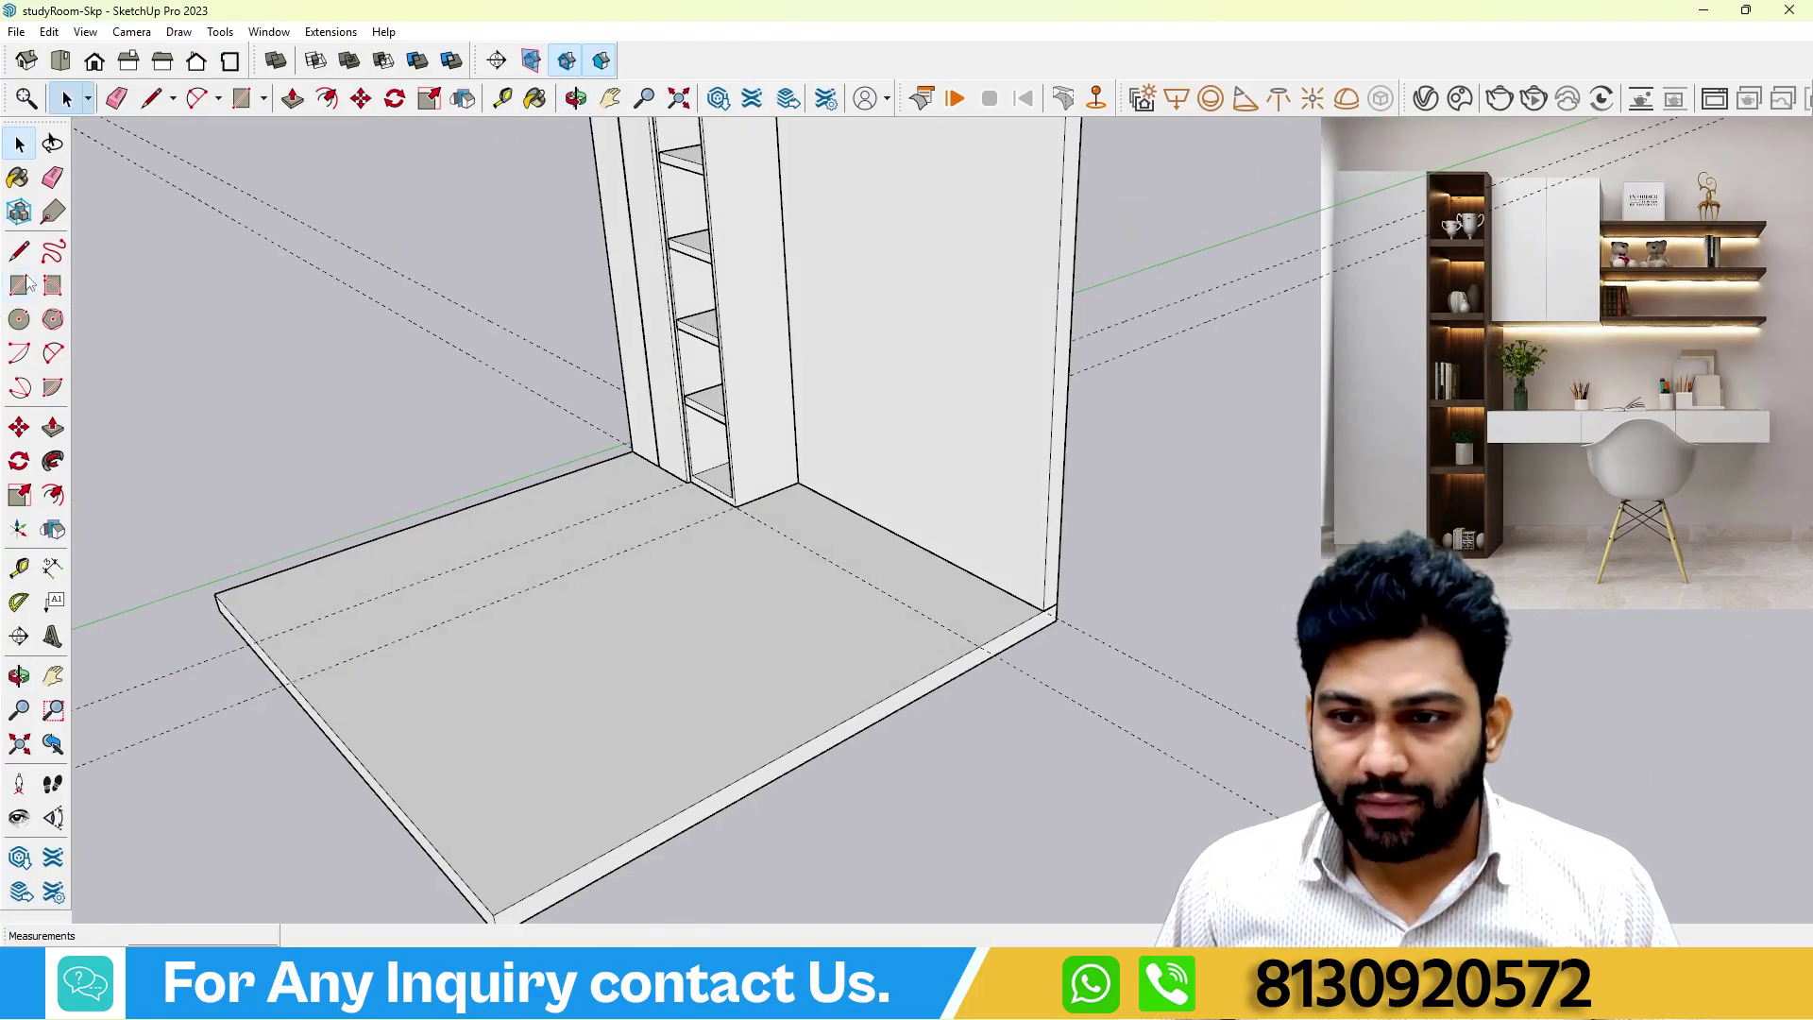
{"action": "left_click", "coordinate": [21, 568]}
{"action": "left_click", "coordinate": [50, 31]}
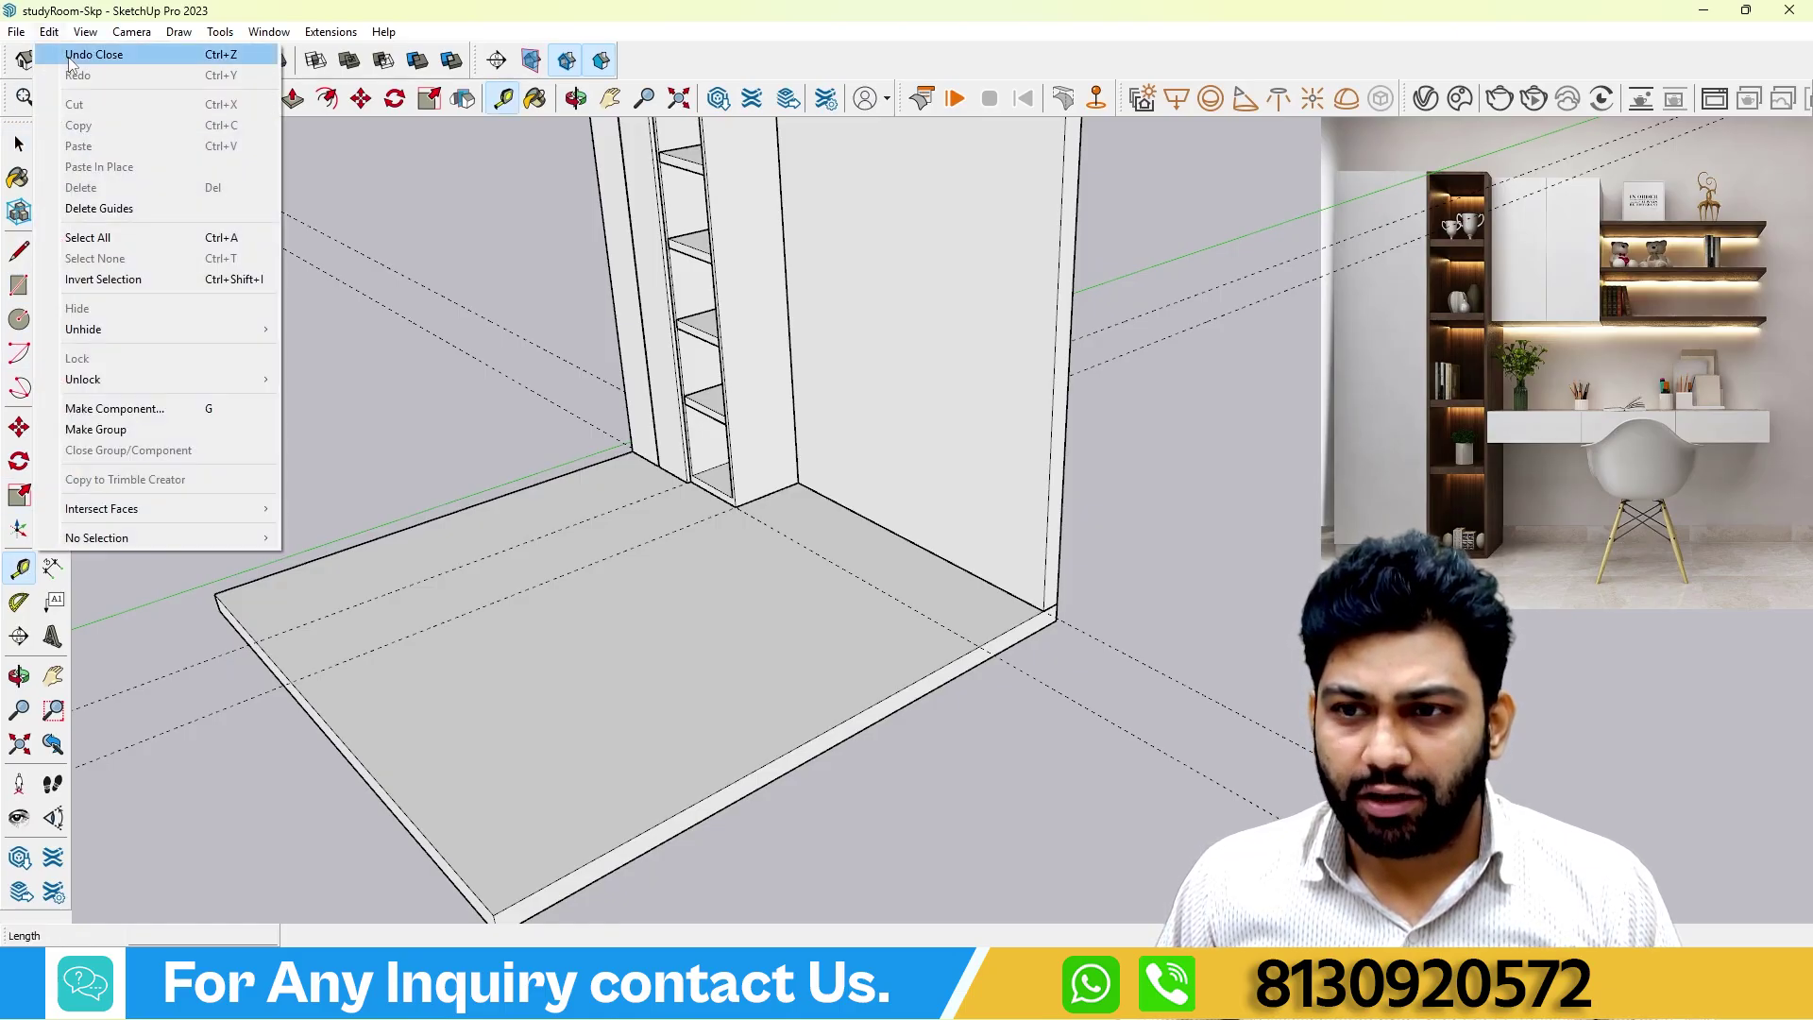
{"action": "left_click", "coordinate": [114, 202]}
Add a guide on the floor parallel to the back wall, 1'8" in front of the wall's base edge.
{"action": "scroll", "coordinate": [661, 420], "scroll_direction": "down", "scroll_amount": 2}
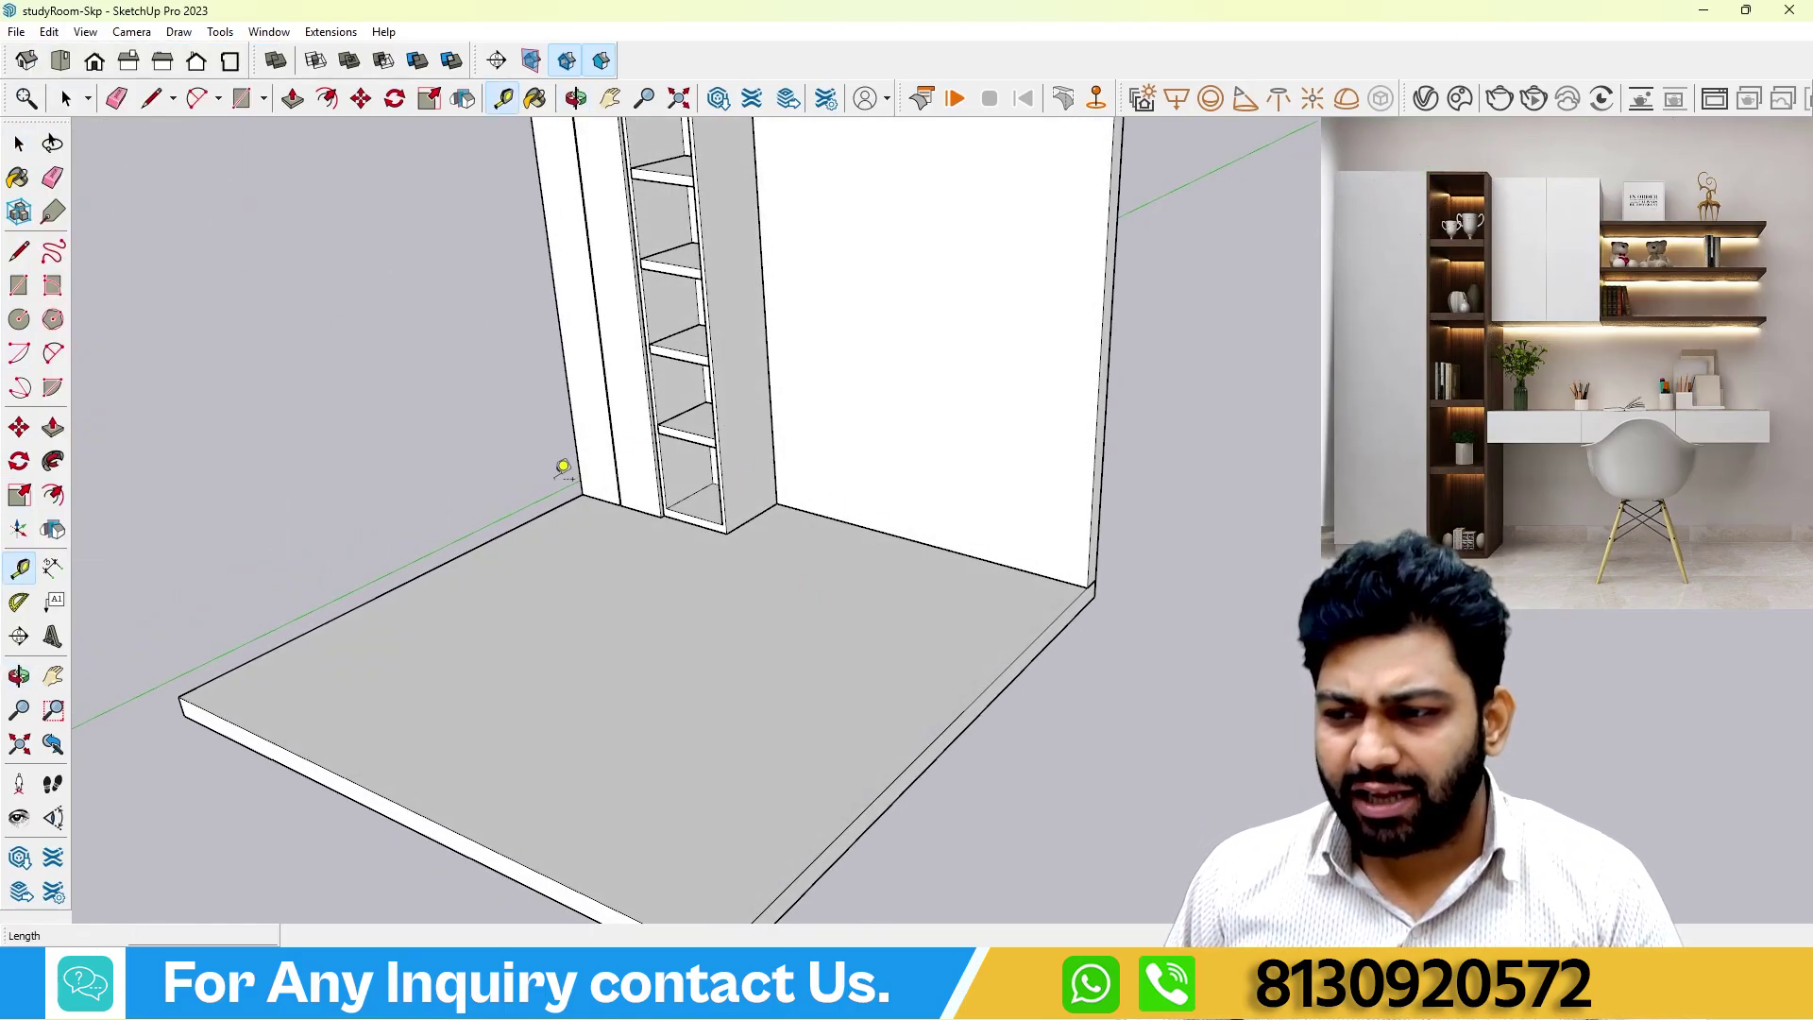
{"action": "middle_click_drag", "start_coordinate": [567, 466], "coordinate": [708, 456]}
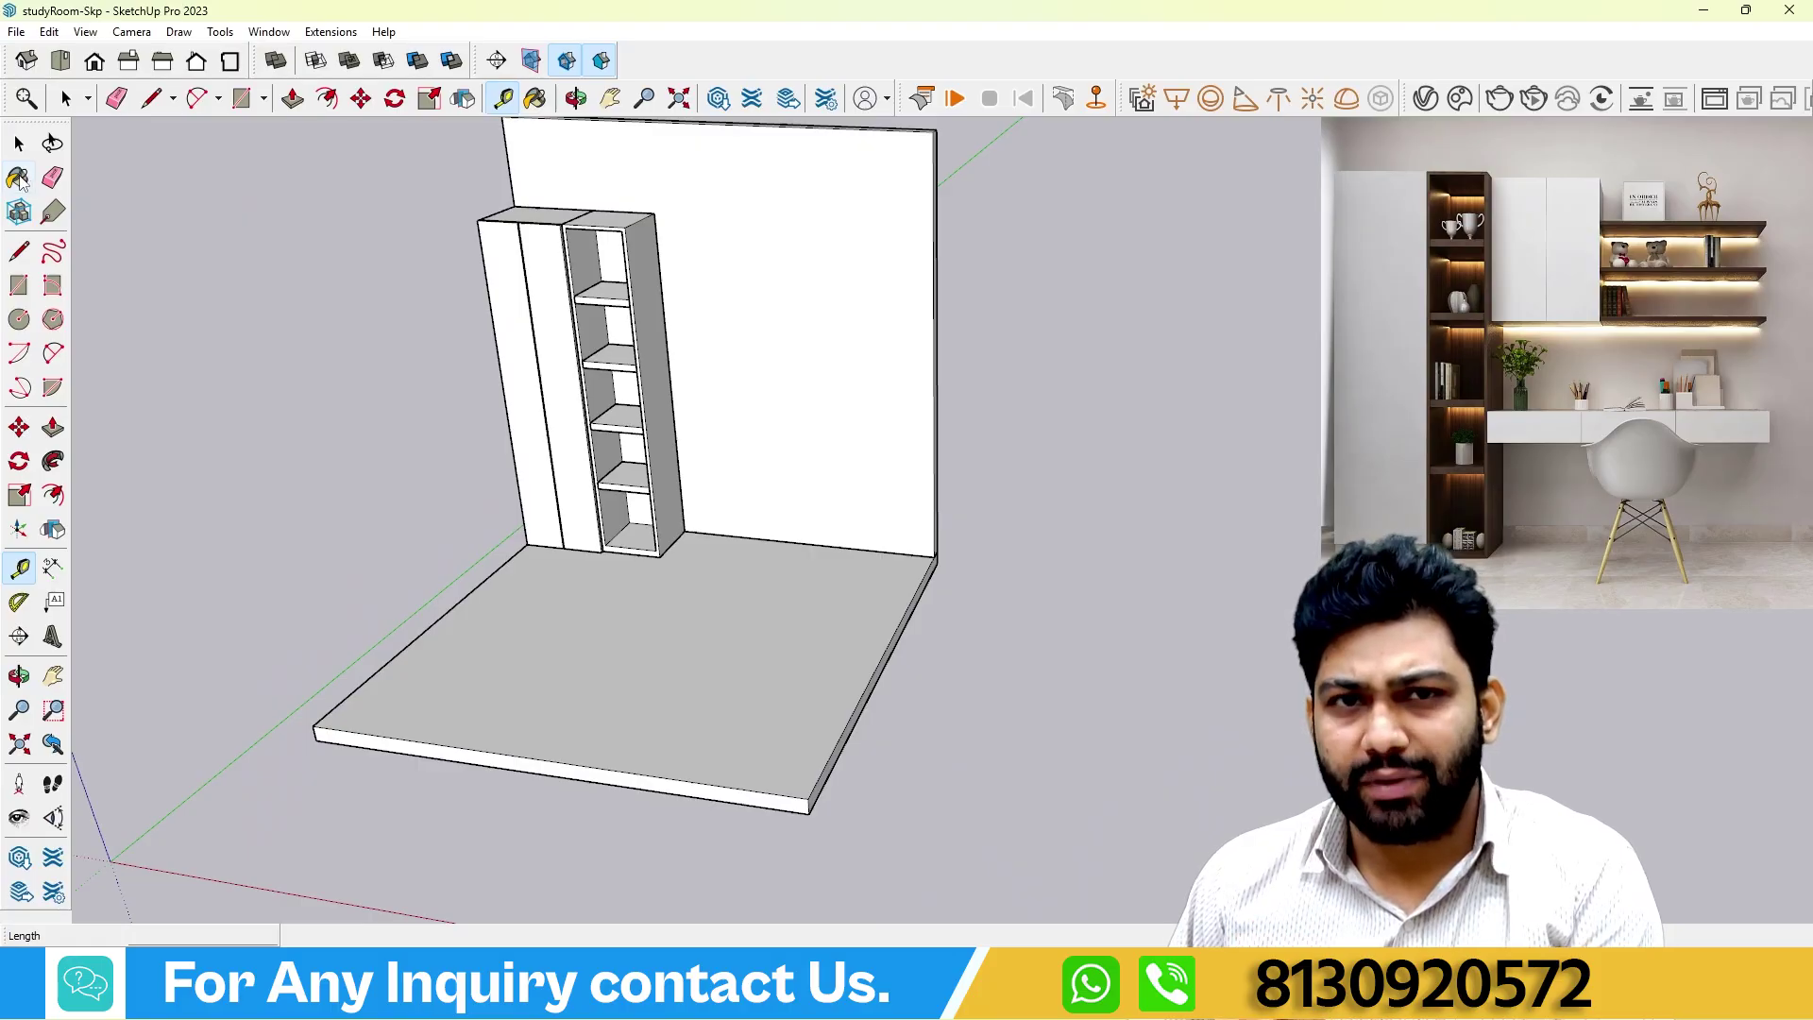
{"action": "middle_click_drag", "start_coordinate": [524, 348], "coordinate": [611, 321]}
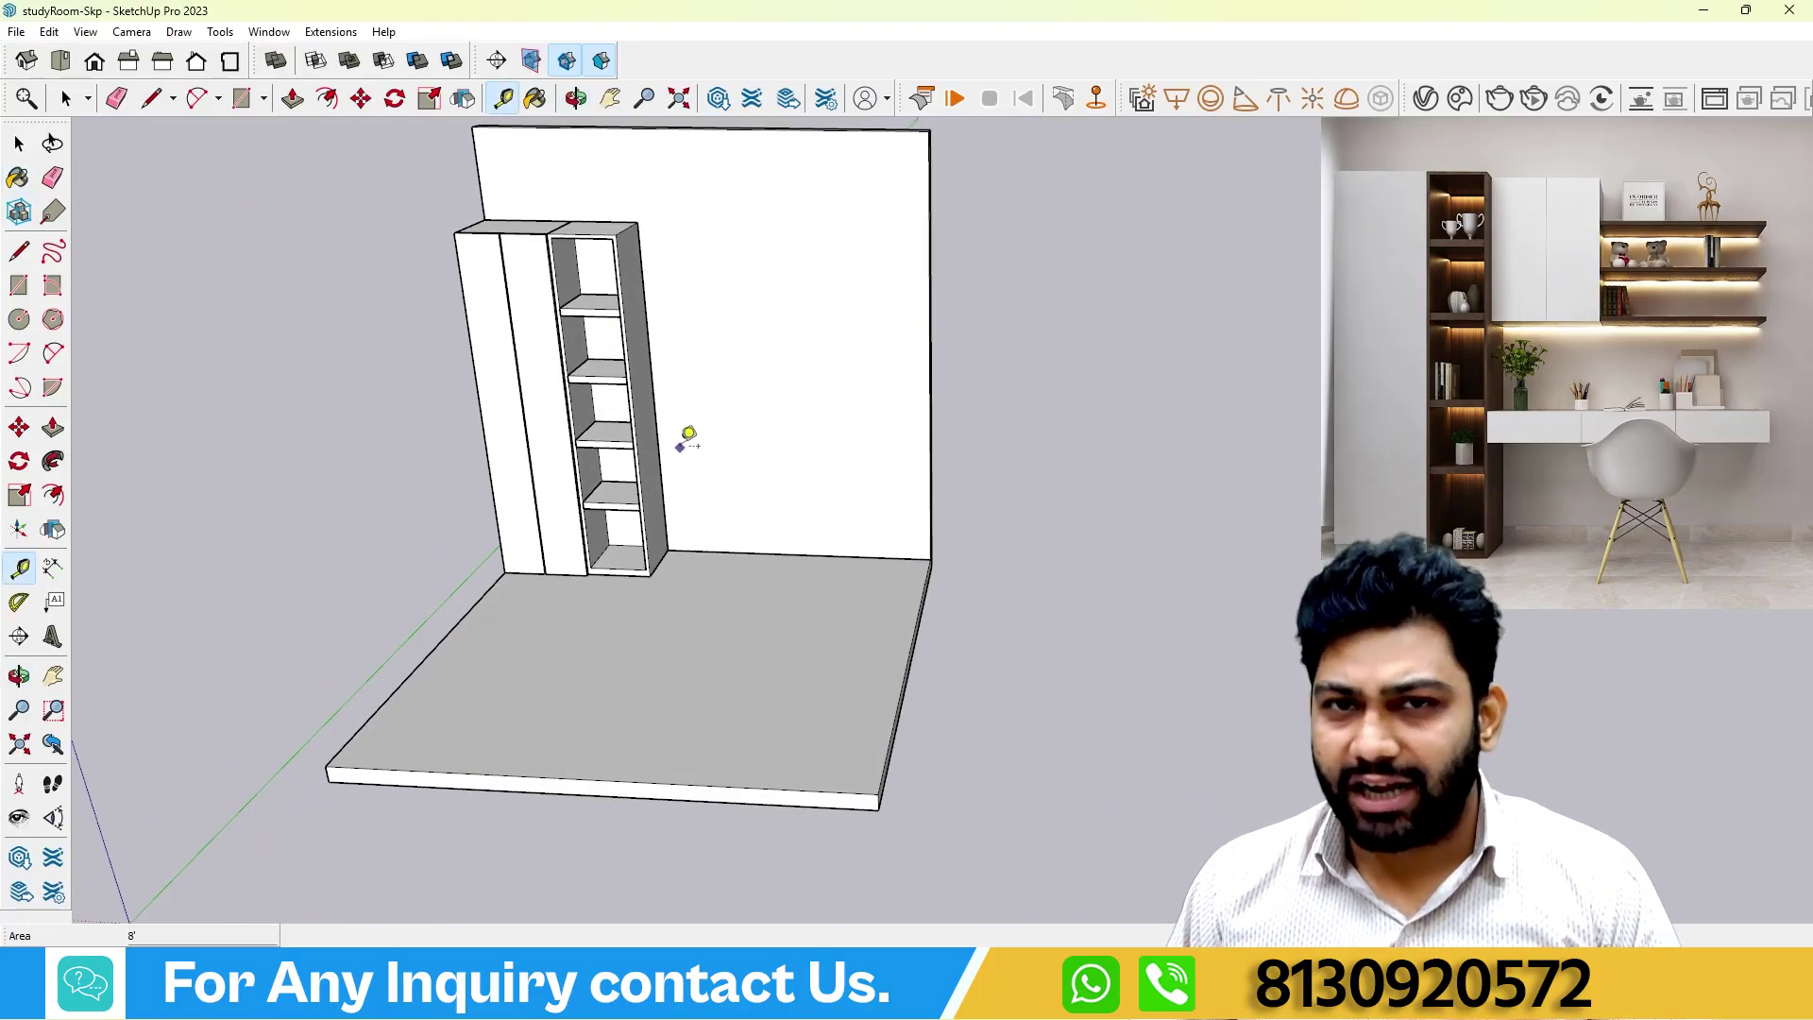
{"action": "mouse_move", "coordinate": [689, 436]}
{"action": "middle_mouse_down"}
{"action": "mouse_move", "coordinate": [712, 425]}
{"action": "mouse_move", "coordinate": [785, 514]}
{"action": "mouse_move", "coordinate": [737, 547]}
{"action": "mouse_move", "coordinate": [778, 496]}
{"action": "middle_mouse_up"}
{"action": "scroll", "coordinate": [785, 514], "scroll_direction": "up", "scroll_amount": 4}
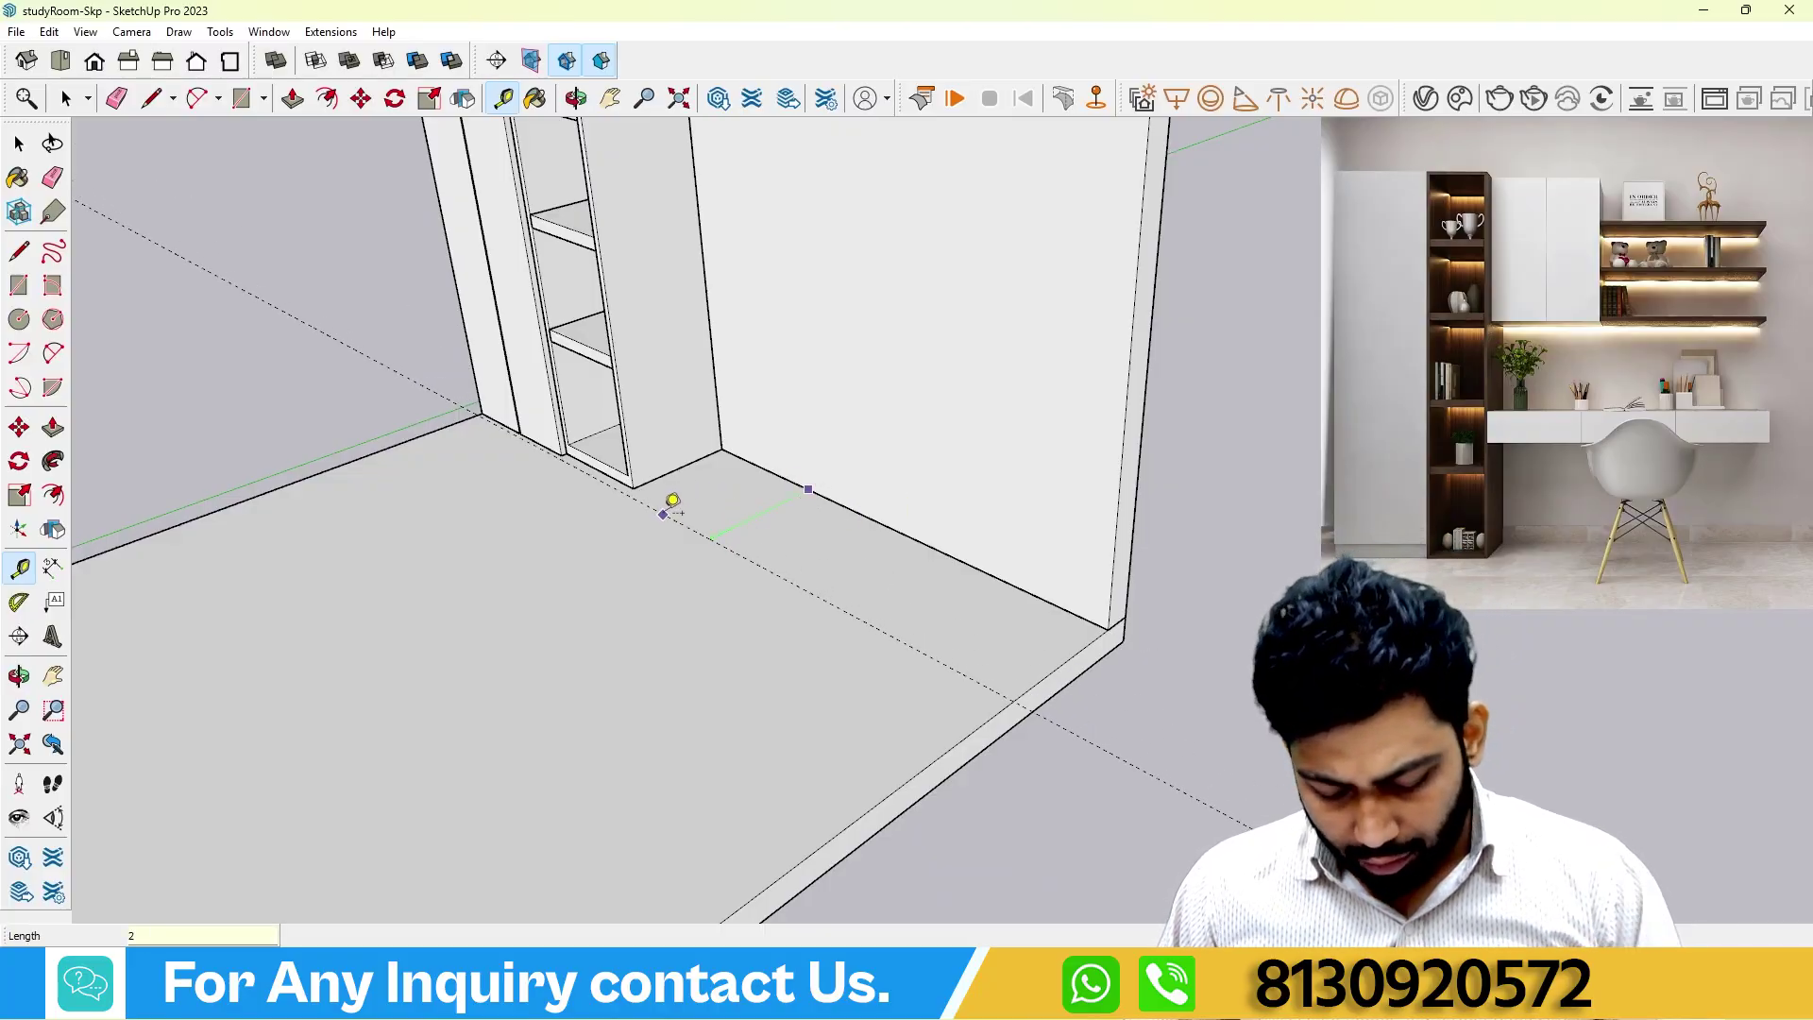
{"action": "middle_click_drag", "start_coordinate": [672, 508], "coordinate": [793, 573]}
{"action": "scroll", "coordinate": [794, 574], "scroll_direction": "down", "scroll_amount": 2}
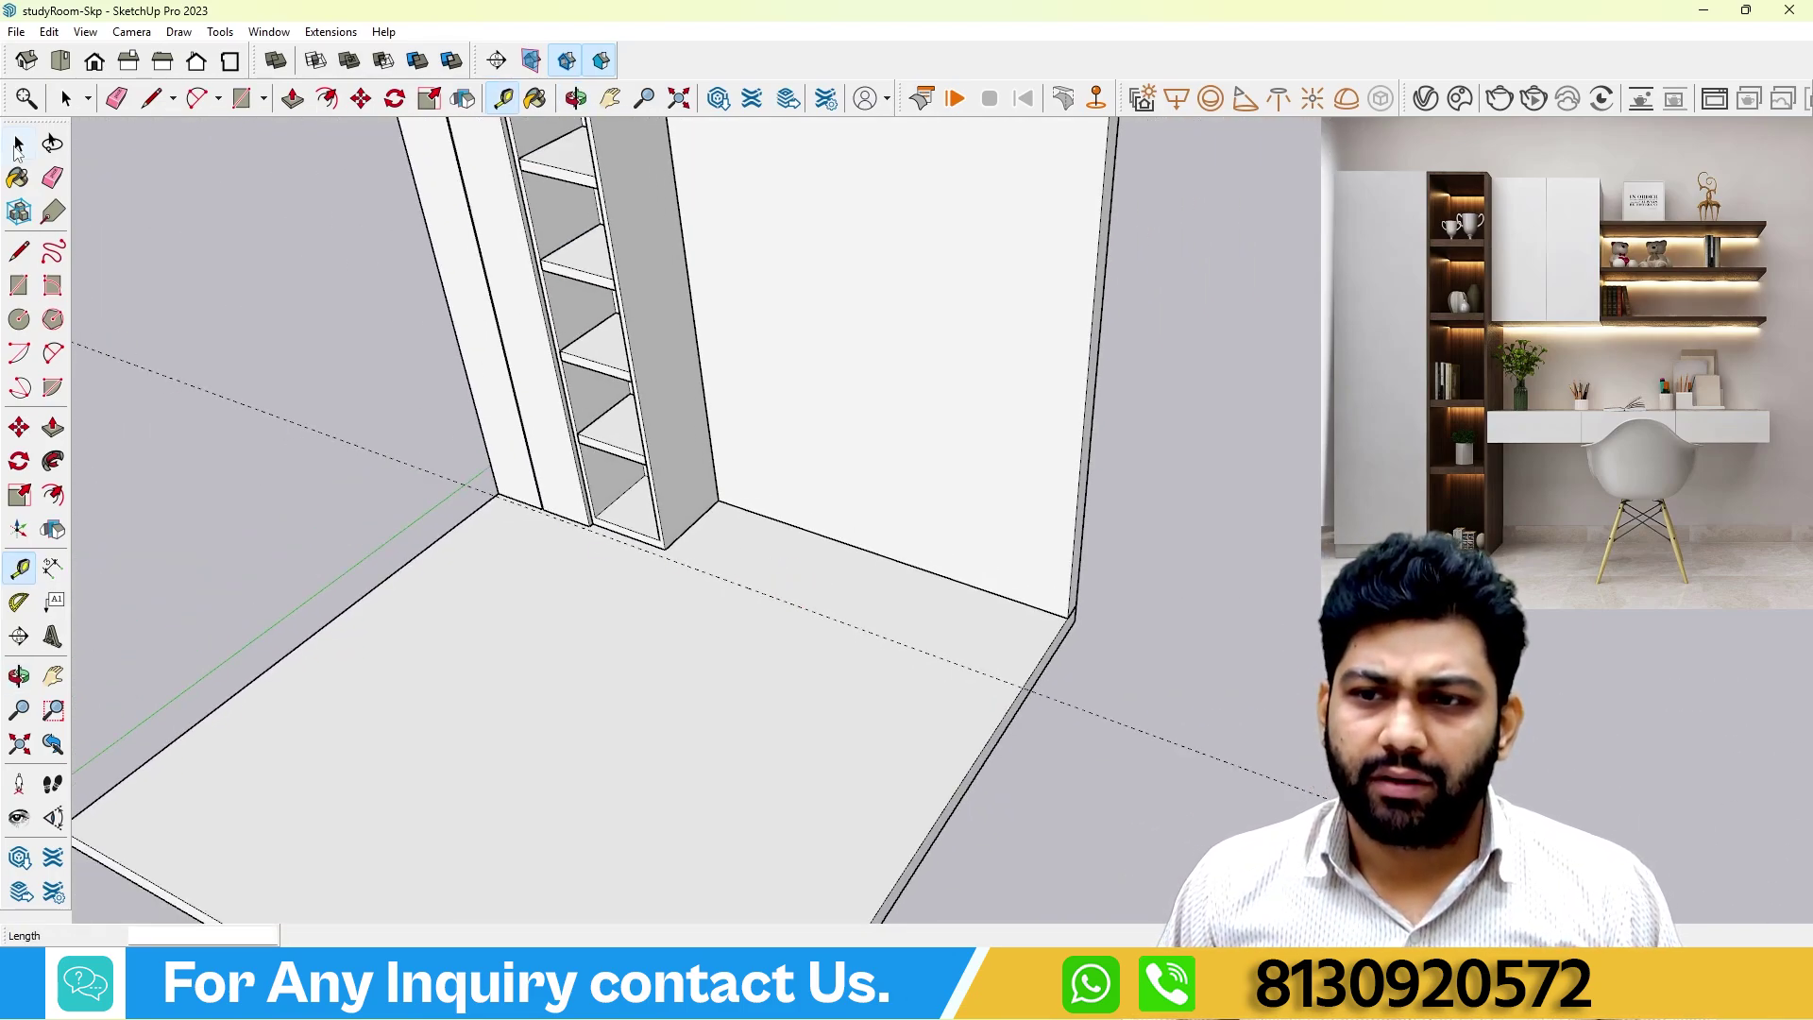
Add a second floor guide 5' from the side of the open shelf unit, perpendicular to the back wall.
{"action": "left_click", "coordinate": [18, 144]}
{"action": "middle_click_drag", "start_coordinate": [567, 529], "coordinate": [510, 529]}
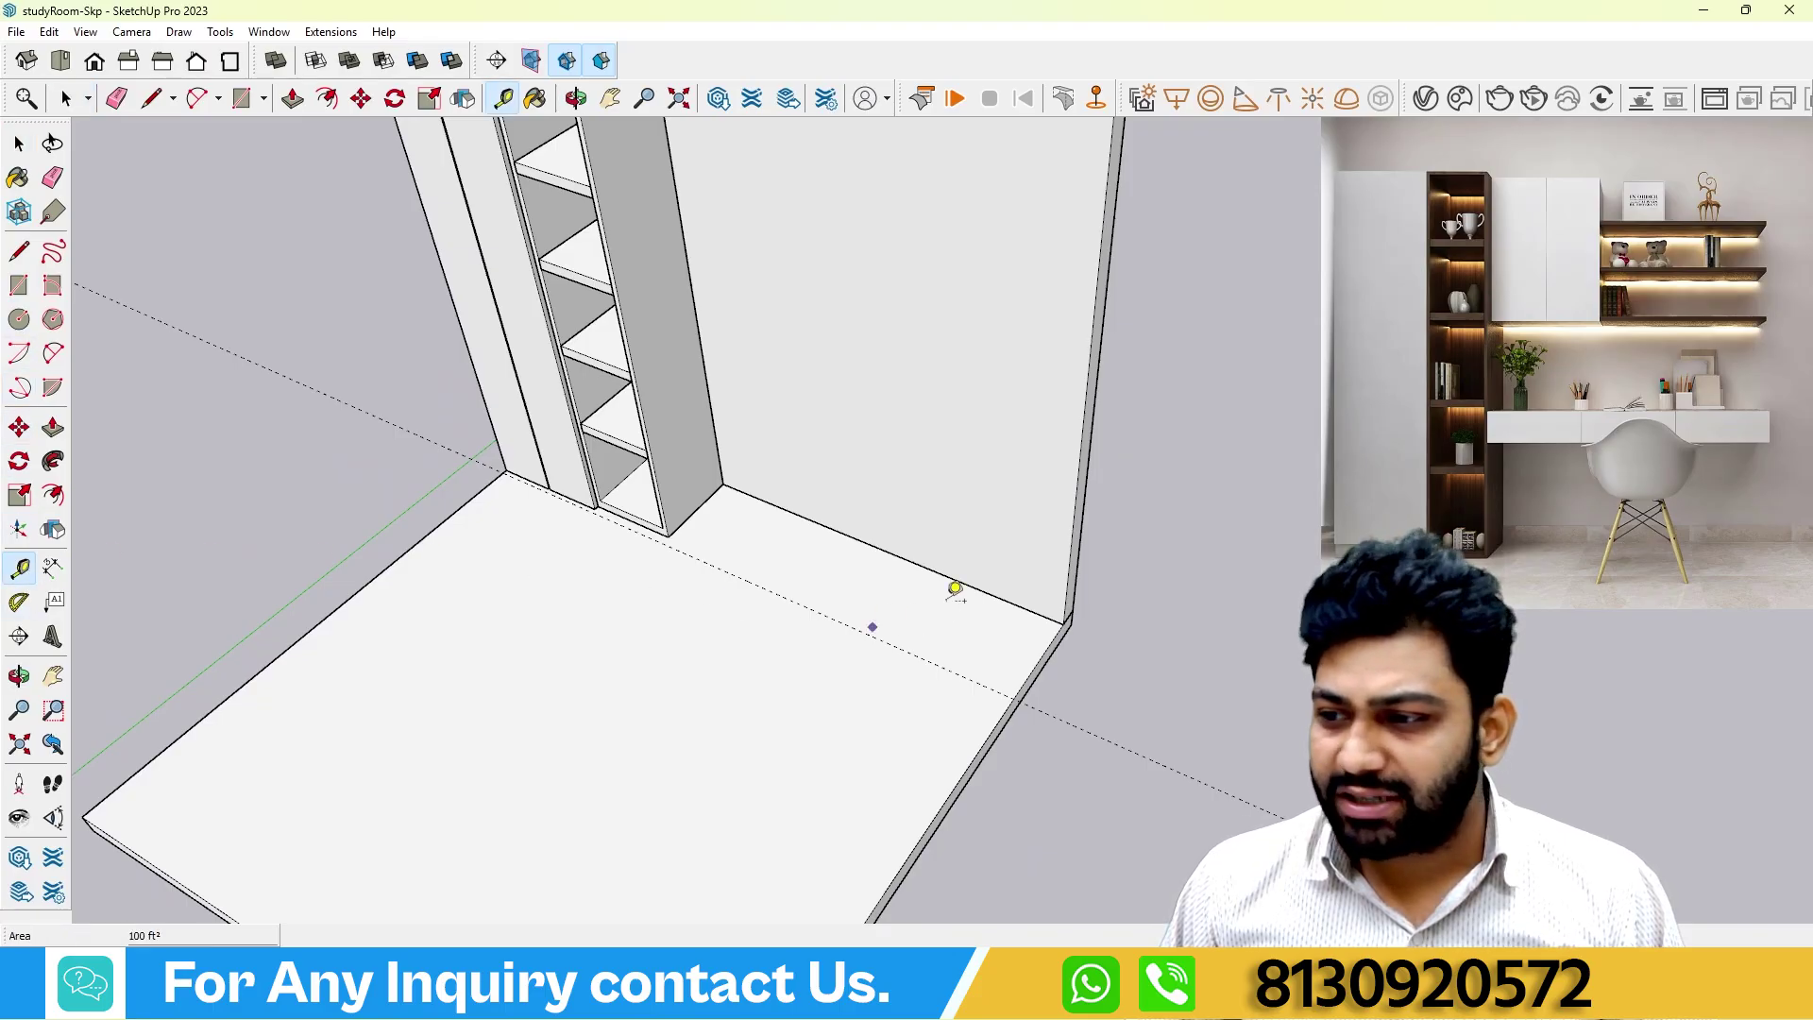
{"action": "left_click", "coordinate": [699, 507]}
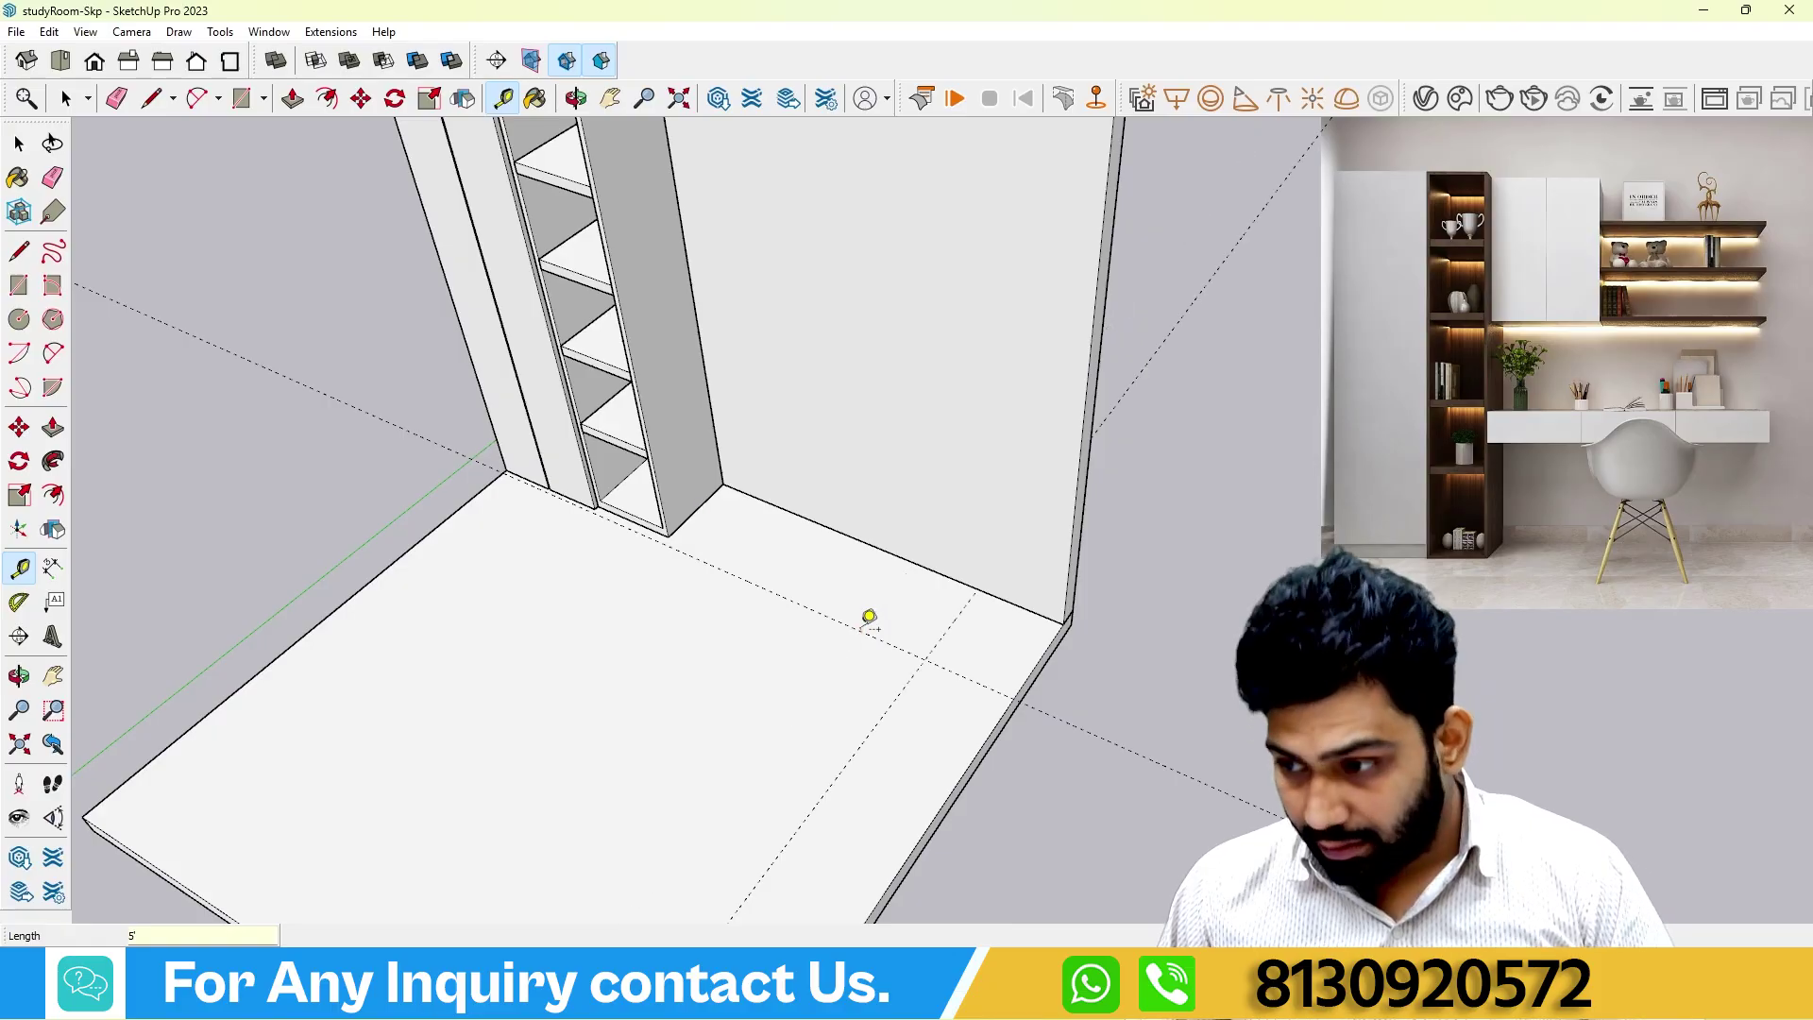
Draw a 5' by 1'8" floor rectangle from the guide intersection to the corner where the shelf unit meets the back wall.
{"action": "key", "text": "o"}
{"action": "left_click_drag", "start_coordinate": [862, 615], "coordinate": [1001, 525]}
{"action": "scroll", "coordinate": [963, 506], "scroll_direction": "down", "scroll_amount": 3}
{"action": "scroll", "coordinate": [947, 535], "scroll_direction": "up", "scroll_amount": 2}
{"action": "scroll", "coordinate": [975, 539], "scroll_direction": "down", "scroll_amount": 2}
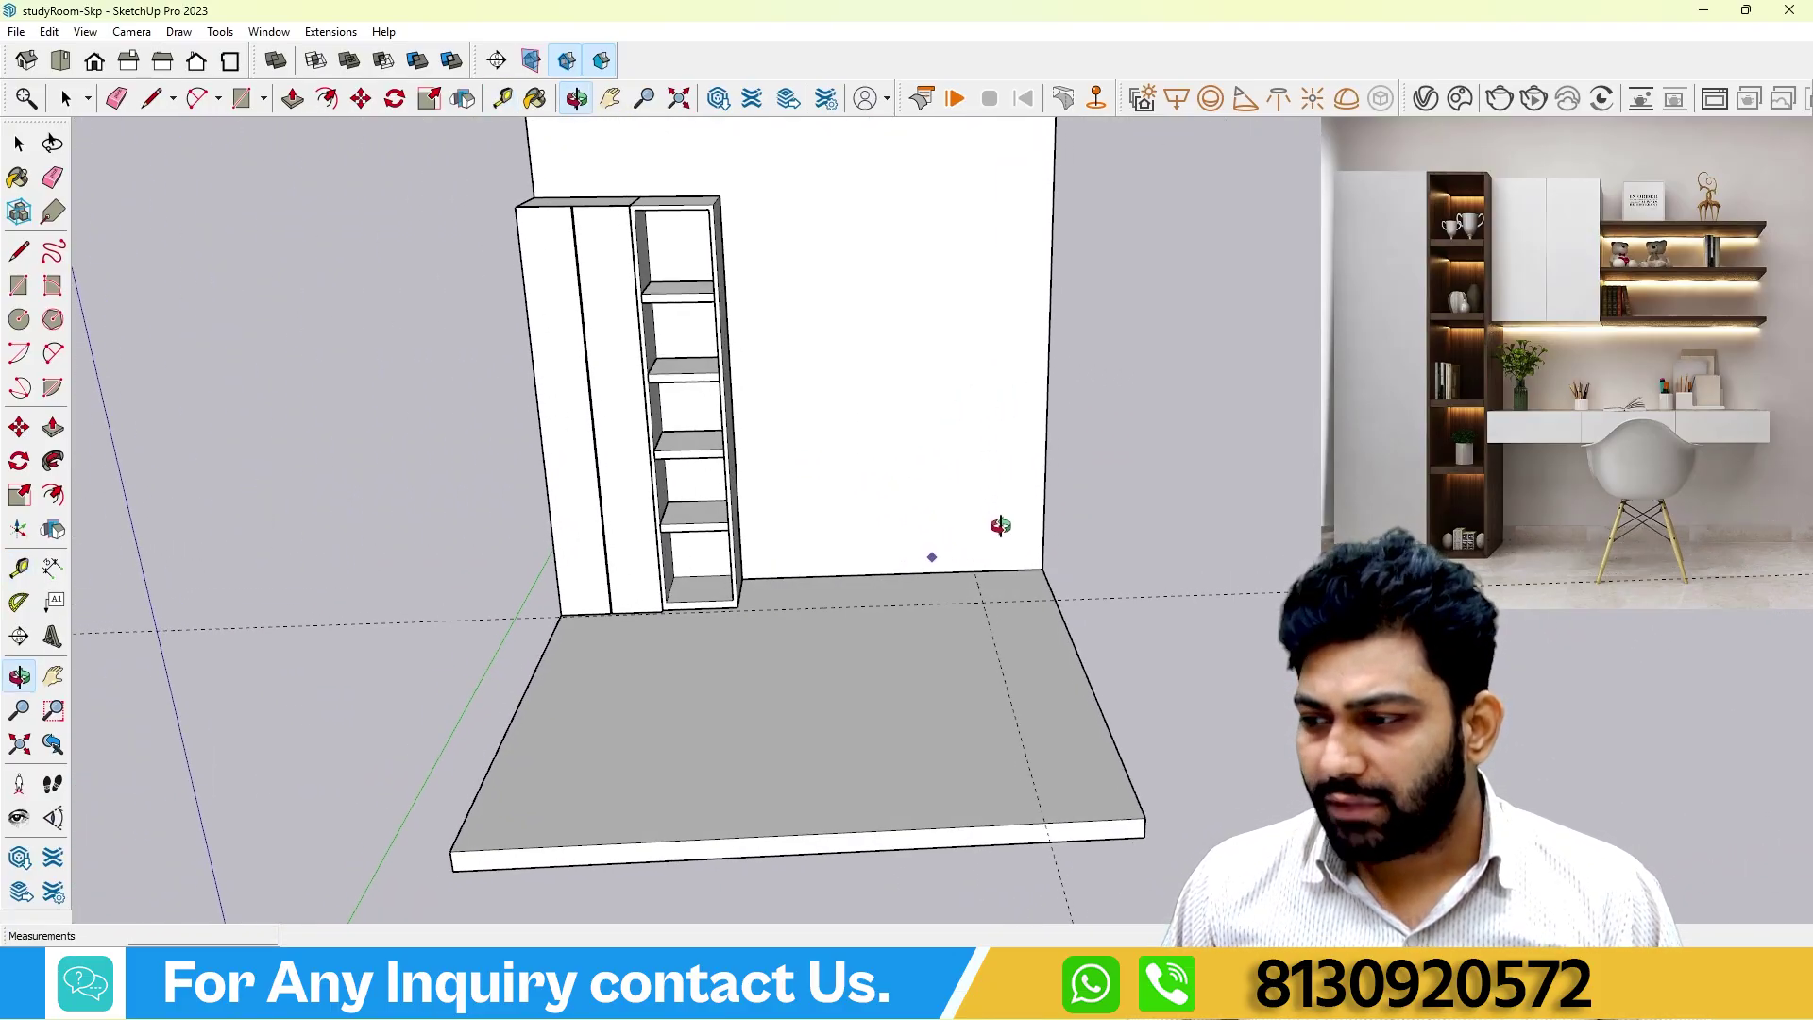
{"action": "key", "text": "t"}
{"action": "scroll", "coordinate": [898, 587], "scroll_direction": "up", "scroll_amount": 4}
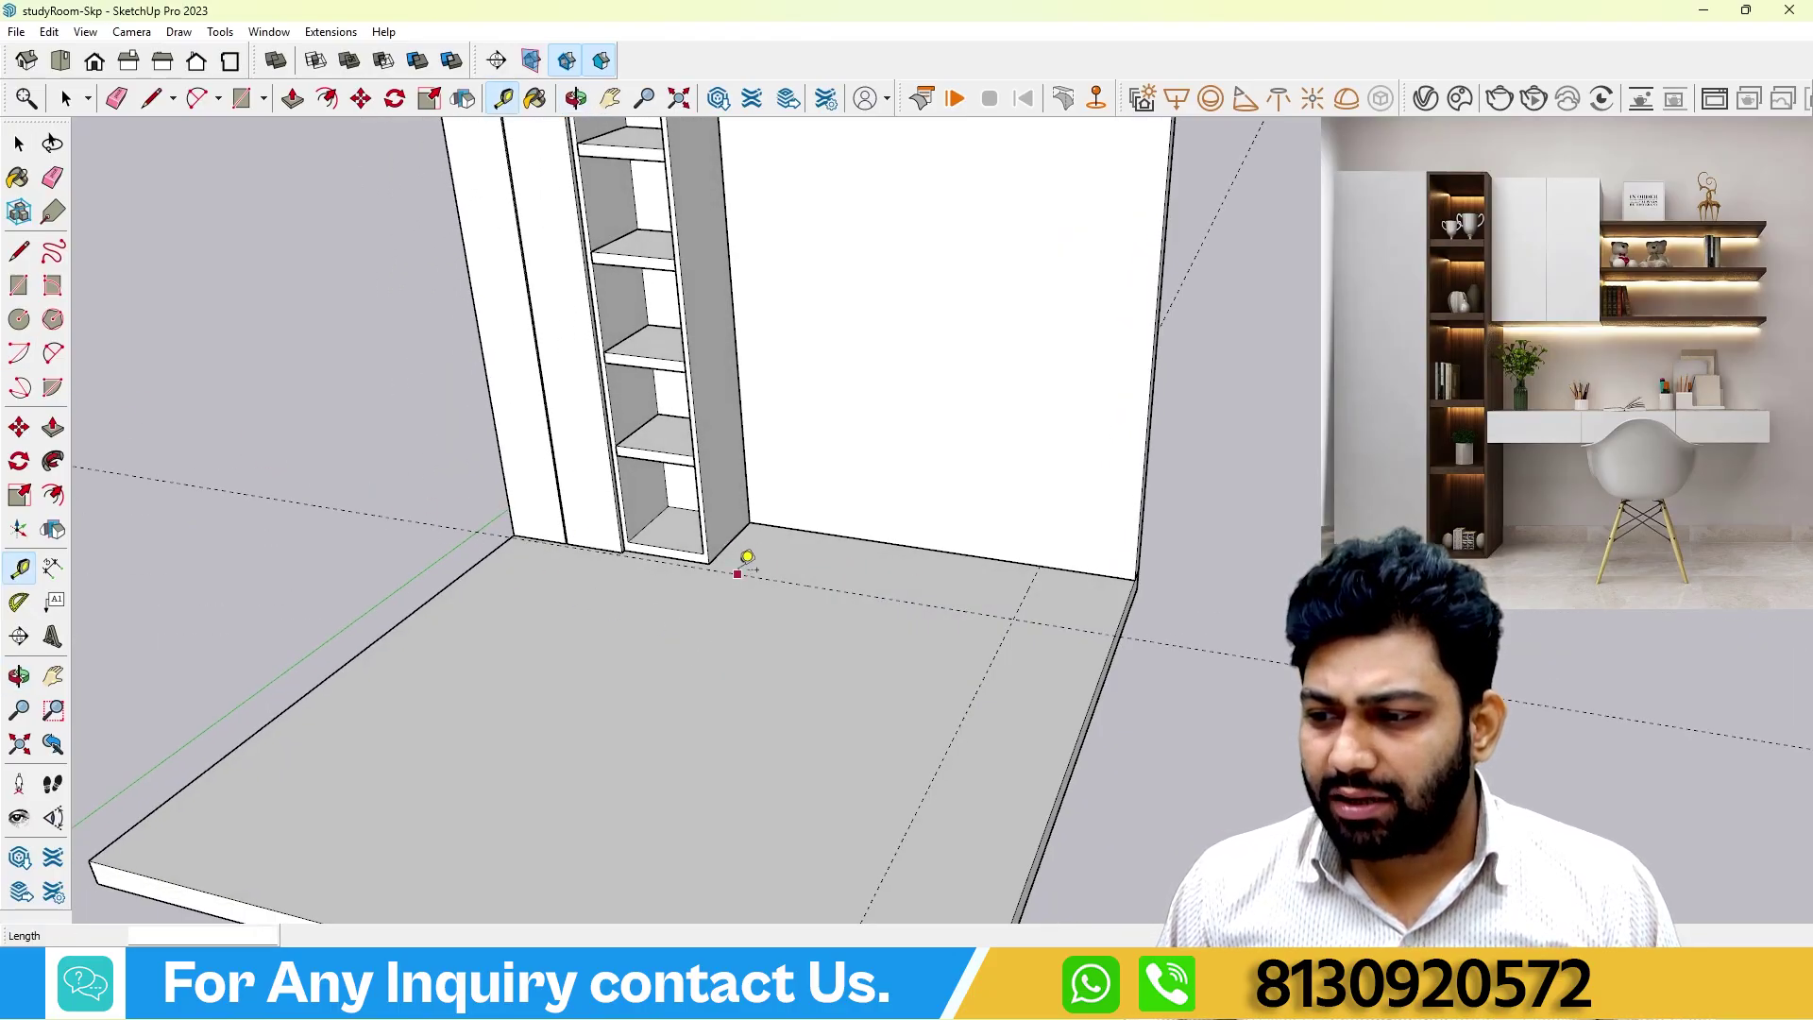
{"action": "scroll", "coordinate": [747, 558], "scroll_direction": "up", "scroll_amount": 2}
{"action": "left_click", "coordinate": [20, 287]}
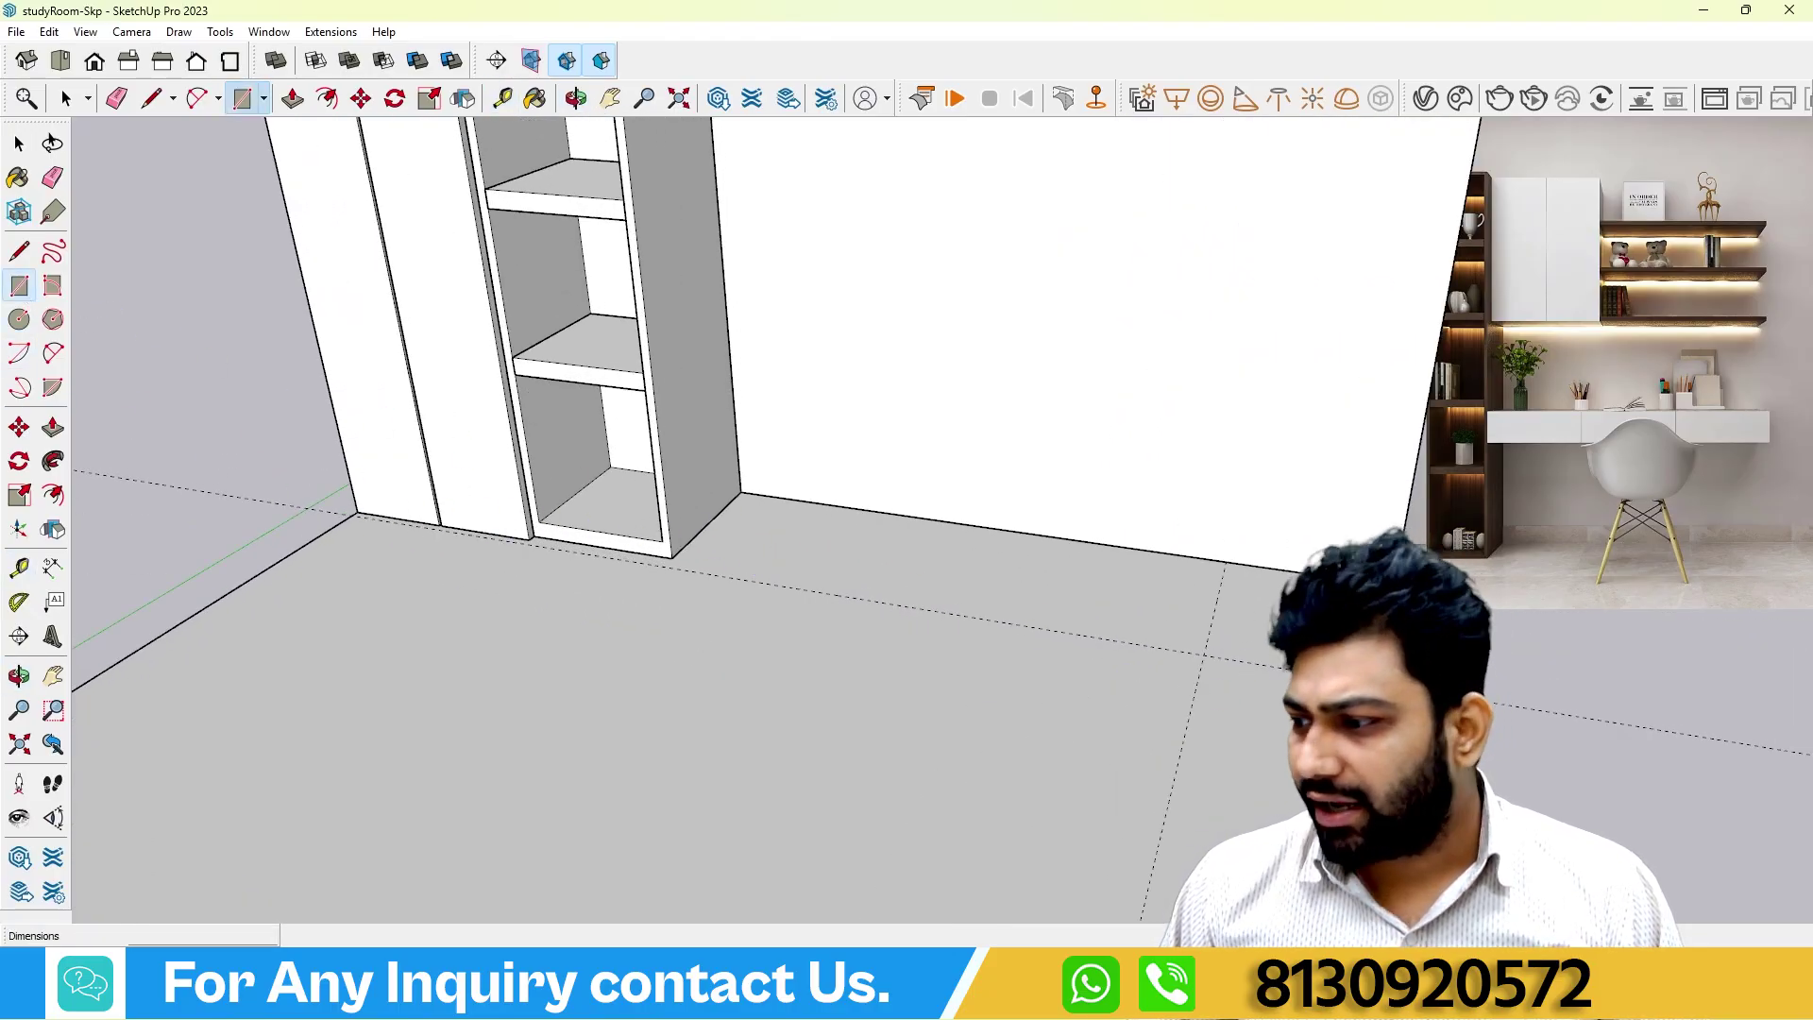
{"action": "left_click", "coordinate": [1206, 652]}
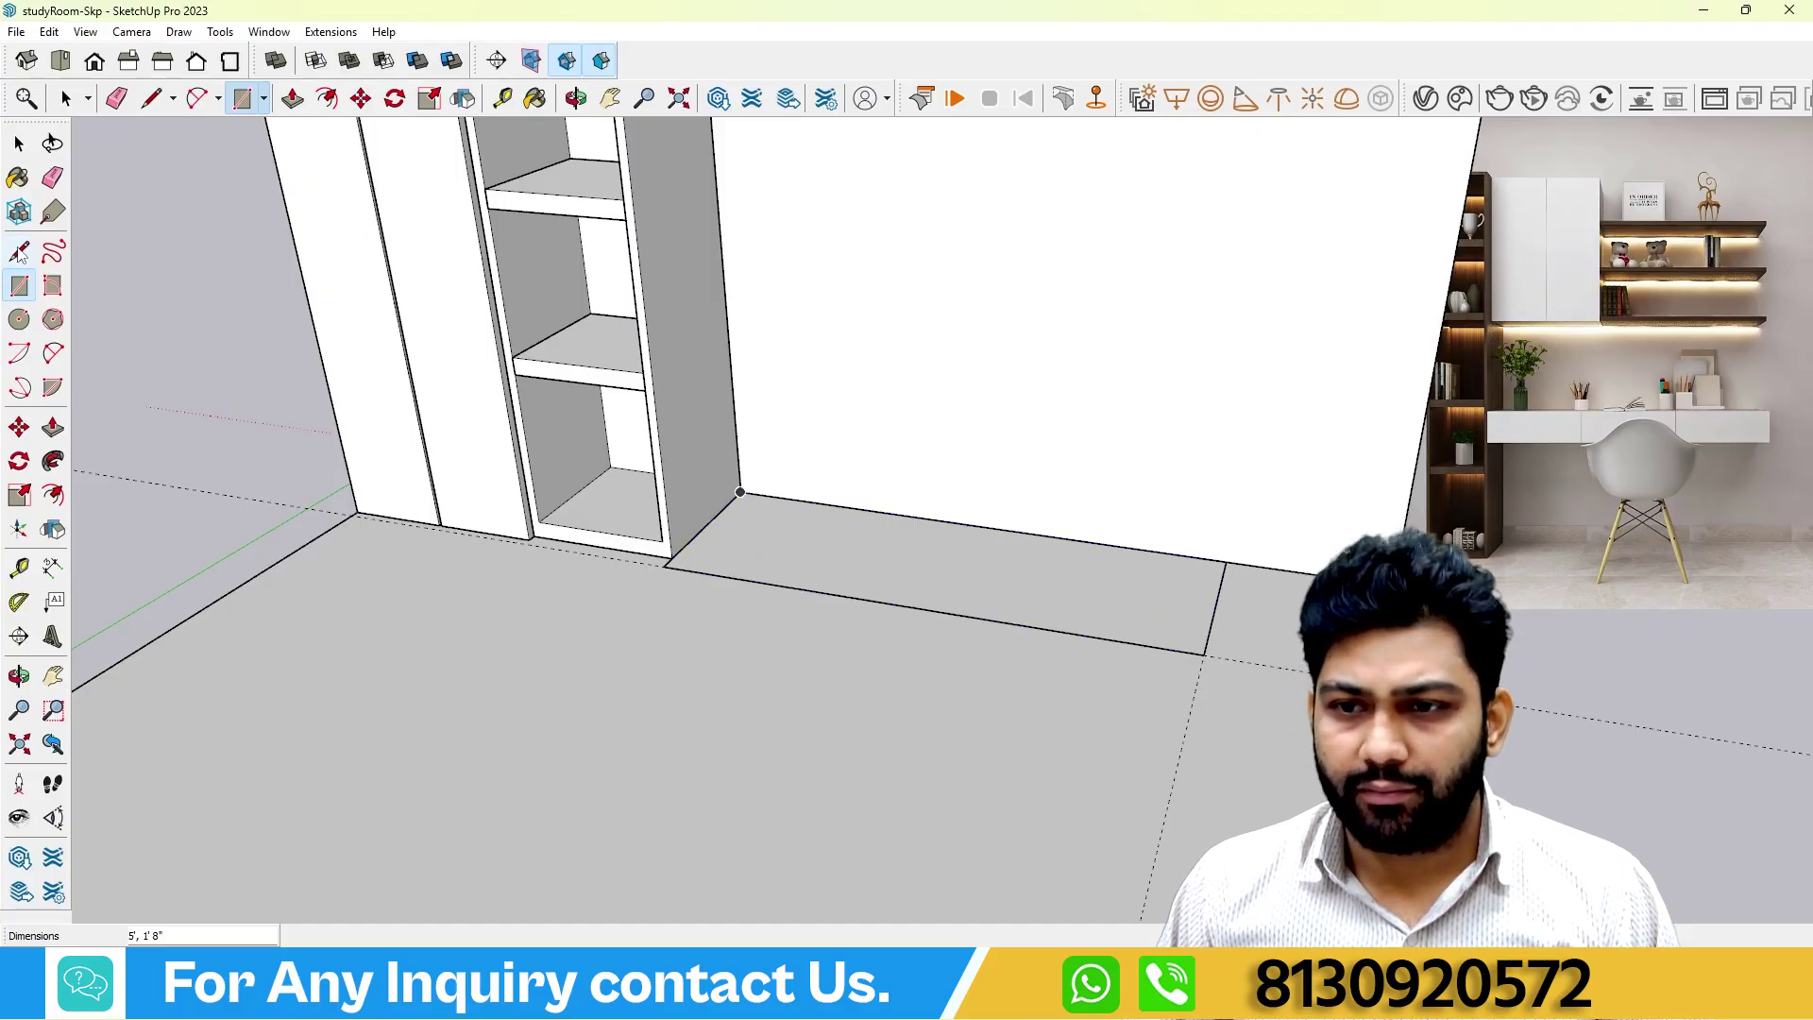
Extrude the floor rectangle beside the shelf unit 8" upward with Push/Pull.
{"action": "left_click", "coordinate": [53, 427]}
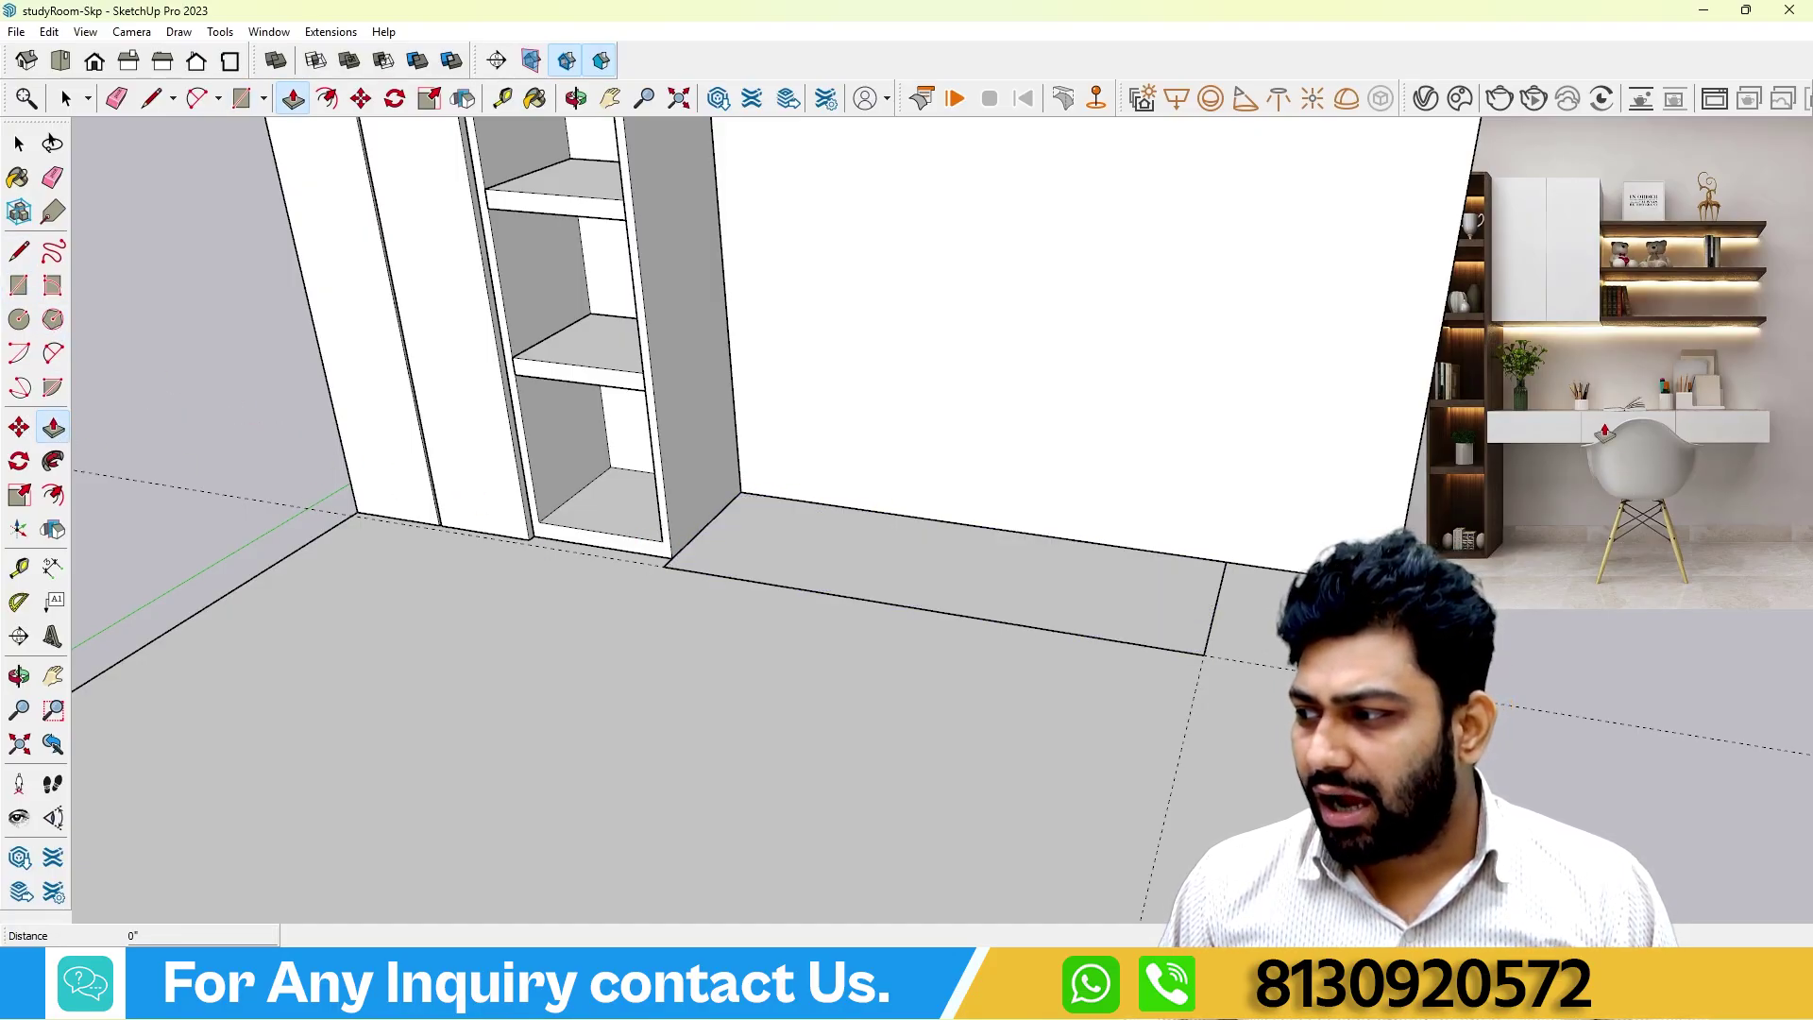
{"action": "left_click", "coordinate": [960, 567]}
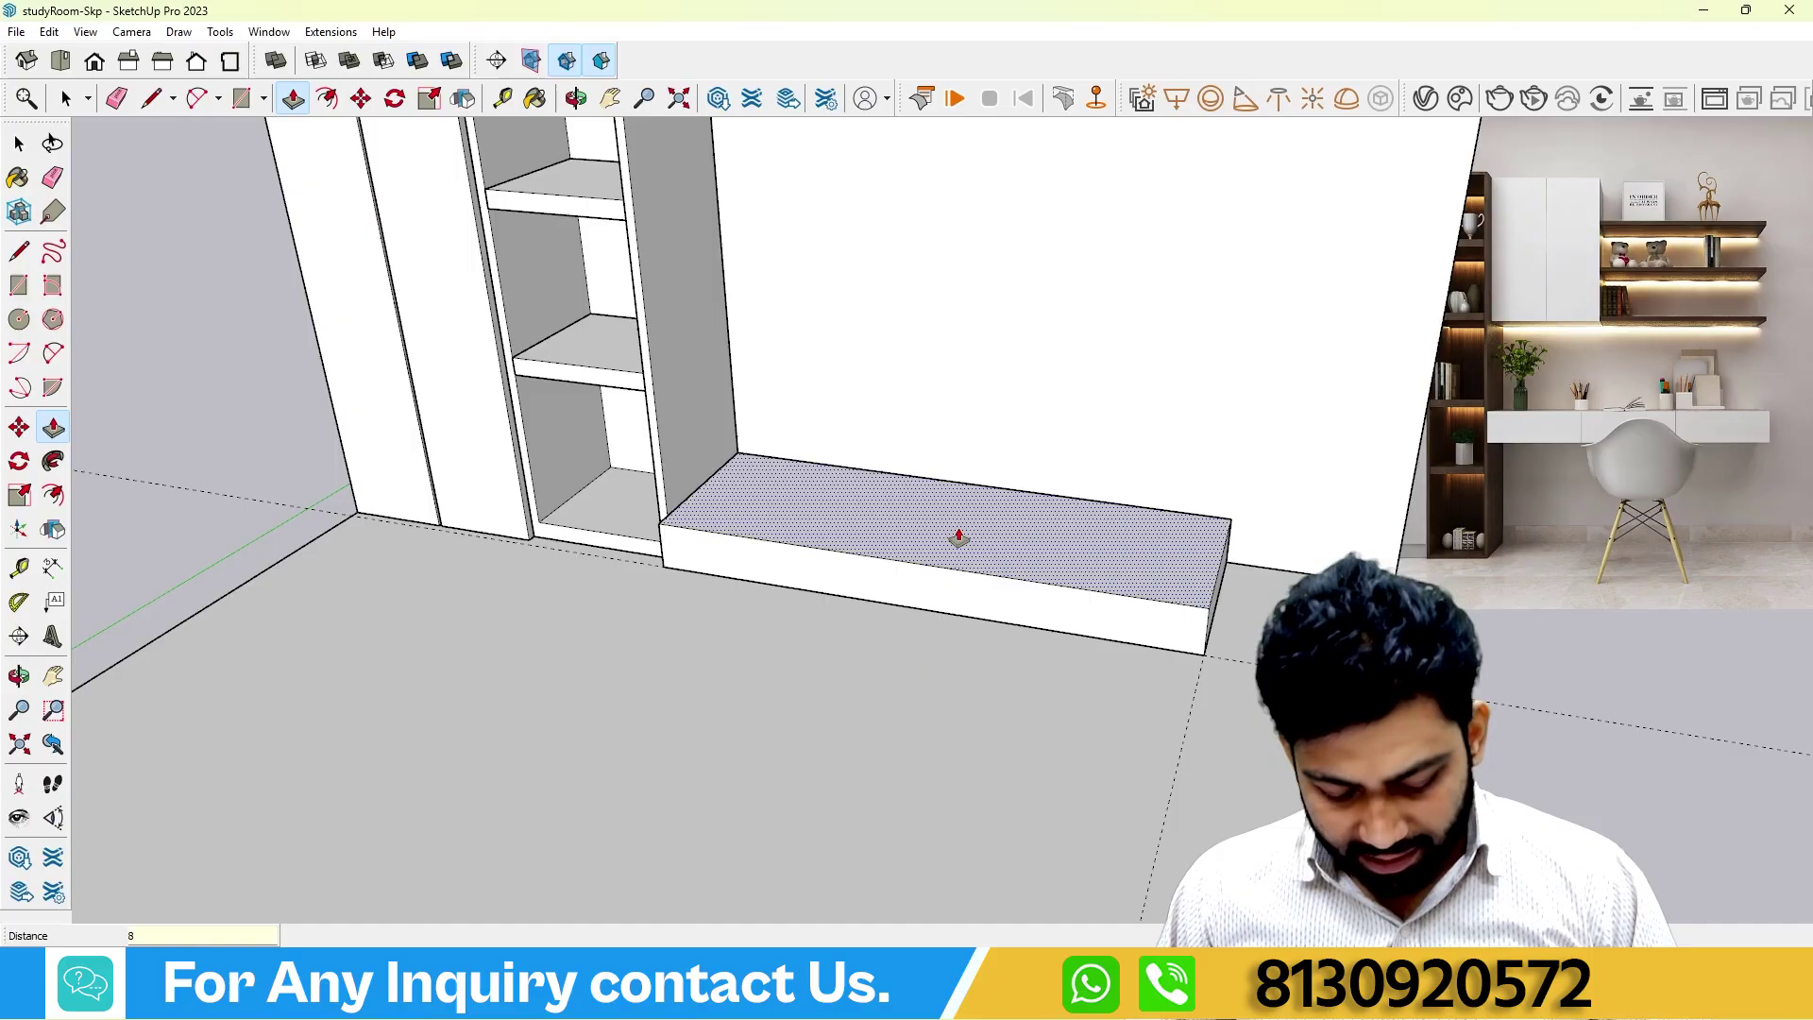
{"action": "key", "text": "Return"}
{"action": "middle_click_drag", "start_coordinate": [960, 535], "coordinate": [1038, 484]}
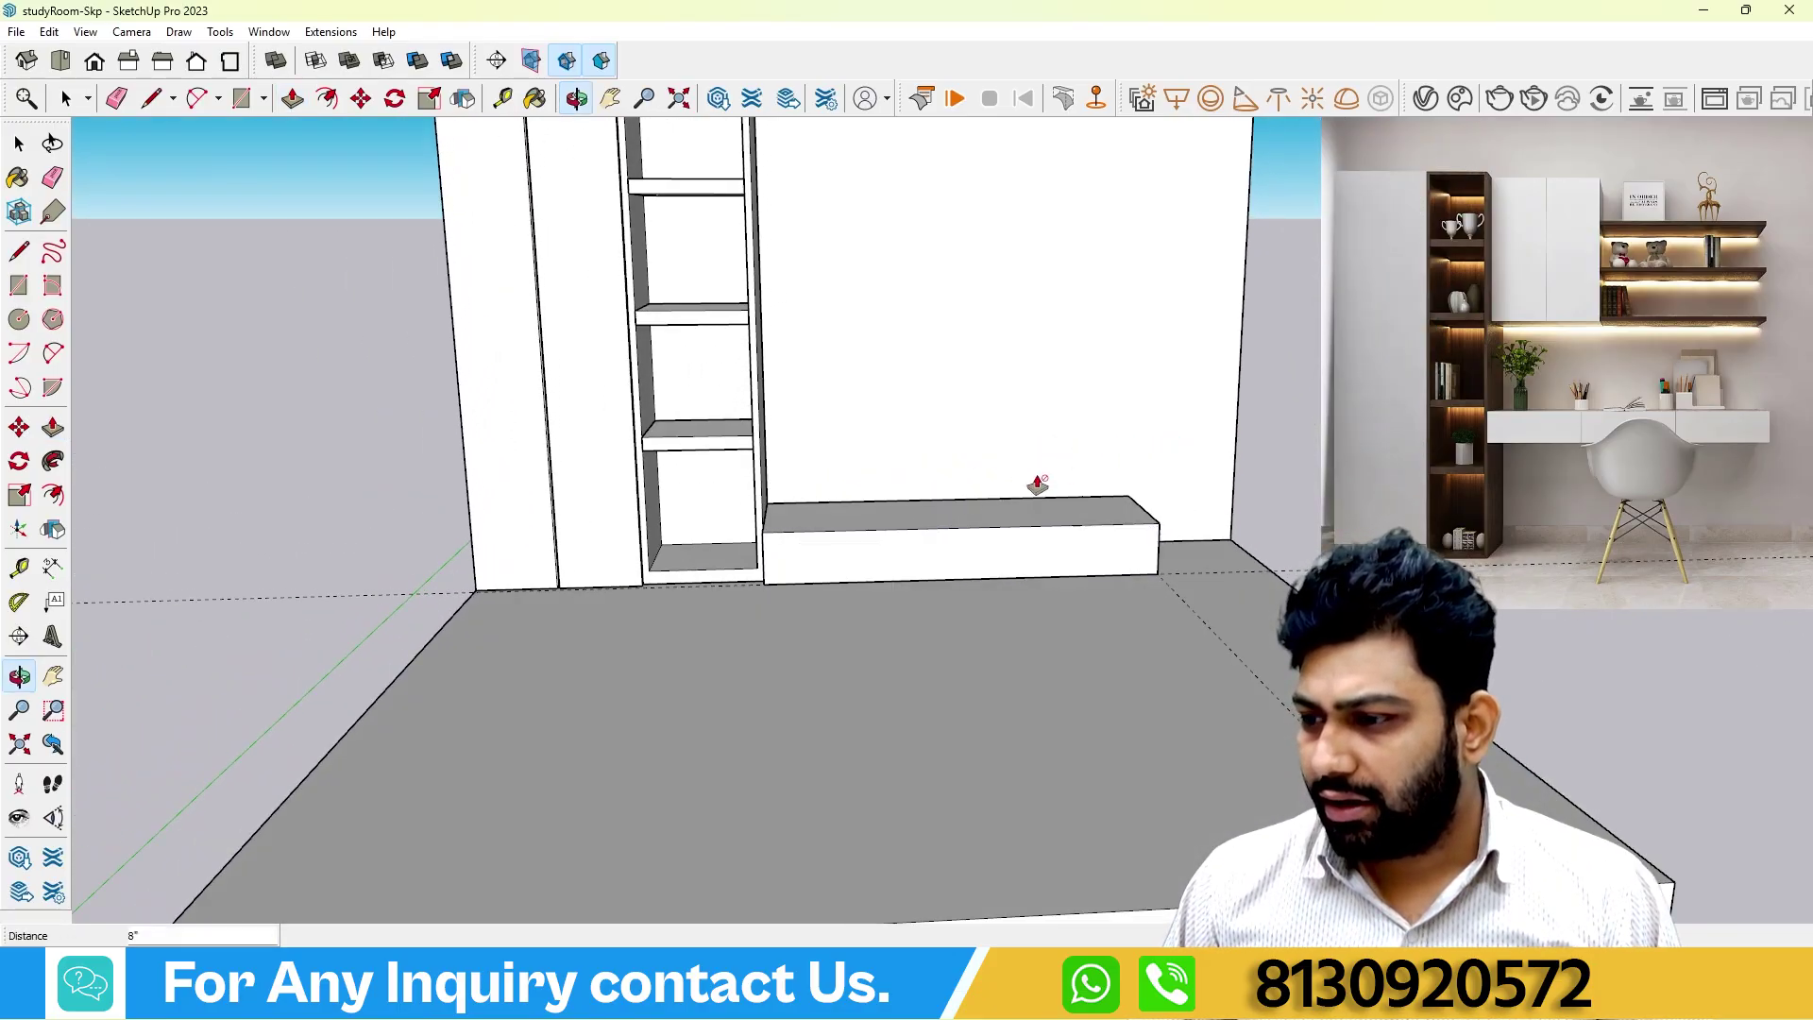
{"action": "scroll", "coordinate": [1038, 484], "scroll_direction": "down", "scroll_amount": 3}
Select the whole extruded box beside the shelf unit and make it a group.
{"action": "left_click", "coordinate": [18, 143]}
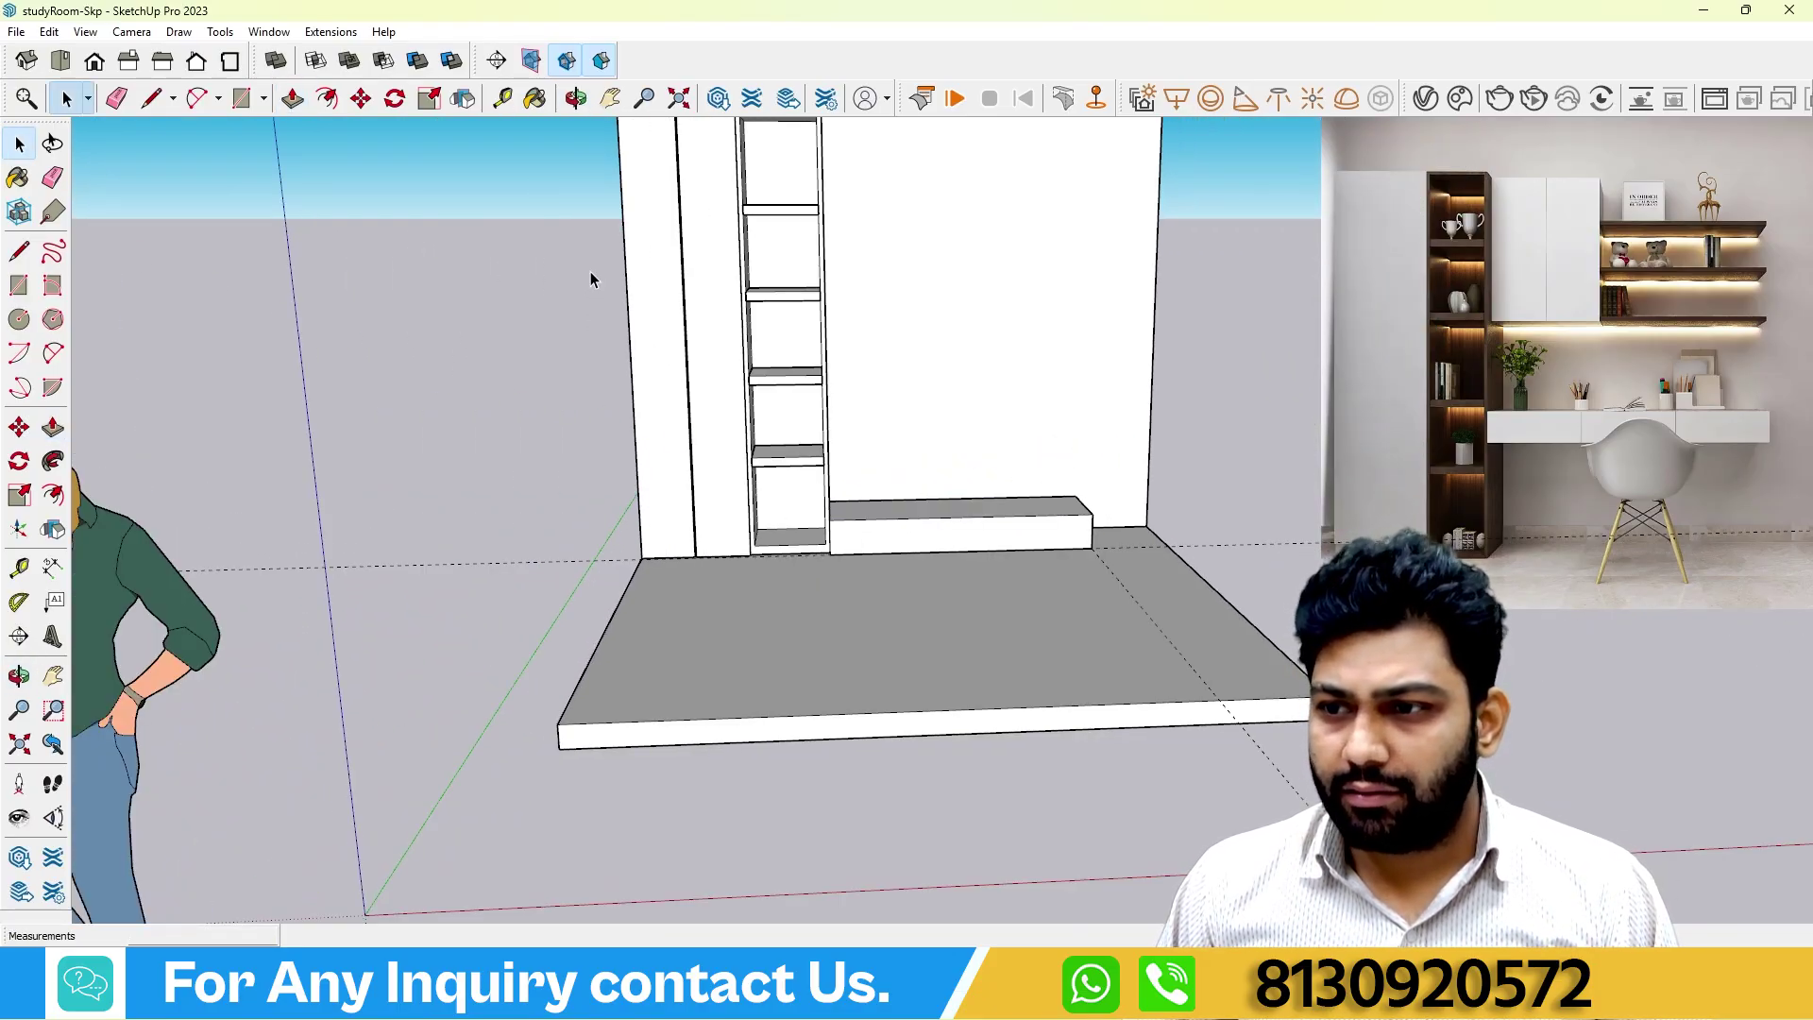
{"action": "middle_click_drag", "start_coordinate": [591, 270], "coordinate": [661, 425]}
{"action": "left_click", "coordinate": [966, 530]}
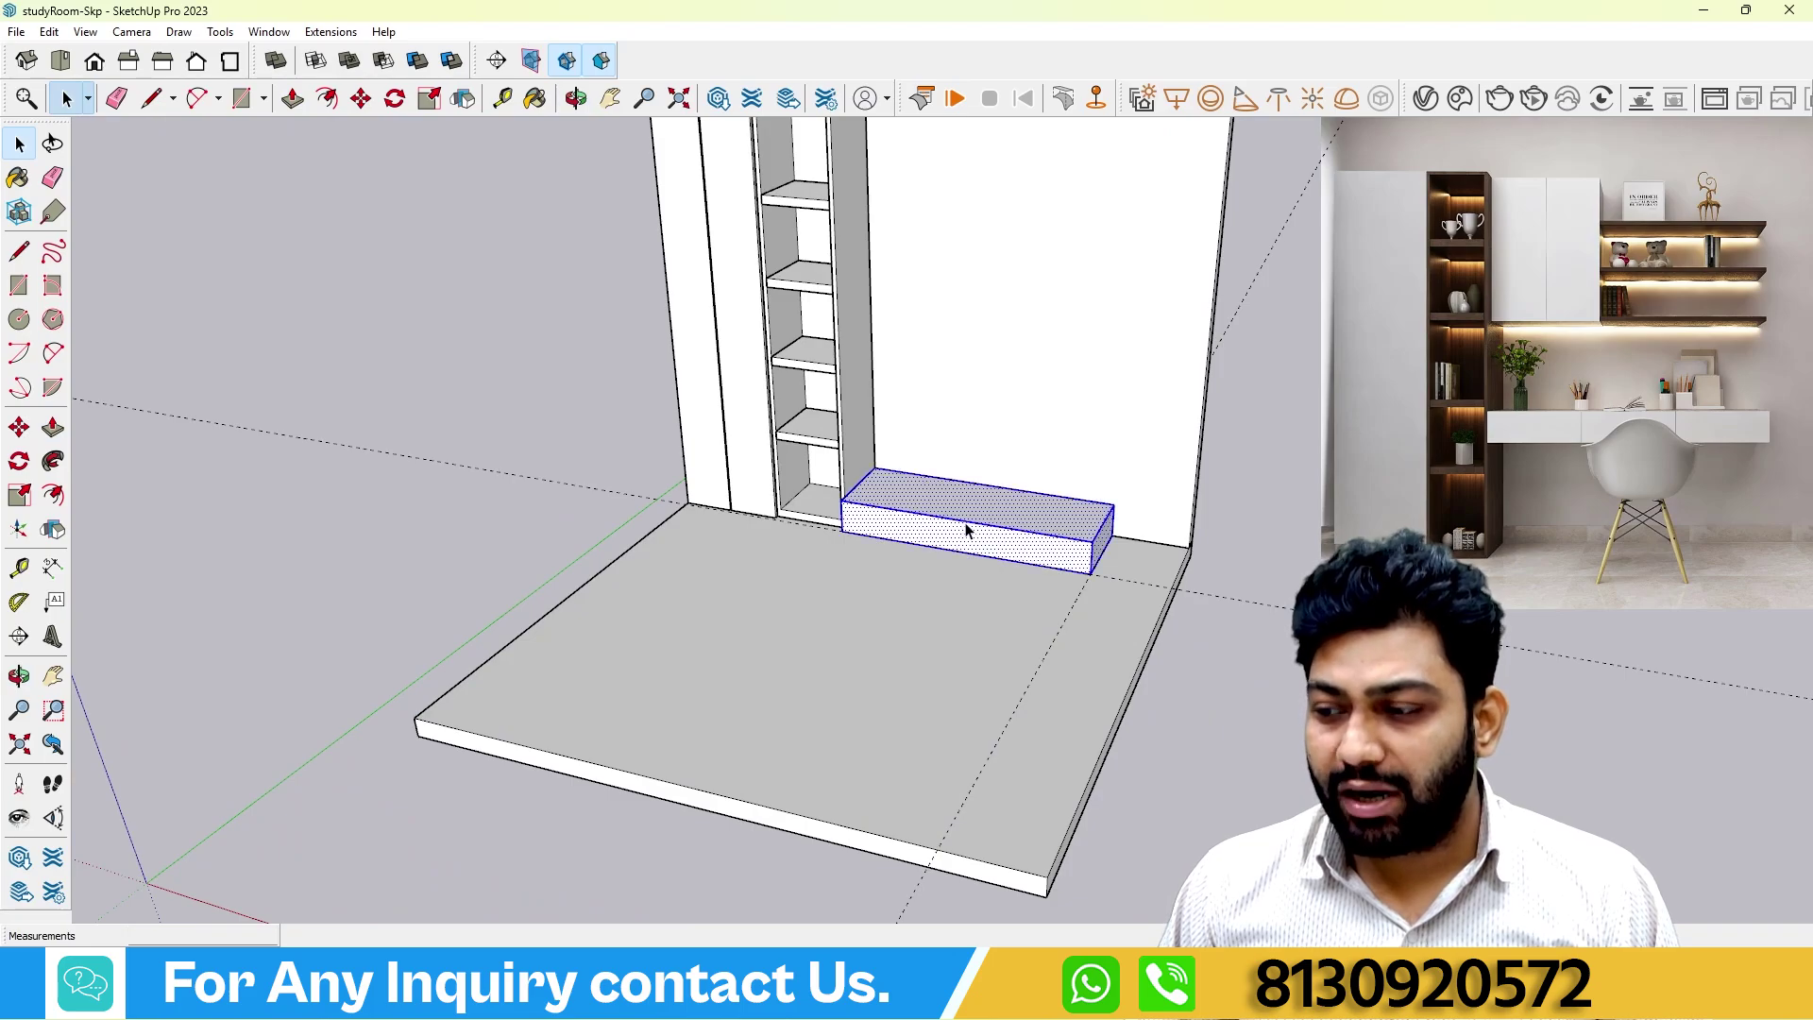
{"action": "right_click", "coordinate": [966, 530]}
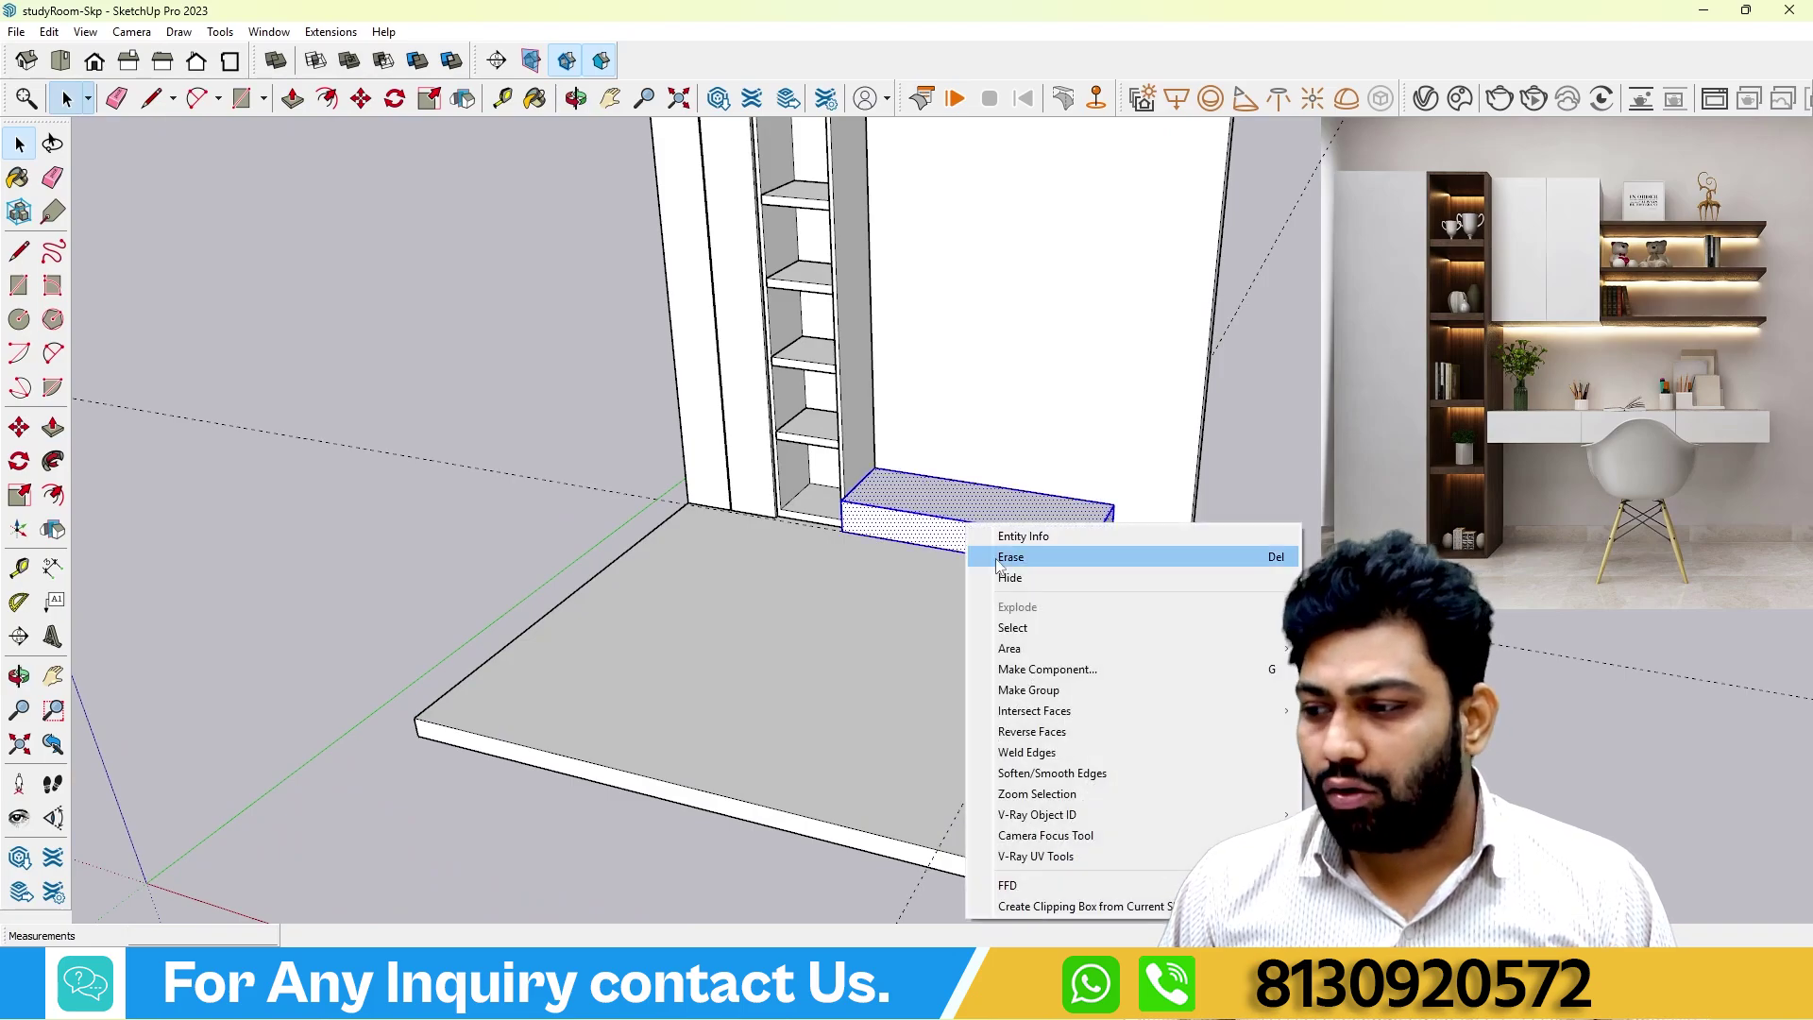
{"action": "left_click", "coordinate": [1027, 690]}
Move the grouped desk box from its back corner vertically up along the shelf unit's side.
{"action": "middle_click_drag", "start_coordinate": [728, 501], "coordinate": [850, 416]}
{"action": "scroll", "coordinate": [745, 546], "scroll_direction": "up", "scroll_amount": 5}
{"action": "middle_click_drag", "start_coordinate": [745, 546], "coordinate": [694, 555]}
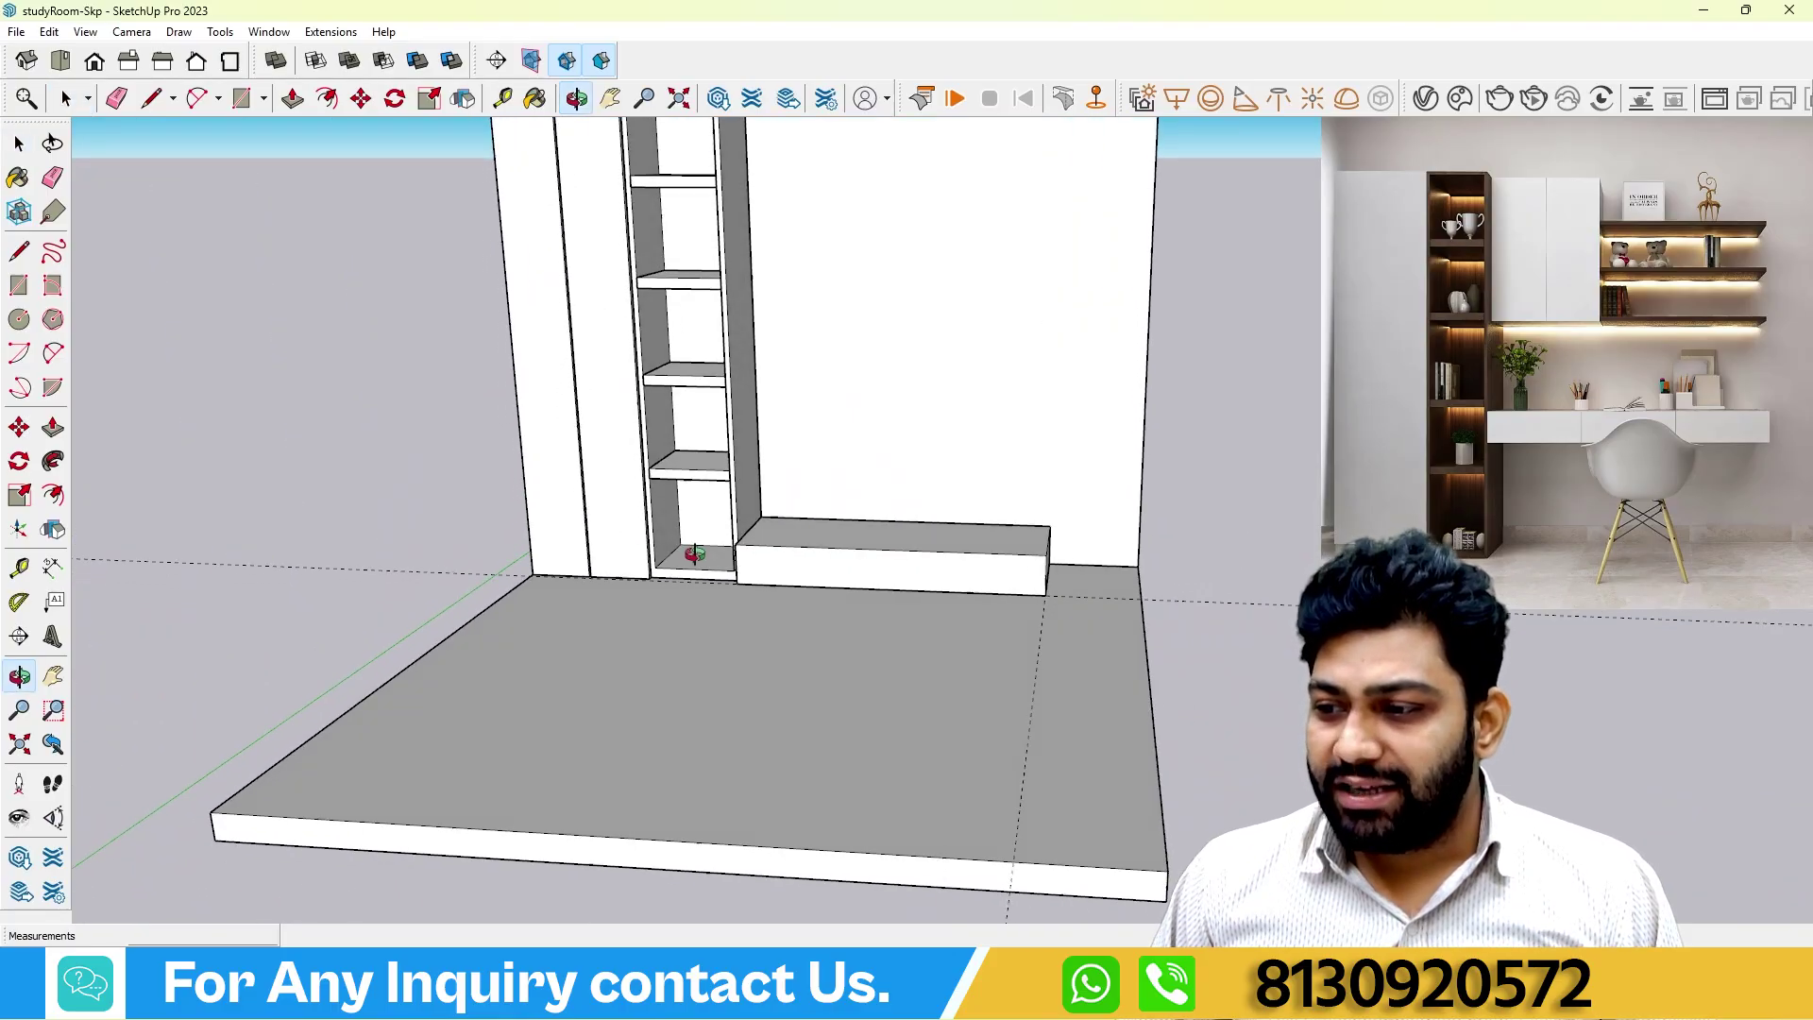
{"action": "left_click", "coordinate": [20, 428]}
{"action": "left_click", "coordinate": [763, 517]}
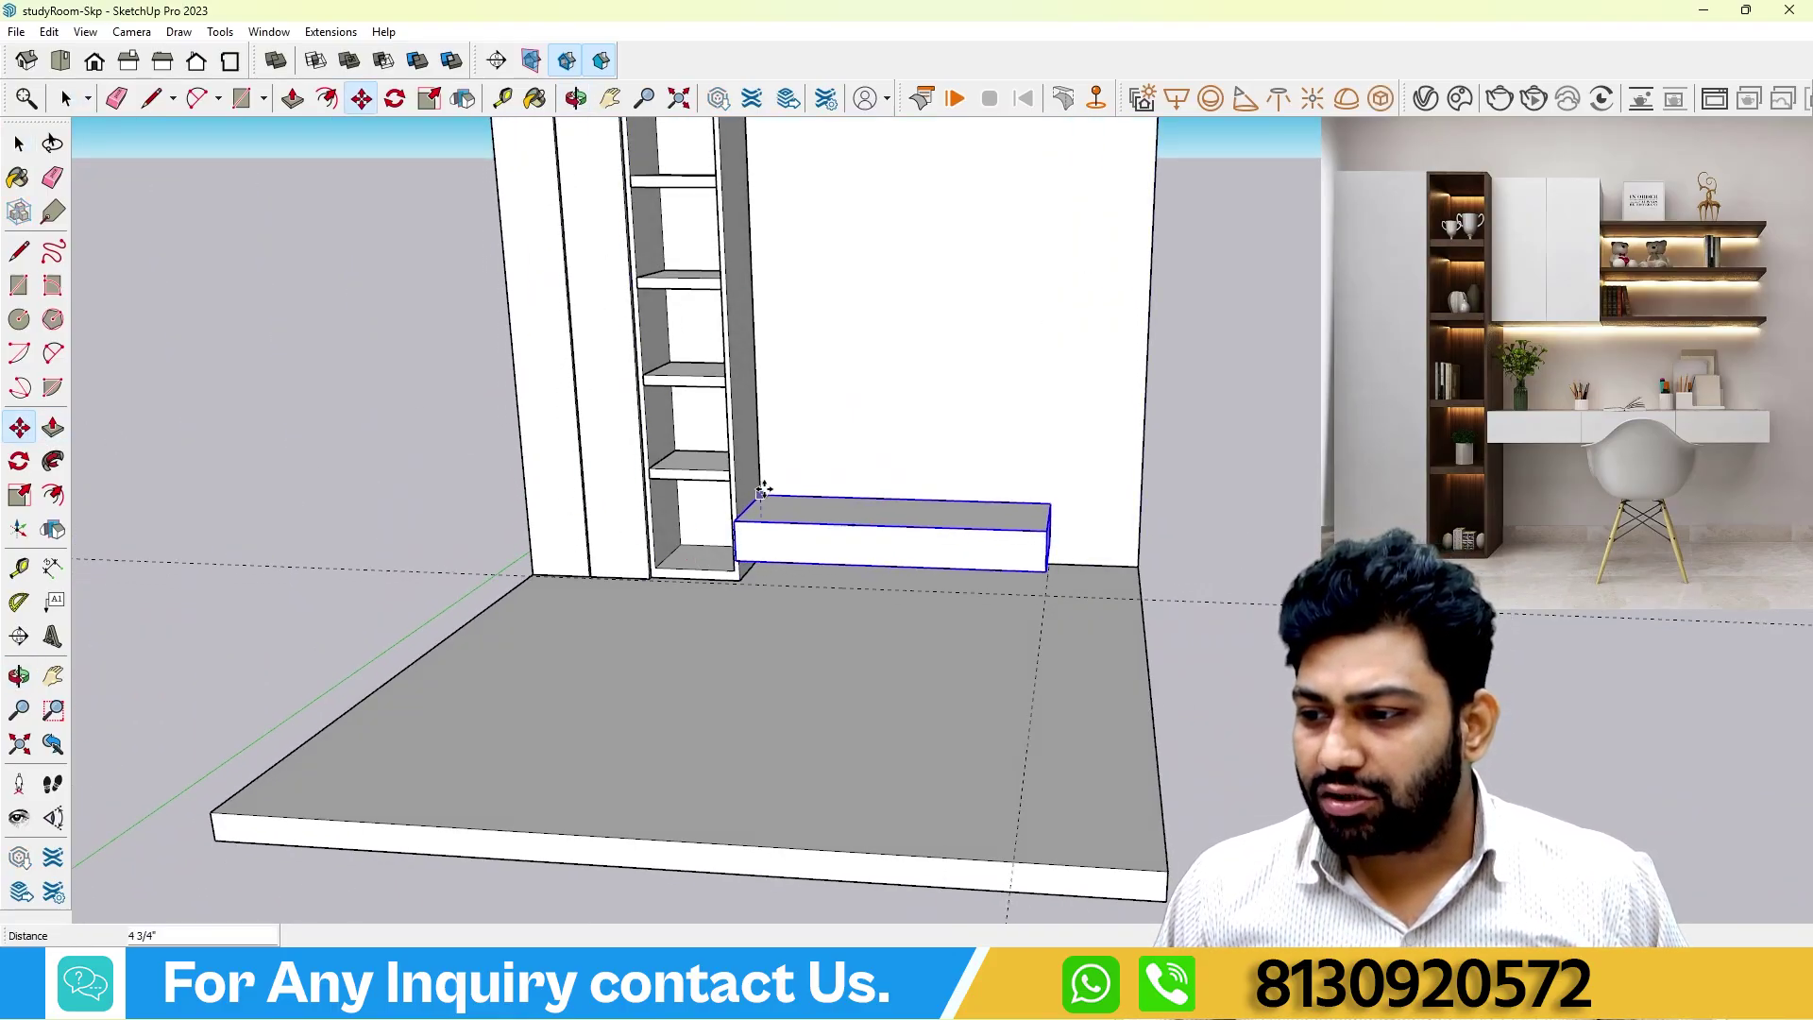
{"action": "left_click", "coordinate": [765, 463]}
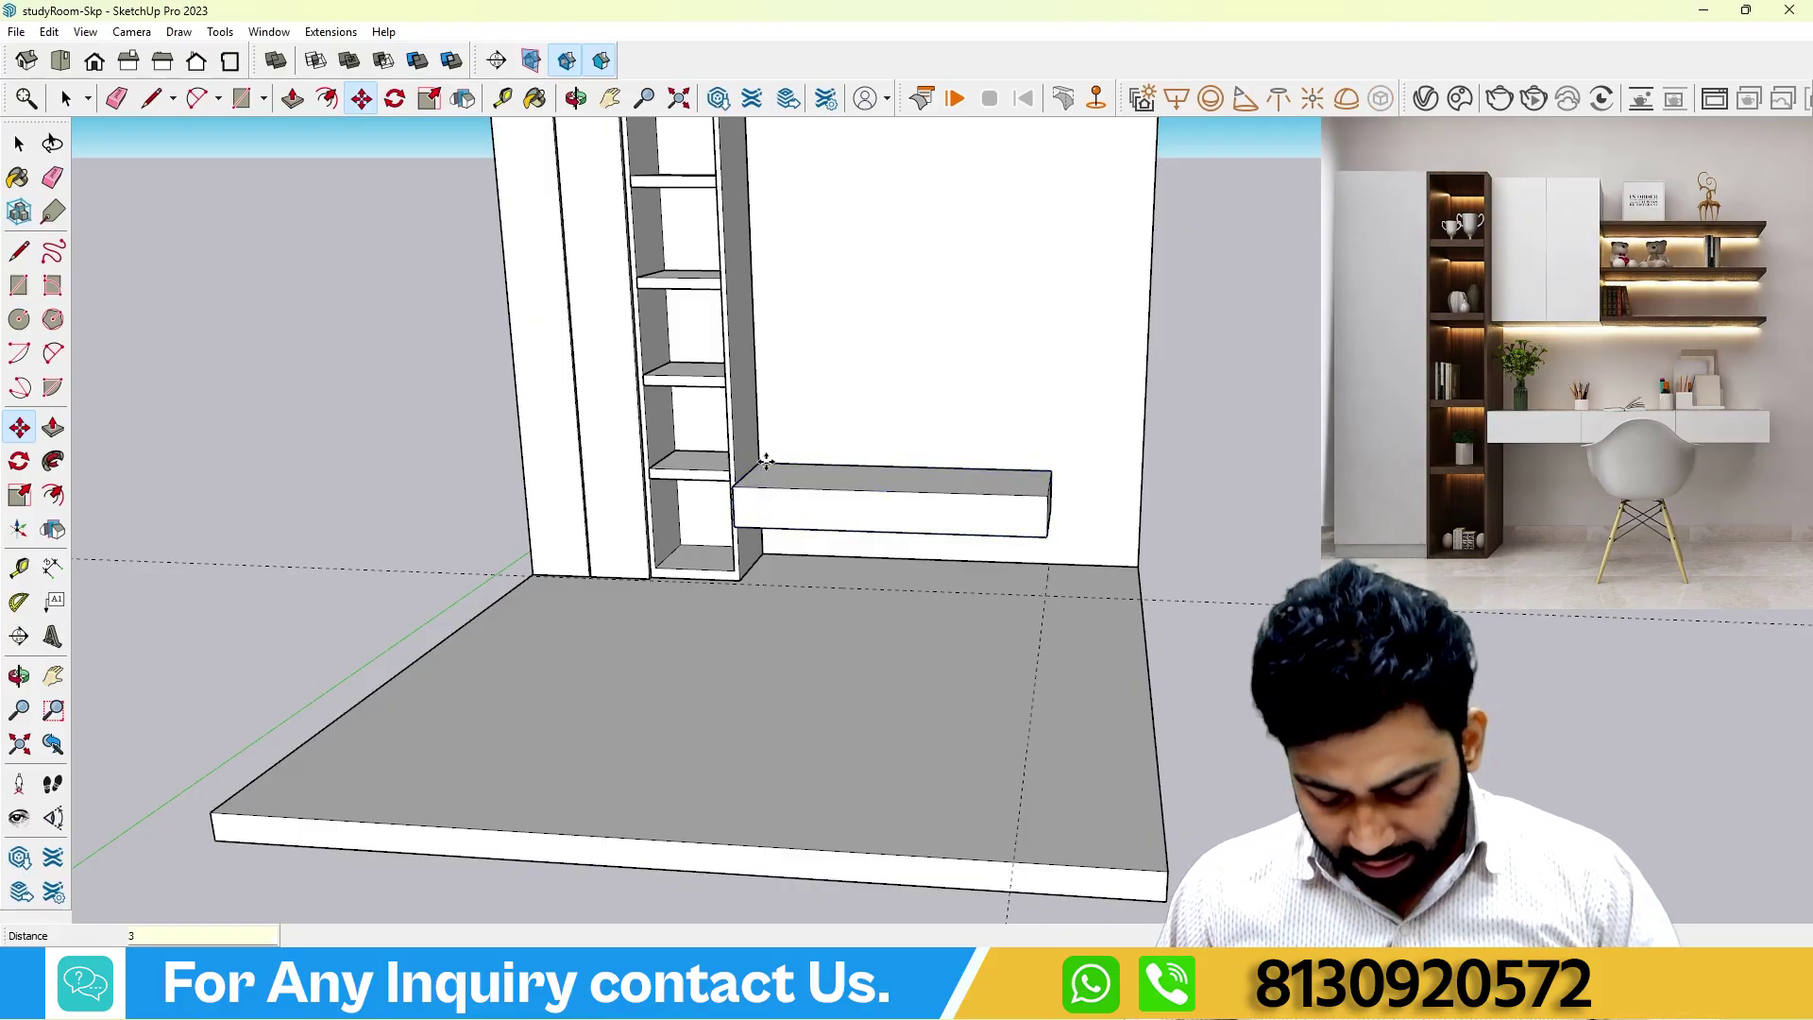
Lower the floating desk box by about 7 13/16" to match the desk height in the reference image.
{"action": "scroll", "coordinate": [763, 459], "scroll_direction": "down", "scroll_amount": 2}
{"action": "middle_click_drag", "start_coordinate": [760, 457], "coordinate": [746, 406]}
{"action": "scroll", "coordinate": [786, 430], "scroll_direction": "up", "scroll_amount": 2}
{"action": "key", "text": "m"}
{"action": "scroll", "coordinate": [784, 443], "scroll_direction": "up", "scroll_amount": 3}
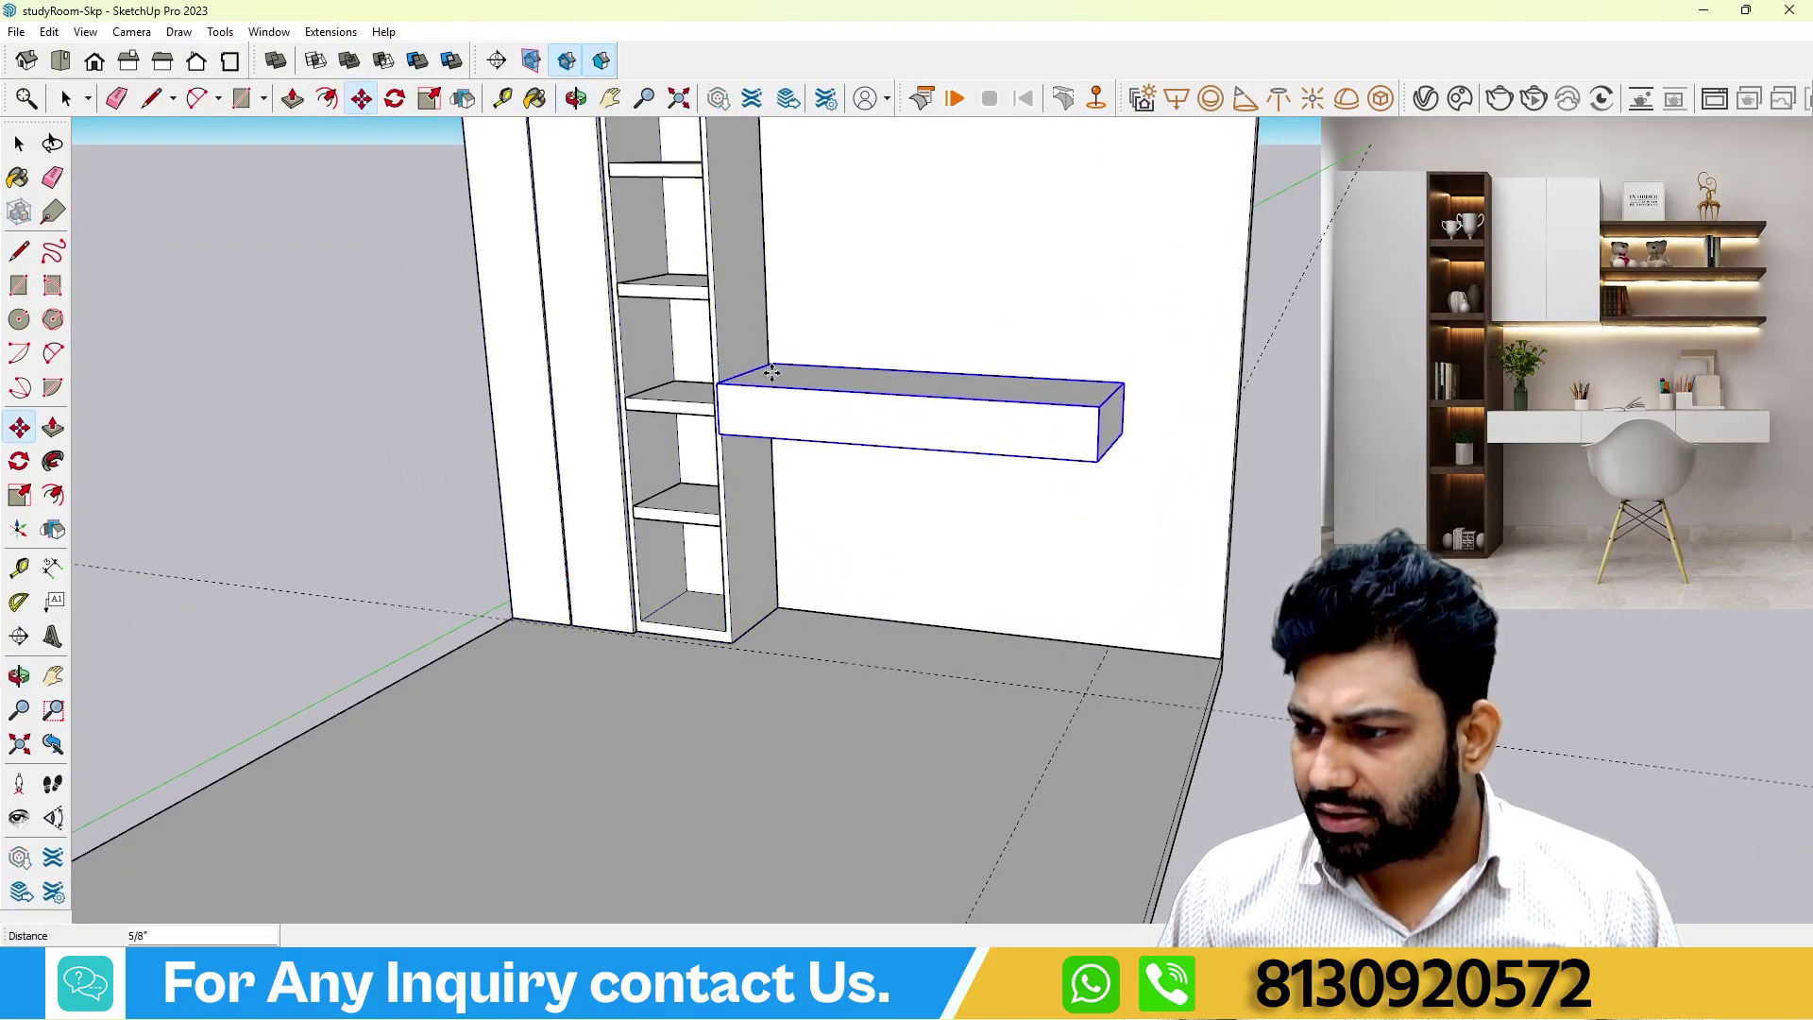
{"action": "left_click_drag", "start_coordinate": [772, 373], "coordinate": [770, 408]}
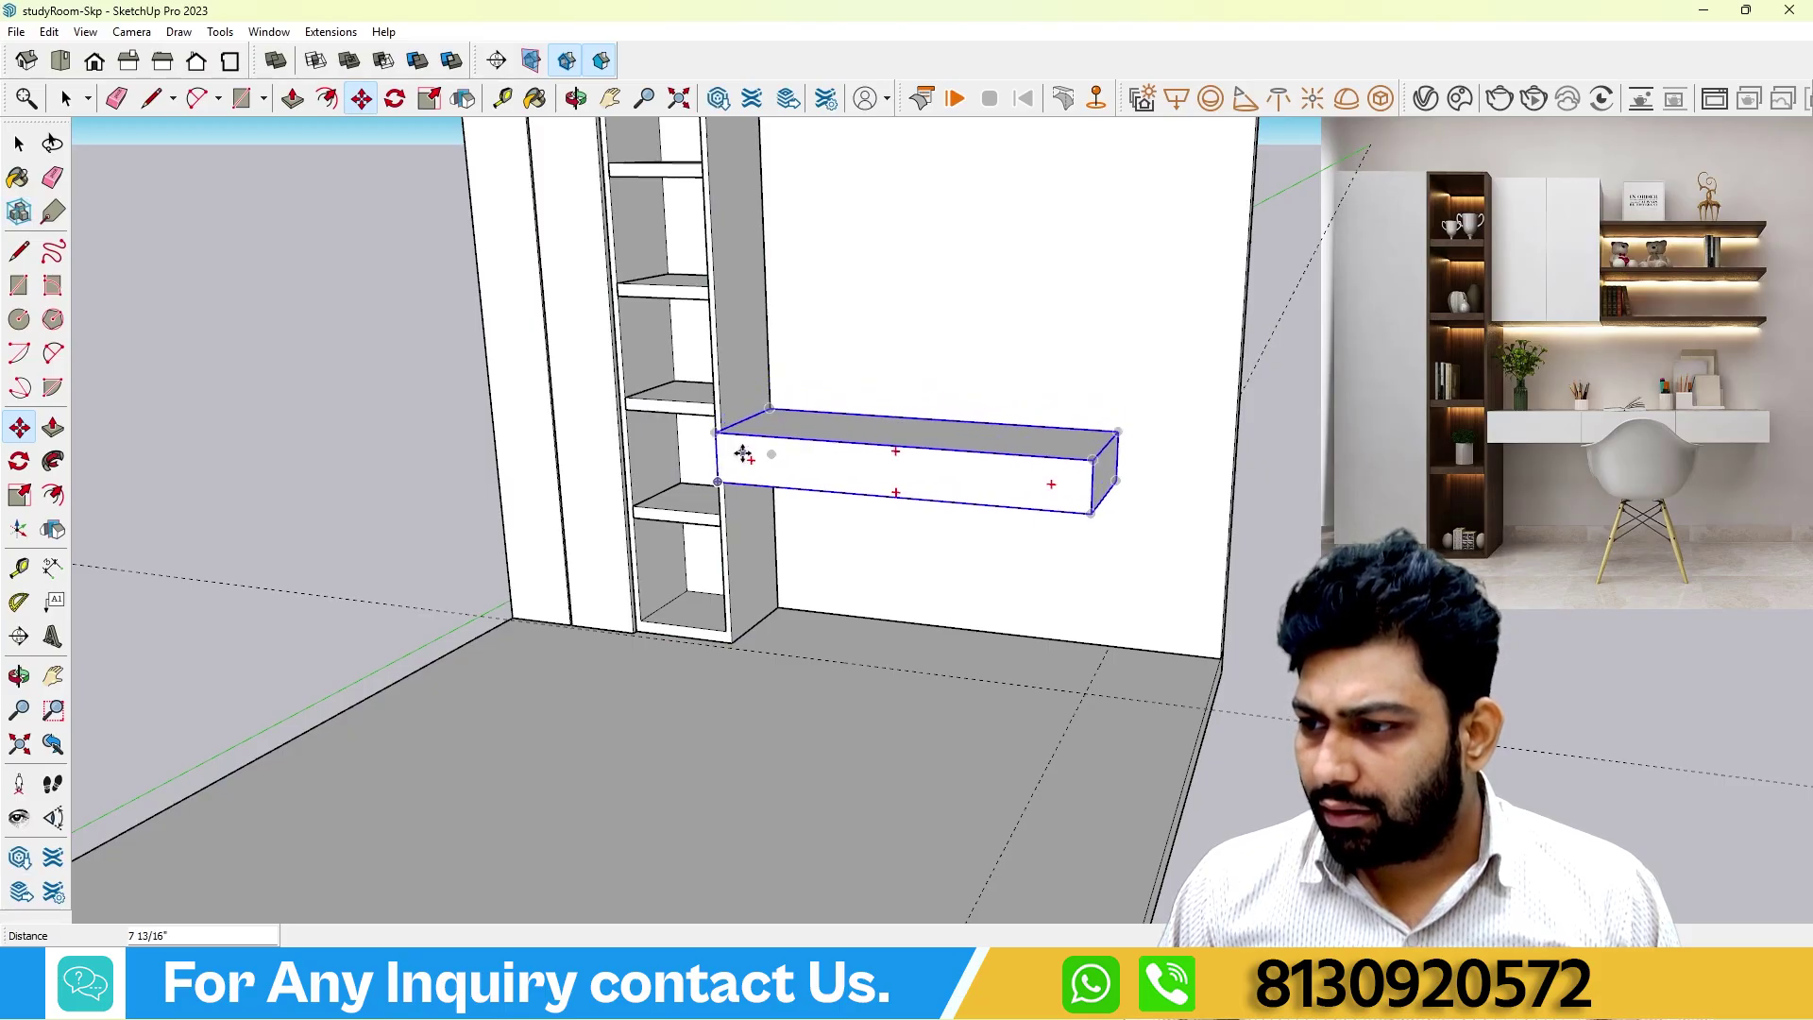
{"action": "scroll", "coordinate": [770, 408], "scroll_direction": "down", "scroll_amount": 3}
{"action": "middle_click_drag", "start_coordinate": [770, 408], "coordinate": [944, 433]}
{"action": "left_click", "coordinate": [19, 147]}
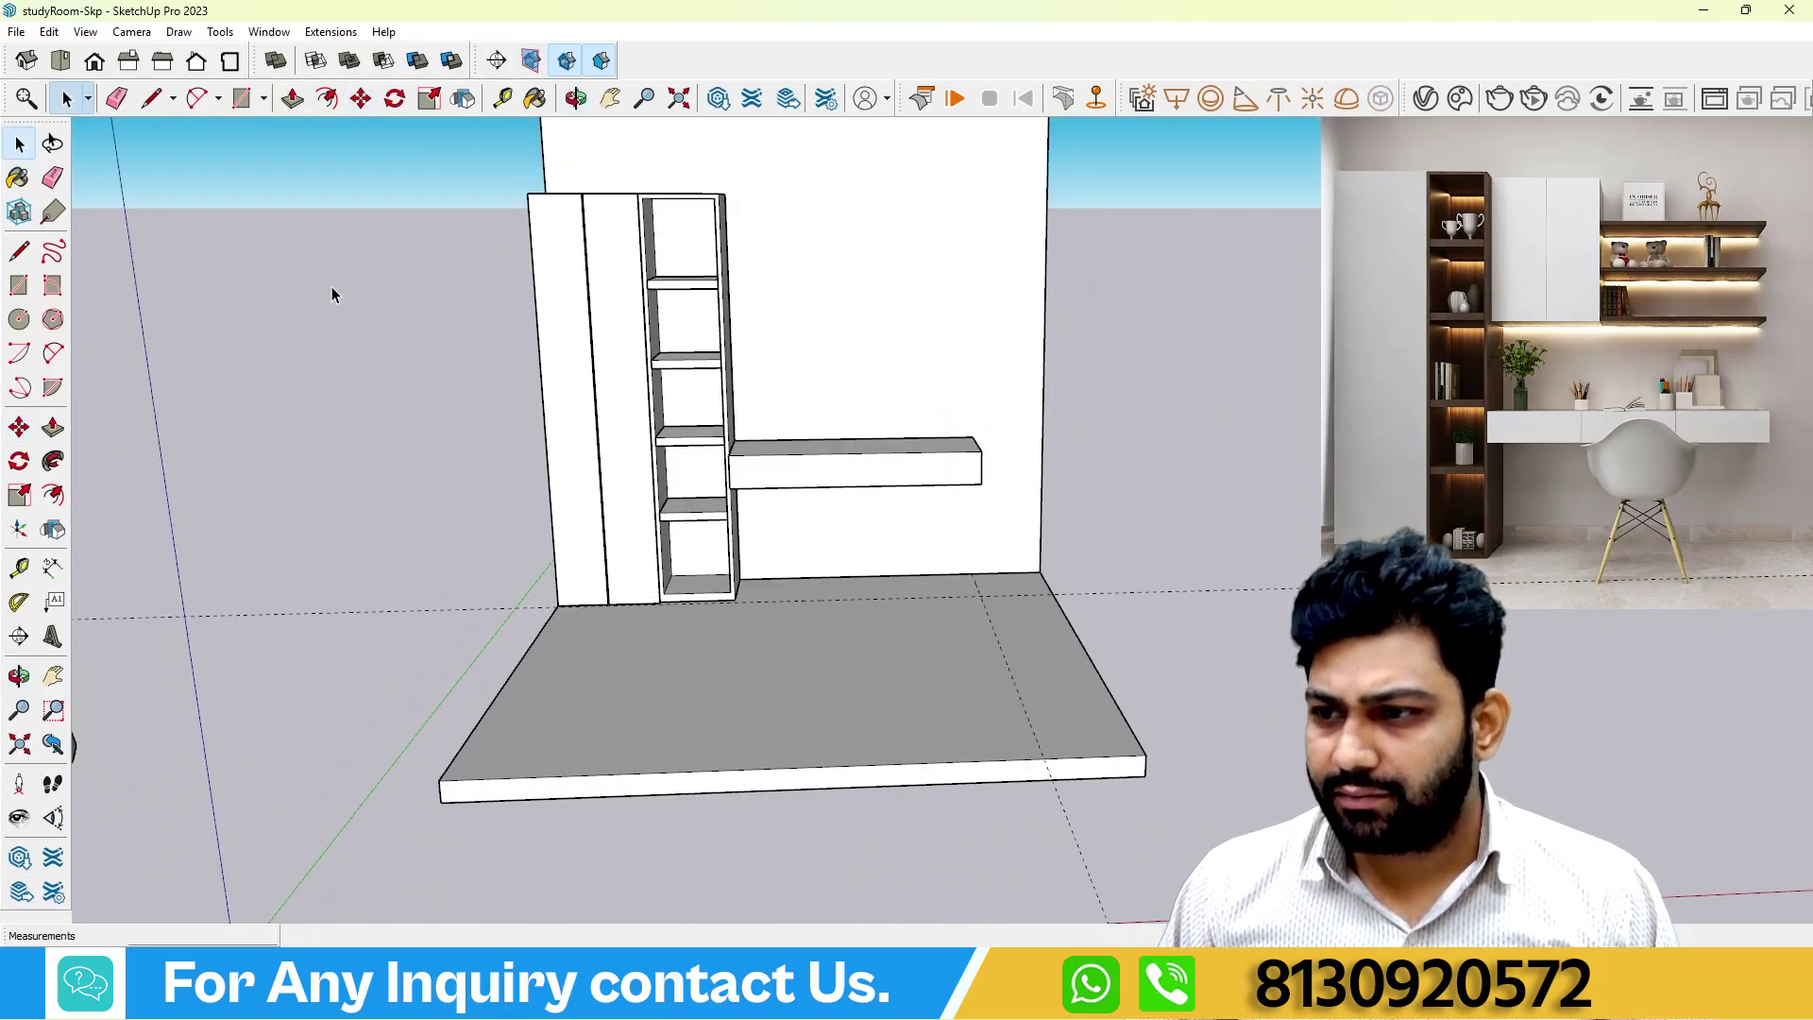
Draw a 5' by 8" rectangle over the whole front face of the floating desk box.
{"action": "middle_click_drag", "start_coordinate": [311, 273], "coordinate": [661, 397]}
{"action": "scroll", "coordinate": [722, 415], "scroll_direction": "up", "scroll_amount": 3}
{"action": "scroll", "coordinate": [723, 416], "scroll_direction": "down", "scroll_amount": 5}
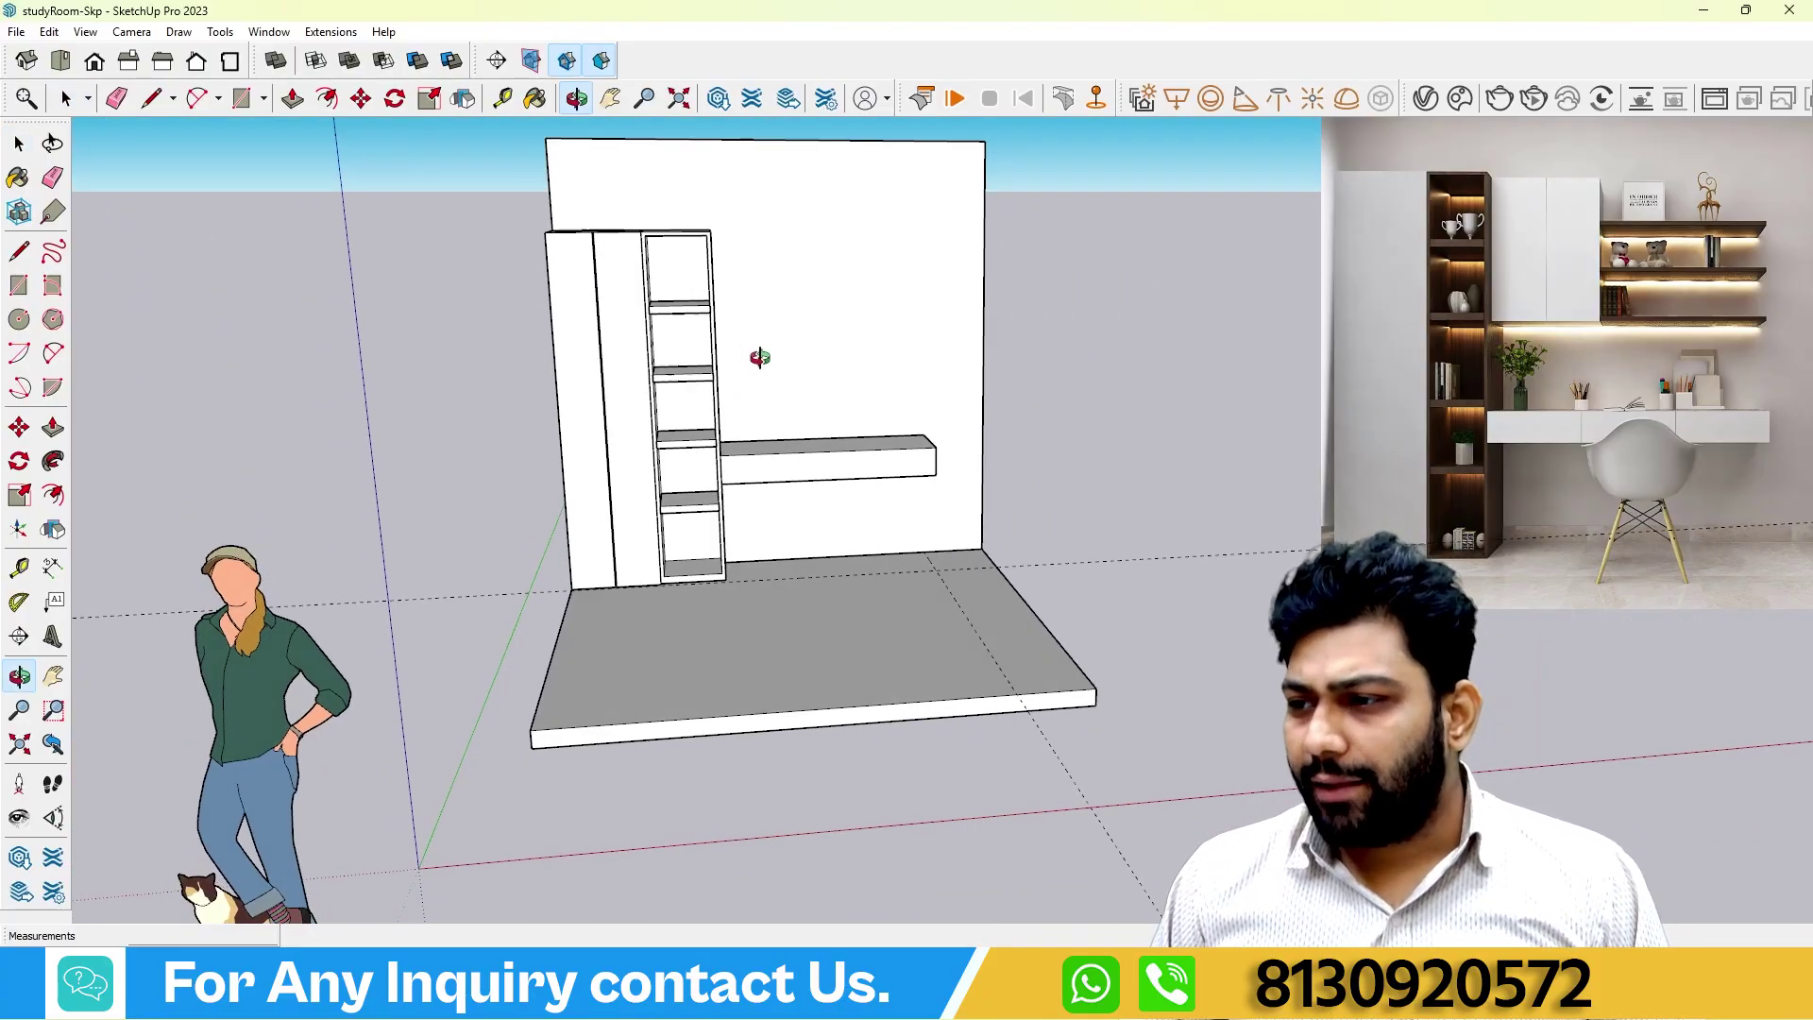
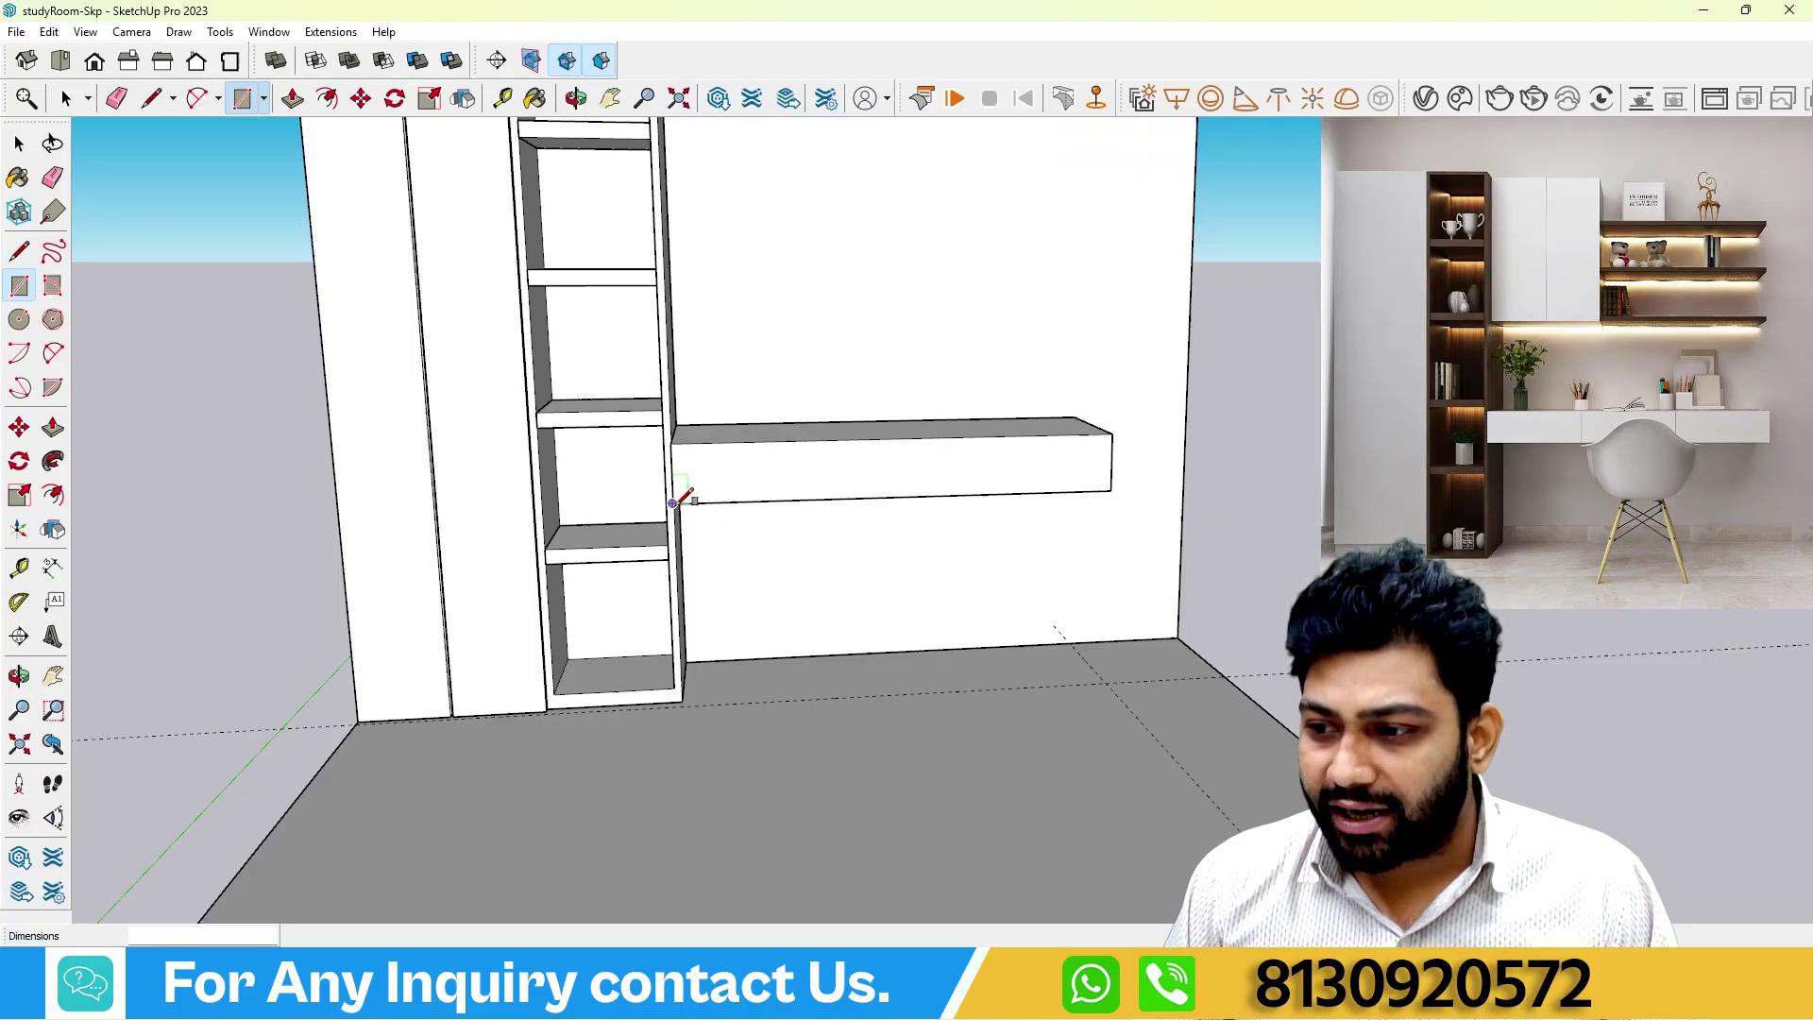
{"action": "left_click", "coordinate": [1129, 422]}
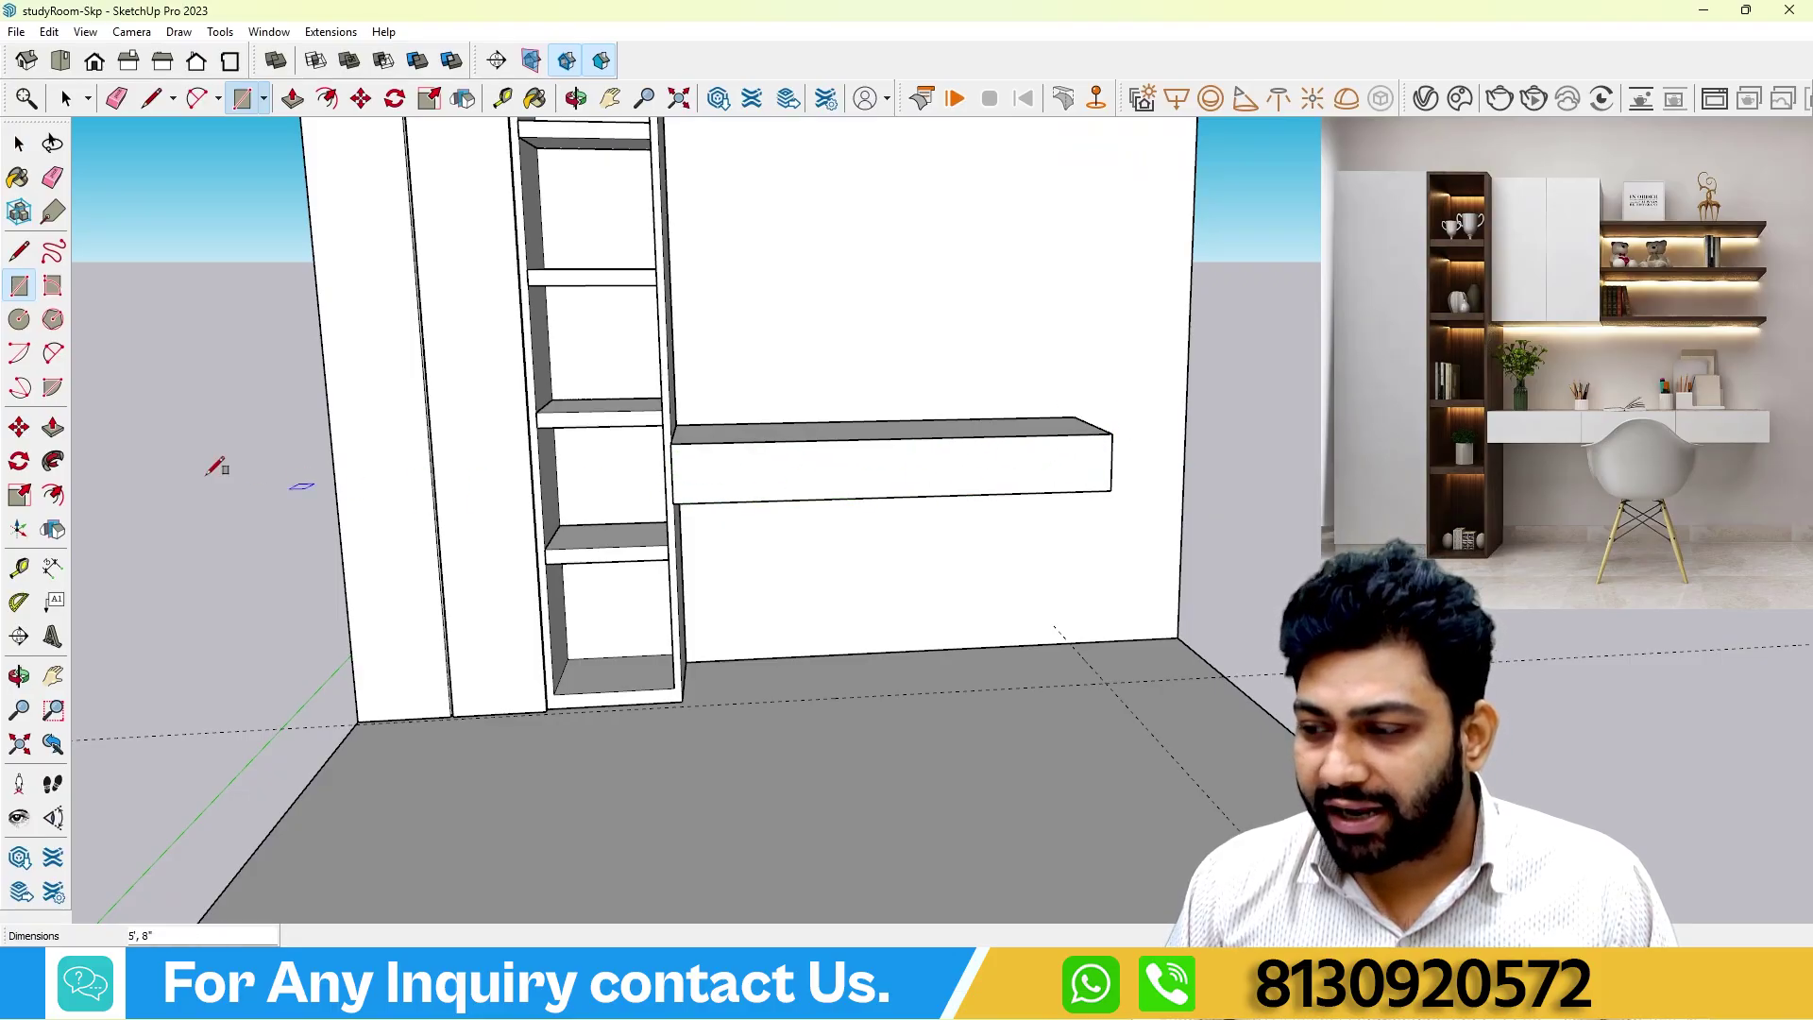
Extrude the rectangle on the desk's front face 1" with Push/Pull.
{"action": "left_click", "coordinate": [53, 427]}
{"action": "middle_click_drag", "start_coordinate": [770, 526], "coordinate": [405, 657]}
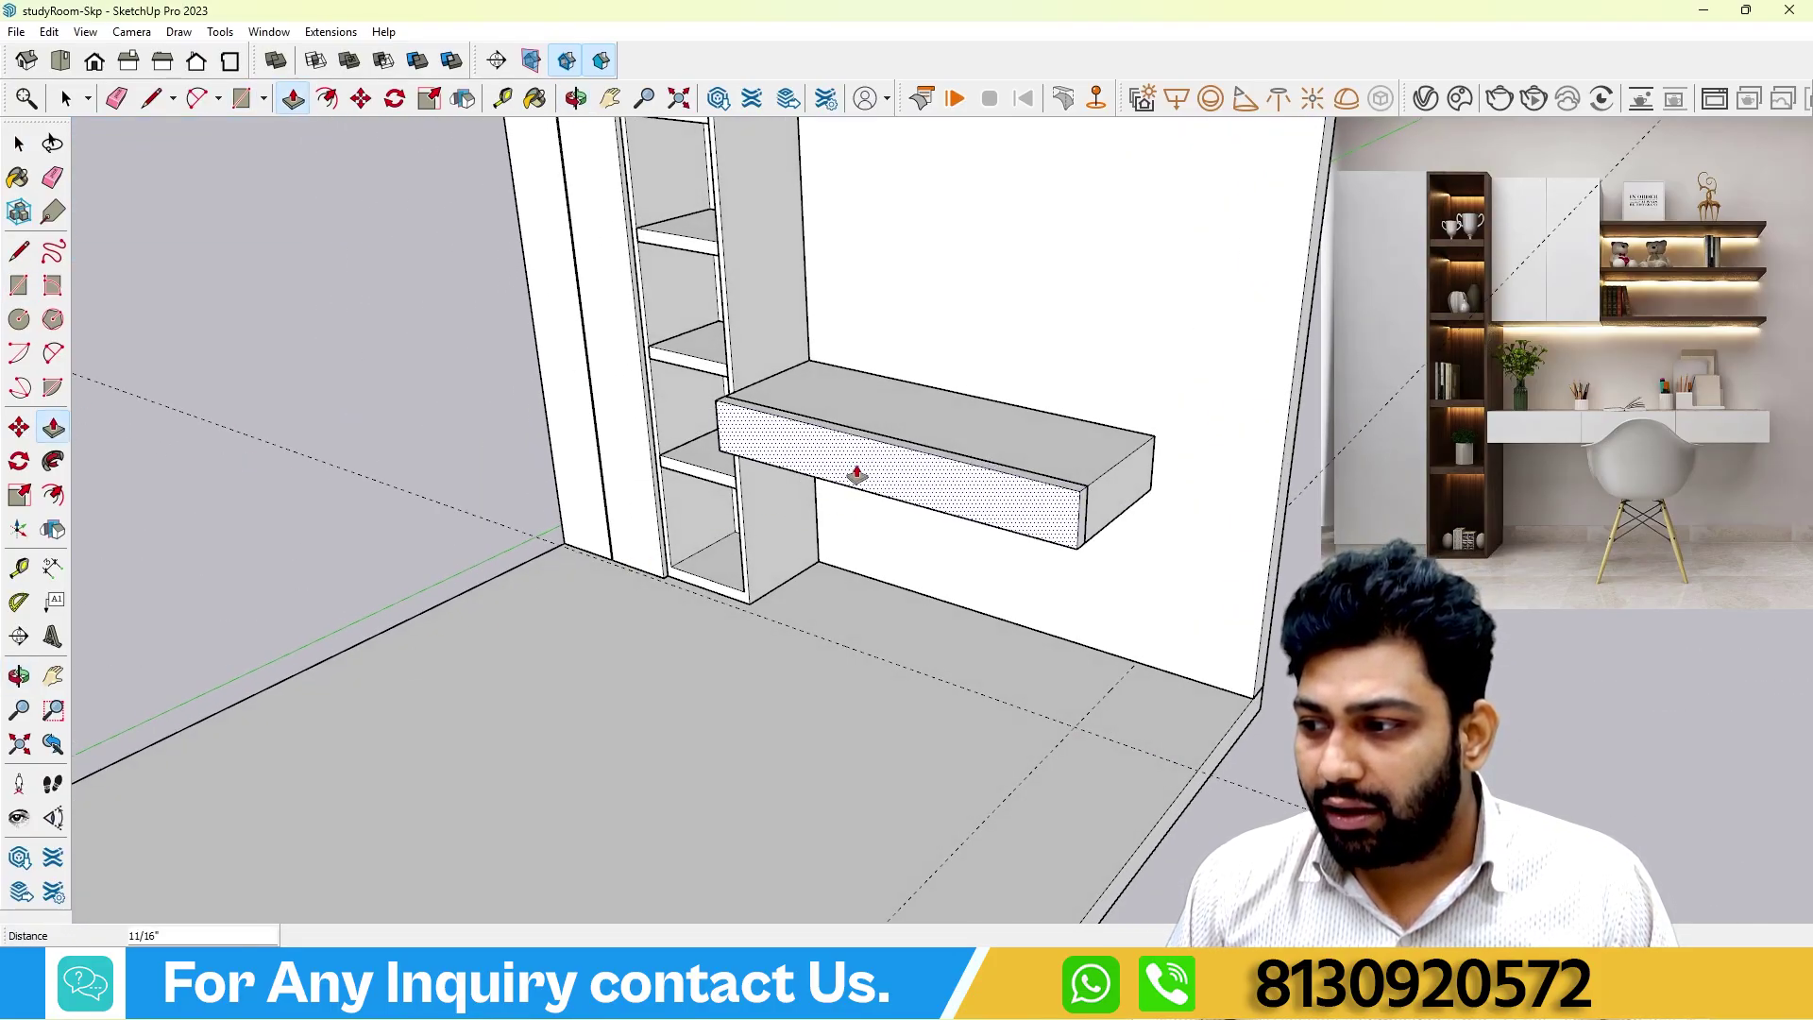
{"action": "type", "text": "1"}
{"action": "key", "text": "Return"}
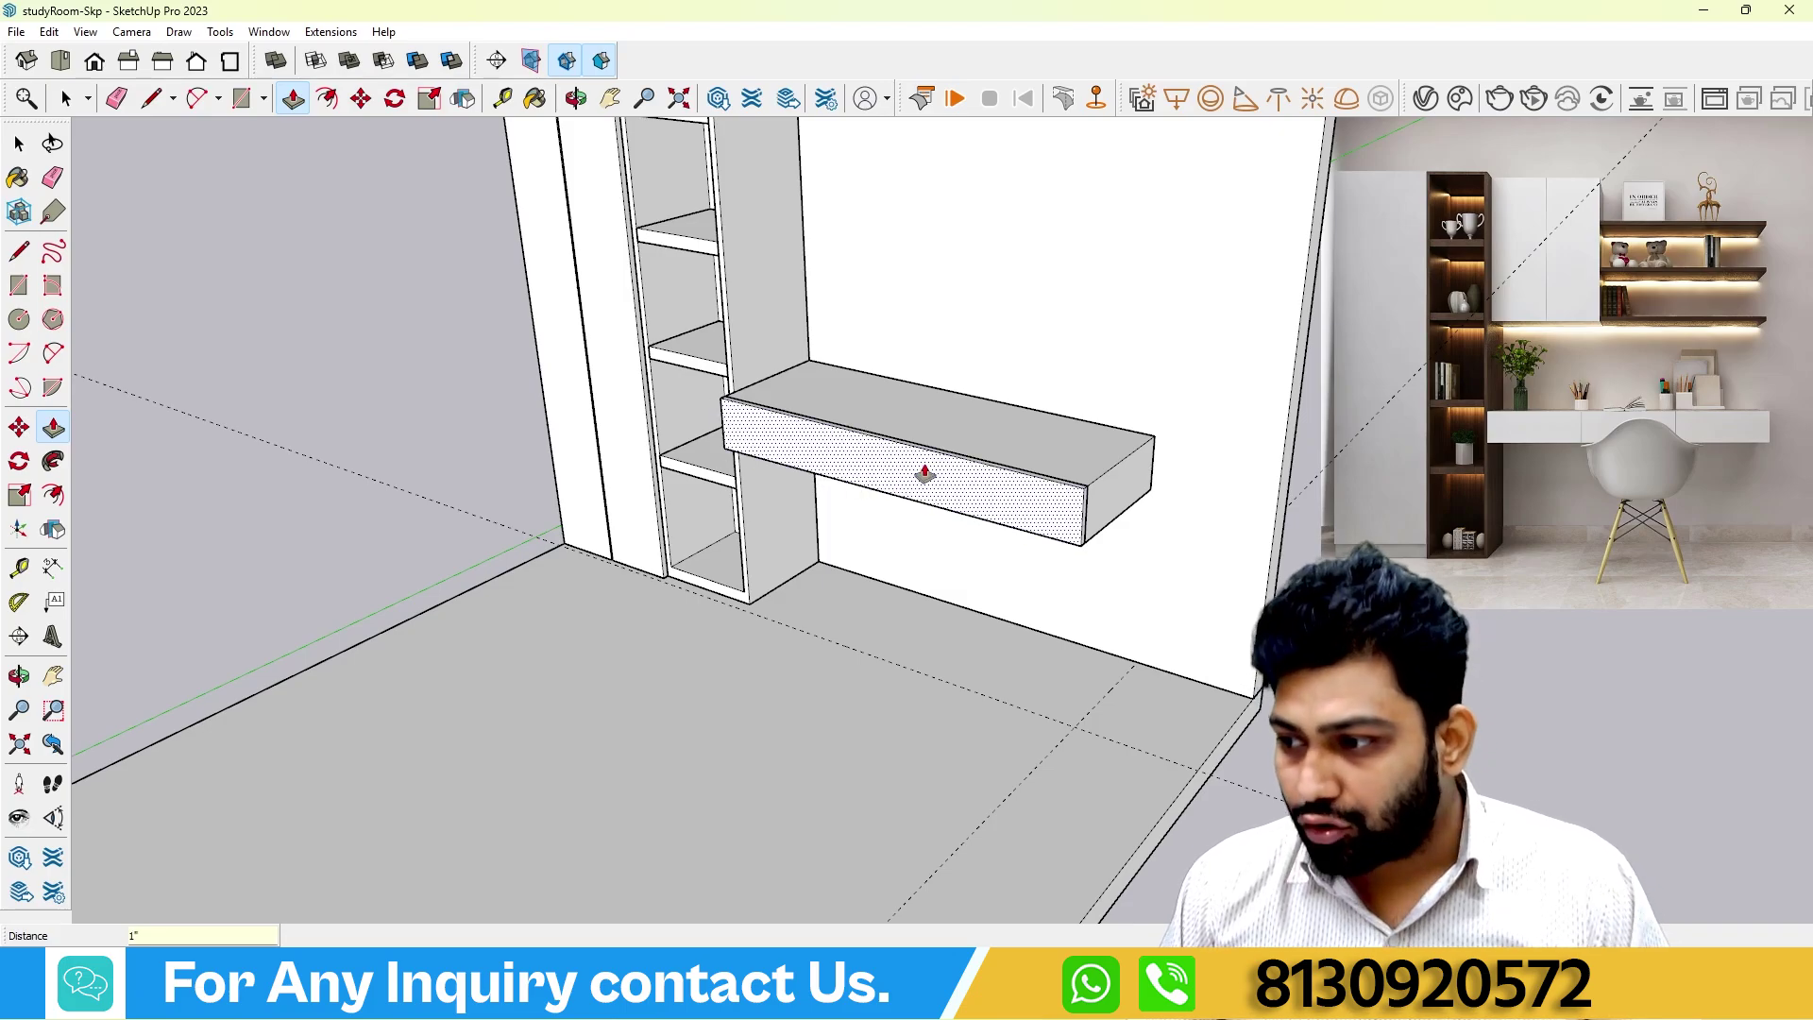
Select the desk's 1" front panel with its edges and make it a group.
{"action": "middle_click_drag", "start_coordinate": [923, 473], "coordinate": [898, 514]}
{"action": "scroll", "coordinate": [902, 517], "scroll_direction": "up", "scroll_amount": 2}
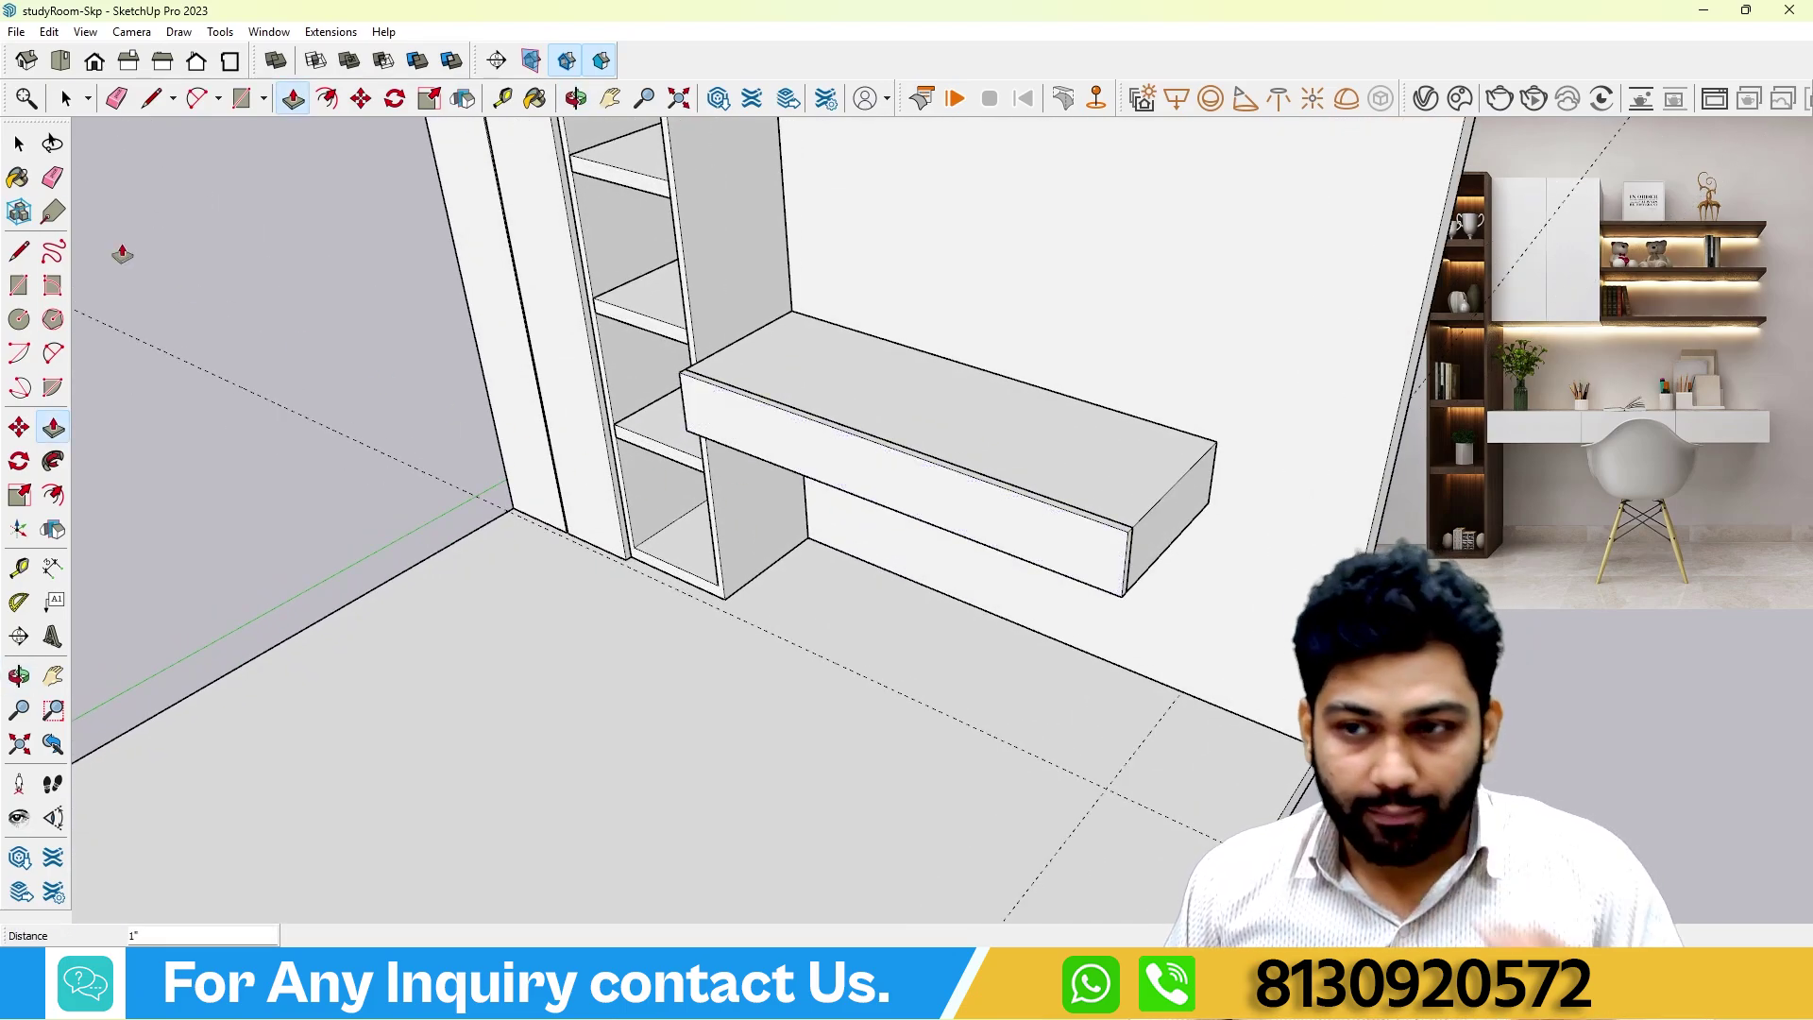
{"action": "left_click", "coordinate": [19, 144]}
{"action": "double_click", "coordinate": [886, 483]}
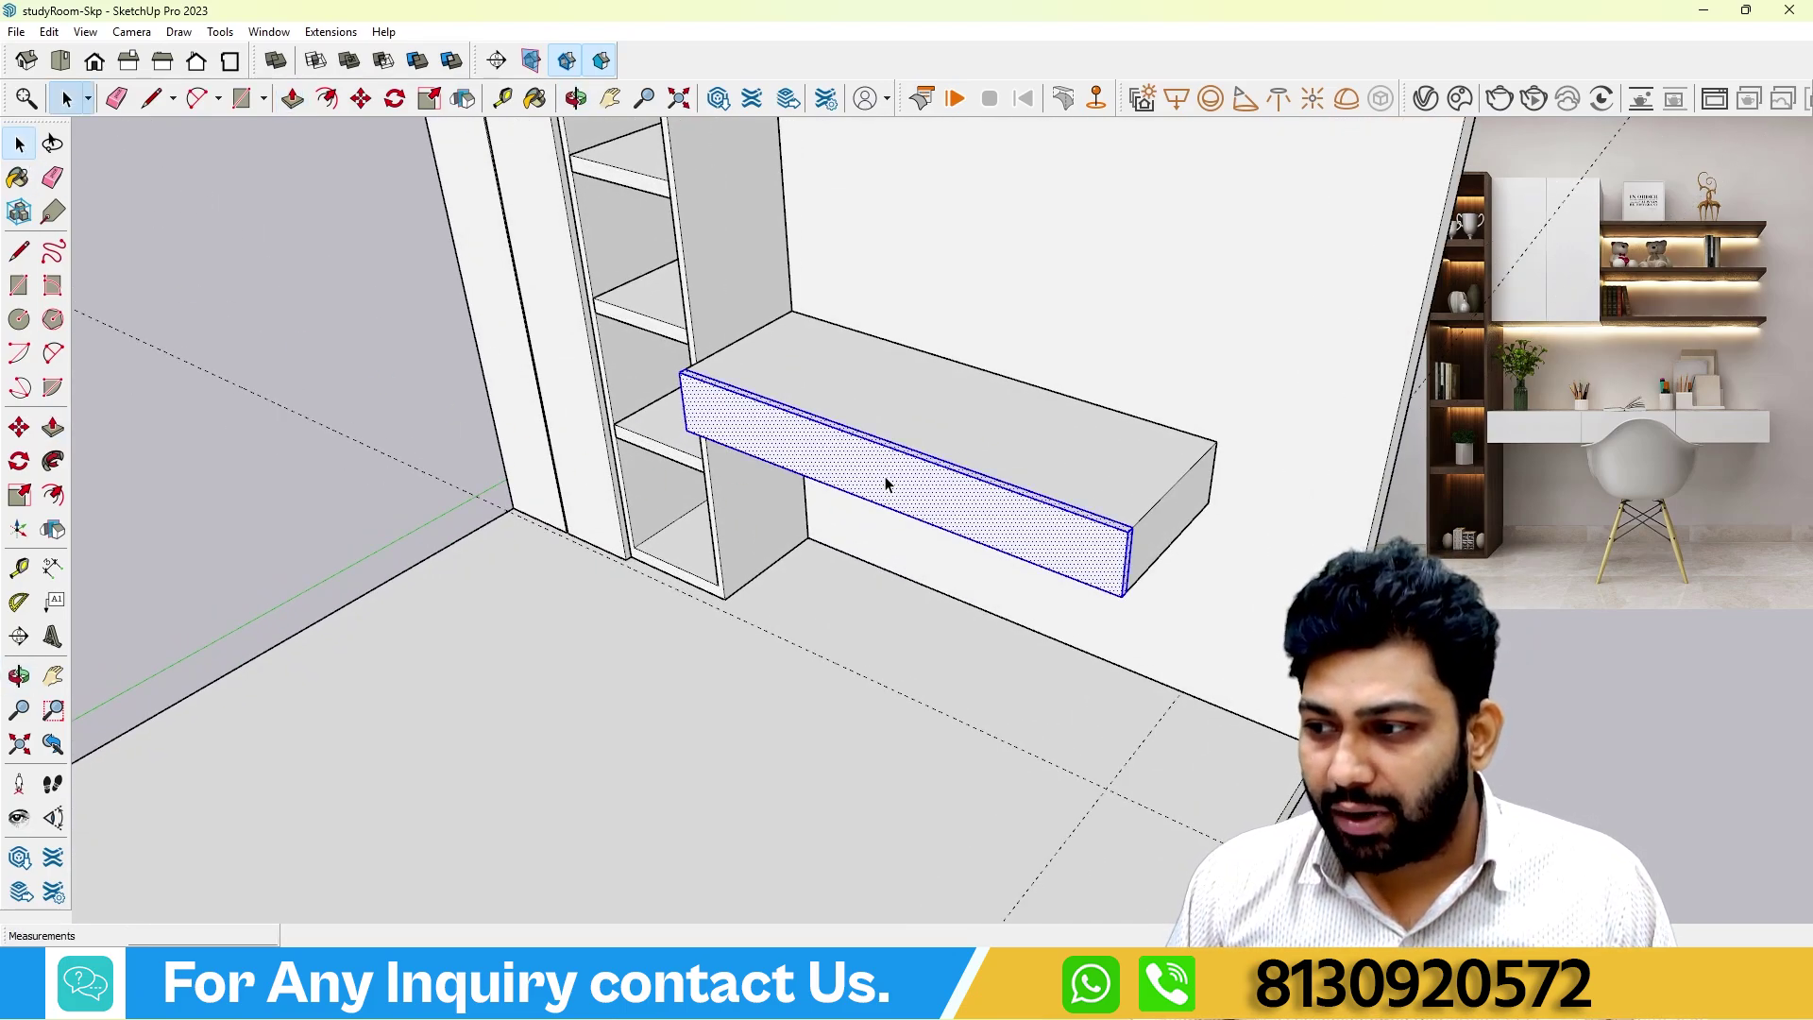
{"action": "right_click", "coordinate": [889, 472]}
{"action": "left_click", "coordinate": [885, 622]}
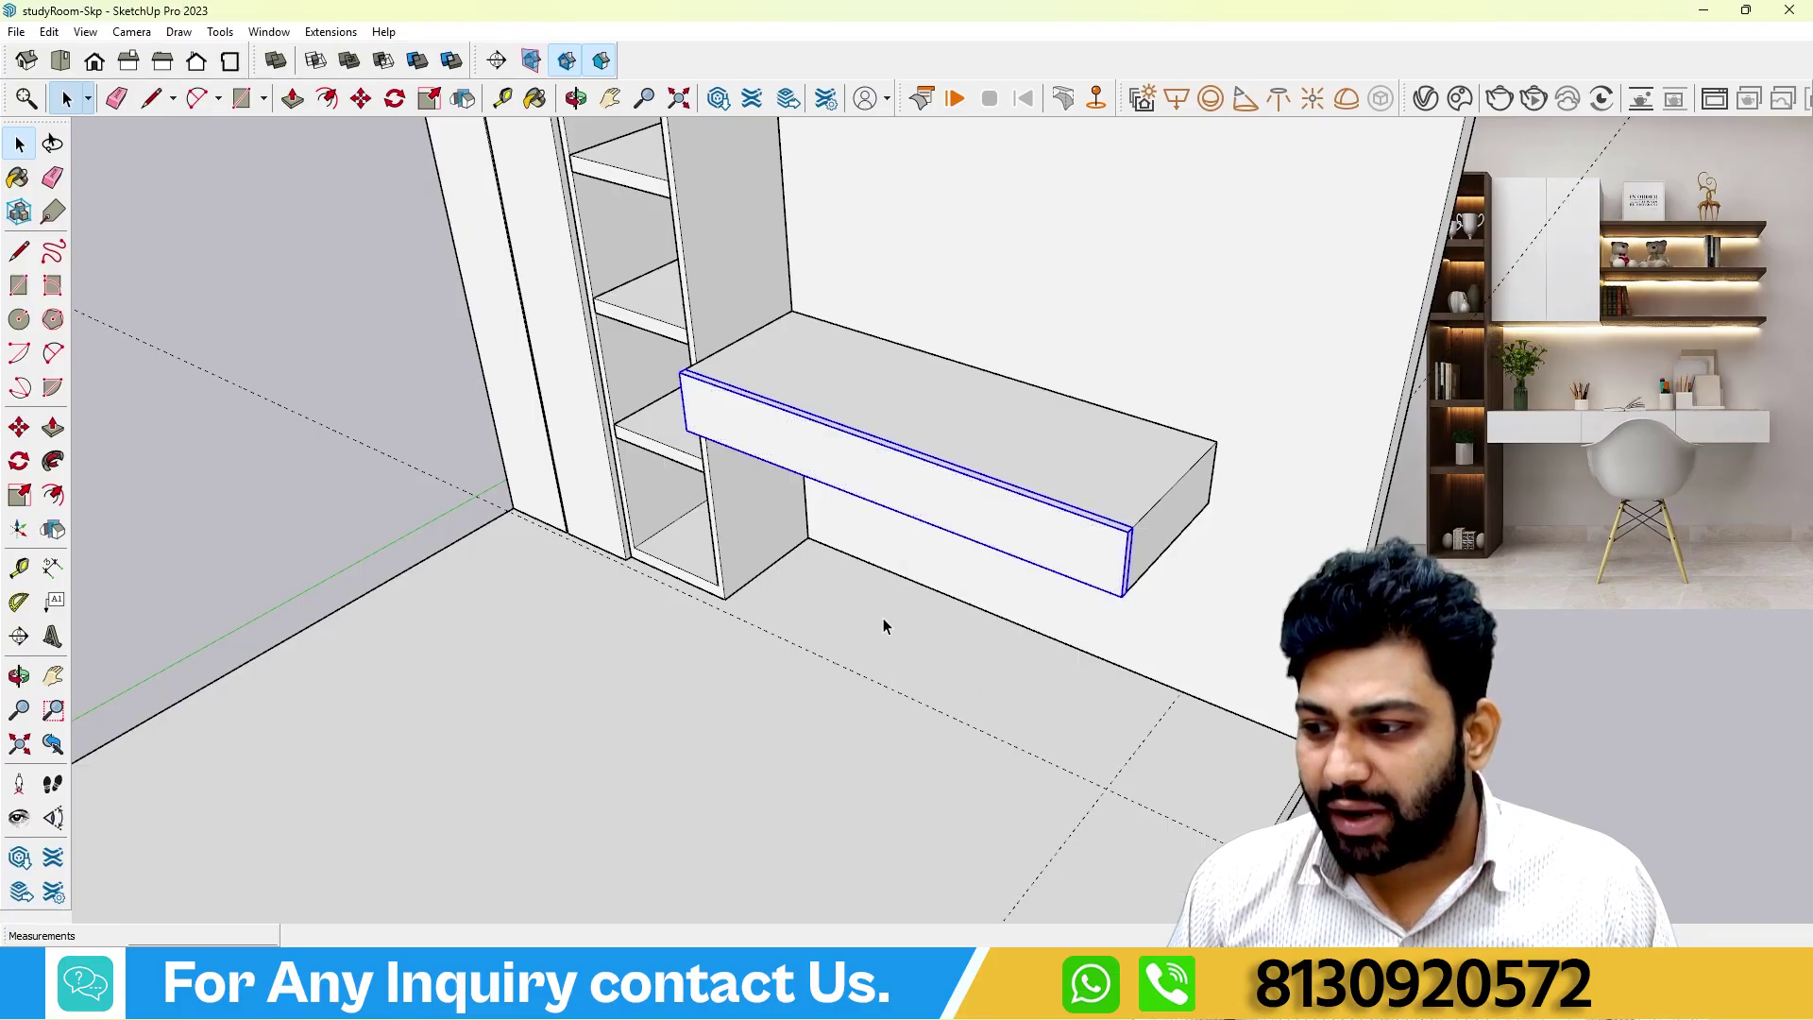
{"action": "left_click", "coordinate": [410, 336]}
Open the desk's front panel group for editing.
{"action": "middle_click_drag", "start_coordinate": [410, 336], "coordinate": [619, 510]}
{"action": "scroll", "coordinate": [765, 491], "scroll_direction": "up", "scroll_amount": 3}
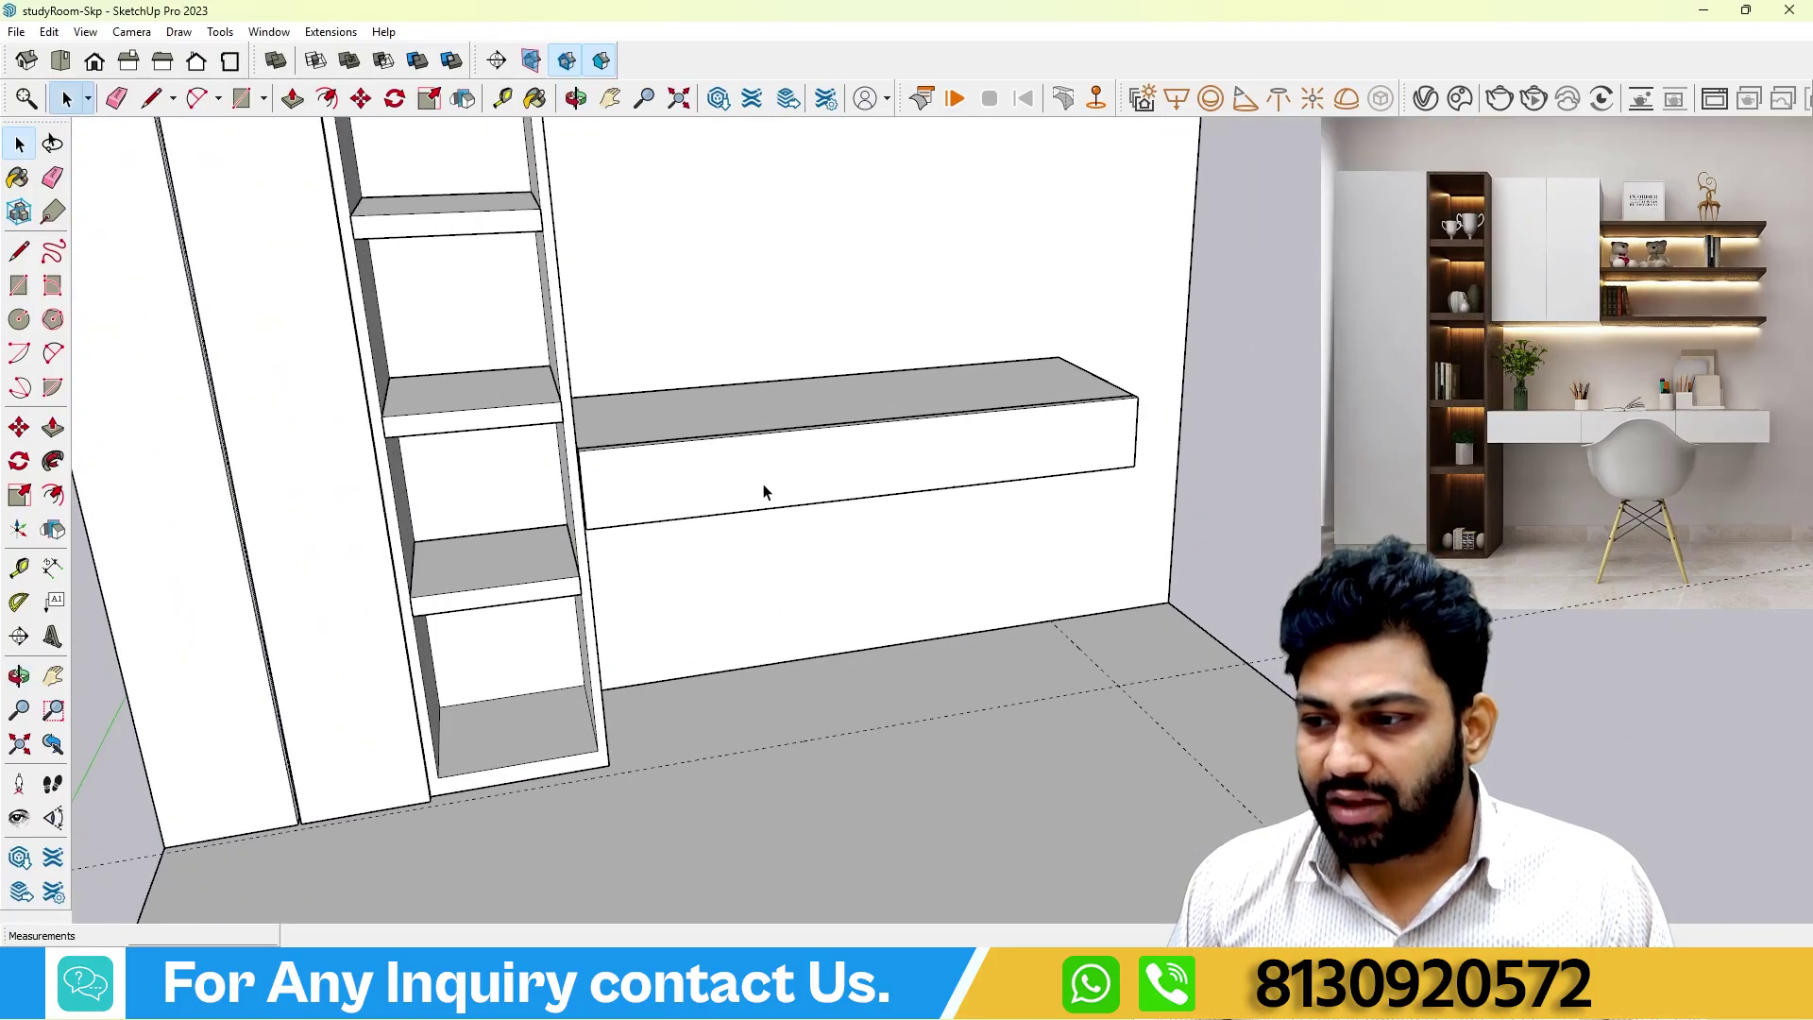
{"action": "middle_click_drag", "start_coordinate": [765, 491], "coordinate": [495, 520]}
{"action": "double_click", "coordinate": [651, 499]}
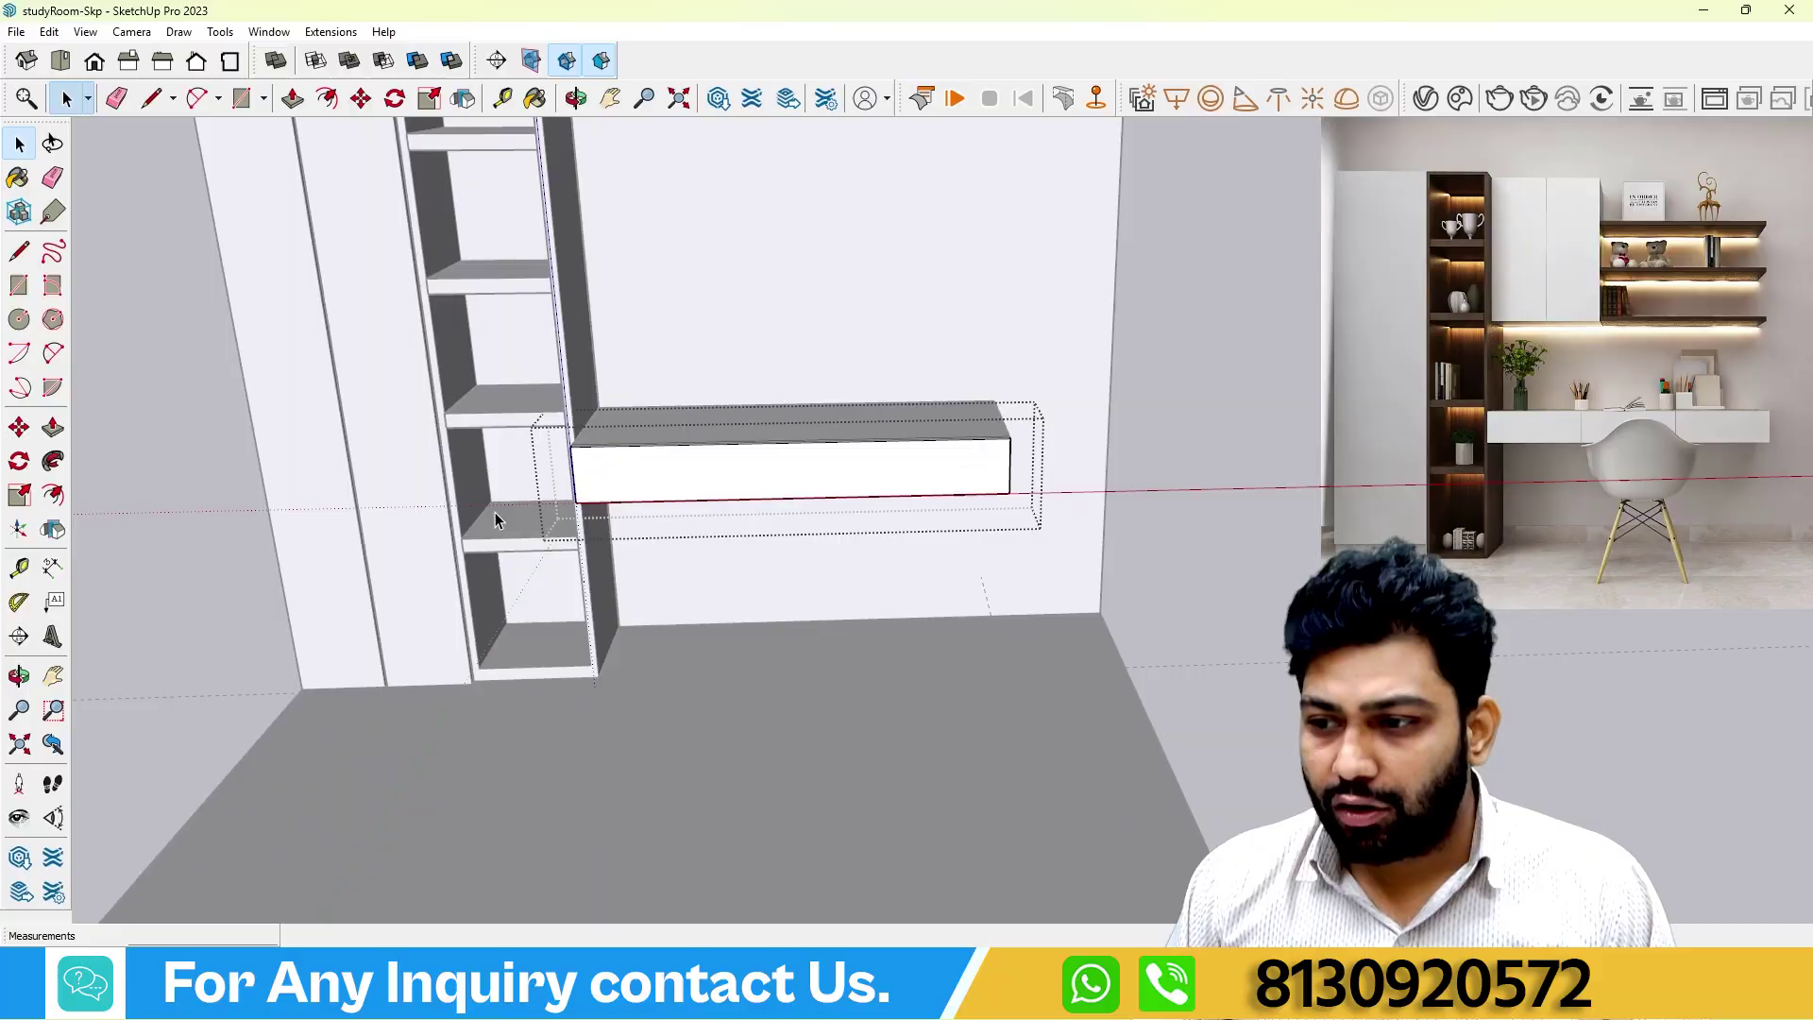
{"action": "scroll", "coordinate": [753, 478], "scroll_direction": "up", "scroll_amount": 2}
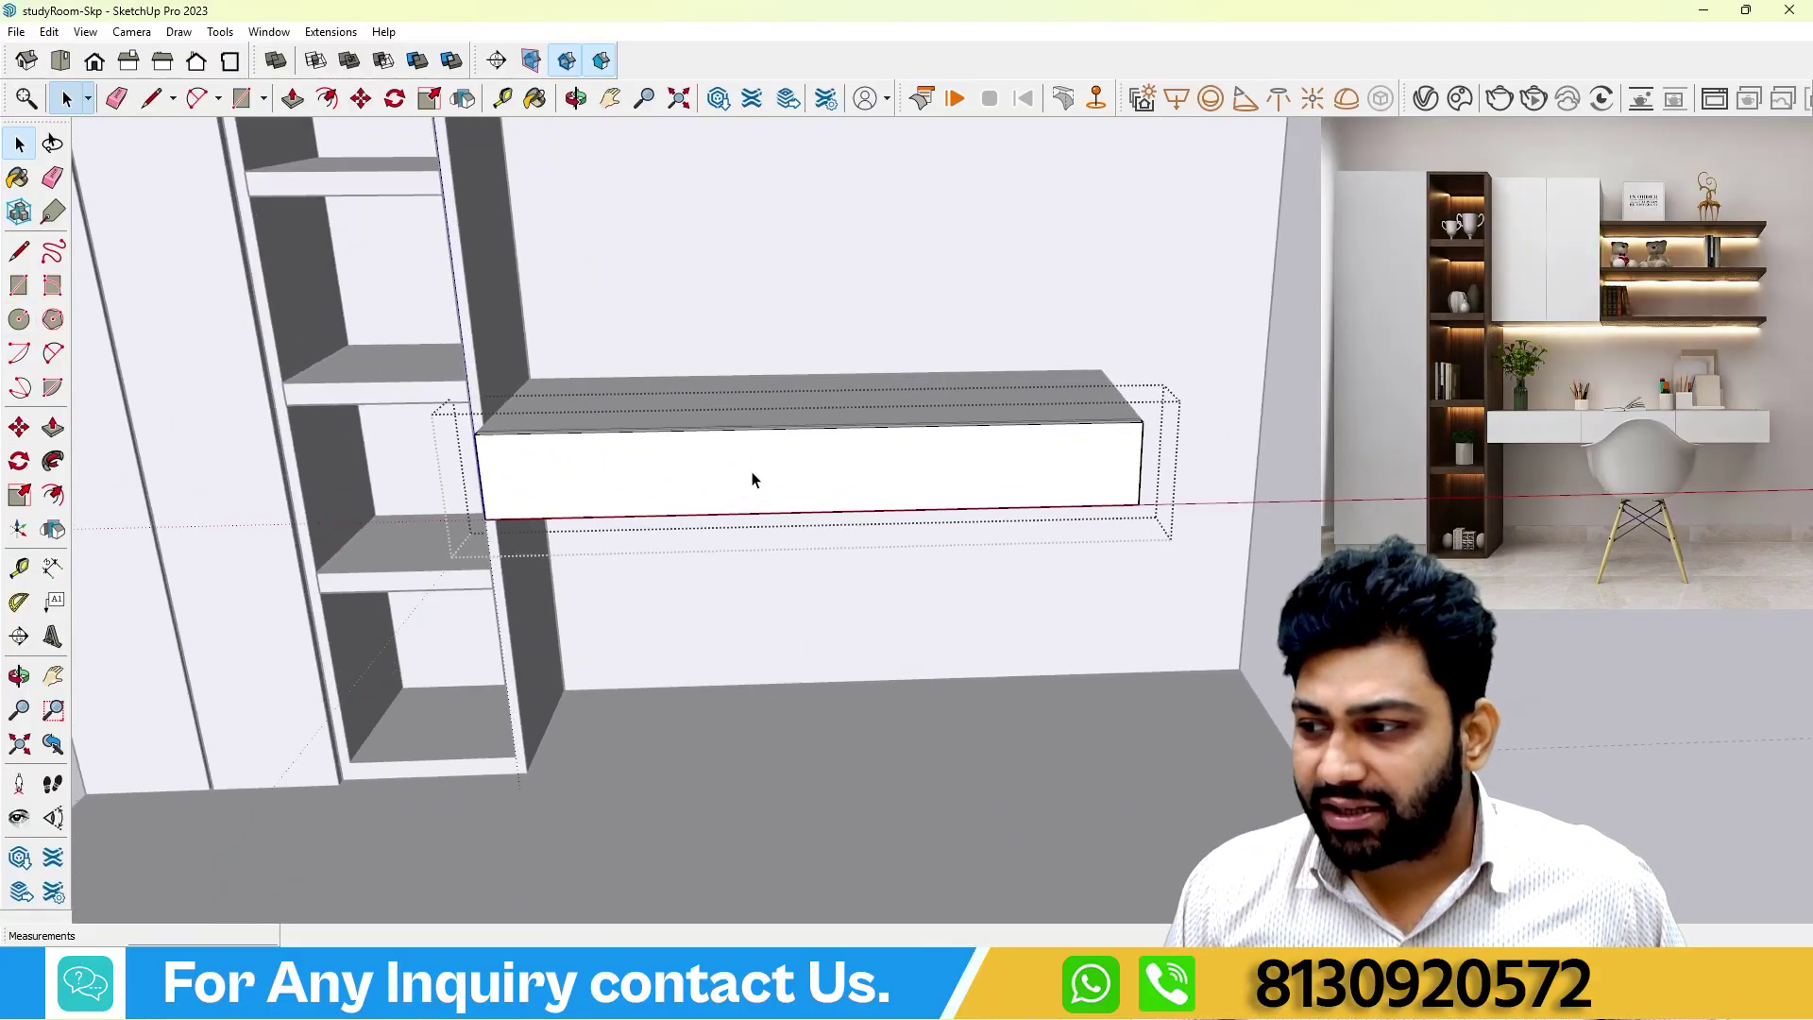
Try to divide the front panel into four parts by copying its left edge to the right edge with /4.
{"action": "left_click", "coordinate": [18, 427]}
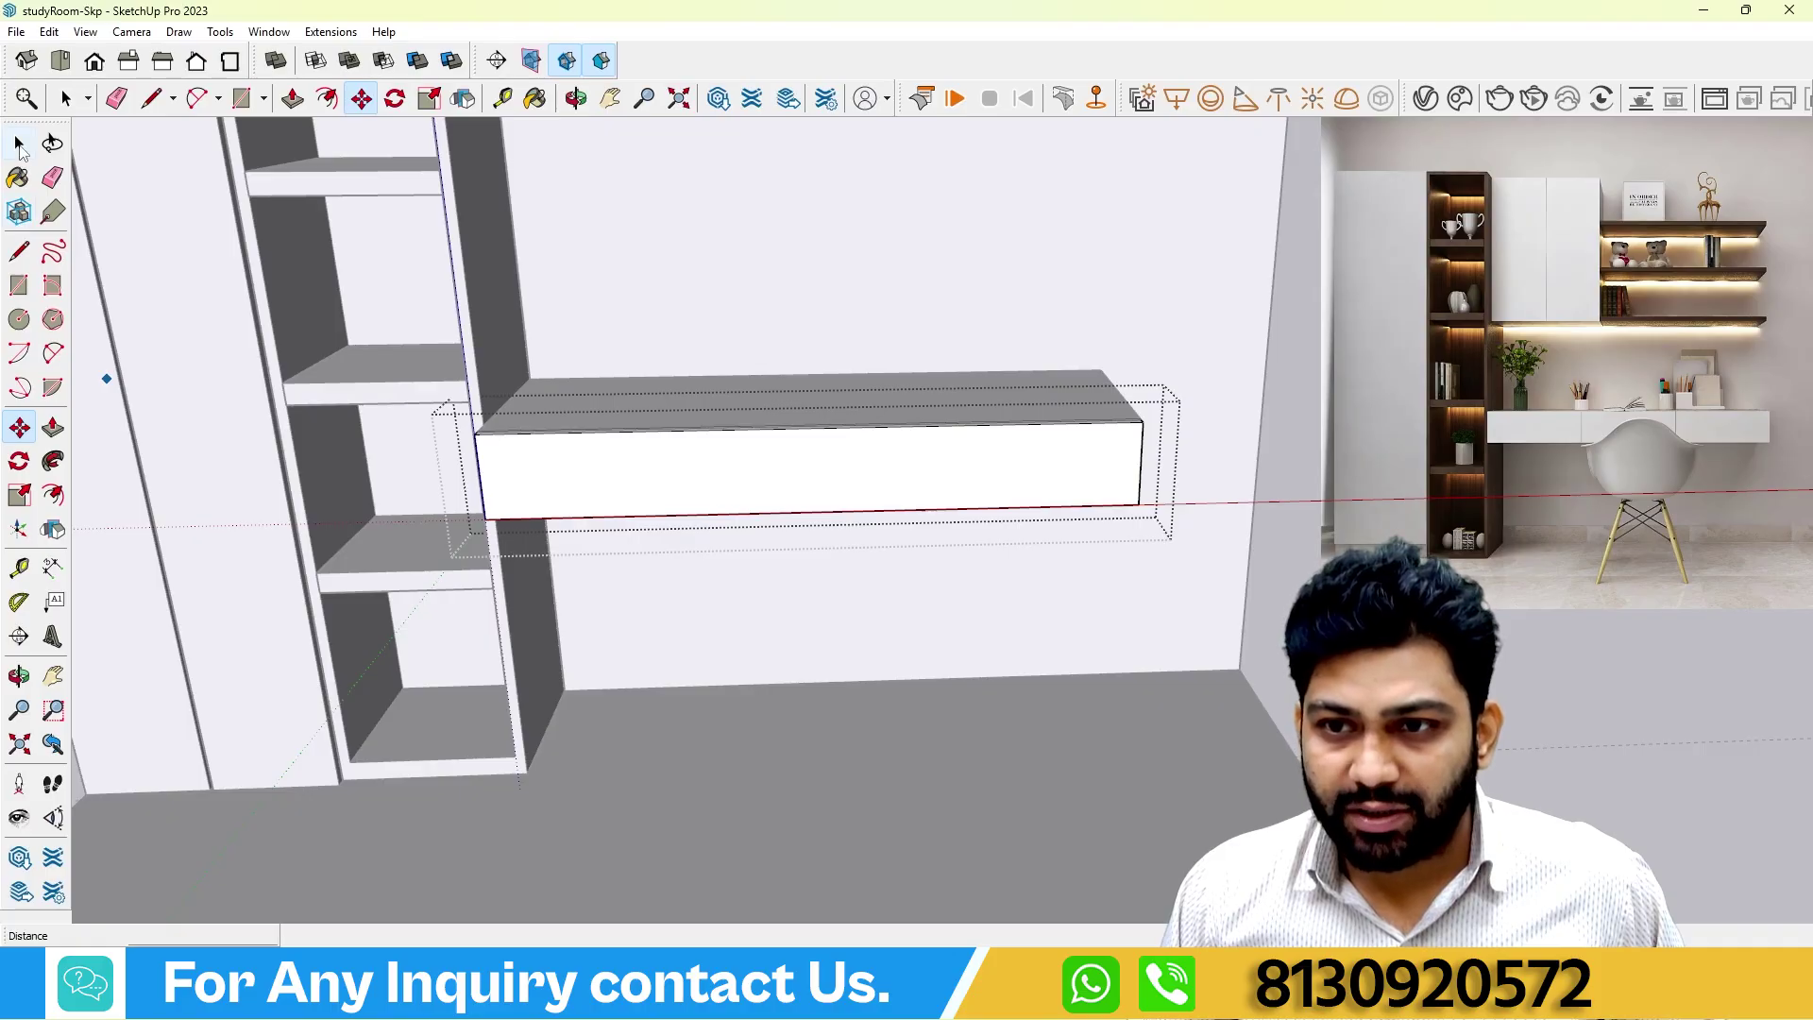
{"action": "left_click", "coordinate": [19, 145]}
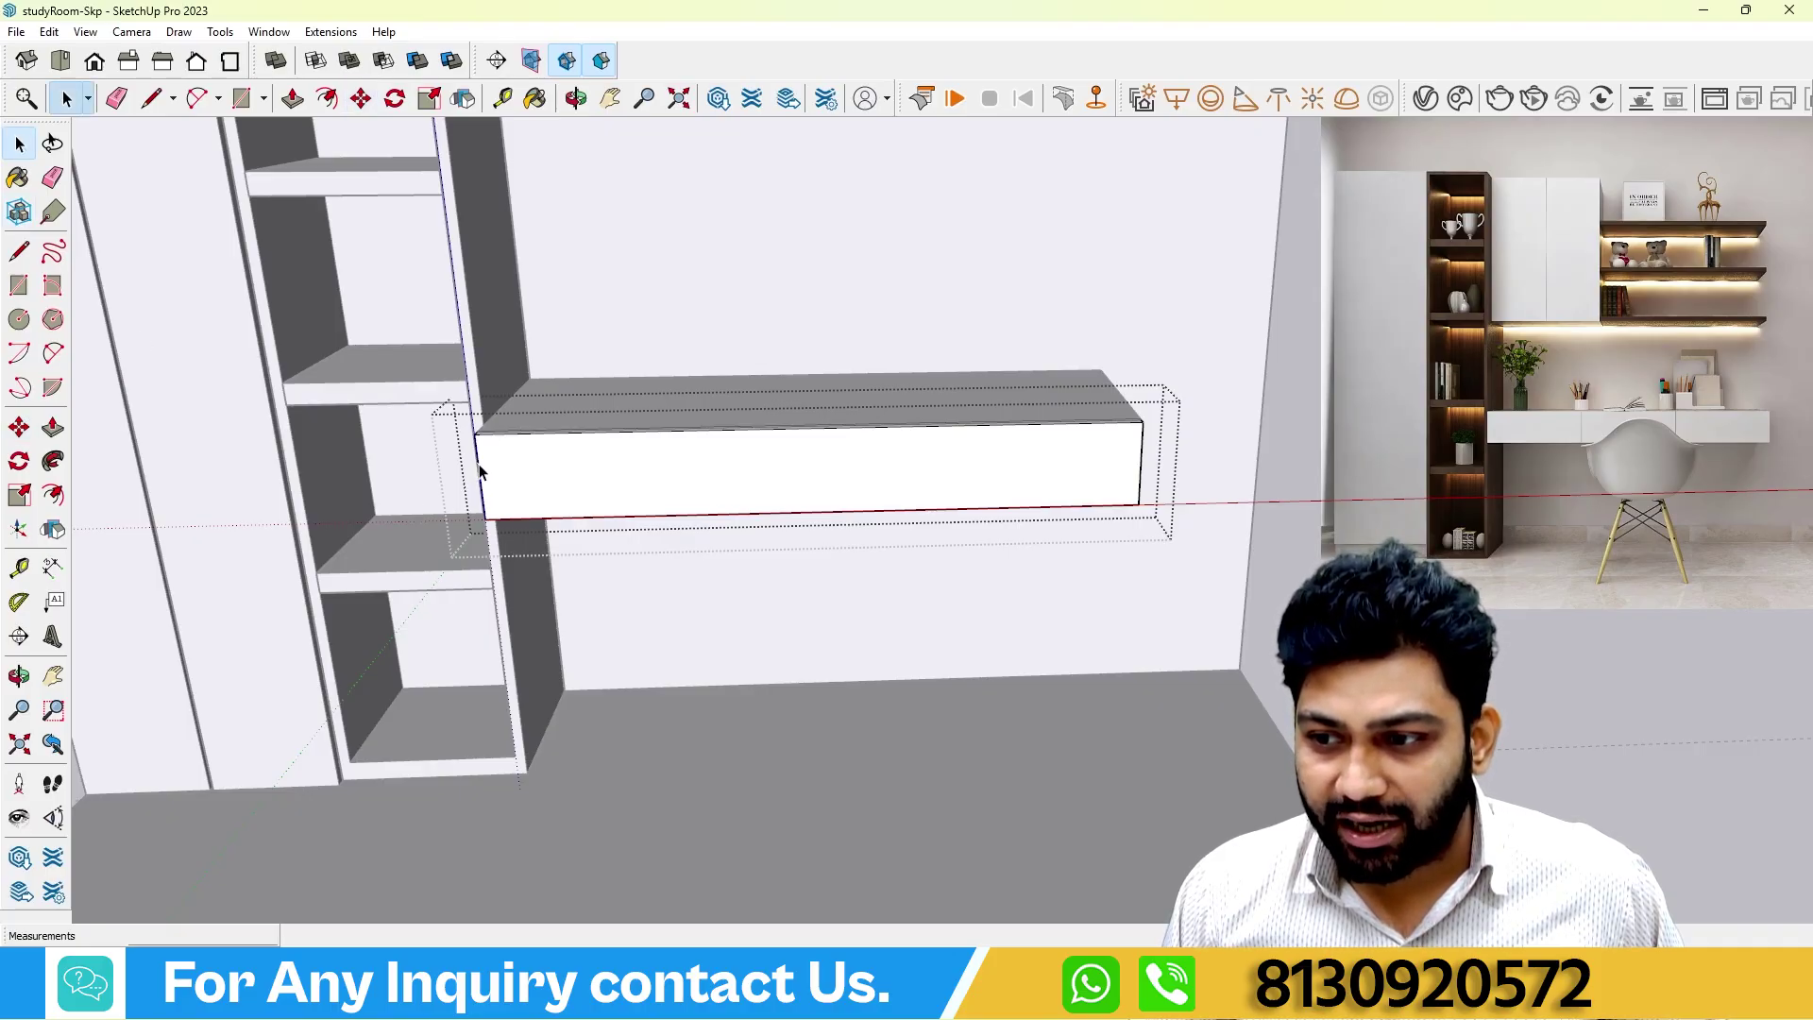
{"action": "left_click", "coordinate": [19, 427]}
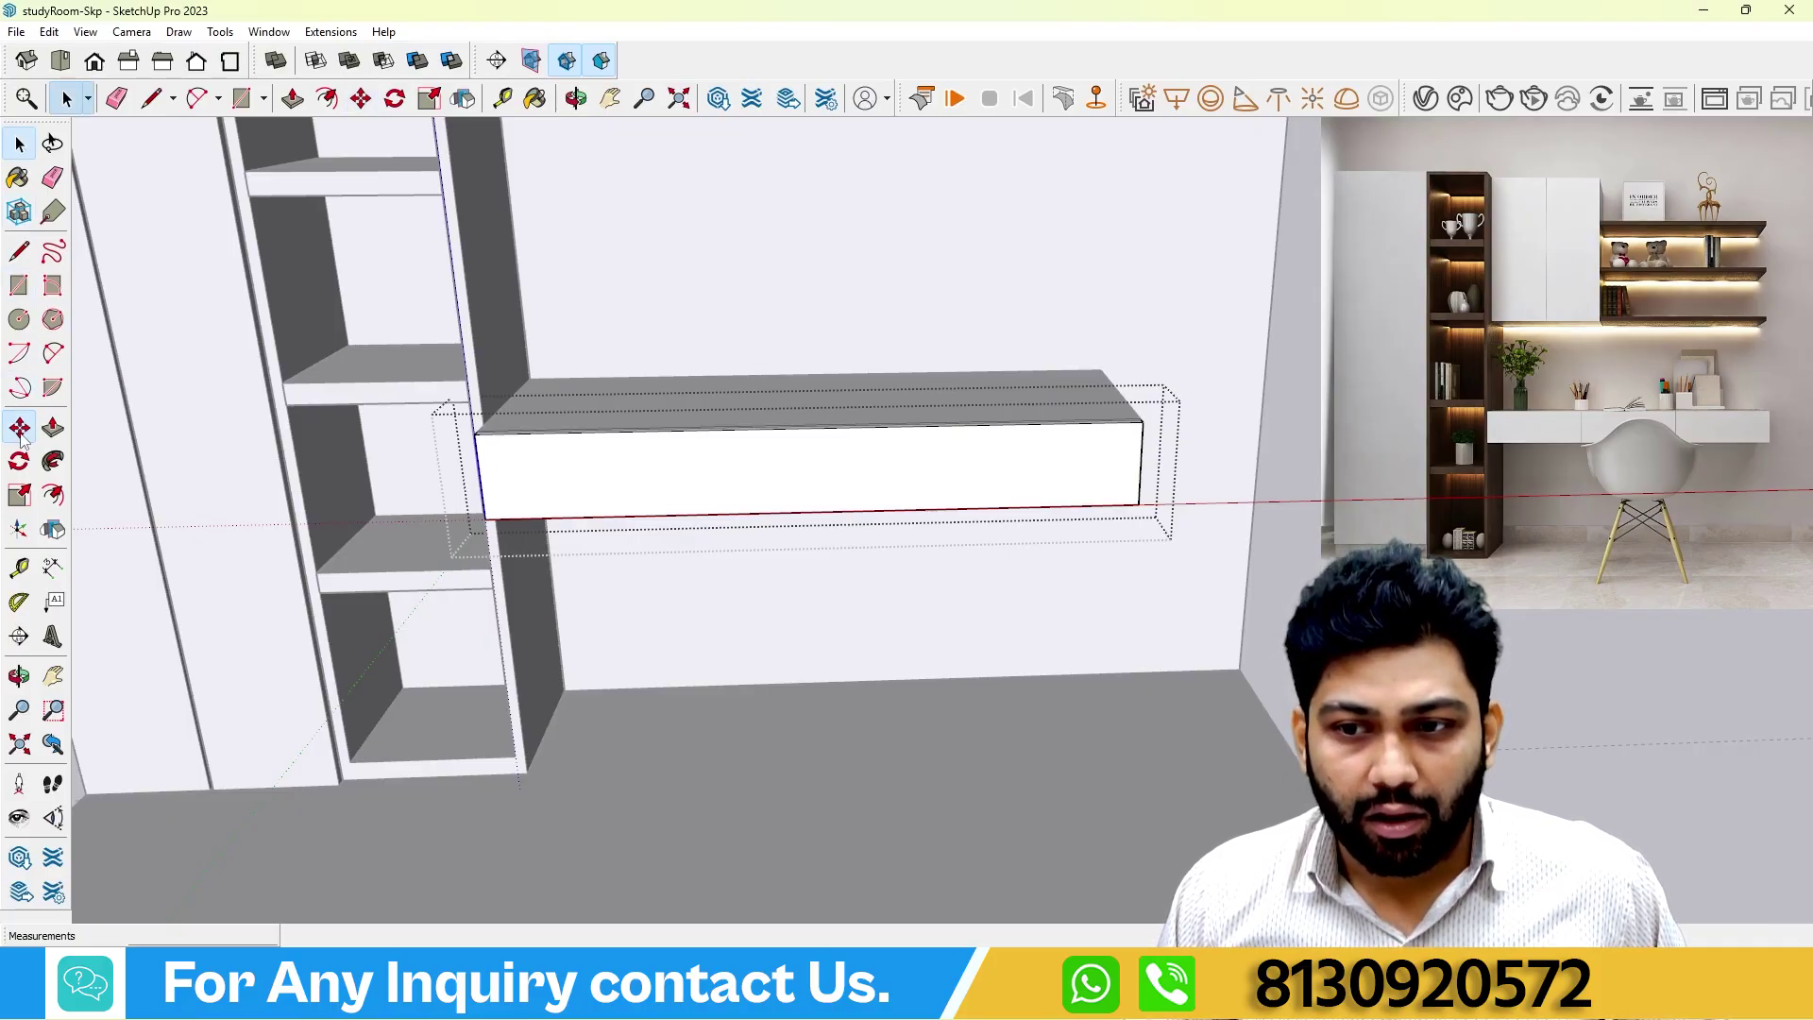
{"action": "left_click", "coordinate": [480, 433]}
{"action": "left_click", "coordinate": [1142, 423]}
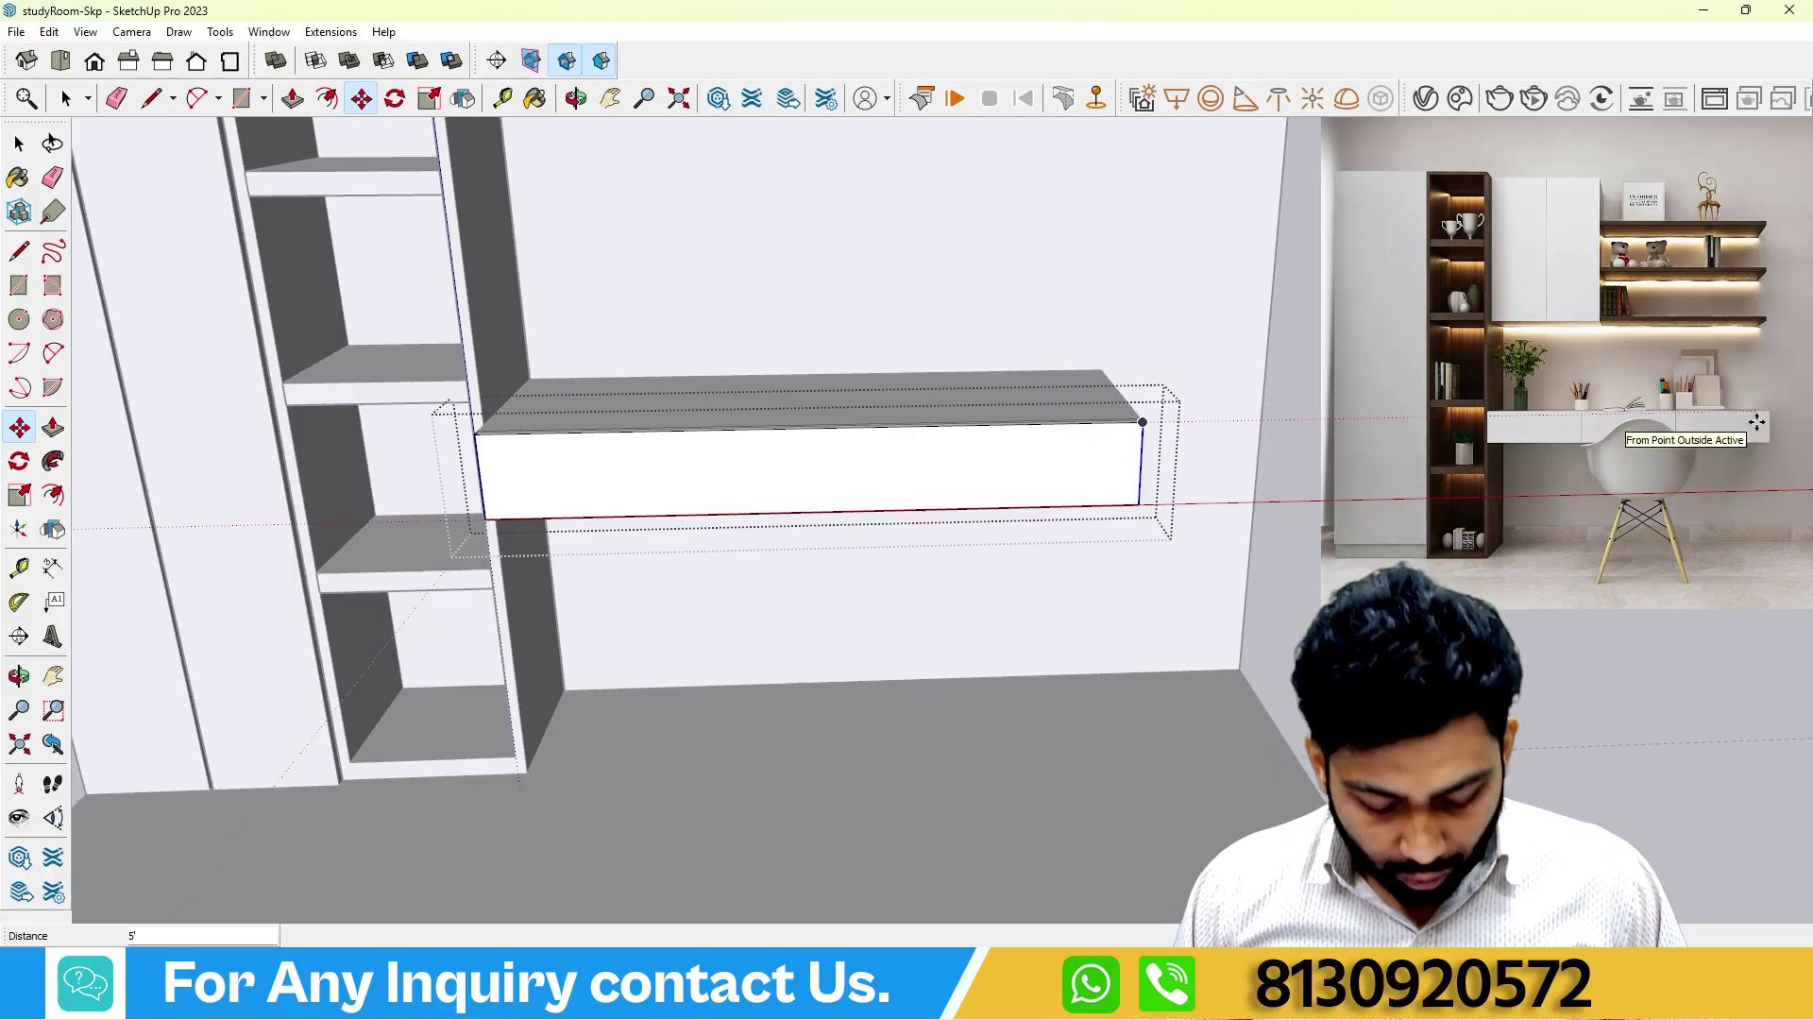
{"action": "type", "text": "/4"}
{"action": "key", "text": "Return"}
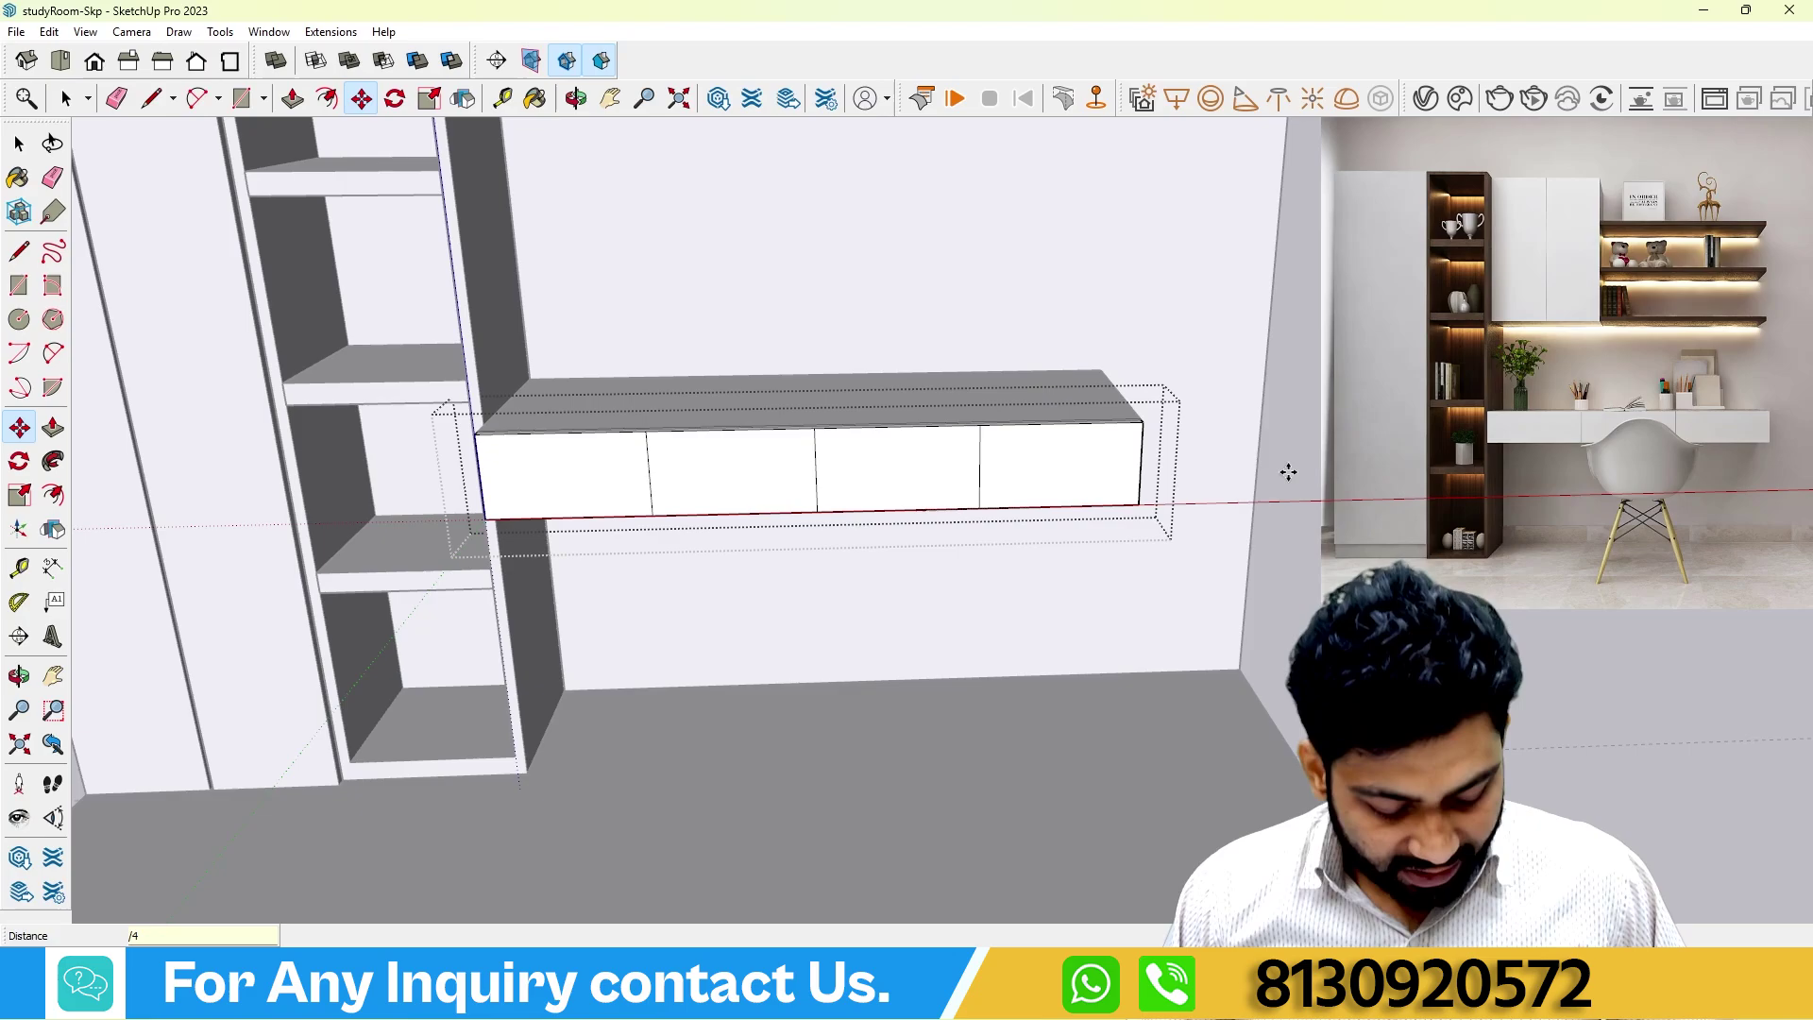
{"action": "key", "text": "ctrl+z"}
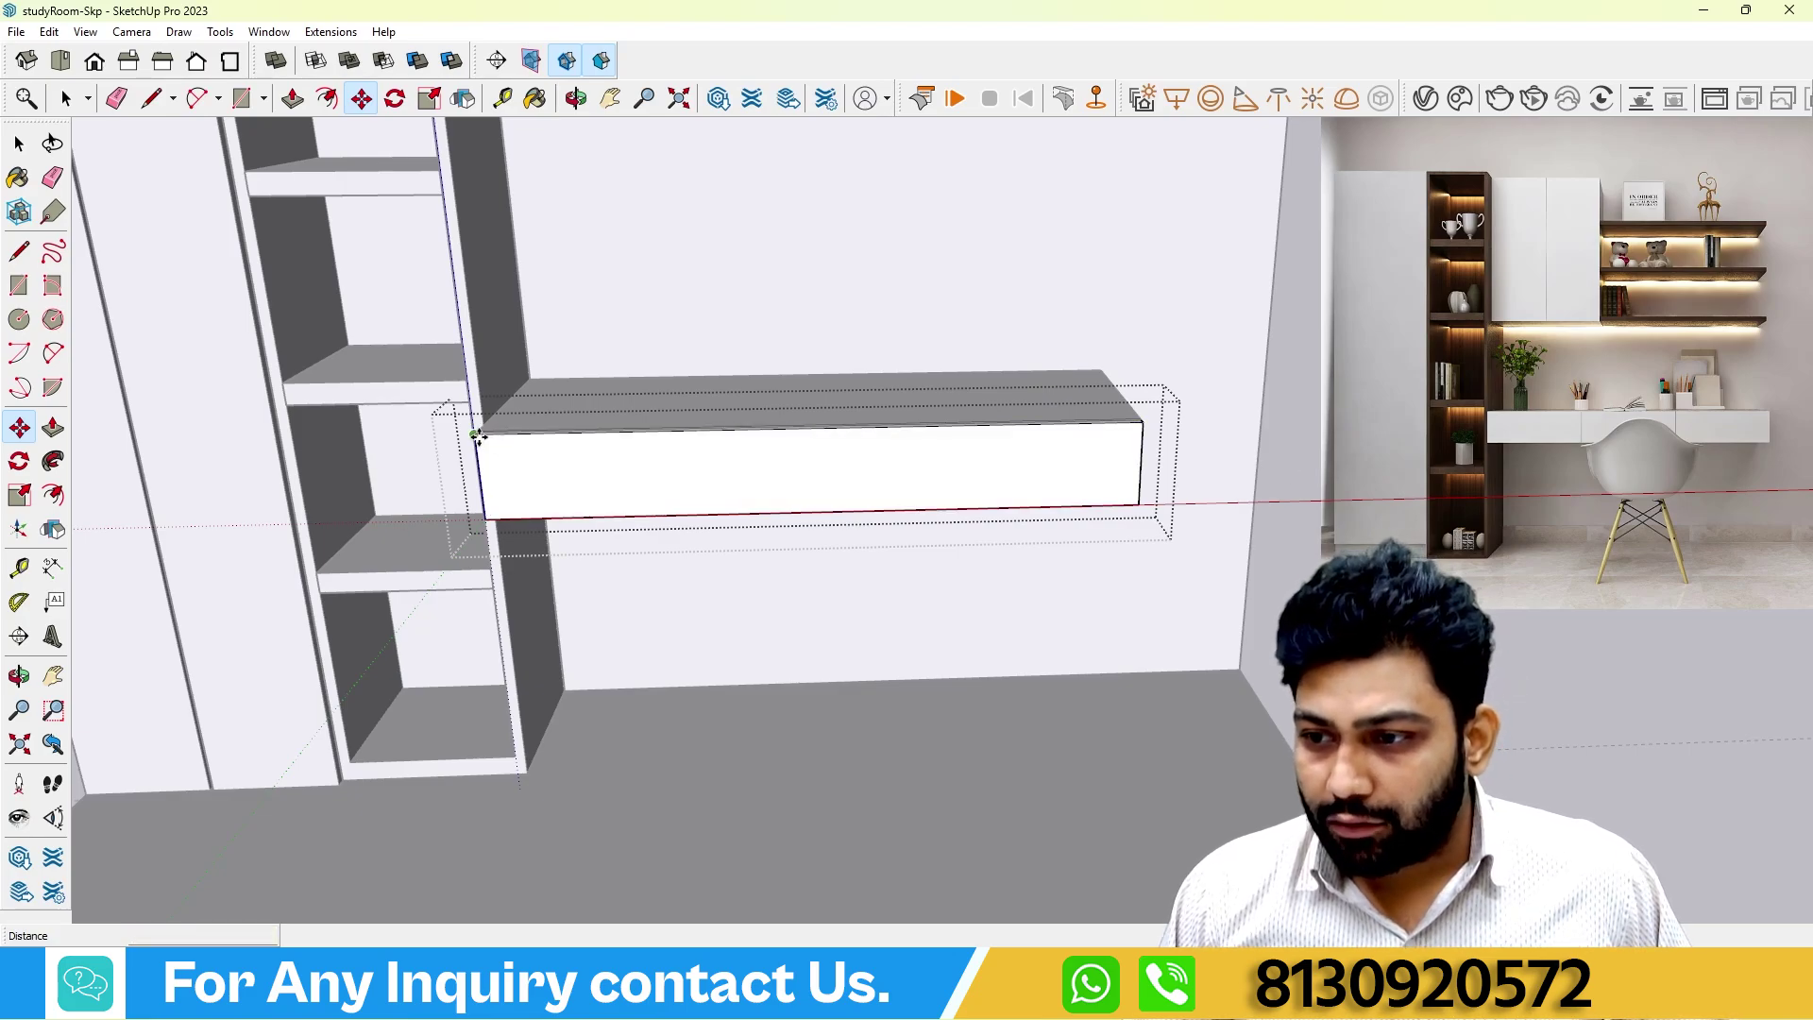
Copy the front panel's left edge to its right edge, divide the span into three equal parts, and close the group.
{"action": "left_click", "coordinate": [20, 143]}
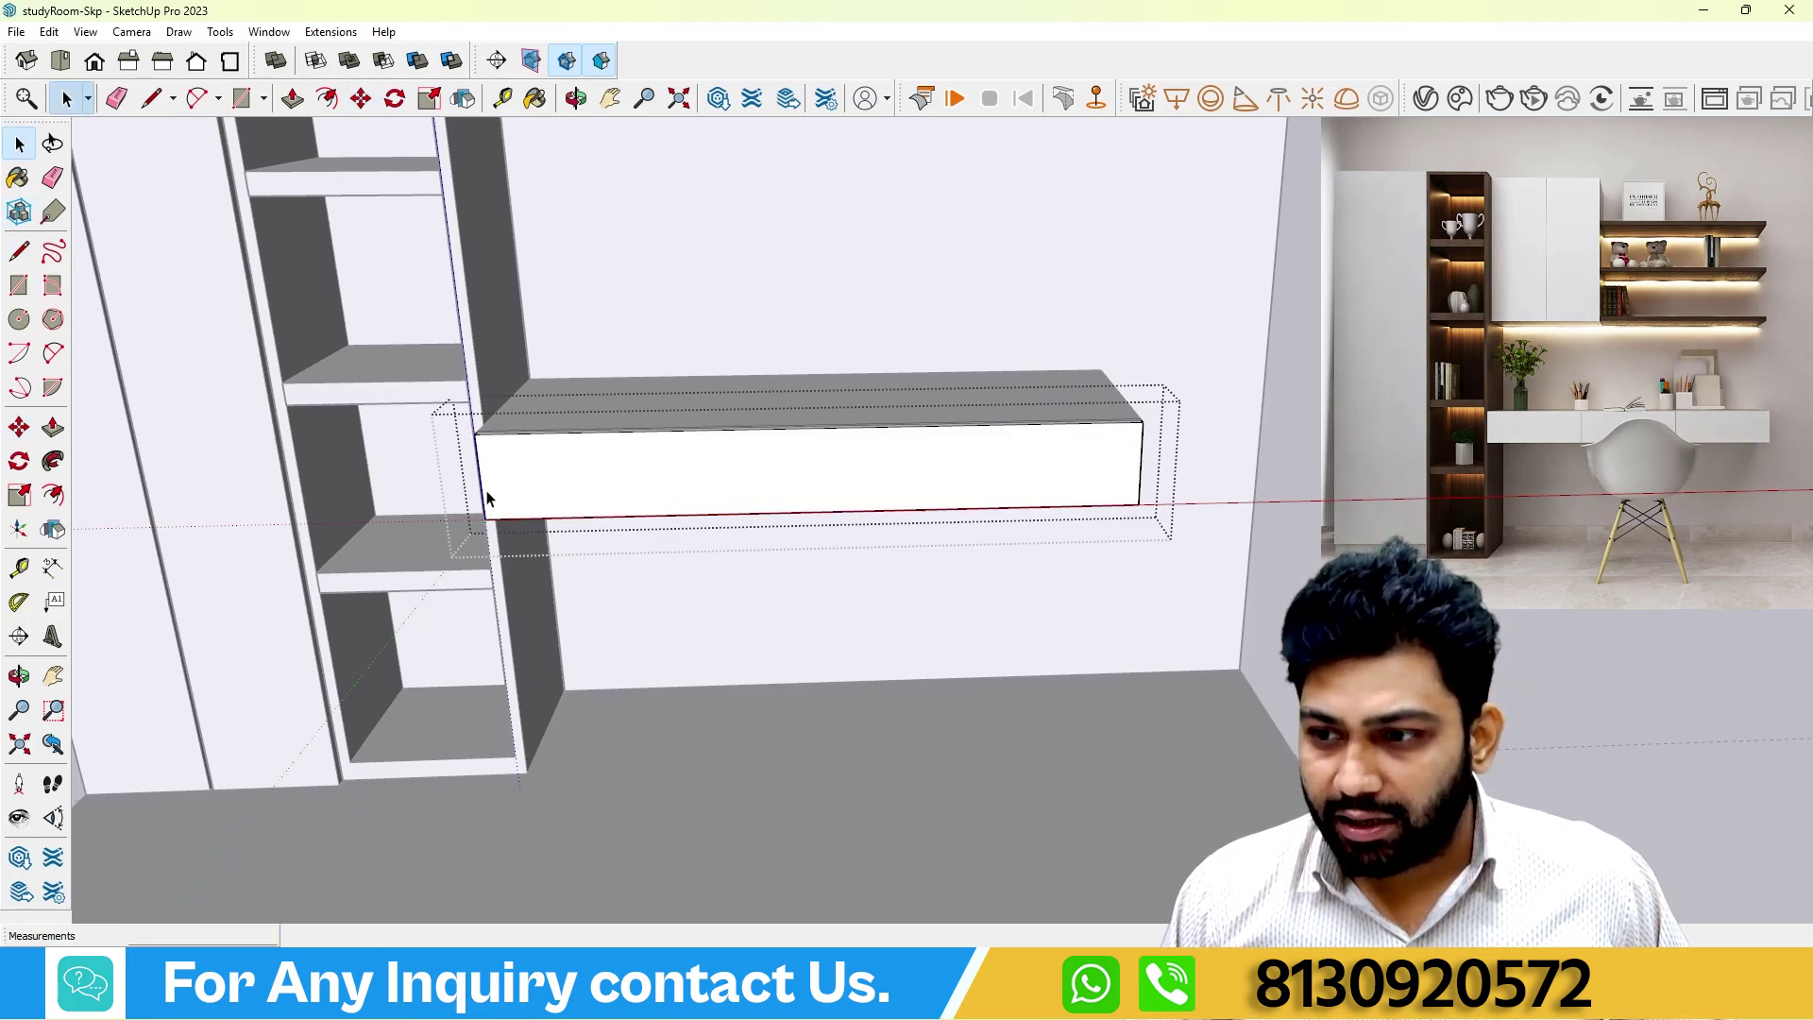
{"action": "left_click", "coordinate": [18, 427]}
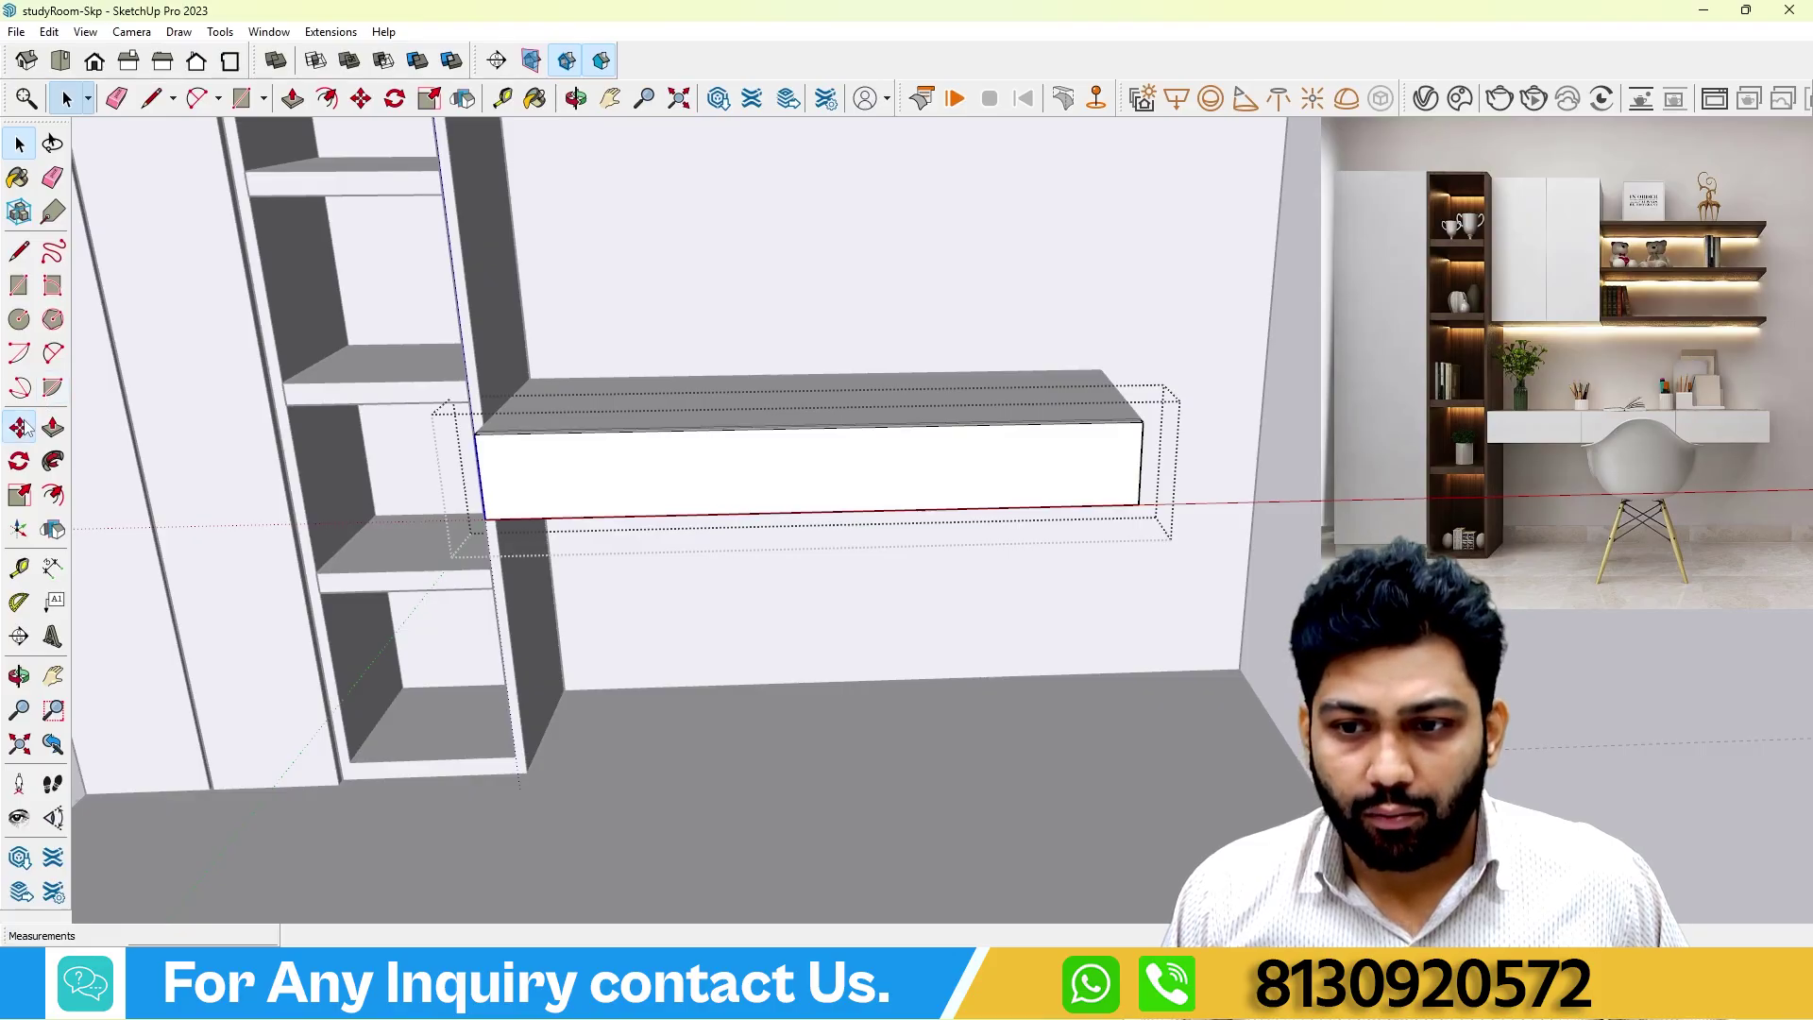
{"action": "left_click", "coordinate": [473, 433]}
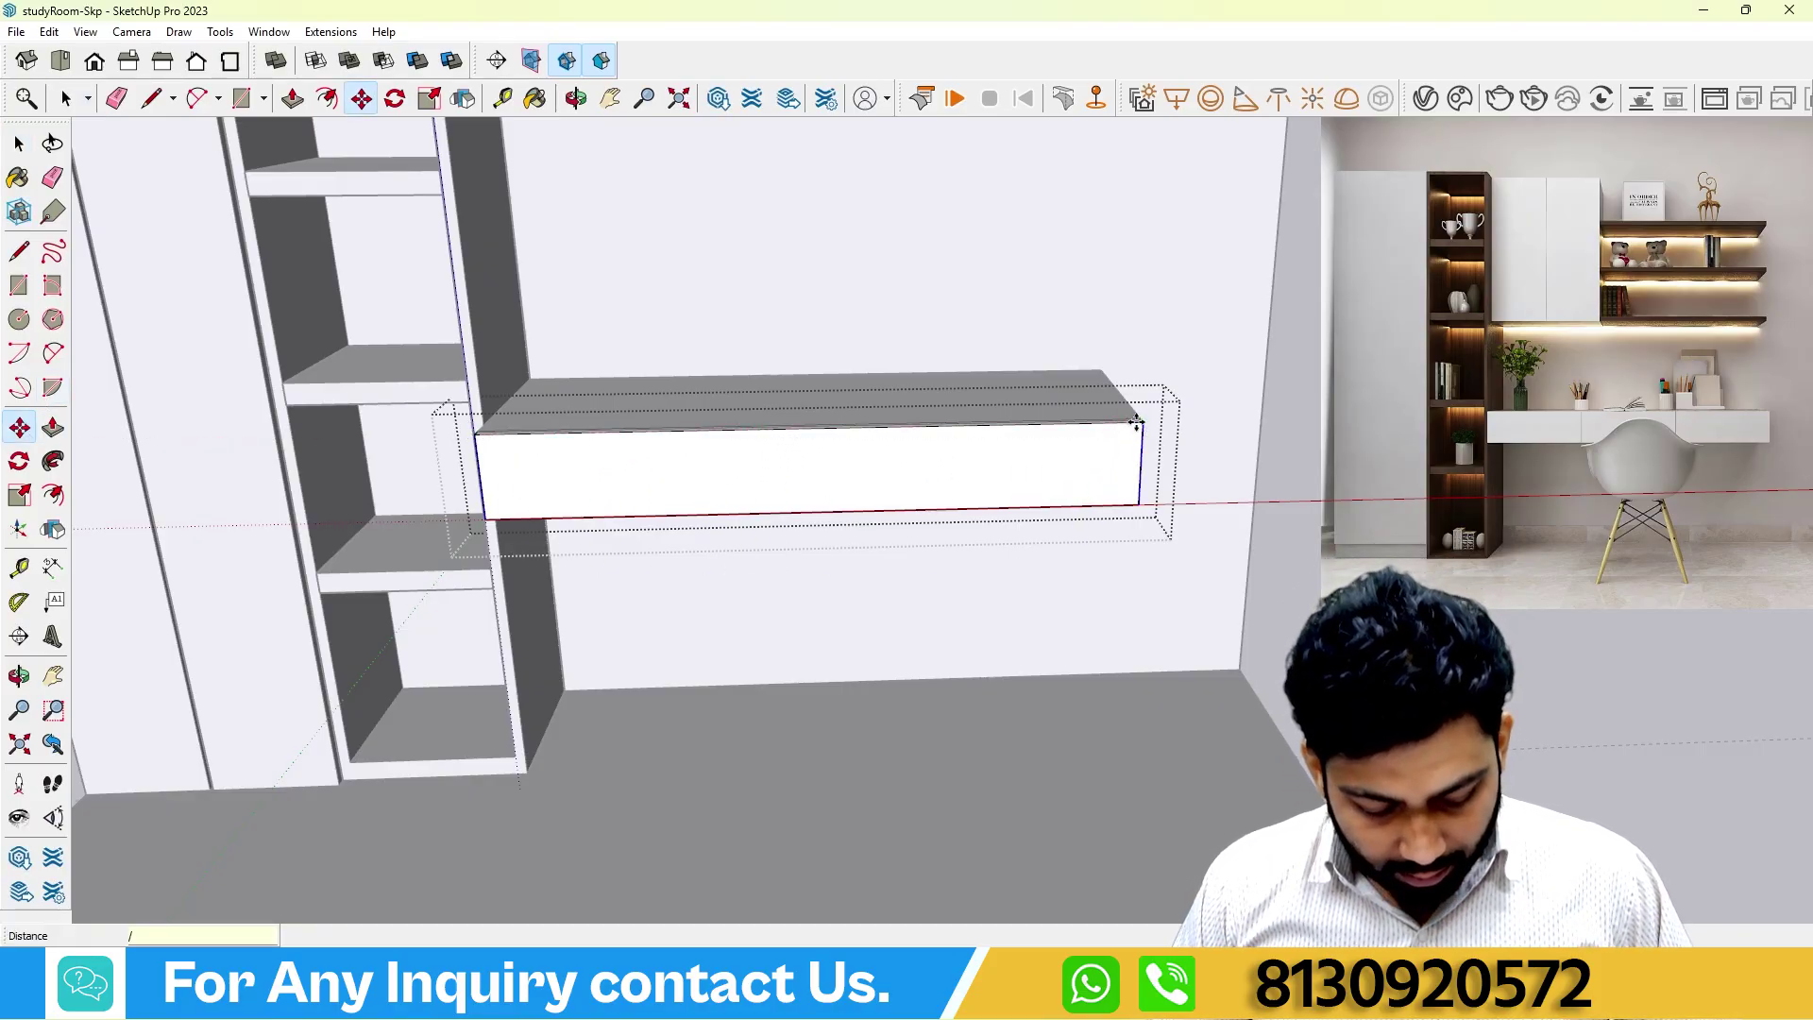
{"action": "scroll", "coordinate": [763, 574], "scroll_direction": "down", "scroll_amount": 3}
{"action": "middle_click_drag", "start_coordinate": [726, 550], "coordinate": [831, 510]}
{"action": "scroll", "coordinate": [644, 516], "scroll_direction": "down", "scroll_amount": 2}
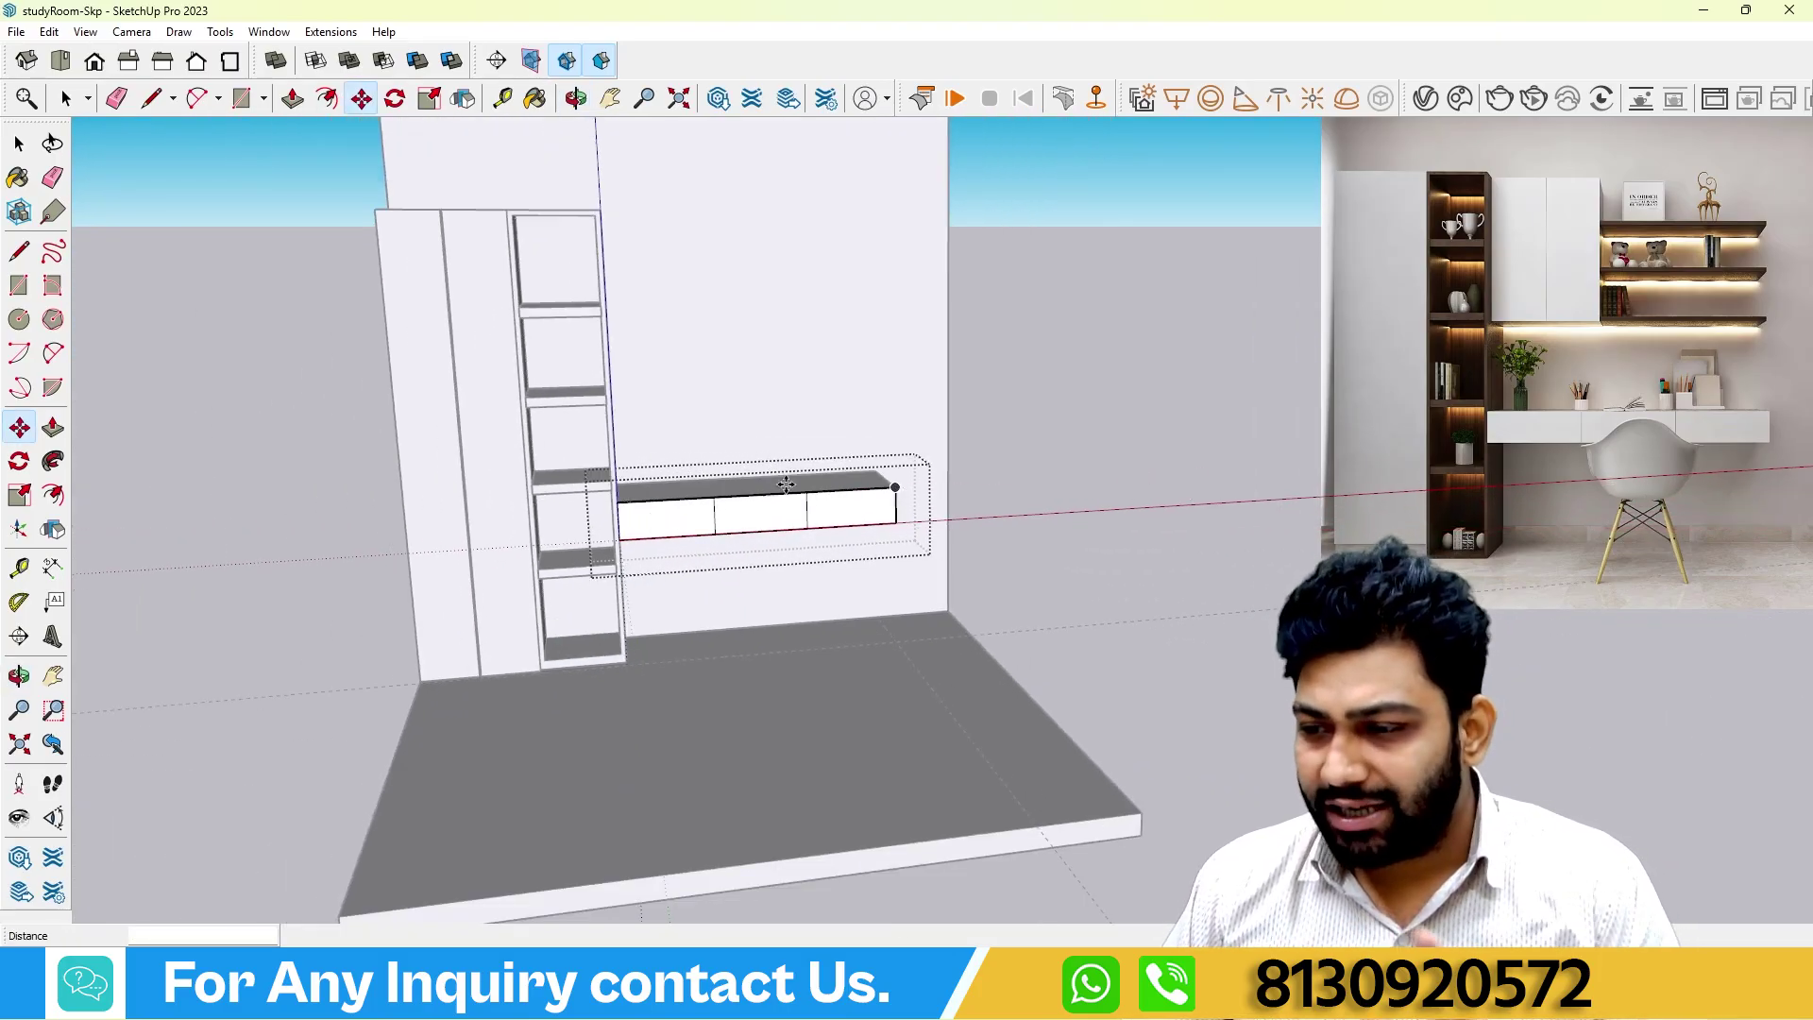
{"action": "scroll", "coordinate": [680, 493], "scroll_direction": "up", "scroll_amount": 2}
{"action": "left_click", "coordinate": [19, 142]}
{"action": "scroll", "coordinate": [303, 275], "scroll_direction": "up", "scroll_amount": 1}
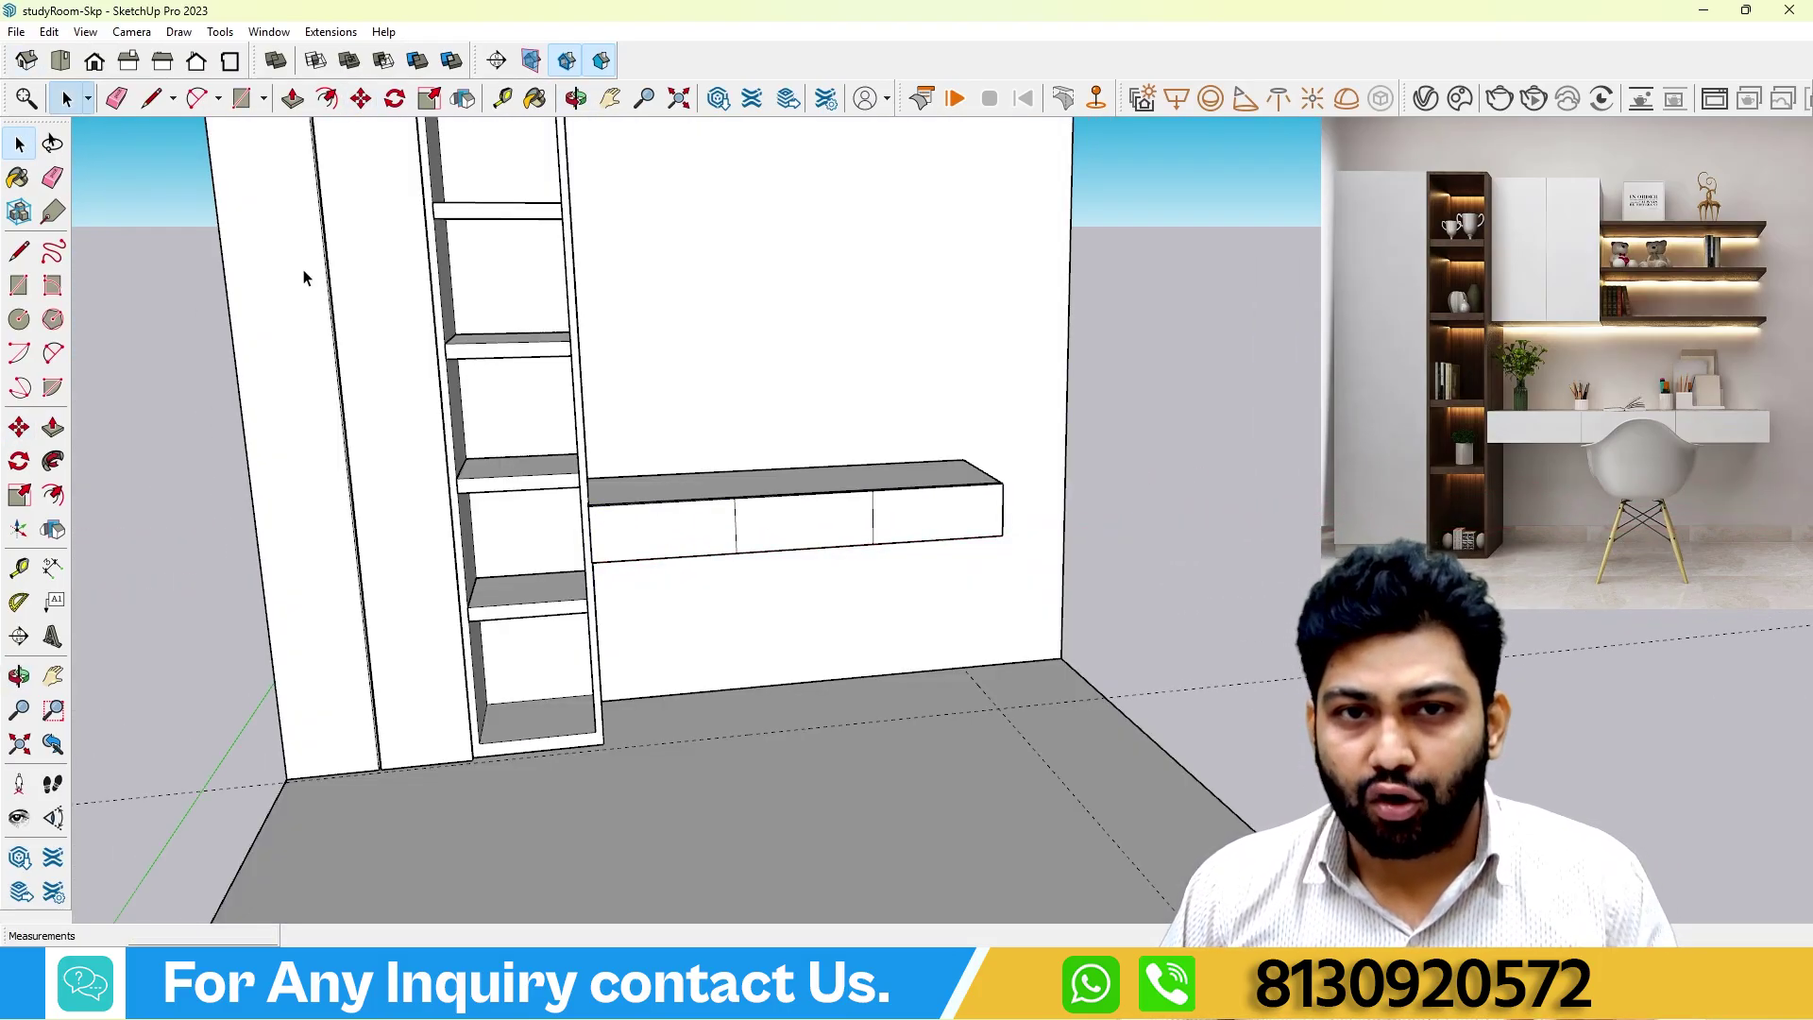
Reopen the front panel group and copy both vertical divider lines 4 mm to the right.
{"action": "scroll", "coordinate": [591, 457], "scroll_direction": "up", "scroll_amount": 2}
{"action": "scroll", "coordinate": [812, 538], "scroll_direction": "up", "scroll_amount": 2}
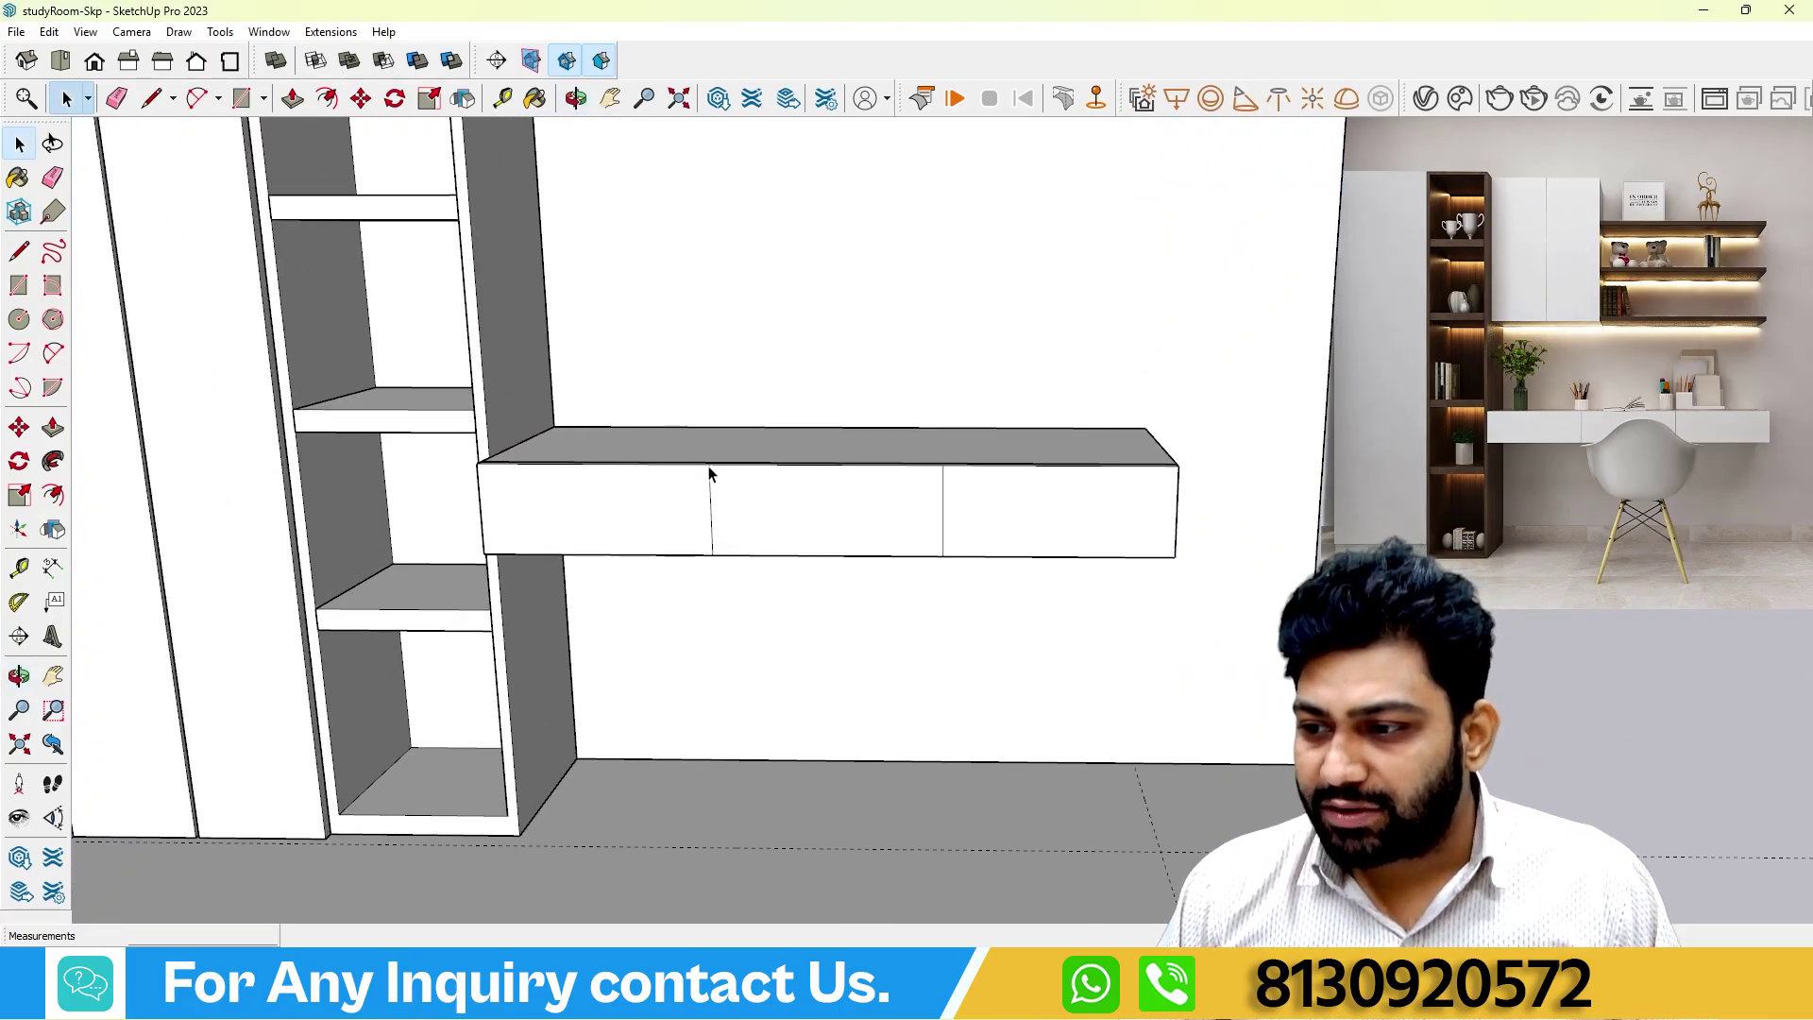
{"action": "double_click", "coordinate": [718, 510]}
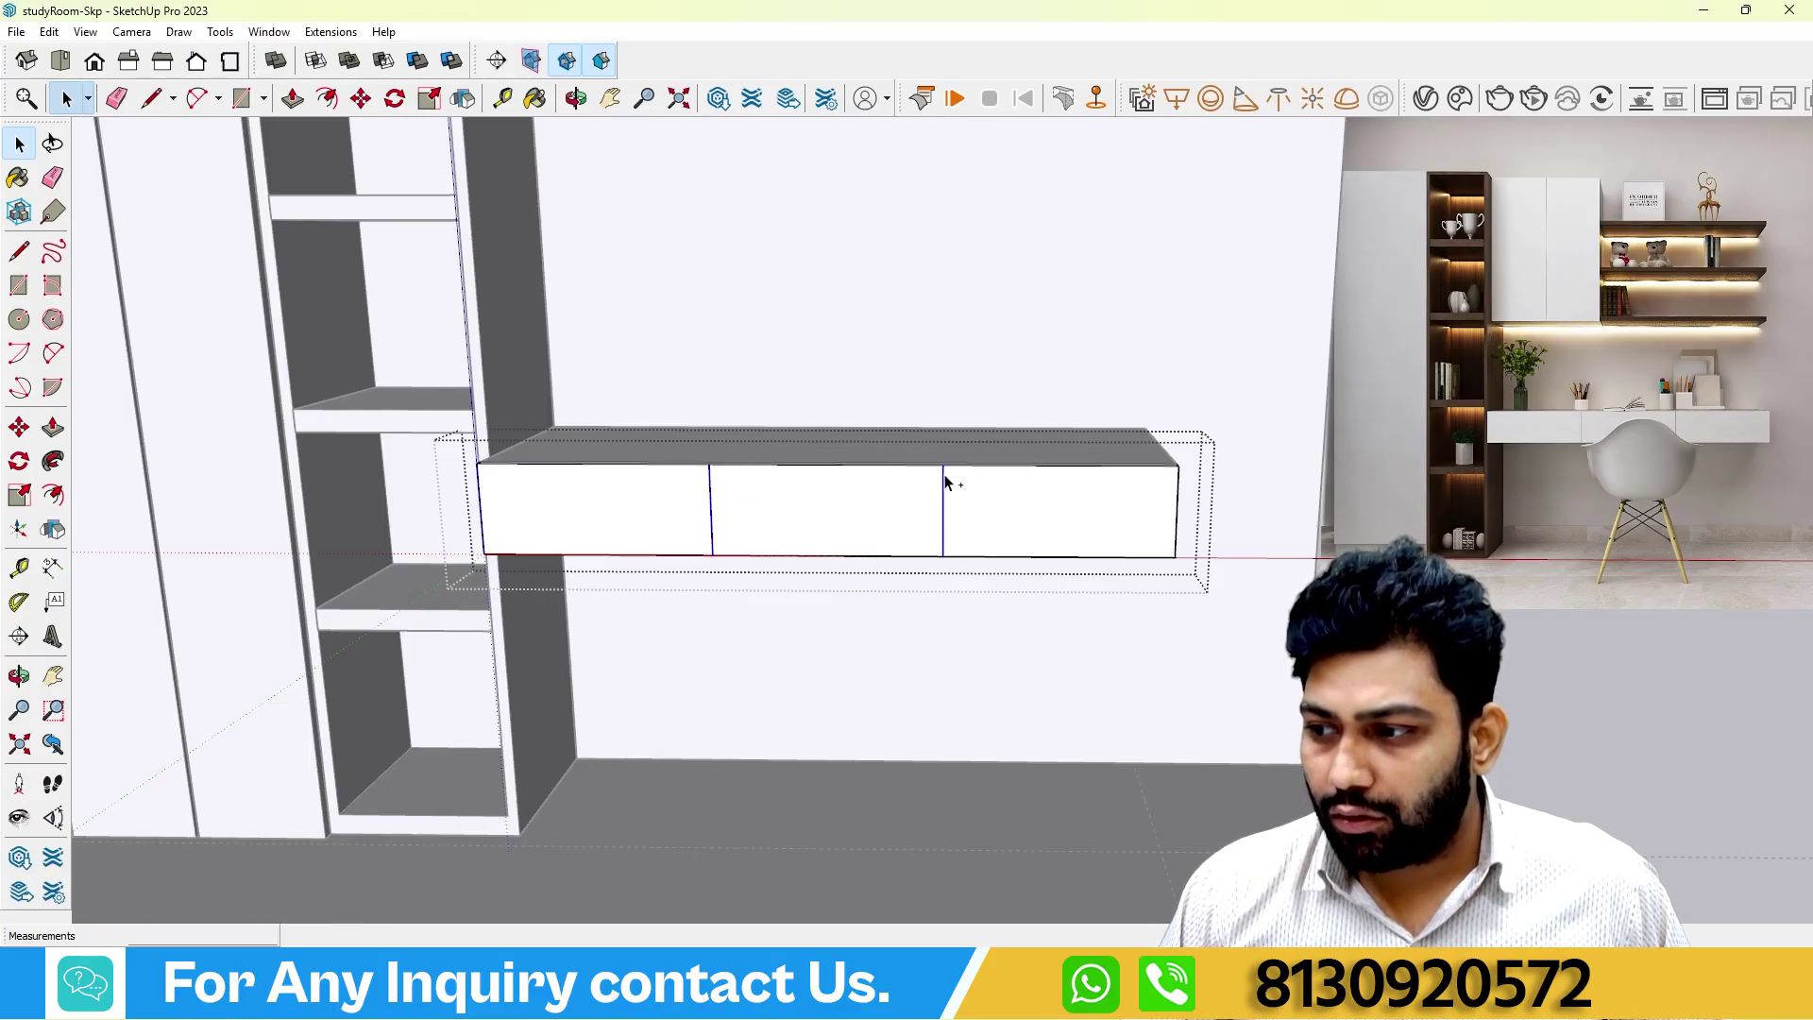
{"action": "left_click", "coordinate": [17, 427]}
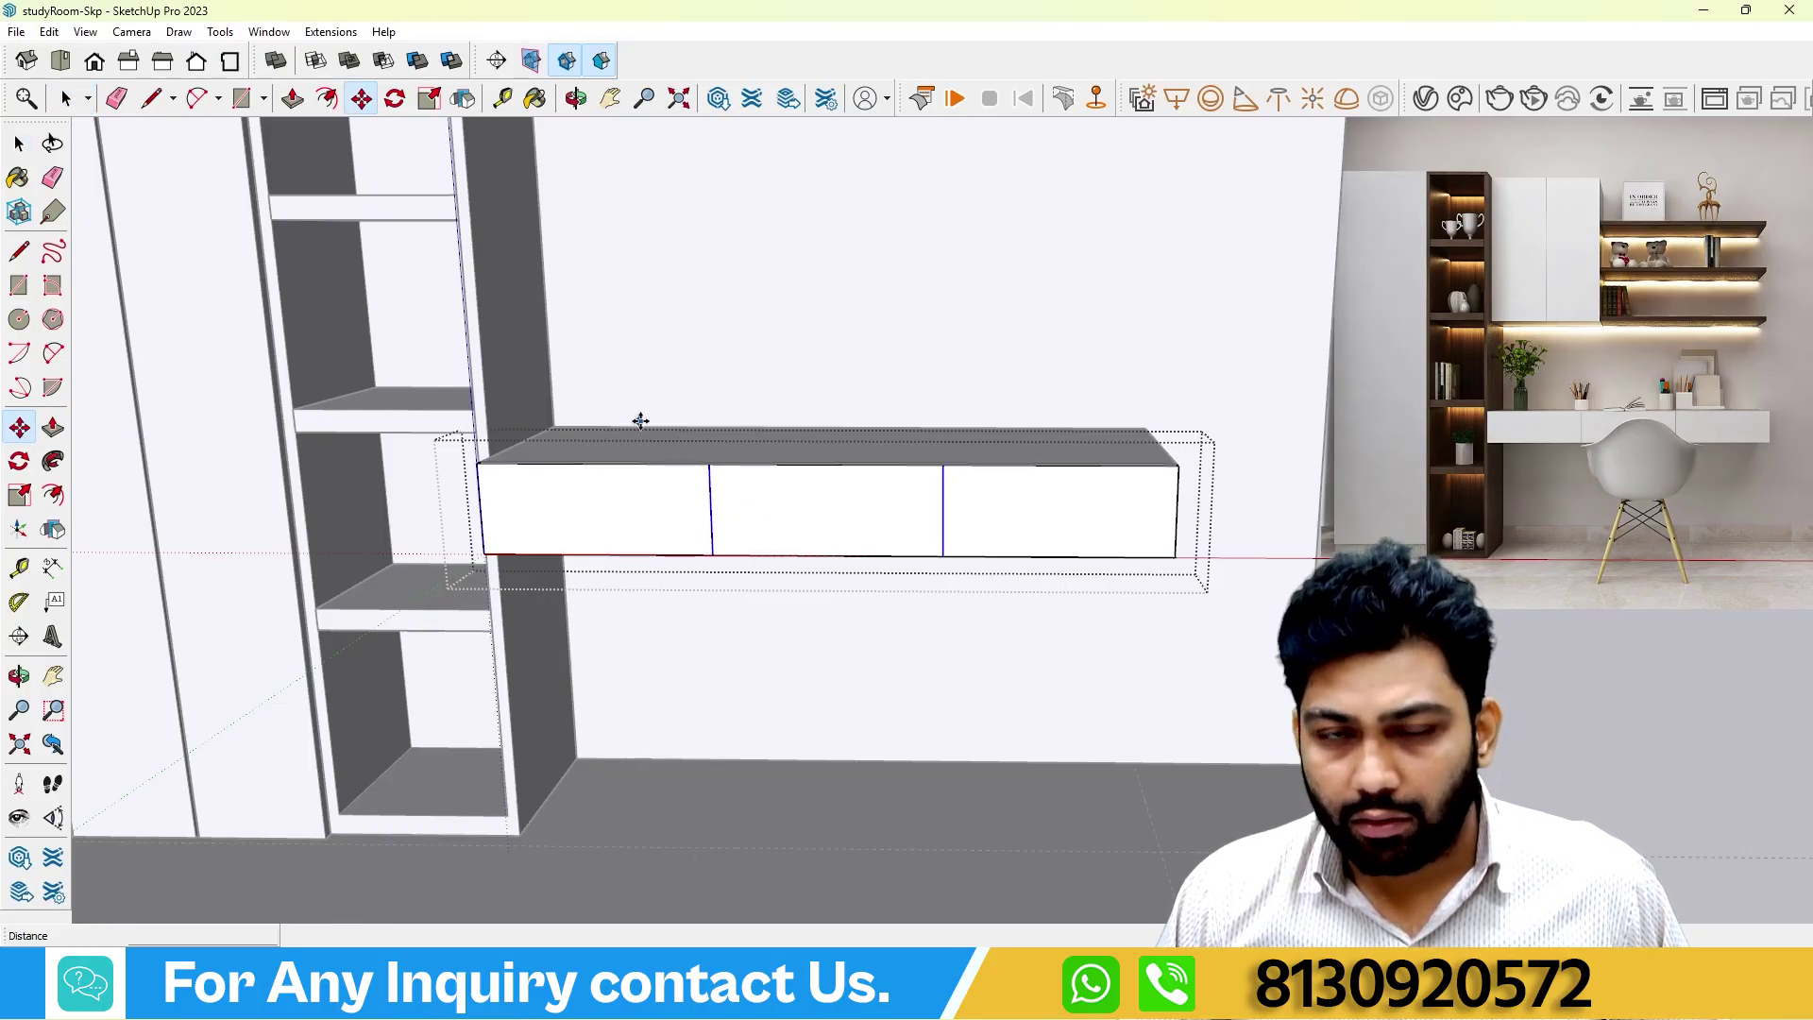
{"action": "left_click", "coordinate": [710, 467]}
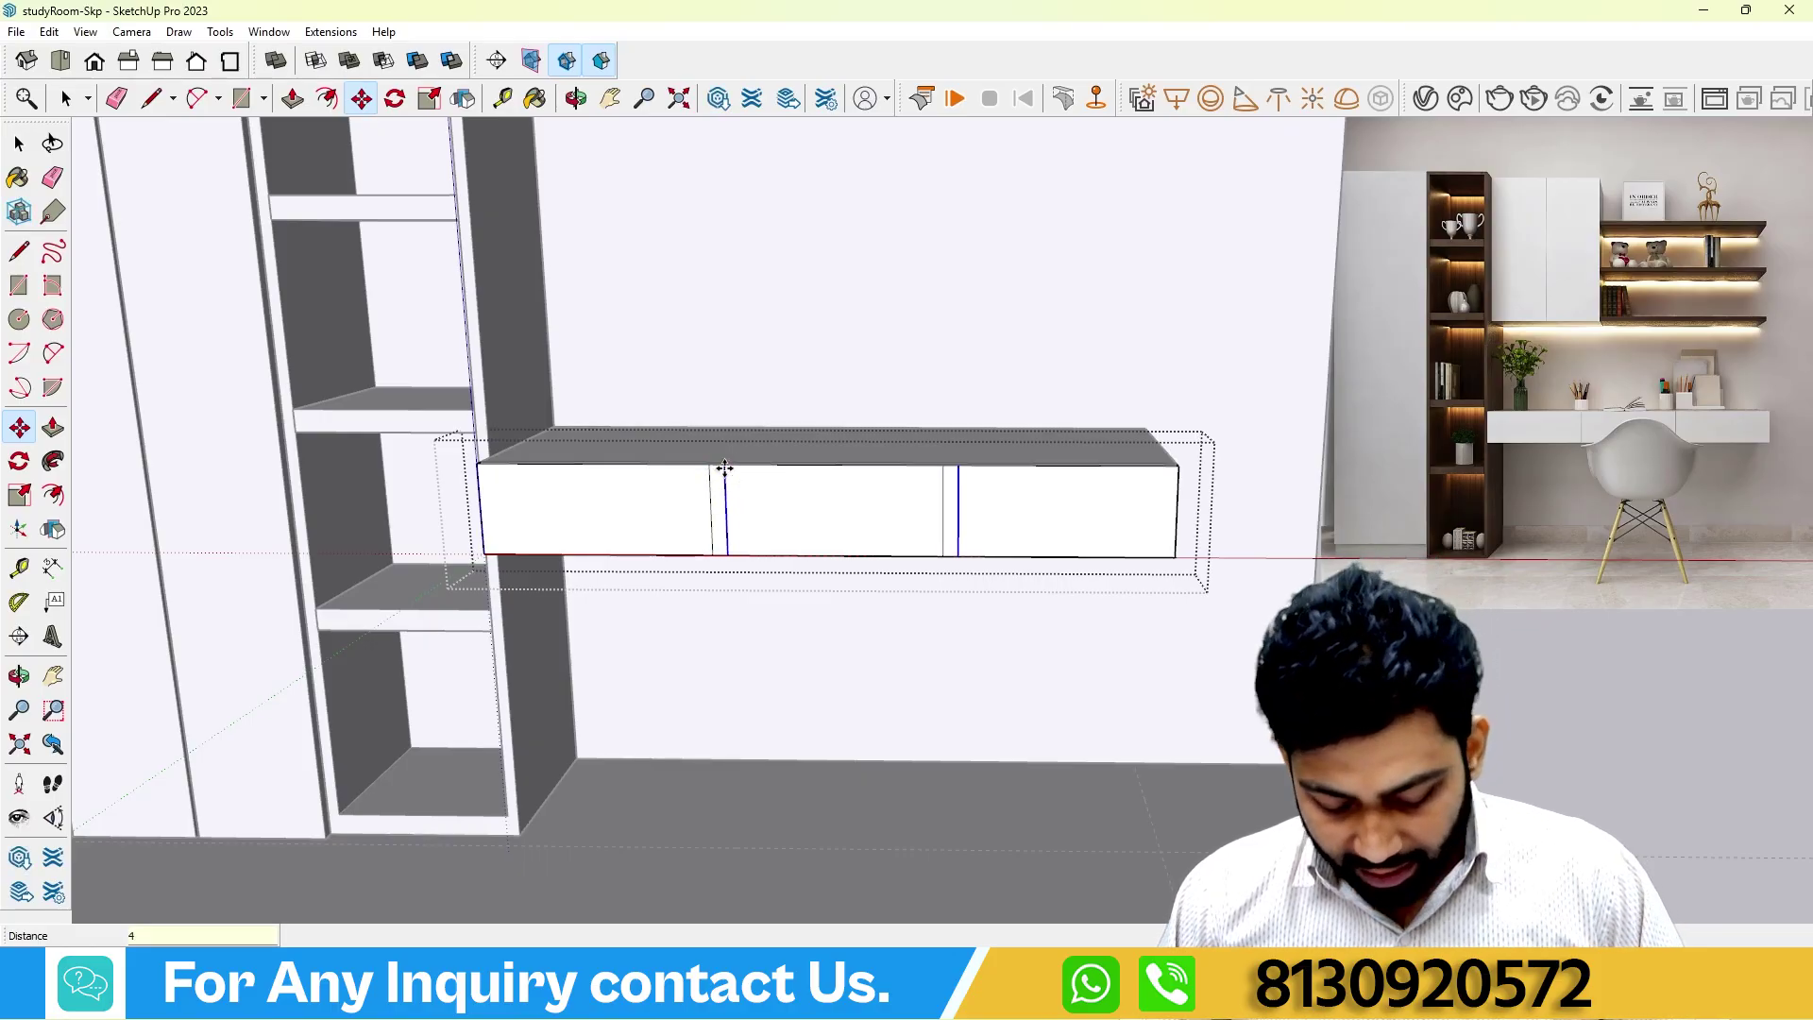
{"action": "type", "text": "4mm"}
{"action": "key", "text": "Return"}
{"action": "scroll", "coordinate": [722, 467], "scroll_direction": "up", "scroll_amount": 5}
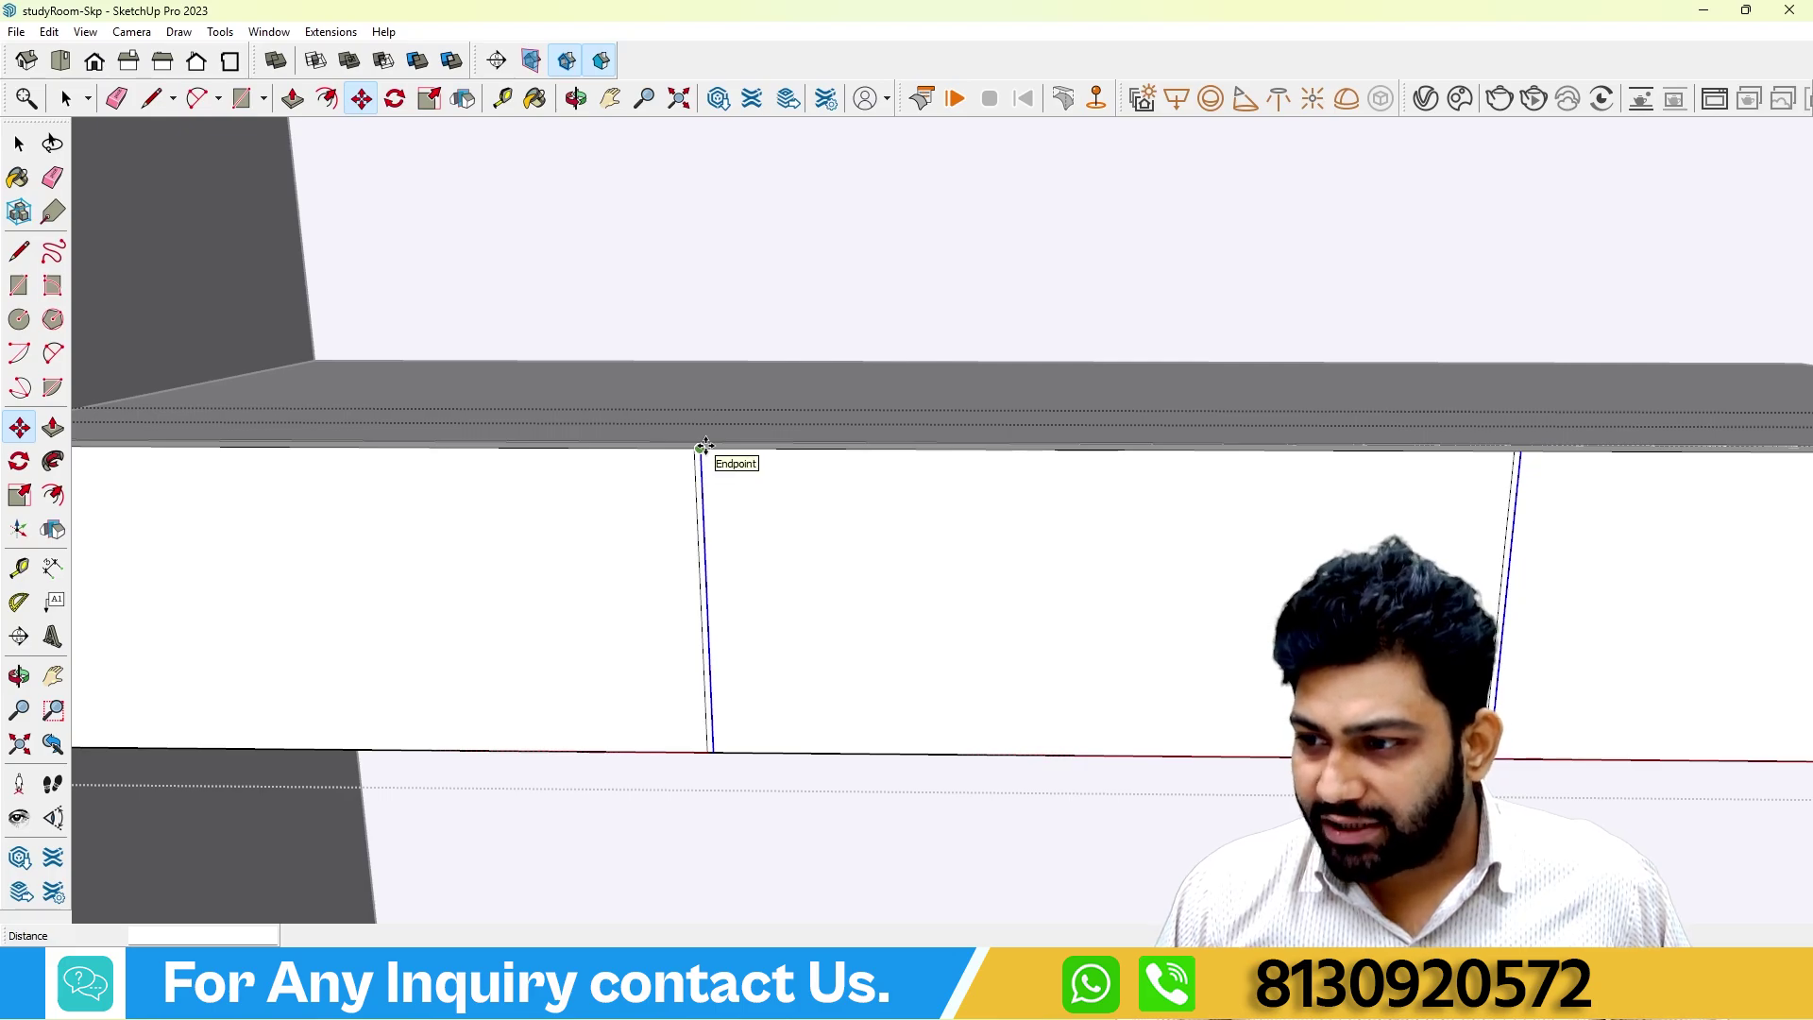
{"action": "left_click", "coordinate": [706, 446]}
{"action": "key", "text": "ctrl+z"}
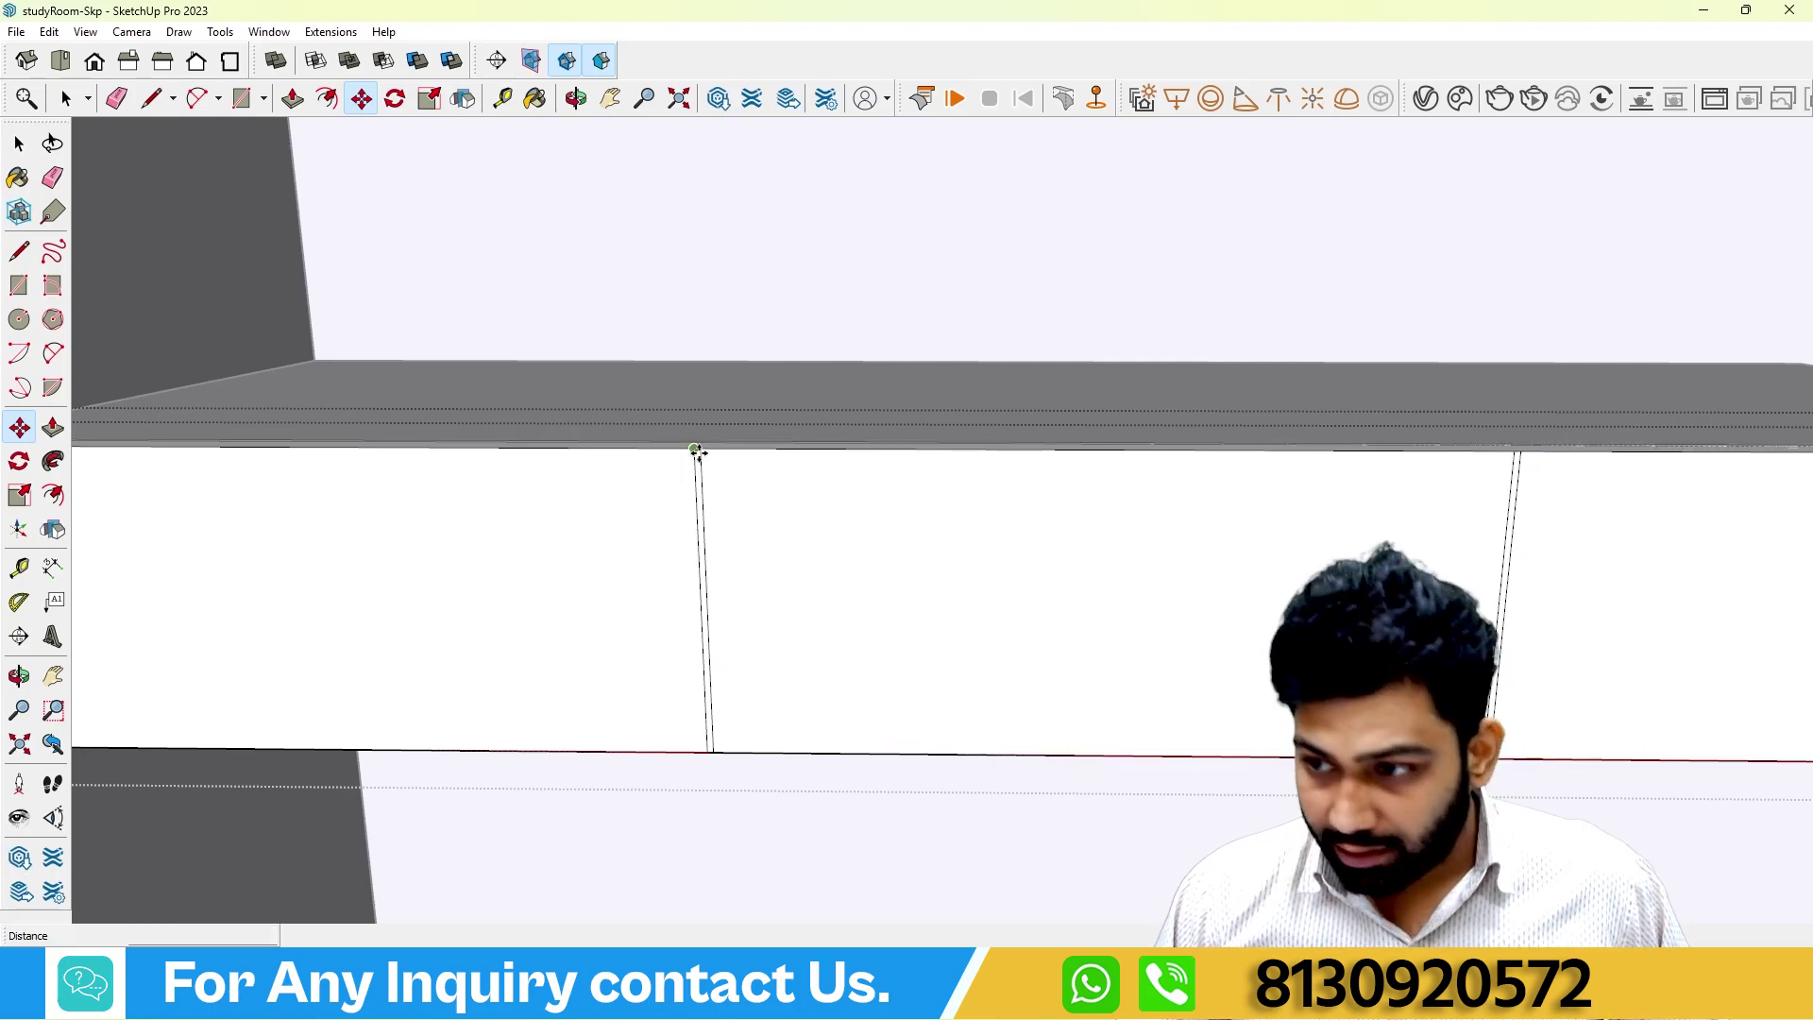
Select the two original divider lines on the front panel and copy them 4 mm to the left.
{"action": "key", "text": "space"}
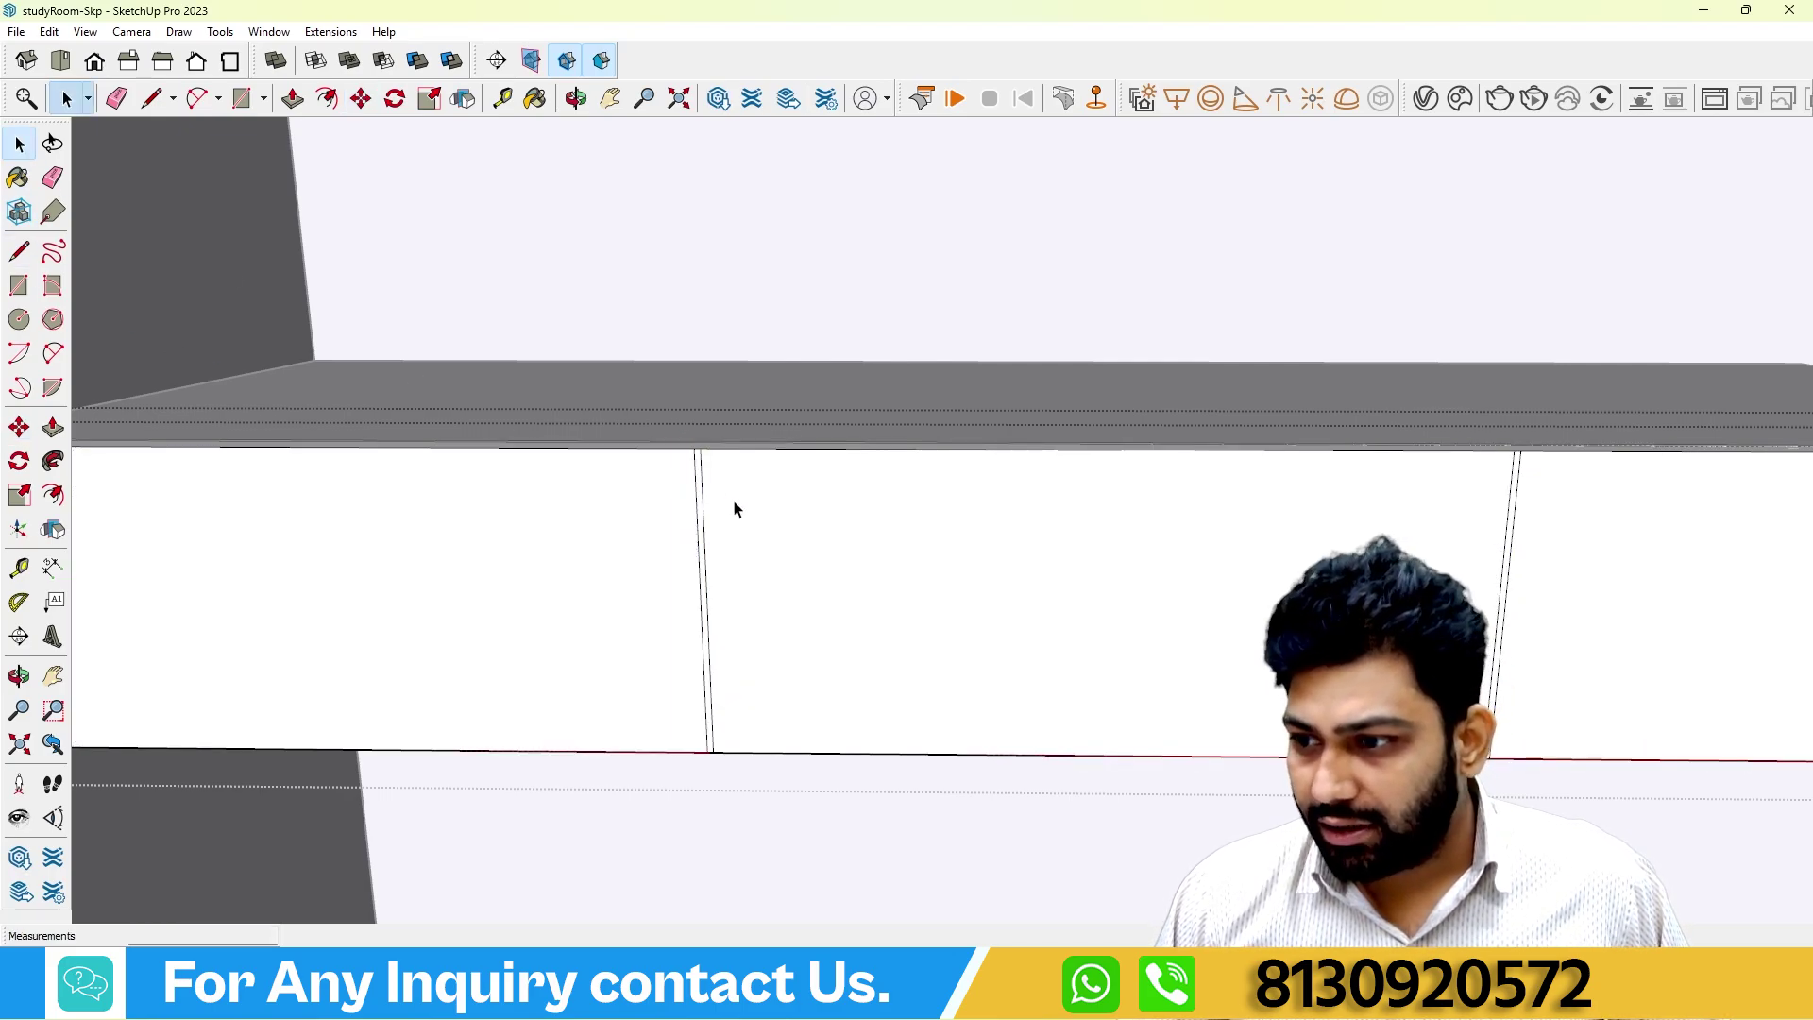
{"action": "left_click", "coordinate": [696, 477]}
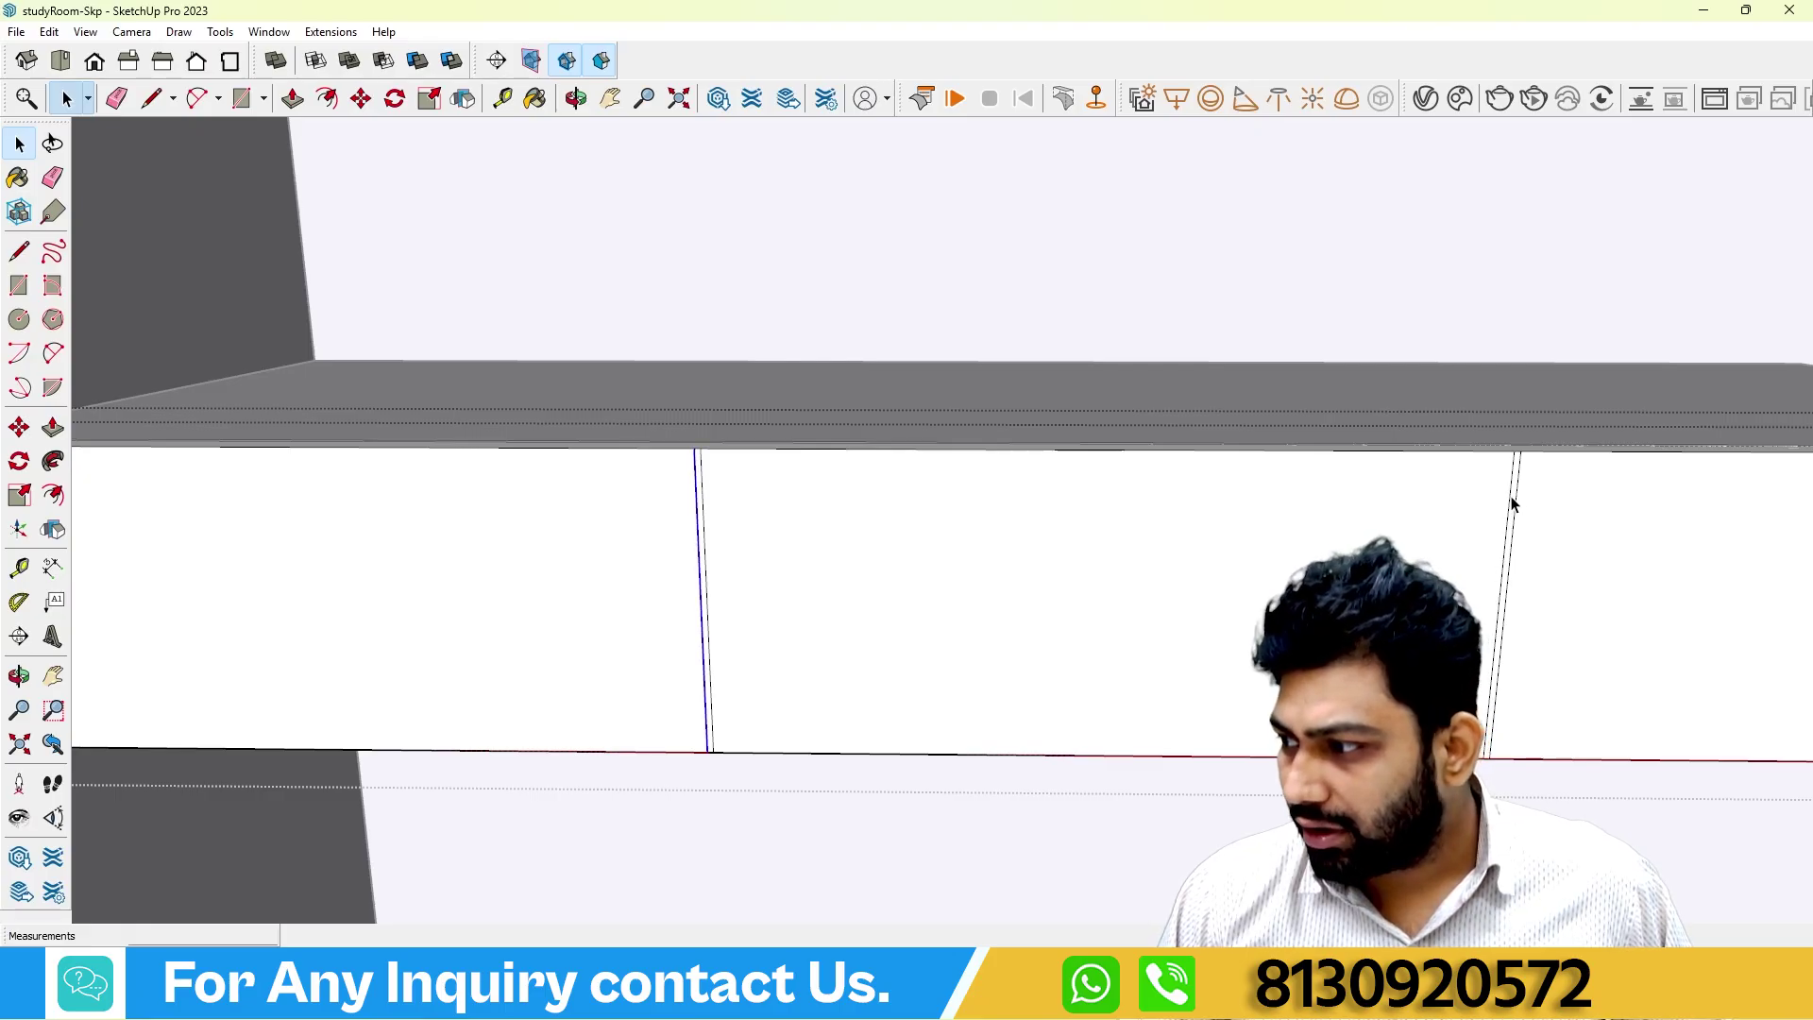
{"action": "left_click", "coordinate": [27, 431]}
{"action": "left_click", "coordinate": [696, 457]}
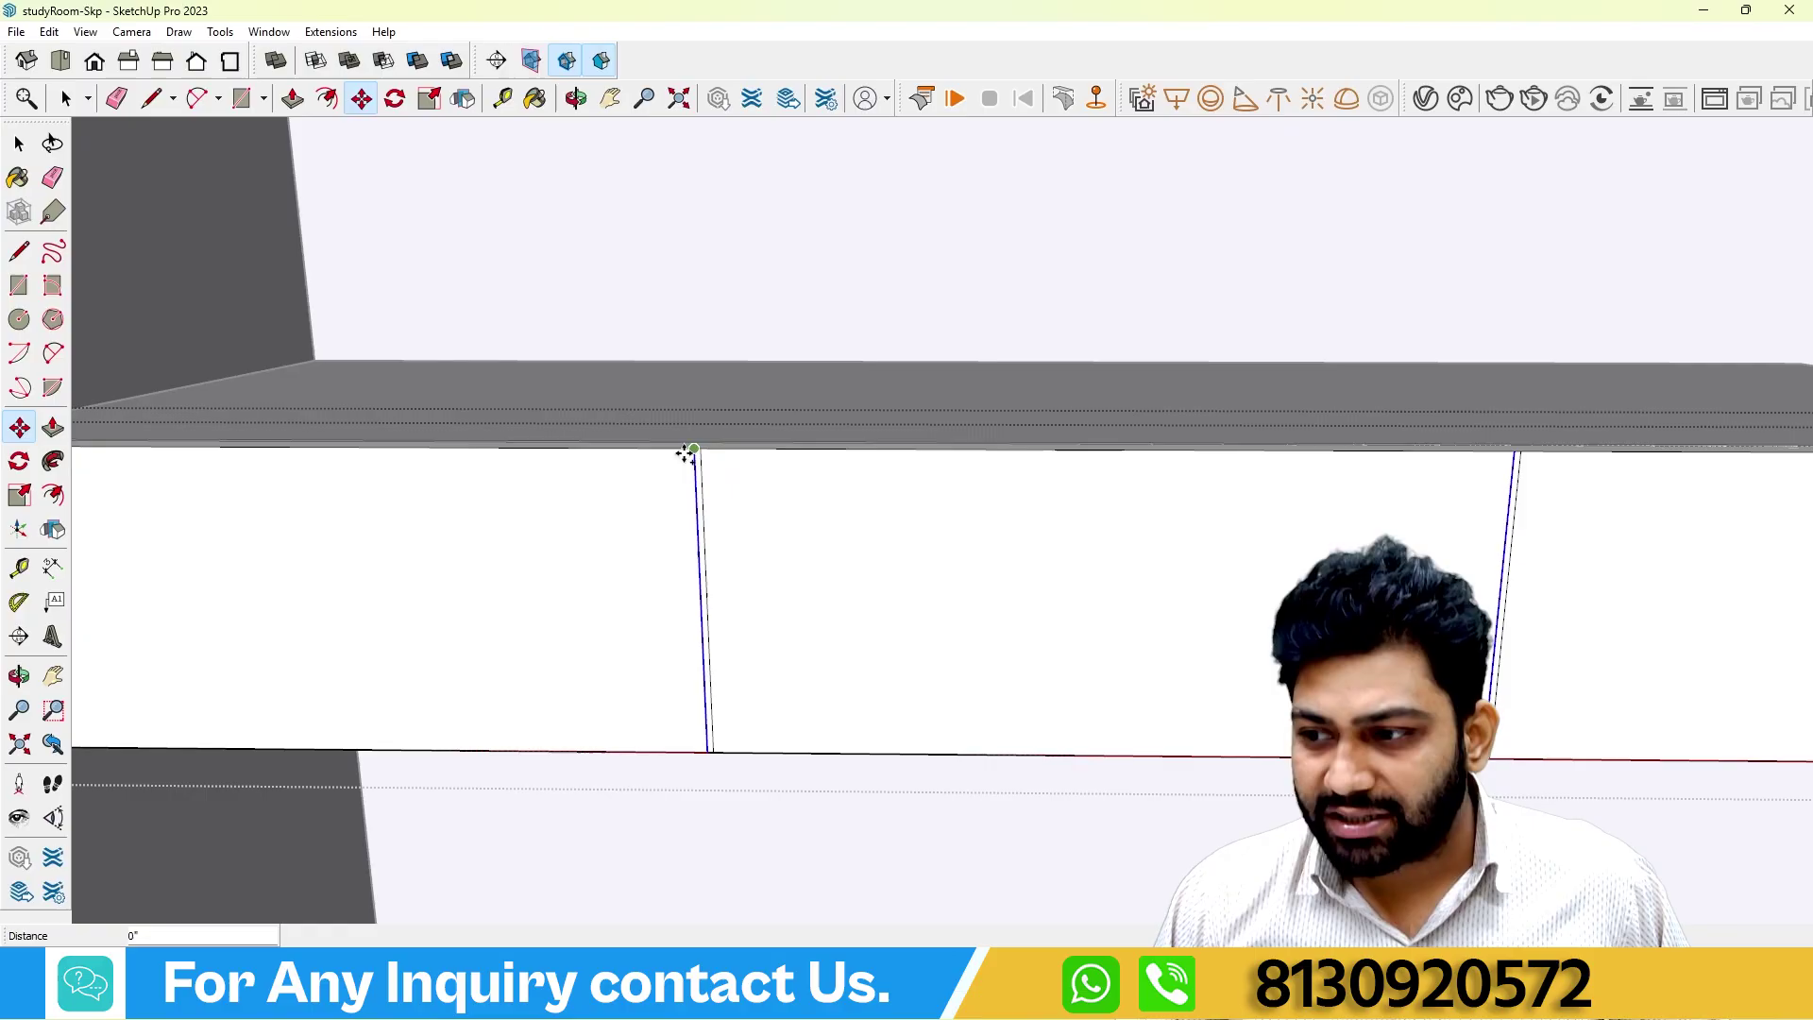
{"action": "type", "text": "4mm"}
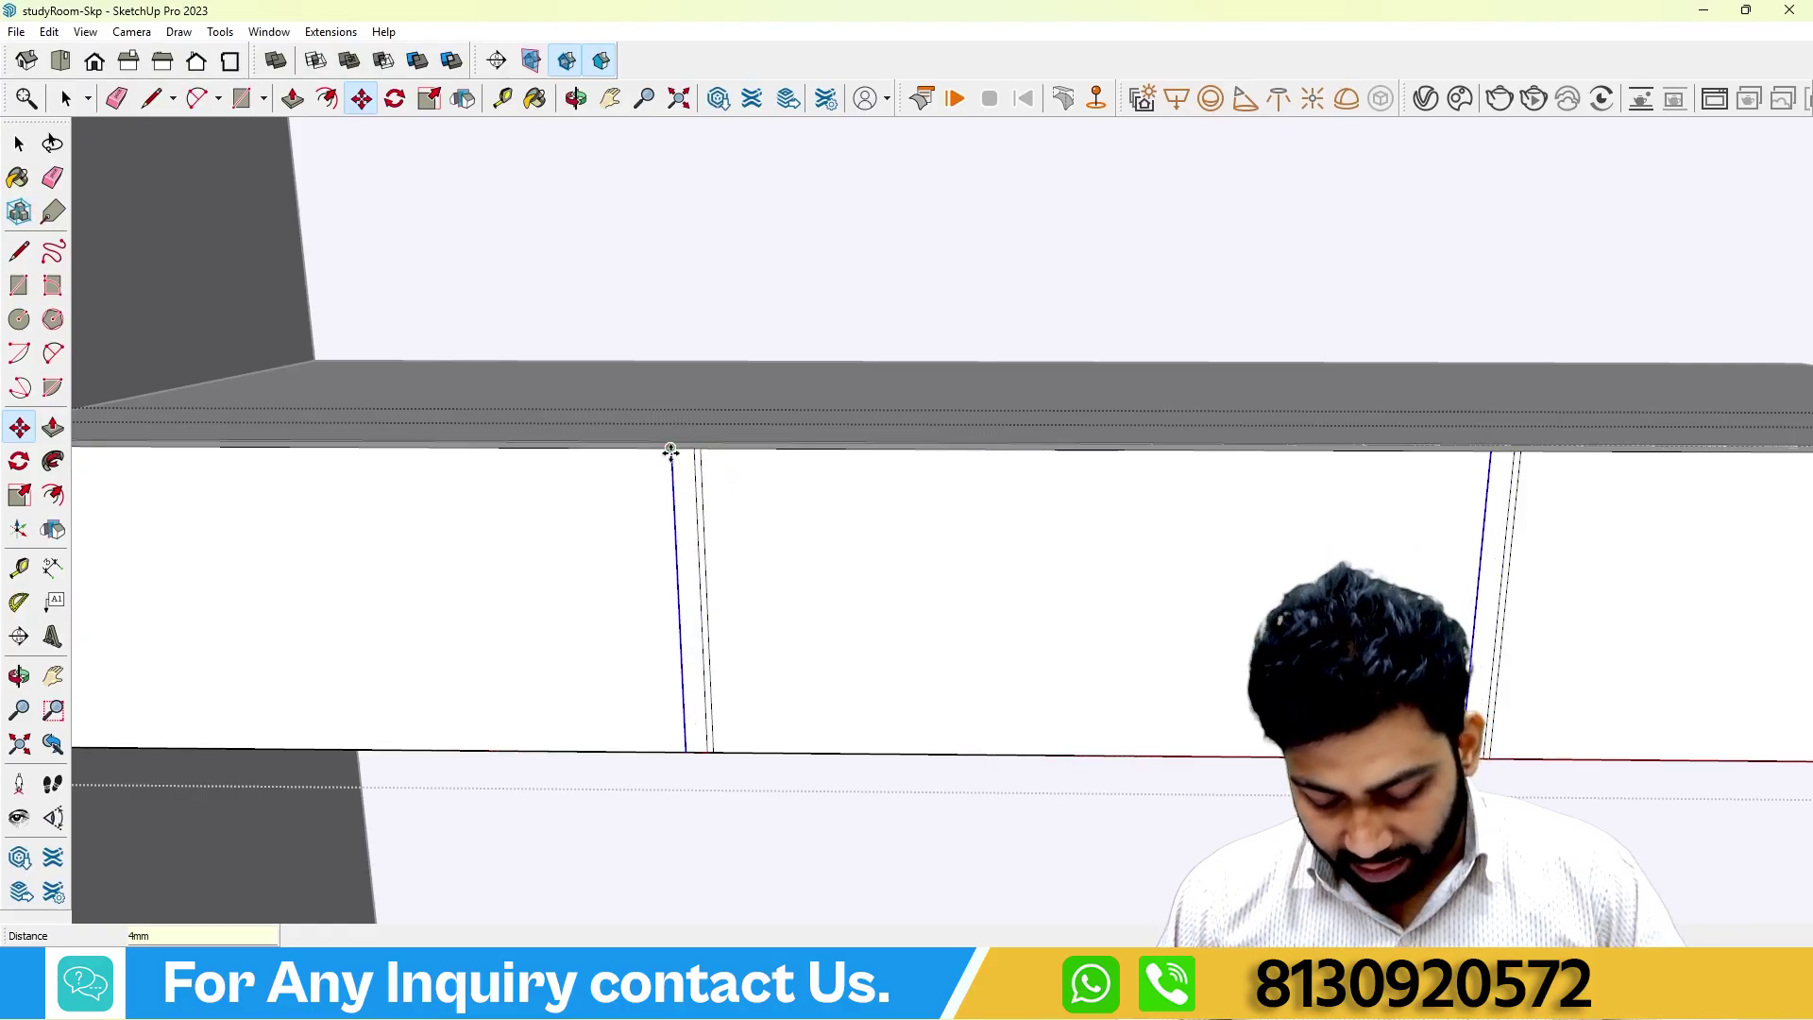
{"action": "key", "text": "Return"}
{"action": "scroll", "coordinate": [822, 486], "scroll_direction": "up", "scroll_amount": 3}
{"action": "scroll", "coordinate": [820, 487], "scroll_direction": "down", "scroll_amount": 3}
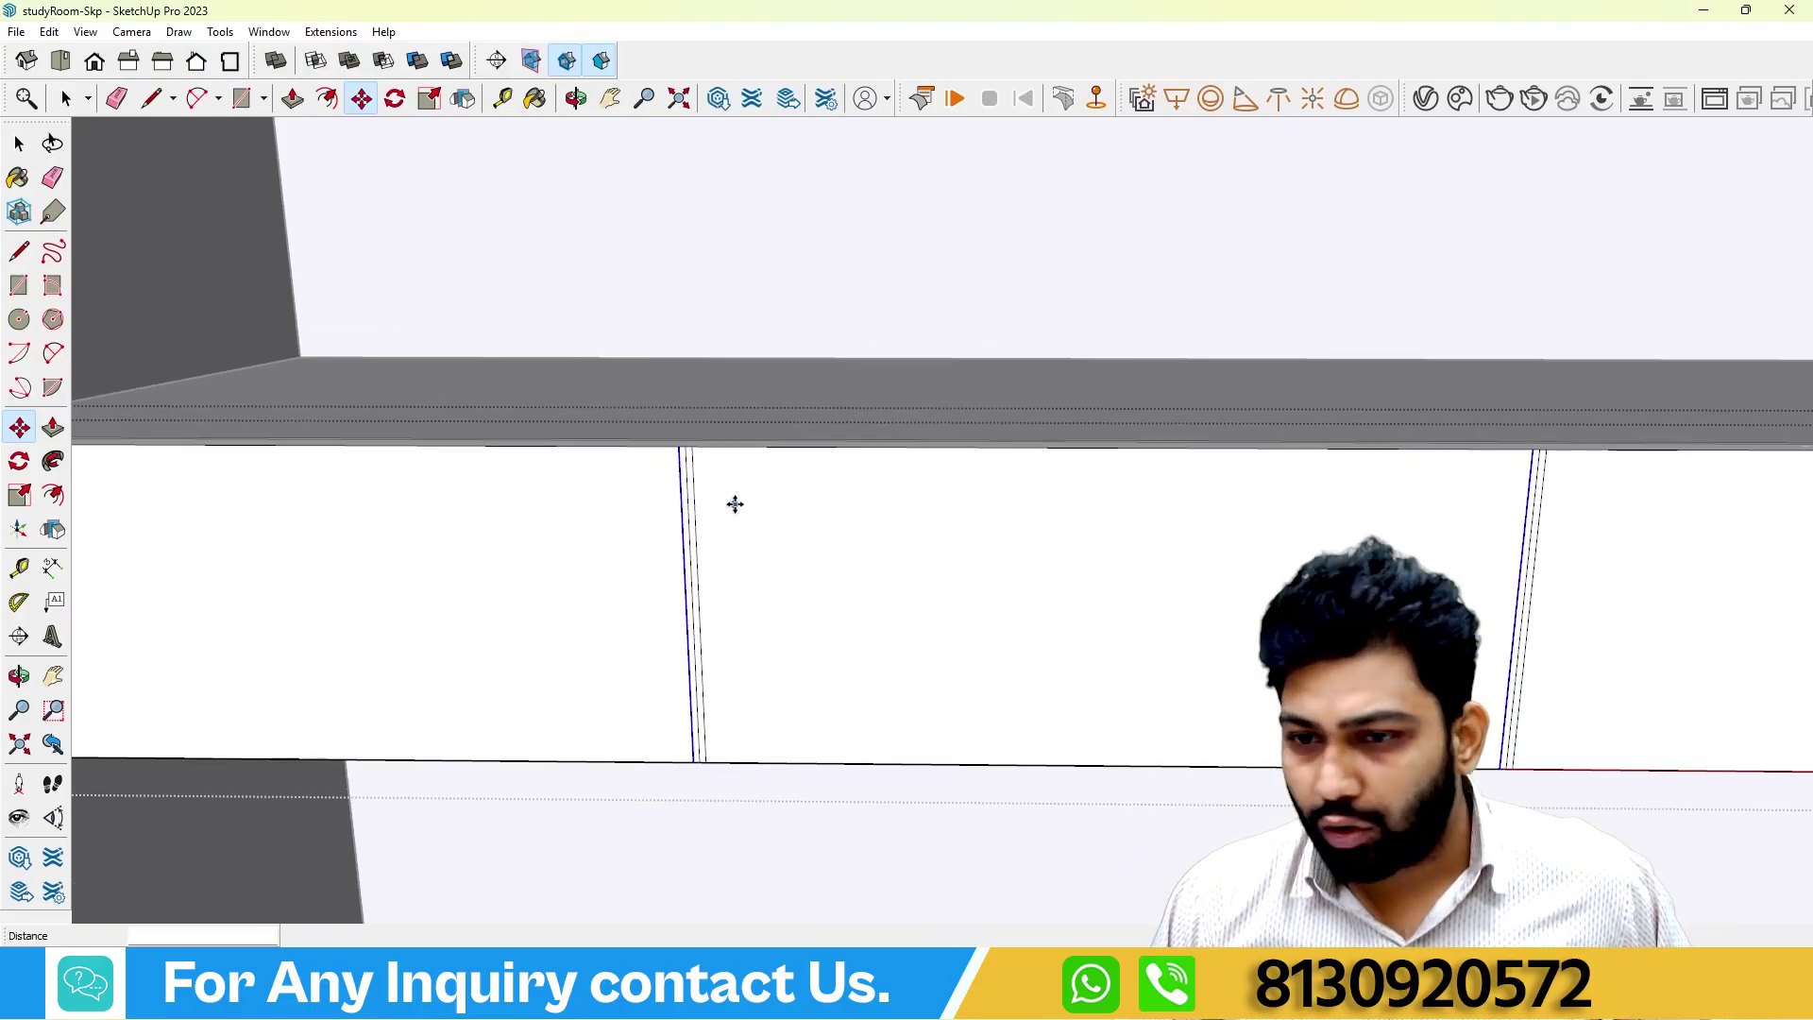
Erase the original middle divider line in both gaps of the desk's front panel, leaving the offset lines on either side.
{"action": "mouse_move", "coordinate": [737, 502]}
{"action": "middle_mouse_down"}
{"action": "mouse_move", "coordinate": [576, 571]}
{"action": "mouse_move", "coordinate": [486, 526]}
{"action": "mouse_move", "coordinate": [498, 506]}
{"action": "middle_mouse_up"}
{"action": "left_click", "coordinate": [52, 179]}
{"action": "scroll", "coordinate": [492, 510], "scroll_direction": "down", "scroll_amount": 5}
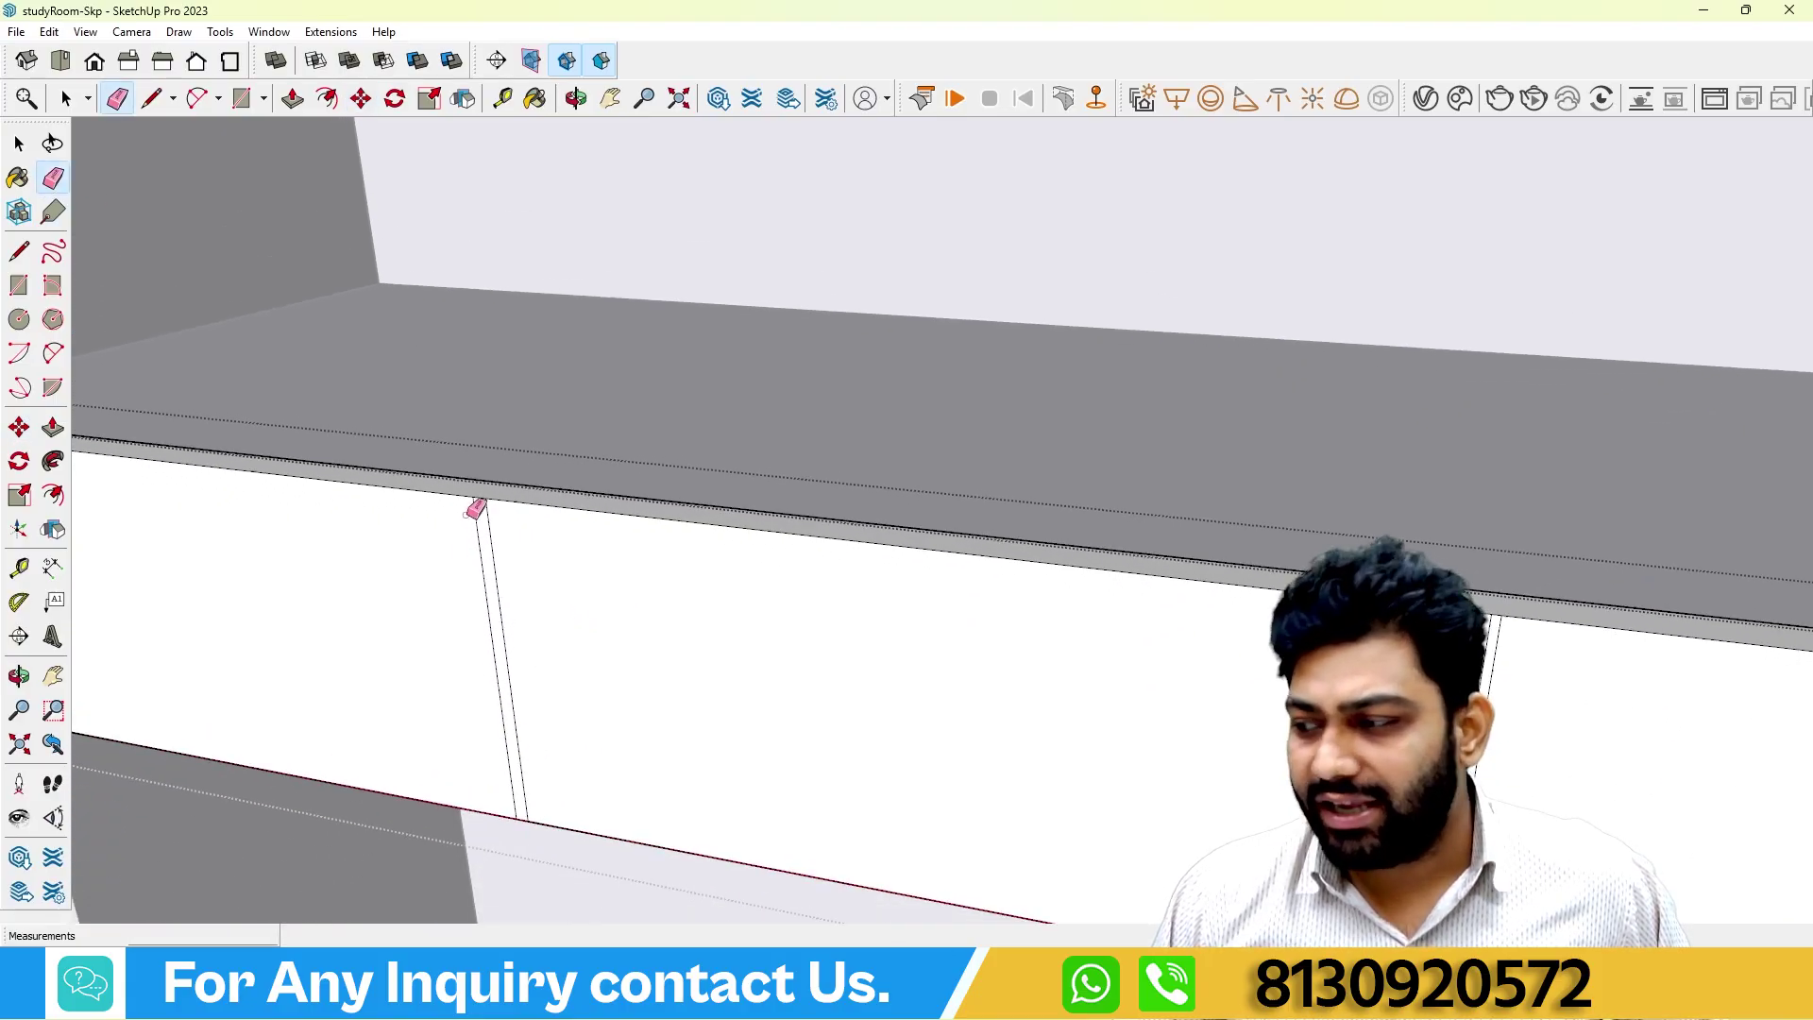
{"action": "scroll", "coordinate": [1048, 542], "scroll_direction": "up", "scroll_amount": 5}
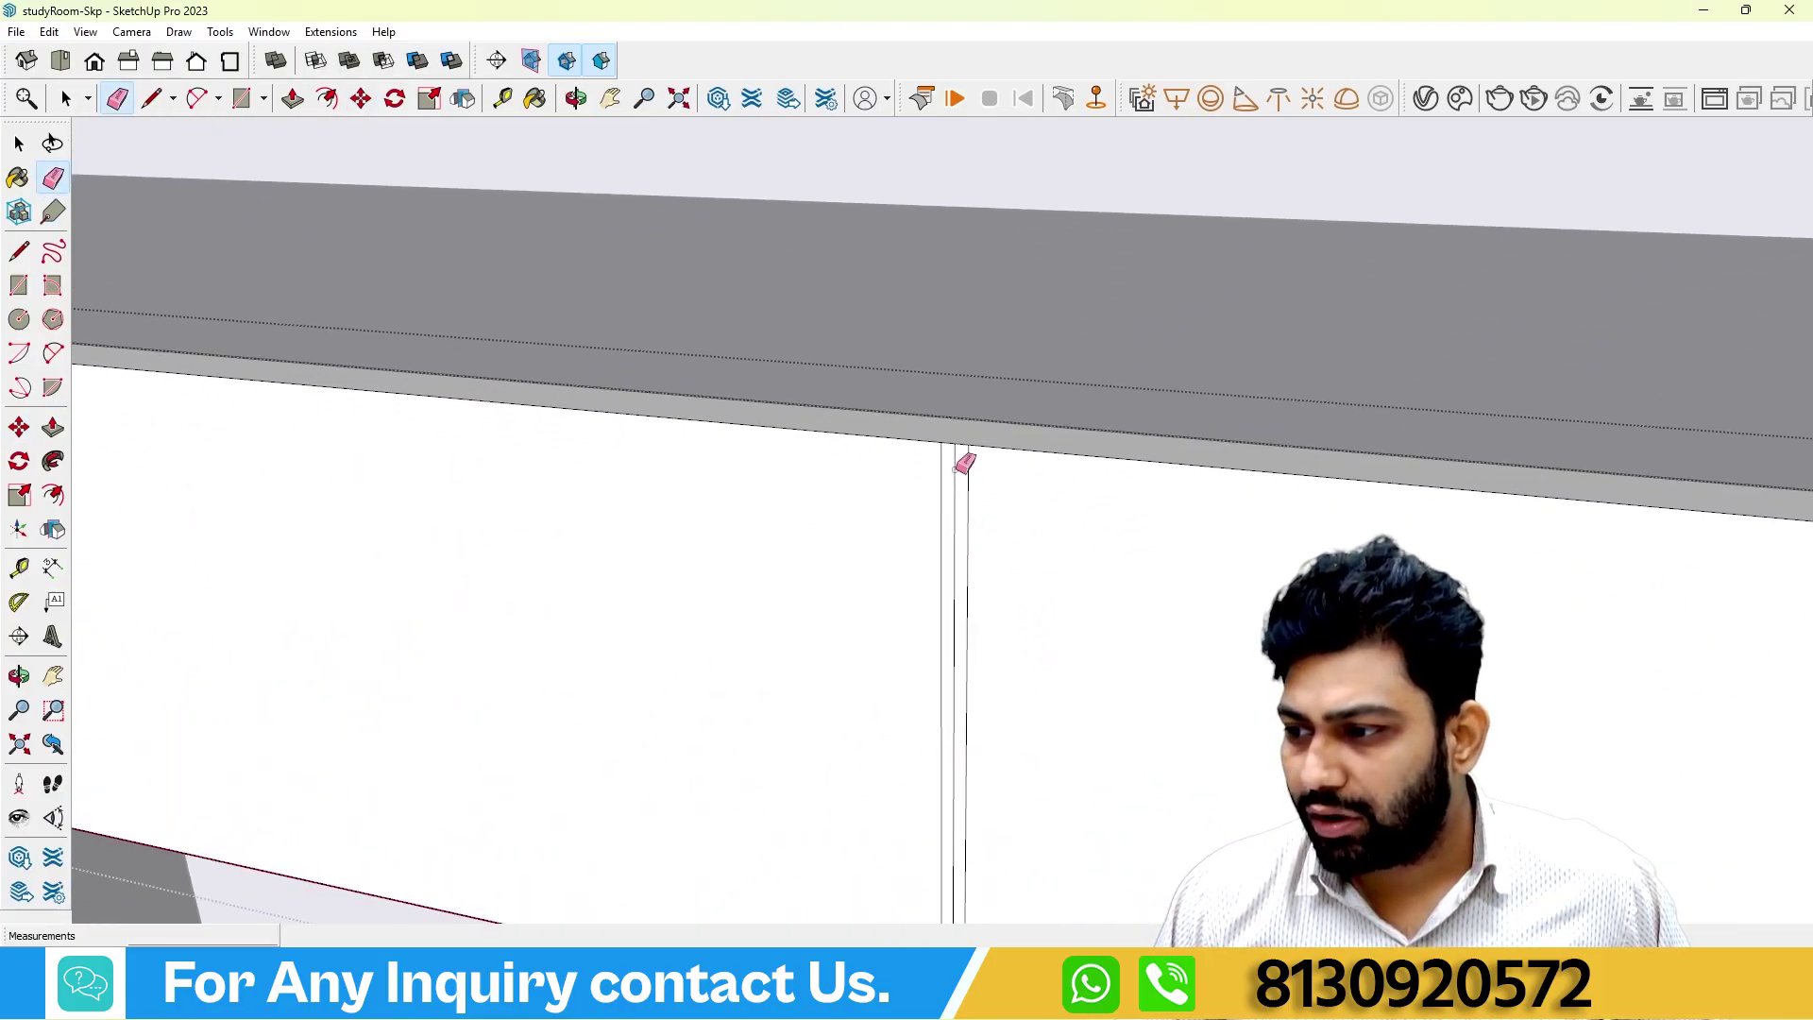
{"action": "scroll", "coordinate": [961, 467], "scroll_direction": "down", "scroll_amount": 6}
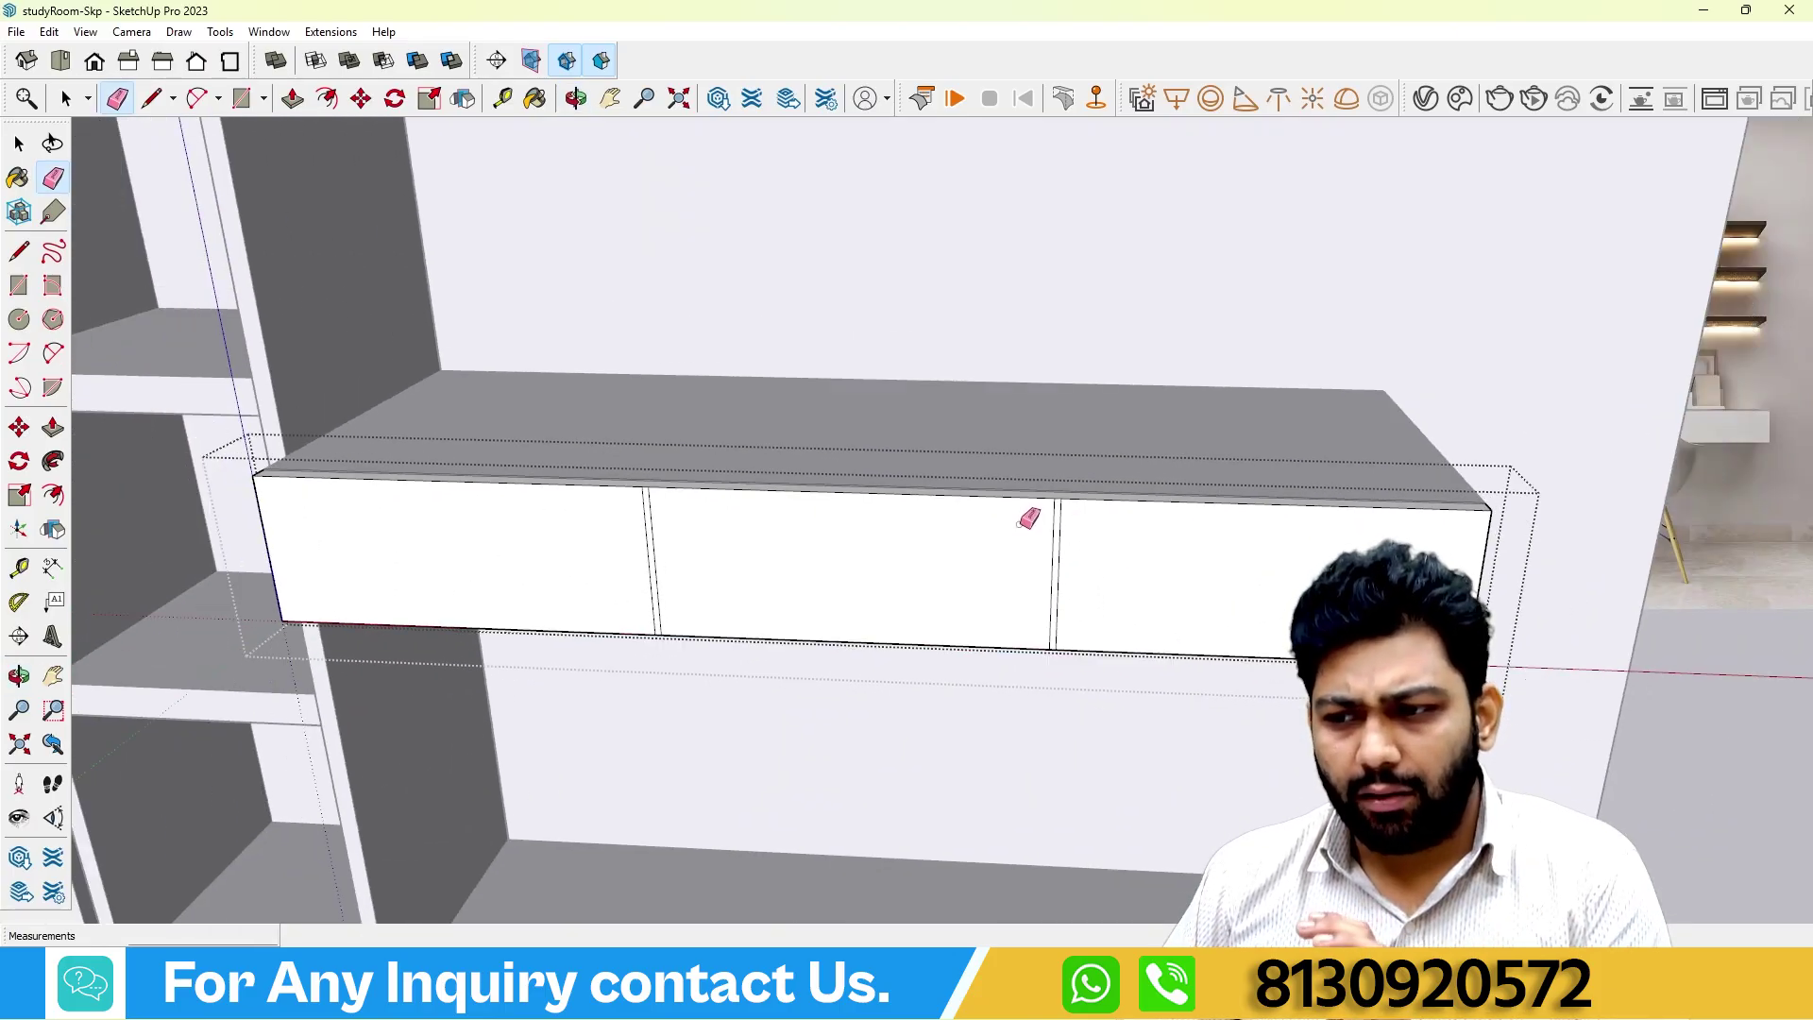
{"action": "scroll", "coordinate": [651, 520], "scroll_direction": "up", "scroll_amount": 5}
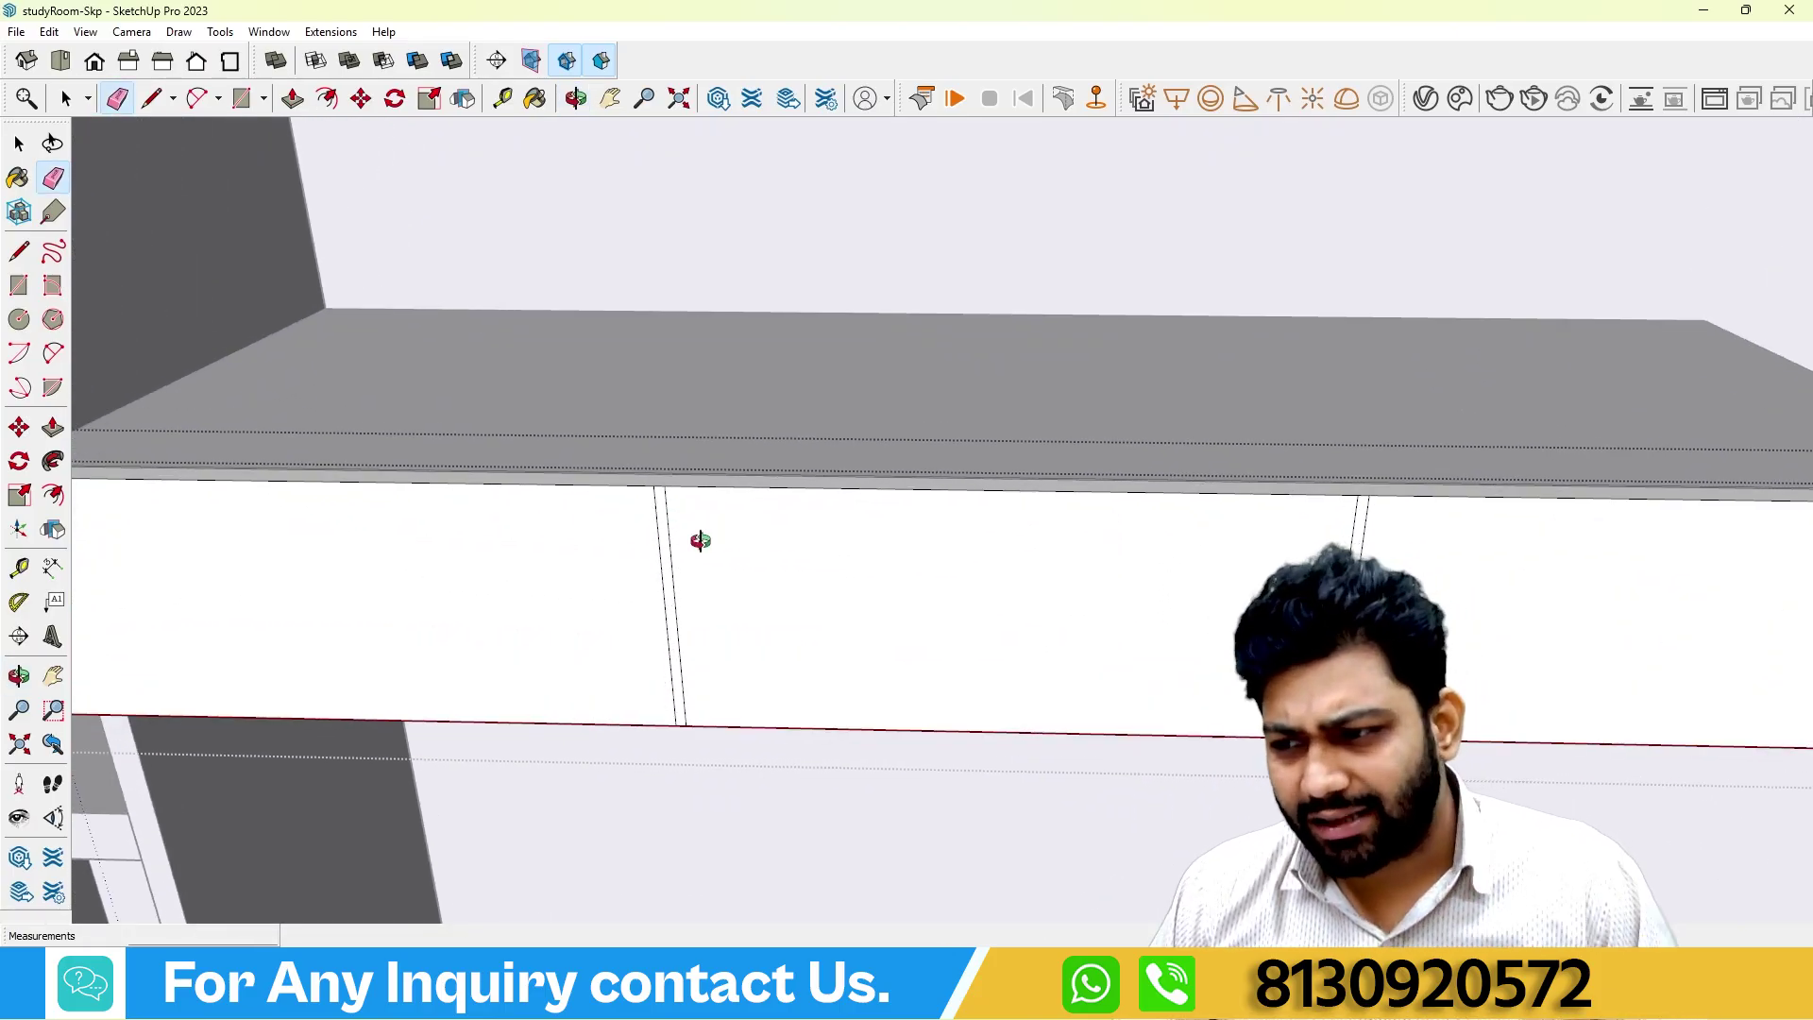
Push the narrow strip between the first and second drawer panels 1" into the desk front.
{"action": "middle_click_drag", "start_coordinate": [696, 538], "coordinate": [3, 466]}
{"action": "left_click", "coordinate": [53, 427]}
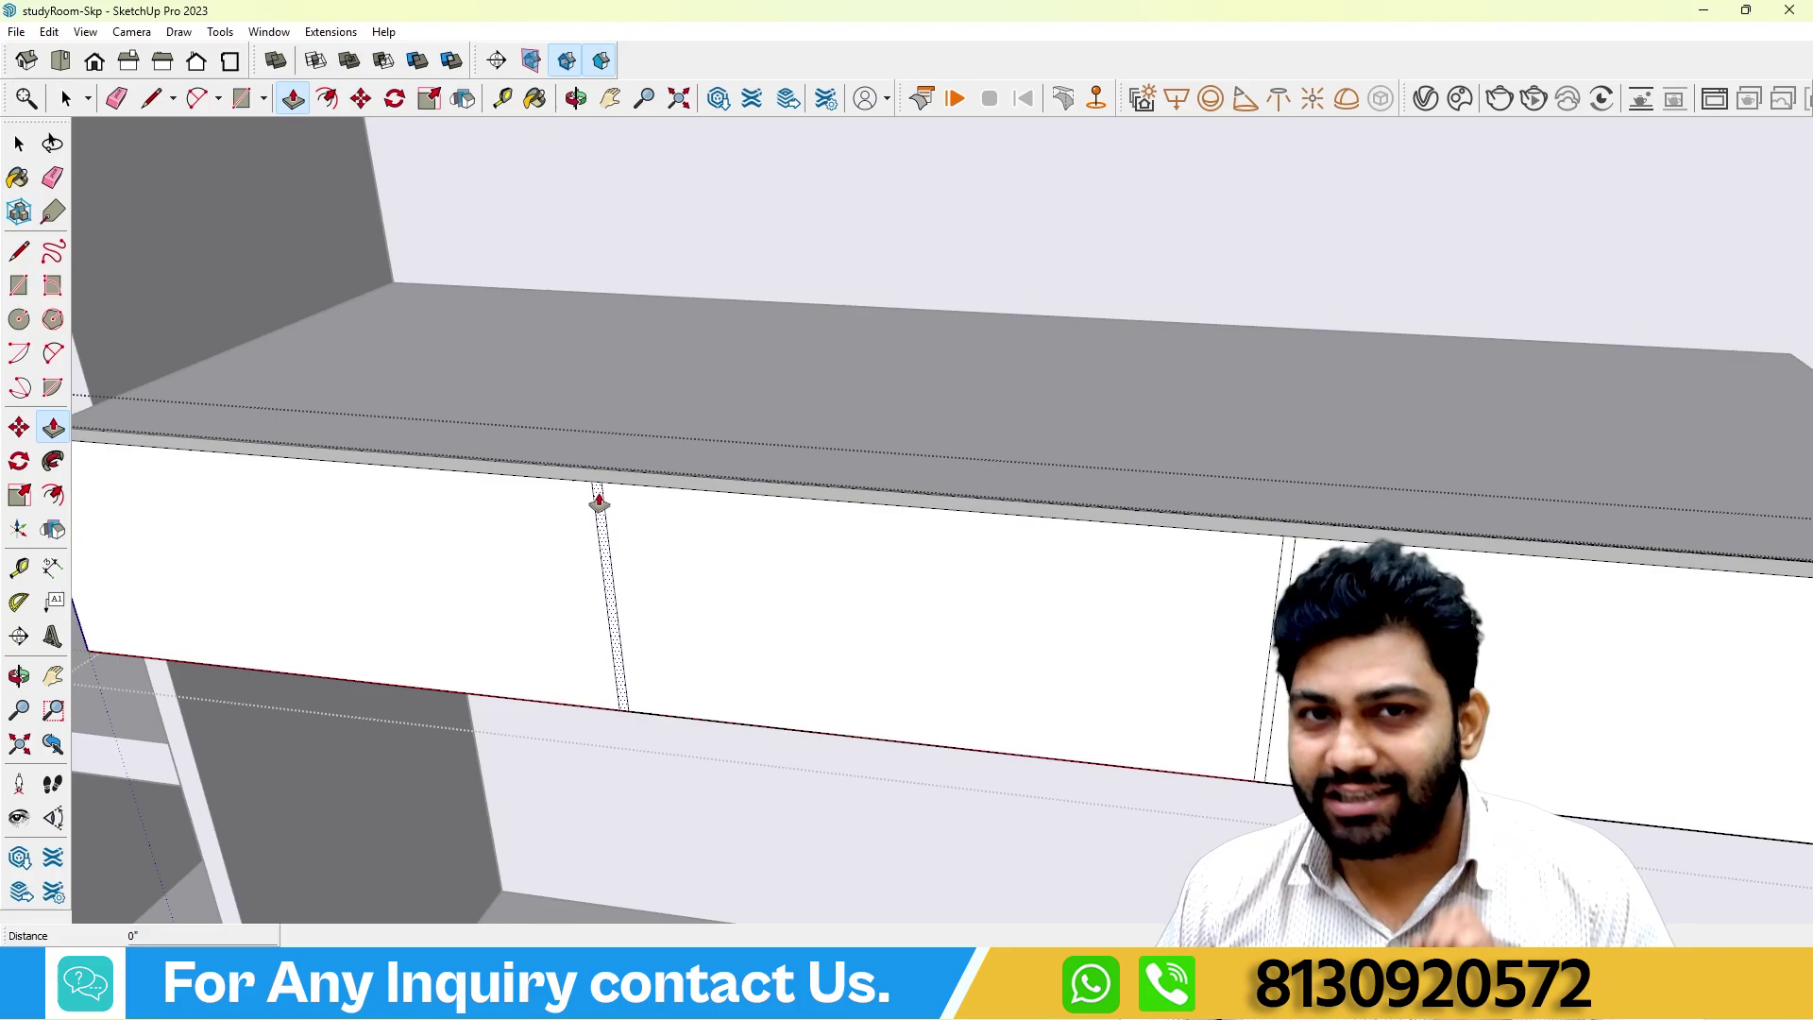
{"action": "scroll", "coordinate": [604, 501], "scroll_direction": "up", "scroll_amount": 2}
{"action": "middle_click_drag", "start_coordinate": [608, 501], "coordinate": [566, 563]}
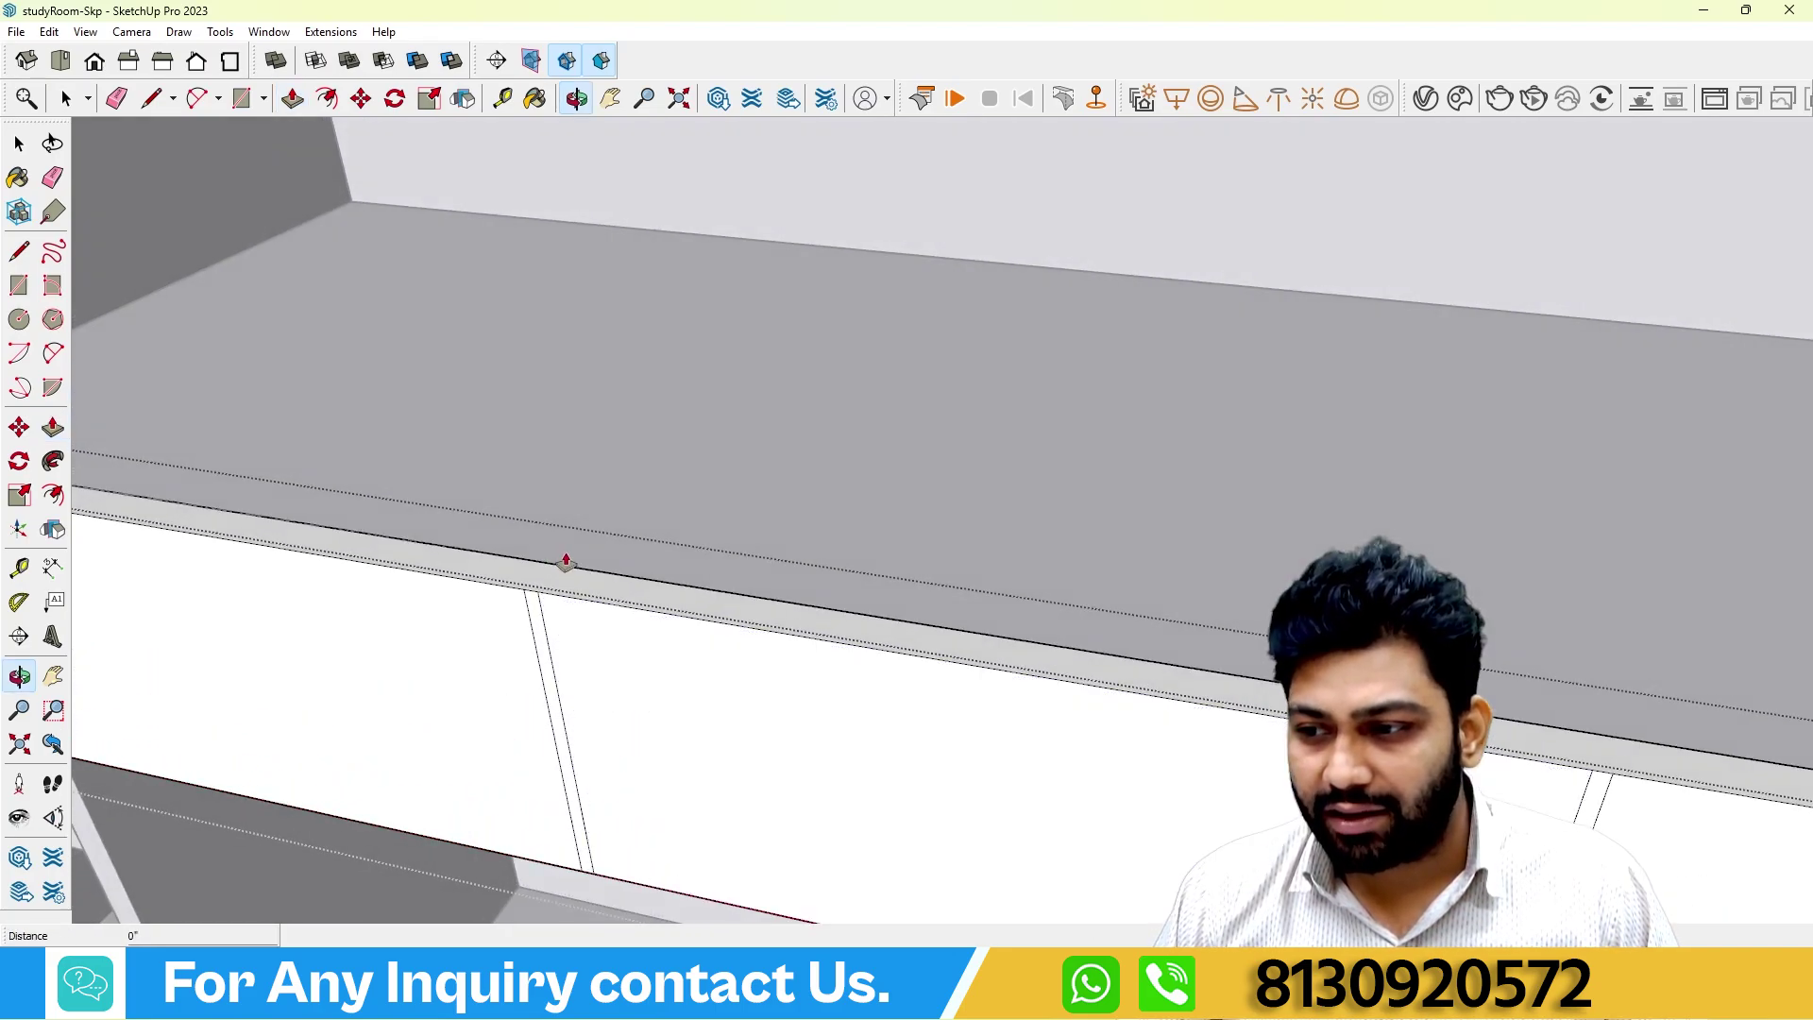
{"action": "left_click", "coordinate": [533, 624]}
{"action": "type", "text": "1"}
{"action": "key", "text": "Return"}
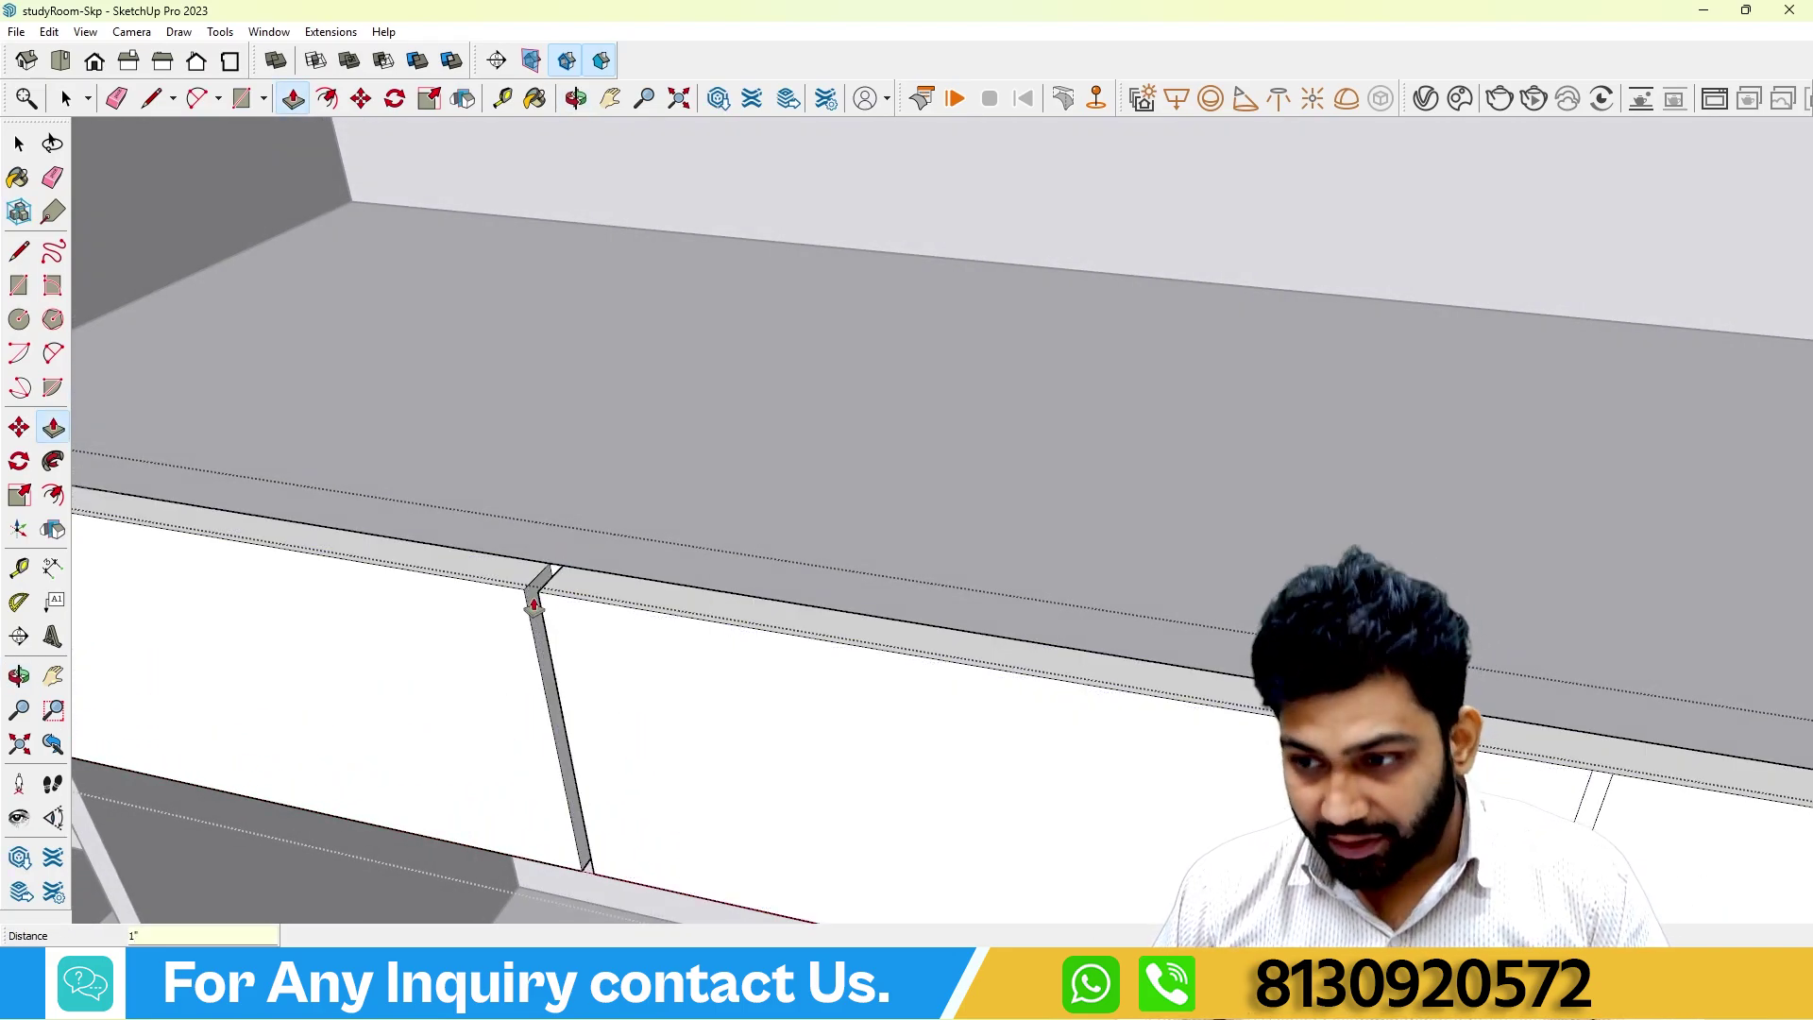
Push the strip between the second and third drawer panels inward by the same 1" and close the group.
{"action": "scroll", "coordinate": [437, 514], "scroll_direction": "down", "scroll_amount": 4}
{"action": "scroll", "coordinate": [940, 725], "scroll_direction": "up", "scroll_amount": 4}
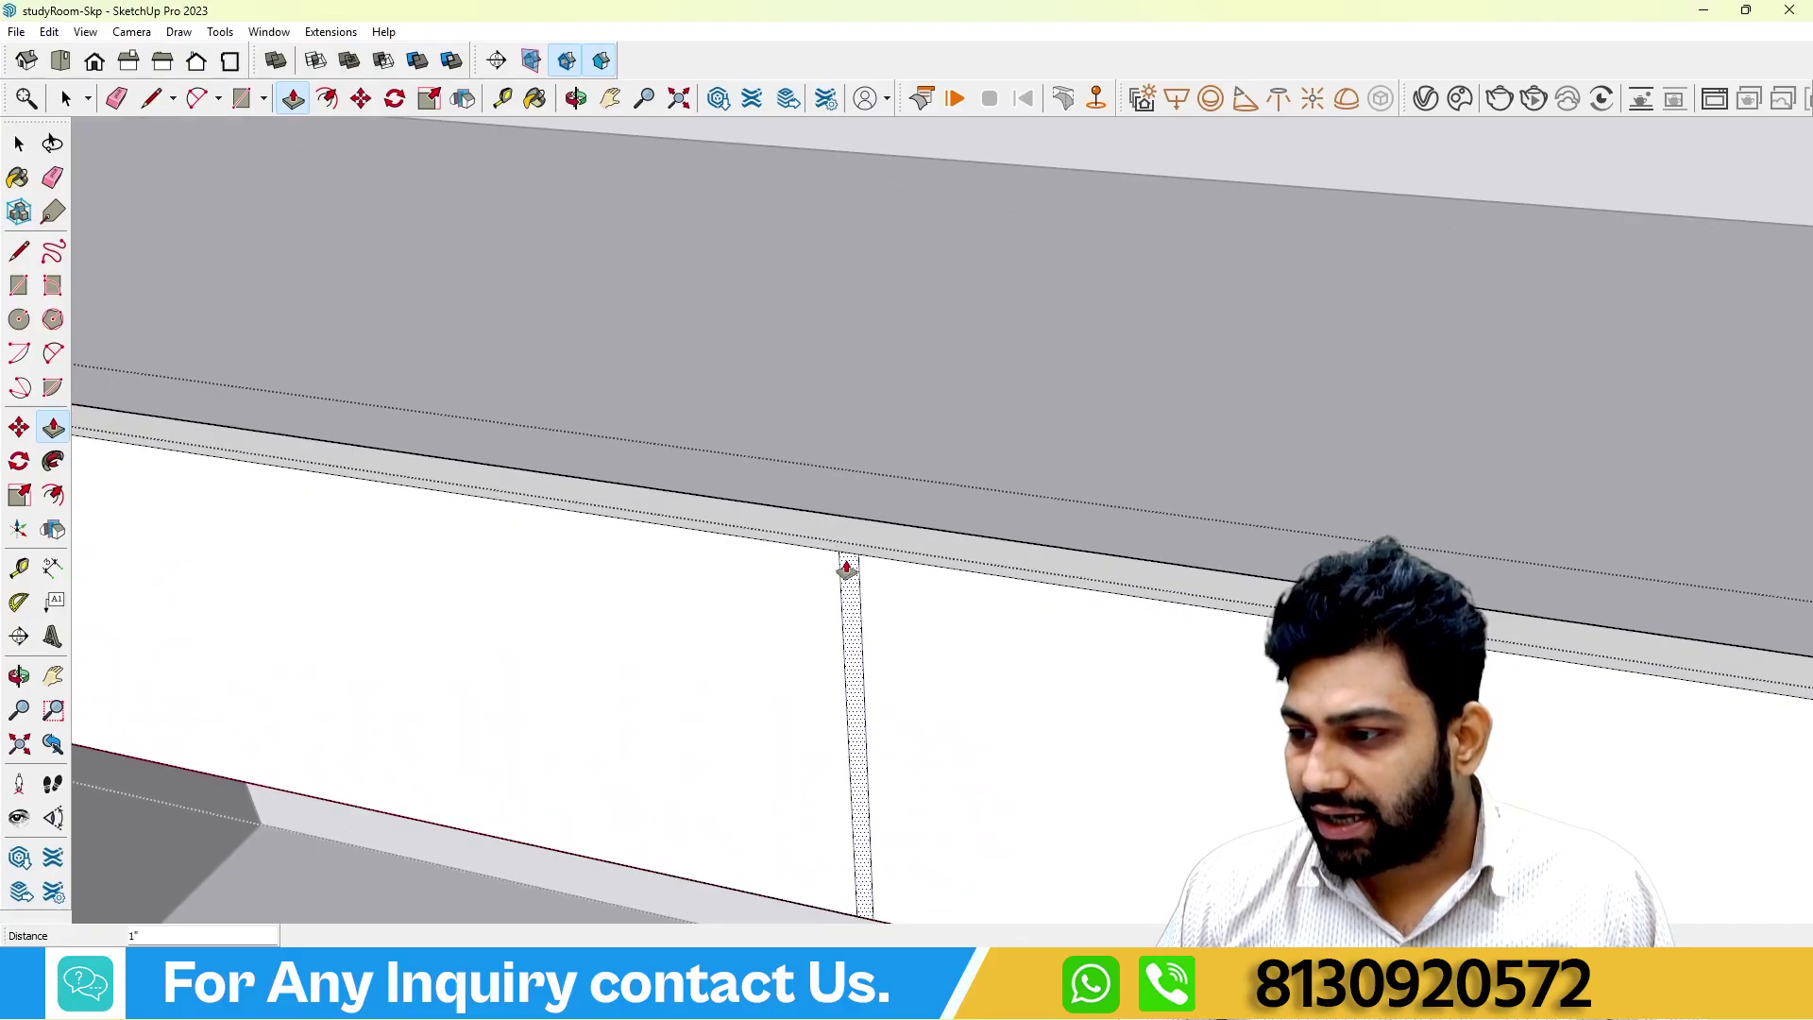
{"action": "double_click", "coordinate": [845, 581]}
{"action": "scroll", "coordinate": [970, 508], "scroll_direction": "down", "scroll_amount": 4}
{"action": "scroll", "coordinate": [970, 508], "scroll_direction": "down", "scroll_amount": 5}
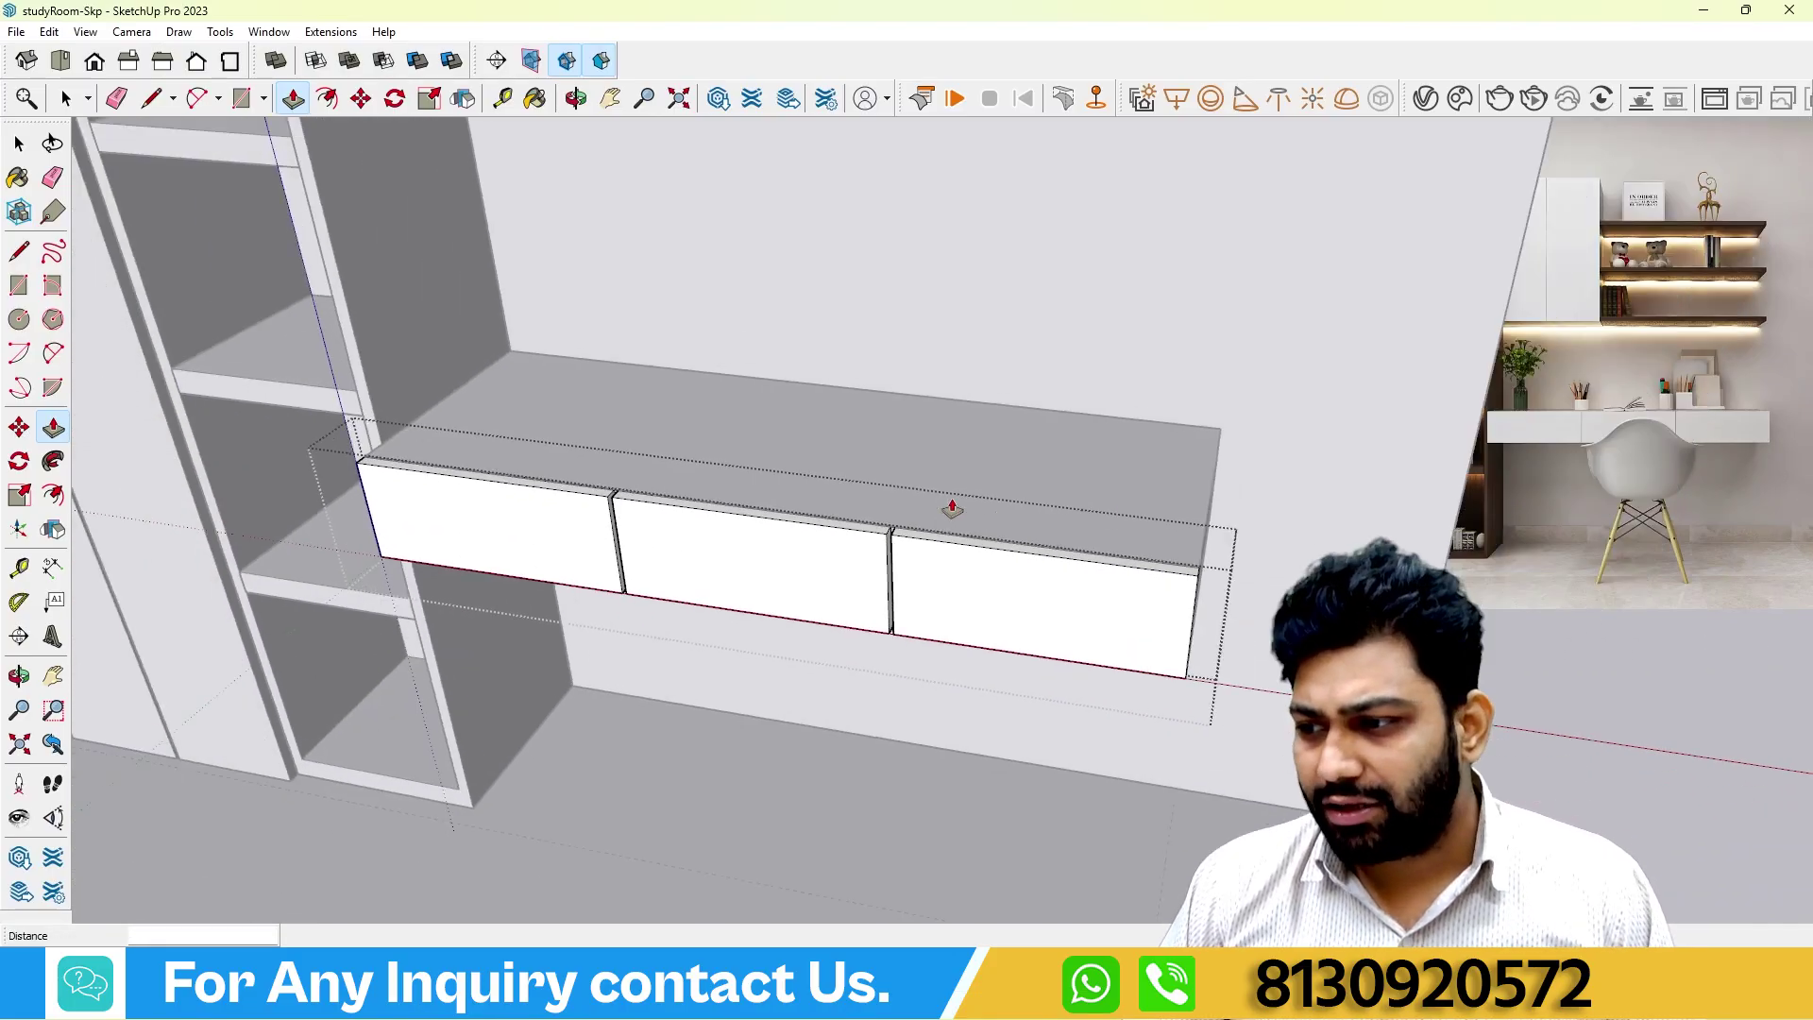
{"action": "left_click", "coordinate": [21, 142]}
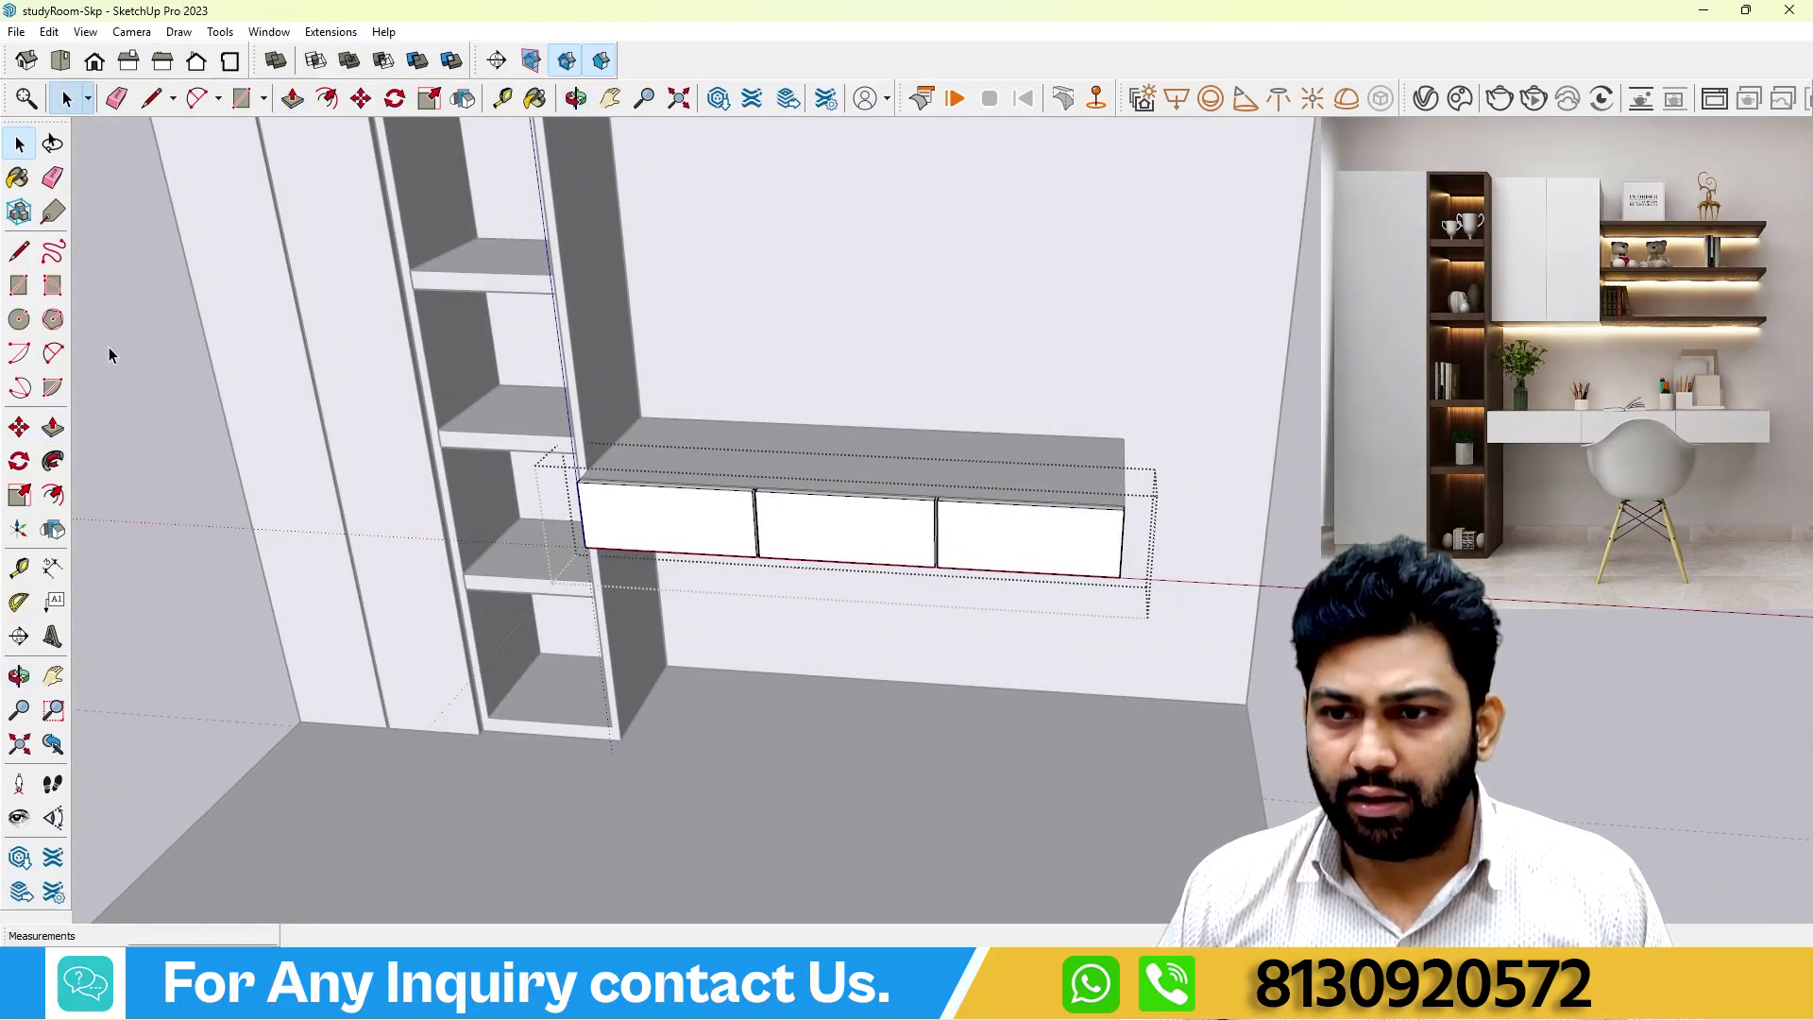
{"action": "left_click", "coordinate": [713, 571]}
{"action": "scroll", "coordinate": [850, 558], "scroll_direction": "down", "scroll_amount": 5}
{"action": "middle_click_drag", "start_coordinate": [855, 560], "coordinate": [818, 559]}
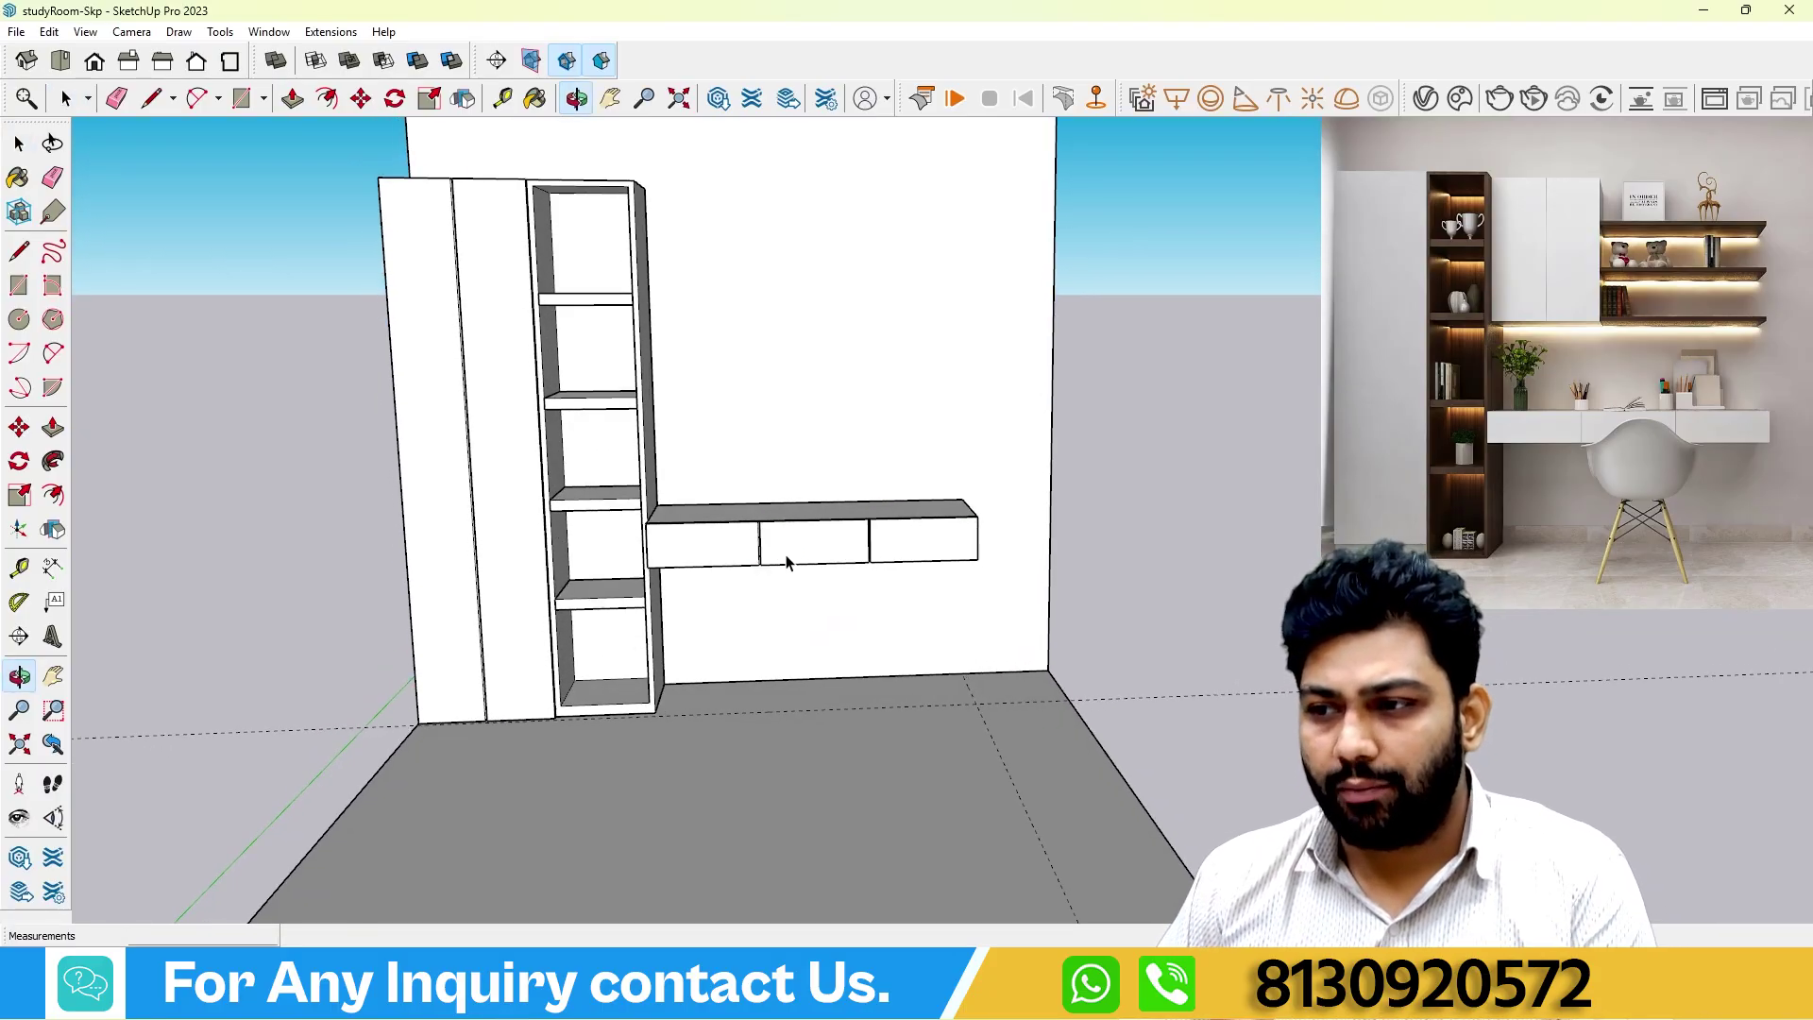
Measure the width of the first drawer panel on the floating desk's front.
{"action": "middle_click_drag", "start_coordinate": [716, 507], "coordinate": [642, 529]}
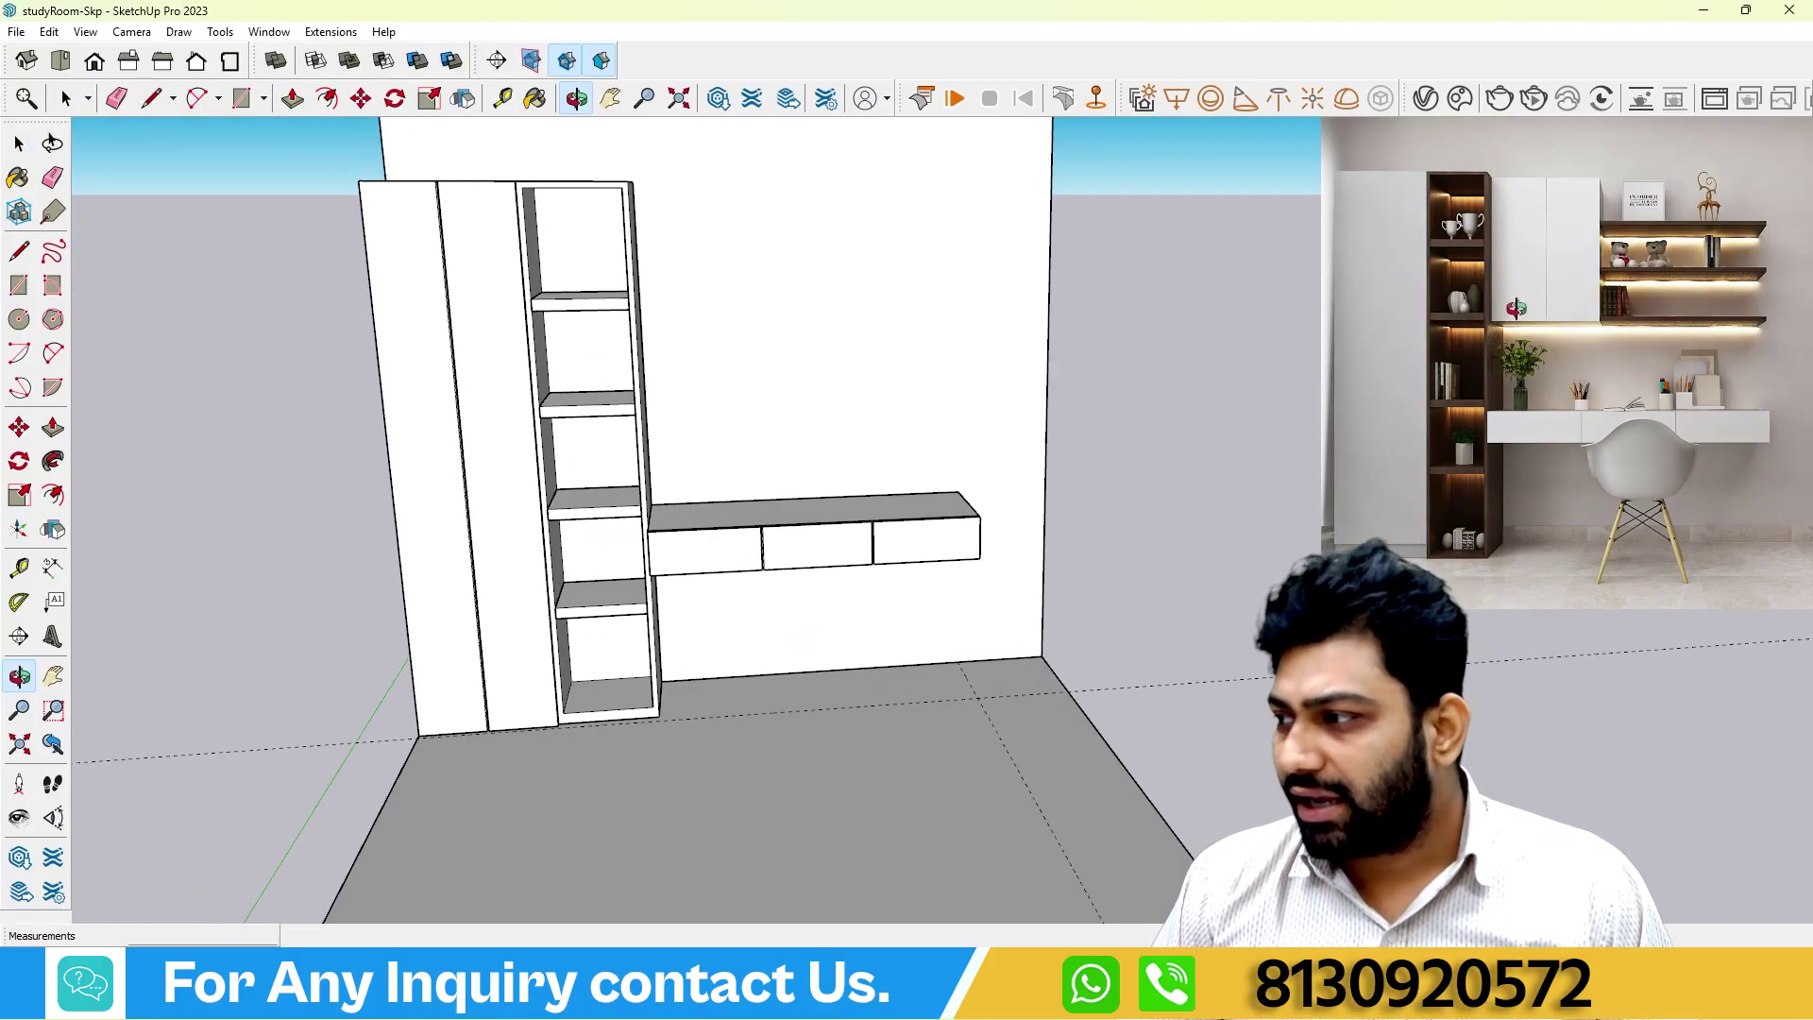
{"action": "scroll", "coordinate": [507, 378], "scroll_direction": "up", "scroll_amount": 2}
{"action": "scroll", "coordinate": [530, 409], "scroll_direction": "down", "scroll_amount": 5}
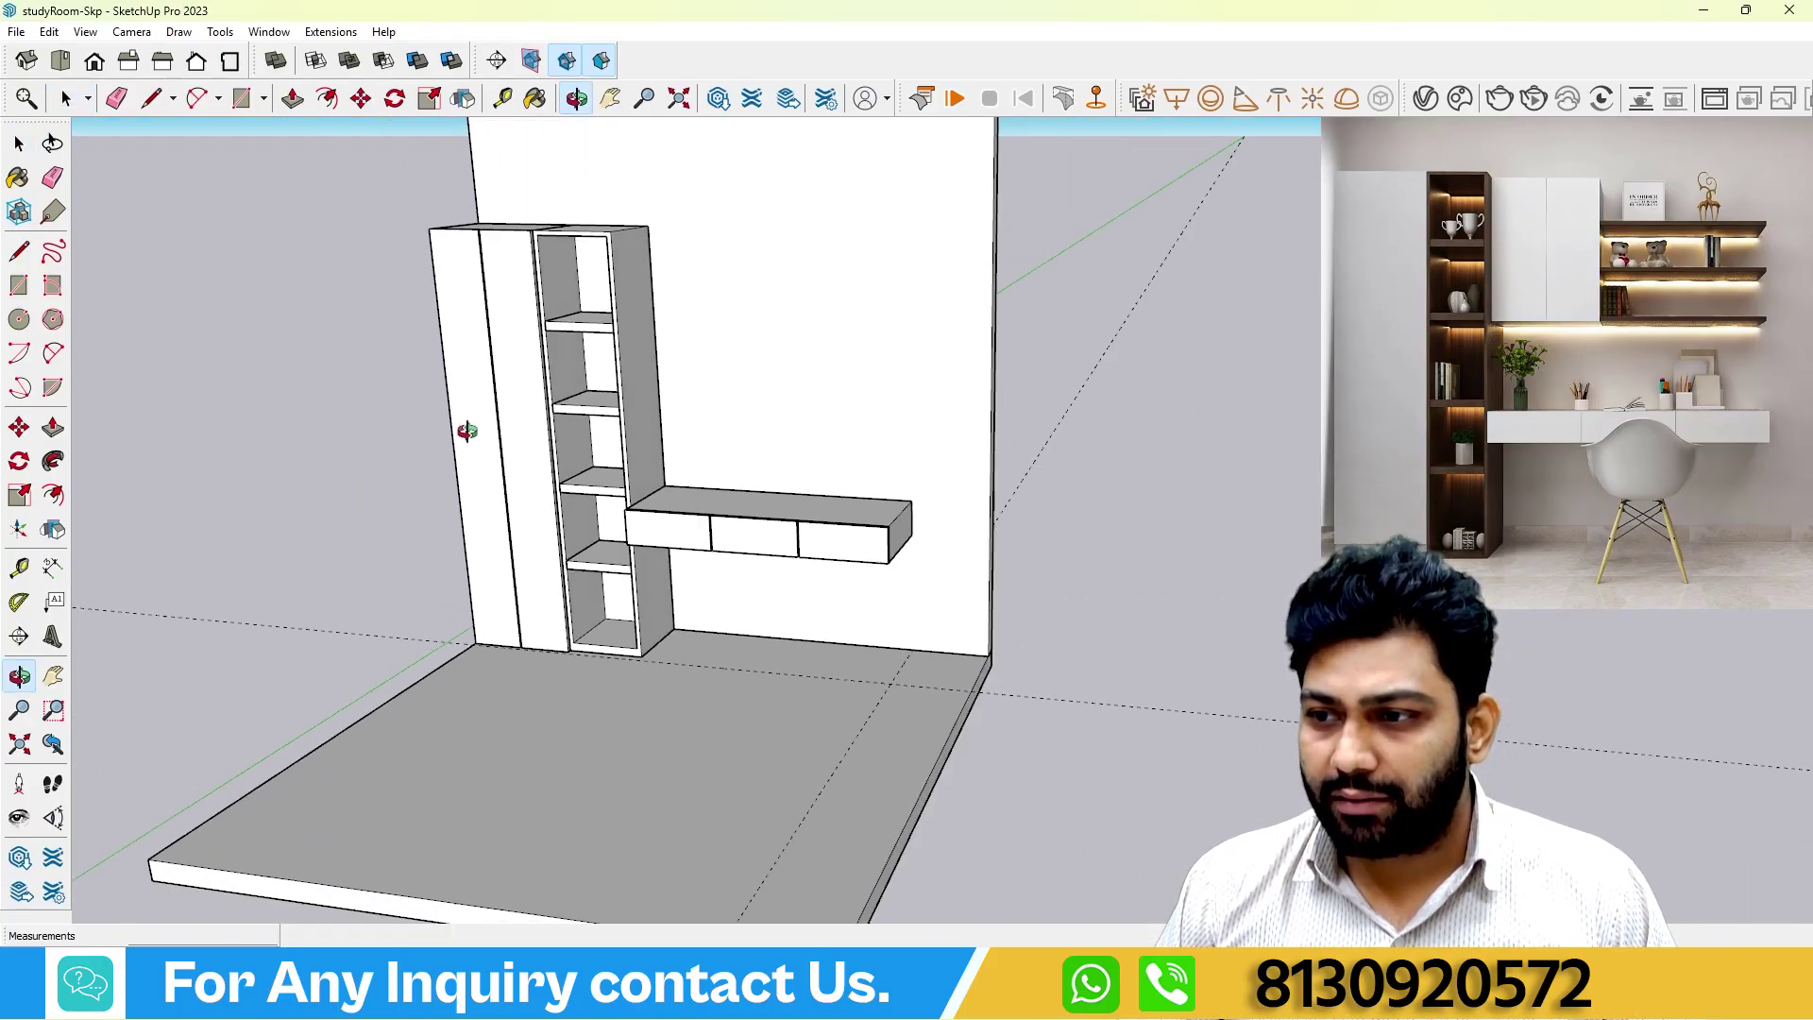
{"action": "middle_click_drag", "start_coordinate": [529, 437], "coordinate": [753, 432]}
{"action": "scroll", "coordinate": [747, 457], "scroll_direction": "up", "scroll_amount": 3}
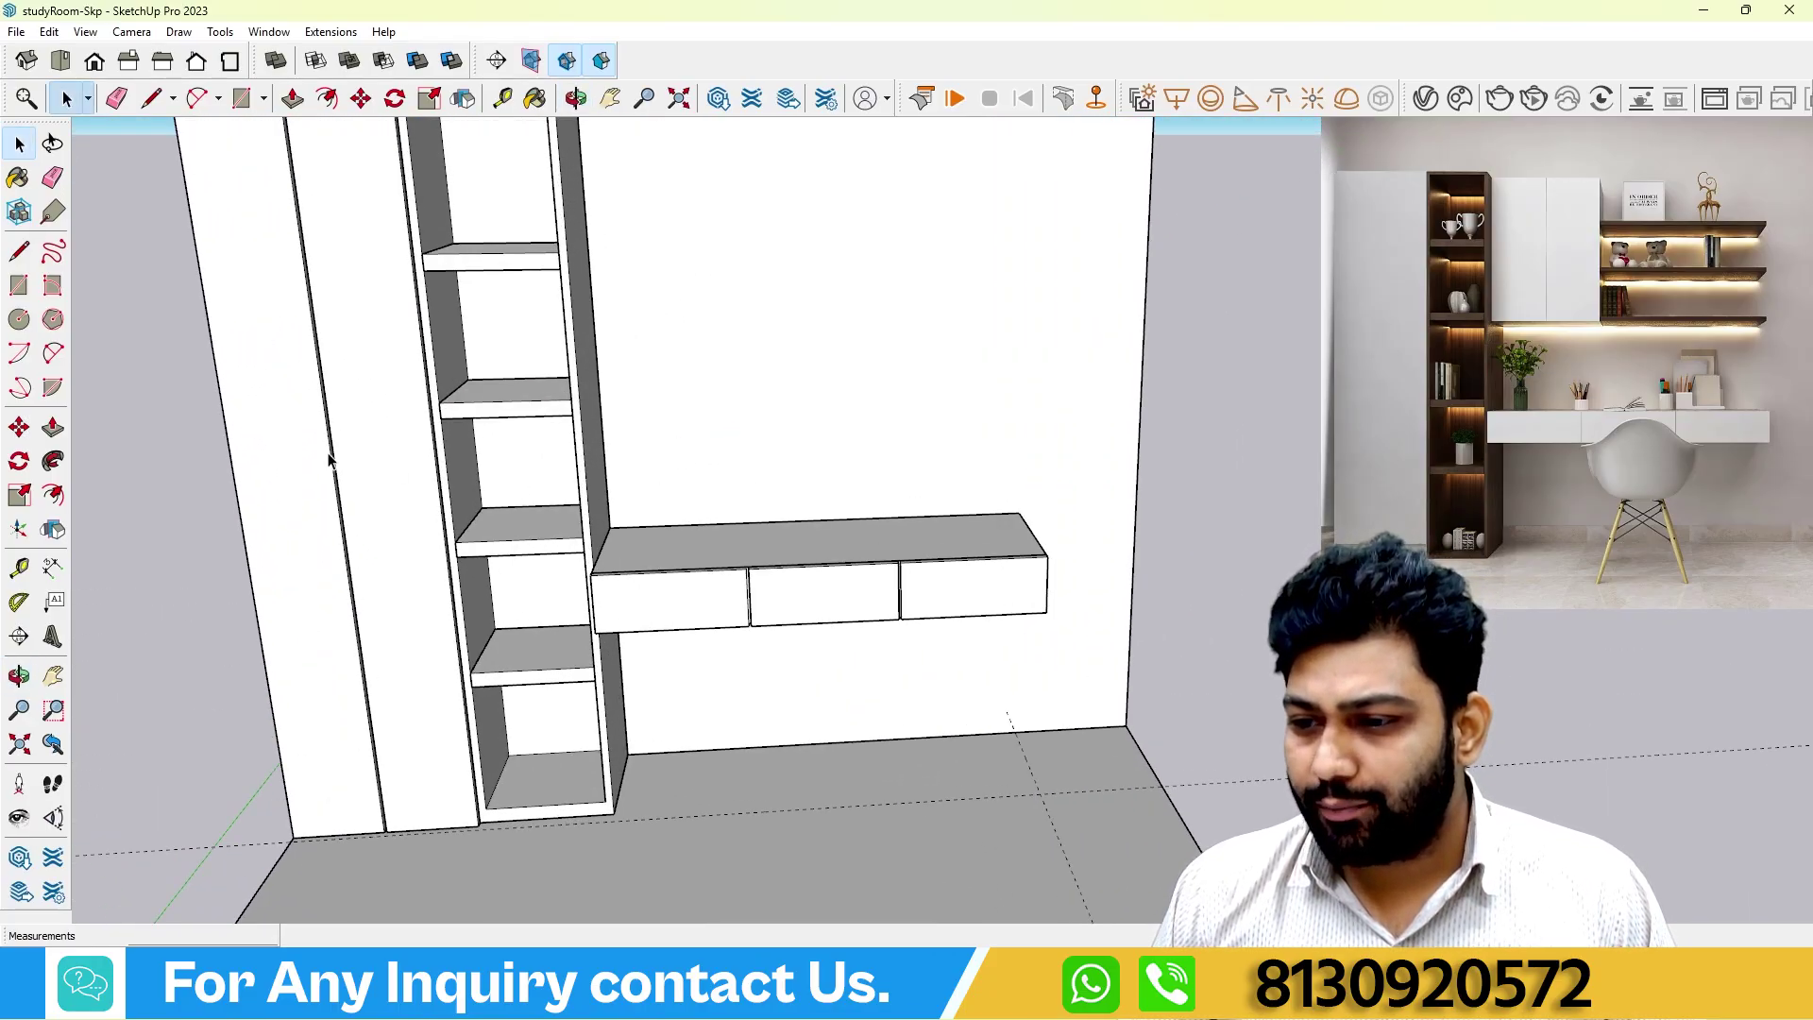
{"action": "left_click", "coordinate": [18, 567]}
{"action": "scroll", "coordinate": [728, 620], "scroll_direction": "up", "scroll_amount": 3}
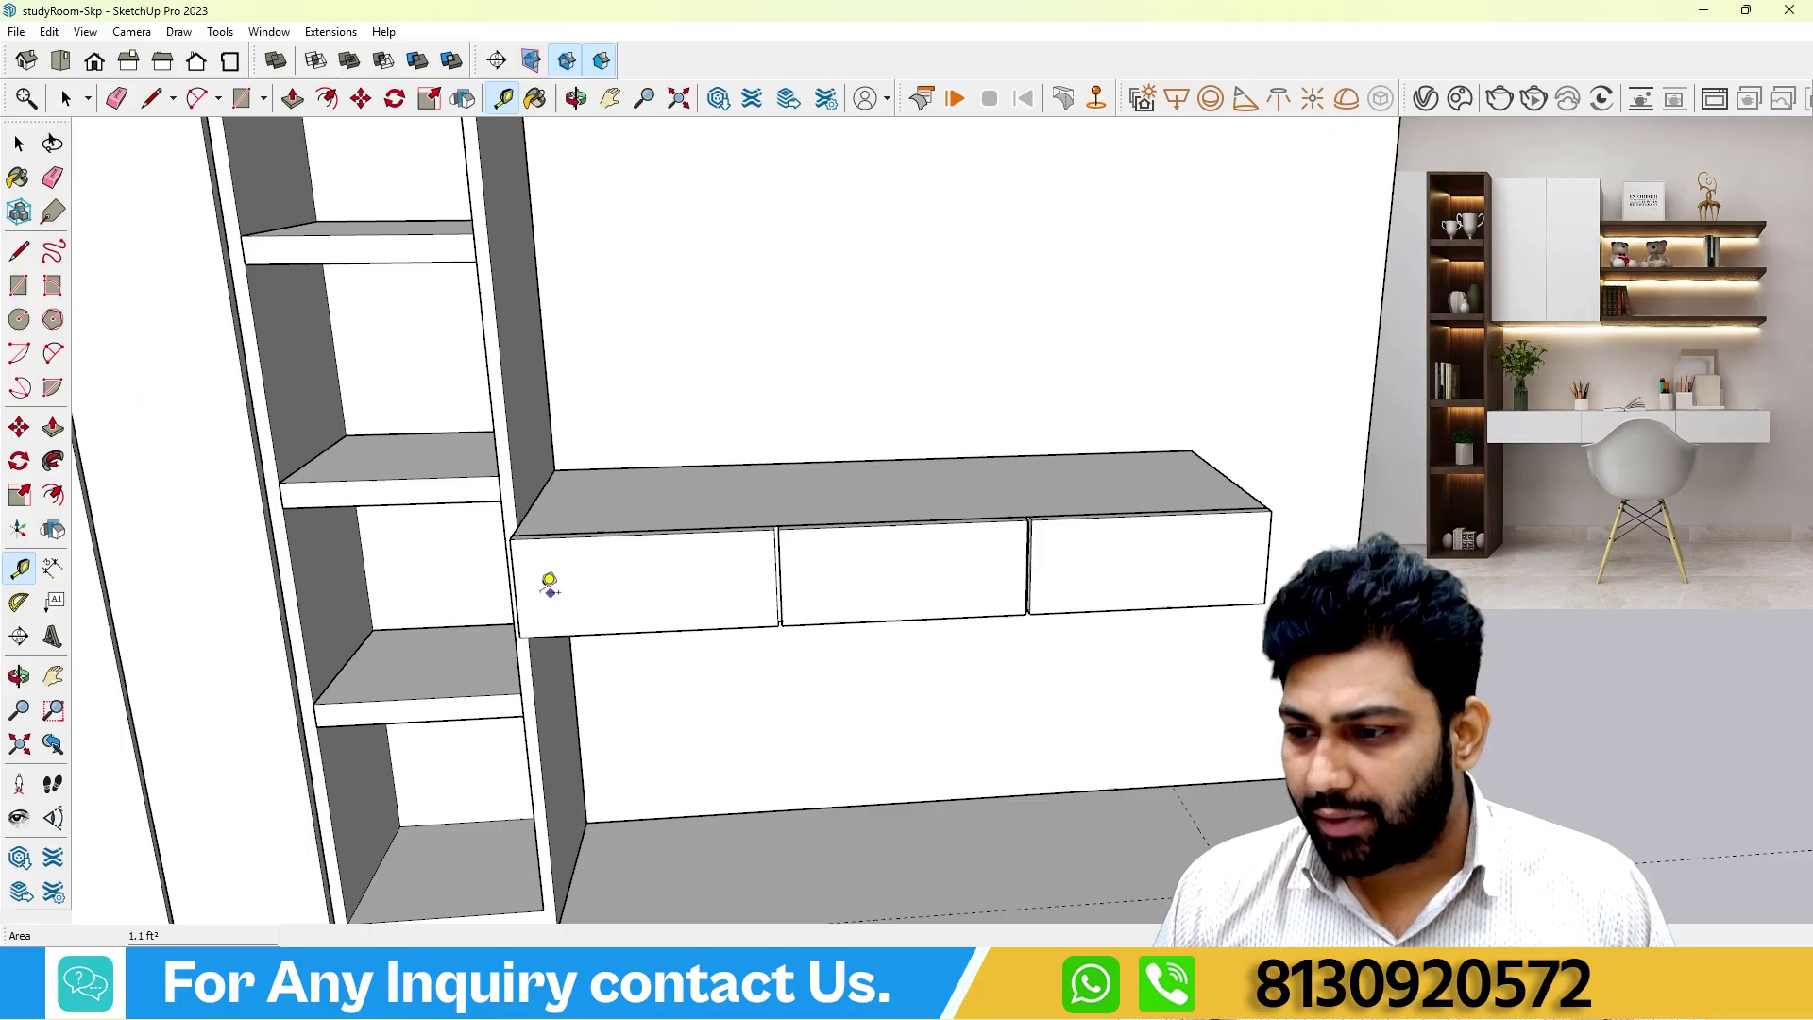
{"action": "left_click", "coordinate": [515, 589]}
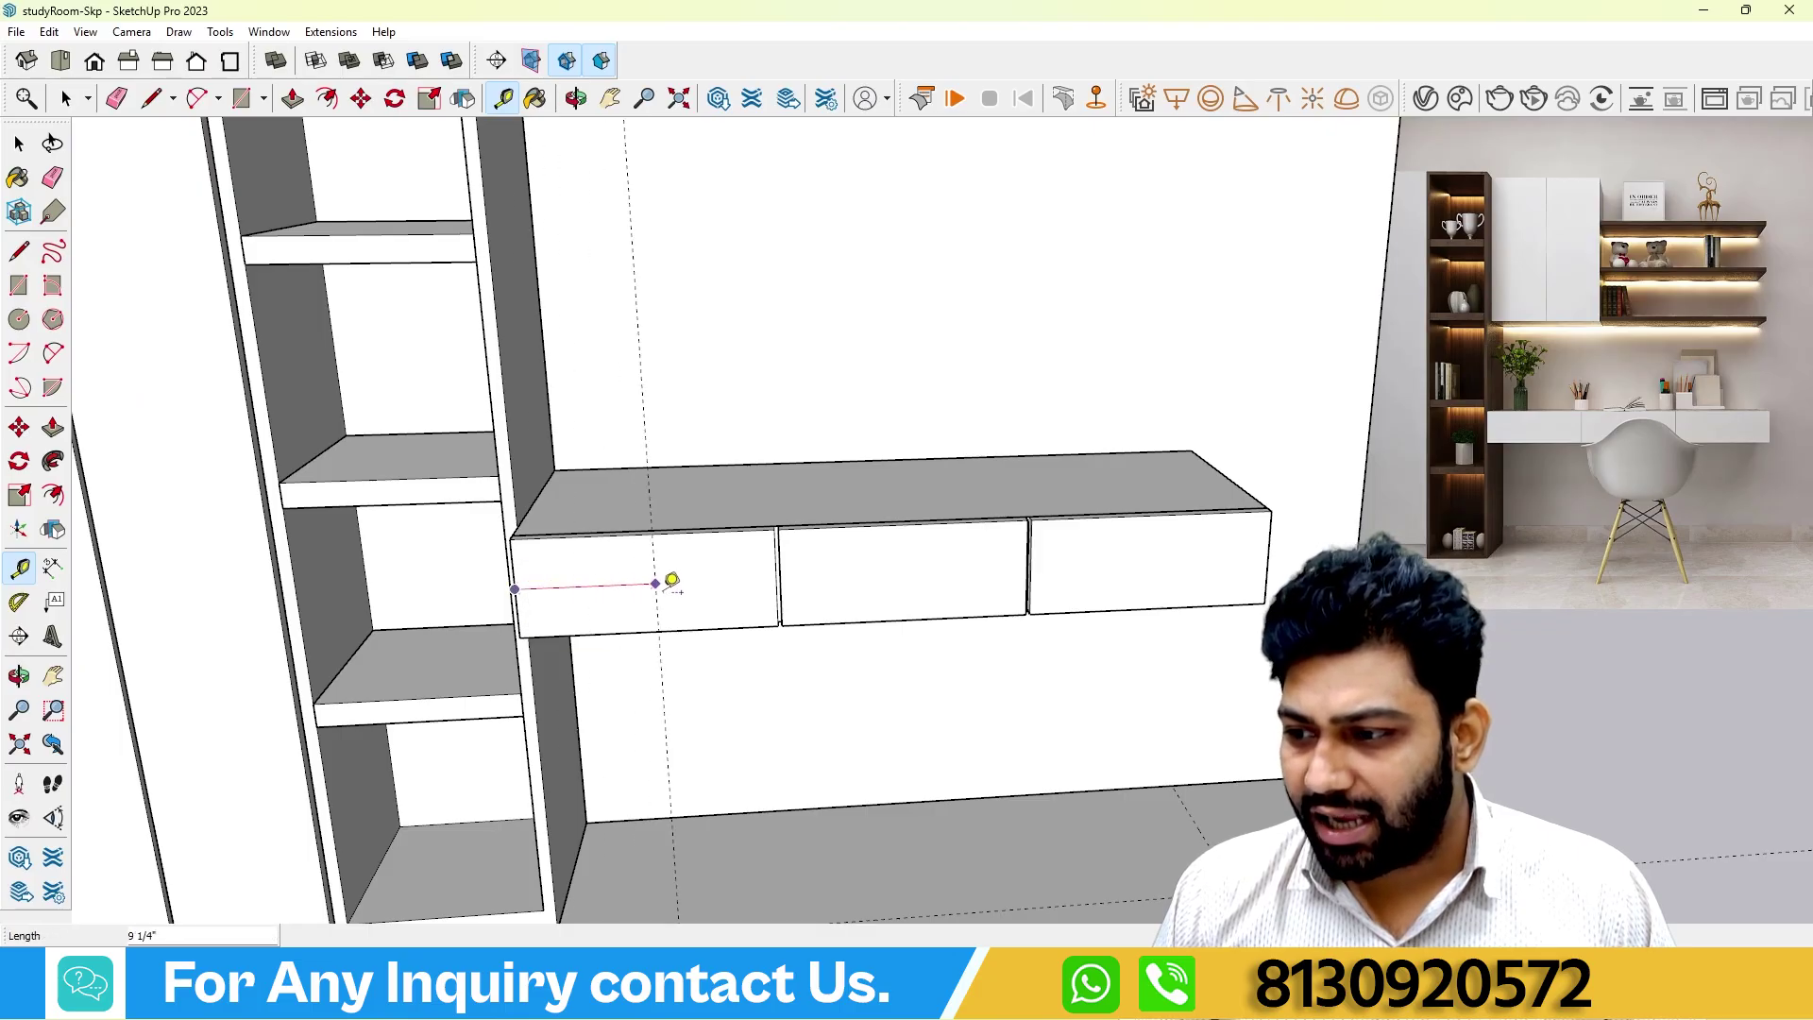
{"action": "left_click", "coordinate": [782, 560]}
{"action": "scroll", "coordinate": [736, 567], "scroll_direction": "down", "scroll_amount": 5}
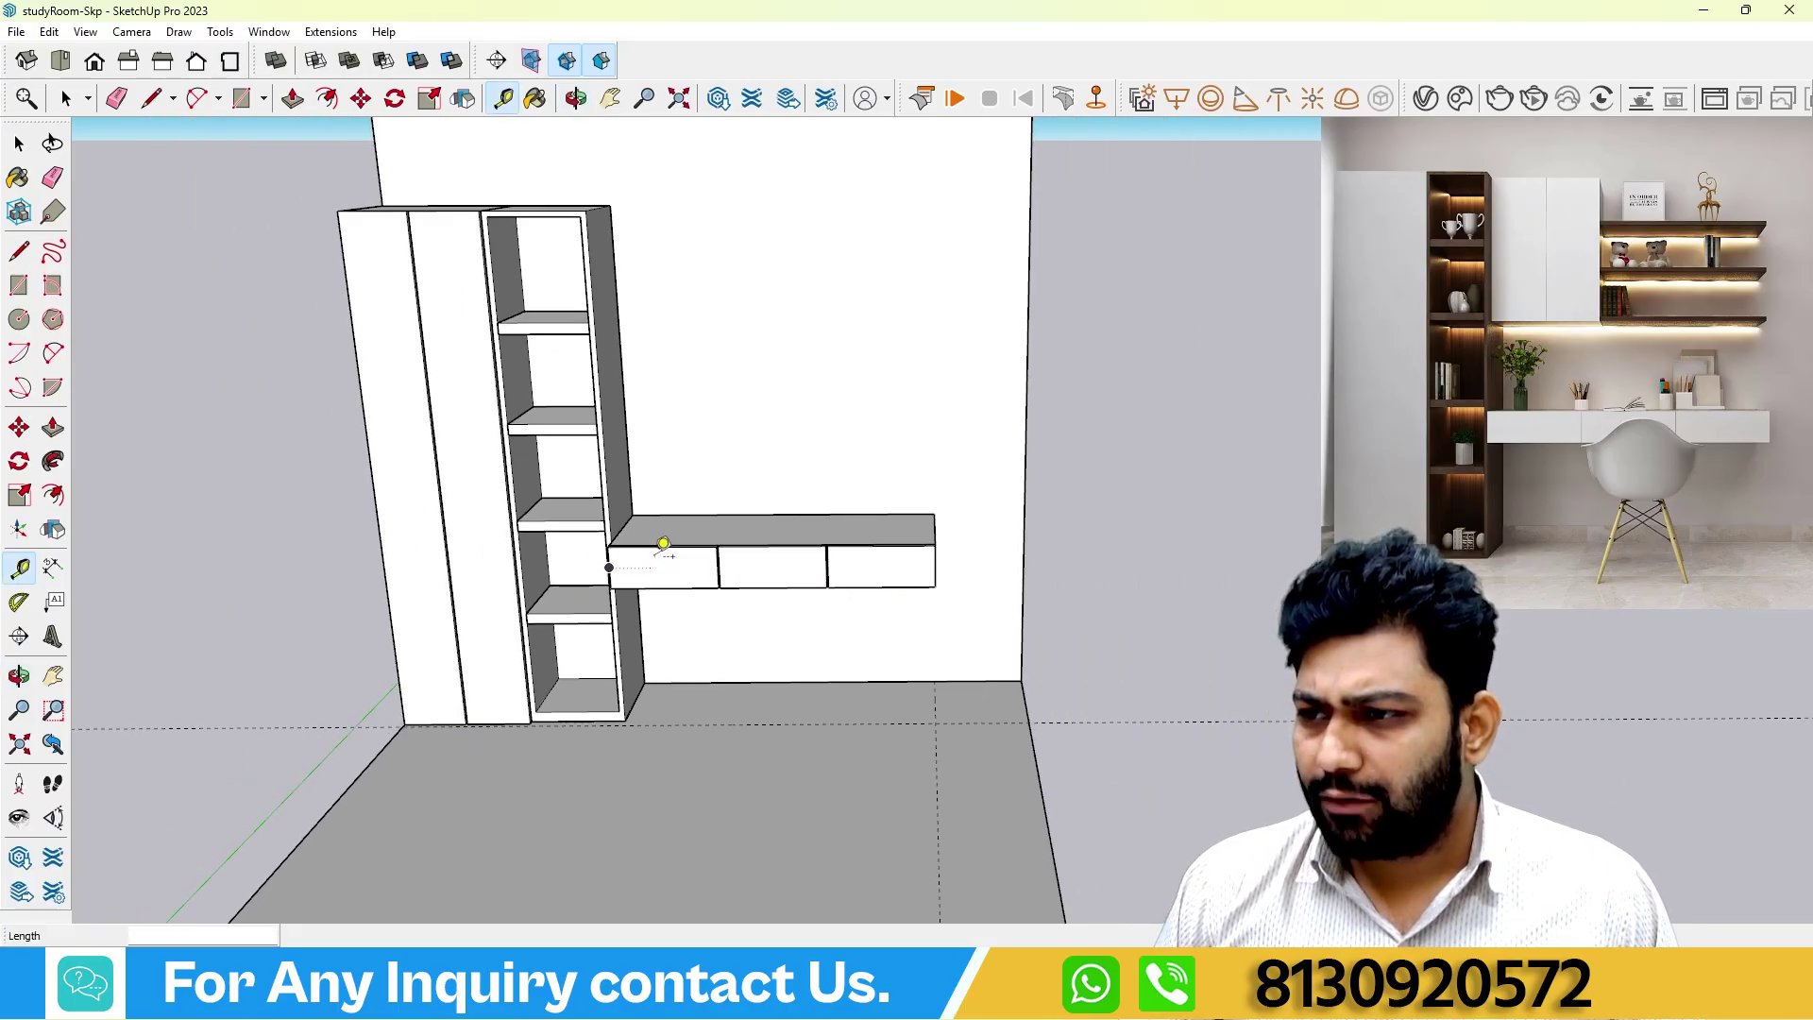
Place a vertical guide on the back wall 1'9" from the open shelf unit's rear edge.
{"action": "scroll", "coordinate": [664, 544], "scroll_direction": "down", "scroll_amount": 4}
{"action": "middle_click_drag", "start_coordinate": [660, 526], "coordinate": [646, 370]}
{"action": "scroll", "coordinate": [647, 370], "scroll_direction": "up", "scroll_amount": 4}
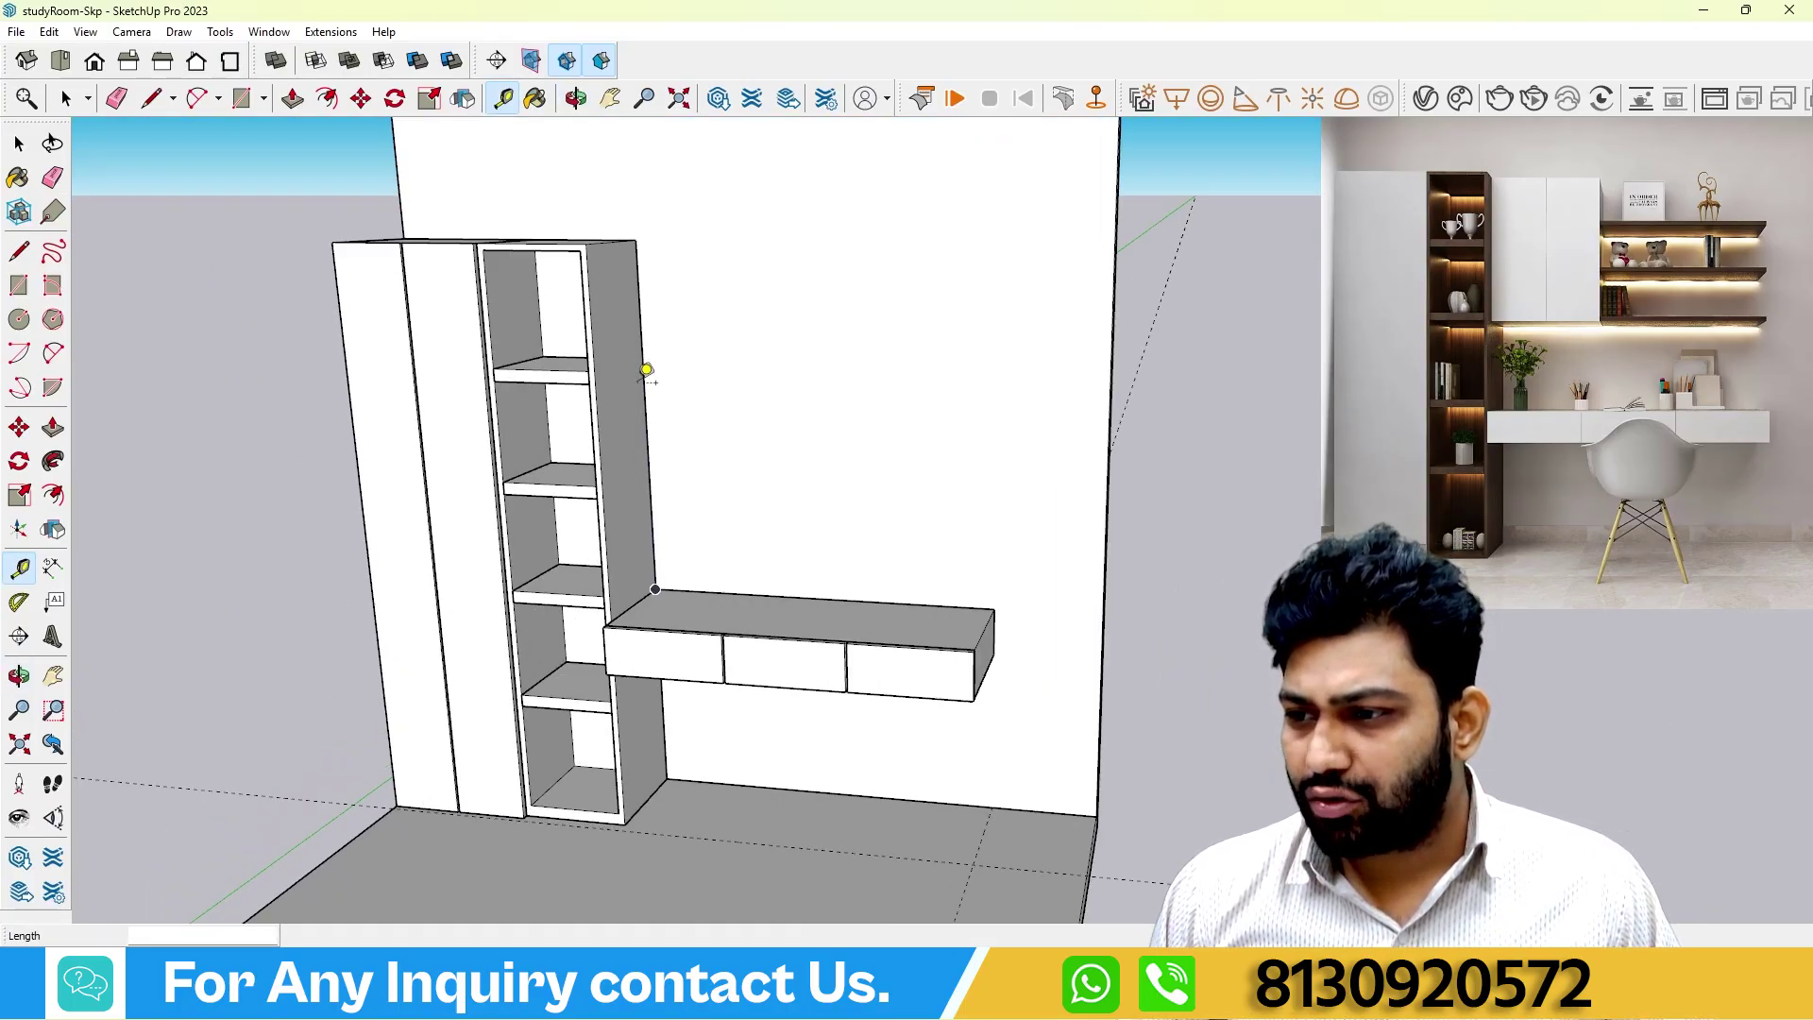
{"action": "left_click", "coordinate": [644, 370]}
{"action": "type", "text": "1"}
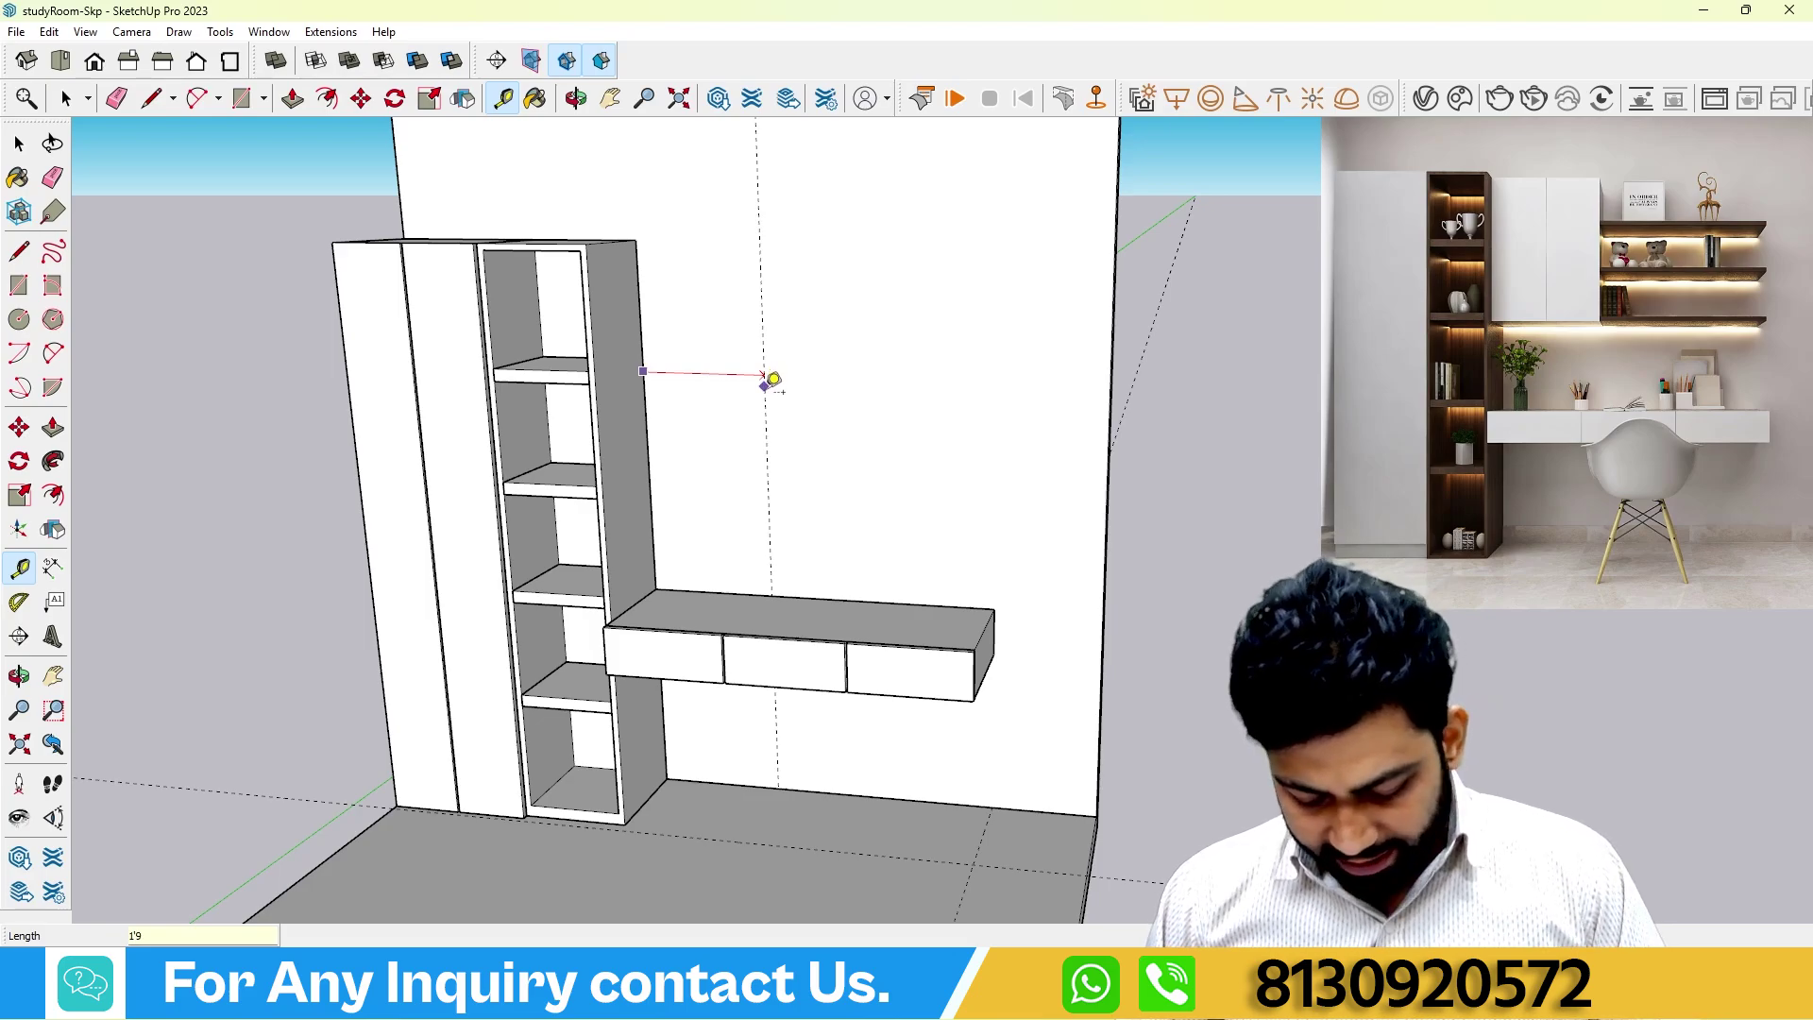
{"action": "type", "text": "'9"}
{"action": "key", "text": "Return"}
{"action": "middle_click_drag", "start_coordinate": [773, 384], "coordinate": [960, 460]}
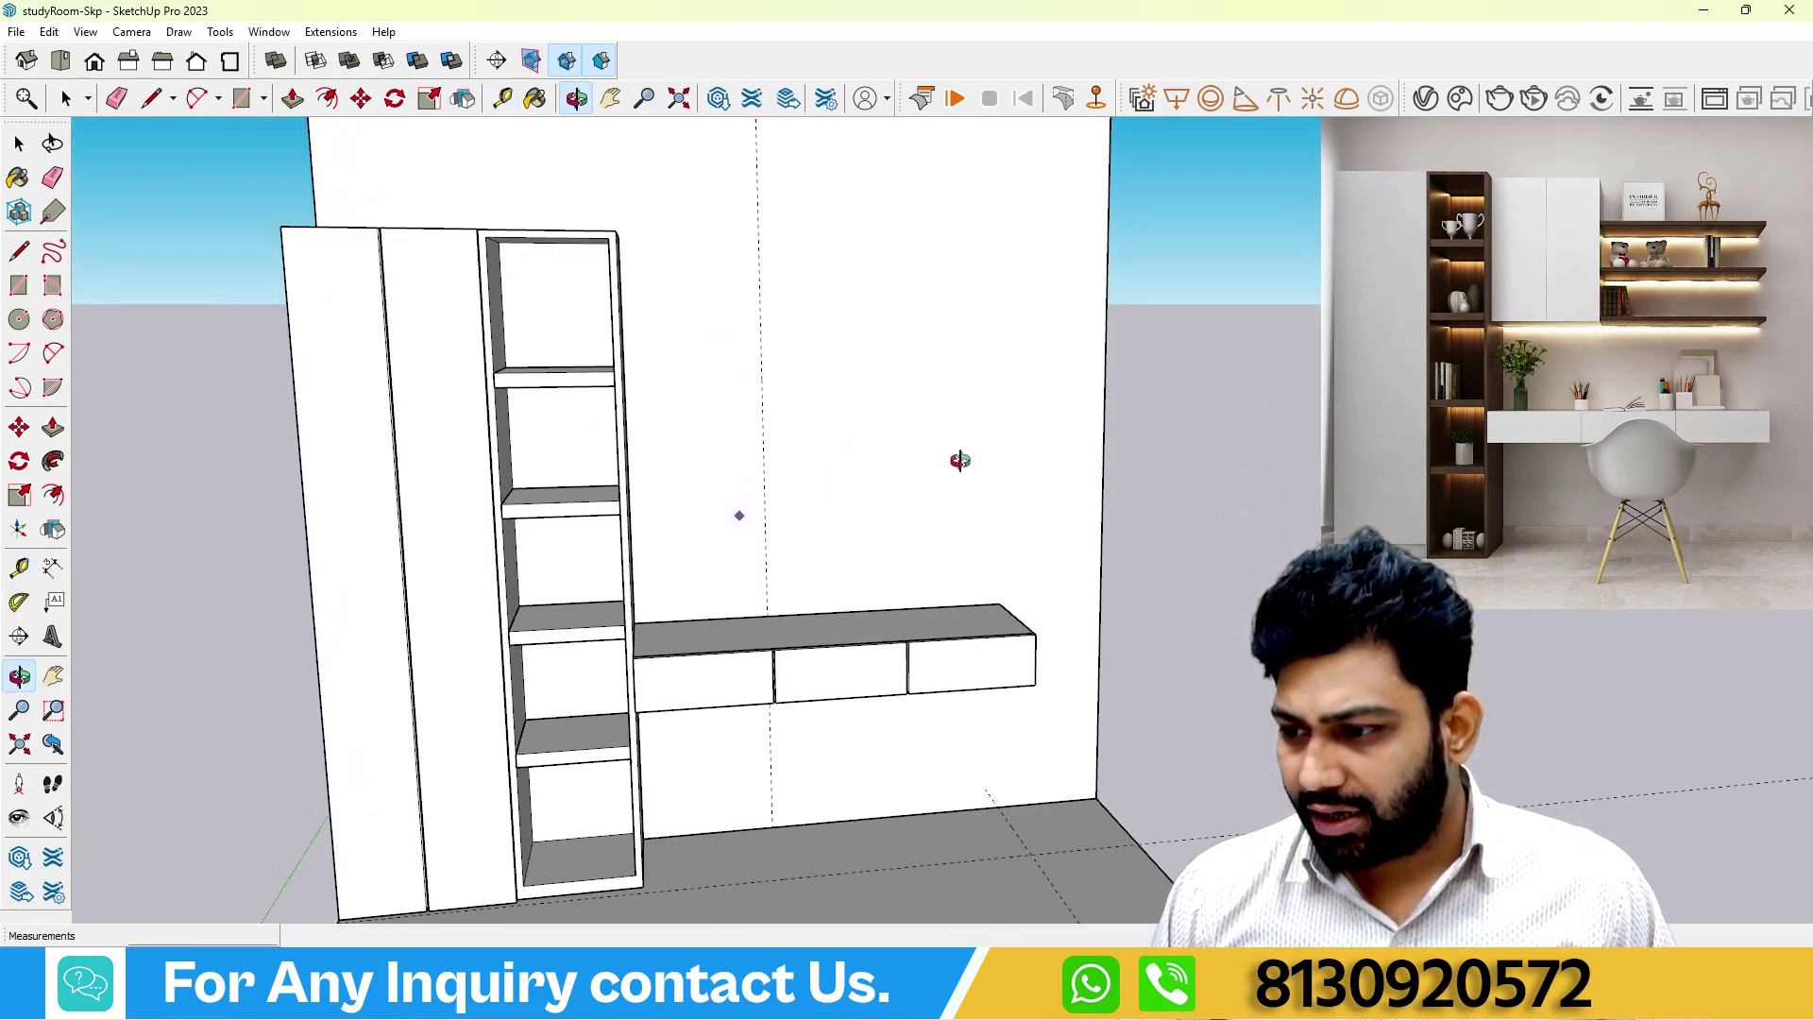
{"action": "scroll", "coordinate": [757, 628], "scroll_direction": "up", "scroll_amount": 4}
{"action": "scroll", "coordinate": [694, 635], "scroll_direction": "down", "scroll_amount": 1}
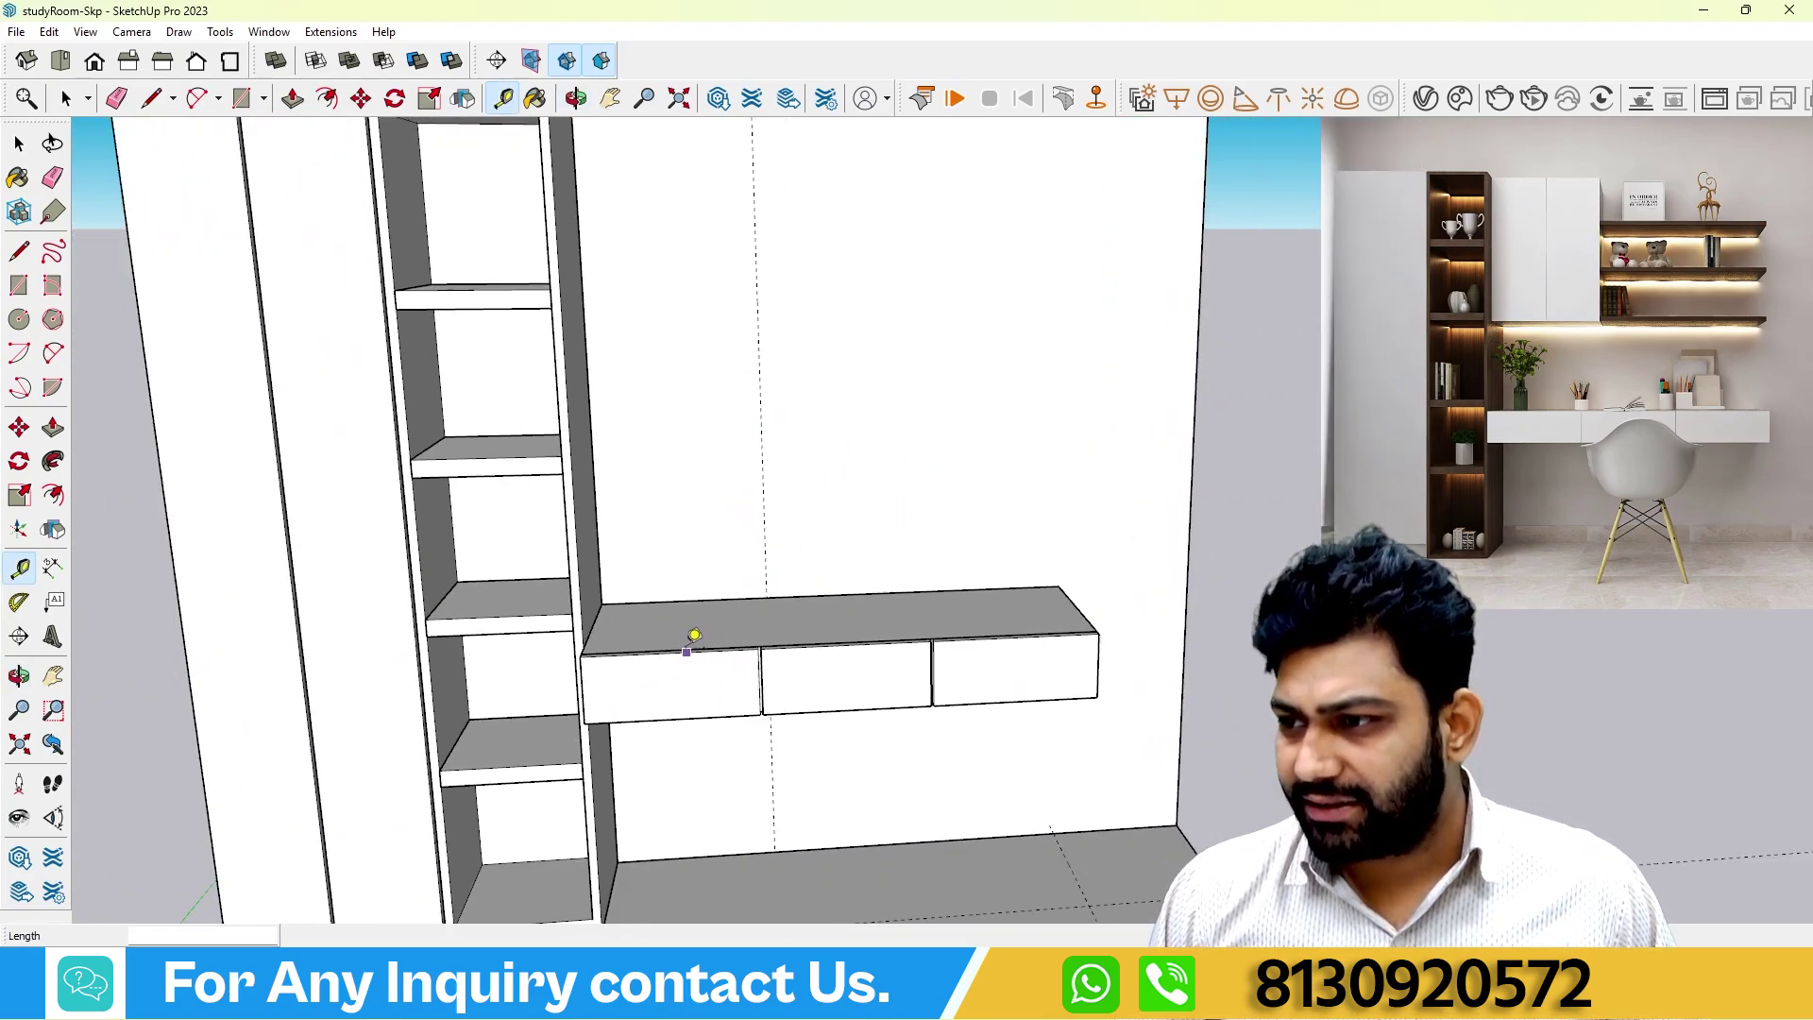
Place a horizontal guide on the back wall 2' above the desk top.
{"action": "scroll", "coordinate": [694, 635], "scroll_direction": "down", "scroll_amount": 6}
{"action": "middle_click_drag", "start_coordinate": [688, 444], "coordinate": [541, 428]}
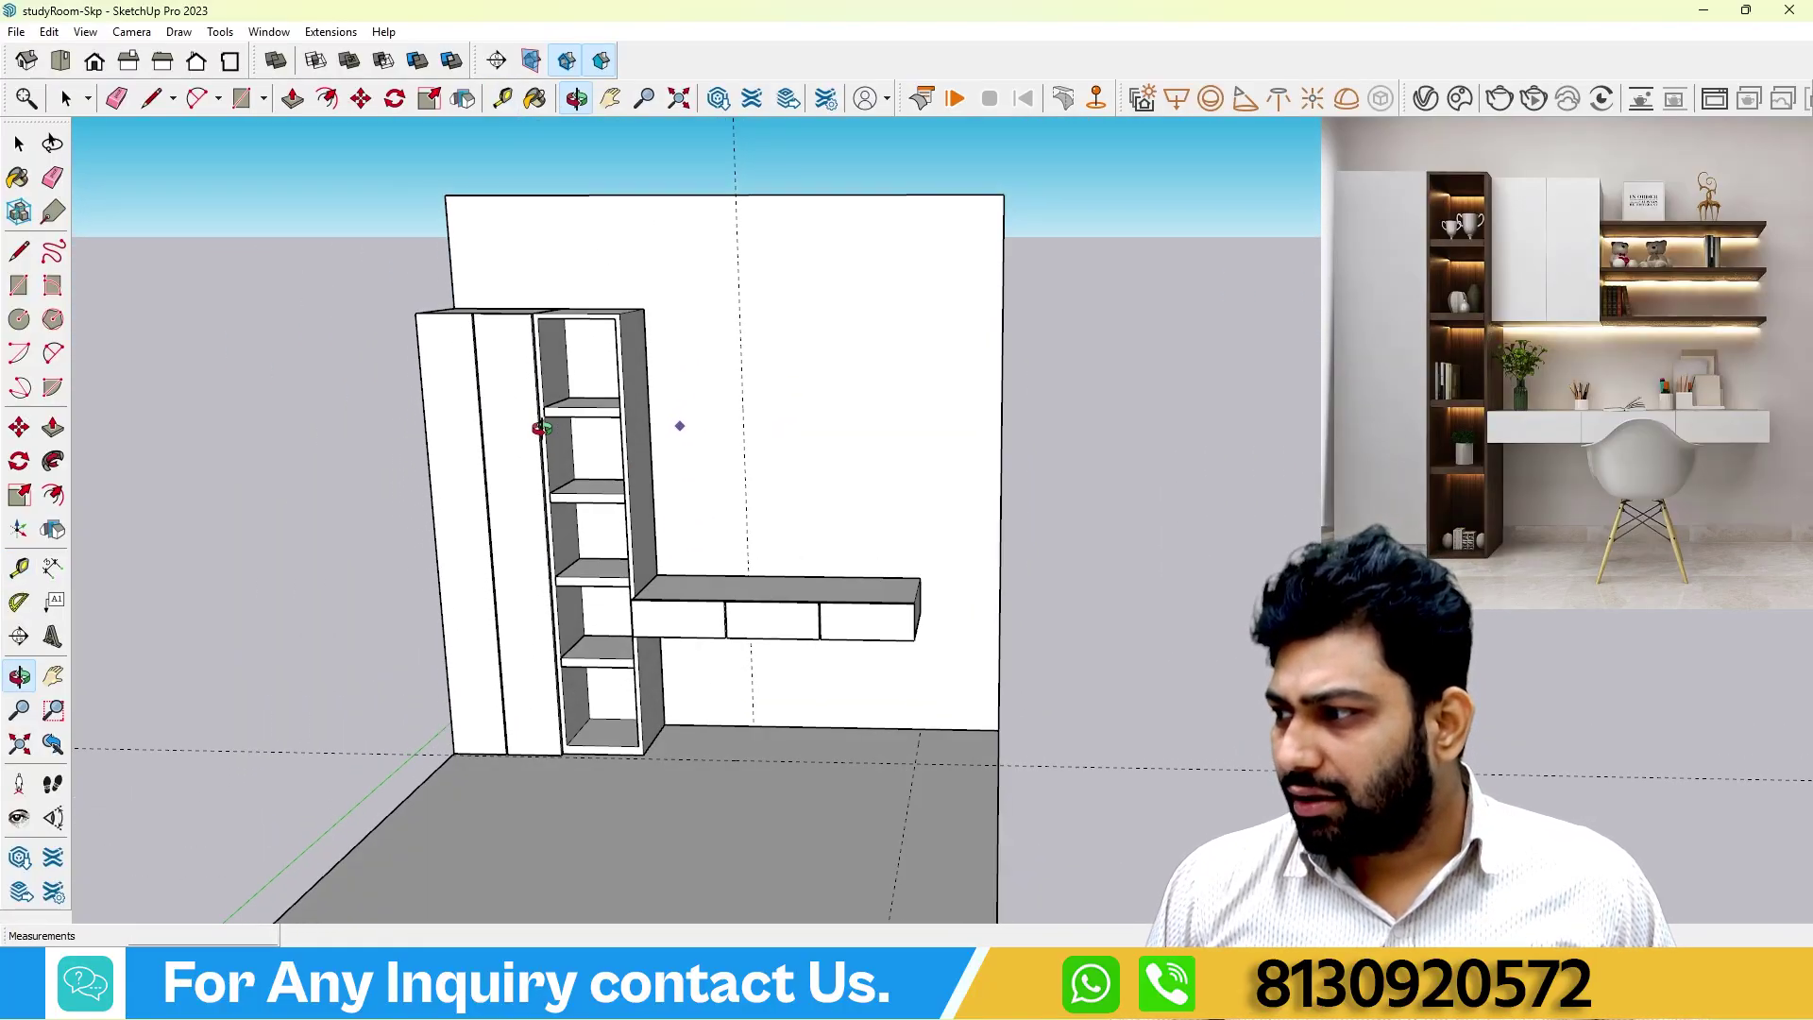
{"action": "scroll", "coordinate": [694, 466], "scroll_direction": "up", "scroll_amount": 3}
{"action": "left_click", "coordinate": [687, 624]}
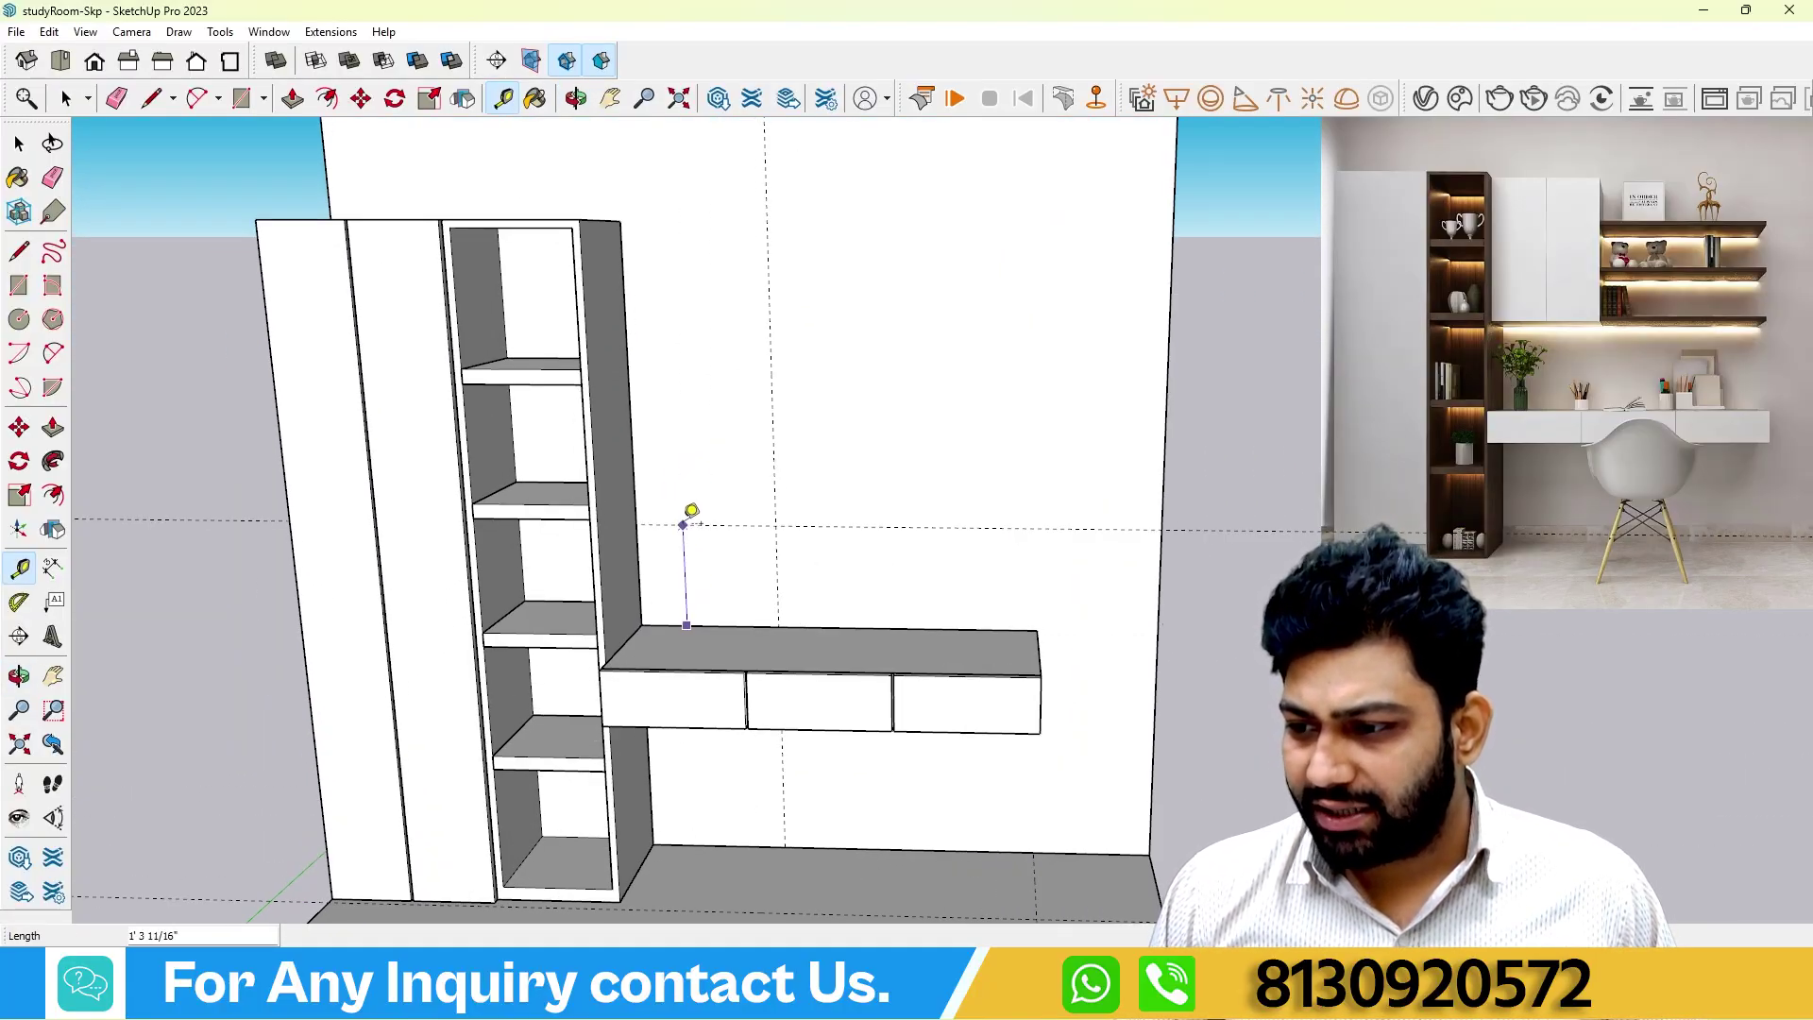
{"action": "type", "text": "2"}
{"action": "key", "text": "Return"}
{"action": "middle_click_drag", "start_coordinate": [691, 511], "coordinate": [728, 500]}
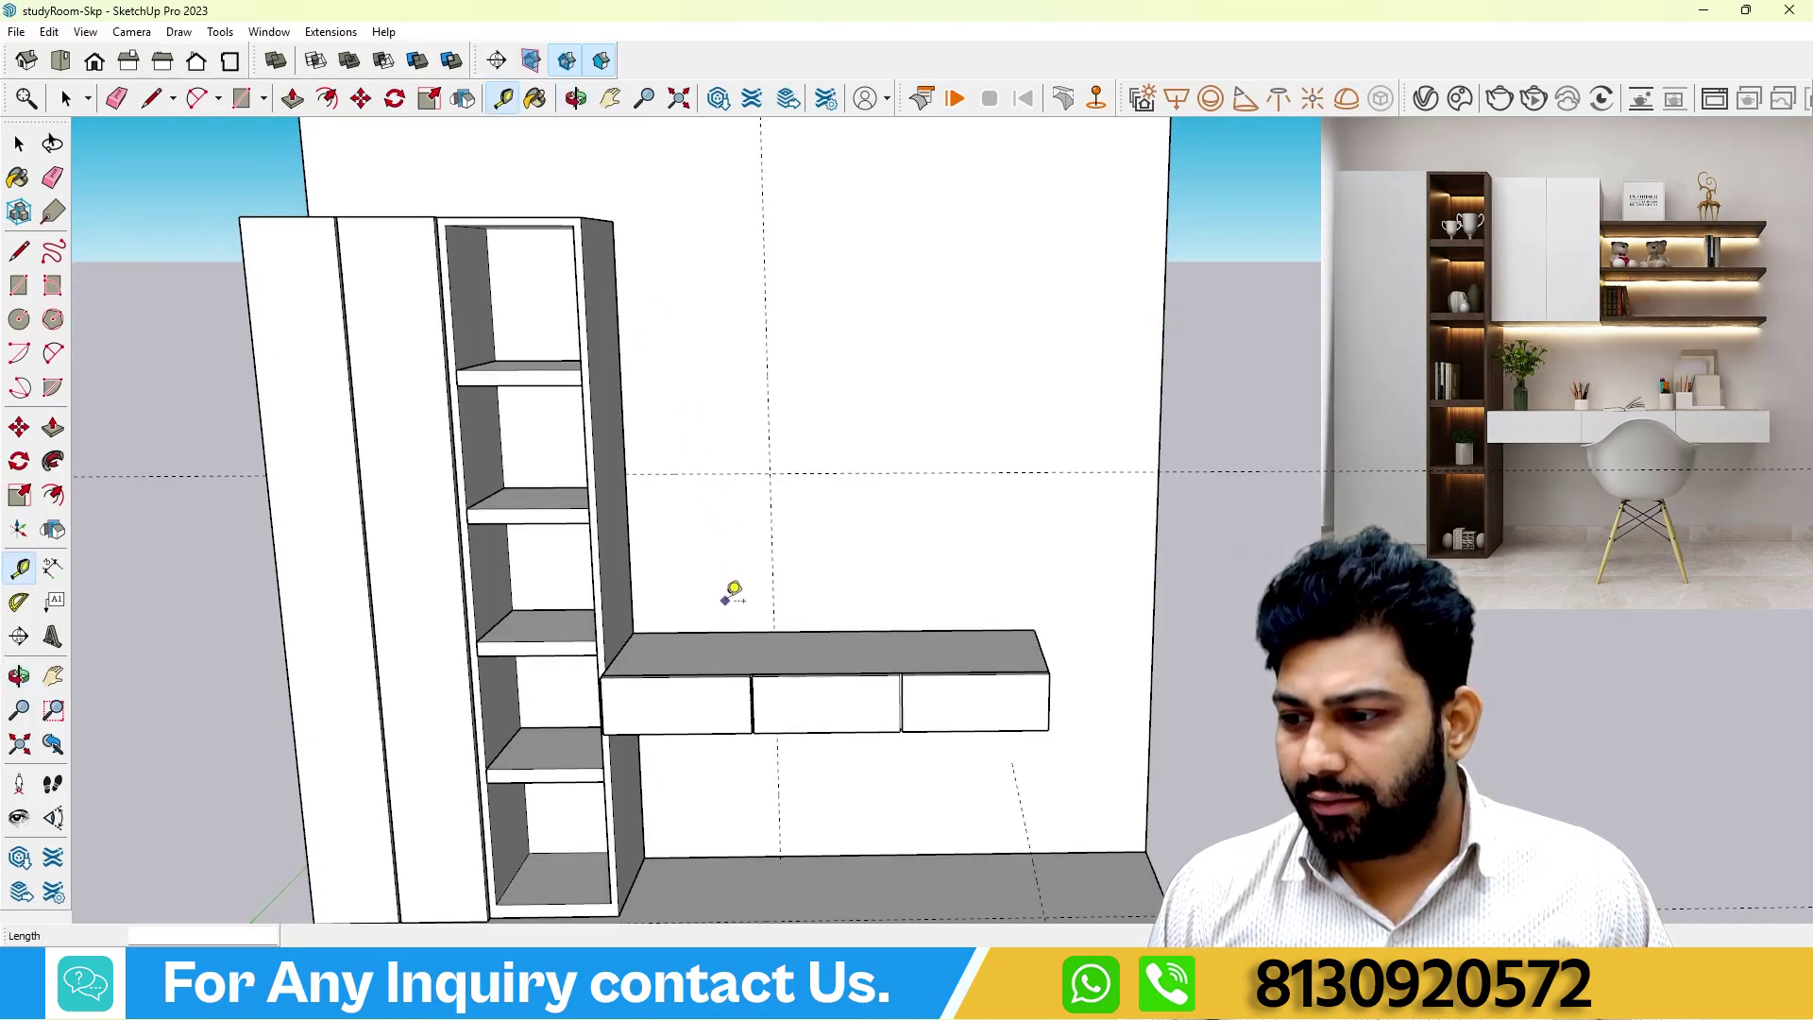
Add a guide level with the shelf unit's top and draw a 1' 9" by 2' 11 13/16" wall cabinet rectangle between the guides.
{"action": "left_click", "coordinate": [724, 630]}
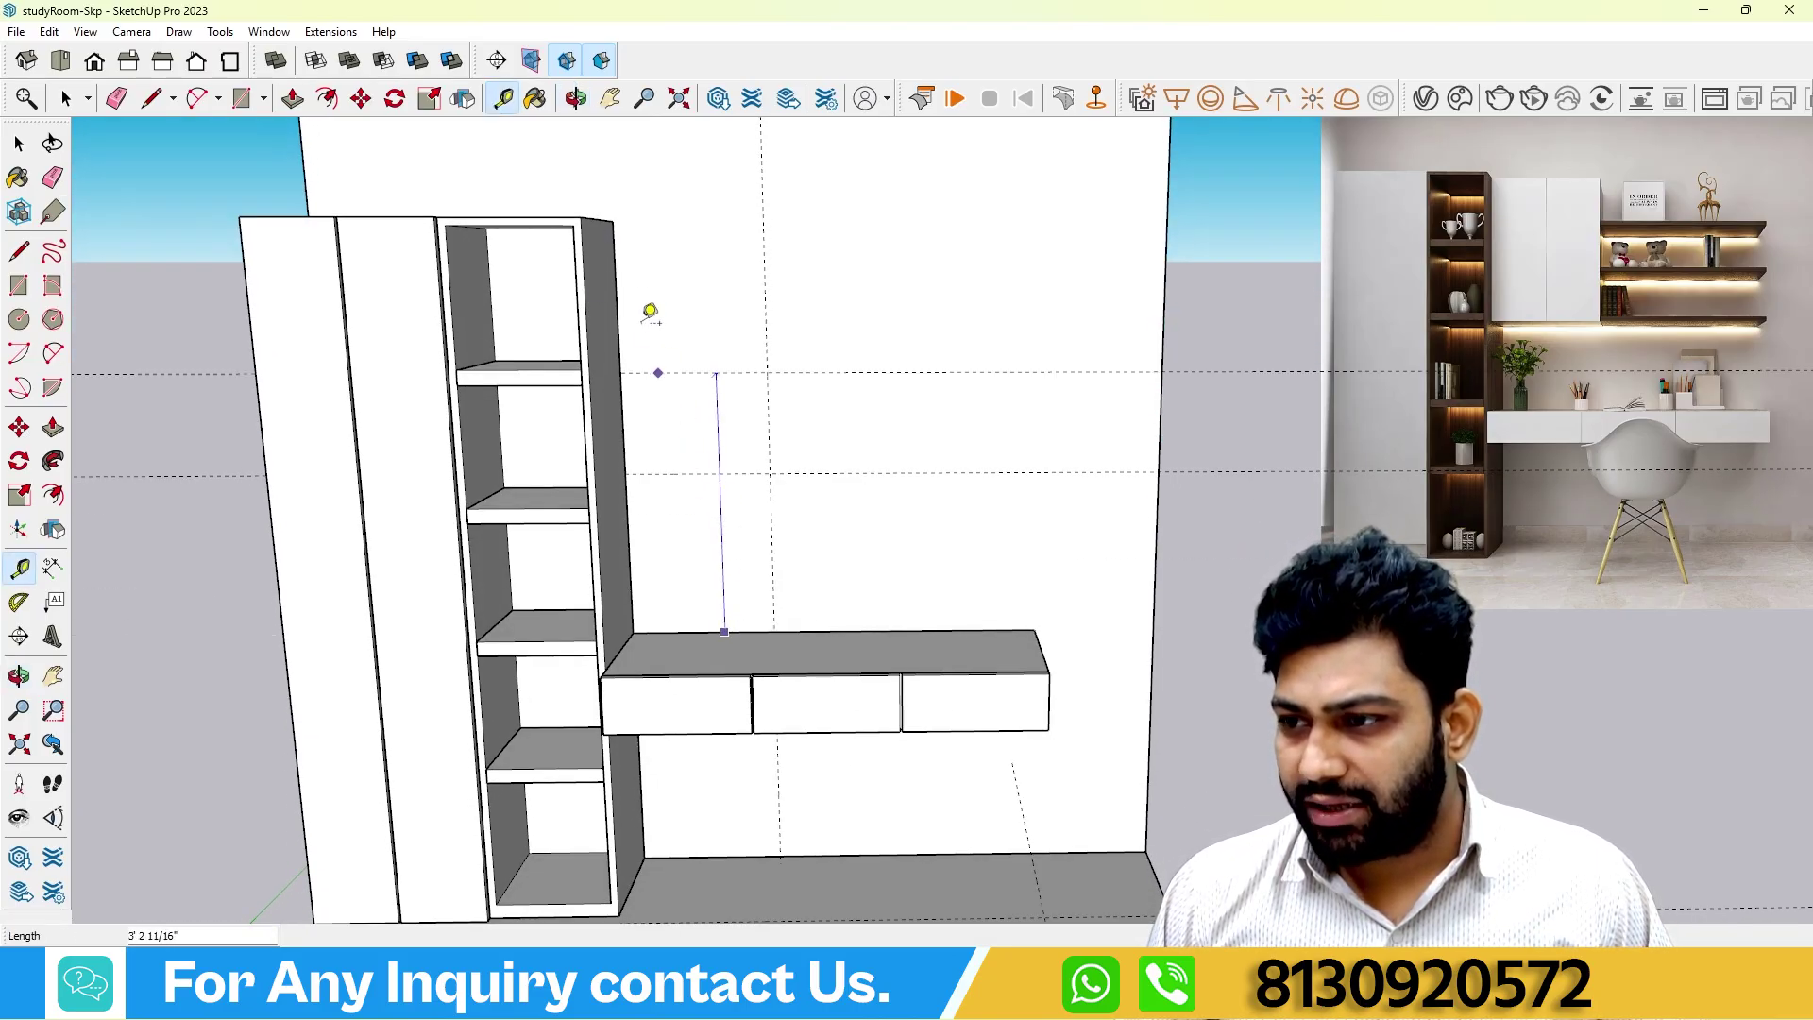
{"action": "left_click", "coordinate": [612, 220]}
{"action": "left_click", "coordinate": [19, 286]}
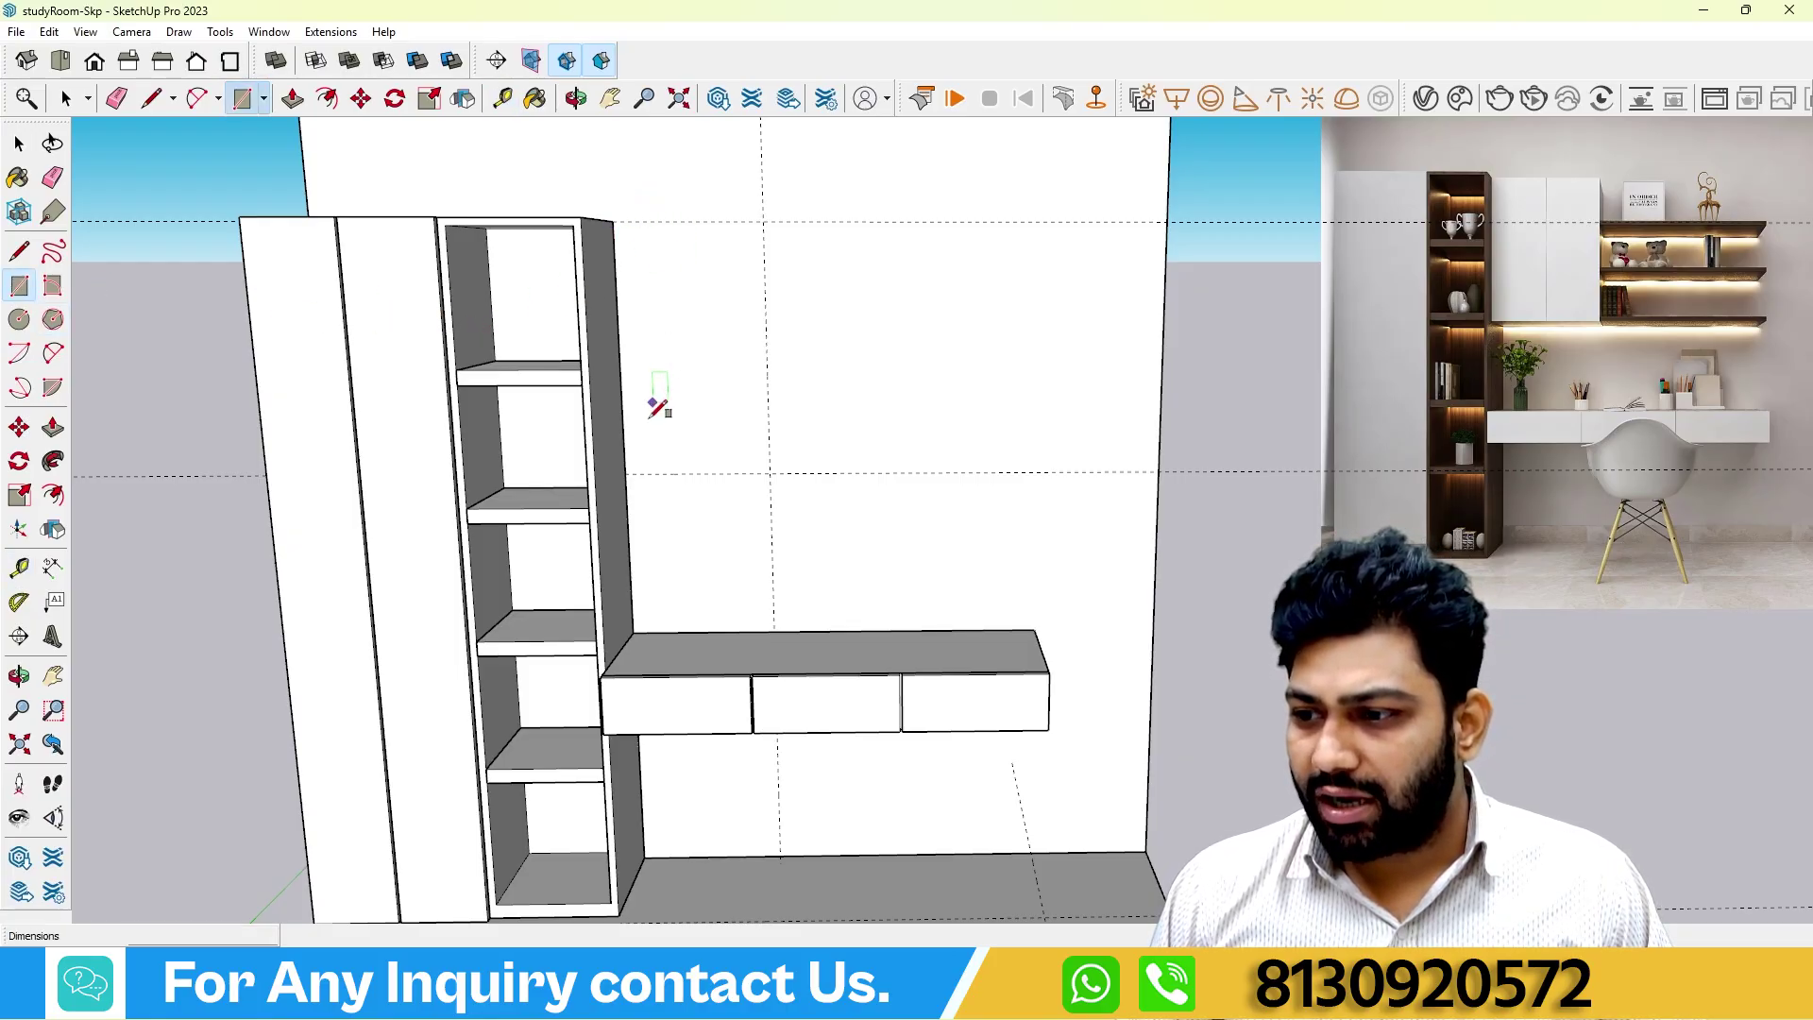
{"action": "left_click", "coordinate": [623, 473]}
{"action": "left_click", "coordinate": [765, 220]}
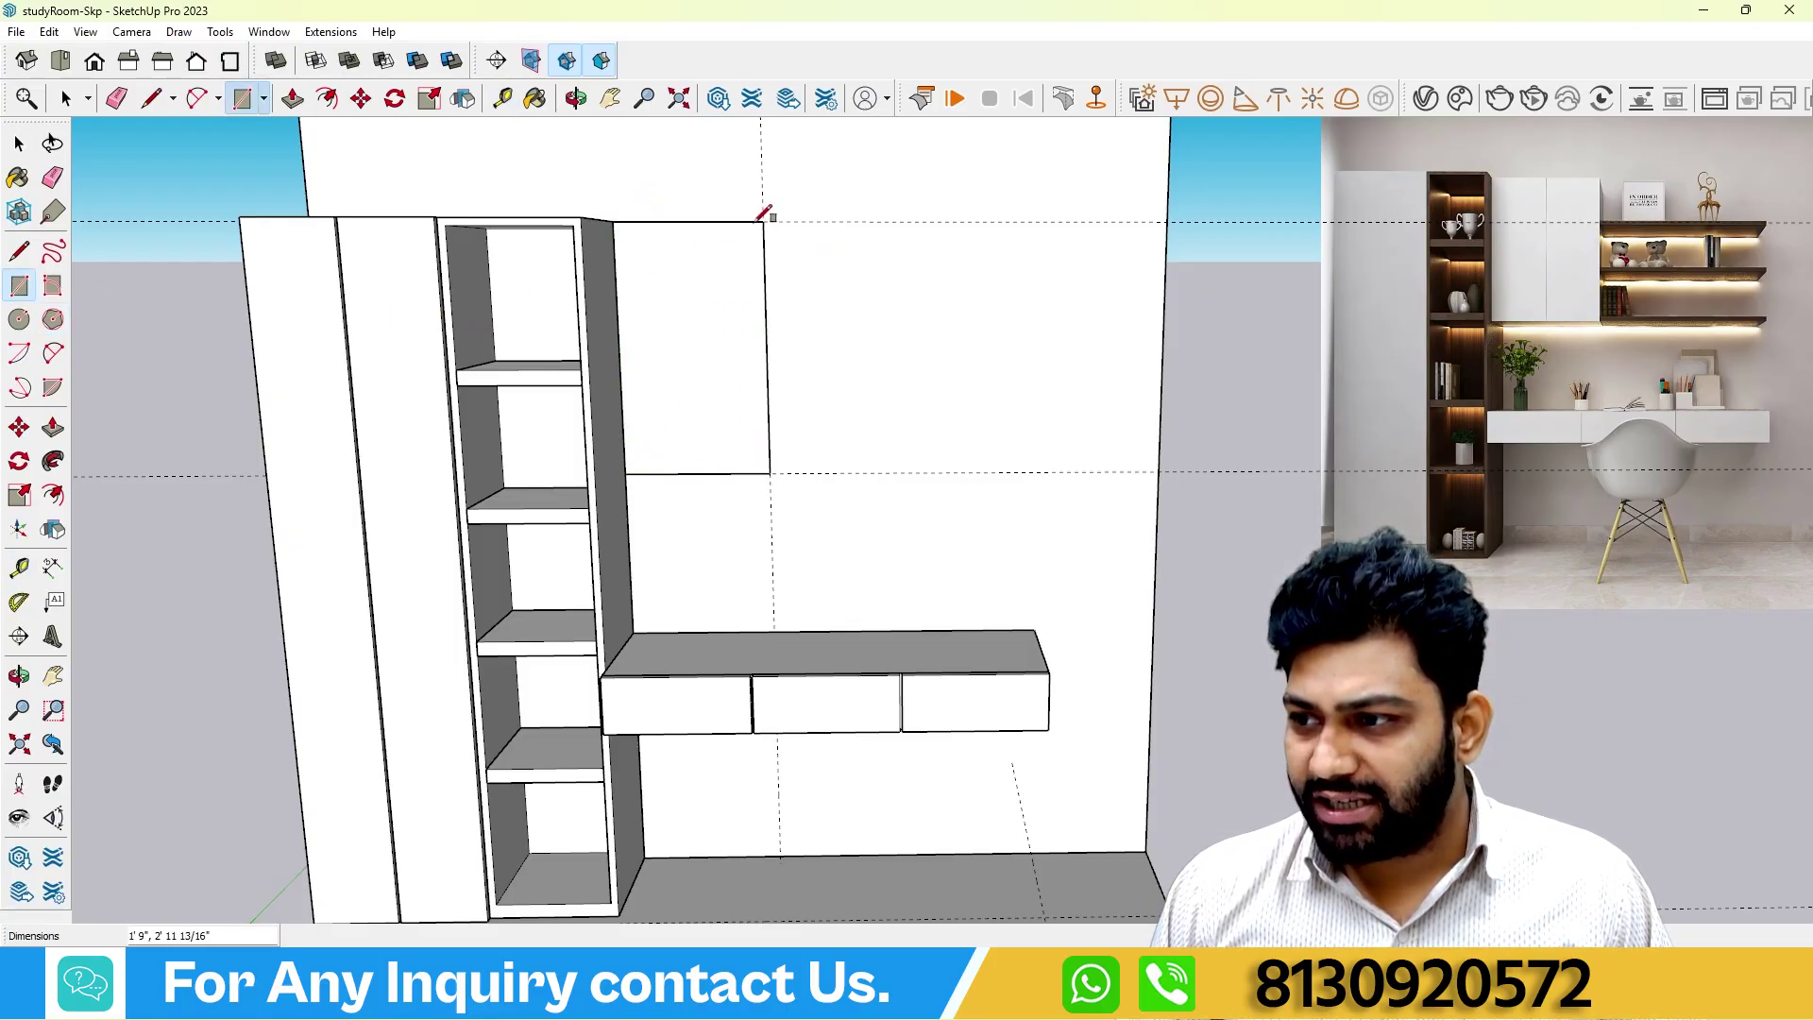
{"action": "scroll", "coordinate": [640, 324], "scroll_direction": "down", "scroll_amount": 3}
Extrude the wall cabinet rectangle 1' 2" out from the back wall.
{"action": "left_click", "coordinate": [52, 427]}
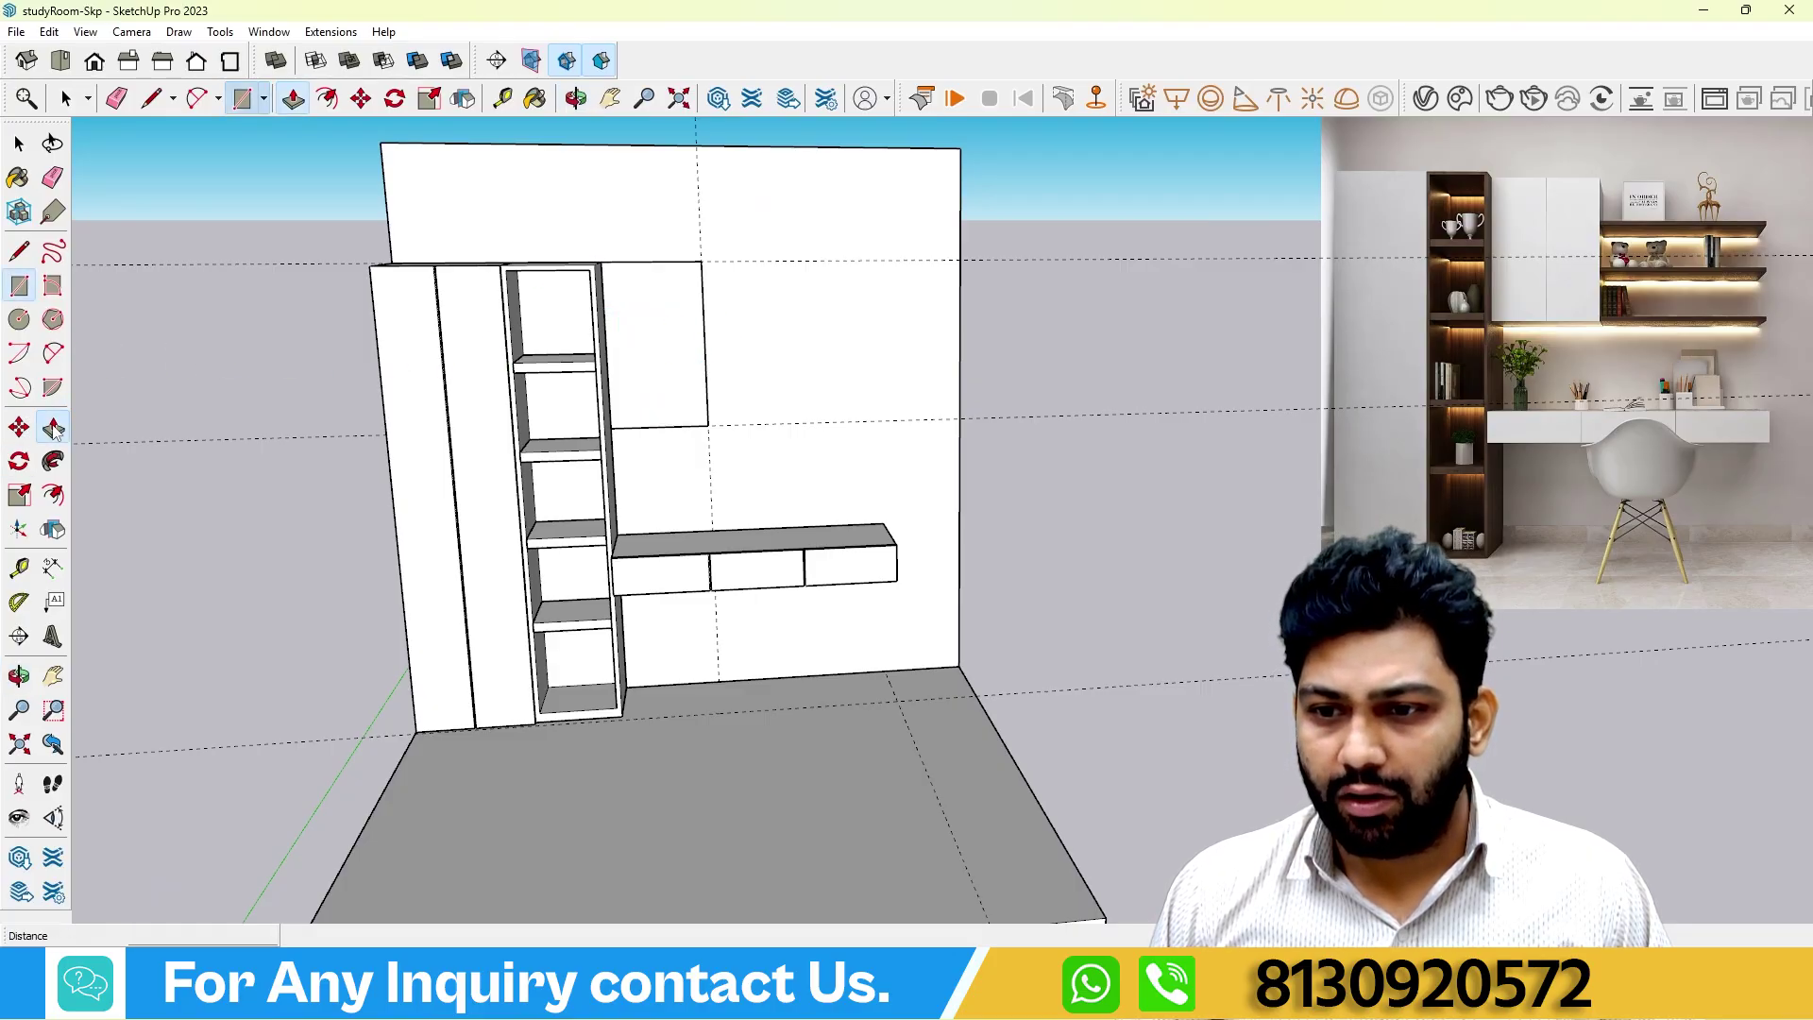
{"action": "middle_click_drag", "start_coordinate": [283, 444], "coordinate": [812, 293]}
{"action": "left_click", "coordinate": [812, 293]}
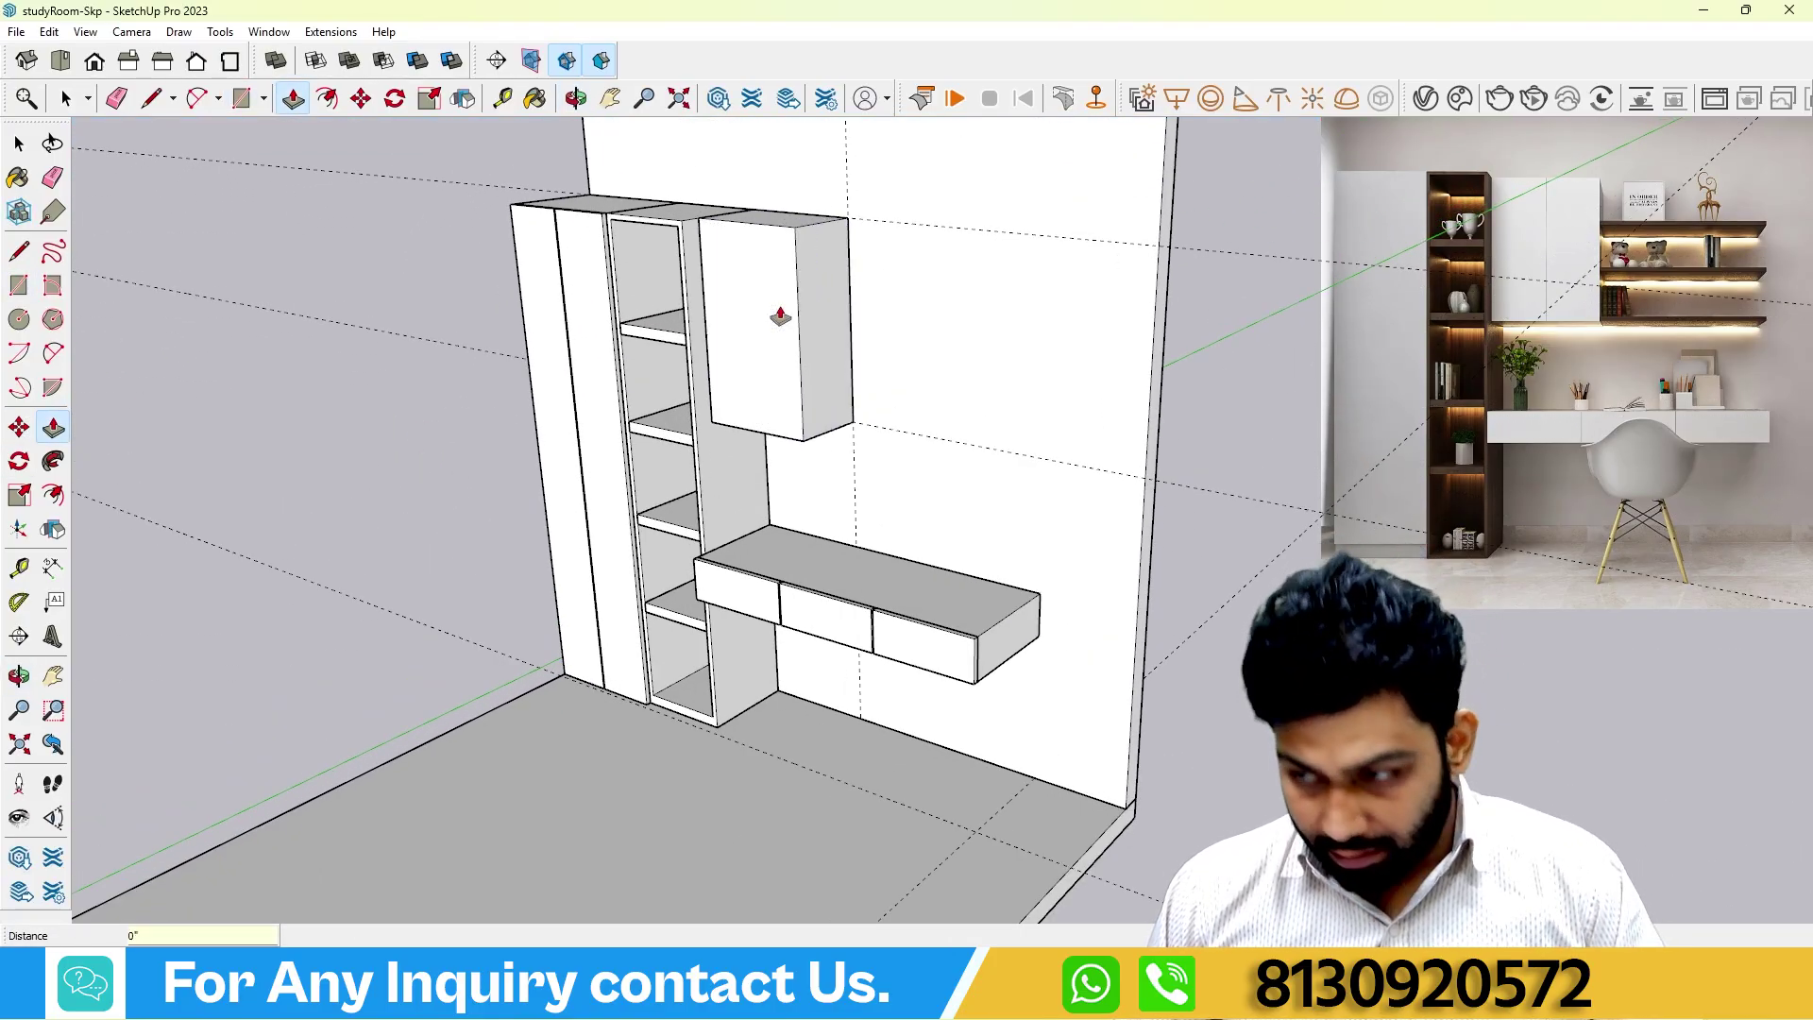
{"action": "middle_click_drag", "start_coordinate": [769, 312], "coordinate": [794, 376]}
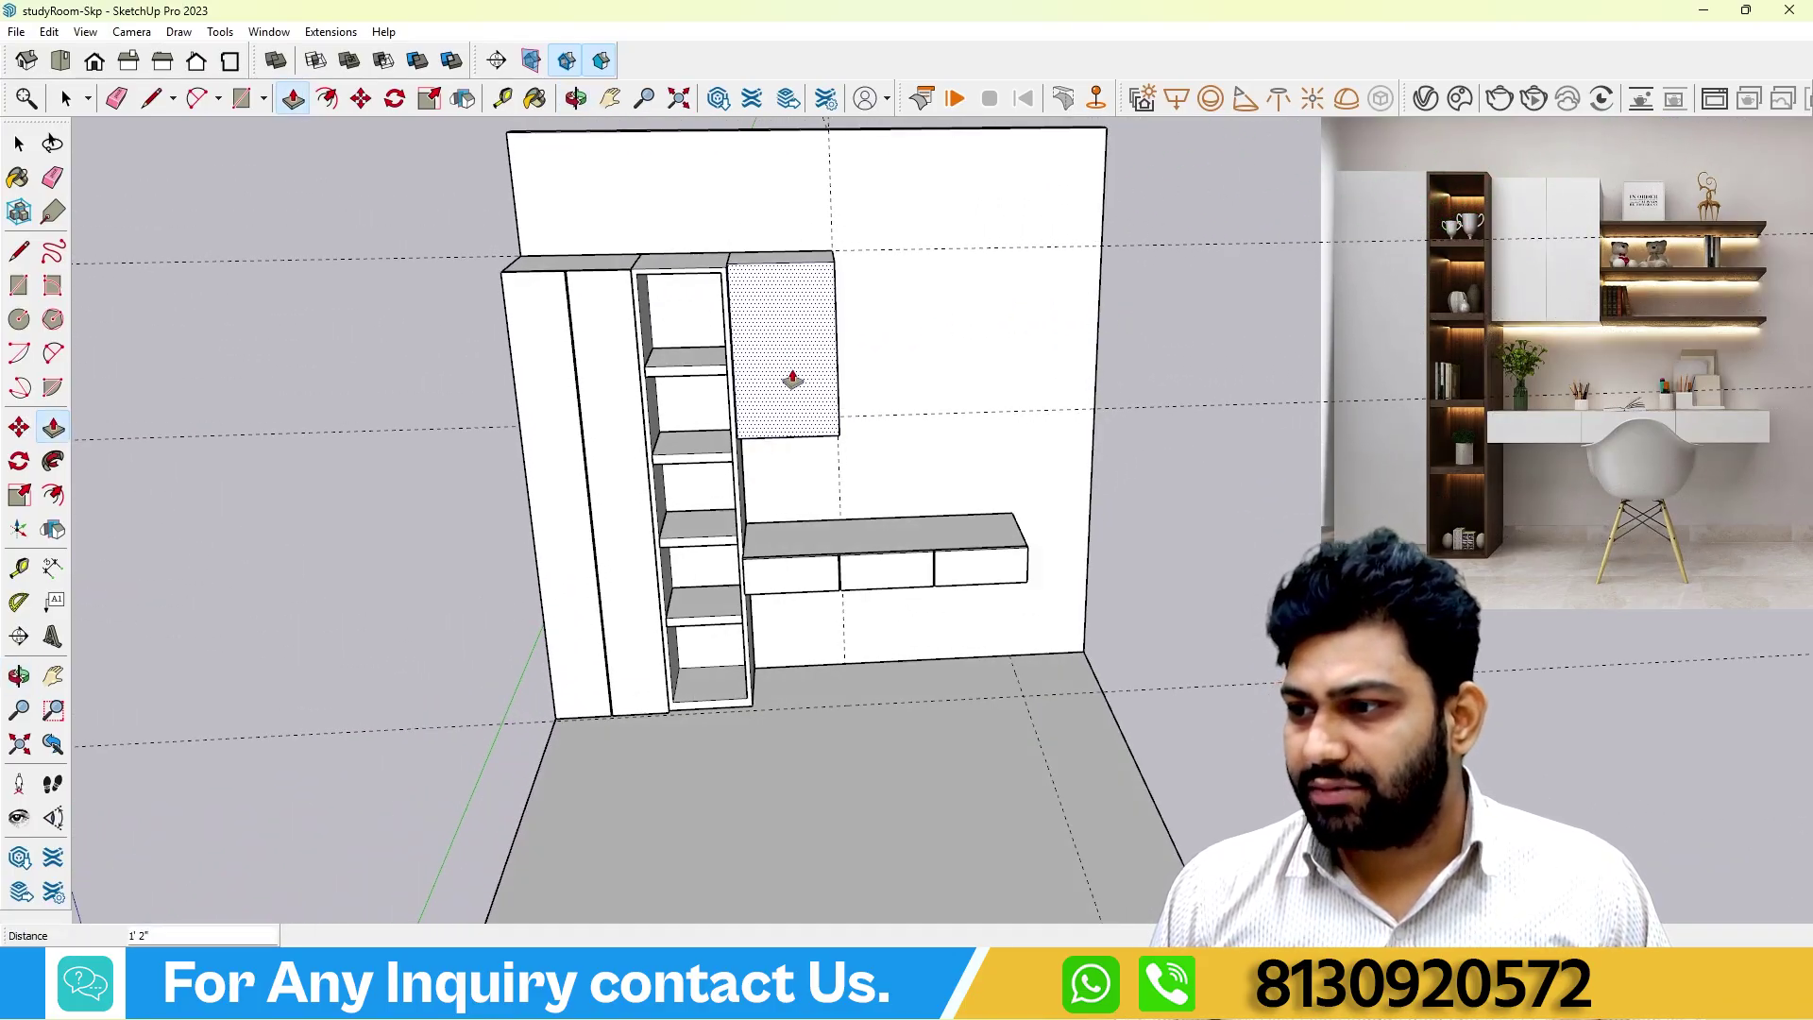
{"action": "left_click", "coordinate": [794, 376]}
{"action": "key", "text": "space"}
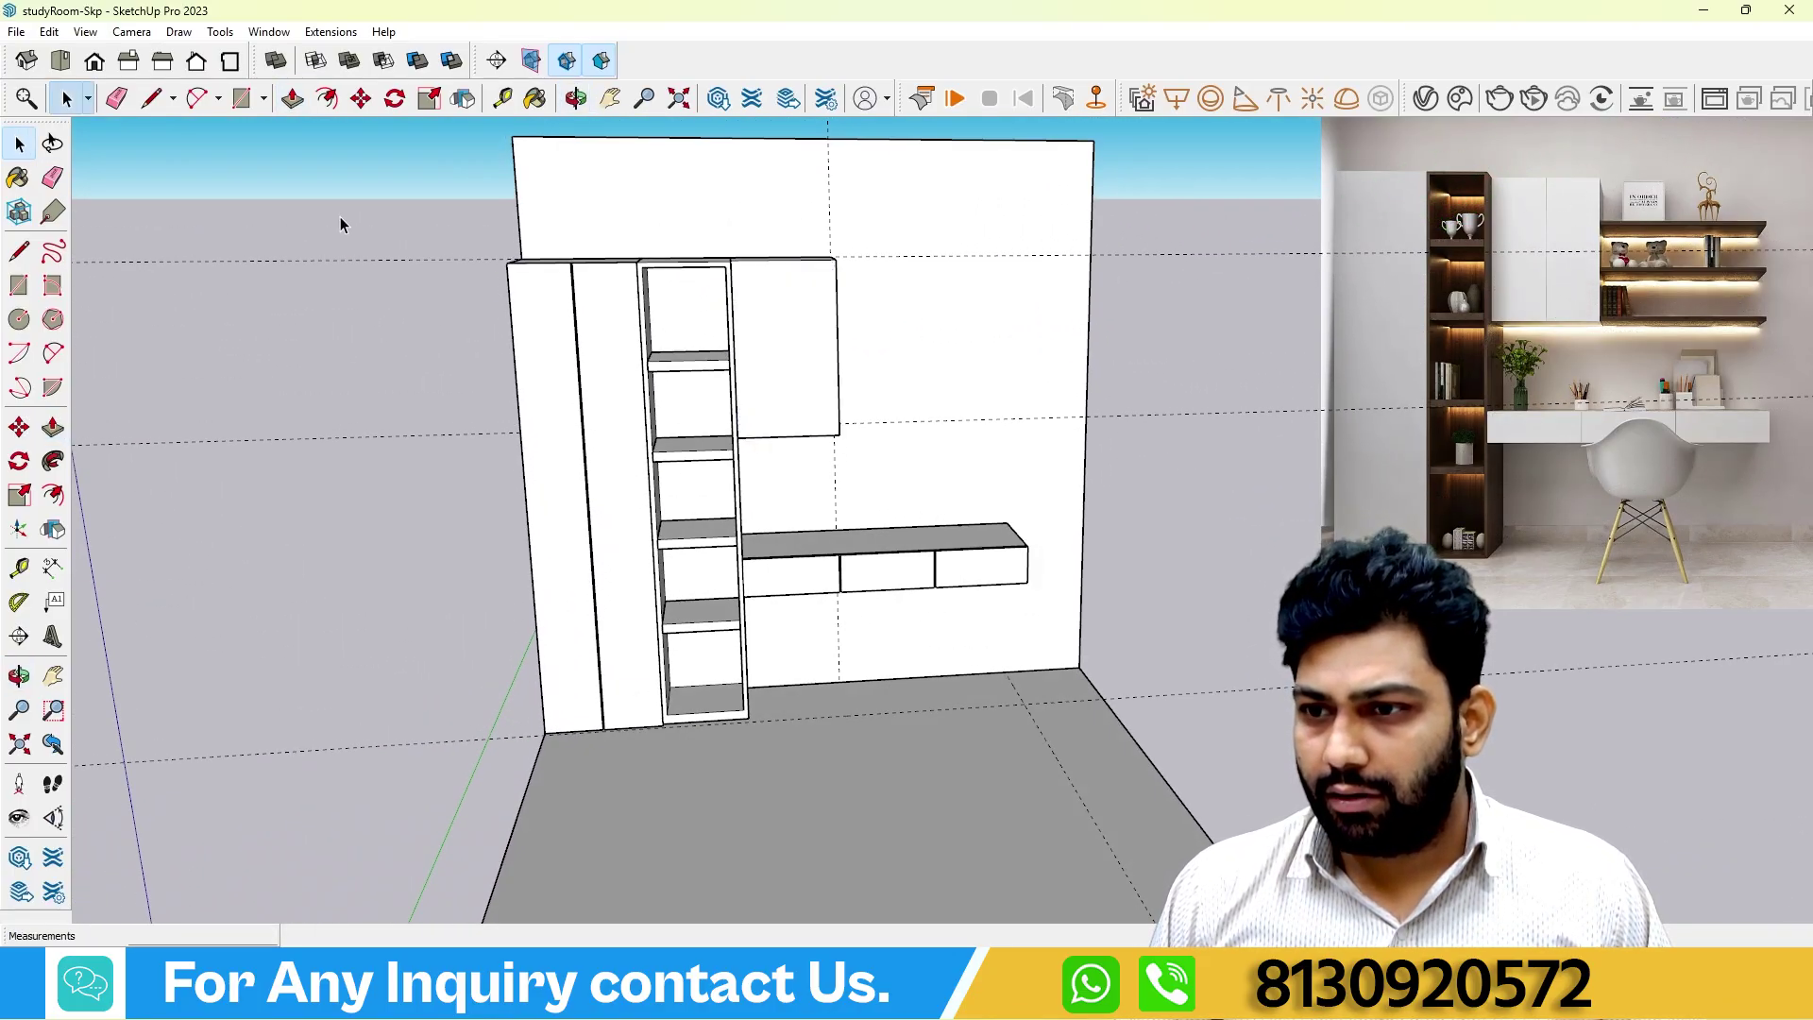
Select the whole wall cabinet box and make it a group.
{"action": "middle_click_drag", "start_coordinate": [631, 462], "coordinate": [680, 404]}
{"action": "left_click", "coordinate": [754, 326]}
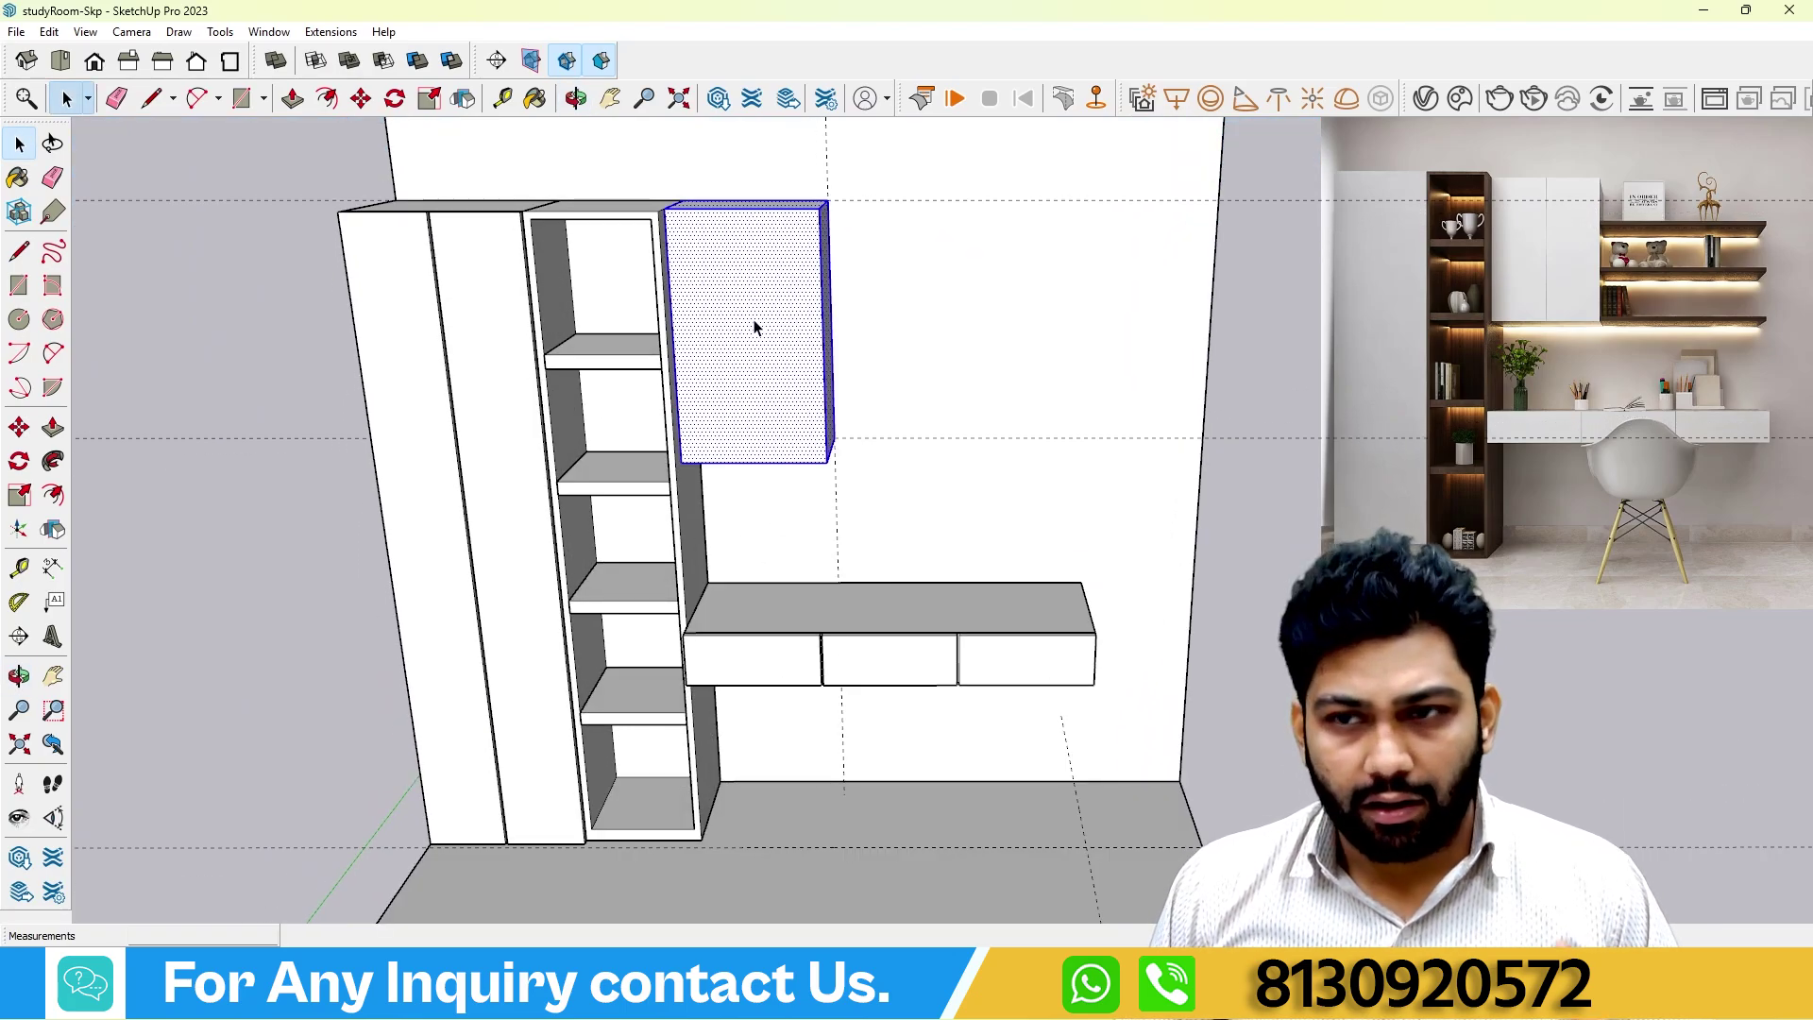
{"action": "right_click", "coordinate": [755, 326]}
{"action": "left_click", "coordinate": [793, 486]}
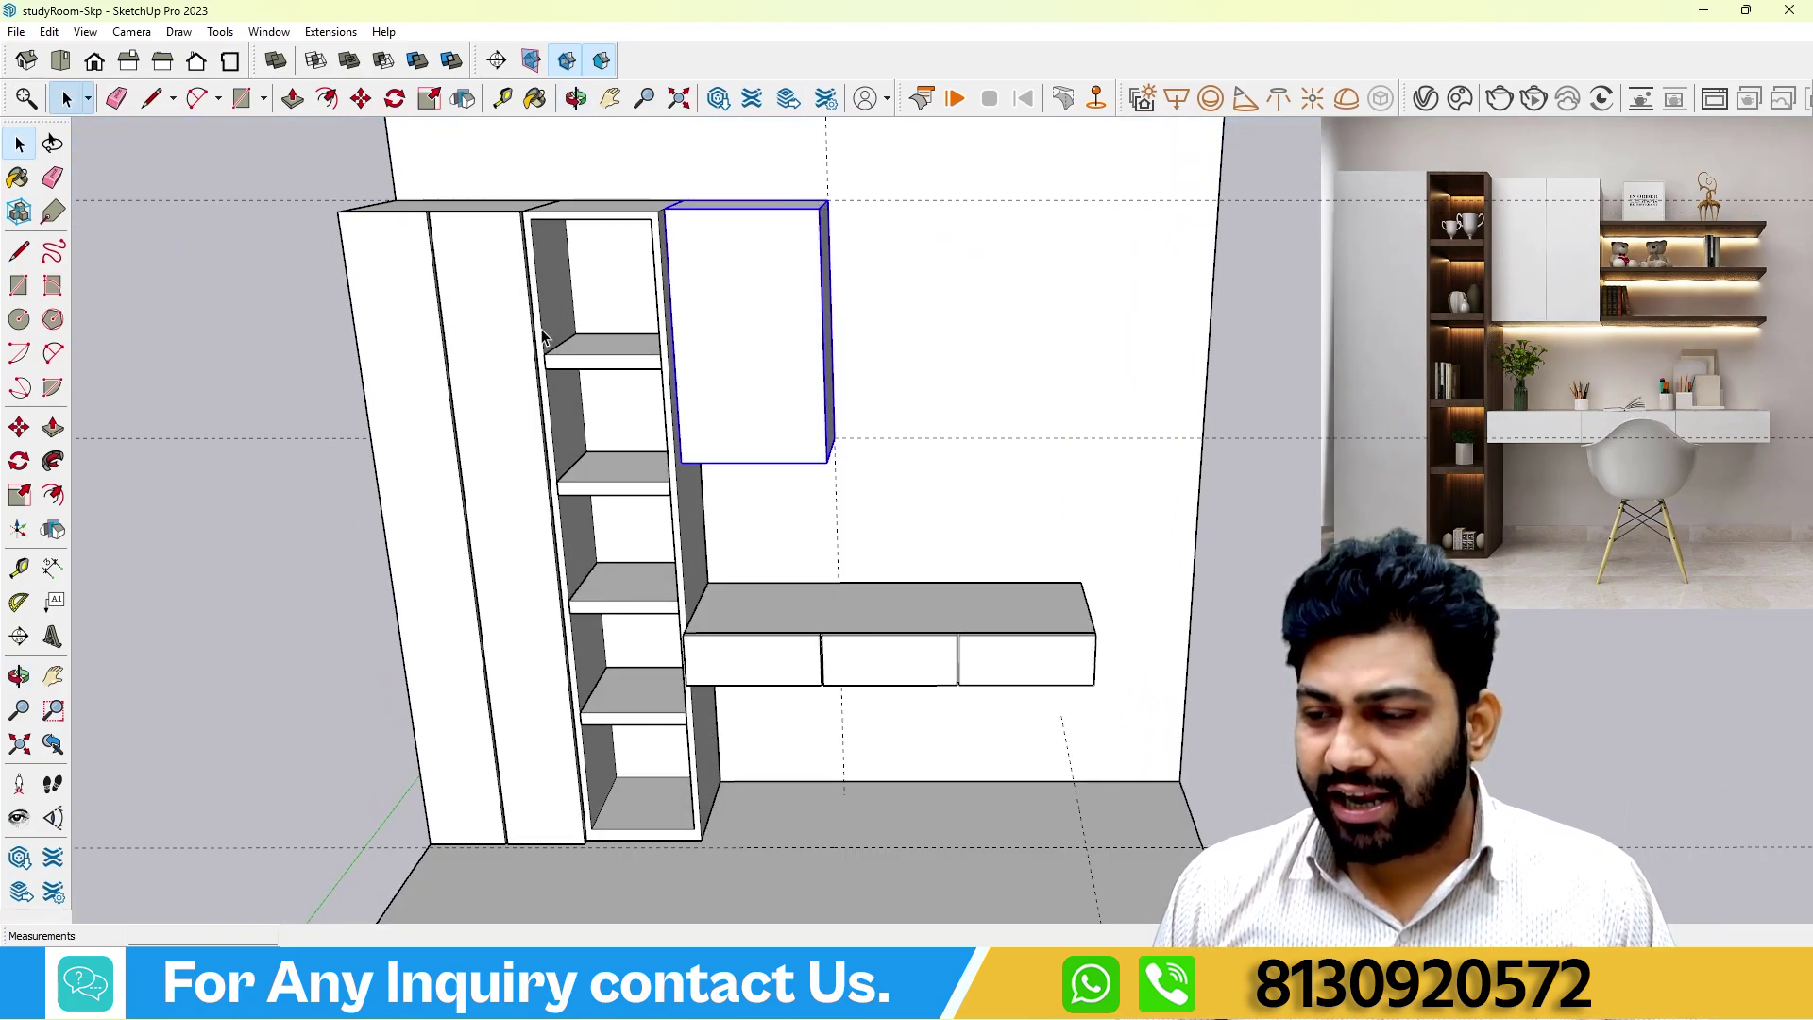
{"action": "left_click", "coordinate": [257, 270]}
Draw a 1' 9" by 2' 11 13/16" rectangle covering the front face of the wall cabinet.
{"action": "middle_click_drag", "start_coordinate": [258, 270], "coordinate": [109, 333]}
{"action": "left_click", "coordinate": [19, 285]}
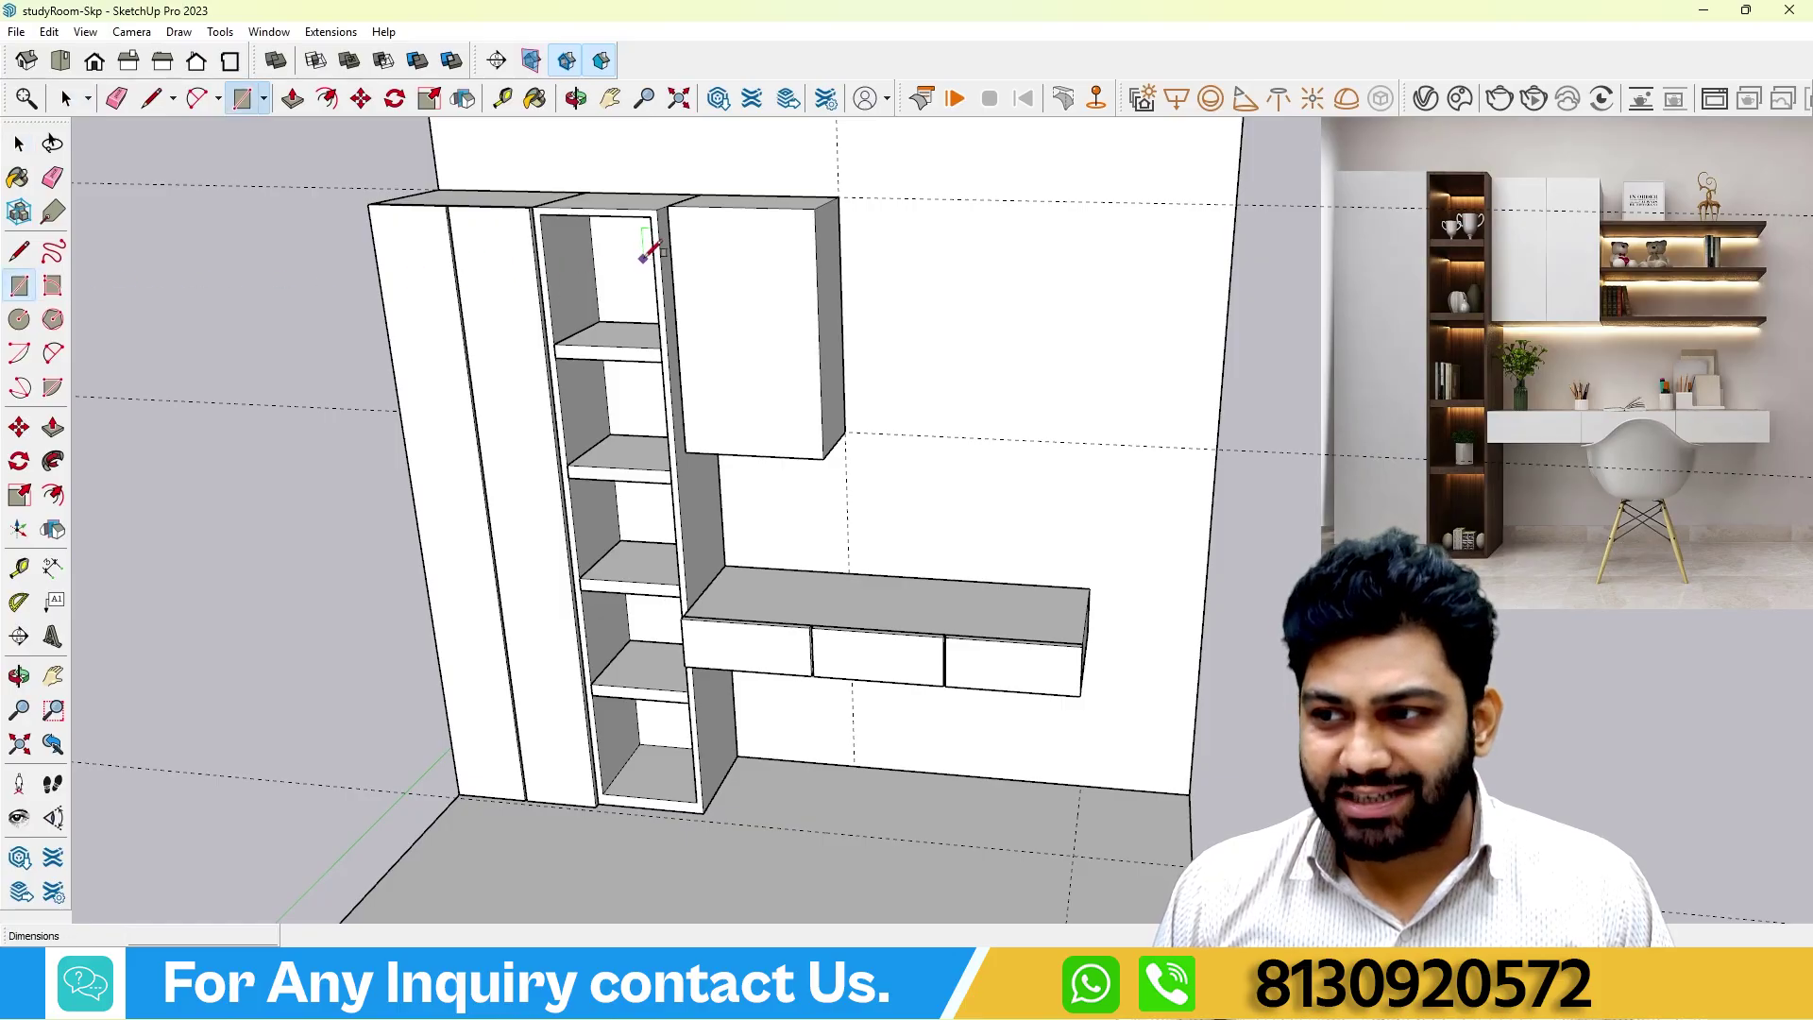
{"action": "scroll", "coordinate": [648, 236], "scroll_direction": "up", "scroll_amount": 3}
{"action": "scroll", "coordinate": [1374, 189], "scroll_direction": "down", "scroll_amount": 3}
{"action": "scroll", "coordinate": [661, 233], "scroll_direction": "up", "scroll_amount": 3}
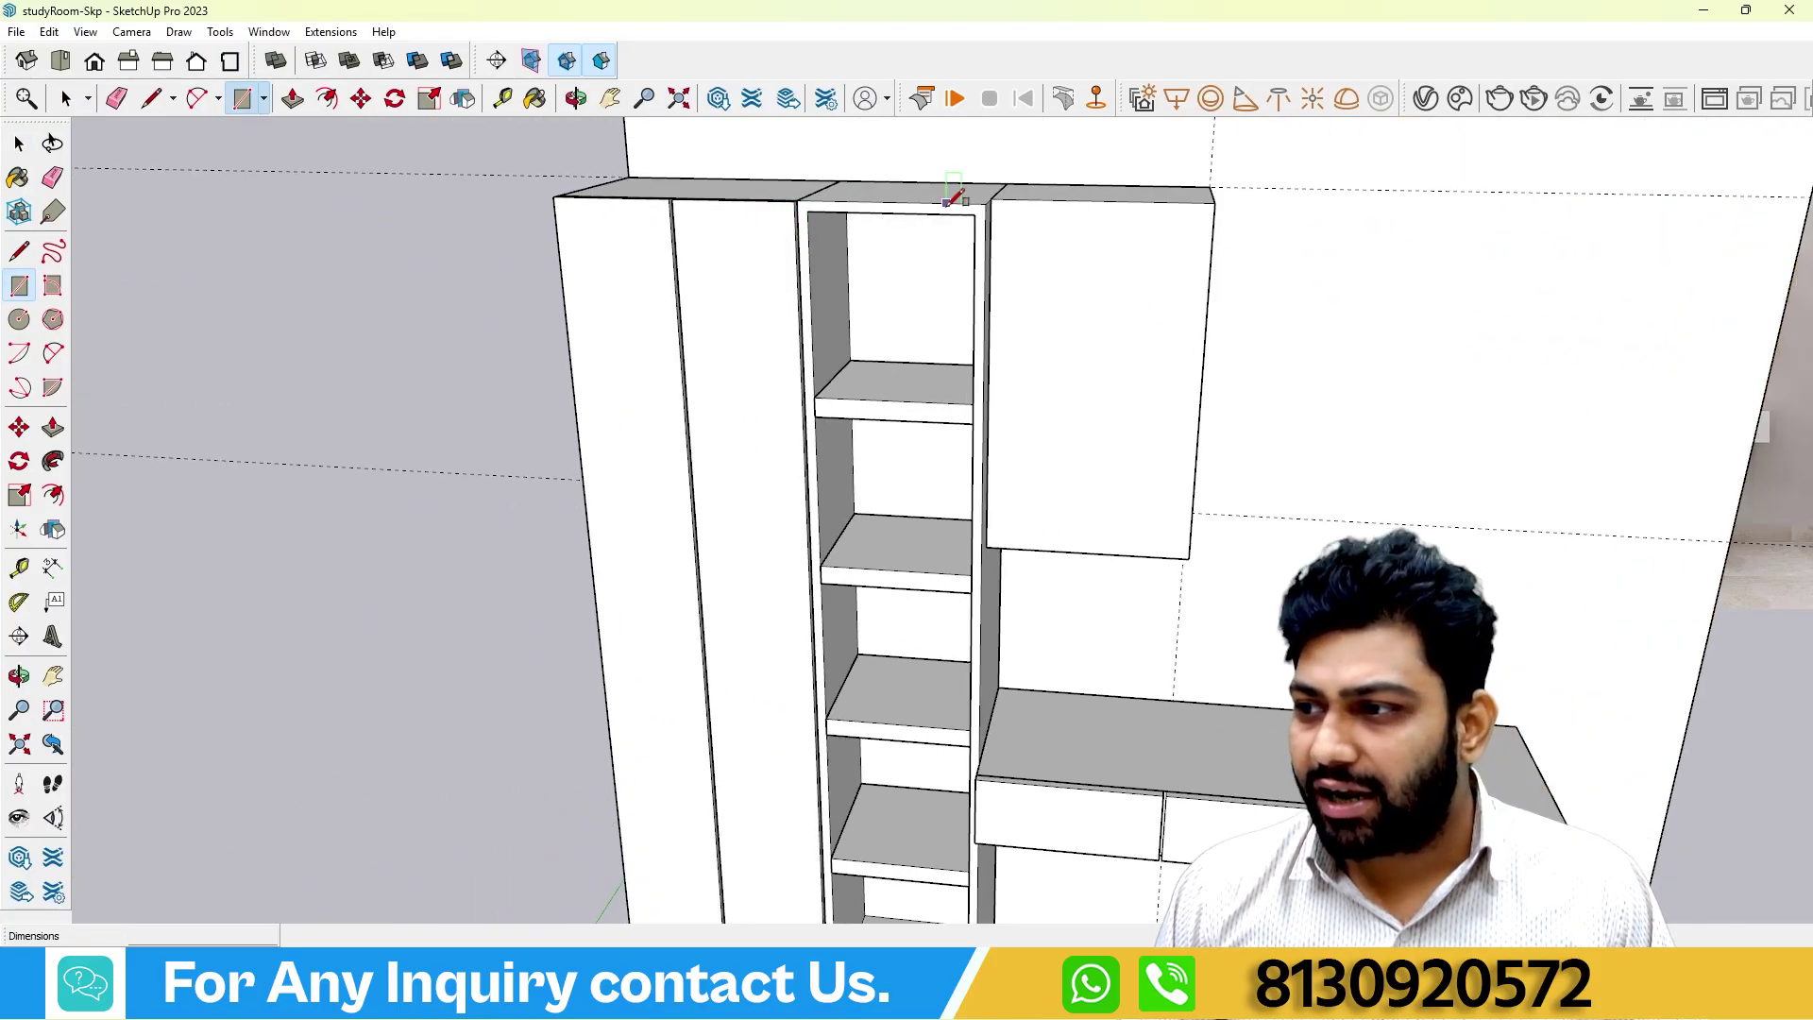
{"action": "scroll", "coordinate": [300, 275], "scroll_direction": "down", "scroll_amount": 4}
{"action": "middle_click_drag", "start_coordinate": [284, 283], "coordinate": [487, 340]}
{"action": "scroll", "coordinate": [615, 249], "scroll_direction": "up", "scroll_amount": 3}
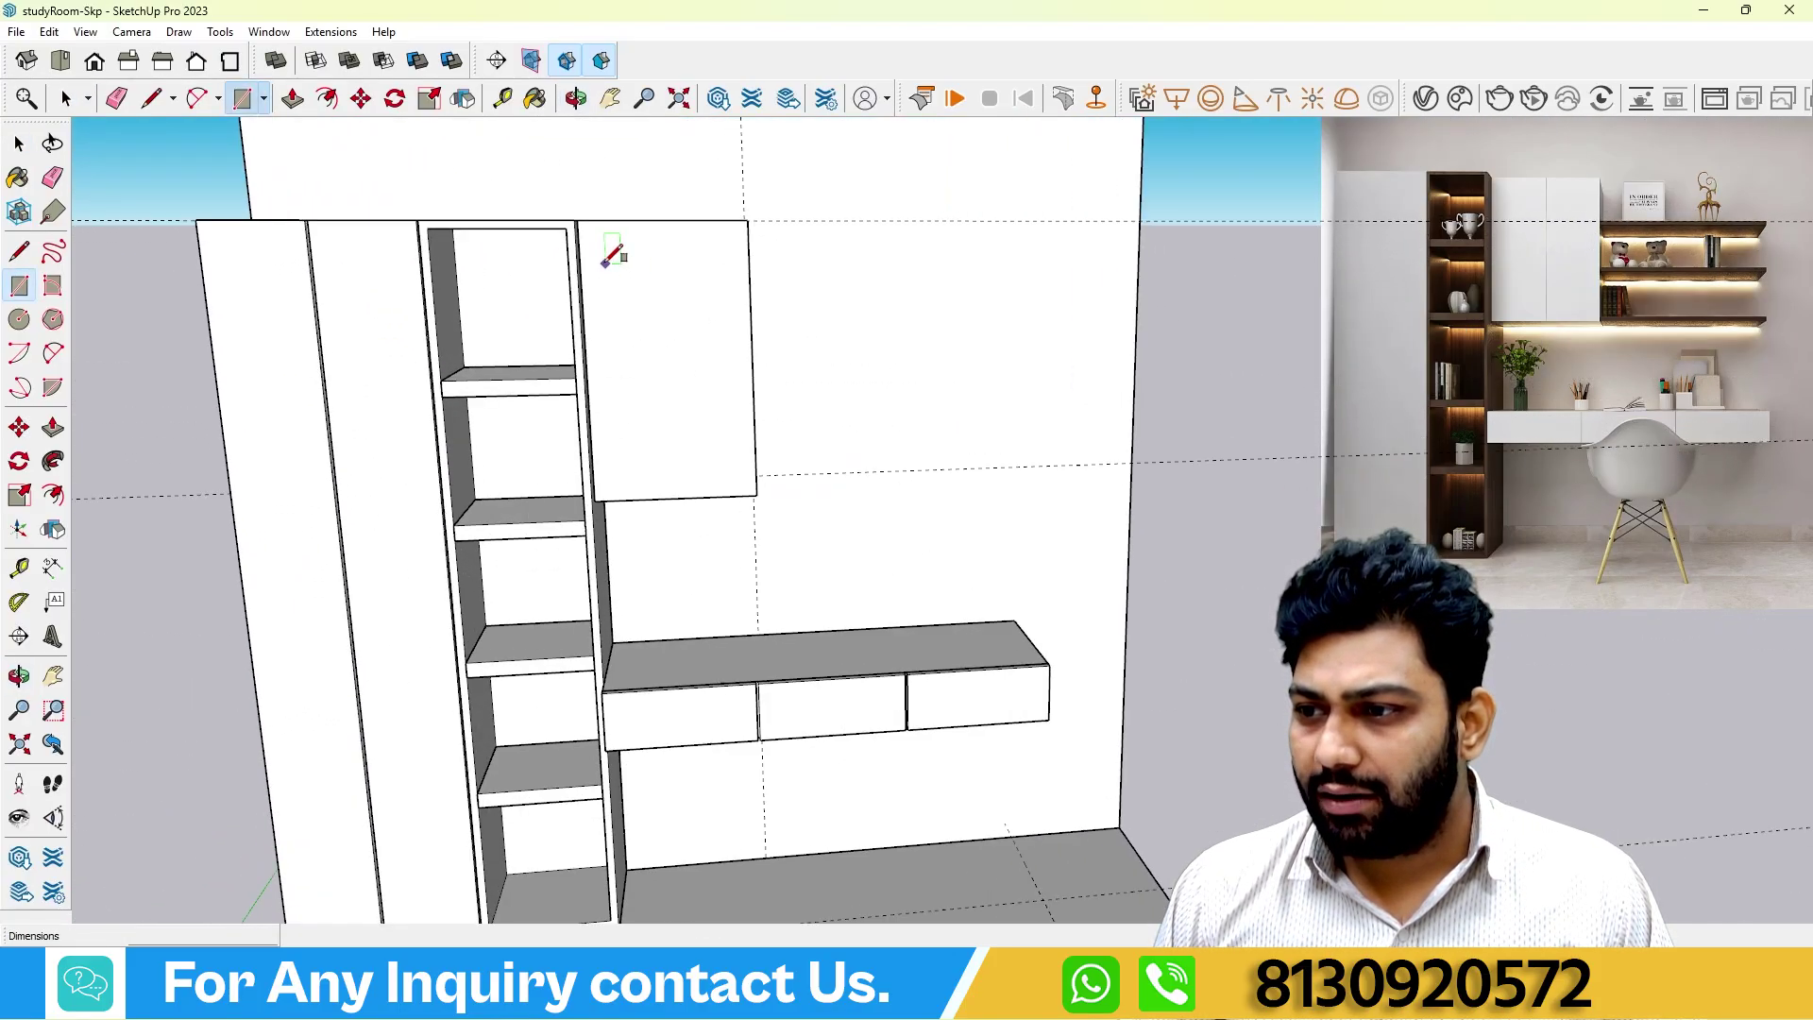
{"action": "middle_click_drag", "start_coordinate": [614, 249], "coordinate": [510, 303]}
{"action": "left_click", "coordinate": [583, 213]}
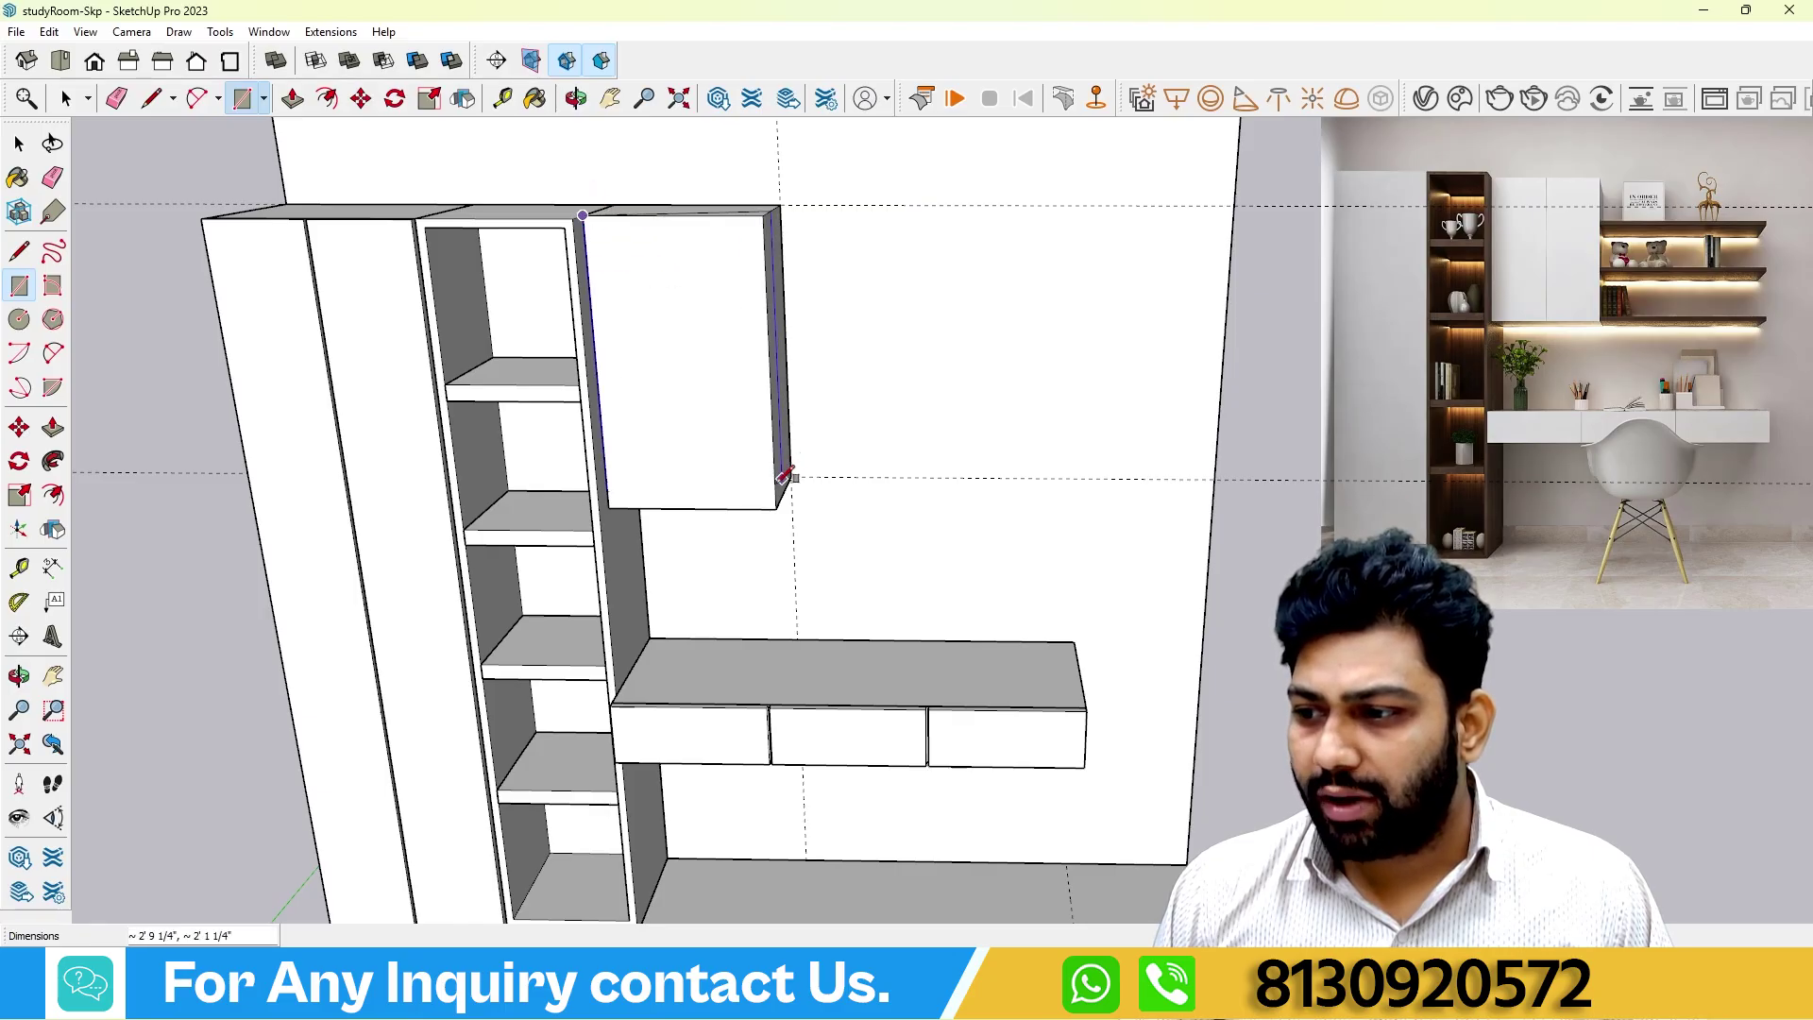
{"action": "left_click", "coordinate": [779, 506]}
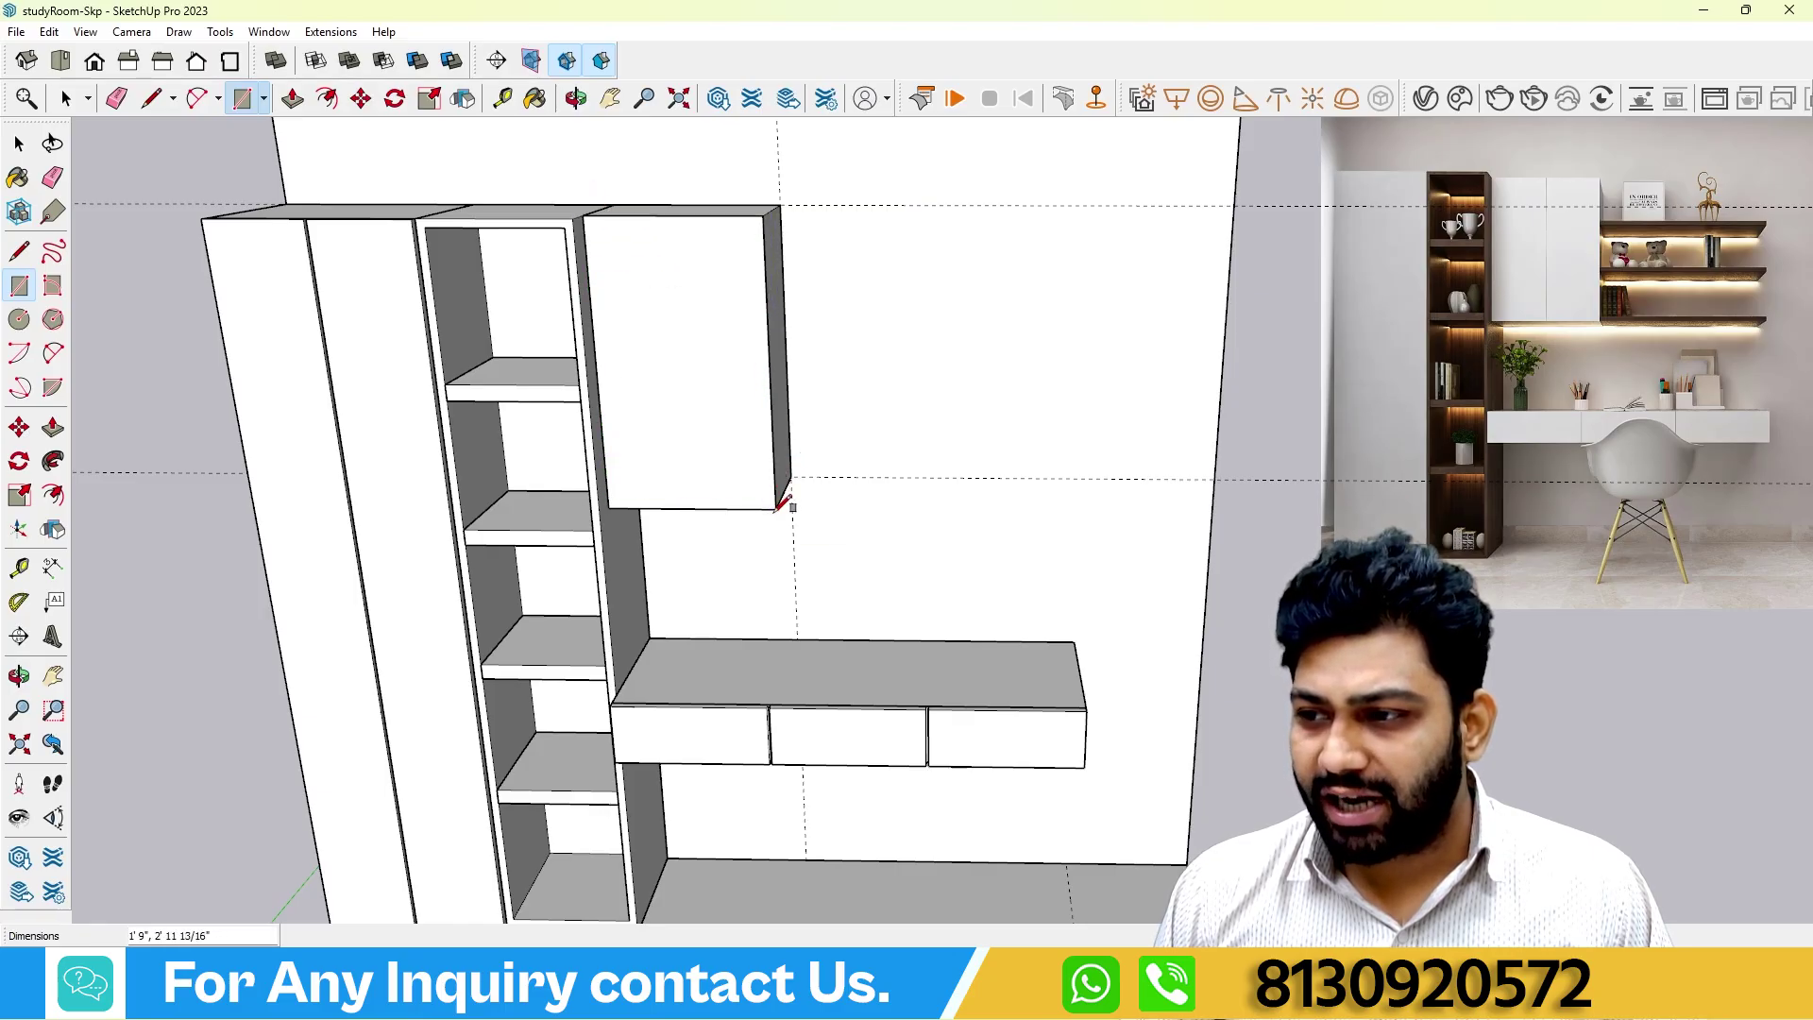
Extrude the wall cabinet's front rectangle 1" outward as a shutter panel.
{"action": "left_click", "coordinate": [53, 428]}
{"action": "left_click", "coordinate": [652, 359]}
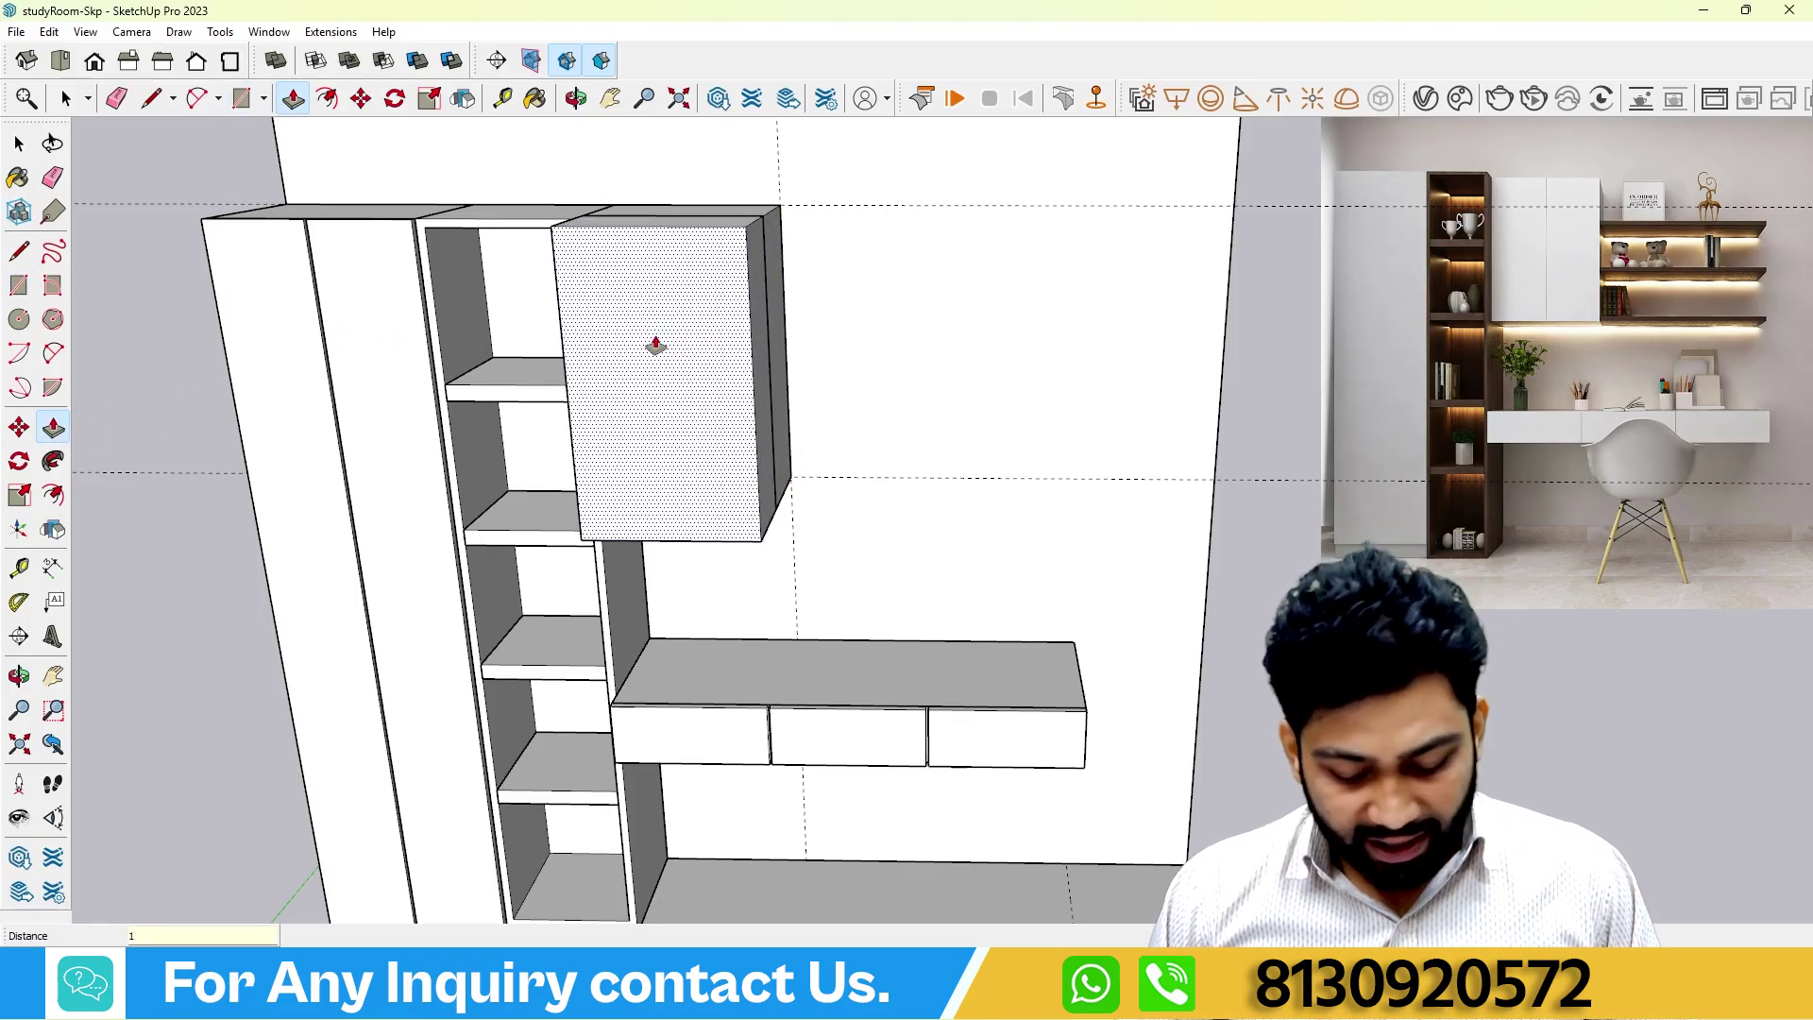
{"action": "type", "text": "1"}
{"action": "key", "text": "Return"}
Make the front panel of the wall cabinet a group.
{"action": "middle_click_drag", "start_coordinate": [660, 344], "coordinate": [548, 416]}
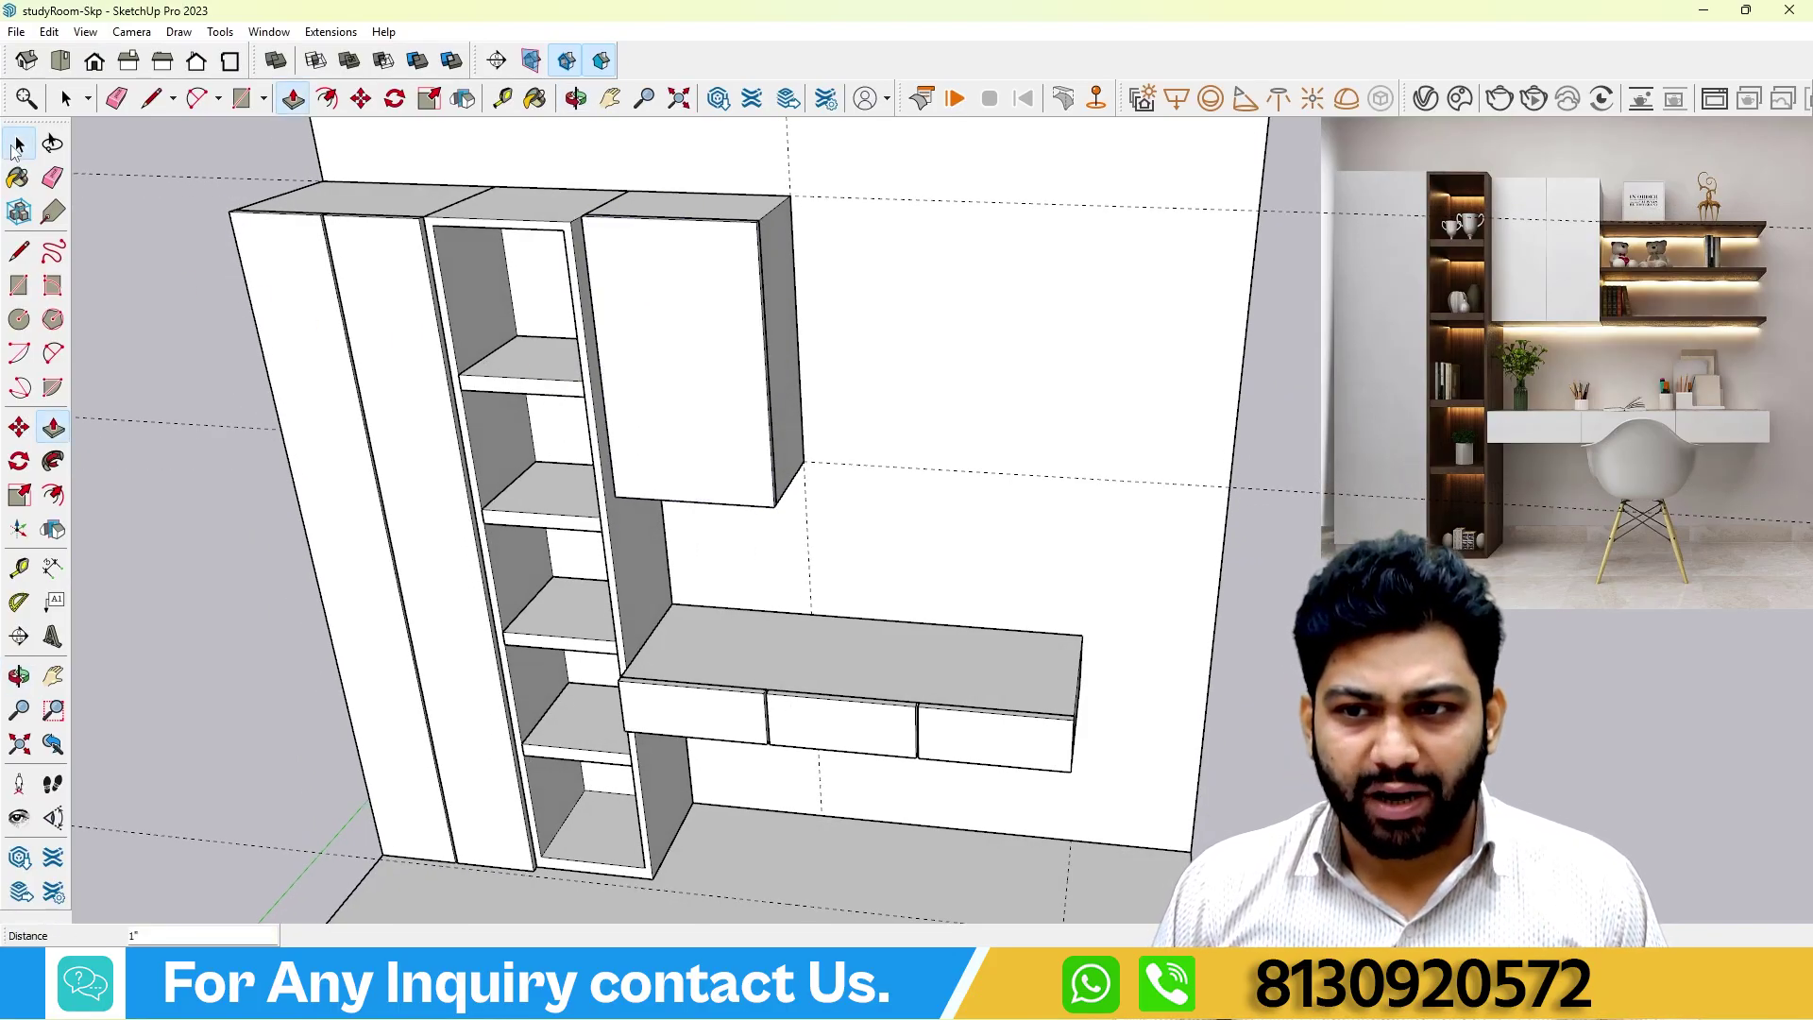
{"action": "left_click", "coordinate": [18, 146]}
{"action": "left_click", "coordinate": [687, 321]}
{"action": "right_click", "coordinate": [687, 321]}
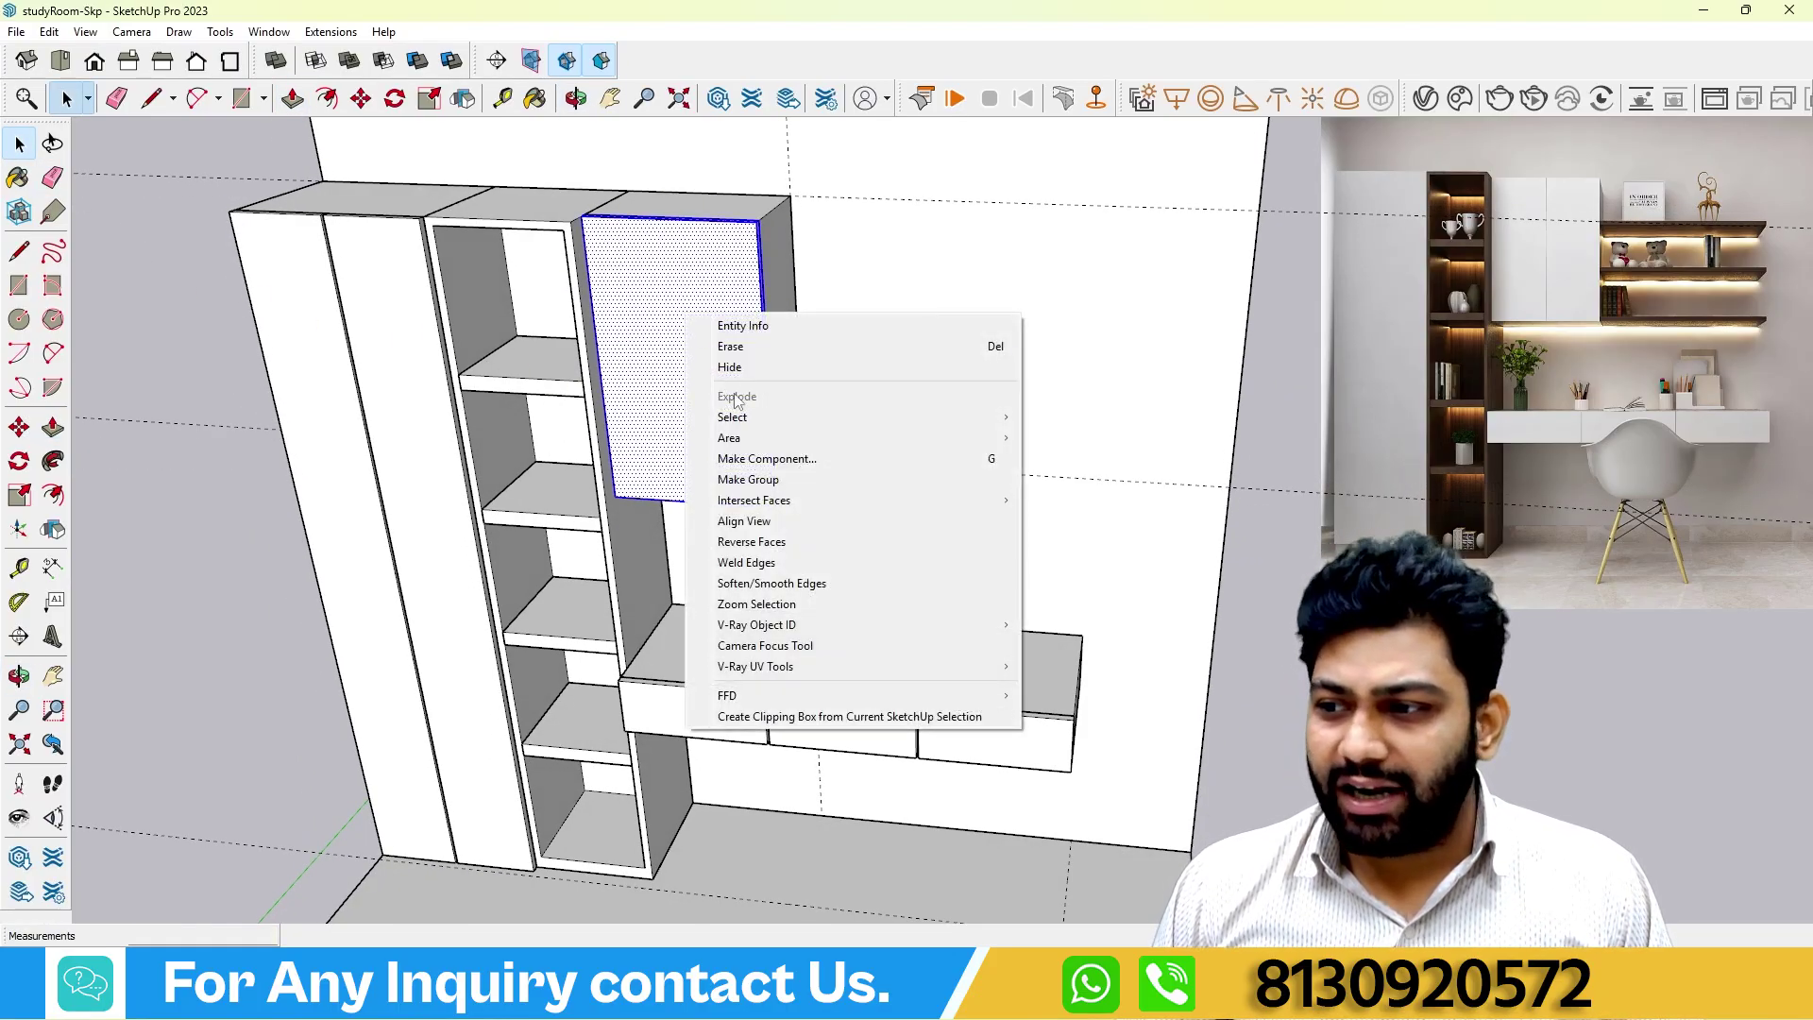
{"action": "left_click", "coordinate": [760, 479]}
Inside the front panel group, divide the face into two equal doors by copying its vertical side edge across with /2.
{"action": "middle_click_drag", "start_coordinate": [206, 277], "coordinate": [677, 274]}
{"action": "scroll", "coordinate": [570, 263], "scroll_direction": "up", "scroll_amount": 3}
{"action": "double_click", "coordinate": [688, 276]}
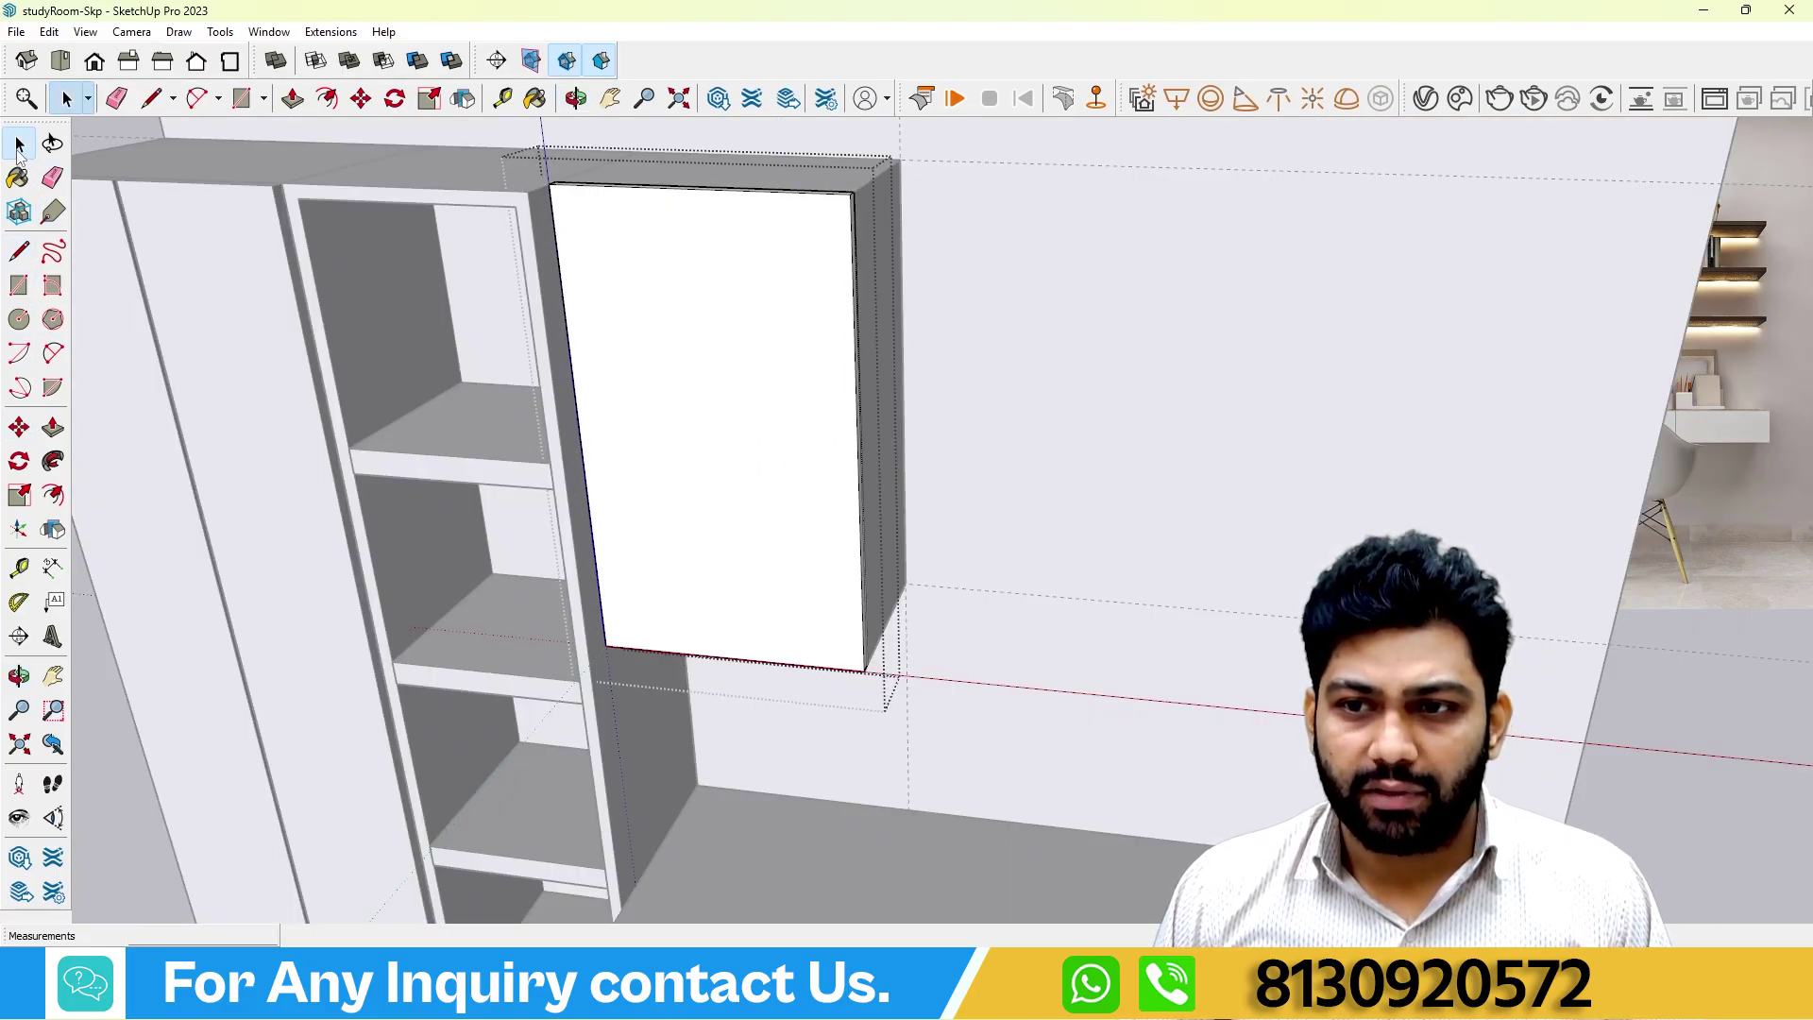
{"action": "scroll", "coordinate": [526, 199], "scroll_direction": "up", "scroll_amount": 2}
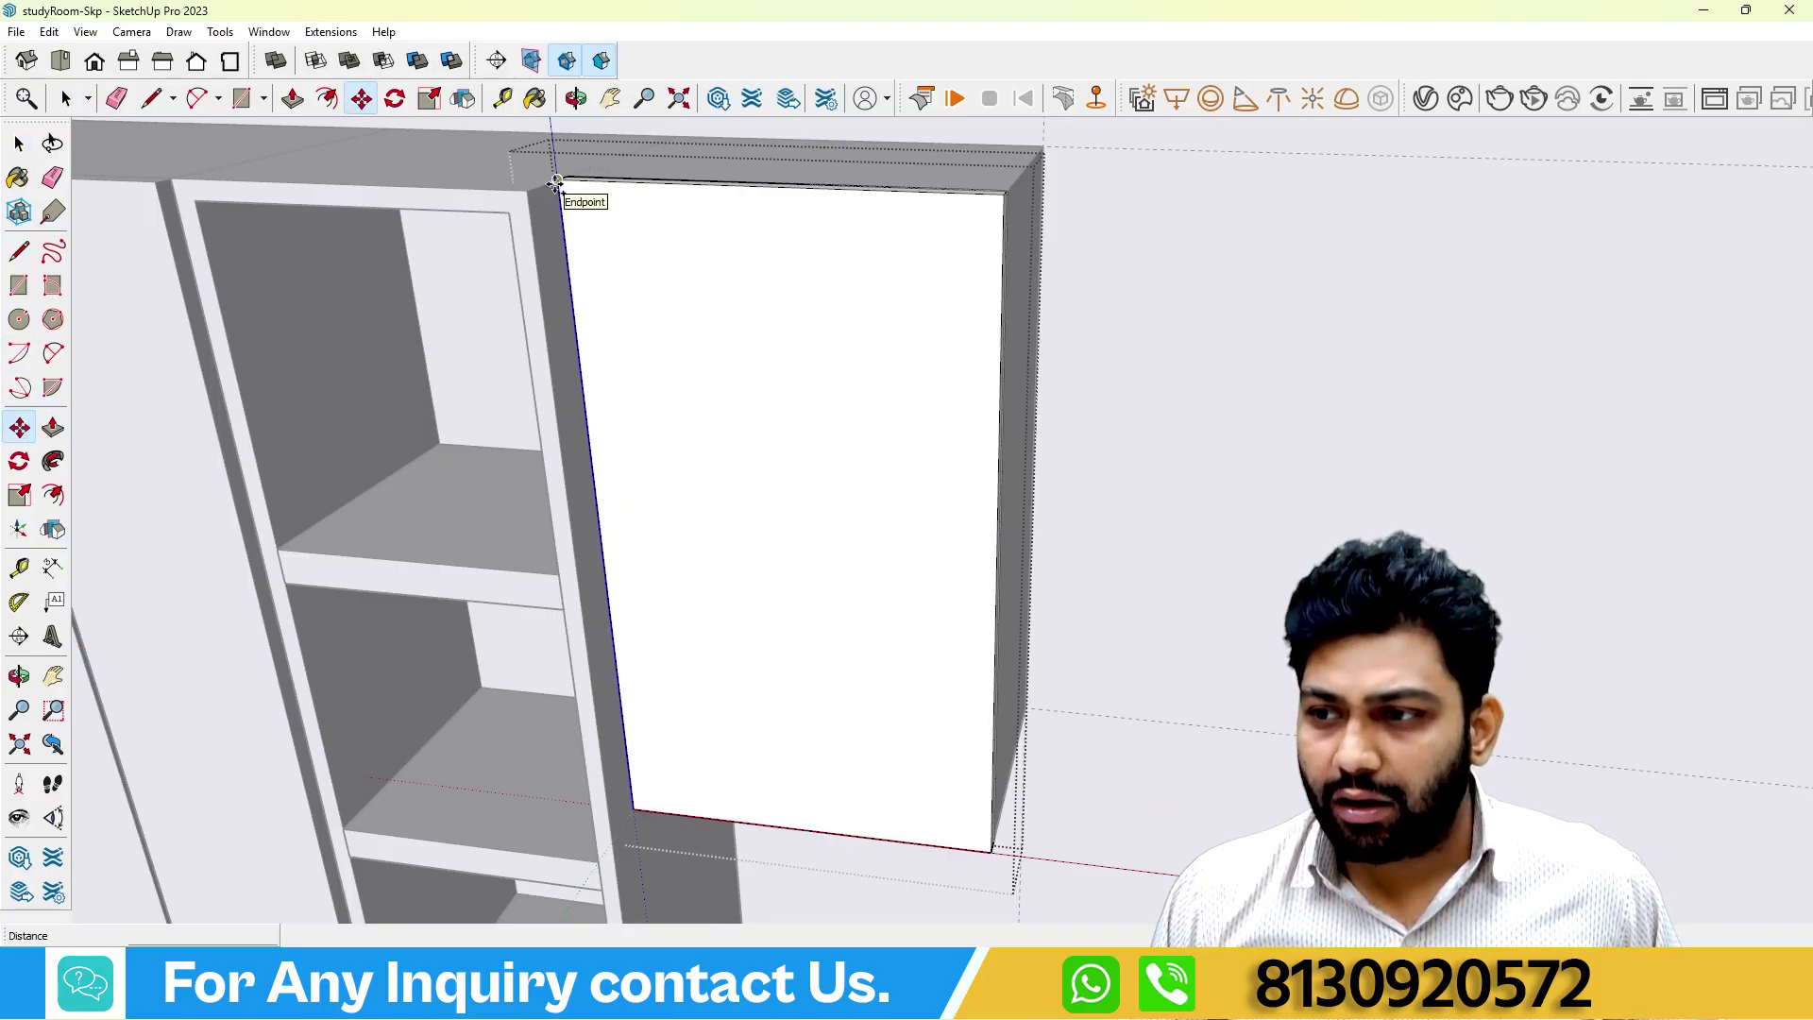
{"action": "left_click", "coordinate": [556, 182]}
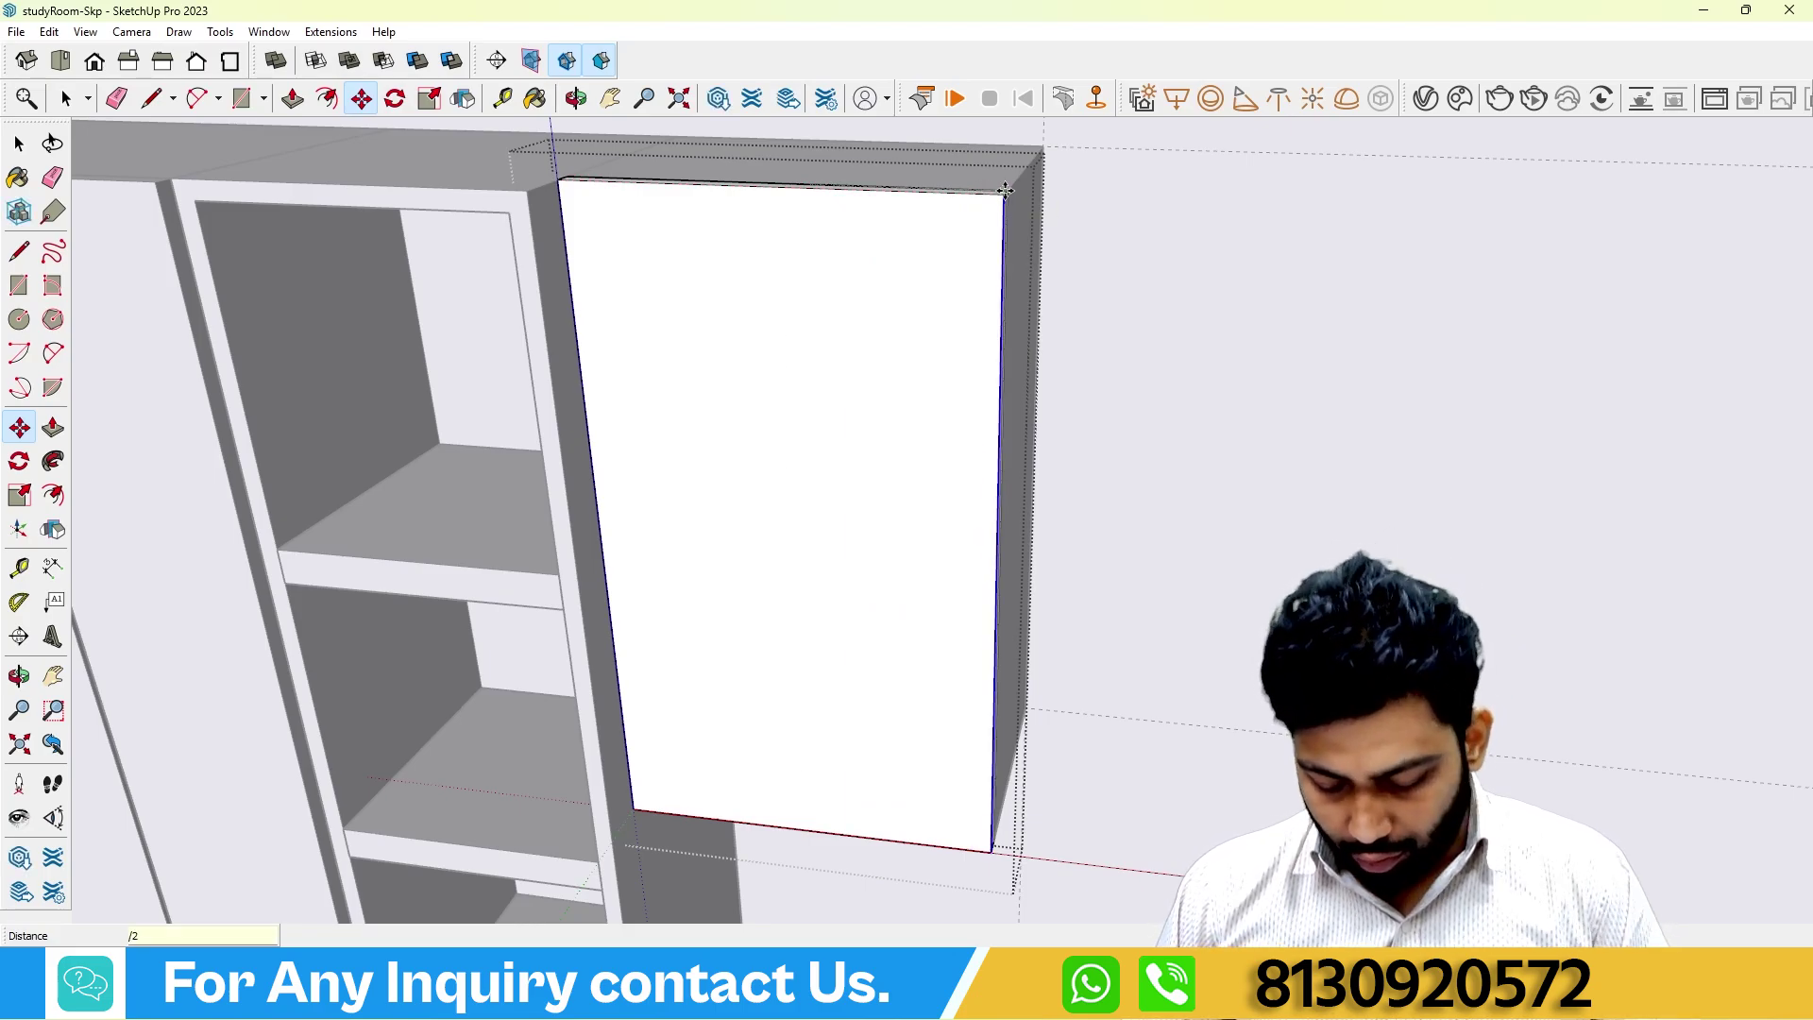
{"action": "key", "text": "Return"}
{"action": "middle_click_drag", "start_coordinate": [939, 242], "coordinate": [391, 190]}
{"action": "key", "text": "space"}
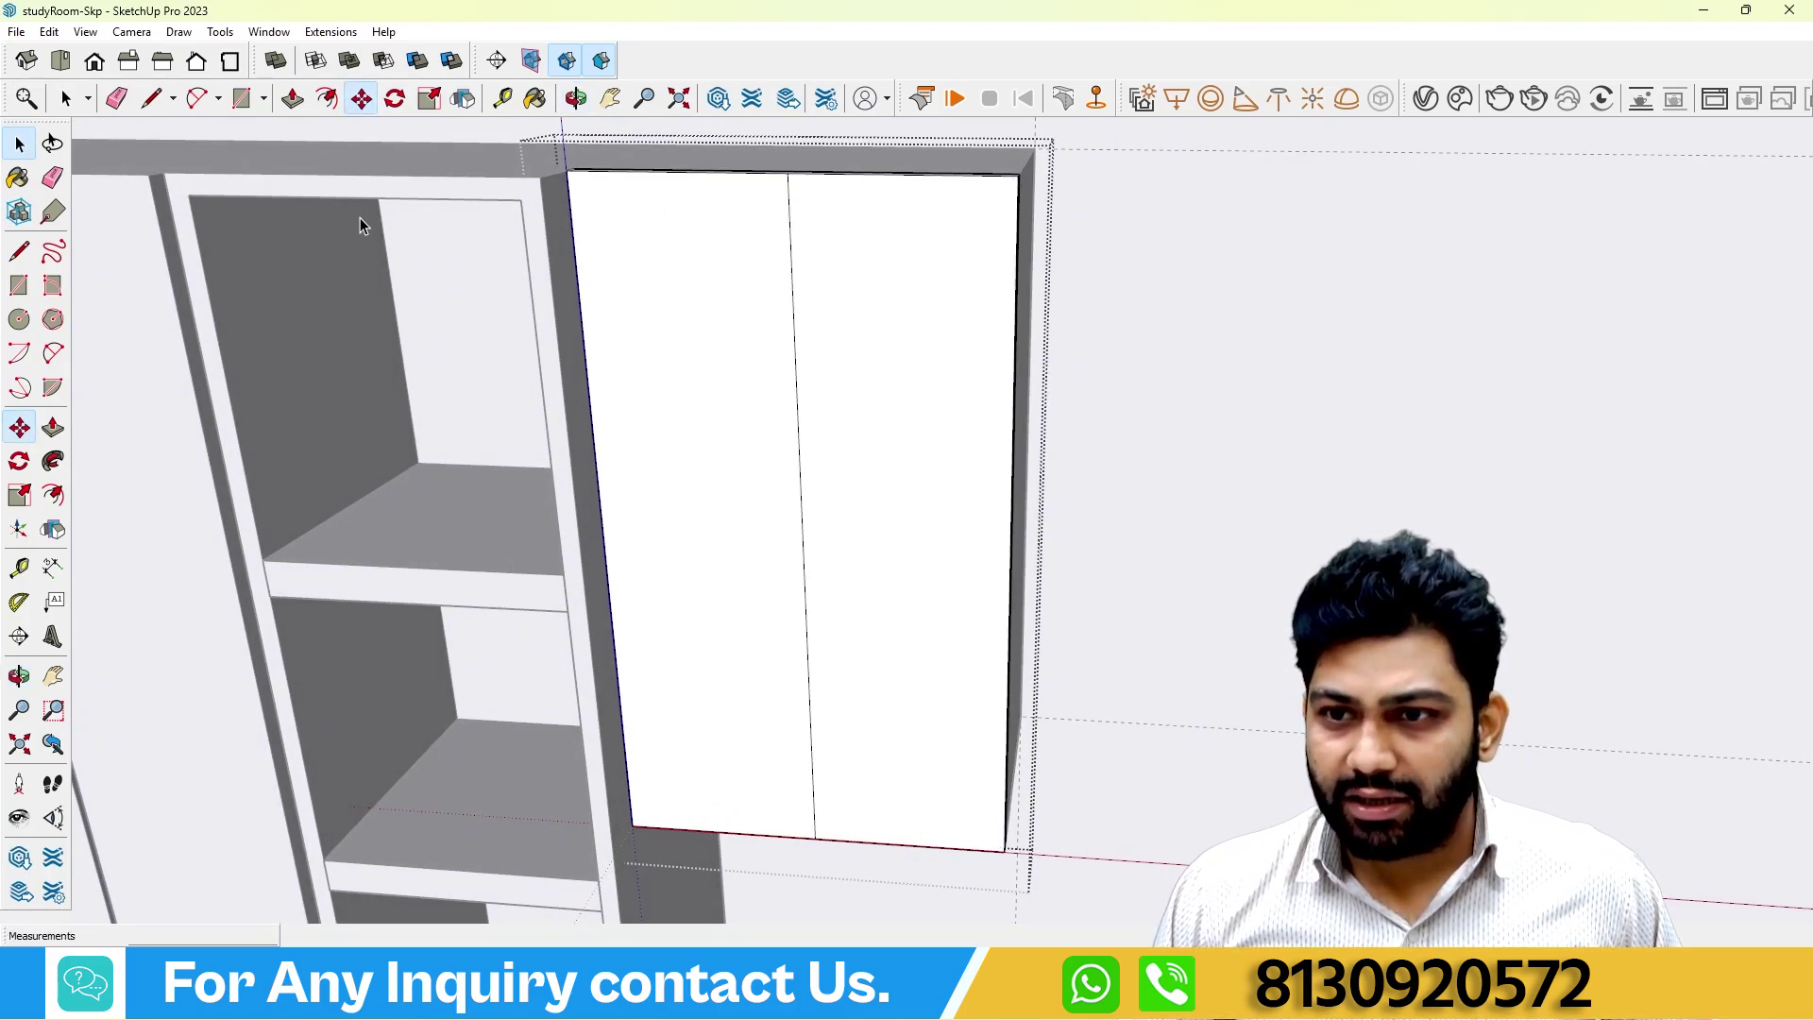
Copy the vertical centre line between the two cabinet doors 4mm toward the shelf unit.
{"action": "key", "text": "space"}
{"action": "scroll", "coordinate": [800, 198], "scroll_direction": "up", "scroll_amount": 2}
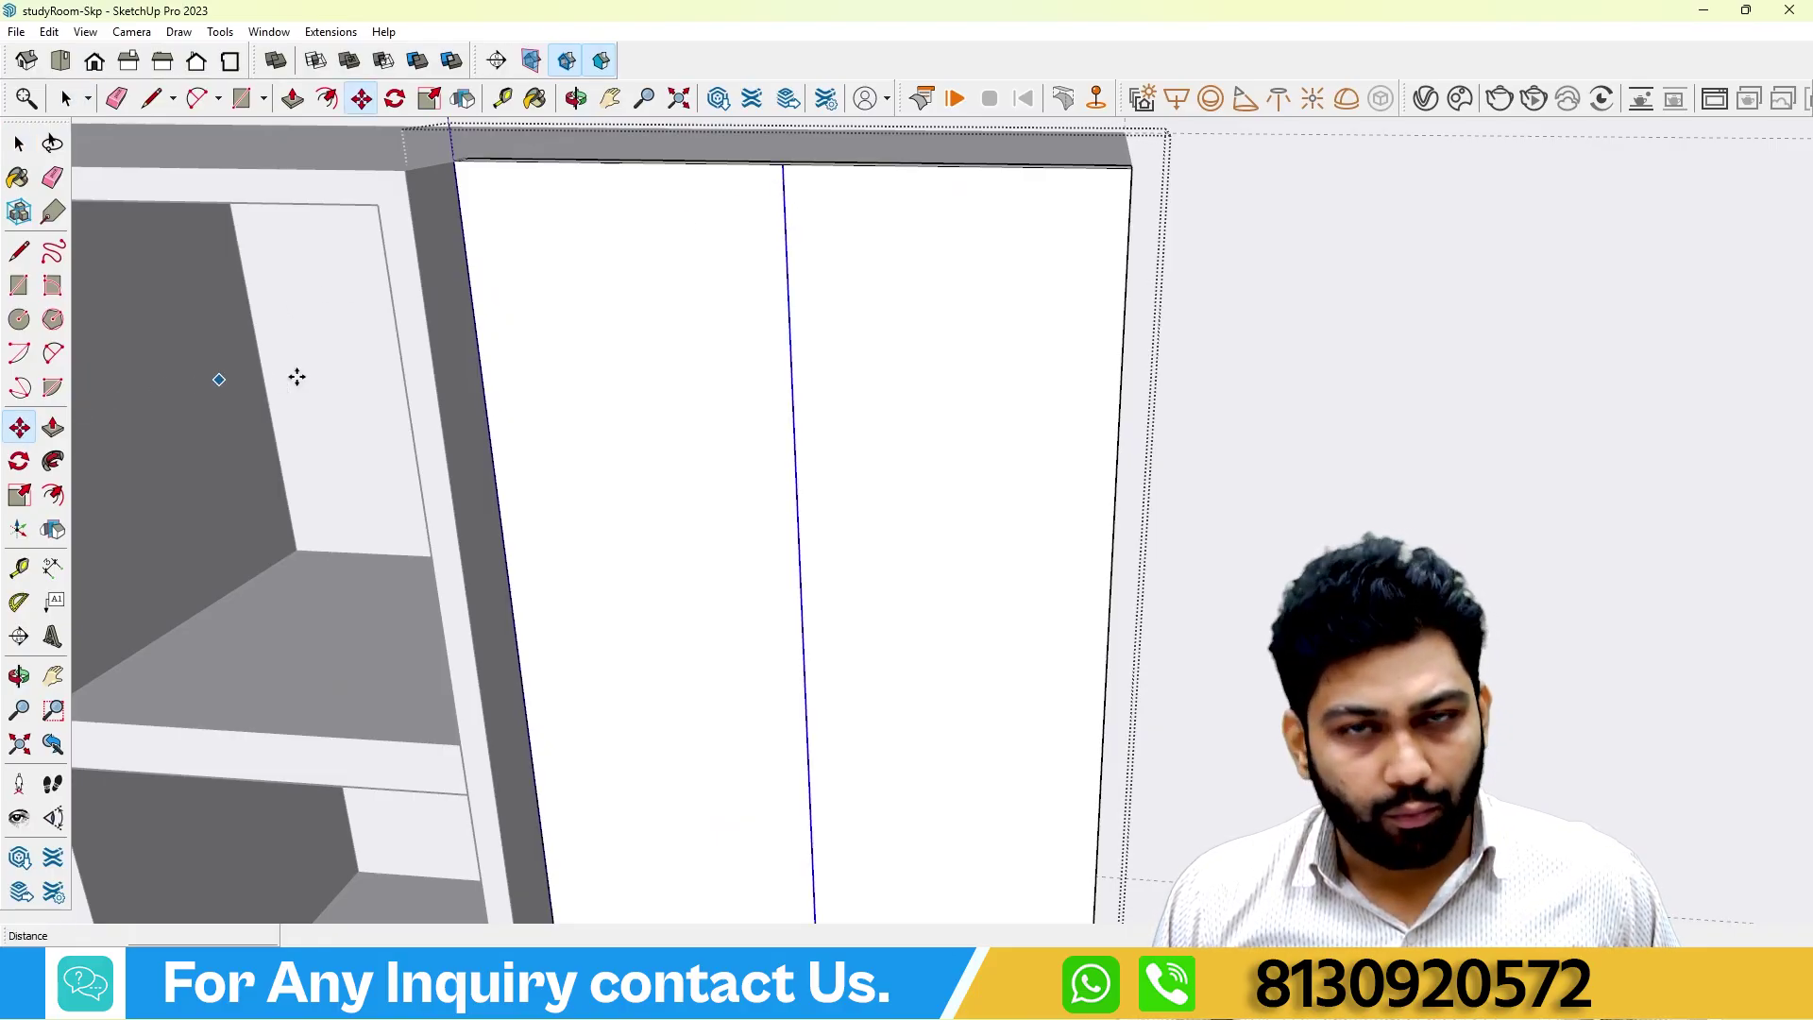
{"action": "left_click", "coordinate": [784, 166]}
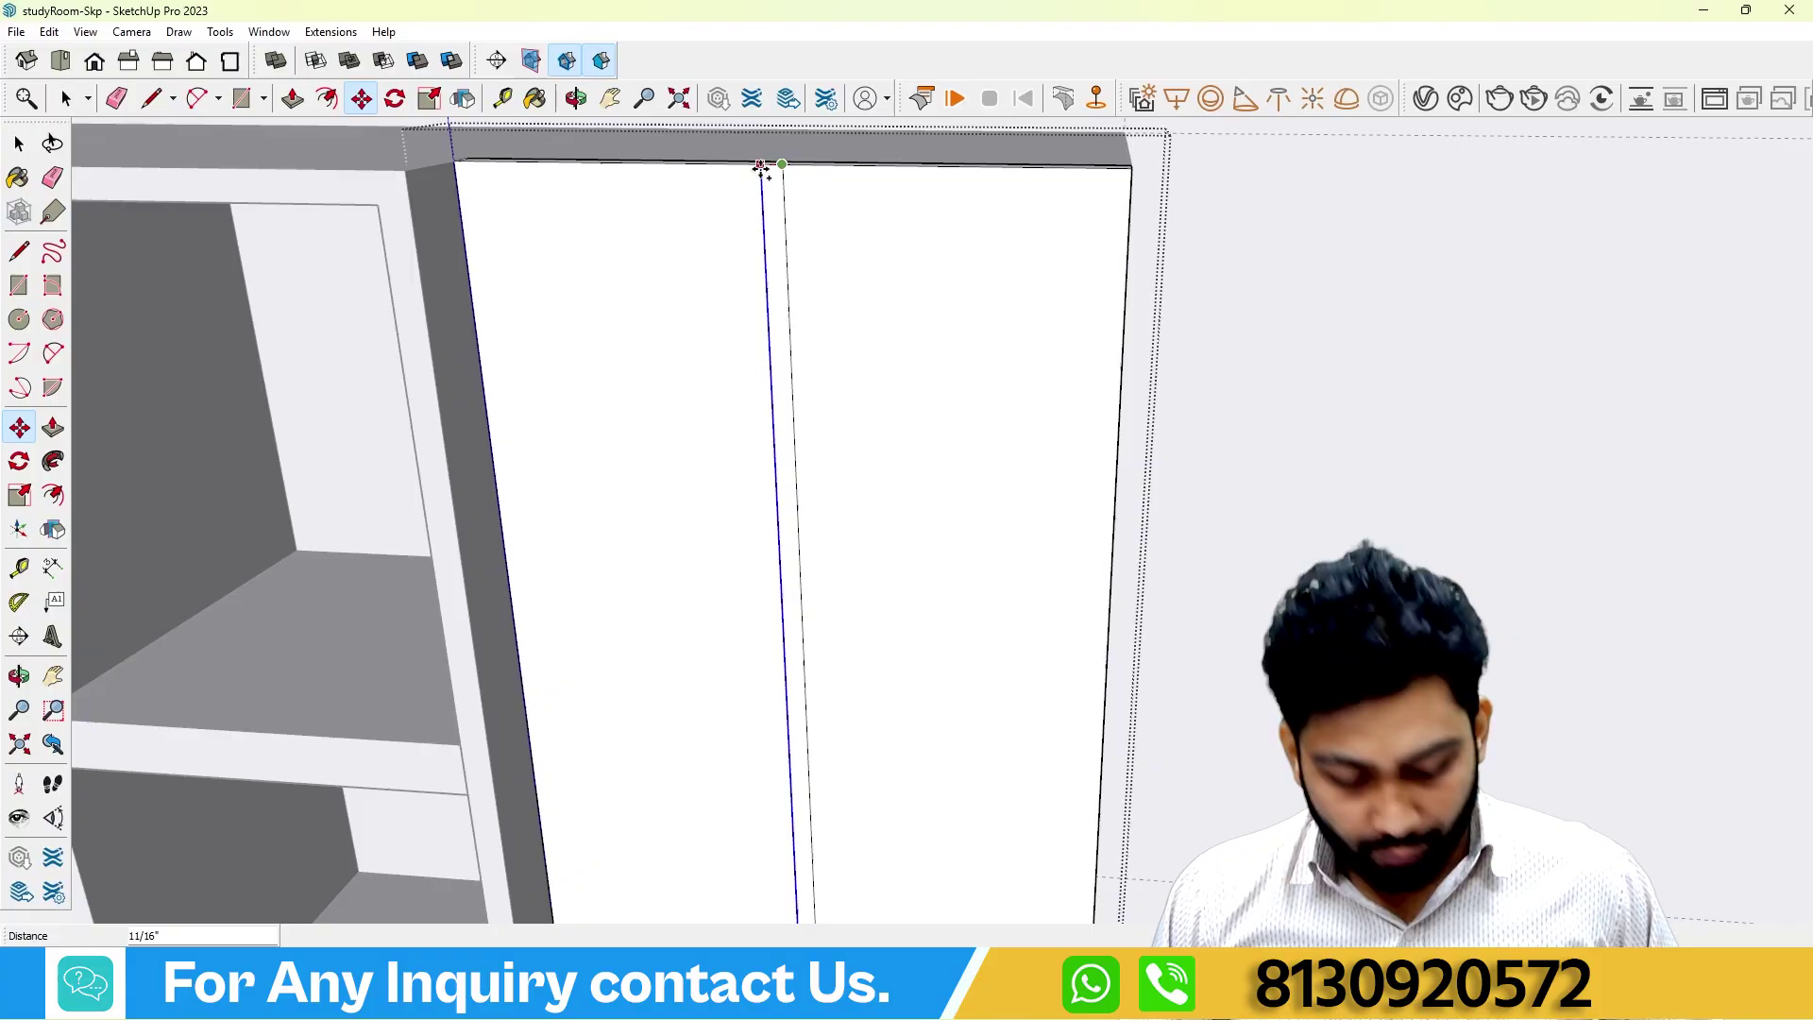
{"action": "type", "text": "4mm"}
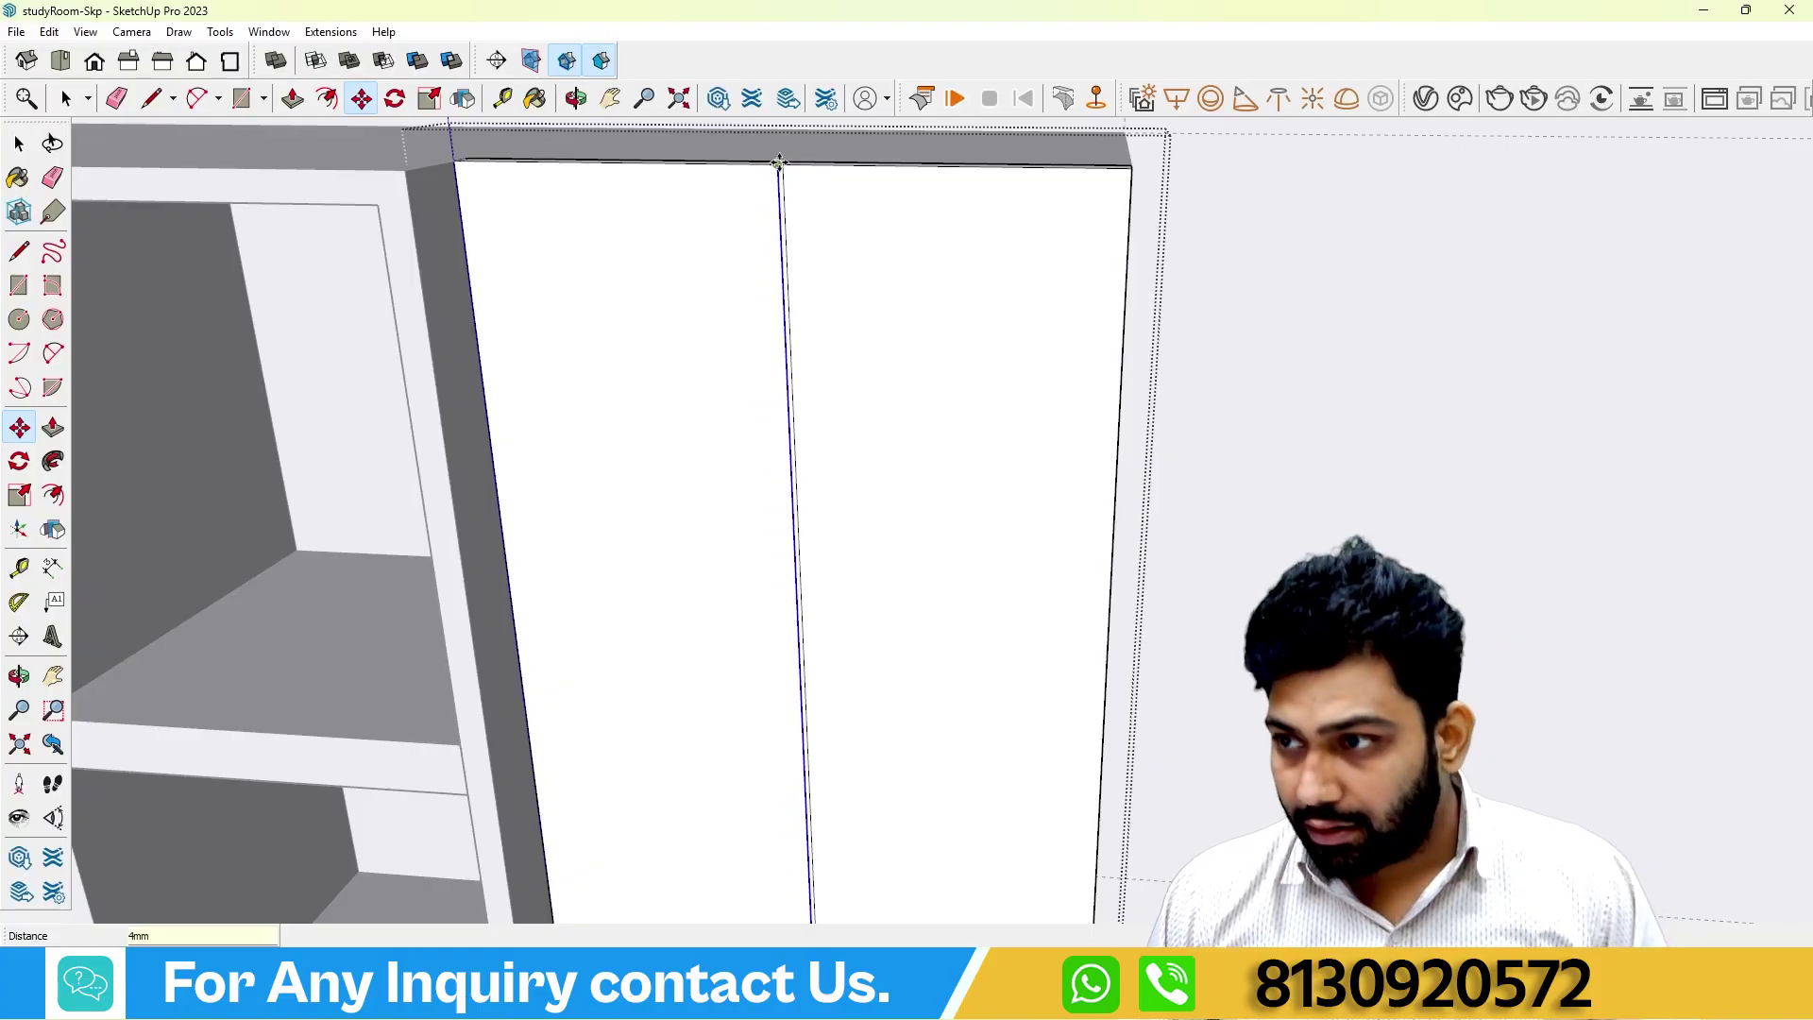
{"action": "key", "text": "Return"}
Copy the offset line back across the centre line by 8mm to mark the door gap.
{"action": "scroll", "coordinate": [770, 168], "scroll_direction": "up", "scroll_amount": 3}
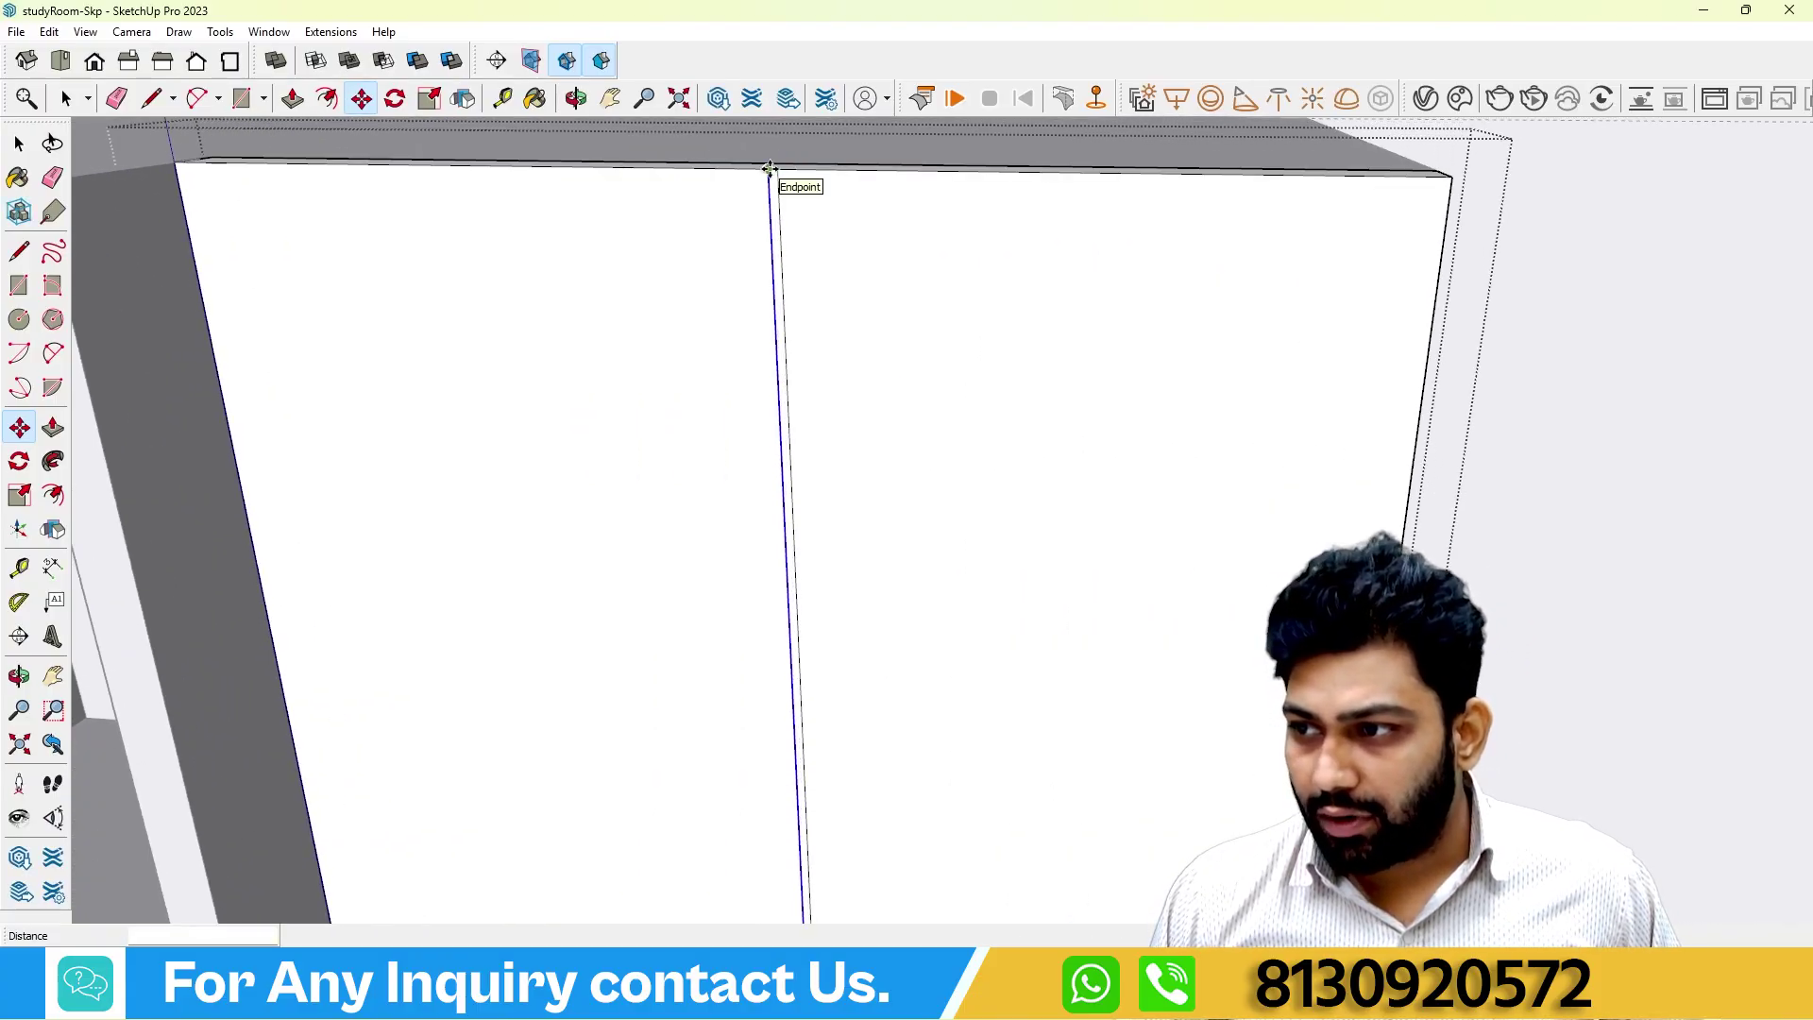
{"action": "left_click", "coordinate": [770, 168]}
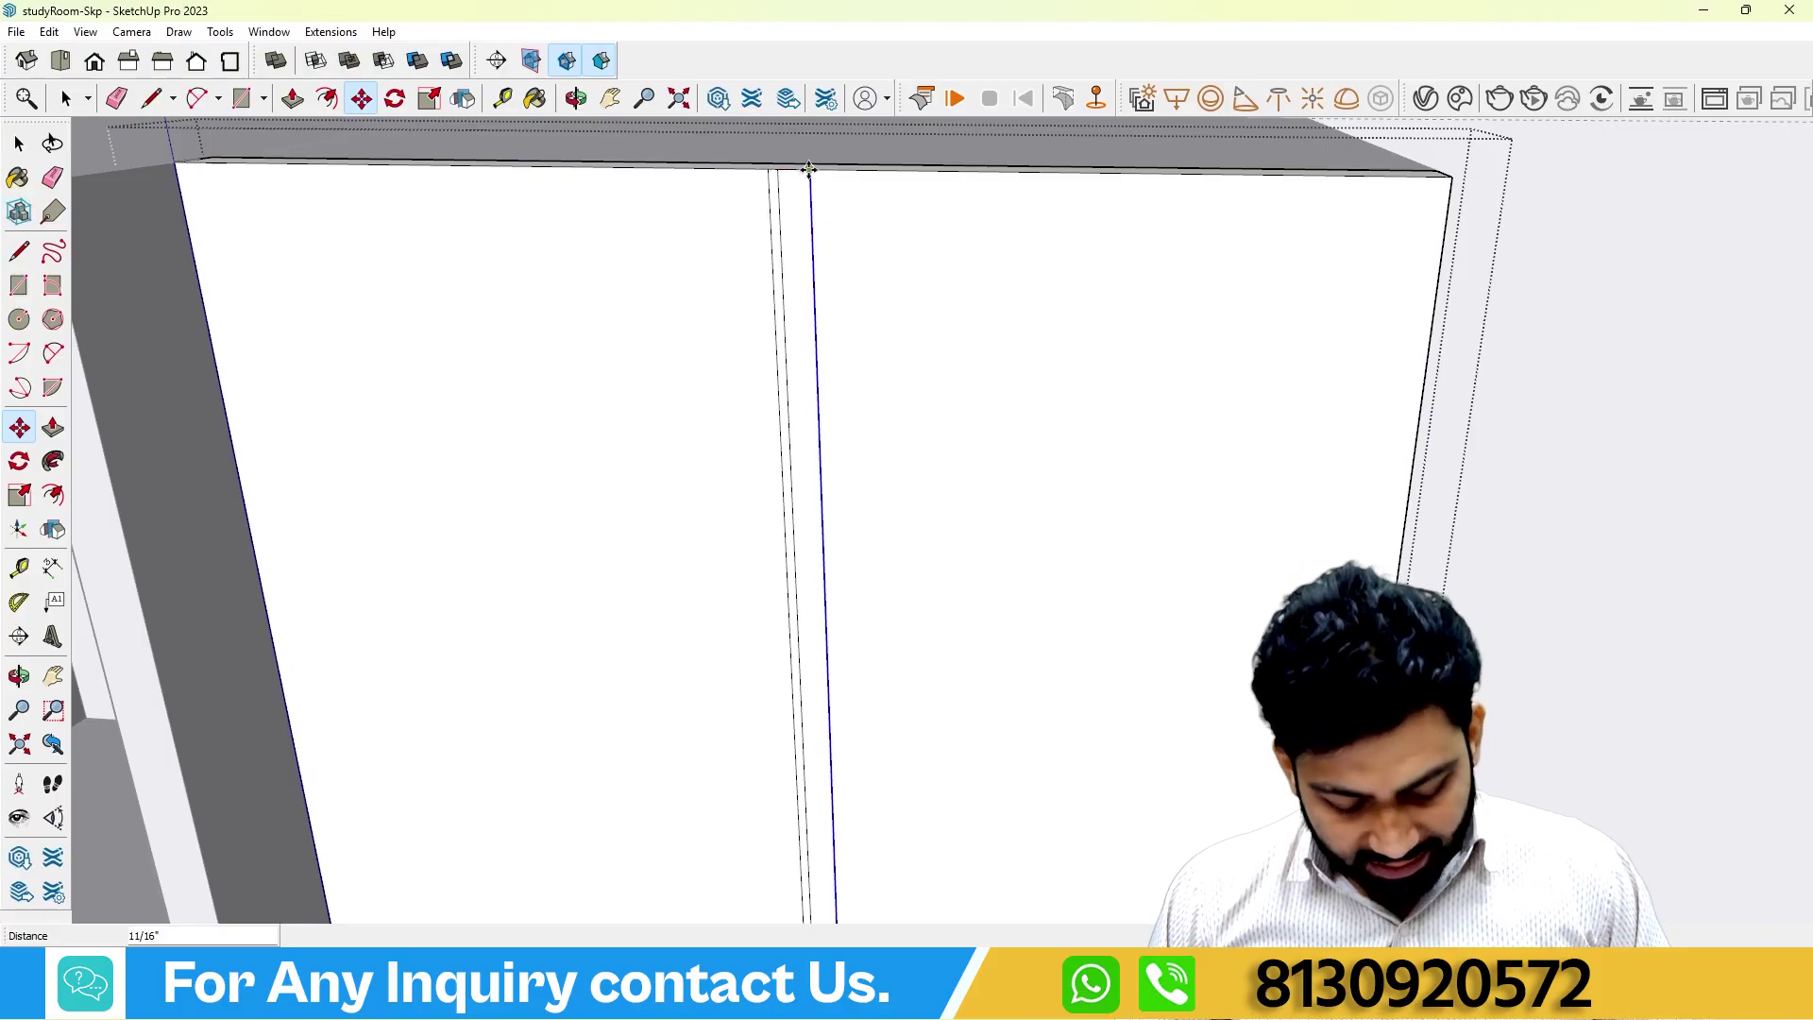
{"action": "key", "text": "Return"}
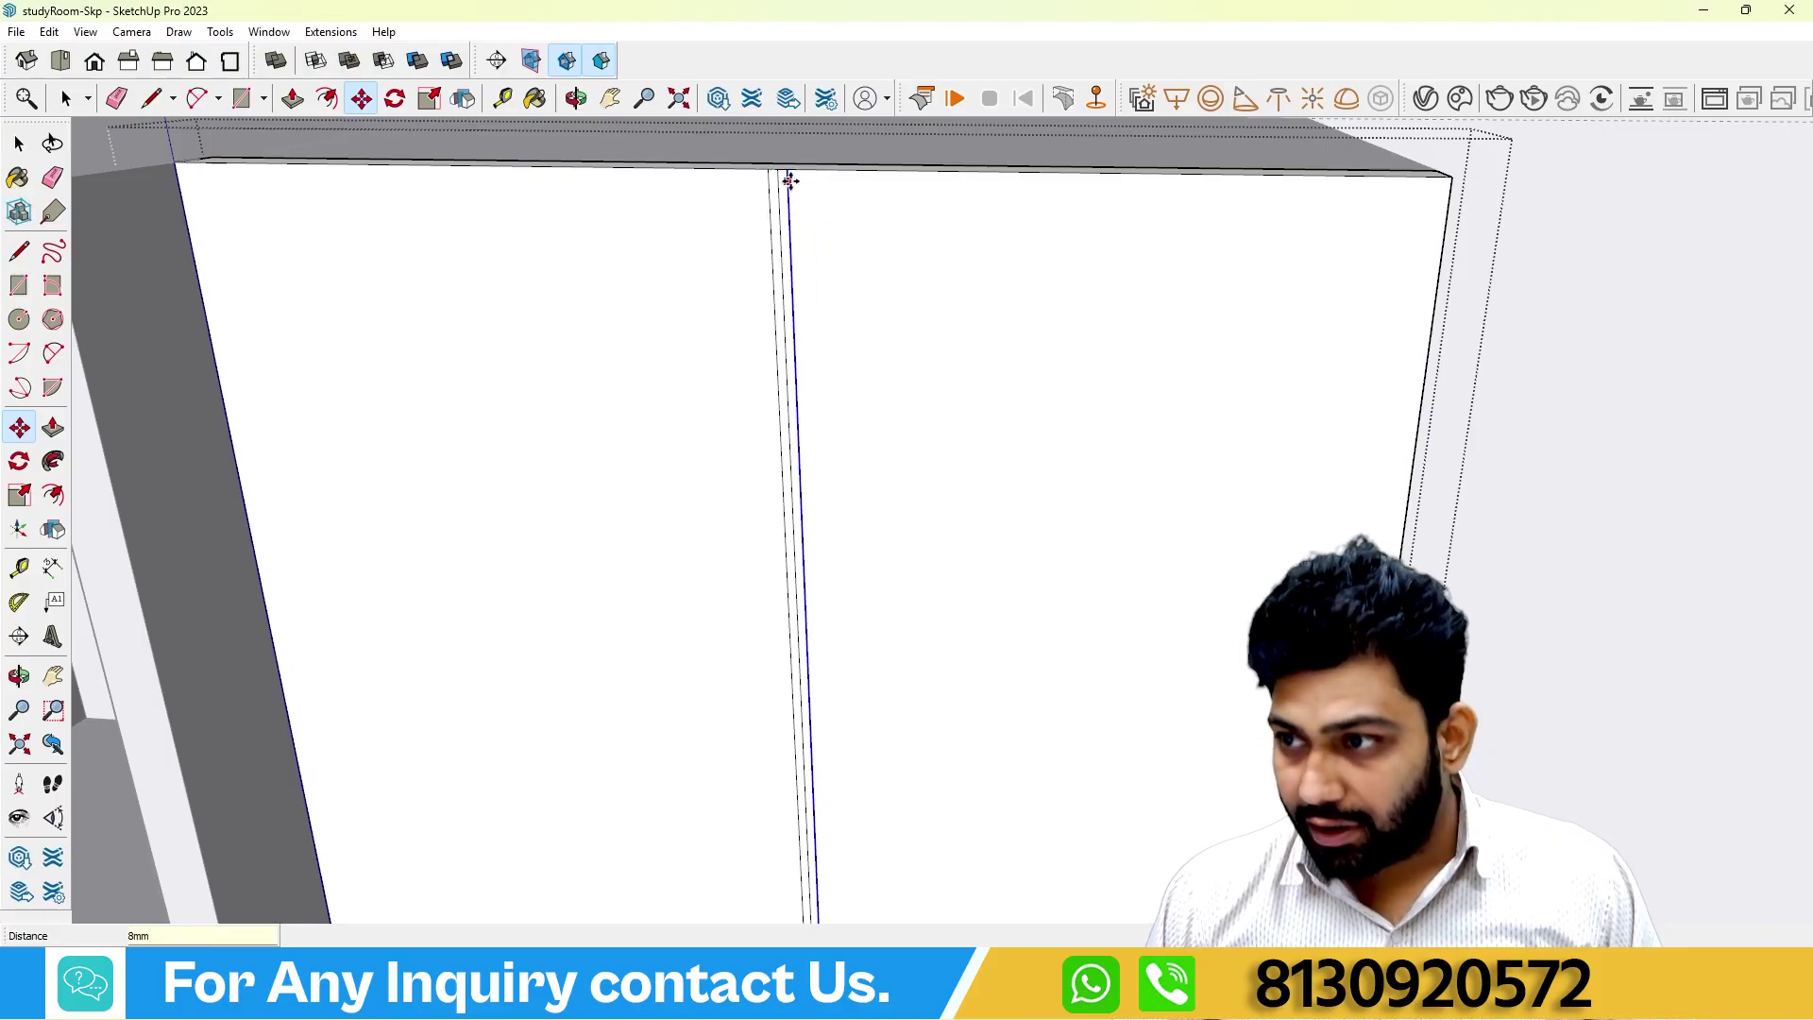
Erase the original centre line, leaving only the two lines that bound the door gap.
{"action": "scroll", "coordinate": [695, 243], "scroll_direction": "up", "scroll_amount": 2}
{"action": "scroll", "coordinate": [138, 214], "scroll_direction": "up", "scroll_amount": 3}
{"action": "left_click", "coordinate": [52, 177]}
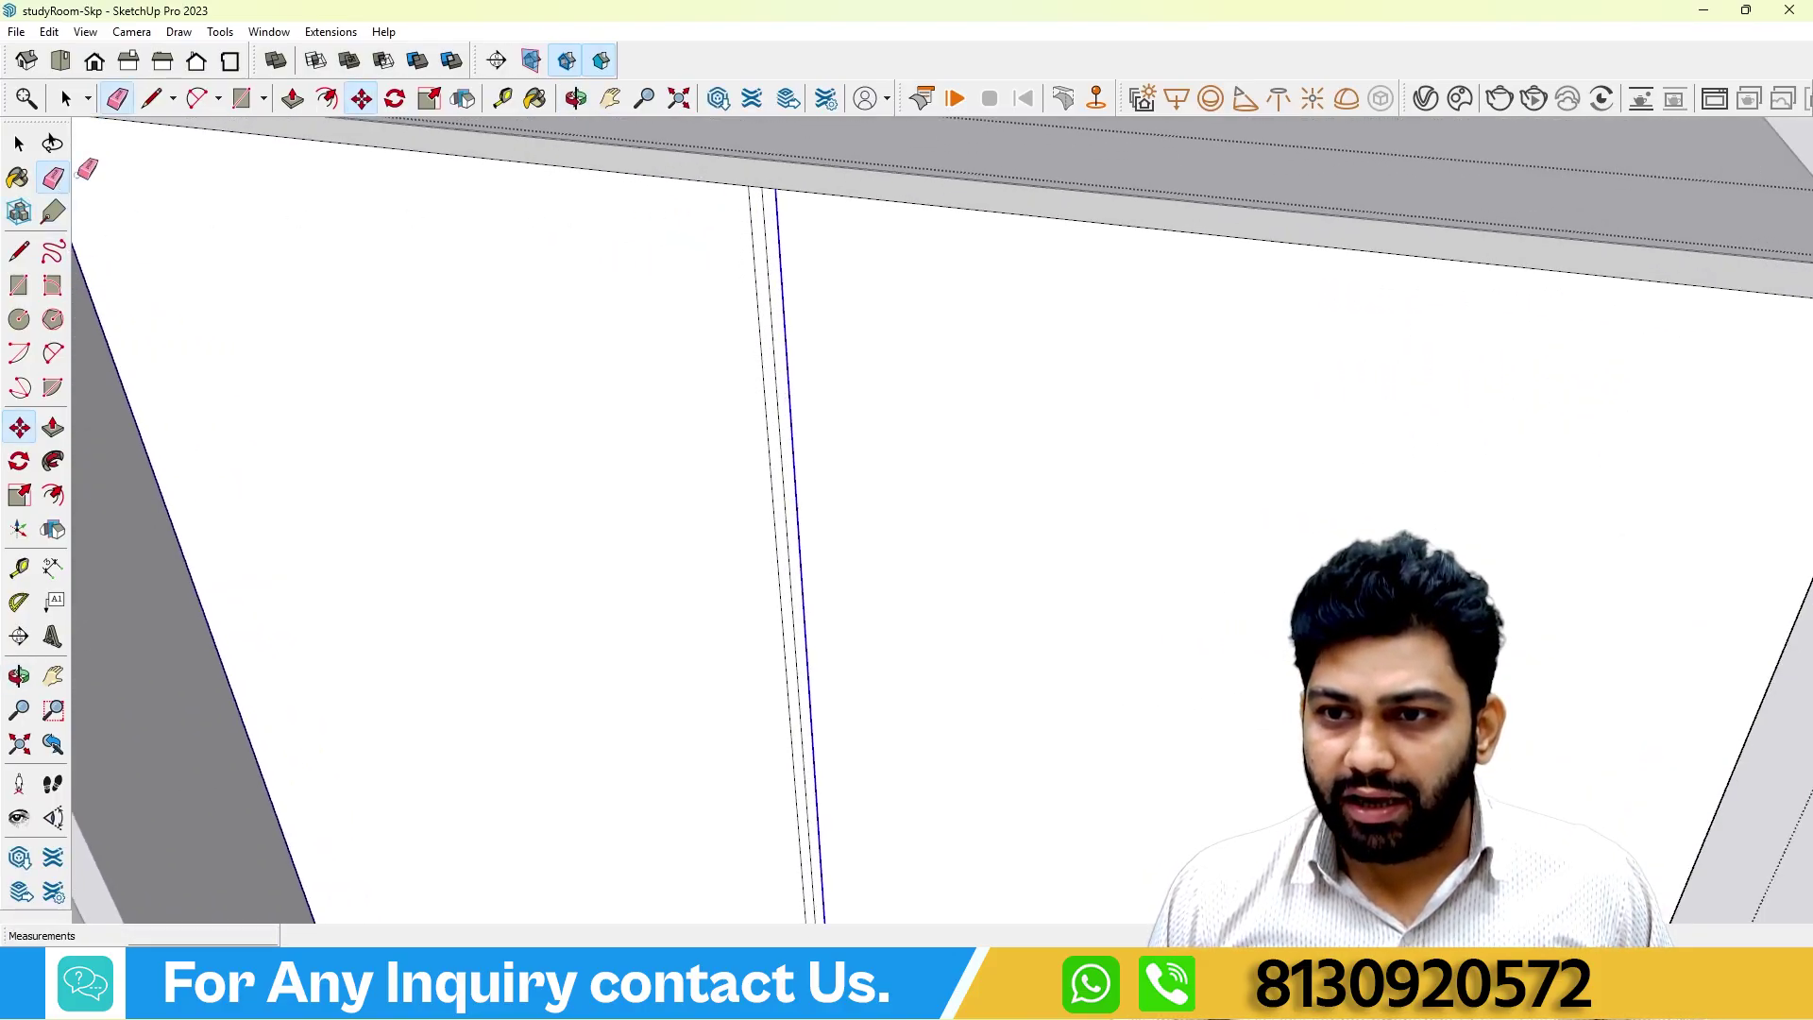
{"action": "scroll", "coordinate": [554, 271], "scroll_direction": "down", "scroll_amount": 2}
{"action": "scroll", "coordinate": [773, 194], "scroll_direction": "up", "scroll_amount": 3}
{"action": "left_click", "coordinate": [799, 187]}
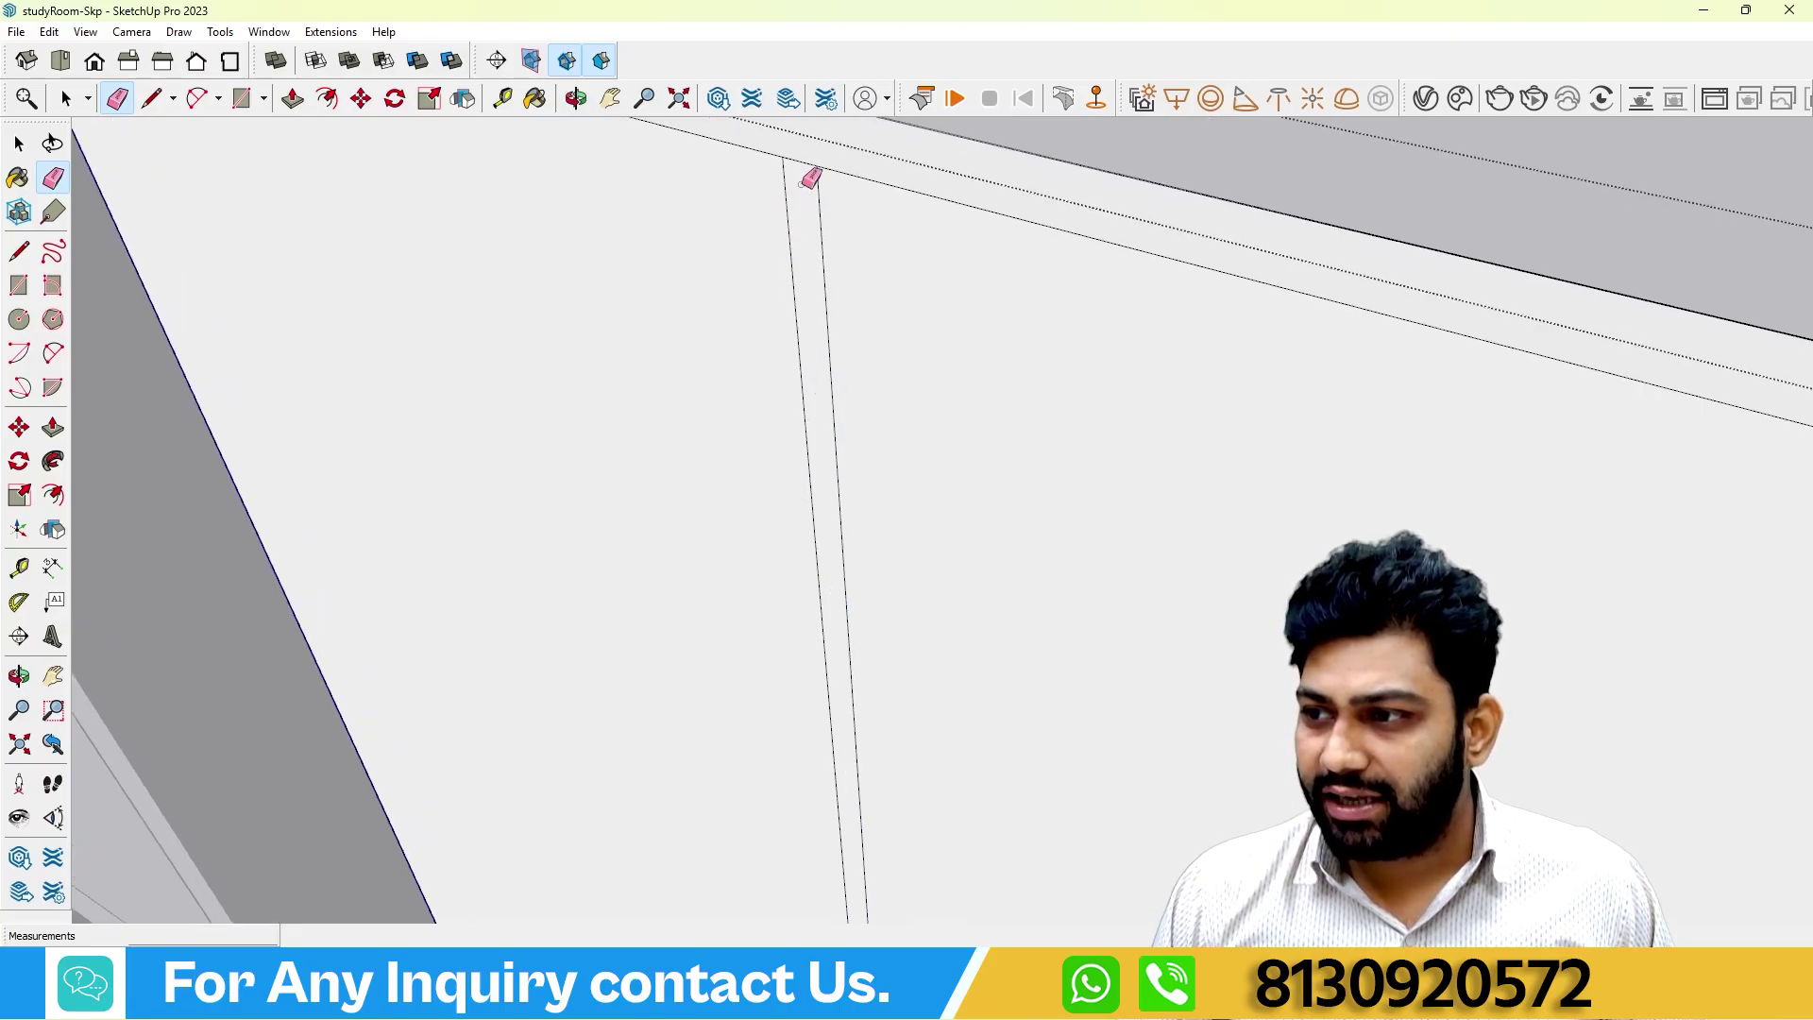
Push the narrow strip between the cabinet doors back 1" to cut the gap, and leave the panel group.
{"action": "scroll", "coordinate": [736, 235], "scroll_direction": "down", "scroll_amount": 4}
{"action": "left_click", "coordinate": [53, 430]}
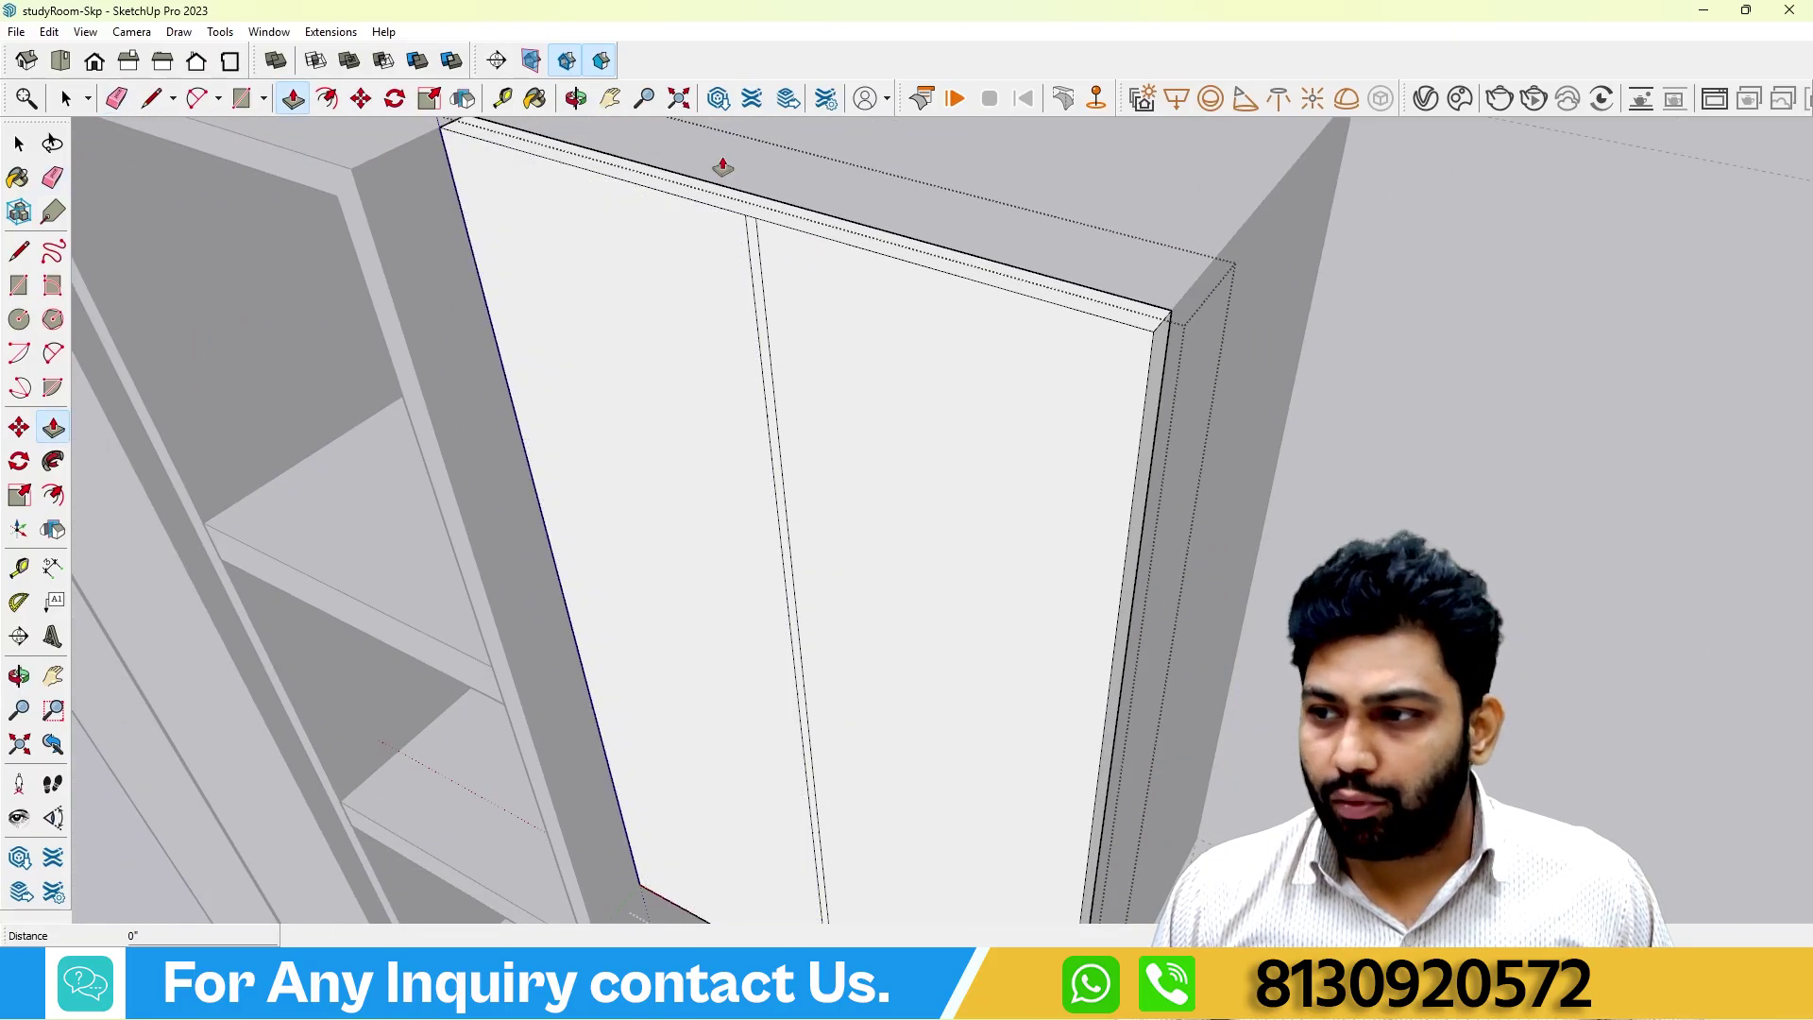
{"action": "middle_click_drag", "start_coordinate": [720, 162], "coordinate": [696, 284]}
{"action": "scroll", "coordinate": [711, 331], "scroll_direction": "up", "scroll_amount": 3}
{"action": "left_click", "coordinate": [715, 328]}
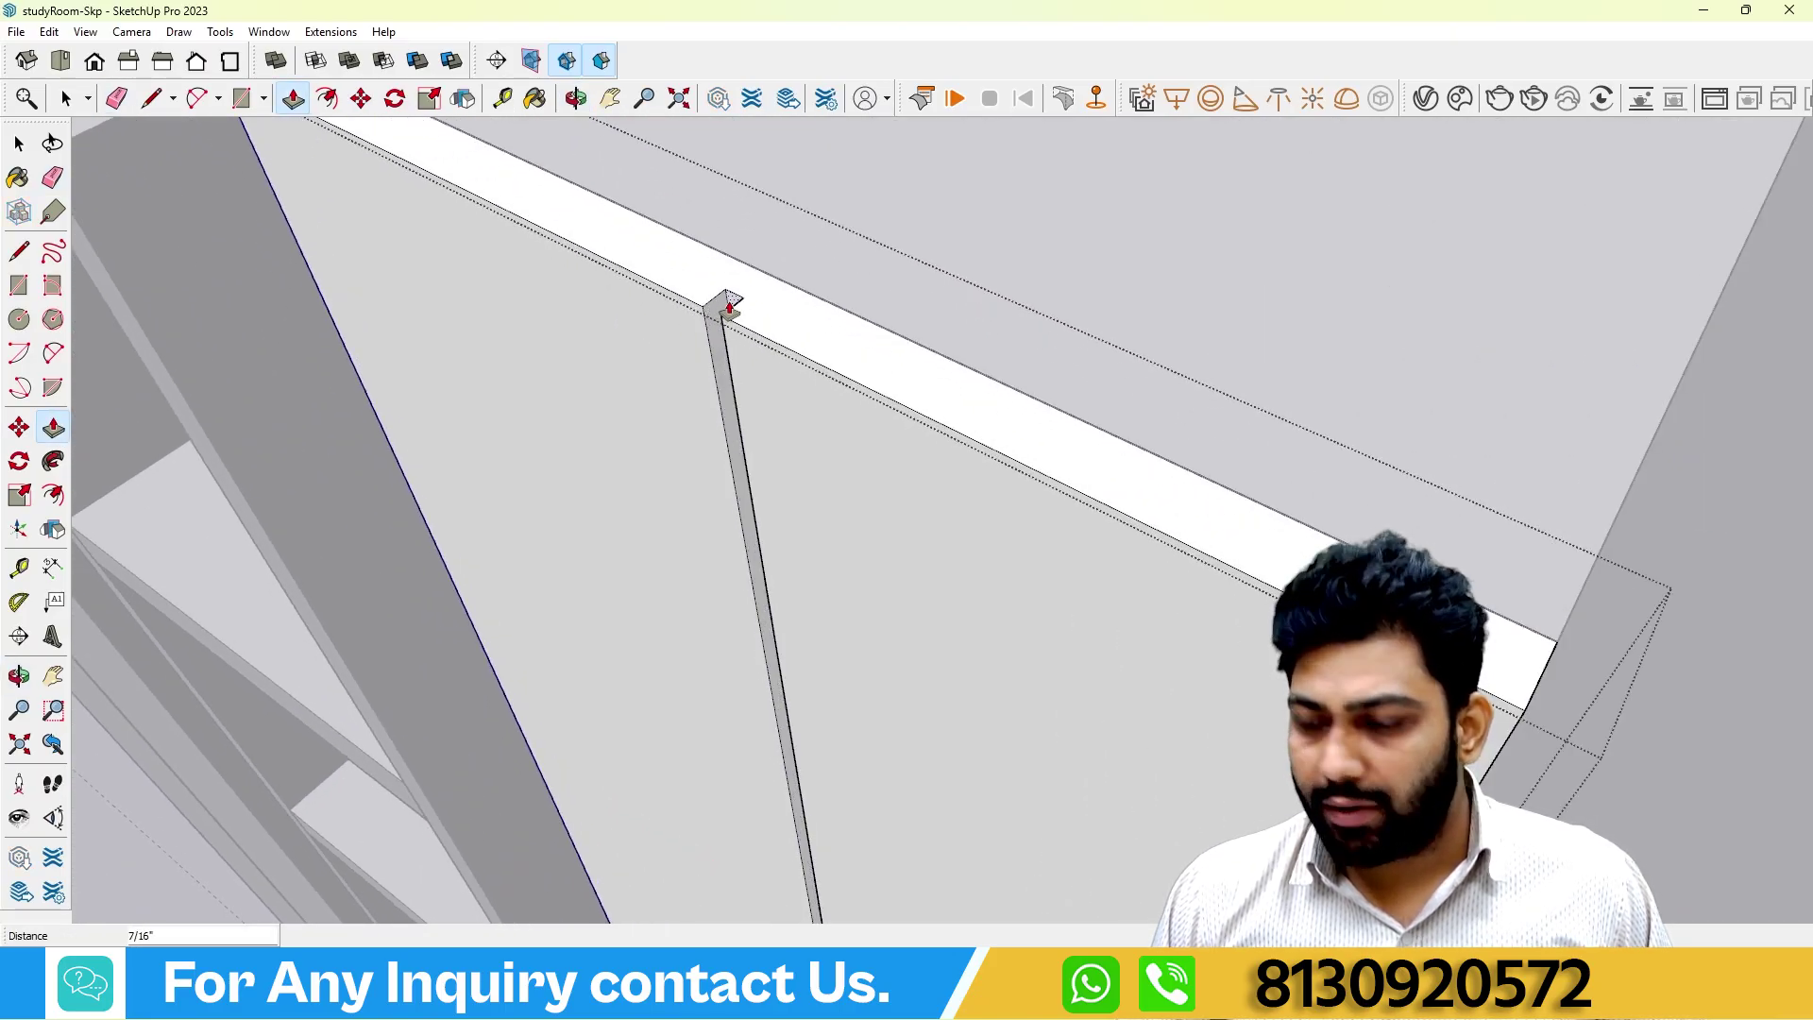
{"action": "scroll", "coordinate": [730, 308], "scroll_direction": "down", "scroll_amount": 8}
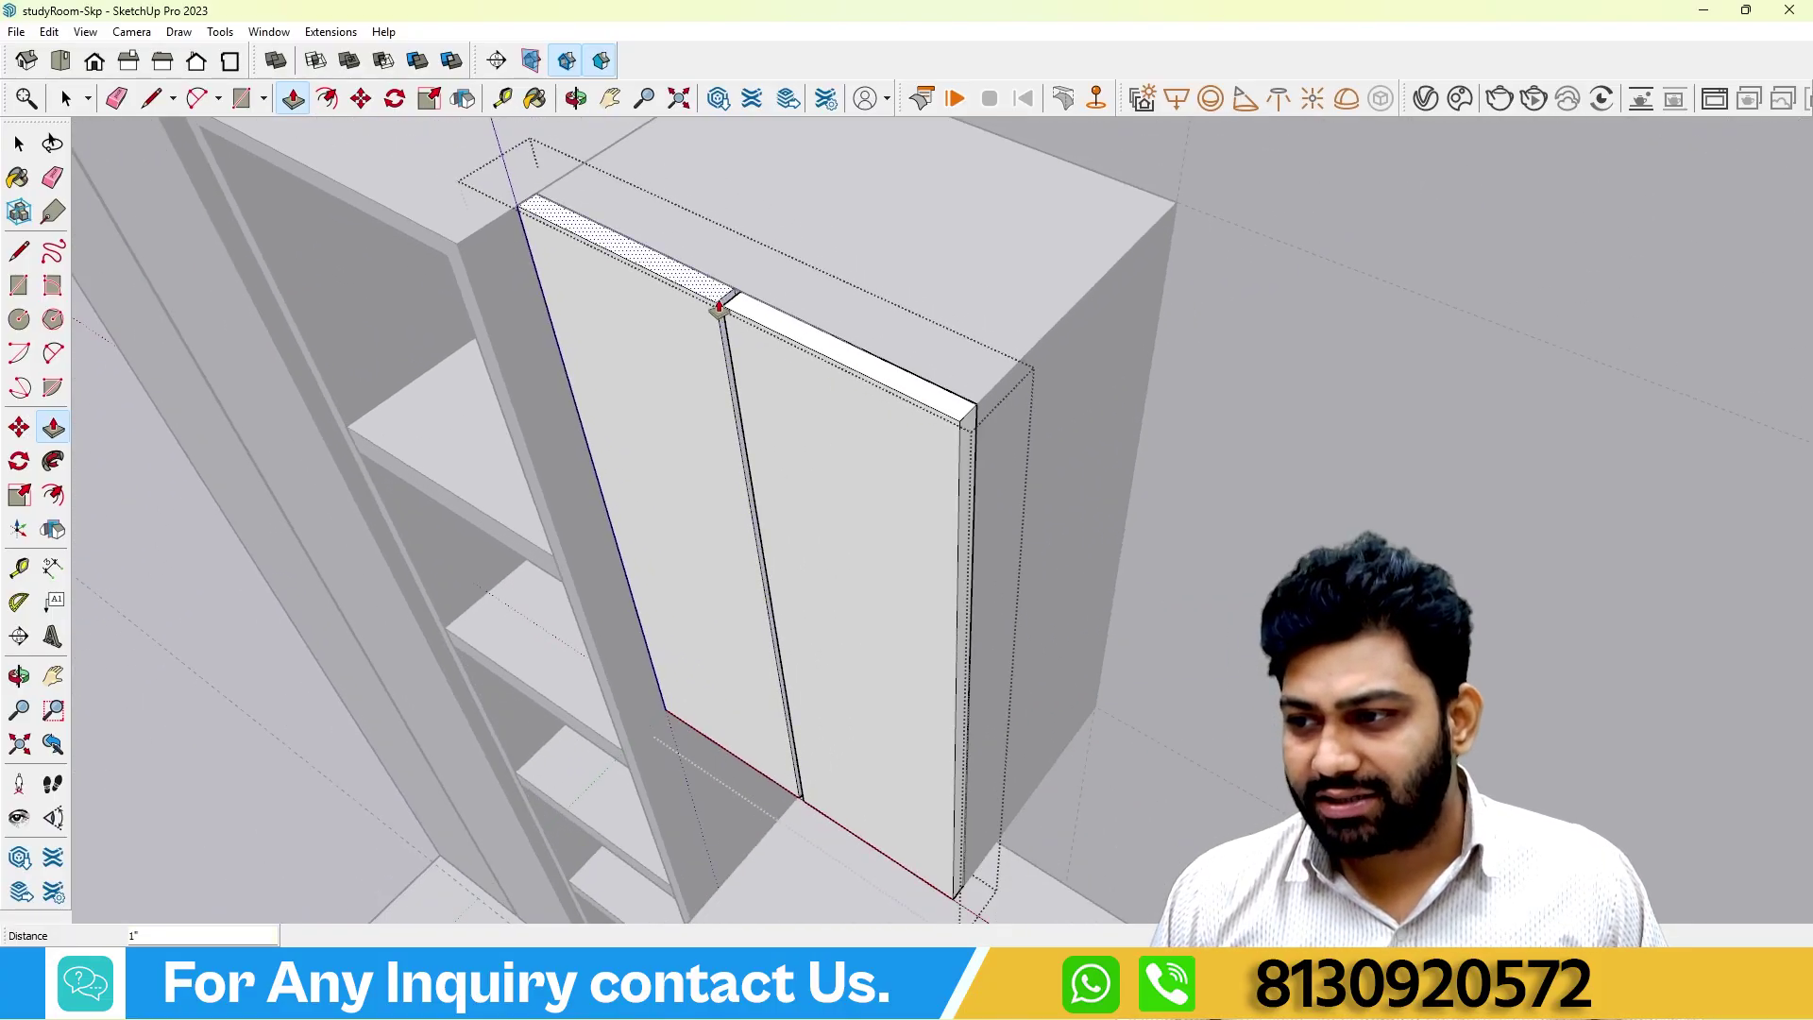
{"action": "type", "text": "1"}
{"action": "key", "text": "Return"}
{"action": "left_click", "coordinate": [21, 147]}
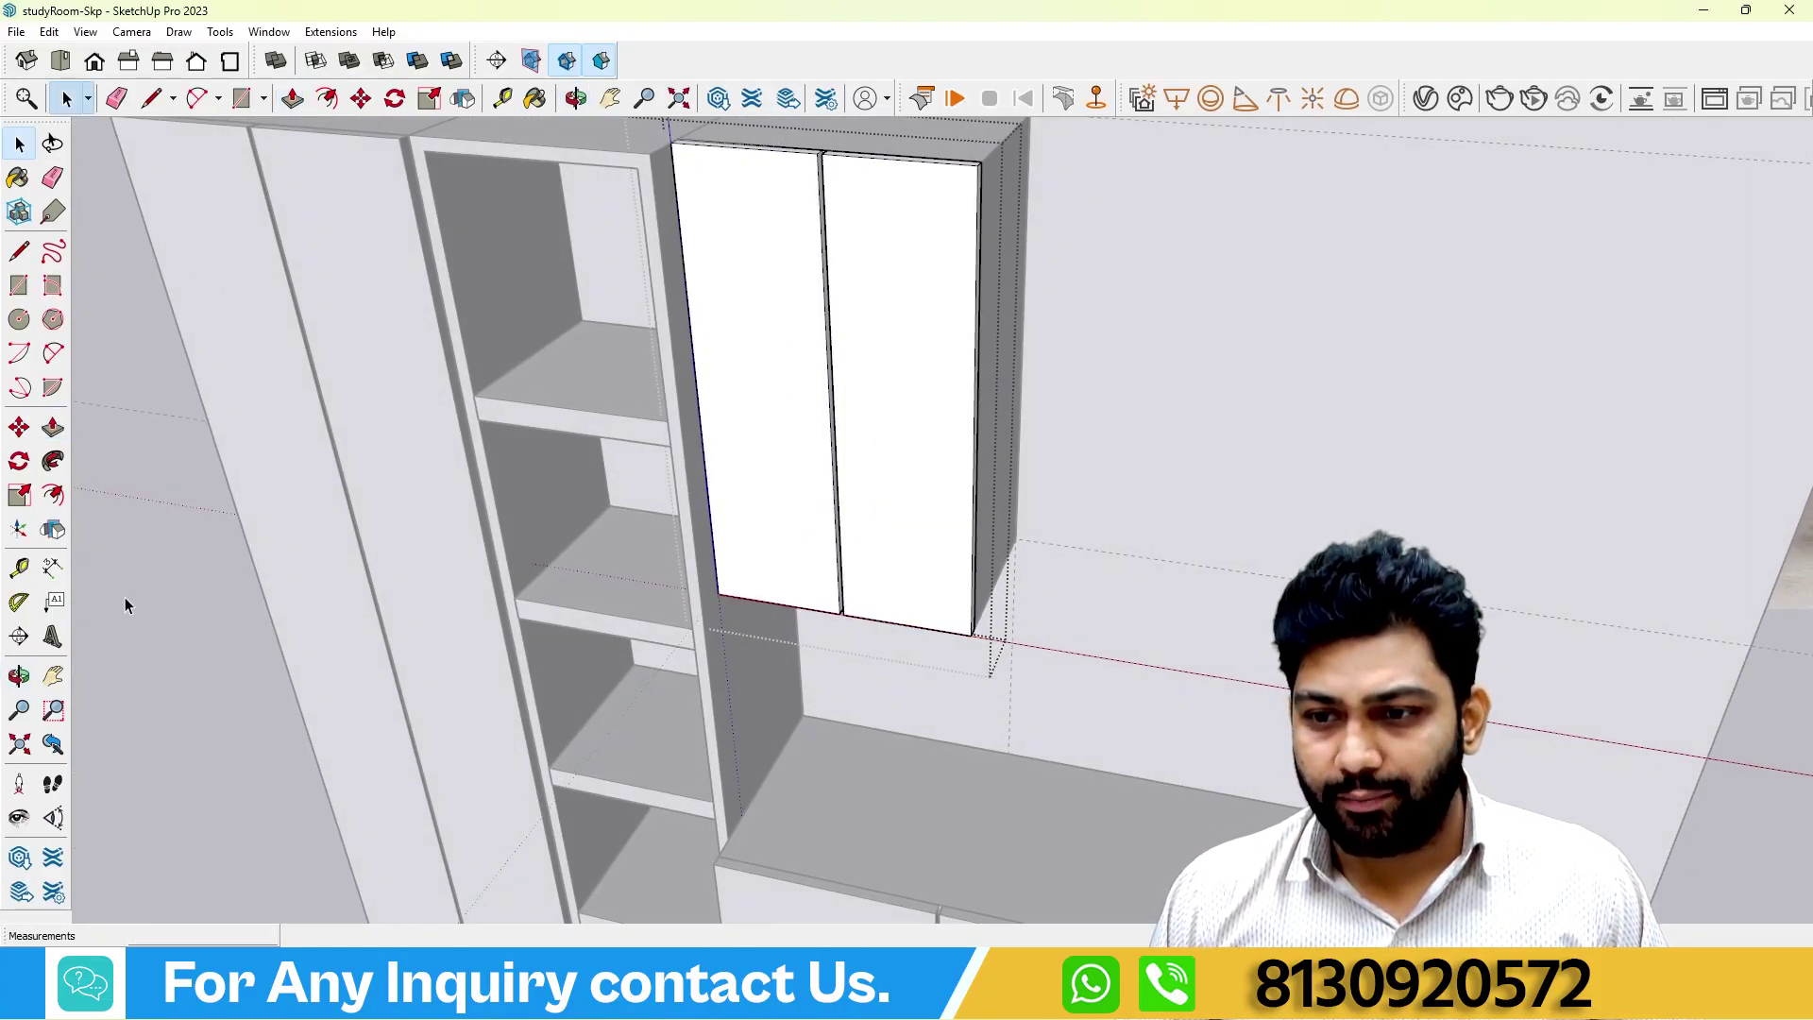
{"action": "left_click", "coordinate": [127, 604]}
Examine the two-door wall cabinet and the bare wall above the desk against the reference image's floating shelves.
{"action": "scroll", "coordinate": [676, 422], "scroll_direction": "down", "scroll_amount": 5}
{"action": "middle_click_drag", "start_coordinate": [745, 369], "coordinate": [796, 383]}
{"action": "scroll", "coordinate": [796, 385], "scroll_direction": "up", "scroll_amount": 3}
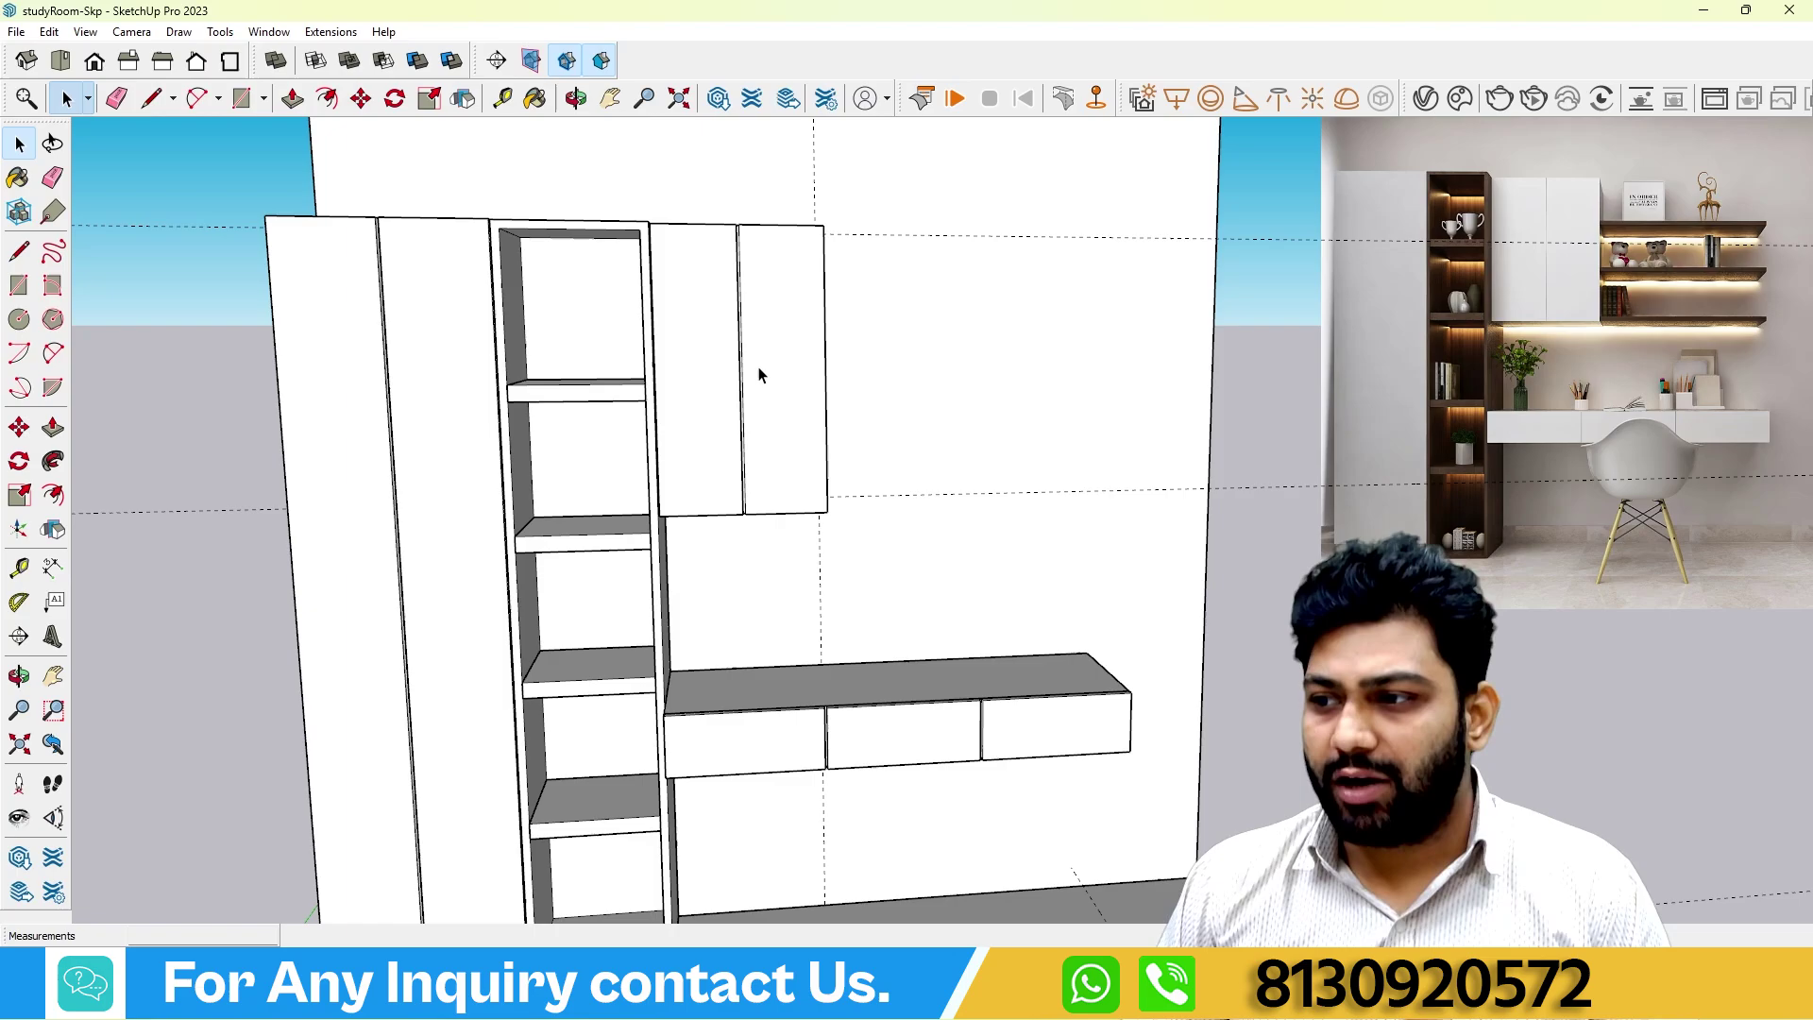
{"action": "scroll", "coordinate": [794, 373], "scroll_direction": "down", "scroll_amount": 3}
{"action": "scroll", "coordinate": [784, 415], "scroll_direction": "up", "scroll_amount": 3}
{"action": "scroll", "coordinate": [798, 425], "scroll_direction": "down", "scroll_amount": 5}
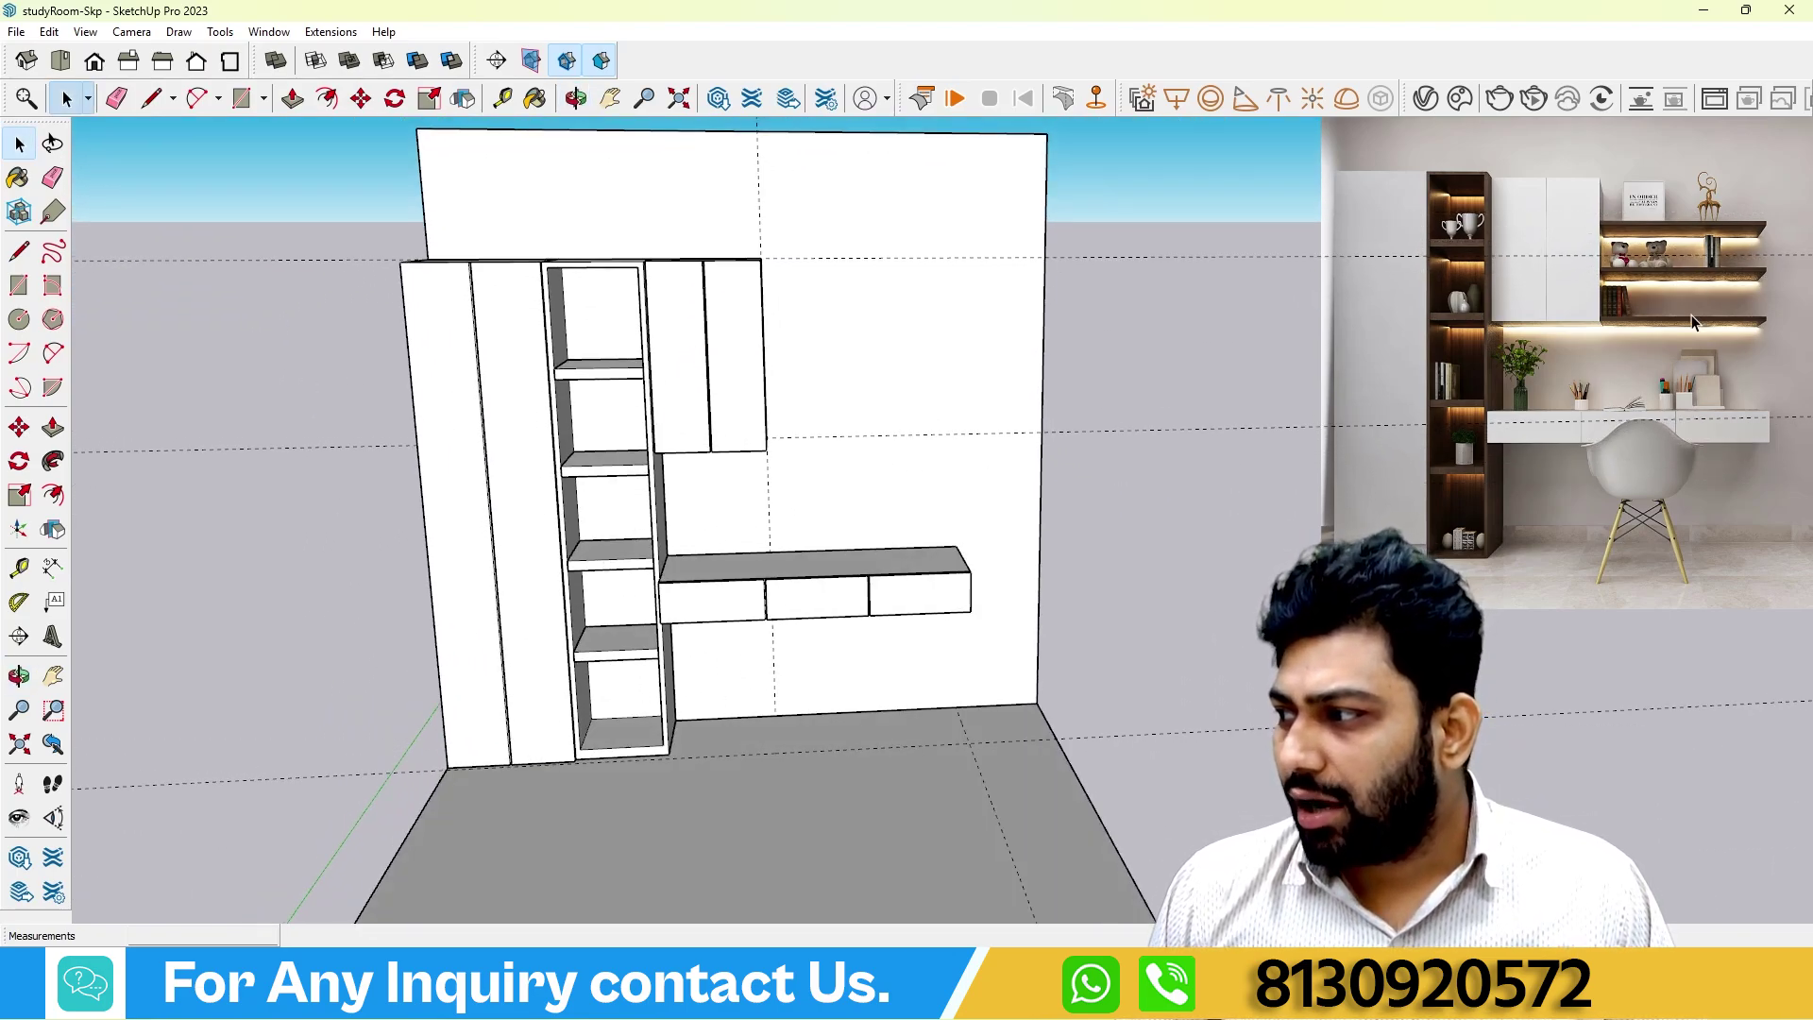
{"action": "middle_click_drag", "start_coordinate": [1223, 288], "coordinate": [971, 423]}
{"action": "scroll", "coordinate": [860, 404], "scroll_direction": "up", "scroll_amount": 2}
{"action": "scroll", "coordinate": [811, 445], "scroll_direction": "down", "scroll_amount": 1}
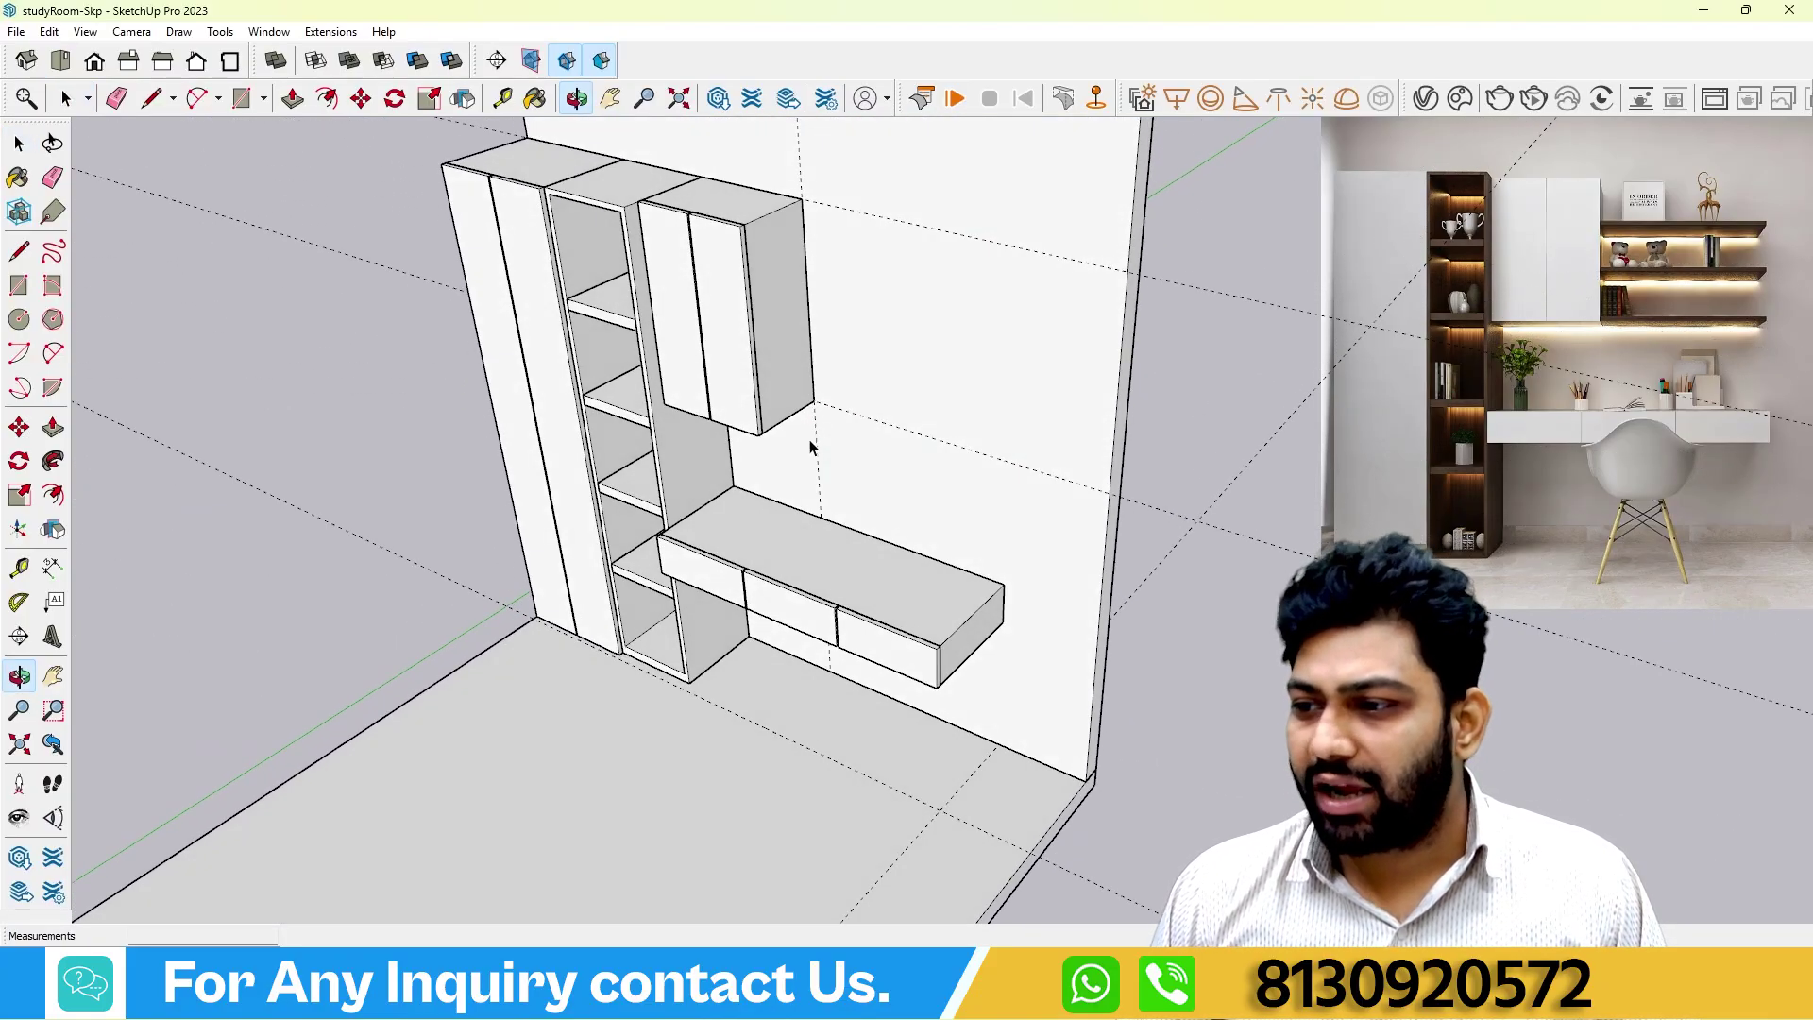
{"action": "scroll", "coordinate": [854, 401], "scroll_direction": "up", "scroll_amount": 3}
{"action": "scroll", "coordinate": [897, 383], "scroll_direction": "down", "scroll_amount": 3}
{"action": "middle_click_drag", "start_coordinate": [923, 375], "coordinate": [797, 340]}
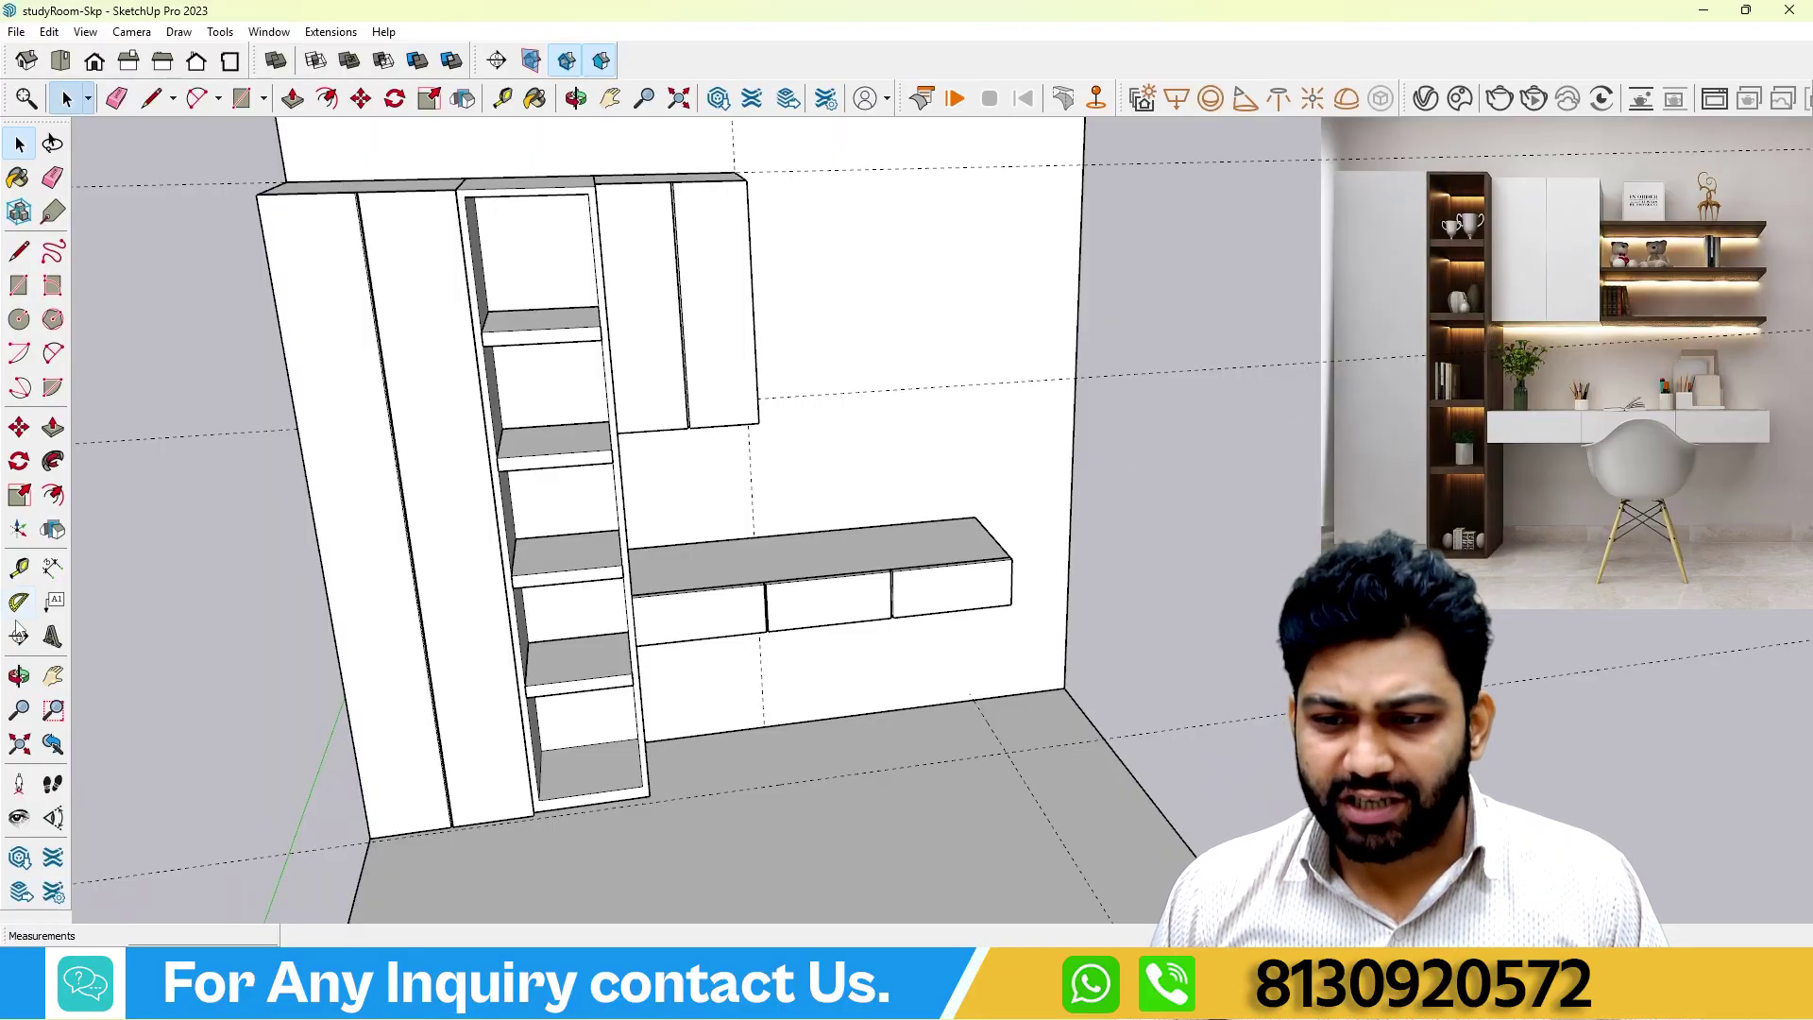
Place a horizontal guide 2" above the wall cabinet's bottom guide and a vertical guide aligned with the desk's free end.
{"action": "left_click", "coordinate": [19, 567]}
{"action": "middle_click_drag", "start_coordinate": [661, 472], "coordinate": [910, 366]}
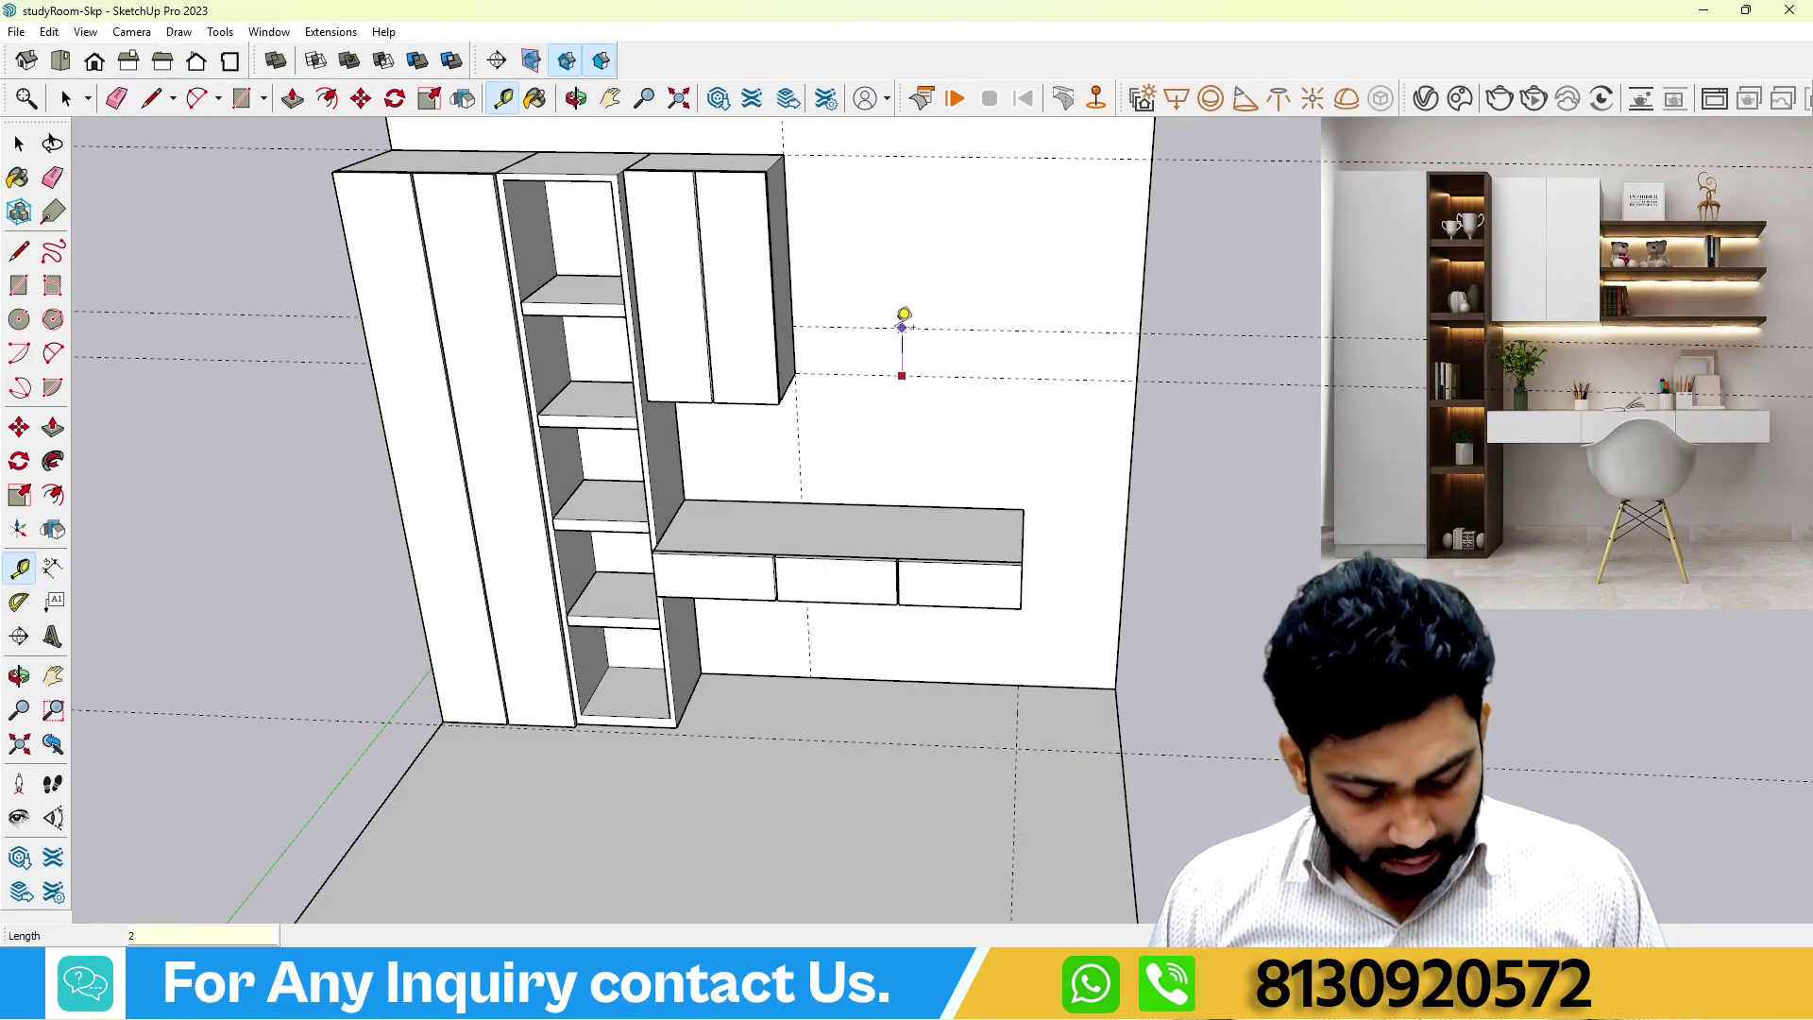
{"action": "scroll", "coordinate": [878, 371], "scroll_direction": "down", "scroll_amount": 1}
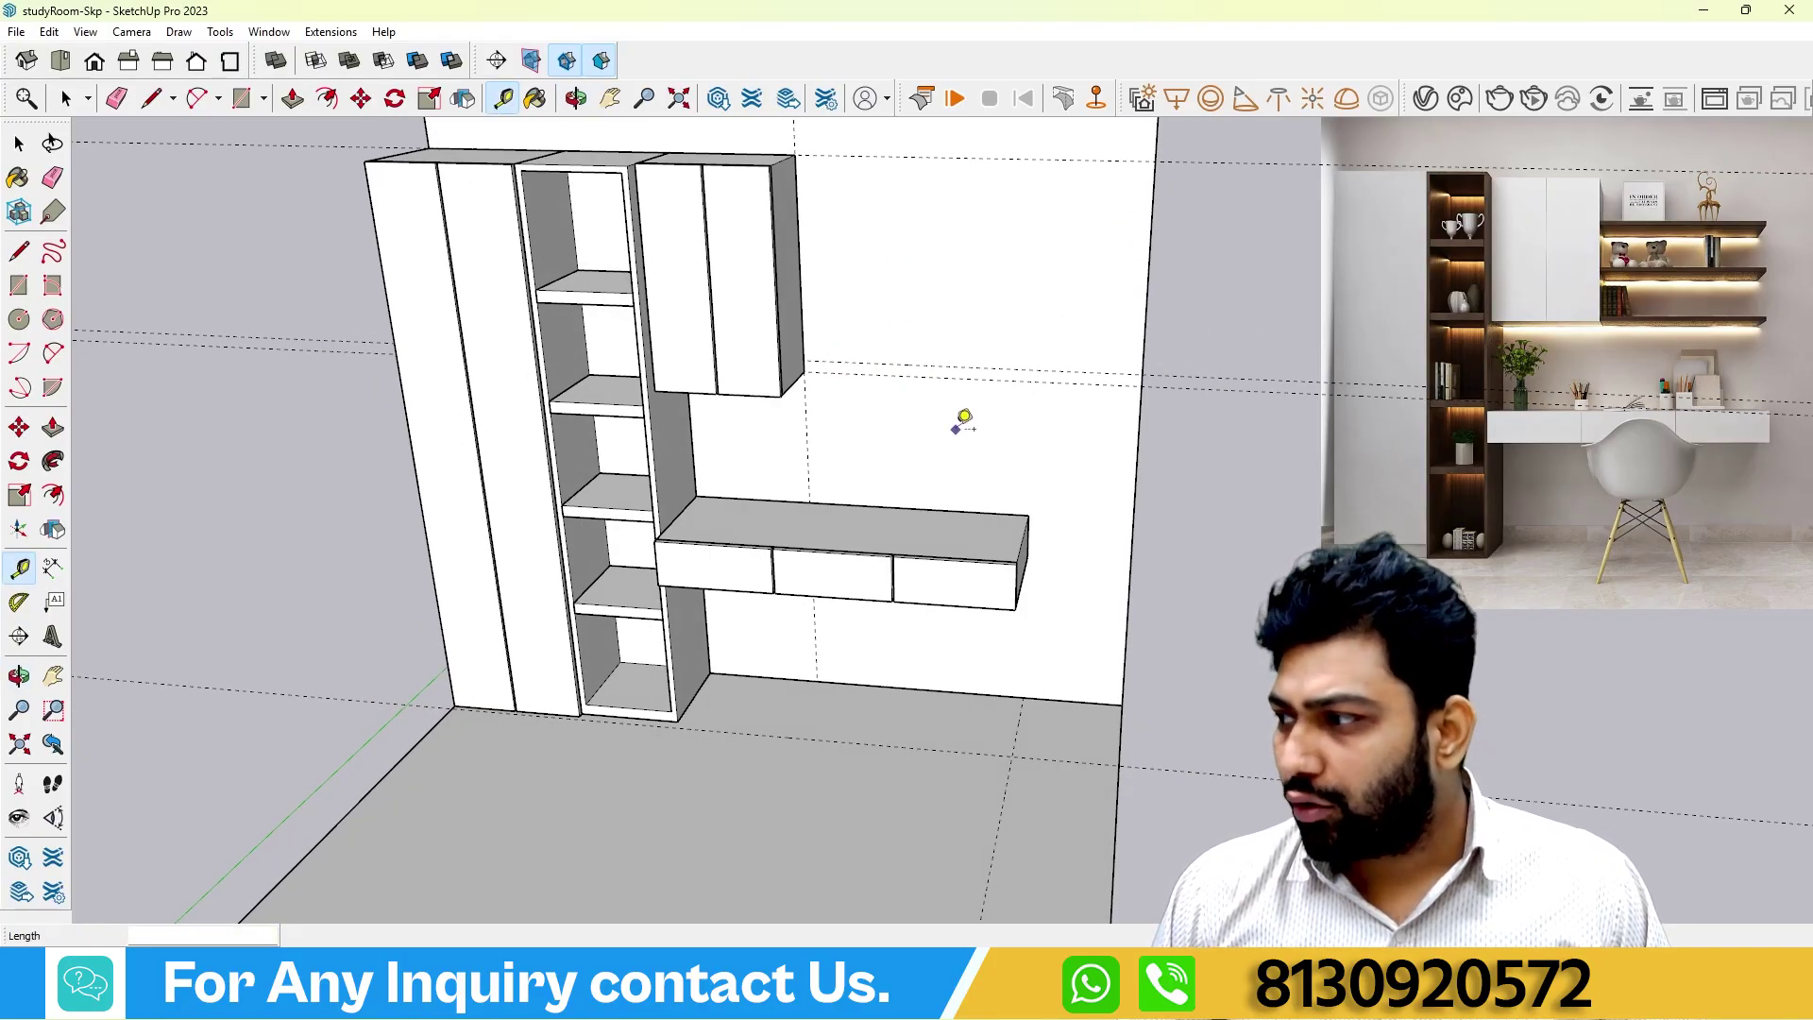
{"action": "scroll", "coordinate": [961, 422], "scroll_direction": "up", "scroll_amount": 2}
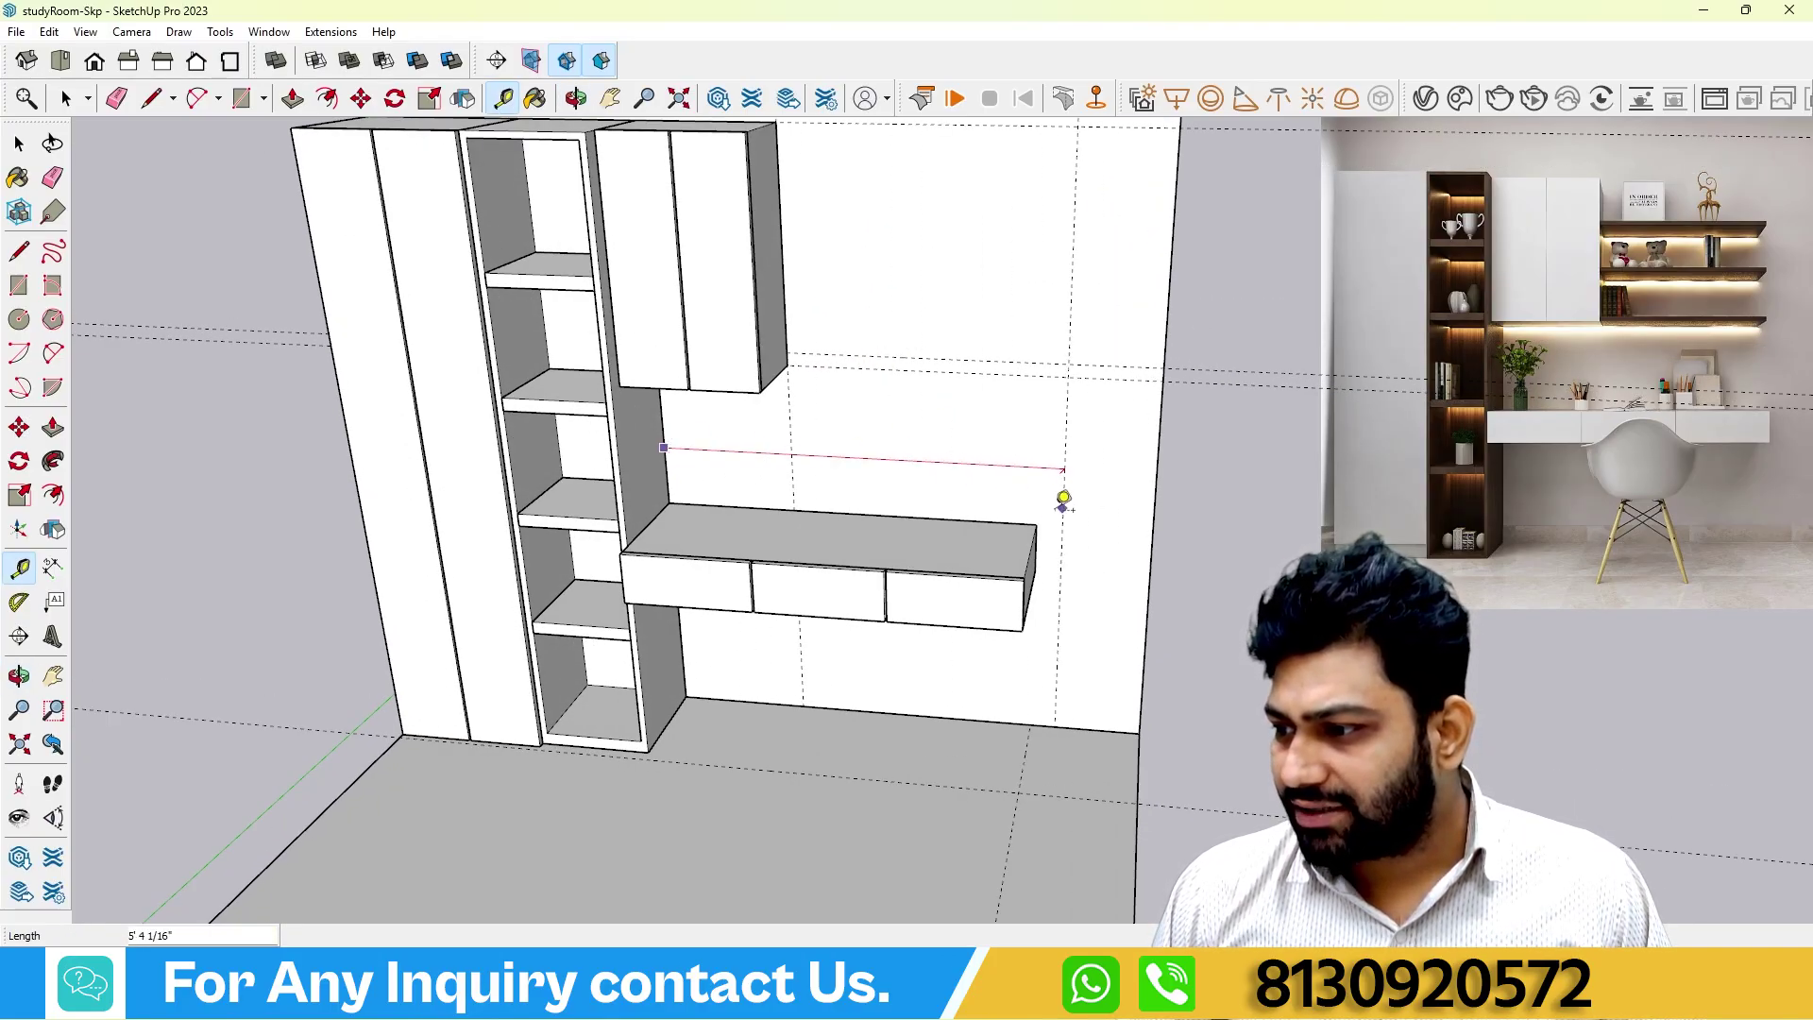
{"action": "middle_click_drag", "start_coordinate": [910, 462], "coordinate": [898, 457]}
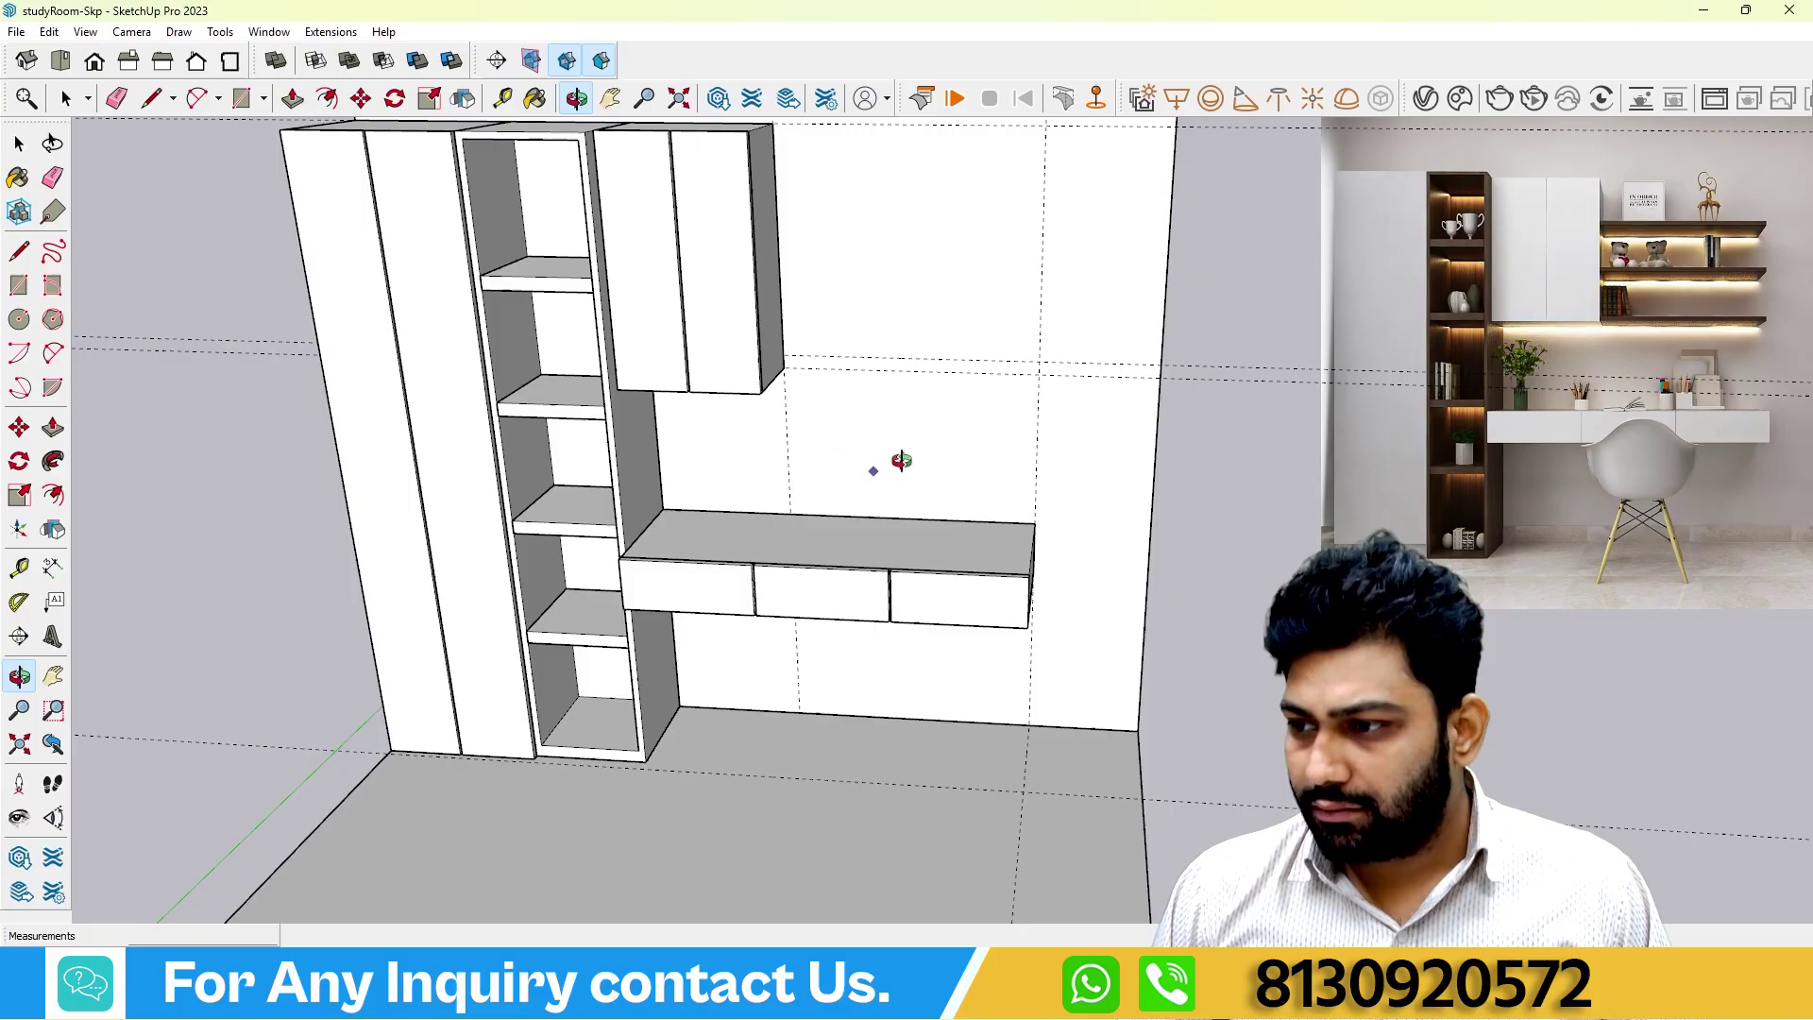
Draw a 3' 3" by 2" shelf rectangle on the back wall between the guides, starting at the wall cabinet's bottom corner.
{"action": "left_click", "coordinate": [19, 286]}
{"action": "scroll", "coordinate": [874, 408], "scroll_direction": "up", "scroll_amount": 3}
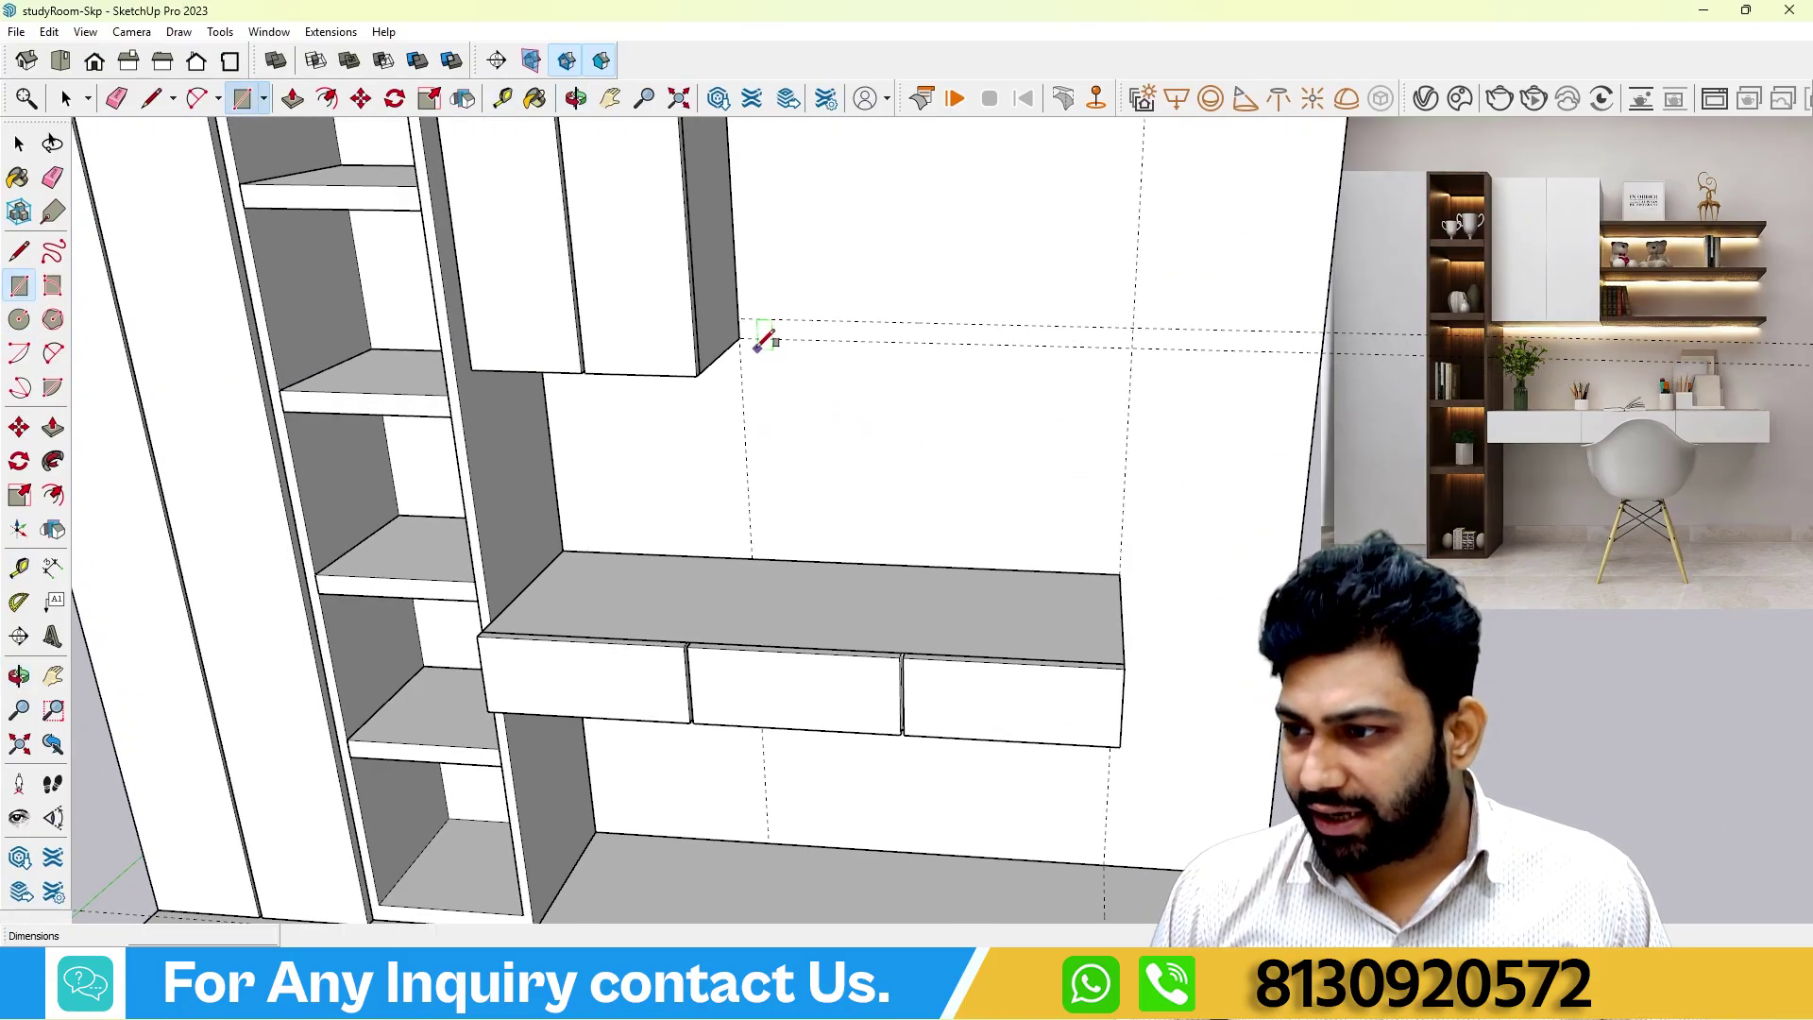
{"action": "left_click", "coordinate": [739, 337]}
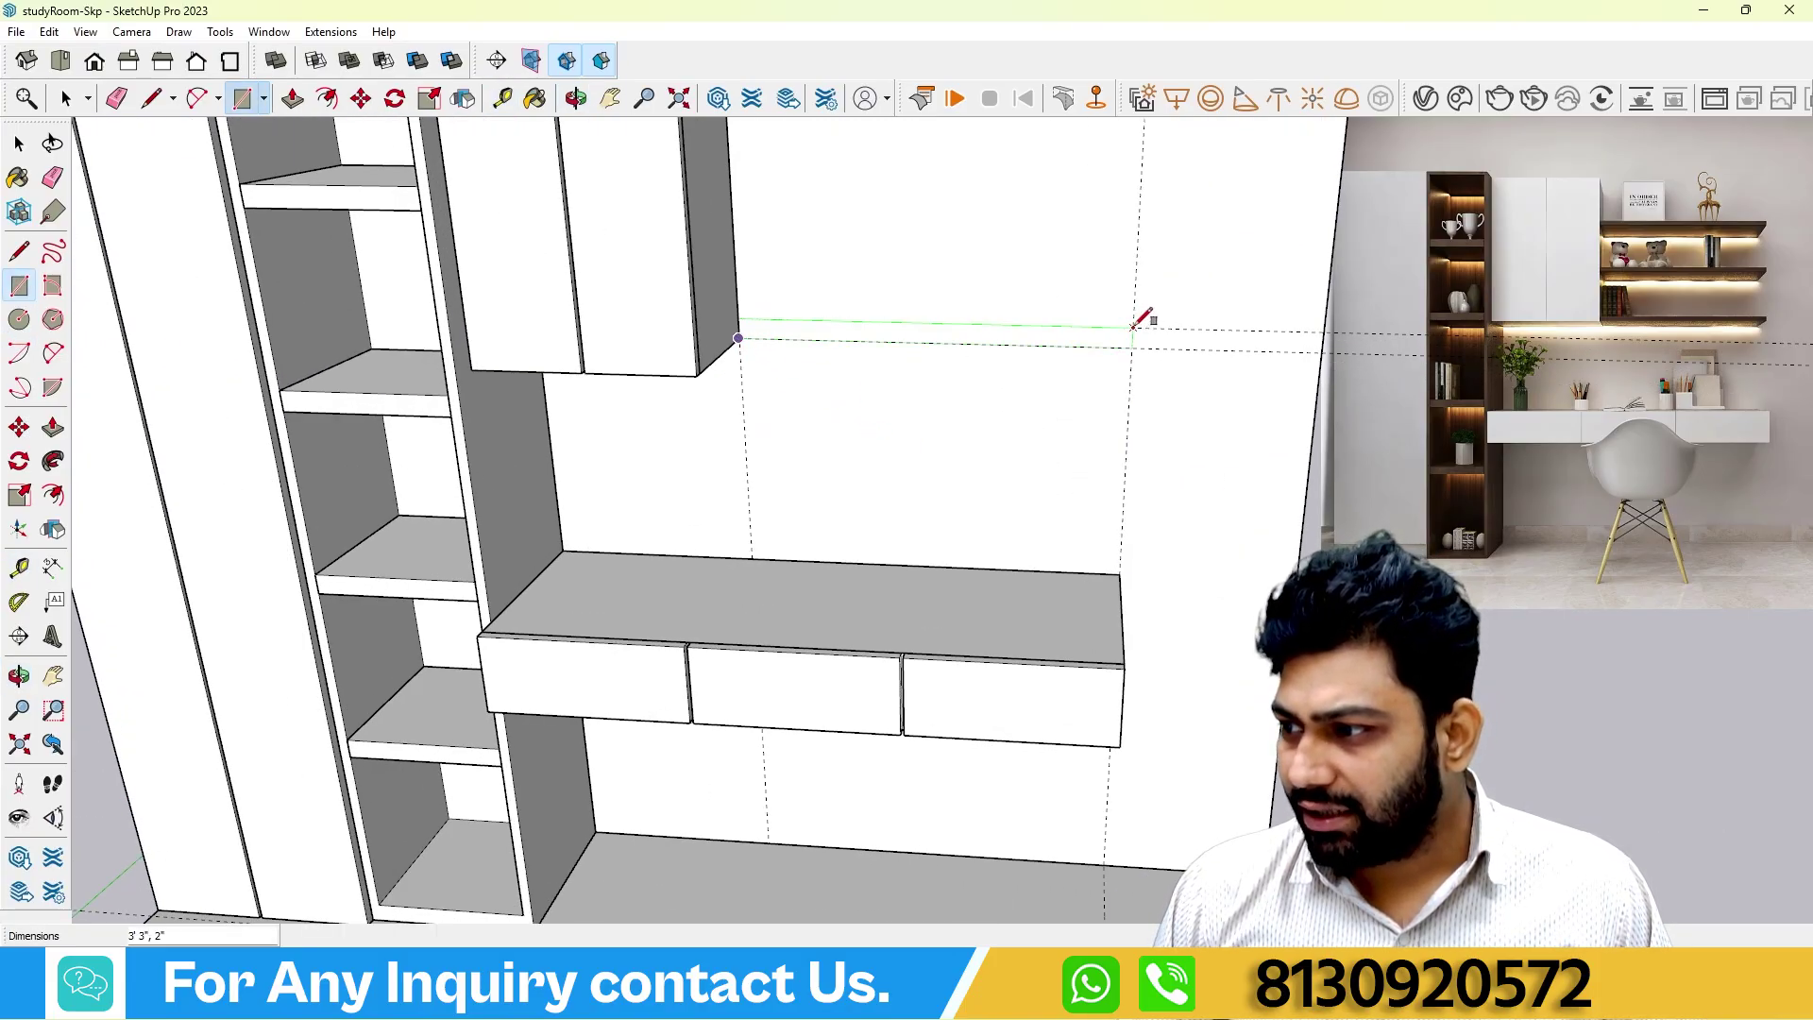
{"action": "scroll", "coordinate": [808, 378], "scroll_direction": "down", "scroll_amount": 8}
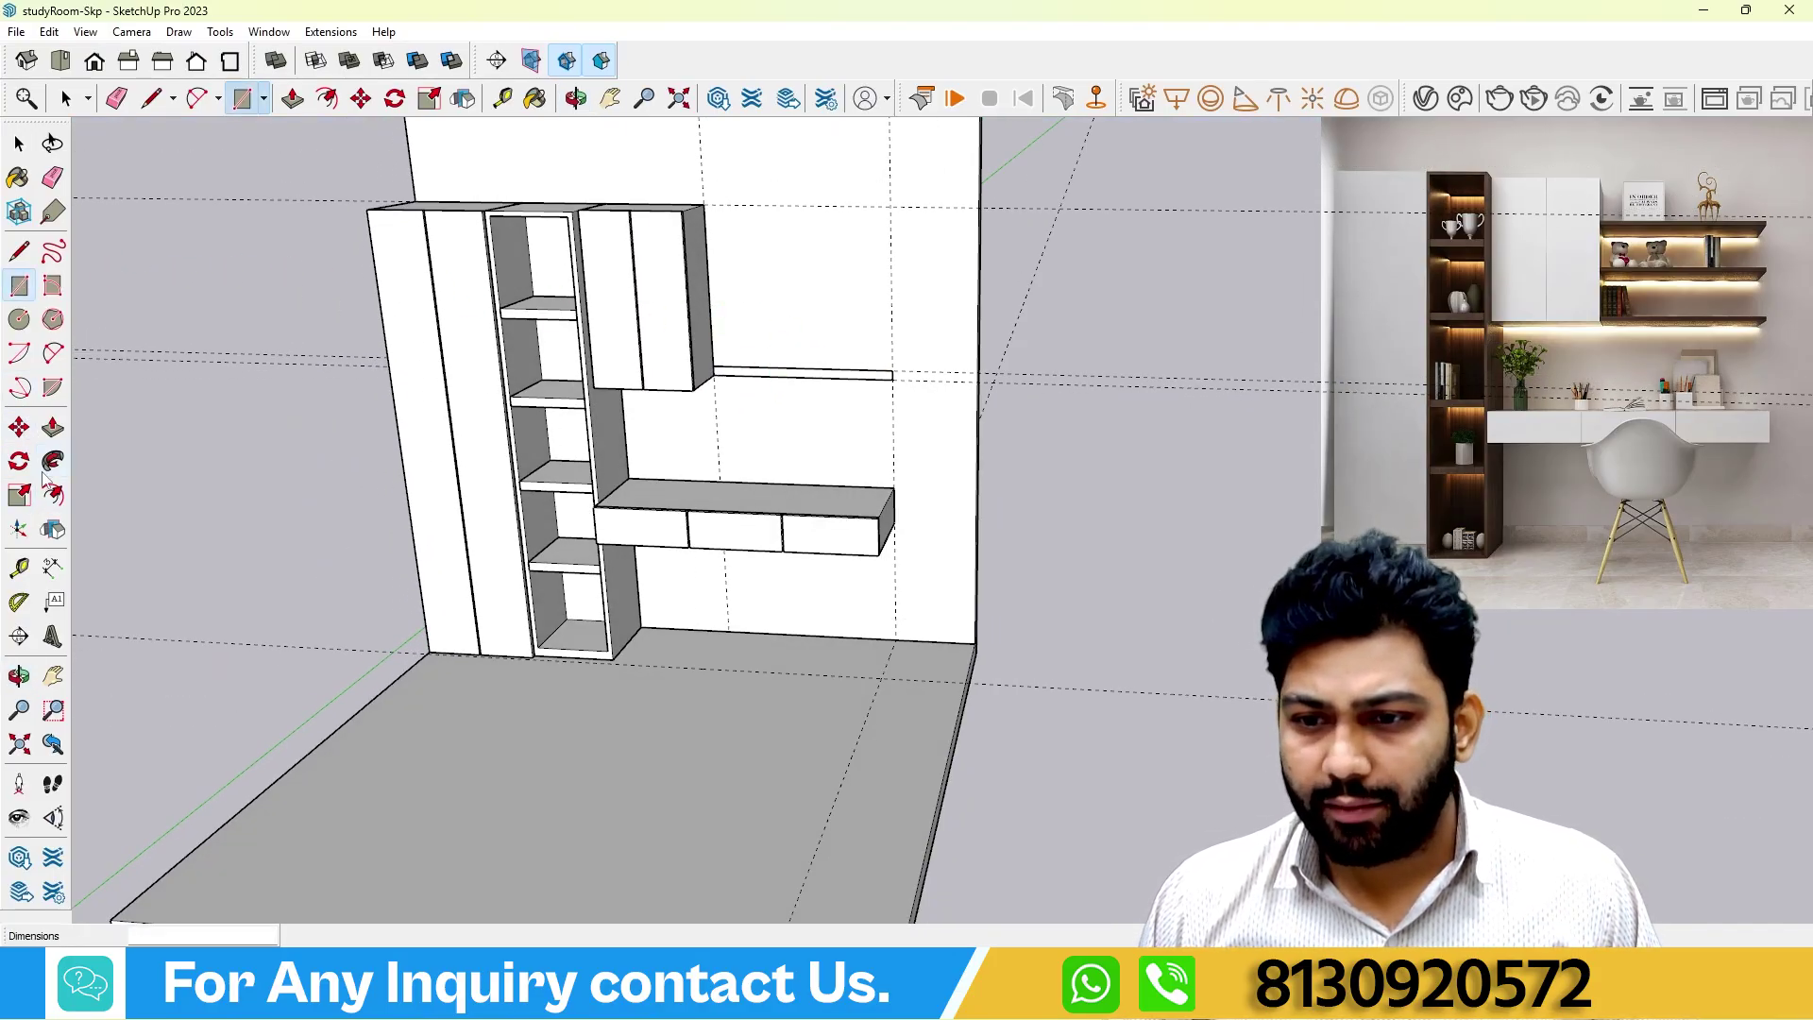
Extrude the shelf rectangle 1' 2" out from the back wall, flush with the wall cabinet's front edge.
{"action": "left_click", "coordinate": [53, 428]}
{"action": "scroll", "coordinate": [831, 401], "scroll_direction": "up", "scroll_amount": 4}
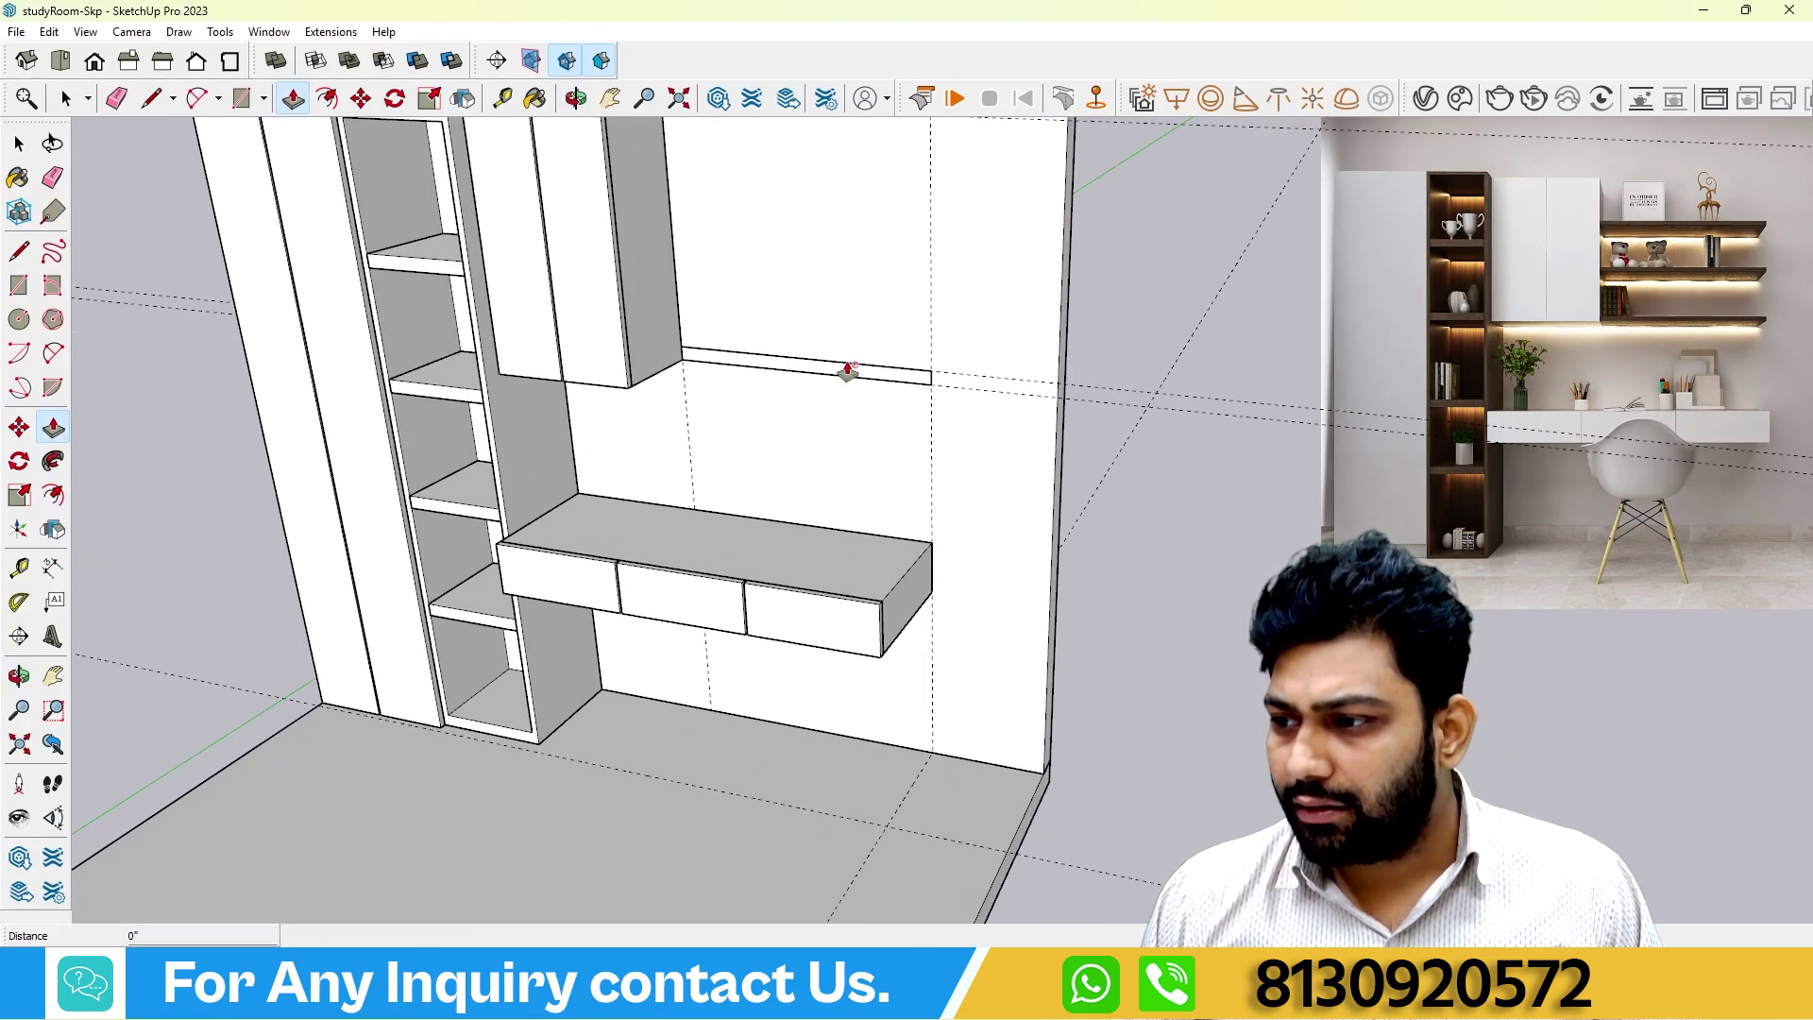
{"action": "left_click", "coordinate": [844, 375]}
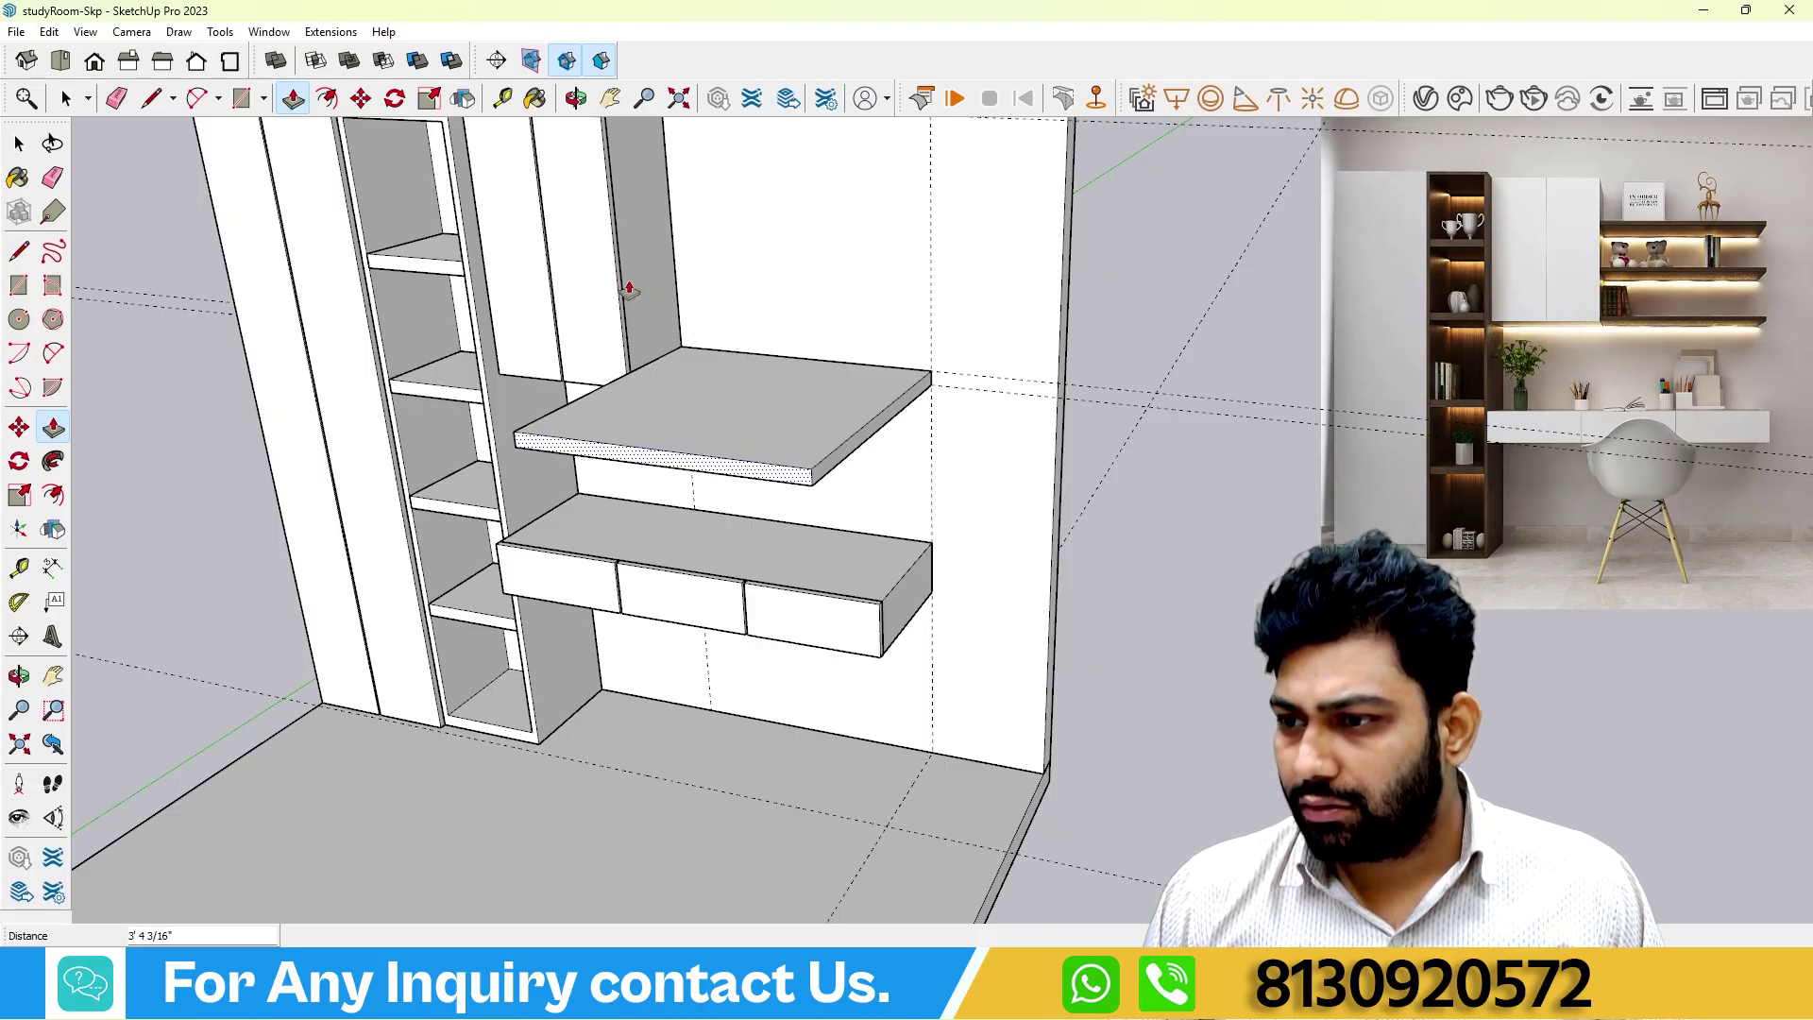
{"action": "left_click", "coordinate": [619, 257]}
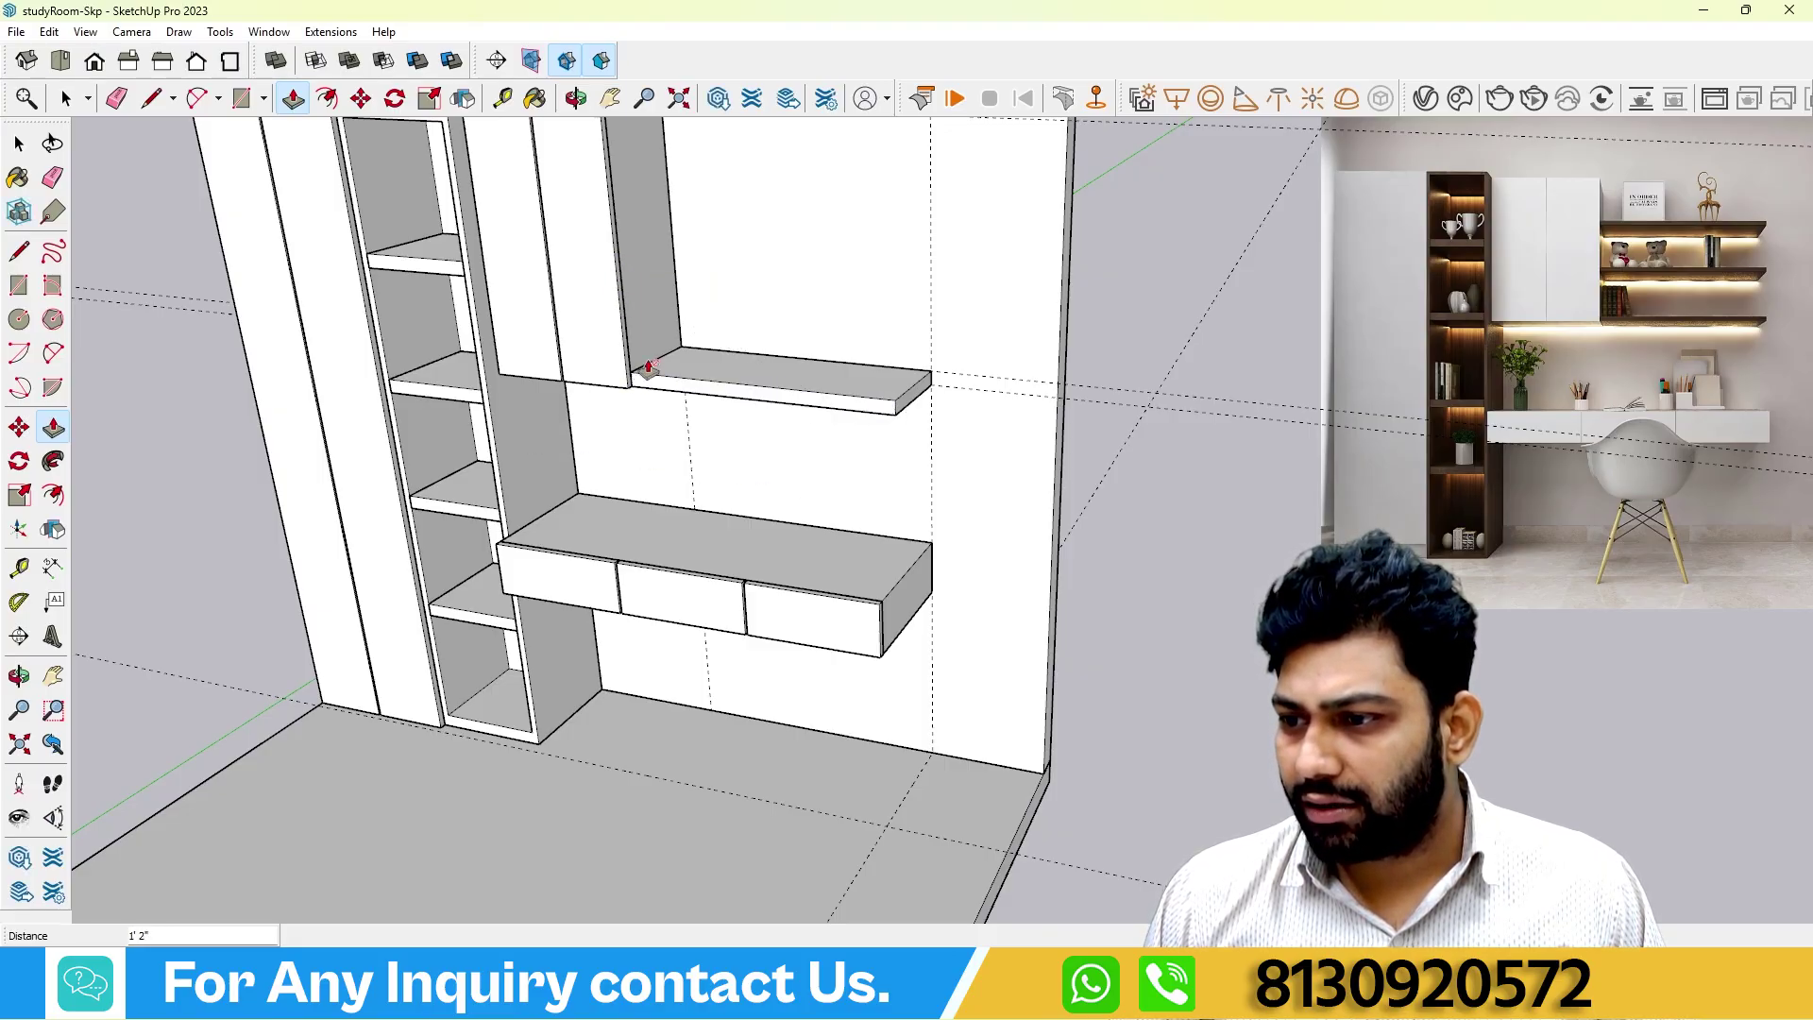
{"action": "scroll", "coordinate": [637, 368], "scroll_direction": "up", "scroll_amount": 5}
{"action": "scroll", "coordinate": [632, 368], "scroll_direction": "down", "scroll_amount": 6}
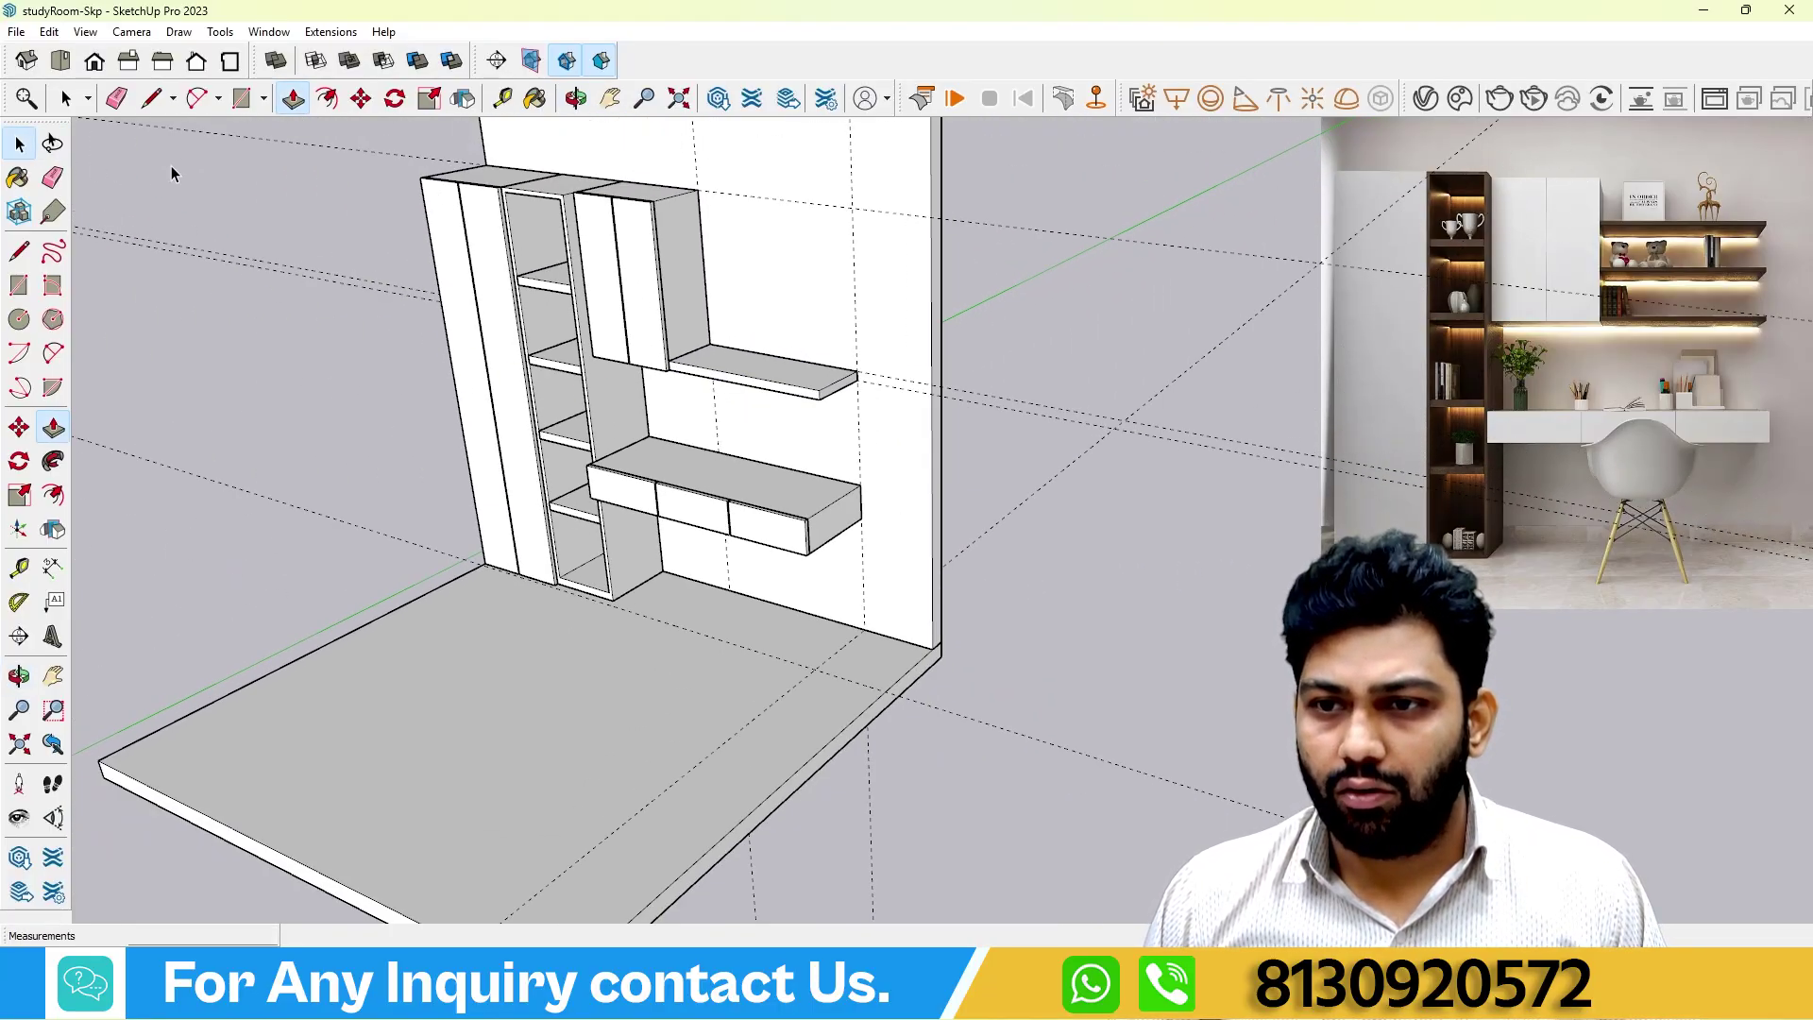
Make the whole floating shelf a component with the default definition name.
{"action": "key", "text": "space"}
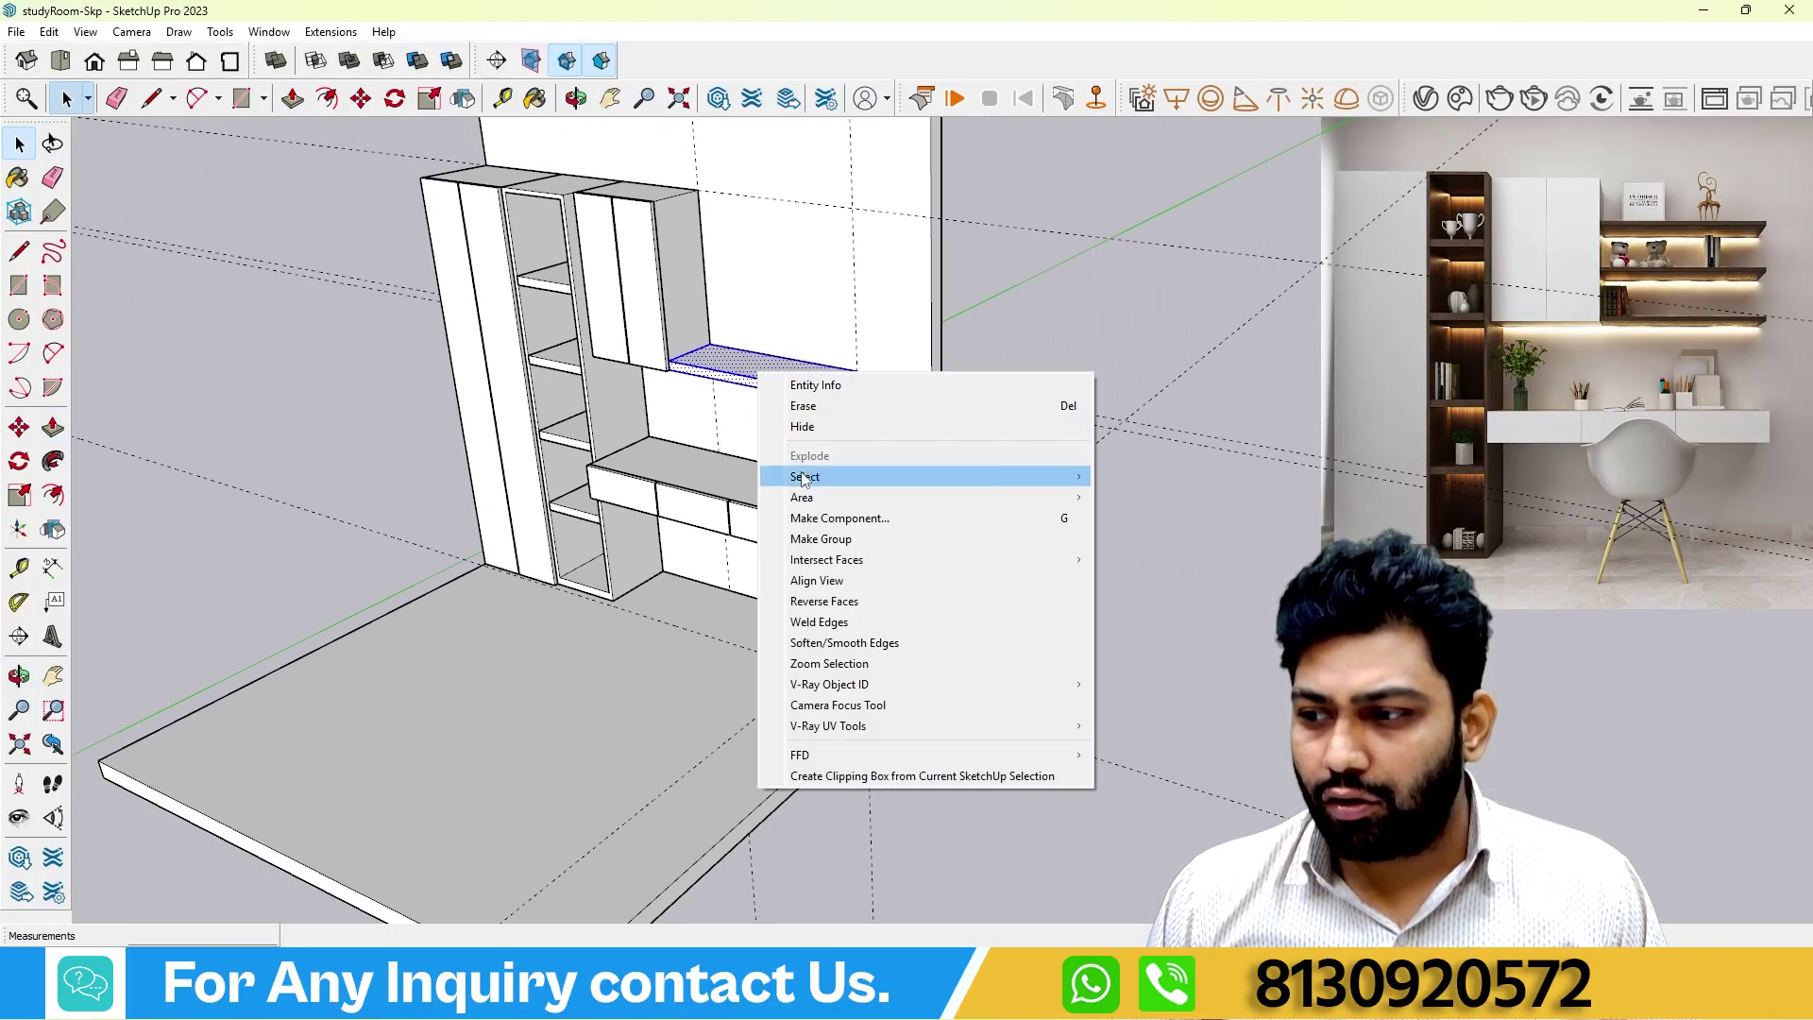
{"action": "left_click", "coordinate": [817, 519]}
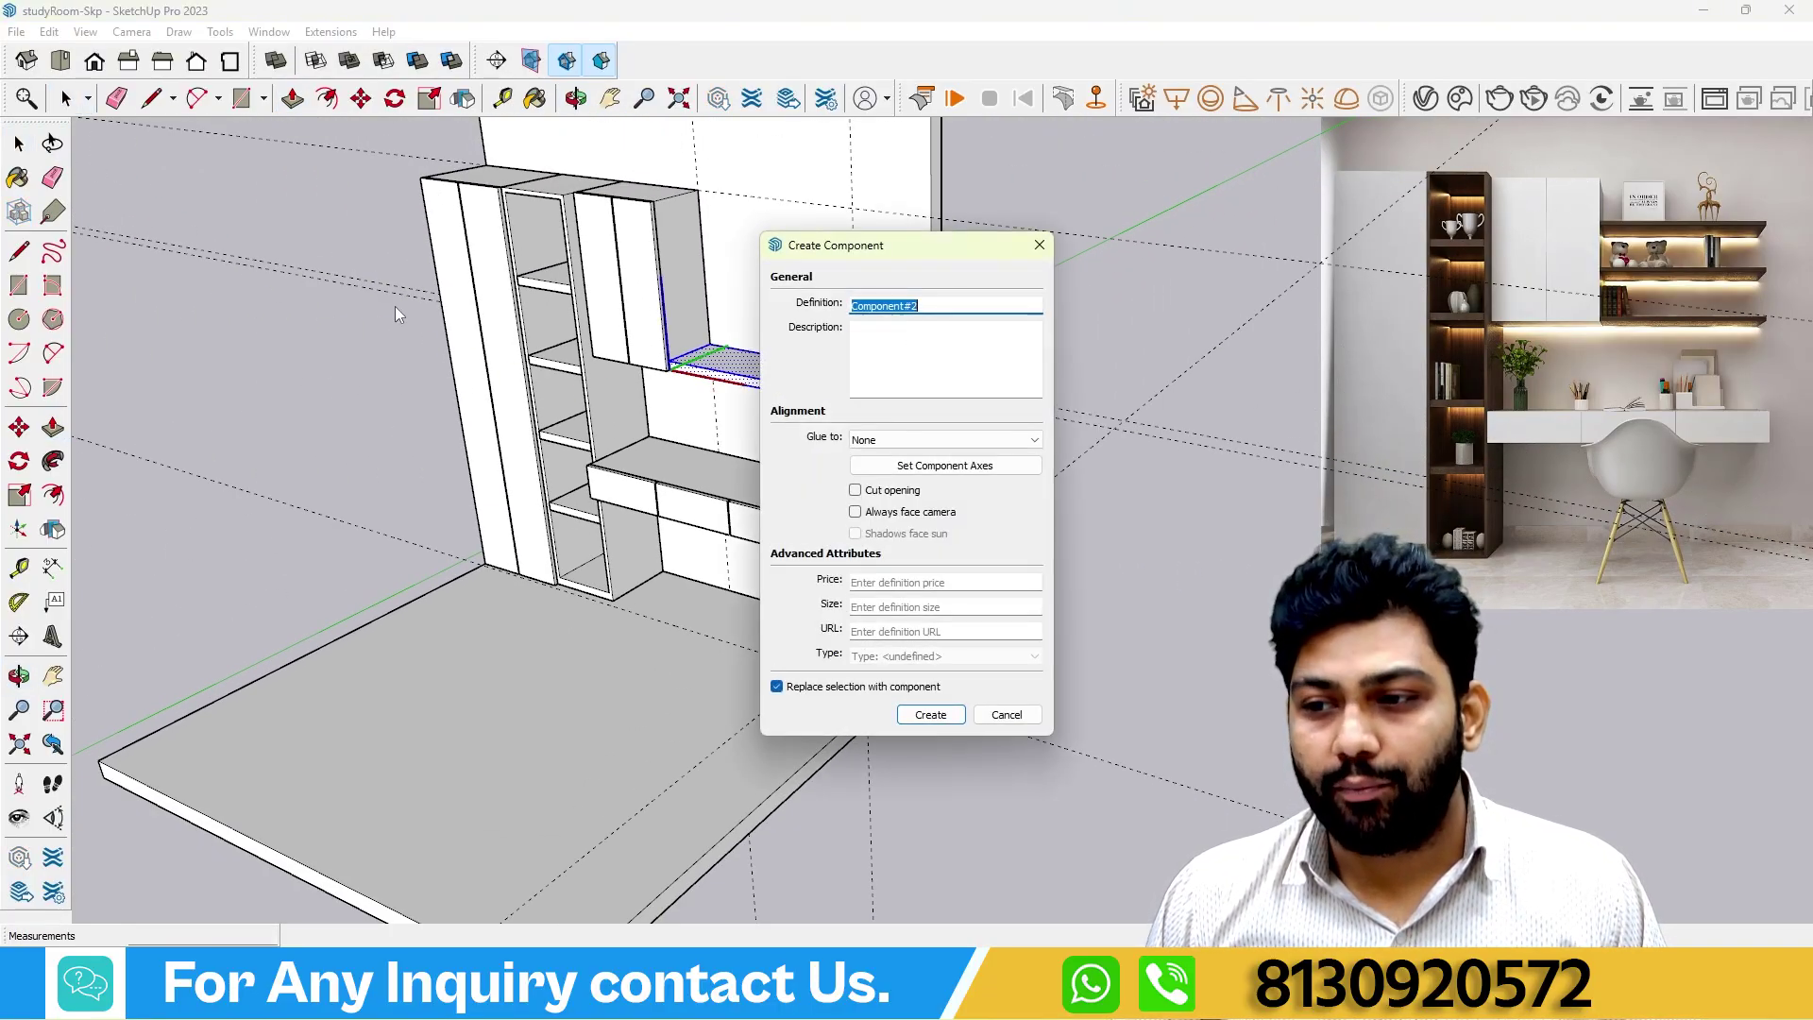
{"action": "left_click", "coordinate": [931, 715]}
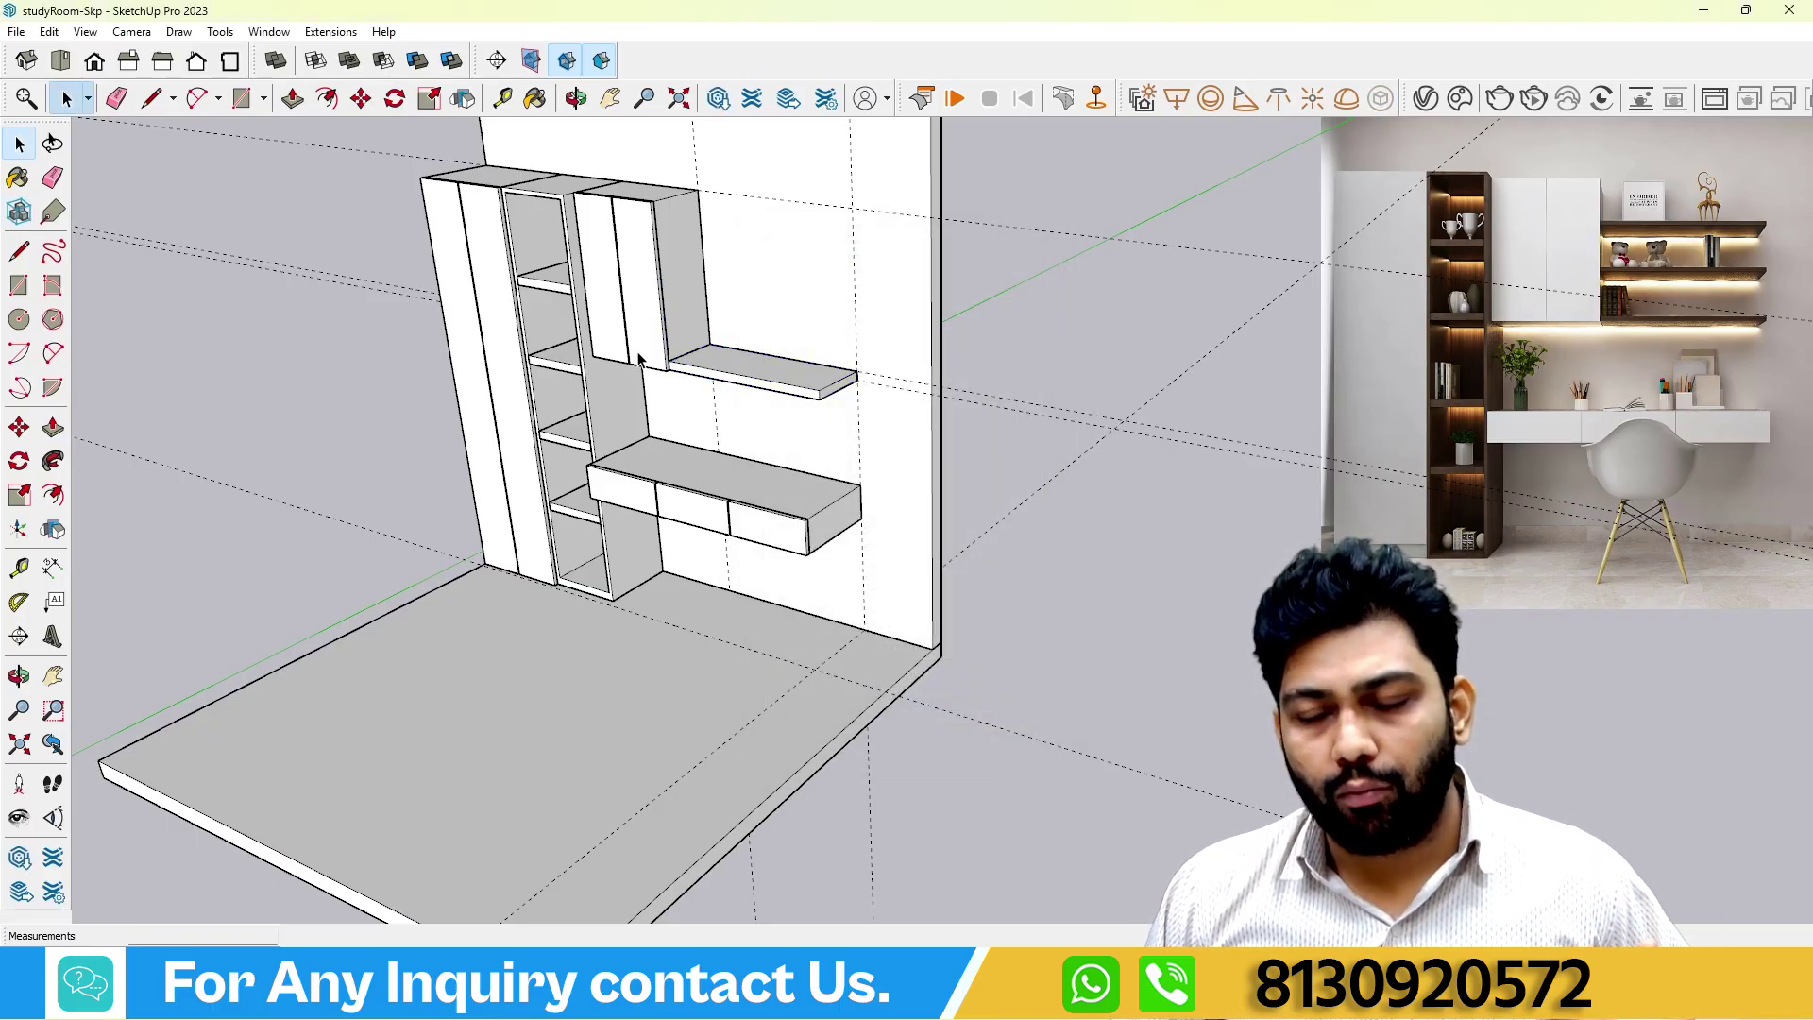
Copy the shelf component about 2' straight up beside the wall cabinet and divide the copy distance by 2 for a middle shelf.
{"action": "middle_click_drag", "start_coordinate": [639, 359], "coordinate": [513, 435]}
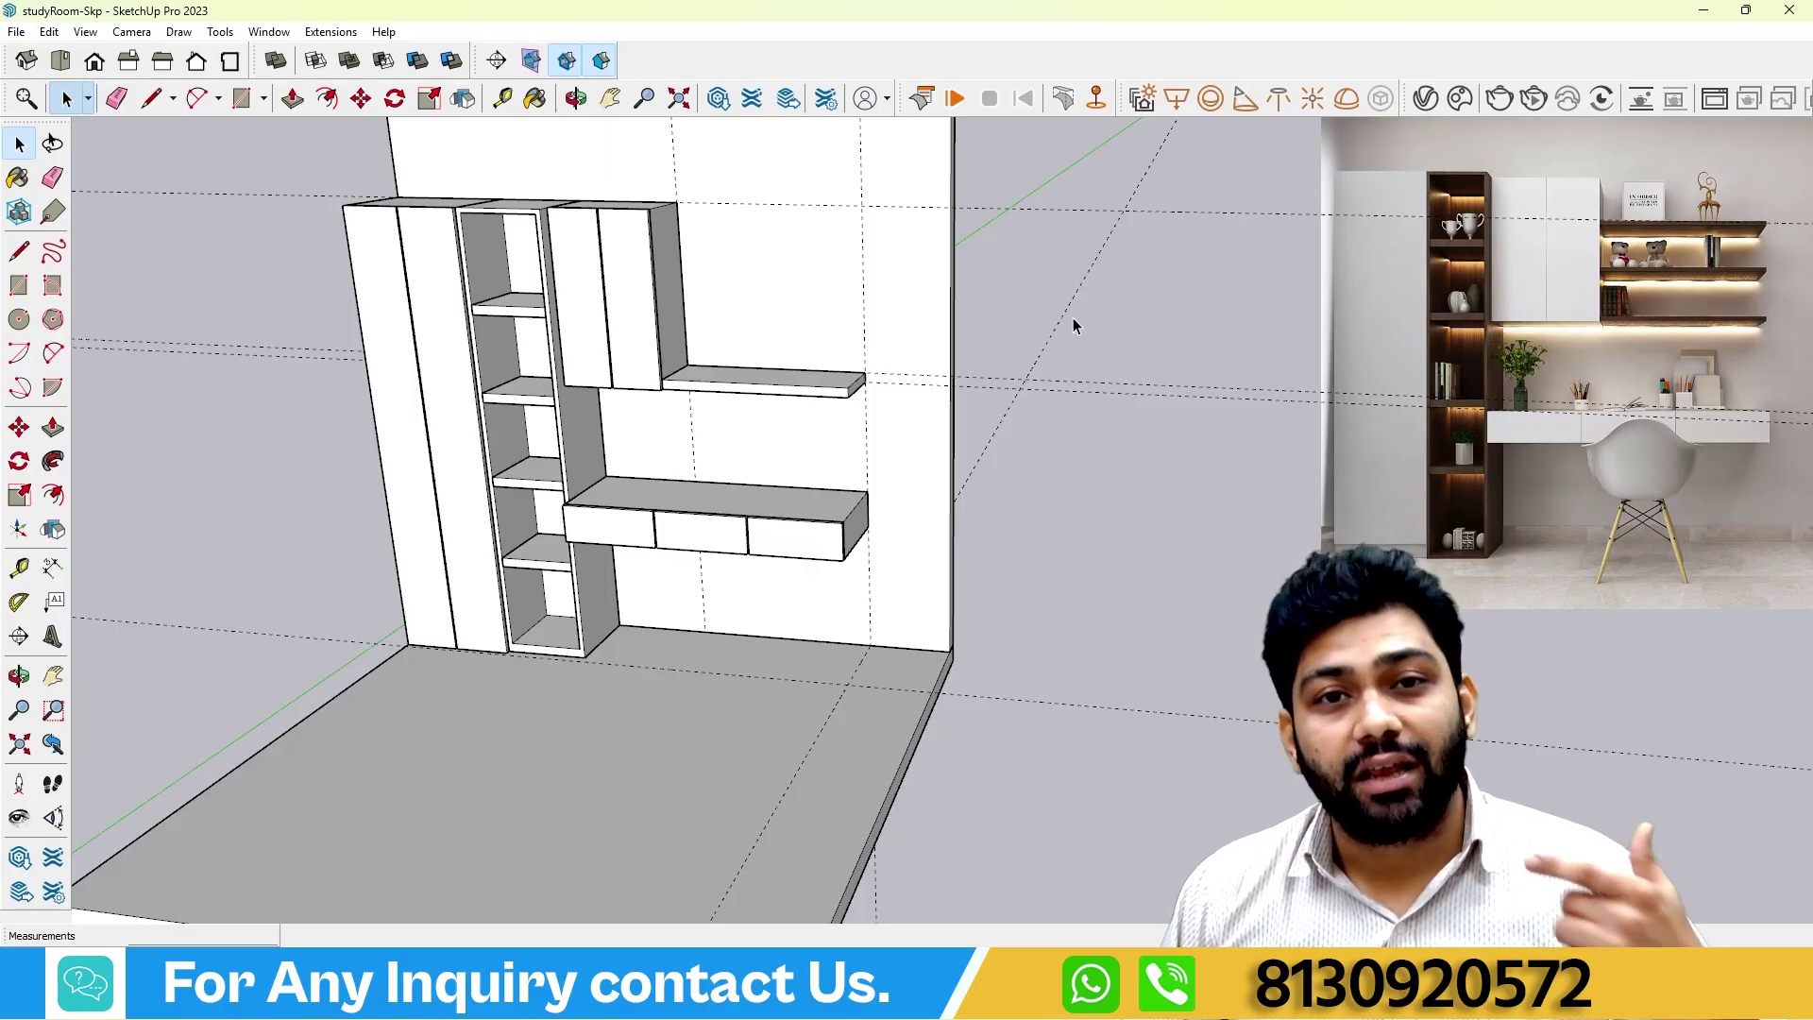
{"action": "mouse_move", "coordinate": [1022, 338]}
{"action": "middle_mouse_down"}
{"action": "mouse_move", "coordinate": [749, 413]}
{"action": "mouse_move", "coordinate": [680, 321]}
{"action": "middle_mouse_up"}
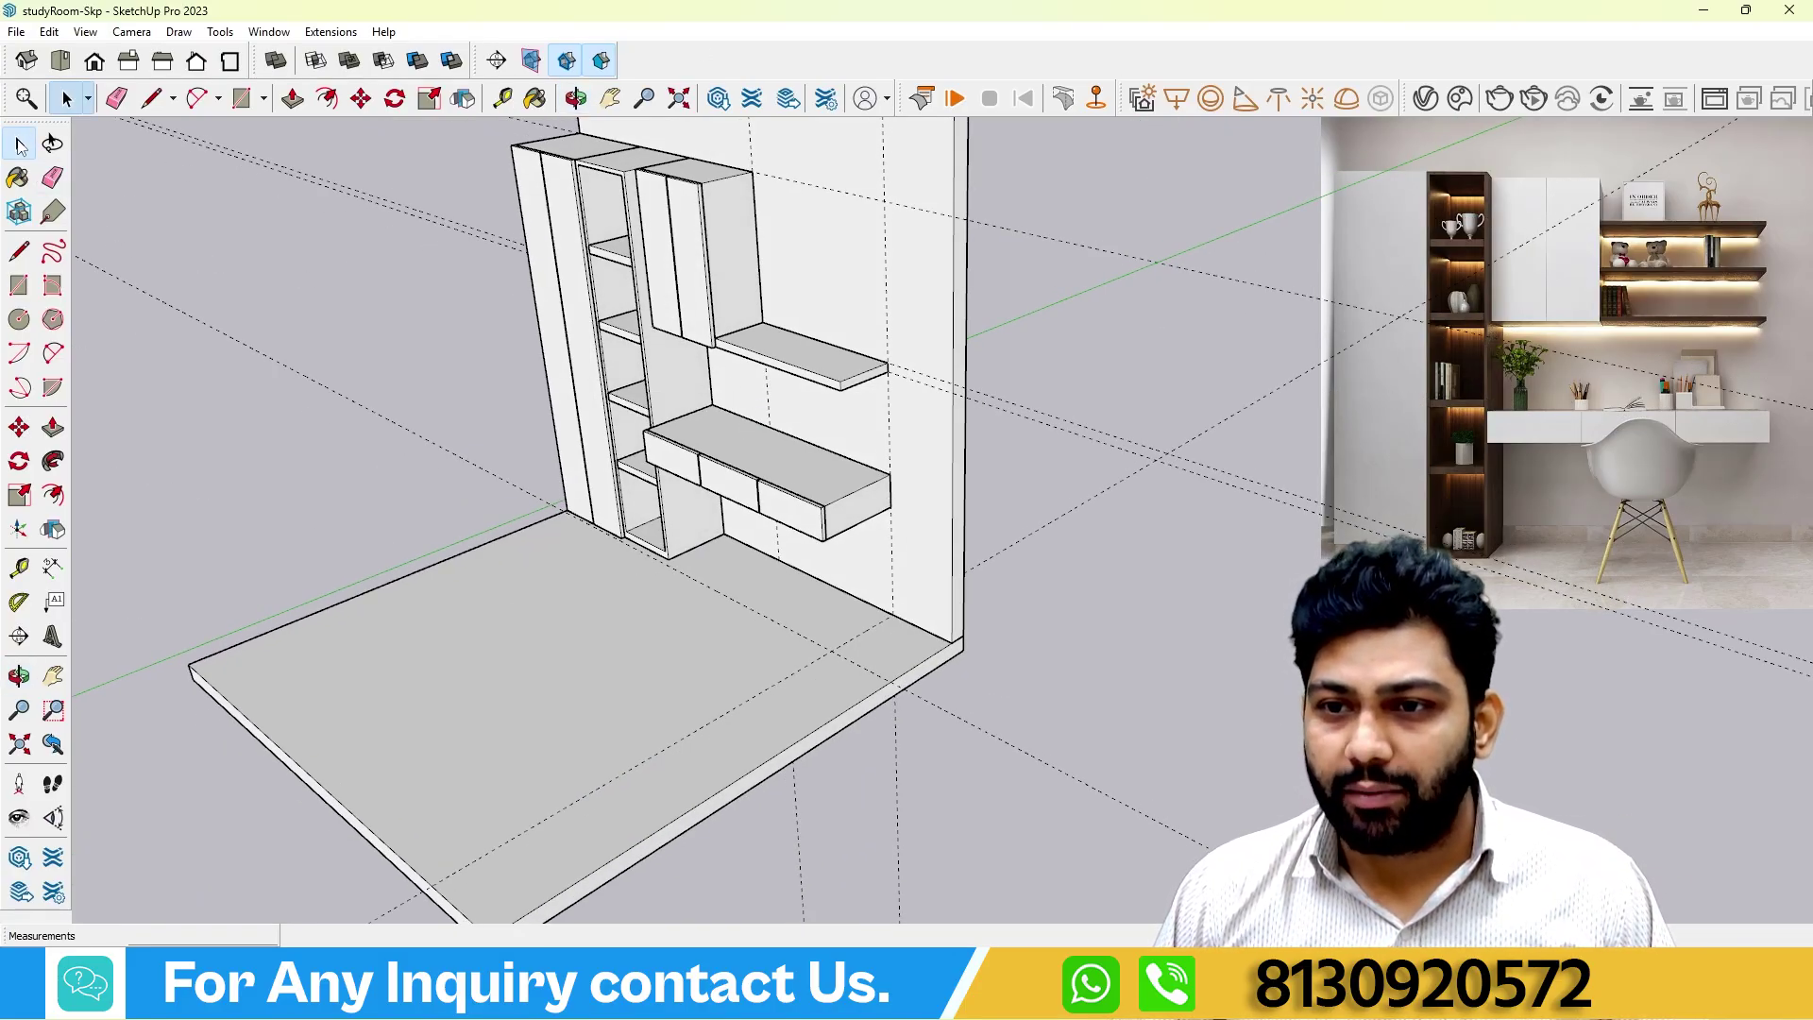
{"action": "mouse_move", "coordinate": [790, 377]}
{"action": "middle_mouse_down"}
{"action": "mouse_move", "coordinate": [947, 324]}
{"action": "mouse_move", "coordinate": [907, 340]}
{"action": "middle_mouse_up"}
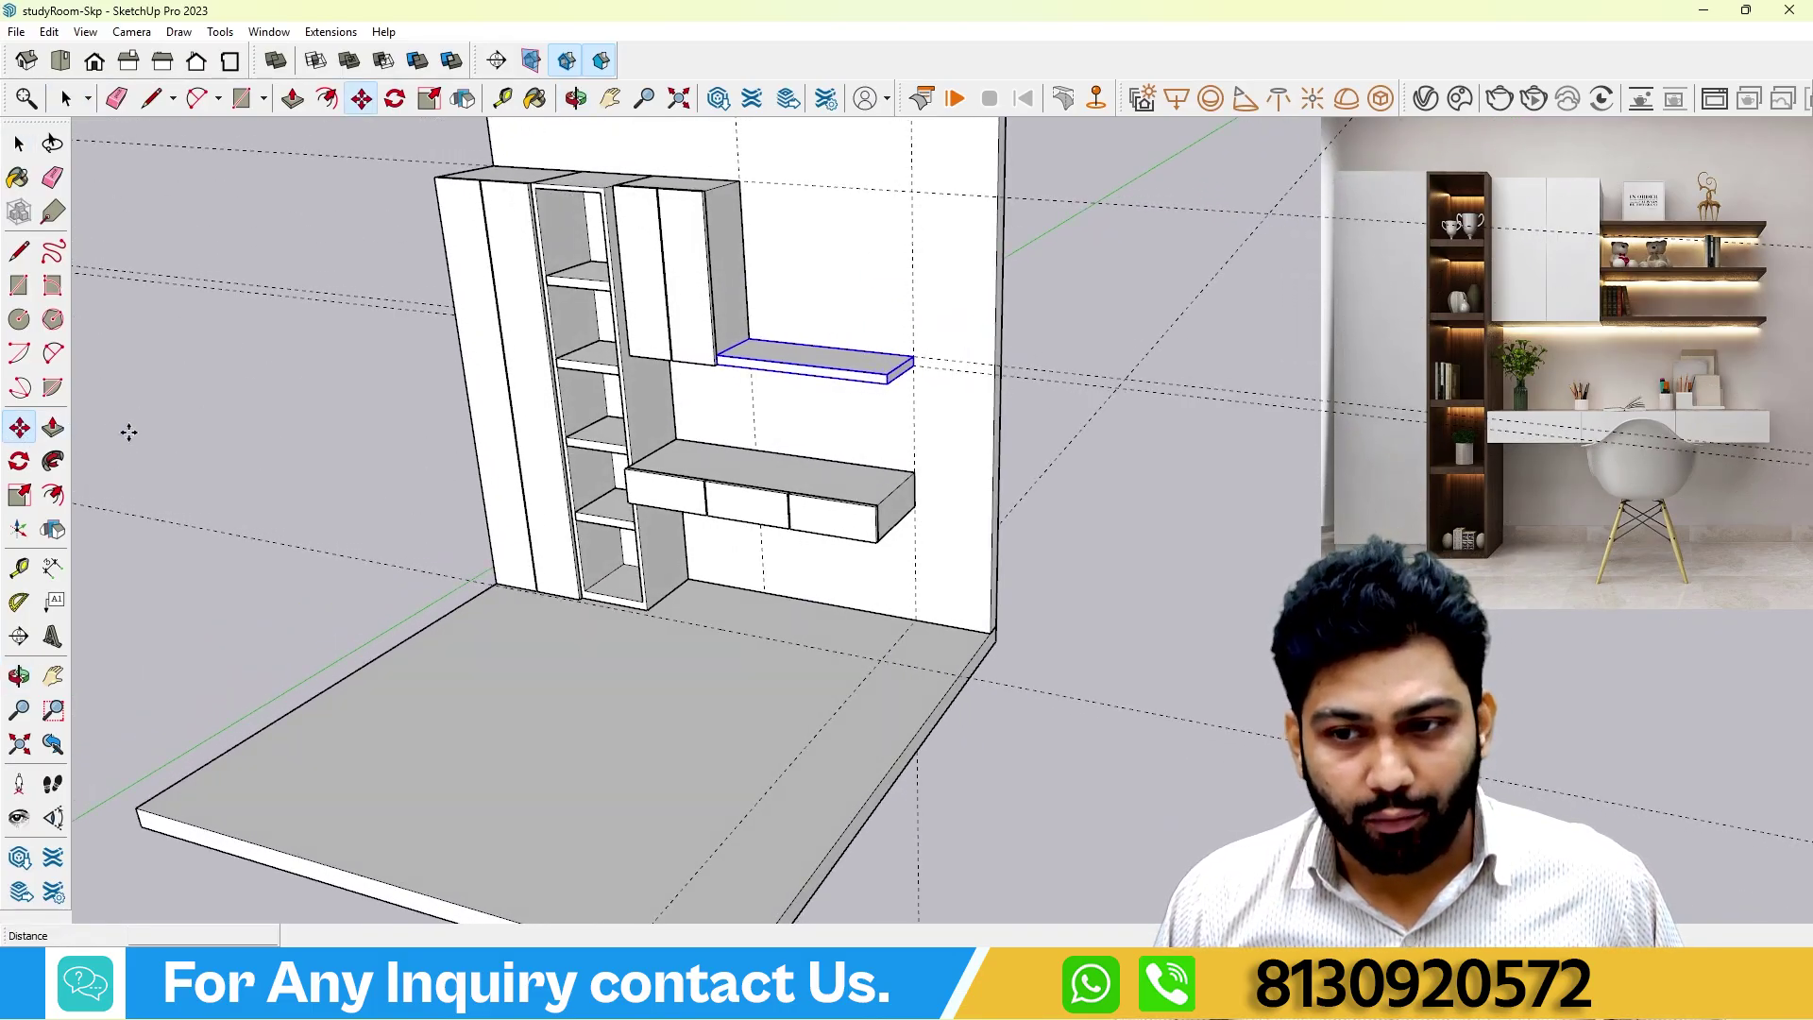
{"action": "left_click", "coordinate": [752, 339]}
{"action": "key", "text": "ctrl"}
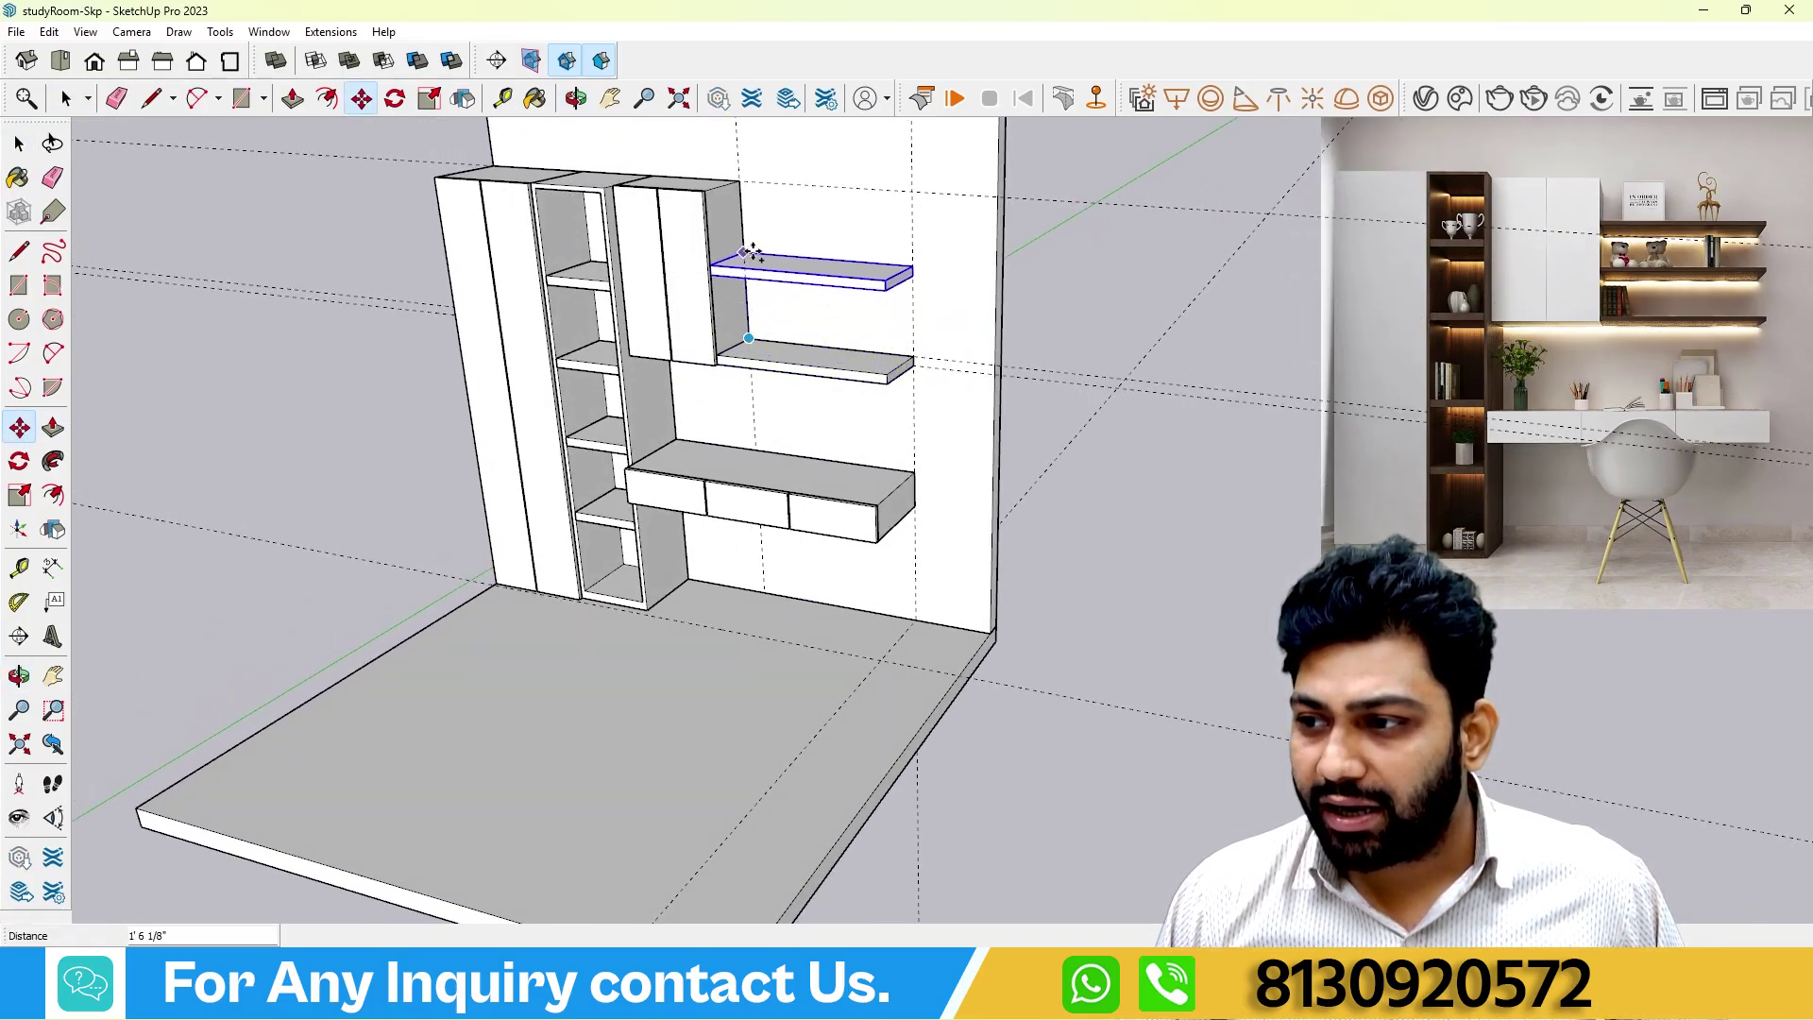
{"action": "left_click", "coordinate": [752, 228]}
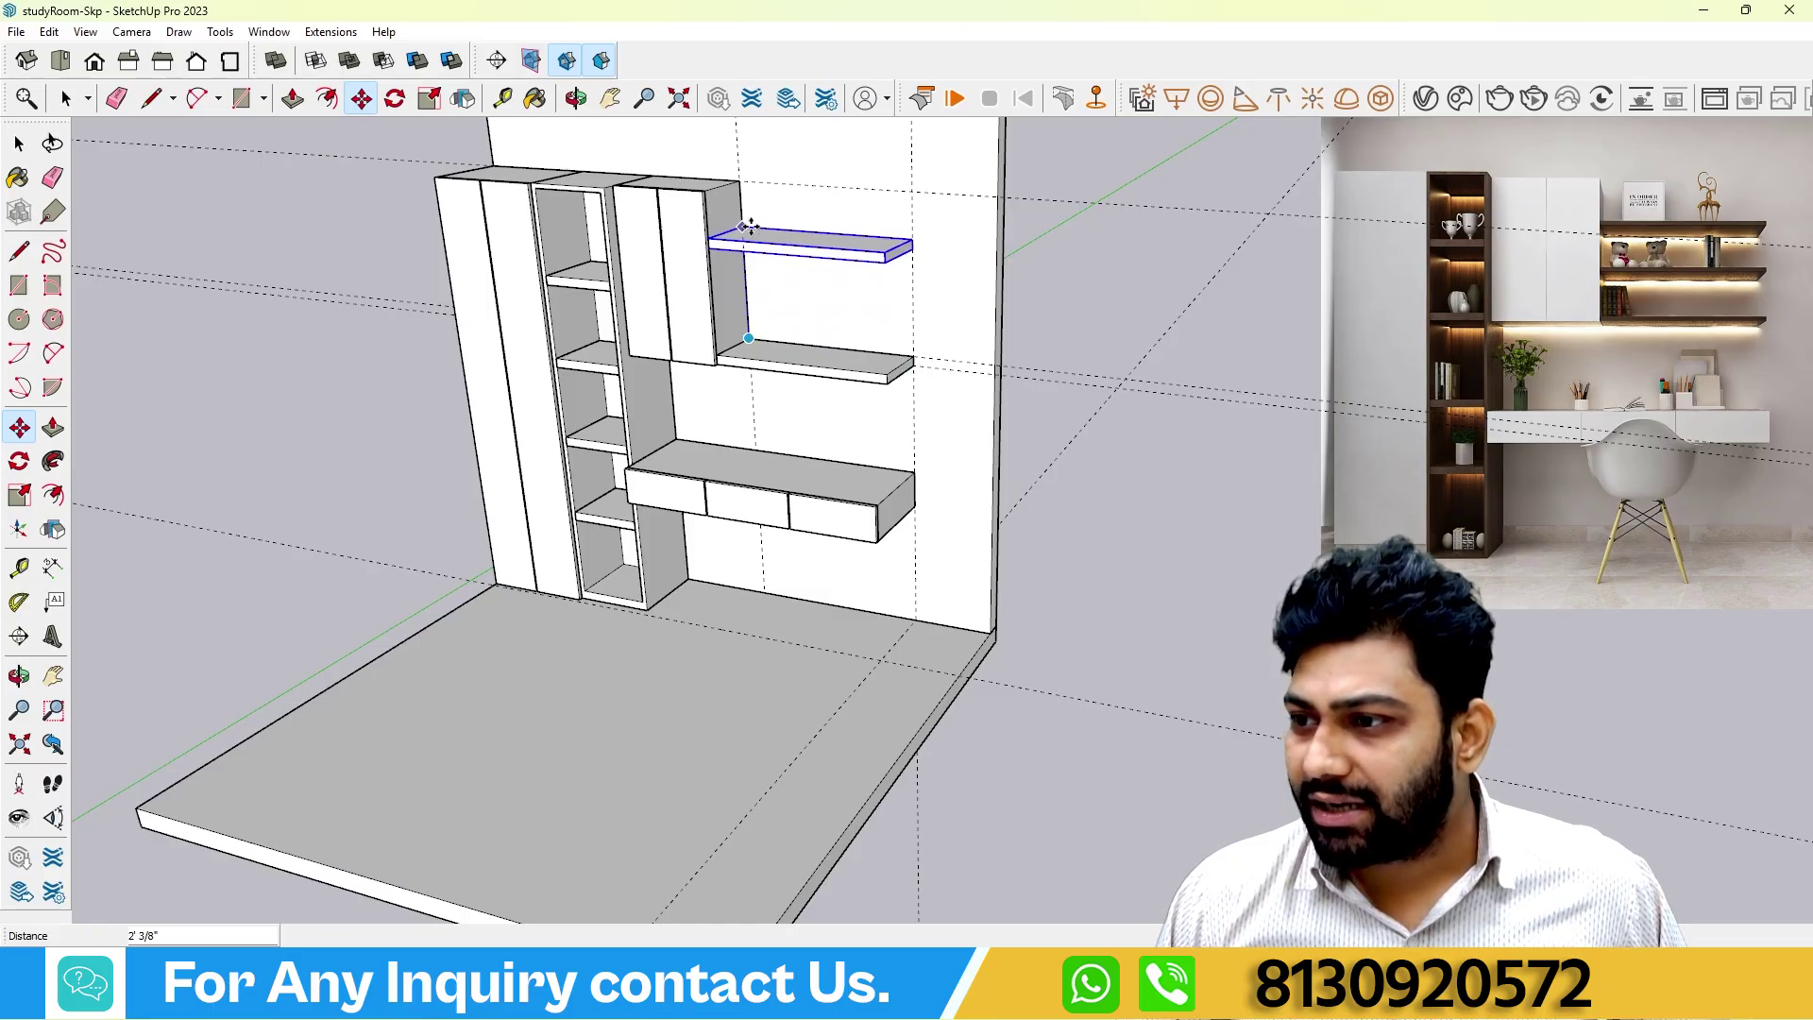
{"action": "type", "text": "/2"}
{"action": "key", "text": "Return"}
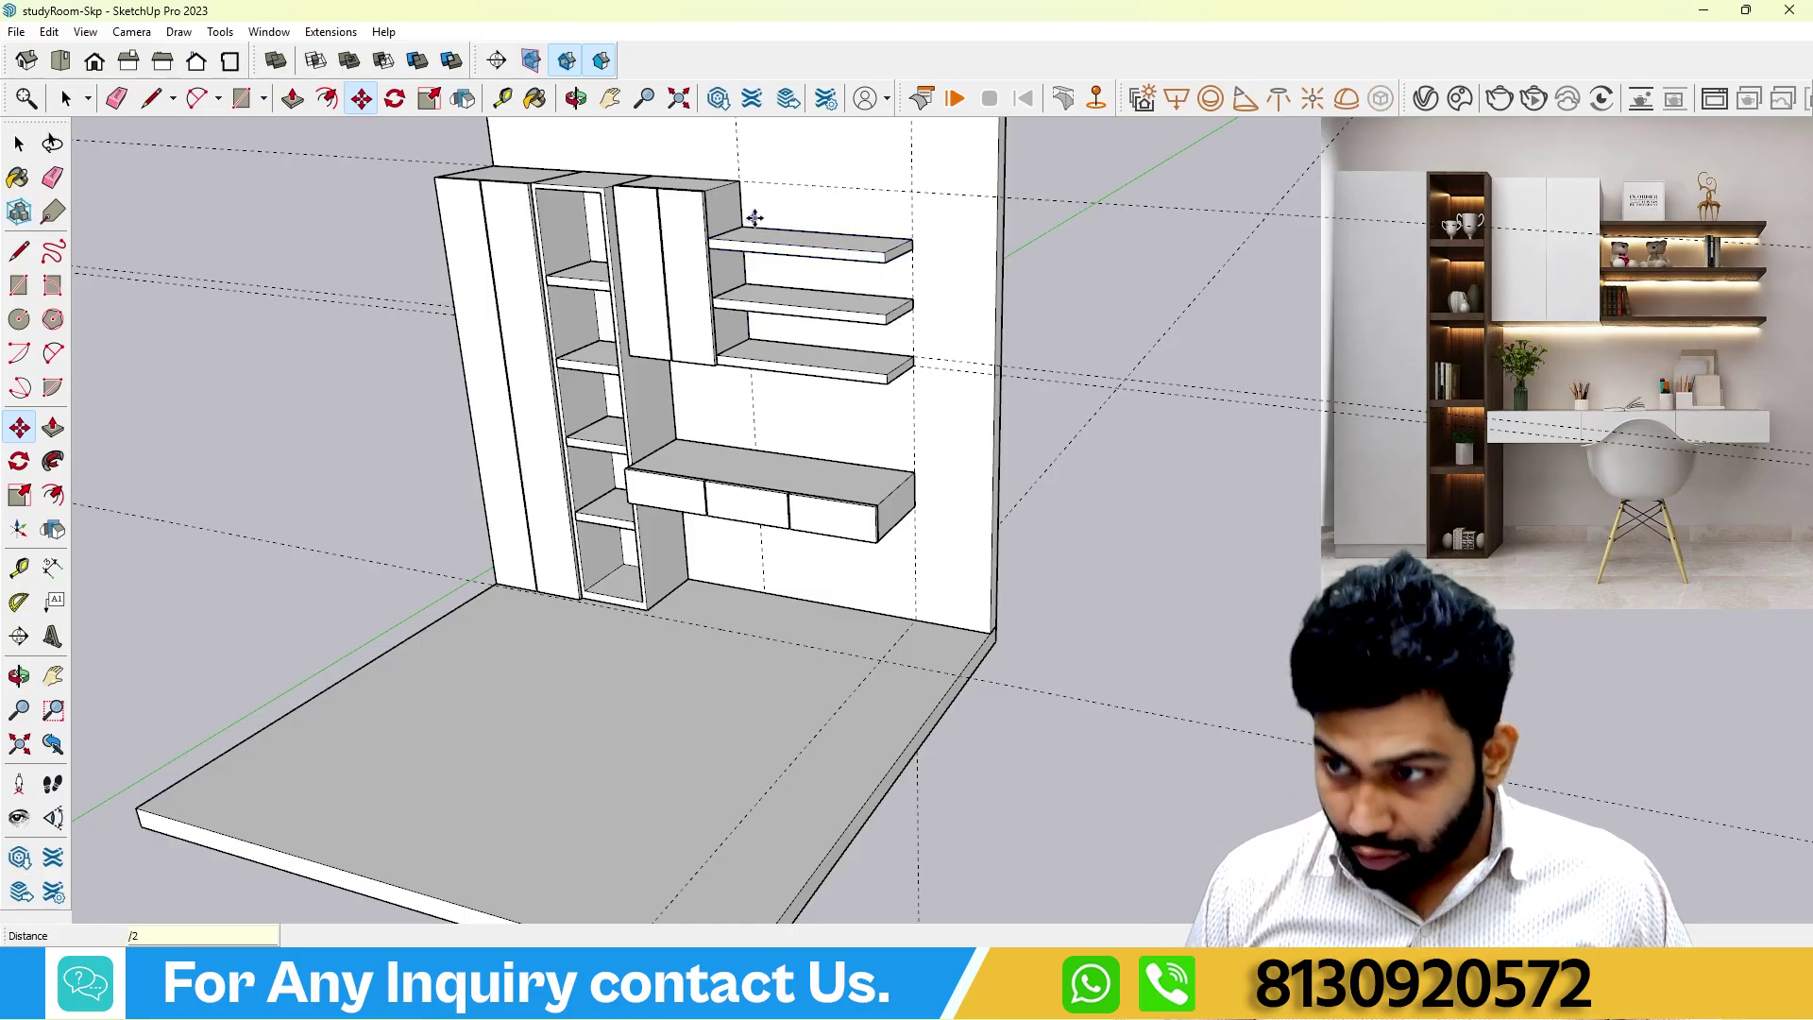
{"action": "key", "text": "space"}
Delete all construction guides from the model.
{"action": "middle_click_drag", "start_coordinate": [617, 725], "coordinate": [344, 478]}
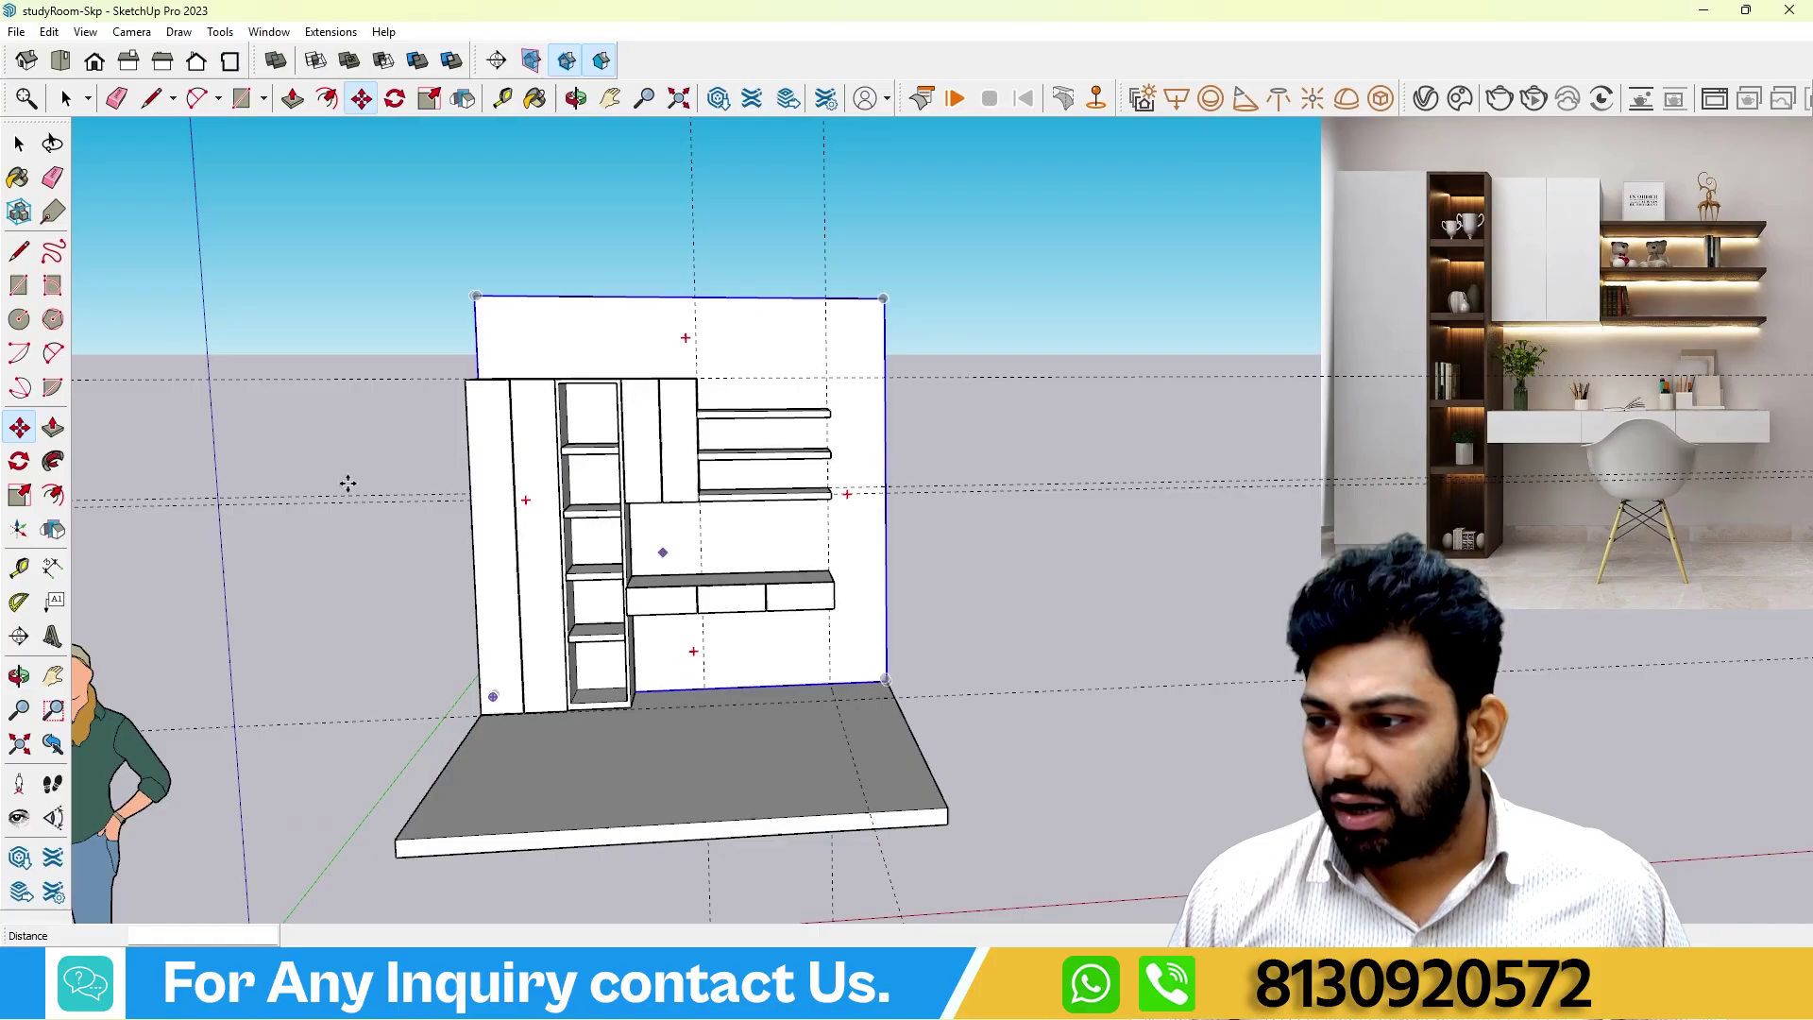
{"action": "middle_click_drag", "start_coordinate": [478, 308], "coordinate": [514, 315]}
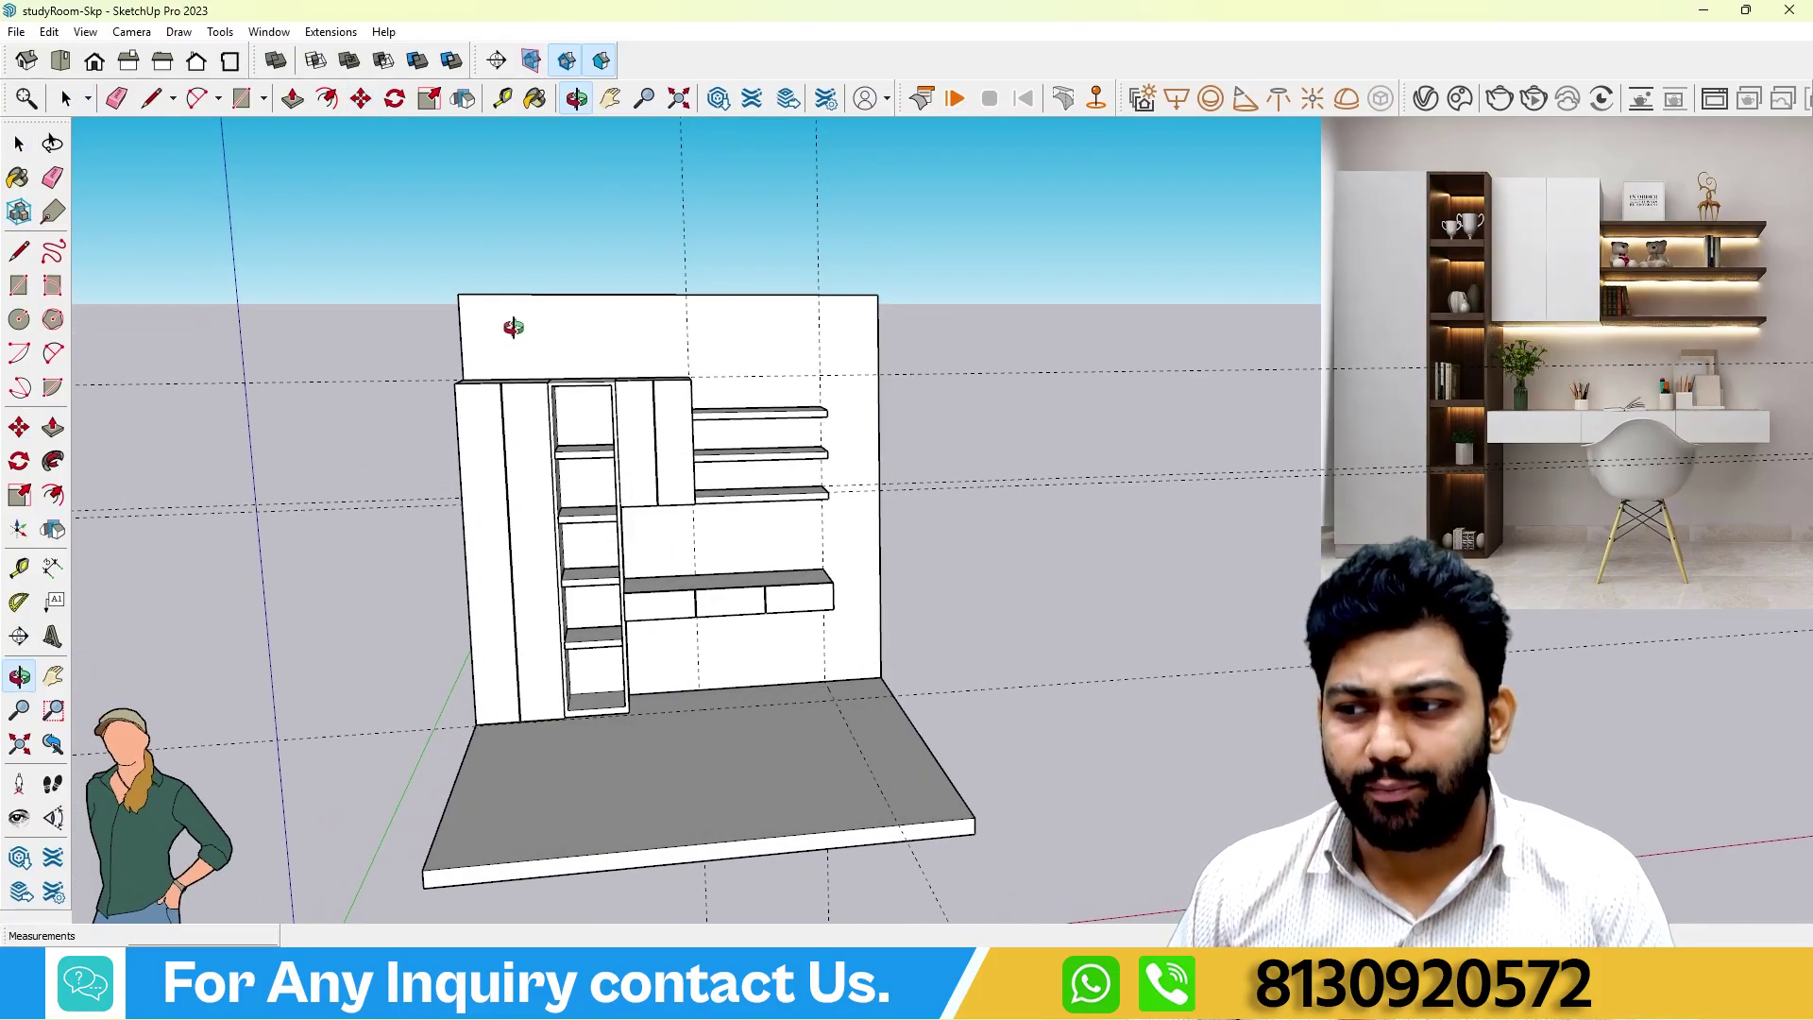
{"action": "left_click", "coordinate": [49, 31]}
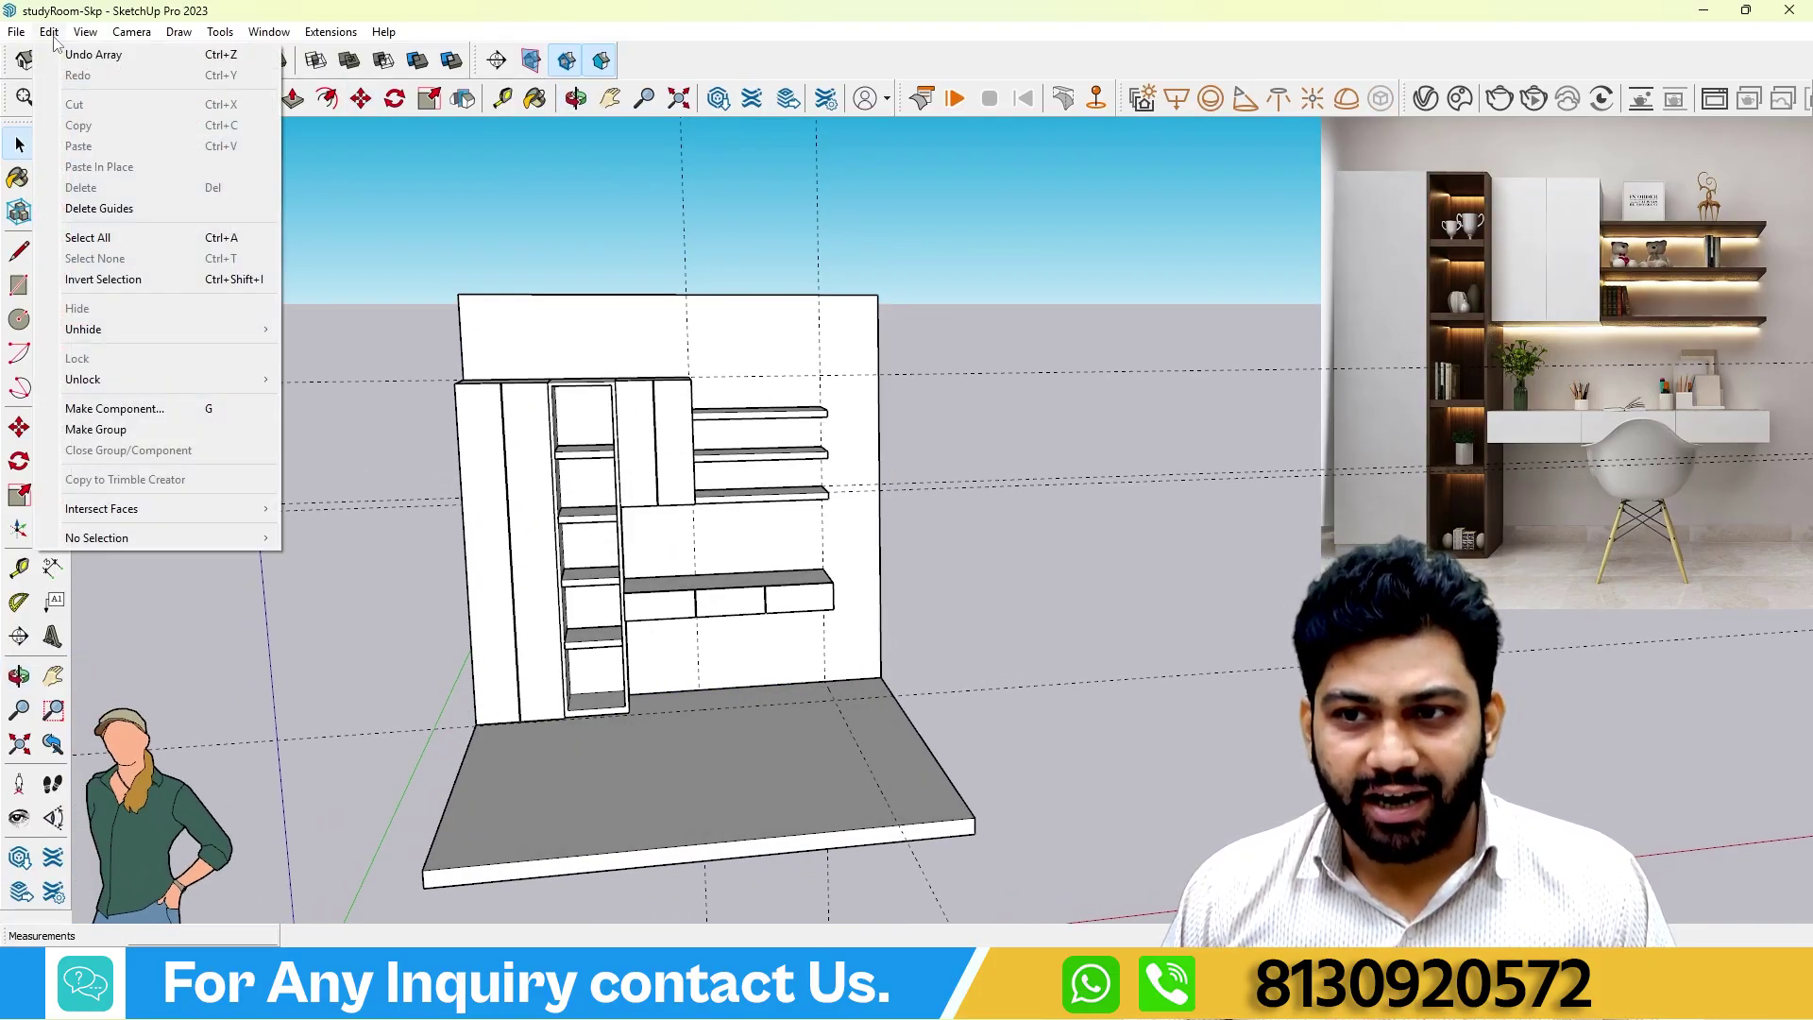
{"action": "left_click", "coordinate": [97, 203]}
{"action": "mouse_move", "coordinate": [875, 448]}
{"action": "middle_mouse_down"}
{"action": "mouse_move", "coordinate": [777, 566]}
{"action": "mouse_move", "coordinate": [784, 552]}
{"action": "middle_mouse_up"}
{"action": "scroll", "coordinate": [793, 548], "scroll_direction": "up", "scroll_amount": 4}
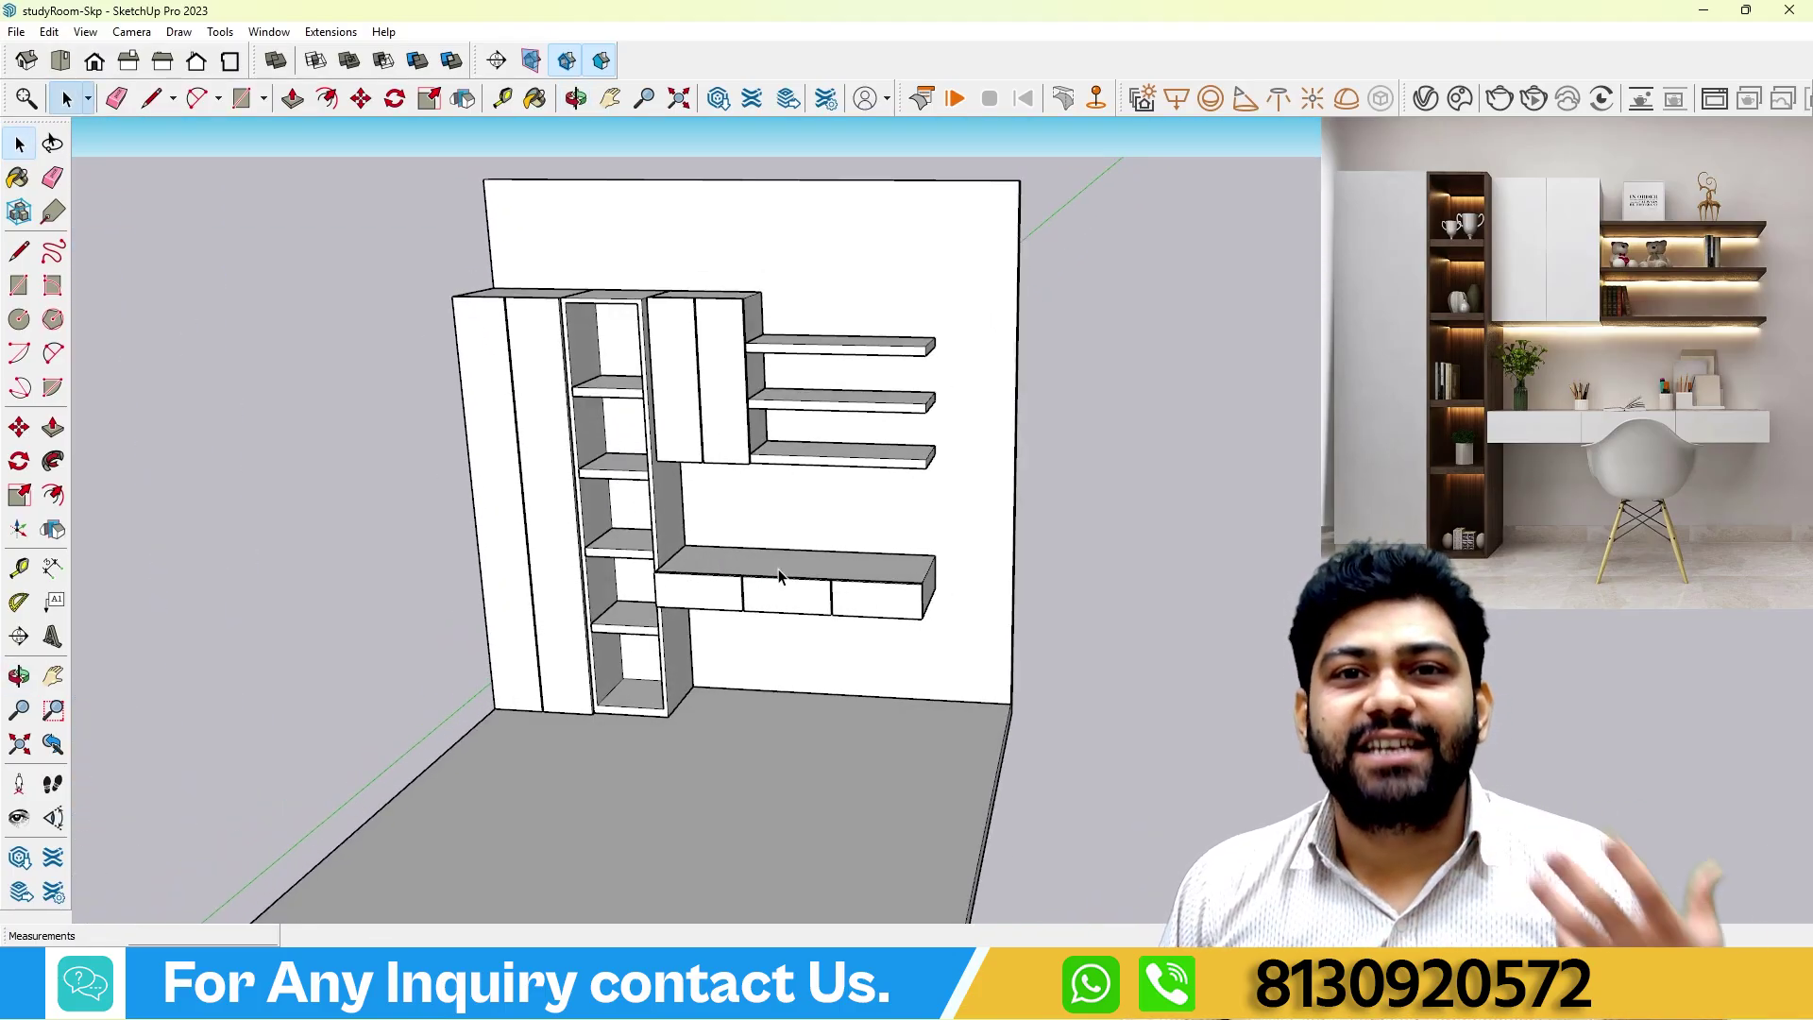
{"action": "middle_click_drag", "start_coordinate": [494, 534], "coordinate": [611, 478]}
{"action": "scroll", "coordinate": [548, 500], "scroll_direction": "down", "scroll_amount": 3}
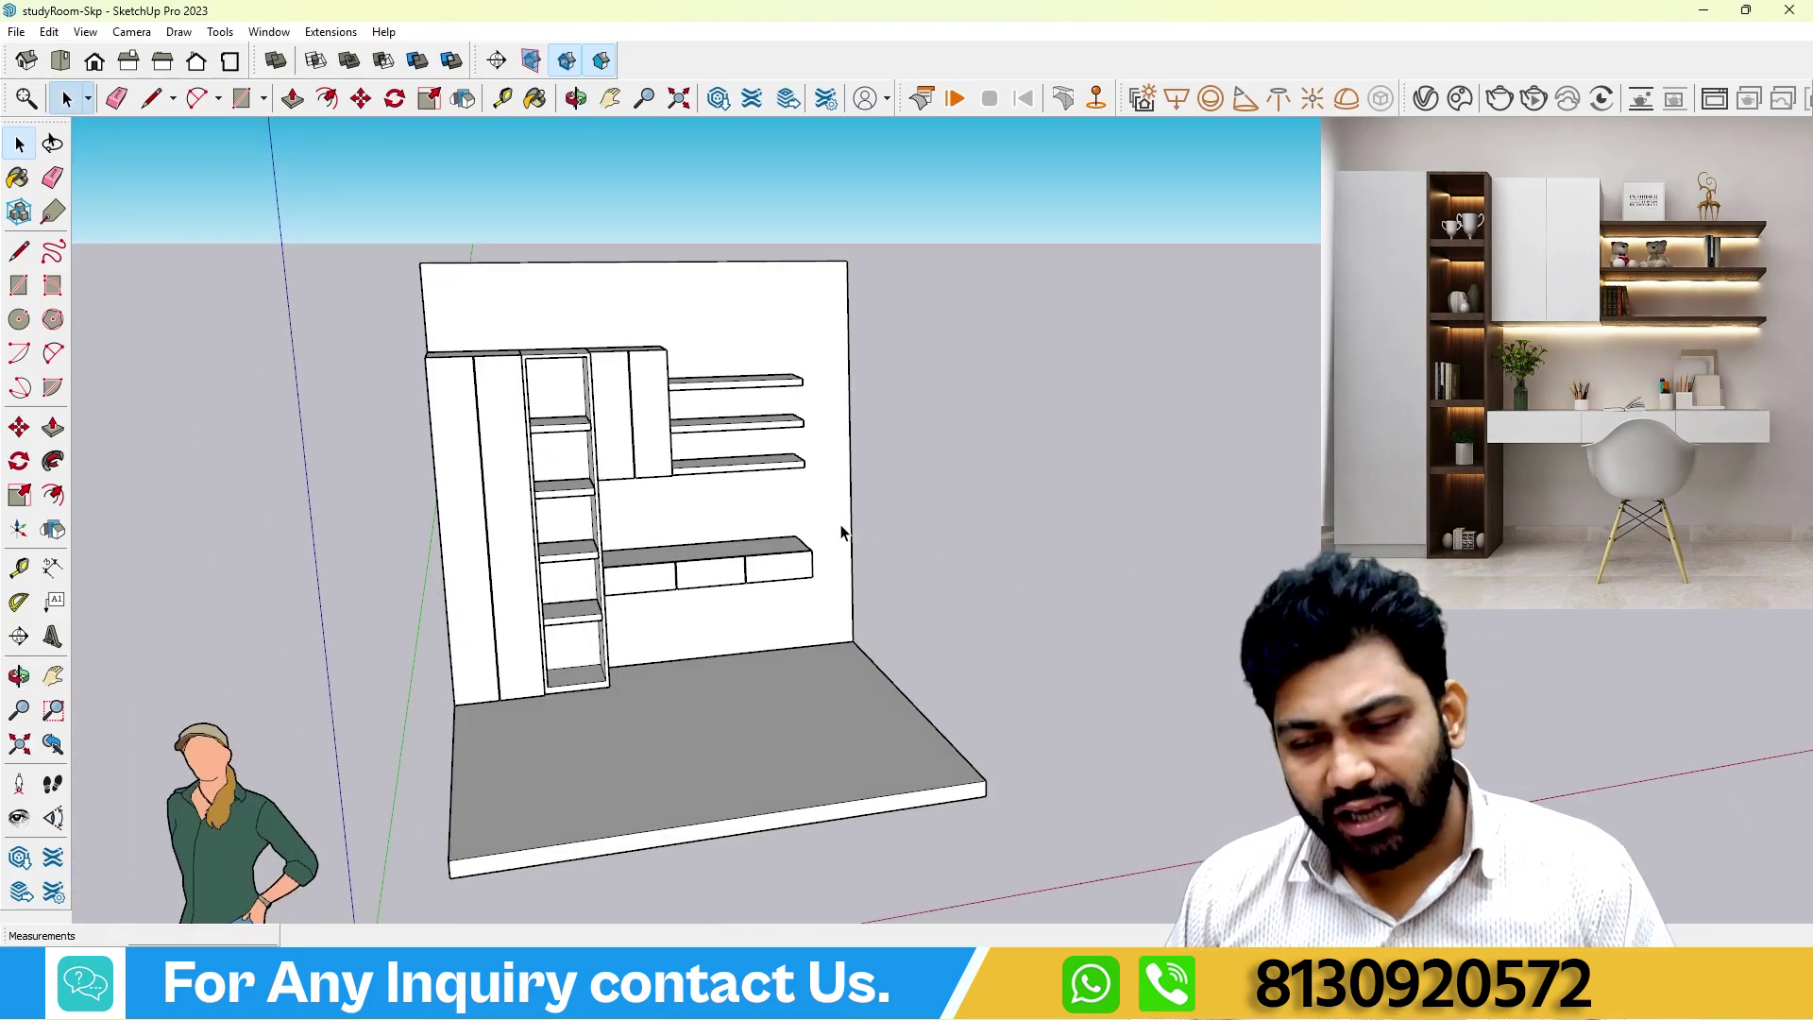
{"action": "middle_click_drag", "start_coordinate": [696, 562], "coordinate": [540, 598]}
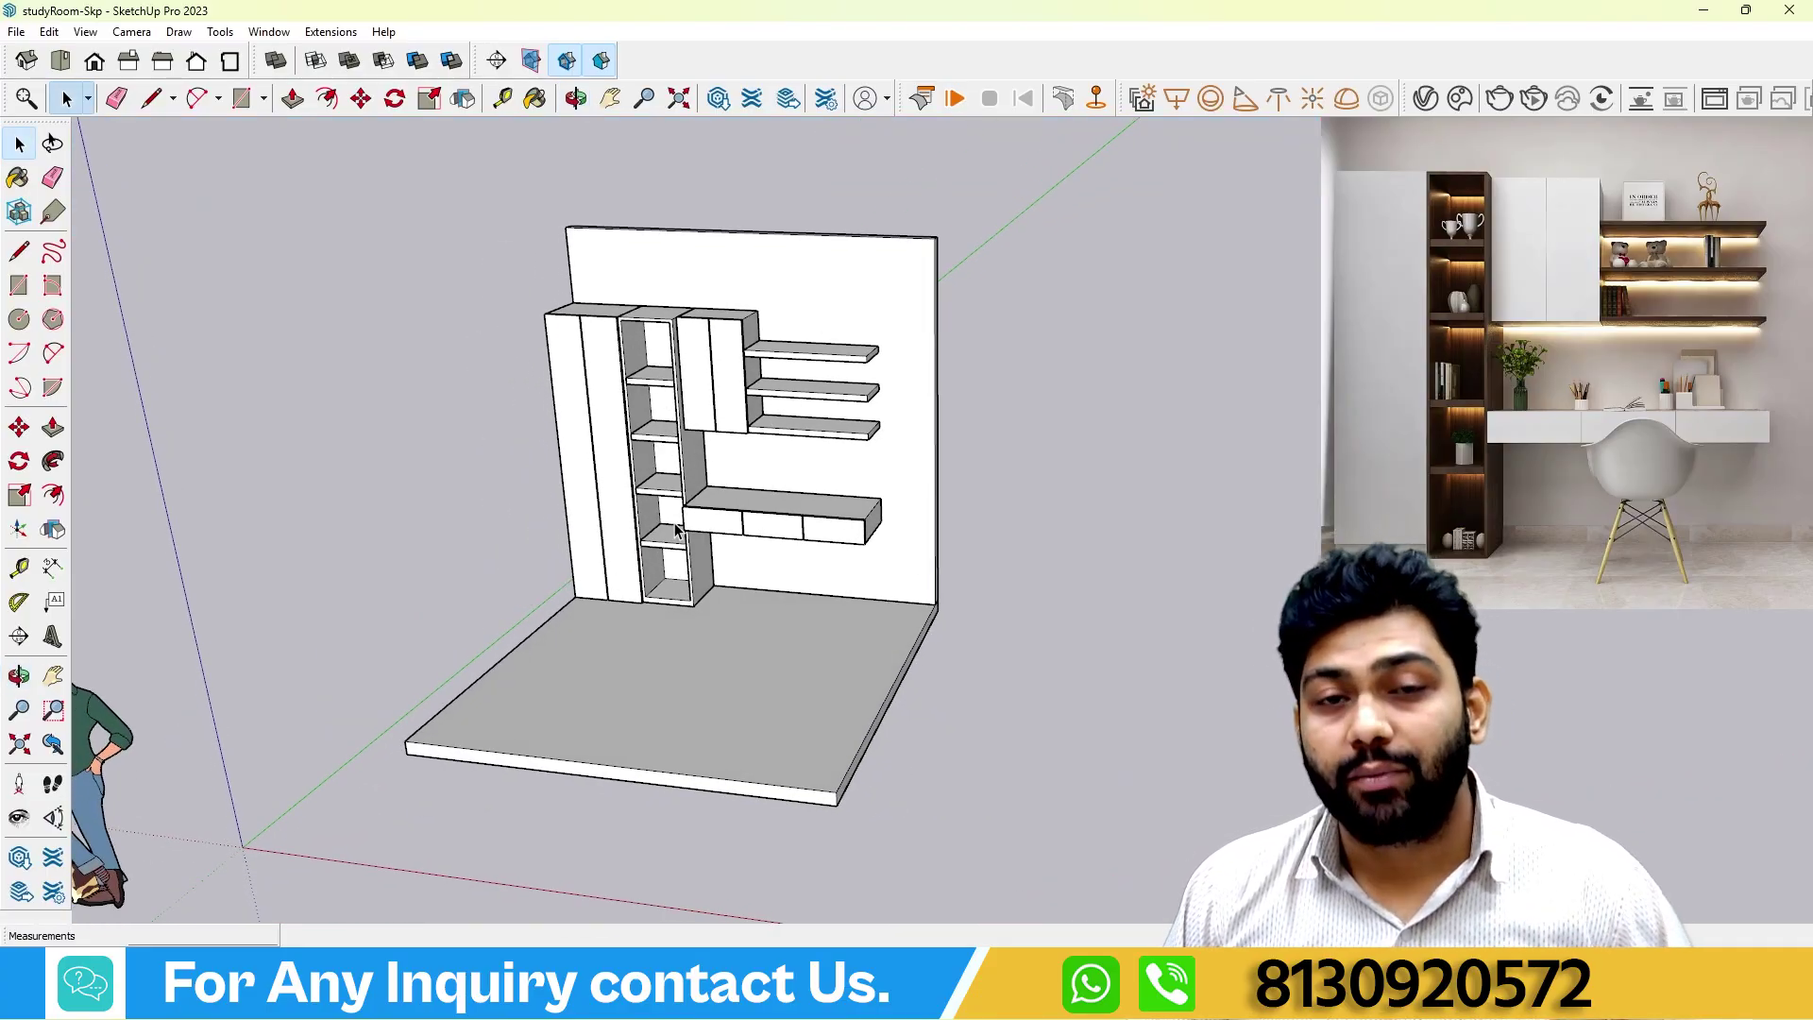
{"action": "scroll", "coordinate": [850, 533], "scroll_direction": "down", "scroll_amount": 2}
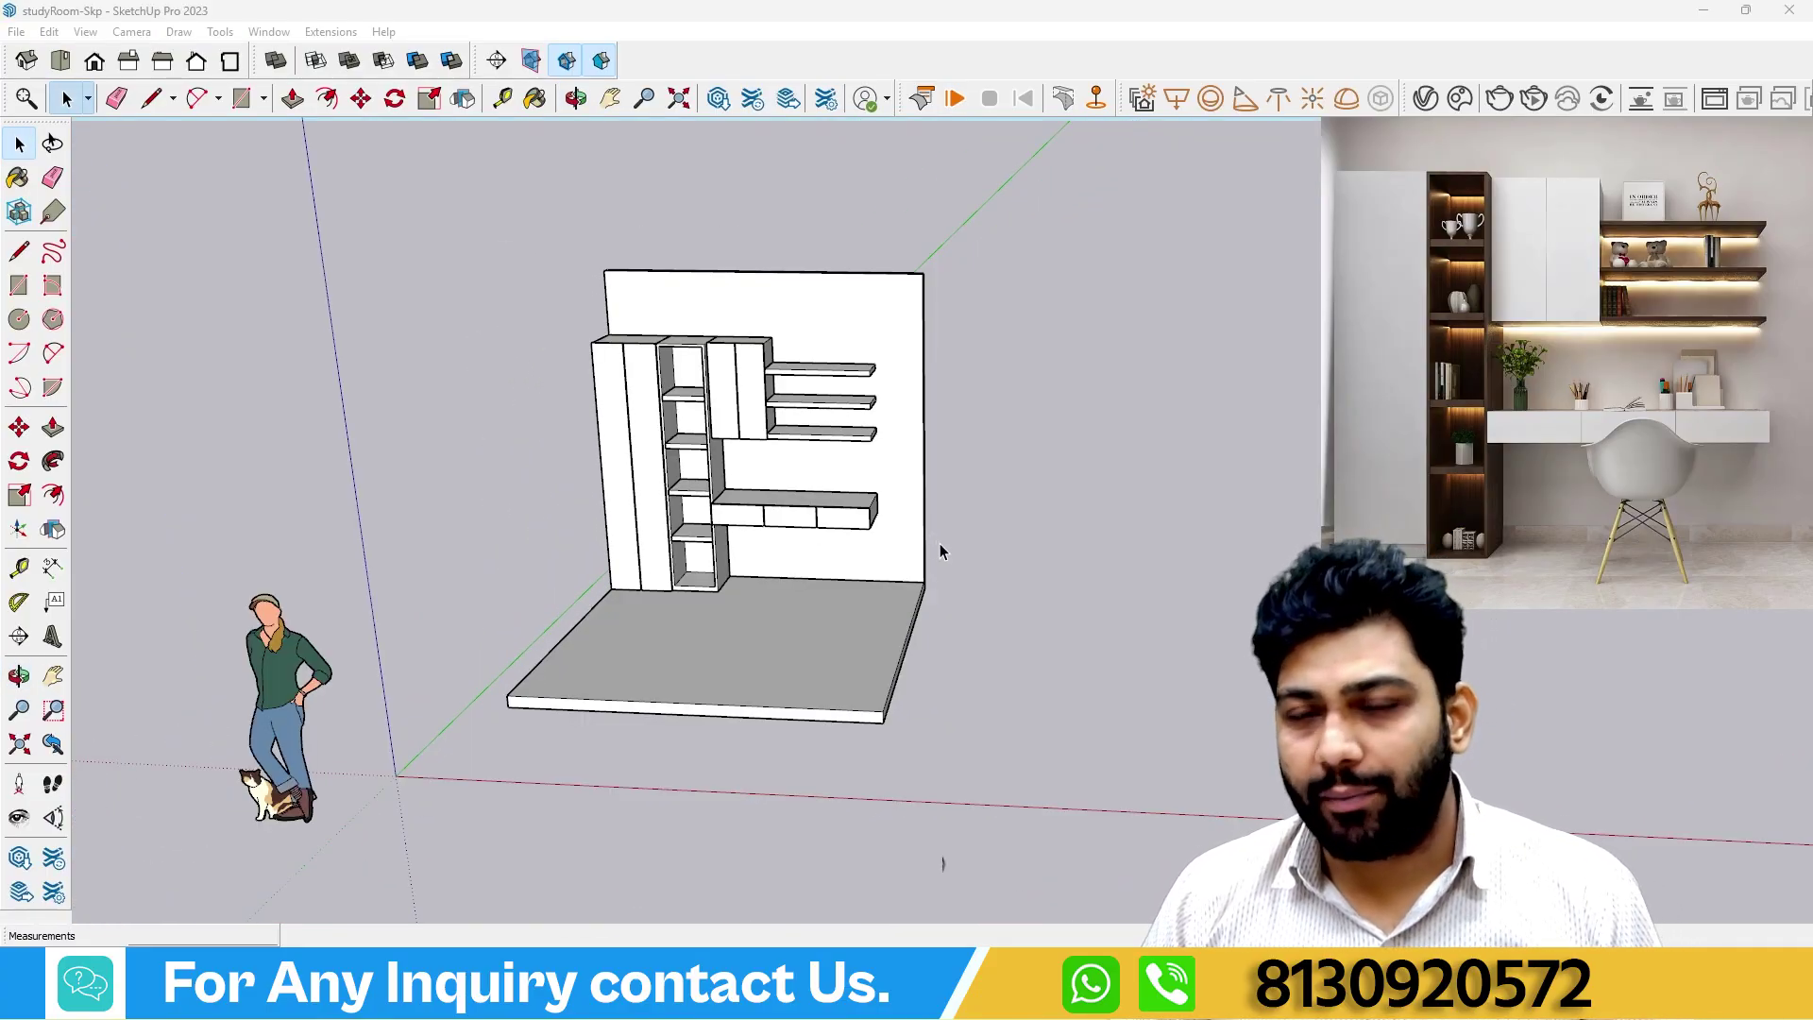
Open the Chaos Cosmos Browser clear of the reference image, limit it to Materials and search for "wood".
{"action": "left_click", "coordinate": [1461, 100]}
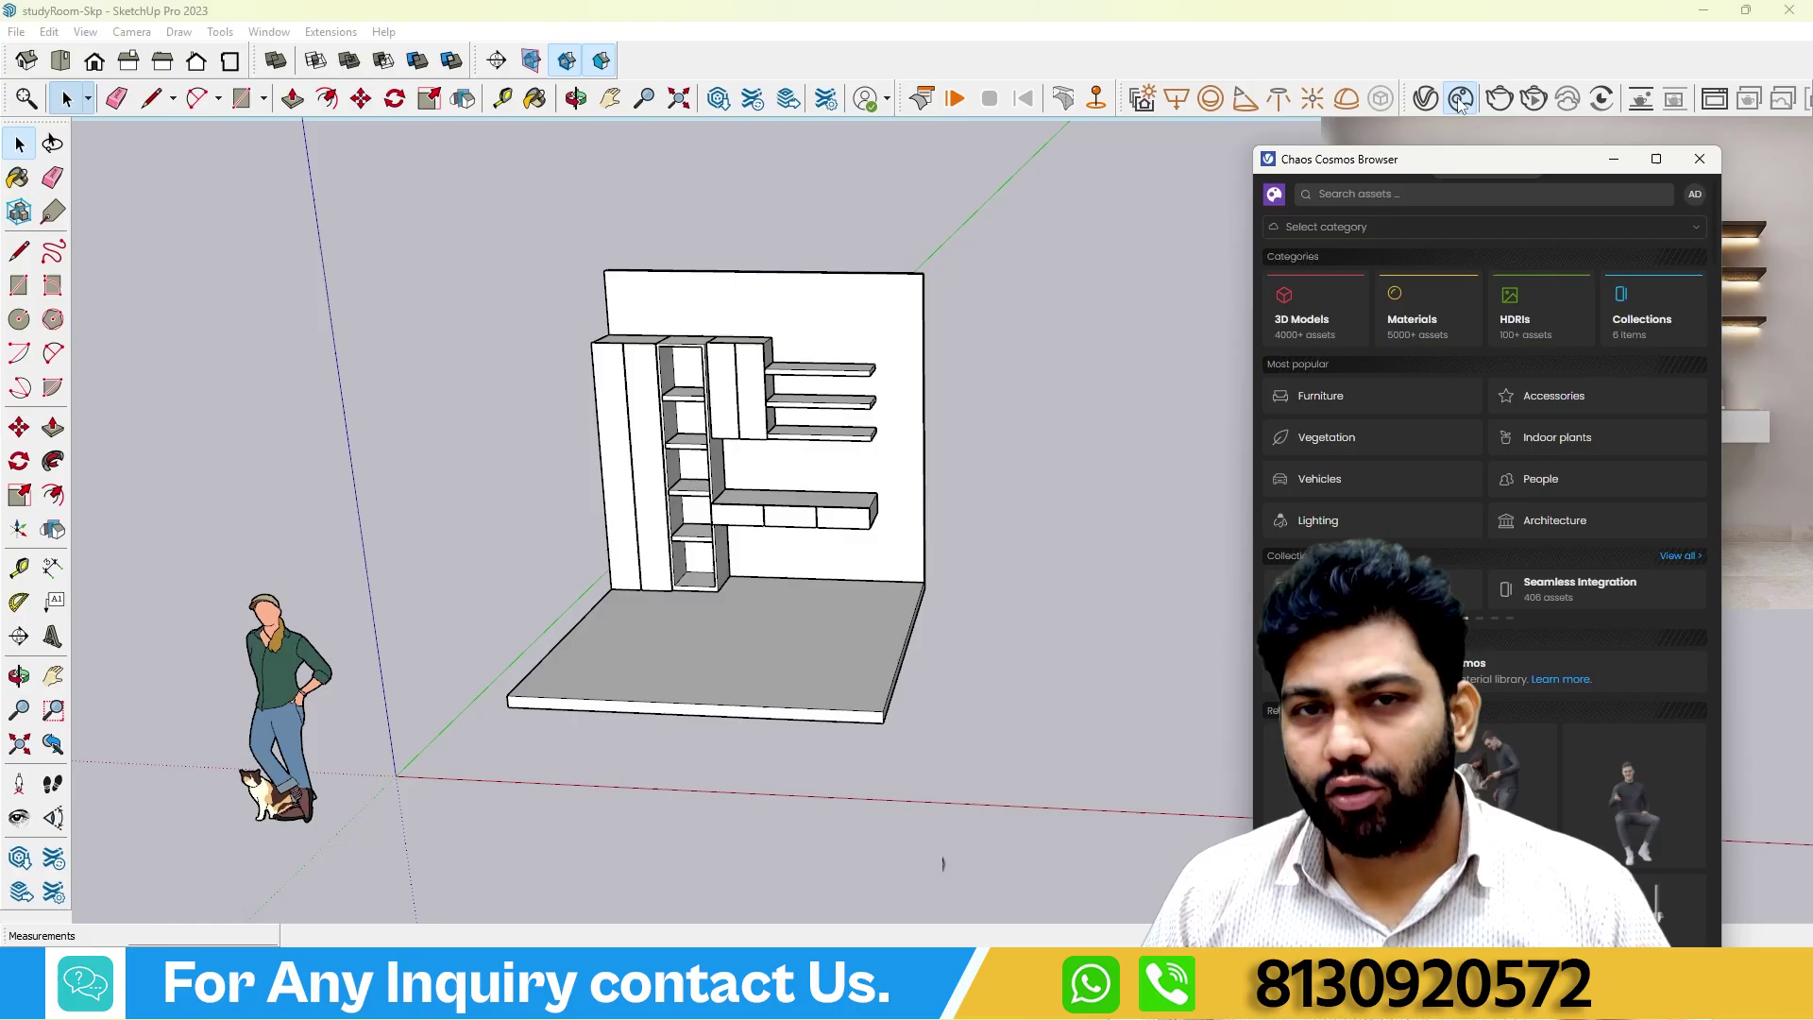
{"action": "mouse_move", "coordinate": [1432, 164]}
{"action": "left_mouse_down"}
{"action": "mouse_move", "coordinate": [1067, 200]}
{"action": "mouse_move", "coordinate": [958, 170]}
{"action": "mouse_move", "coordinate": [1016, 177]}
{"action": "left_mouse_up"}
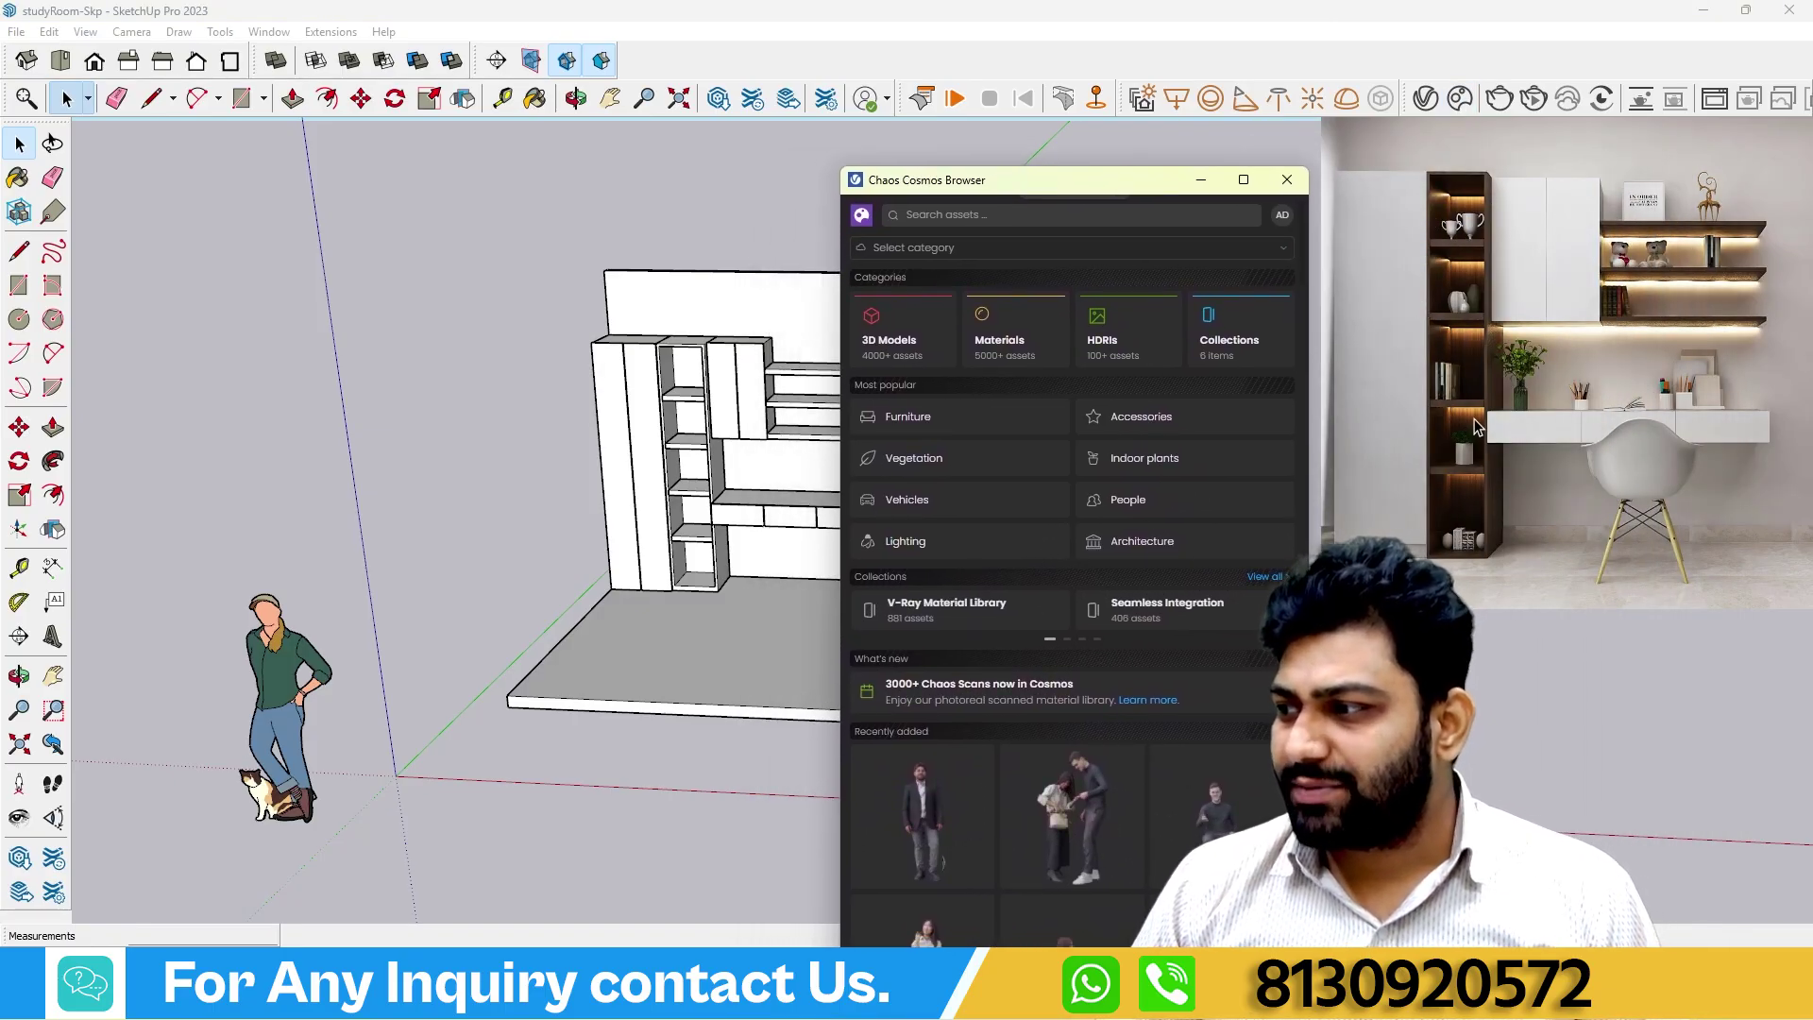
{"action": "left_click", "coordinate": [1004, 345]}
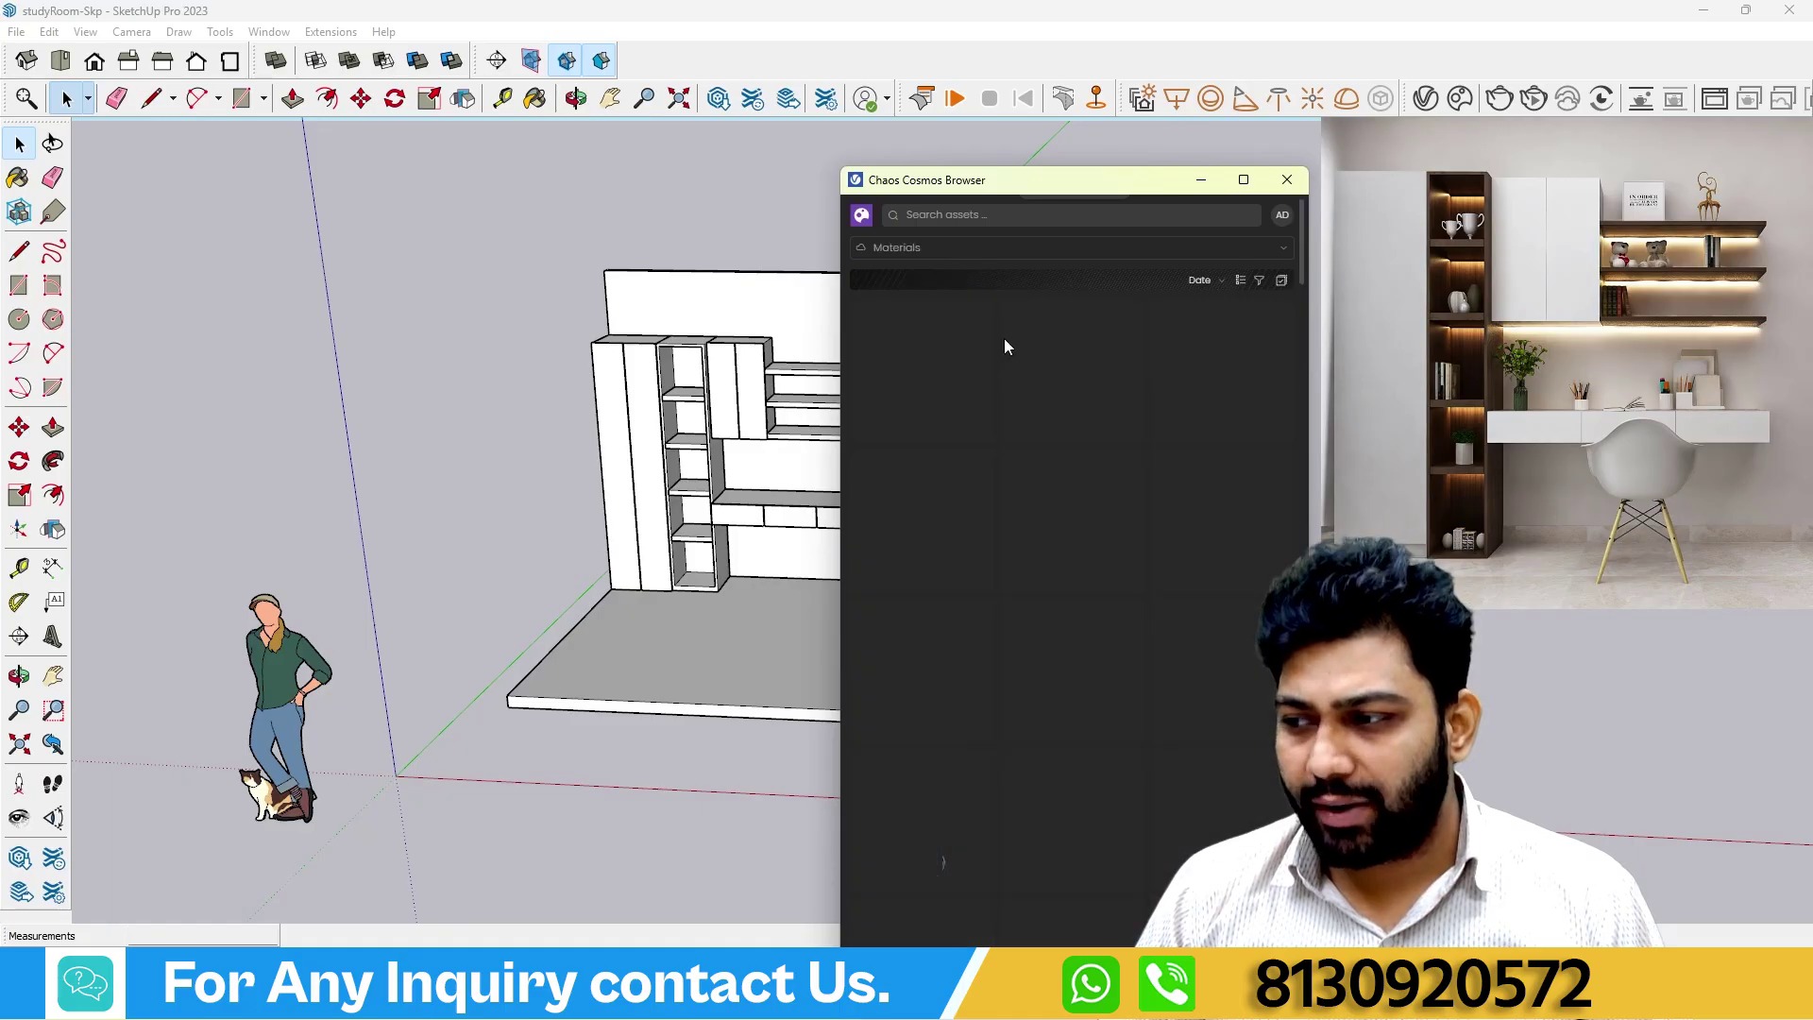
{"action": "left_click_drag", "start_coordinate": [1044, 178], "coordinate": [391, 171]}
{"action": "left_click", "coordinate": [397, 195]}
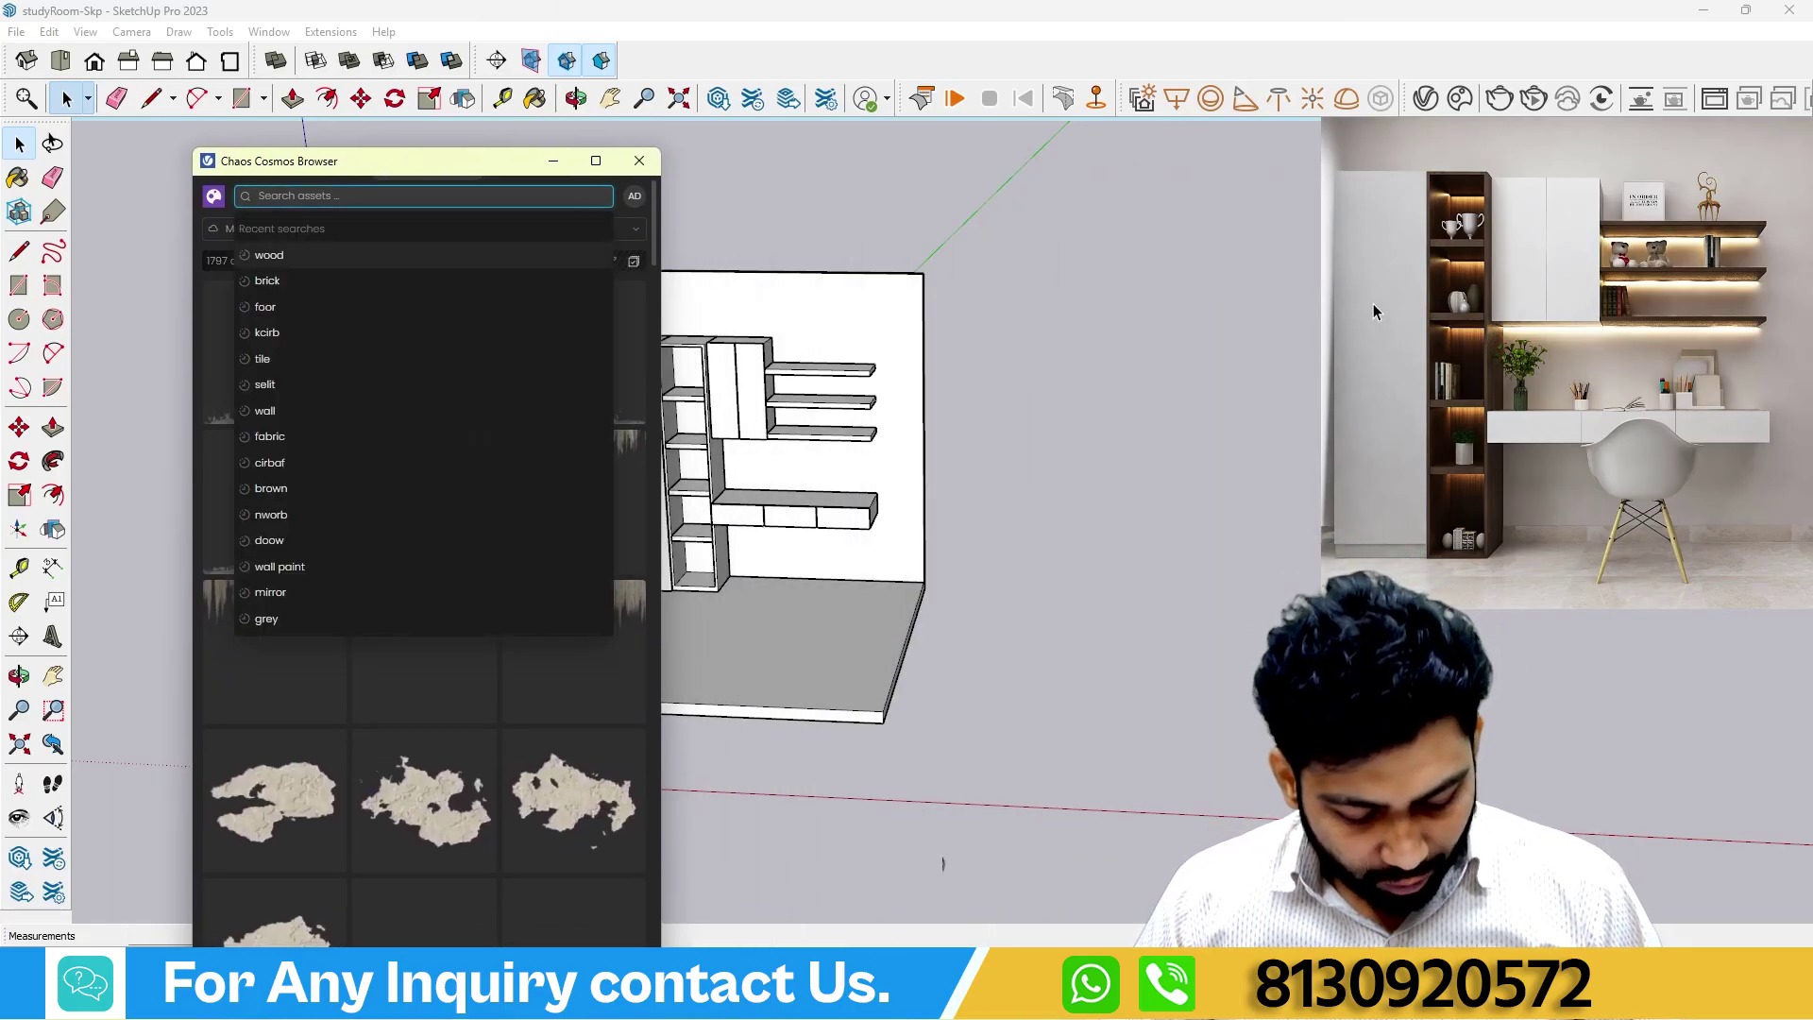
{"action": "type", "text": "wood"}
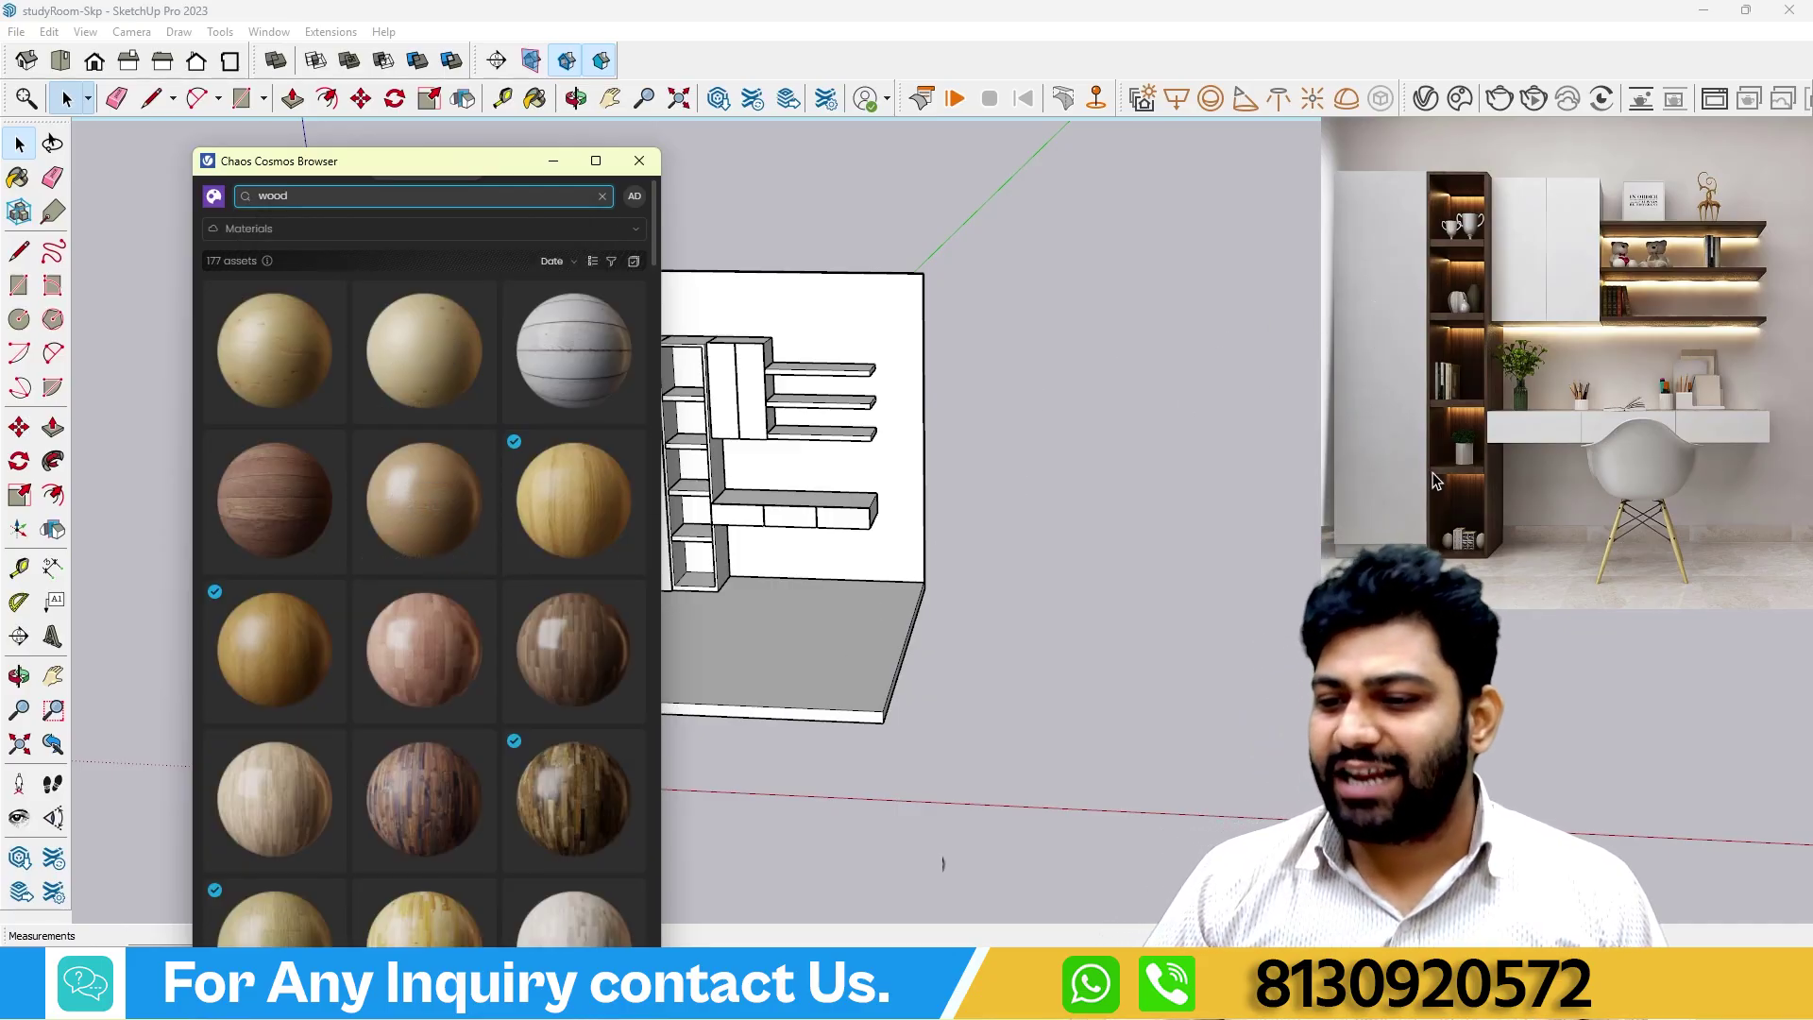
Browse the wood material results in Chaos Cosmos for a dark brown wood matching the shelving in the reference image.
{"action": "scroll", "coordinate": [478, 642], "scroll_direction": "down", "scroll_amount": 3}
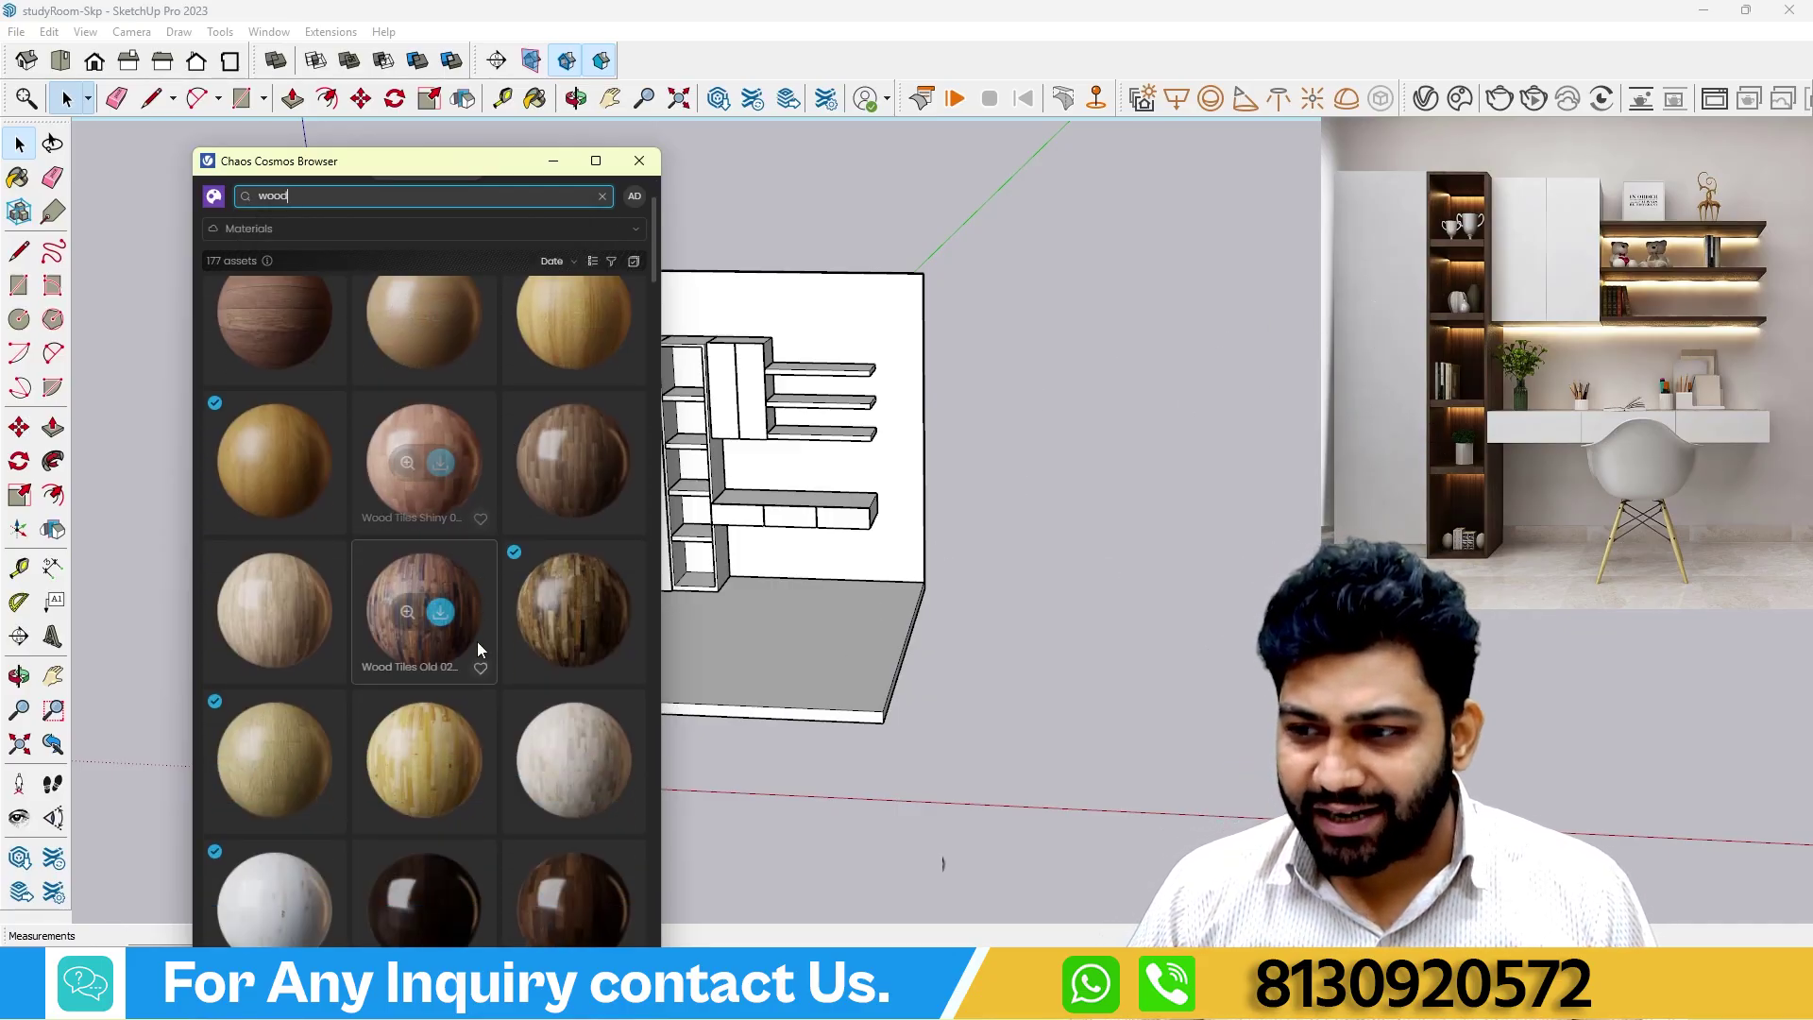
{"action": "scroll", "coordinate": [502, 612], "scroll_direction": "down", "scroll_amount": 5}
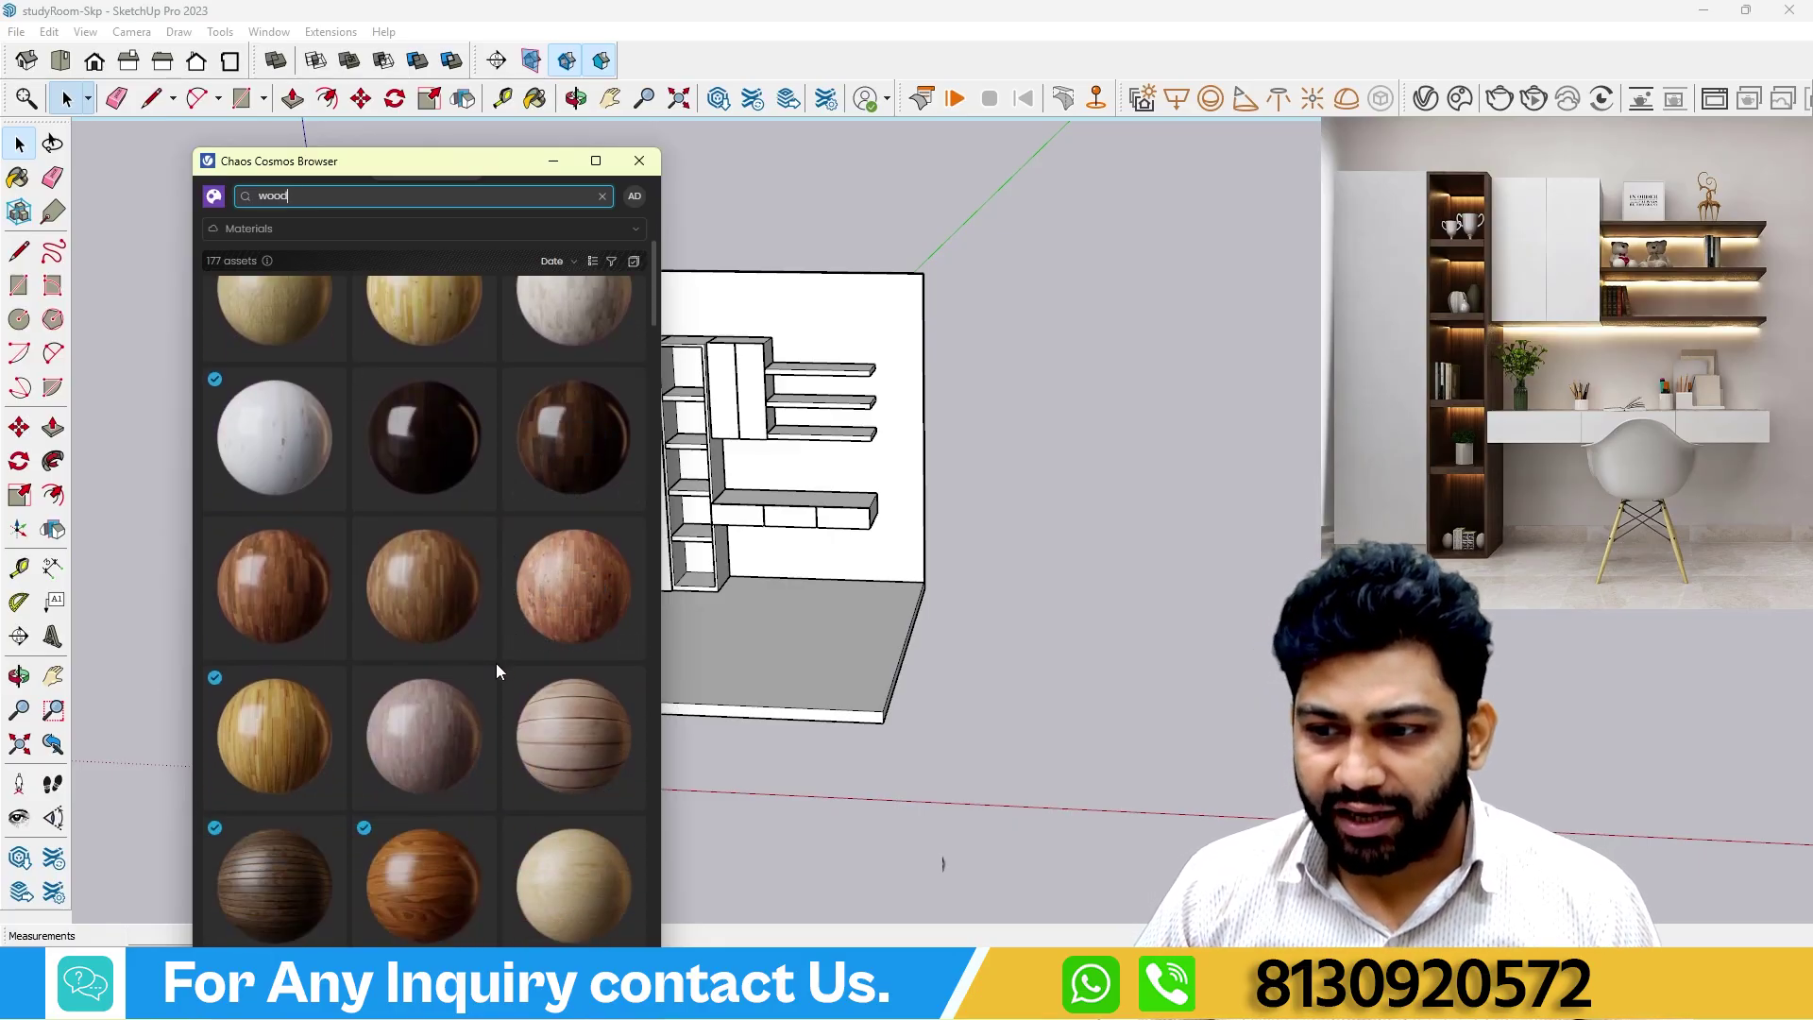
{"action": "scroll", "coordinate": [498, 670], "scroll_direction": "down", "scroll_amount": 1}
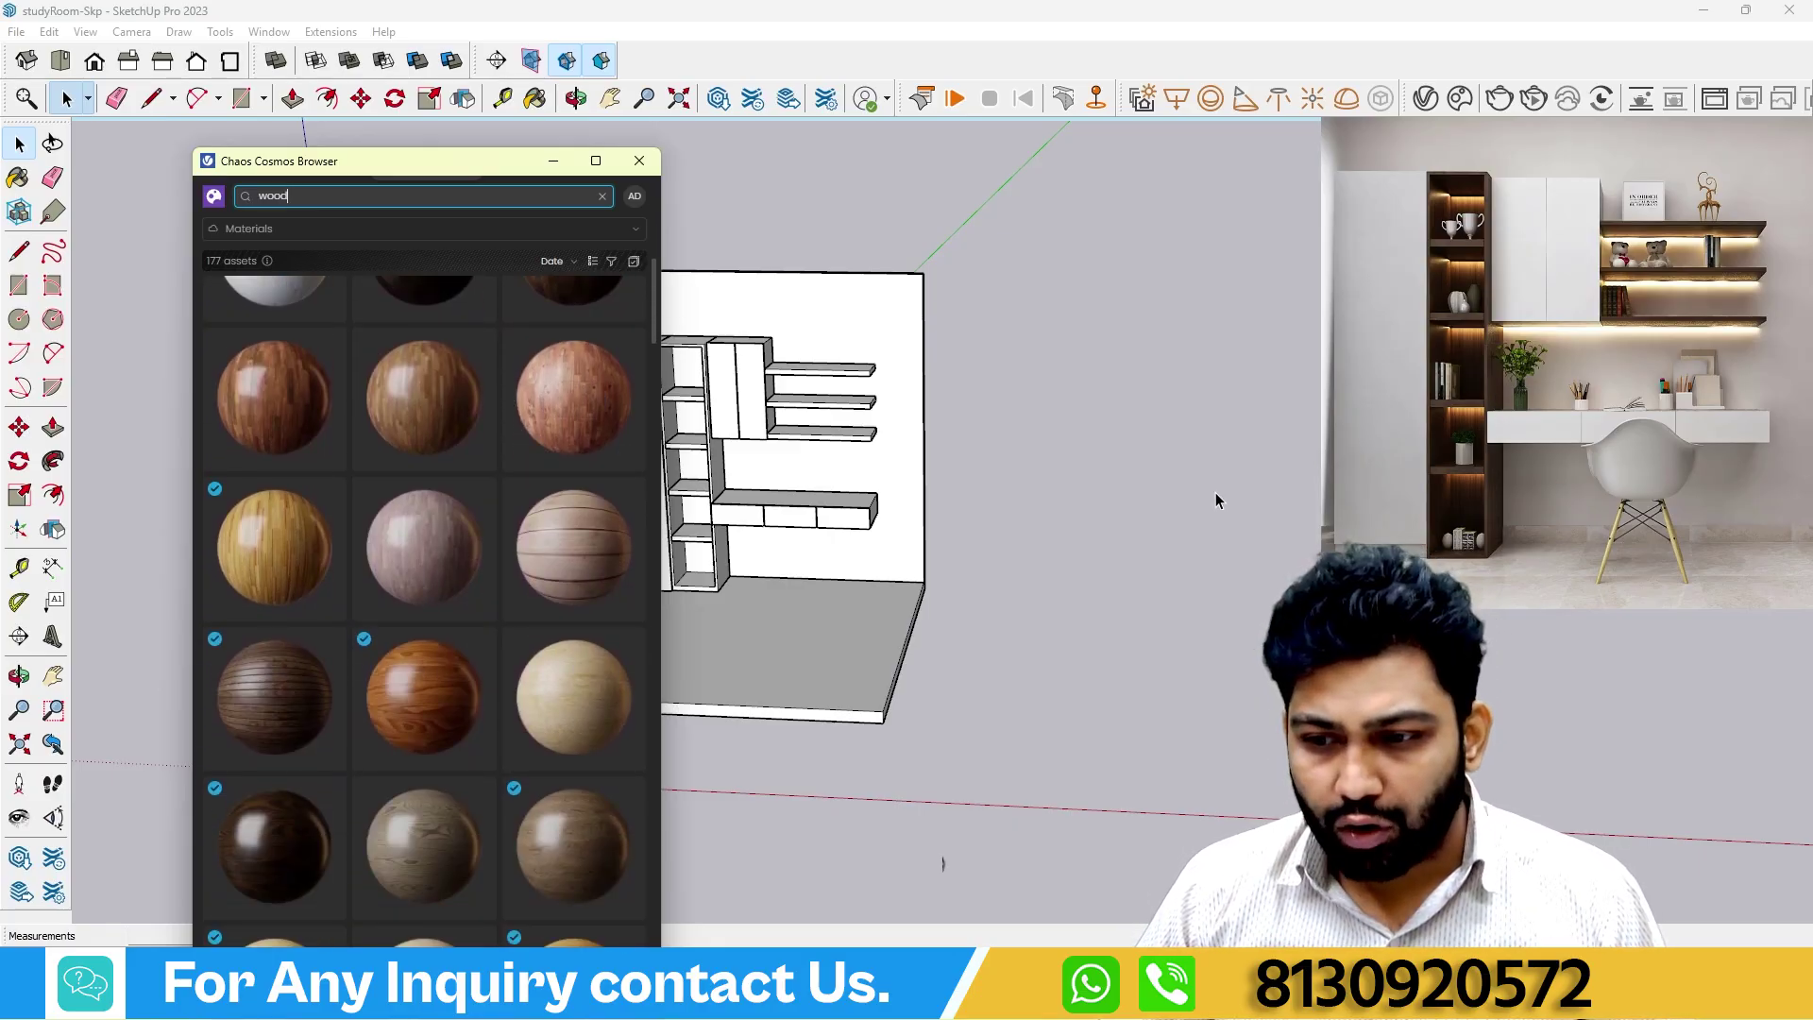
{"action": "scroll", "coordinate": [478, 765], "scroll_direction": "down", "scroll_amount": 3}
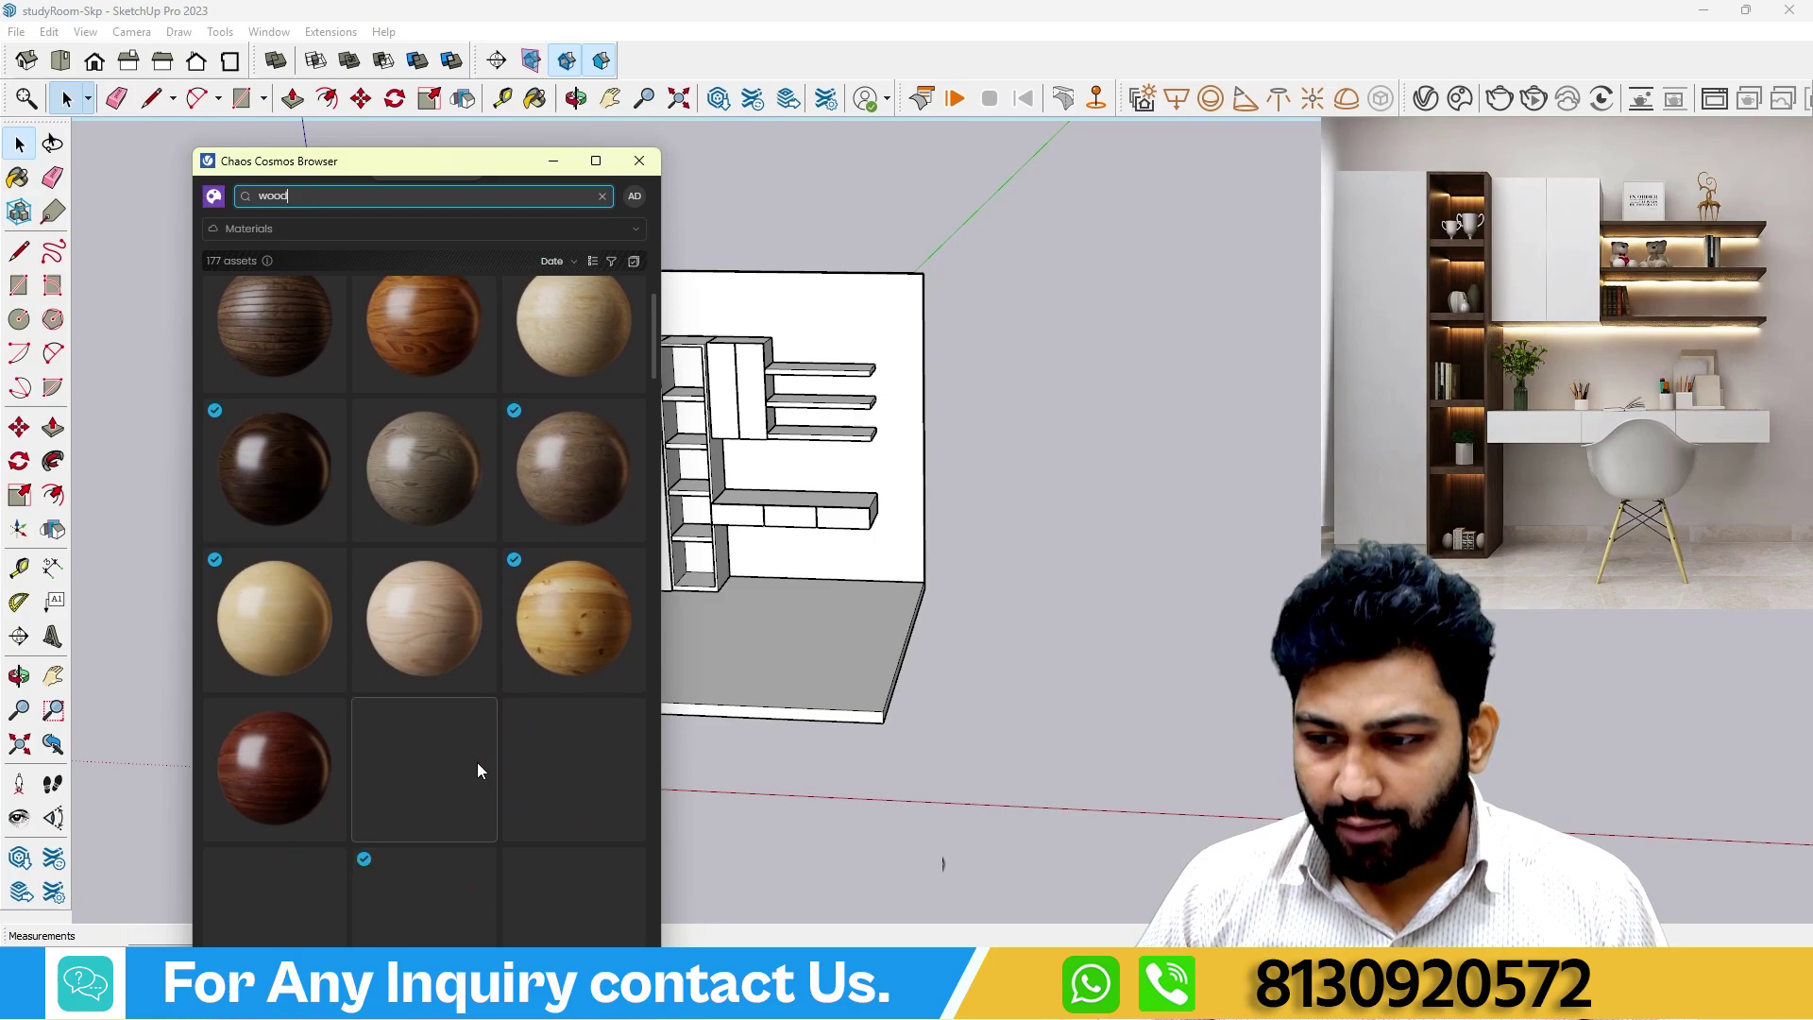
{"action": "scroll", "coordinate": [478, 767], "scroll_direction": "down", "scroll_amount": 3}
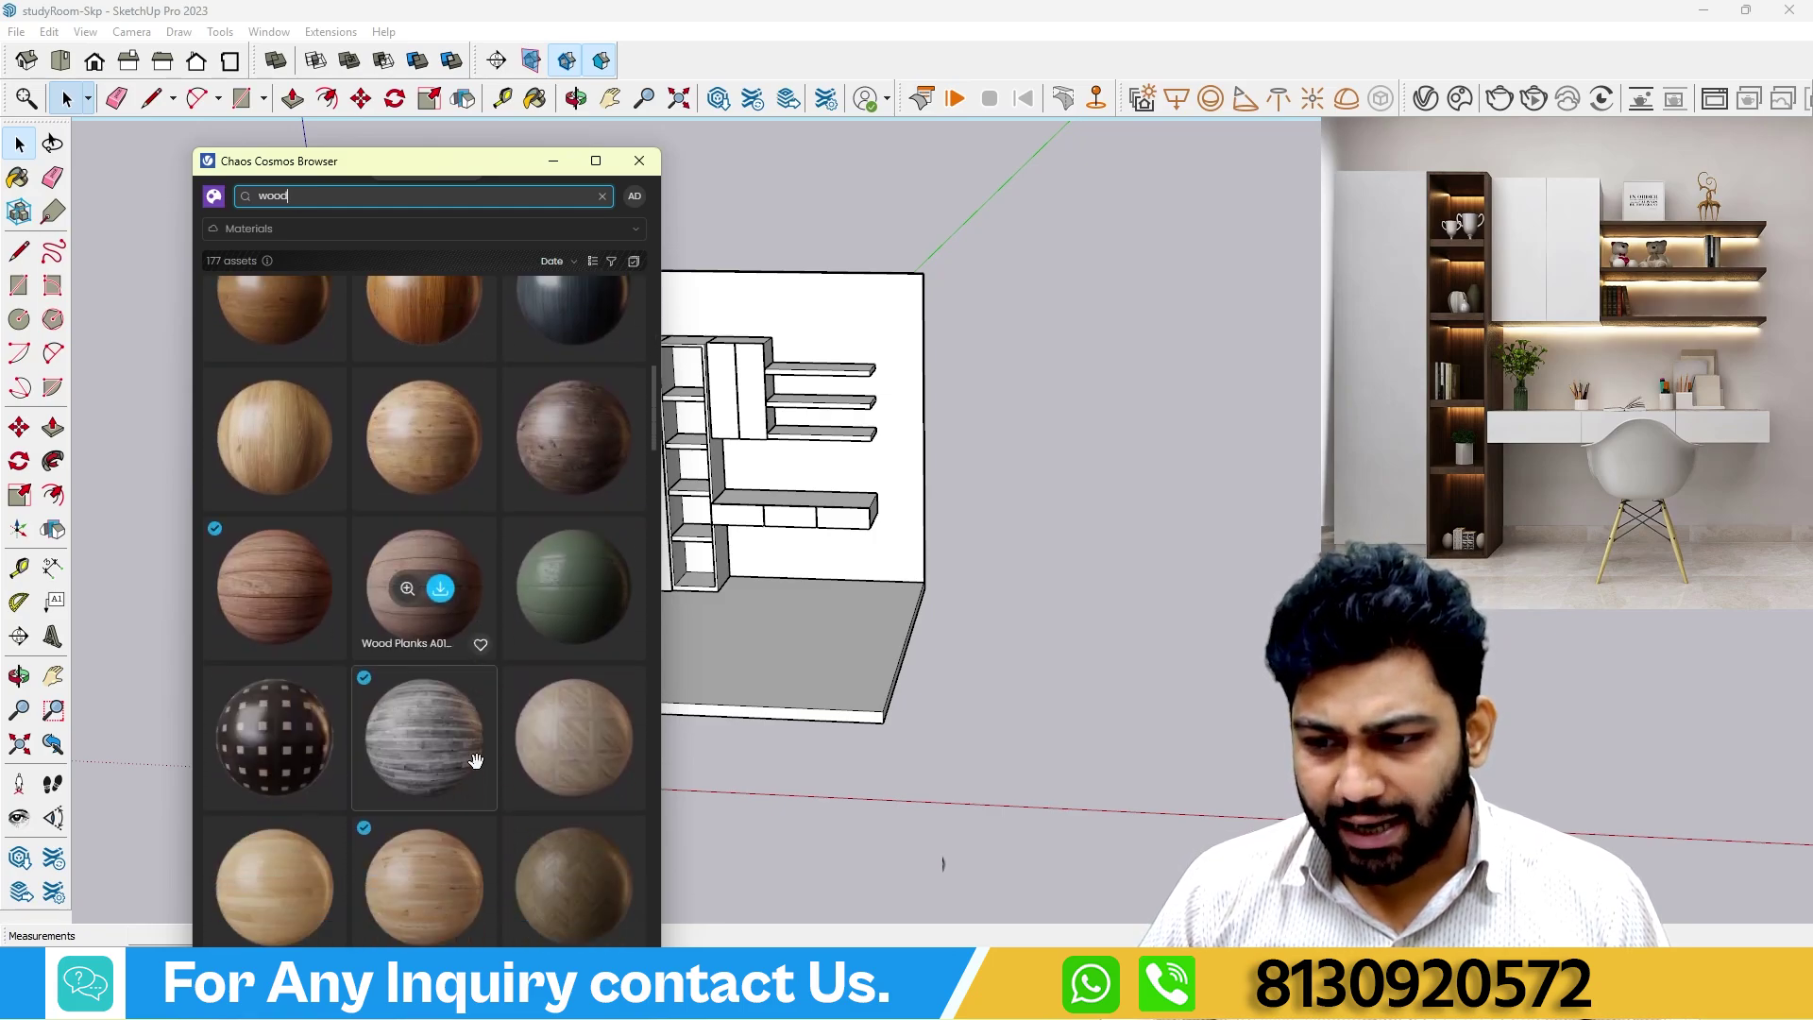
{"action": "scroll", "coordinate": [476, 761], "scroll_direction": "down", "scroll_amount": 8}
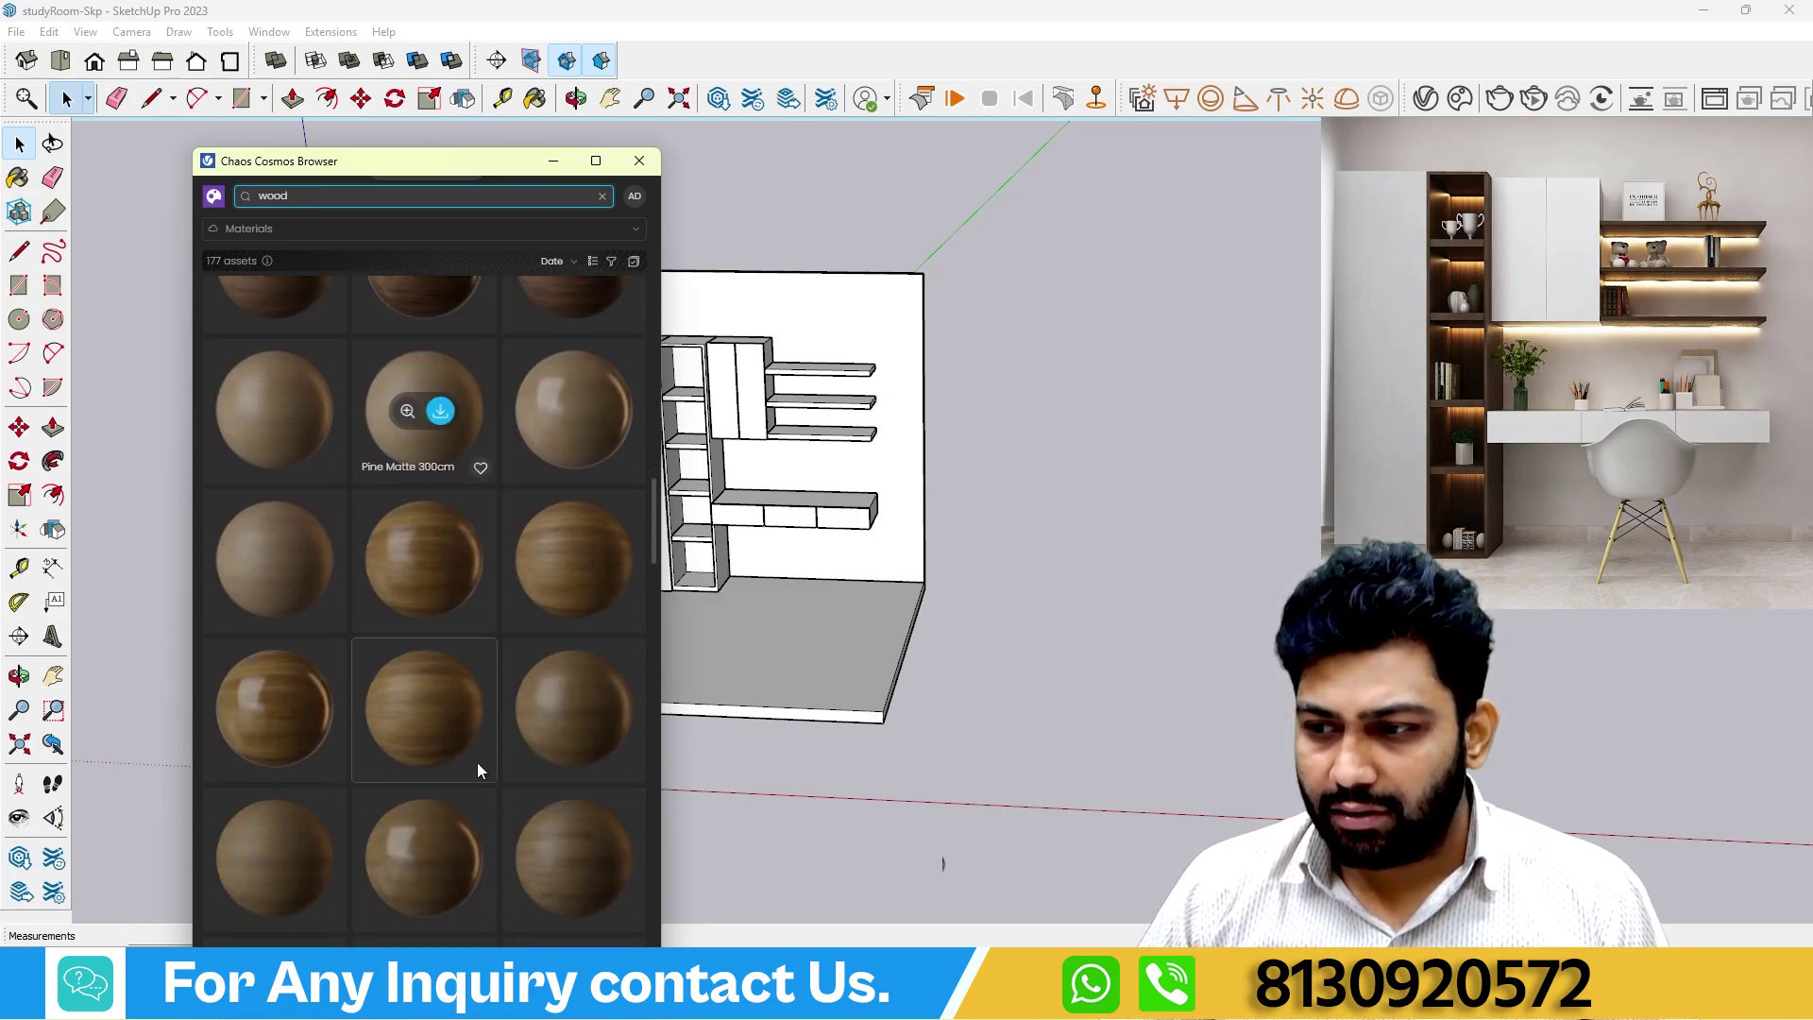
{"action": "scroll", "coordinate": [478, 770], "scroll_direction": "down", "scroll_amount": 10}
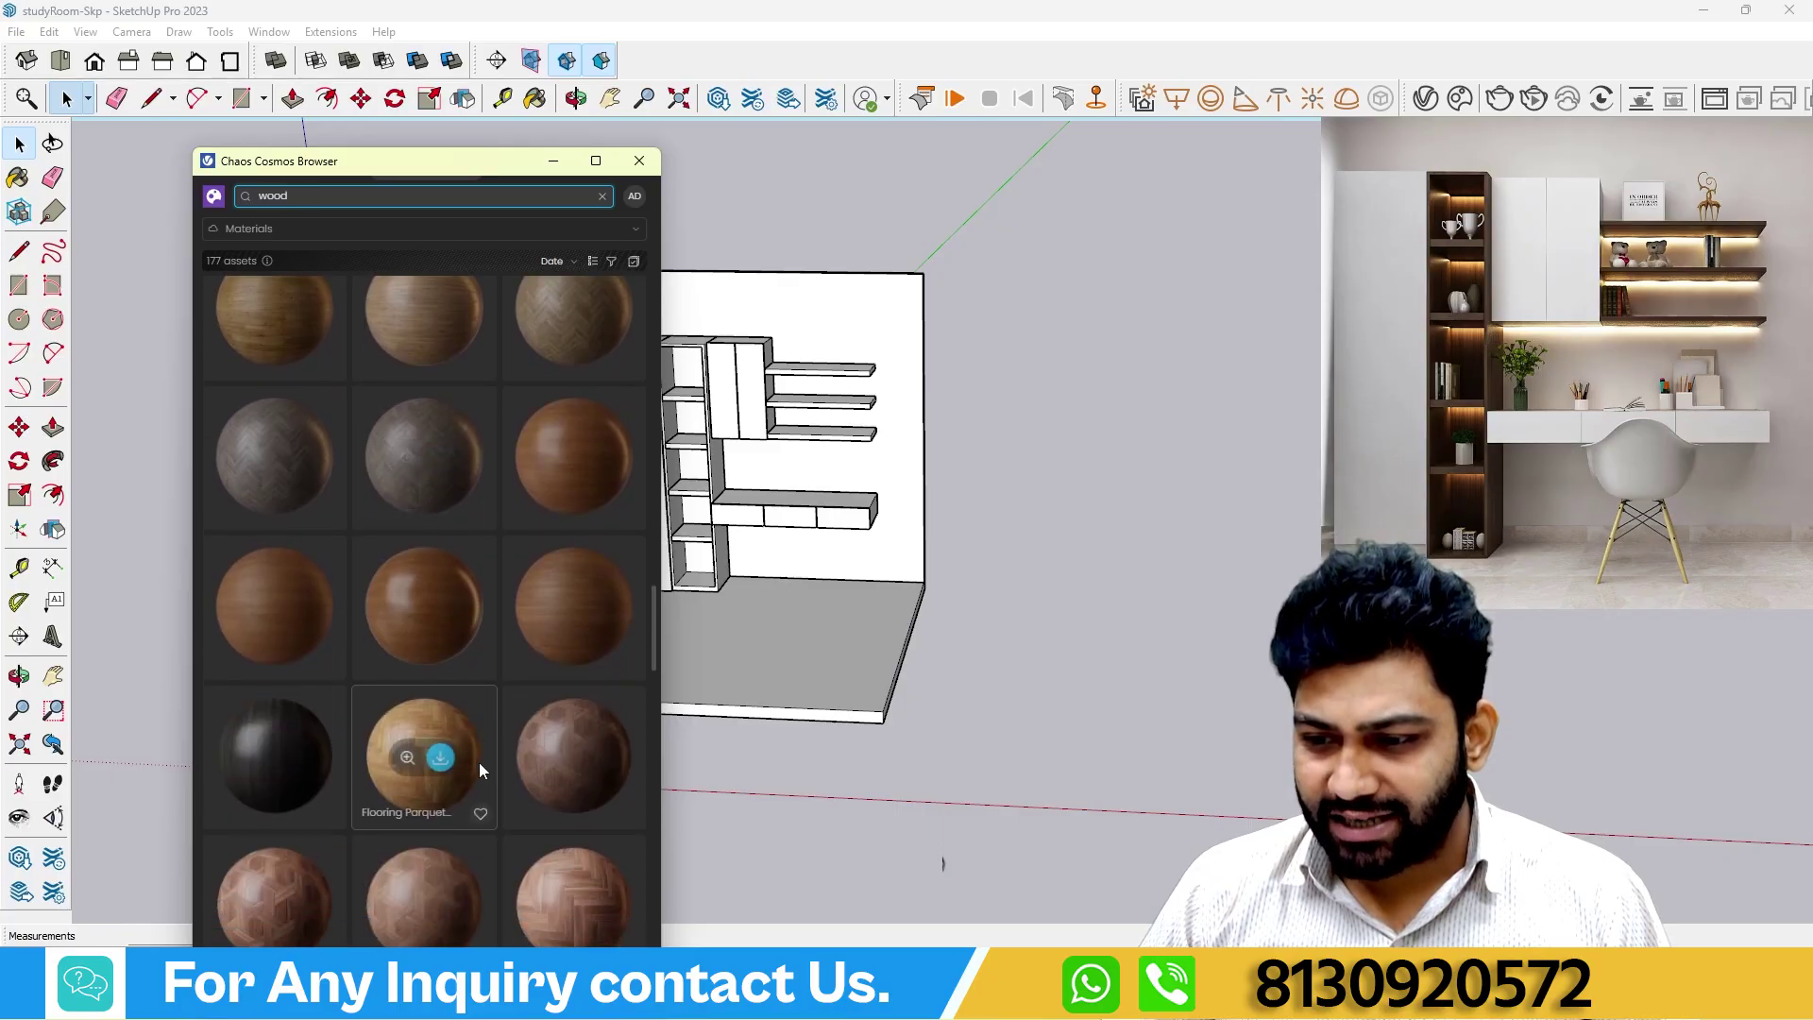
{"action": "scroll", "coordinate": [479, 762], "scroll_direction": "down", "scroll_amount": 10}
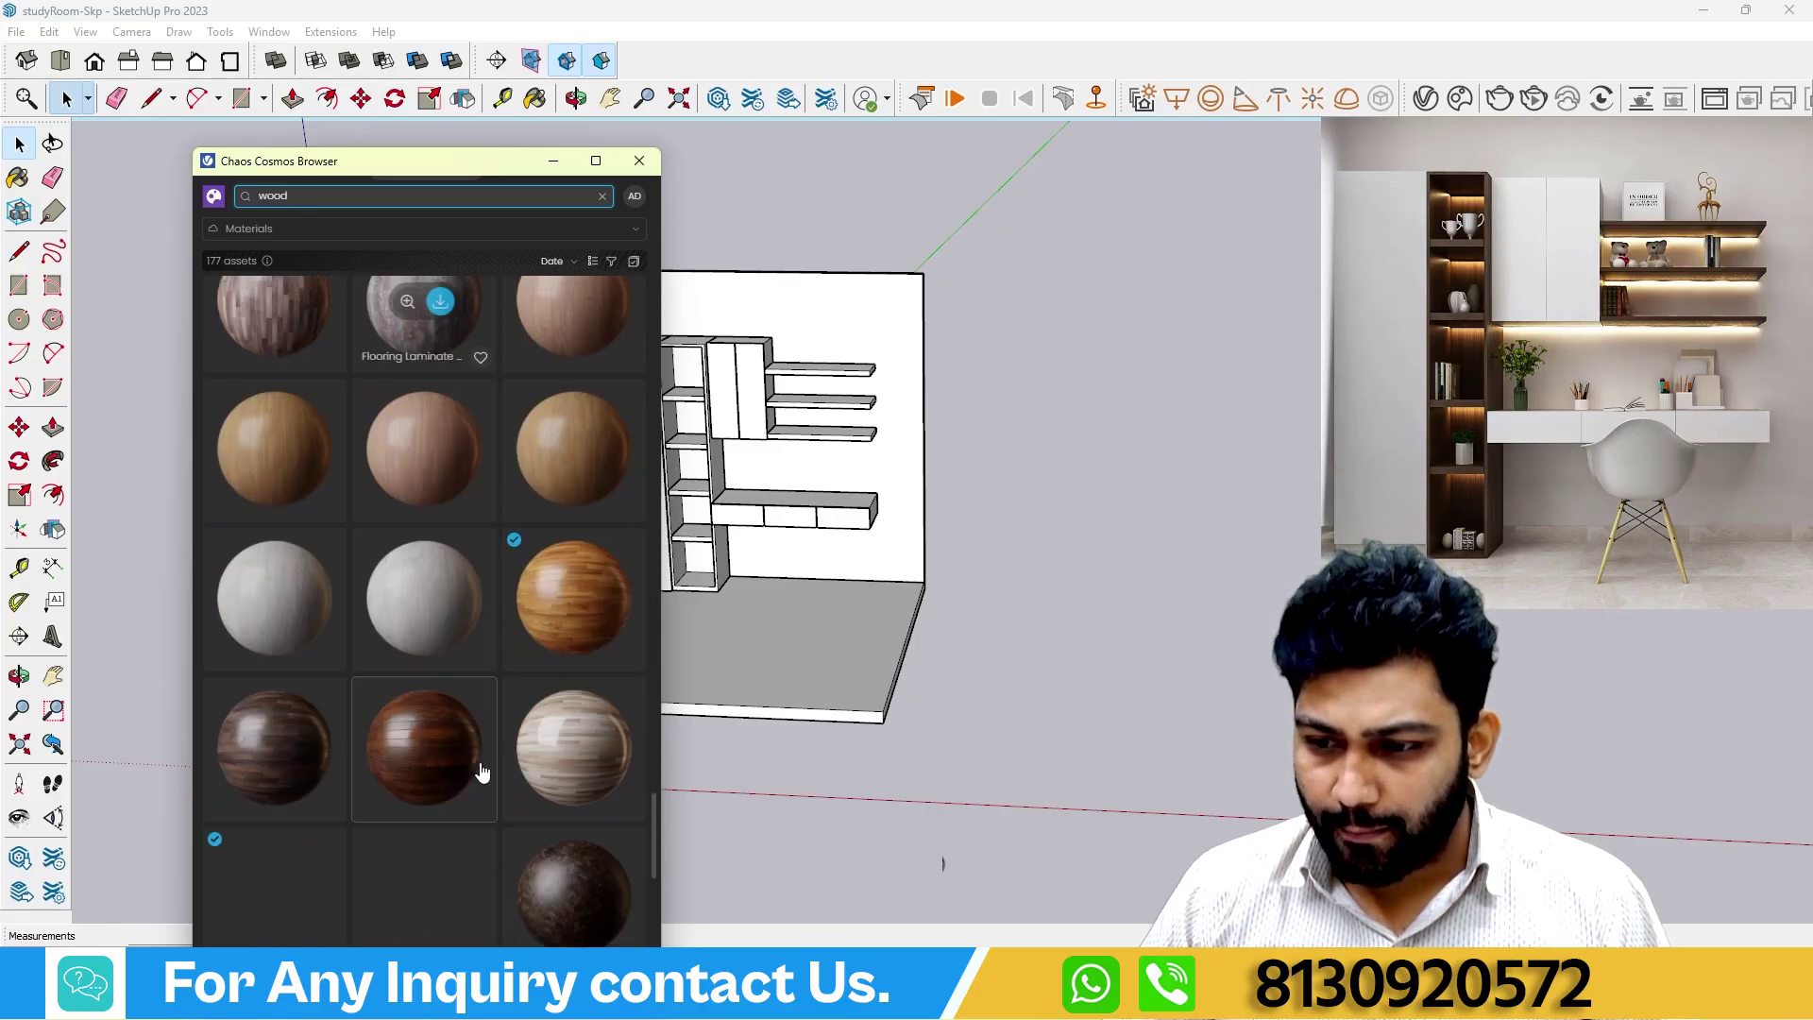
{"action": "scroll", "coordinate": [480, 762], "scroll_direction": "down", "scroll_amount": 3}
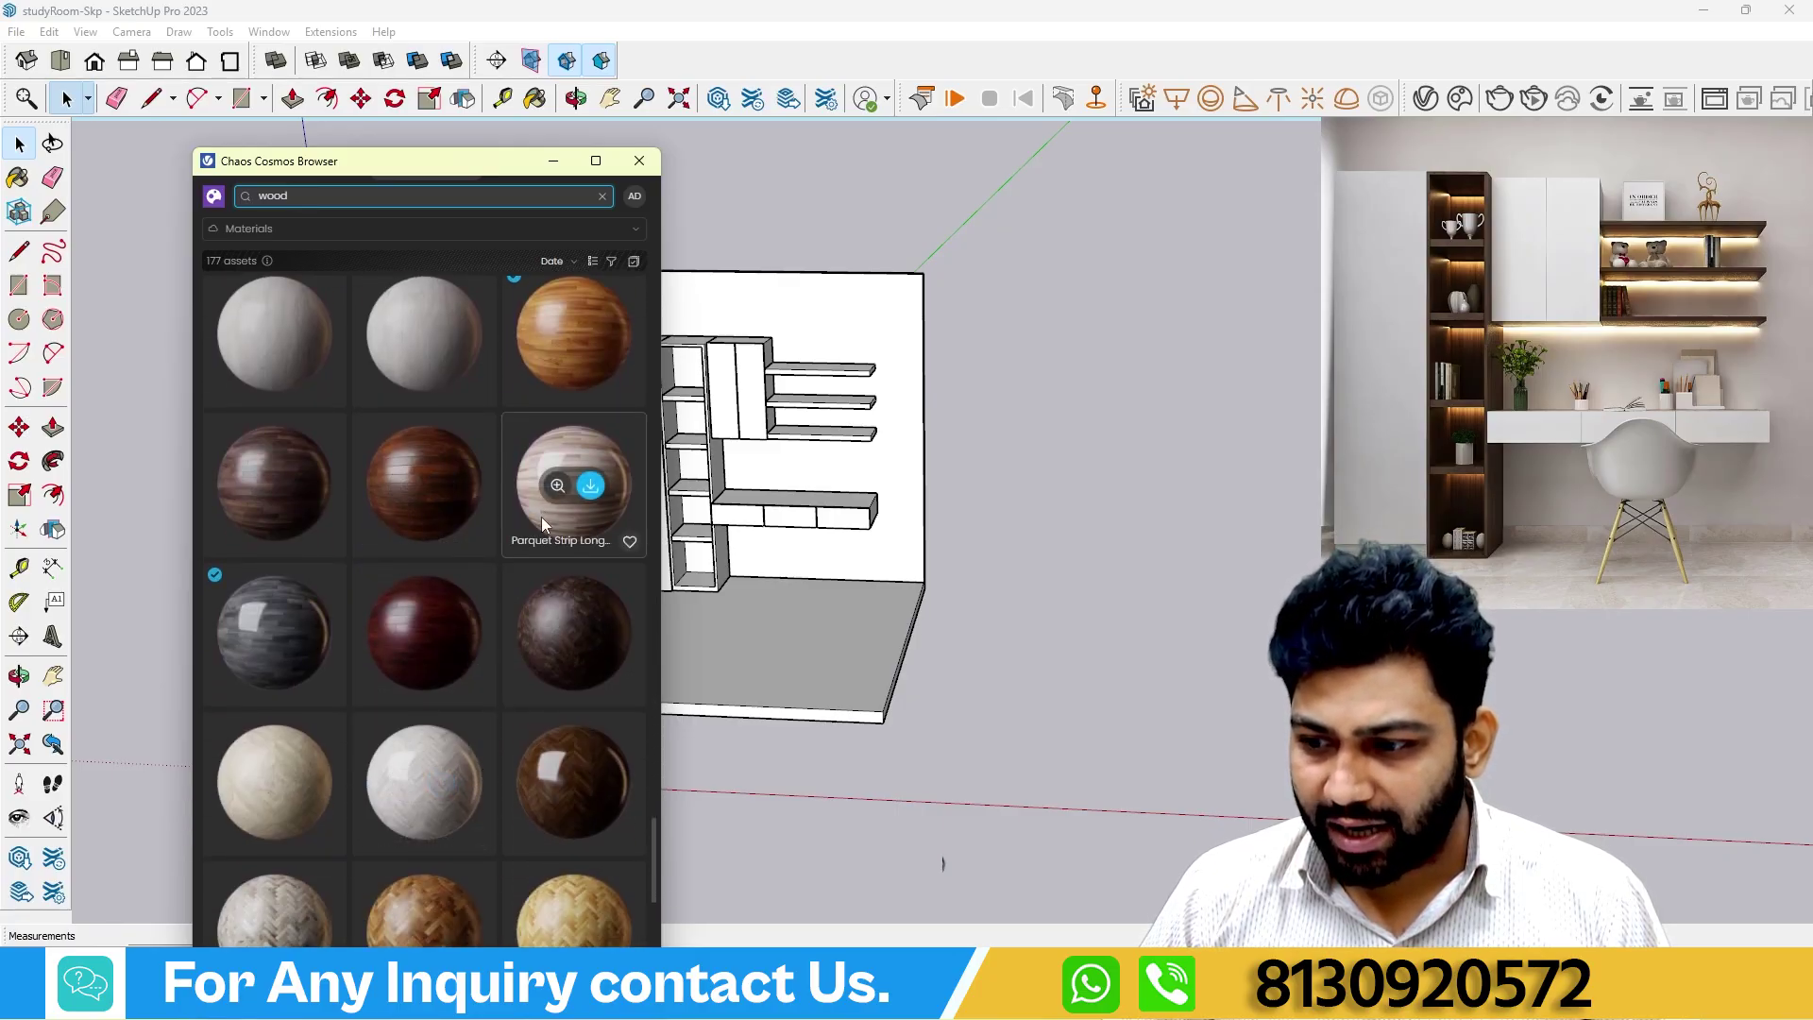
{"action": "scroll", "coordinate": [541, 529], "scroll_direction": "down", "scroll_amount": 2}
{"action": "scroll", "coordinate": [541, 547], "scroll_direction": "up", "scroll_amount": 15}
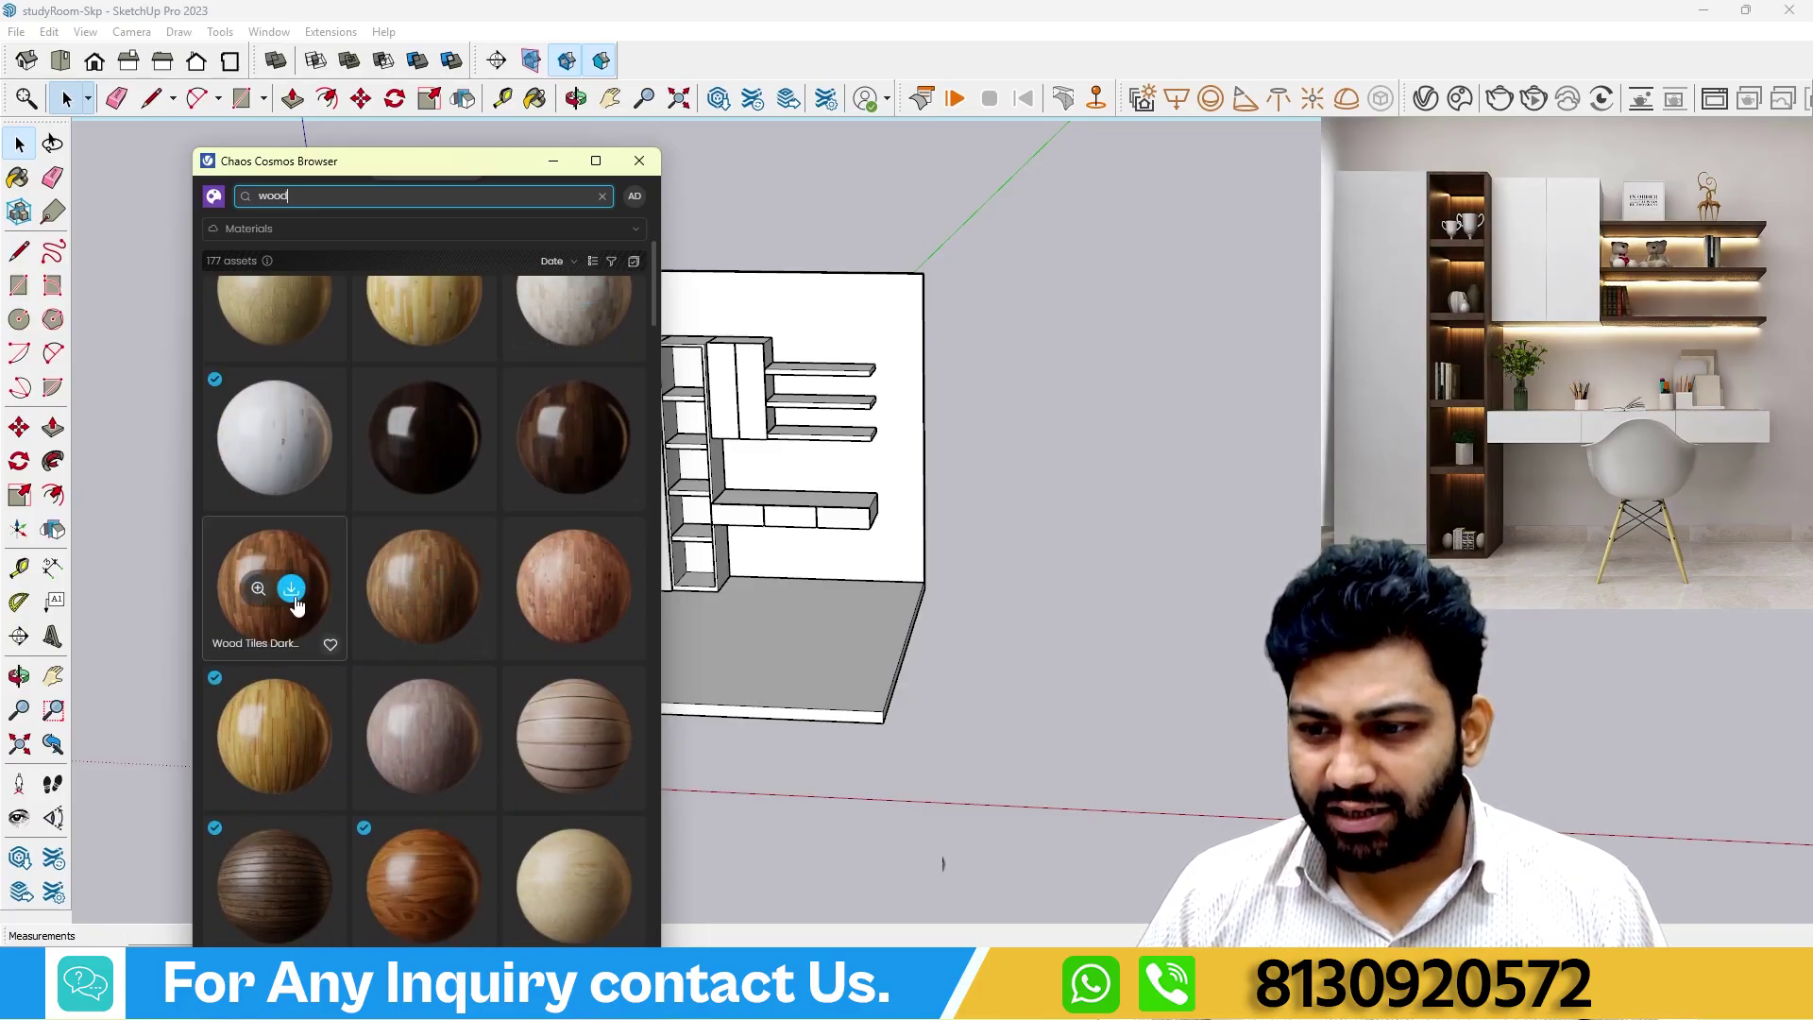
Download the Wood Tiles Dark Shiny 06 100cm material and place the Cosmos browser clear of the model.
{"action": "left_click", "coordinate": [292, 590]}
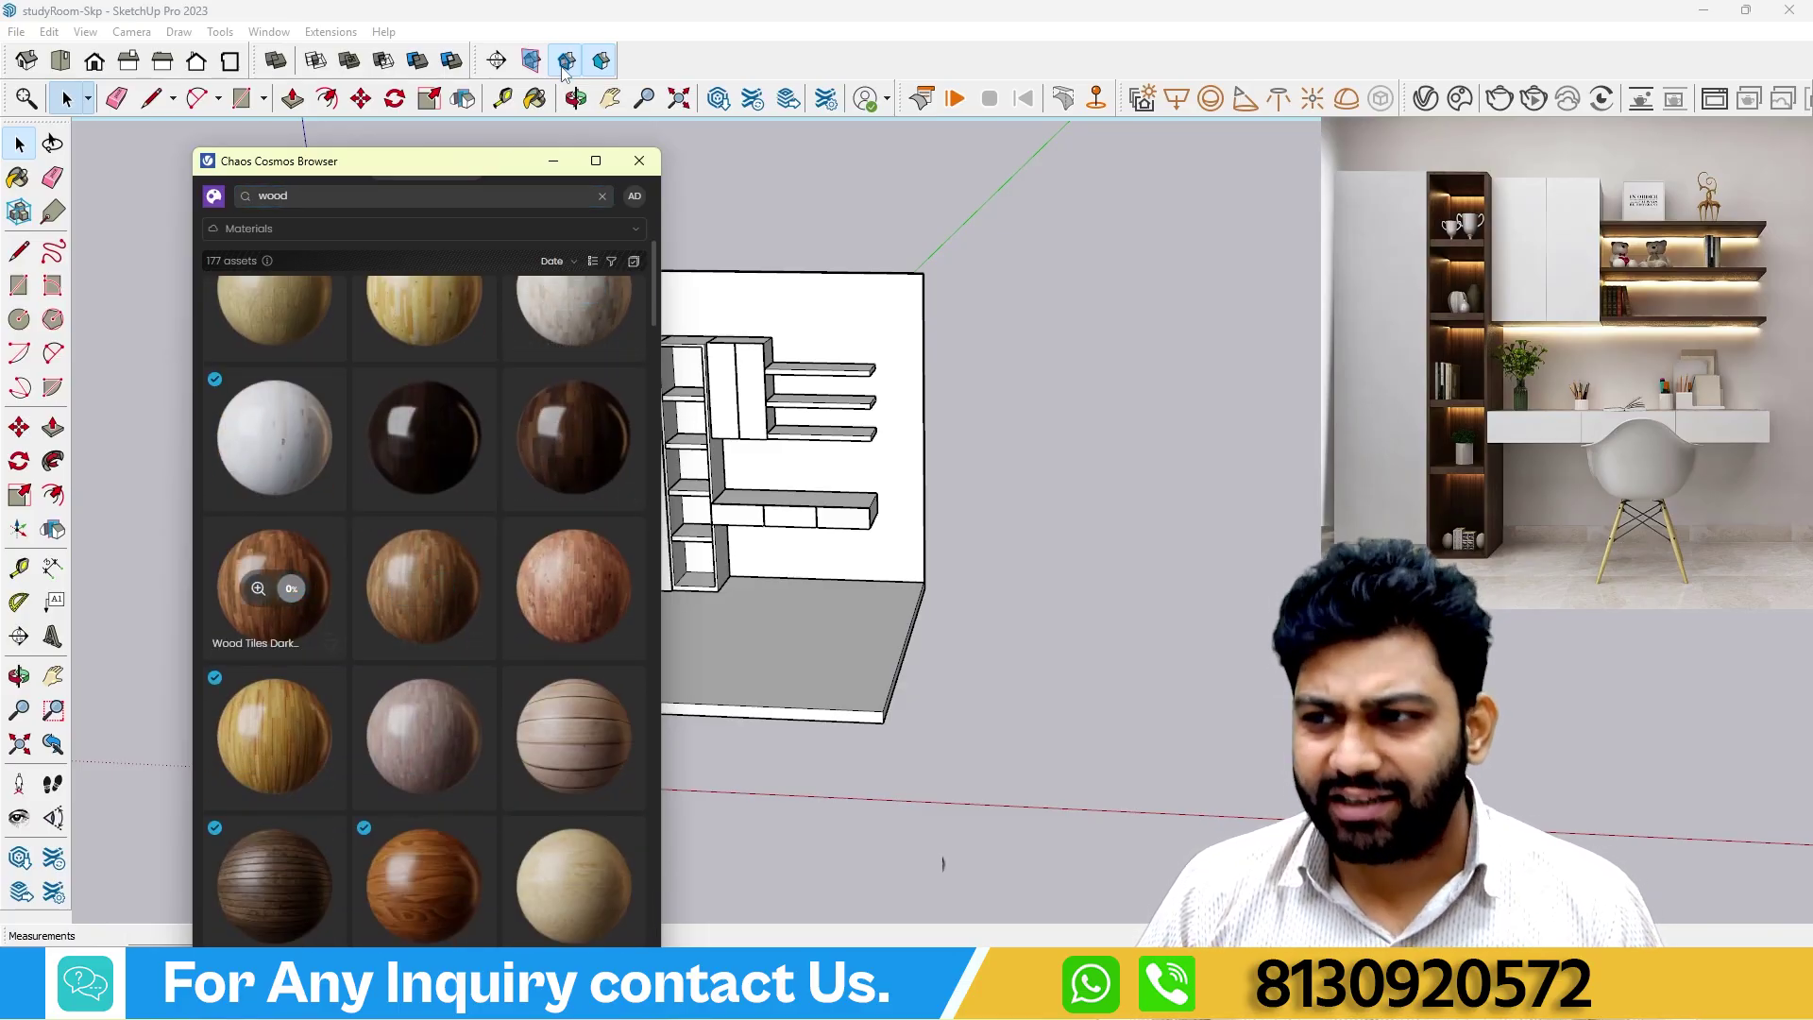
{"action": "left_click_drag", "start_coordinate": [500, 170], "coordinate": [403, 184]}
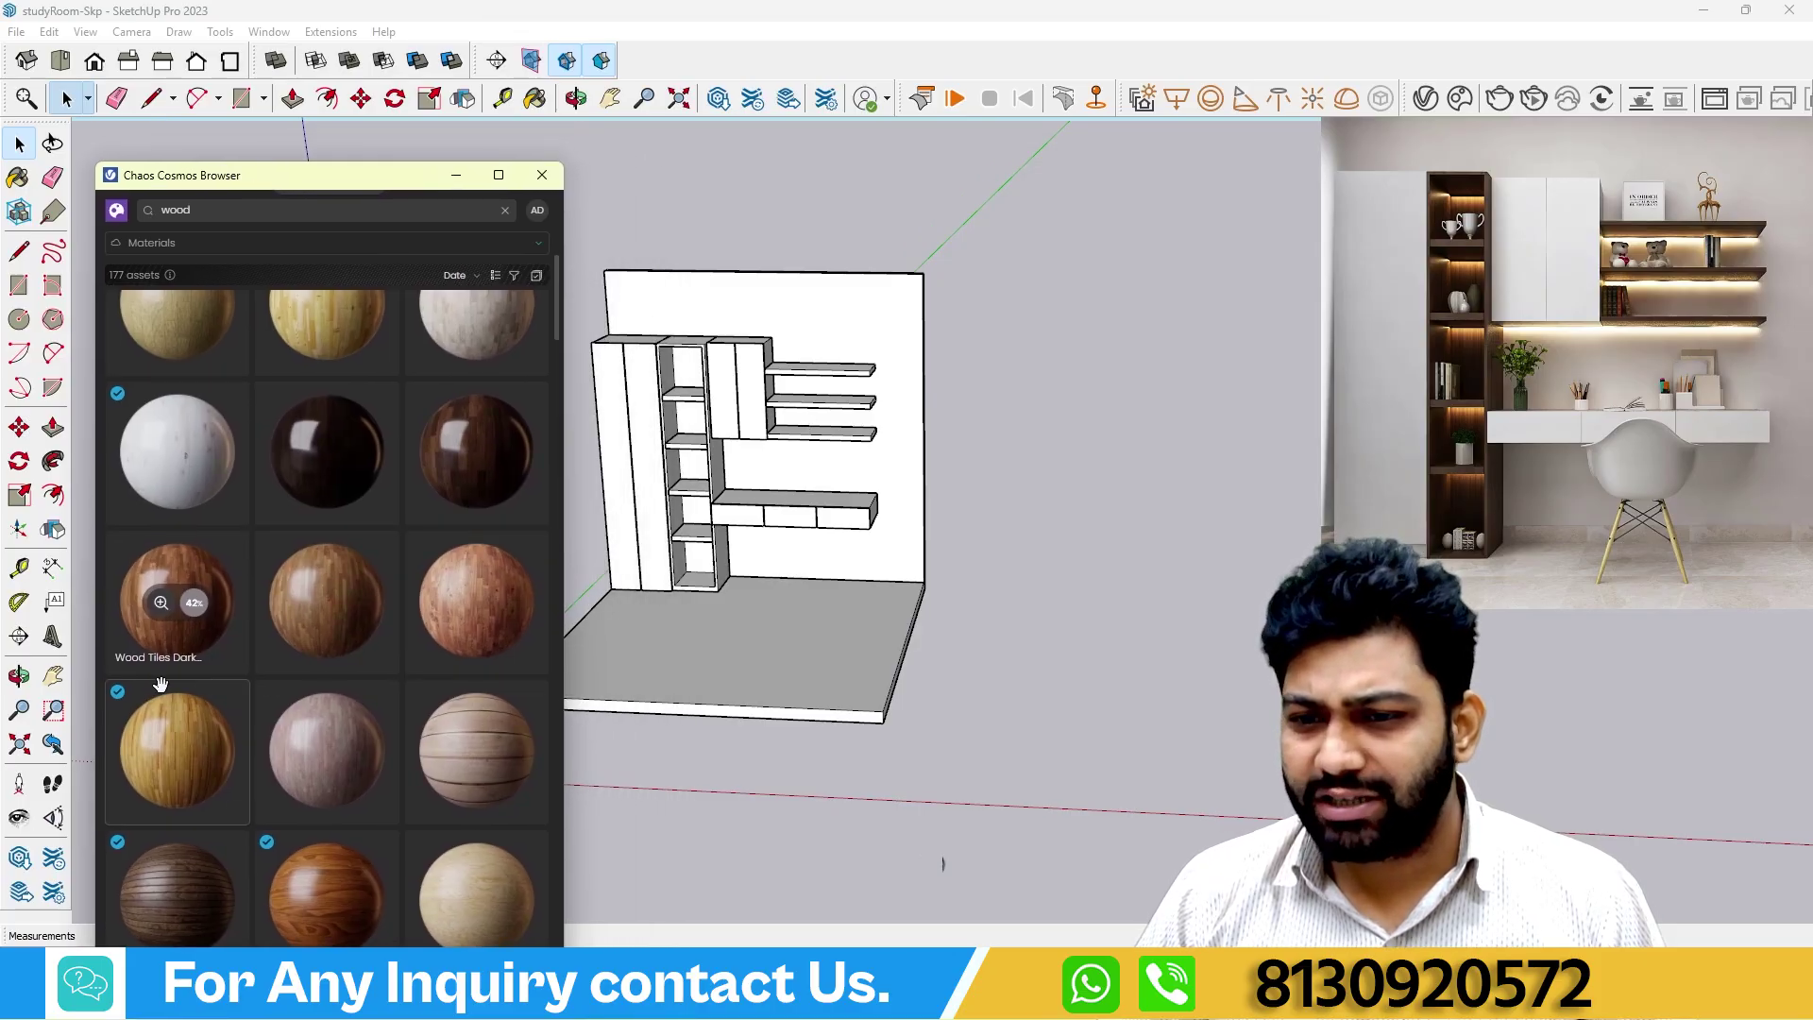
{"action": "left_click", "coordinate": [53, 677]}
{"action": "left_click_drag", "start_coordinate": [700, 597], "coordinate": [1032, 542]}
{"action": "middle_click_drag", "start_coordinate": [1032, 542], "coordinate": [854, 514]}
{"action": "scroll", "coordinate": [1315, 208], "scroll_direction": "up", "scroll_amount": 5}
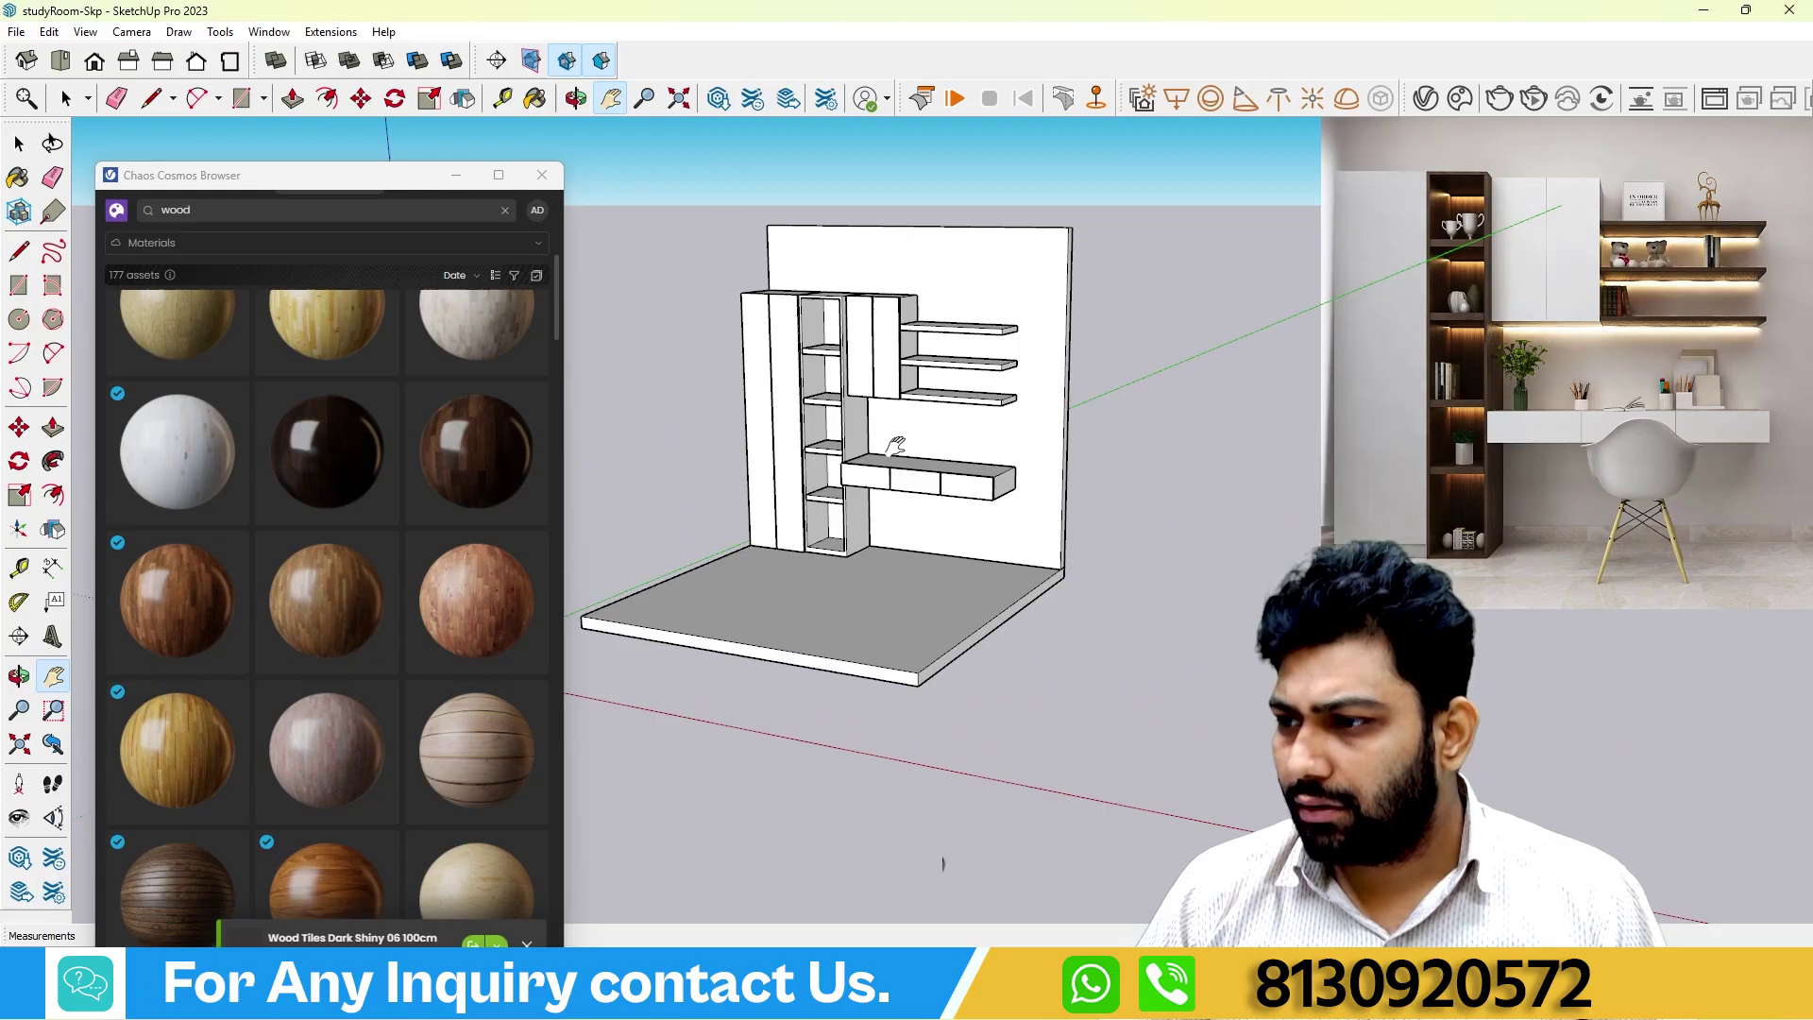
Open the V-Ray Asset Editor with its material settings expanded and import Wood Tiles Dark Shiny 06 100cm into the scene.
{"action": "left_click", "coordinate": [1425, 98]}
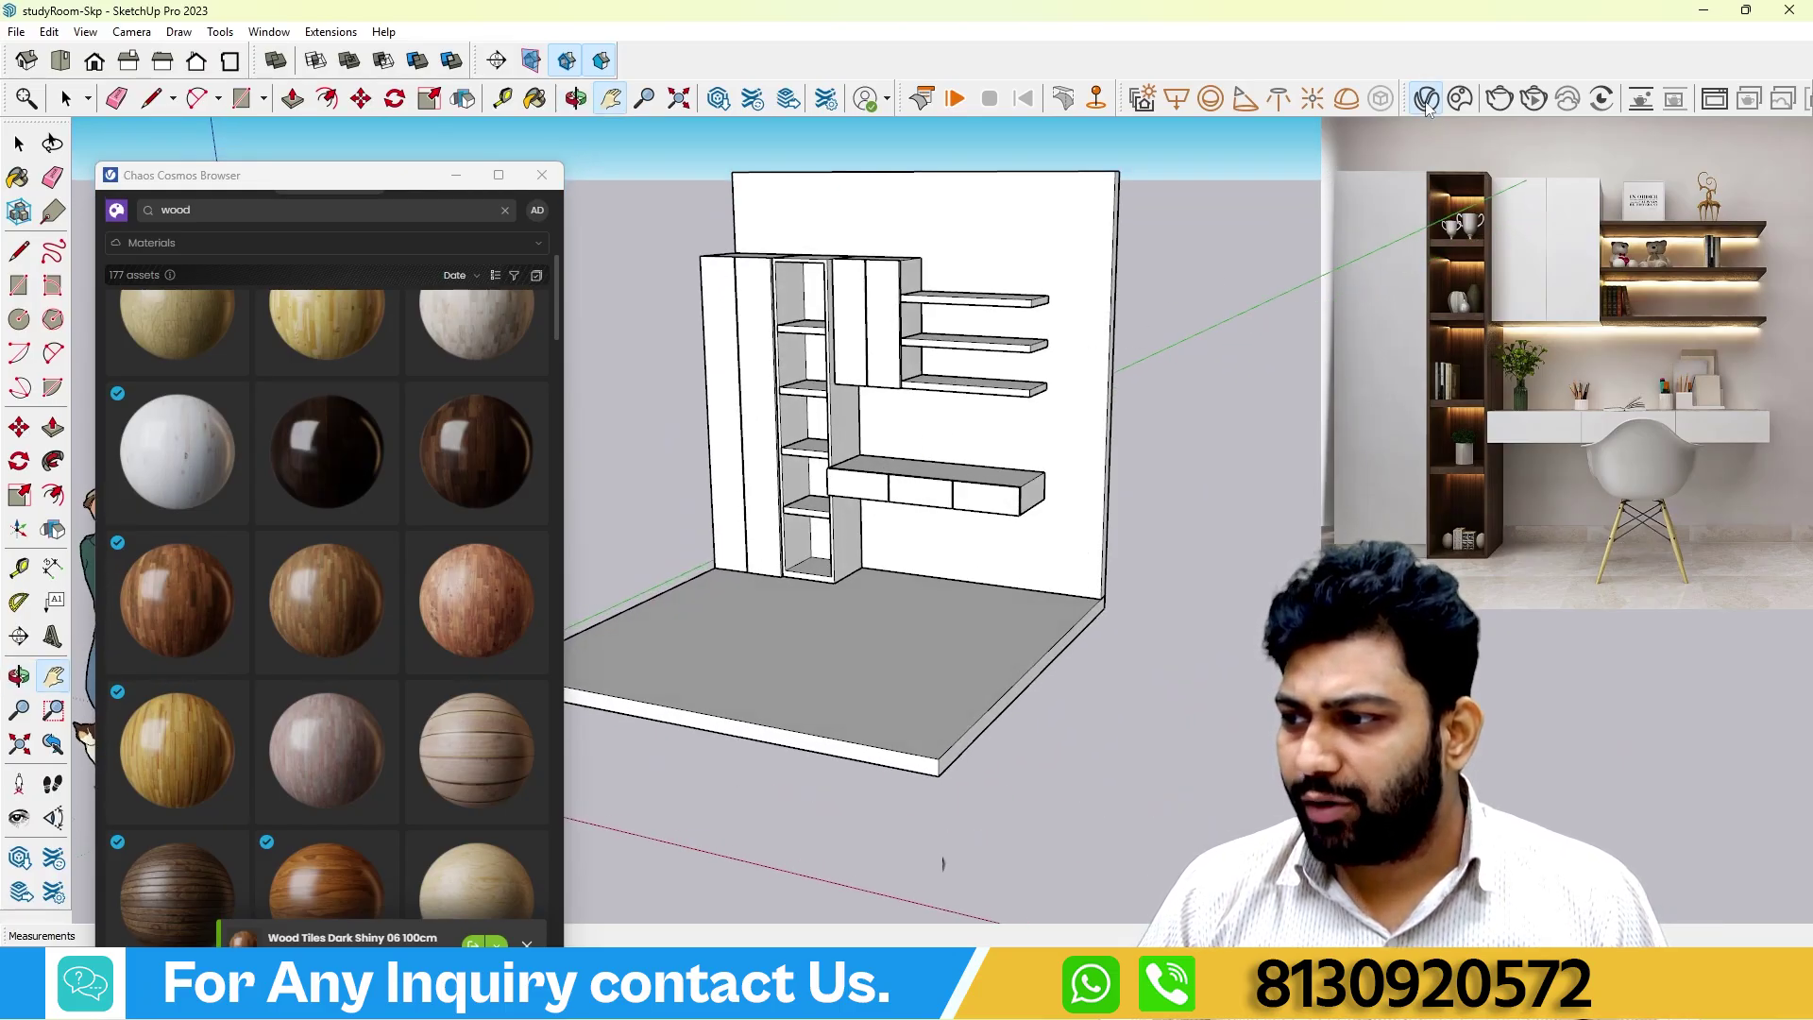
{"action": "left_click_drag", "start_coordinate": [926, 189], "coordinate": [1256, 178]}
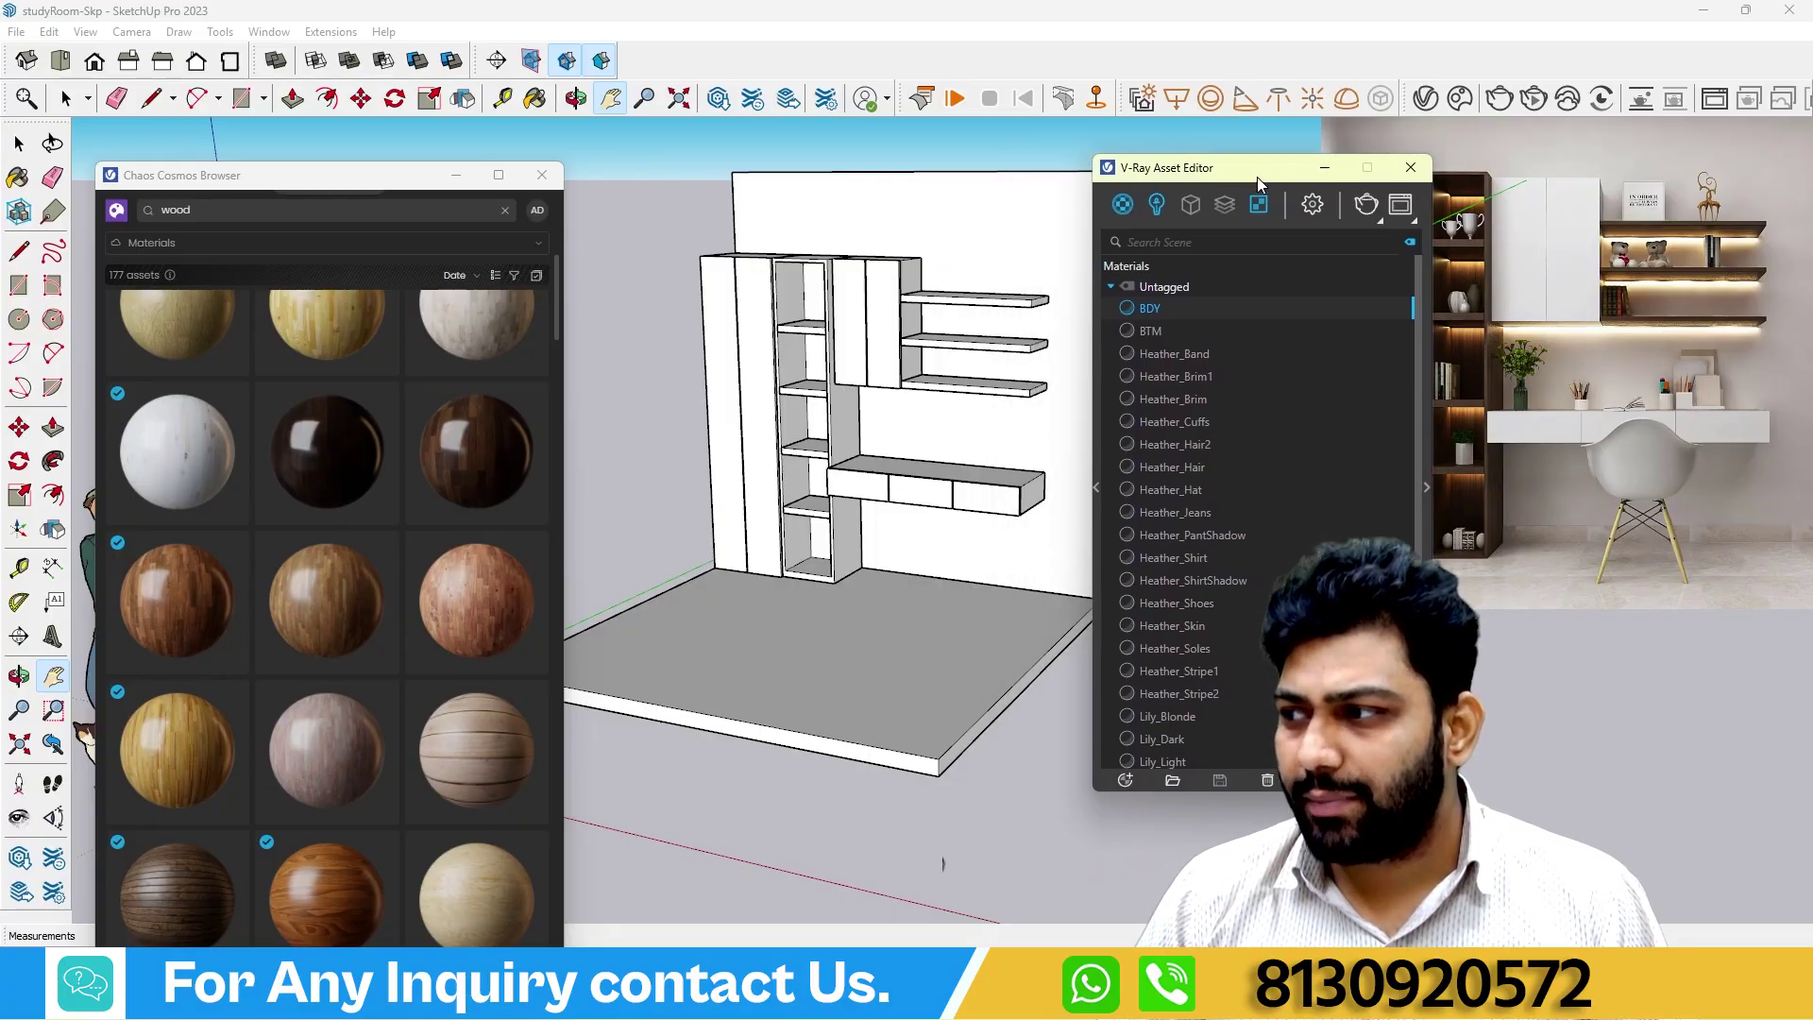
{"action": "left_click", "coordinate": [1427, 487]}
{"action": "left_click_drag", "start_coordinate": [1490, 173], "coordinate": [1504, 297]}
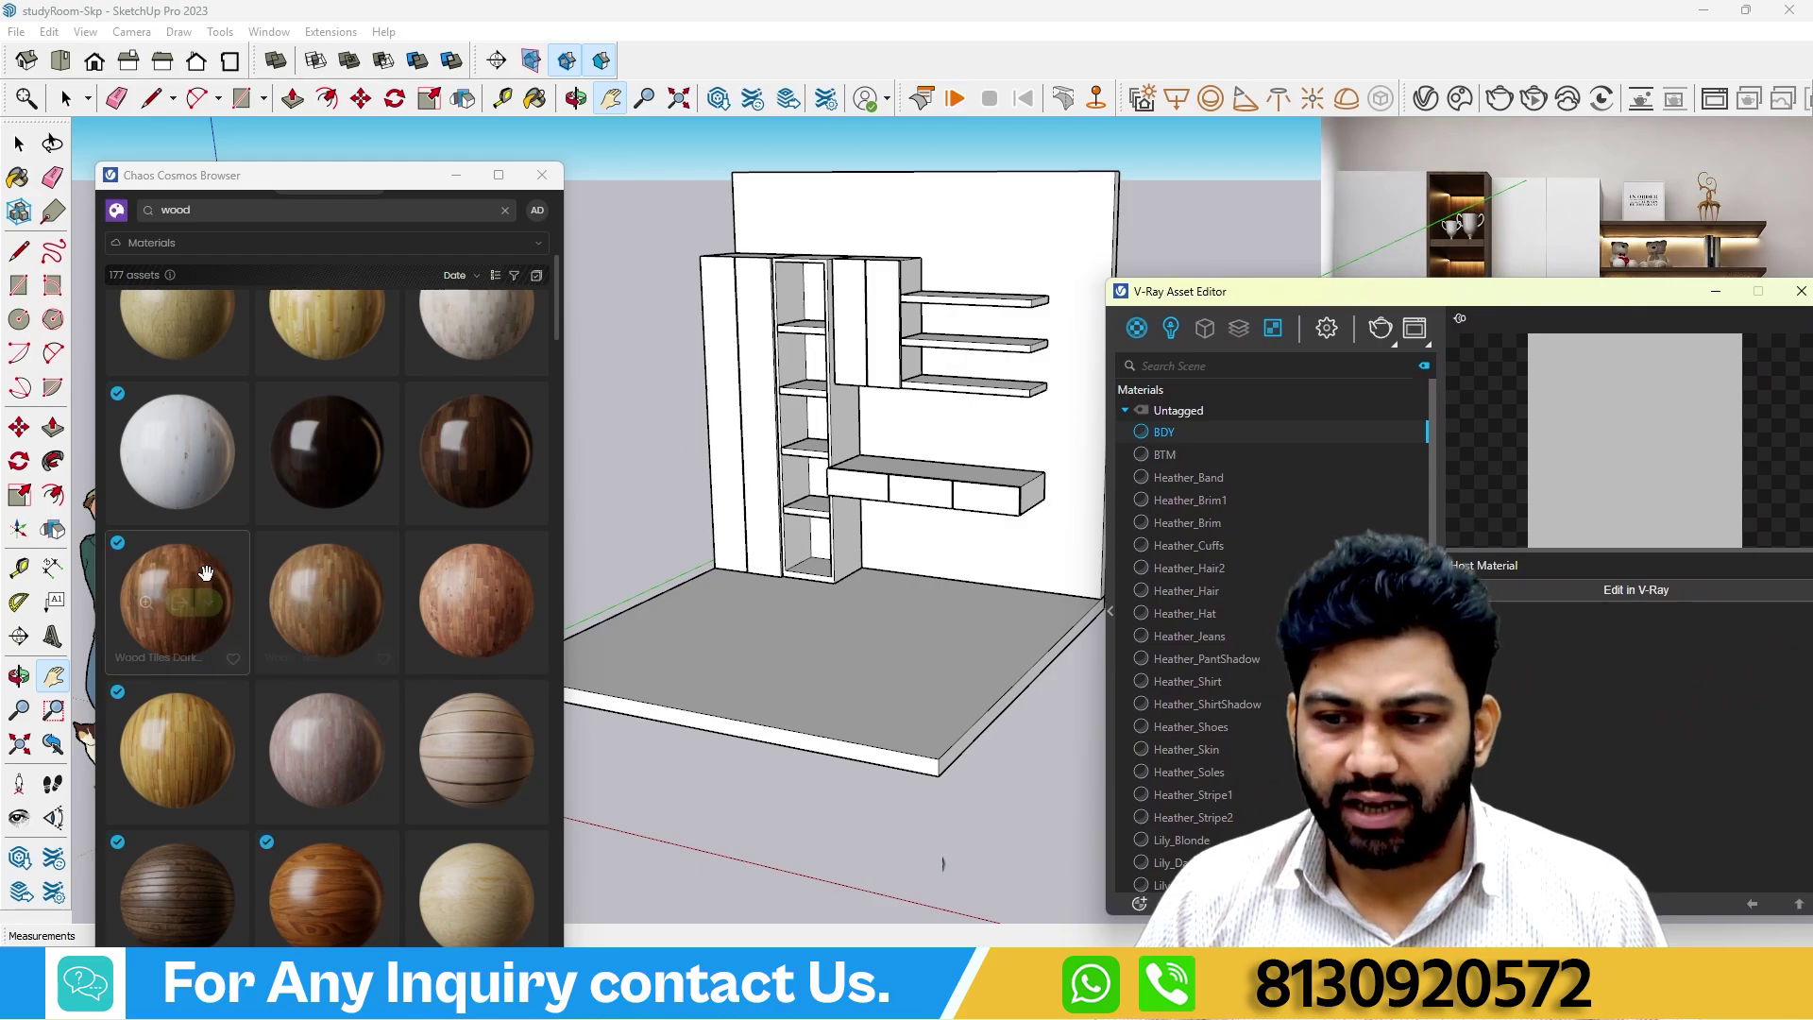
{"action": "left_click", "coordinate": [182, 607]}
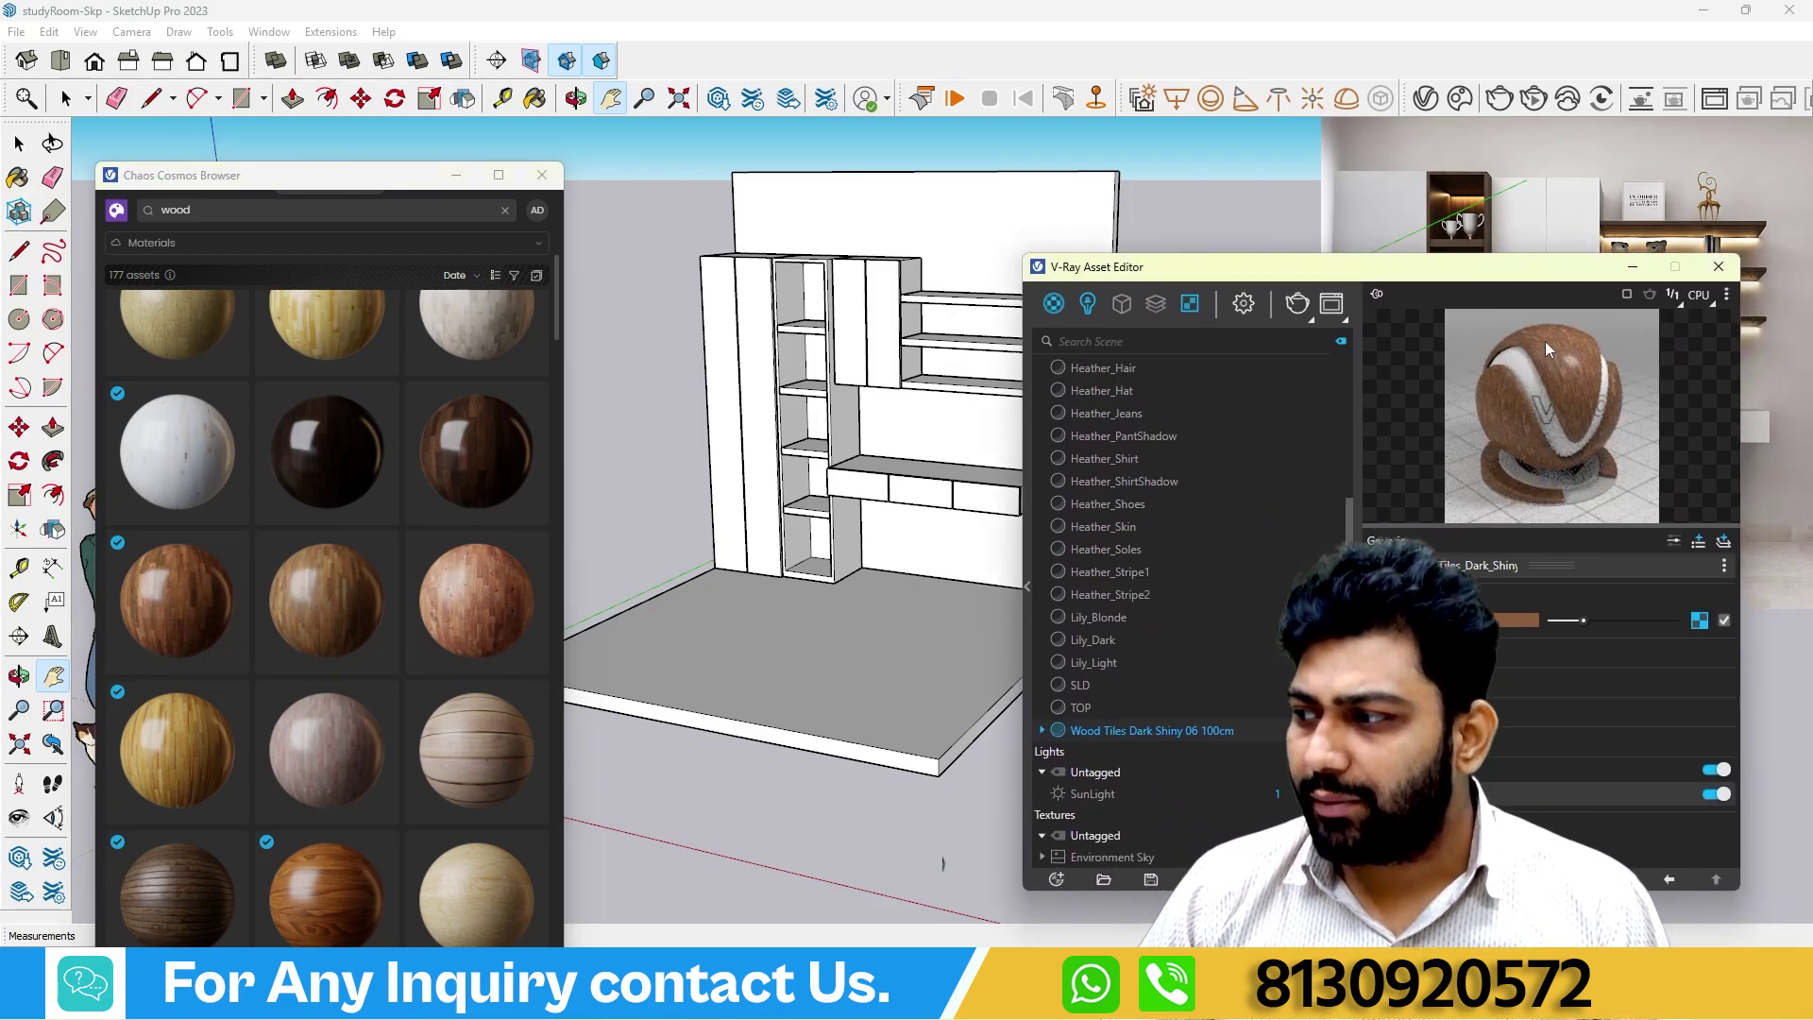
{"action": "left_click_drag", "start_coordinate": [1205, 271], "coordinate": [1437, 470]}
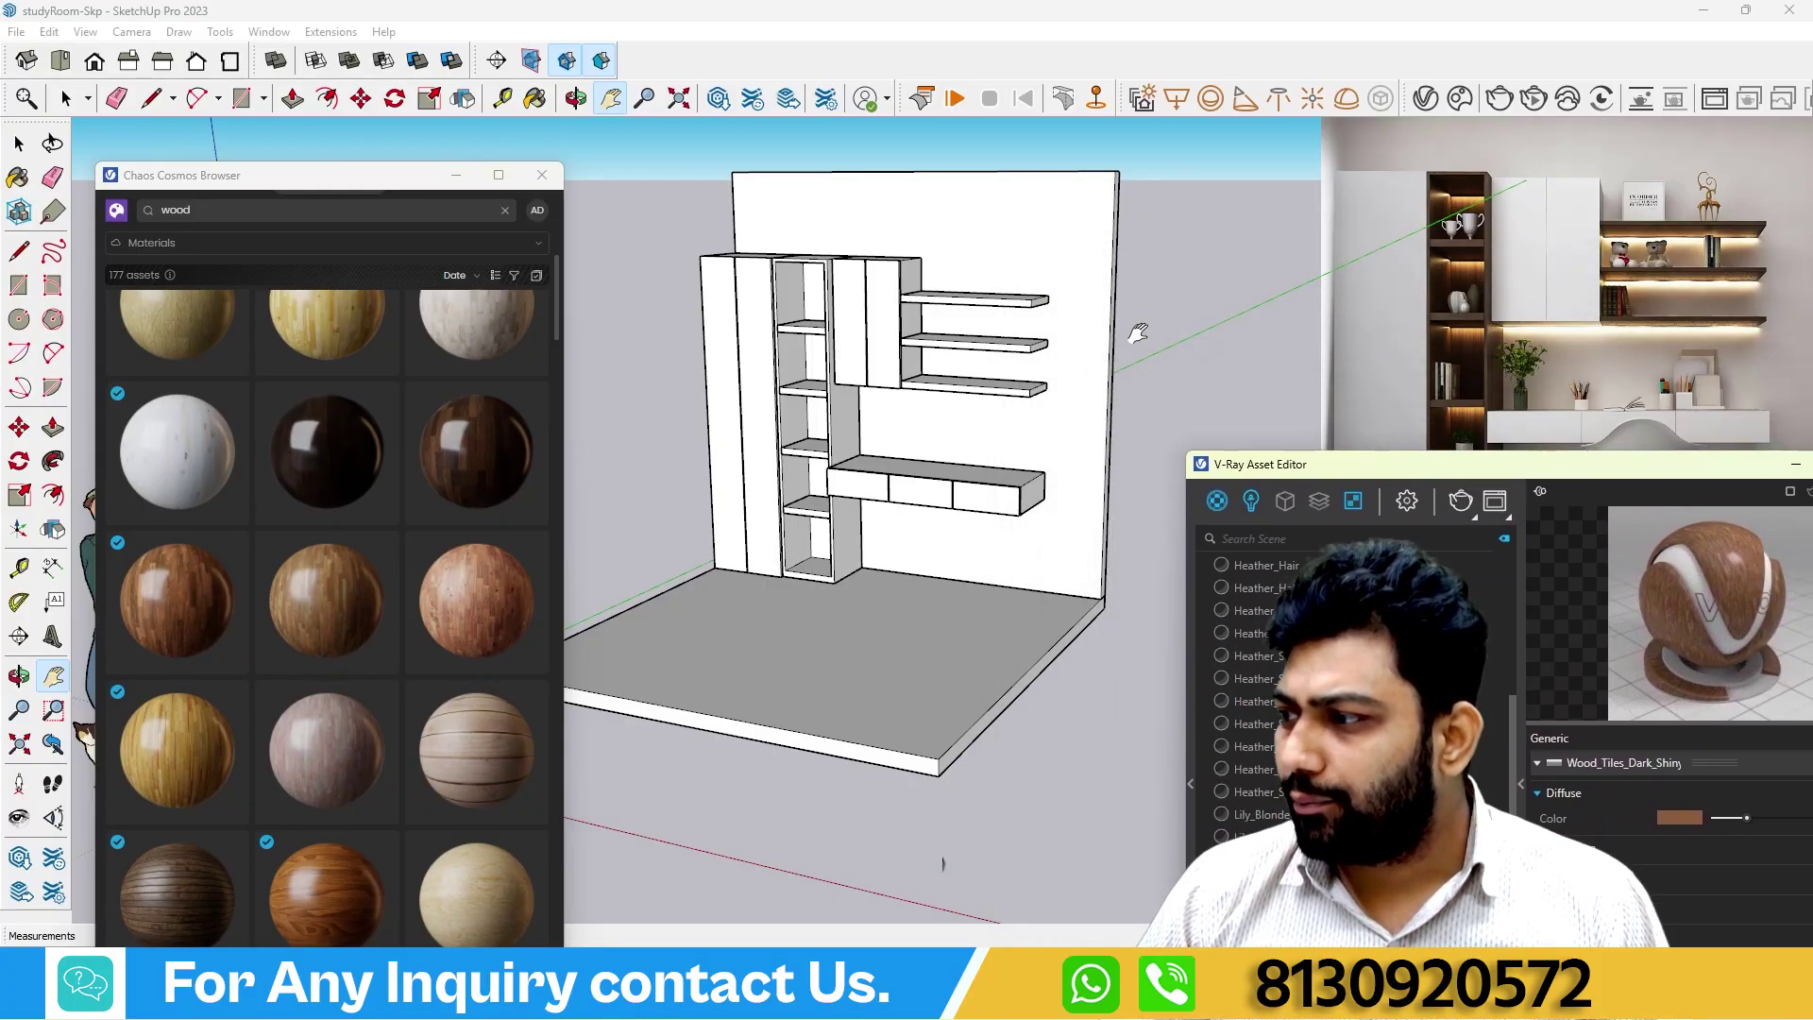
Apply the Wood Tiles Dark Shiny 06 100cm material to the tall open shelf unit's frame.
{"action": "scroll", "coordinate": [755, 453], "scroll_direction": "down", "scroll_amount": 3}
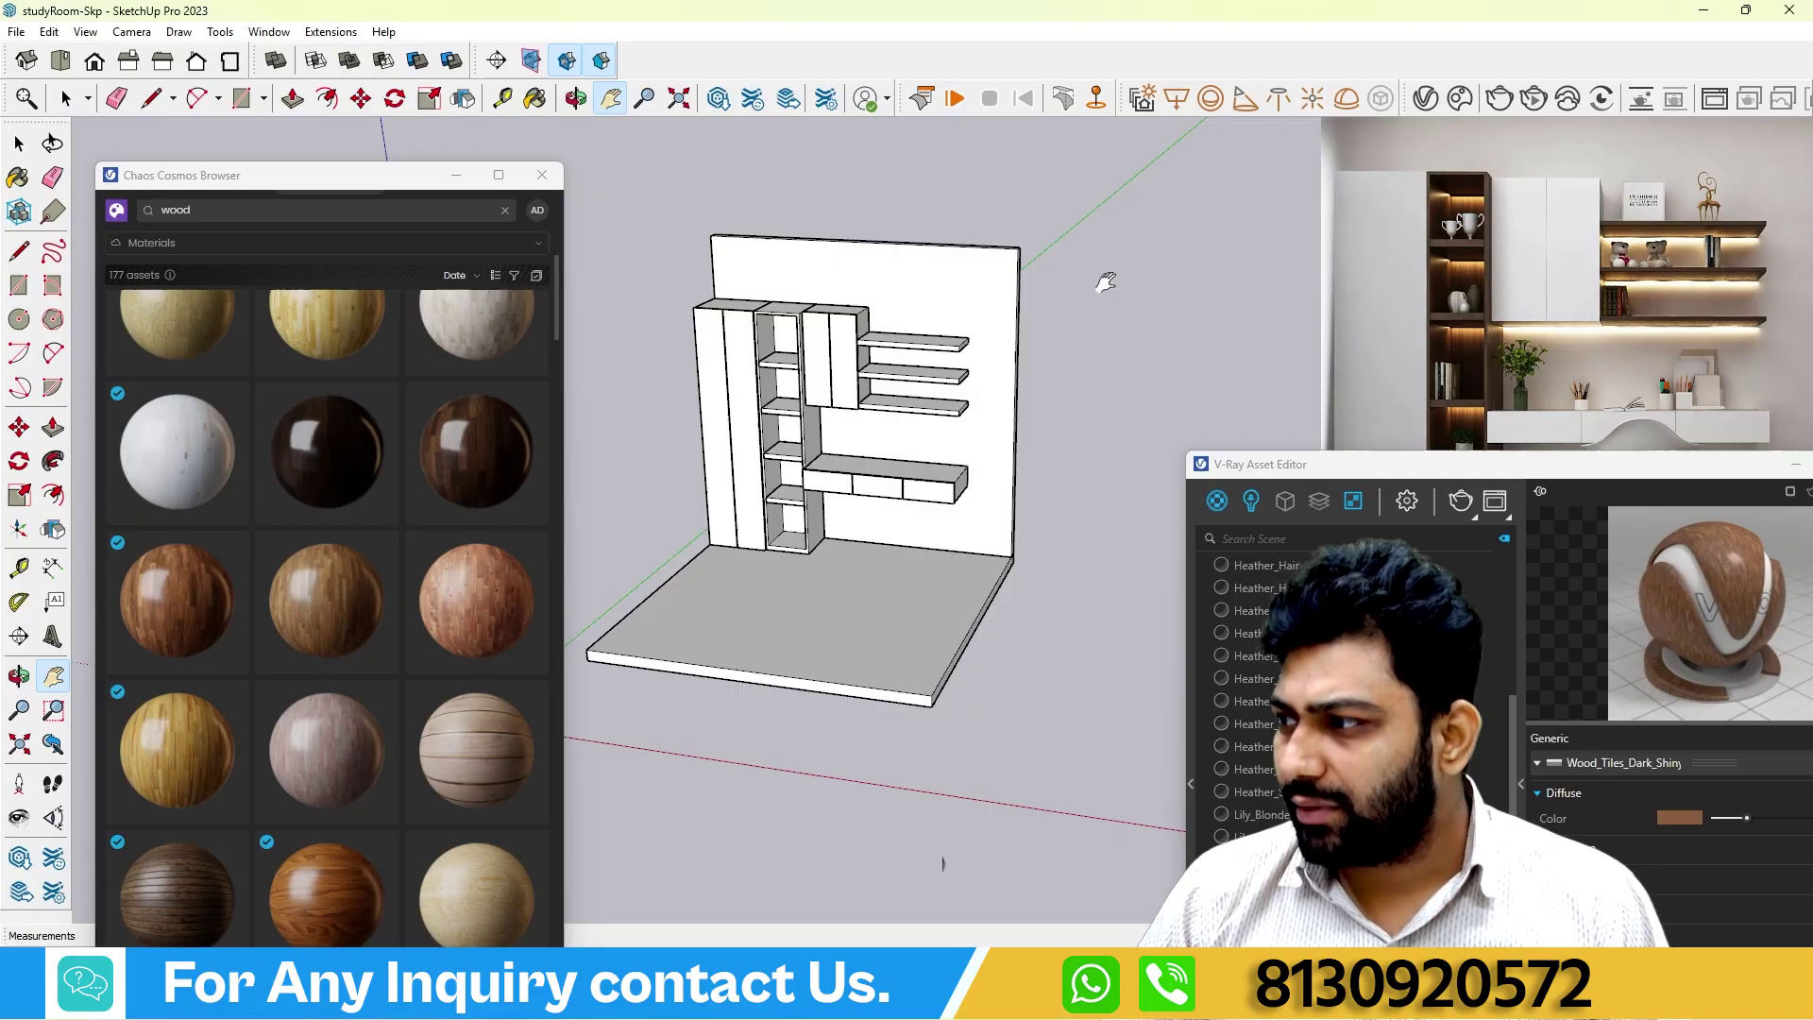
{"action": "scroll", "coordinate": [804, 346], "scroll_direction": "up", "scroll_amount": 3}
{"action": "left_click", "coordinate": [21, 143]}
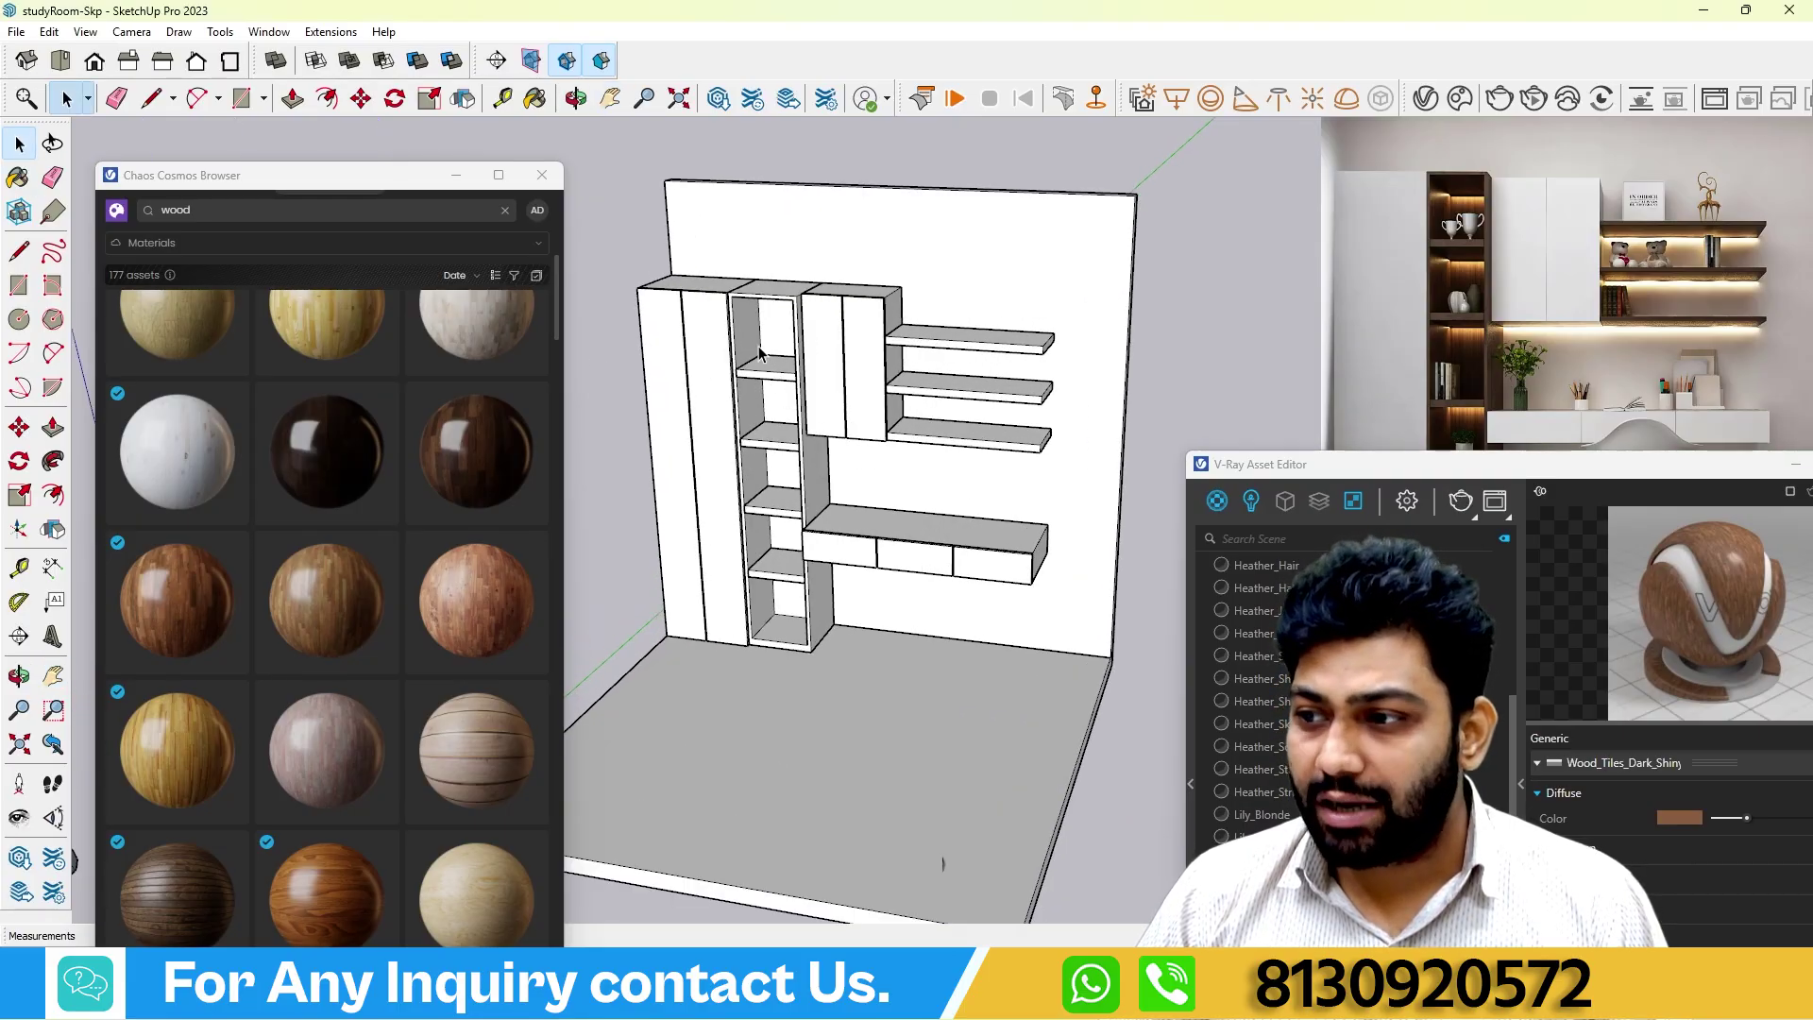
{"action": "scroll", "coordinate": [769, 280], "scroll_direction": "up", "scroll_amount": 2}
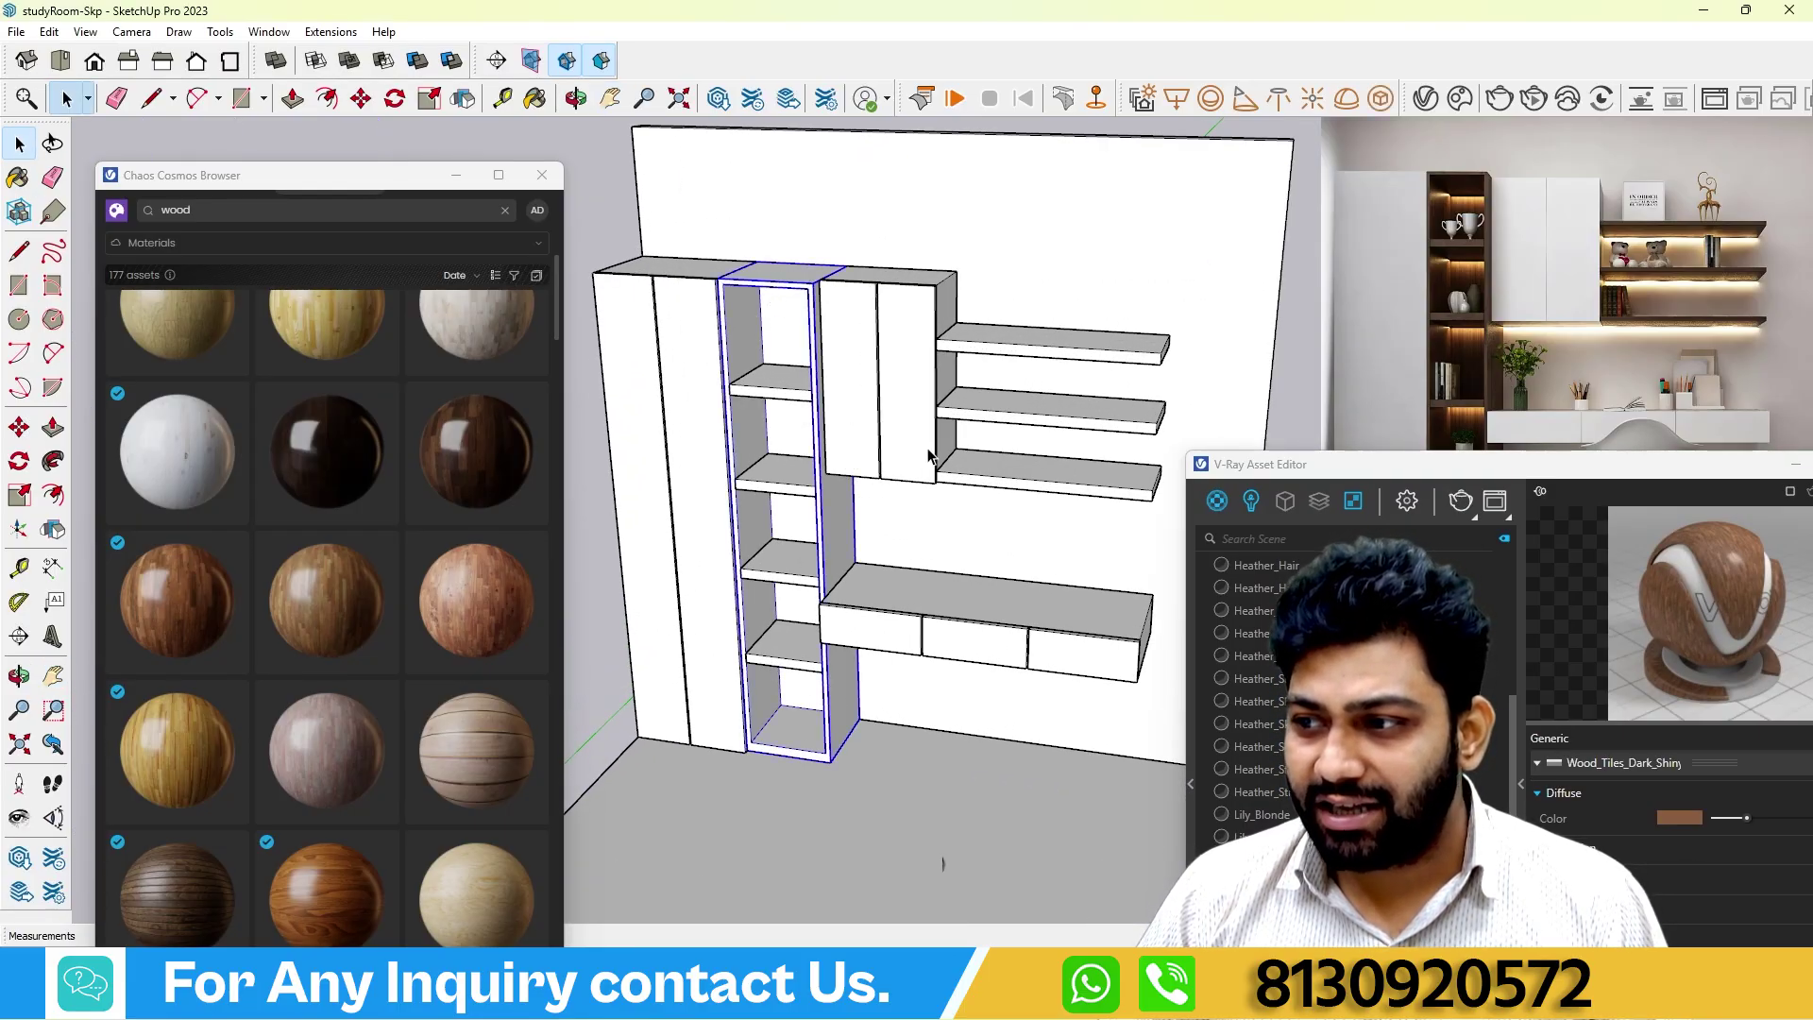
{"action": "left_click_drag", "start_coordinate": [1375, 477], "coordinate": [1051, 155]}
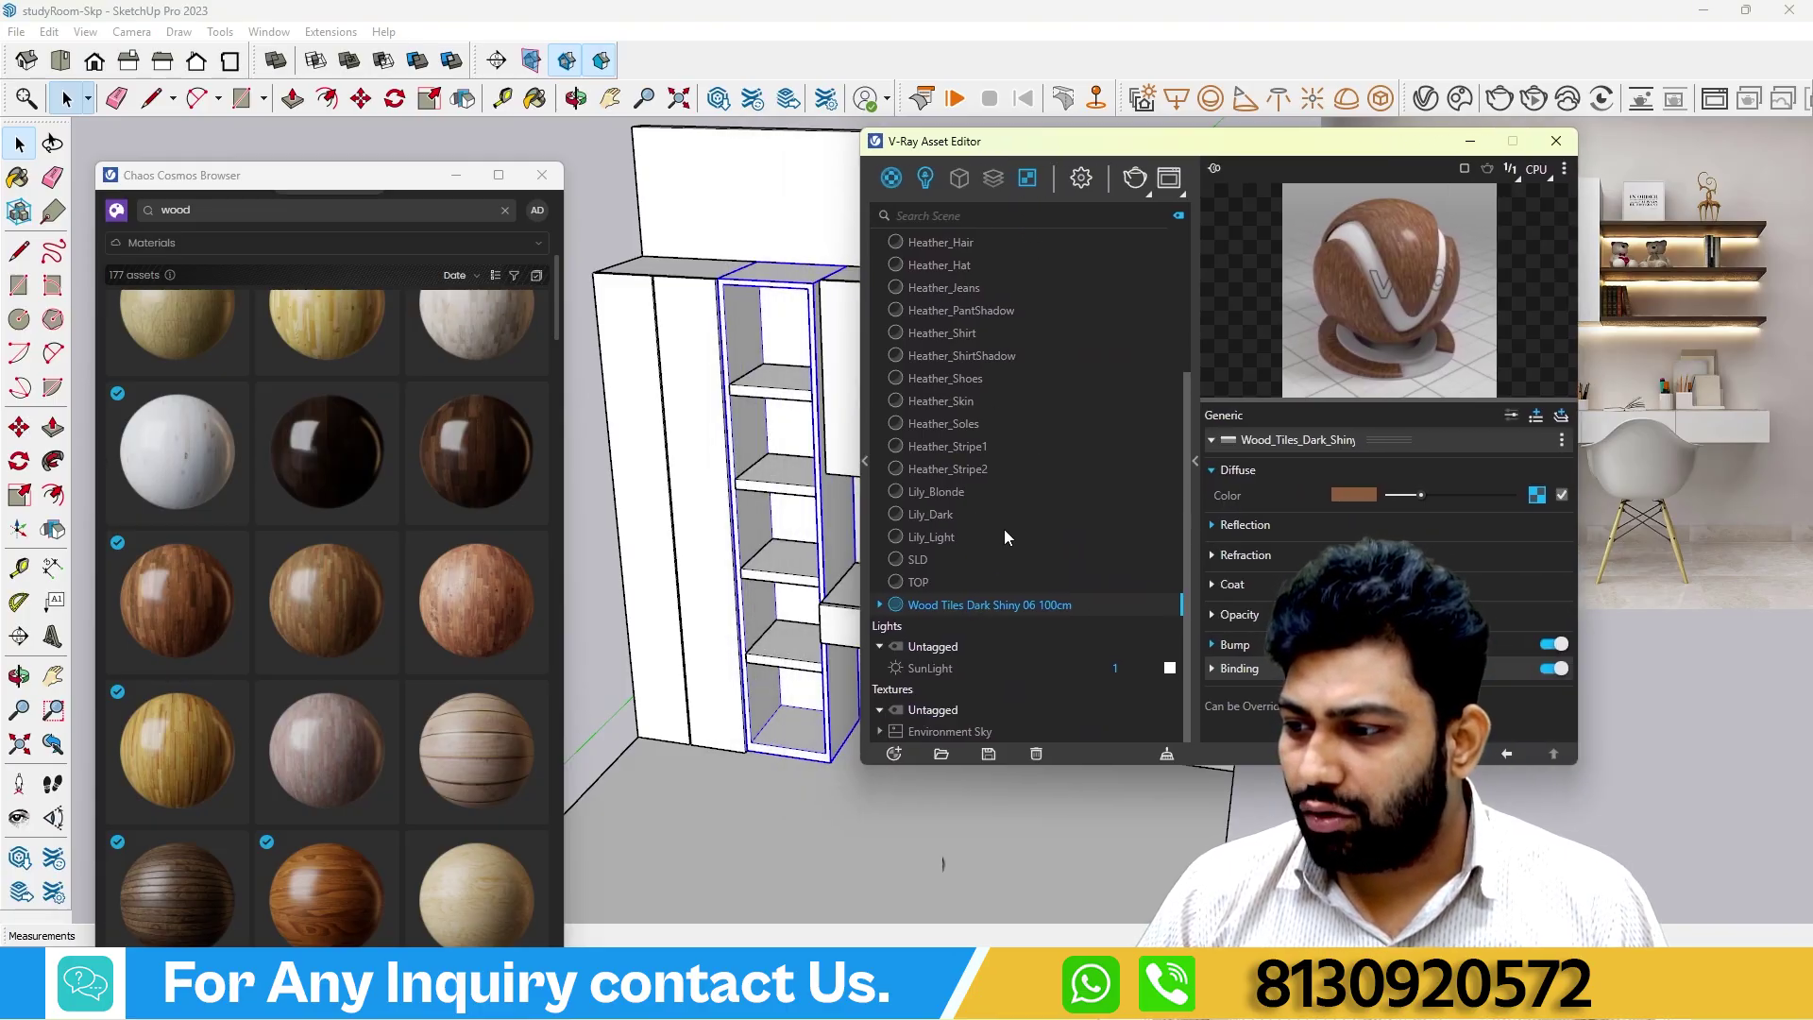
{"action": "right_click", "coordinate": [999, 609]}
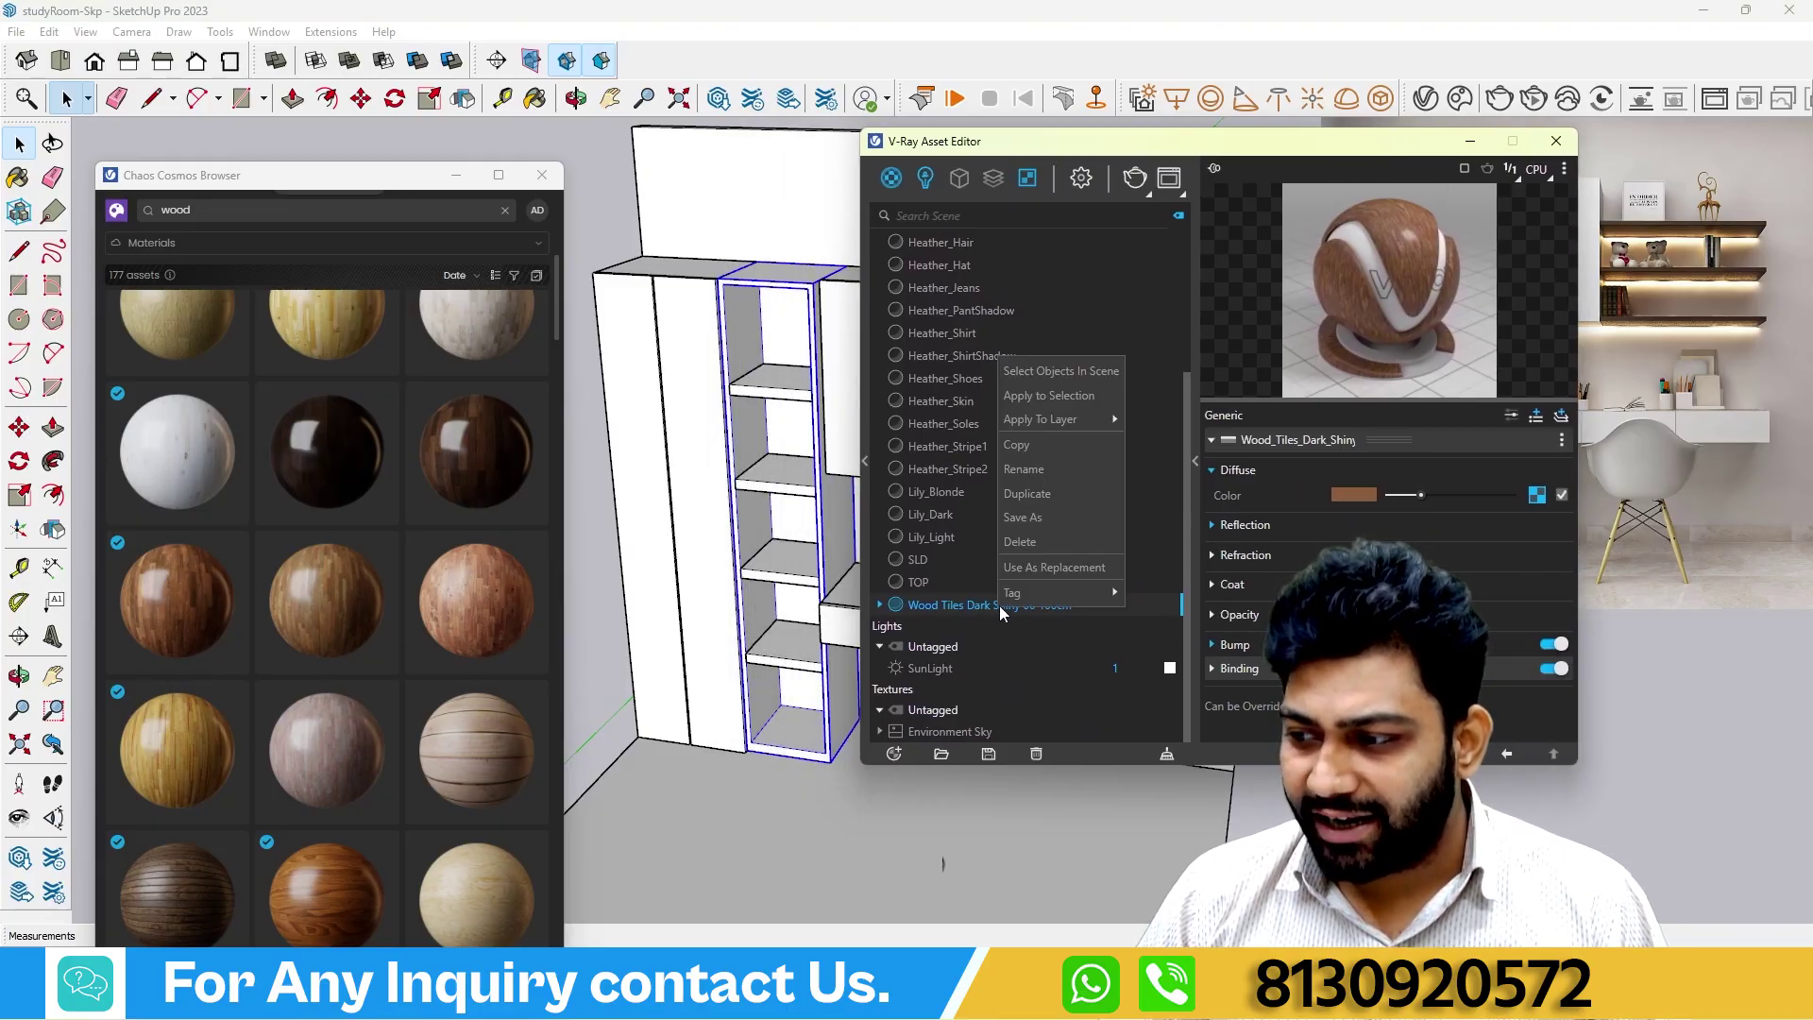
{"action": "left_click", "coordinate": [1034, 396]}
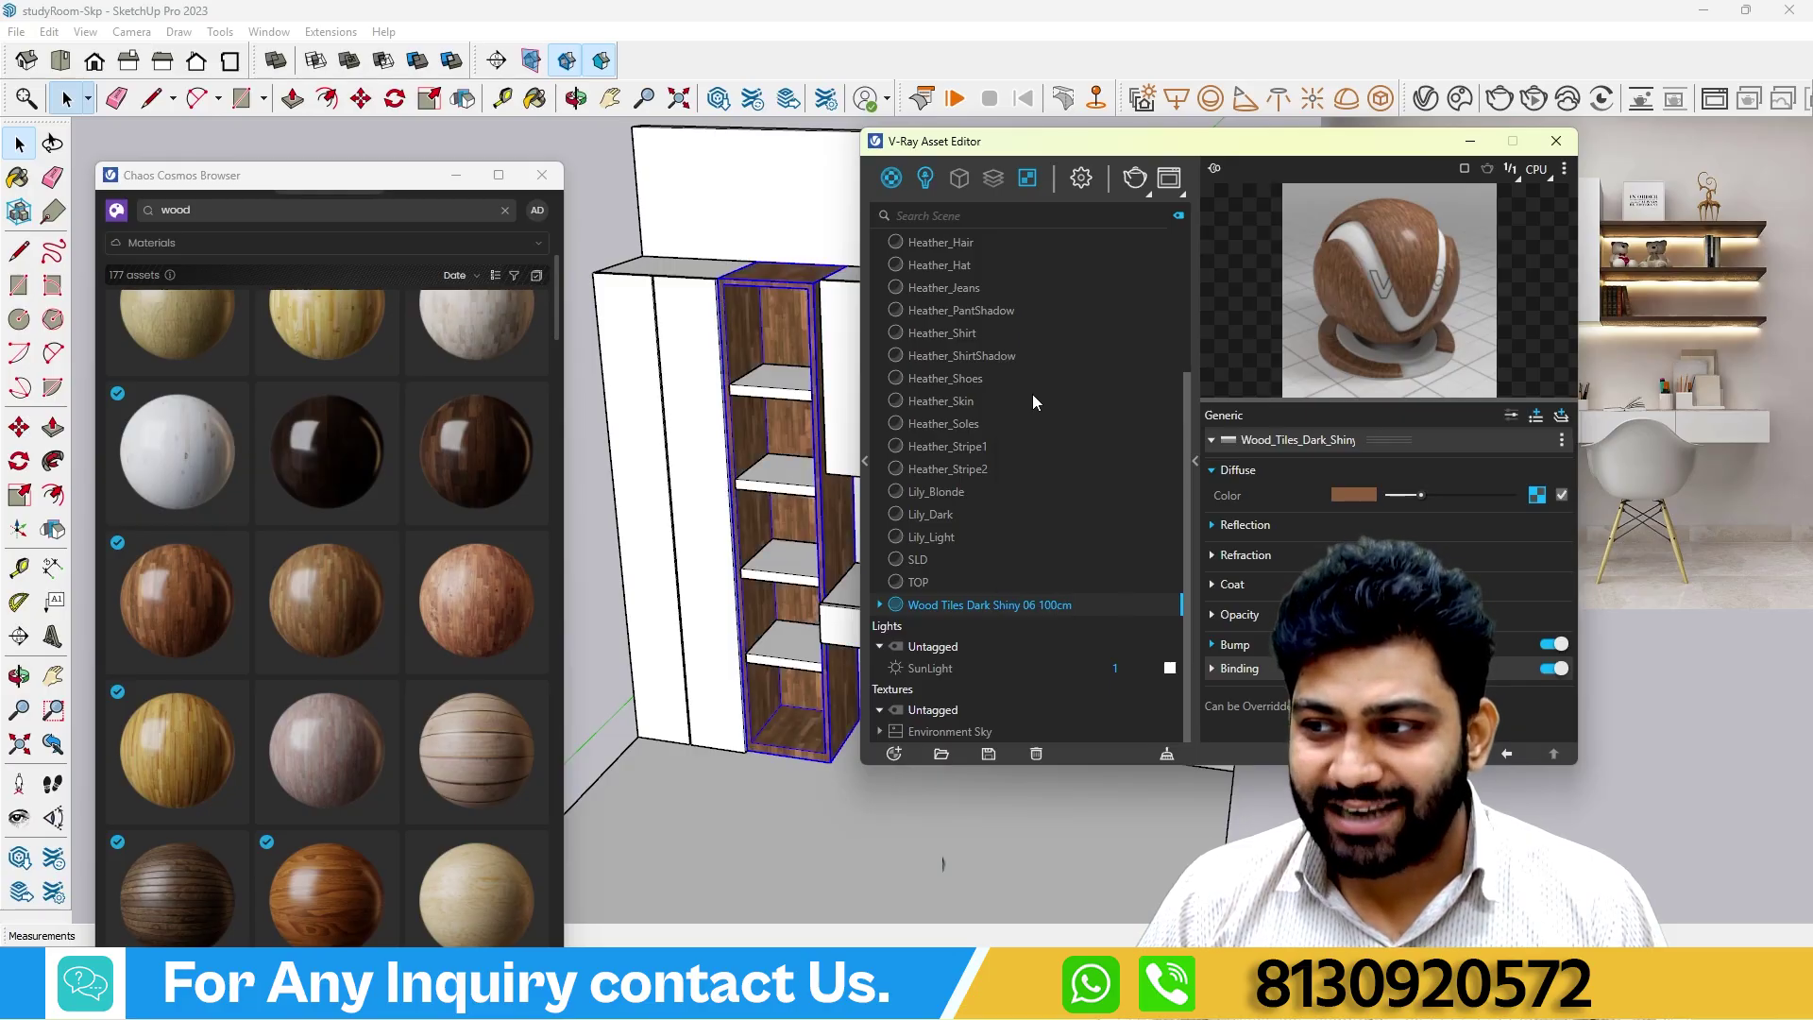
Select the four inner shelves of the tall open unit and bring the scene's wood material into reach for them.
{"action": "left_click_drag", "start_coordinate": [1133, 141], "coordinate": [1307, 639]}
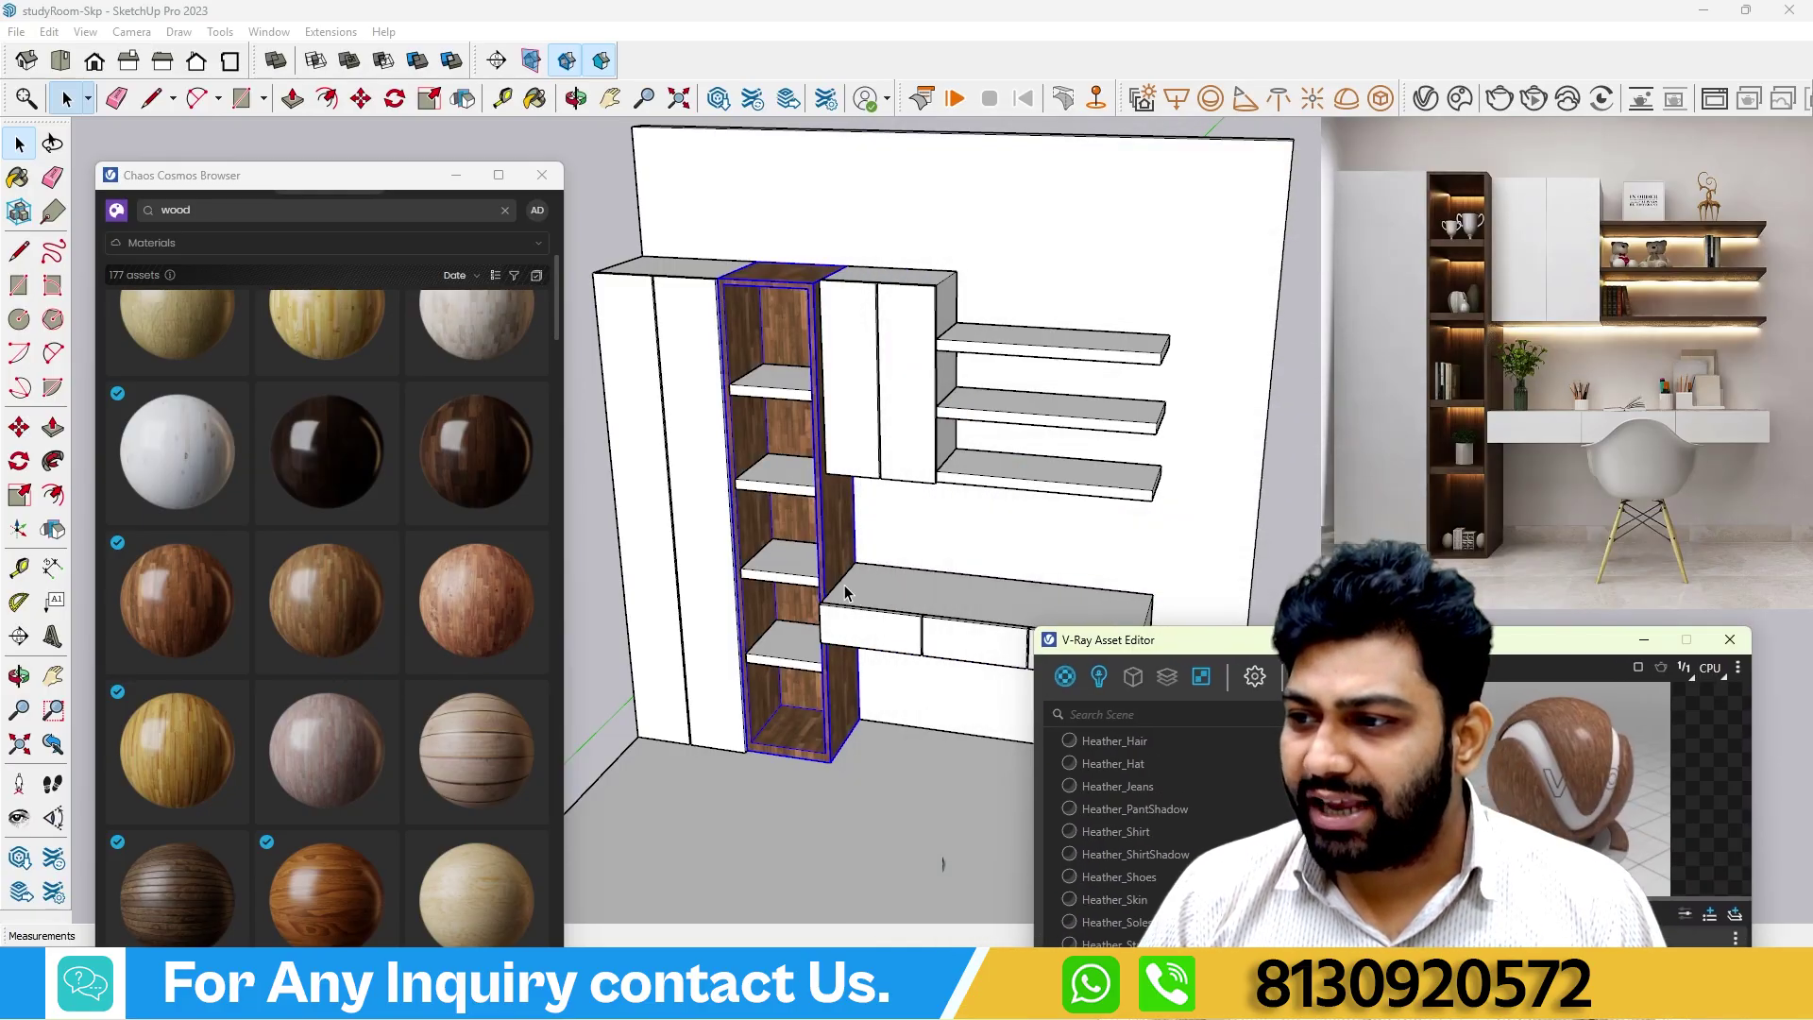
{"action": "middle_click_drag", "start_coordinate": [728, 529], "coordinate": [756, 528]}
{"action": "scroll", "coordinate": [799, 473], "scroll_direction": "up", "scroll_amount": 6}
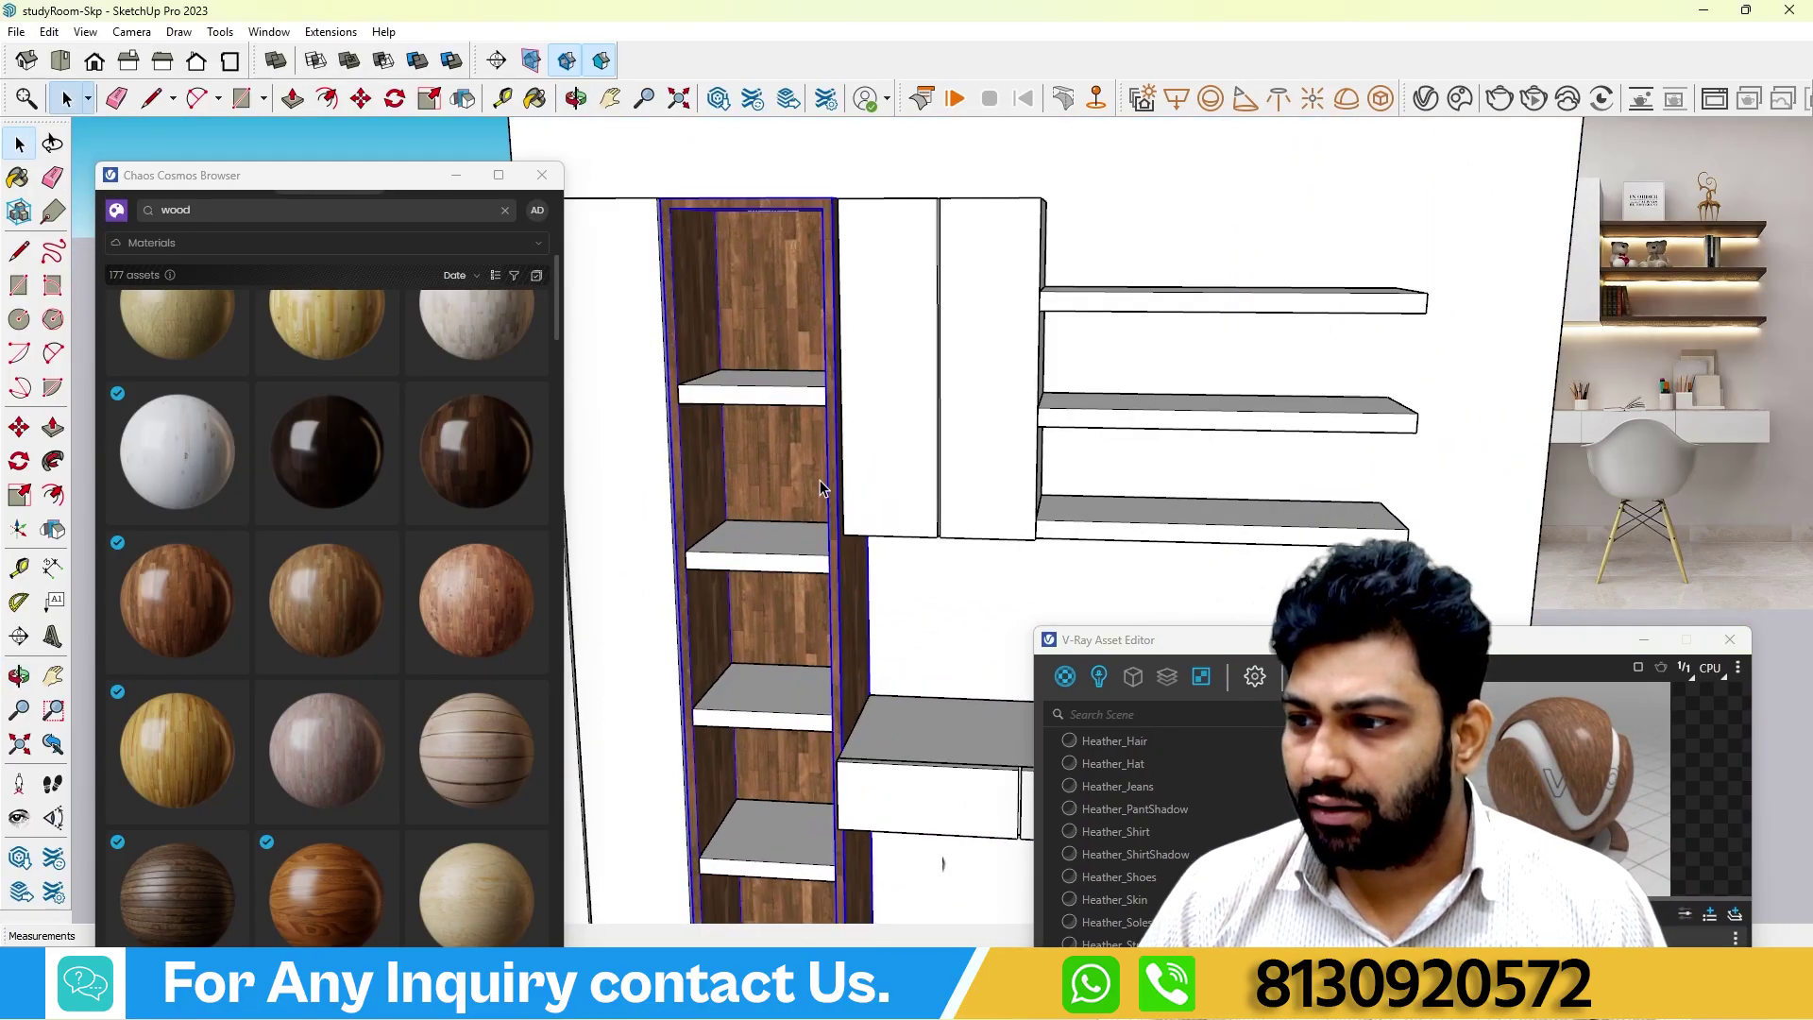
{"action": "scroll", "coordinate": [799, 463], "scroll_direction": "down", "scroll_amount": 8}
{"action": "scroll", "coordinate": [481, 617], "scroll_direction": "down", "scroll_amount": 4}
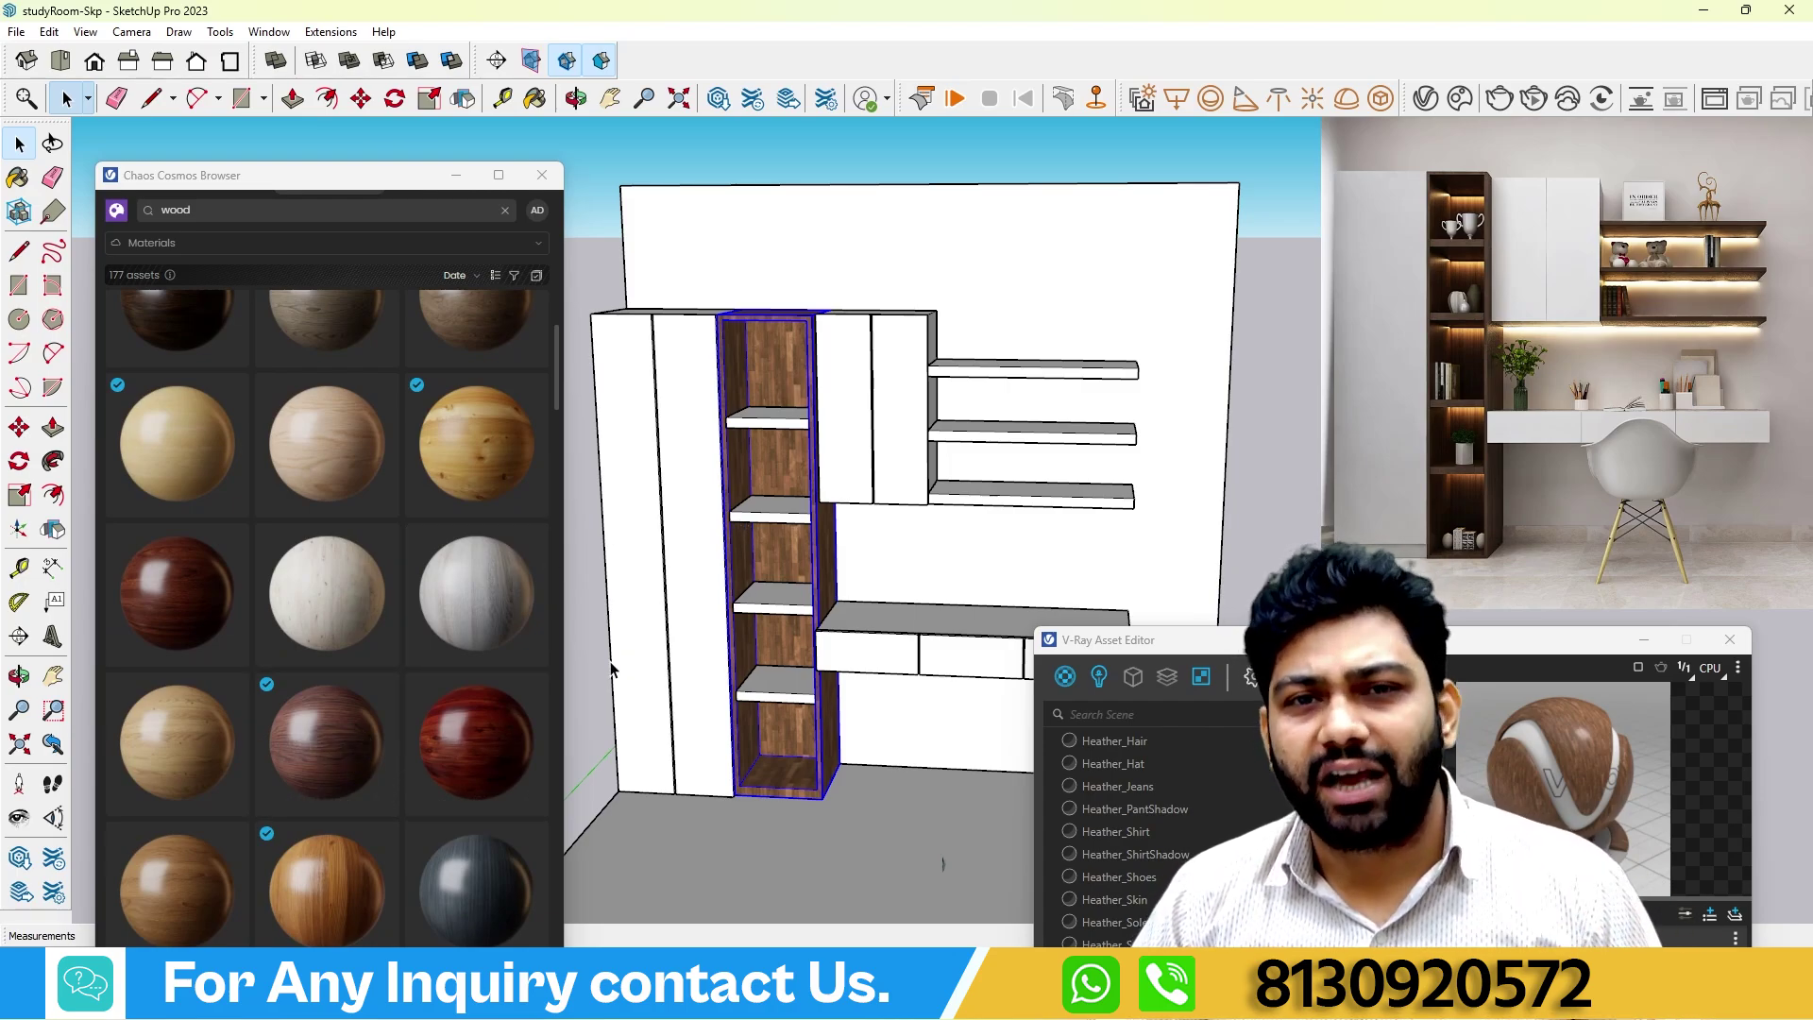
{"action": "left_click_drag", "start_coordinate": [1212, 658], "coordinate": [1065, 615]}
{"action": "scroll", "coordinate": [763, 428], "scroll_direction": "up", "scroll_amount": 3}
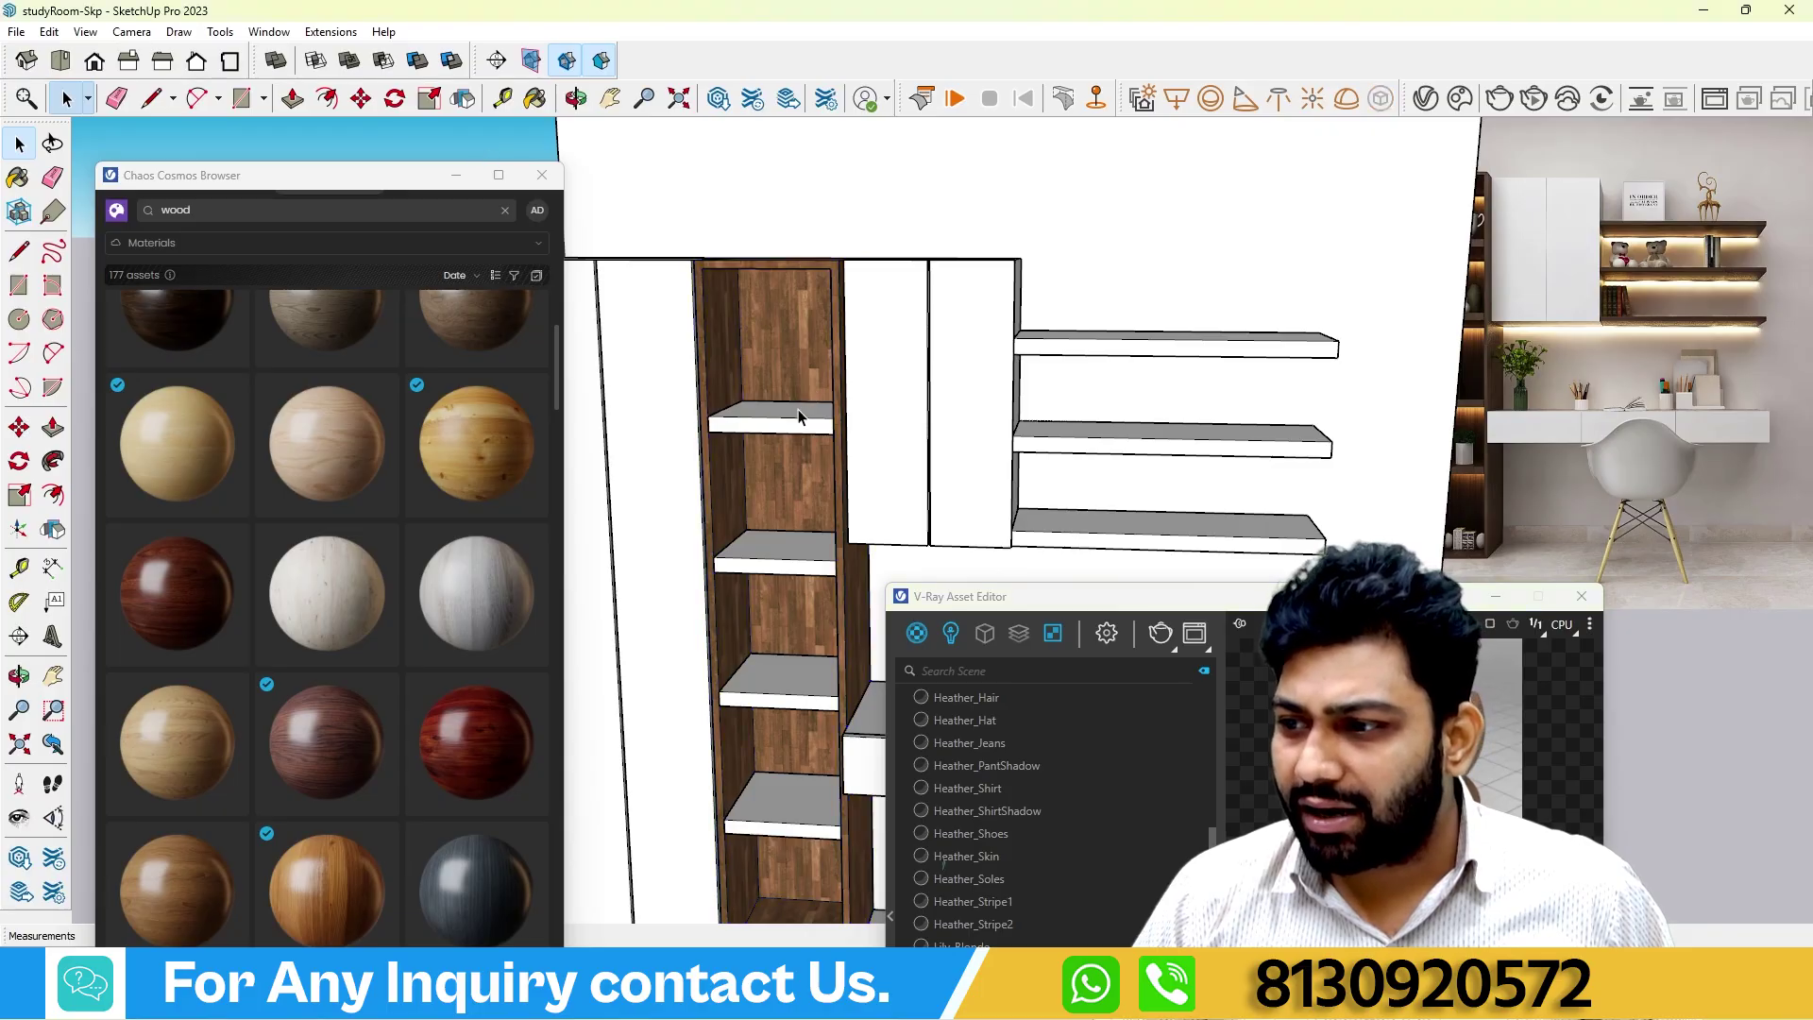
{"action": "scroll", "coordinate": [762, 459], "scroll_direction": "down", "scroll_amount": 1}
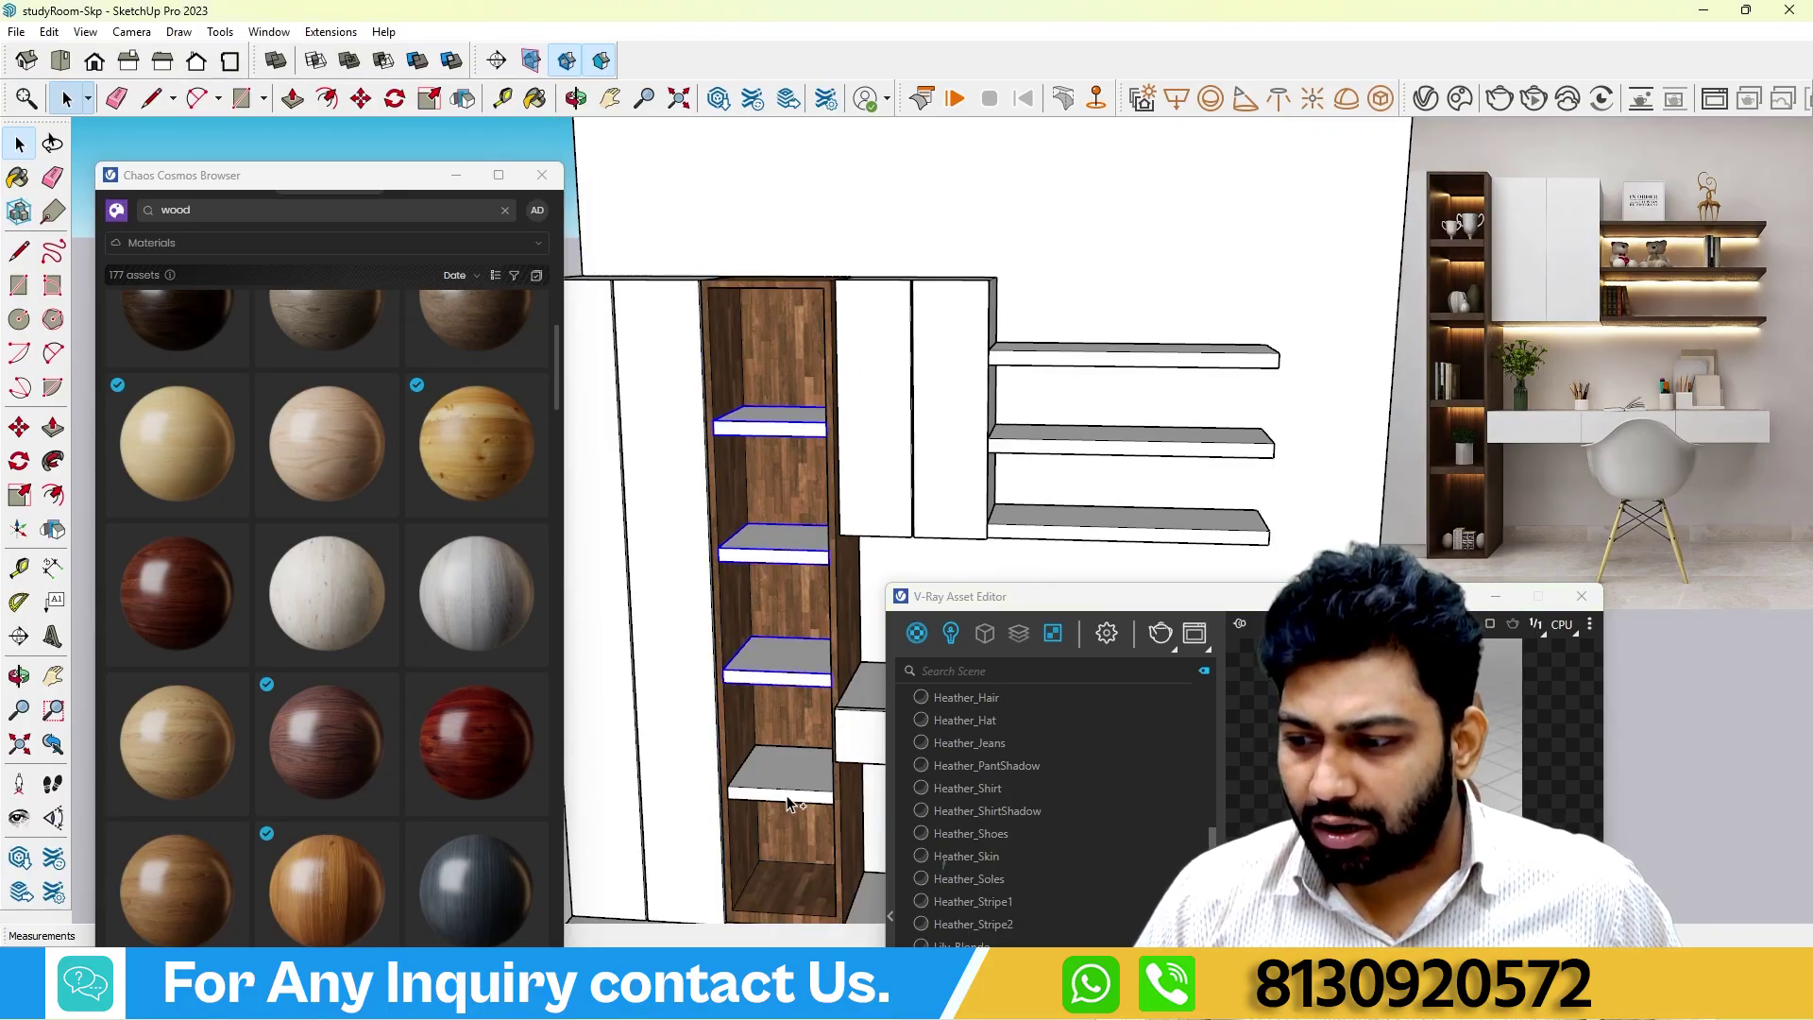
{"action": "left_click_drag", "start_coordinate": [1015, 605], "coordinate": [1061, 180]}
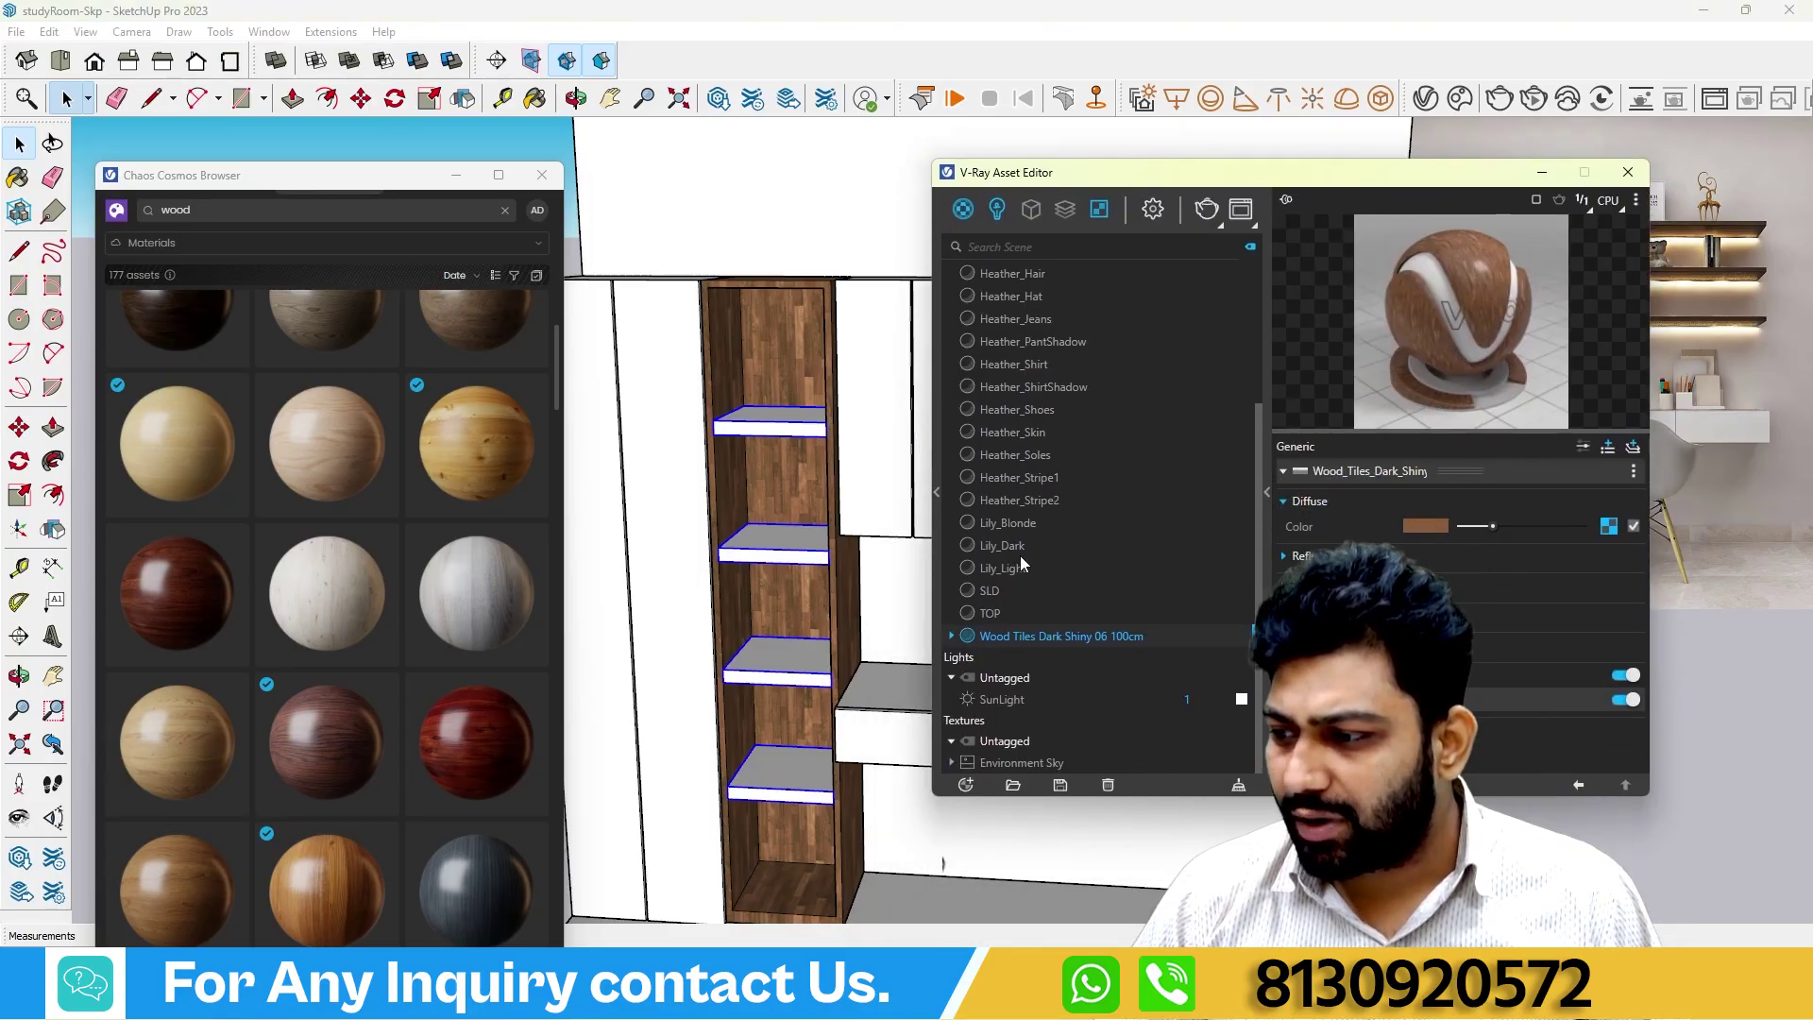
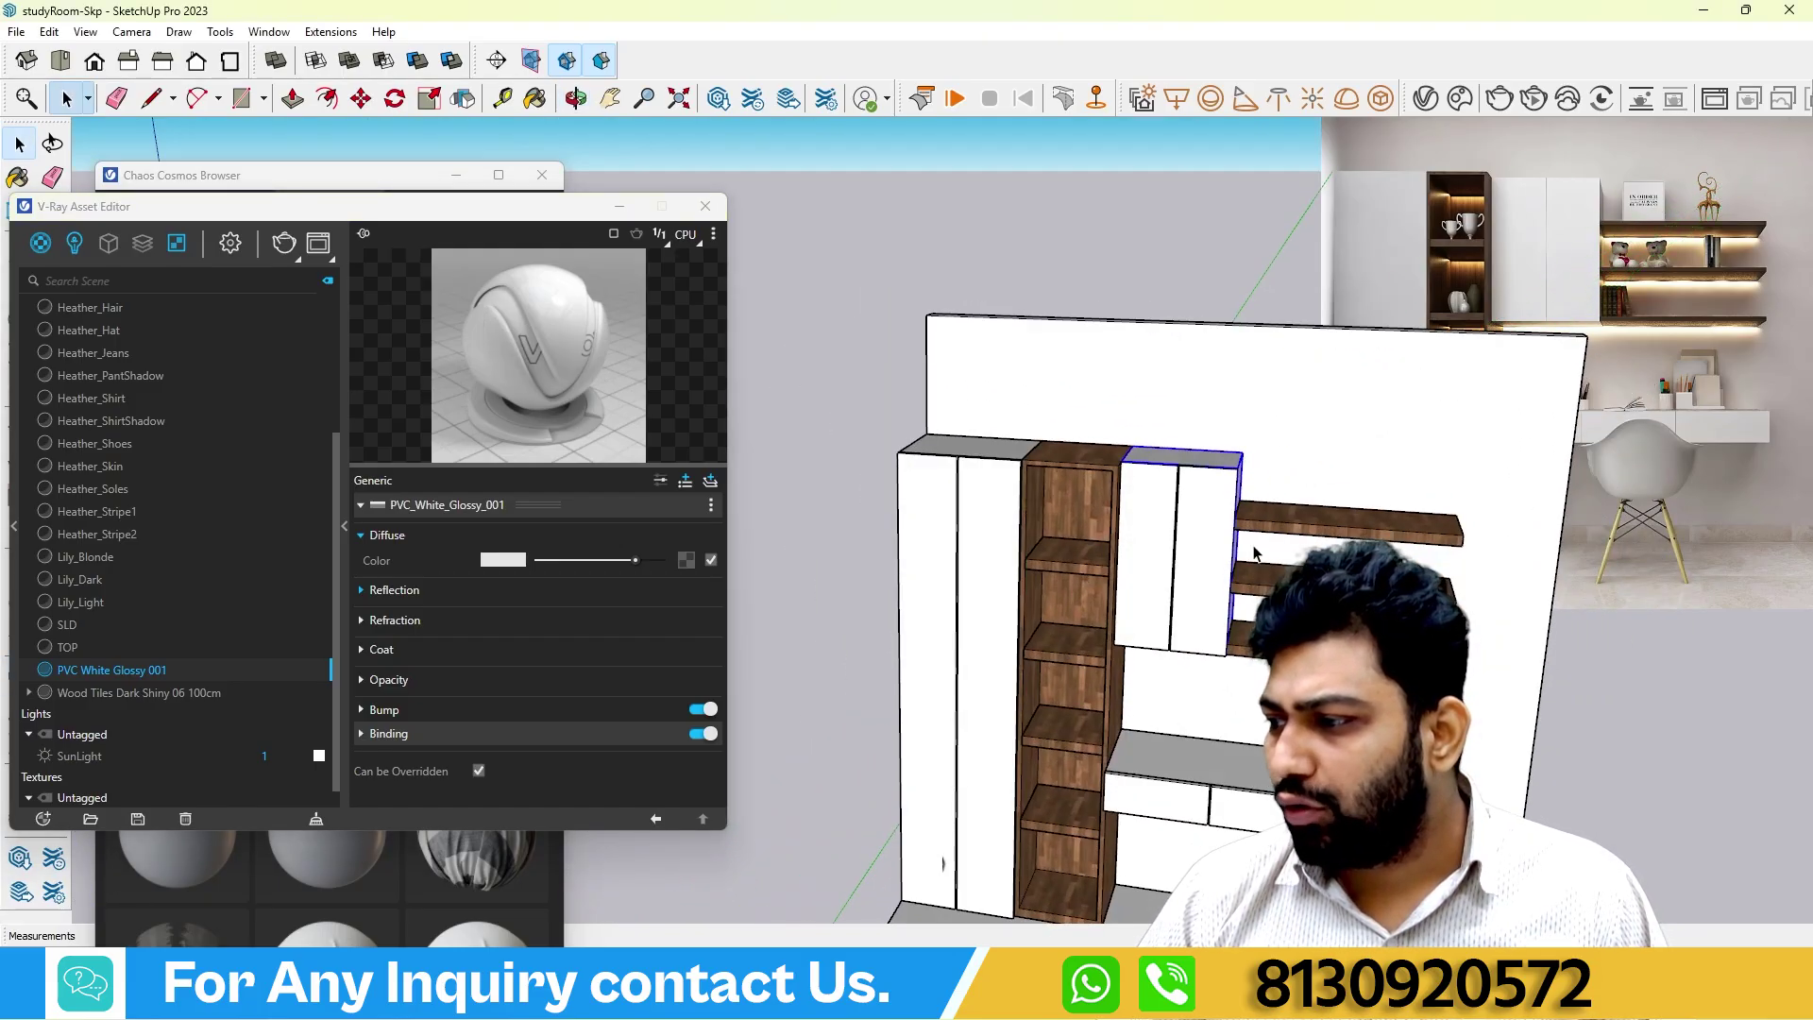
Apply the PVC White Glossy 001 material to the desk body and its drawer fronts.
{"action": "scroll", "coordinate": [1165, 696], "scroll_direction": "up", "scroll_amount": 8}
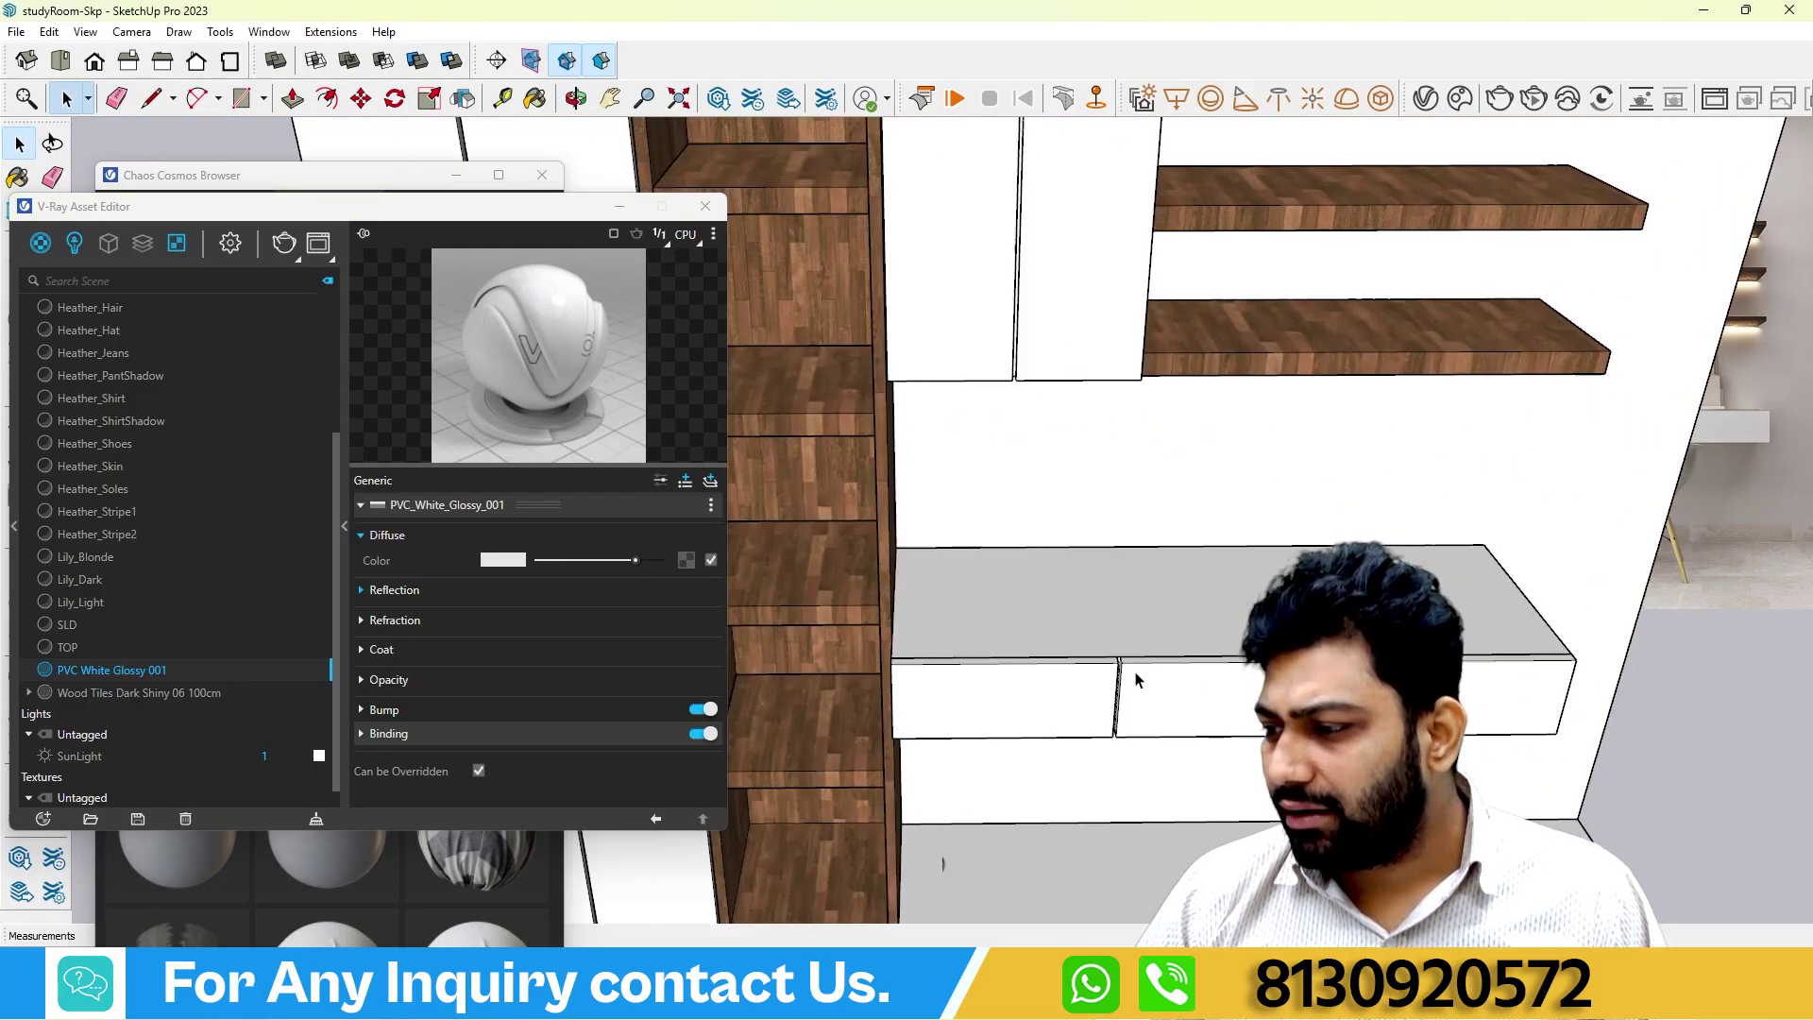
{"action": "right_click", "coordinate": [135, 673]}
{"action": "left_click", "coordinate": [189, 457]}
{"action": "scroll", "coordinate": [1083, 715], "scroll_direction": "down", "scroll_amount": 3}
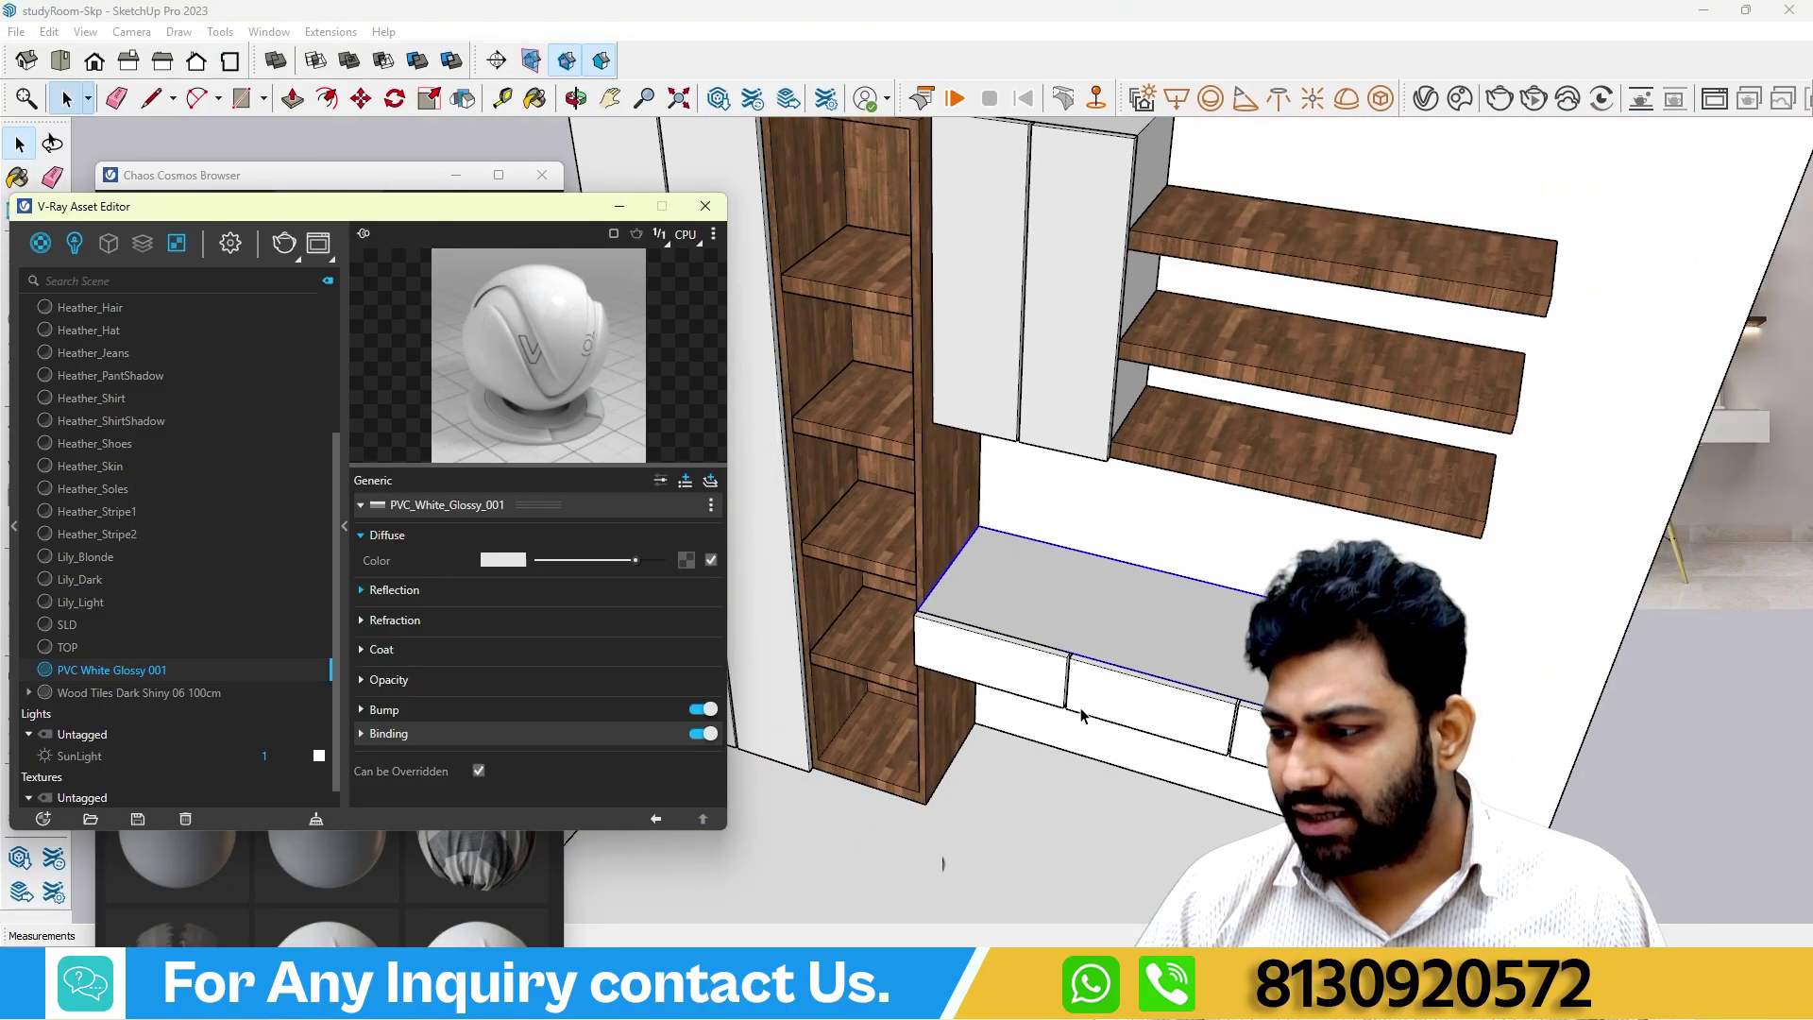
{"action": "left_click", "coordinate": [1093, 697]}
{"action": "right_click", "coordinate": [170, 671]}
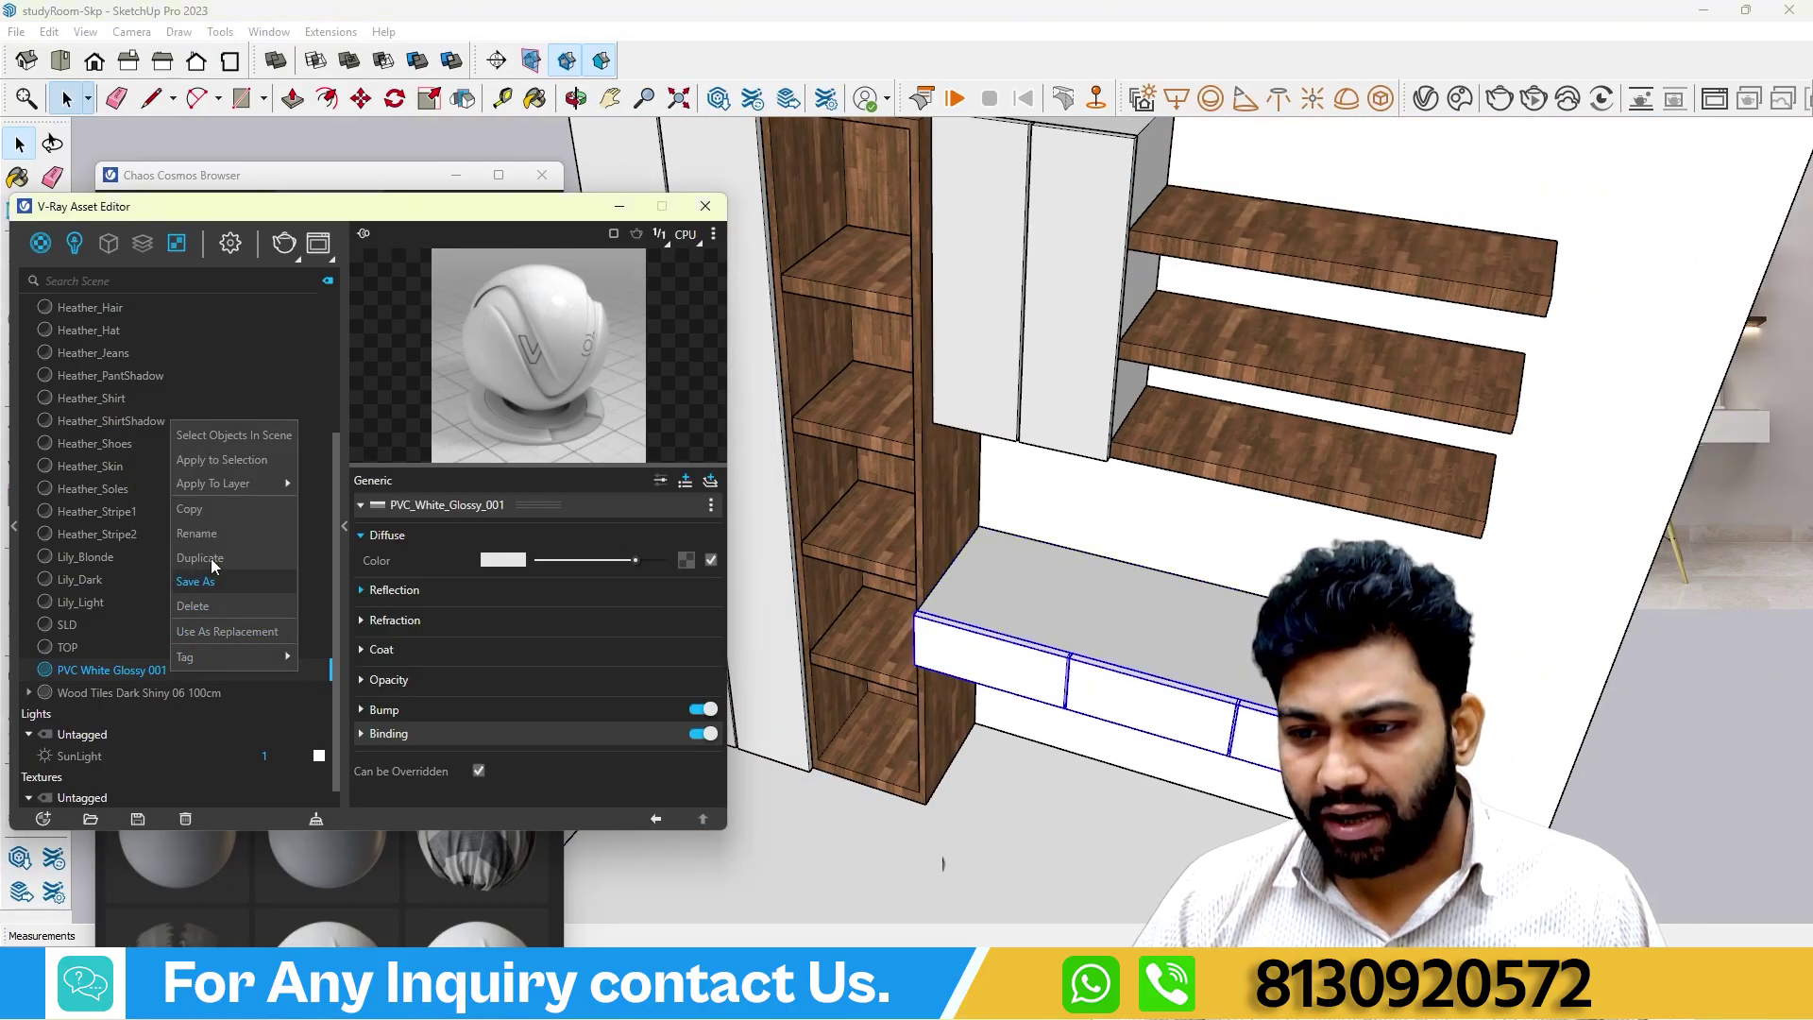
{"action": "left_click", "coordinate": [208, 461]}
{"action": "scroll", "coordinate": [1117, 631], "scroll_direction": "down", "scroll_amount": 4}
{"action": "scroll", "coordinate": [1117, 631], "scroll_direction": "down", "scroll_amount": 5}
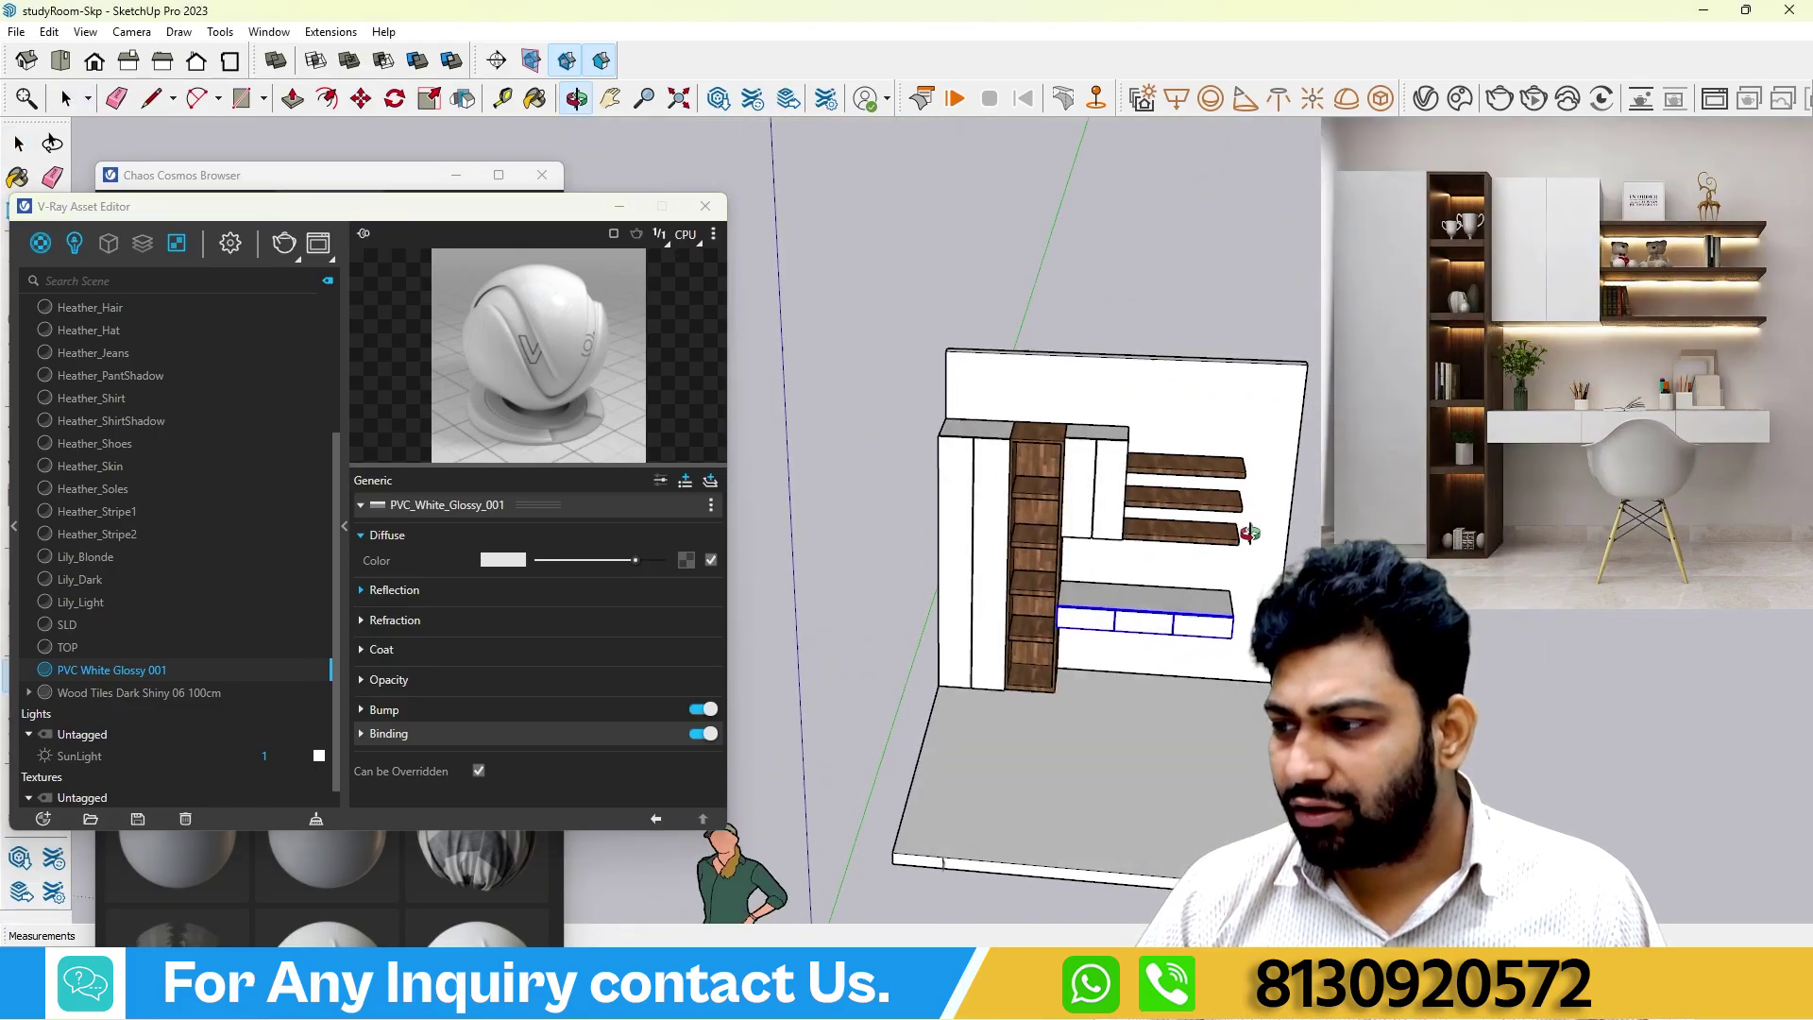
Close the V-Ray Asset Editor and show the 3D Models category in the Chaos Cosmos Browser.
{"action": "scroll", "coordinate": [1018, 394], "scroll_direction": "up", "scroll_amount": 3}
{"action": "mouse_move", "coordinate": [1018, 406]}
{"action": "middle_mouse_down"}
{"action": "mouse_move", "coordinate": [992, 519]}
{"action": "mouse_move", "coordinate": [1154, 501]}
{"action": "middle_mouse_up"}
{"action": "scroll", "coordinate": [1154, 500], "scroll_direction": "down", "scroll_amount": 5}
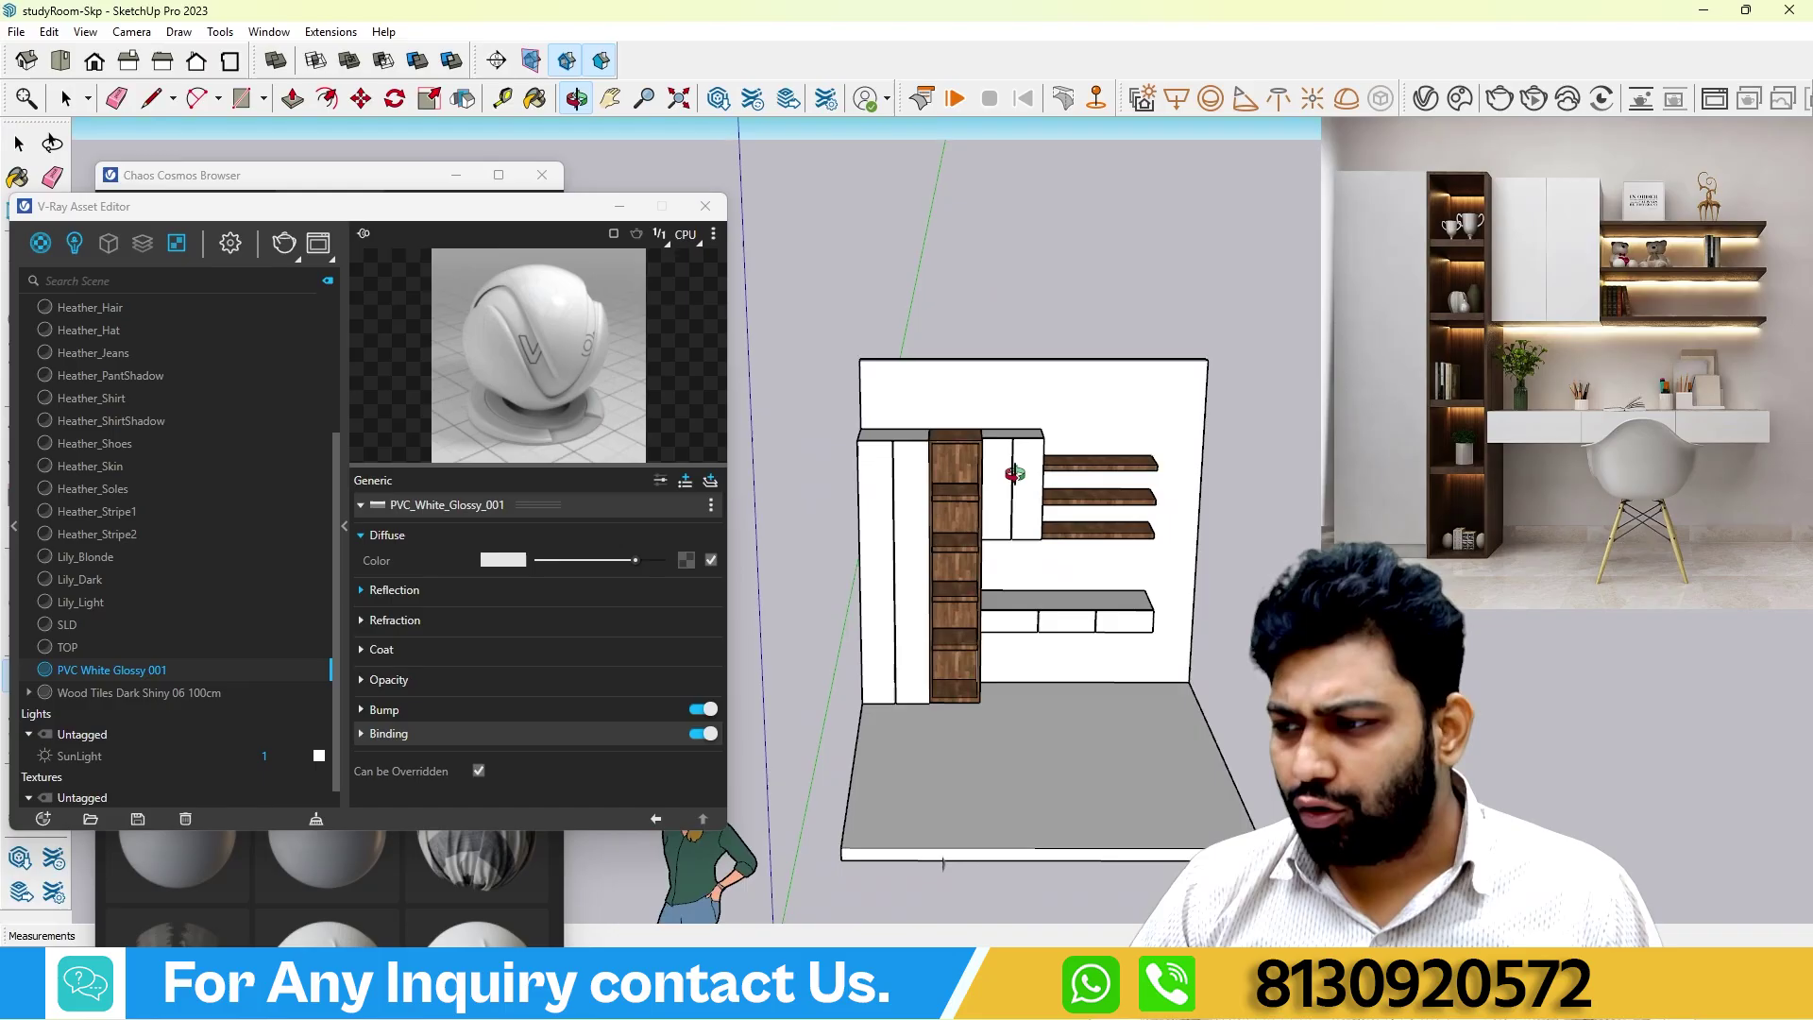
{"action": "left_click", "coordinate": [703, 207]}
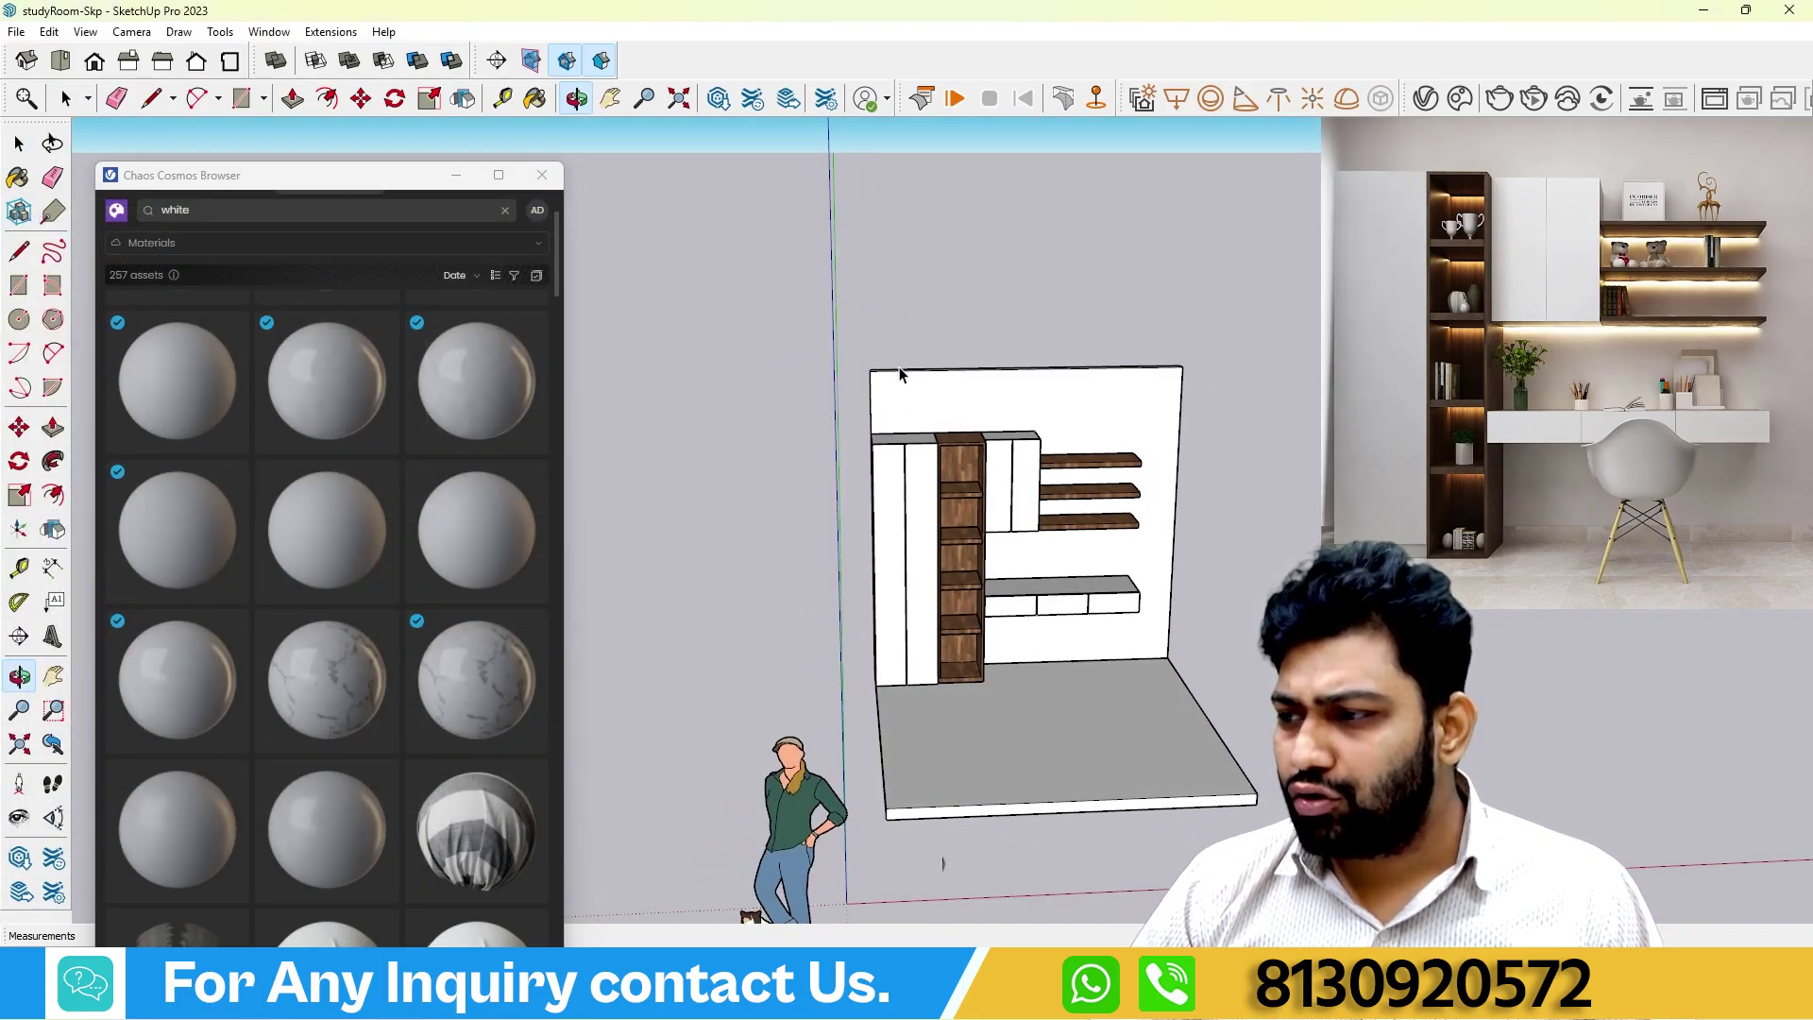
{"action": "middle_click_drag", "start_coordinate": [789, 413], "coordinate": [680, 425]}
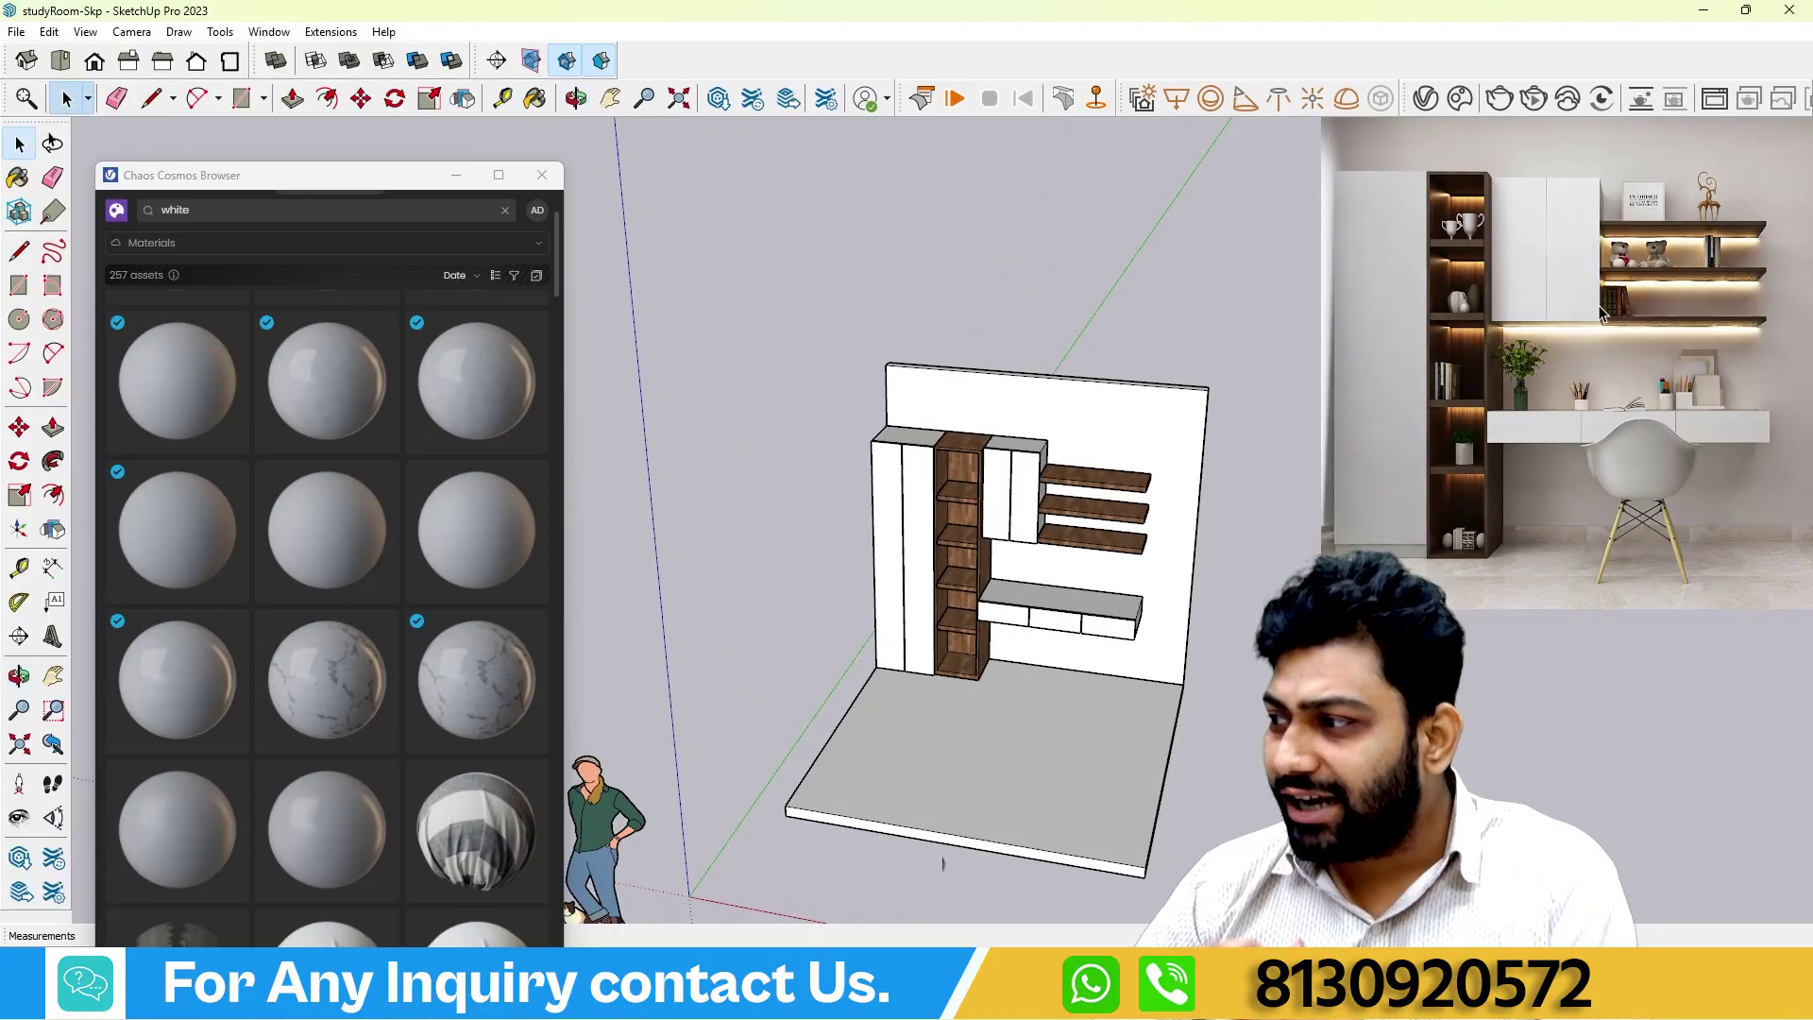
{"action": "left_click", "coordinate": [121, 212]}
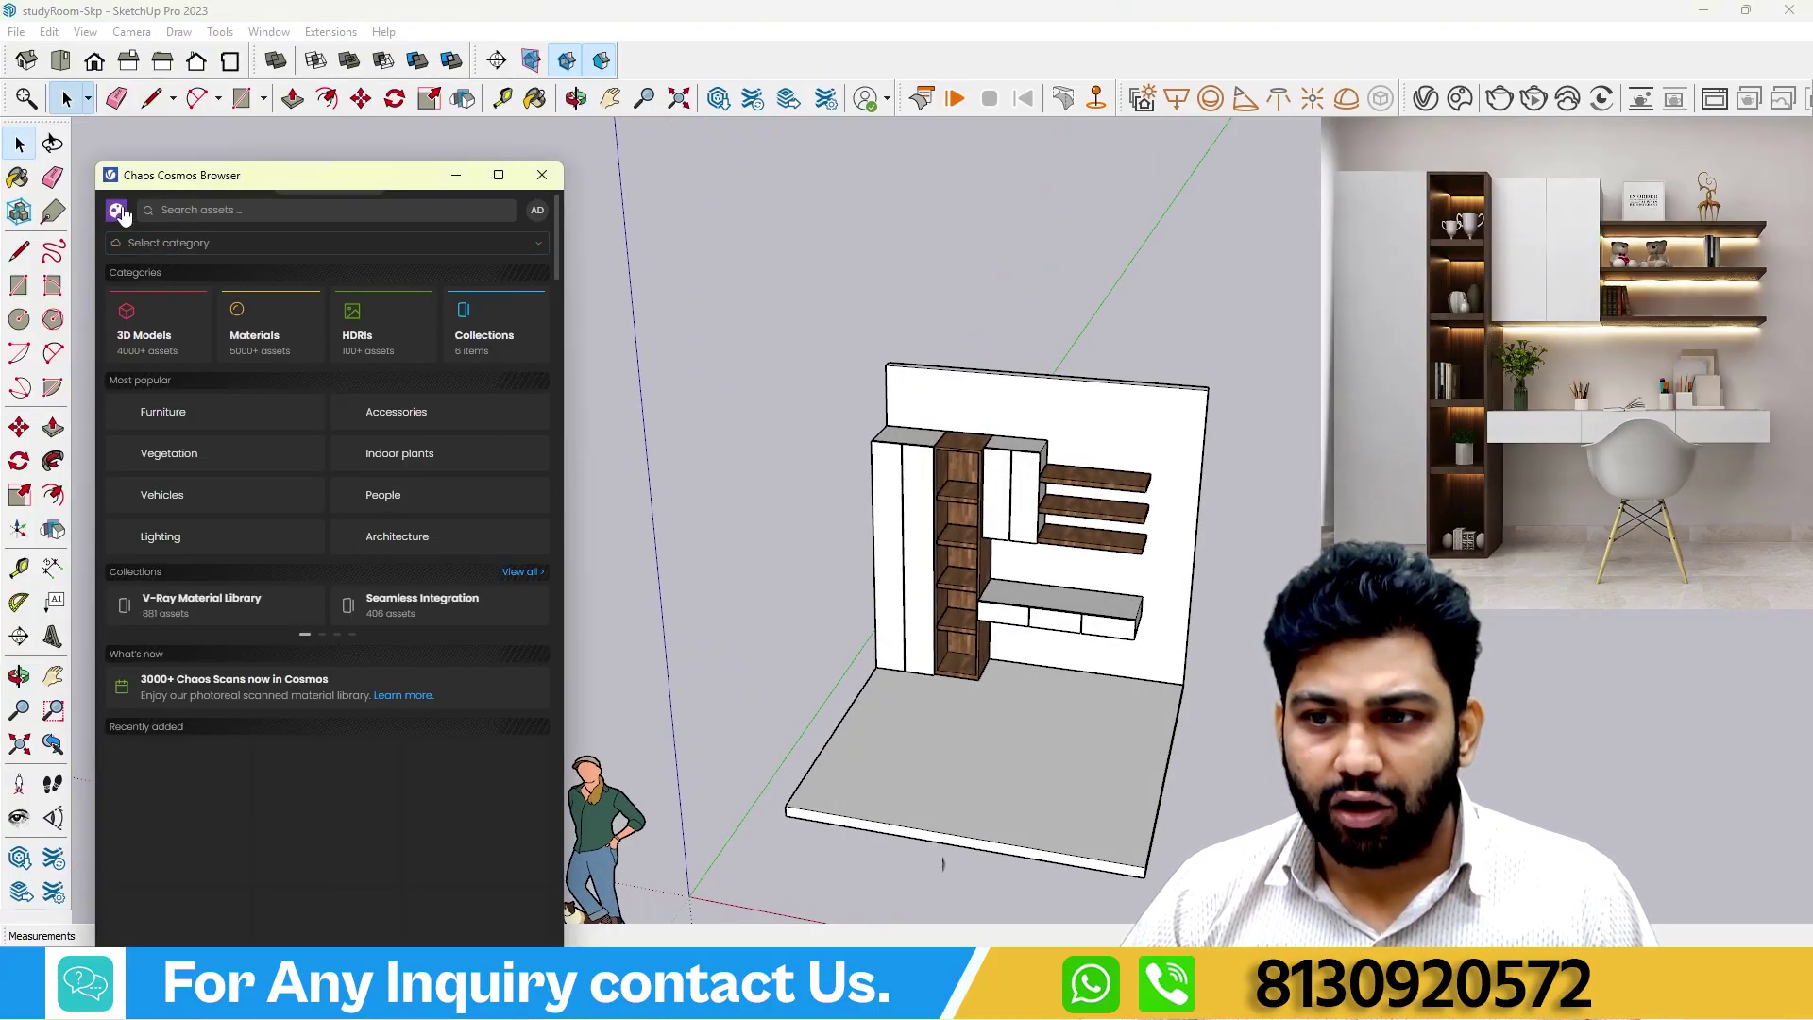
{"action": "left_click", "coordinate": [154, 340]}
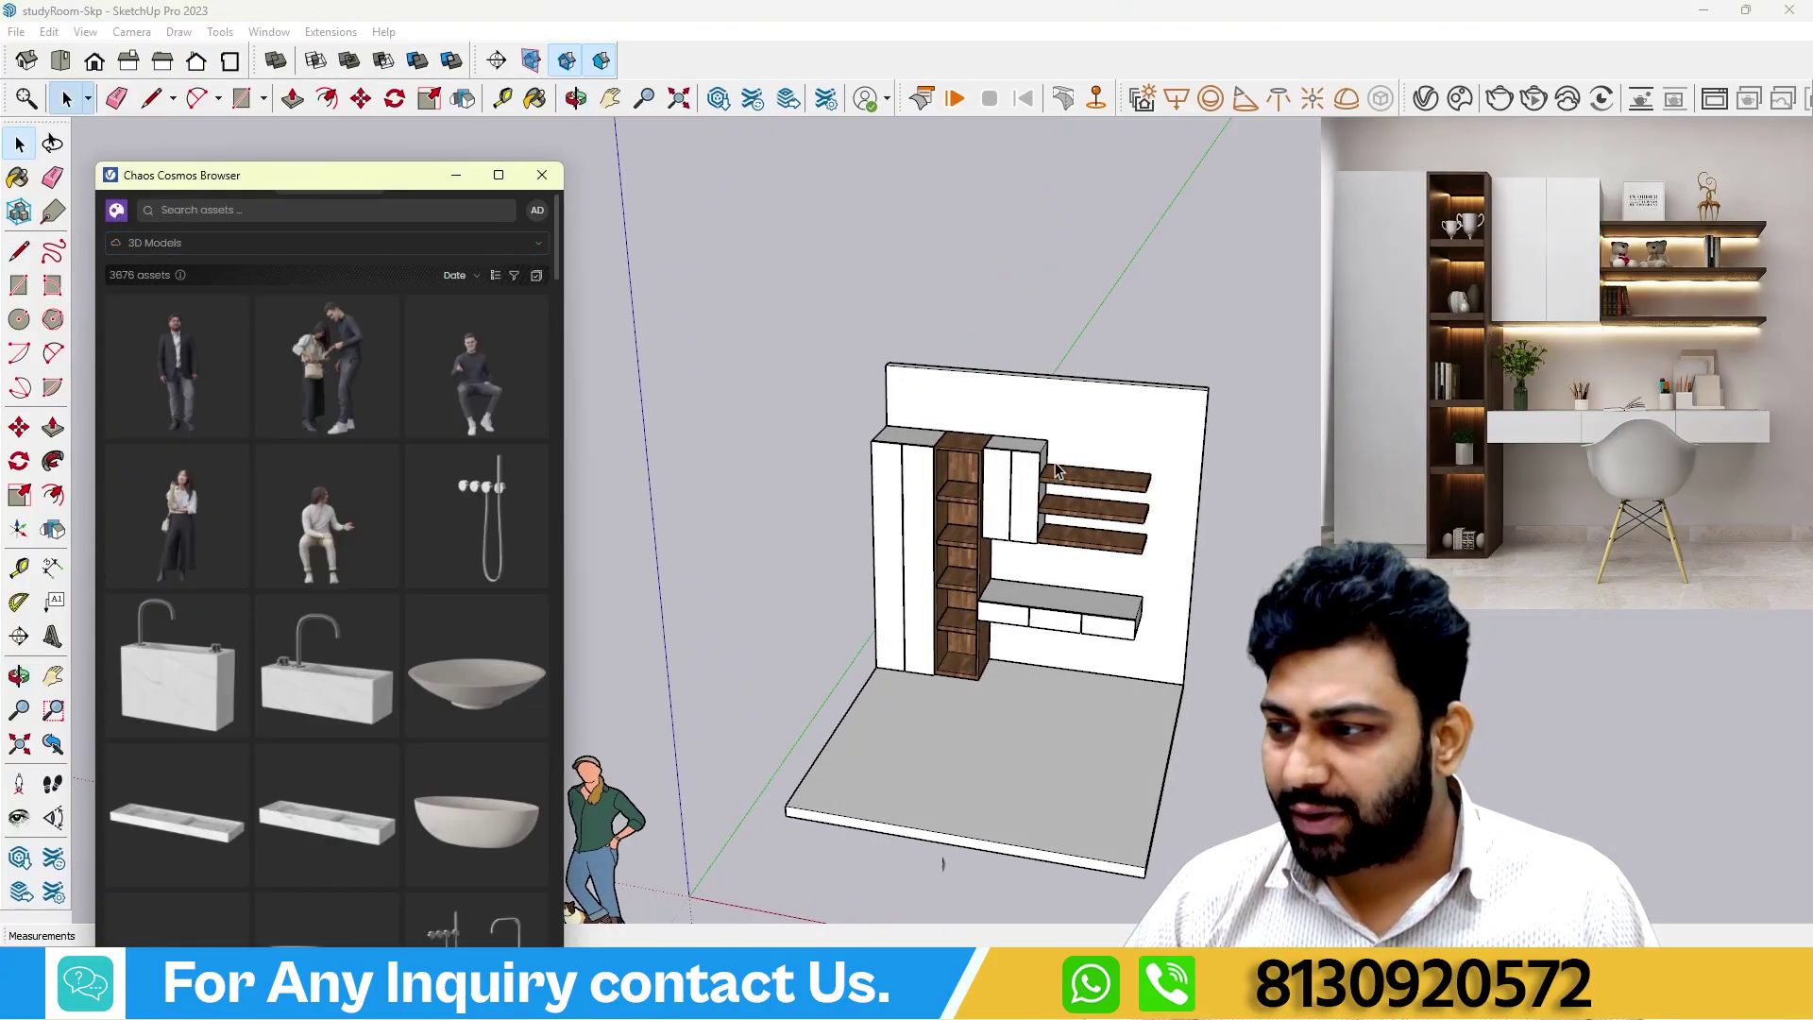
Move the Chaos Cosmos Browser clear of the model and examine the furniture wall from the front.
{"action": "scroll", "coordinate": [1018, 578], "scroll_direction": "up", "scroll_amount": 2}
{"action": "middle_click_drag", "start_coordinate": [1018, 574], "coordinate": [992, 529]}
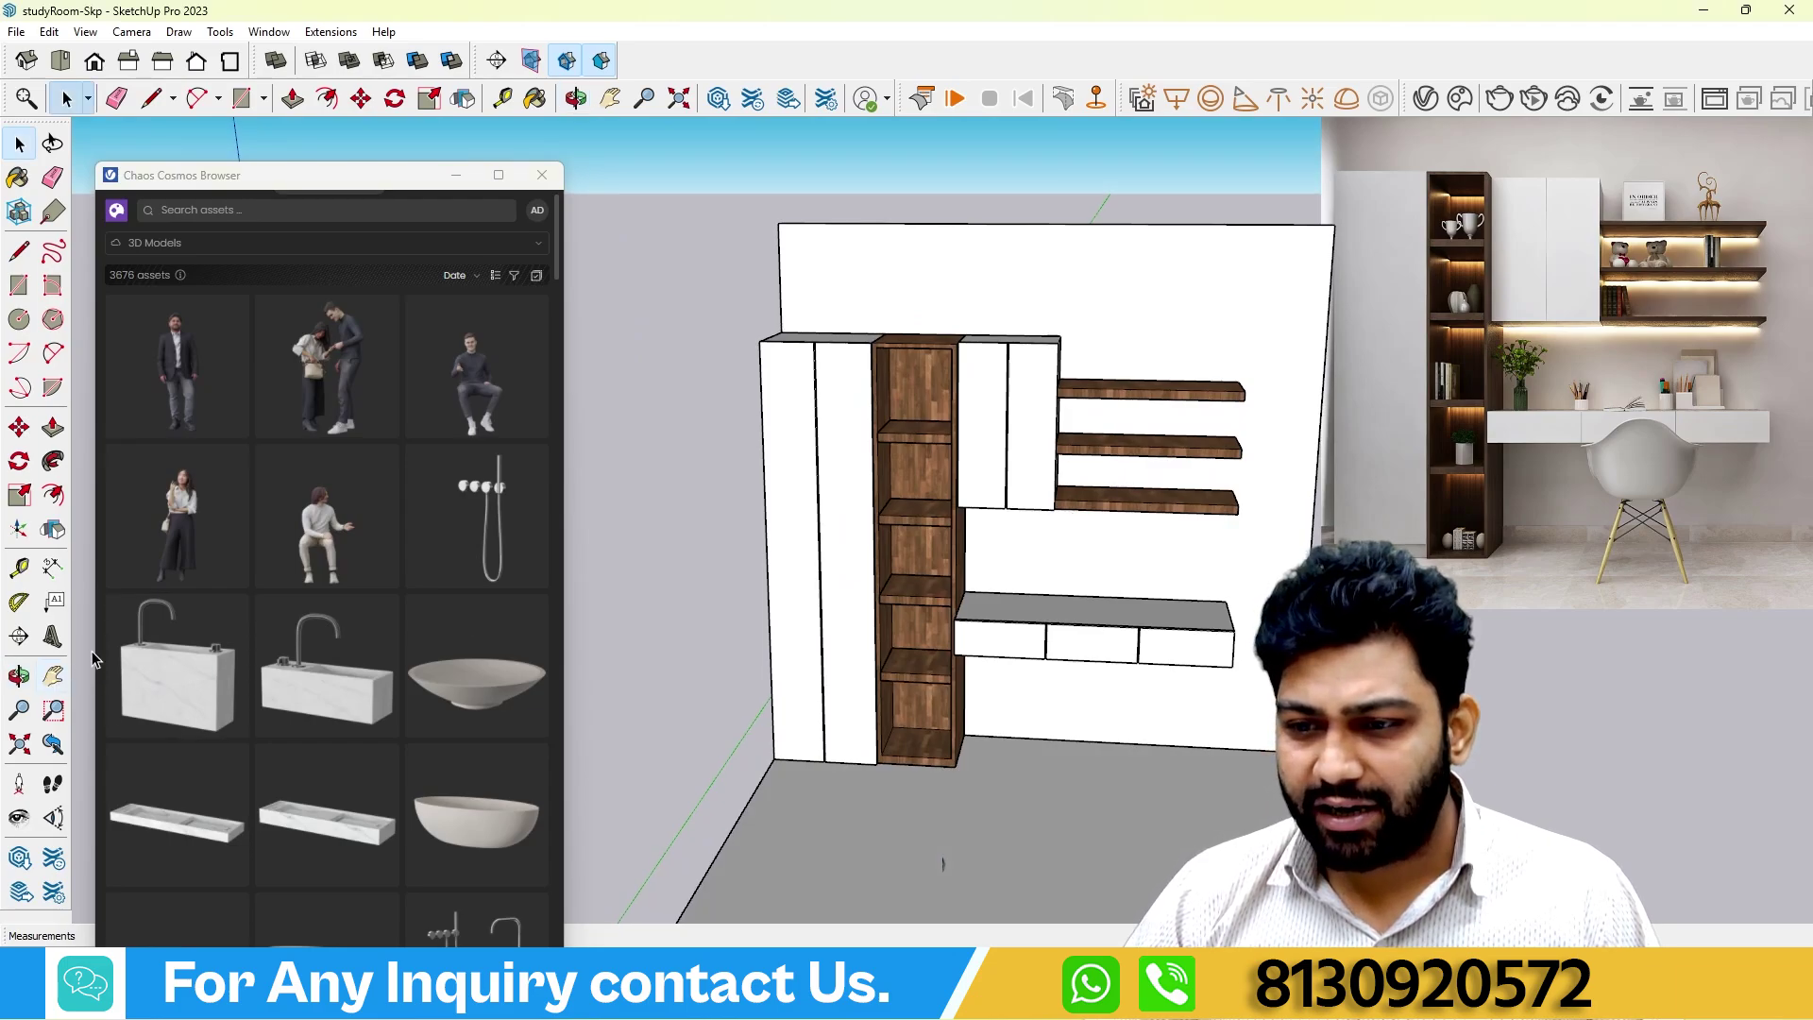
{"action": "mouse_move", "coordinate": [267, 186]}
{"action": "left_mouse_down"}
{"action": "mouse_move", "coordinate": [1215, 302]}
{"action": "mouse_move", "coordinate": [1539, 241]}
{"action": "mouse_move", "coordinate": [880, 298]}
{"action": "mouse_move", "coordinate": [221, 188]}
{"action": "mouse_move", "coordinate": [199, 163]}
{"action": "left_mouse_up"}
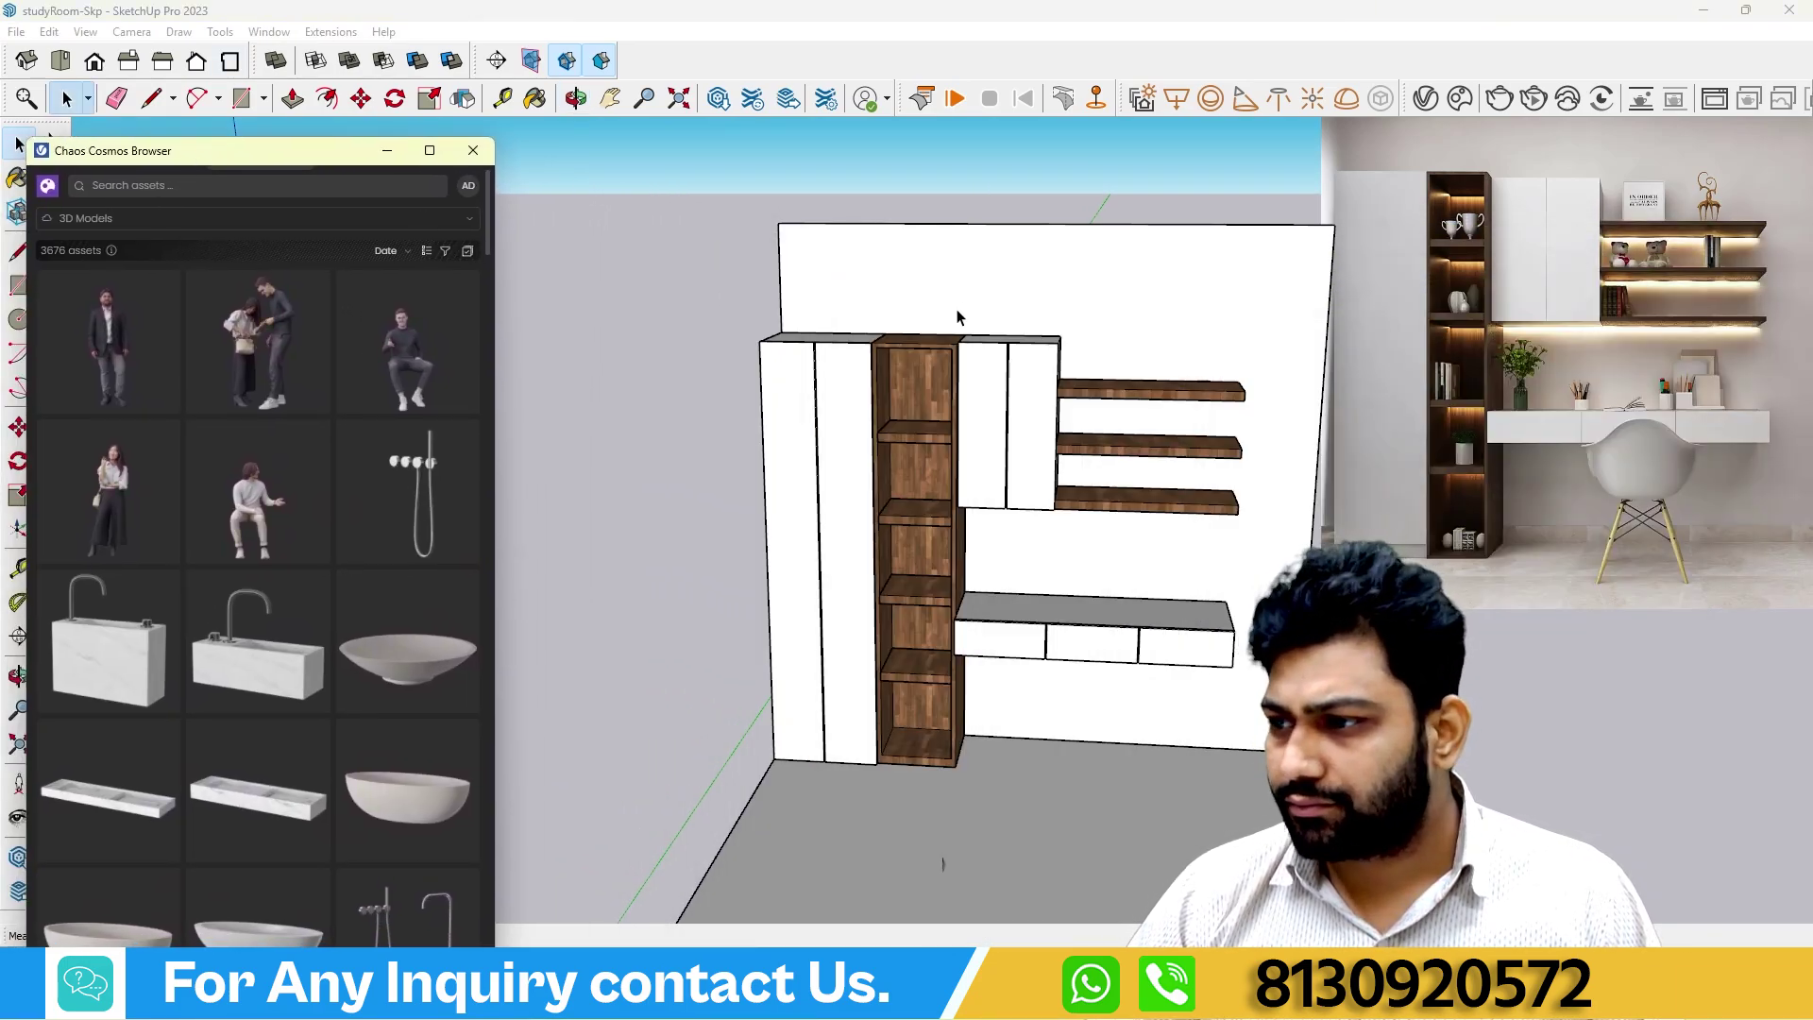
{"action": "scroll", "coordinate": [888, 397], "scroll_direction": "down", "scroll_amount": 3}
{"action": "scroll", "coordinate": [888, 396], "scroll_direction": "up", "scroll_amount": 3}
{"action": "mouse_move", "coordinate": [888, 397]}
{"action": "middle_mouse_down"}
{"action": "mouse_move", "coordinate": [1059, 457]}
{"action": "mouse_move", "coordinate": [1056, 425]}
{"action": "middle_mouse_up"}
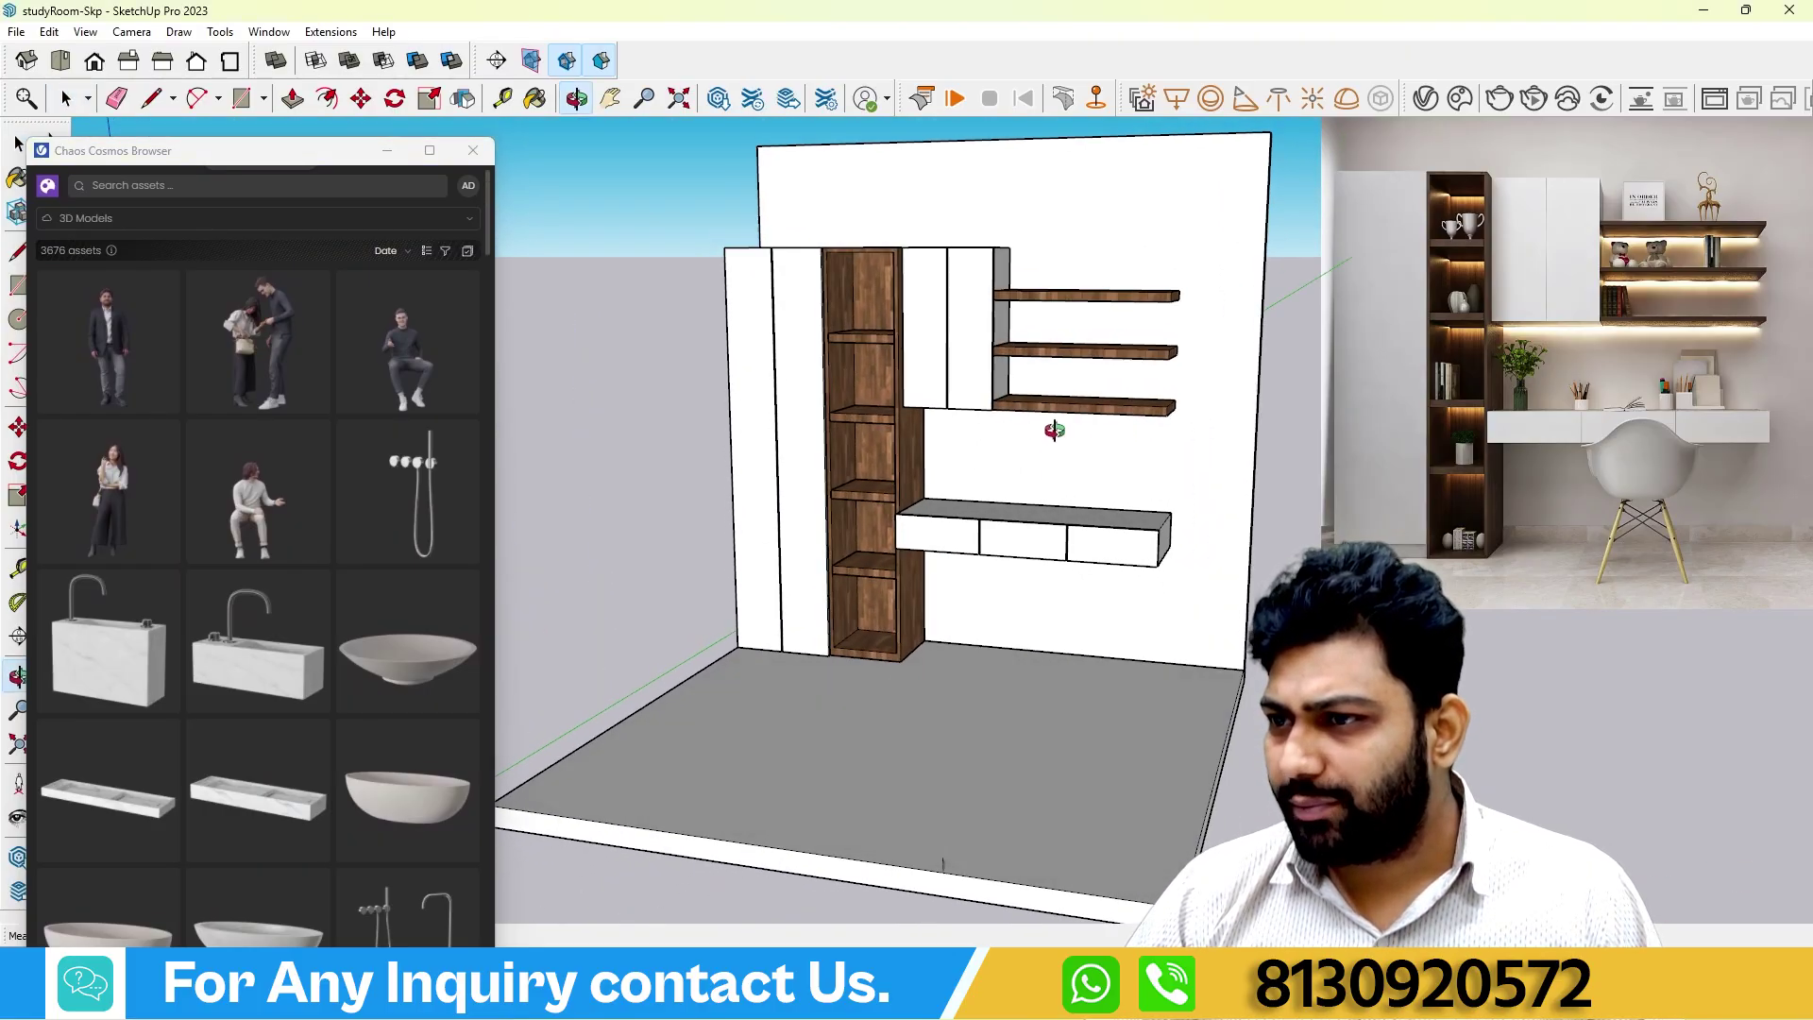
{"action": "left_click", "coordinate": [610, 99]}
{"action": "left_click_drag", "start_coordinate": [1050, 434], "coordinate": [861, 404]}
{"action": "middle_click_drag", "start_coordinate": [664, 392], "coordinate": [692, 399]}
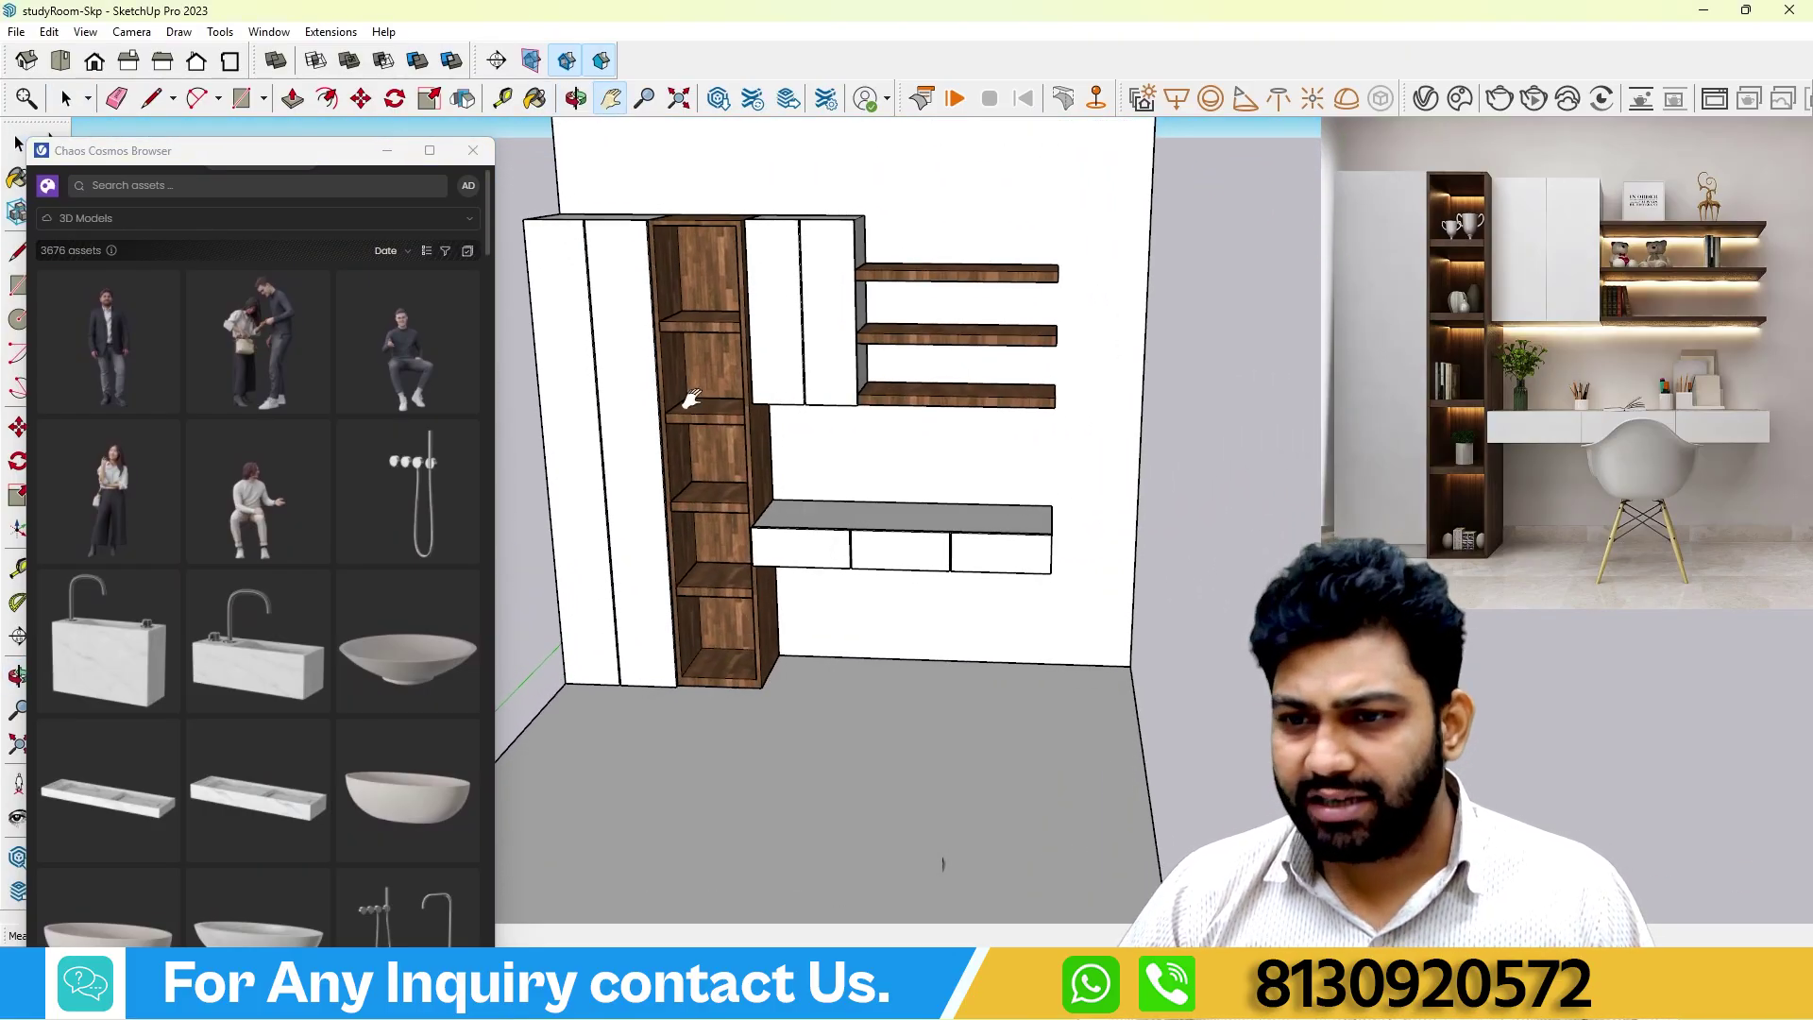
Narrow the Chaos Cosmos assets to the Chairs subcategory of the Furniture 3D models.
{"action": "left_click", "coordinate": [49, 187]}
{"action": "left_click", "coordinate": [88, 307]}
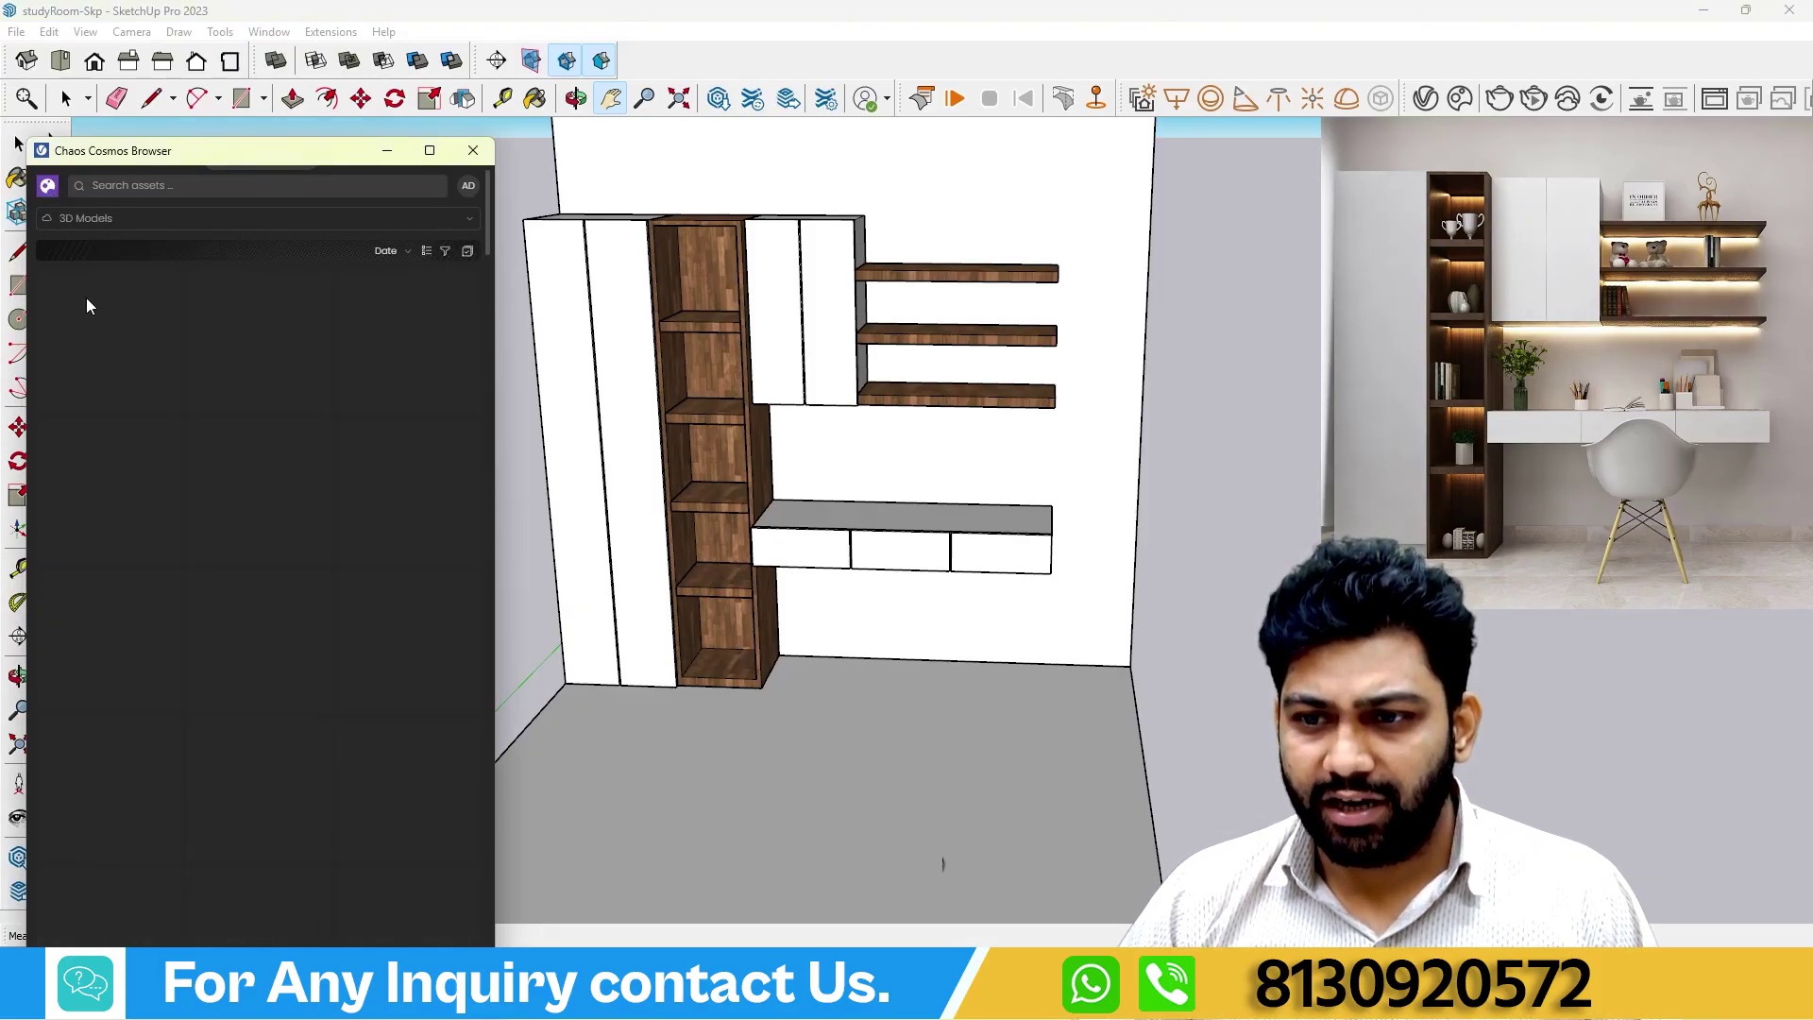
{"action": "scroll", "coordinate": [223, 377], "scroll_direction": "down", "scroll_amount": 3}
{"action": "left_click", "coordinate": [49, 187]}
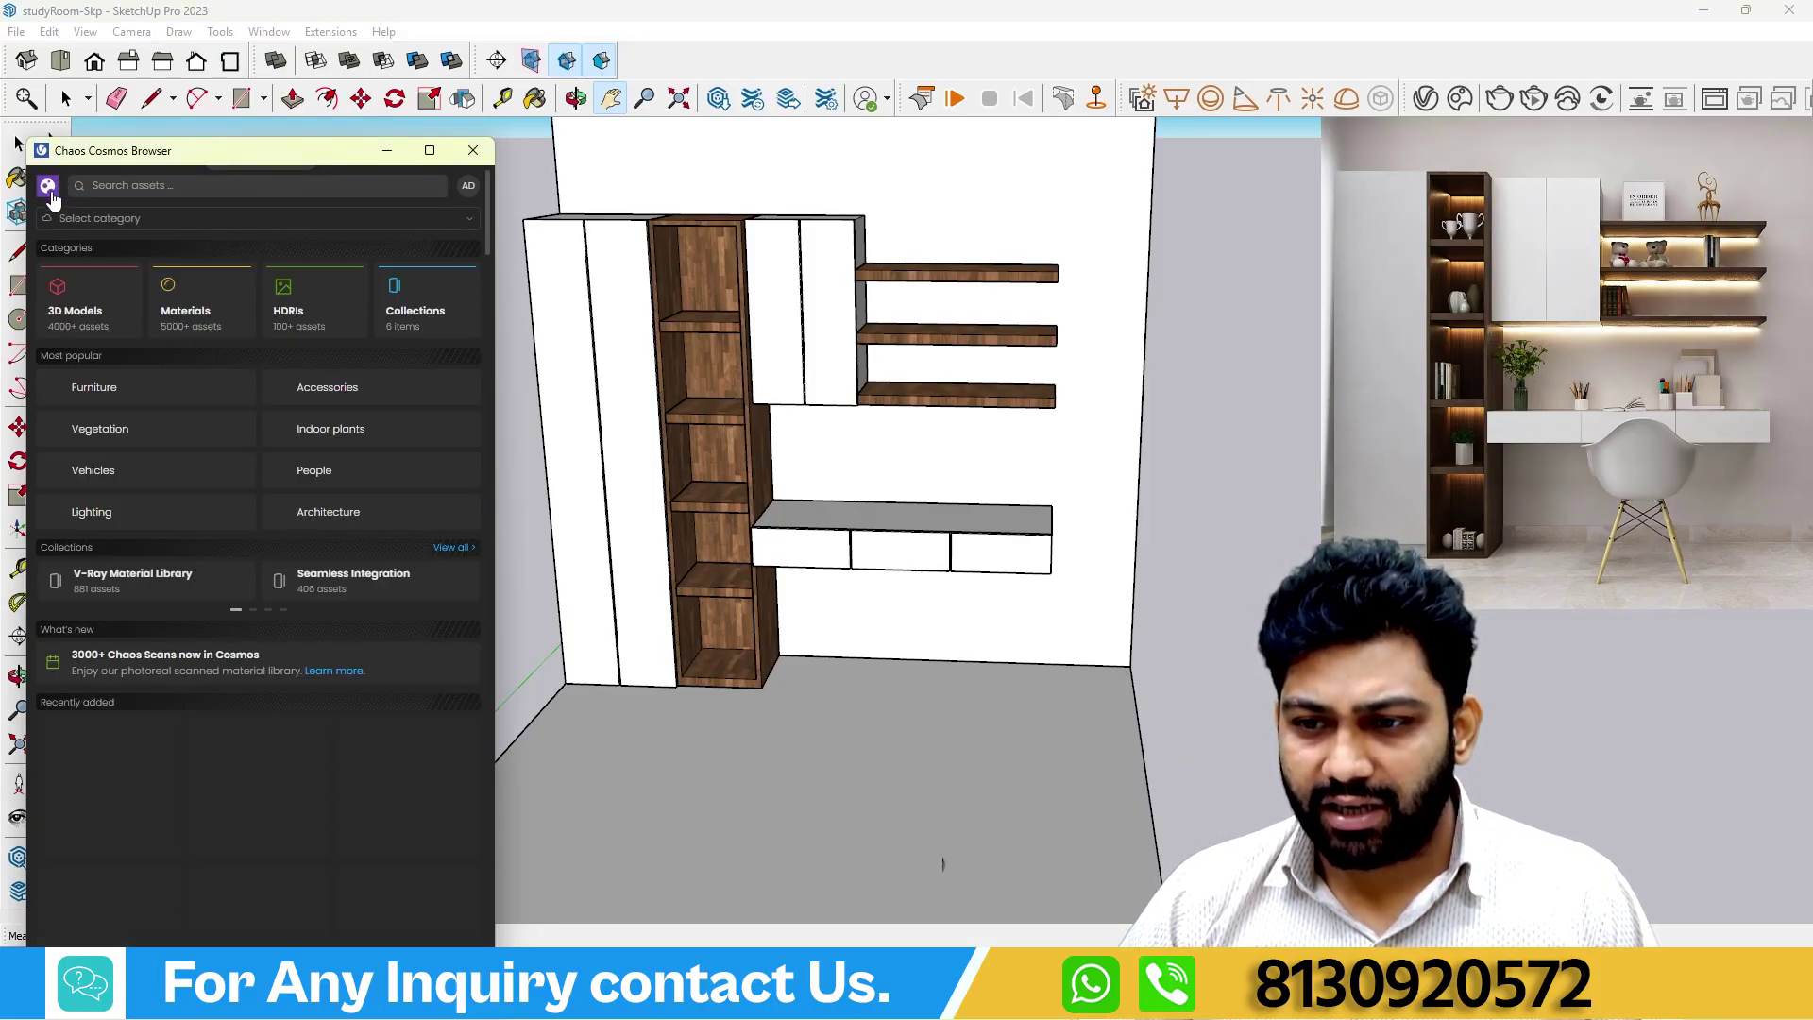
{"action": "left_click", "coordinate": [129, 390]}
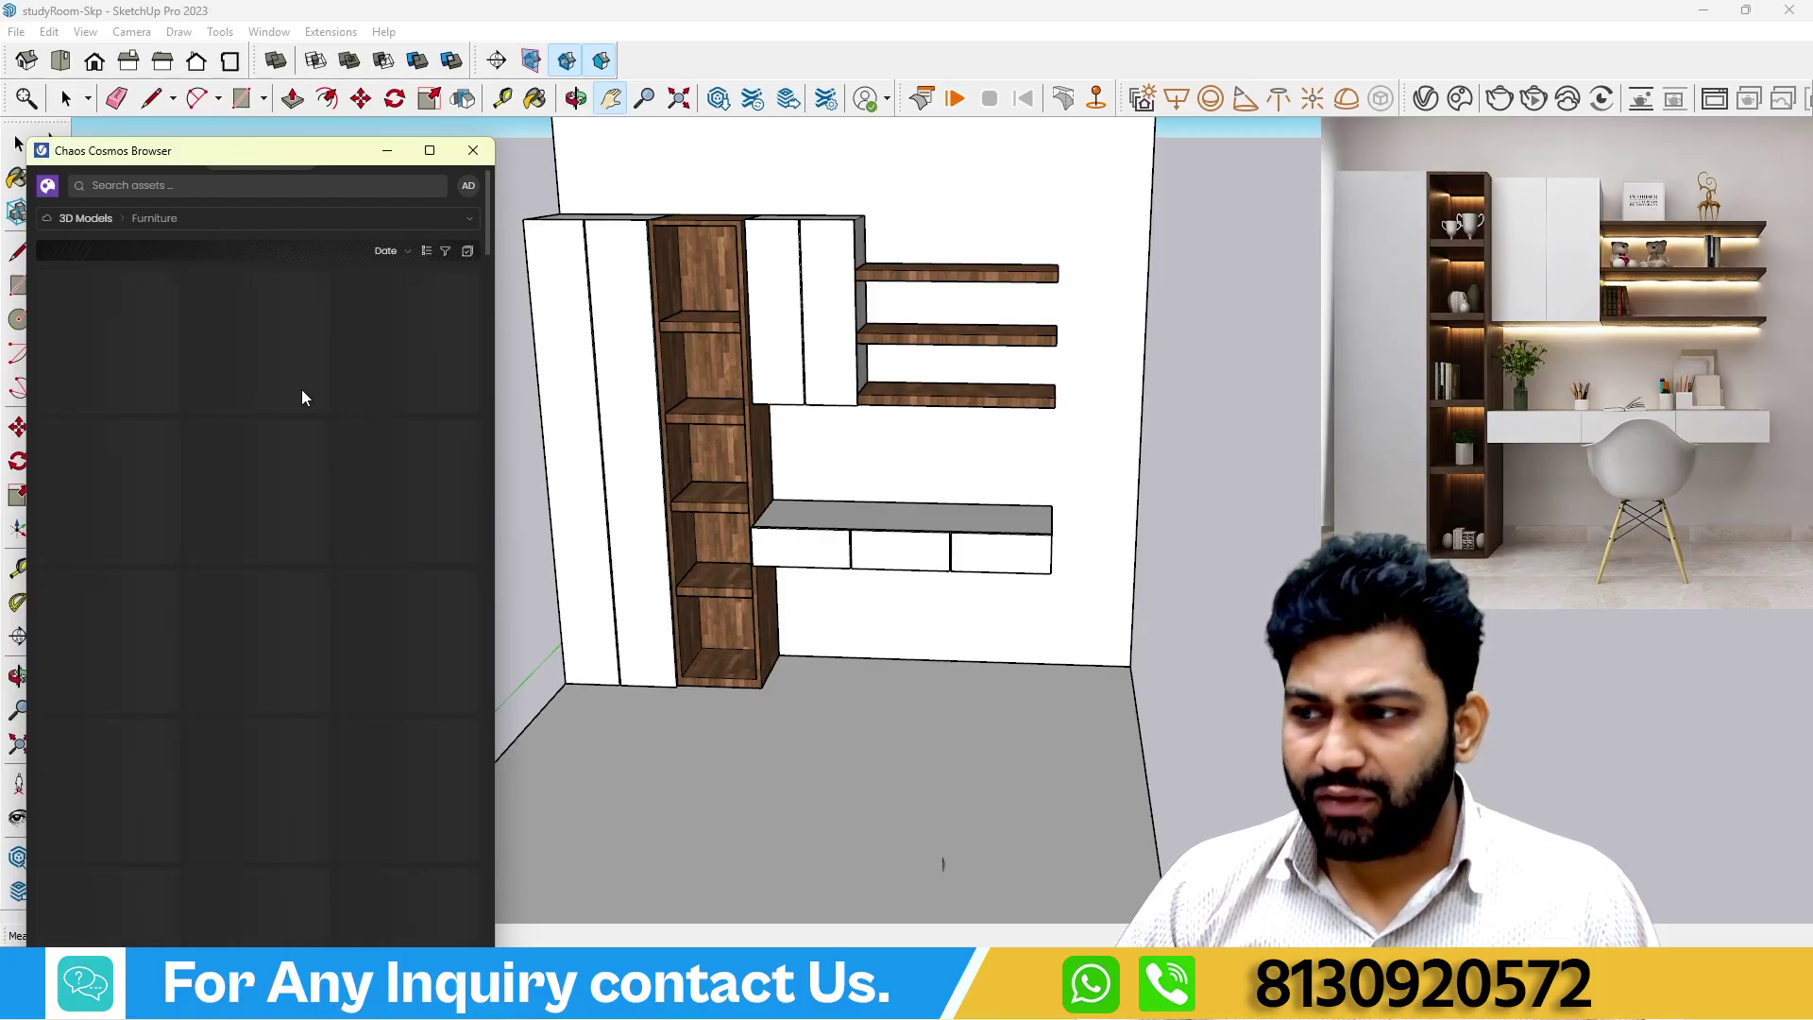
{"action": "scroll", "coordinate": [961, 595], "scroll_direction": "down", "scroll_amount": 4}
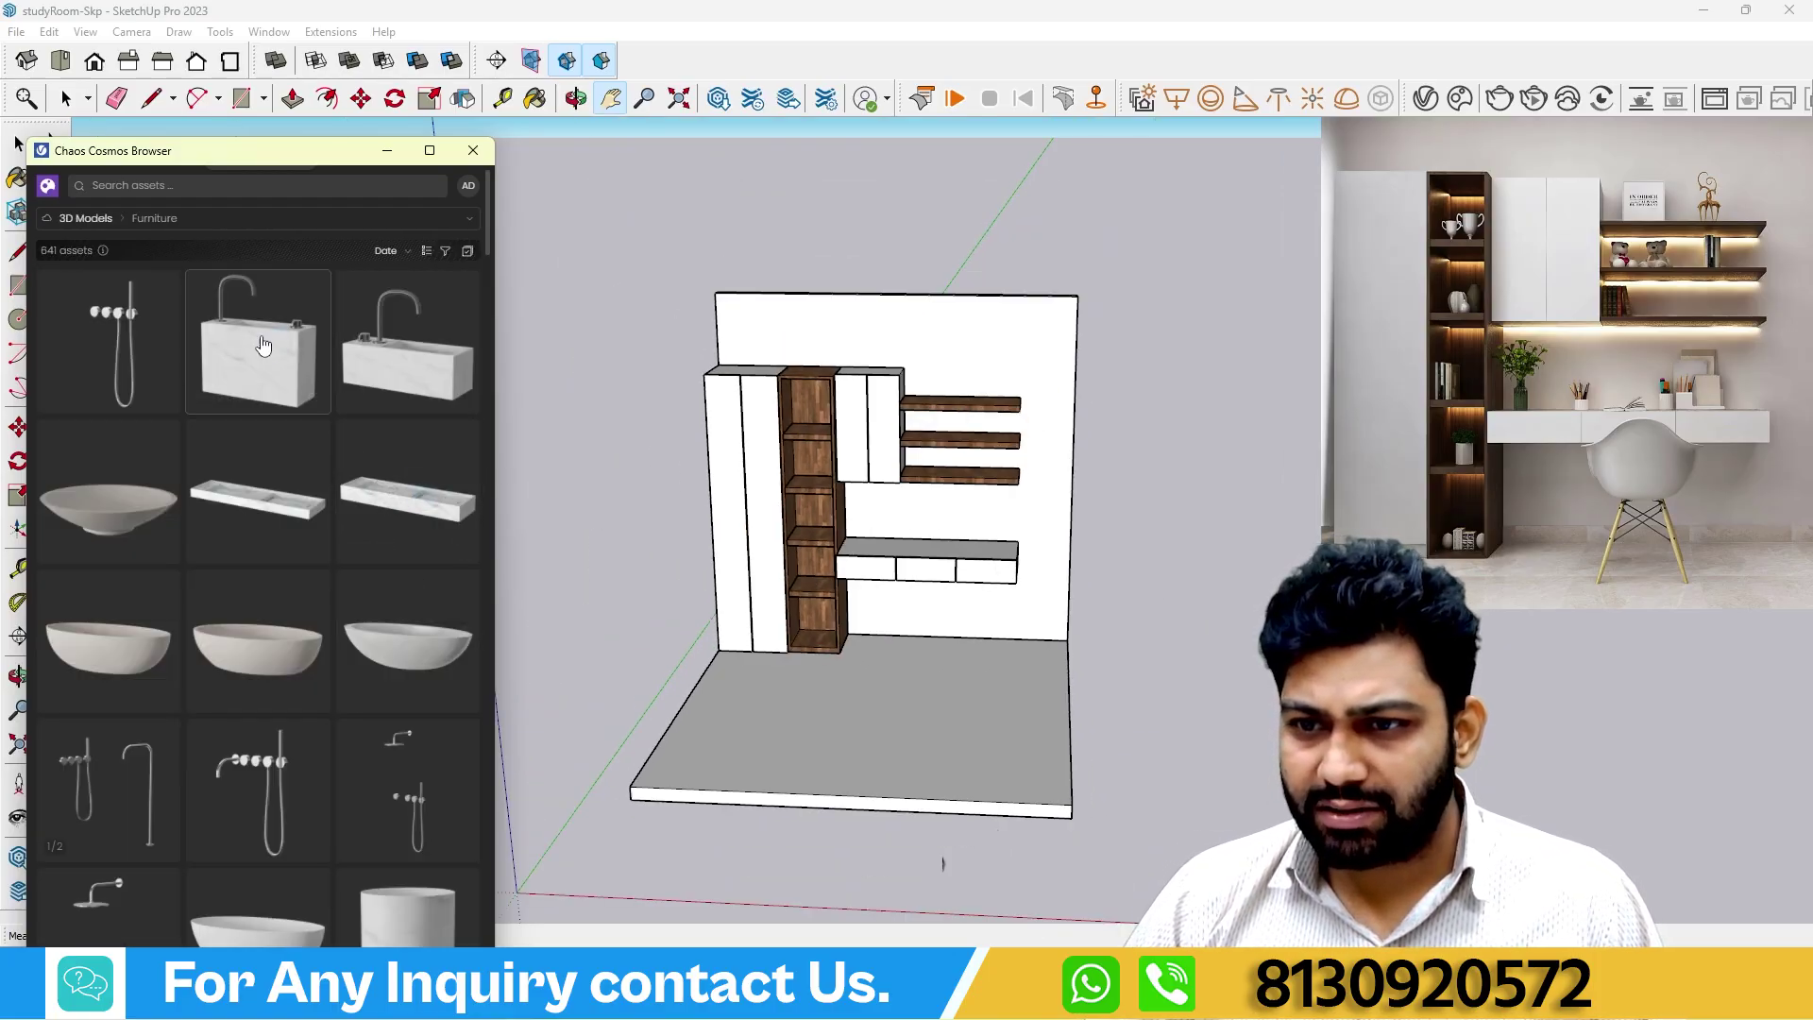
{"action": "left_click", "coordinate": [467, 222]}
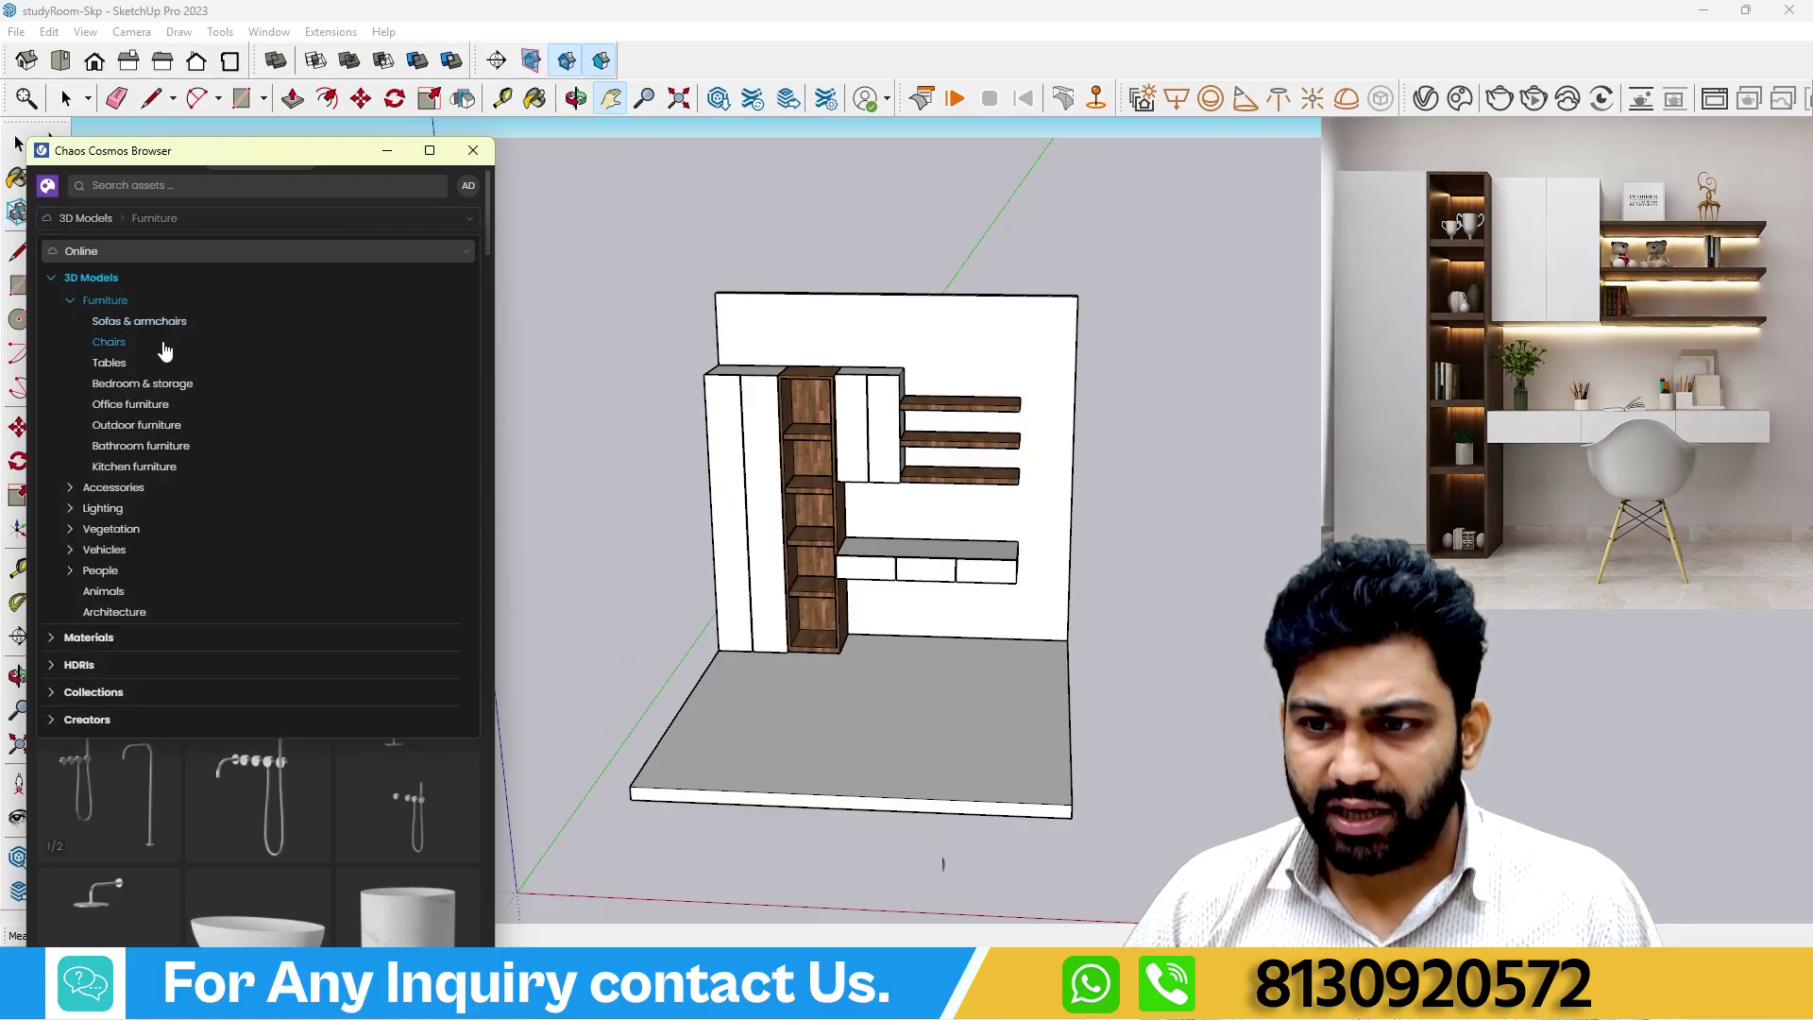
{"action": "left_click", "coordinate": [108, 344]}
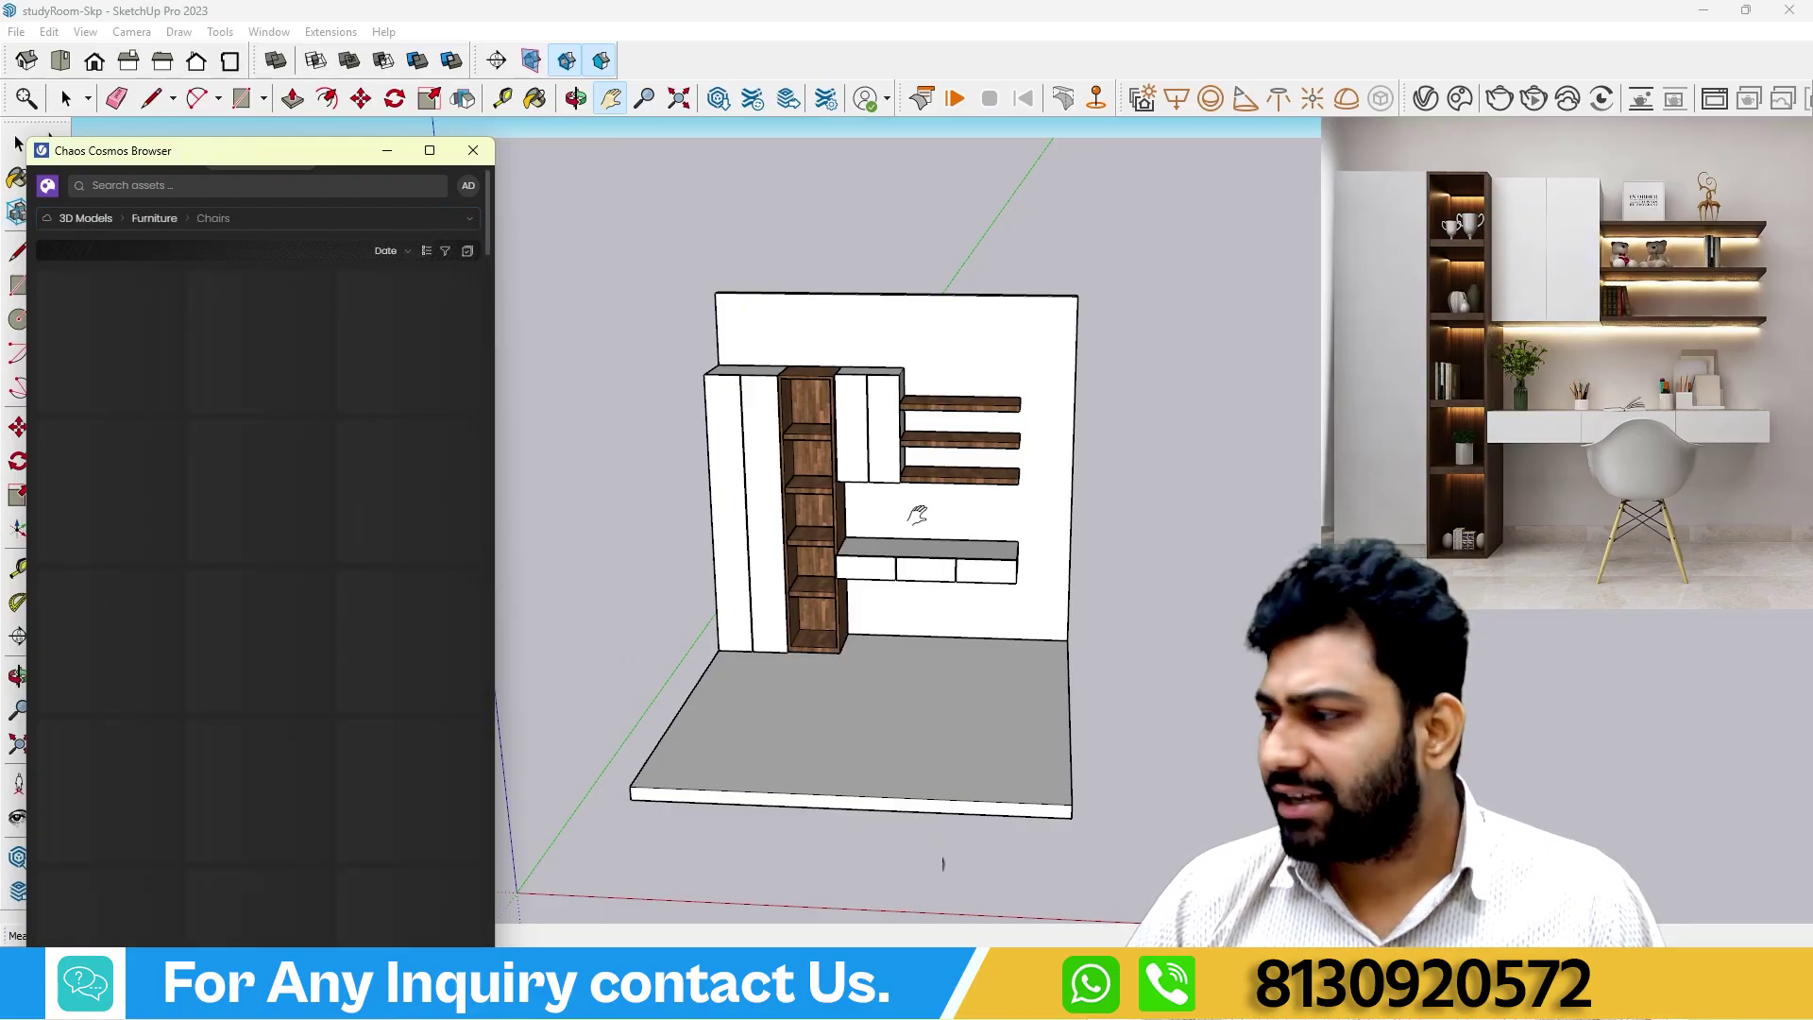
Look through the Chaos Cosmos chairs for a white shell chair with slim wooden legs like the reference.
{"action": "middle_click_drag", "start_coordinate": [945, 557], "coordinate": [982, 555]}
{"action": "scroll", "coordinate": [297, 463], "scroll_direction": "down", "scroll_amount": 7}
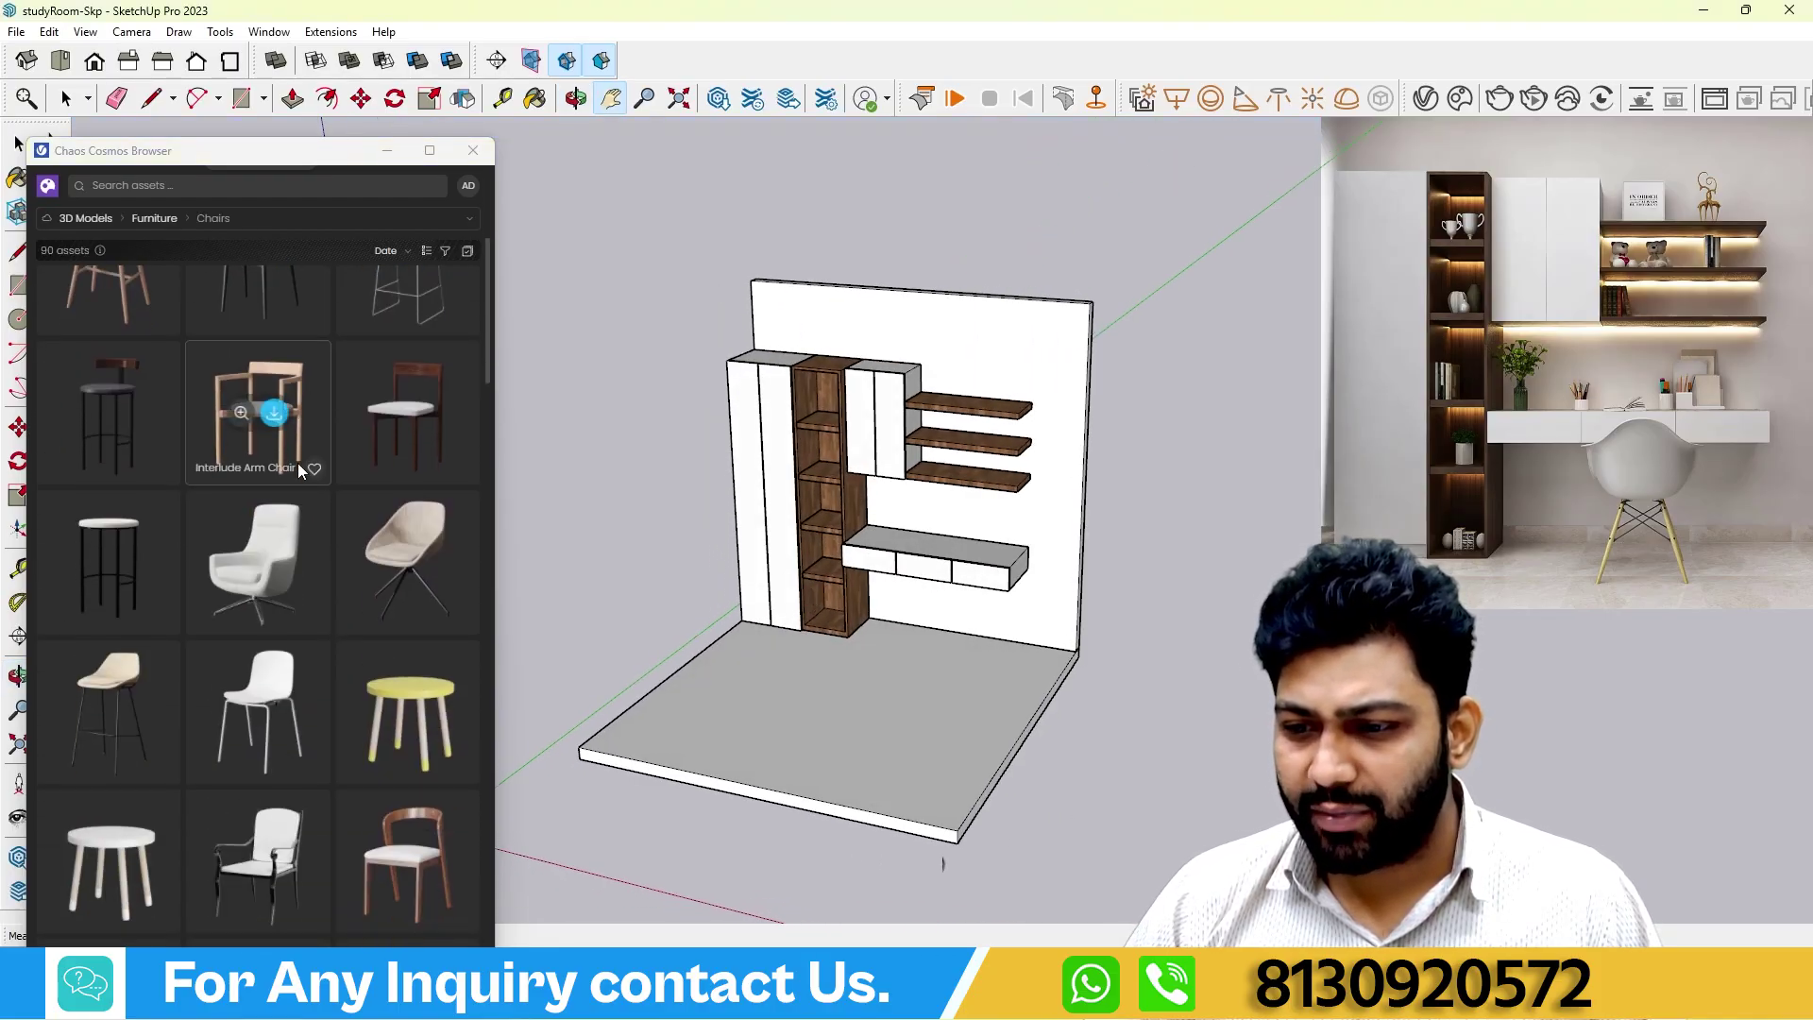
{"action": "scroll", "coordinate": [298, 463], "scroll_direction": "up", "scroll_amount": 2}
{"action": "scroll", "coordinate": [357, 564], "scroll_direction": "down", "scroll_amount": 5}
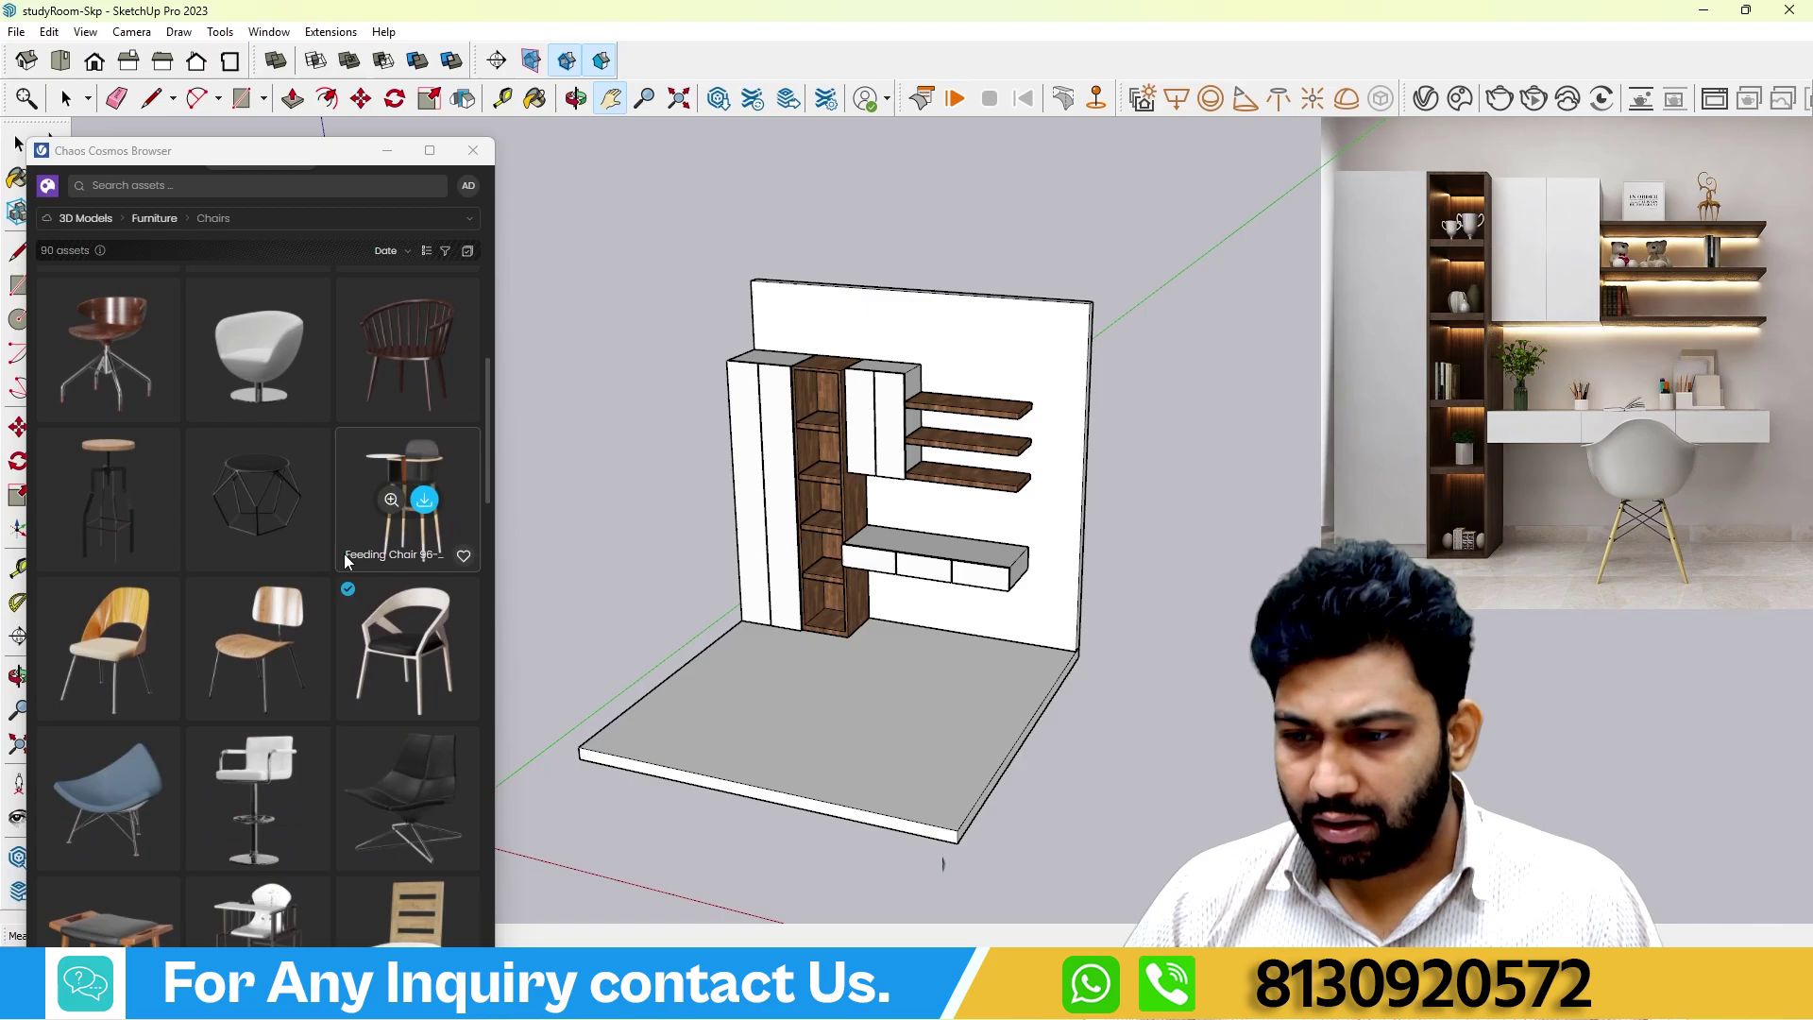
{"action": "scroll", "coordinate": [349, 557], "scroll_direction": "down", "scroll_amount": 4}
{"action": "scroll", "coordinate": [344, 553], "scroll_direction": "down", "scroll_amount": 4}
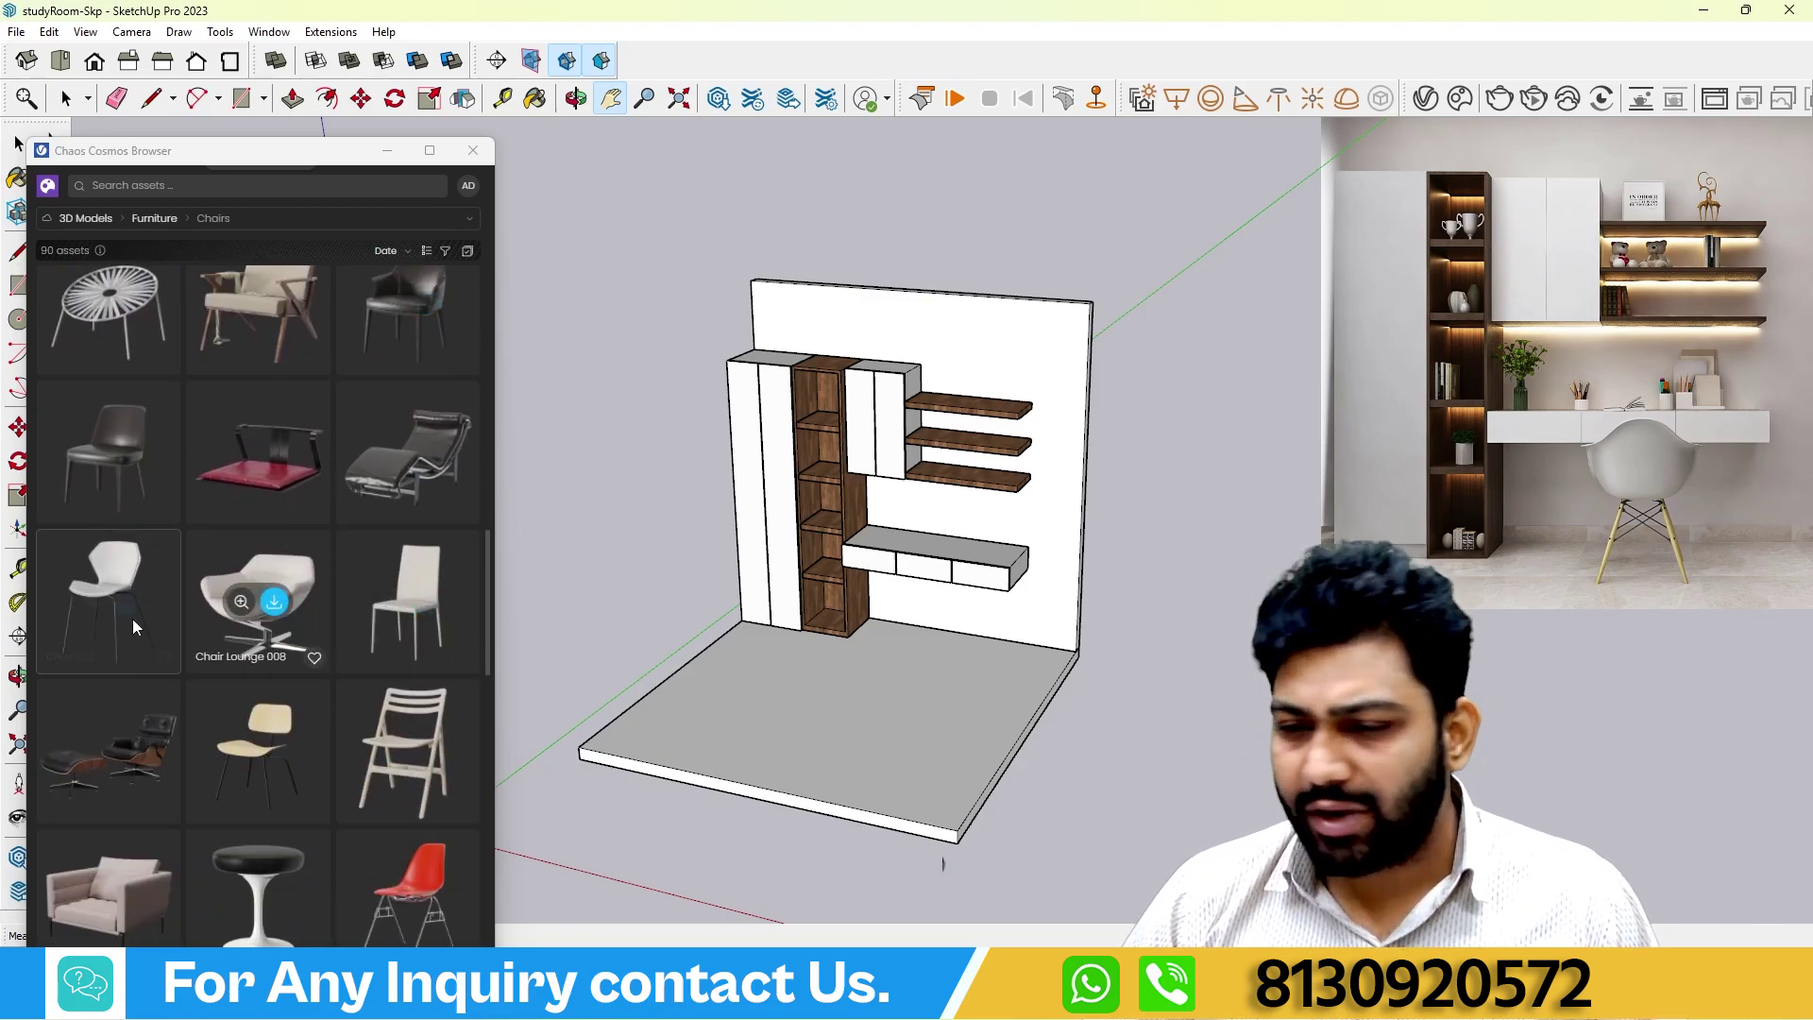
{"action": "mouse_move", "coordinate": [117, 615]}
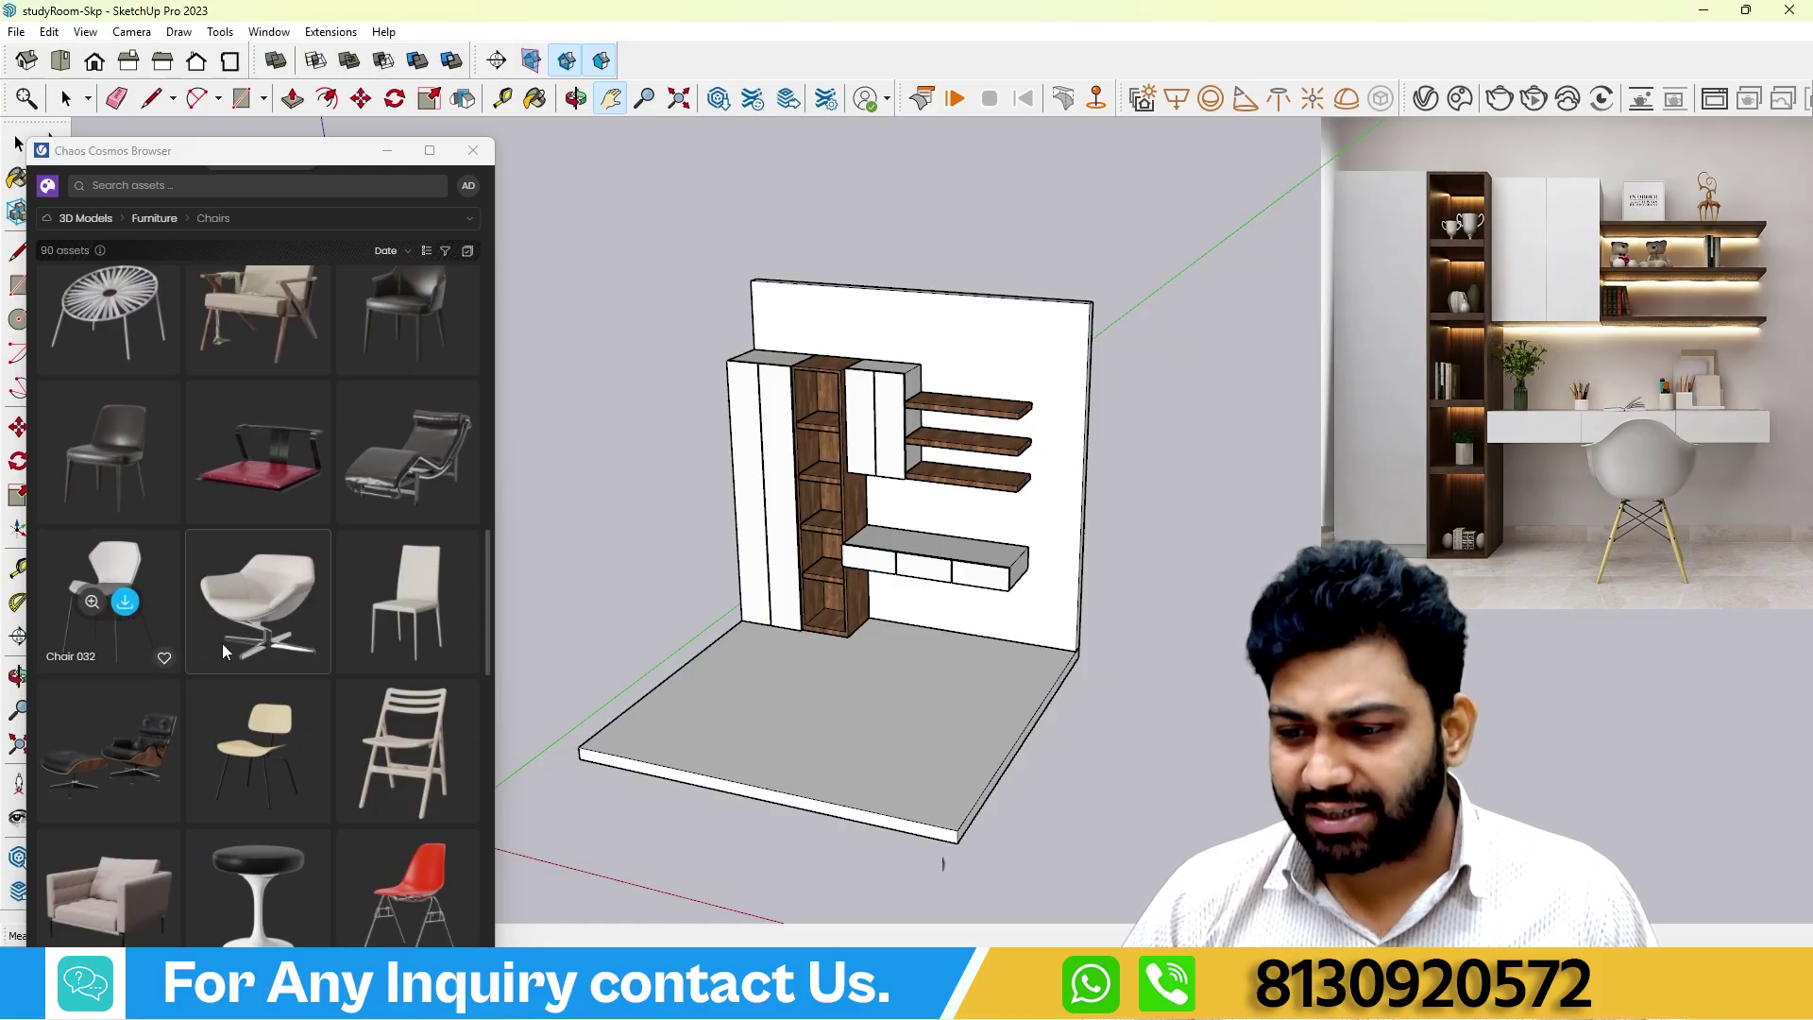
{"action": "scroll", "coordinate": [223, 643], "scroll_direction": "down", "scroll_amount": 3}
{"action": "scroll", "coordinate": [237, 647], "scroll_direction": "down", "scroll_amount": 5}
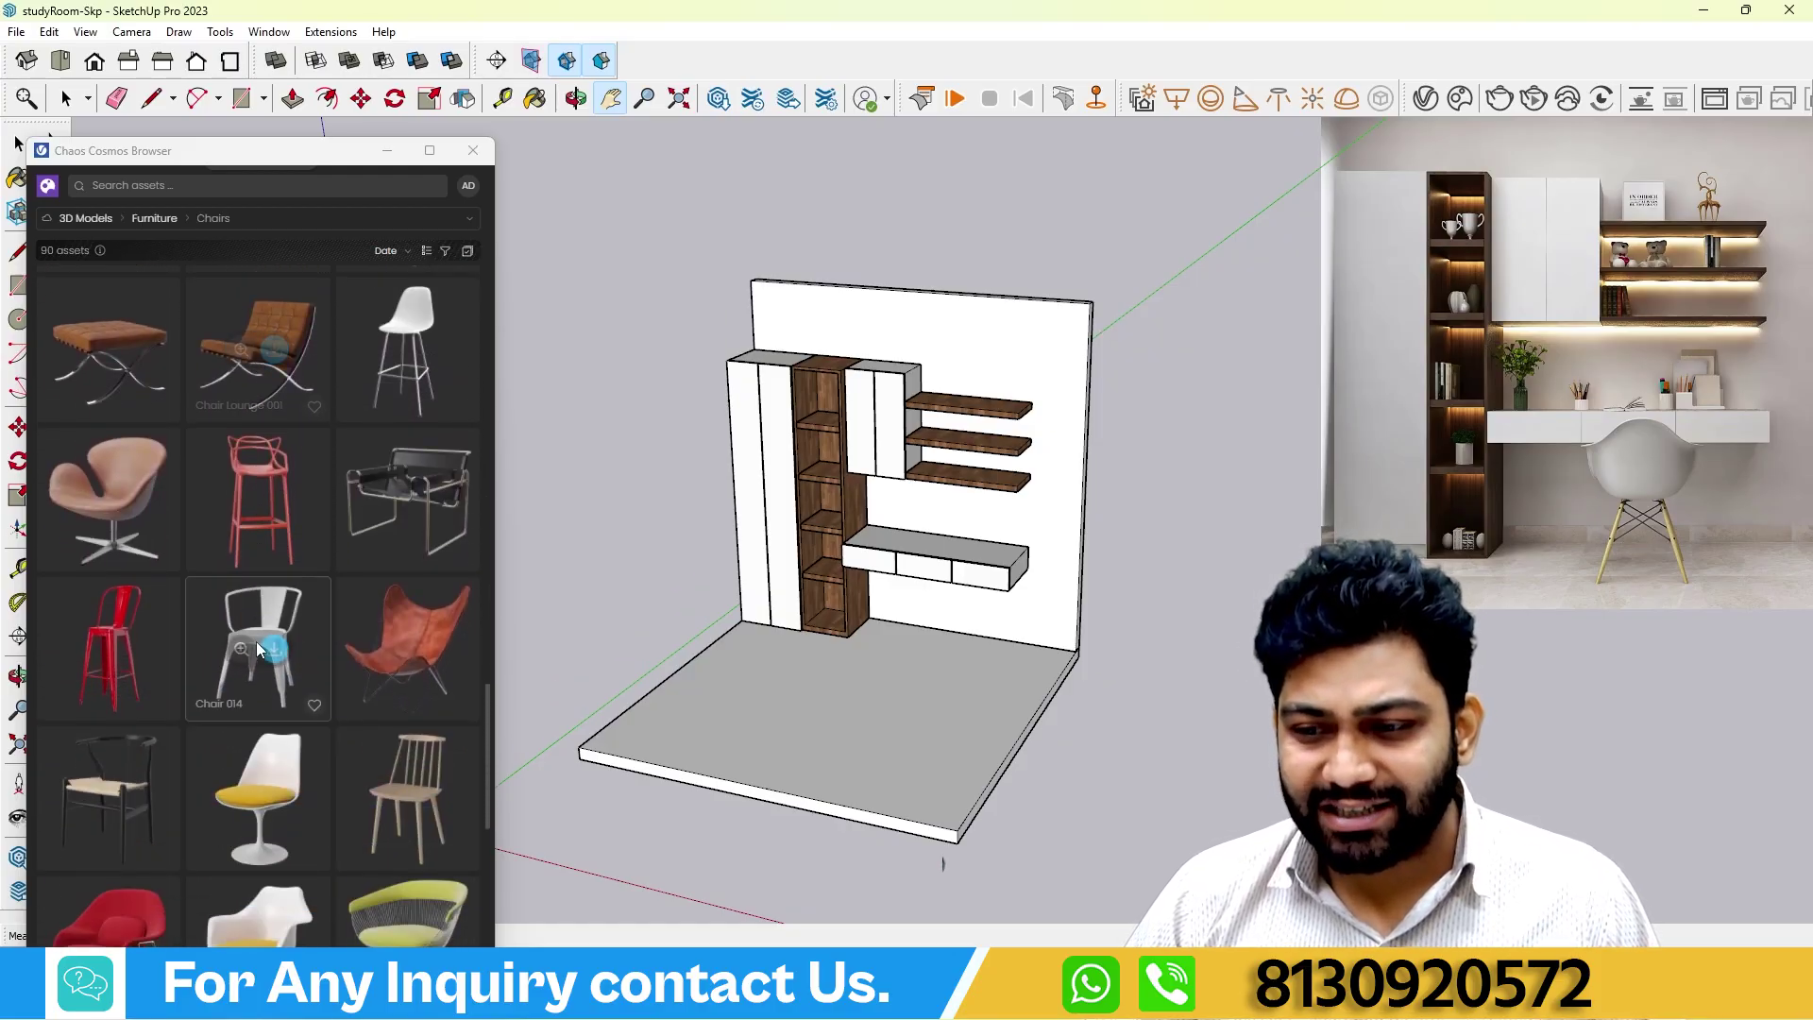
{"action": "scroll", "coordinate": [279, 648], "scroll_direction": "down", "scroll_amount": 3}
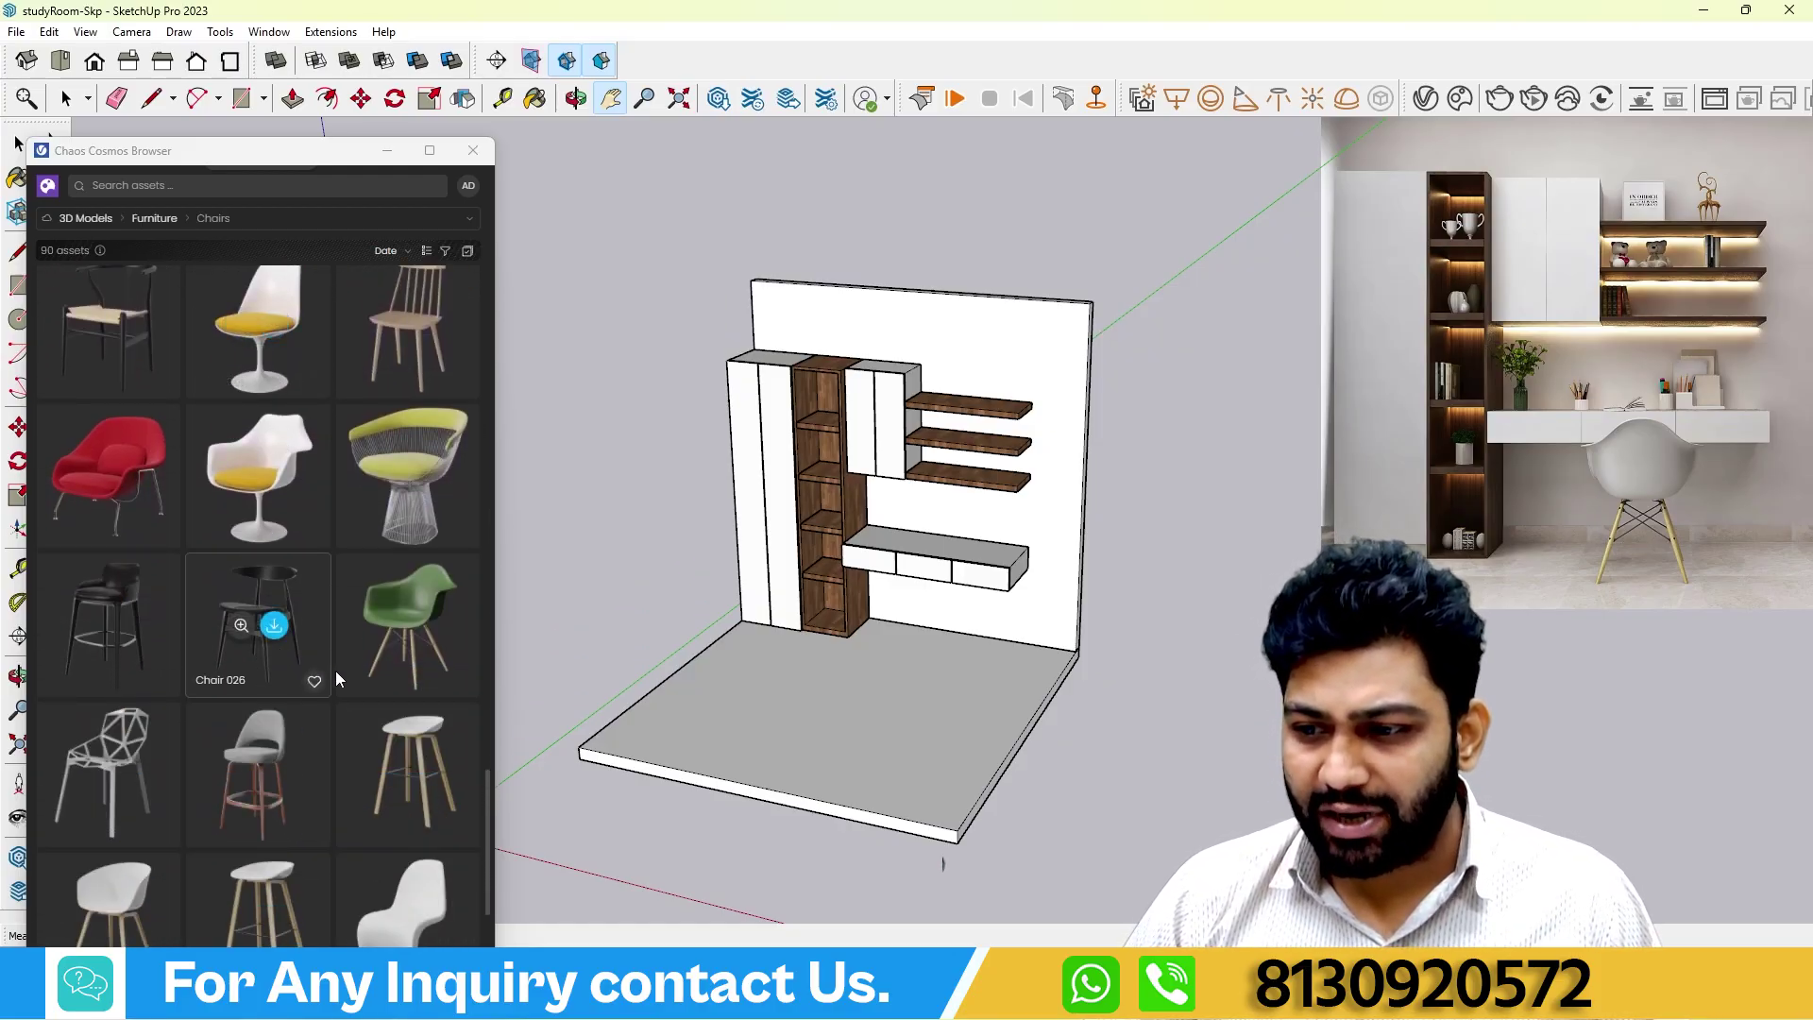
{"action": "scroll", "coordinate": [373, 710], "scroll_direction": "down", "scroll_amount": 1}
{"action": "scroll", "coordinate": [365, 715], "scroll_direction": "down", "scroll_amount": 2}
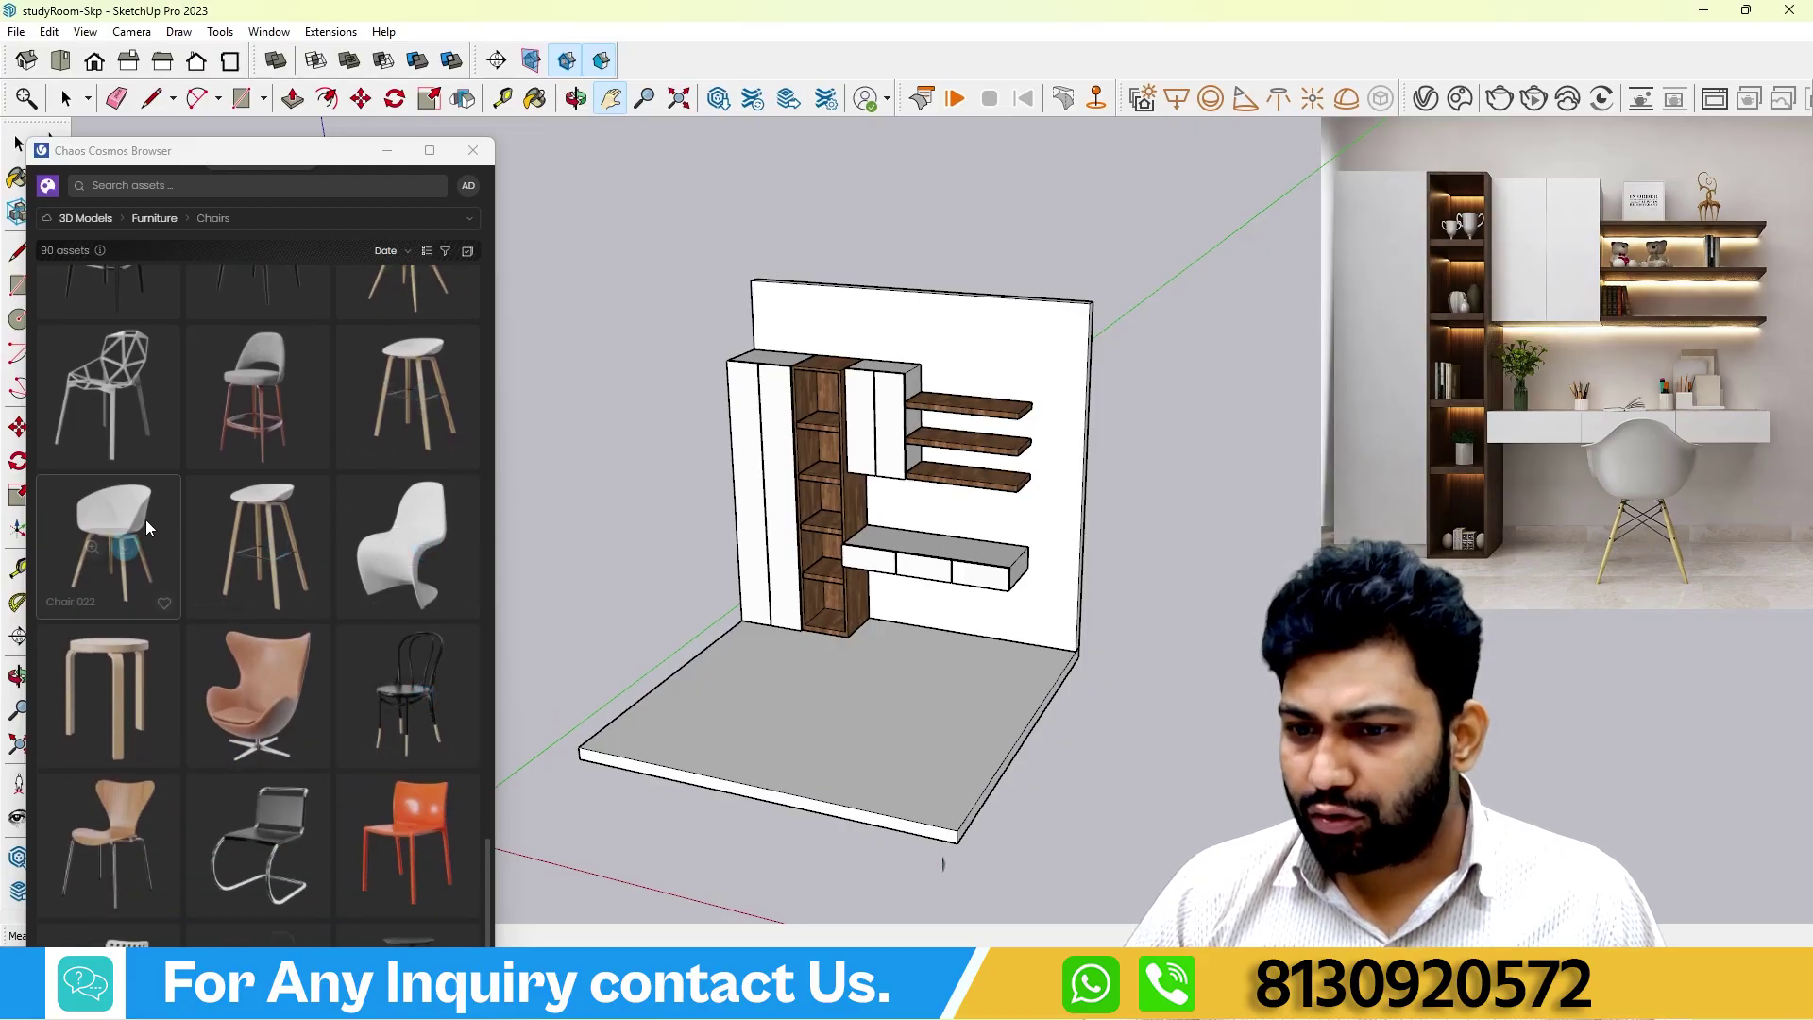
Import Chair 022, place it on the floor in front of the desk, and select it with the asset browser moved aside.
{"action": "left_click", "coordinate": [128, 543]}
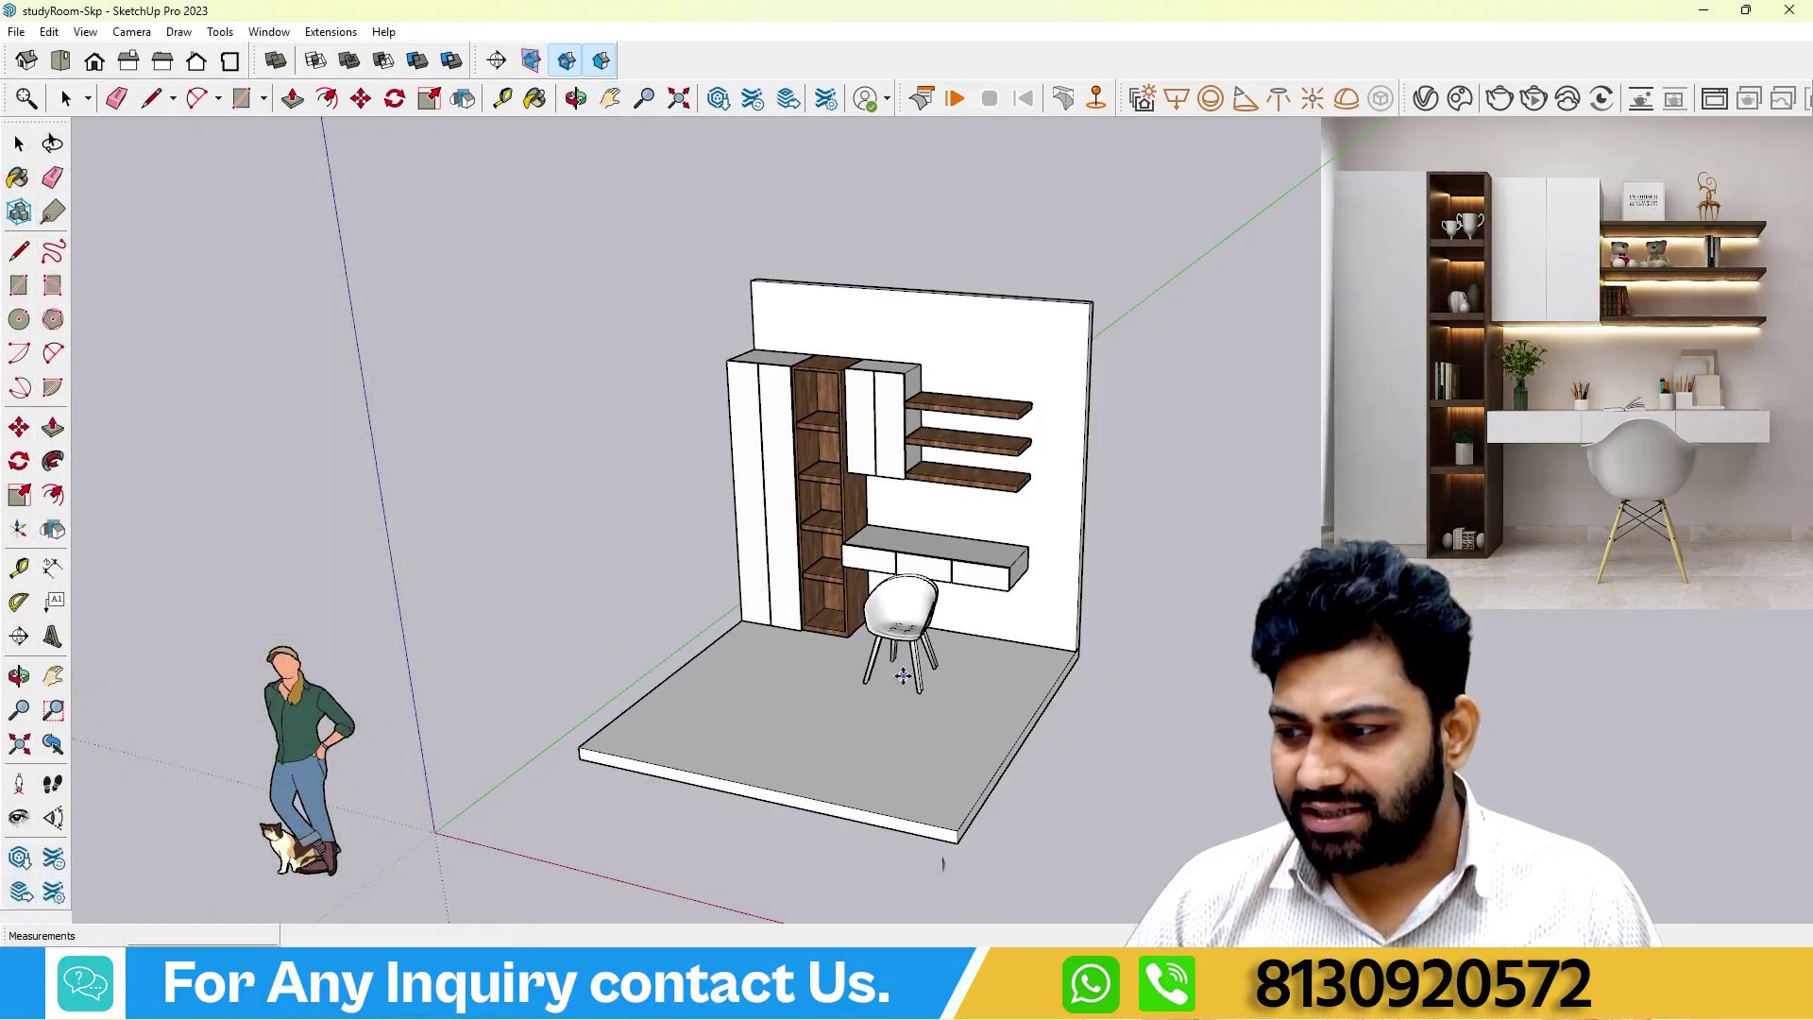
{"action": "key", "text": "Escape"}
{"action": "scroll", "coordinate": [907, 647], "scroll_direction": "up", "scroll_amount": 3}
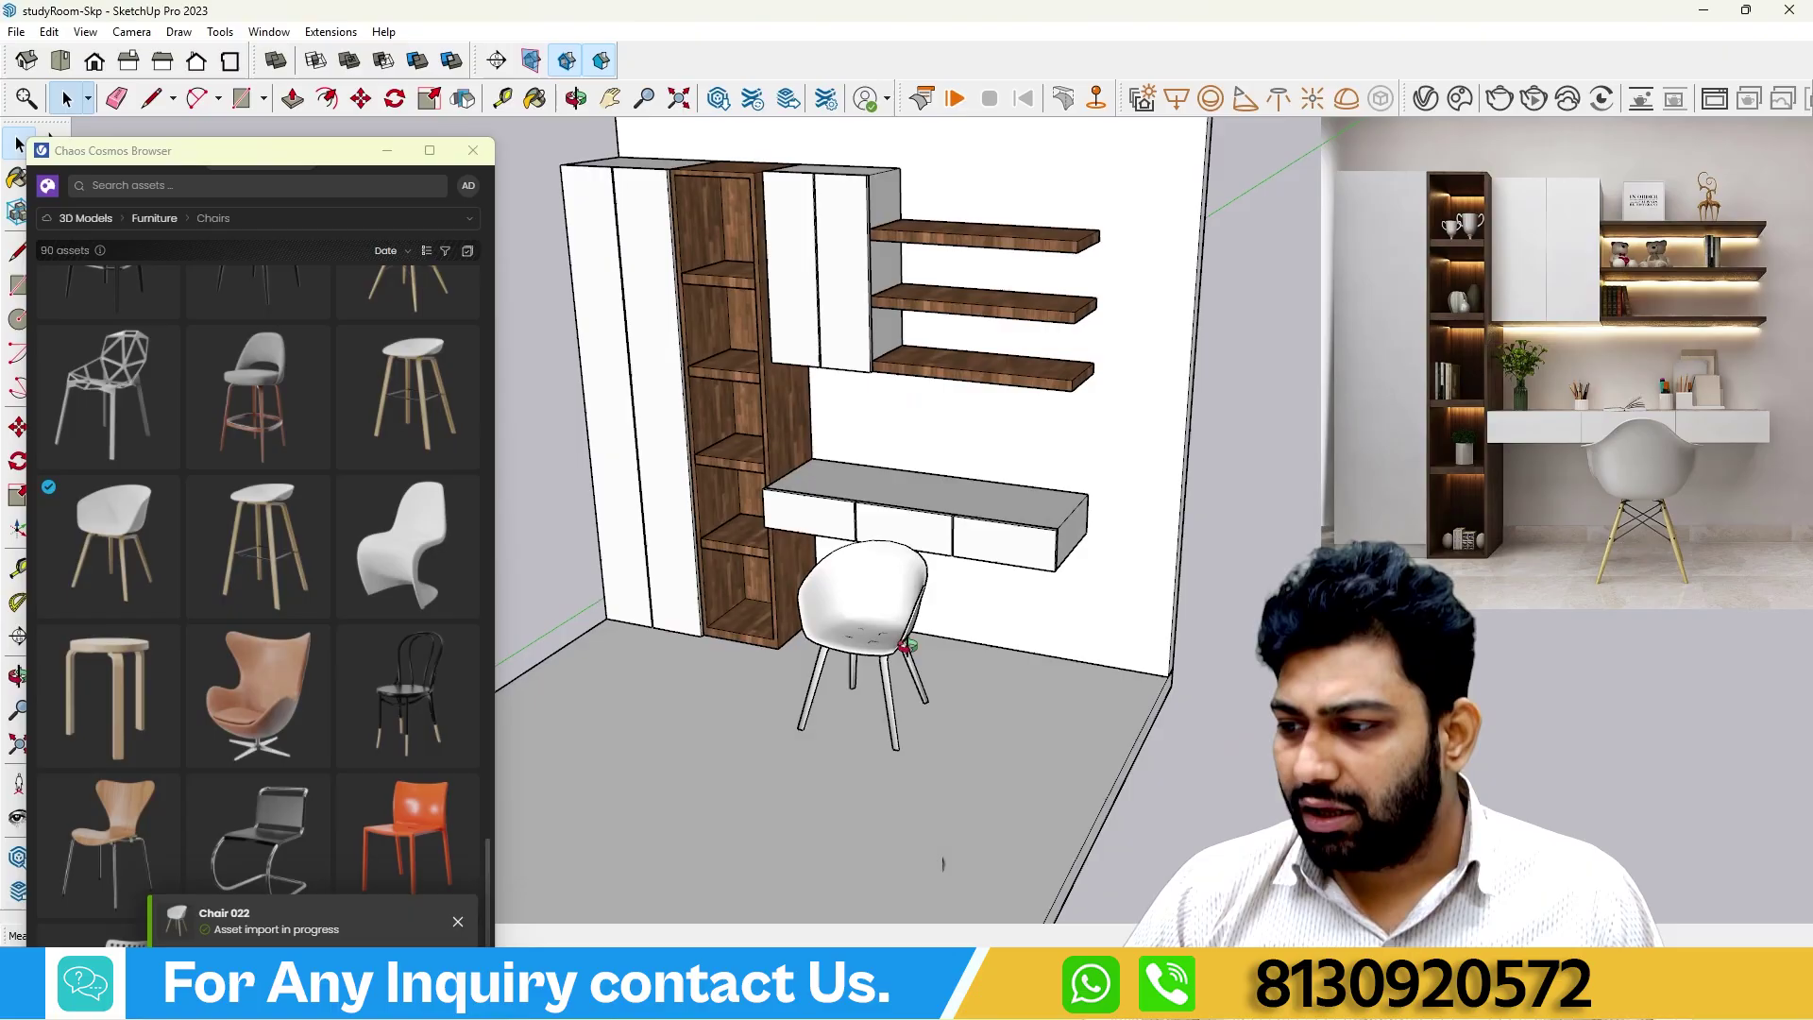
{"action": "left_click", "coordinate": [907, 647]}
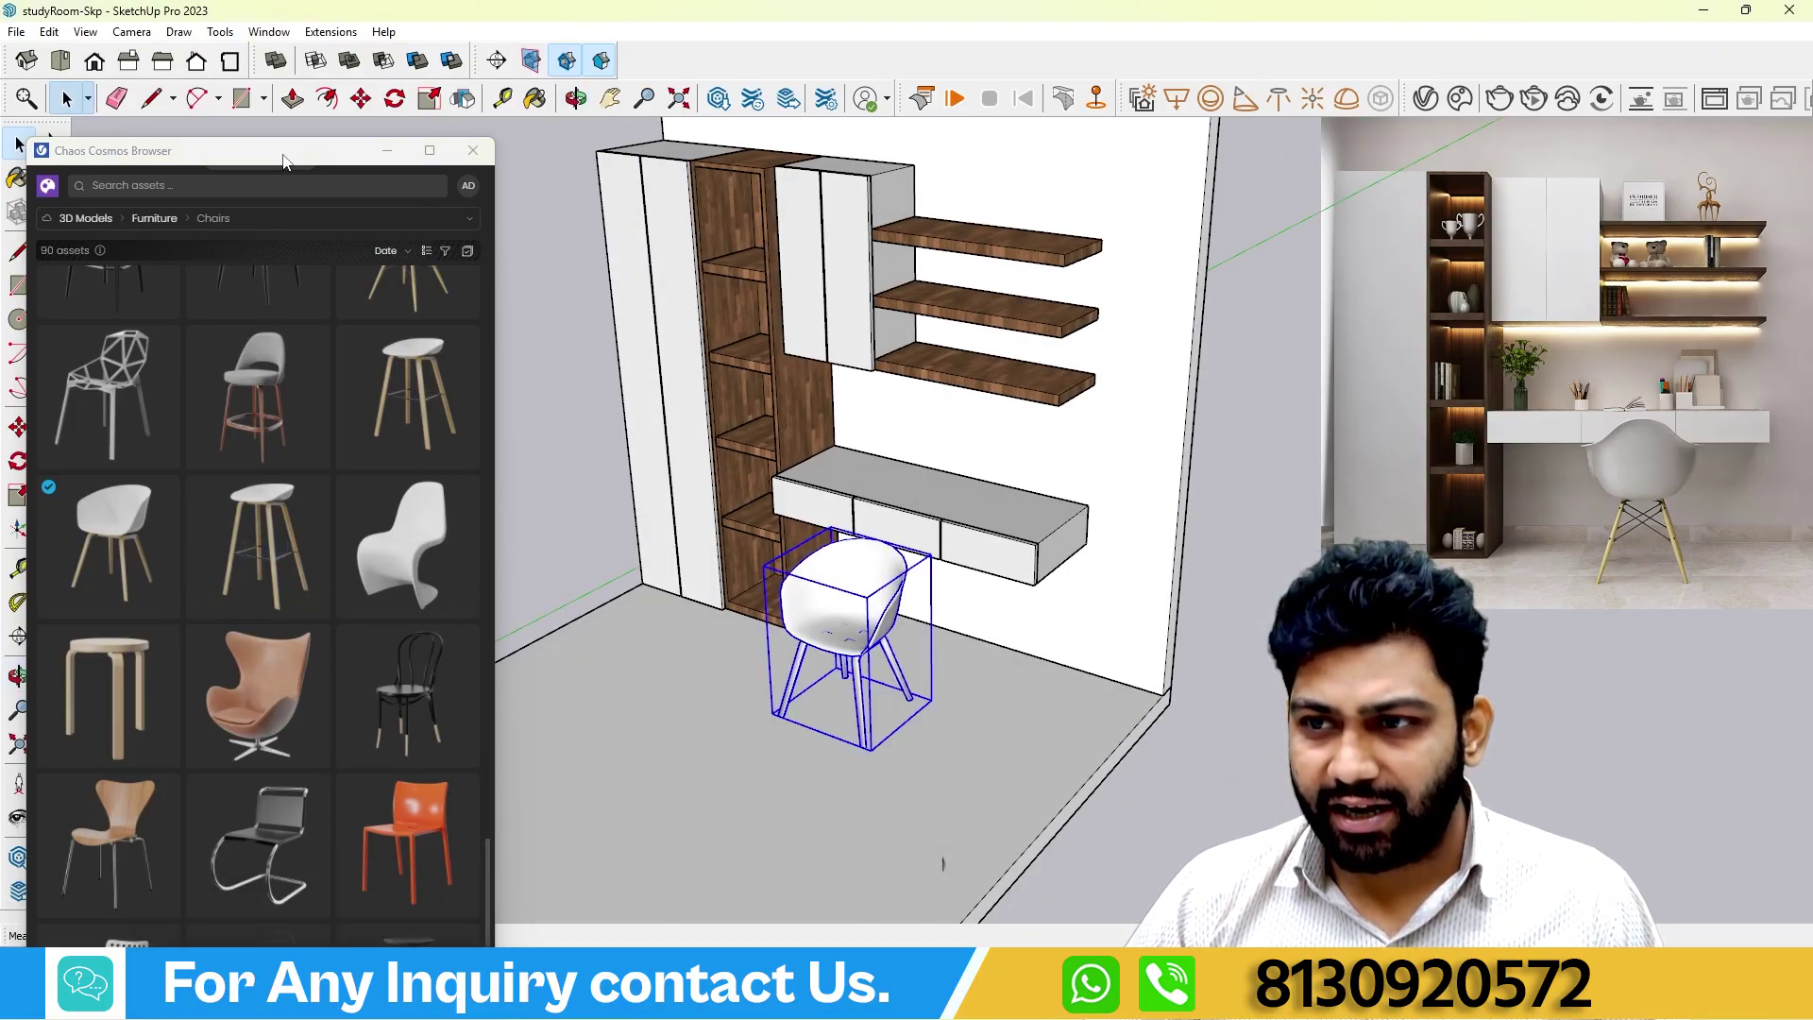
{"action": "left_click_drag", "start_coordinate": [283, 161], "coordinate": [353, 305]}
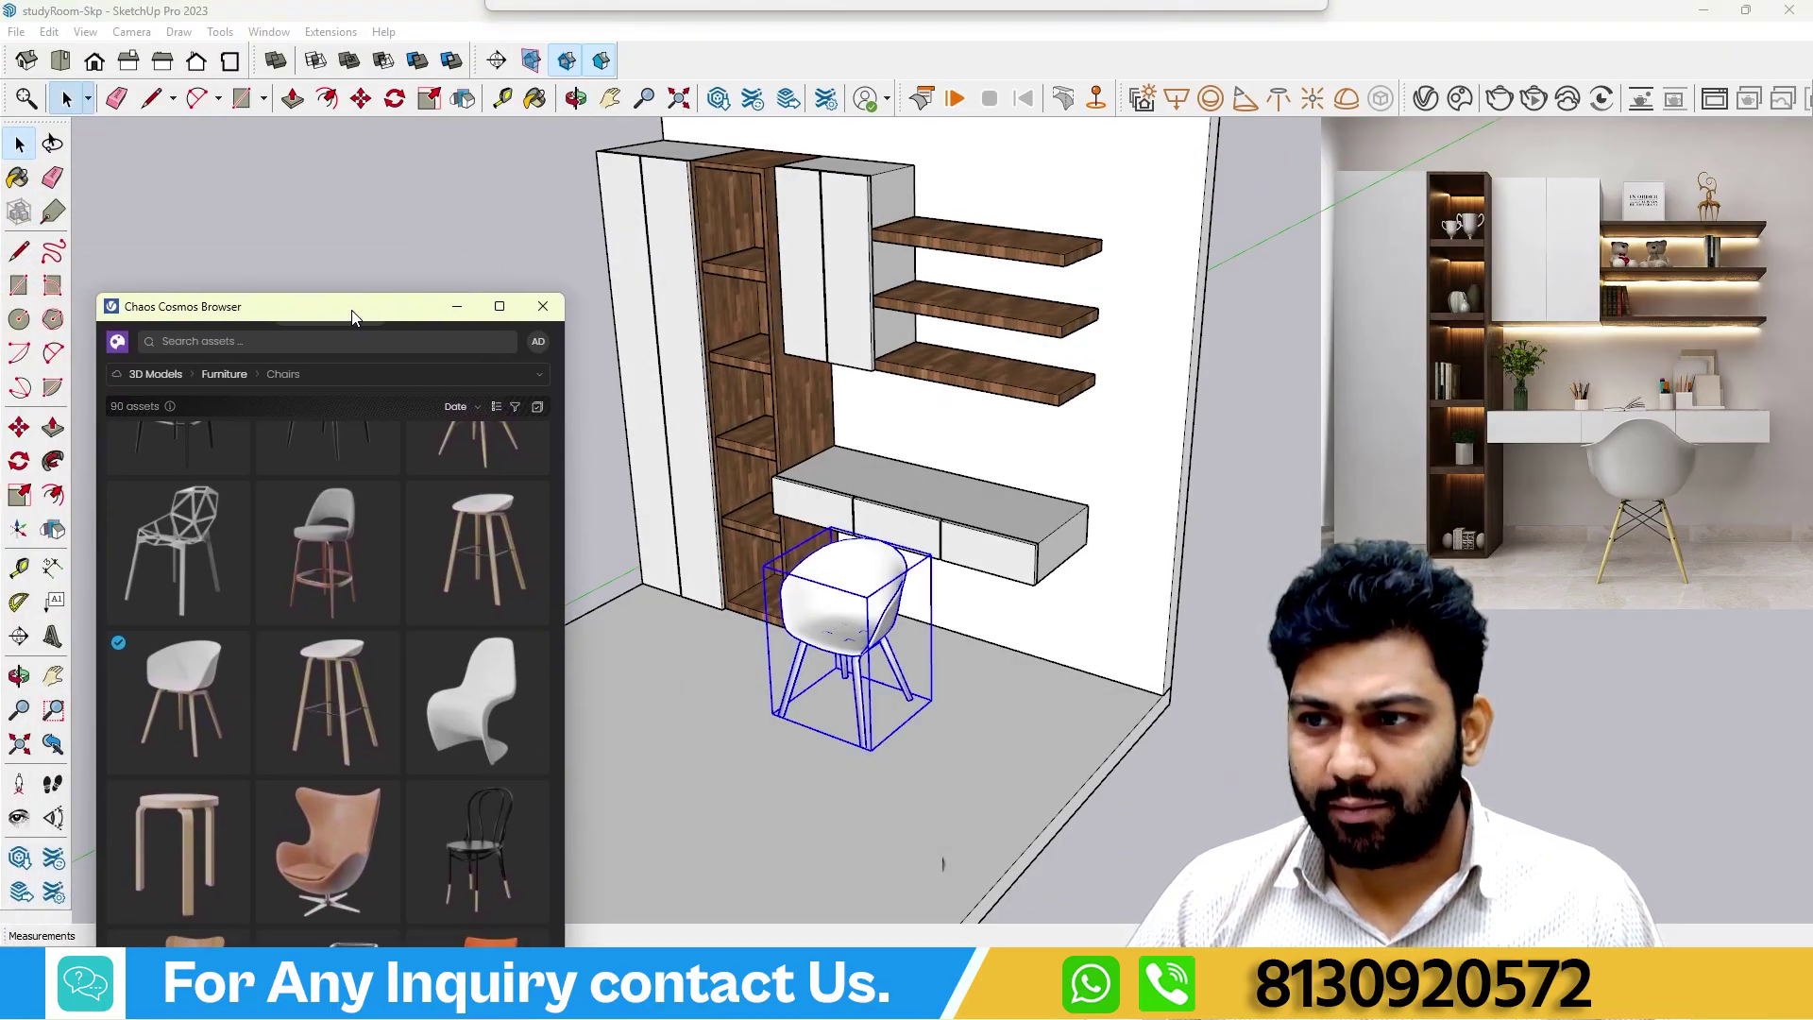
Rotate the chair by 90 degrees about points on the floor so that it faces the desk.
{"action": "left_click", "coordinate": [396, 98]}
{"action": "left_click", "coordinate": [928, 761]}
{"action": "left_click", "coordinate": [797, 831]}
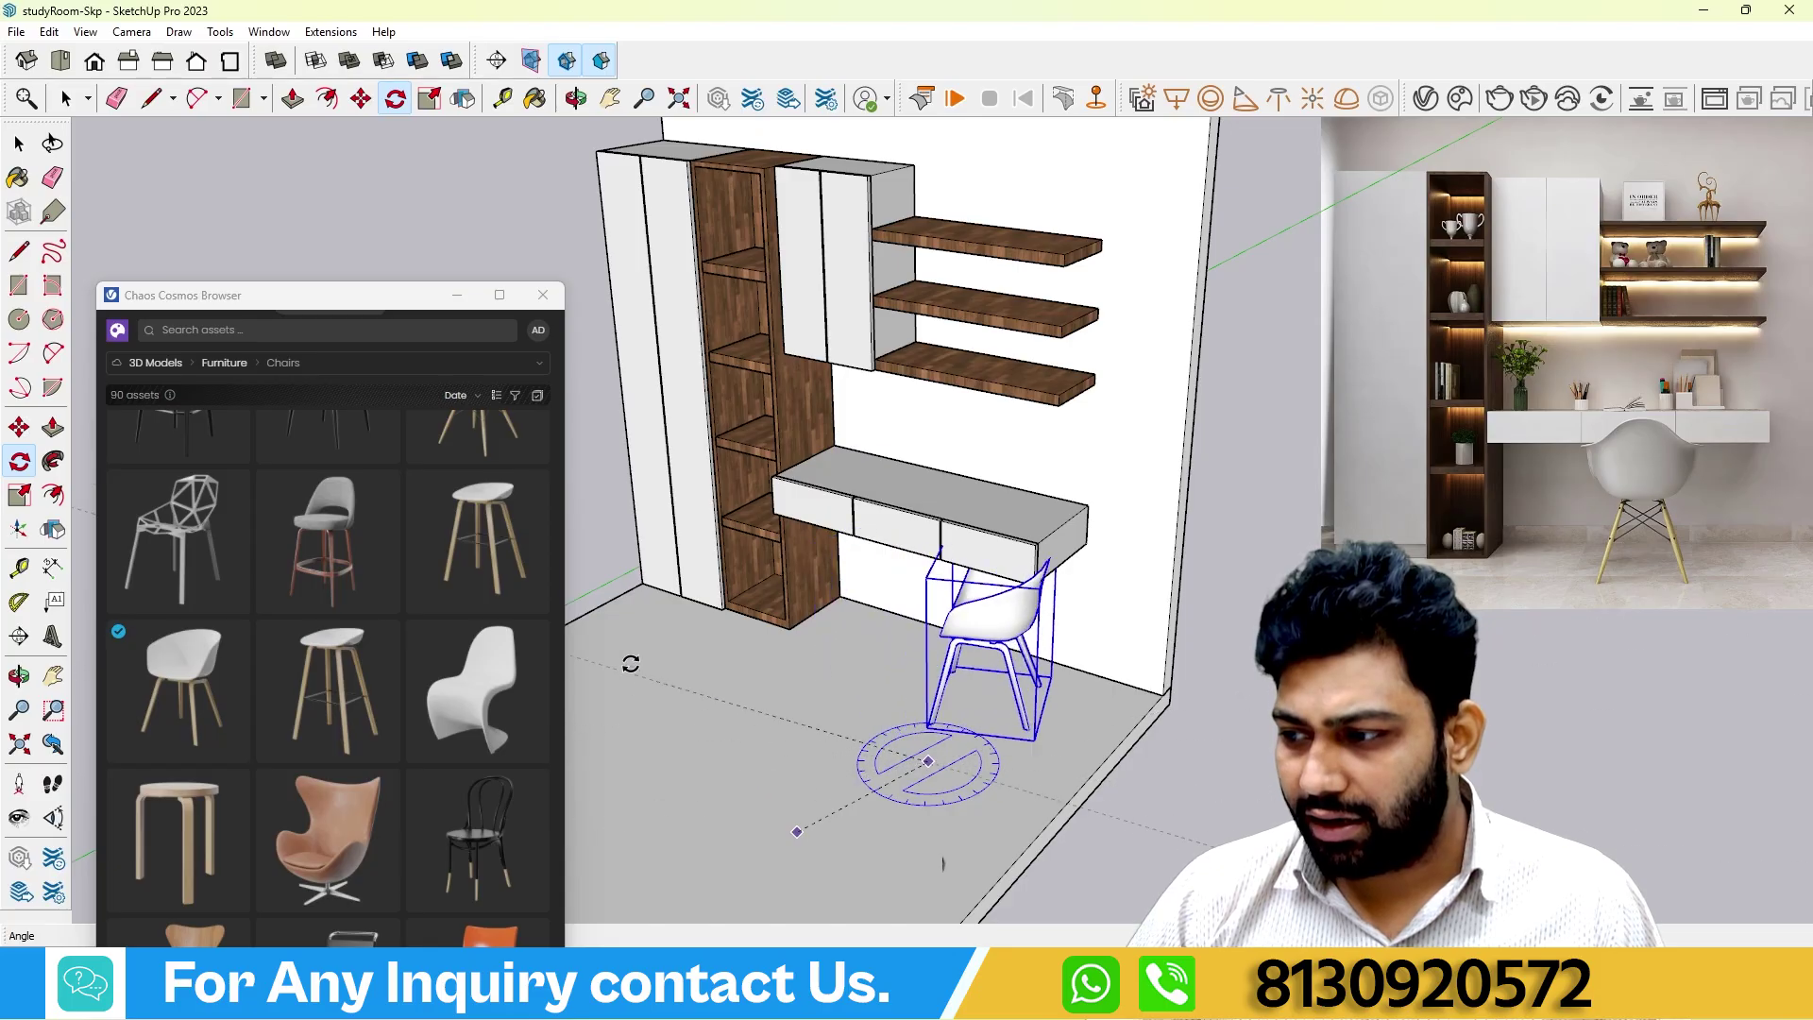
{"action": "type", "text": "90"}
{"action": "key", "text": "Return"}
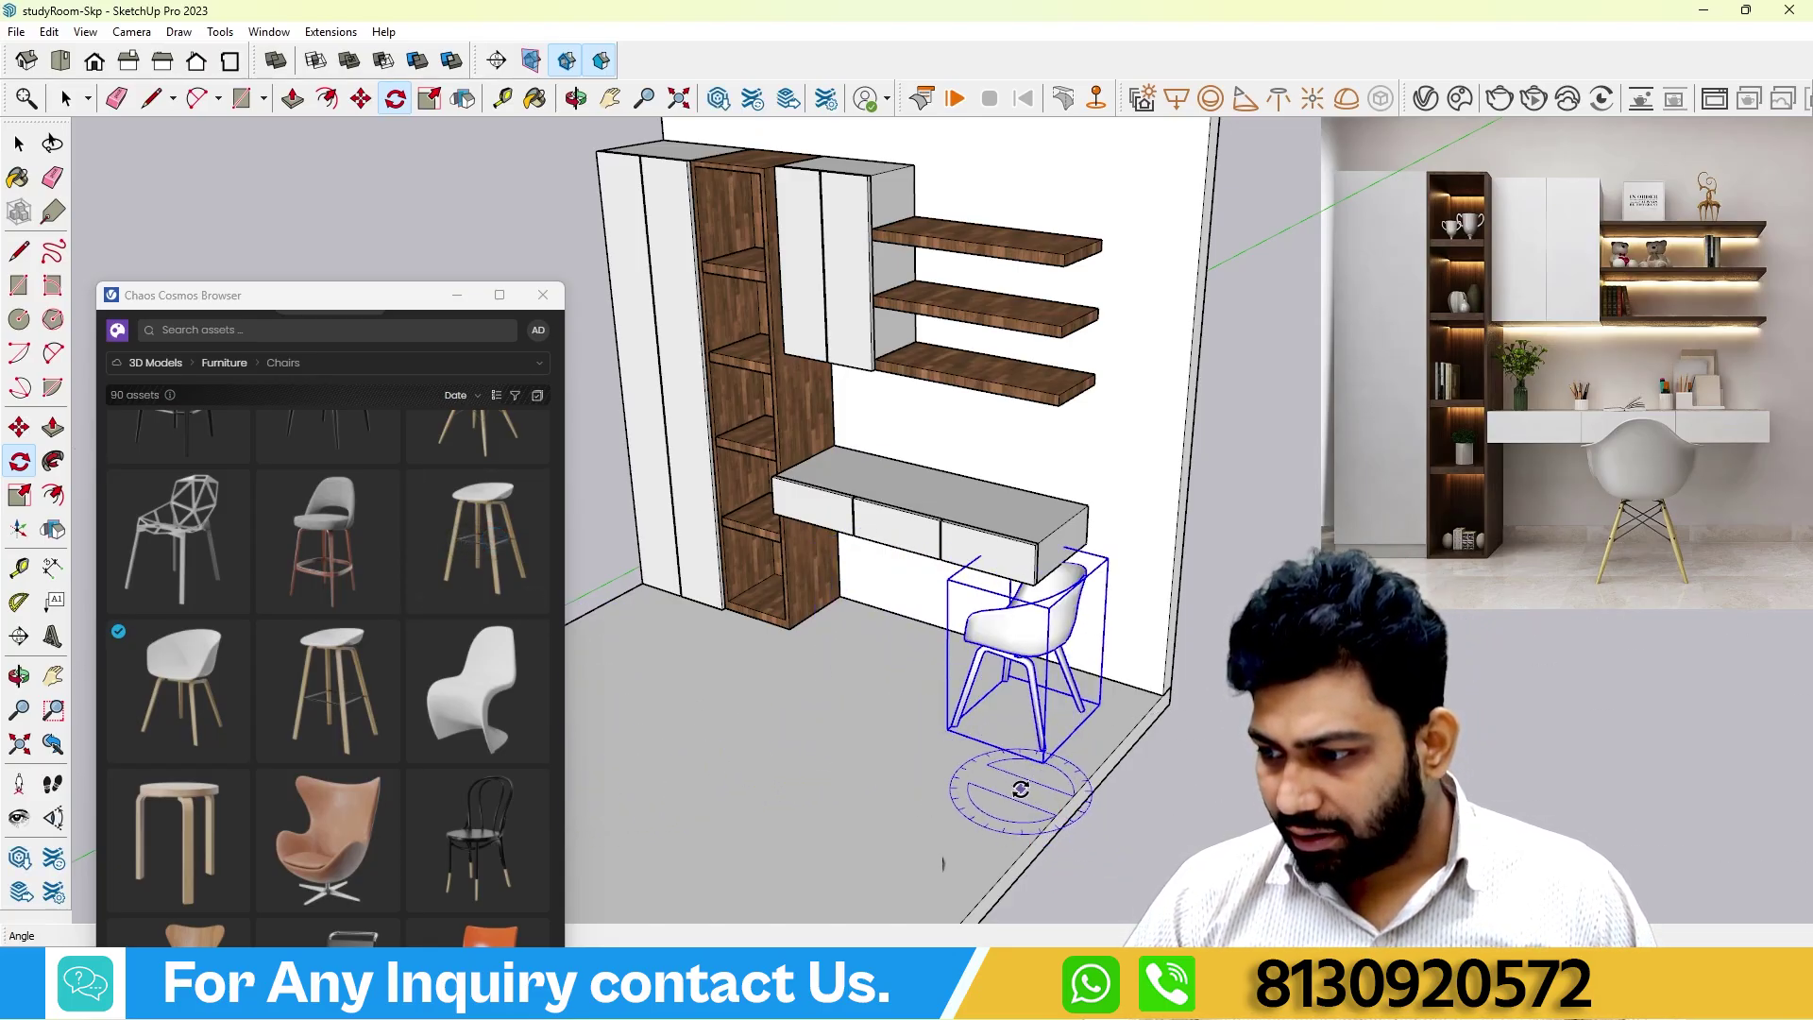
{"action": "left_click", "coordinate": [875, 788]}
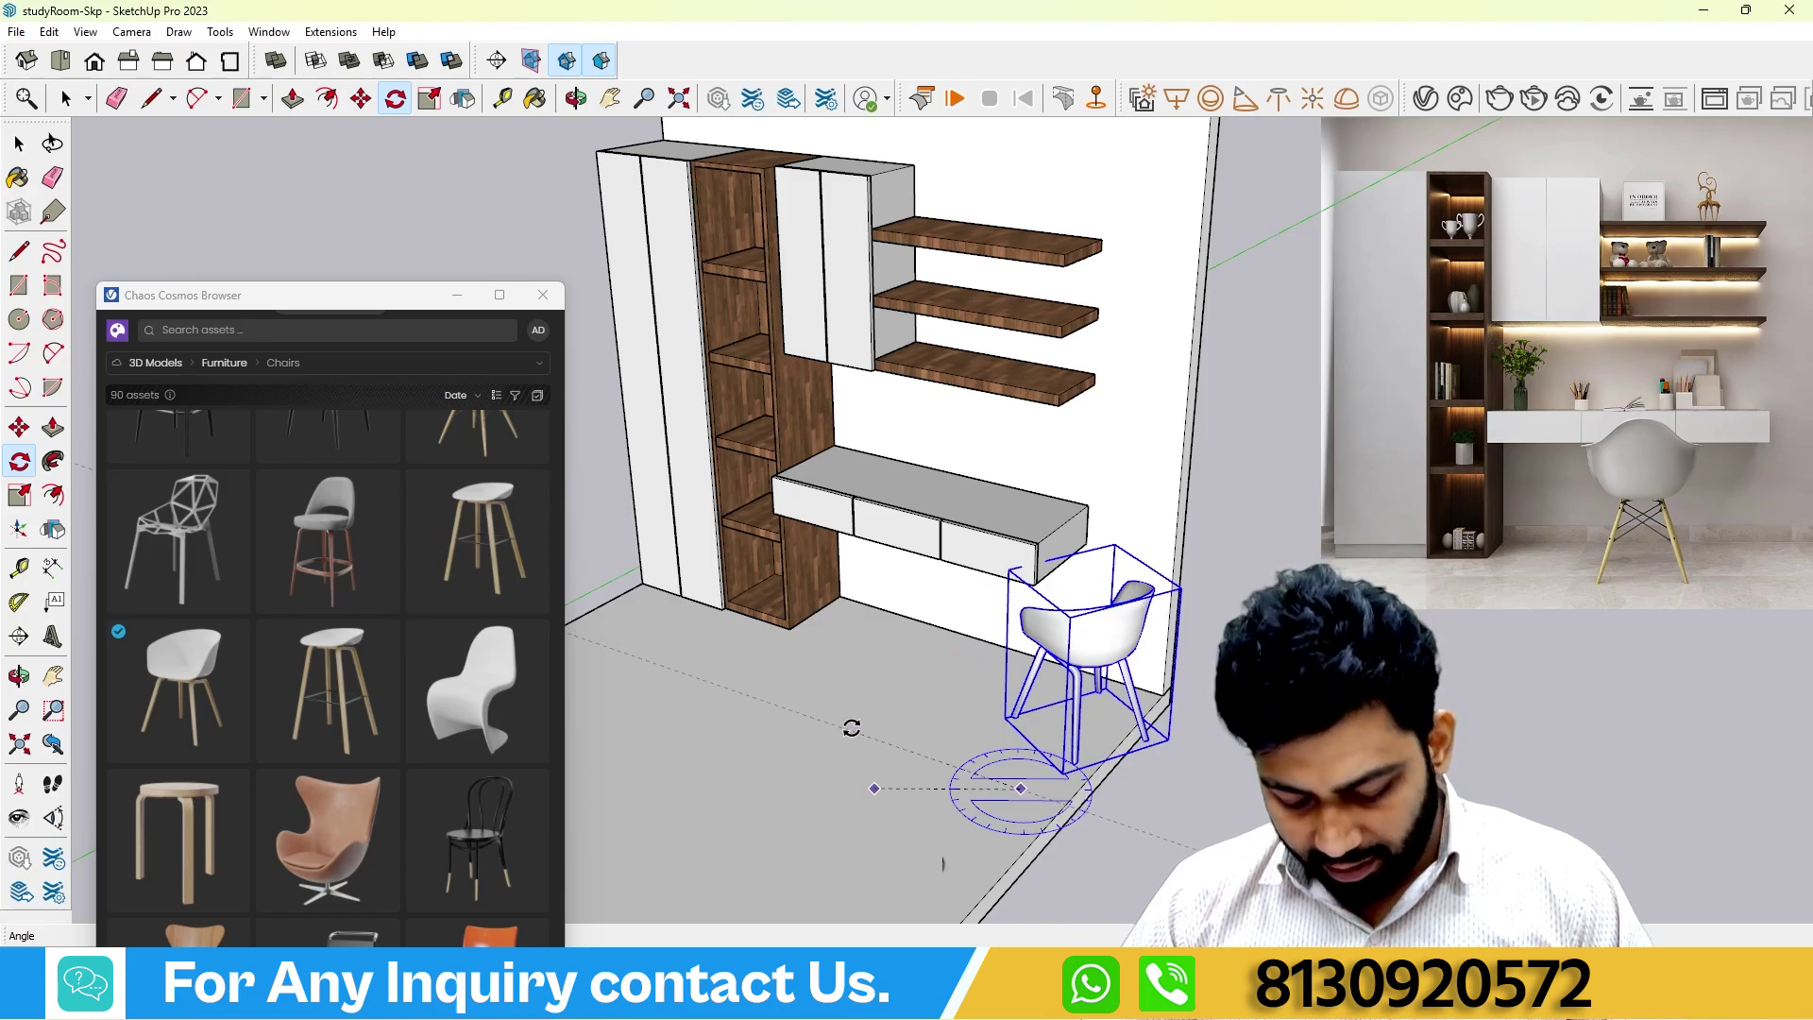
{"action": "key", "text": "Escape"}
{"action": "middle_click_drag", "start_coordinate": [850, 727], "coordinate": [614, 703]}
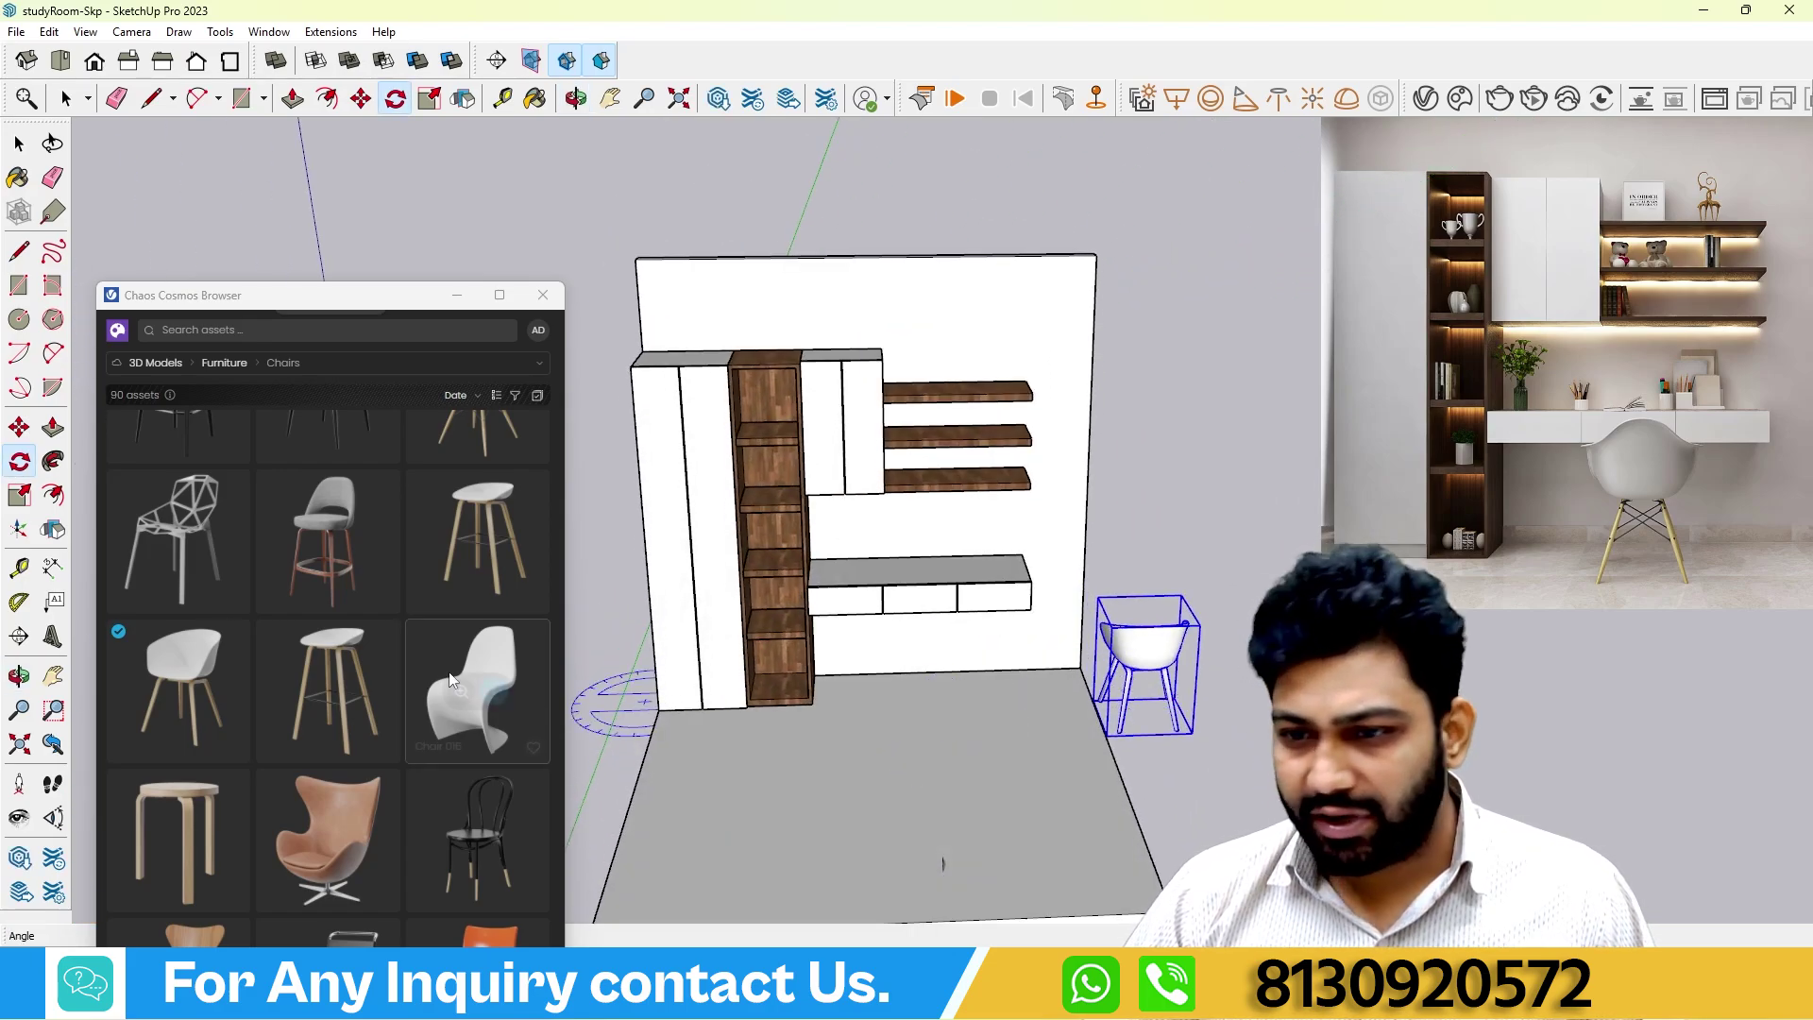
Move the chair back onto the floor and position it in front of the desk's middle drawer.
{"action": "key", "text": "m"}
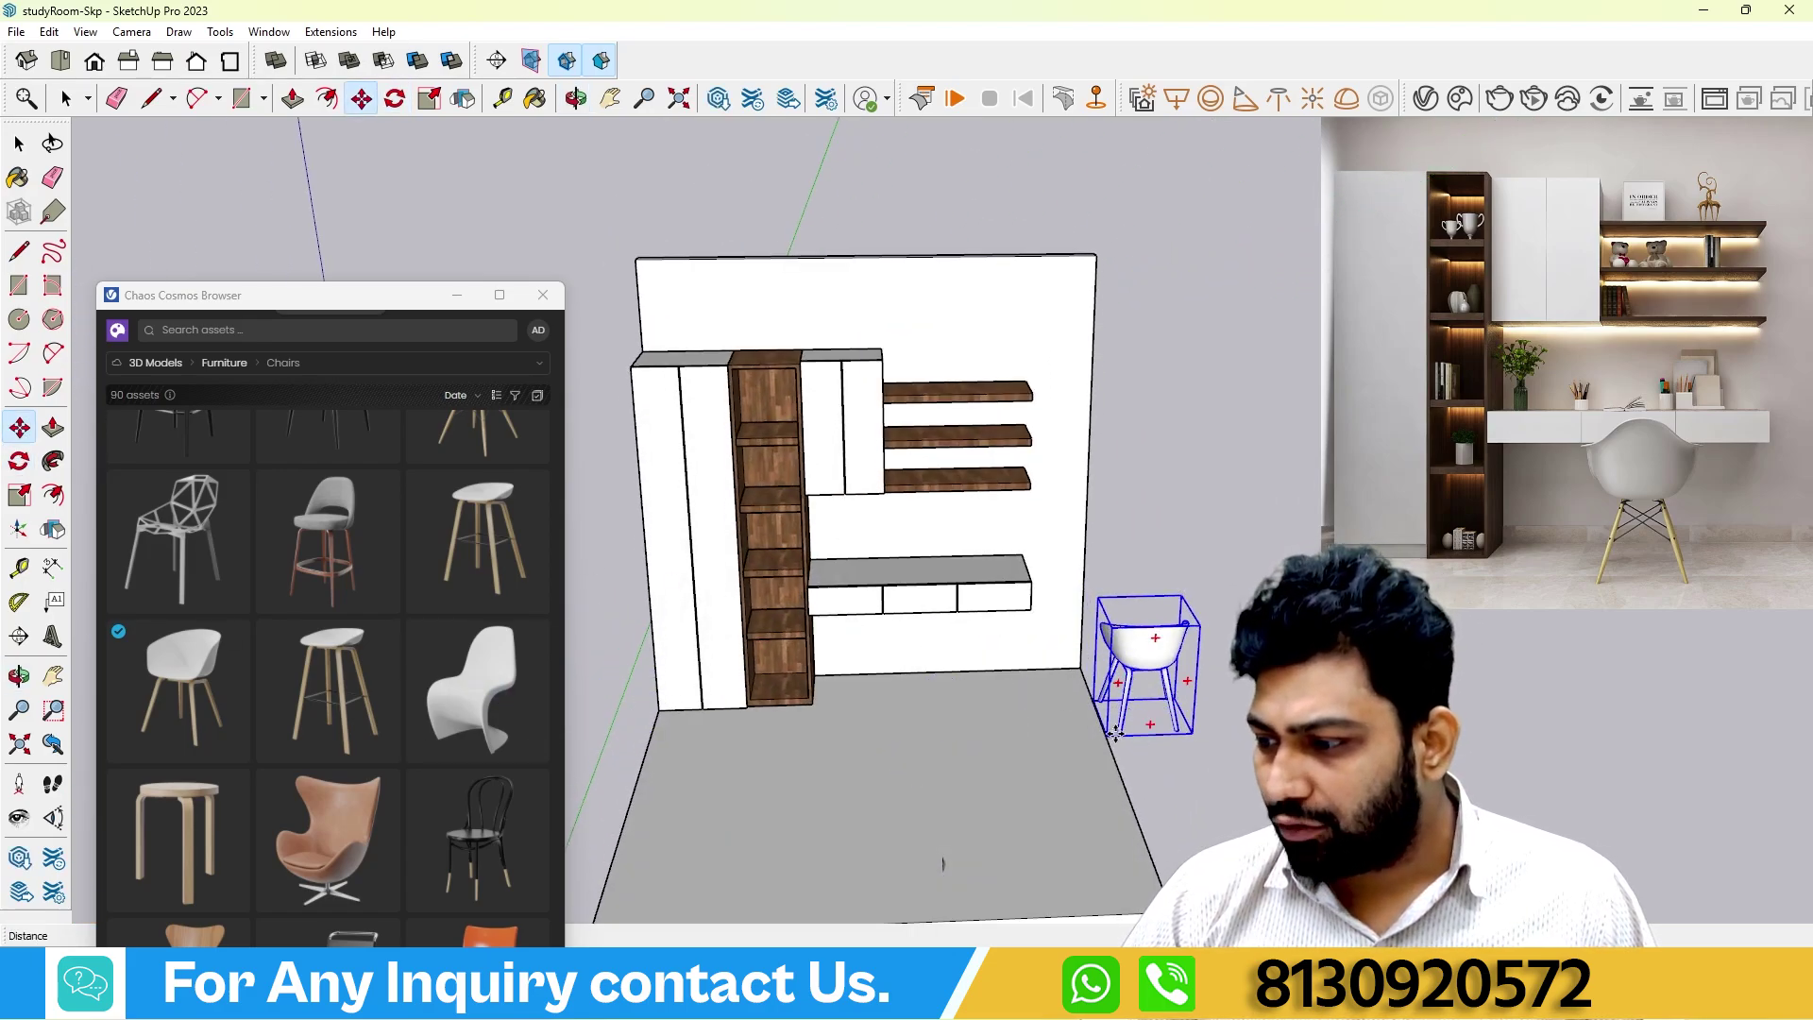
{"action": "left_click_drag", "start_coordinate": [1115, 732], "coordinate": [878, 741]}
{"action": "middle_click_drag", "start_coordinate": [878, 742], "coordinate": [1049, 718]}
{"action": "scroll", "coordinate": [940, 634], "scroll_direction": "up", "scroll_amount": 3}
{"action": "scroll", "coordinate": [998, 645], "scroll_direction": "down", "scroll_amount": 3}
{"action": "scroll", "coordinate": [1074, 766], "scroll_direction": "up", "scroll_amount": 3}
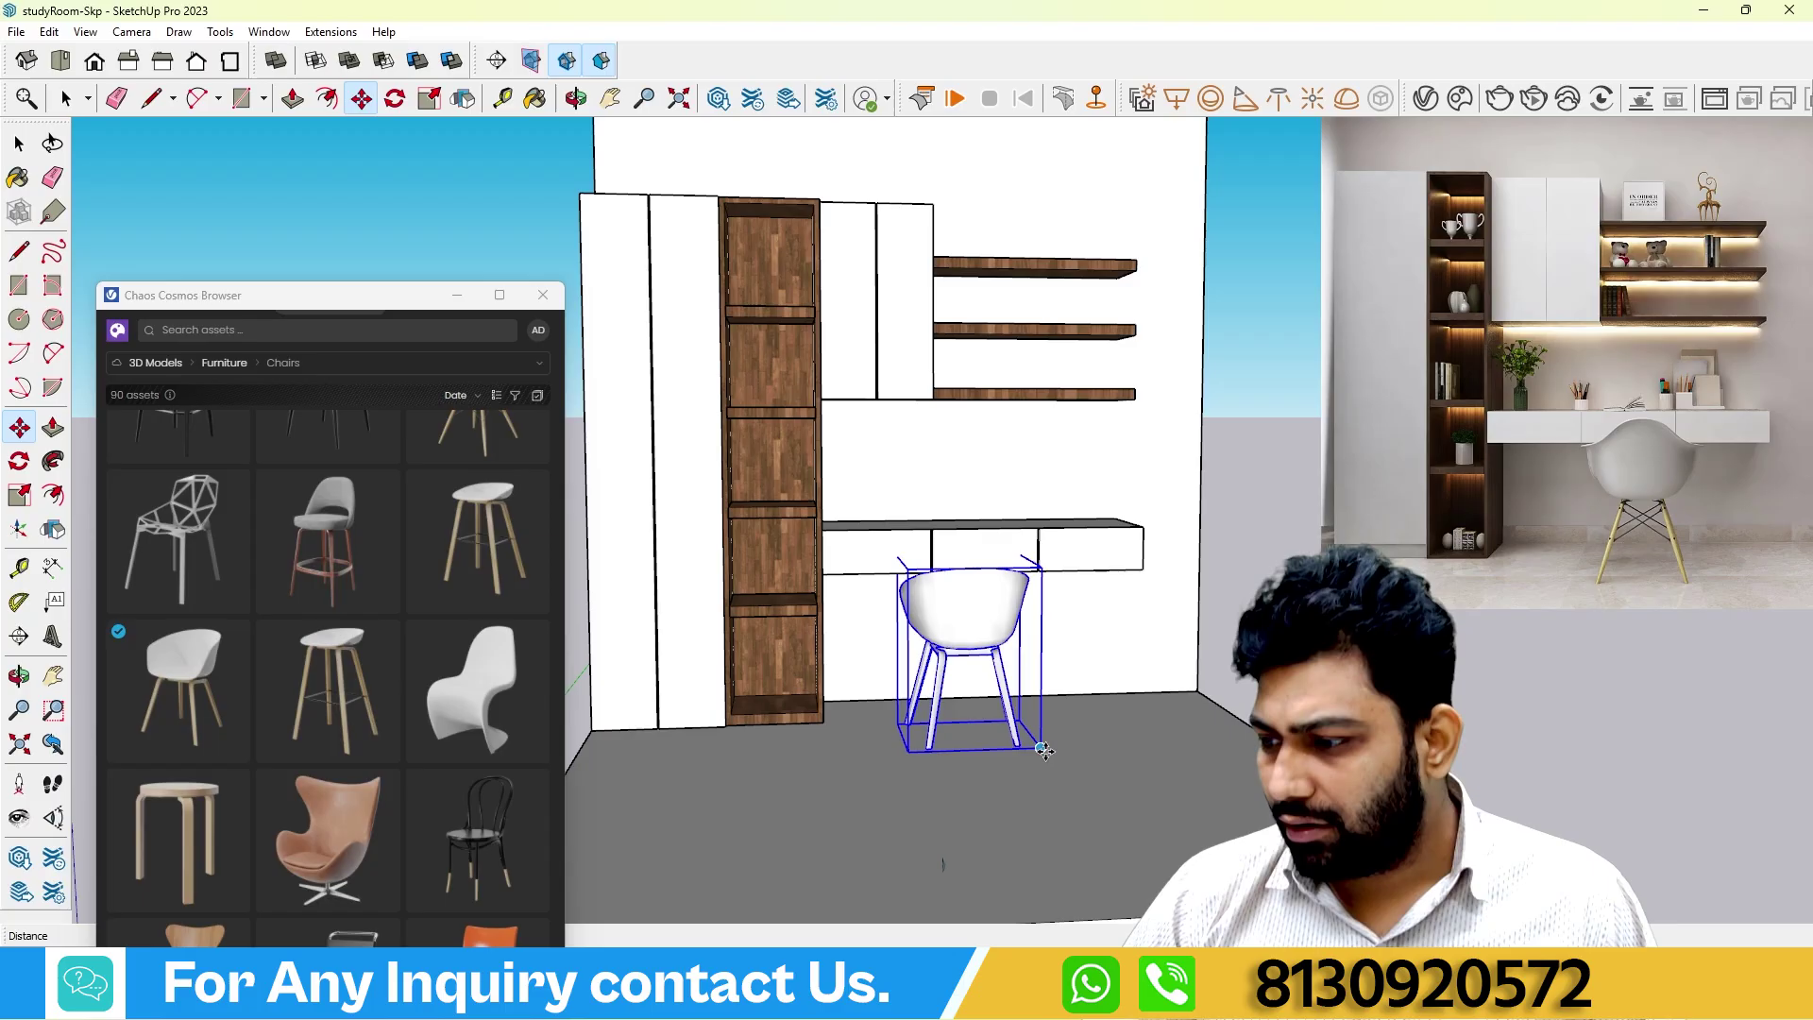
{"action": "left_click_drag", "start_coordinate": [1042, 749], "coordinate": [1060, 748]}
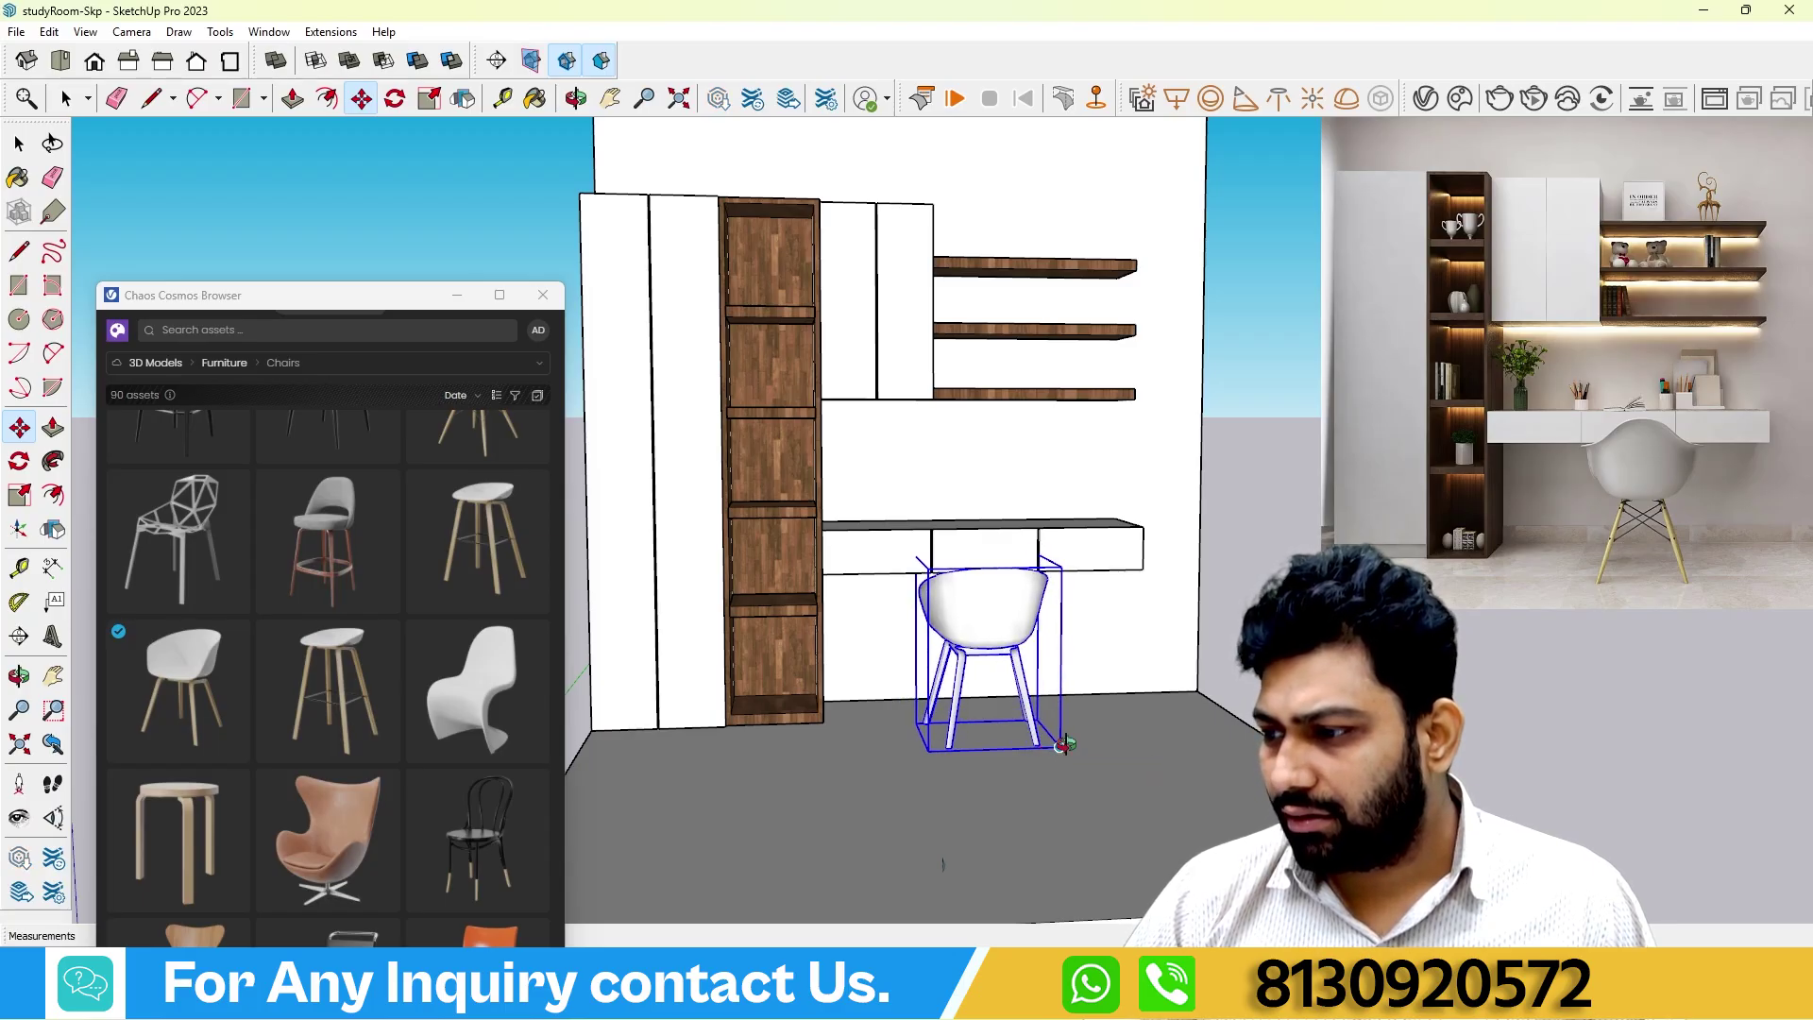
{"action": "middle_click_drag", "start_coordinate": [1065, 745], "coordinate": [473, 534]}
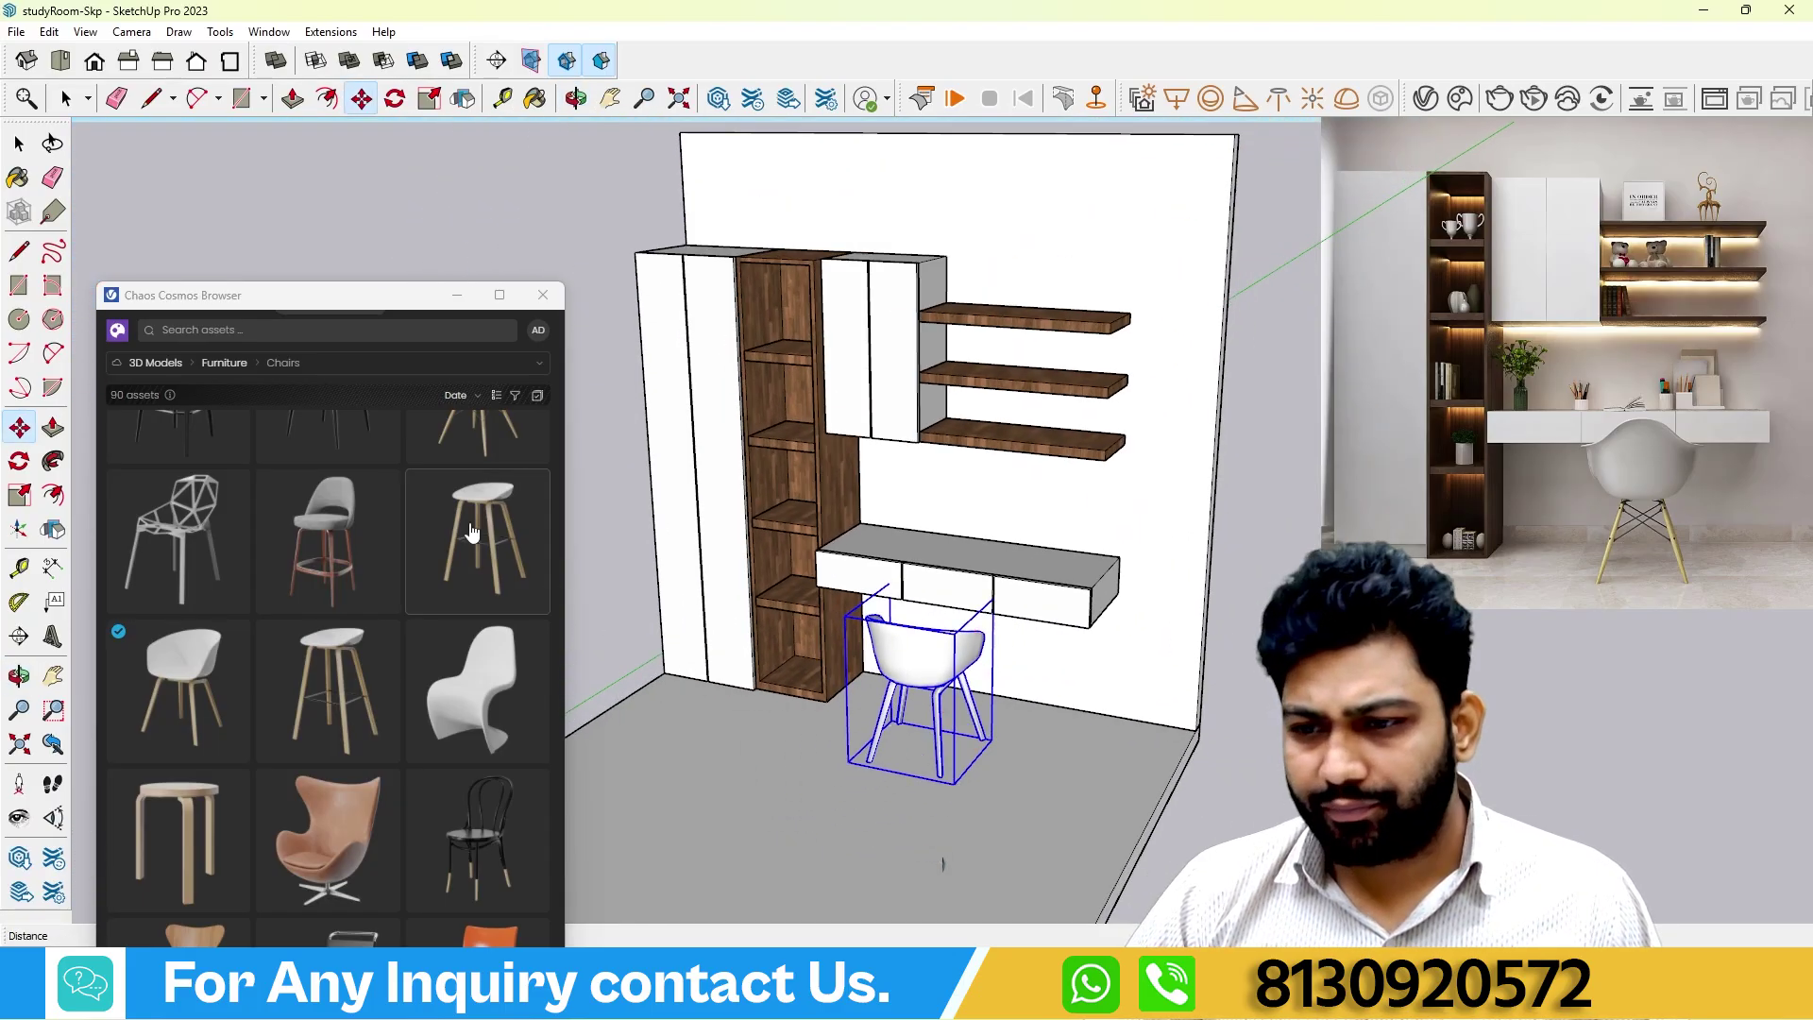
Switch the Chaos Cosmos assets from Chairs to the Decoration category under Accessories.
{"action": "left_click", "coordinate": [225, 363]}
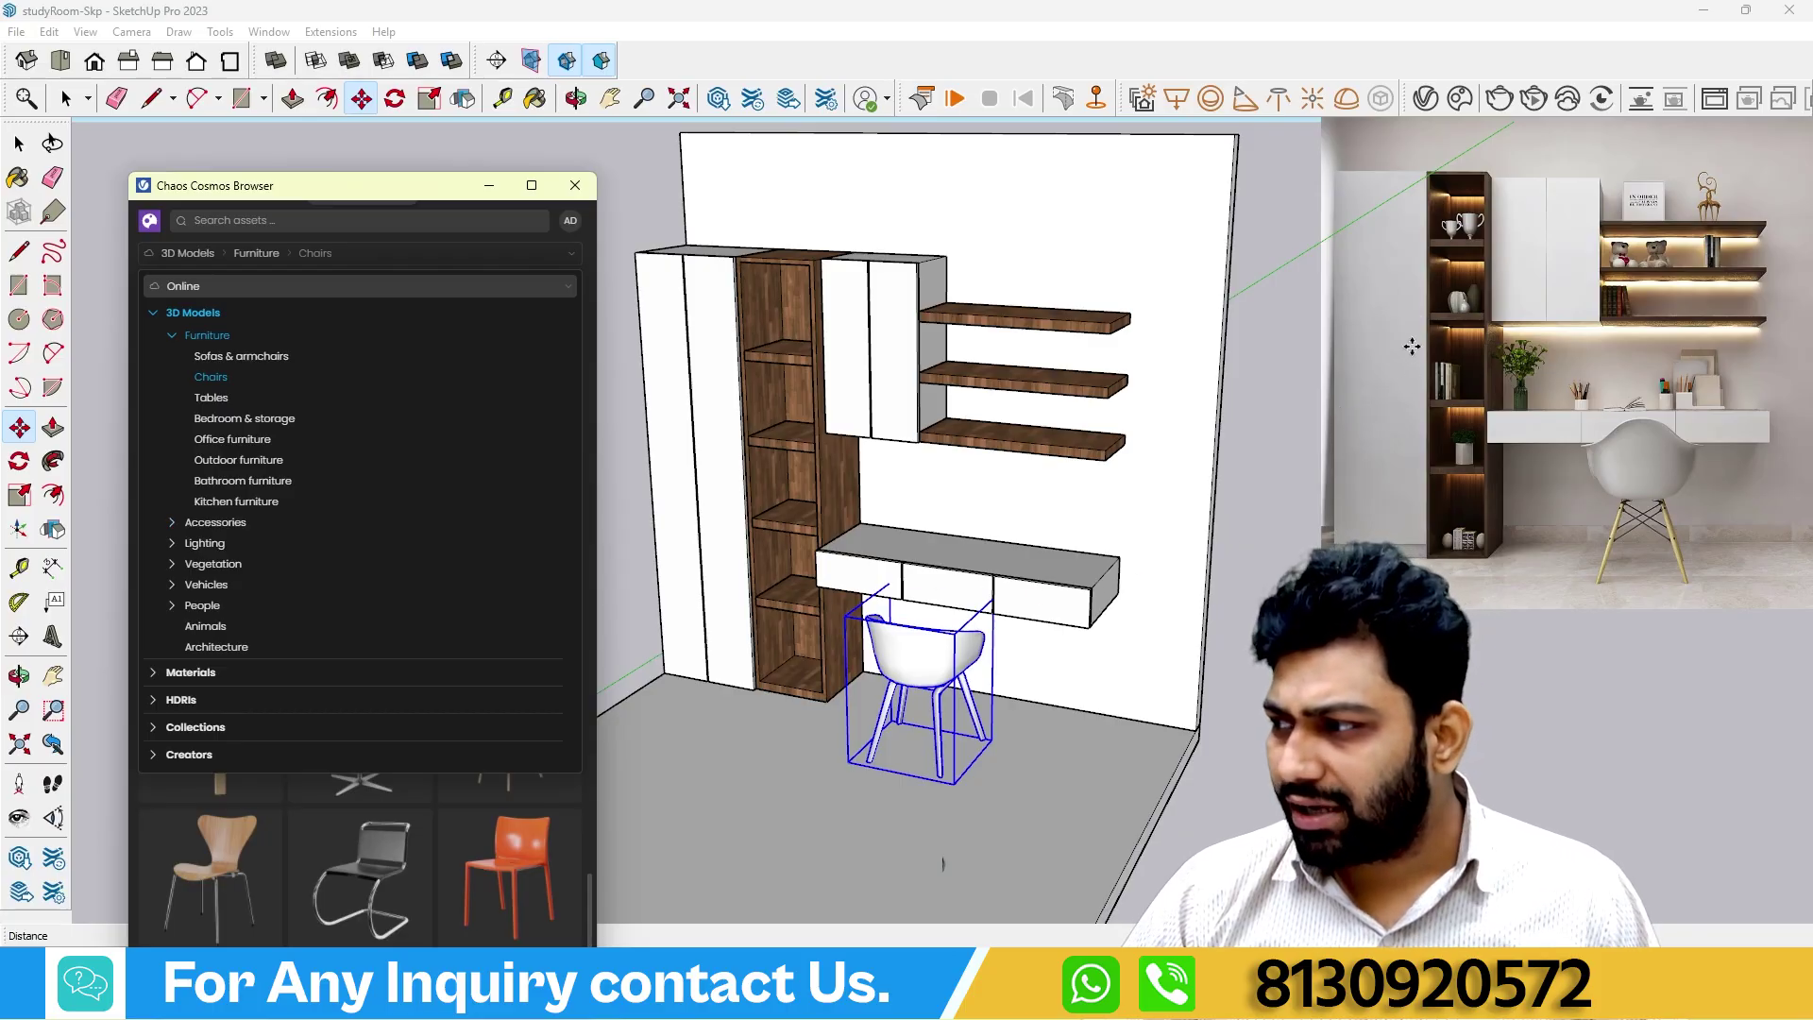
{"action": "left_click", "coordinate": [175, 525]}
{"action": "left_click", "coordinate": [211, 545]}
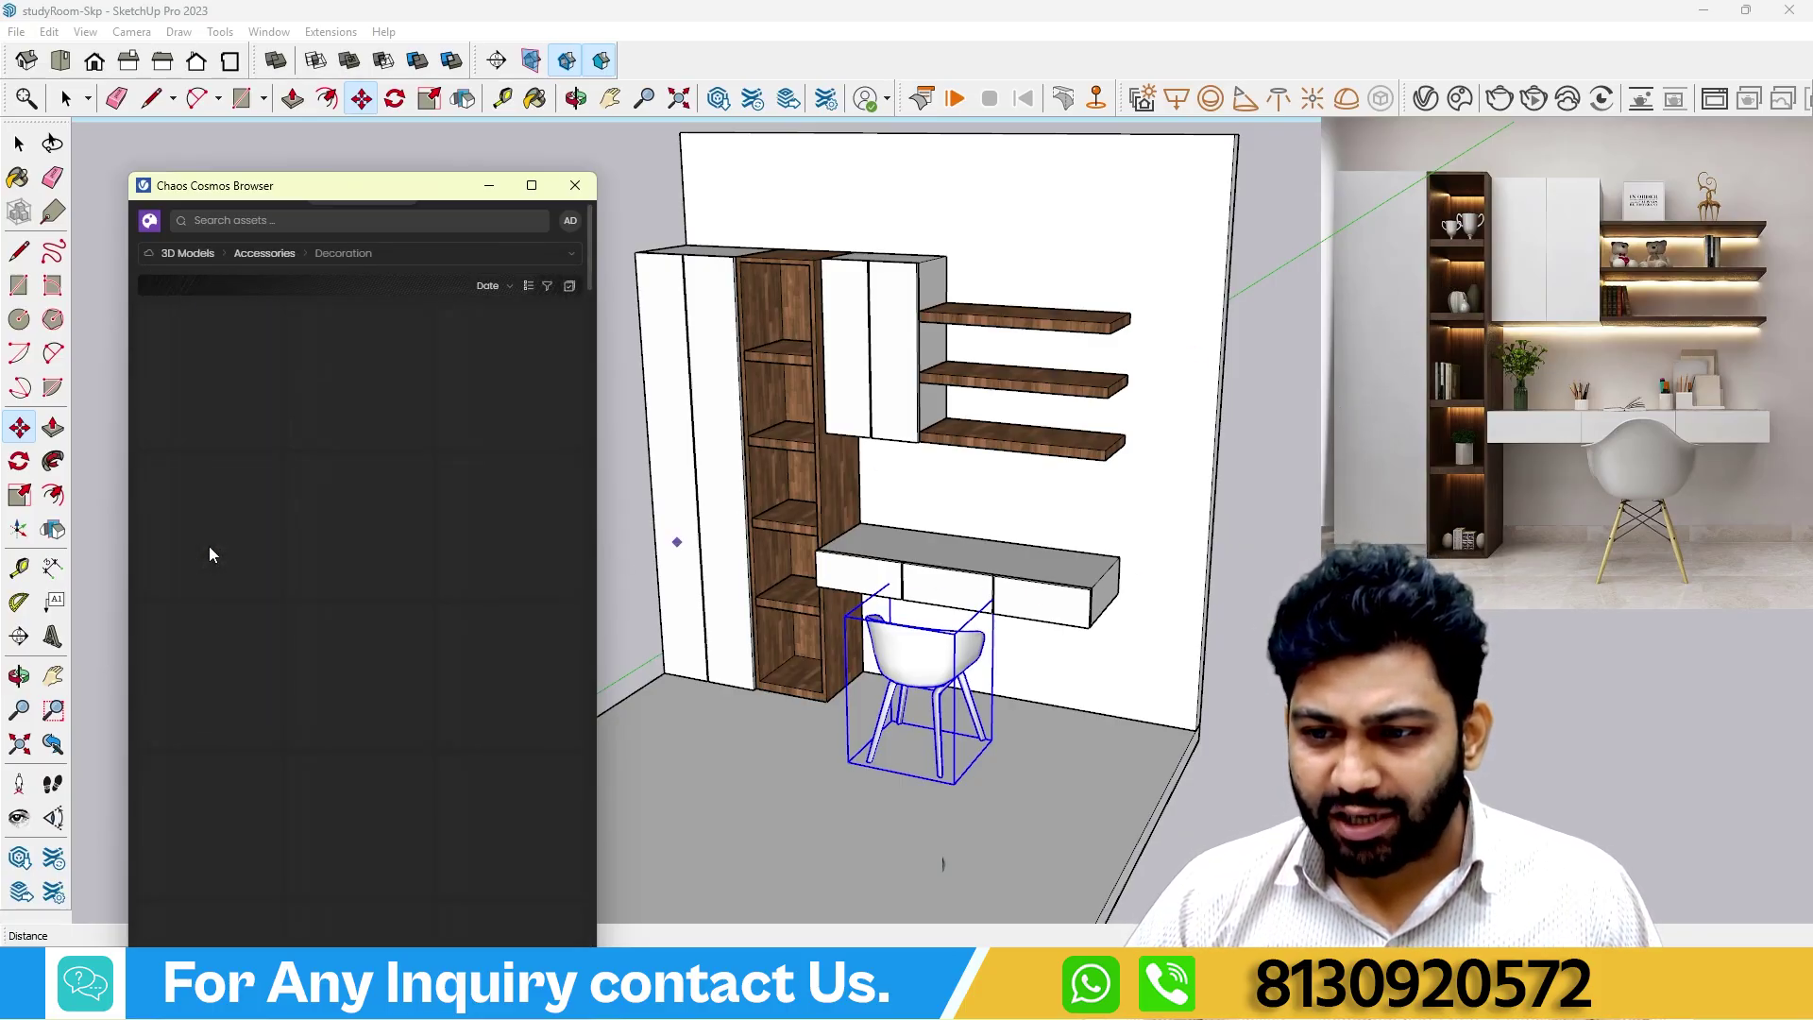
Import the Books 008 asset and place it in the middle compartment of the tall wooden bookshelf.
{"action": "scroll", "coordinate": [359, 671], "scroll_direction": "down", "scroll_amount": 2}
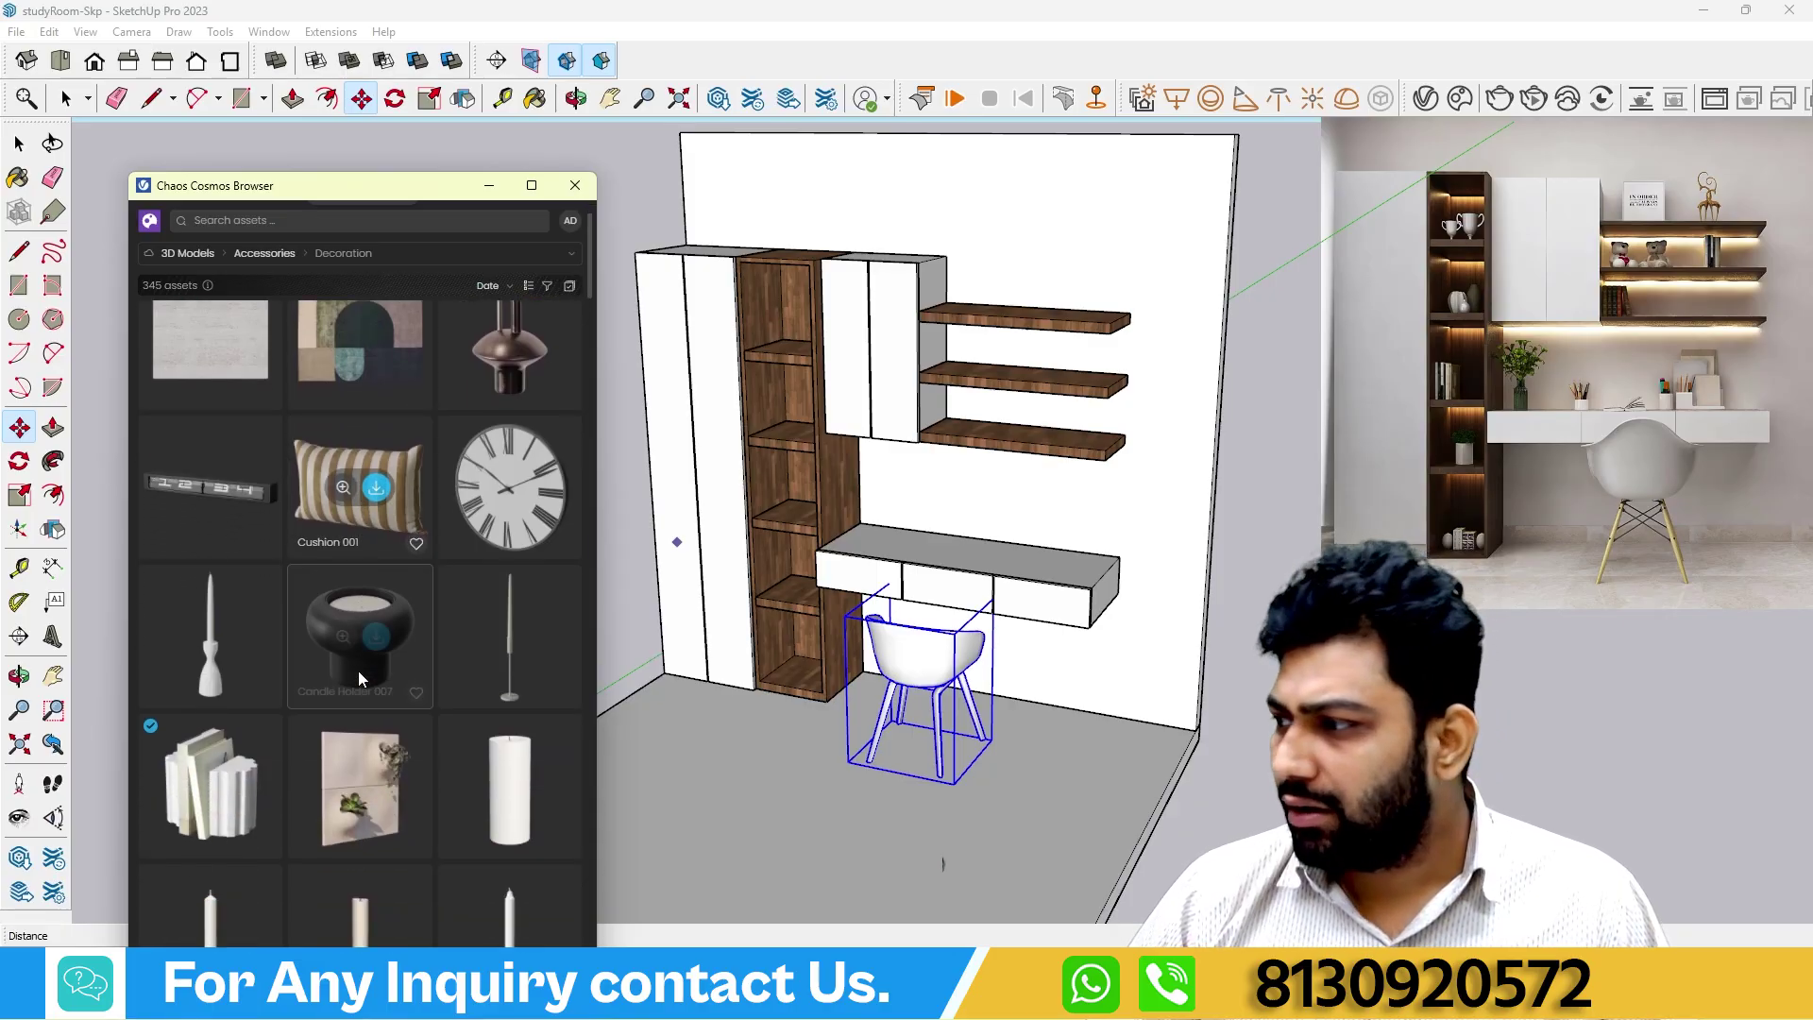
{"action": "scroll", "coordinate": [415, 638], "scroll_direction": "down", "scroll_amount": 2}
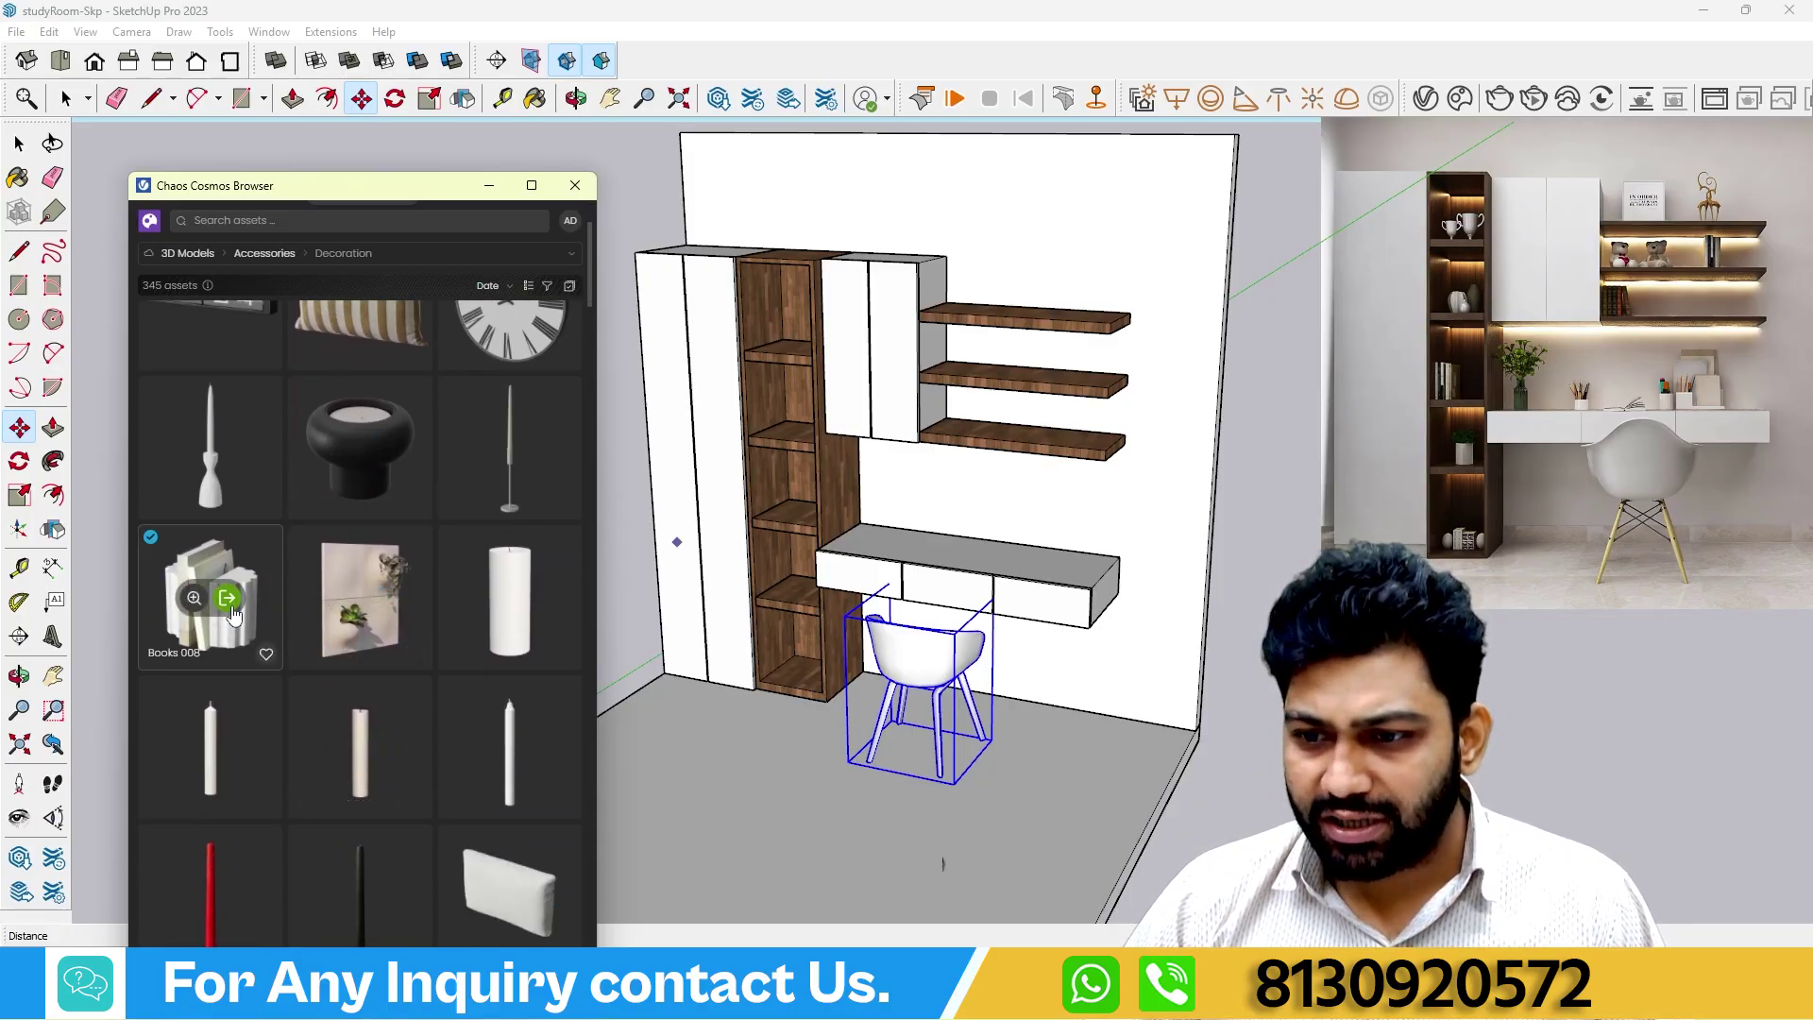
{"action": "left_click", "coordinate": [228, 600]}
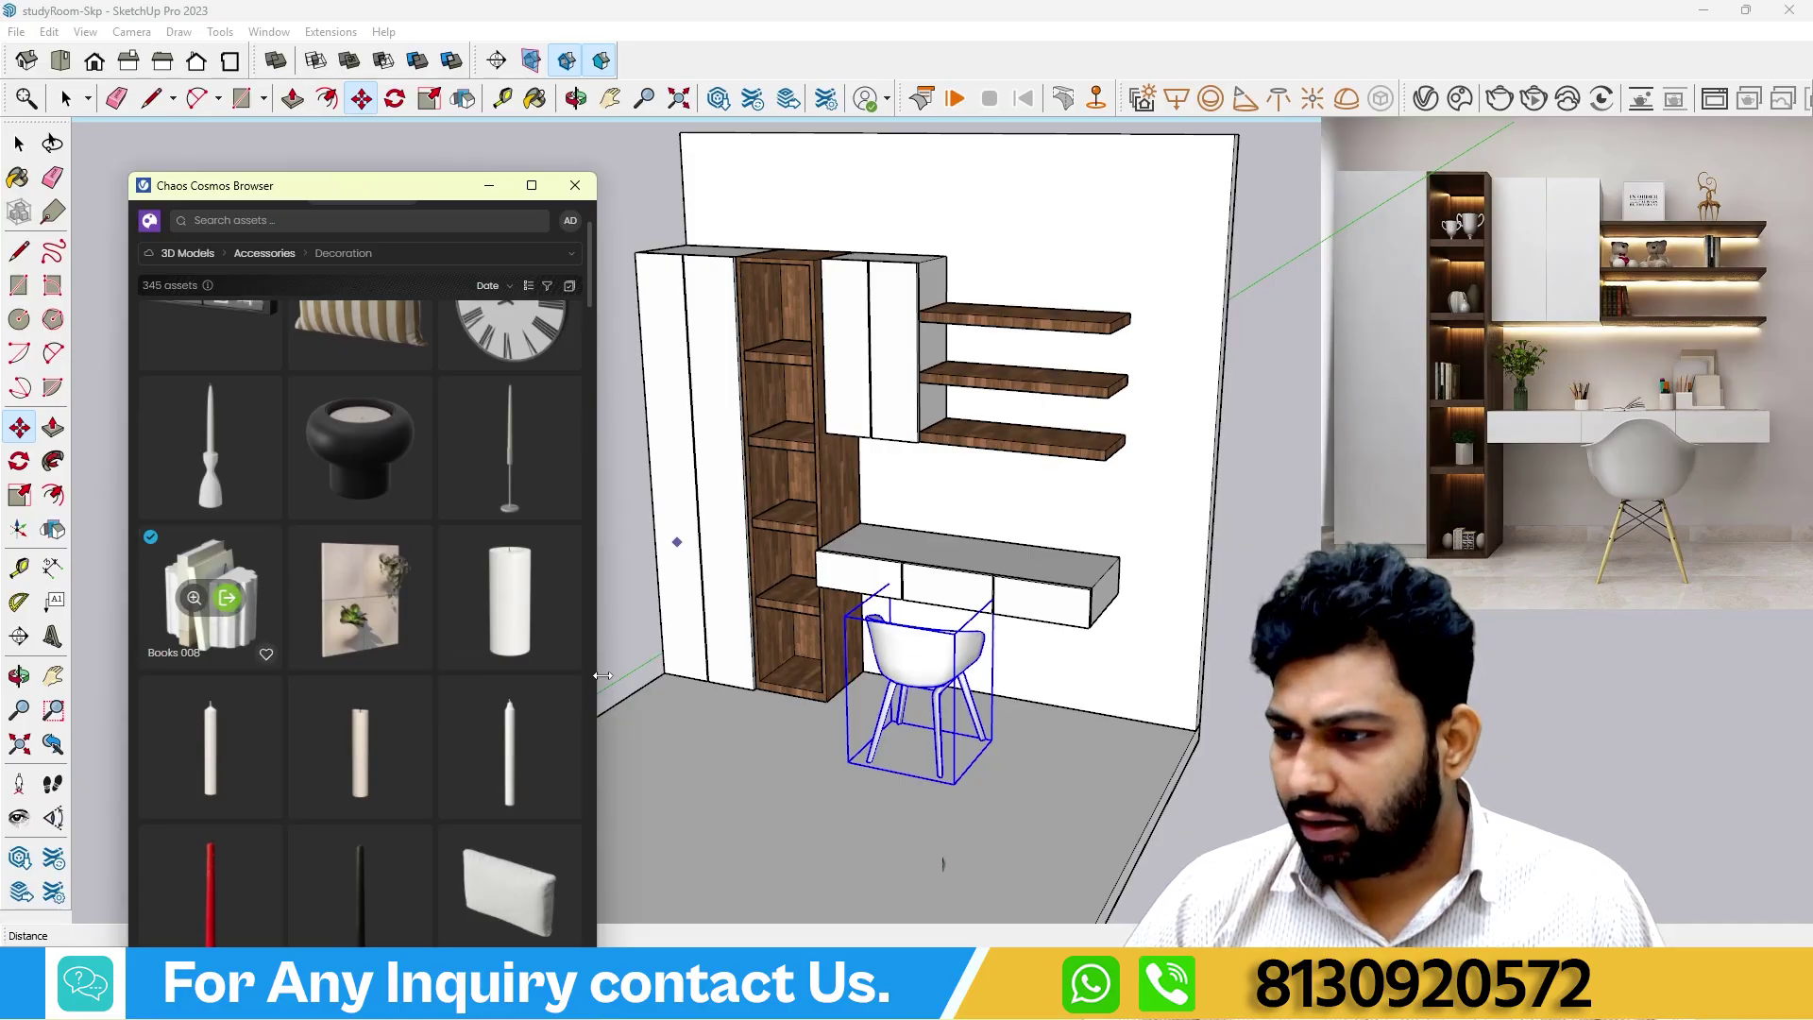
{"action": "middle_click_drag", "start_coordinate": [970, 434], "coordinate": [718, 559]}
{"action": "scroll", "coordinate": [718, 559], "scroll_direction": "up", "scroll_amount": 3}
{"action": "scroll", "coordinate": [710, 572], "scroll_direction": "up", "scroll_amount": 1}
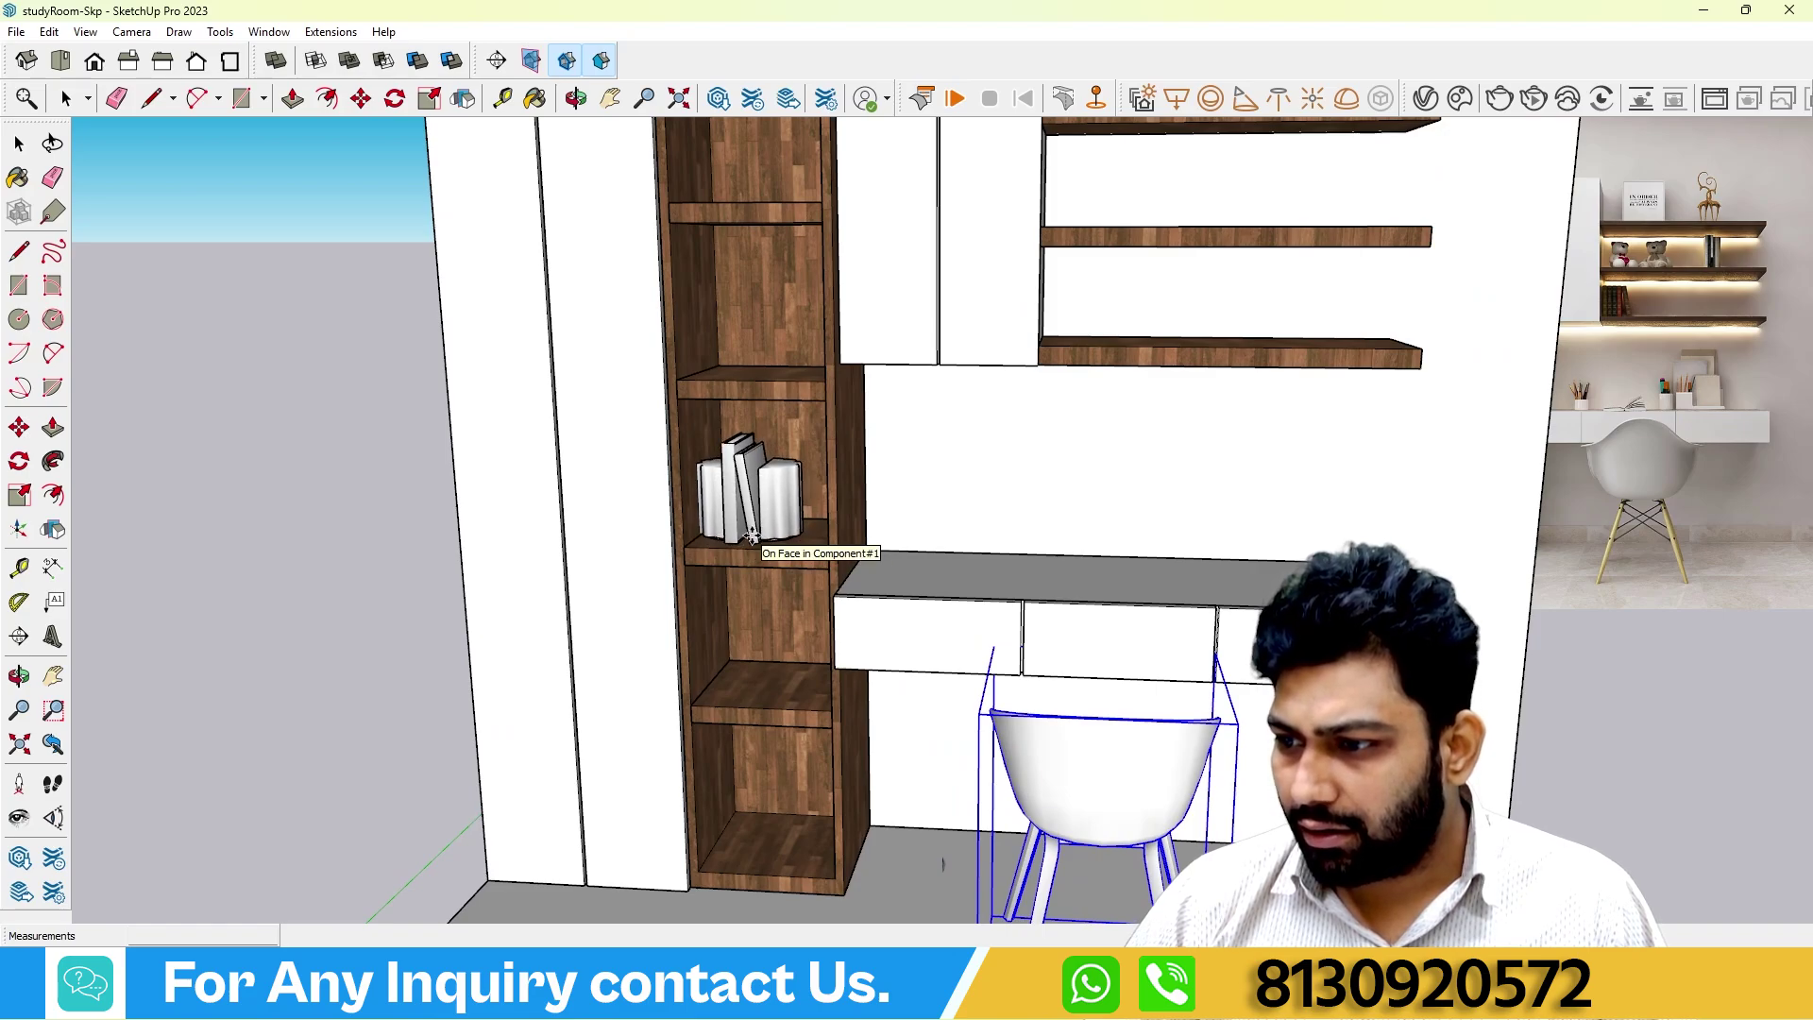
{"action": "left_click", "coordinate": [753, 537]}
Browse the Chaos Cosmos decoration assets for books and small accessories that suit the shelves and desk.
{"action": "middle_click_drag", "start_coordinate": [680, 595], "coordinate": [508, 648]}
{"action": "scroll", "coordinate": [454, 546], "scroll_direction": "down", "scroll_amount": 3}
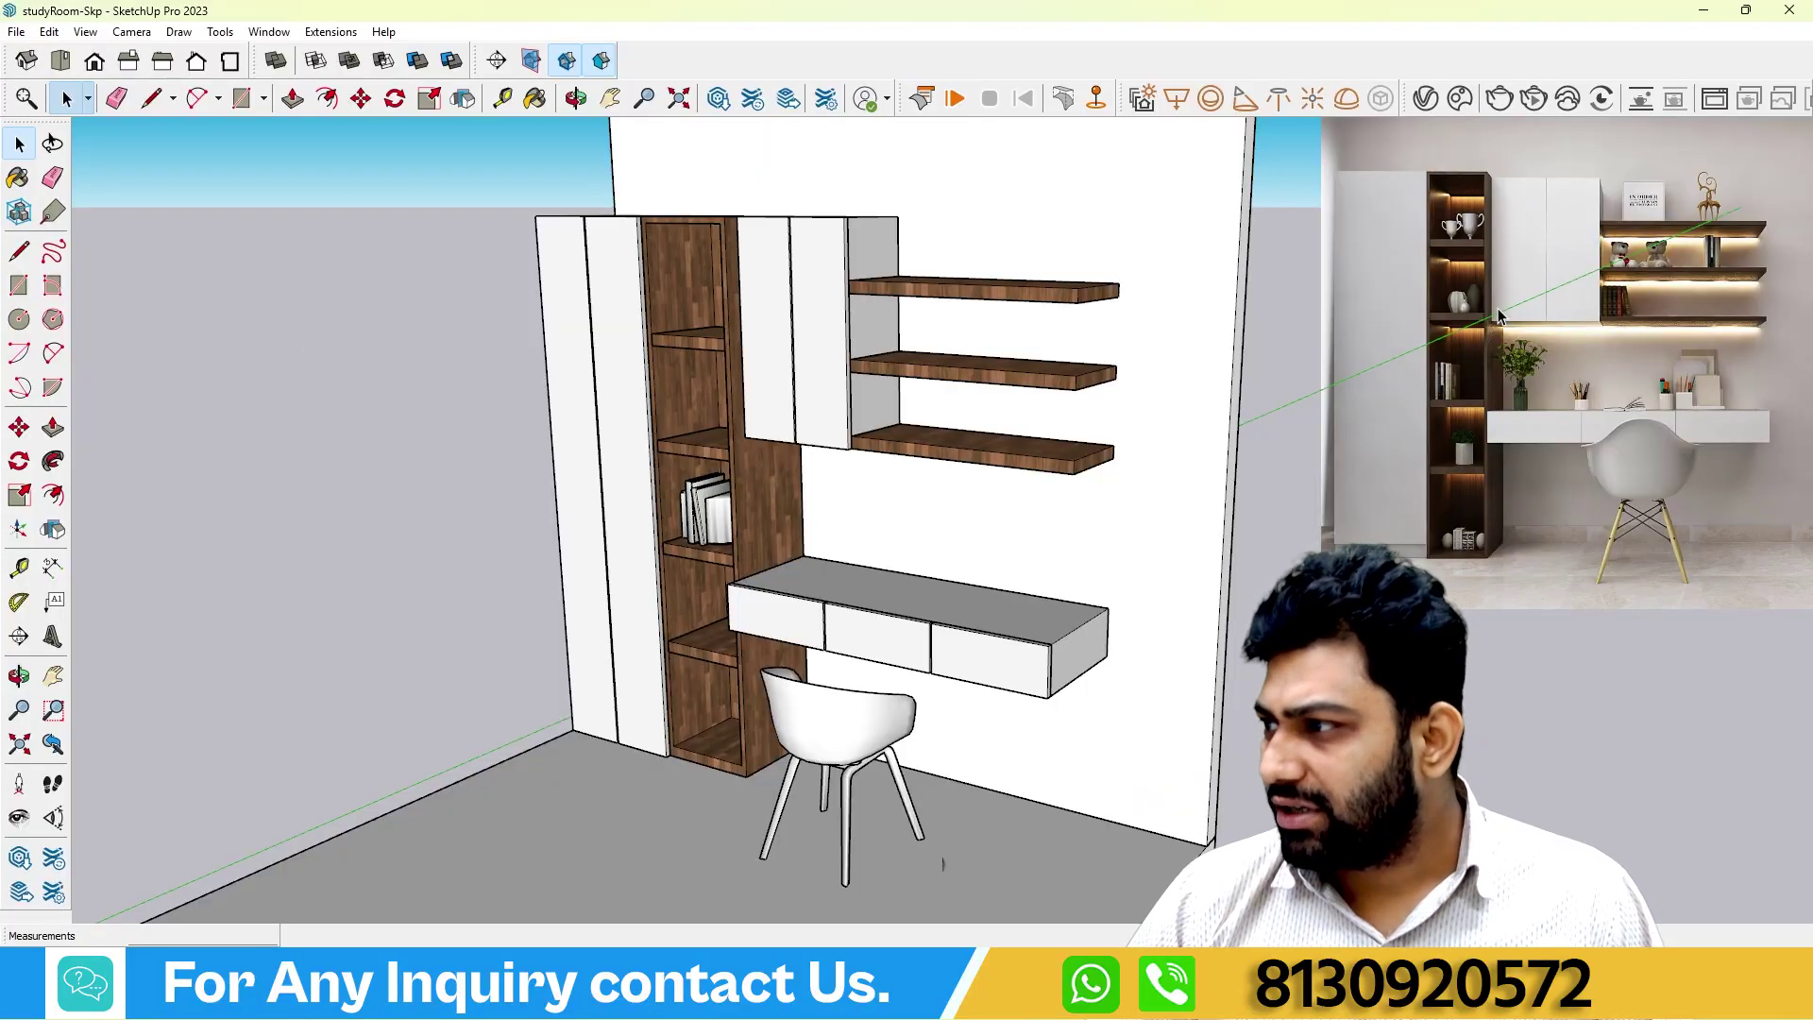
{"action": "left_click", "coordinate": [1461, 105]}
{"action": "scroll", "coordinate": [373, 746], "scroll_direction": "down", "scroll_amount": 2}
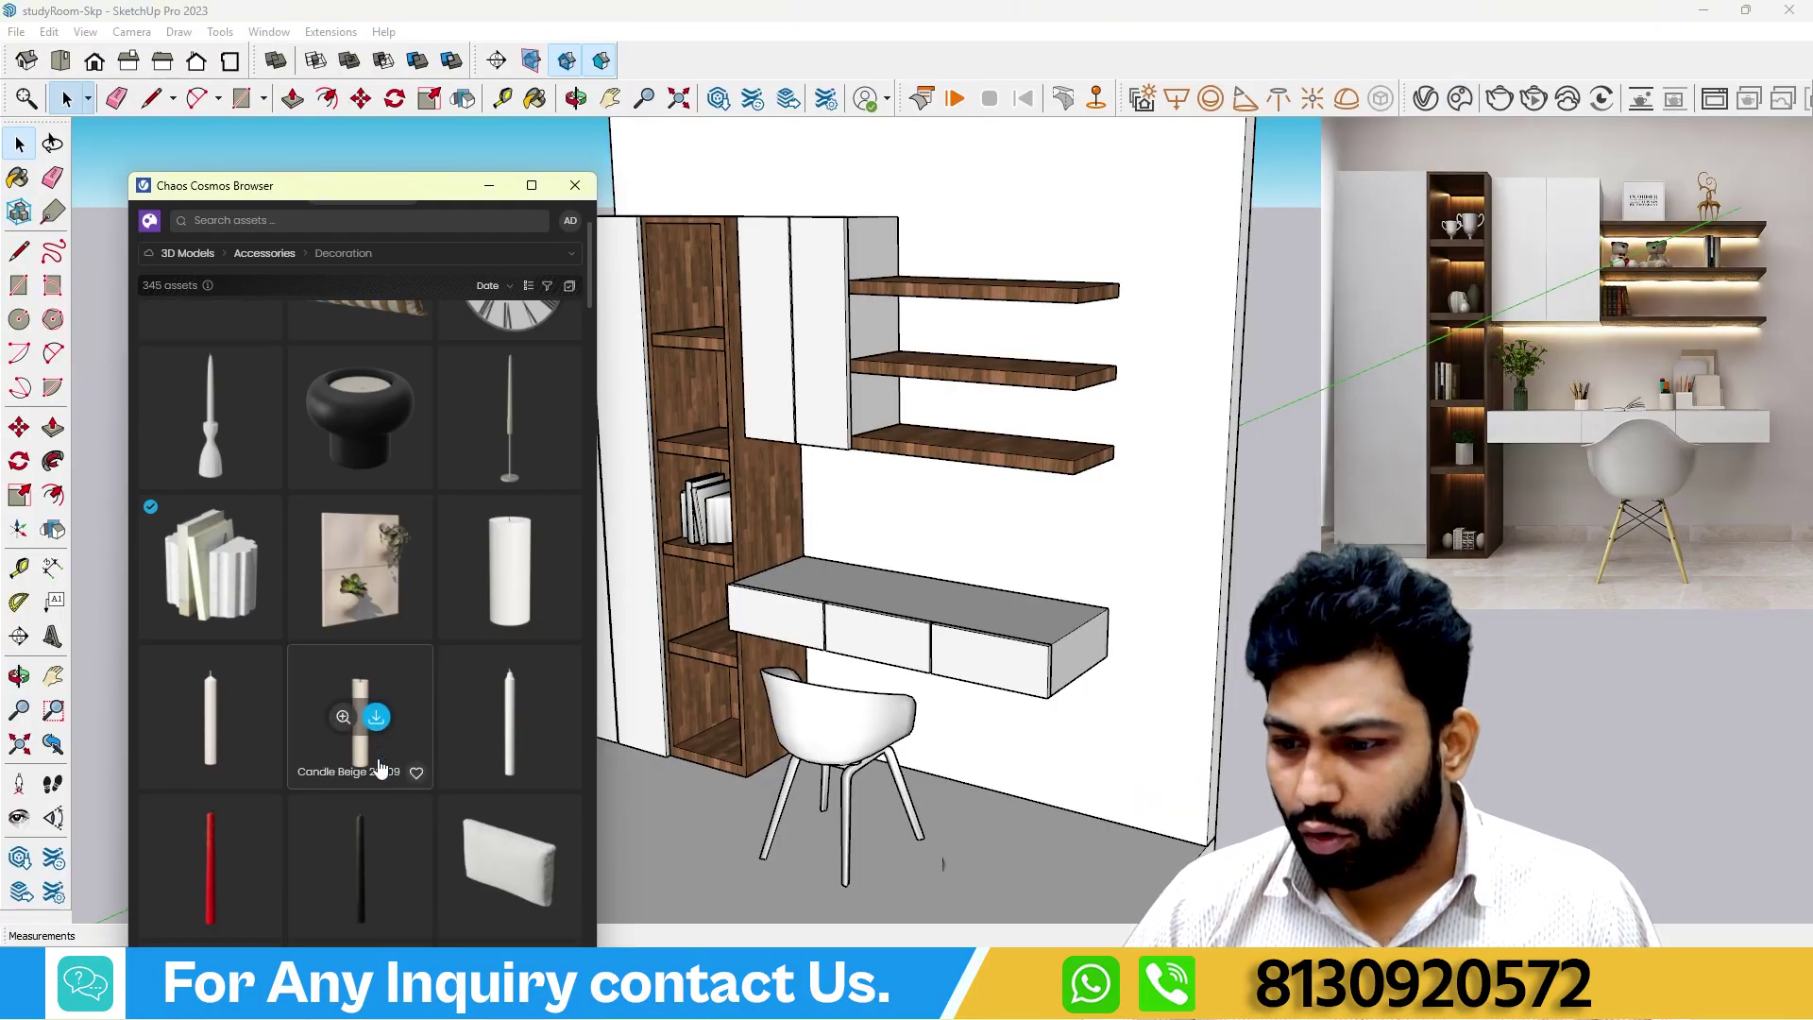
{"action": "scroll", "coordinate": [373, 761], "scroll_direction": "down", "scroll_amount": 6}
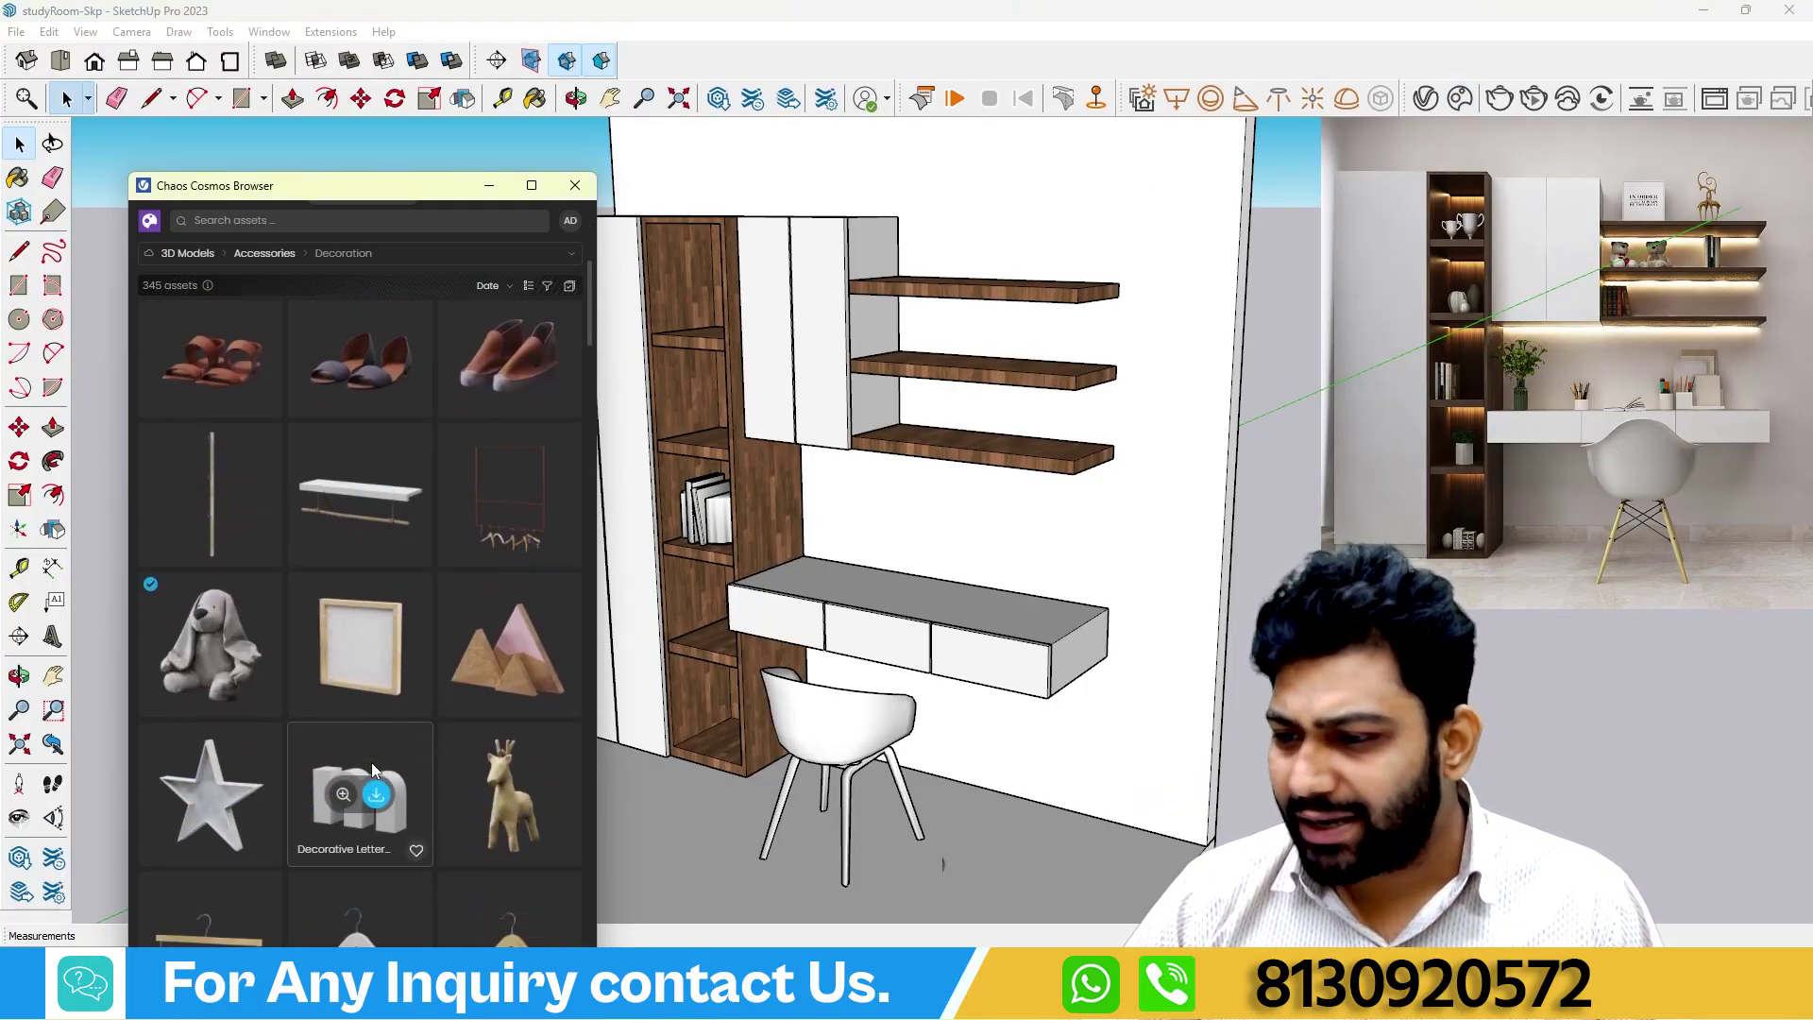
{"action": "scroll", "coordinate": [406, 809], "scroll_direction": "down", "scroll_amount": 5}
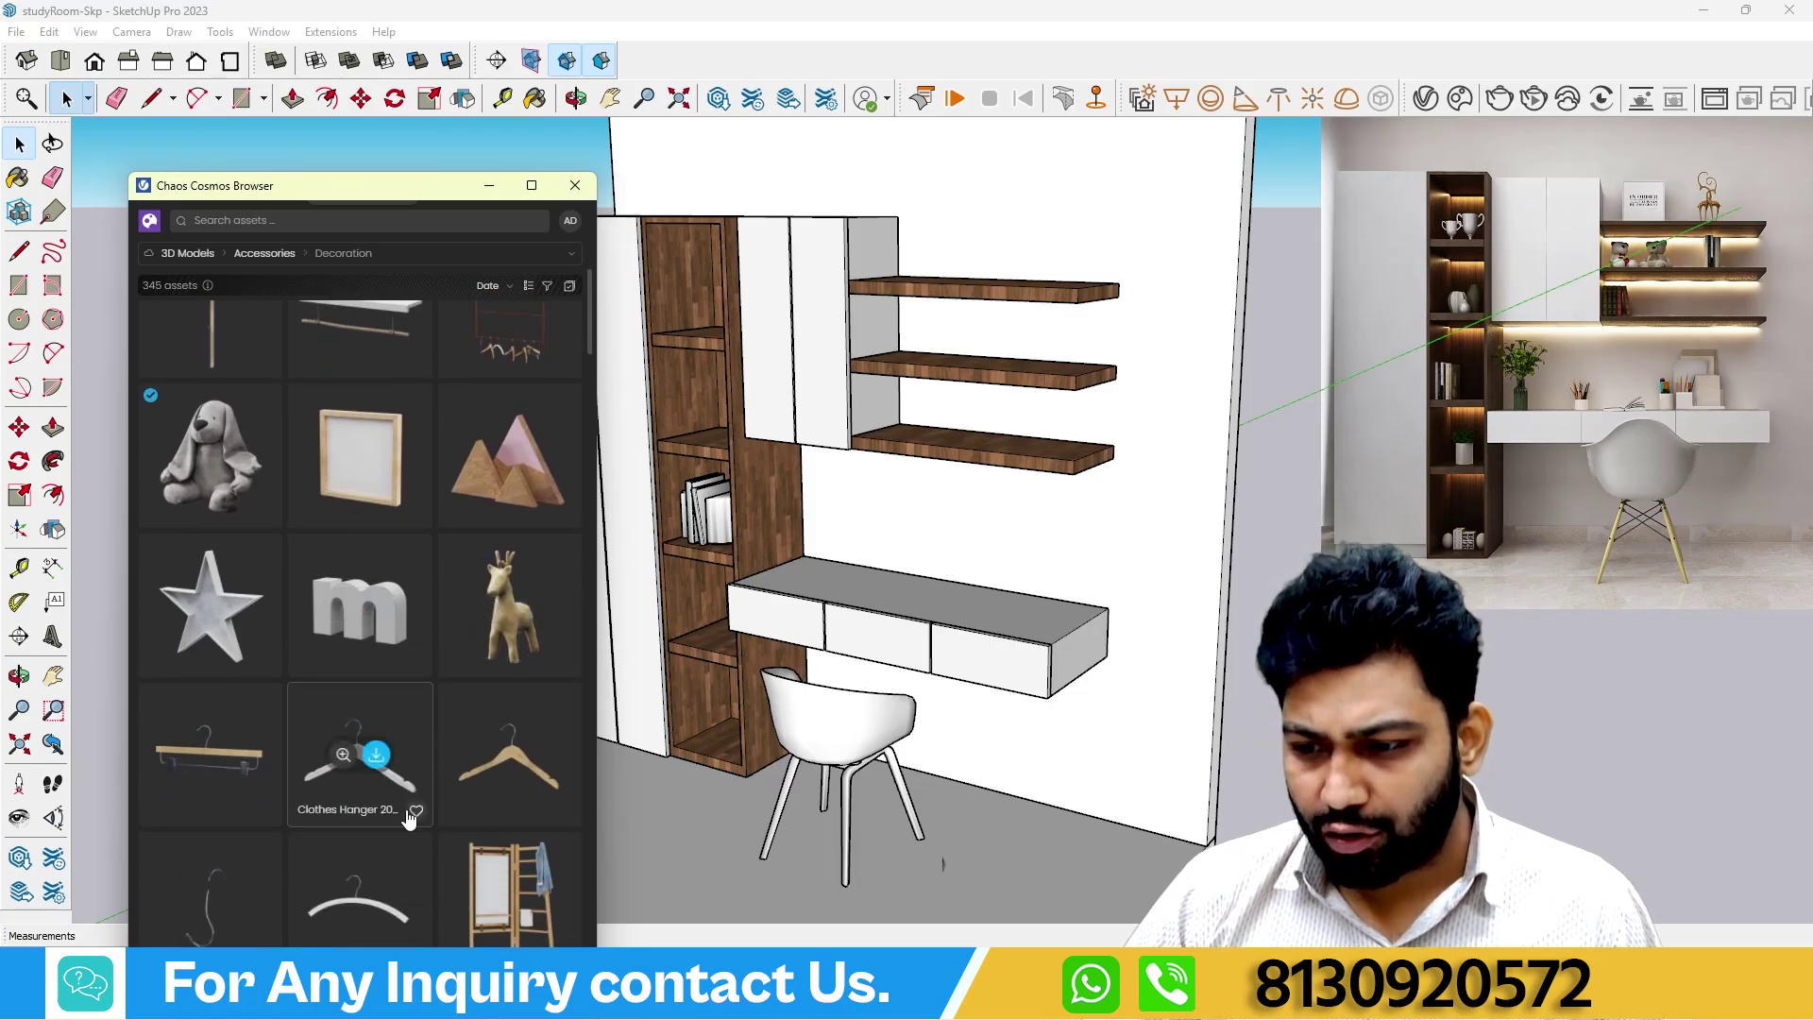
{"action": "scroll", "coordinate": [408, 803], "scroll_direction": "down", "scroll_amount": 1}
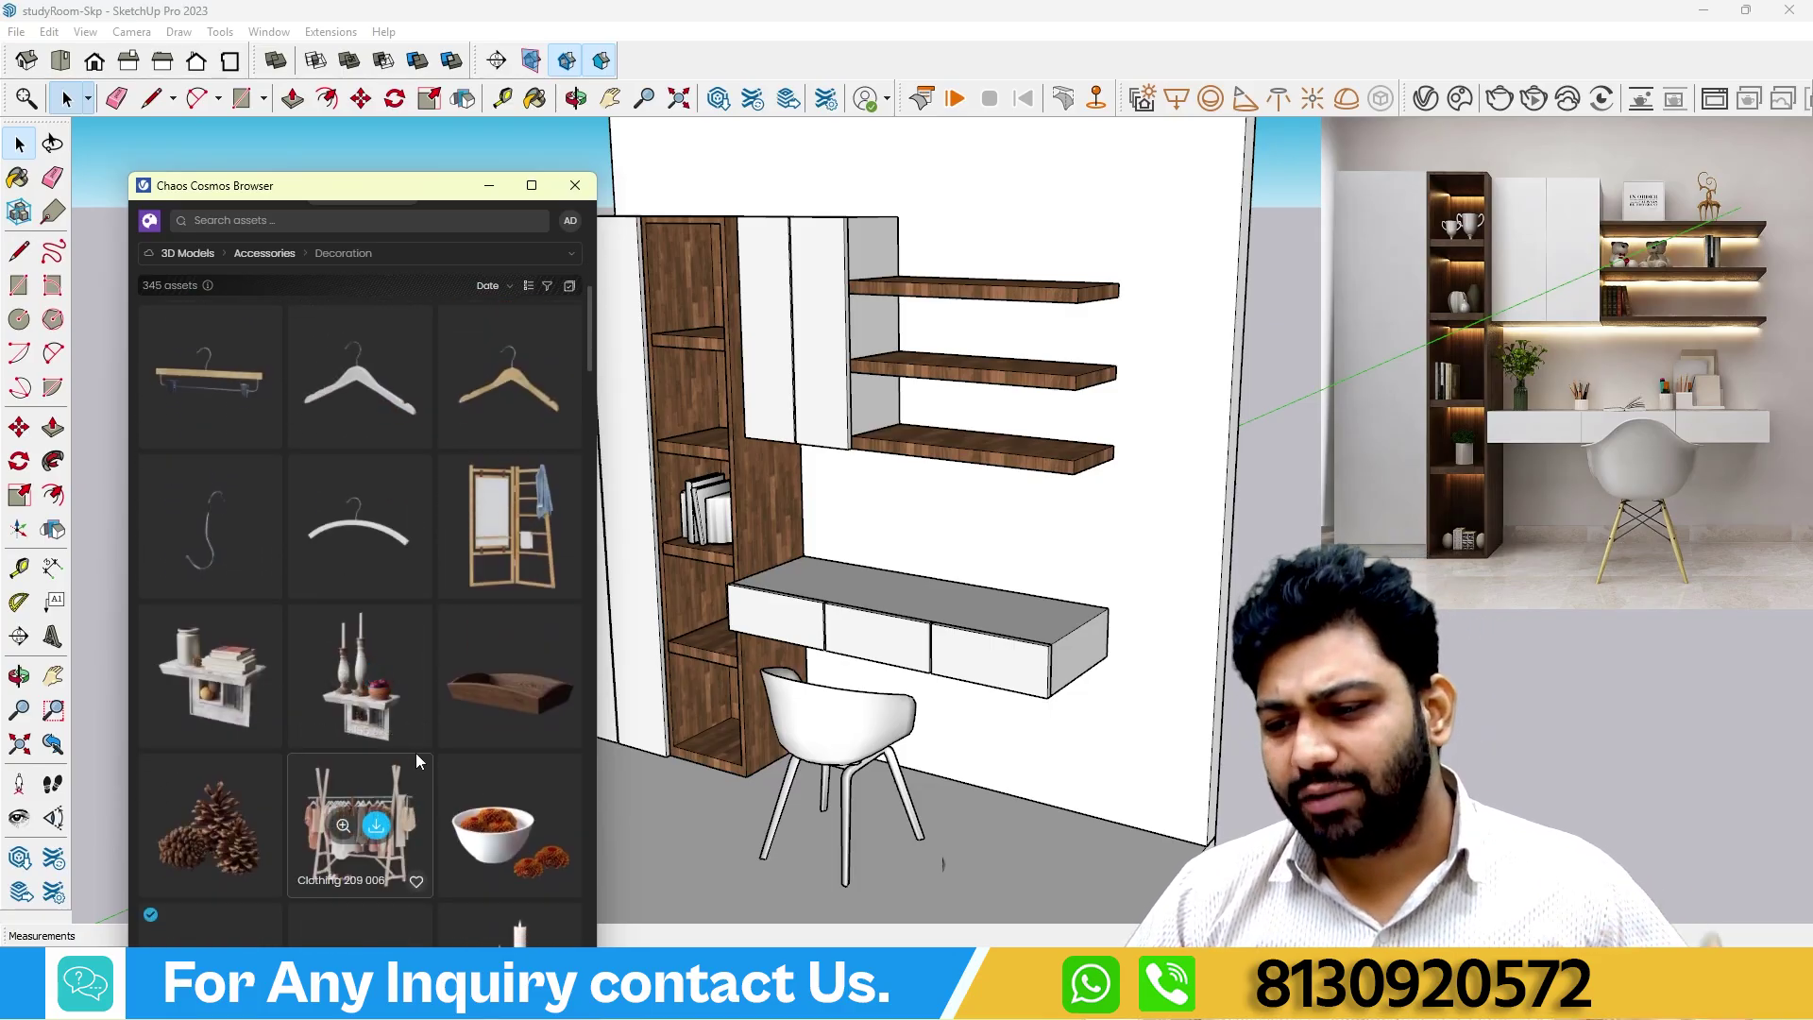
{"action": "scroll", "coordinate": [453, 747], "scroll_direction": "down", "scroll_amount": 3}
{"action": "scroll", "coordinate": [473, 746], "scroll_direction": "down", "scroll_amount": 1}
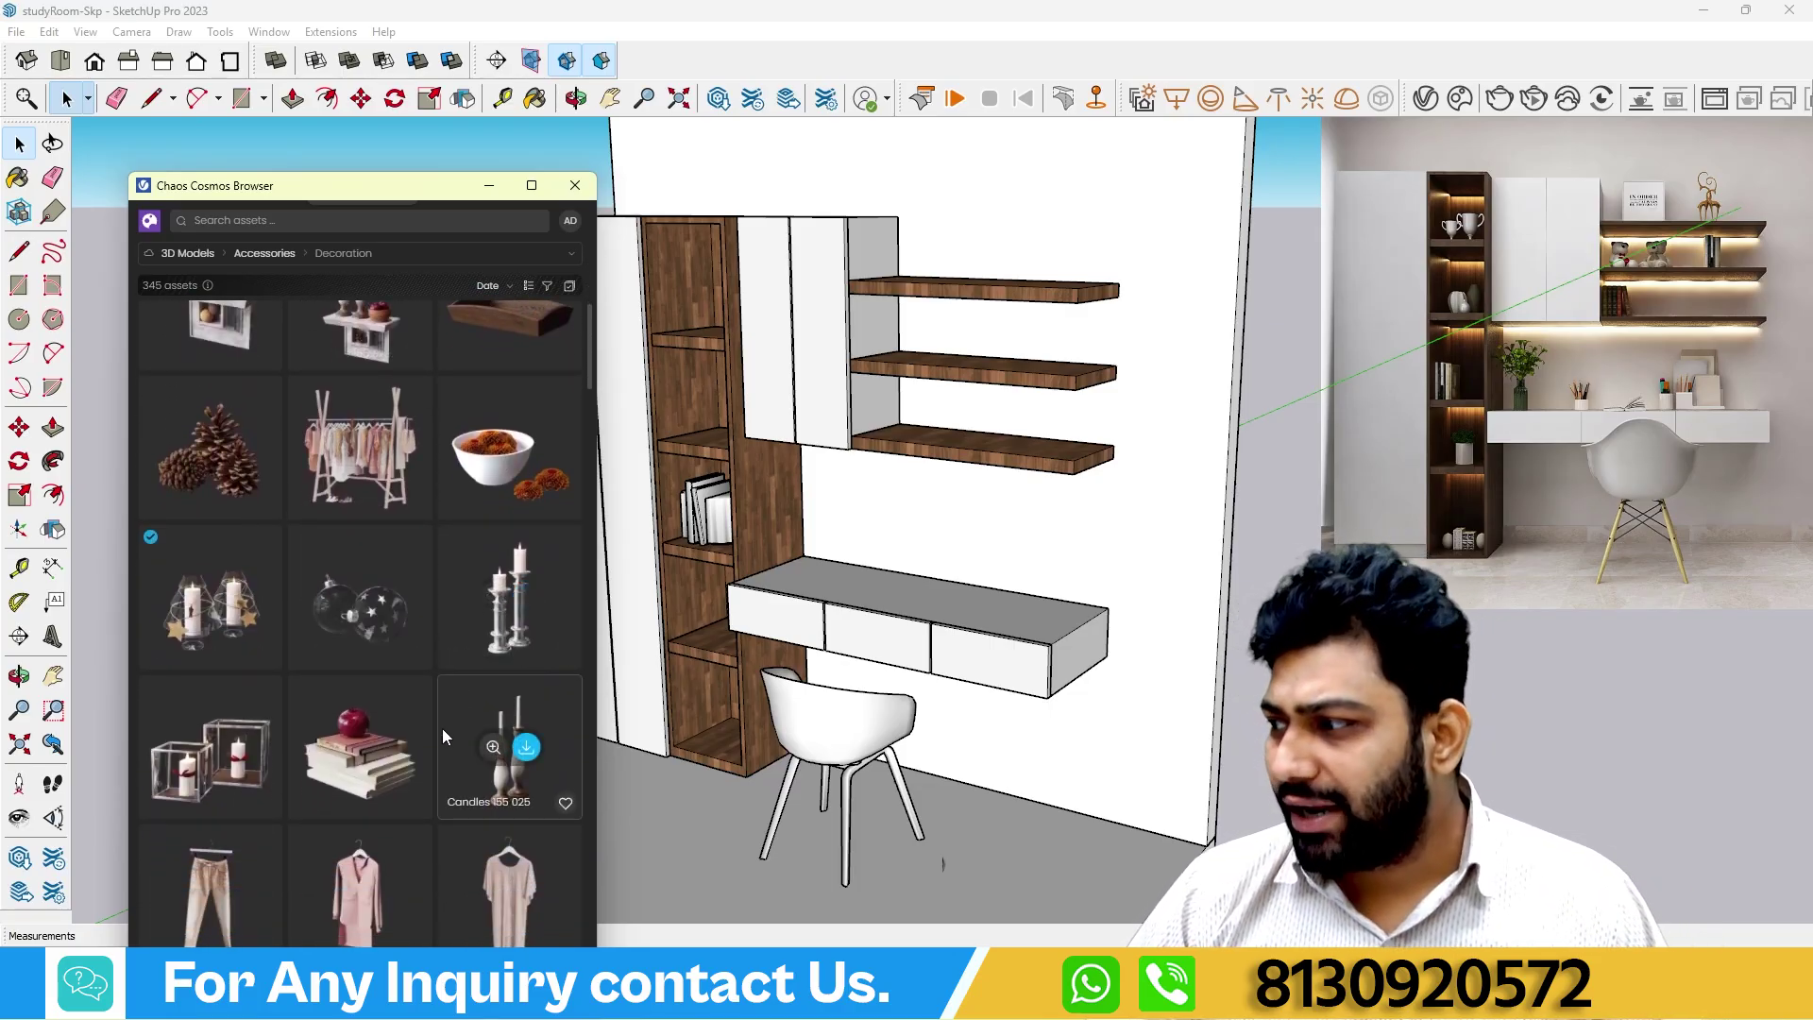
{"action": "mouse_move", "coordinate": [399, 715]}
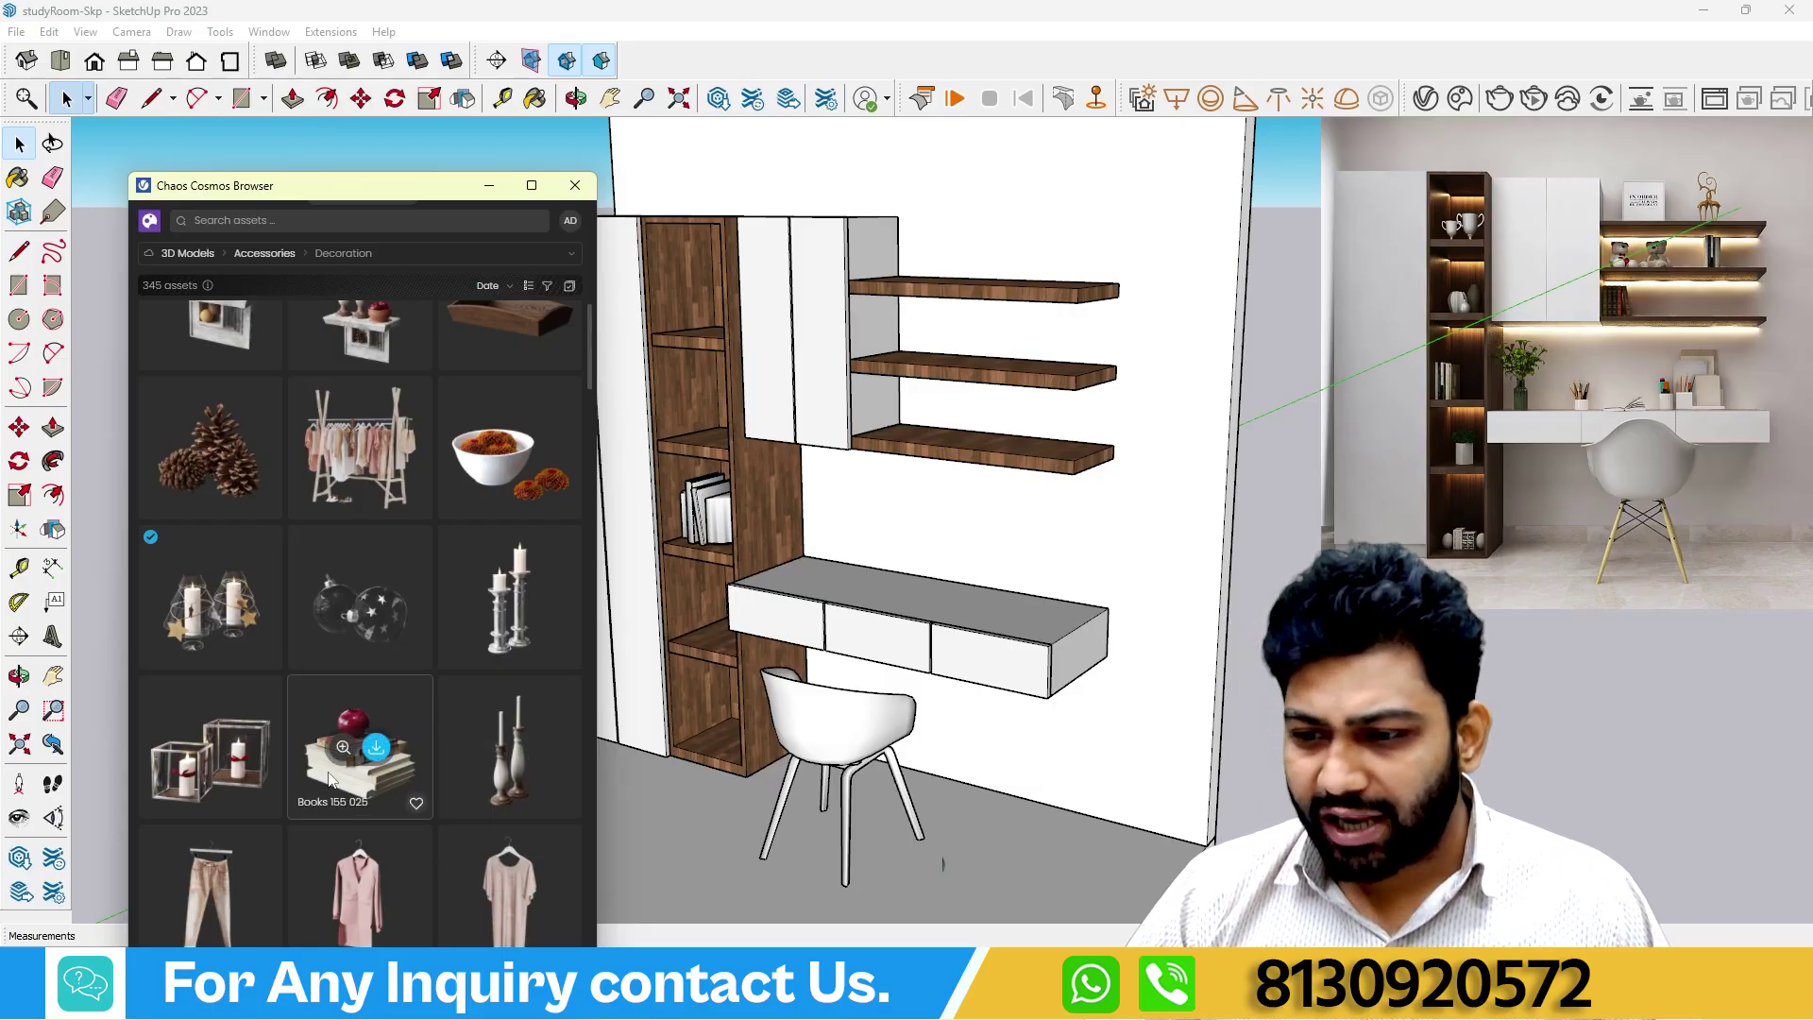
{"action": "scroll", "coordinate": [330, 779], "scroll_direction": "down", "scroll_amount": 3}
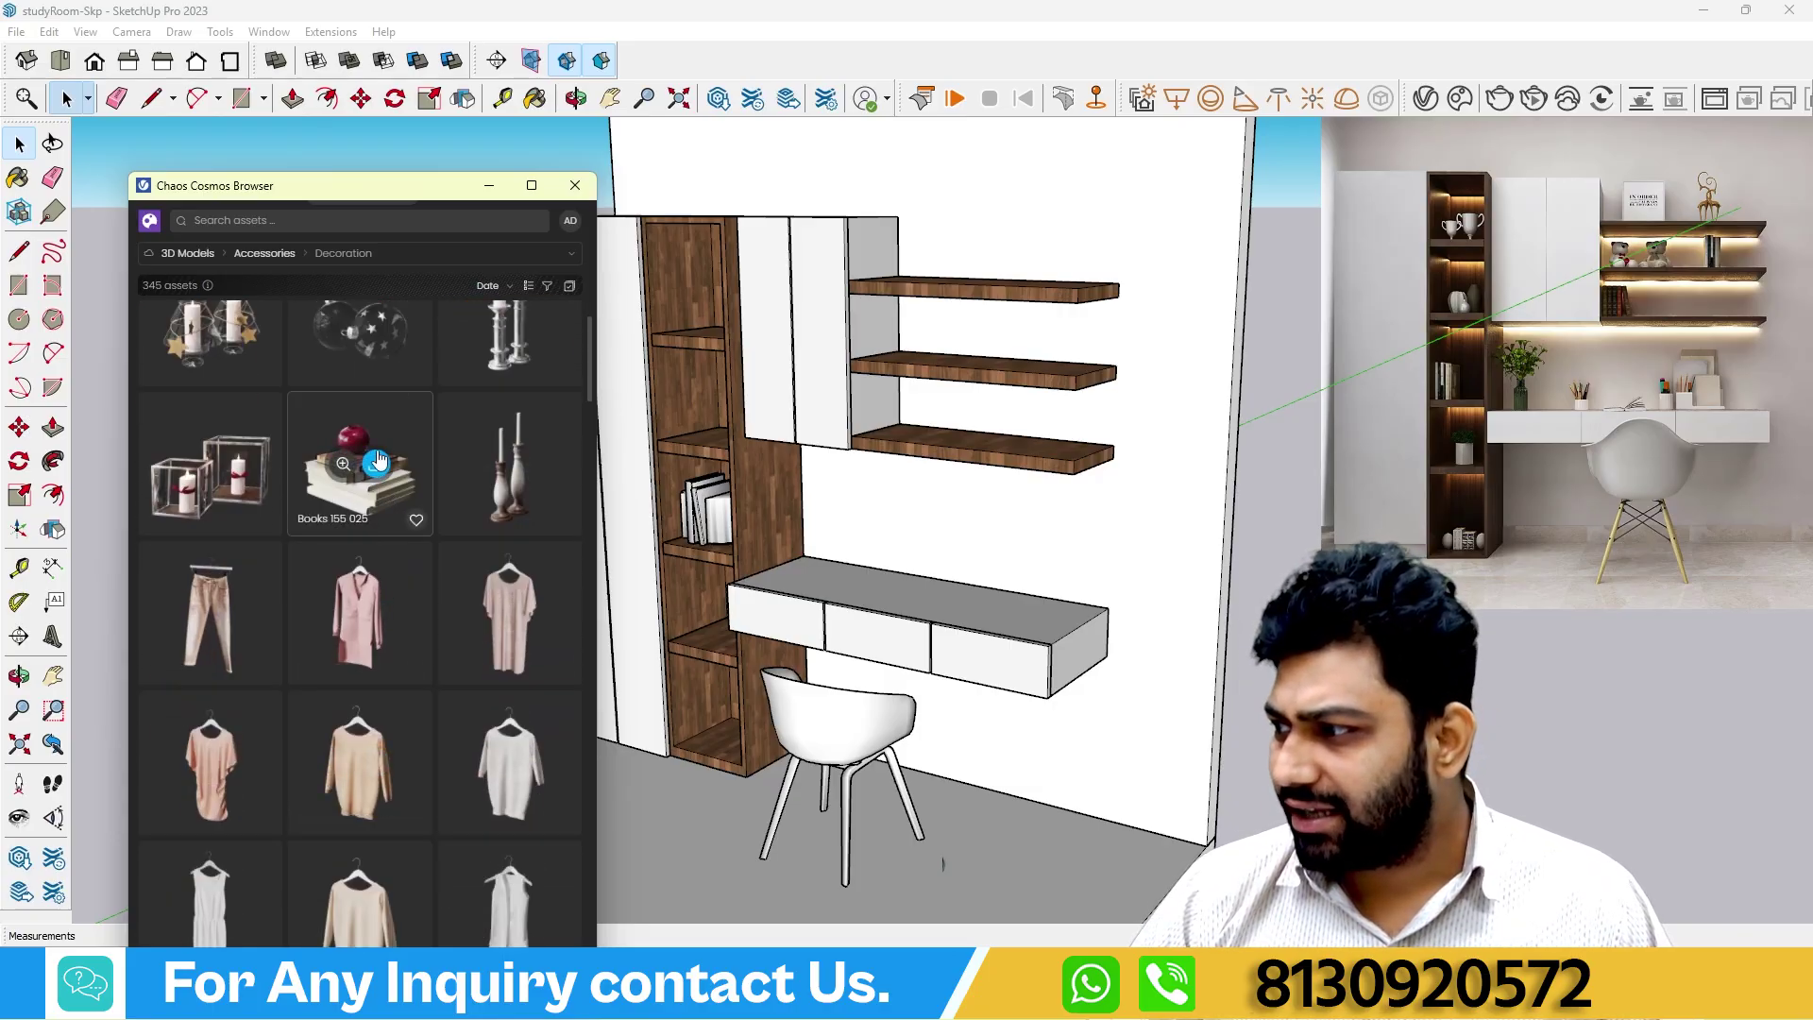
{"action": "scroll", "coordinate": [282, 718], "scroll_direction": "down", "scroll_amount": 6}
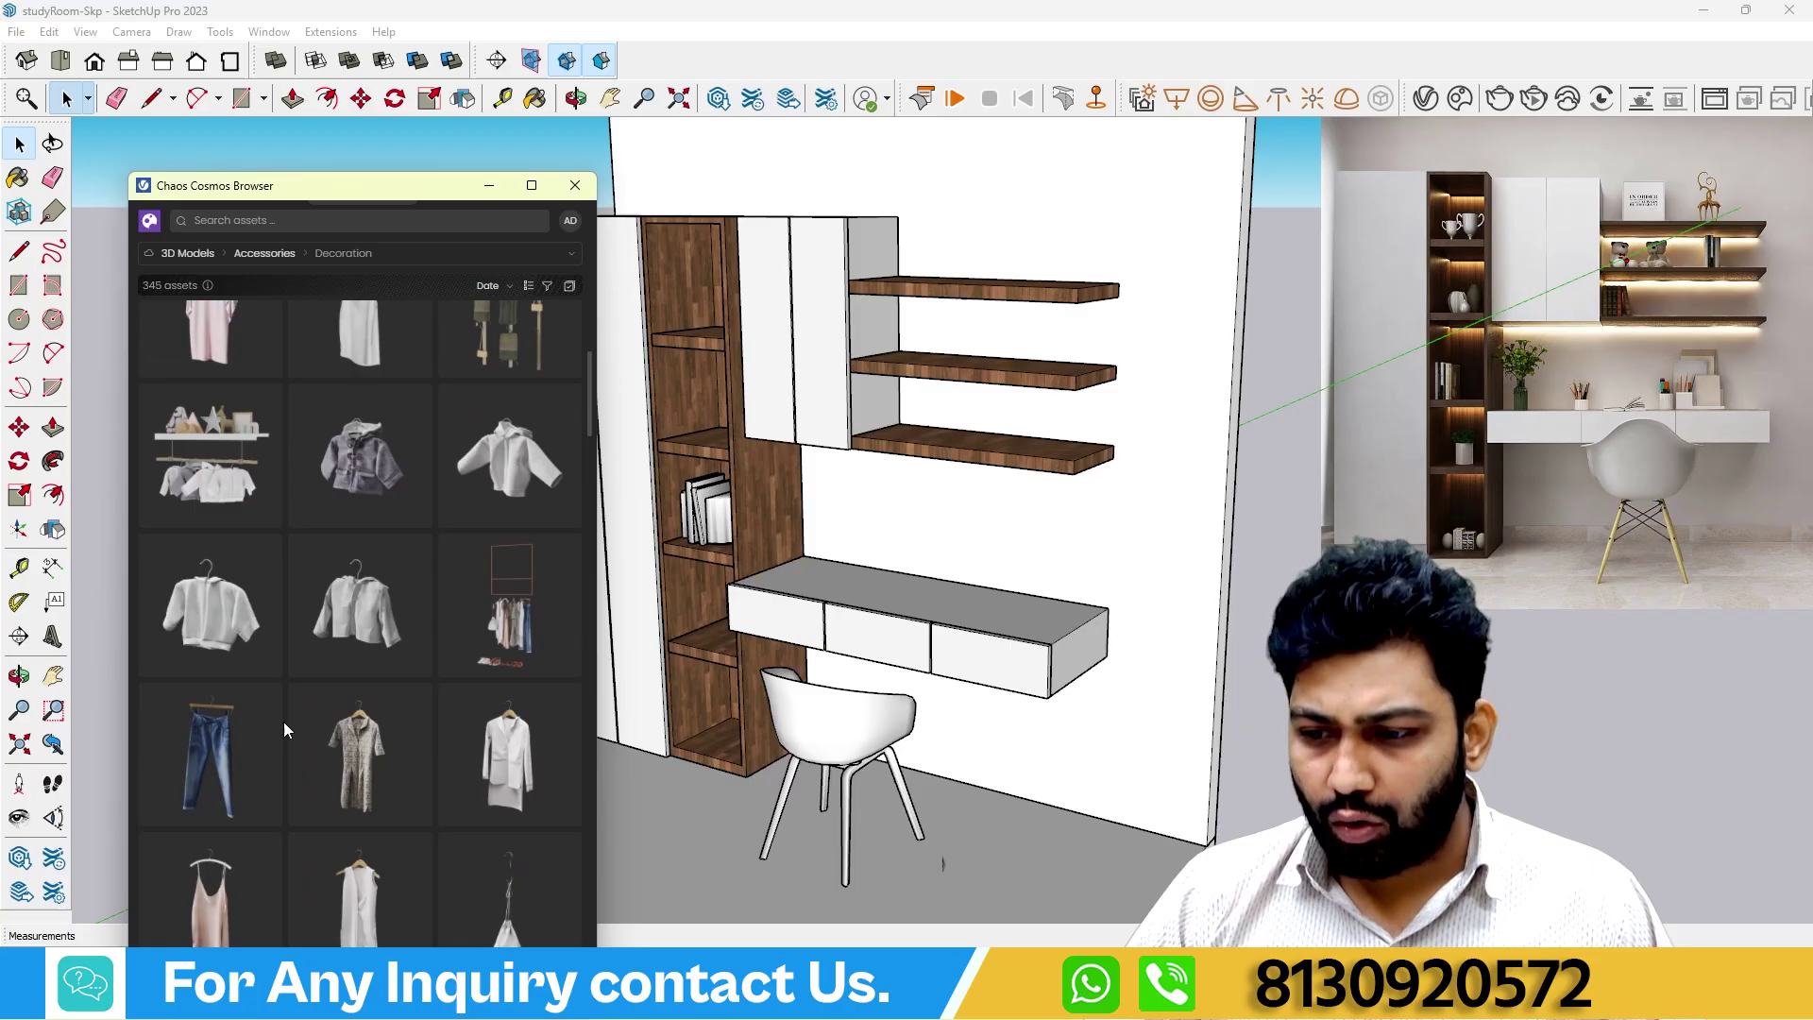
{"action": "scroll", "coordinate": [285, 722], "scroll_direction": "down", "scroll_amount": 10}
{"action": "mouse_move", "coordinate": [359, 630]}
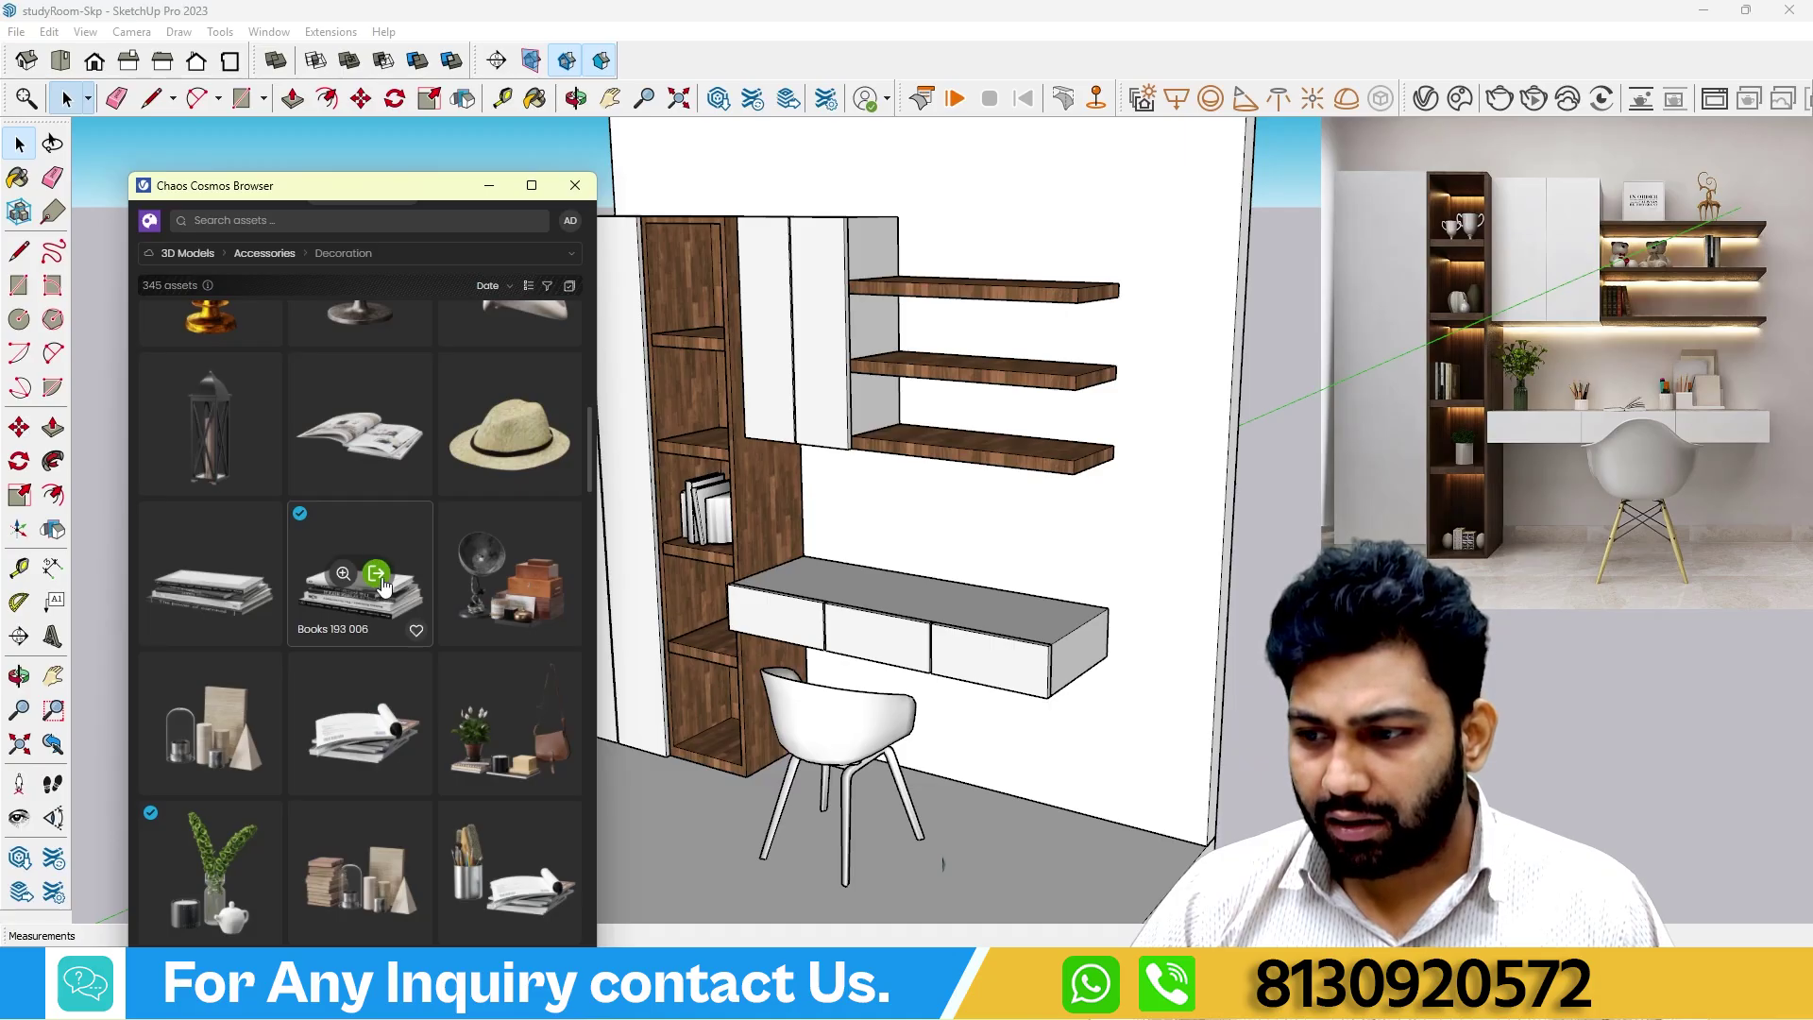
{"action": "scroll", "coordinate": [381, 580], "scroll_direction": "down", "scroll_amount": 4}
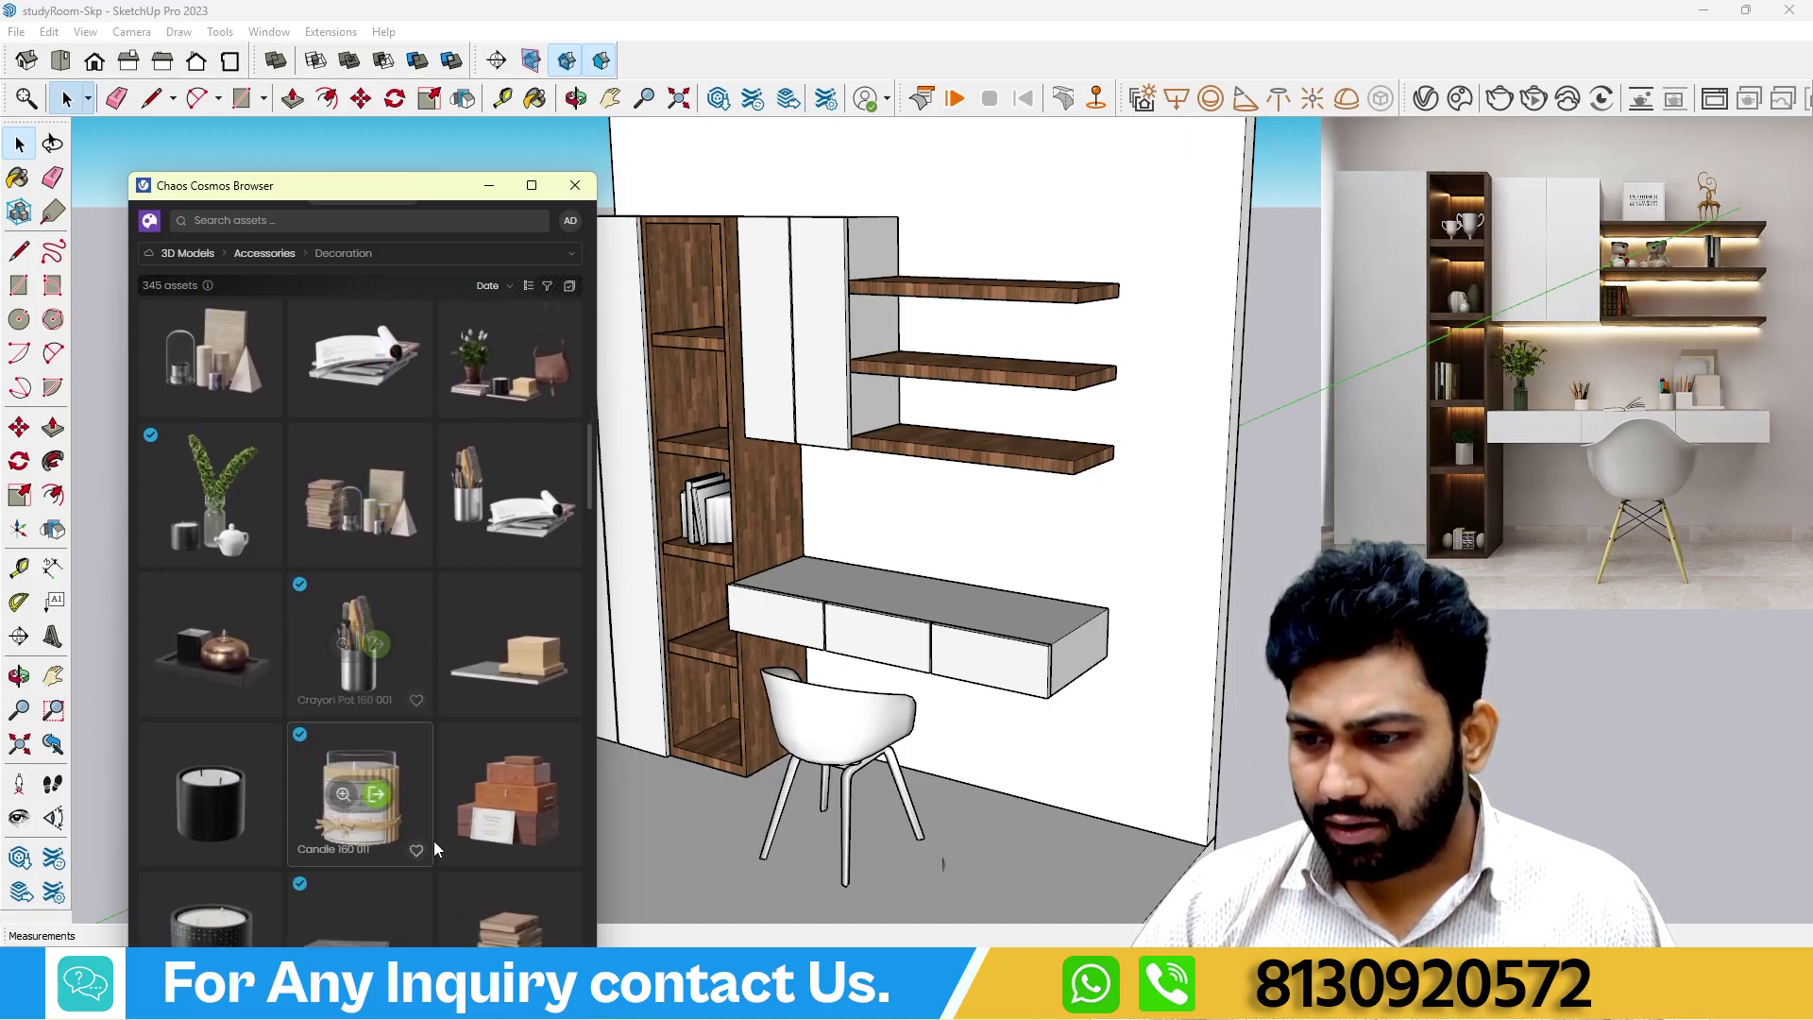
Import the Crayon Pot 160 001 asset and place it on the desktop above the joint of the first two drawers.
{"action": "left_click", "coordinate": [377, 645]}
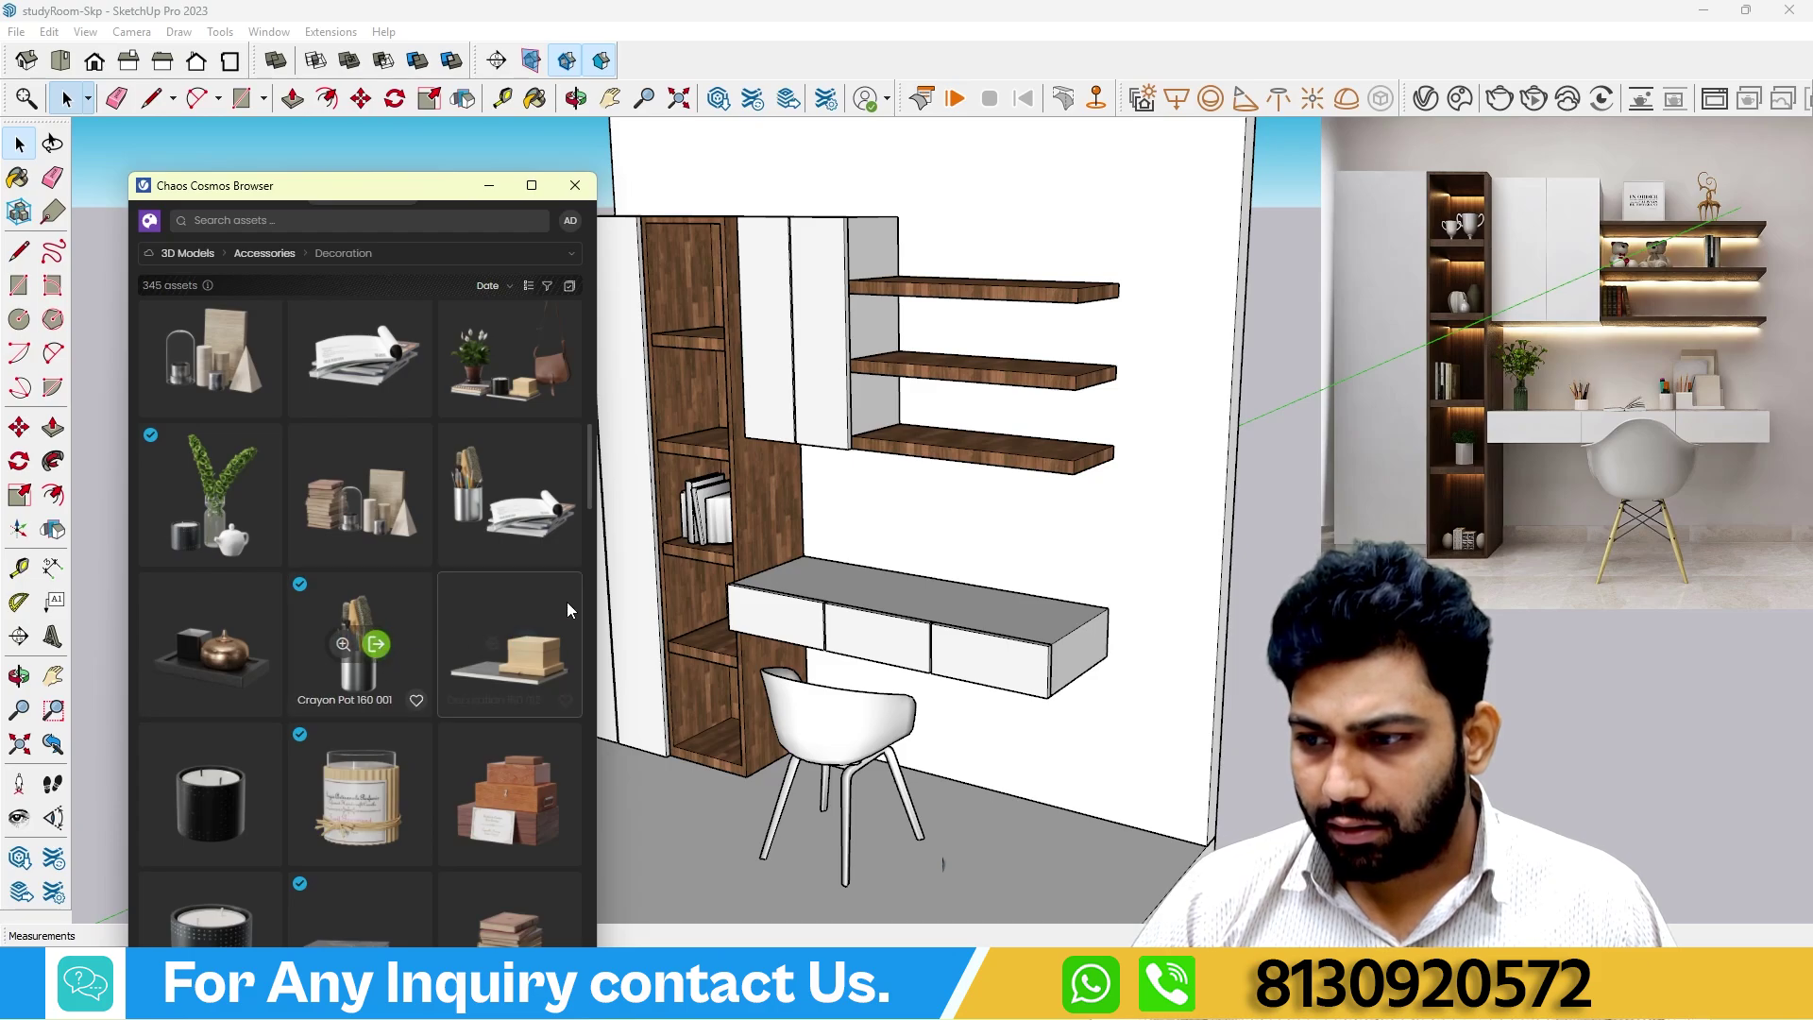
{"action": "left_click", "coordinate": [812, 590]}
{"action": "middle_click_drag", "start_coordinate": [812, 590], "coordinate": [972, 651]}
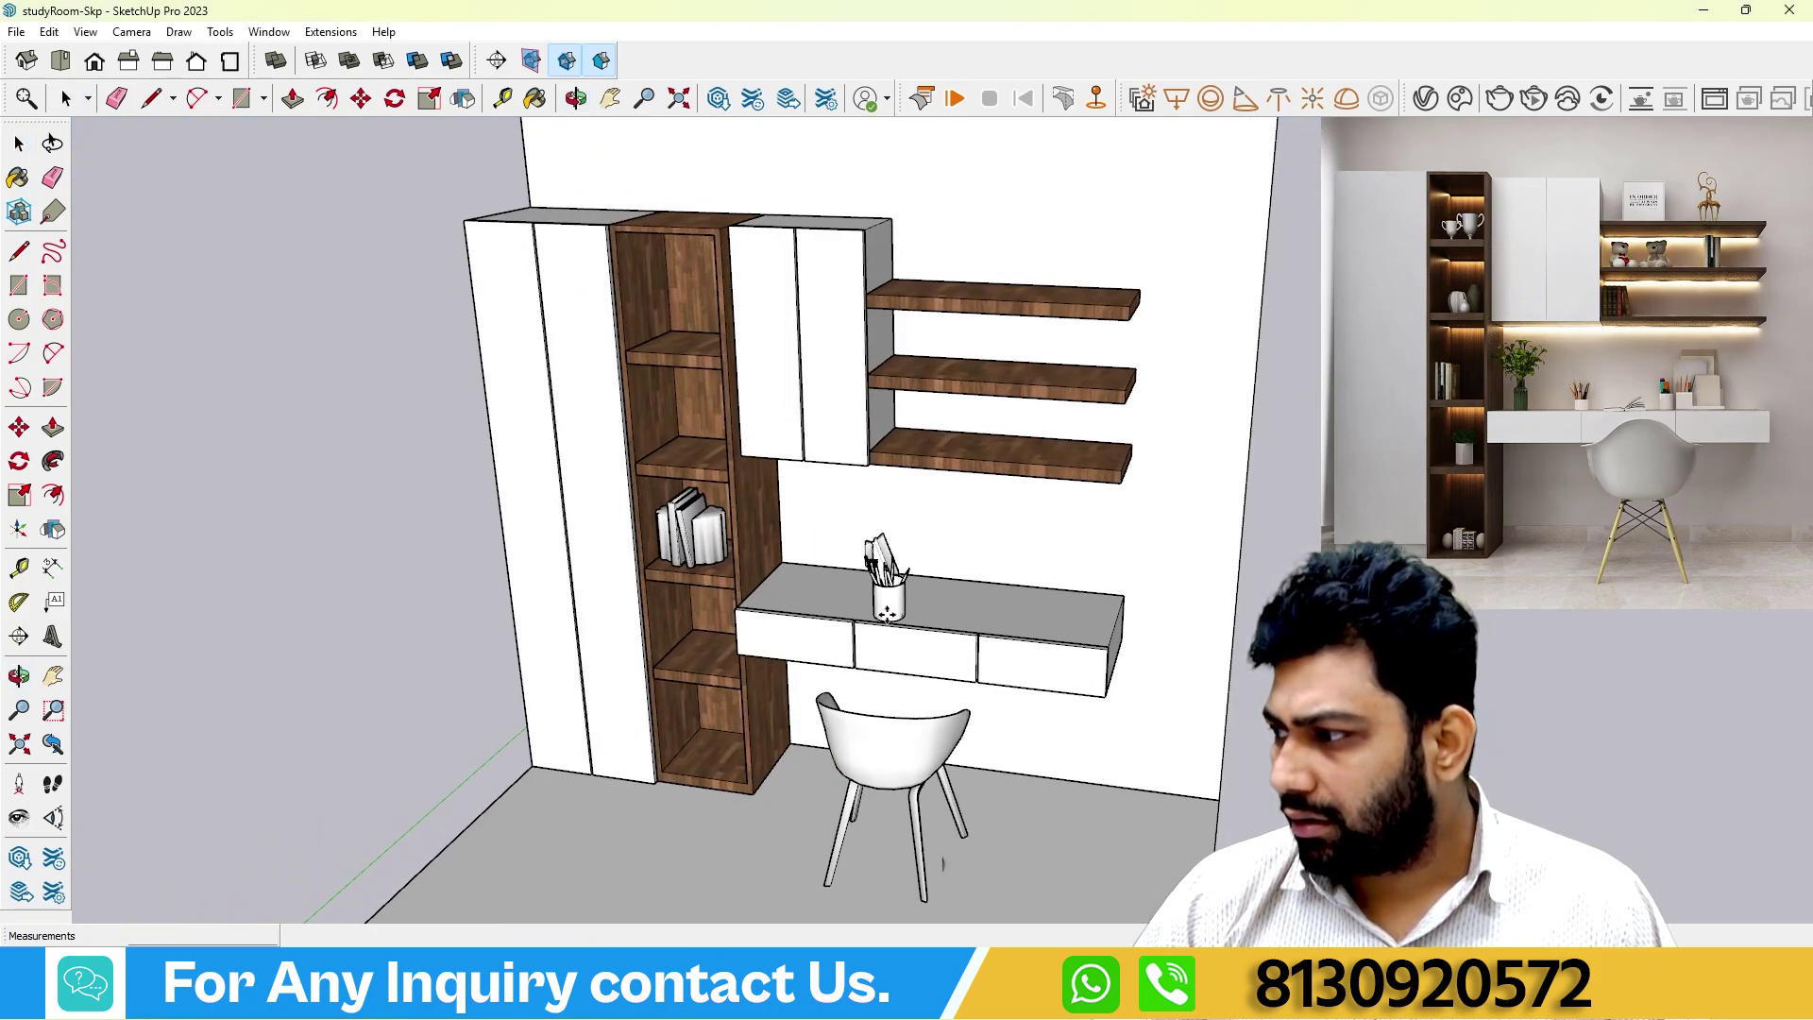
{"action": "scroll", "coordinate": [850, 586], "scroll_direction": "up", "scroll_amount": 3}
{"action": "key", "text": "m"}
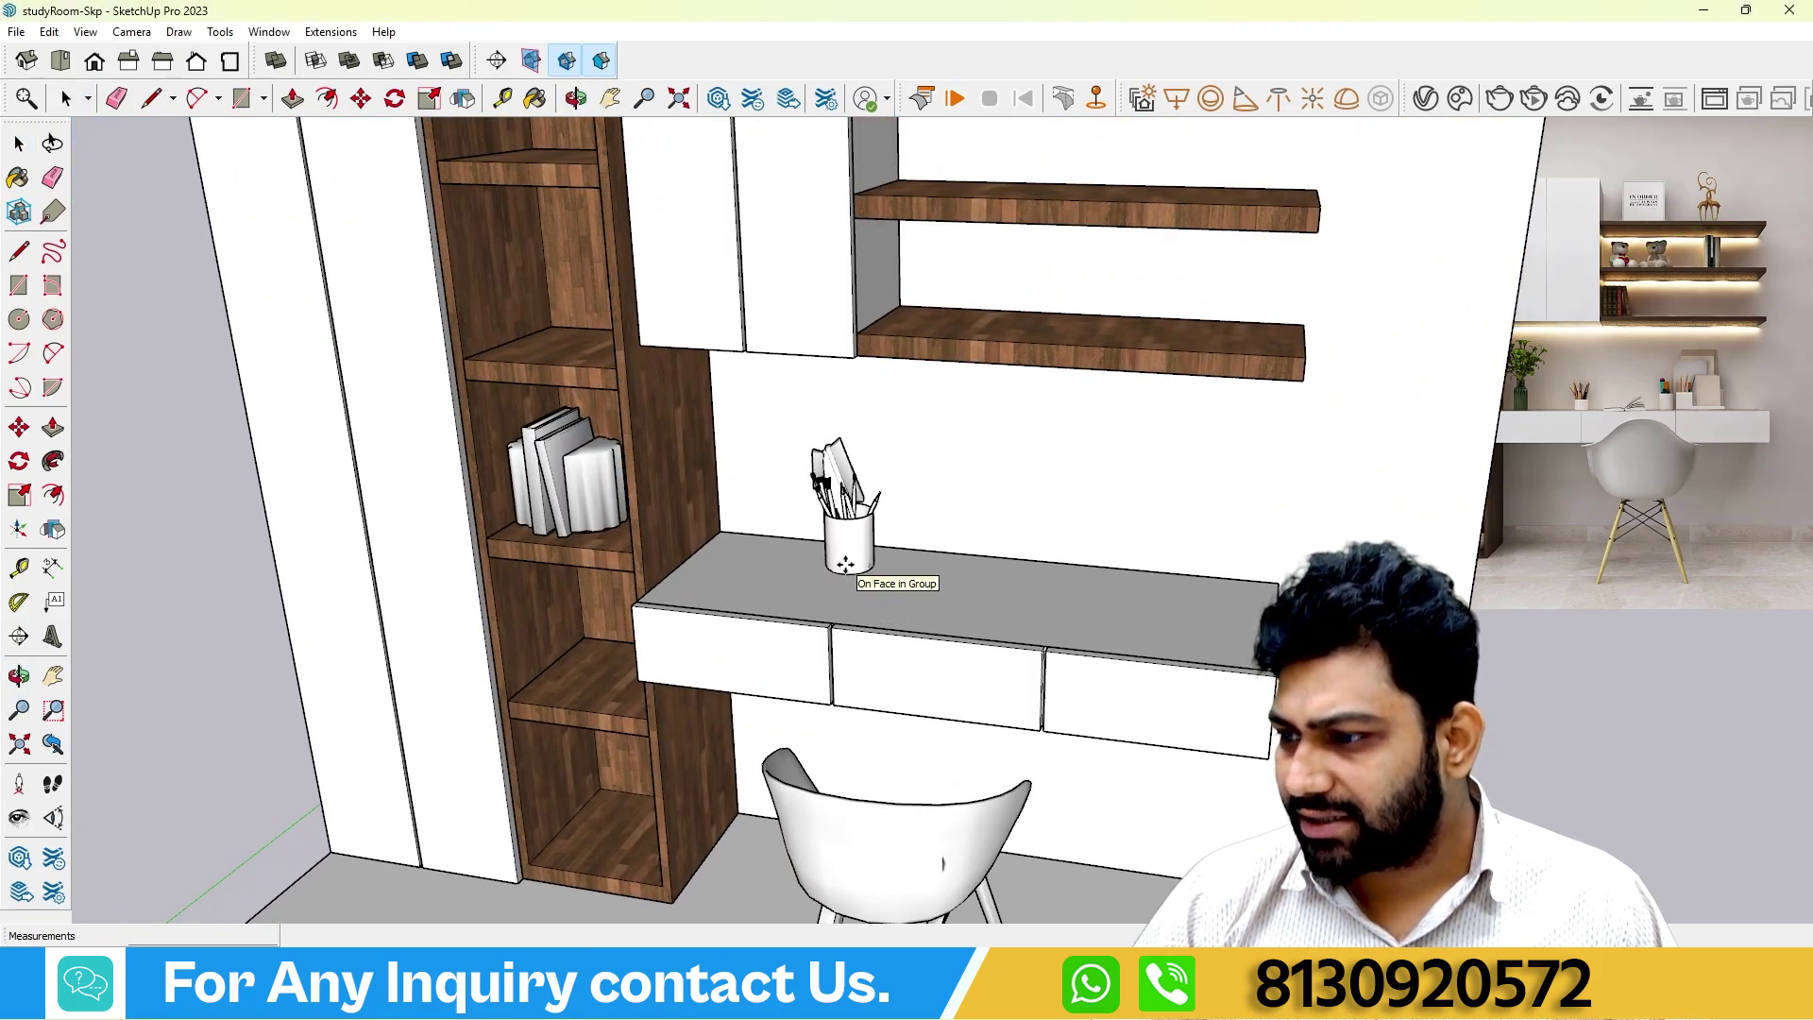
{"action": "left_click", "coordinate": [847, 567]}
{"action": "key", "text": "ctrl"}
{"action": "scroll", "coordinate": [844, 566], "scroll_direction": "down", "scroll_amount": 3}
{"action": "key", "text": "Escape"}
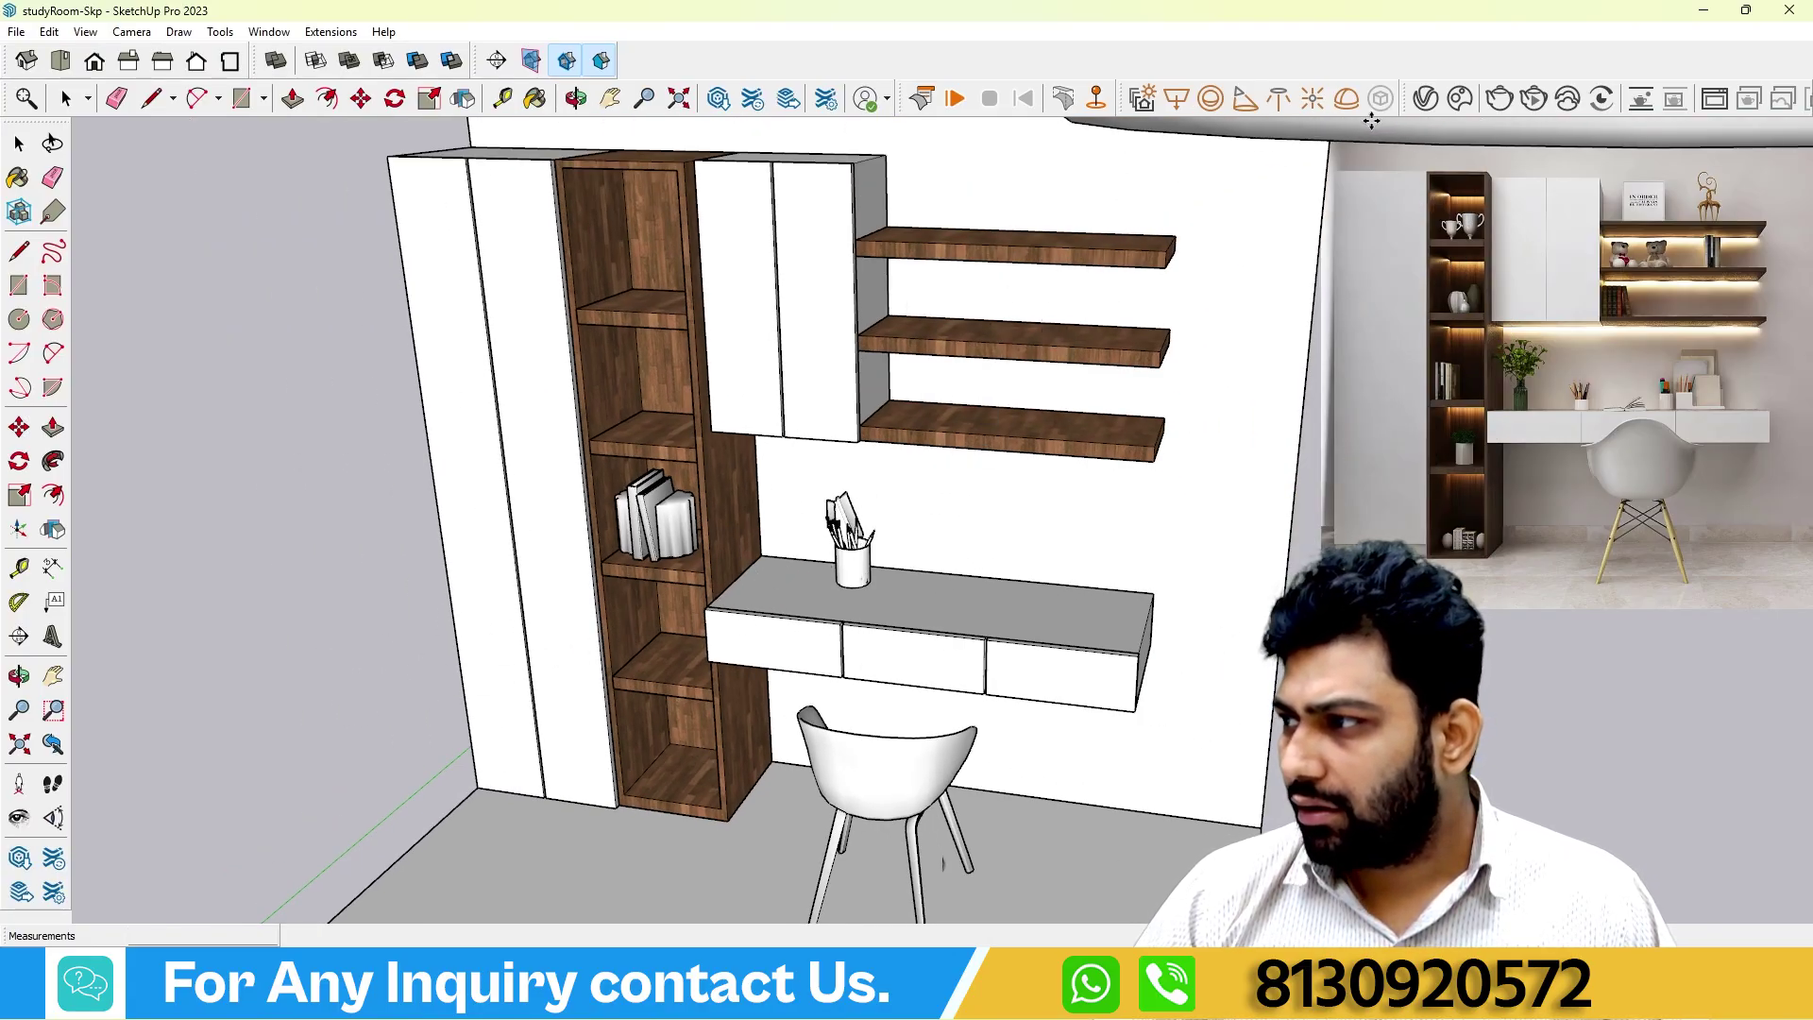
Browse further through the Chaos Cosmos decoration assets for items to fill the remaining shelves and the desktop.
{"action": "left_click", "coordinate": [1460, 99]}
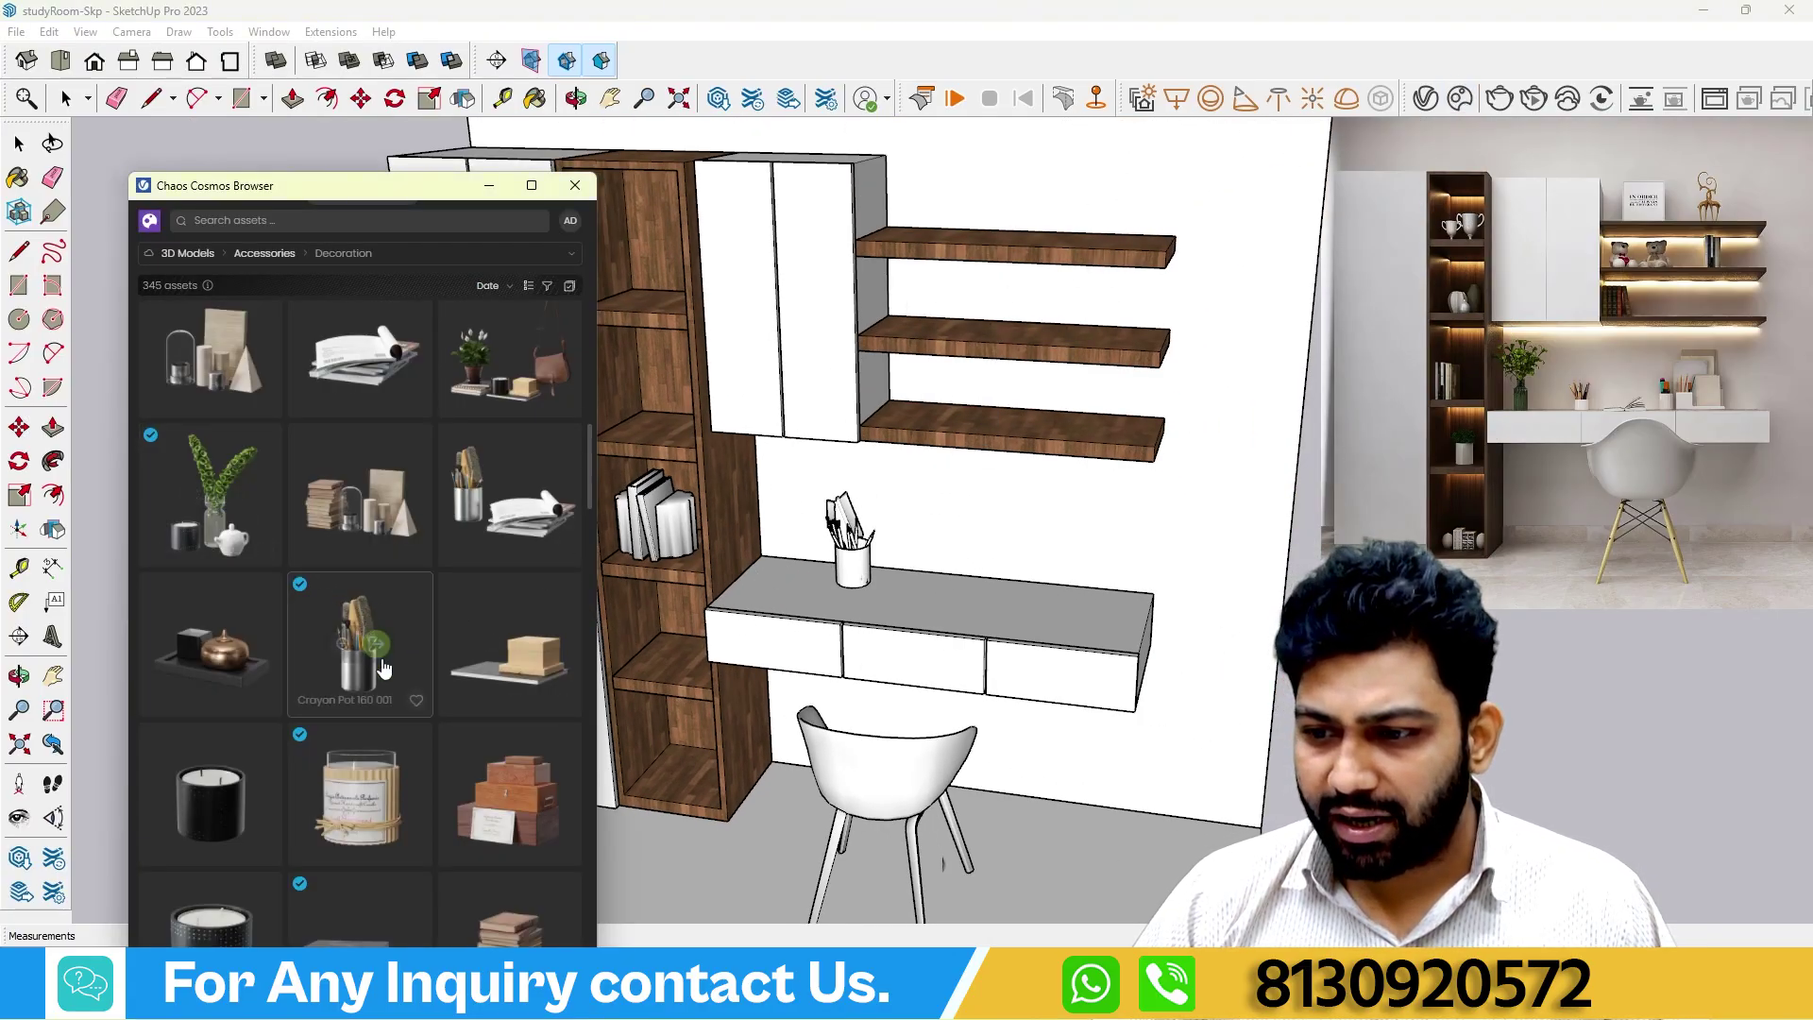
{"action": "scroll", "coordinate": [352, 650], "scroll_direction": "down", "scroll_amount": 5}
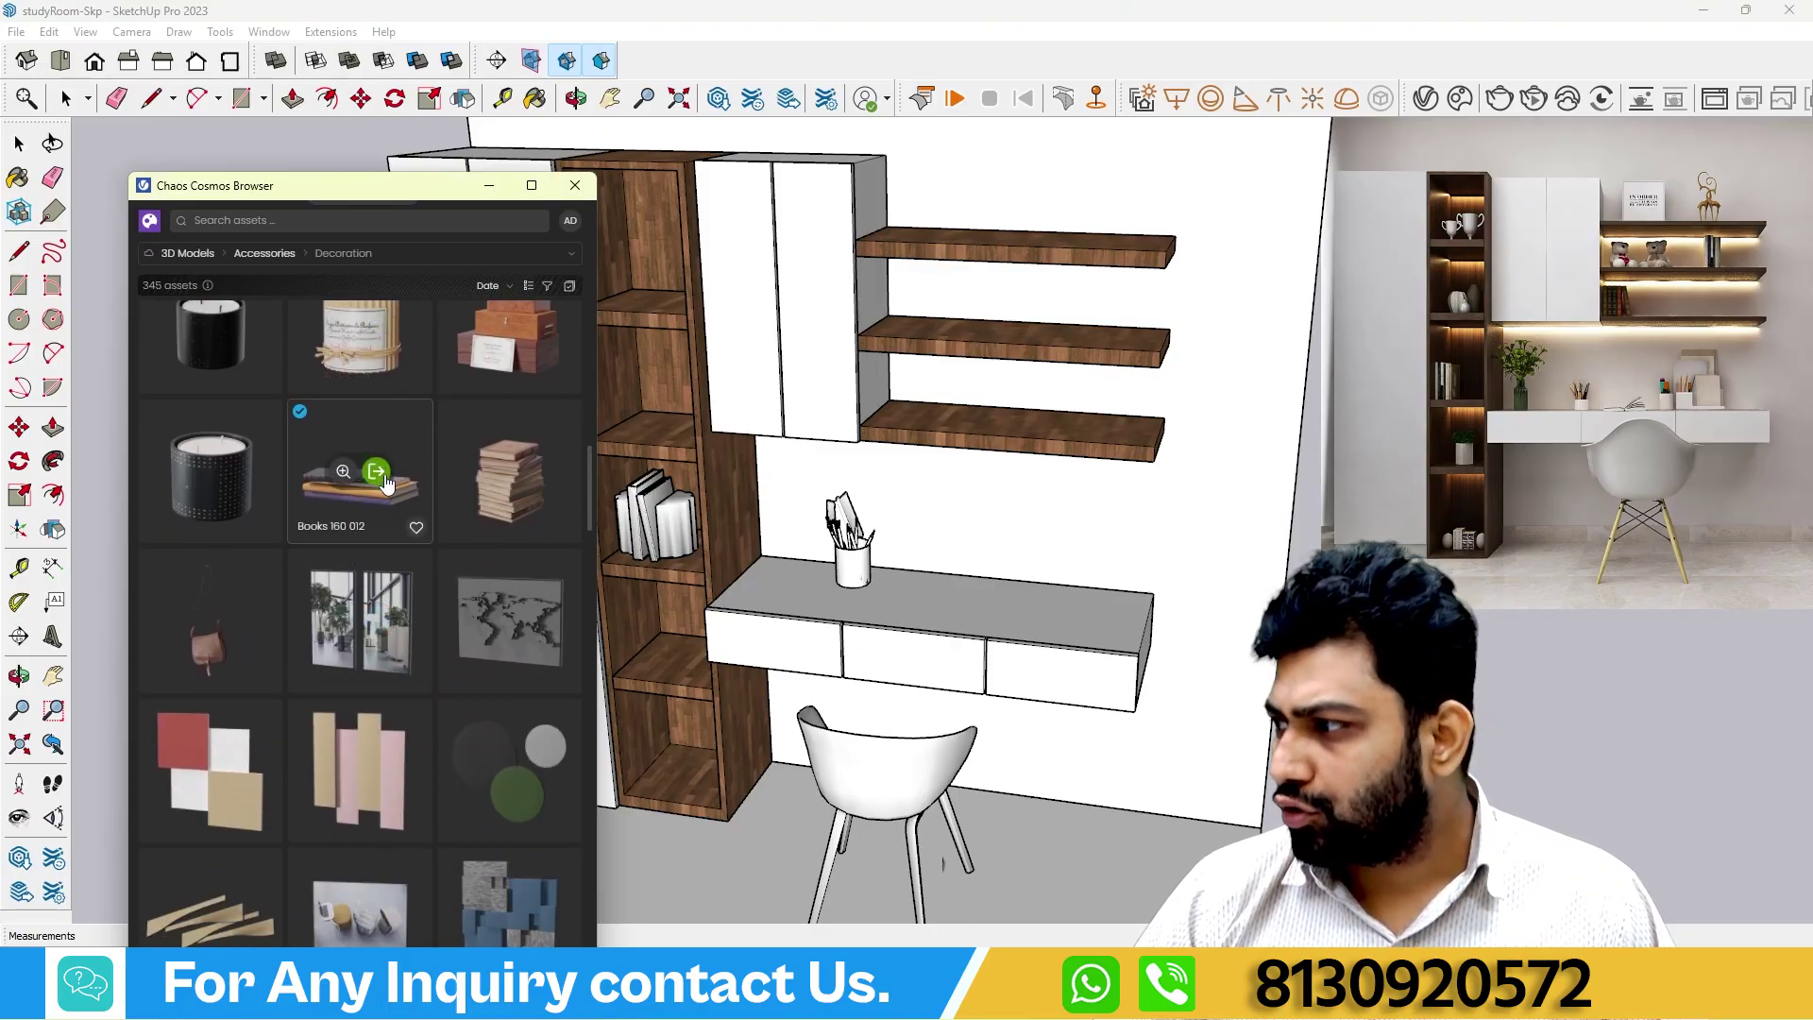
{"action": "scroll", "coordinate": [386, 706], "scroll_direction": "down", "scroll_amount": 8}
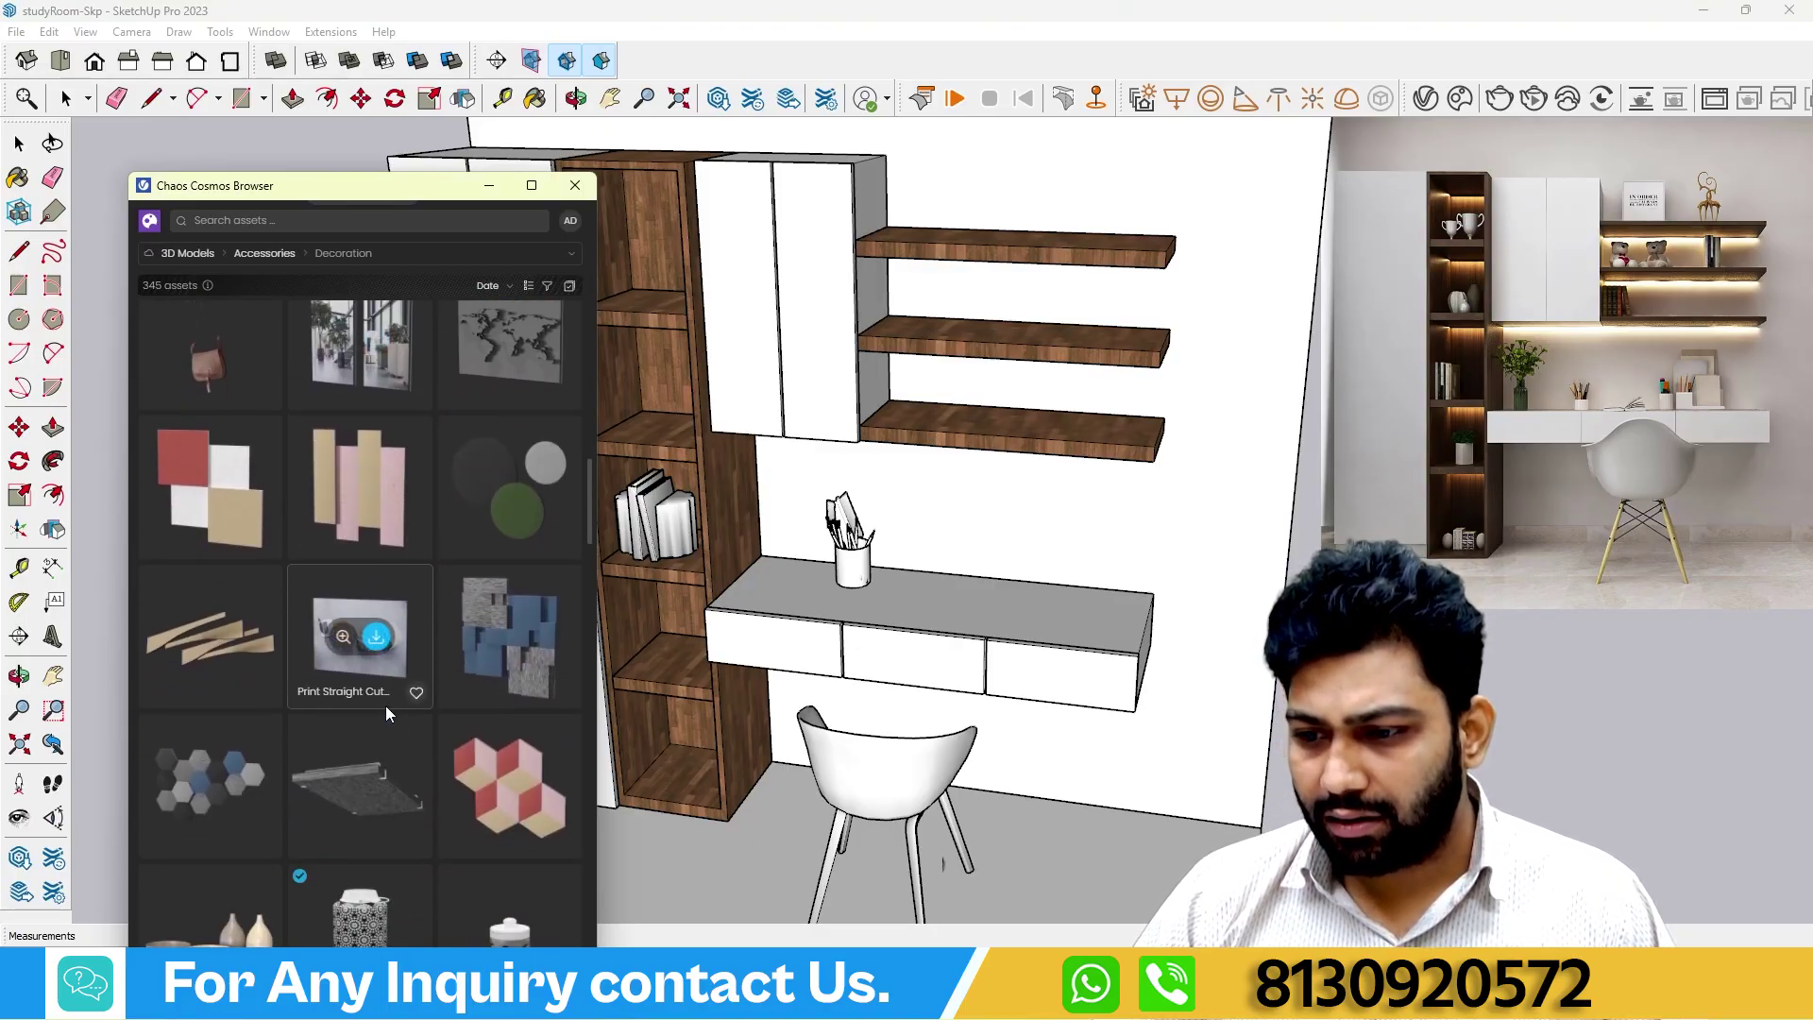
{"action": "scroll", "coordinate": [386, 705], "scroll_direction": "down", "scroll_amount": 2}
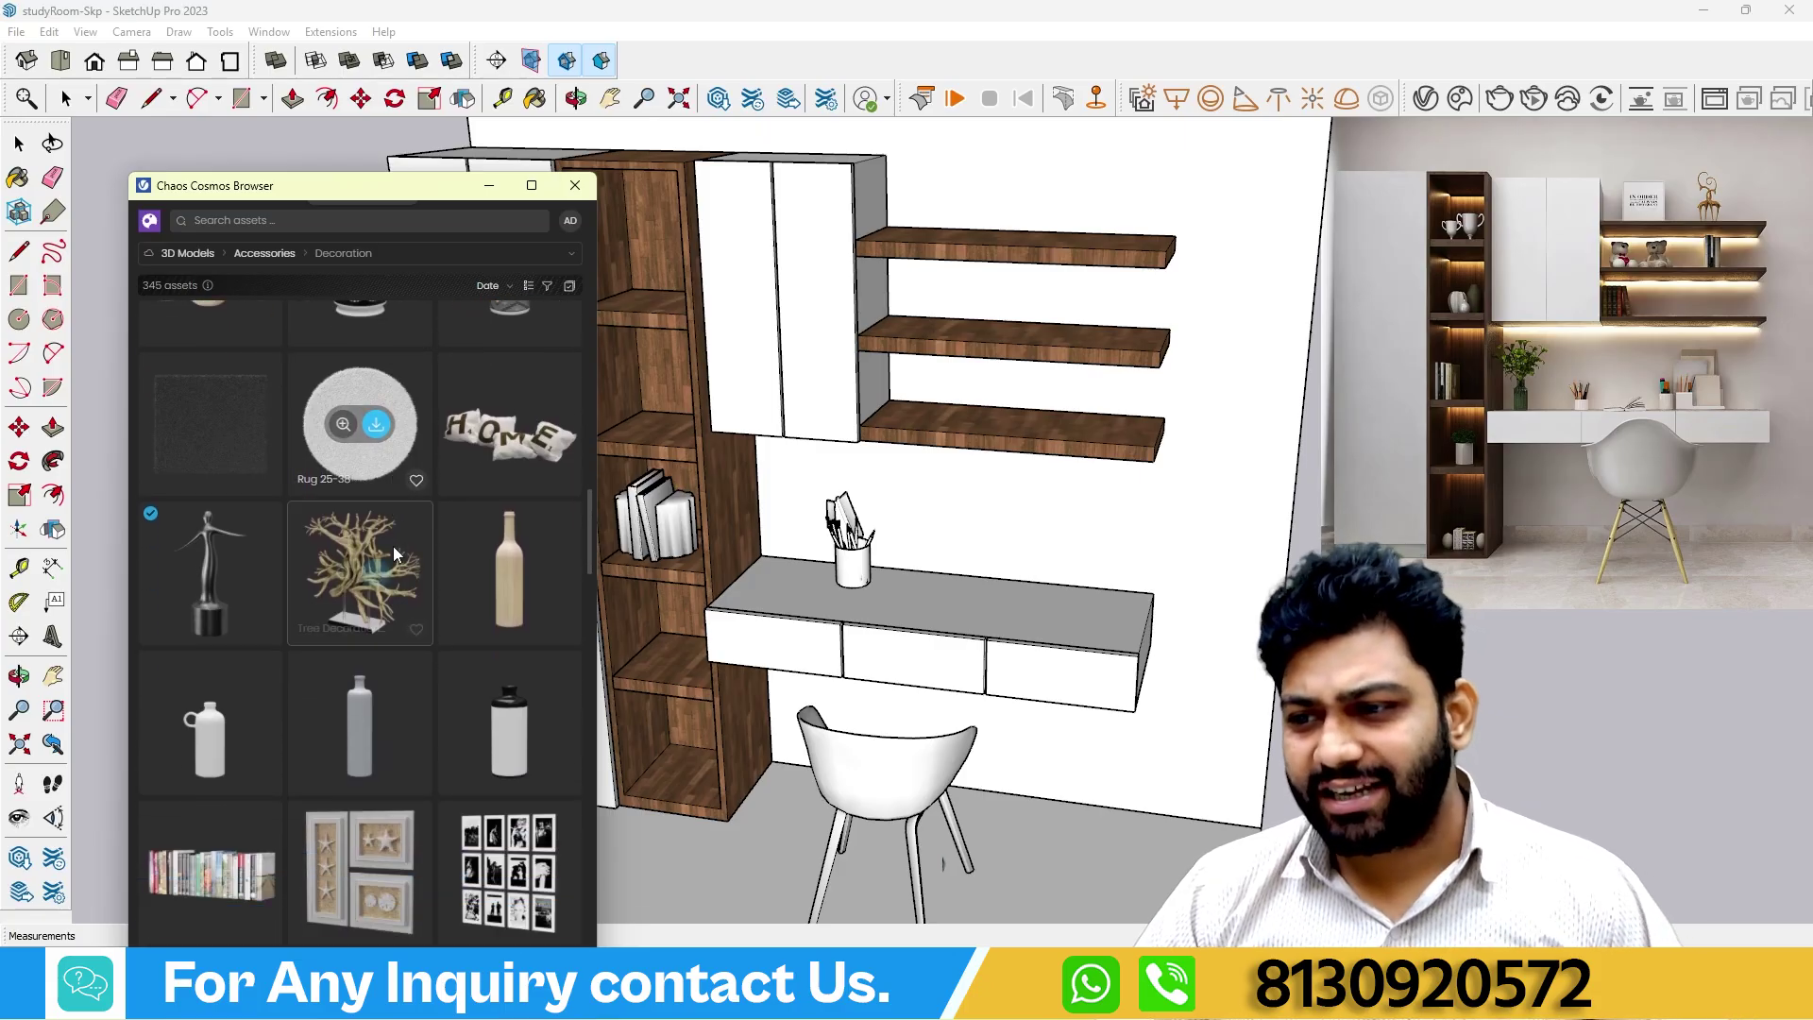
{"action": "scroll", "coordinate": [381, 623], "scroll_direction": "down", "scroll_amount": 10}
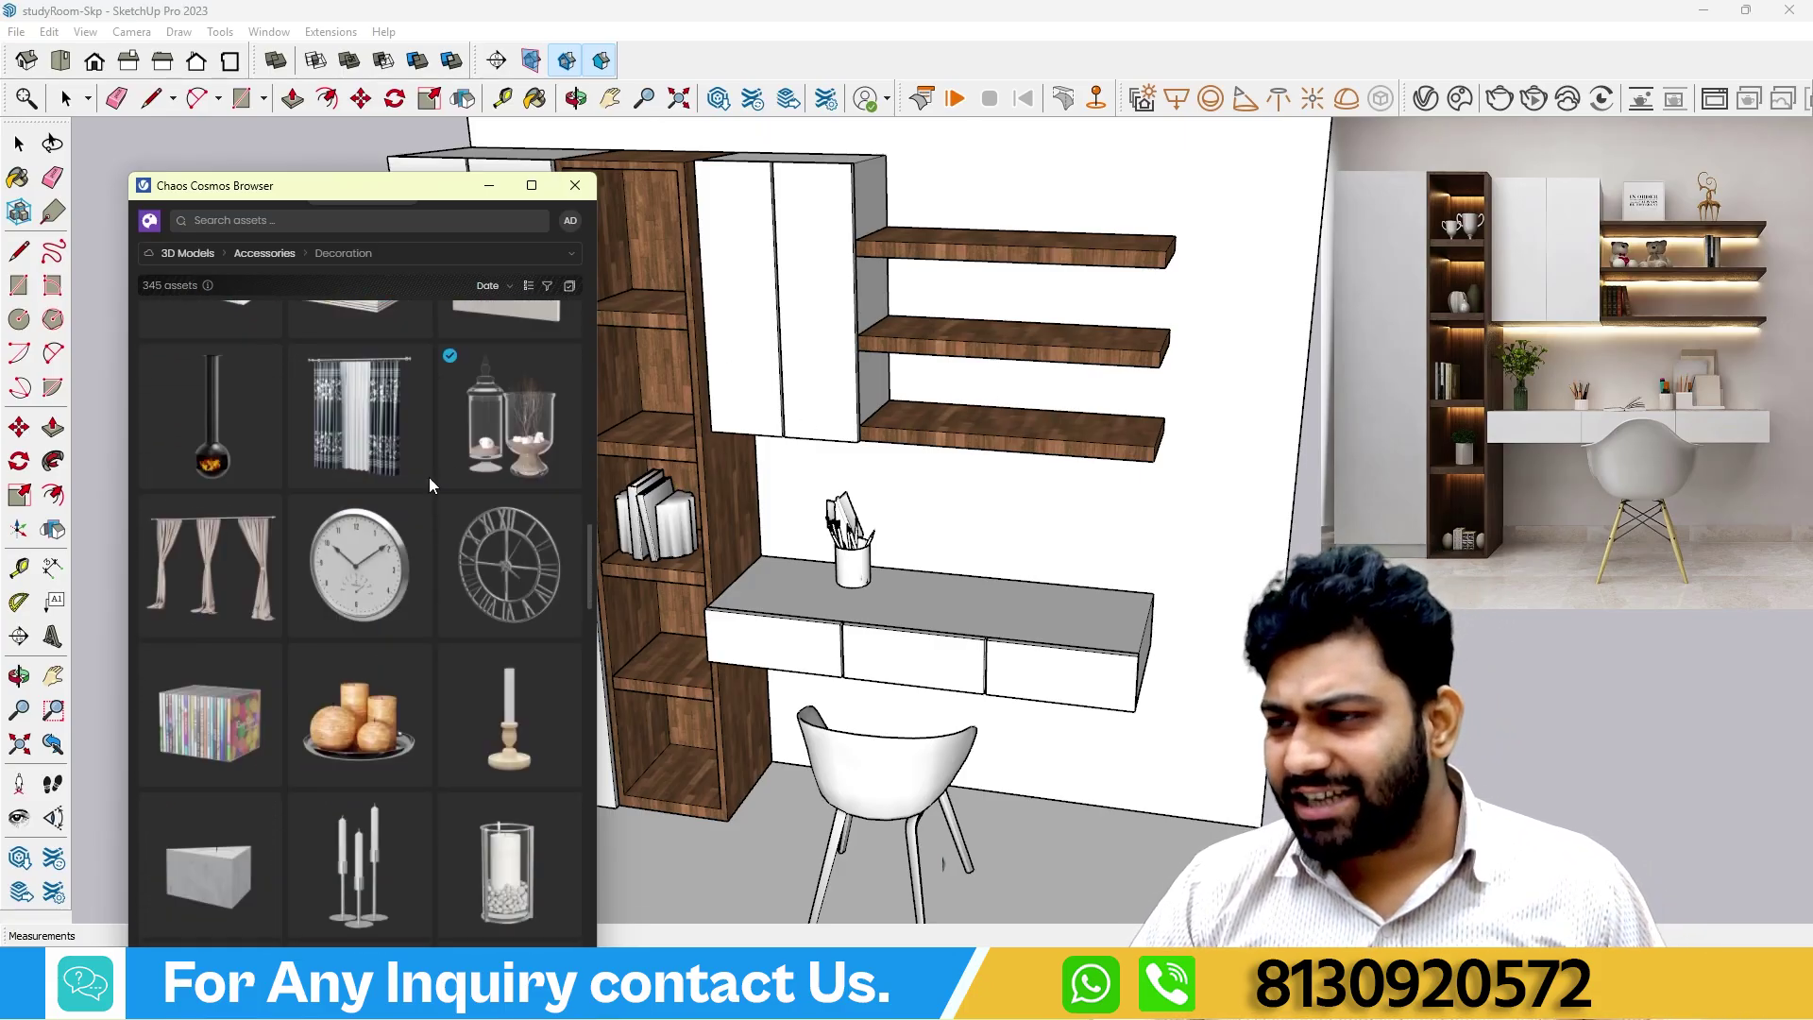
{"action": "left_click", "coordinate": [327, 223]}
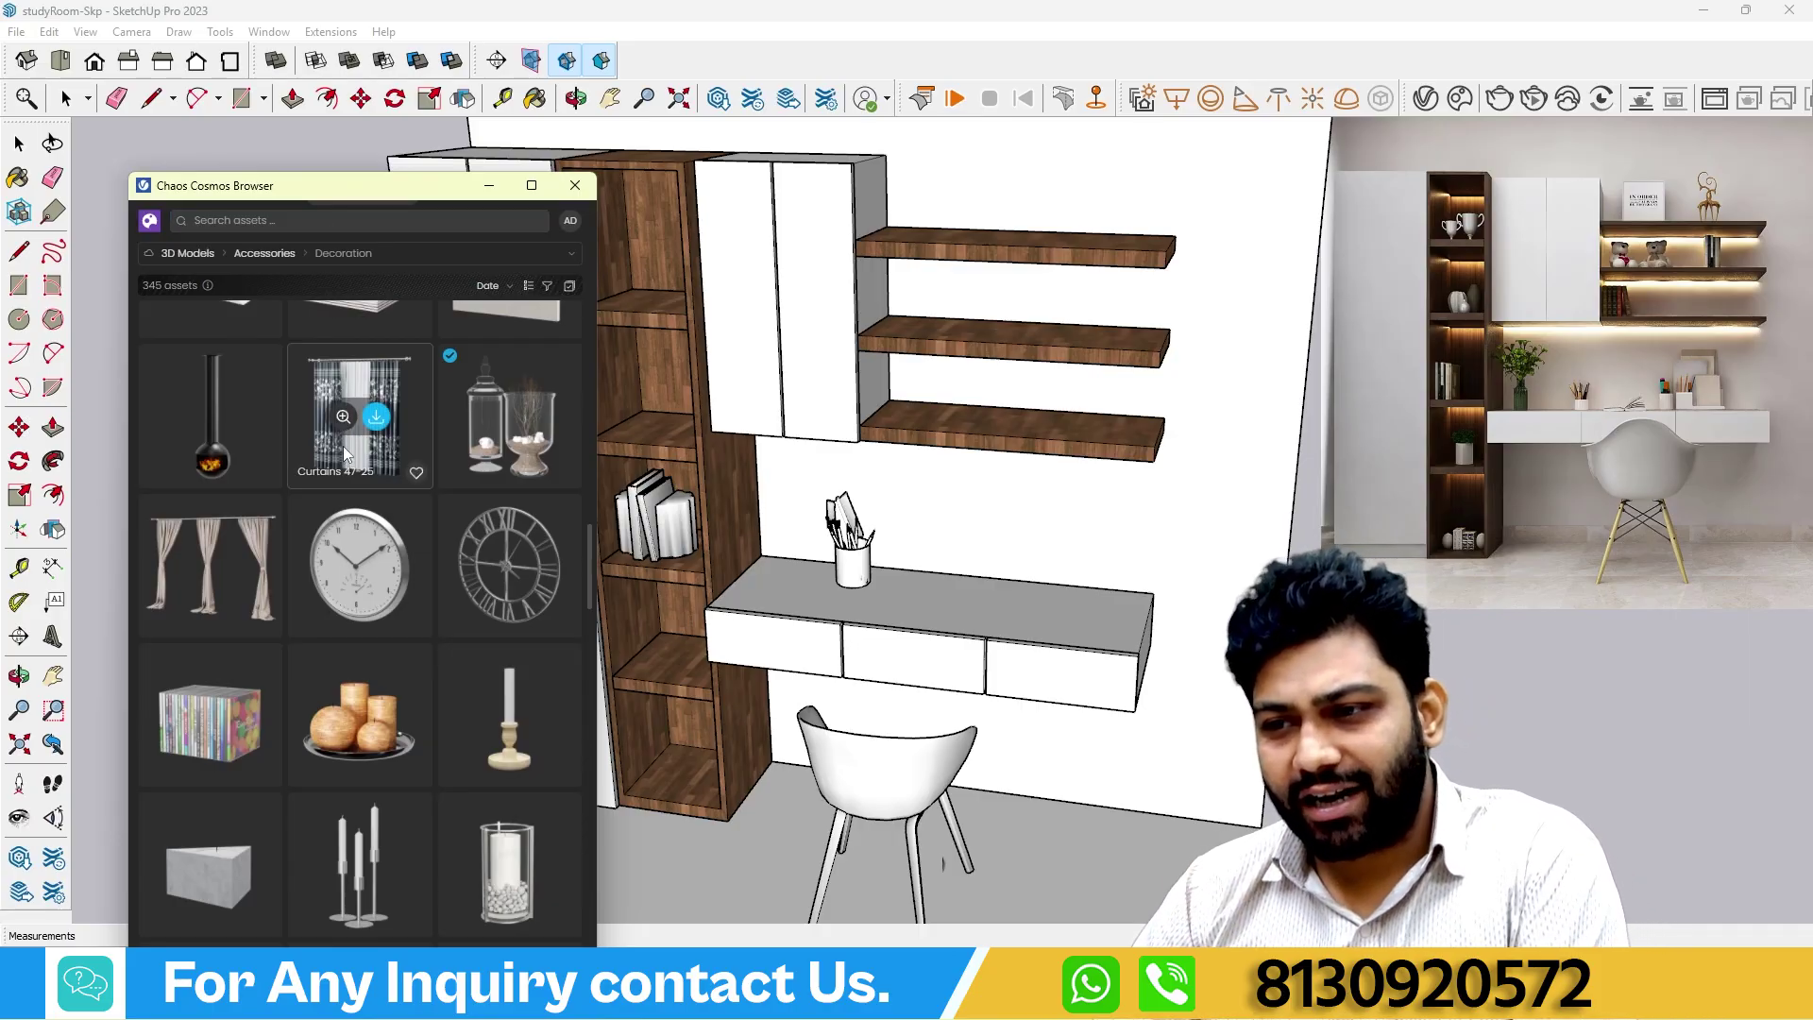
{"action": "scroll", "coordinate": [378, 529], "scroll_direction": "down", "scroll_amount": 3}
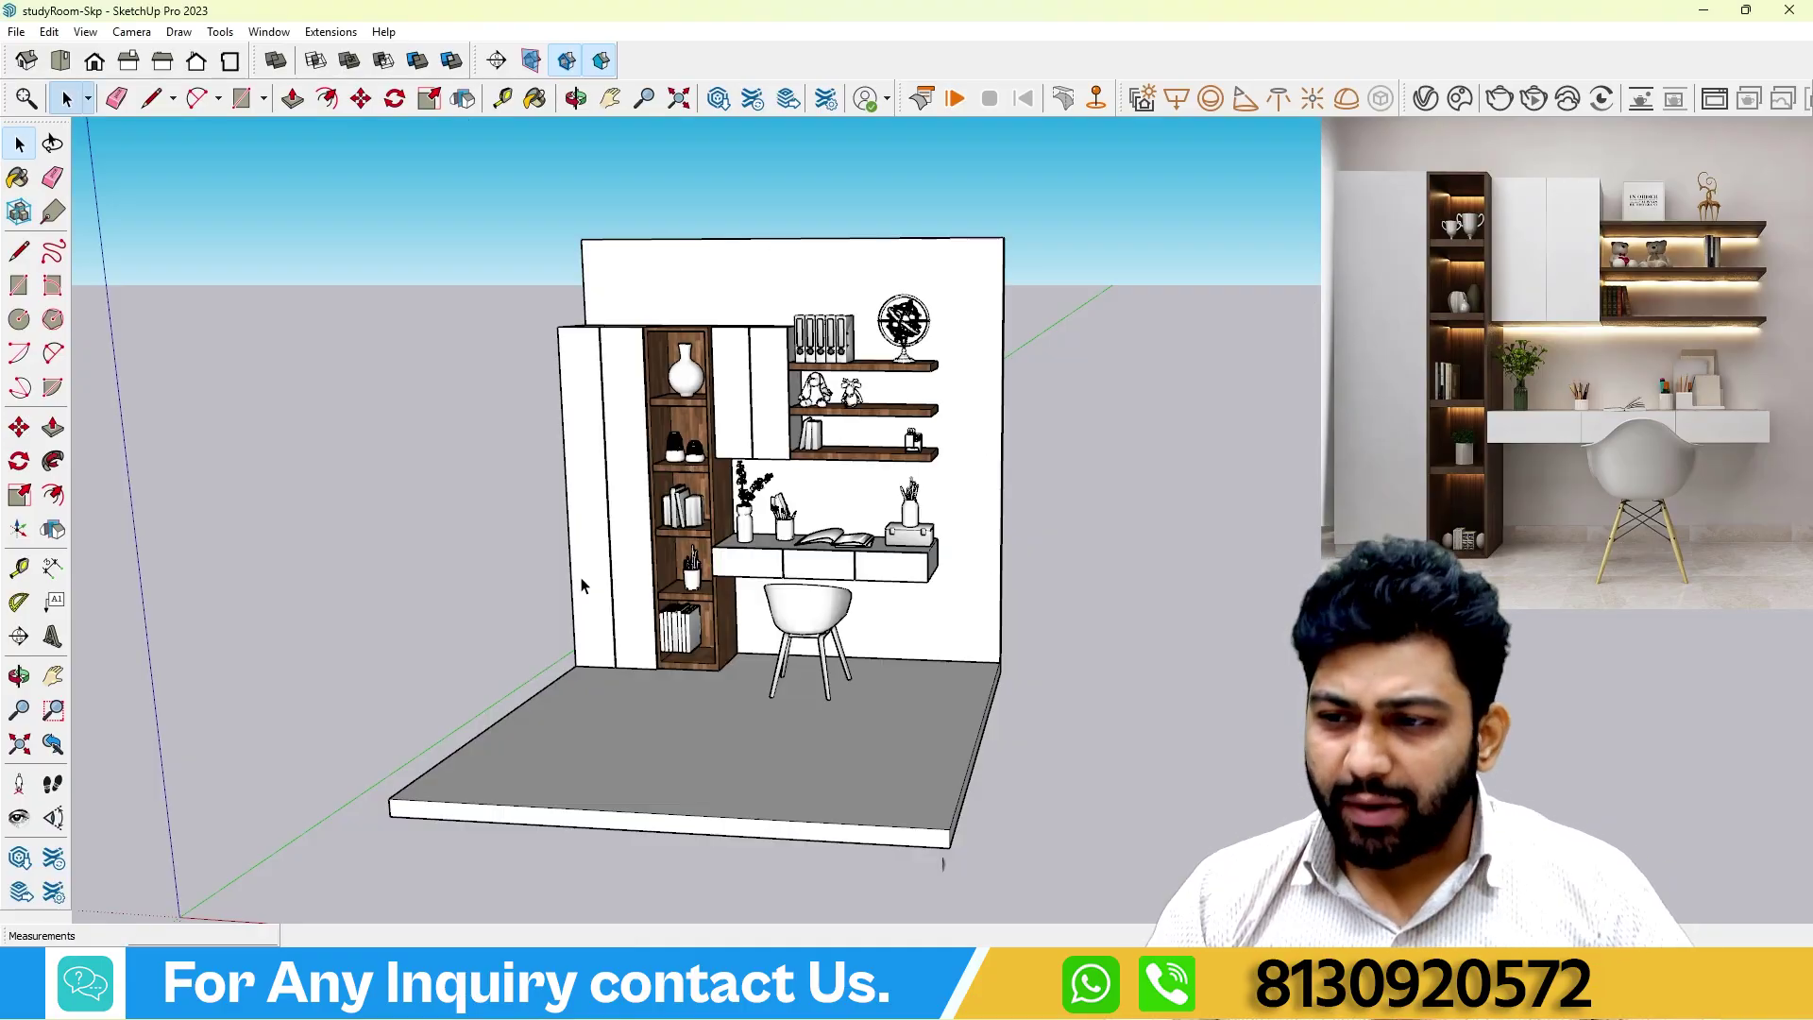
Examine the furnished study unit and the open side of the room beside the tall wardrobe from several angles.
{"action": "middle_click_drag", "start_coordinate": [692, 557], "coordinate": [1385, 350]}
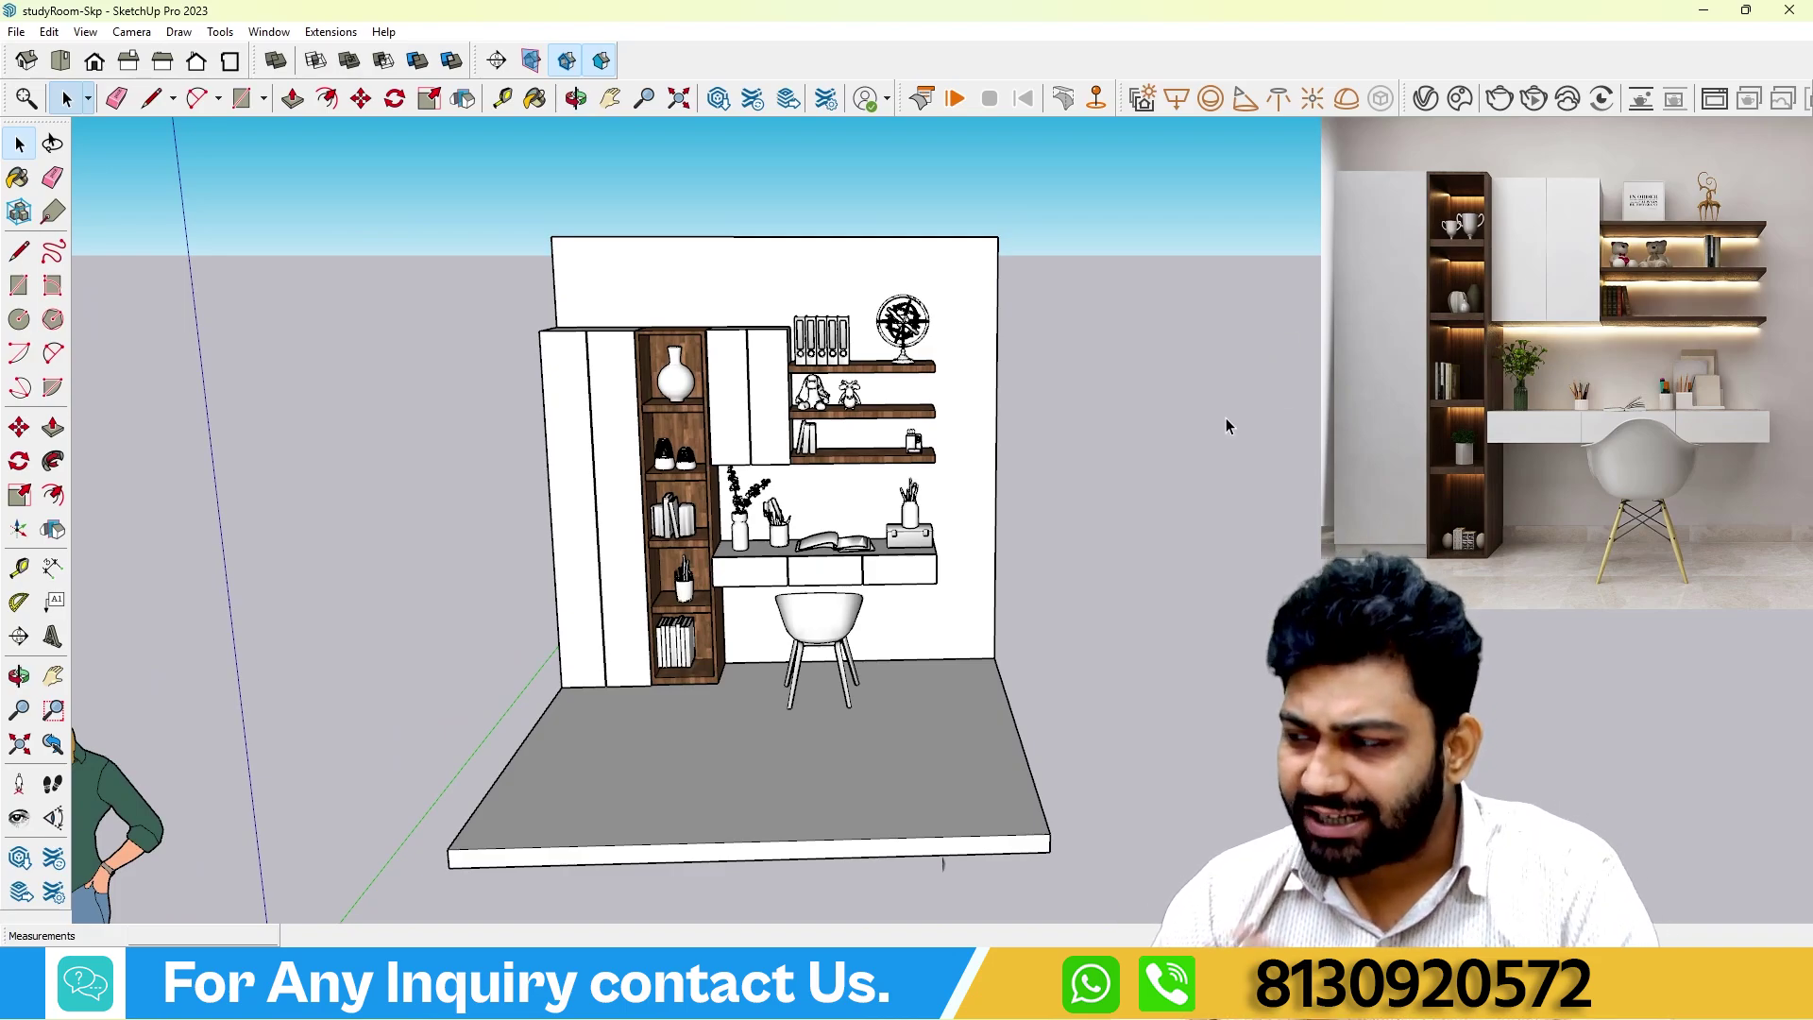
{"action": "scroll", "coordinate": [747, 484], "scroll_direction": "up", "scroll_amount": 3}
{"action": "middle_click_drag", "start_coordinate": [747, 484], "coordinate": [637, 630]}
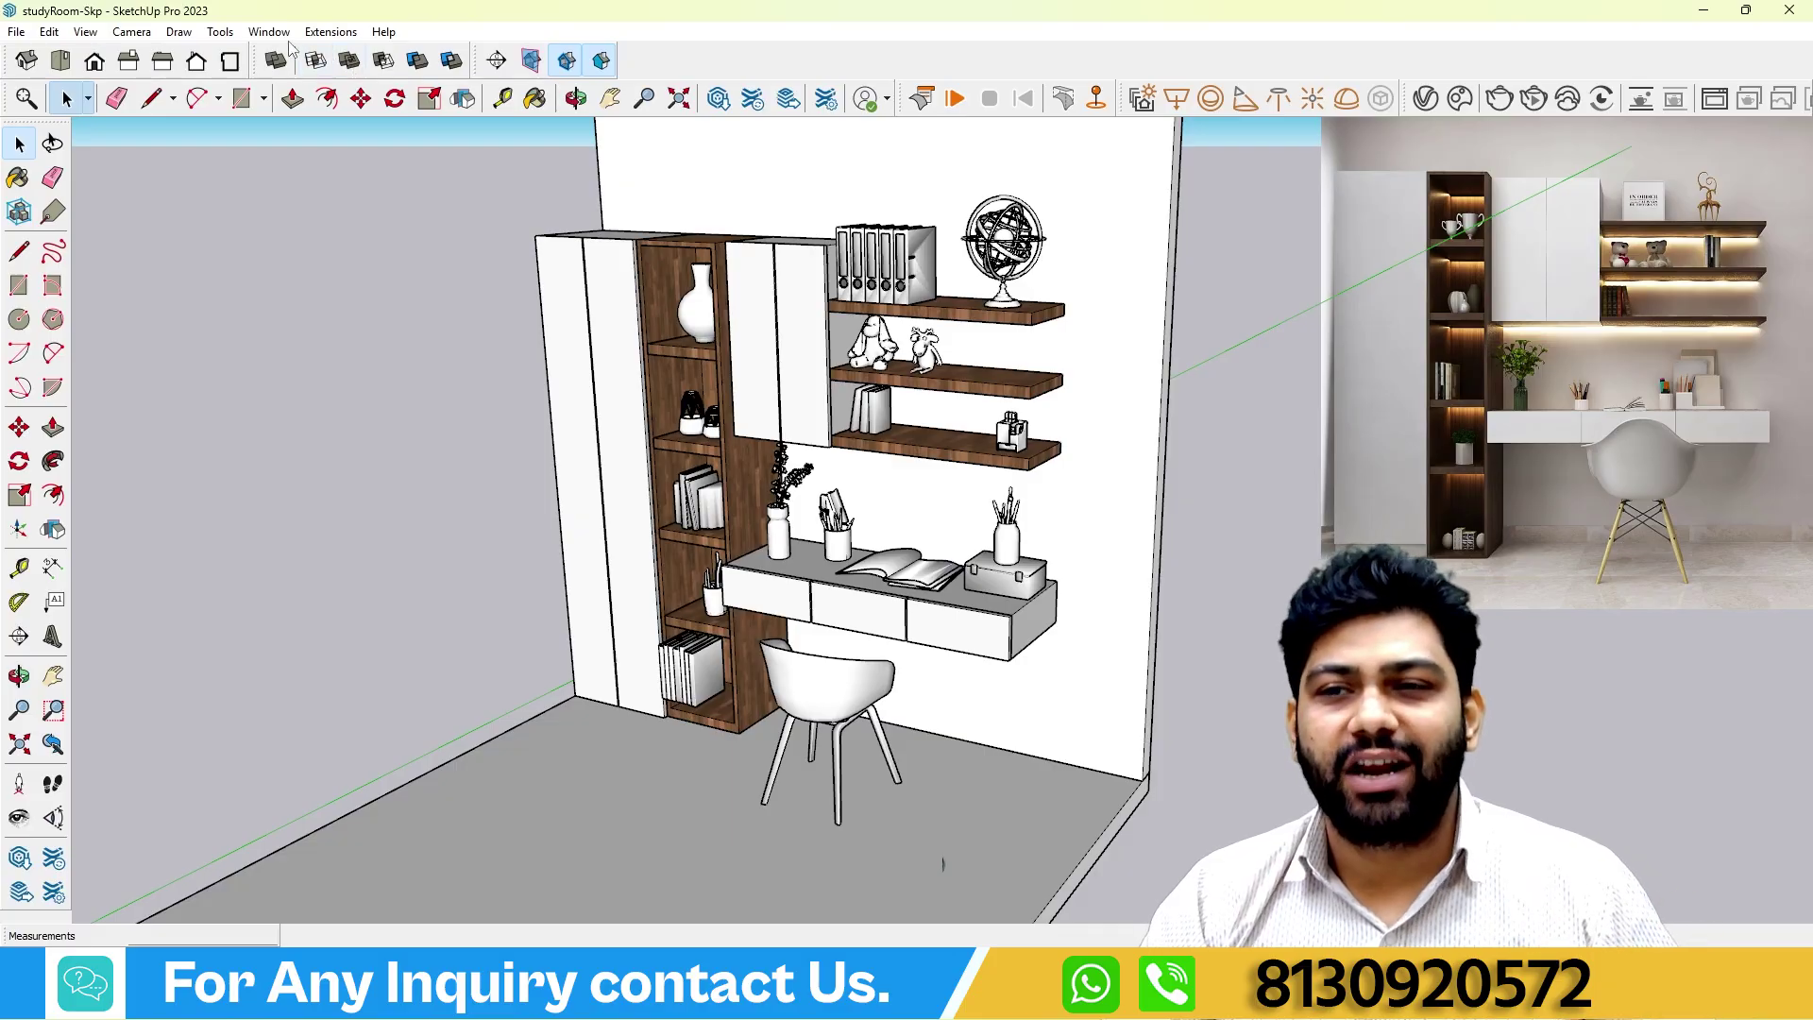
{"action": "scroll", "coordinate": [799, 332], "scroll_direction": "down", "scroll_amount": 5}
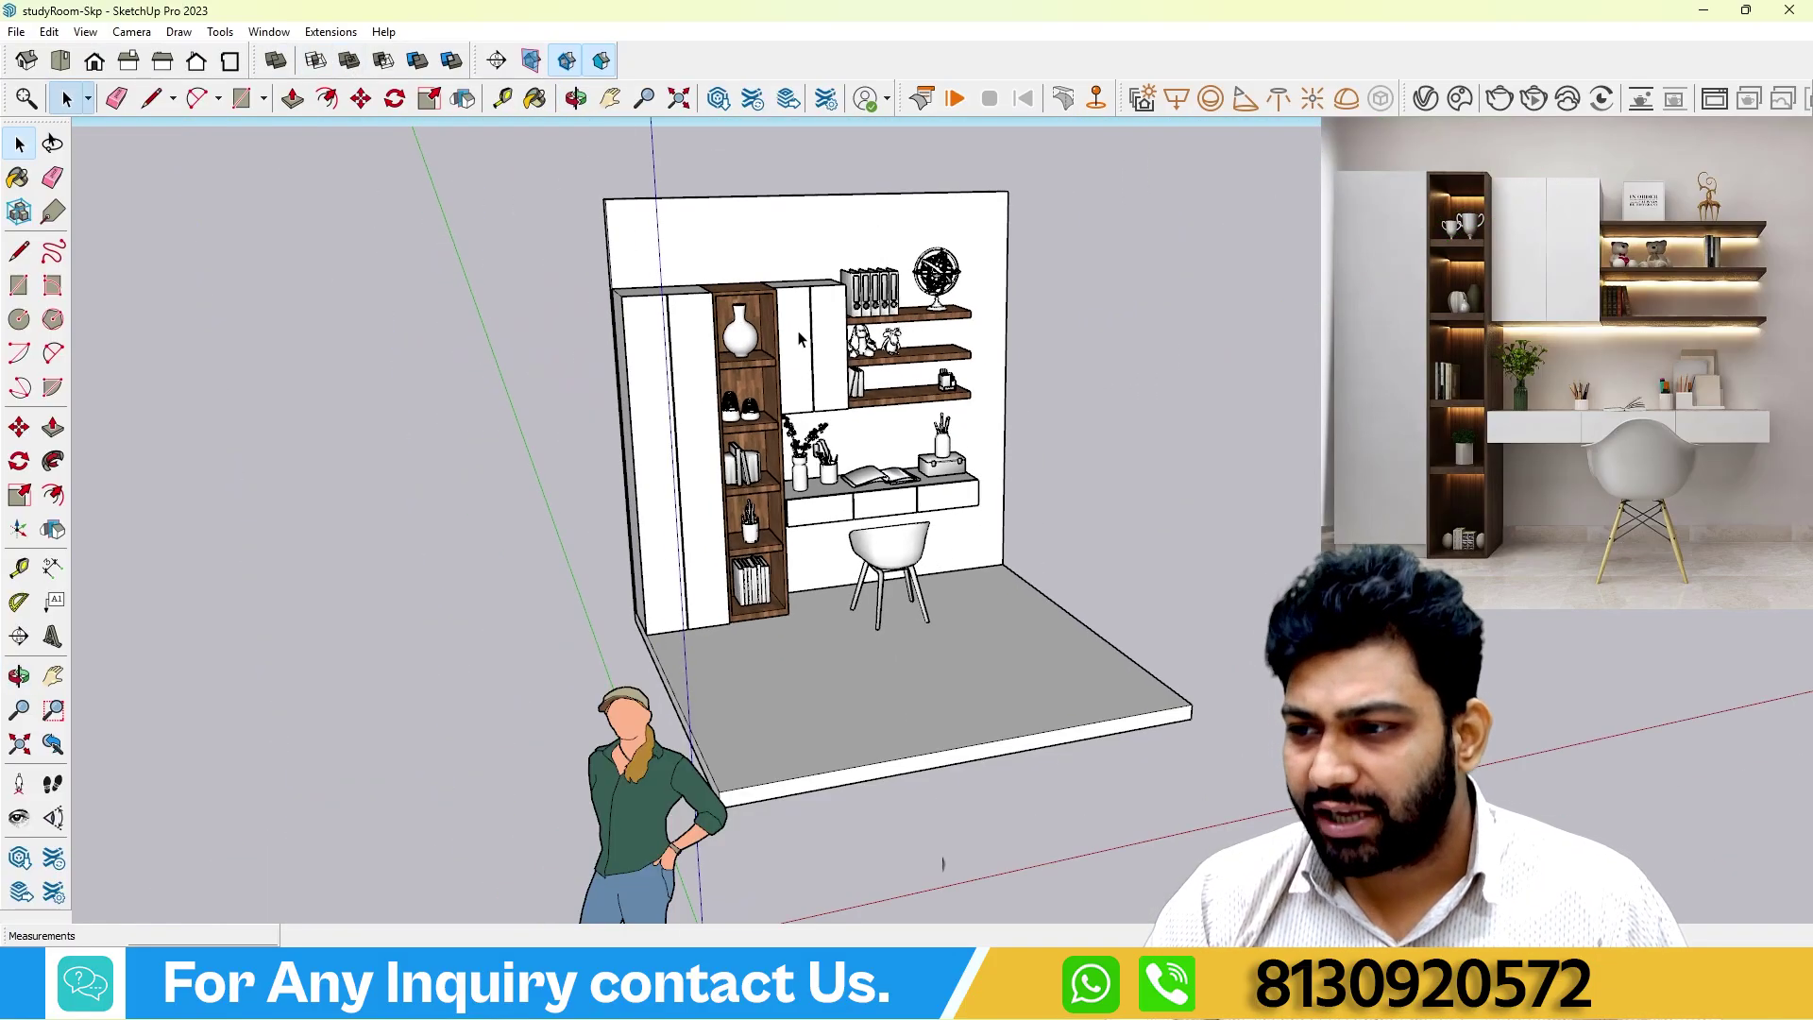
{"action": "left_click_drag", "start_coordinate": [799, 332], "coordinate": [735, 633]}
{"action": "scroll", "coordinate": [798, 491], "scroll_direction": "up", "scroll_amount": 5}
{"action": "left_click_drag", "start_coordinate": [798, 493], "coordinate": [742, 623]}
{"action": "key", "text": "space"}
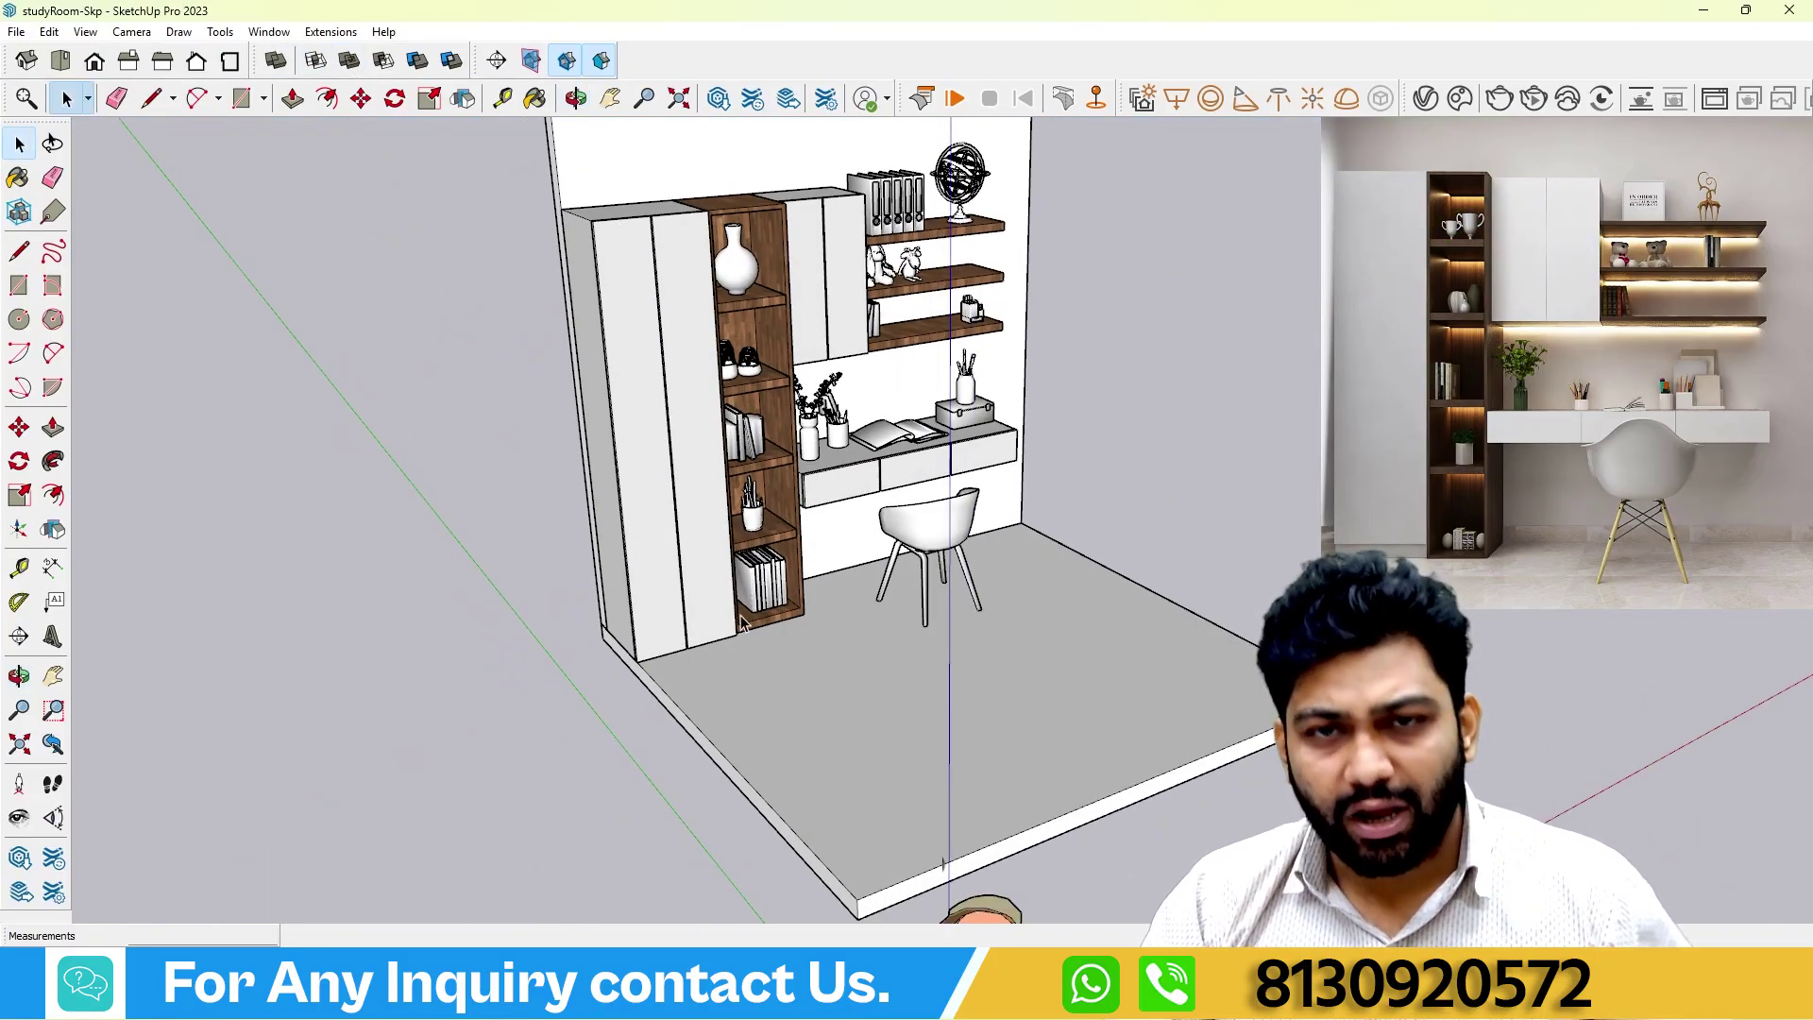
Open the floor slab for editing and push its wardrobe-side face outward by 5 inches.
{"action": "middle_click_drag", "start_coordinate": [818, 691], "coordinate": [1114, 583]}
{"action": "key", "text": "o"}
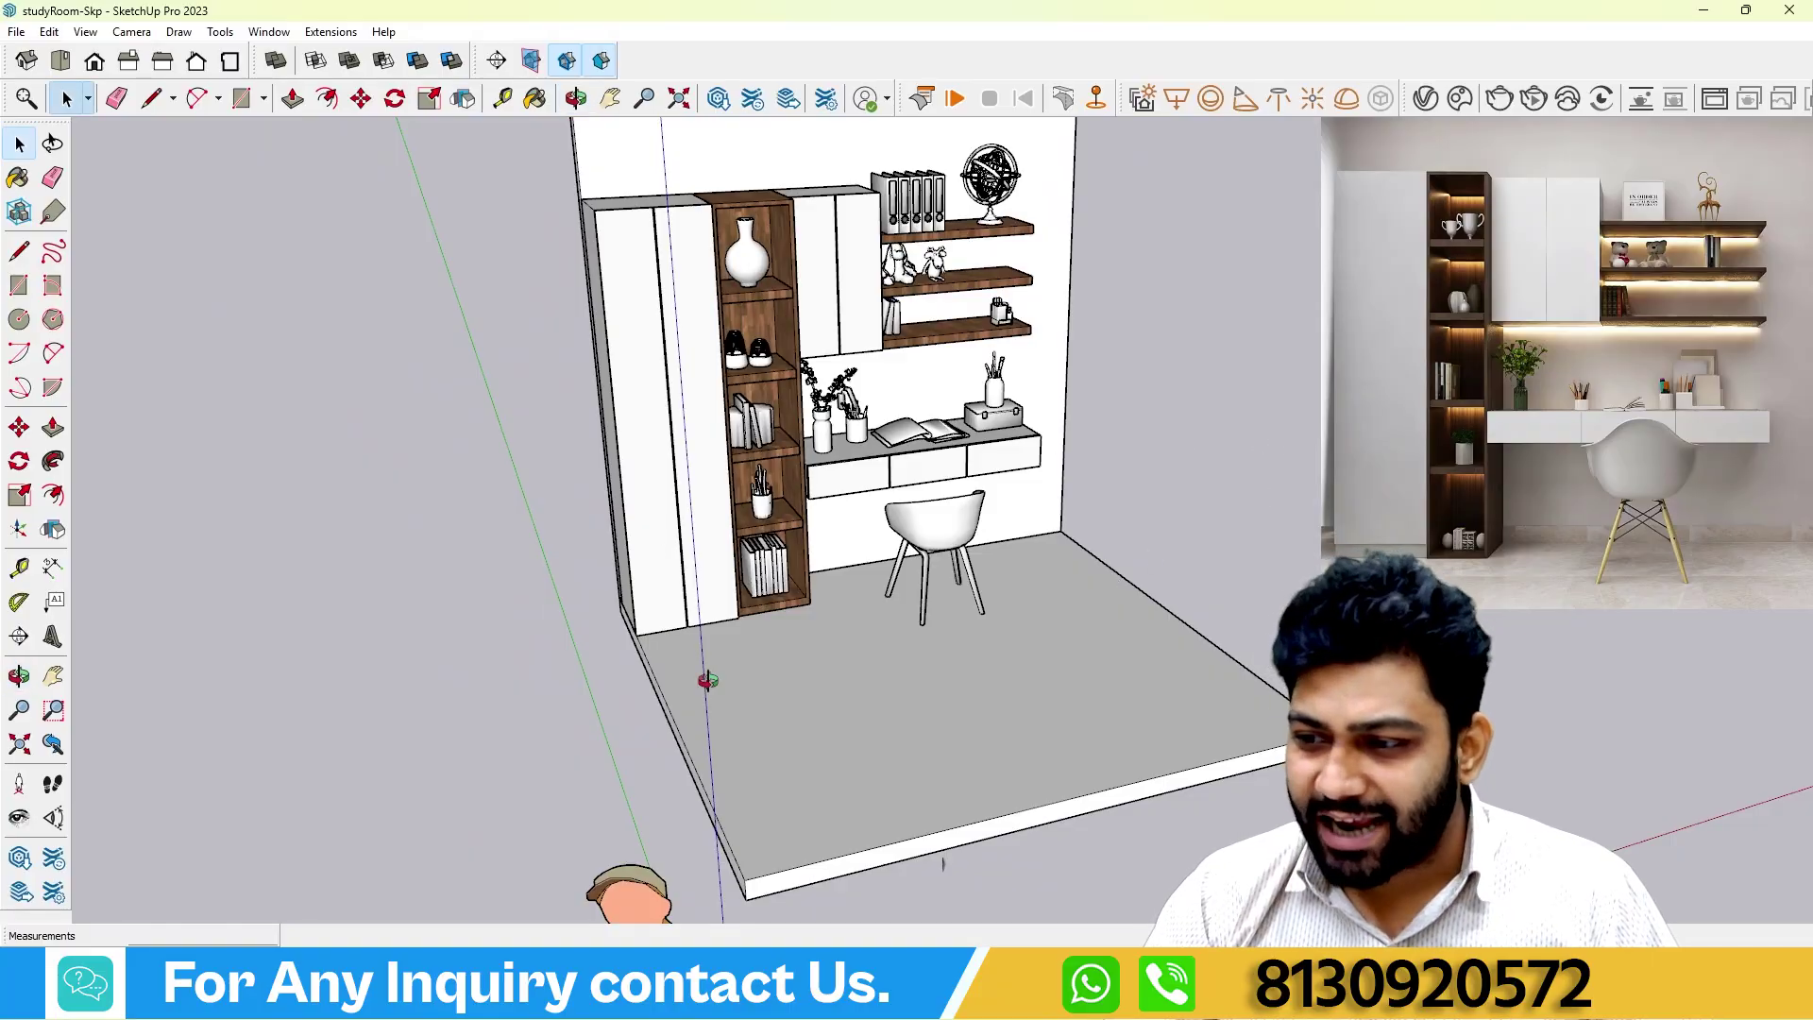
{"action": "middle_click_drag", "start_coordinate": [707, 680], "coordinate": [739, 688]}
{"action": "scroll", "coordinate": [739, 688], "scroll_direction": "up", "scroll_amount": 3}
{"action": "double_click", "coordinate": [739, 687]}
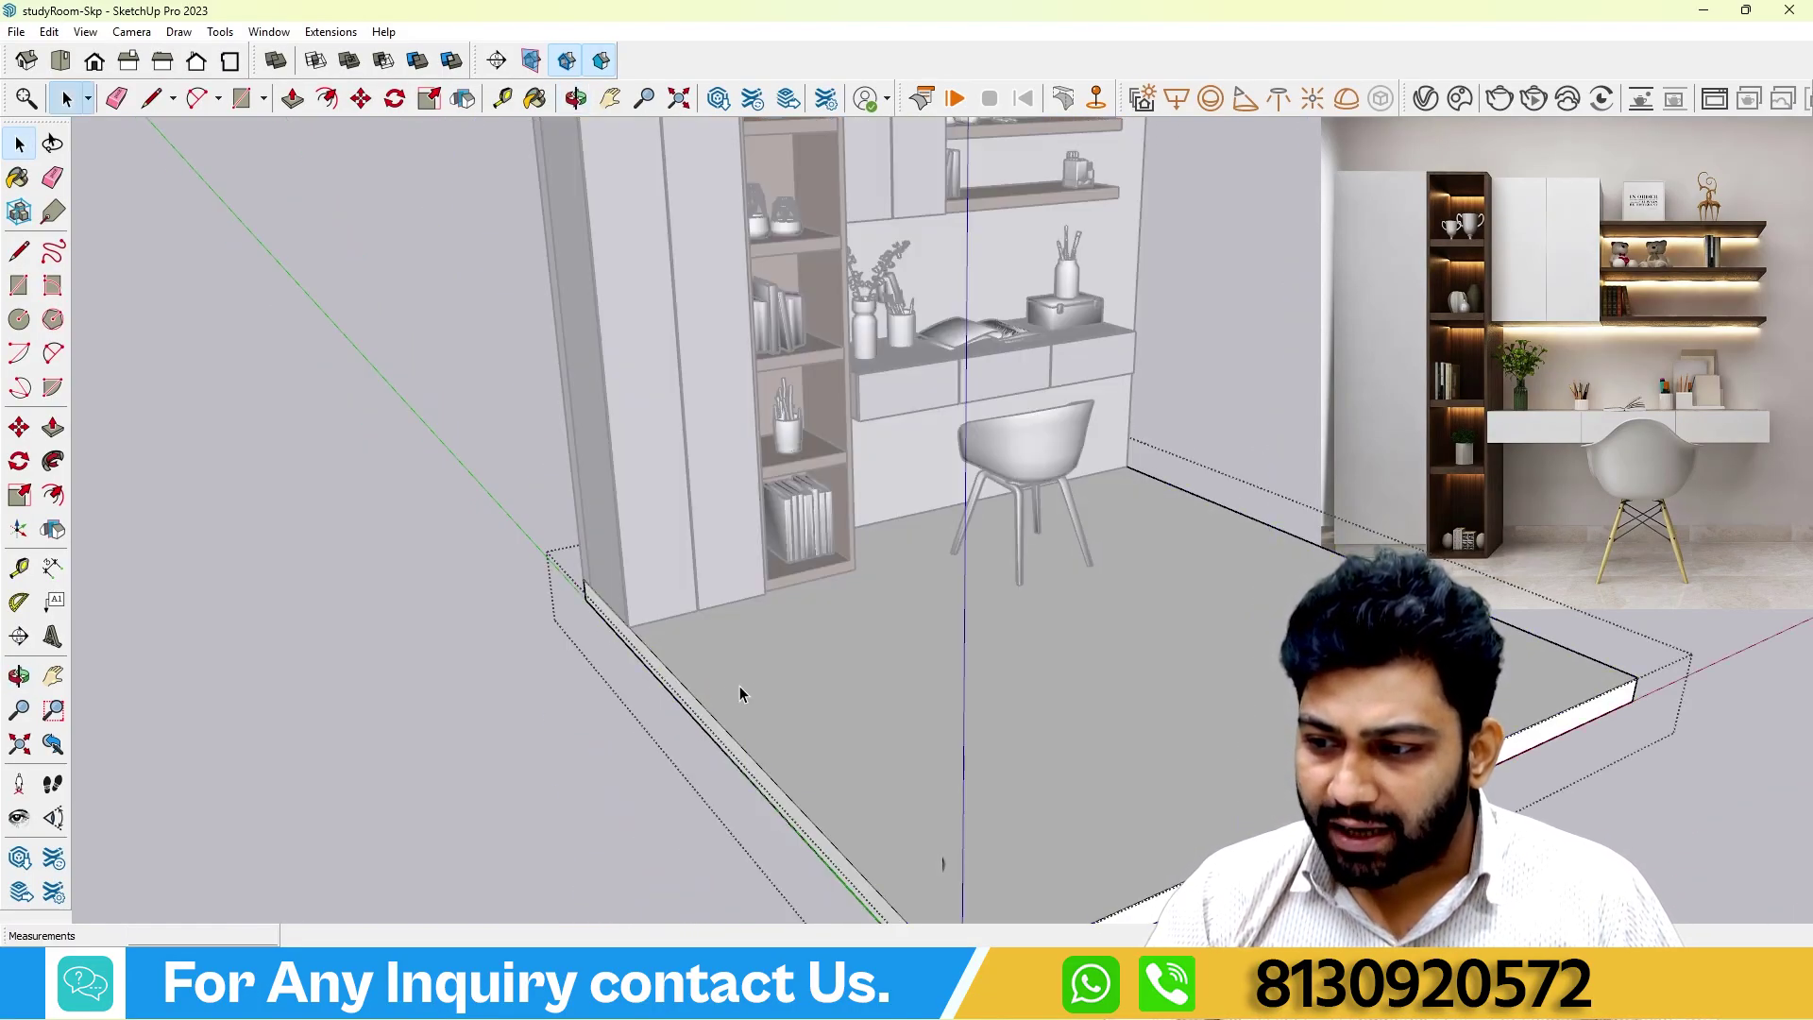
{"action": "middle_click_drag", "start_coordinate": [204, 444], "coordinate": [336, 510]}
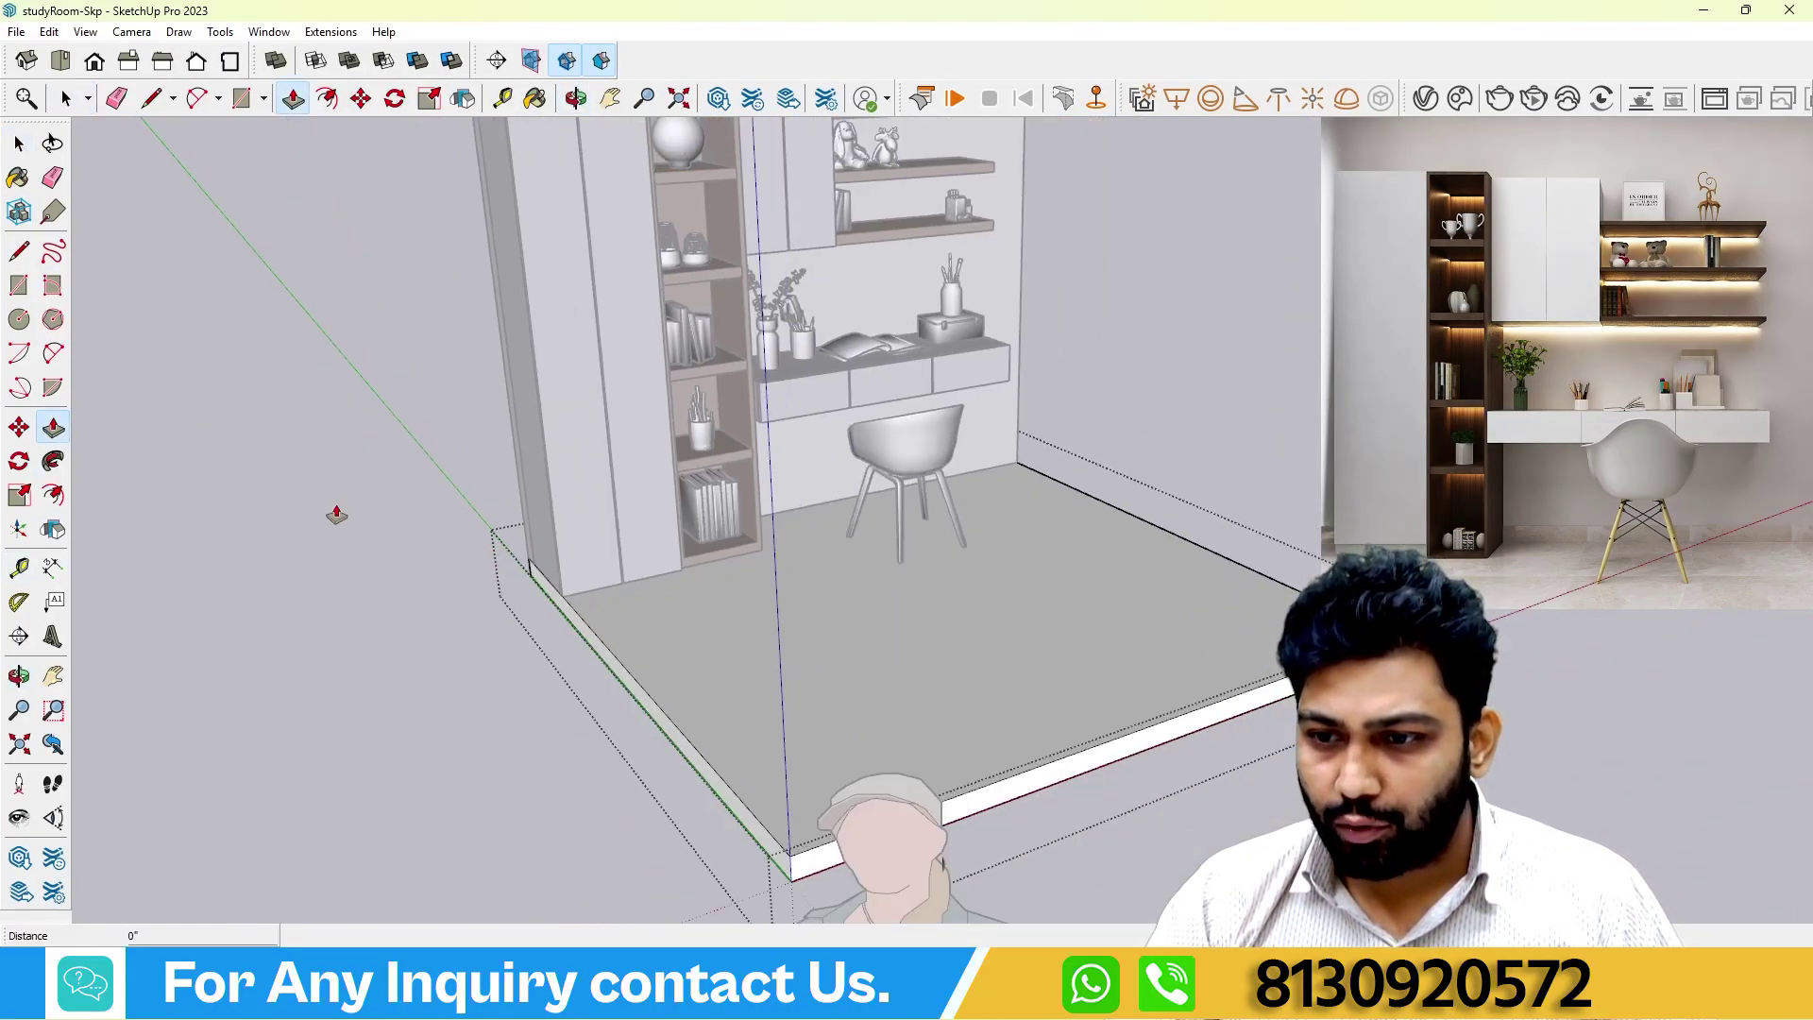
{"action": "left_click", "coordinate": [624, 664]}
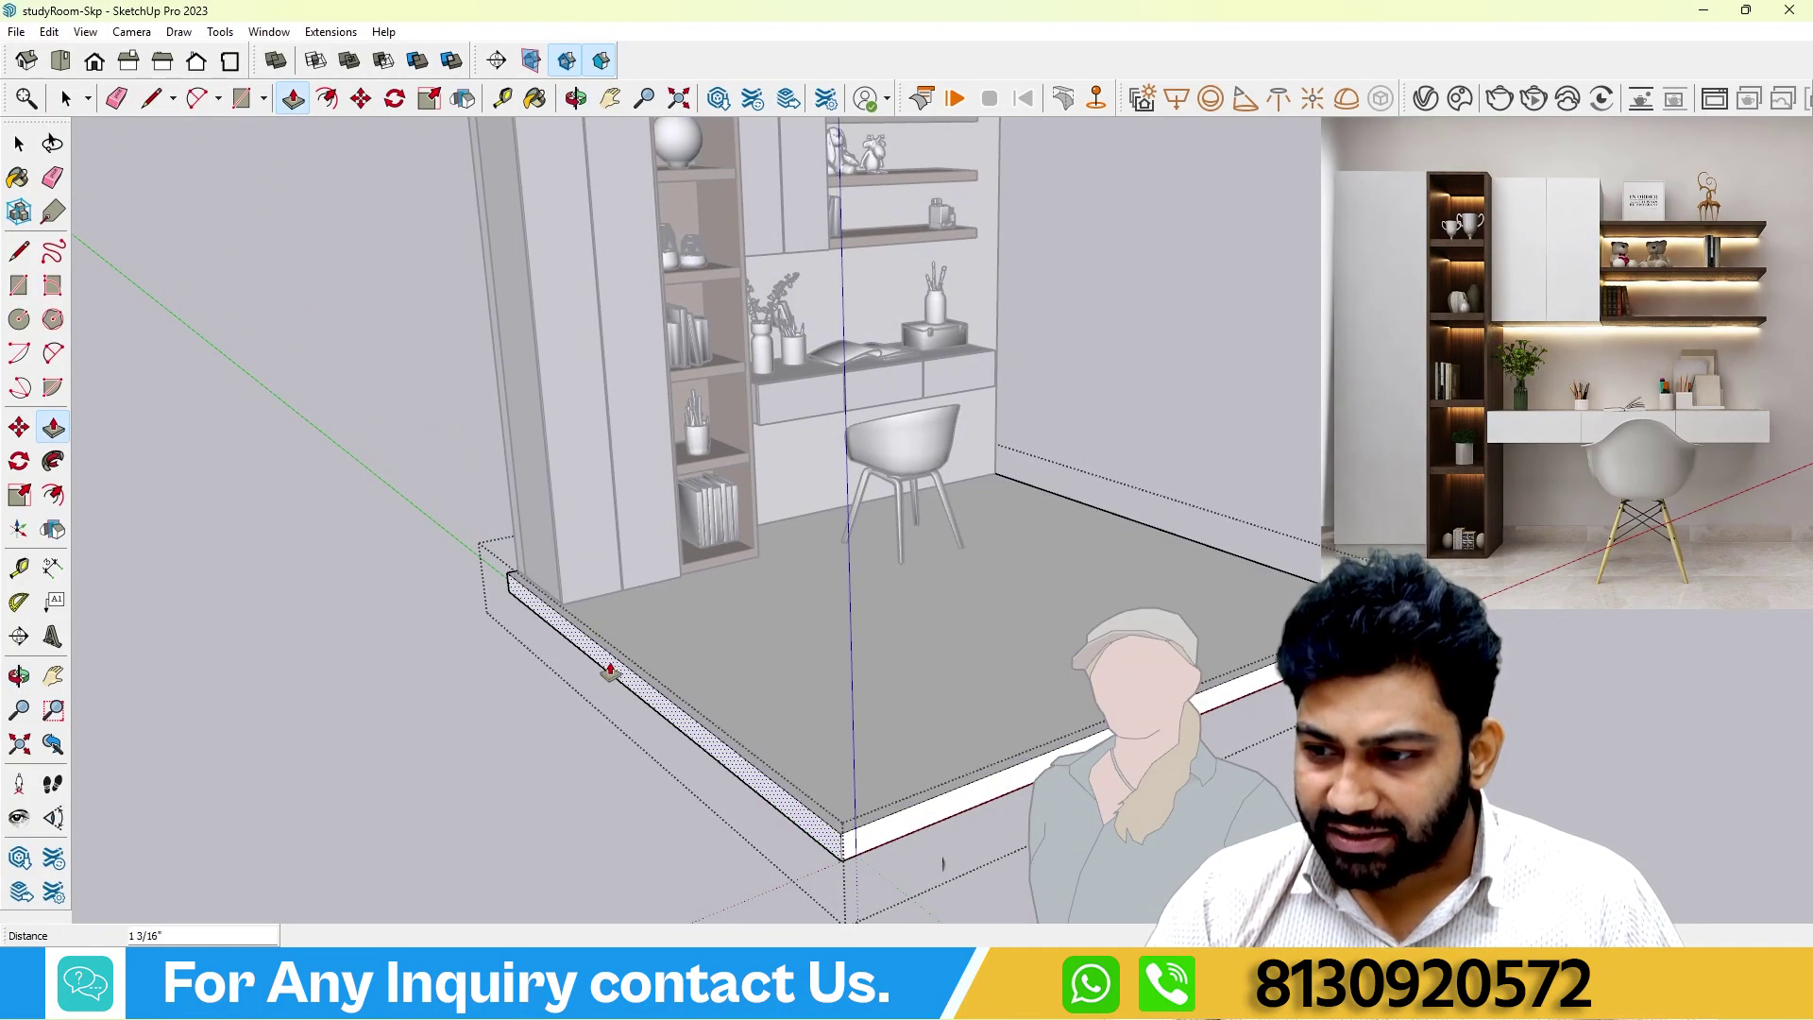
{"action": "type", "text": "5"}
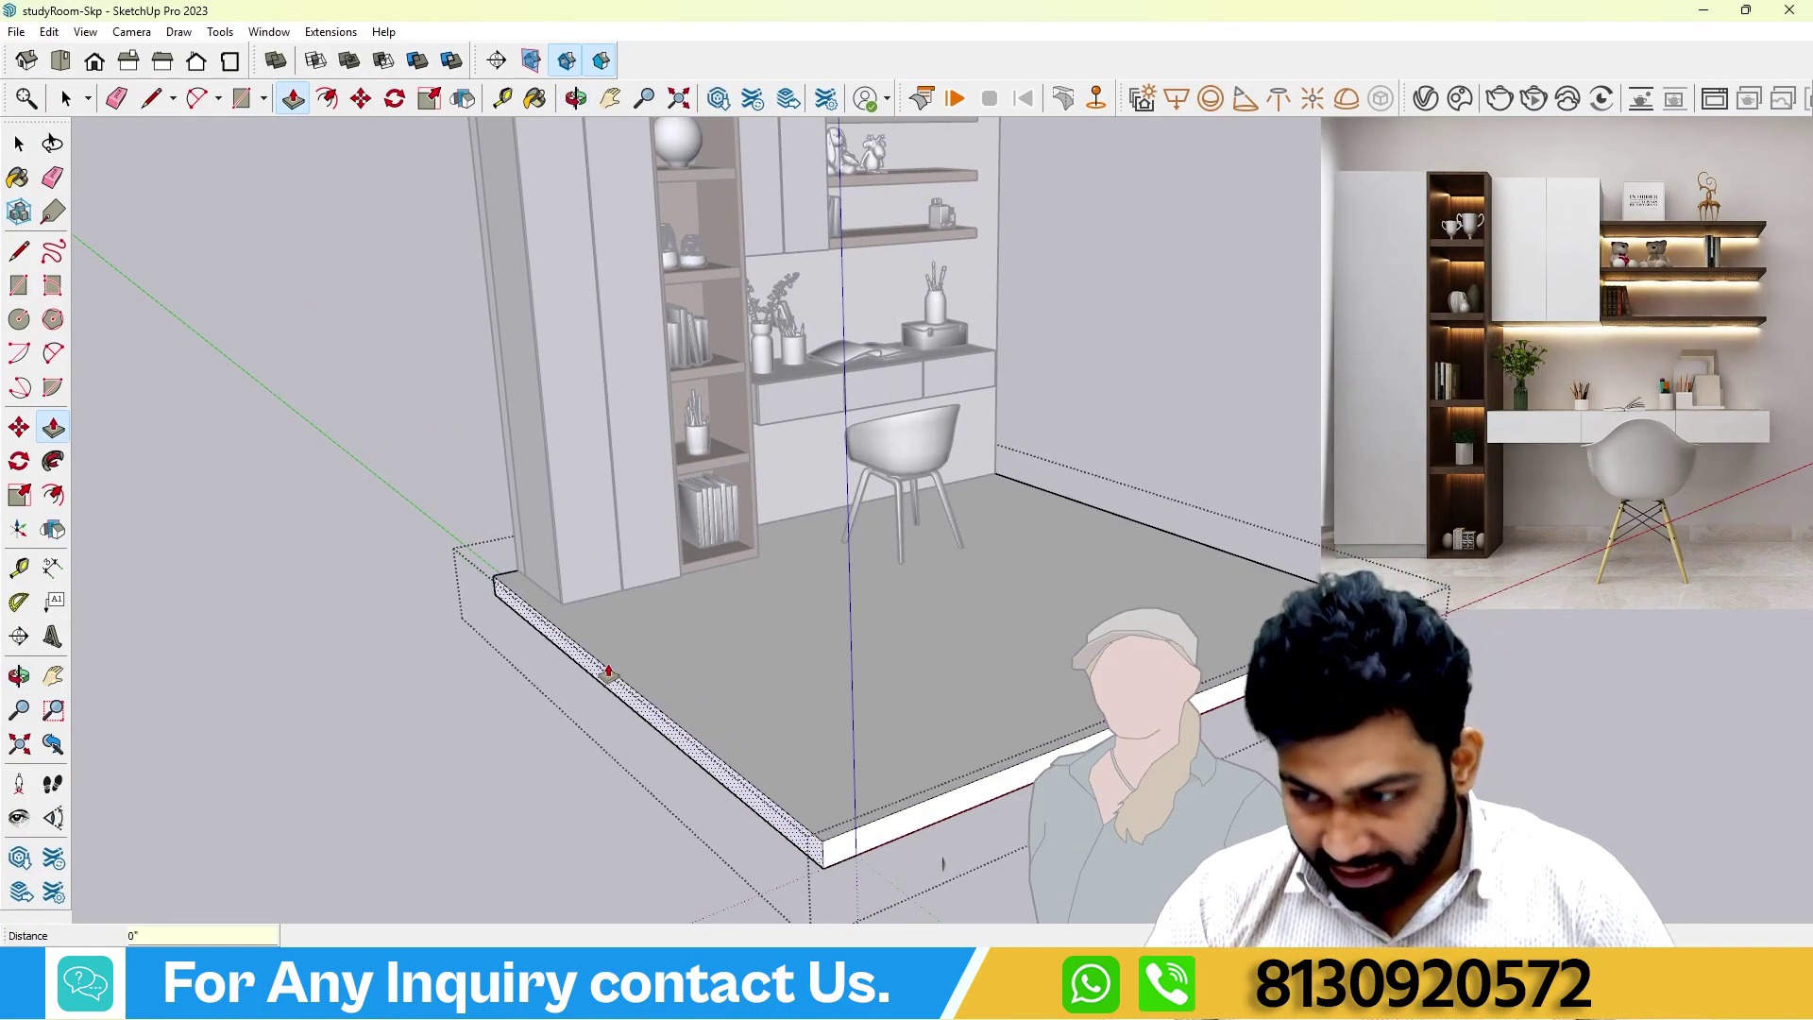
{"action": "key", "text": "Return"}
Push the floor slab's wardrobe-side face outward by another 1 inch and leave the floor's editing mode.
{"action": "middle_click_drag", "start_coordinate": [579, 680], "coordinate": [552, 572]}
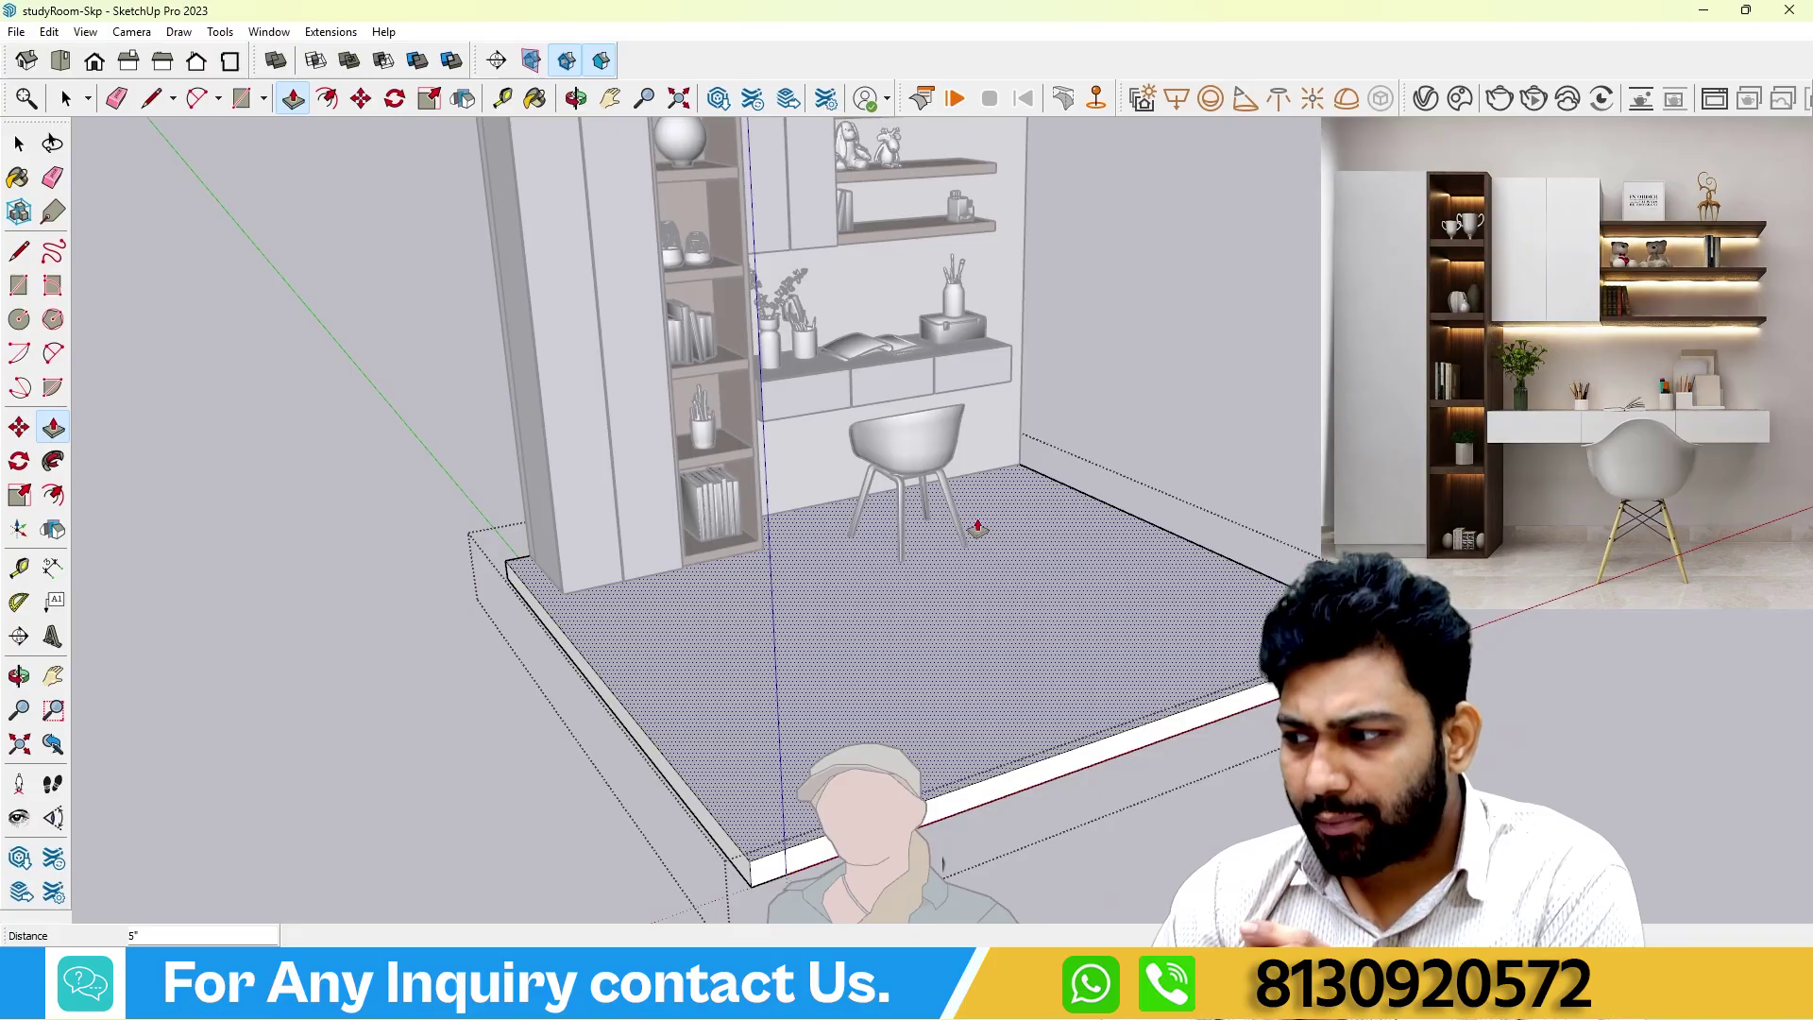
{"action": "left_click", "coordinate": [667, 782]}
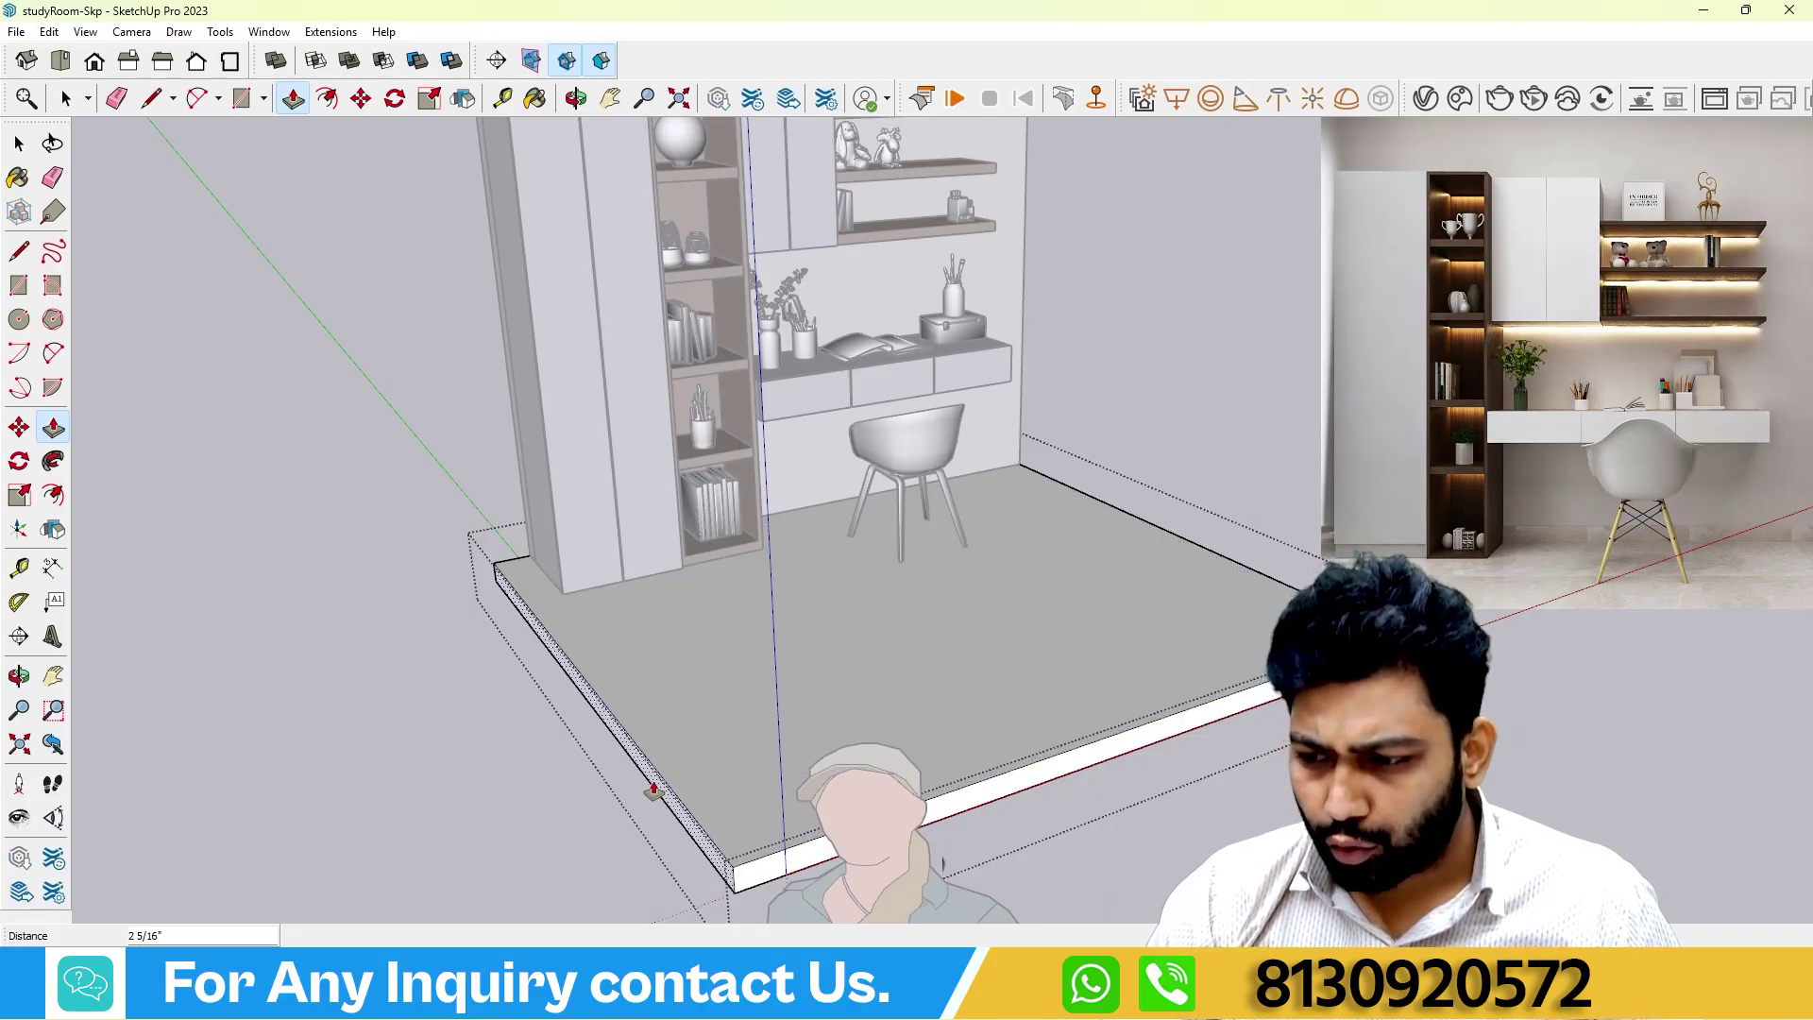
{"action": "middle_click_drag", "start_coordinate": [647, 781], "coordinate": [605, 604]}
{"action": "key", "text": "Return"}
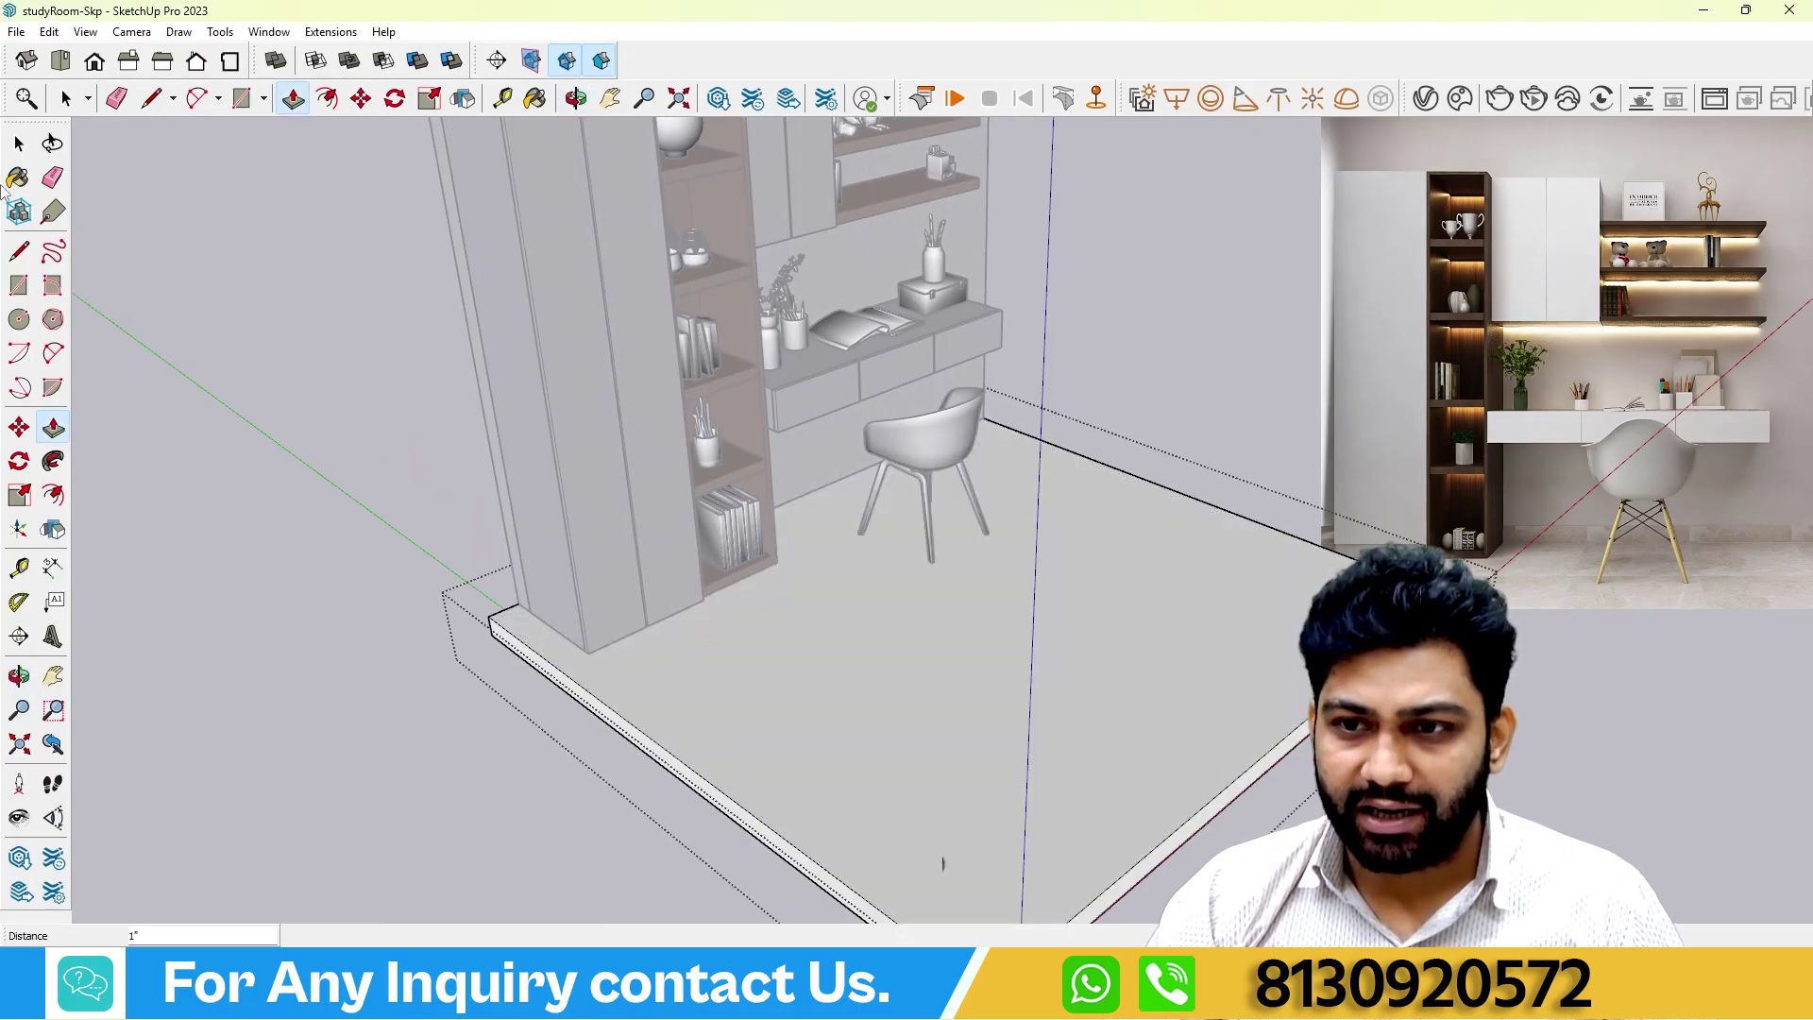
{"action": "left_click", "coordinate": [19, 143]}
Open the back wall for editing, push its wardrobe-side end face outward by 6 inches and leave the group.
{"action": "middle_click_drag", "start_coordinate": [275, 268], "coordinate": [497, 422]}
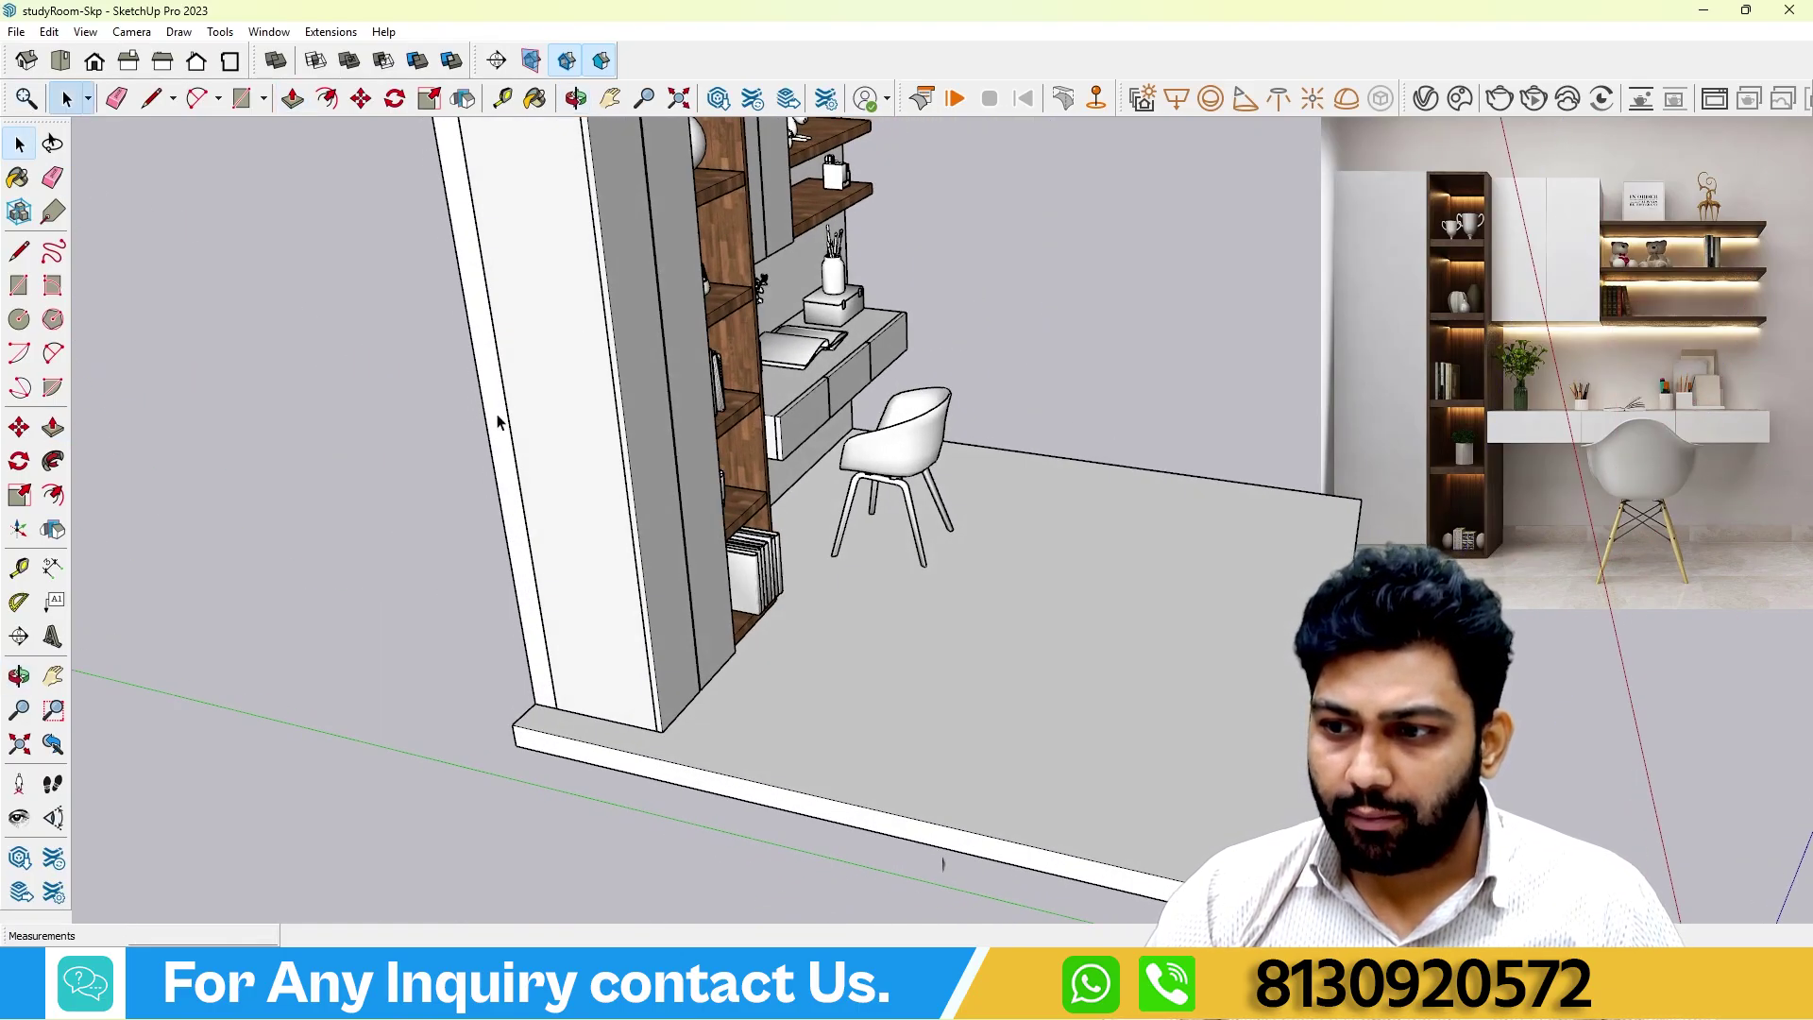
{"action": "middle_click_drag", "start_coordinate": [572, 515], "coordinate": [133, 492]}
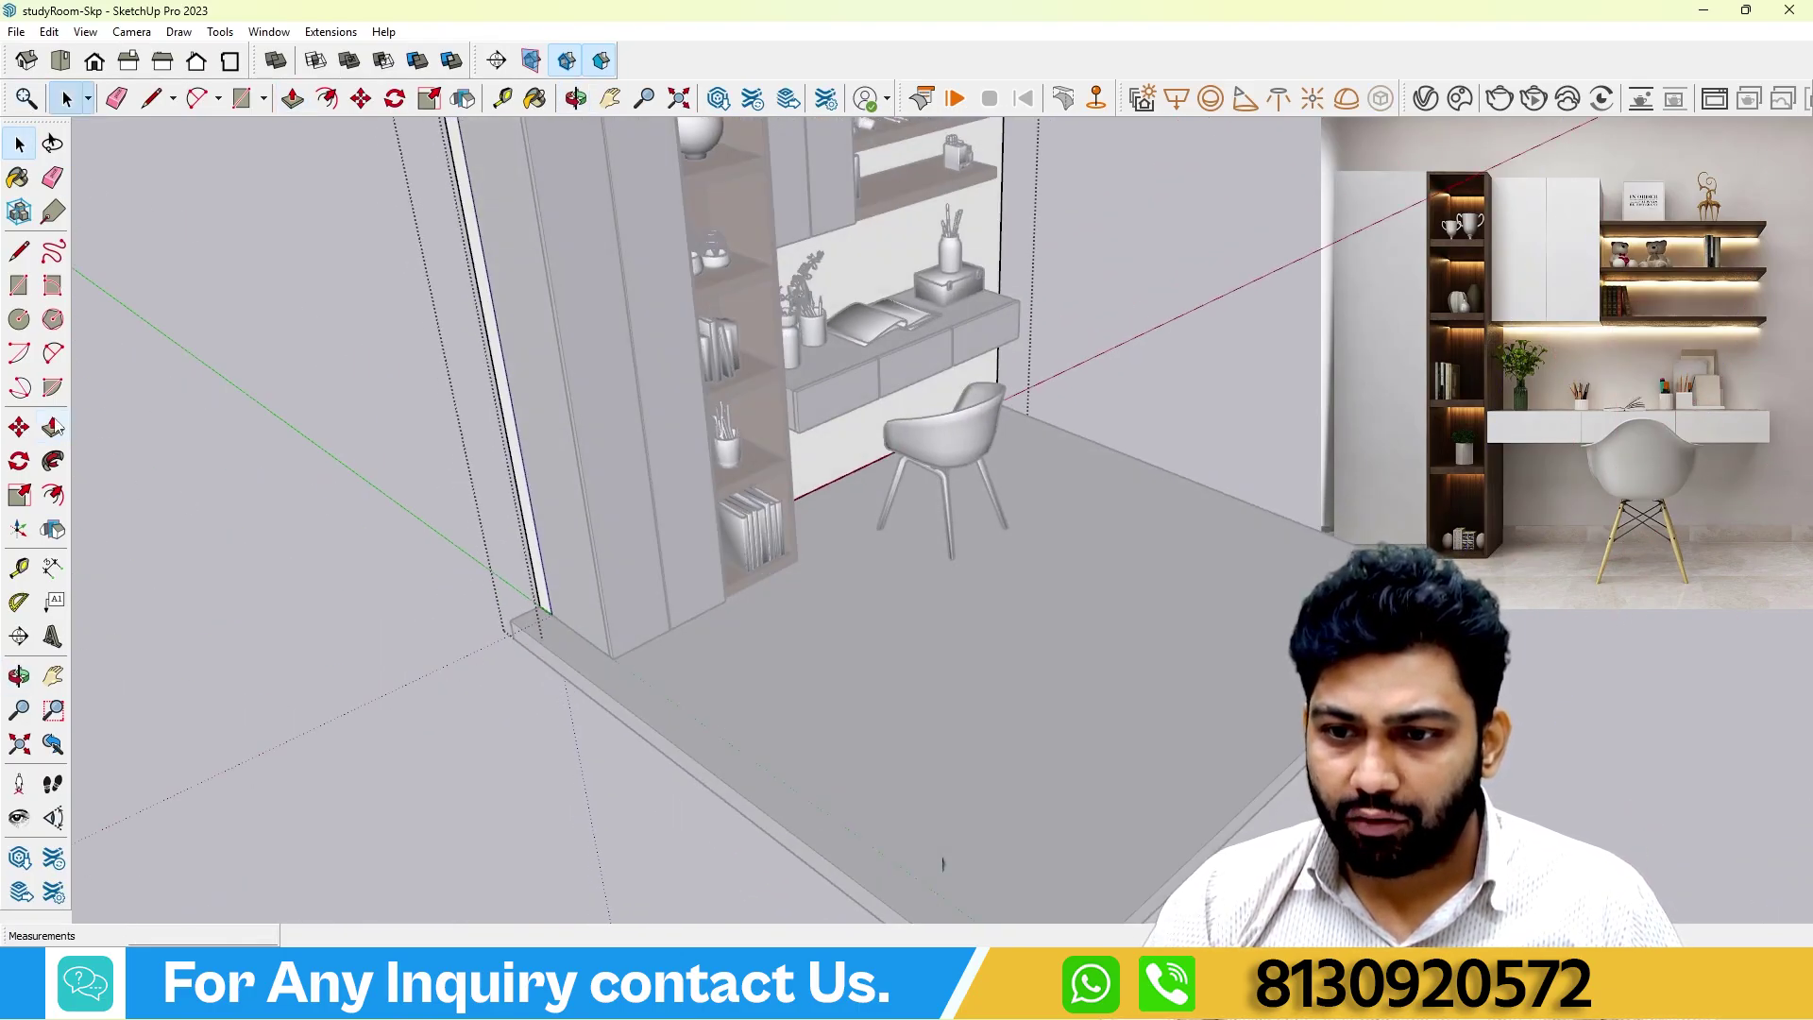
{"action": "left_click_drag", "start_coordinate": [507, 408], "coordinate": [471, 430]}
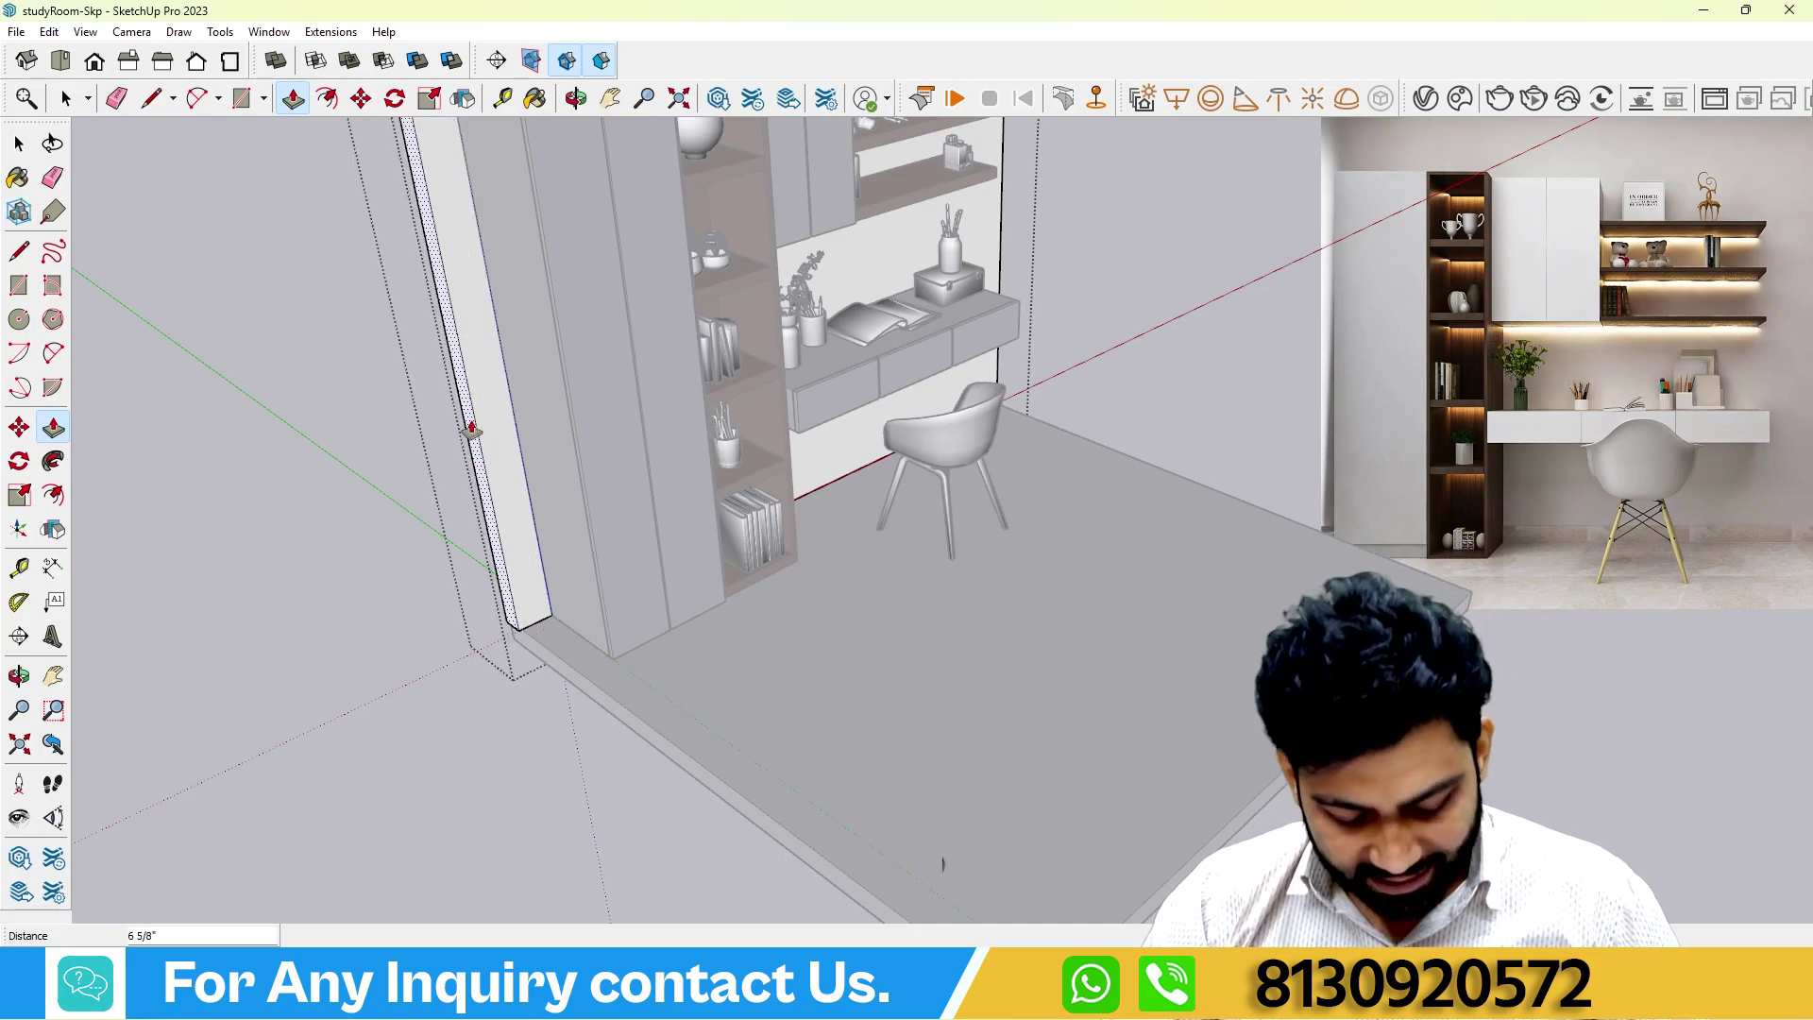
{"action": "type", "text": "6"}
{"action": "key", "text": "Return"}
{"action": "middle_click_drag", "start_coordinate": [457, 489], "coordinate": [169, 418]}
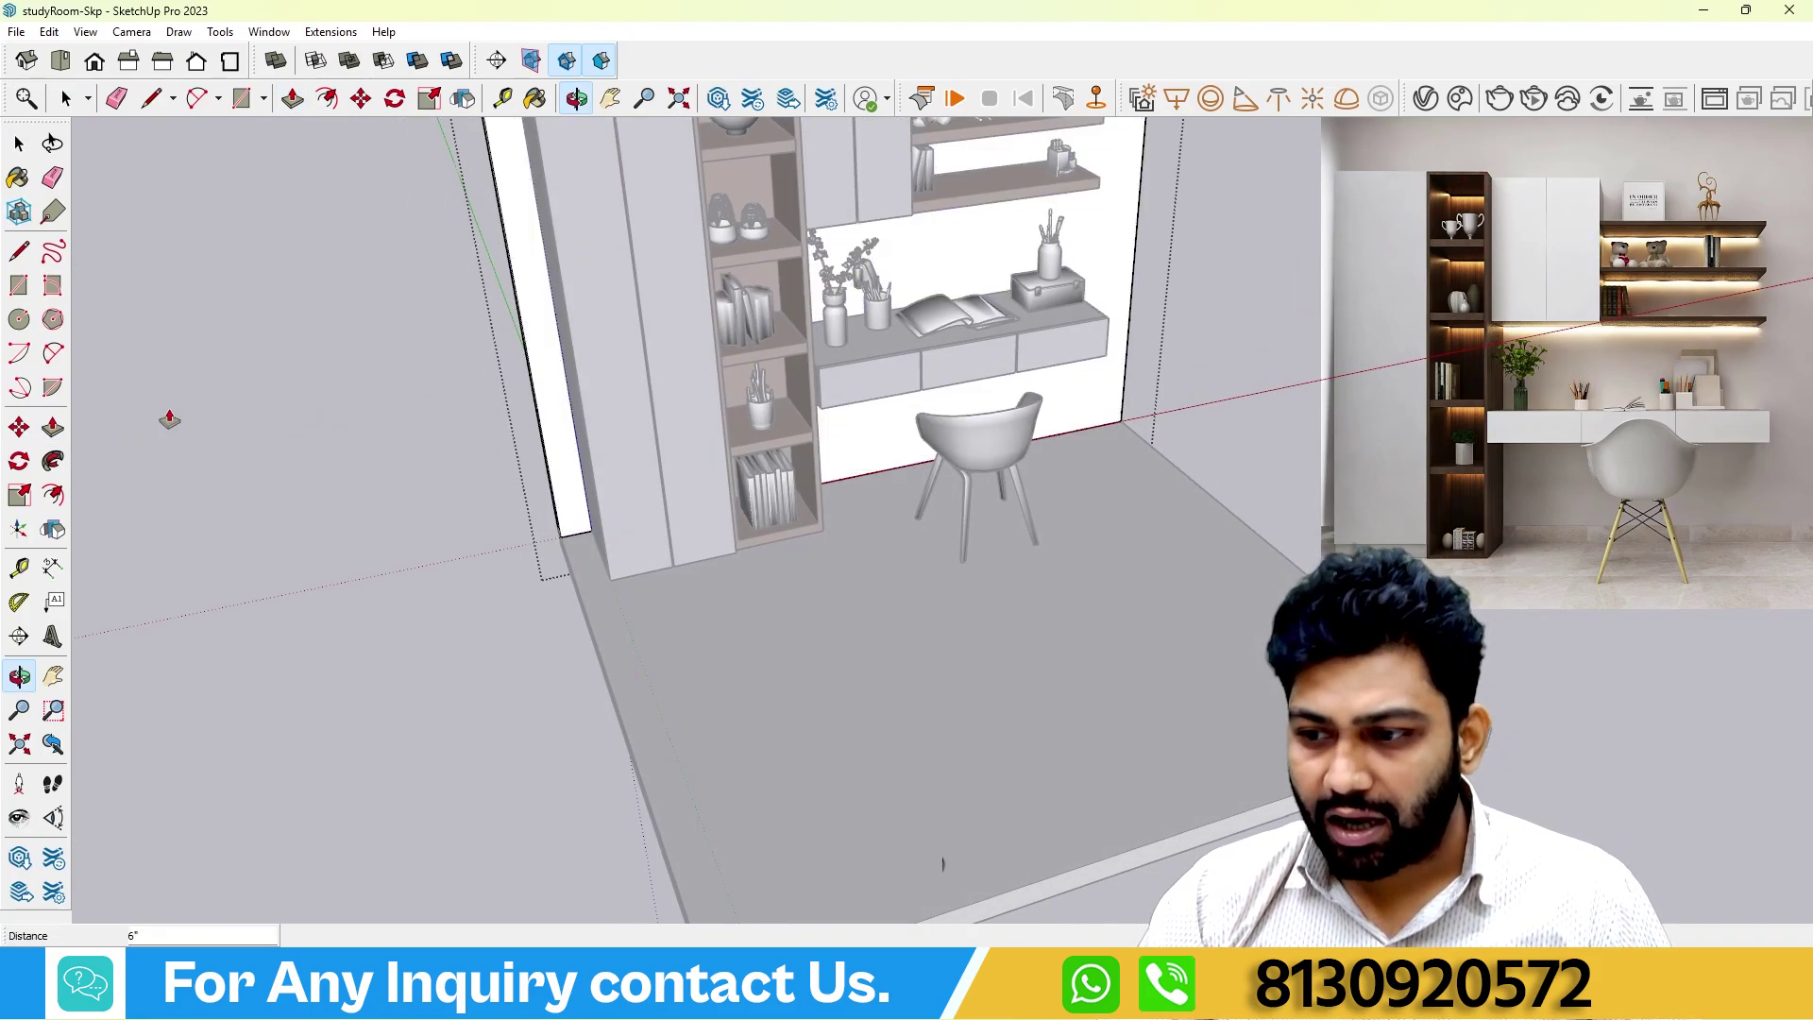
{"action": "left_click", "coordinate": [17, 146]}
{"action": "left_click", "coordinate": [241, 276]}
Place a guide line on the floor 4 inches in from its wardrobe-side edge with the Tape Measure.
{"action": "middle_click_drag", "start_coordinate": [433, 379], "coordinate": [570, 541]}
{"action": "scroll", "coordinate": [409, 425], "scroll_direction": "down", "scroll_amount": 3}
{"action": "scroll", "coordinate": [570, 627], "scroll_direction": "up", "scroll_amount": 3}
{"action": "middle_click_drag", "start_coordinate": [571, 627], "coordinate": [493, 646]}
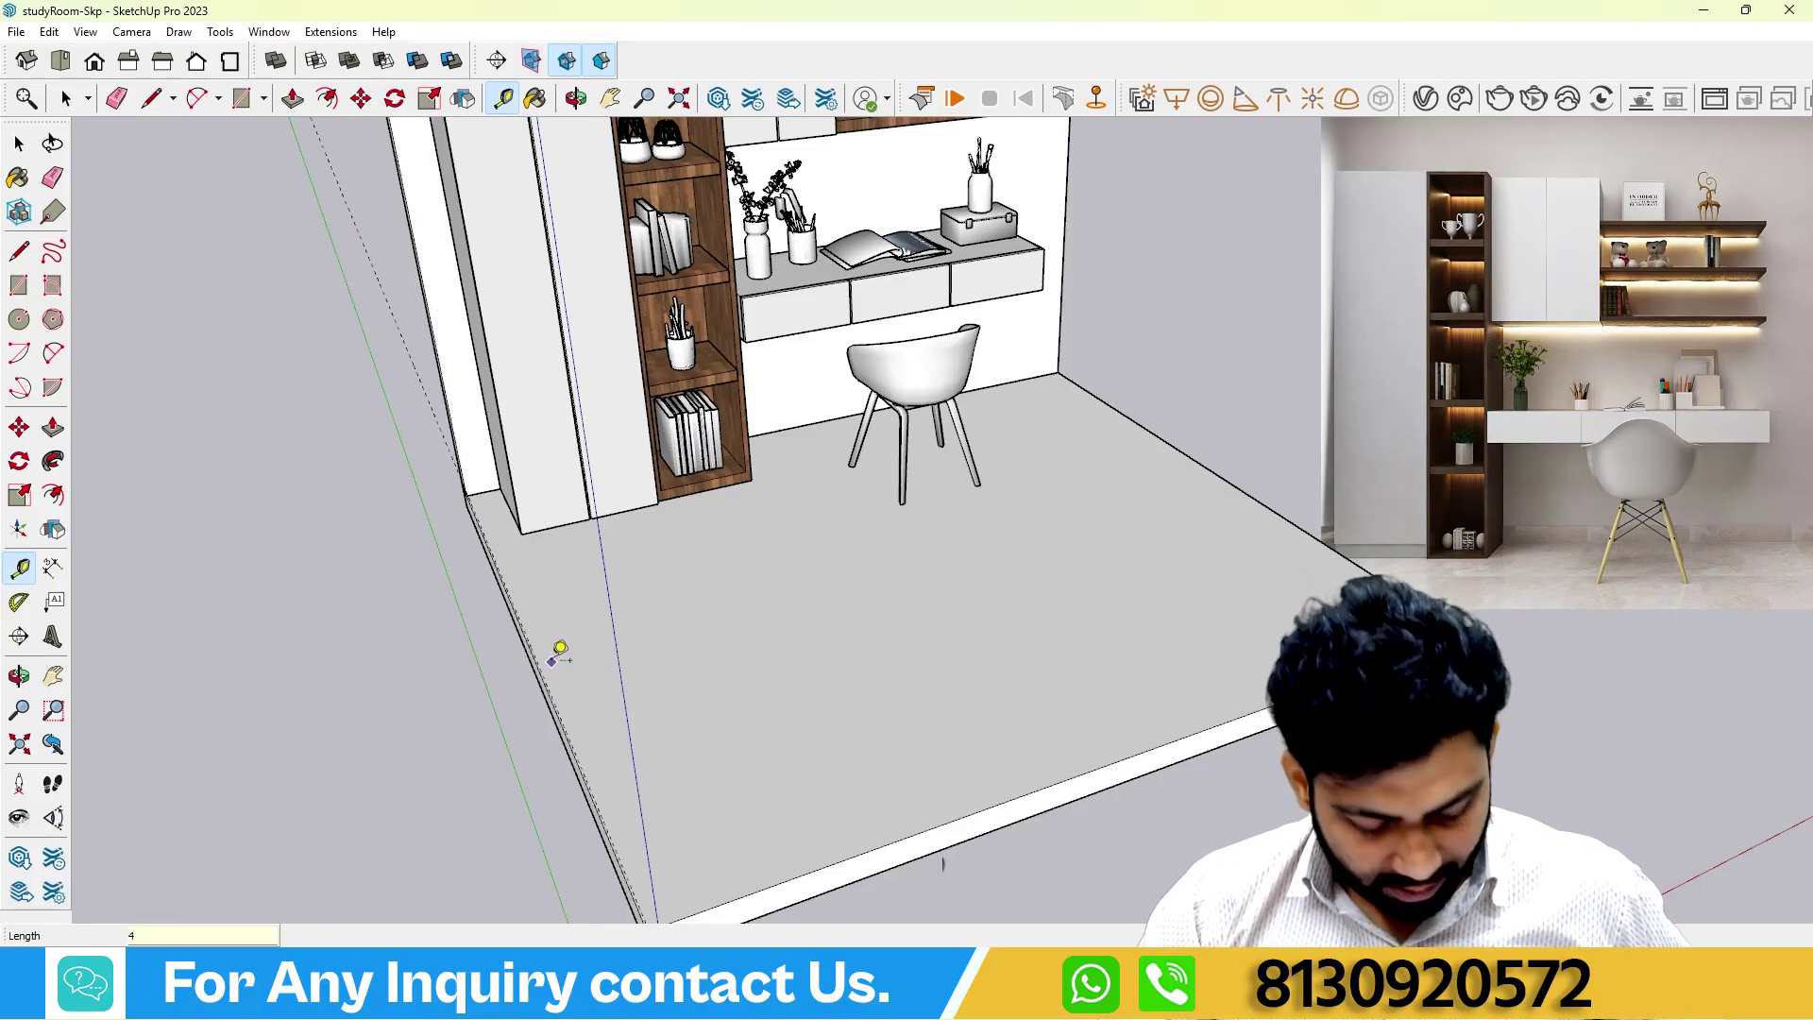
{"action": "middle_click_drag", "start_coordinate": [560, 652], "coordinate": [558, 607]}
{"action": "scroll", "coordinate": [484, 590], "scroll_direction": "up", "scroll_amount": 2}
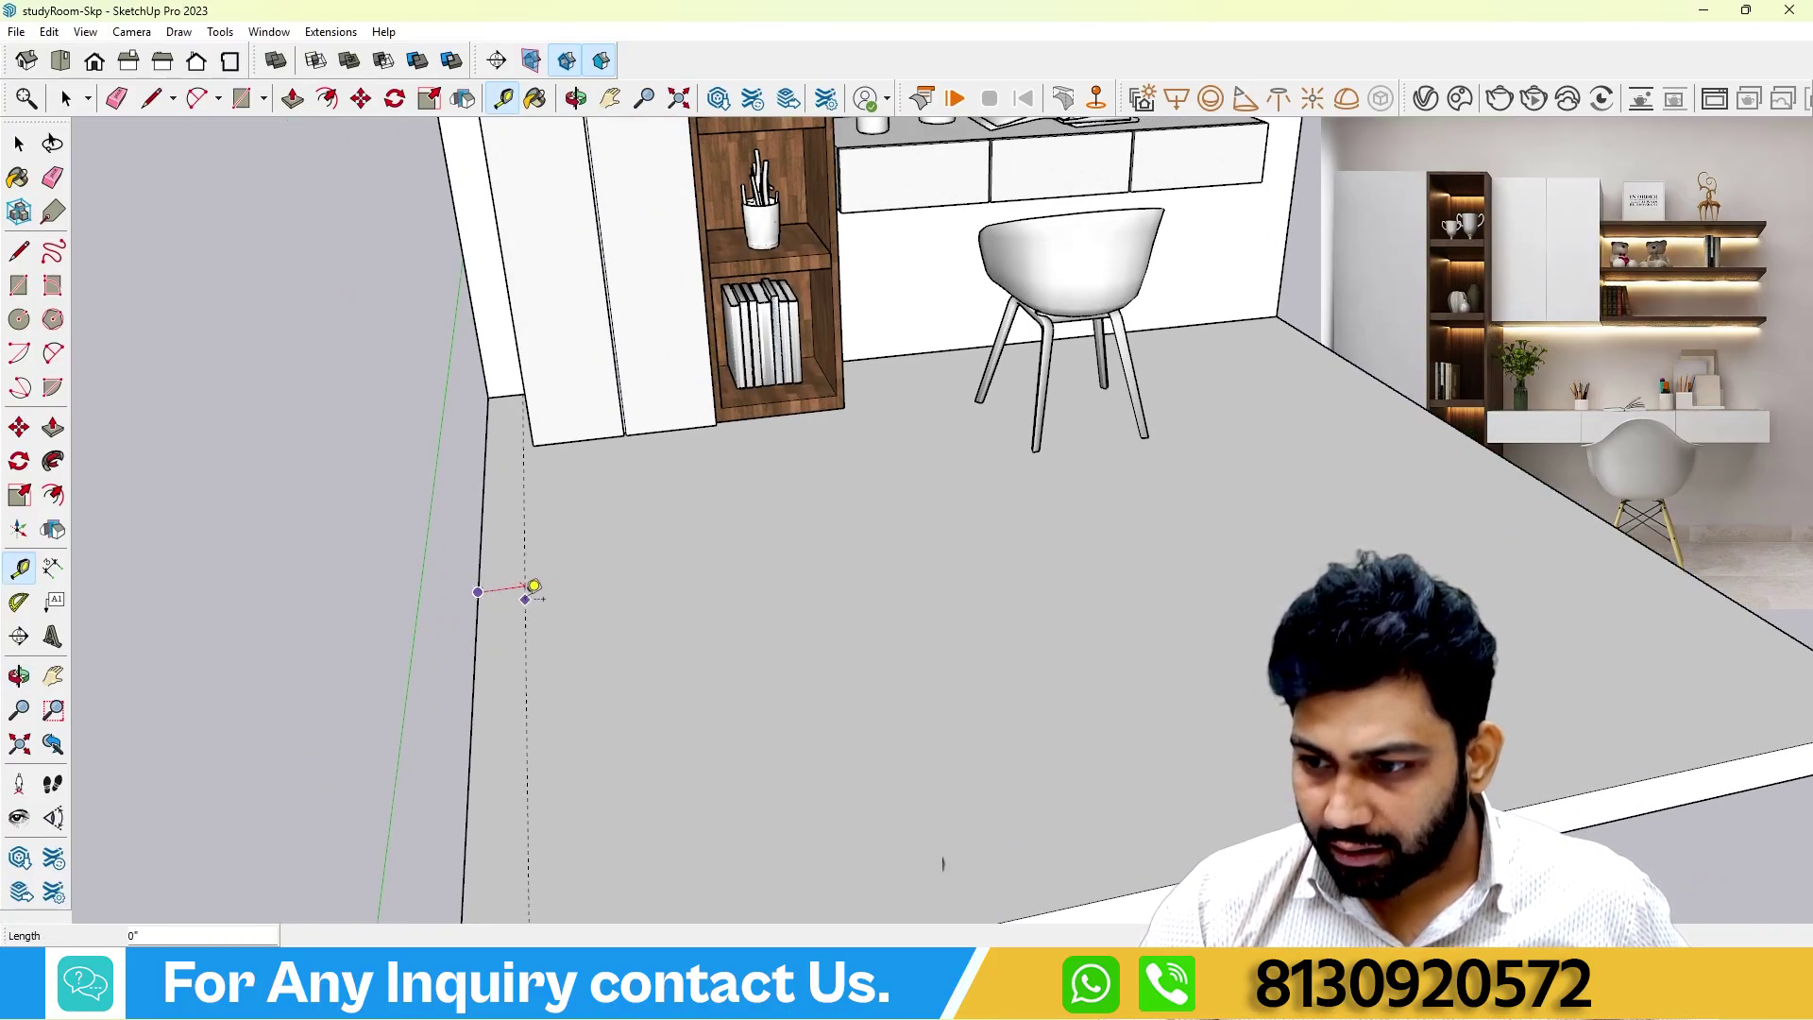
{"action": "middle_click_drag", "start_coordinate": [533, 588], "coordinate": [527, 442]}
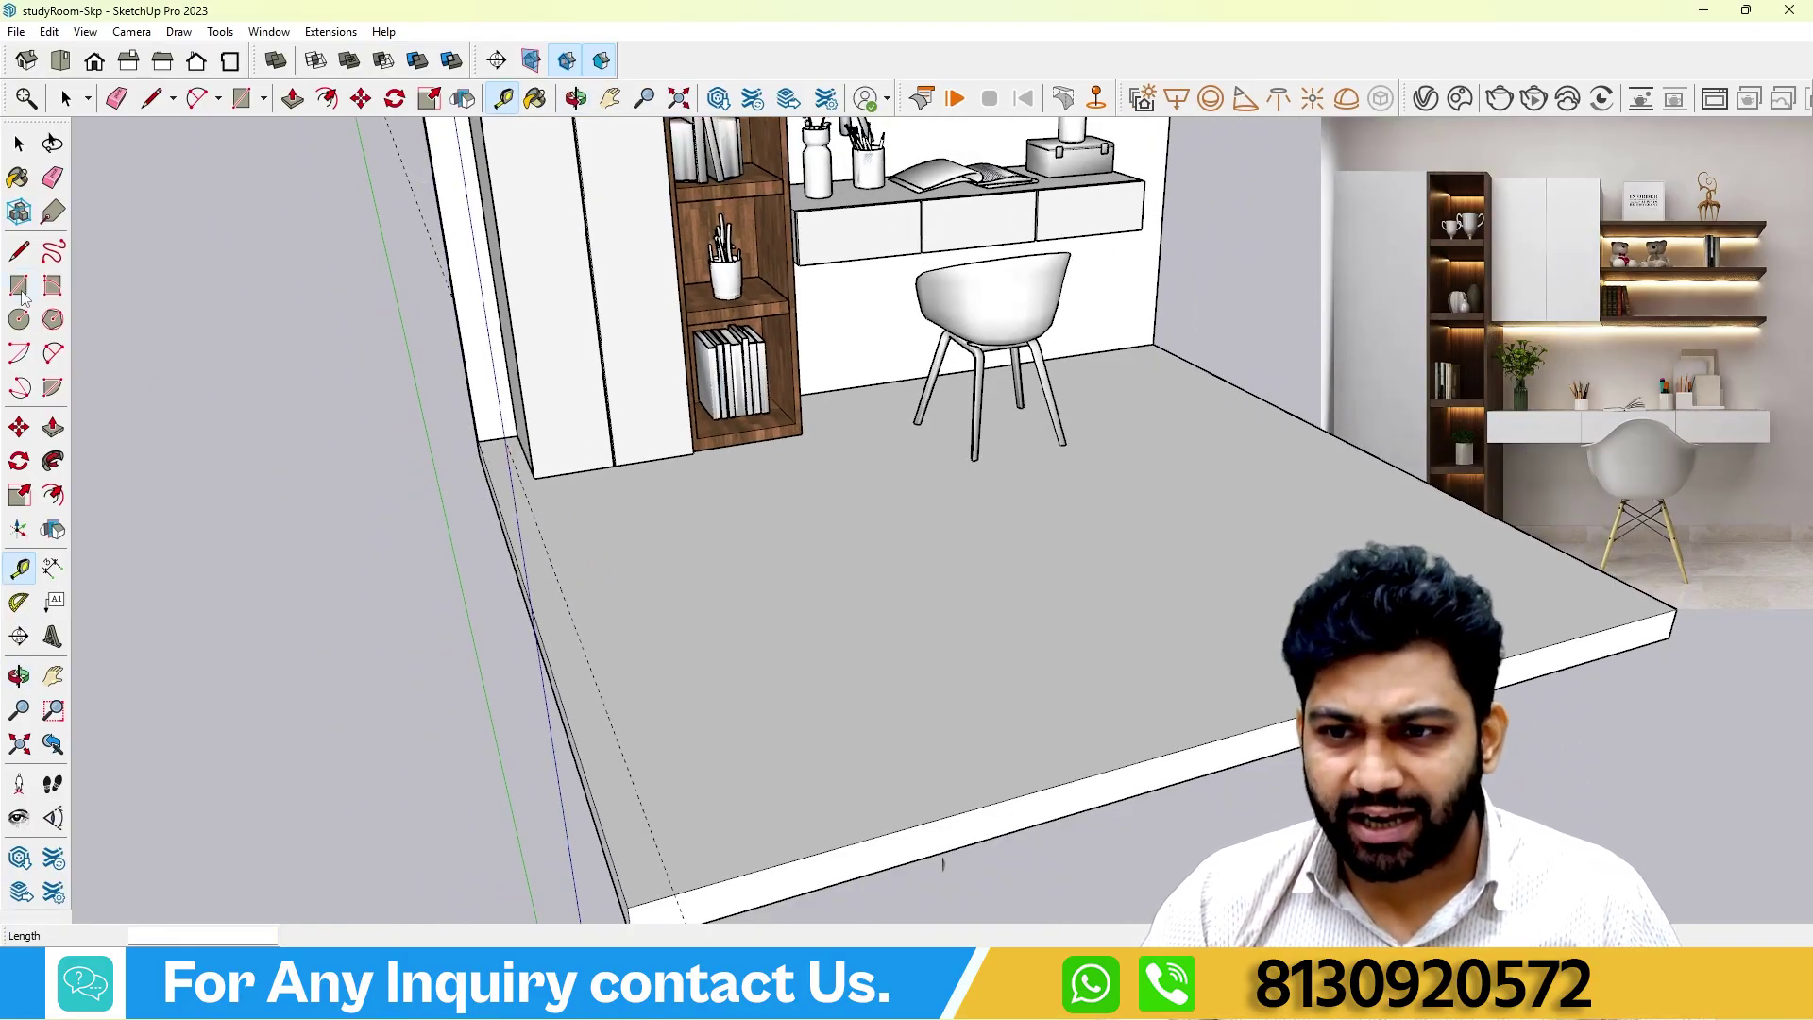
Draw a 9' 8" by 4" rectangle on the floor between the guide and the wardrobe-side edge, from back wall to front edge.
{"action": "scroll", "coordinate": [493, 460], "scroll_direction": "up", "scroll_amount": 2}
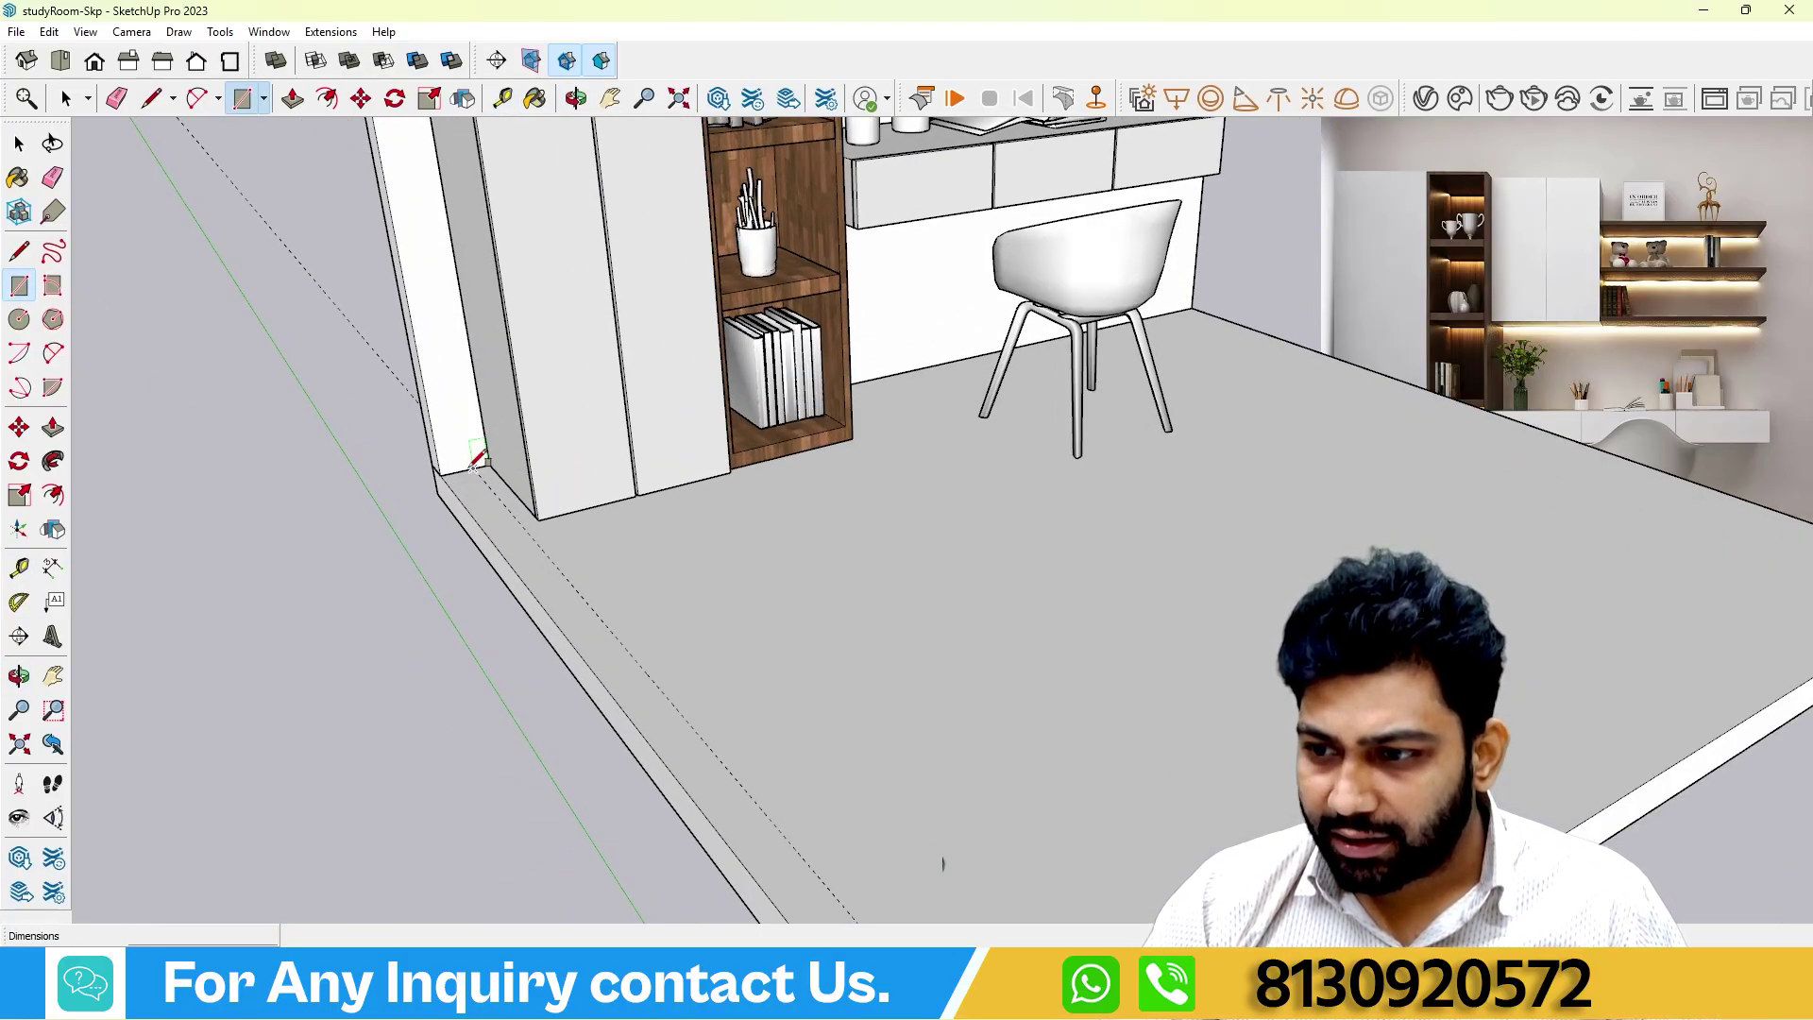
{"action": "scroll", "coordinate": [475, 458], "scroll_direction": "down", "scroll_amount": 3}
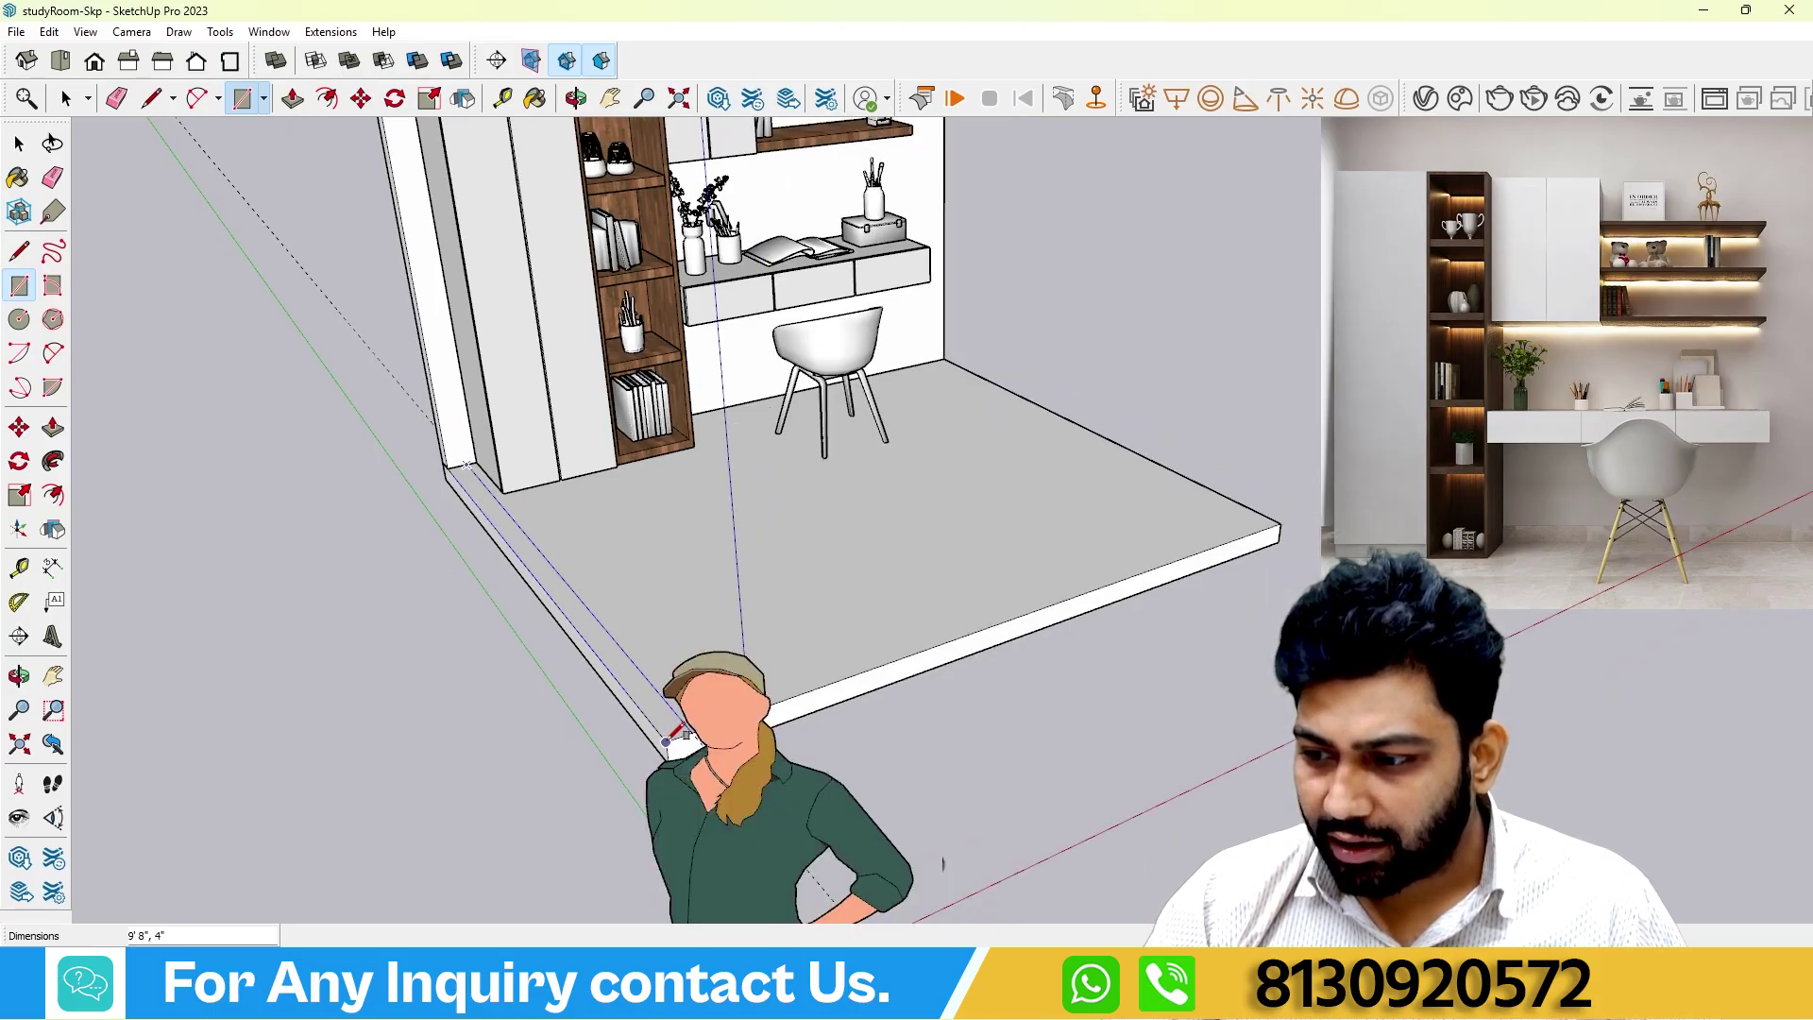
{"action": "middle_click_drag", "start_coordinate": [540, 664], "coordinate": [242, 696]}
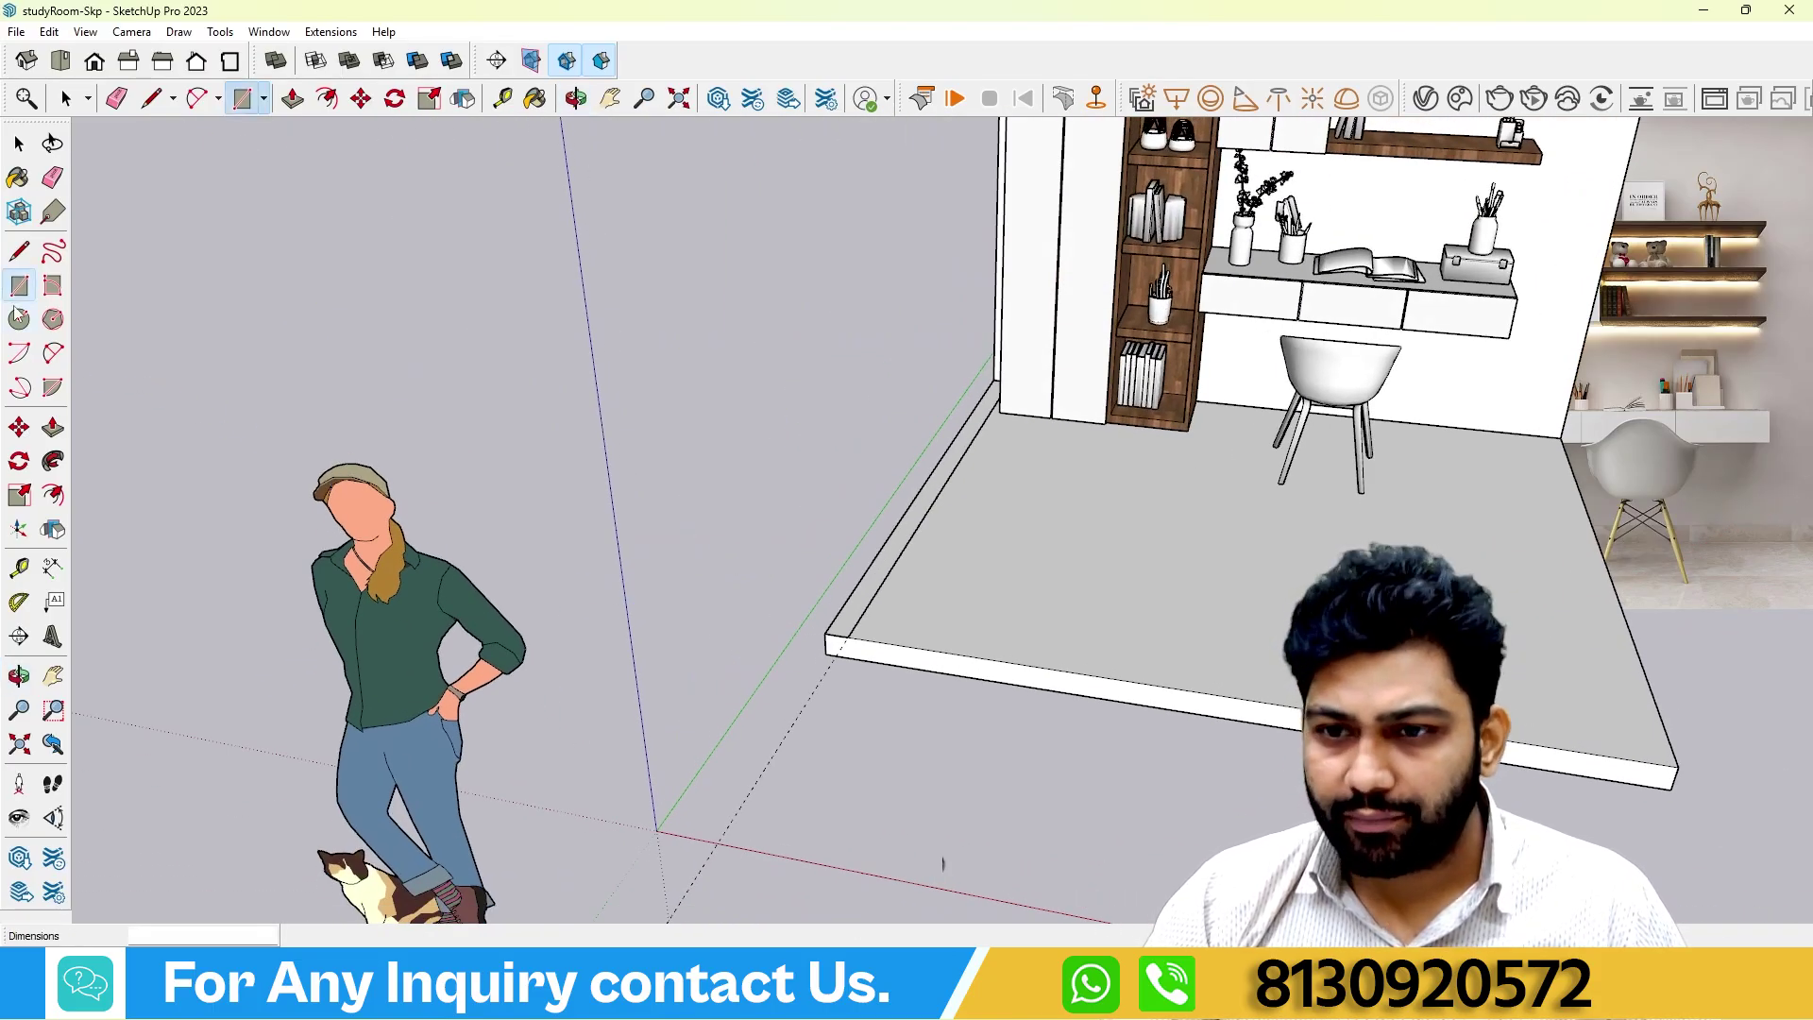
Extrude the narrow floor-edge rectangle upward 10 feet with Push/Pull to form the side wall.
{"action": "left_click", "coordinate": [53, 427]}
{"action": "middle_click_drag", "start_coordinate": [145, 444], "coordinate": [803, 589]}
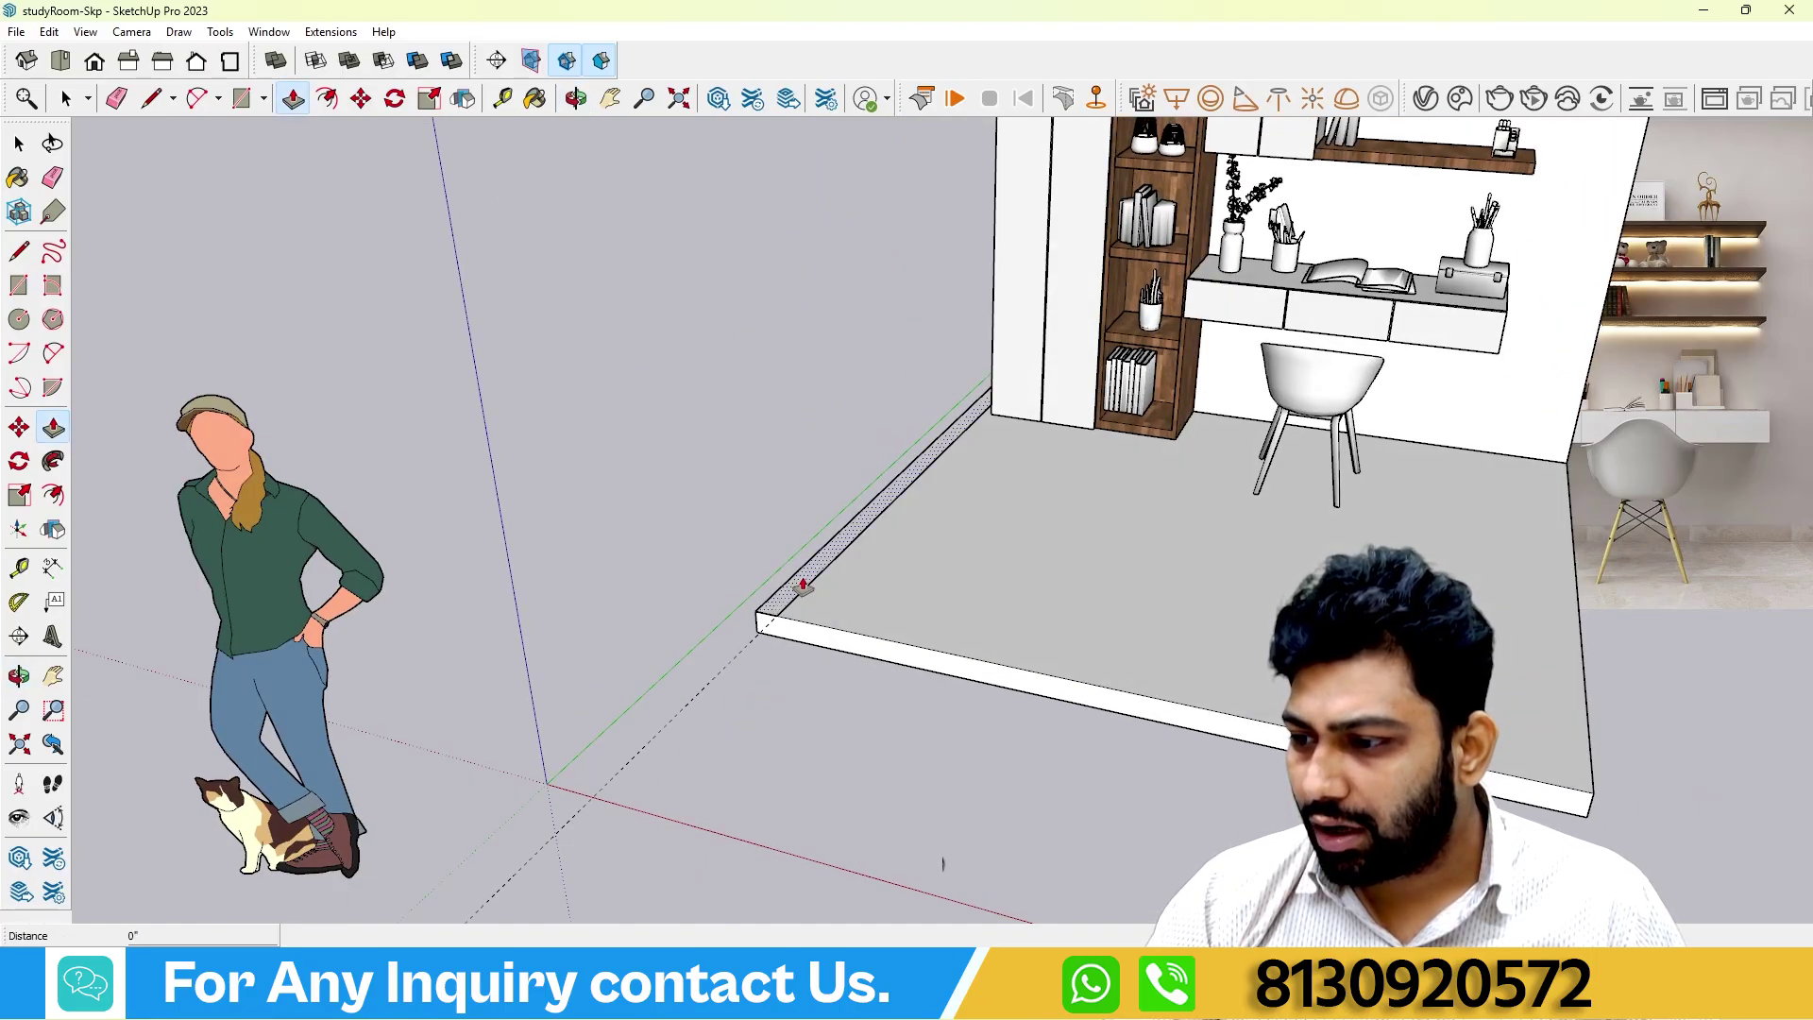
{"action": "left_click", "coordinate": [802, 589]}
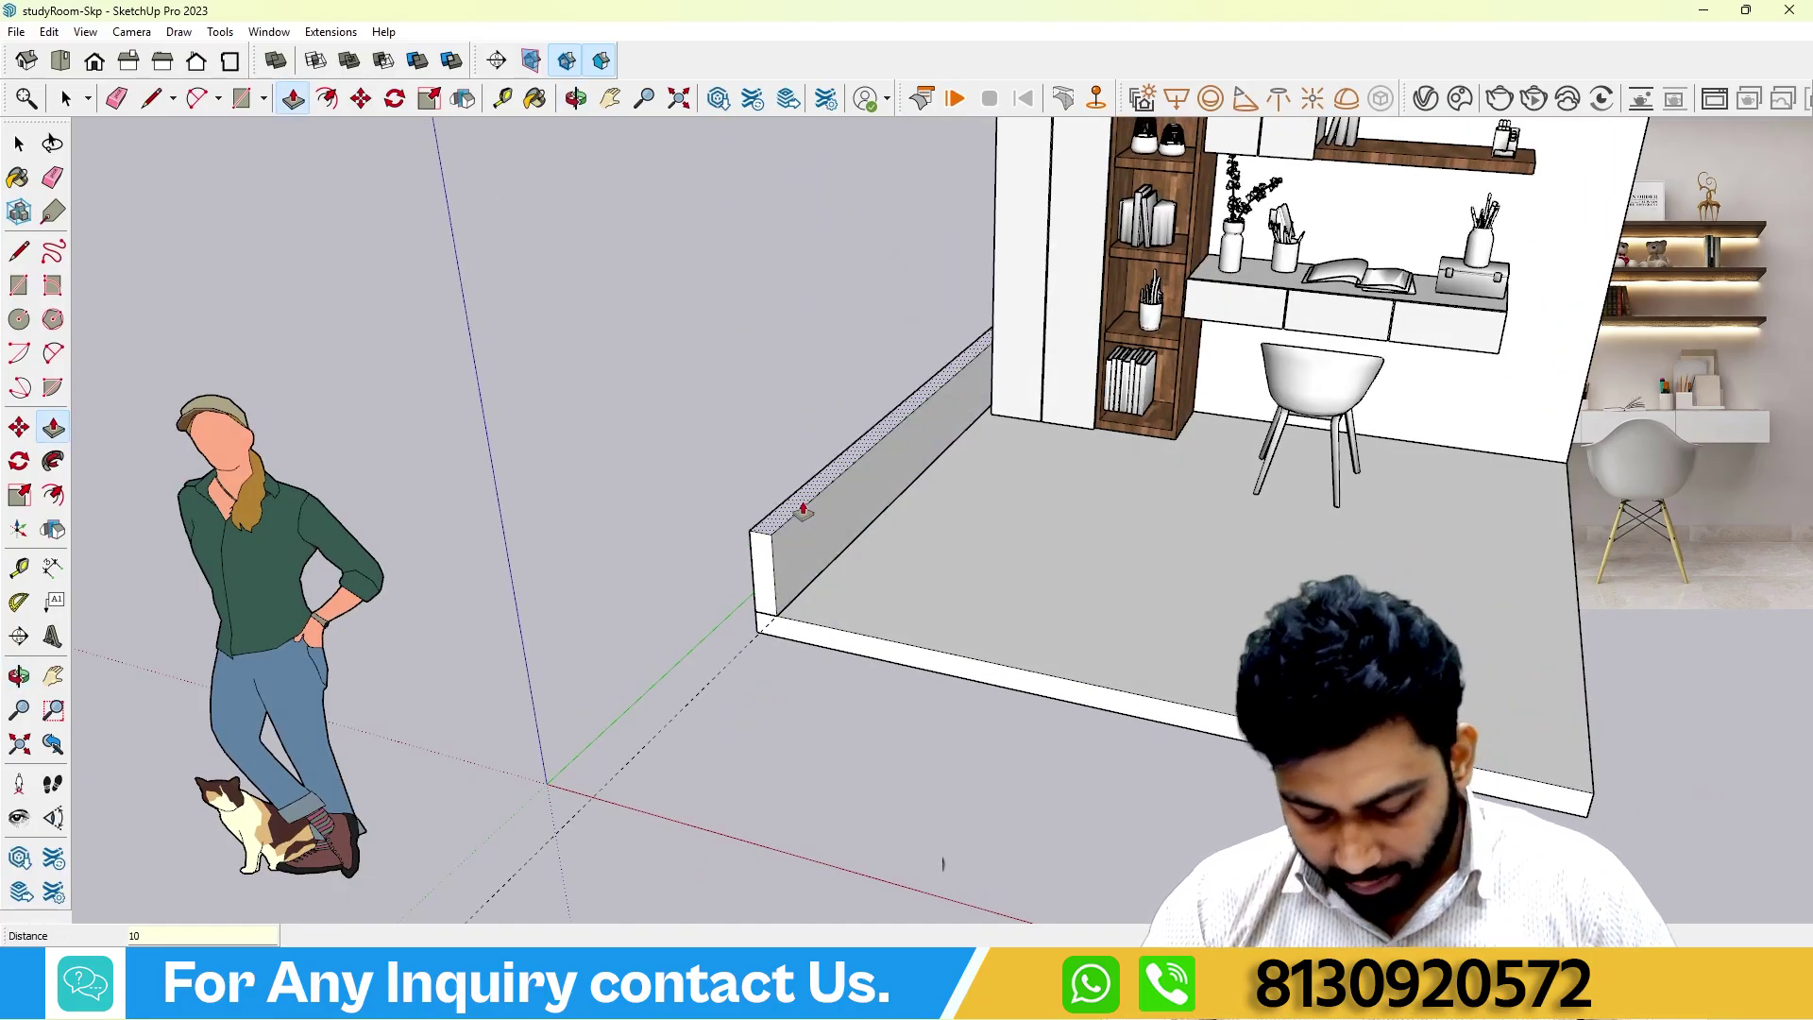
{"action": "key", "text": "Return"}
{"action": "scroll", "coordinate": [809, 536], "scroll_direction": "down", "scroll_amount": 3}
{"action": "middle_click_drag", "start_coordinate": [813, 538], "coordinate": [991, 558]}
{"action": "scroll", "coordinate": [836, 567], "scroll_direction": "down", "scroll_amount": 4}
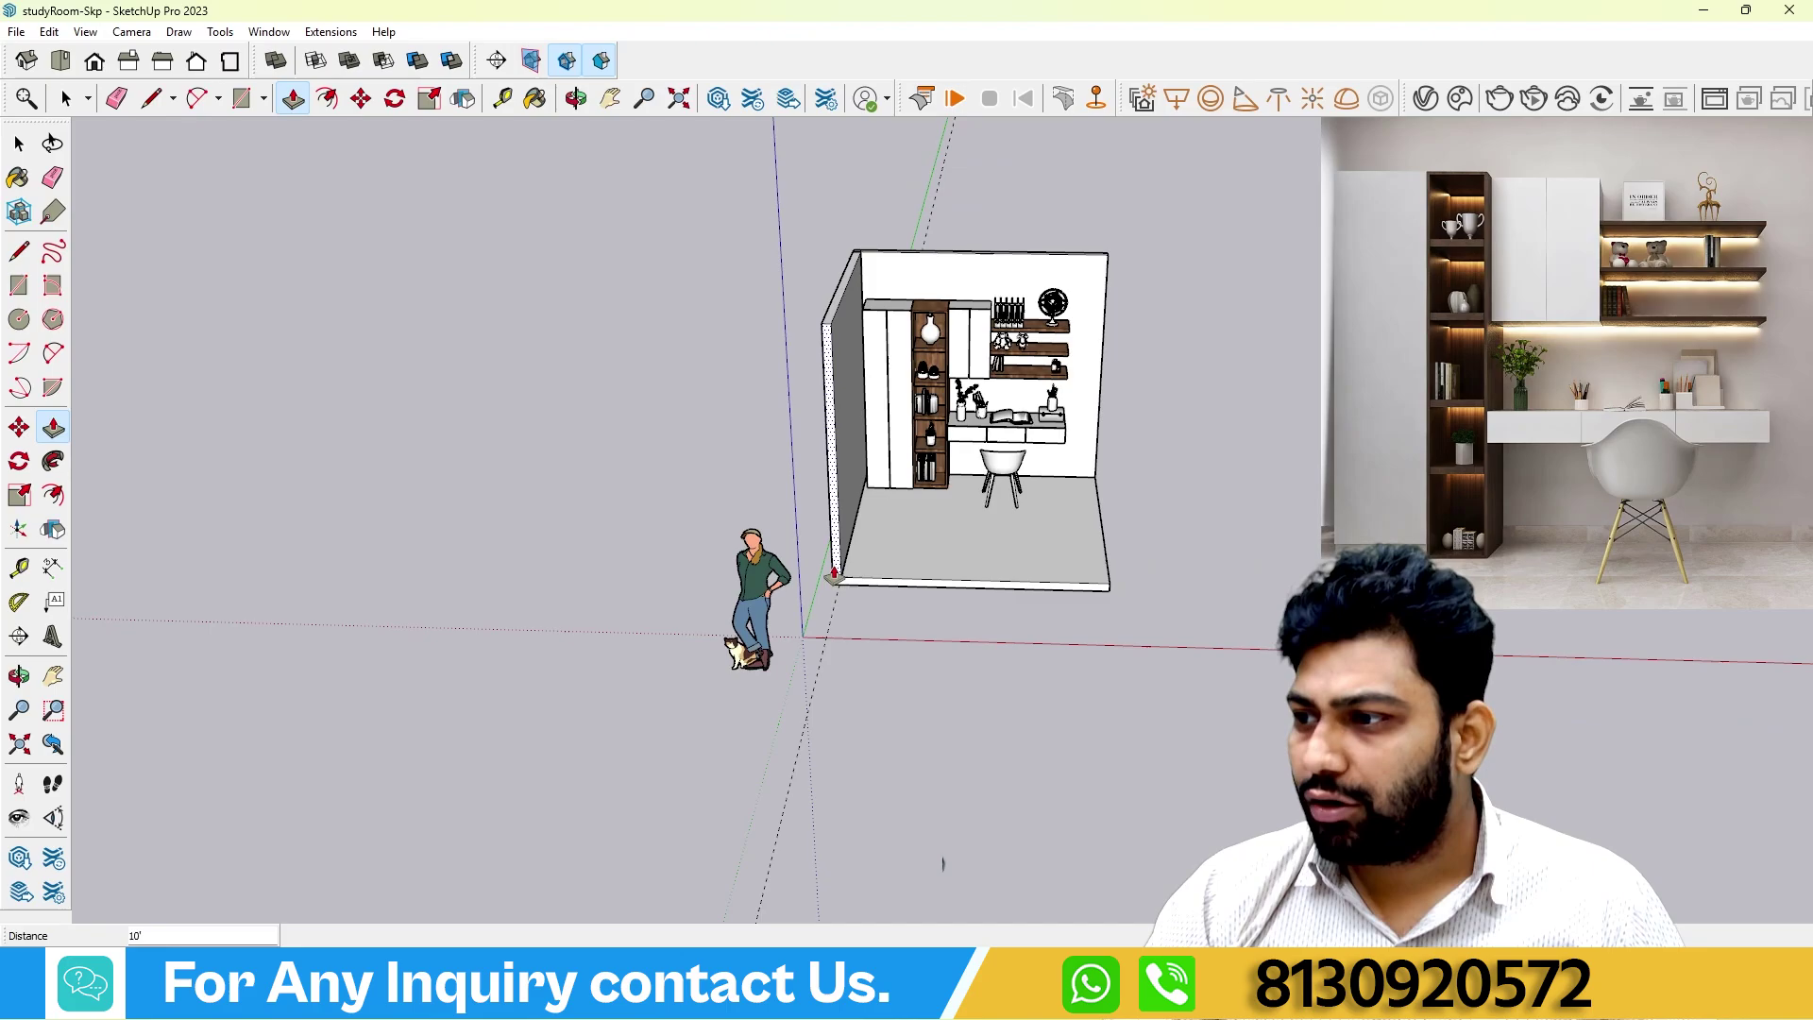
{"action": "middle_click_drag", "start_coordinate": [836, 570], "coordinate": [924, 453]}
{"action": "scroll", "coordinate": [915, 489], "scroll_direction": "up", "scroll_amount": 5}
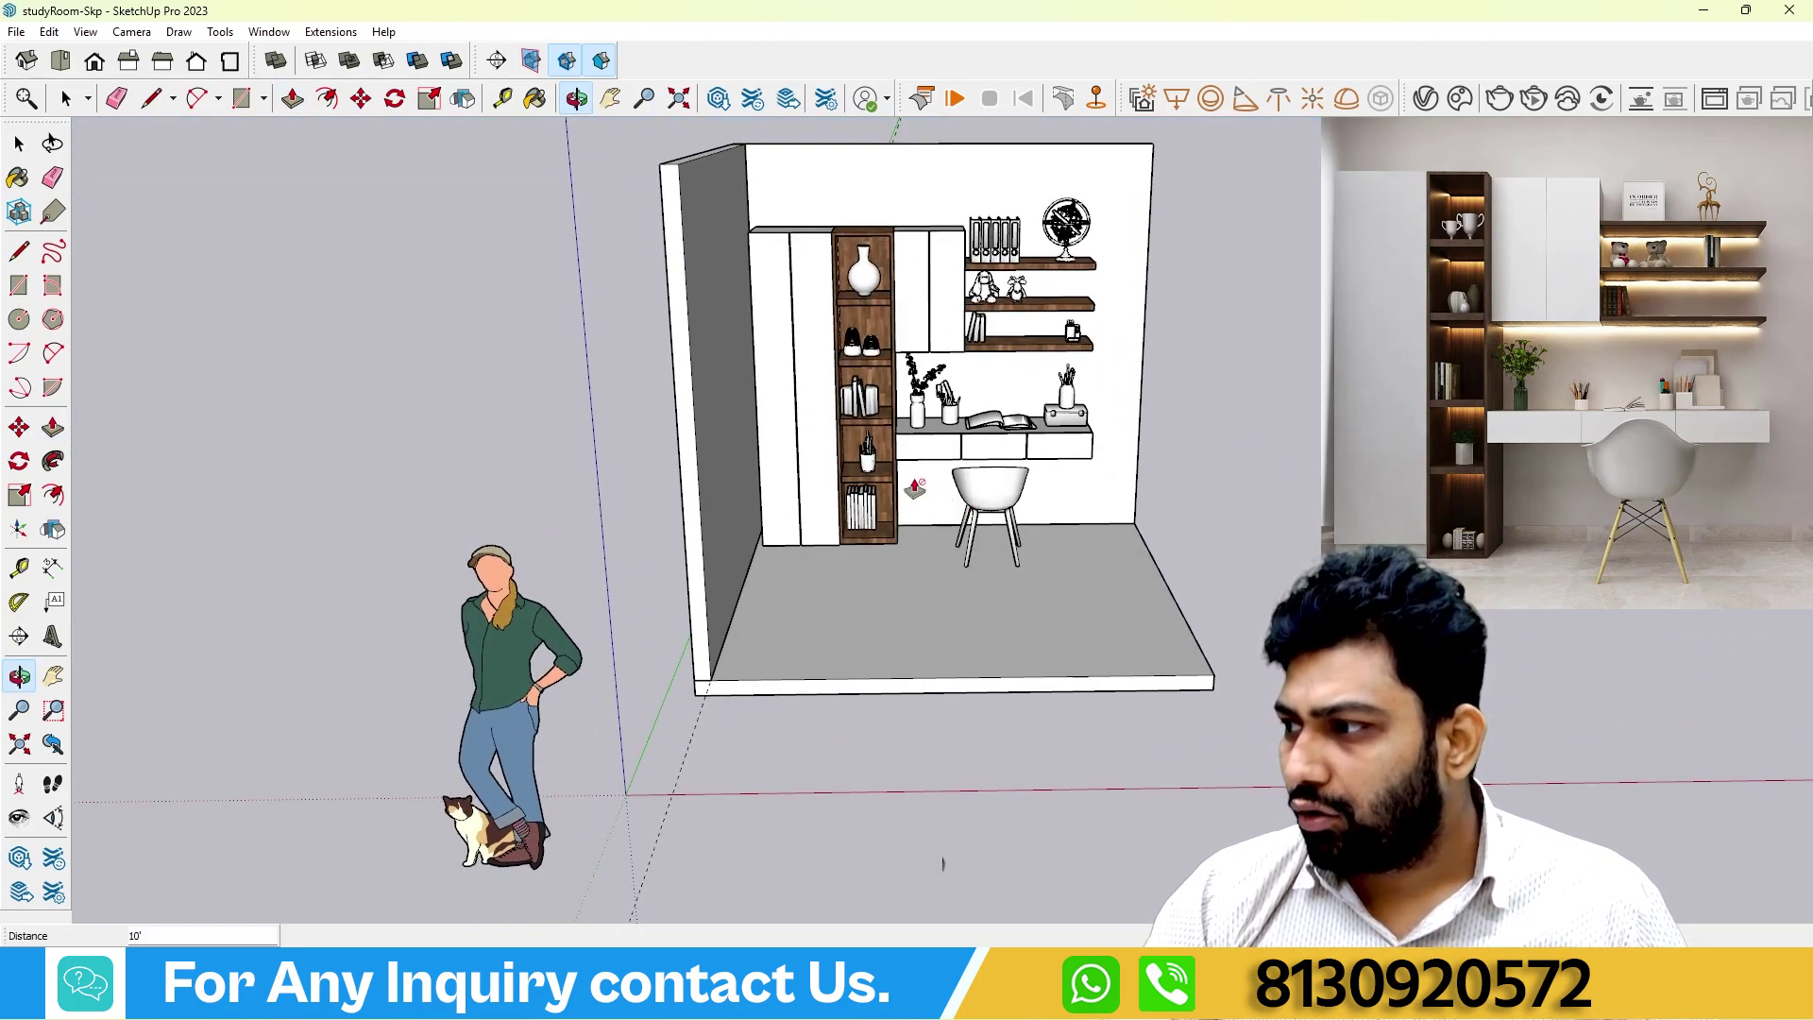
Select all the connected geometry of the wardrobe-side wall and make it a group.
{"action": "left_click", "coordinate": [20, 145]}
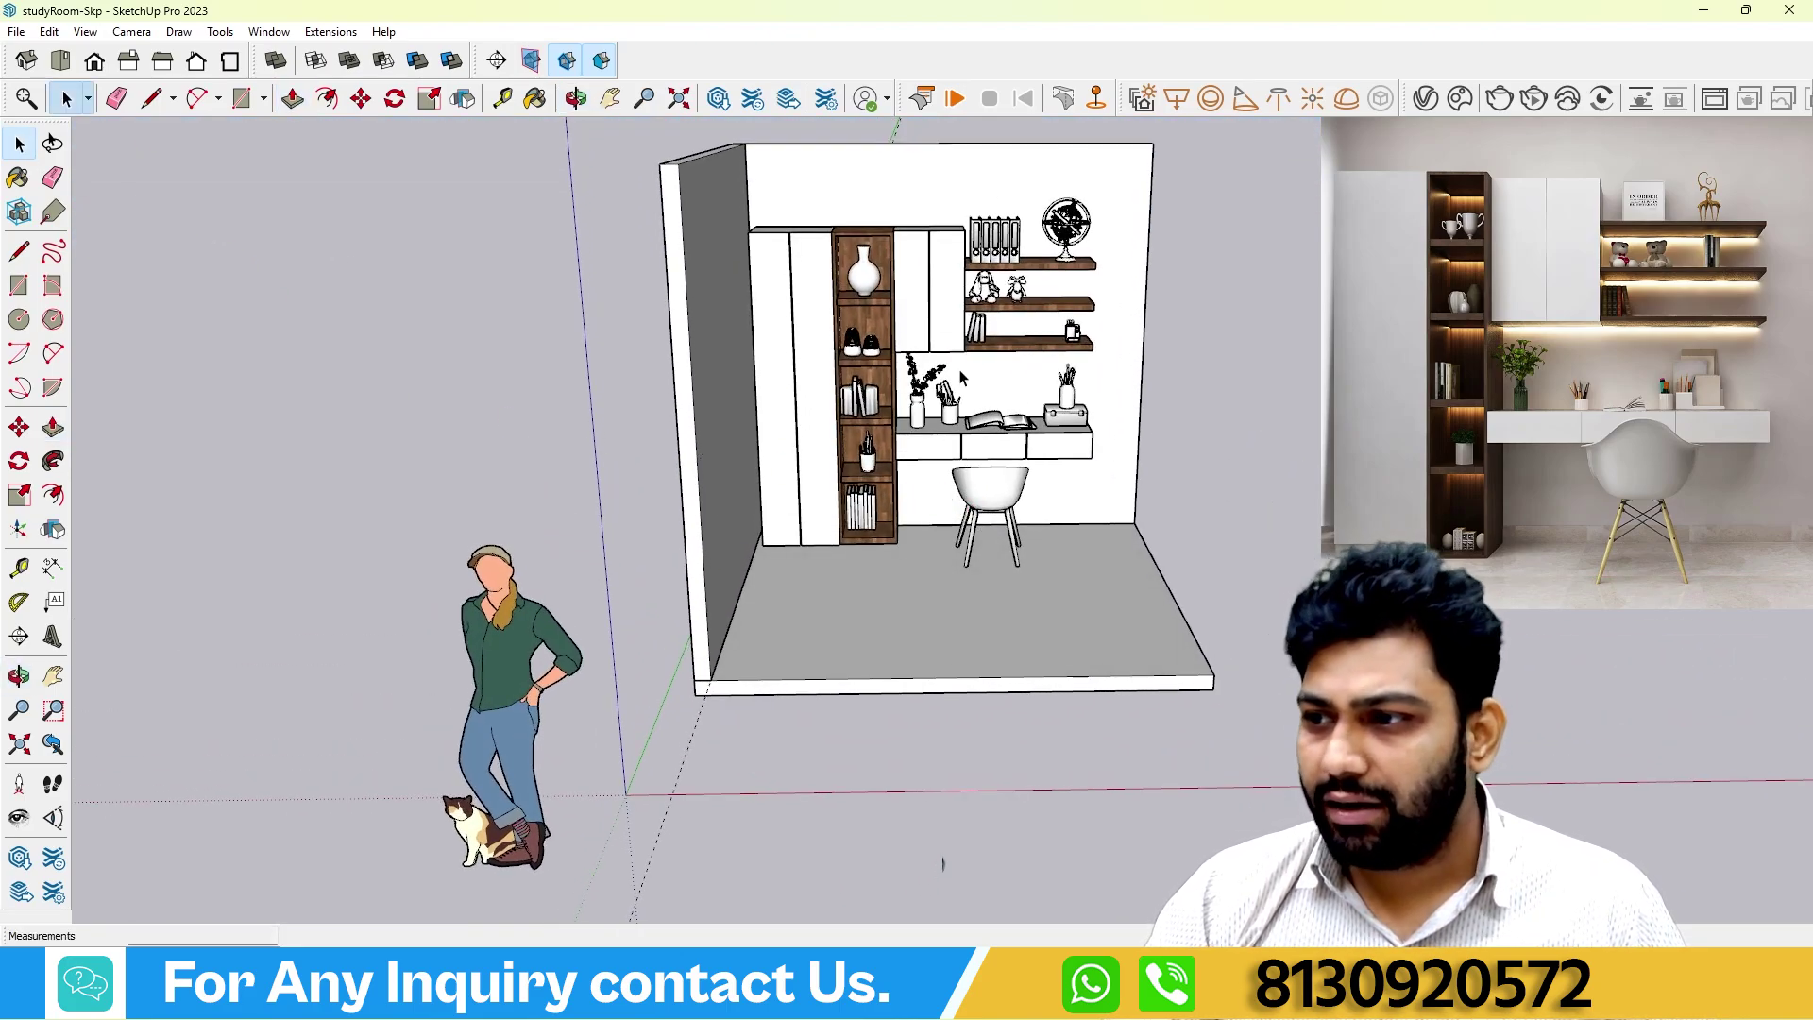
{"action": "triple_click", "coordinate": [727, 387]}
{"action": "right_click", "coordinate": [727, 387]}
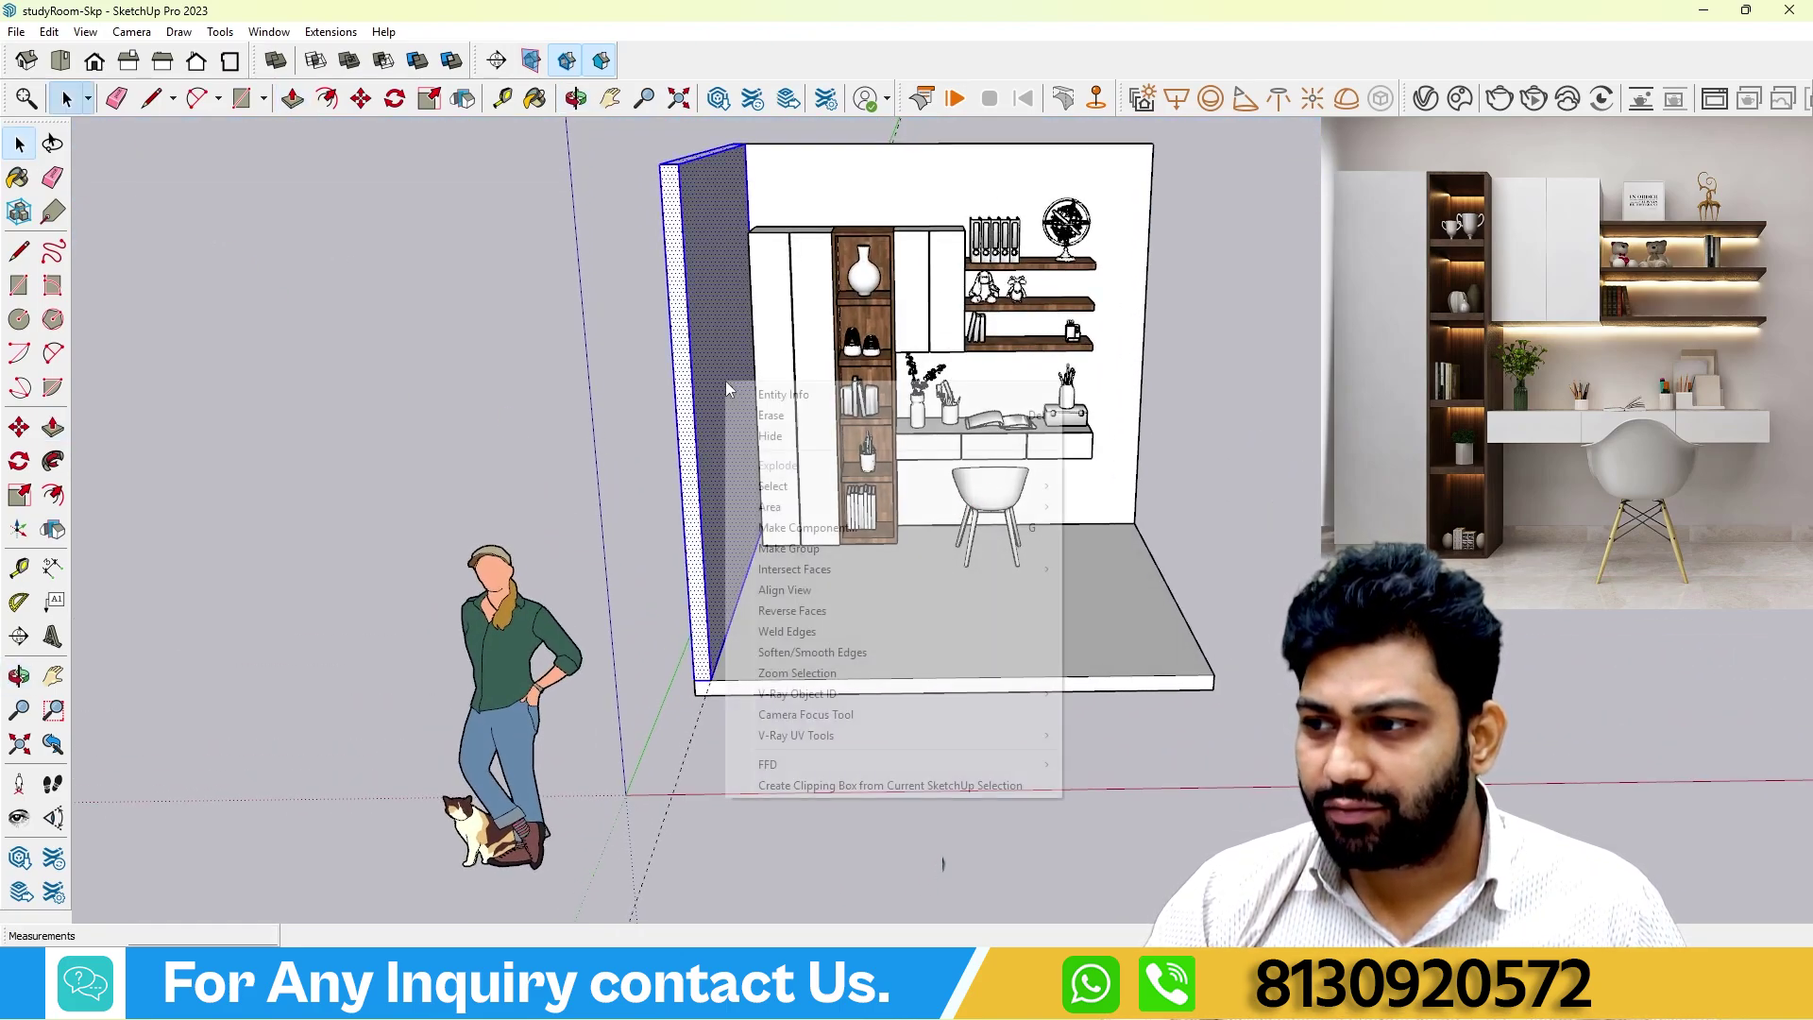
{"action": "left_click", "coordinate": [818, 553]}
{"action": "left_click", "coordinate": [462, 397]}
Open the floor slab for editing, push its desk-side face outward by 12 inches and leave the group.
{"action": "middle_click_drag", "start_coordinate": [736, 516], "coordinate": [983, 548]}
{"action": "scroll", "coordinate": [648, 519], "scroll_direction": "down", "scroll_amount": 3}
{"action": "scroll", "coordinate": [1044, 567], "scroll_direction": "up", "scroll_amount": 3}
{"action": "scroll", "coordinate": [1012, 534], "scroll_direction": "up", "scroll_amount": 3}
{"action": "scroll", "coordinate": [949, 555], "scroll_direction": "up", "scroll_amount": 4}
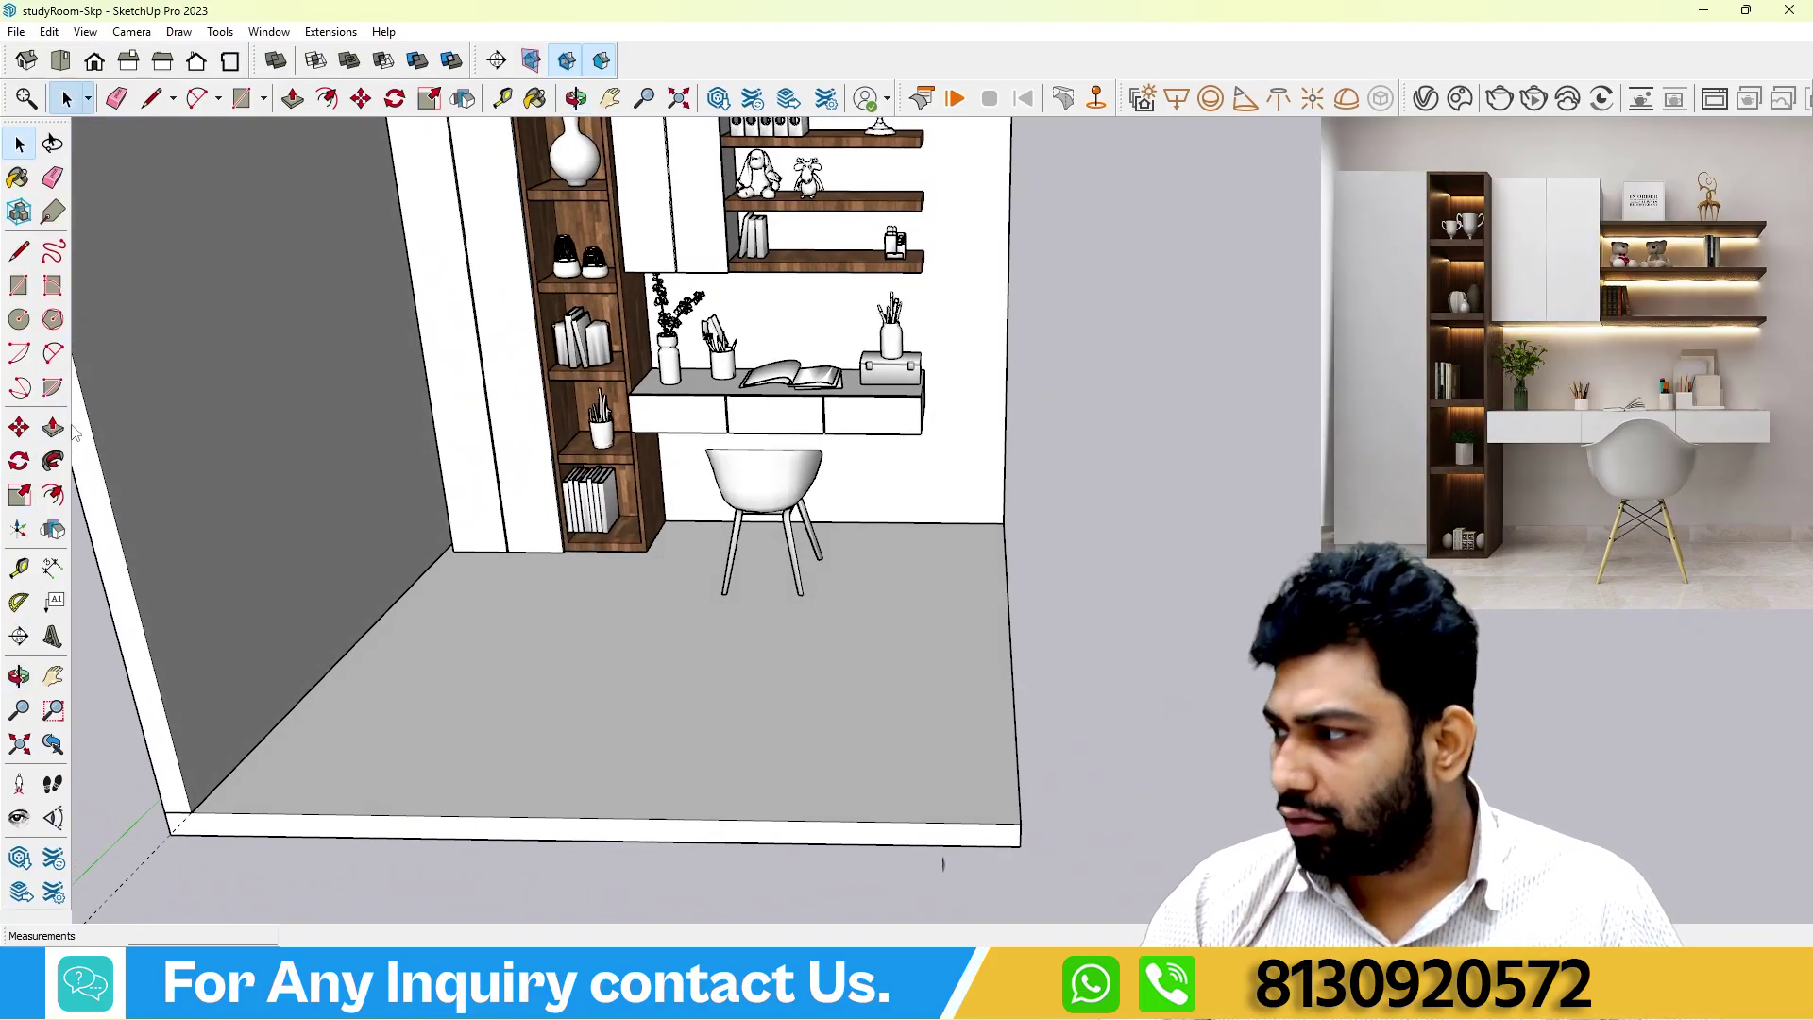
{"action": "left_click", "coordinate": [19, 676]}
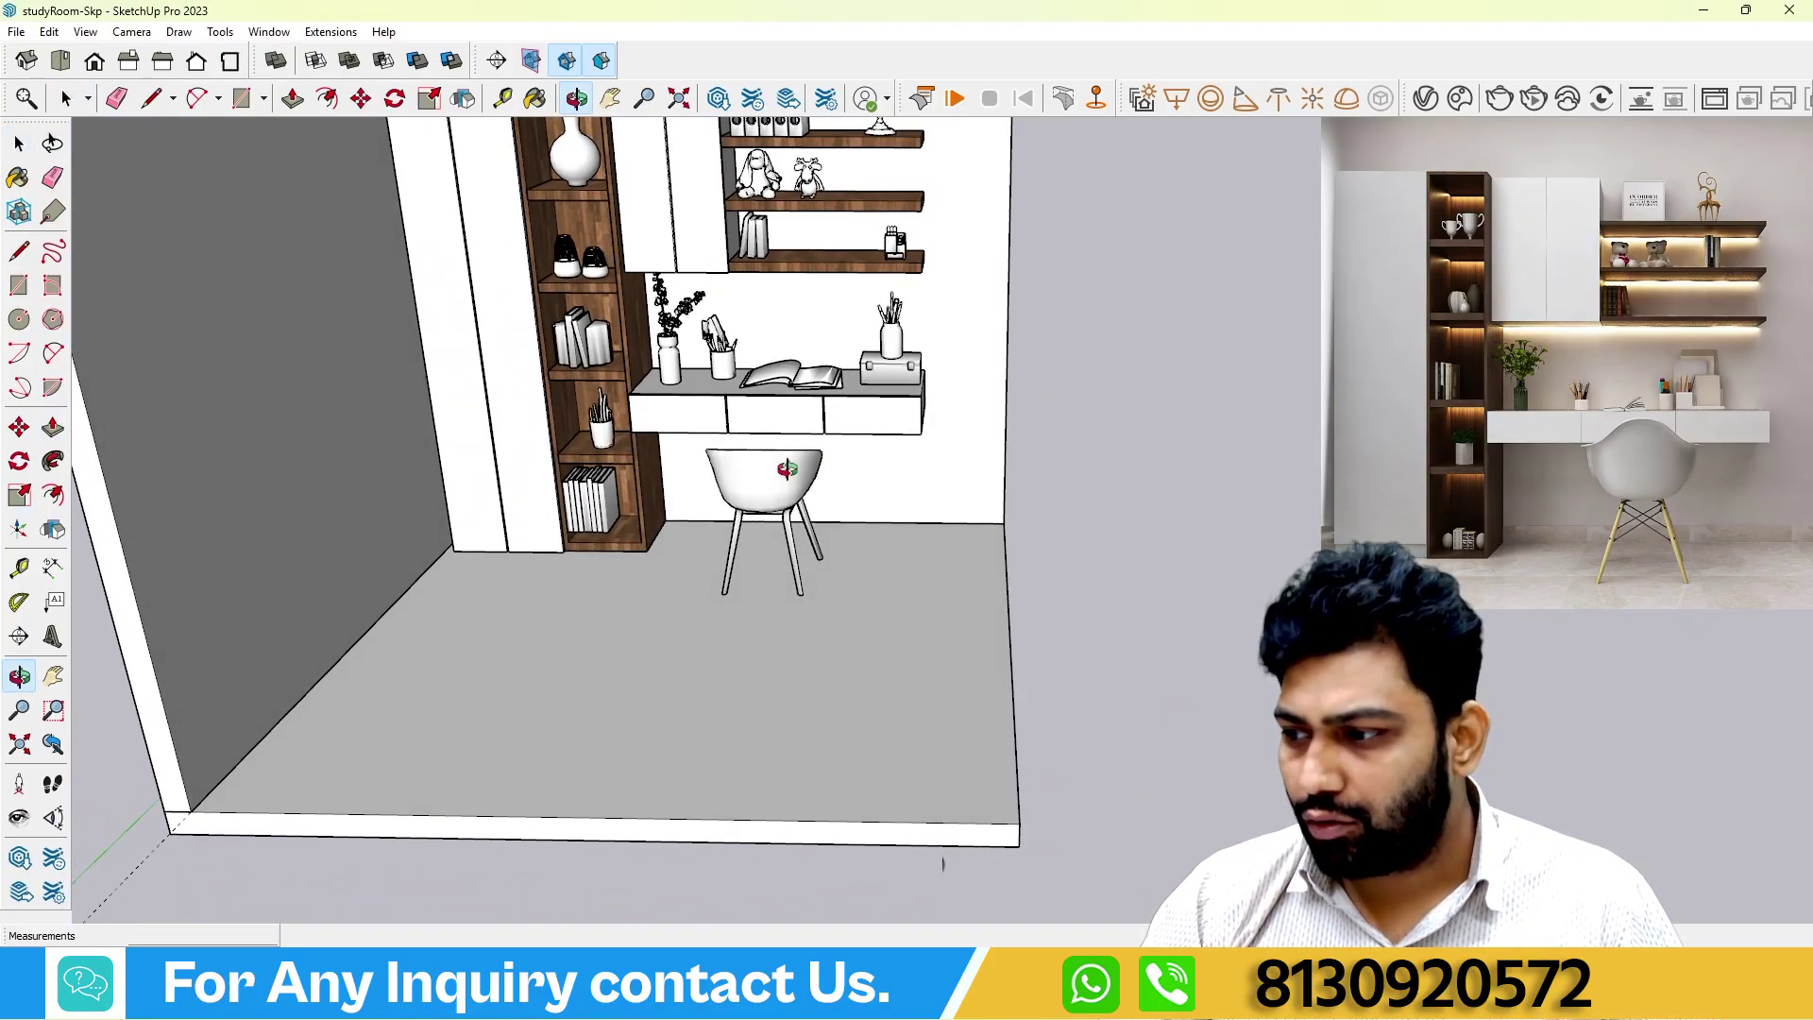
{"action": "left_click_drag", "start_coordinate": [786, 469], "coordinate": [919, 710]}
{"action": "key", "text": "space"}
{"action": "double_click", "coordinate": [799, 655]}
{"action": "key", "text": "p"}
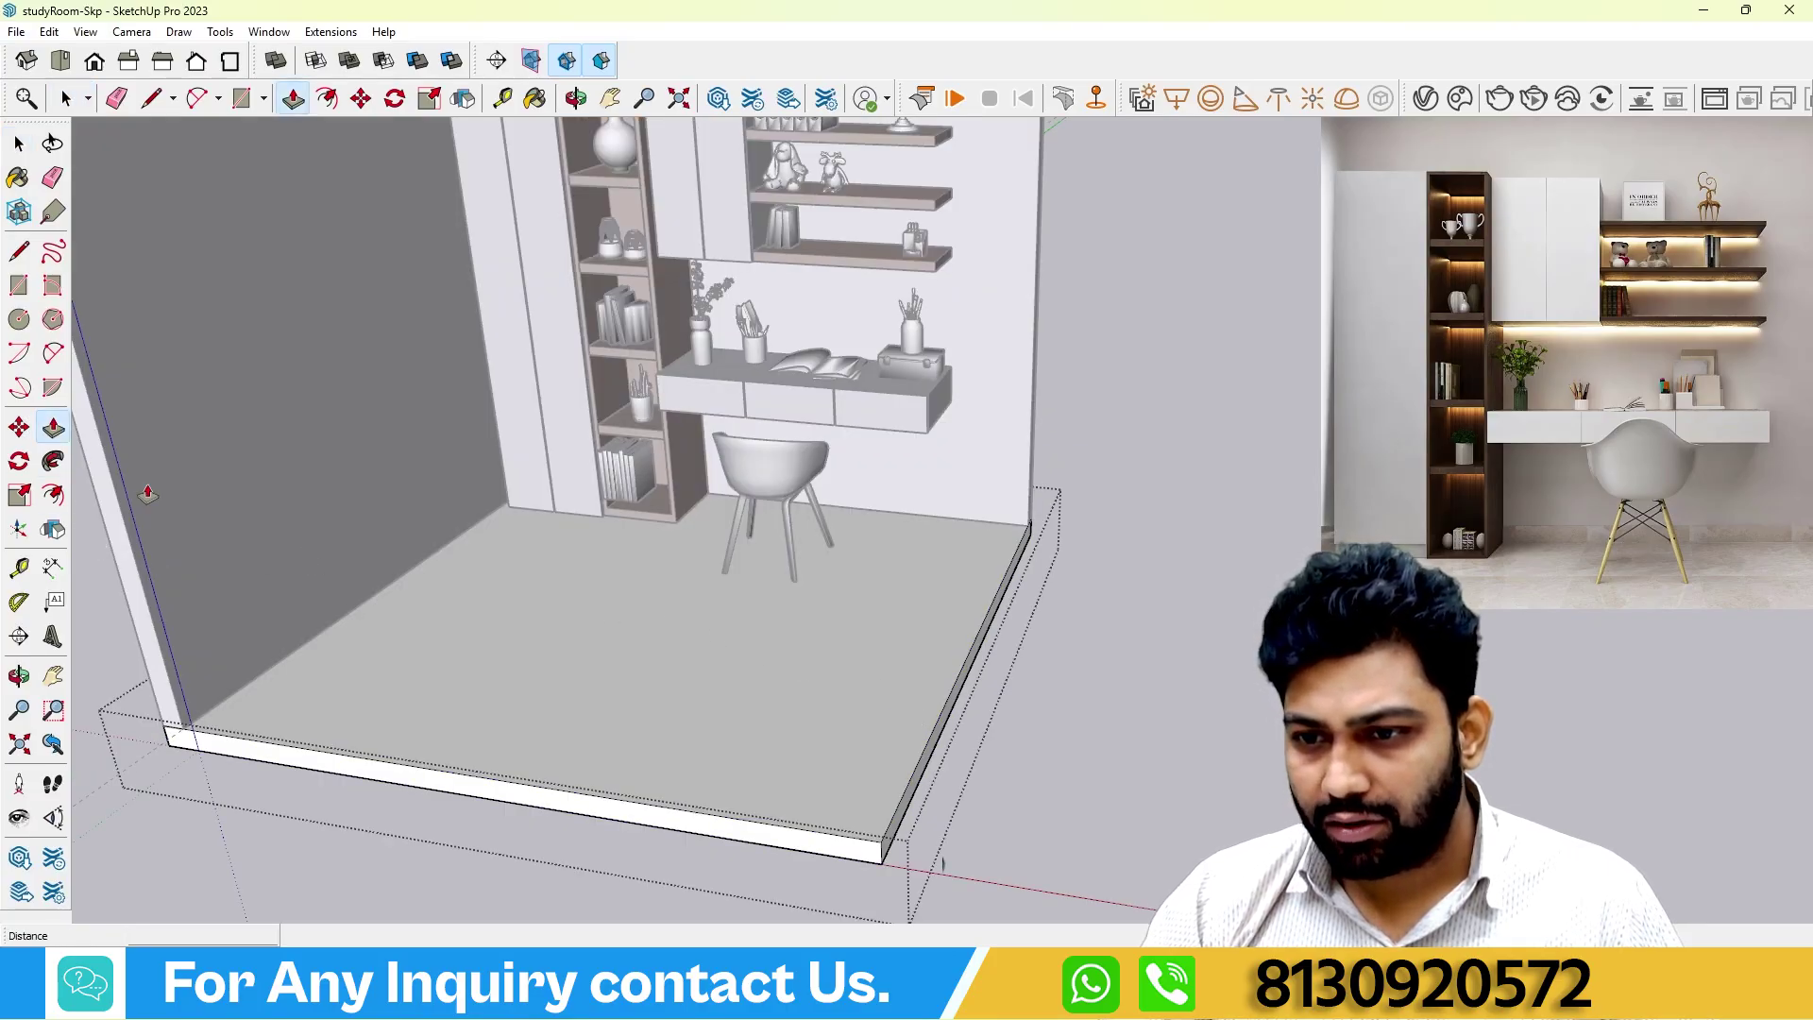
{"action": "left_click", "coordinate": [921, 798]}
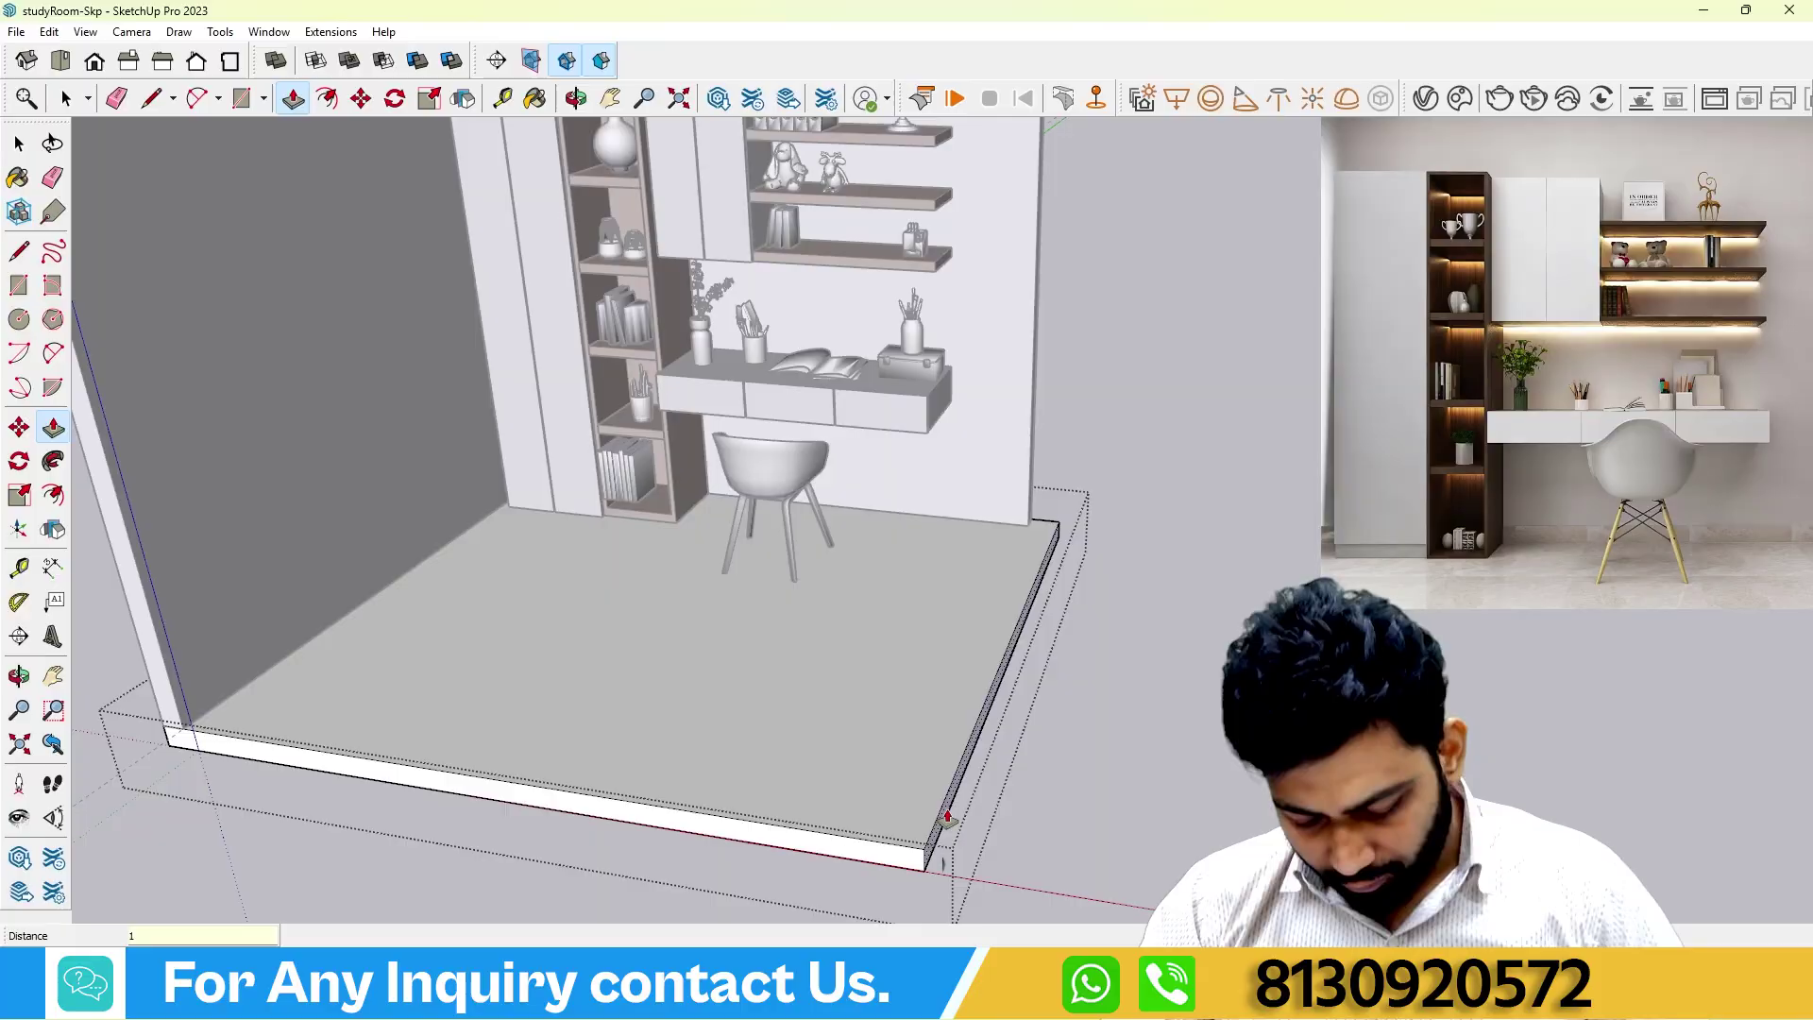
{"action": "type", "text": "12"}
{"action": "key", "text": "Return"}
{"action": "middle_click_drag", "start_coordinate": [947, 818], "coordinate": [937, 526]}
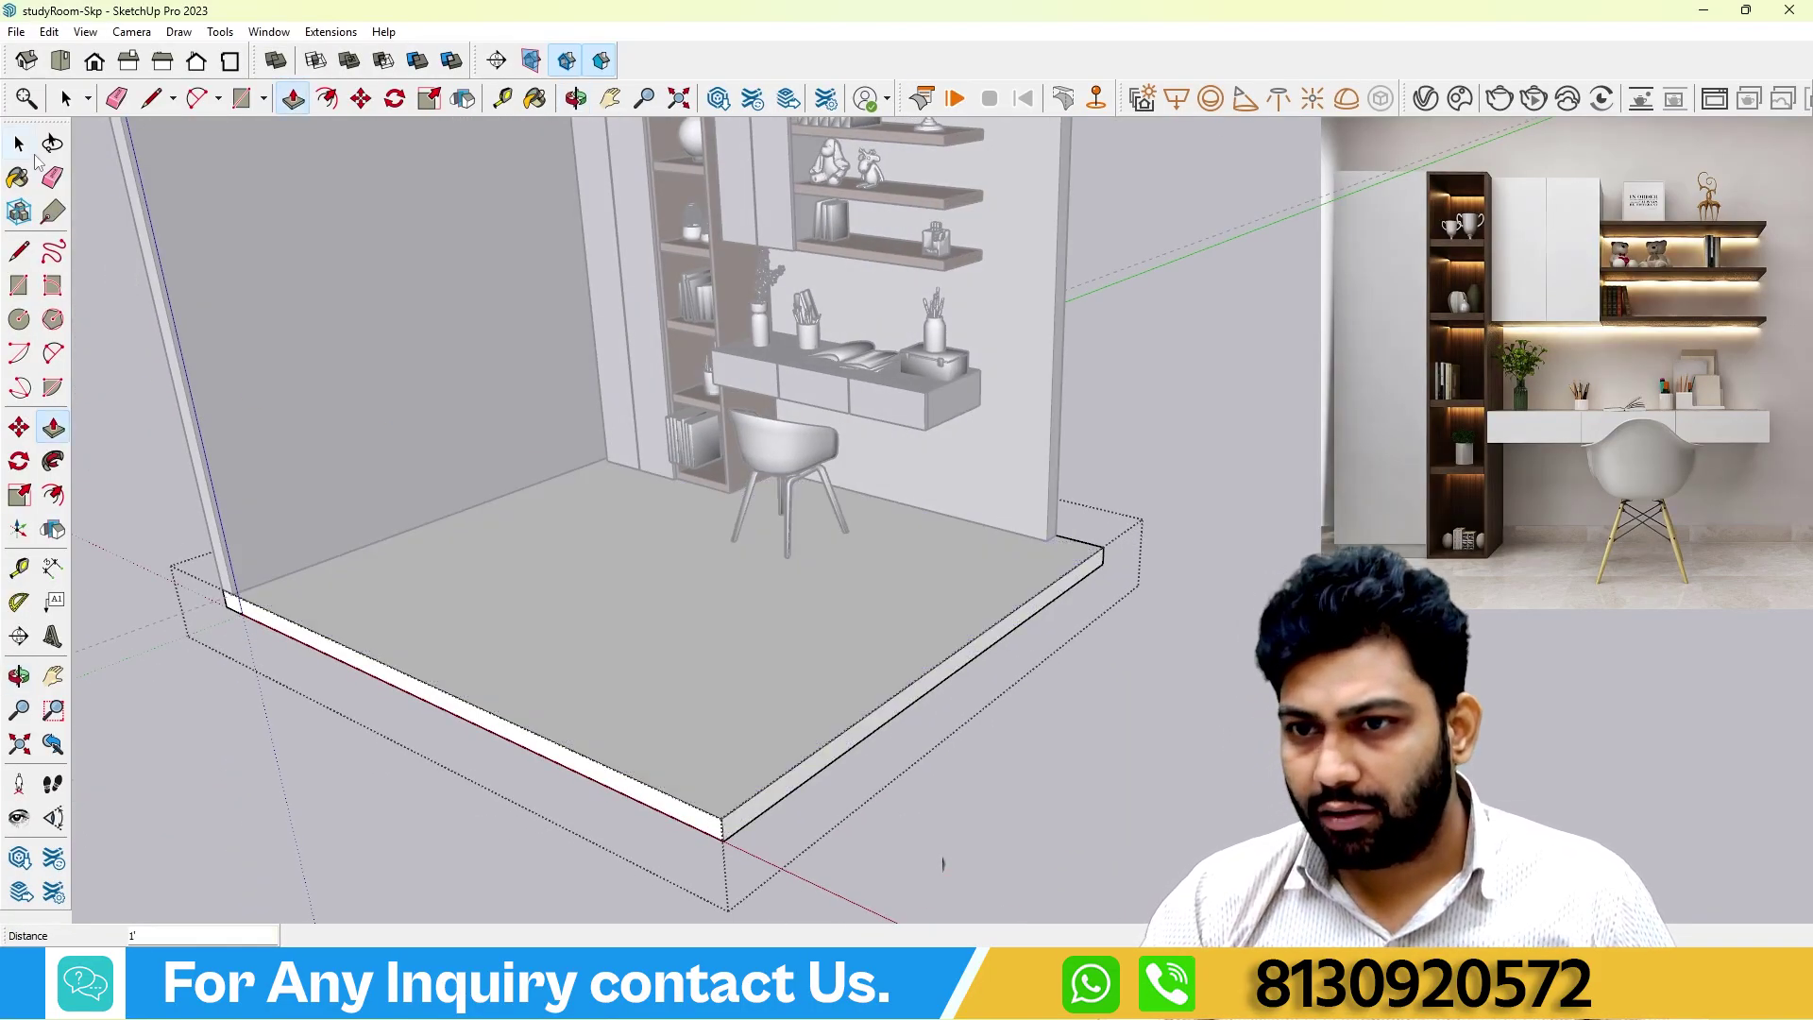
{"action": "key", "text": "space"}
{"action": "left_click", "coordinate": [1114, 779]}
Open the back wall for editing, push its desk-side end face outward by 1 foot and leave the group.
{"action": "middle_click_drag", "start_coordinate": [1114, 778], "coordinate": [1048, 742]}
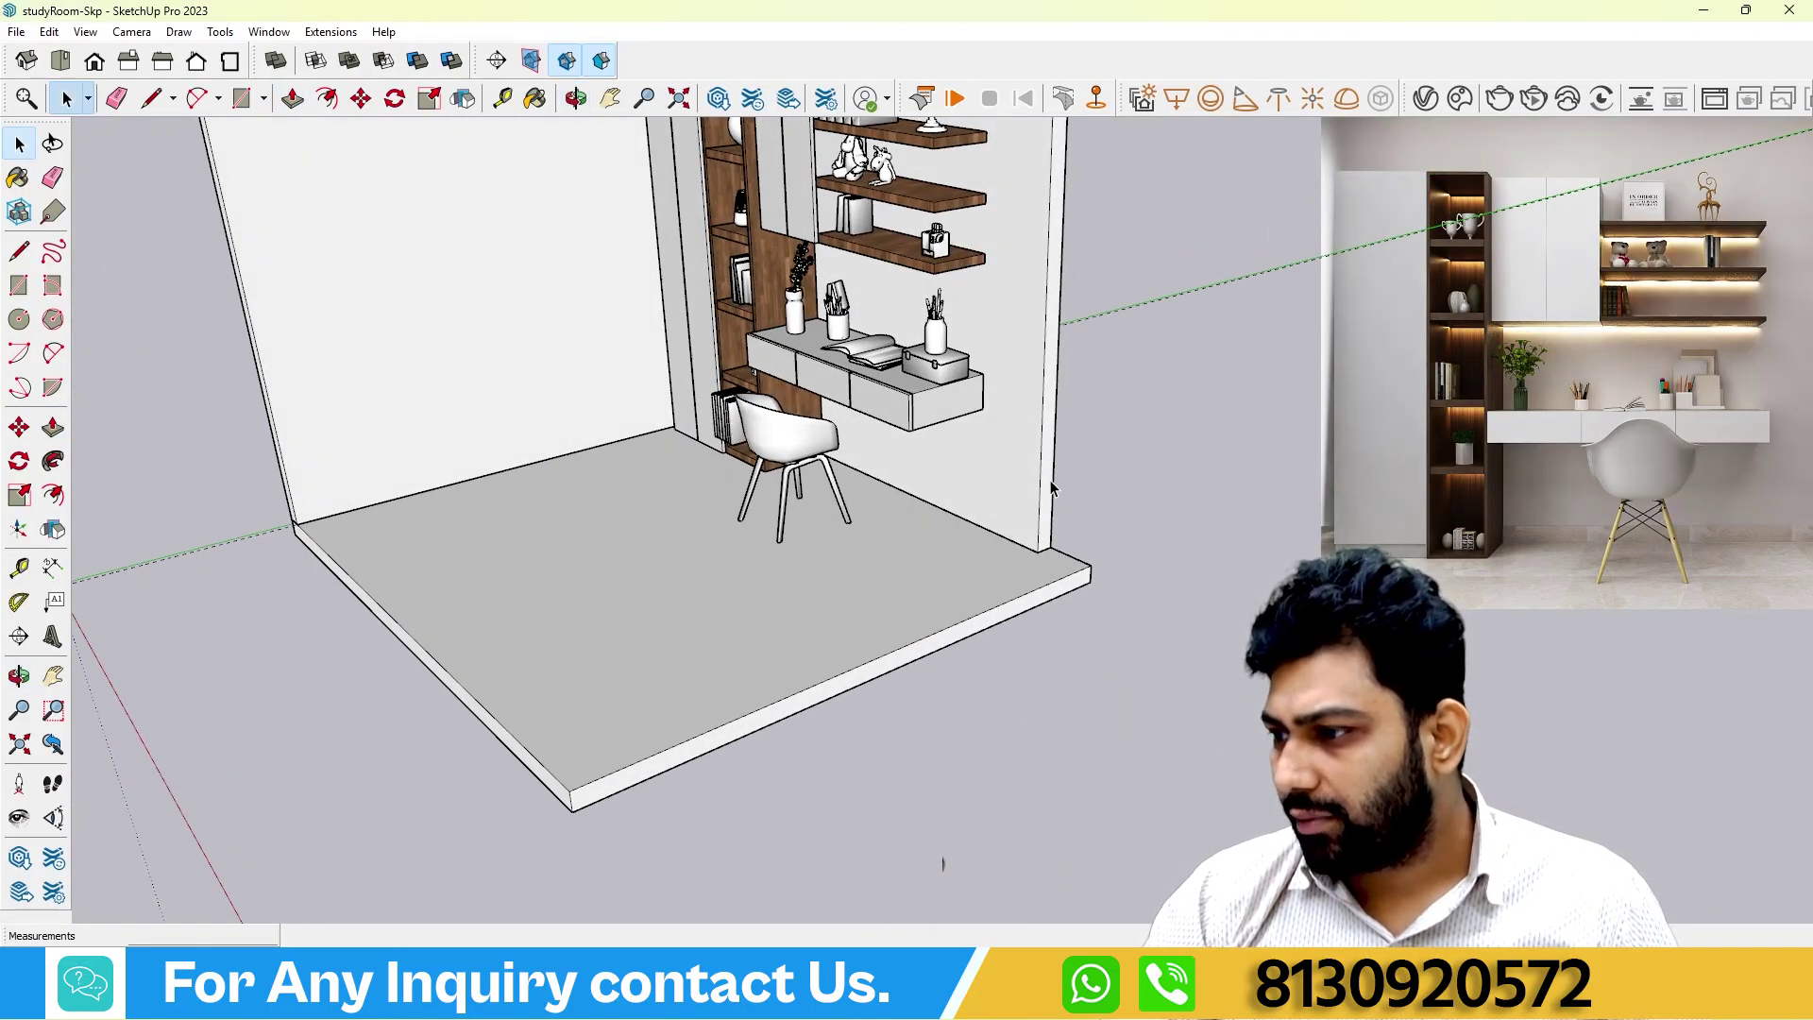
{"action": "double_click", "coordinate": [1052, 490]}
{"action": "left_click", "coordinate": [53, 427]}
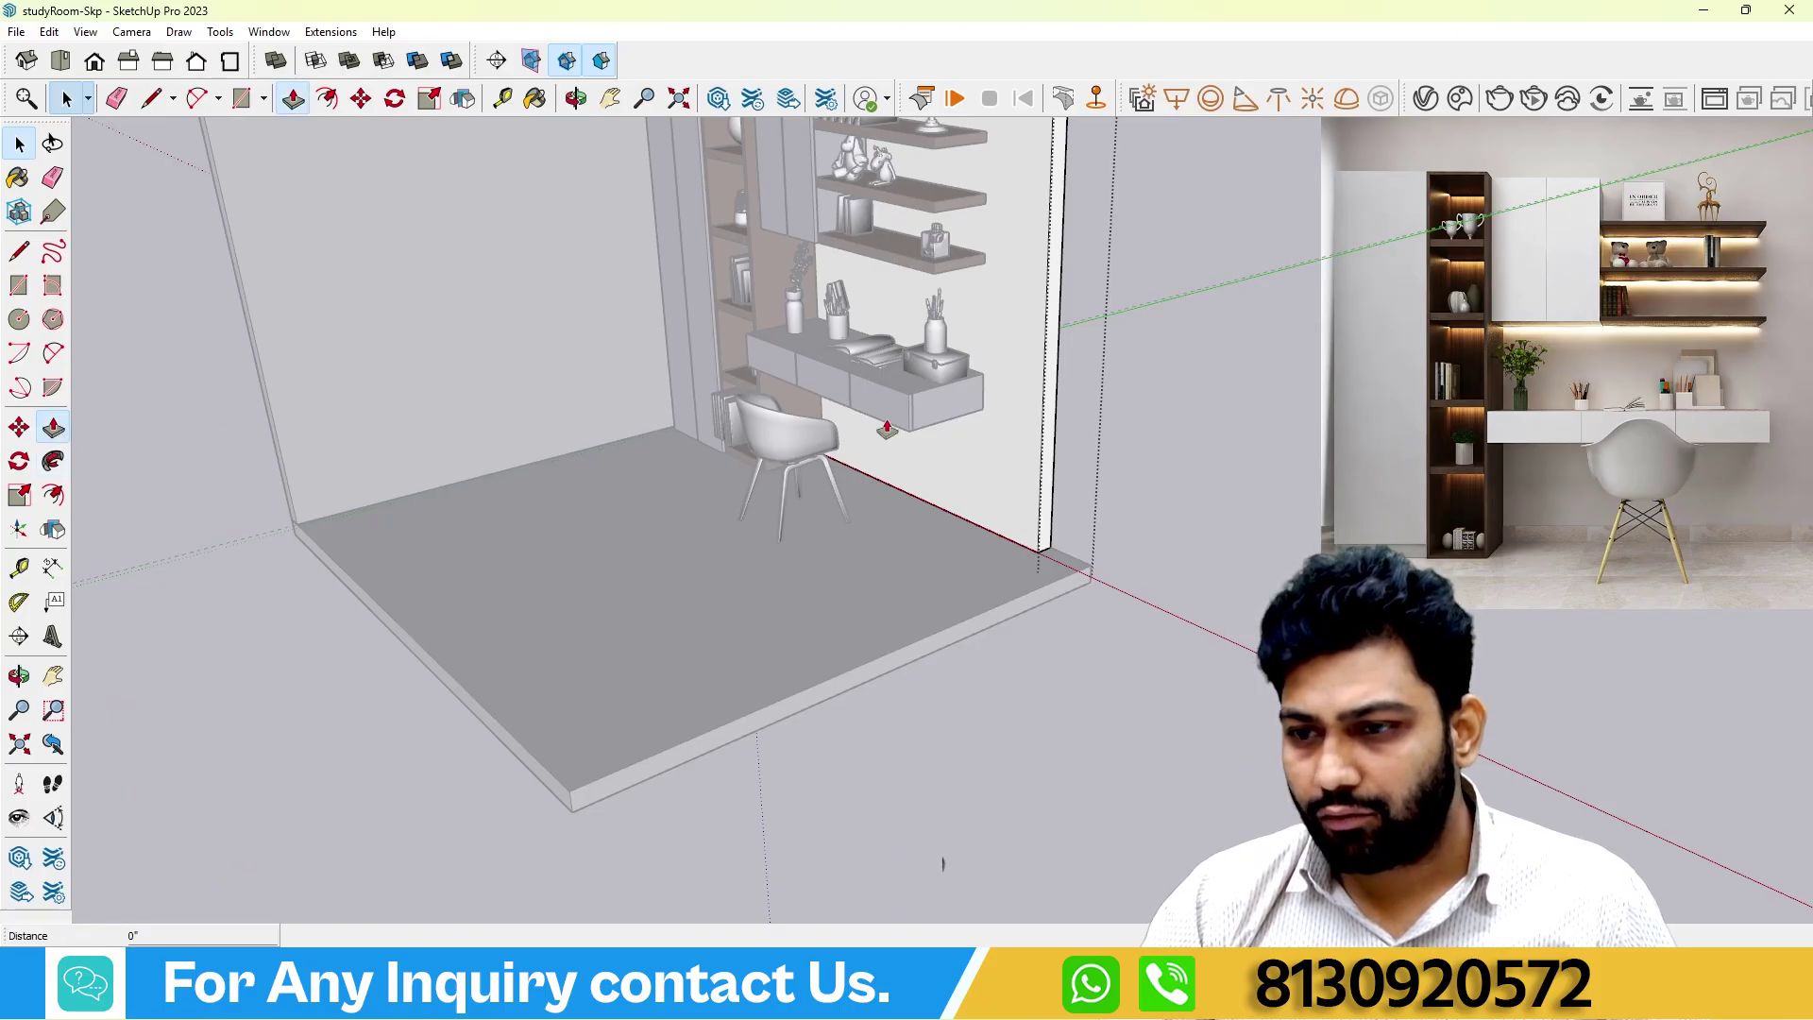
{"action": "left_click", "coordinate": [1050, 425]}
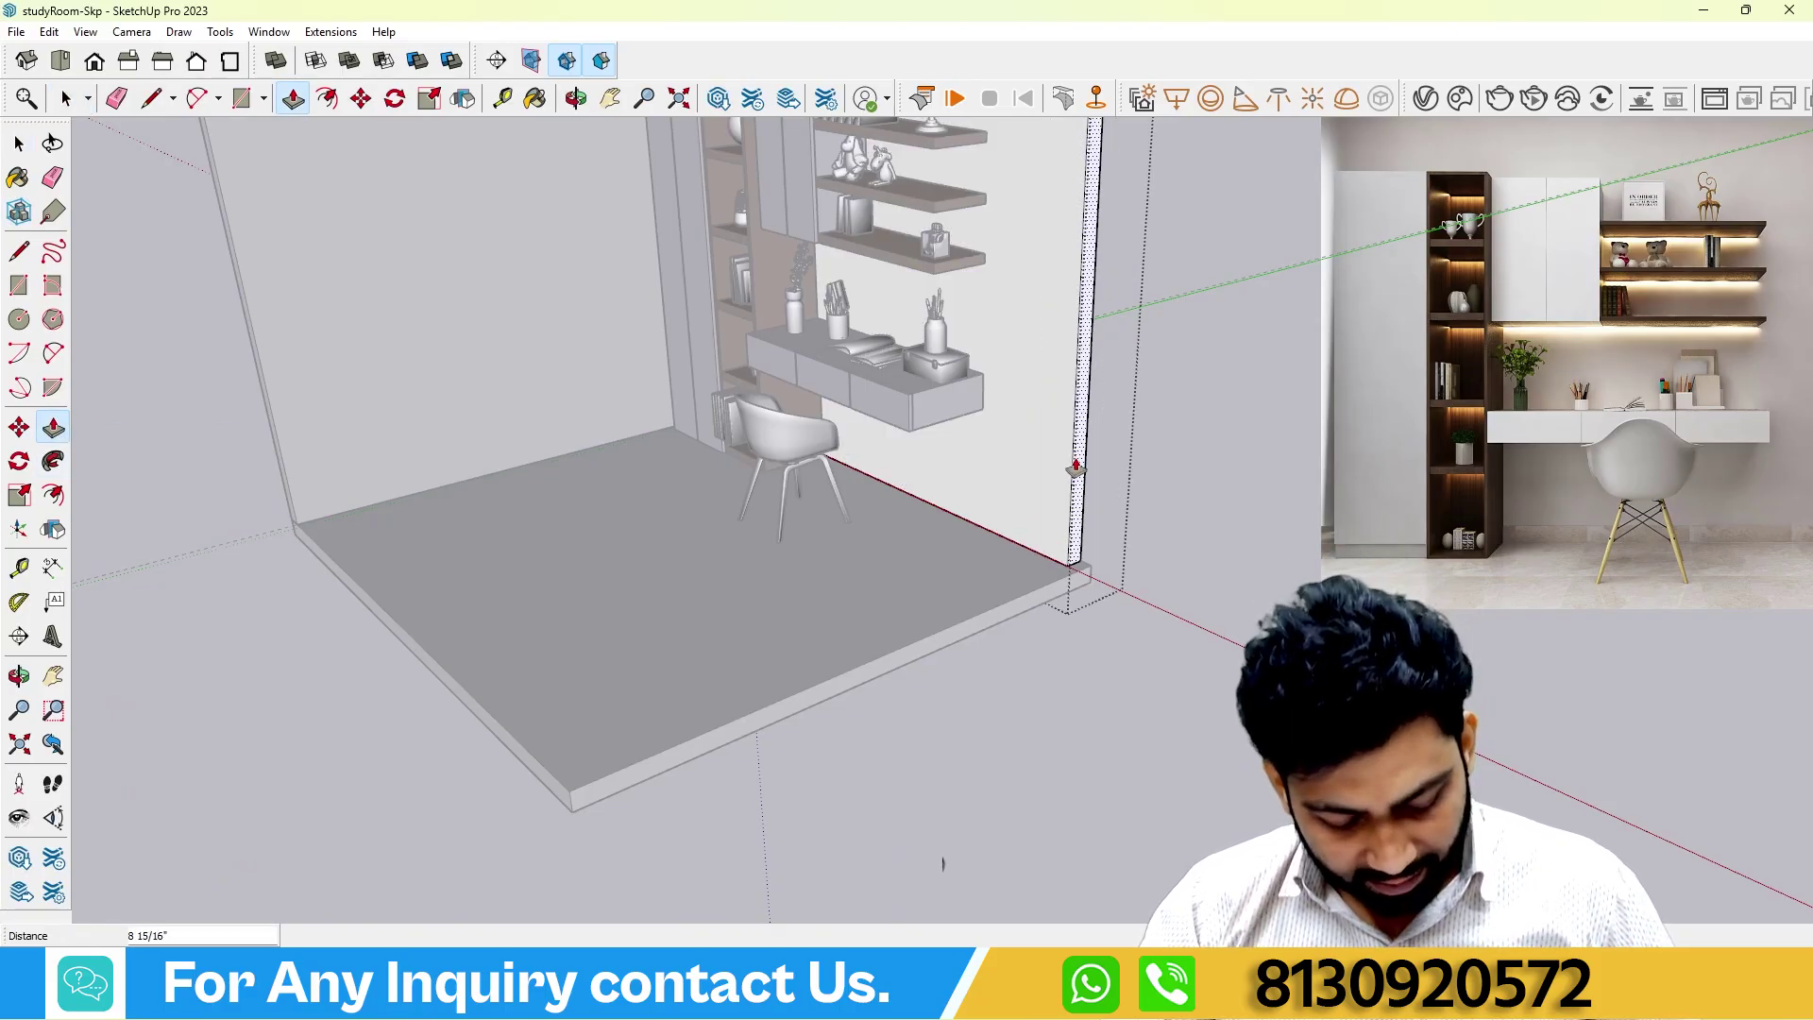
{"action": "type", "text": "1'"}
{"action": "key", "text": "Return"}
{"action": "mouse_move", "coordinate": [1081, 558]}
{"action": "middle_mouse_down"}
{"action": "mouse_move", "coordinate": [249, 445]}
{"action": "mouse_move", "coordinate": [712, 566]}
{"action": "middle_mouse_up"}
{"action": "key", "text": "space"}
{"action": "key", "text": "Escape"}
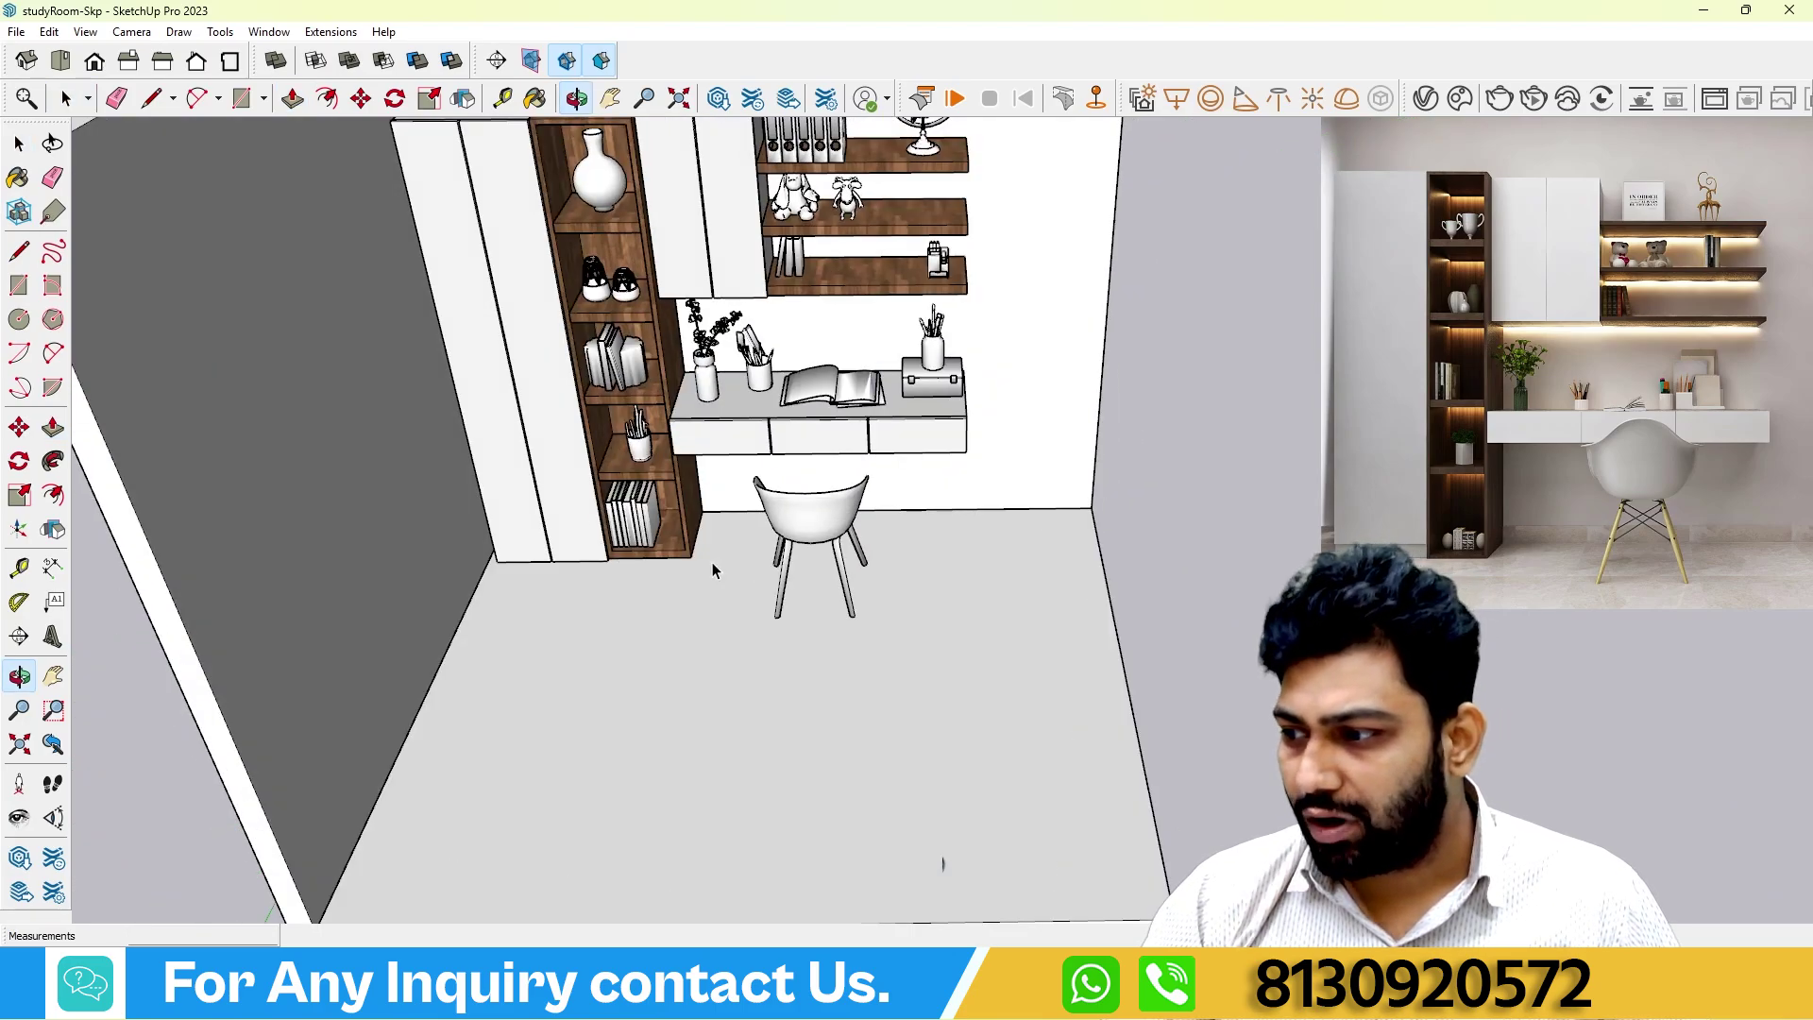
Place a guide line on the floor 4 inches in from its desk-side edge with the Tape Measure.
{"action": "scroll", "coordinate": [614, 543], "scroll_direction": "down", "scroll_amount": 5}
{"action": "middle_click_drag", "start_coordinate": [517, 518], "coordinate": [102, 536]}
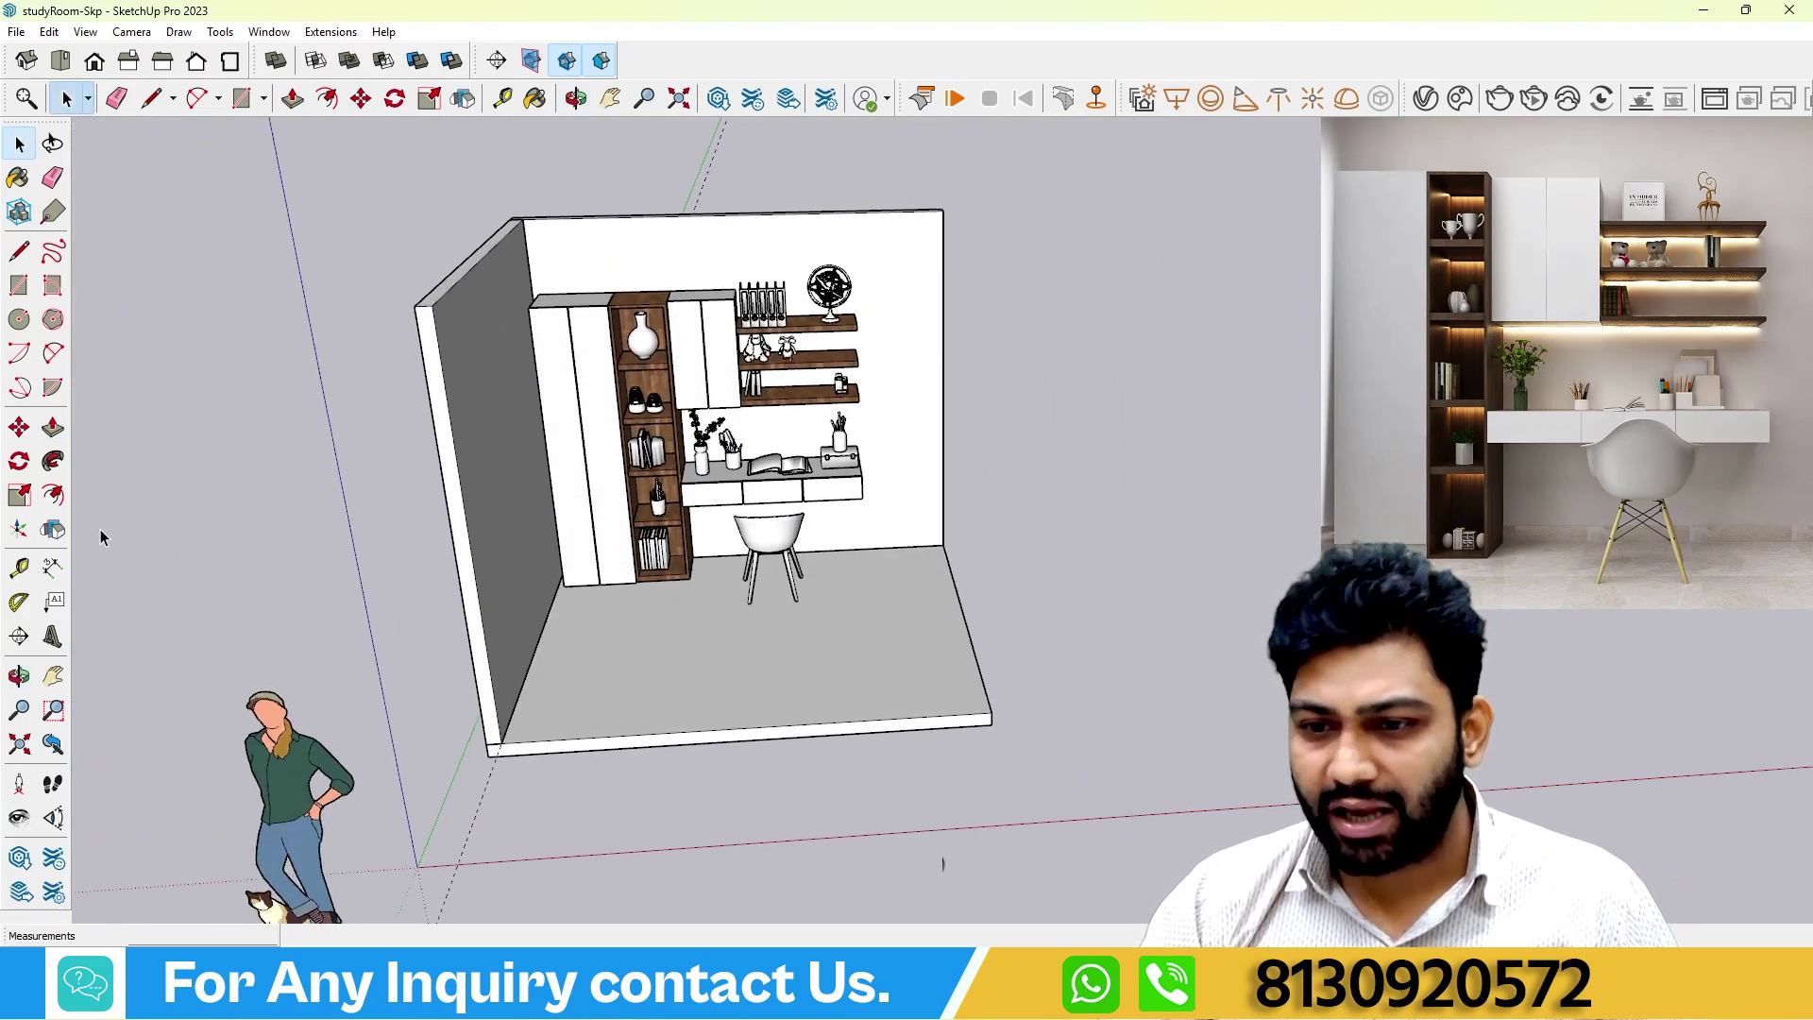
{"action": "left_click", "coordinate": [19, 566]}
{"action": "left_click", "coordinate": [962, 615]}
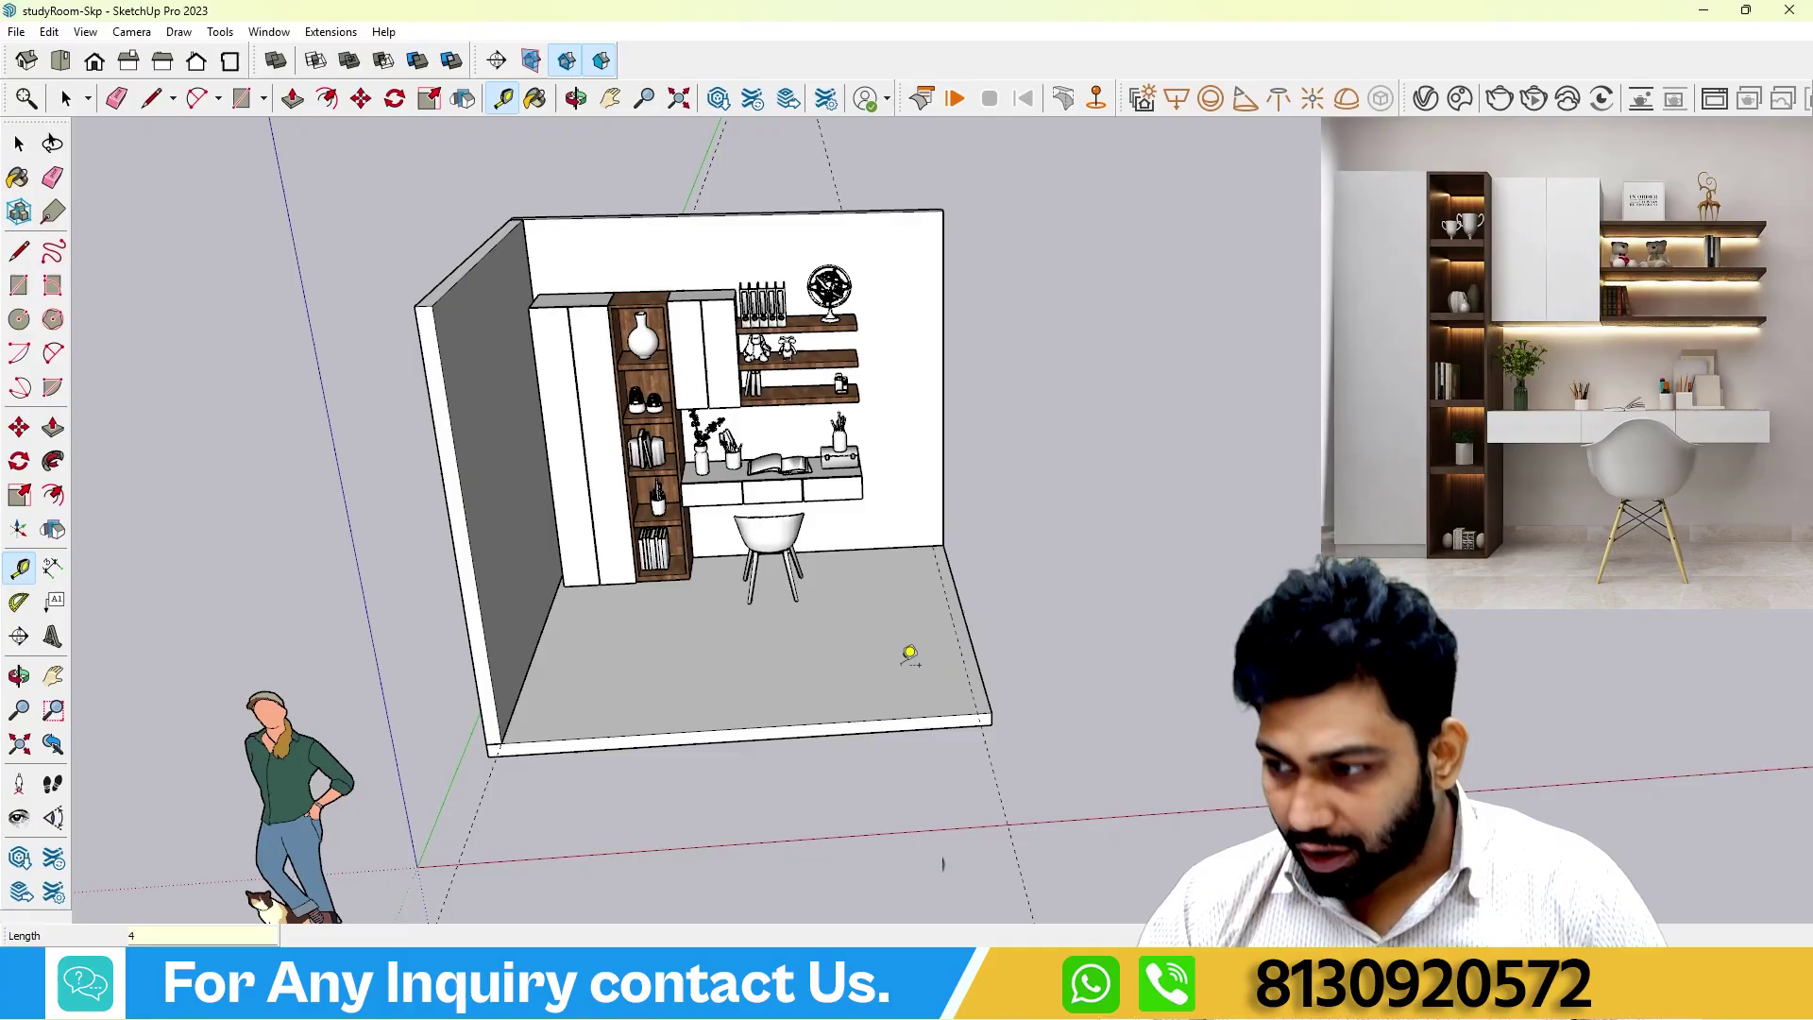
Draw a narrow rectangle on the floor between the guide and the desk-side edge, from back wall to front edge.
{"action": "middle_click_drag", "start_coordinate": [1063, 601], "coordinate": [226, 495]}
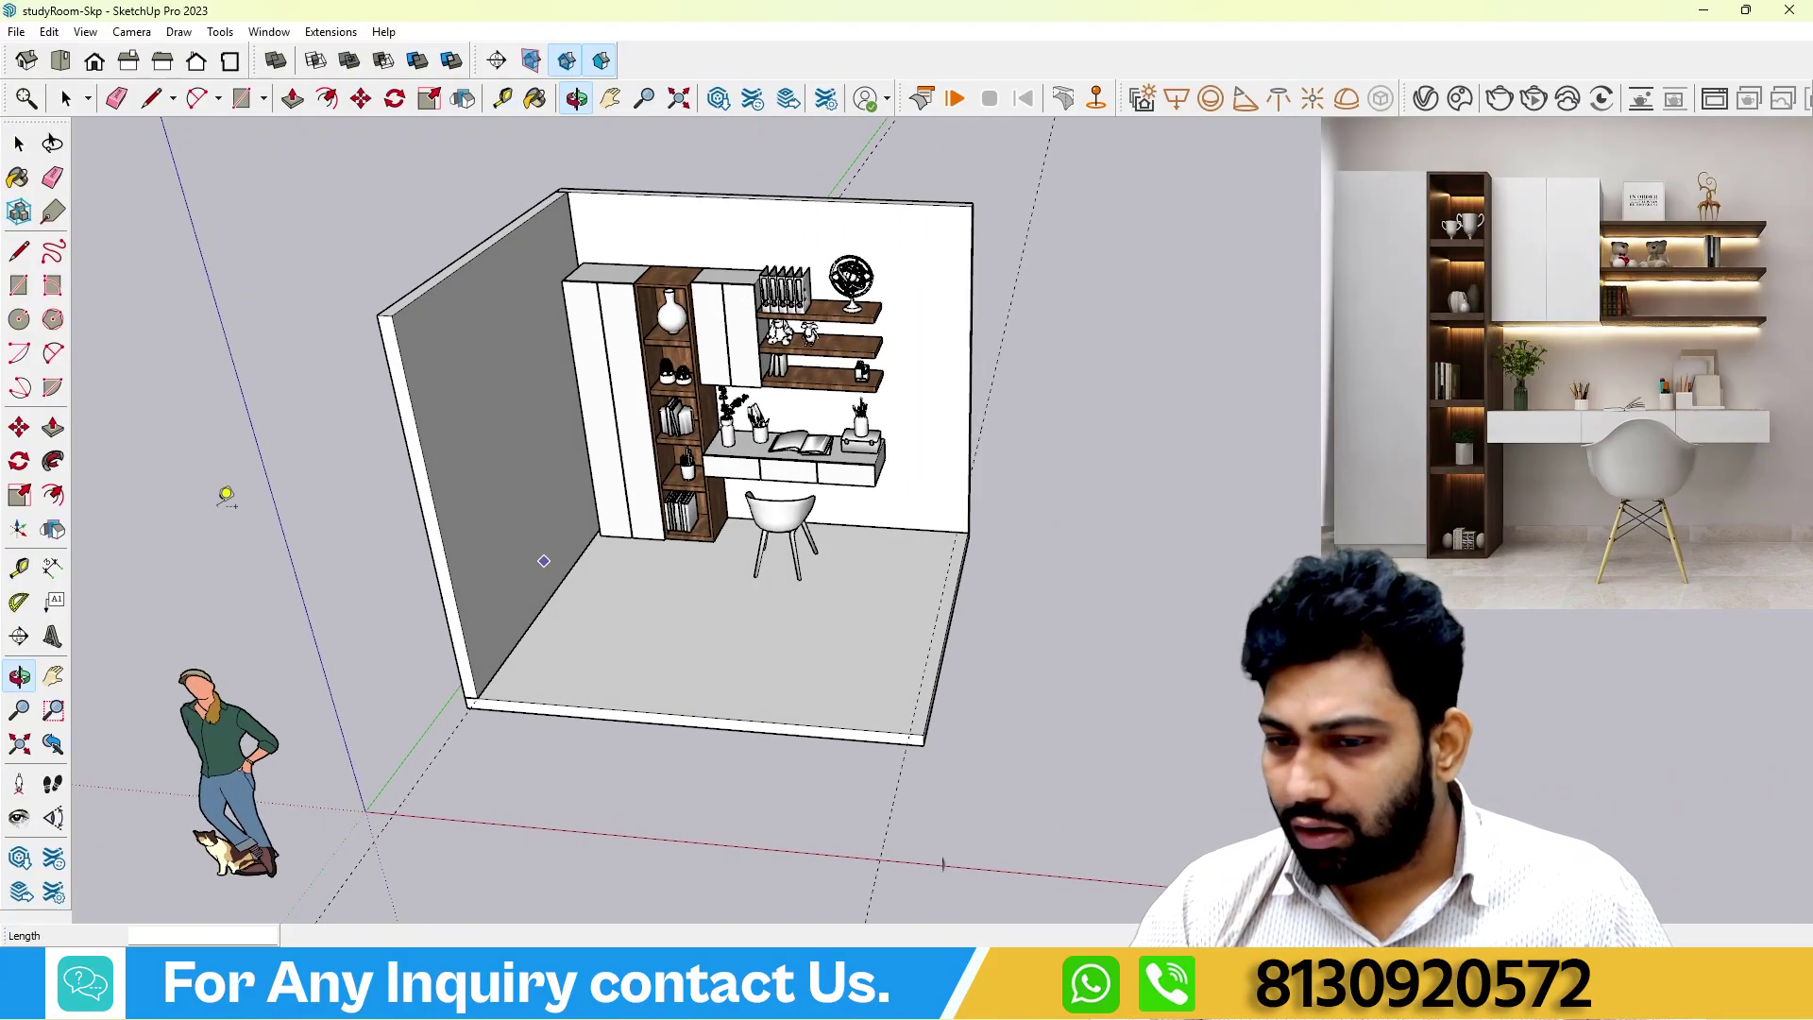
{"action": "left_click", "coordinate": [19, 285]}
{"action": "scroll", "coordinate": [992, 535], "scroll_direction": "up", "scroll_amount": 3}
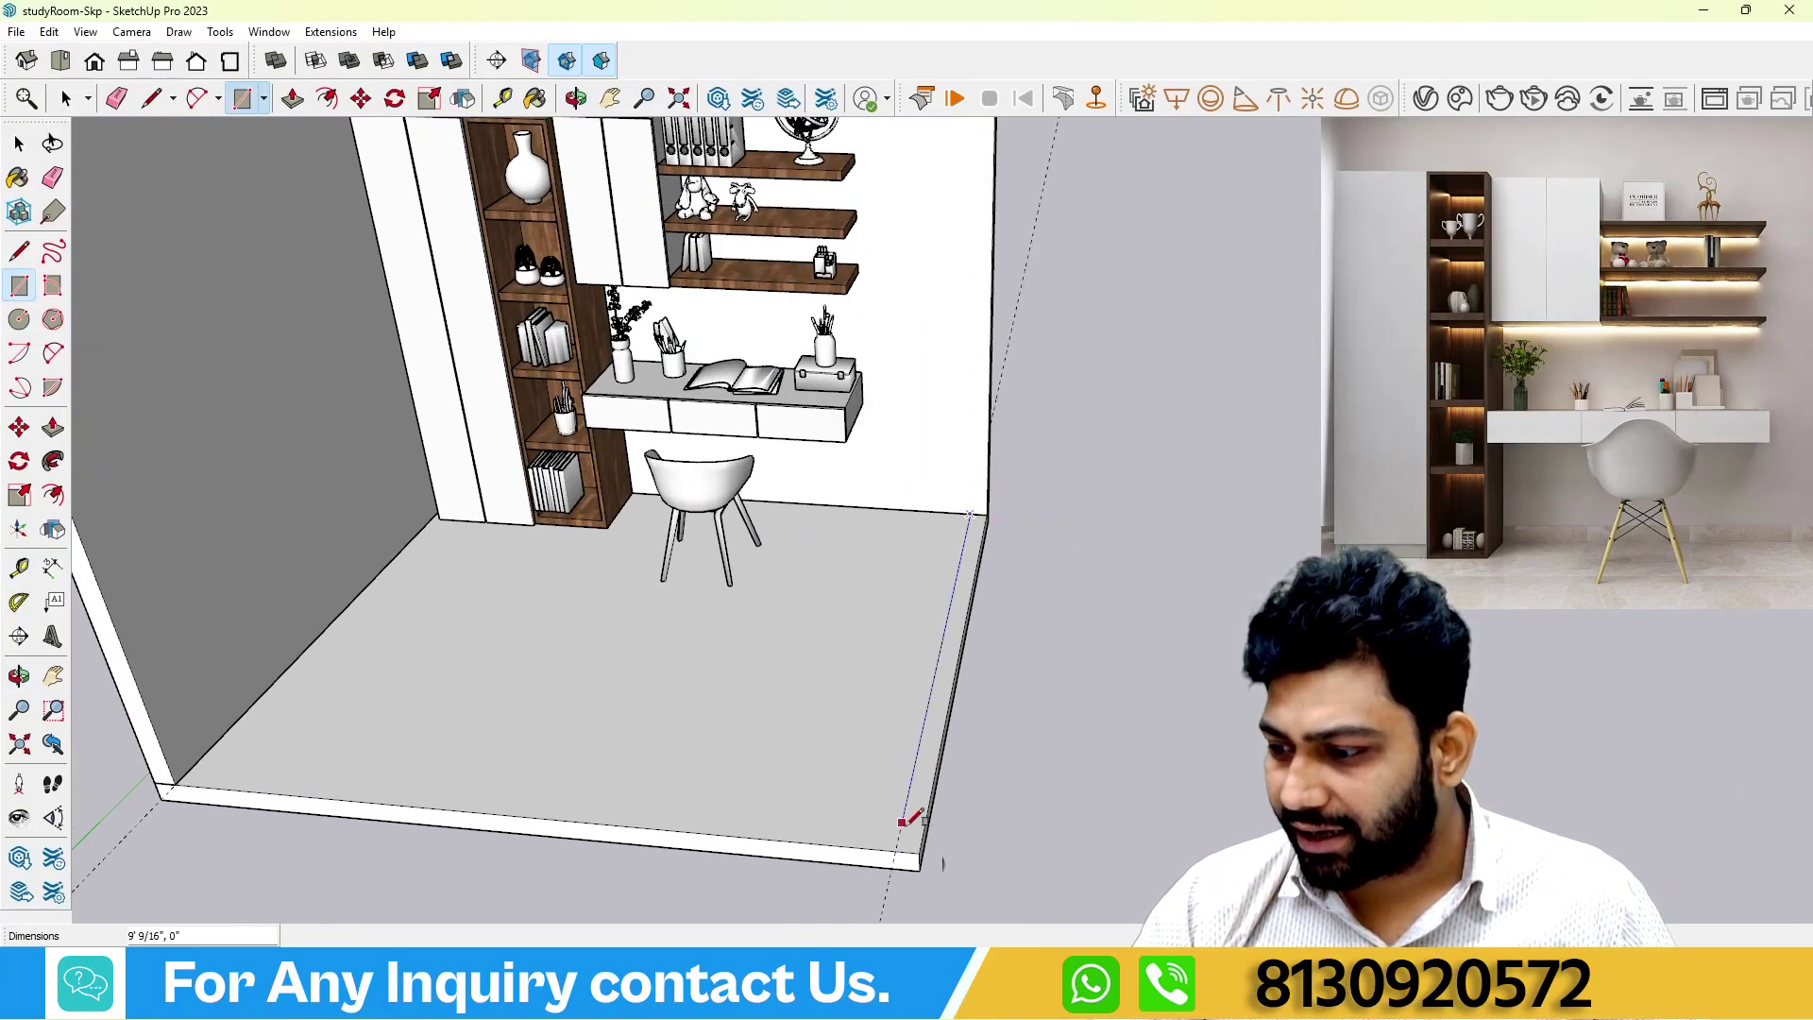
{"action": "scroll", "coordinate": [875, 734], "scroll_direction": "down", "scroll_amount": 5}
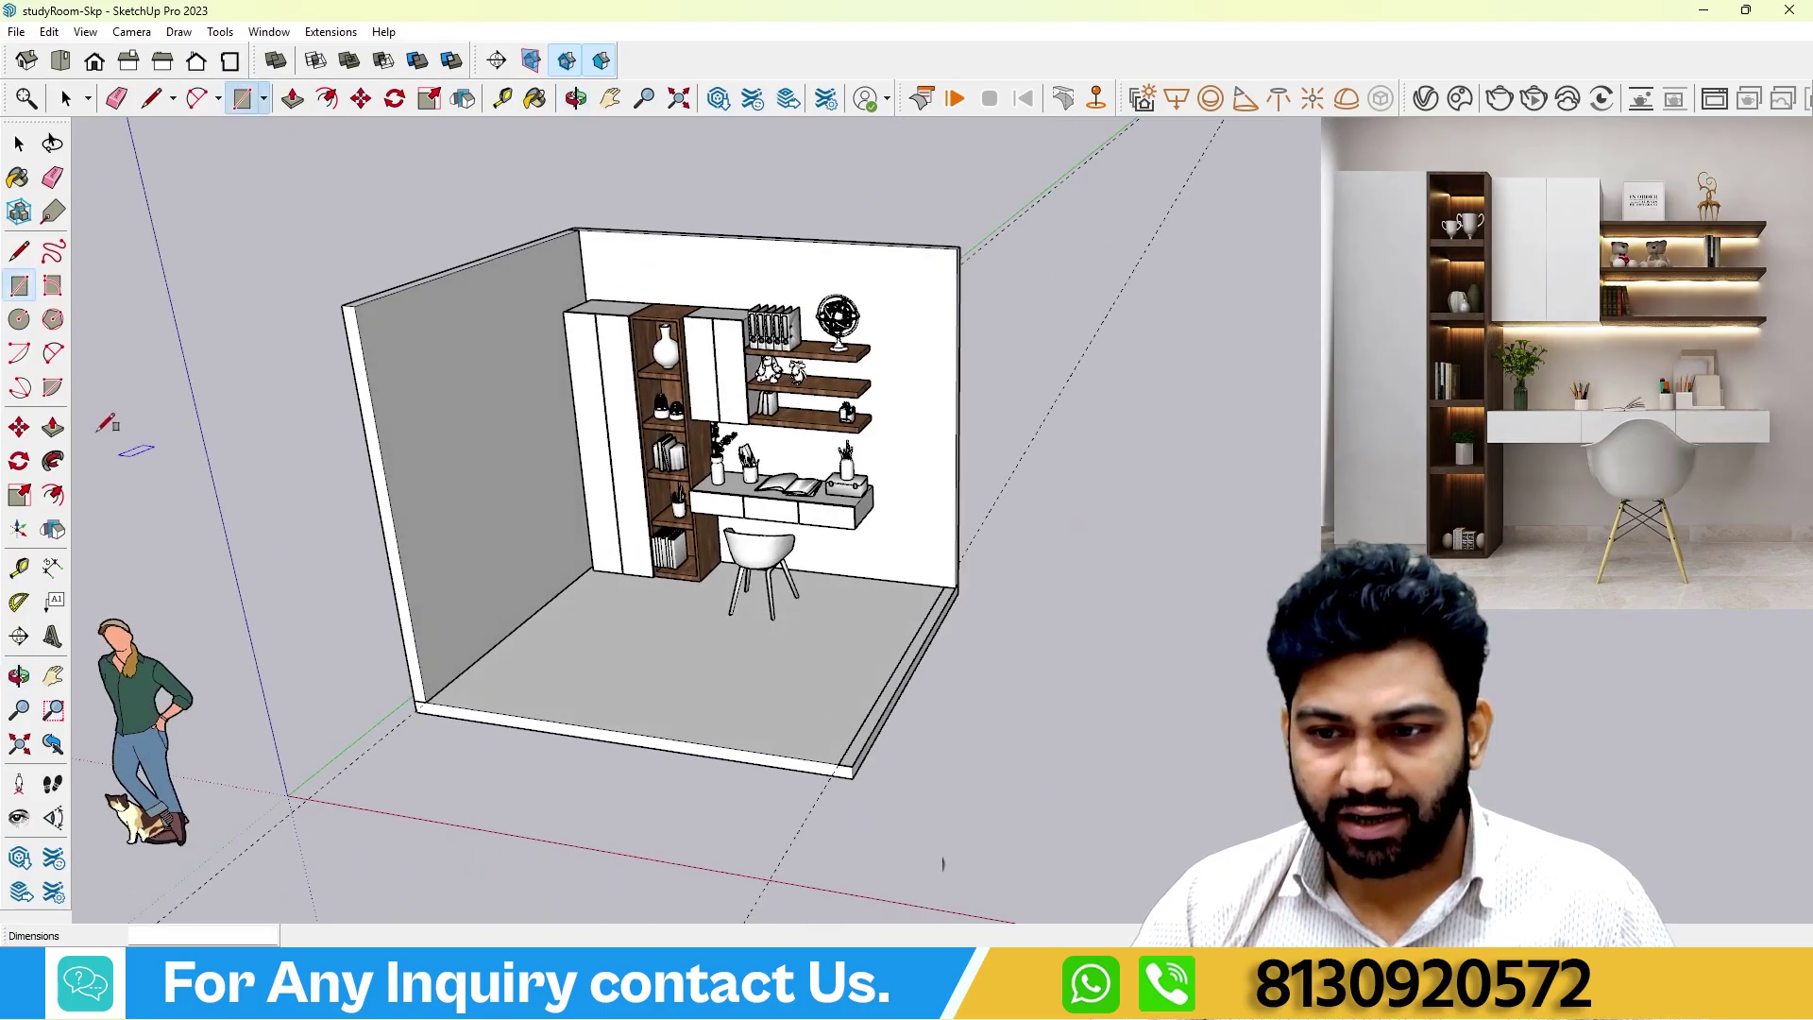
Extrude the desk-side floor strip upward 10 feet with Push/Pull to form the second side wall.
{"action": "left_click", "coordinate": [54, 428]}
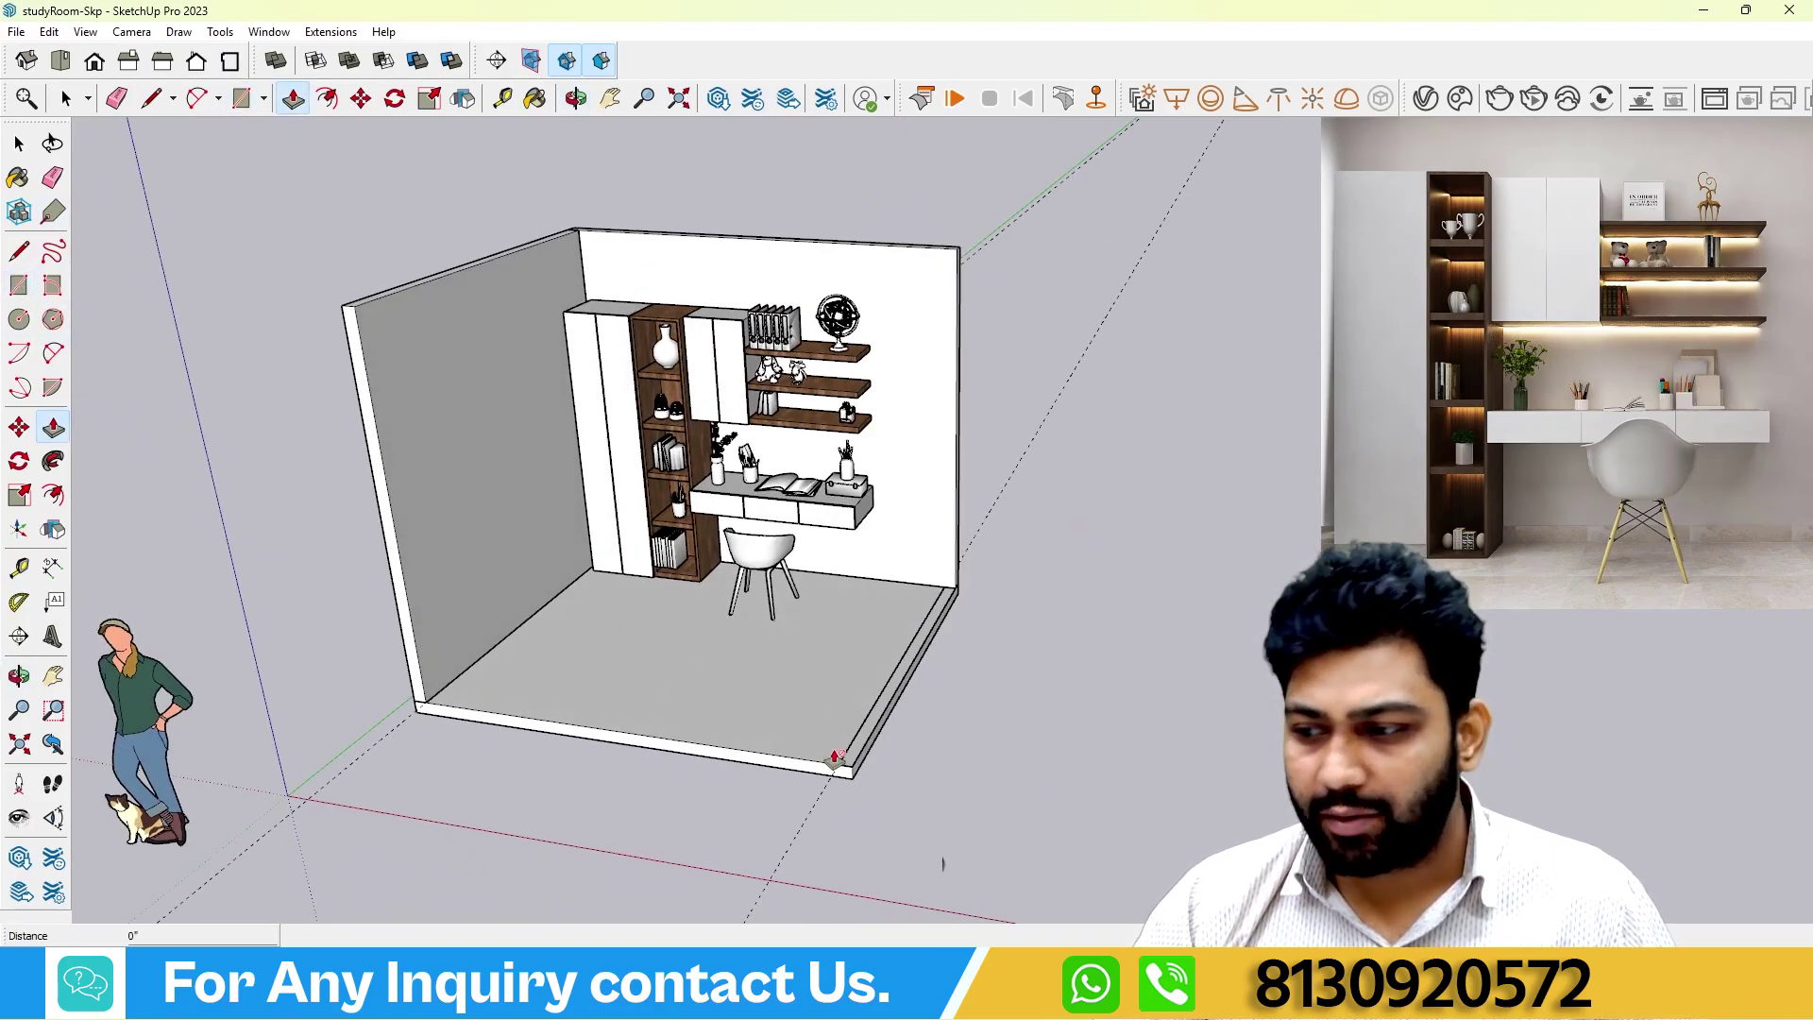
{"action": "left_click_drag", "start_coordinate": [863, 735], "coordinate": [866, 628]}
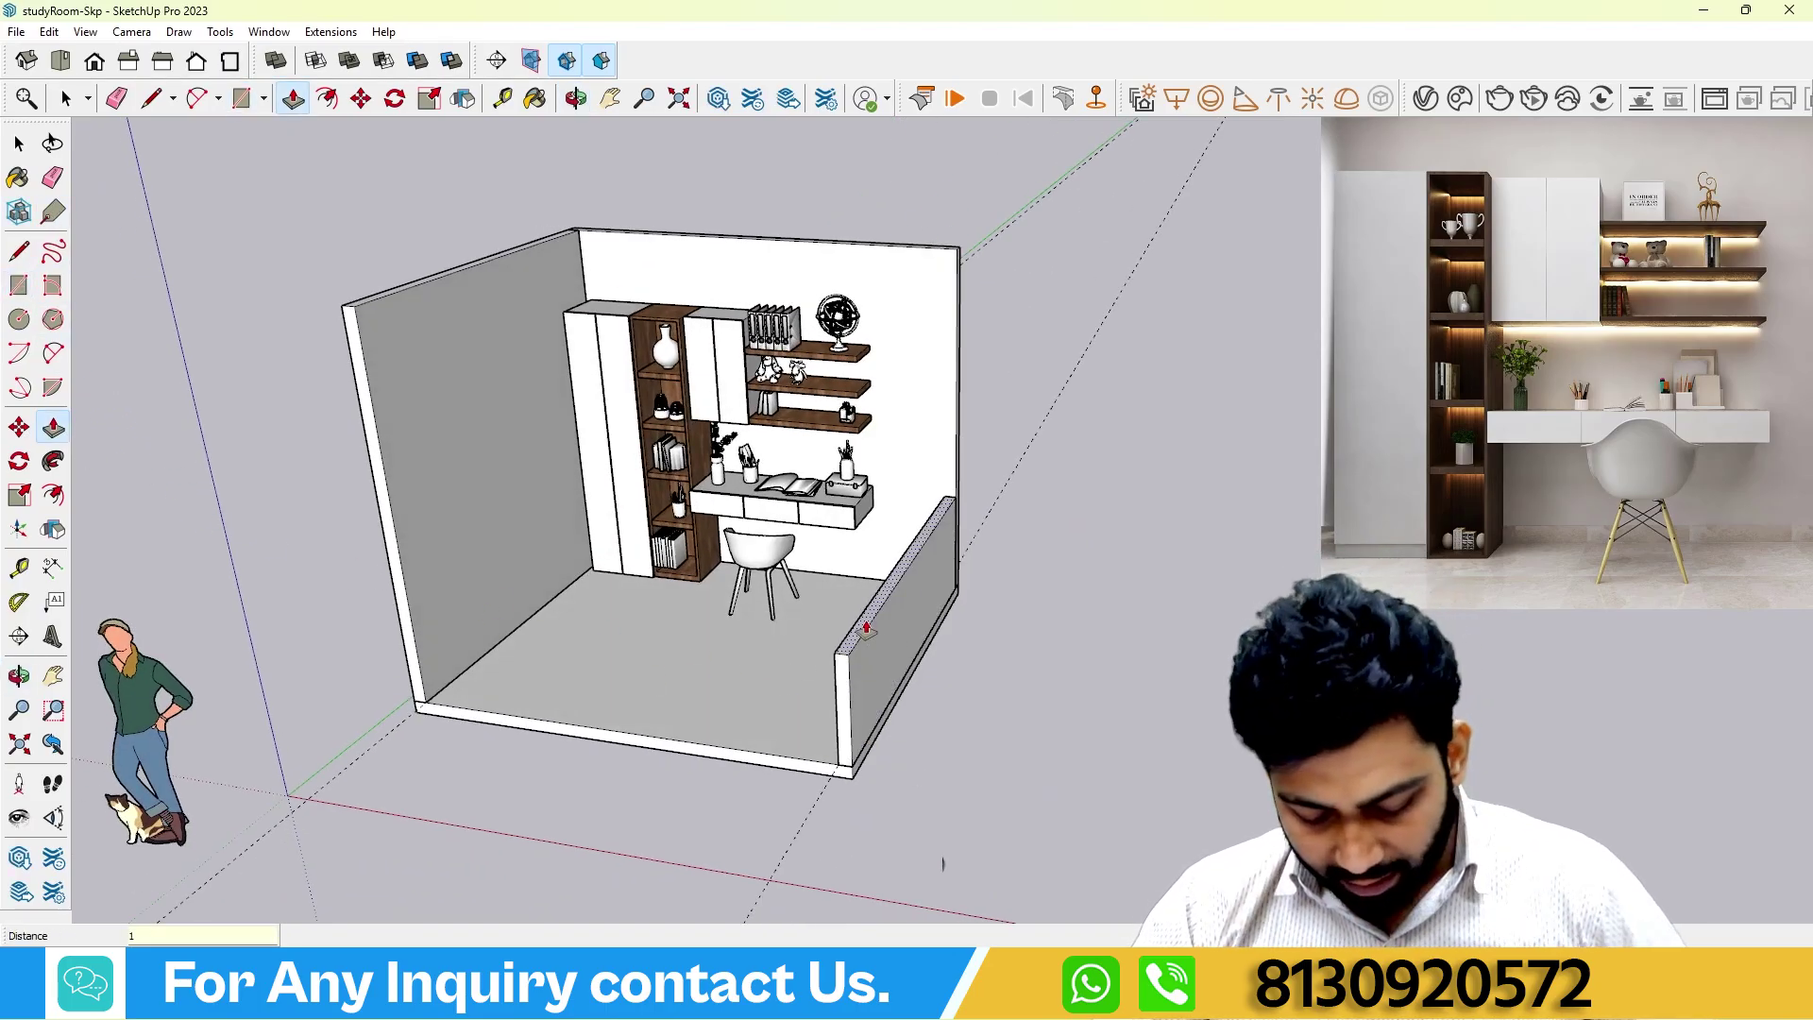
{"action": "type", "text": "10'"}
{"action": "key", "text": "Return"}
Select all the connected geometry of the desk-side wall and make it a group.
{"action": "middle_click_drag", "start_coordinate": [862, 627], "coordinate": [4, 182]}
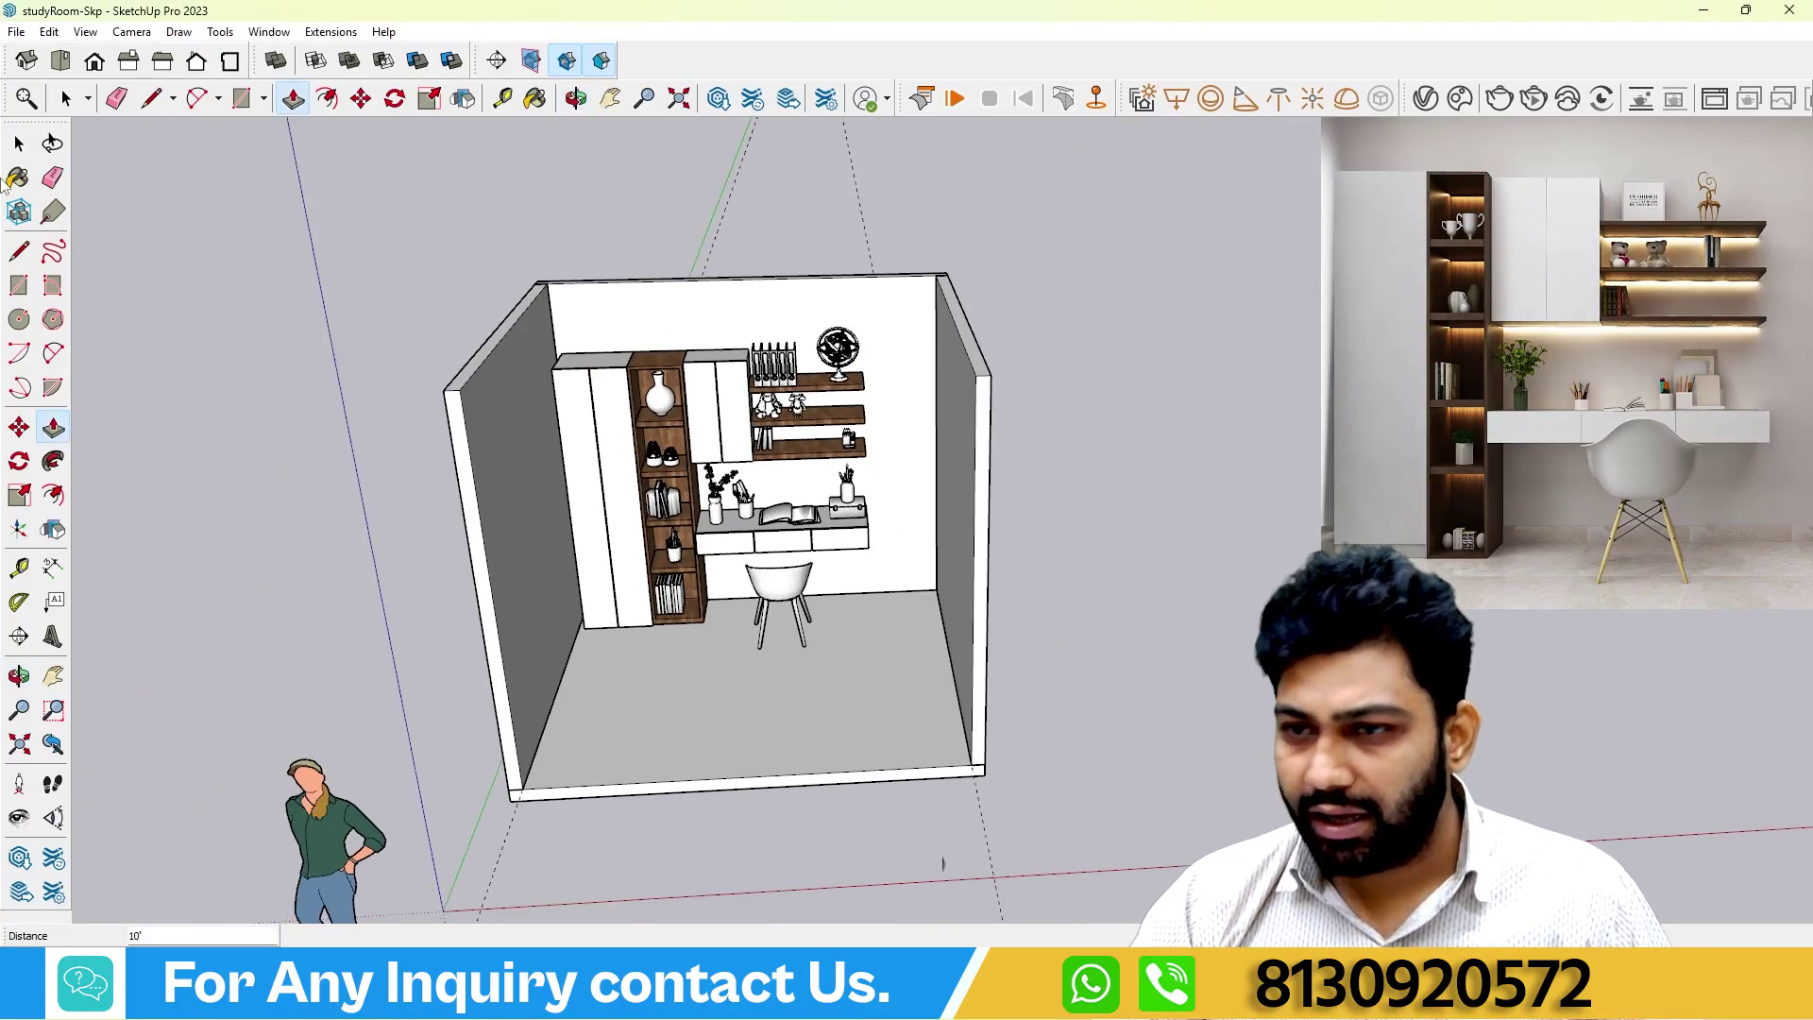
{"action": "left_click", "coordinate": [986, 500]}
{"action": "right_click", "coordinate": [985, 501]}
{"action": "key", "text": "Escape"}
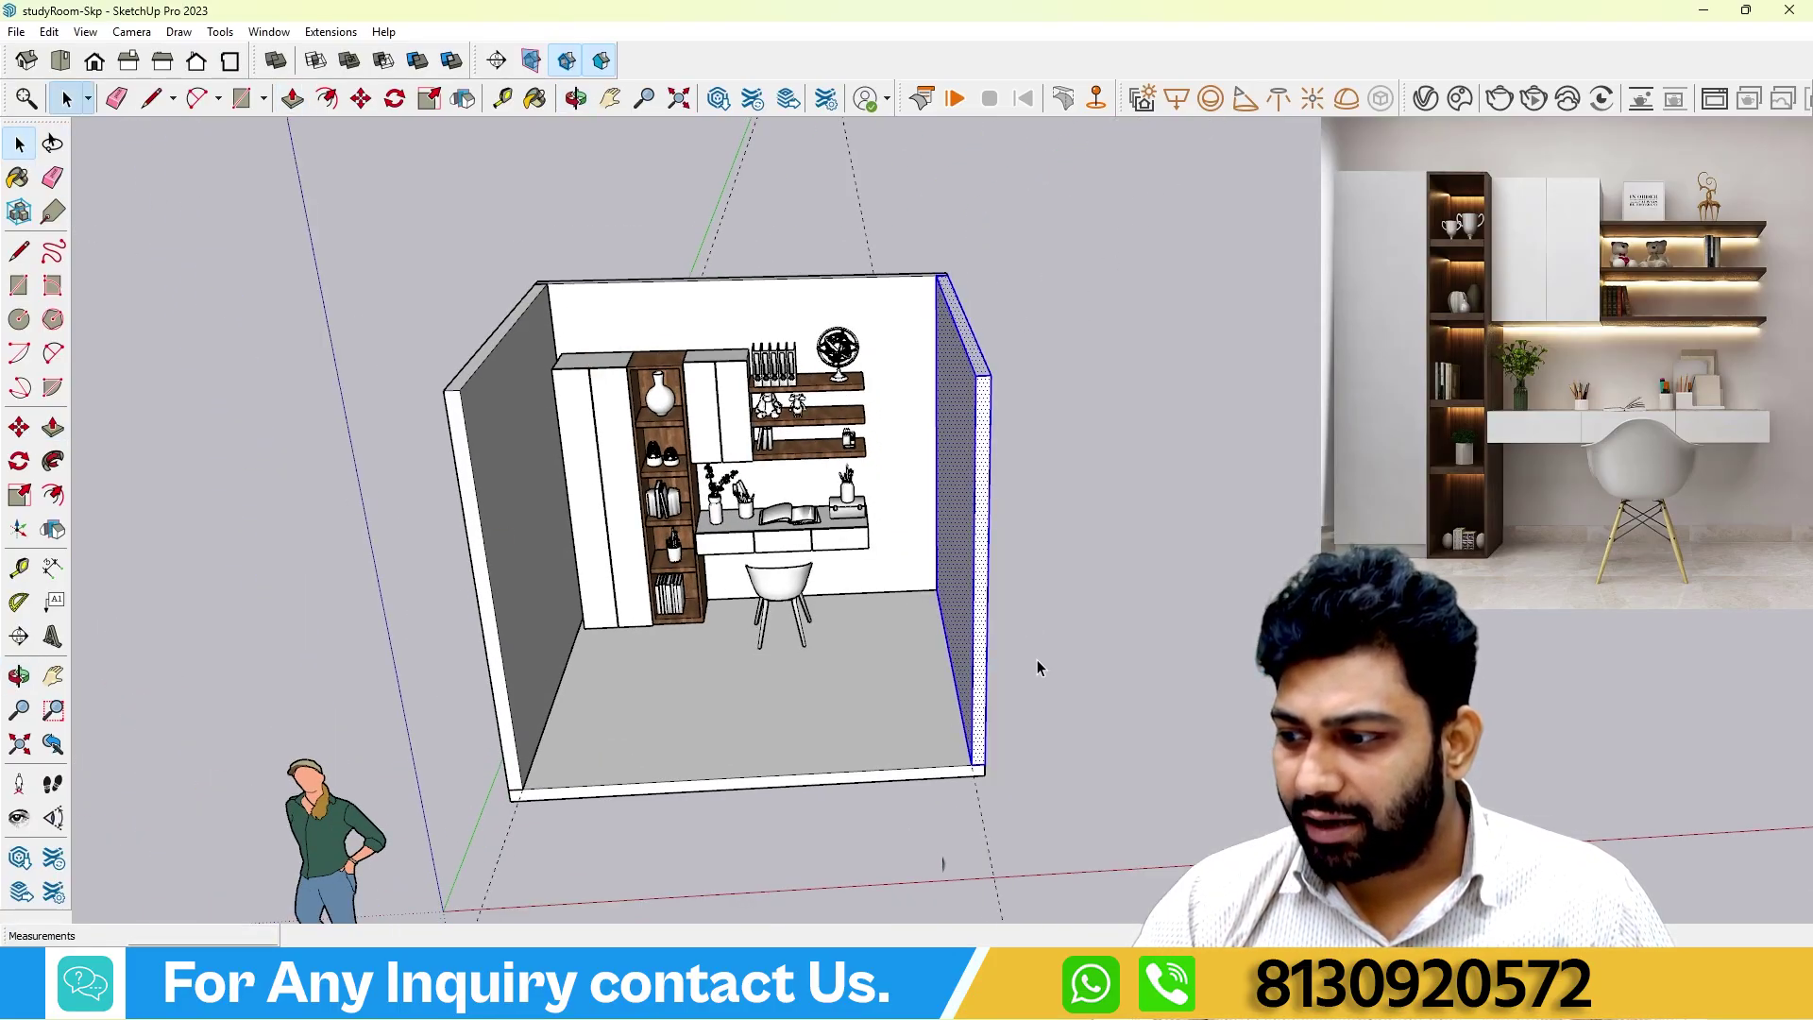
Draw an 11' 6" by 10' rectangle across the tops of the three walls for the ceiling.
{"action": "scroll", "coordinate": [791, 609], "scroll_direction": "up", "scroll_amount": 5}
{"action": "middle_click_drag", "start_coordinate": [792, 609], "coordinate": [843, 510]}
{"action": "middle_click_drag", "start_coordinate": [930, 661], "coordinate": [857, 649]}
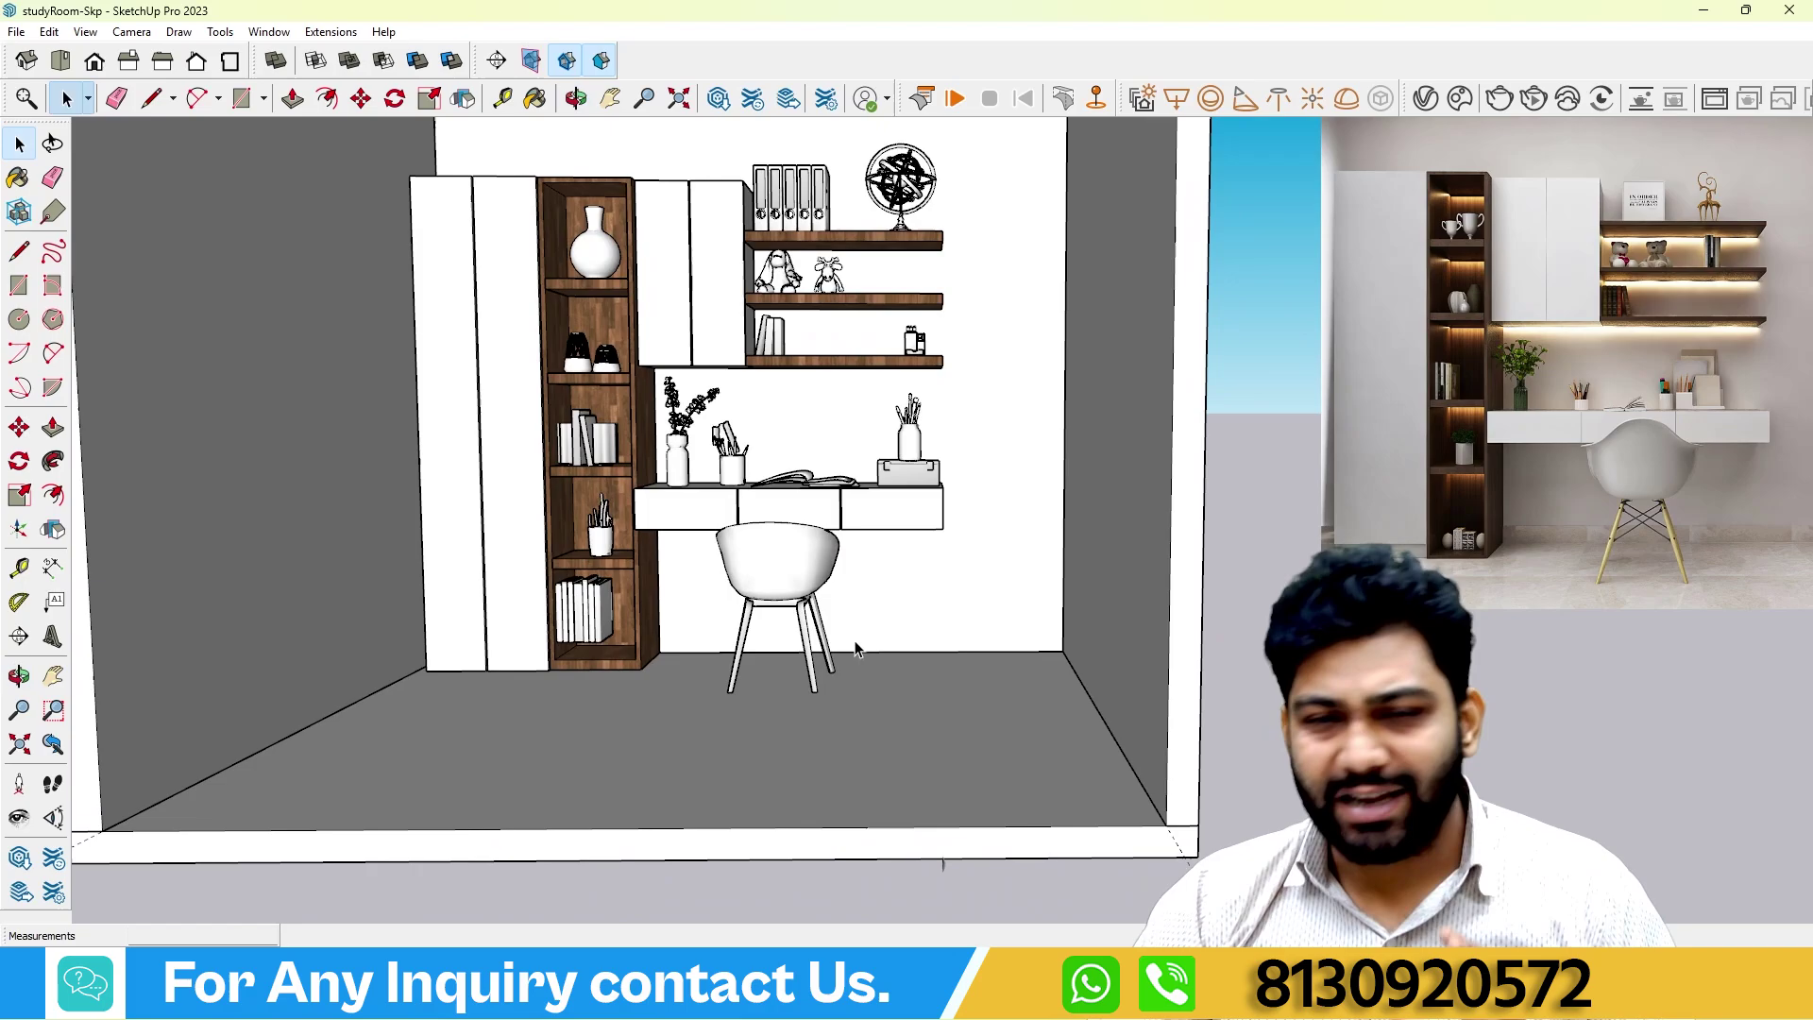
{"action": "scroll", "coordinate": [931, 710], "scroll_direction": "down", "scroll_amount": 6}
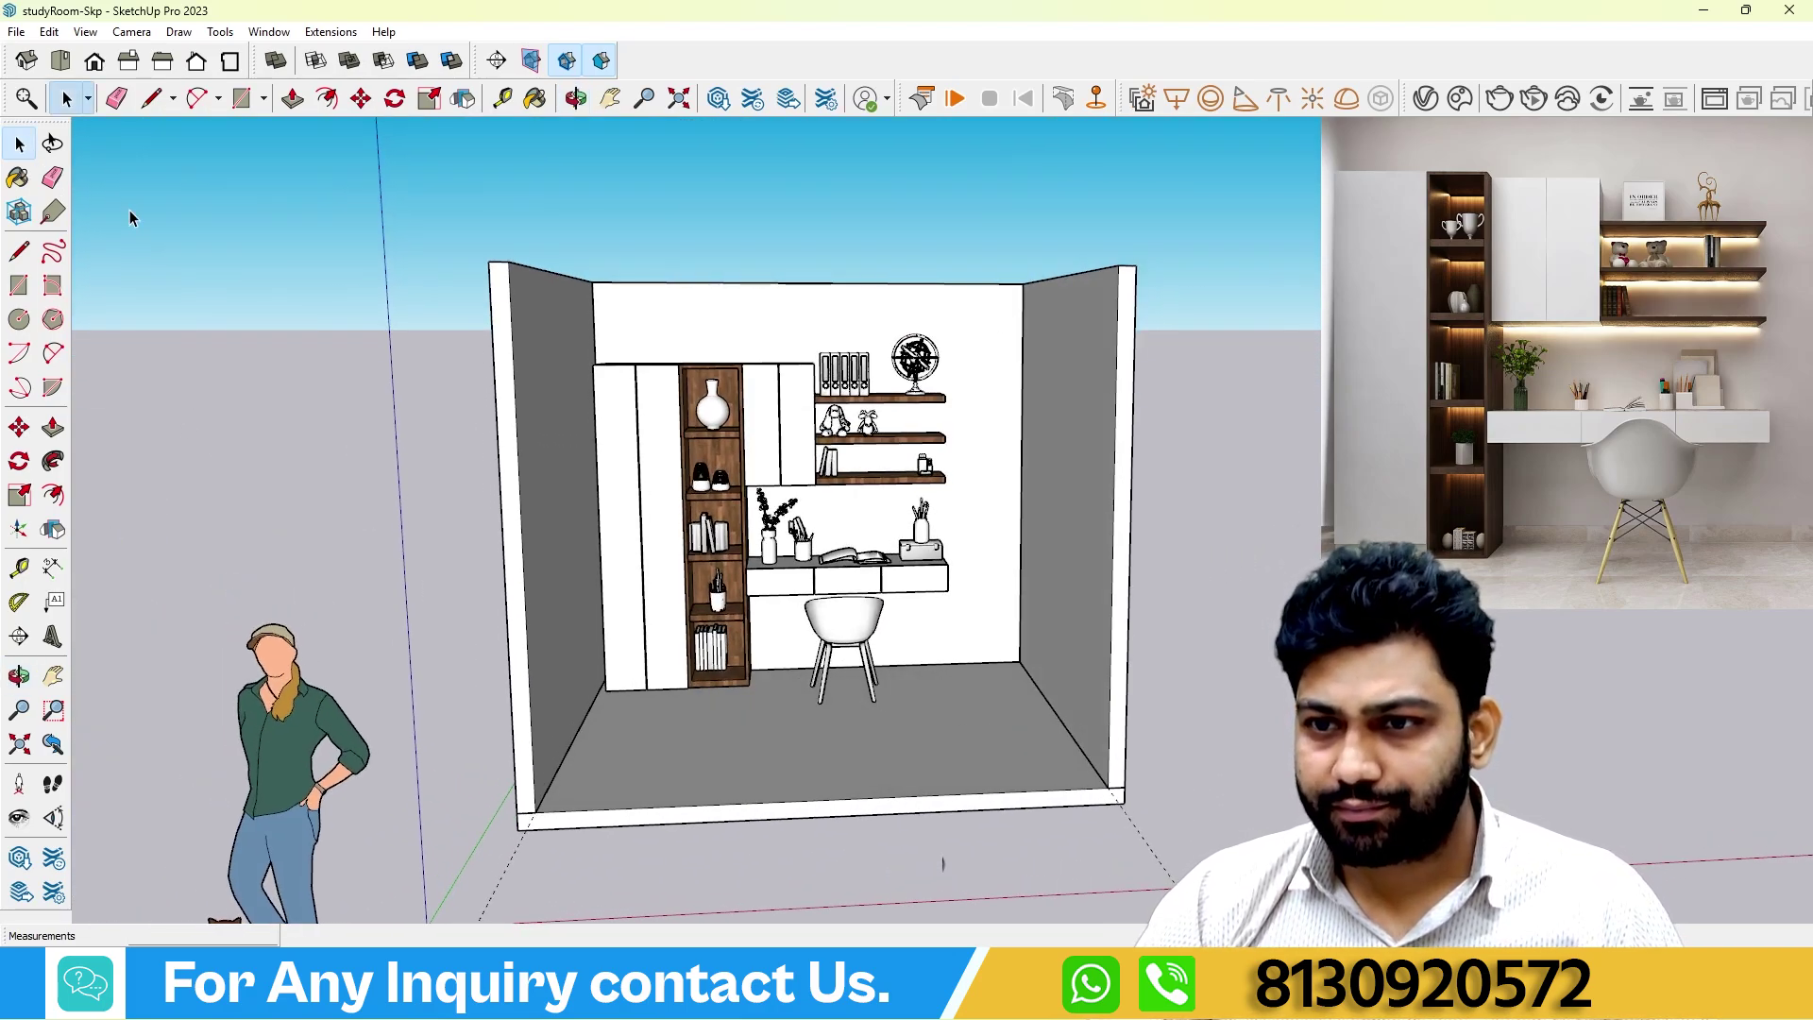
{"action": "middle_click_drag", "start_coordinate": [130, 218], "coordinate": [645, 543]}
{"action": "middle_click_drag", "start_coordinate": [453, 269], "coordinate": [671, 381]}
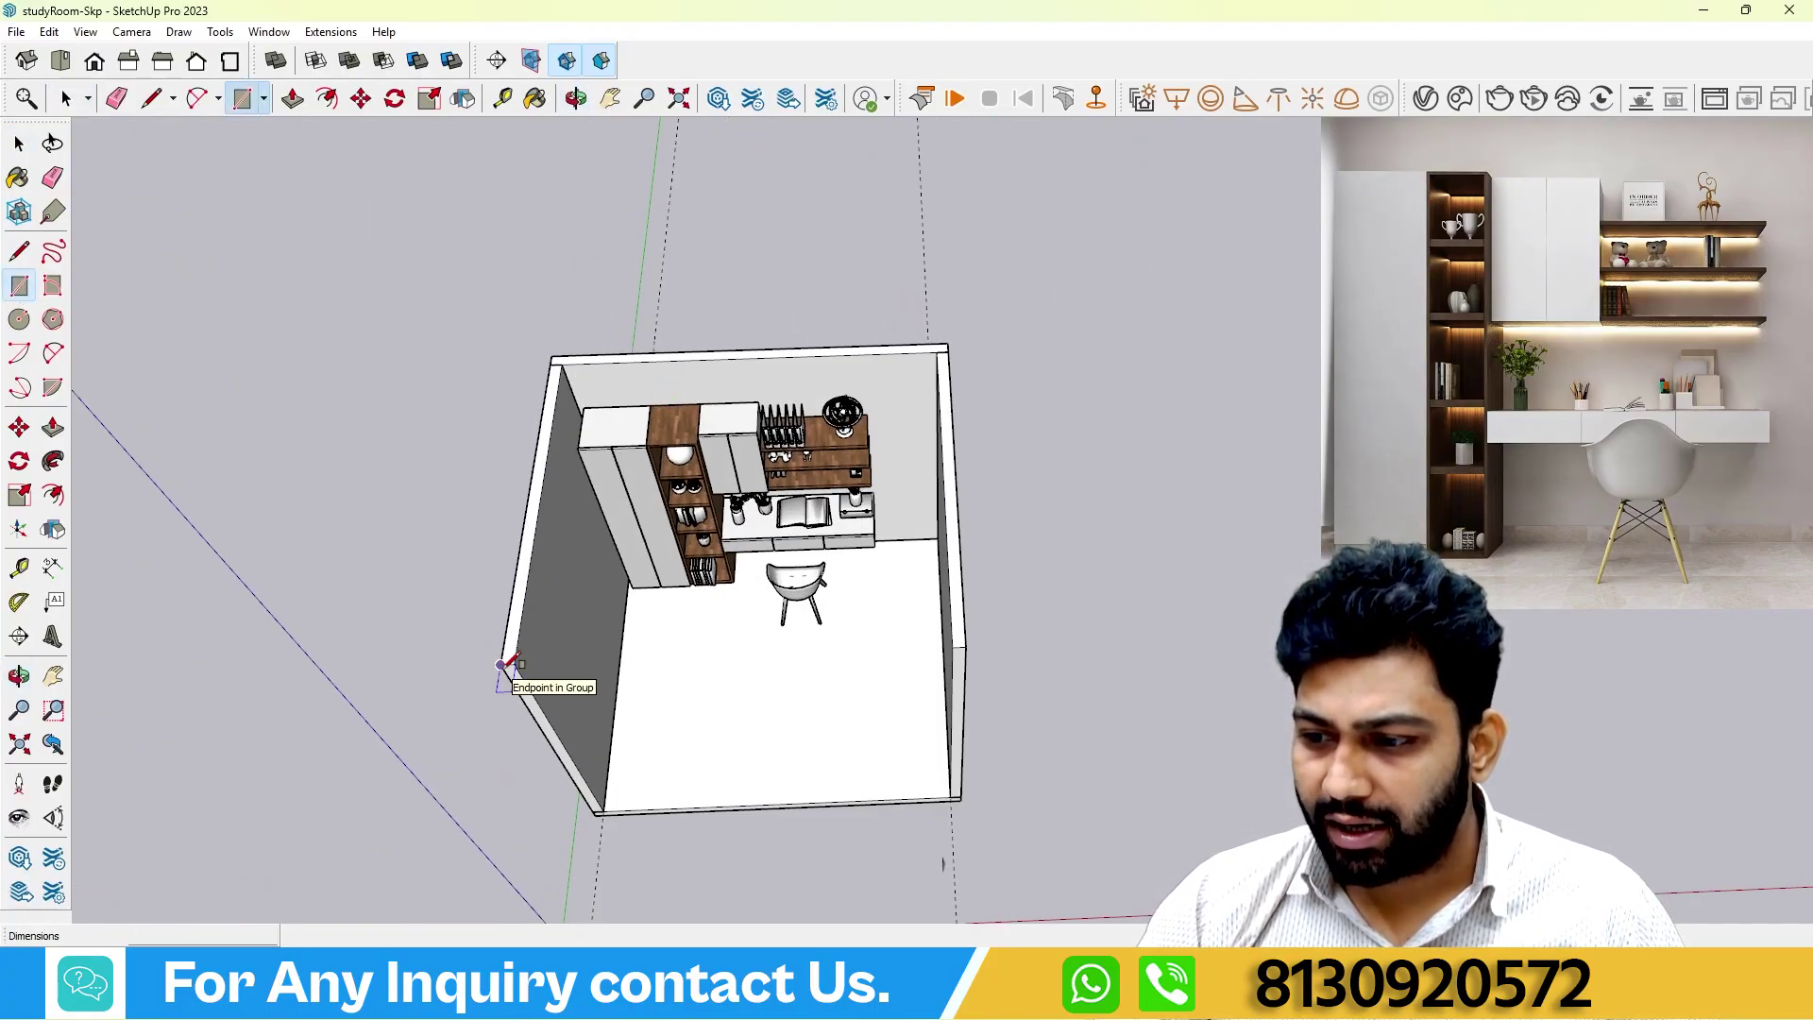
{"action": "left_click", "coordinate": [948, 342]}
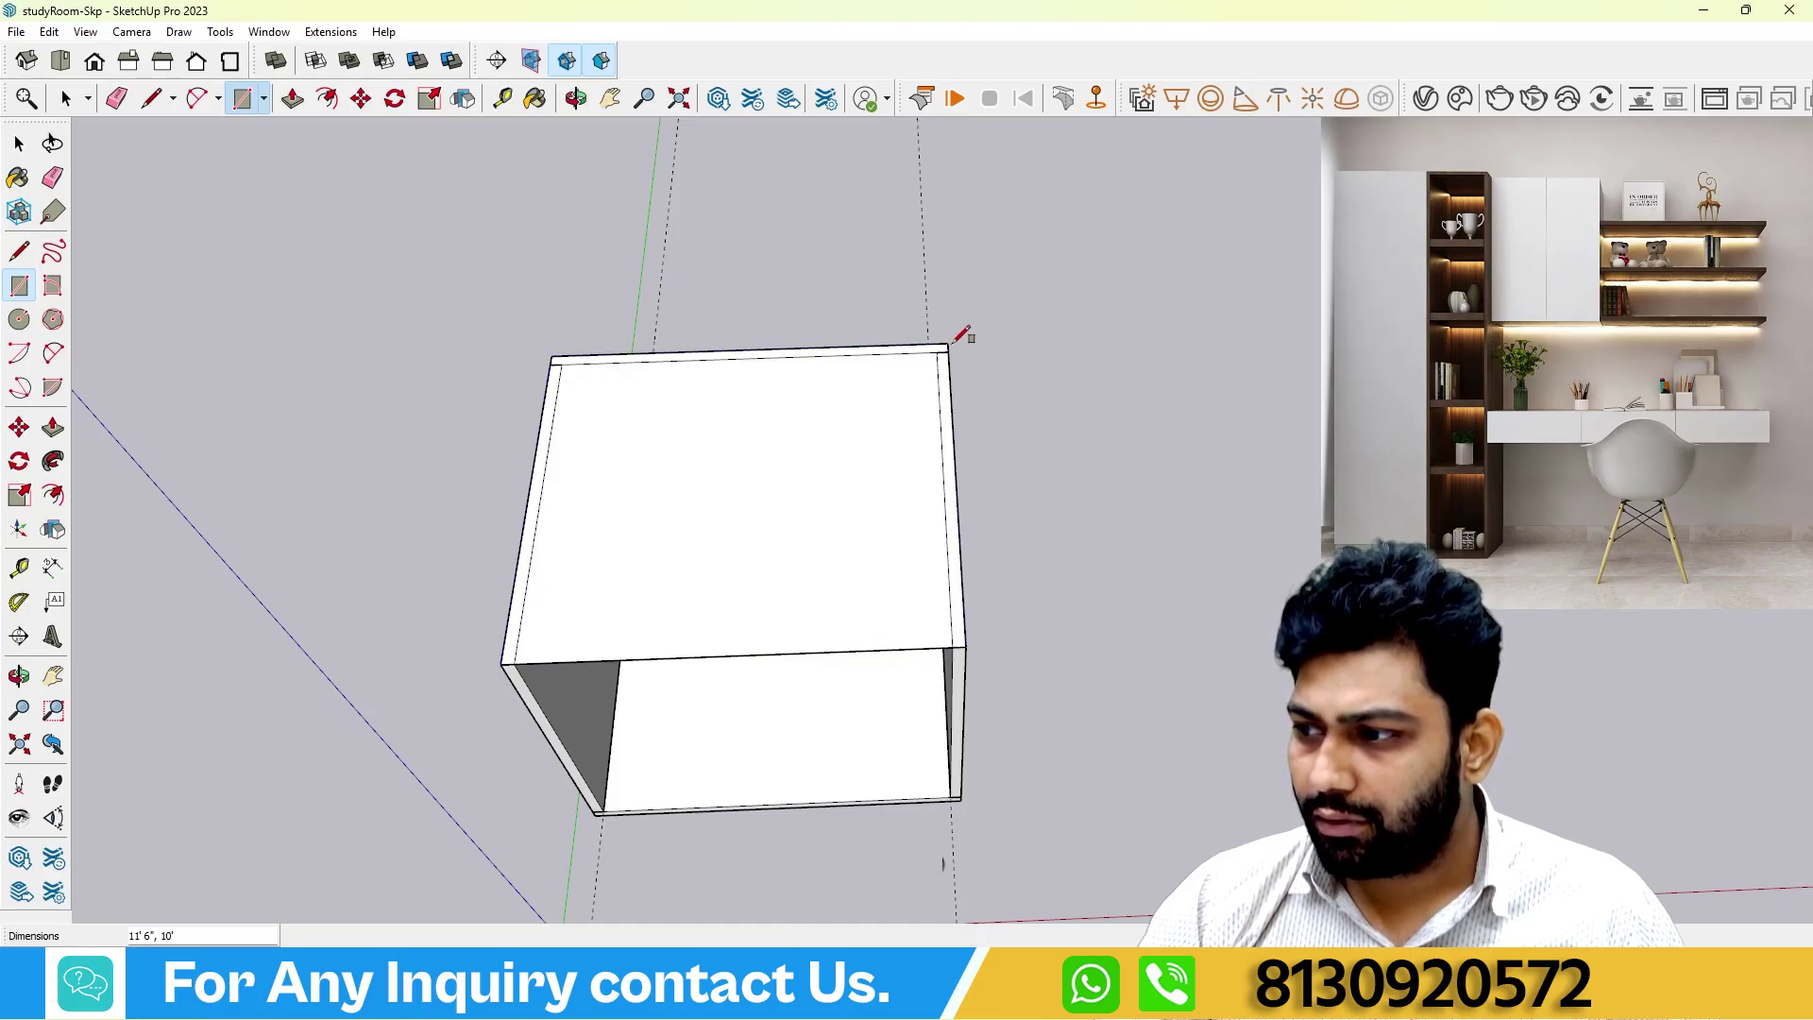
Extrude the ceiling rectangle upward 4 inches with Push/Pull.
{"action": "middle_click_drag", "start_coordinate": [959, 340], "coordinate": [89, 241]}
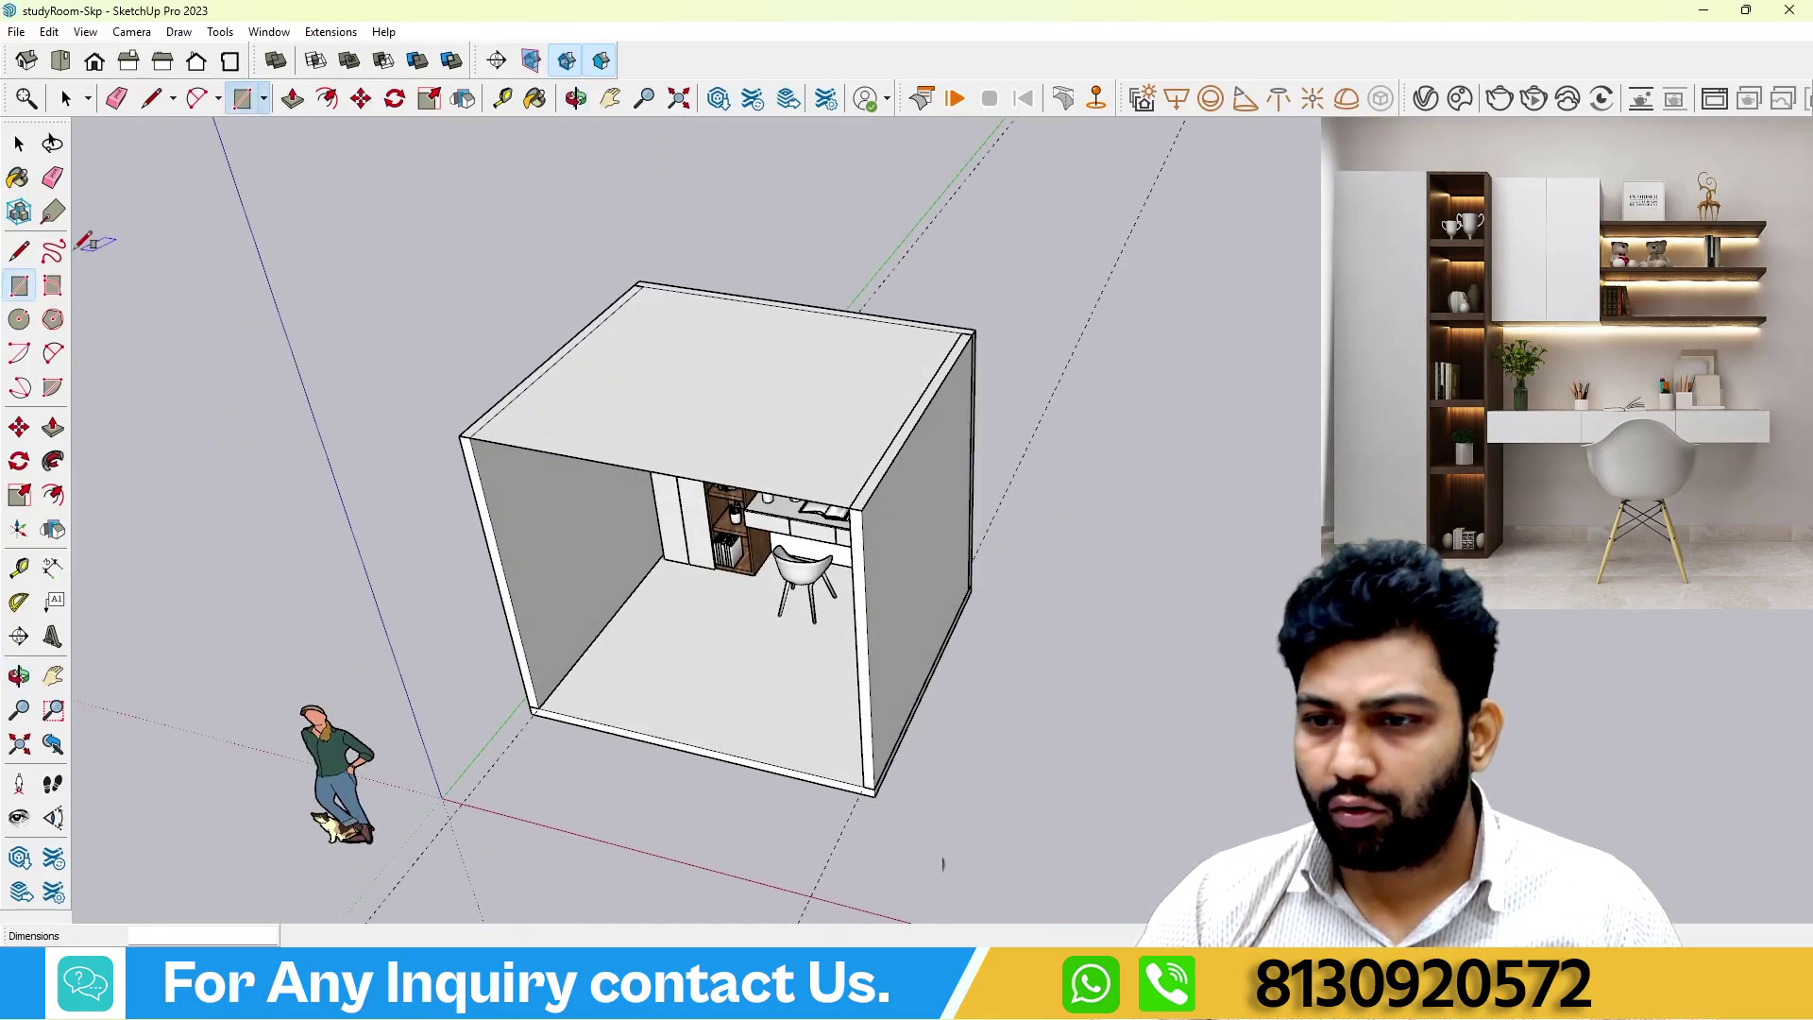
{"action": "left_click", "coordinate": [53, 428]}
{"action": "left_click", "coordinate": [620, 421]}
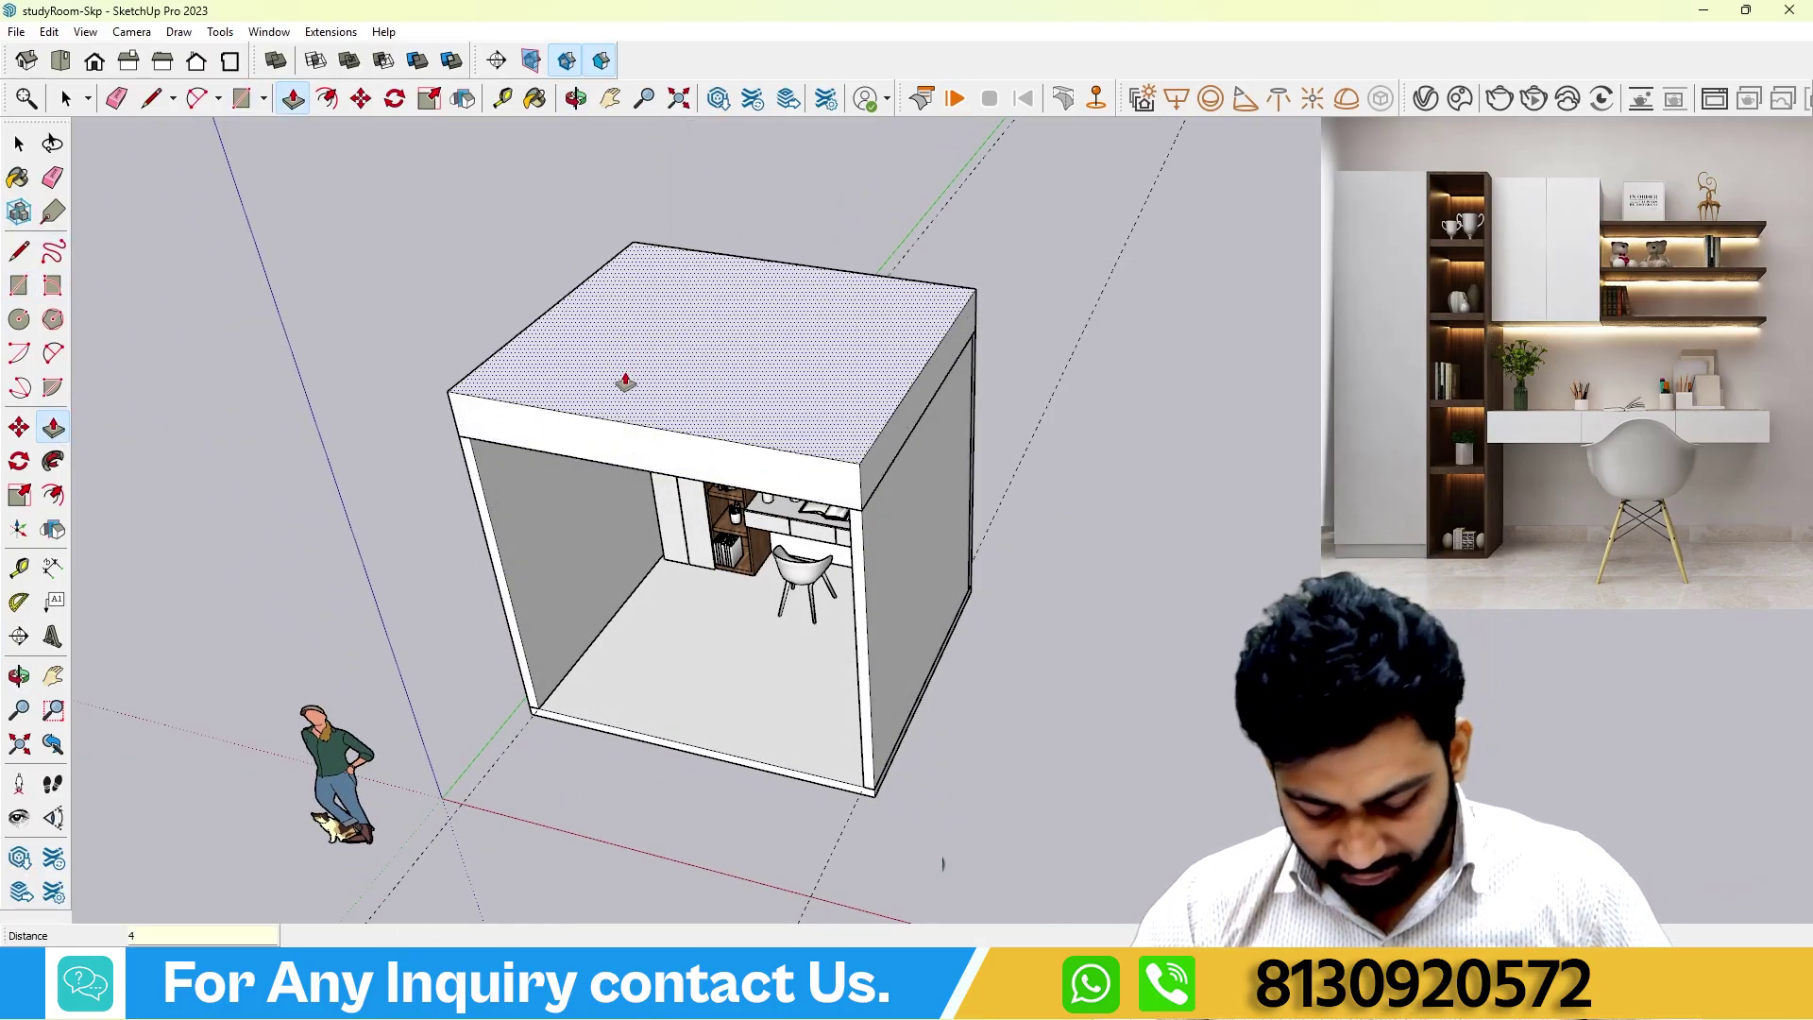
{"action": "key", "text": "Return"}
Select all the connected geometry of the ceiling slab and make it a group.
{"action": "middle_click_drag", "start_coordinate": [636, 349], "coordinate": [641, 267]}
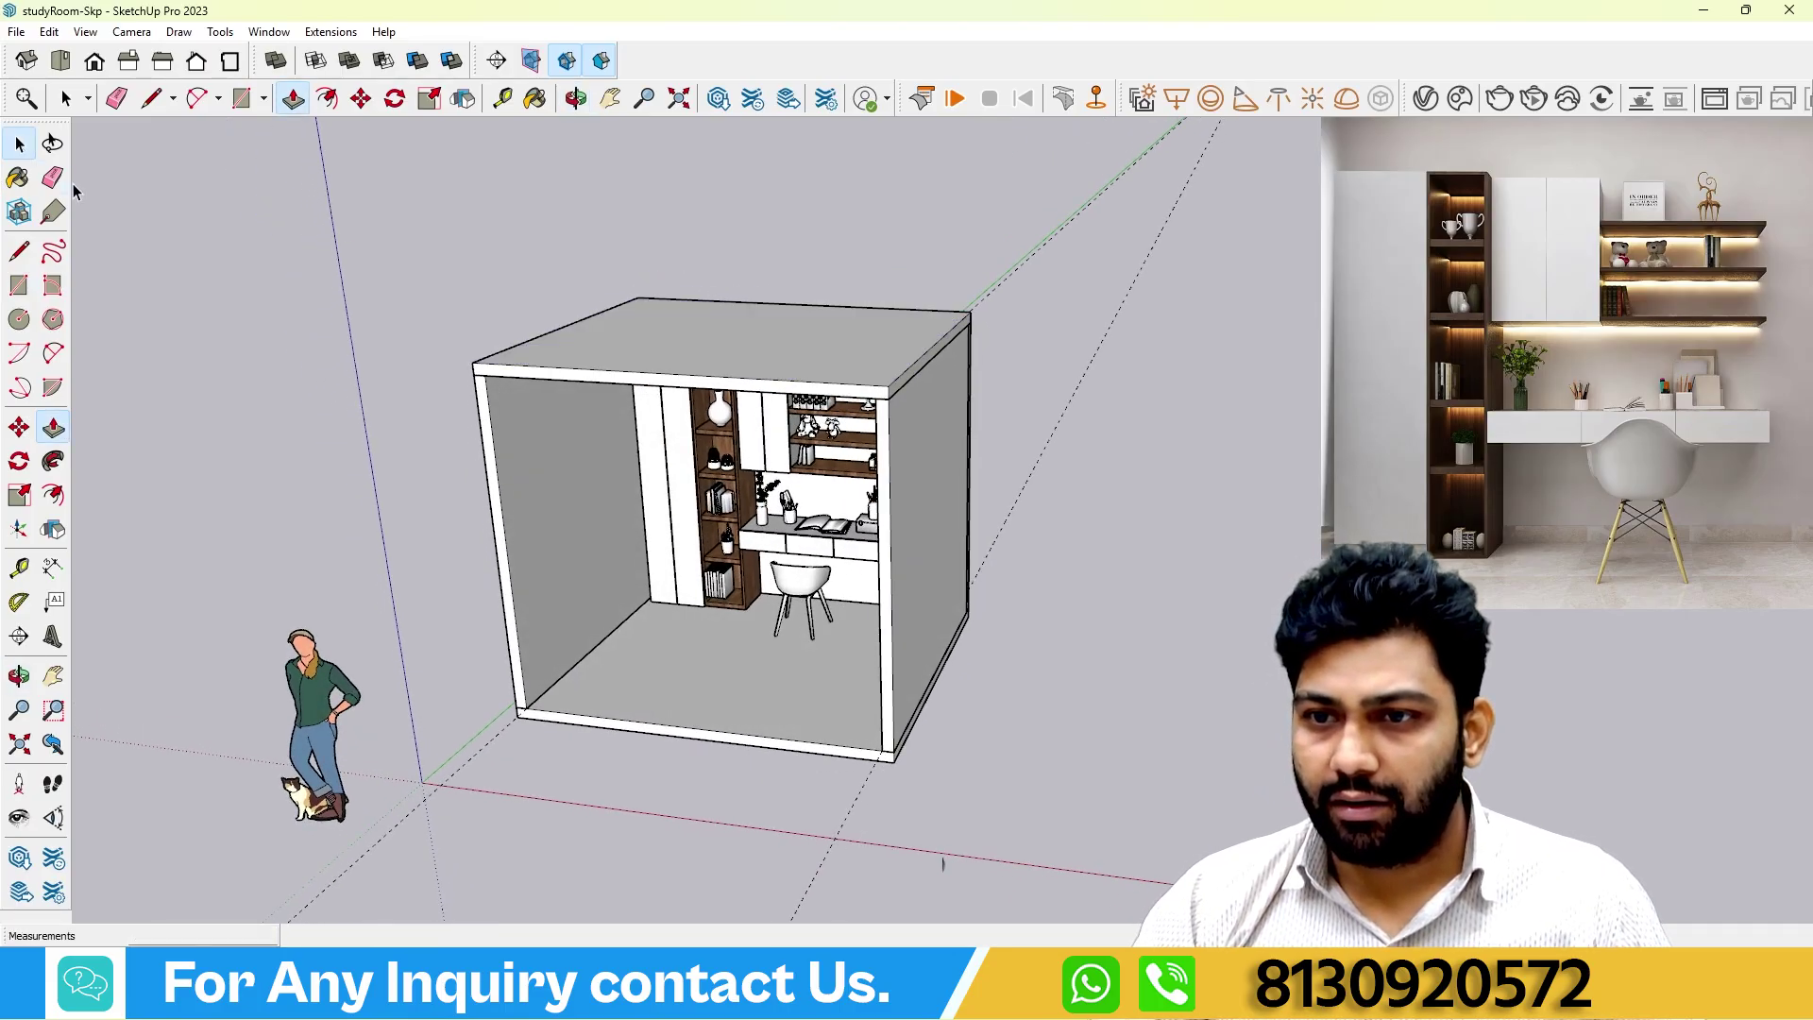
{"action": "left_click", "coordinate": [727, 373]}
{"action": "right_click", "coordinate": [727, 373]}
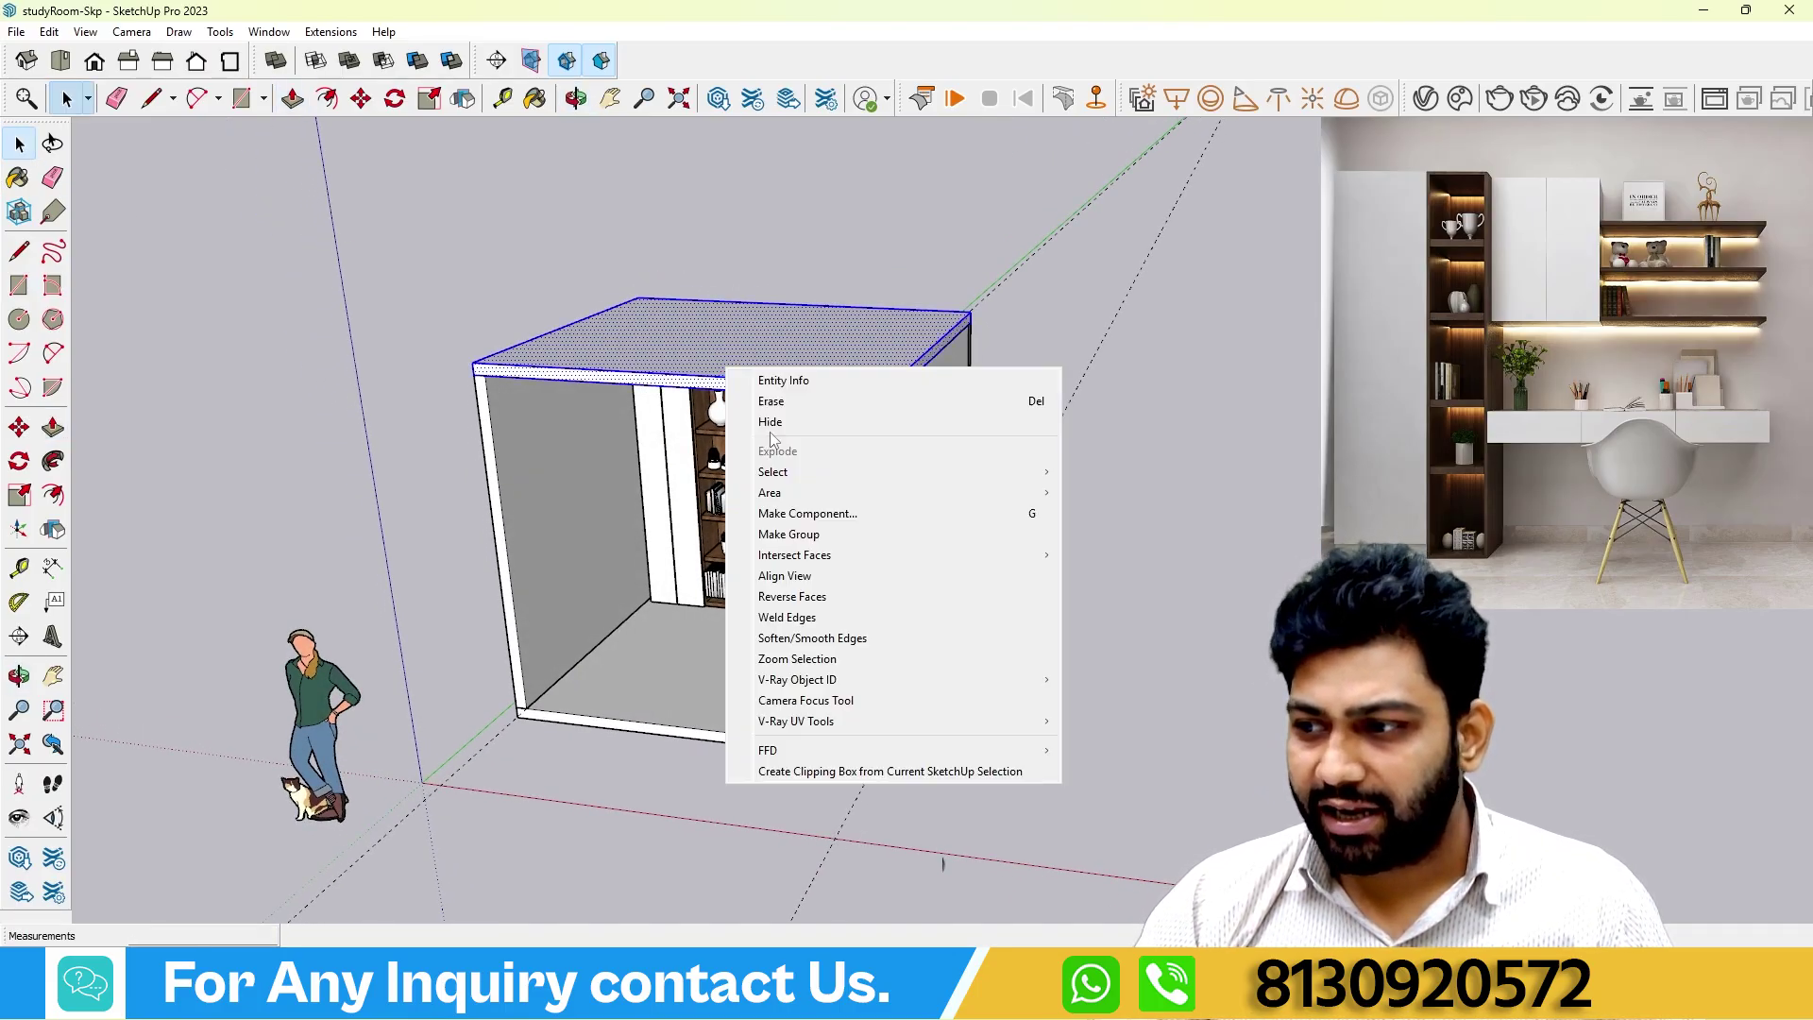
{"action": "left_click", "coordinate": [798, 531]}
{"action": "left_click", "coordinate": [372, 324]}
Examine the enclosed room's interior from the front and compare the cabinets, shelves and desk with the reference image.
{"action": "middle_click_drag", "start_coordinate": [444, 339], "coordinate": [703, 316]}
{"action": "scroll", "coordinate": [774, 539], "scroll_direction": "up", "scroll_amount": 5}
{"action": "mouse_move", "coordinate": [774, 538]}
{"action": "middle_mouse_down"}
{"action": "mouse_move", "coordinate": [729, 522]}
{"action": "mouse_move", "coordinate": [763, 512]}
{"action": "middle_mouse_up"}
{"action": "scroll", "coordinate": [730, 526], "scroll_direction": "down", "scroll_amount": 5}
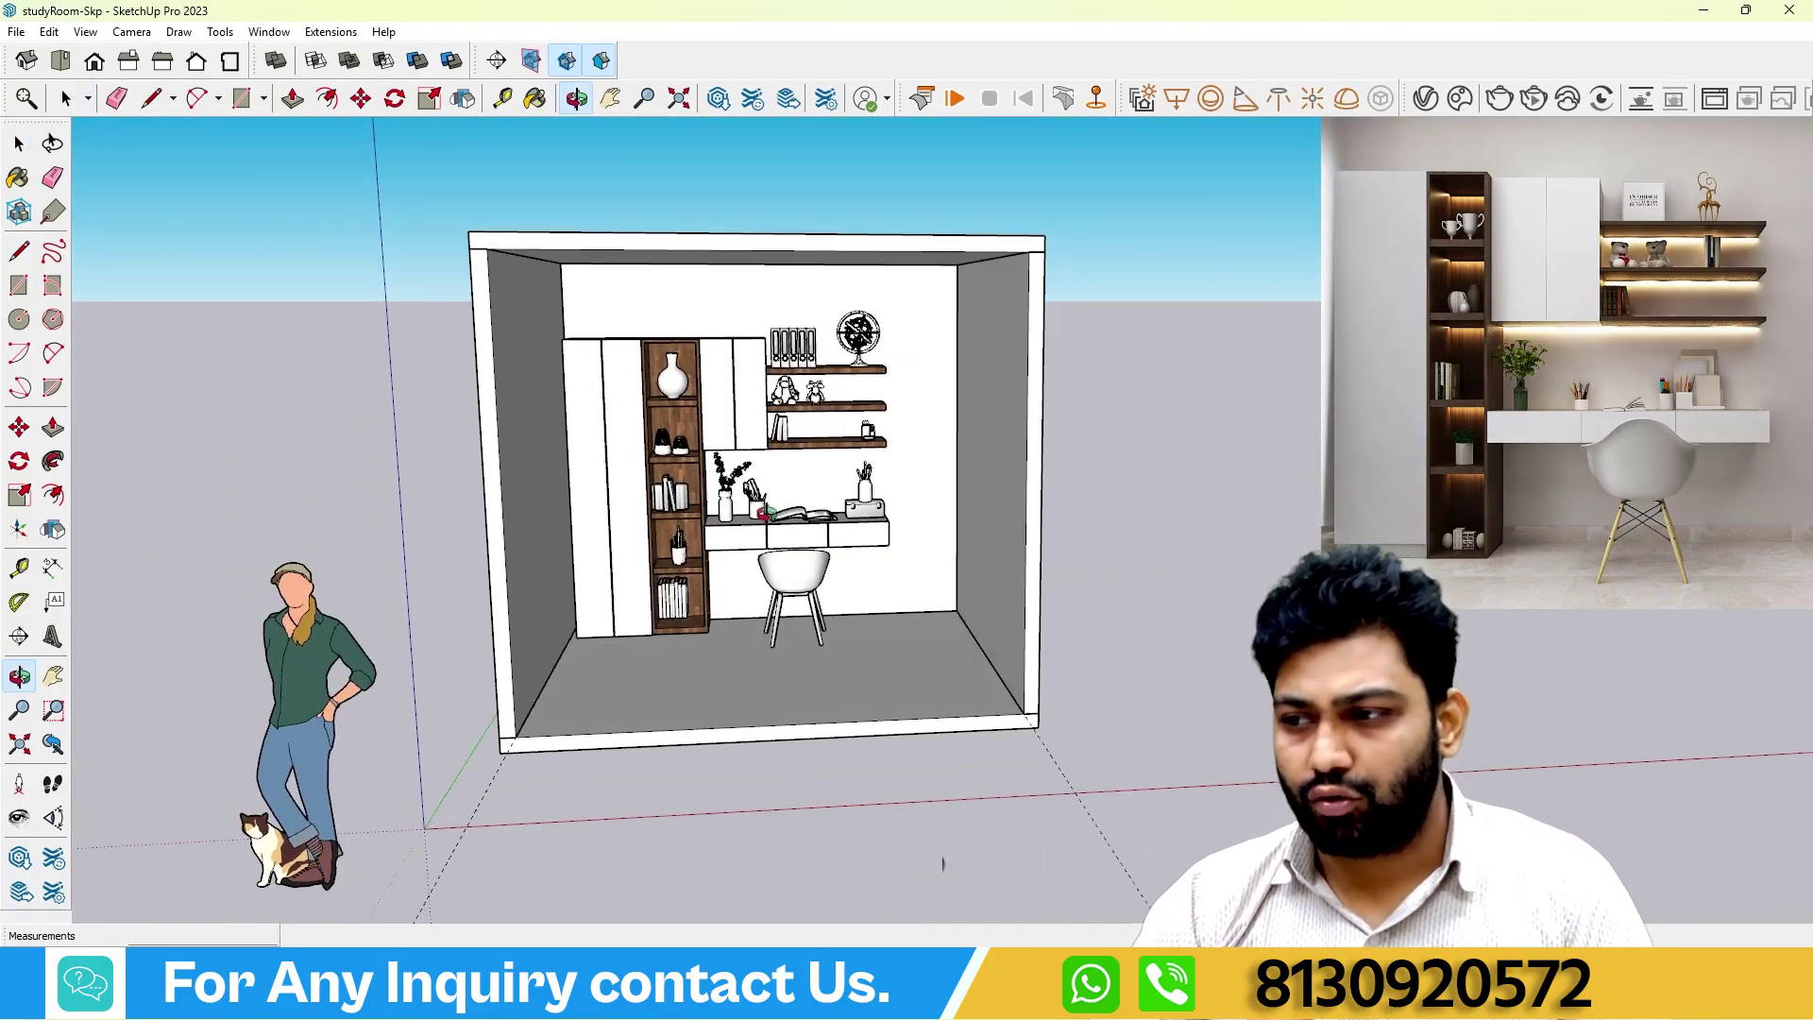
{"action": "scroll", "coordinate": [938, 419], "scroll_direction": "up", "scroll_amount": 8}
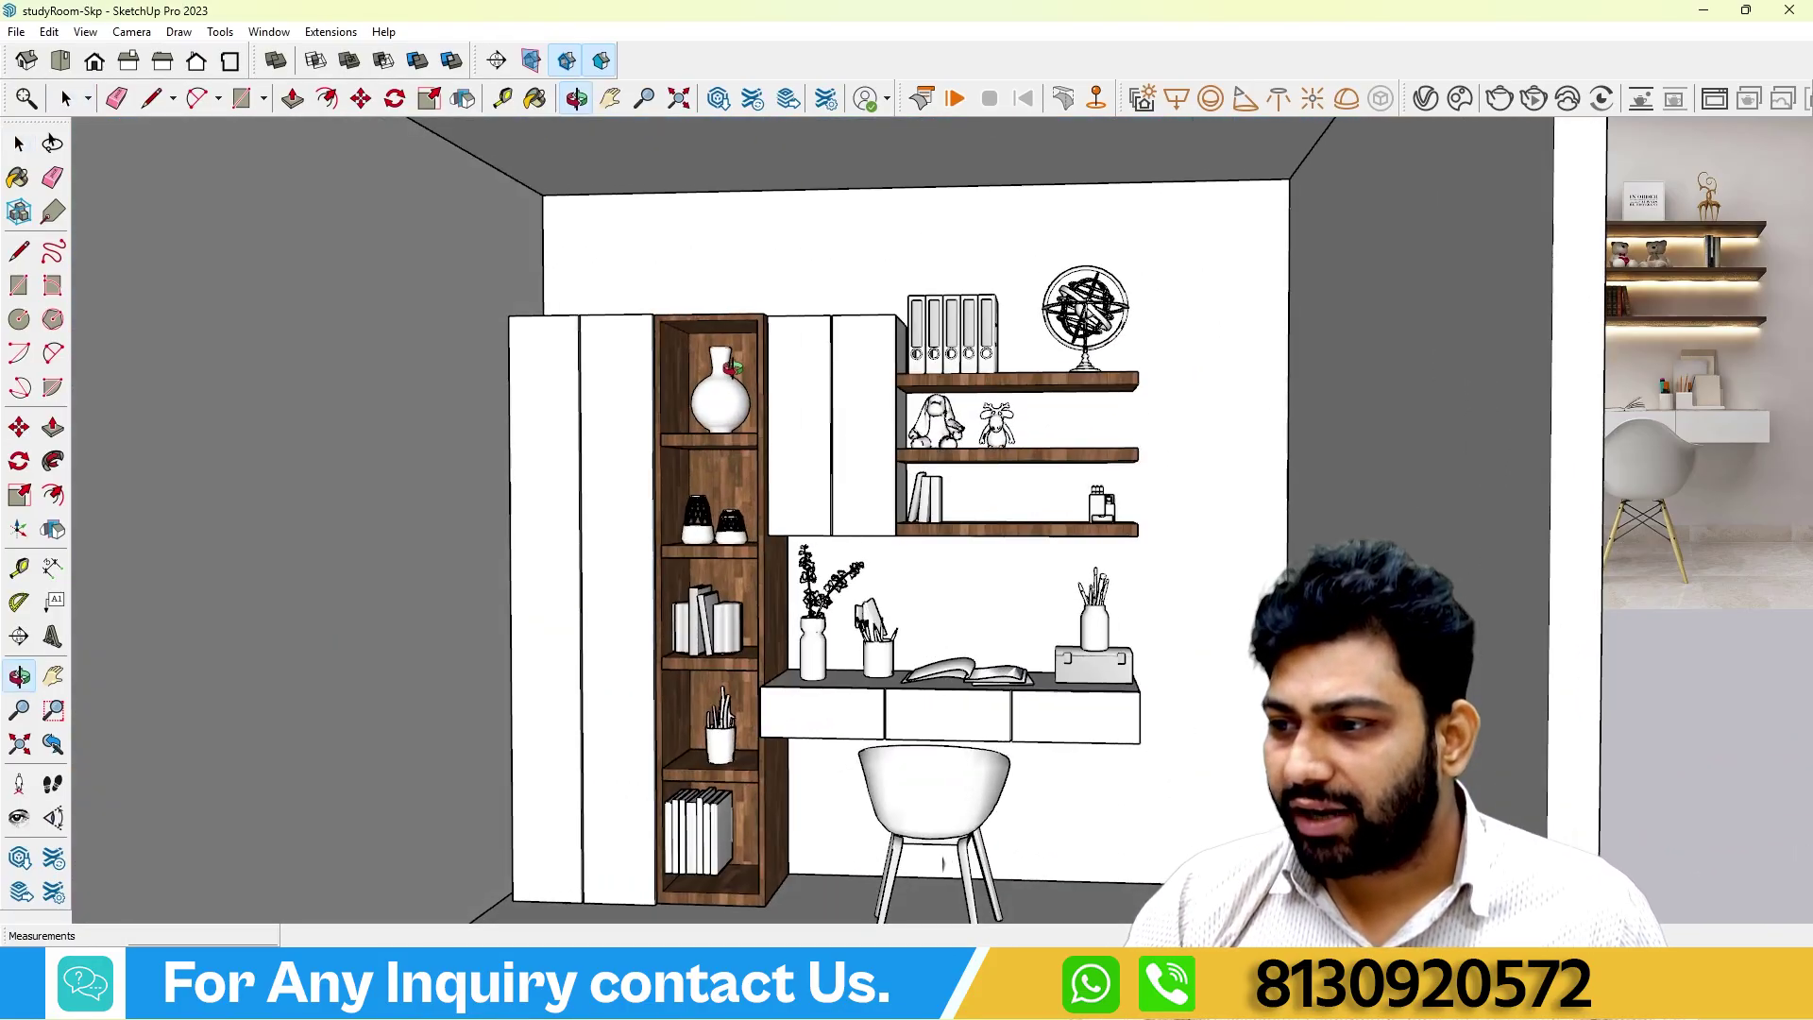
{"action": "scroll", "coordinate": [640, 418], "scroll_direction": "down", "scroll_amount": 4}
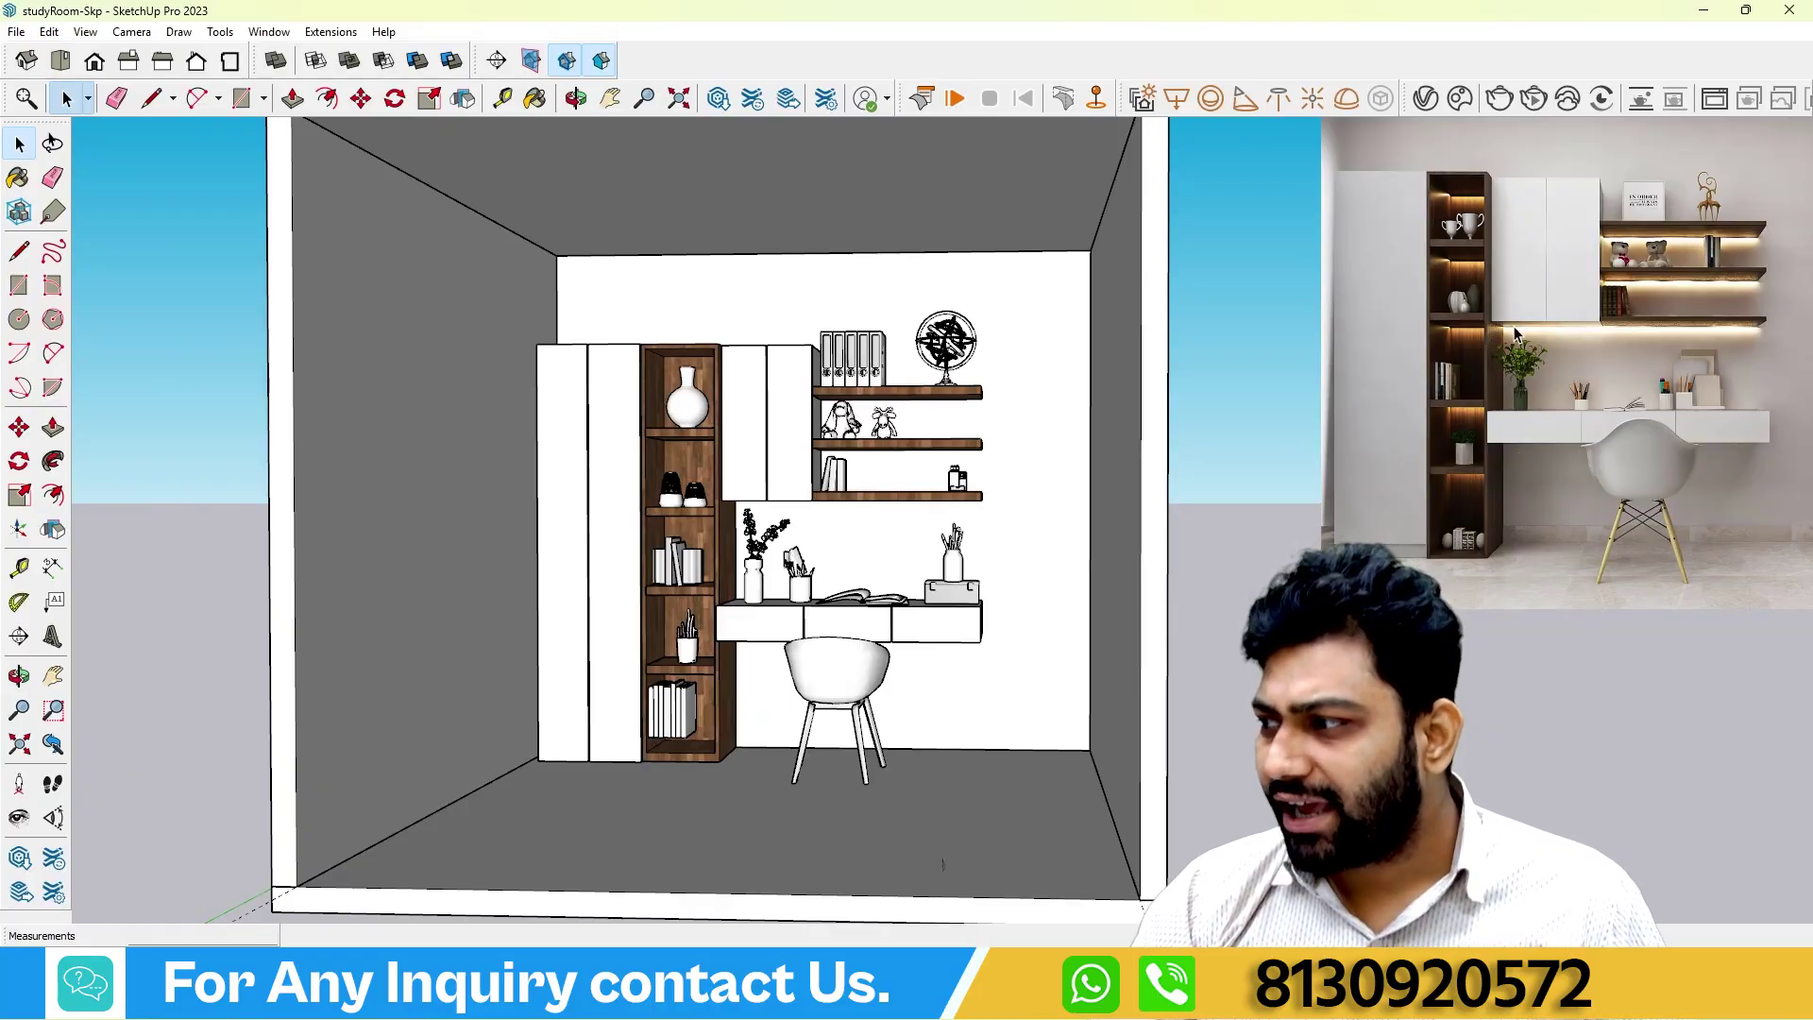
{"action": "mouse_move", "coordinate": [803, 567]}
{"action": "middle_mouse_down"}
{"action": "mouse_move", "coordinate": [803, 513]}
{"action": "mouse_move", "coordinate": [861, 575]}
{"action": "middle_mouse_up"}
{"action": "scroll", "coordinate": [803, 513], "scroll_direction": "up", "scroll_amount": 3}
Place a V-Ray rectangle light along the back wall on the underside of the upper cabinet and lowest floating shelf.
{"action": "scroll", "coordinate": [803, 513], "scroll_direction": "down", "scroll_amount": 4}
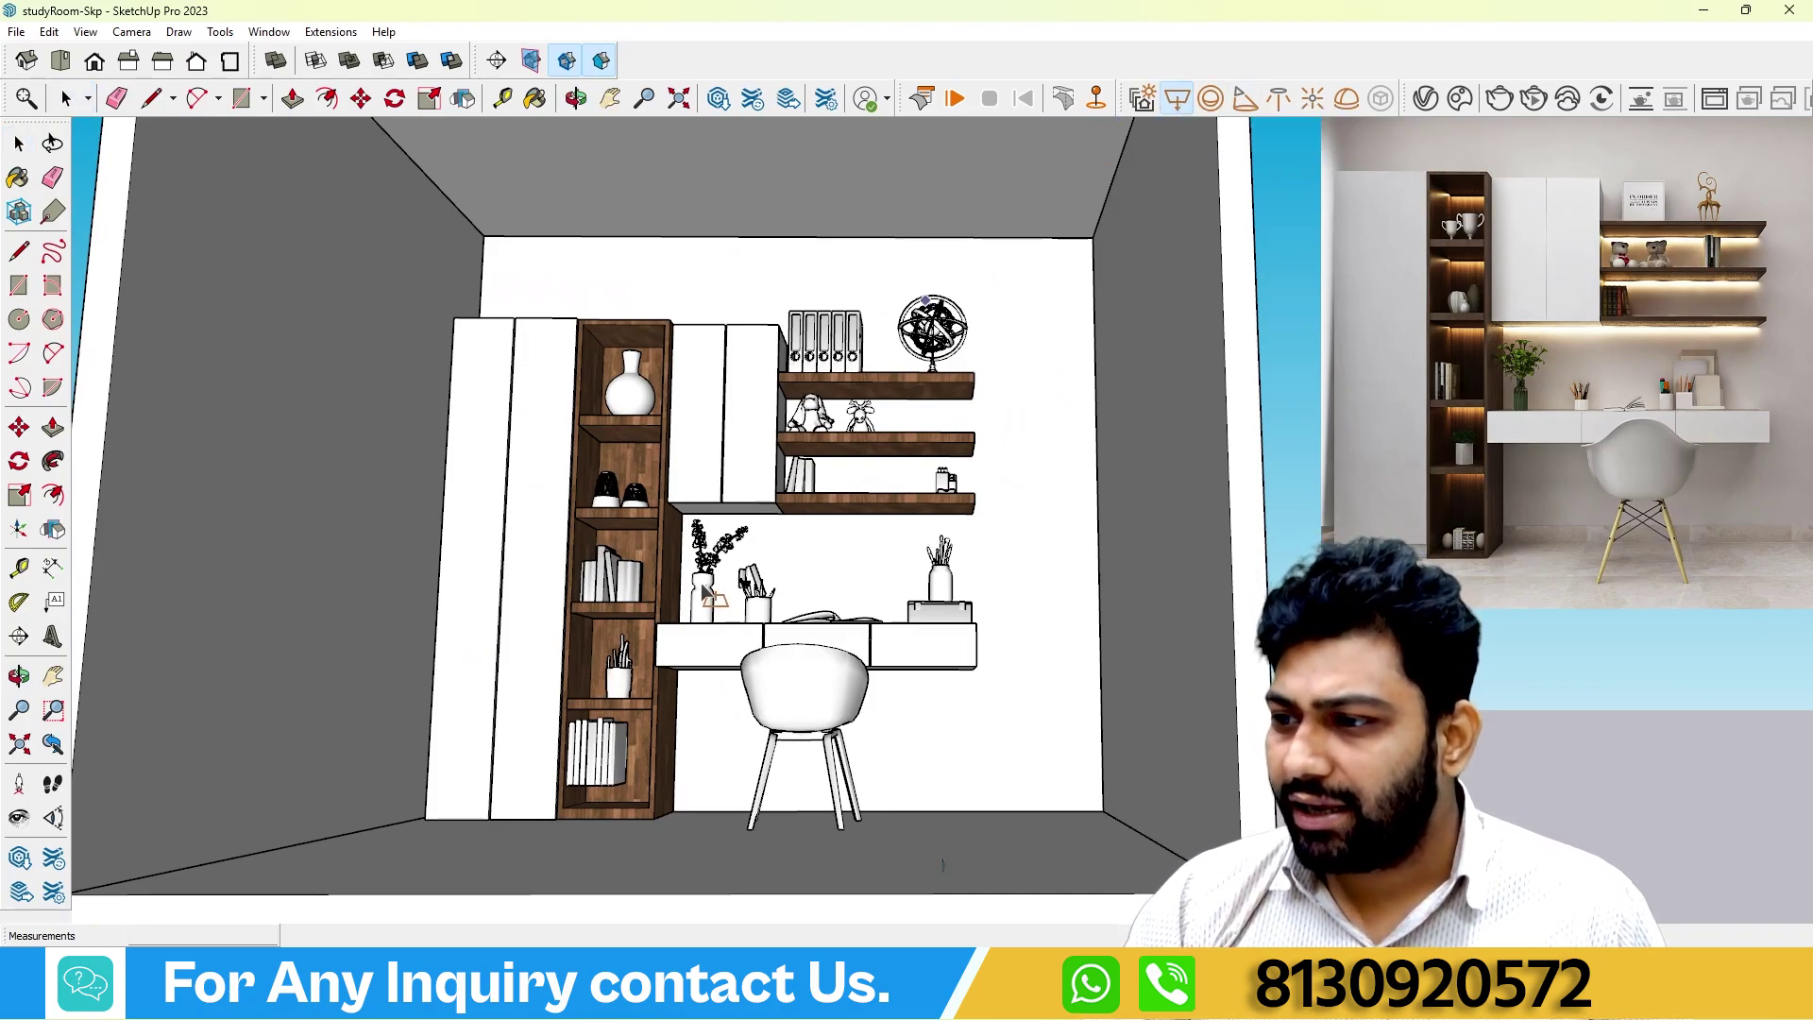
{"action": "scroll", "coordinate": [703, 592], "scroll_direction": "up", "scroll_amount": 5}
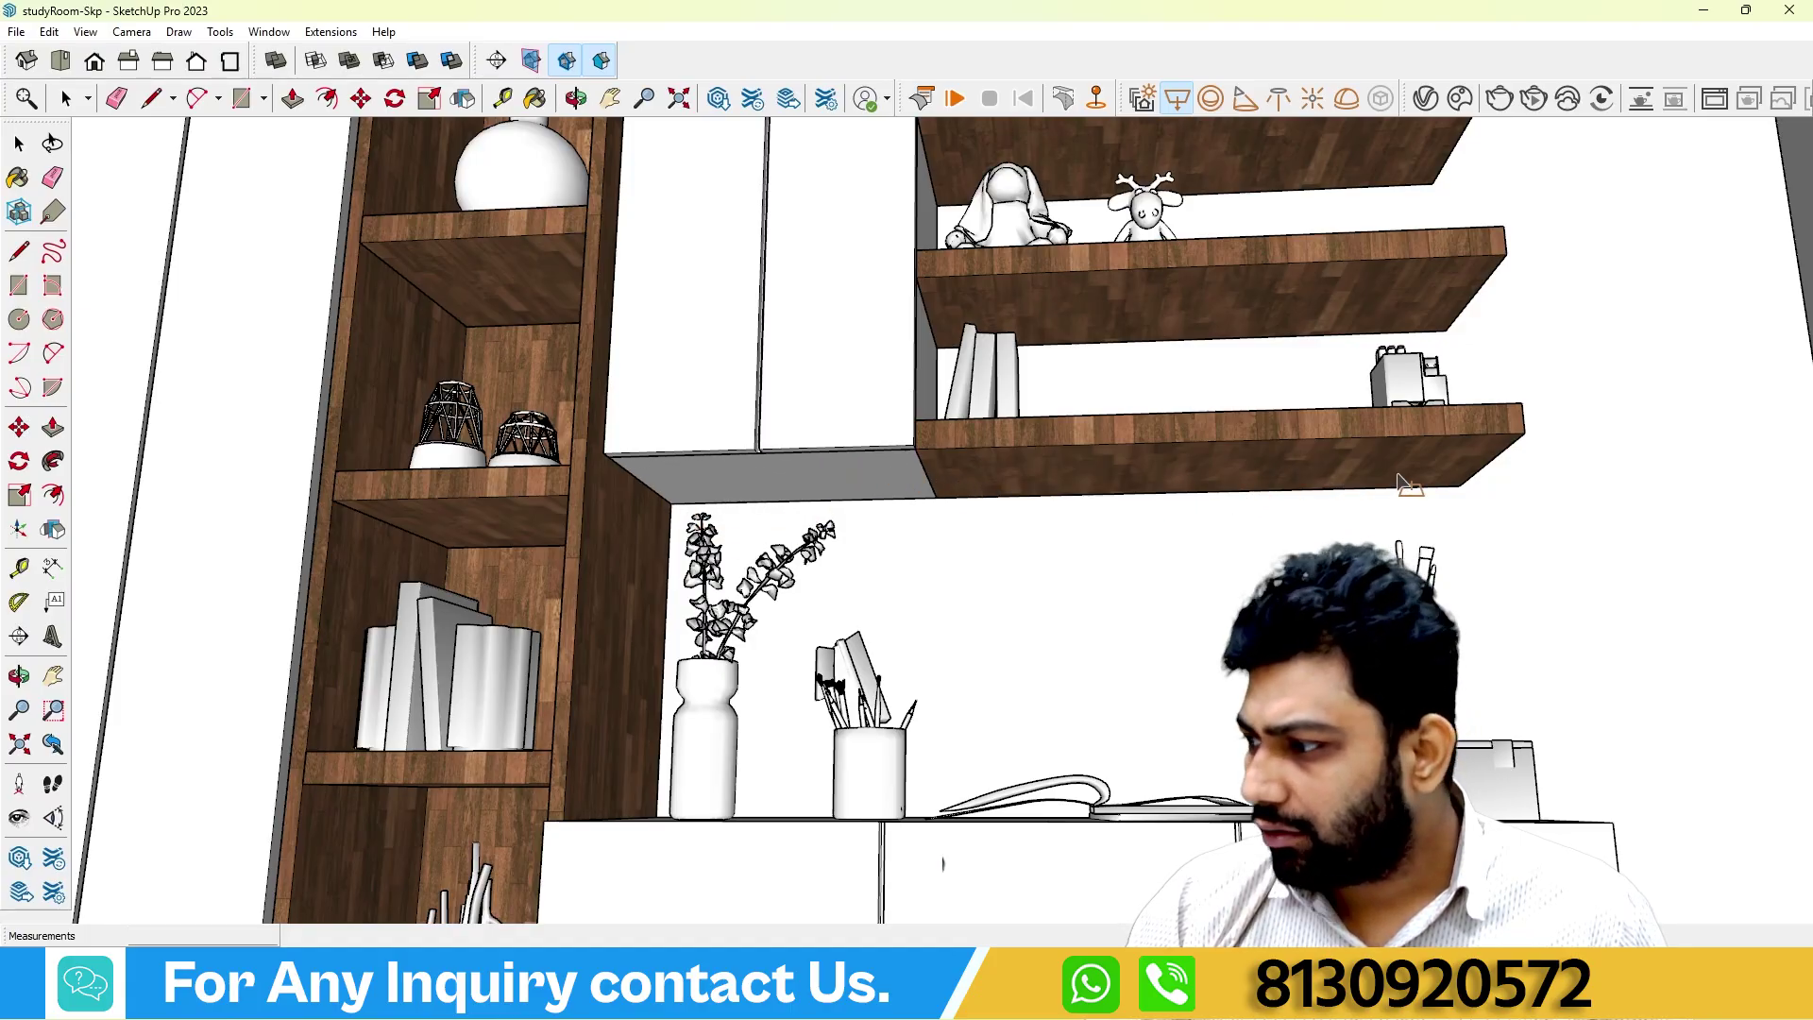
{"action": "middle_click_drag", "start_coordinate": [1398, 480], "coordinate": [1475, 602]}
{"action": "scroll", "coordinate": [825, 510], "scroll_direction": "down", "scroll_amount": 3}
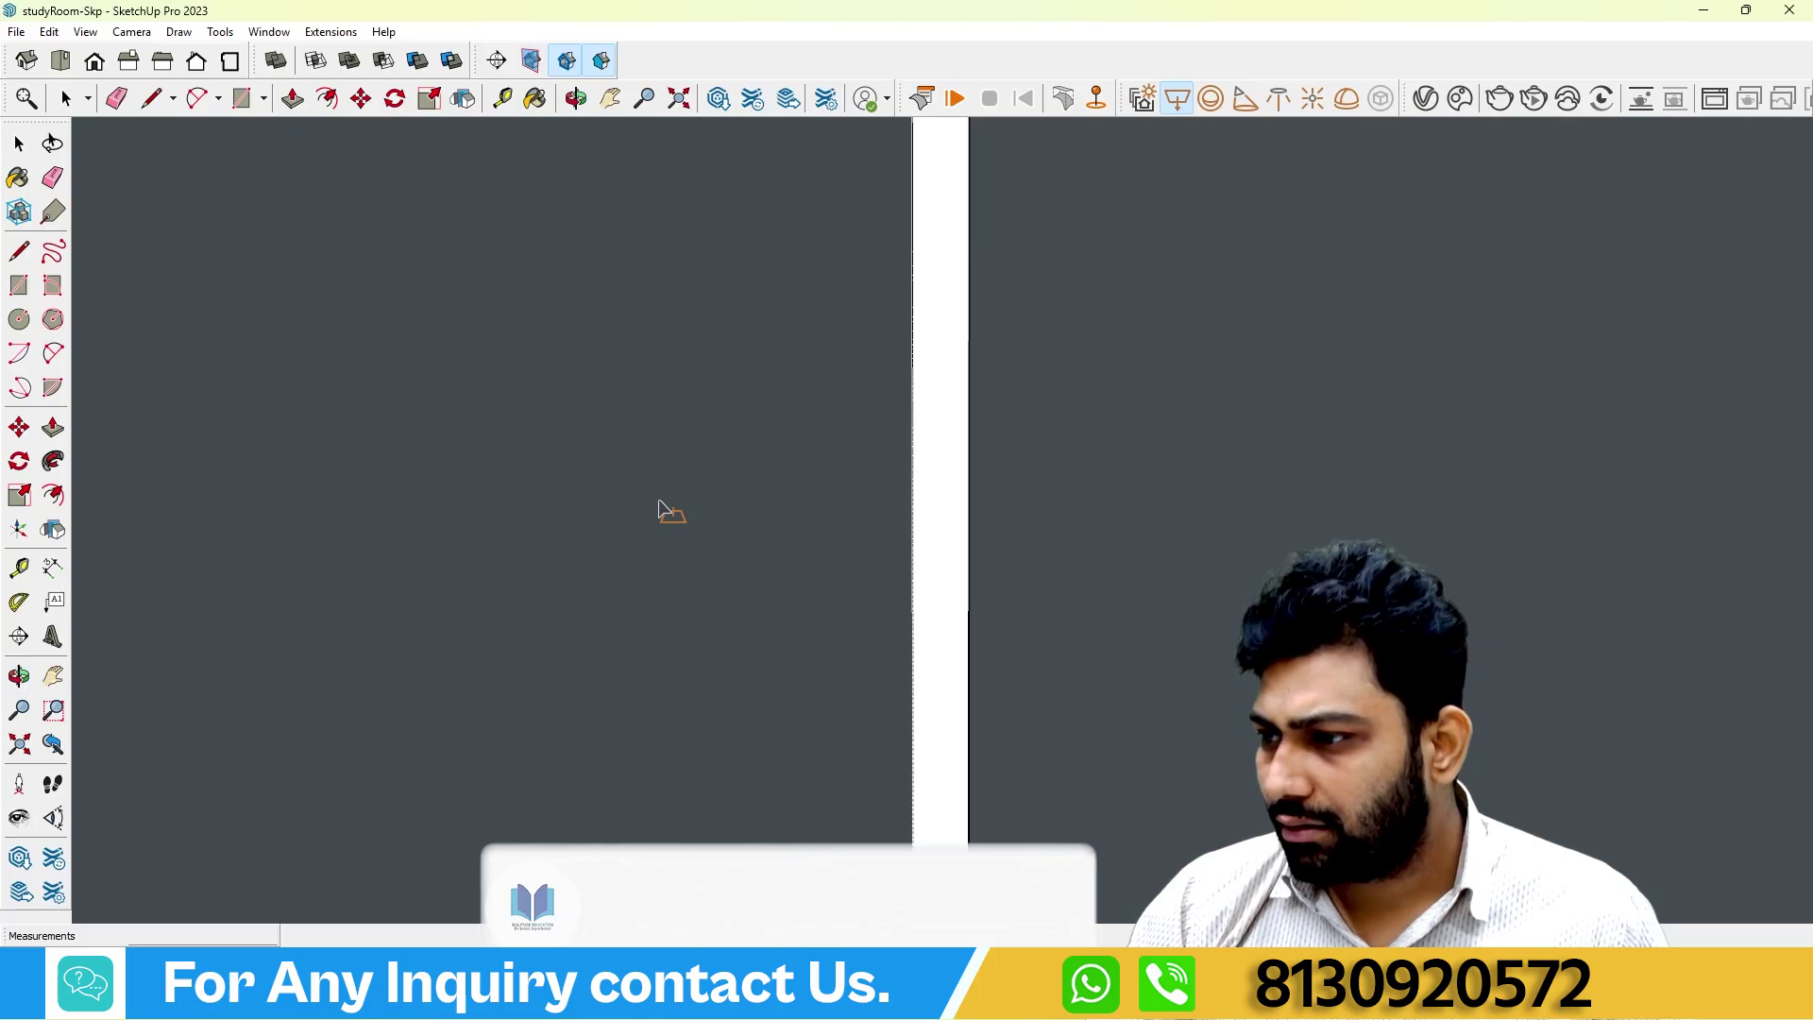
{"action": "scroll", "coordinate": [728, 526], "scroll_direction": "up", "scroll_amount": 3}
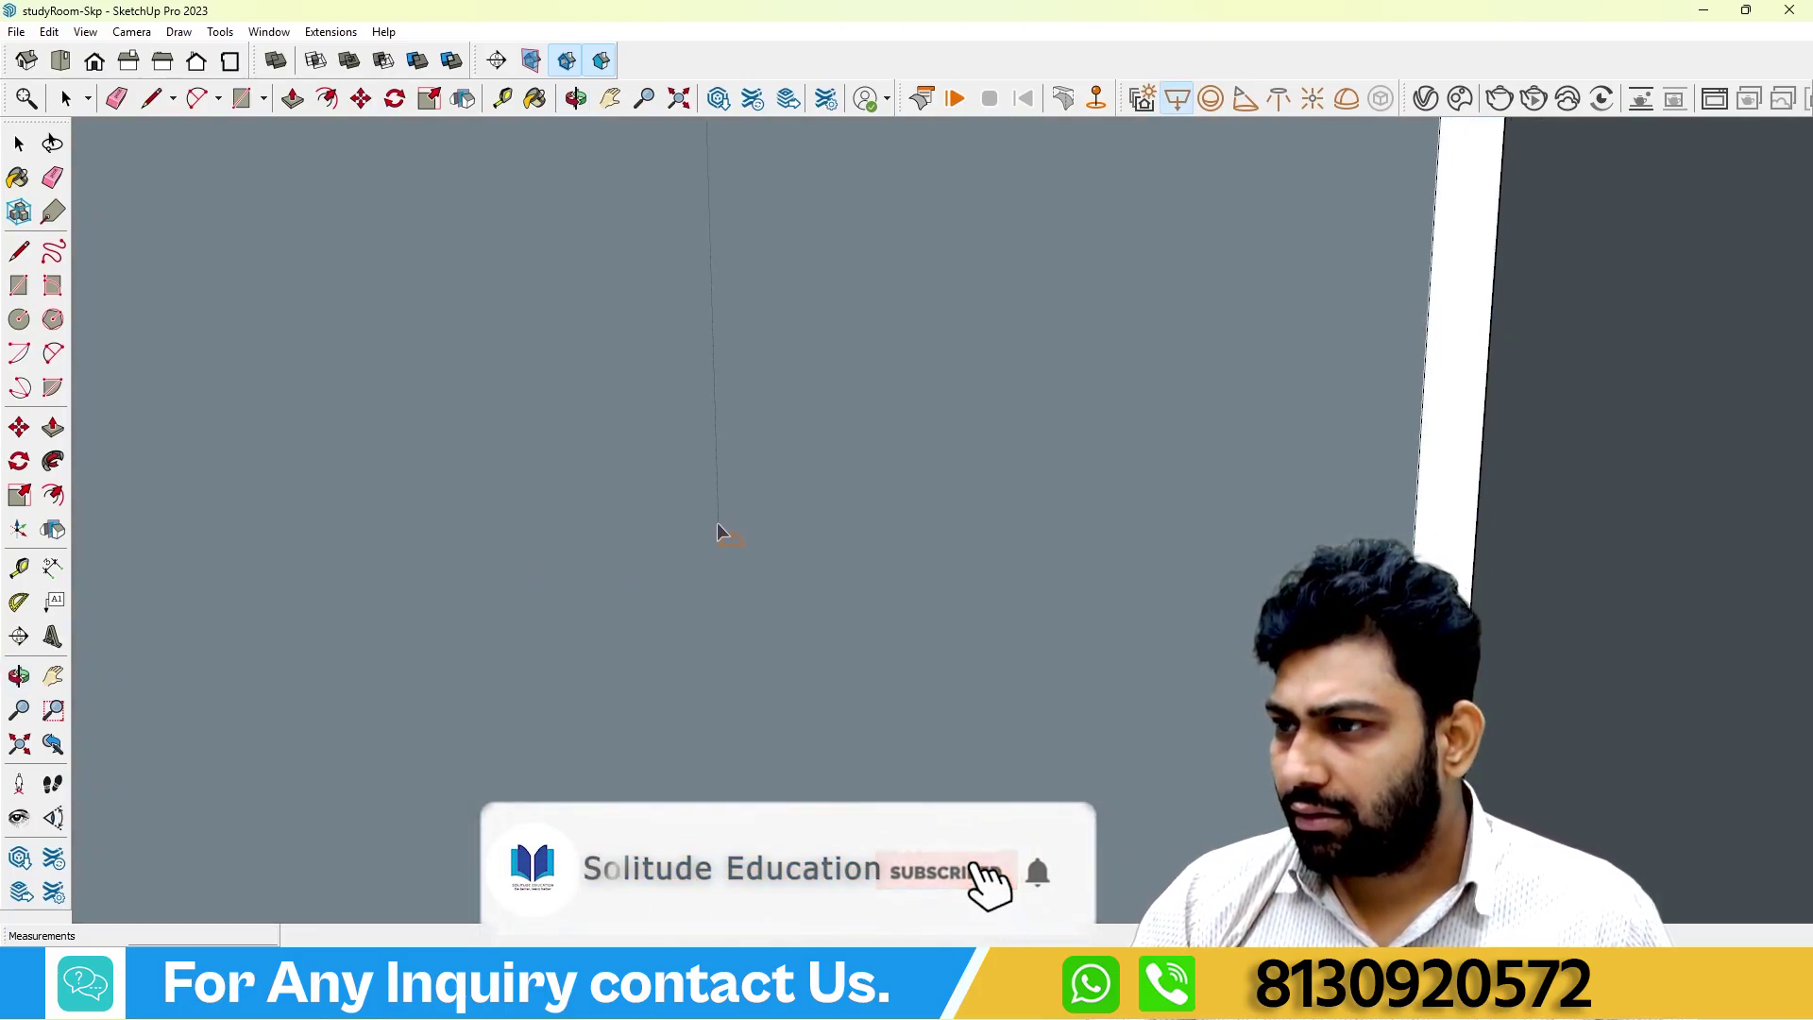
{"action": "scroll", "coordinate": [720, 530], "scroll_direction": "up", "scroll_amount": 2}
{"action": "middle_click_drag", "start_coordinate": [782, 485], "coordinate": [104, 106]}
{"action": "left_click", "coordinate": [93, 62]}
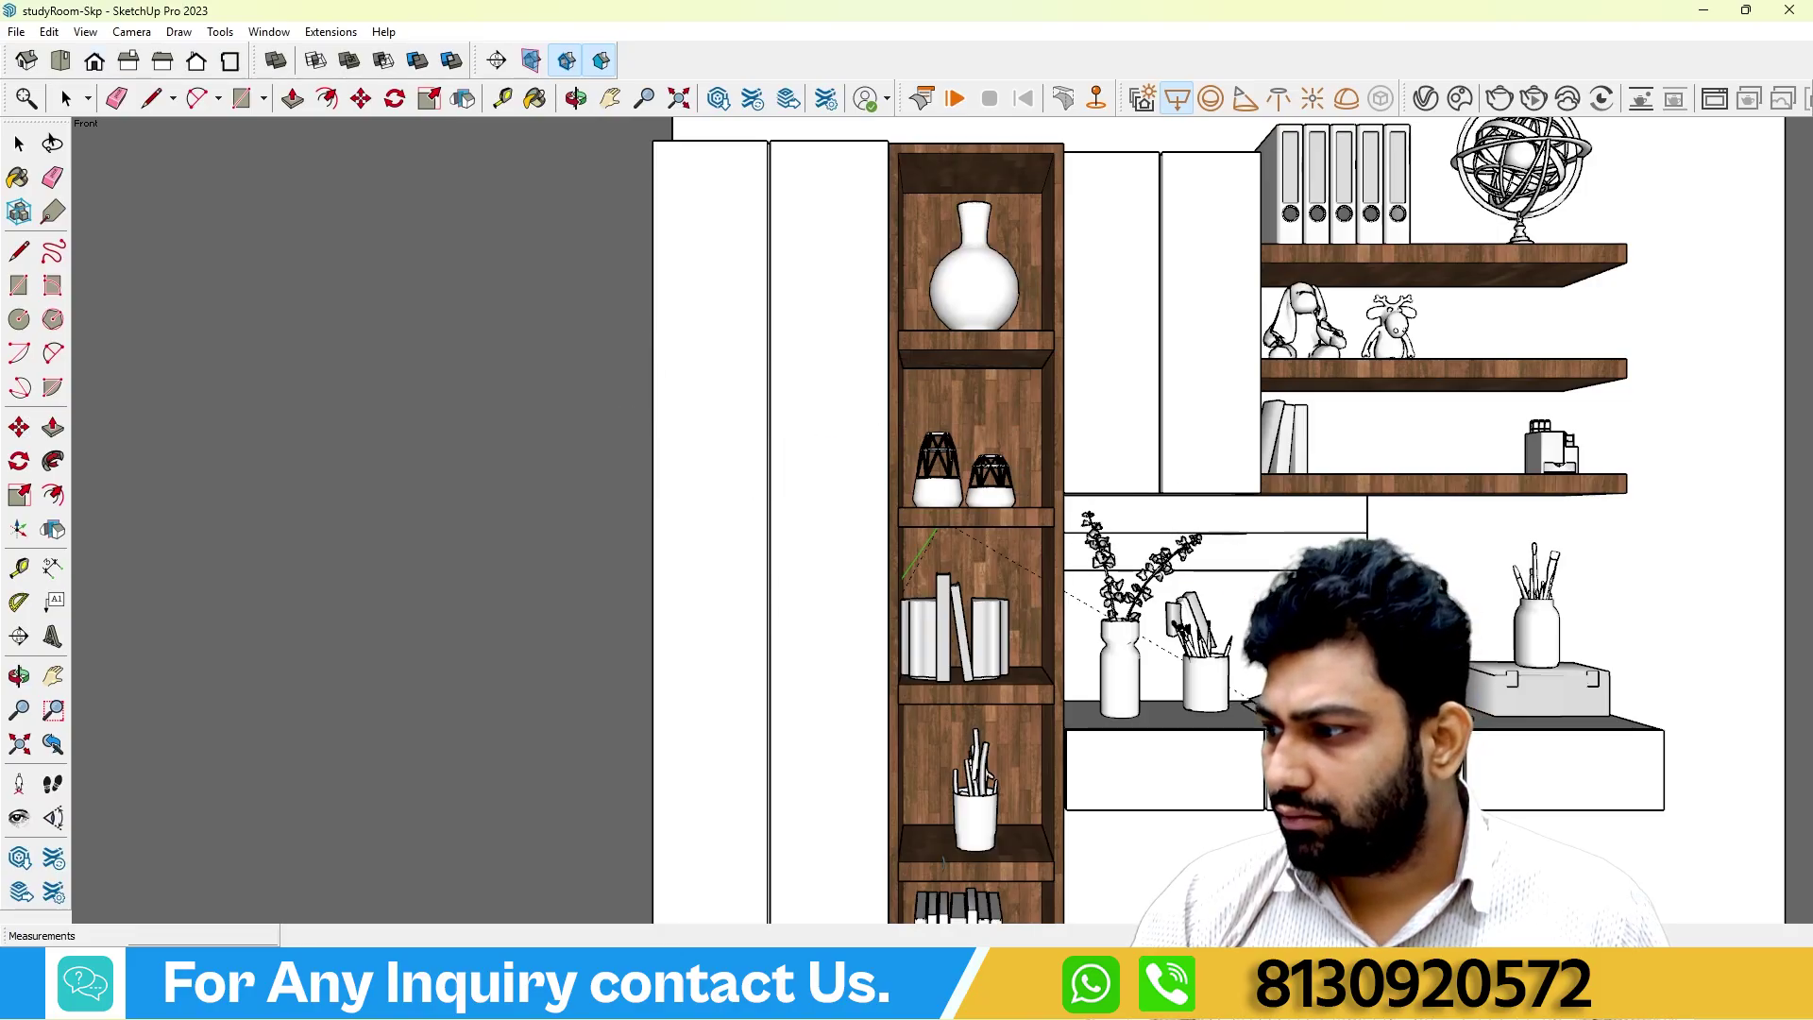
{"action": "middle_click_drag", "start_coordinate": [1181, 529], "coordinate": [1308, 533]}
{"action": "scroll", "coordinate": [1301, 534], "scroll_direction": "down", "scroll_amount": 5}
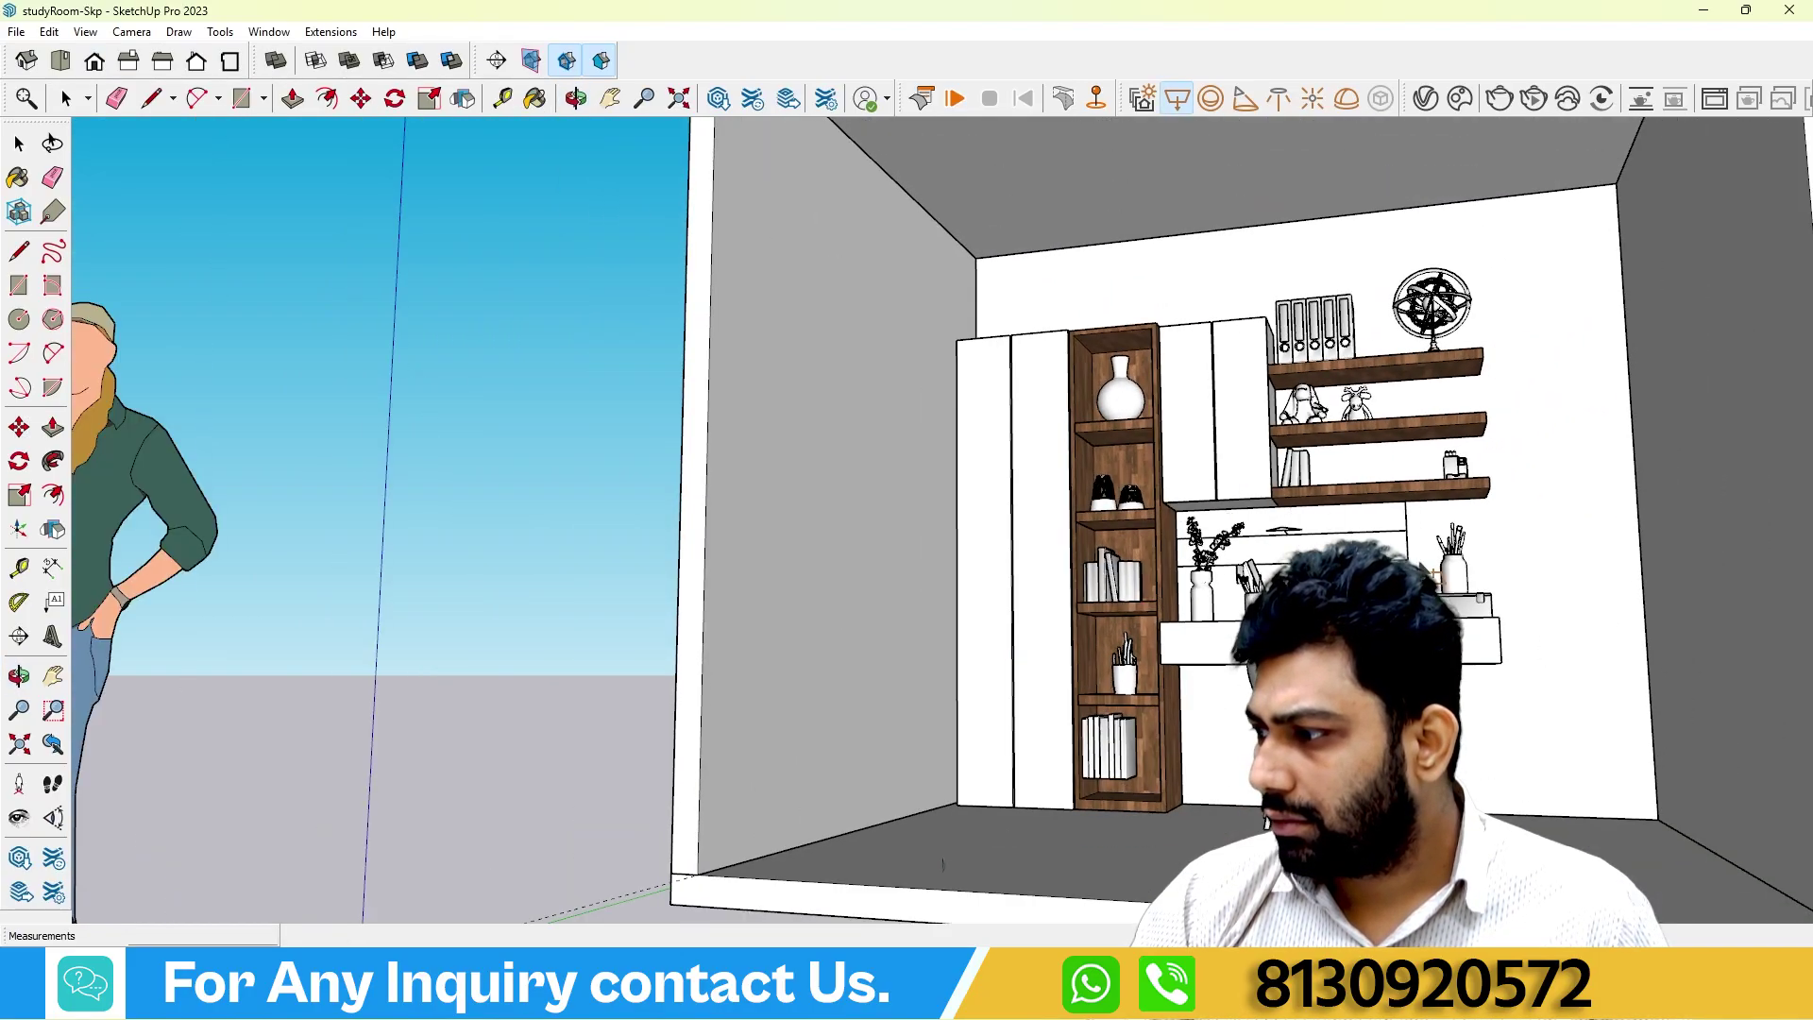
{"action": "scroll", "coordinate": [1537, 559], "scroll_direction": "up", "scroll_amount": 2}
{"action": "scroll", "coordinate": [1536, 560], "scroll_direction": "up", "scroll_amount": 8}
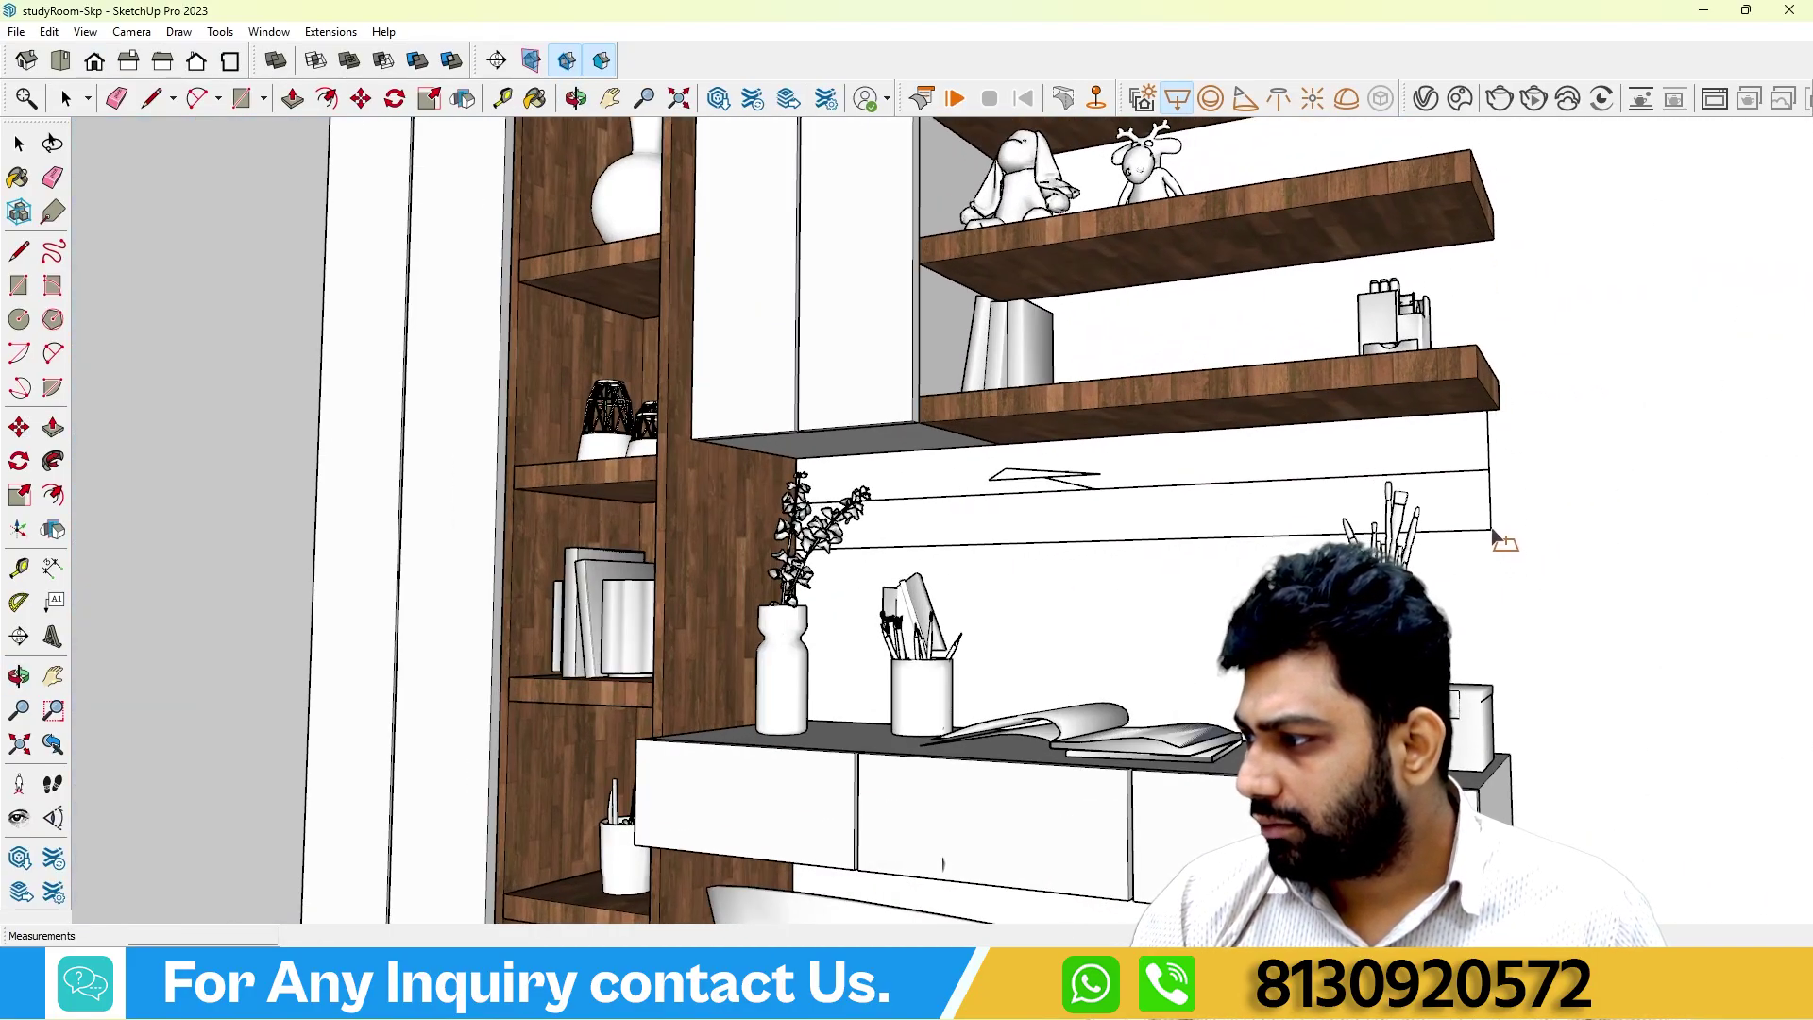
{"action": "middle_click_drag", "start_coordinate": [1465, 514], "coordinate": [1427, 467]}
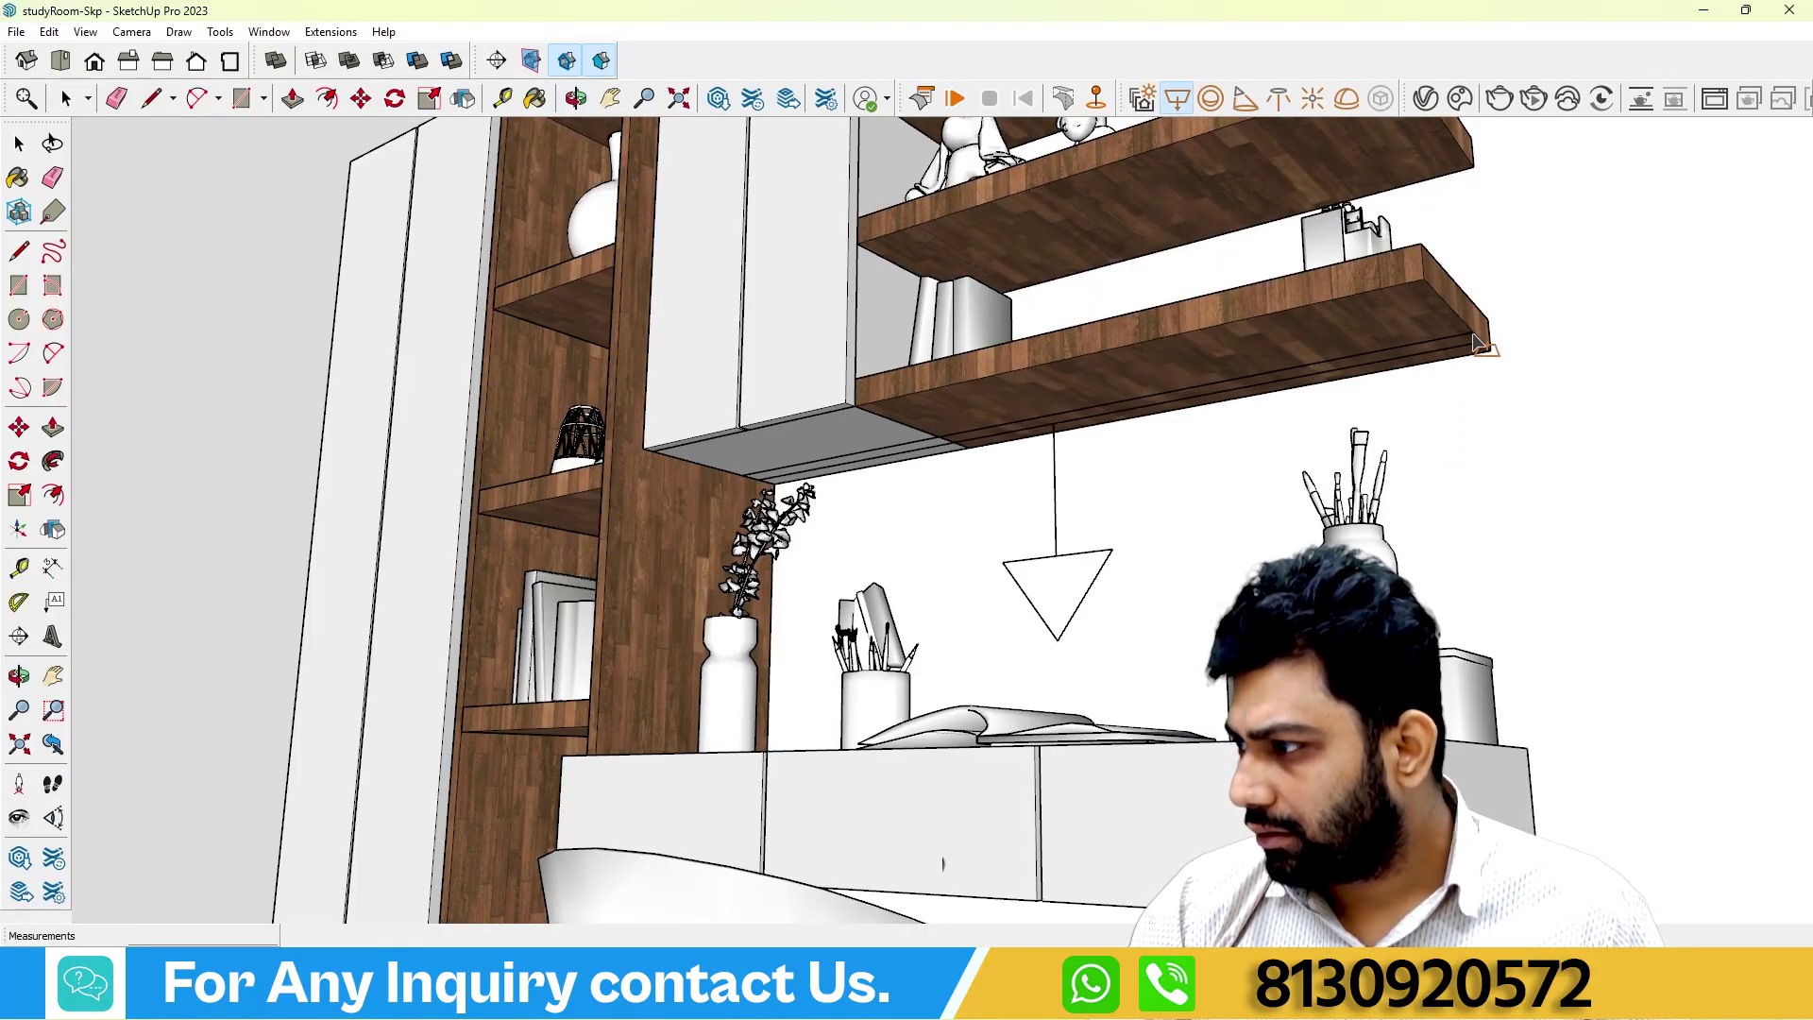
{"action": "scroll", "coordinate": [1427, 451], "scroll_direction": "down", "scroll_amount": 6}
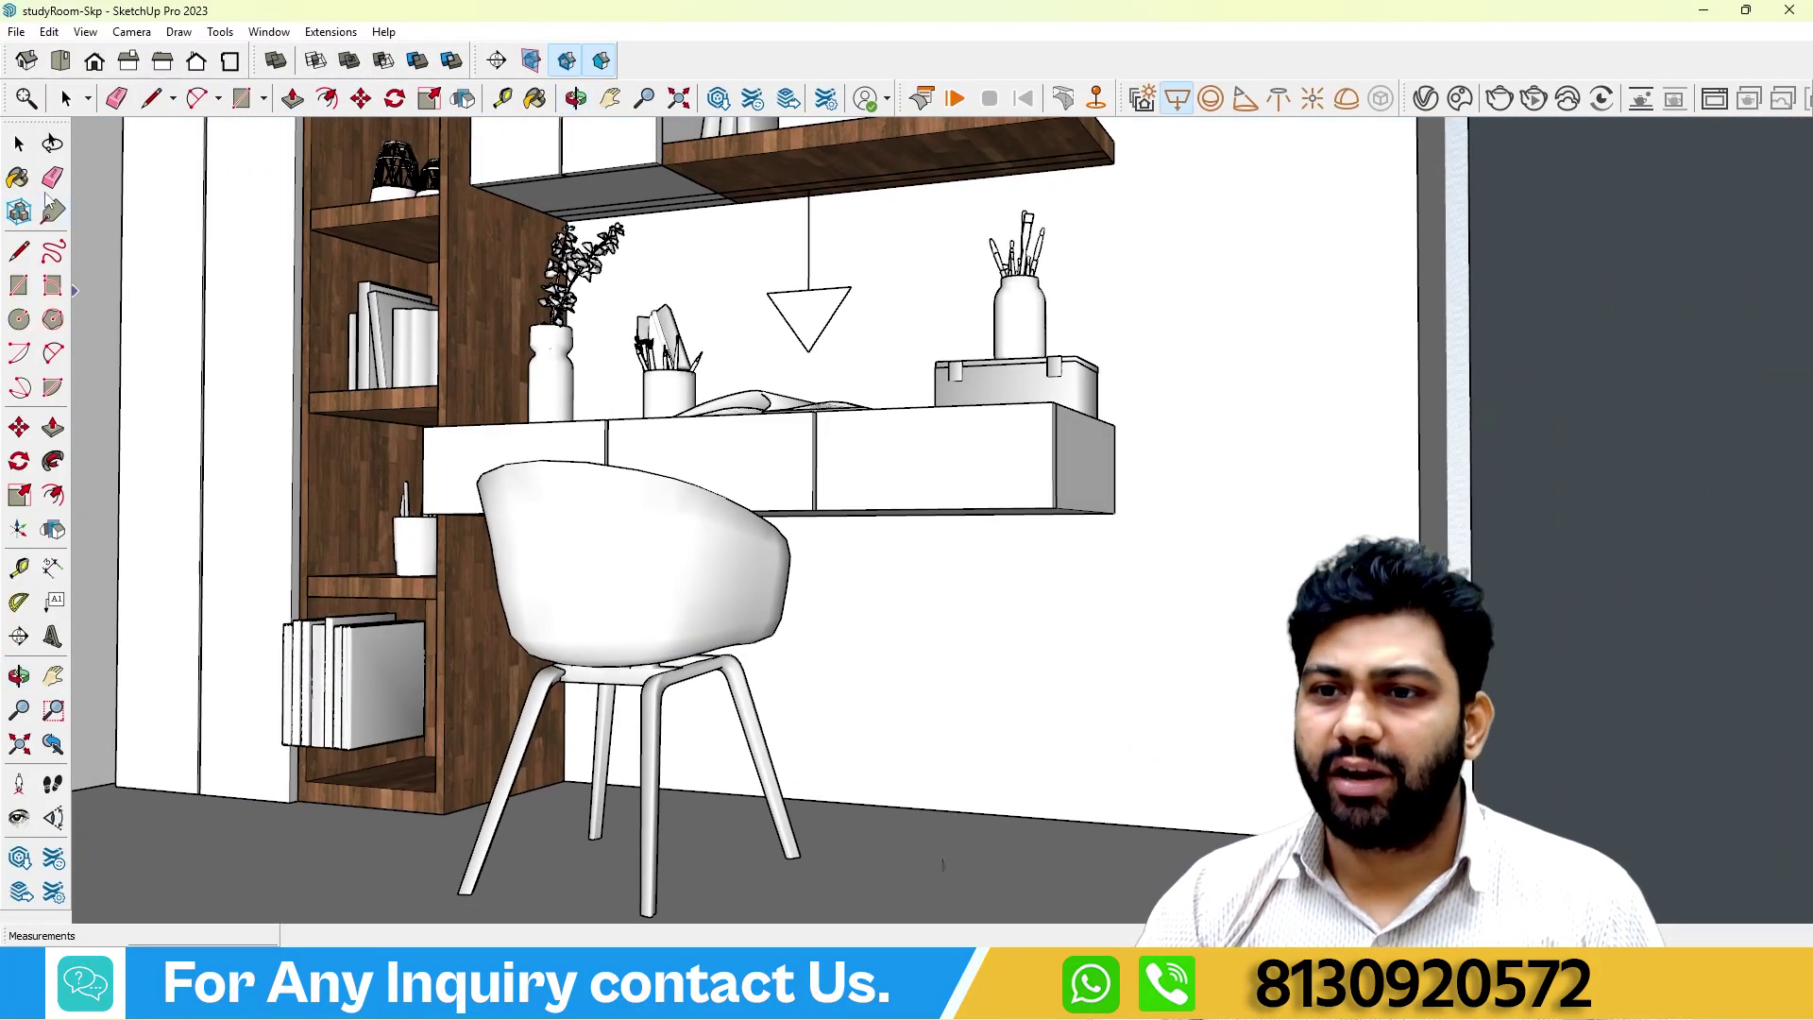
{"action": "key", "text": "space"}
Hide the ceiling group and the right side wall group to open up the room.
{"action": "scroll", "coordinate": [930, 453], "scroll_direction": "down", "scroll_amount": 8}
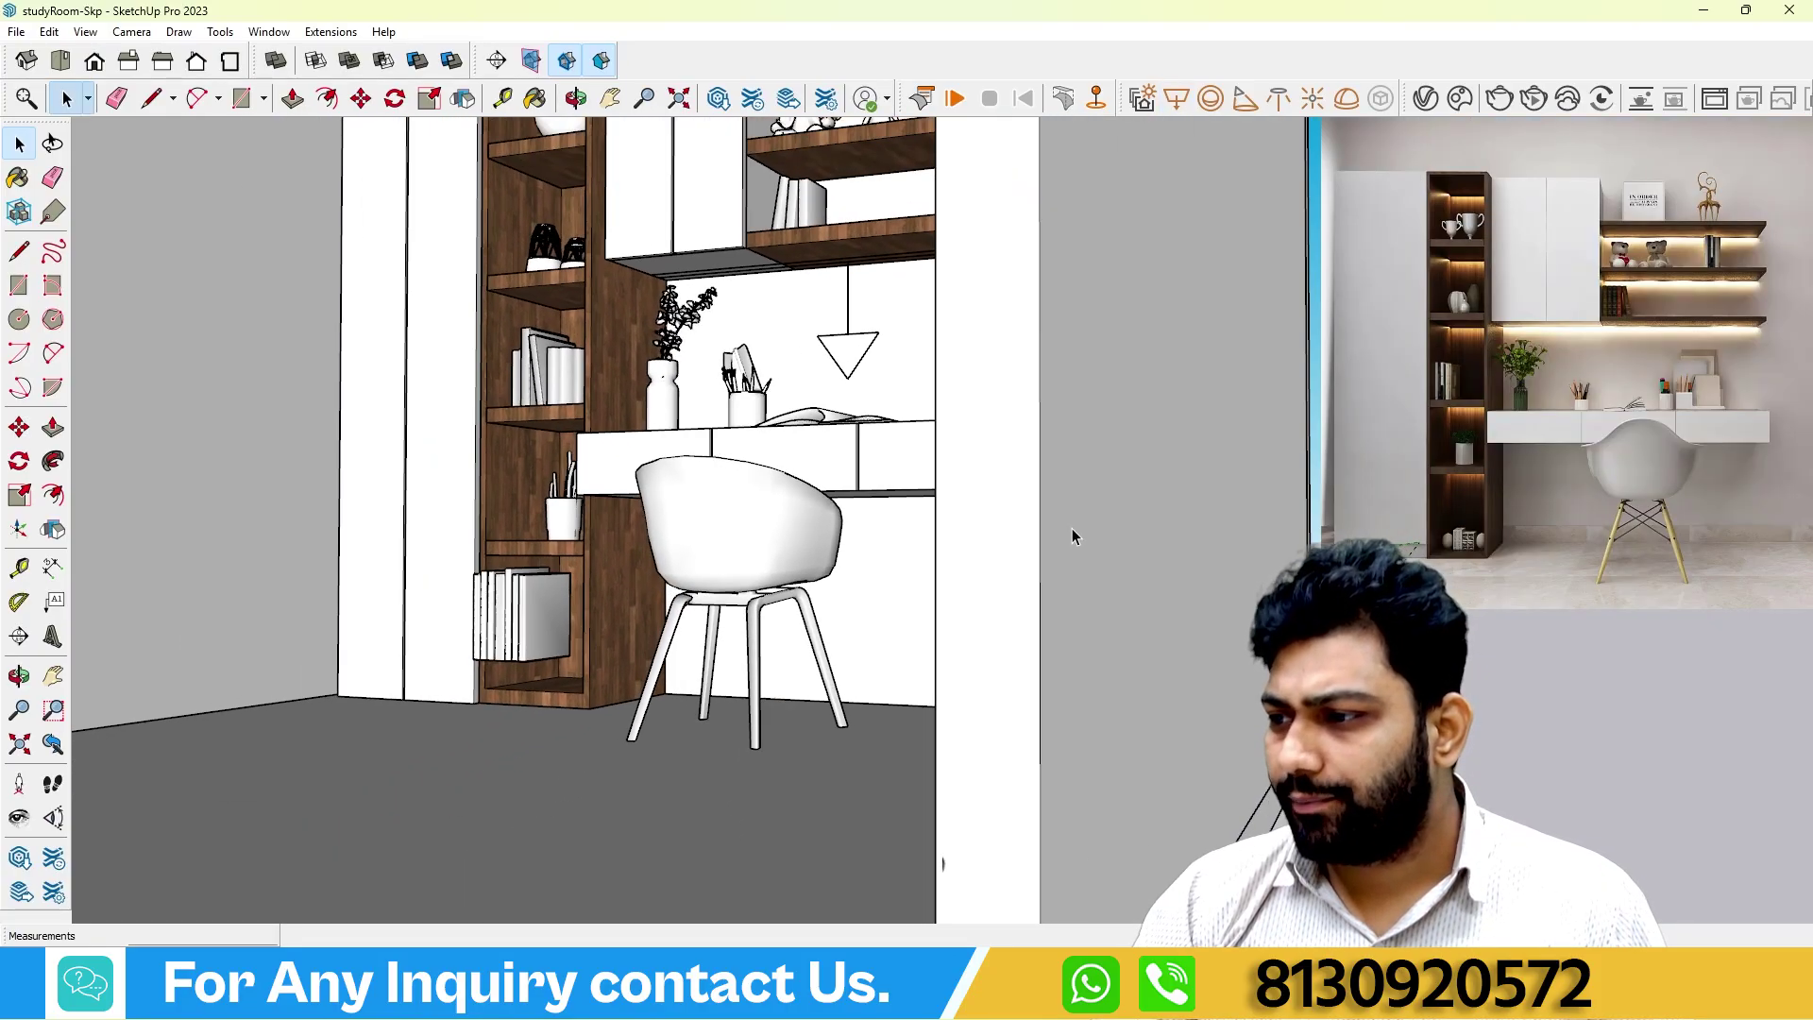
{"action": "scroll", "coordinate": [914, 479], "scroll_direction": "down", "scroll_amount": 10}
{"action": "middle_click_drag", "start_coordinate": [831, 529], "coordinate": [710, 553]}
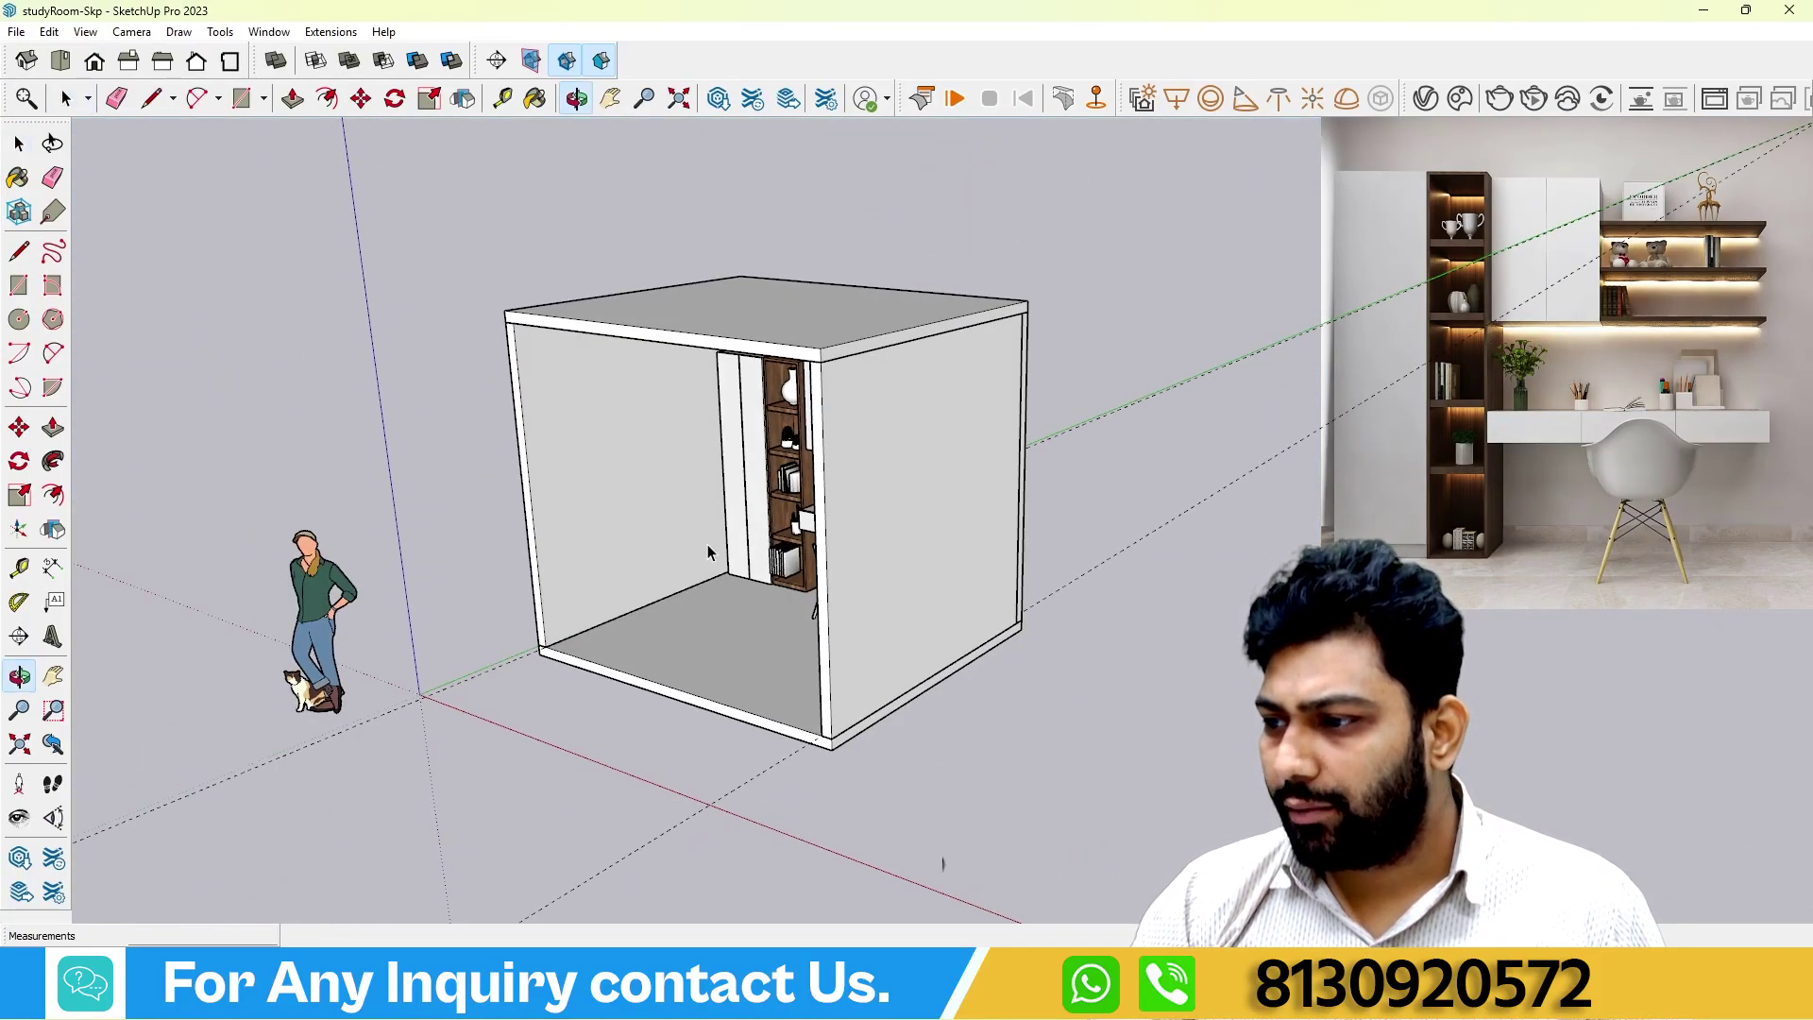
{"action": "right_click", "coordinate": [736, 340]}
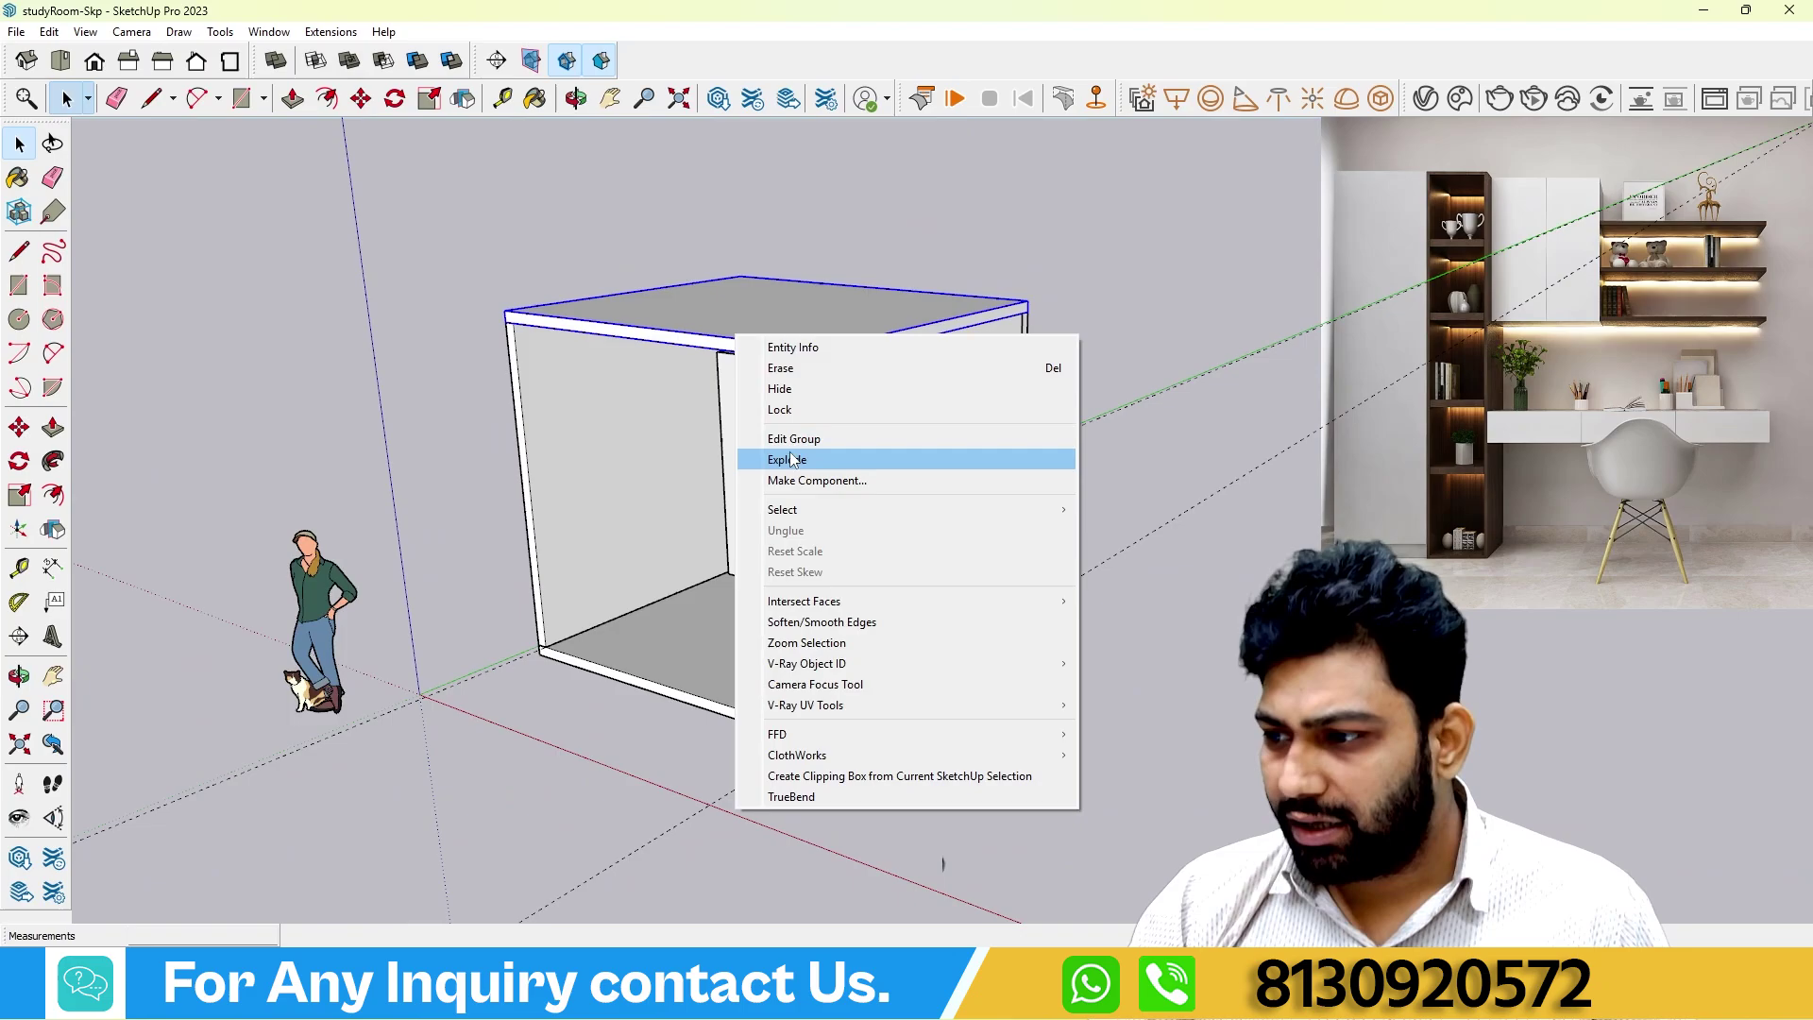
{"action": "left_click", "coordinate": [780, 388]}
{"action": "left_click", "coordinate": [842, 457]}
{"action": "right_click", "coordinate": [843, 457]}
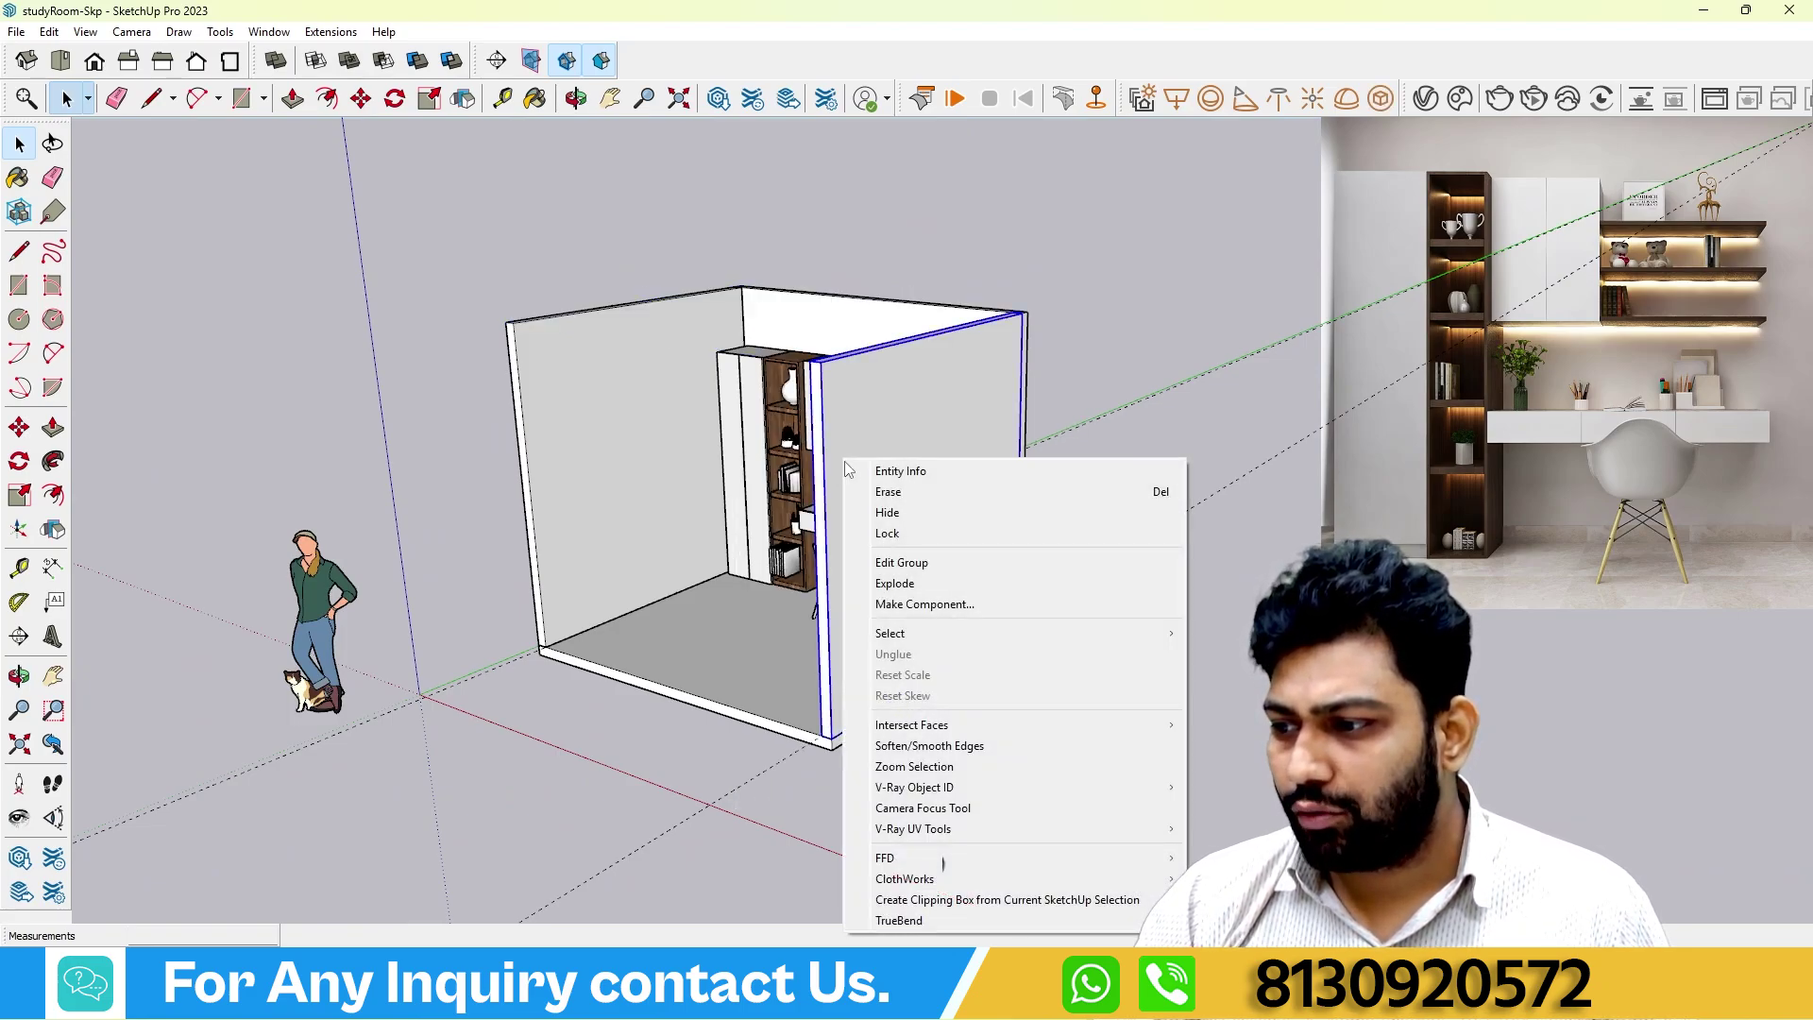
{"action": "left_click", "coordinate": [883, 511]}
Place a V-Ray rectangle light along the rear underside of the middle floating shelf.
{"action": "middle_click_drag", "start_coordinate": [883, 511], "coordinate": [641, 521]}
{"action": "scroll", "coordinate": [640, 521], "scroll_direction": "up", "scroll_amount": 15}
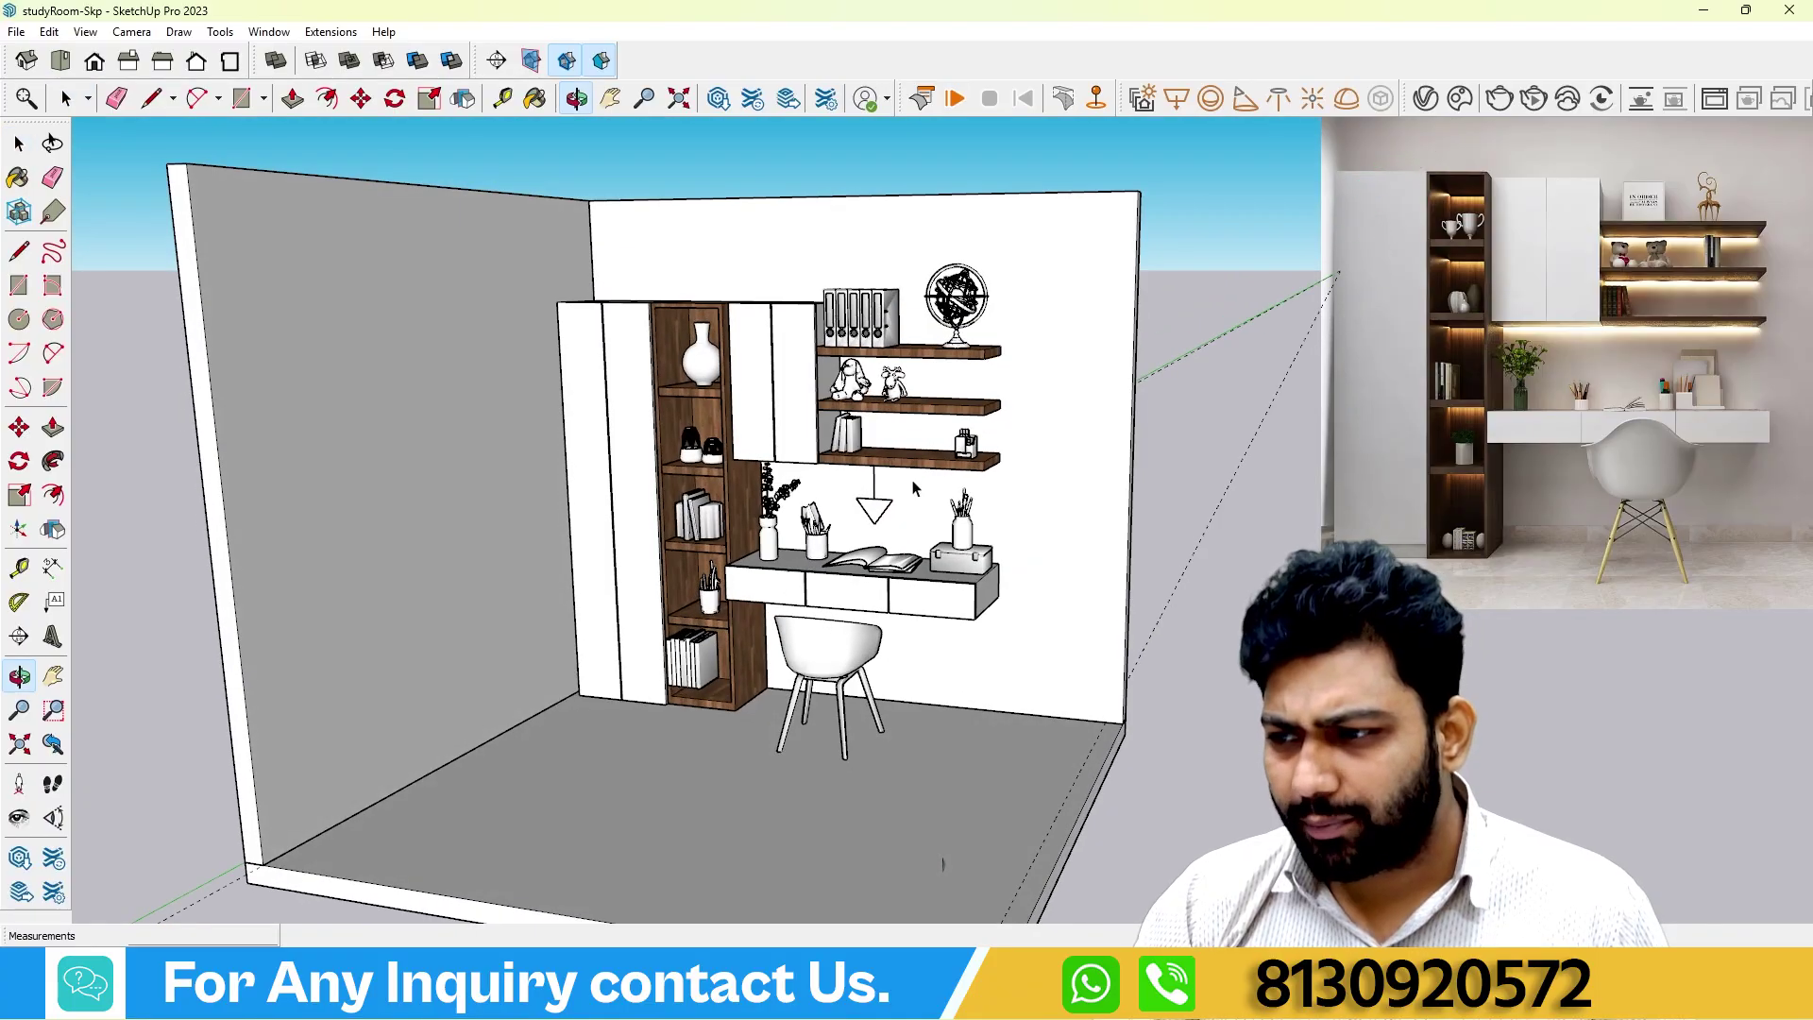
{"action": "scroll", "coordinate": [938, 484], "scroll_direction": "up", "scroll_amount": 3}
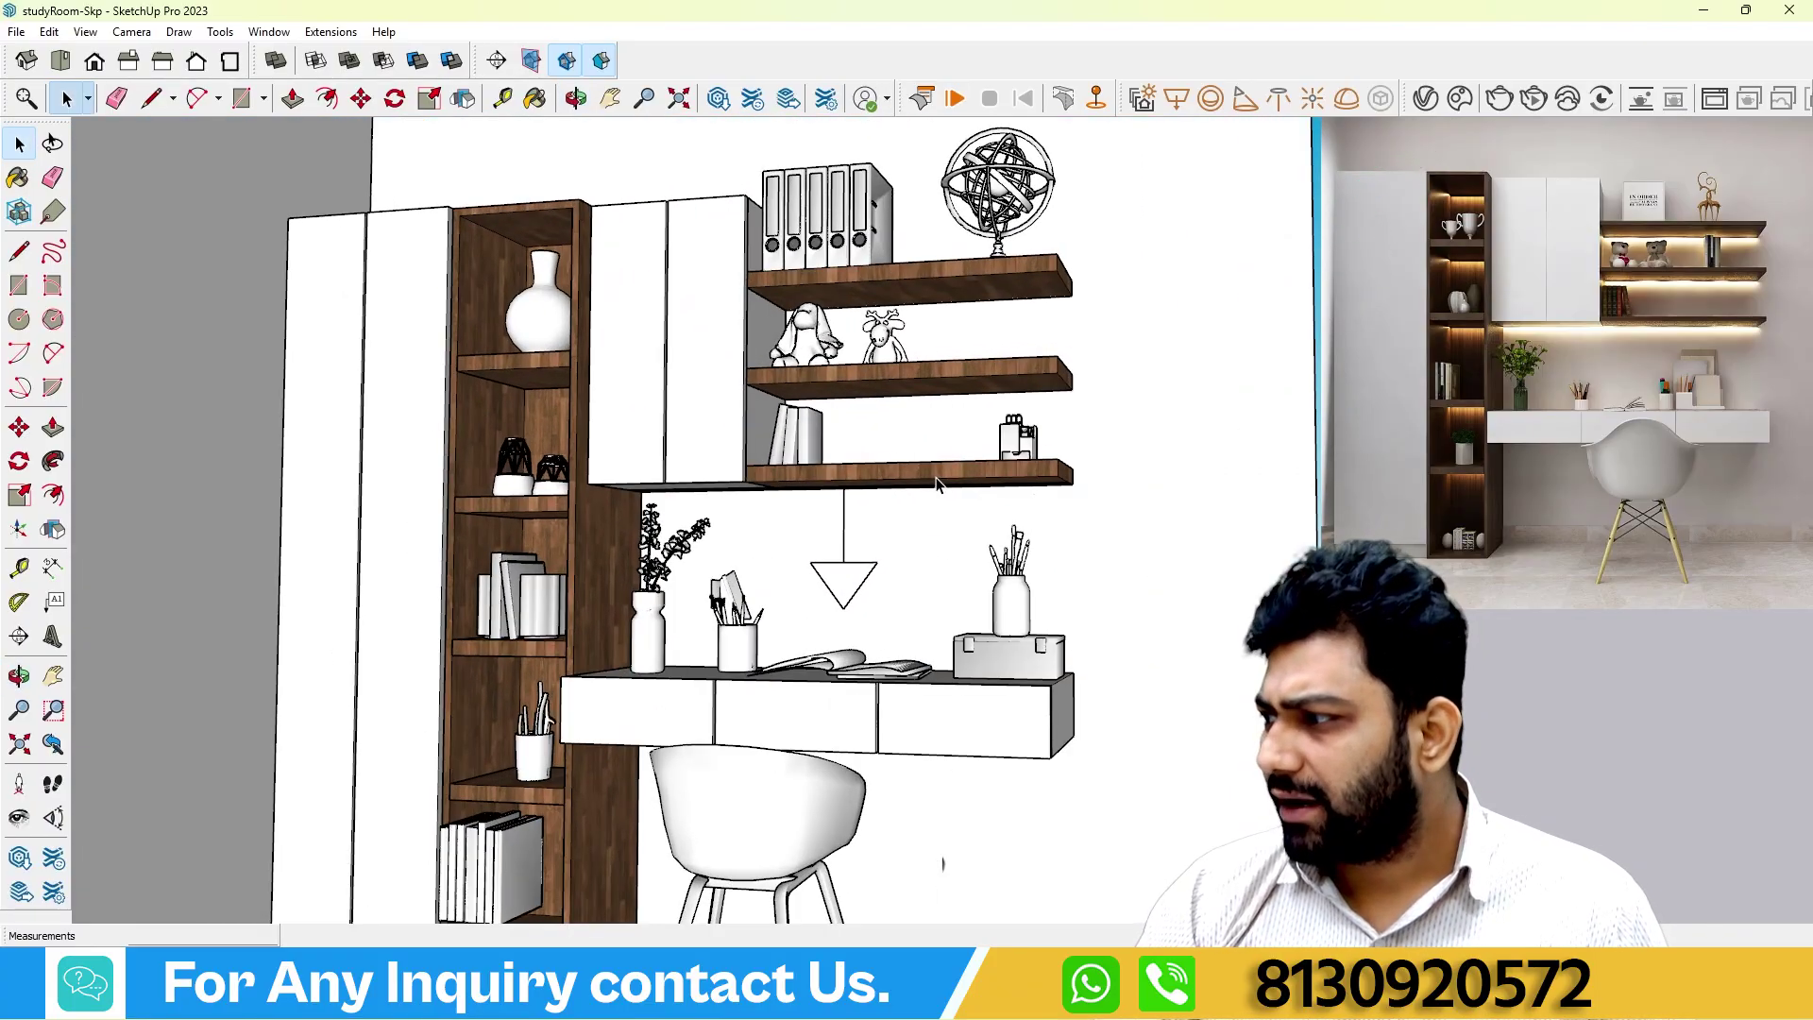
{"action": "middle_click_drag", "start_coordinate": [1244, 482], "coordinate": [1235, 538]}
{"action": "scroll", "coordinate": [709, 435], "scroll_direction": "up", "scroll_amount": 3}
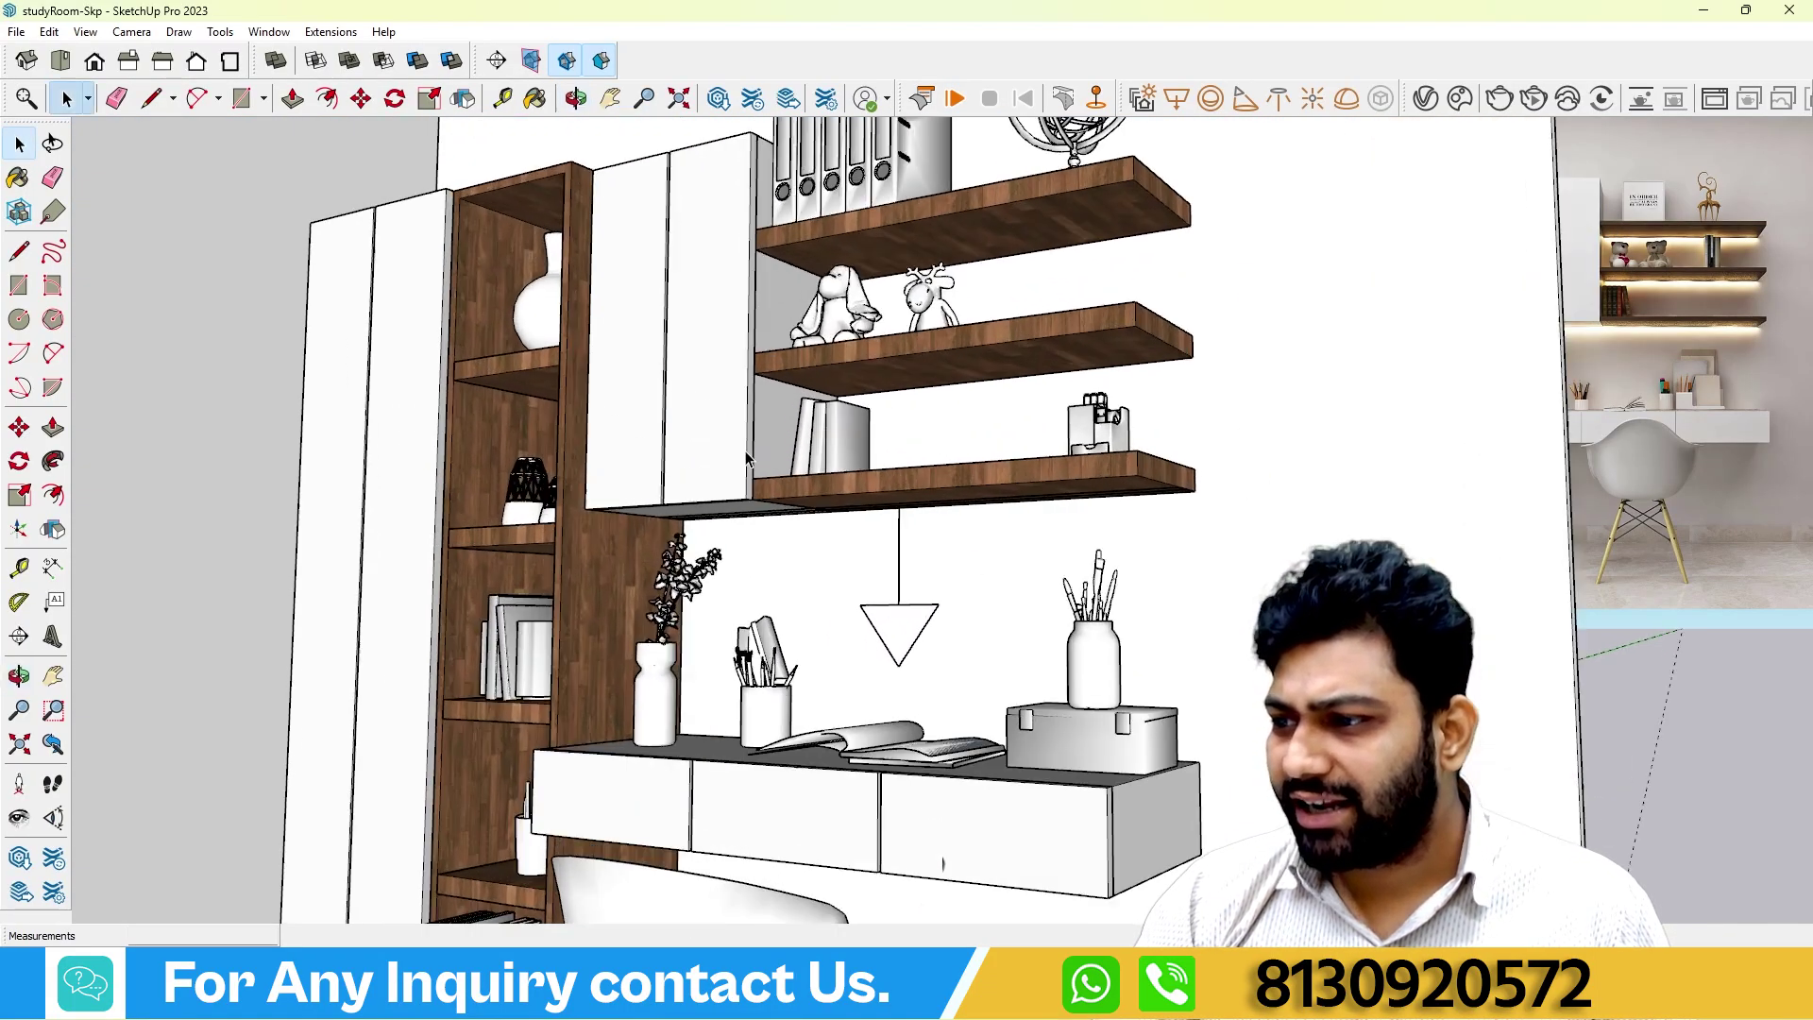
{"action": "middle_click_drag", "start_coordinate": [708, 435], "coordinate": [699, 460]}
{"action": "middle_click_drag", "start_coordinate": [714, 568], "coordinate": [737, 741]}
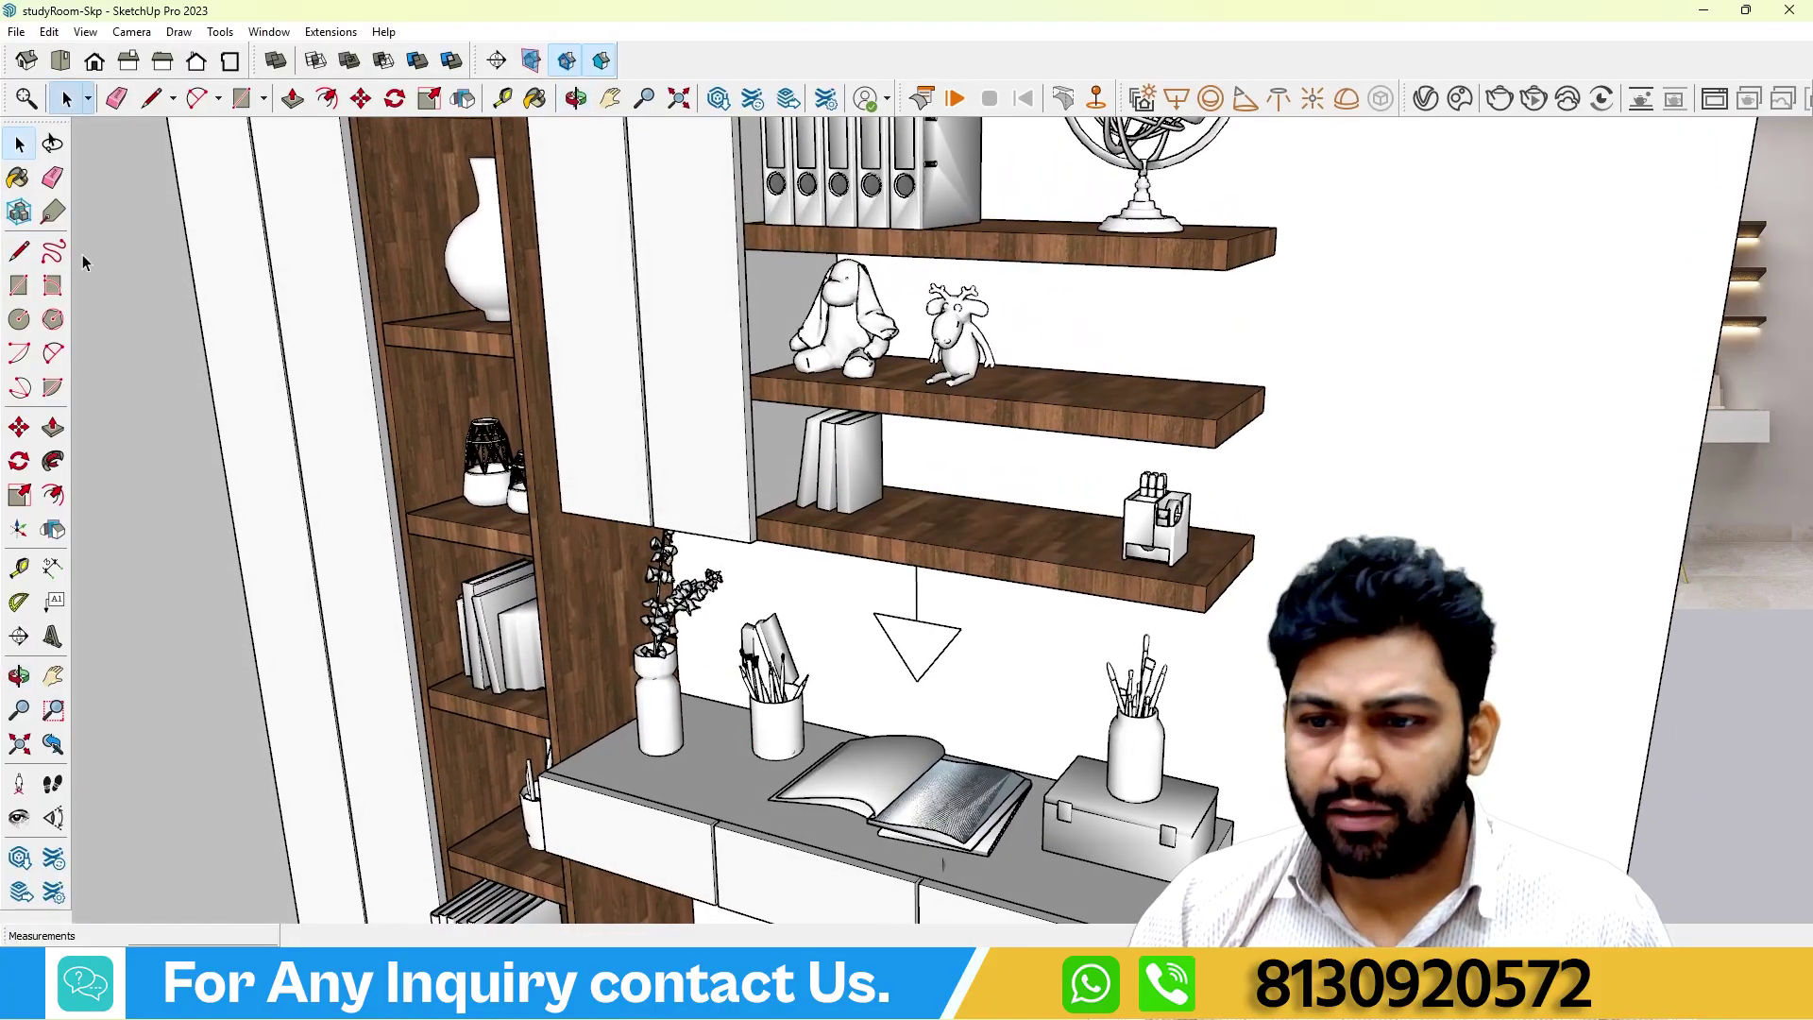
{"action": "left_click", "coordinate": [1178, 98]}
{"action": "scroll", "coordinate": [907, 472], "scroll_direction": "down", "scroll_amount": 3}
{"action": "scroll", "coordinate": [822, 425], "scroll_direction": "up", "scroll_amount": 6}
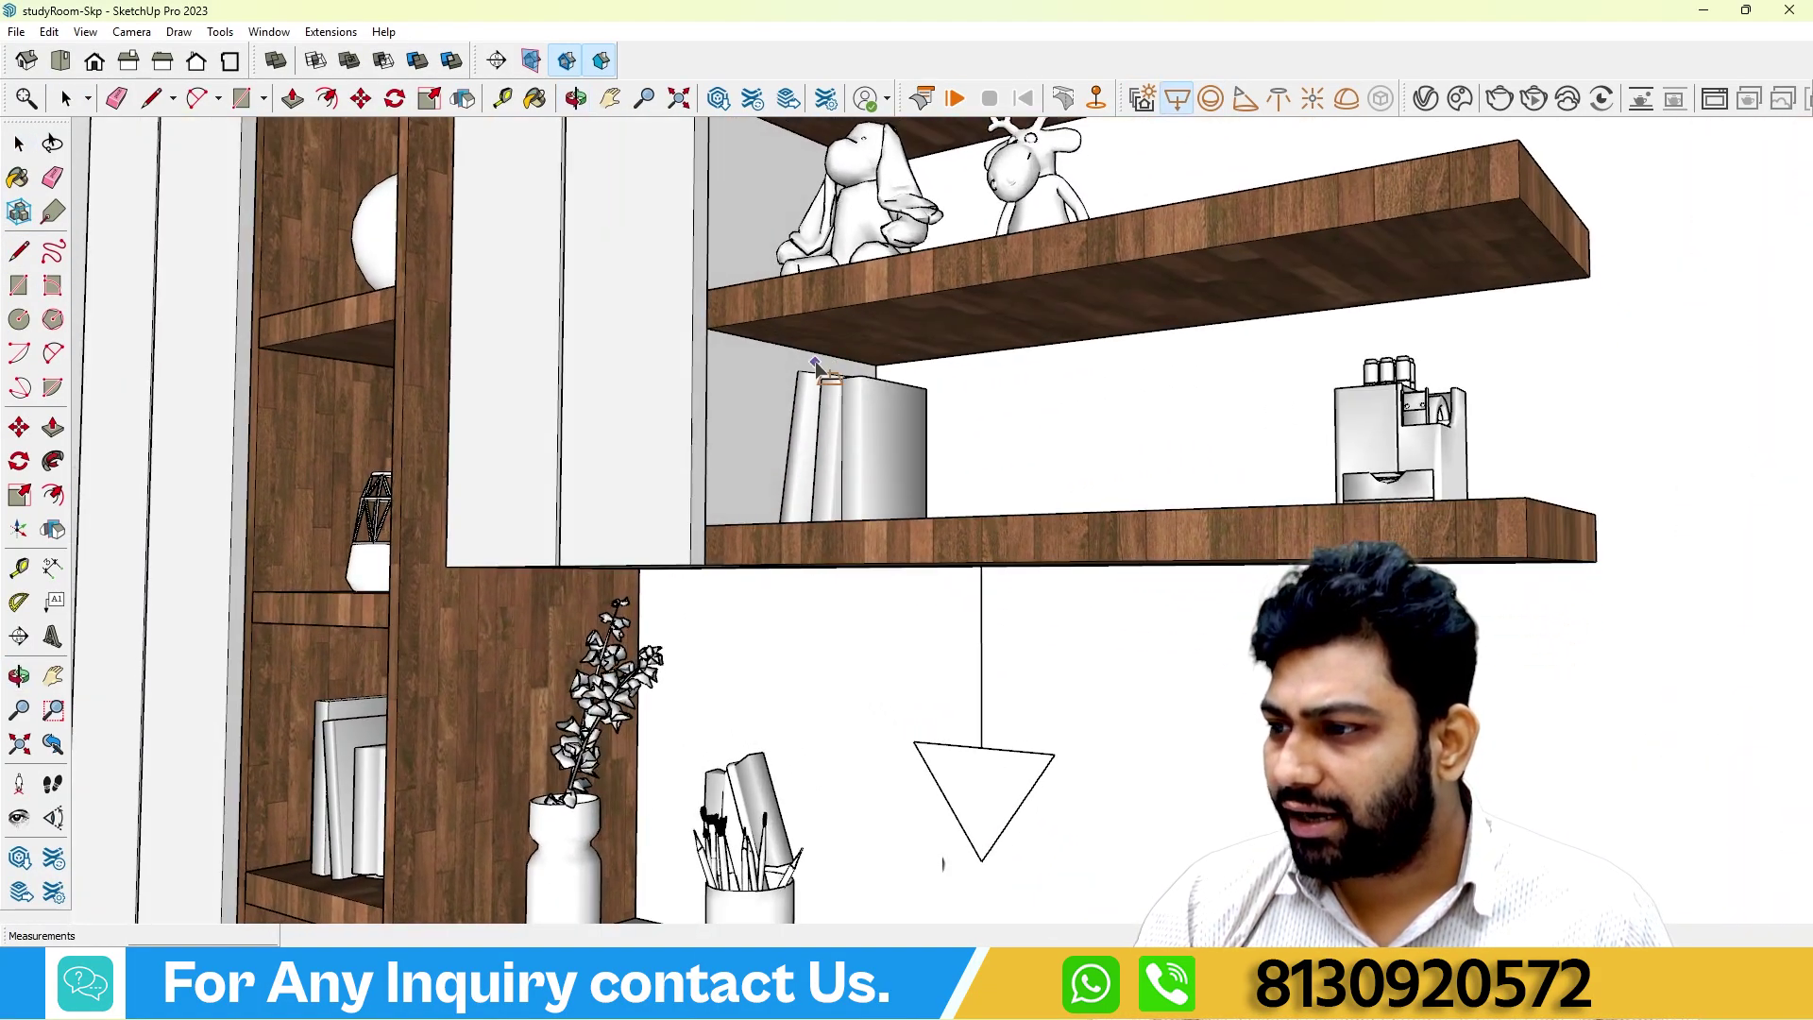
{"action": "scroll", "coordinate": [850, 370], "scroll_direction": "down", "scroll_amount": 2}
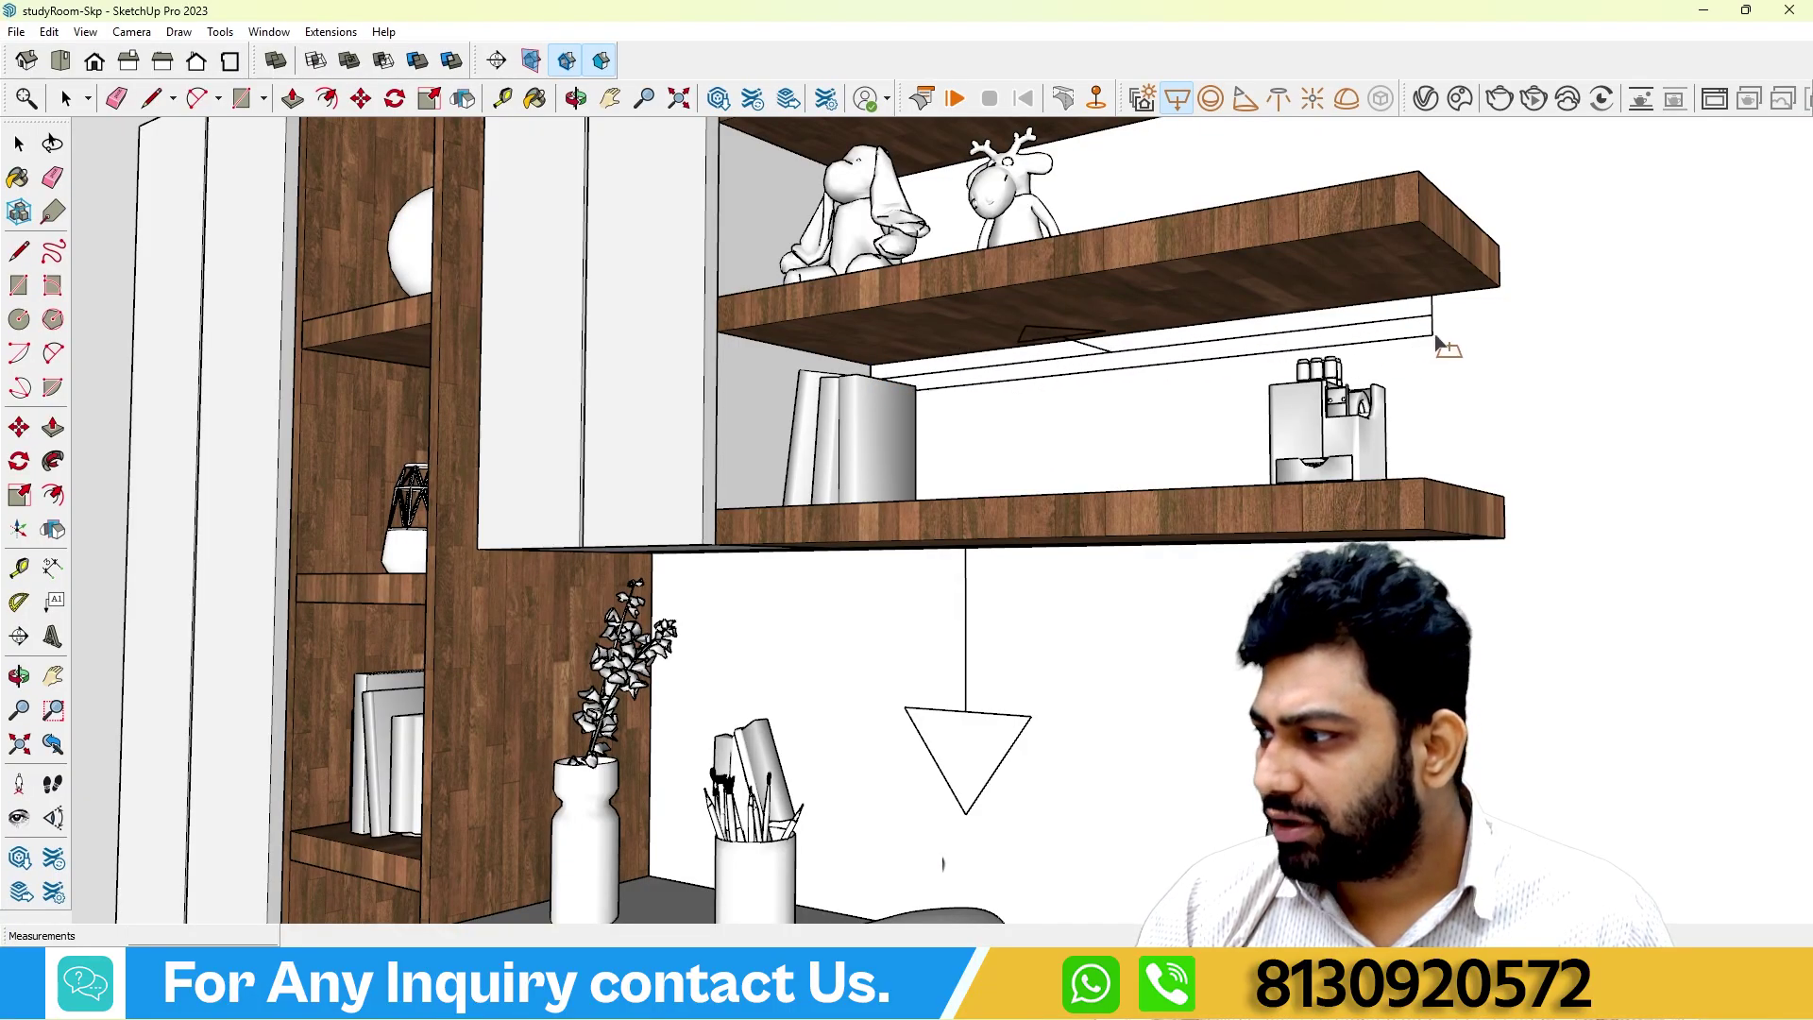
{"action": "middle_click_drag", "start_coordinate": [944, 359], "coordinate": [1190, 284]}
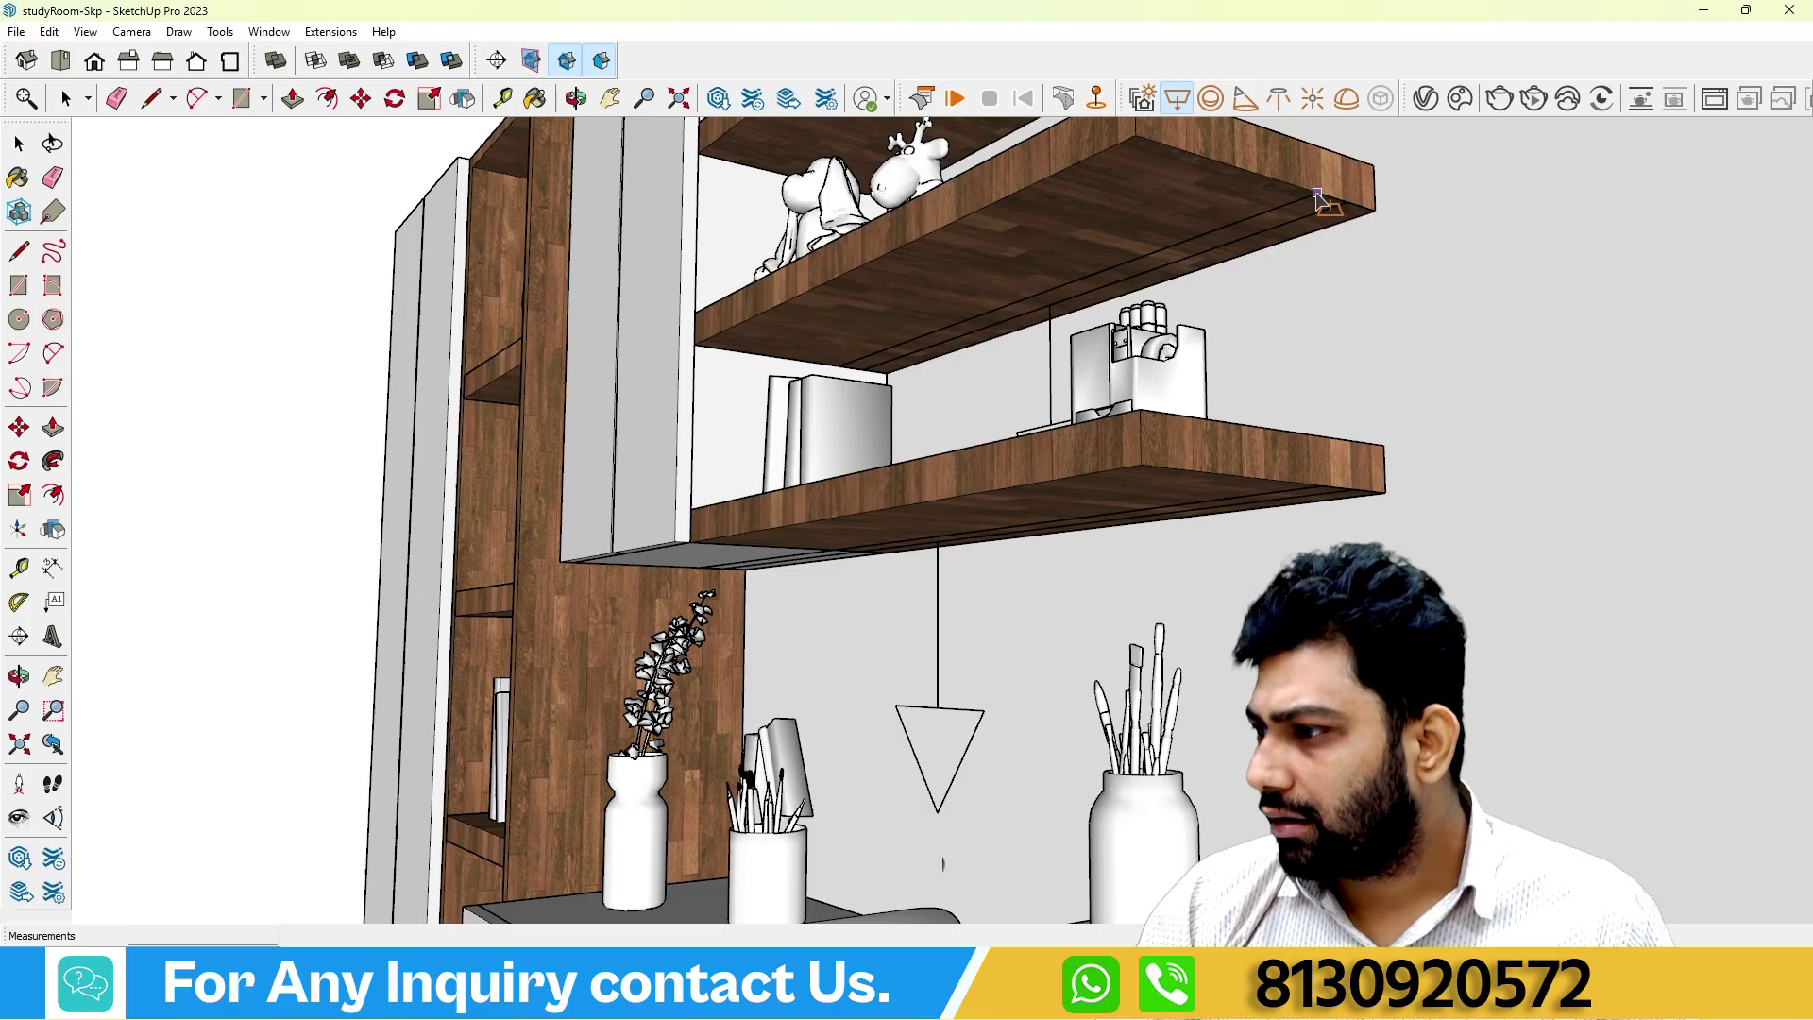
{"action": "scroll", "coordinate": [1319, 200], "scroll_direction": "down", "scroll_amount": 3}
Scale the middle shelf's rectangle light shorter along the blue axis so its arrow stays above the lowest shelf.
{"action": "middle_click_drag", "start_coordinate": [1274, 404], "coordinate": [1193, 433]}
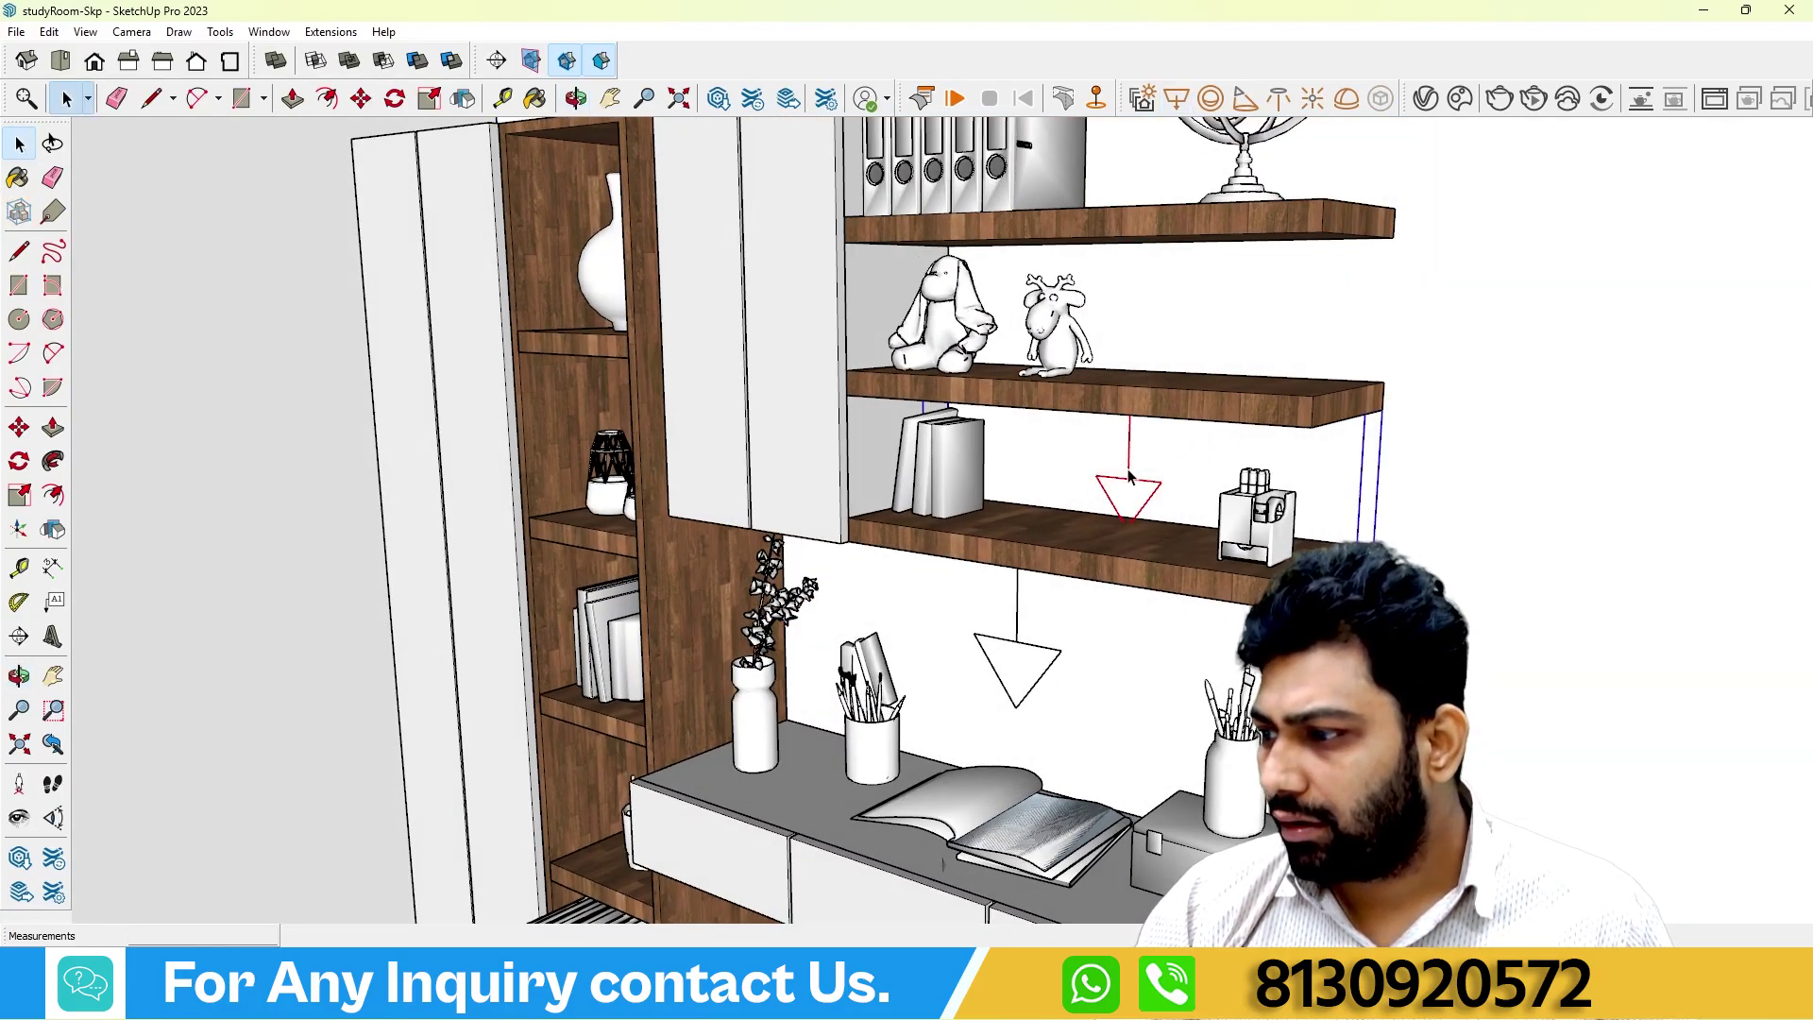
{"action": "left_click", "coordinate": [20, 497]}
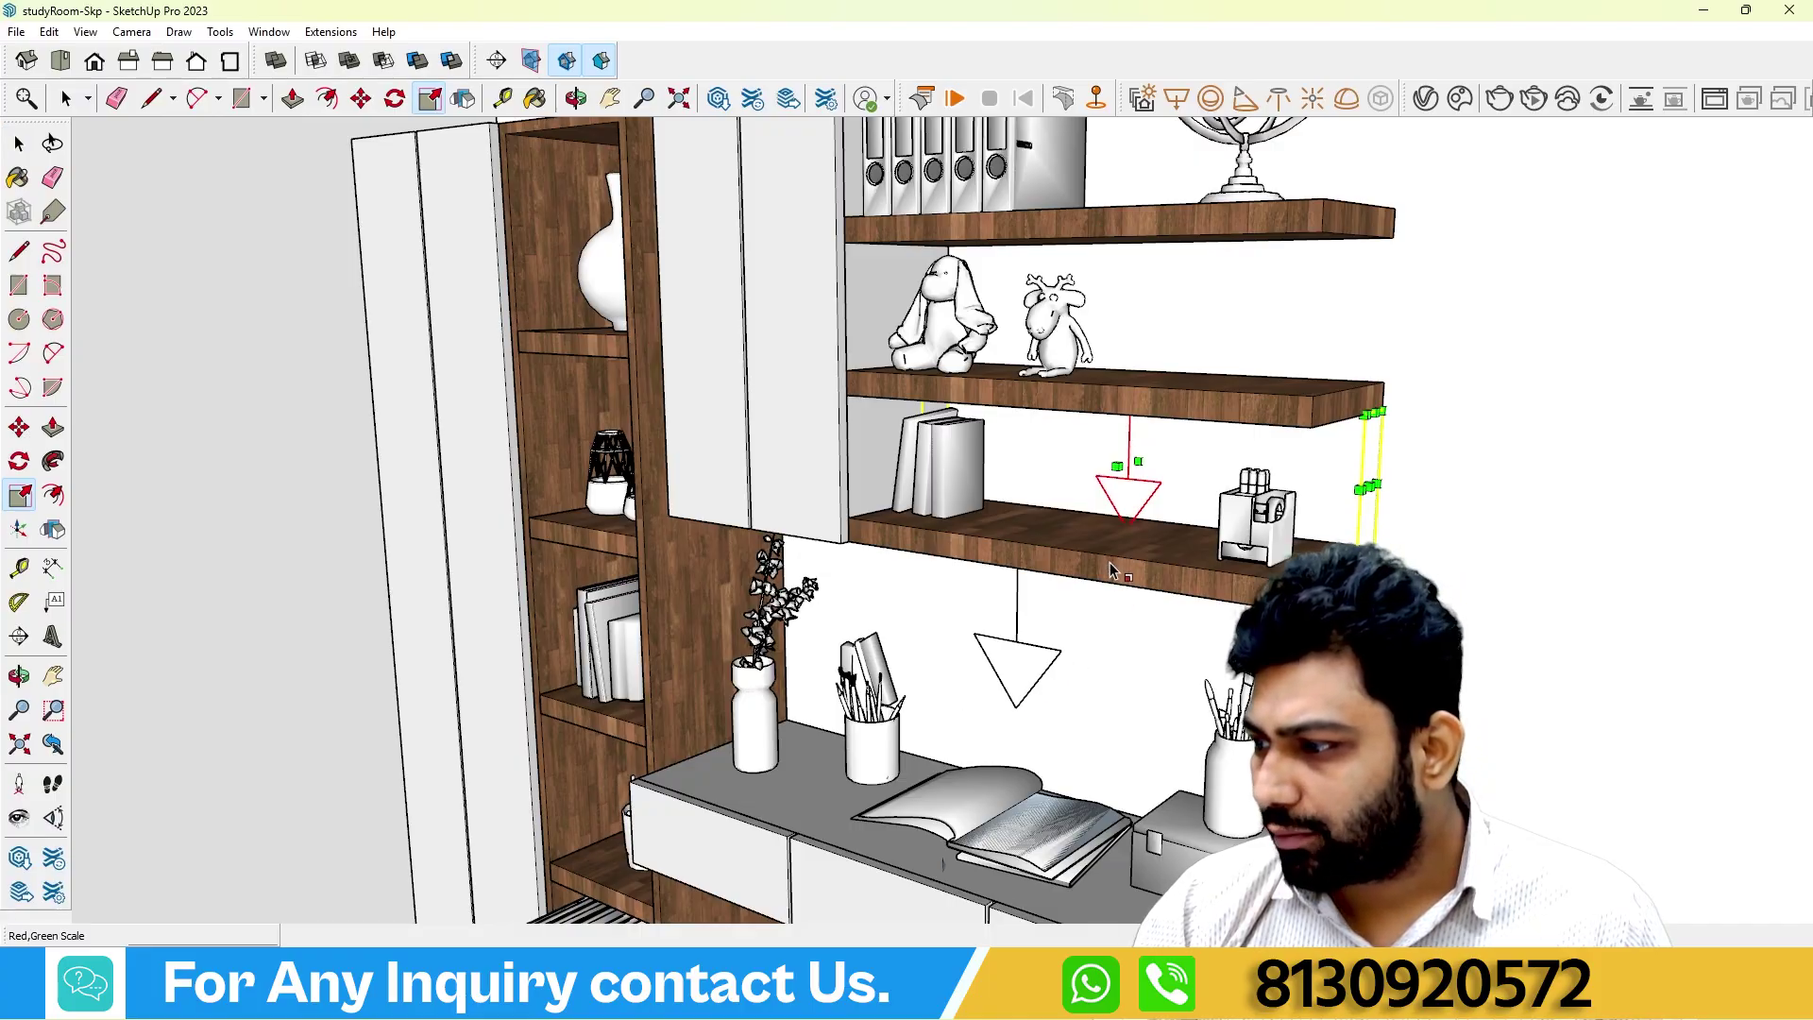
{"action": "left_click_drag", "start_coordinate": [1133, 529], "coordinate": [1131, 487]}
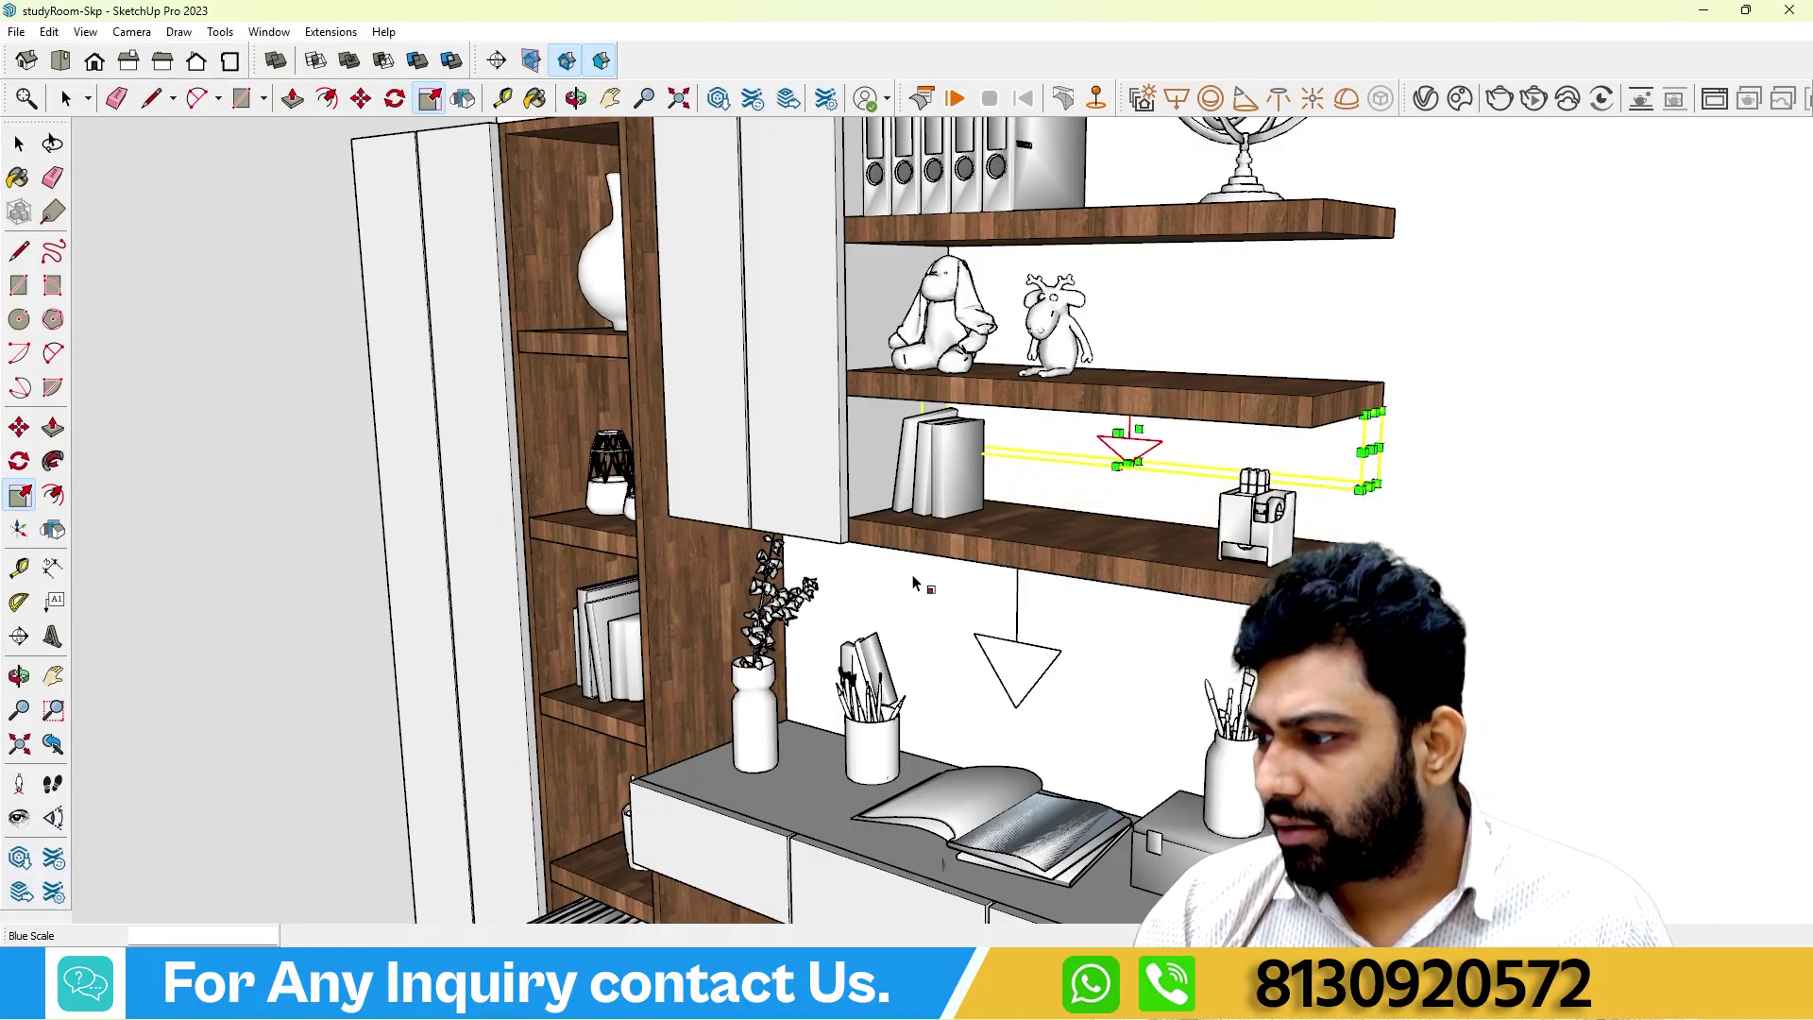
{"action": "scroll", "coordinate": [914, 584], "scroll_direction": "down", "scroll_amount": 5}
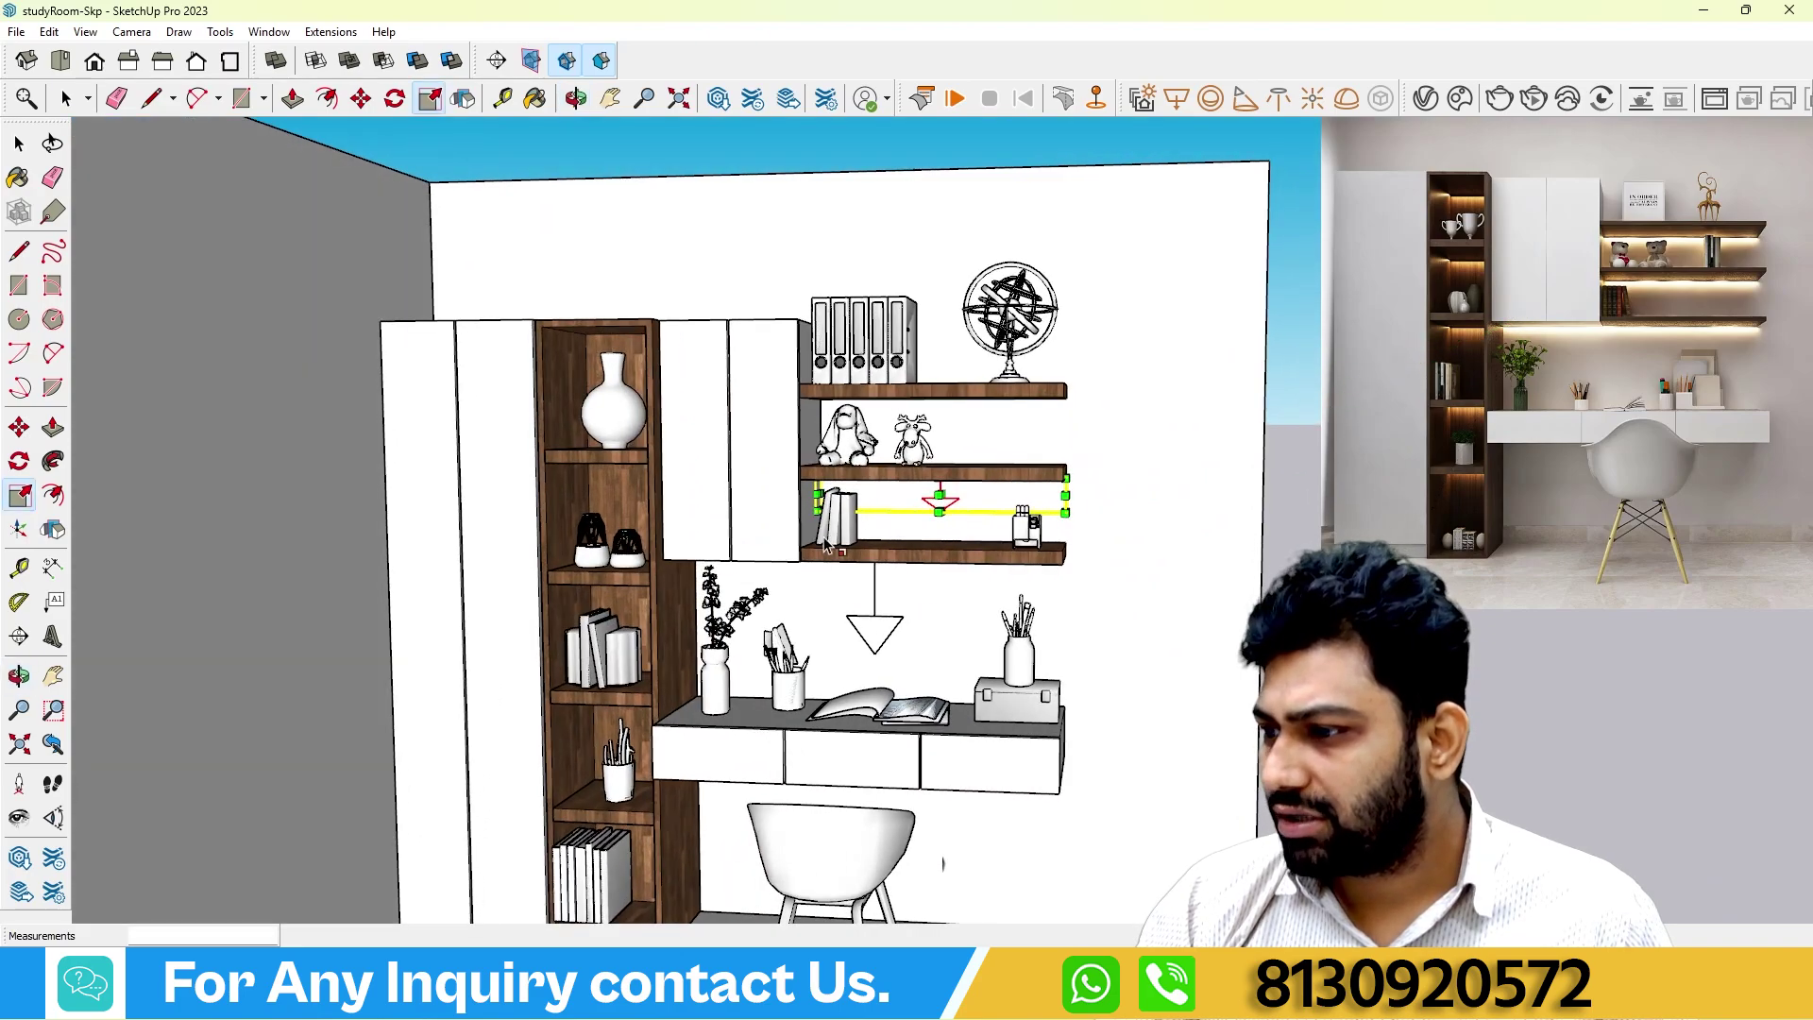
{"action": "scroll", "coordinate": [947, 536], "scroll_direction": "up", "scroll_amount": 2}
{"action": "middle_click_drag", "start_coordinate": [661, 597], "coordinate": [782, 664]}
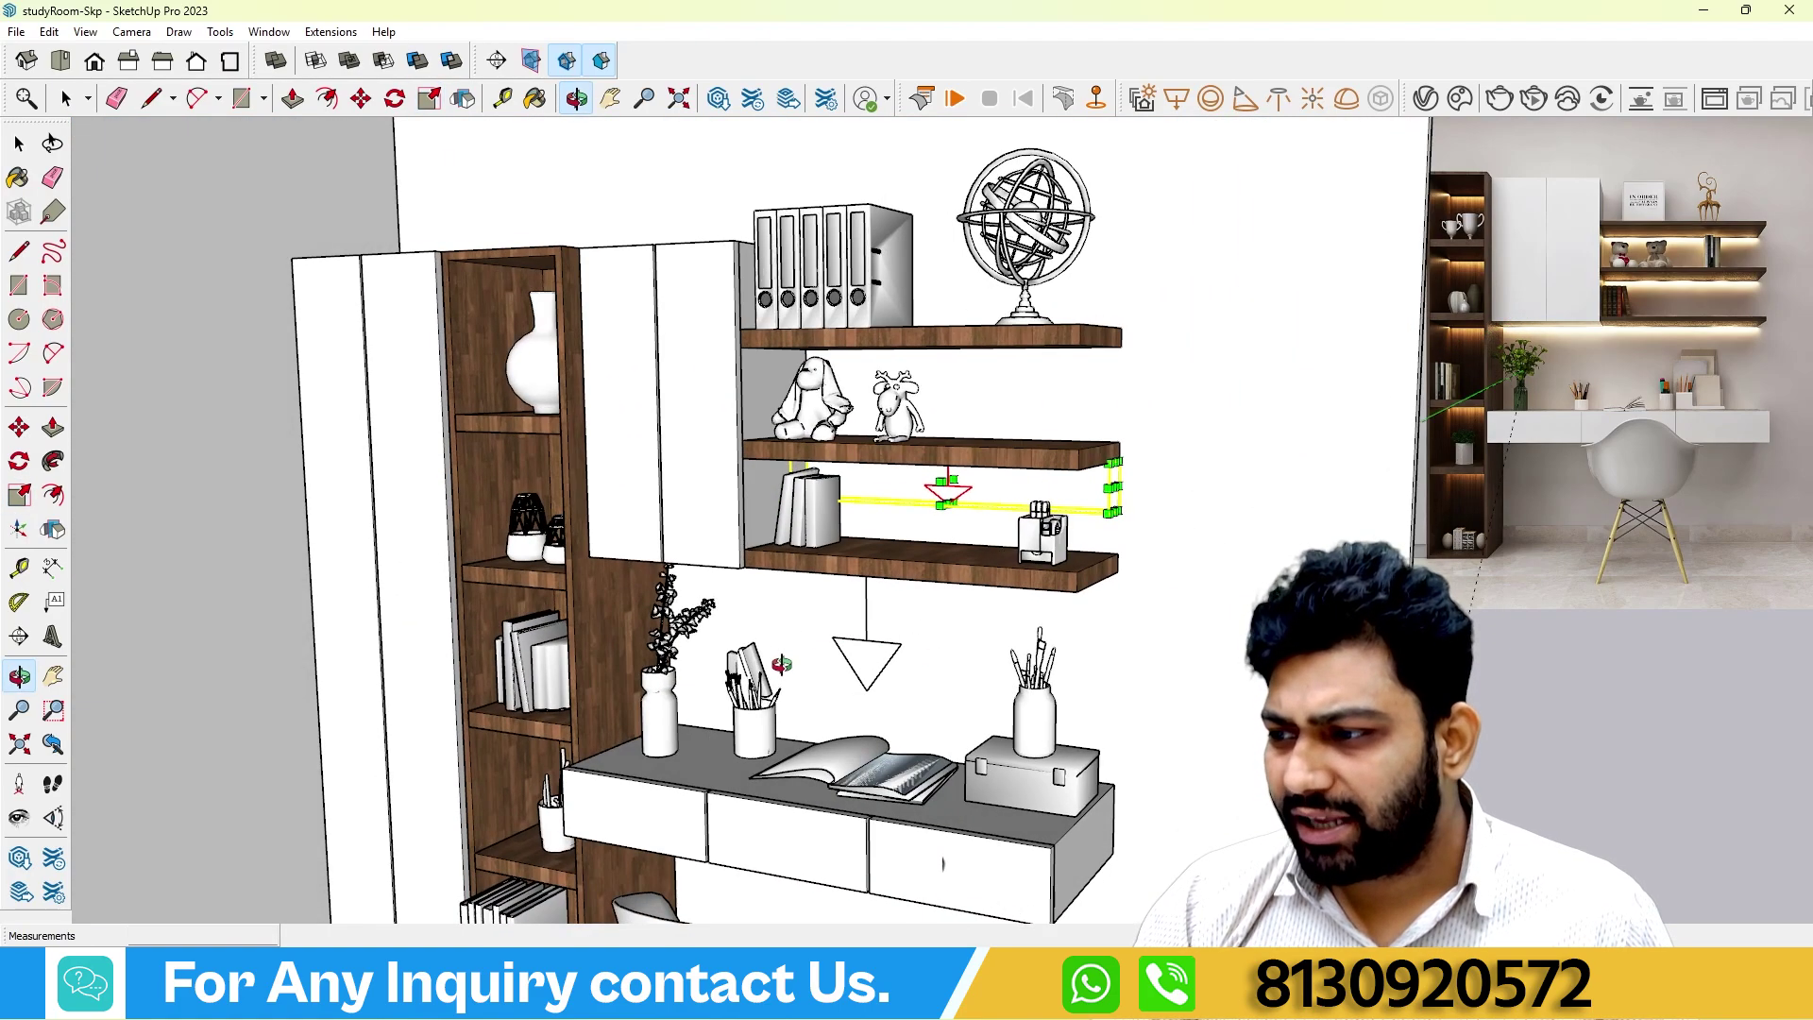
{"action": "left_click", "coordinate": [21, 148]}
Place a V-Ray rectangle light along the rear underside of the top floating shelf.
{"action": "middle_click_drag", "start_coordinate": [831, 567], "coordinate": [884, 583]}
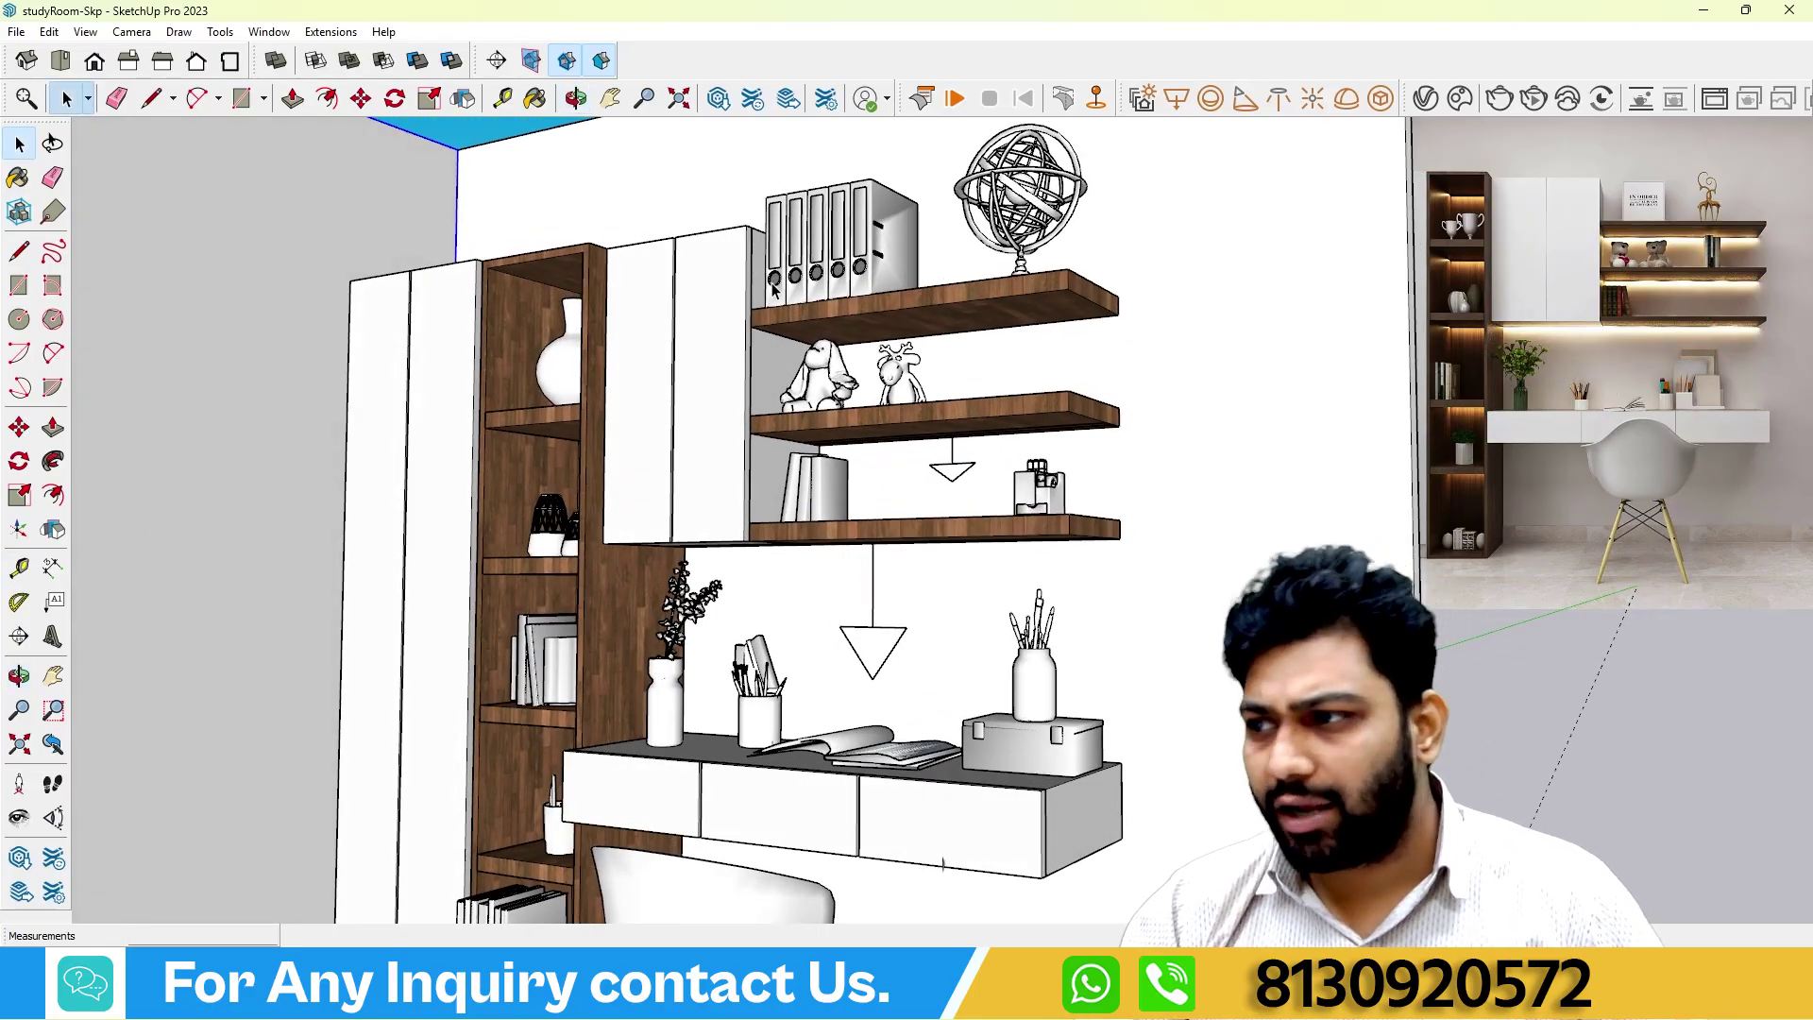
{"action": "middle_click_drag", "start_coordinate": [930, 297], "coordinate": [818, 384]}
{"action": "scroll", "coordinate": [874, 342], "scroll_direction": "up", "scroll_amount": 4}
{"action": "middle_click_drag", "start_coordinate": [1065, 326], "coordinate": [1223, 460]}
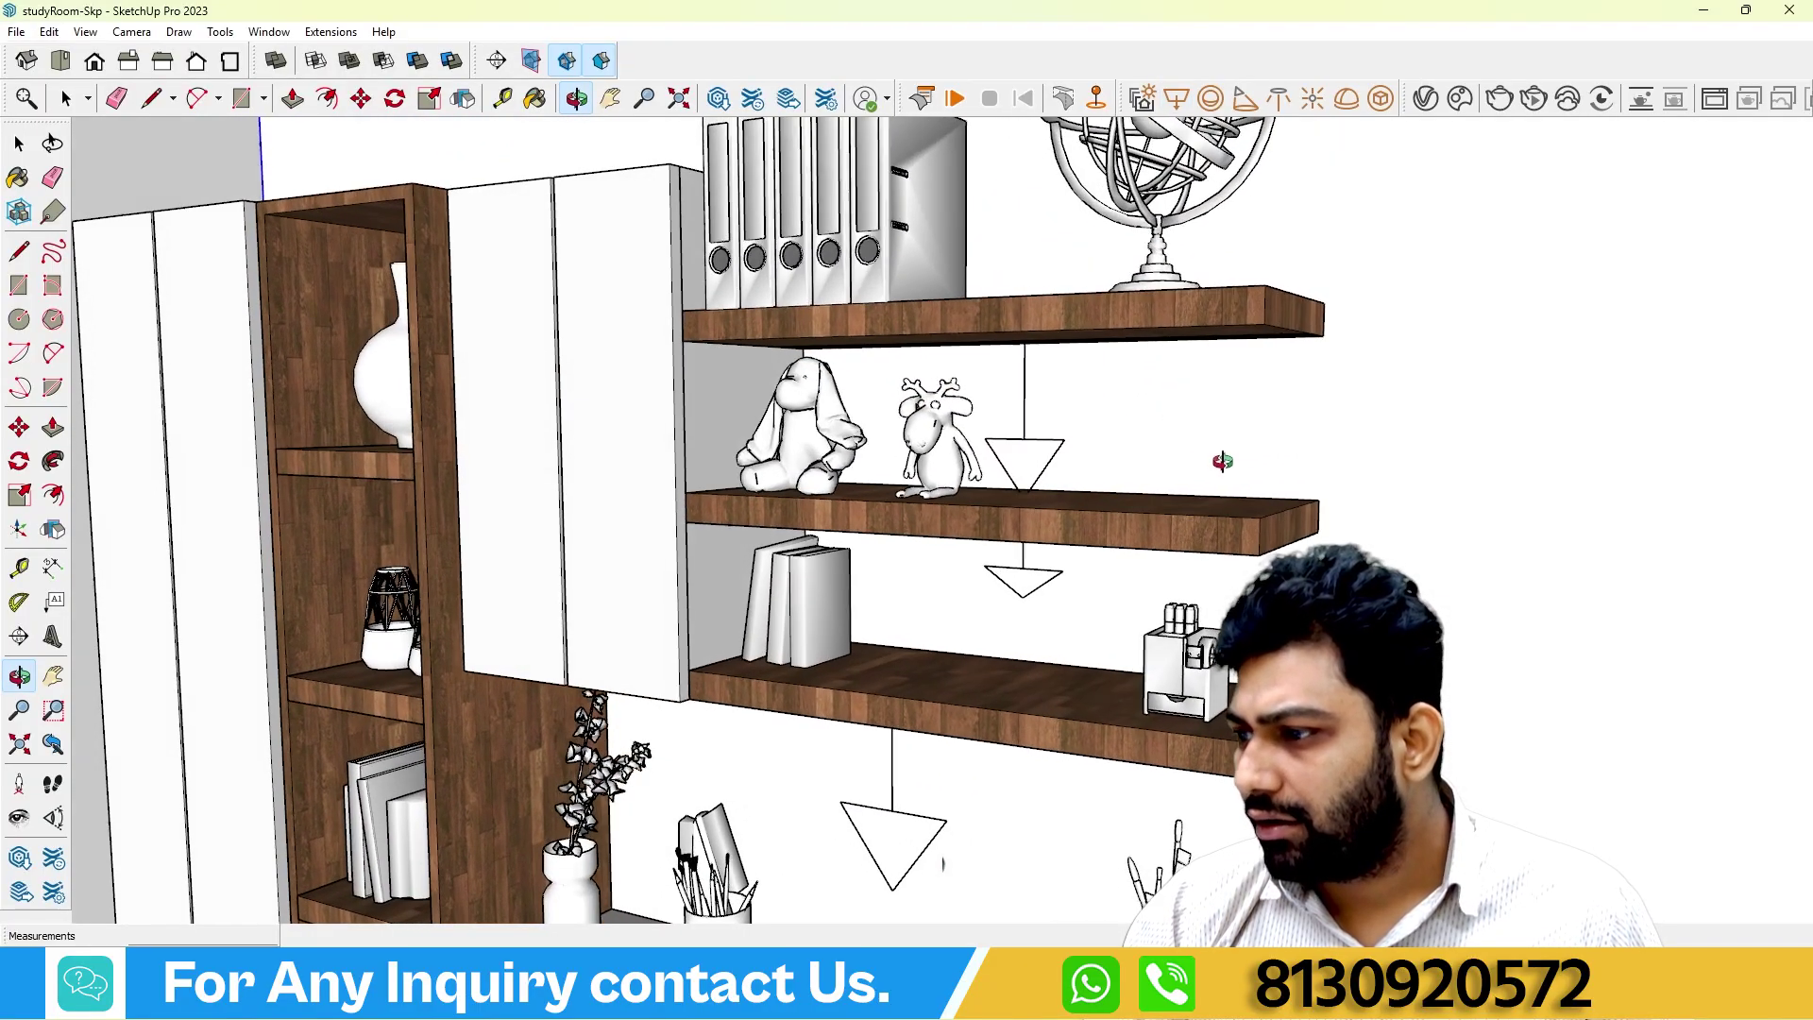
{"action": "key", "text": "space"}
Scale the top shelf's rectangle light to about 0.61 along the blue axis and deselect it.
{"action": "scroll", "coordinate": [723, 393], "scroll_direction": "down", "scroll_amount": 3}
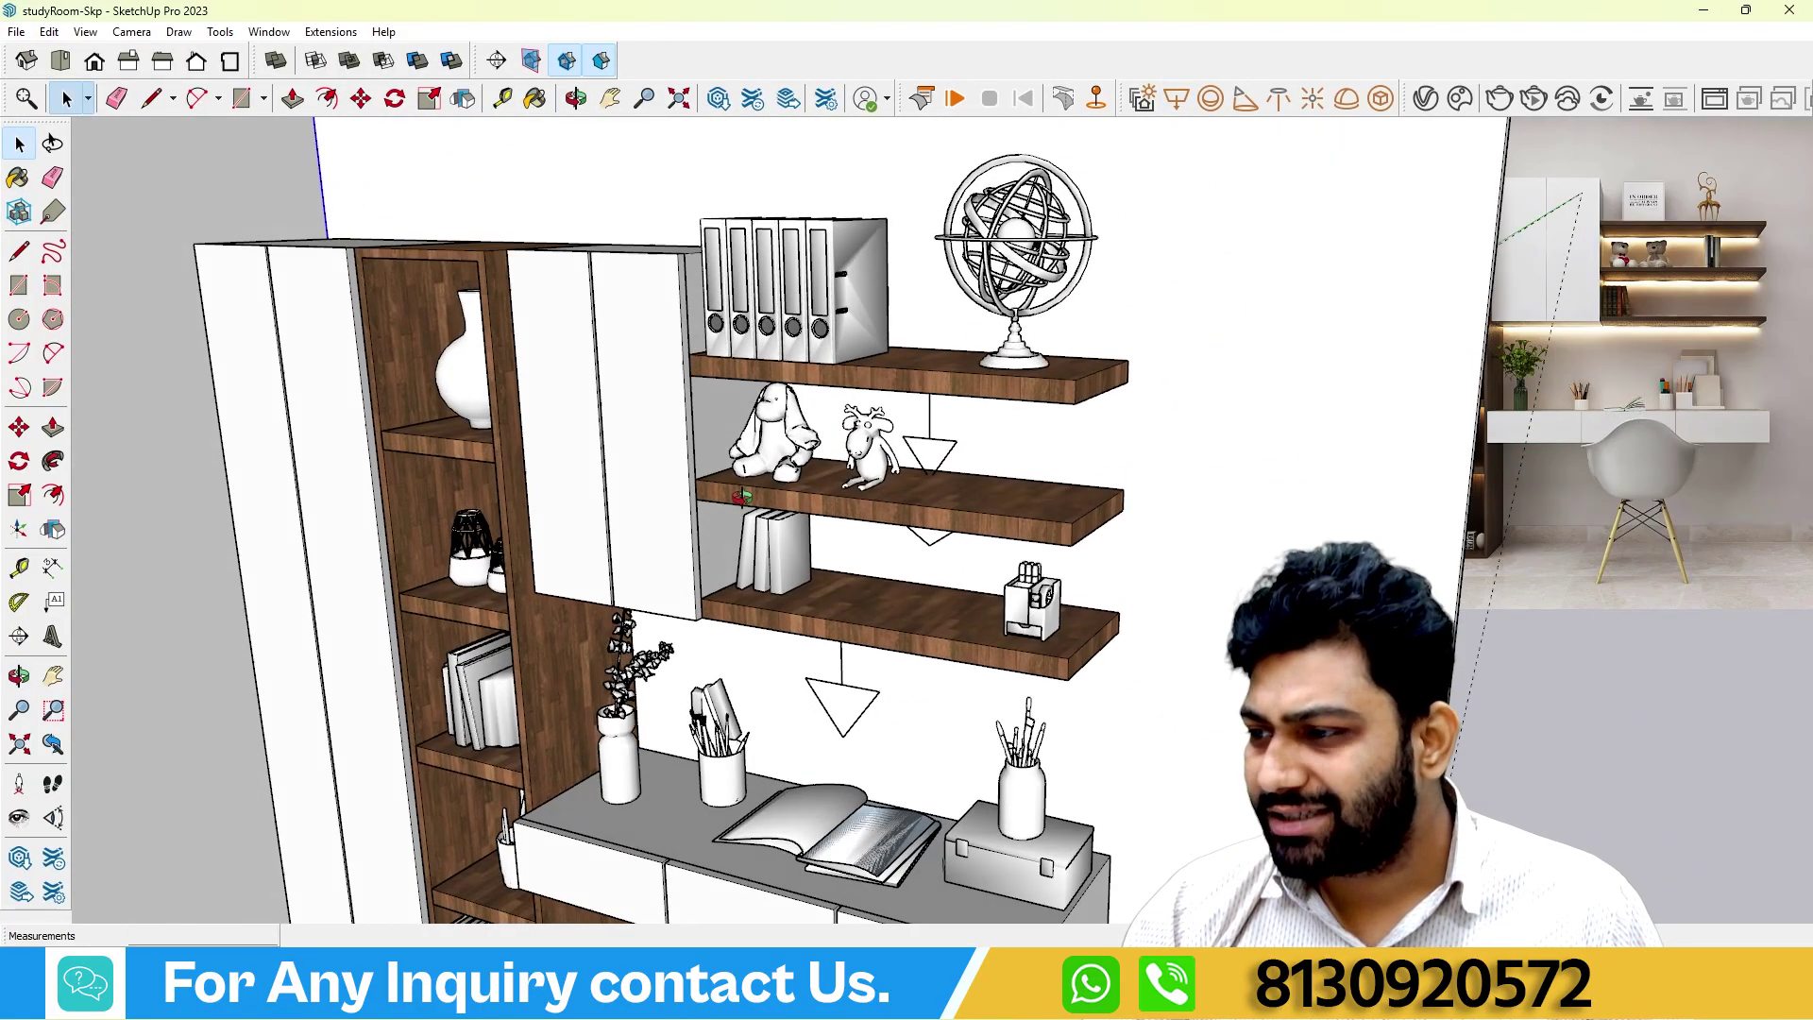
{"action": "left_click", "coordinate": [932, 433]}
{"action": "key", "text": "s"}
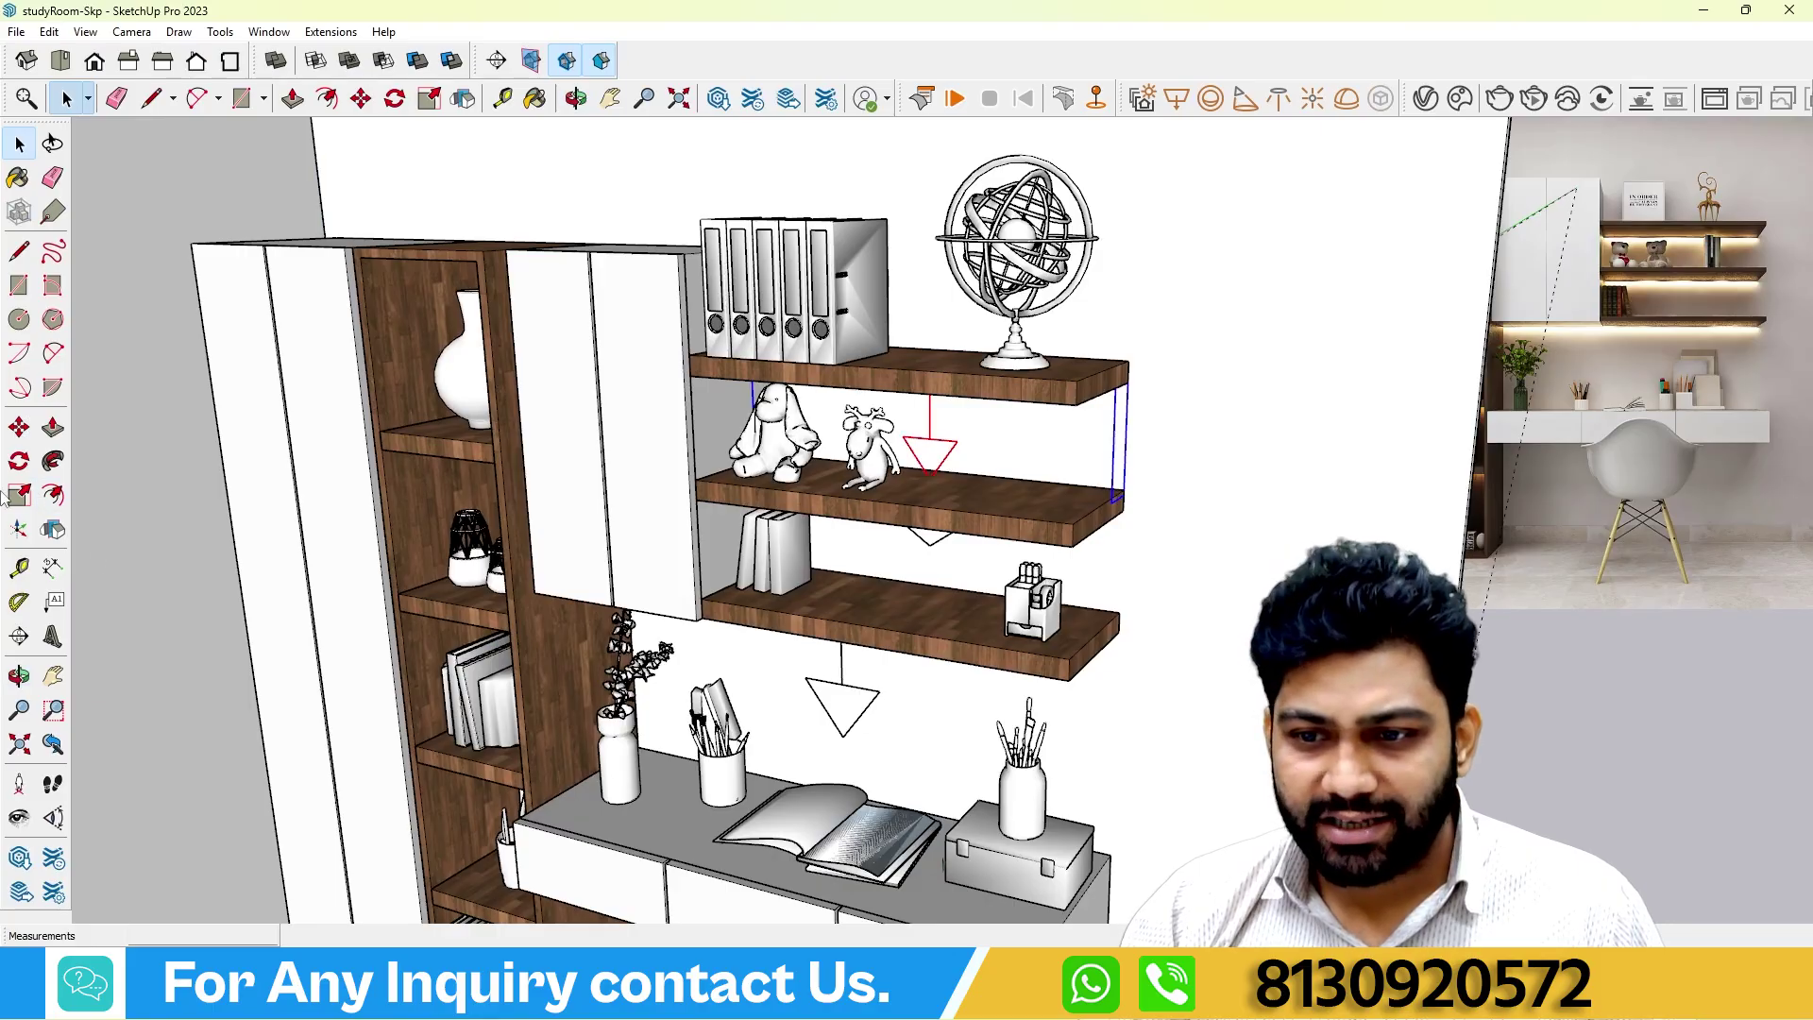
{"action": "left_click", "coordinate": [935, 502]}
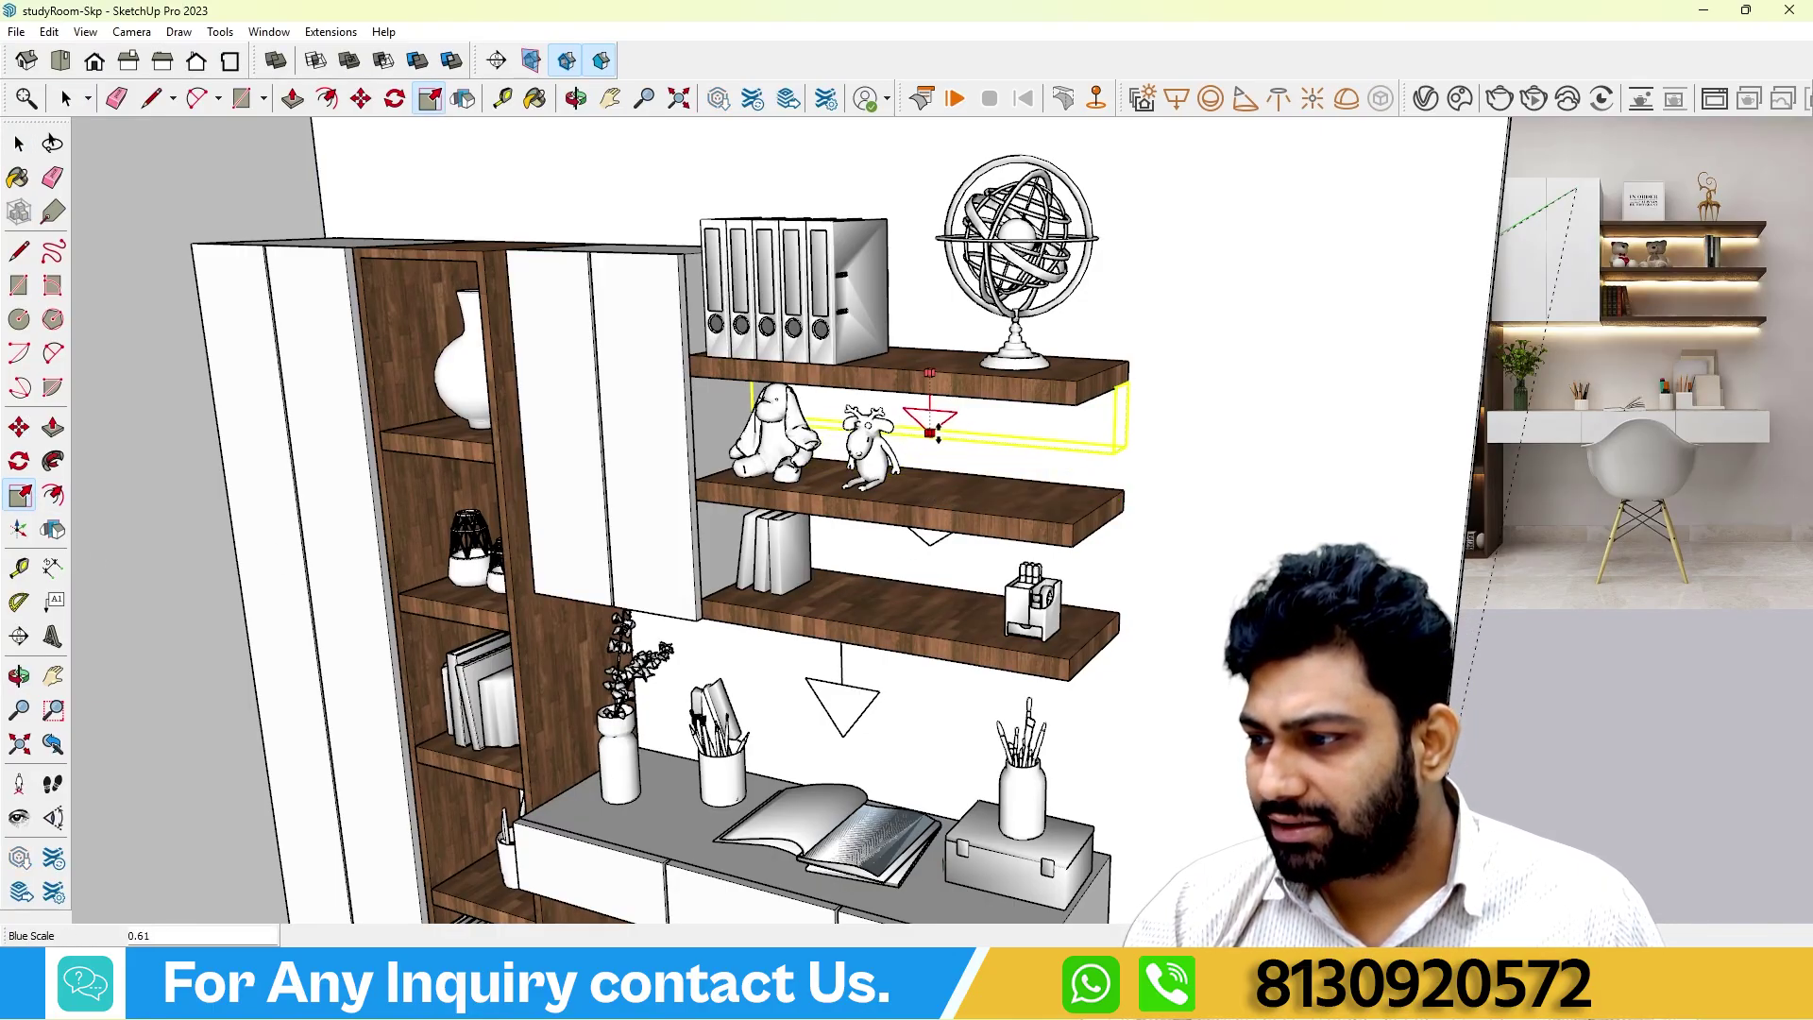
{"action": "left_click", "coordinate": [935, 427]}
{"action": "scroll", "coordinate": [935, 427], "scroll_direction": "down", "scroll_amount": 3}
{"action": "middle_click_drag", "start_coordinate": [935, 427], "coordinate": [831, 605]}
{"action": "scroll", "coordinate": [845, 513], "scroll_direction": "down", "scroll_amount": 3}
{"action": "left_click", "coordinate": [19, 144]}
{"action": "left_click", "coordinate": [174, 264]}
{"action": "scroll", "coordinate": [661, 425], "scroll_direction": "up", "scroll_amount": 3}
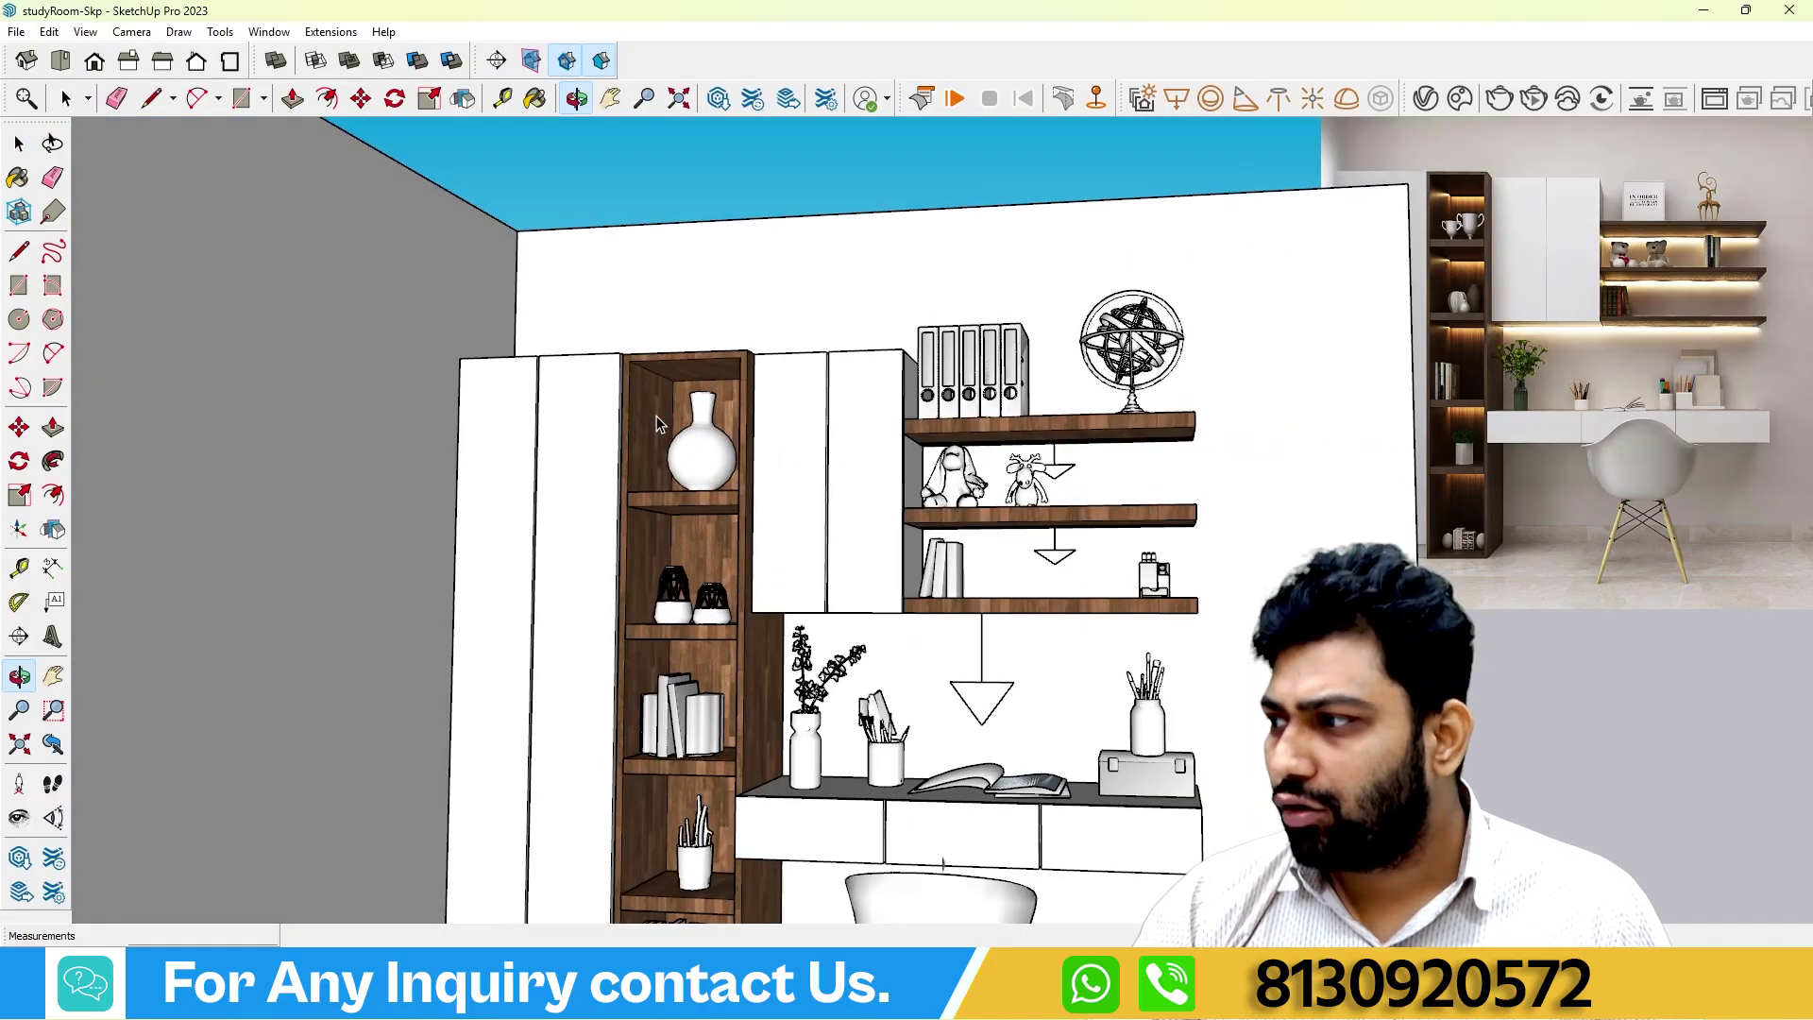
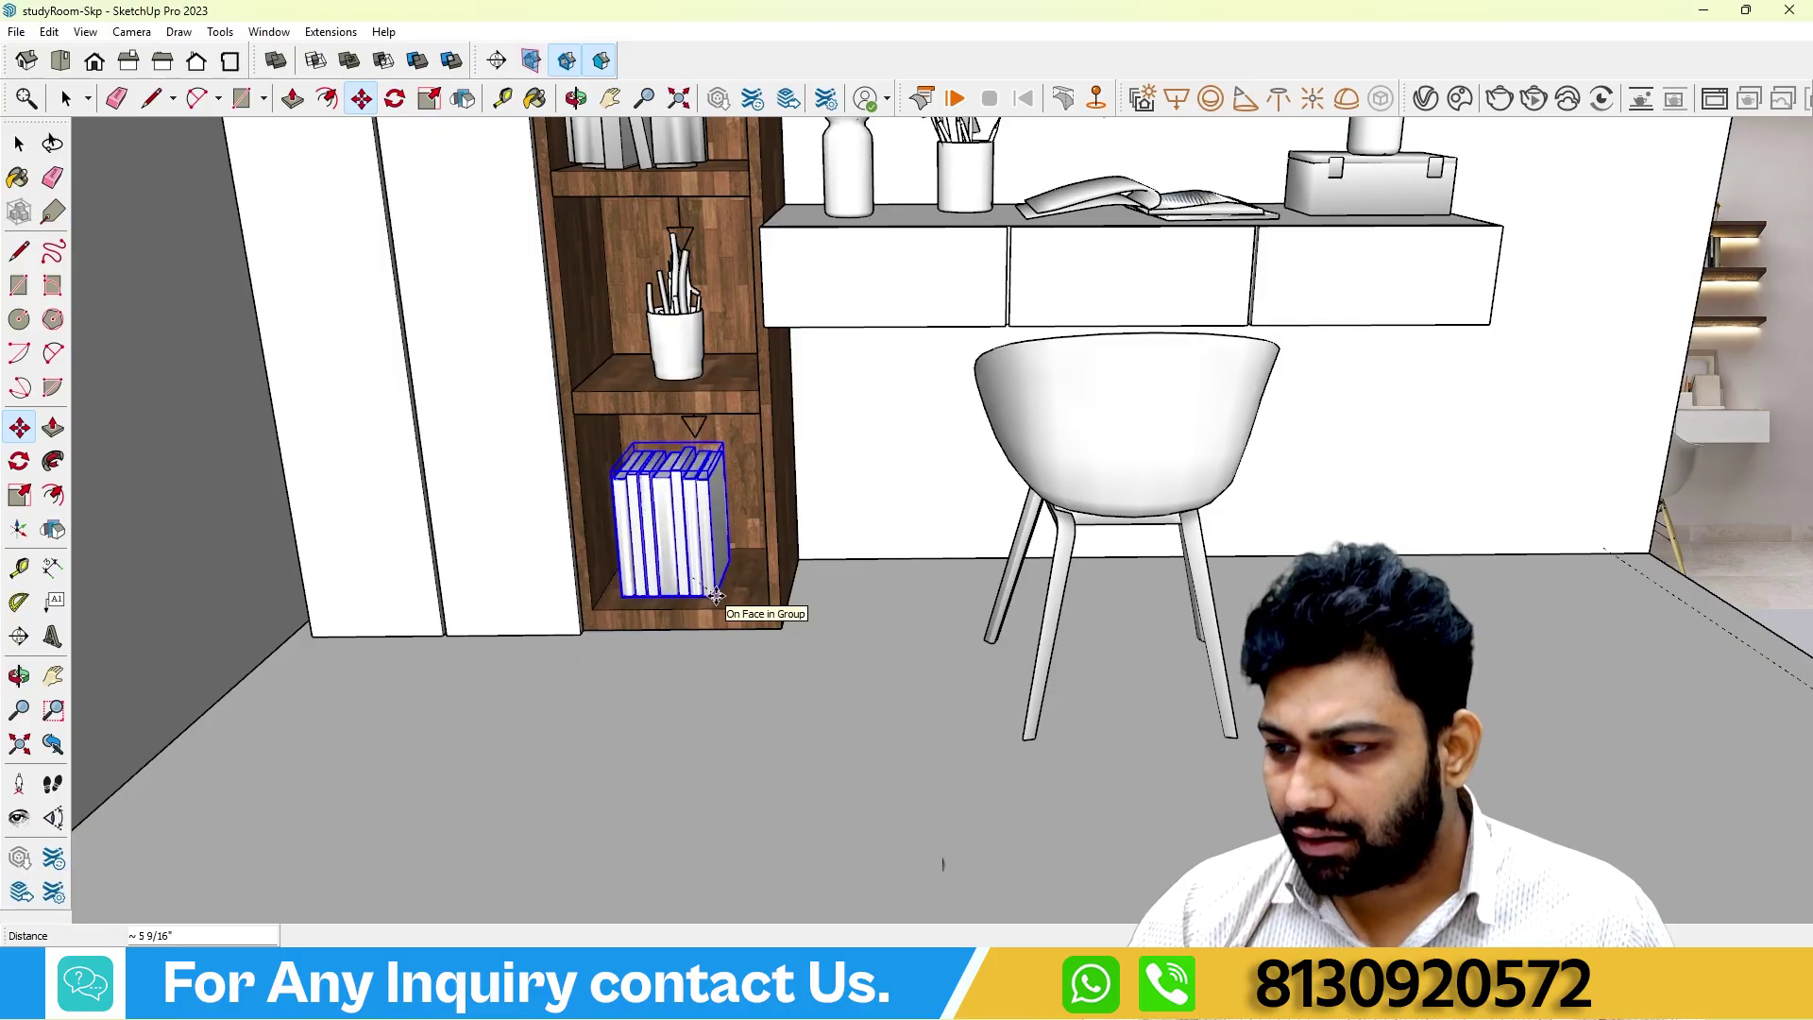
Move the book group in the bottom compartment of the open bookcase about 2" toward the compartment's left side.
{"action": "scroll", "coordinate": [661, 614], "scroll_direction": "up", "scroll_amount": 5}
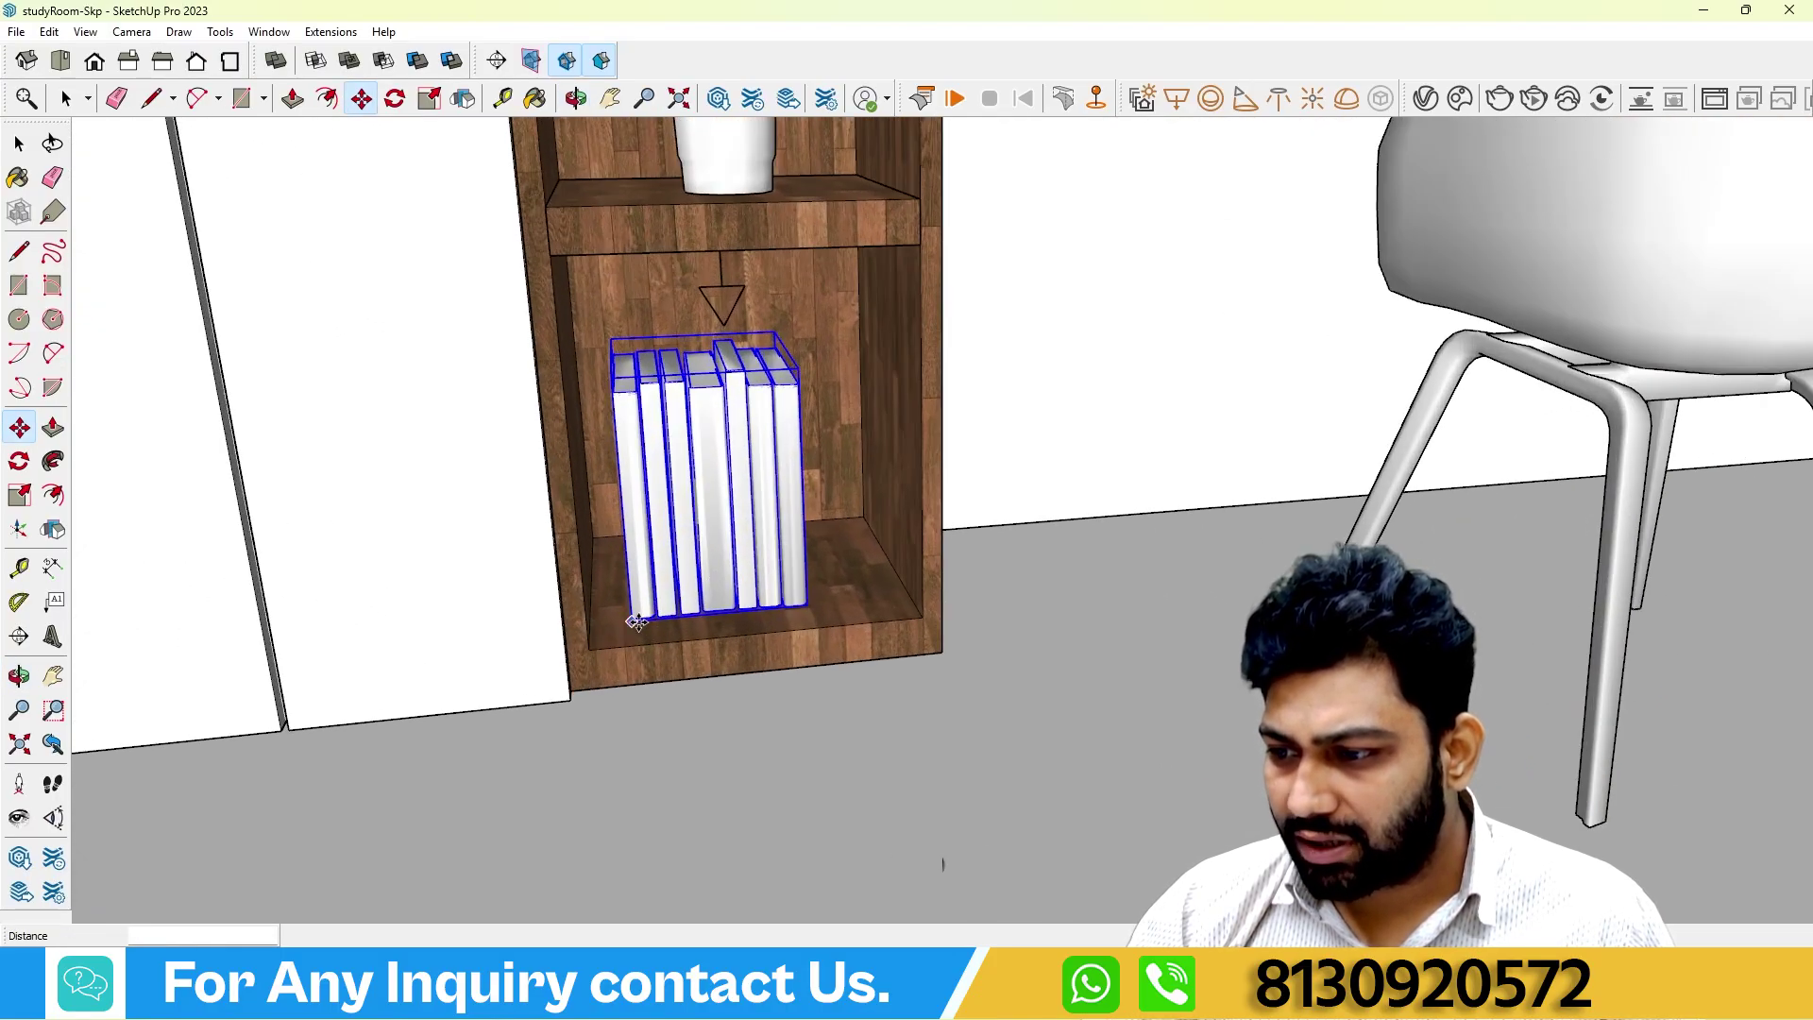
{"action": "left_click", "coordinate": [637, 621]}
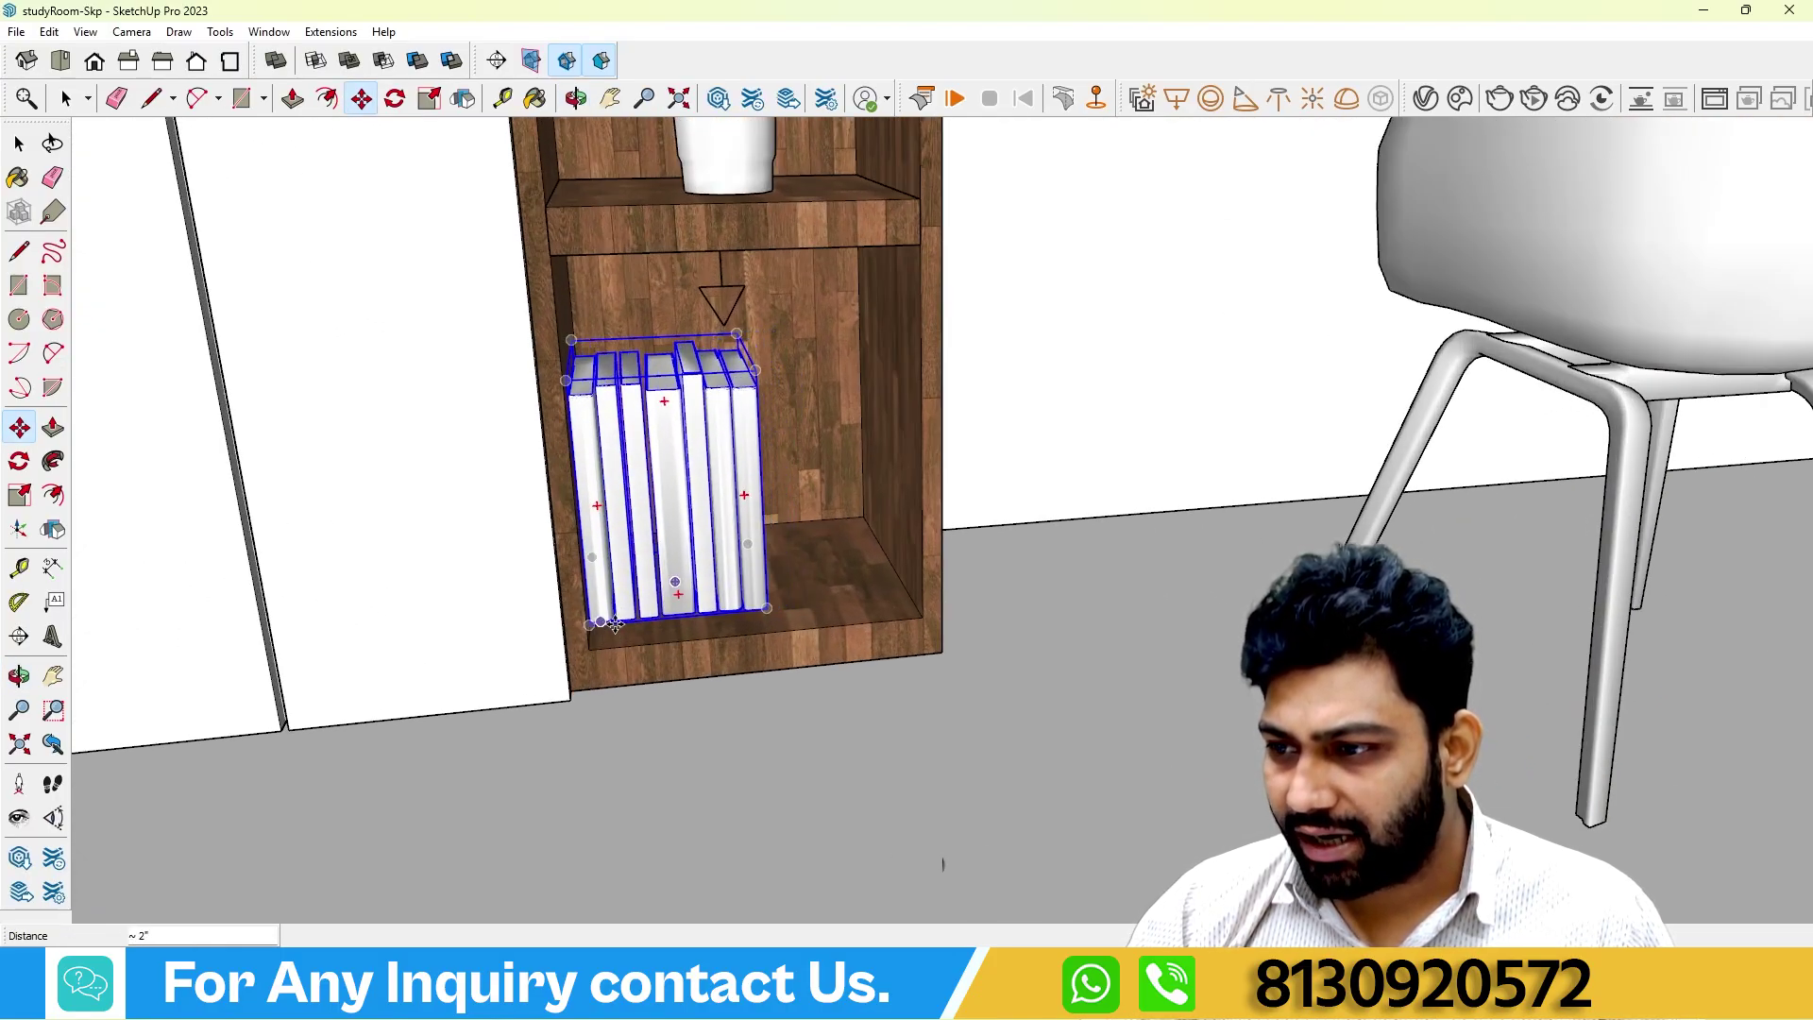
{"action": "scroll", "coordinate": [518, 526], "scroll_direction": "down", "scroll_amount": 10}
{"action": "left_click", "coordinate": [734, 534]}
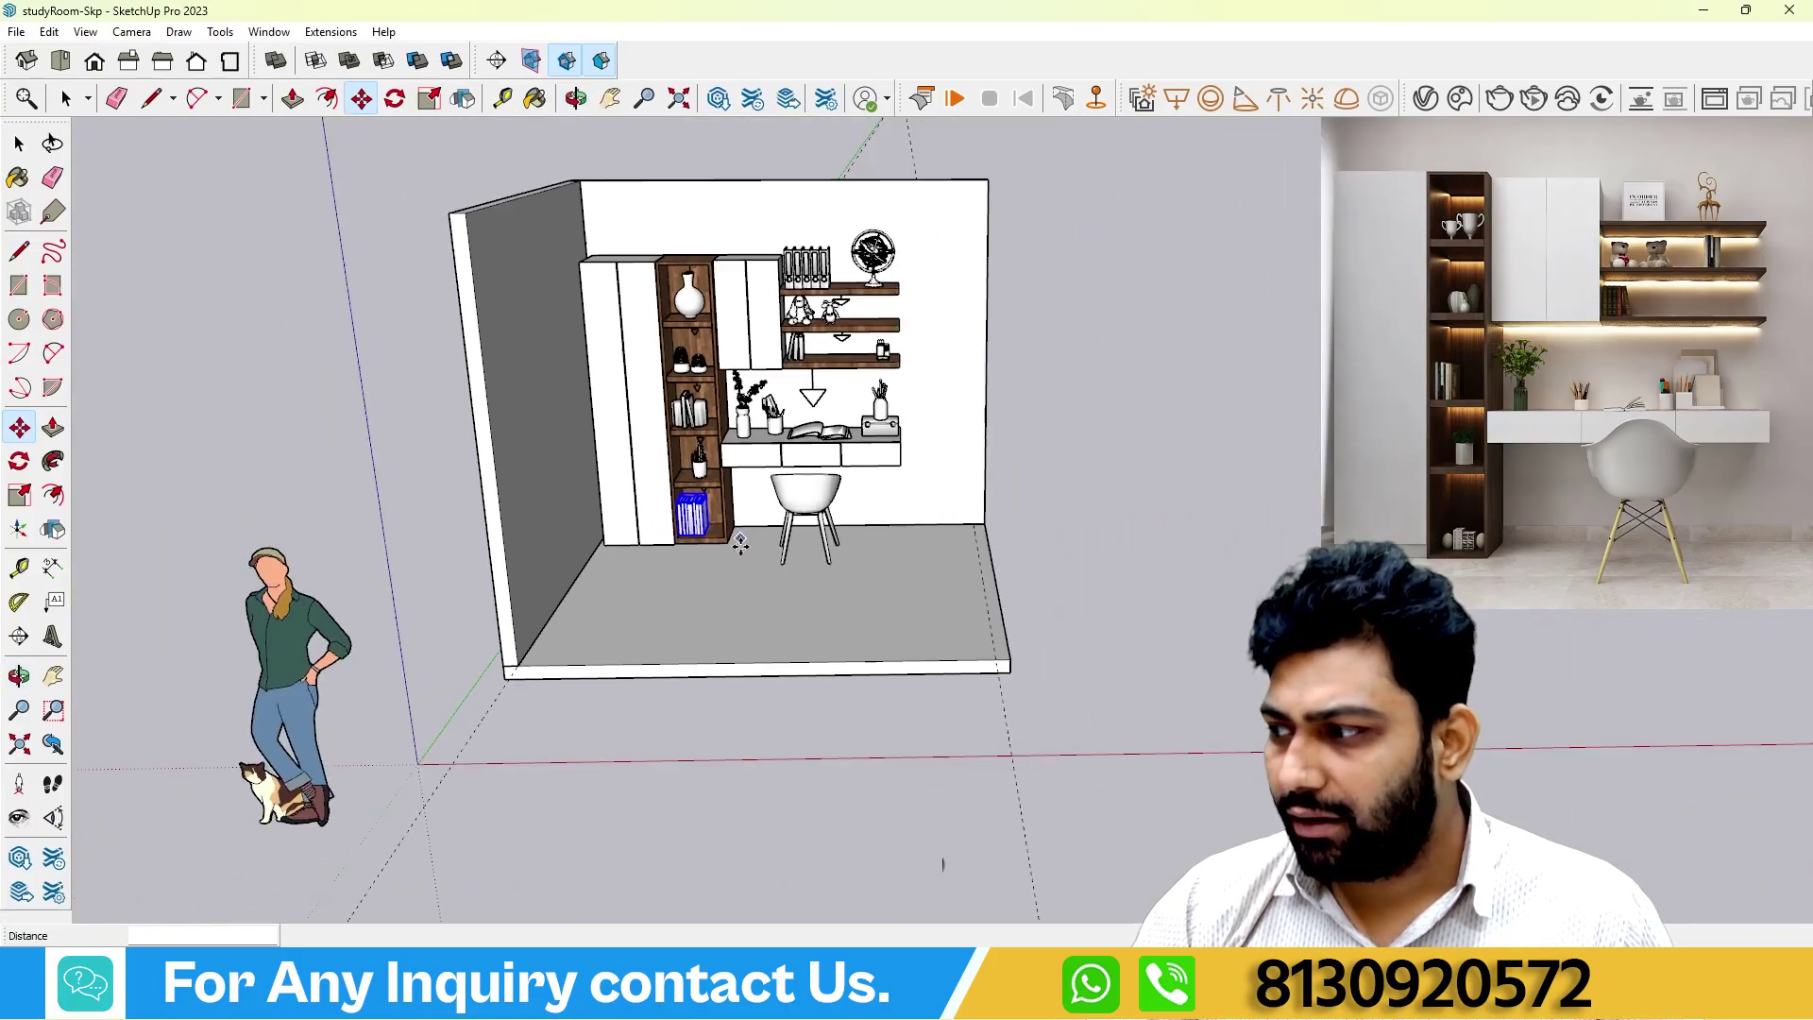
Deselect the book group and unhide all hidden parts of the room model.
{"action": "middle_click_drag", "start_coordinate": [740, 545], "coordinate": [576, 557]}
{"action": "left_click", "coordinate": [19, 146]}
{"action": "left_click", "coordinate": [170, 247]}
{"action": "middle_click_drag", "start_coordinate": [378, 396], "coordinate": [501, 434]}
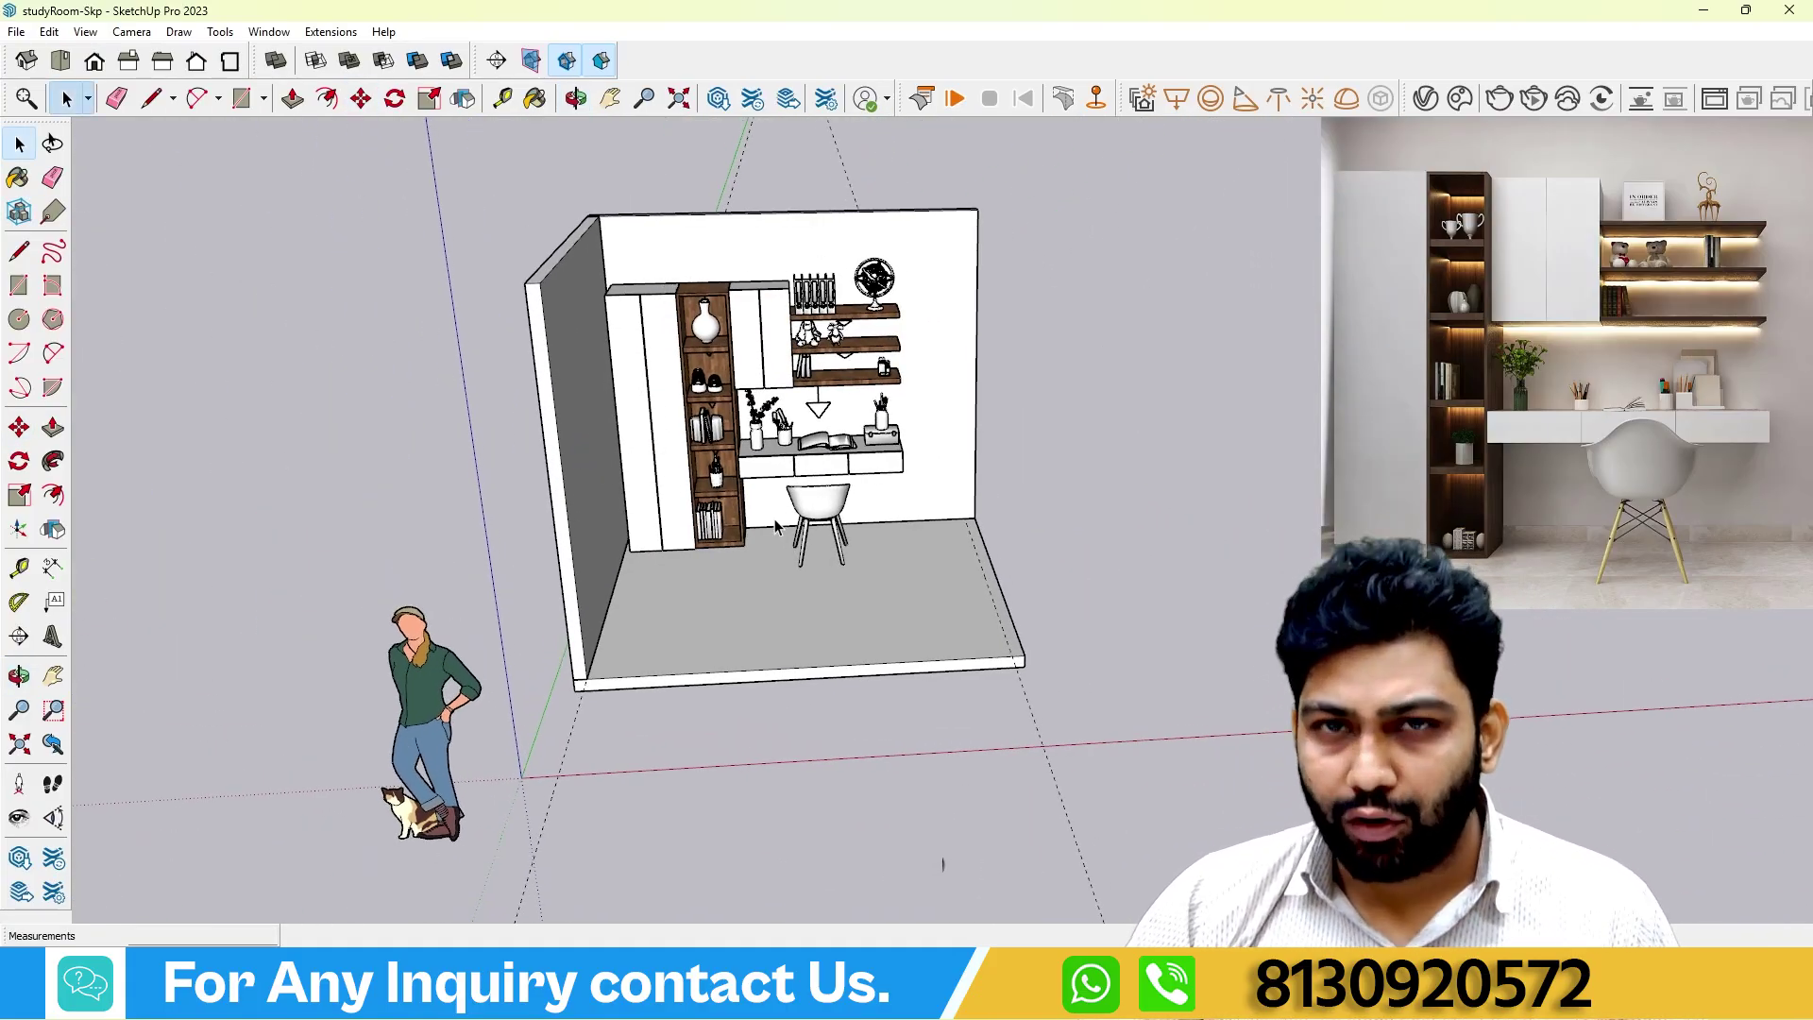
{"action": "middle_click_drag", "start_coordinate": [774, 526], "coordinate": [578, 469]}
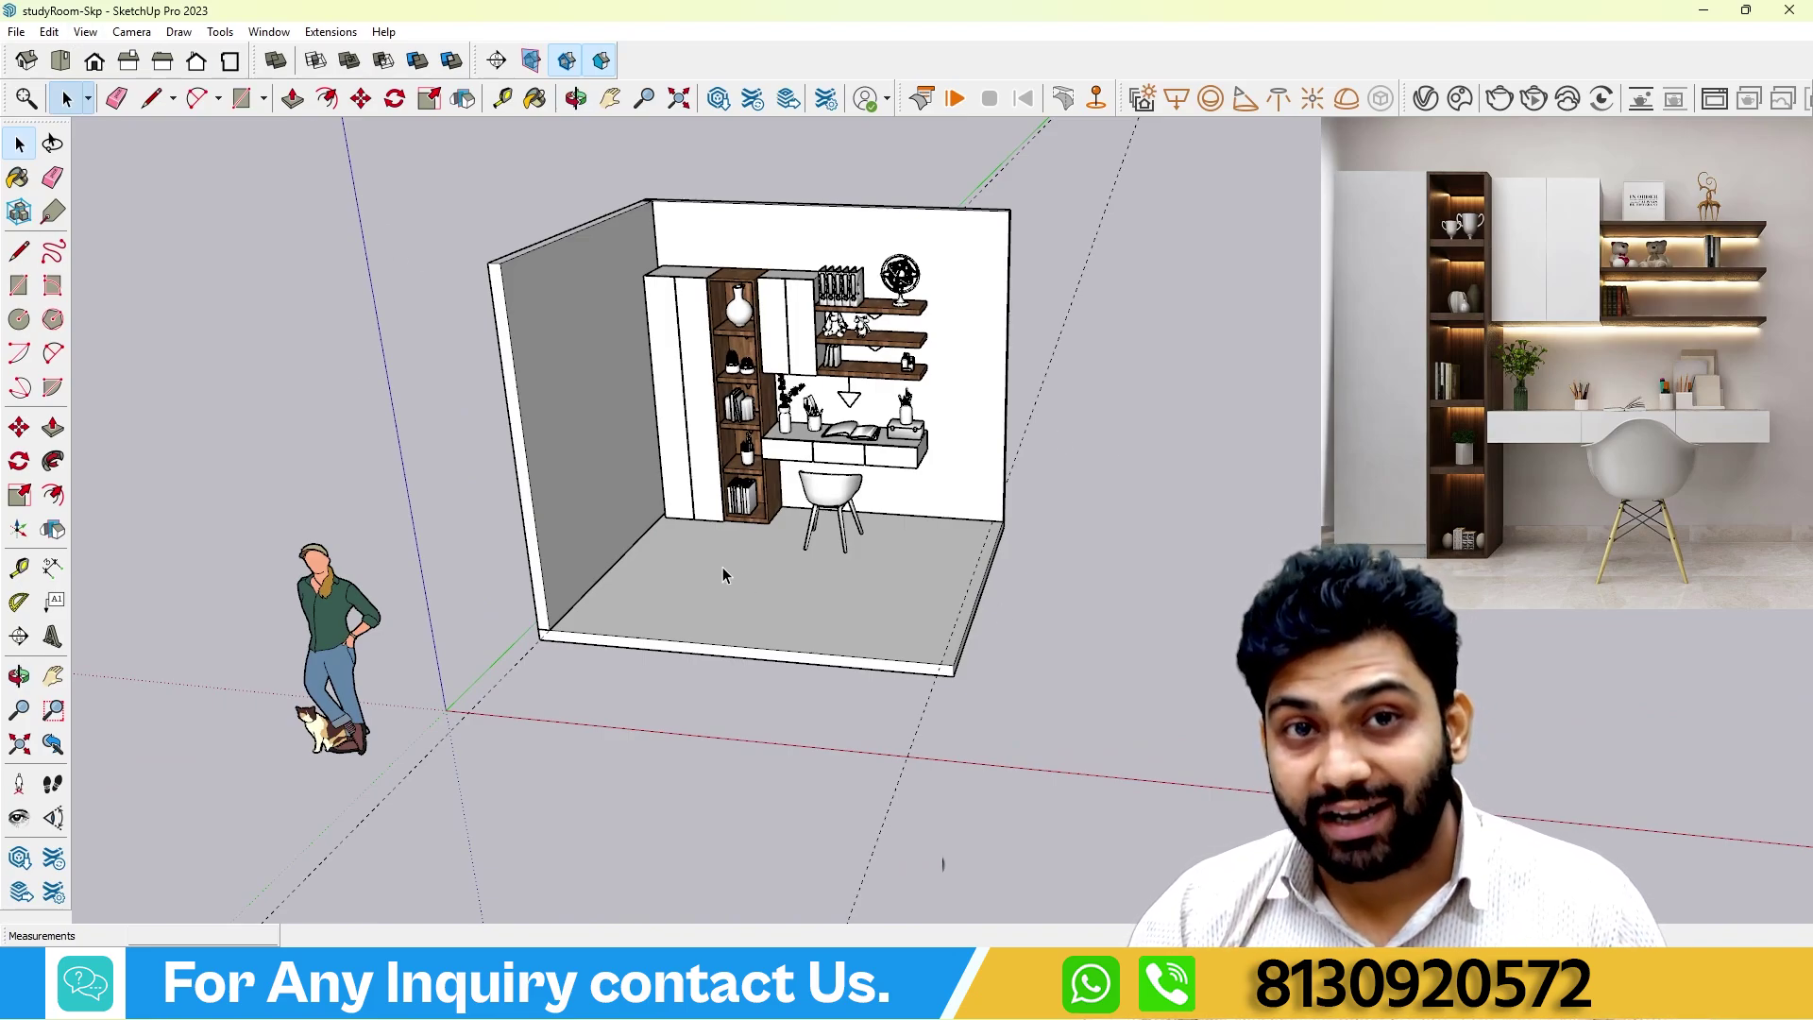
{"action": "left_click", "coordinate": [48, 32]}
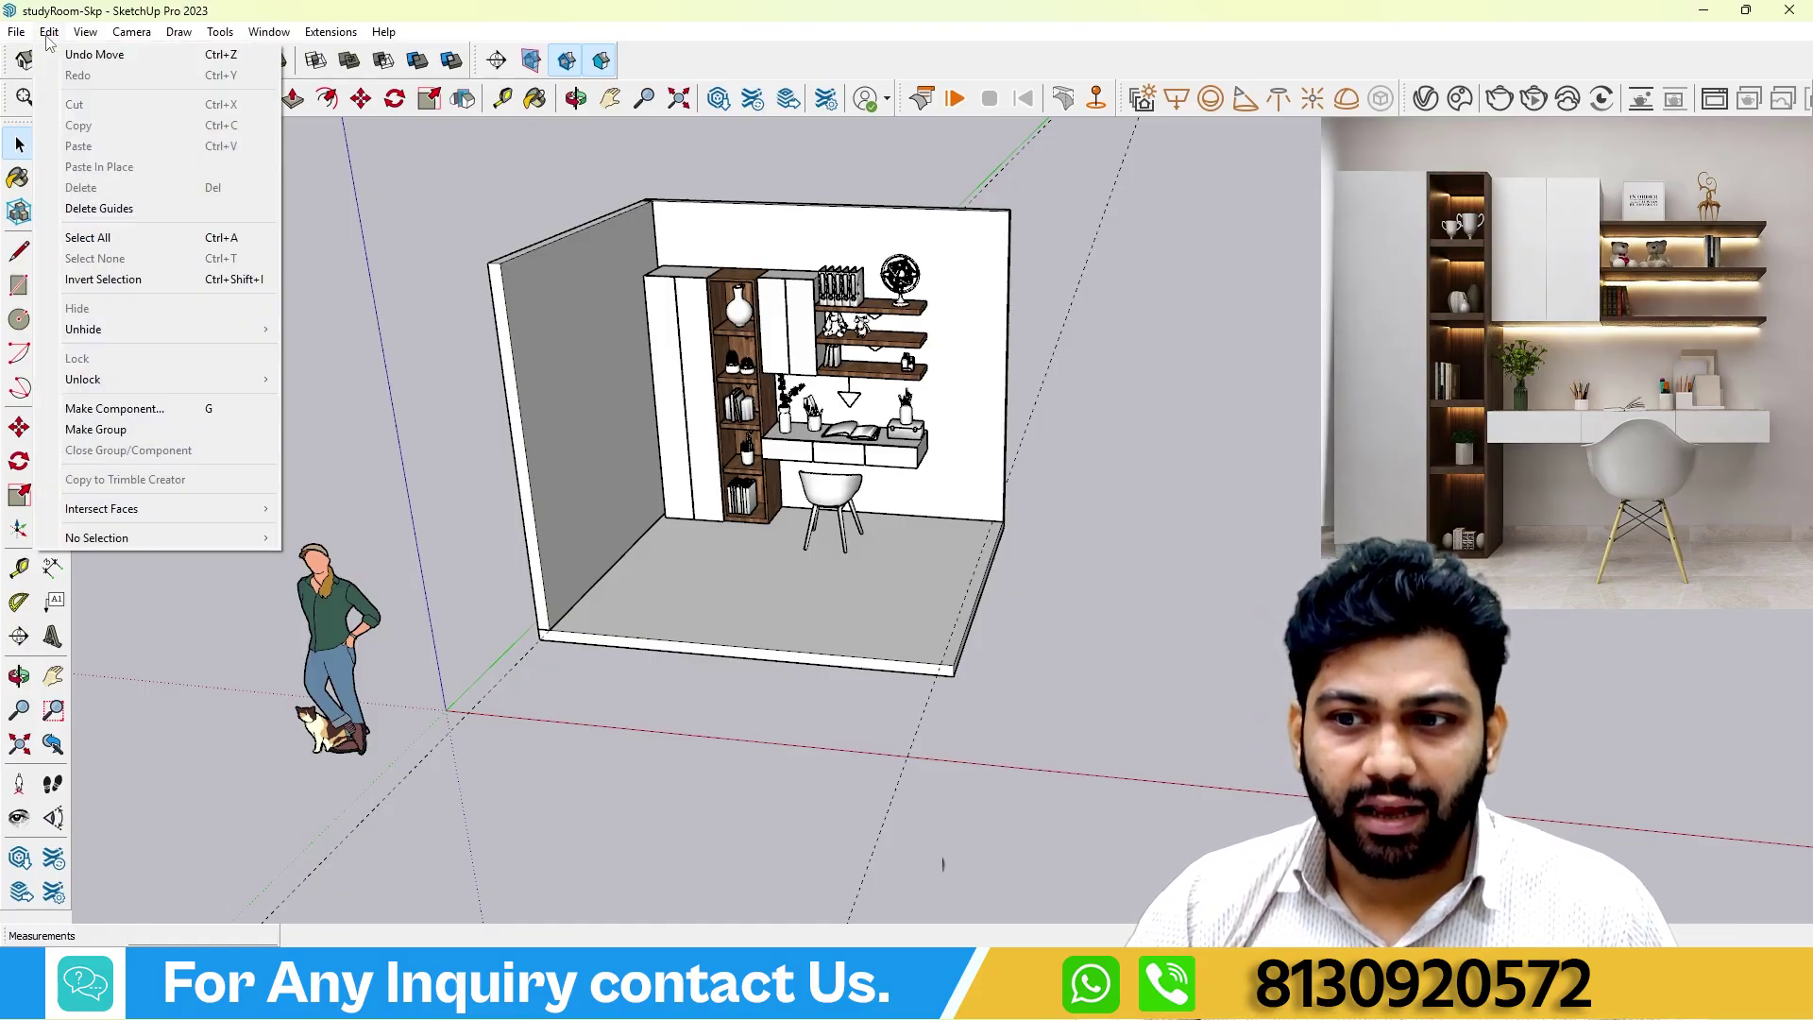
{"action": "mouse_move", "coordinate": [126, 333]}
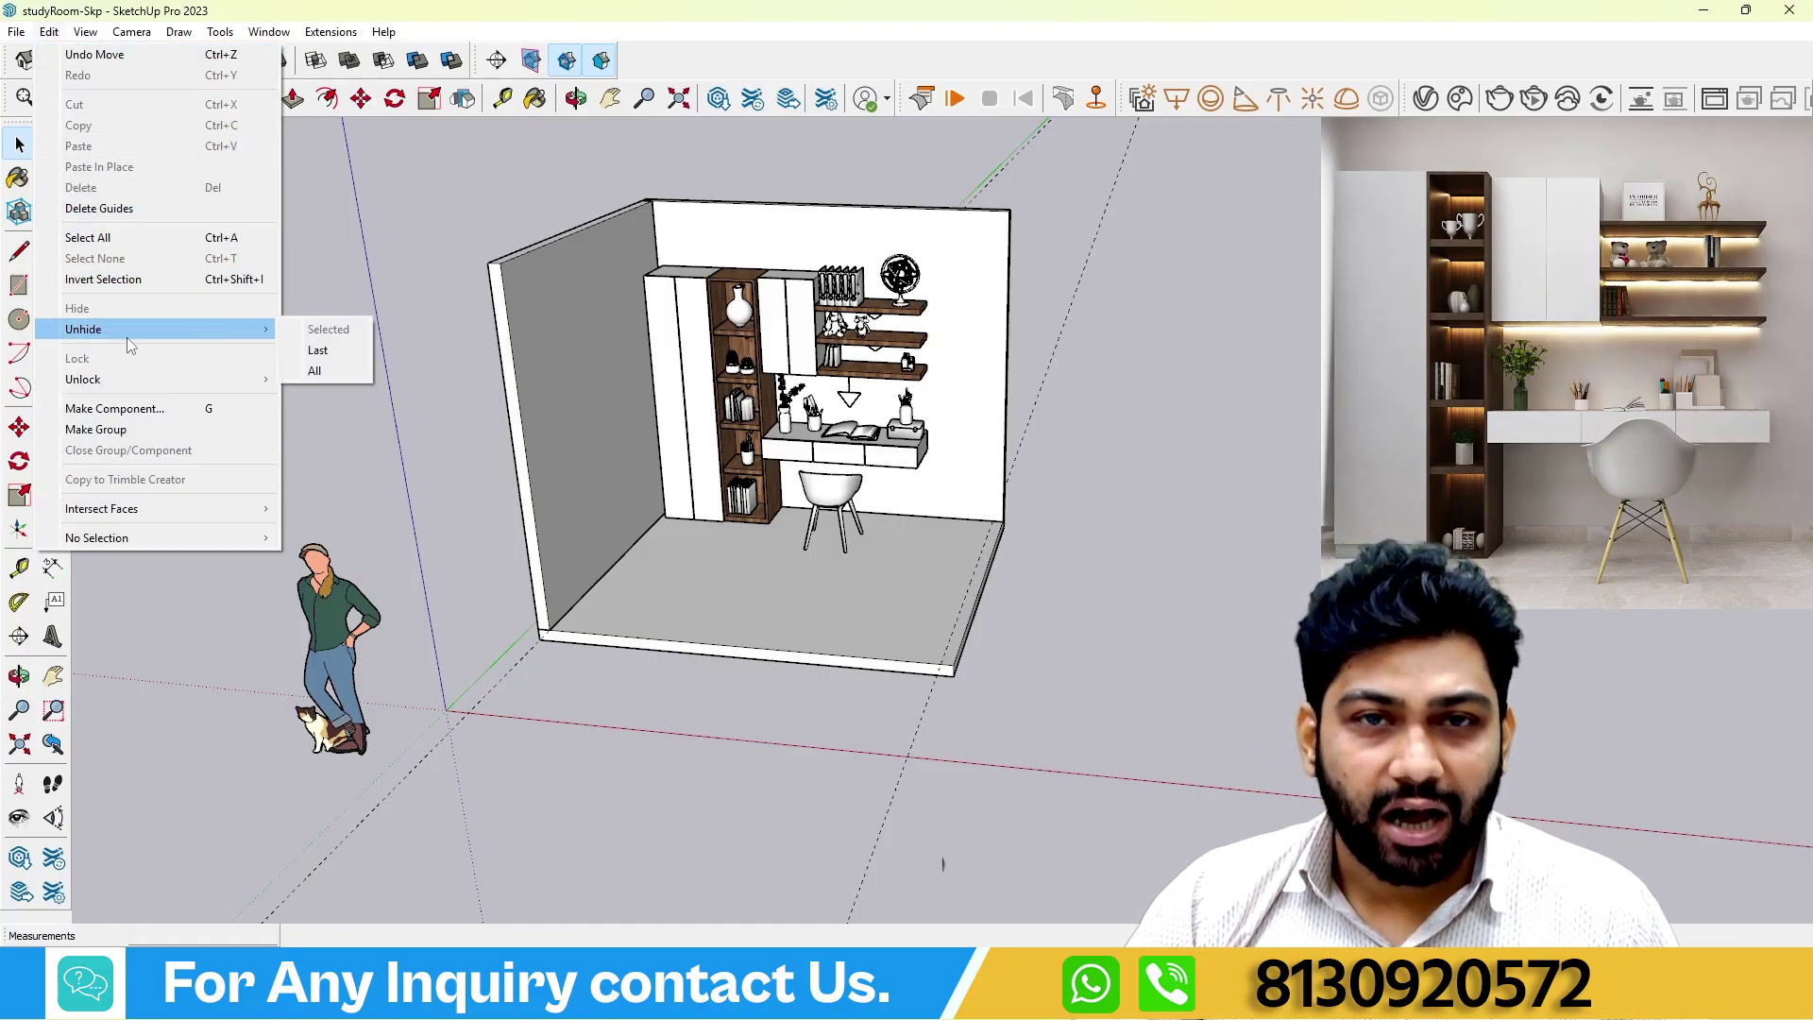
{"action": "left_click", "coordinate": [315, 370]}
{"action": "middle_click_drag", "start_coordinate": [587, 432], "coordinate": [1649, 158]}
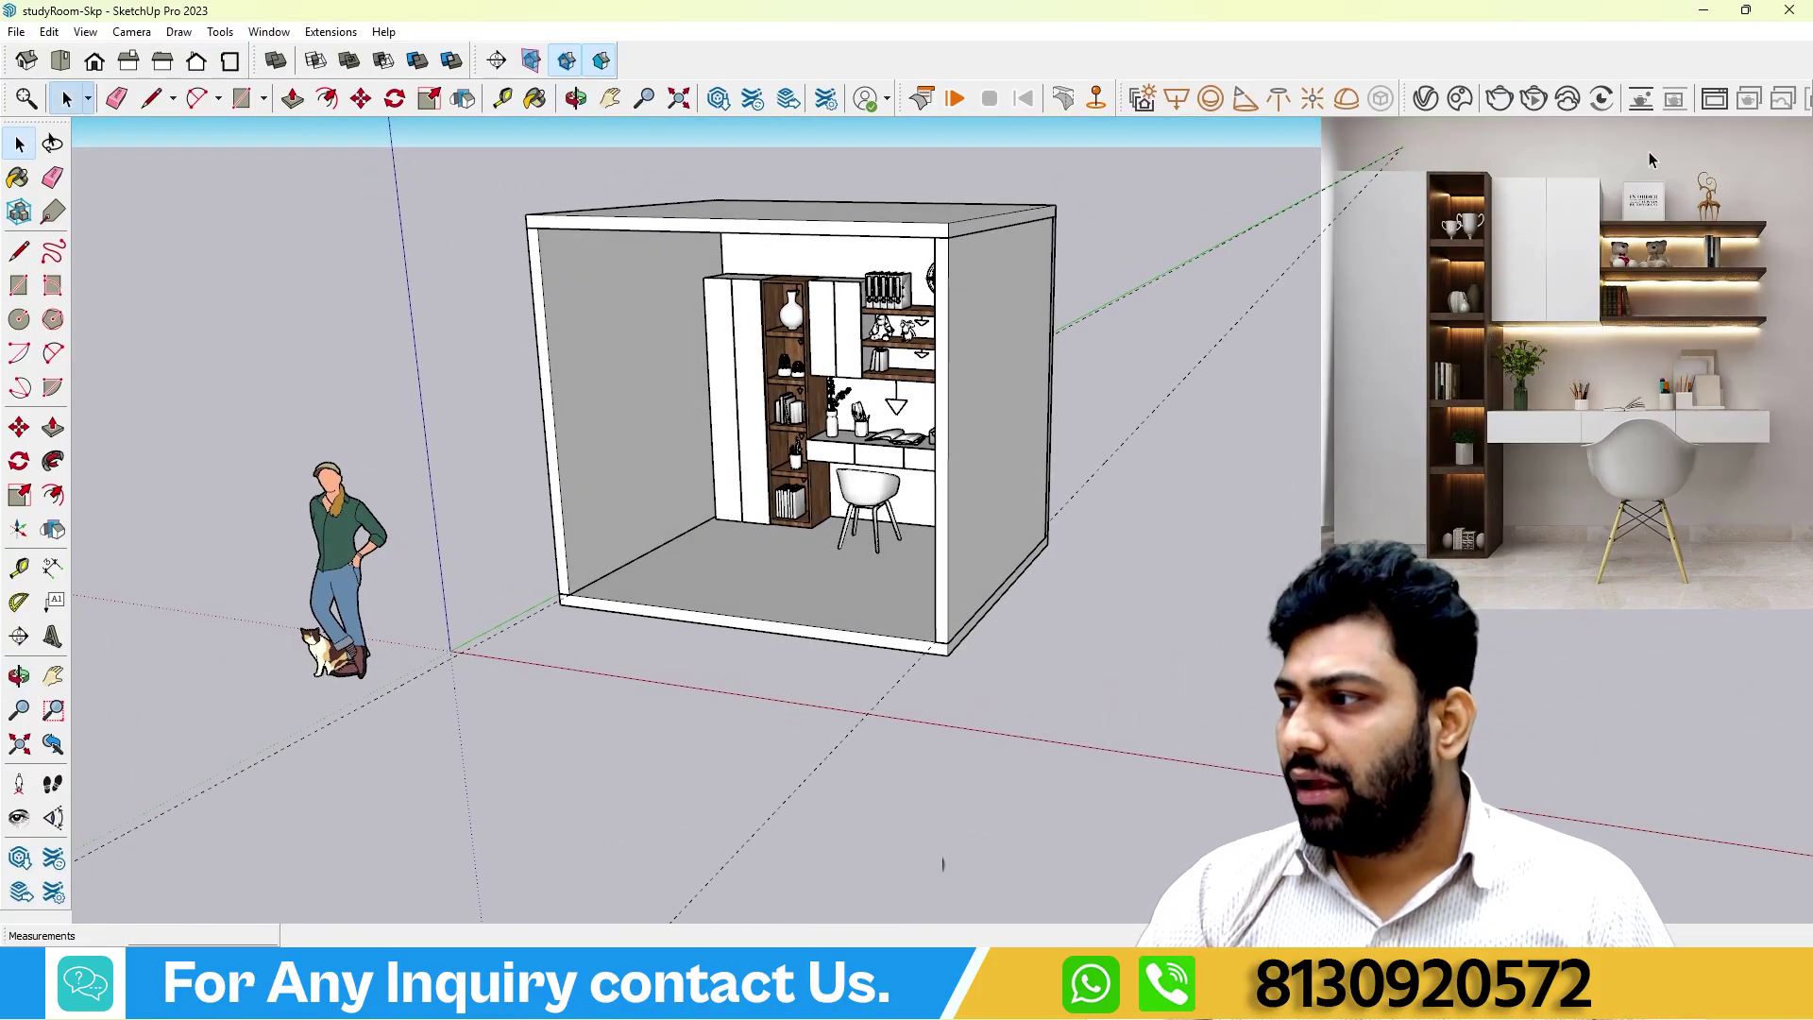
Open the Chaos Cosmos Browser's material library and search it for wall paint.
{"action": "left_click", "coordinate": [1460, 100]}
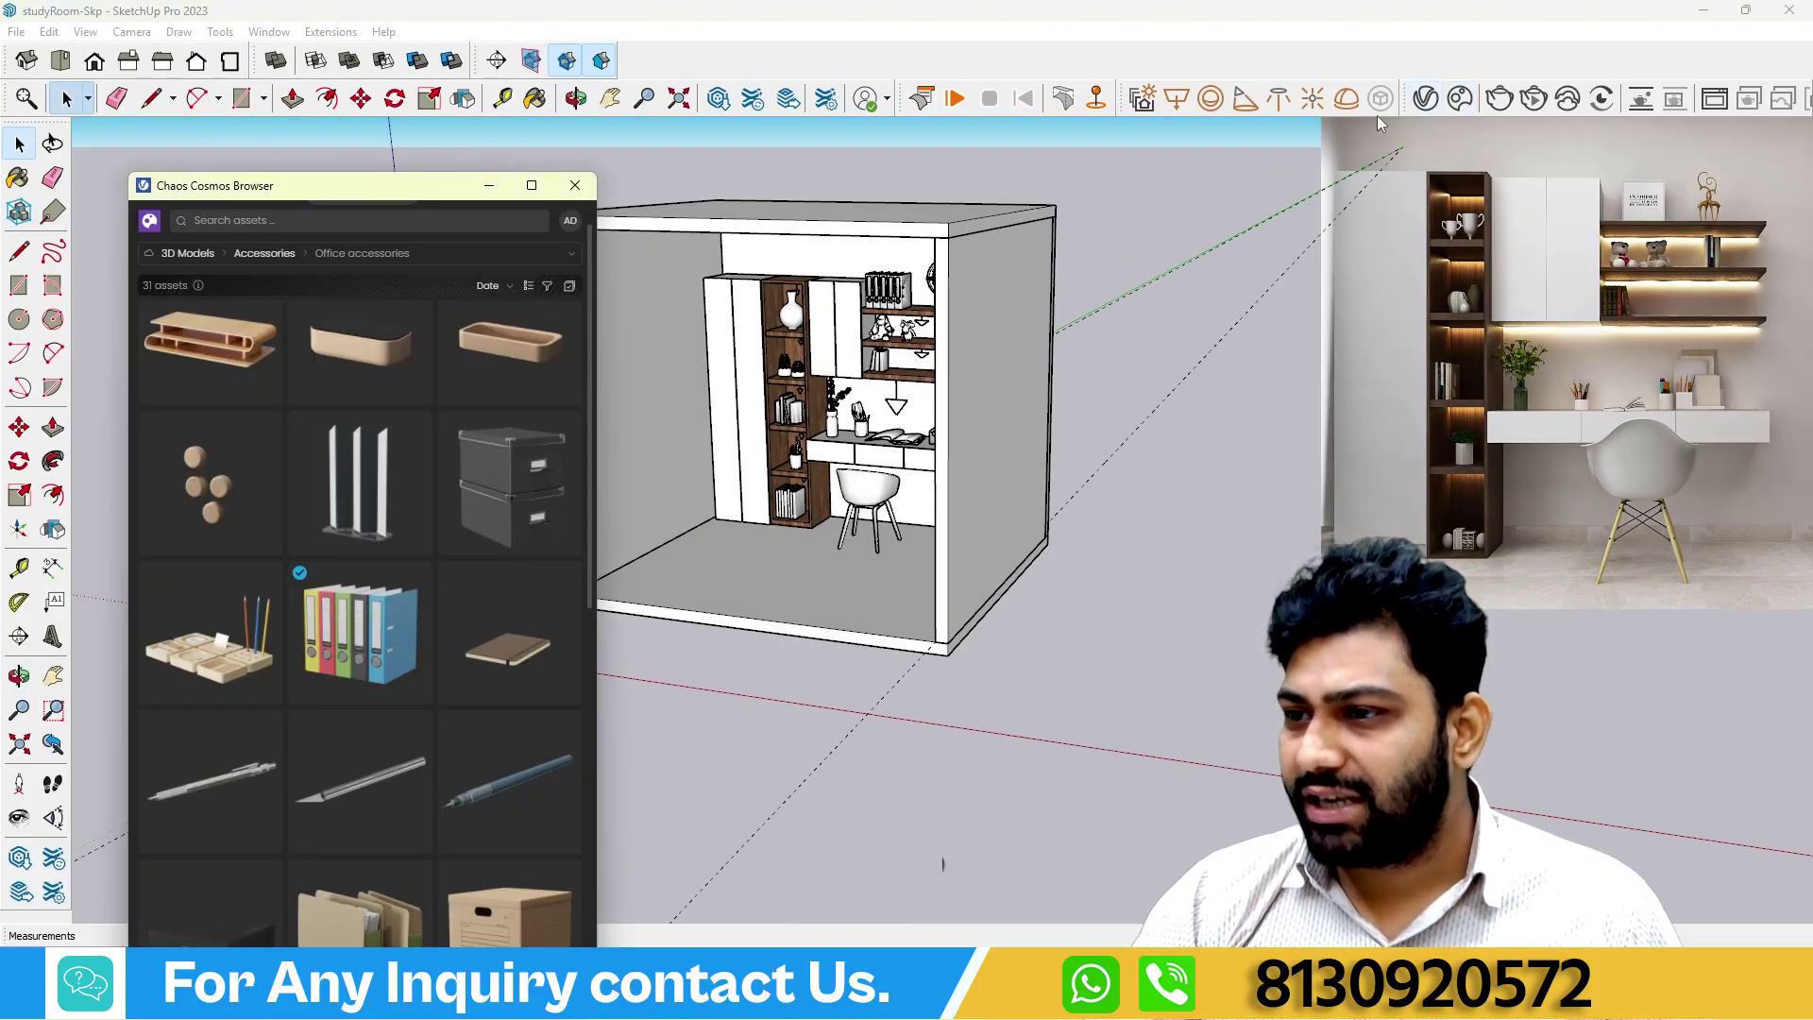
{"action": "left_click", "coordinate": [149, 222]}
{"action": "left_click", "coordinate": [275, 331]}
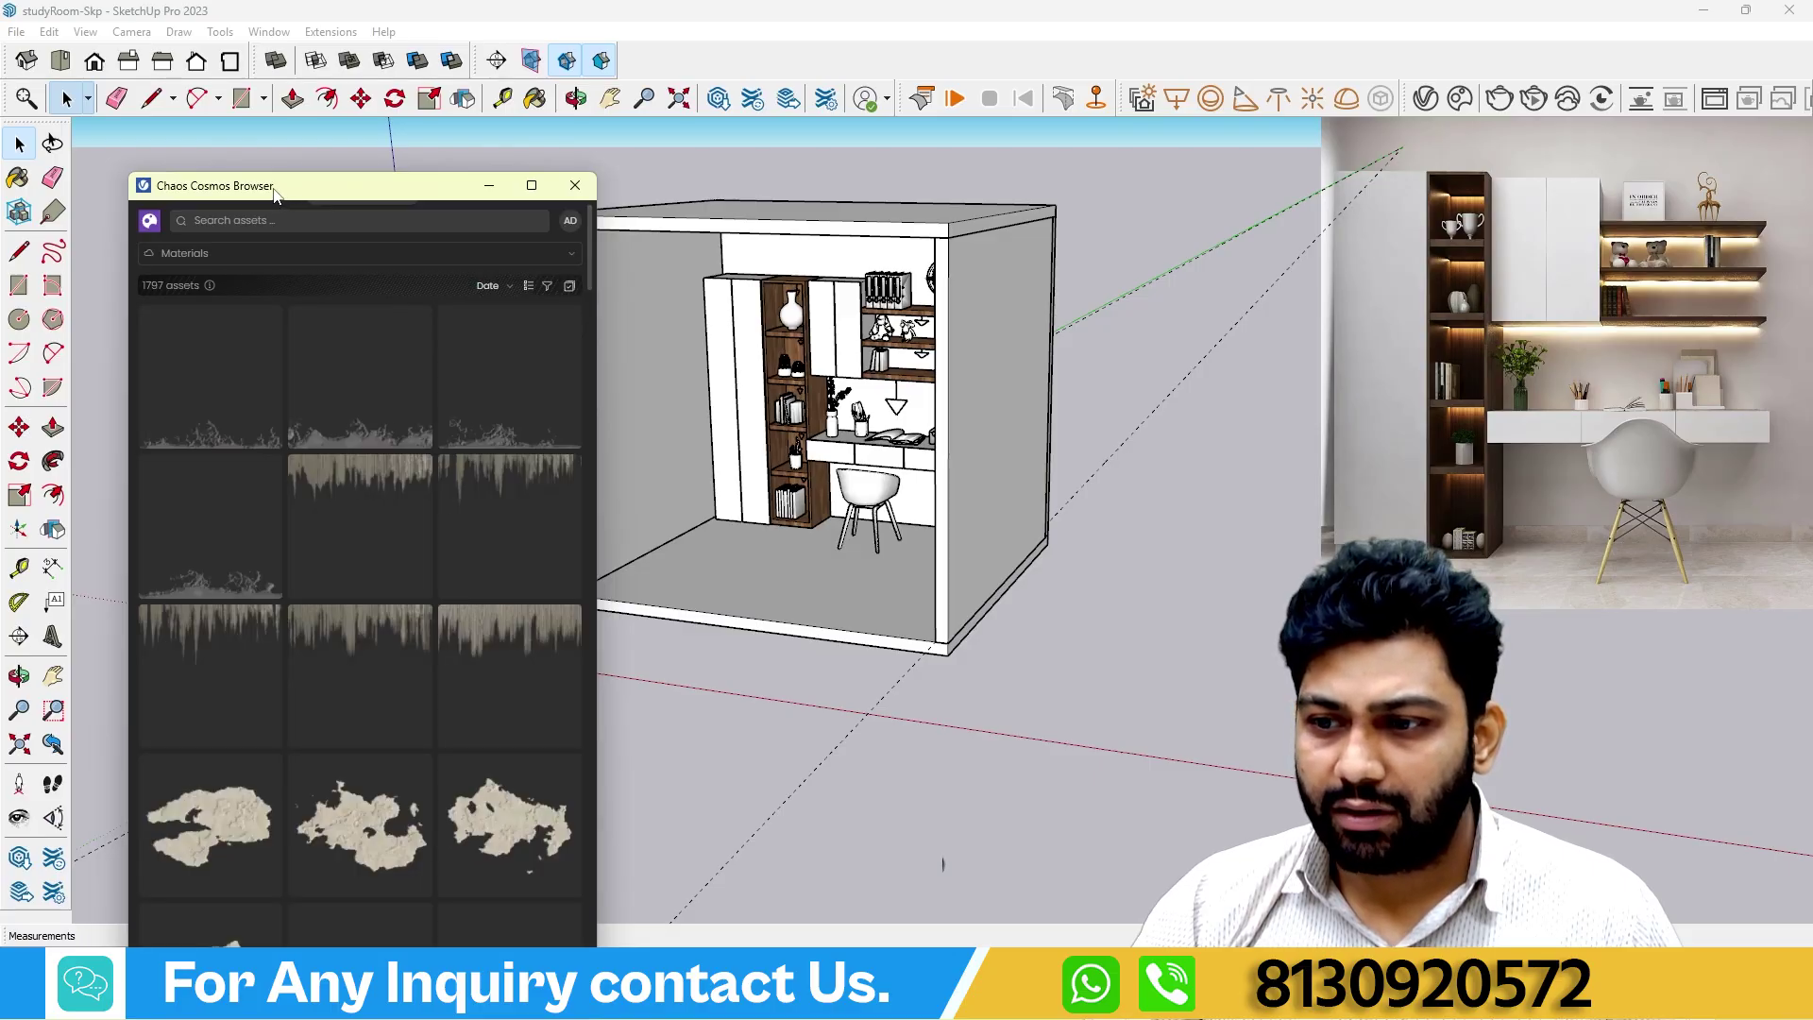
{"action": "left_click_drag", "start_coordinate": [282, 193], "coordinate": [171, 169]}
{"action": "left_click", "coordinate": [172, 196]}
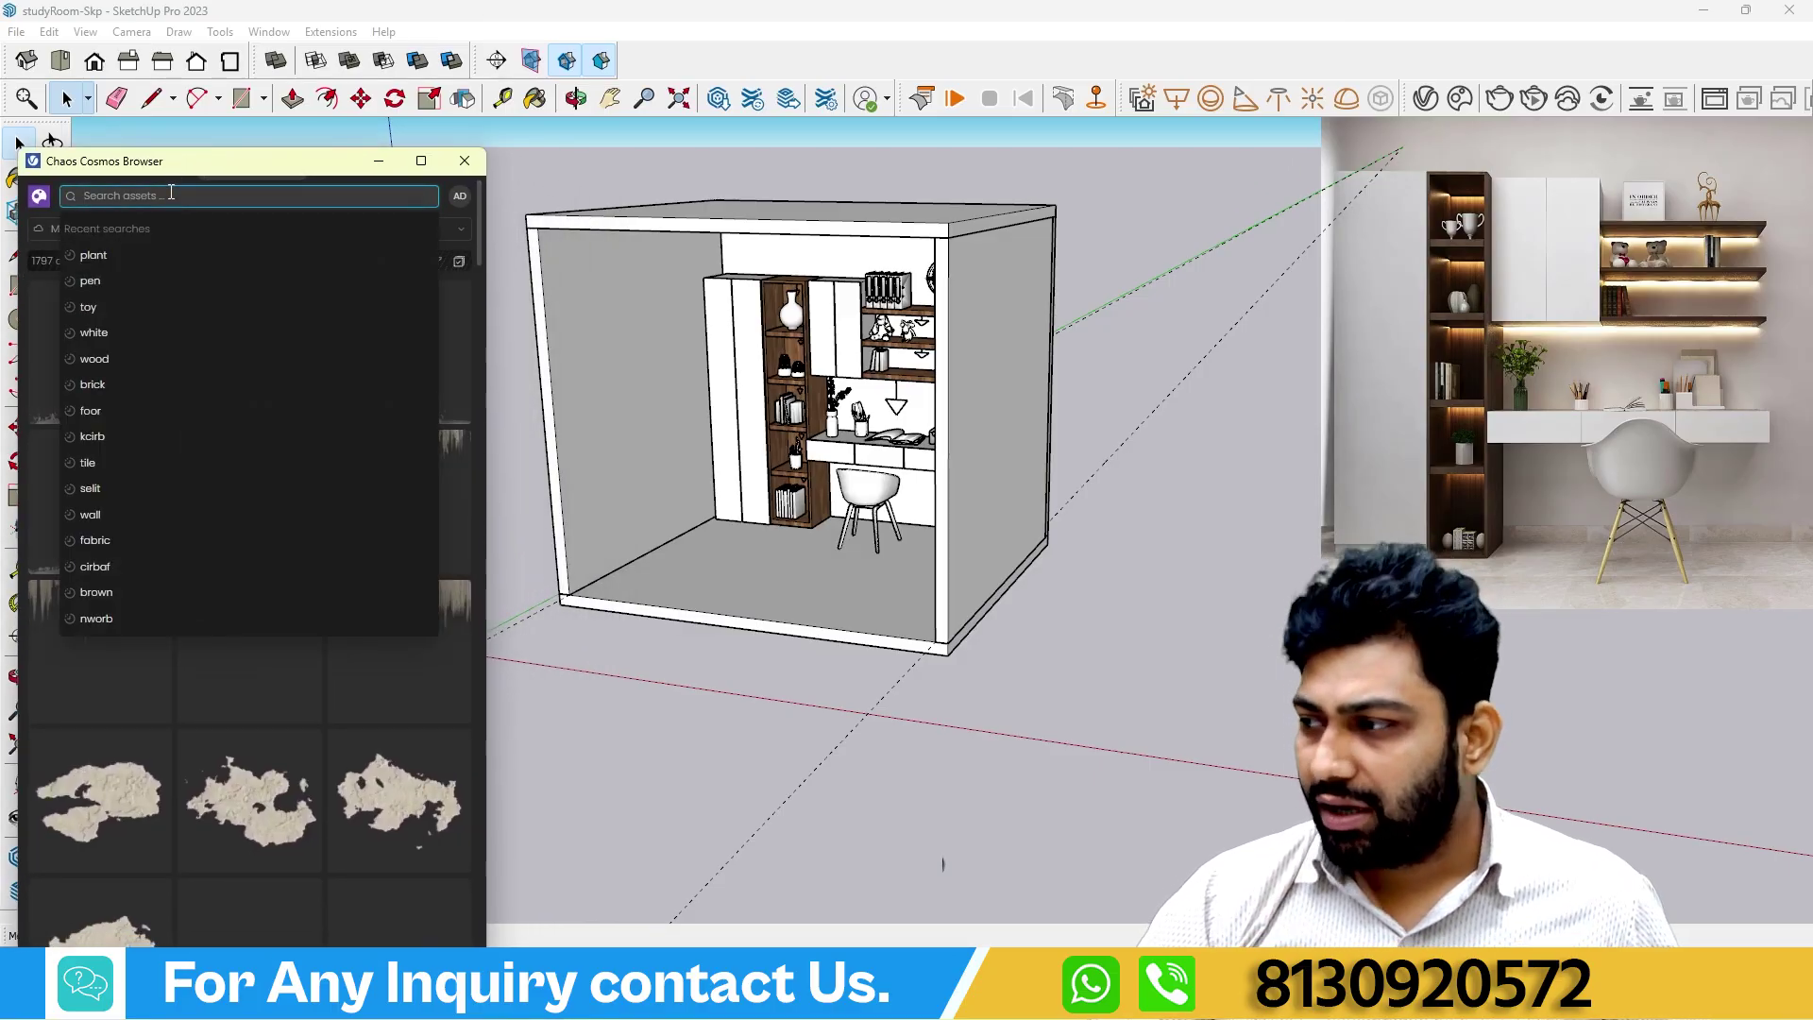
{"action": "type", "text": "wall paint"}
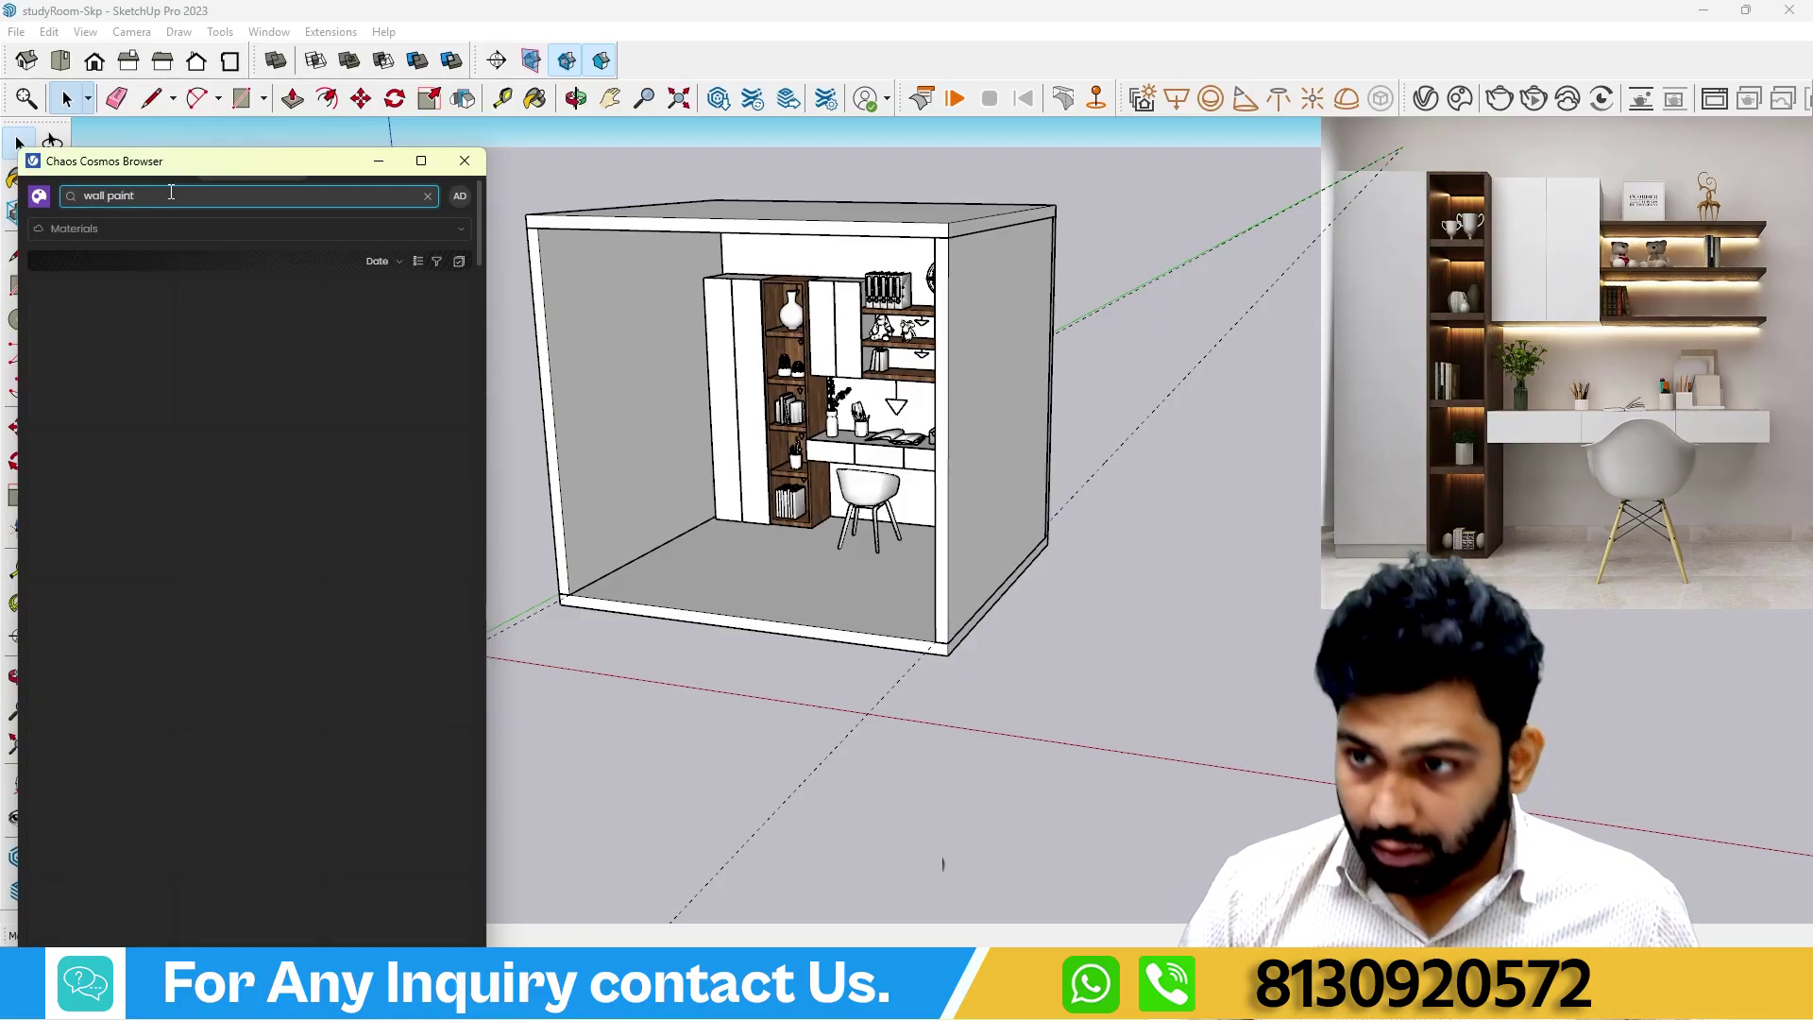
Open the V-Ray Asset Editor and import the Wall Paint White Semigloss 300cm material from Cosmos.
{"action": "left_click", "coordinate": [1427, 100]}
{"action": "mouse_move", "coordinate": [480, 207]}
{"action": "left_mouse_down"}
{"action": "mouse_move", "coordinate": [1261, 402]}
{"action": "mouse_move", "coordinate": [1578, 408]}
{"action": "left_mouse_up"}
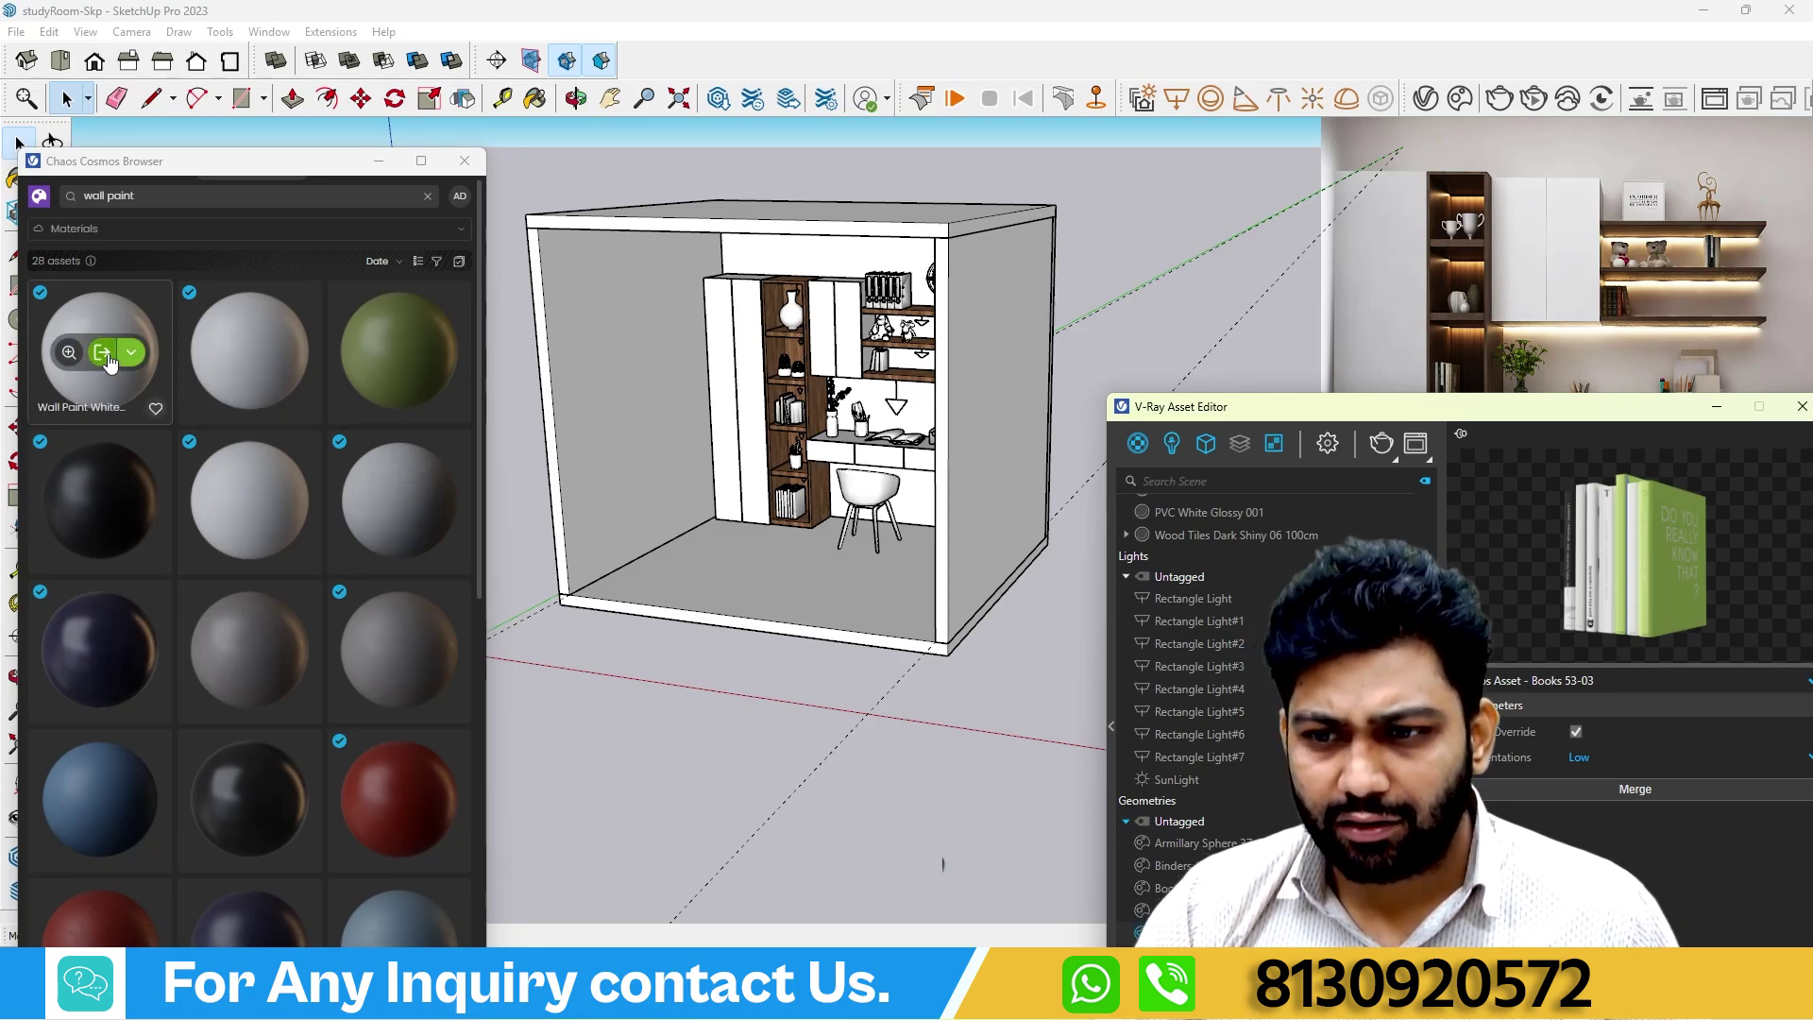
{"action": "left_click", "coordinate": [104, 354]}
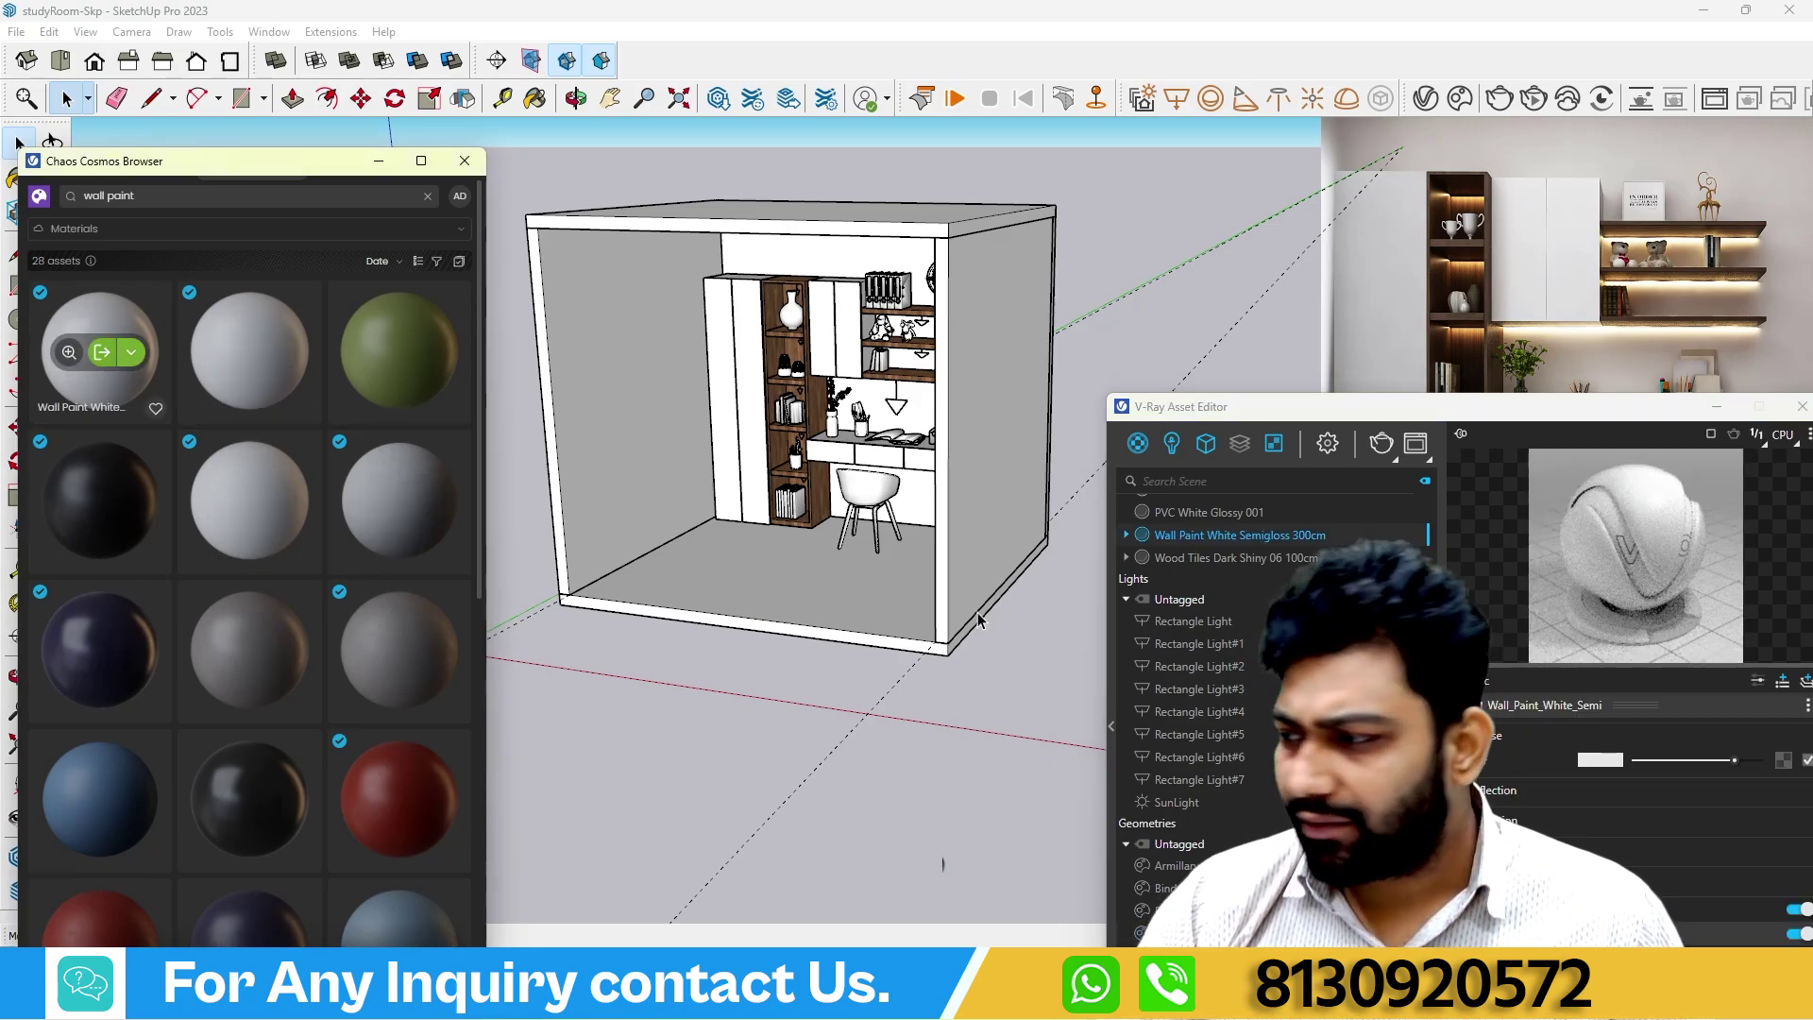
{"action": "mouse_move", "coordinate": [1294, 408]}
{"action": "left_mouse_down"}
{"action": "mouse_move", "coordinate": [1317, 524]}
{"action": "mouse_move", "coordinate": [1288, 597]}
{"action": "left_mouse_up"}
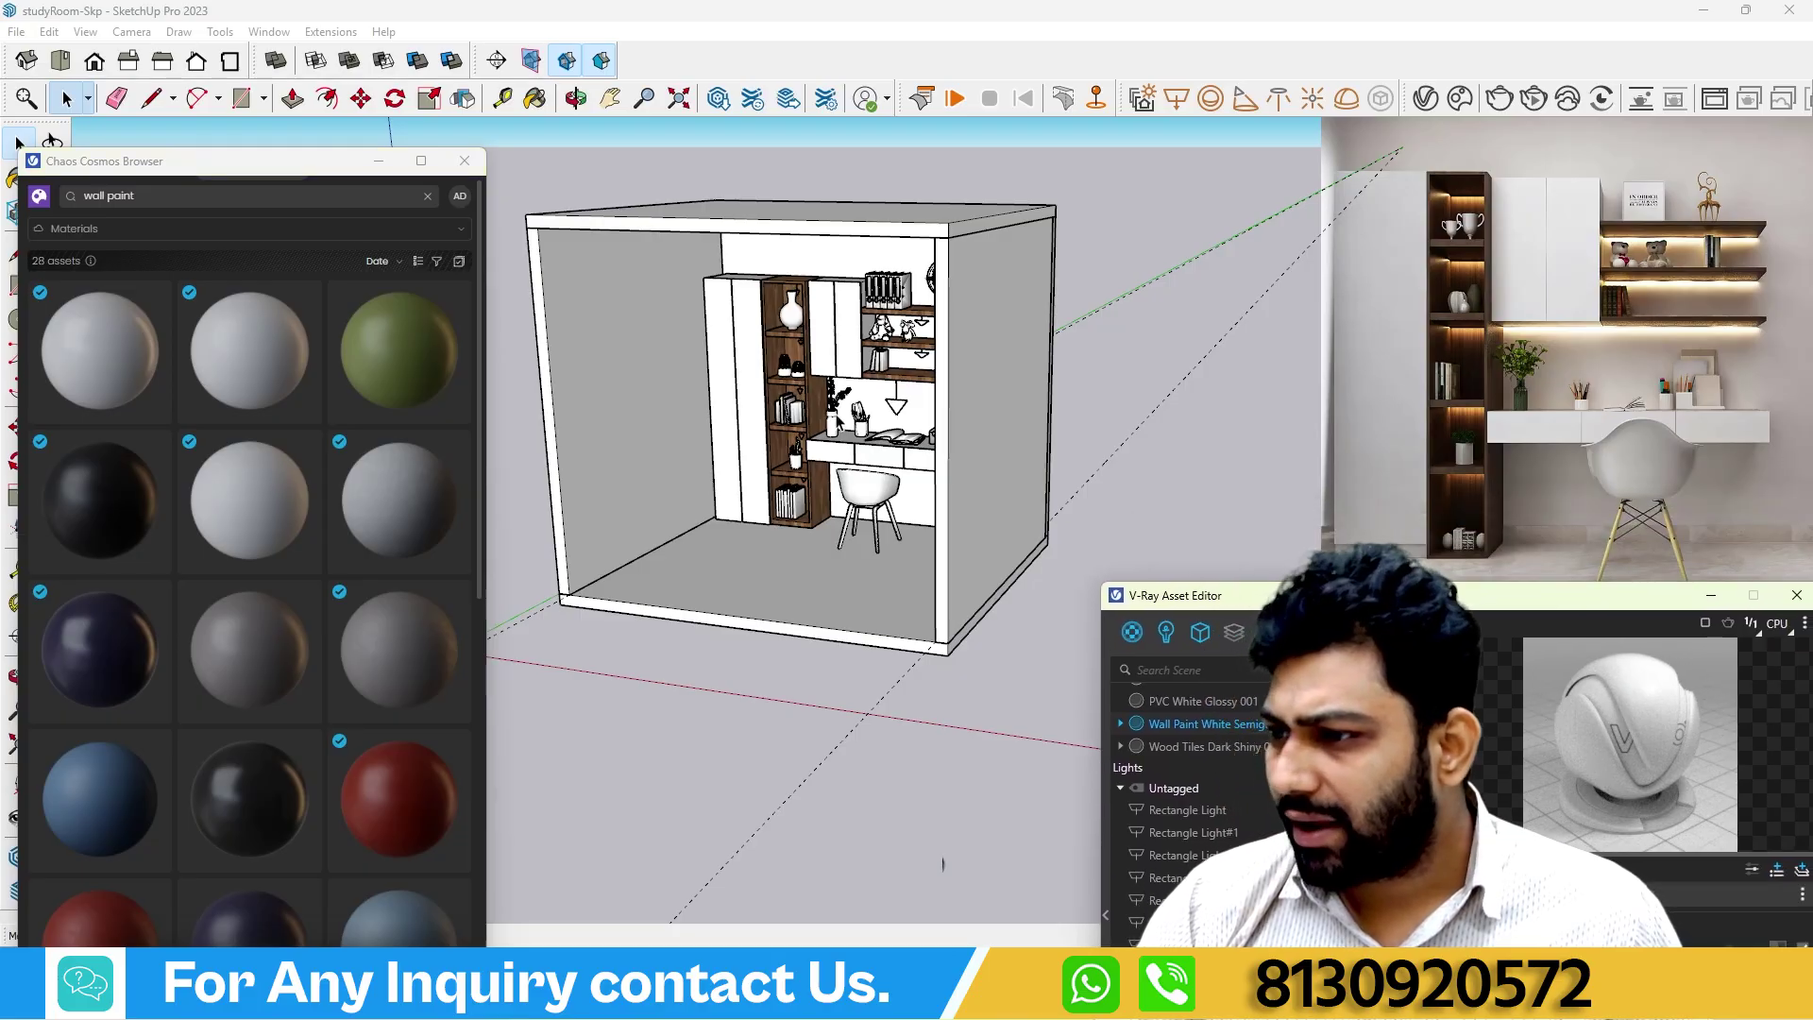
Apply the Wall Paint White Semigloss 300cm material to the room's left wall and back wall.
{"action": "mouse_move", "coordinate": [840, 423]}
{"action": "middle_mouse_down"}
{"action": "mouse_move", "coordinate": [740, 420]}
{"action": "mouse_move", "coordinate": [775, 415]}
{"action": "middle_mouse_up"}
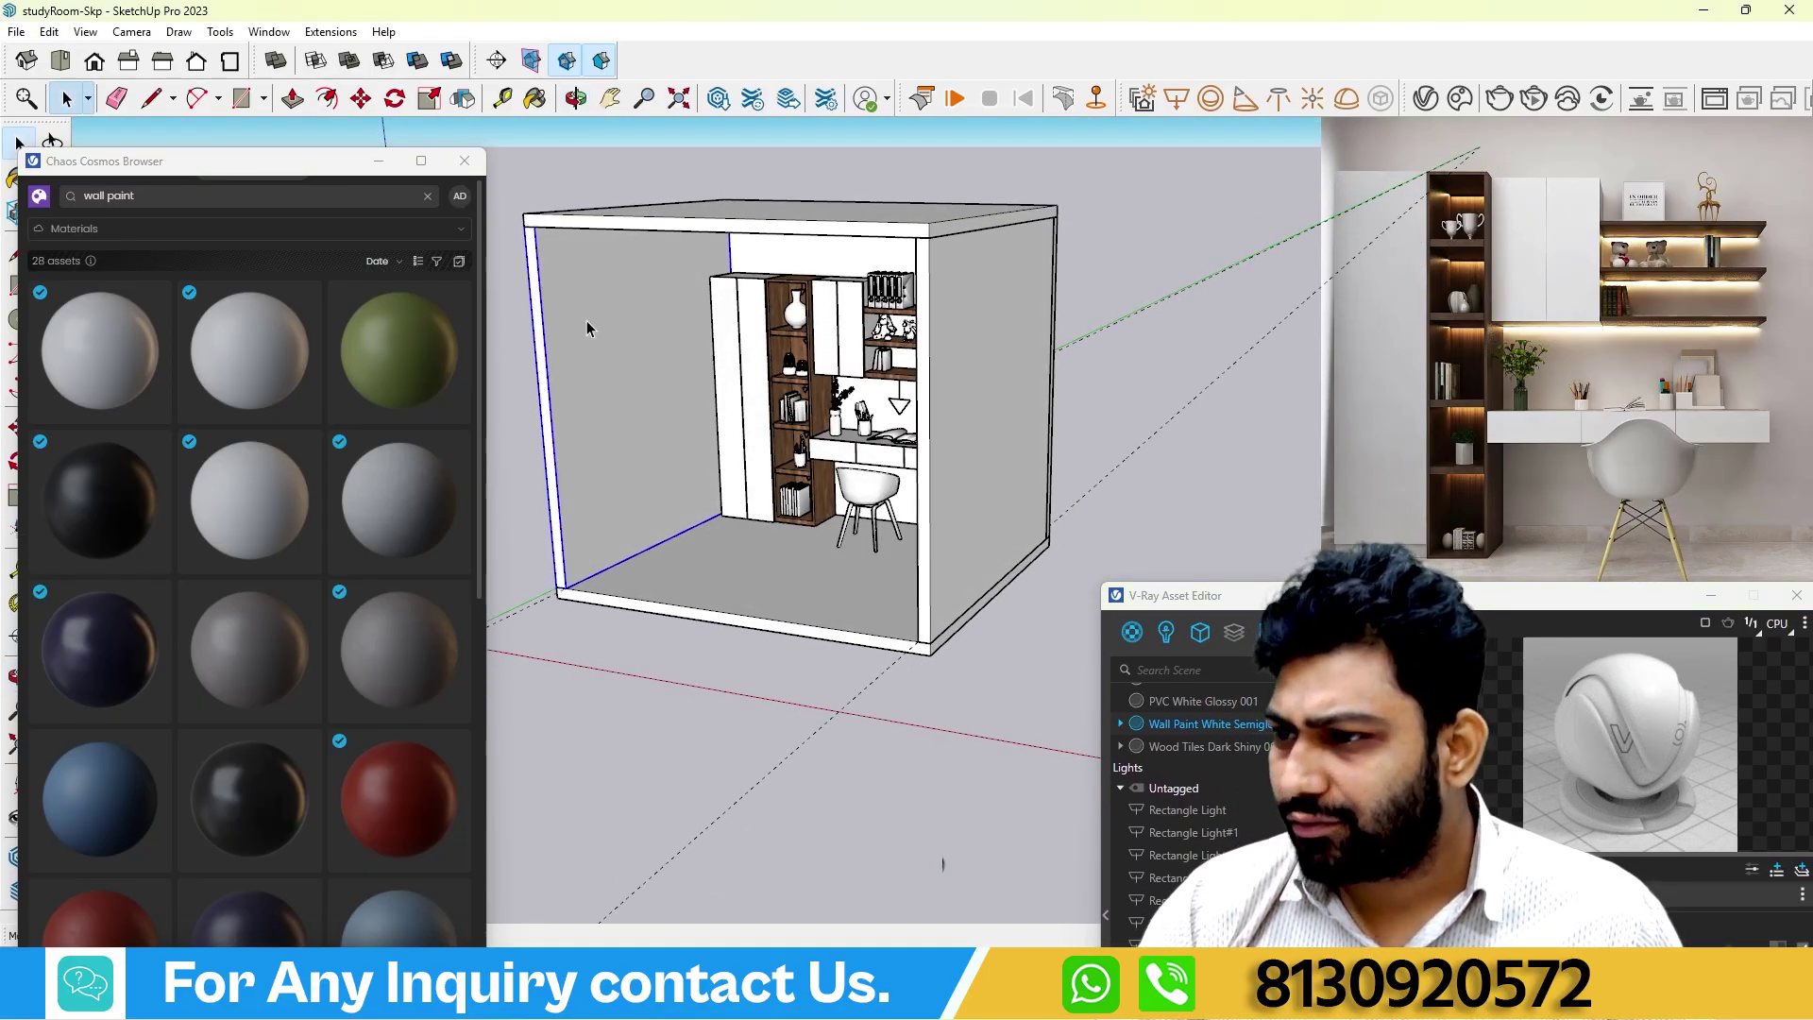
{"action": "left_click_drag", "start_coordinate": [1227, 595], "coordinate": [1296, 221]}
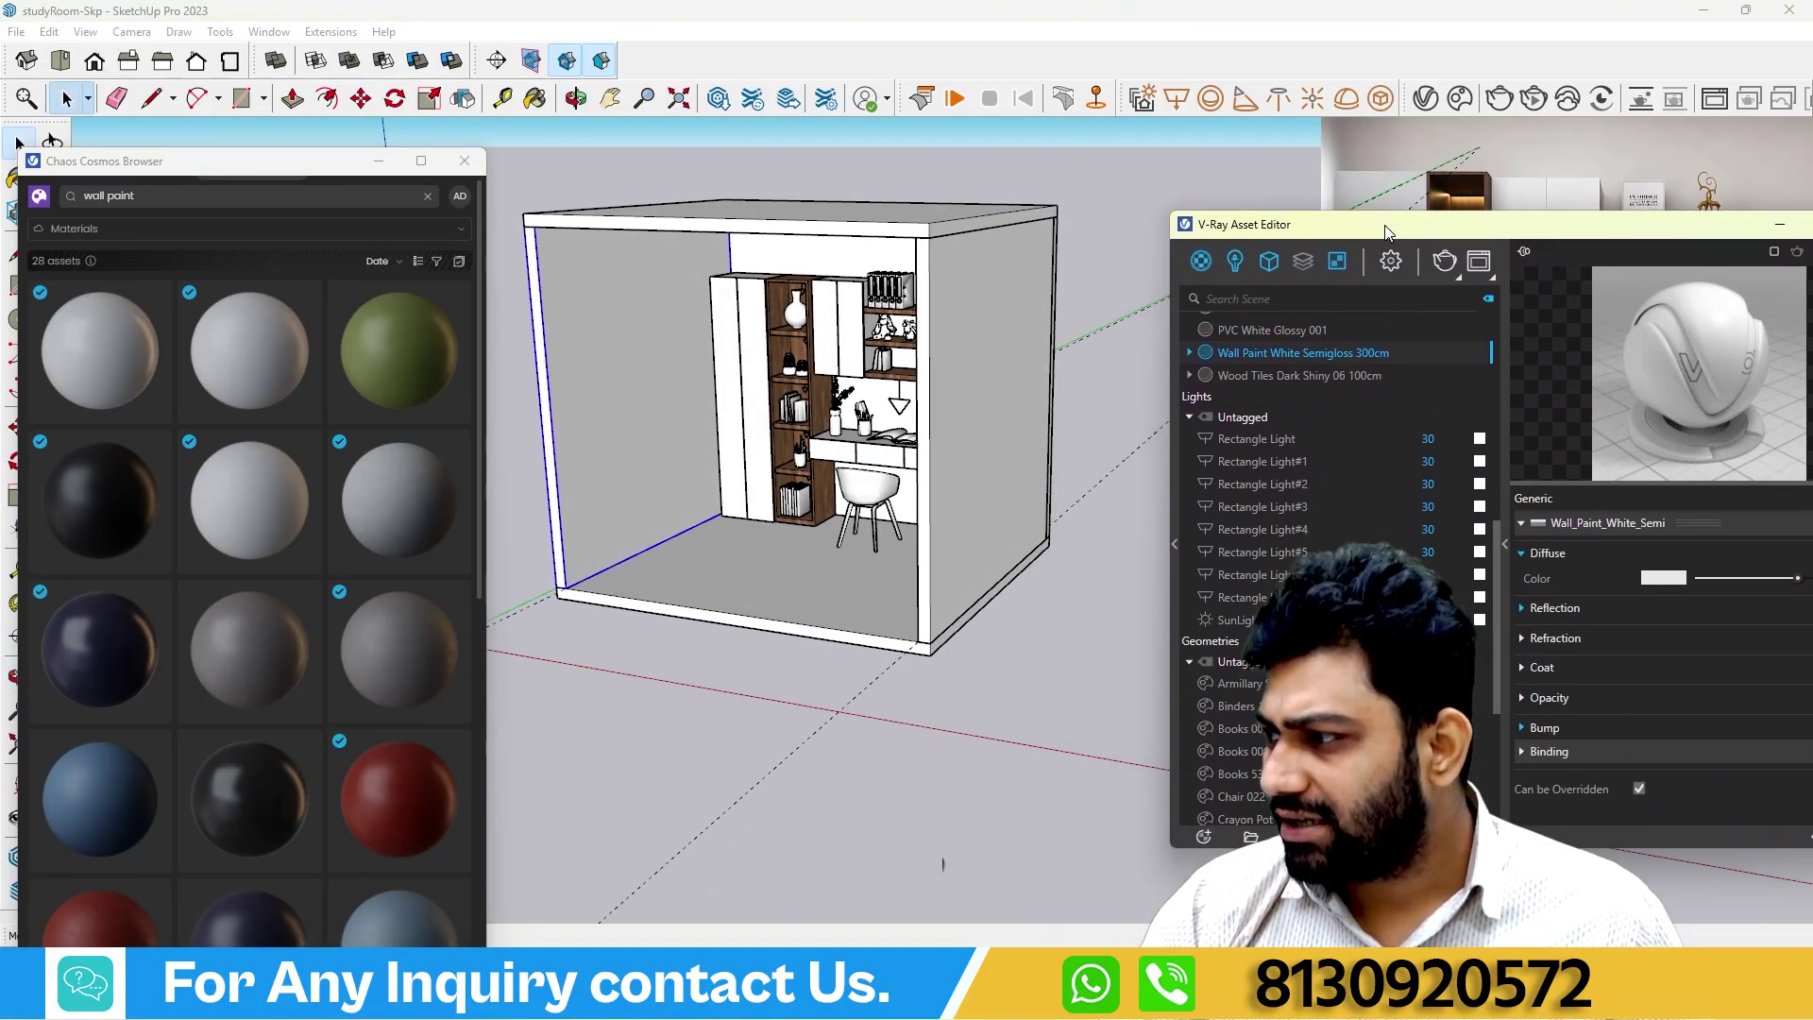
{"action": "right_click", "coordinate": [1301, 354]}
{"action": "left_click", "coordinate": [1352, 402]}
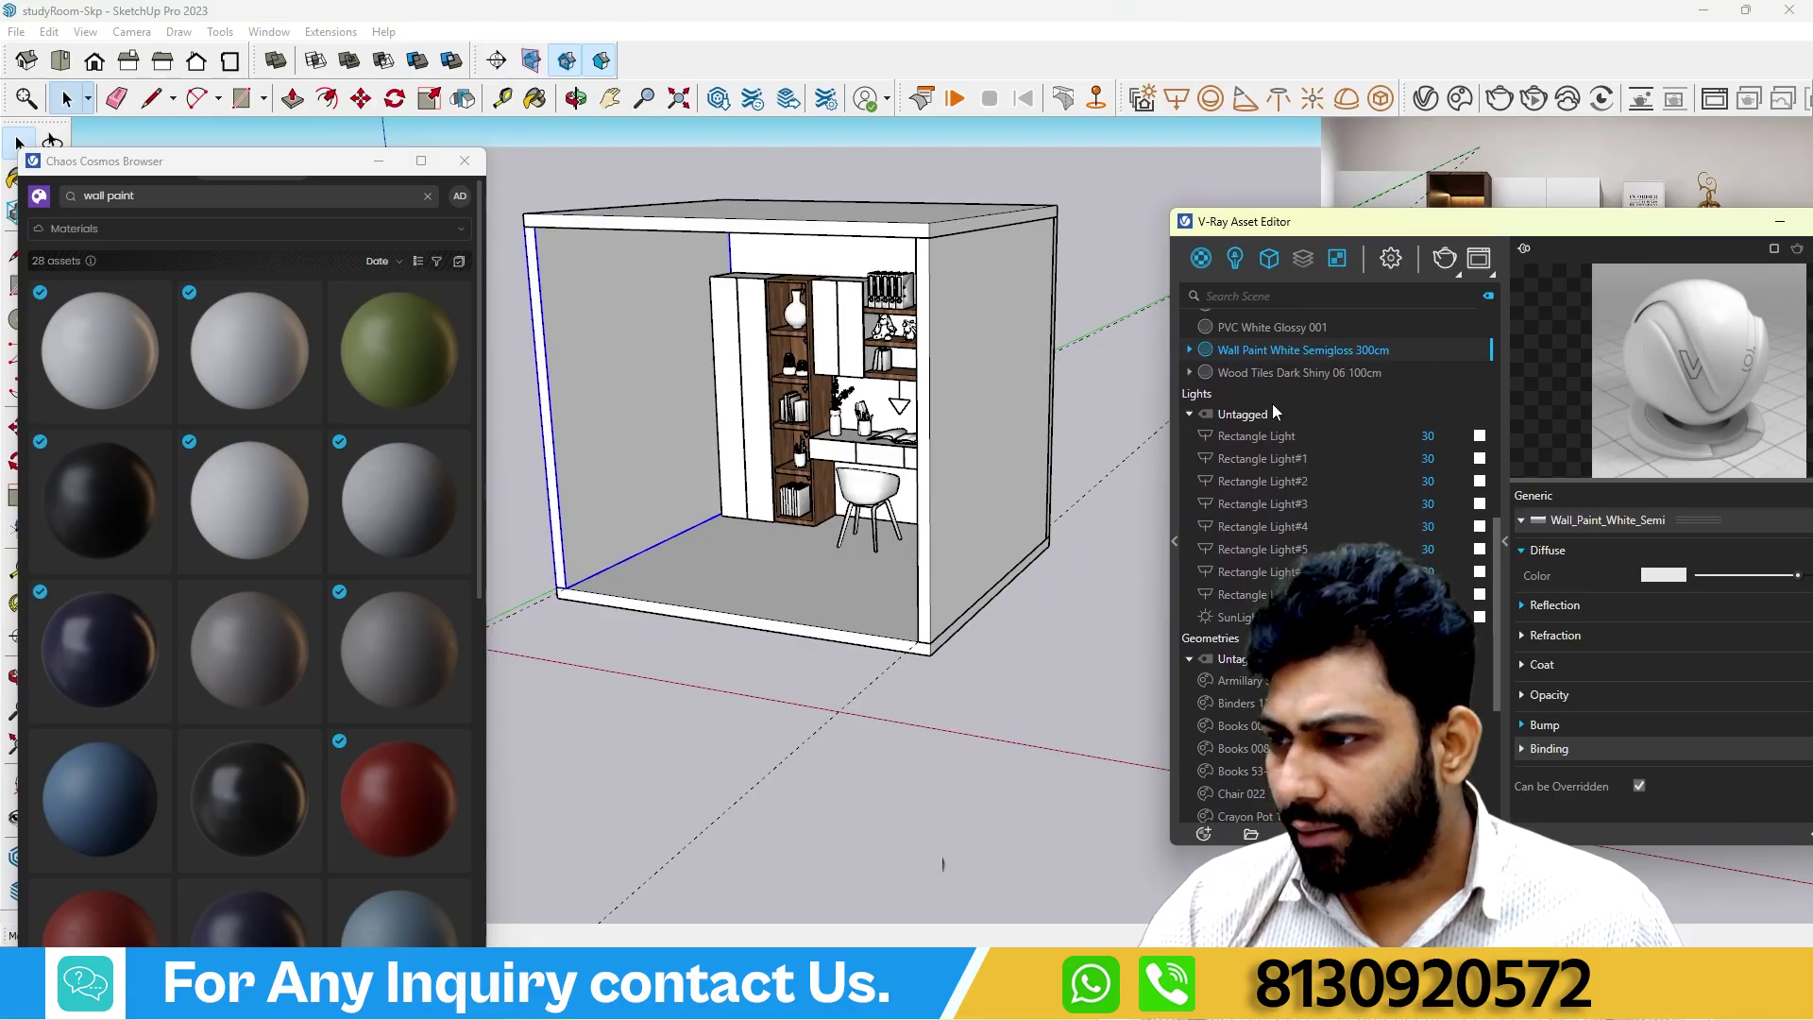
{"action": "mouse_move", "coordinate": [947, 502]}
{"action": "middle_mouse_down"}
{"action": "mouse_move", "coordinate": [1017, 463]}
{"action": "mouse_move", "coordinate": [1112, 478]}
{"action": "middle_mouse_up"}
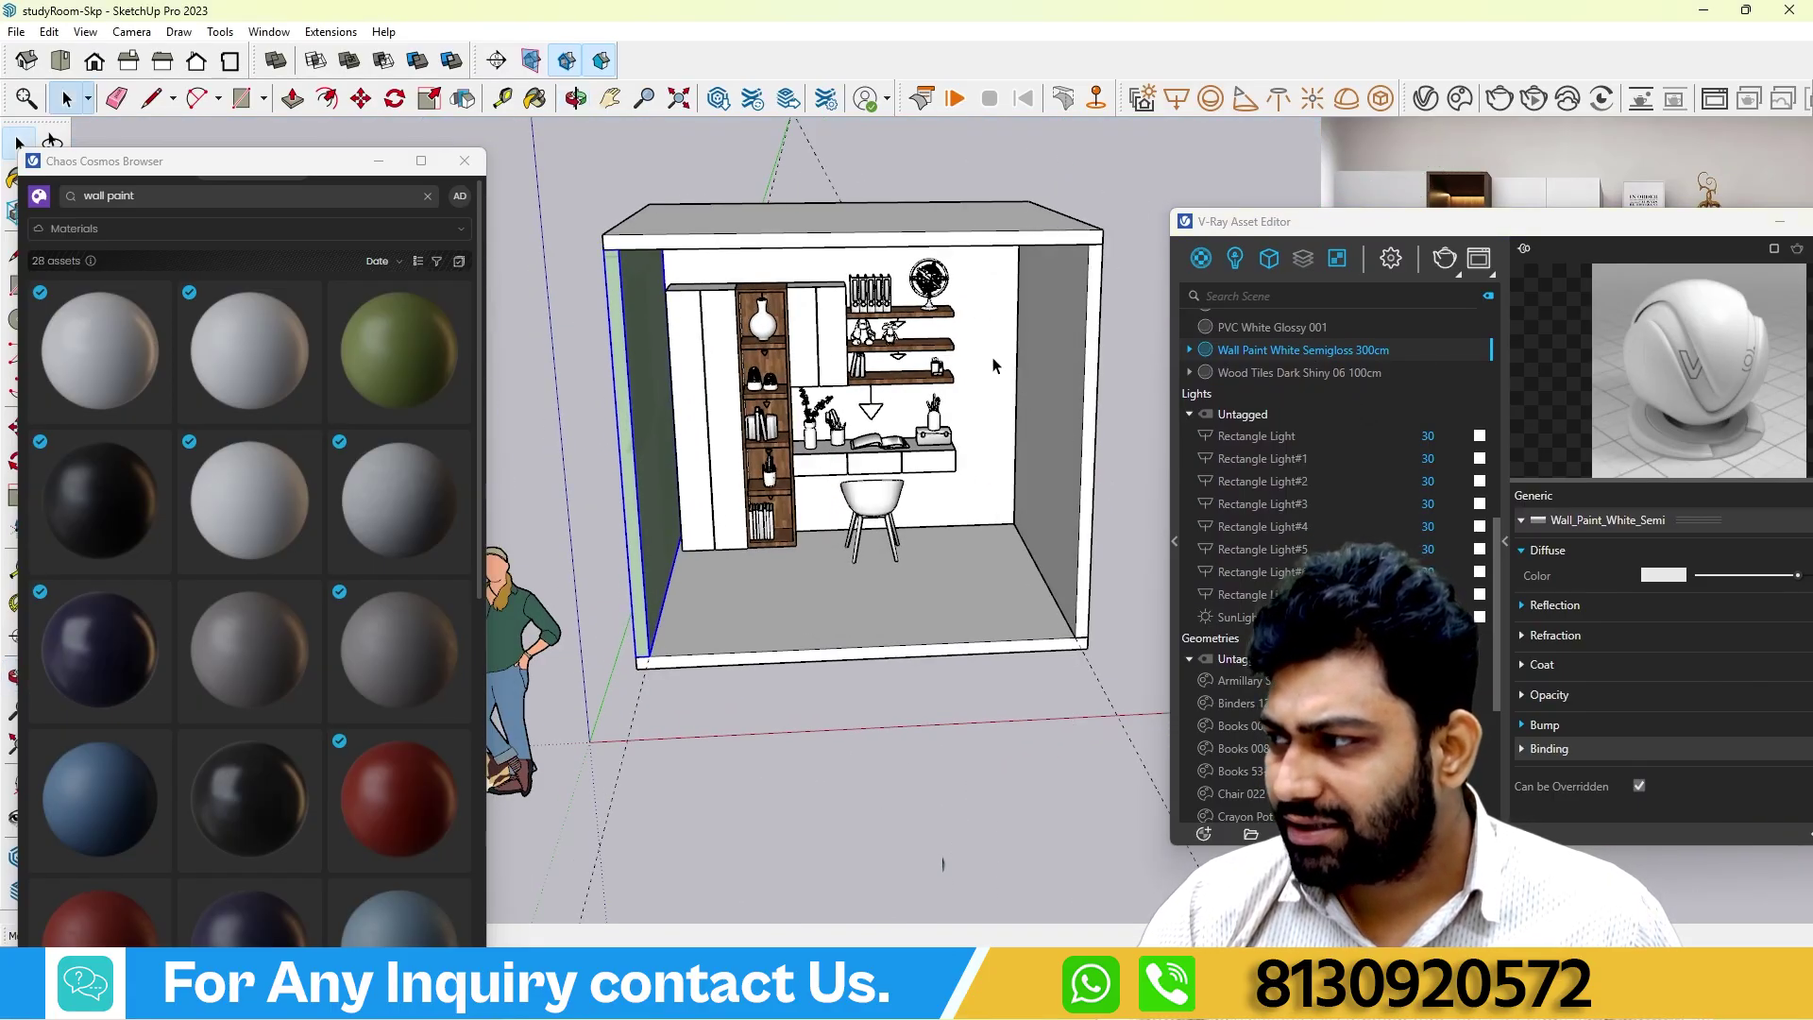
{"action": "right_click", "coordinate": [1265, 359]}
{"action": "left_click", "coordinate": [1285, 399]}
Apply the Wall Paint White Semigloss 300cm material to the room's right wall and ceiling.
{"action": "middle_click_drag", "start_coordinate": [945, 473], "coordinate": [1096, 450]}
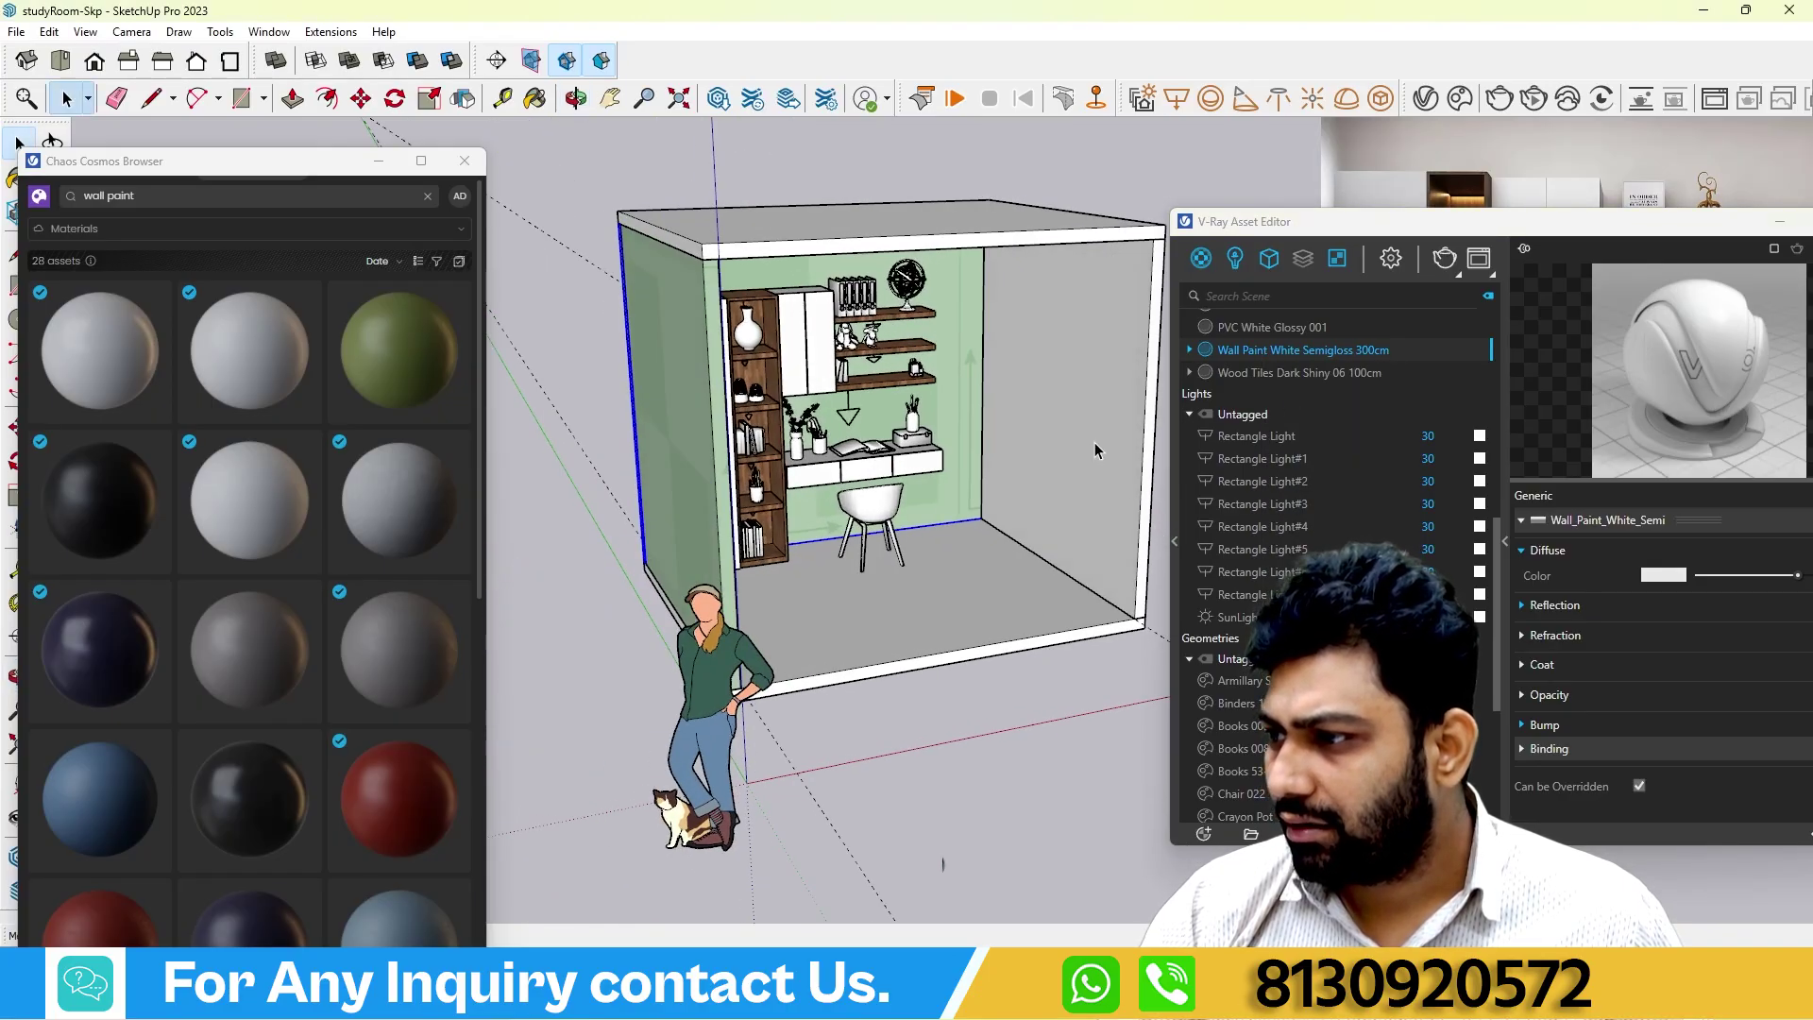
{"action": "left_click", "coordinate": [1095, 450]}
{"action": "right_click", "coordinate": [1284, 349]}
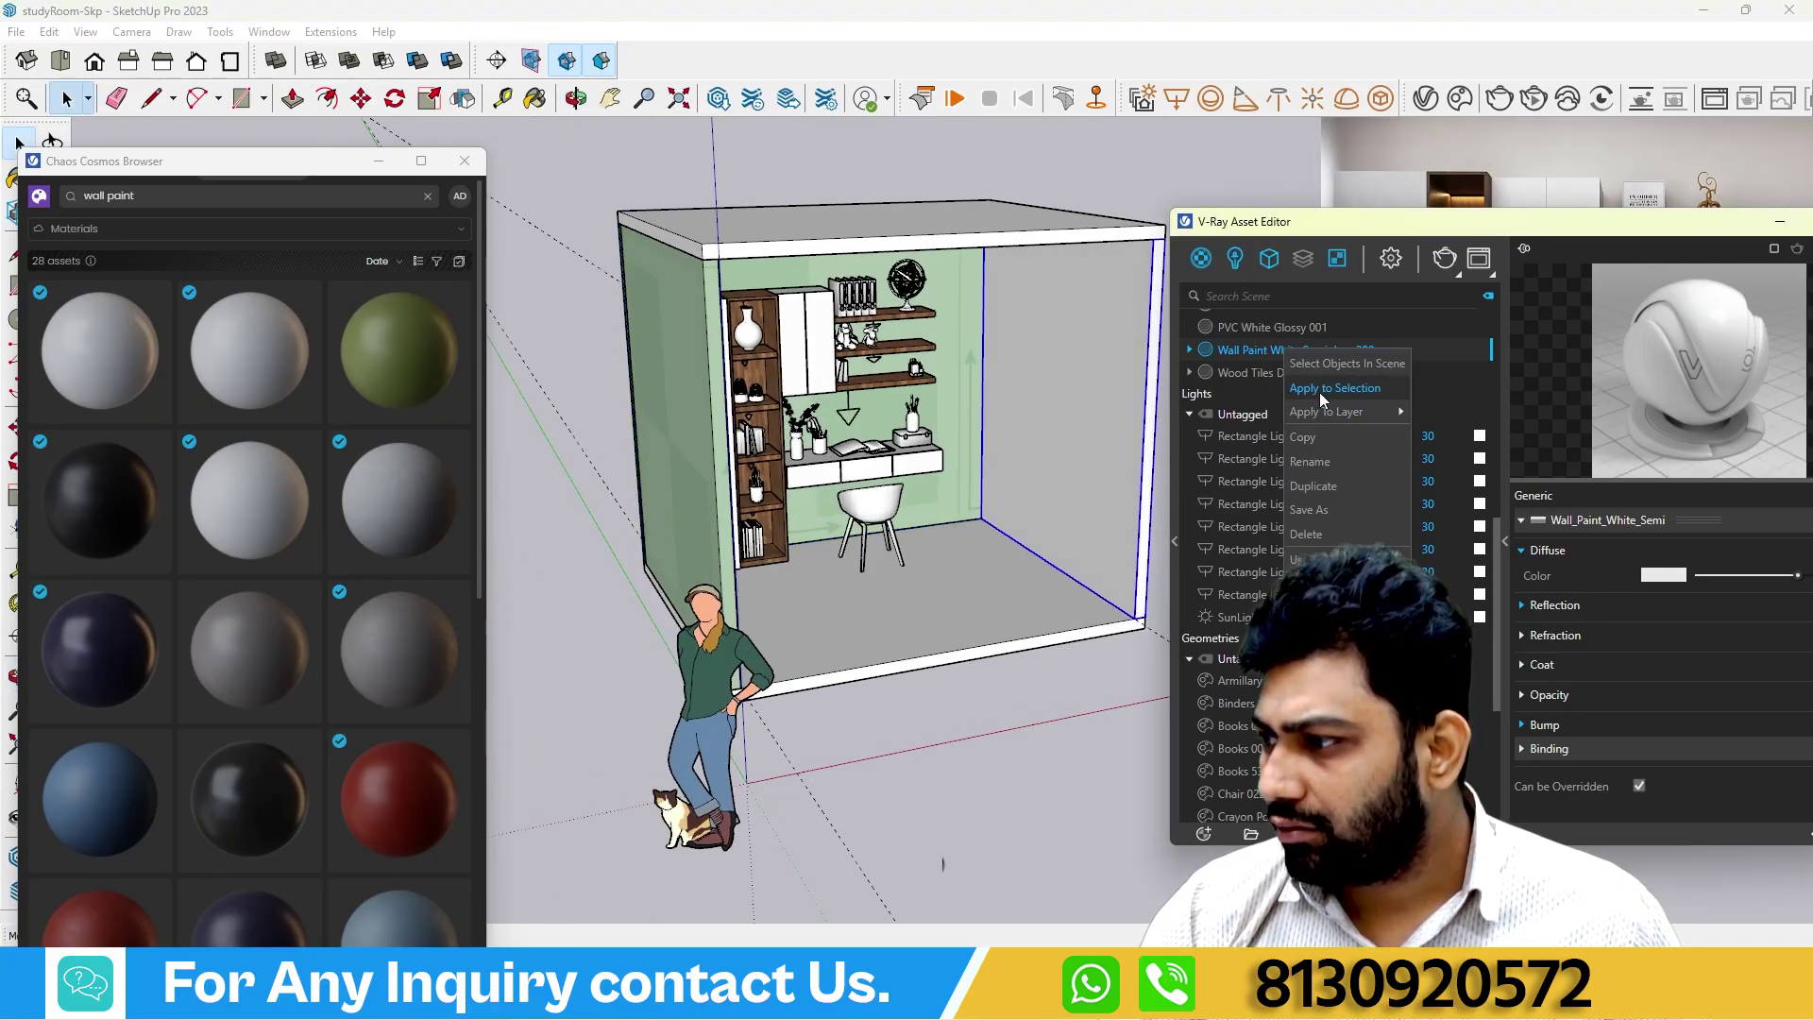
{"action": "left_click", "coordinate": [1320, 393]}
{"action": "middle_click_drag", "start_coordinate": [1011, 746], "coordinate": [827, 333]}
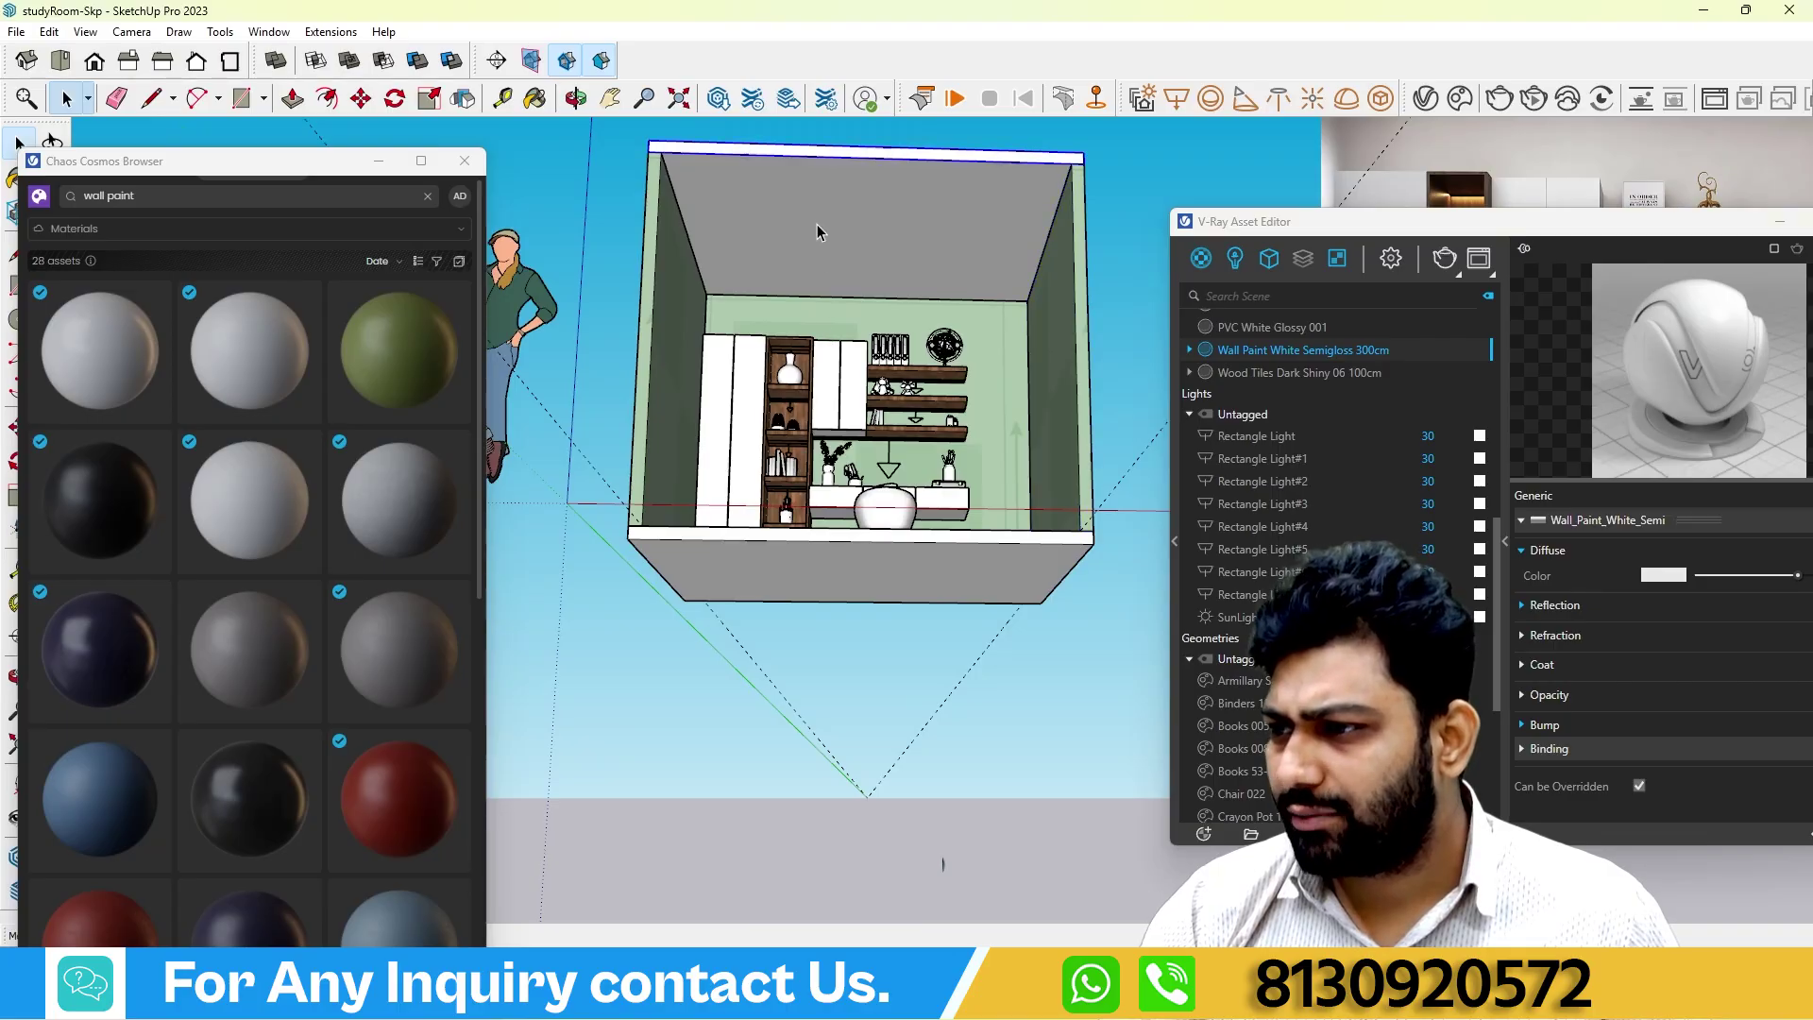
{"action": "right_click", "coordinate": [1318, 347]}
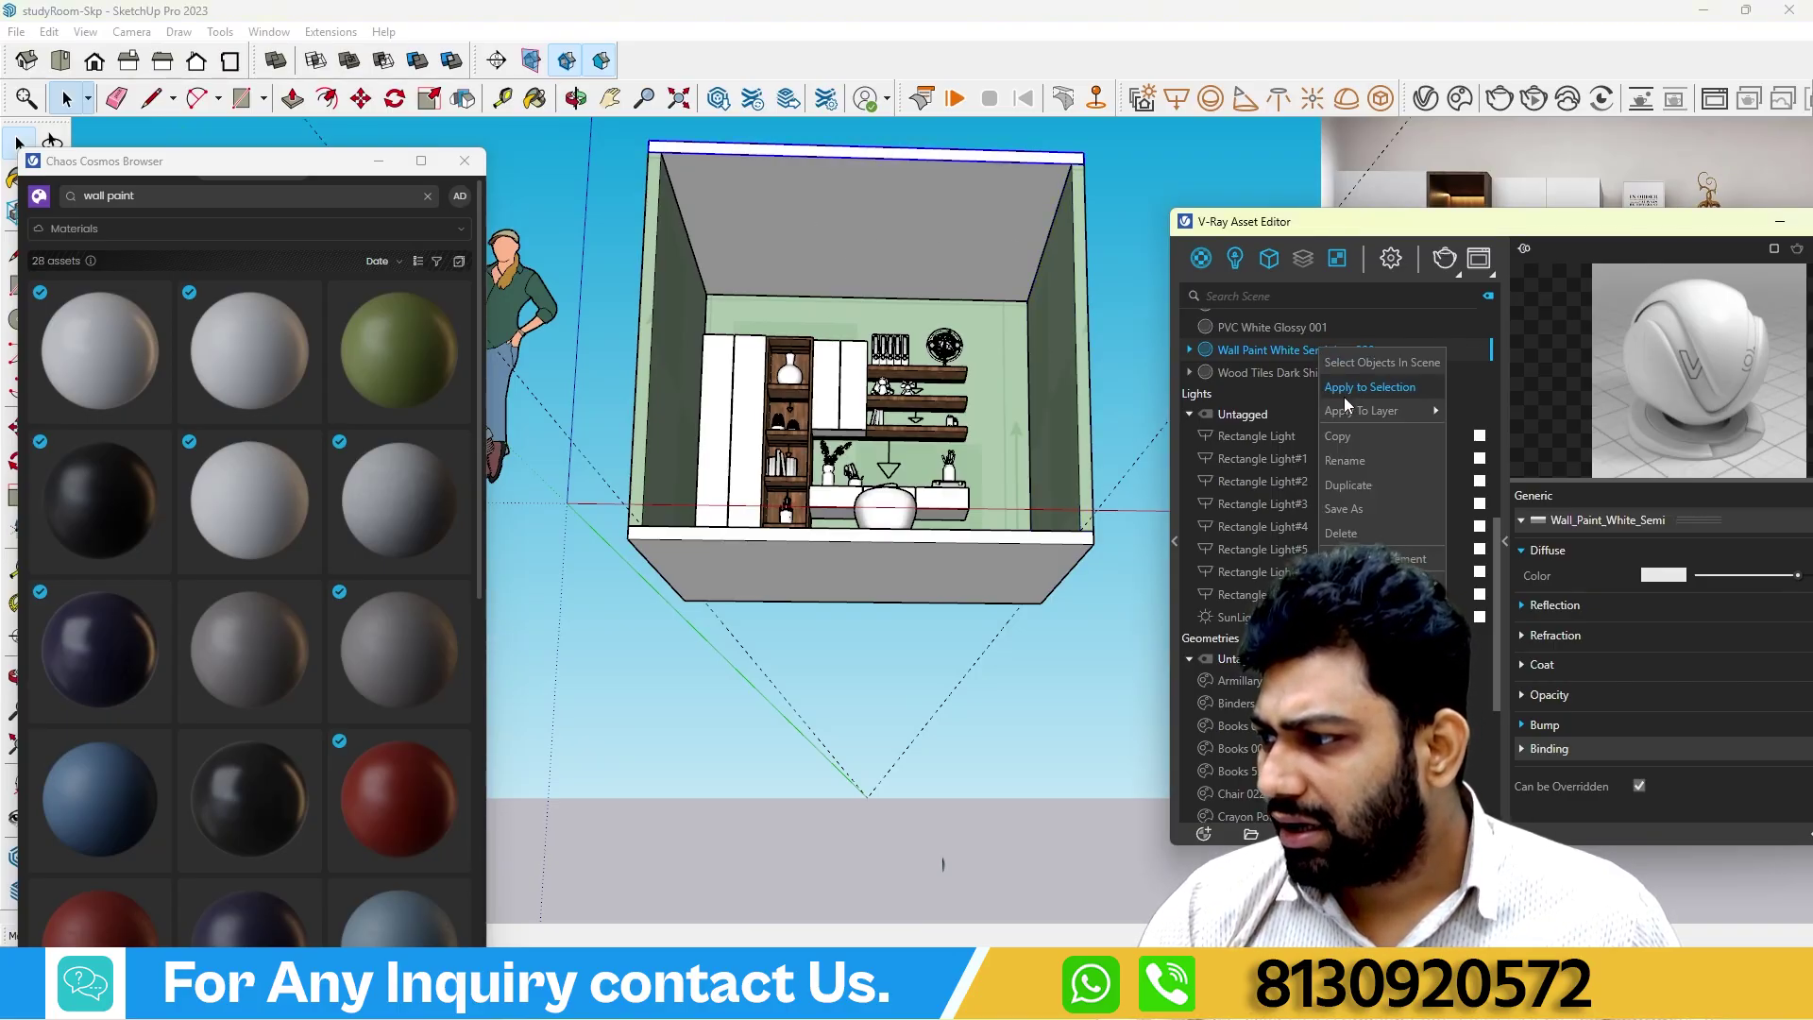
{"action": "left_click", "coordinate": [1345, 397]}
{"action": "mouse_move", "coordinate": [1152, 476]}
{"action": "middle_mouse_down"}
{"action": "mouse_move", "coordinate": [1179, 803]}
{"action": "mouse_move", "coordinate": [925, 650]}
{"action": "middle_mouse_up"}
{"action": "scroll", "coordinate": [925, 650], "scroll_direction": "down", "scroll_amount": 3}
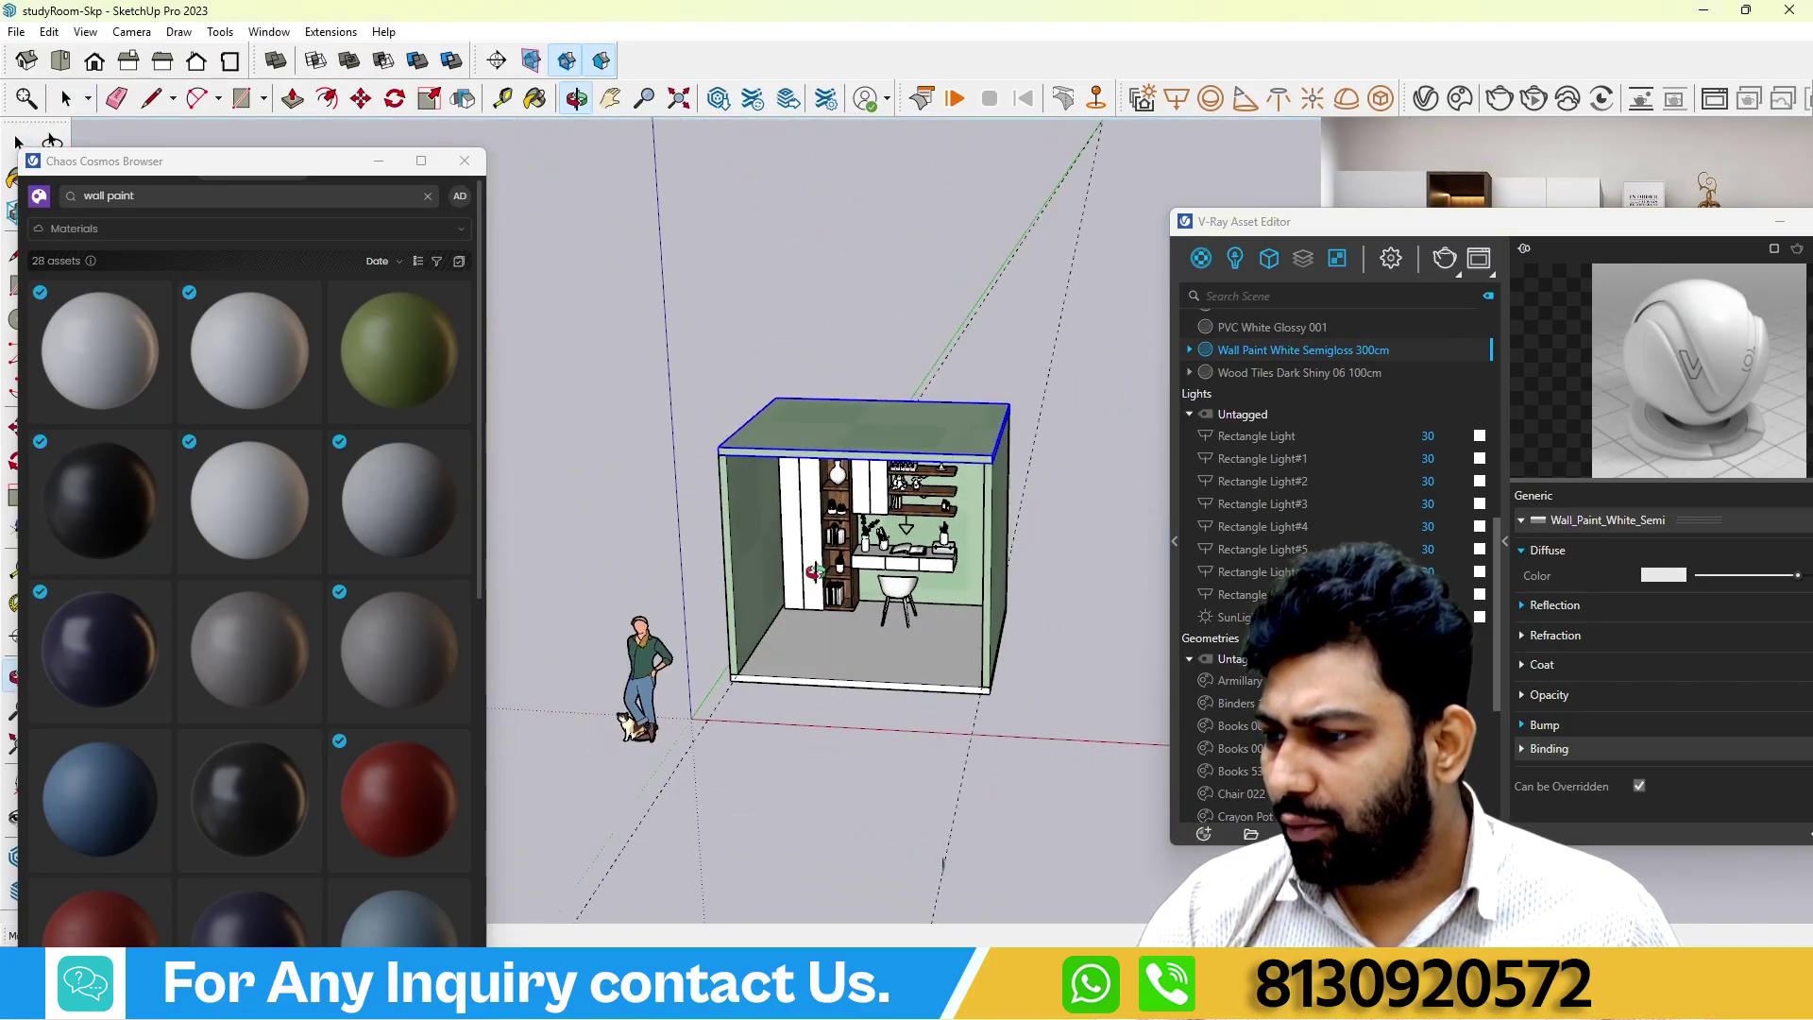
Replace the wall paint search in the Cosmos material library with a search for tile.
{"action": "left_click_drag", "start_coordinate": [1547, 225], "coordinate": [1469, 510]}
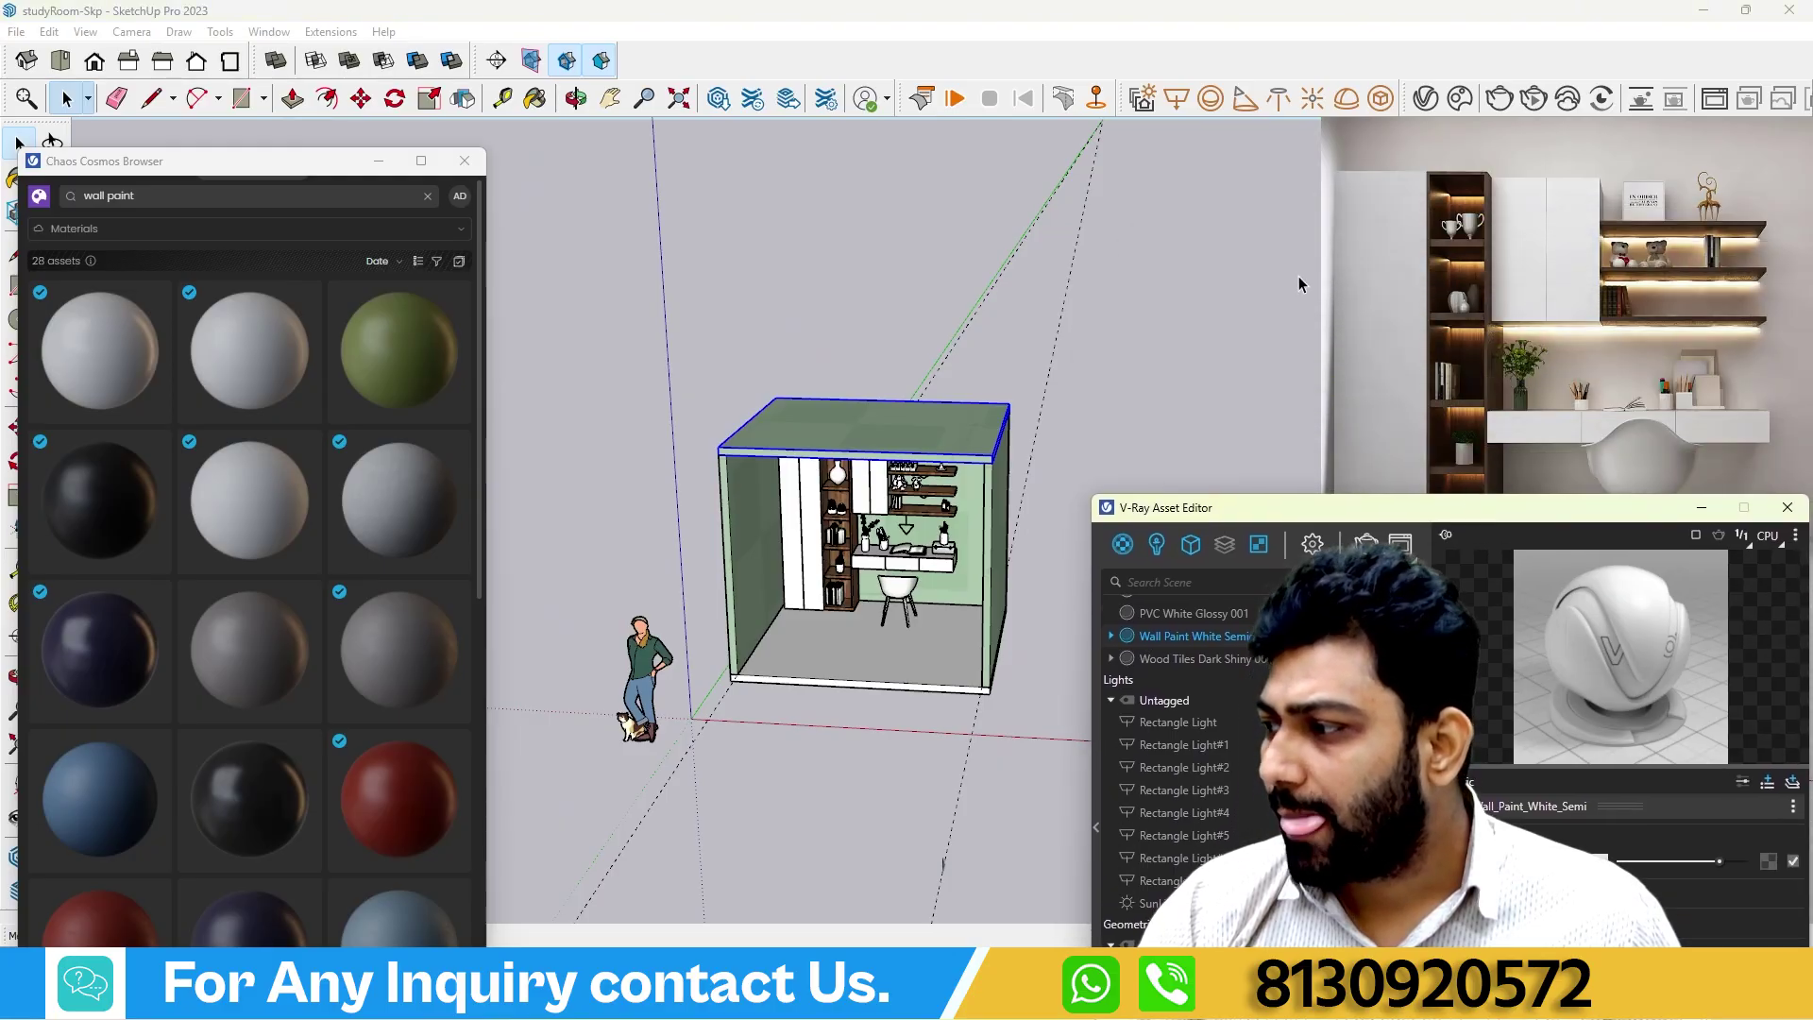
{"action": "scroll", "coordinate": [1261, 285], "scroll_direction": "down", "scroll_amount": 2}
{"action": "middle_click_drag", "start_coordinate": [1044, 485], "coordinate": [945, 540]}
{"action": "left_click_drag", "start_coordinate": [1218, 507], "coordinate": [871, 636]}
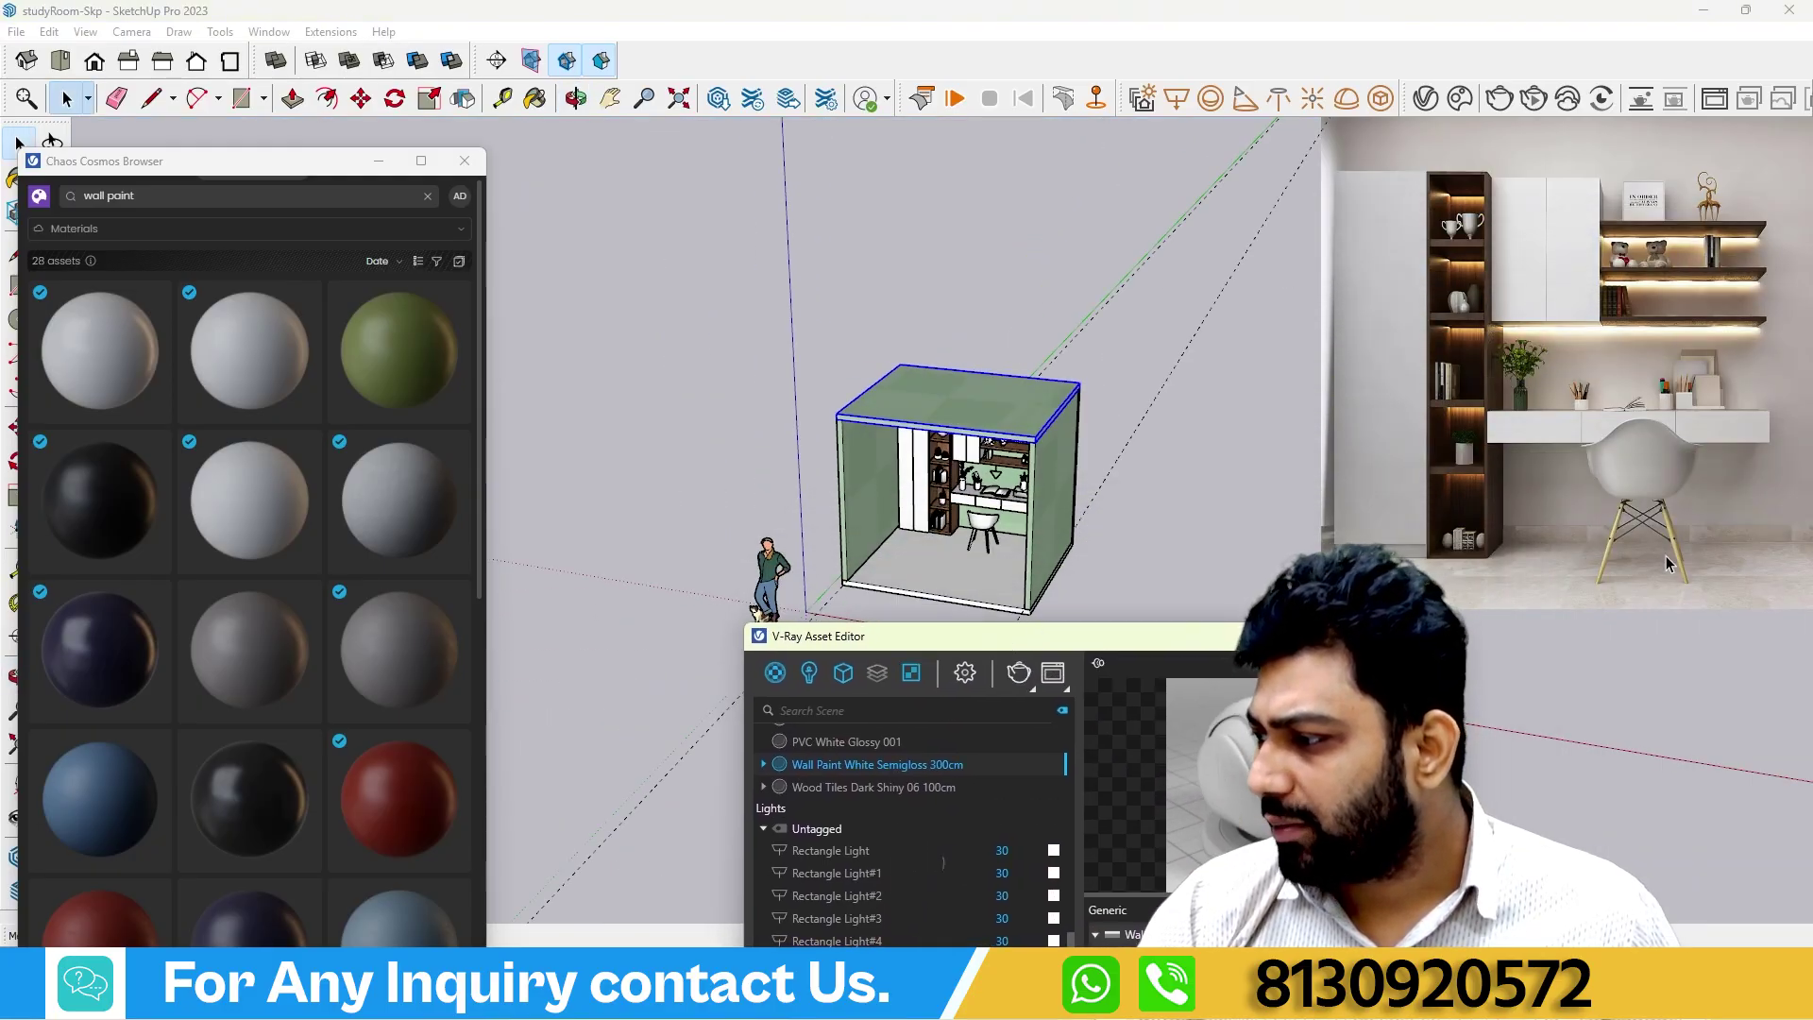
{"action": "left_click", "coordinate": [429, 198]}
{"action": "left_click", "coordinate": [406, 194]}
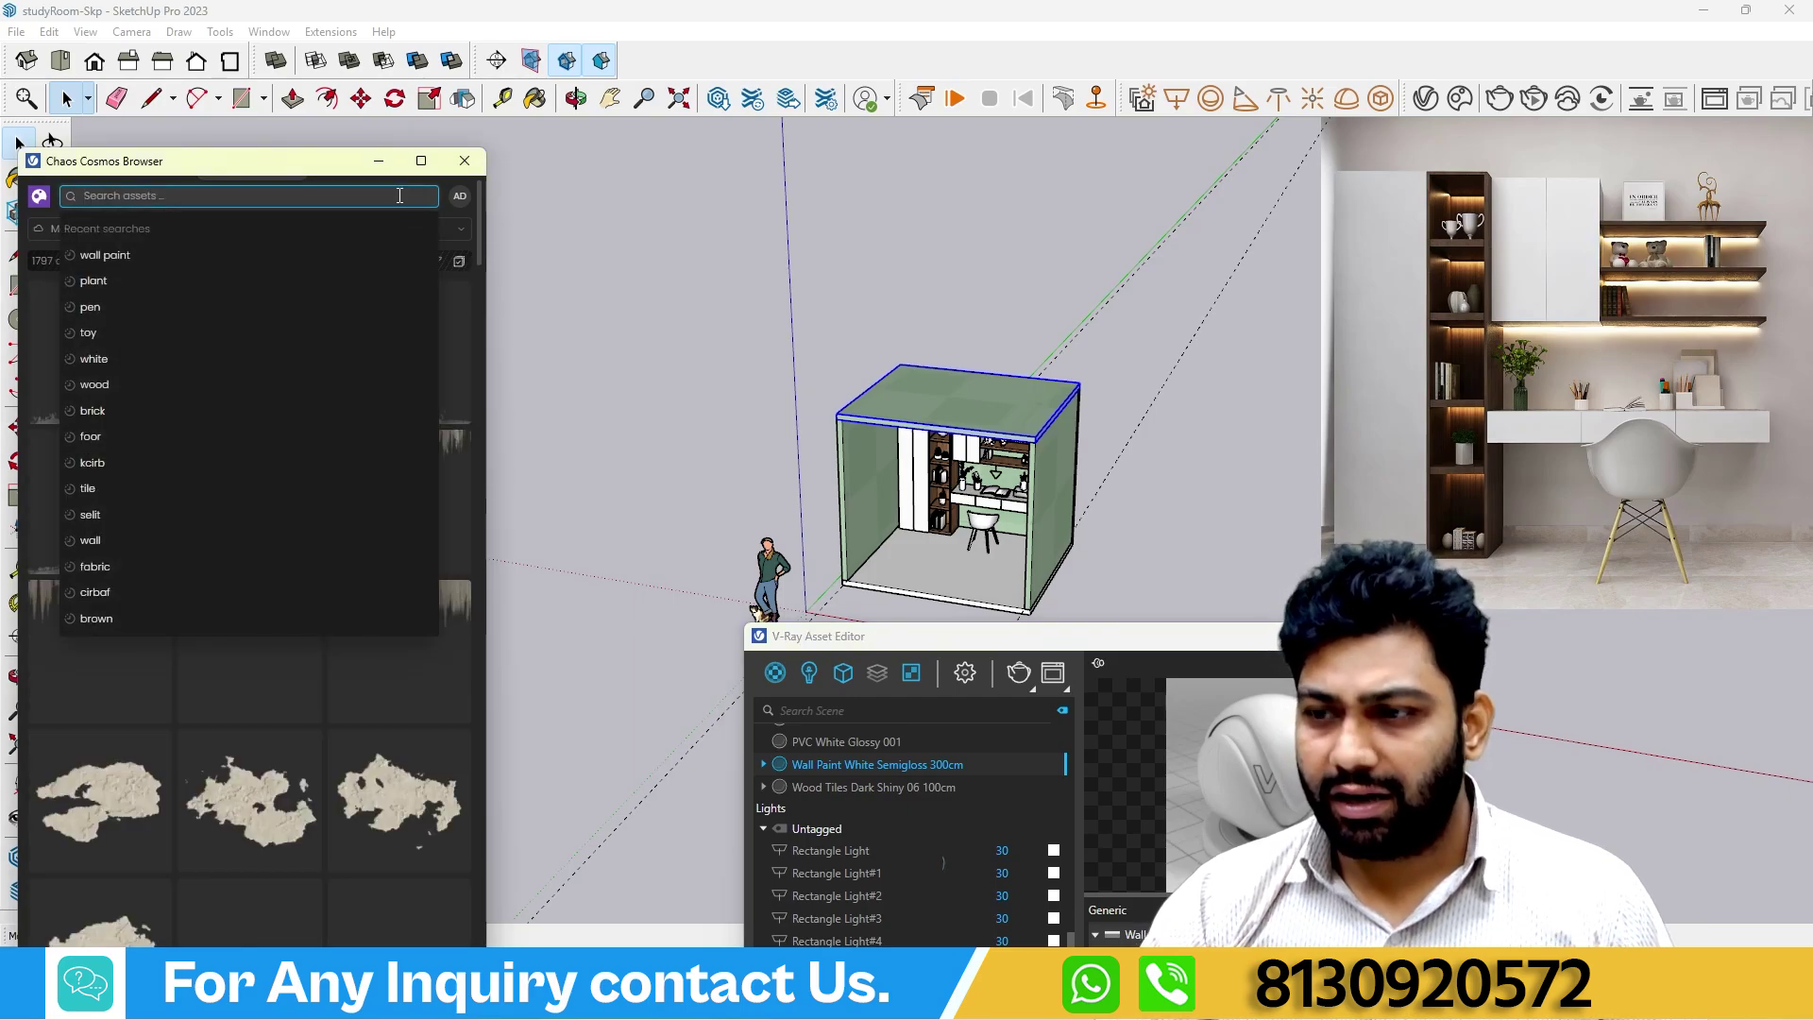
{"action": "type", "text": "tile"}
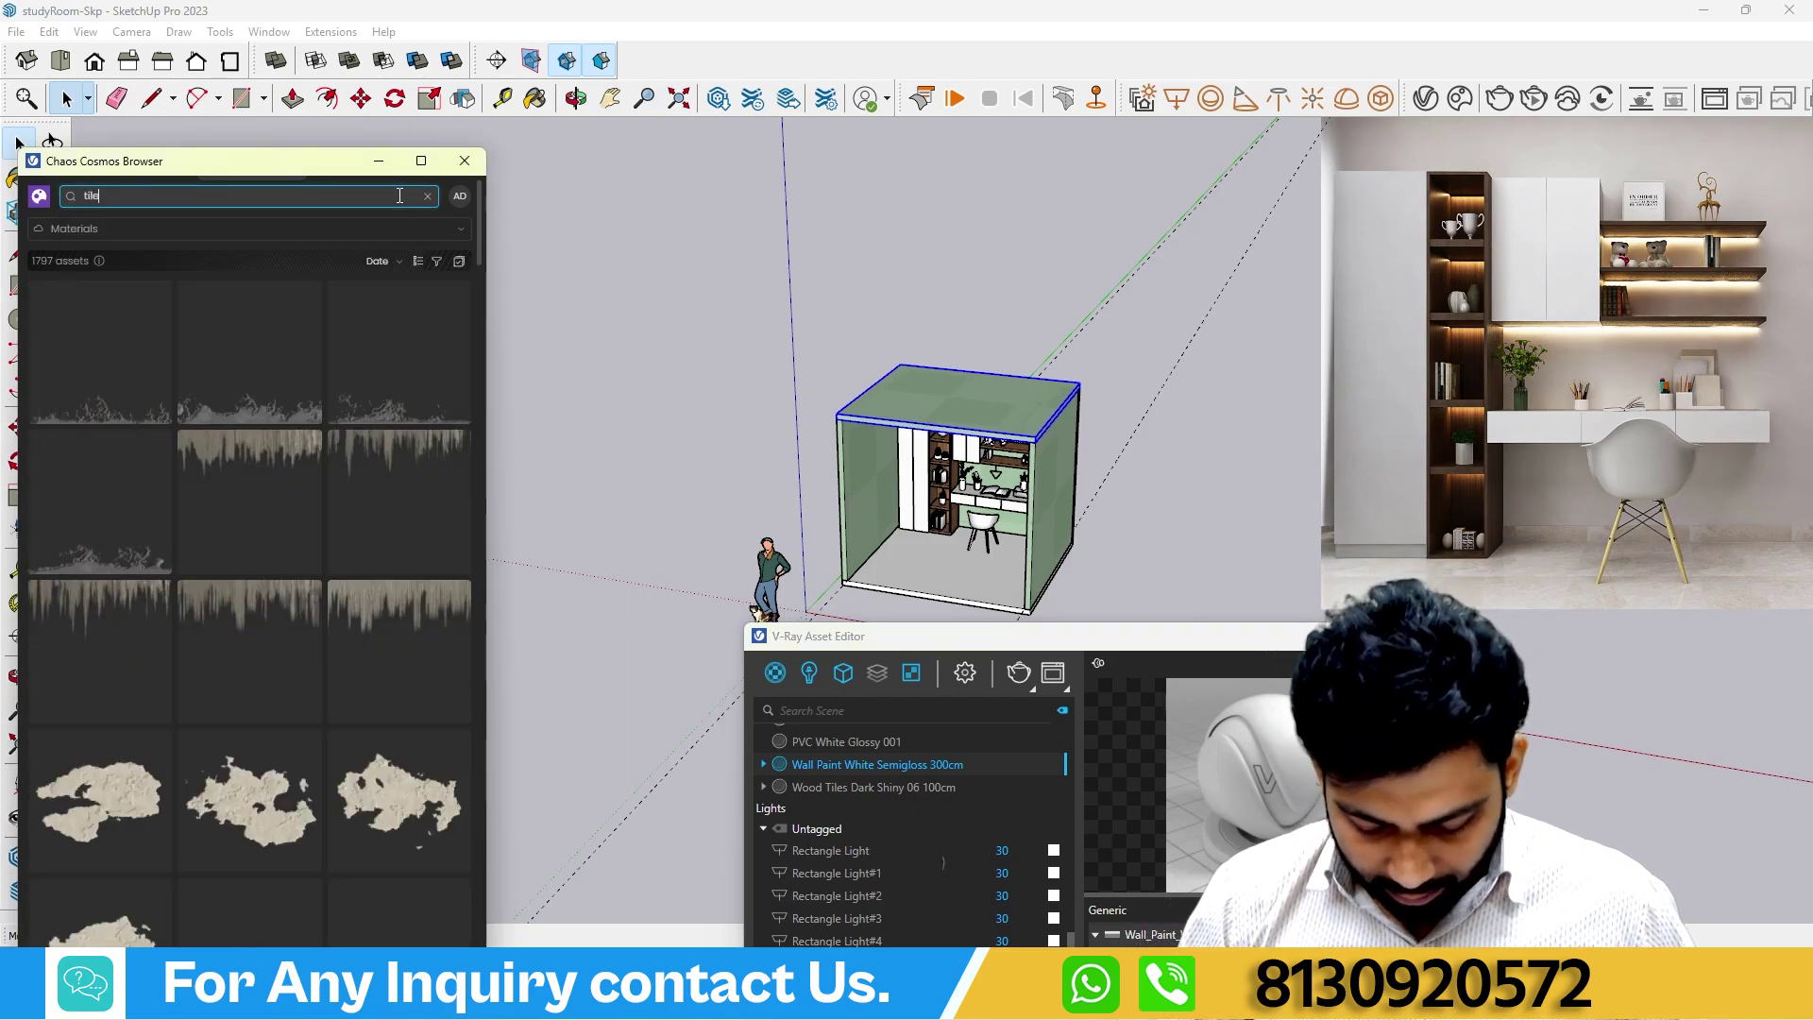
Import the Tiles Marble Orange material from Cosmos, apply it to the floor slab and inspect the surface up close.
{"action": "scroll", "coordinate": [120, 406], "scroll_direction": "down", "scroll_amount": 8}
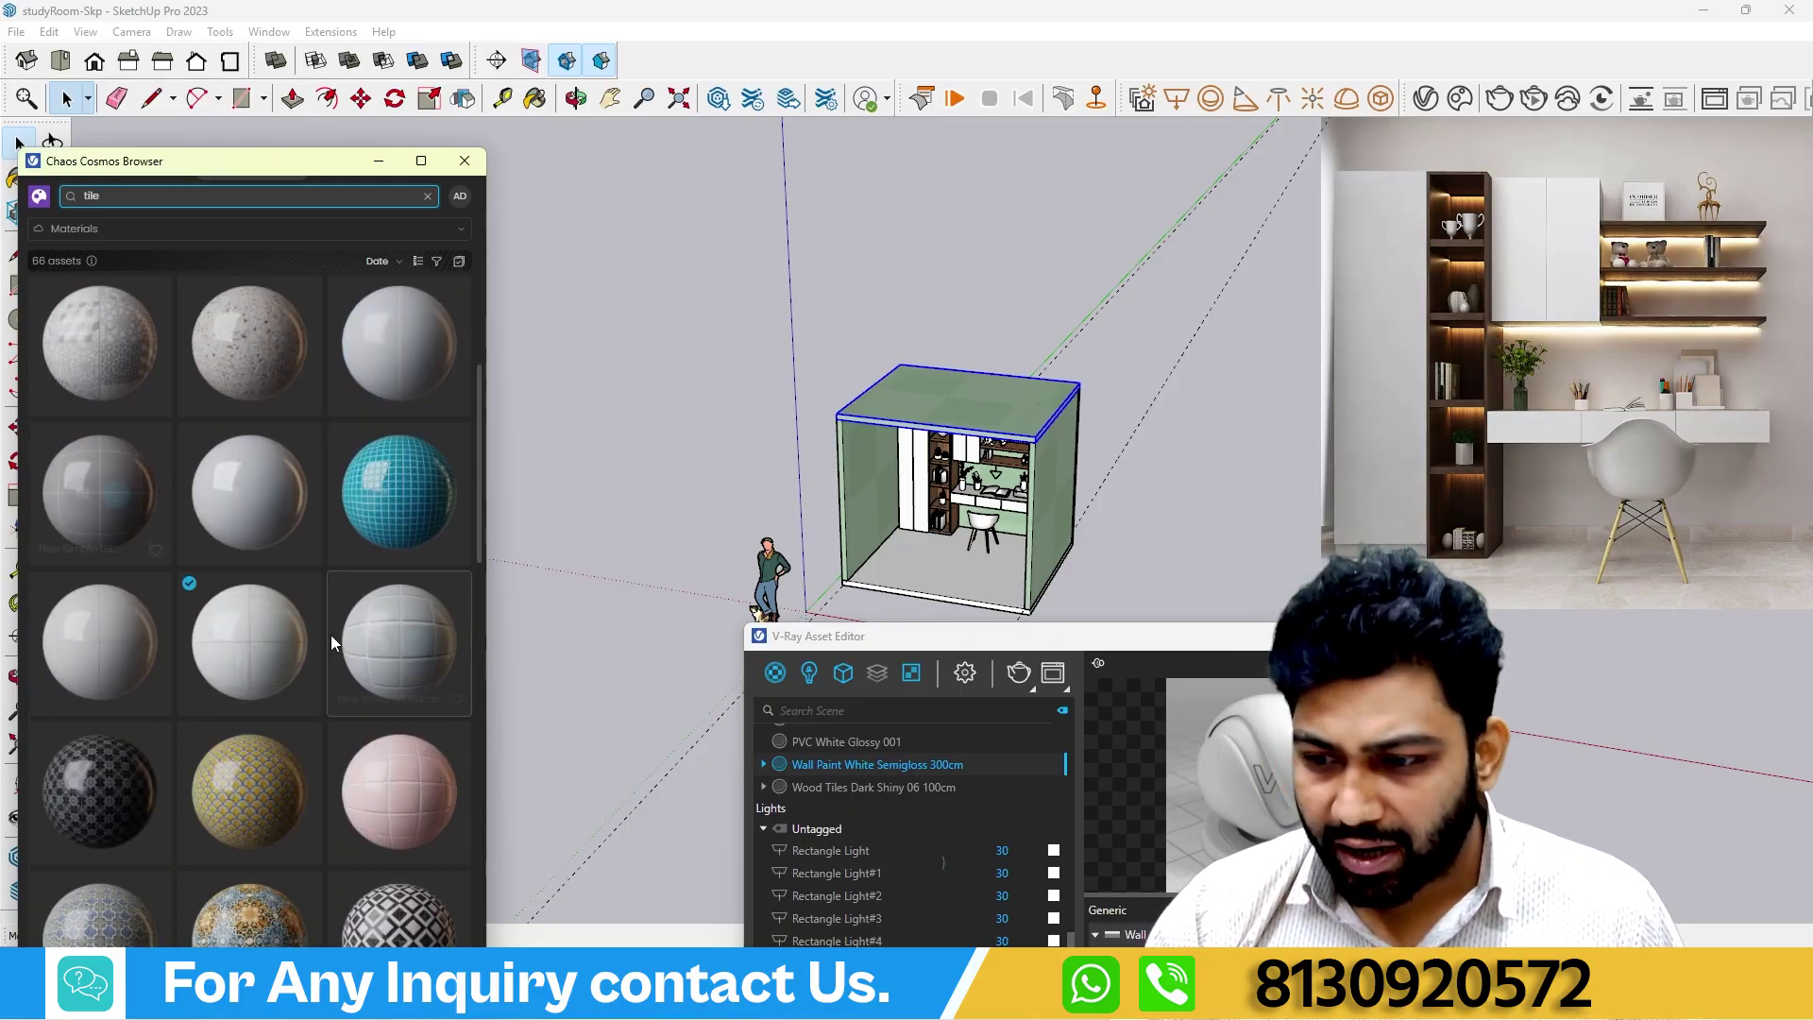
{"action": "scroll", "coordinate": [330, 634], "scroll_direction": "down", "scroll_amount": 5}
{"action": "scroll", "coordinate": [330, 633], "scroll_direction": "down", "scroll_amount": 4}
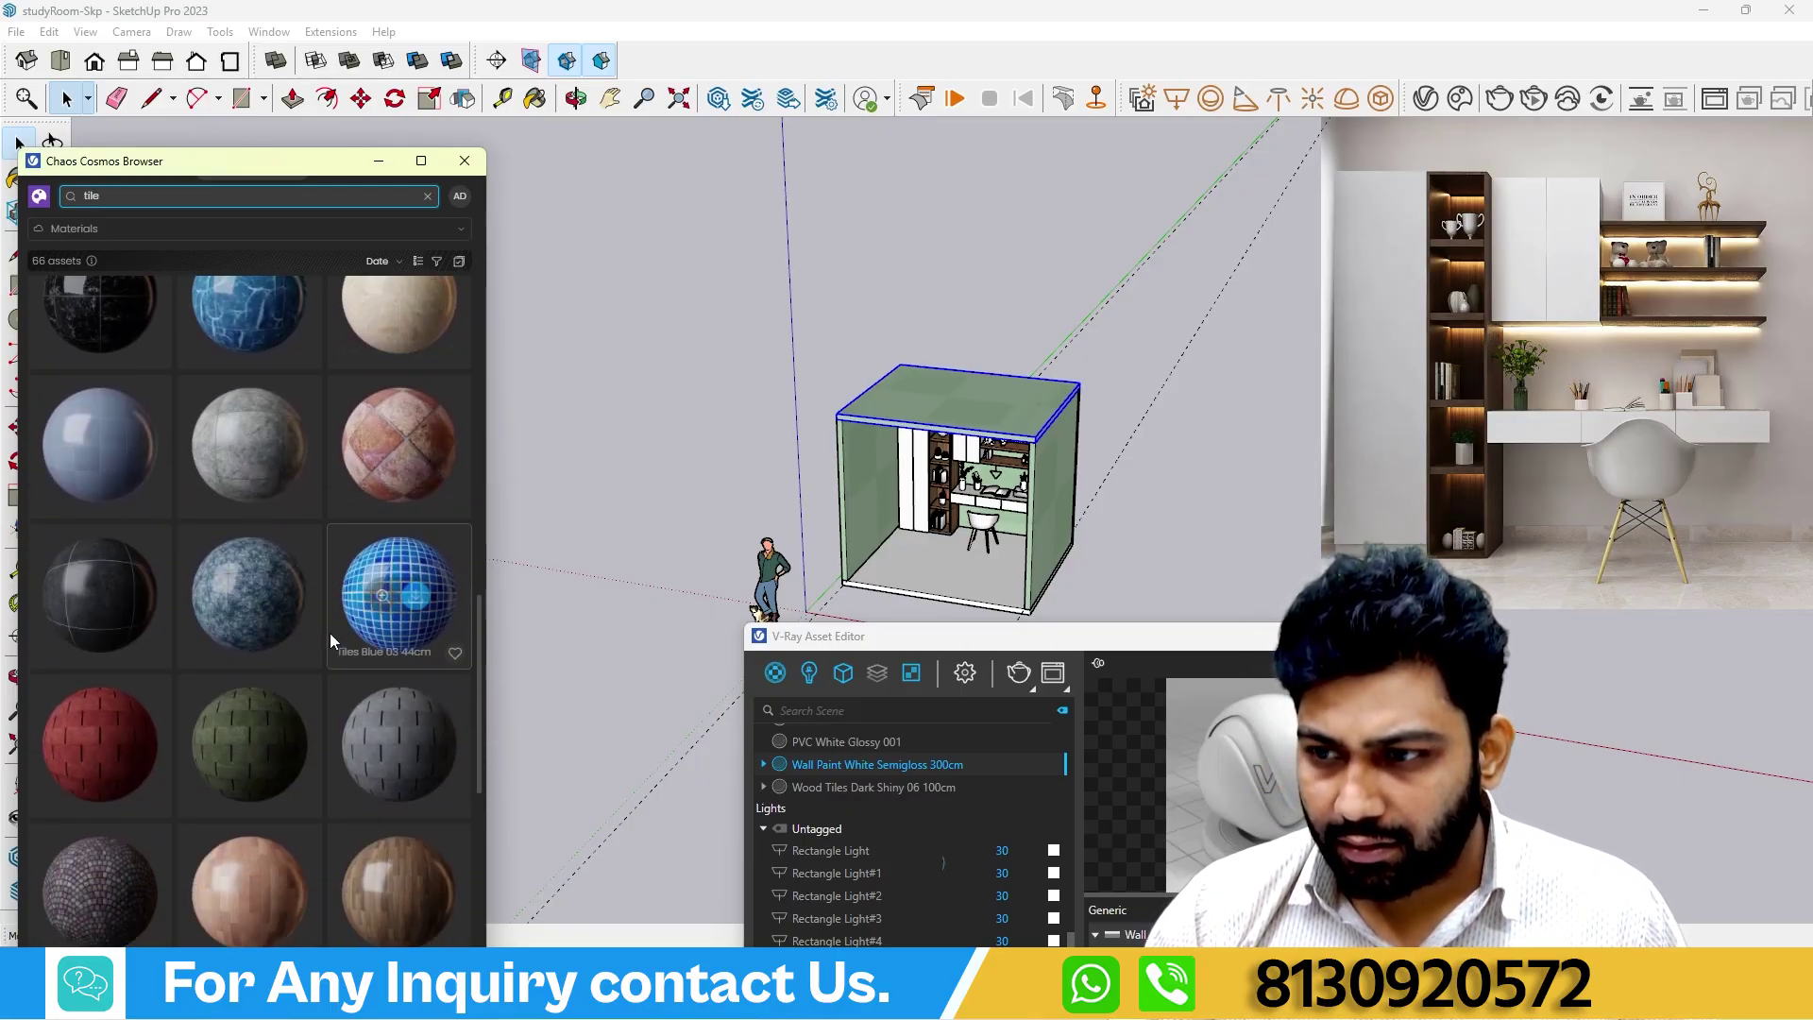
{"action": "scroll", "coordinate": [326, 629], "scroll_direction": "up", "scroll_amount": 2}
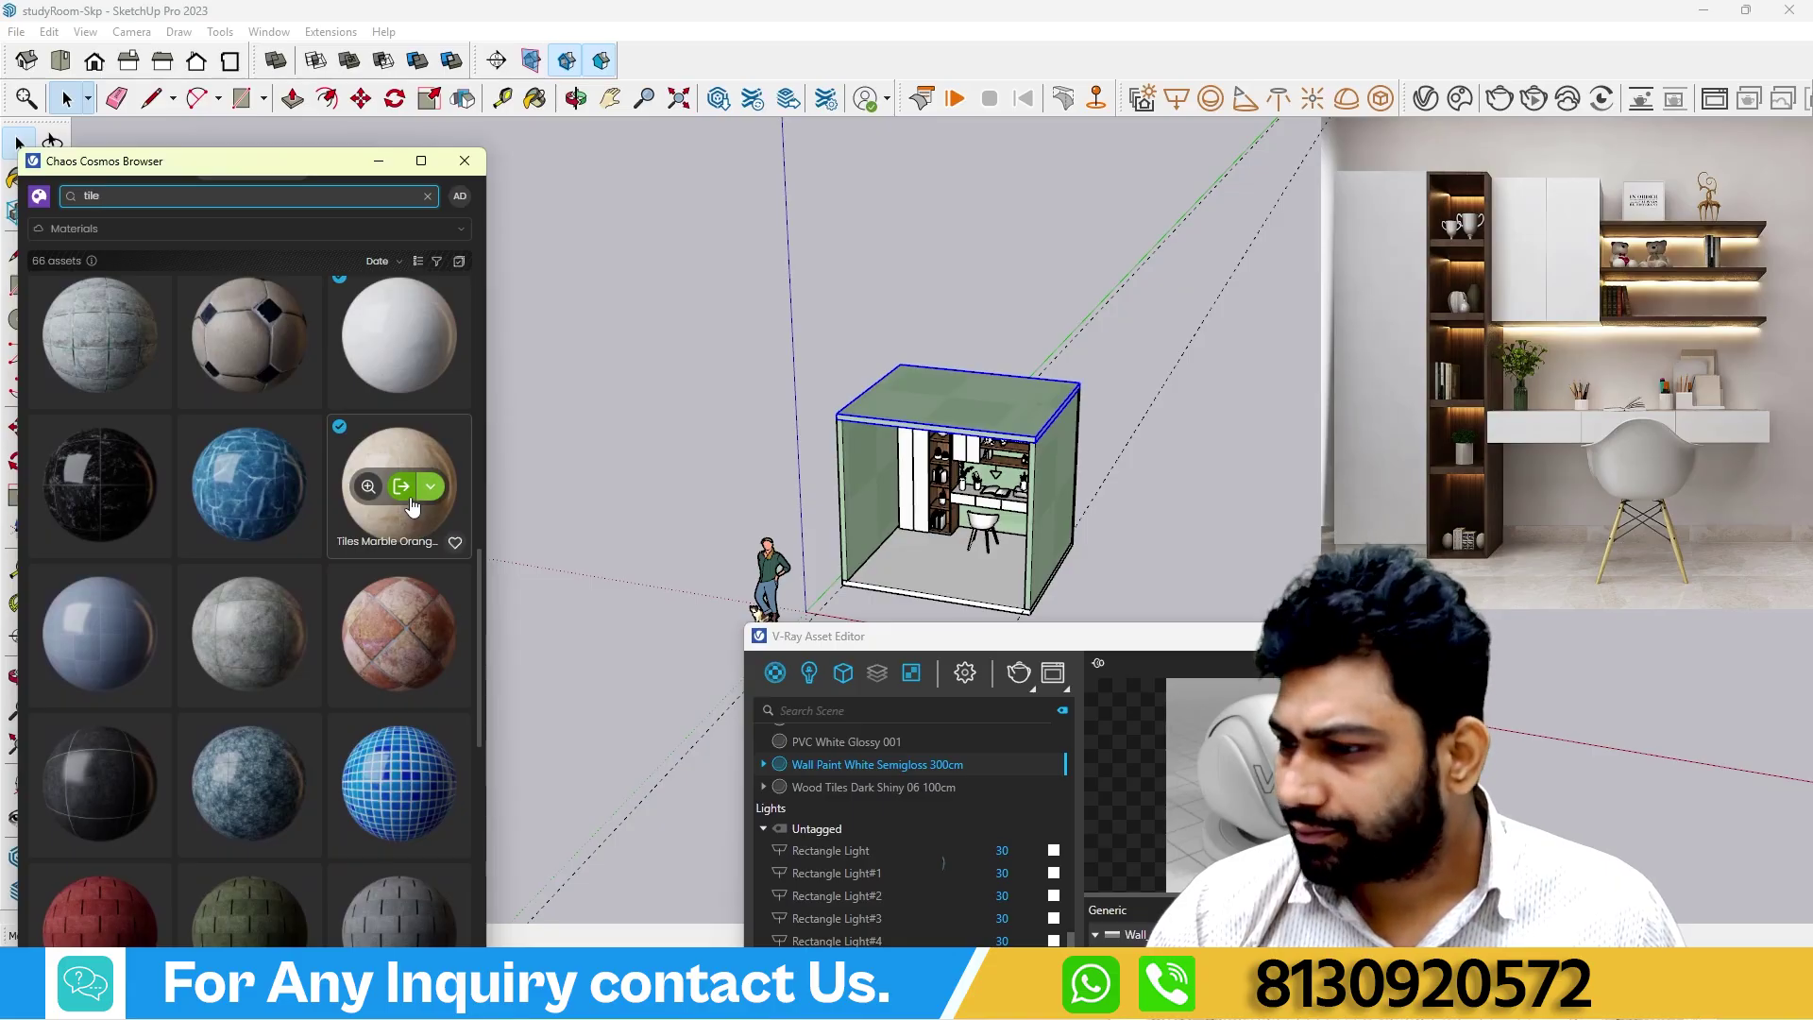
{"action": "left_click", "coordinate": [833, 642]}
{"action": "left_click_drag", "start_coordinate": [832, 638], "coordinate": [1263, 561]}
{"action": "scroll", "coordinate": [942, 569], "scroll_direction": "up", "scroll_amount": 3}
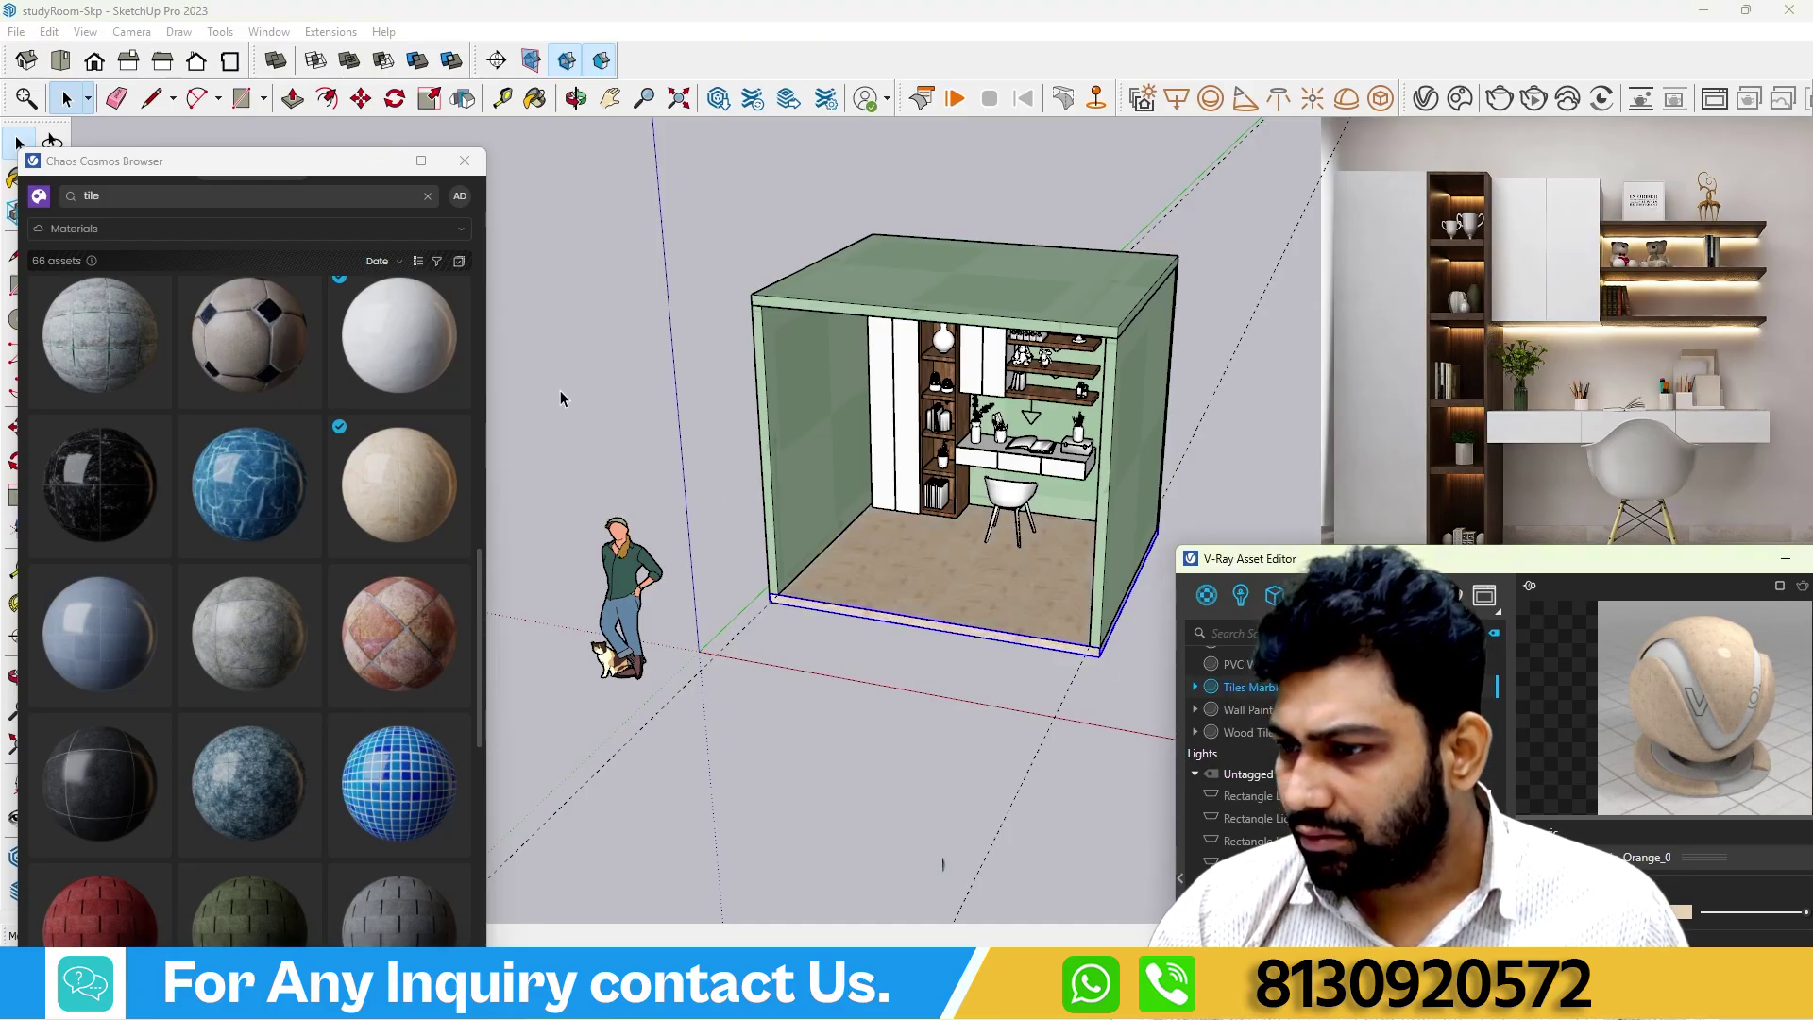
{"action": "scroll", "coordinate": [982, 609], "scroll_direction": "up", "scroll_amount": 5}
{"action": "scroll", "coordinate": [955, 587], "scroll_direction": "up", "scroll_amount": 3}
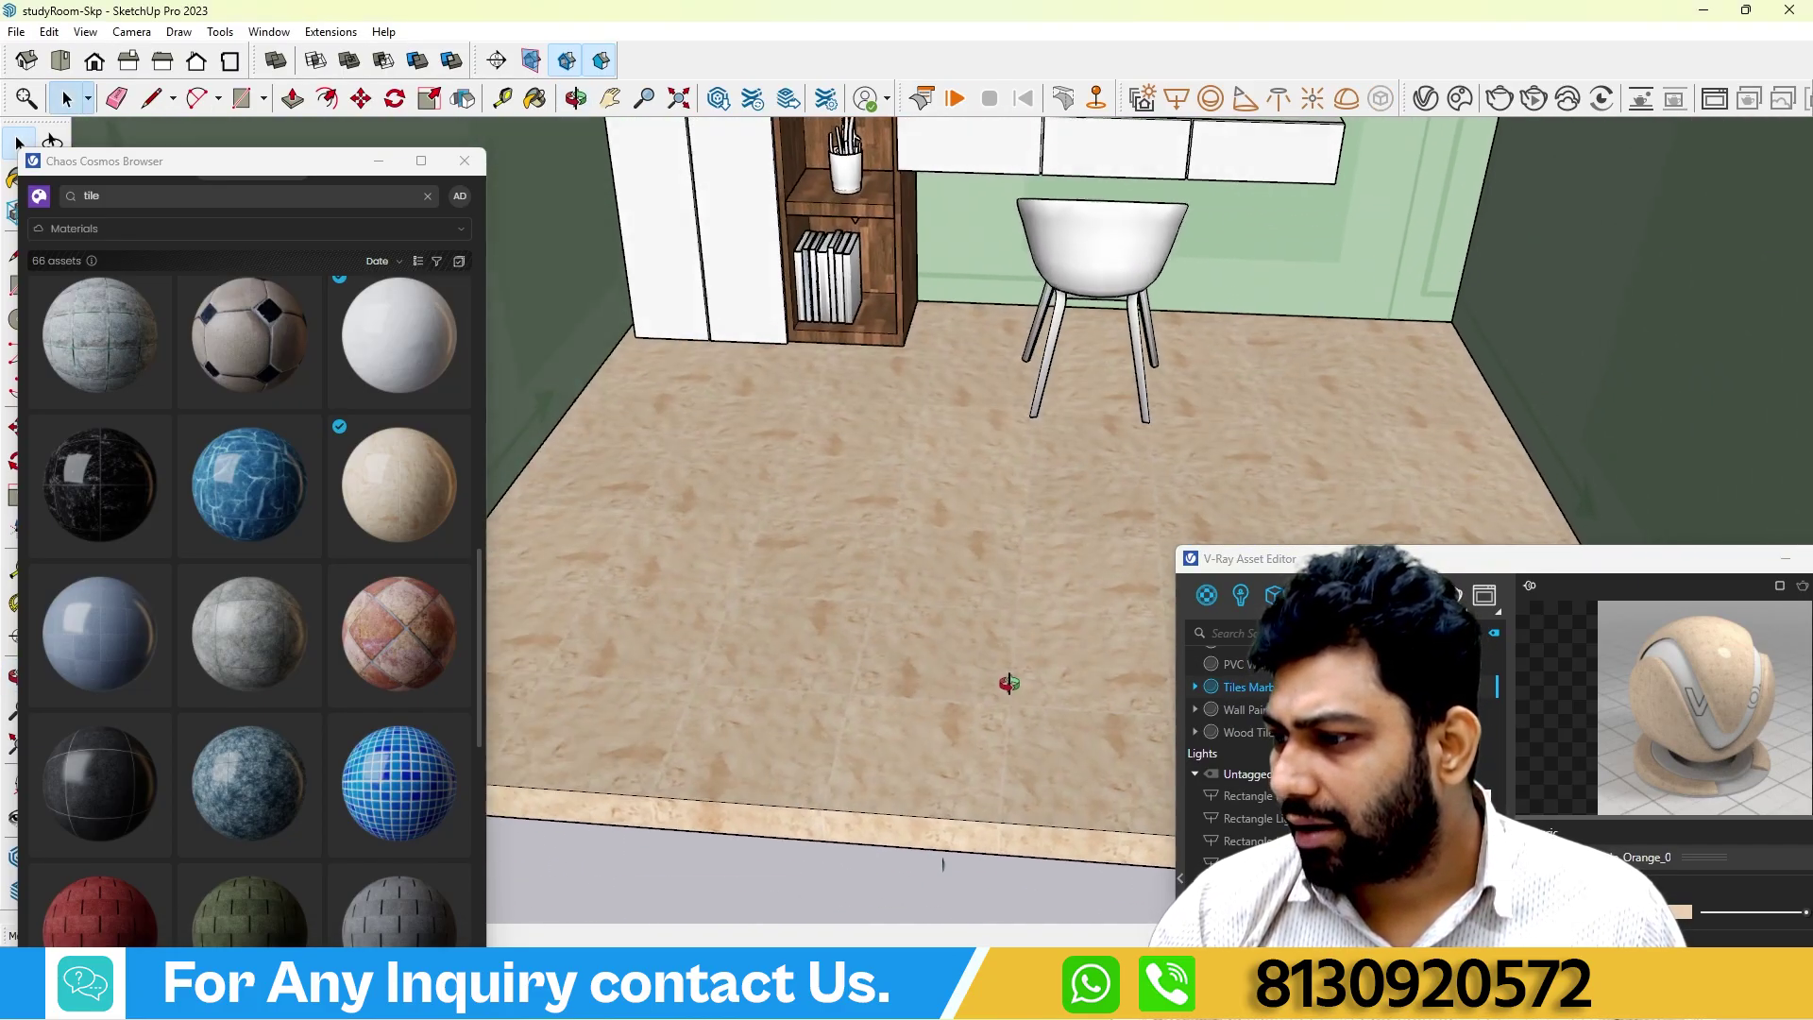
{"action": "scroll", "coordinate": [844, 651], "scroll_direction": "down", "scroll_amount": 4}
{"action": "scroll", "coordinate": [797, 615], "scroll_direction": "up", "scroll_amount": 2}
Browse the tile materials in Cosmos and import Tiles Marble White 03 180cm into the scene.
{"action": "scroll", "coordinate": [212, 610], "scroll_direction": "down", "scroll_amount": 10}
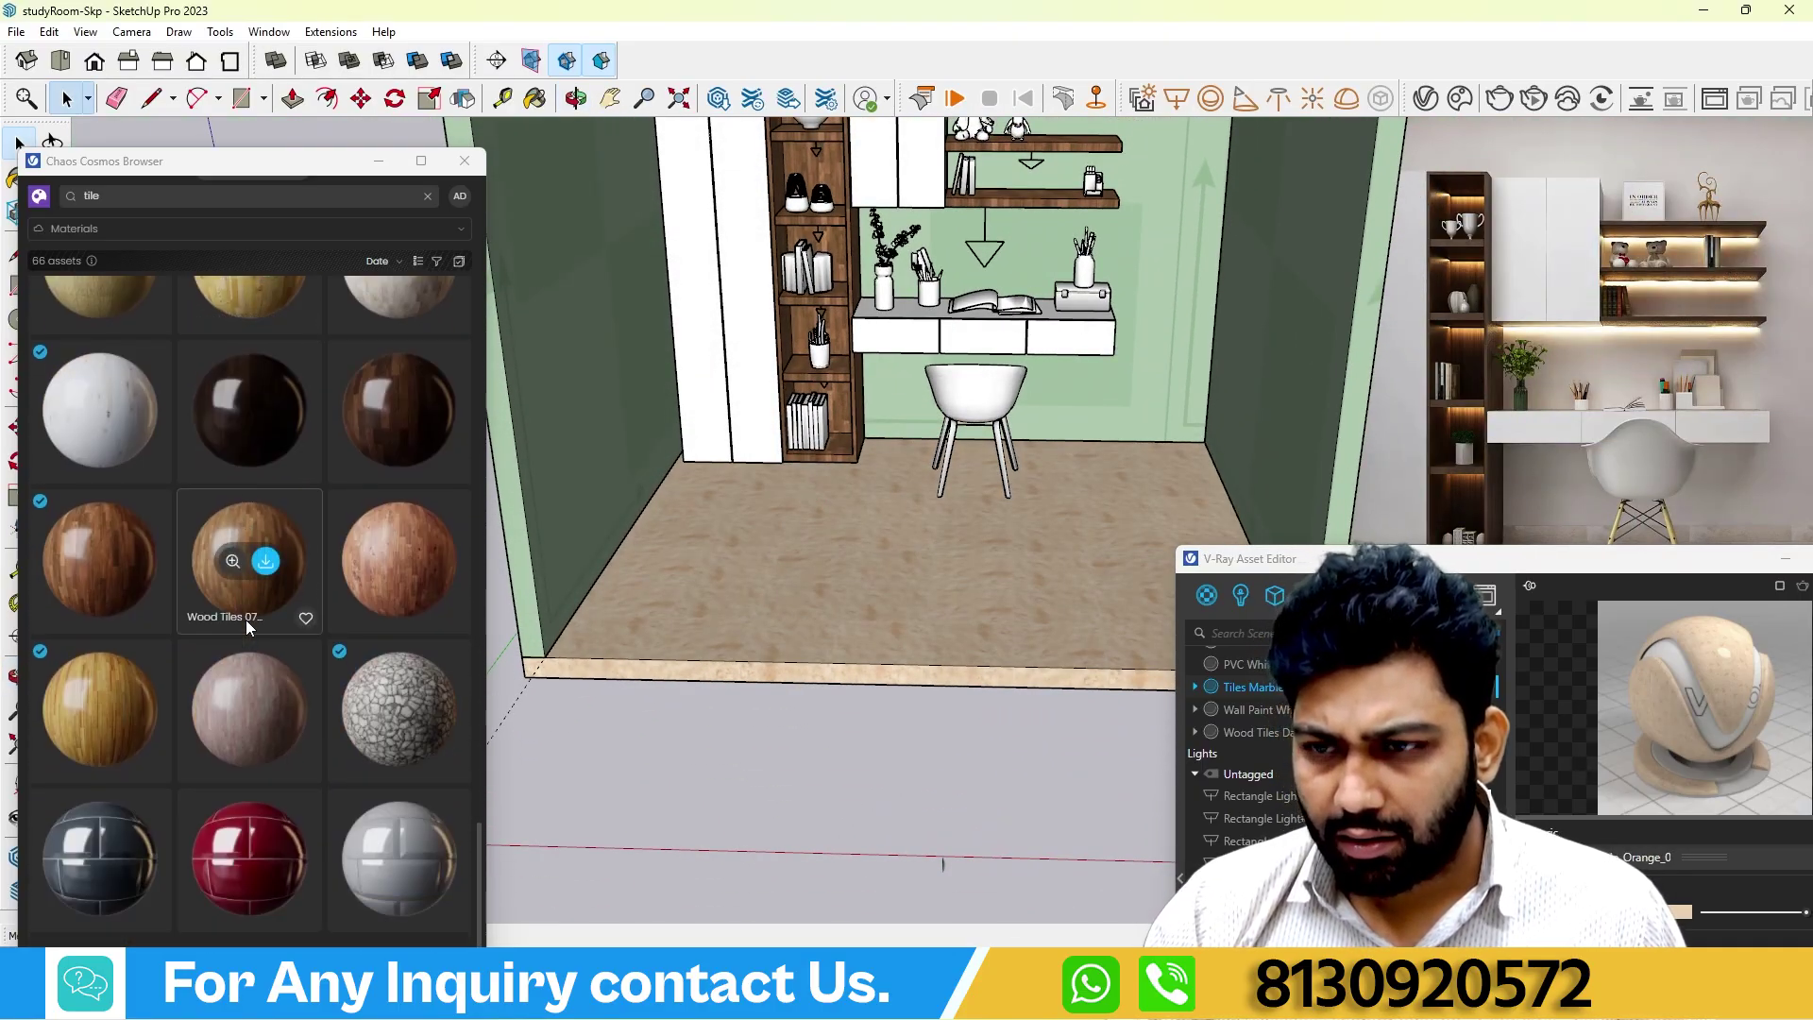
{"action": "scroll", "coordinate": [245, 622], "scroll_direction": "up", "scroll_amount": 10}
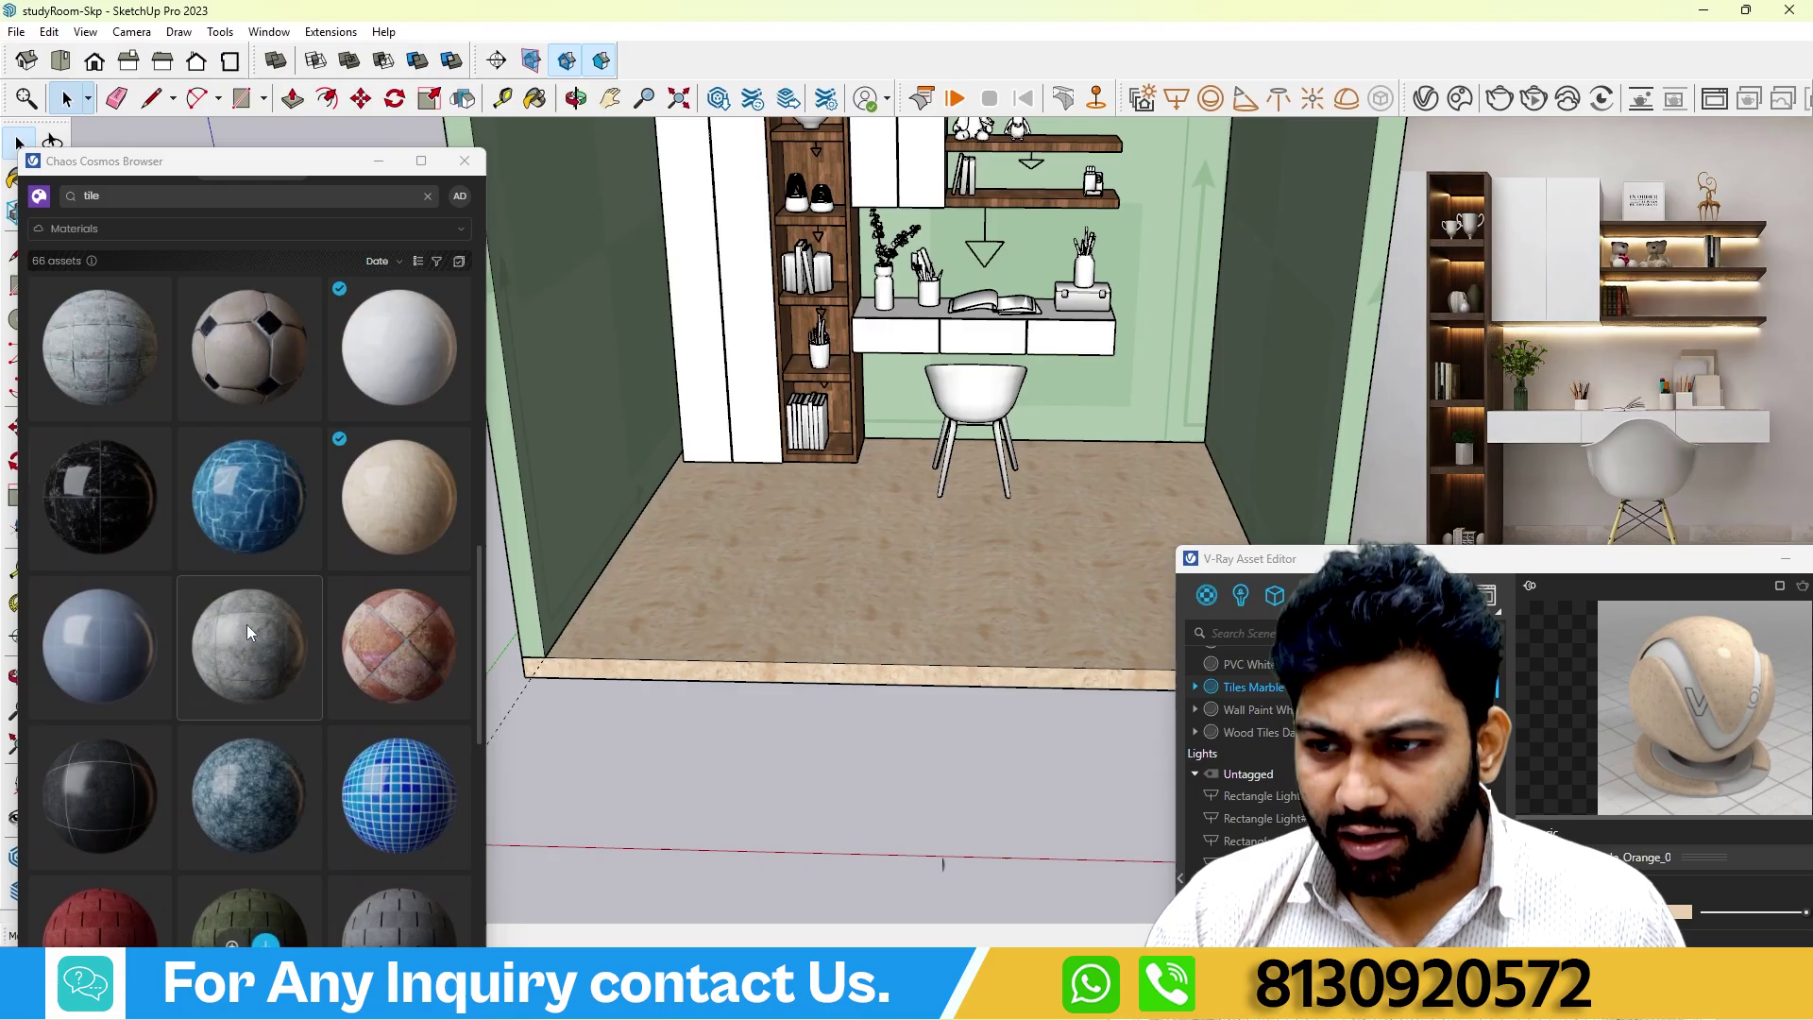
{"action": "scroll", "coordinate": [248, 618], "scroll_direction": "up", "scroll_amount": 2}
{"action": "mouse_move", "coordinate": [425, 543]}
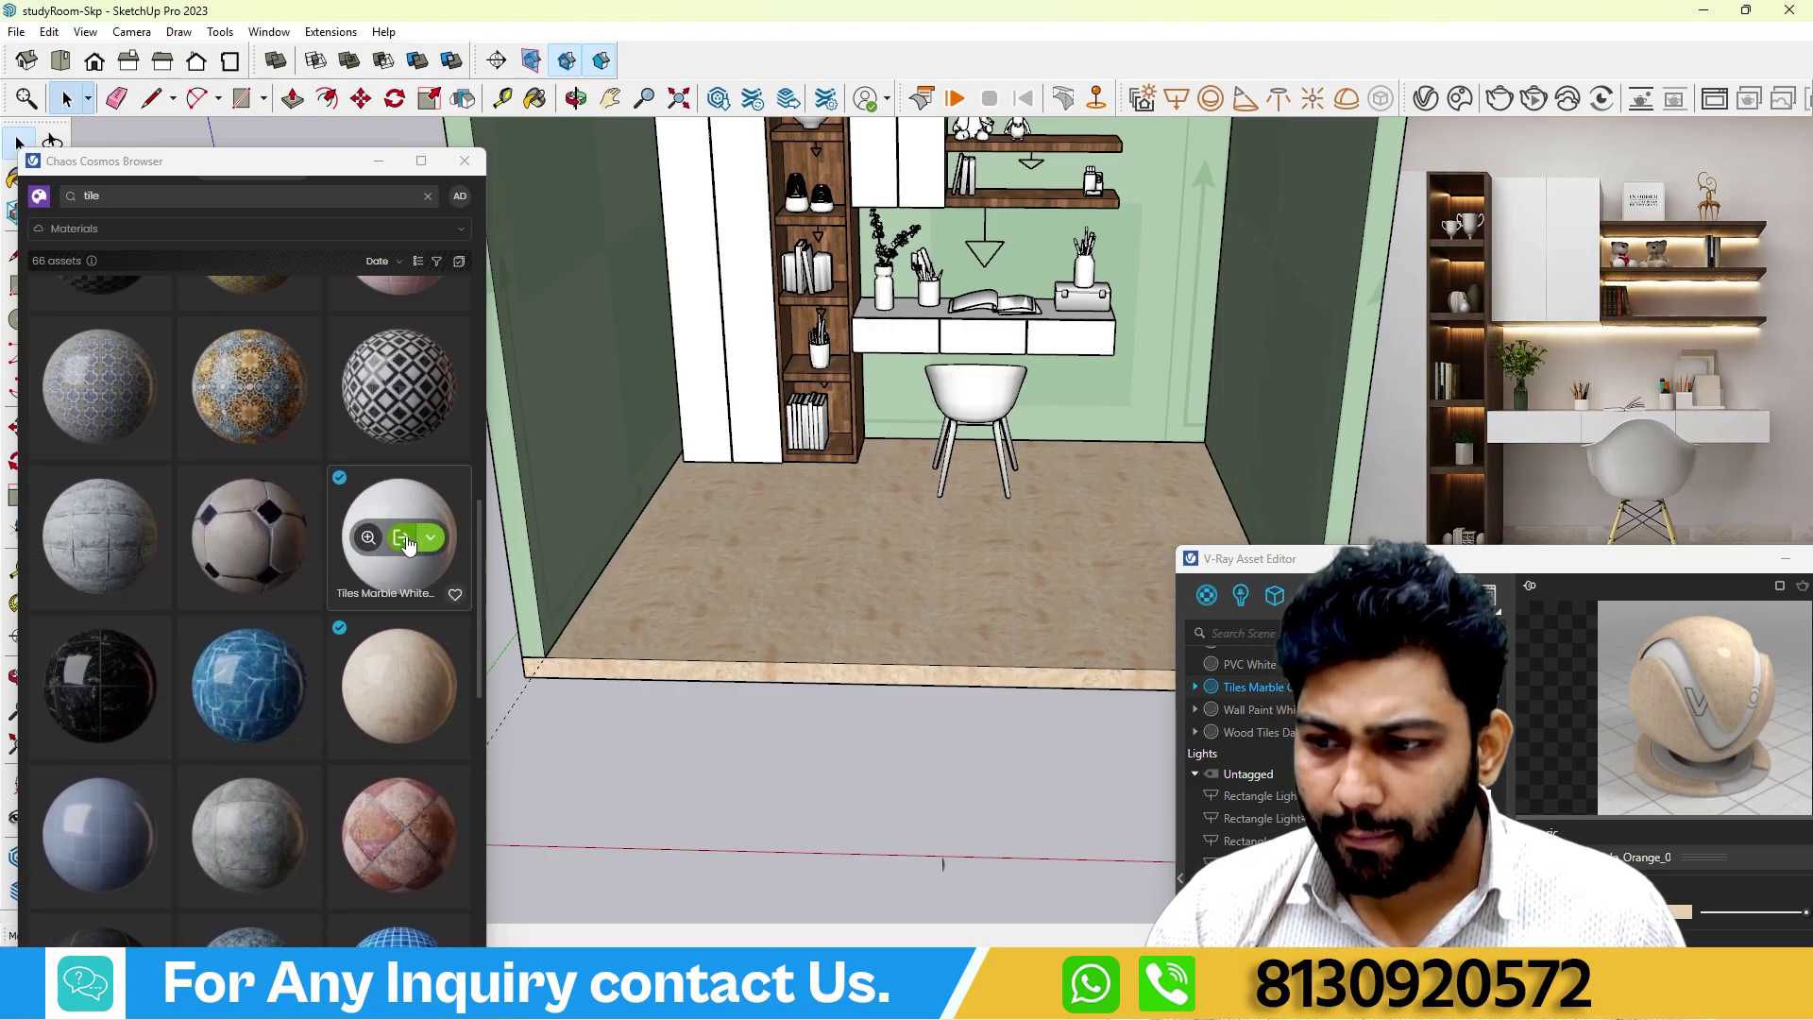
{"action": "left_click", "coordinate": [404, 539]}
{"action": "scroll", "coordinate": [287, 498], "scroll_direction": "up", "scroll_amount": 6}
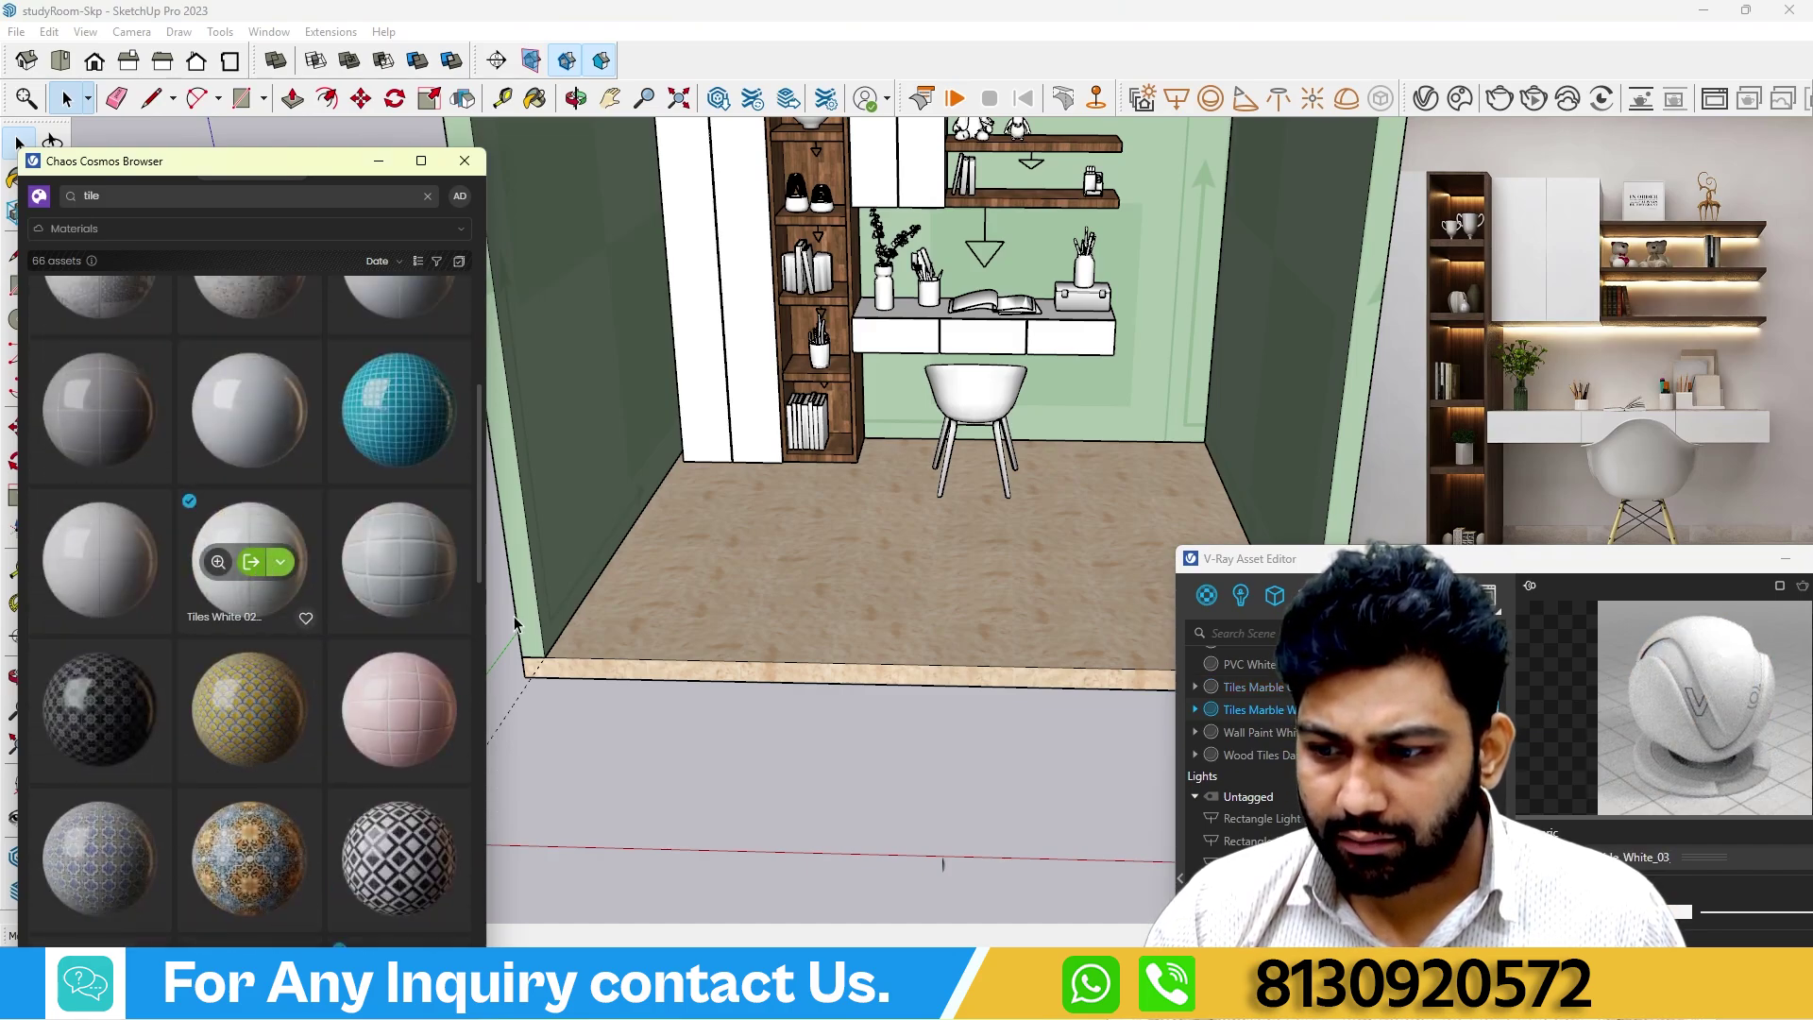
Apply the Tiles Marble White 03 180cm material to the floor slab, then put away the asset editor and Cosmos browser.
{"action": "left_click", "coordinate": [879, 674]}
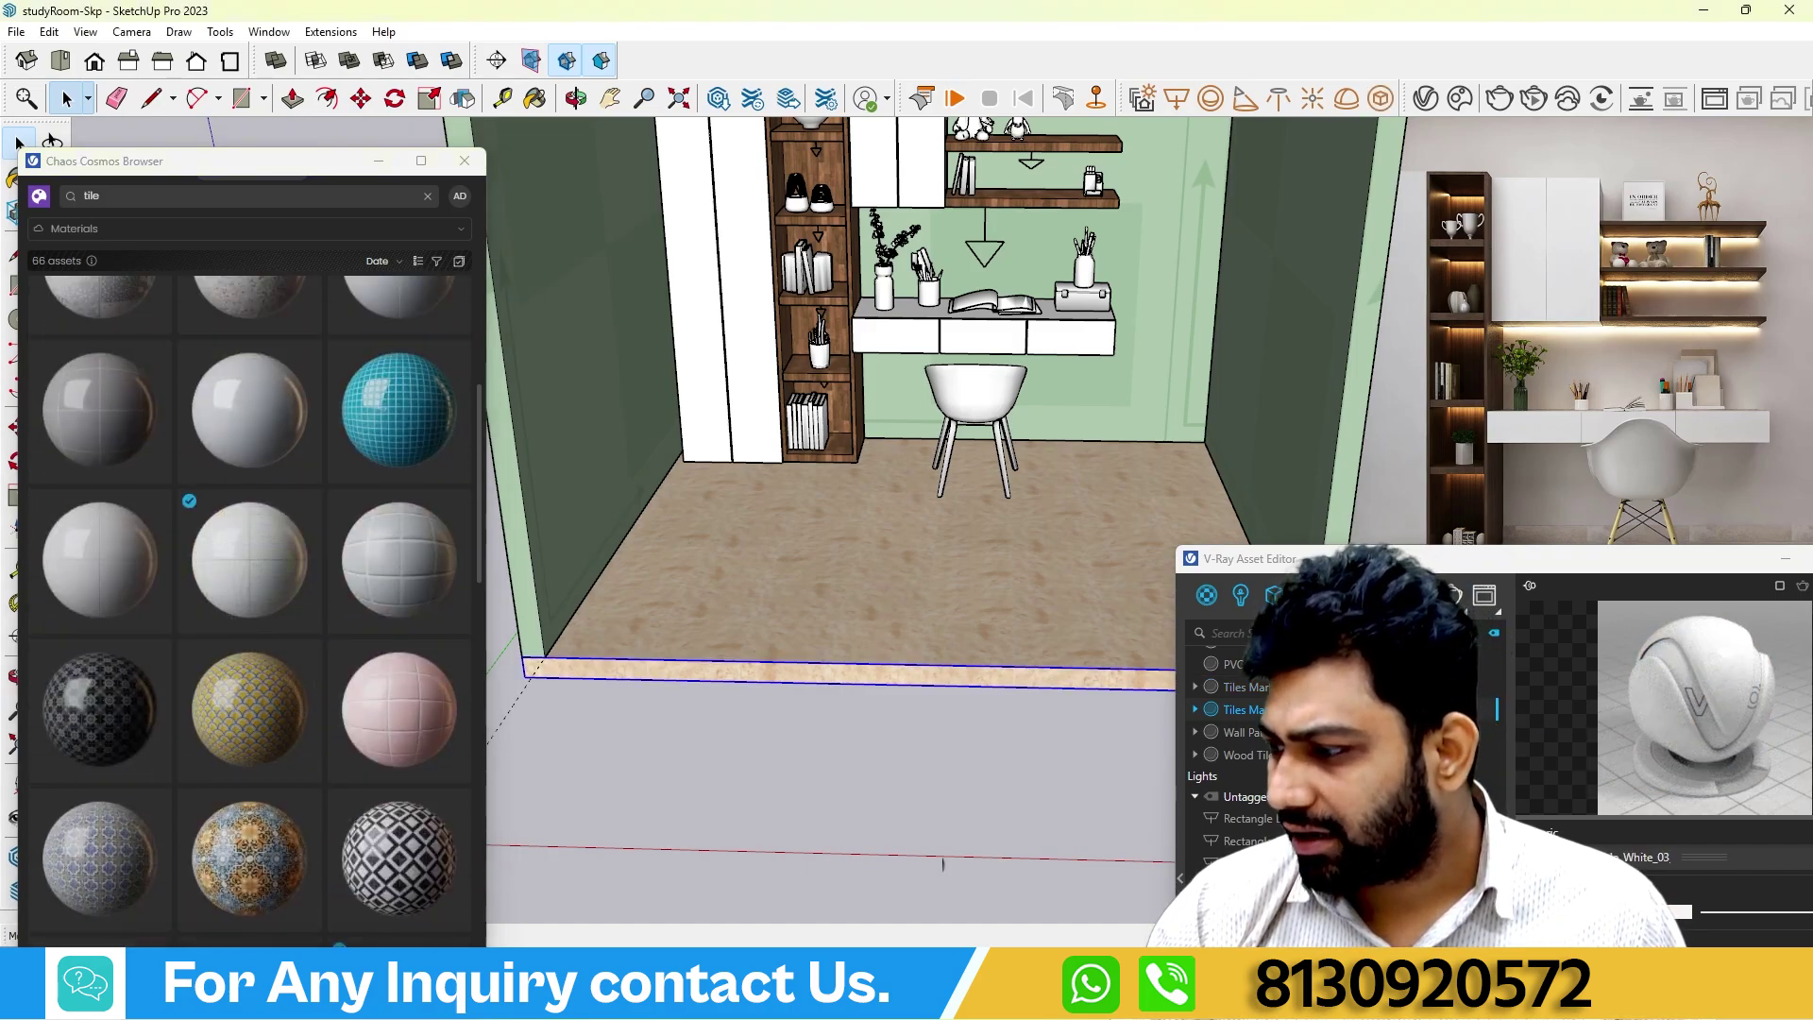
{"action": "right_click", "coordinate": [1123, 293]}
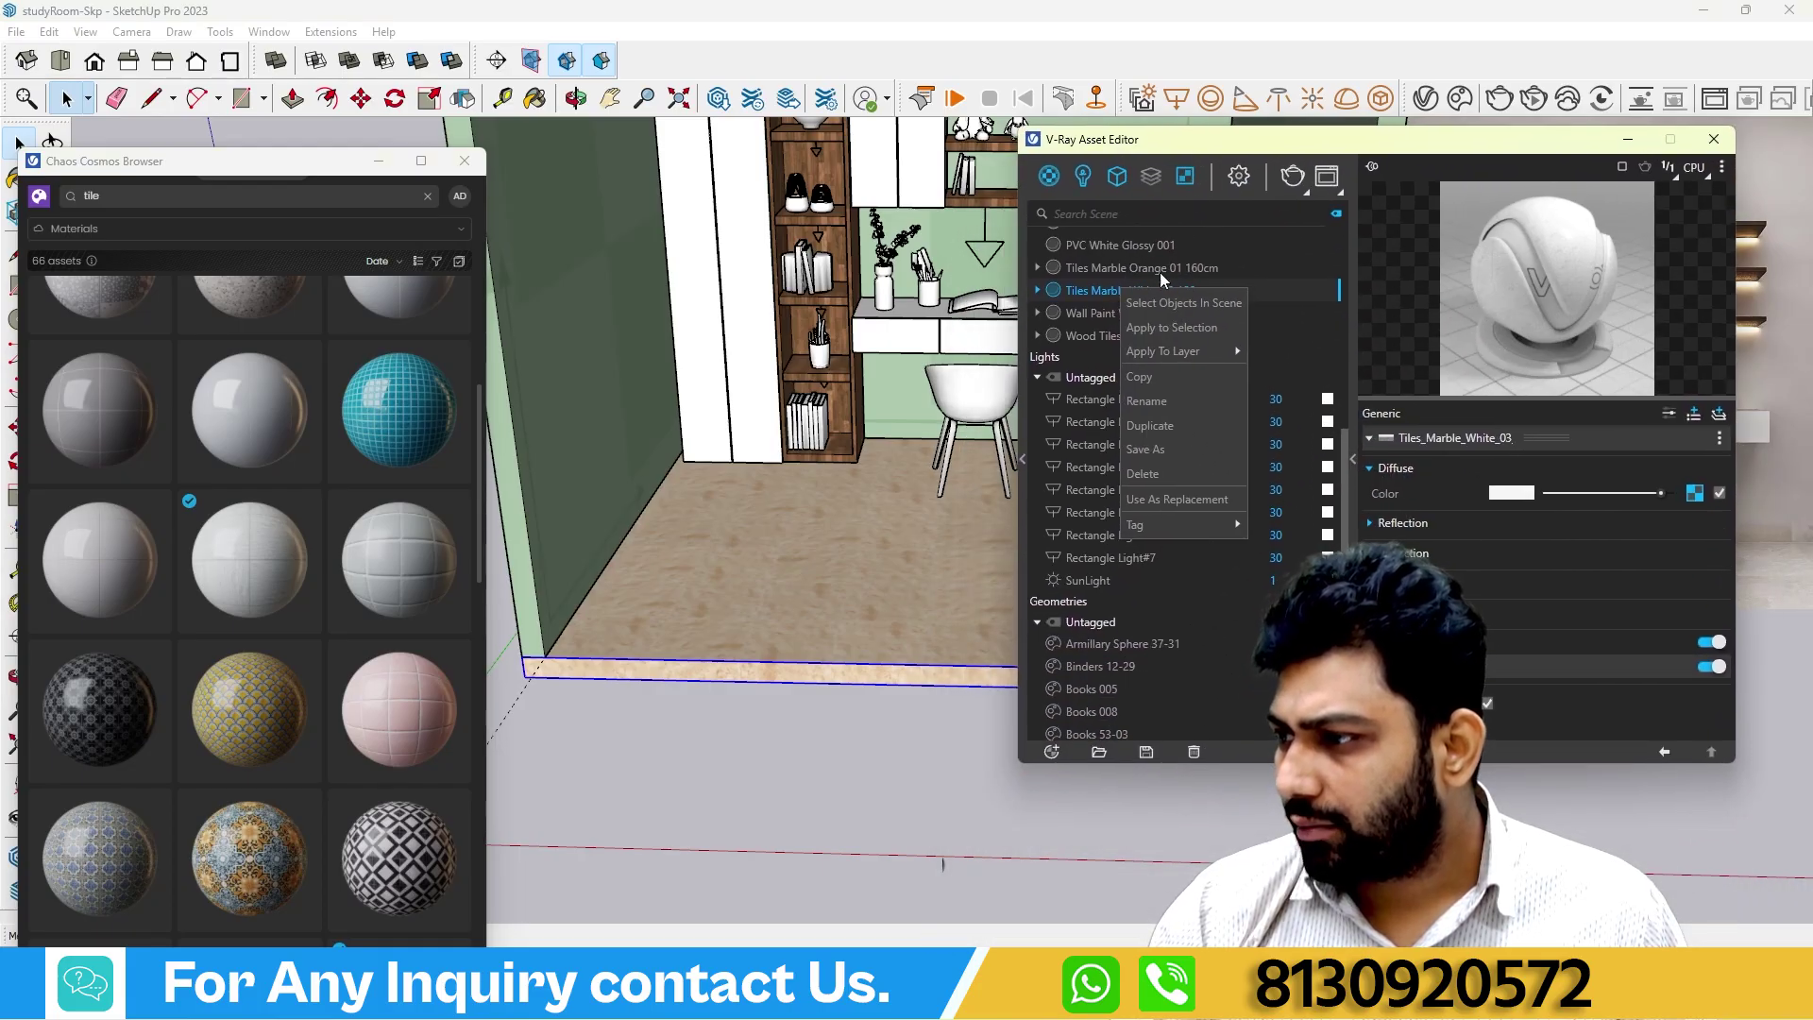
{"action": "left_click", "coordinate": [1175, 327]}
{"action": "middle_click_drag", "start_coordinate": [963, 566], "coordinate": [838, 692]}
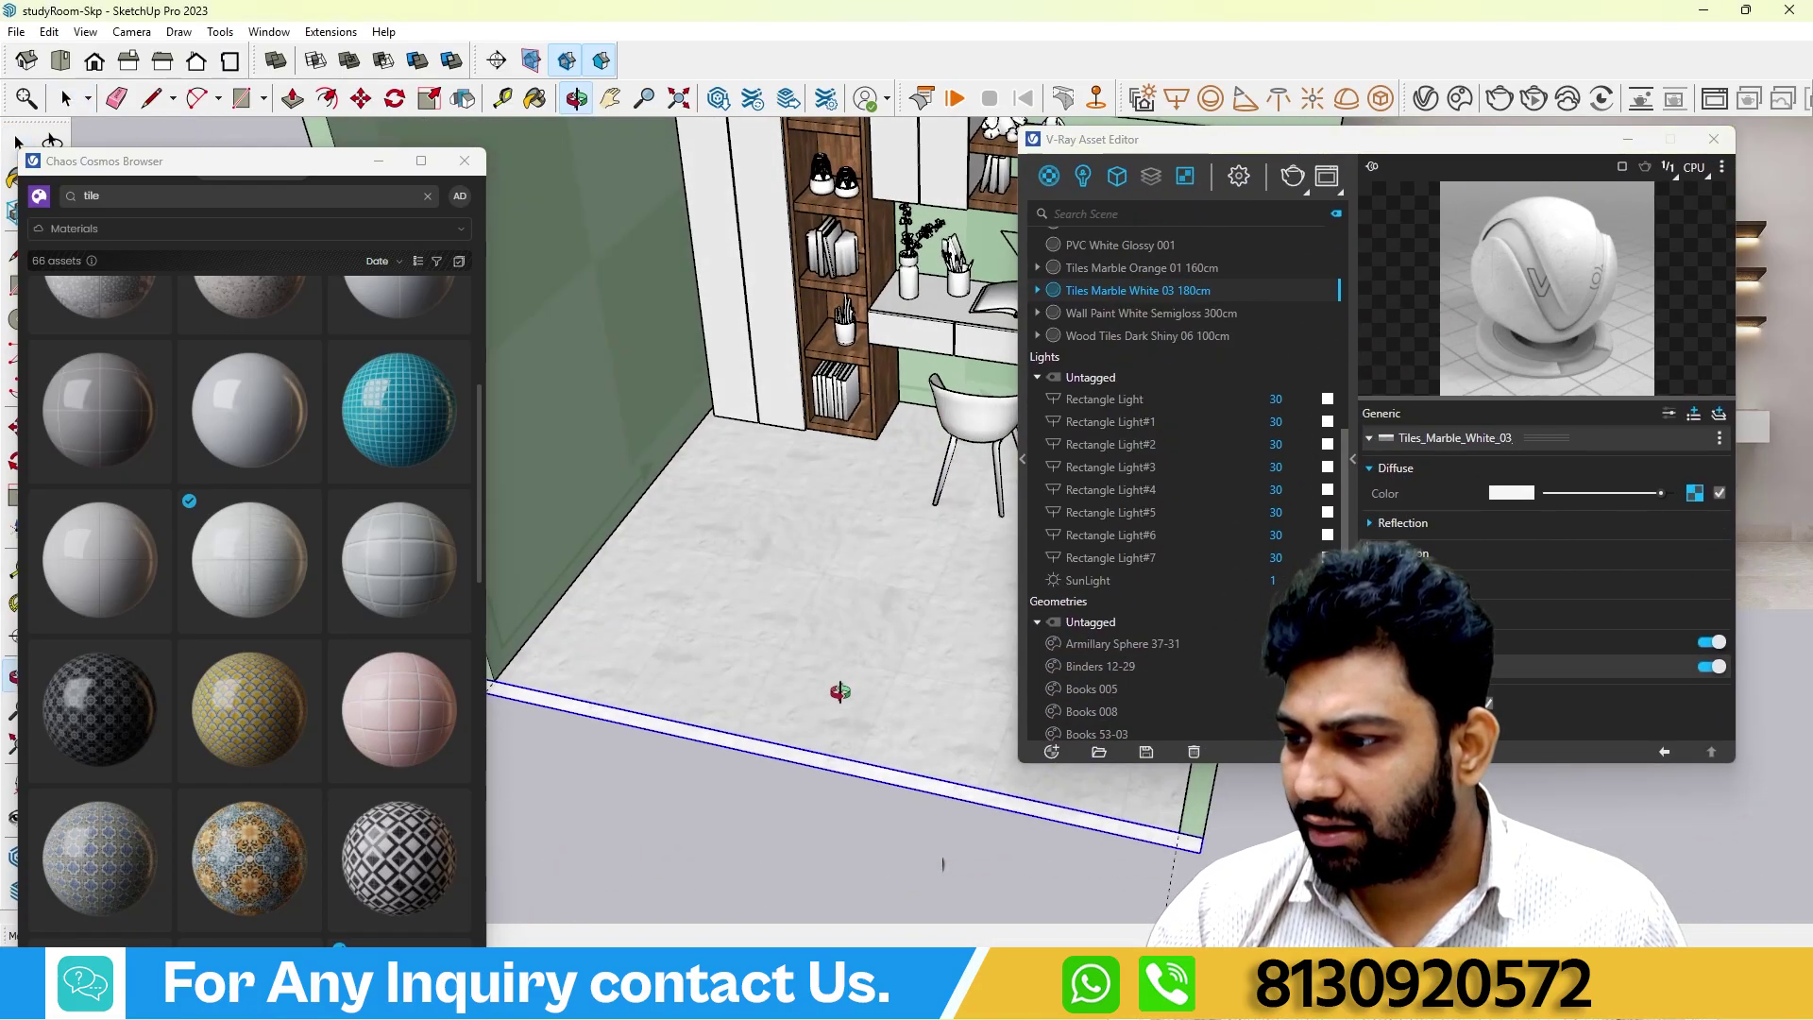
{"action": "left_click", "coordinate": [1635, 139]}
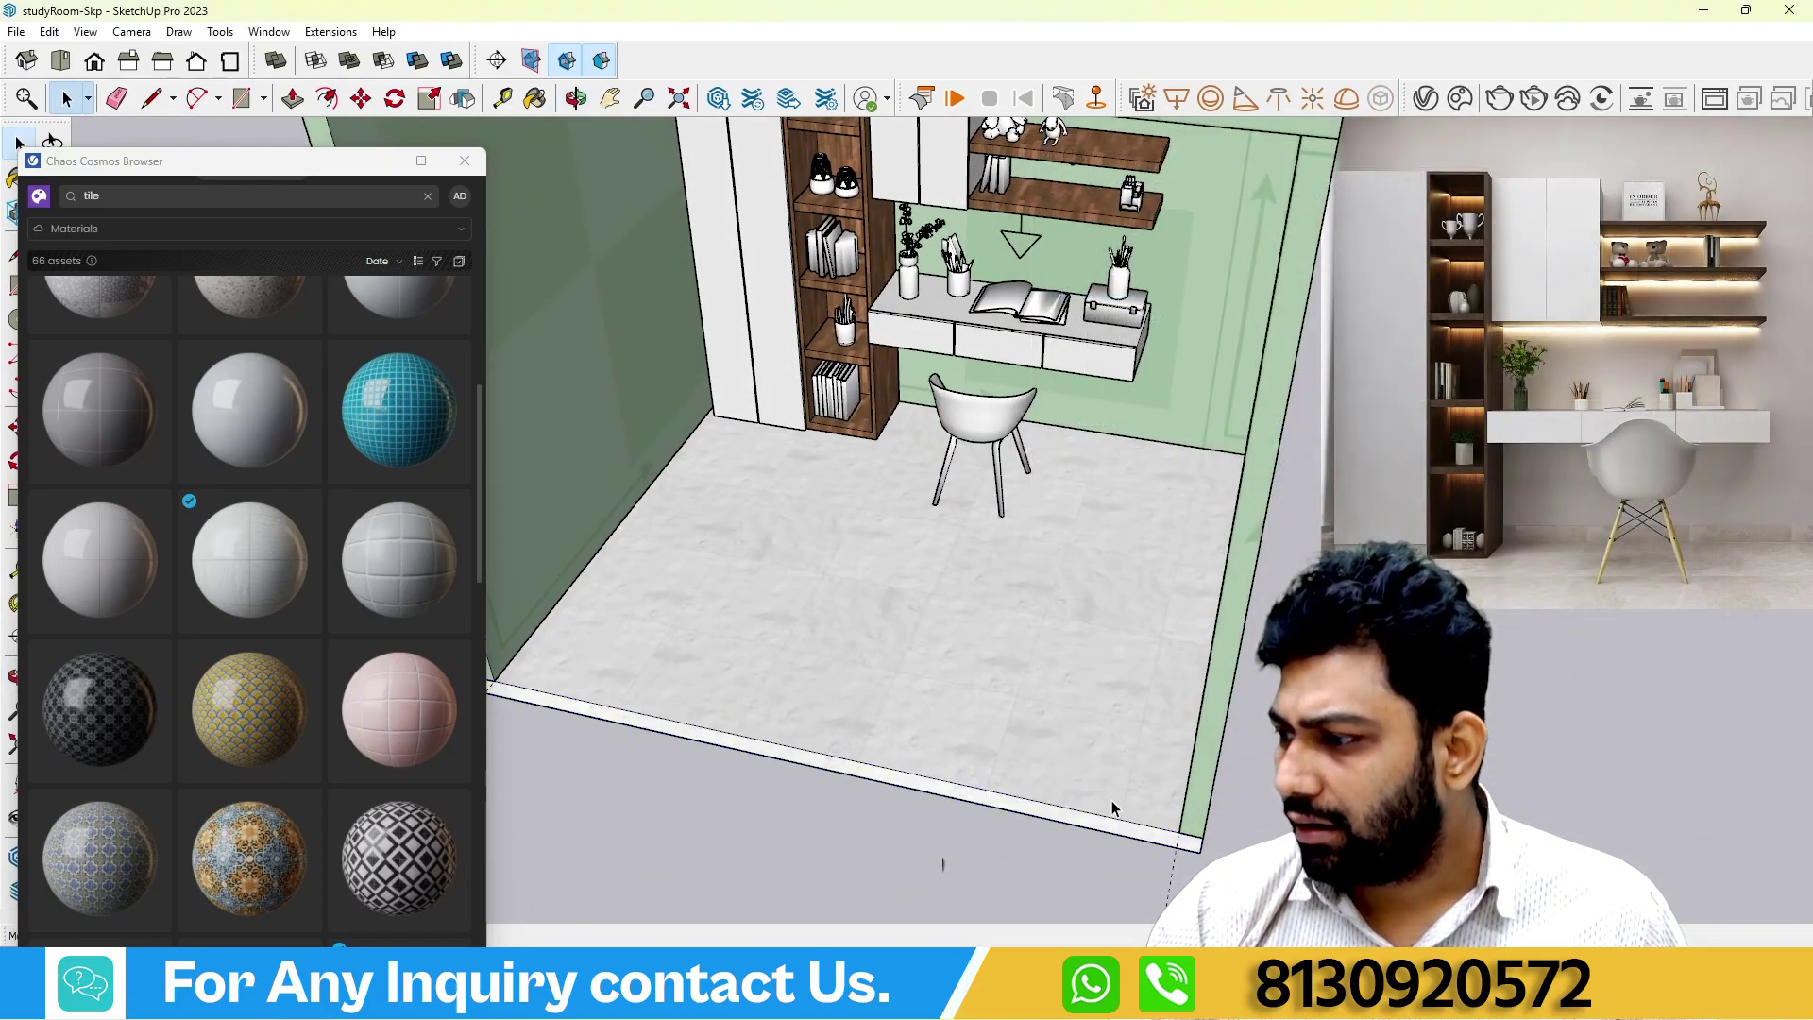
{"action": "middle_click_drag", "start_coordinate": [1112, 801], "coordinate": [1001, 774]}
{"action": "left_click", "coordinate": [463, 160]}
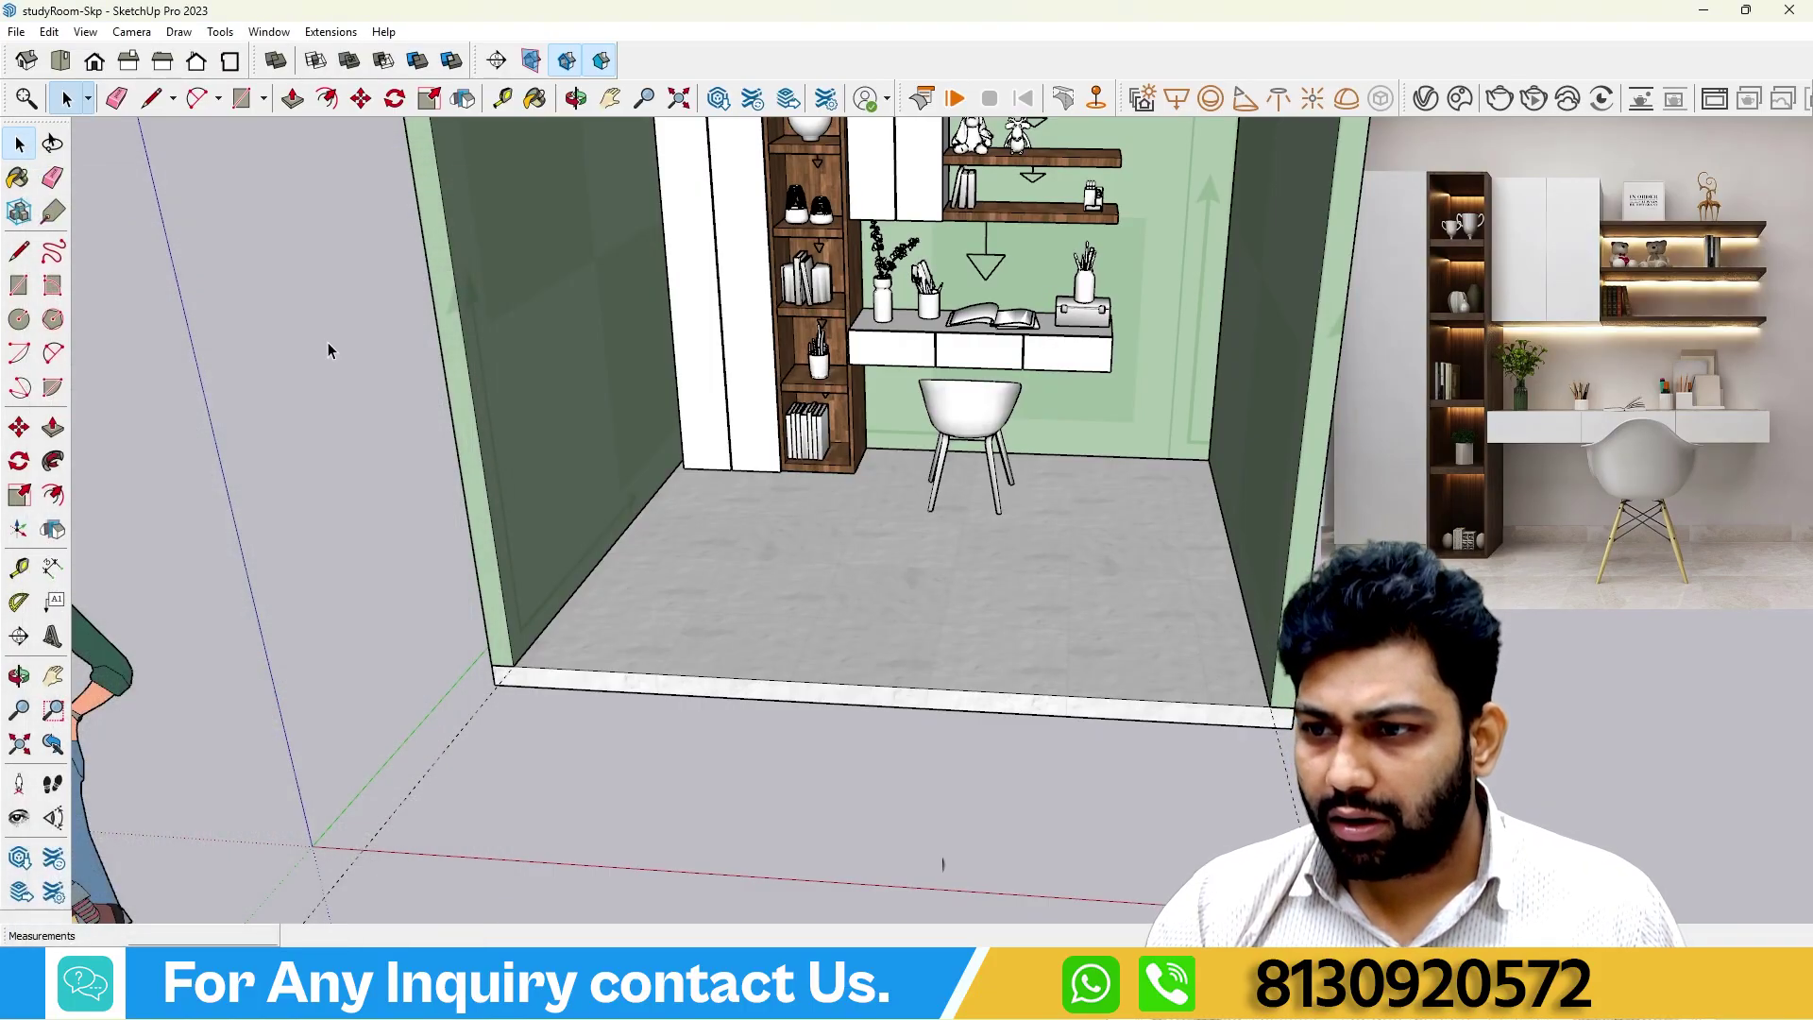
Frame the study room interior from the front and start an interactive V-Ray render.
{"action": "middle_click_drag", "start_coordinate": [331, 349], "coordinate": [639, 587]}
{"action": "scroll", "coordinate": [640, 587], "scroll_direction": "down", "scroll_amount": 5}
{"action": "middle_click_drag", "start_coordinate": [588, 720], "coordinate": [661, 718]}
{"action": "key", "text": "space"}
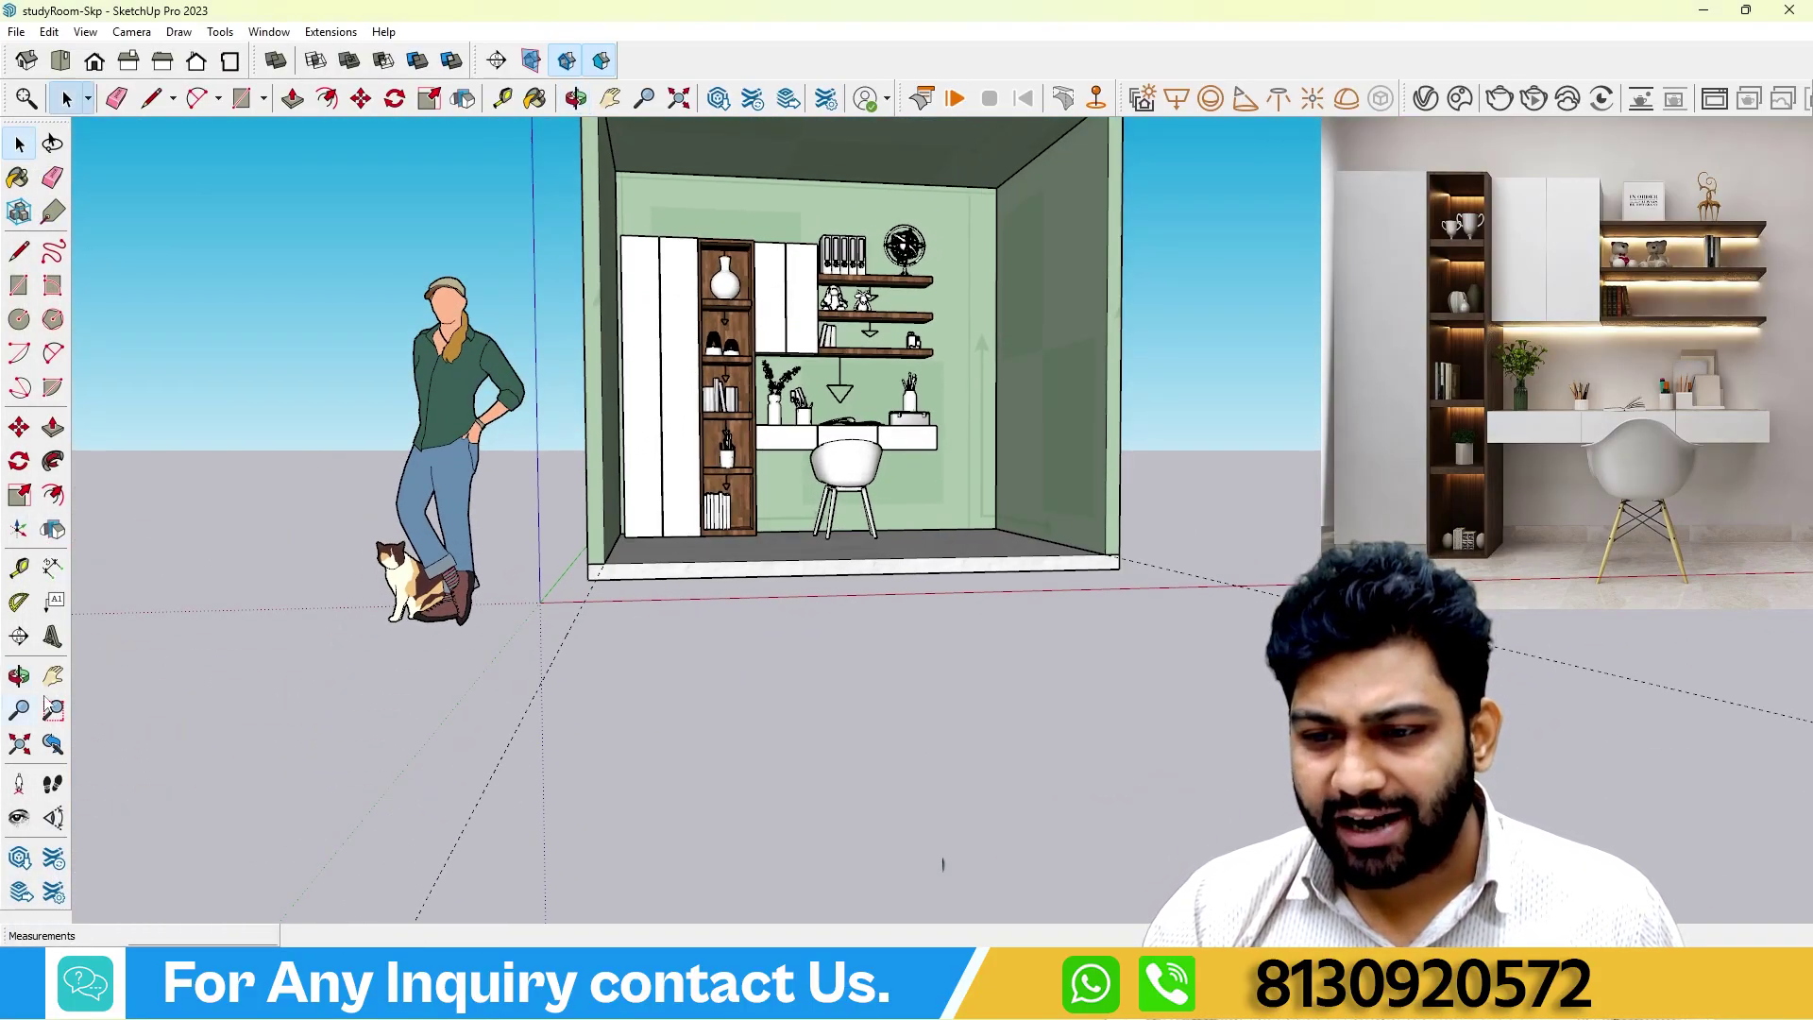
{"action": "left_click", "coordinate": [54, 677]}
{"action": "mouse_move", "coordinate": [756, 510]}
{"action": "middle_mouse_down"}
{"action": "mouse_move", "coordinate": [770, 491]}
{"action": "mouse_move", "coordinate": [780, 535]}
{"action": "middle_mouse_up"}
{"action": "scroll", "coordinate": [802, 406], "scroll_direction": "up", "scroll_amount": 4}
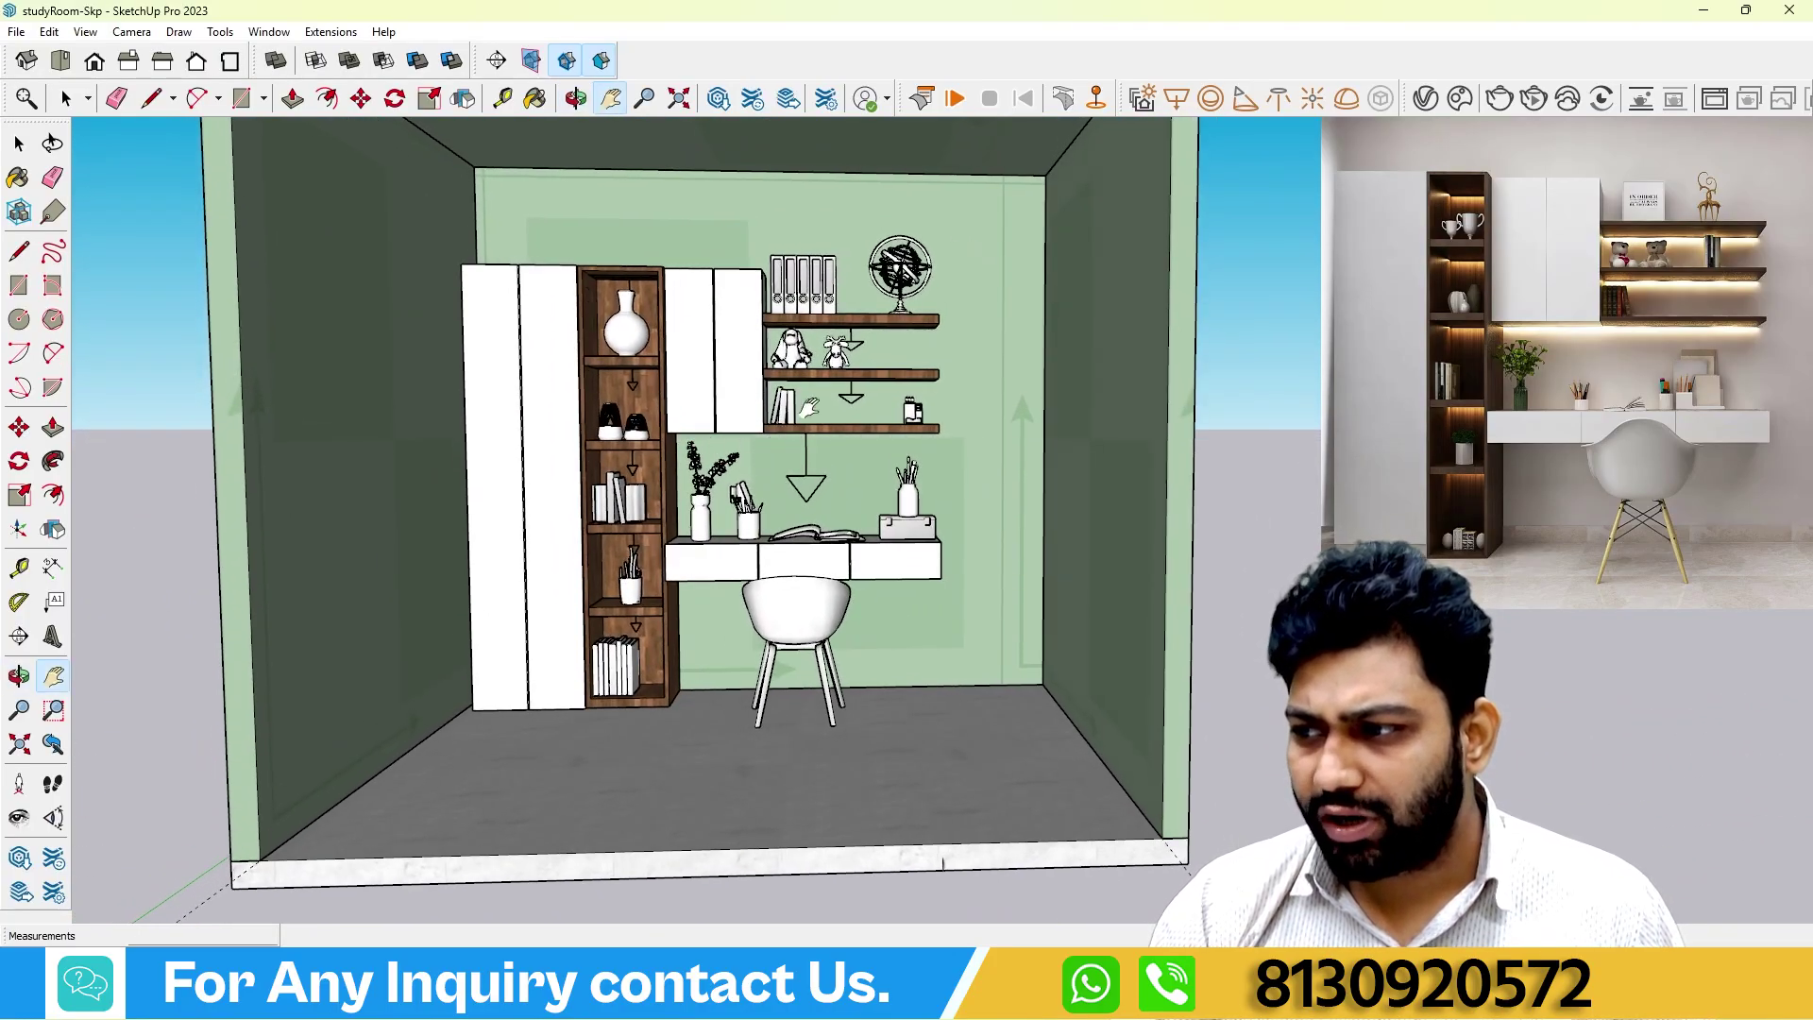
{"action": "left_click_drag", "start_coordinate": [829, 383], "coordinate": [895, 483]}
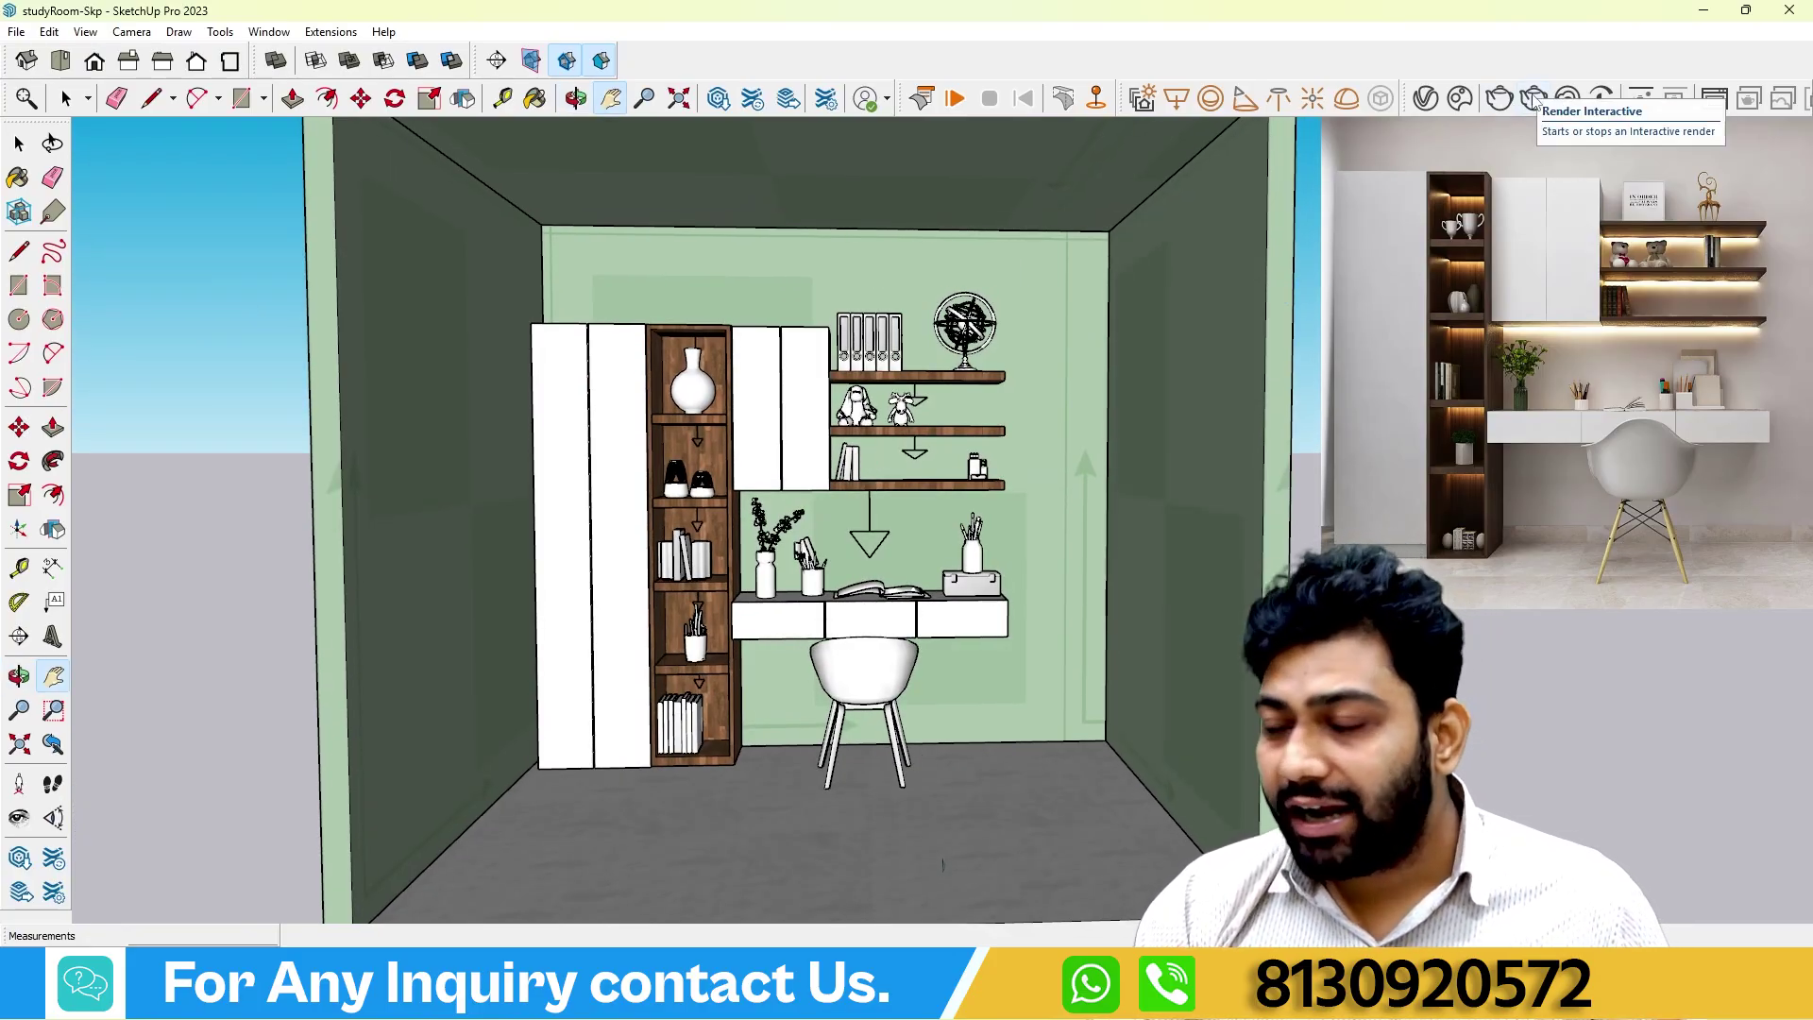
{"action": "left_click", "coordinate": [1533, 98]}
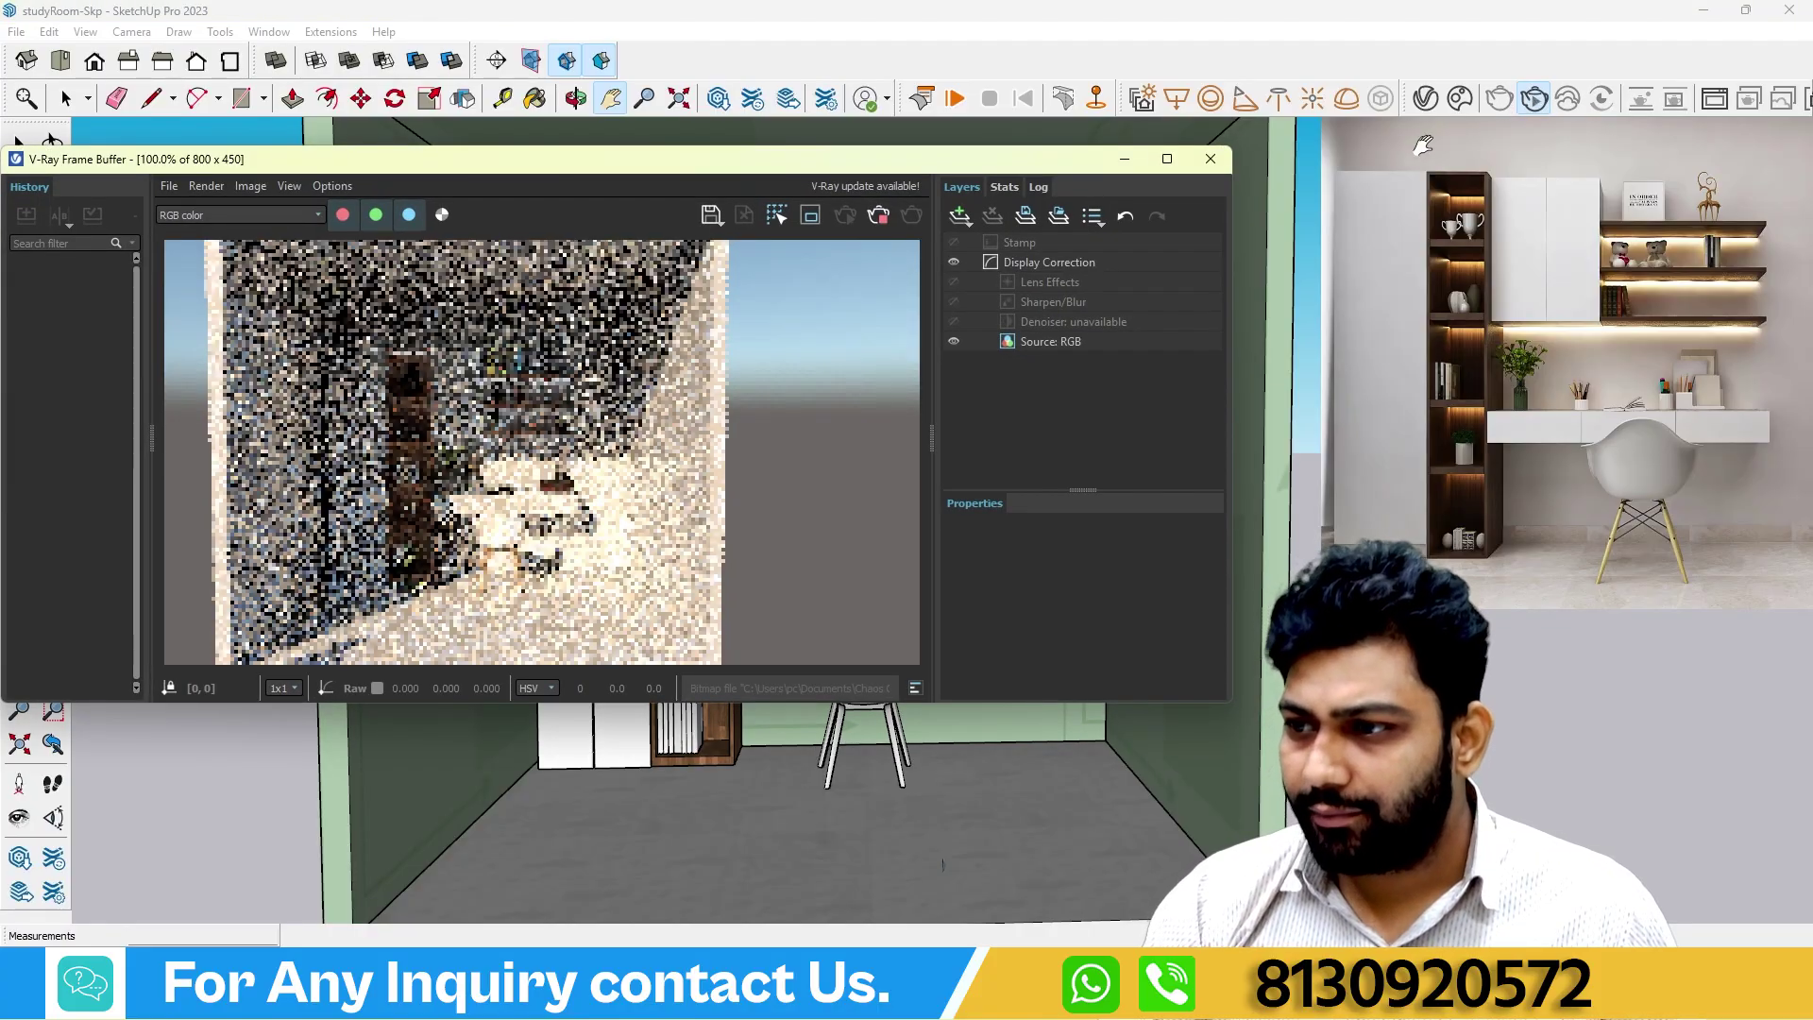
Inspect the rendered shelves, desk, walls and floor up close, then stop the render and close the frame buffer.
{"action": "scroll", "coordinate": [399, 370], "scroll_direction": "up", "scroll_amount": 3}
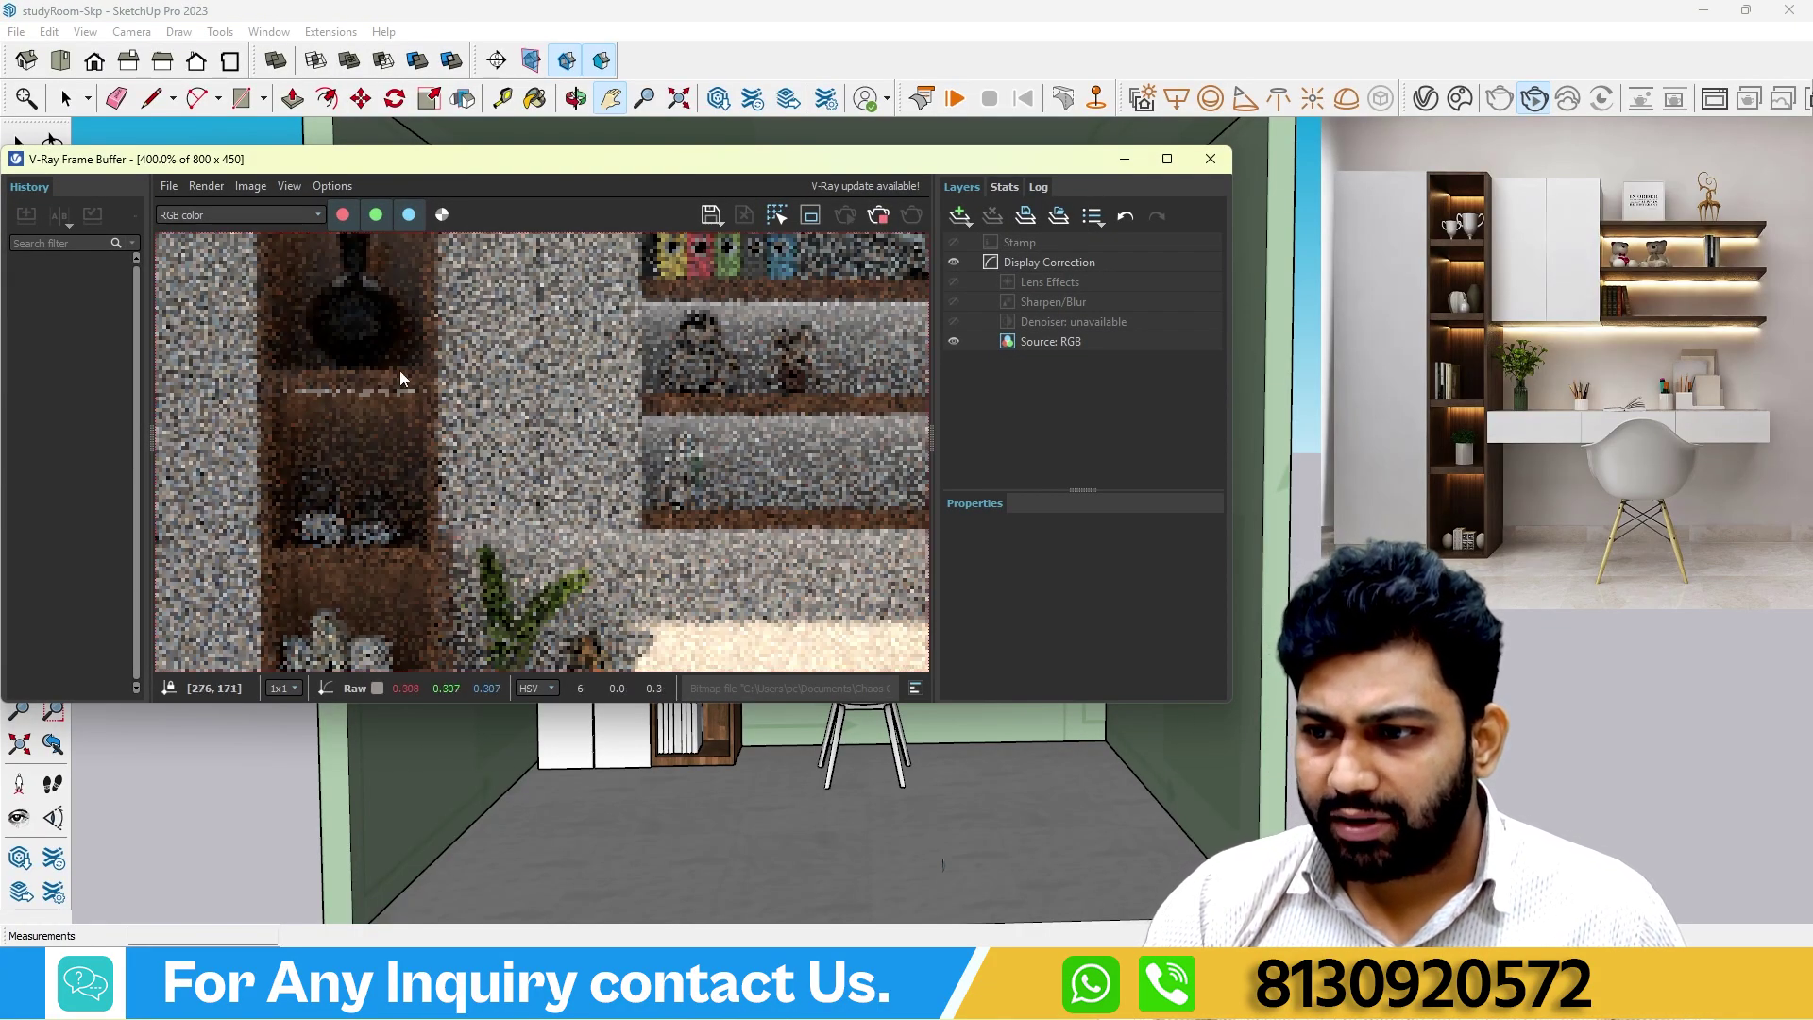
{"action": "scroll", "coordinate": [397, 368], "scroll_direction": "down", "scroll_amount": 3}
{"action": "scroll", "coordinate": [417, 399], "scroll_direction": "up", "scroll_amount": 3}
{"action": "scroll", "coordinate": [418, 396], "scroll_direction": "down", "scroll_amount": 3}
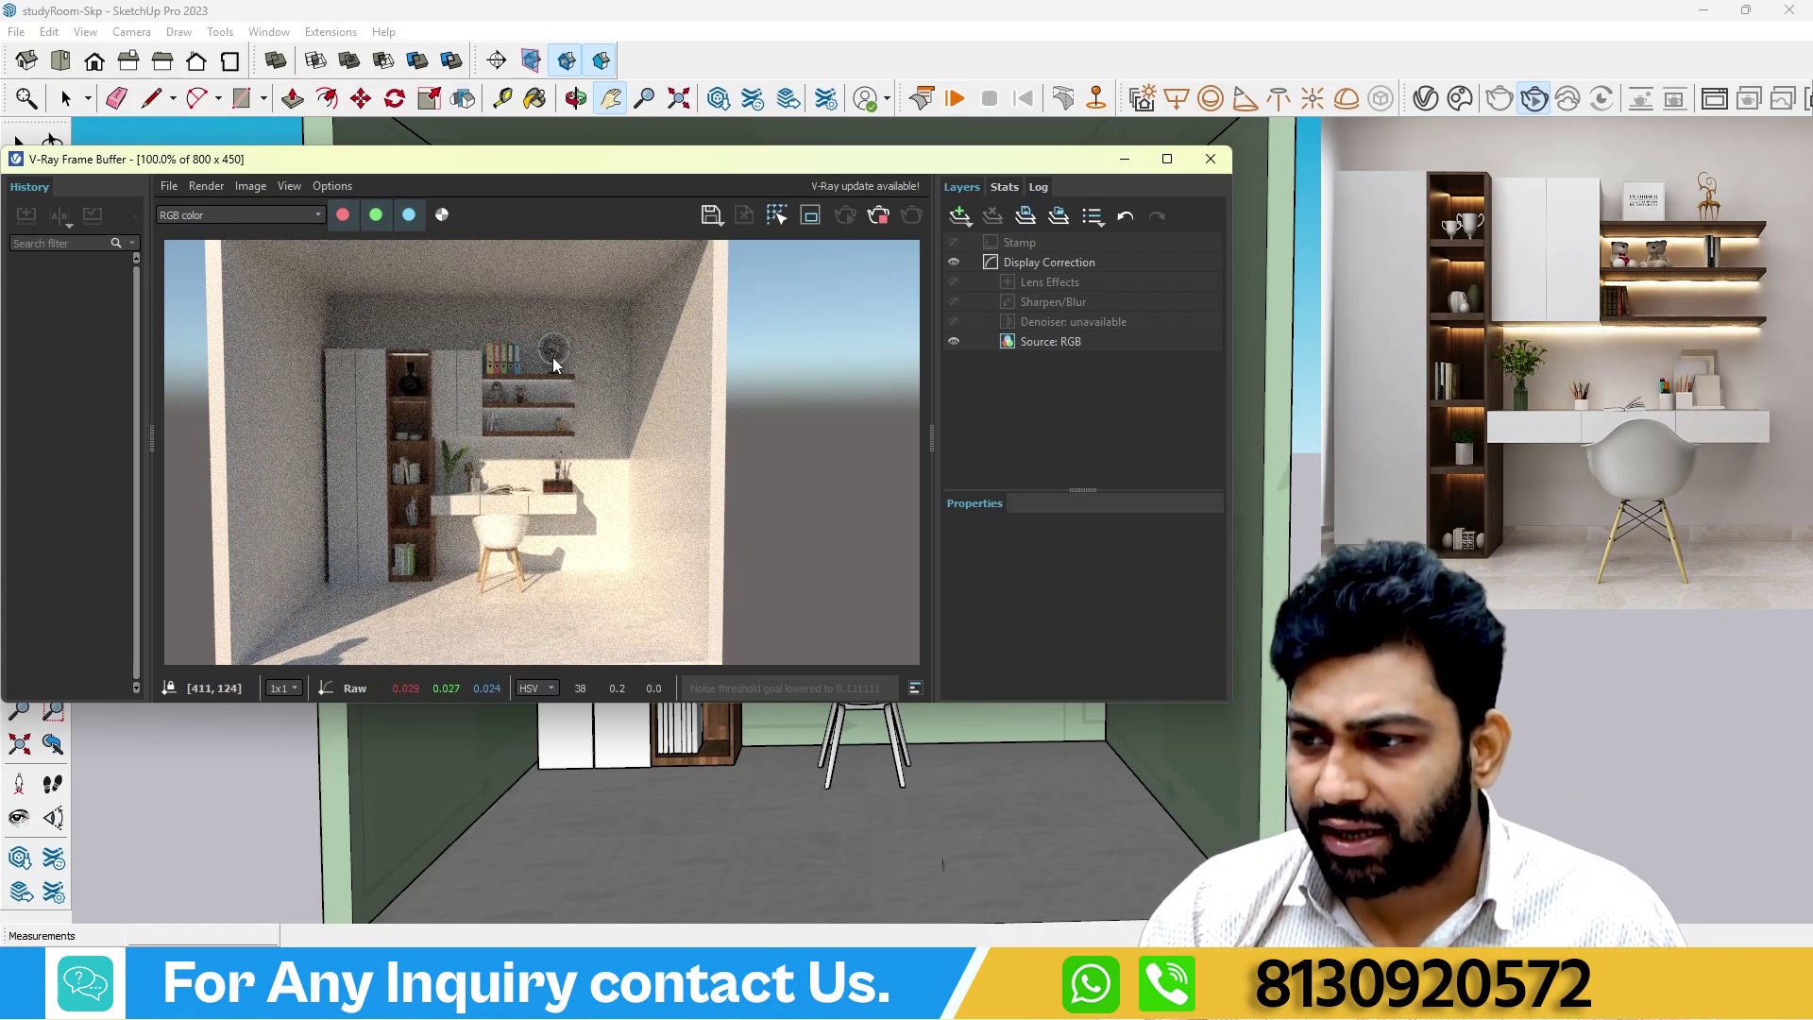
{"action": "scroll", "coordinate": [552, 357], "scroll_direction": "up", "scroll_amount": 4}
{"action": "scroll", "coordinate": [553, 359], "scroll_direction": "down", "scroll_amount": 5}
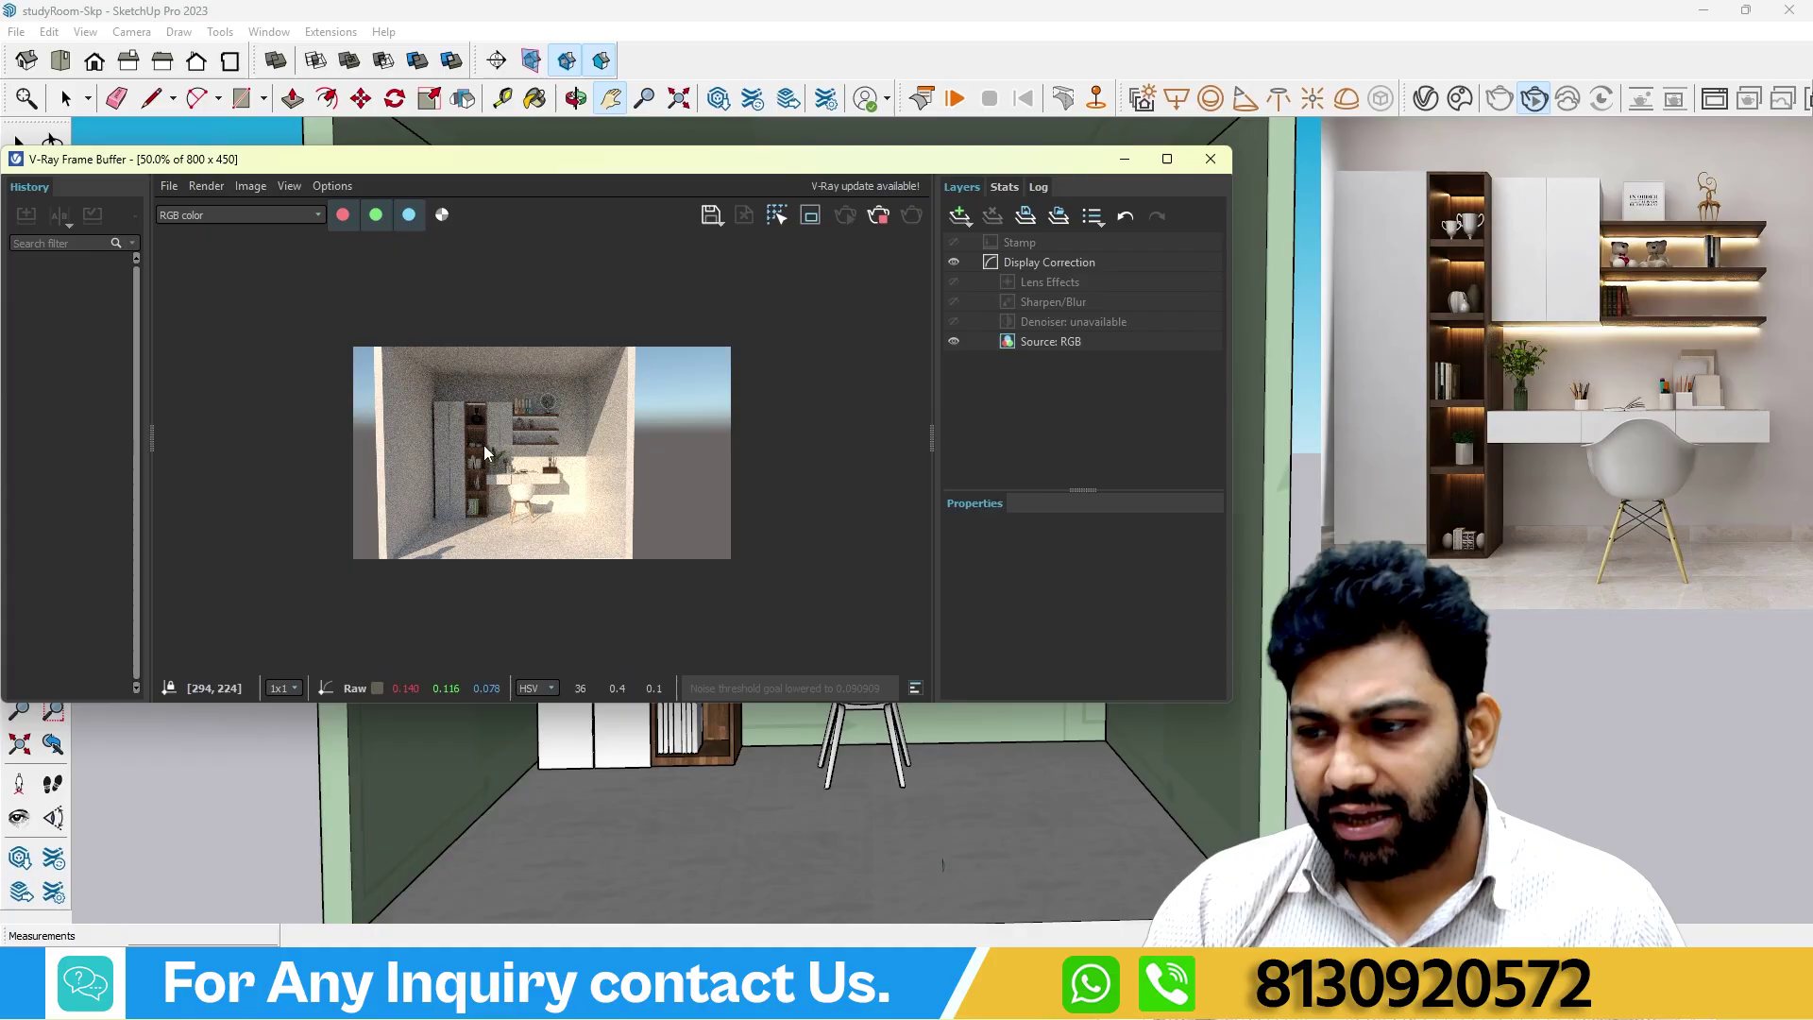
{"action": "scroll", "coordinate": [479, 450], "scroll_direction": "up", "scroll_amount": 2}
{"action": "scroll", "coordinate": [480, 449], "scroll_direction": "down", "scroll_amount": 1}
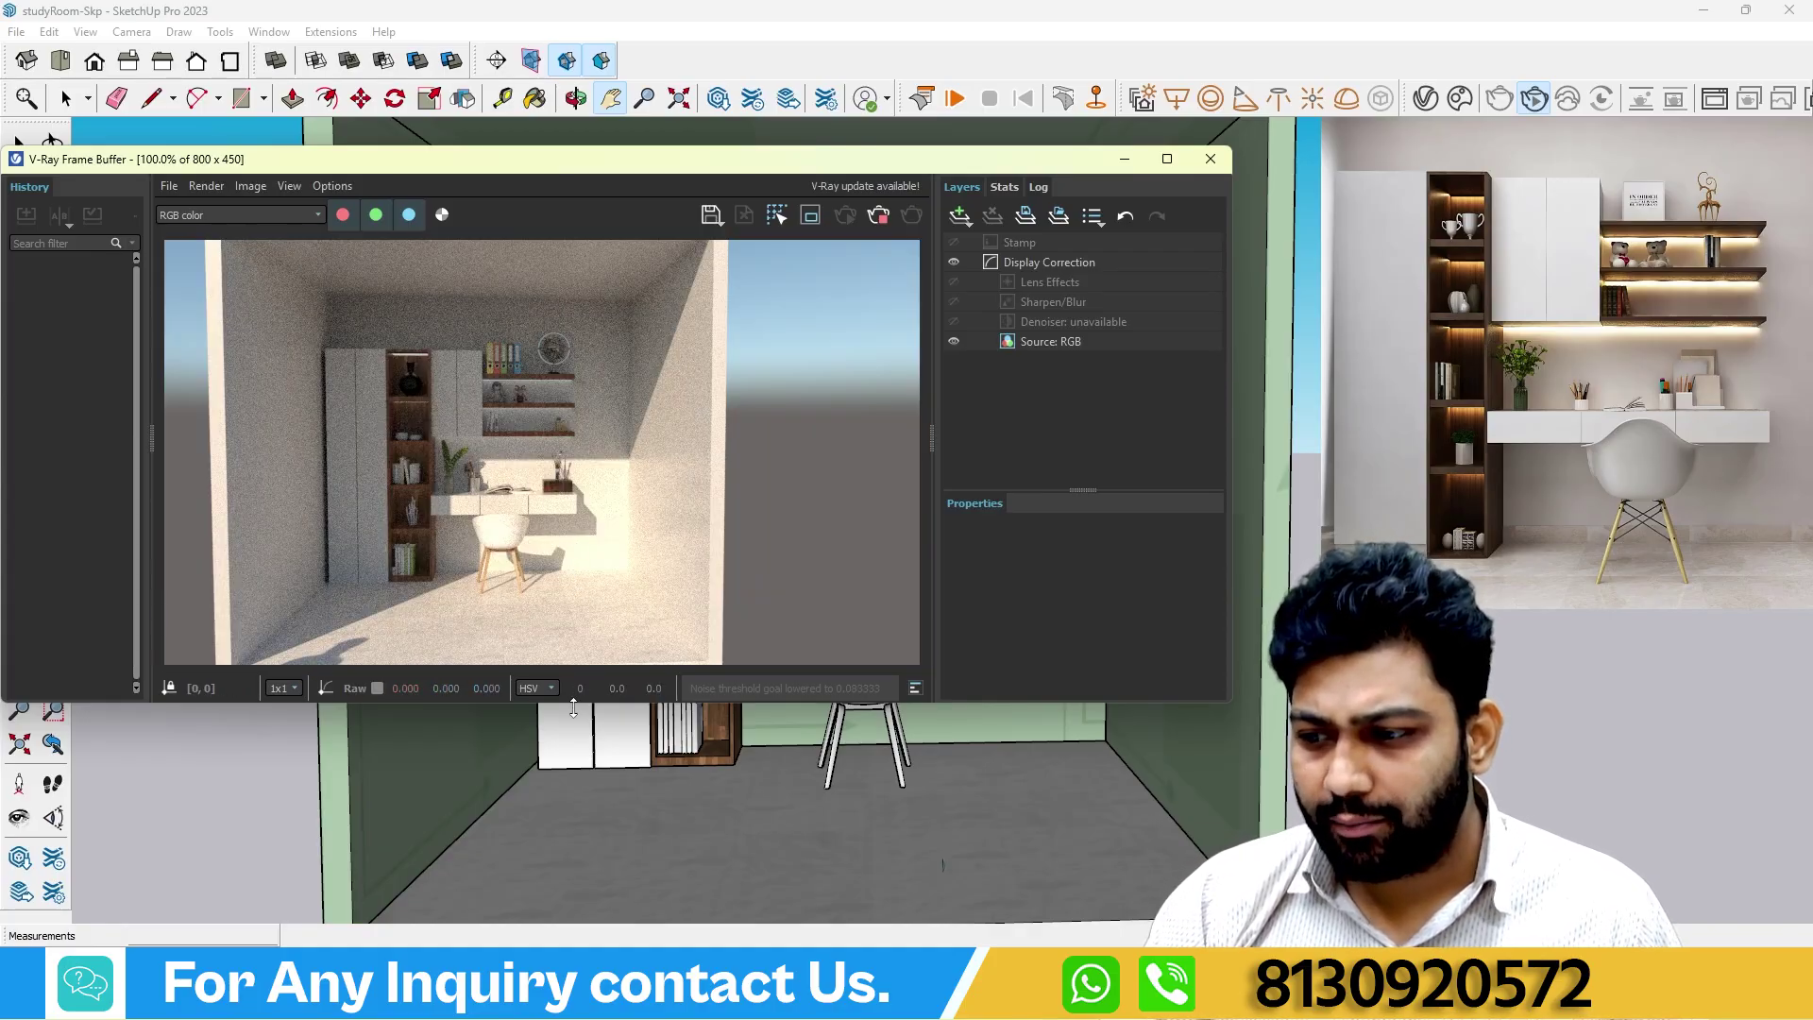
{"action": "mouse_move", "coordinate": [579, 701]}
{"action": "left_mouse_down"}
{"action": "mouse_move", "coordinate": [579, 831]}
{"action": "mouse_move", "coordinate": [579, 676]}
{"action": "left_mouse_up"}
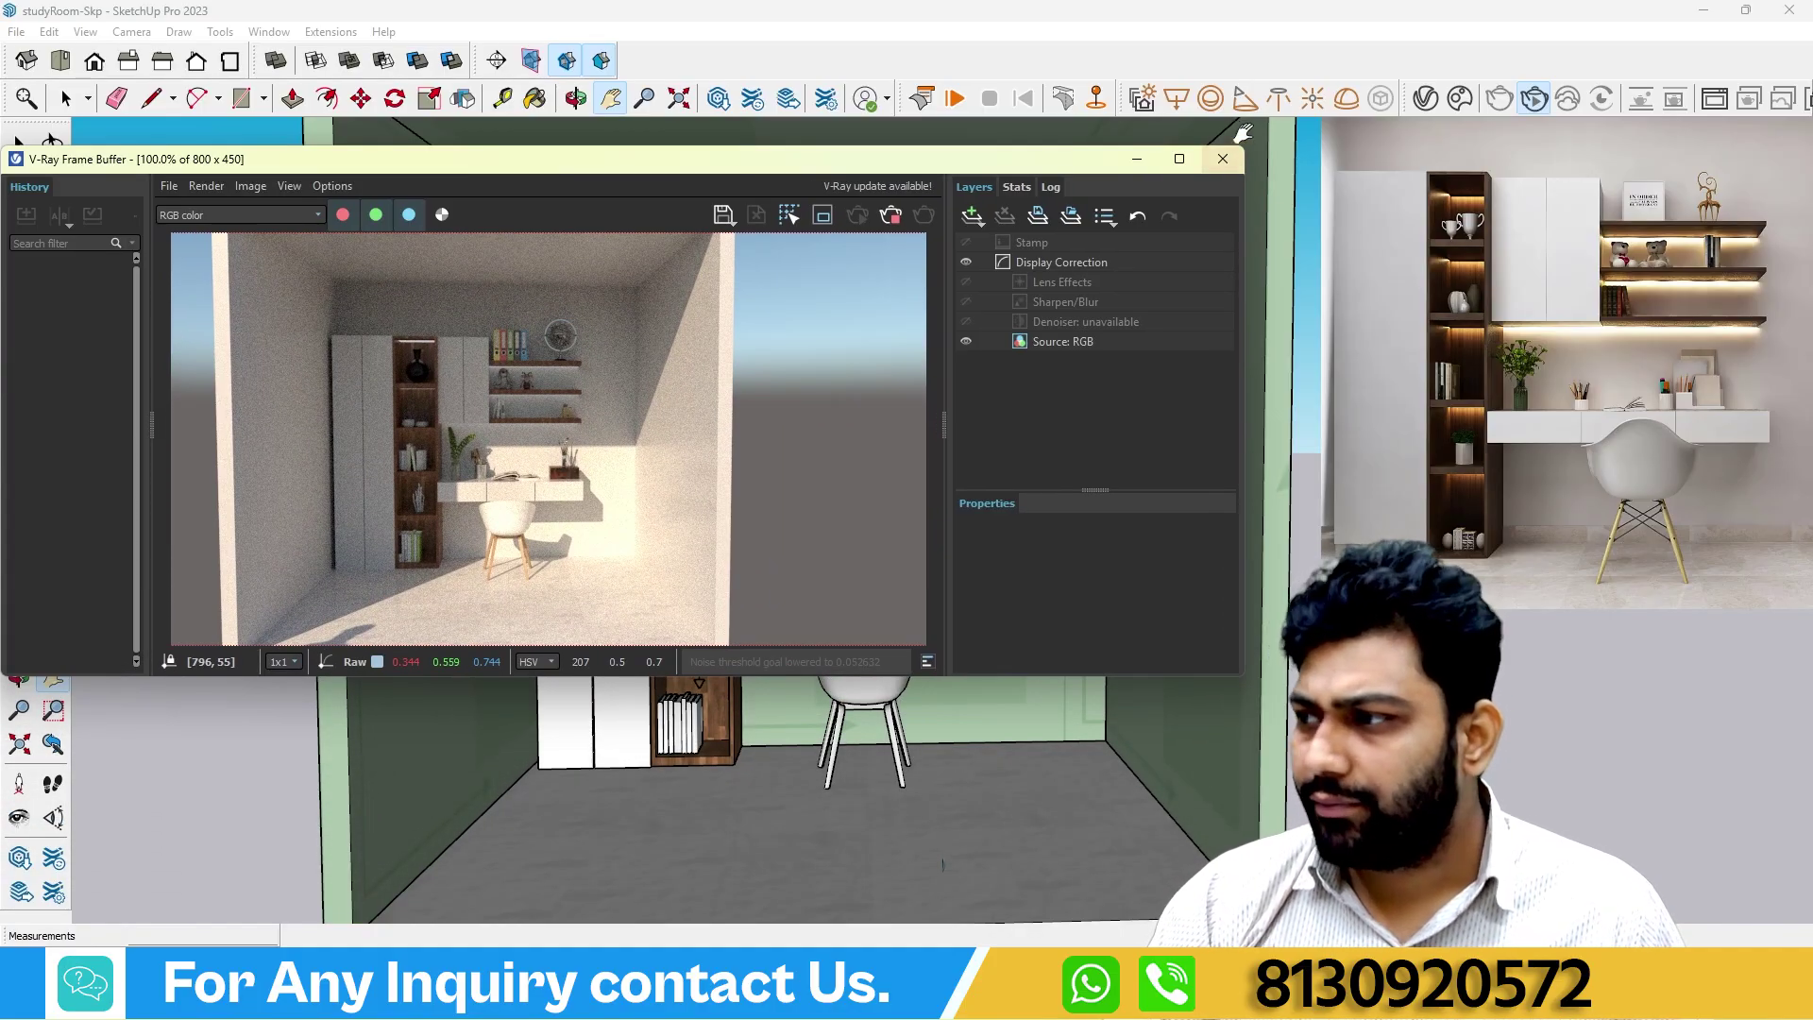
{"action": "left_click", "coordinate": [891, 216]}
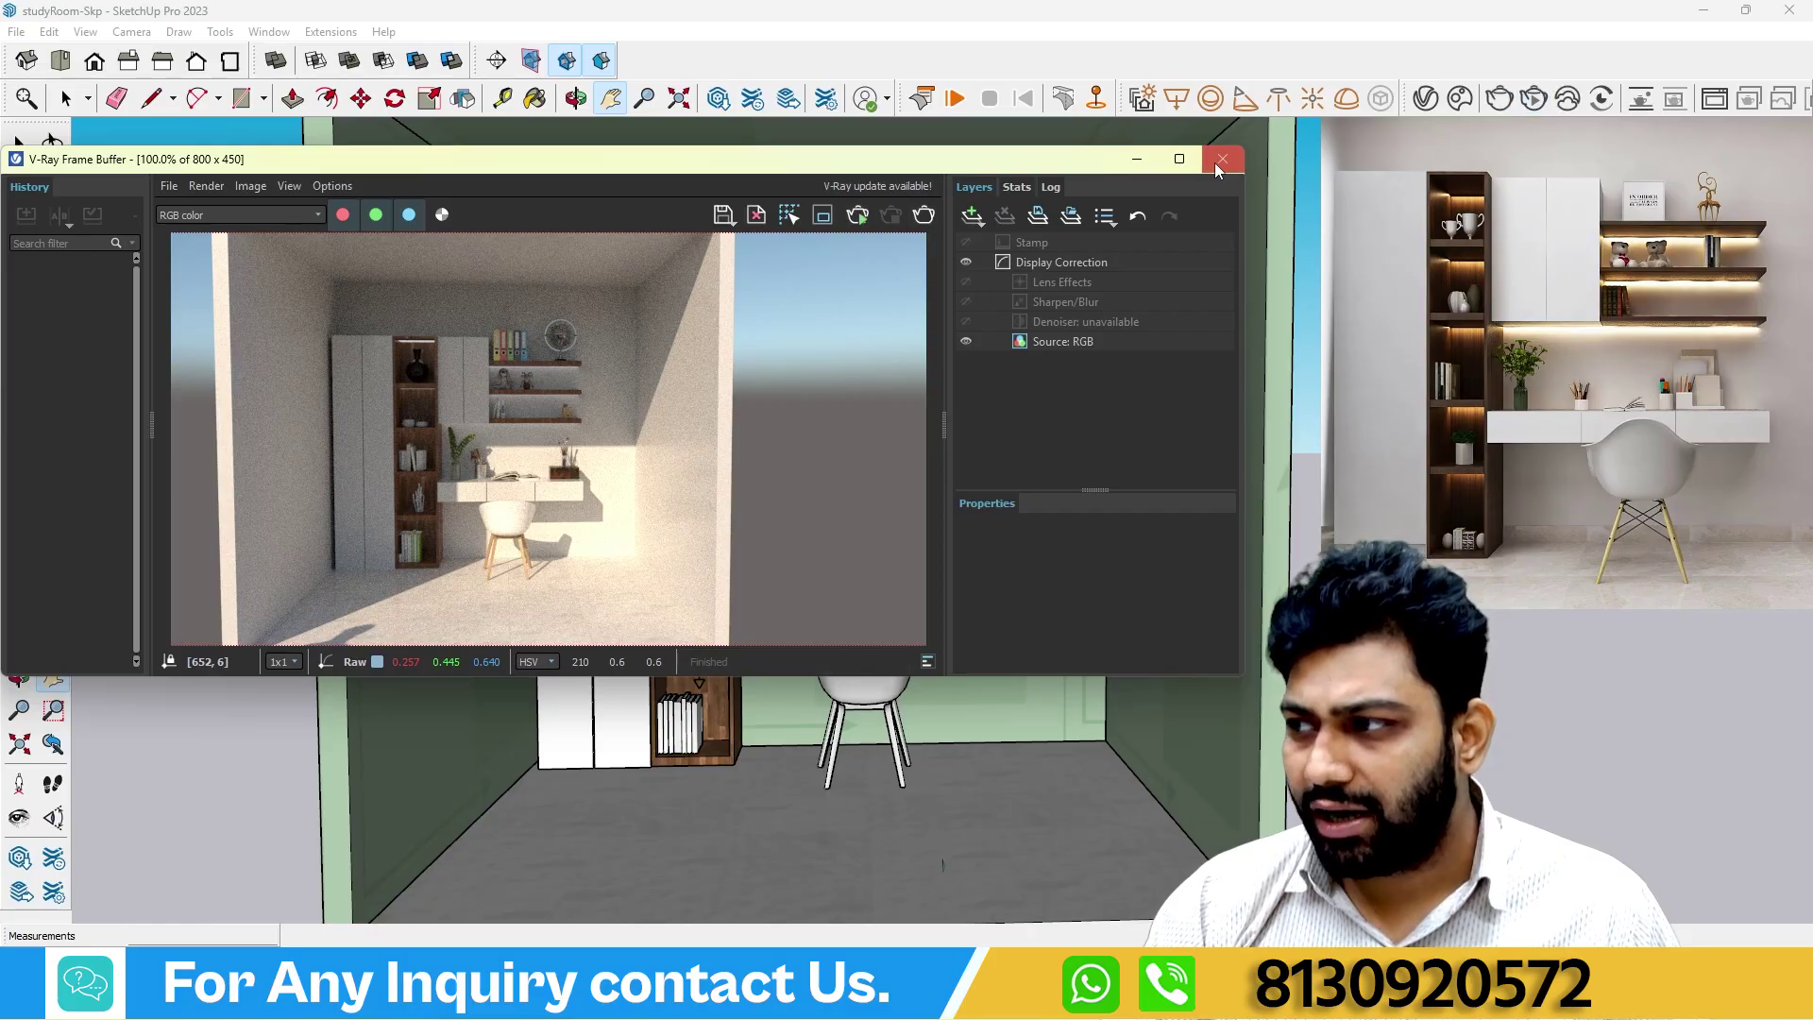
{"action": "left_click", "coordinate": [1217, 159]}
Place a Tape Measure guide line on the floor, offset inward from the front edge of the slab.
{"action": "scroll", "coordinate": [878, 448], "scroll_direction": "down", "scroll_amount": 6}
{"action": "mouse_move", "coordinate": [1076, 425]}
{"action": "middle_mouse_down"}
{"action": "mouse_move", "coordinate": [1016, 445]}
{"action": "mouse_move", "coordinate": [1068, 442]}
{"action": "middle_mouse_up"}
{"action": "scroll", "coordinate": [708, 477], "scroll_direction": "up", "scroll_amount": 3}
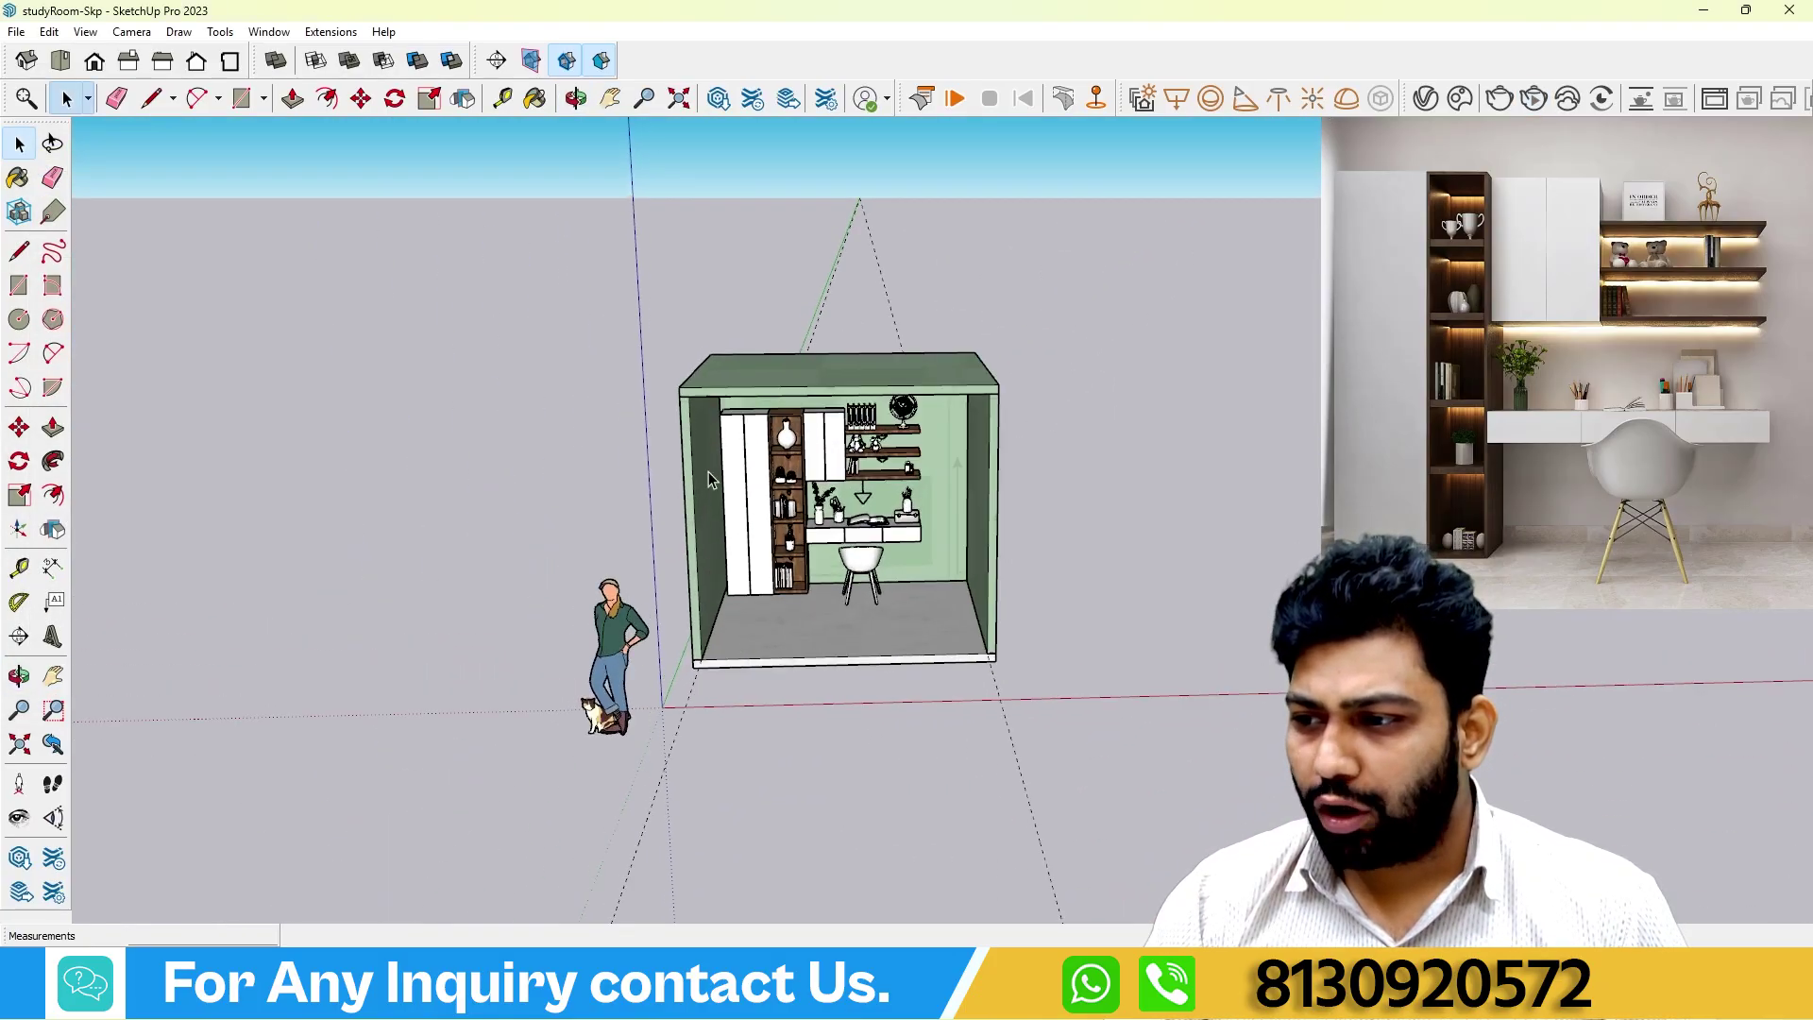
{"action": "middle_click_drag", "start_coordinate": [709, 478], "coordinate": [668, 576]}
{"action": "scroll", "coordinate": [830, 740], "scroll_direction": "down", "scroll_amount": 1}
{"action": "mouse_move", "coordinate": [830, 740]}
{"action": "middle_mouse_down"}
{"action": "mouse_move", "coordinate": [809, 635]}
{"action": "mouse_move", "coordinate": [699, 756]}
{"action": "middle_mouse_up"}
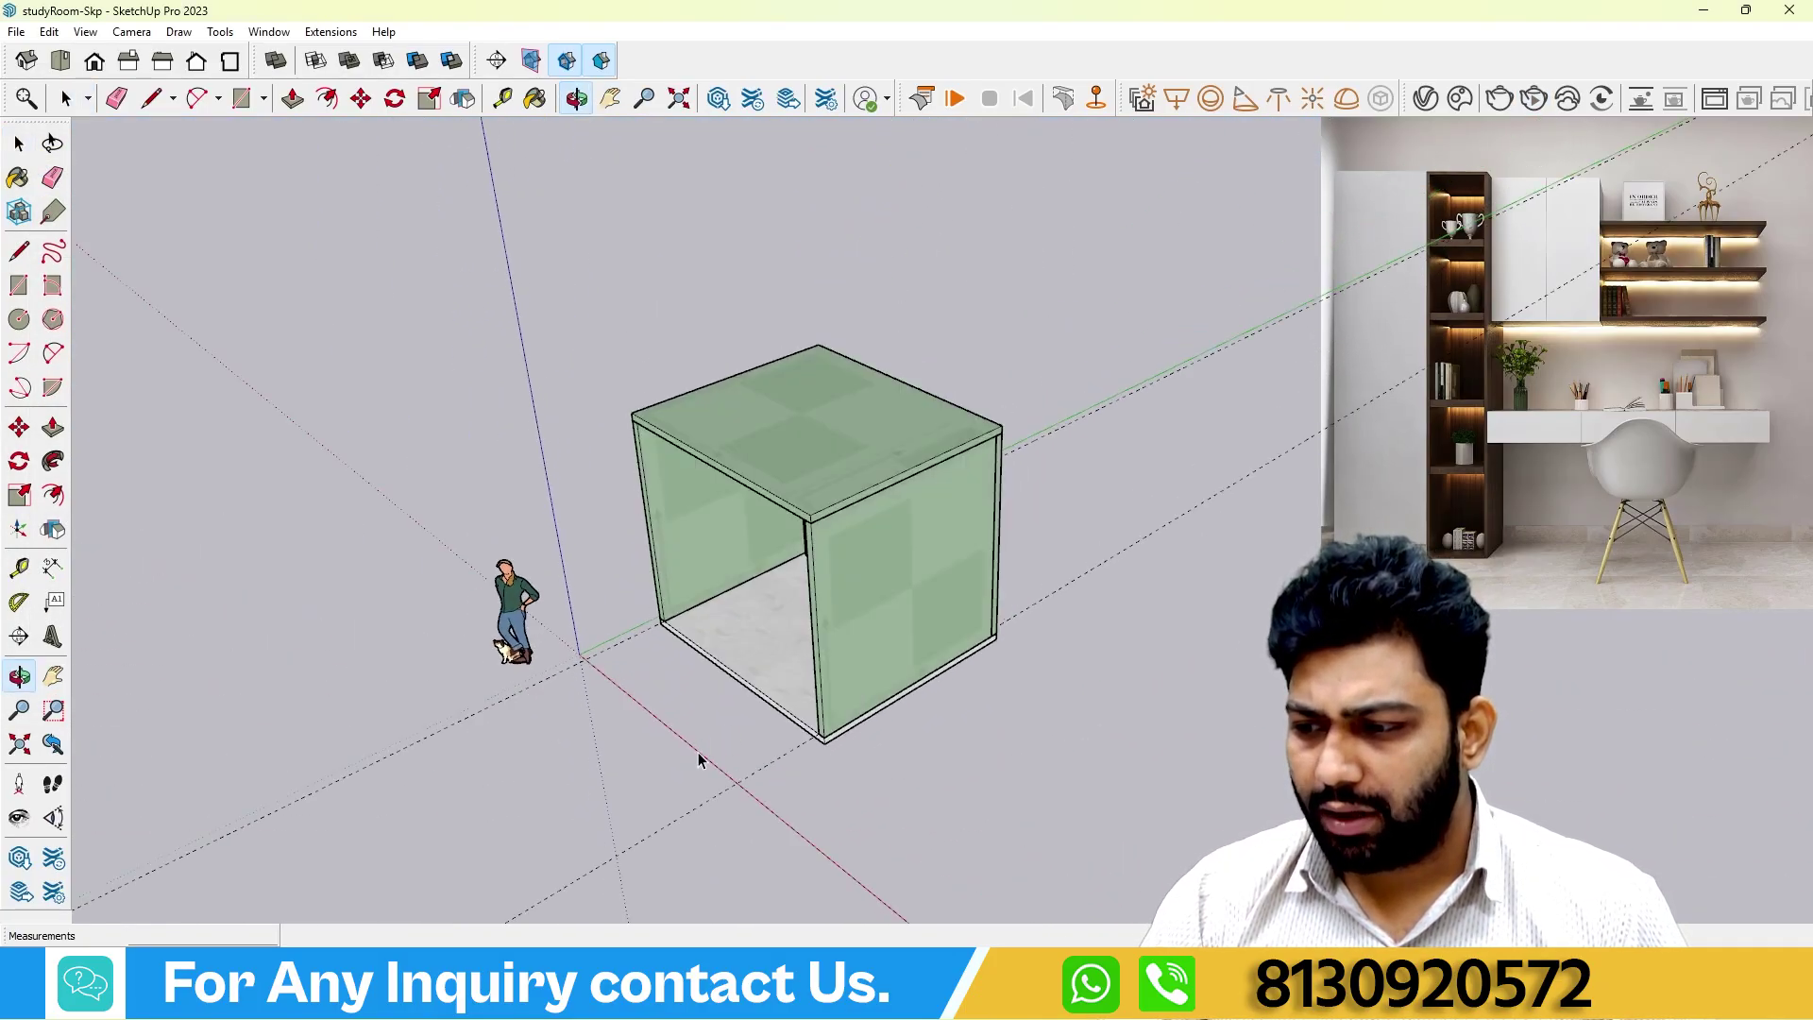
{"action": "scroll", "coordinate": [805, 730], "scroll_direction": "up", "scroll_amount": 3}
{"action": "middle_click_drag", "start_coordinate": [806, 730], "coordinate": [914, 669]}
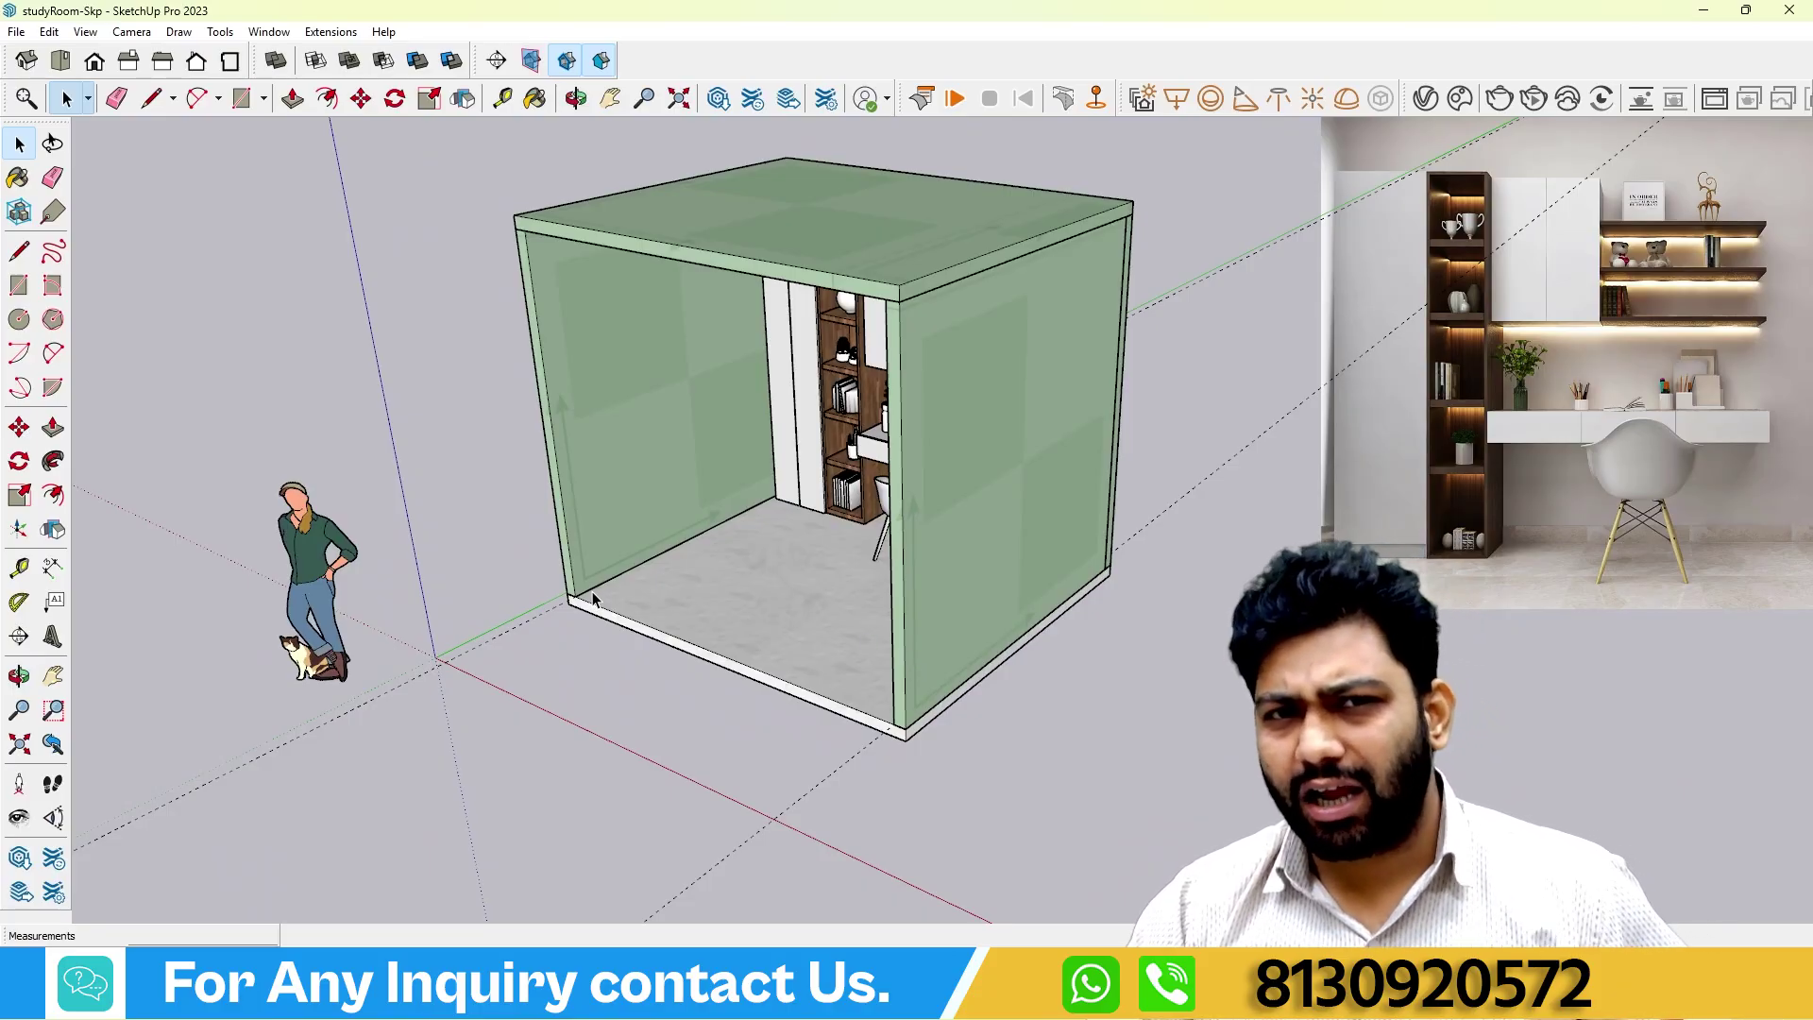
{"action": "middle_click_drag", "start_coordinate": [550, 607], "coordinate": [510, 604]}
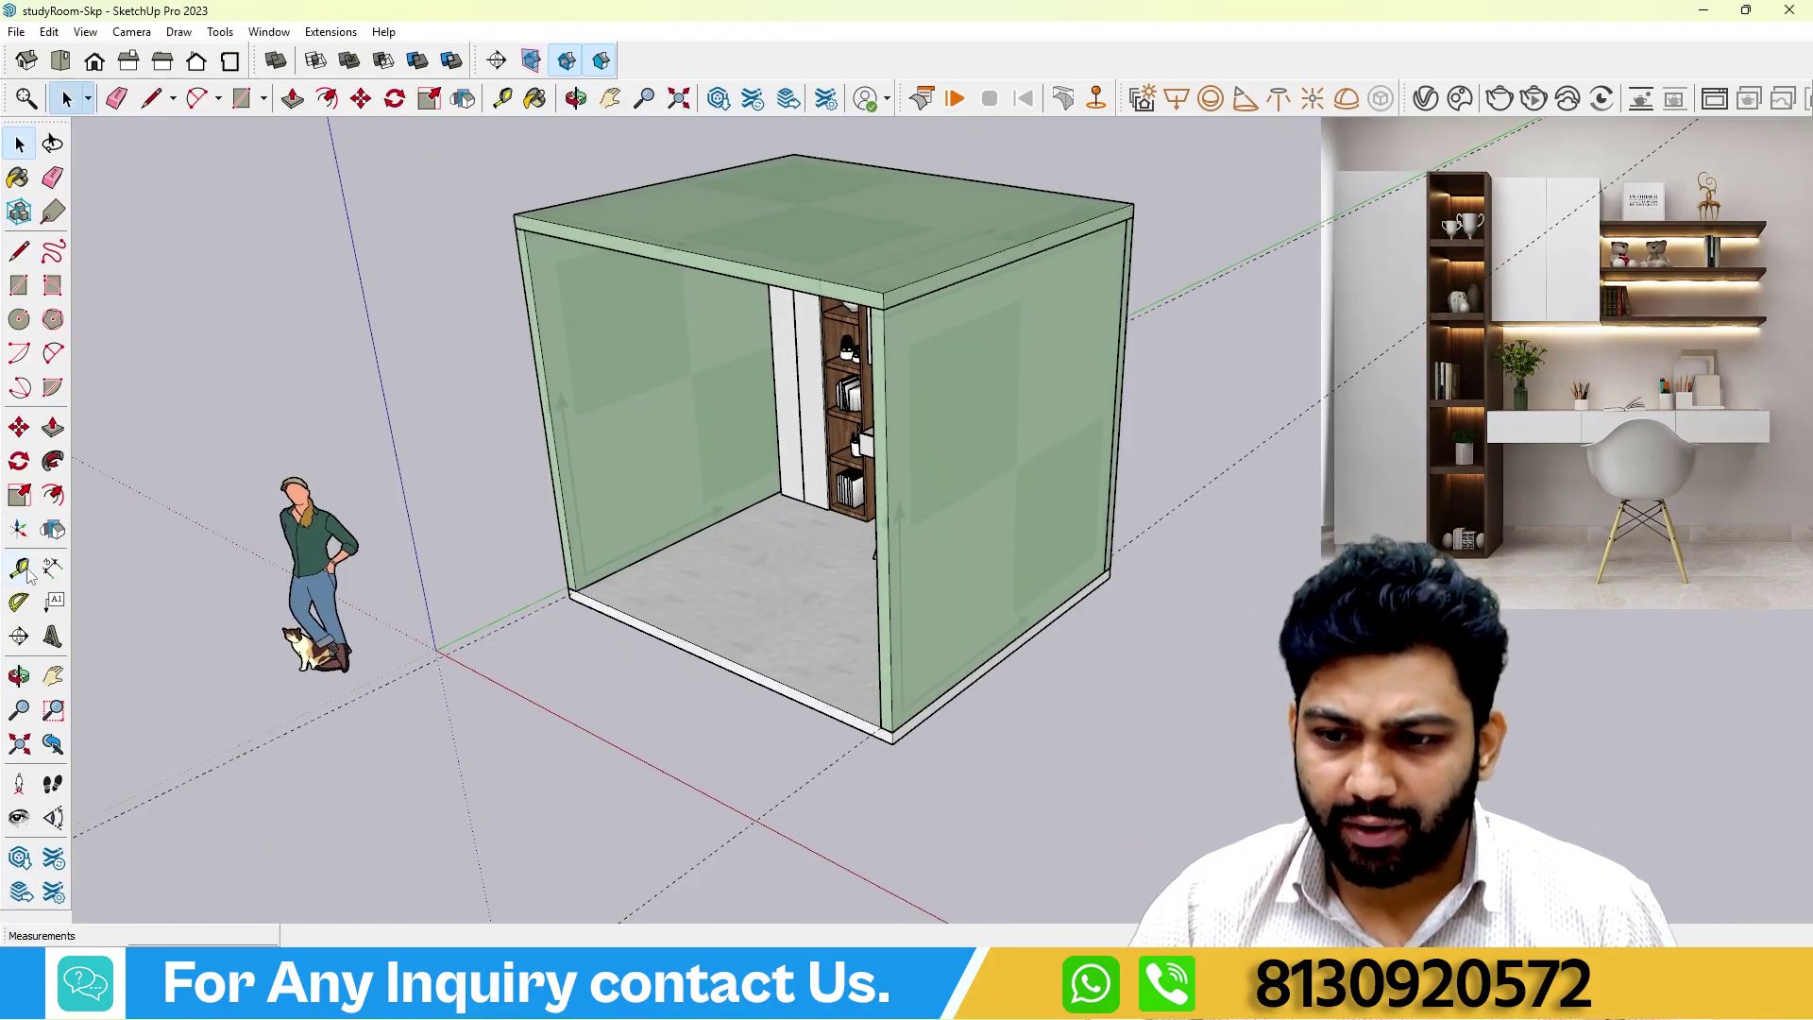
{"action": "scroll", "coordinate": [631, 628], "scroll_direction": "up", "scroll_amount": 2}
{"action": "left_click", "coordinate": [654, 616]}
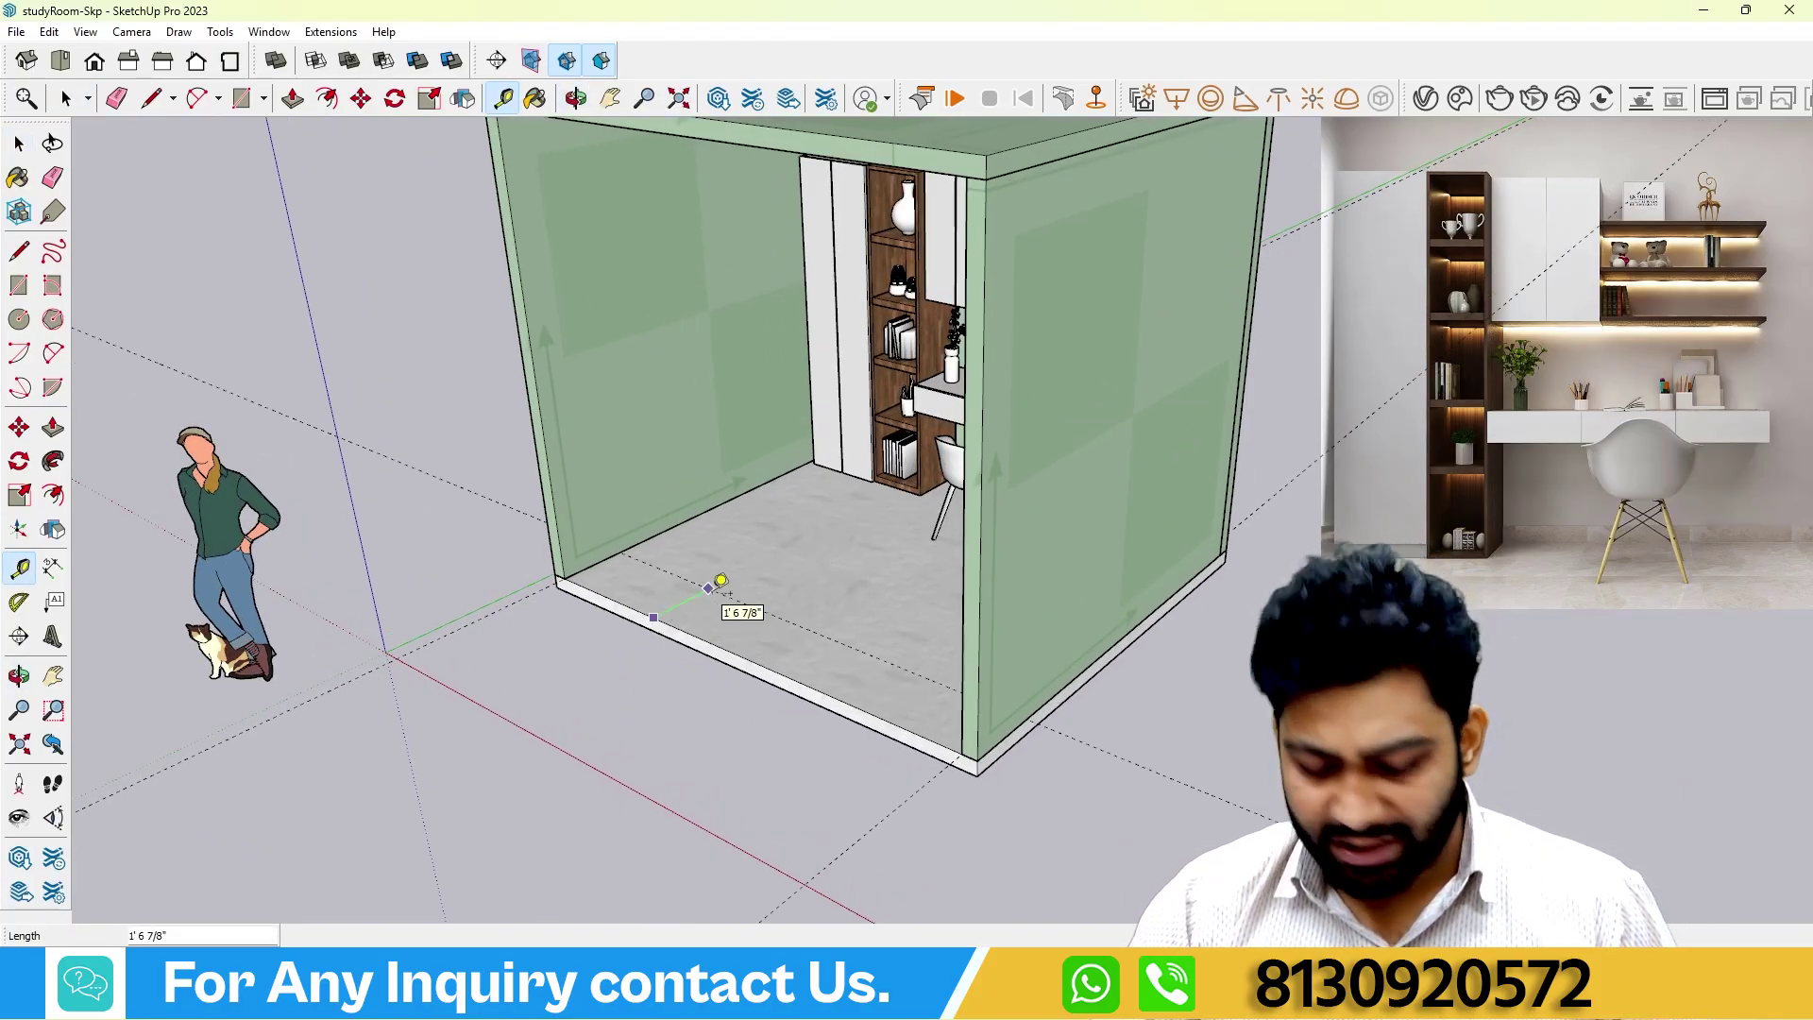
{"action": "key", "text": "Return"}
Draw a narrow rectangle on the floor between the two side walls, from the front edge to the guide line.
{"action": "middle_click_drag", "start_coordinate": [720, 580], "coordinate": [733, 623]}
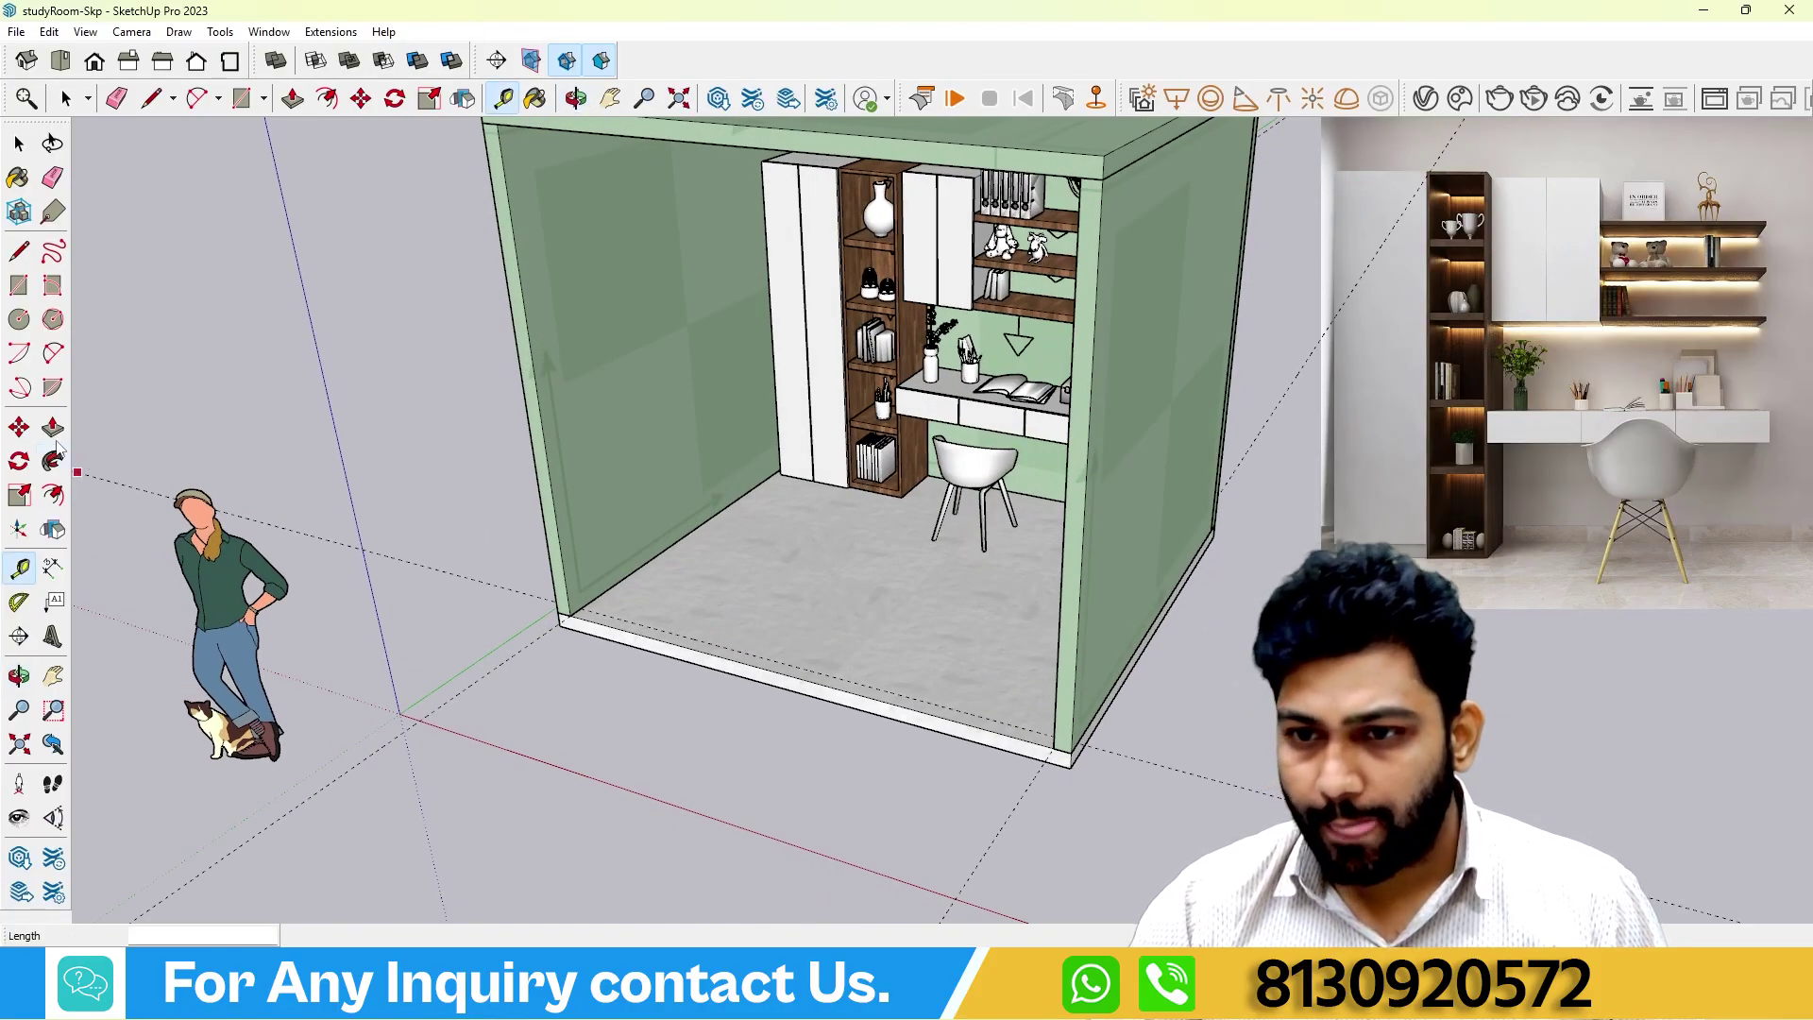
{"action": "left_click", "coordinate": [20, 286]}
{"action": "scroll", "coordinate": [562, 615], "scroll_direction": "up", "scroll_amount": 3}
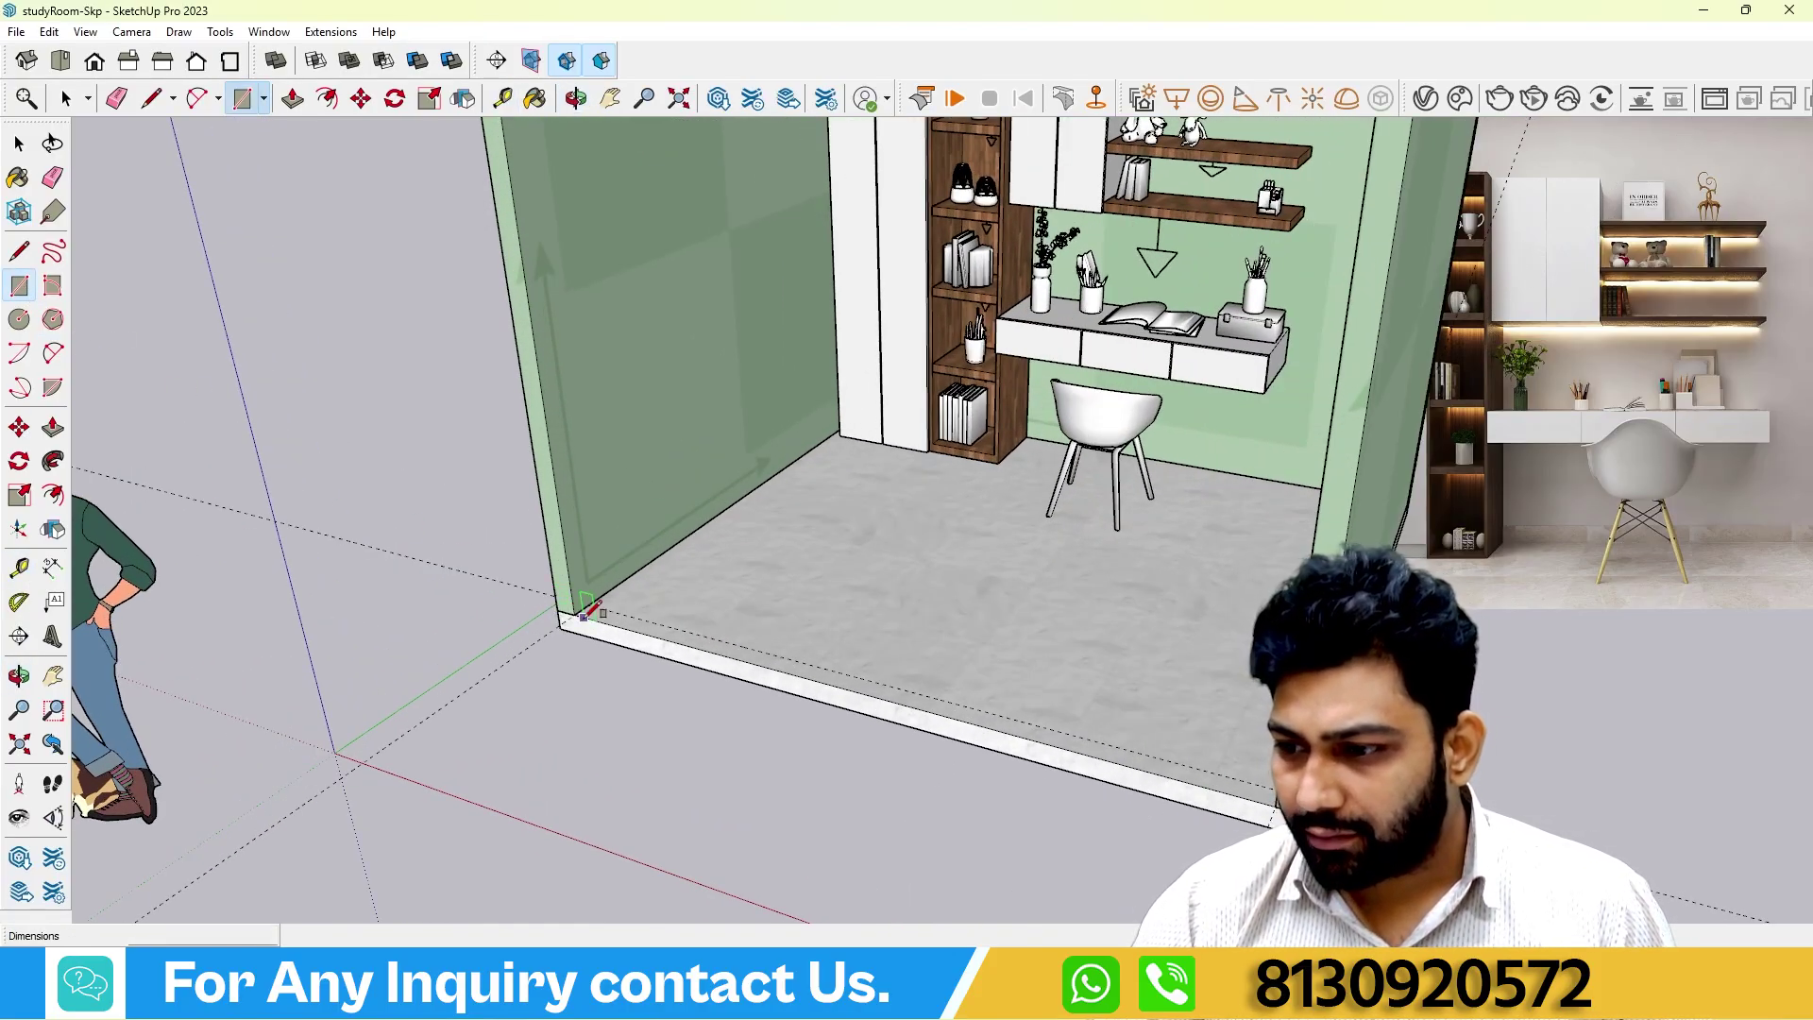
{"action": "middle_click_drag", "start_coordinate": [1120, 877], "coordinate": [1370, 680]}
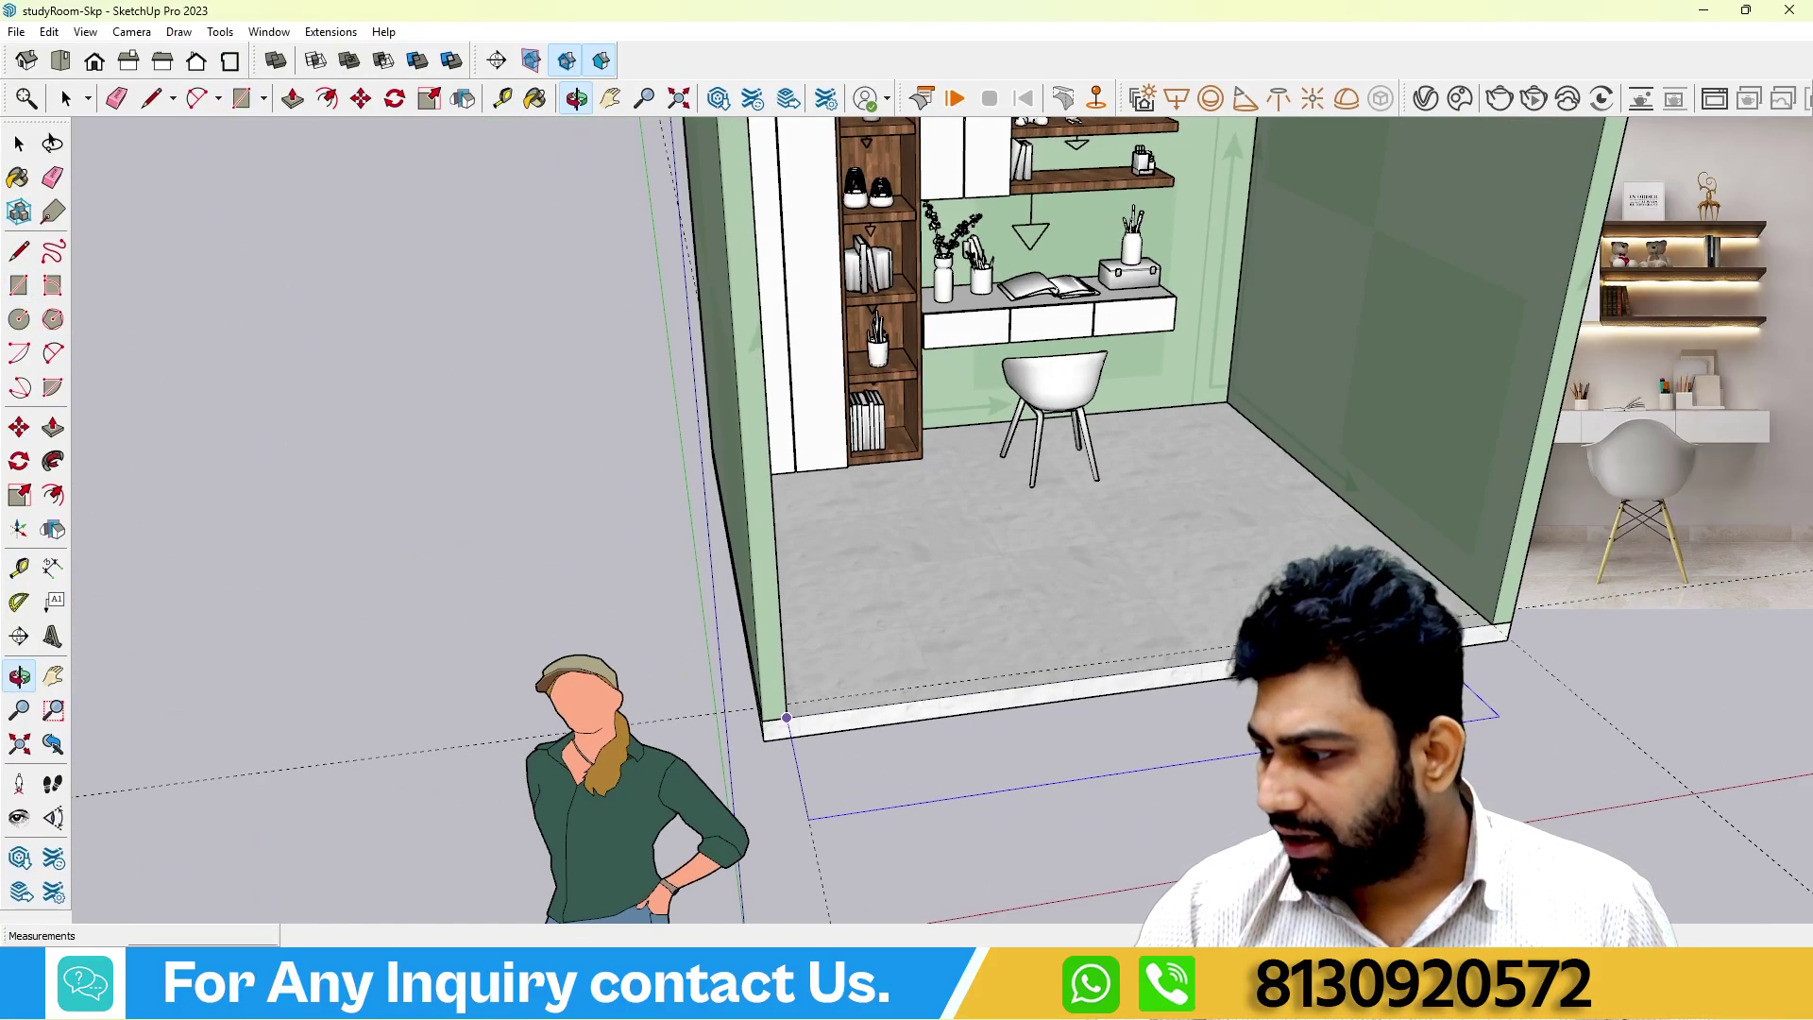
{"action": "left_click", "coordinate": [1484, 604]}
Push/Pull the narrow front floor strip up 10' to form a wall closing the room's open side.
{"action": "scroll", "coordinate": [963, 615], "scroll_direction": "down", "scroll_amount": 10}
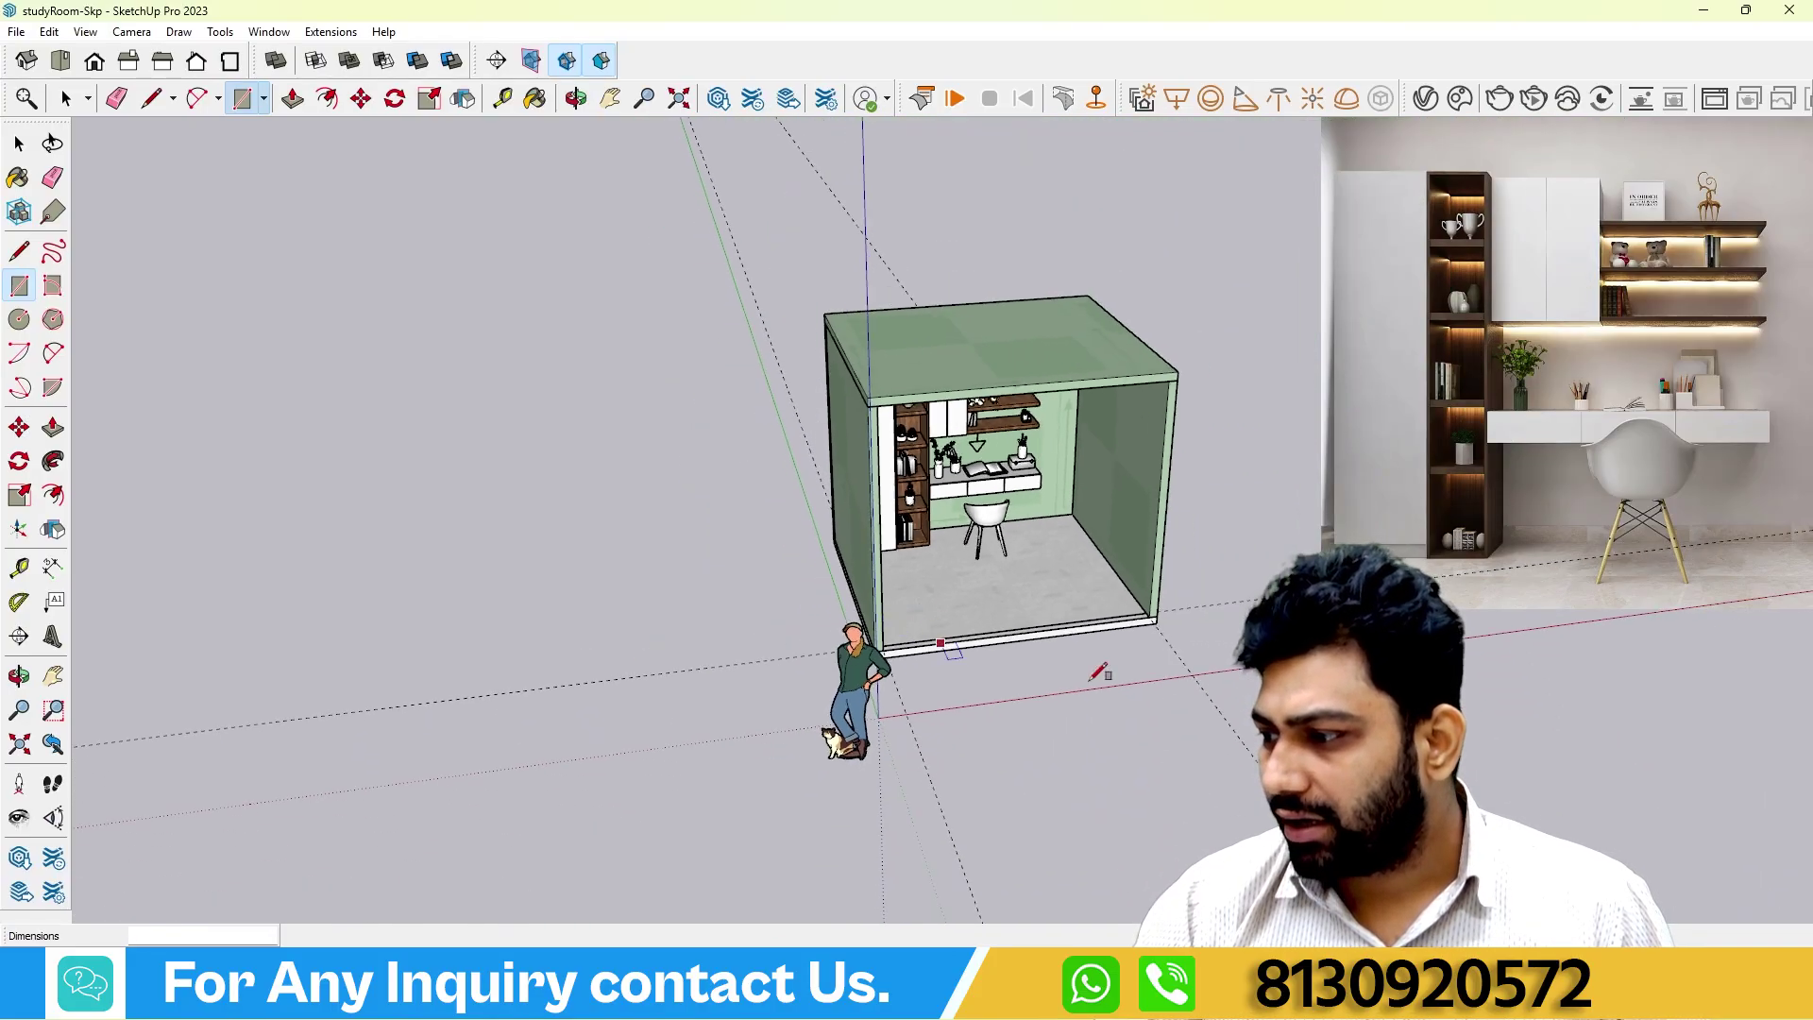
{"action": "left_click", "coordinate": [53, 428]}
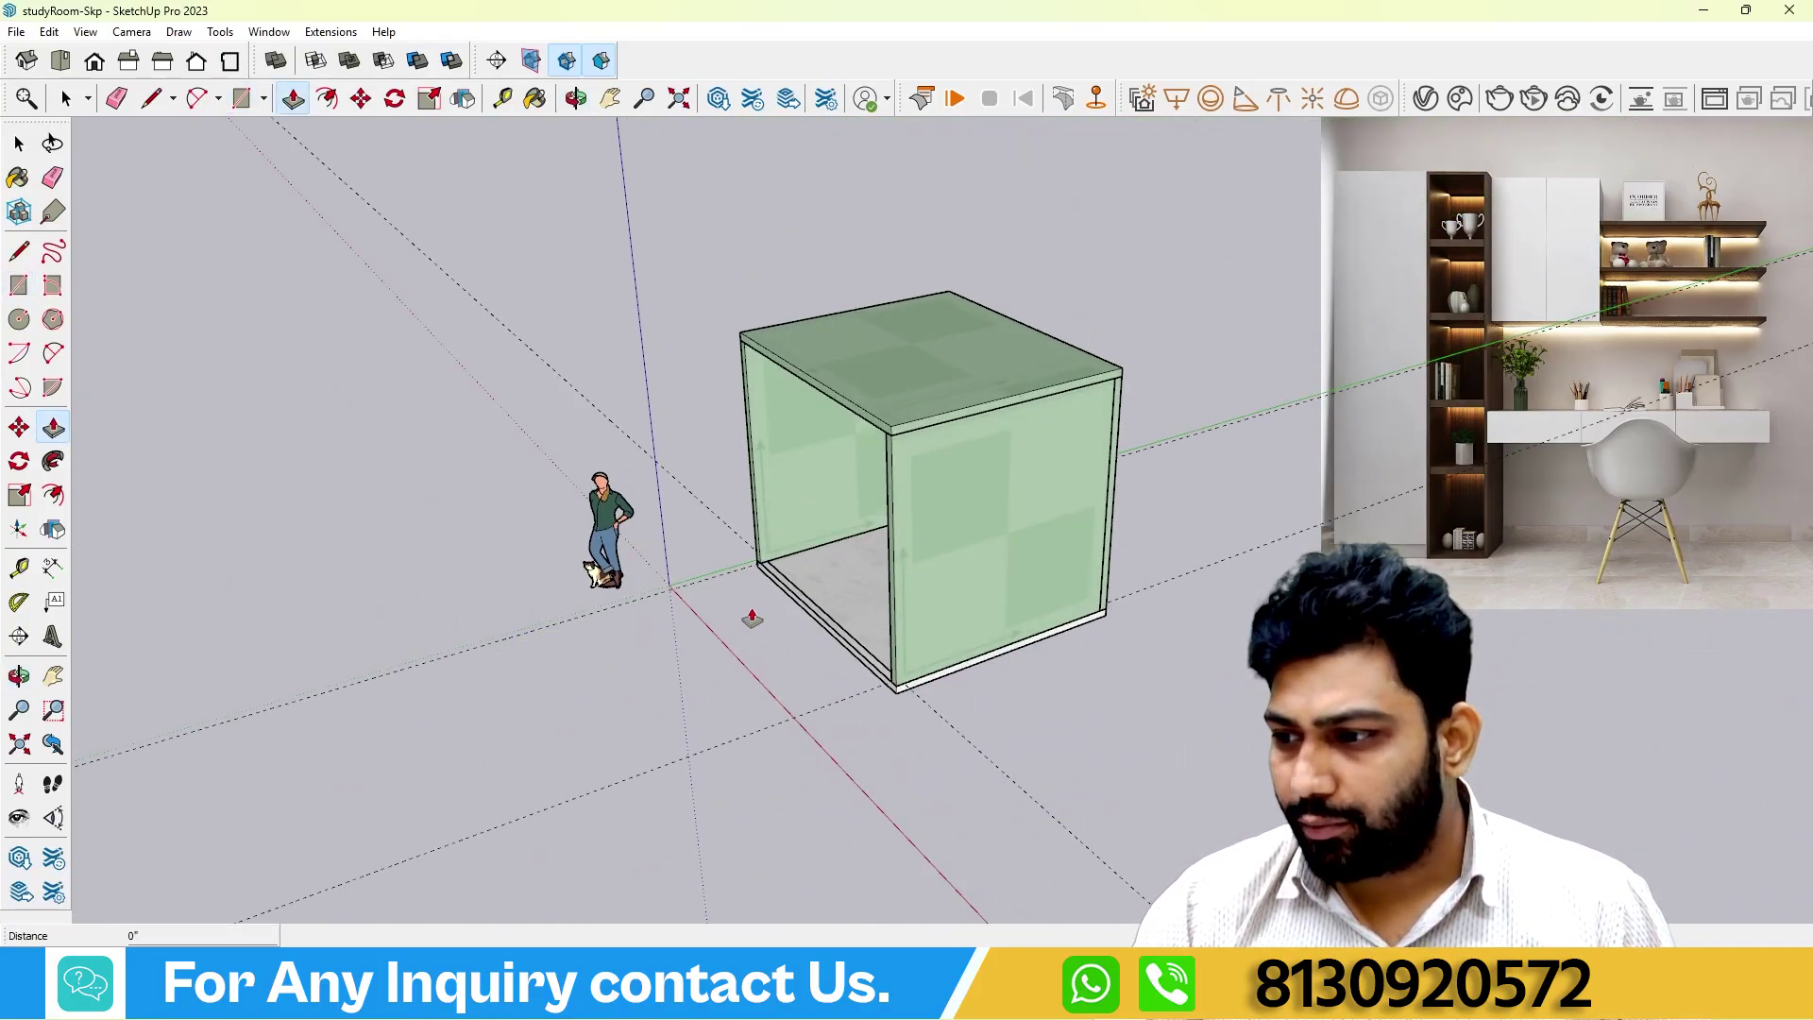
{"action": "scroll", "coordinate": [798, 599], "scroll_direction": "up", "scroll_amount": 6}
{"action": "middle_click_drag", "start_coordinate": [818, 620], "coordinate": [867, 616]}
{"action": "scroll", "coordinate": [867, 616], "scroll_direction": "down", "scroll_amount": 3}
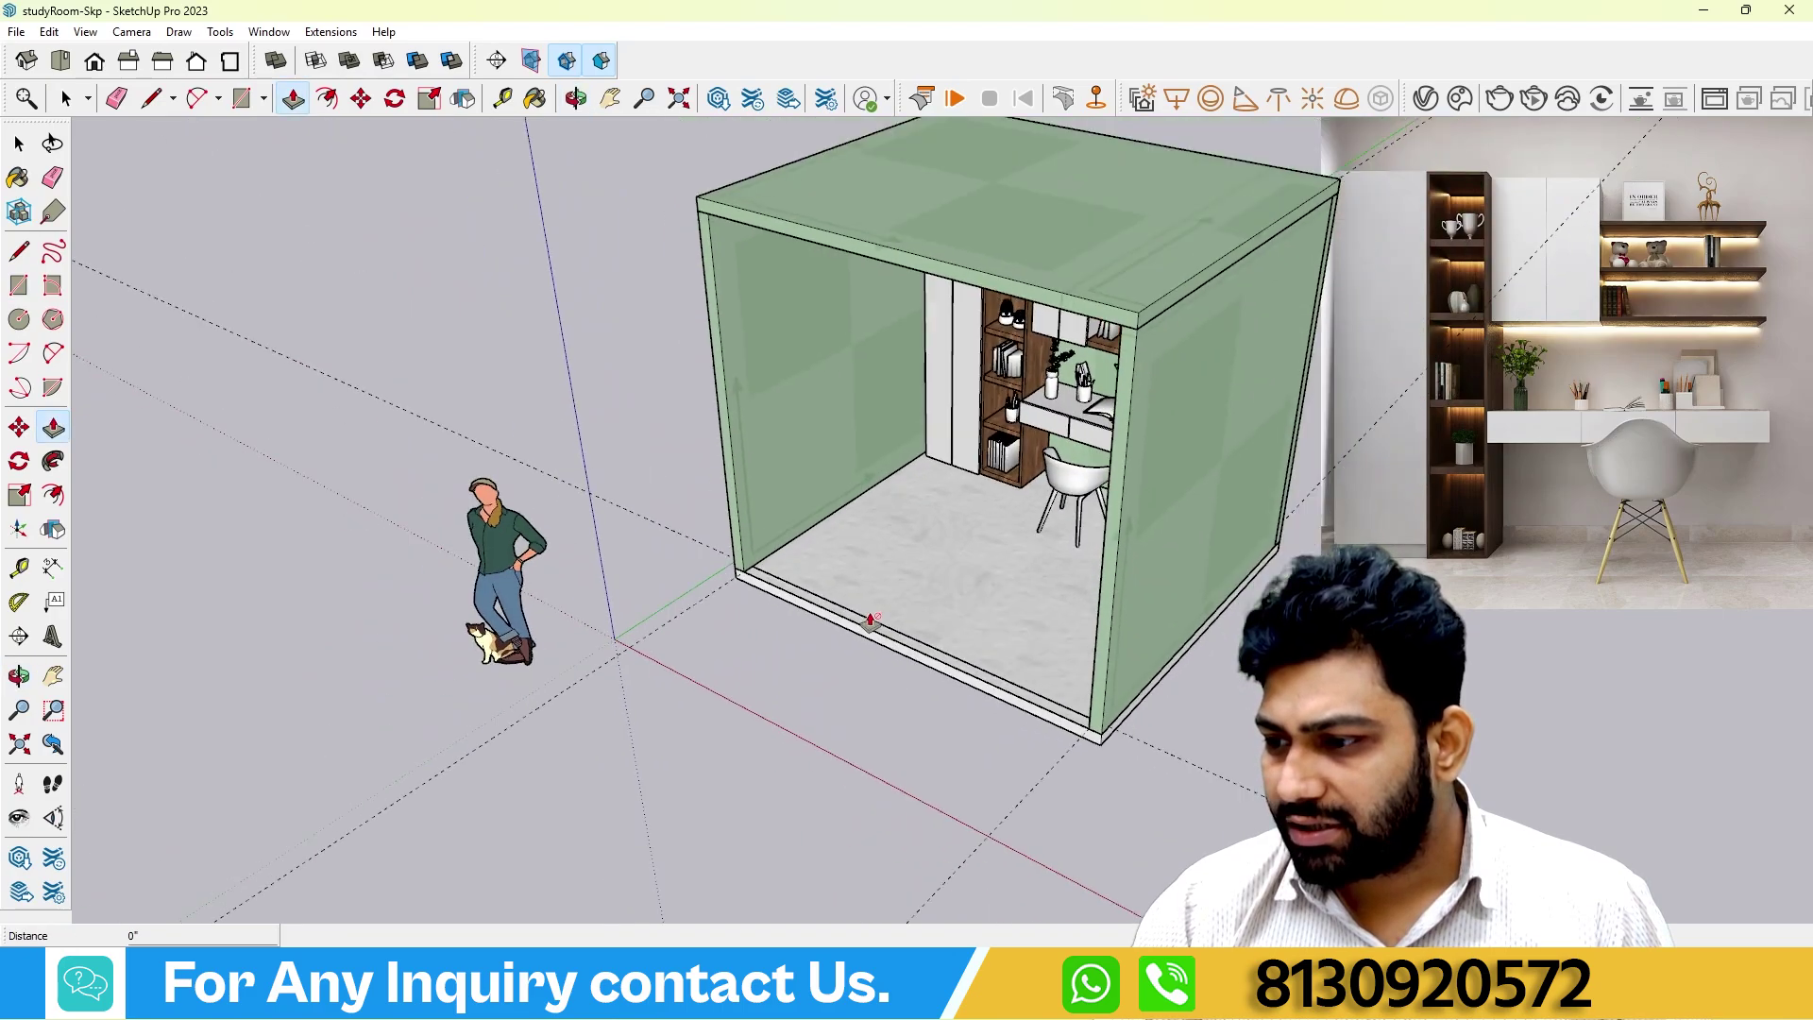
{"action": "left_click_drag", "start_coordinate": [865, 628], "coordinate": [863, 522]}
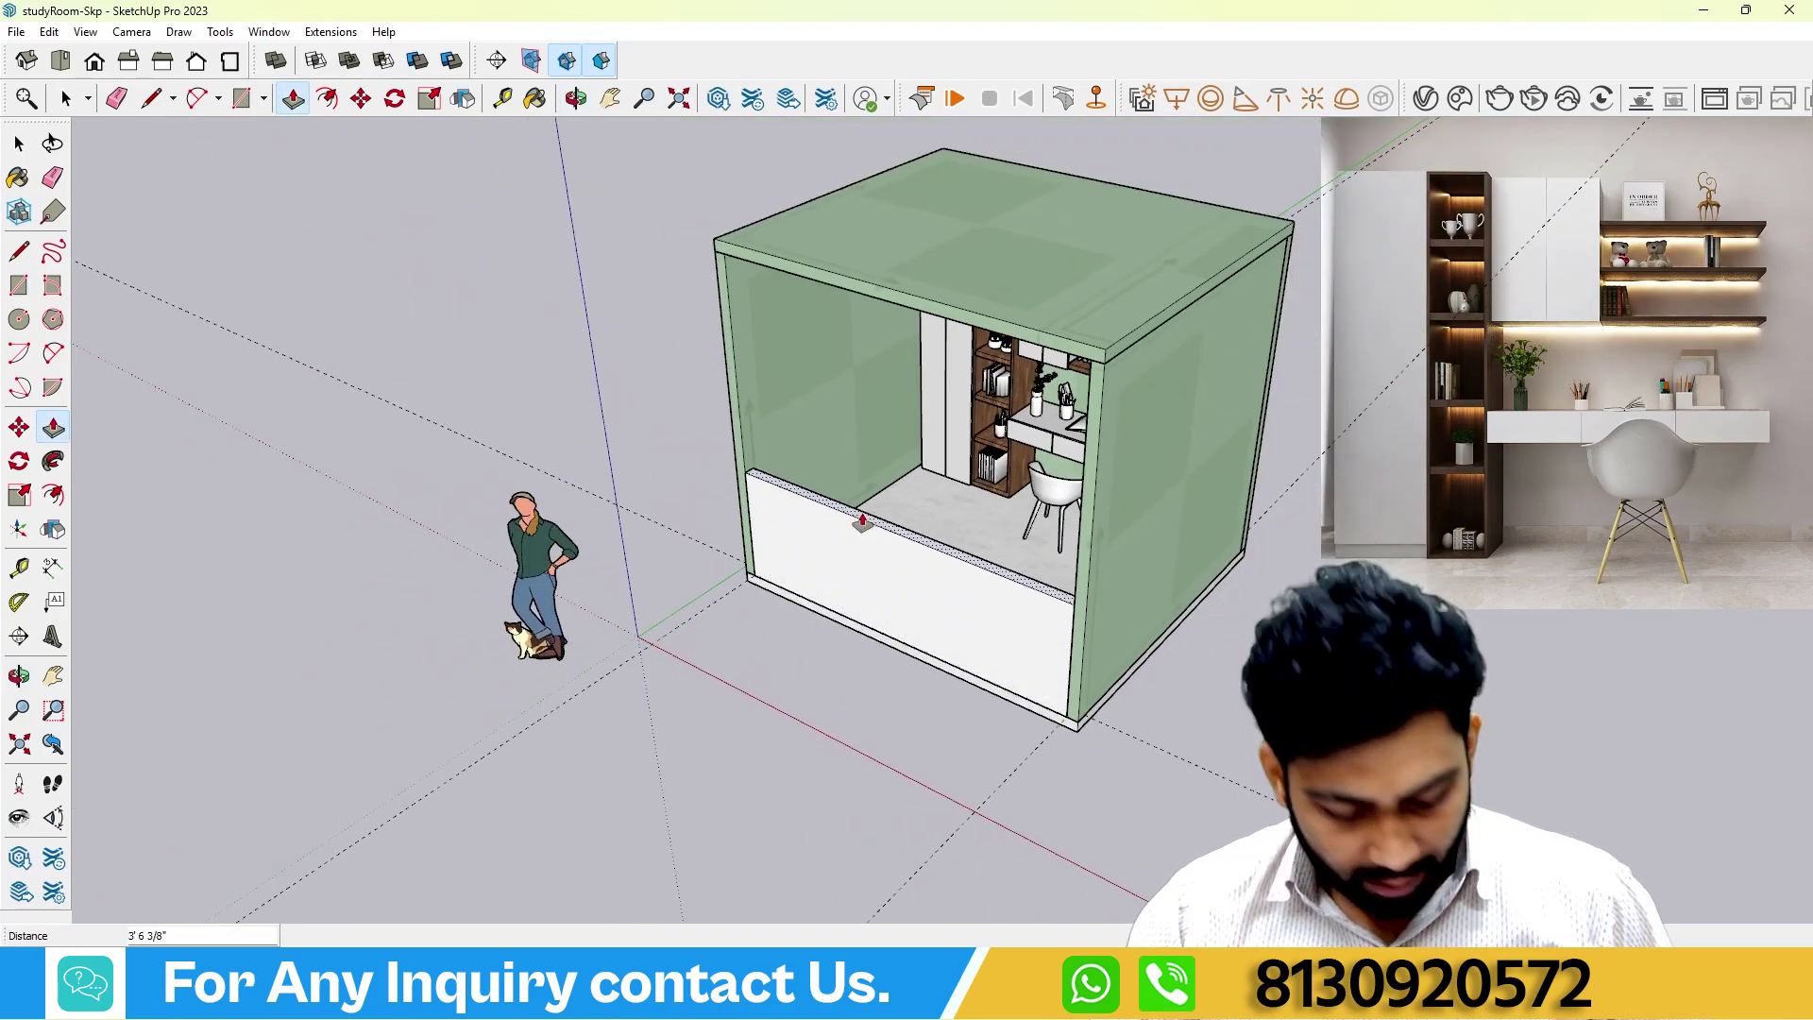
{"action": "type", "text": "10'"}
{"action": "key", "text": "Return"}
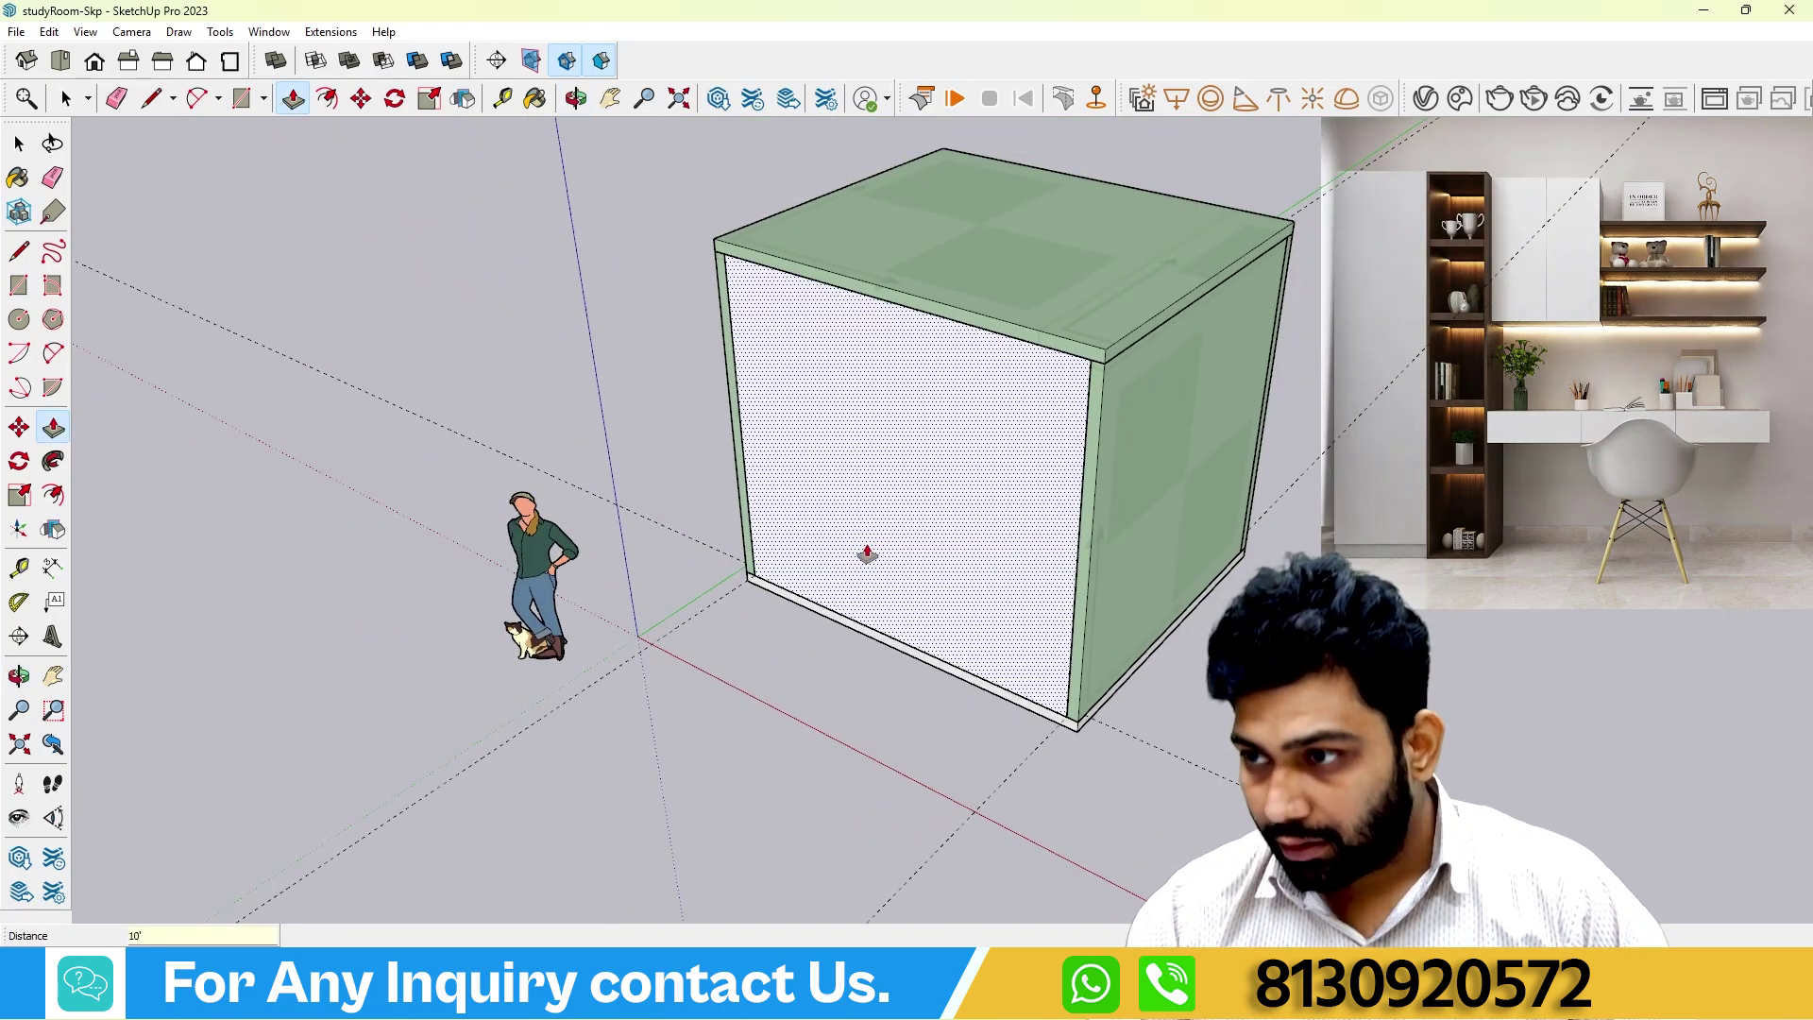
Select the new front wall and make it a group.
{"action": "middle_click_drag", "start_coordinate": [927, 502], "coordinate": [982, 491]}
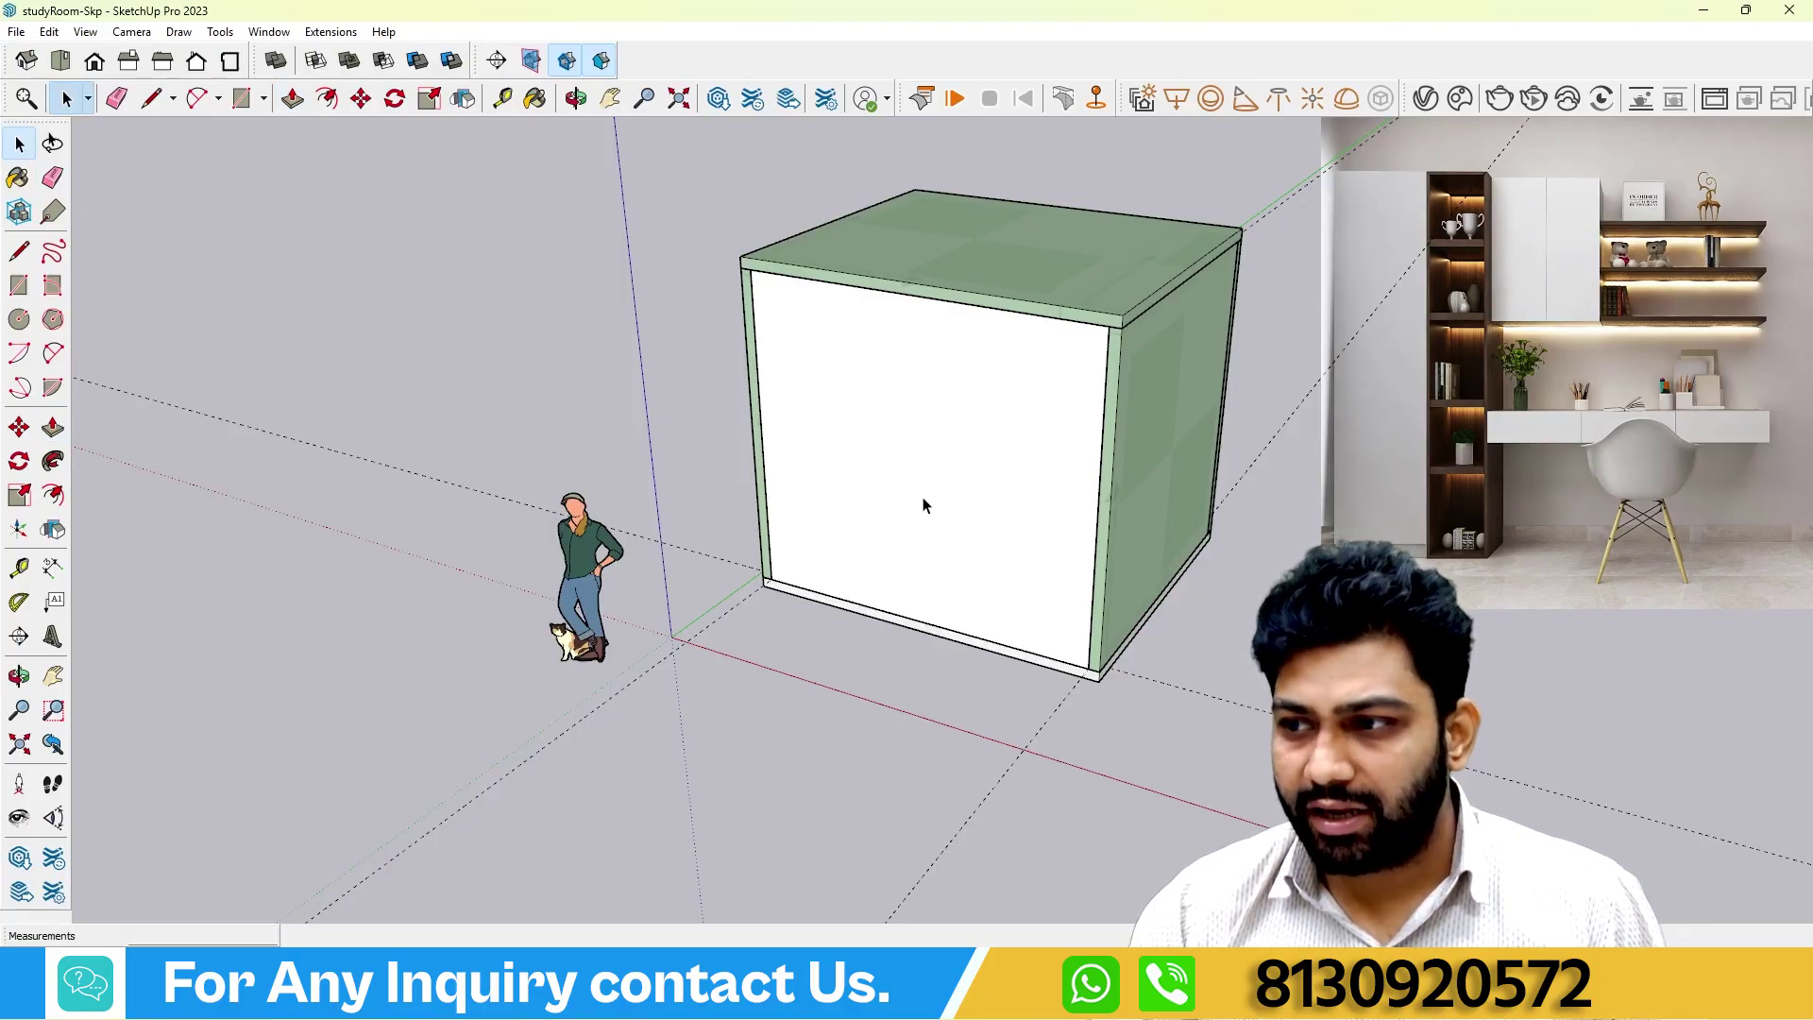
{"action": "left_click", "coordinate": [1005, 511]}
{"action": "right_click", "coordinate": [1005, 511]}
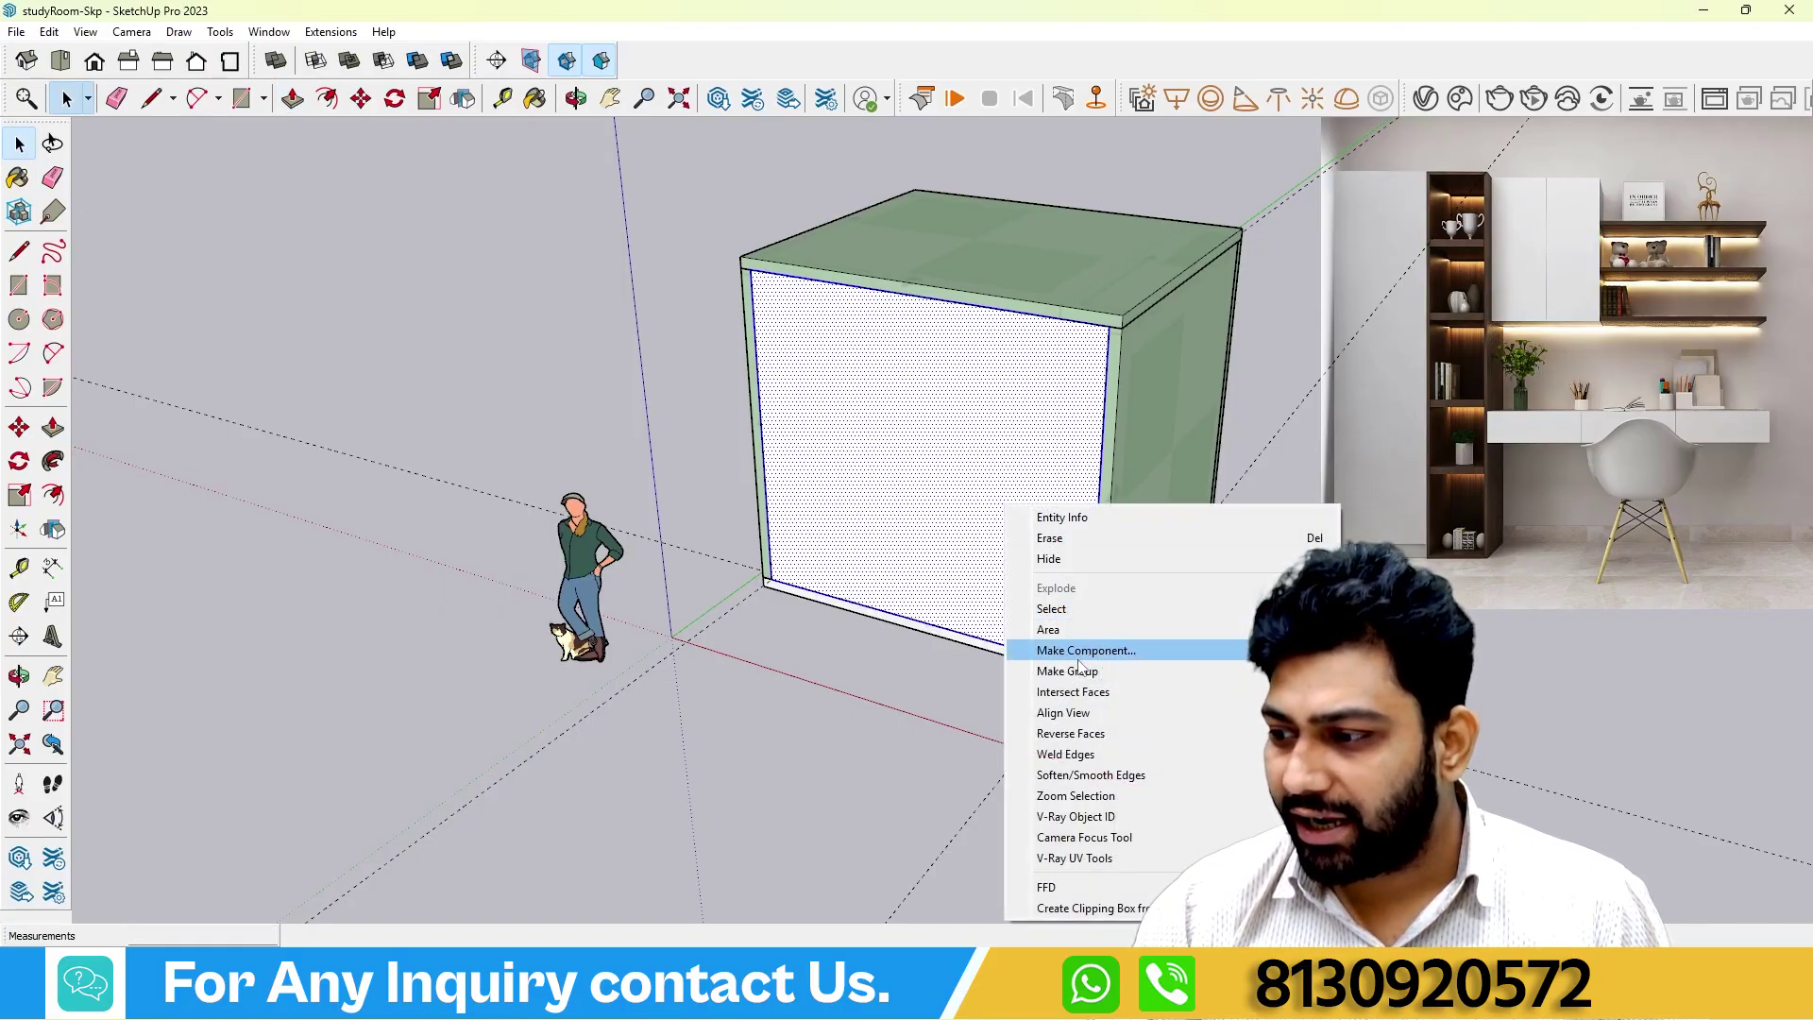
{"action": "left_click", "coordinate": [1048, 670]}
{"action": "middle_click_drag", "start_coordinate": [604, 613], "coordinate": [847, 561]}
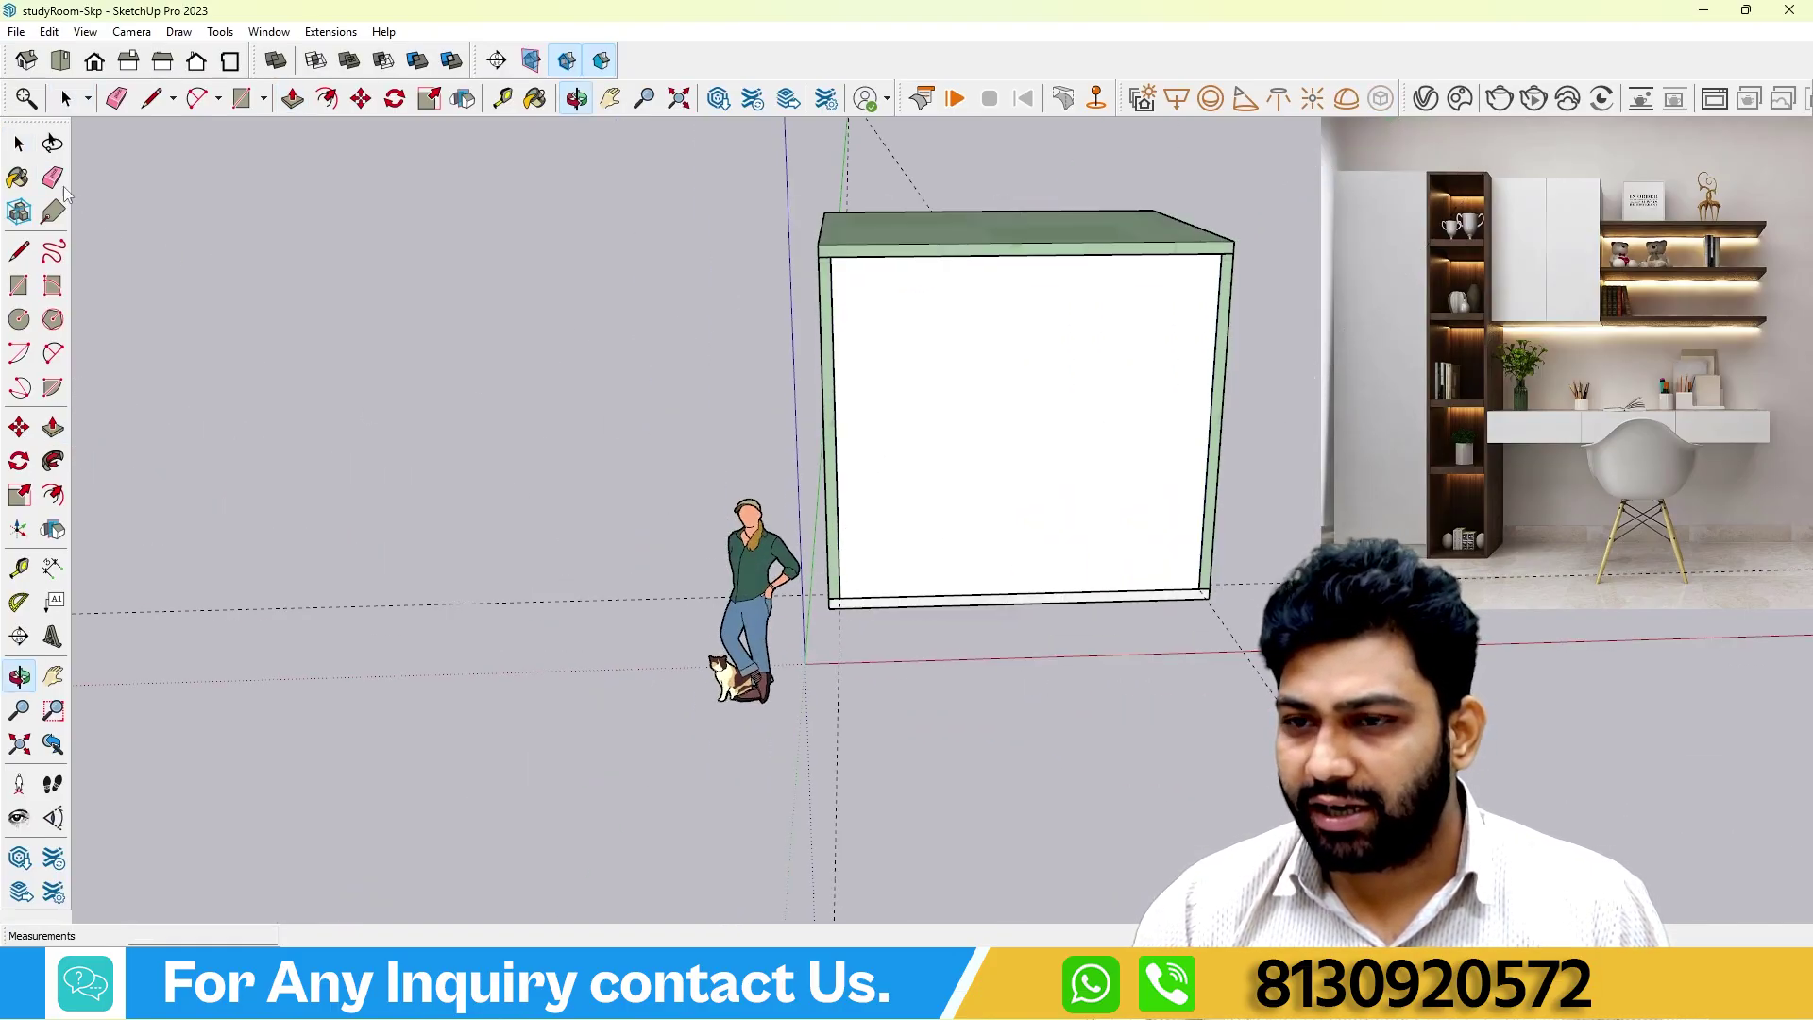
Delete all the guide lines and remove the scale figure standing beside the room.
{"action": "left_click", "coordinate": [47, 32]}
{"action": "left_click", "coordinate": [90, 197]}
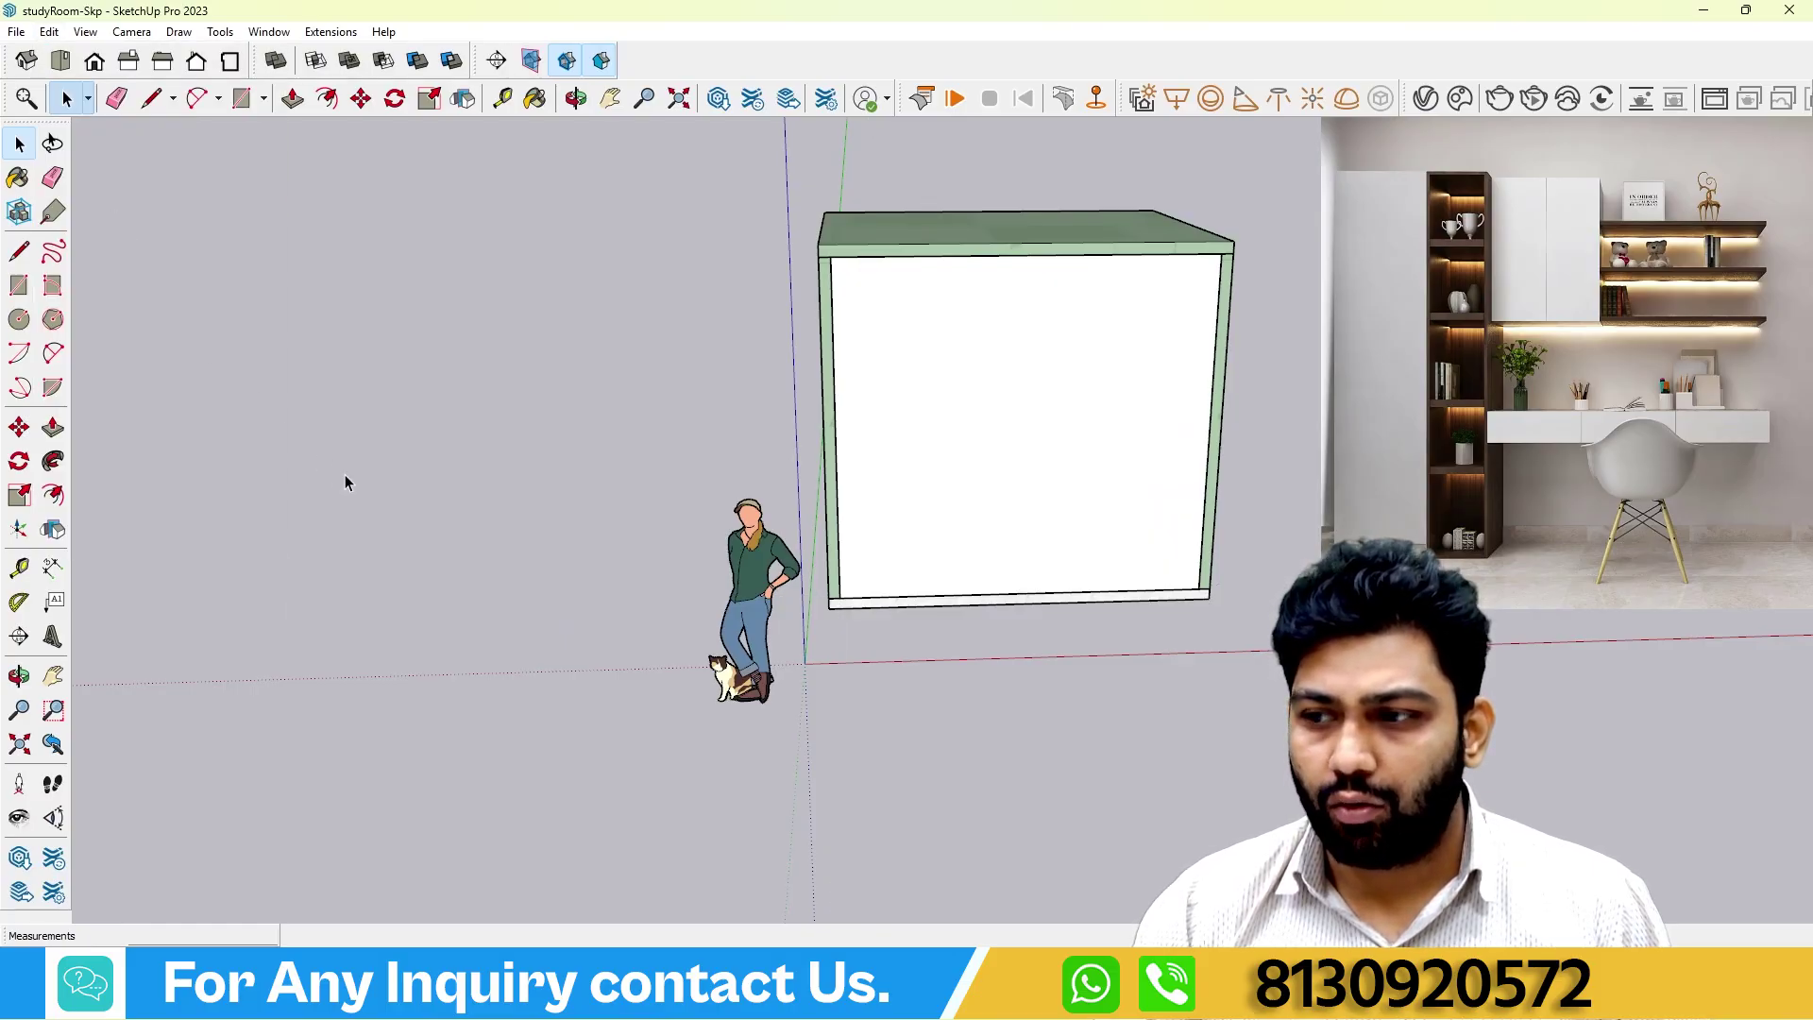
{"action": "middle_click_drag", "start_coordinate": [343, 480], "coordinate": [723, 644]}
{"action": "key", "text": "space"}
{"action": "key", "text": "Delete"}
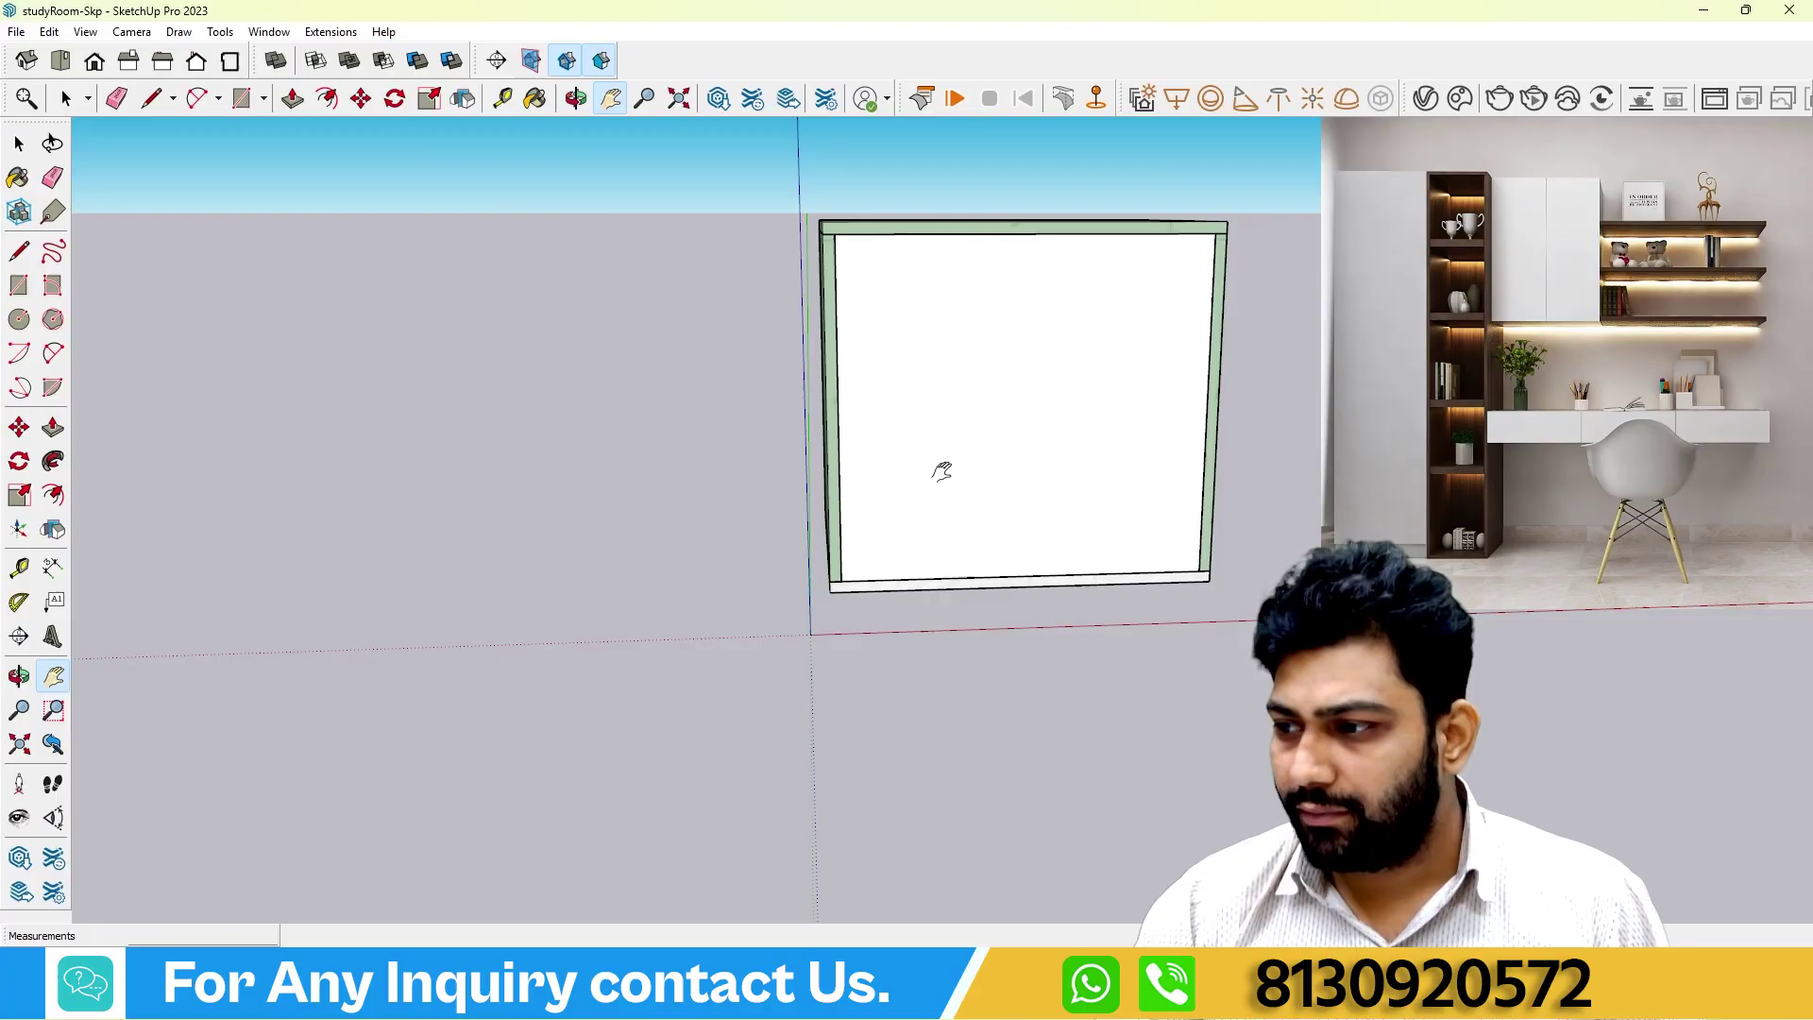
Place a section plane on the outer face of the front wall, accepting the default name and symbol.
{"action": "left_click_drag", "start_coordinate": [941, 471], "coordinate": [547, 555]}
{"action": "middle_click_drag", "start_coordinate": [547, 554], "coordinate": [760, 573]}
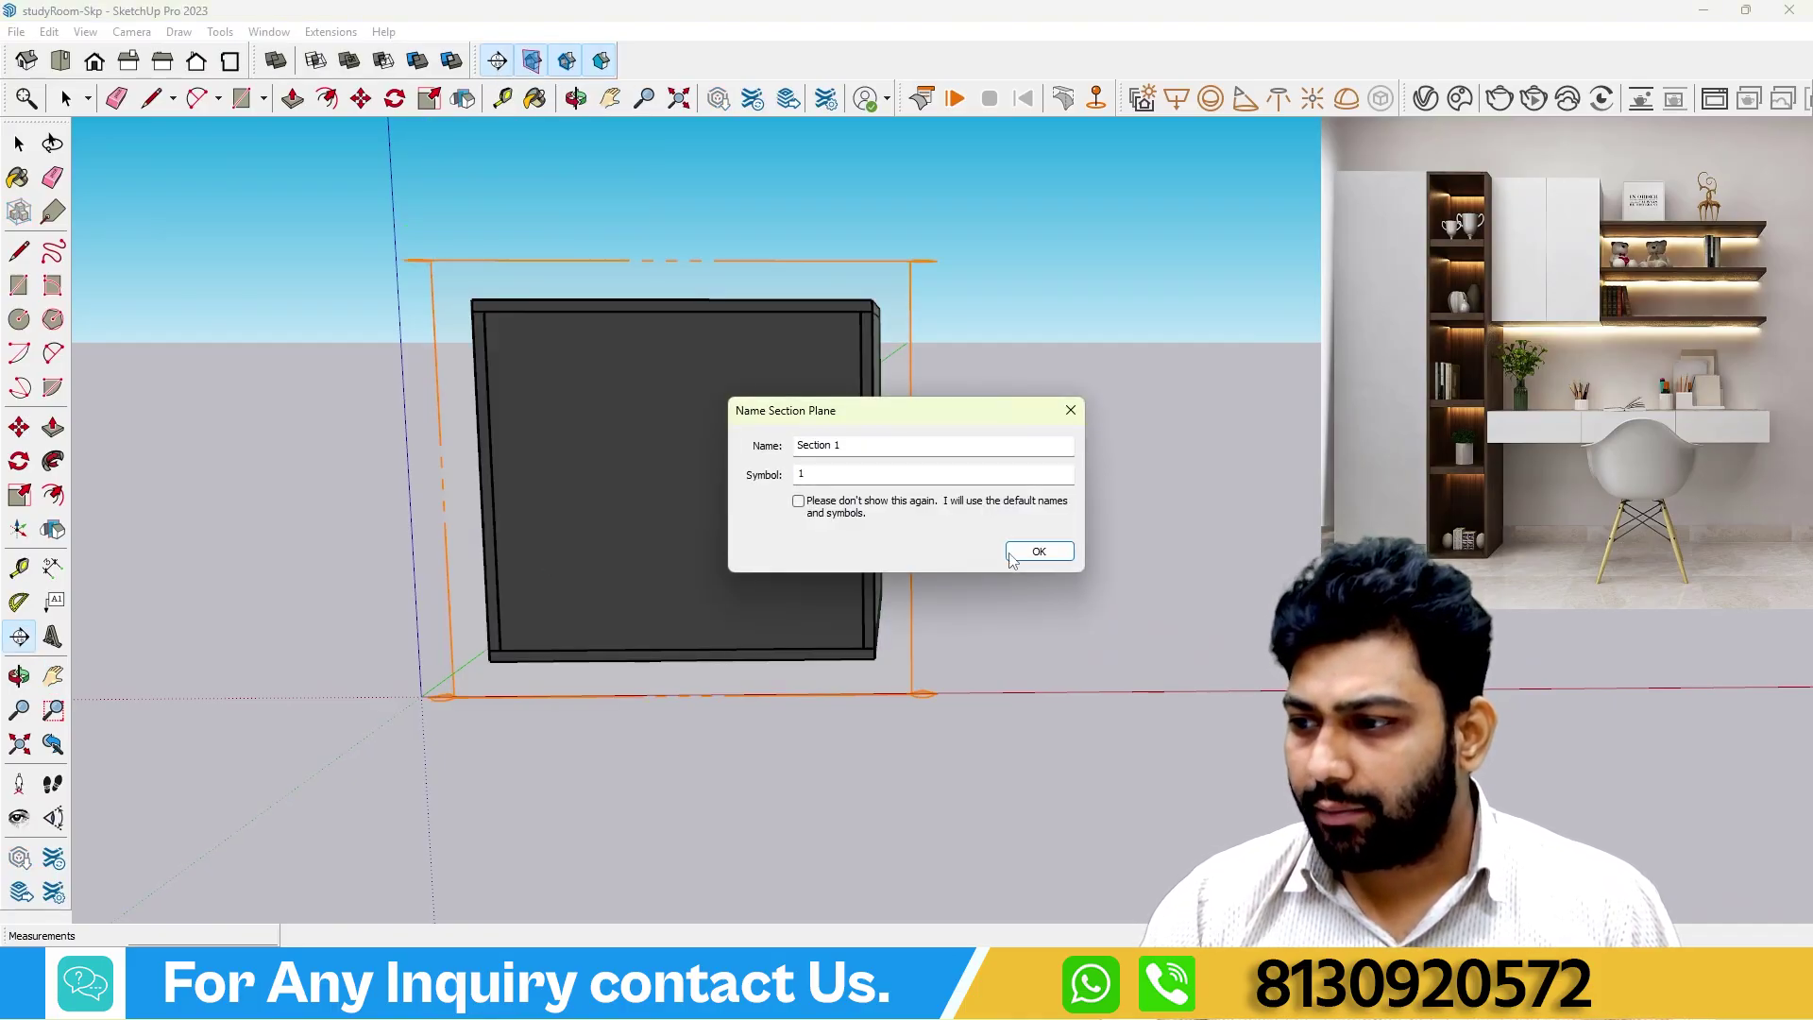
{"action": "left_click", "coordinate": [1038, 551]}
Move the section plane inward past the front wall so that it cuts the room open.
{"action": "middle_click_drag", "start_coordinate": [914, 563], "coordinate": [810, 605]}
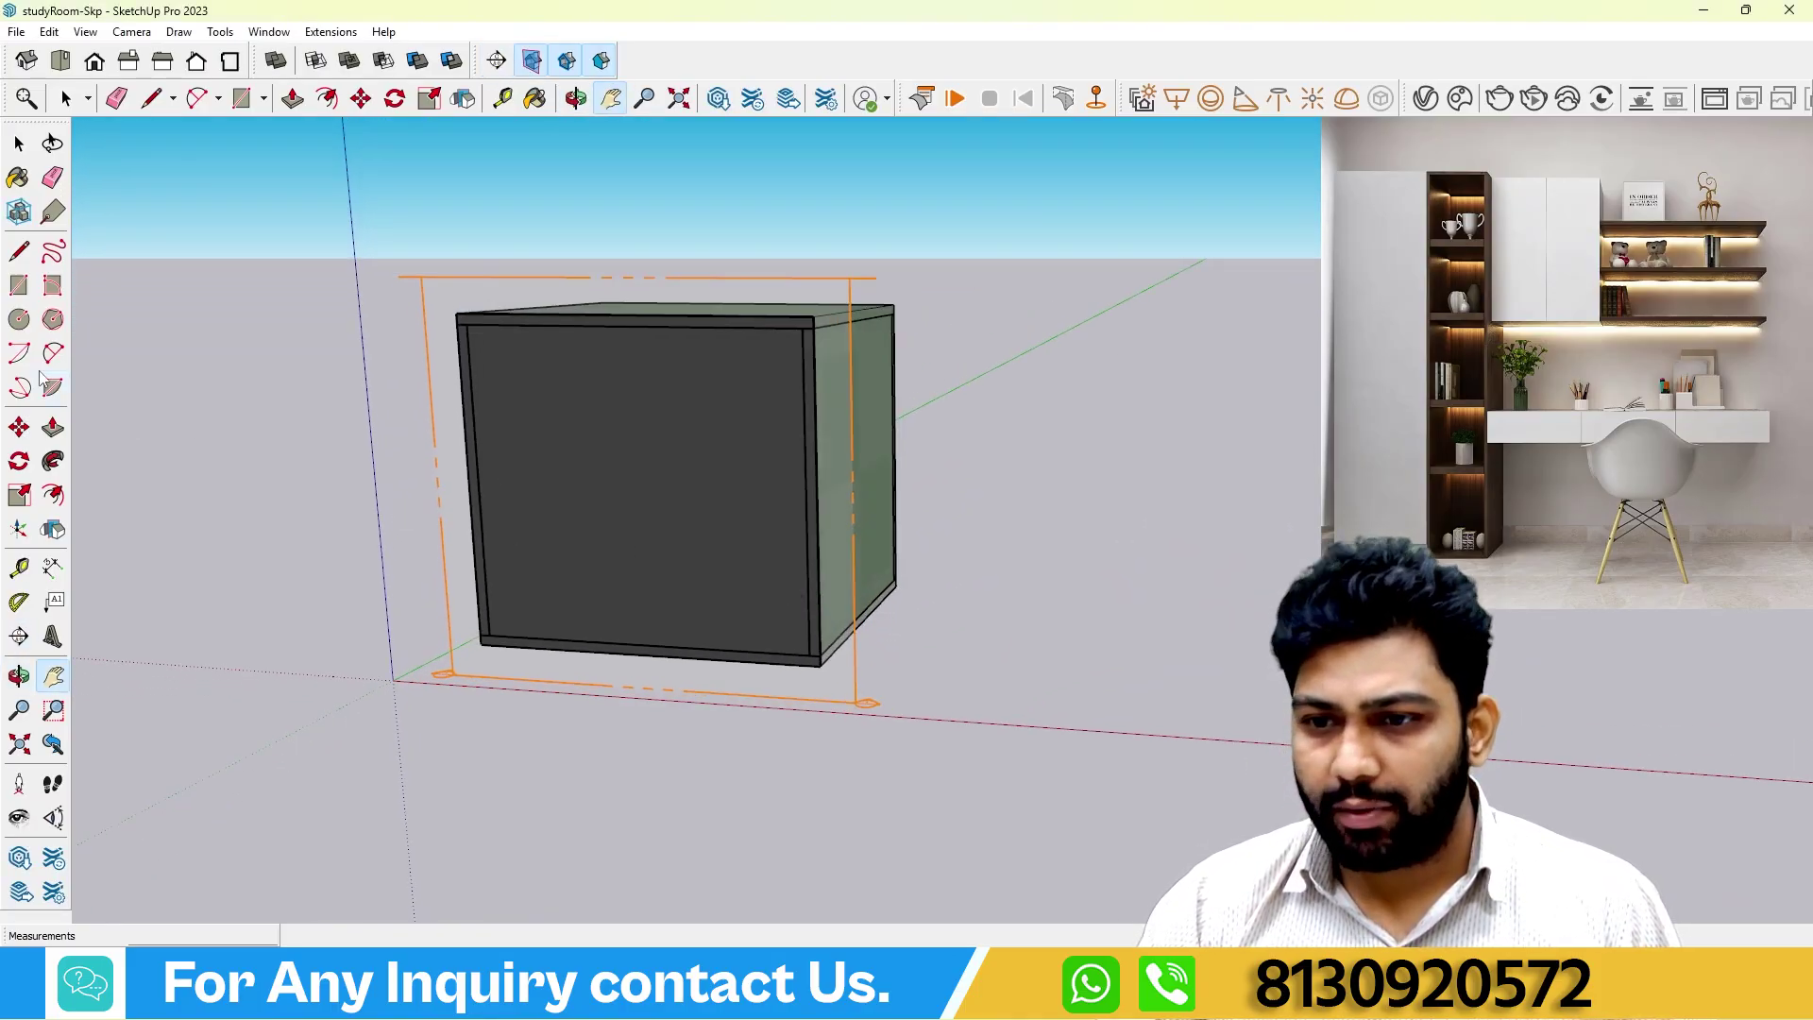
{"action": "key", "text": "m"}
{"action": "left_click_drag", "start_coordinate": [858, 703], "coordinate": [869, 697]}
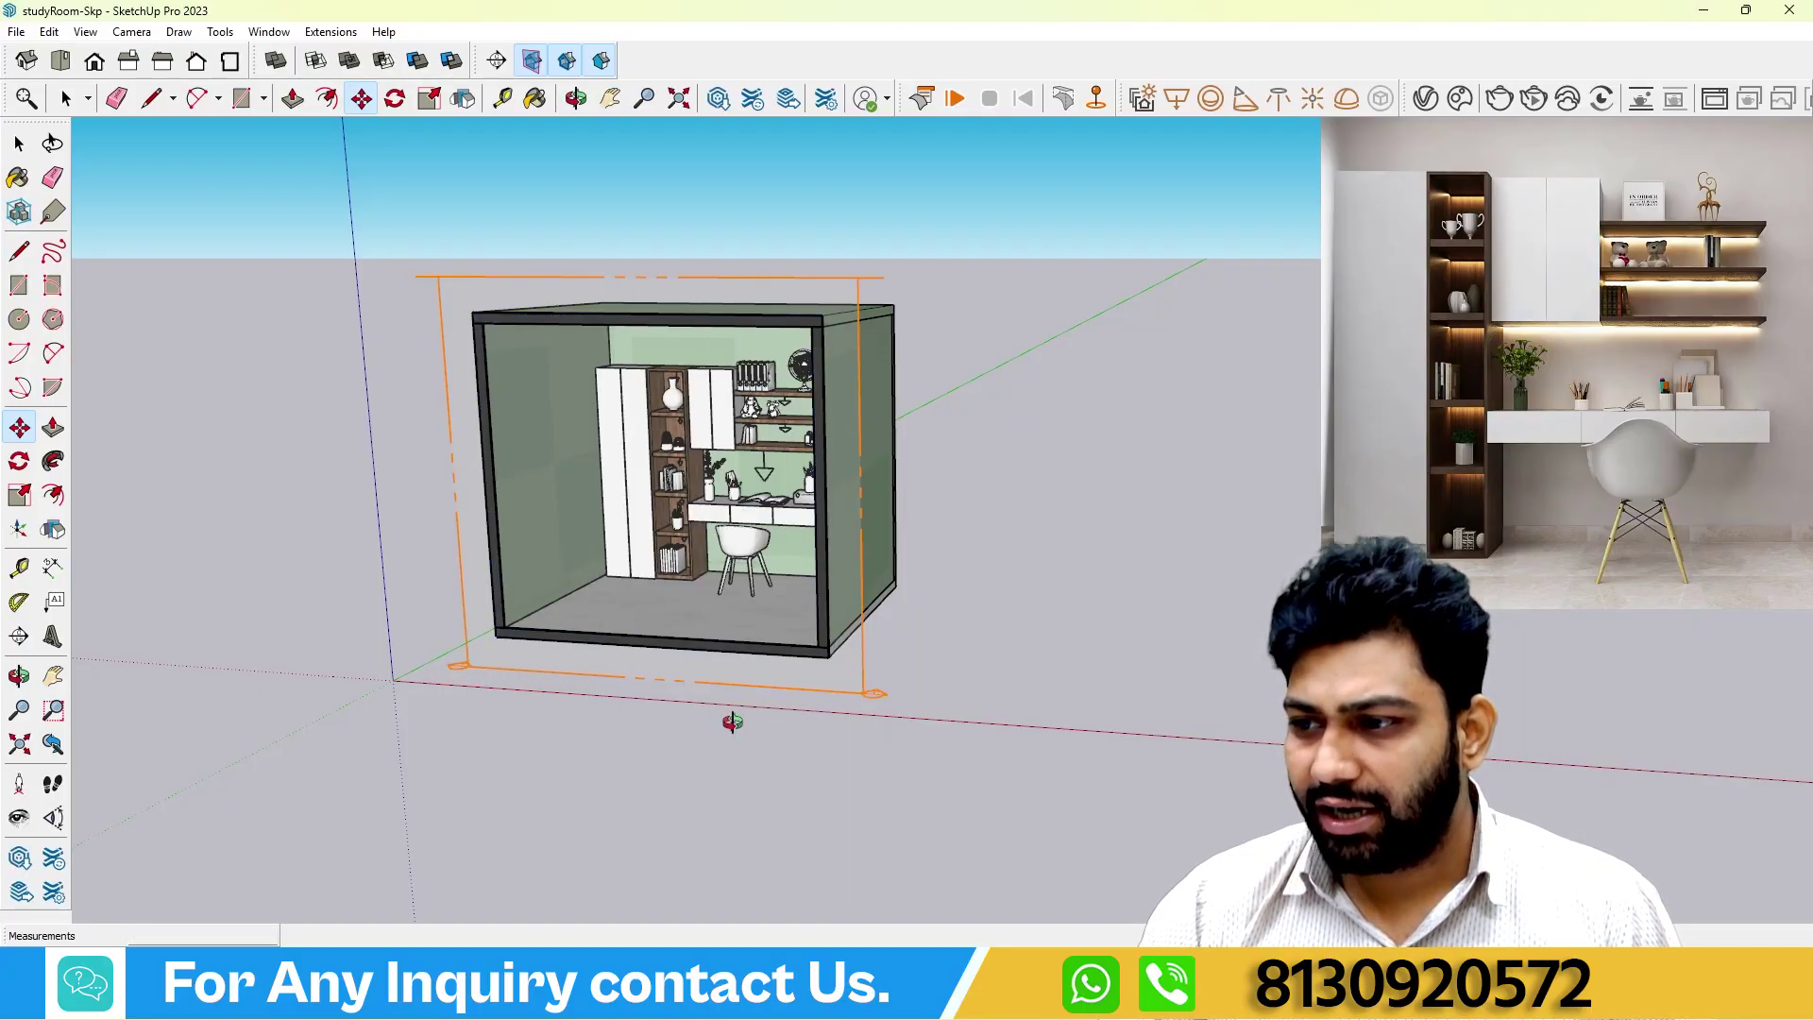
{"action": "middle_click_drag", "start_coordinate": [733, 721], "coordinate": [914, 733]}
{"action": "left_click", "coordinate": [18, 144]}
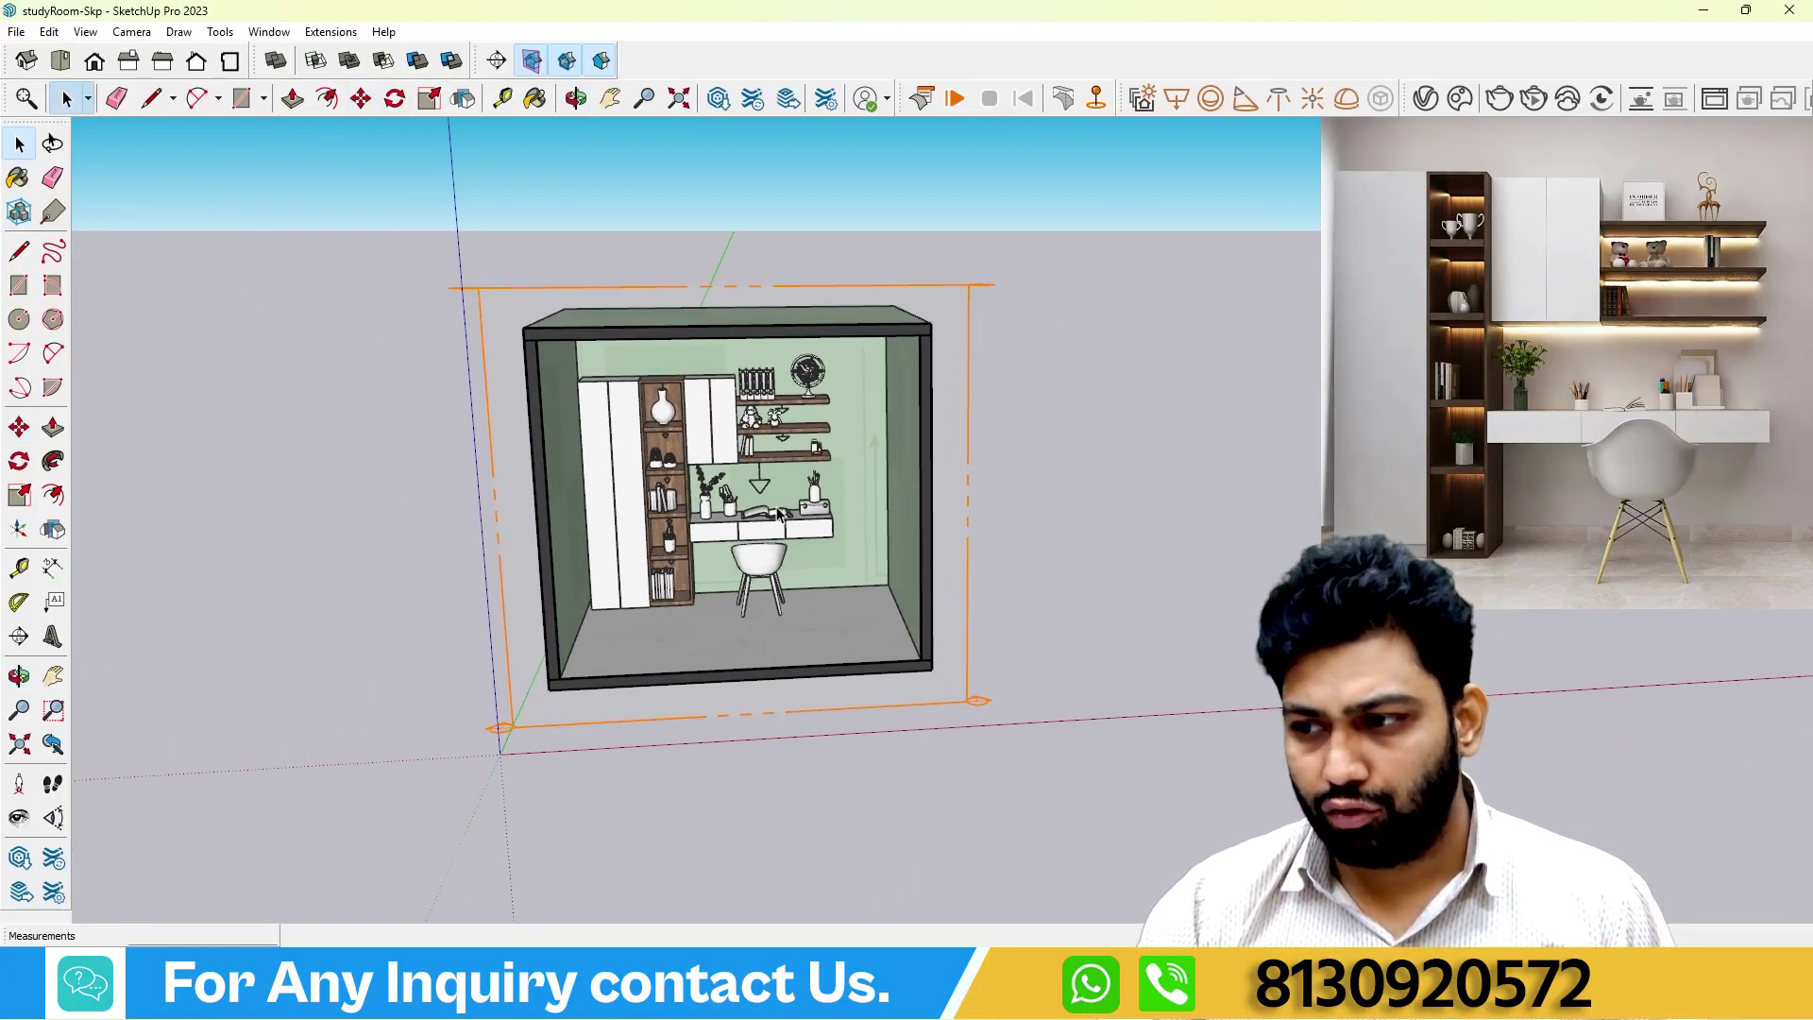
Run a V-Ray interactive test render of the furnished wall seen through the section cut, and close the frame buffer.
{"action": "middle_click_drag", "start_coordinate": [779, 513], "coordinate": [904, 462]}
{"action": "scroll", "coordinate": [774, 508], "scroll_direction": "up", "scroll_amount": 2}
{"action": "scroll", "coordinate": [874, 430], "scroll_direction": "up", "scroll_amount": 5}
{"action": "scroll", "coordinate": [916, 409], "scroll_direction": "up", "scroll_amount": 1}
{"action": "scroll", "coordinate": [916, 409], "scroll_direction": "up", "scroll_amount": 3}
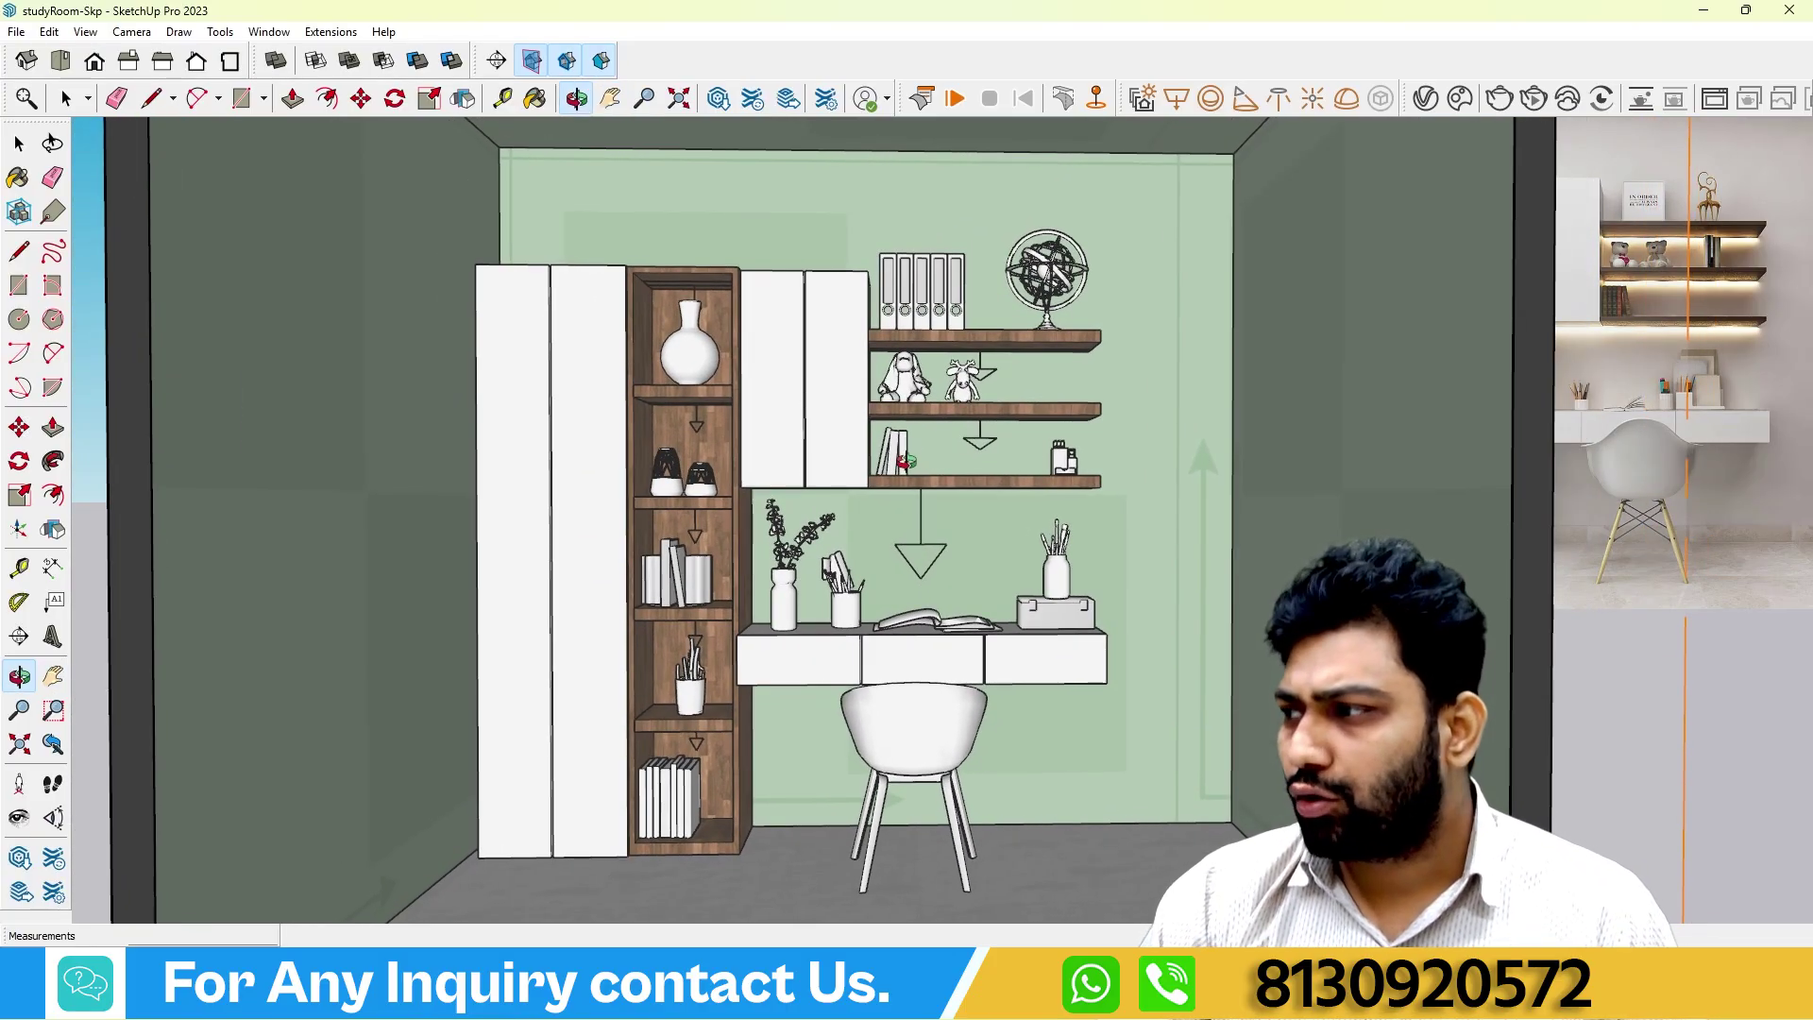
{"action": "left_click", "coordinate": [1532, 100]}
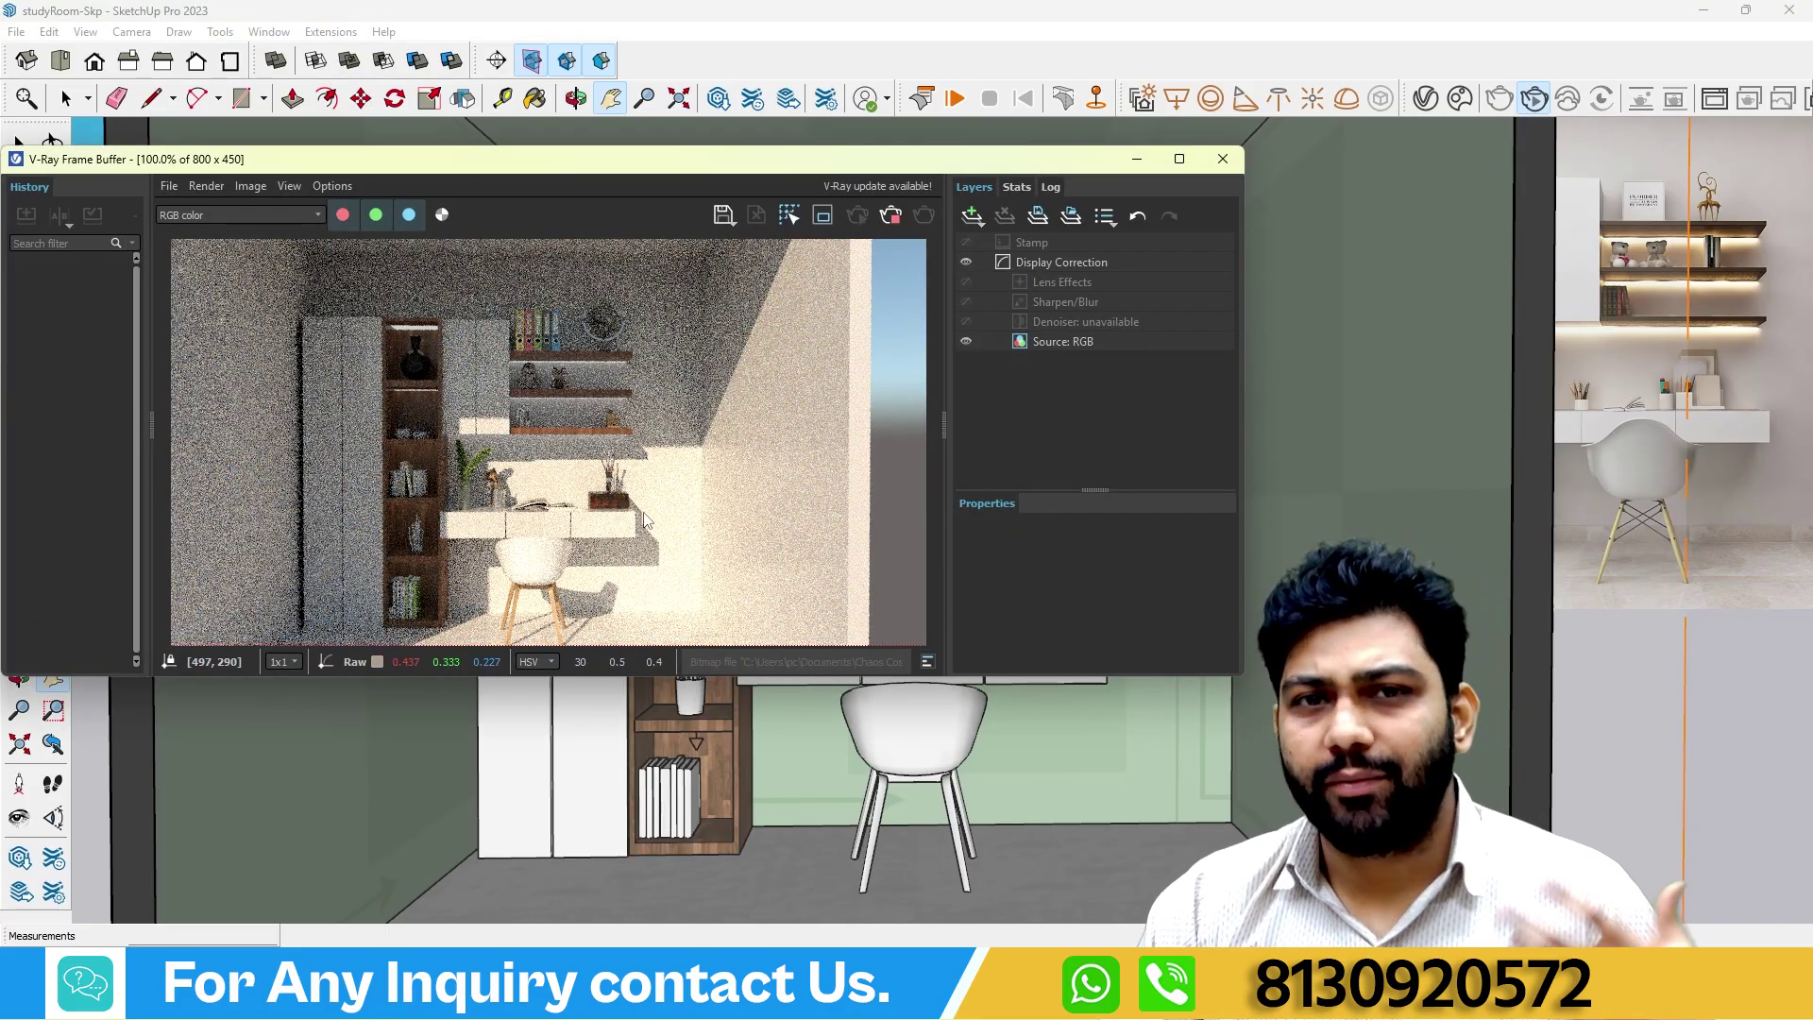
{"action": "left_click", "coordinate": [1209, 162]}
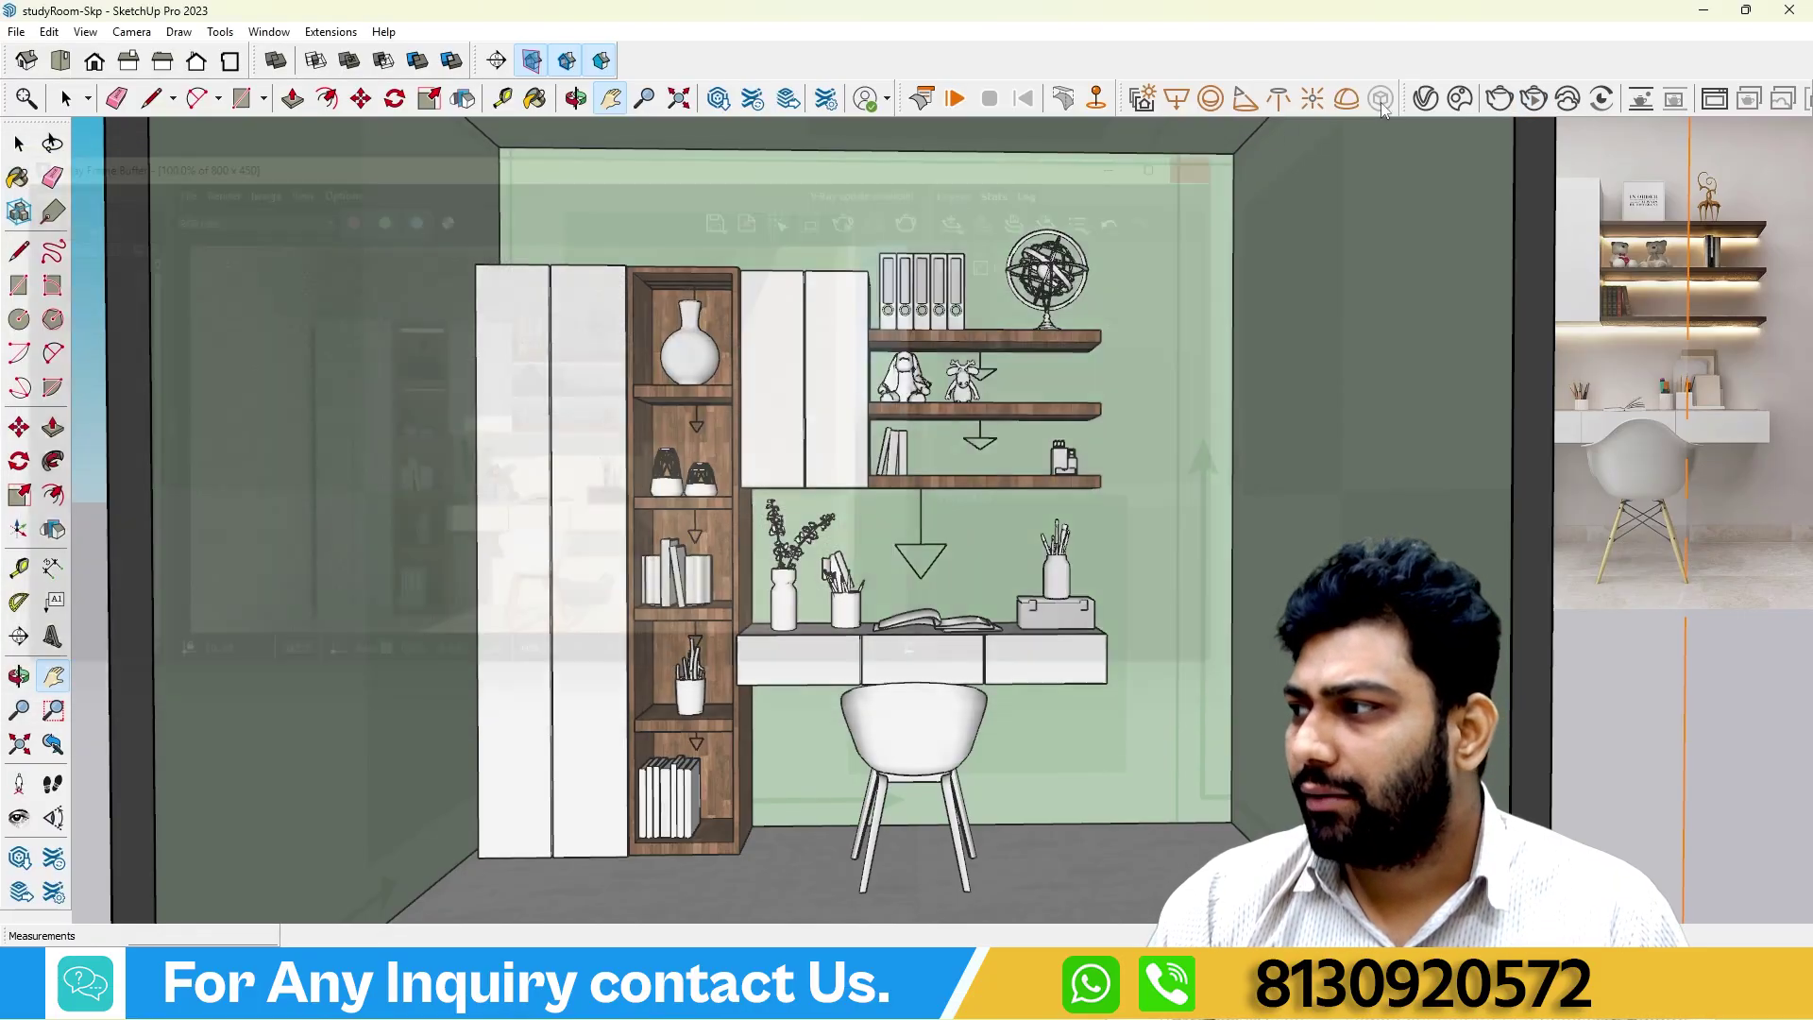
Set the SectionPlane clipper to Camera Rays Only with Affect Light off, and check it with an interactive test render.
{"action": "left_click", "coordinate": [1426, 98]}
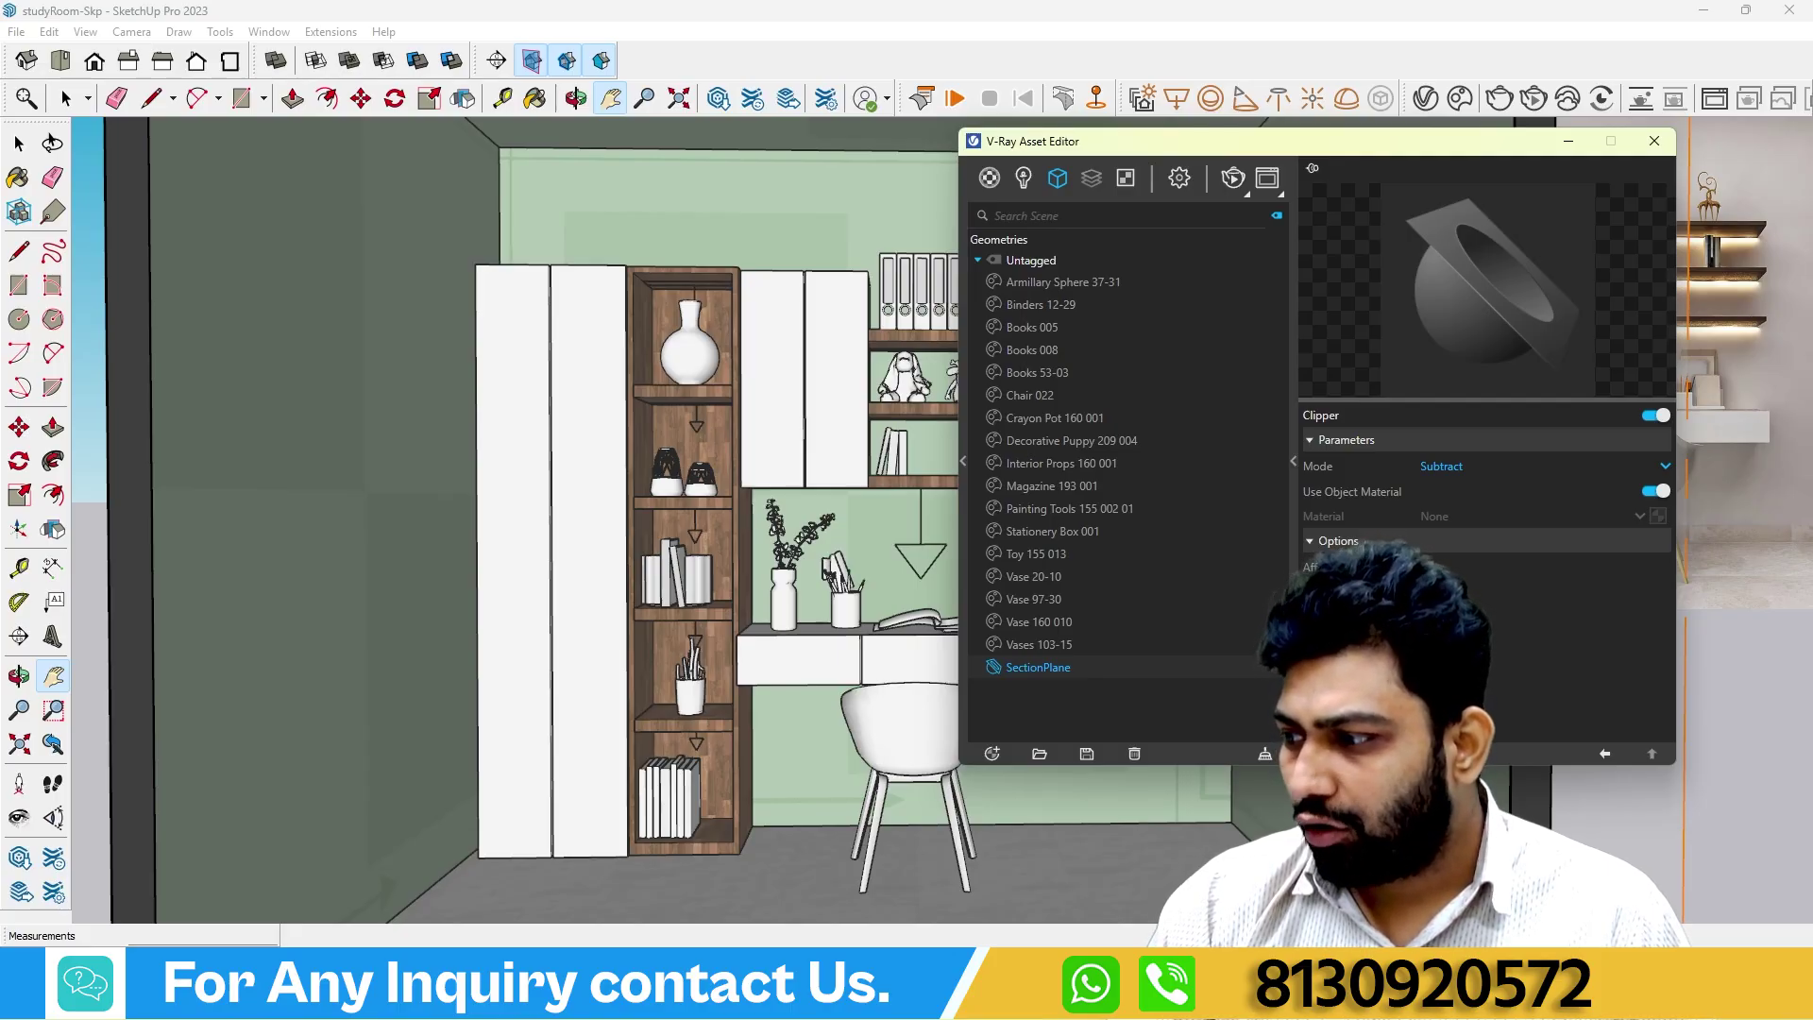
{"action": "left_click", "coordinate": [1653, 141]}
{"action": "left_click", "coordinate": [1534, 99]}
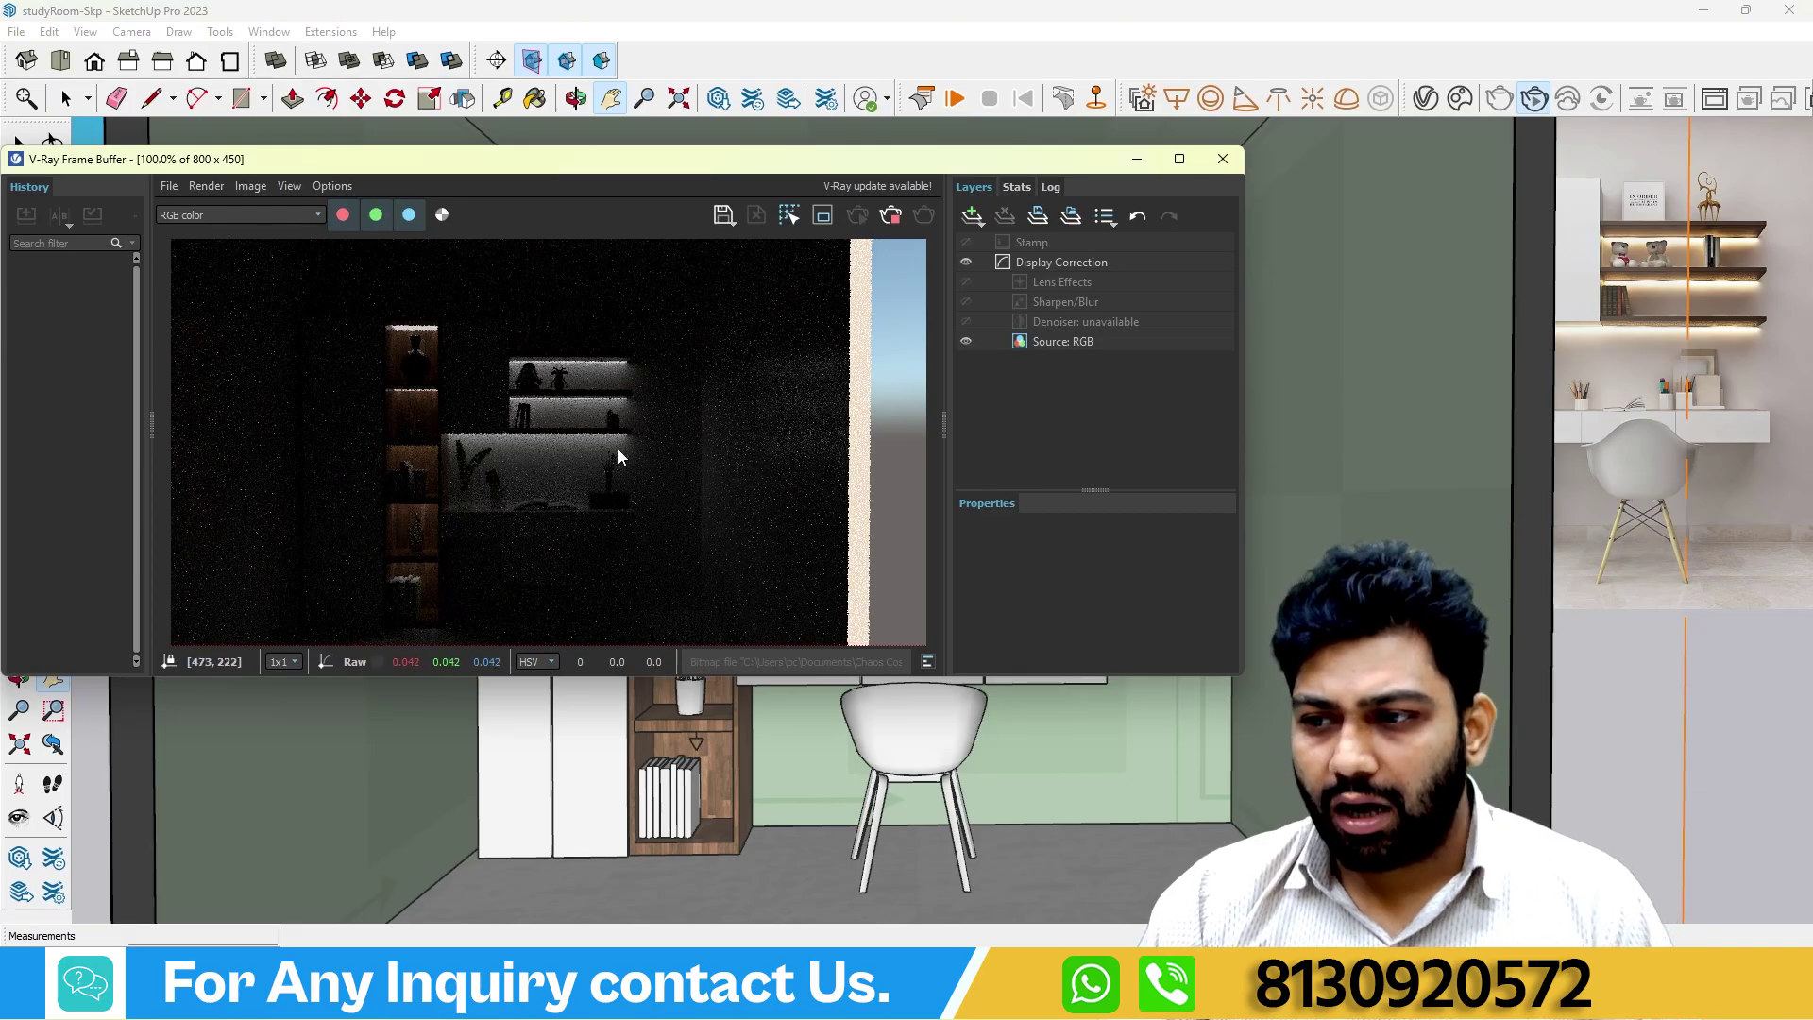
{"action": "left_click", "coordinate": [1223, 158]}
Set the V-Ray render quality to High+ and enable the V-Ray denoiser.
{"action": "scroll", "coordinate": [1154, 397], "scroll_direction": "down", "scroll_amount": 5}
{"action": "middle_click_drag", "start_coordinate": [1160, 409], "coordinate": [689, 551]}
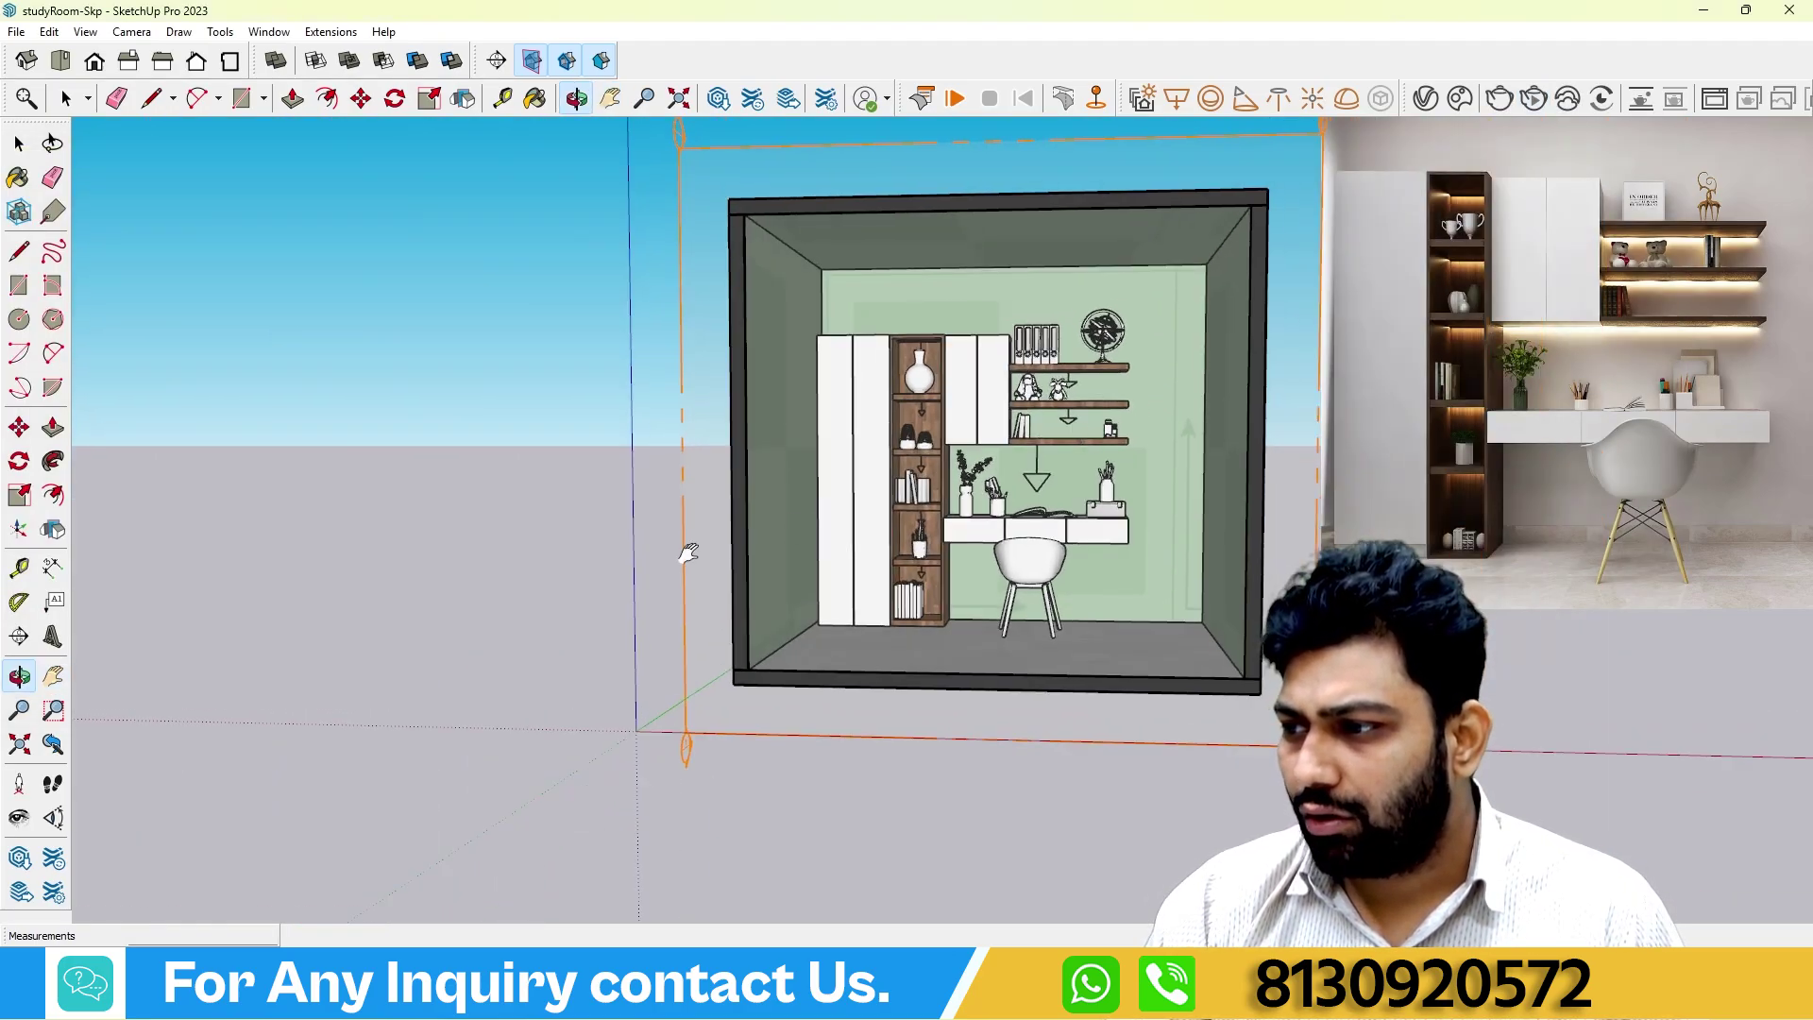
{"action": "middle_click_drag", "start_coordinate": [604, 742], "coordinate": [477, 836]}
{"action": "scroll", "coordinate": [916, 505], "scroll_direction": "up", "scroll_amount": 1}
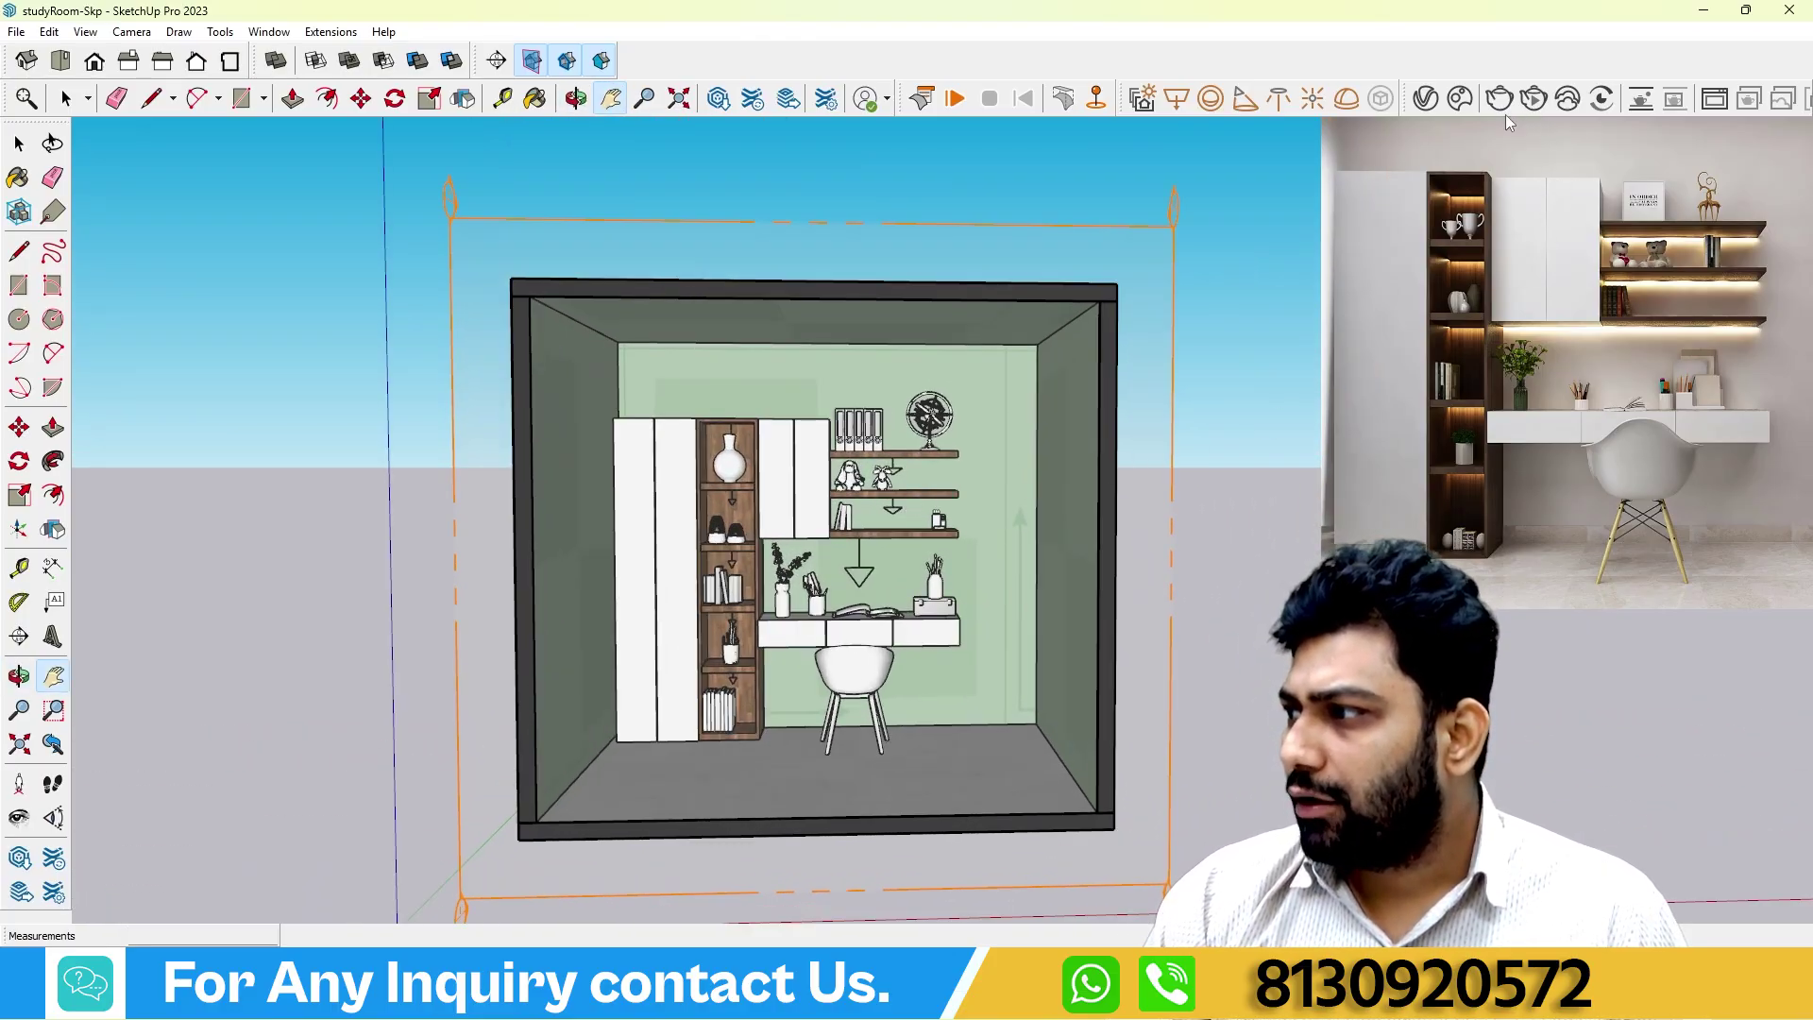
{"action": "left_click", "coordinate": [1428, 100]}
{"action": "left_click_drag", "start_coordinate": [1308, 140], "coordinate": [1119, 115]}
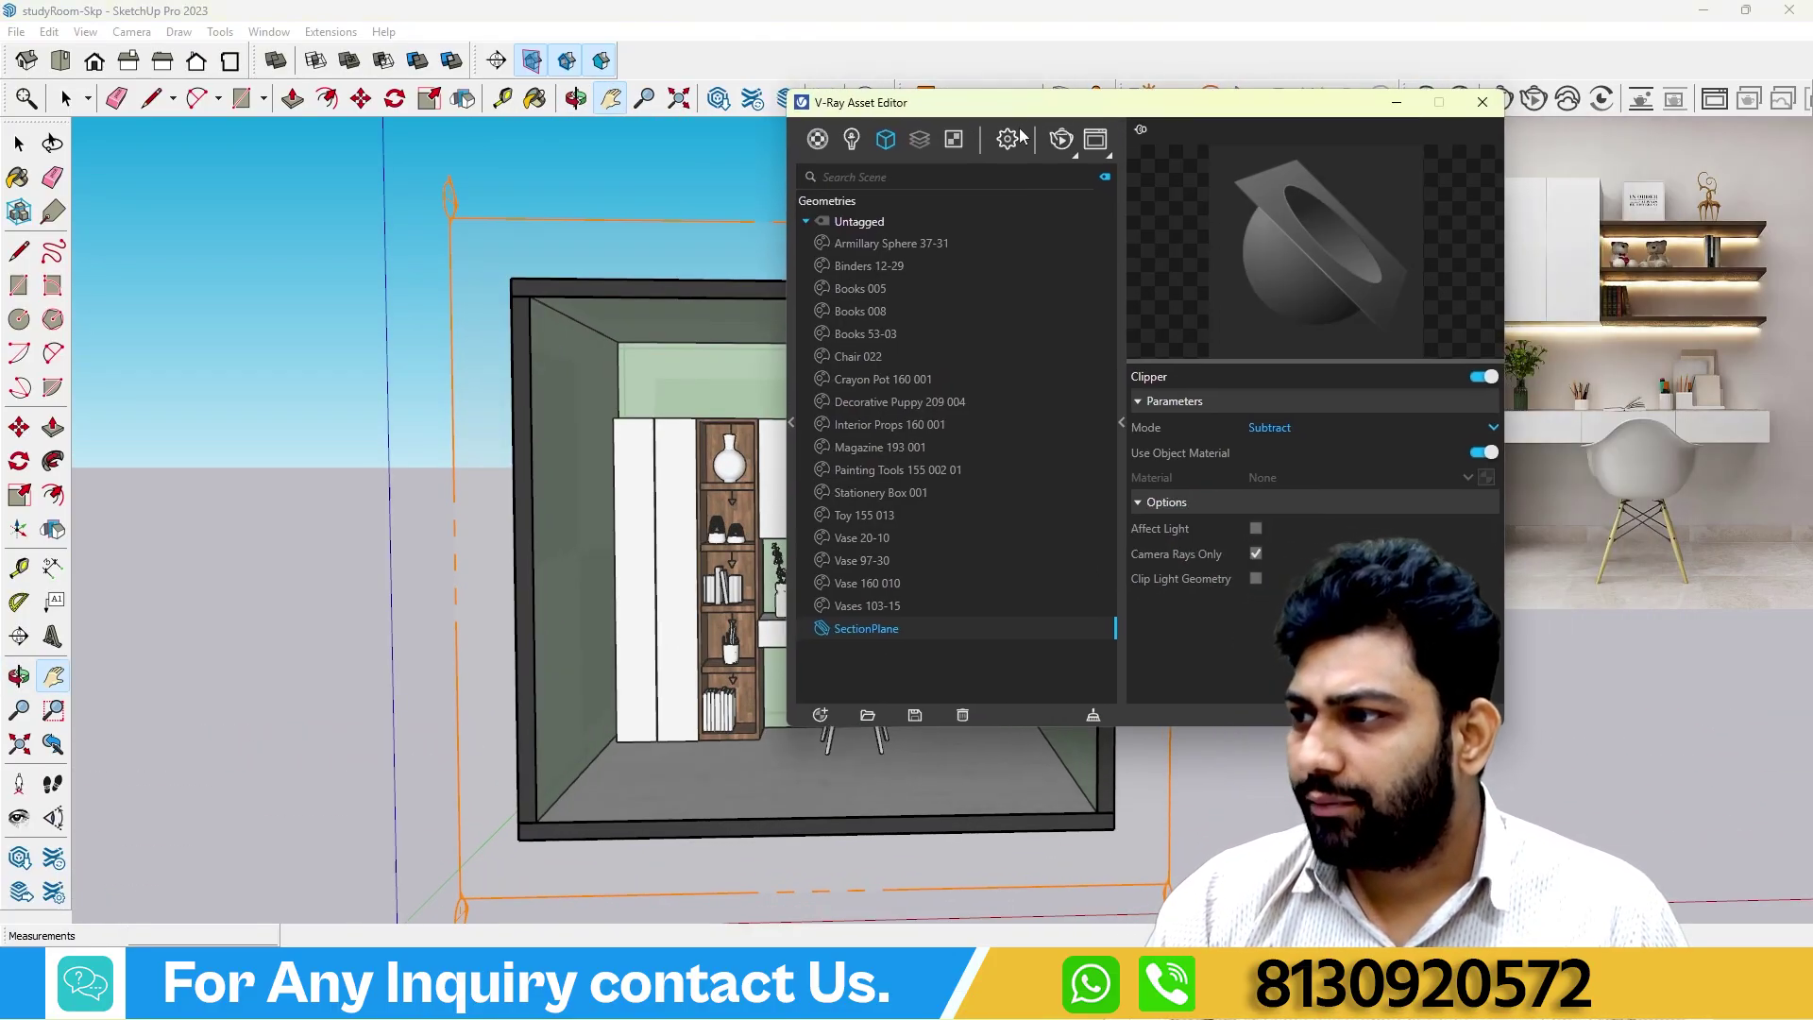
{"action": "left_click", "coordinate": [1008, 140]}
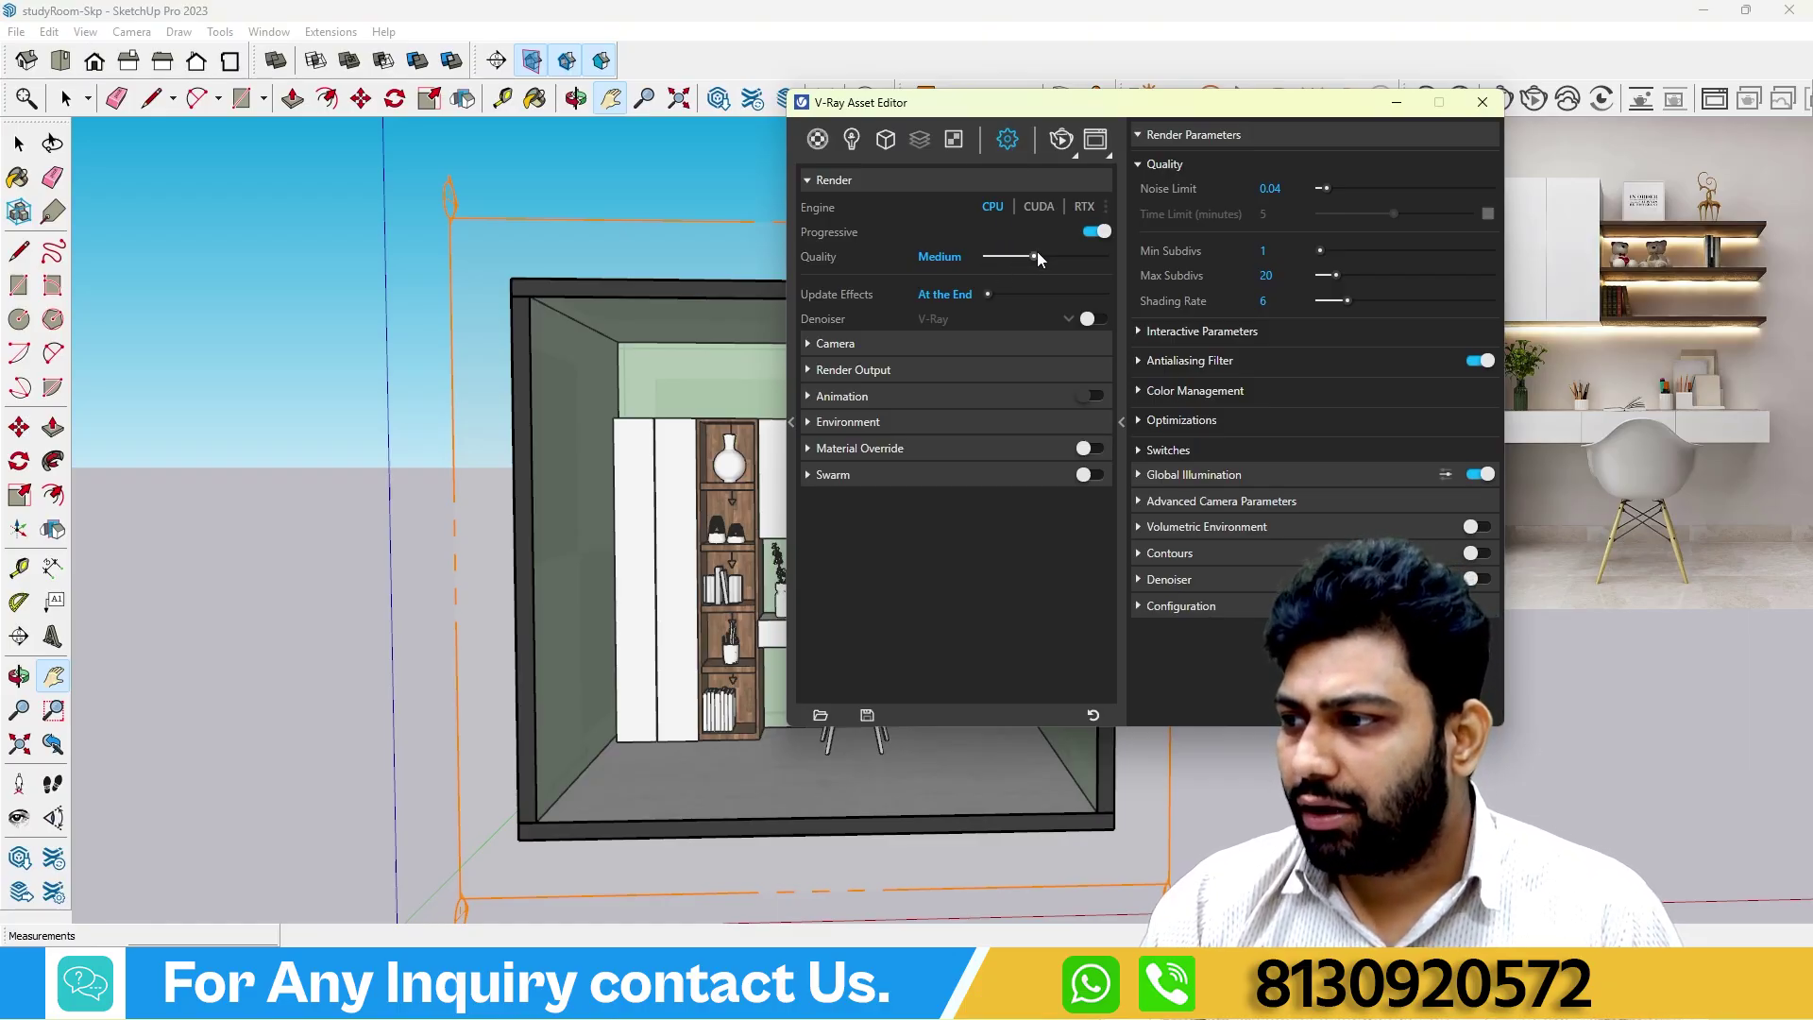
{"action": "left_click_drag", "start_coordinate": [1033, 256], "coordinate": [1143, 261]}
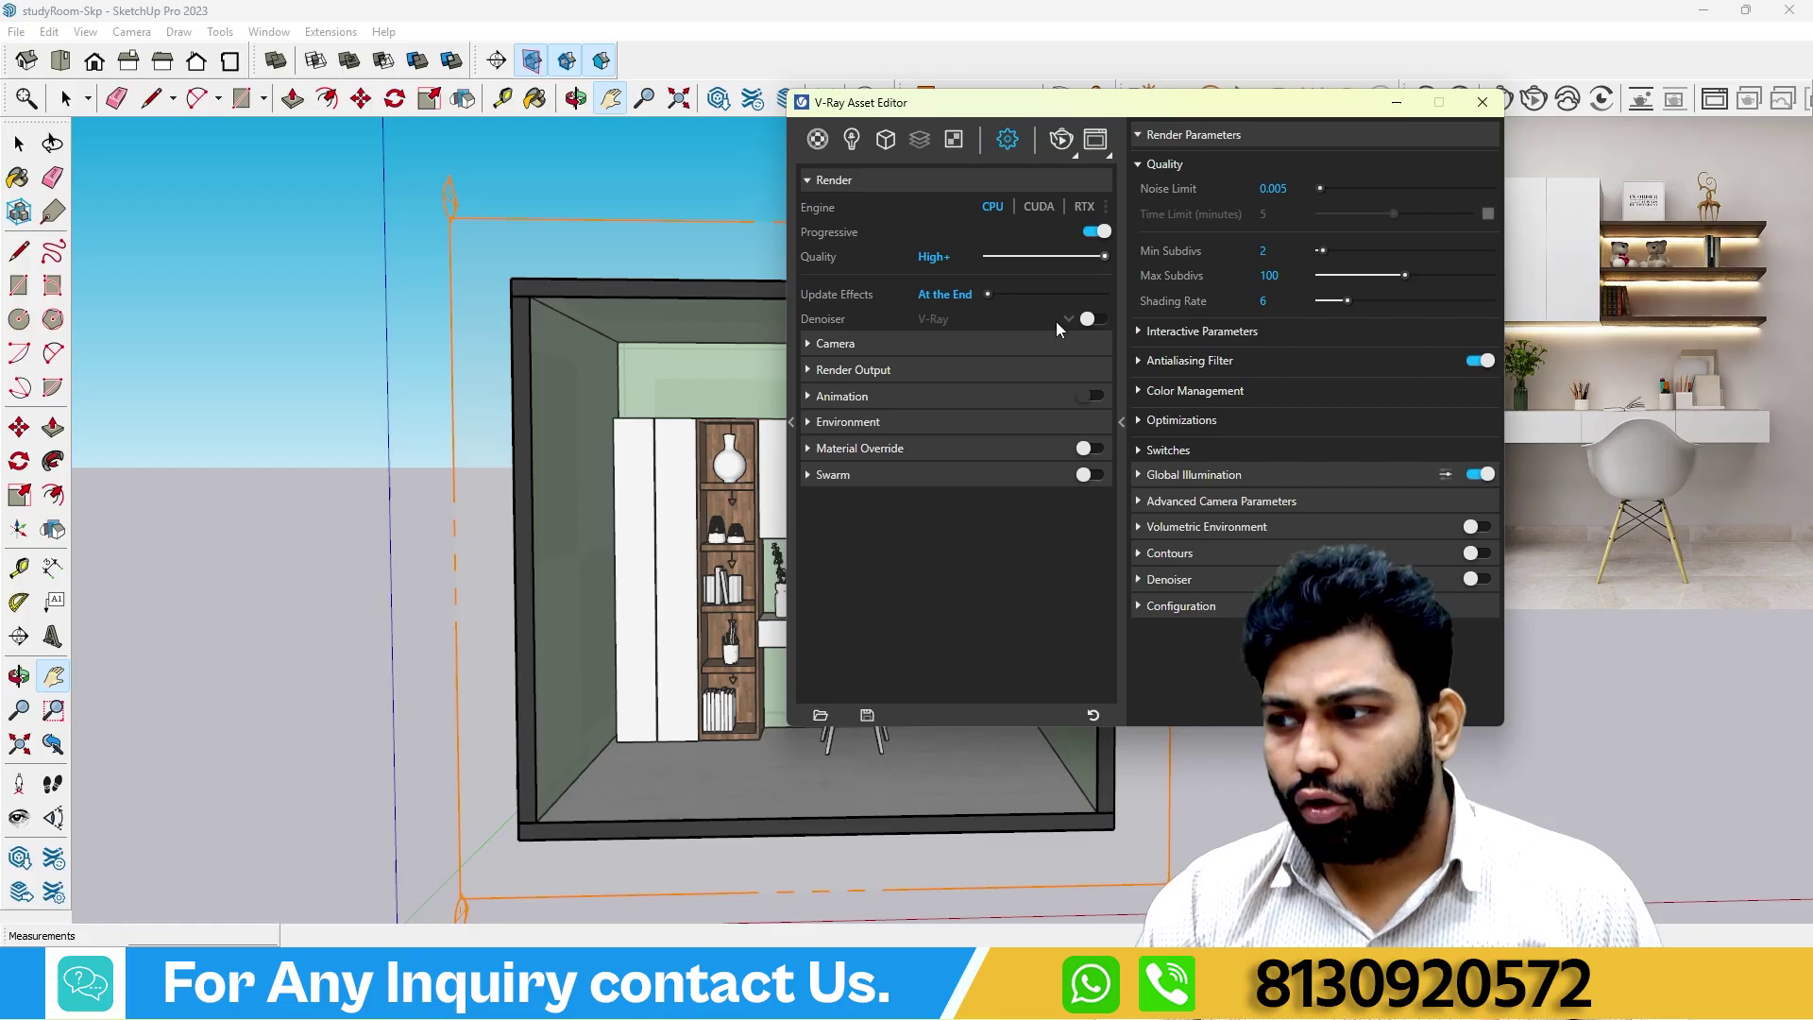
{"action": "left_click", "coordinate": [1092, 320]}
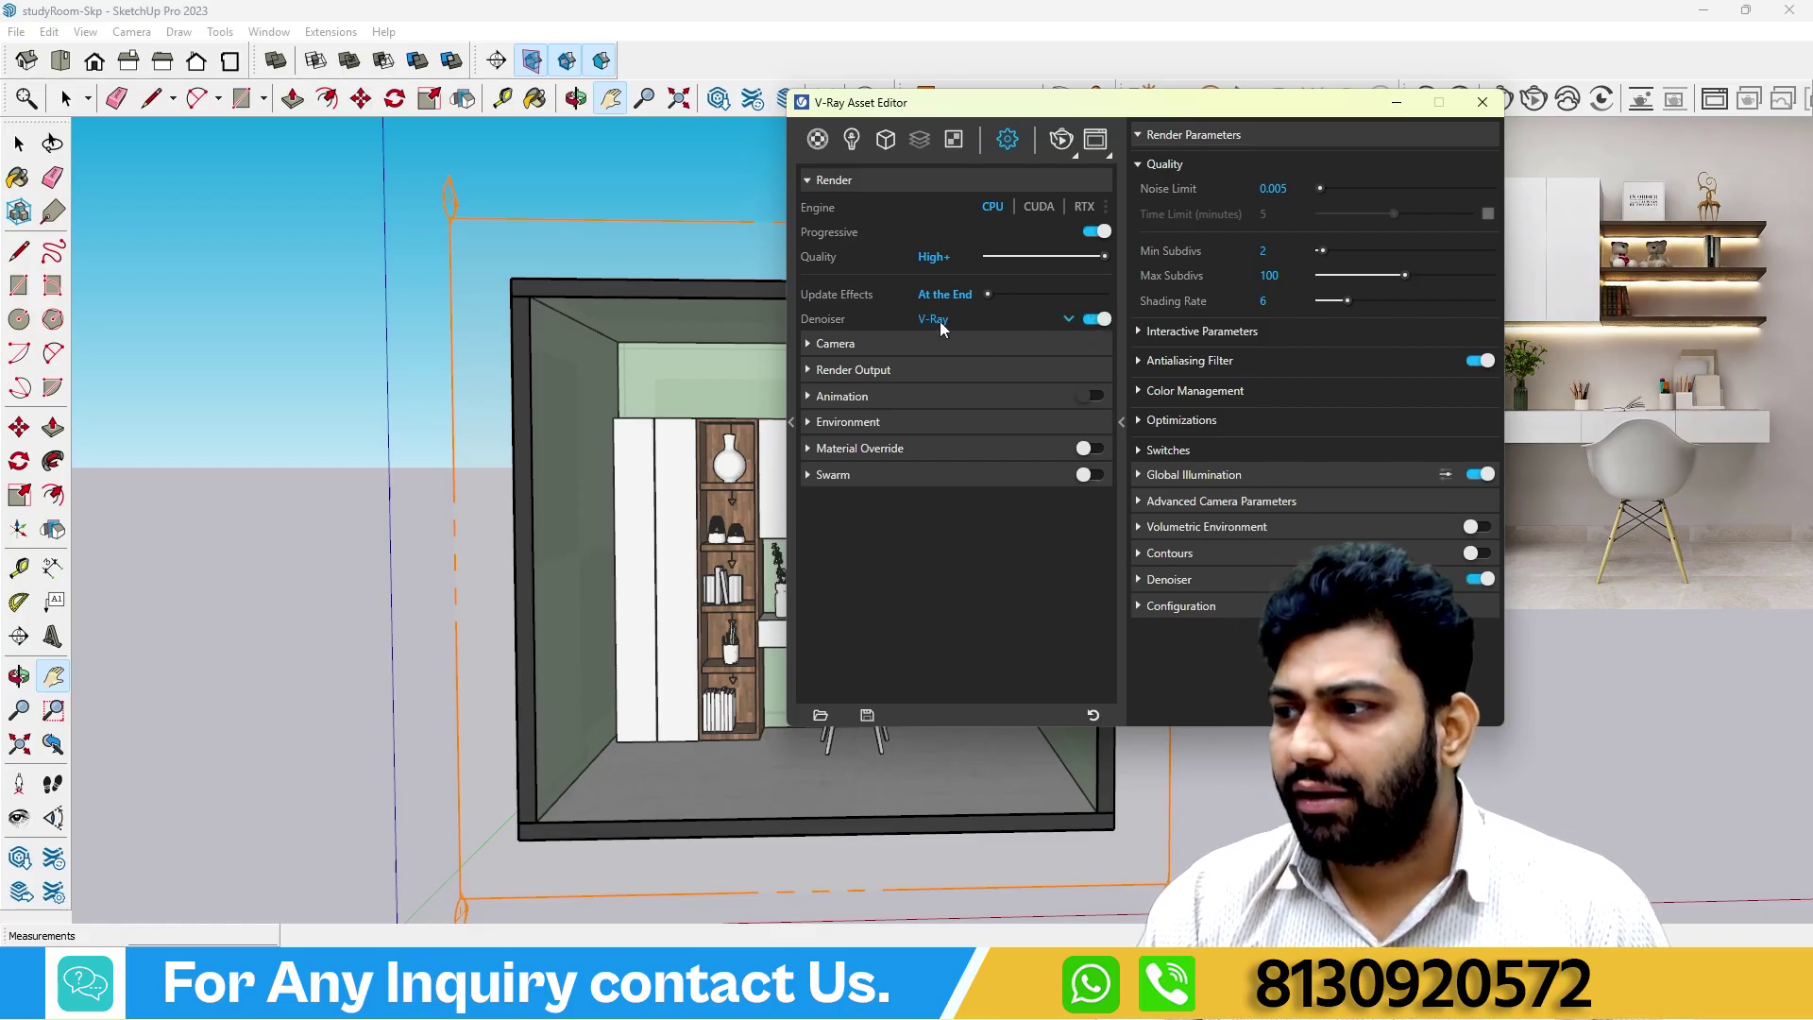
In the render output settings, enter 1080 as the image width and then 1080 as the image height.
{"action": "left_click", "coordinate": [826, 370]}
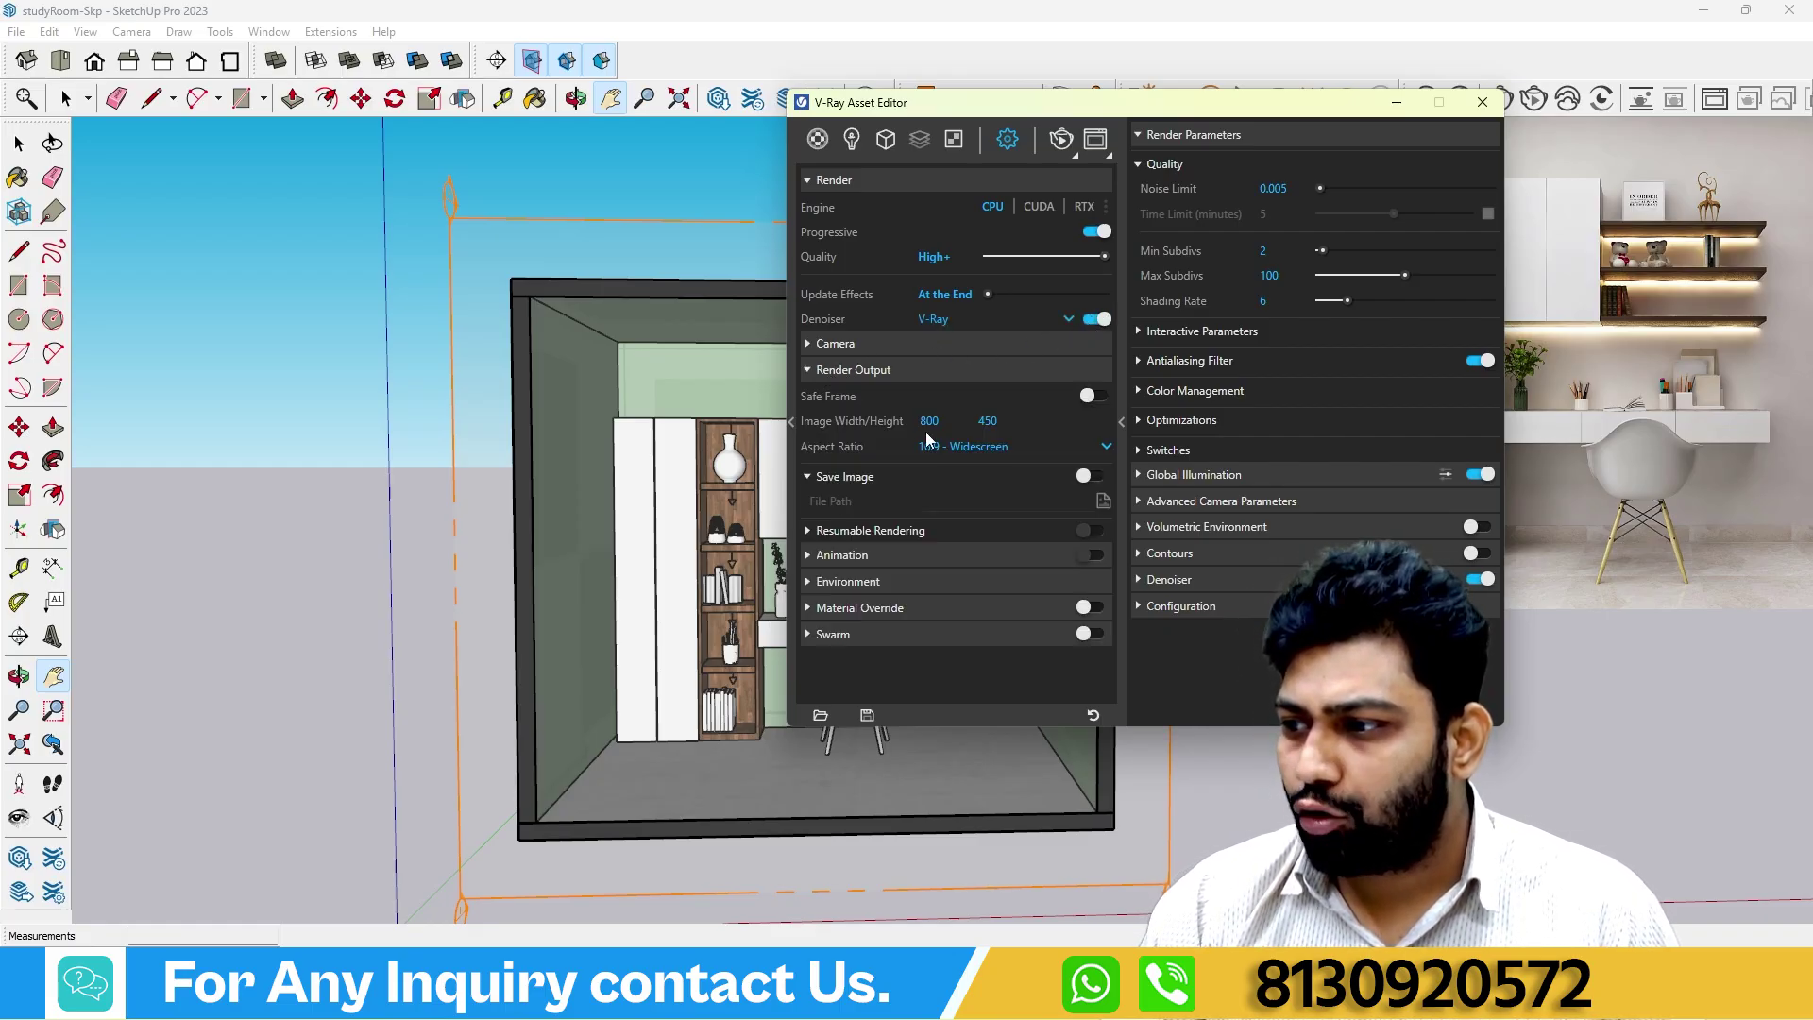
{"action": "left_click", "coordinate": [949, 422]}
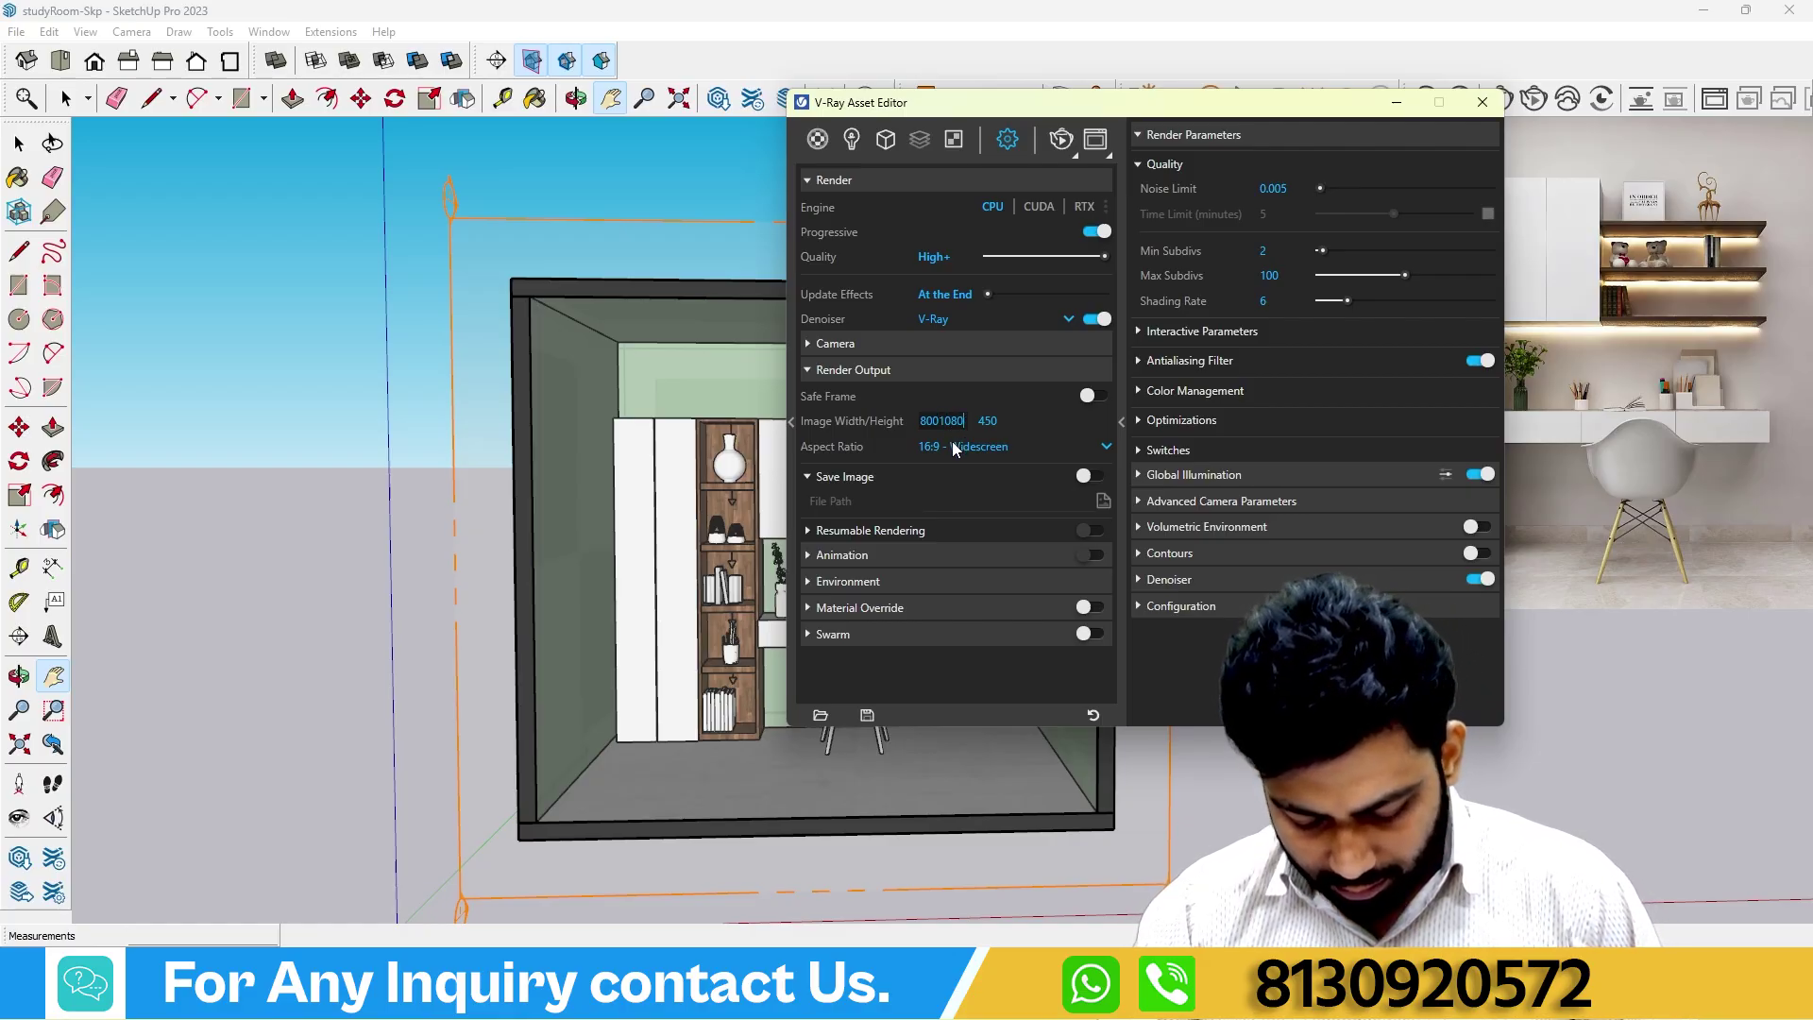
{"action": "key", "text": "Return"}
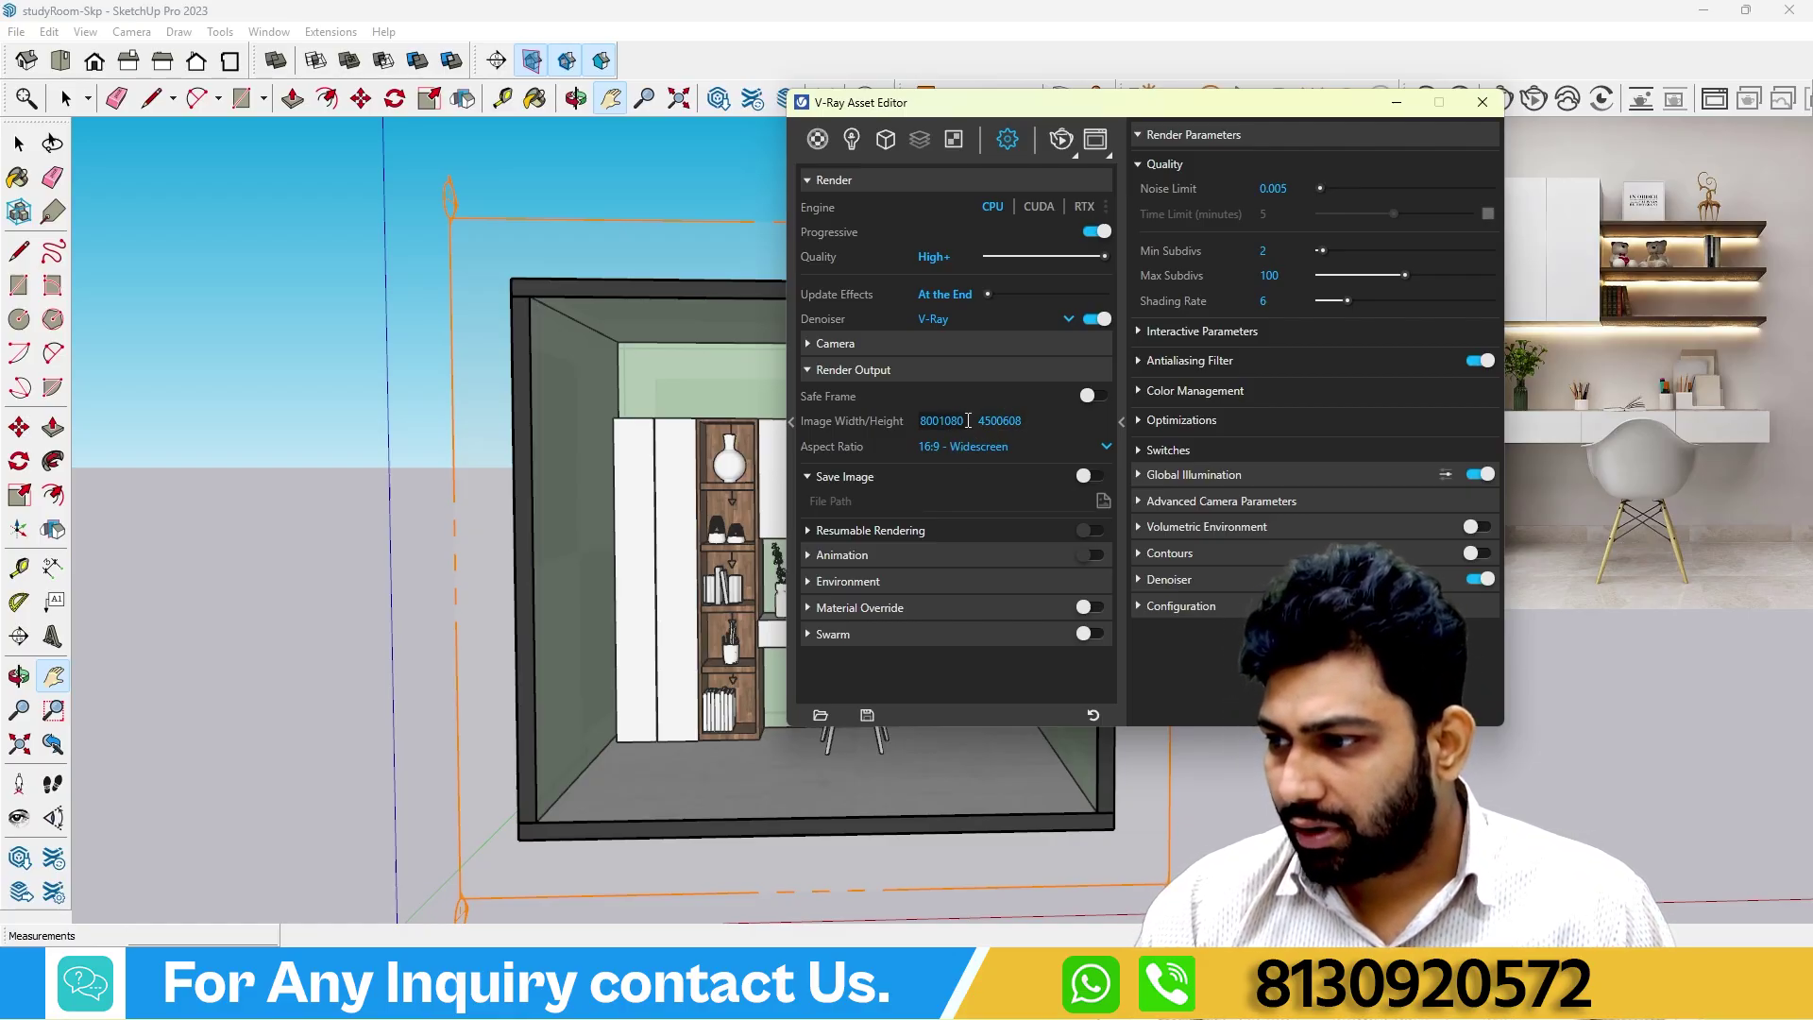
{"action": "double_click", "coordinate": [942, 421]}
{"action": "type", "text": "10"}
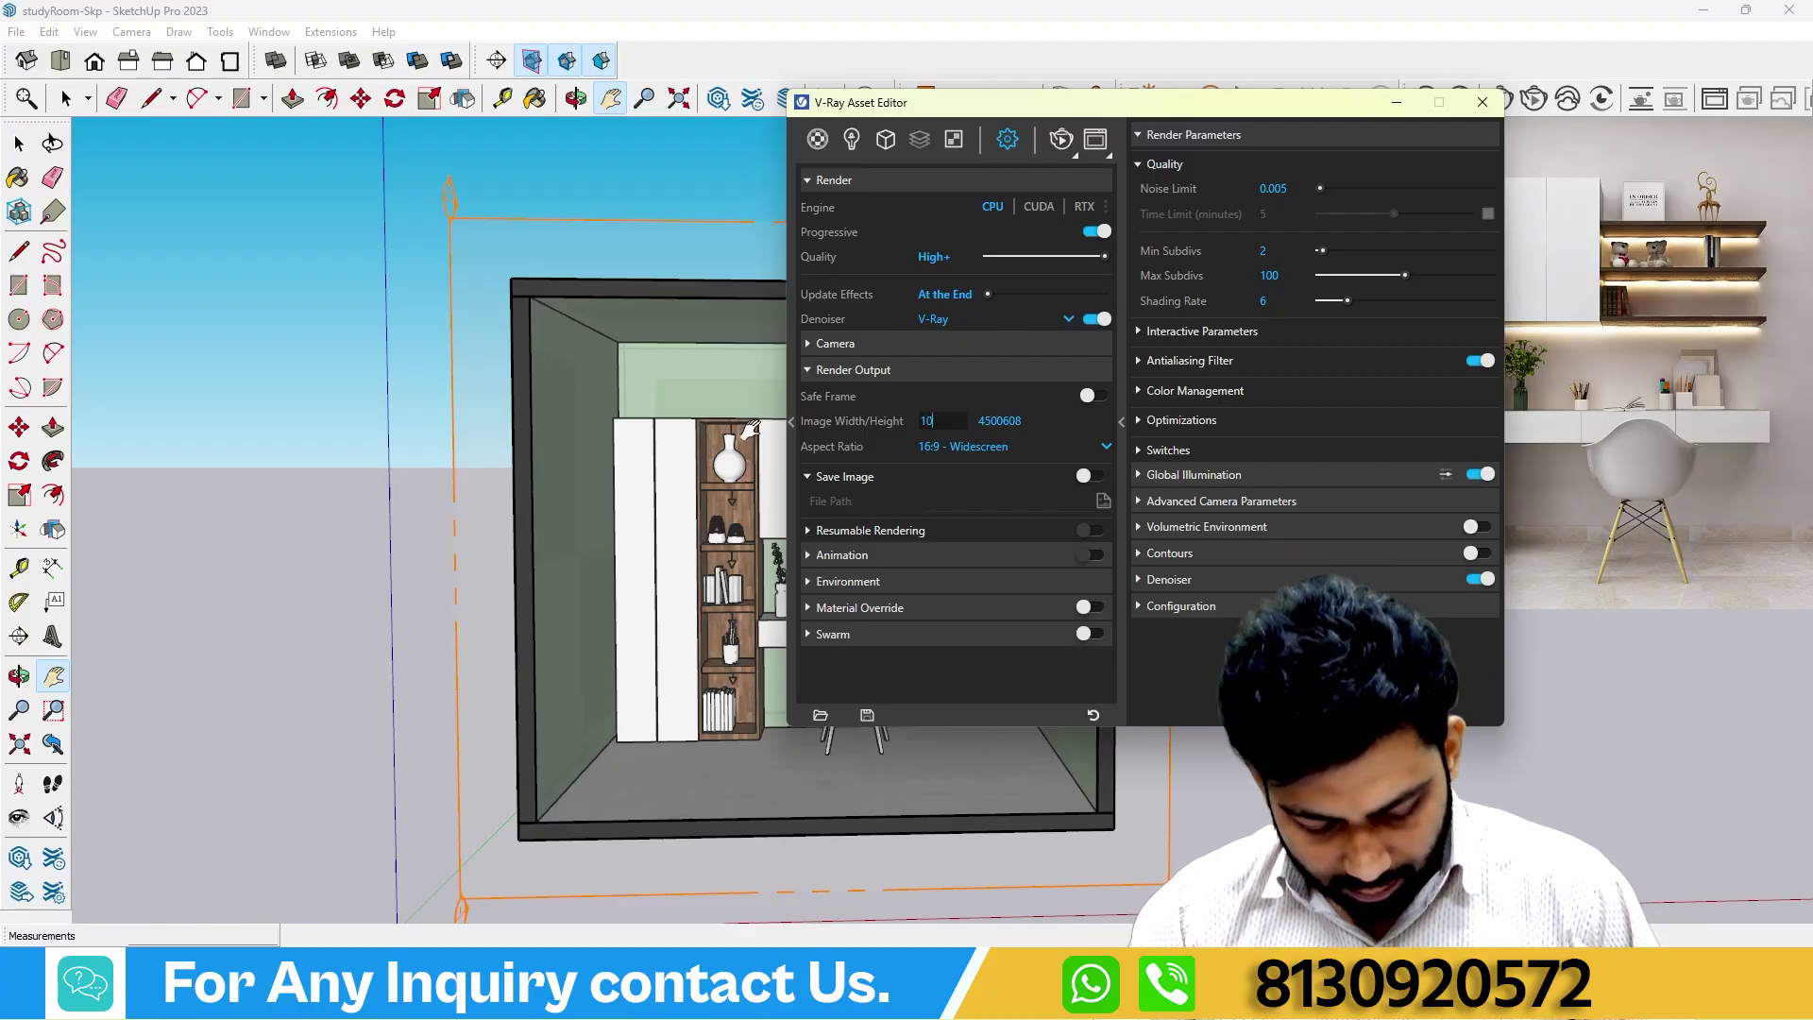
{"action": "type", "text": "80"}
{"action": "key", "text": "Return"}
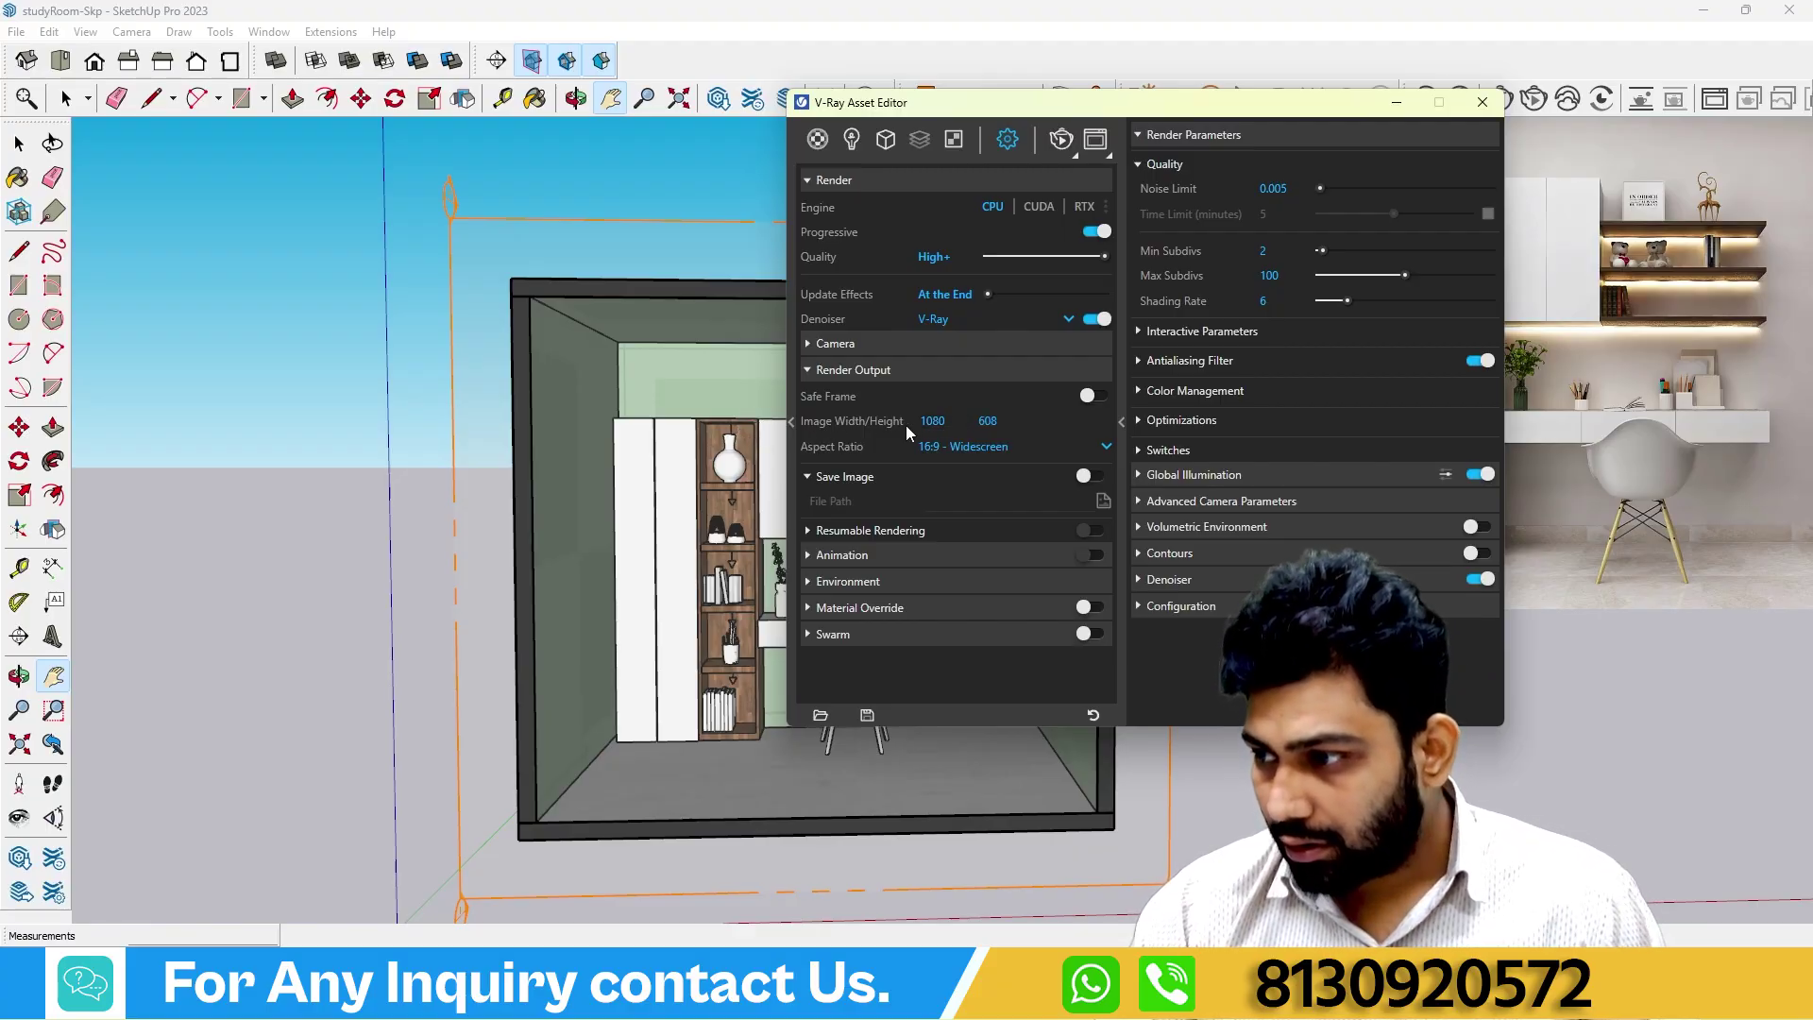
{"action": "double_click", "coordinate": [1008, 427]}
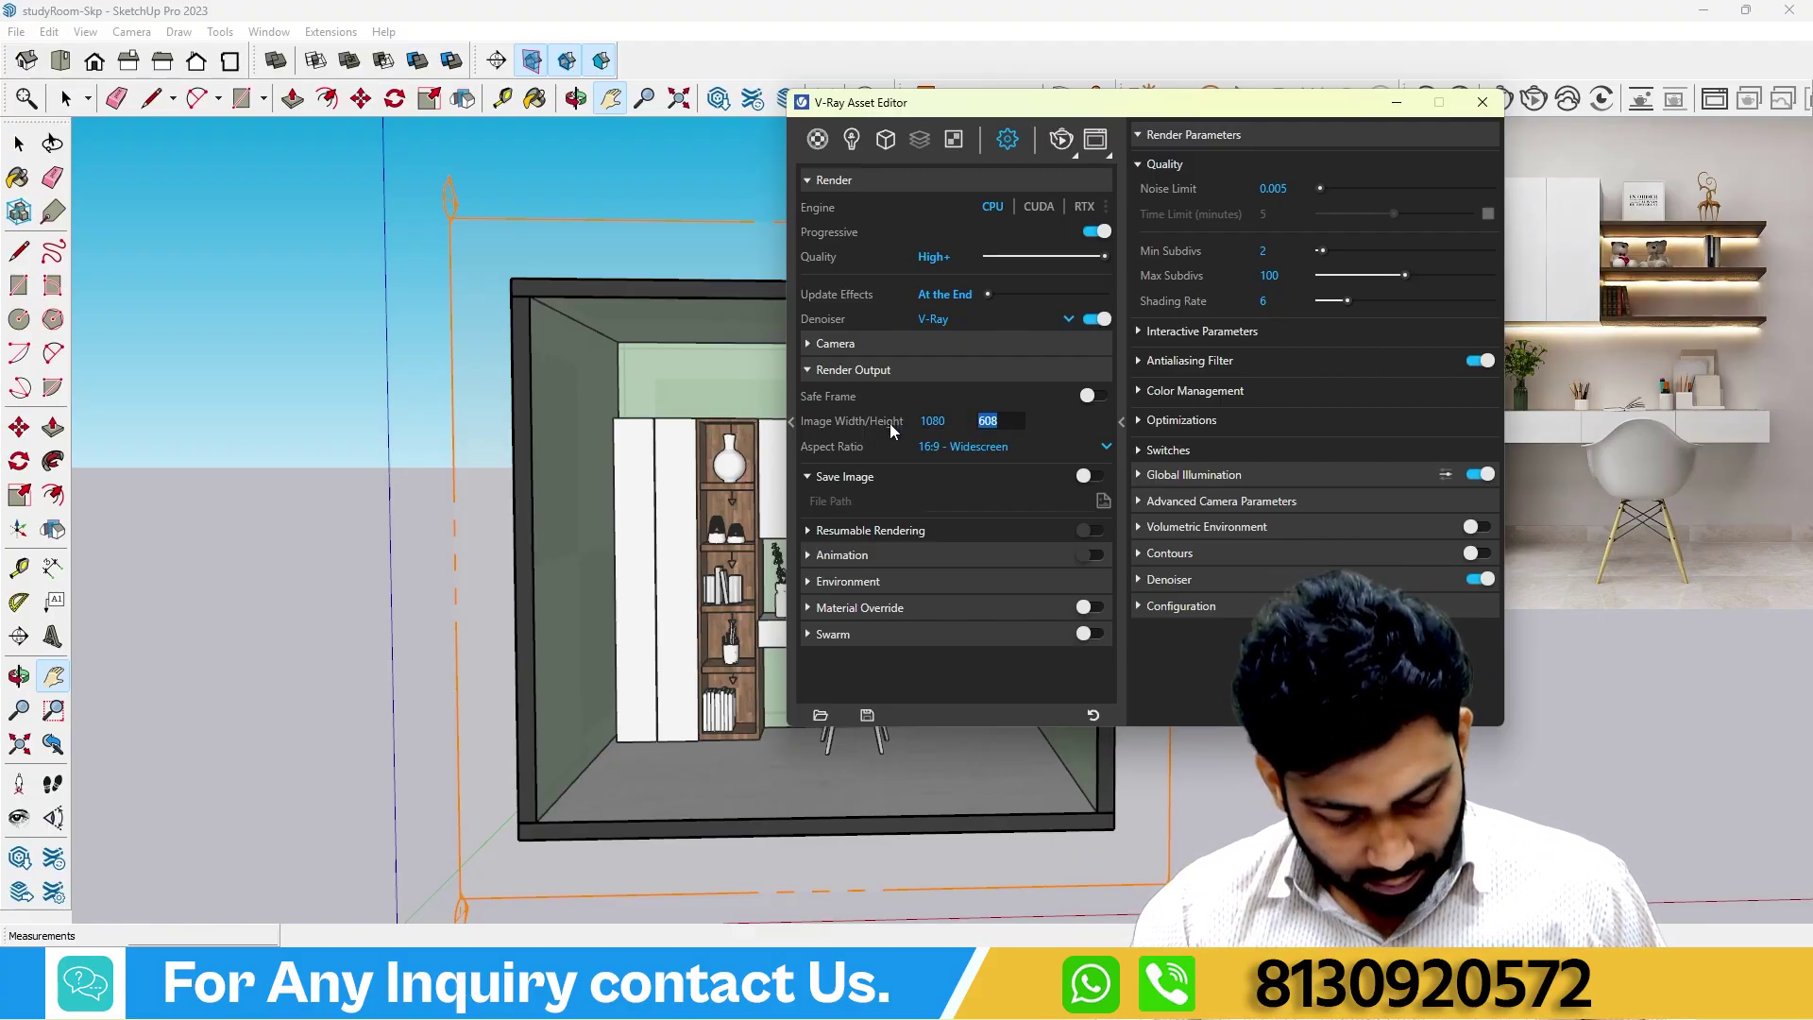
{"action": "type", "text": "1080"}
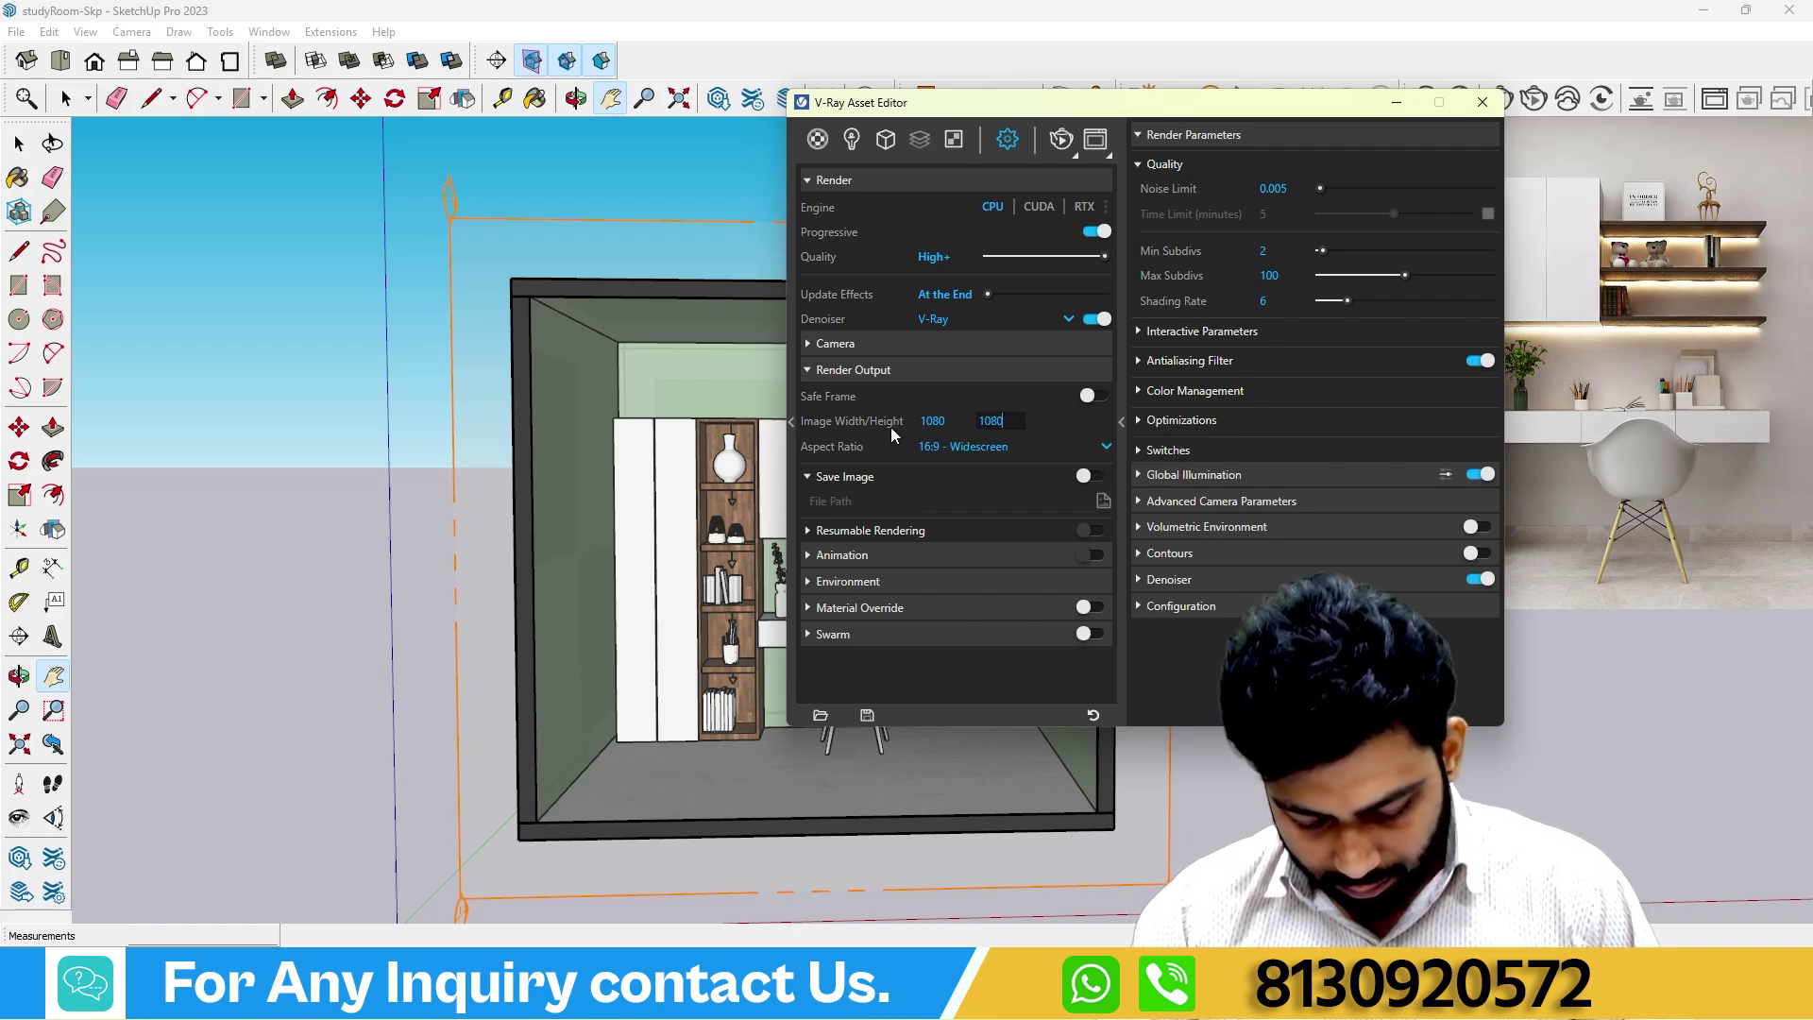
{"action": "key", "text": "Return"}
Enable Safe Frame, try the 1:1 Square and 16:9 Widescreen aspect ratios, and set the output to 4:3 - Picture.
{"action": "left_click", "coordinate": [996, 447]}
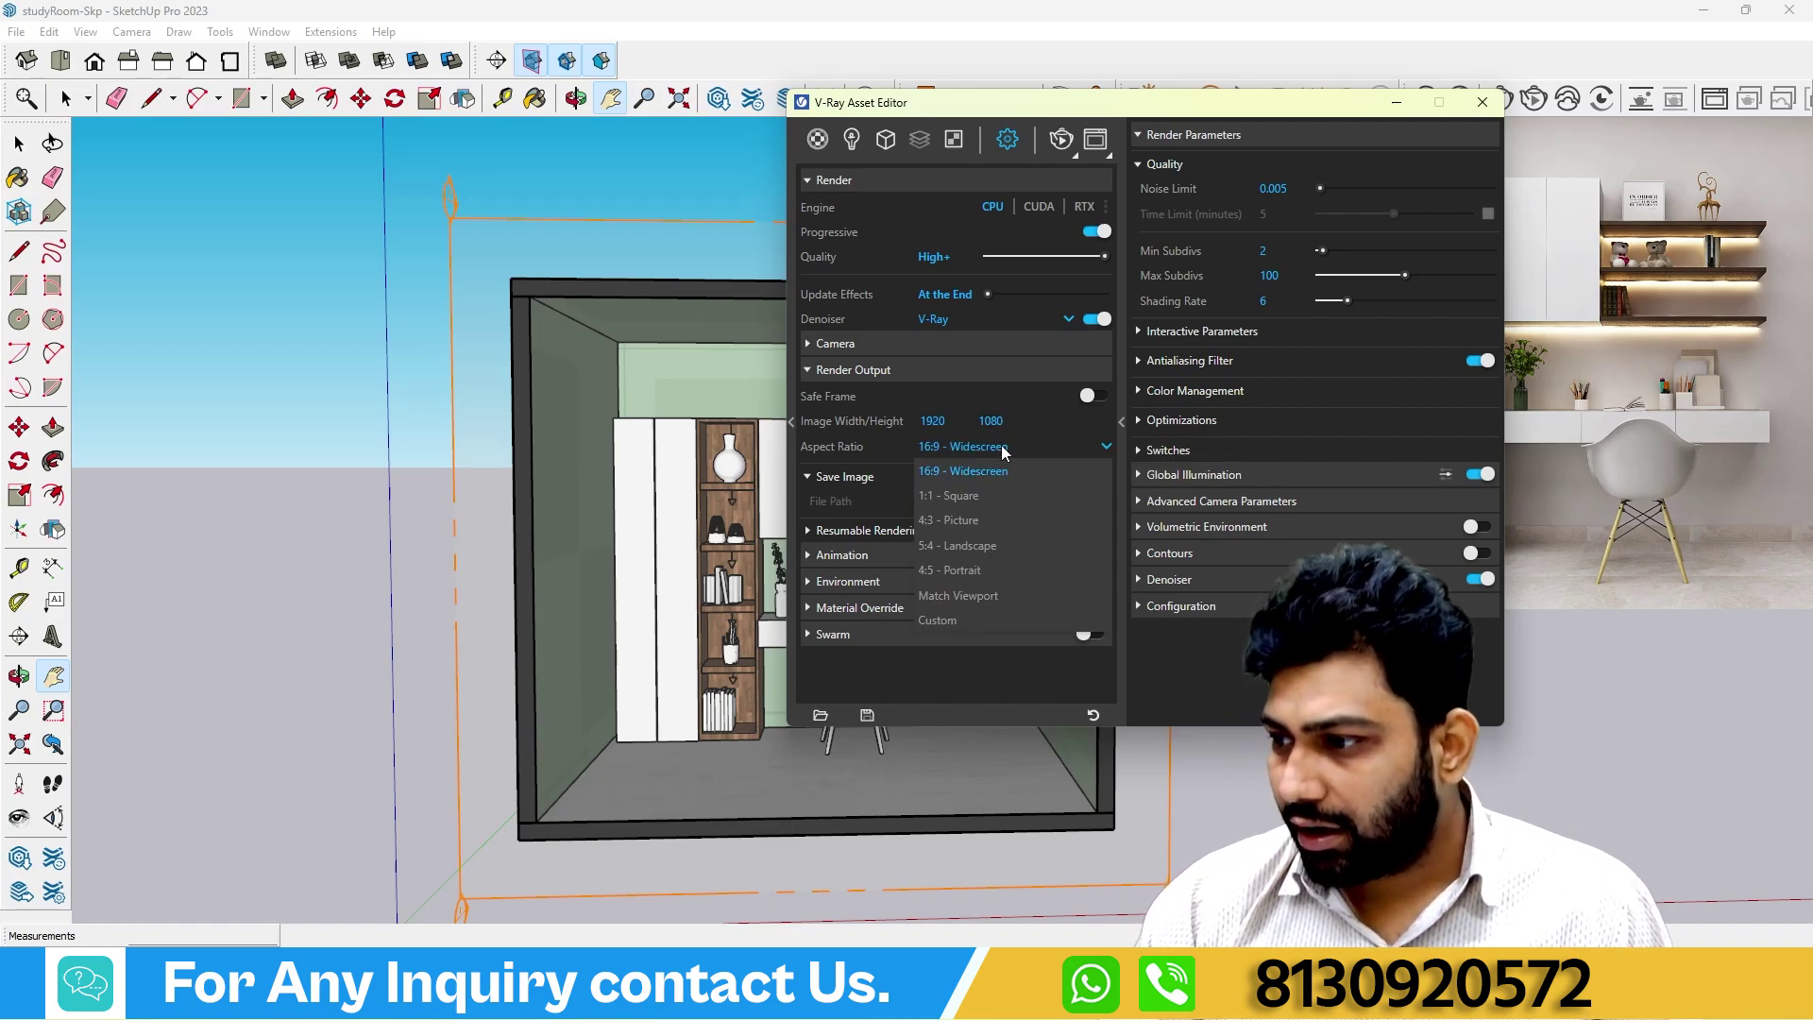
{"action": "left_click", "coordinate": [969, 496]}
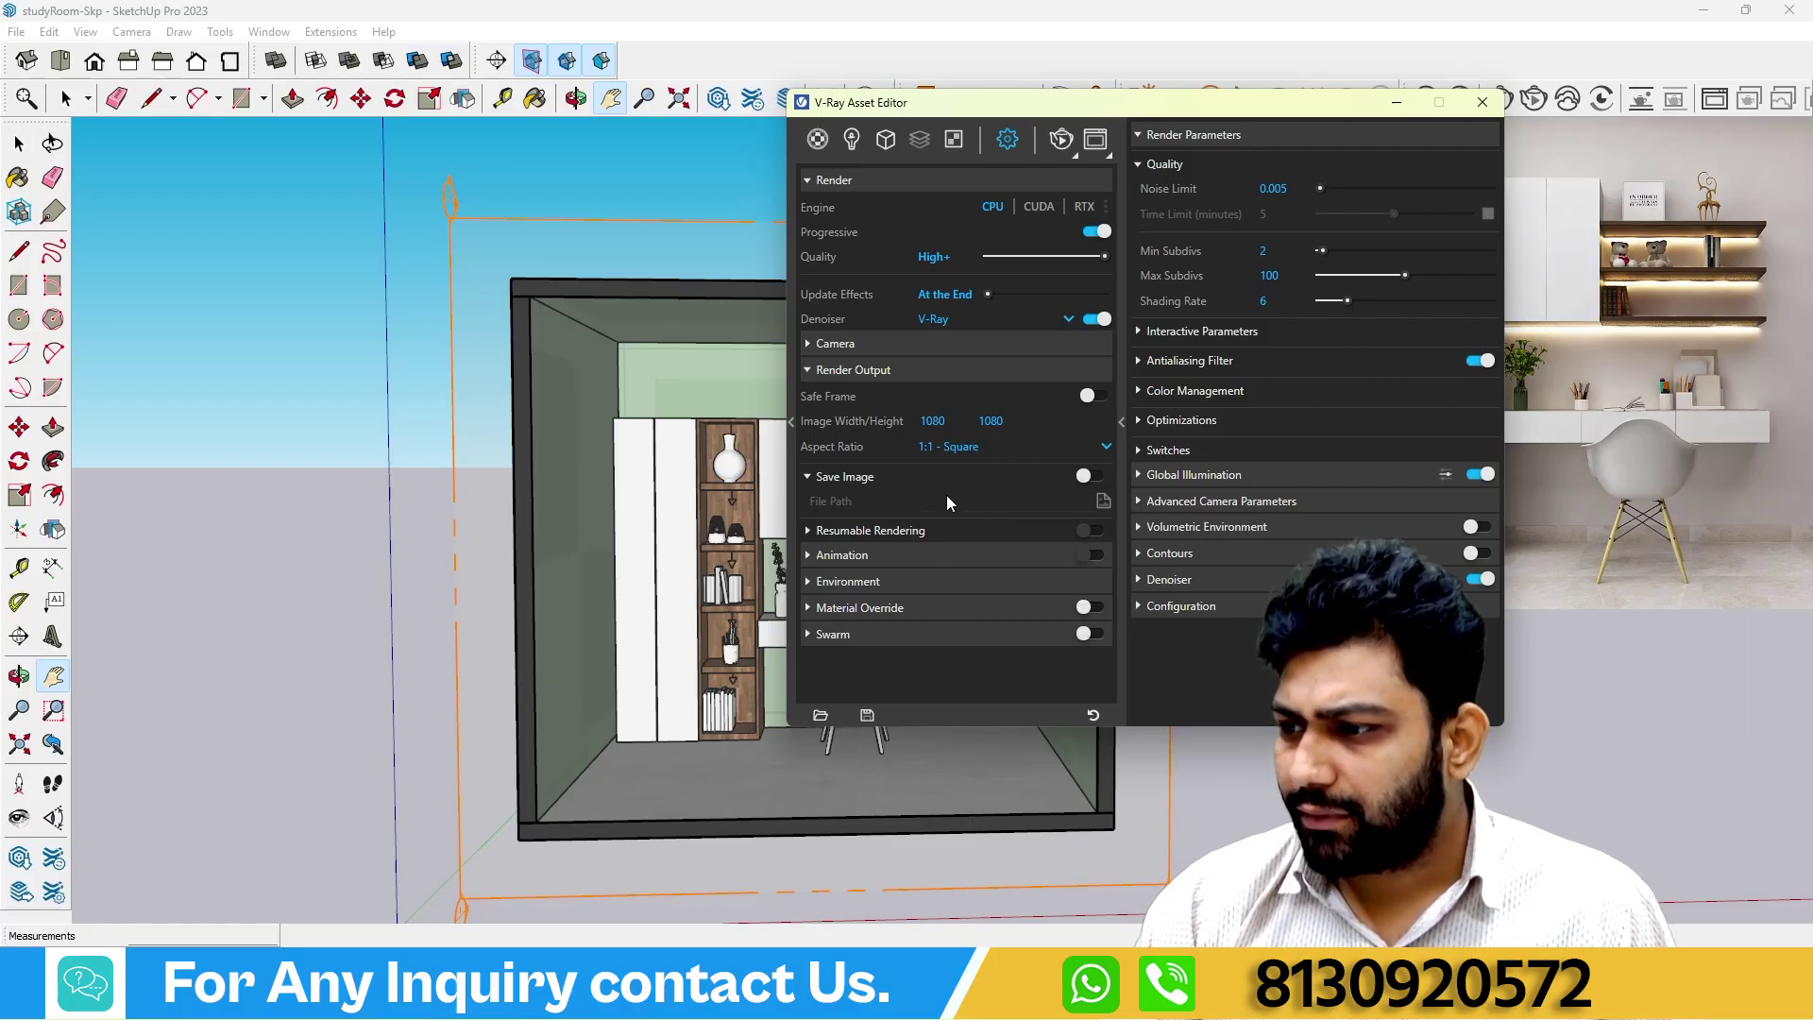
{"action": "left_click", "coordinate": [1089, 396]}
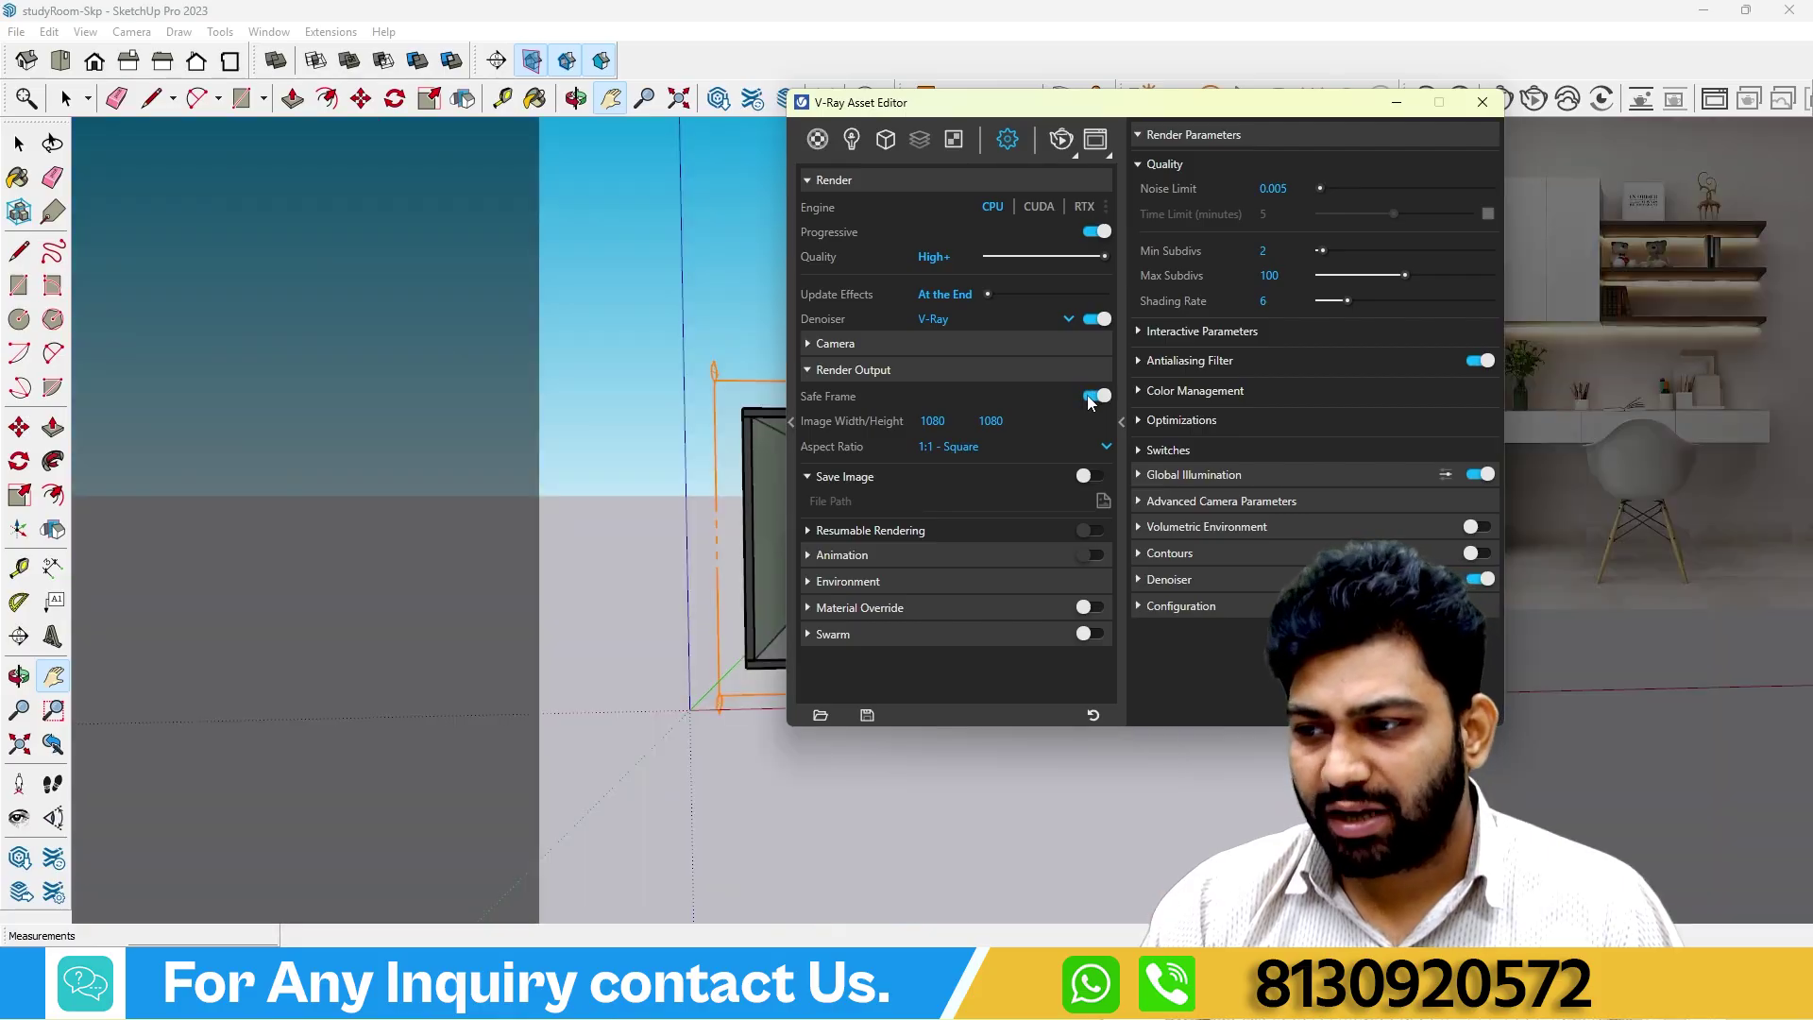
{"action": "left_click", "coordinate": [987, 445]}
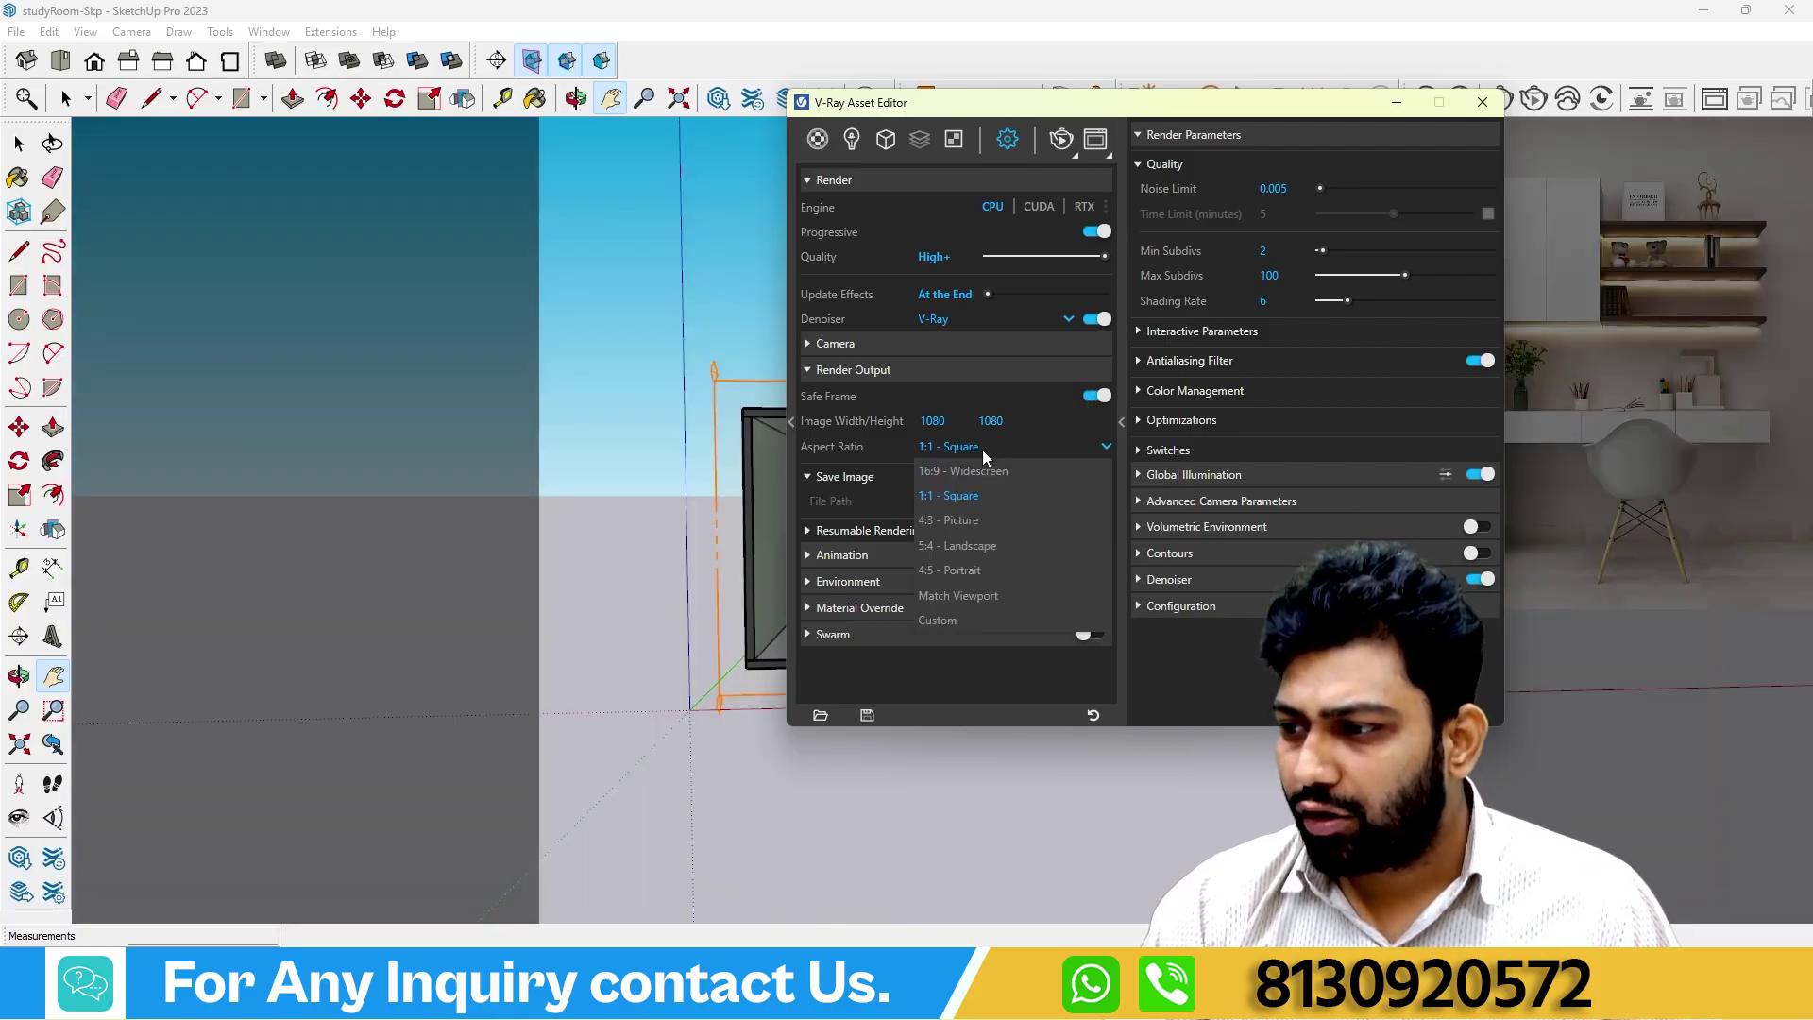
{"action": "left_click", "coordinate": [977, 472]}
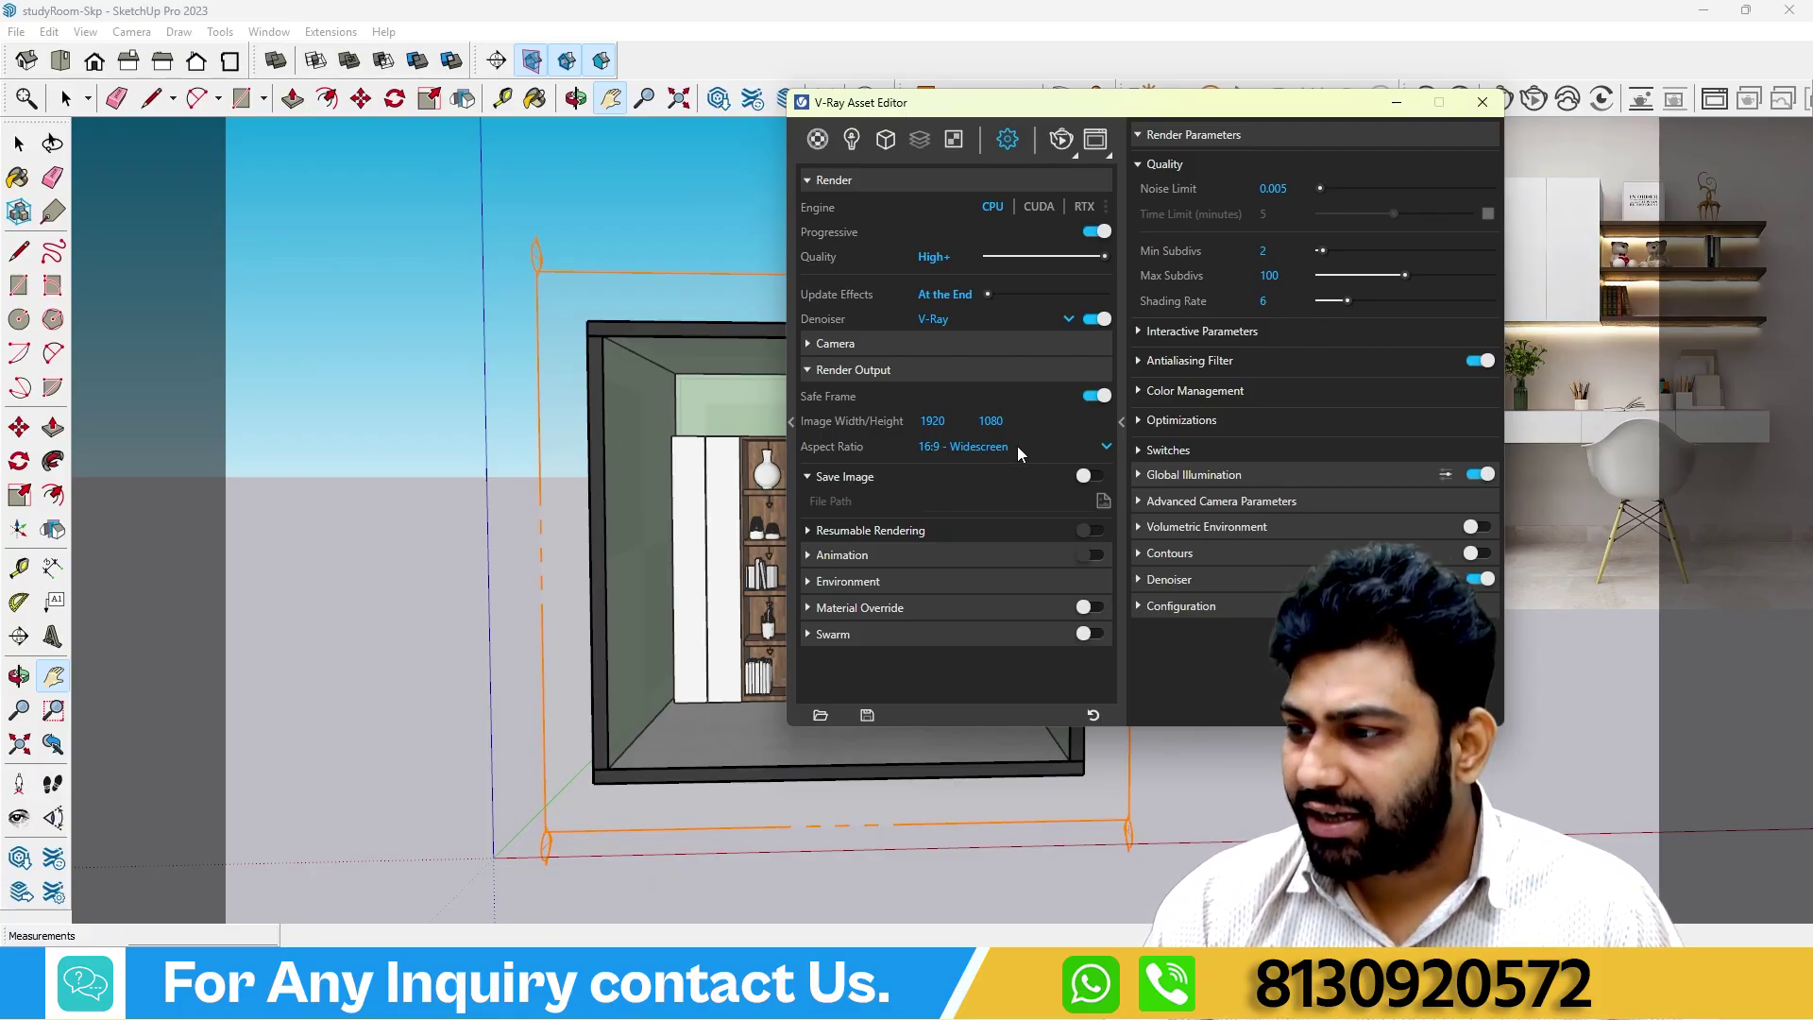
{"action": "left_click", "coordinate": [1015, 446]}
{"action": "left_click", "coordinate": [979, 520]}
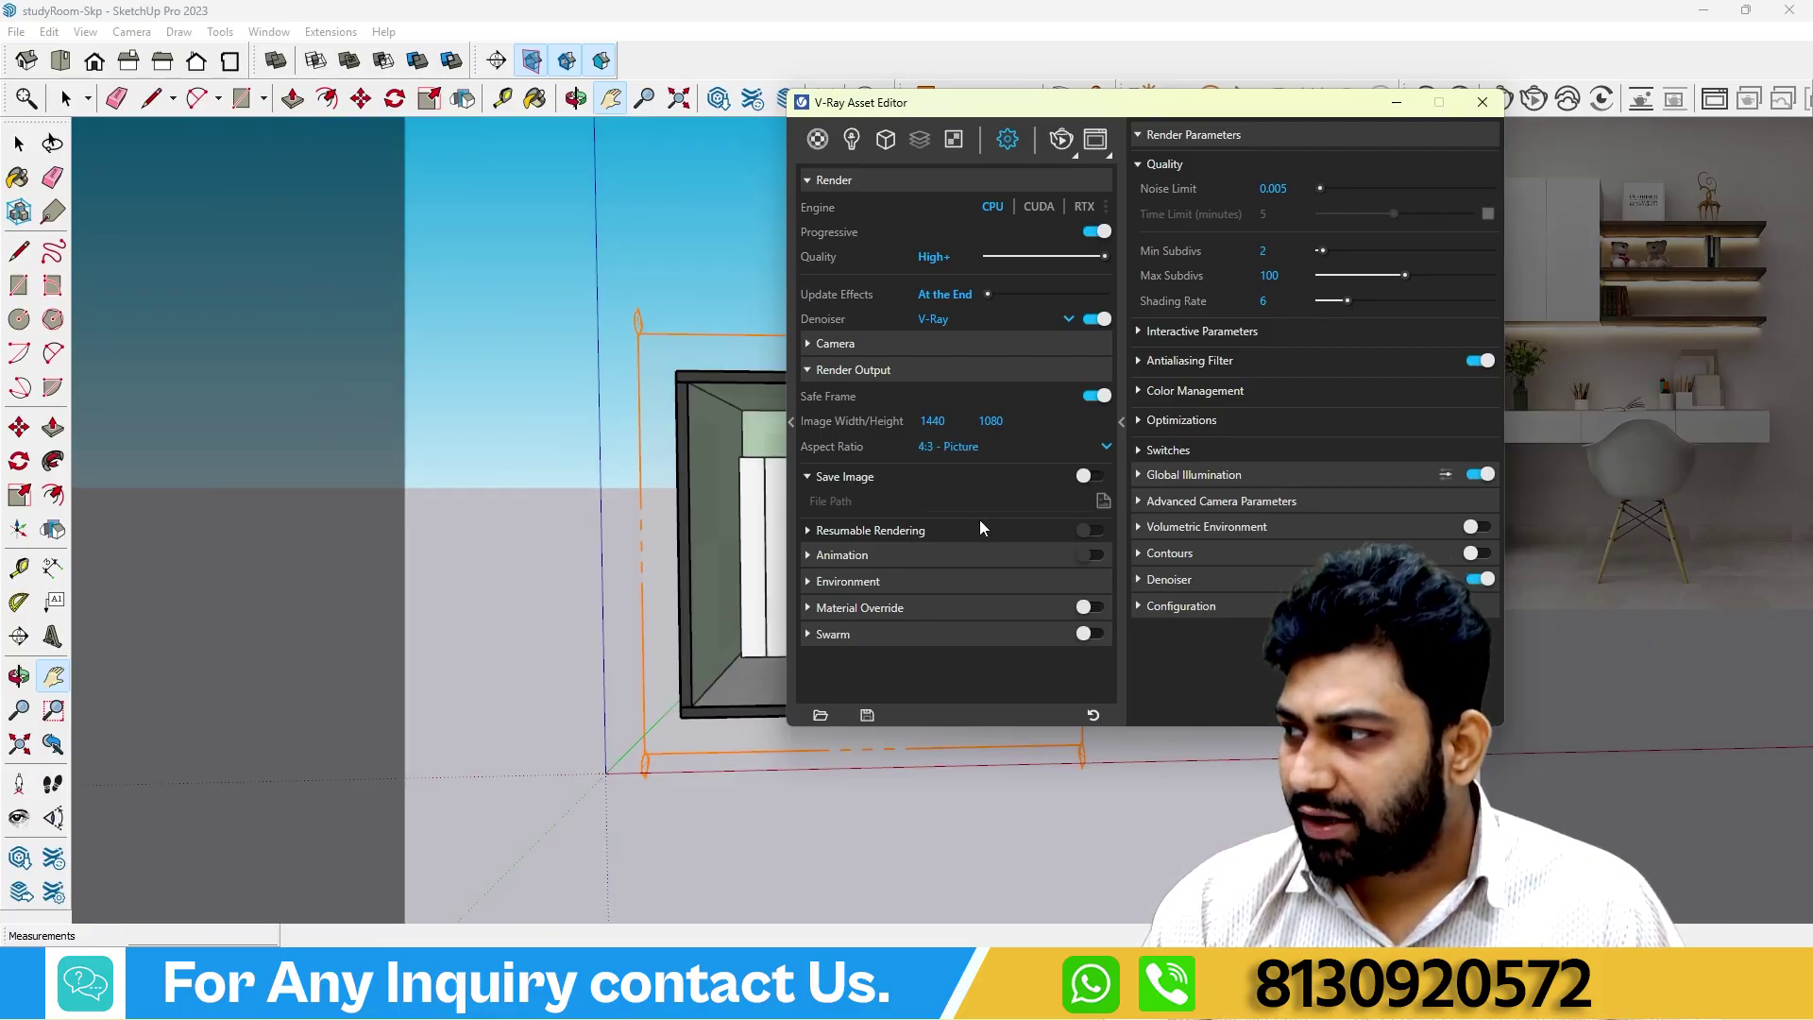
Frame the cabinets, shelves, desk and chair inside the safe frame and save the view as a new scene.
{"action": "left_click", "coordinate": [1396, 102]}
{"action": "scroll", "coordinate": [980, 515], "scroll_direction": "up", "scroll_amount": 5}
{"action": "middle_click_drag", "start_coordinate": [980, 515], "coordinate": [1046, 545]}
{"action": "scroll", "coordinate": [1044, 532], "scroll_direction": "up", "scroll_amount": 2}
{"action": "scroll", "coordinate": [1028, 540], "scroll_direction": "down", "scroll_amount": 2}
{"action": "scroll", "coordinate": [1027, 540], "scroll_direction": "up", "scroll_amount": 2}
{"action": "scroll", "coordinate": [1046, 545], "scroll_direction": "up", "scroll_amount": 2}
{"action": "left_click", "coordinate": [85, 31]}
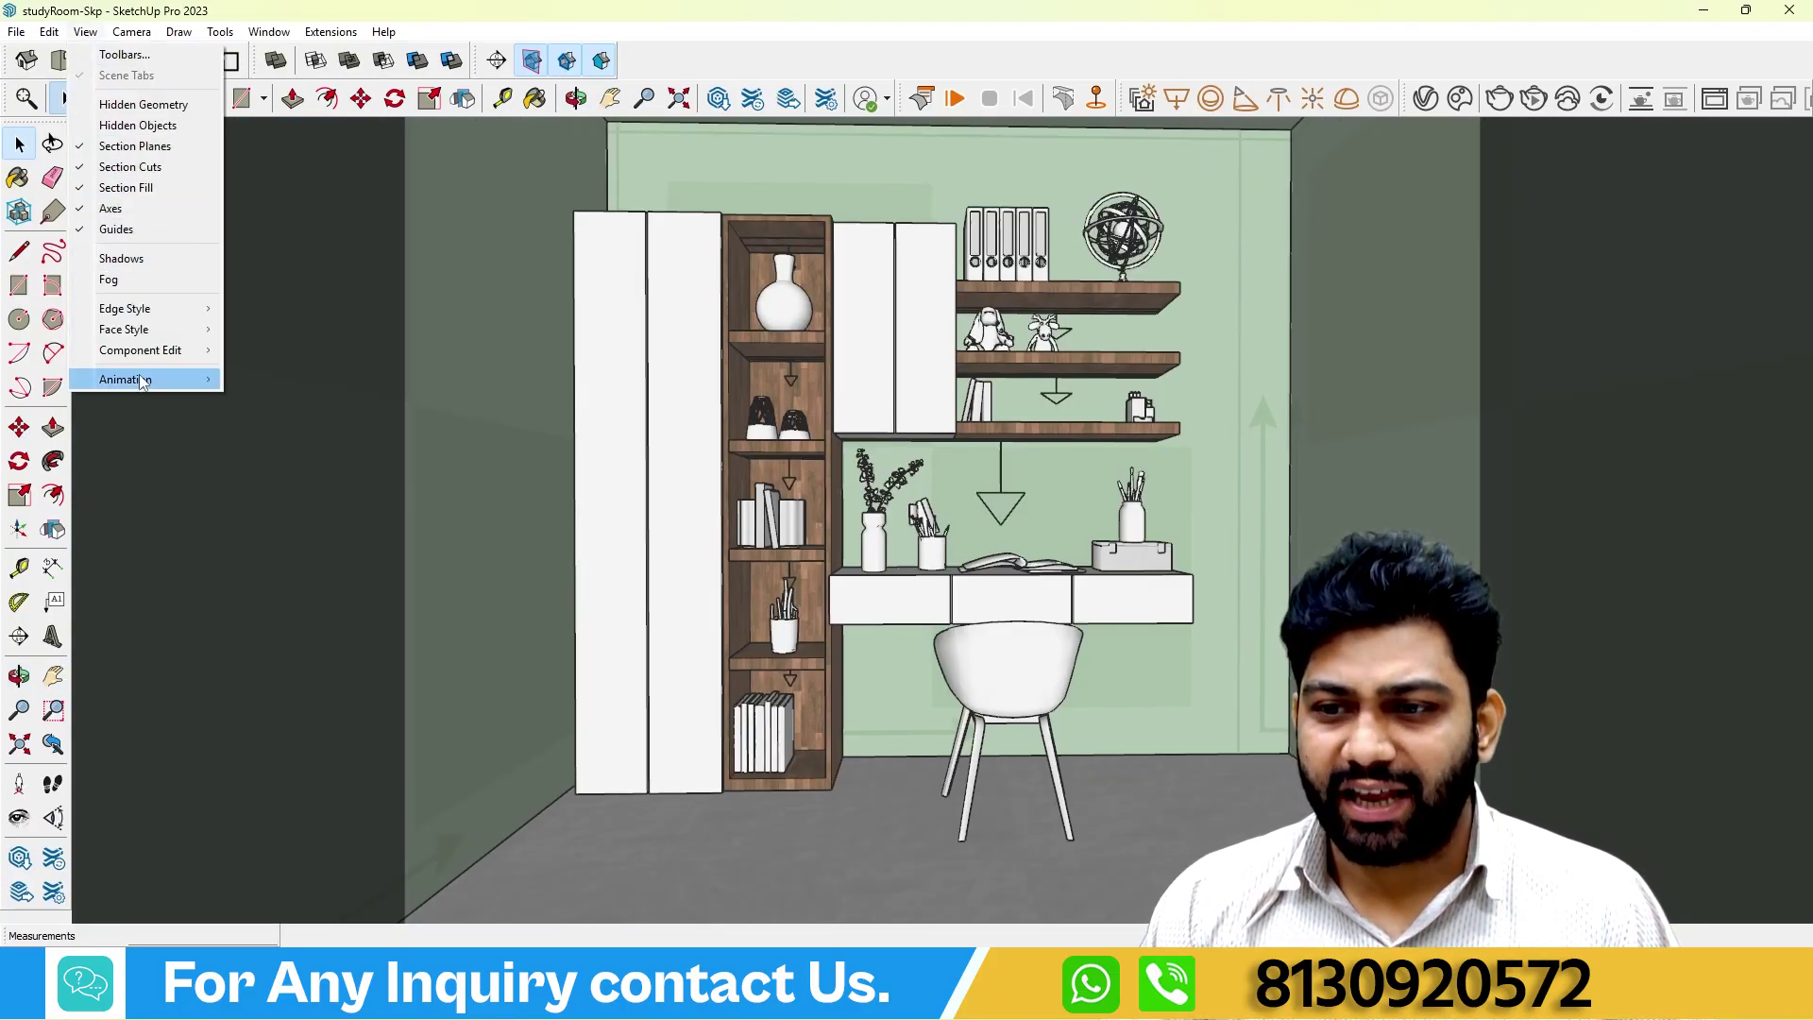
{"action": "mouse_move", "coordinate": [143, 387]}
{"action": "left_click", "coordinate": [289, 380]}
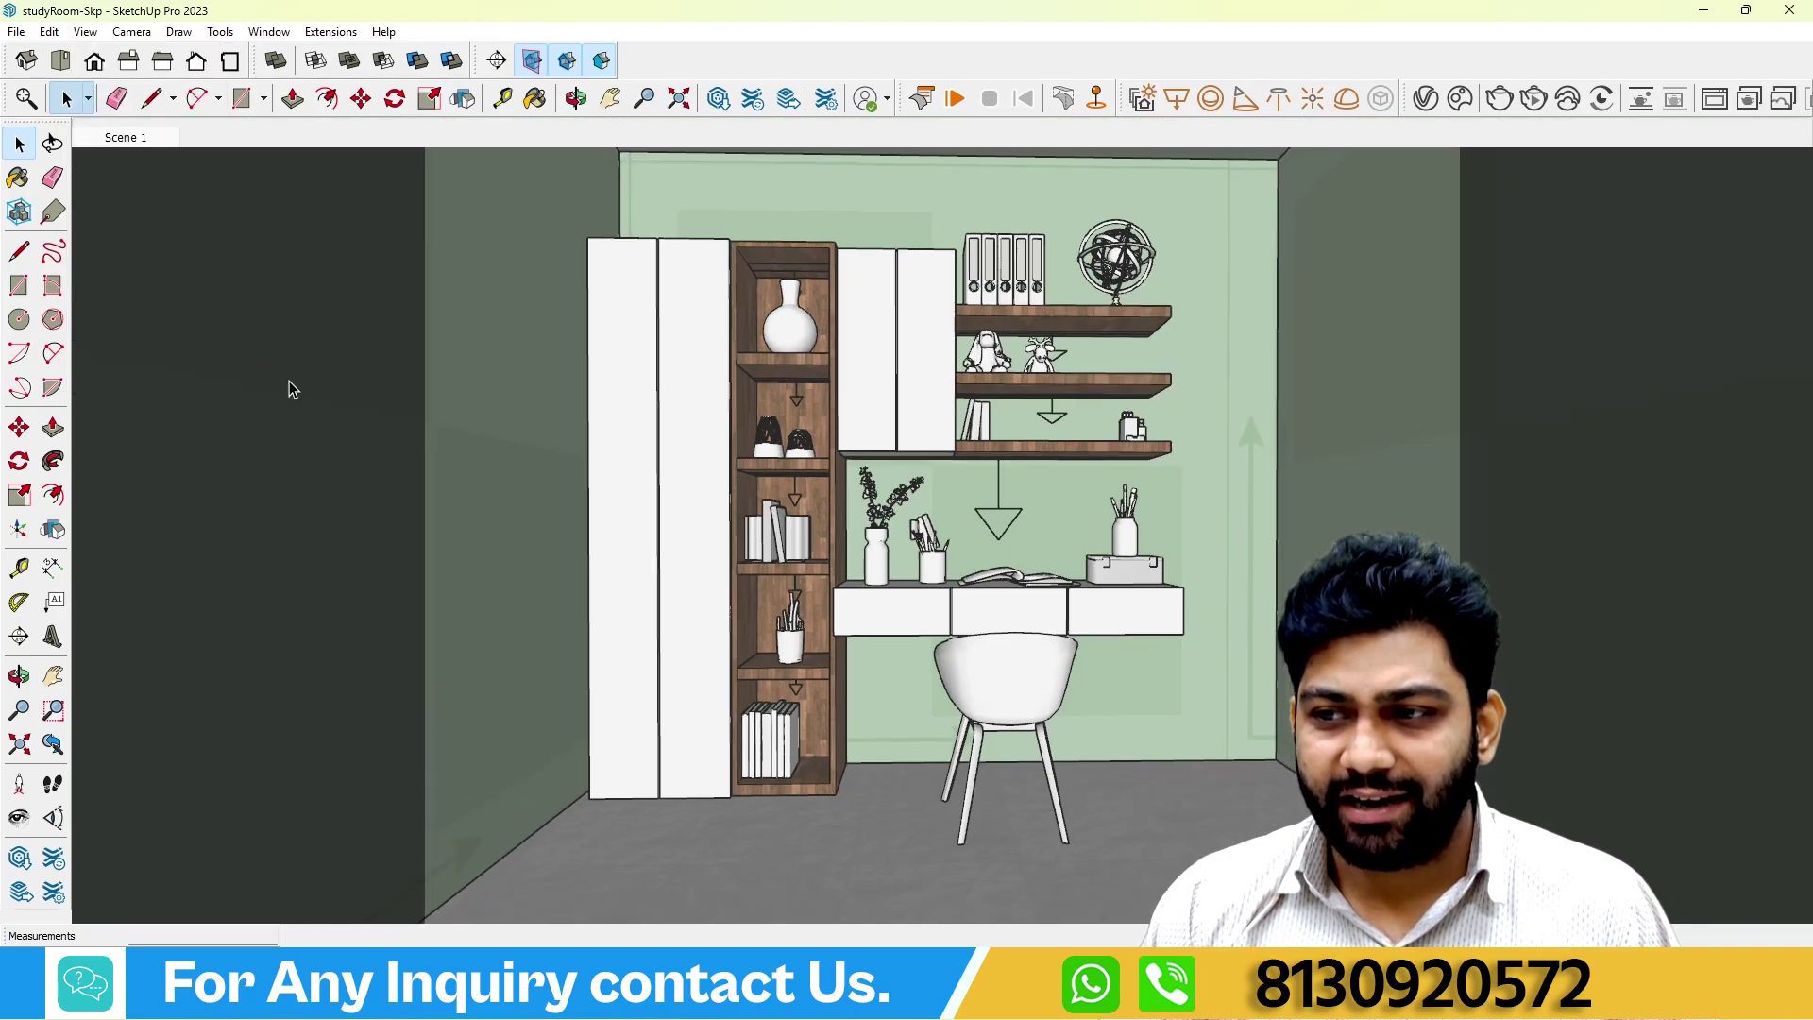
Try the Two-Point Perspective camera with a tighter view of the furniture and return to Scene 1.
{"action": "left_click", "coordinate": [132, 32]}
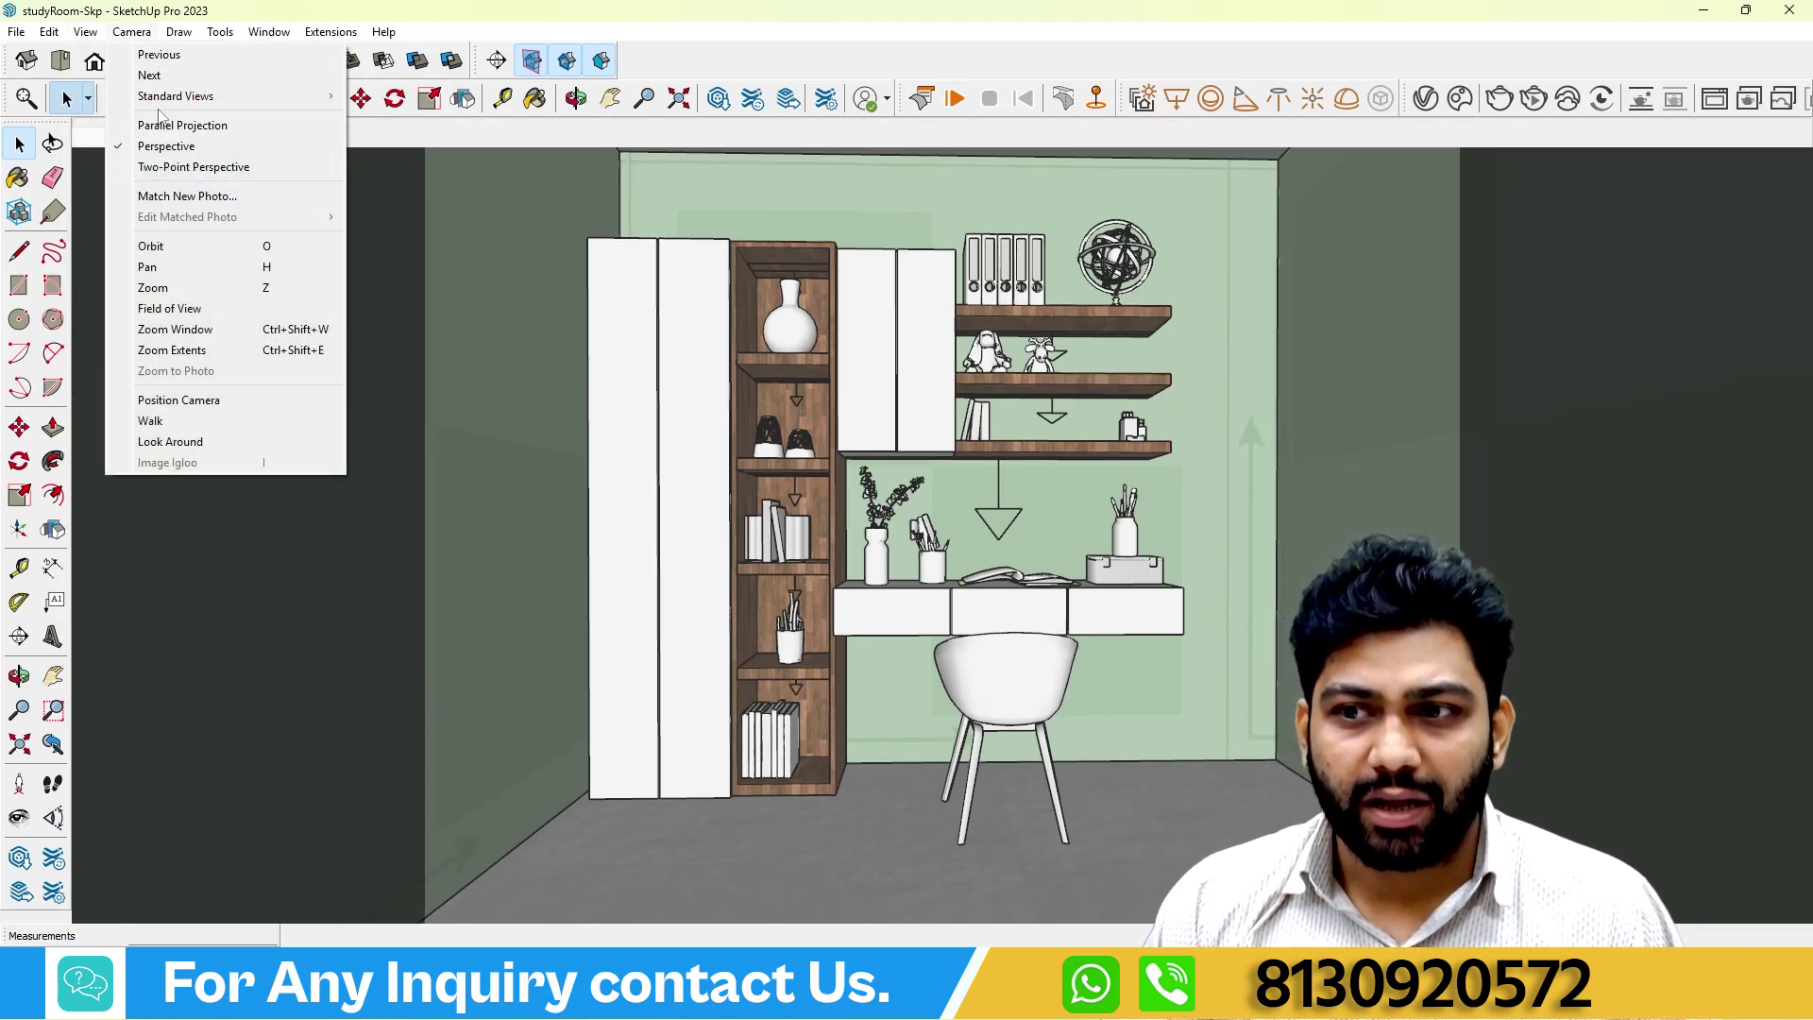
{"action": "left_click", "coordinate": [185, 167]}
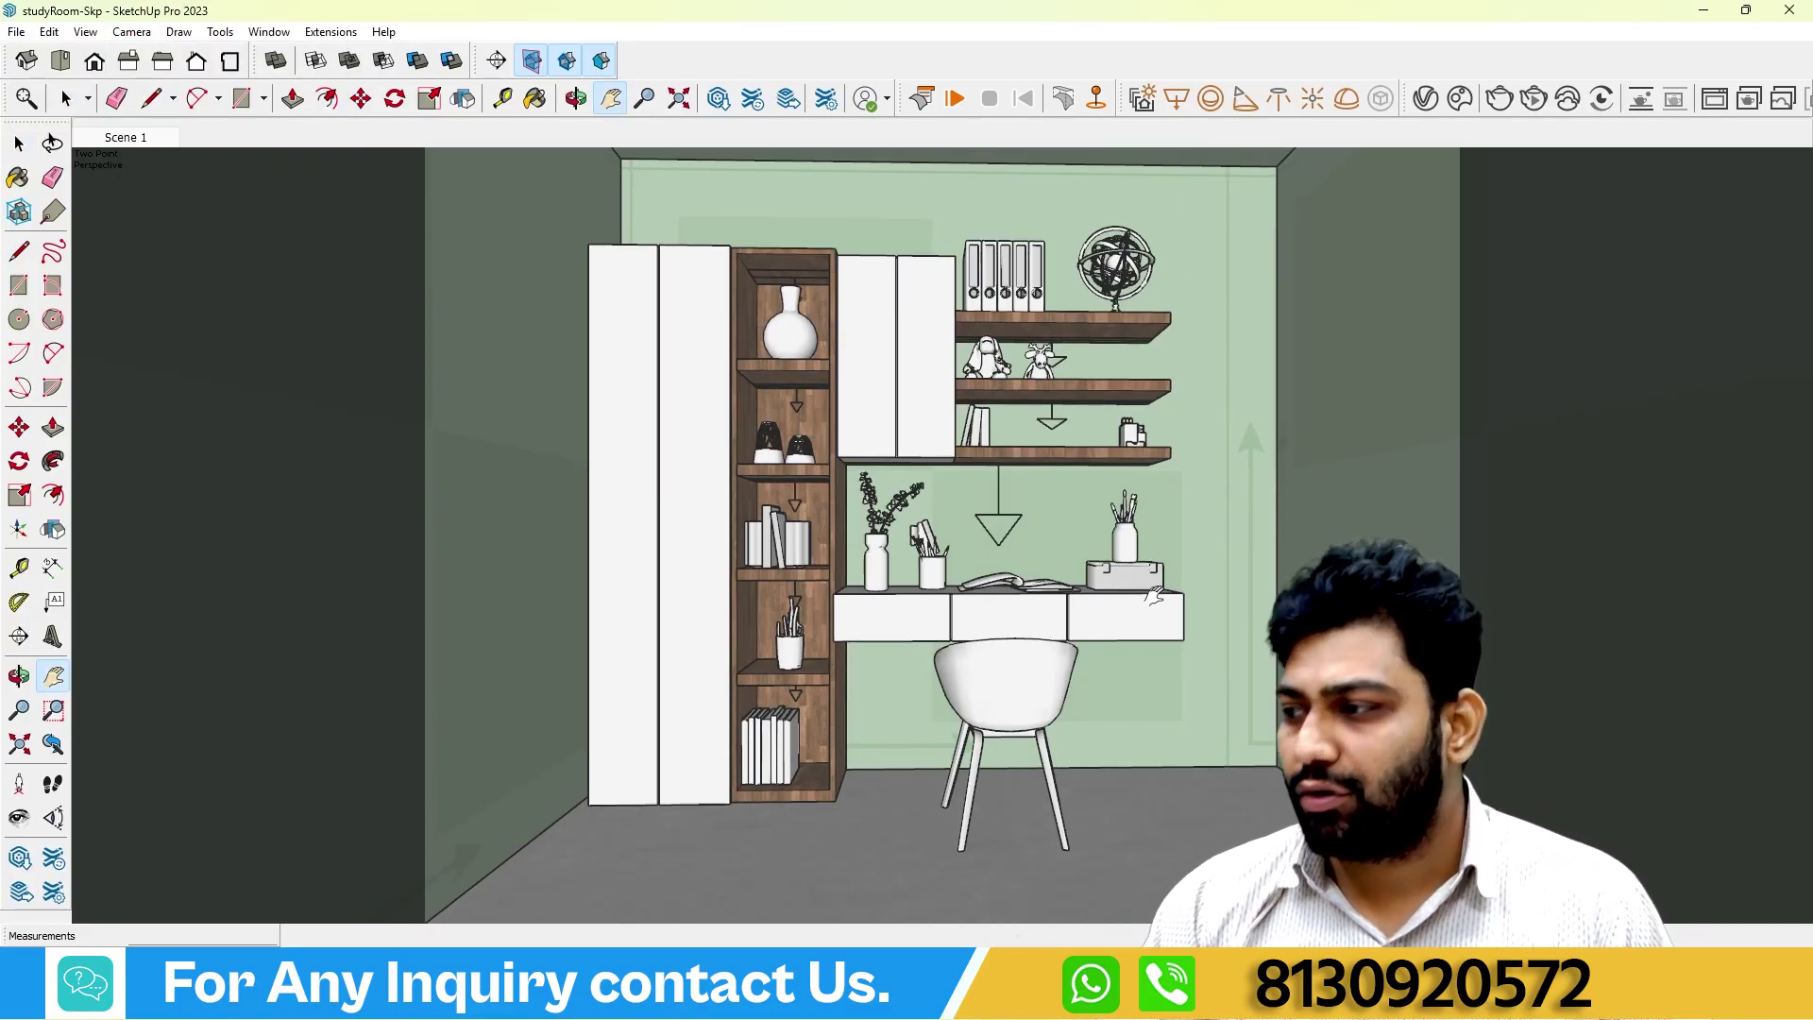
{"action": "left_click", "coordinate": [20, 711]}
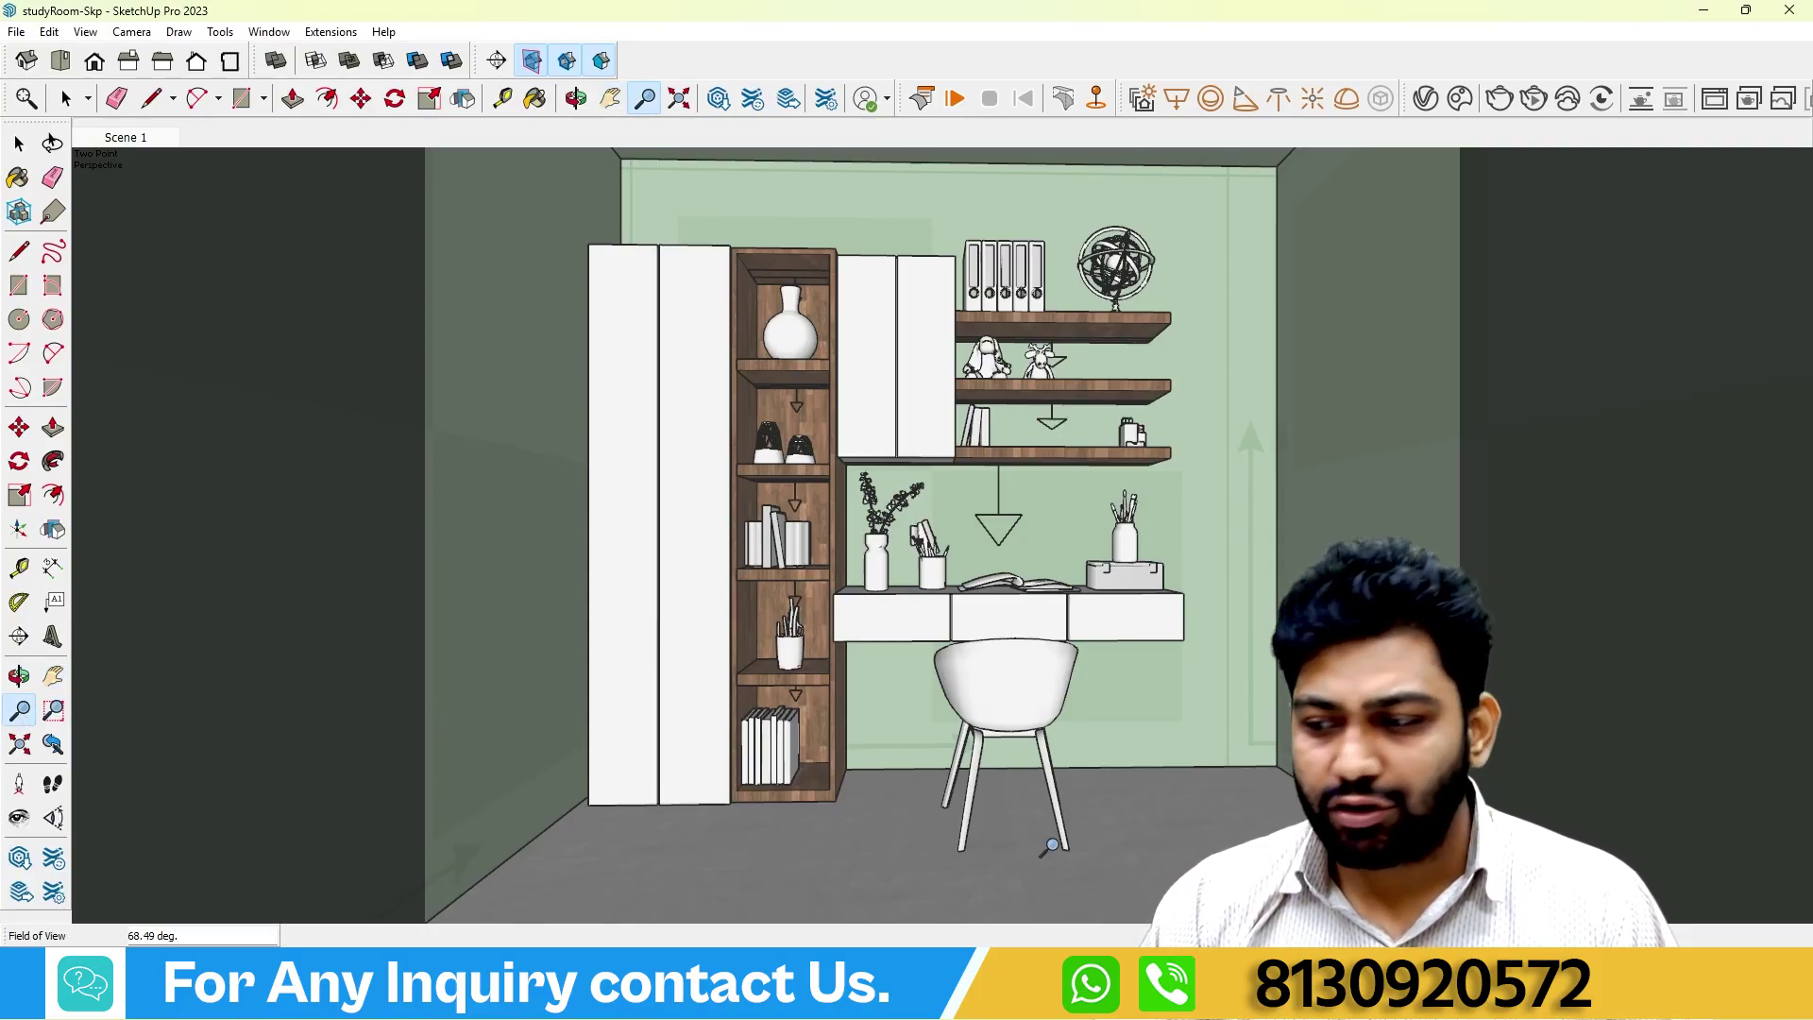
{"action": "left_click_drag", "start_coordinate": [1054, 810], "coordinate": [1052, 782]}
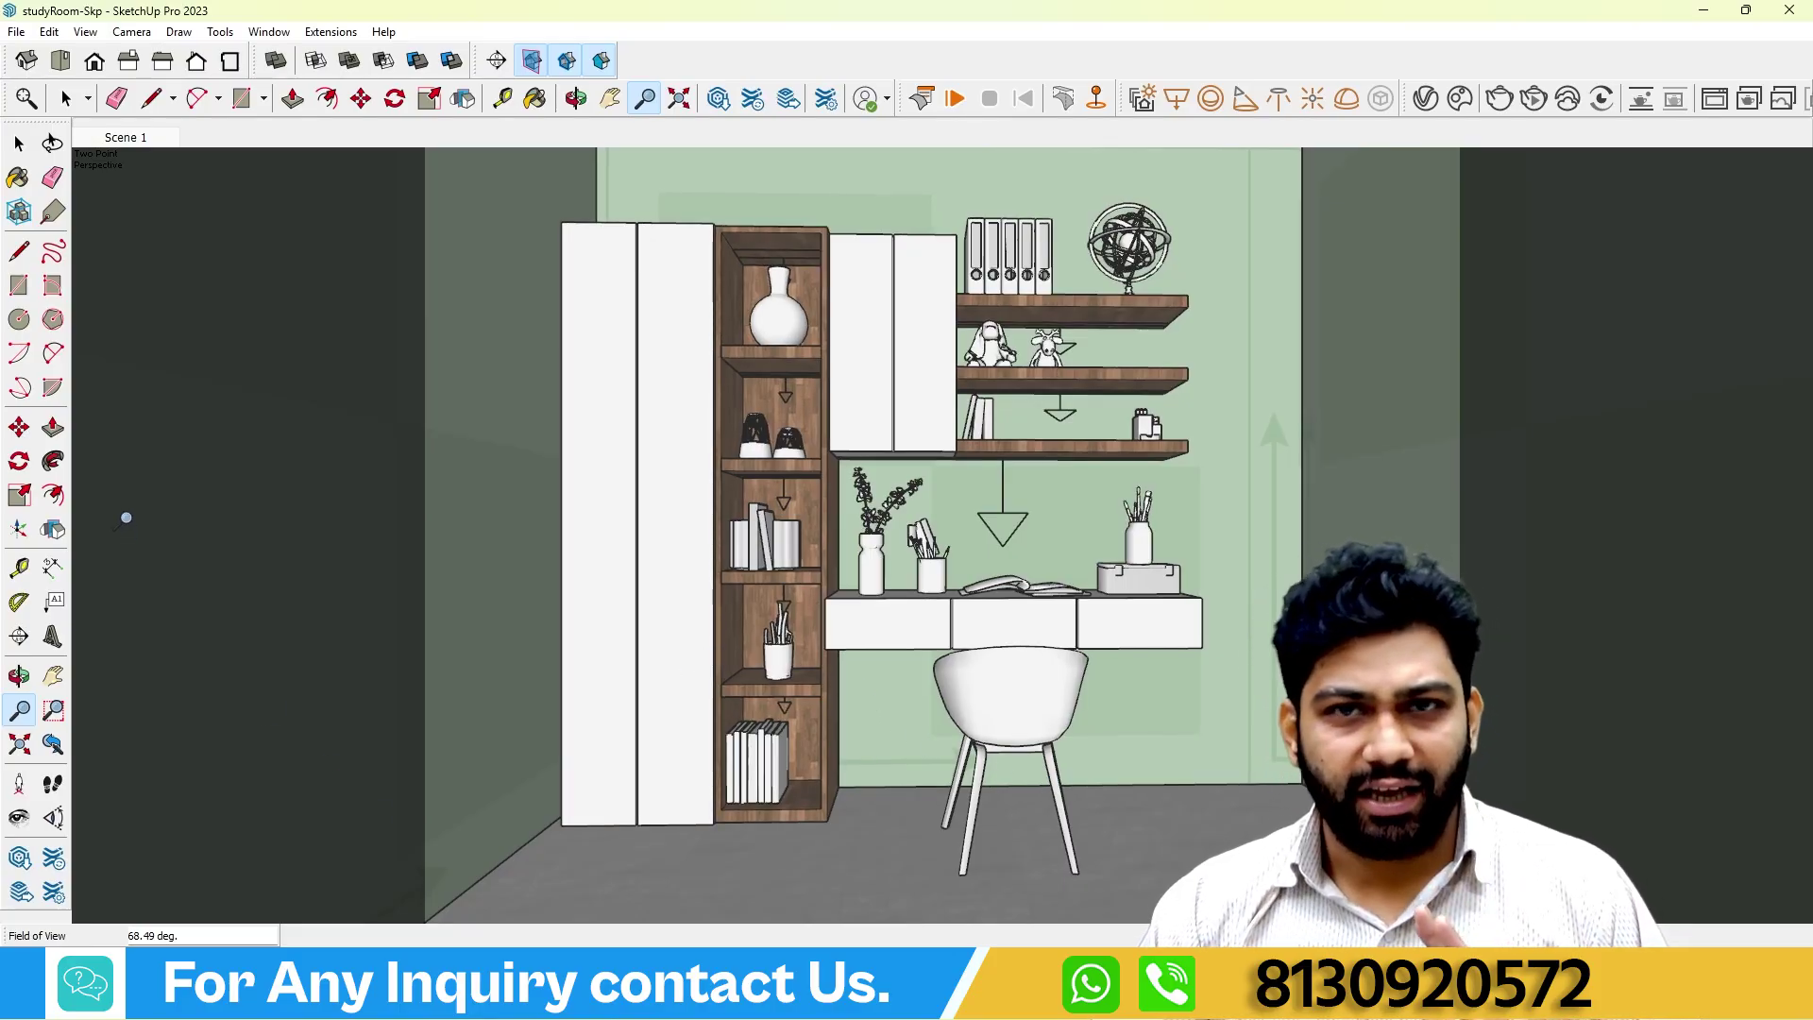
{"action": "key", "text": "space"}
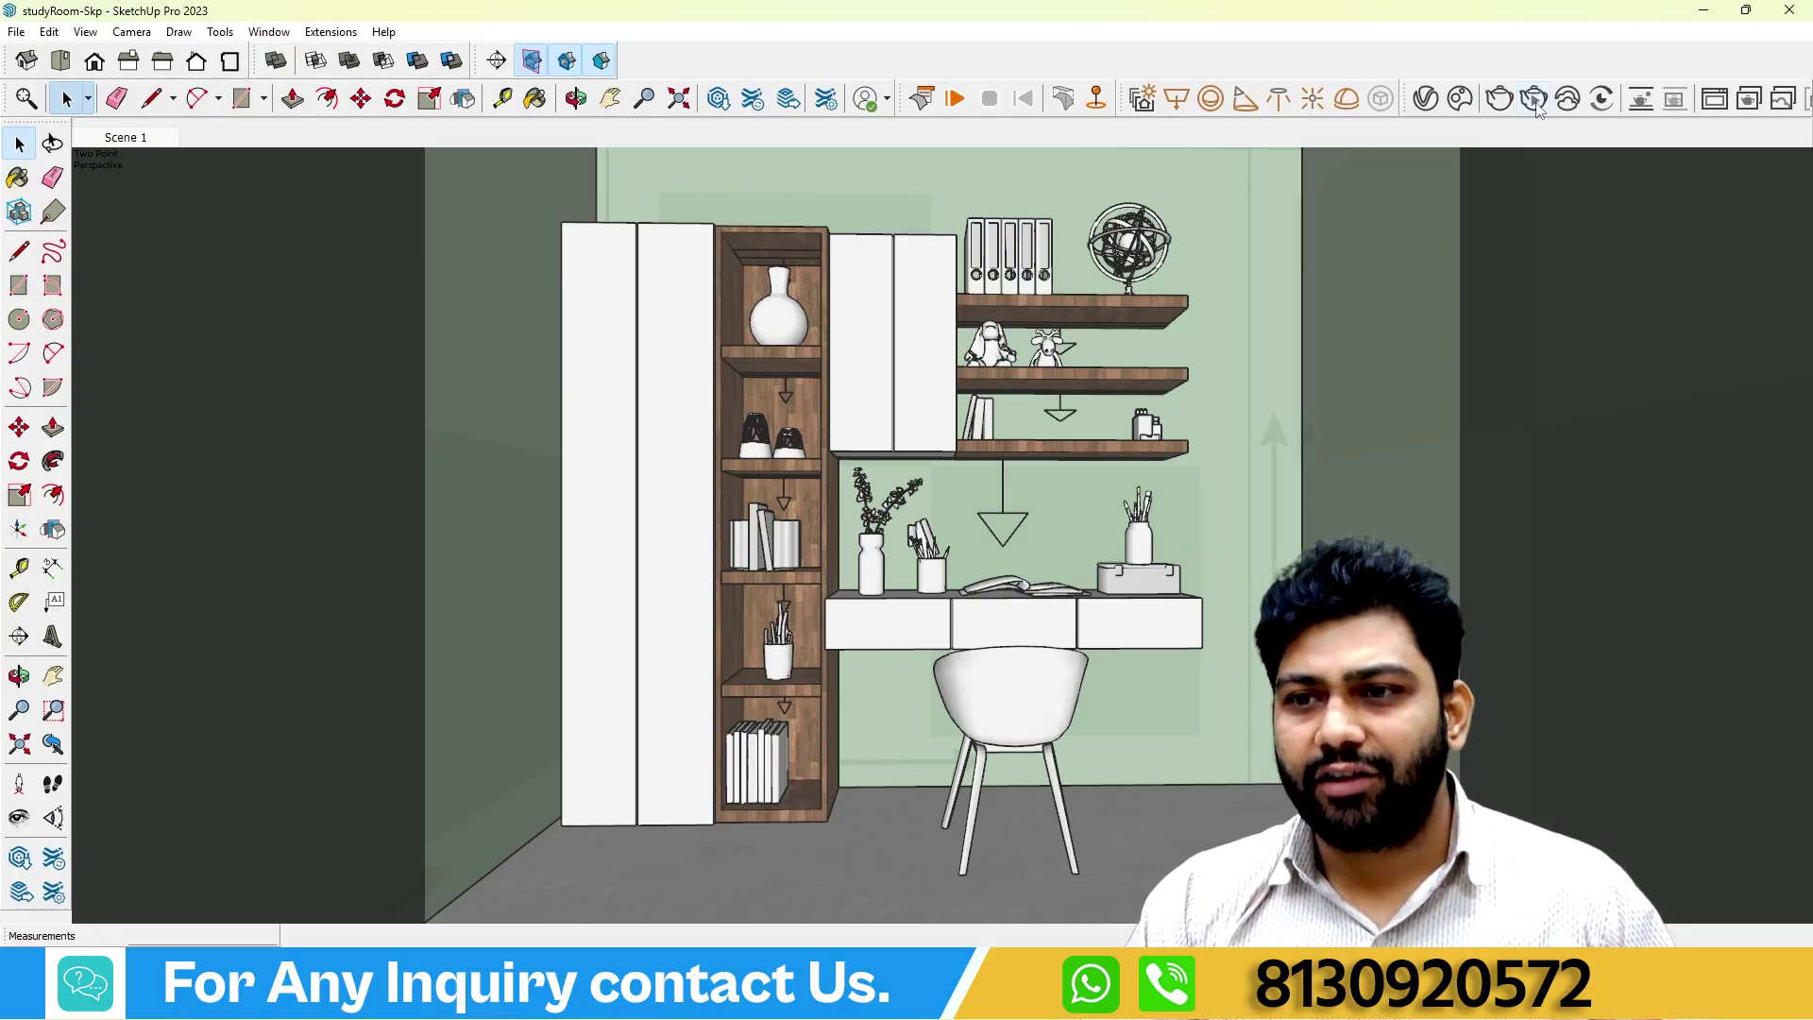
{"action": "left_click", "coordinate": [142, 139]}
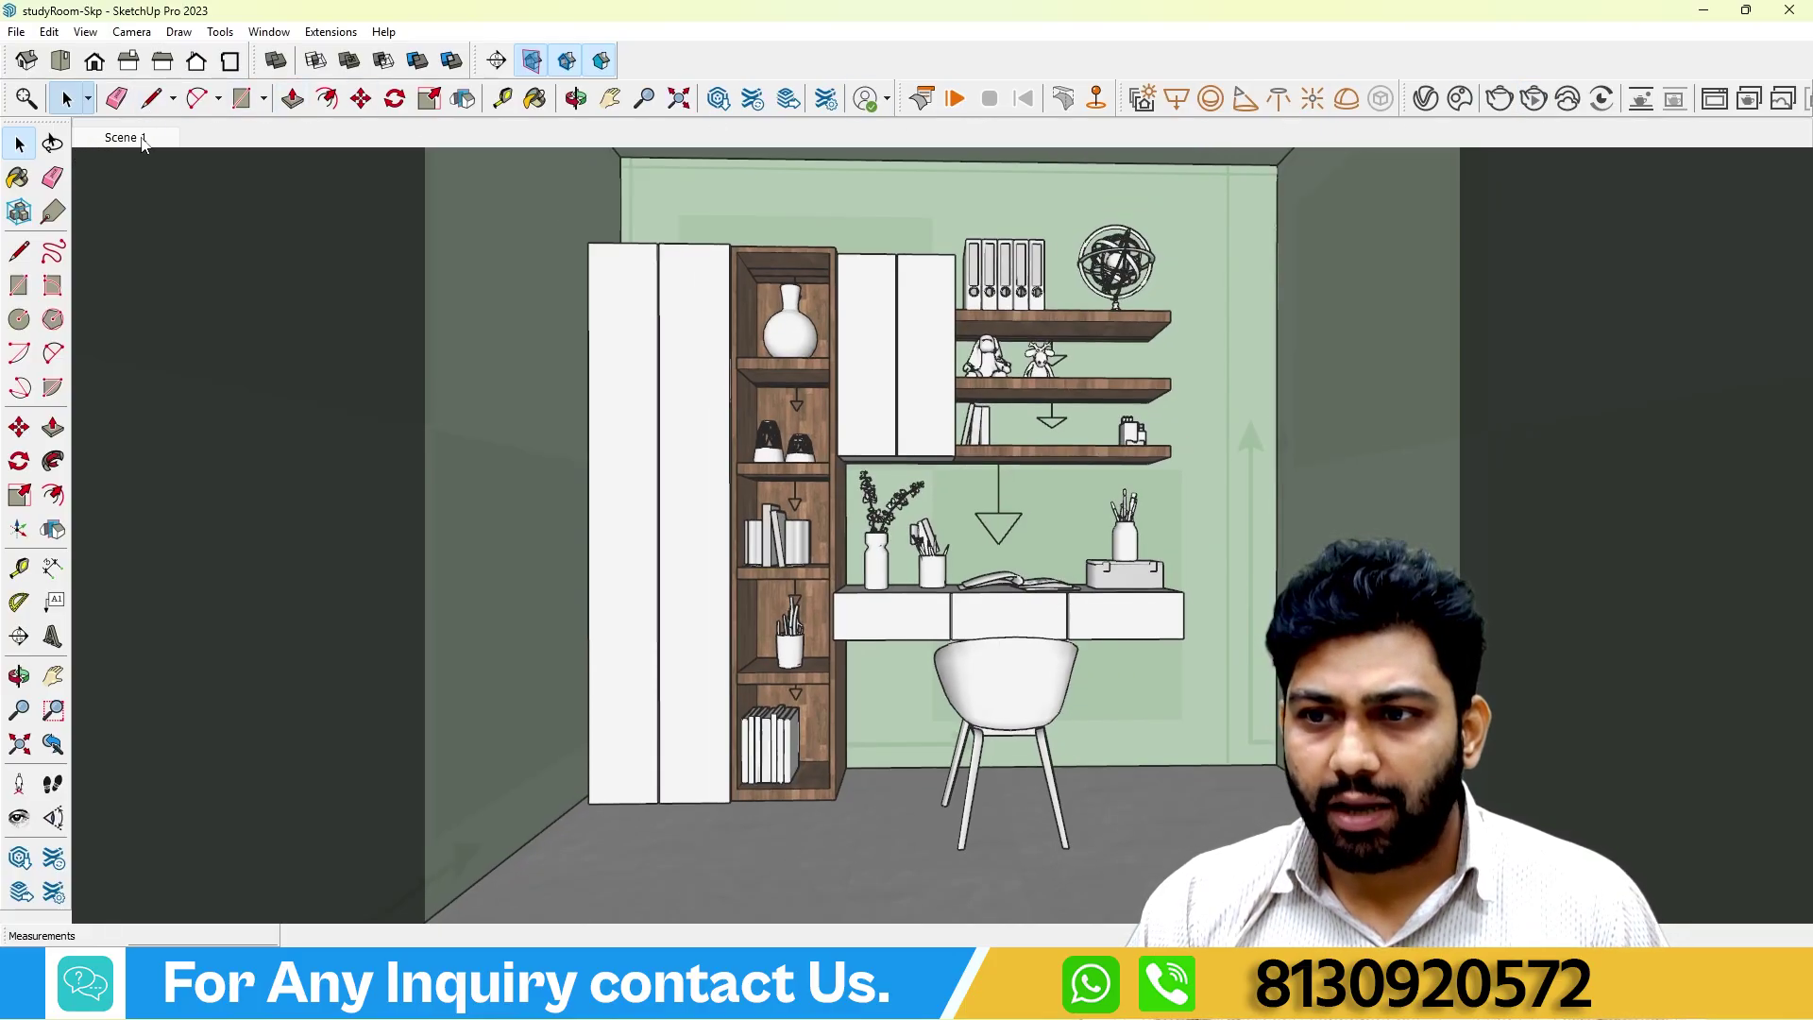
Frame the cabinets, shelves and desk more tightly in normal perspective and update Scene 1 with this view.
{"action": "key", "text": "z"}
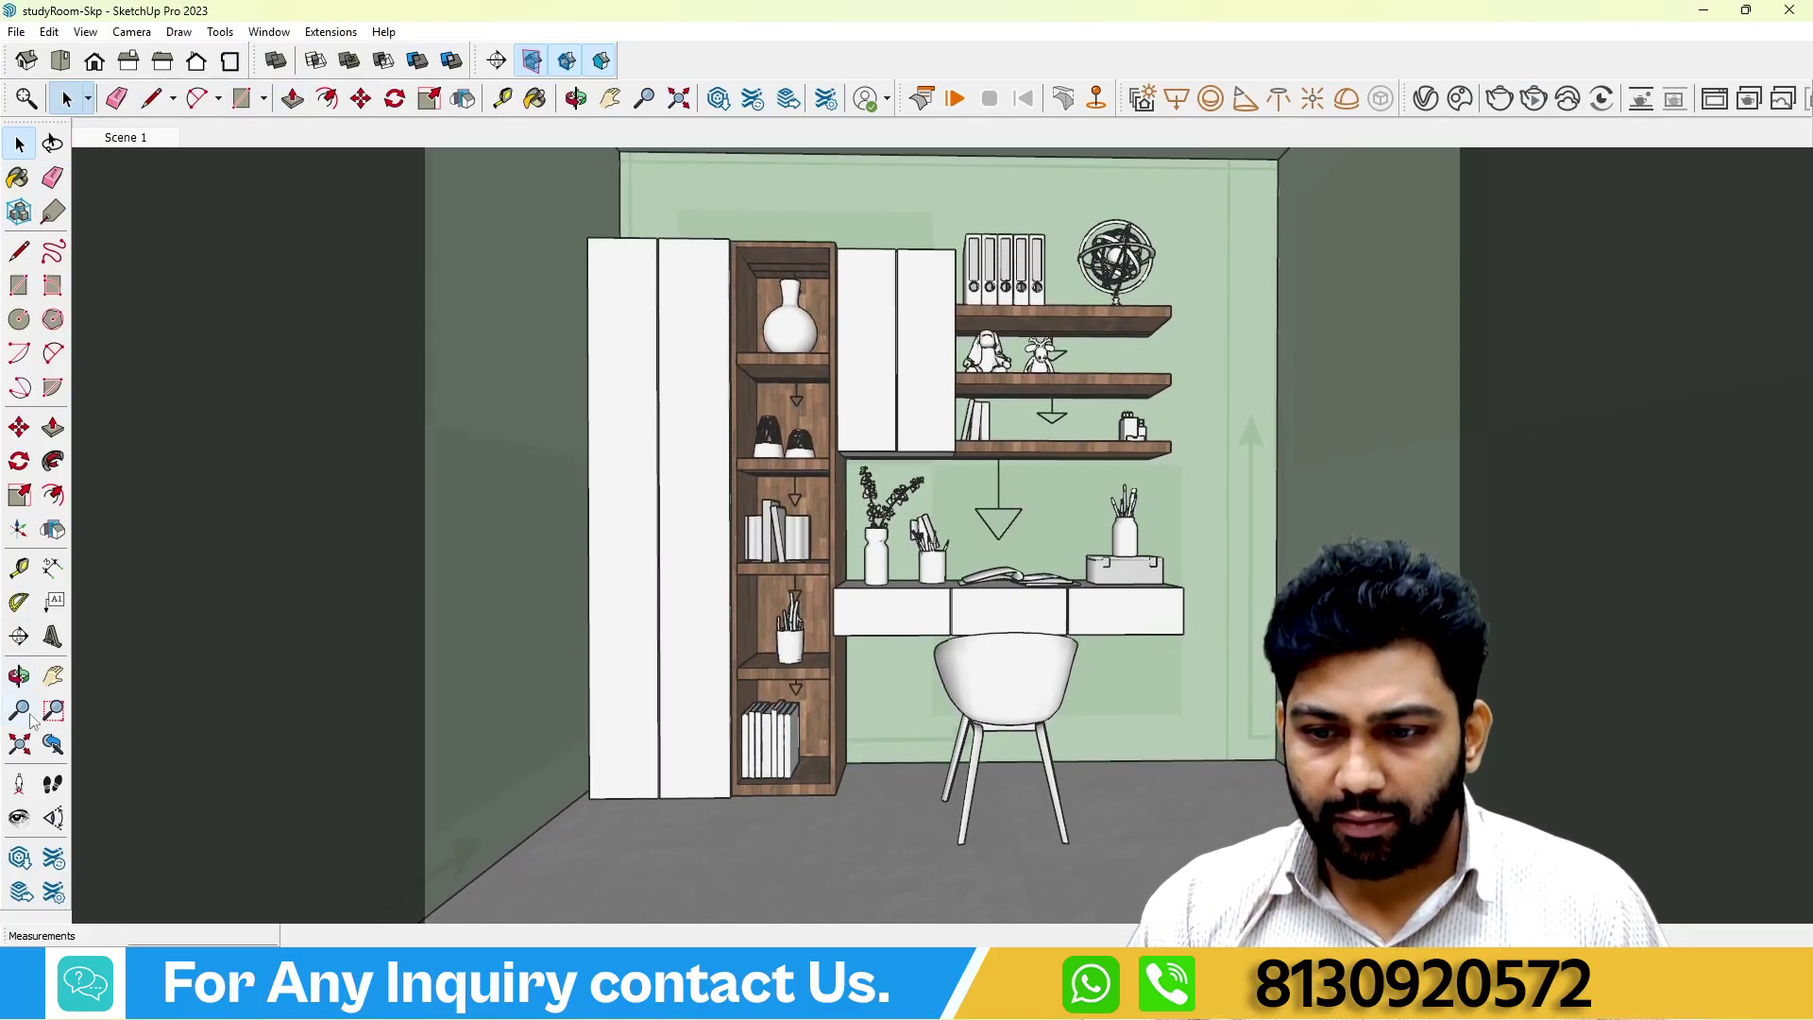
{"action": "left_click_drag", "start_coordinate": [989, 677], "coordinate": [994, 634]}
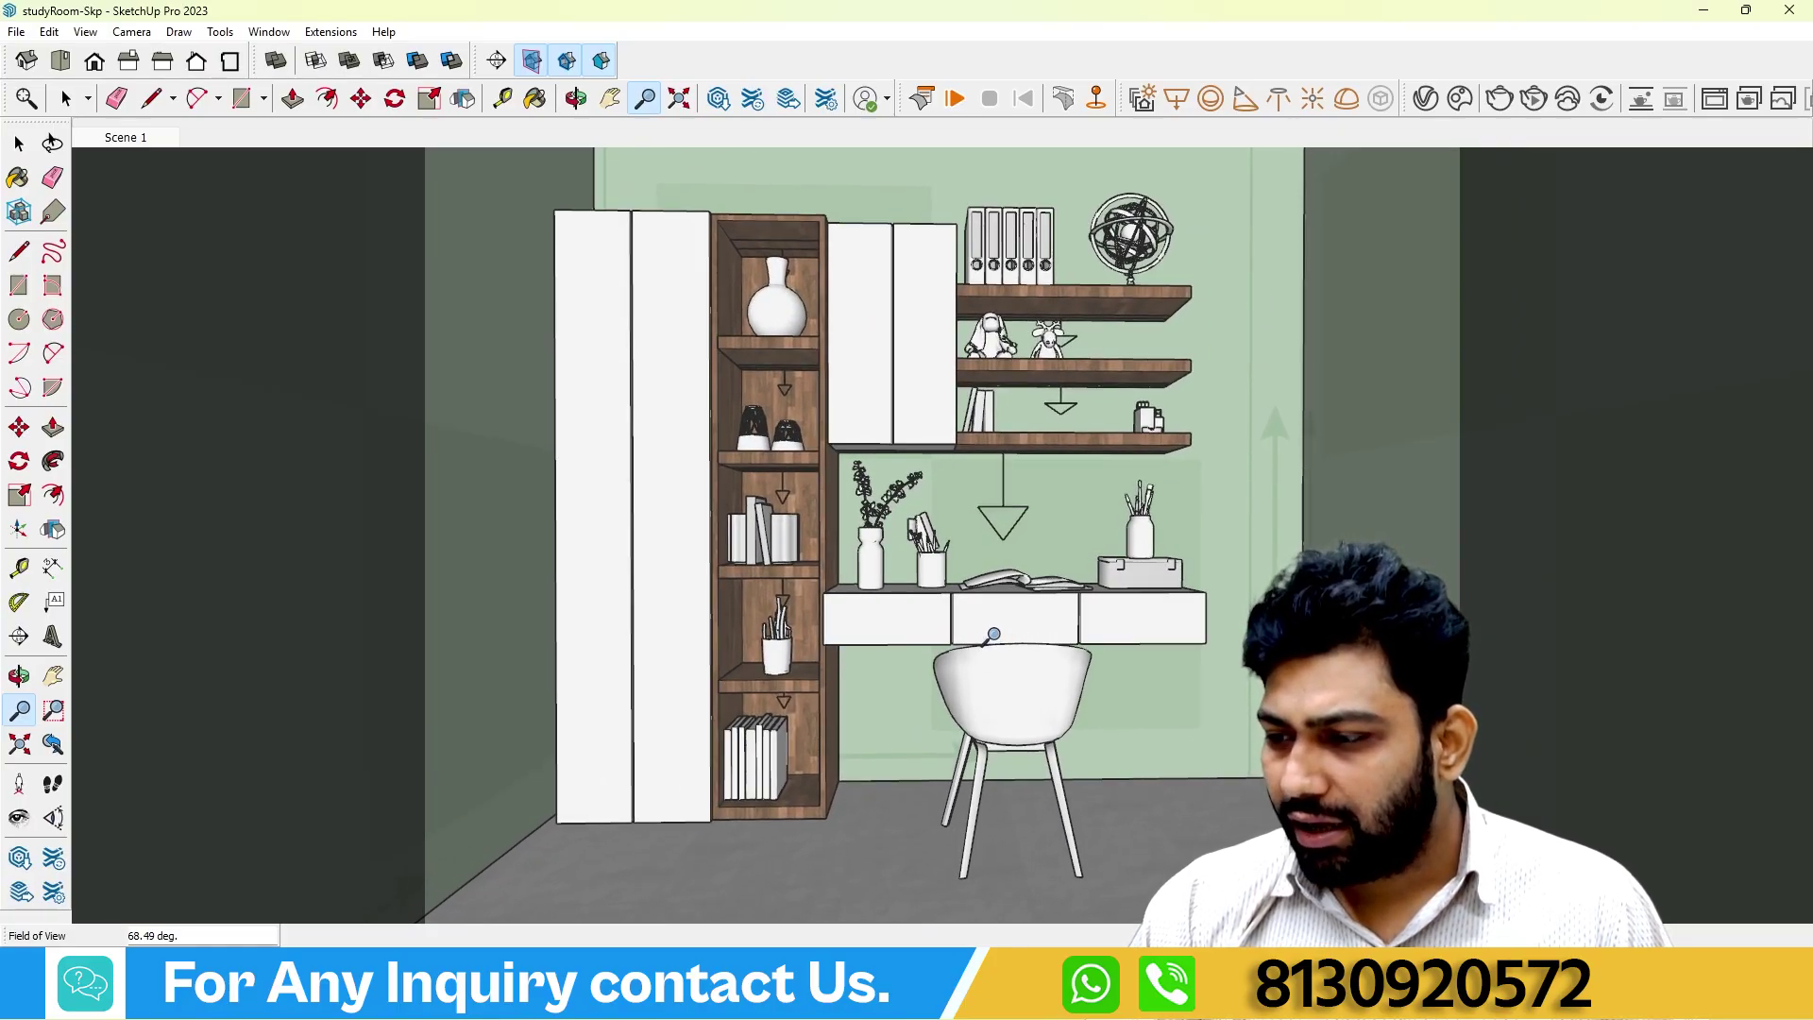
{"action": "right_click", "coordinate": [142, 140]}
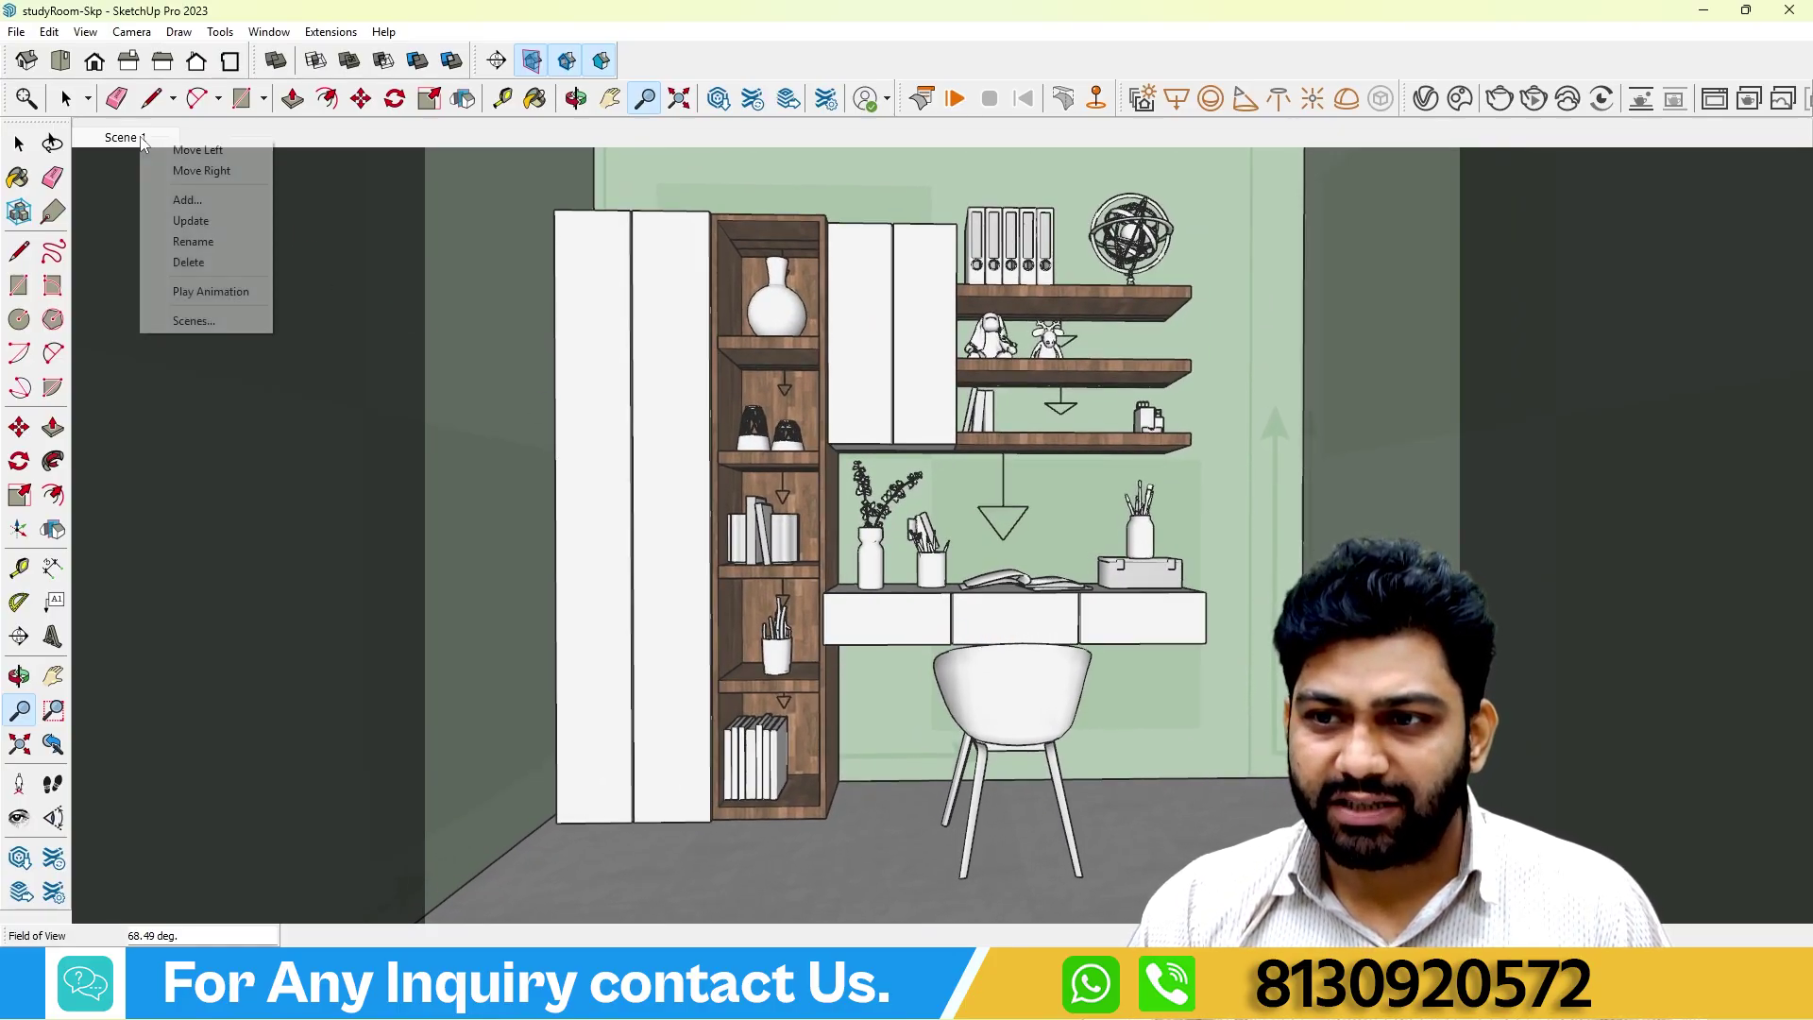
{"action": "left_click", "coordinate": [189, 221]}
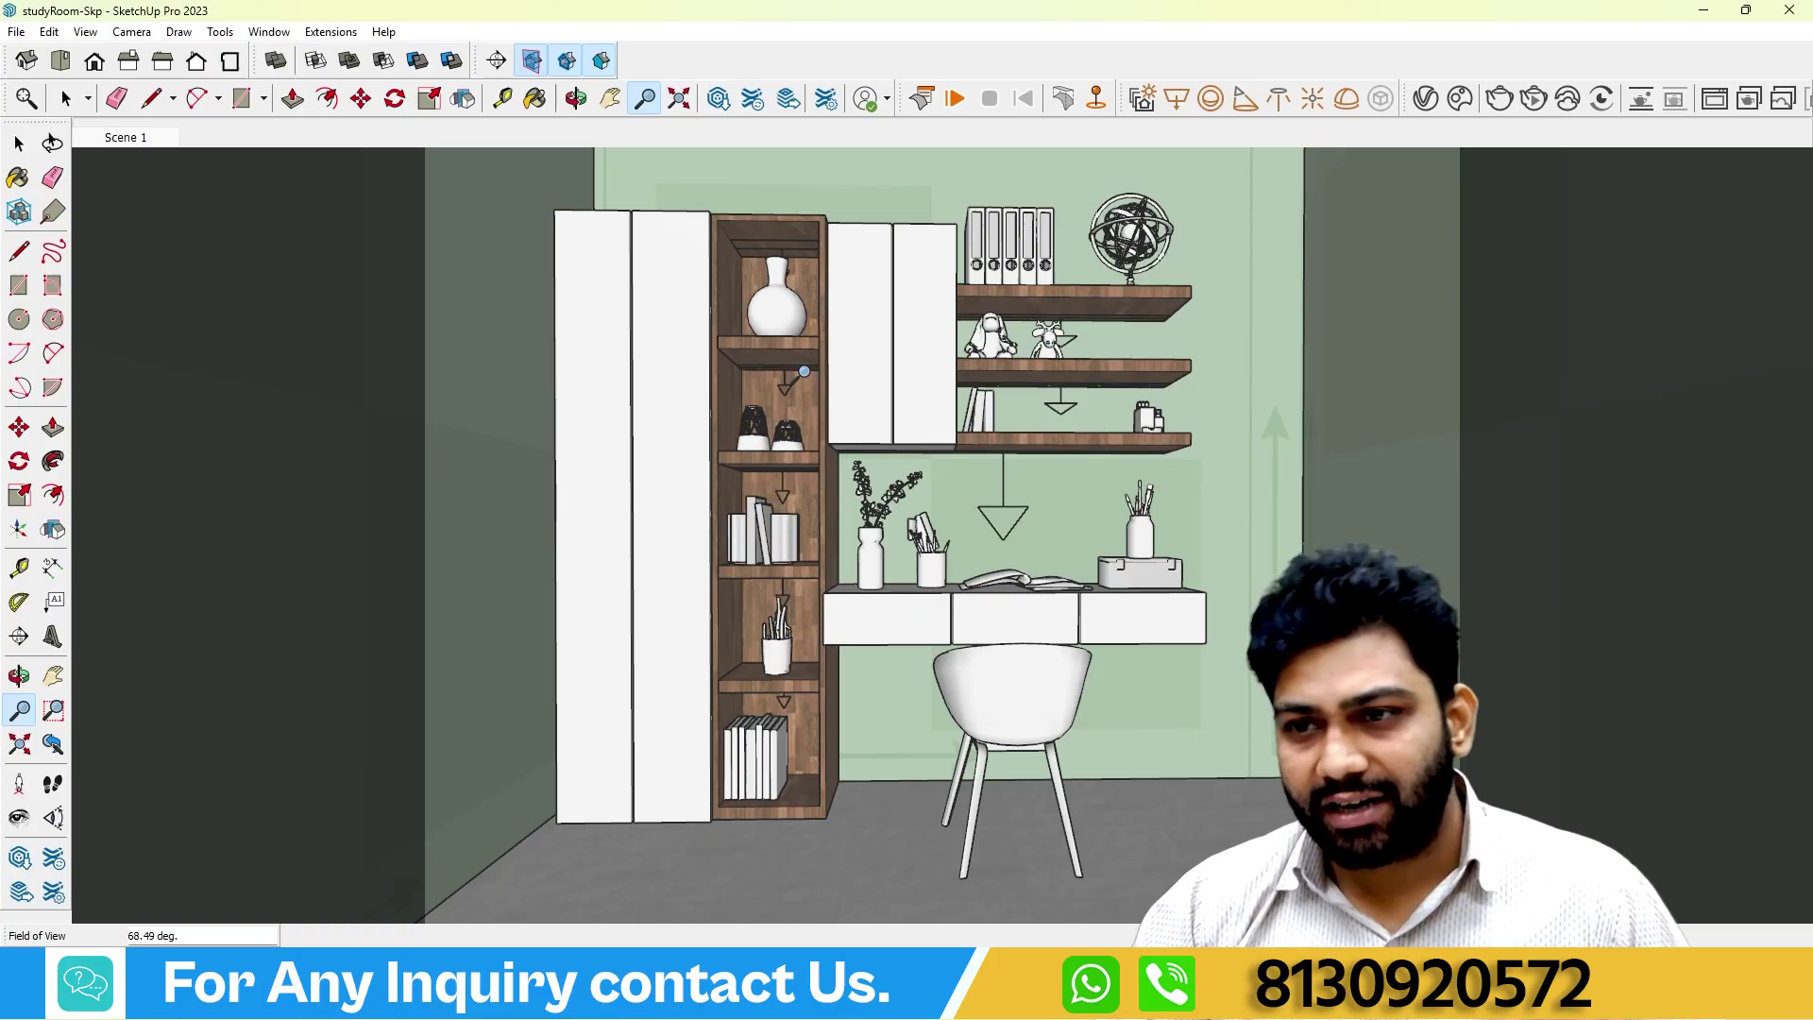
{"action": "left_click", "coordinate": [20, 143]}
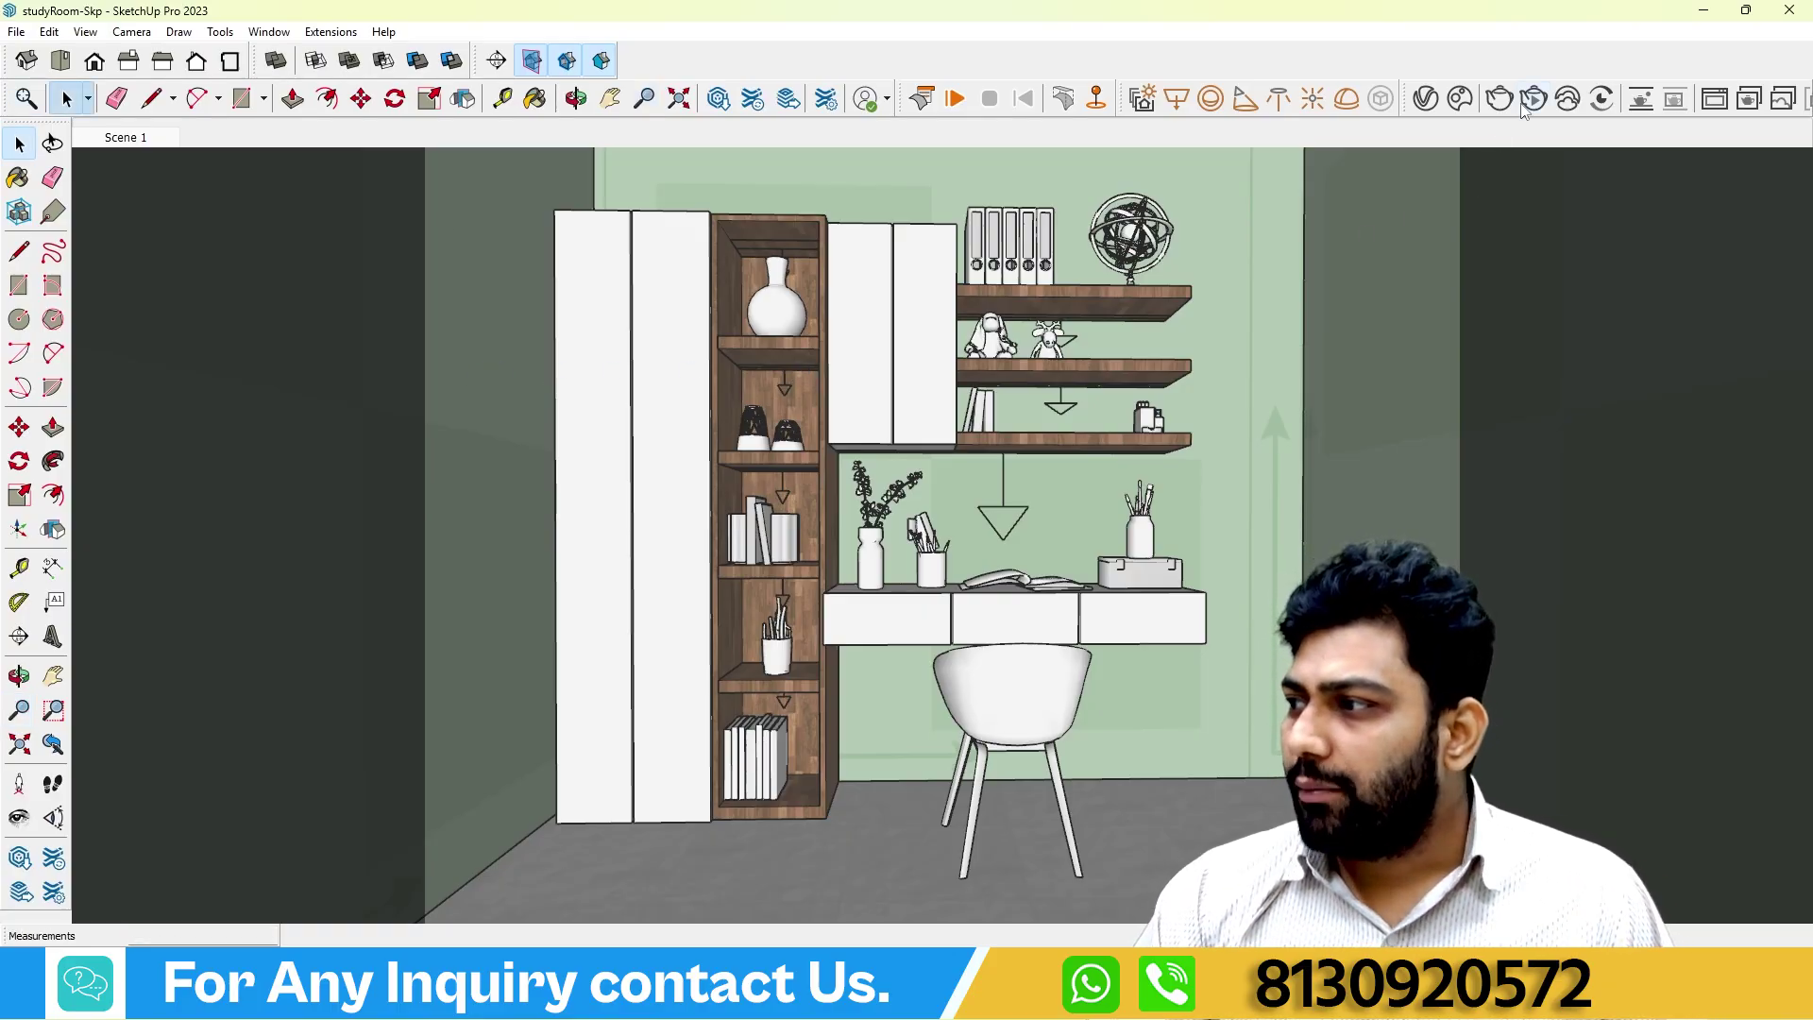
Run a V-Ray test render of the updated scene, stop it and close the frame buffer.
{"action": "left_click", "coordinate": [1533, 100]}
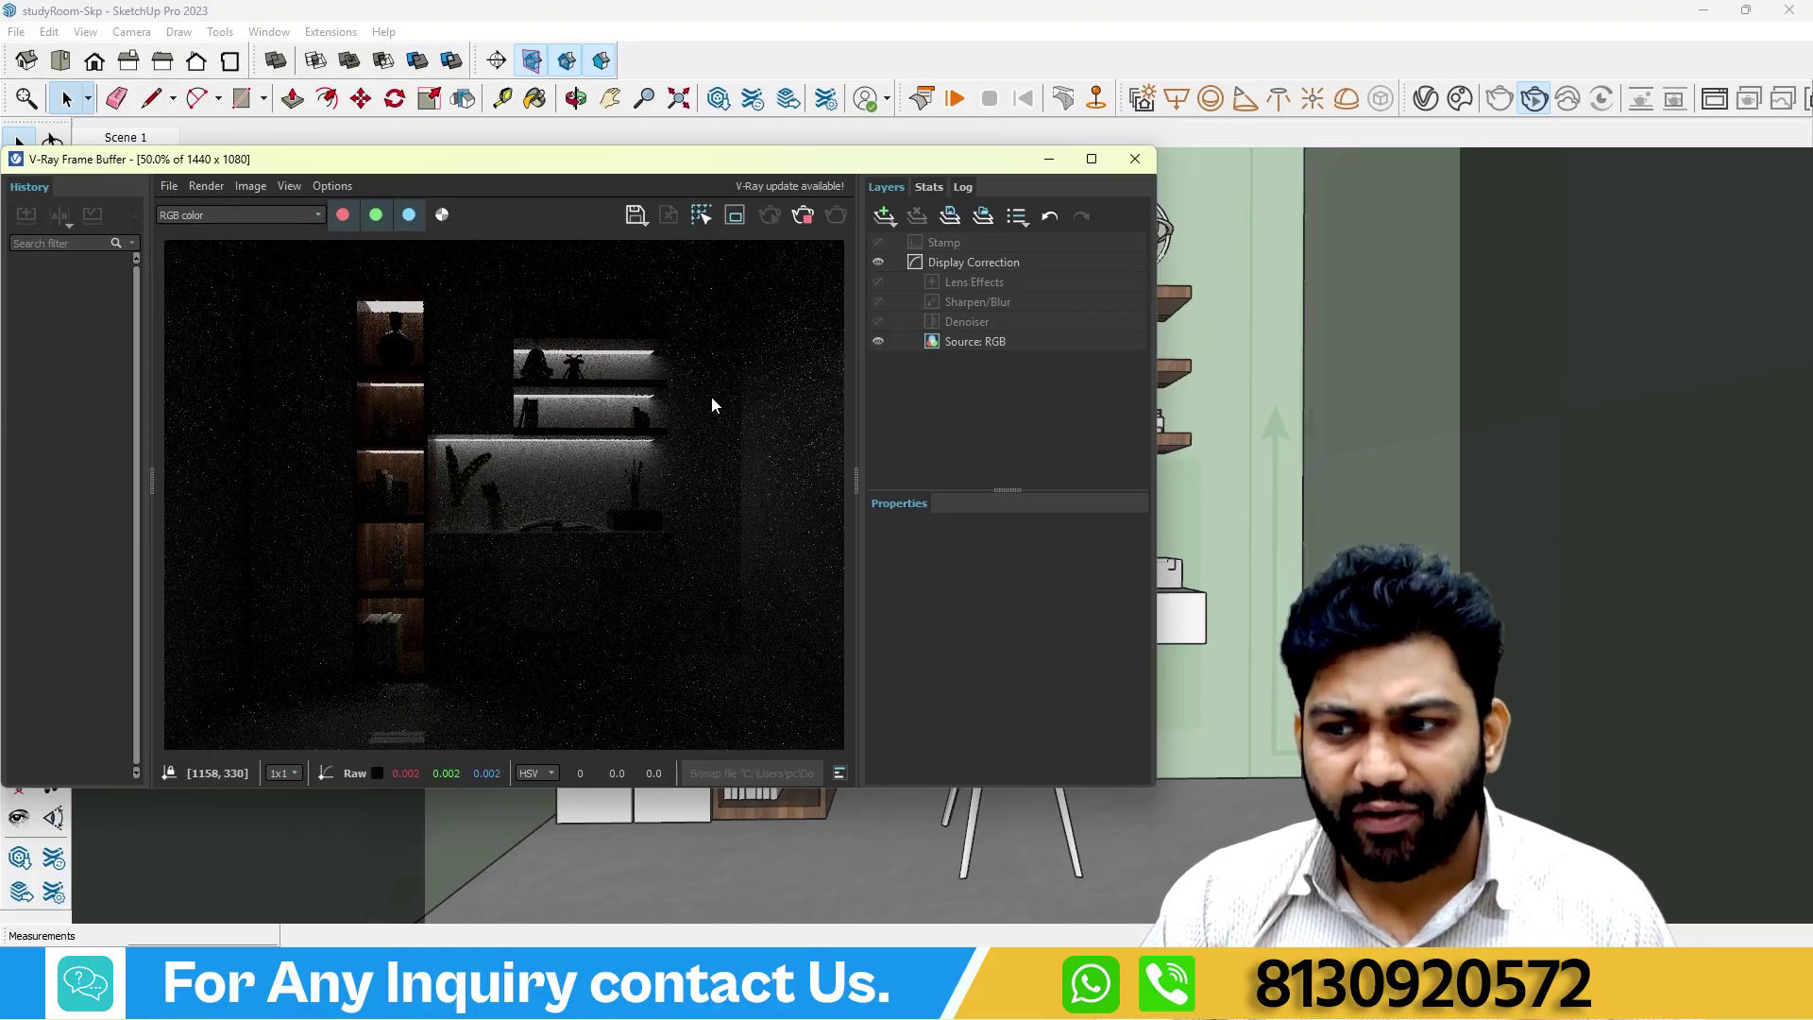
{"action": "left_click", "coordinate": [810, 225]}
{"action": "left_click", "coordinate": [1136, 159]}
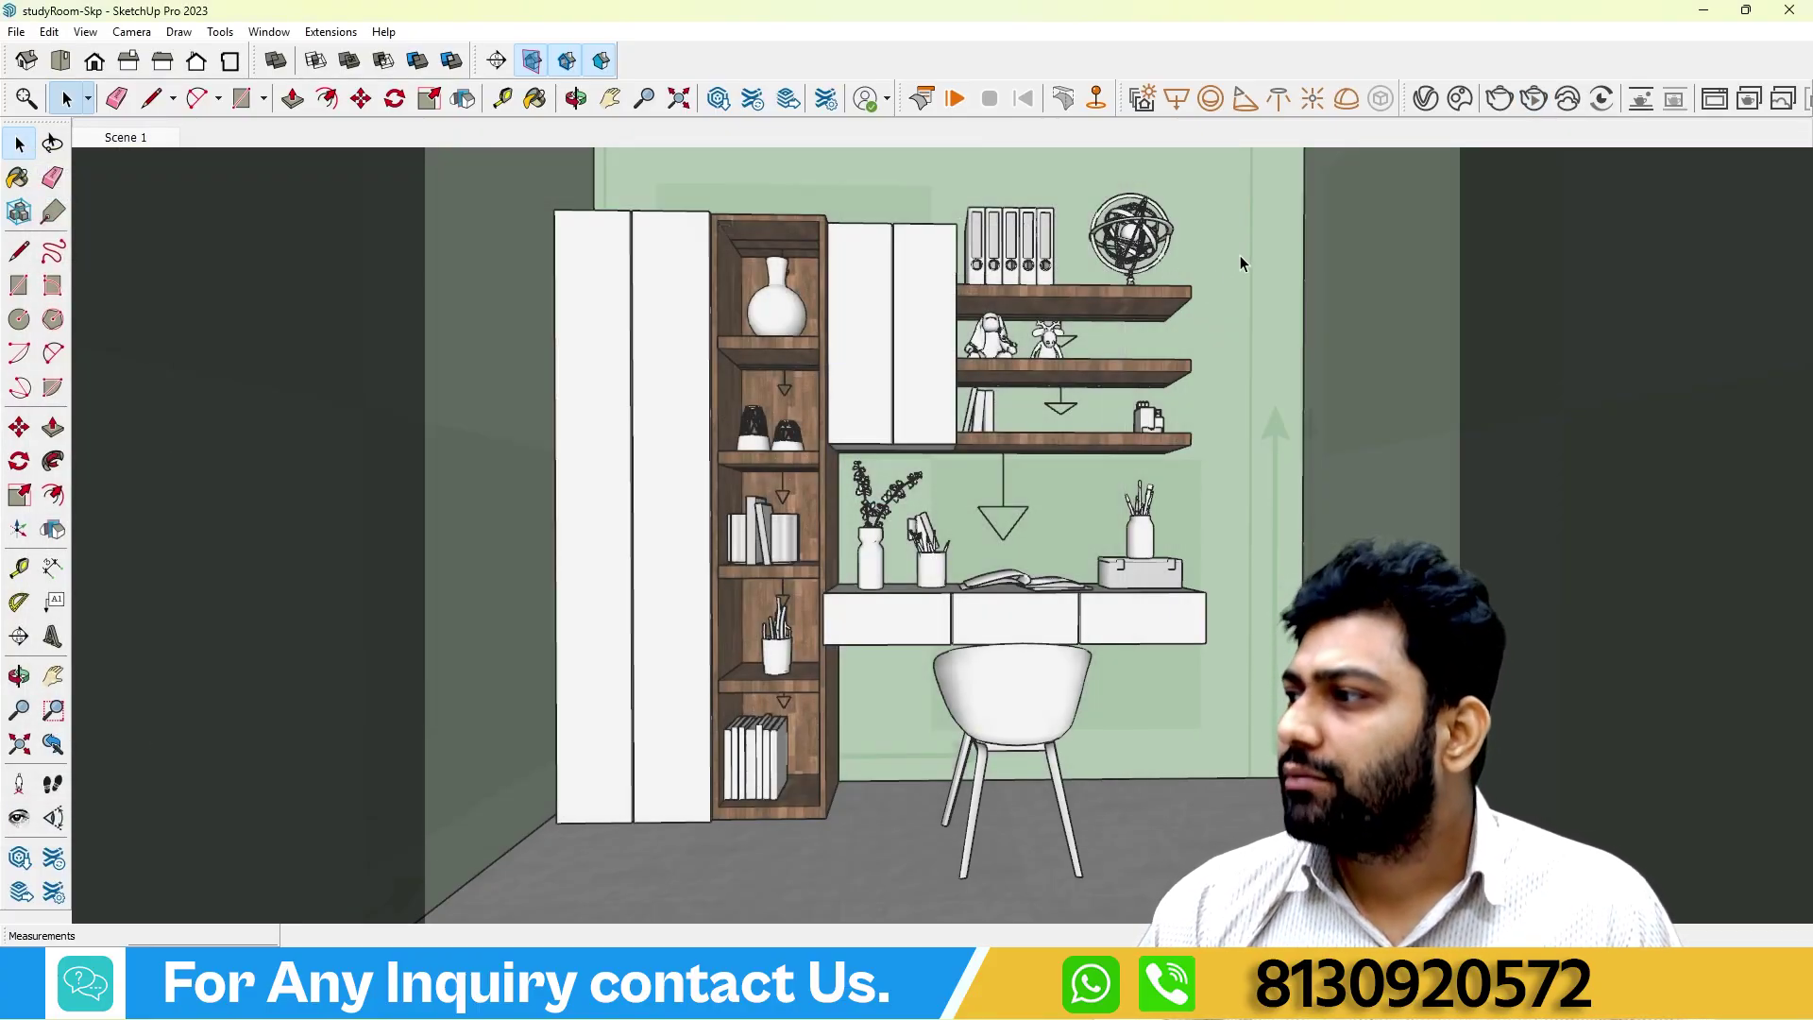
In the V-Ray lights list, set the colour temperature of the first Rectangle Light to 4500 K.
{"action": "left_click", "coordinate": [1426, 99]}
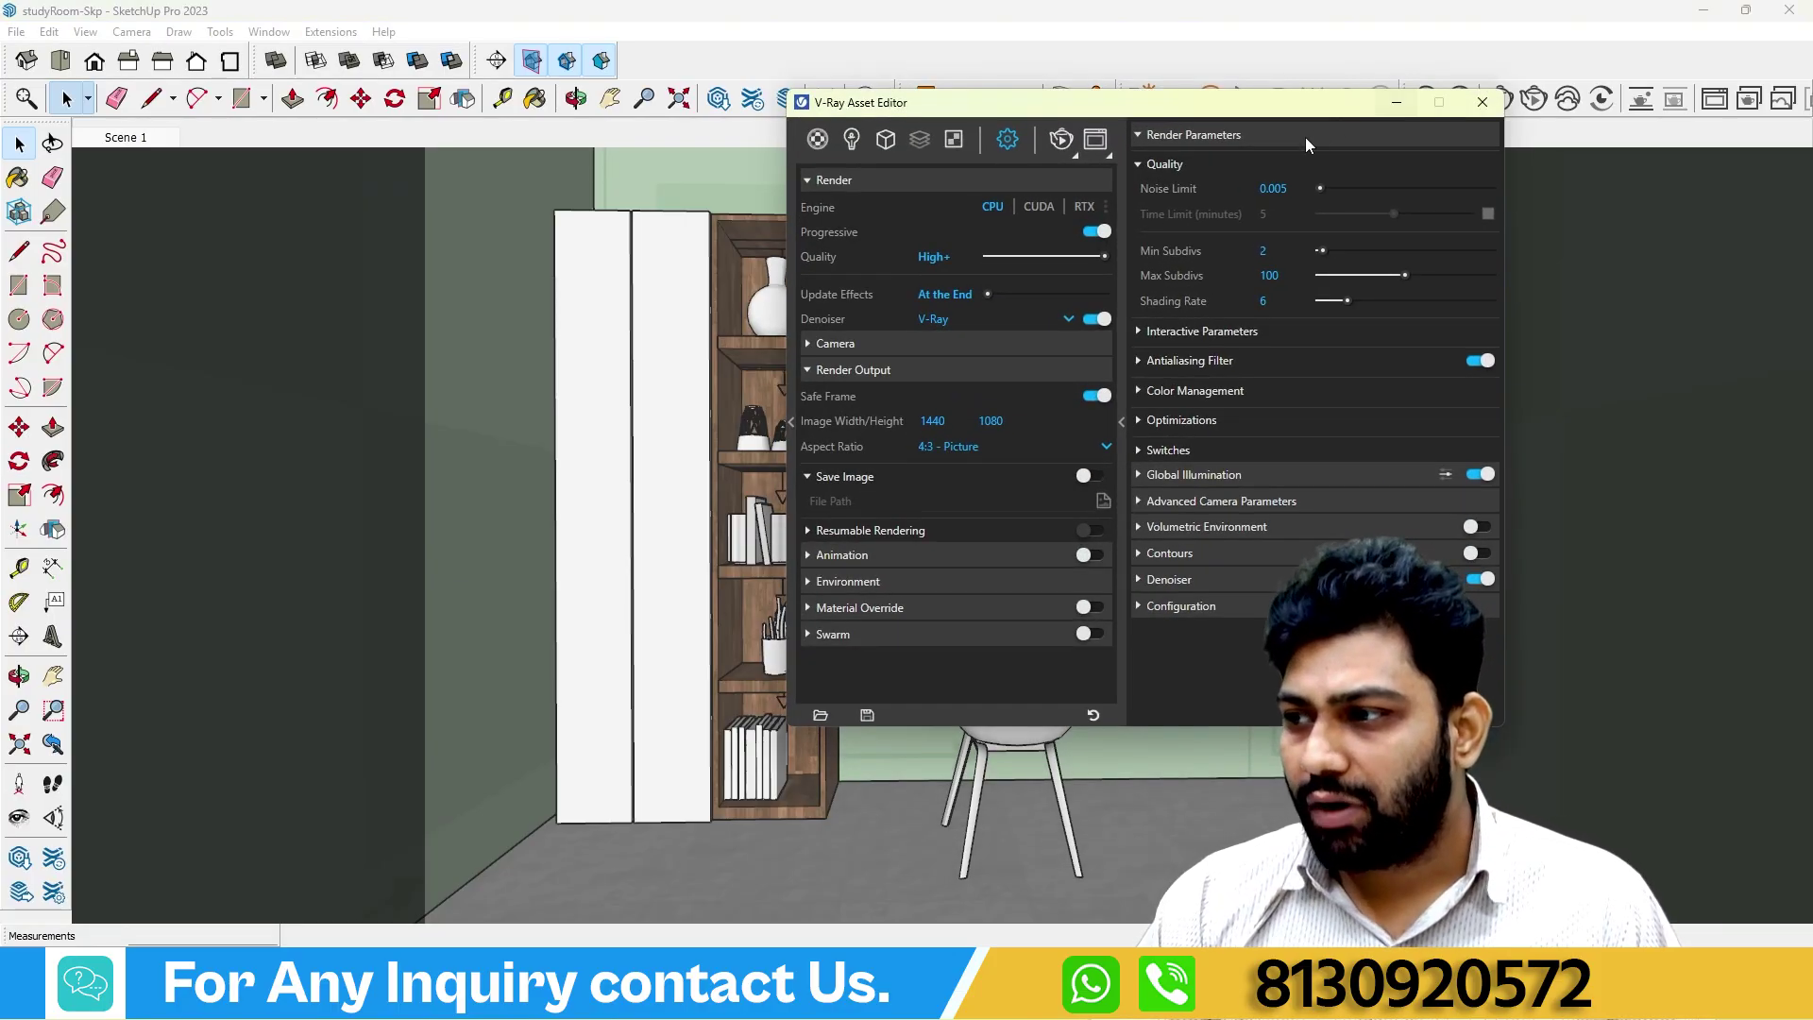
{"action": "left_click_drag", "start_coordinate": [1063, 103], "coordinate": [804, 137]}
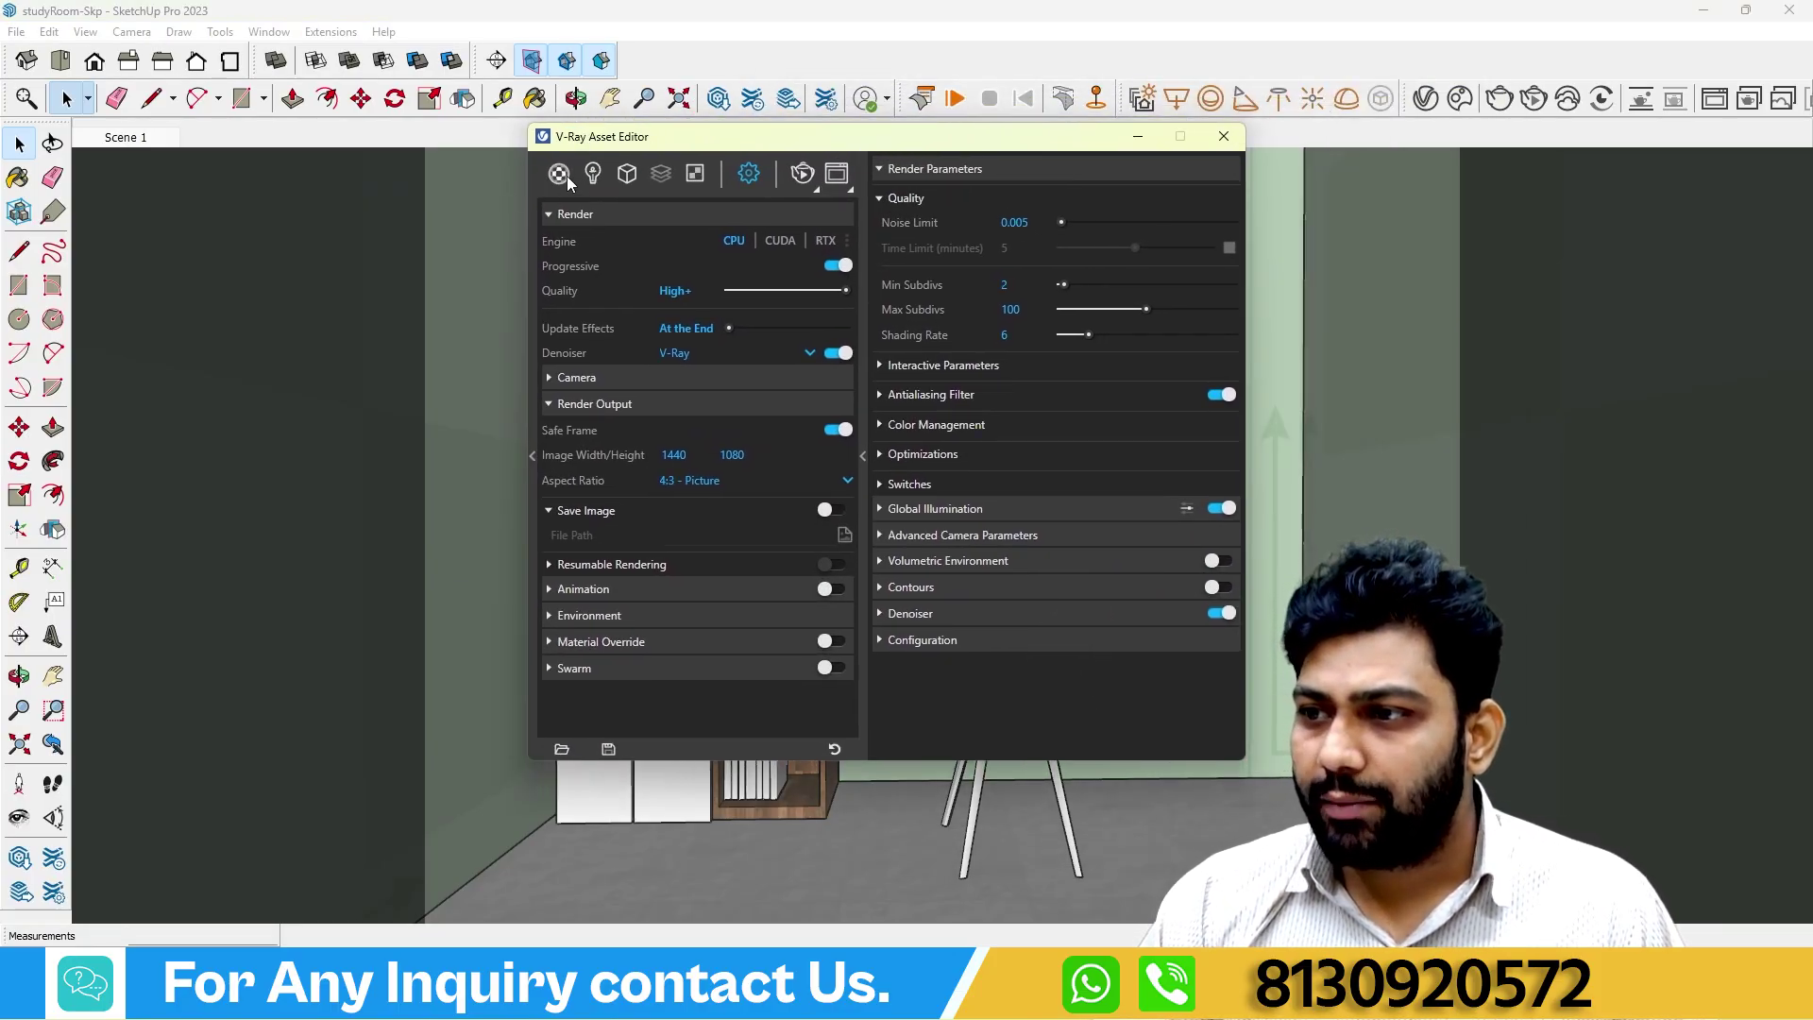
{"action": "left_click", "coordinate": [593, 173]}
{"action": "left_click_drag", "start_coordinate": [666, 137], "coordinate": [304, 154]}
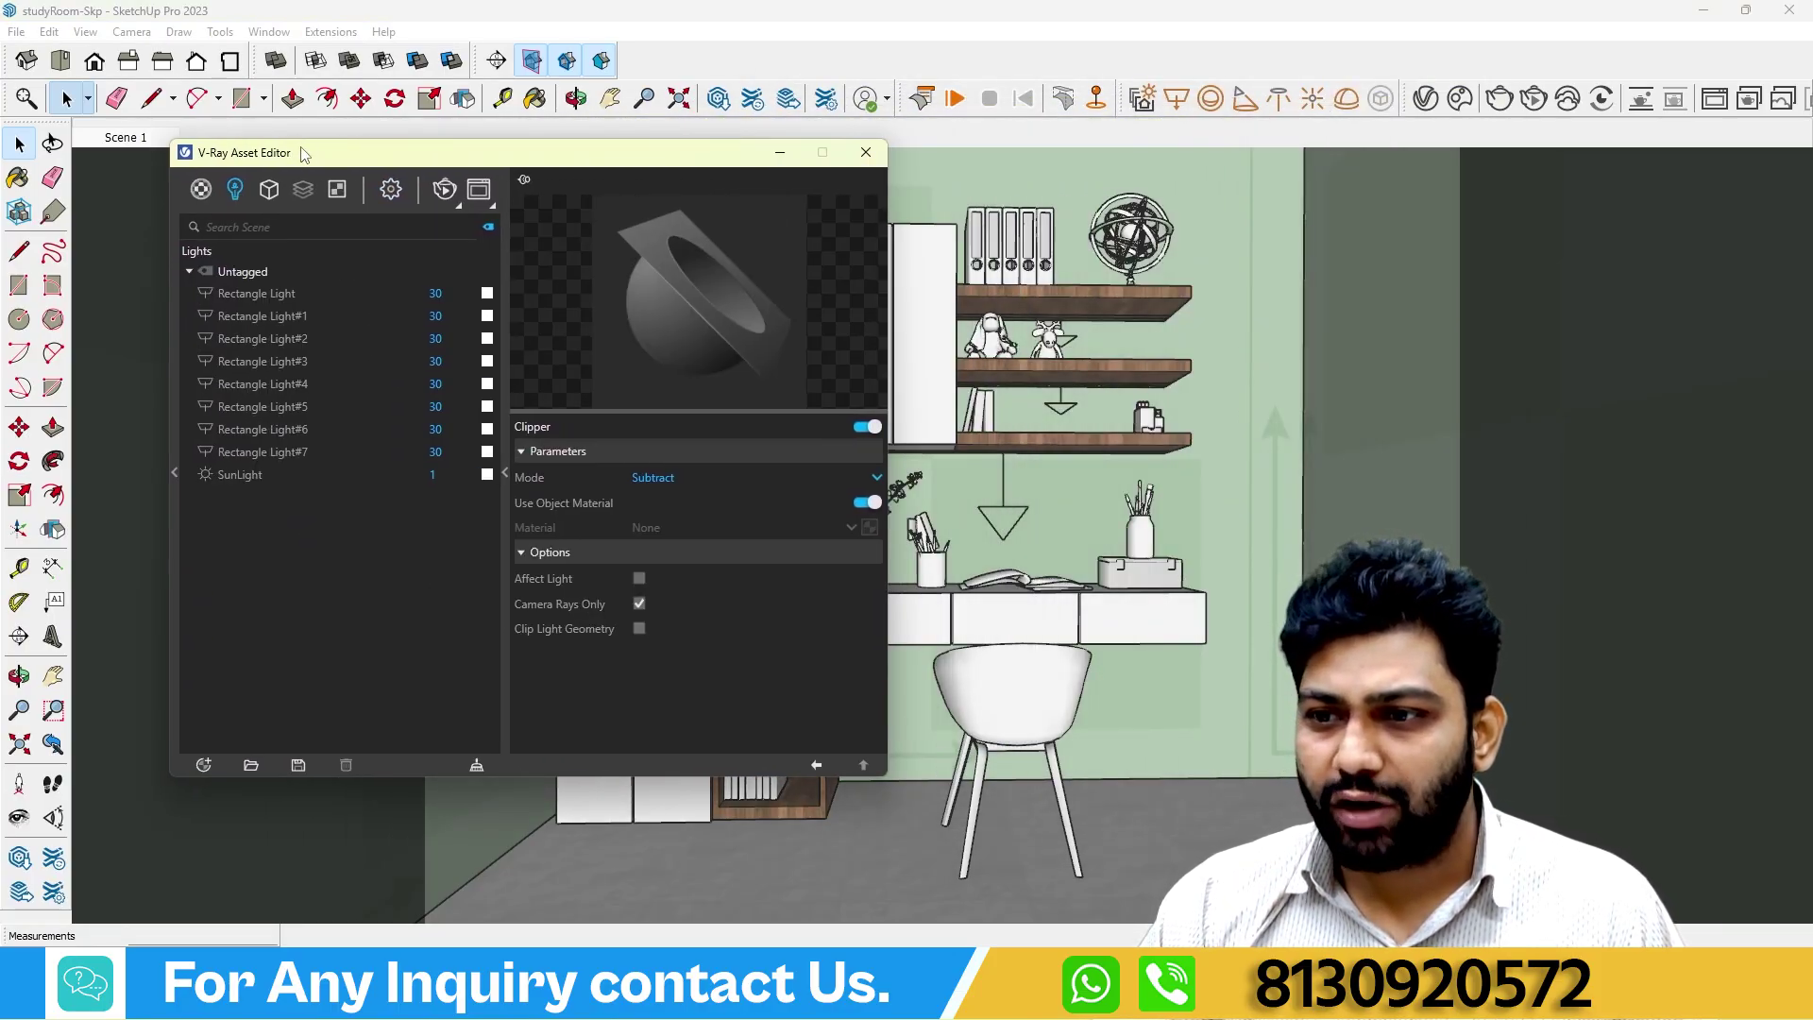
{"action": "left_click", "coordinate": [291, 295]}
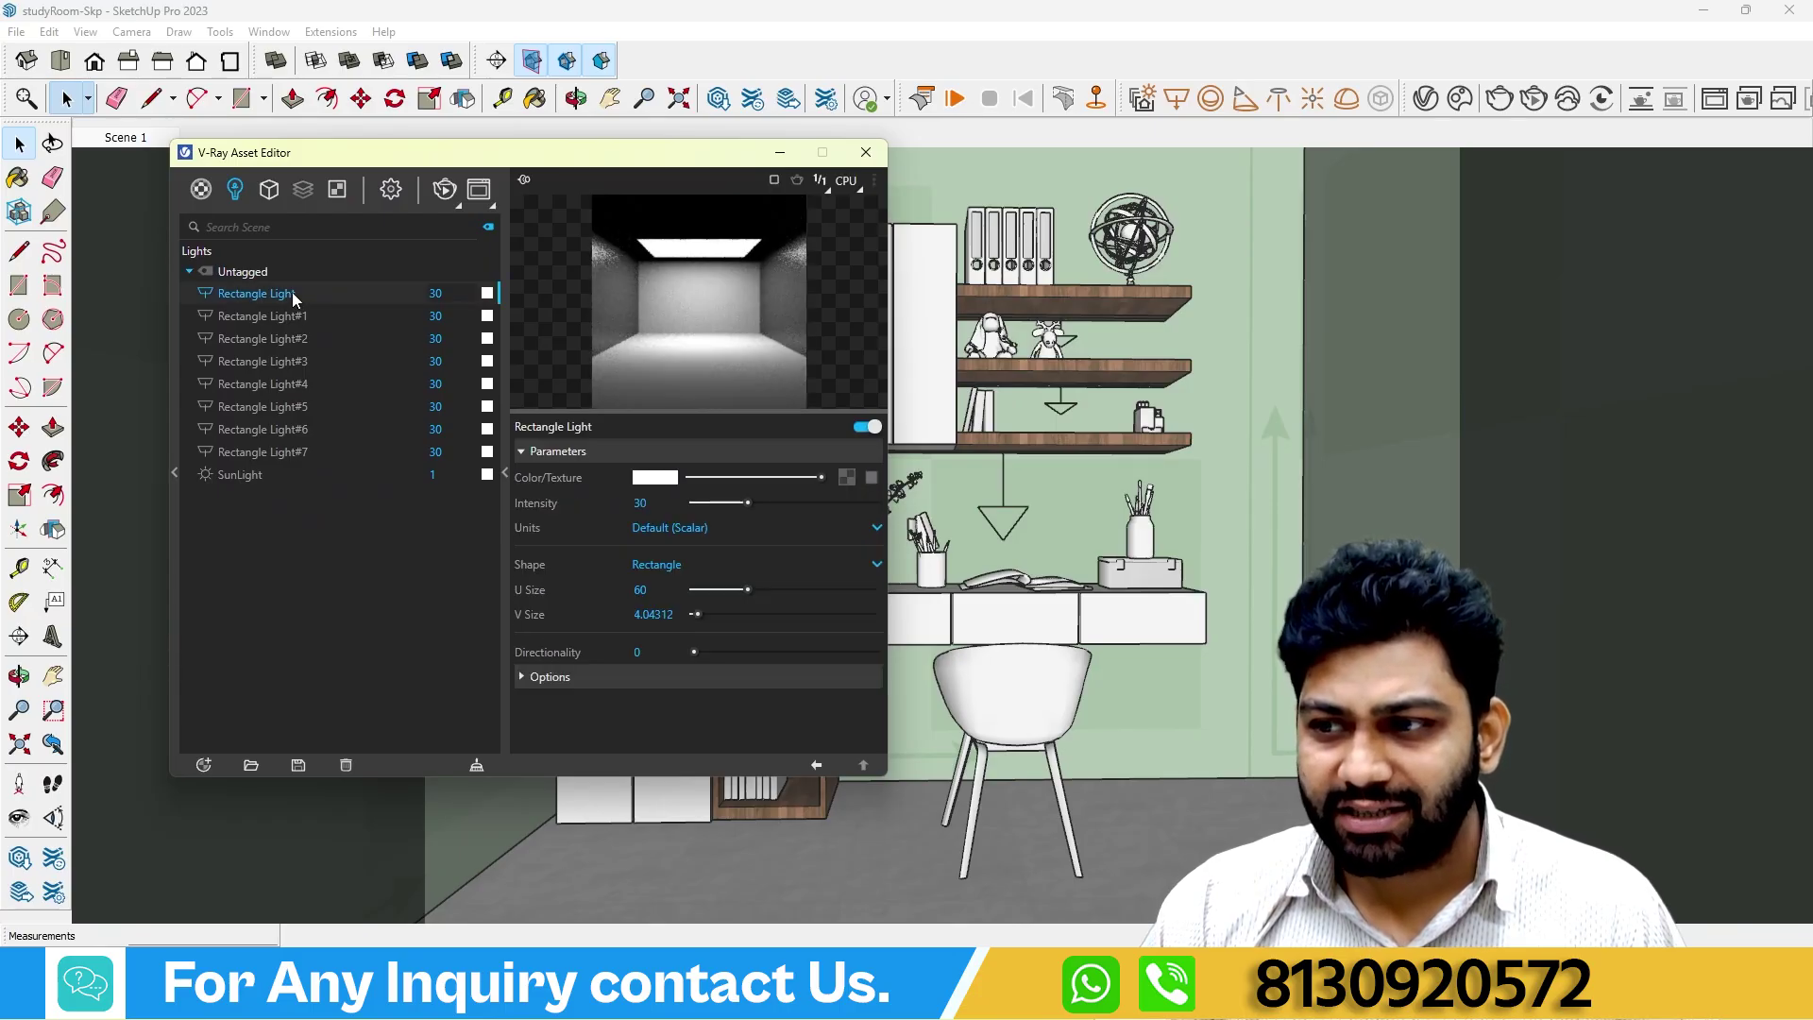
{"action": "left_click", "coordinate": [661, 479]}
{"action": "double_click", "coordinate": [955, 584]}
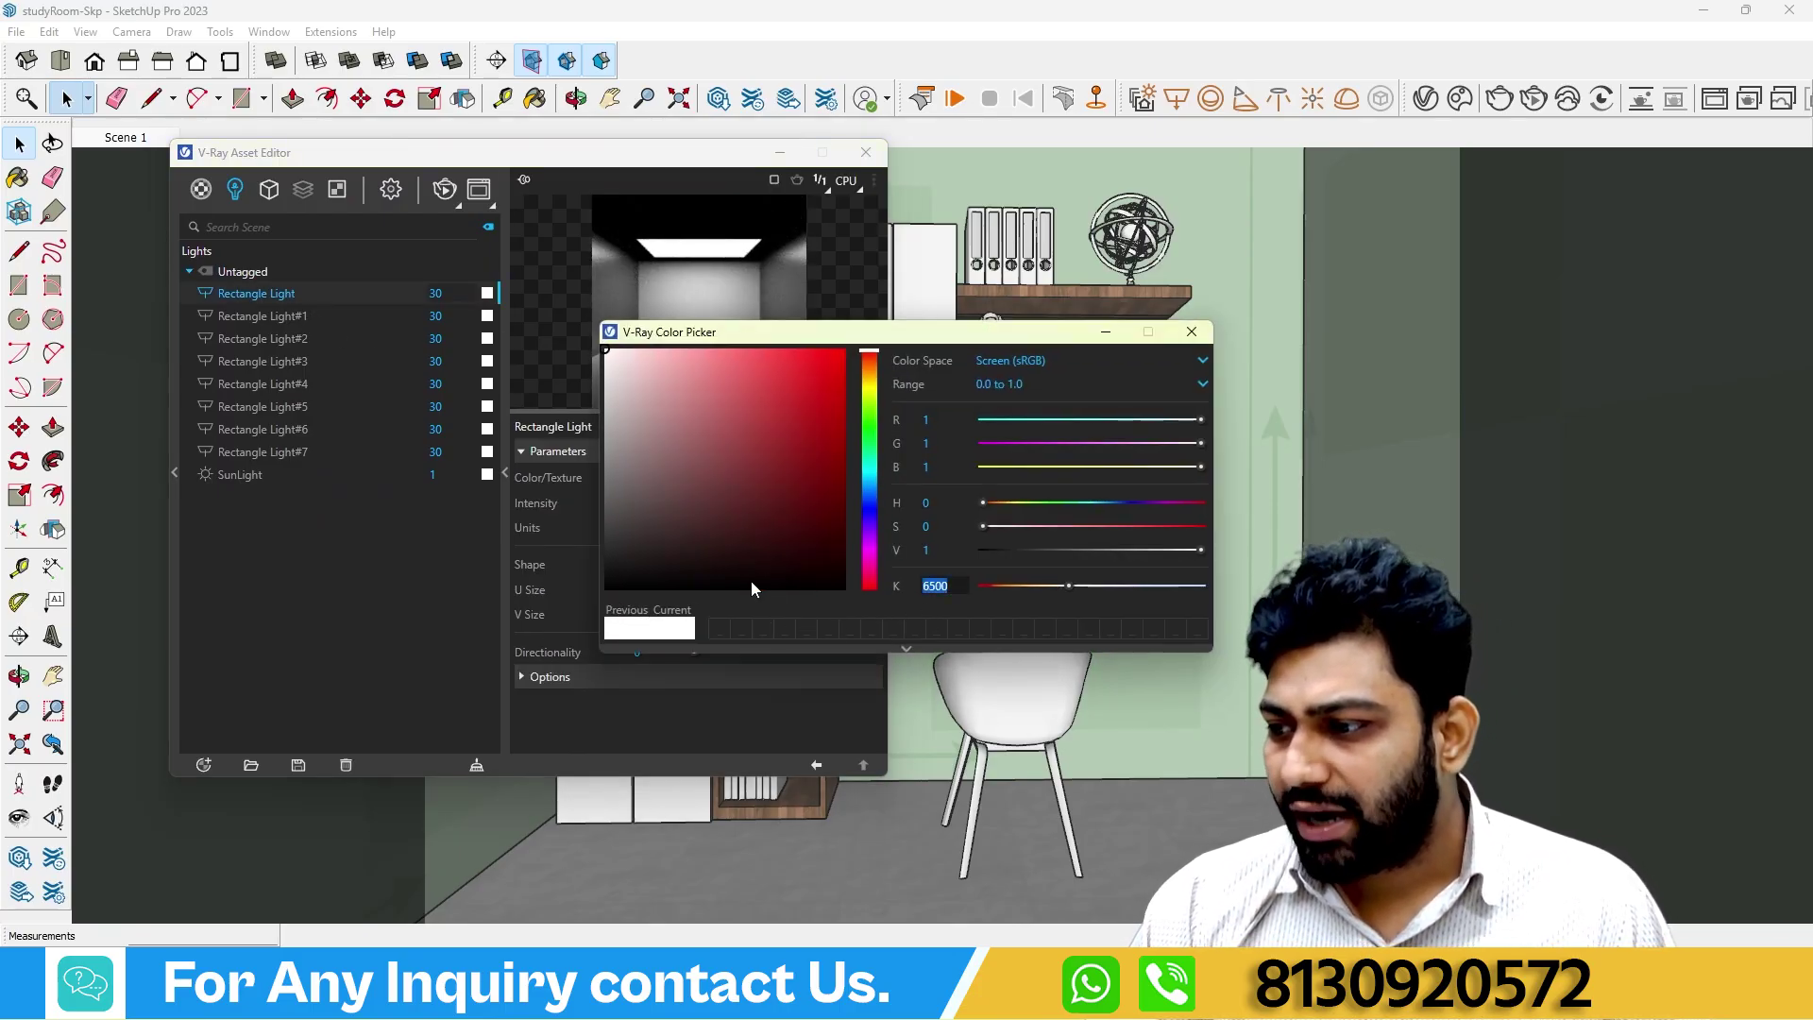
{"action": "type", "text": "4500"}
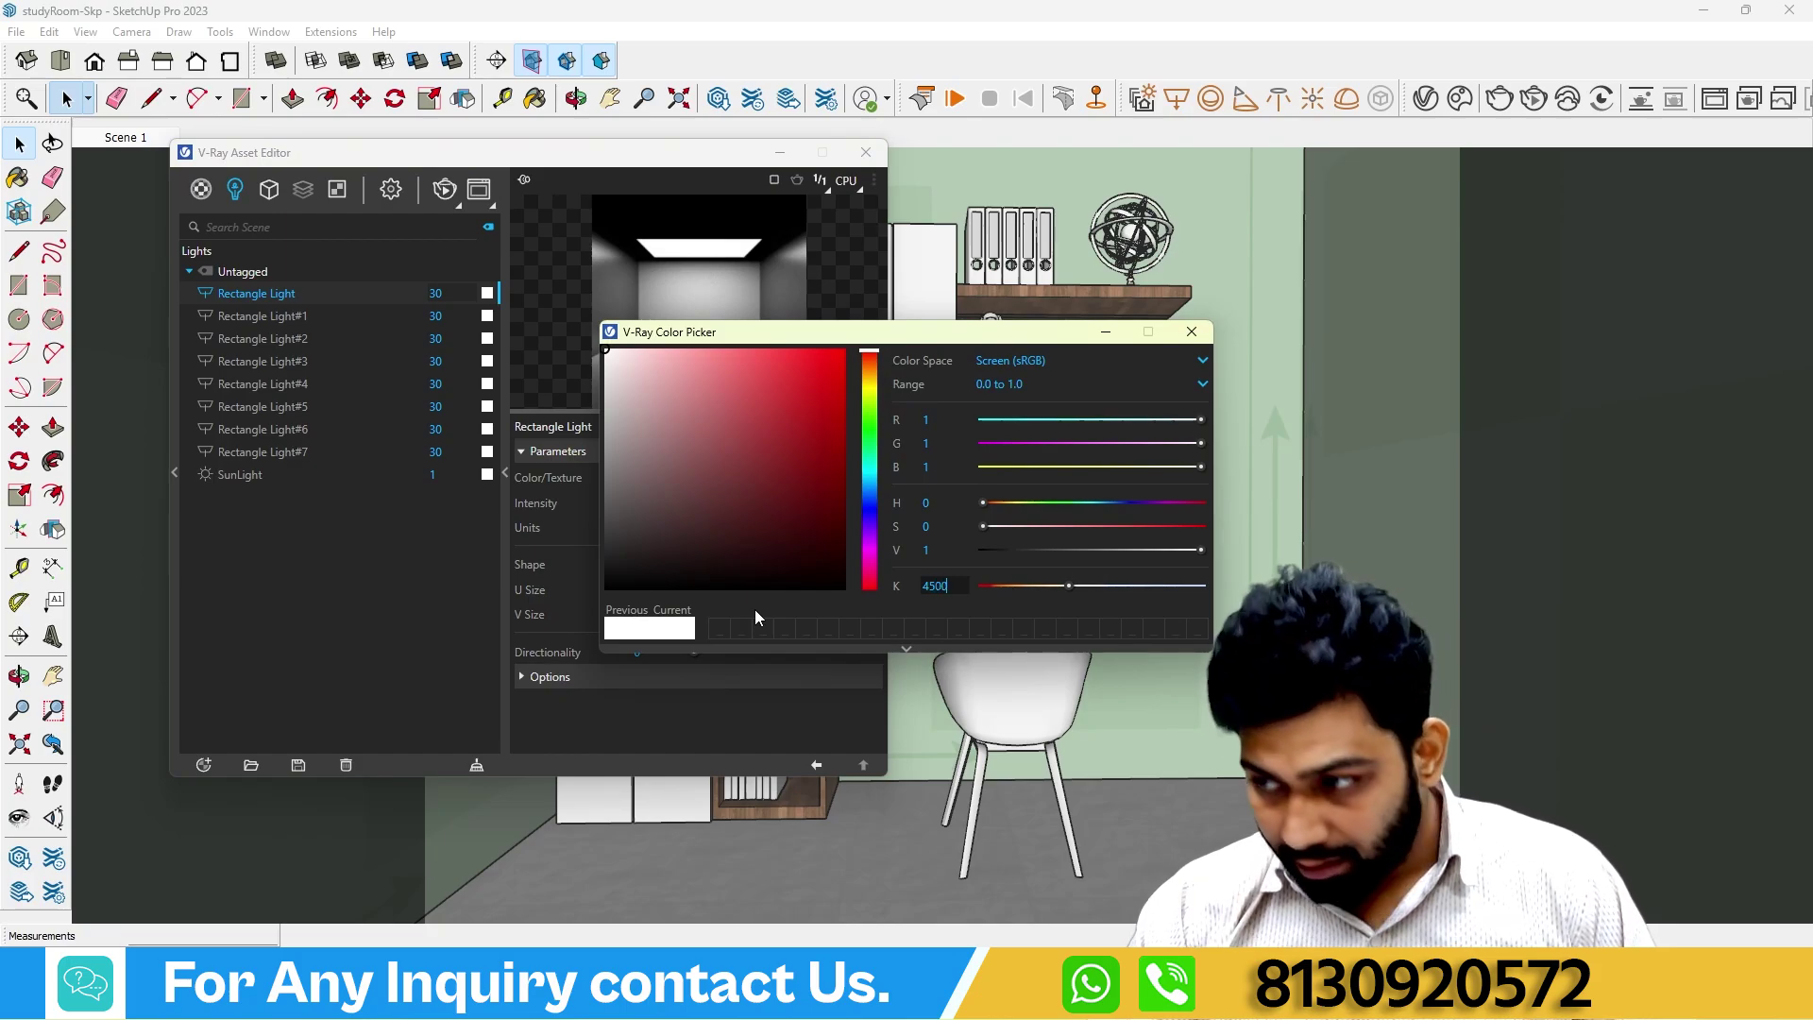
{"action": "key", "text": "Return"}
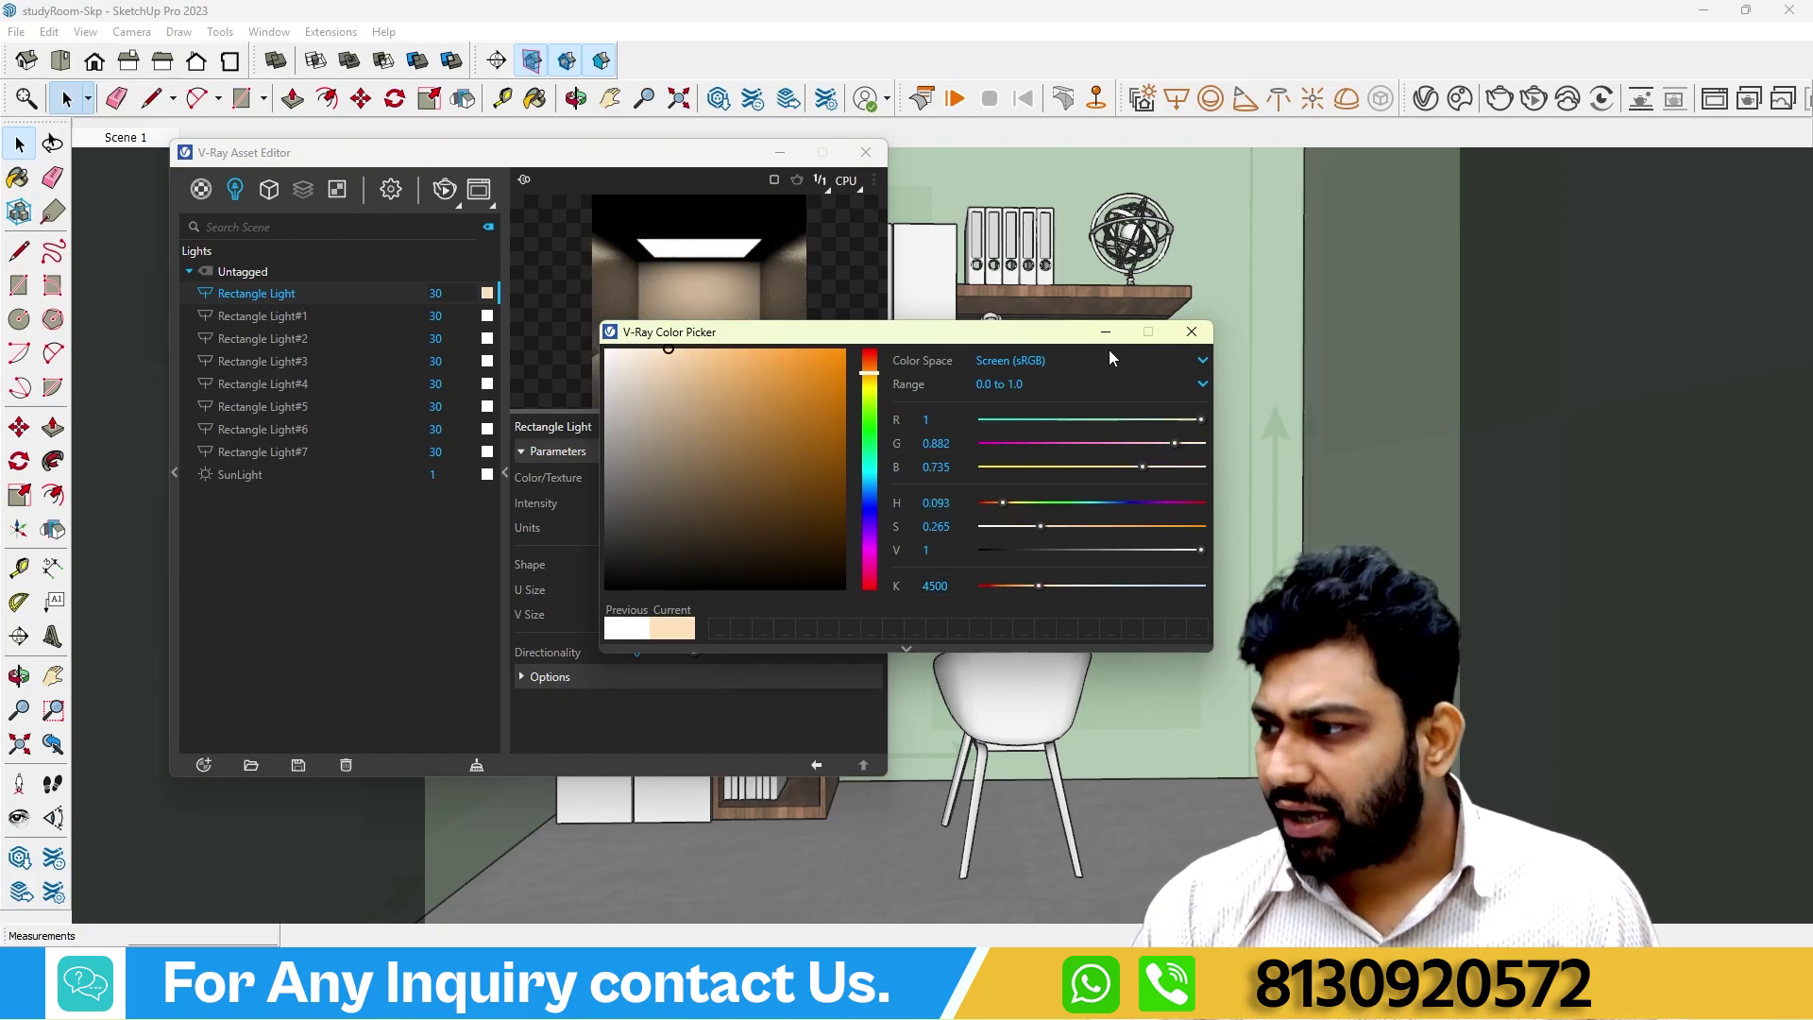
{"action": "left_click", "coordinate": [1192, 332]}
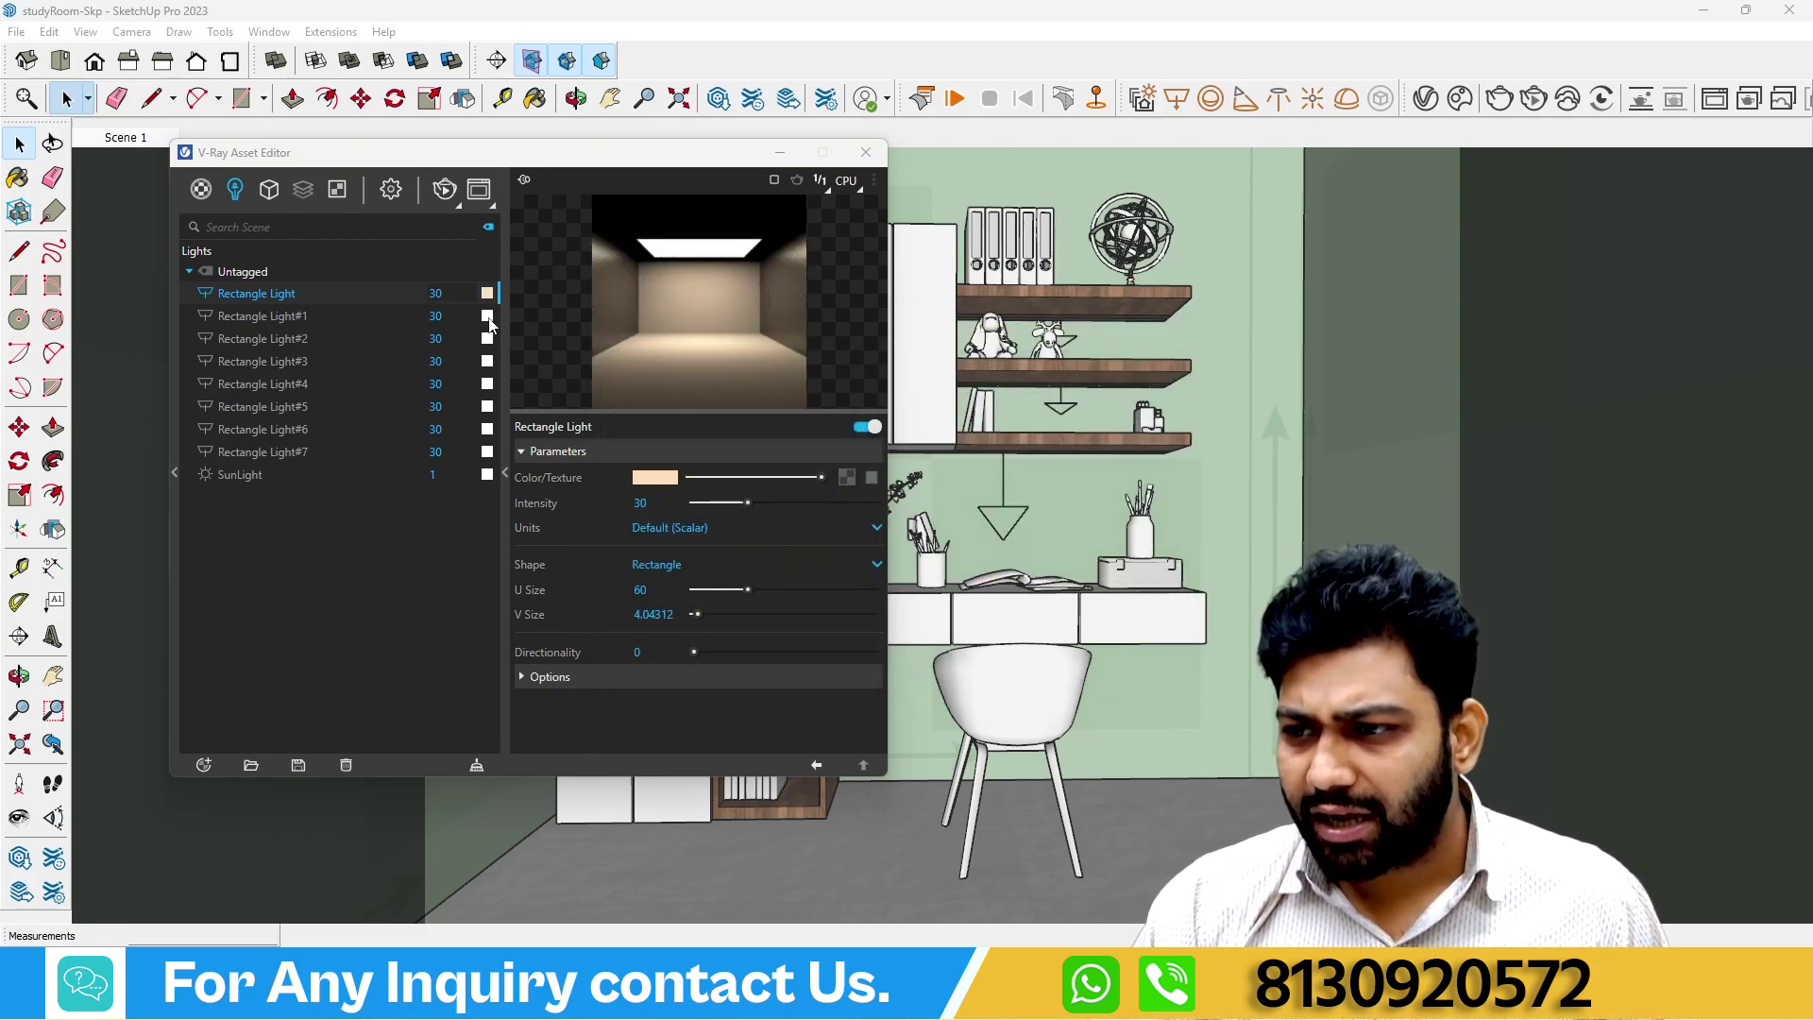
Set the colour temperature of Rectangle Light#1 to 4500 K.
{"action": "left_click", "coordinate": [487, 315]}
{"action": "double_click", "coordinate": [935, 585]}
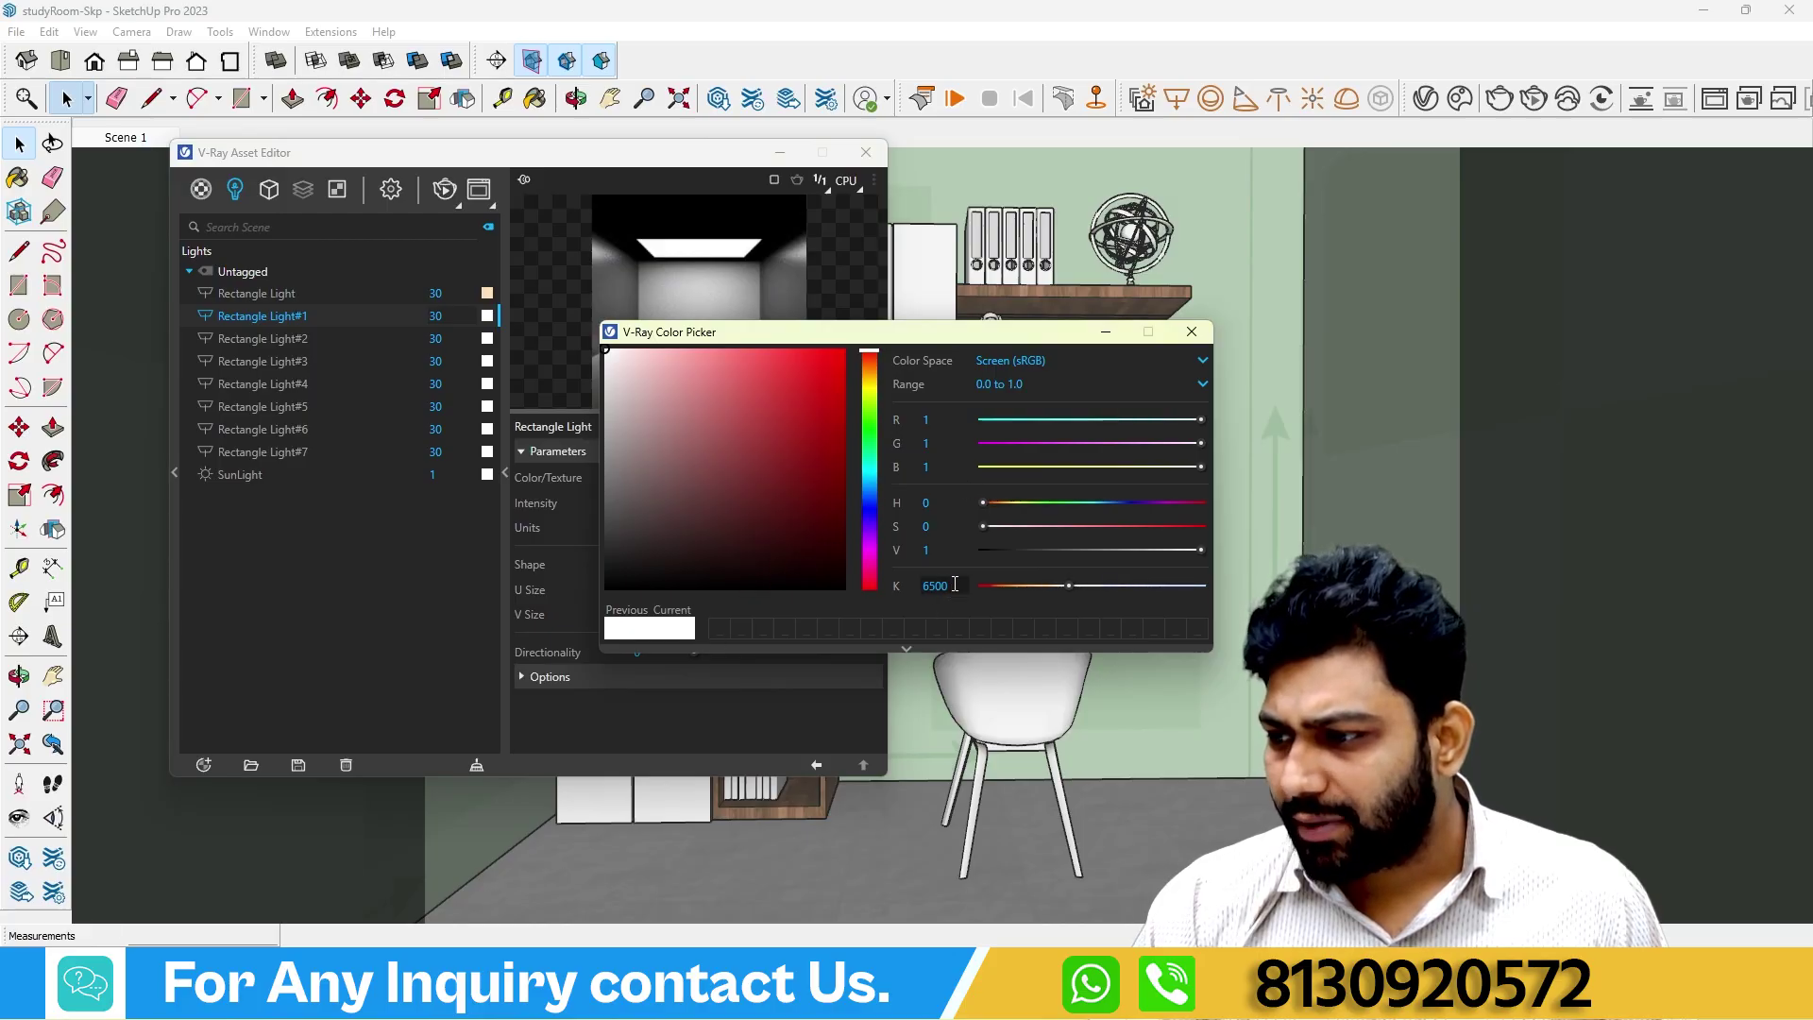
{"action": "type", "text": "3"}
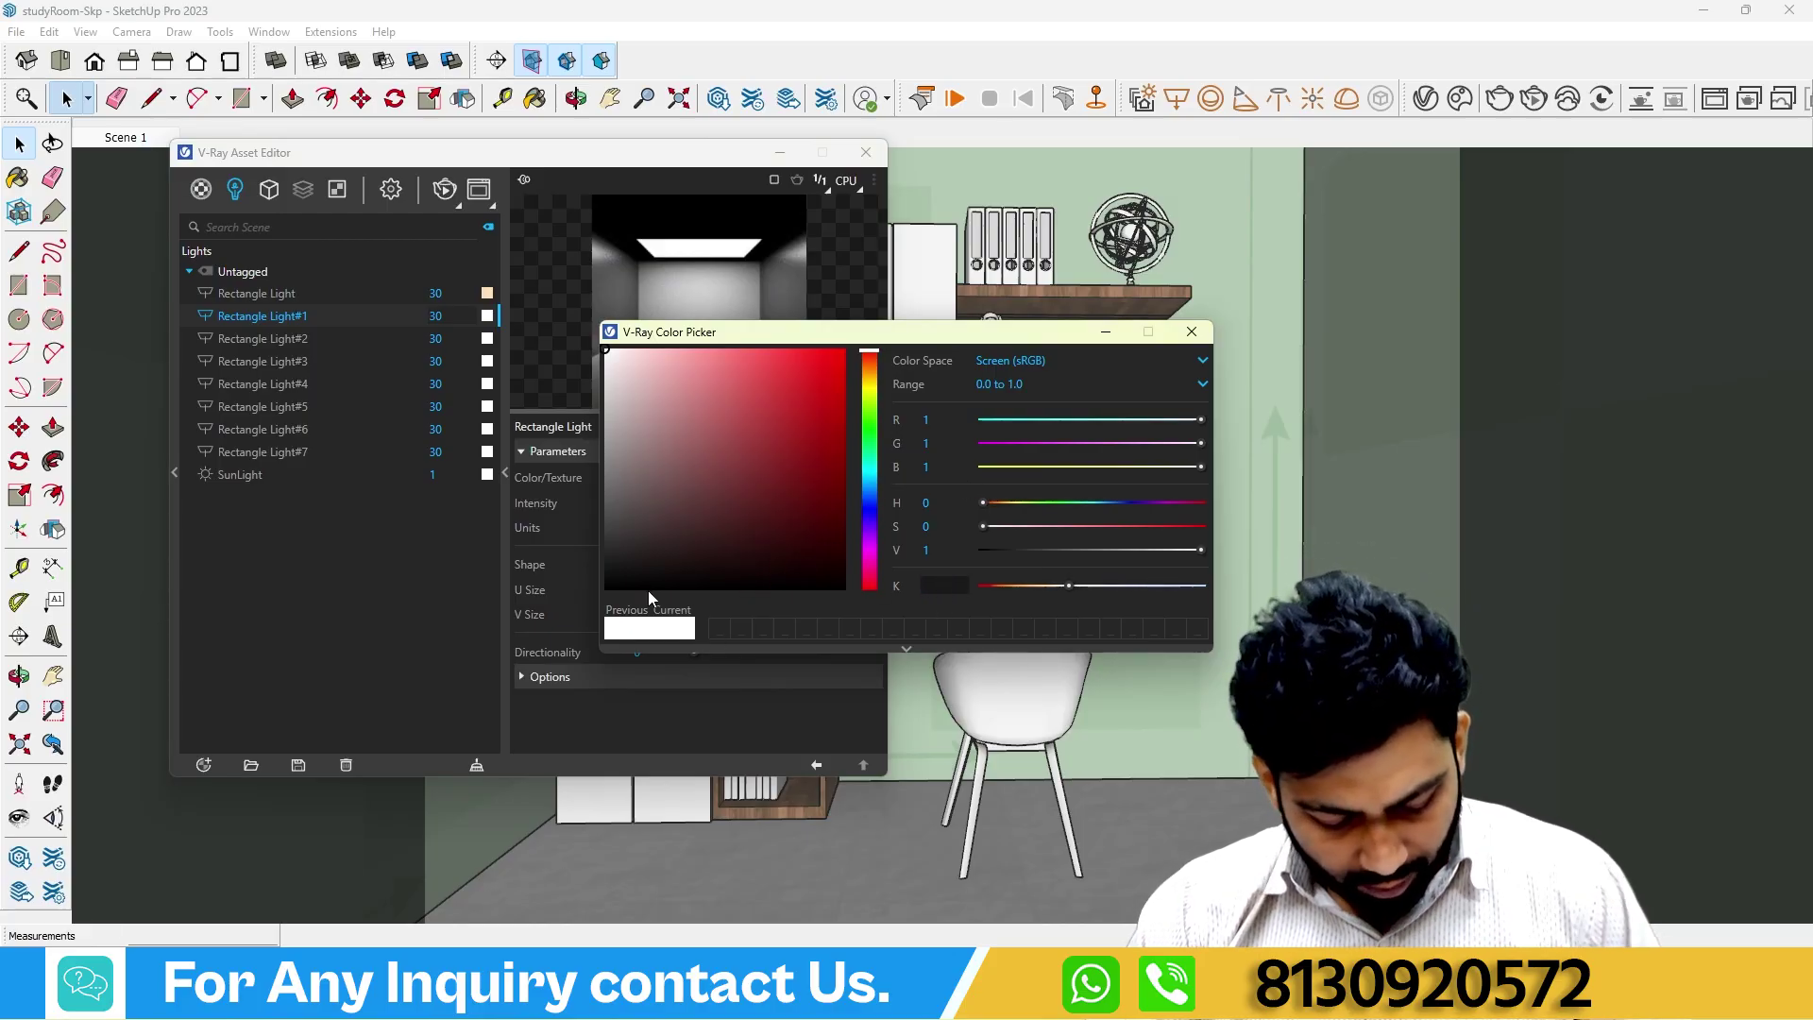
{"action": "type", "text": "500"}
{"action": "key", "text": "Return"}
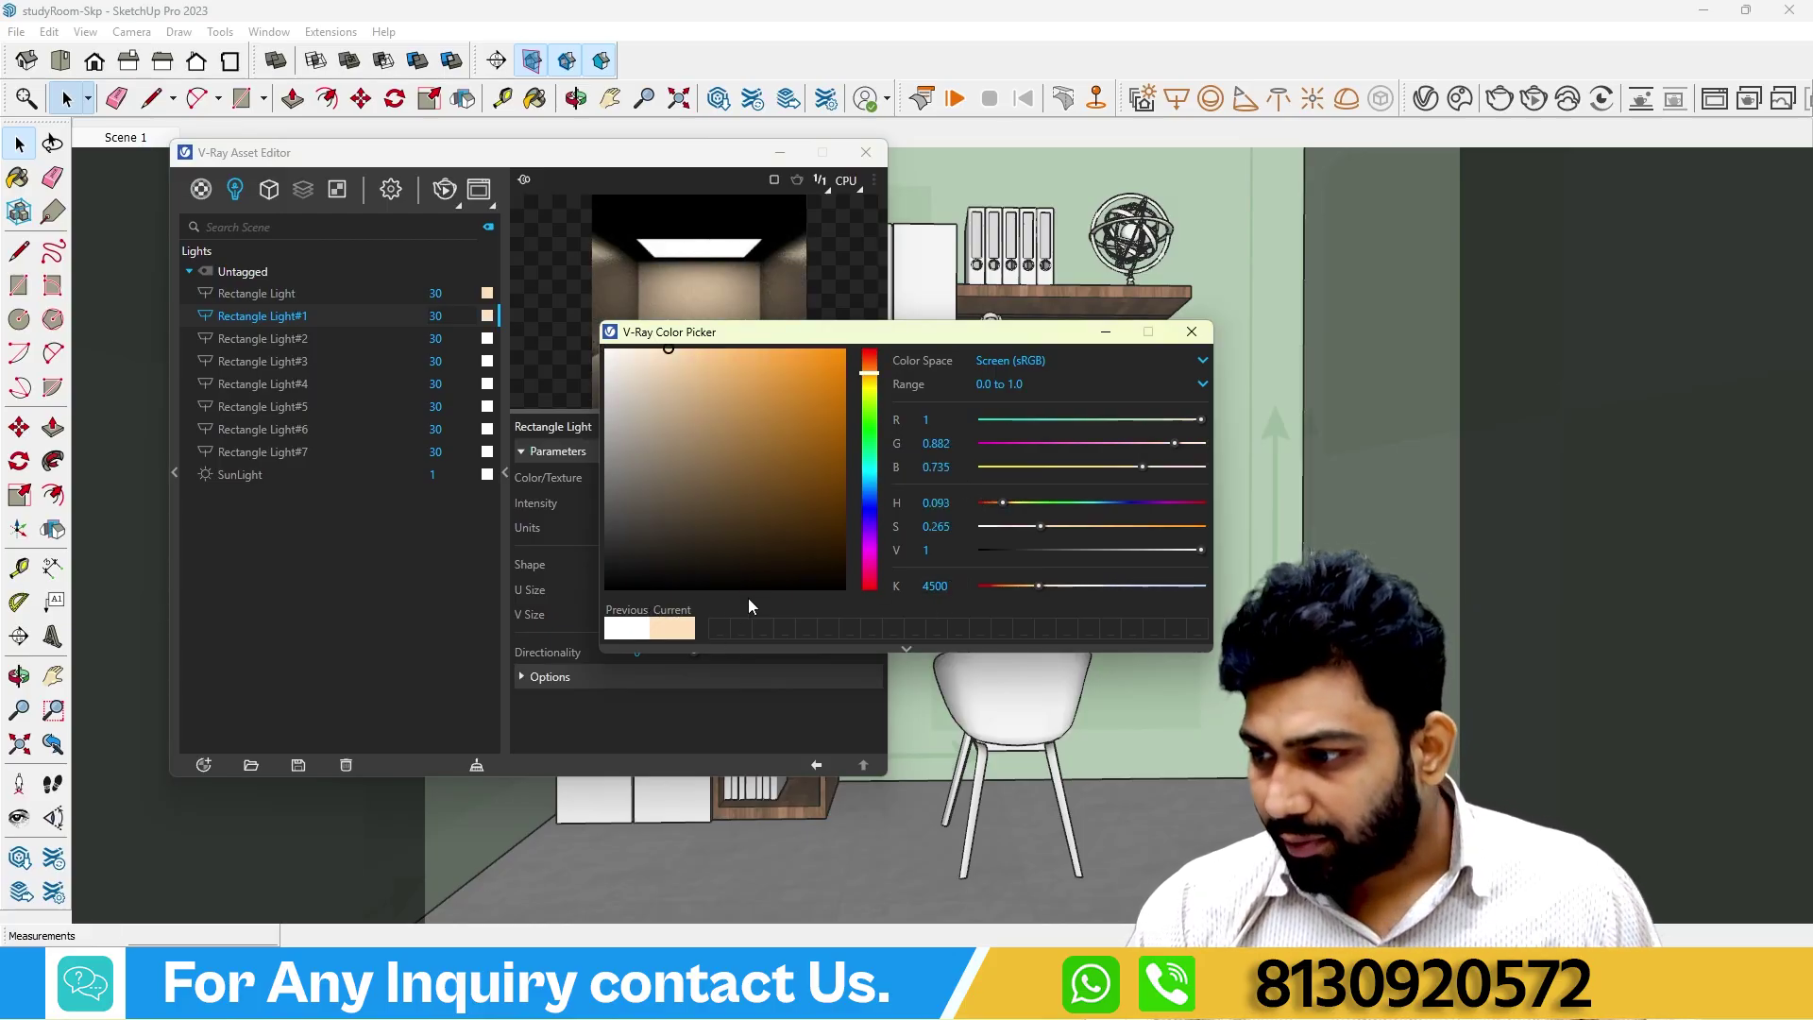
Set the colour temperature of Rectangle Light#2 to 4500 K.
{"action": "left_click", "coordinate": [307, 342]}
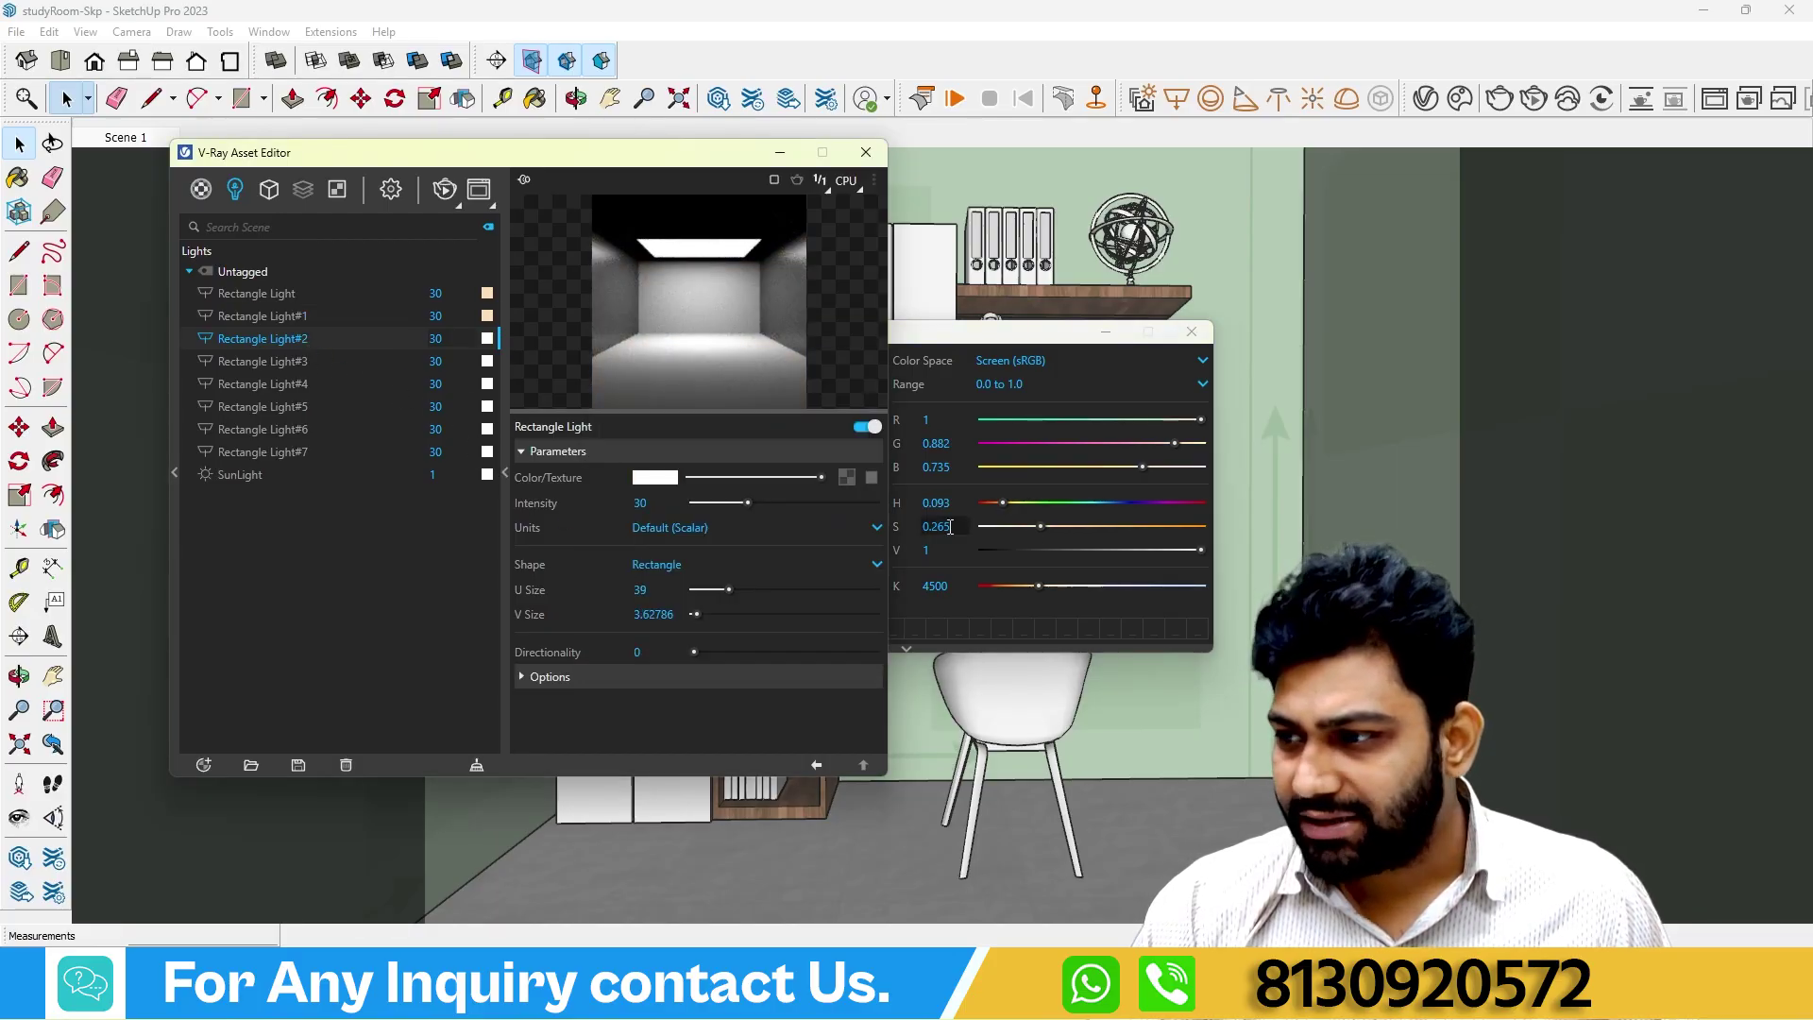
{"action": "left_click", "coordinate": [955, 585]}
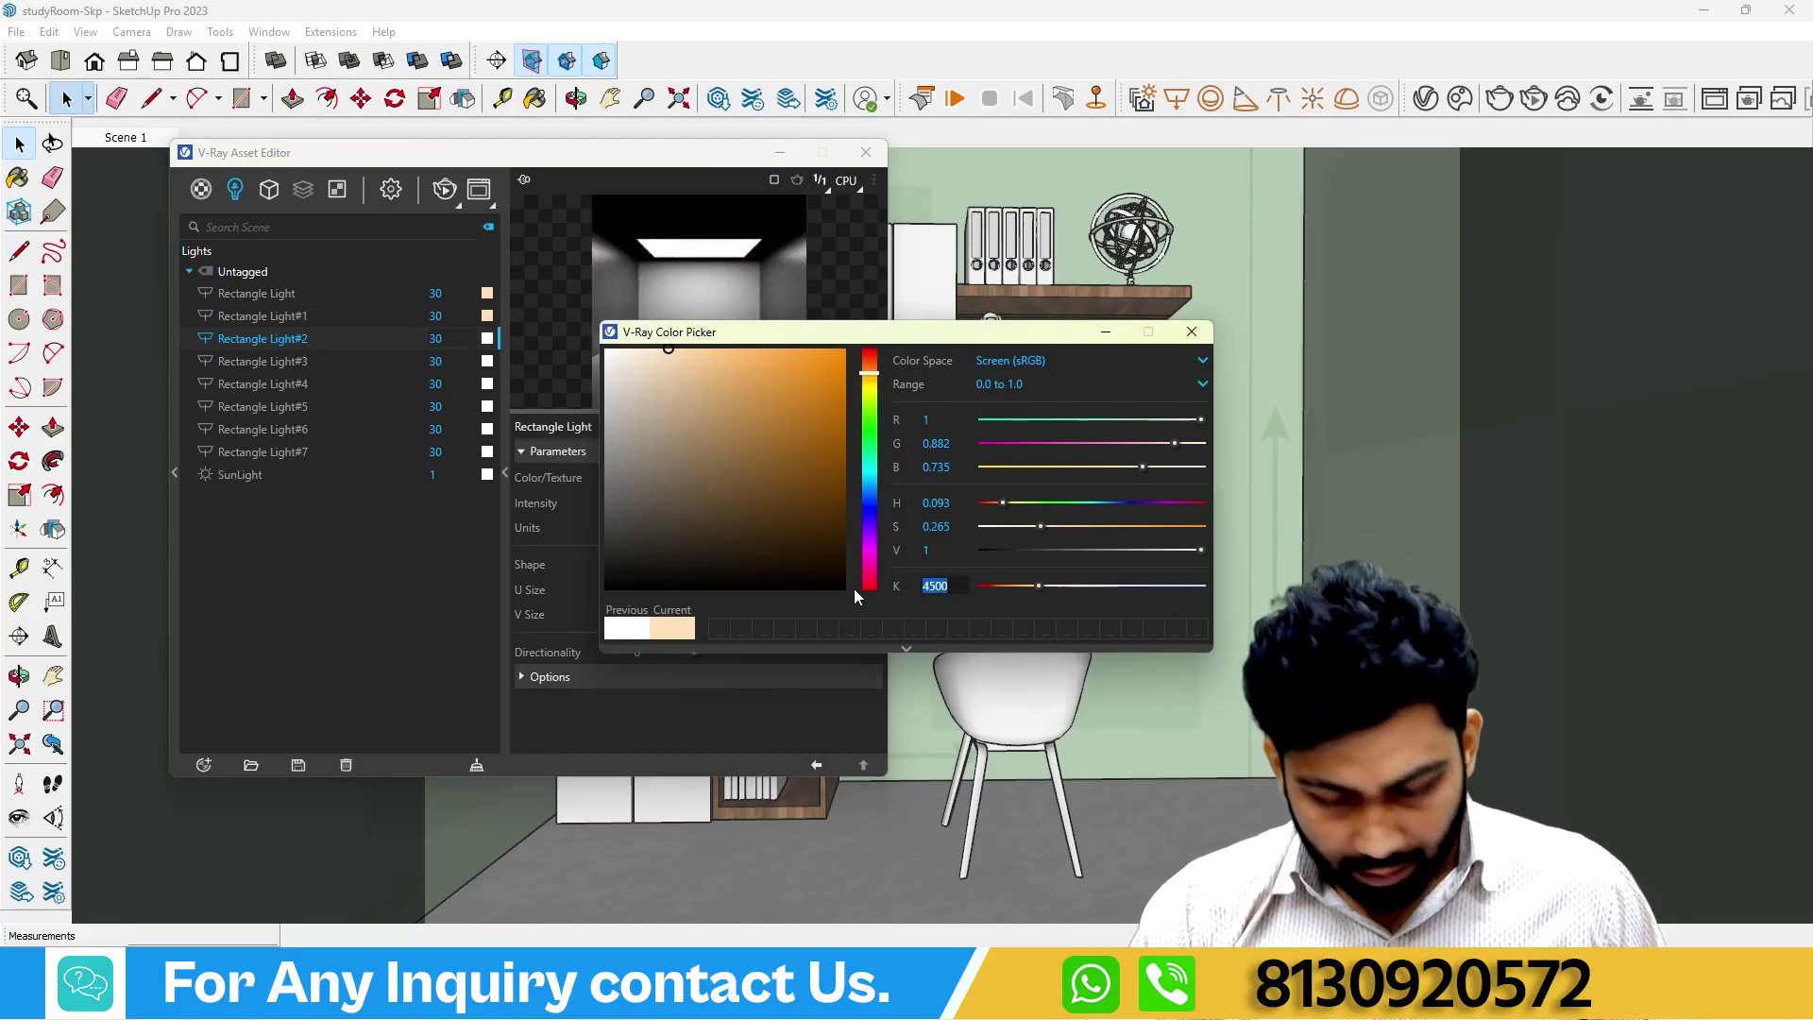
{"action": "left_click", "coordinate": [487, 338]}
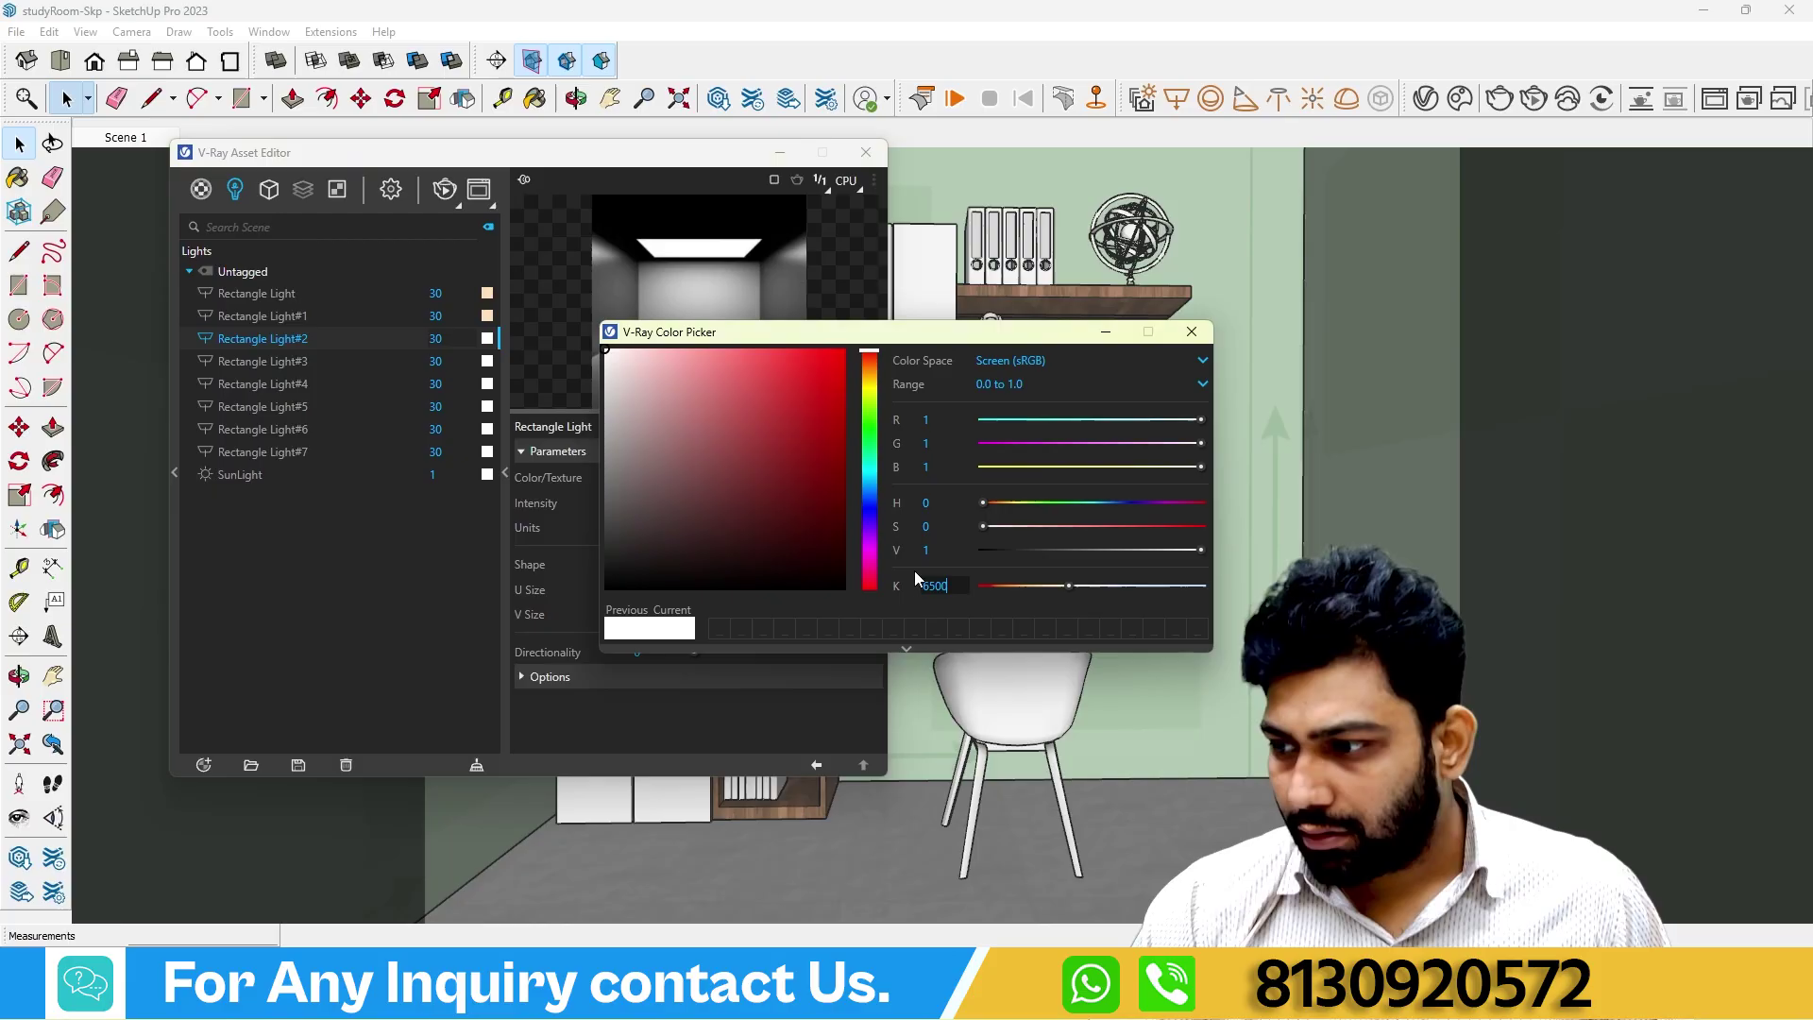
{"action": "left_click", "coordinate": [961, 586]}
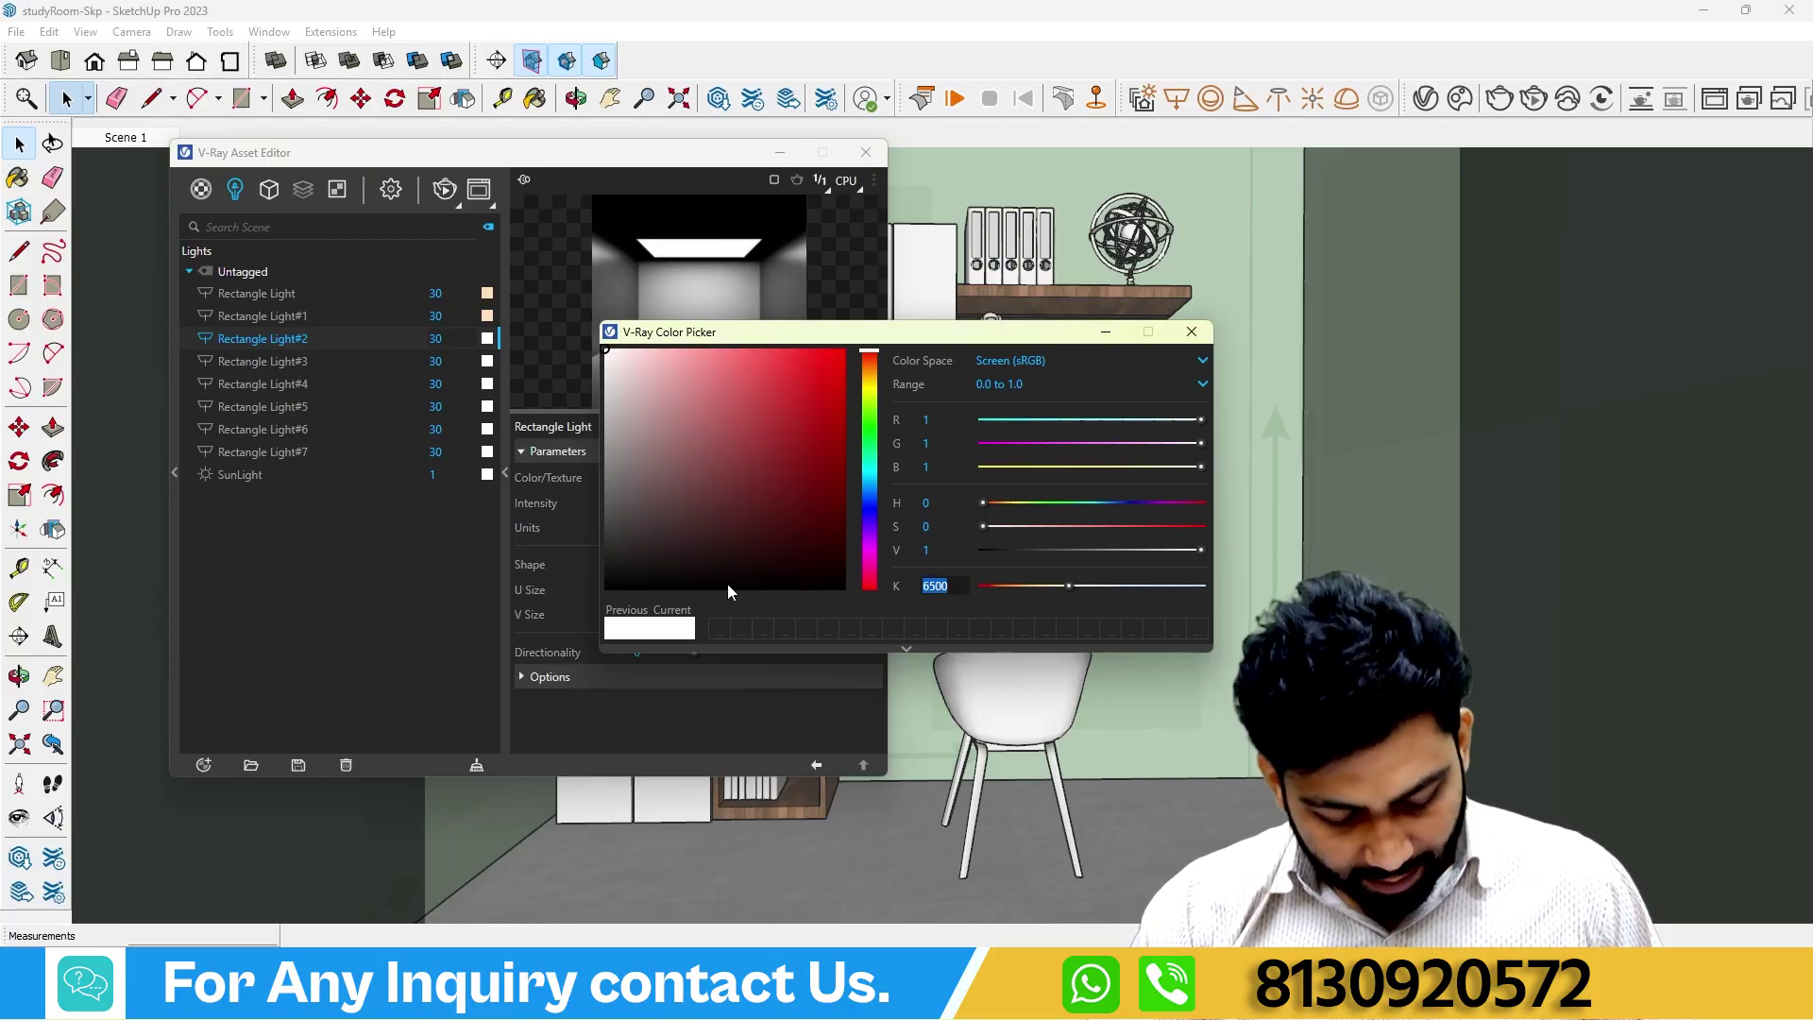
{"action": "type", "text": "4500"}
{"action": "key", "text": "Return"}
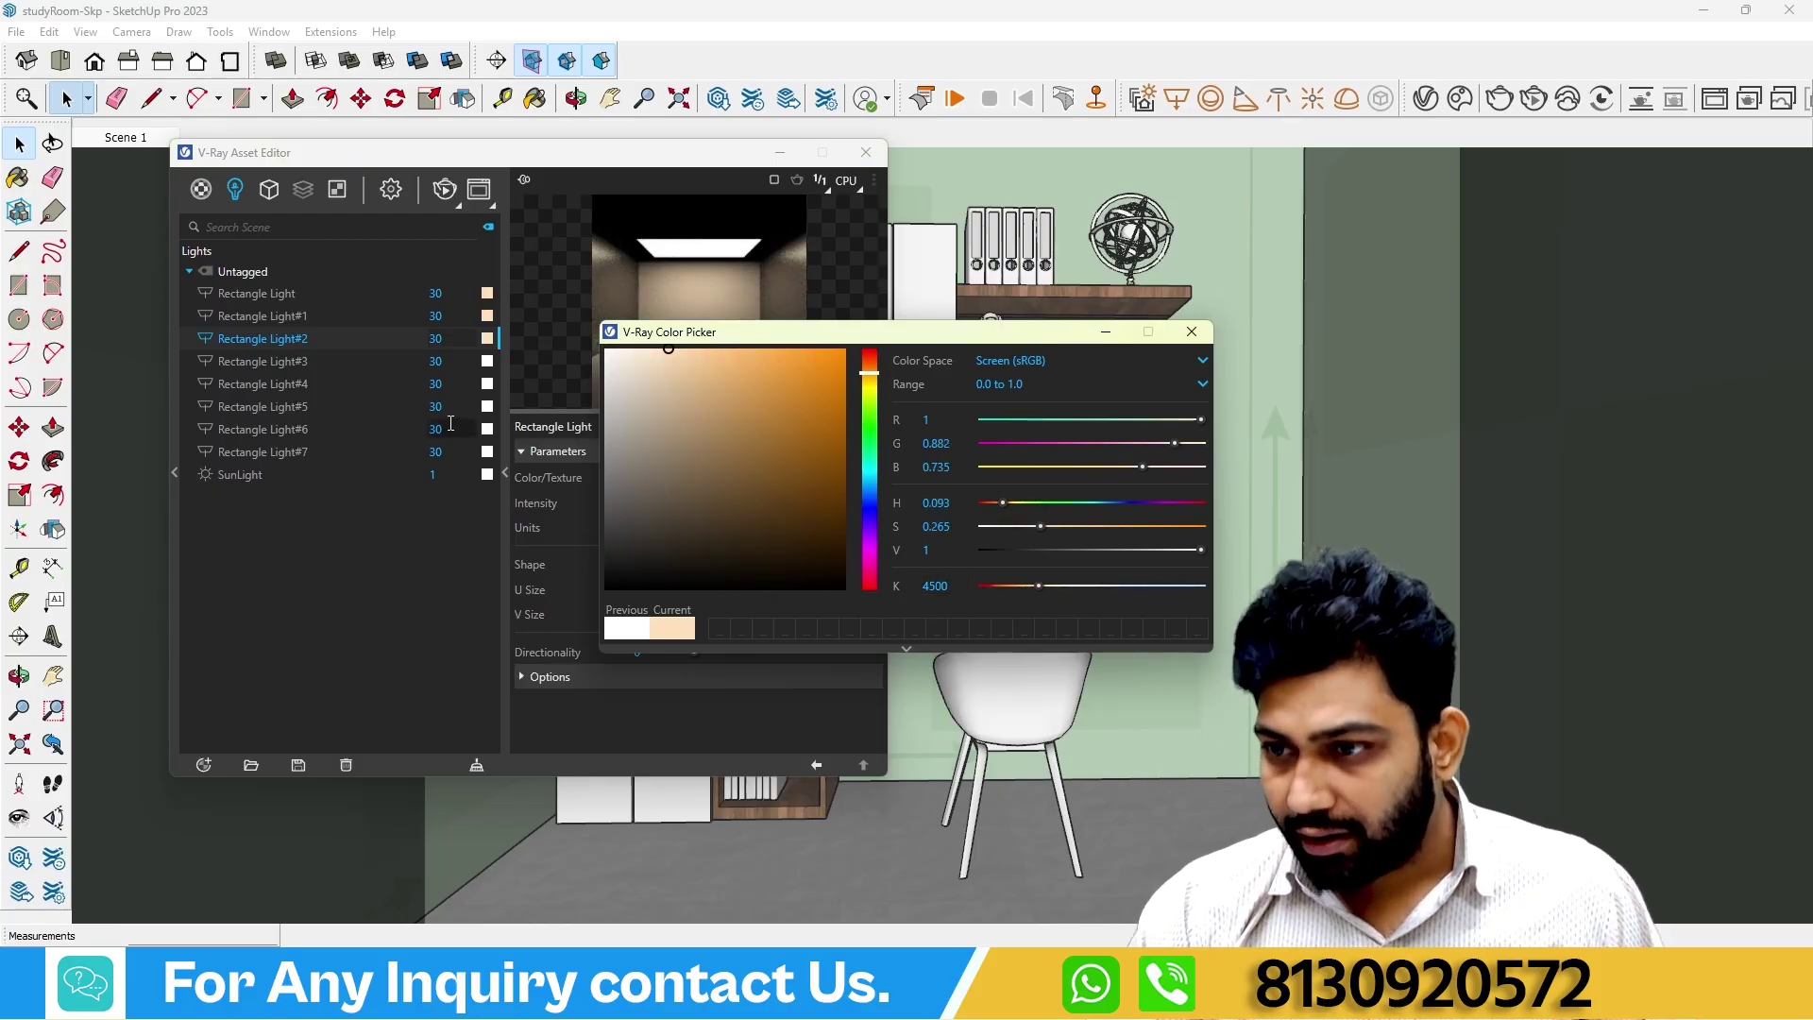
Set the colour temperature of Rectangle Light#3 to 4500 K.
{"action": "left_click", "coordinate": [487, 361]}
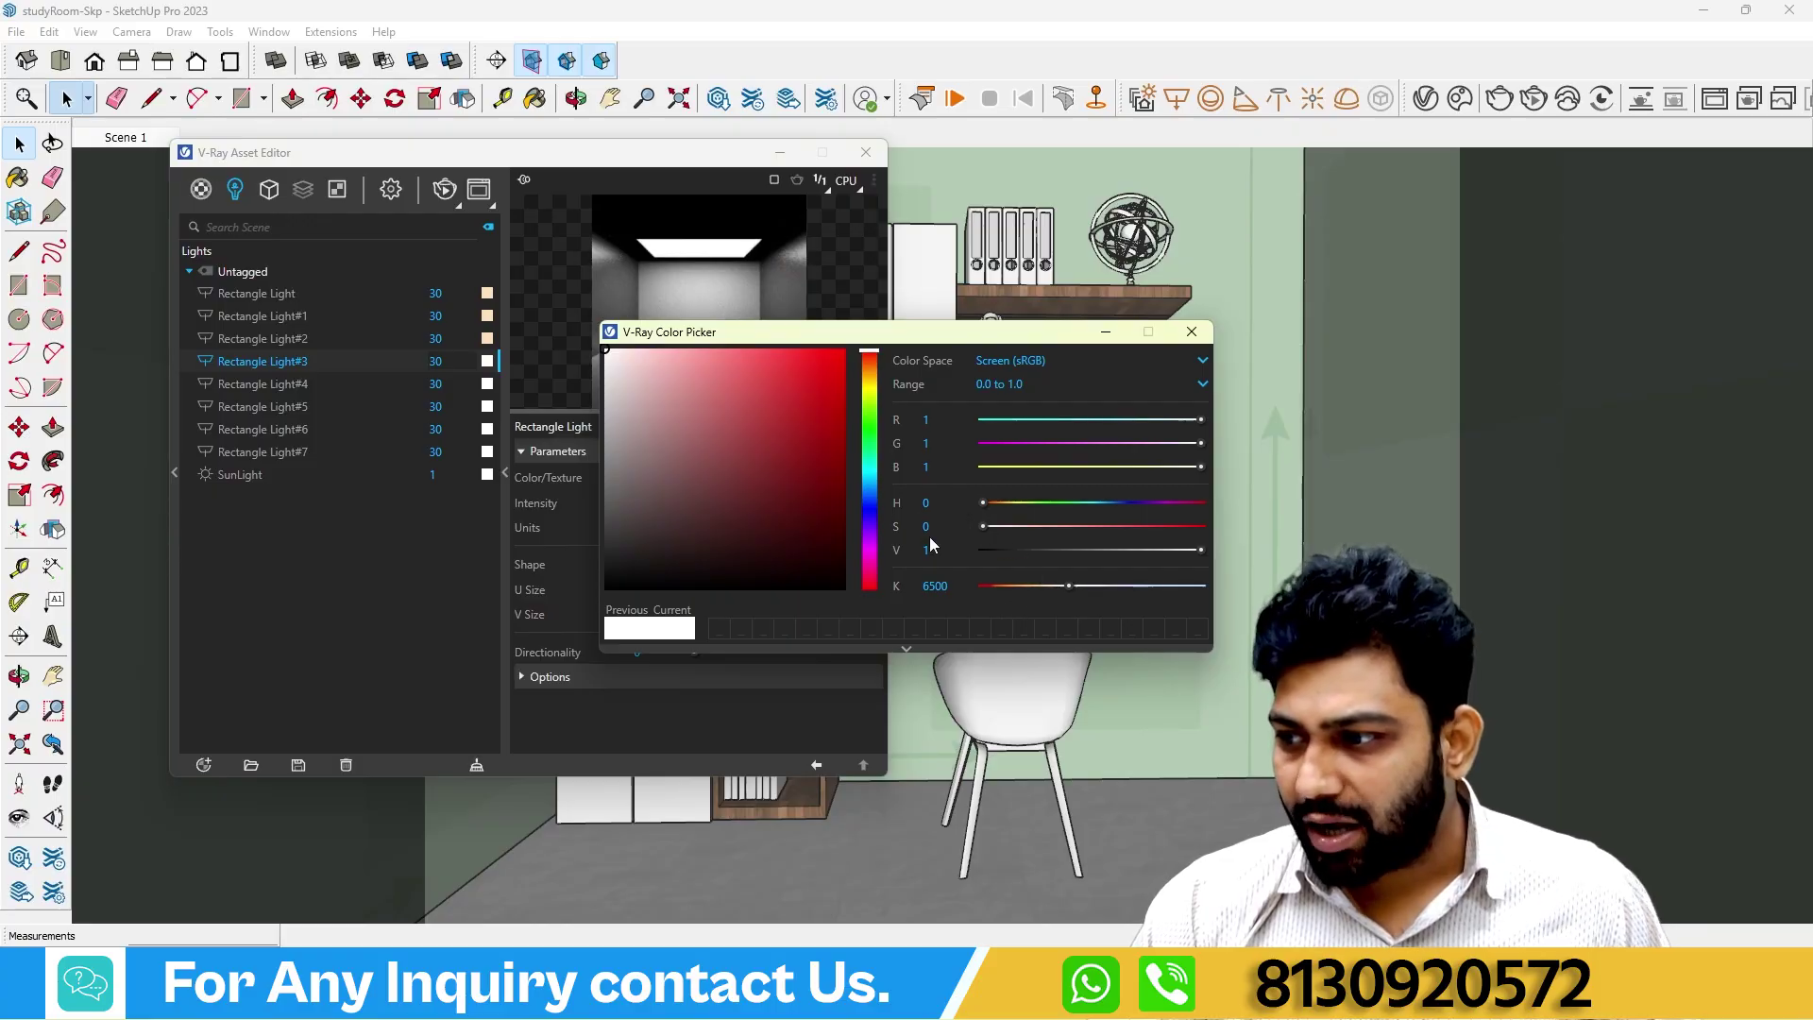
{"action": "left_click", "coordinate": [935, 586]}
{"action": "type", "text": "45"}
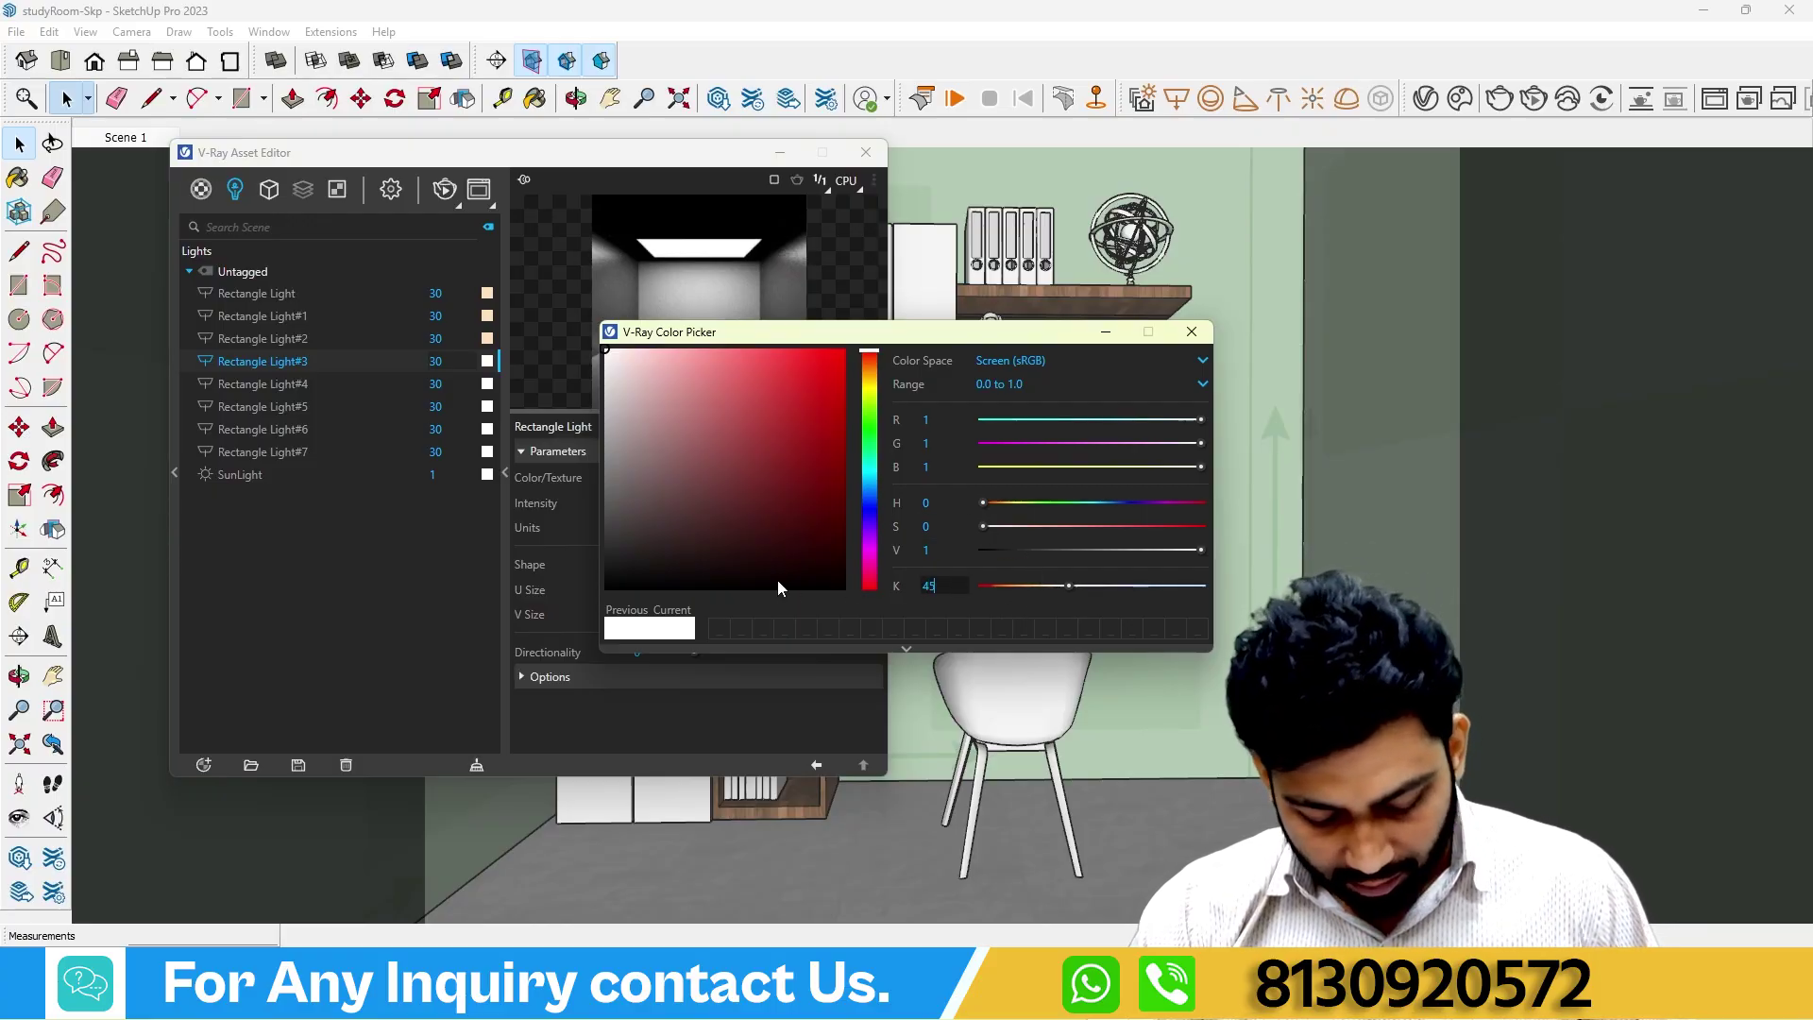
{"action": "type", "text": "00"}
{"action": "key", "text": "Return"}
Set the colour temperature of Rectangle Light#4 and Rectangle Light#5 to 4500 K each.
{"action": "left_click", "coordinate": [488, 385]}
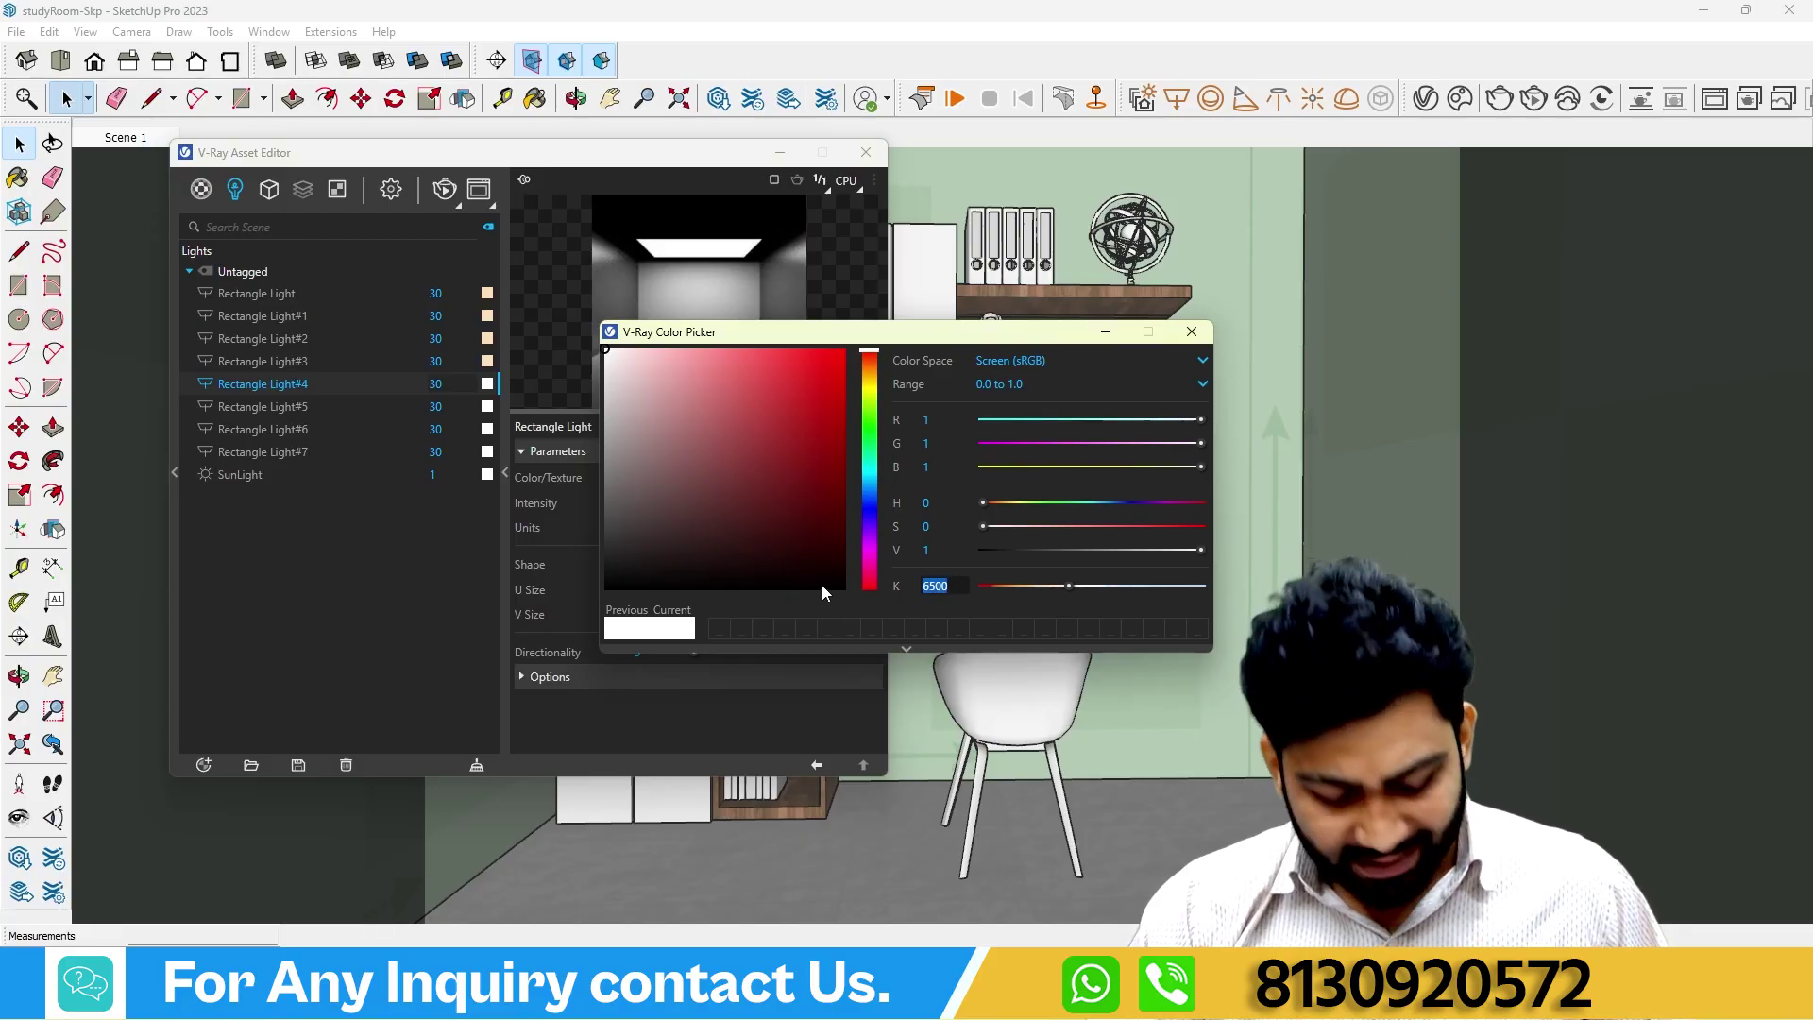
{"action": "type", "text": "4500"}
{"action": "key", "text": "Return"}
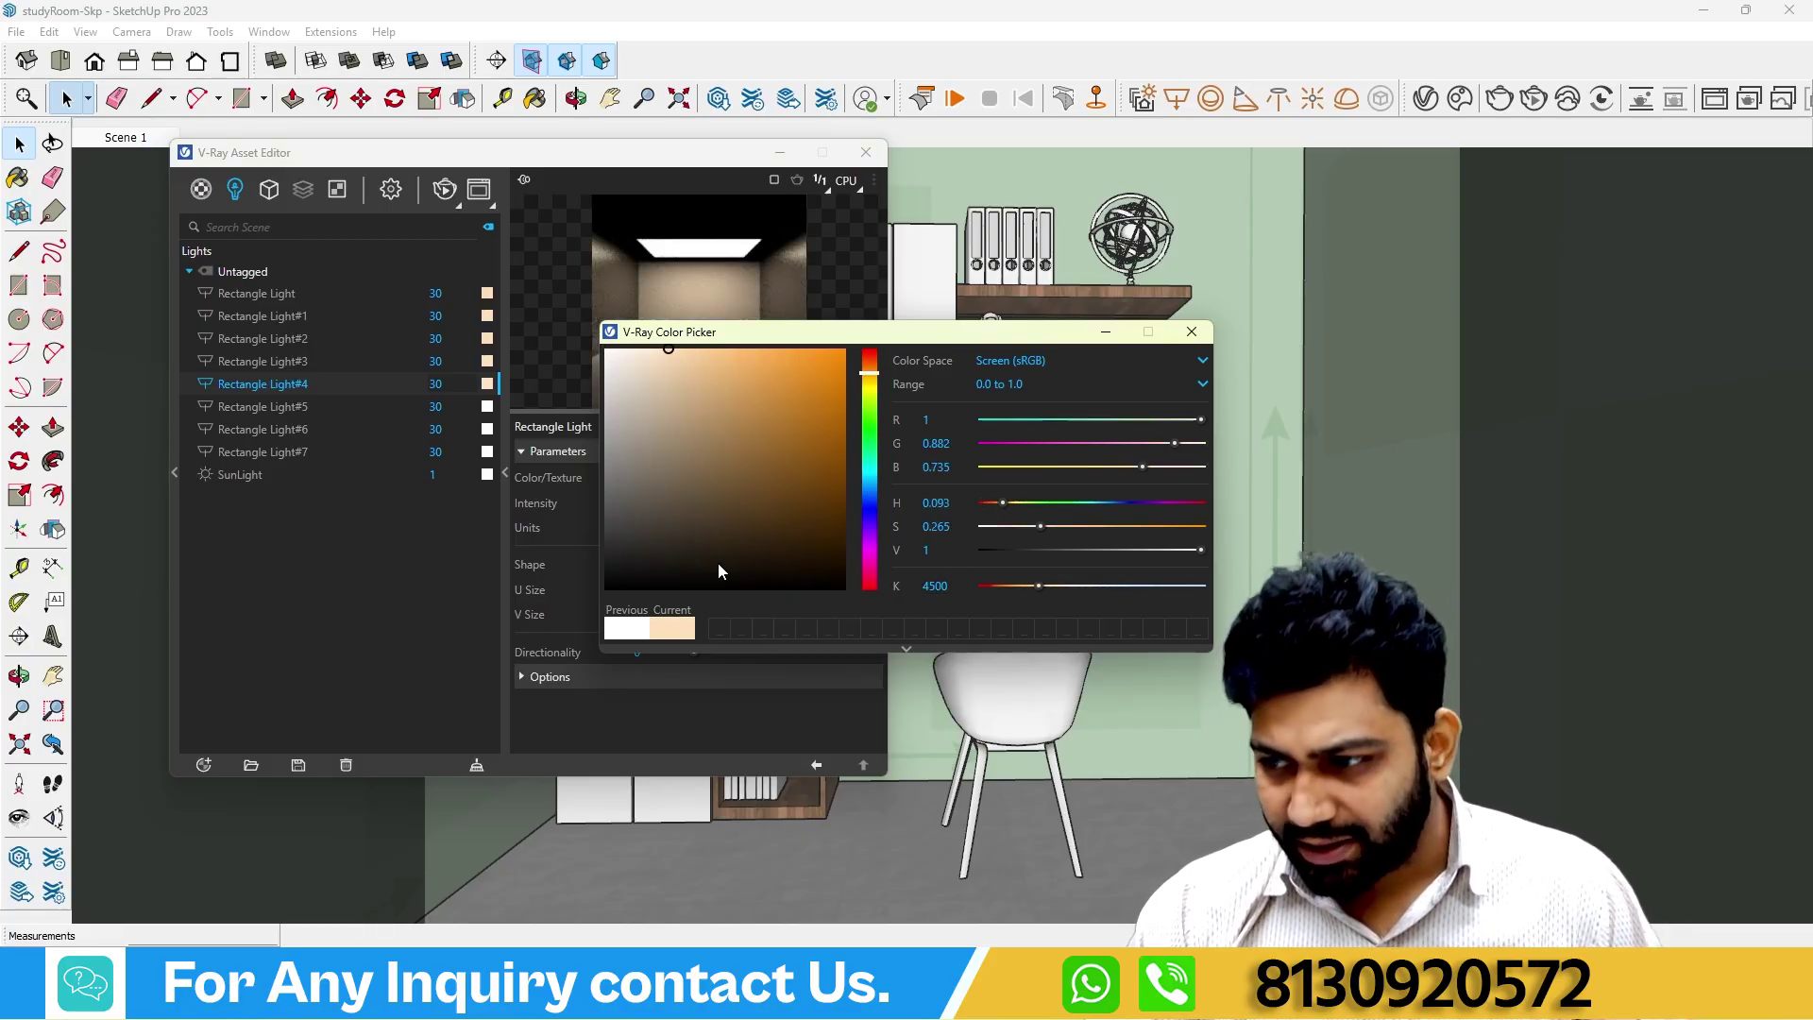
{"action": "left_click", "coordinate": [487, 406]}
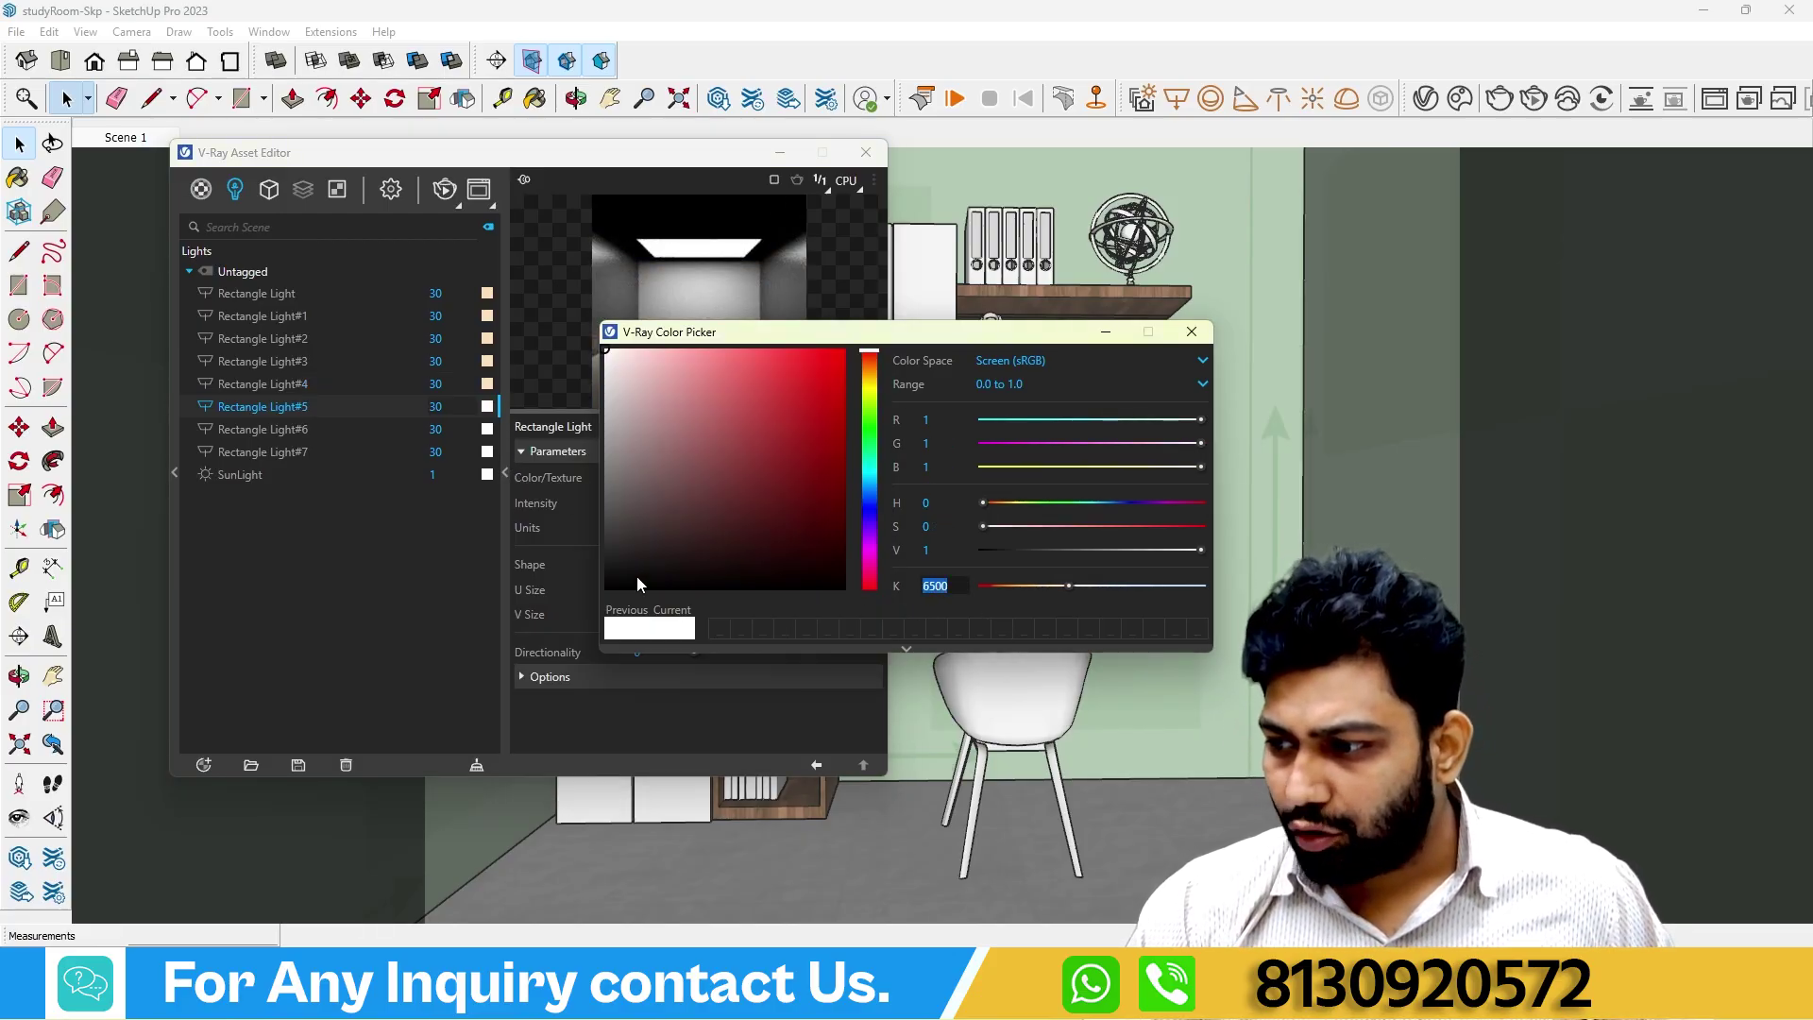
{"action": "type", "text": "4500"}
{"action": "key", "text": "Return"}
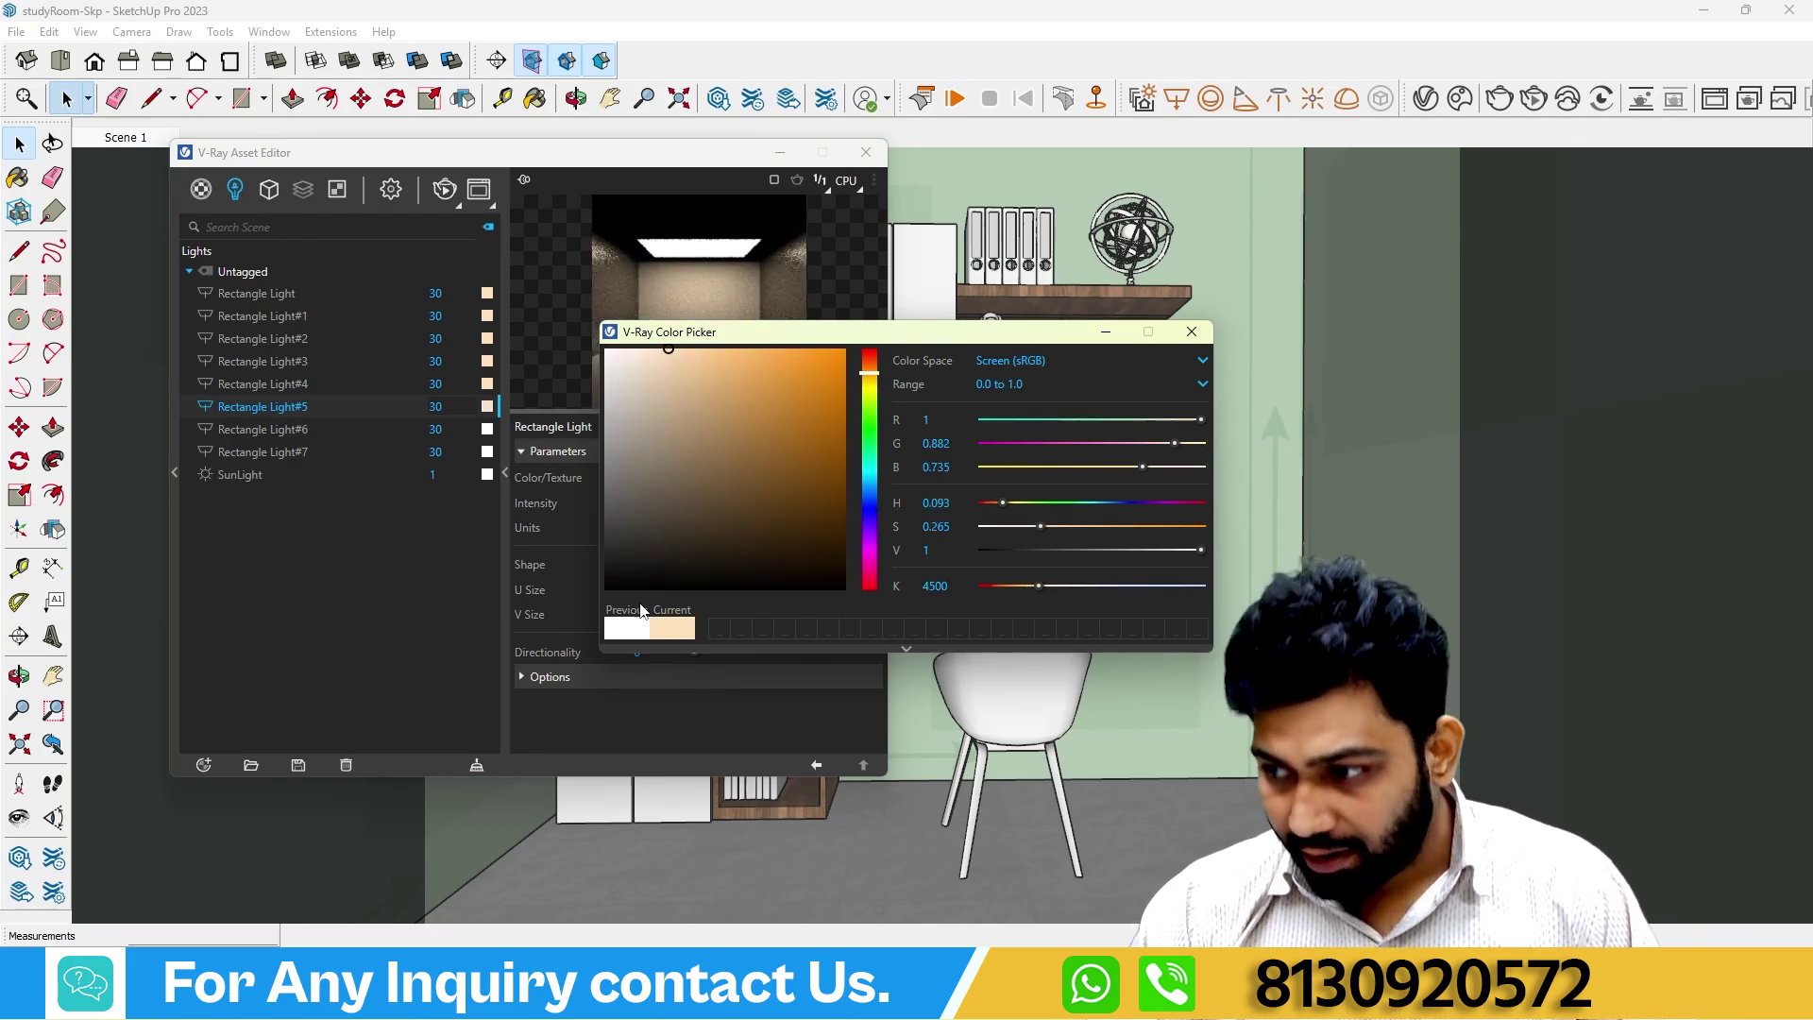
Set the colour temperature of Rectangle Light#6 and Rectangle Light#7 to 4500 K each and close the asset editor.
{"action": "left_click", "coordinate": [487, 429]}
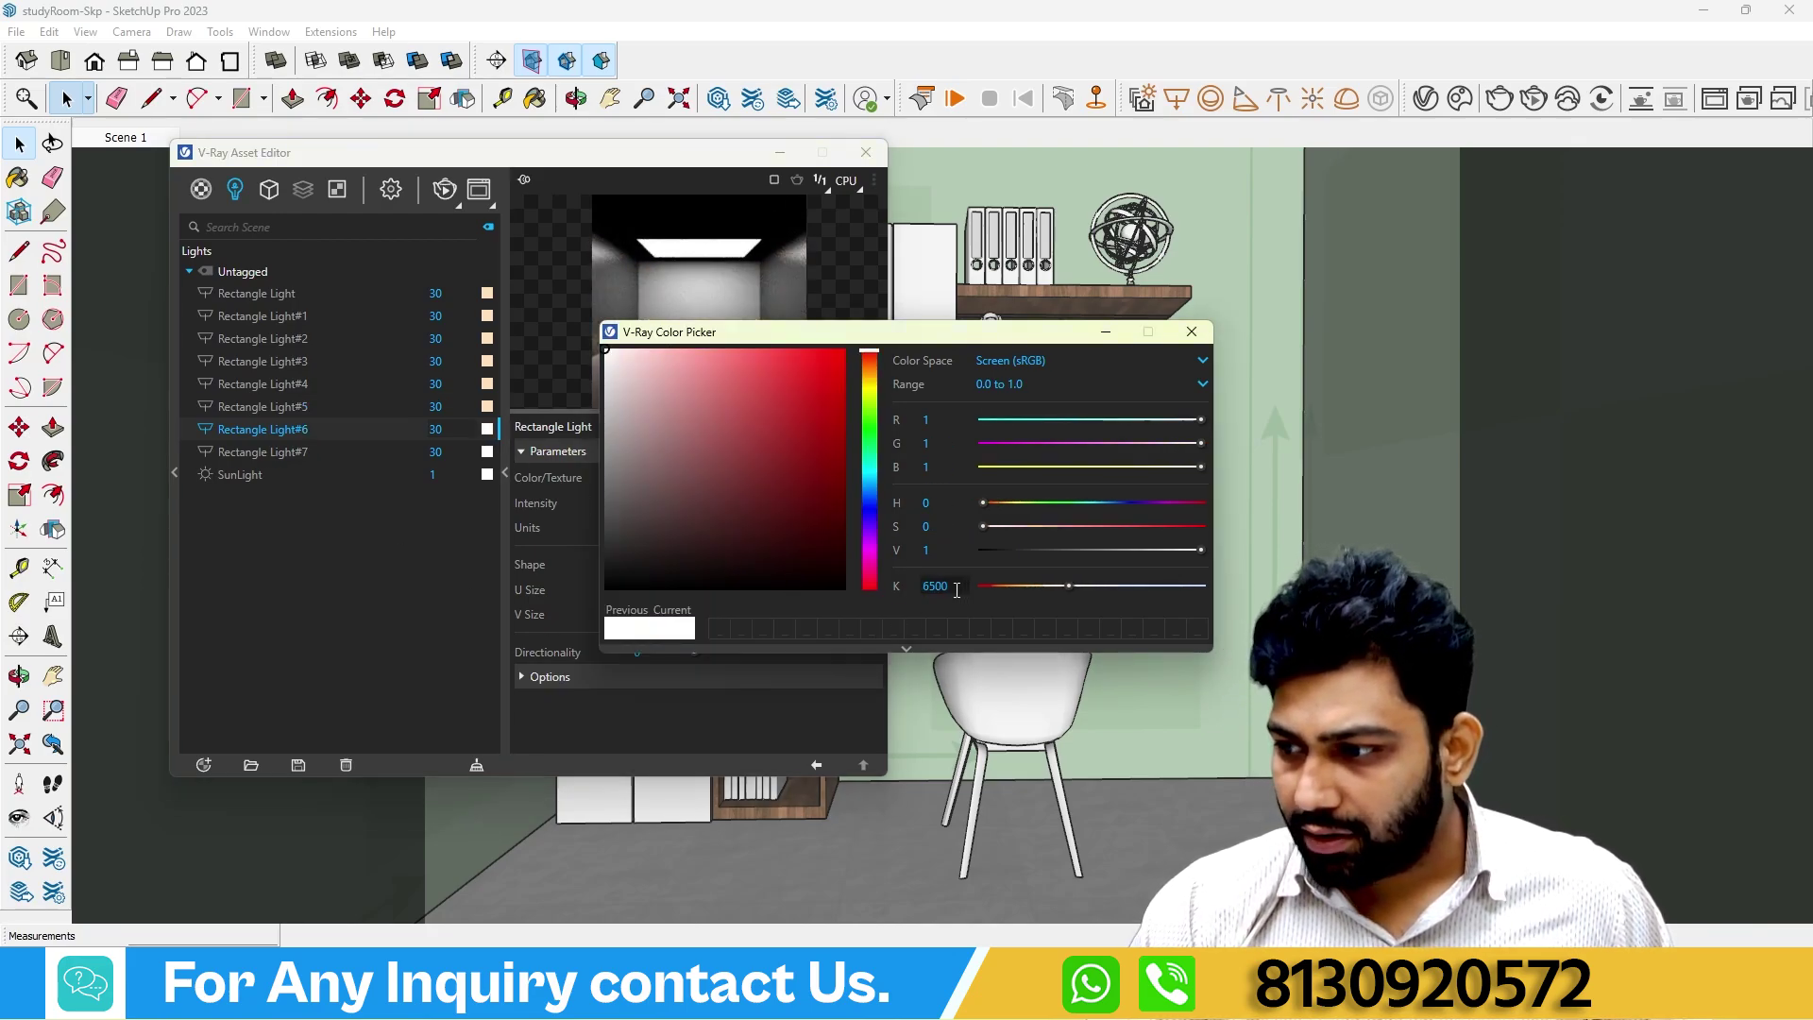
{"action": "type", "text": "4500"}
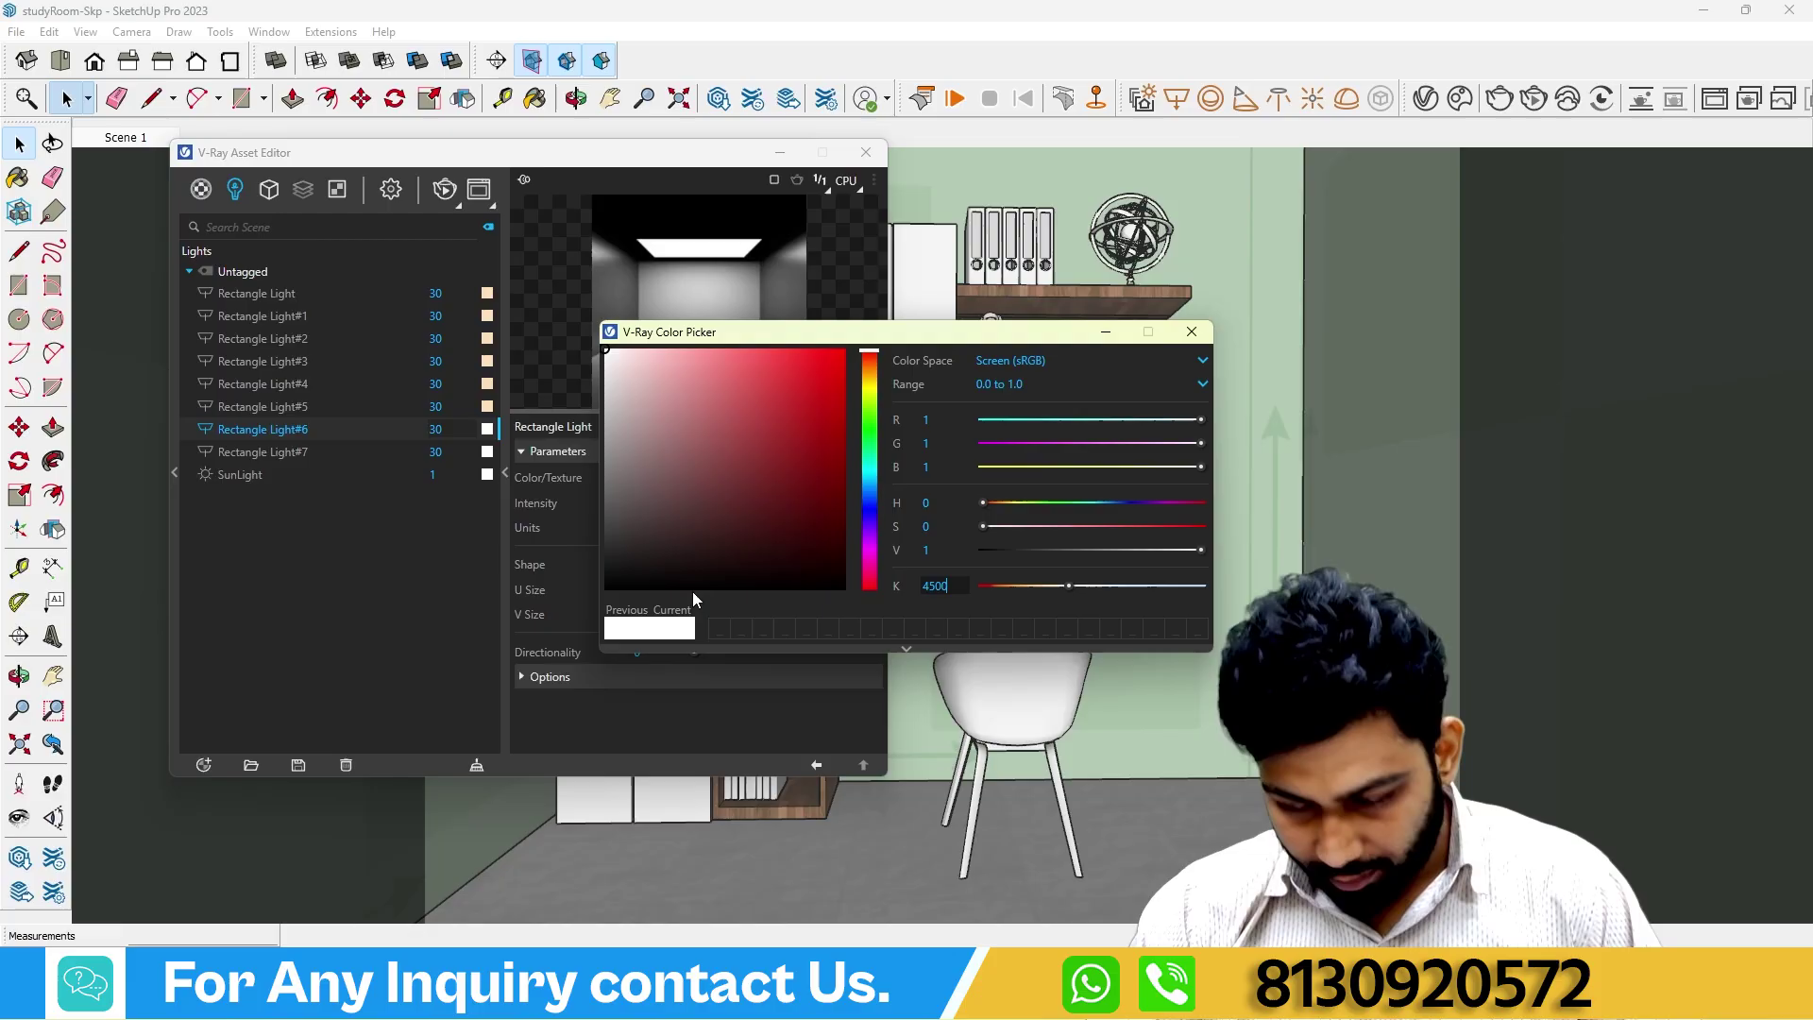
{"action": "key", "text": "Return"}
{"action": "left_click", "coordinate": [487, 451]}
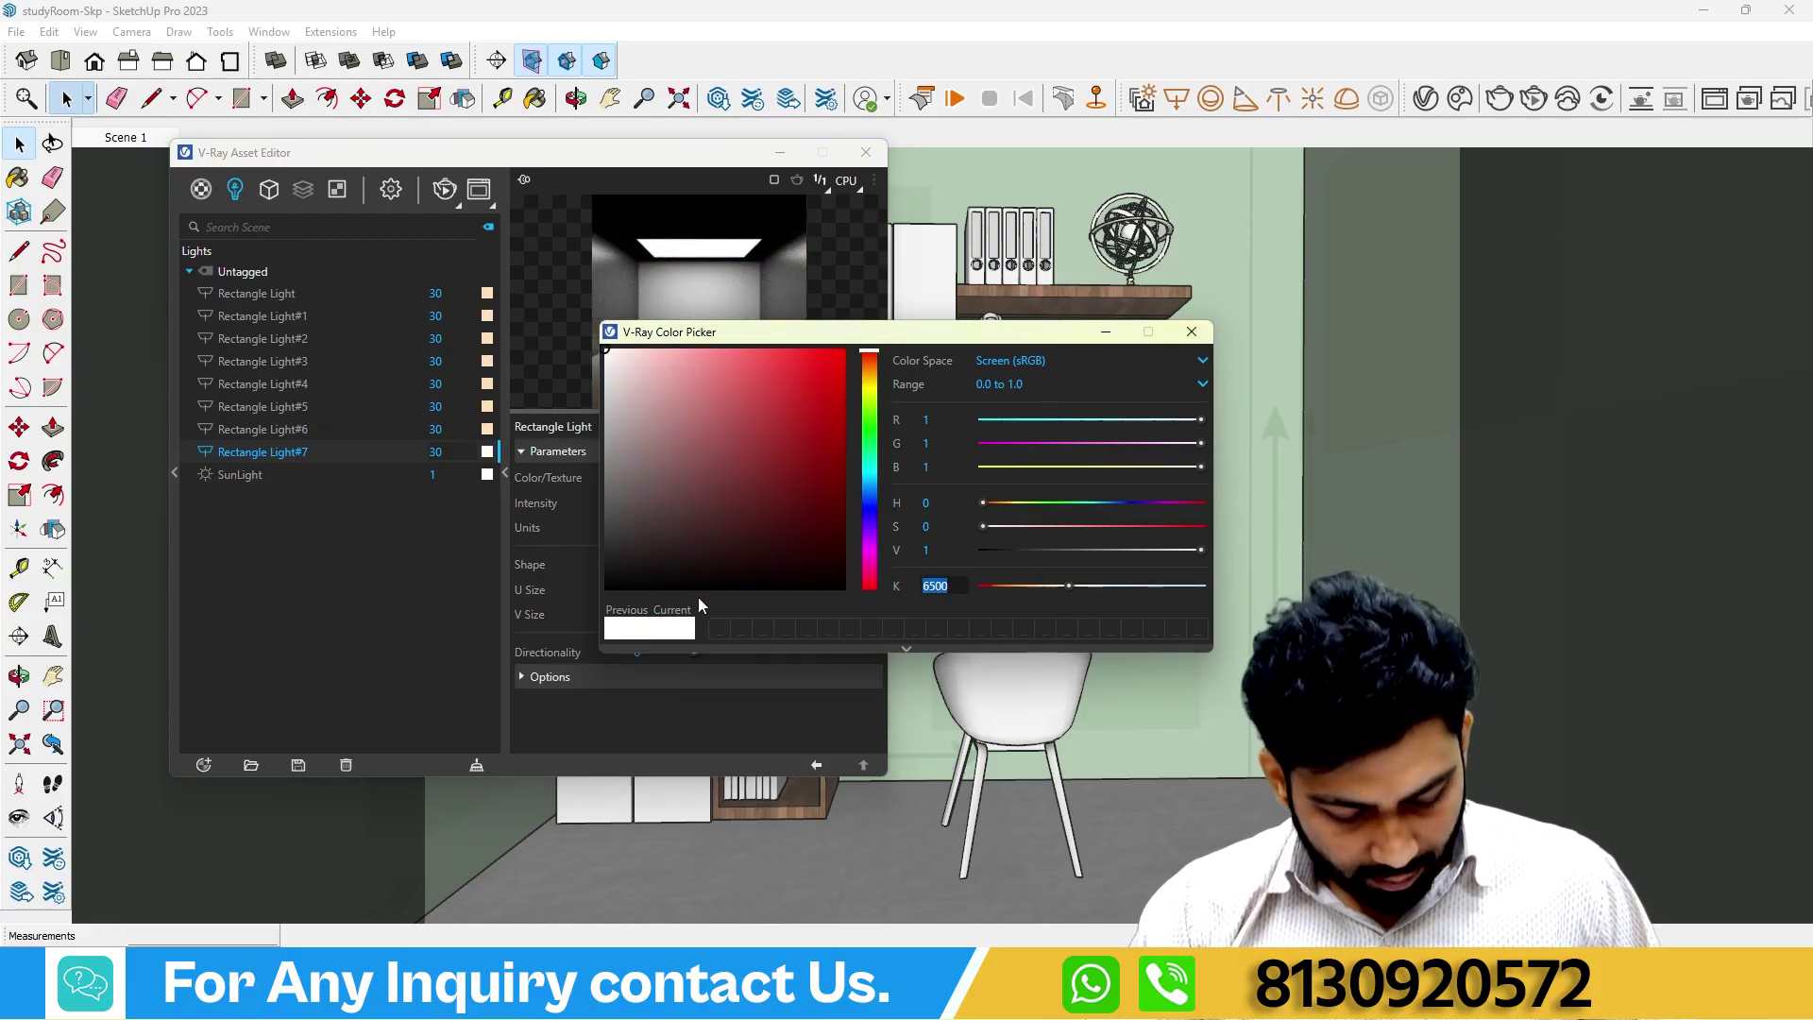
{"action": "type", "text": "4500"}
{"action": "key", "text": "Return"}
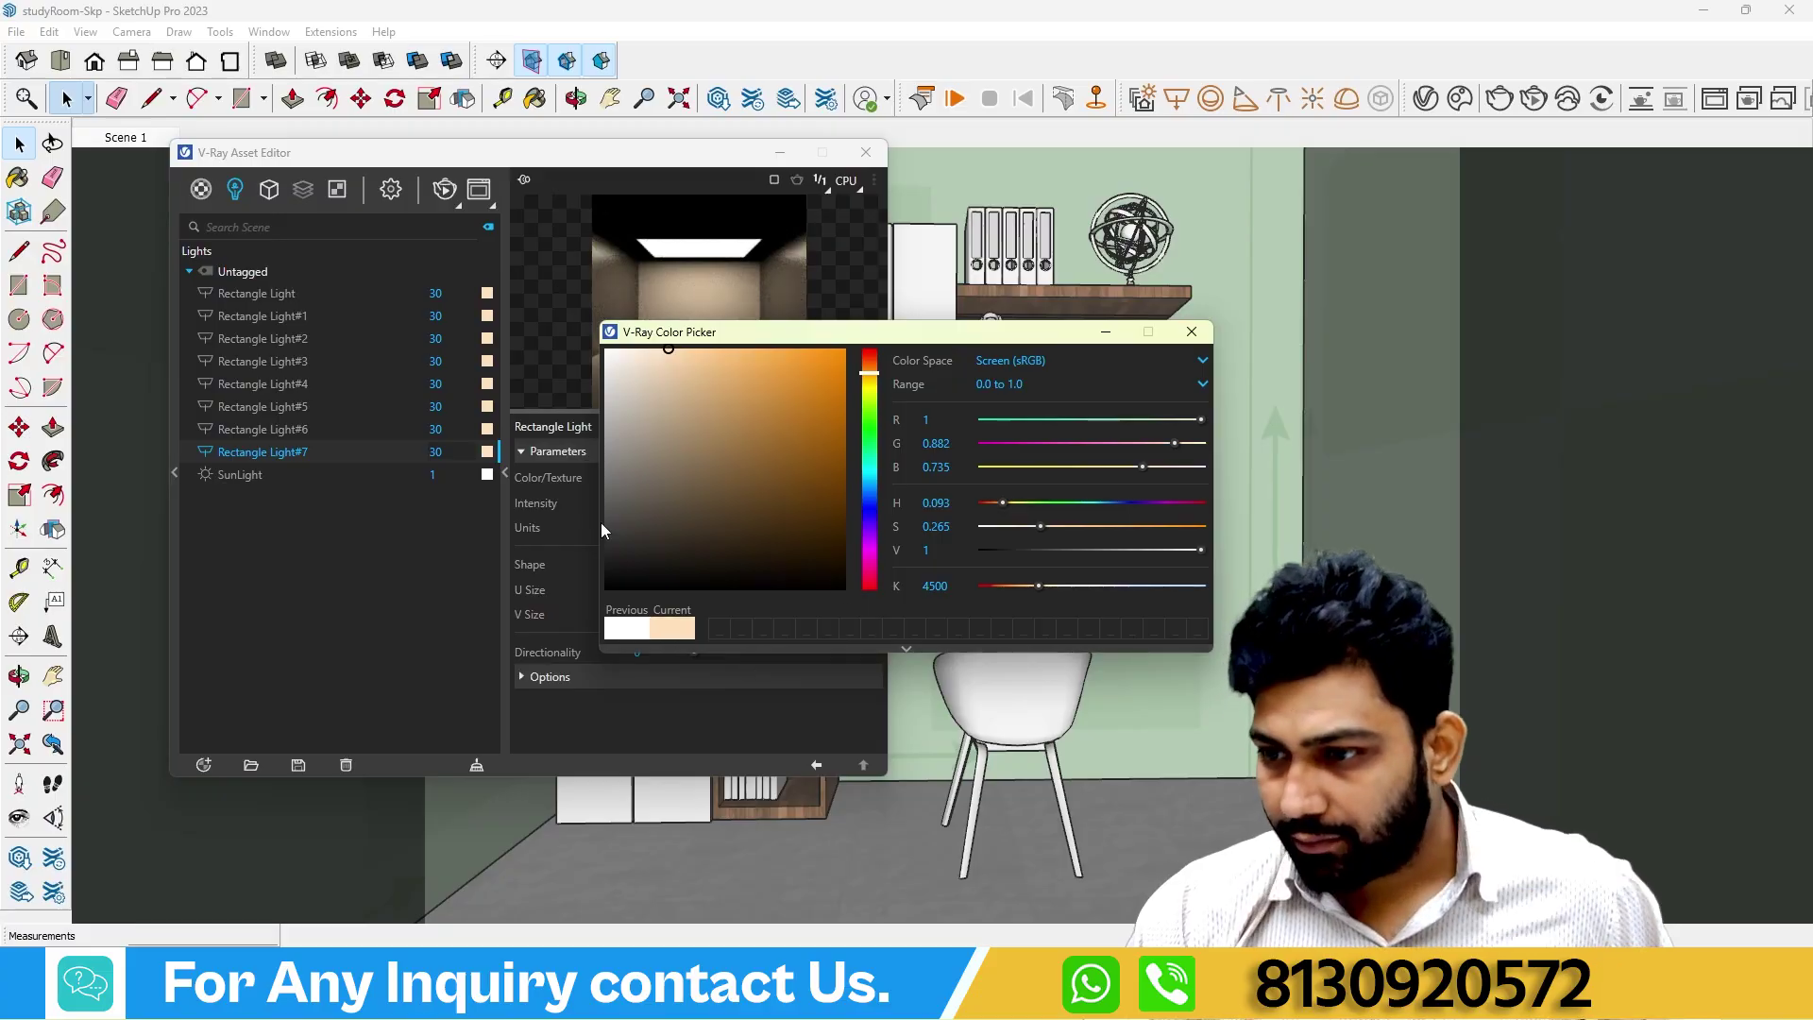
{"action": "left_click", "coordinate": [1192, 333]}
{"action": "left_click", "coordinate": [866, 152]}
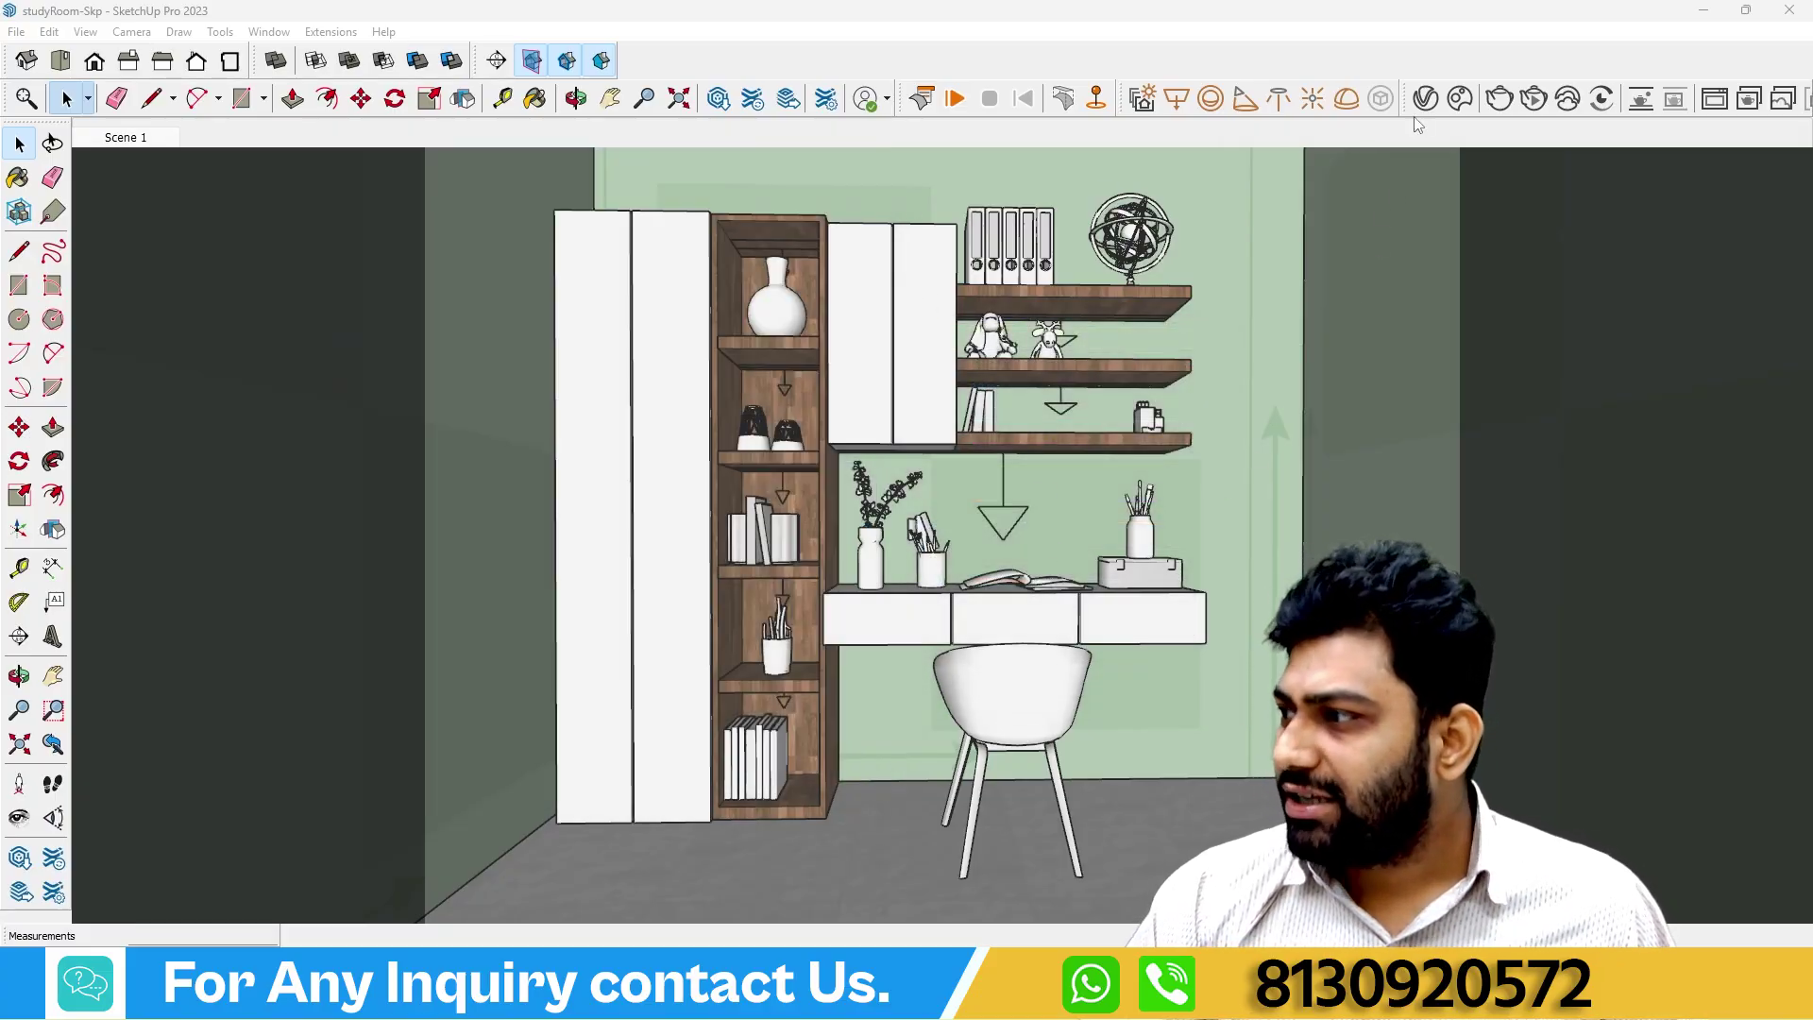
Run an interactive V-Ray render to check the warm lighting, stopping it and closing the frame buffer after review.
{"action": "left_click", "coordinate": [1533, 101]}
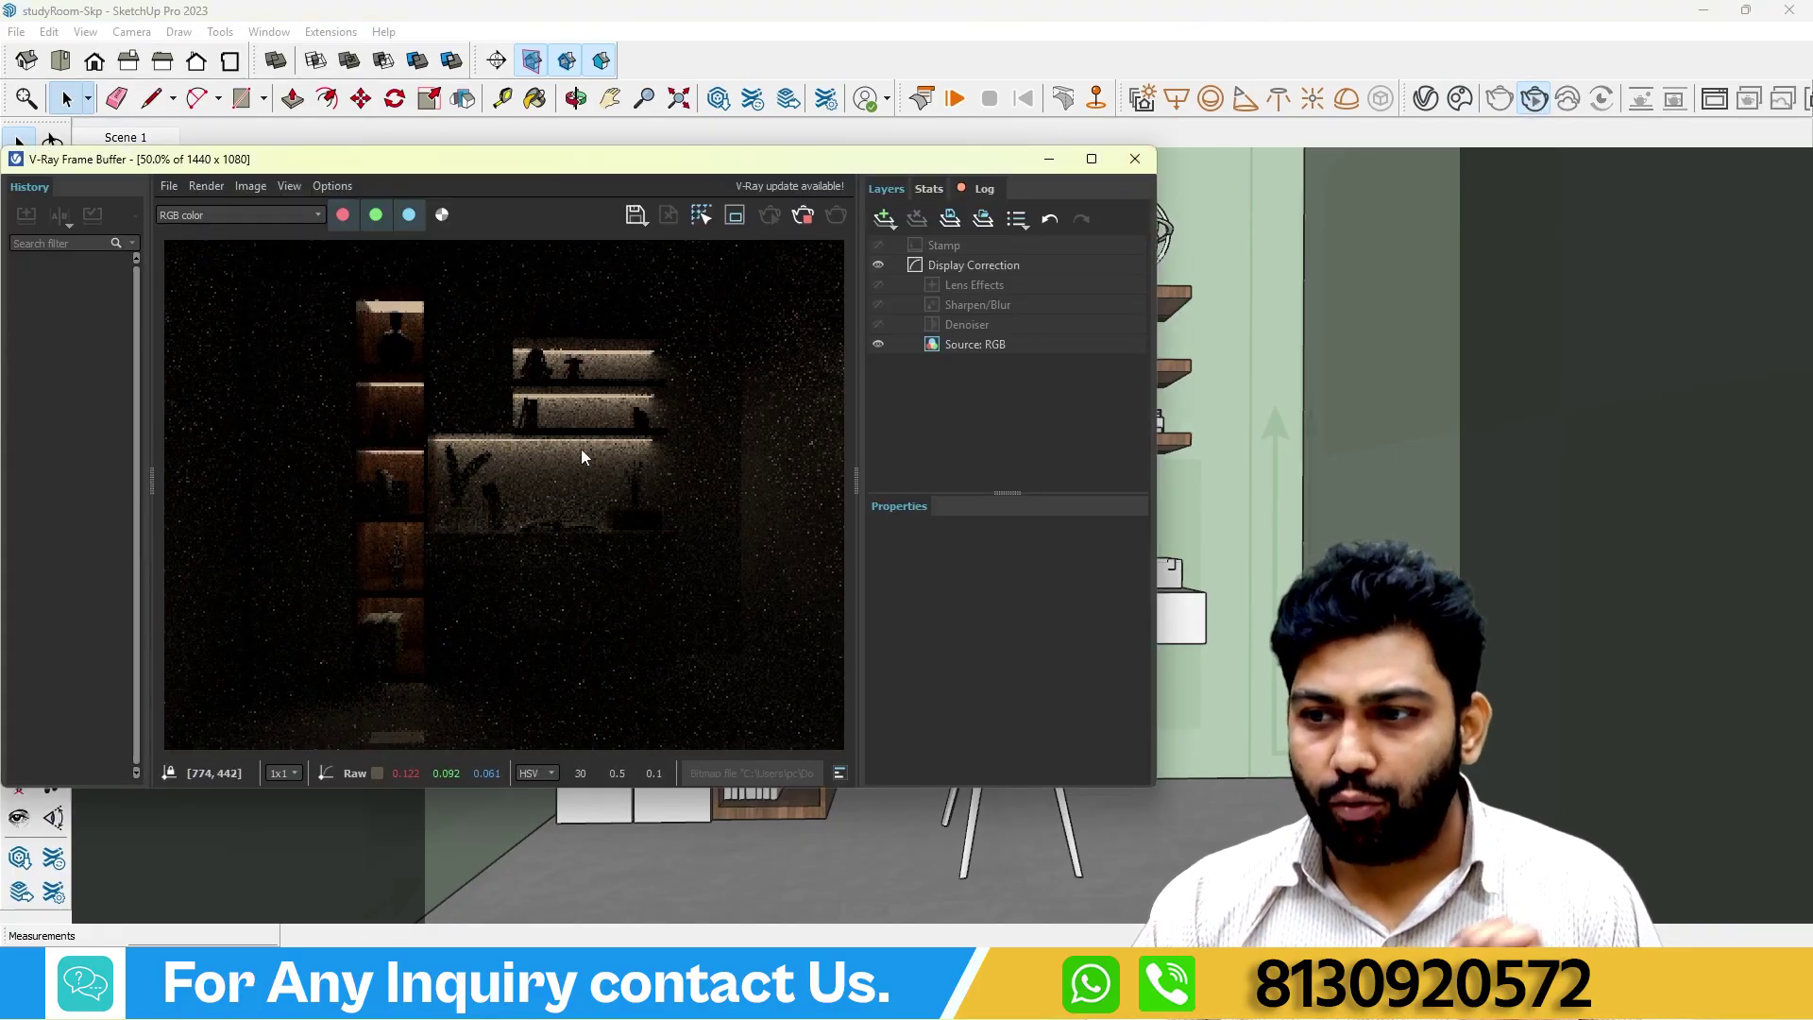
{"action": "mouse_move", "coordinate": [822, 161]}
{"action": "left_mouse_down"}
{"action": "mouse_move", "coordinate": [1012, 327]}
{"action": "mouse_move", "coordinate": [1252, 477]}
{"action": "mouse_move", "coordinate": [1146, 458]}
{"action": "left_mouse_up"}
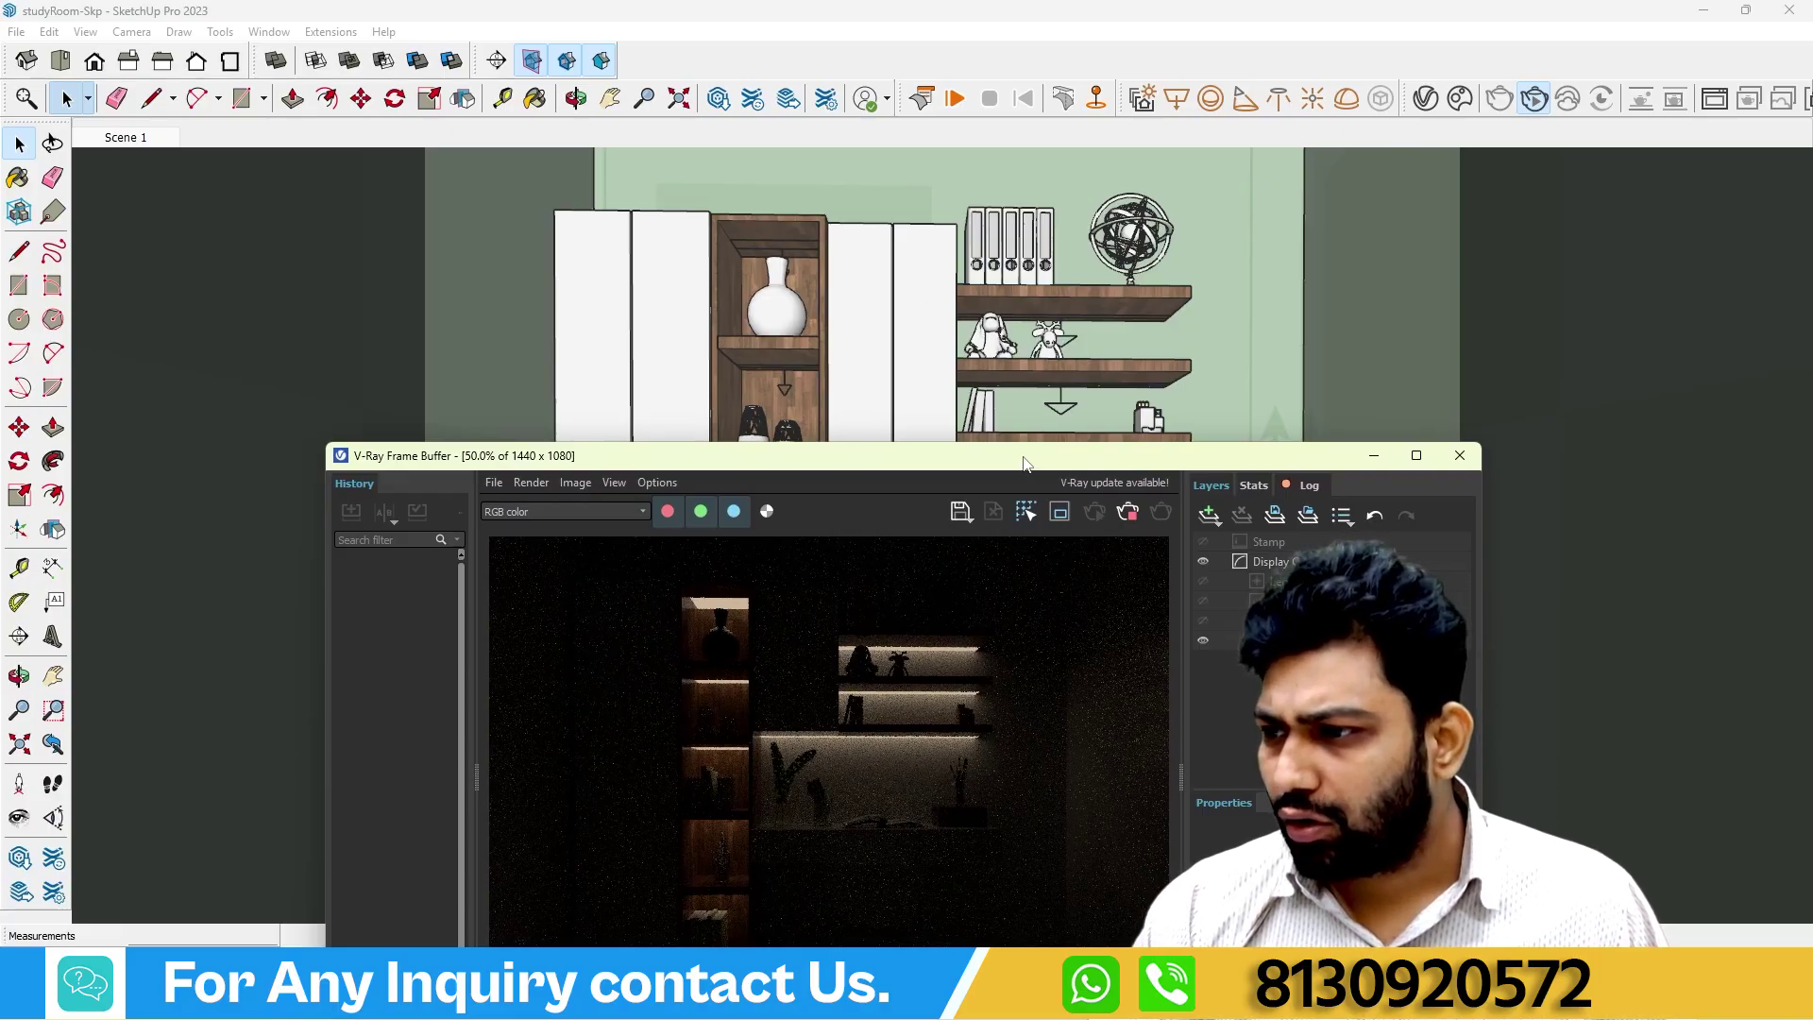
{"action": "mouse_move", "coordinate": [1026, 463]}
{"action": "left_mouse_down"}
{"action": "mouse_move", "coordinate": [1004, 578]}
{"action": "mouse_move", "coordinate": [928, 525]}
{"action": "mouse_move", "coordinate": [991, 270]}
{"action": "mouse_move", "coordinate": [998, 300]}
{"action": "mouse_move", "coordinate": [985, 292]}
{"action": "left_mouse_up"}
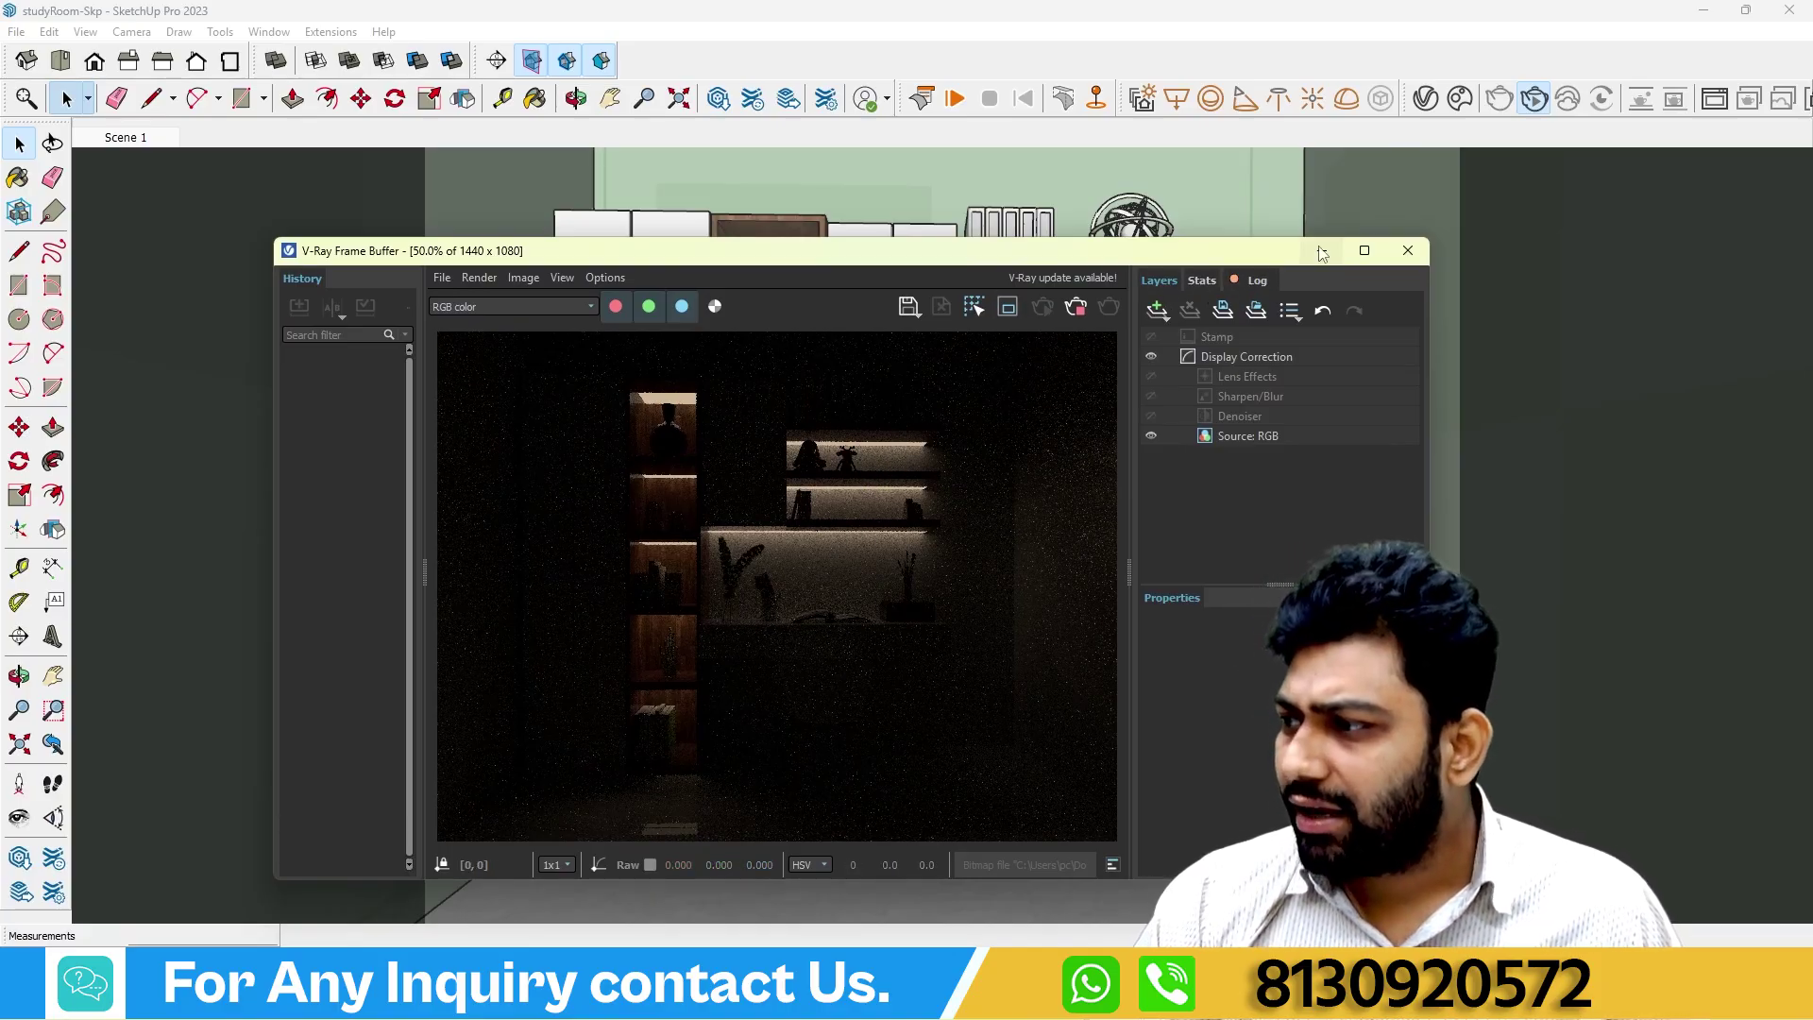
{"action": "left_click", "coordinate": [1079, 304]}
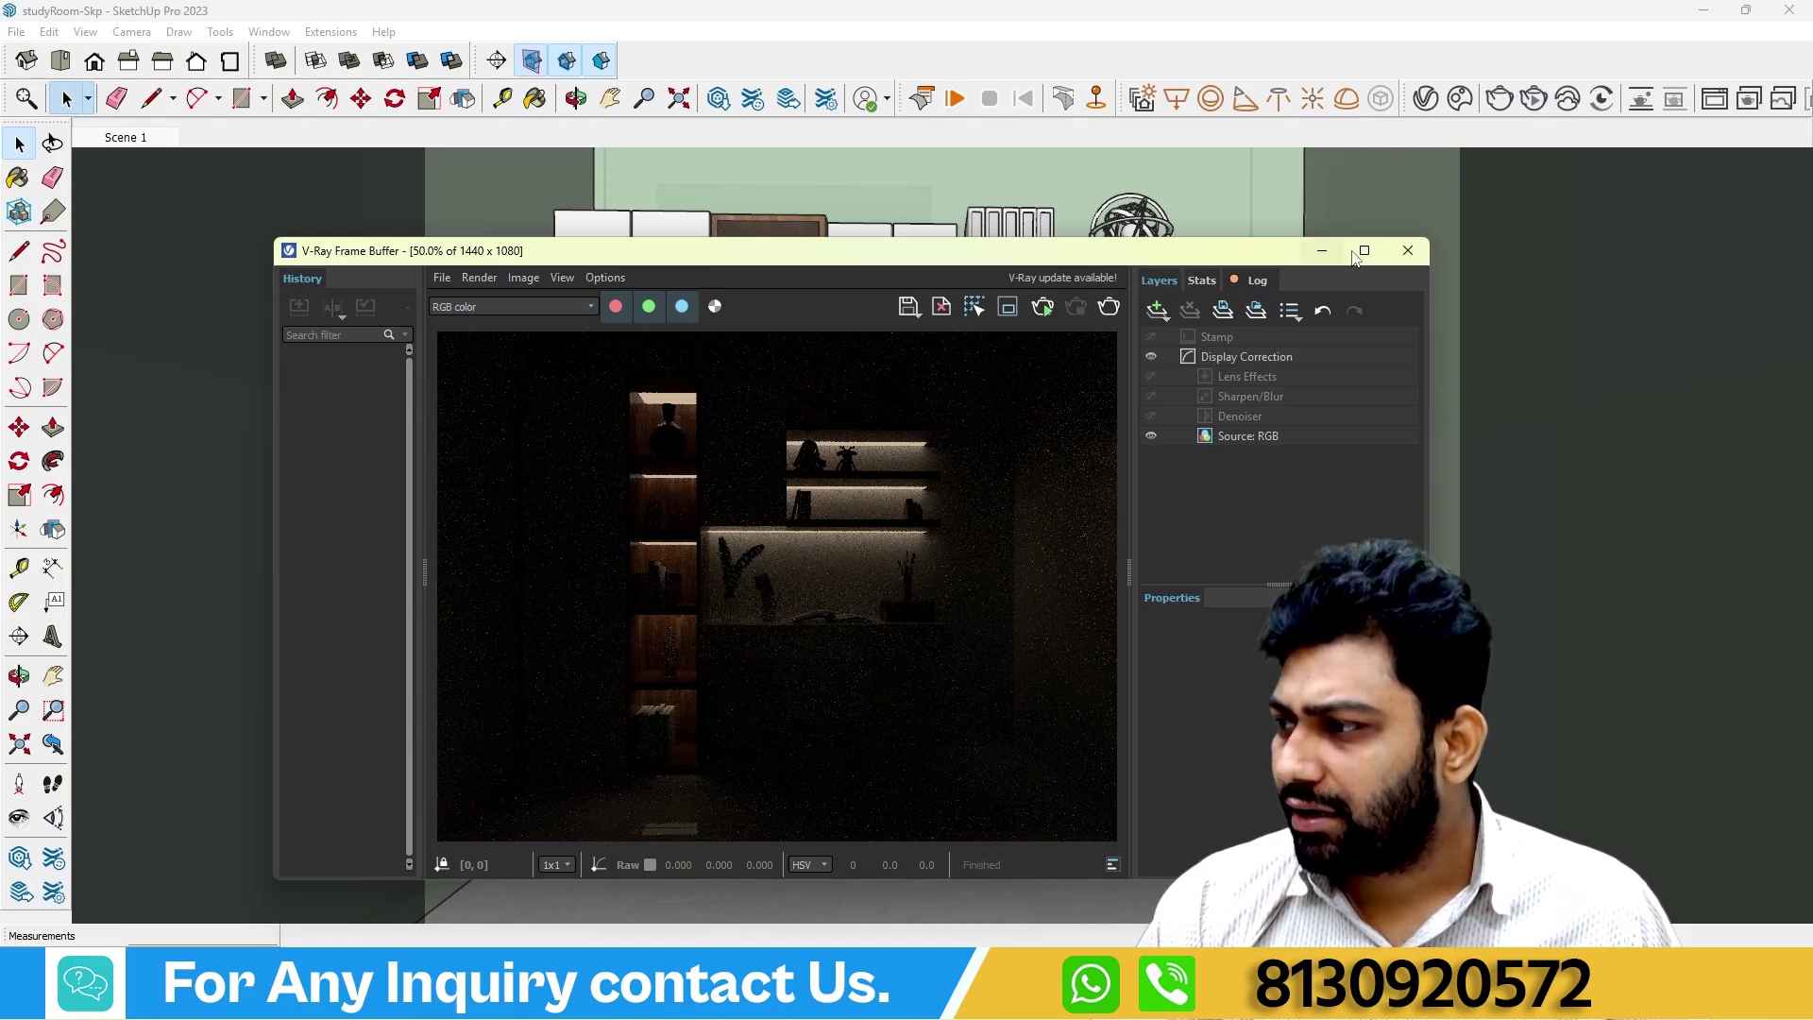
{"action": "left_click", "coordinate": [1407, 251]}
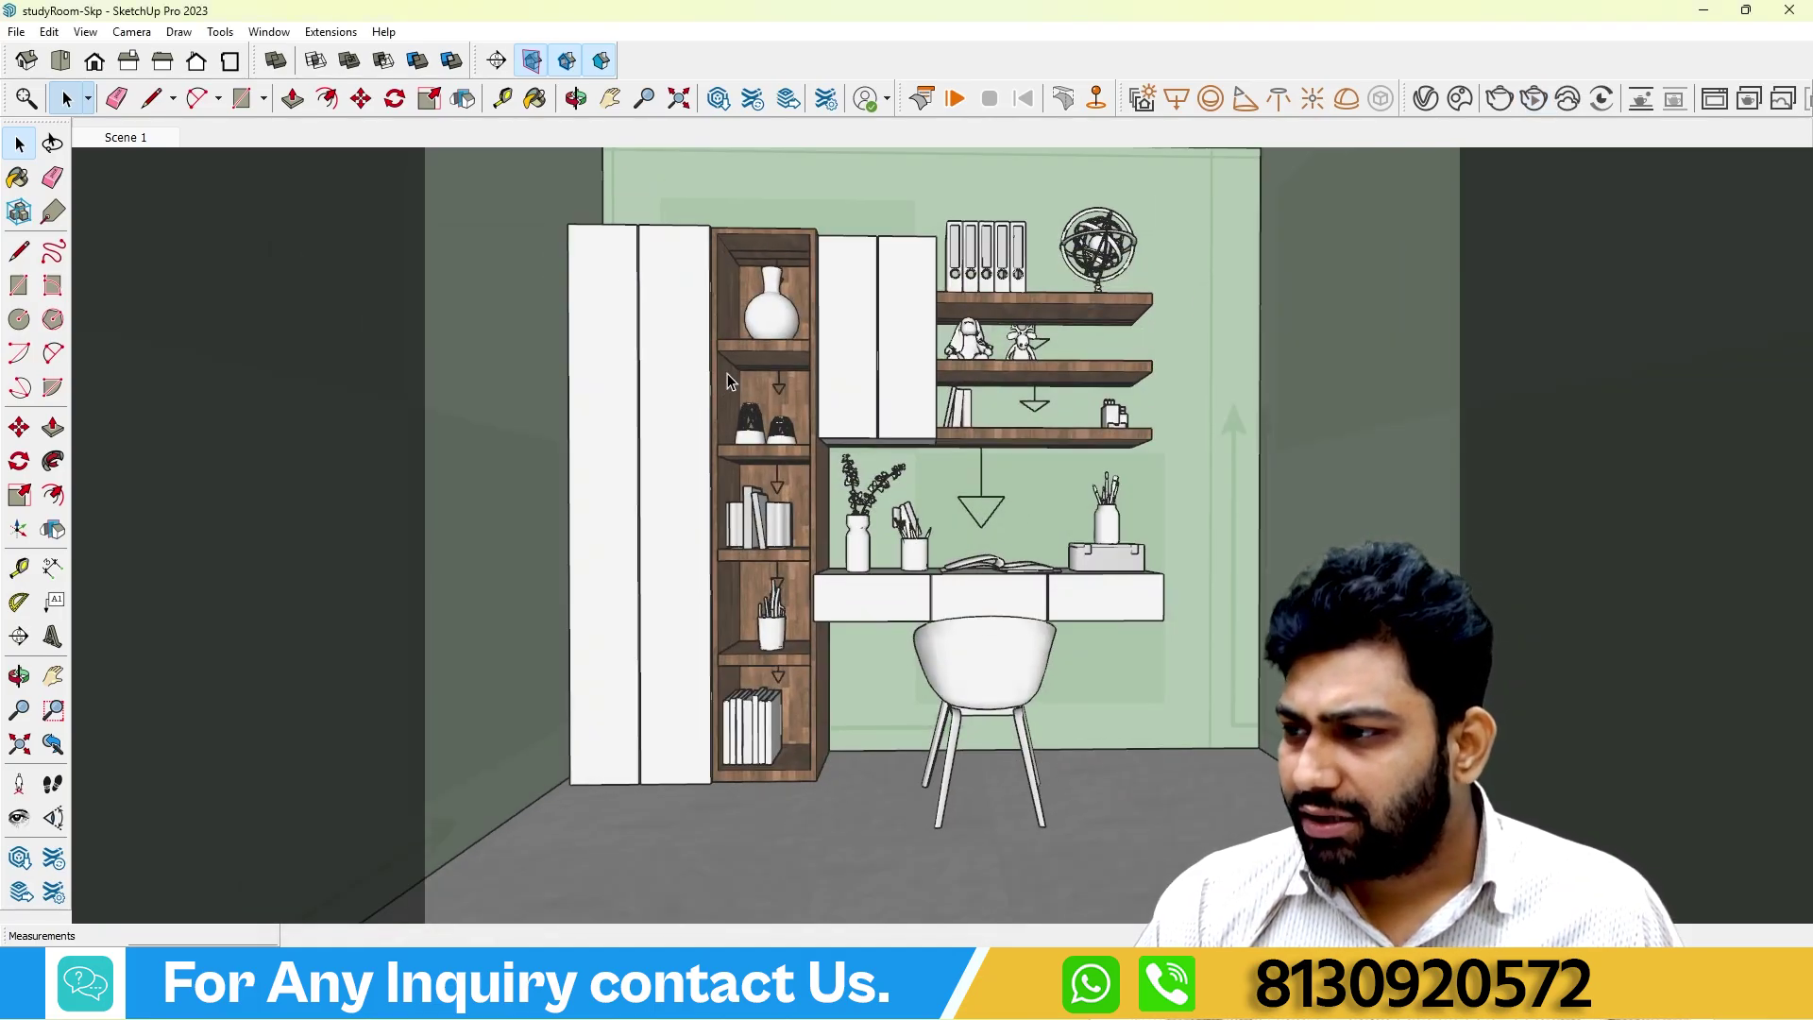
Try to scale the rectangle light above the round vase along the green axis to about 0.29.
{"action": "middle_click_drag", "start_coordinate": [727, 381], "coordinate": [746, 382]}
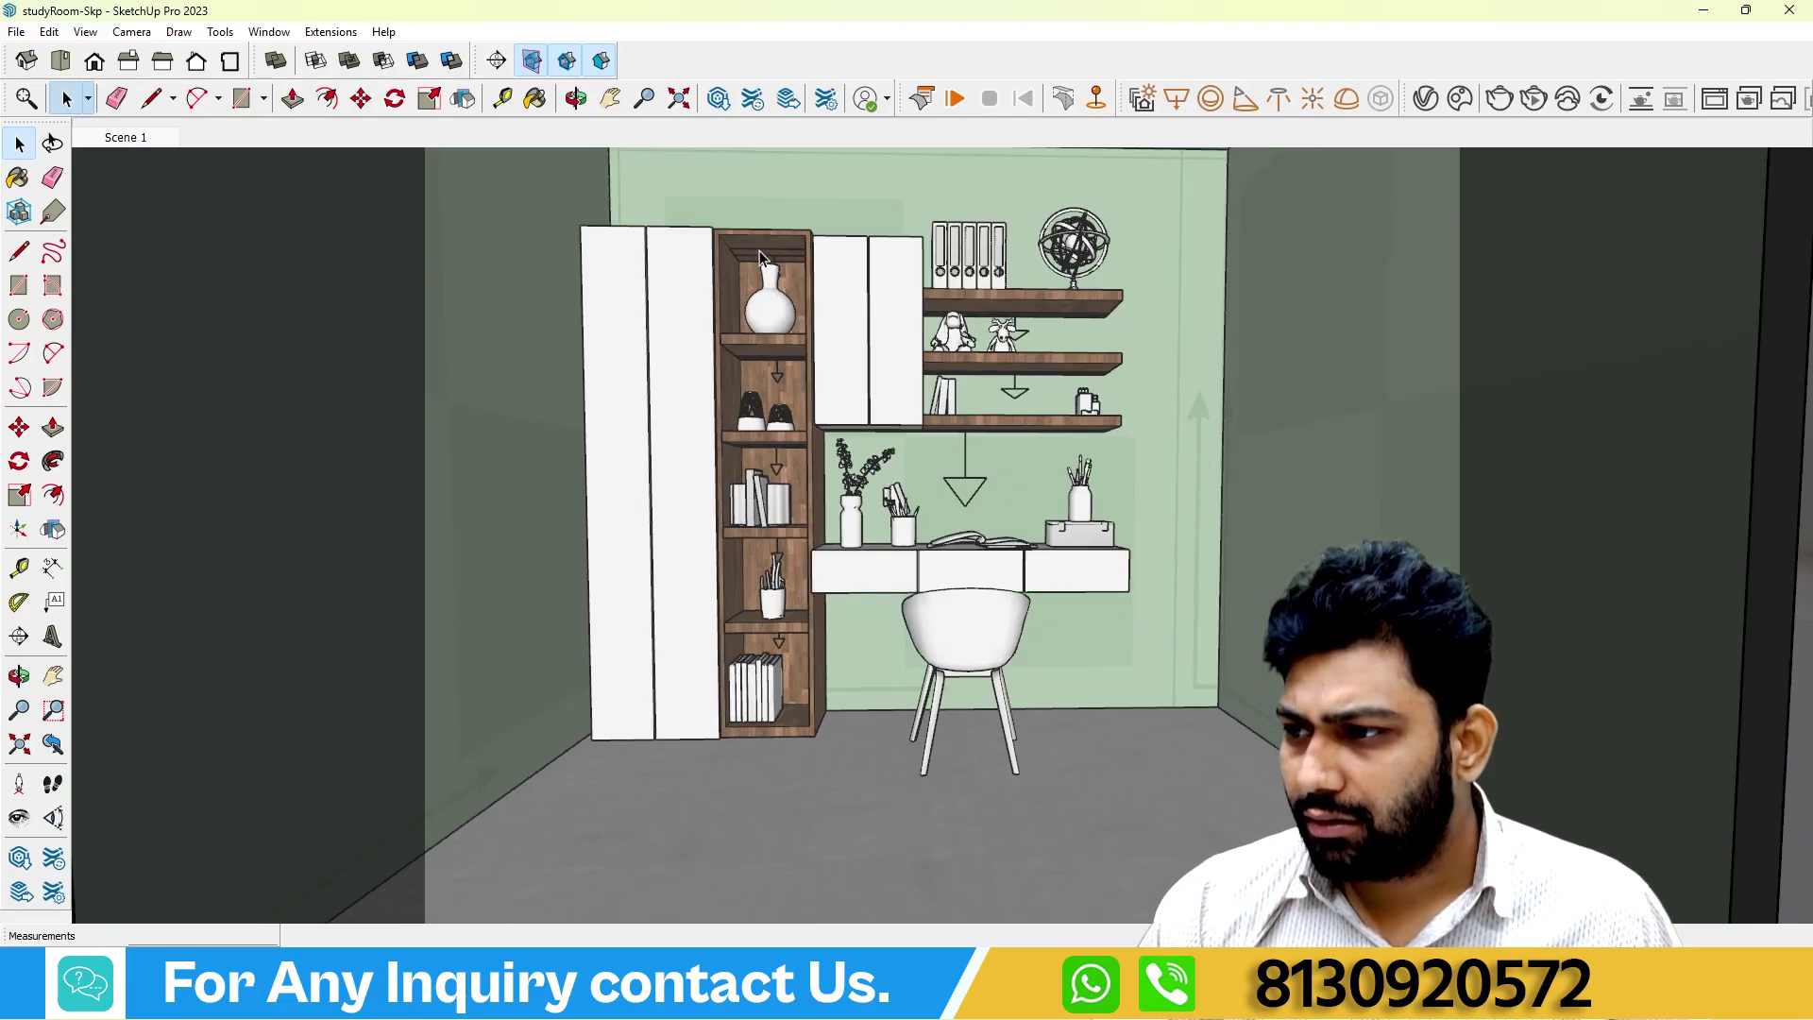
{"action": "scroll", "coordinate": [770, 278], "scroll_direction": "up", "scroll_amount": 5}
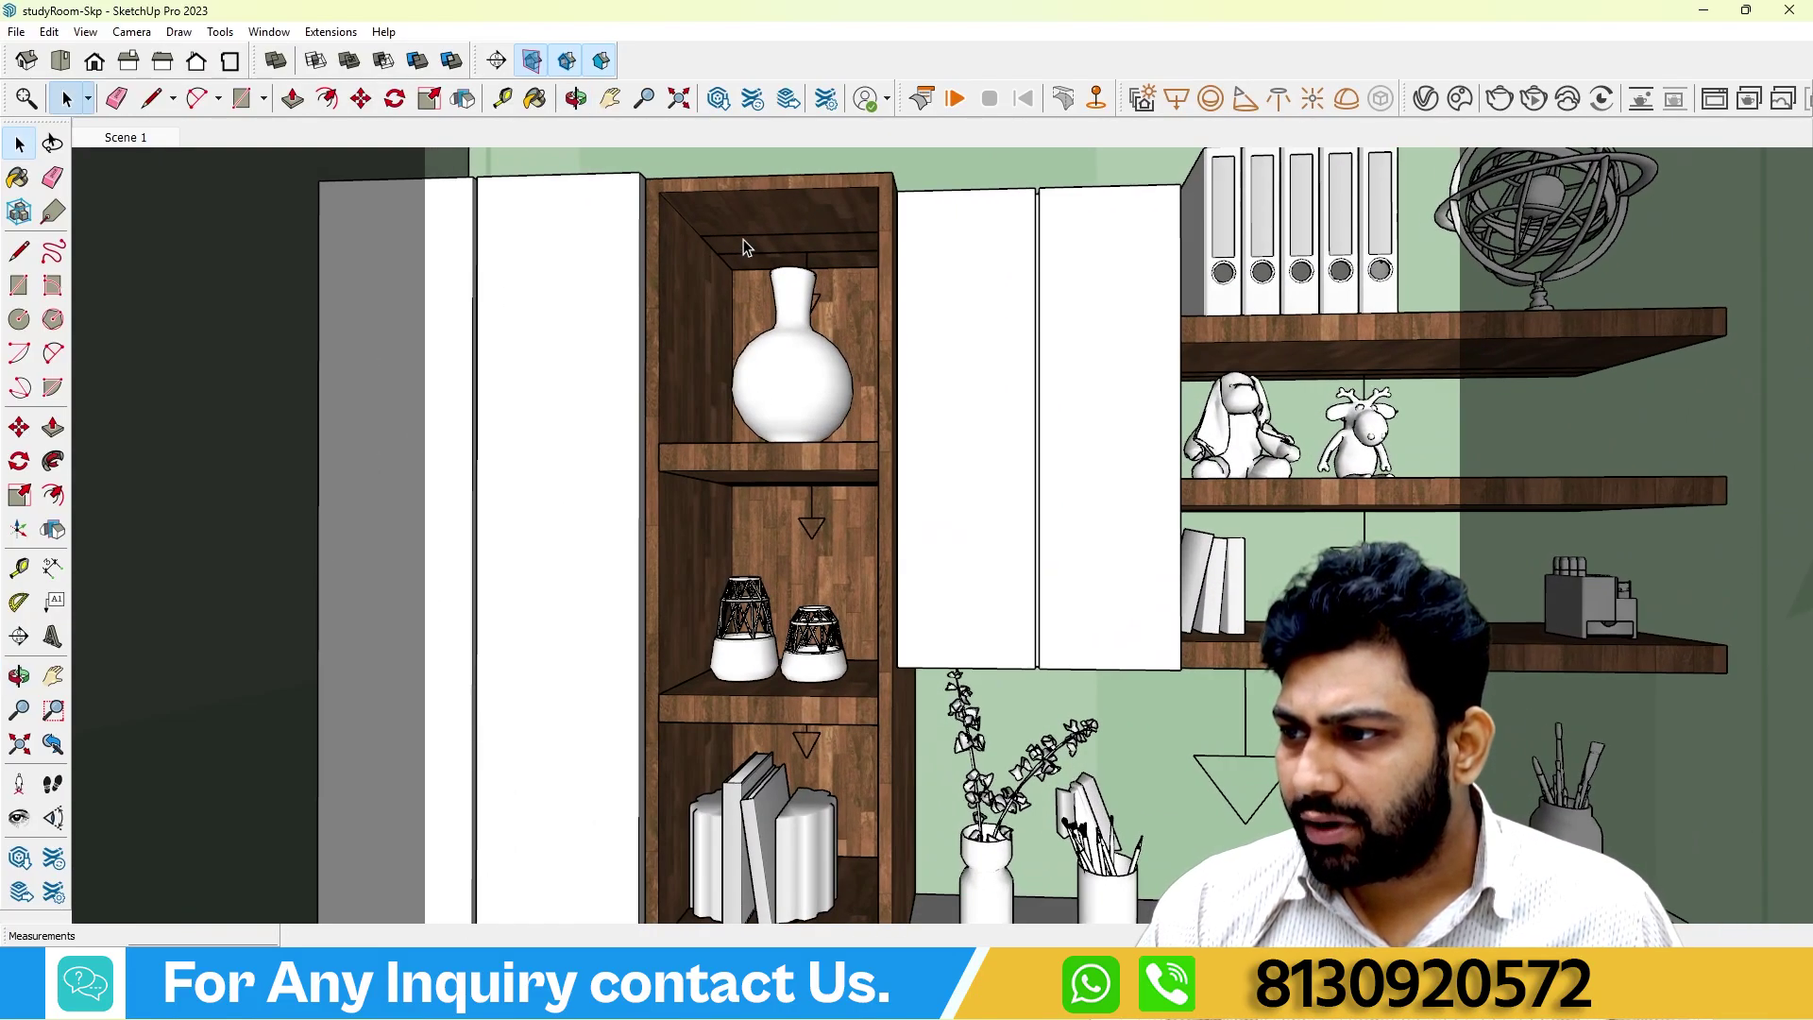
{"action": "left_click", "coordinate": [746, 247]}
{"action": "double_click", "coordinate": [819, 307]}
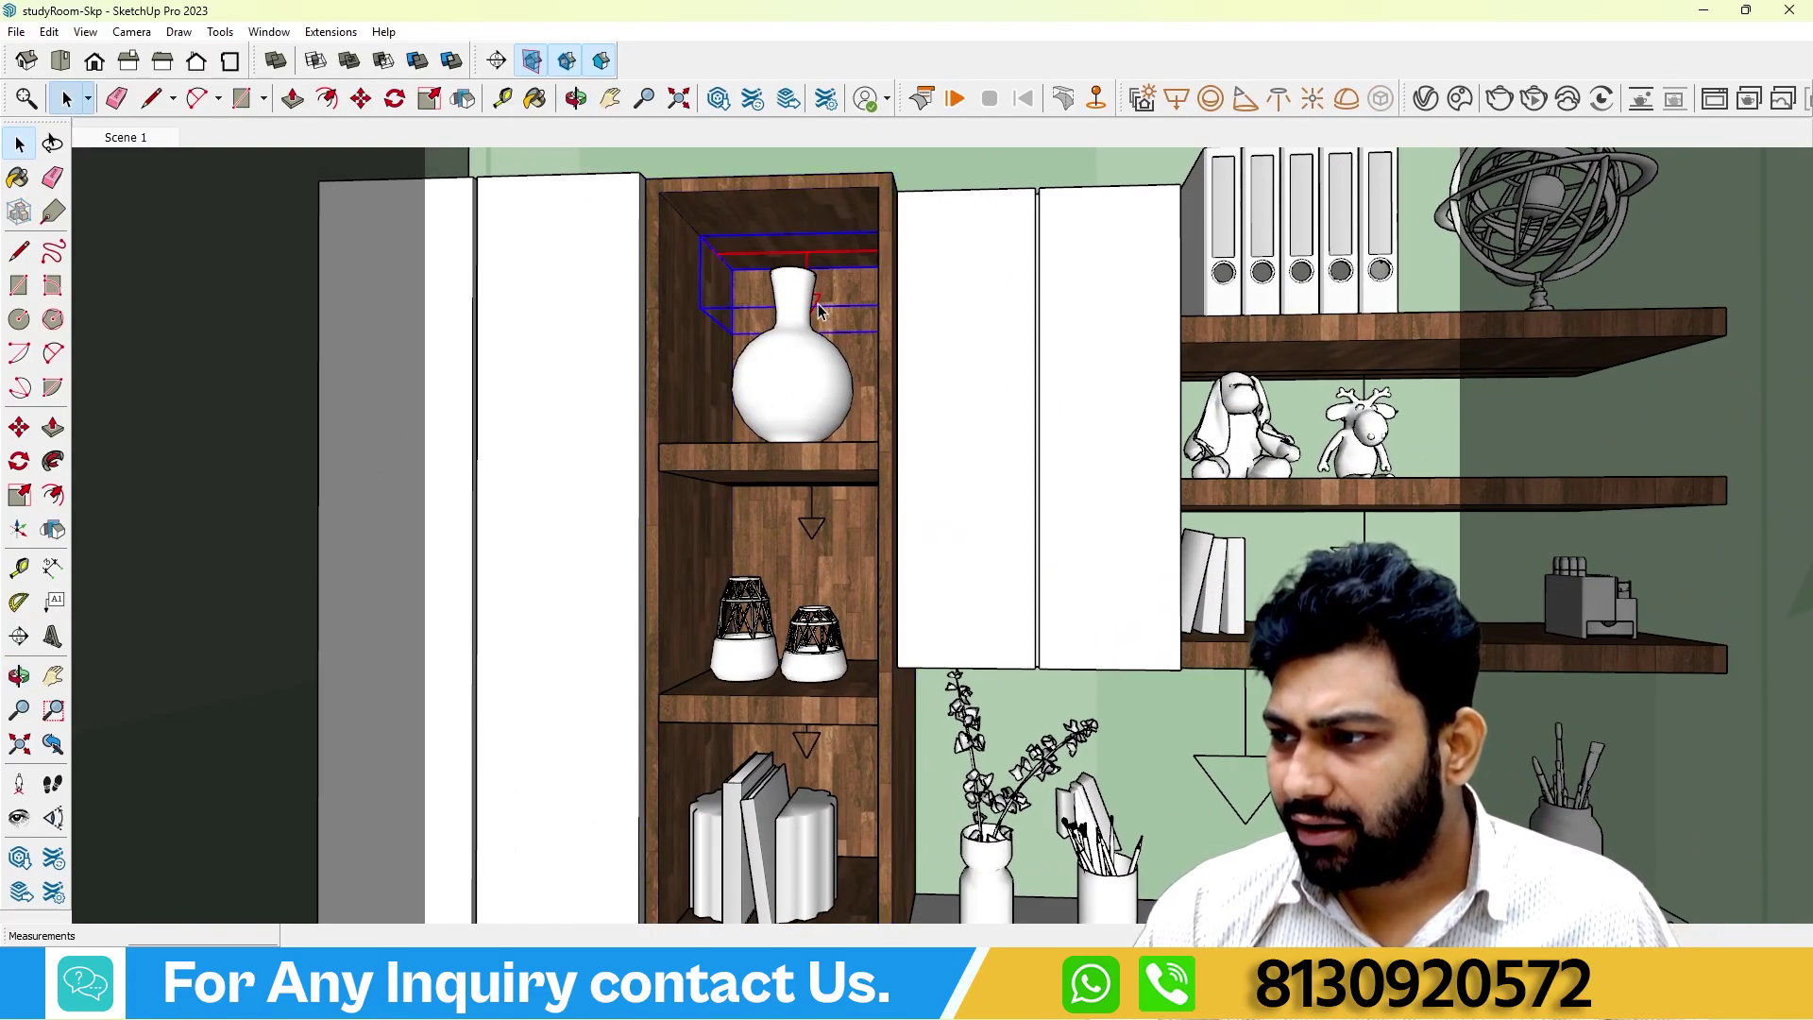
{"action": "middle_click_drag", "start_coordinate": [831, 305], "coordinate": [782, 348]}
{"action": "left_click", "coordinate": [19, 499]}
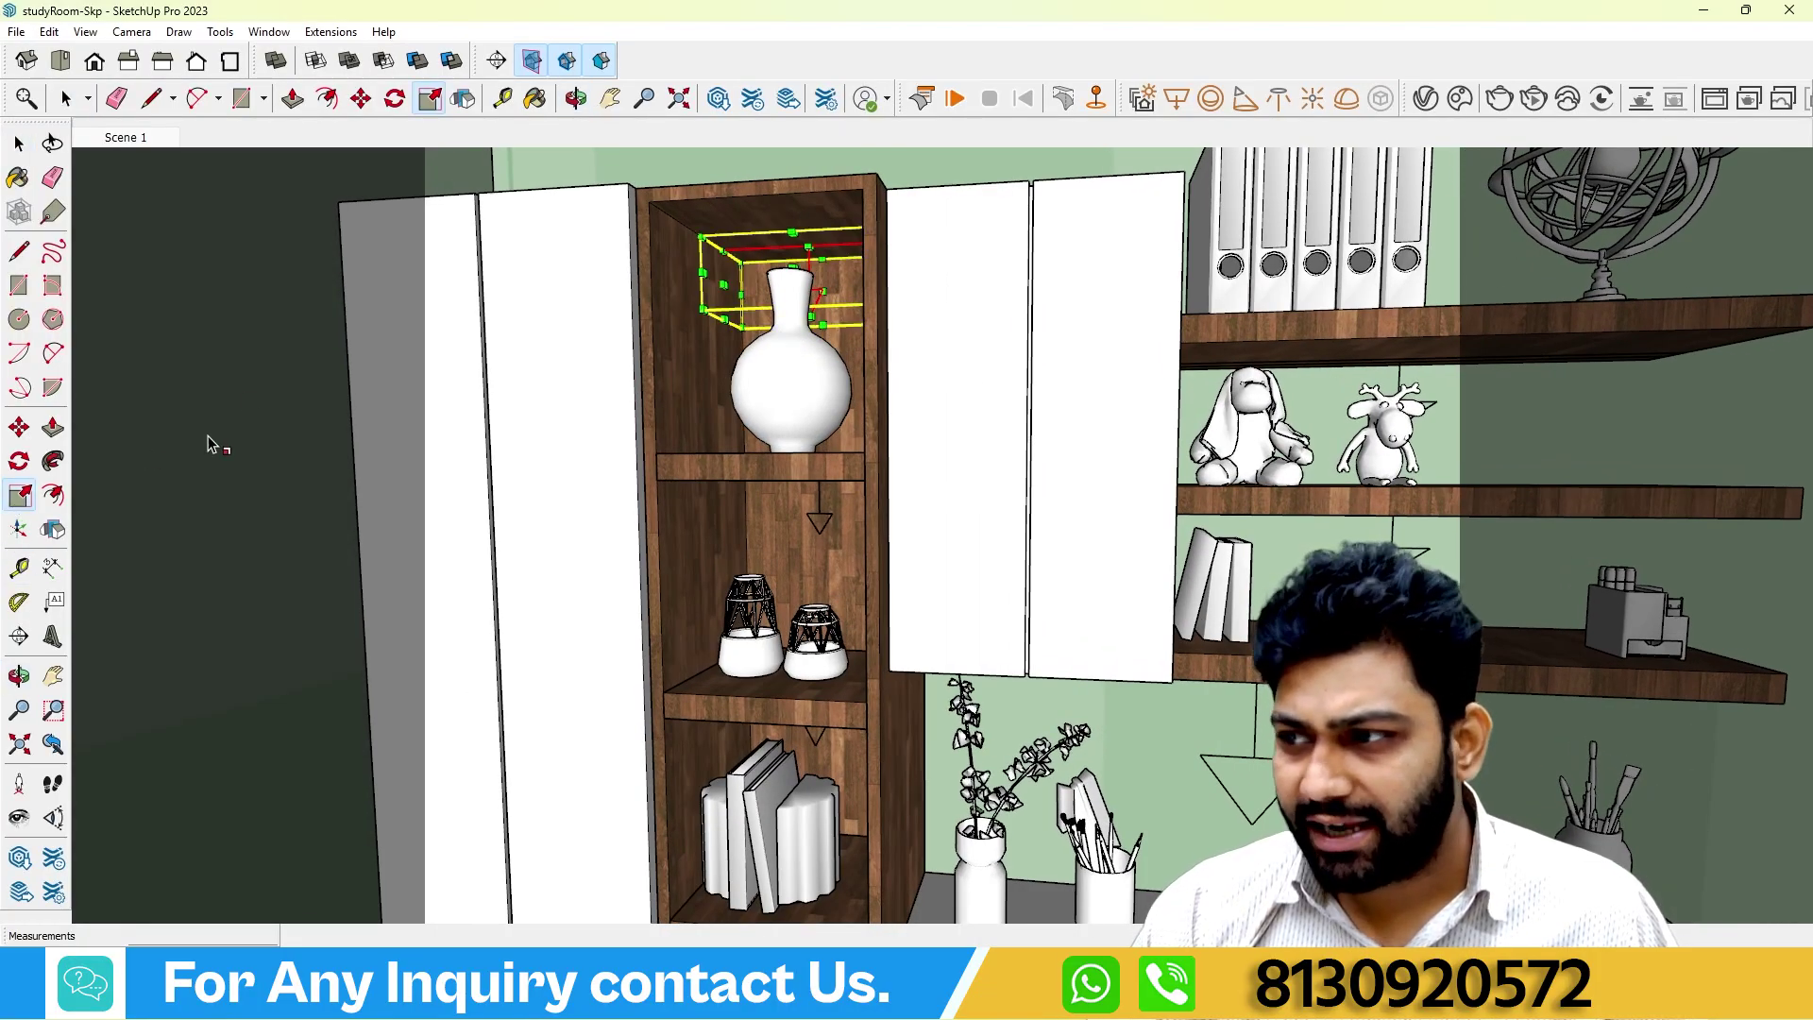
{"action": "left_click", "coordinate": [809, 282]}
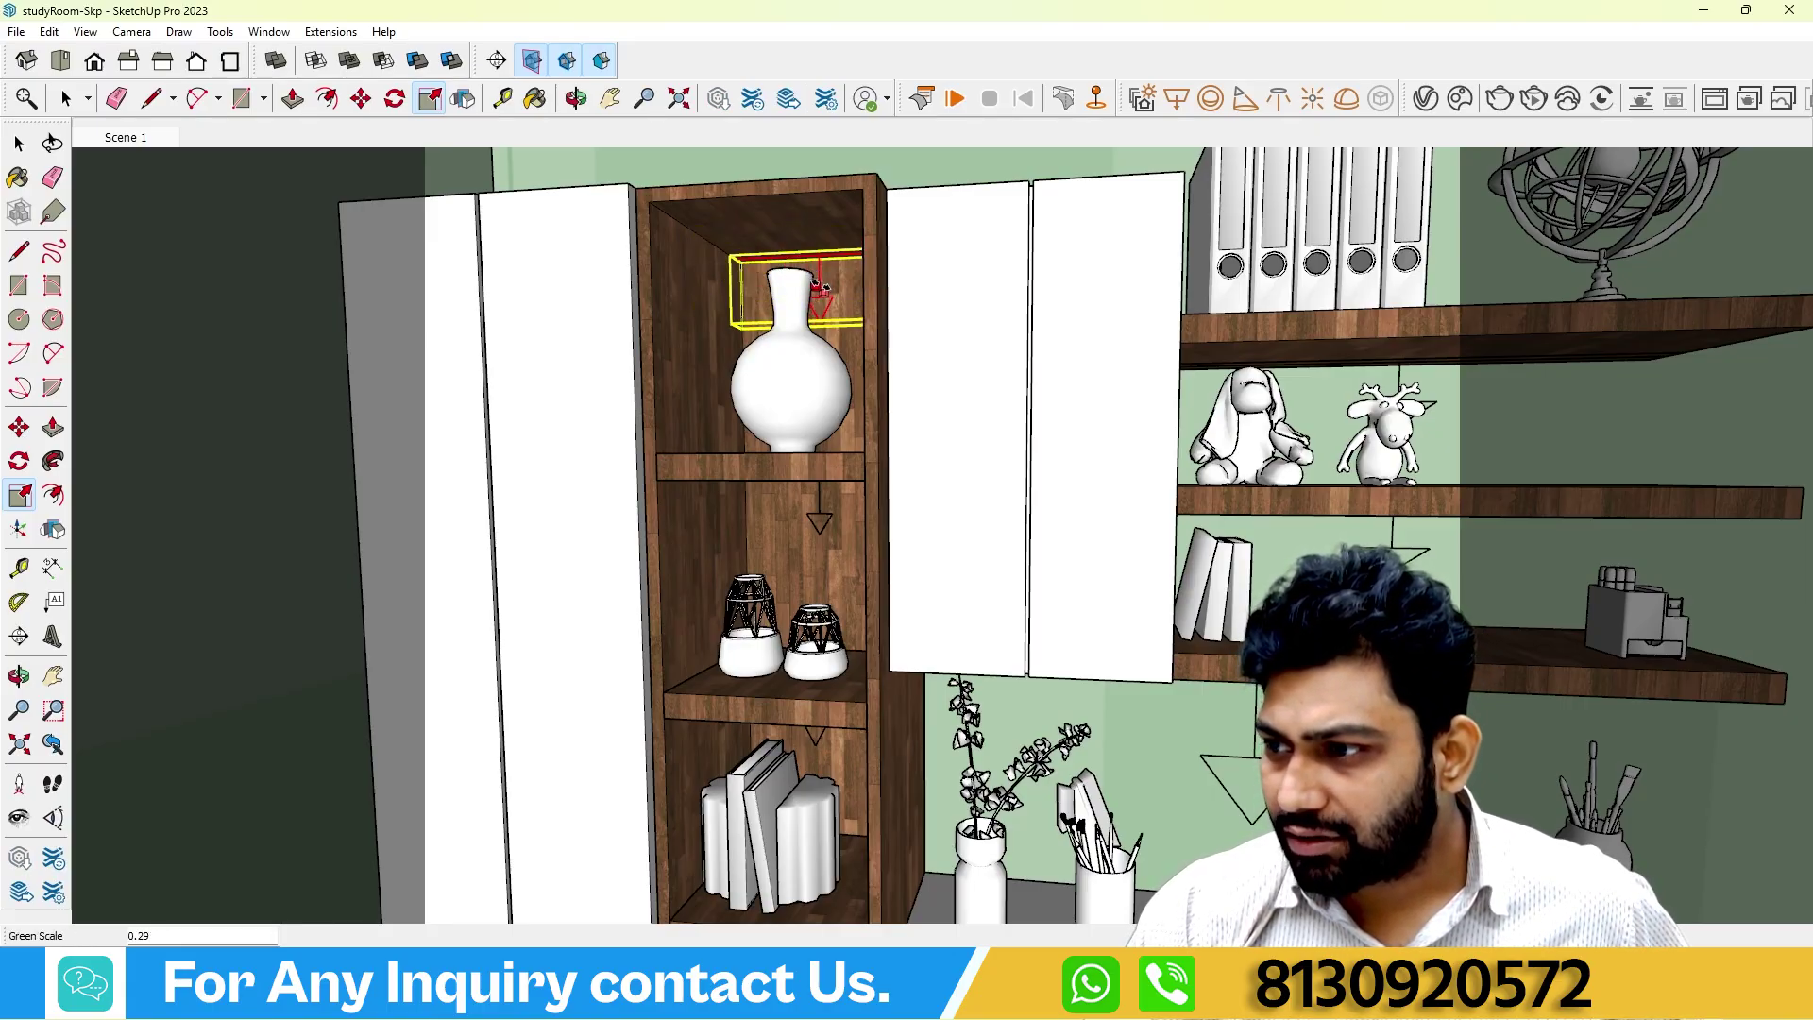
{"action": "middle_click_drag", "start_coordinate": [835, 520], "coordinate": [761, 489]}
{"action": "middle_click_drag", "start_coordinate": [816, 606], "coordinate": [803, 543]}
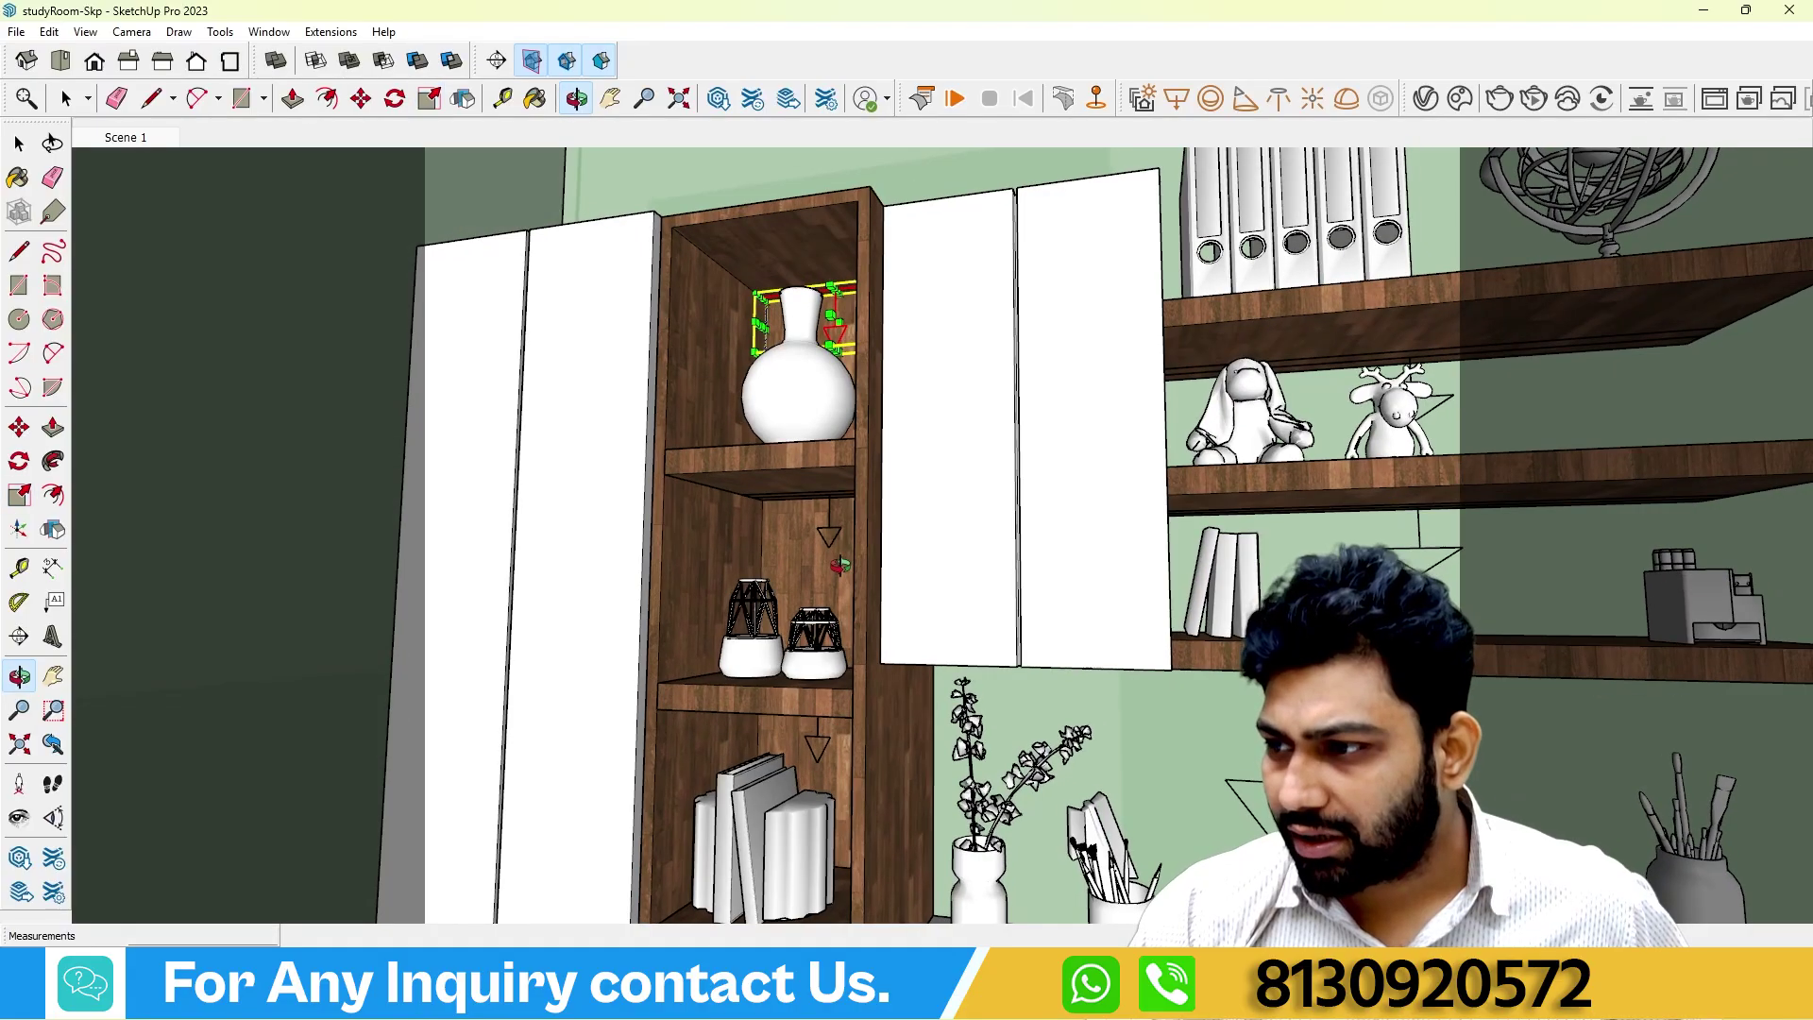
{"action": "scroll", "coordinate": [775, 348], "scroll_direction": "up", "scroll_amount": 2}
{"action": "scroll", "coordinate": [775, 348], "scroll_direction": "up", "scroll_amount": 2}
{"action": "middle_click_drag", "start_coordinate": [775, 347], "coordinate": [666, 398]}
{"action": "scroll", "coordinate": [909, 317], "scroll_direction": "up", "scroll_amount": 3}
{"action": "scroll", "coordinate": [881, 428], "scroll_direction": "down", "scroll_amount": 3}
{"action": "scroll", "coordinate": [879, 218], "scroll_direction": "up", "scroll_amount": 1}
{"action": "middle_click_drag", "start_coordinate": [965, 248], "coordinate": [908, 202]}
{"action": "key", "text": "s"}
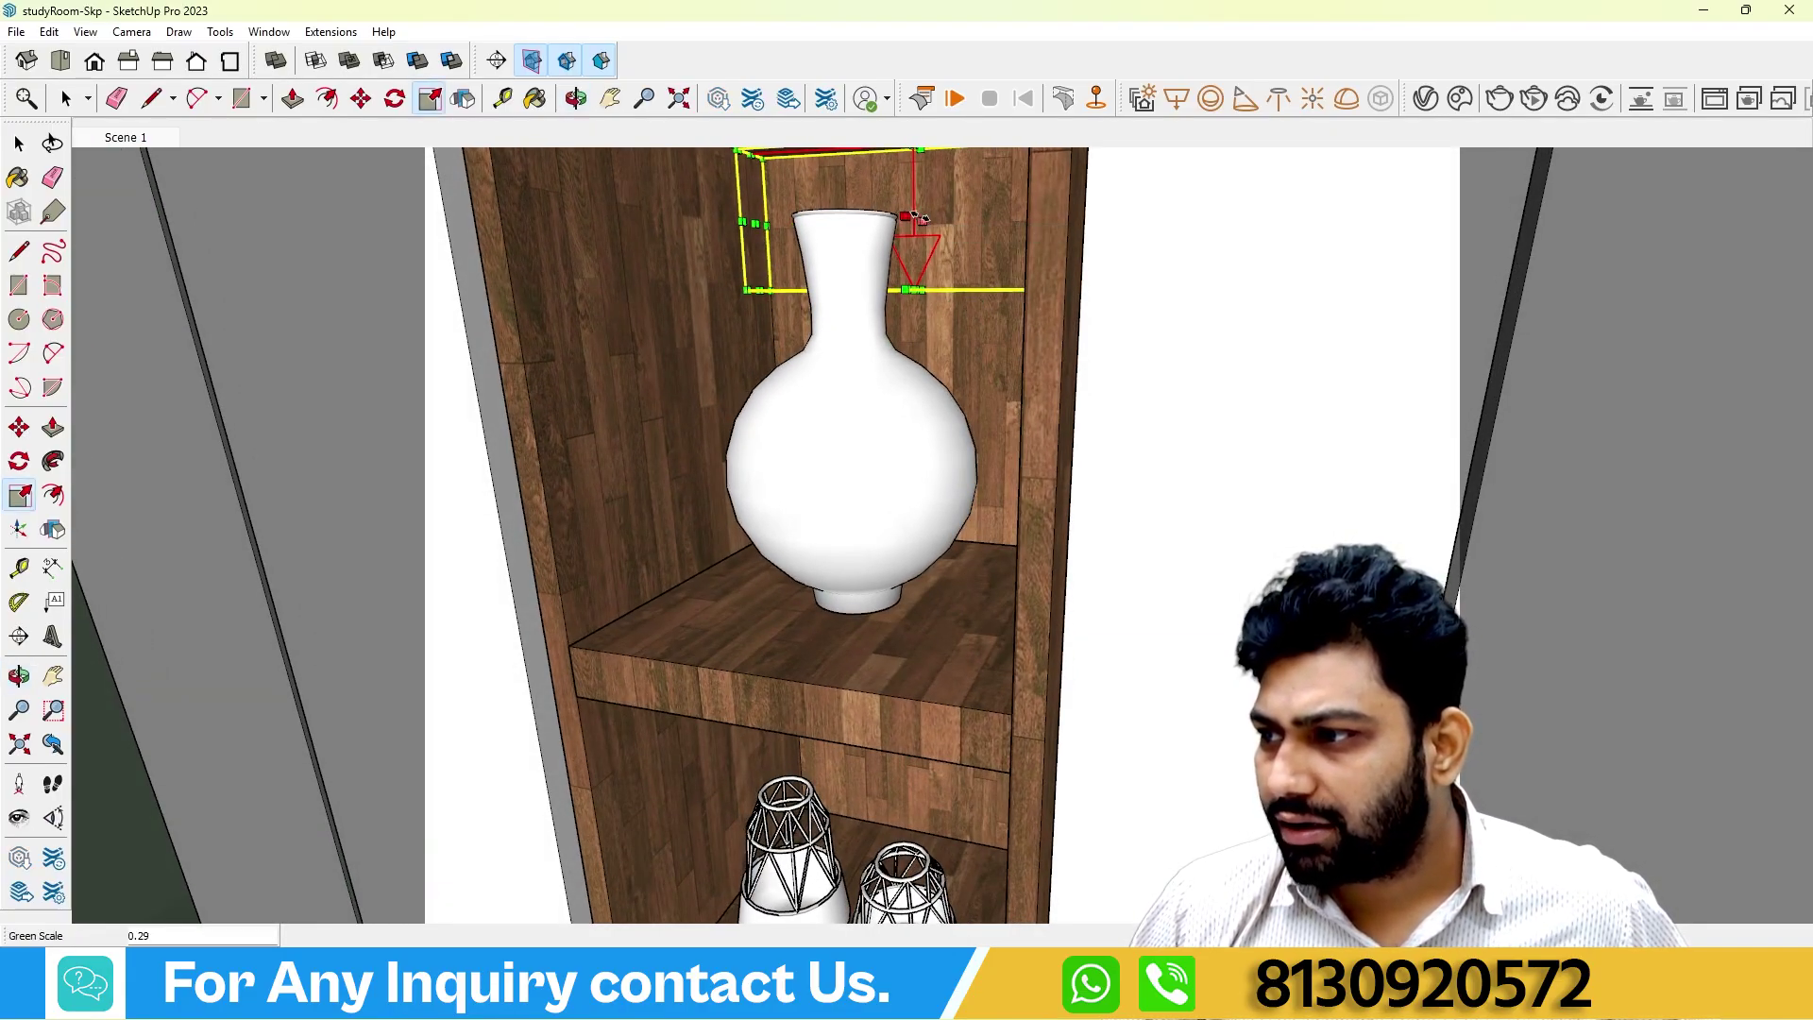
Scale the rectangle light in the cabinet's second compartment along the blue axis to about 0.25.
{"action": "scroll", "coordinate": [841, 377], "scroll_direction": "down", "scroll_amount": 2}
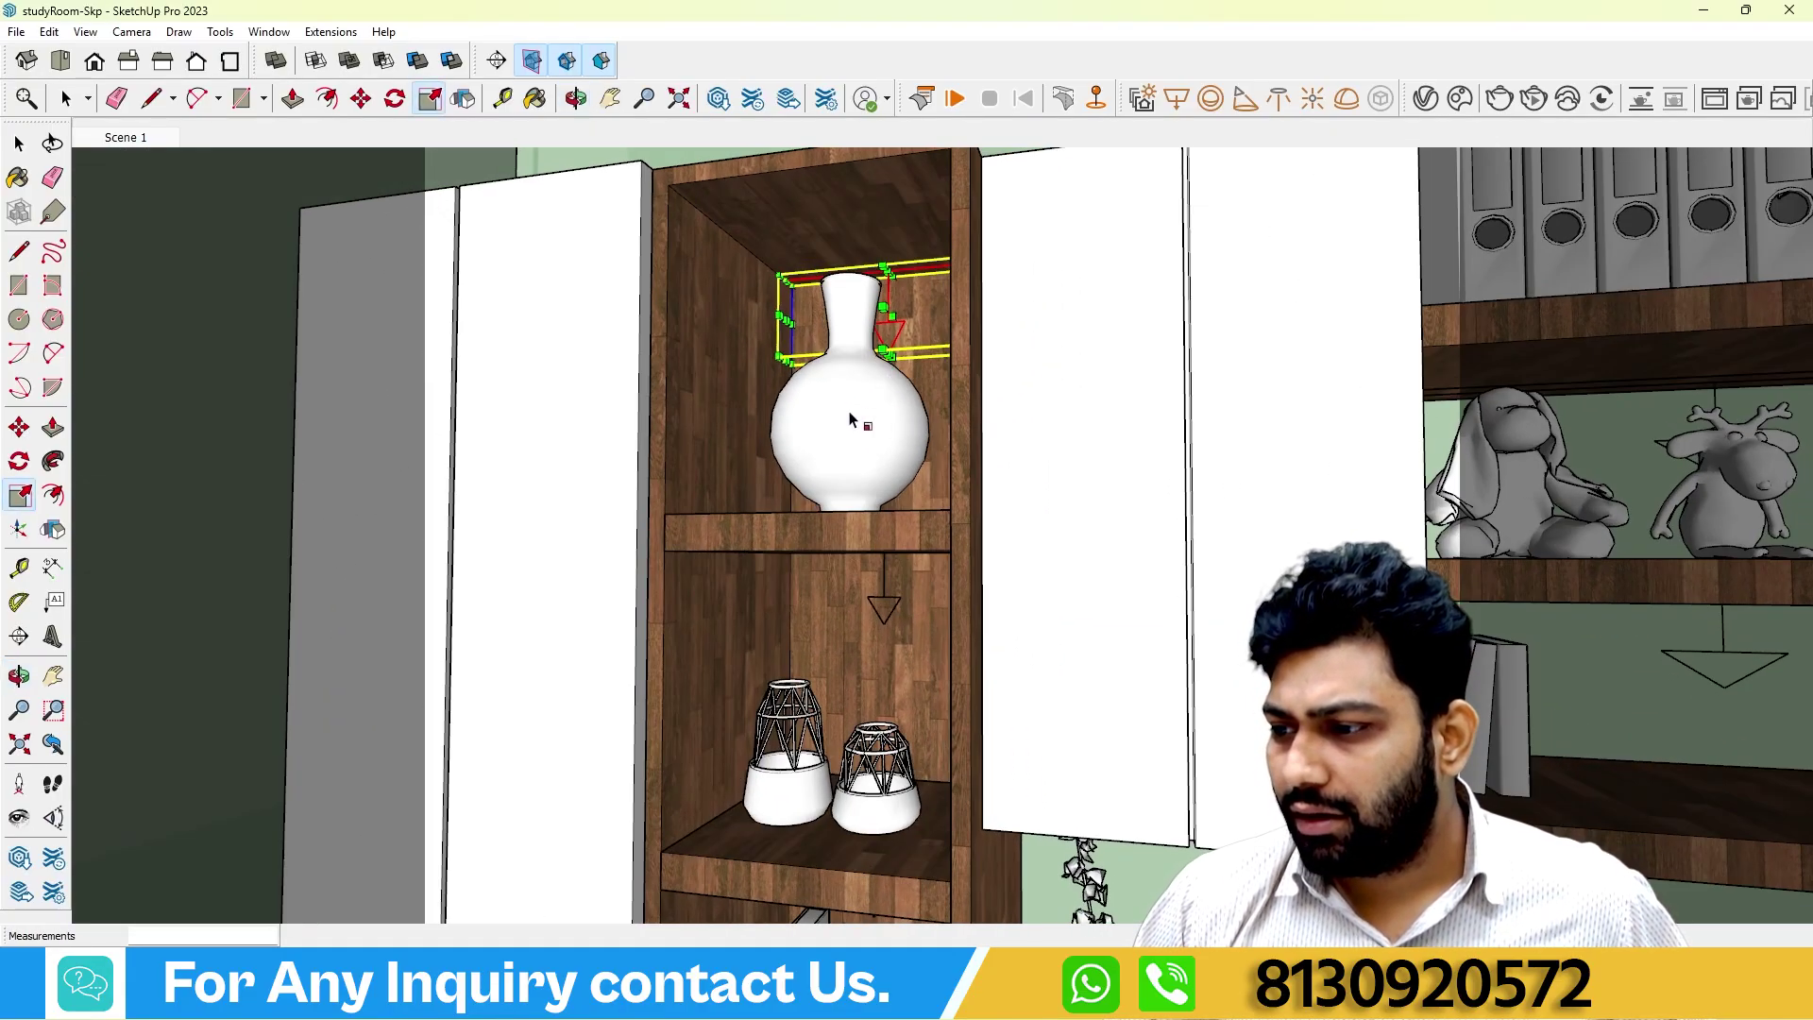
{"action": "scroll", "coordinate": [851, 422], "scroll_direction": "down", "scroll_amount": 3}
{"action": "middle_click_drag", "start_coordinate": [851, 421], "coordinate": [850, 491]}
{"action": "scroll", "coordinate": [850, 491], "scroll_direction": "up", "scroll_amount": 5}
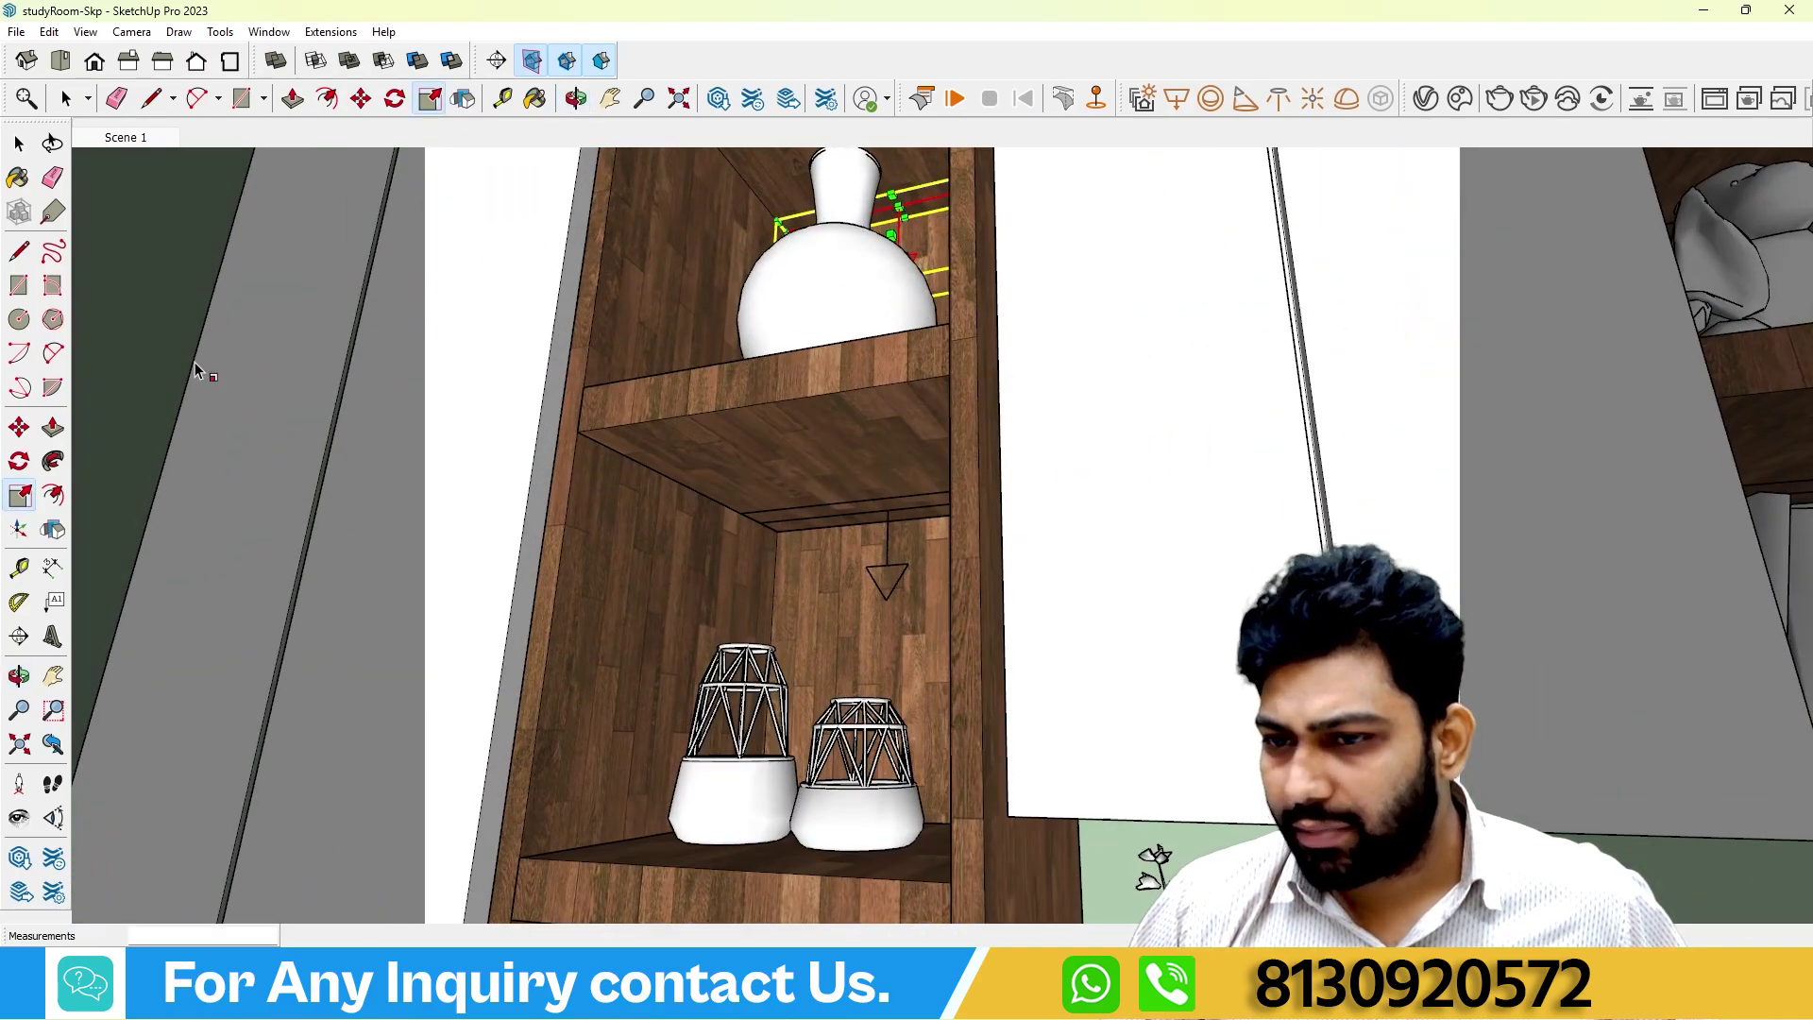
{"action": "scroll", "coordinate": [827, 348], "scroll_direction": "up", "scroll_amount": 3}
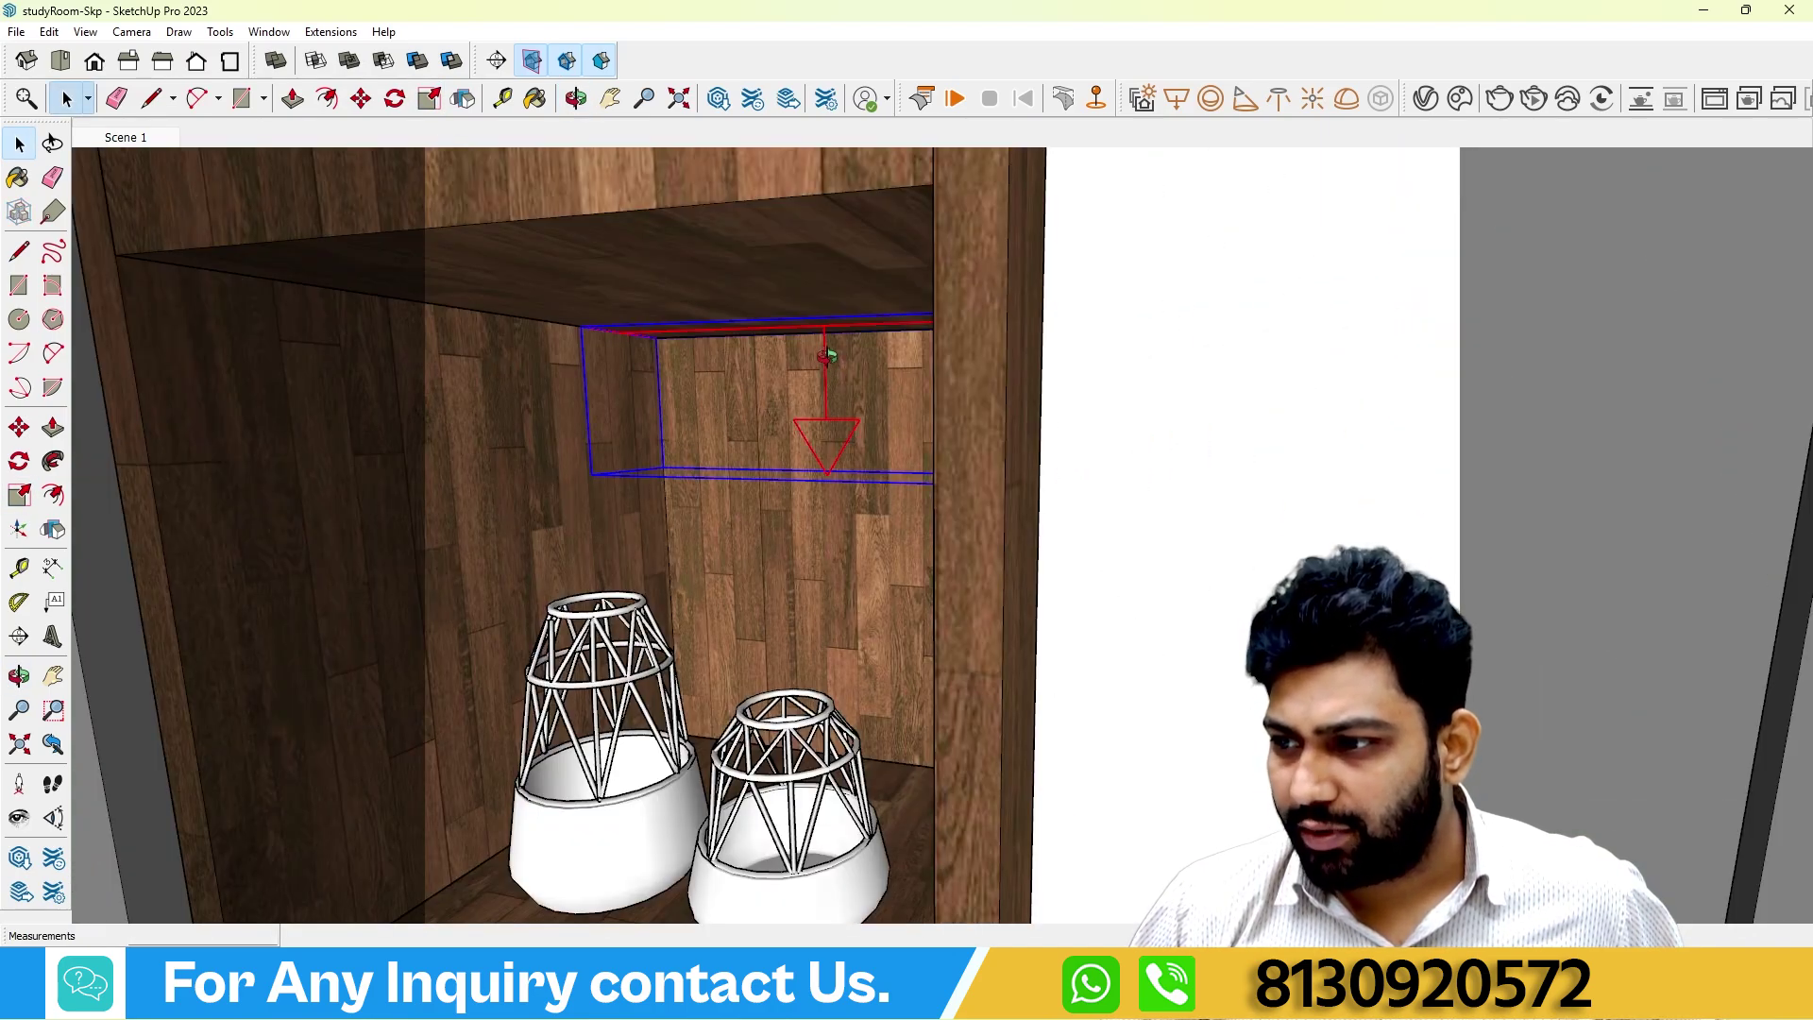
{"action": "middle_click_drag", "start_coordinate": [823, 343], "coordinate": [789, 384]}
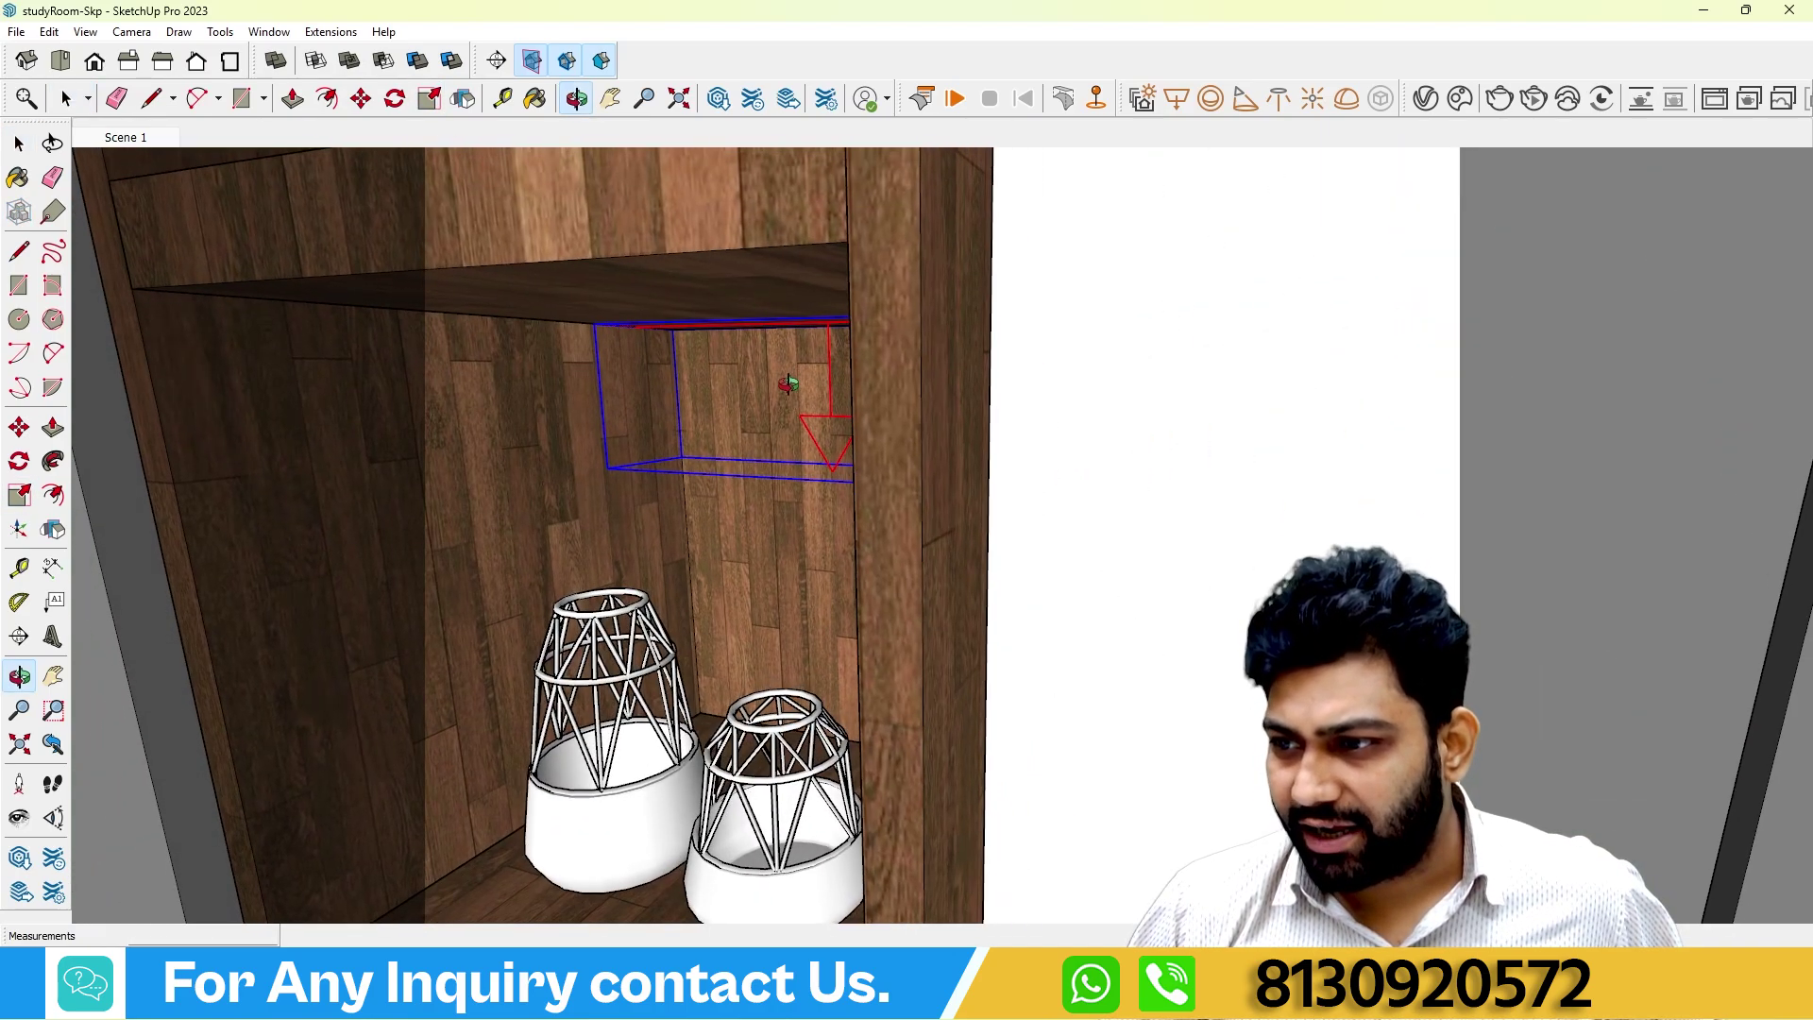
{"action": "left_click", "coordinate": [21, 495]}
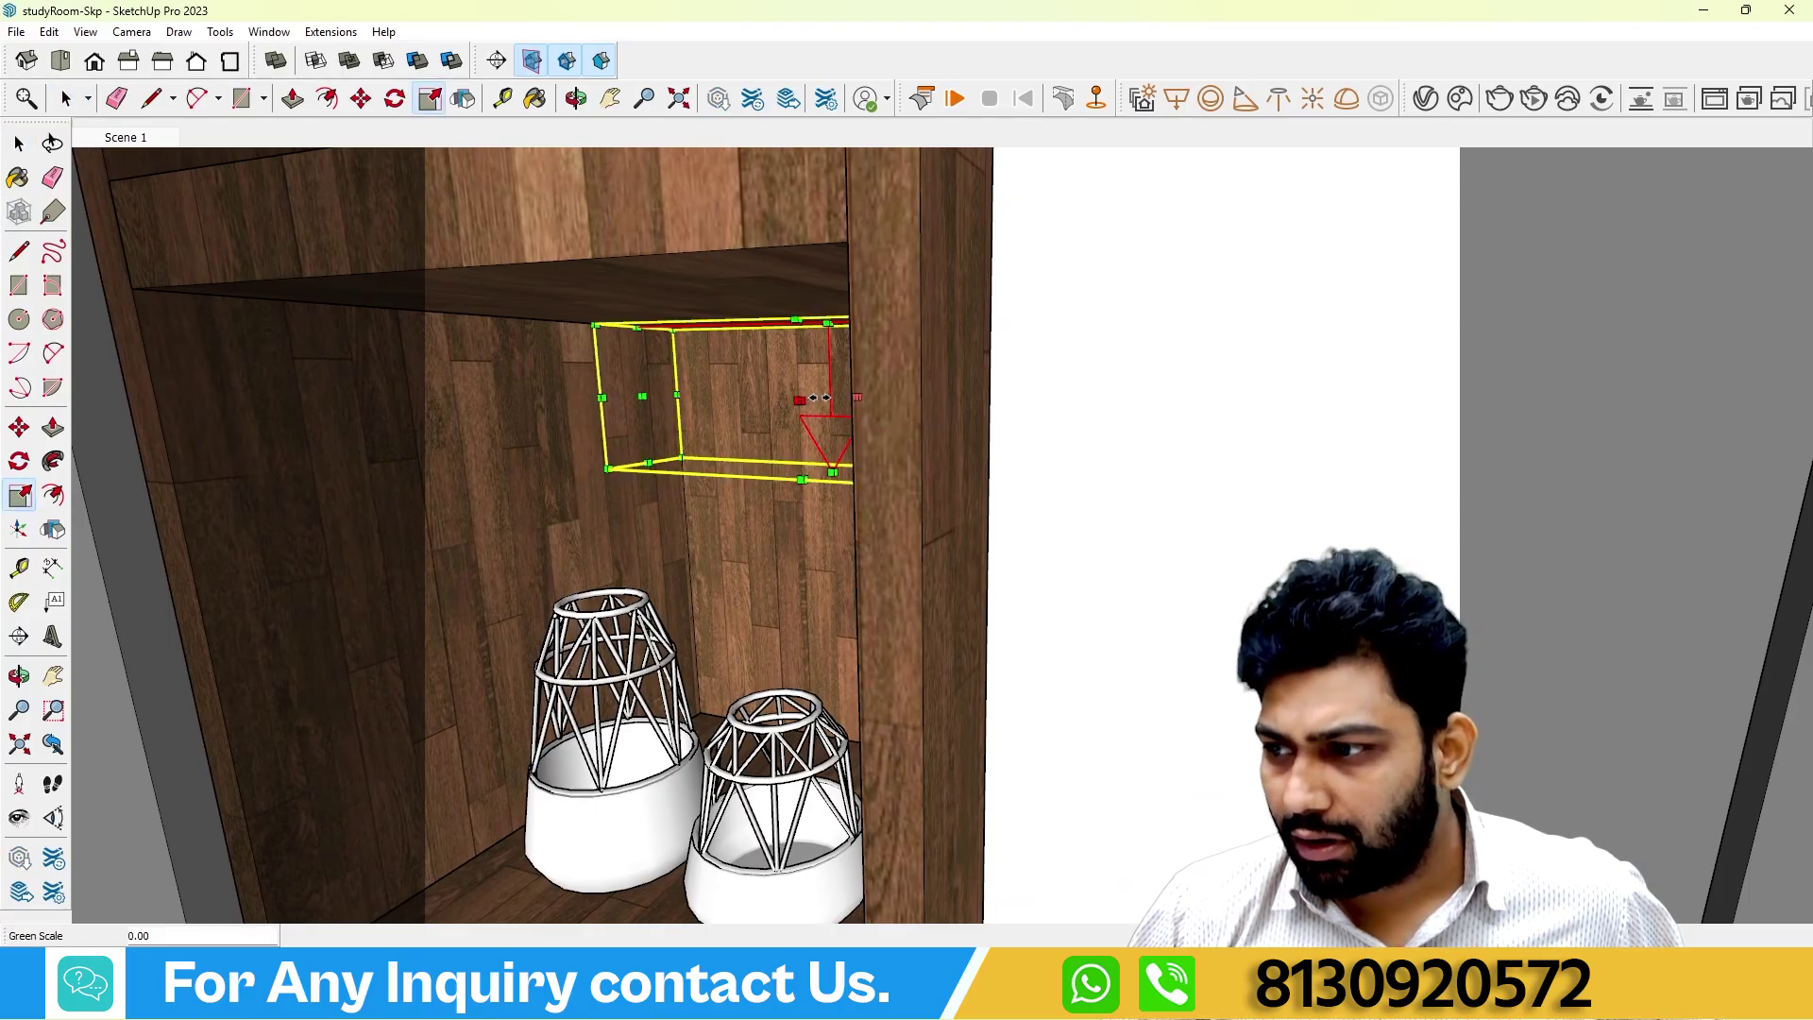
{"action": "scroll", "coordinate": [798, 423], "scroll_direction": "up", "scroll_amount": 4}
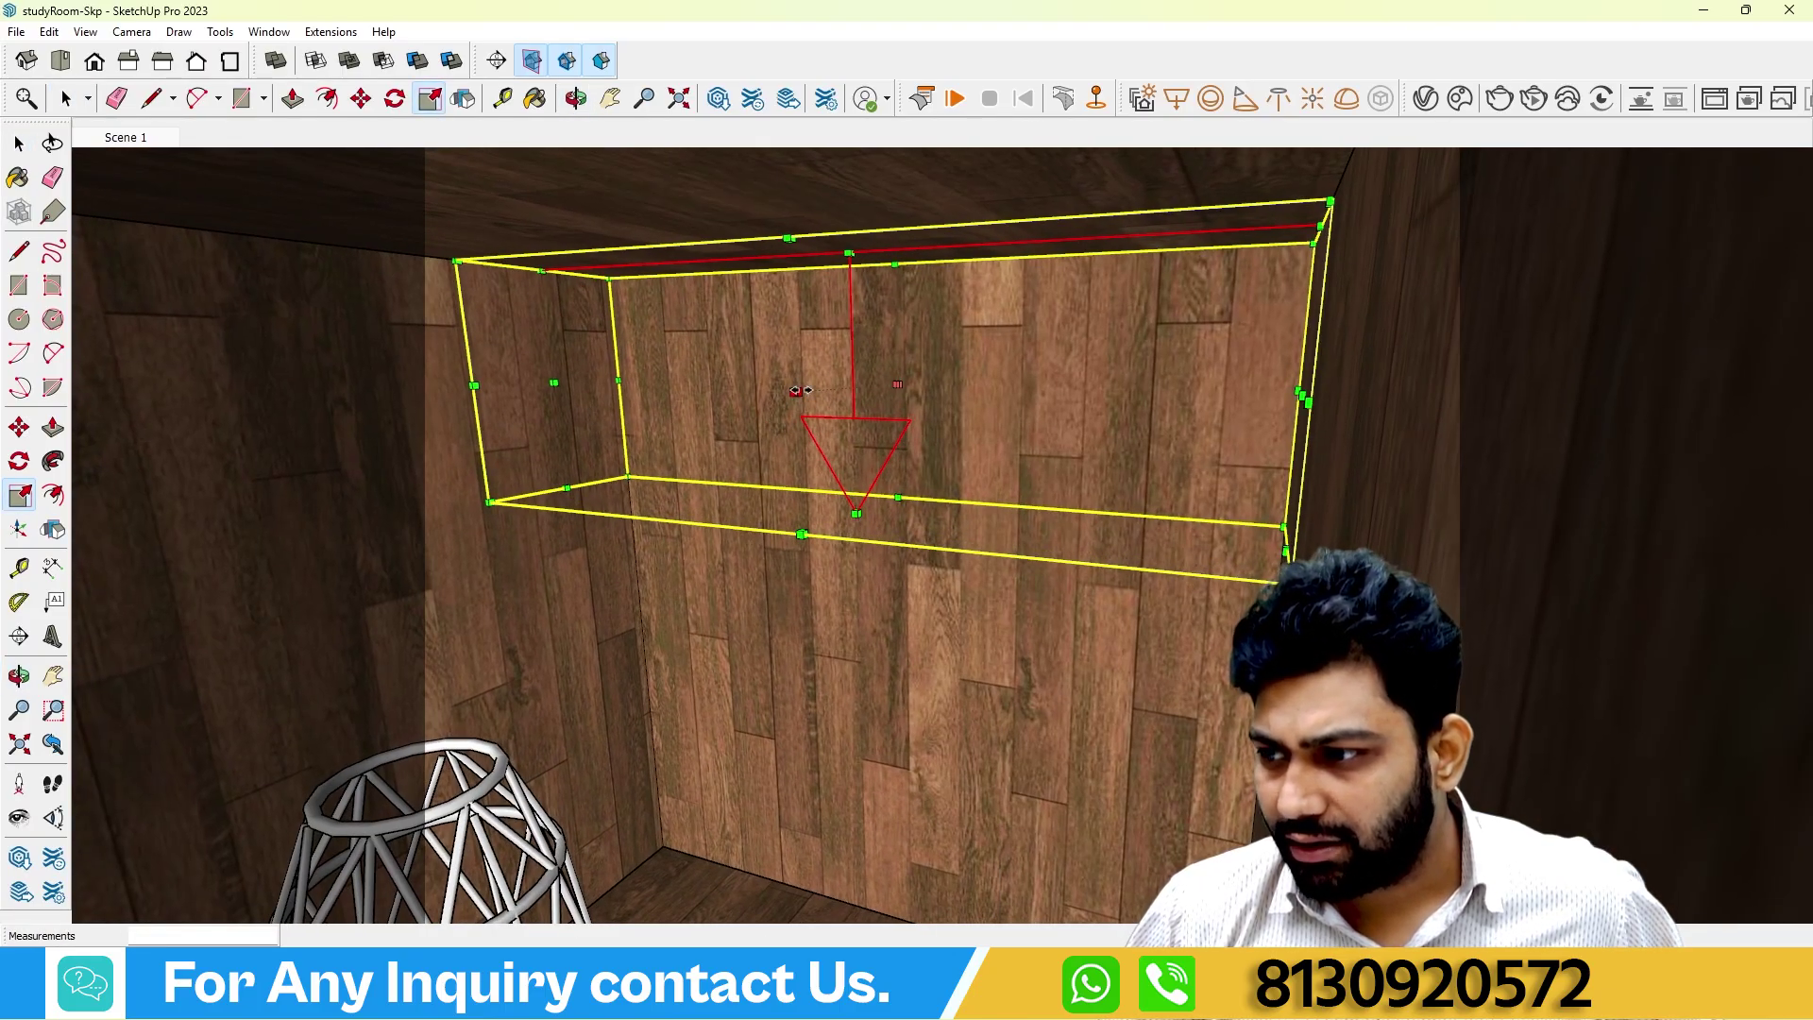
{"action": "mouse_move", "coordinate": [839, 387]}
{"action": "middle_mouse_down"}
{"action": "mouse_move", "coordinate": [822, 384]}
{"action": "mouse_move", "coordinate": [850, 405]}
{"action": "middle_mouse_up"}
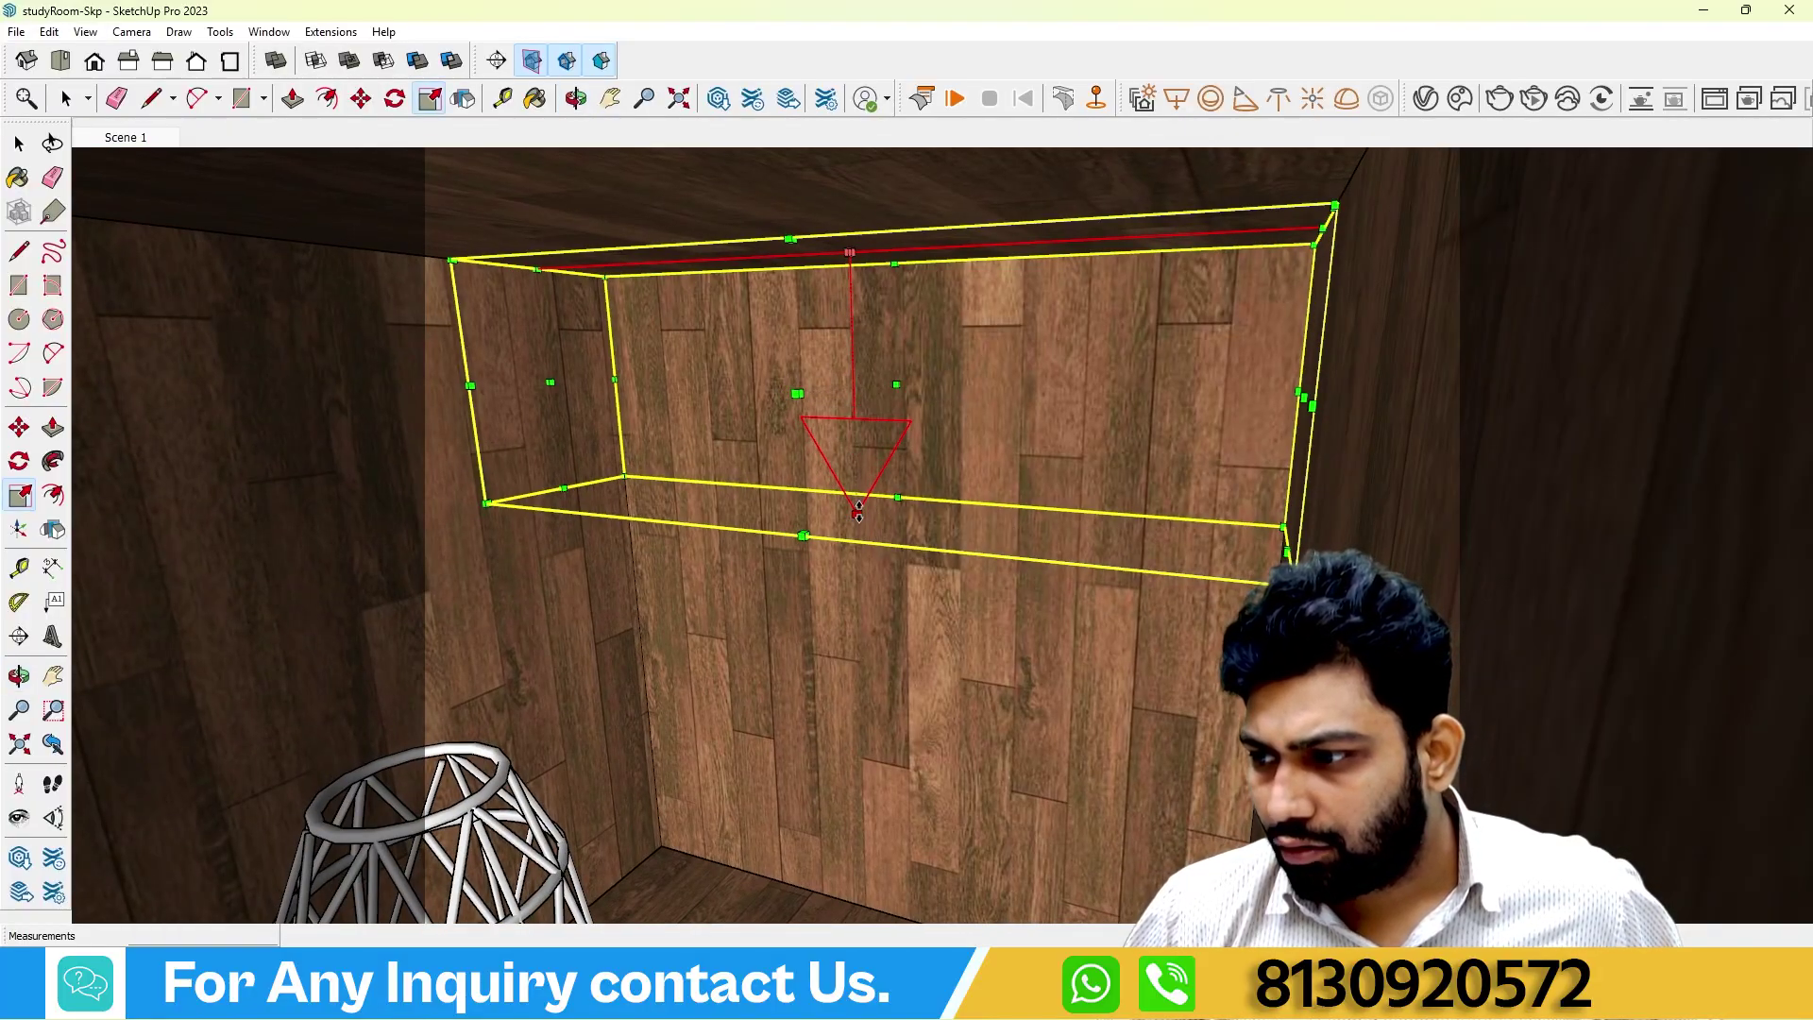
{"action": "left_click_drag", "start_coordinate": [859, 510], "coordinate": [880, 321]}
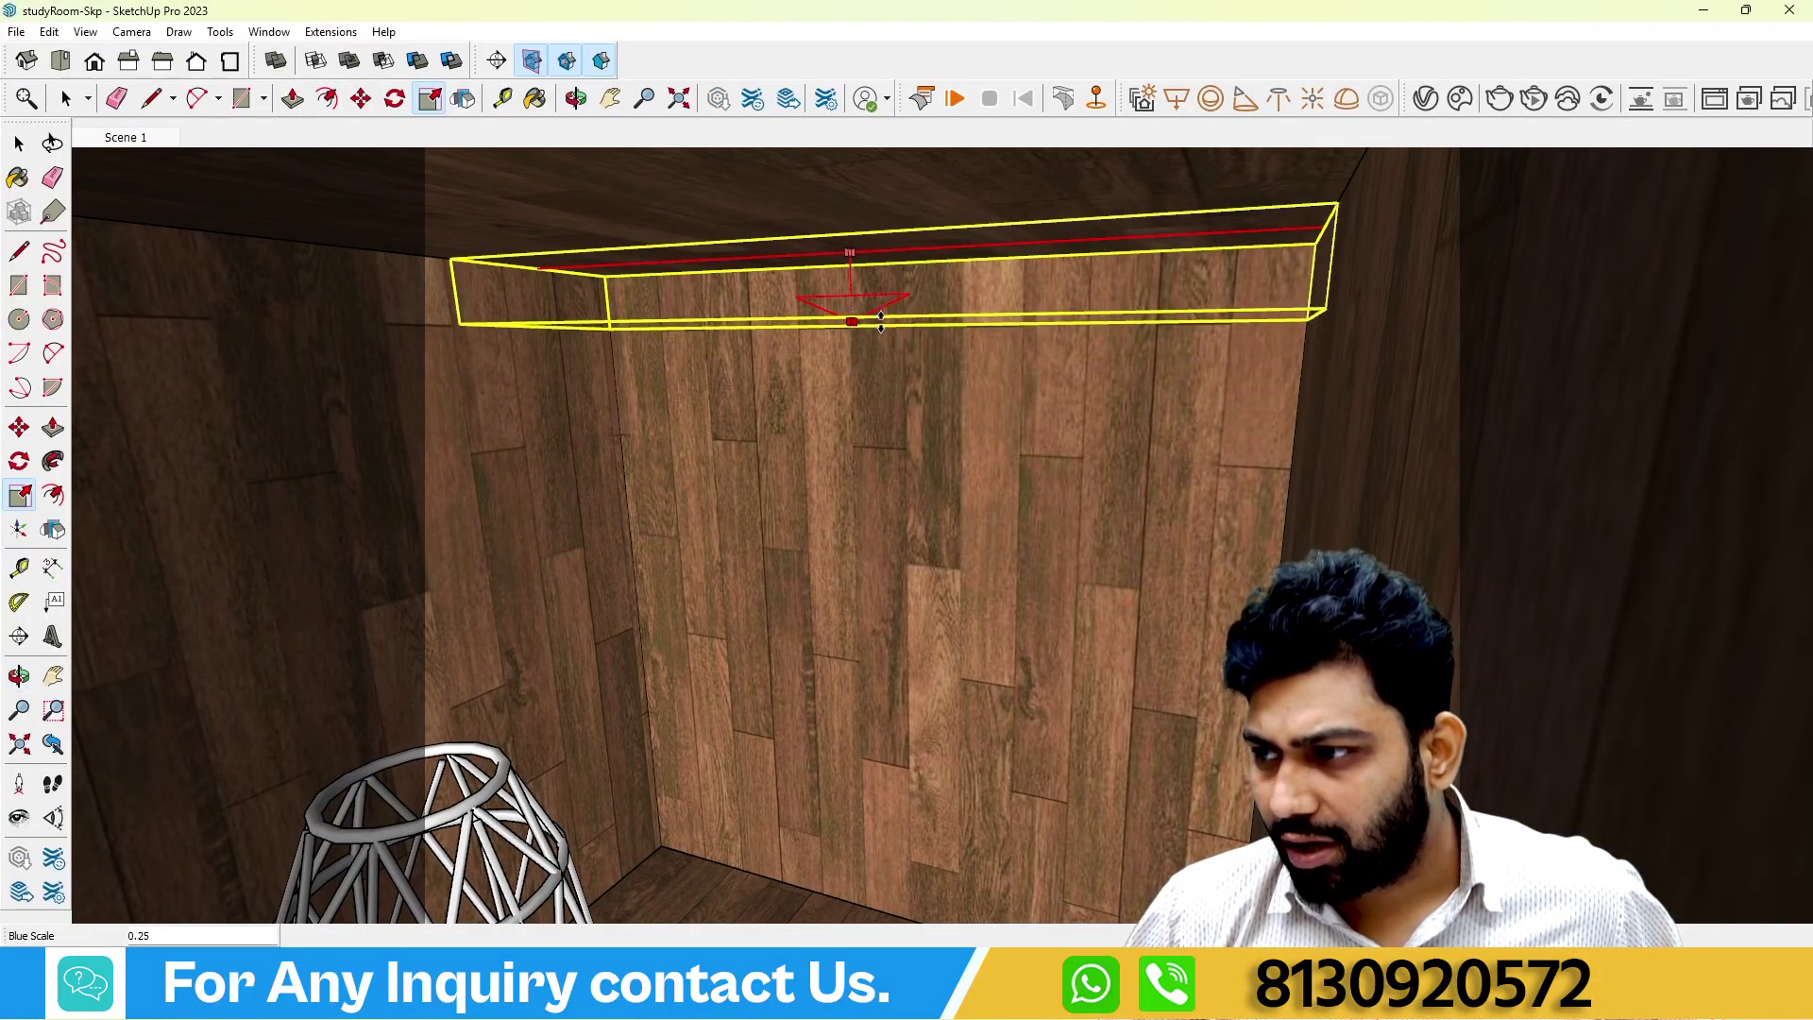
Scale the rectangle light in the cabinet's uppermost compartment, above the vase, along the blue axis to about 0.32.
{"action": "scroll", "coordinate": [930, 416], "scroll_direction": "down", "scroll_amount": 10}
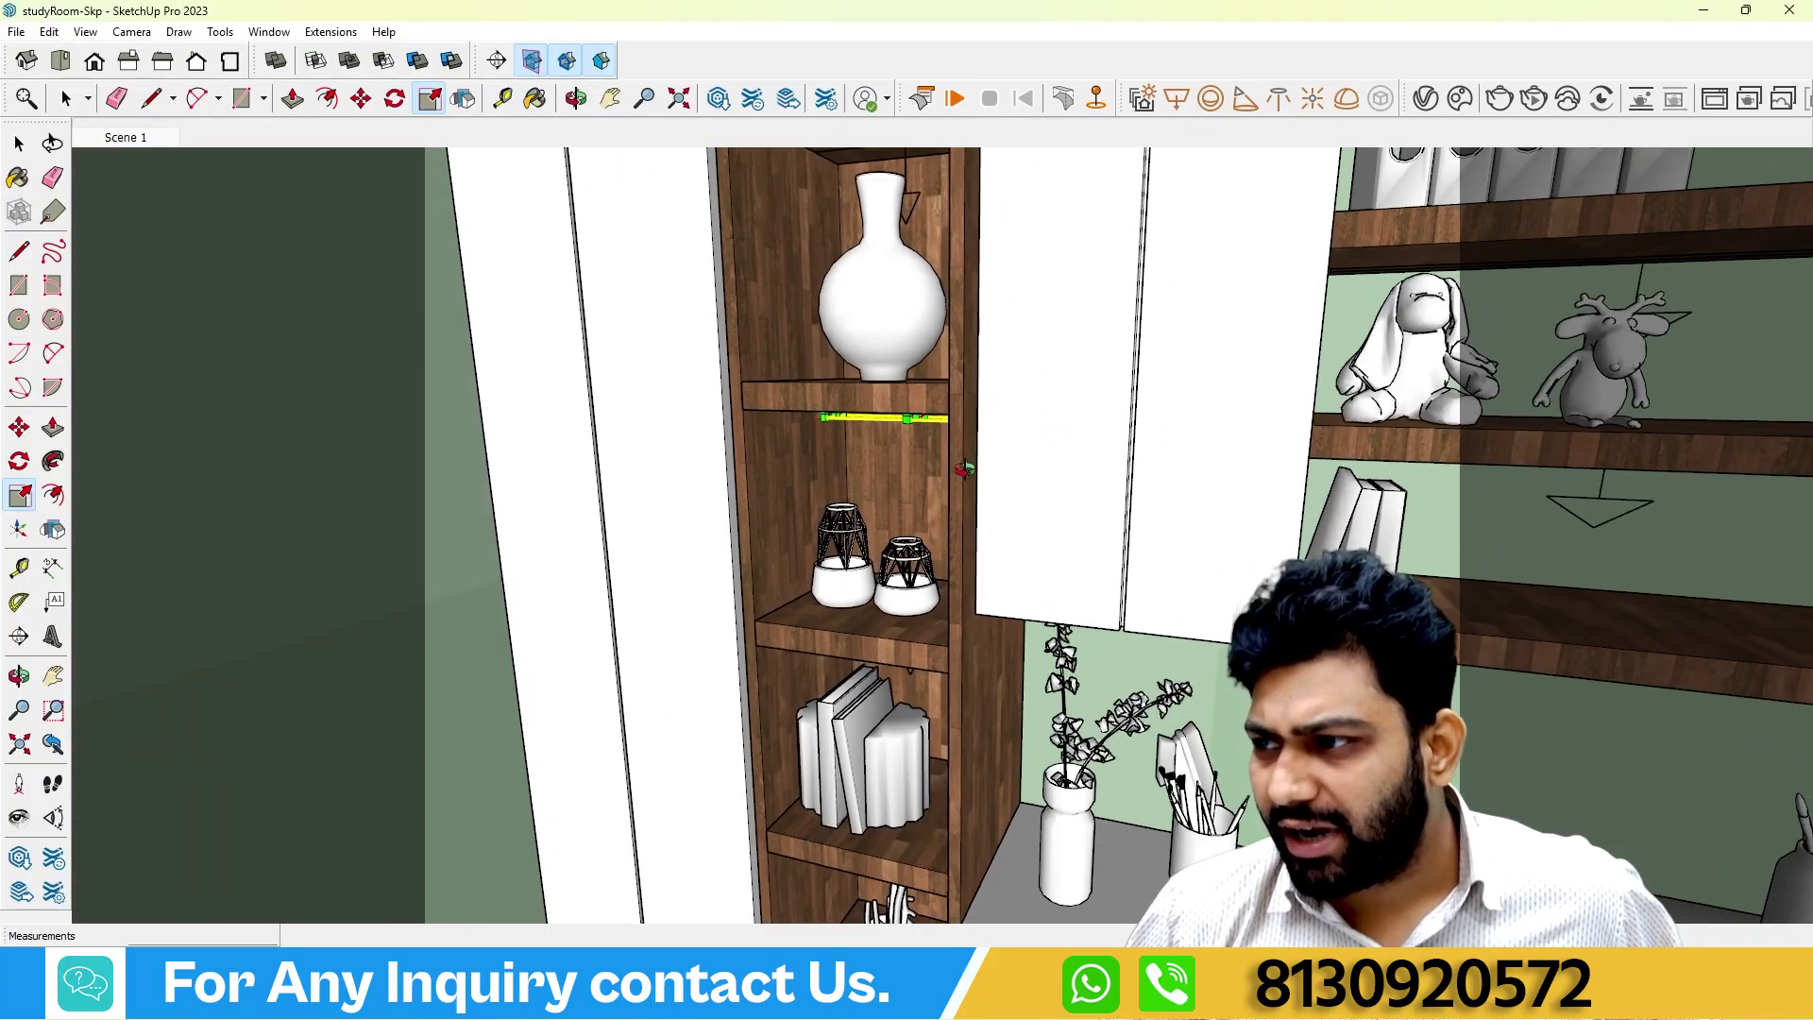
{"action": "scroll", "coordinate": [926, 264], "scroll_direction": "down", "scroll_amount": 5}
{"action": "scroll", "coordinate": [933, 302], "scroll_direction": "up", "scroll_amount": 8}
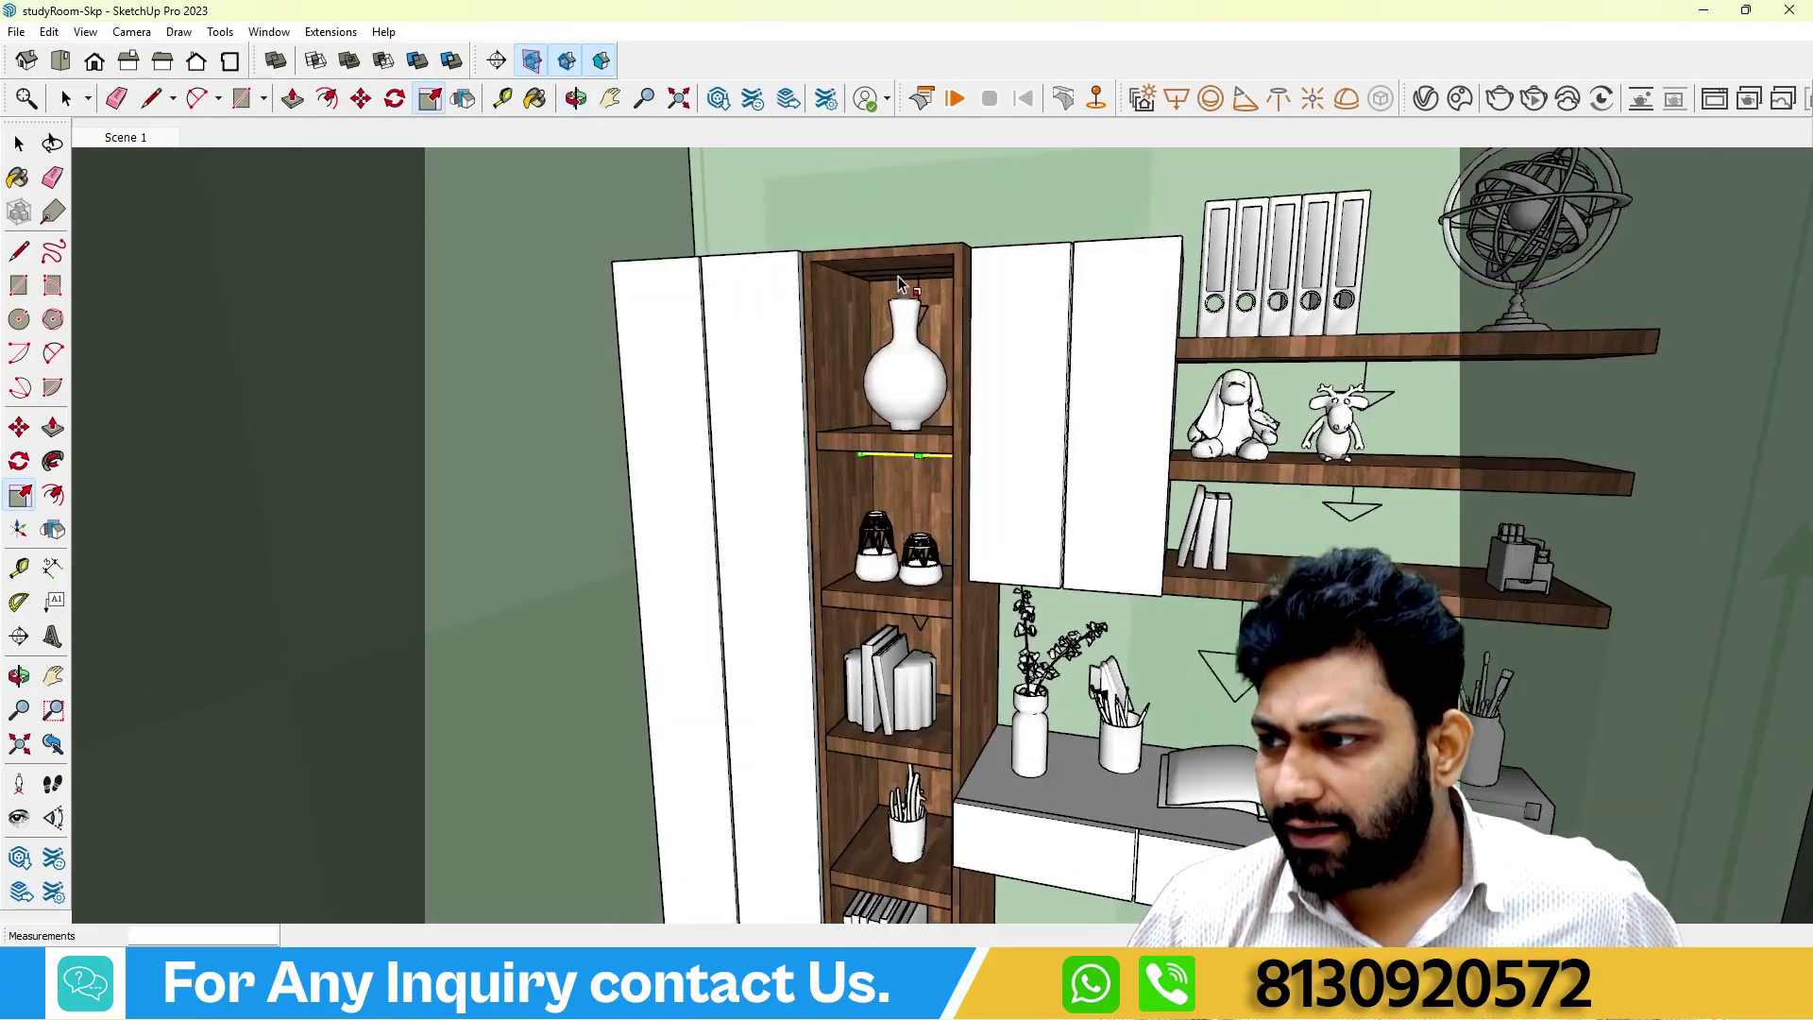
{"action": "key", "text": "o"}
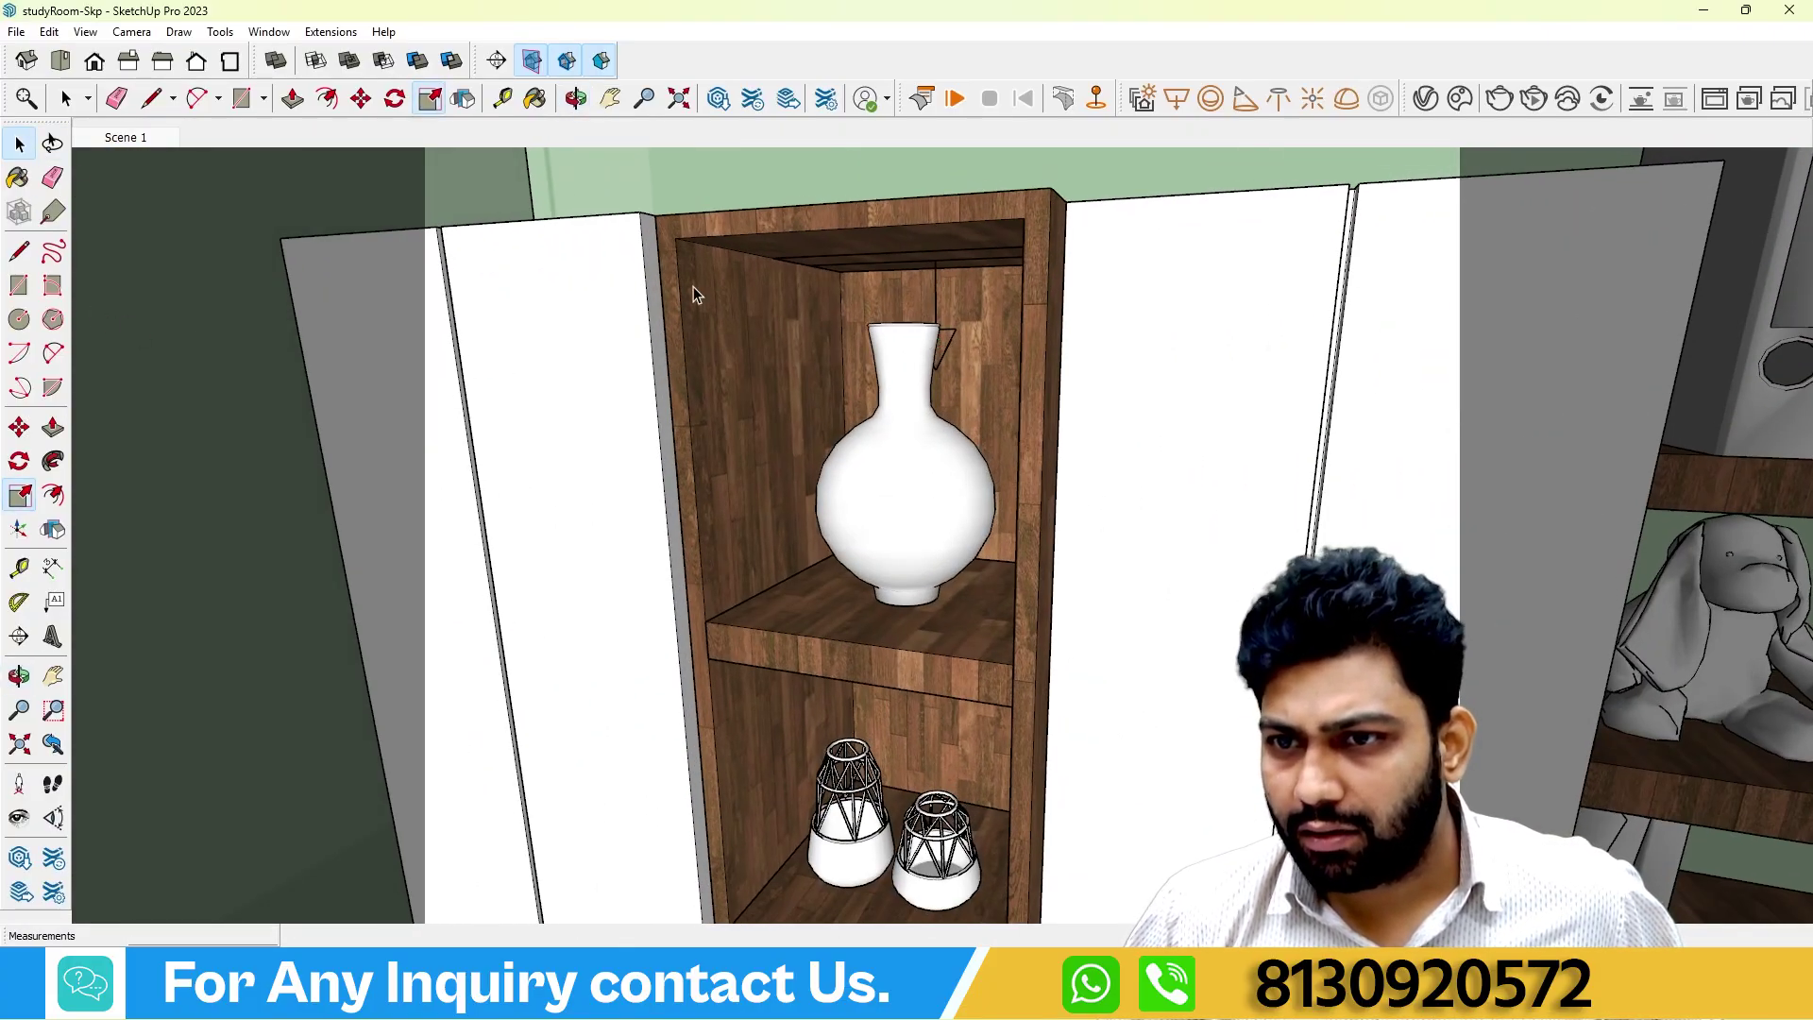
{"action": "left_click_drag", "start_coordinate": [693, 286], "coordinate": [771, 323]}
{"action": "key", "text": "space"}
{"action": "left_click", "coordinate": [944, 310]}
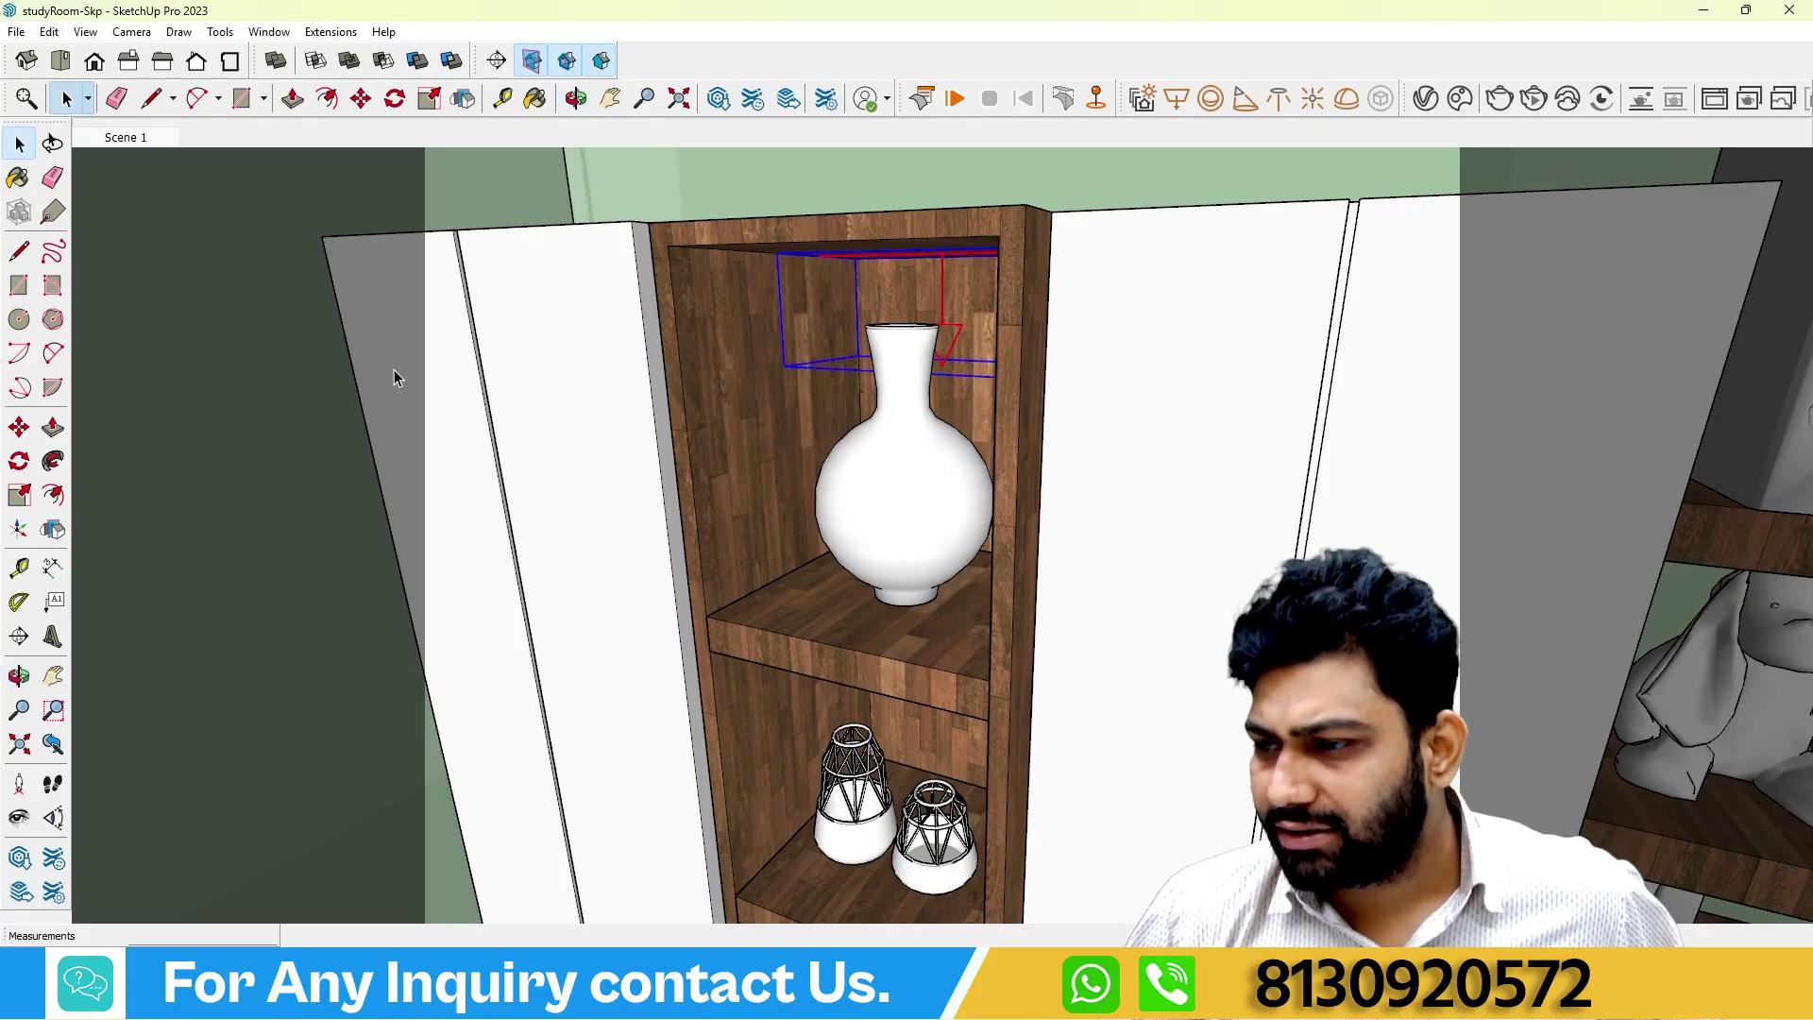
{"action": "left_click", "coordinate": [21, 498]}
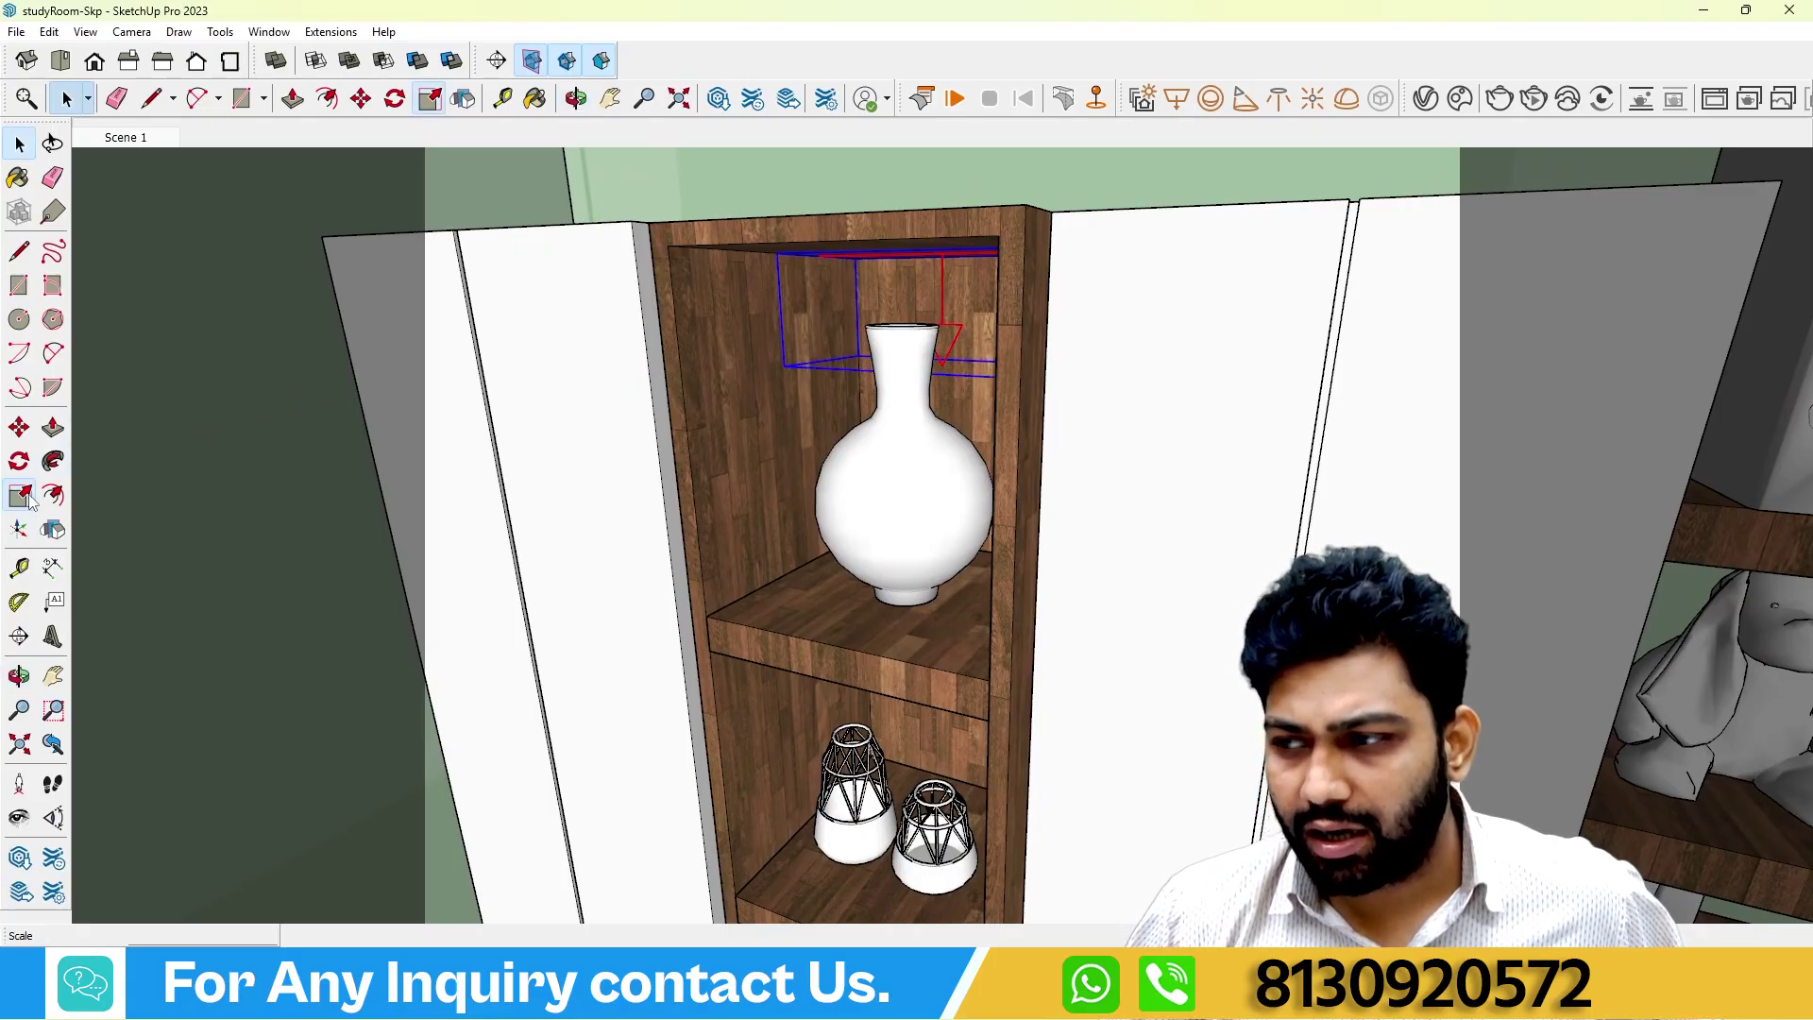
{"action": "left_click_drag", "start_coordinate": [946, 366], "coordinate": [944, 278]}
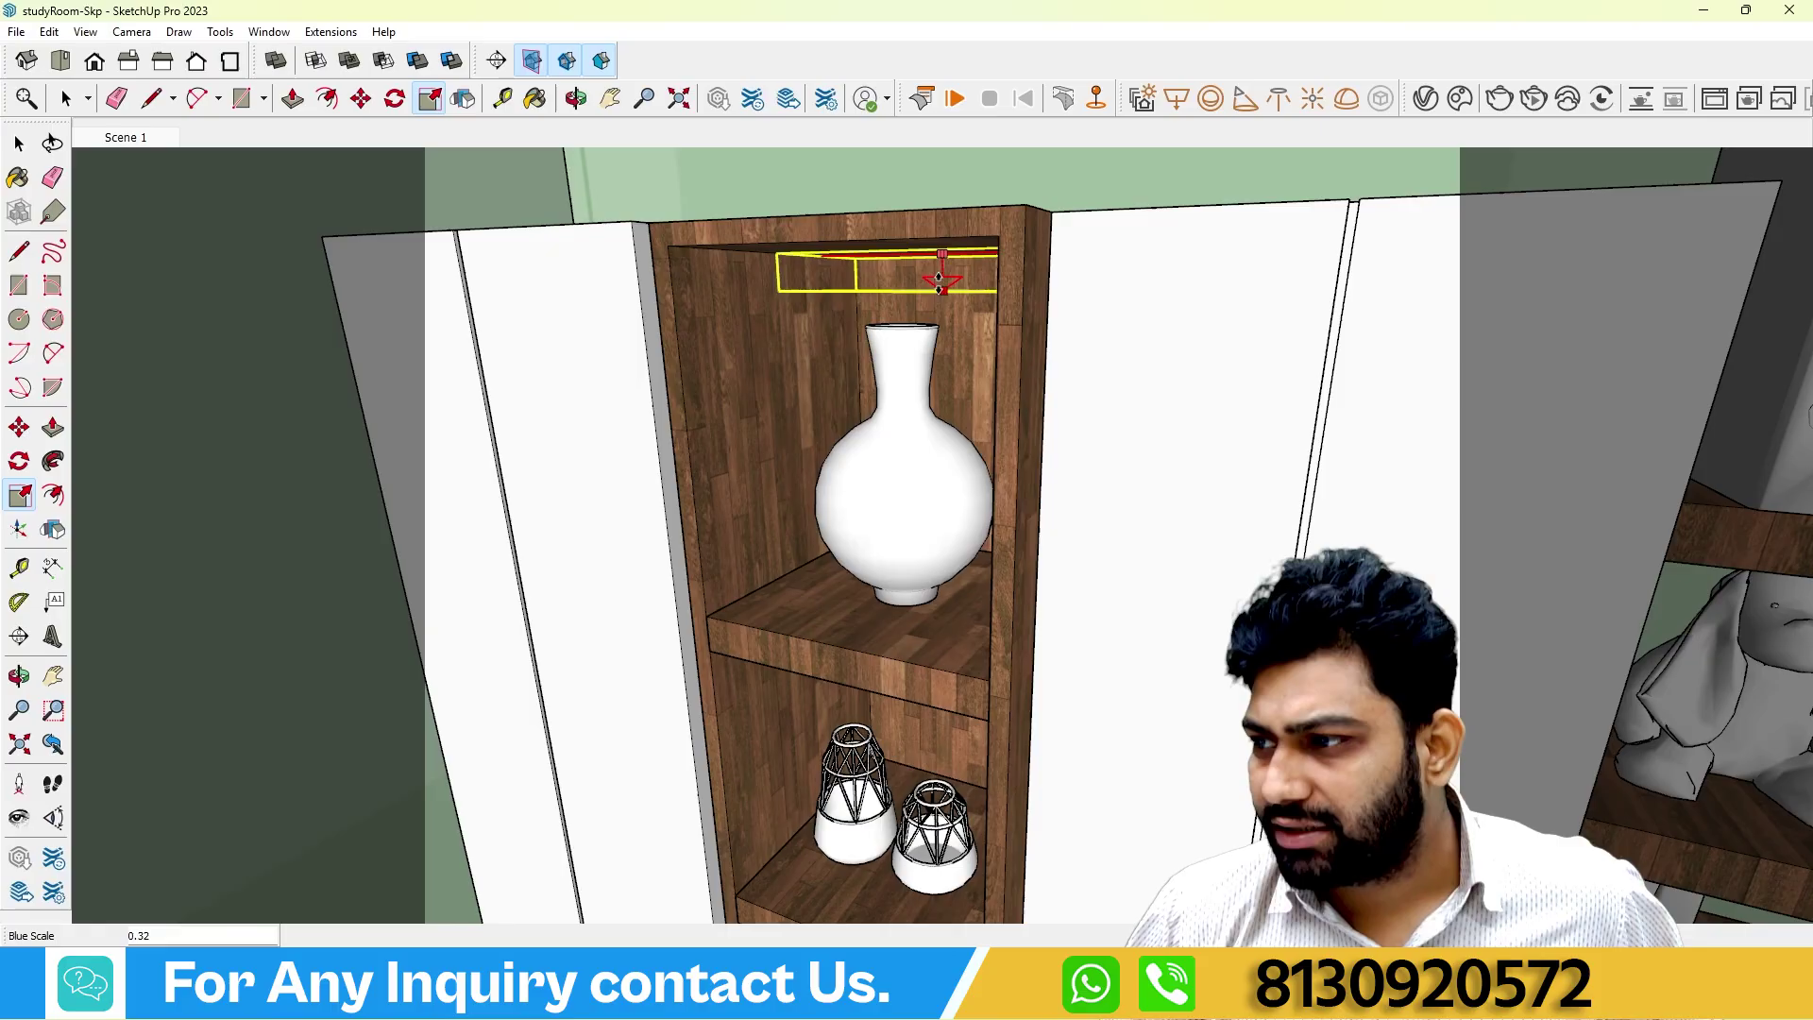
Restore the Scene 1 camera view and start an interactive V-Ray render of the resized lights.
{"action": "scroll", "coordinate": [983, 378], "scroll_direction": "down", "scroll_amount": 4}
{"action": "scroll", "coordinate": [971, 380], "scroll_direction": "down", "scroll_amount": 2}
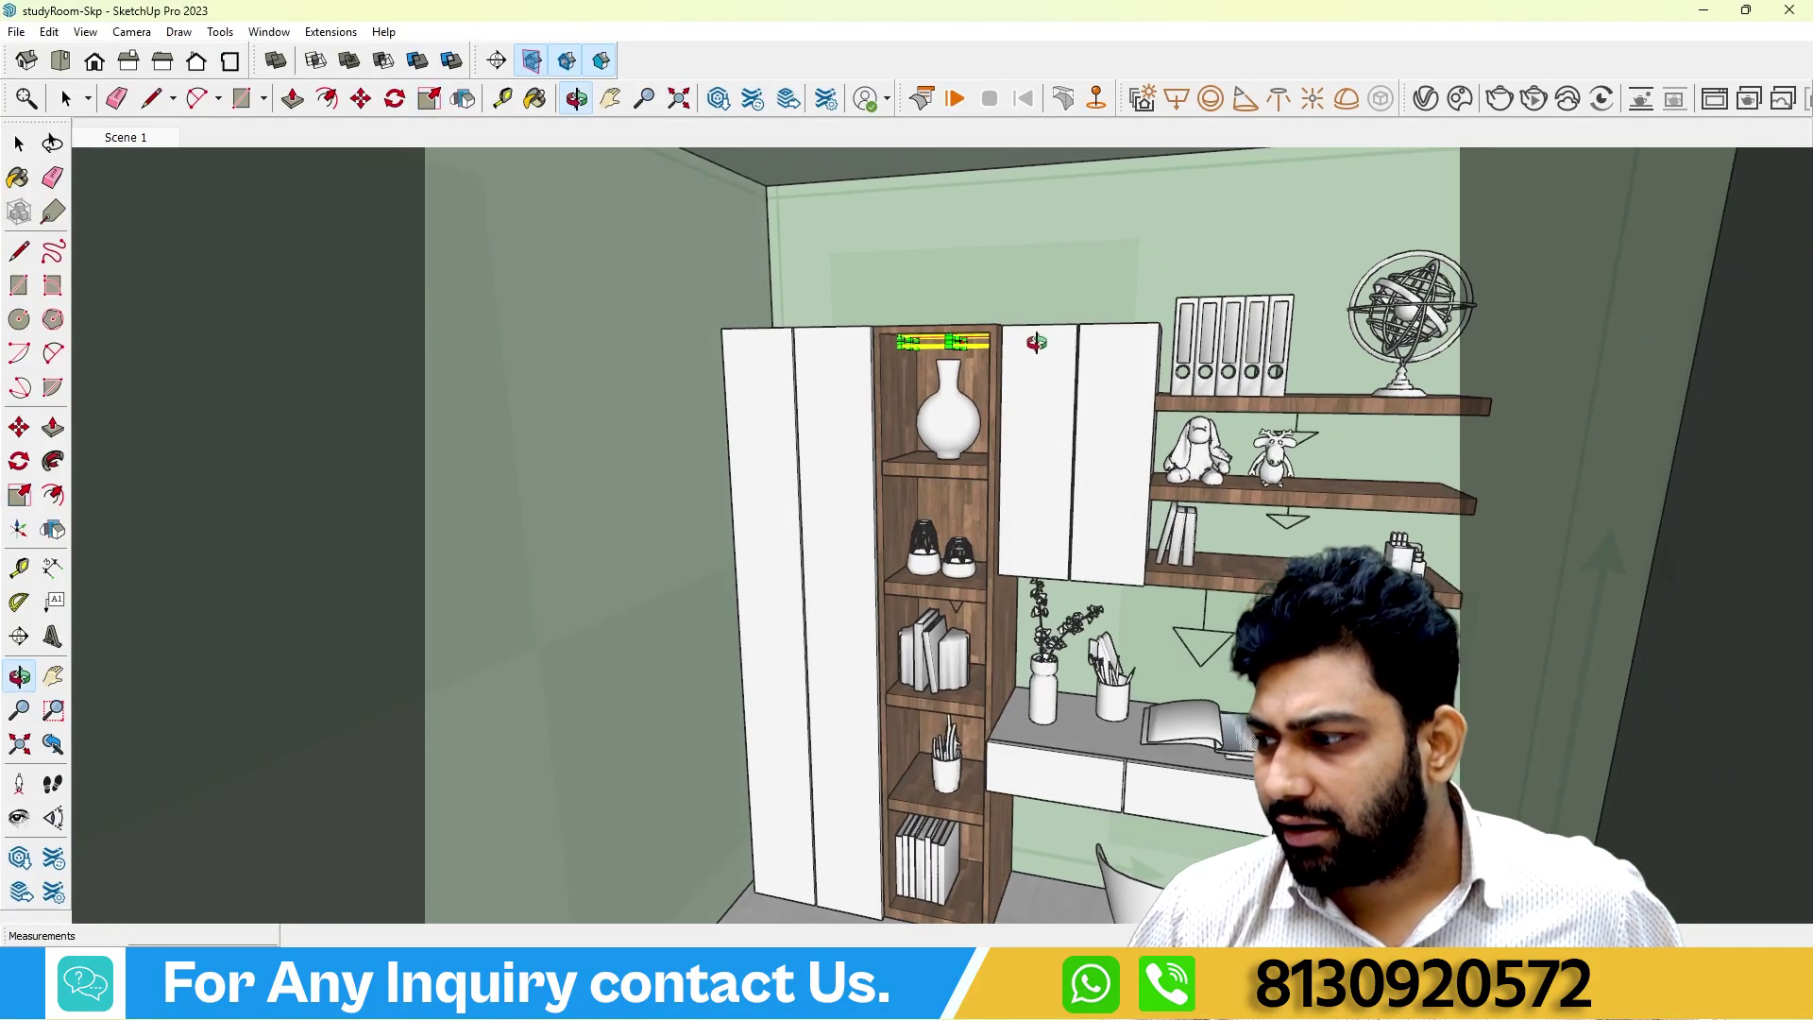
{"action": "key", "text": "space"}
{"action": "scroll", "coordinate": [880, 379], "scroll_direction": "down", "scroll_amount": 5}
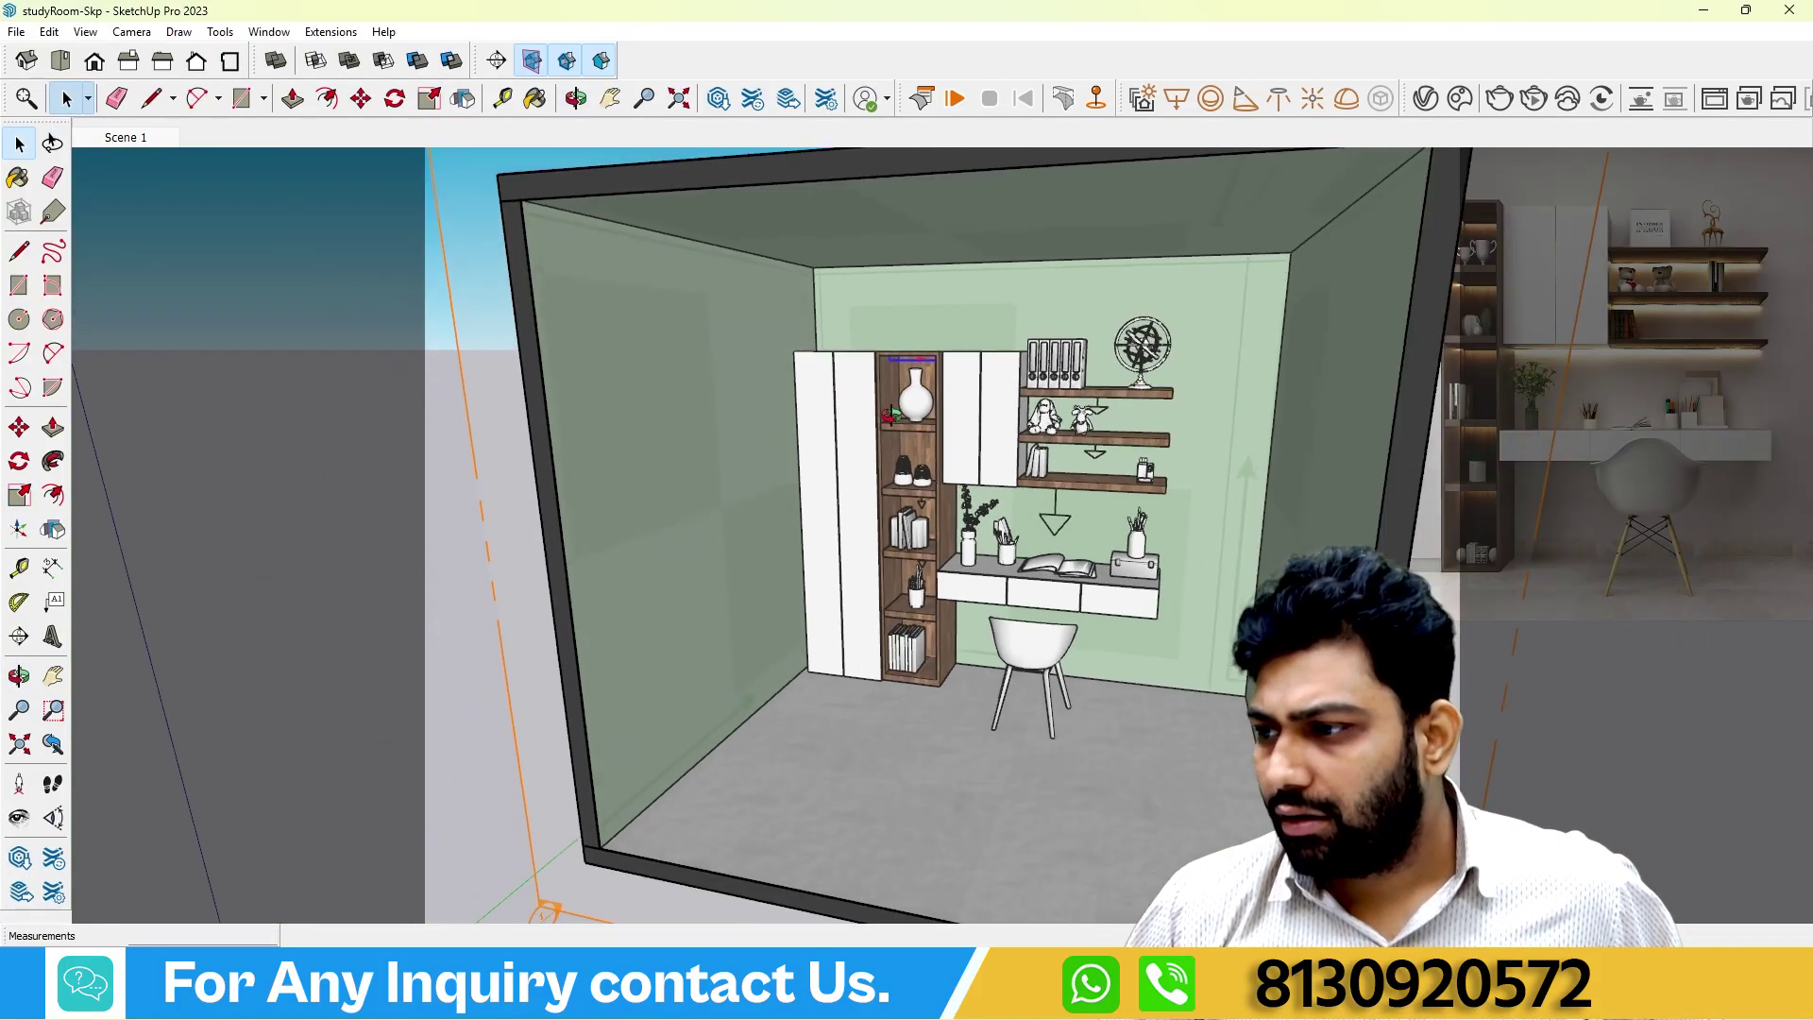
{"action": "scroll", "coordinate": [396, 174], "scroll_direction": "up", "scroll_amount": 1}
{"action": "left_click", "coordinate": [132, 138]}
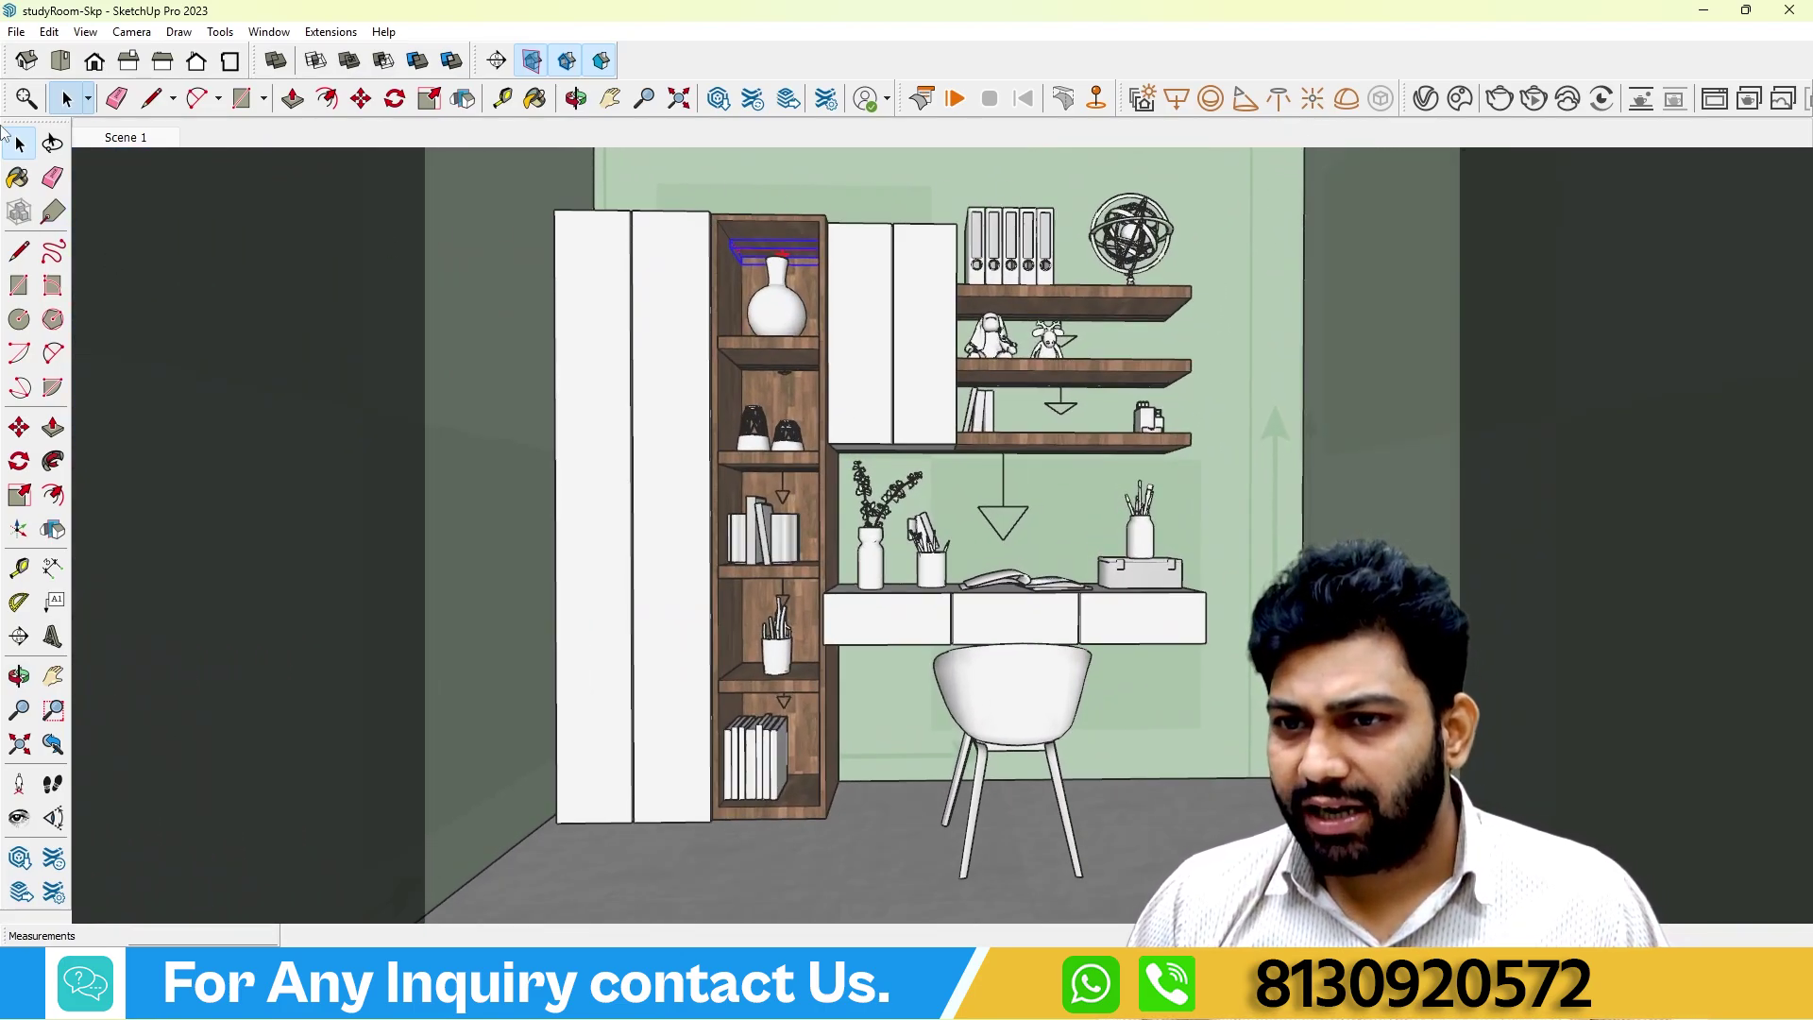
{"action": "left_click", "coordinate": [1533, 98]}
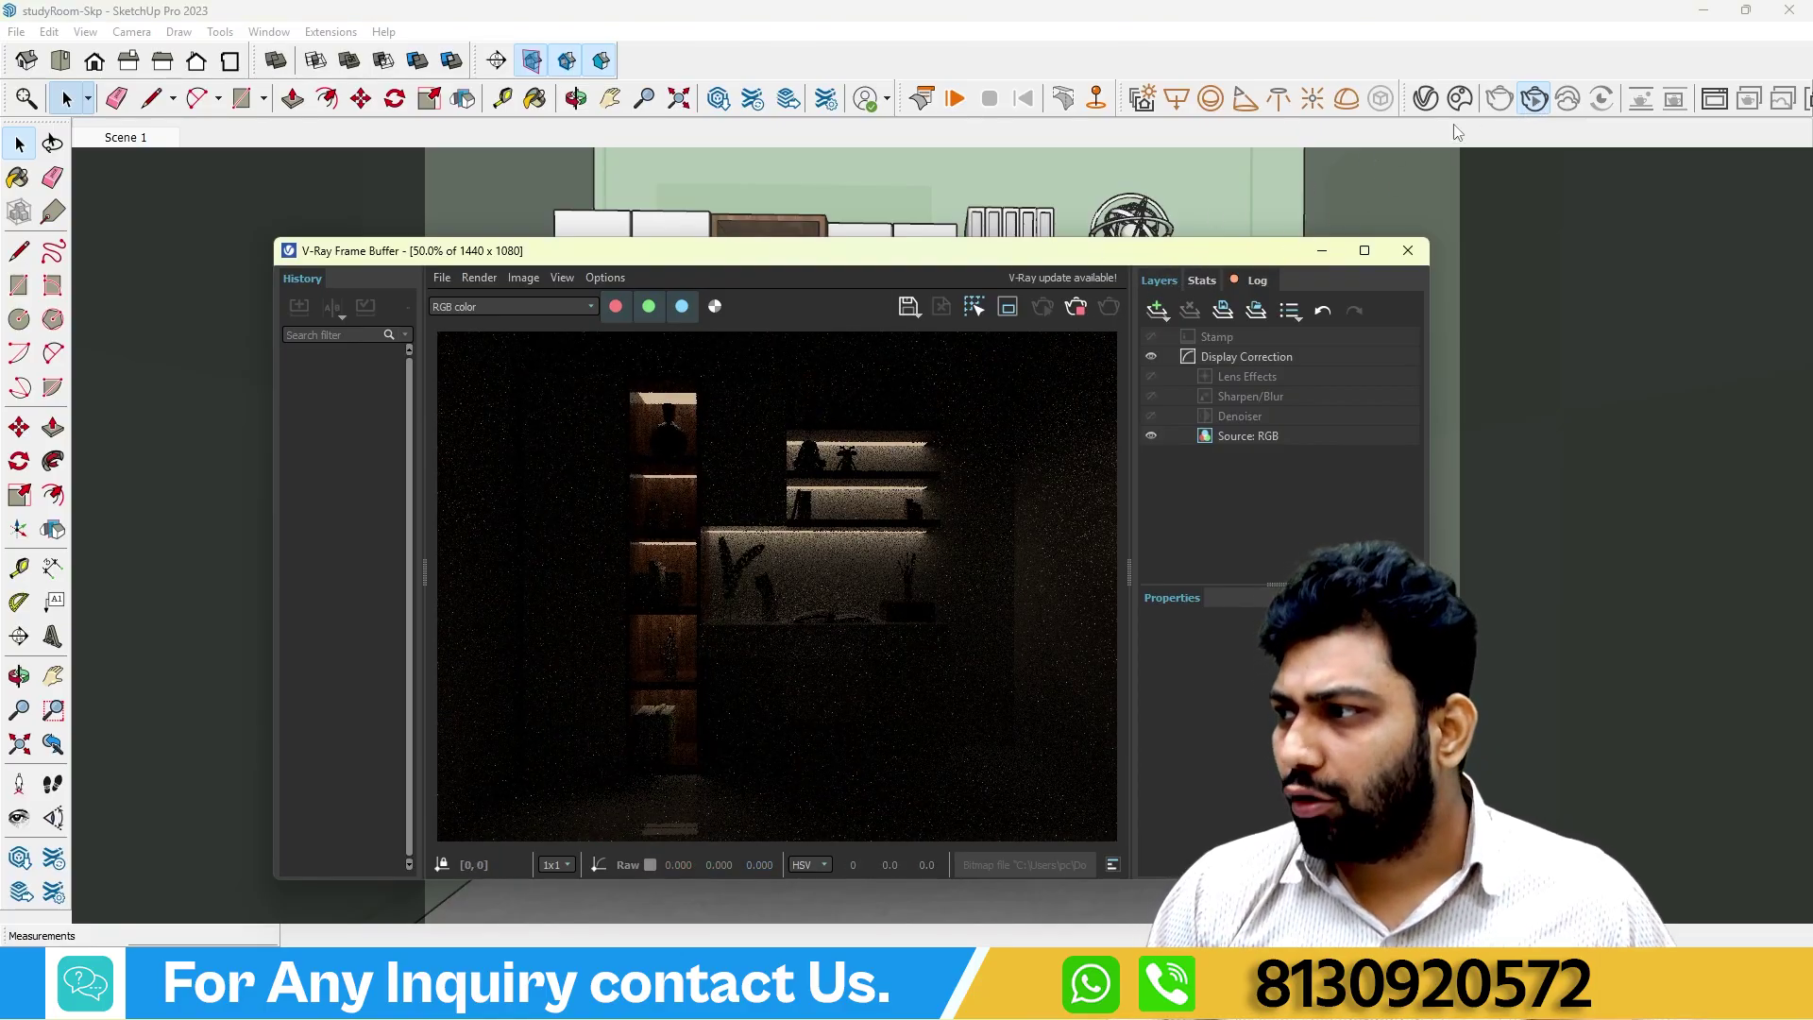
Make the first Rectangle Light invisible in the V-Ray light settings and arrange the editor beside the running render.
{"action": "left_click", "coordinate": [1426, 98]}
{"action": "left_click_drag", "start_coordinate": [599, 159], "coordinate": [614, 220]}
{"action": "left_click", "coordinate": [325, 353]}
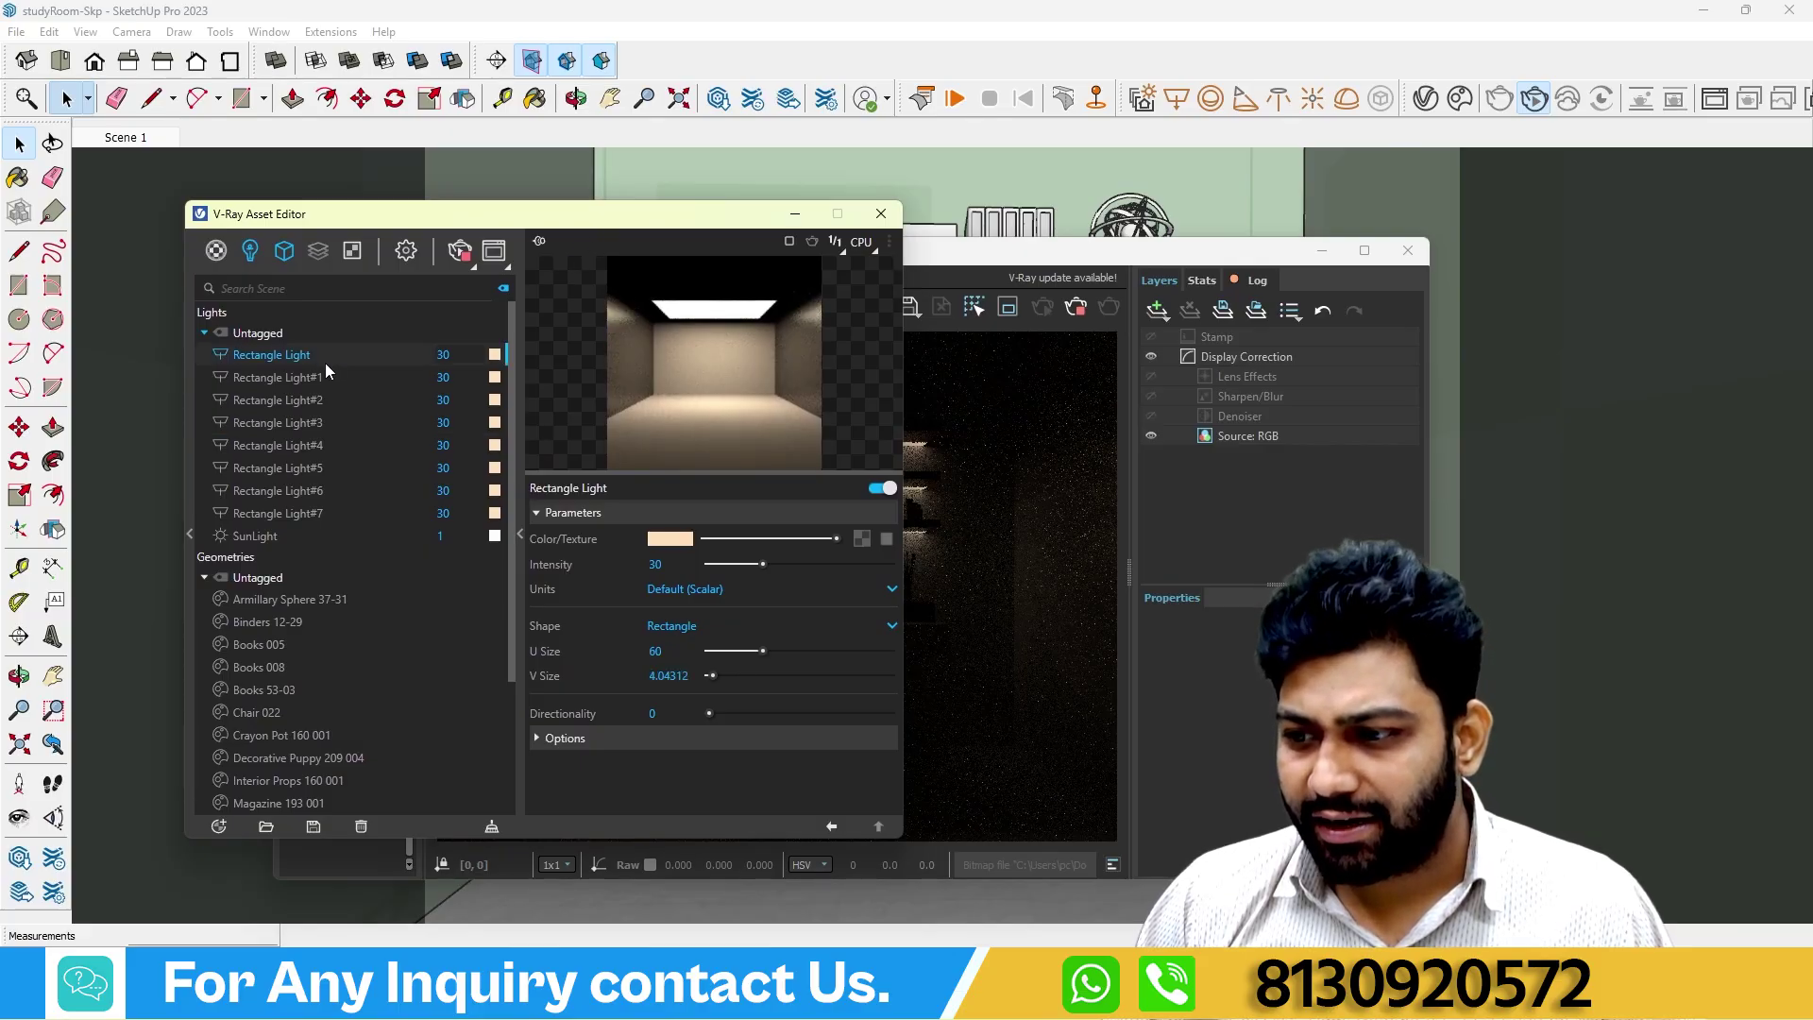
{"action": "left_click", "coordinate": [543, 737]}
{"action": "scroll", "coordinate": [643, 760], "scroll_direction": "down", "scroll_amount": 3}
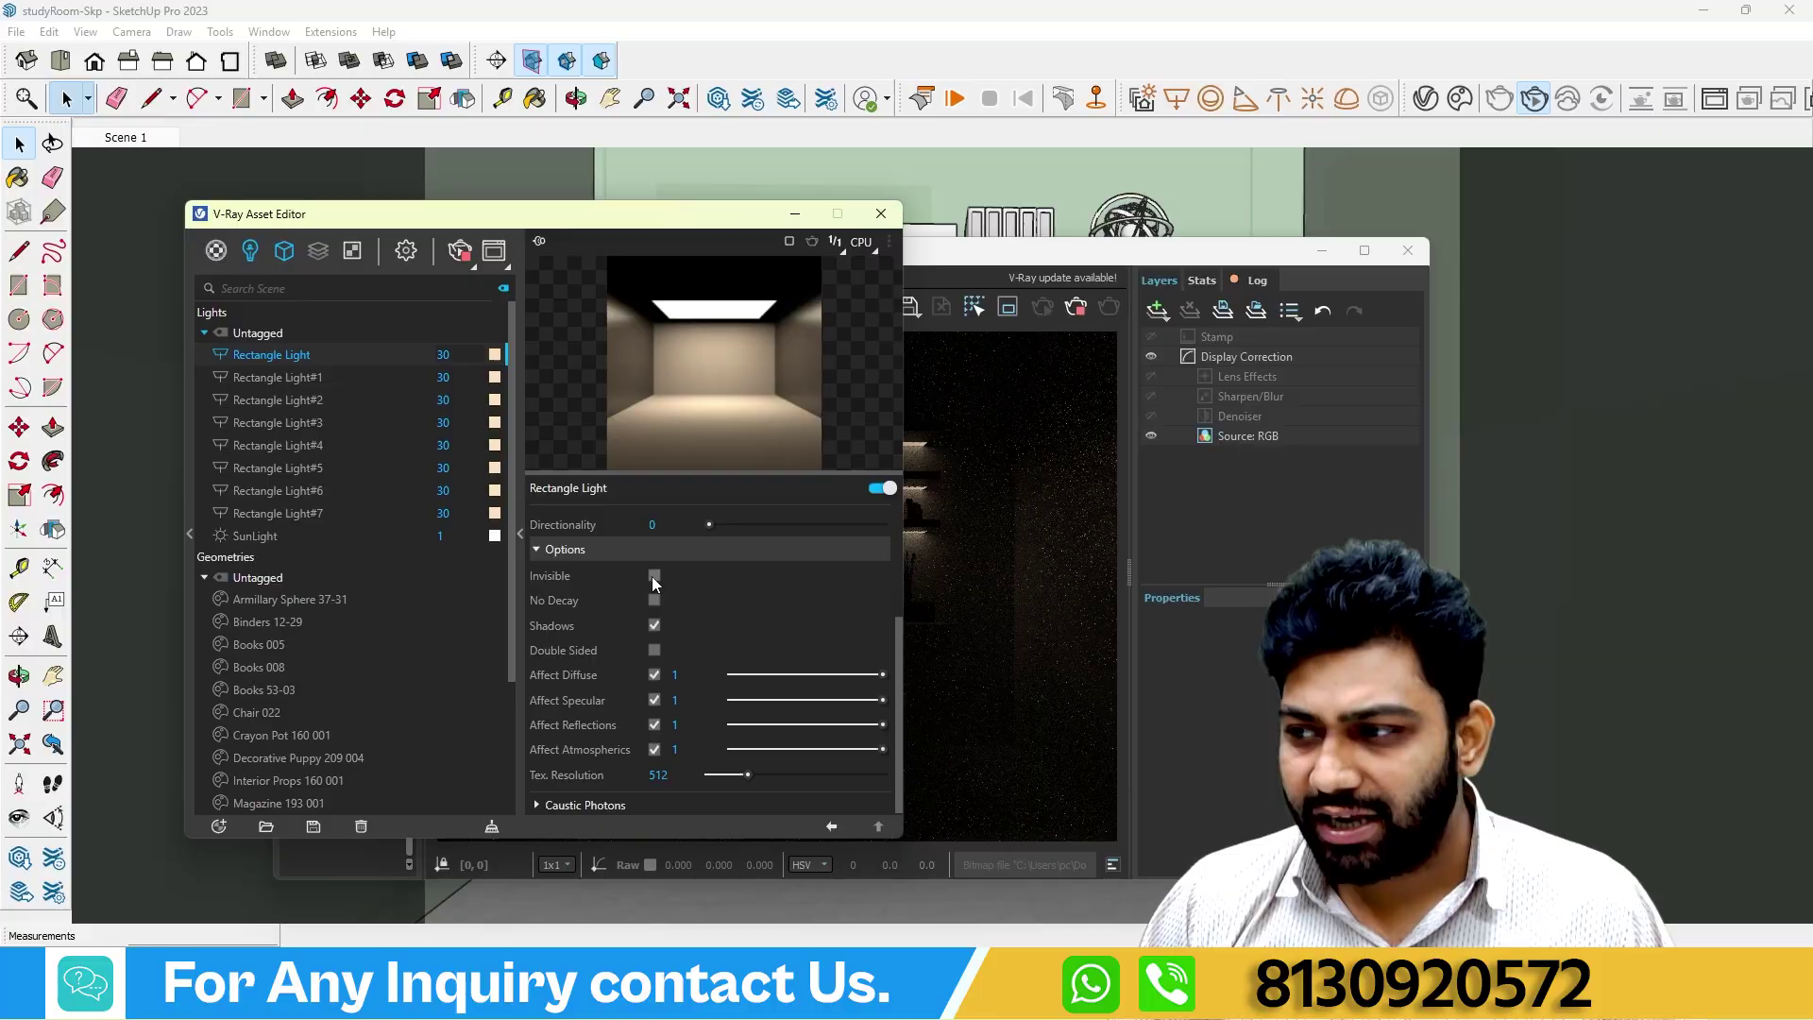
{"action": "left_click", "coordinate": [653, 576]}
{"action": "left_click_drag", "start_coordinate": [652, 223], "coordinate": [595, 475]}
{"action": "left_click_drag", "start_coordinate": [860, 252], "coordinate": [1076, 243]}
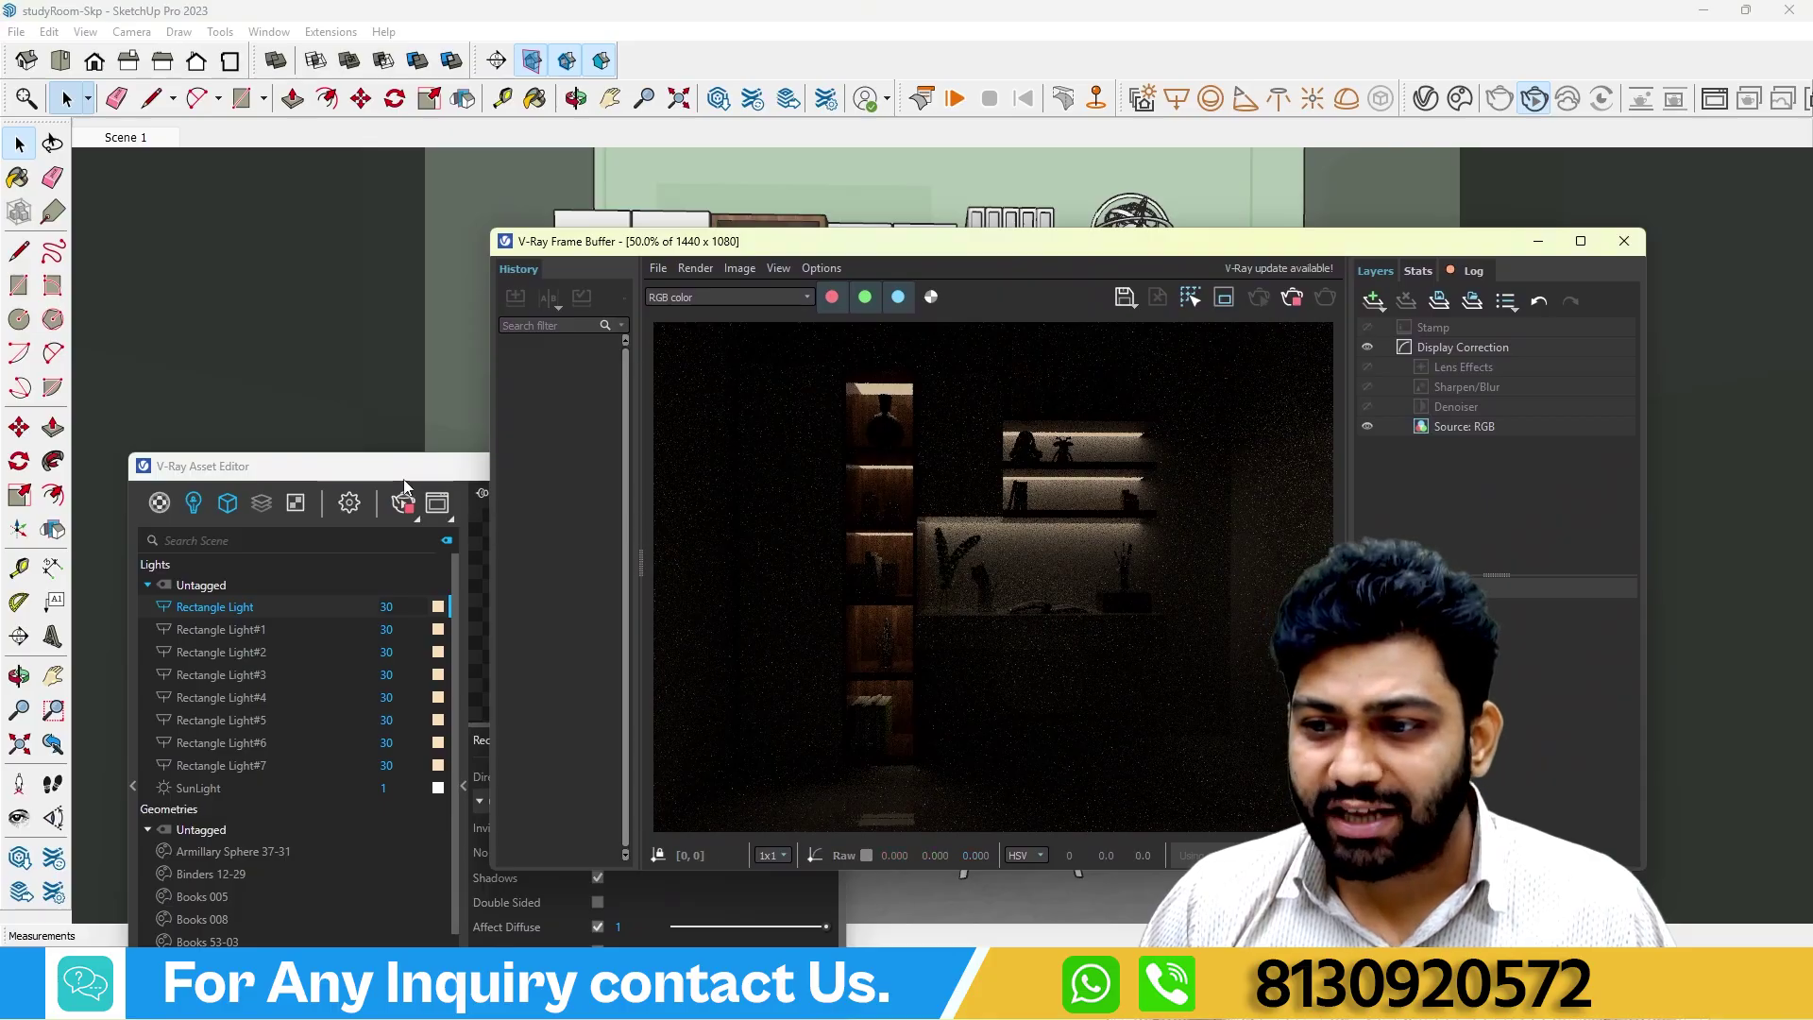
{"action": "left_click_drag", "start_coordinate": [403, 478], "coordinate": [326, 300]}
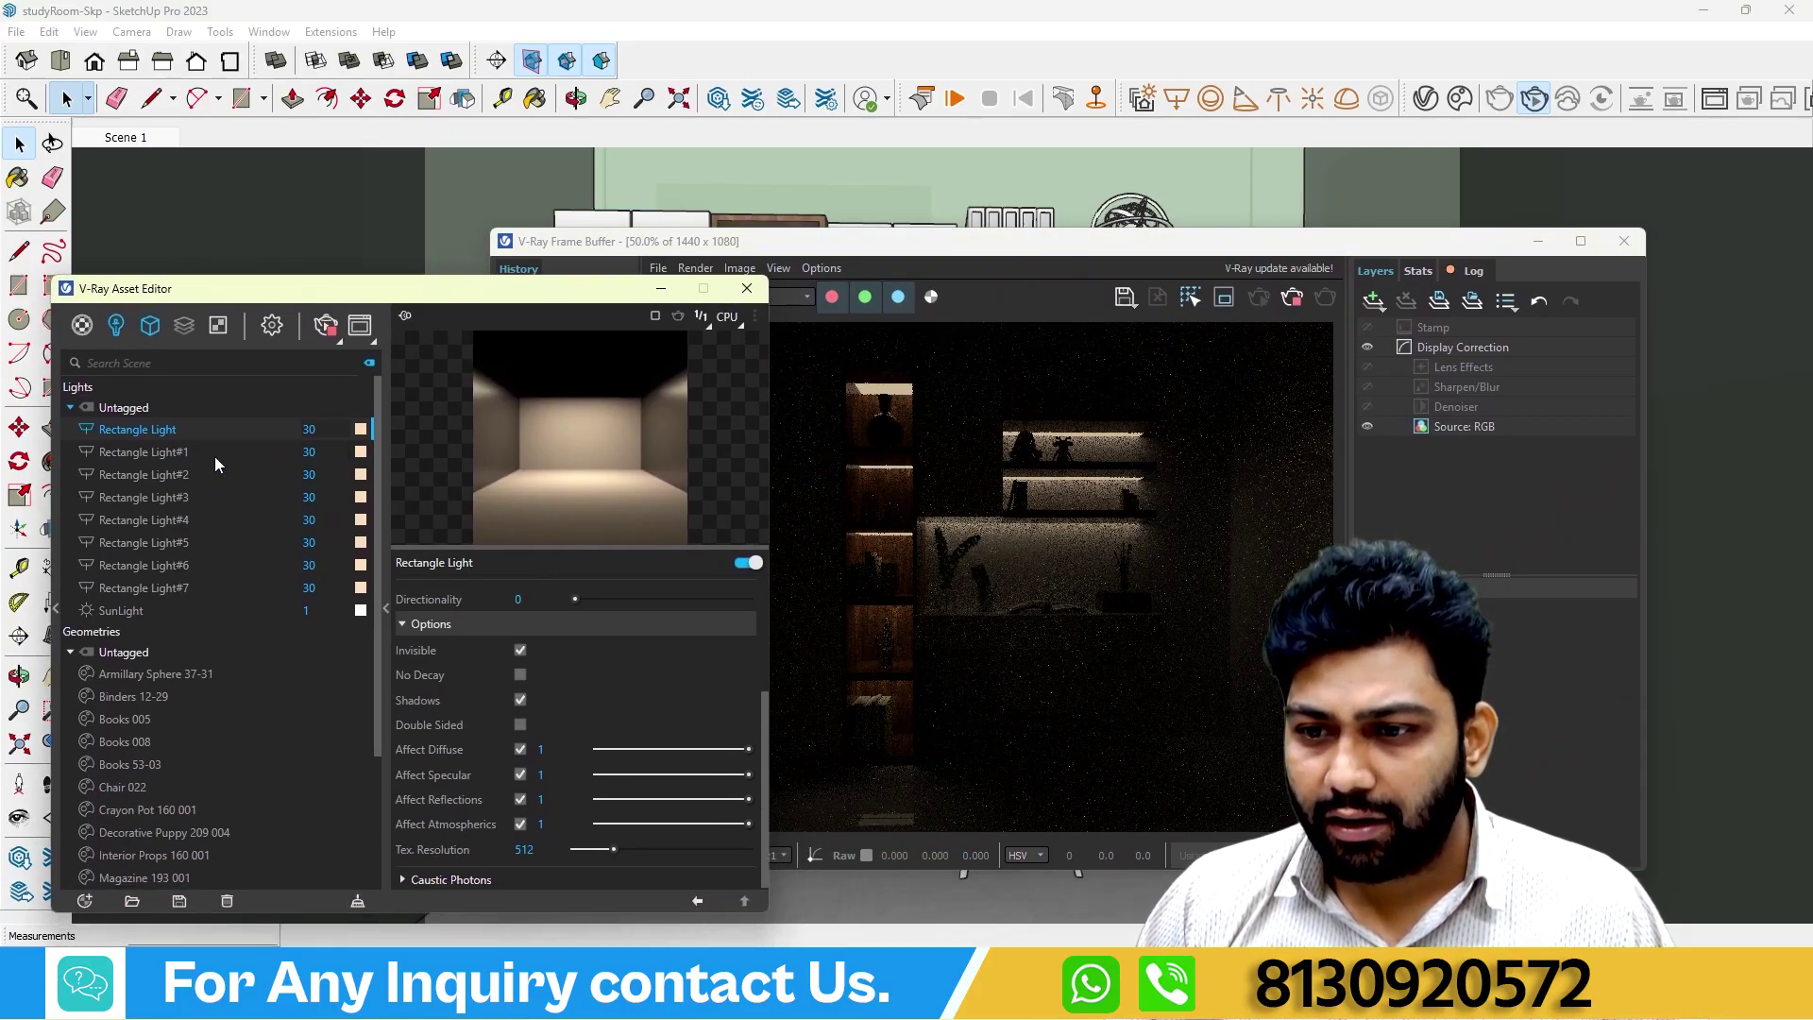
Enable the Invisible option for Rectangle Light#1 and Rectangle Light#2.
{"action": "left_click", "coordinate": [168, 454]}
{"action": "left_click", "coordinate": [452, 814]}
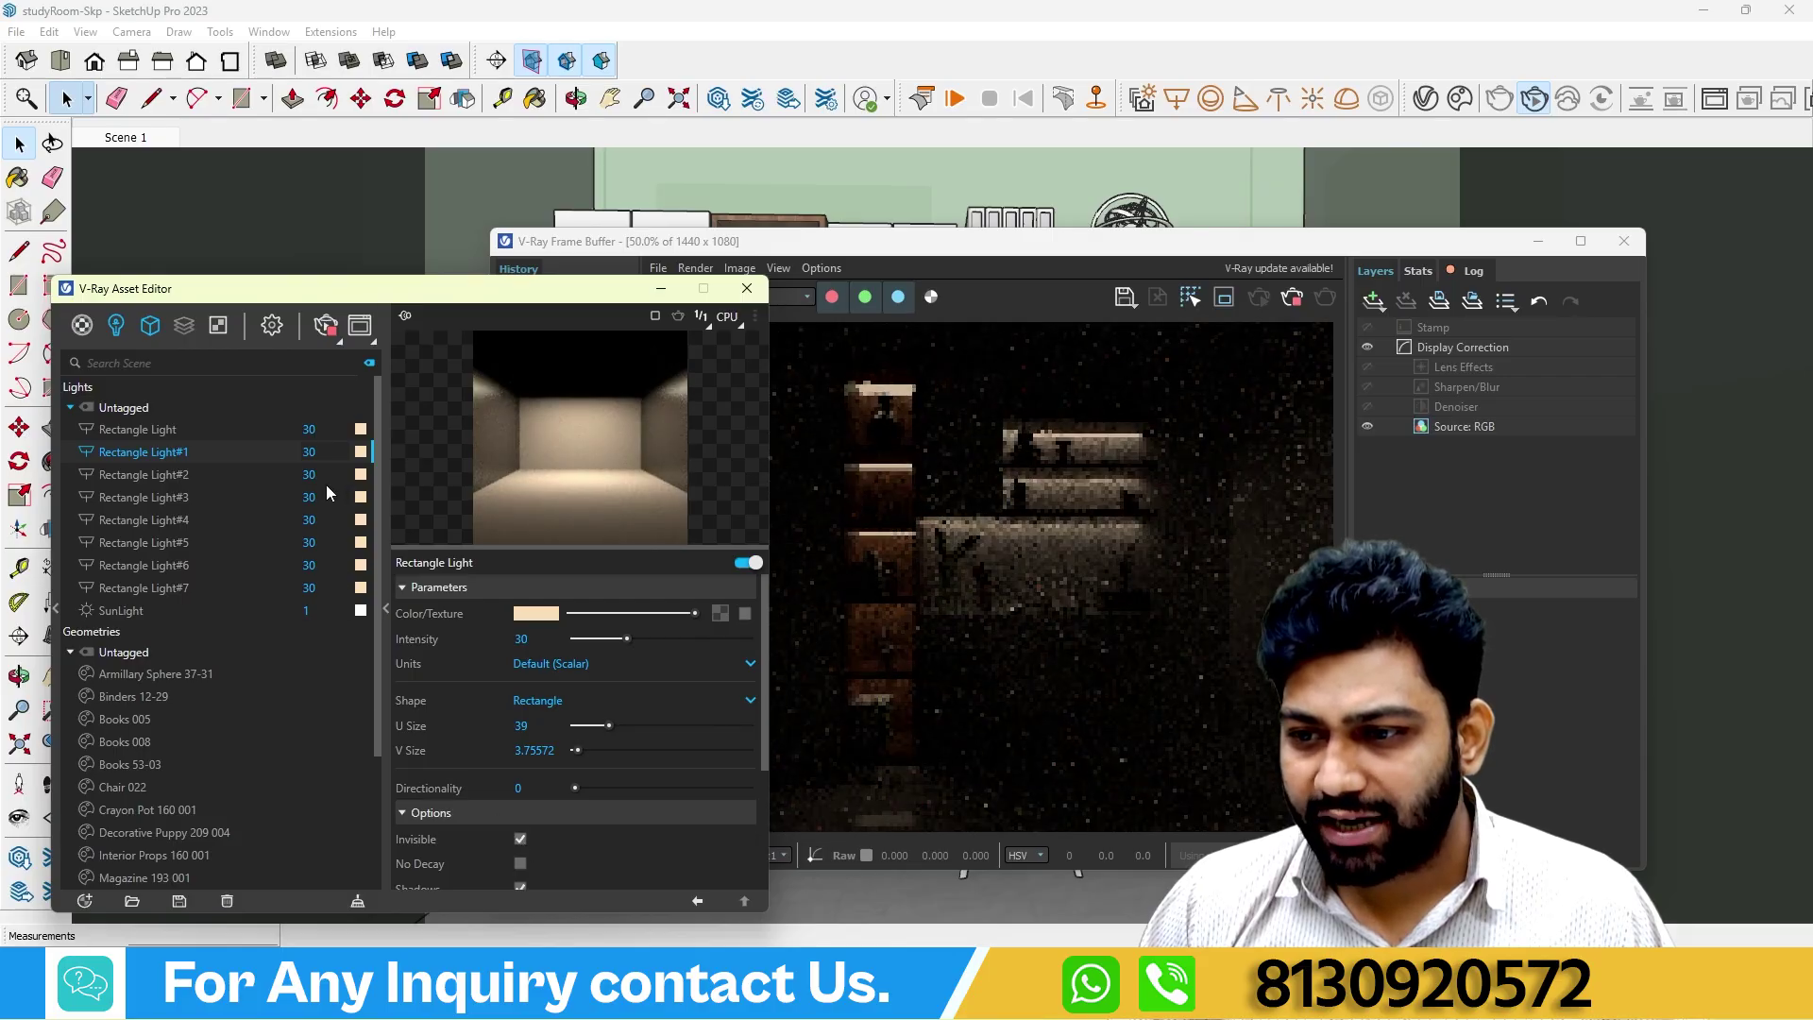
{"action": "left_click", "coordinate": [201, 477]}
{"action": "left_click", "coordinate": [535, 750]}
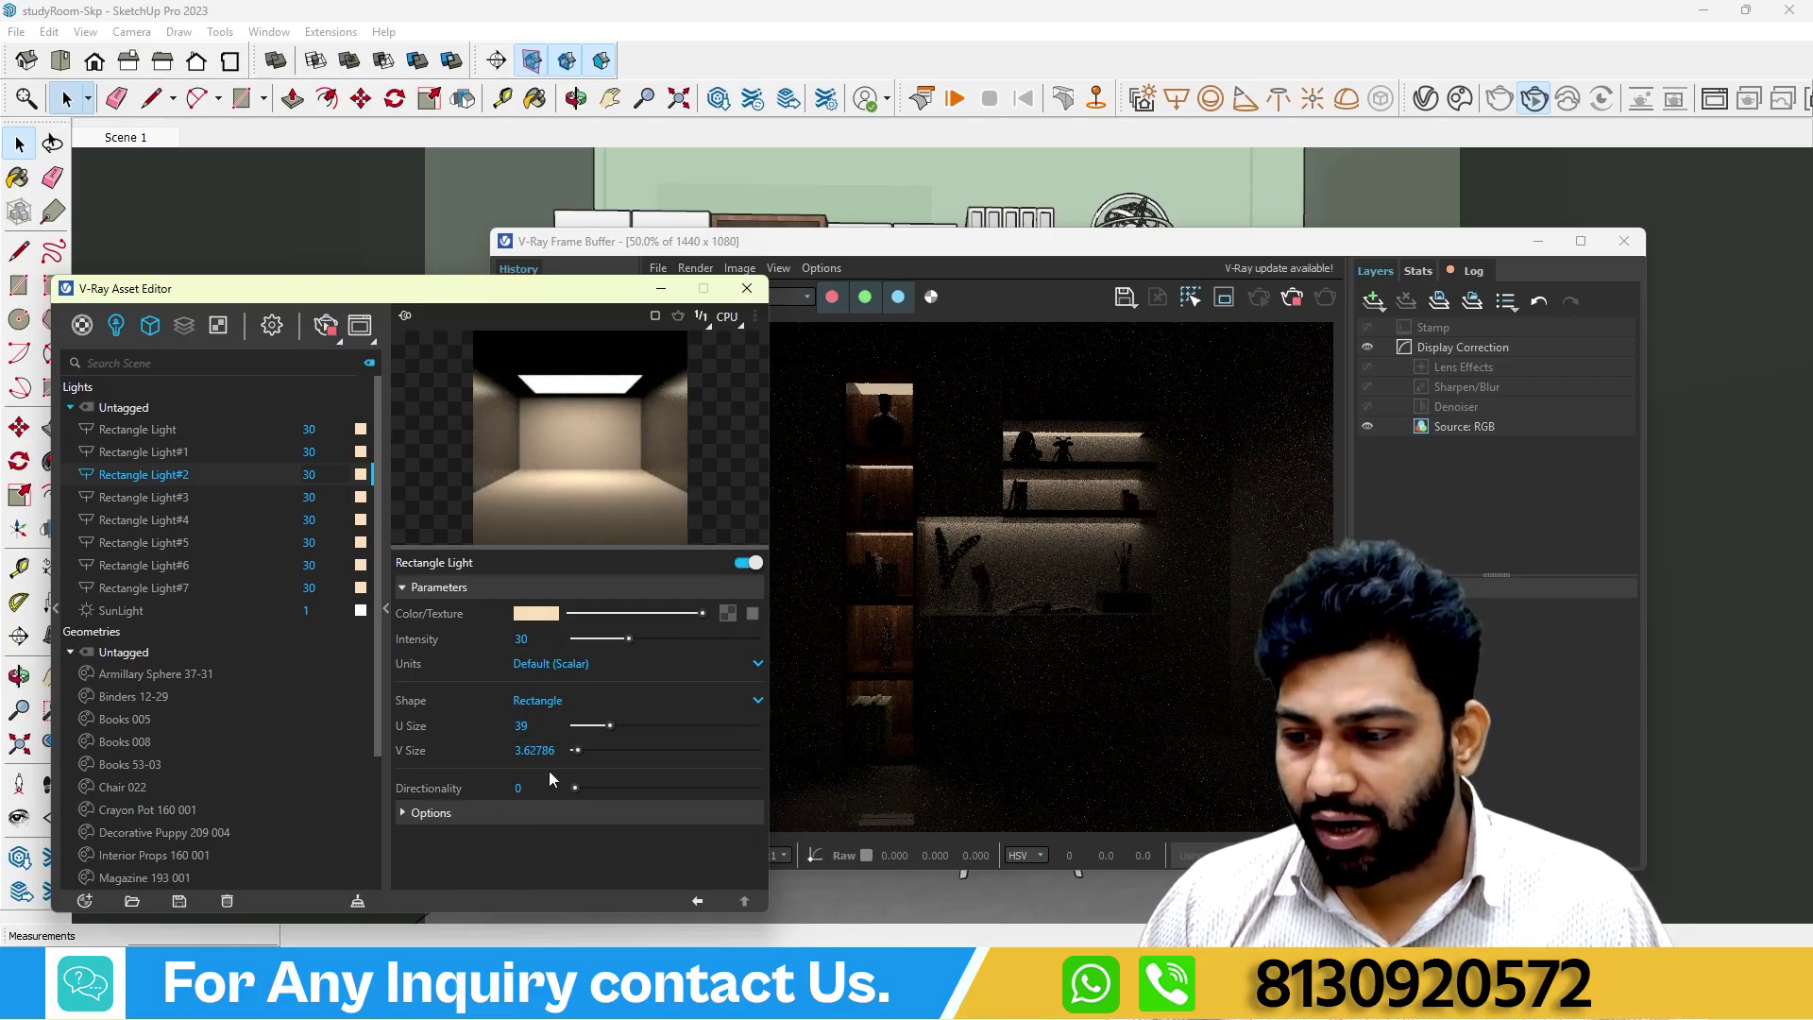
{"action": "left_click", "coordinate": [517, 812]}
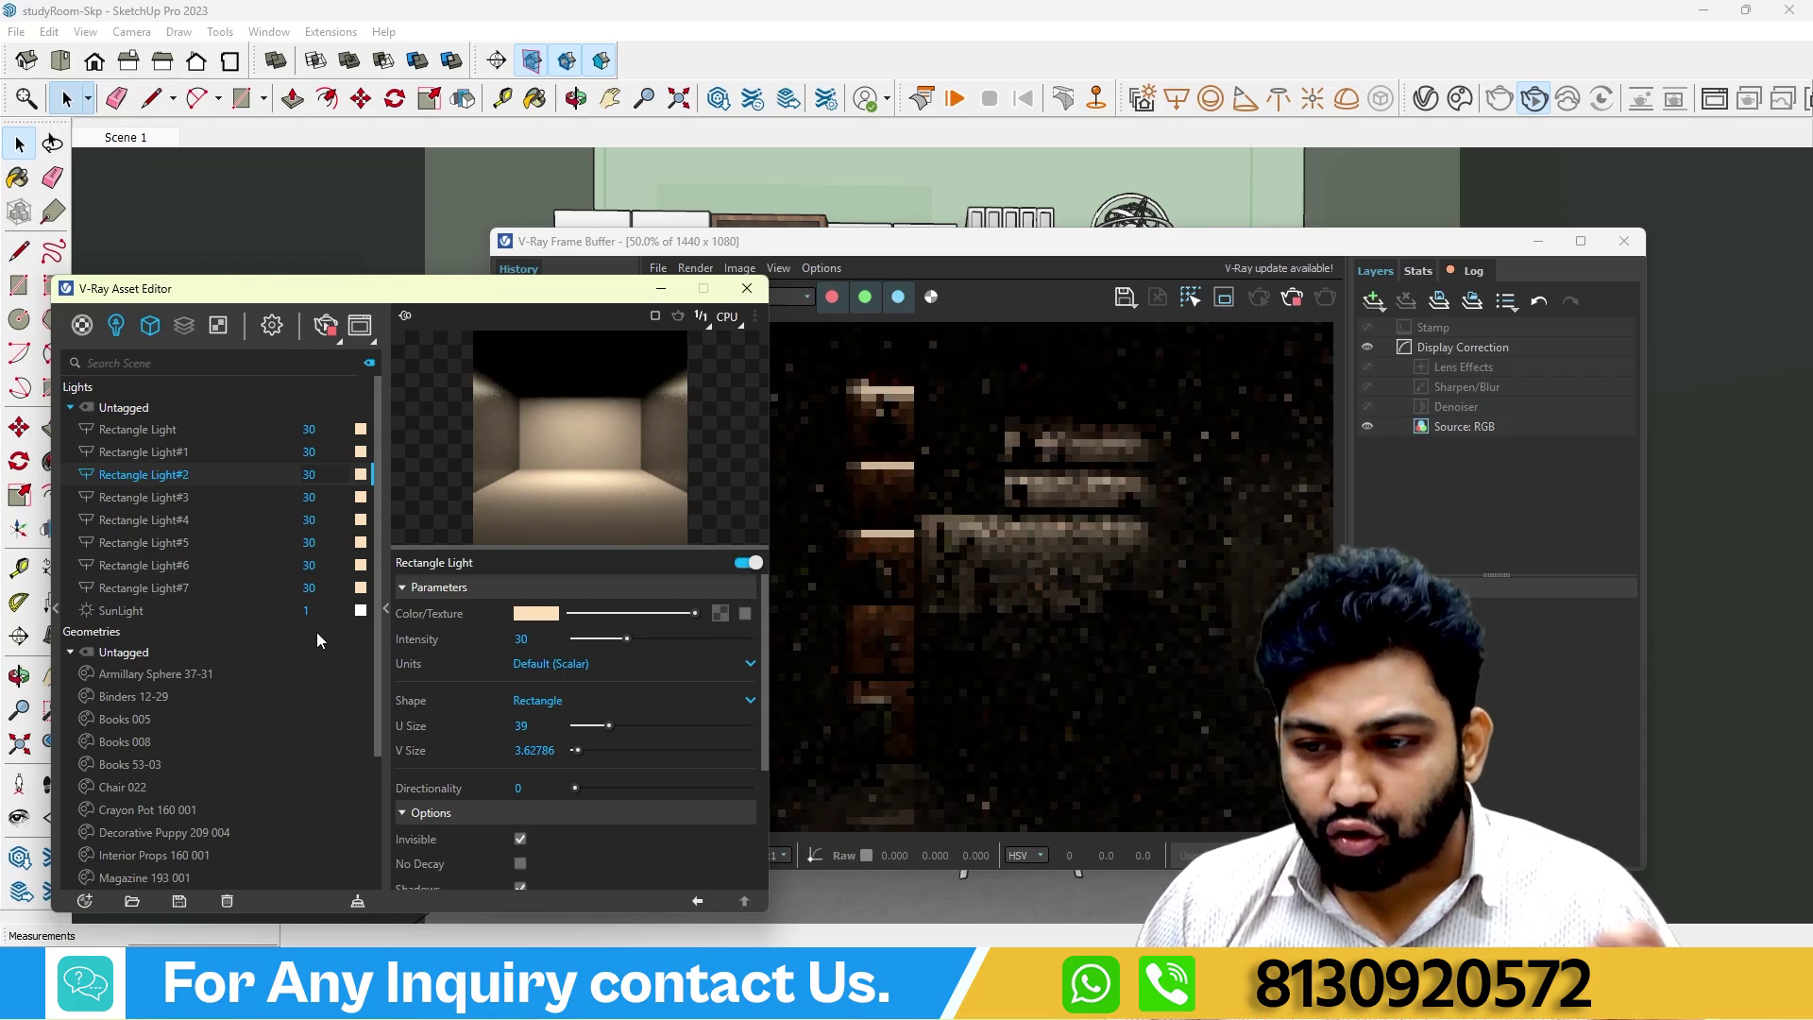
Enable the Invisible option for Rectangle Light#3 and Rectangle Light#4.
{"action": "left_click", "coordinate": [190, 499]}
{"action": "left_click", "coordinate": [485, 824]}
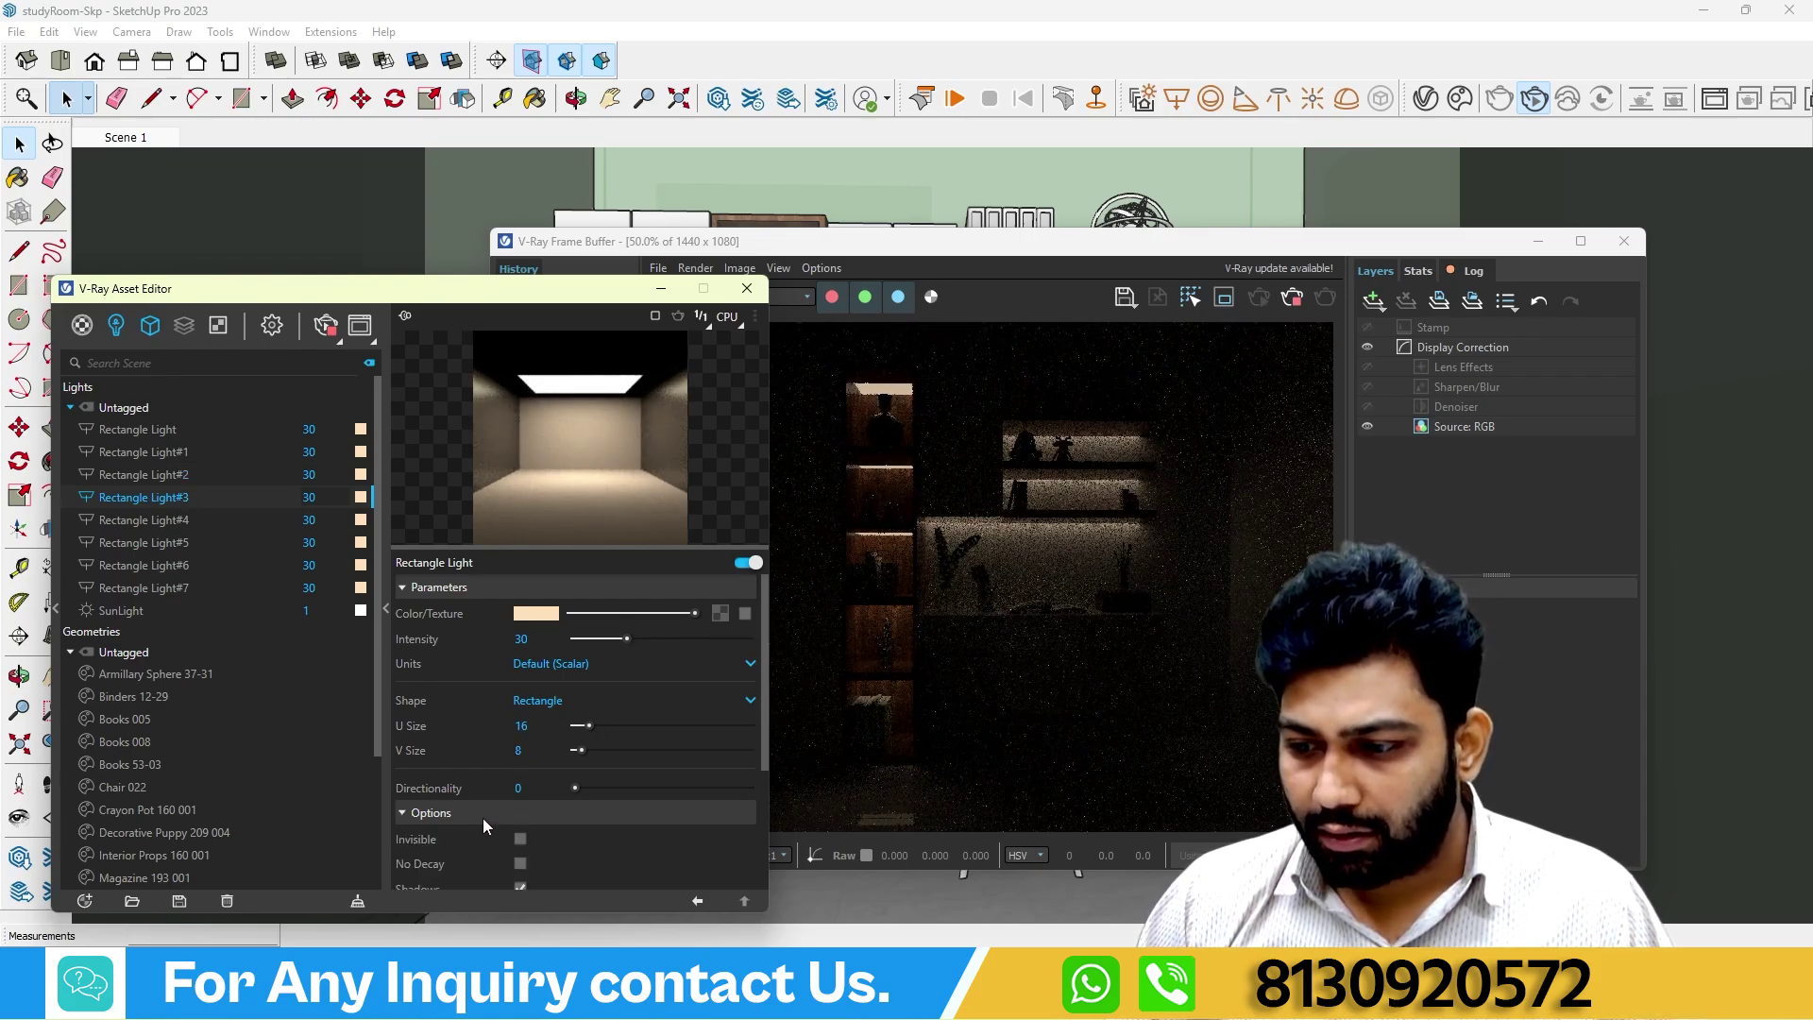
{"action": "left_click", "coordinate": [520, 836]}
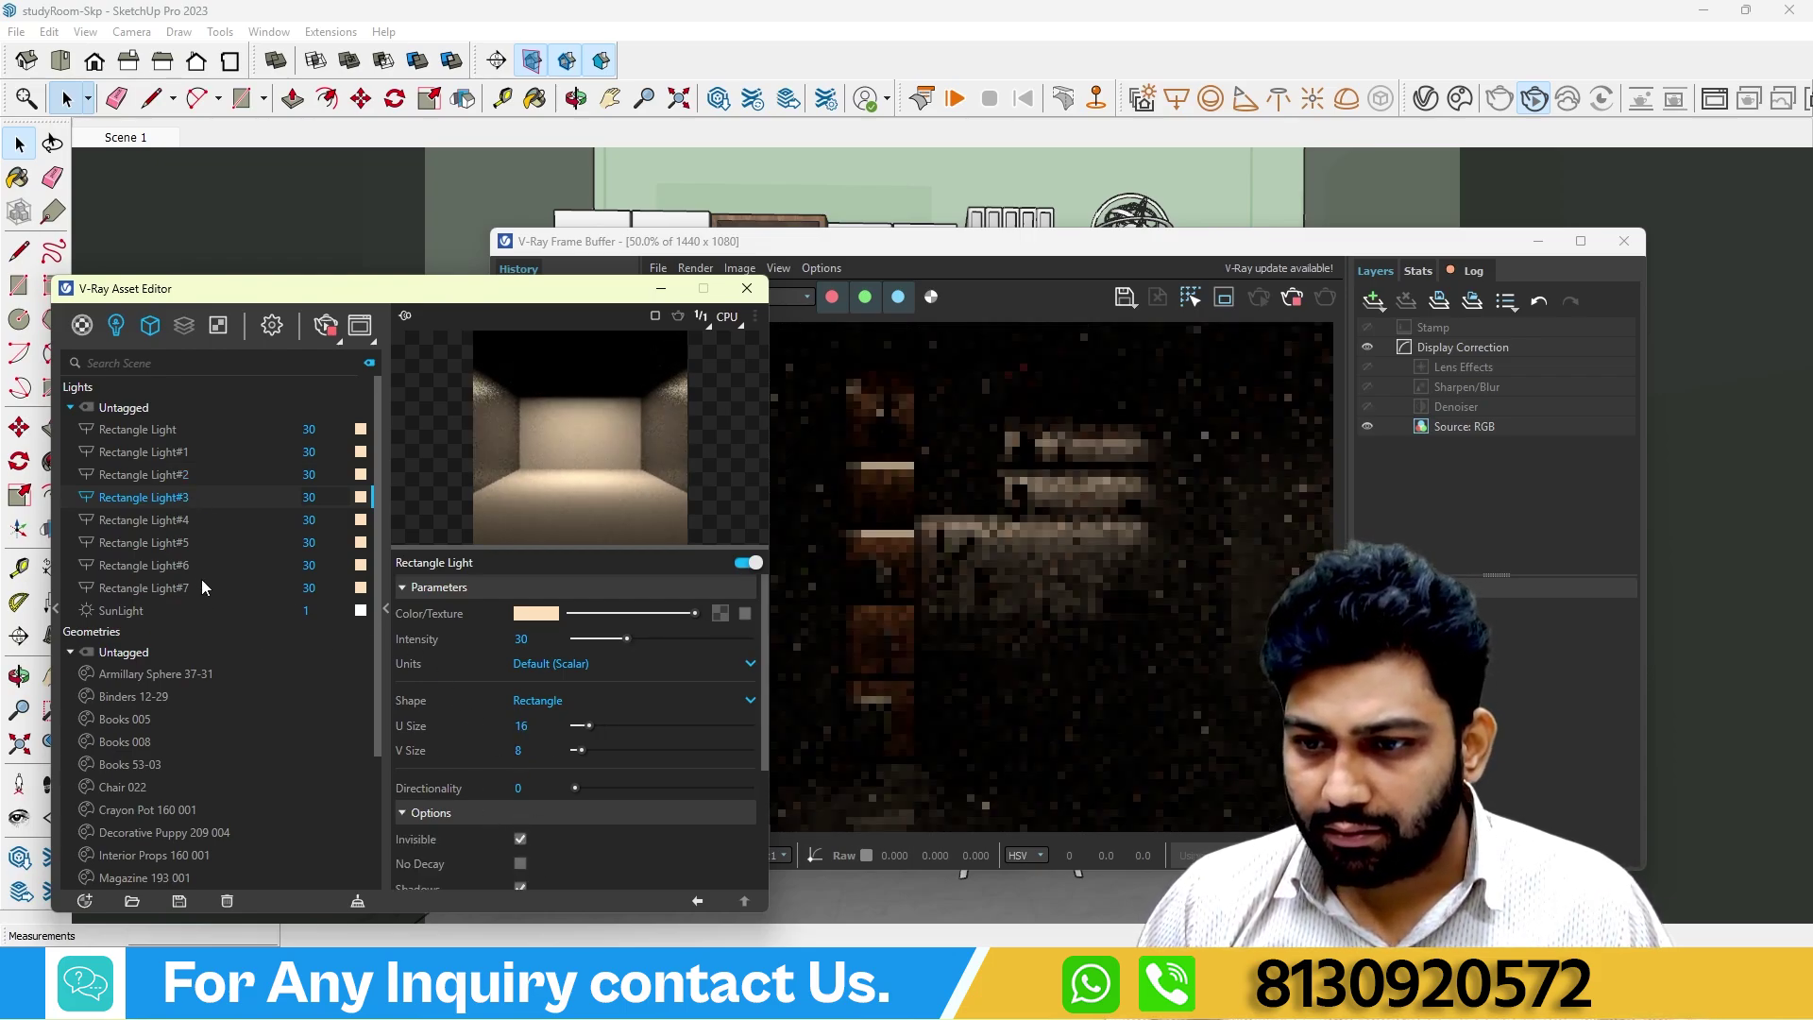
{"action": "left_click", "coordinate": [155, 520]}
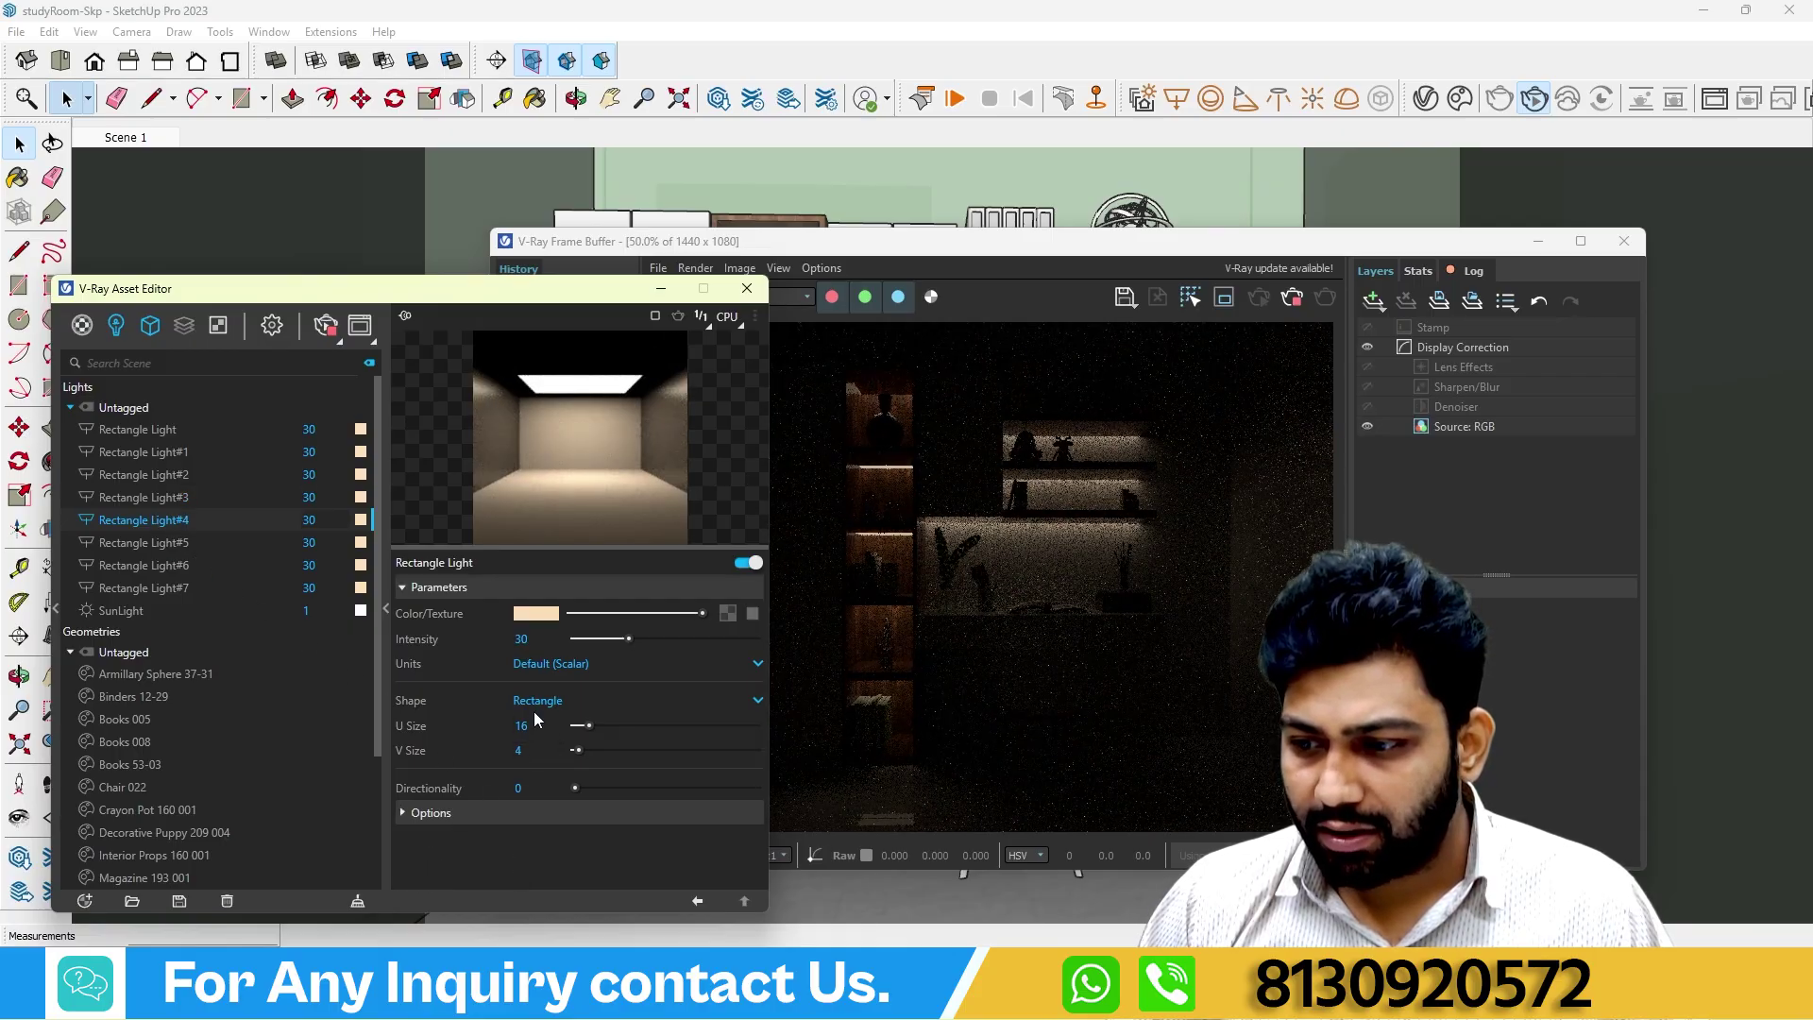
{"action": "left_click", "coordinate": [514, 817]}
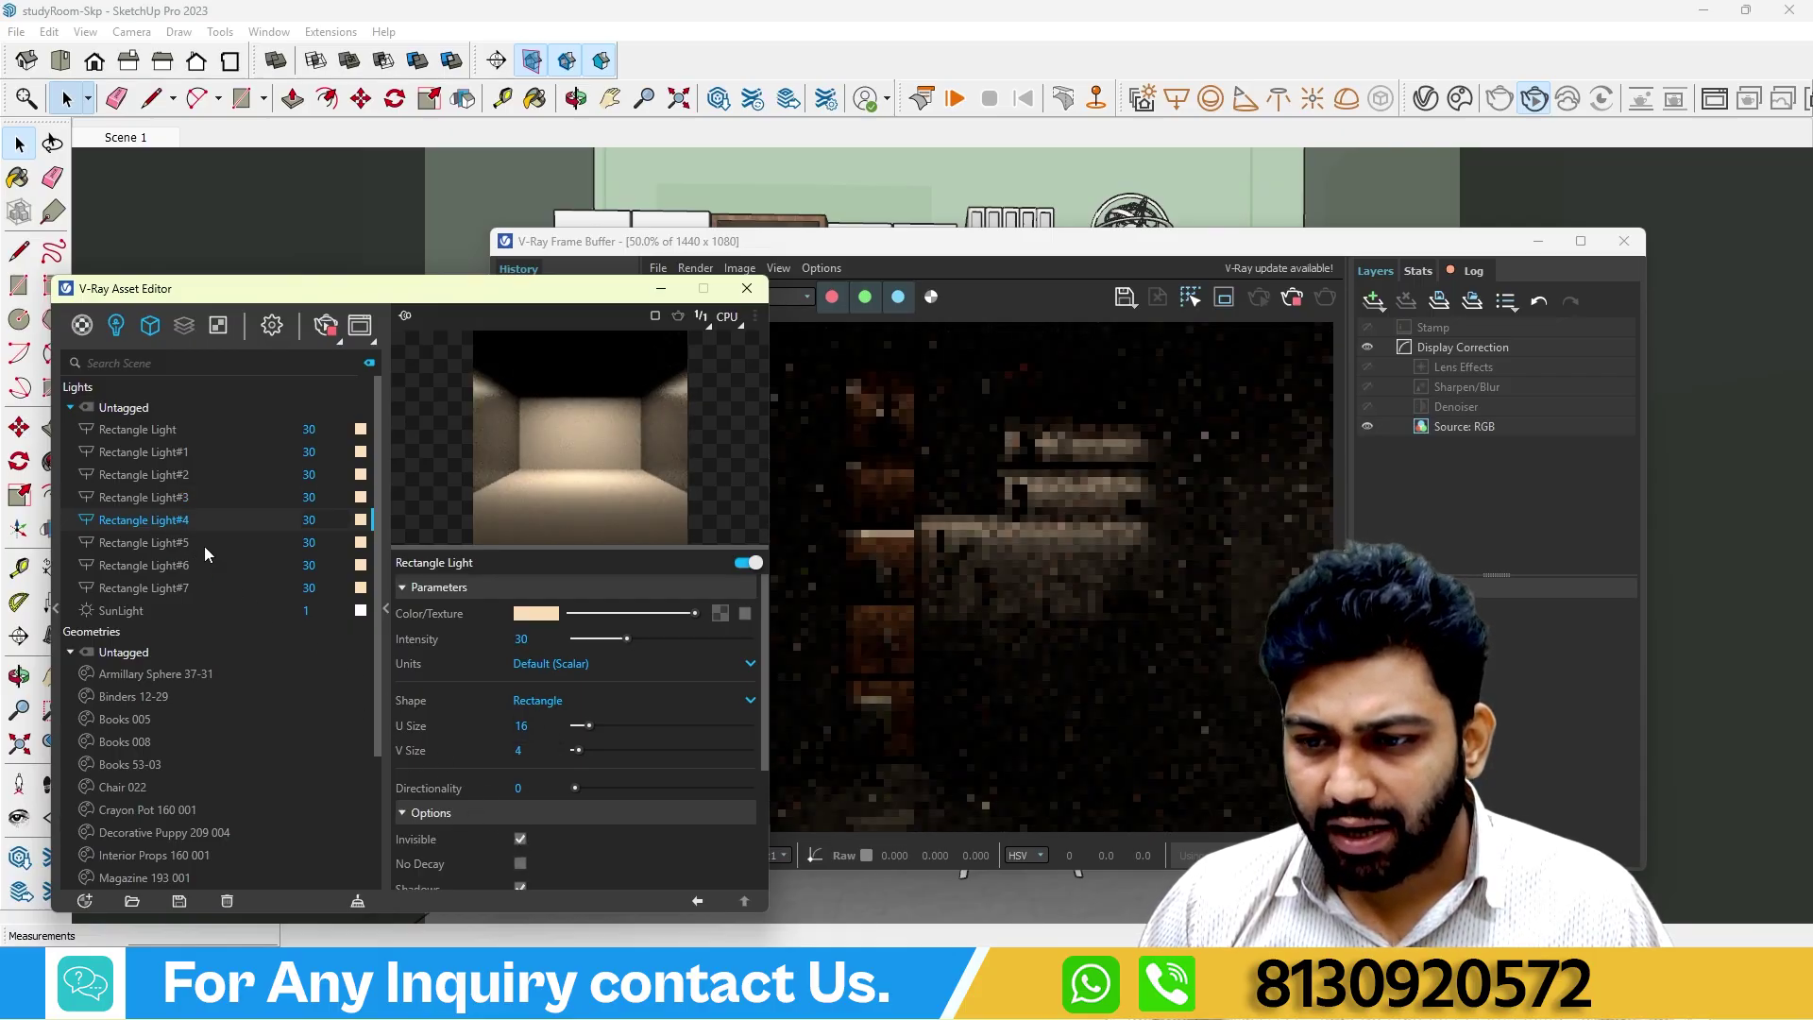
Enable the Invisible option for Rectangle Light#5, Rectangle Light#6 and Rectangle Light#7, and minimise the asset editor.
{"action": "left_click", "coordinate": [202, 546]}
{"action": "left_click", "coordinate": [531, 820]}
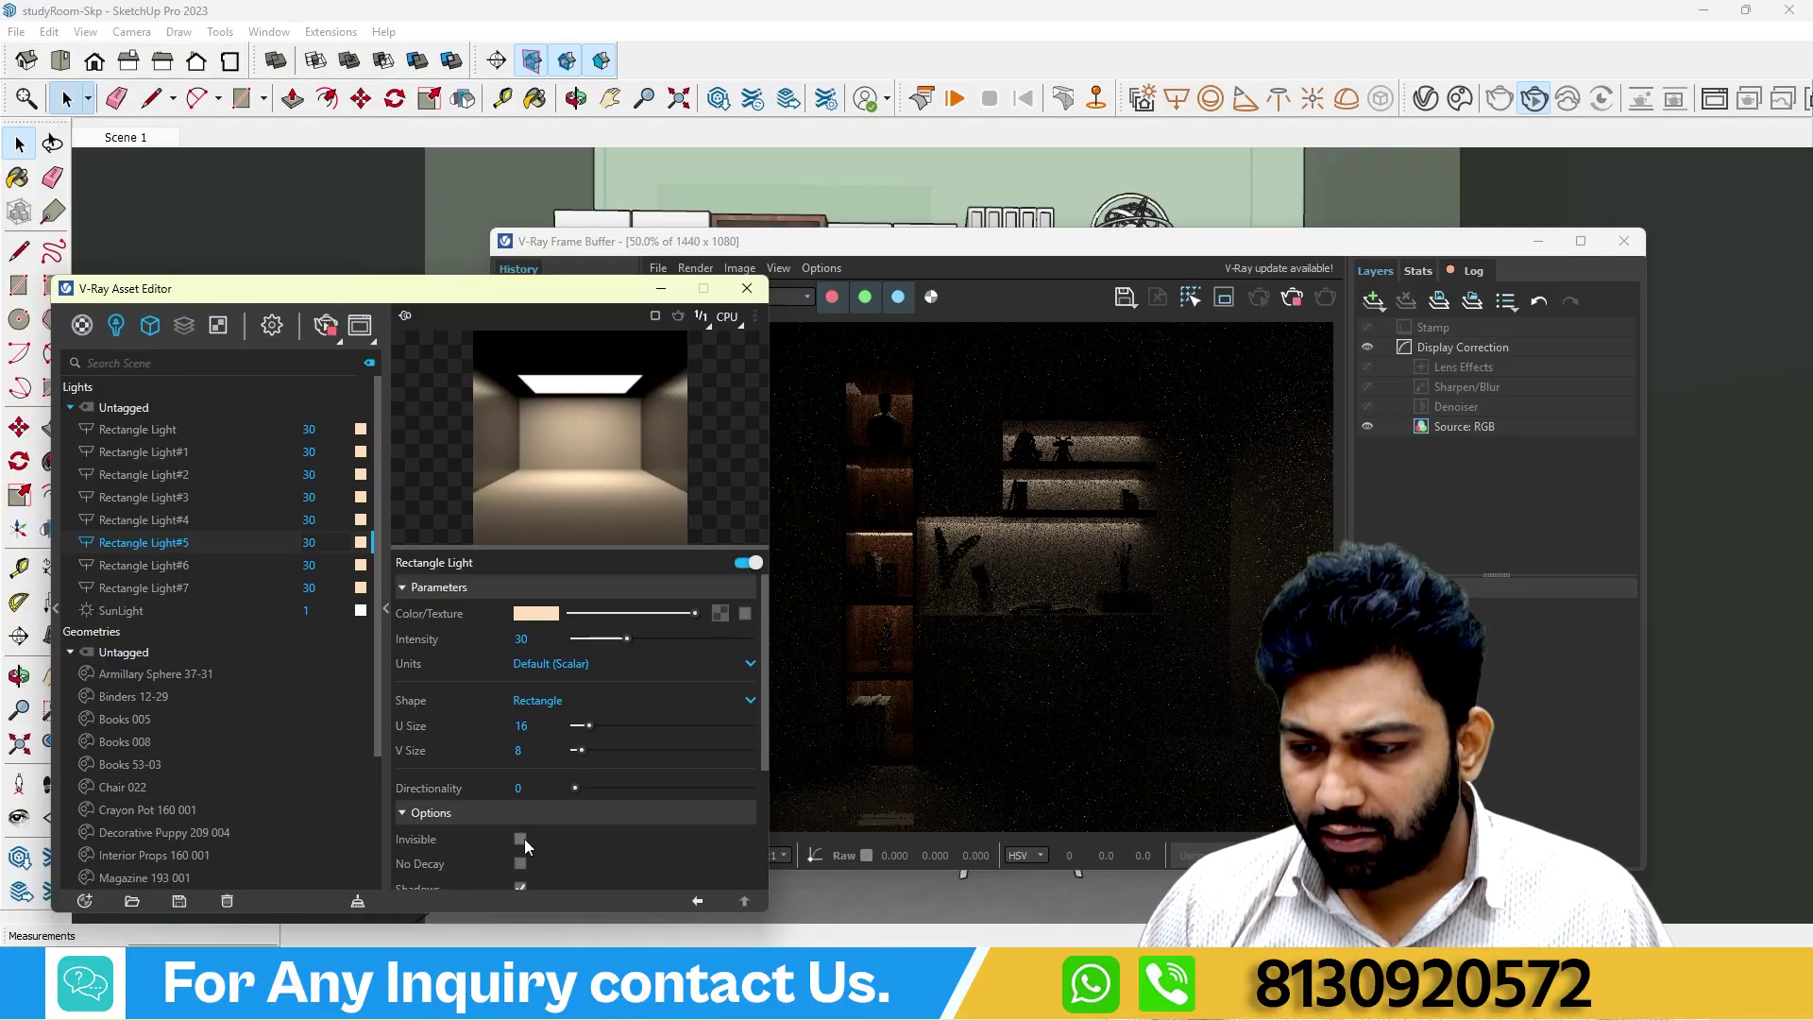
{"action": "left_click", "coordinate": [524, 838]}
{"action": "left_click", "coordinate": [195, 565]}
{"action": "left_click", "coordinate": [476, 811]}
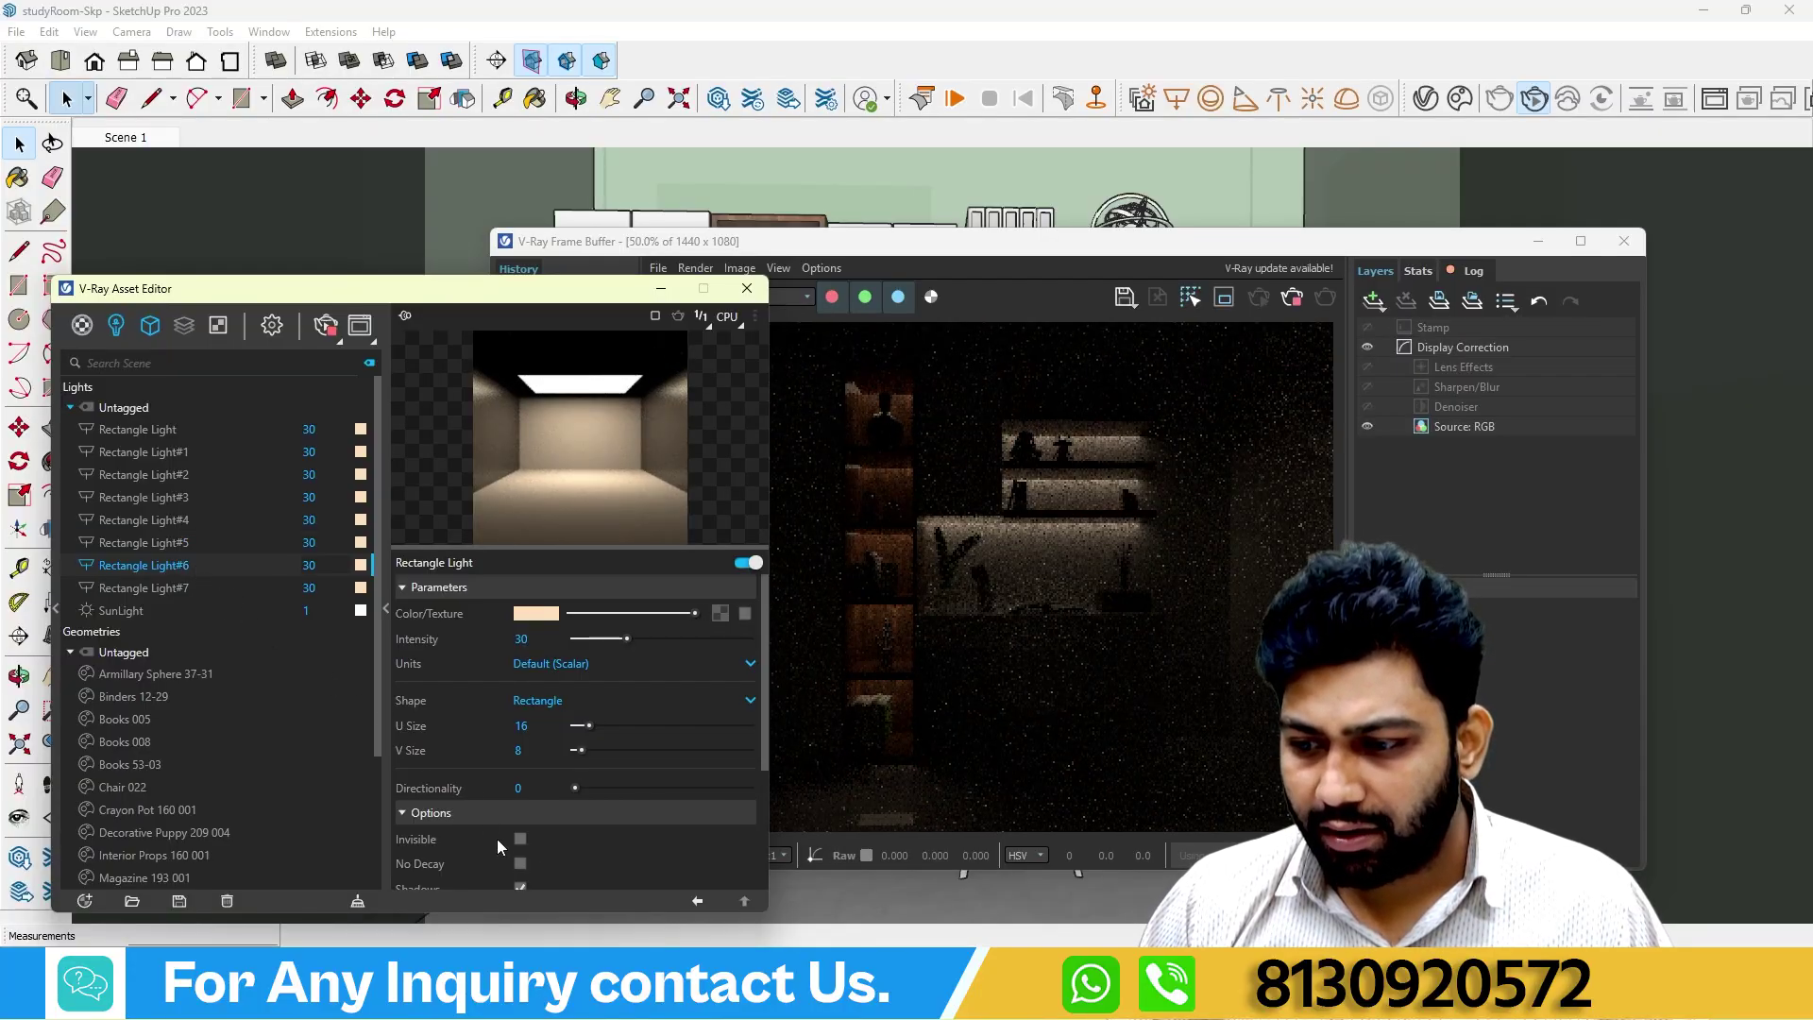
{"action": "left_click", "coordinate": [200, 588]}
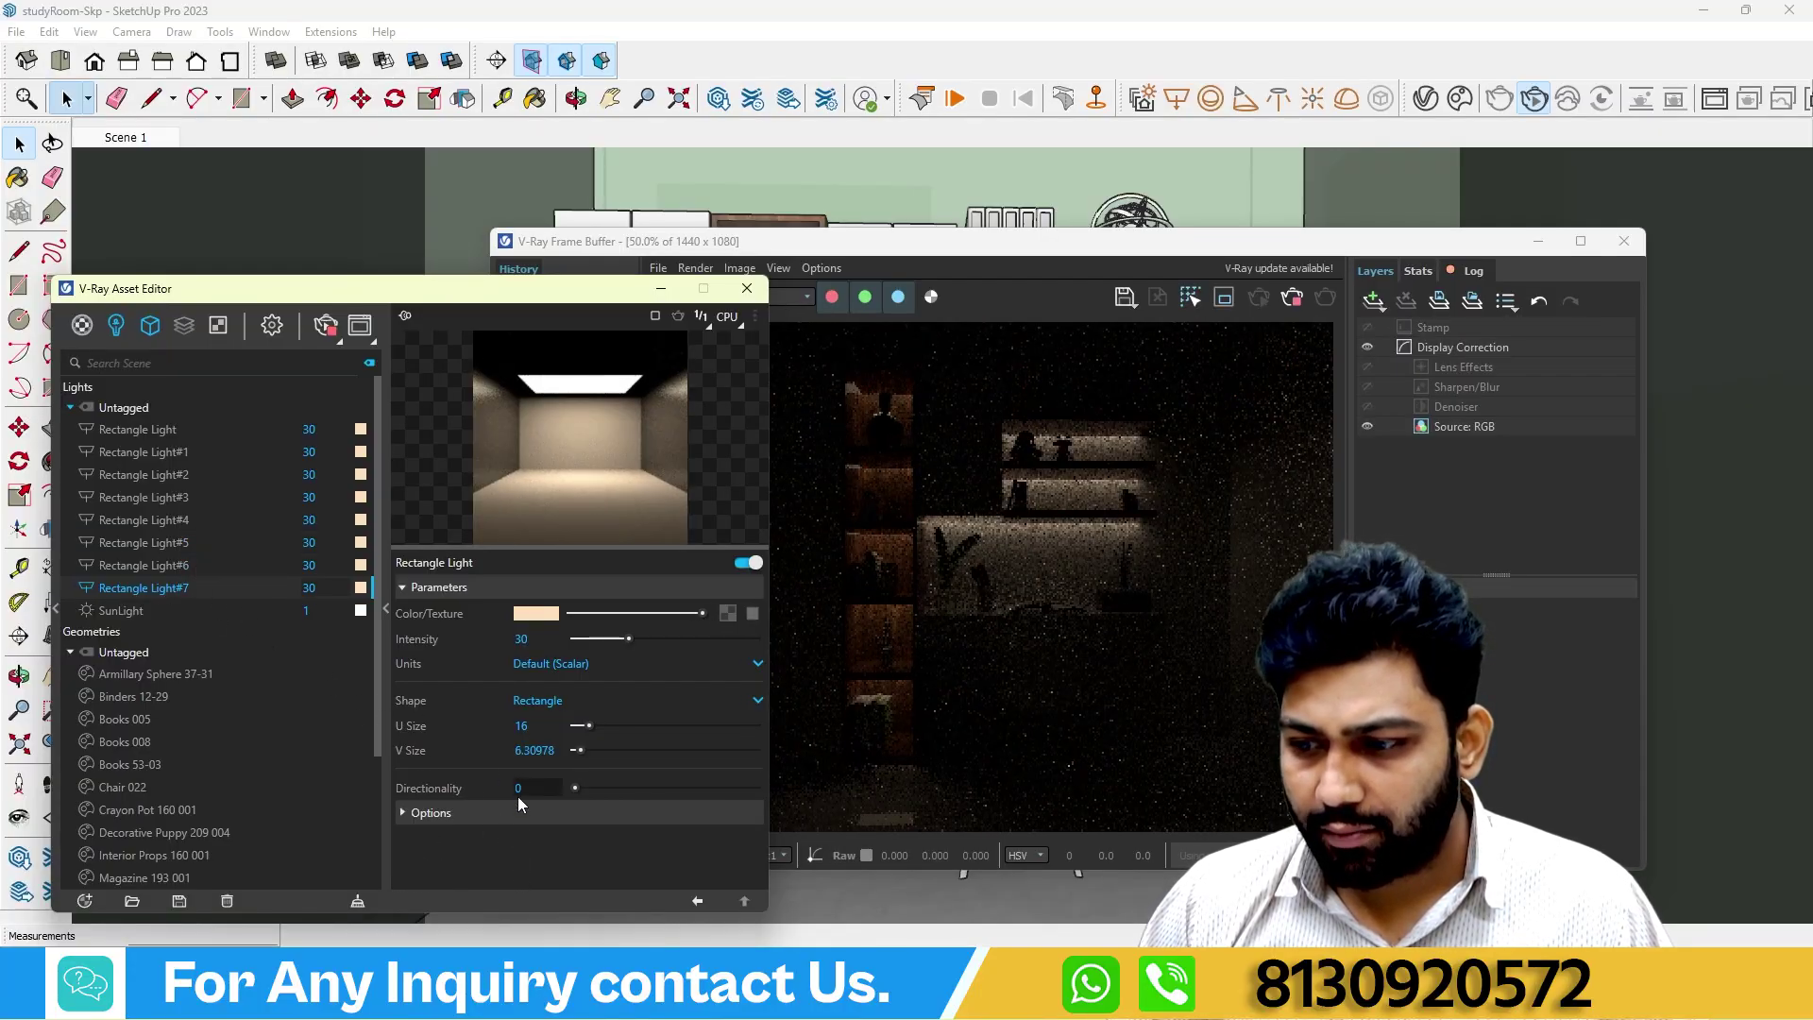
{"action": "left_click", "coordinate": [519, 838]}
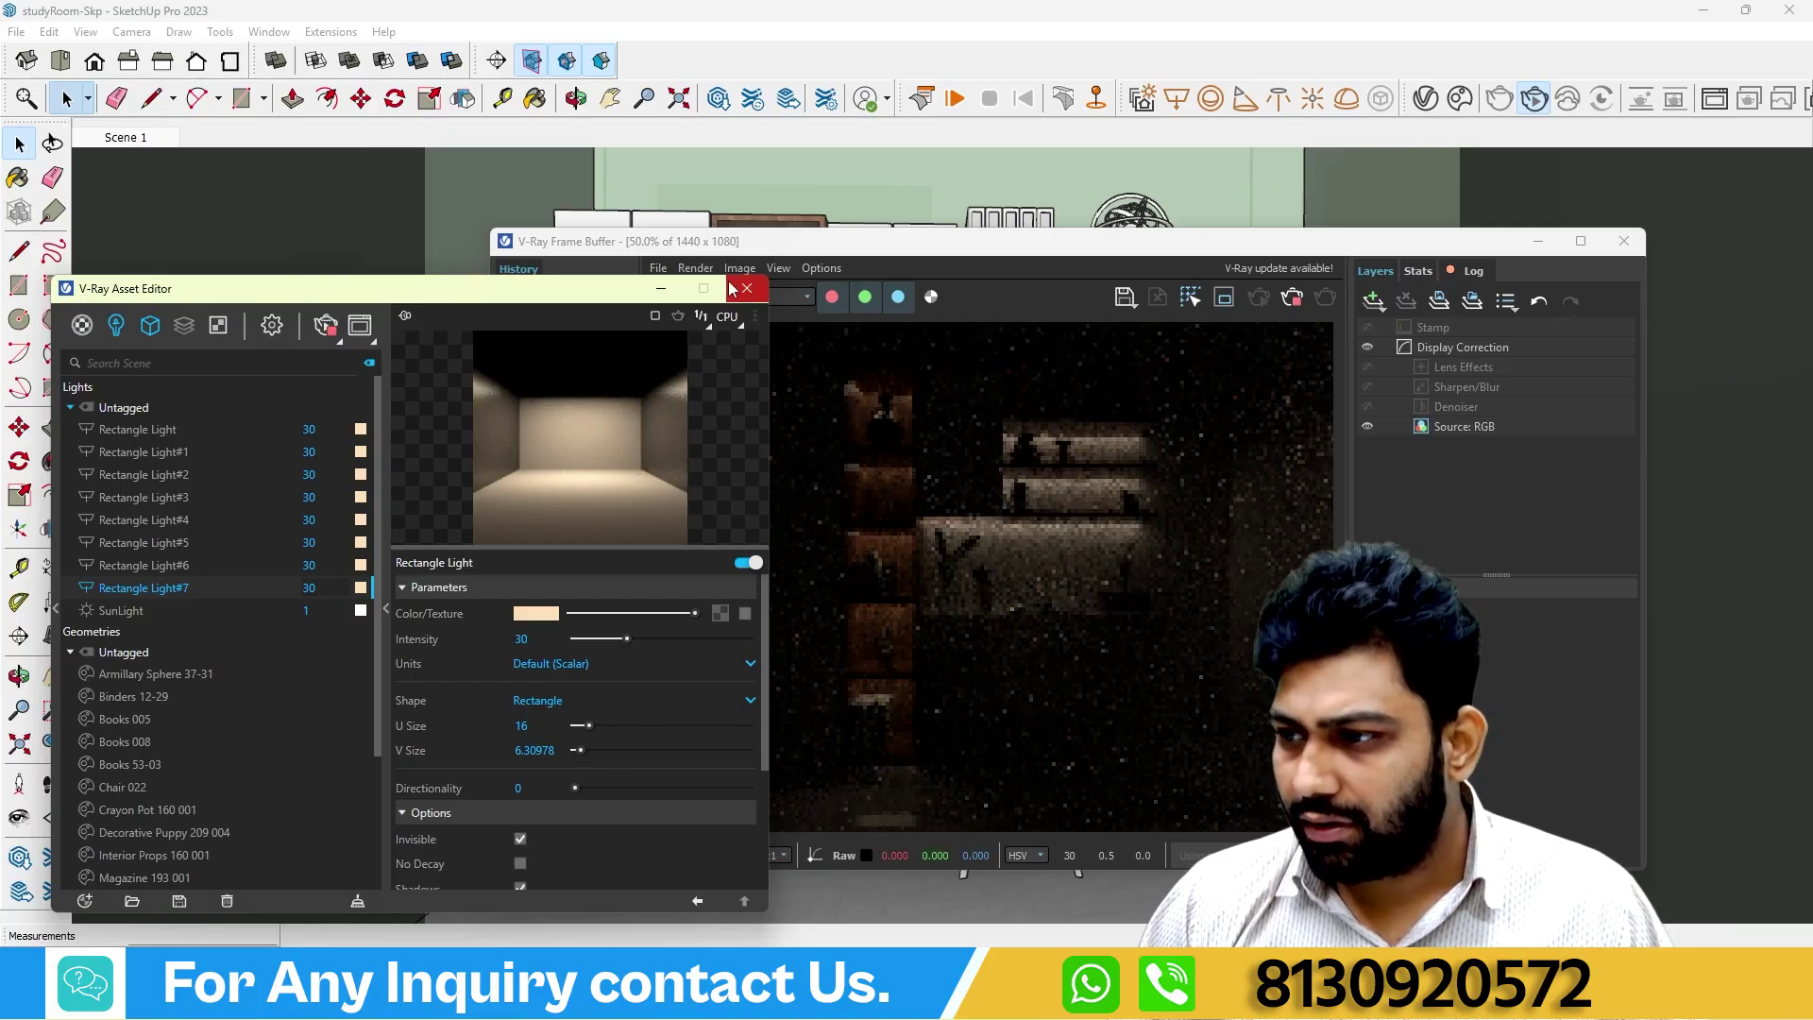
{"action": "left_click", "coordinate": [660, 290]}
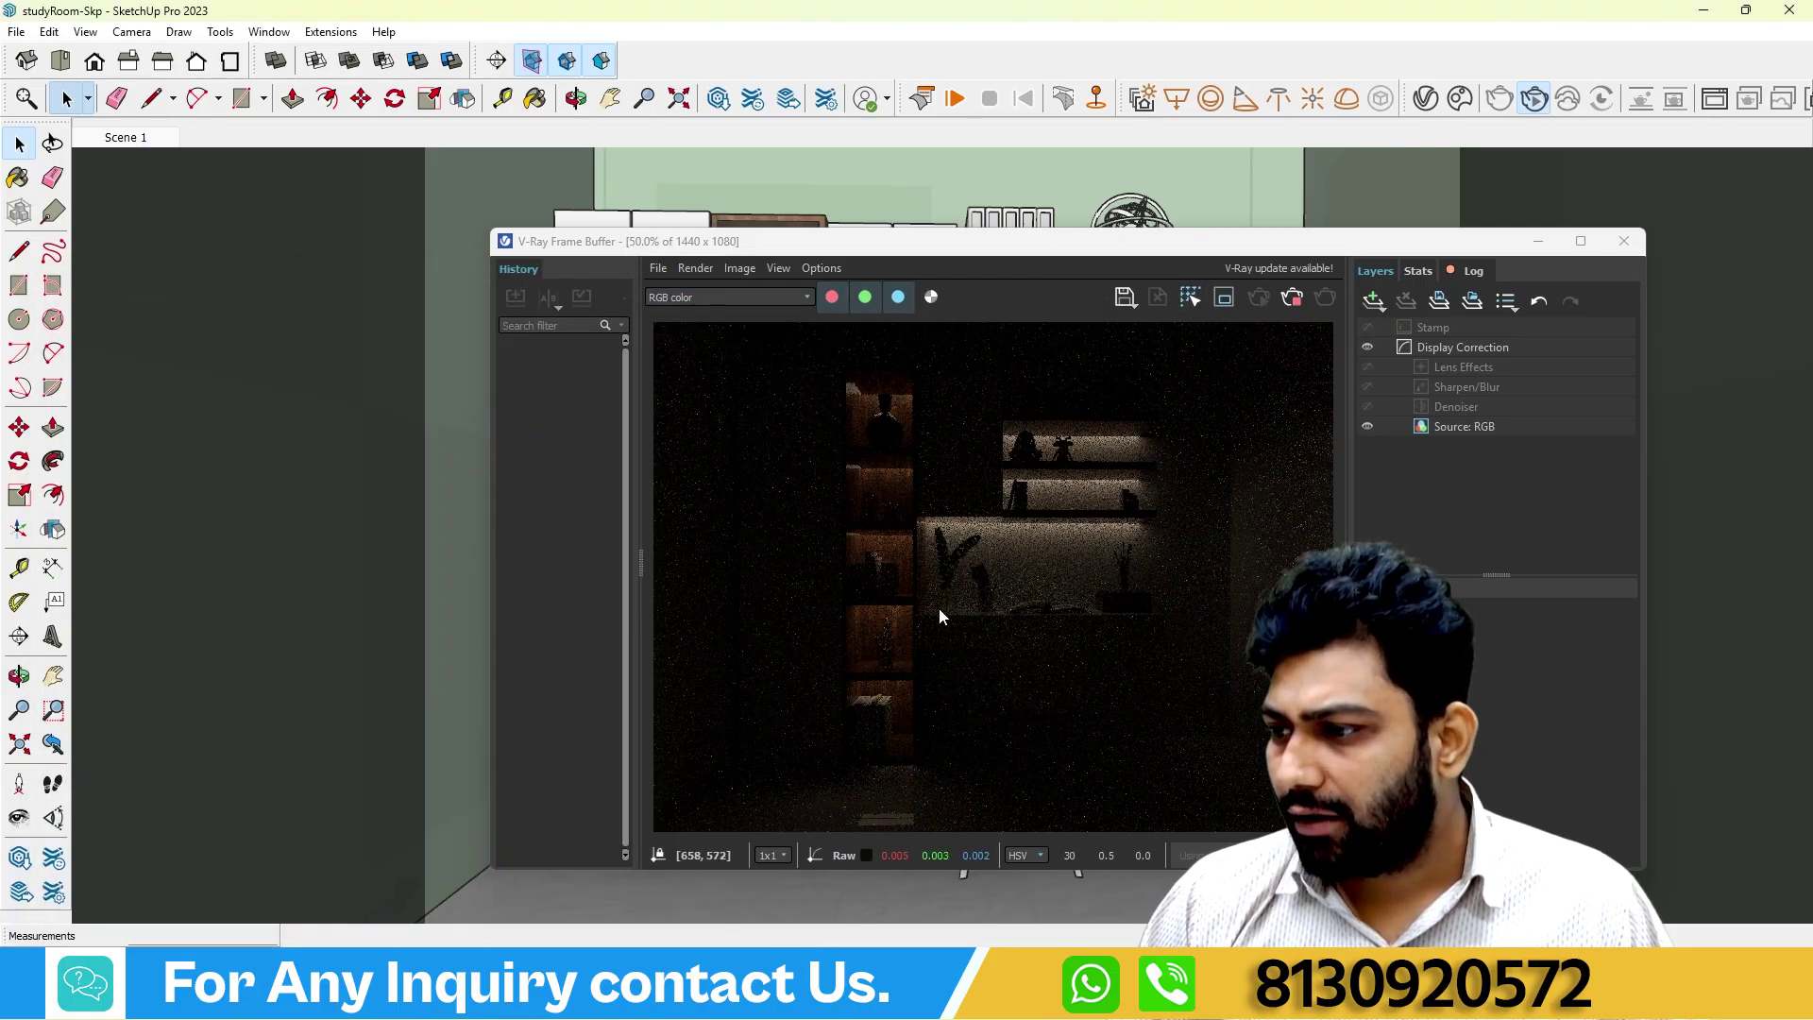
Examine the cabinet's uppermost compartment up close in the render and close the frame buffer.
{"action": "left_click", "coordinate": [843, 644]}
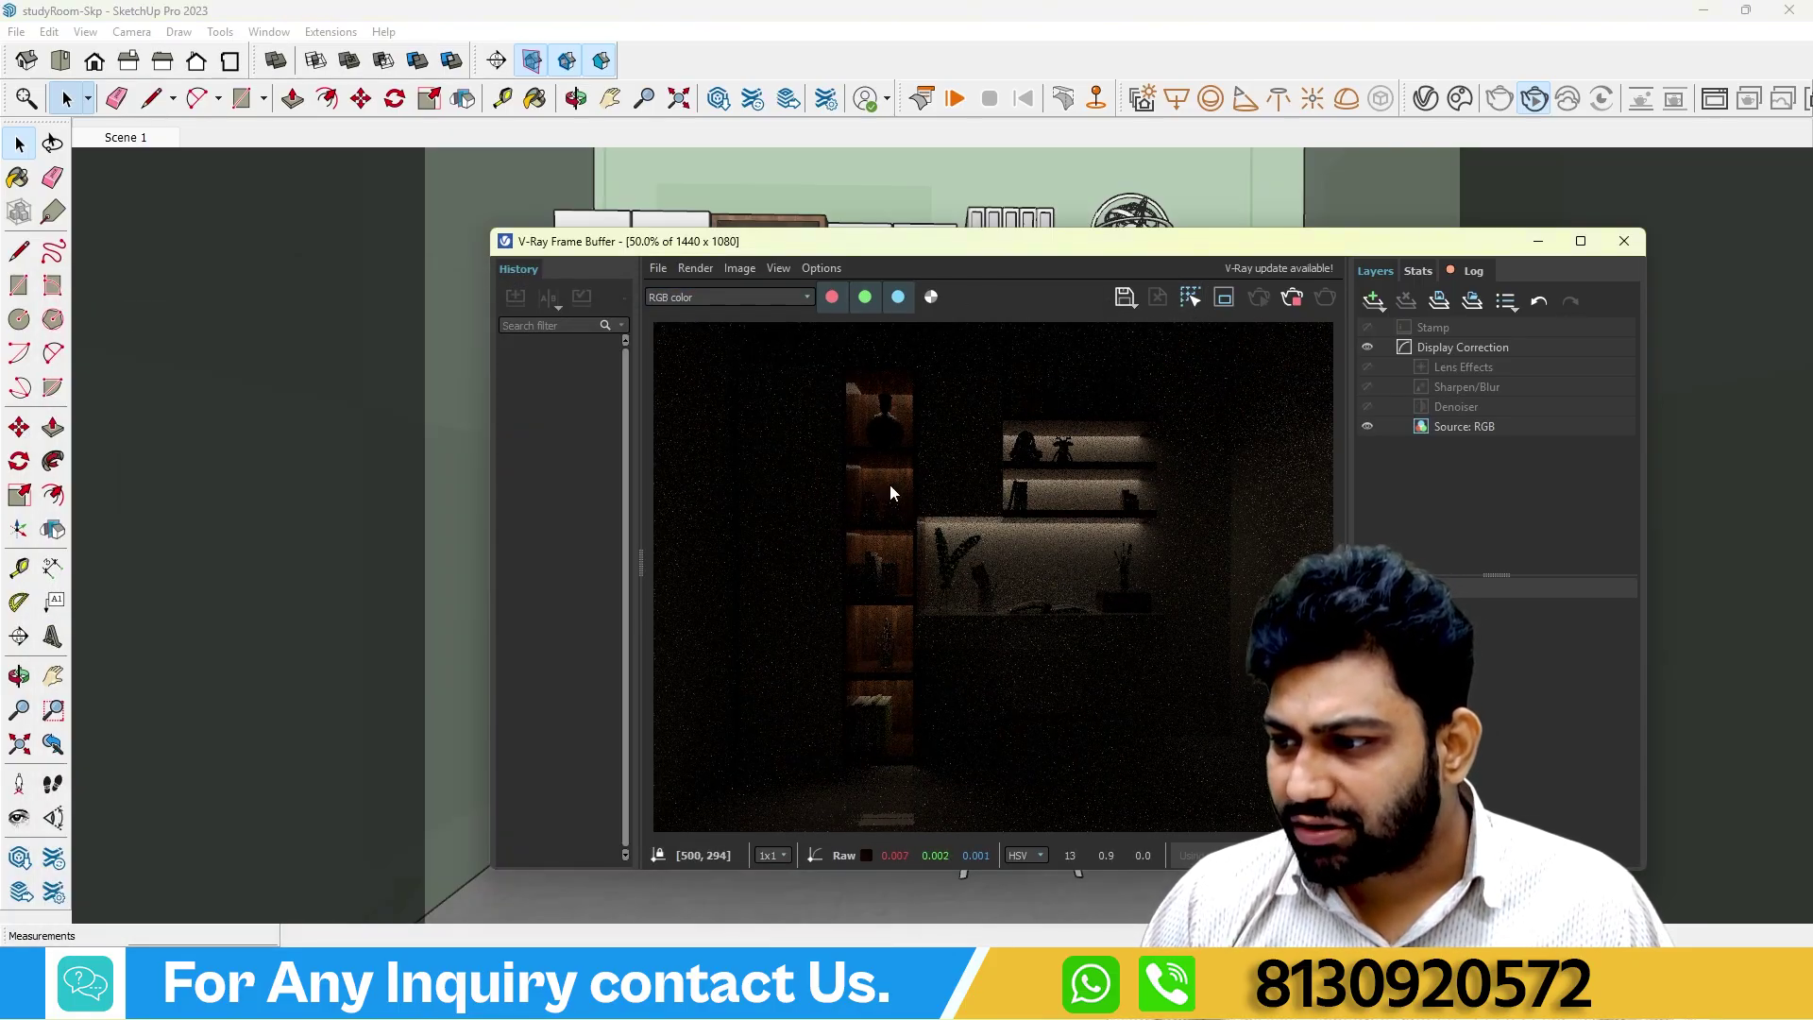
{"action": "scroll", "coordinate": [901, 387], "scroll_direction": "up", "scroll_amount": 3}
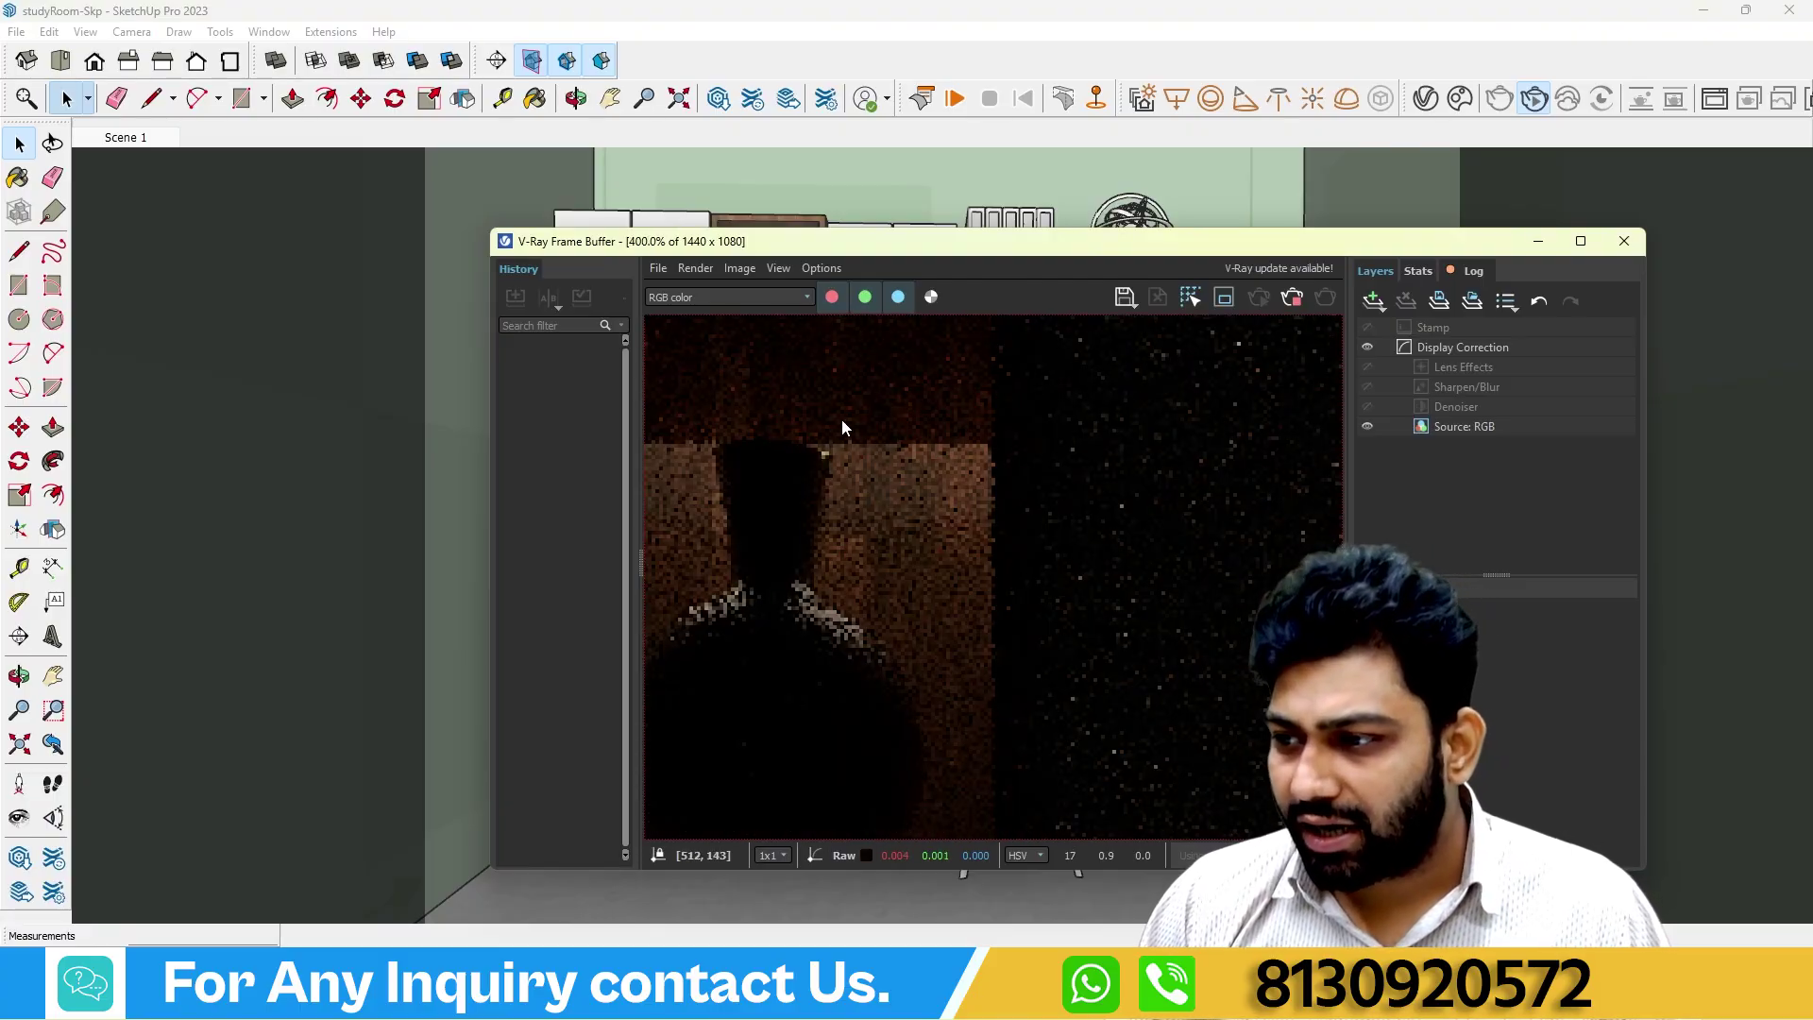
{"action": "scroll", "coordinate": [816, 454], "scroll_direction": "down", "scroll_amount": 2}
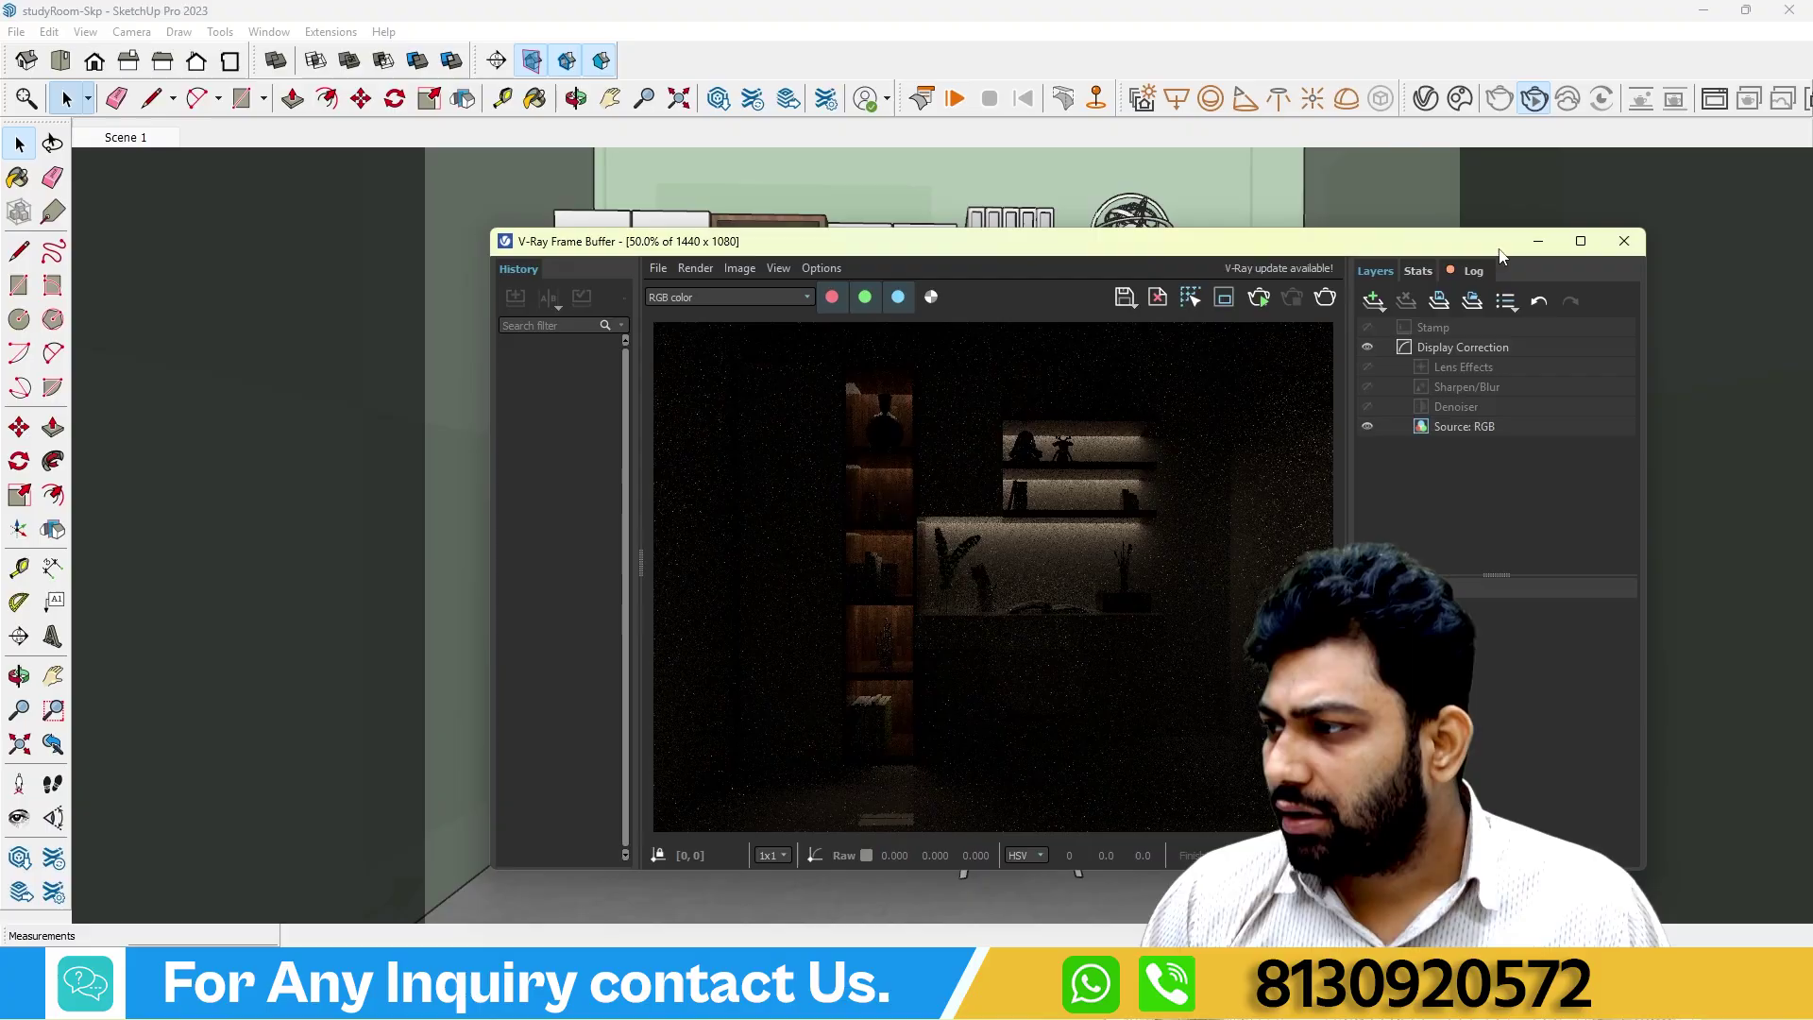
{"action": "left_click", "coordinate": [1625, 241]}
Draw a V-Ray rectangle light across the room's open front, from one lower inner corner to the opposite upper corner.
{"action": "scroll", "coordinate": [726, 368], "scroll_direction": "down", "scroll_amount": 5}
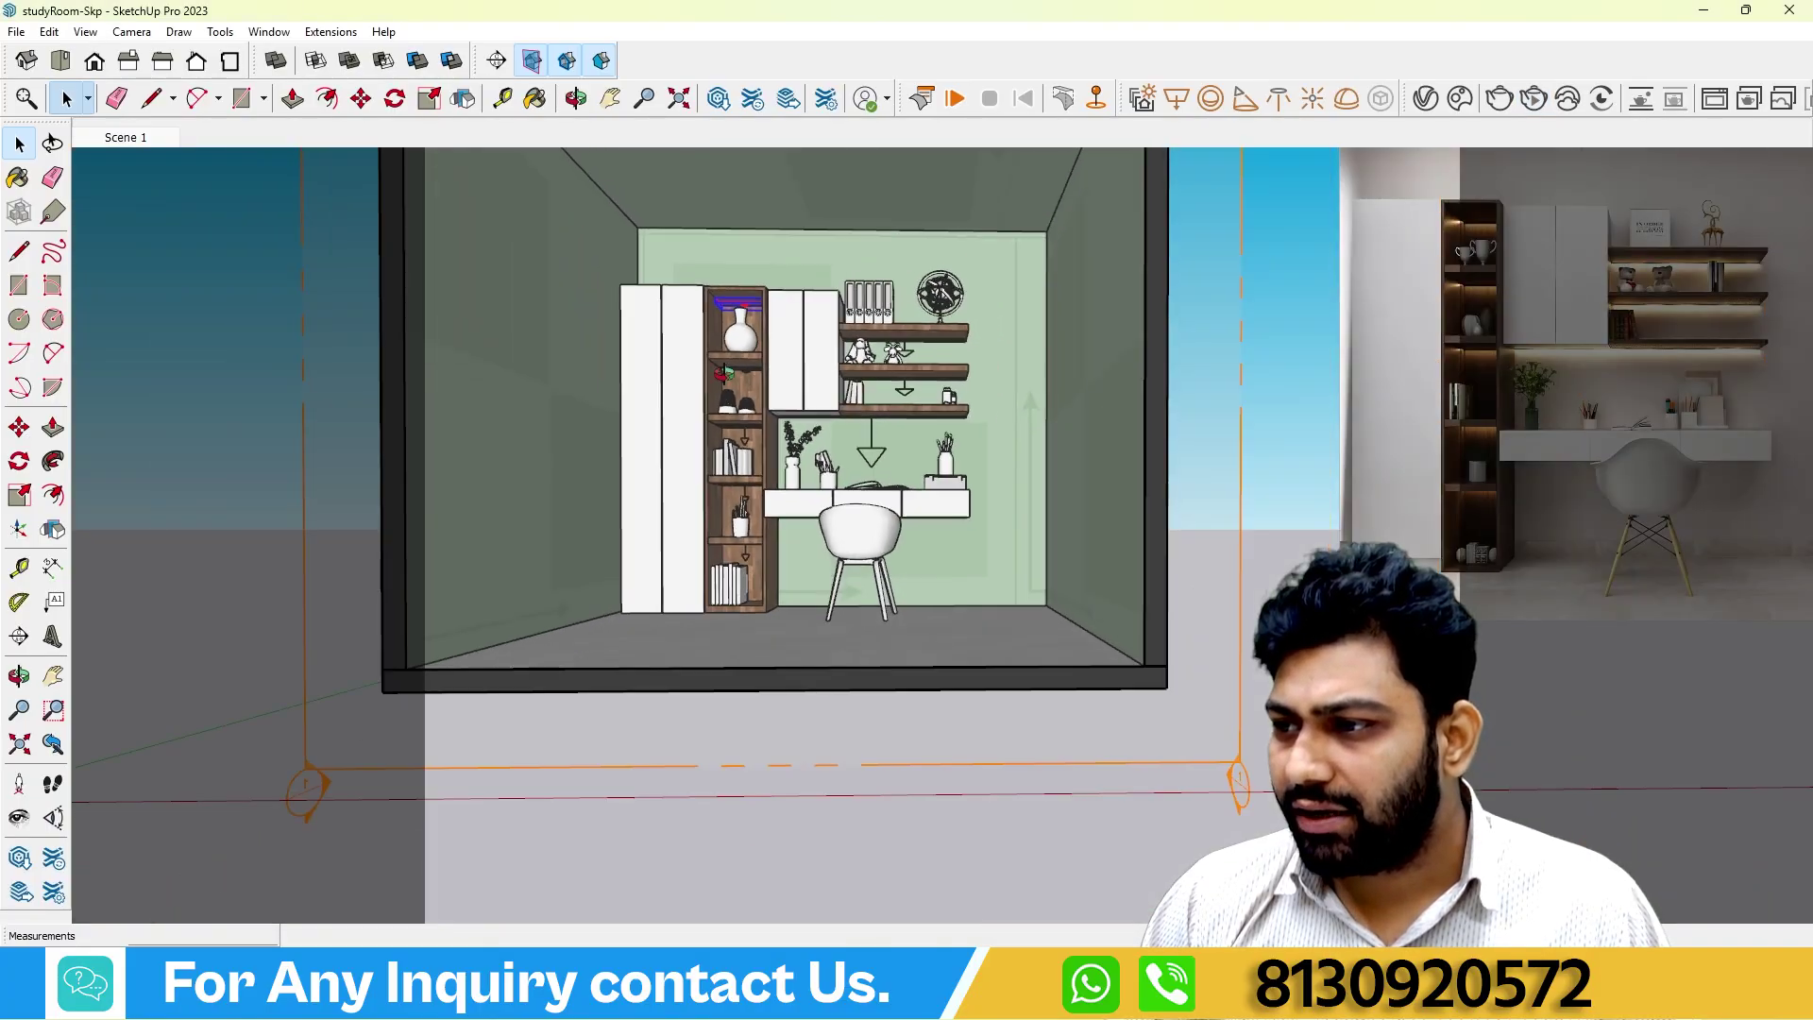
{"action": "middle_click_drag", "start_coordinate": [725, 371], "coordinate": [753, 472]}
{"action": "scroll", "coordinate": [736, 477], "scroll_direction": "up", "scroll_amount": 2}
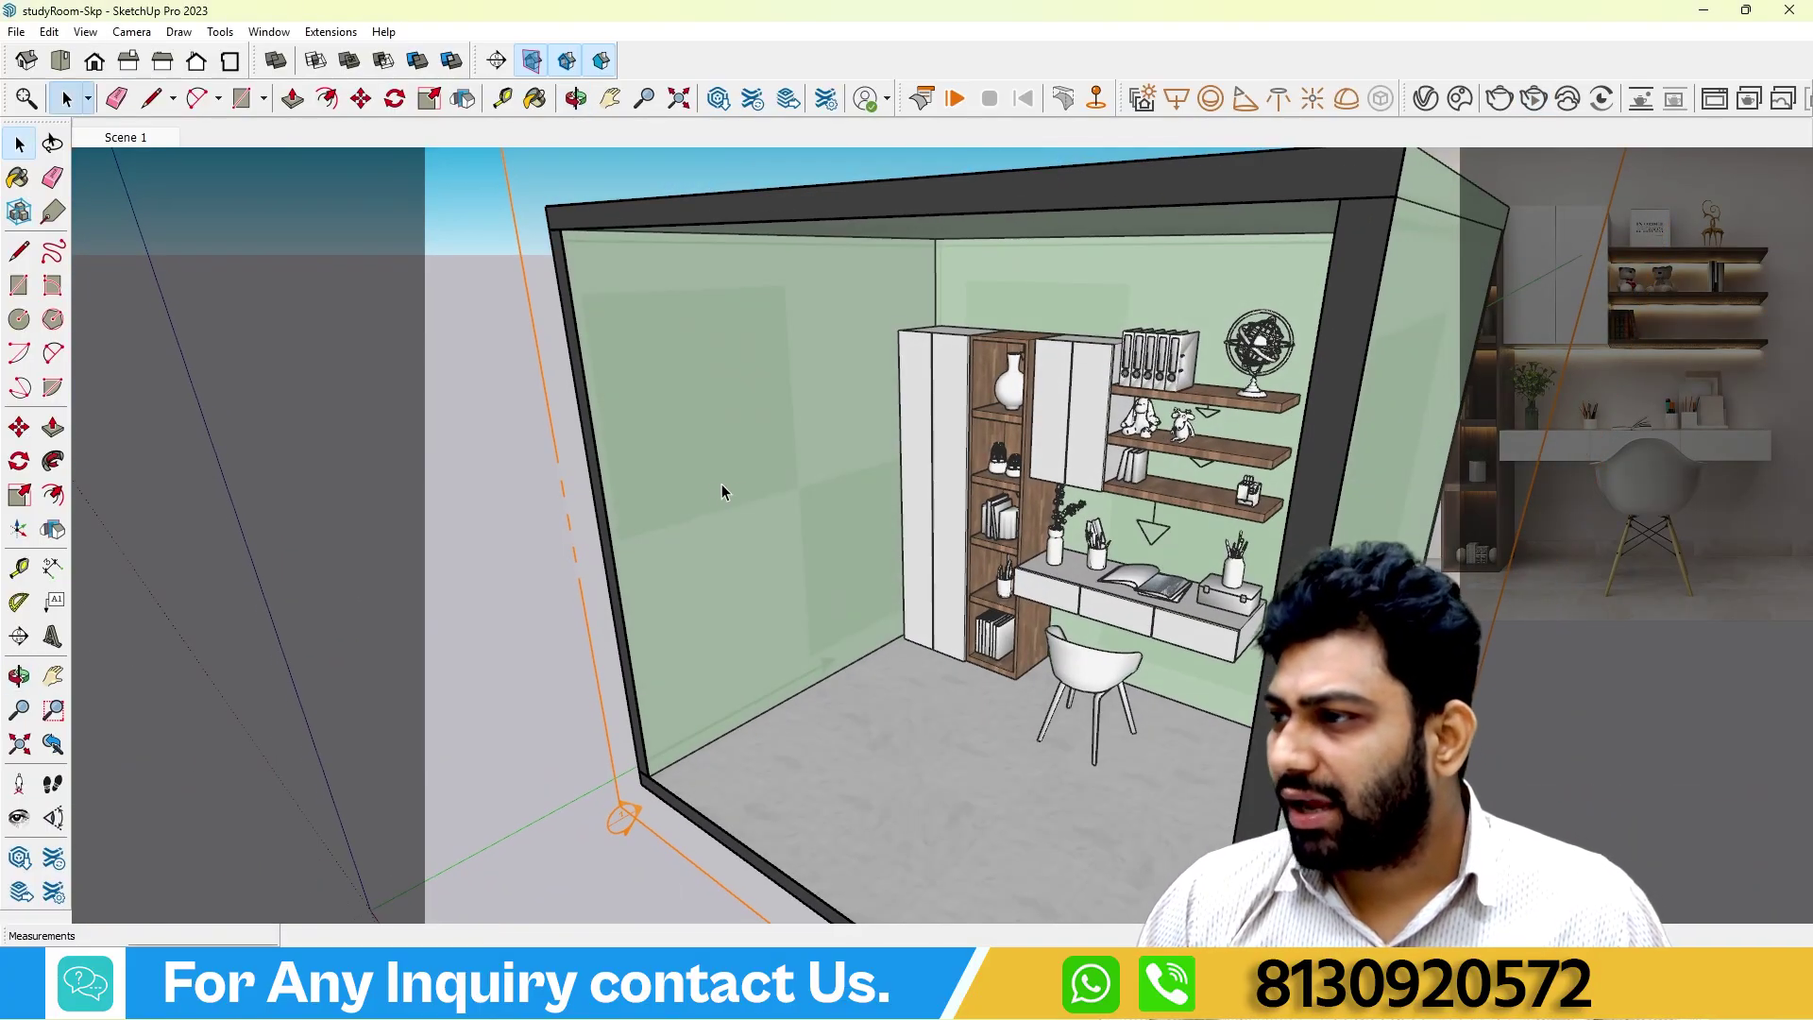
{"action": "left_click", "coordinate": [1180, 100]}
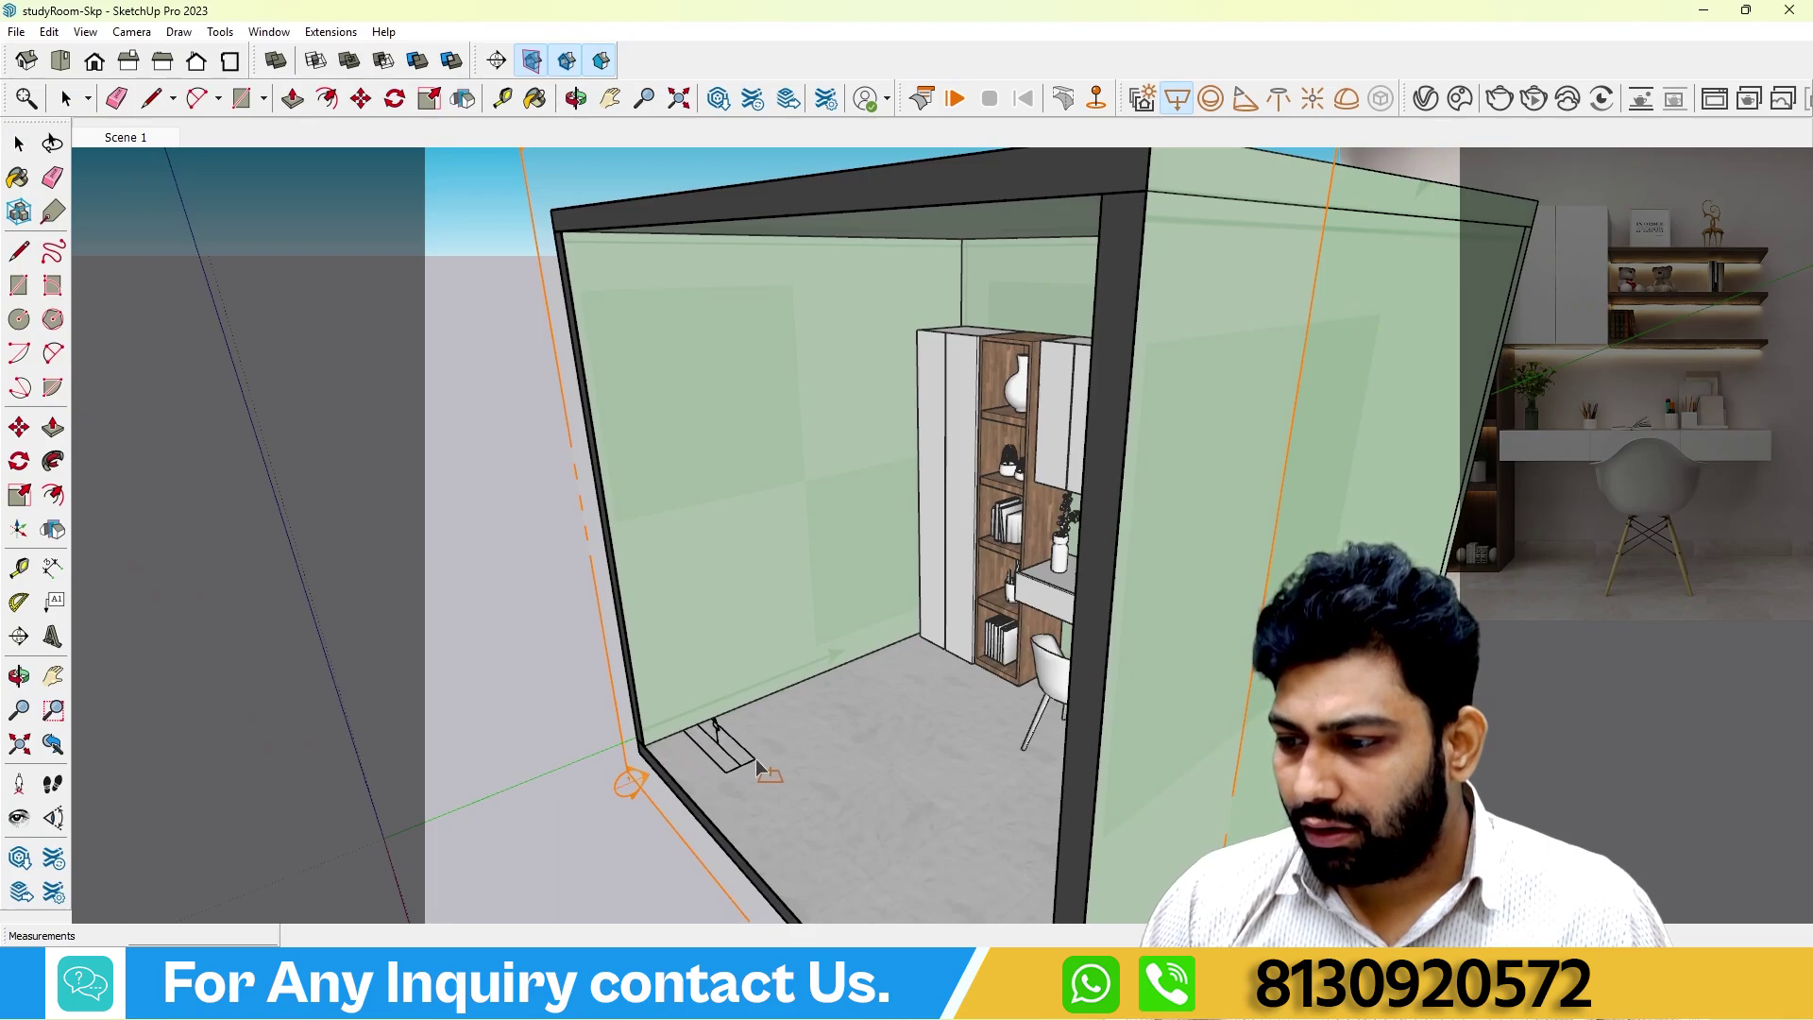
{"action": "mouse_move", "coordinate": [757, 761]}
{"action": "middle_mouse_down"}
{"action": "mouse_move", "coordinate": [1566, 781]}
{"action": "mouse_move", "coordinate": [1397, 755]}
{"action": "middle_mouse_up"}
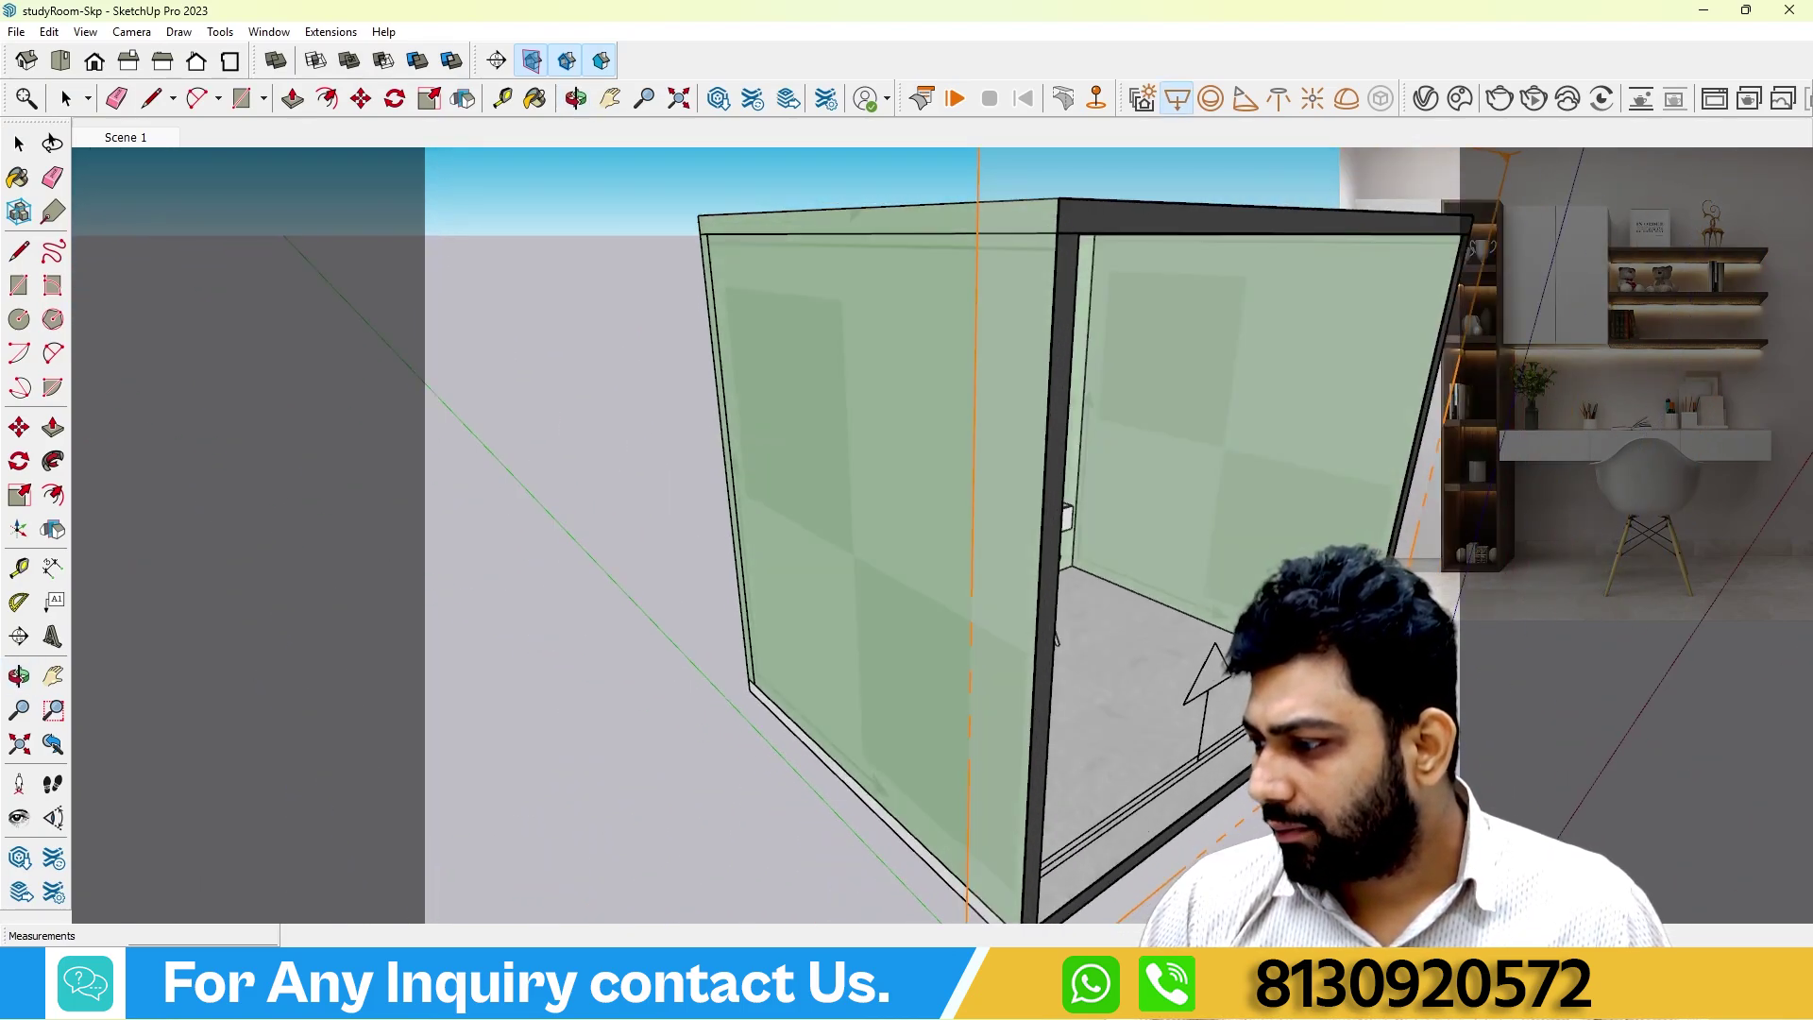
{"action": "mouse_move", "coordinate": [1105, 784]}
{"action": "middle_mouse_down"}
{"action": "mouse_move", "coordinate": [1356, 412]}
{"action": "mouse_move", "coordinate": [1364, 251]}
{"action": "mouse_move", "coordinate": [1396, 226]}
{"action": "middle_mouse_up"}
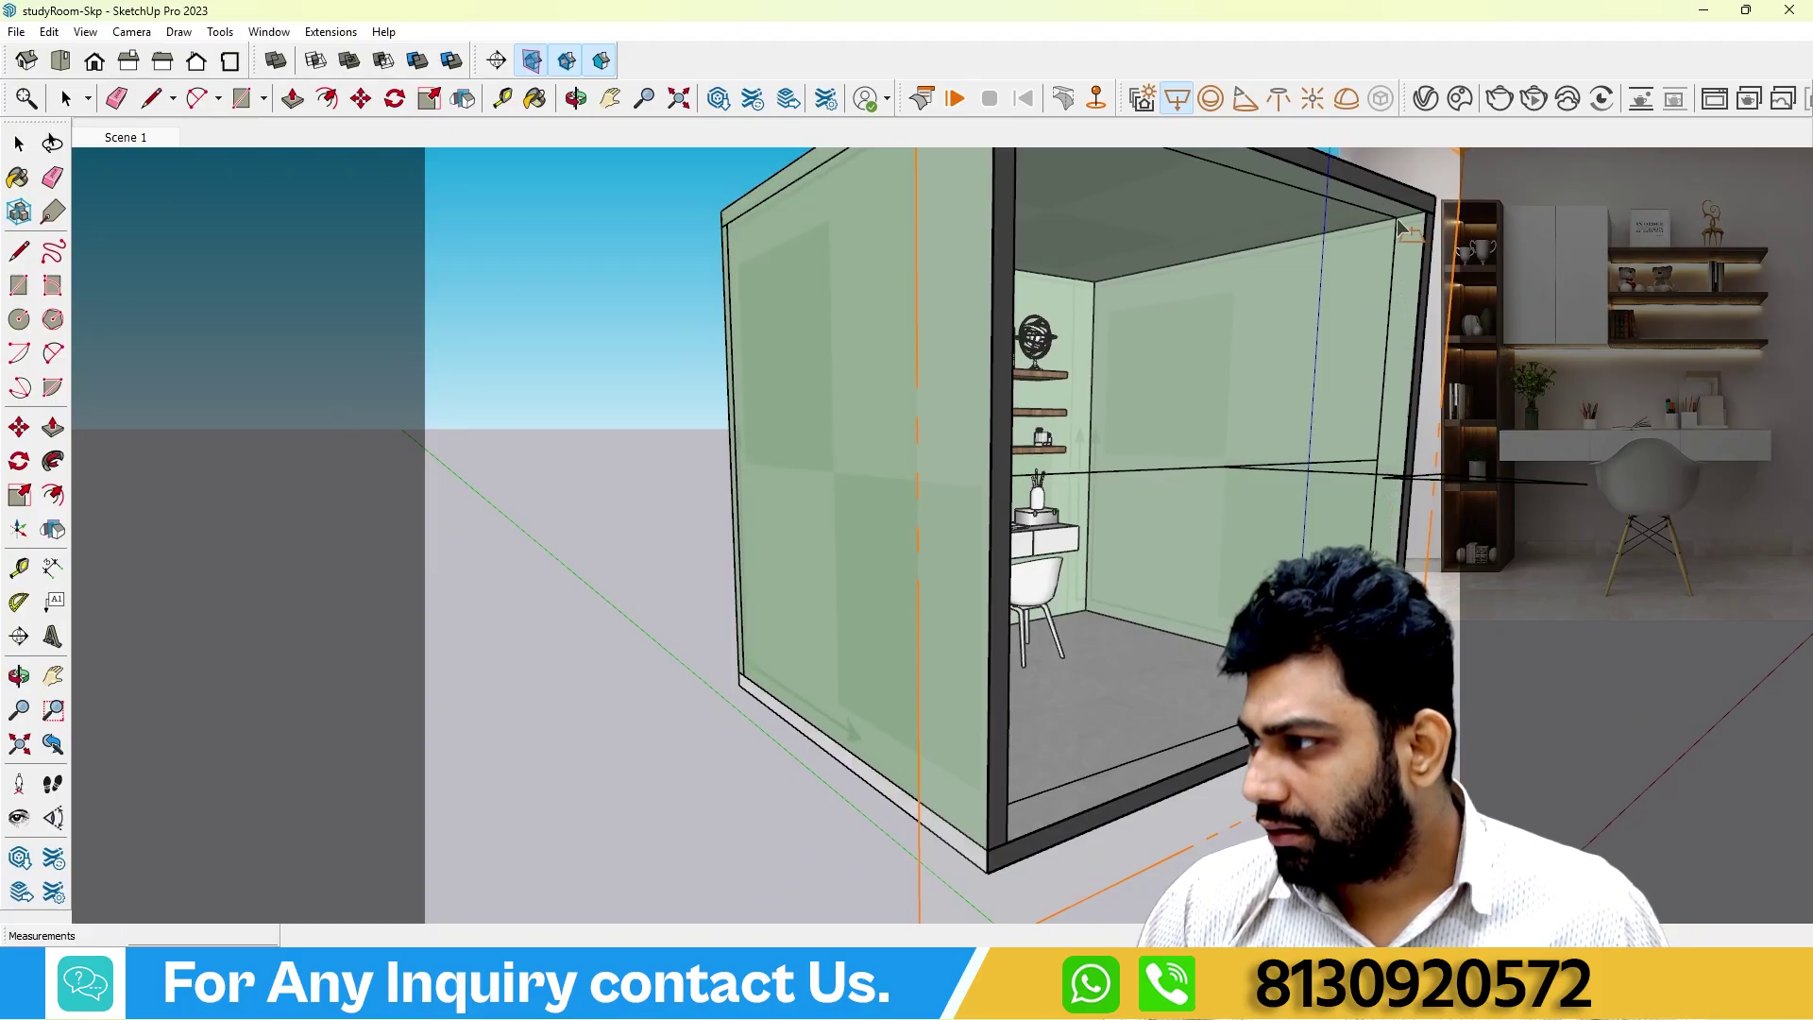
{"action": "middle_click_drag", "start_coordinate": [1396, 227], "coordinate": [652, 567]}
{"action": "scroll", "coordinate": [850, 472], "scroll_direction": "down", "scroll_amount": 5}
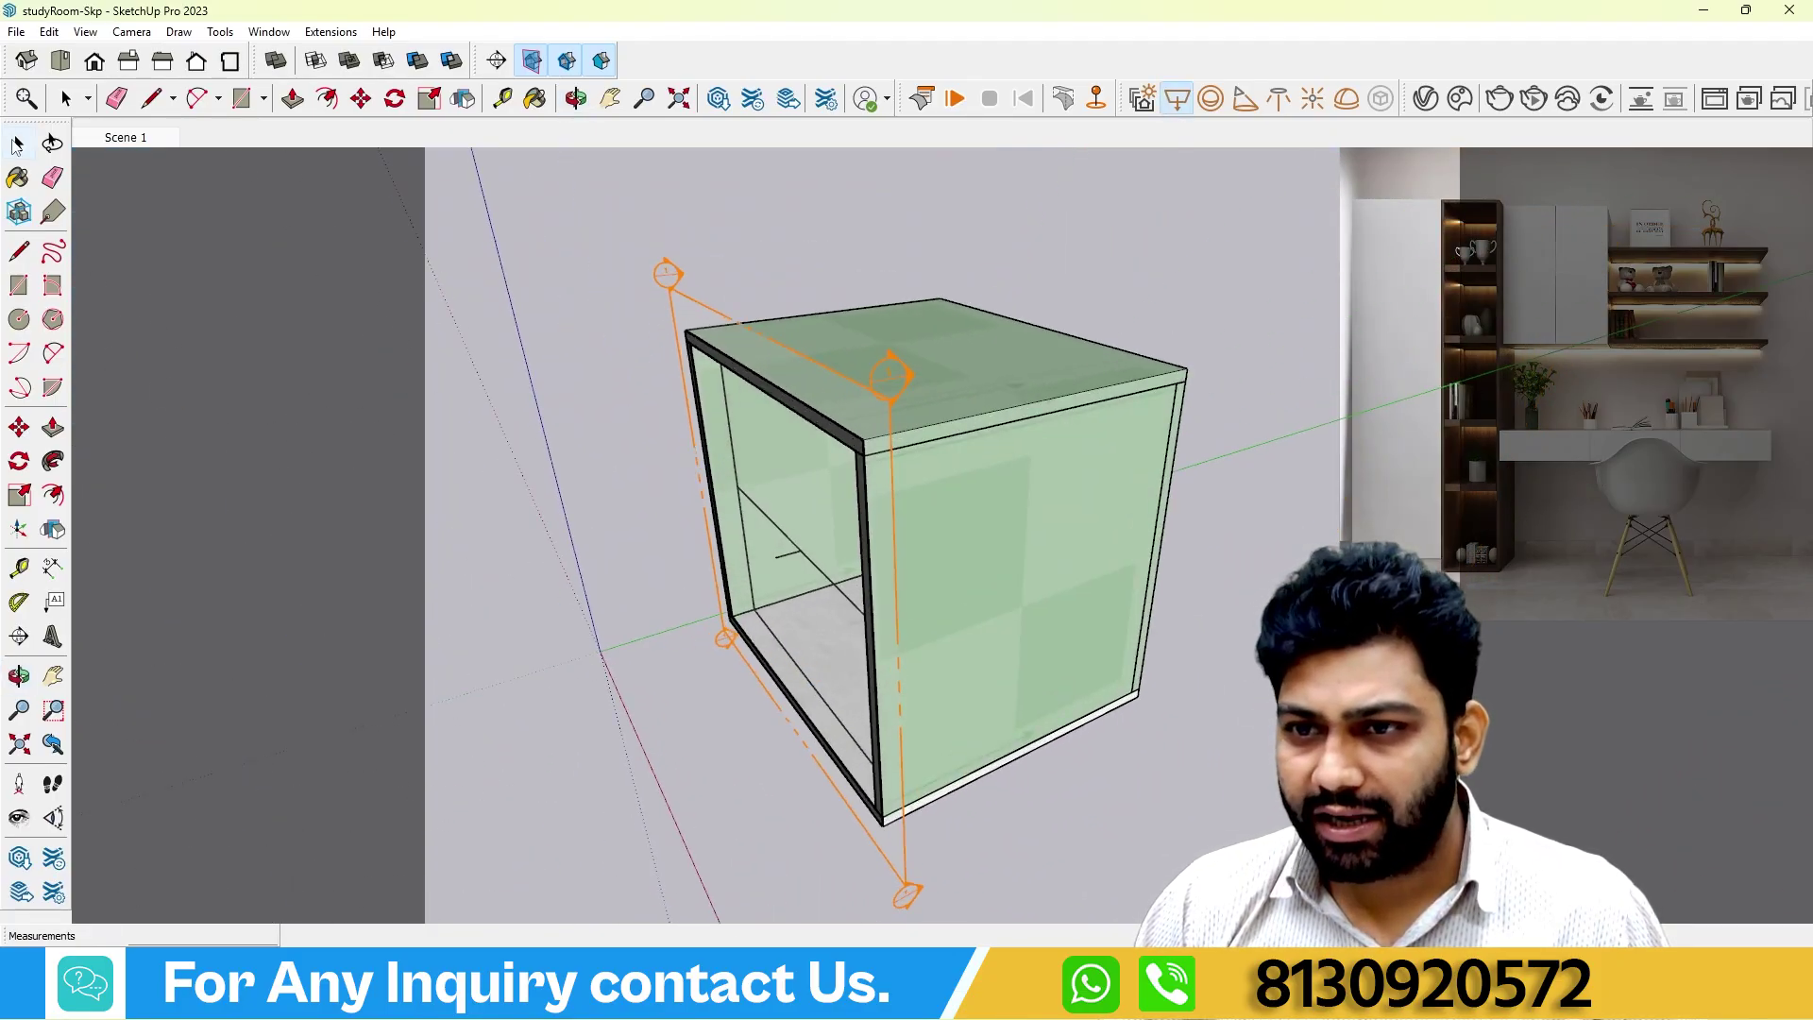
Flip the large rectangle light at the room's front so that it points toward the furniture.
{"action": "key", "text": "space"}
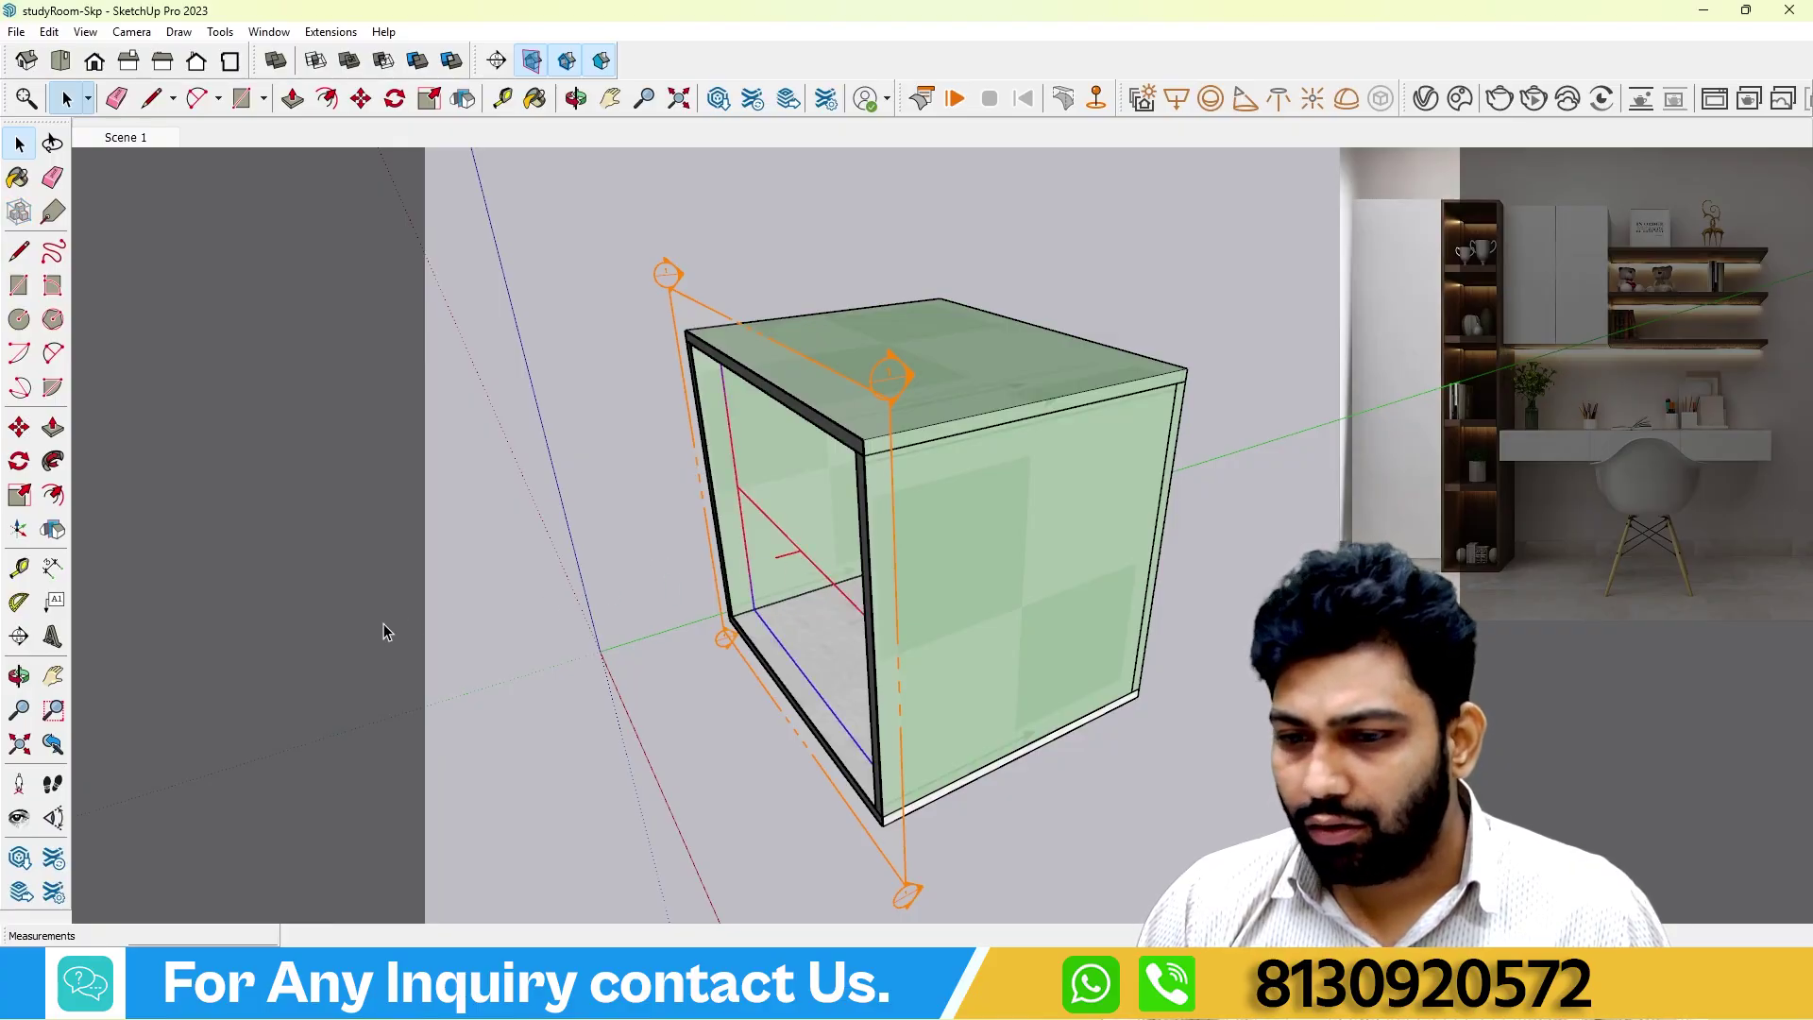
{"action": "left_click", "coordinate": [54, 530]}
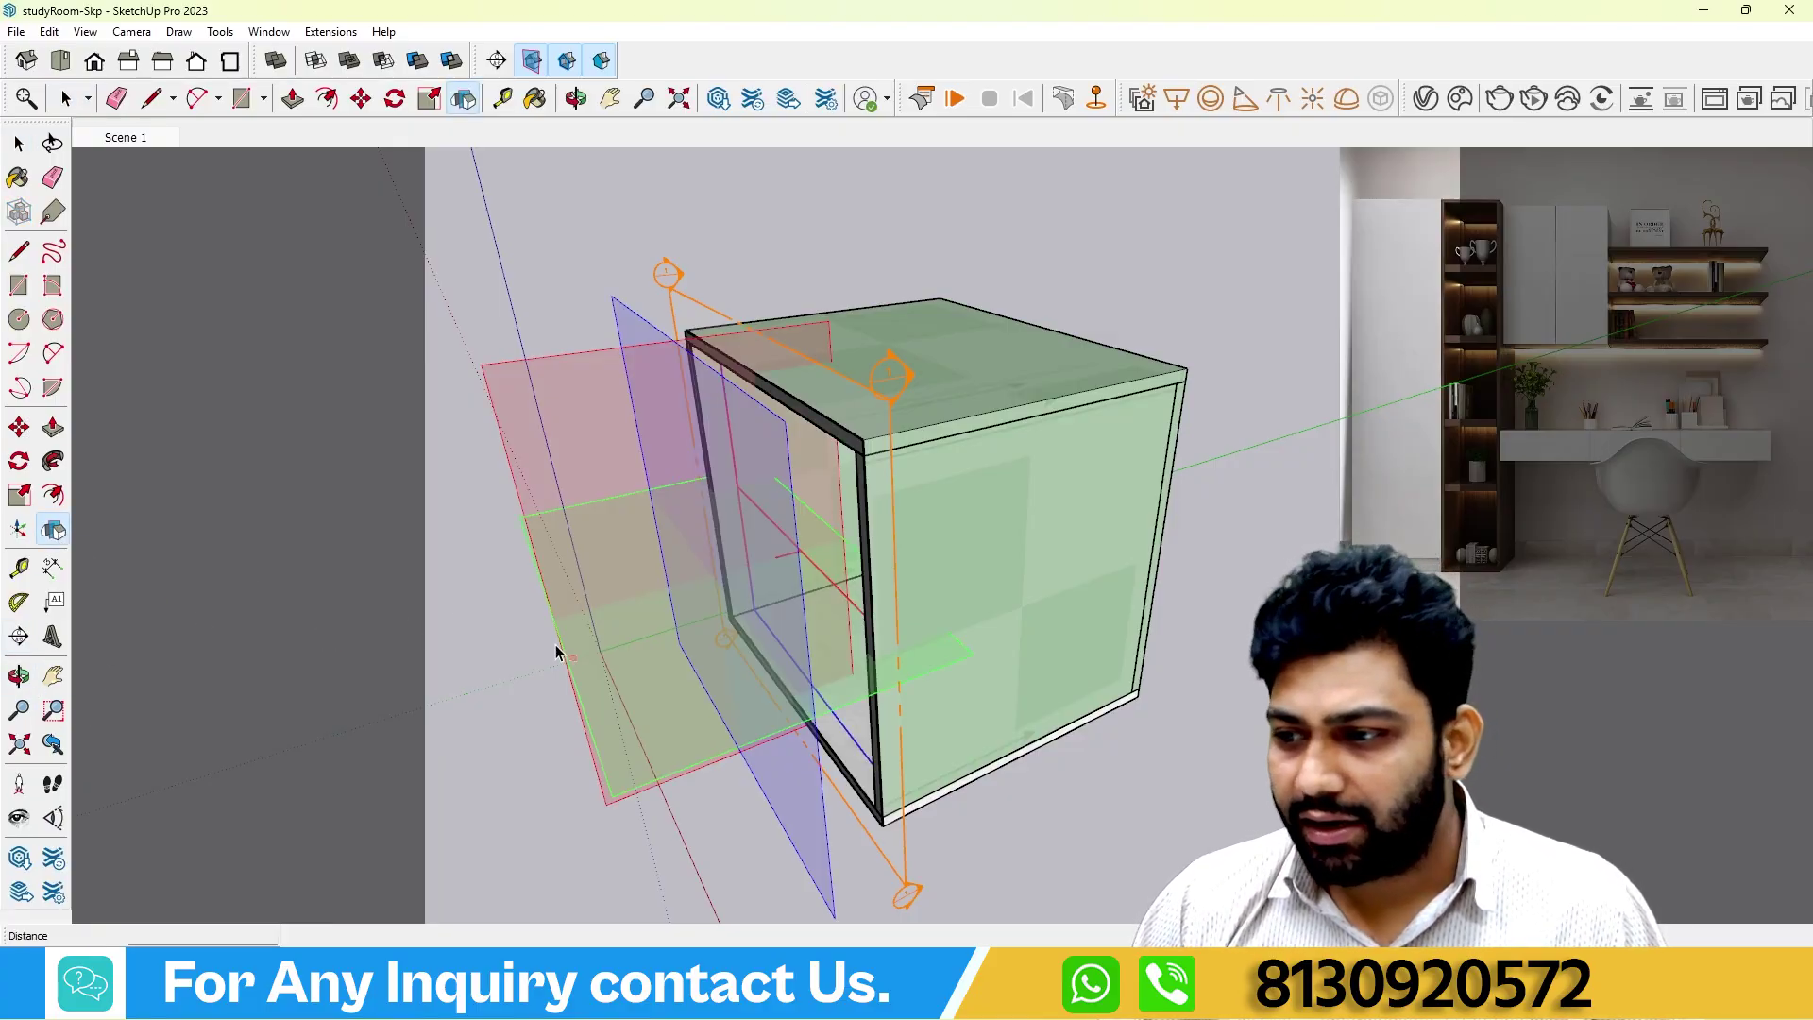
{"action": "left_click", "coordinate": [581, 692]}
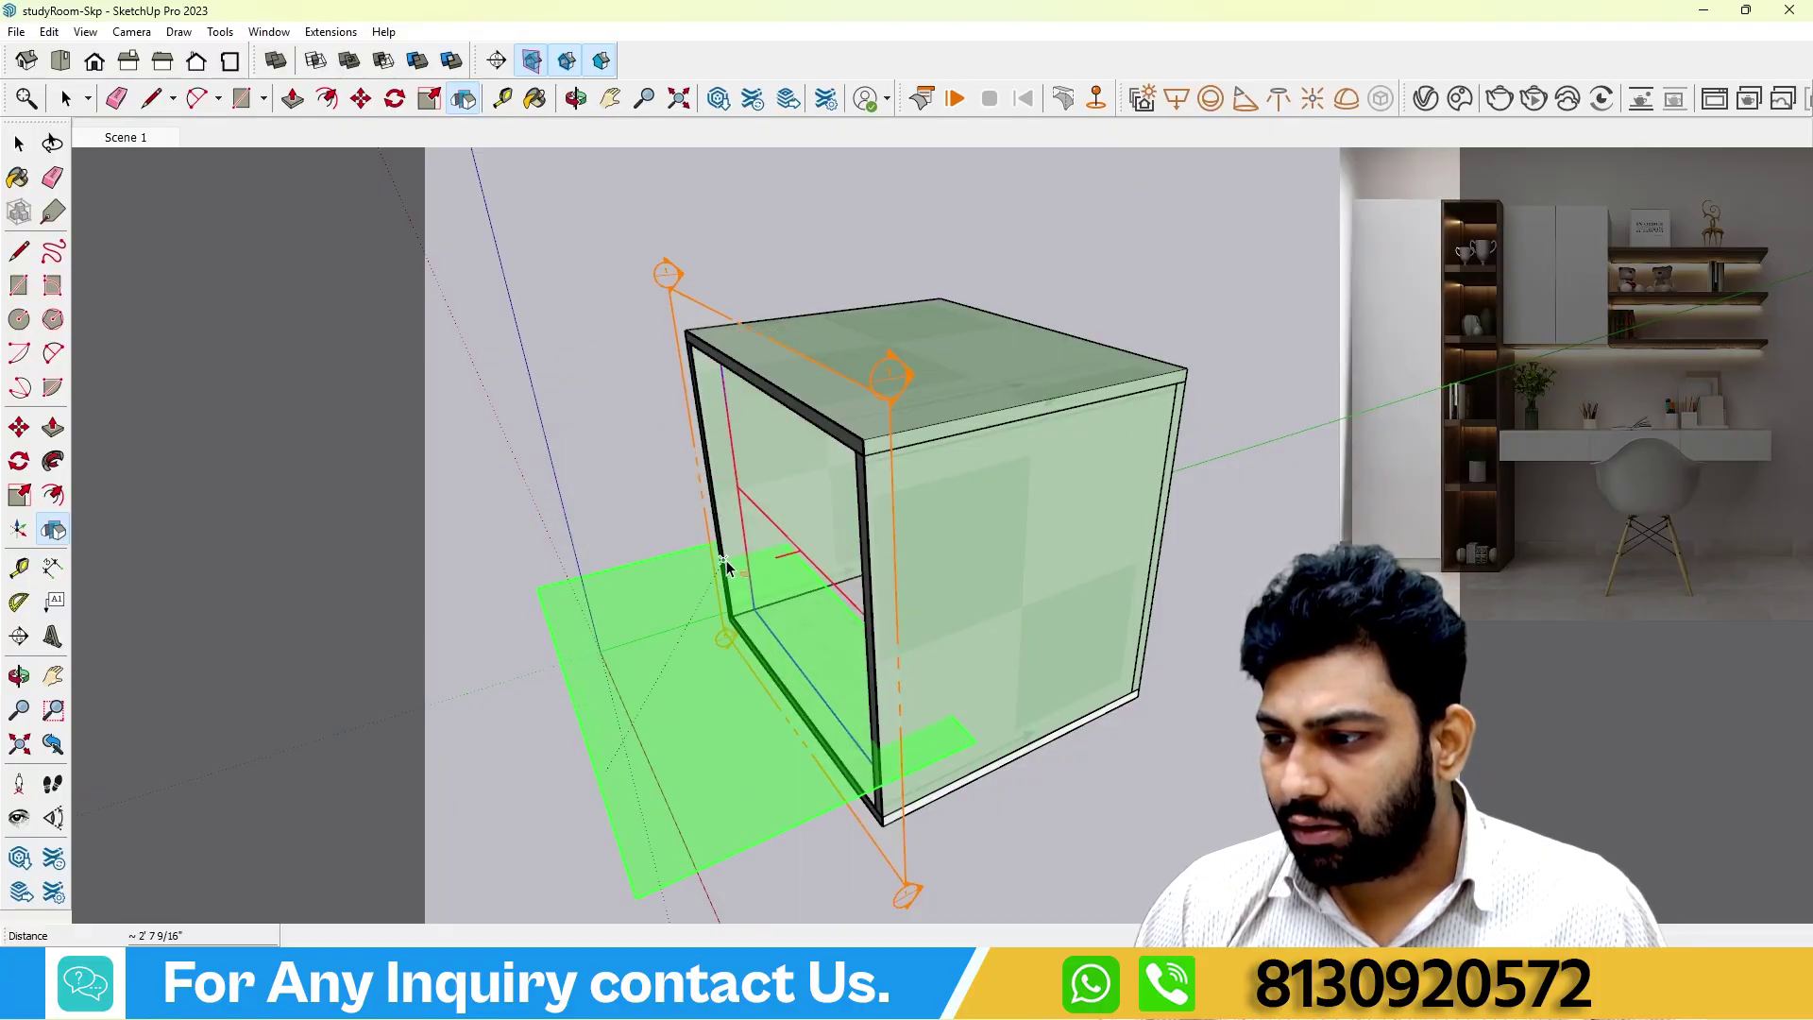
{"action": "middle_click_drag", "start_coordinate": [809, 561], "coordinate": [903, 639]}
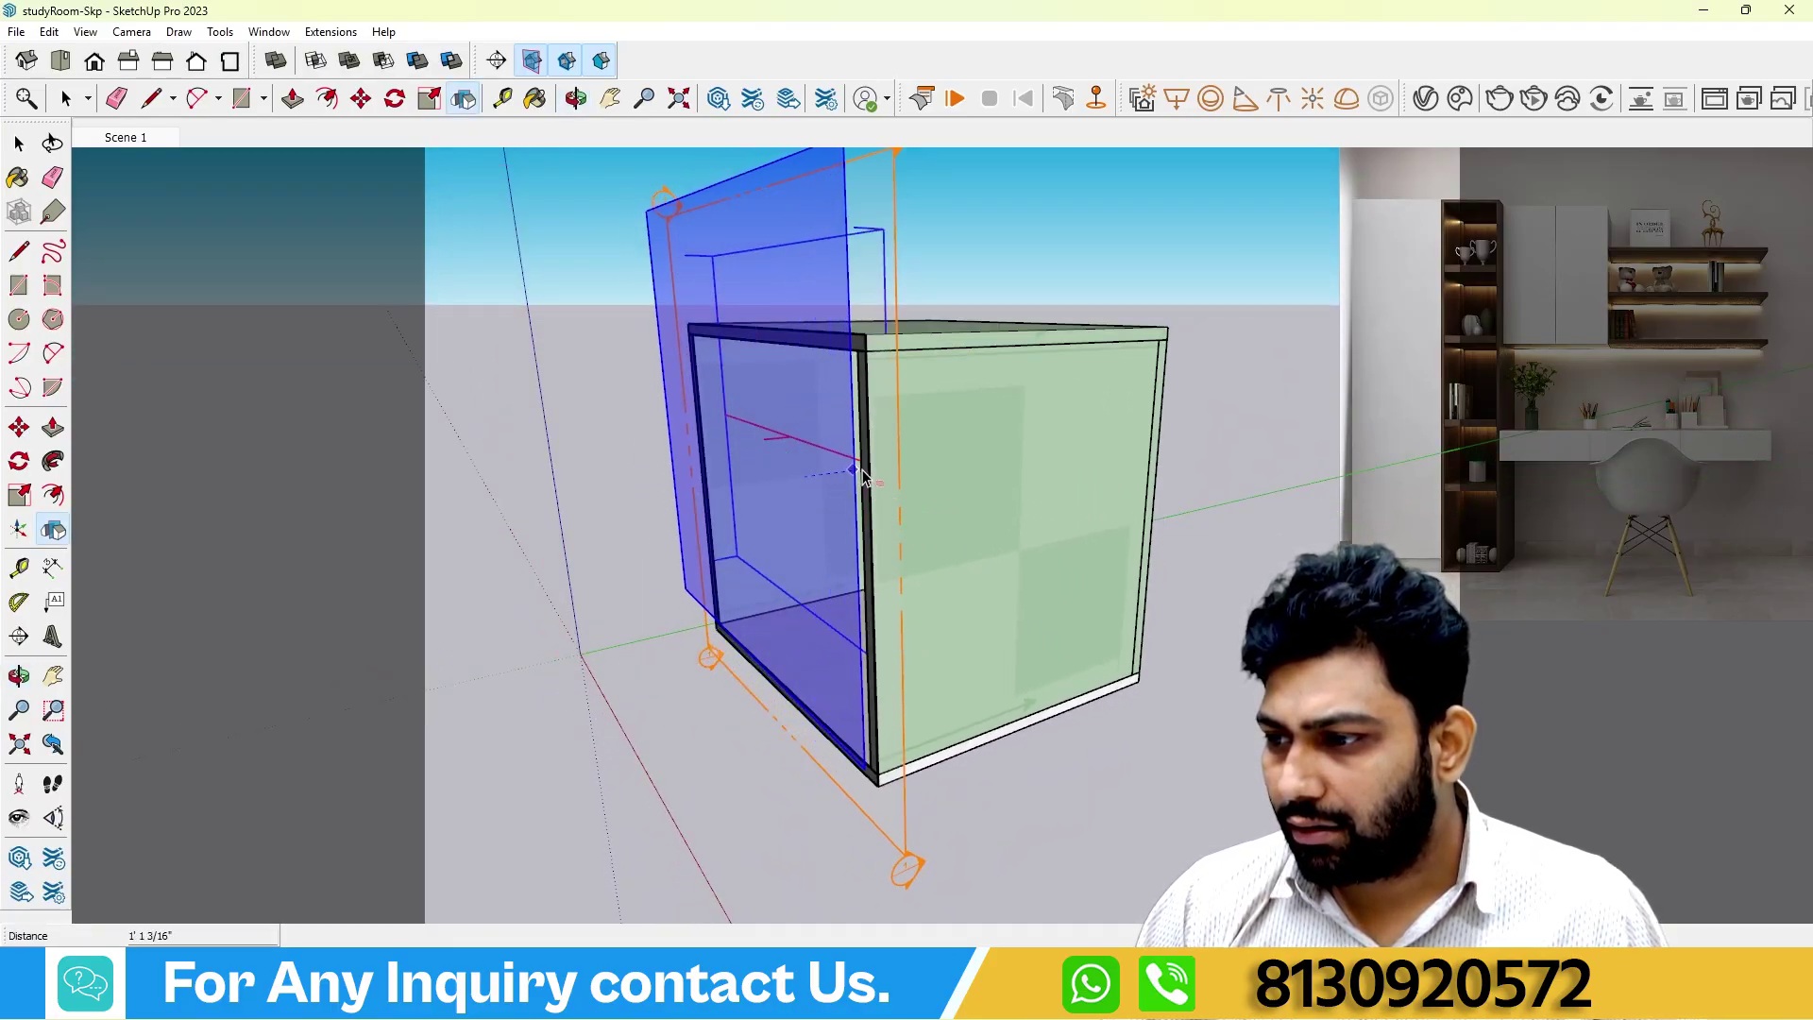
{"action": "middle_click_drag", "start_coordinate": [866, 526], "coordinate": [378, 454]}
Move the flipped rectangle light by its lower corner onto the lower front corner of the room's inner opening.
{"action": "left_click", "coordinate": [19, 428]}
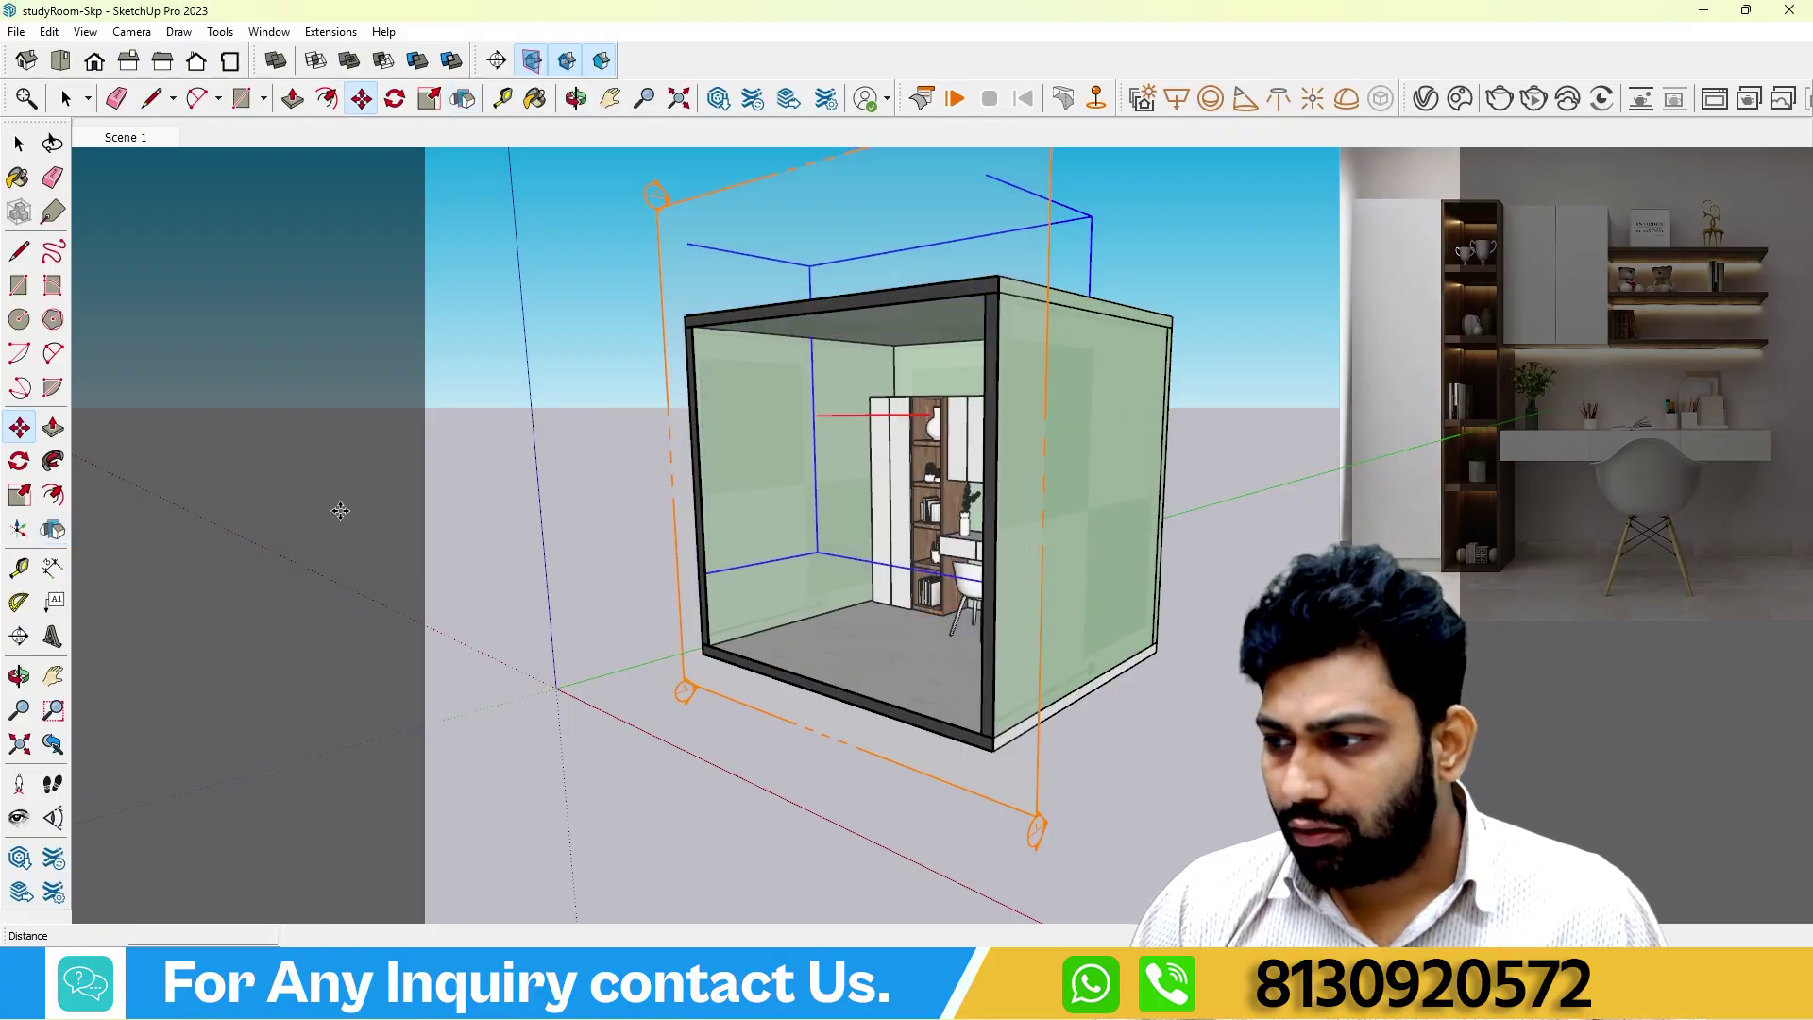
{"action": "middle_click_drag", "start_coordinate": [784, 577], "coordinate": [712, 579]}
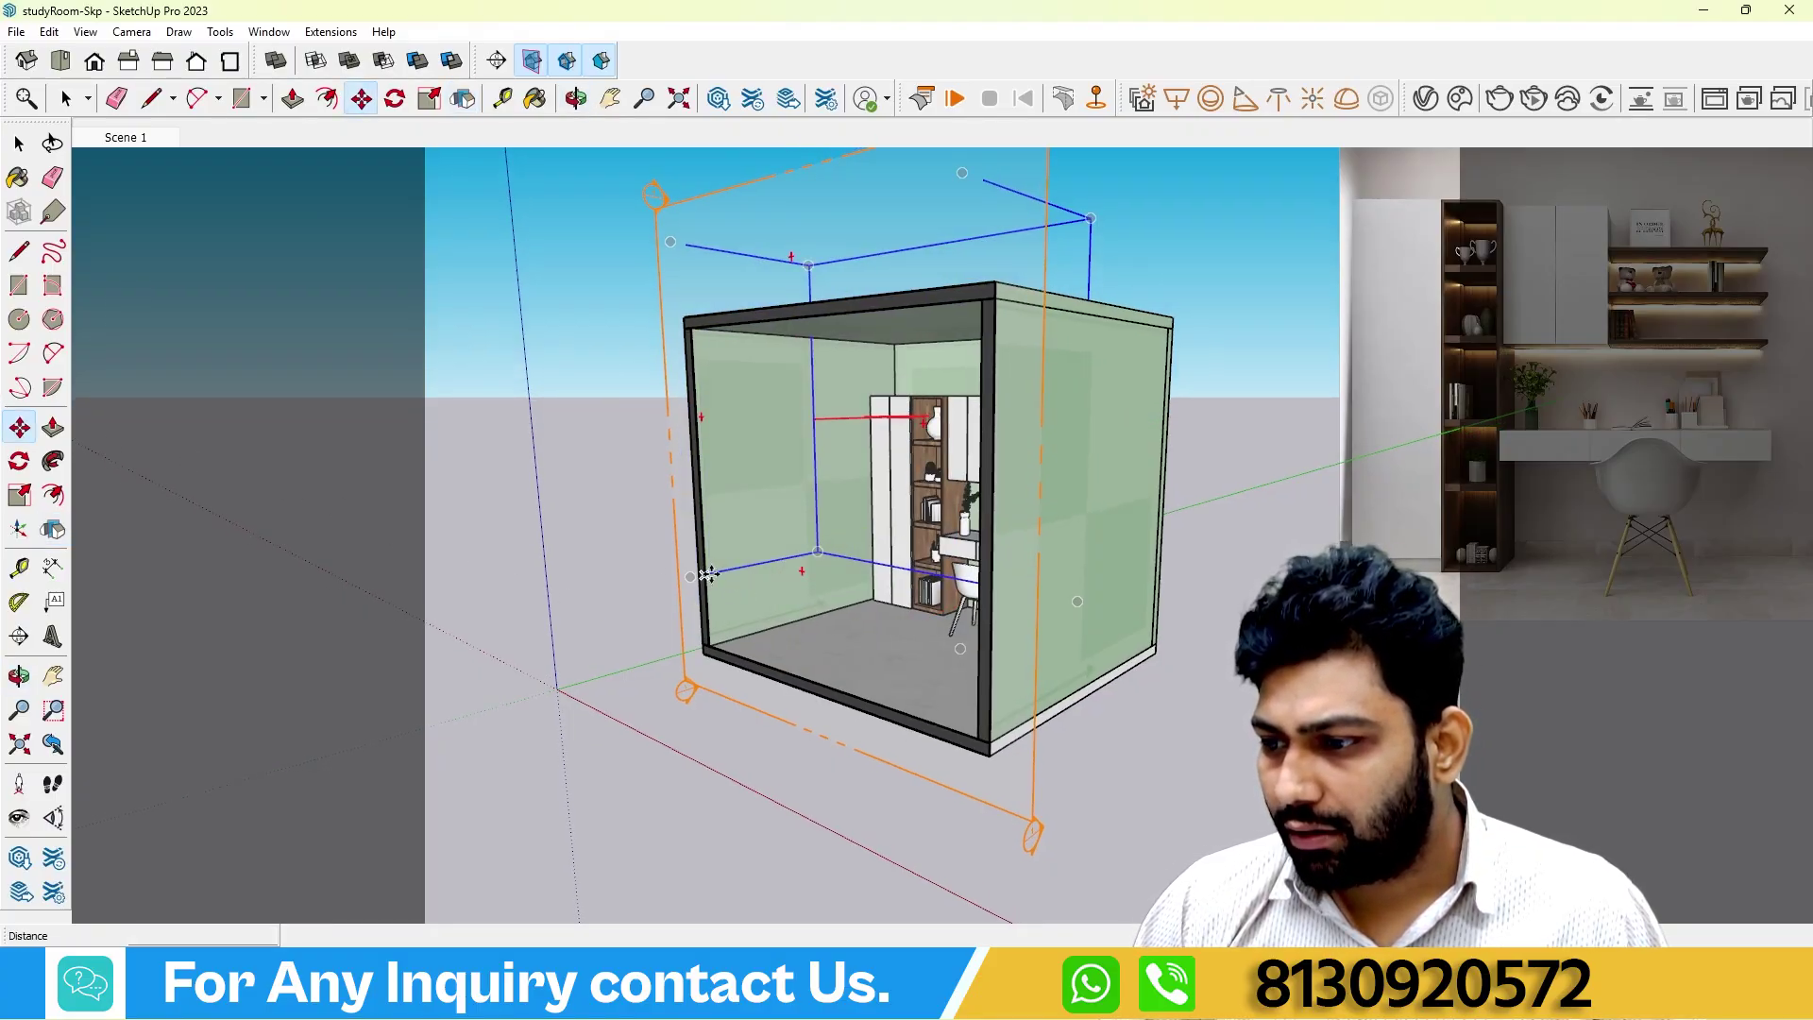
{"action": "left_click", "coordinate": [712, 573]}
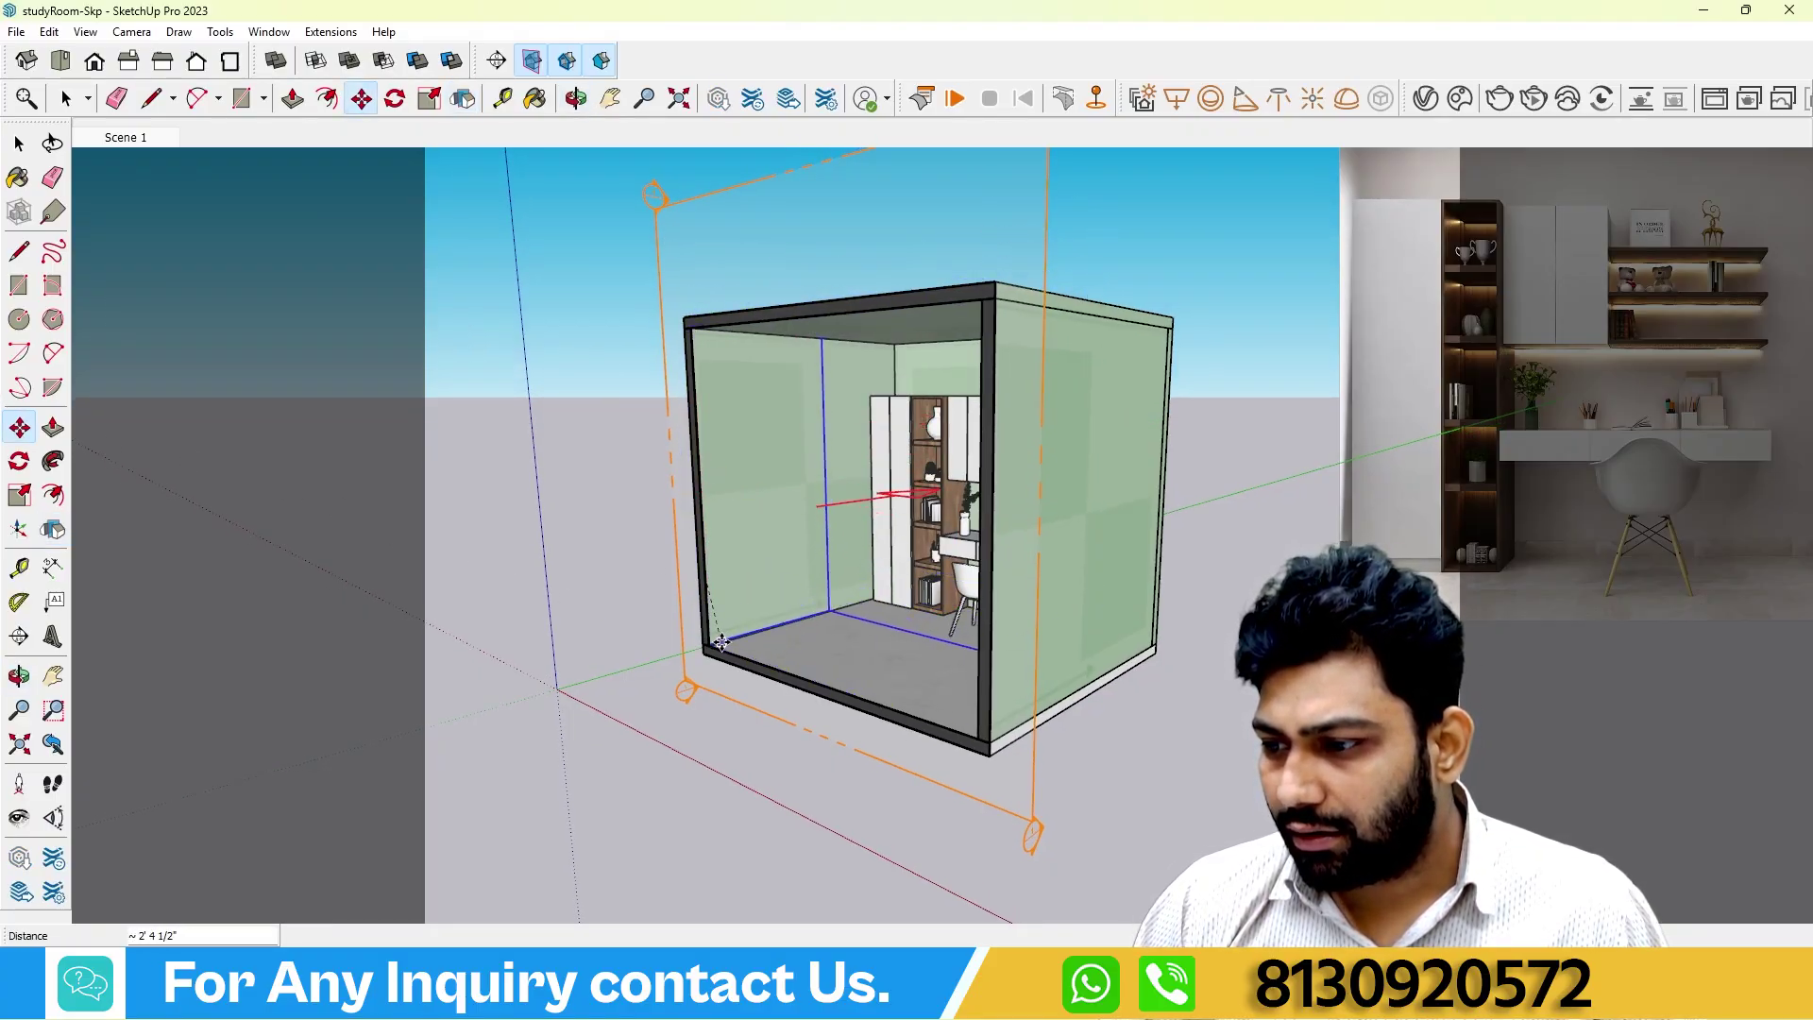
{"action": "middle_click_drag", "start_coordinate": [720, 643], "coordinate": [767, 756]}
{"action": "key", "text": "space"}
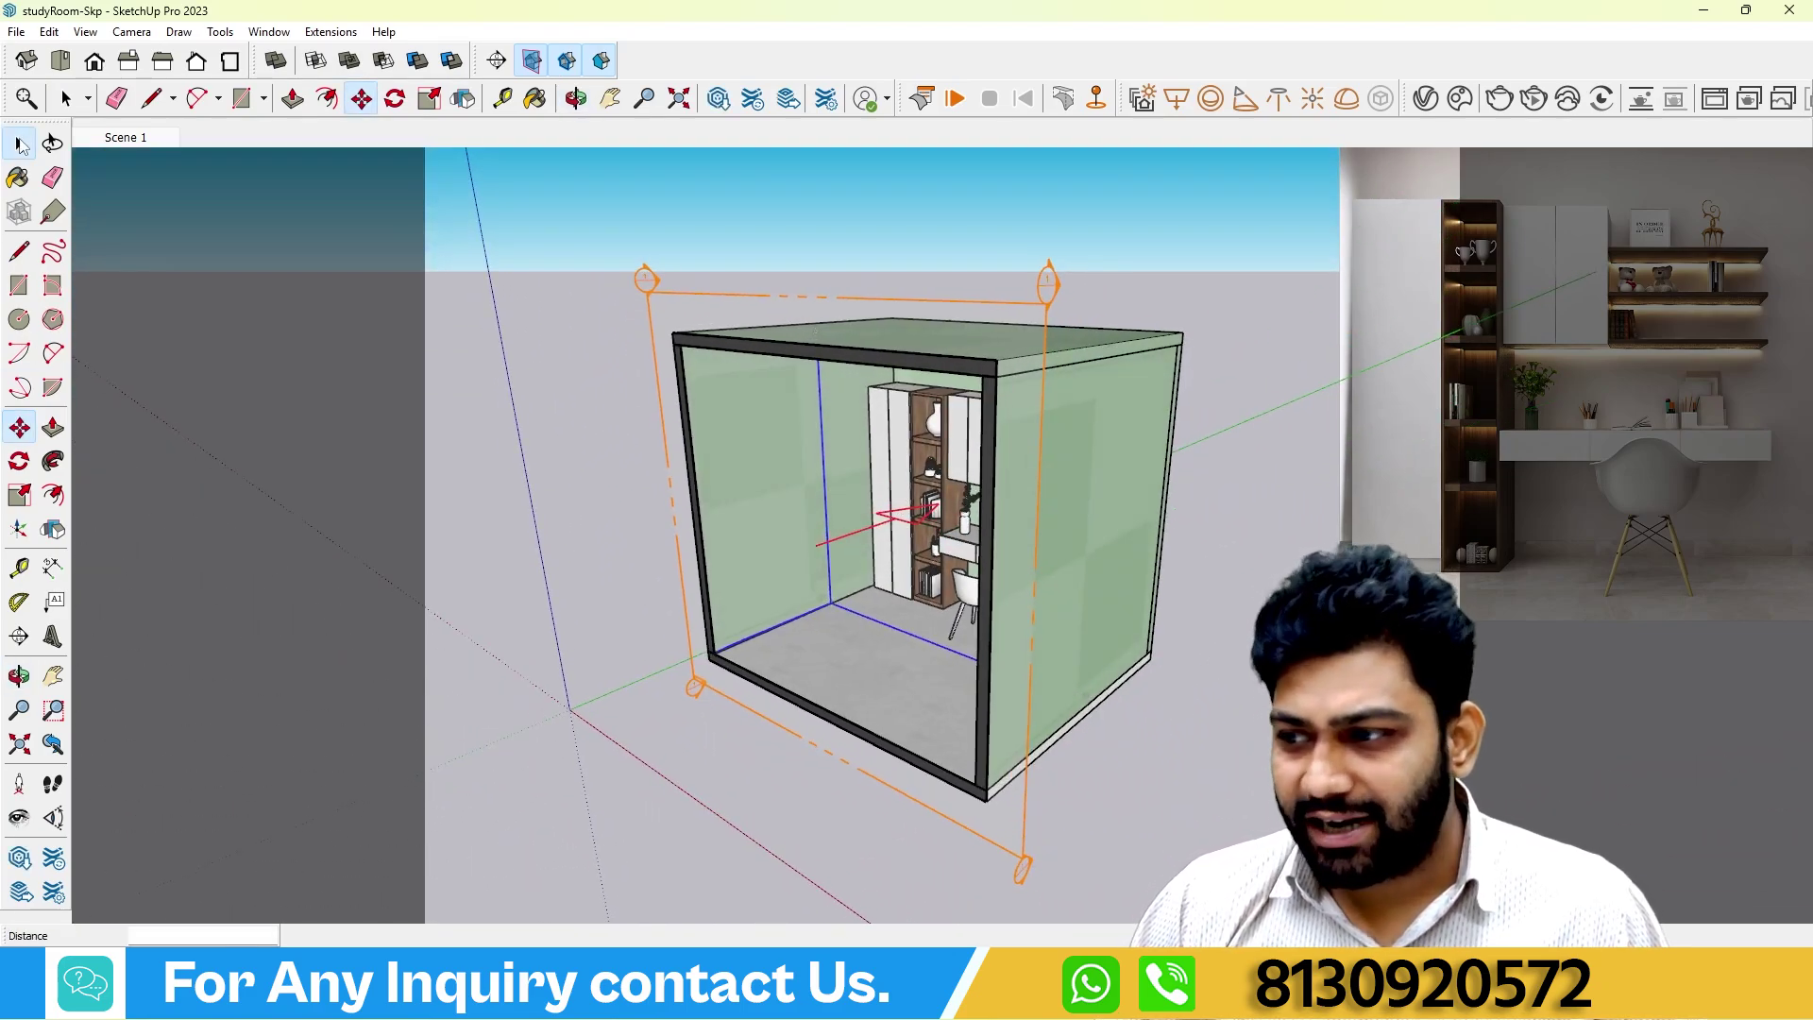
Scale the large rectangle light at the room's front opening and deselect it.
{"action": "middle_click_drag", "start_coordinate": [760, 472], "coordinate": [85, 503]}
{"action": "left_click", "coordinate": [20, 497]}
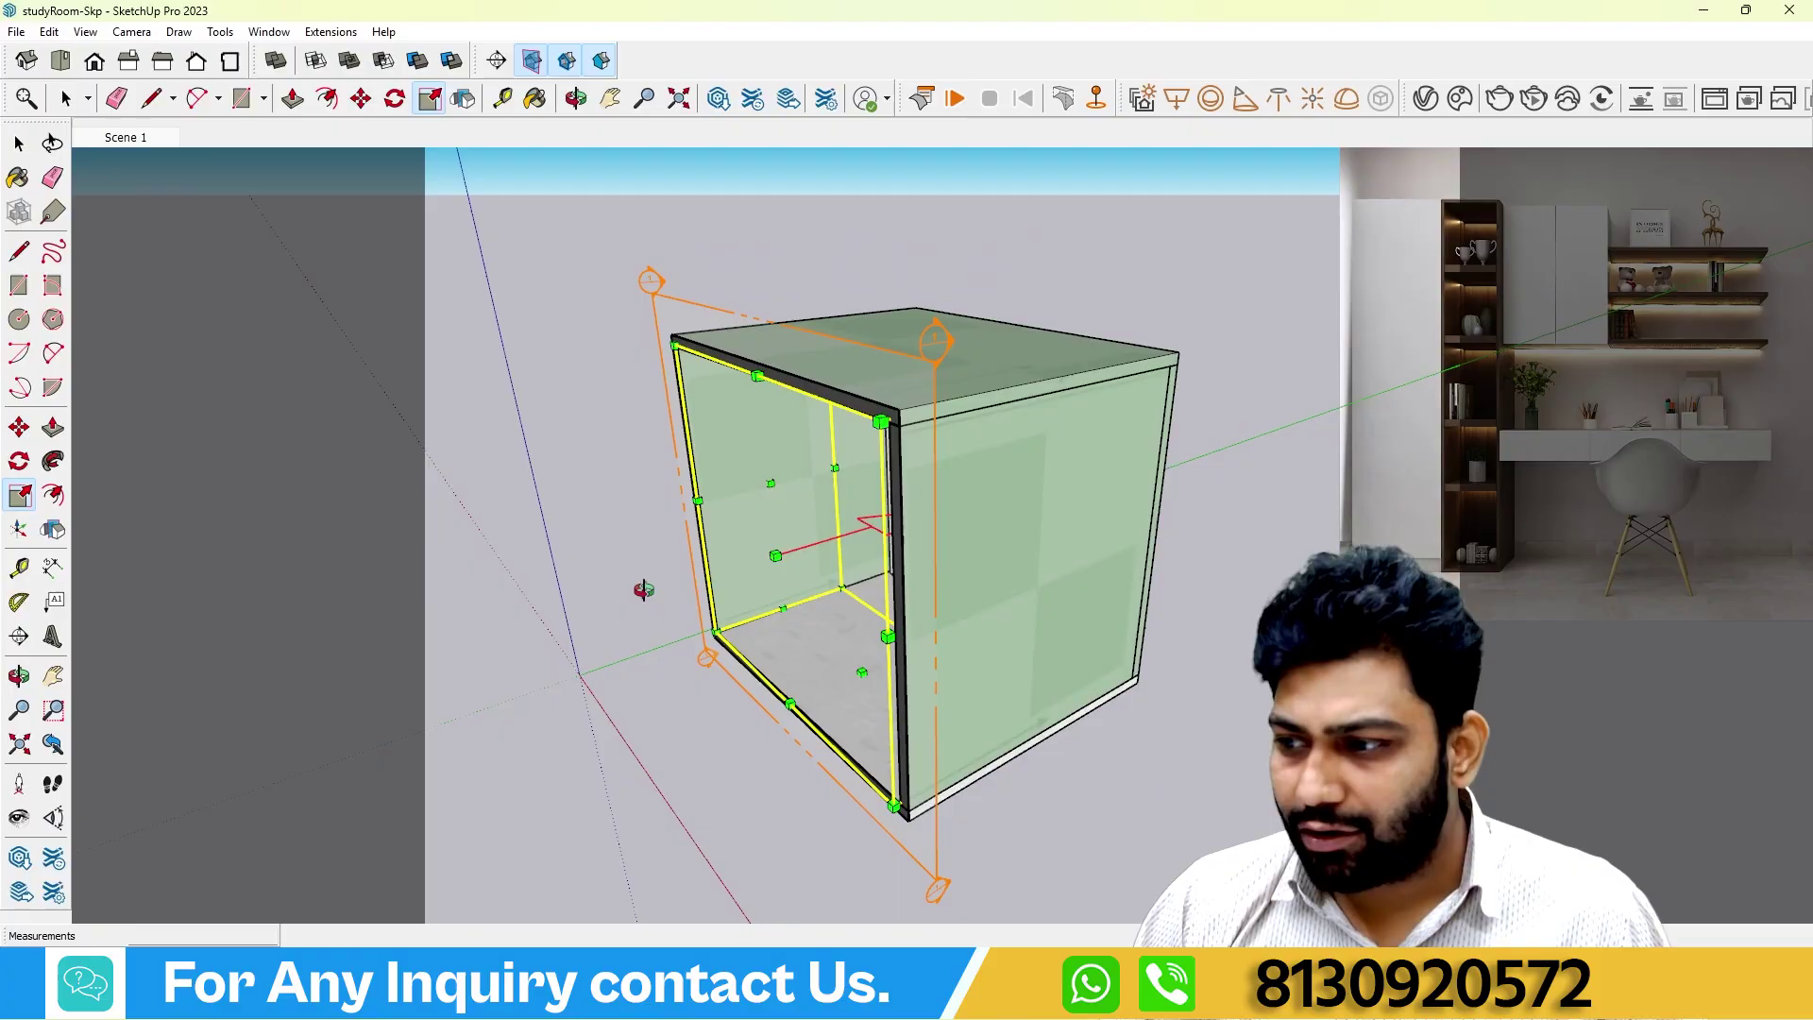
{"action": "middle_click_drag", "start_coordinate": [636, 590], "coordinate": [900, 538]}
{"action": "left_click_drag", "start_coordinate": [939, 518], "coordinate": [836, 609]}
{"action": "middle_click_drag", "start_coordinate": [838, 577], "coordinate": [888, 562]}
{"action": "left_click", "coordinate": [19, 144]}
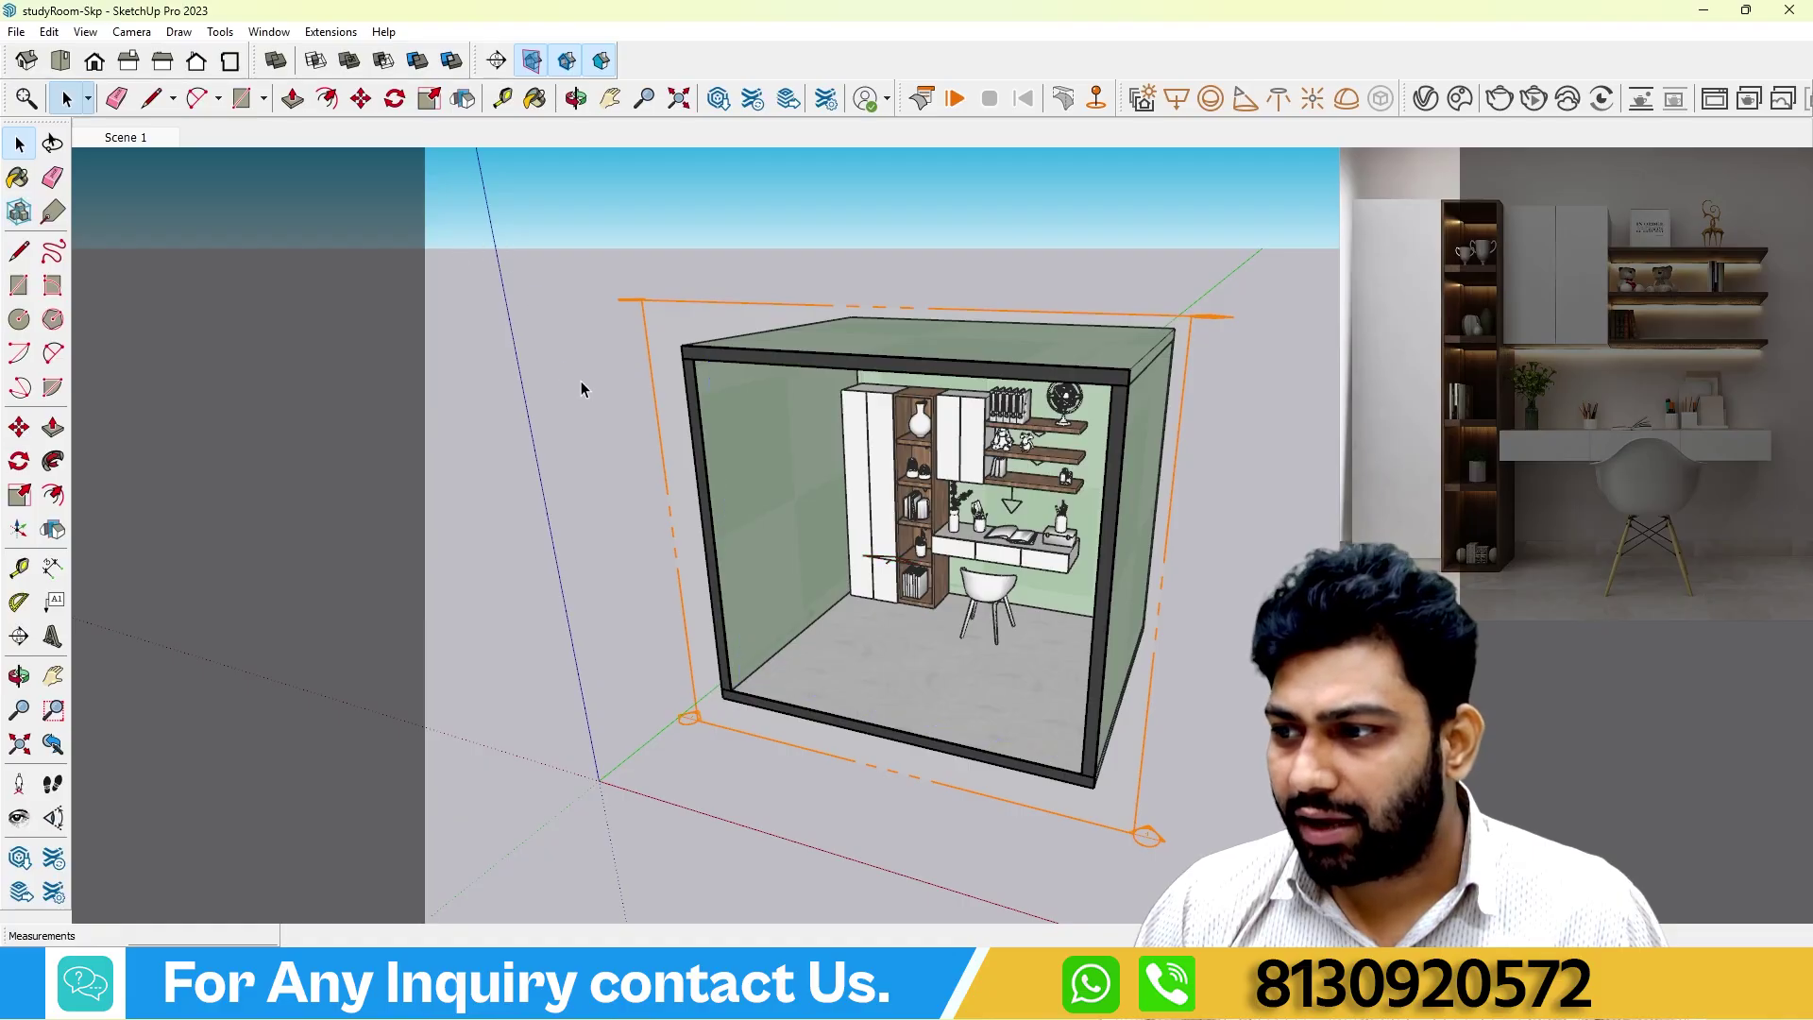
Return to the saved Scene 1 view and start an interactive V-Ray render.
{"action": "middle_click_drag", "start_coordinate": [581, 381], "coordinate": [620, 291]}
{"action": "left_click", "coordinate": [142, 138]}
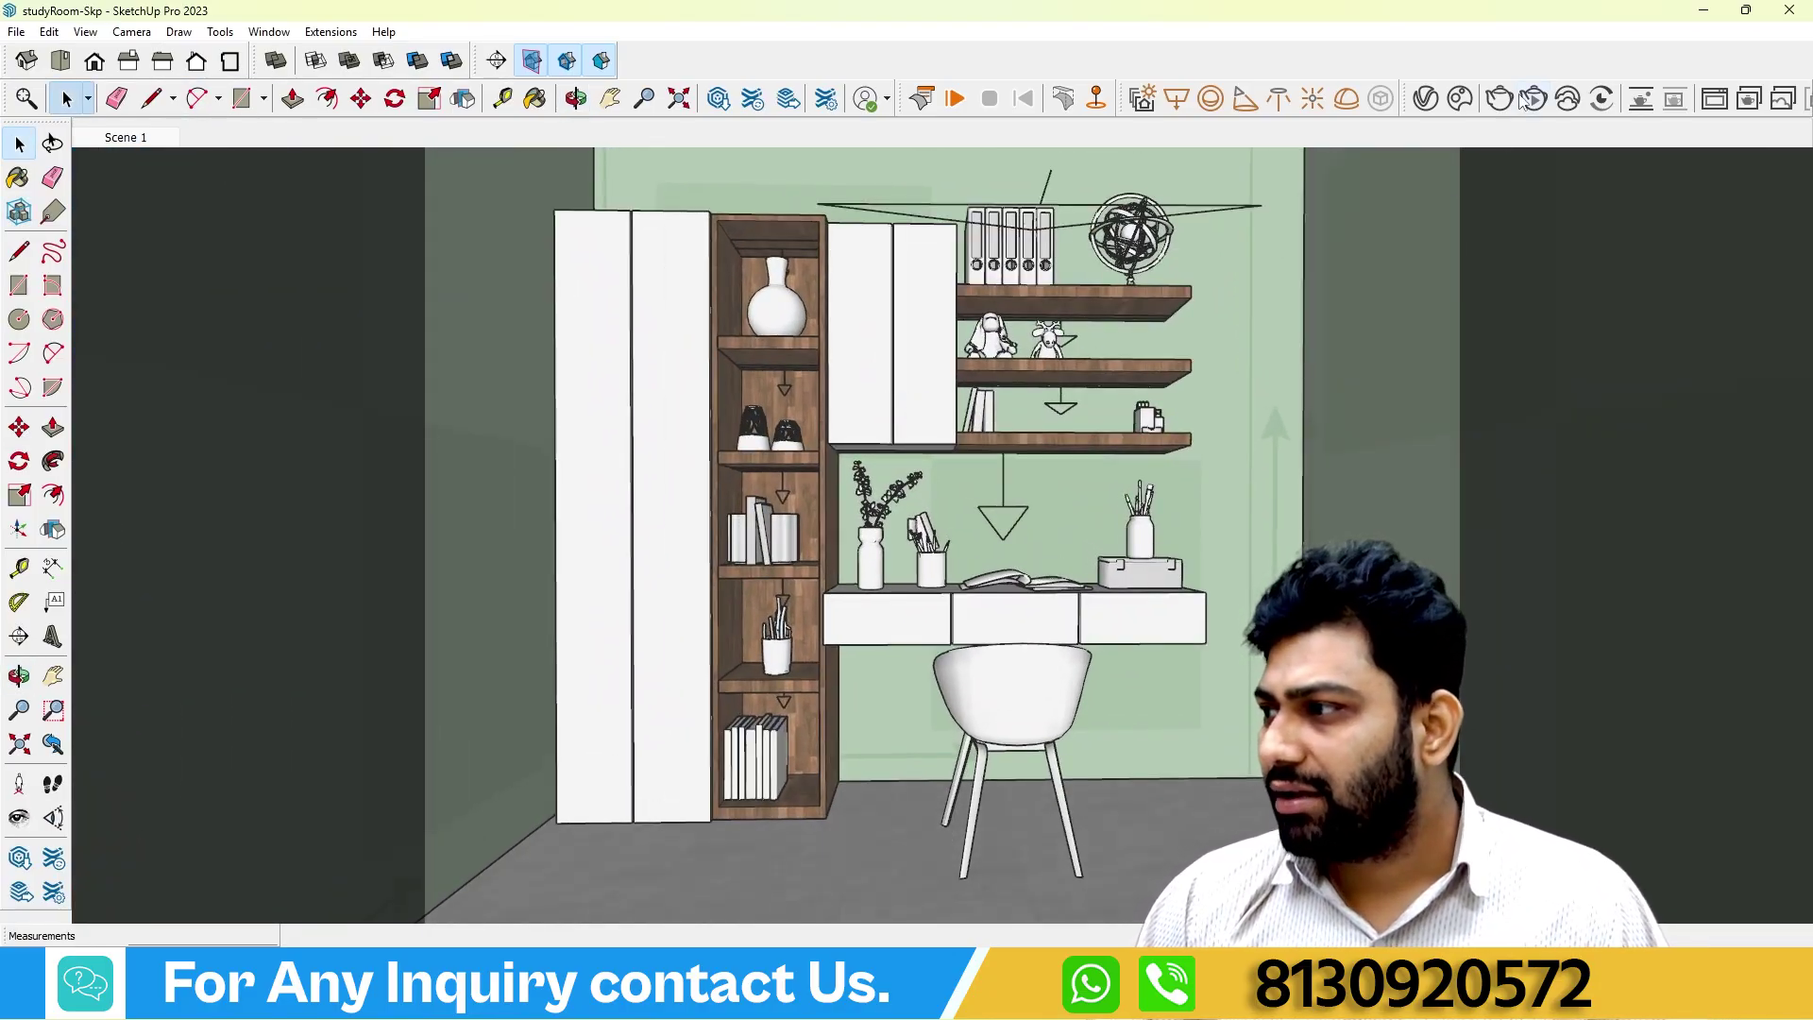
{"action": "left_click", "coordinate": [1532, 100]}
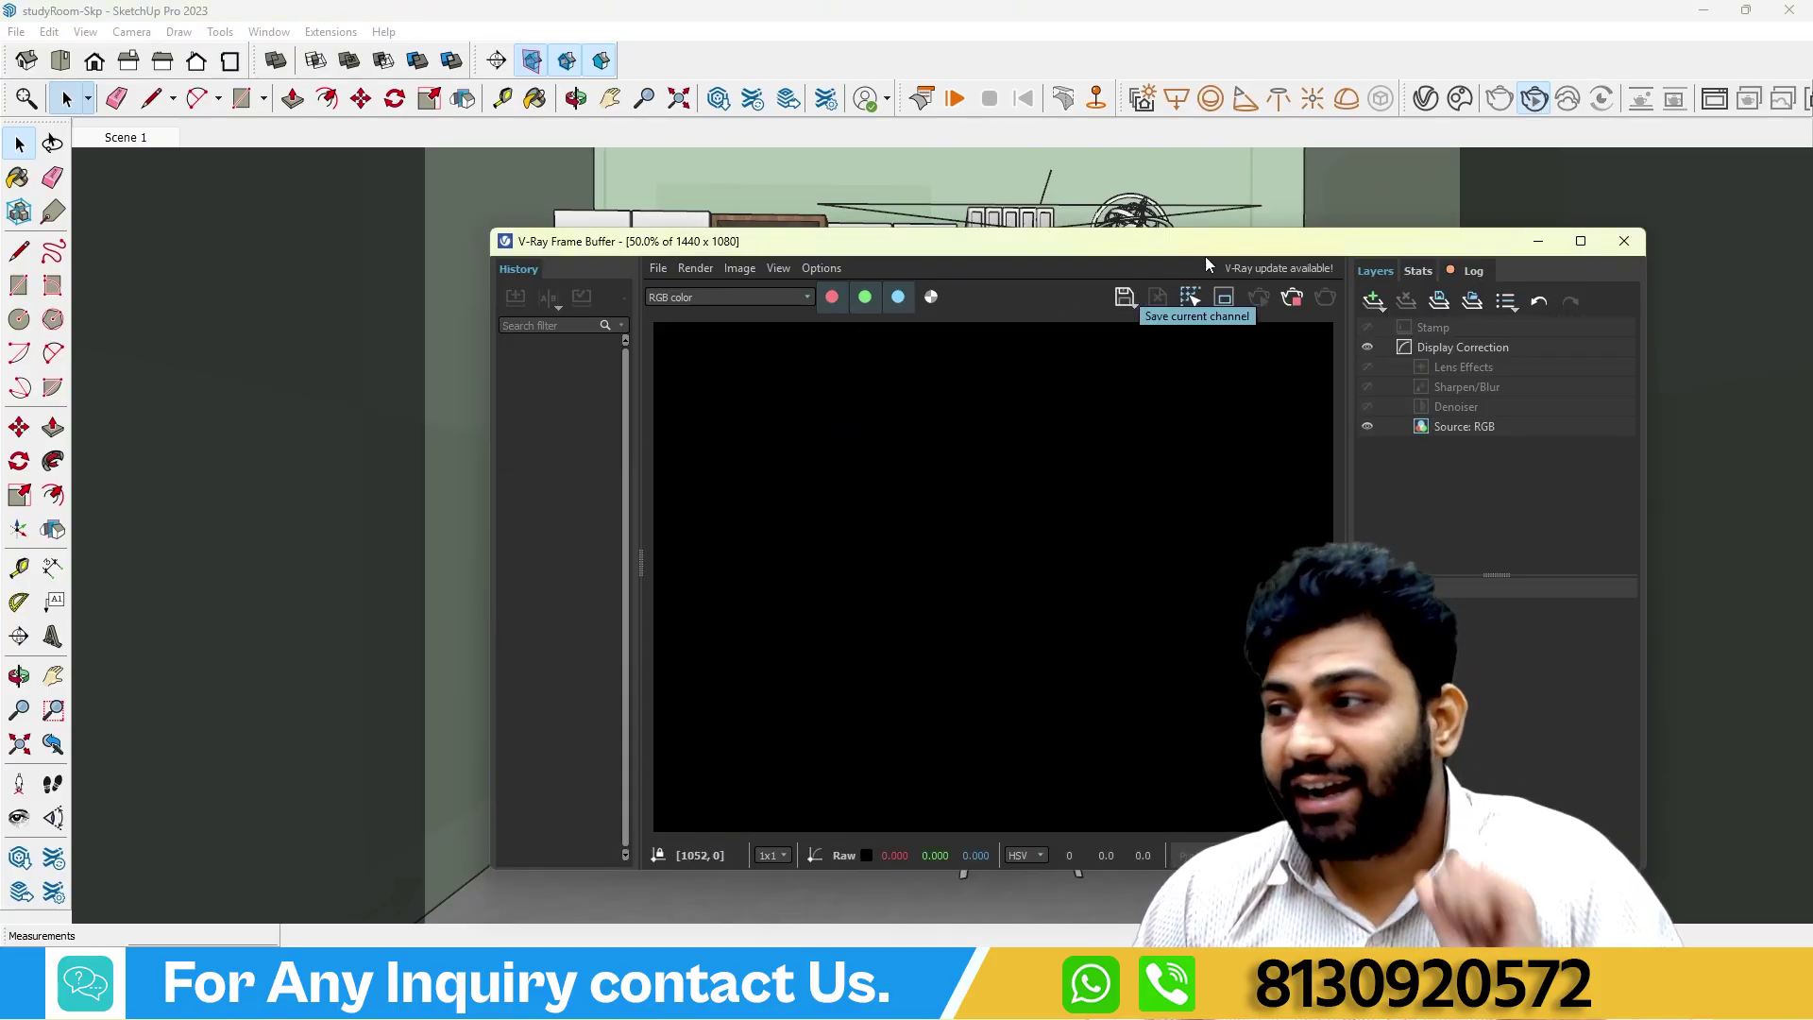
Make the large front light, Rectangle Light#8, invisible and close the running render.
{"action": "left_click", "coordinate": [1428, 100]}
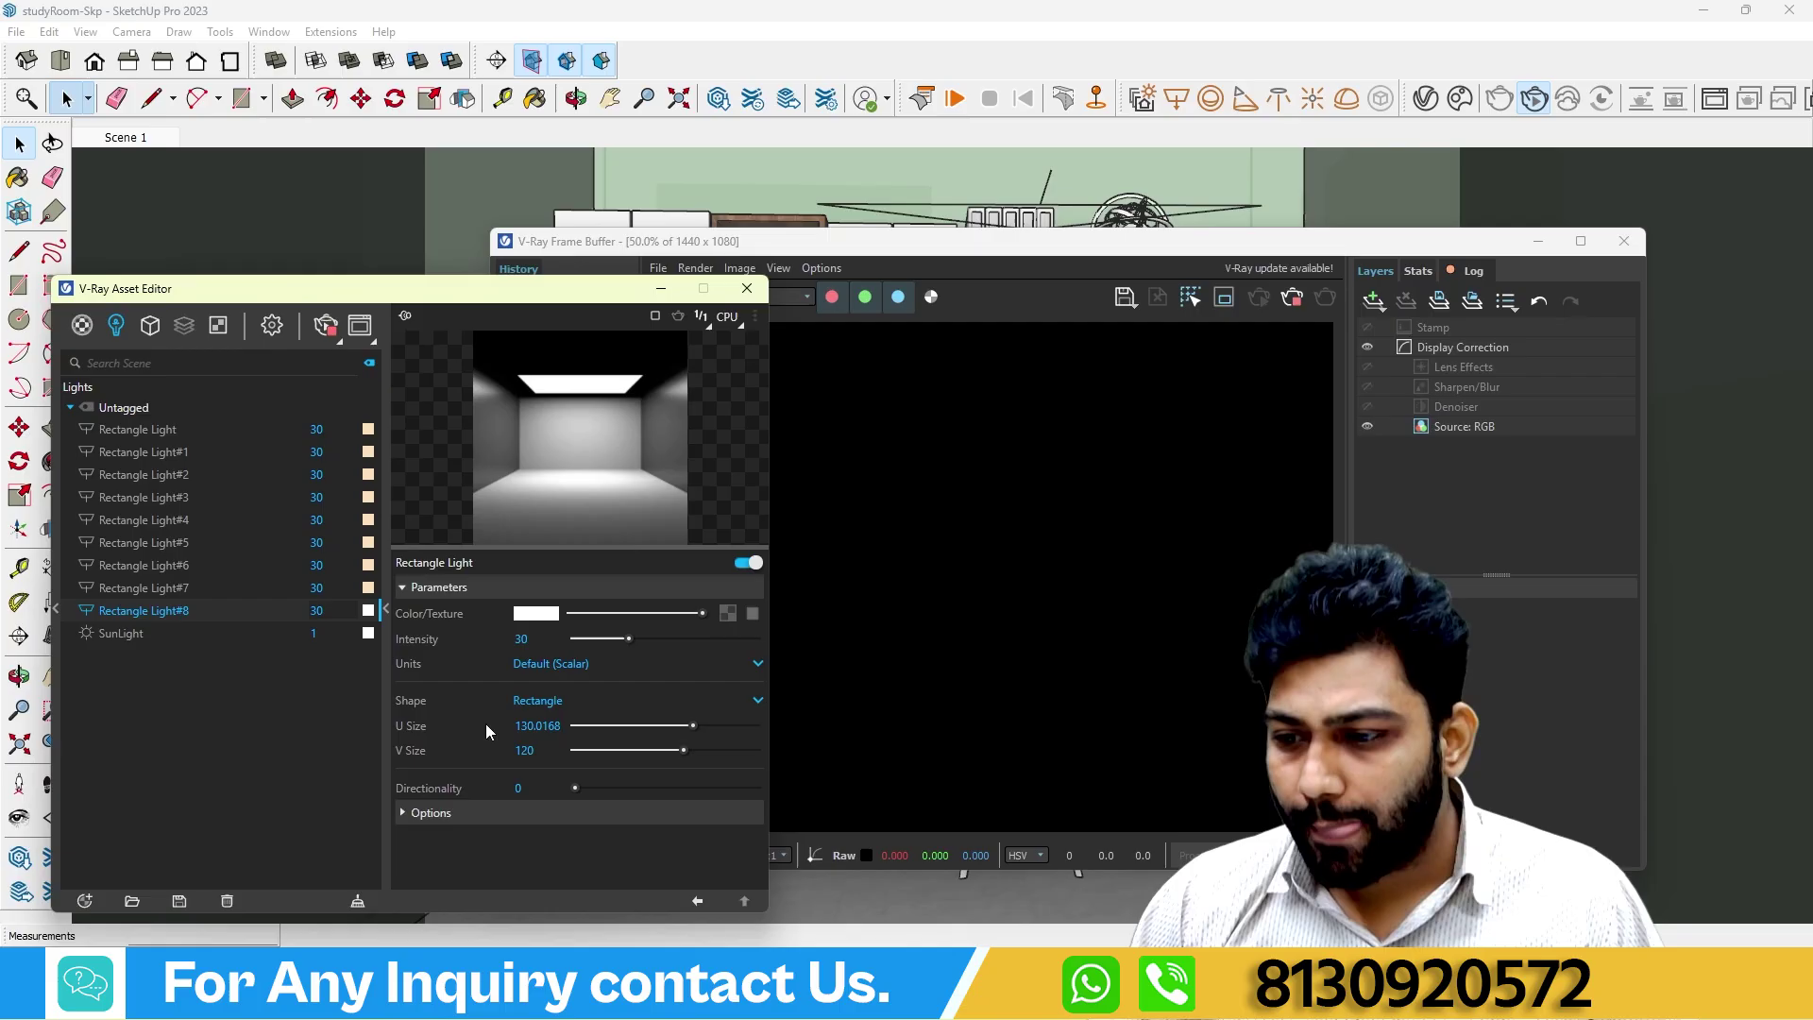
{"action": "left_click", "coordinate": [471, 823]}
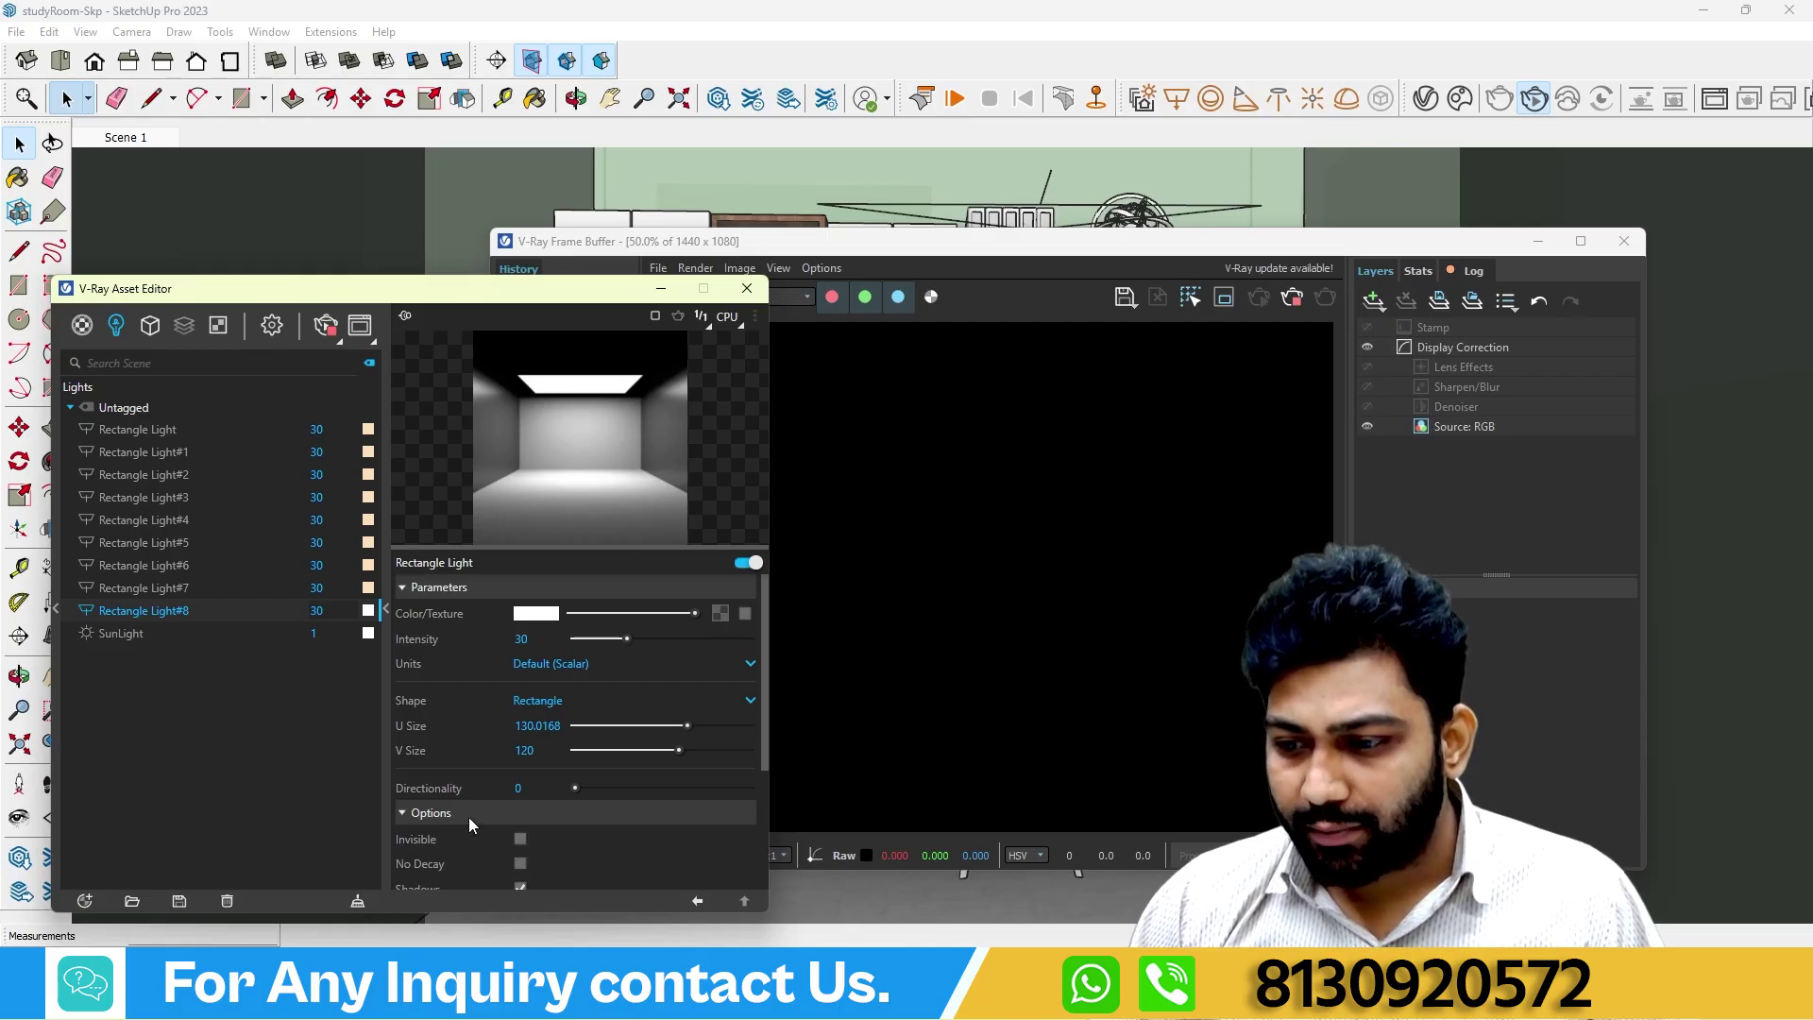
{"action": "left_click", "coordinate": [518, 838]}
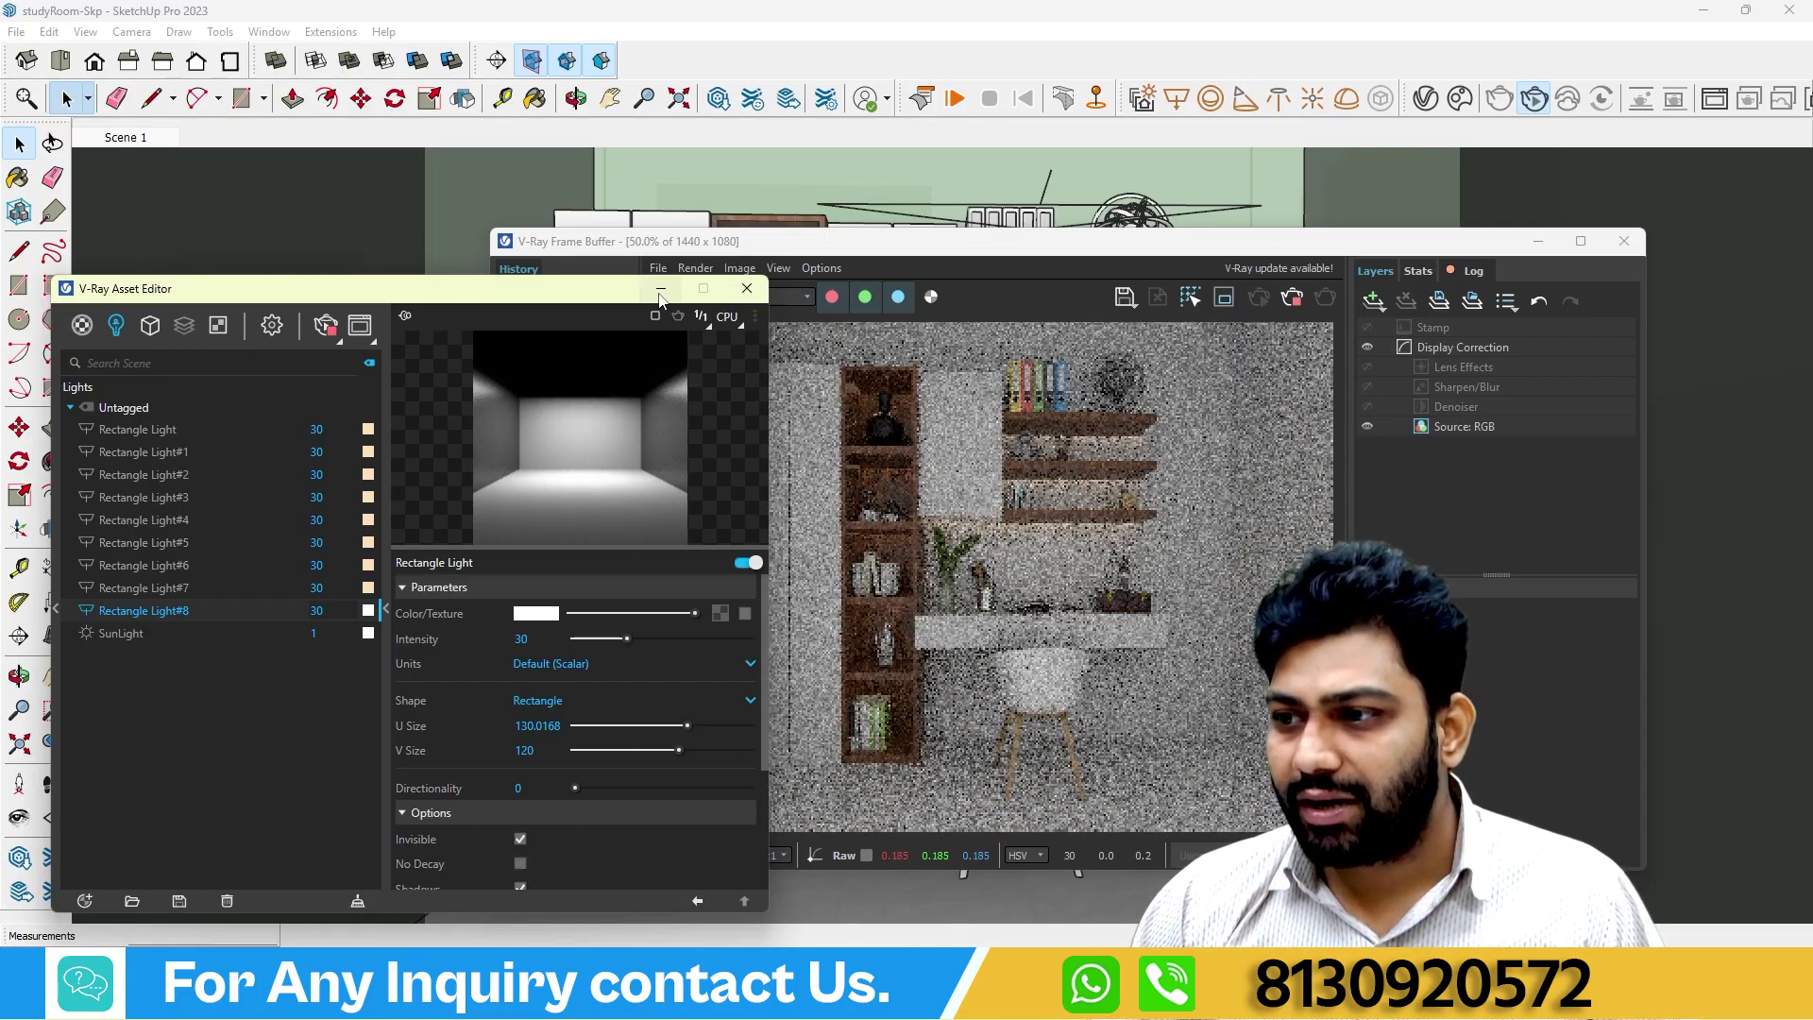
{"action": "left_click", "coordinate": [661, 289]}
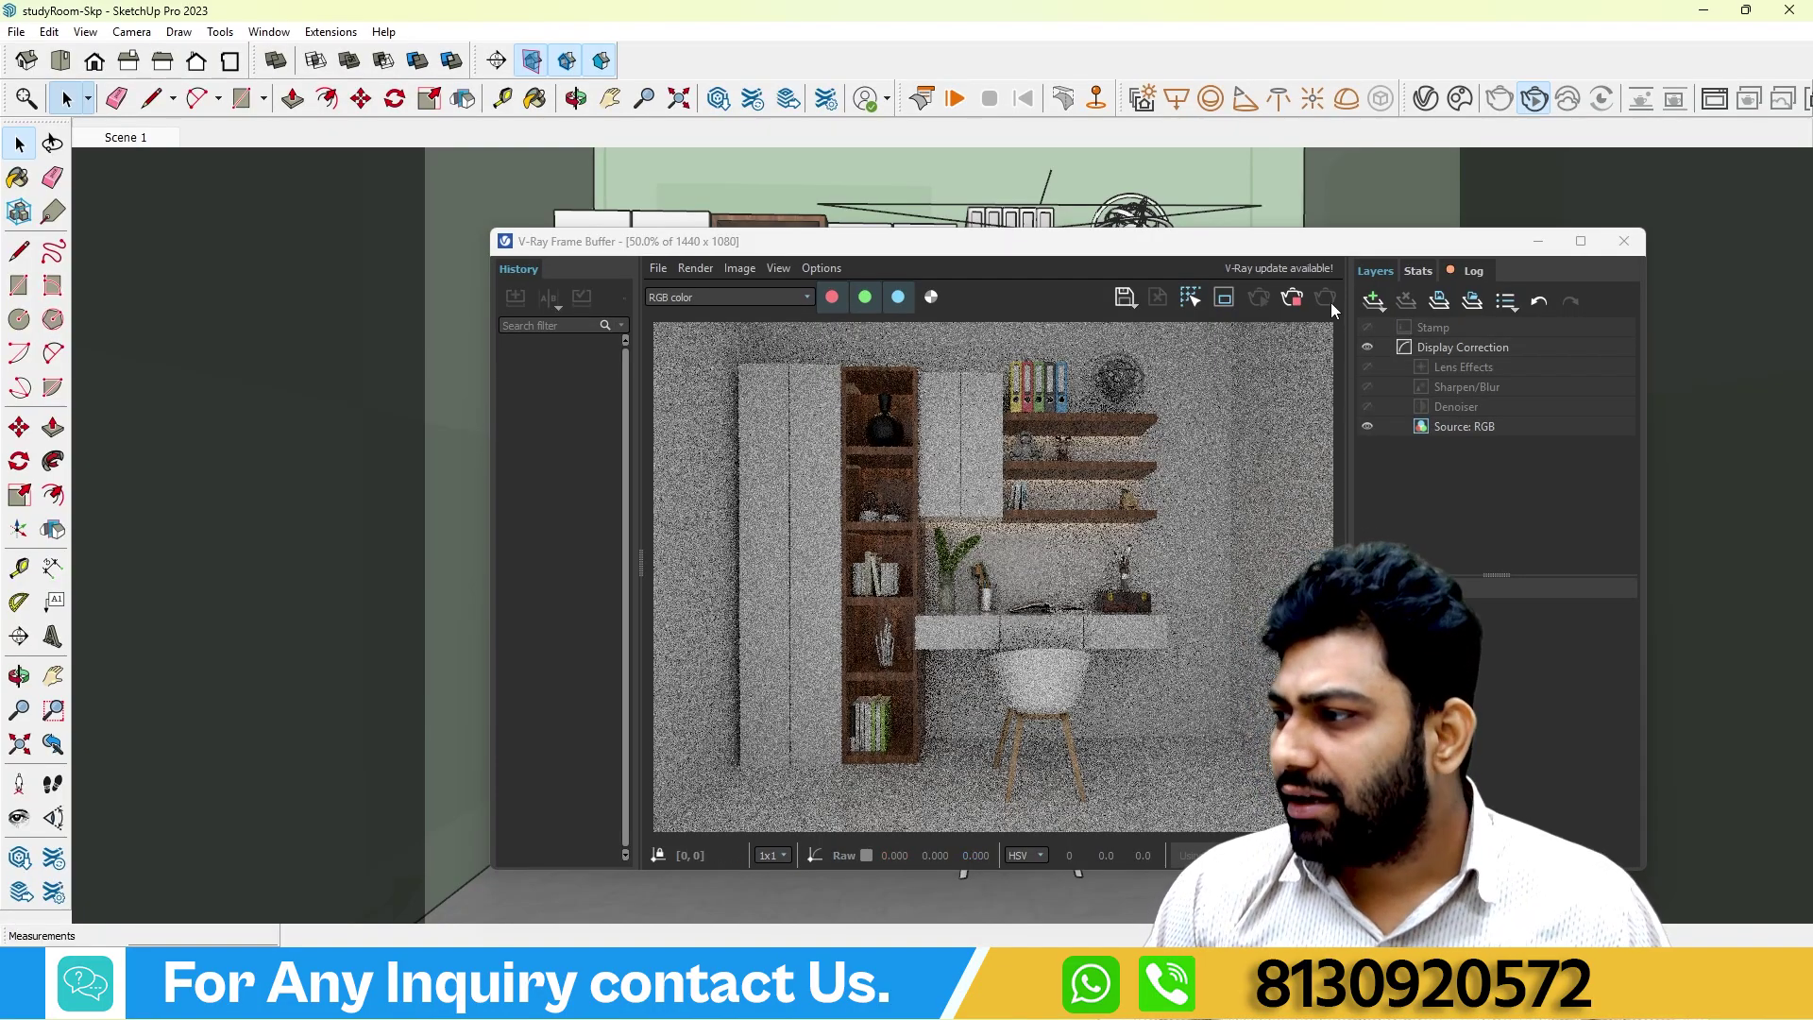
{"action": "left_click_drag", "start_coordinate": [1047, 251], "coordinate": [643, 187]}
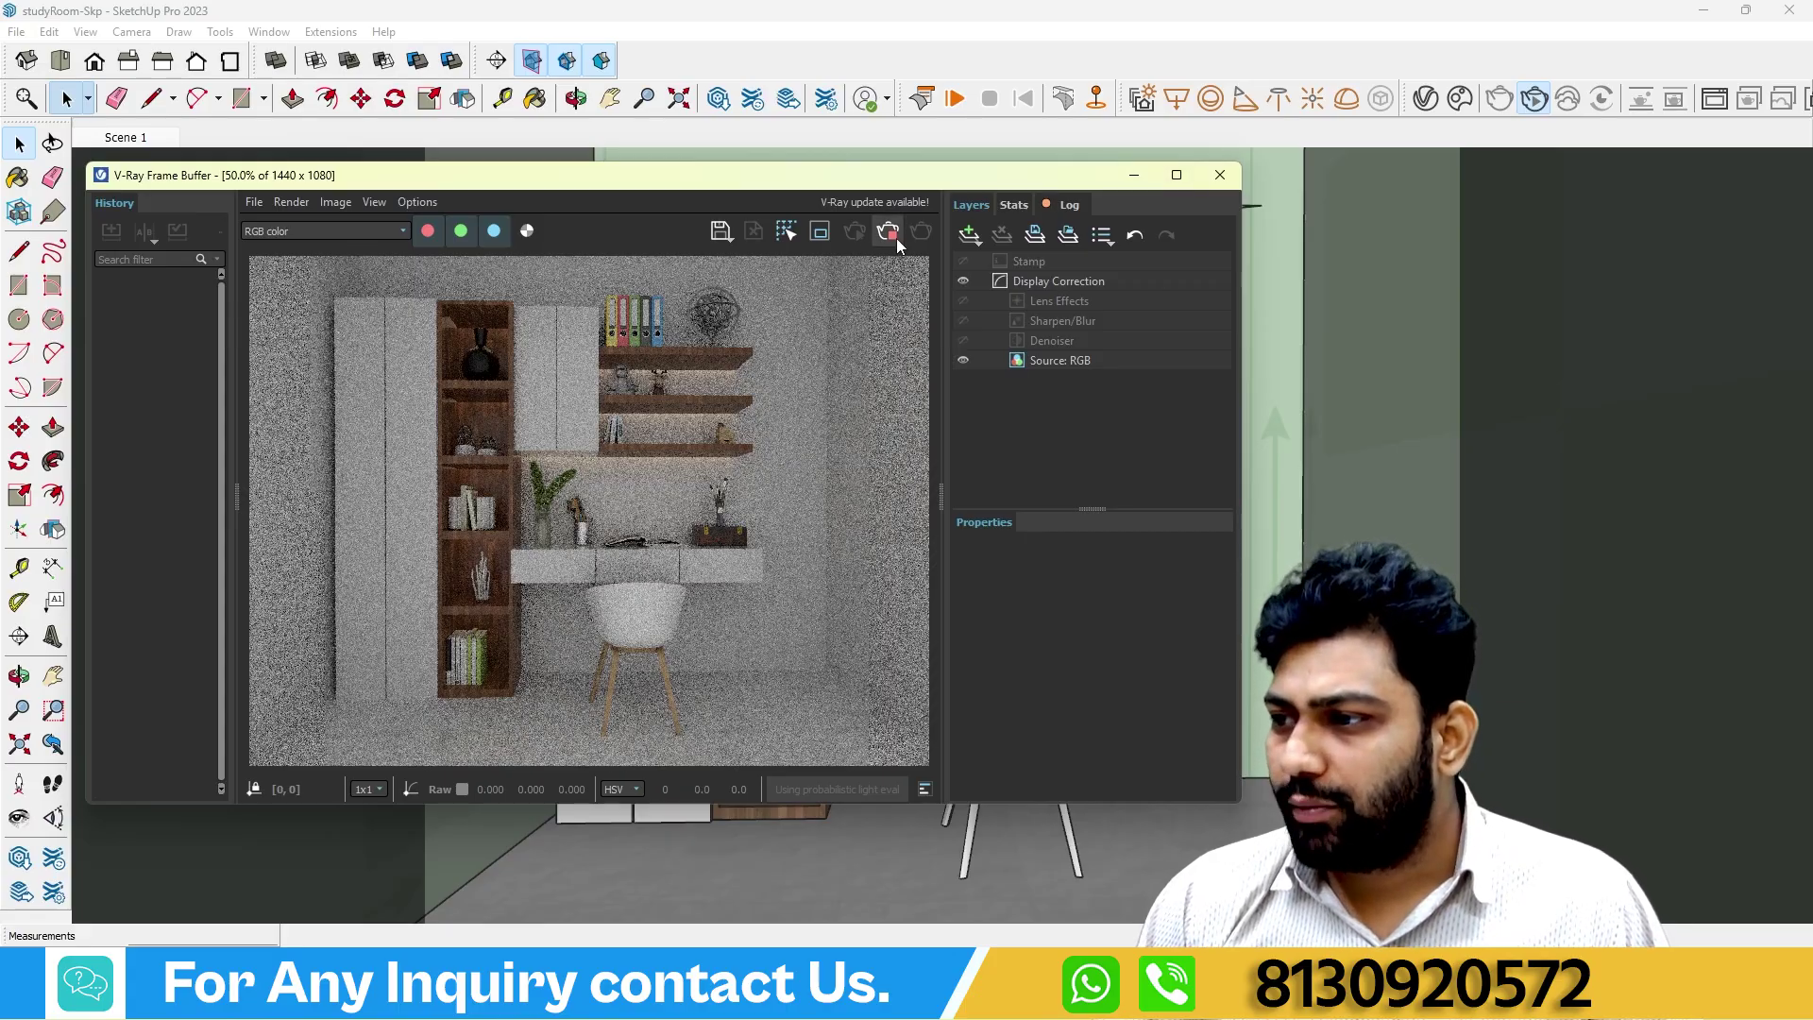
{"action": "left_click", "coordinate": [1220, 174]}
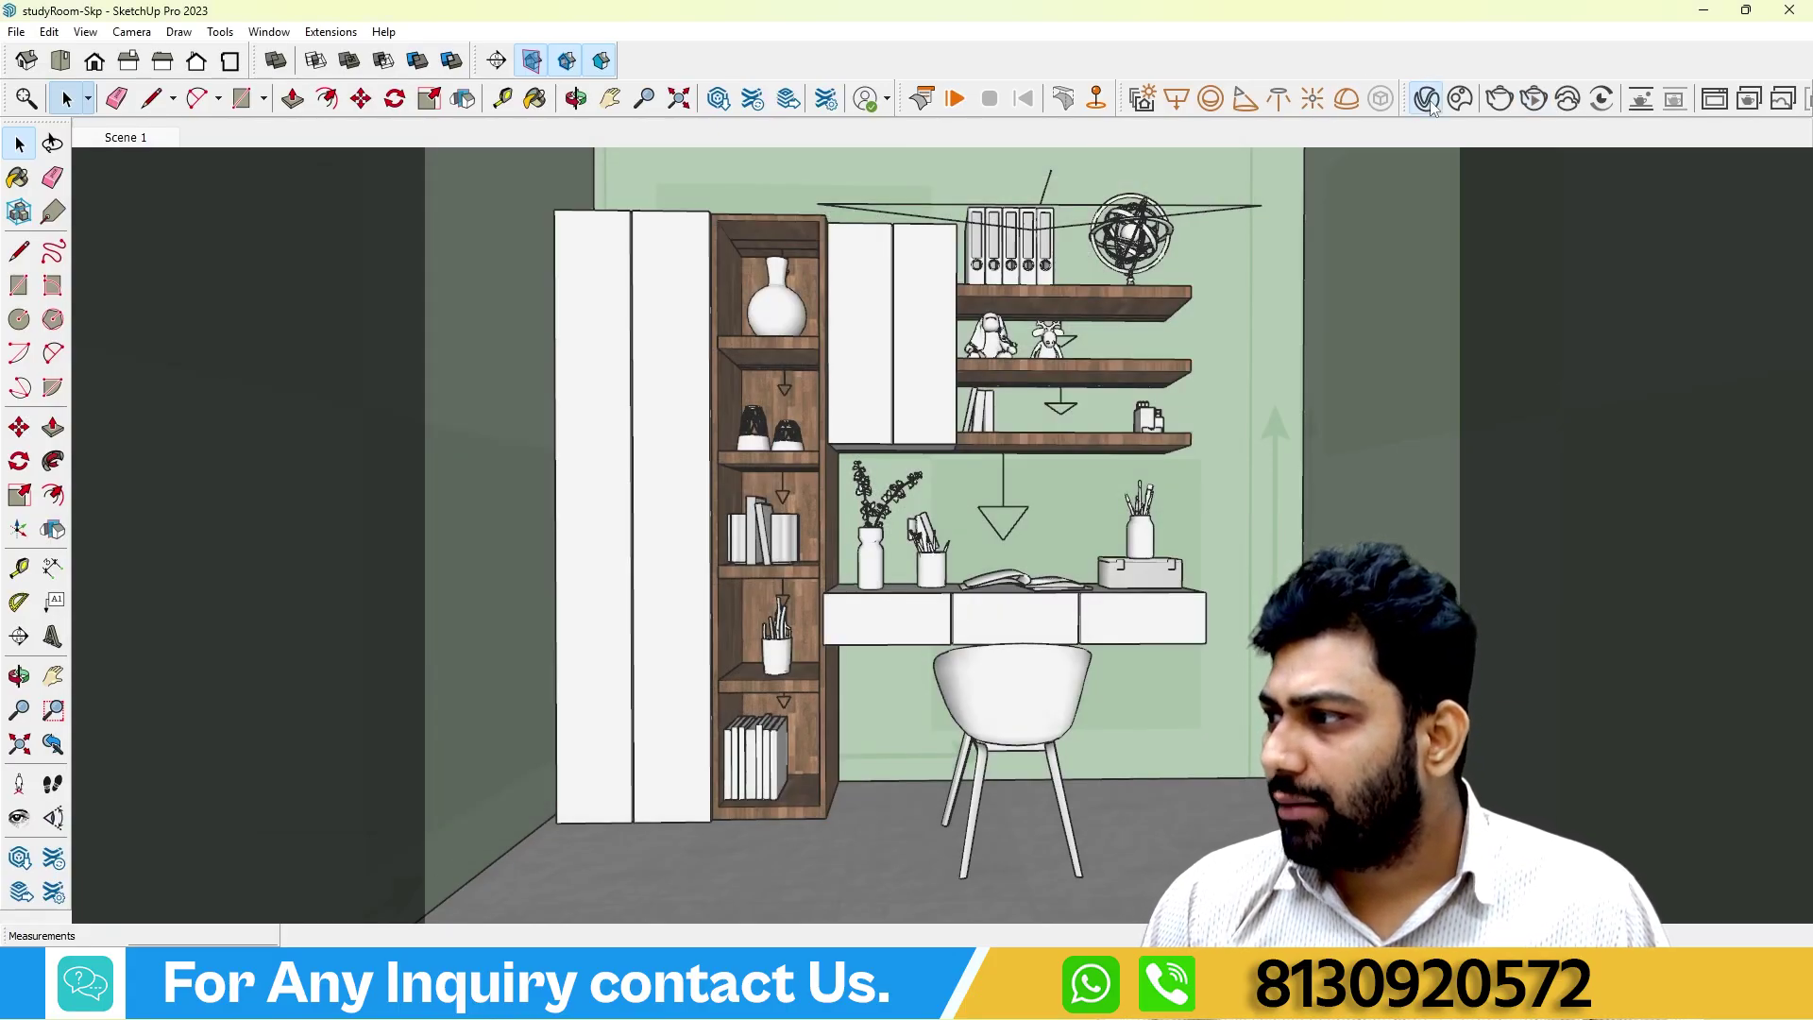
Add a Light Mix render element grouped by individual lights and close the asset editor.
{"action": "left_click", "coordinate": [1427, 100]}
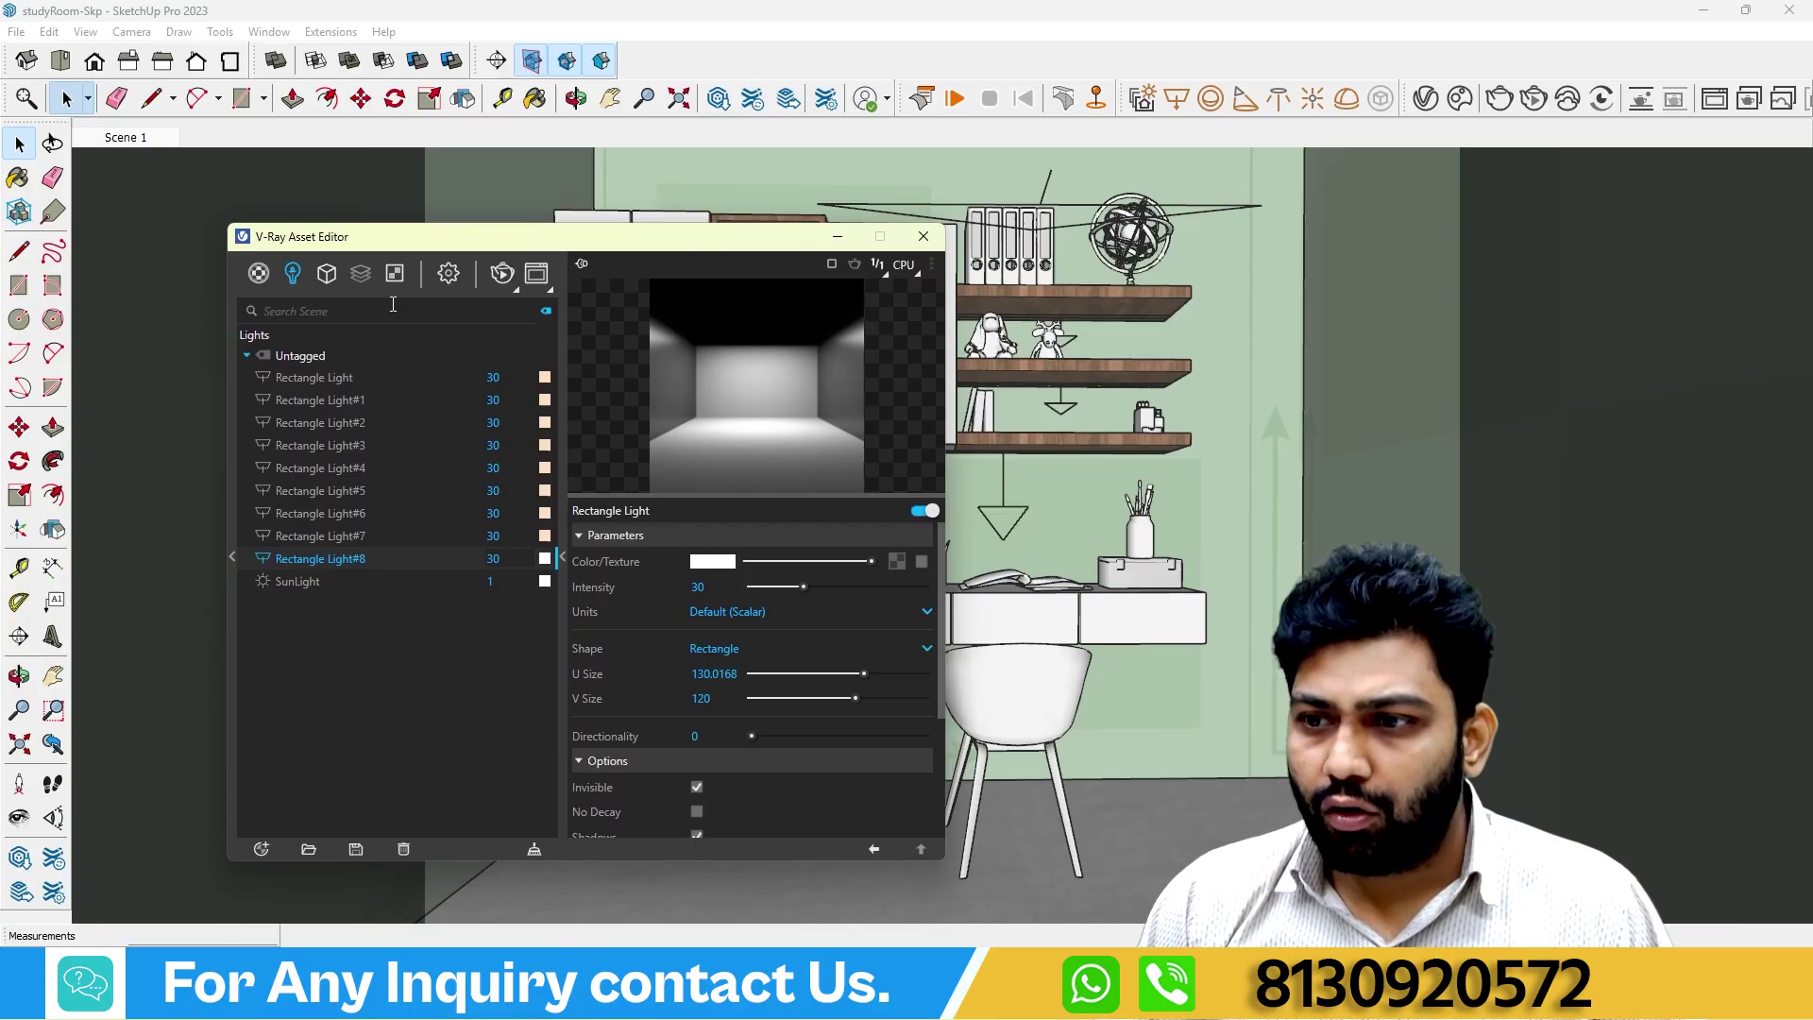
{"action": "mouse_move", "coordinate": [361, 285]}
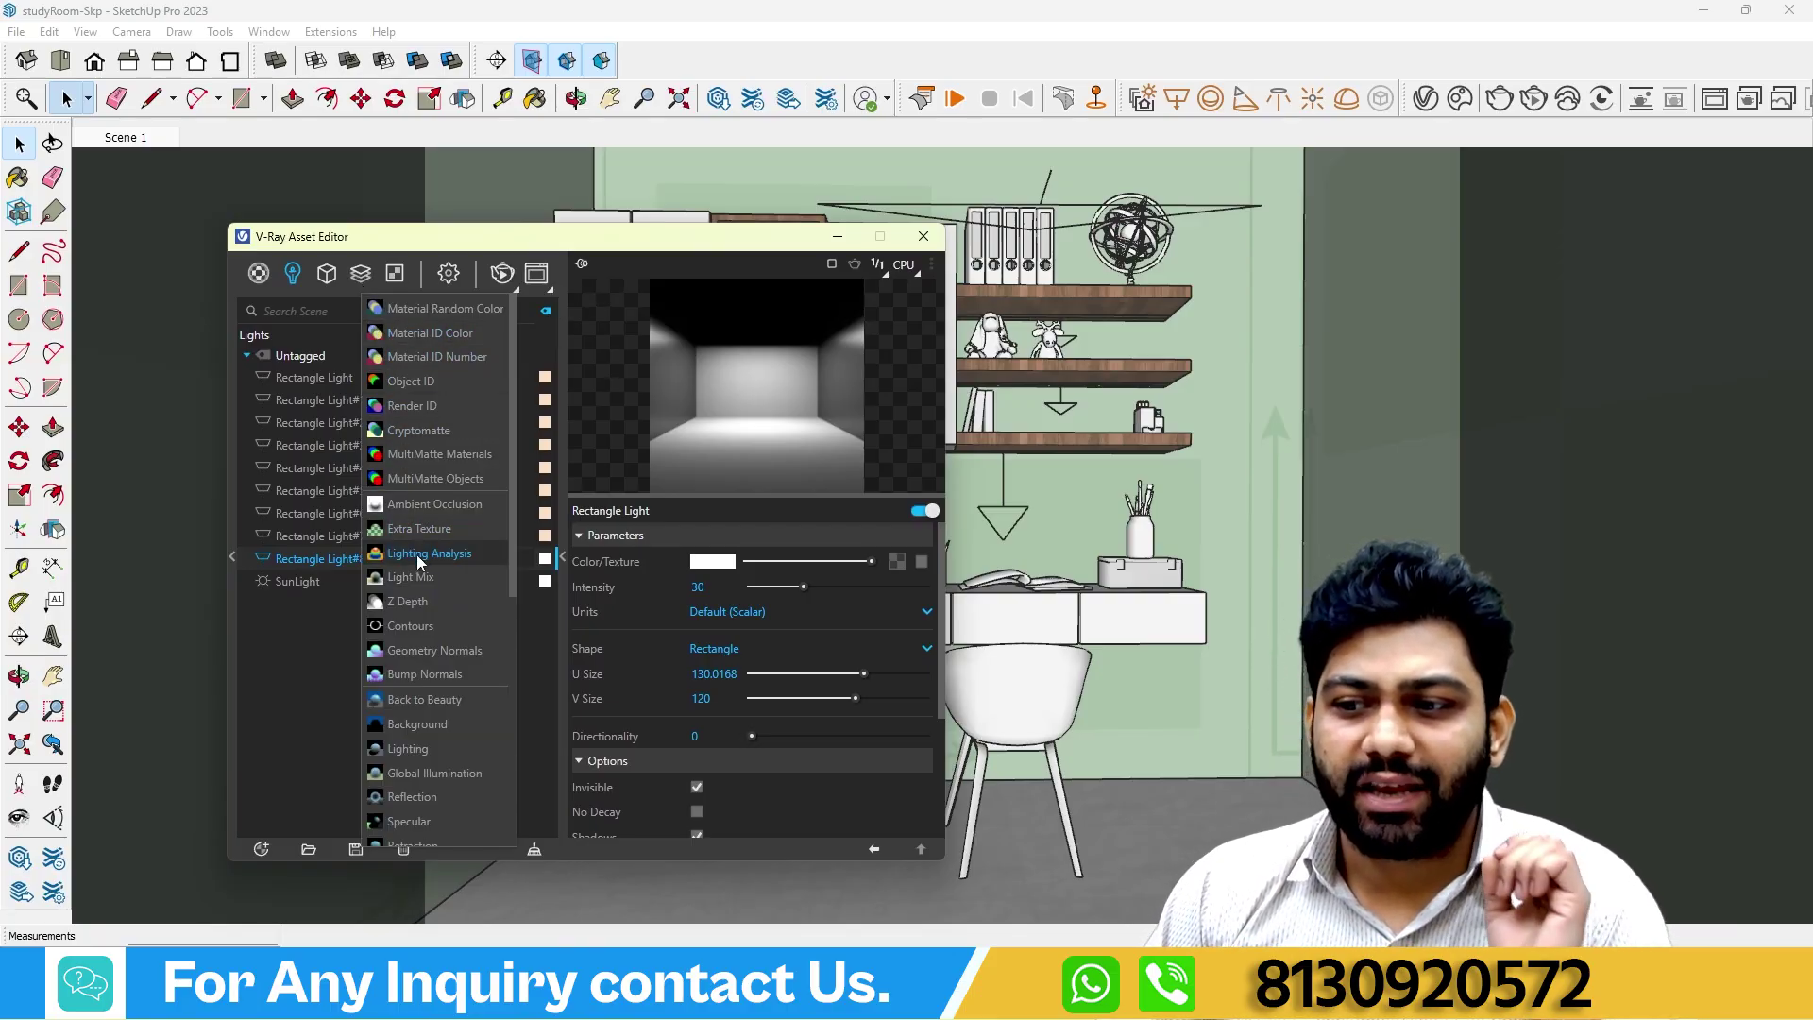
{"action": "left_click", "coordinate": [419, 578]}
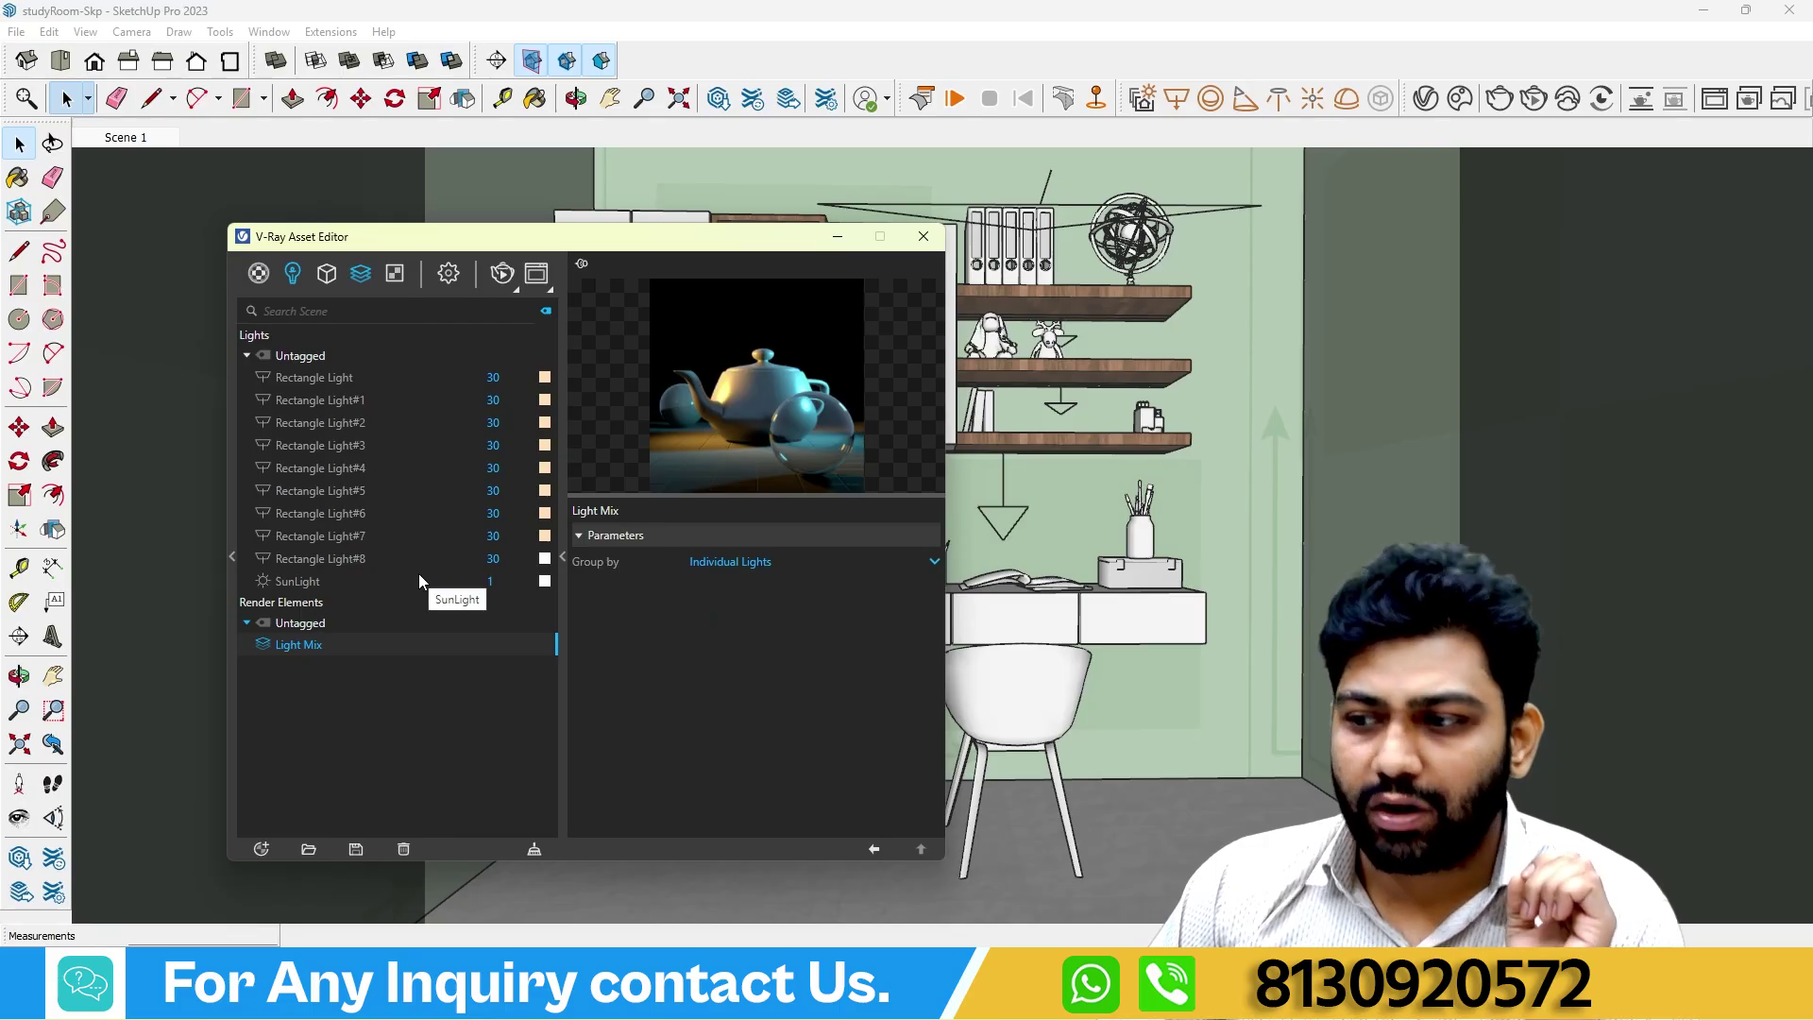
{"action": "left_click", "coordinate": [925, 240]}
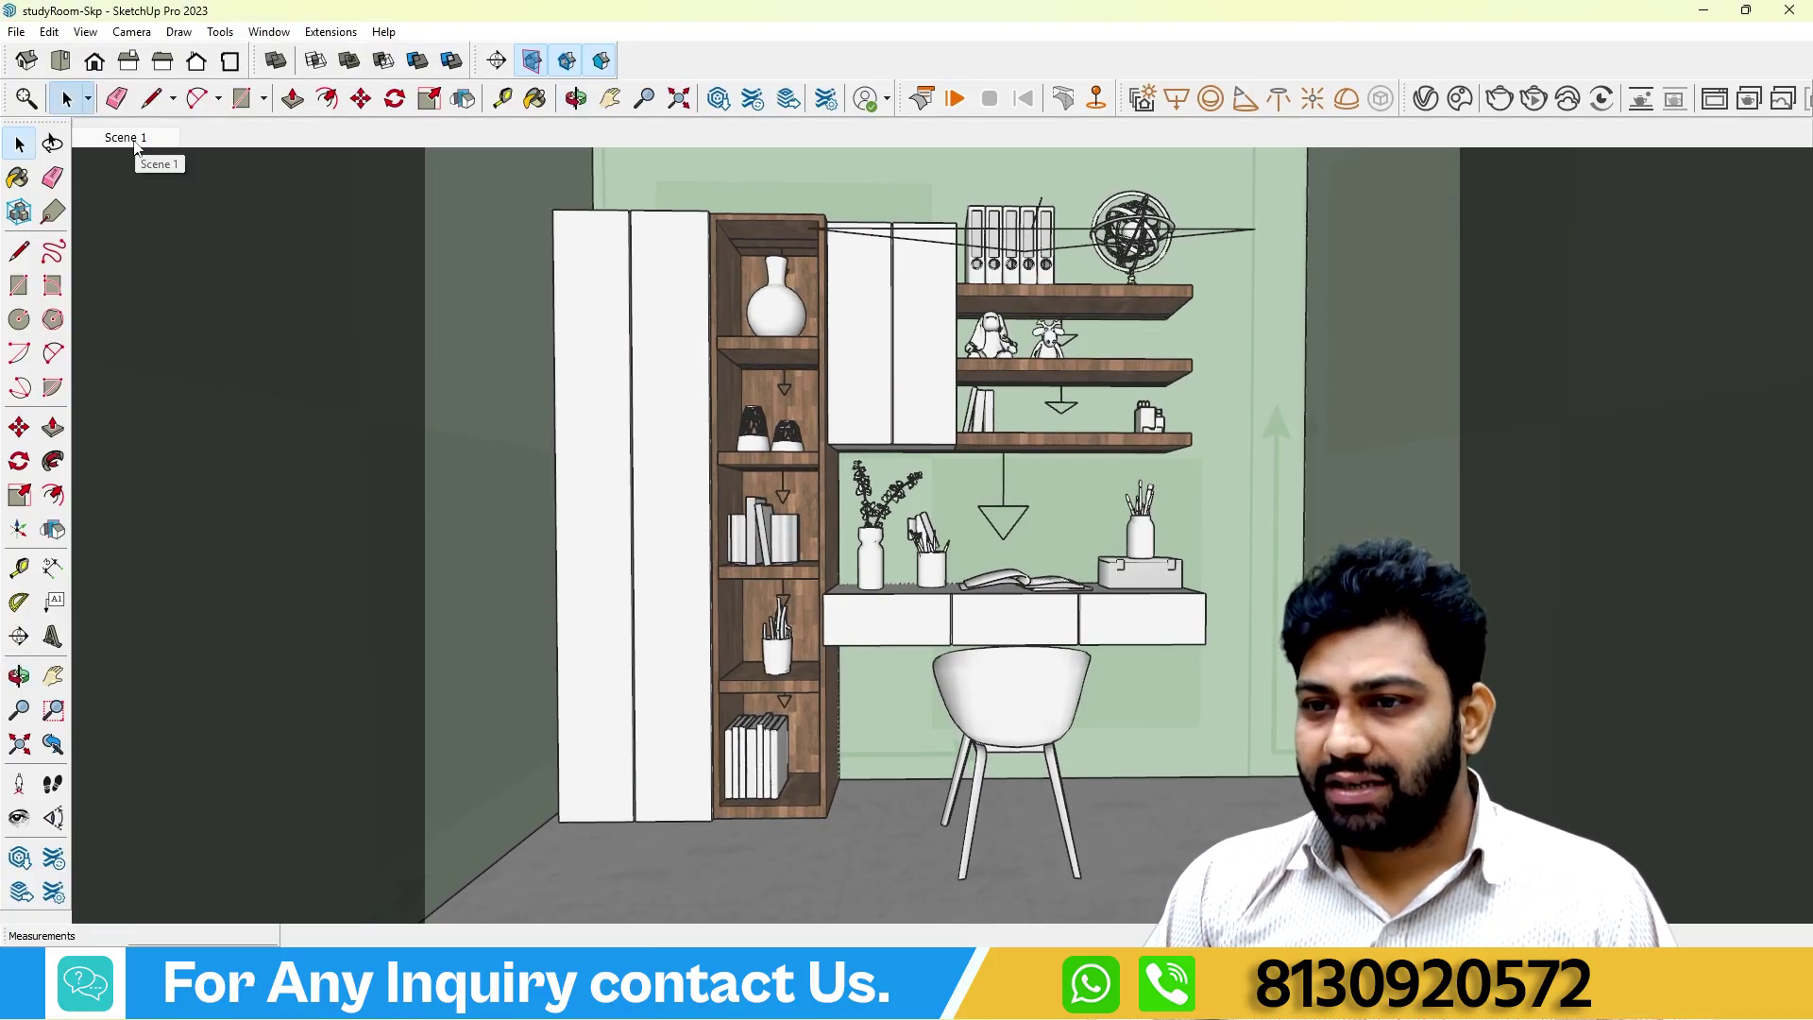
Start an interactive render and set the Rectangle Light 1 multiplier to 5 in the LightMix source.
{"action": "left_click", "coordinate": [1535, 100]}
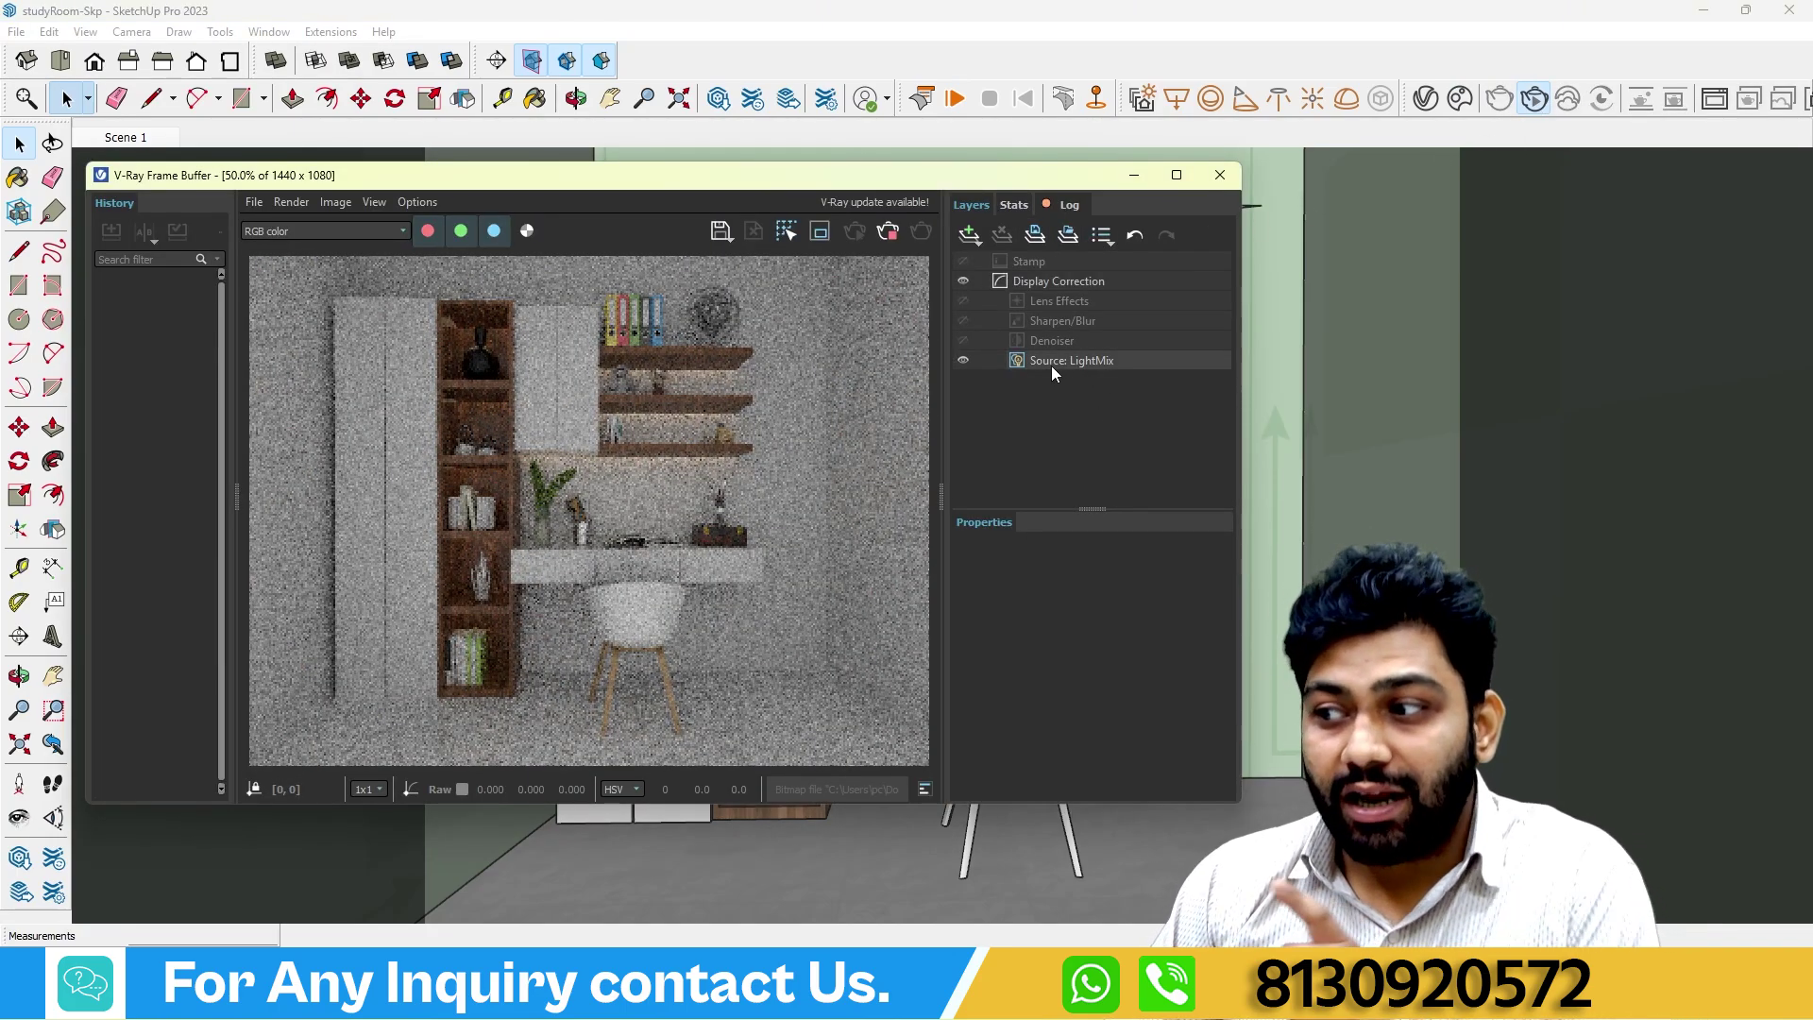
{"action": "left_click", "coordinate": [1052, 364]}
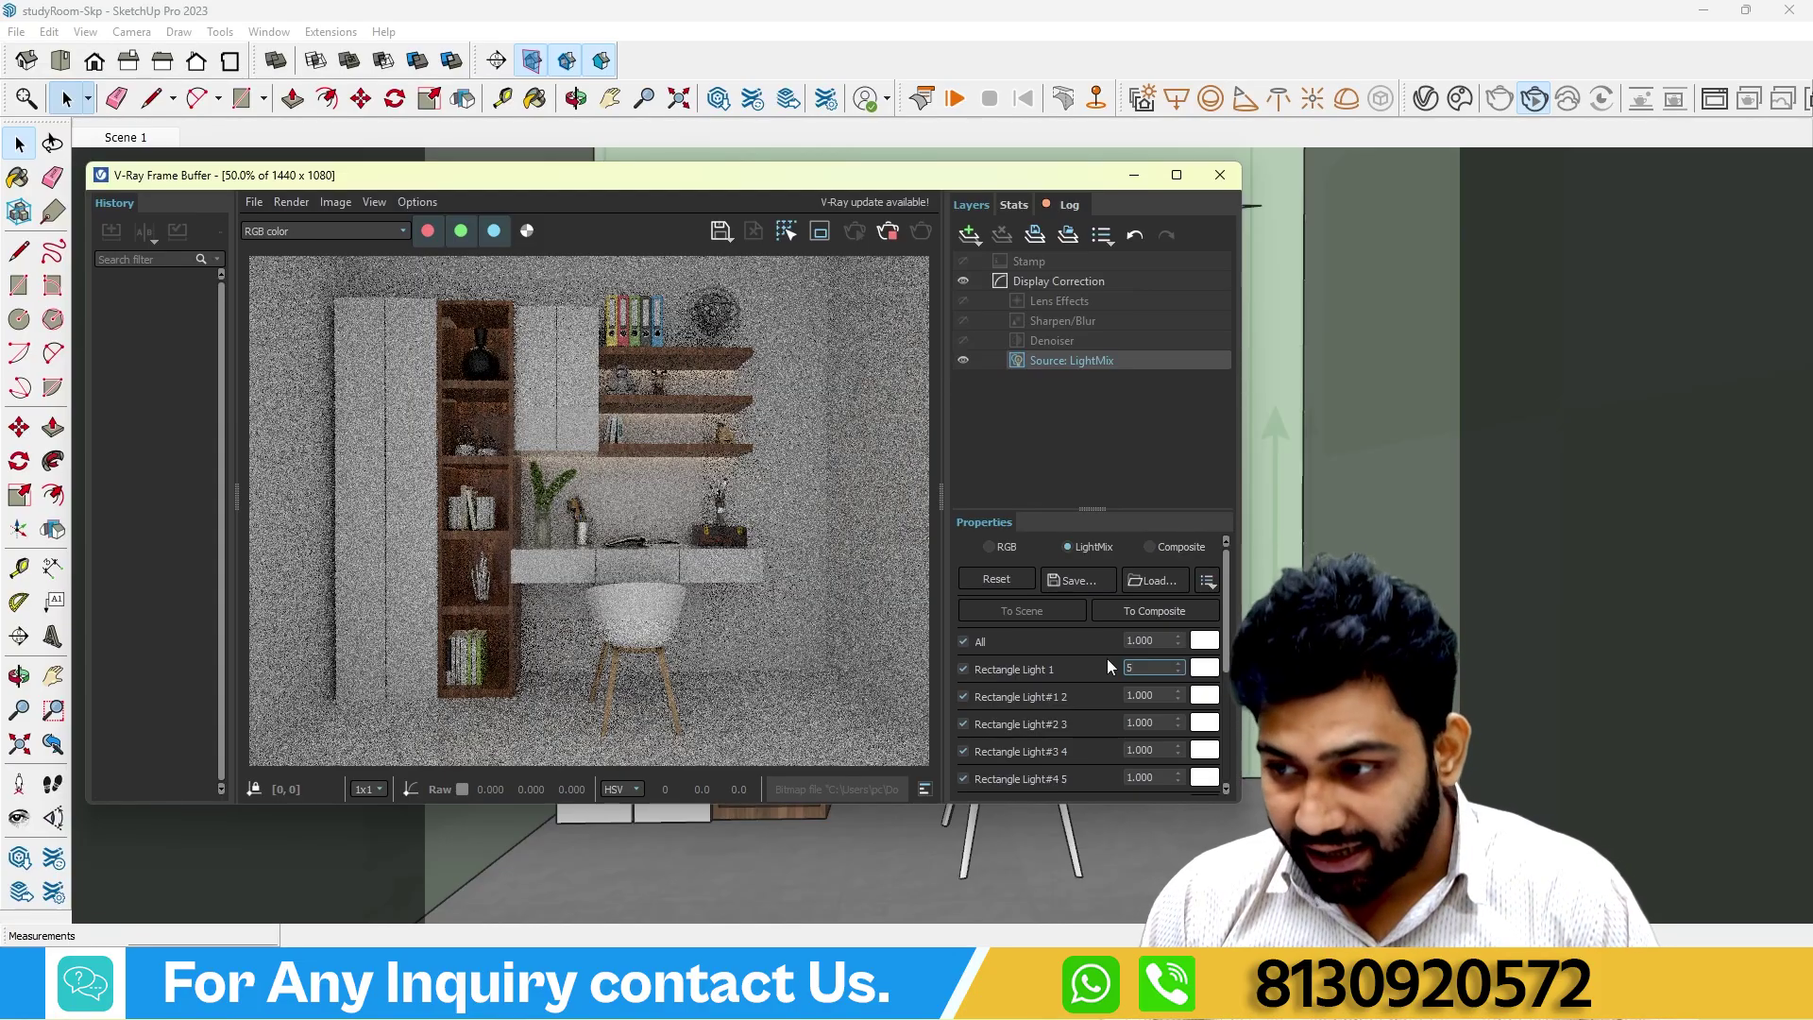
{"action": "type", "text": "5"}
{"action": "key", "text": "Return"}
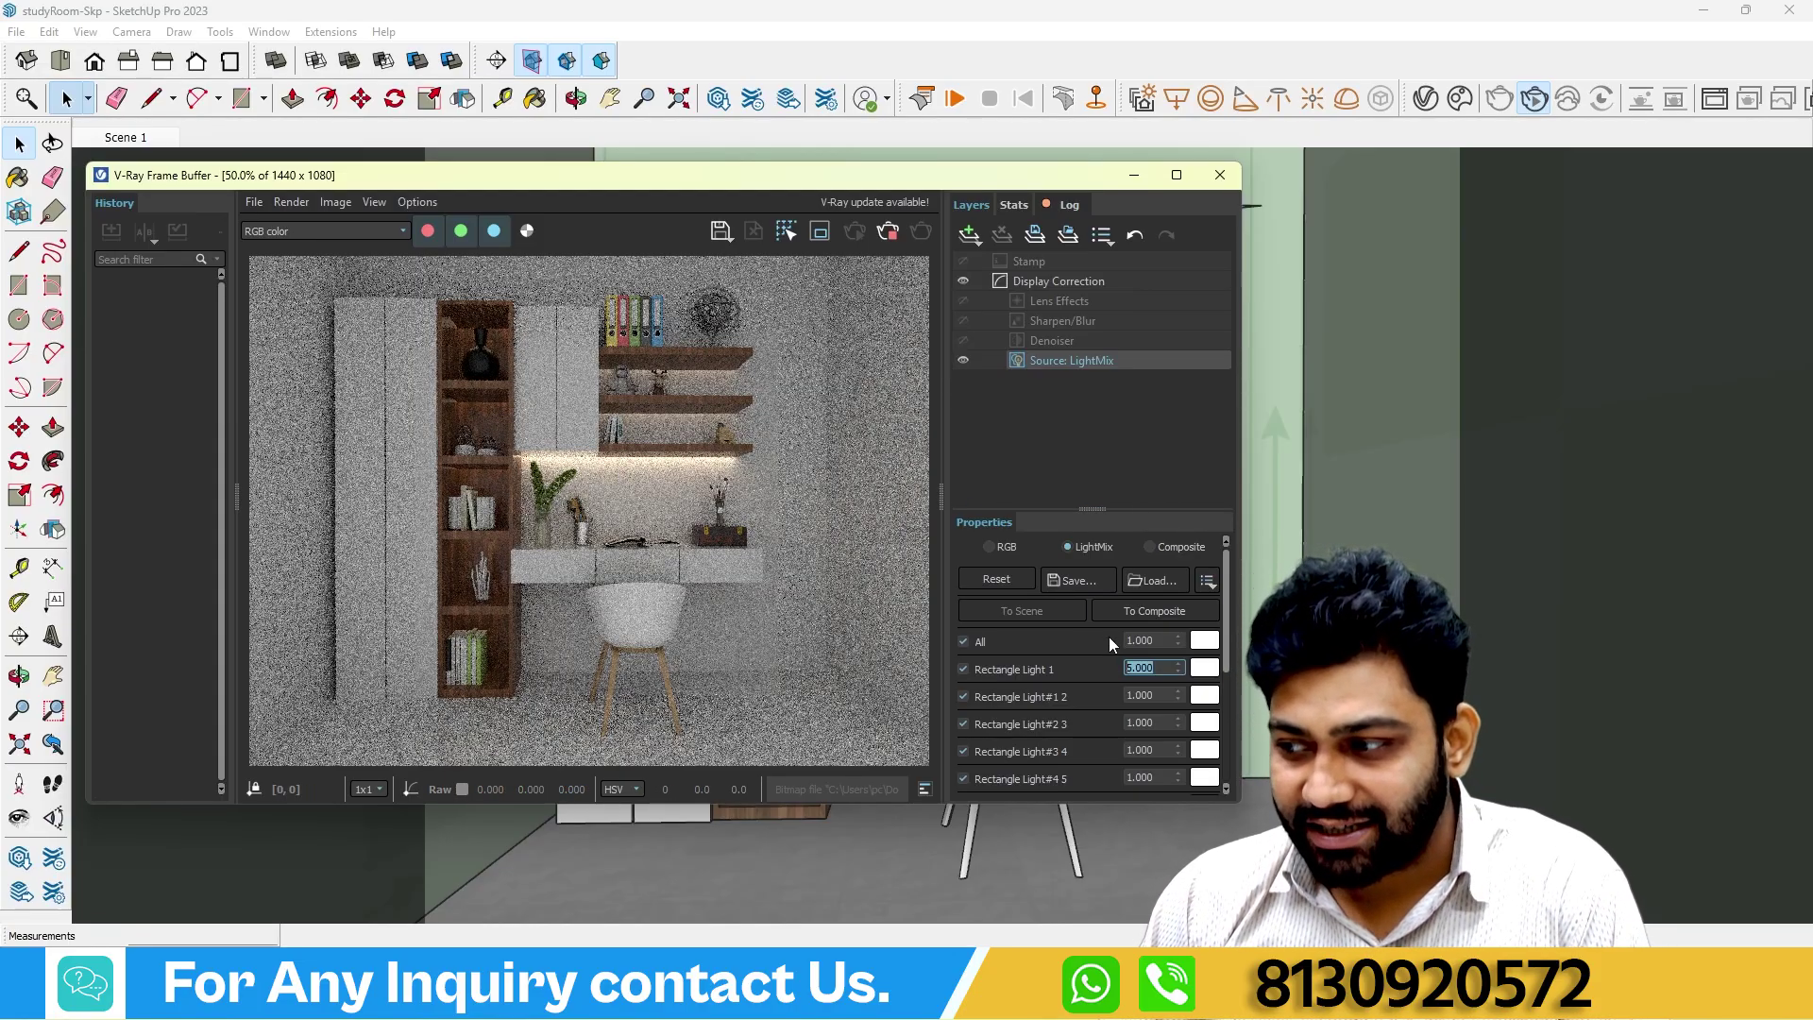
{"action": "left_click_drag", "start_coordinate": [976, 187], "coordinate": [920, 174]}
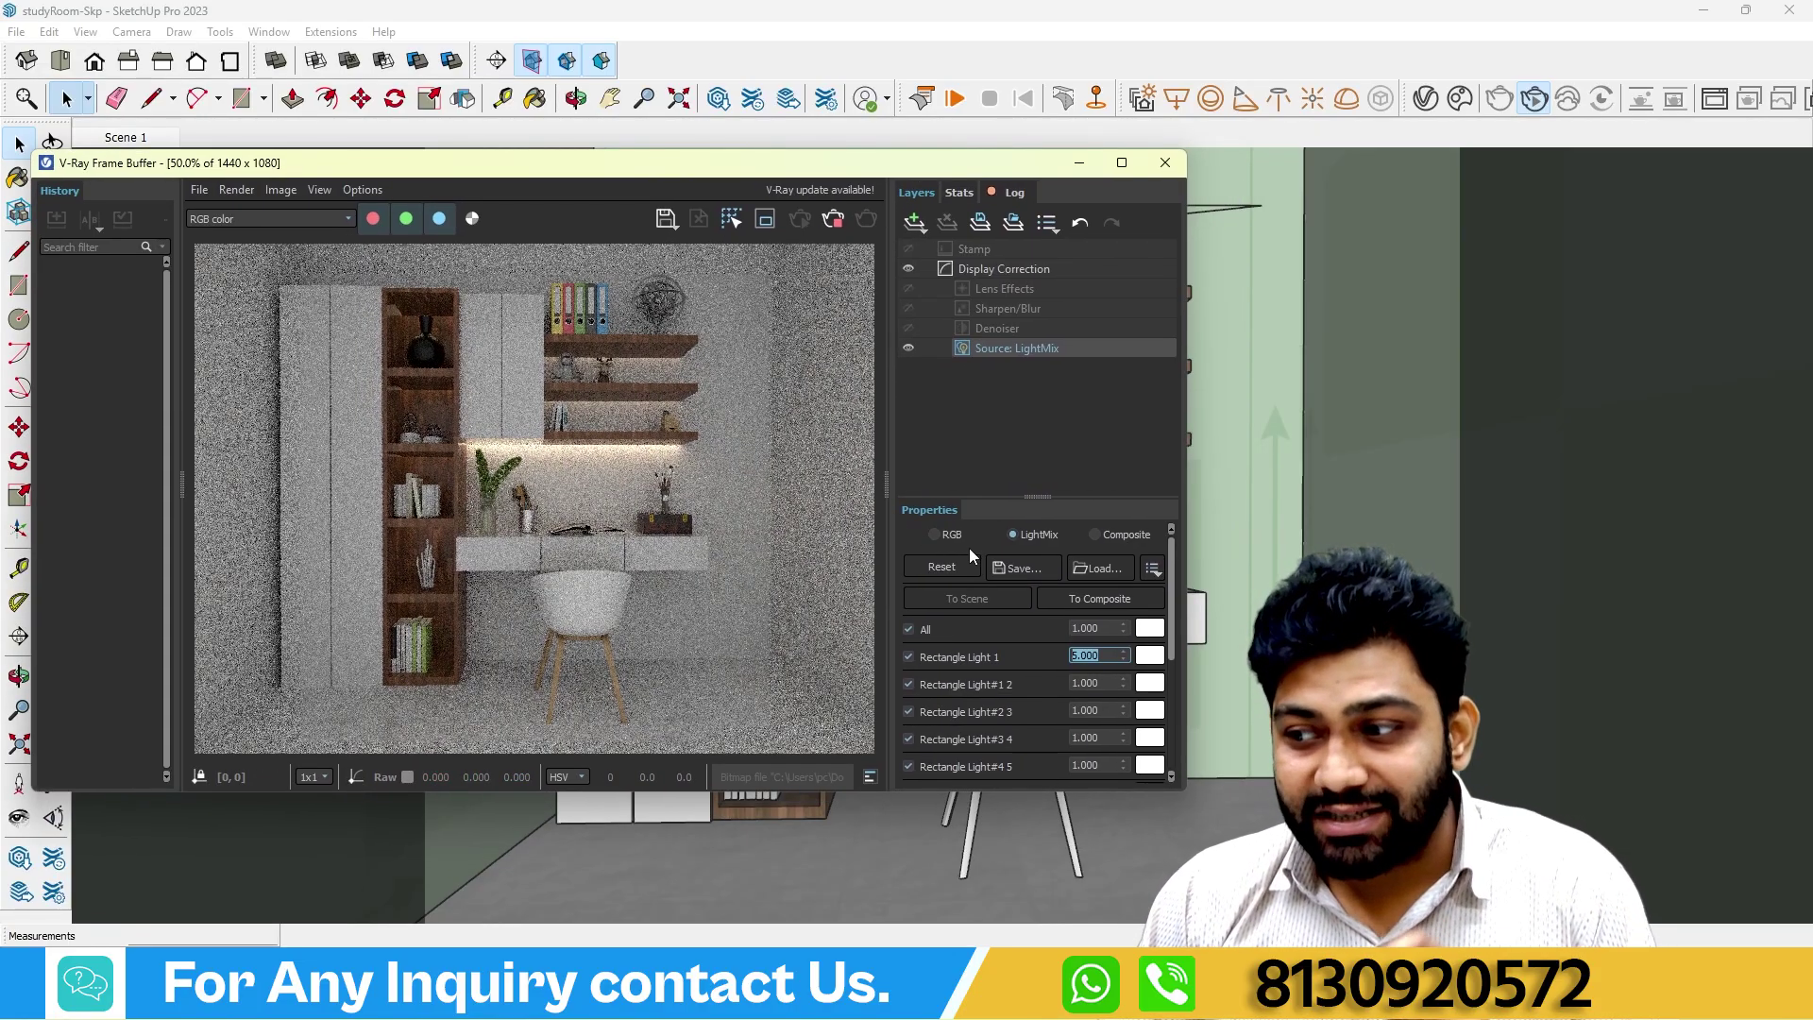
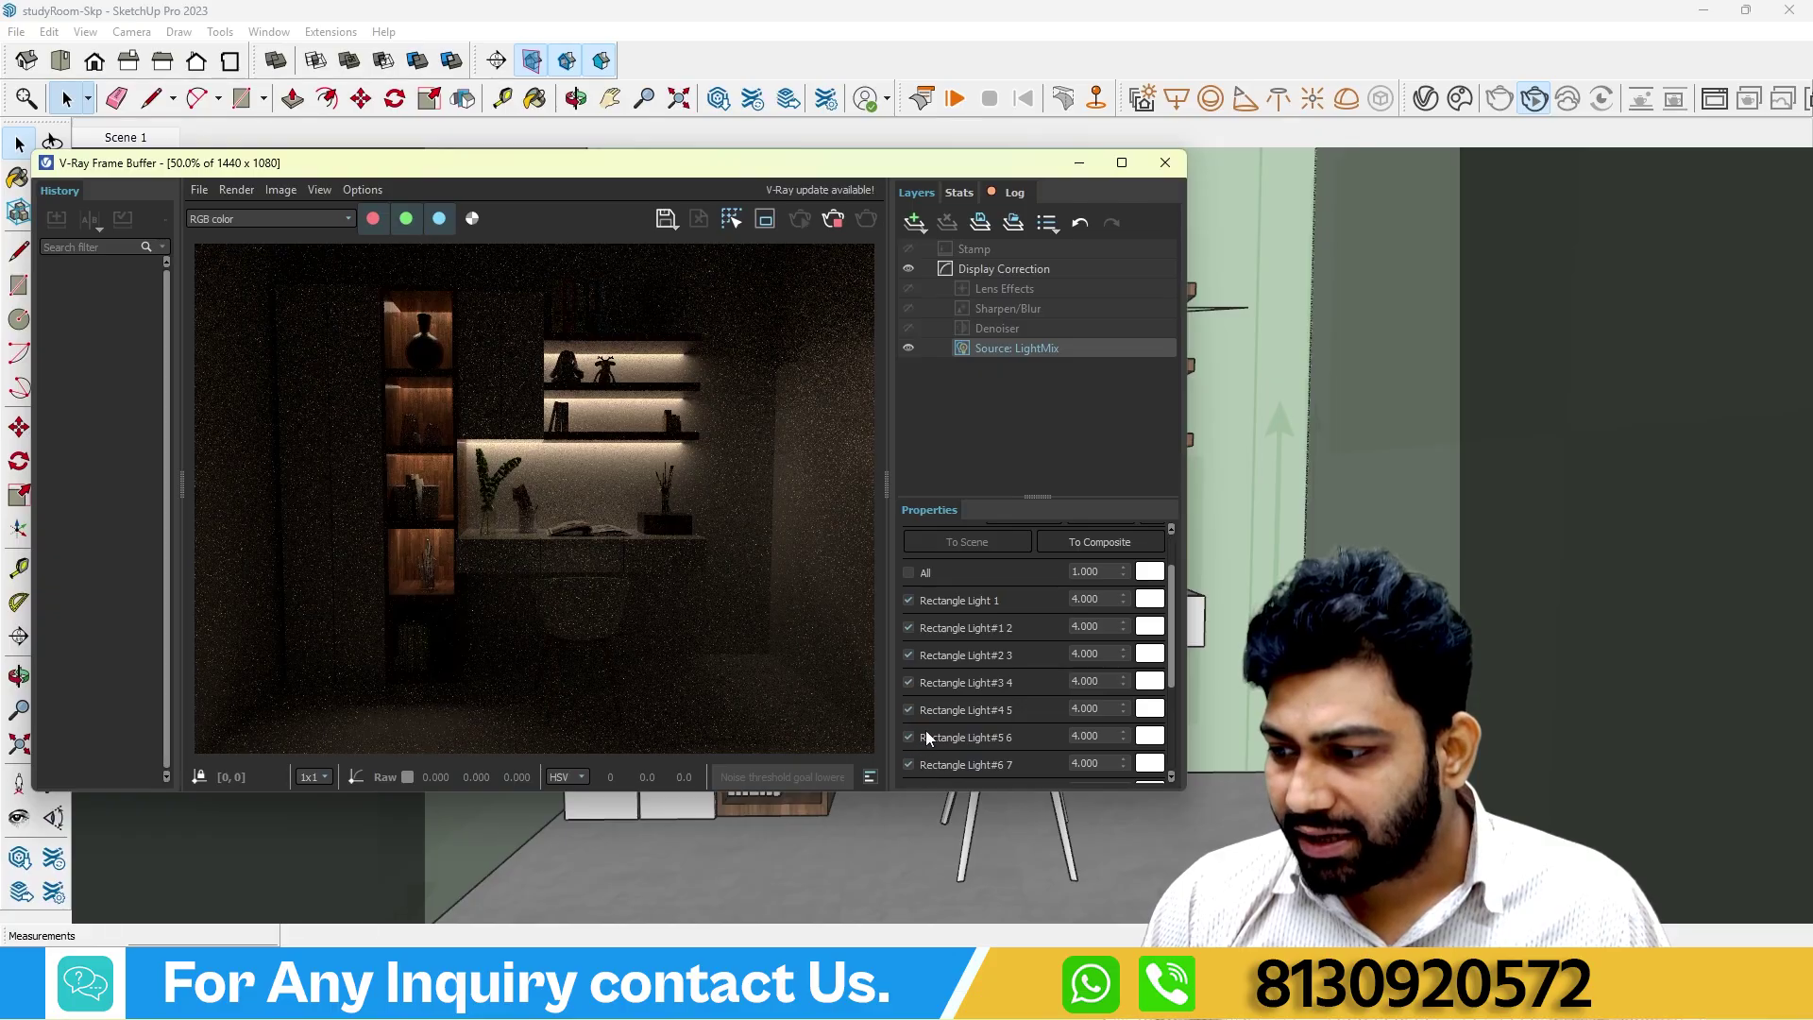
Enable Rectangle Light#7 8 and Rectangle Light#8 9 in the LightMix, then close the render window.
{"action": "scroll", "coordinate": [972, 676], "scroll_direction": "down", "scroll_amount": 3}
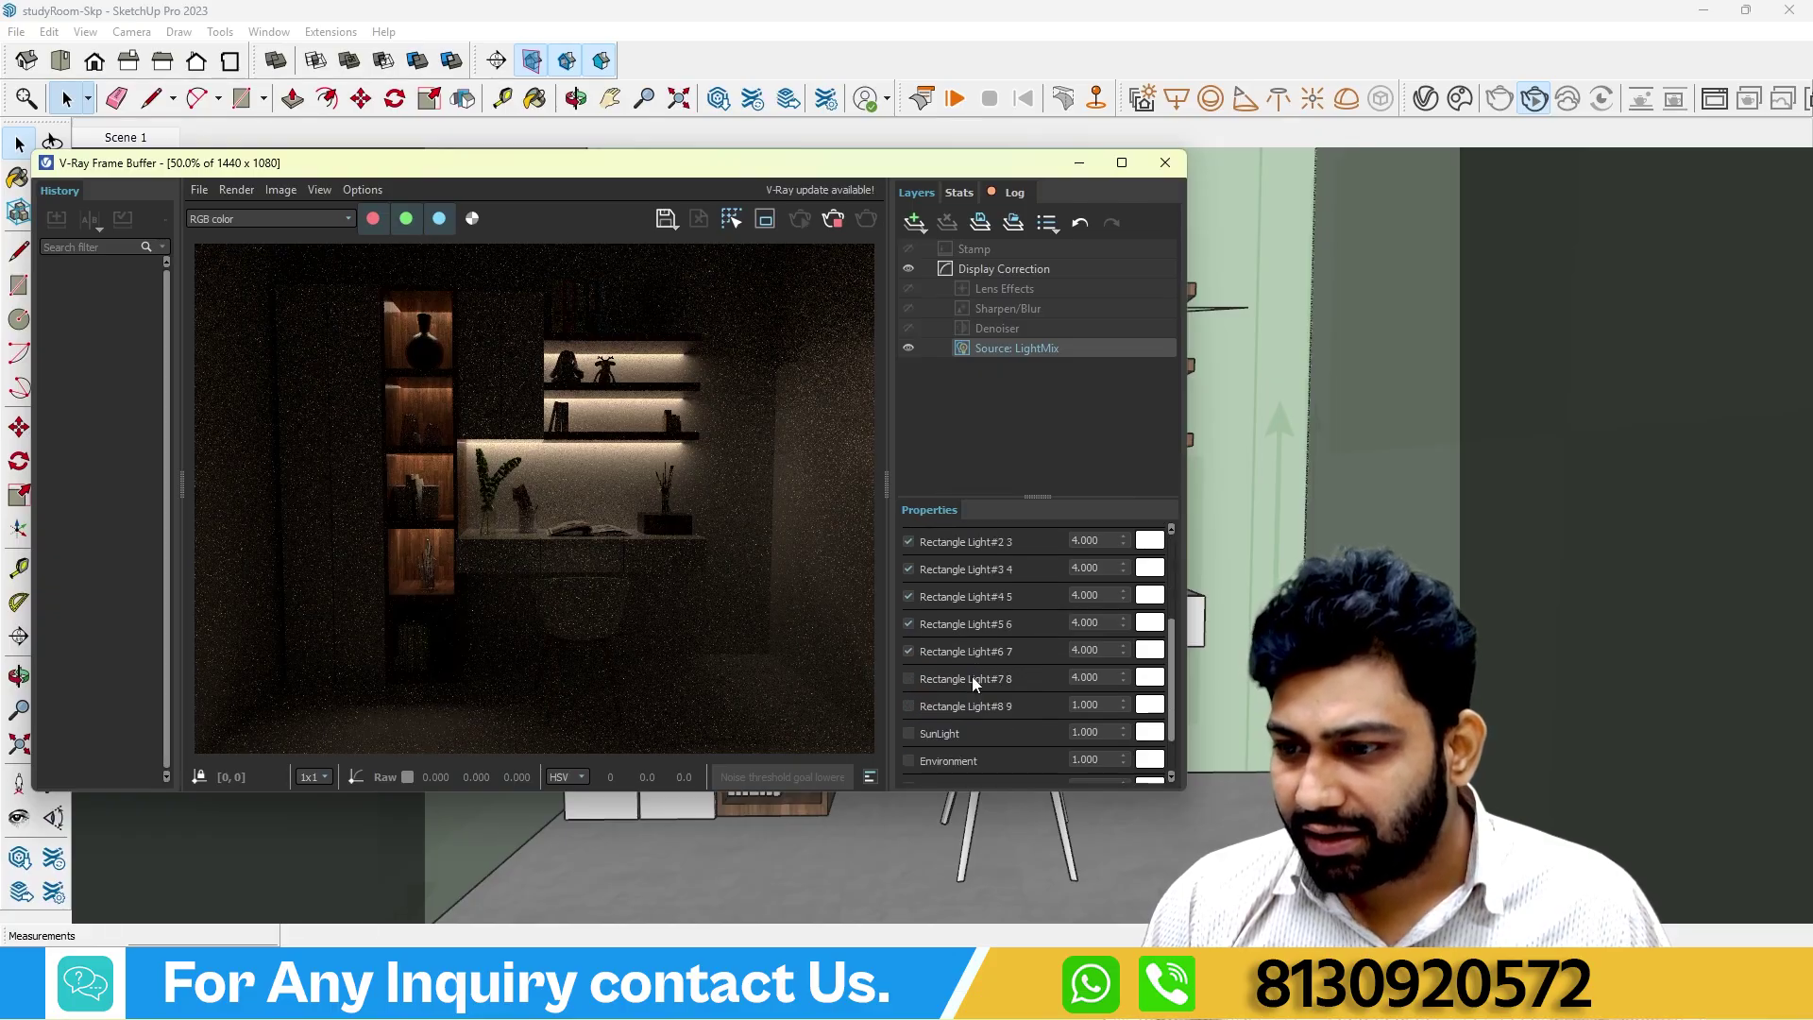
{"action": "left_click", "coordinate": [909, 678]}
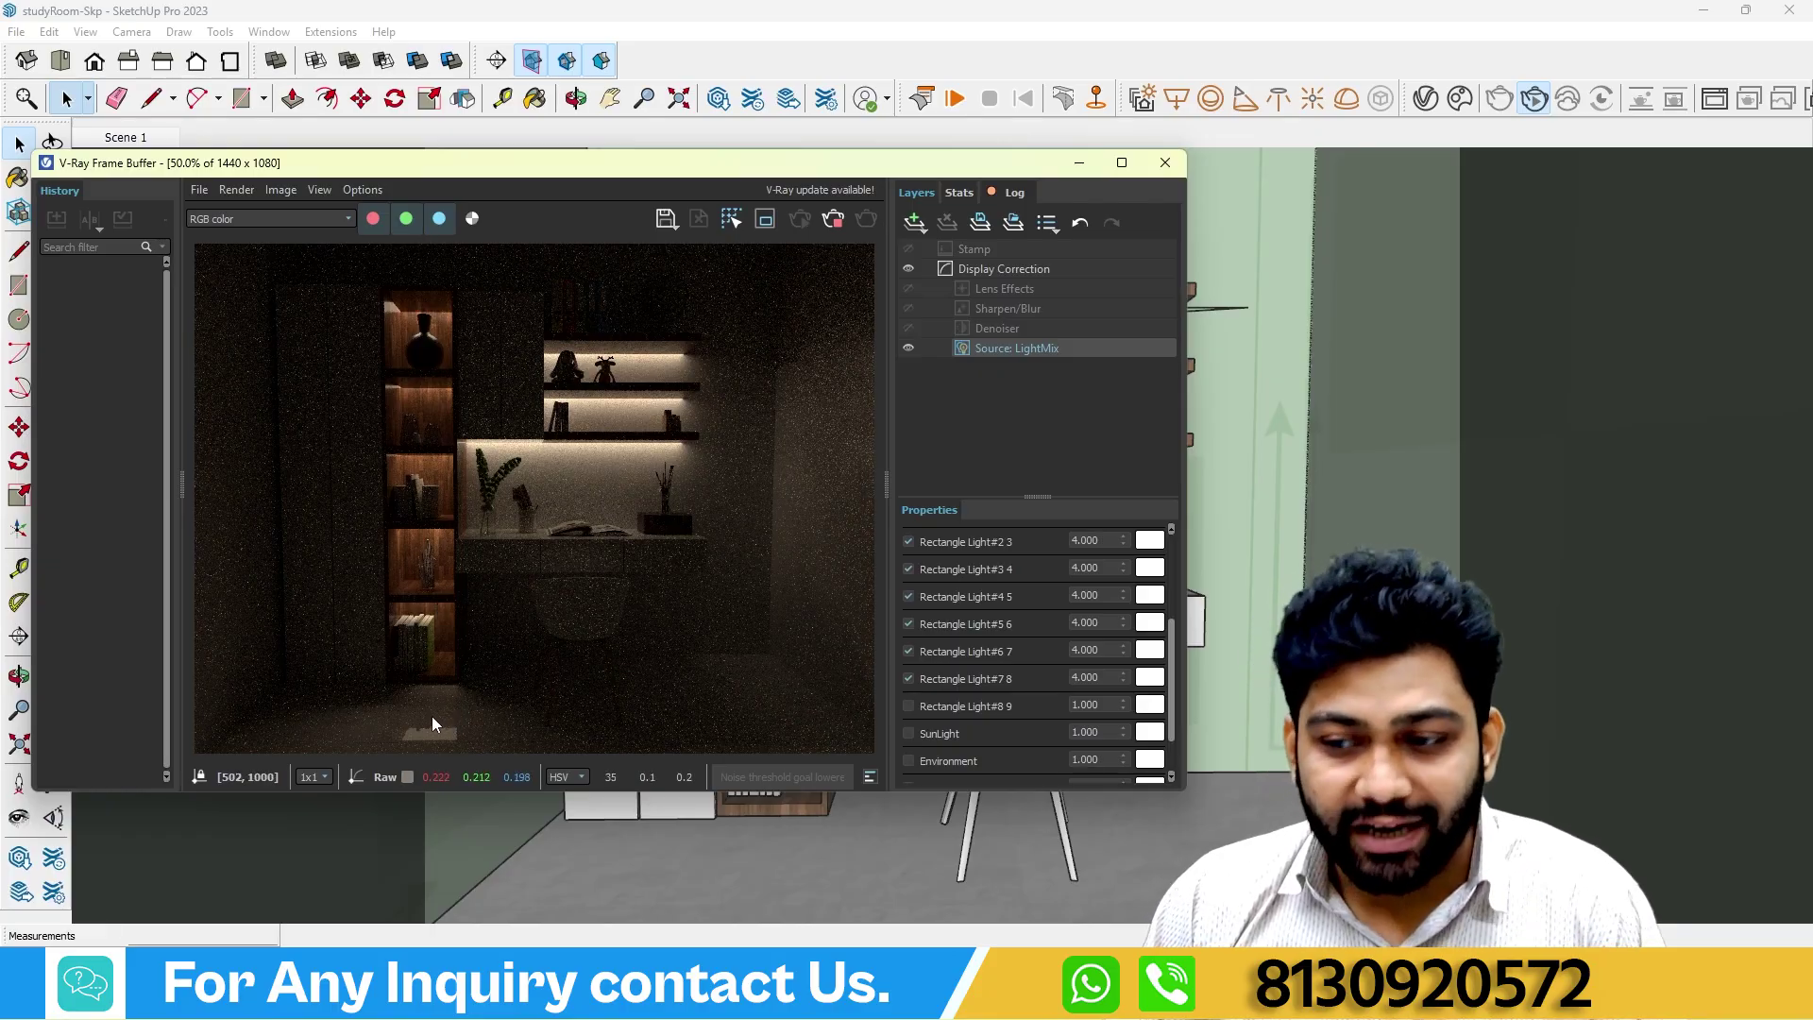
{"action": "left_click", "coordinate": [908, 706]}
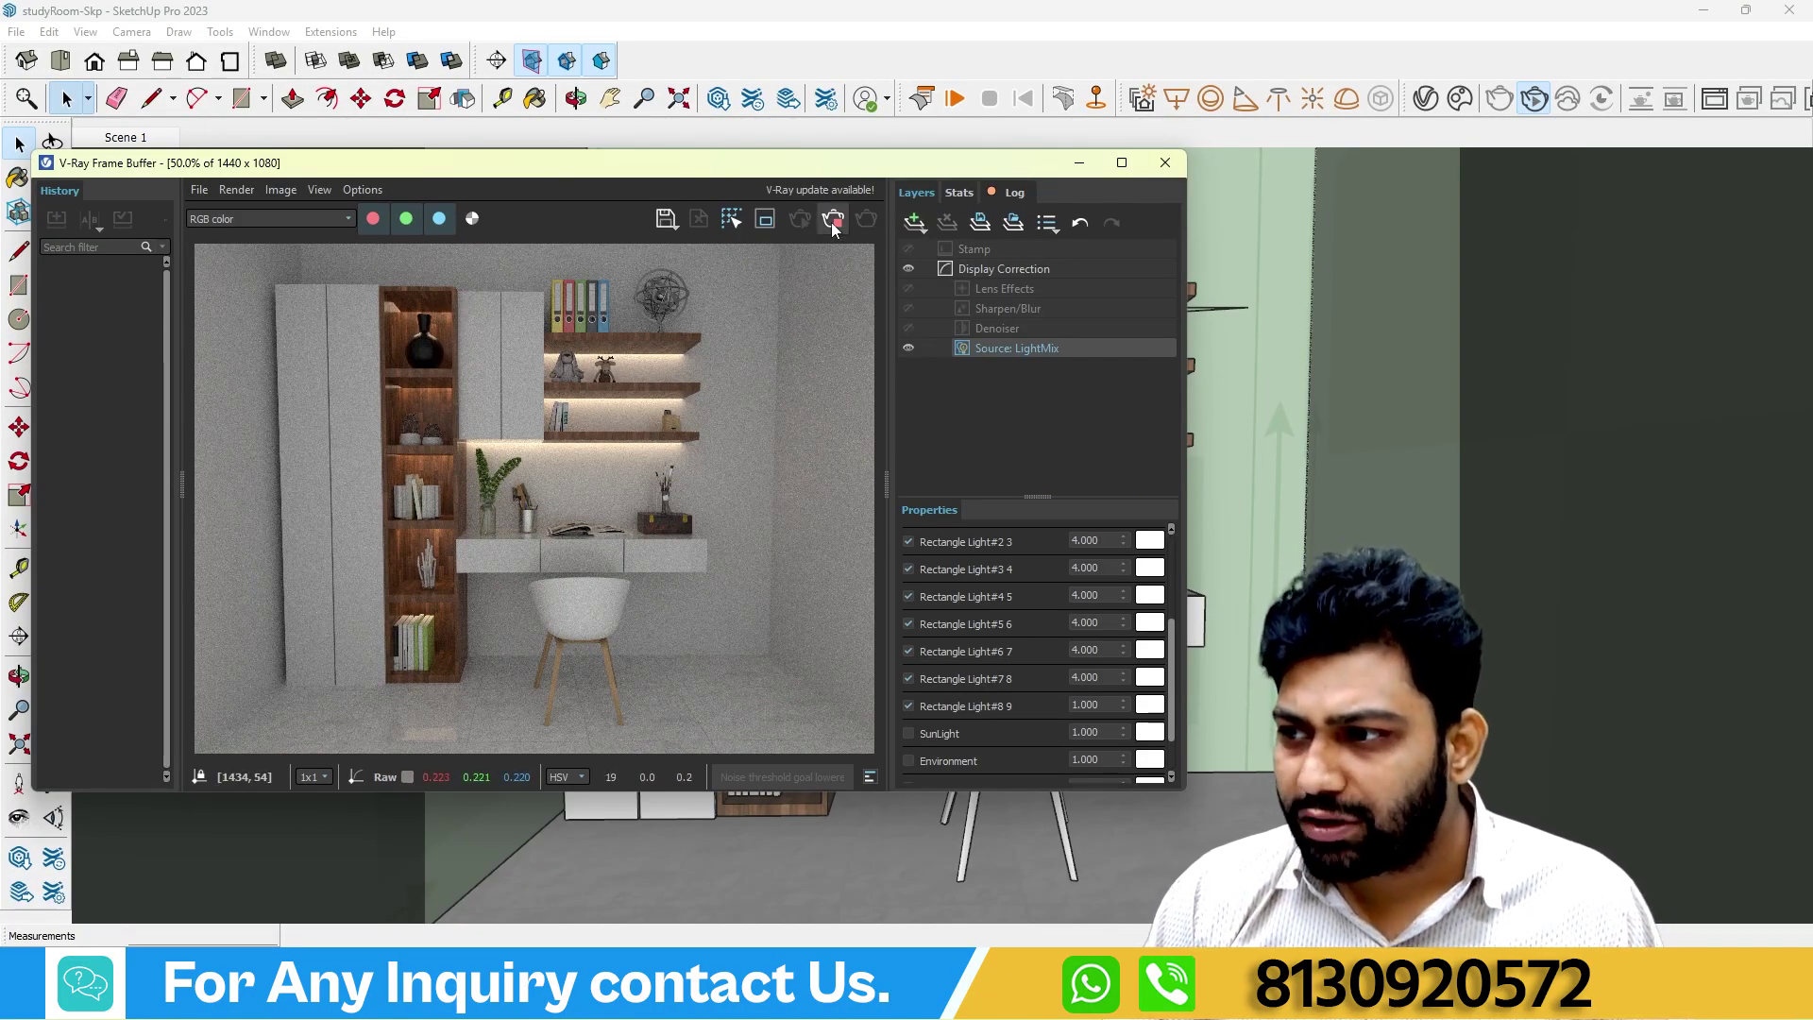
{"action": "left_click", "coordinate": [1170, 162]}
Scale the rectangle light above the vase in the top niche along its depth.
{"action": "scroll", "coordinate": [997, 373], "scroll_direction": "up", "scroll_amount": 3}
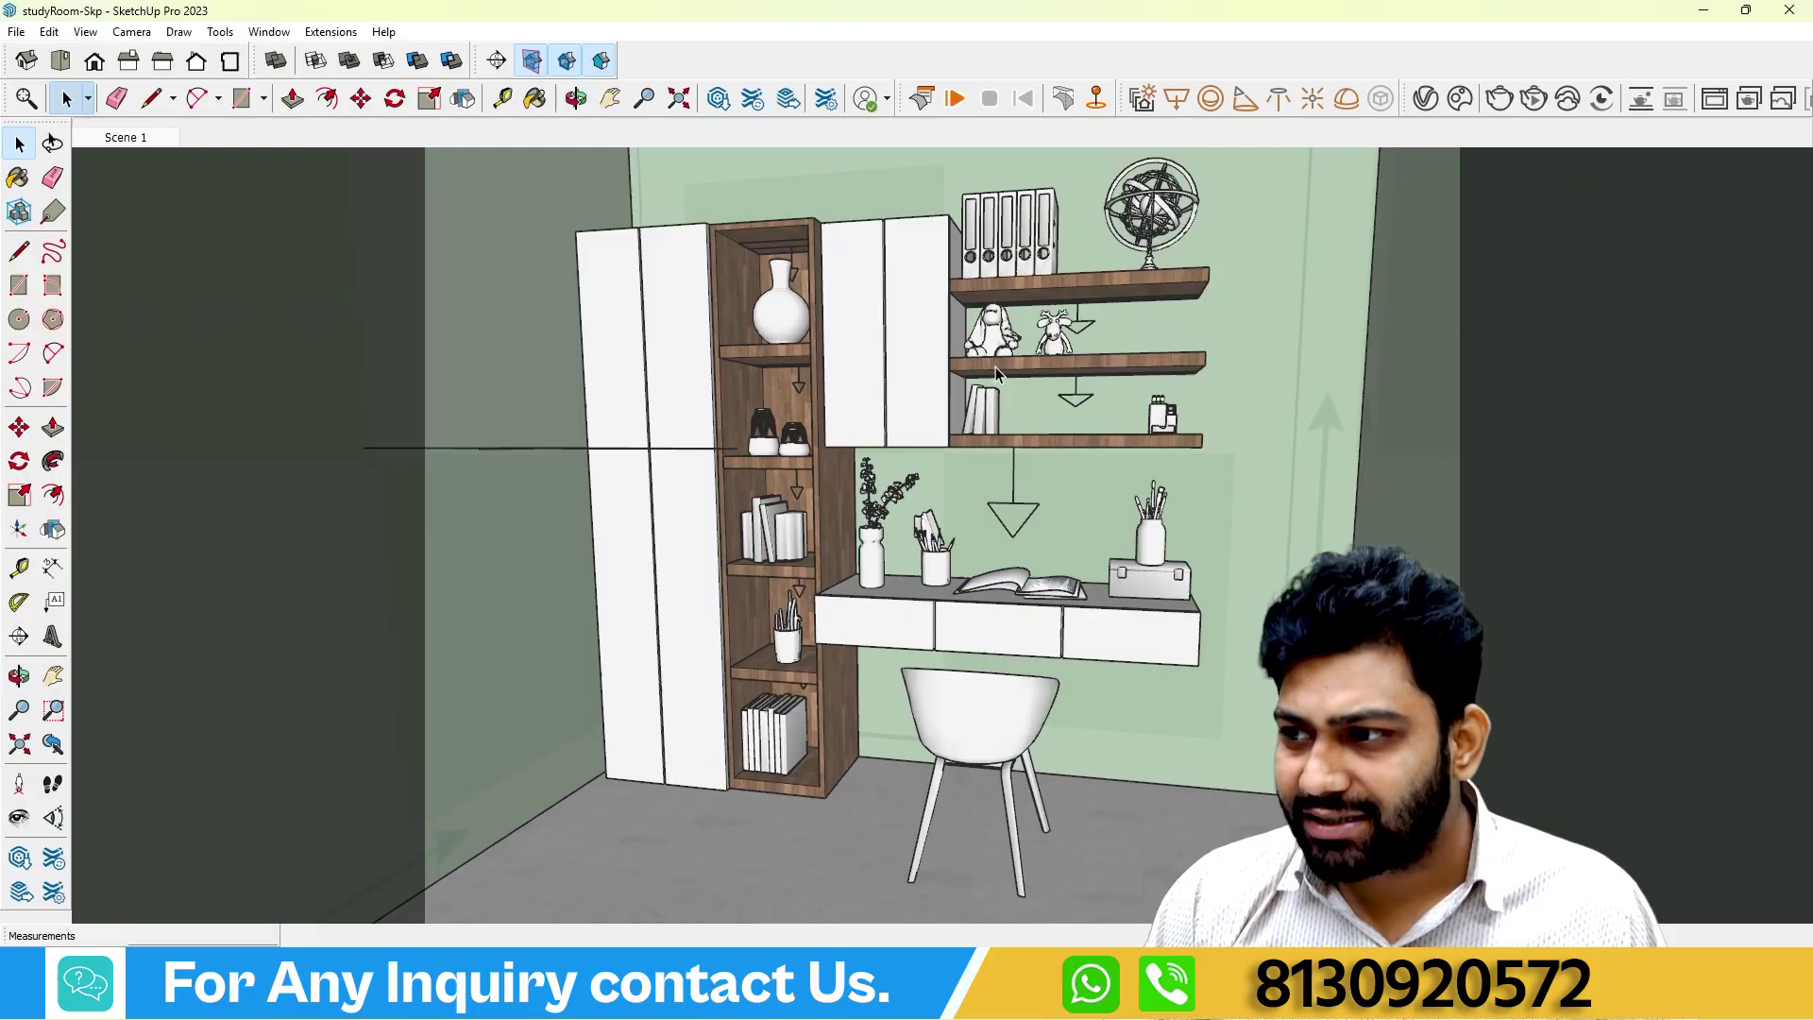
{"action": "scroll", "coordinate": [751, 250], "scroll_direction": "up", "scroll_amount": 5}
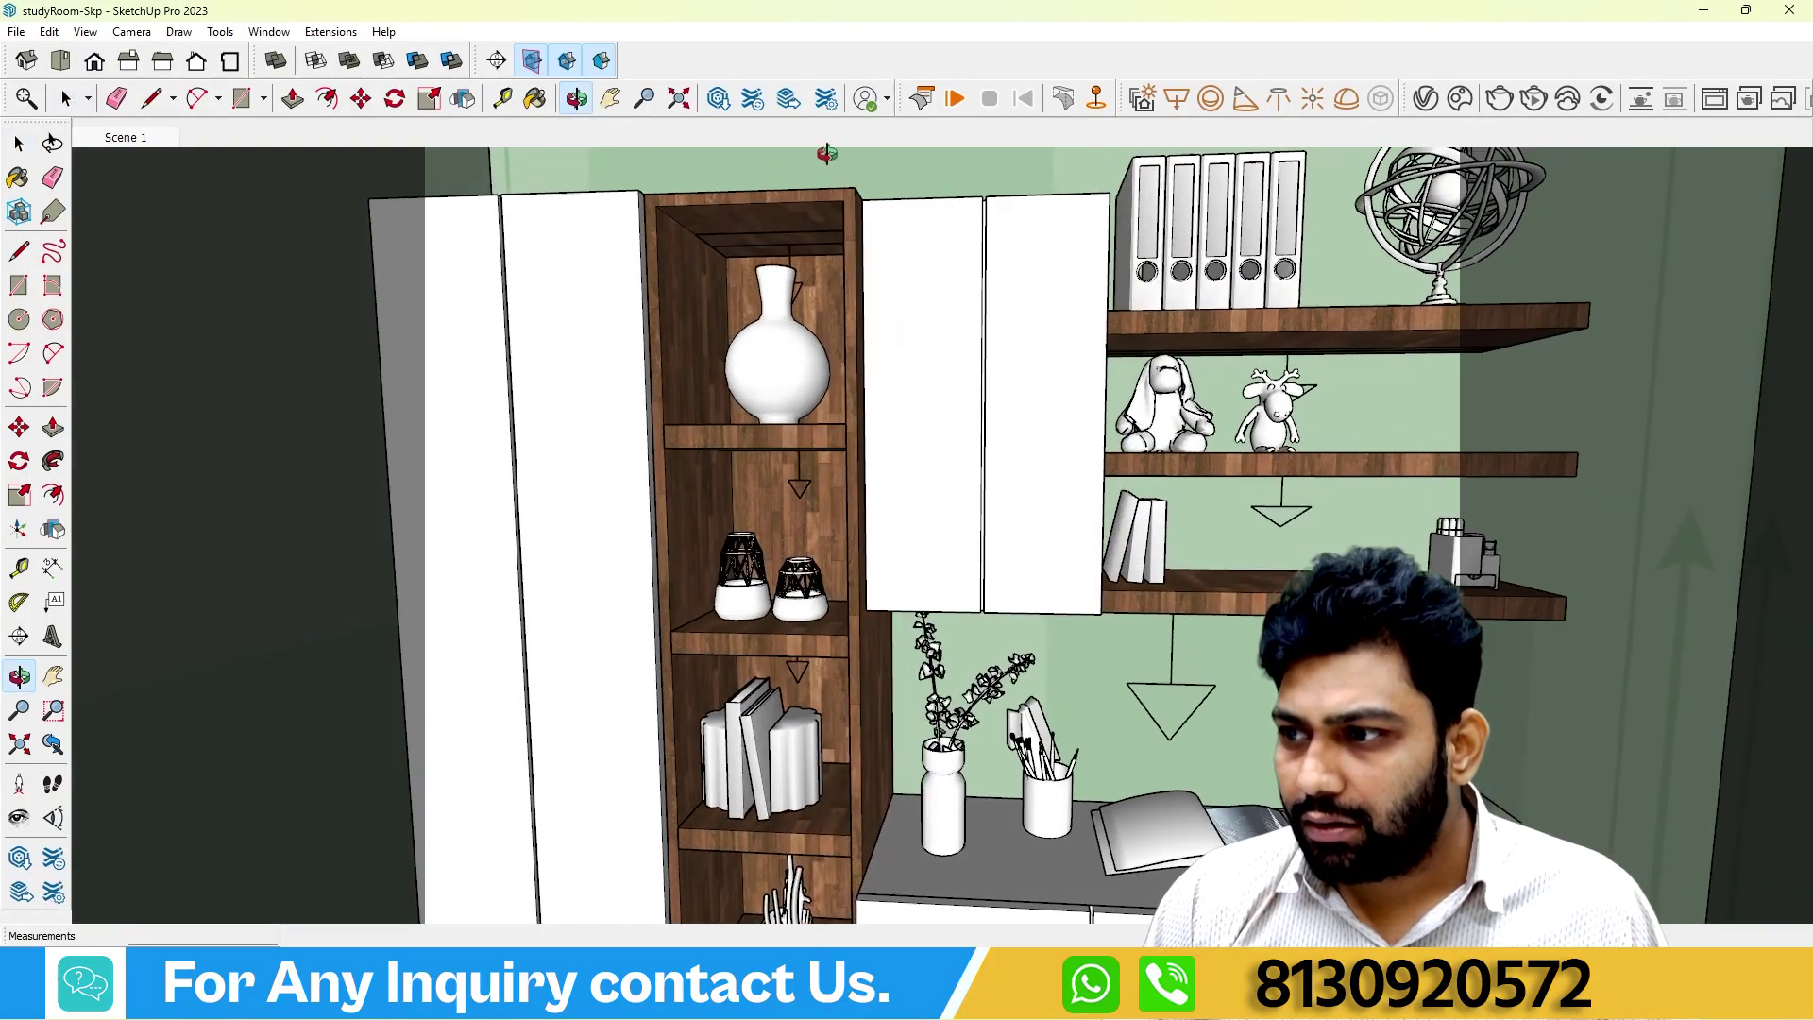
{"action": "scroll", "coordinate": [781, 251], "scroll_direction": "up", "scroll_amount": 4}
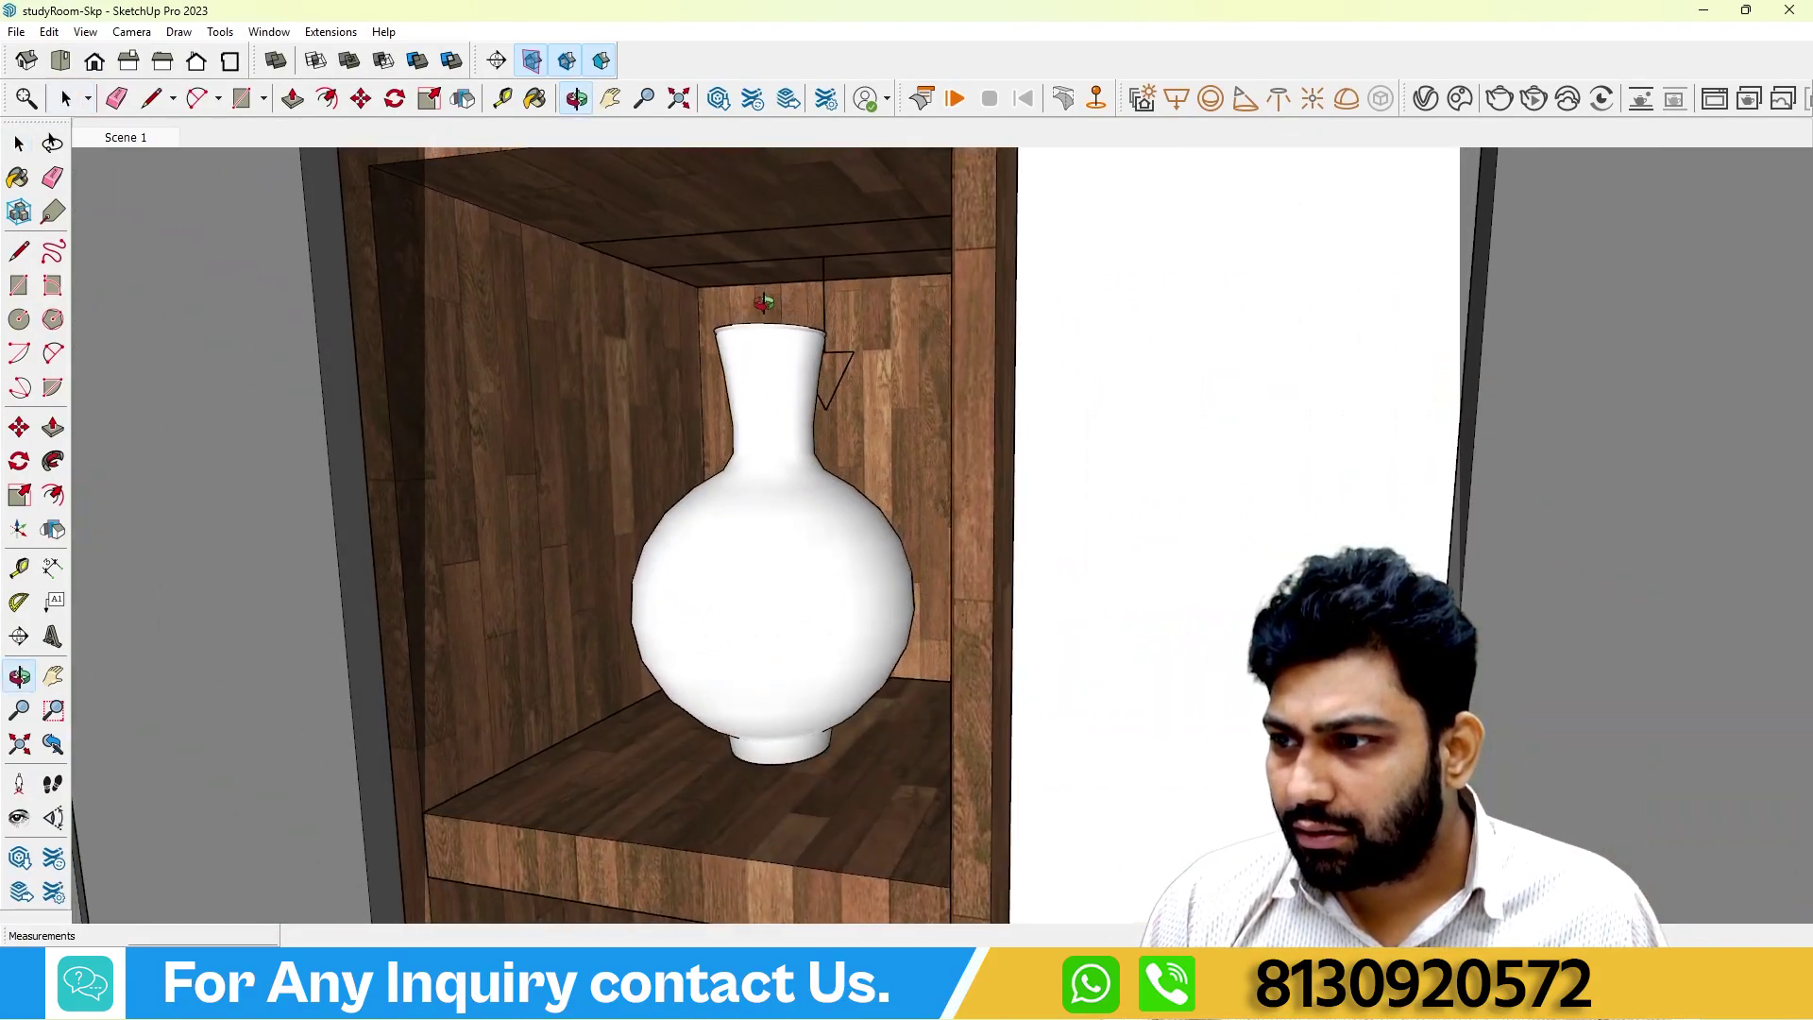
{"action": "middle_click_drag", "start_coordinate": [779, 257], "coordinate": [510, 494]}
{"action": "left_click", "coordinate": [825, 276]}
{"action": "left_click", "coordinate": [19, 495]}
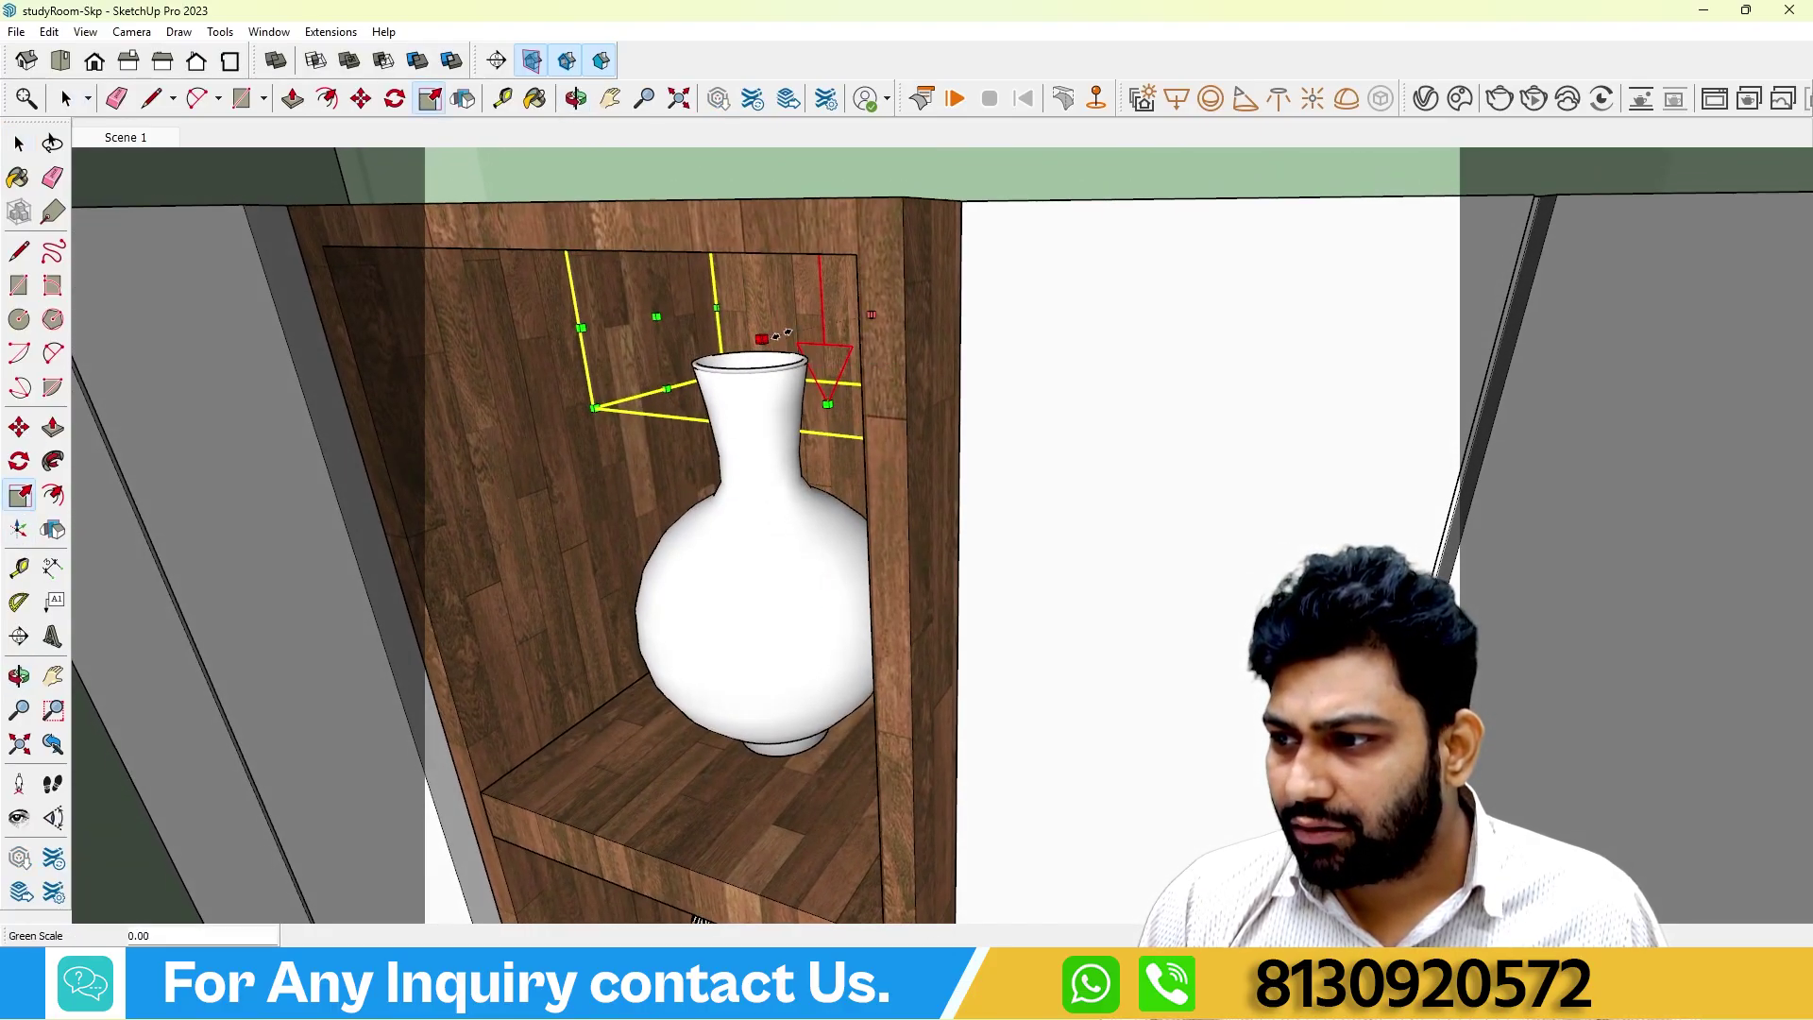
{"action": "middle_click_drag", "start_coordinate": [784, 342], "coordinate": [925, 354]}
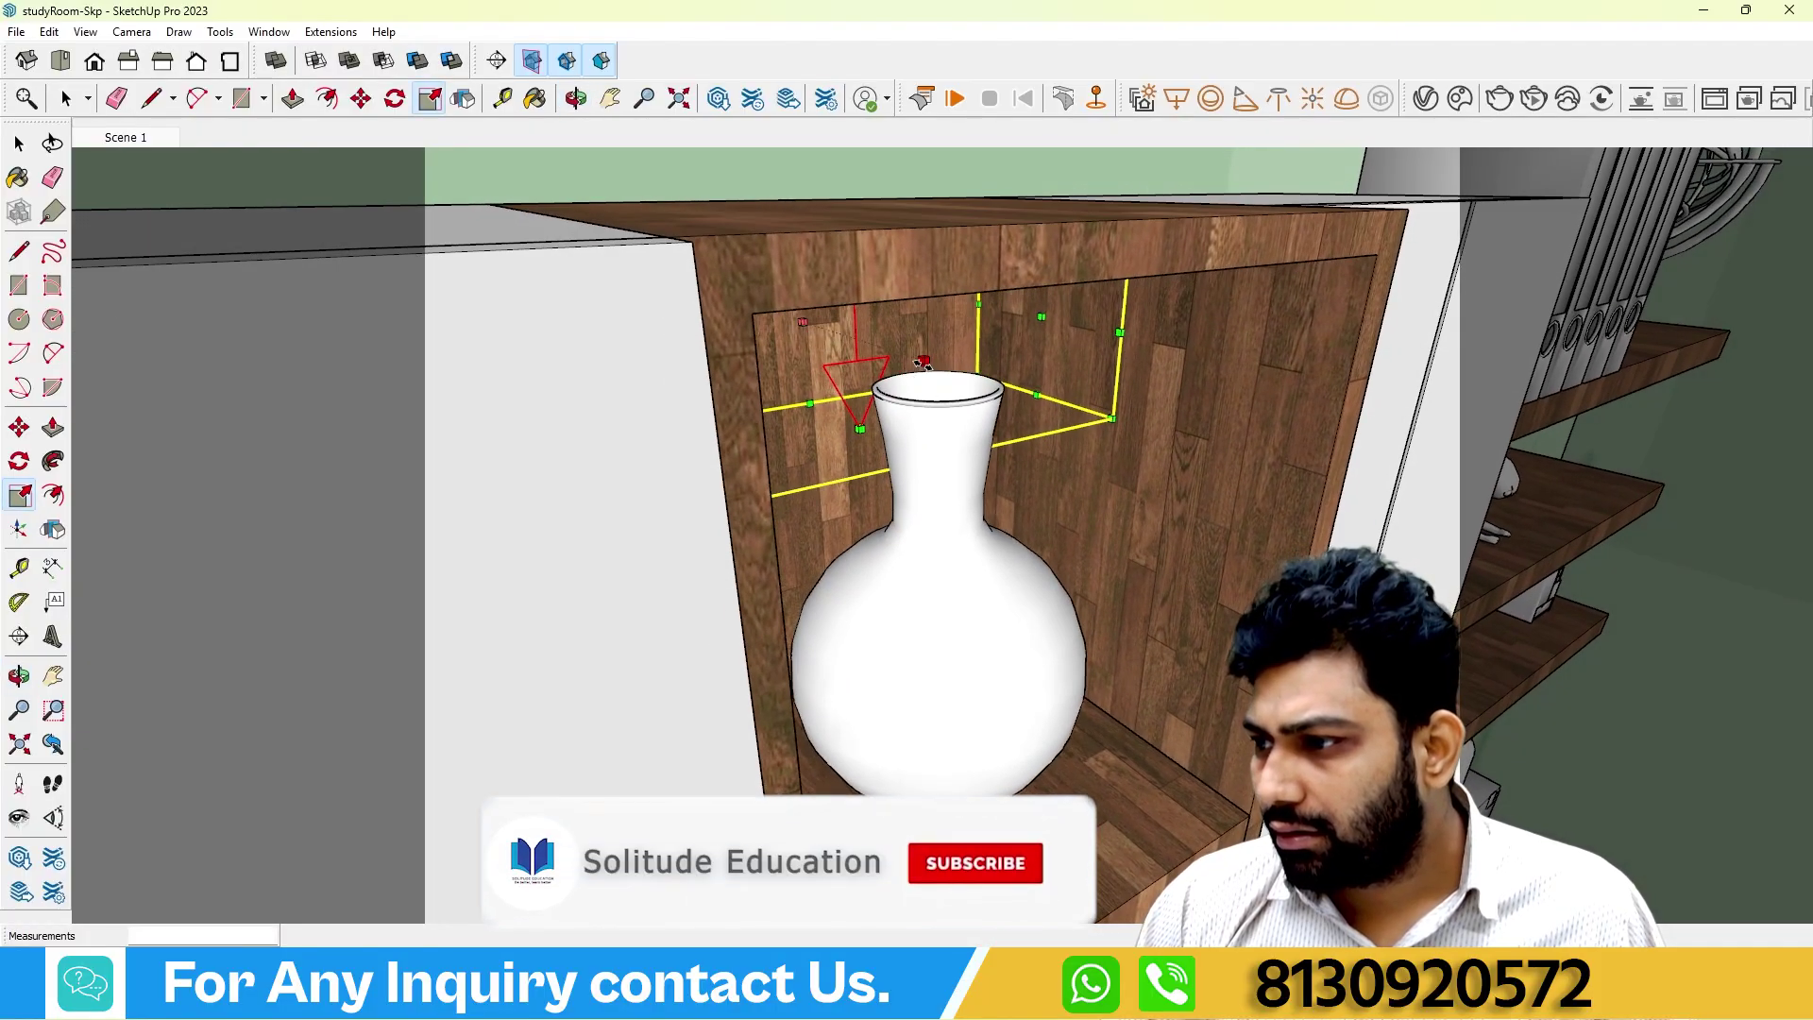
{"action": "left_click_drag", "start_coordinate": [923, 360], "coordinate": [891, 344]}
{"action": "middle_click_drag", "start_coordinate": [888, 342], "coordinate": [838, 387]}
Reduce the height of the rectangle light above the vase by scaling it upward along the blue axis.
{"action": "left_click", "coordinate": [20, 498]}
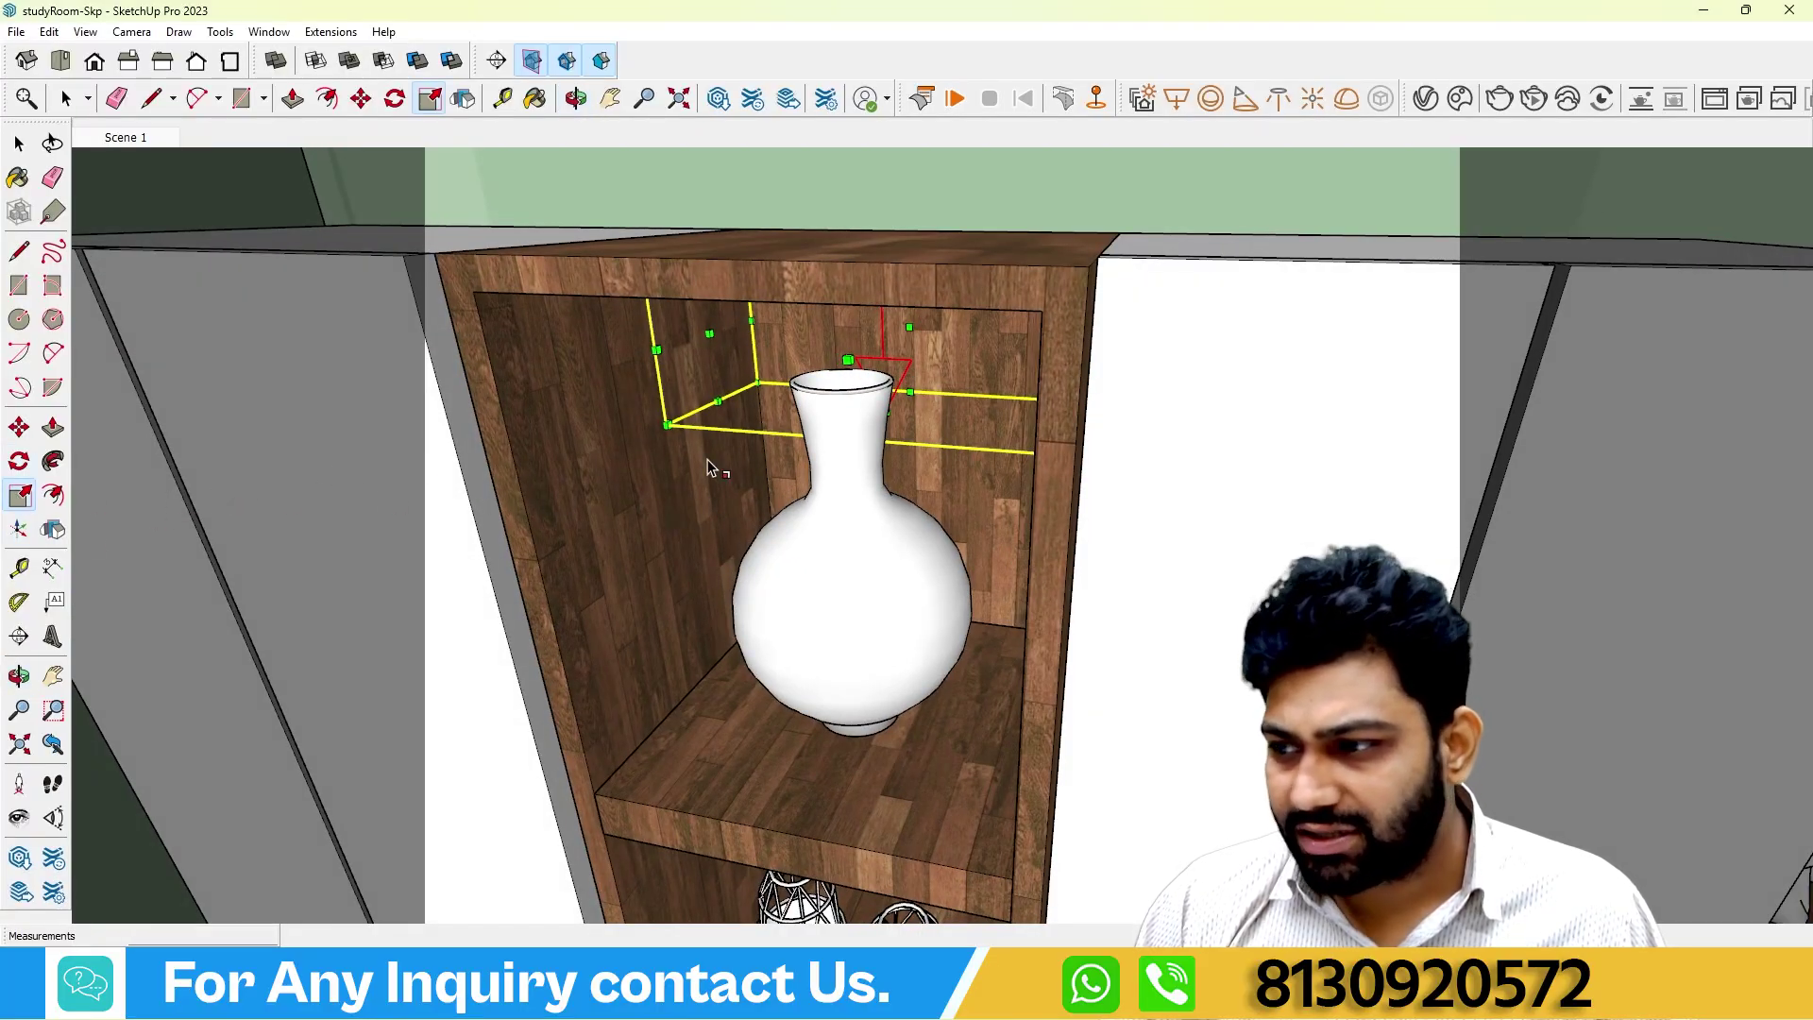
{"action": "middle_click_drag", "start_coordinate": [926, 442], "coordinate": [1034, 425]}
{"action": "left_click", "coordinate": [889, 403]}
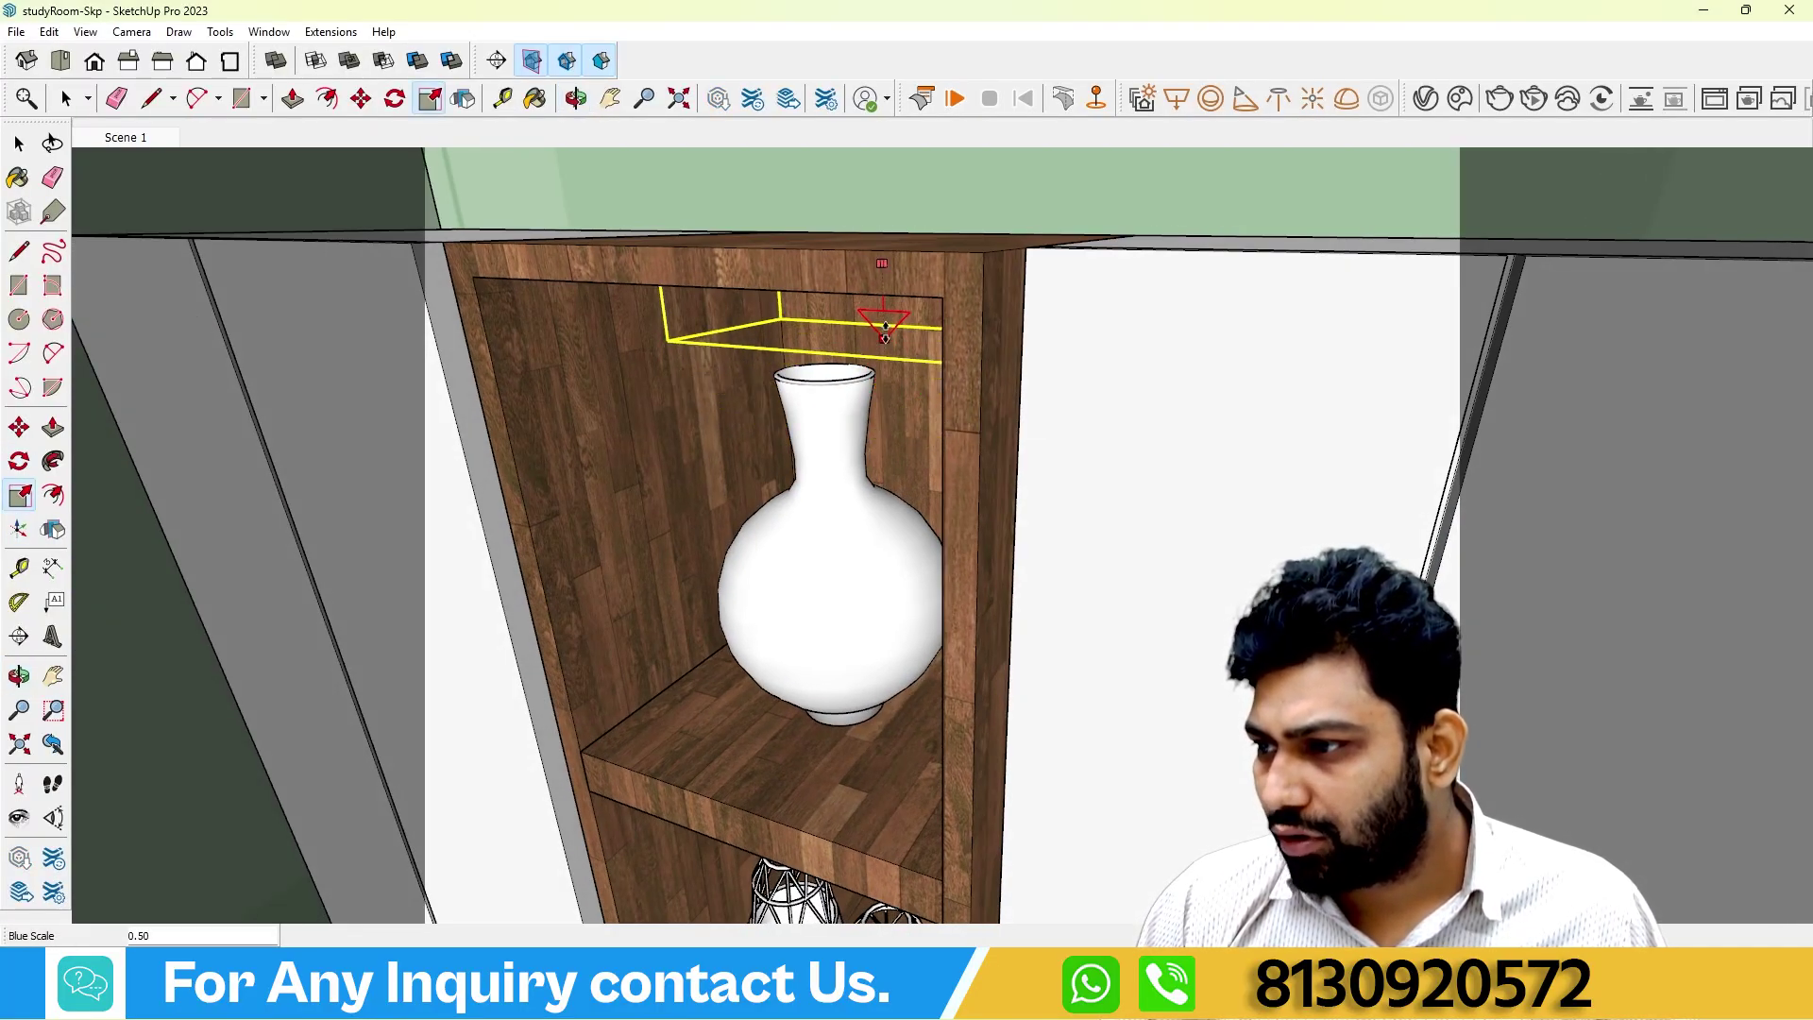
{"action": "left_click", "coordinate": [864, 301]}
Scale the vase niche's light from its front face toward the back panel, then return to the Scene 1 view.
{"action": "middle_click_drag", "start_coordinate": [864, 300], "coordinate": [831, 274]}
{"action": "scroll", "coordinate": [831, 274], "scroll_direction": "up", "scroll_amount": 6}
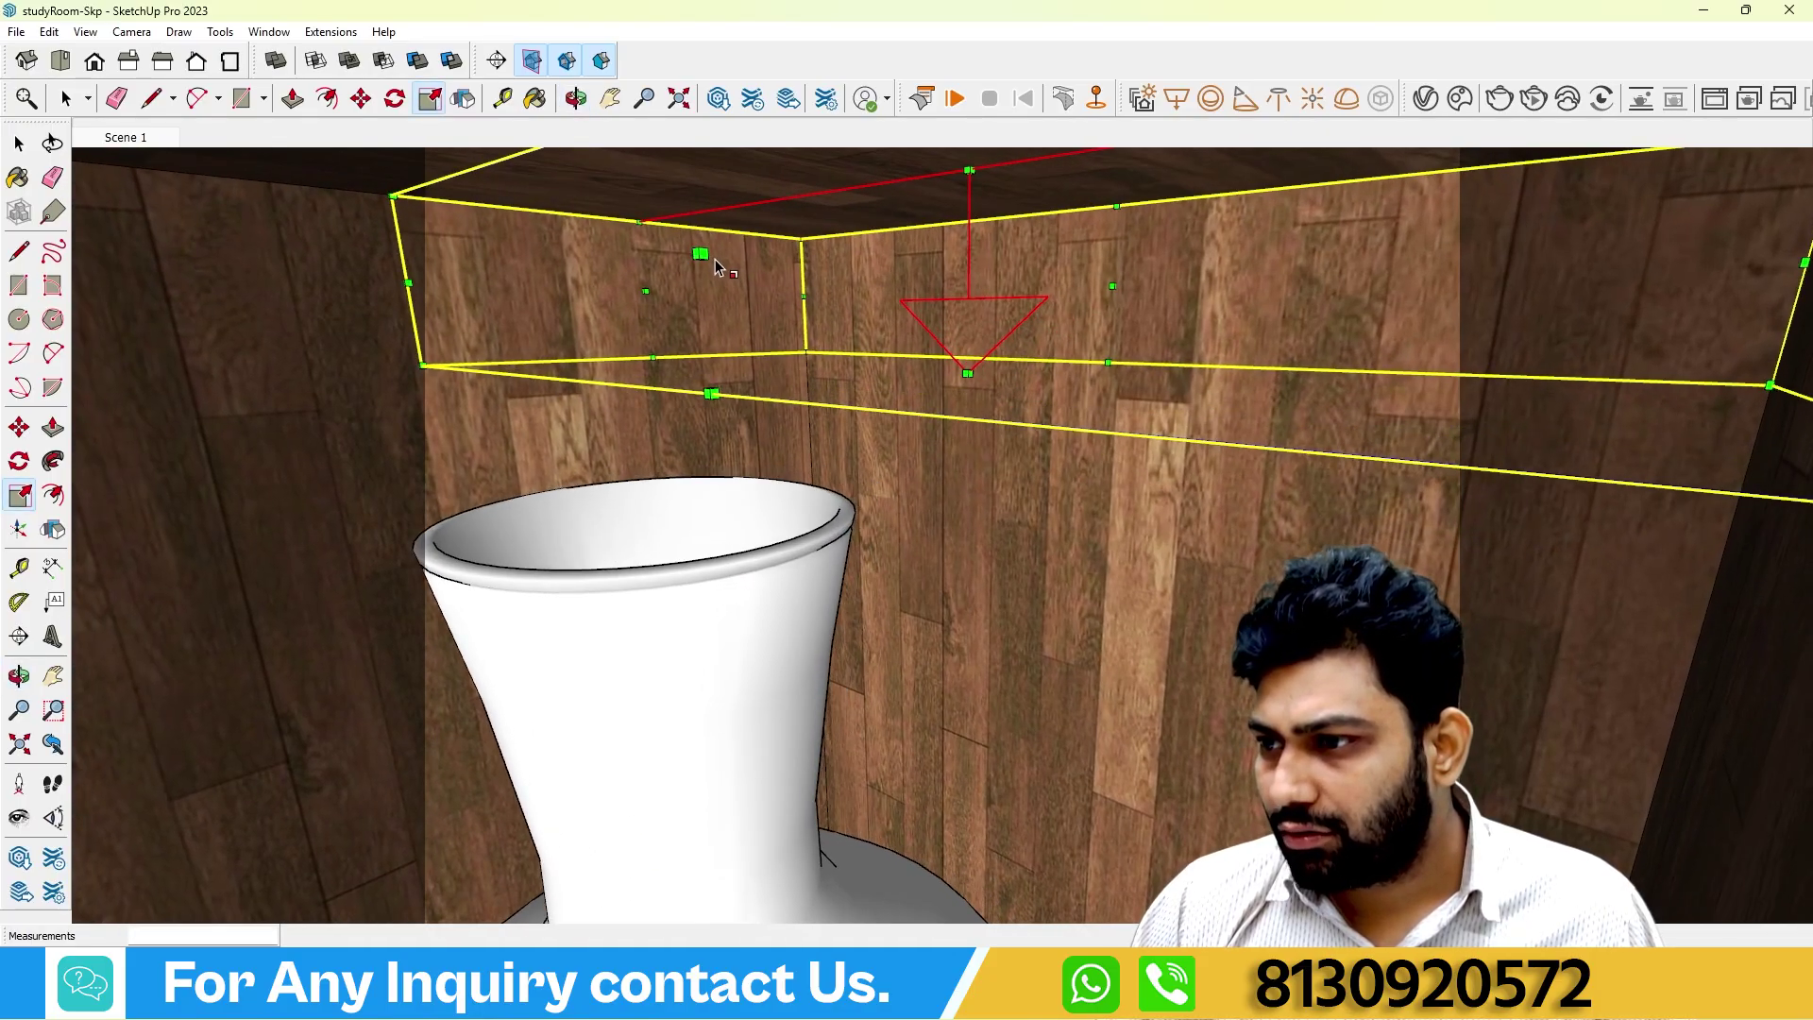
{"action": "left_click", "coordinate": [708, 258]}
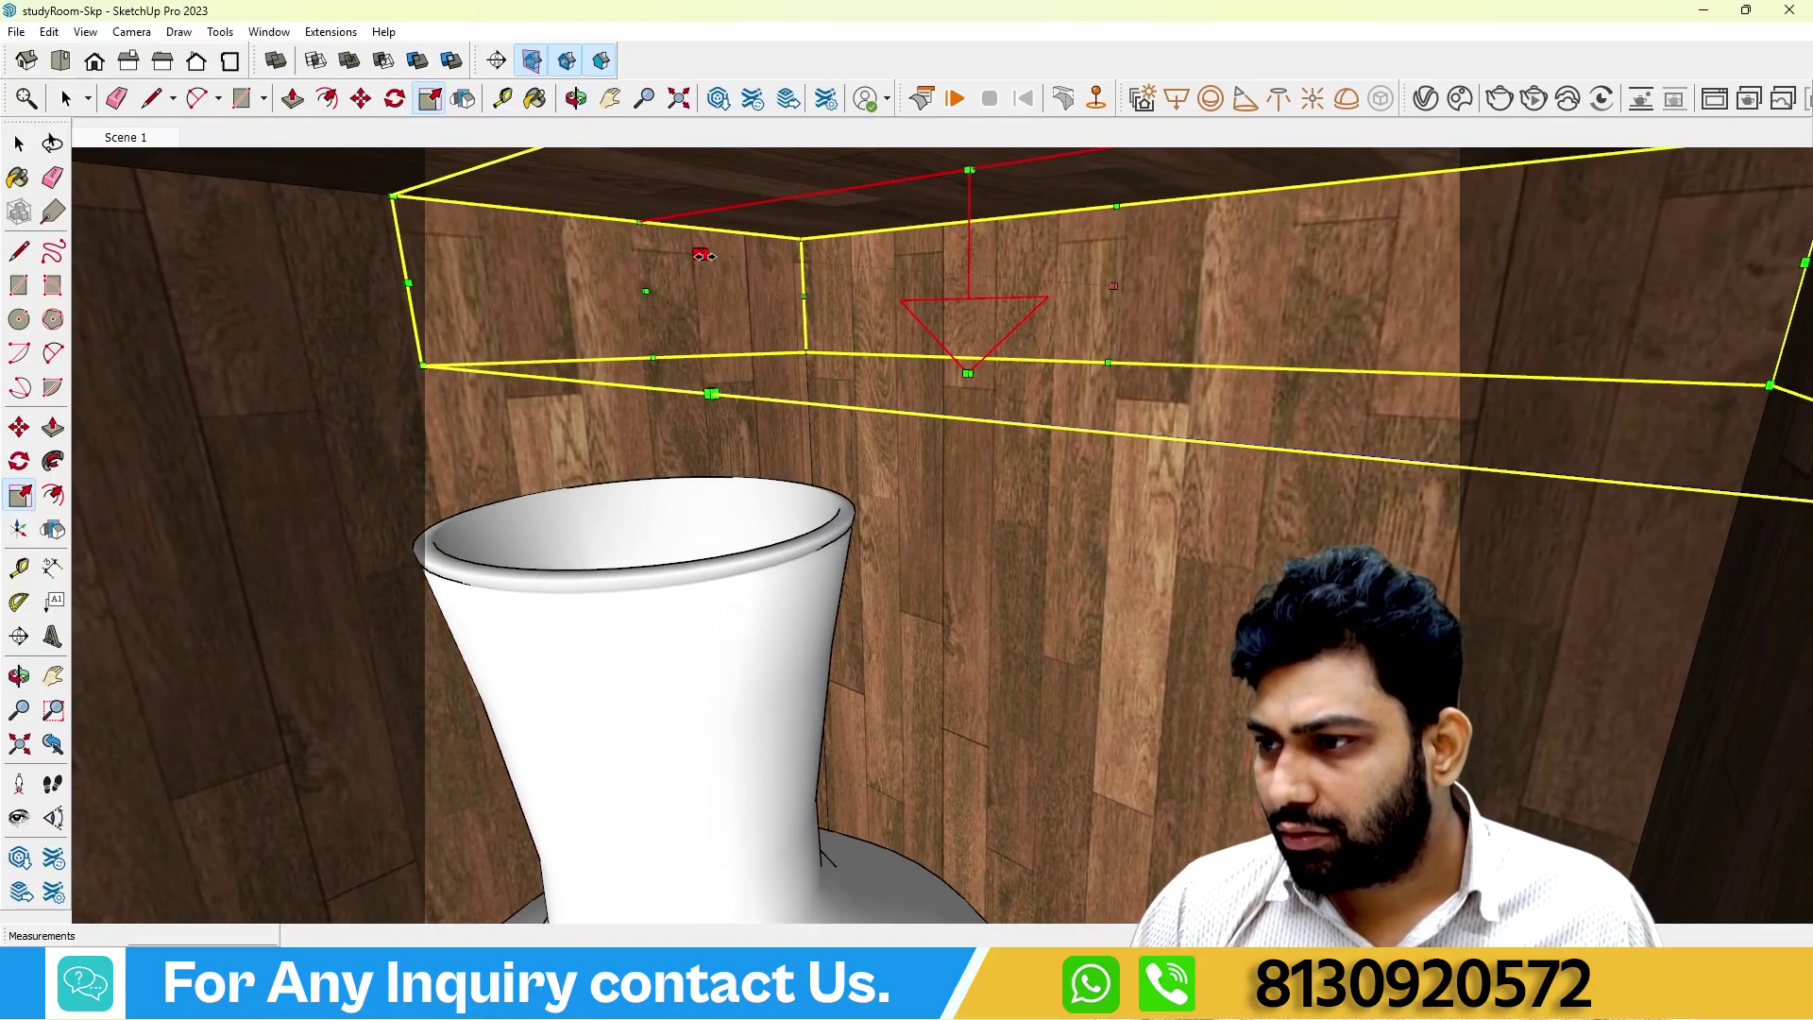
{"action": "left_click", "coordinate": [853, 248]}
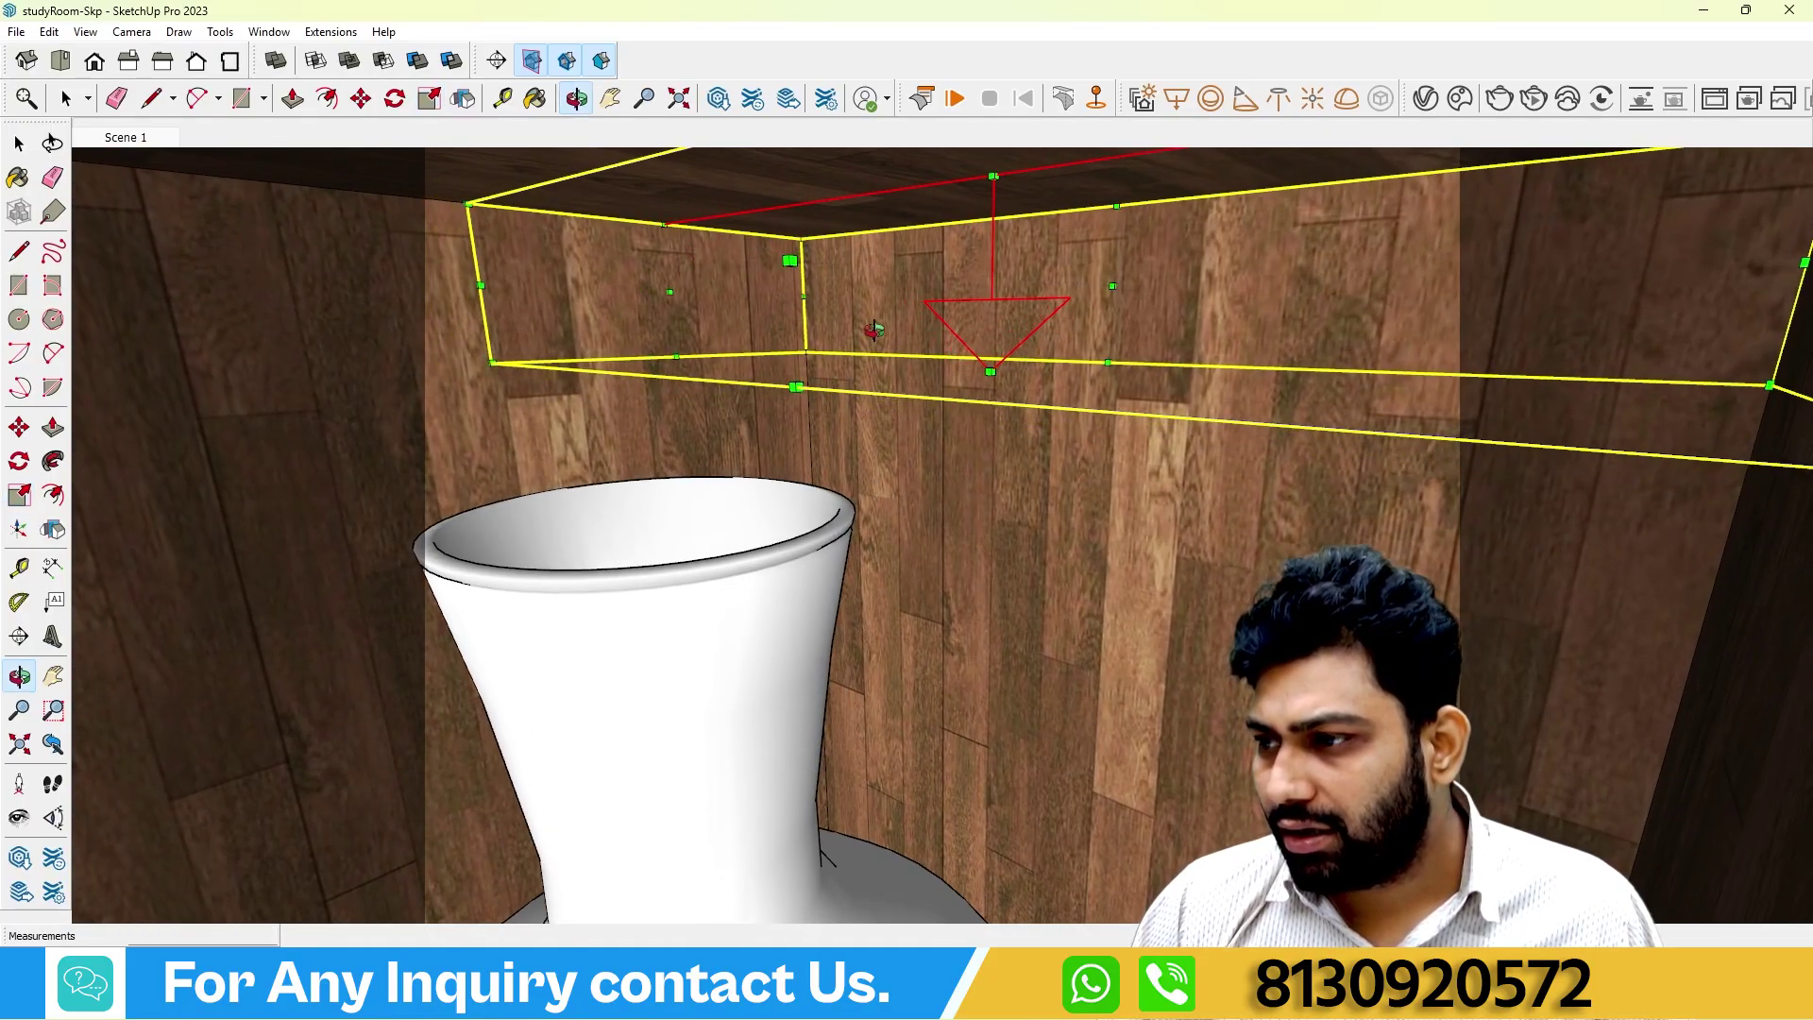
{"action": "middle_click_drag", "start_coordinate": [853, 248], "coordinate": [720, 318]}
{"action": "left_click", "coordinate": [696, 293]}
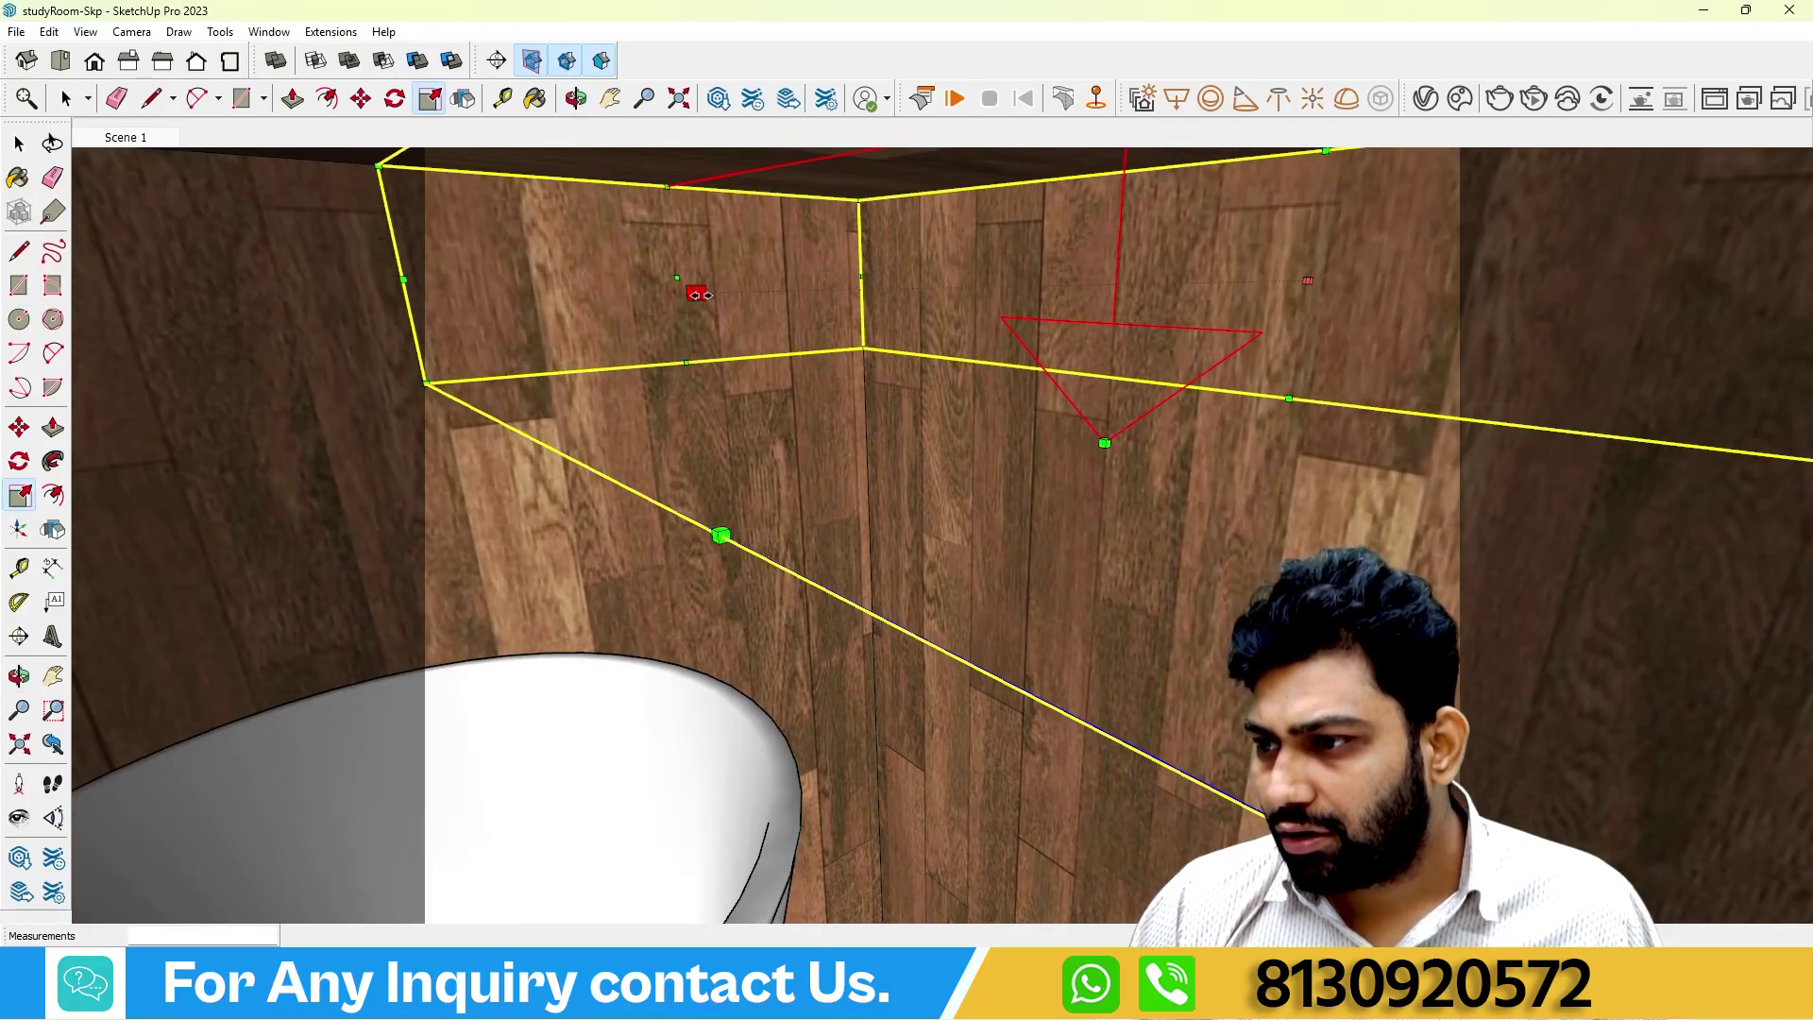
{"action": "left_click", "coordinate": [893, 280]}
{"action": "middle_click_drag", "start_coordinate": [893, 280], "coordinate": [1044, 368]}
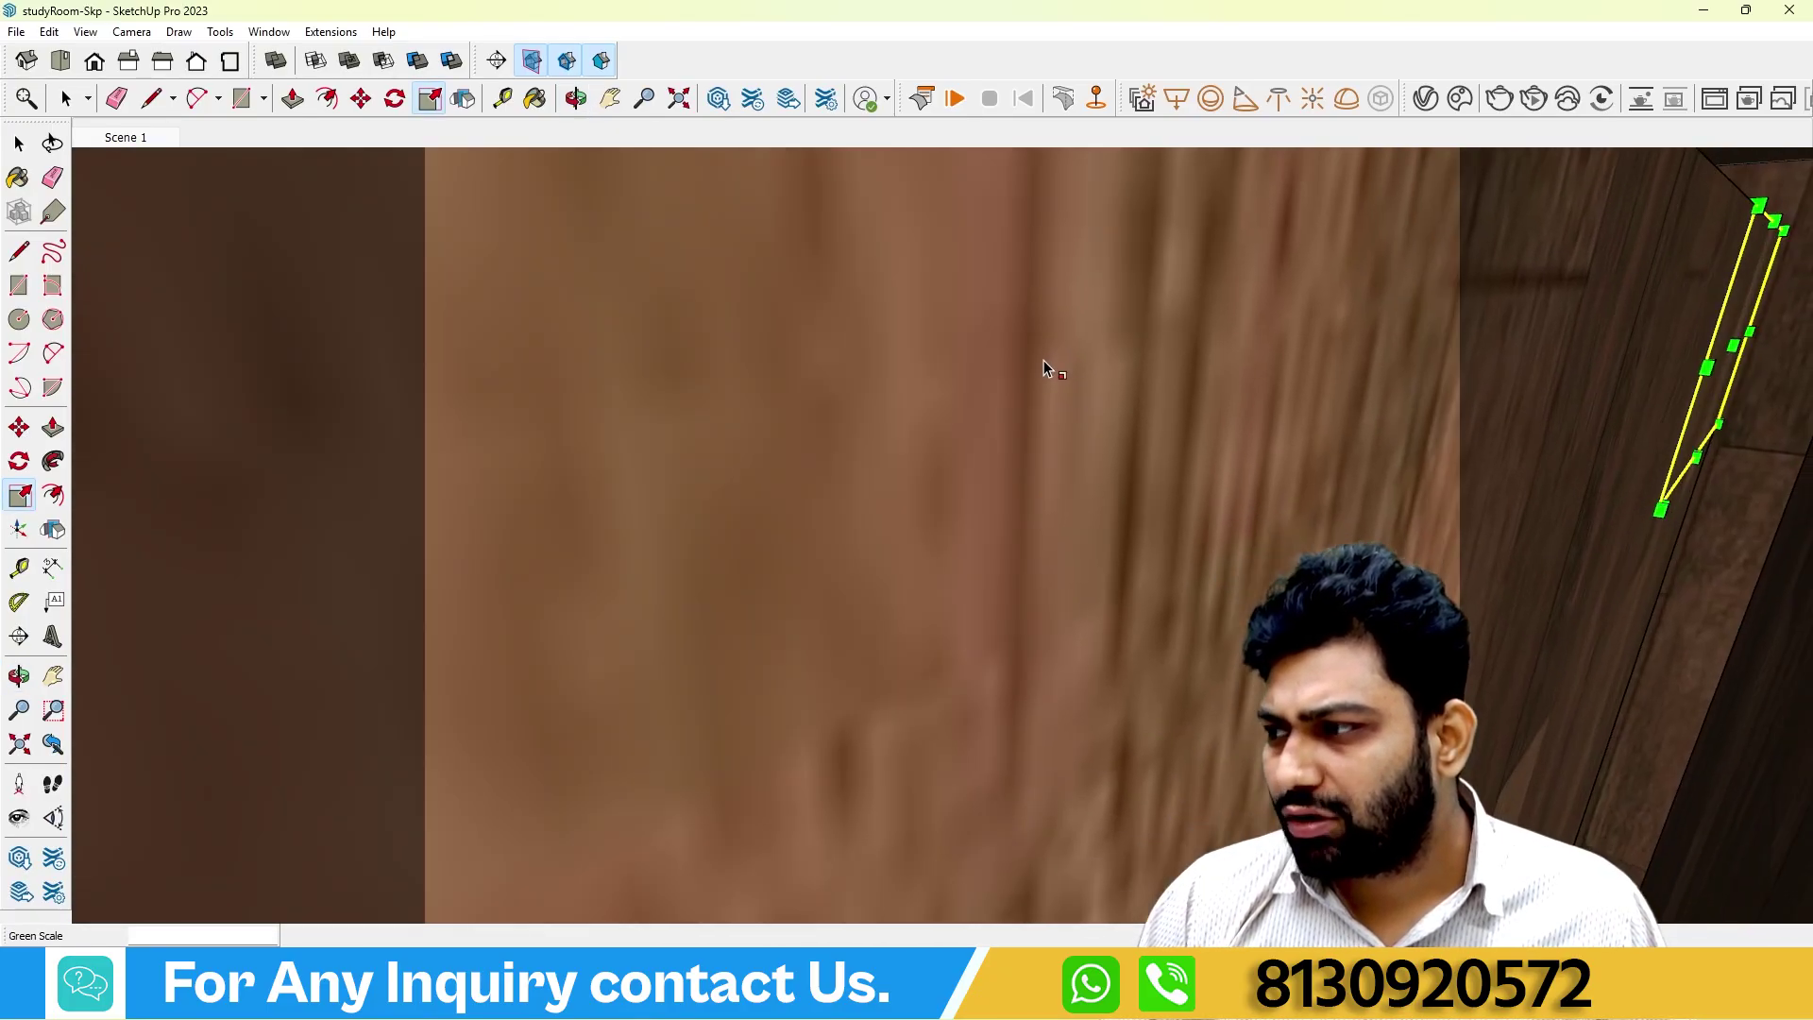
{"action": "left_click", "coordinate": [132, 140]}
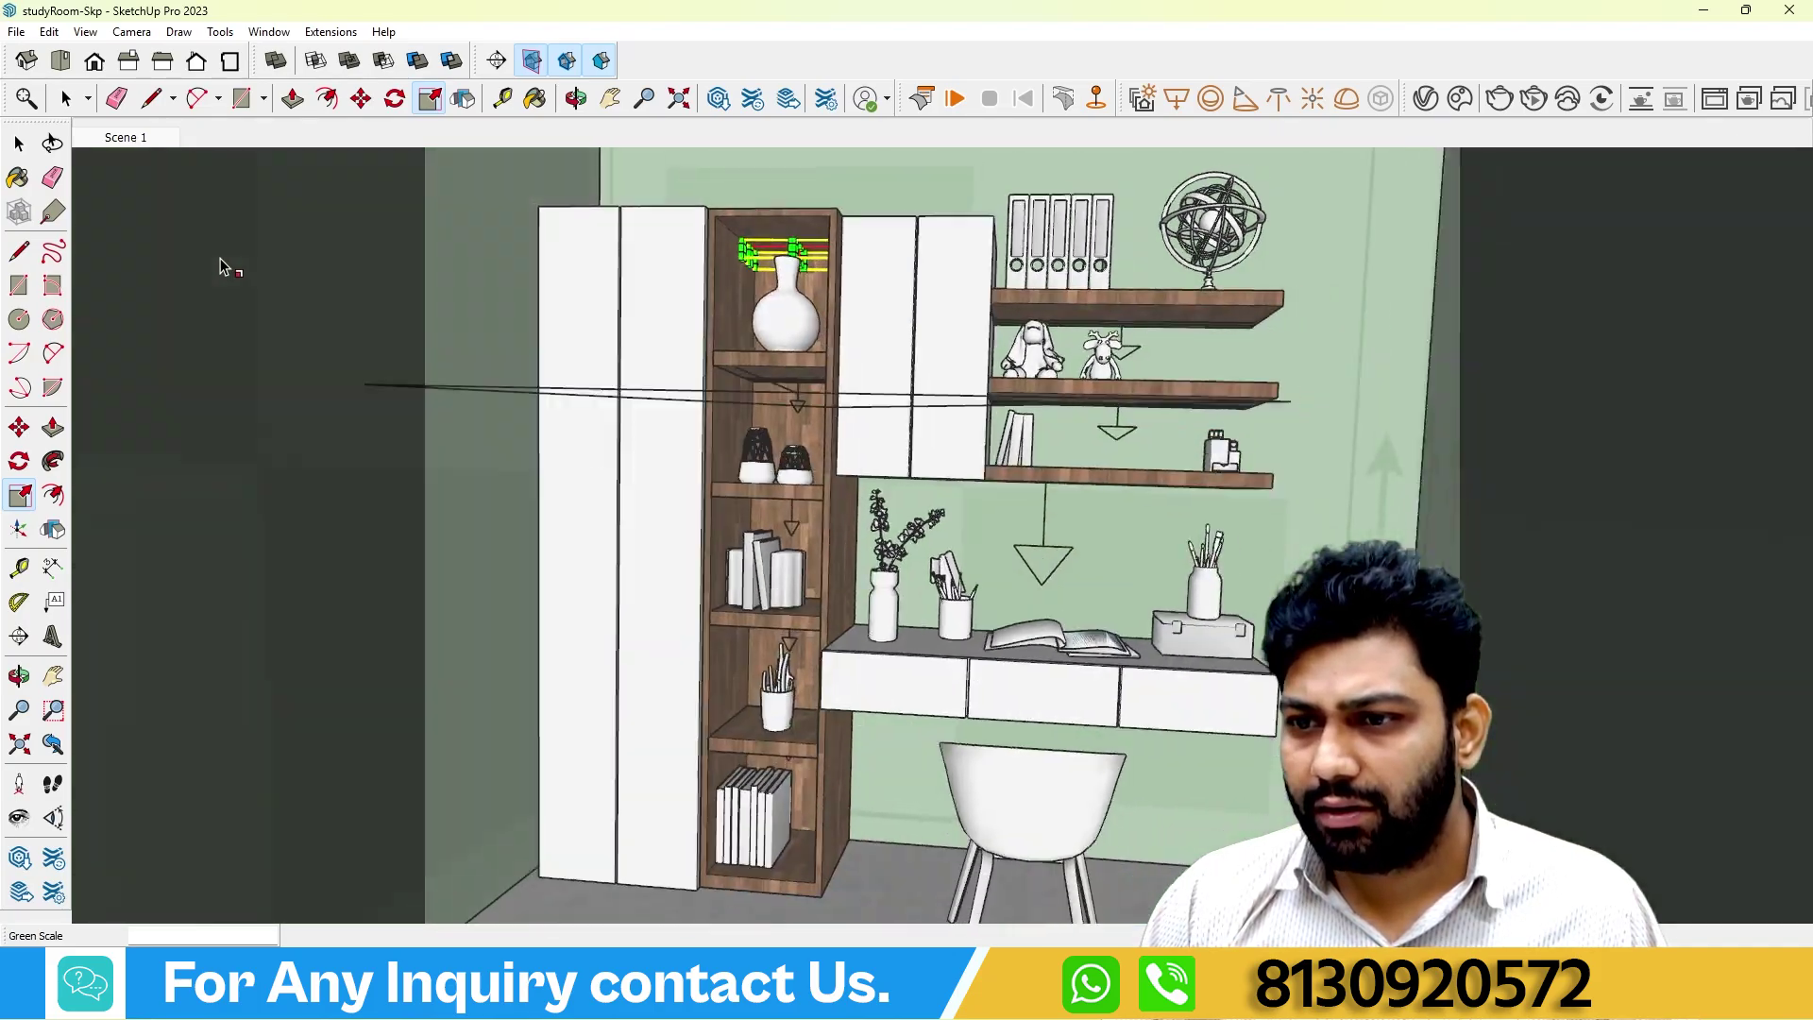
{"action": "left_click", "coordinate": [19, 145]}
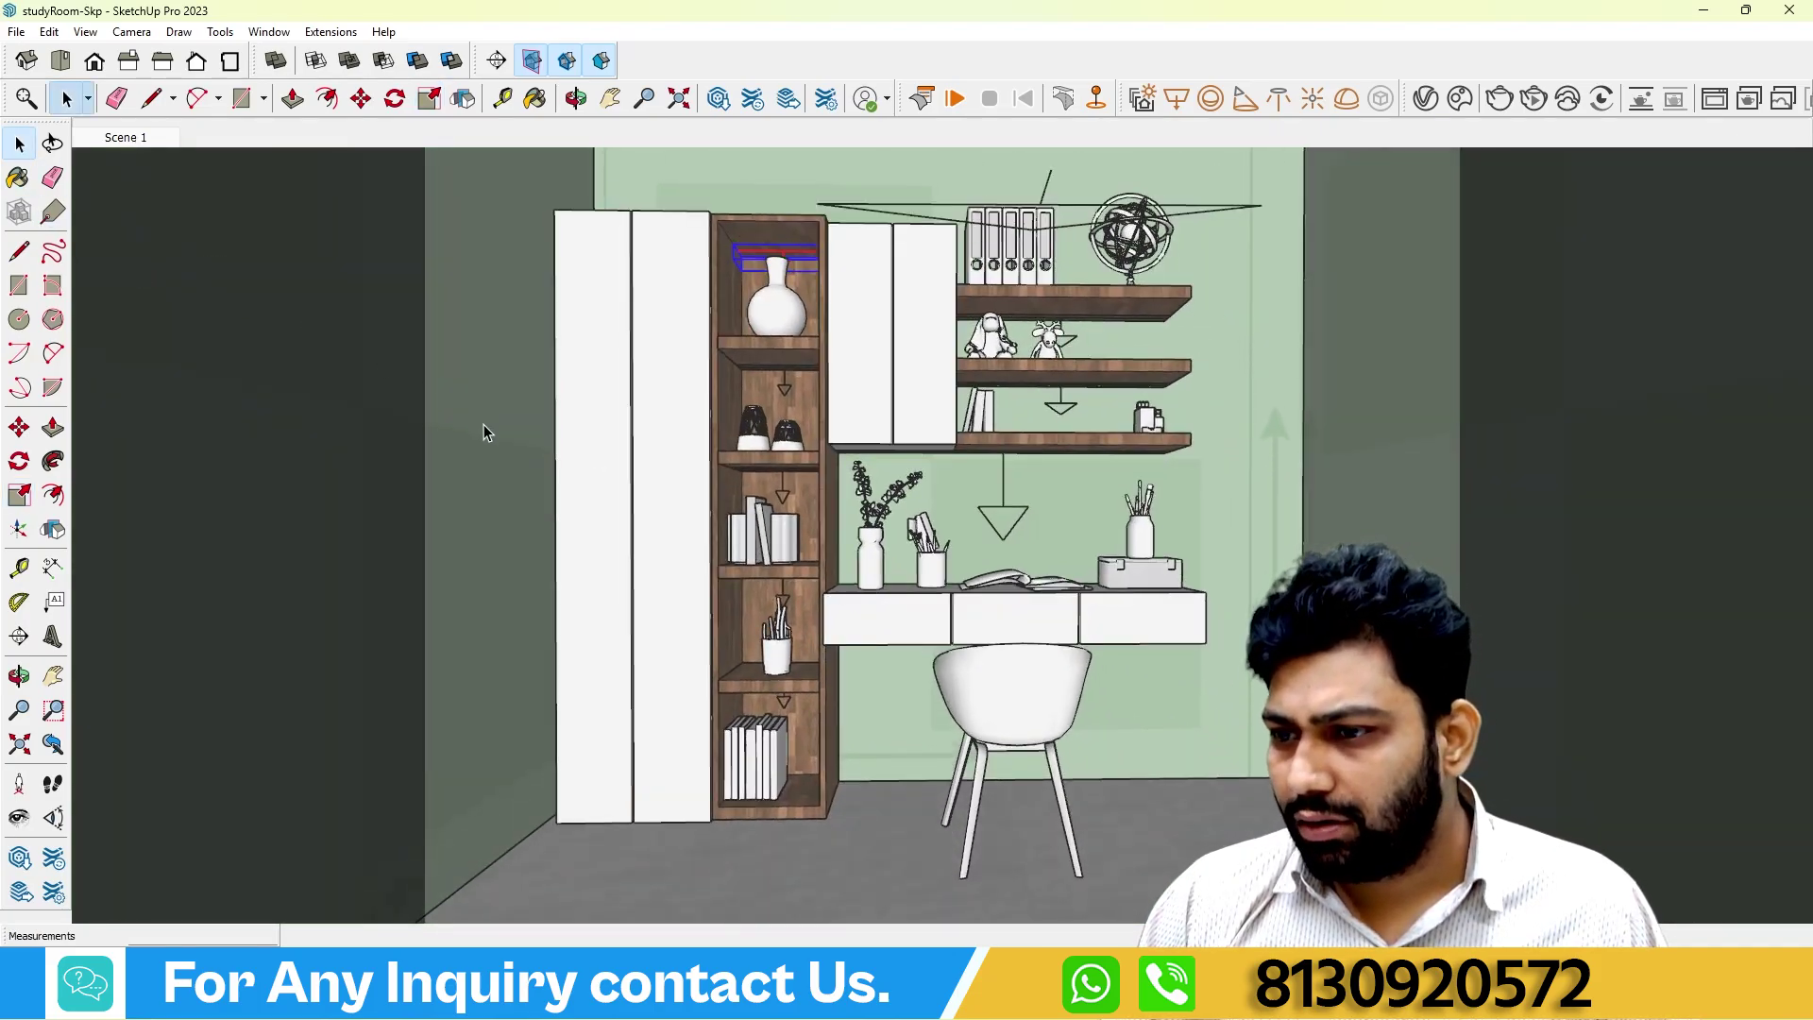
{"action": "middle_click_drag", "start_coordinate": [791, 423], "coordinate": [826, 477]}
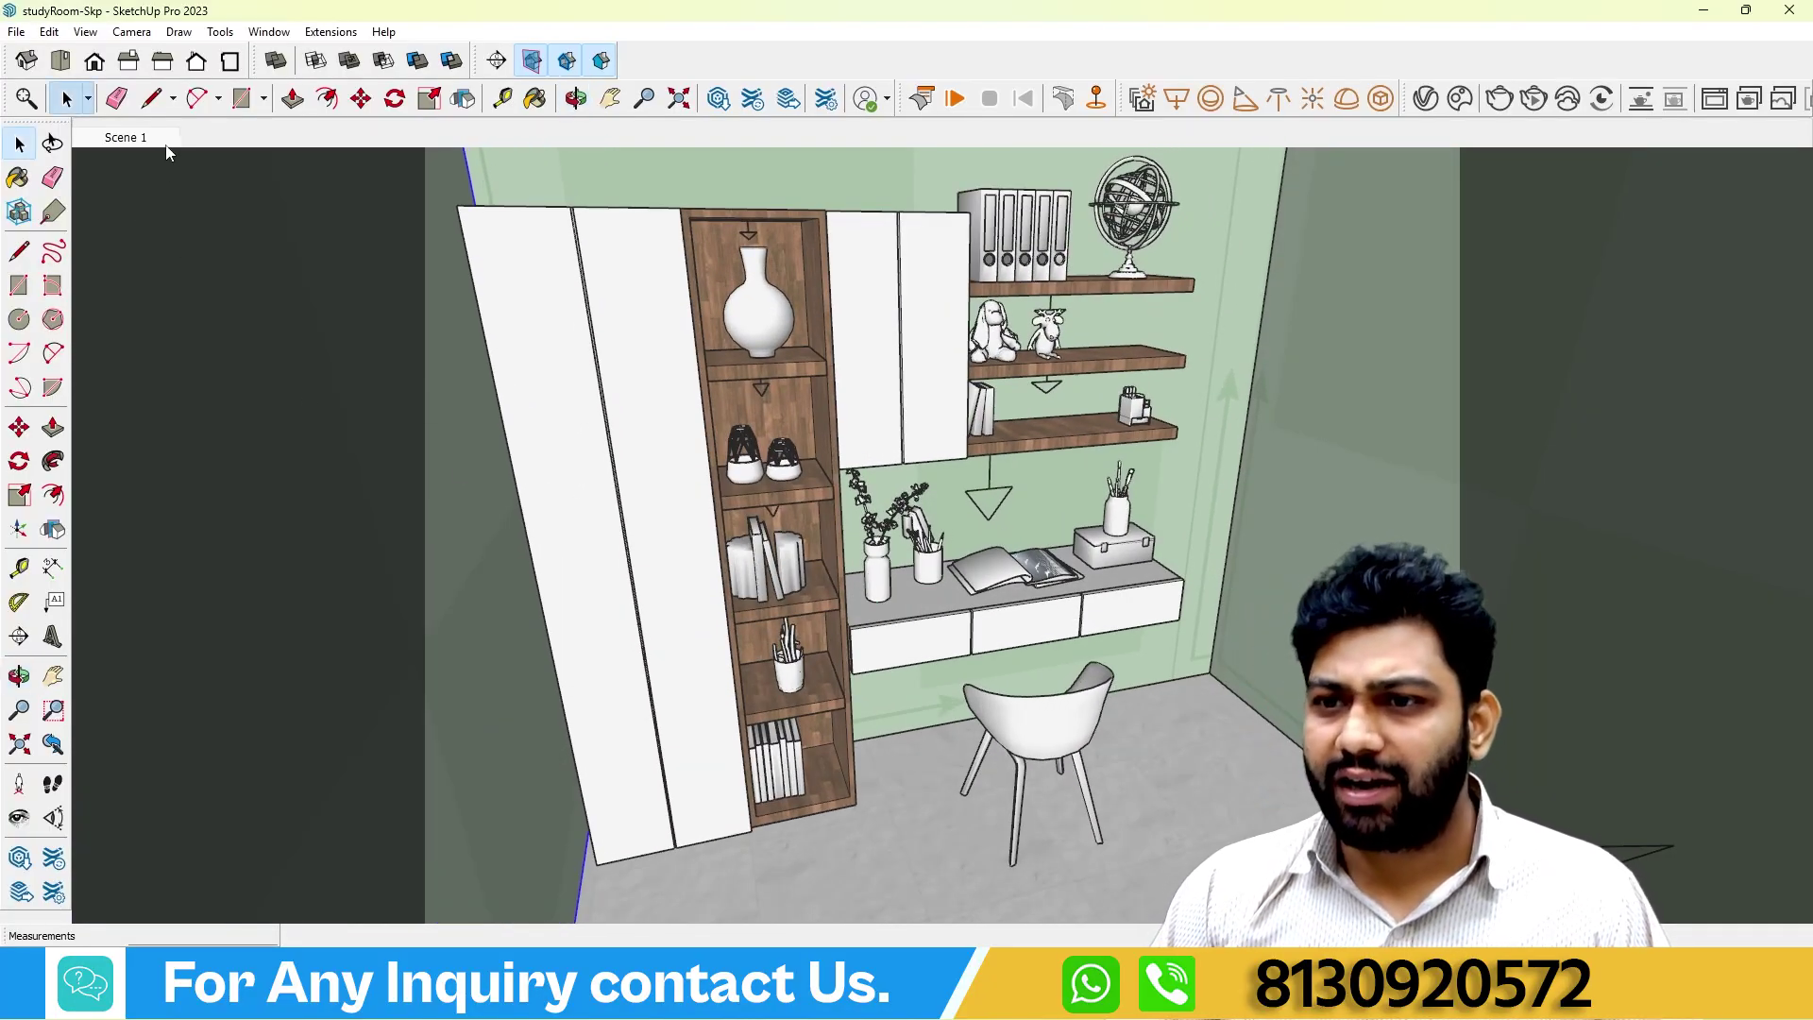
Start an interactive render of the Scene 1 view and enable All lights in the LightMix.
{"action": "left_click", "coordinate": [135, 140]}
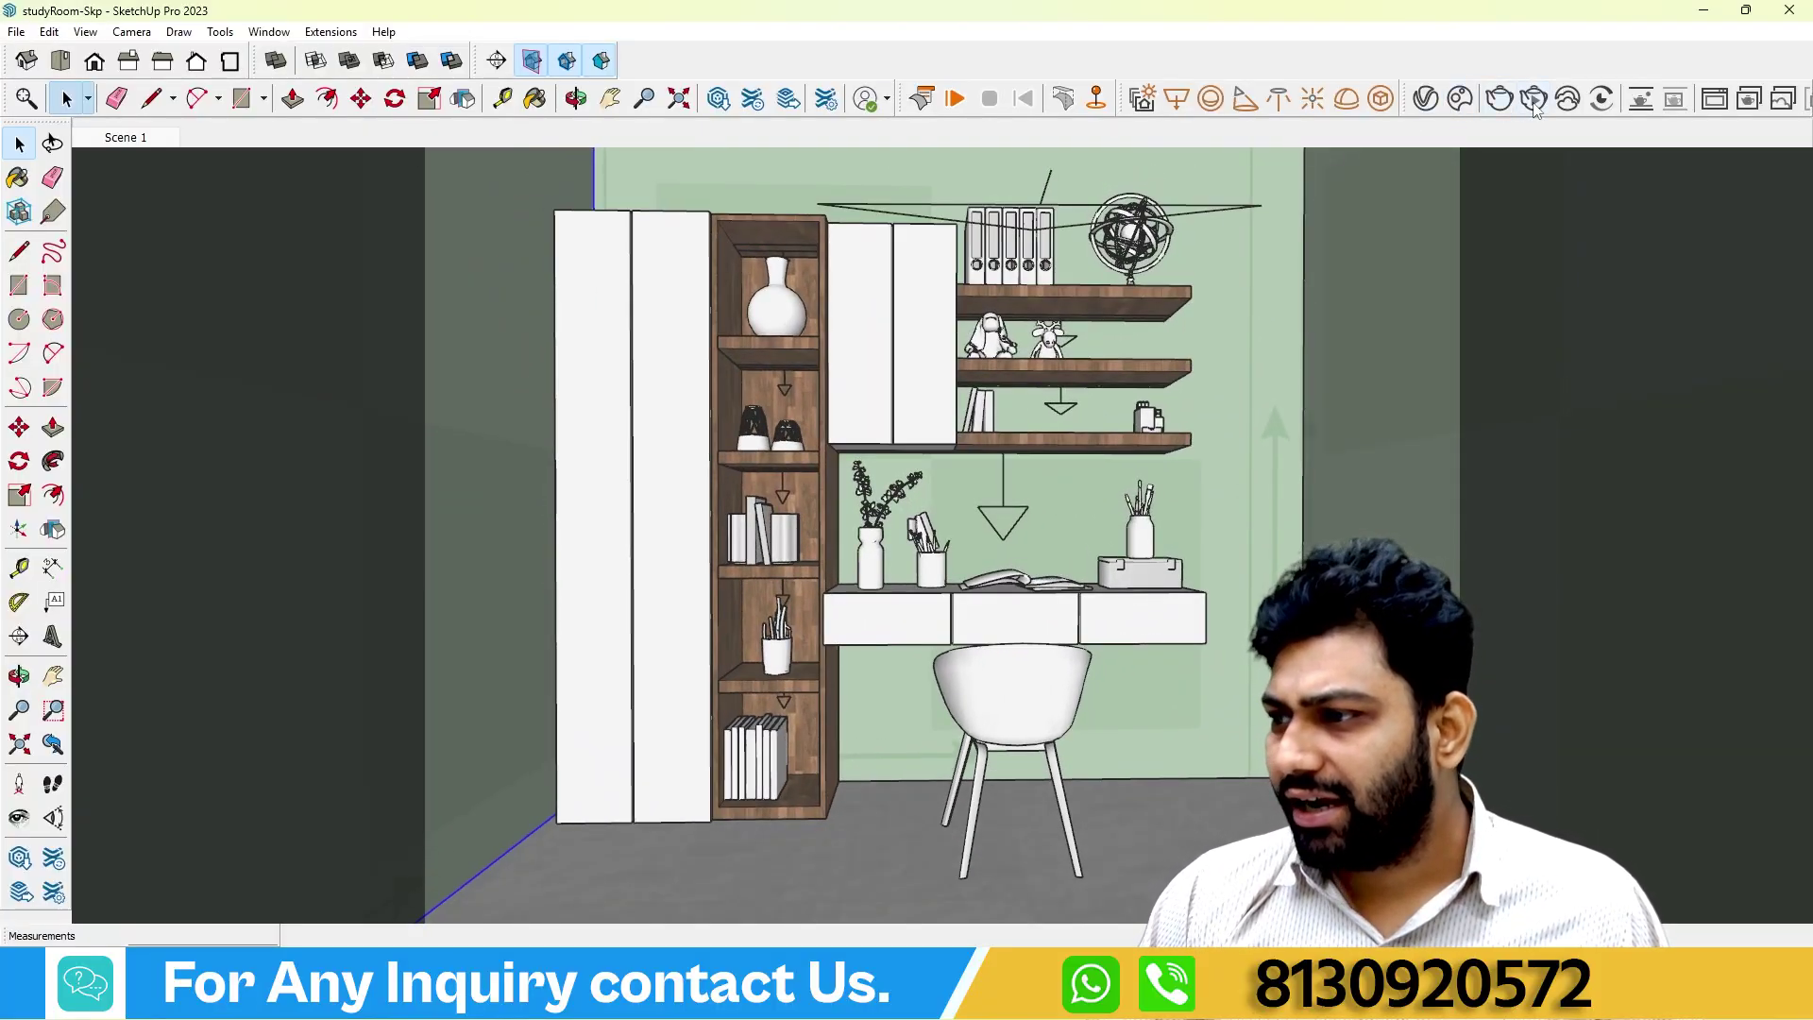
{"action": "left_click", "coordinate": [1535, 104]}
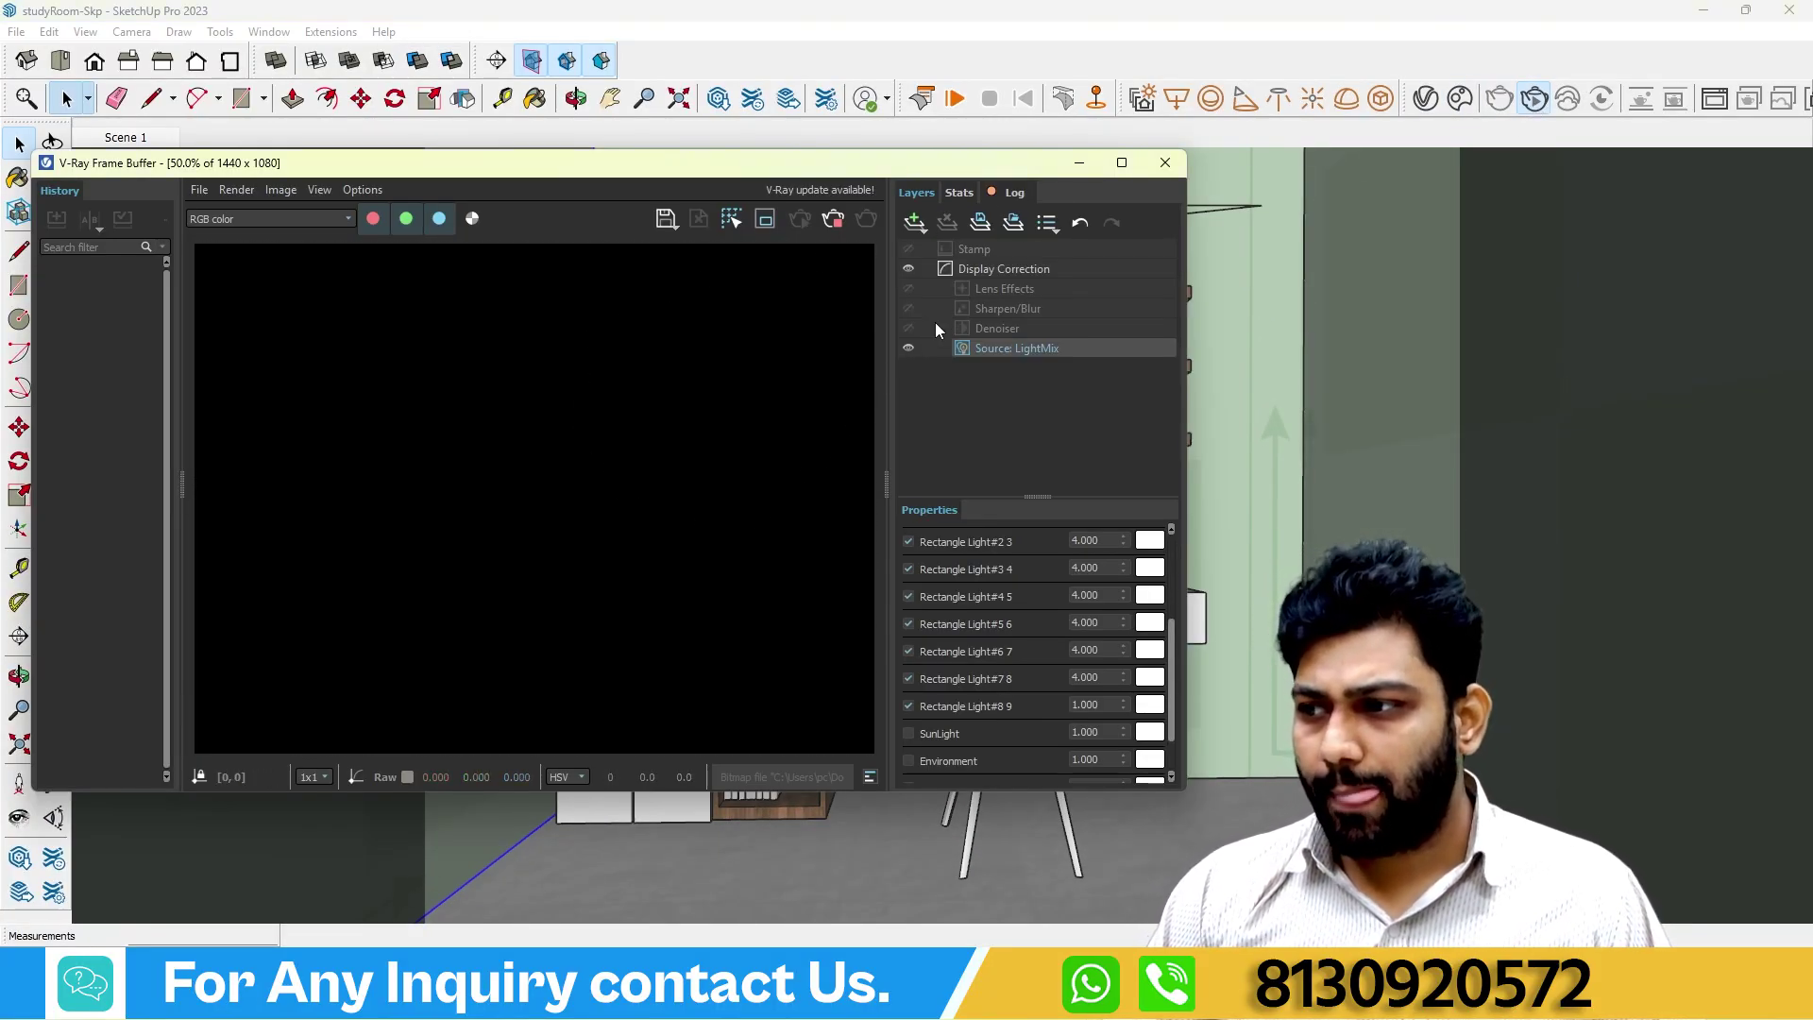
{"action": "scroll", "coordinate": [935, 557], "scroll_direction": "up", "scroll_amount": 3}
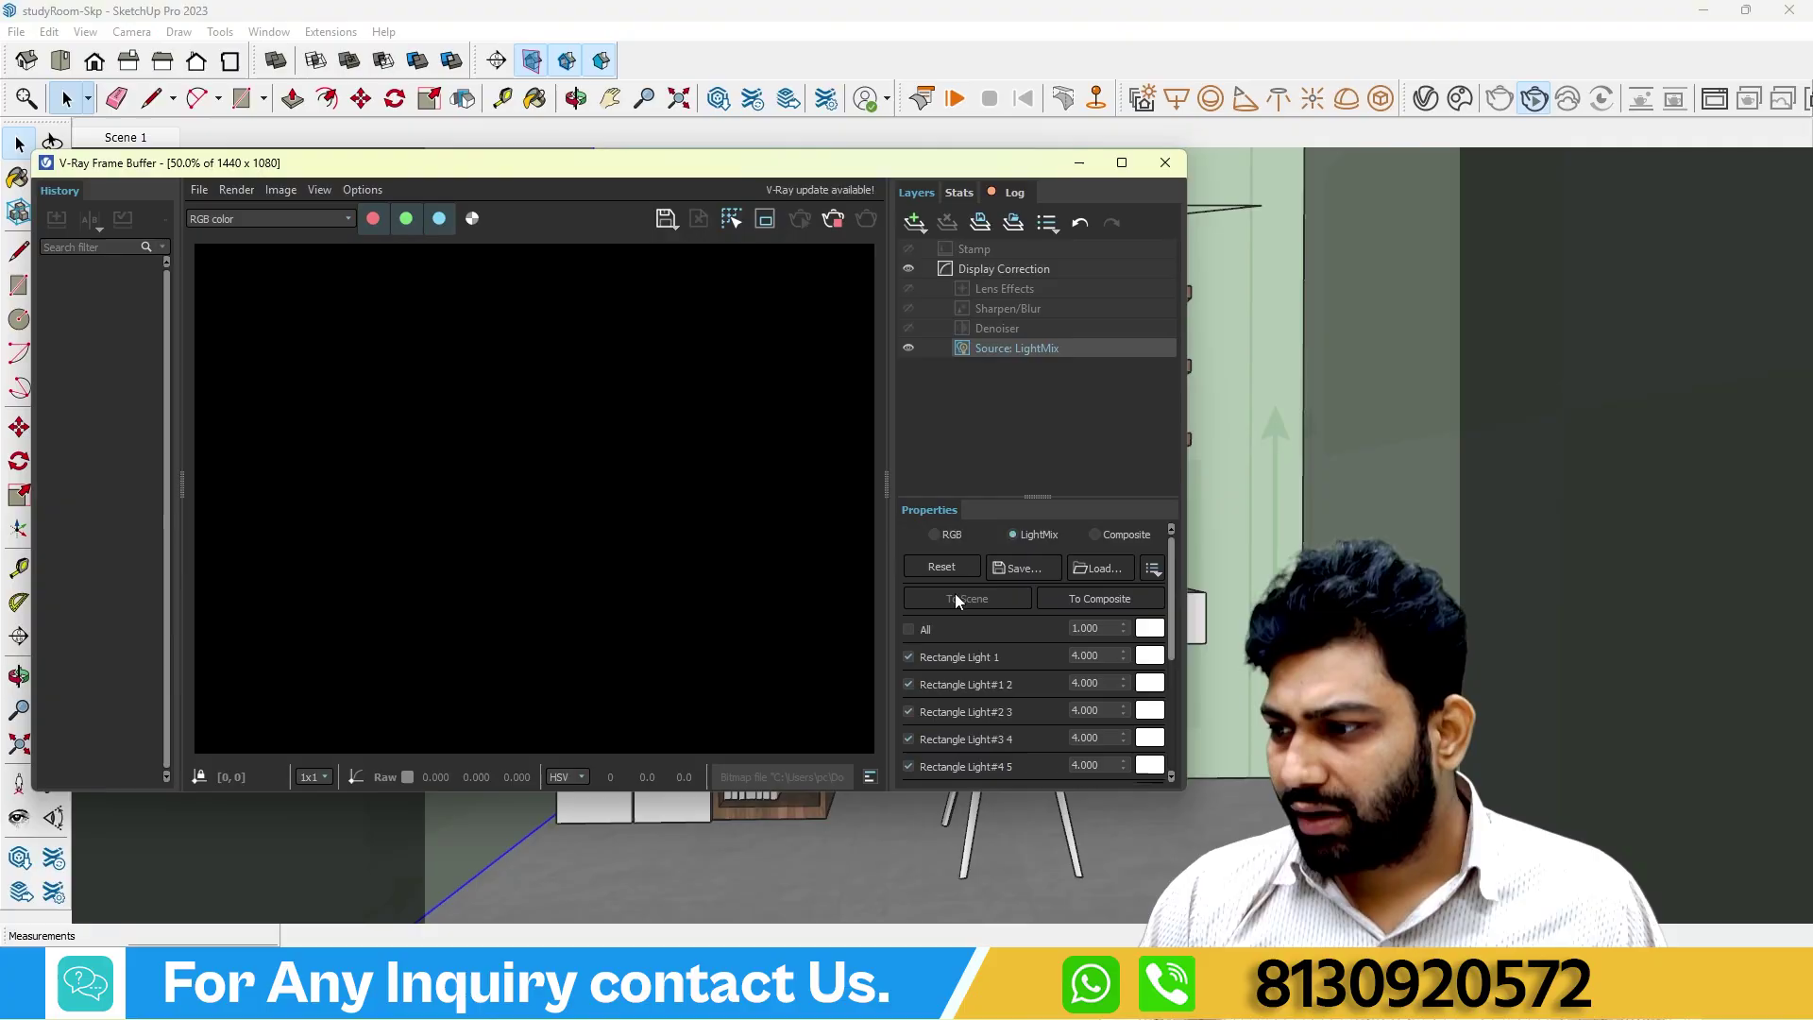
{"action": "left_click", "coordinate": [908, 629]}
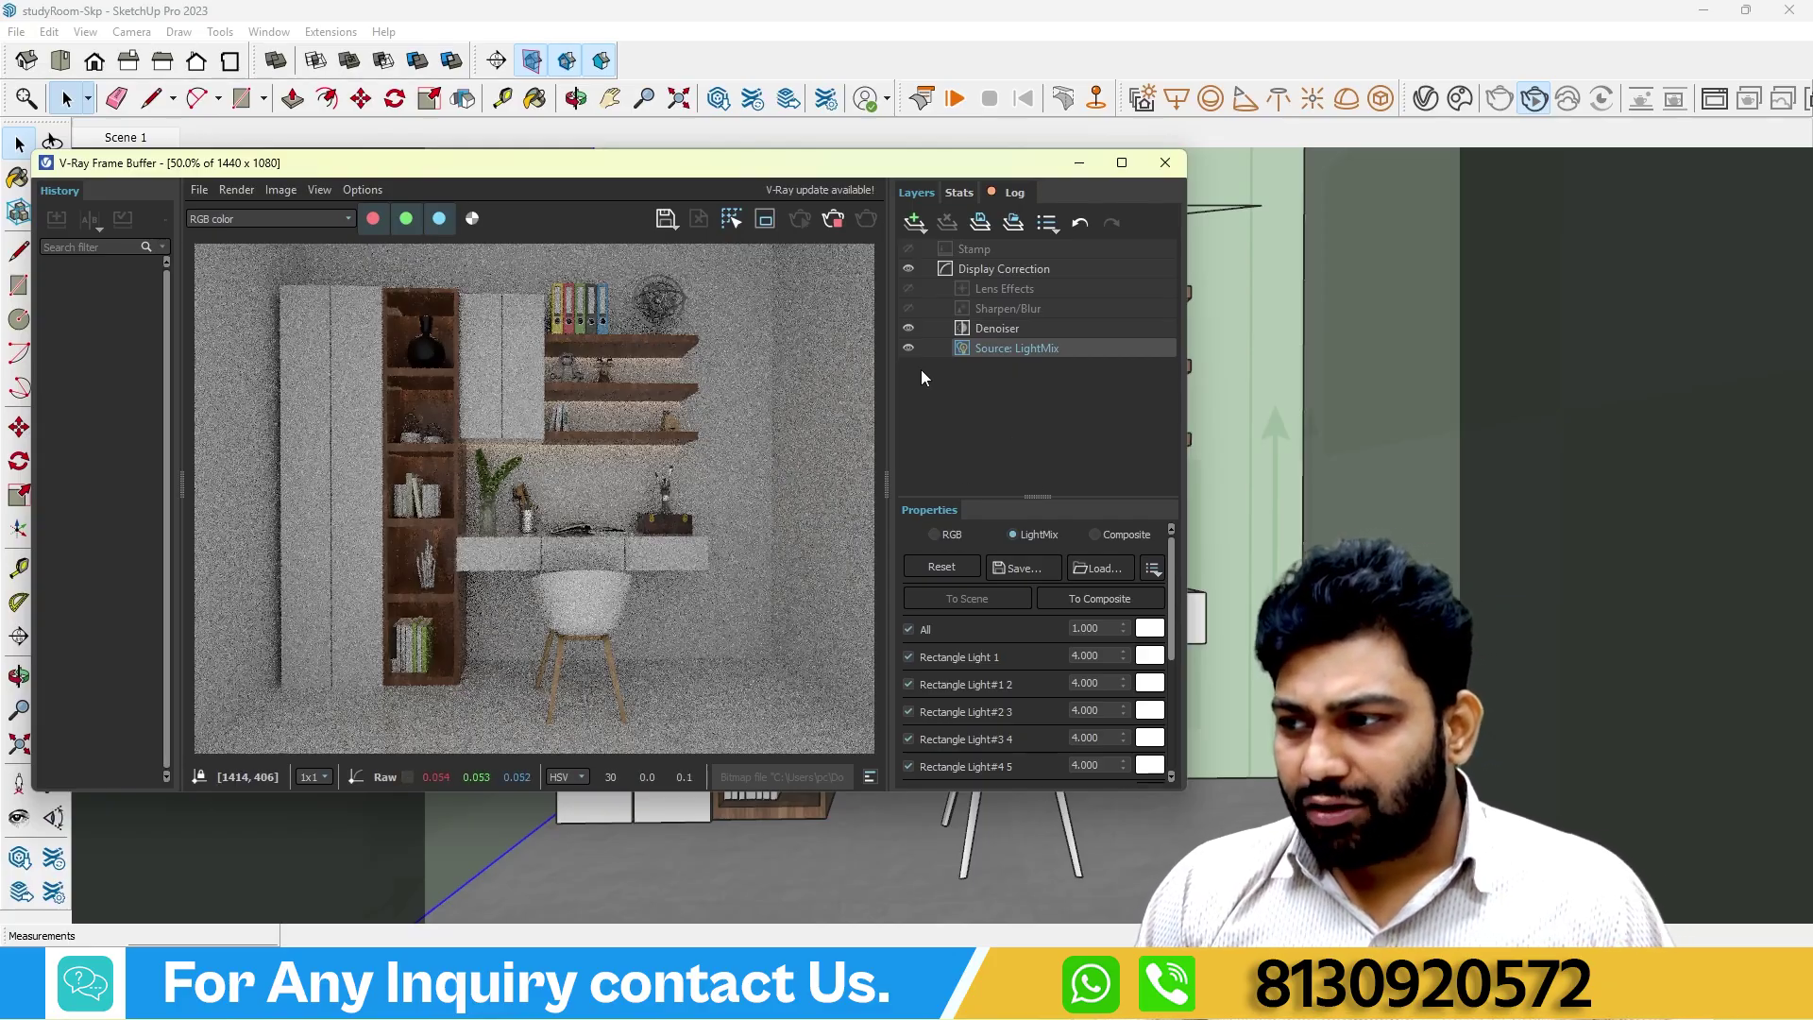
Stop the interactive render, close its window and start a production render of Scene 1.
{"action": "left_click", "coordinate": [835, 223]}
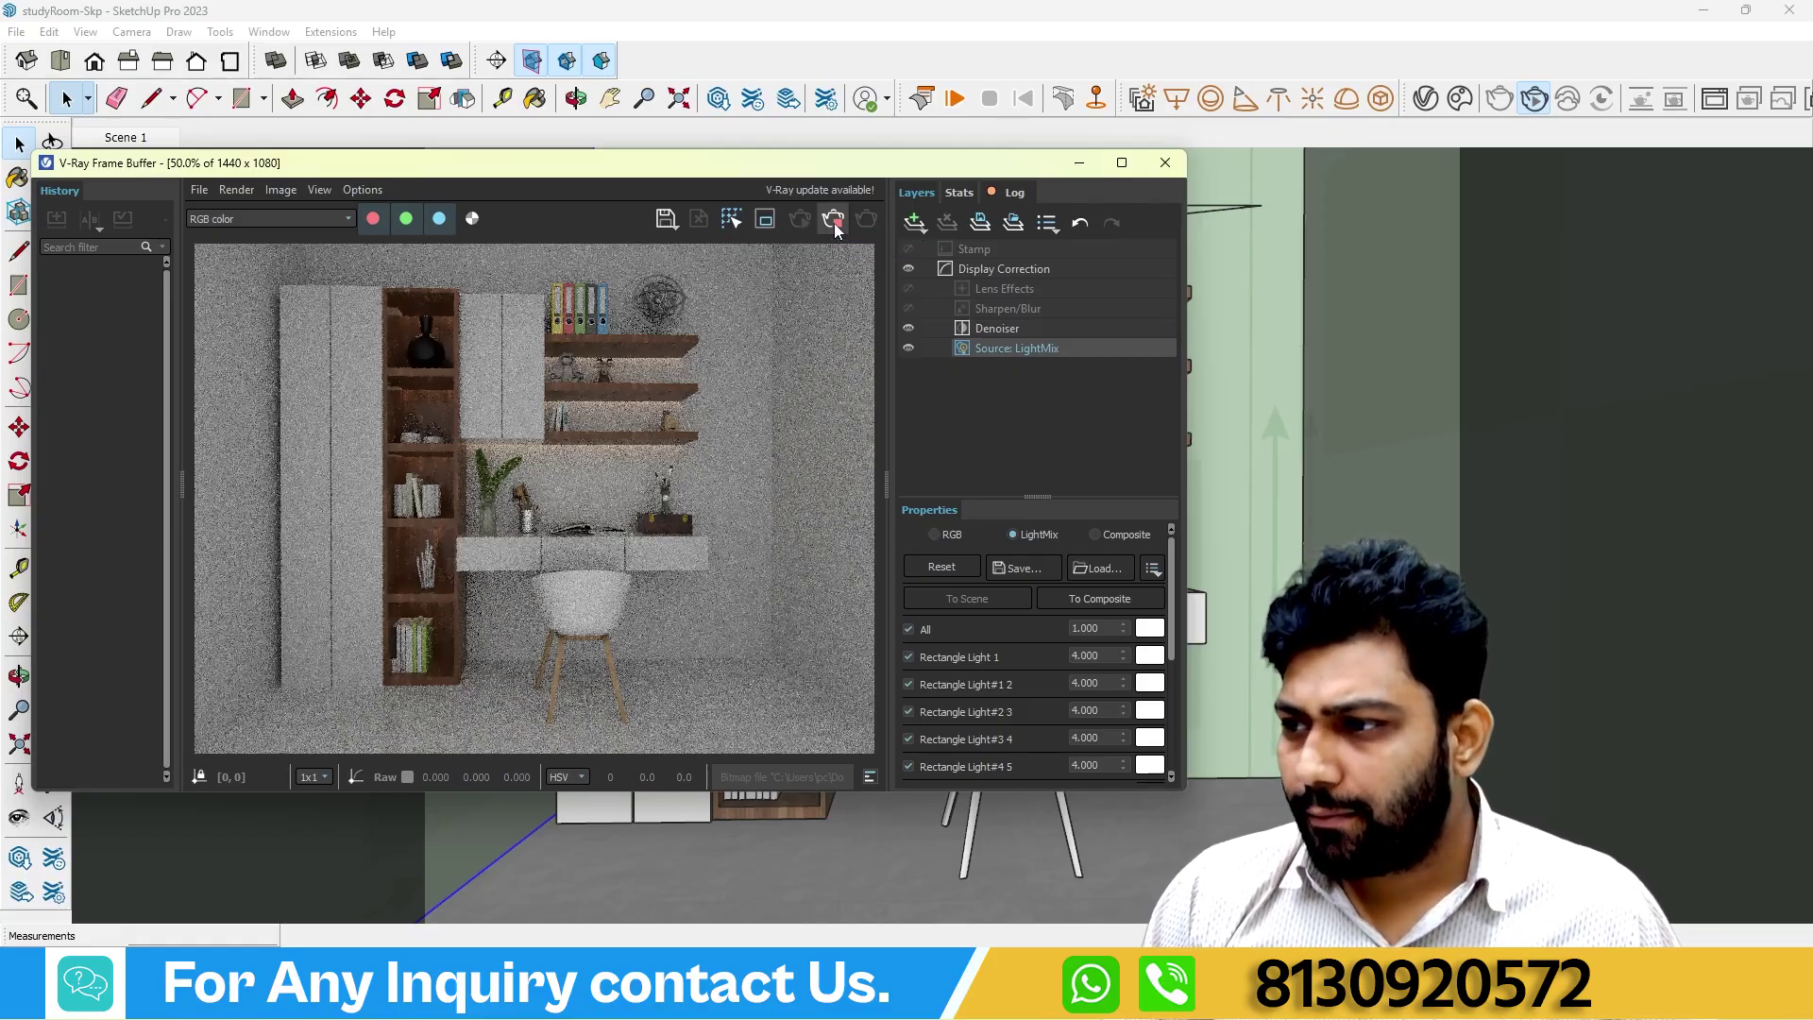
{"action": "left_click", "coordinate": [1165, 164]}
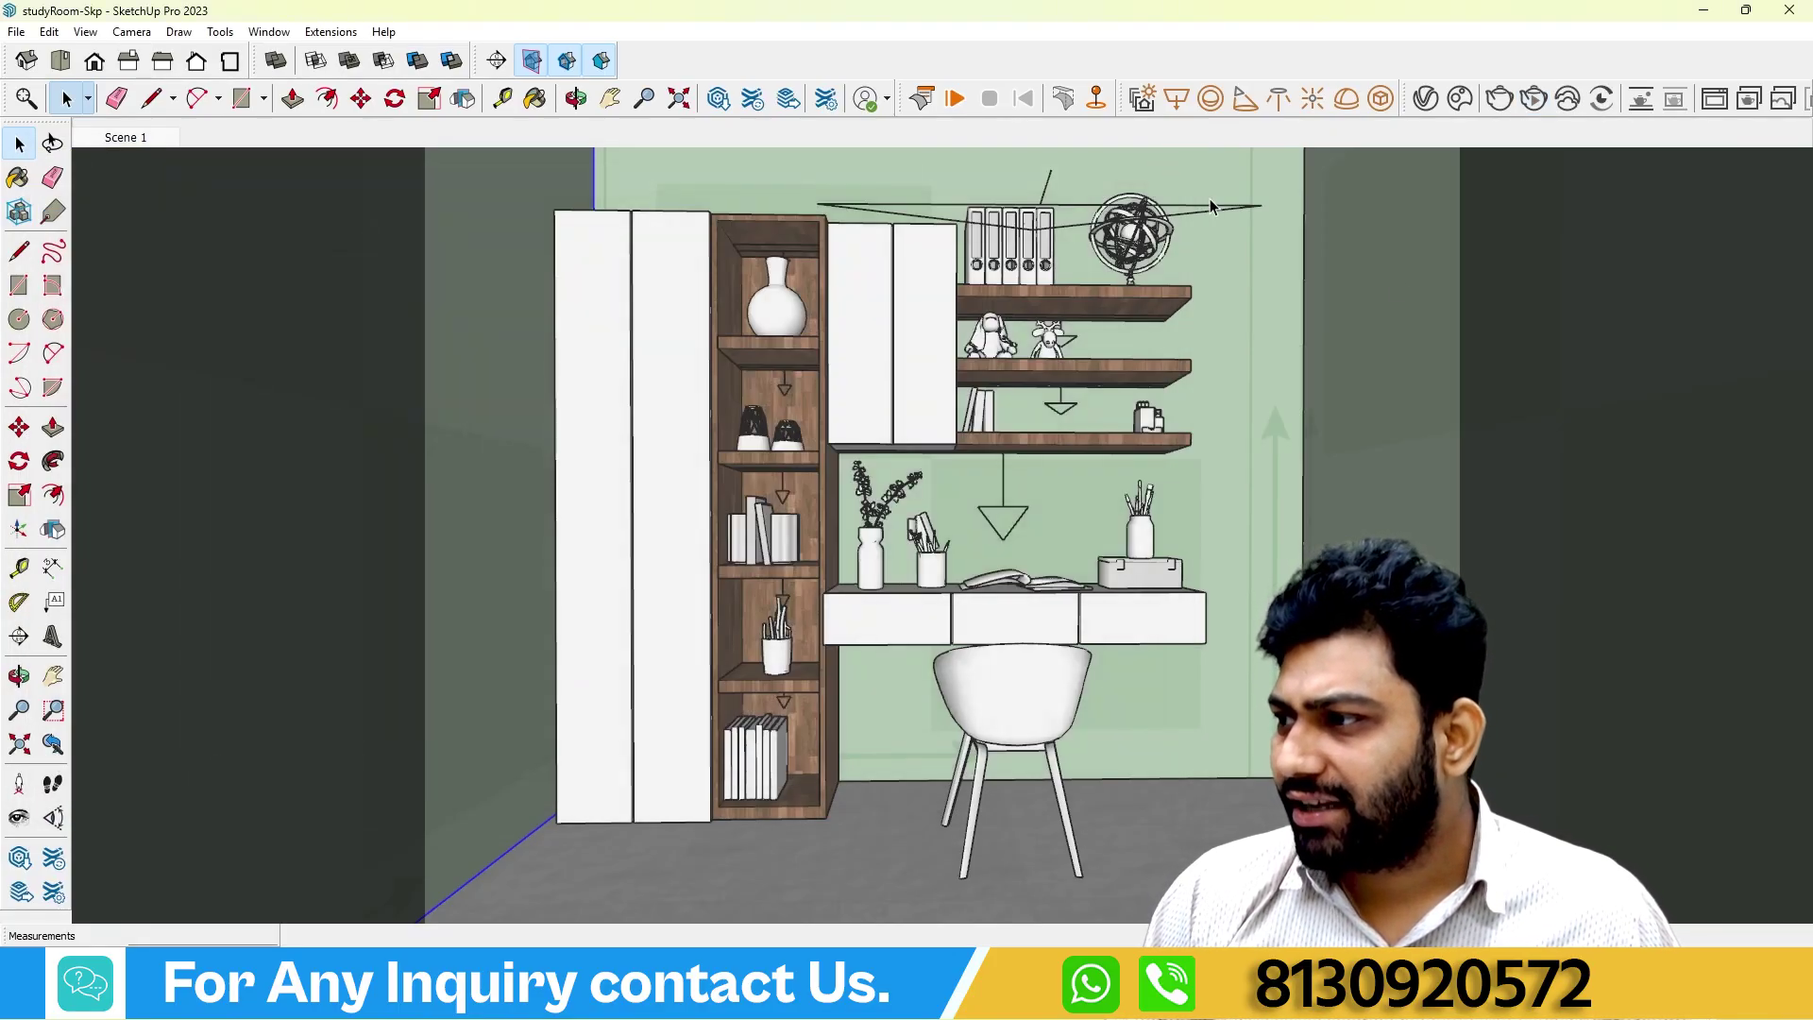
{"action": "left_click", "coordinate": [1498, 99]}
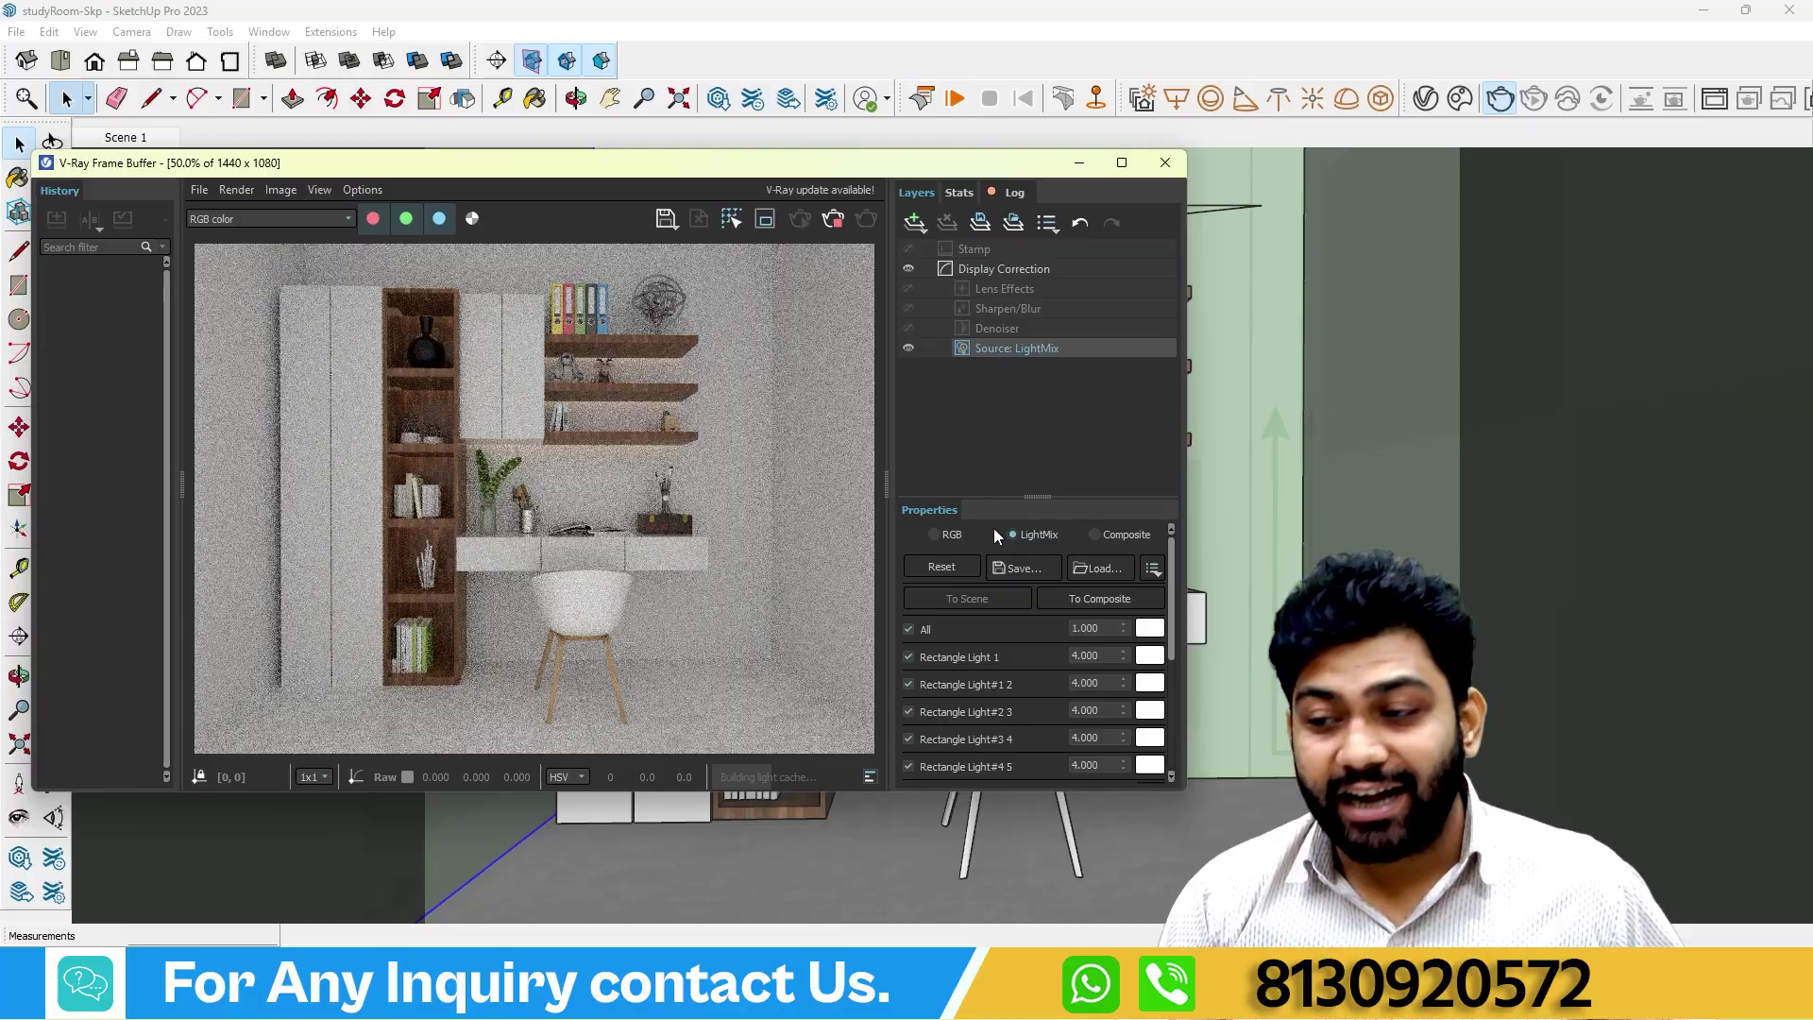
Examine the production render up close, checking the vase niche, shelf lighting and desk area for brightness and noise.
{"action": "scroll", "coordinate": [1048, 679], "scroll_direction": "down", "scroll_amount": 2}
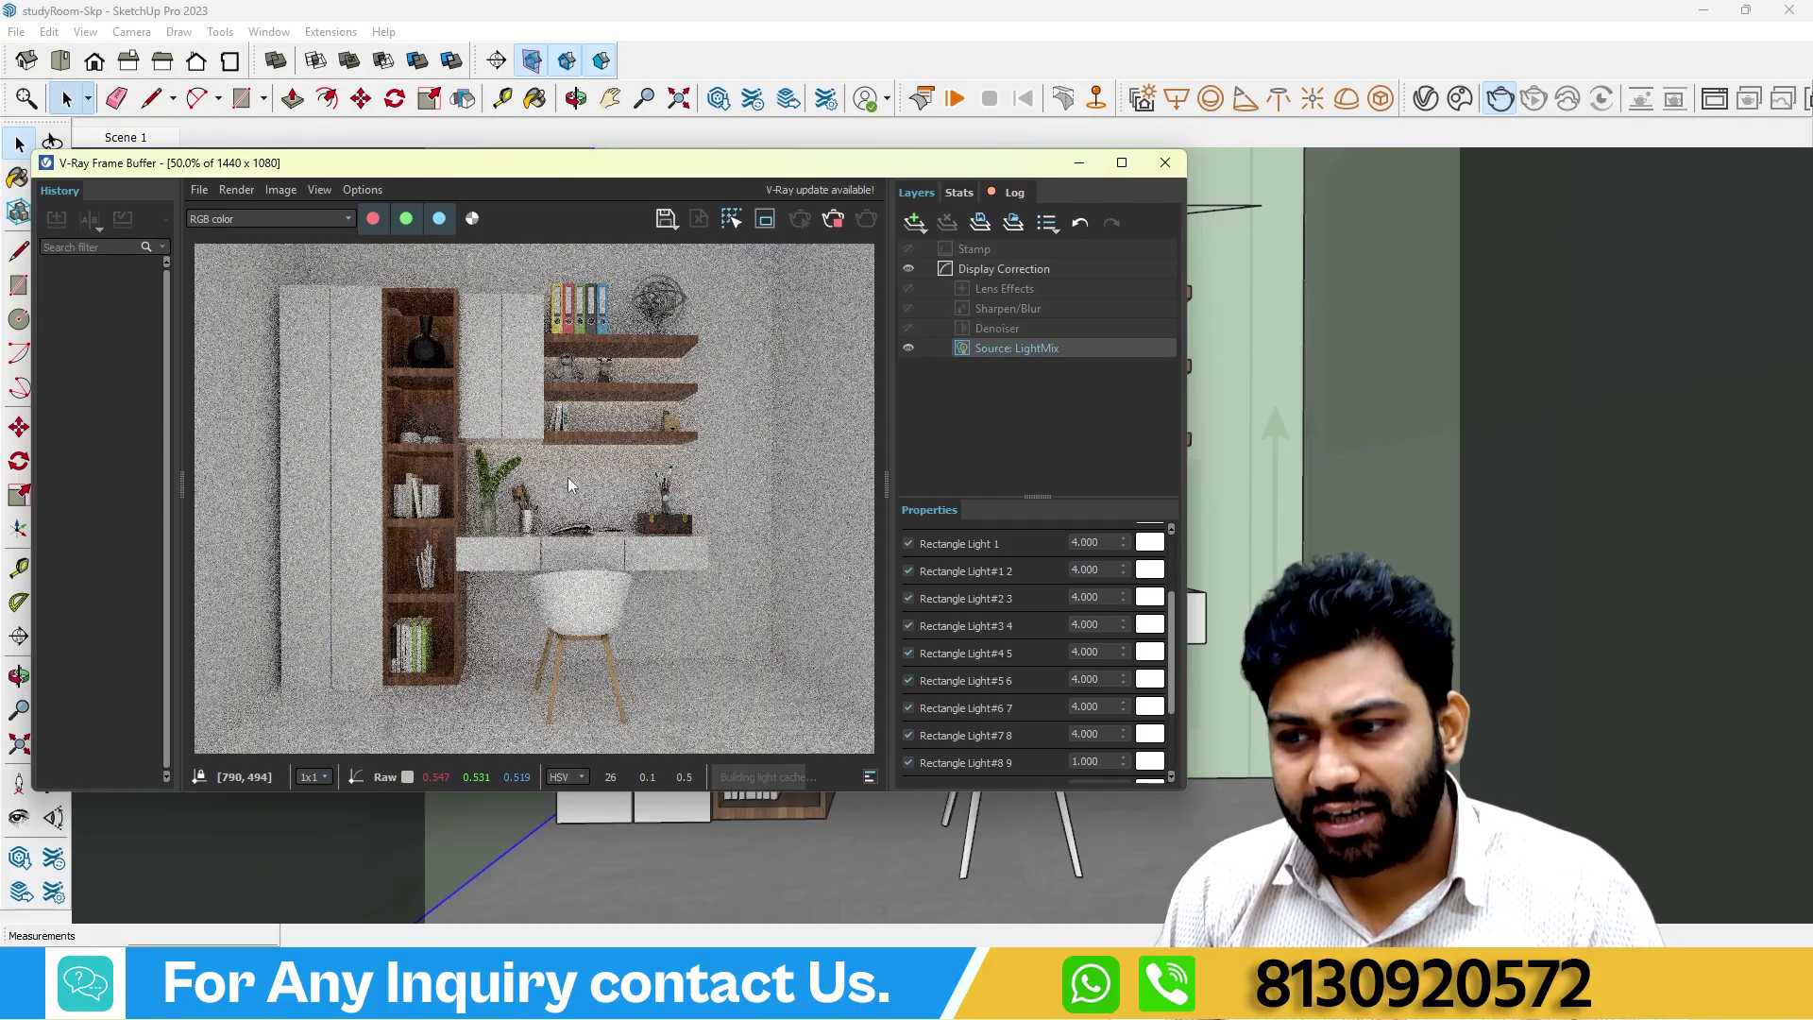
{"action": "scroll", "coordinate": [567, 450], "scroll_direction": "up", "scroll_amount": 1}
{"action": "scroll", "coordinate": [567, 450], "scroll_direction": "down", "scroll_amount": 2}
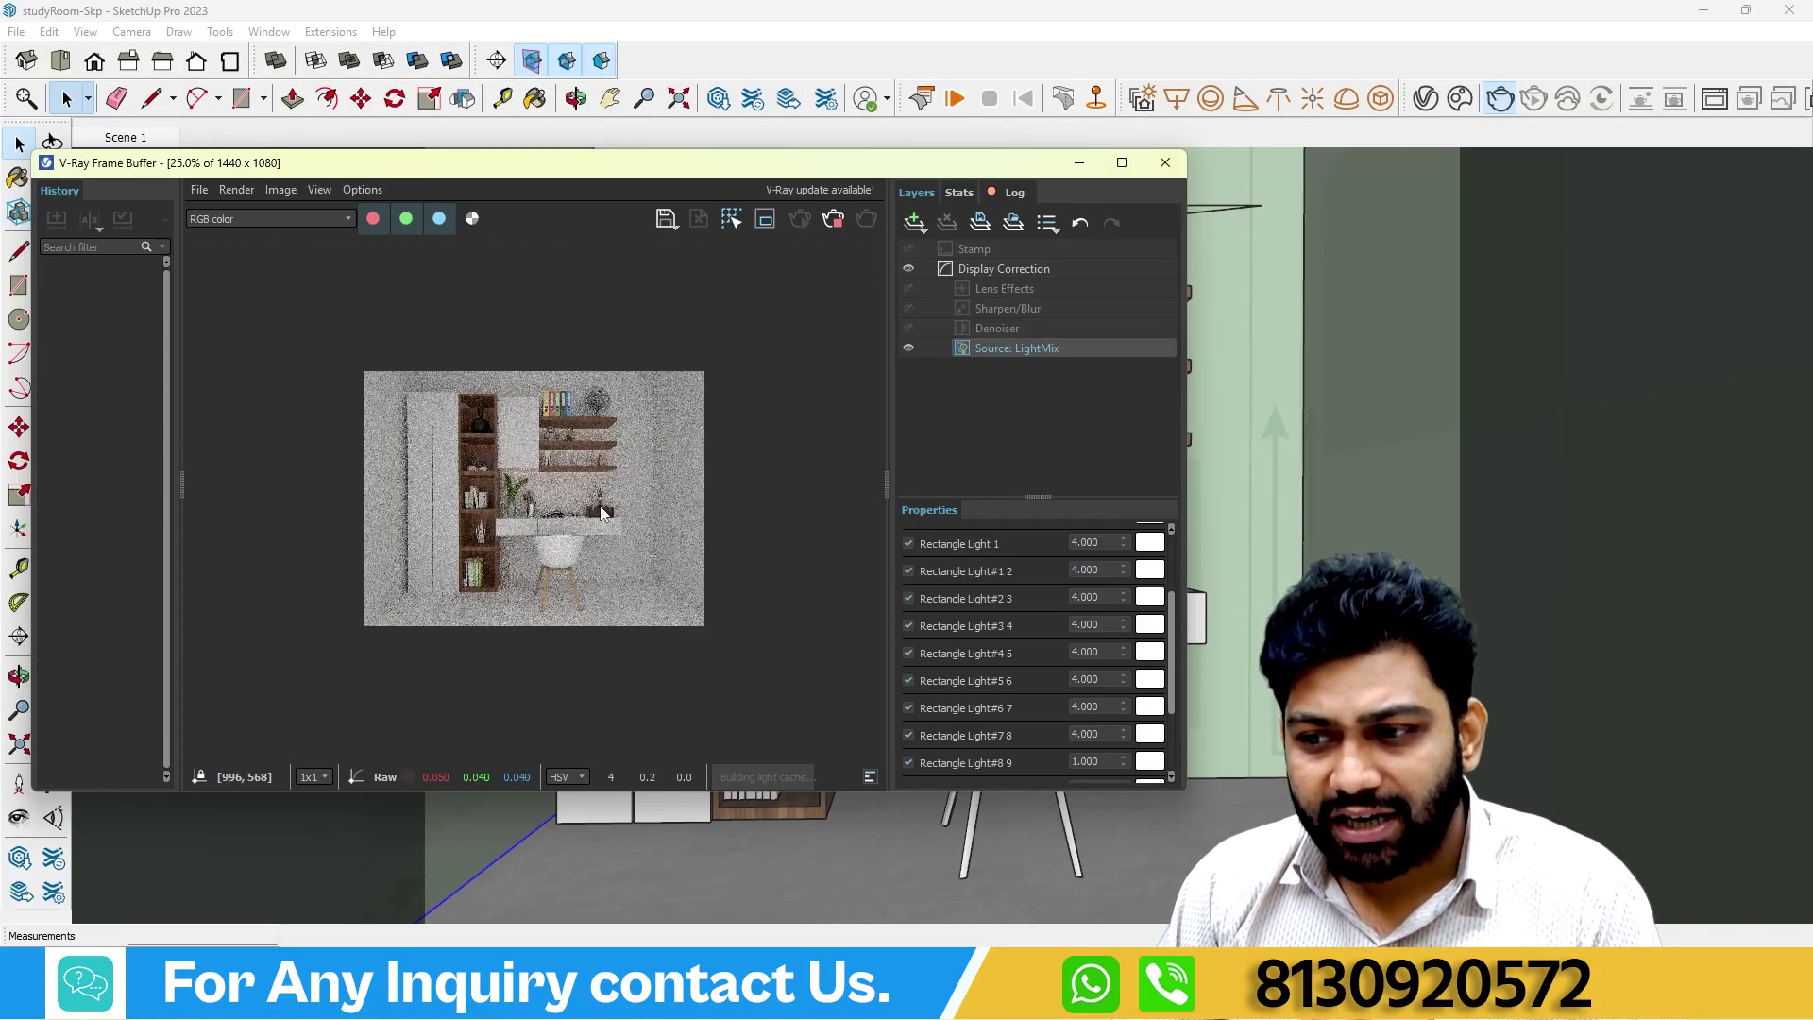
{"action": "scroll", "coordinate": [599, 506], "scroll_direction": "up", "scroll_amount": 1}
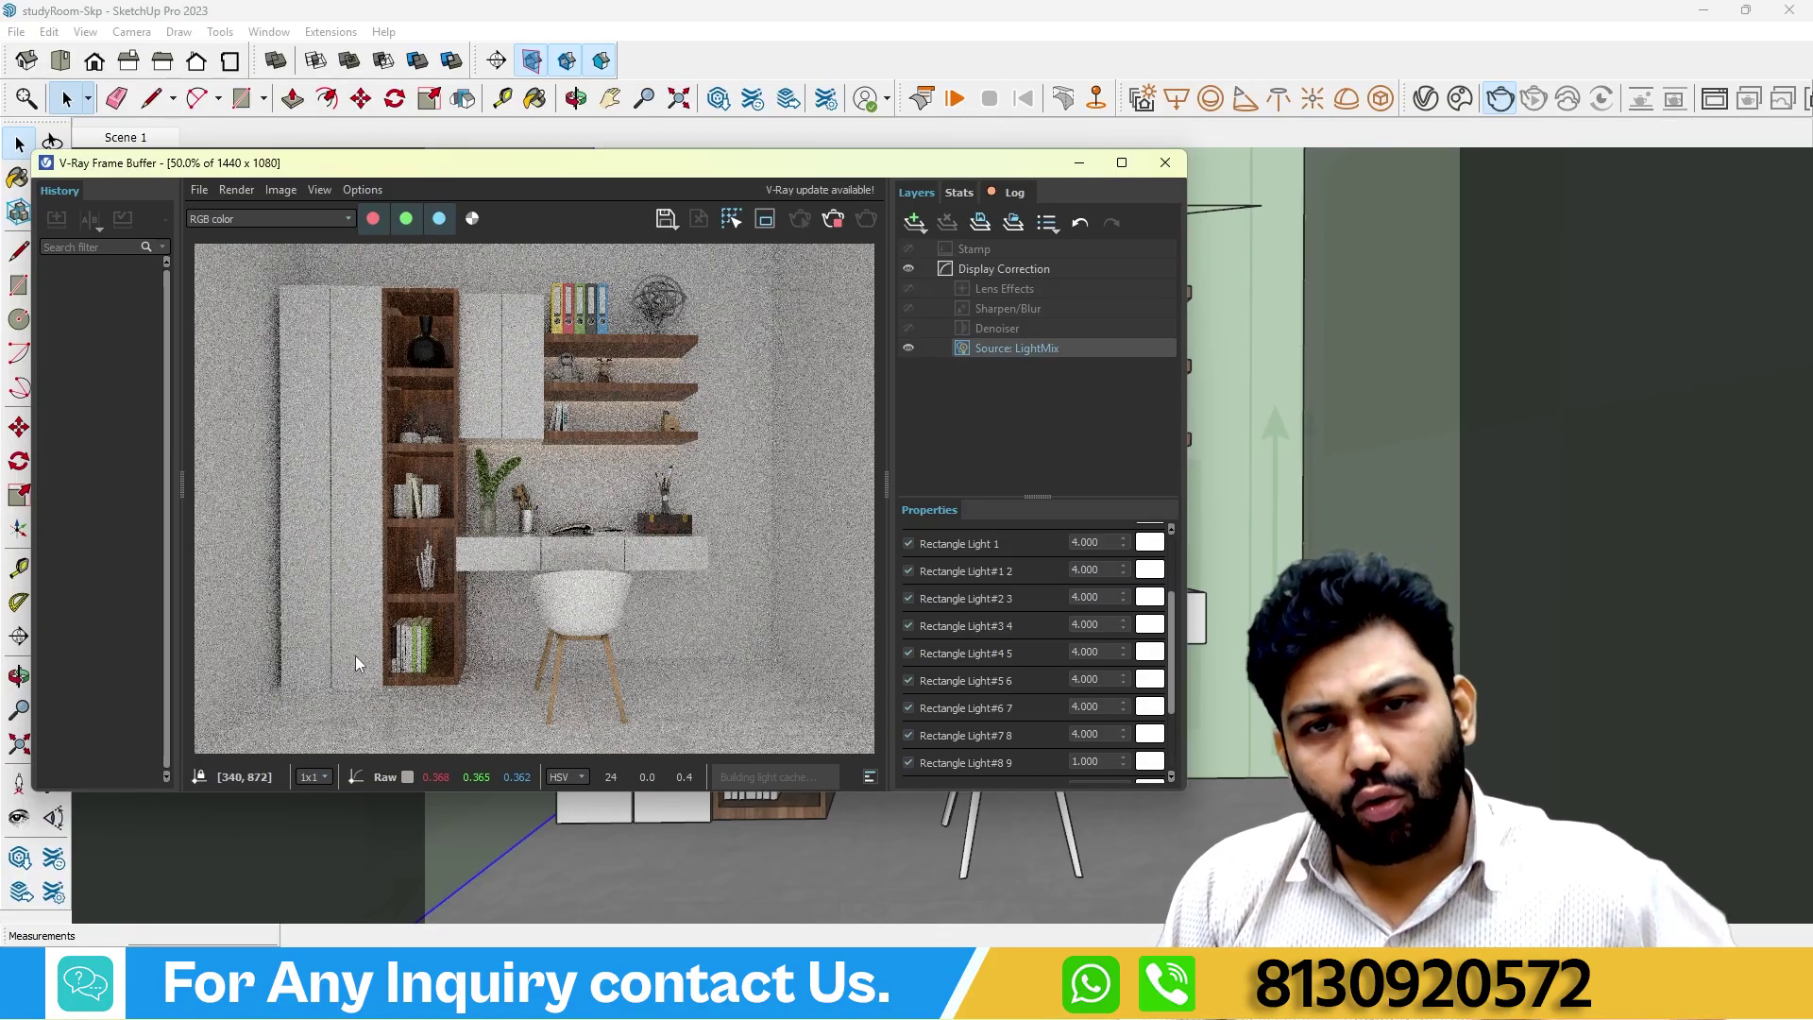
{"action": "scroll", "coordinate": [403, 327], "scroll_direction": "up", "scroll_amount": 3}
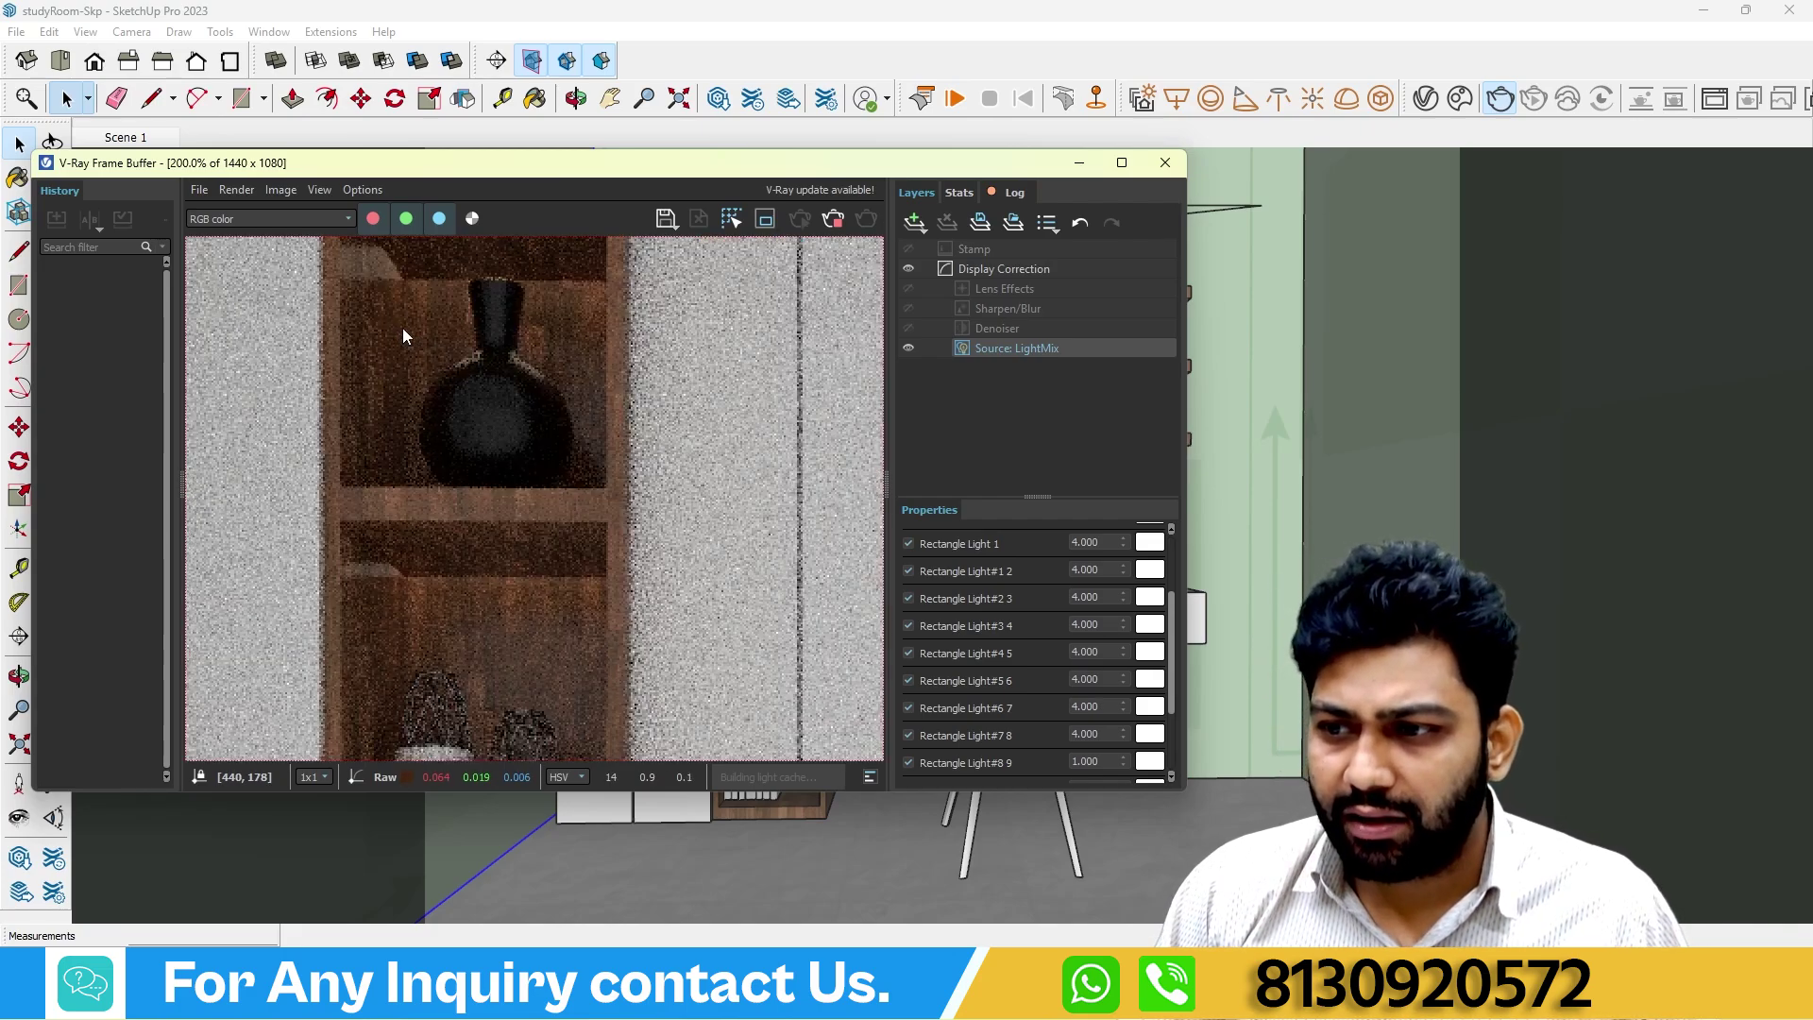
{"action": "scroll", "coordinate": [402, 342], "scroll_direction": "down", "scroll_amount": 3}
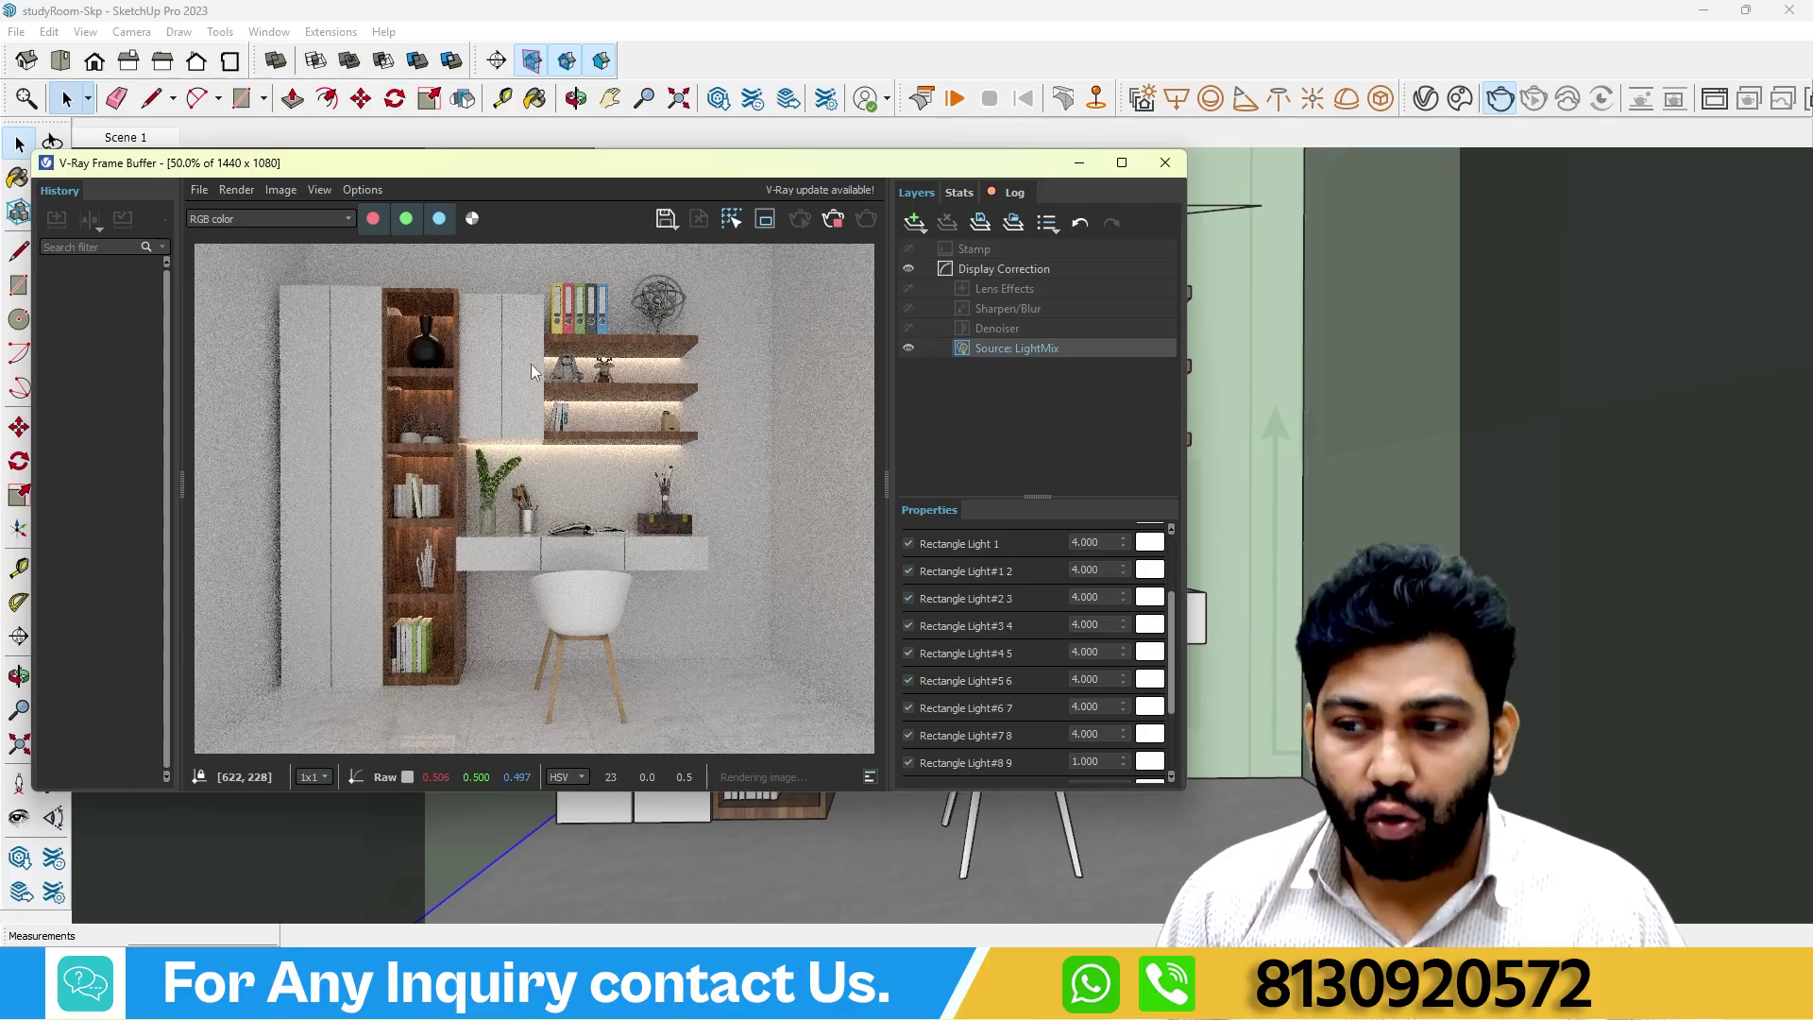
{"action": "double_click", "coordinate": [547, 444]}
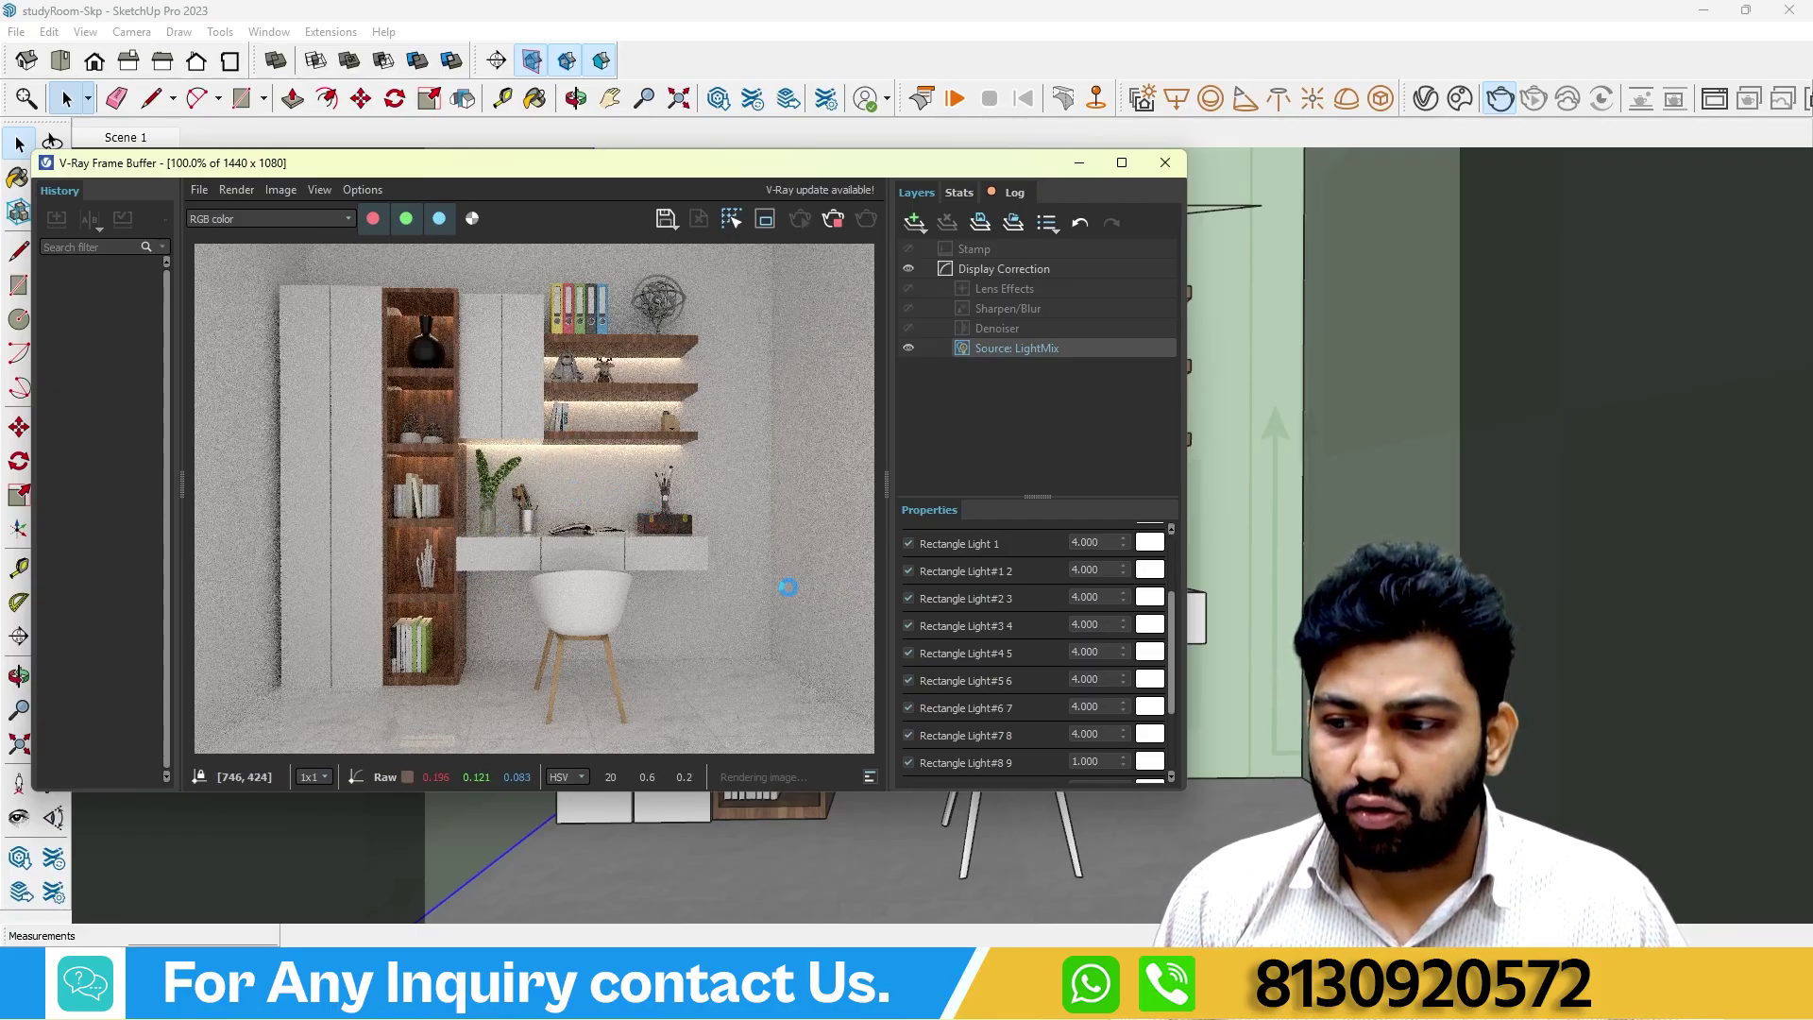
{"action": "scroll", "coordinate": [735, 668], "scroll_direction": "up", "scroll_amount": 1}
{"action": "scroll", "coordinate": [614, 488], "scroll_direction": "down", "scroll_amount": 3}
{"action": "scroll", "coordinate": [556, 495], "scroll_direction": "up", "scroll_amount": 1}
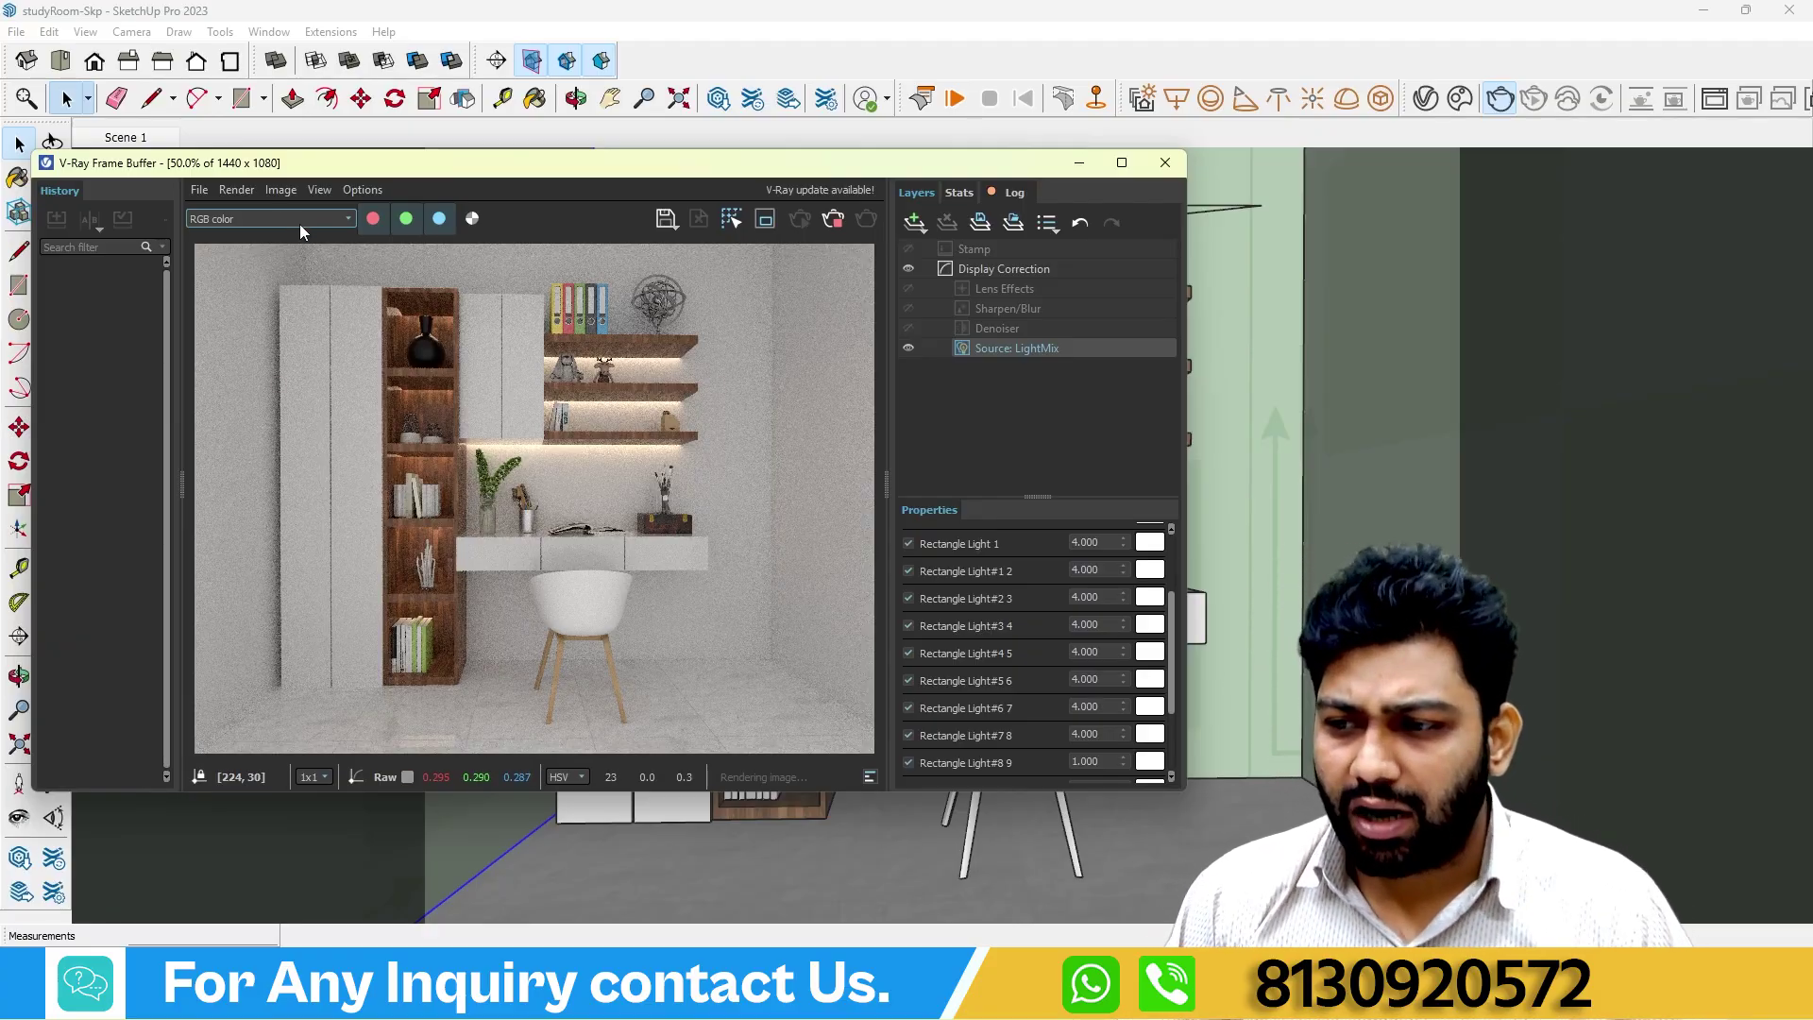
{"action": "scroll", "coordinate": [510, 452], "scroll_direction": "up", "scroll_amount": 1}
{"action": "scroll", "coordinate": [510, 458], "scroll_direction": "down", "scroll_amount": 1}
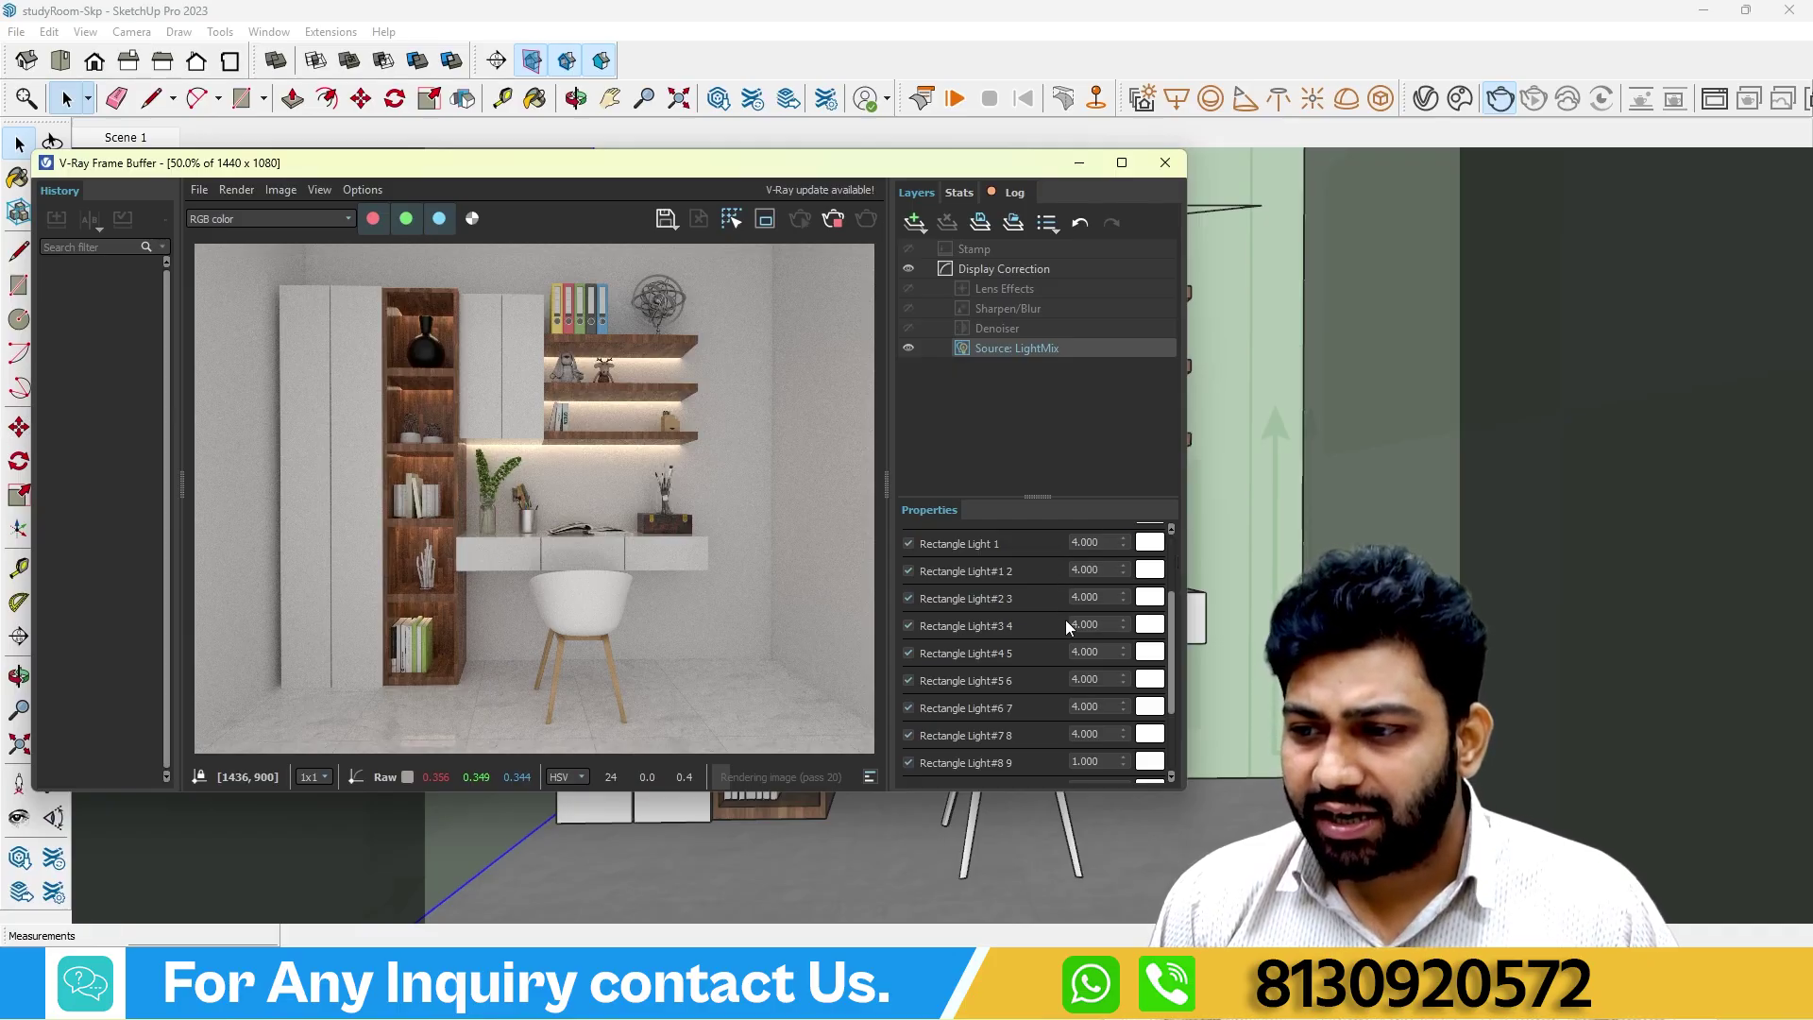
Set the Rectangle Light#8 9 intensity to 2 in the LightMix.
{"action": "scroll", "coordinate": [1089, 686], "scroll_direction": "down", "scroll_amount": 1}
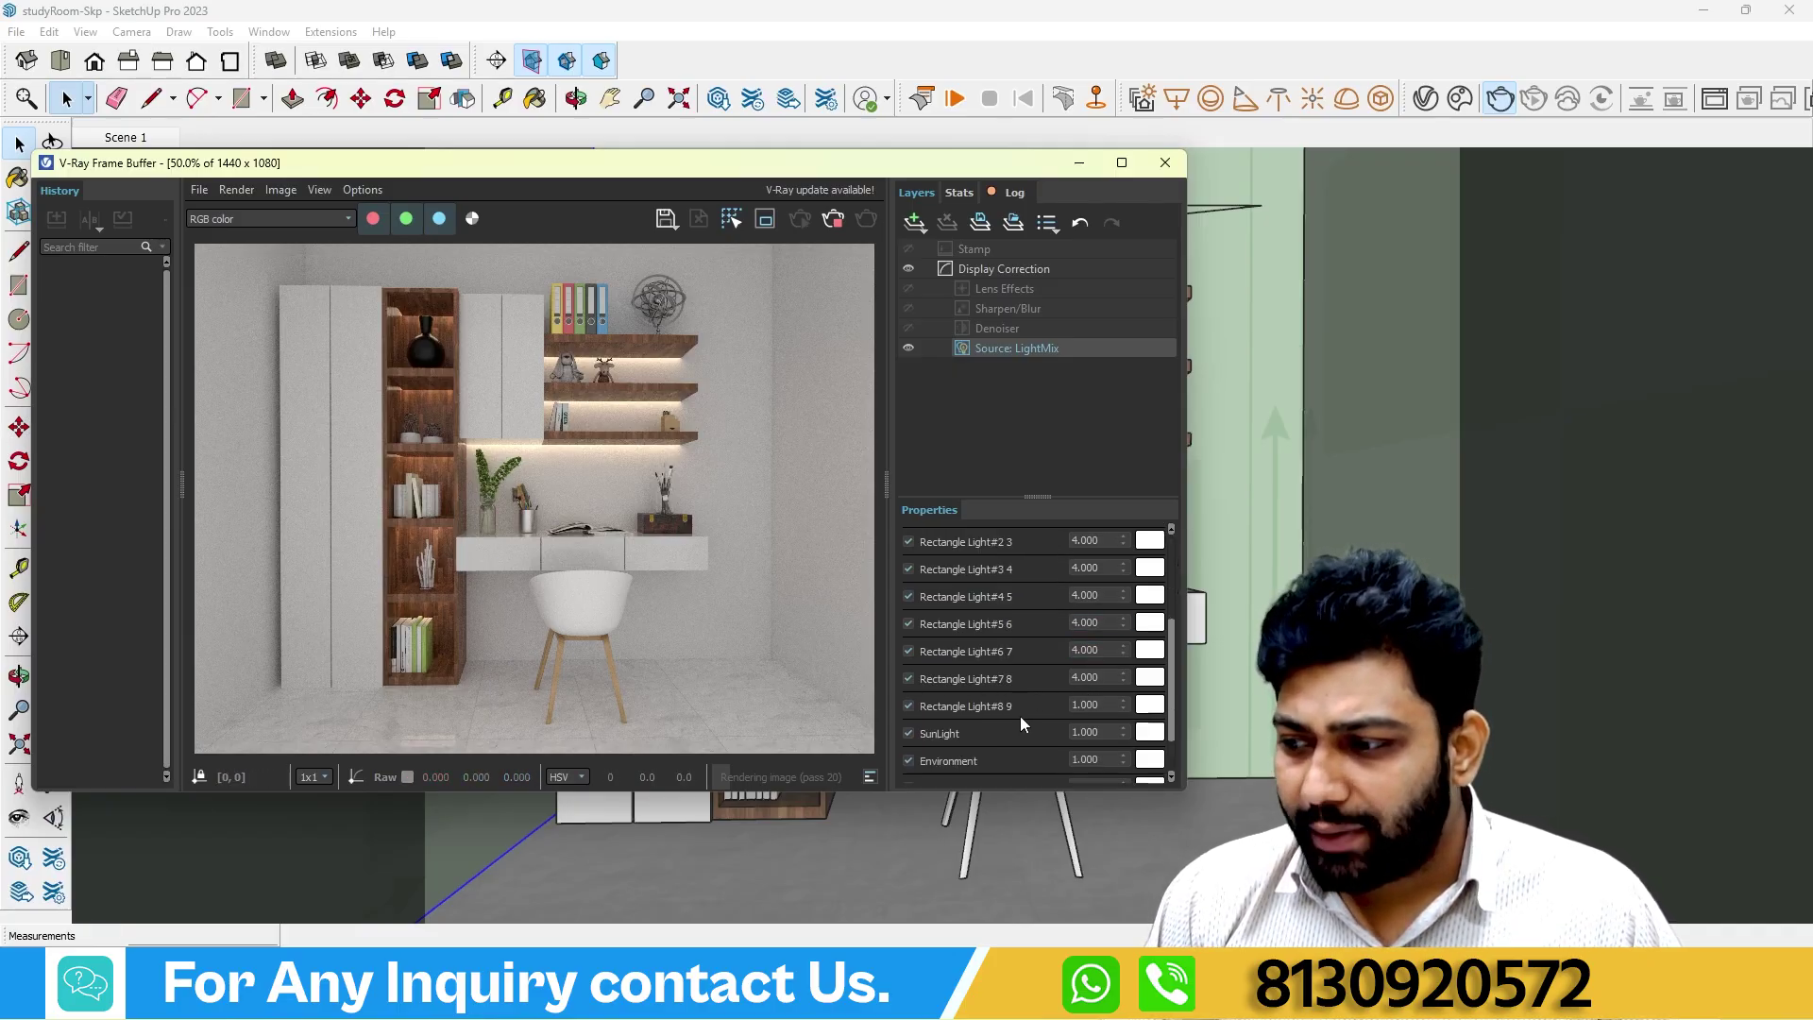
{"action": "left_click", "coordinate": [1090, 706]}
{"action": "type", "text": "2"}
{"action": "key", "text": "Return"}
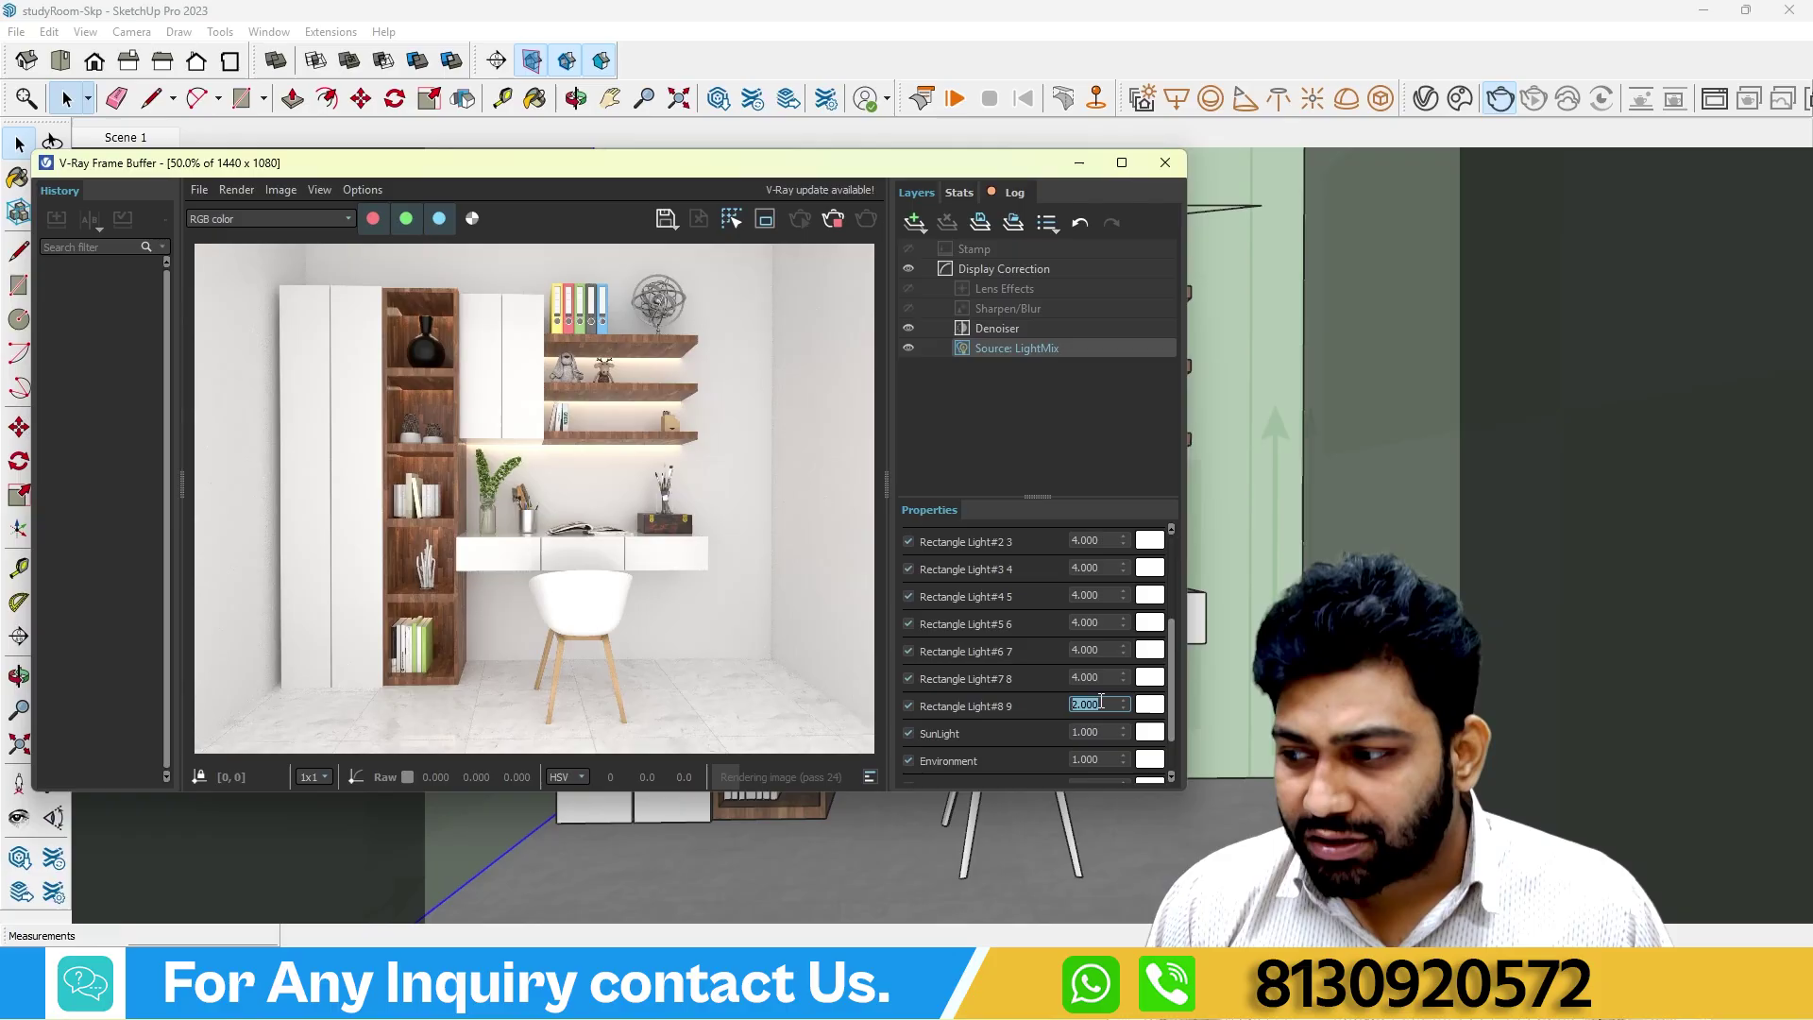
Set the Rectangle Light#8 9 intensity to 1.5 in the LightMix, then stop the render and close its window.
{"action": "type", "text": "1"}
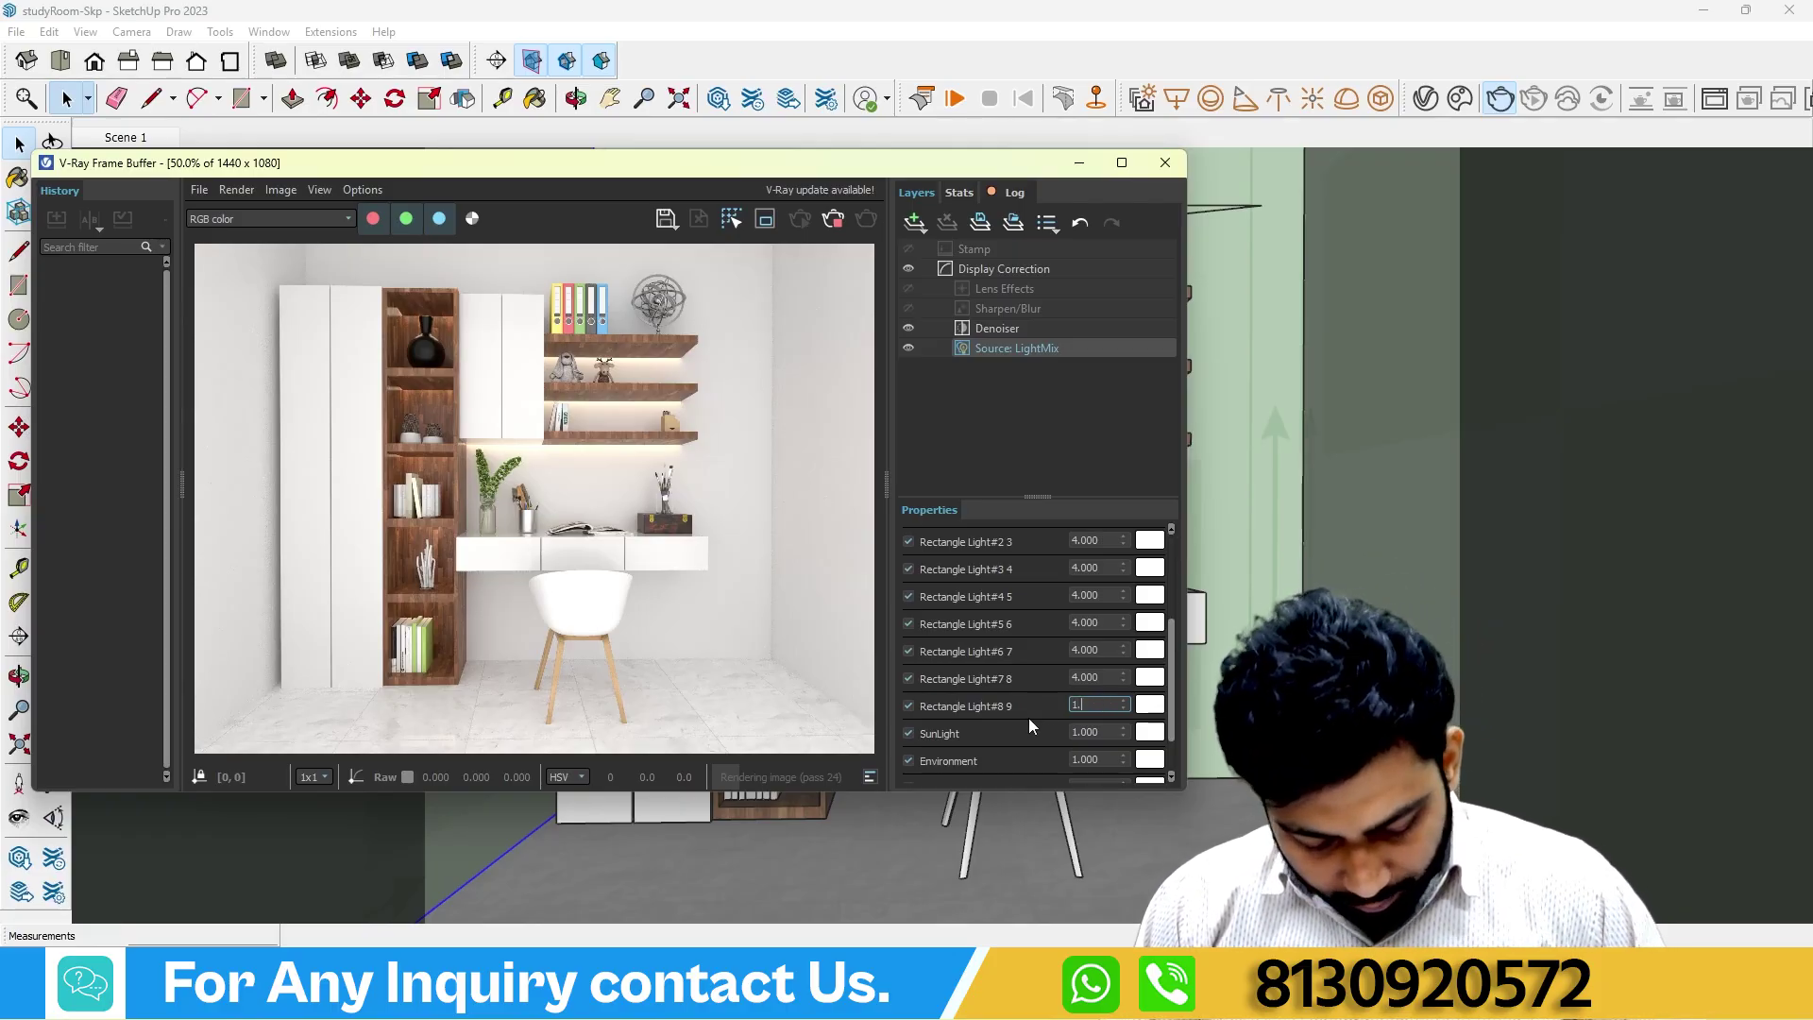
{"action": "type", "text": ".5"}
{"action": "key", "text": "Return"}
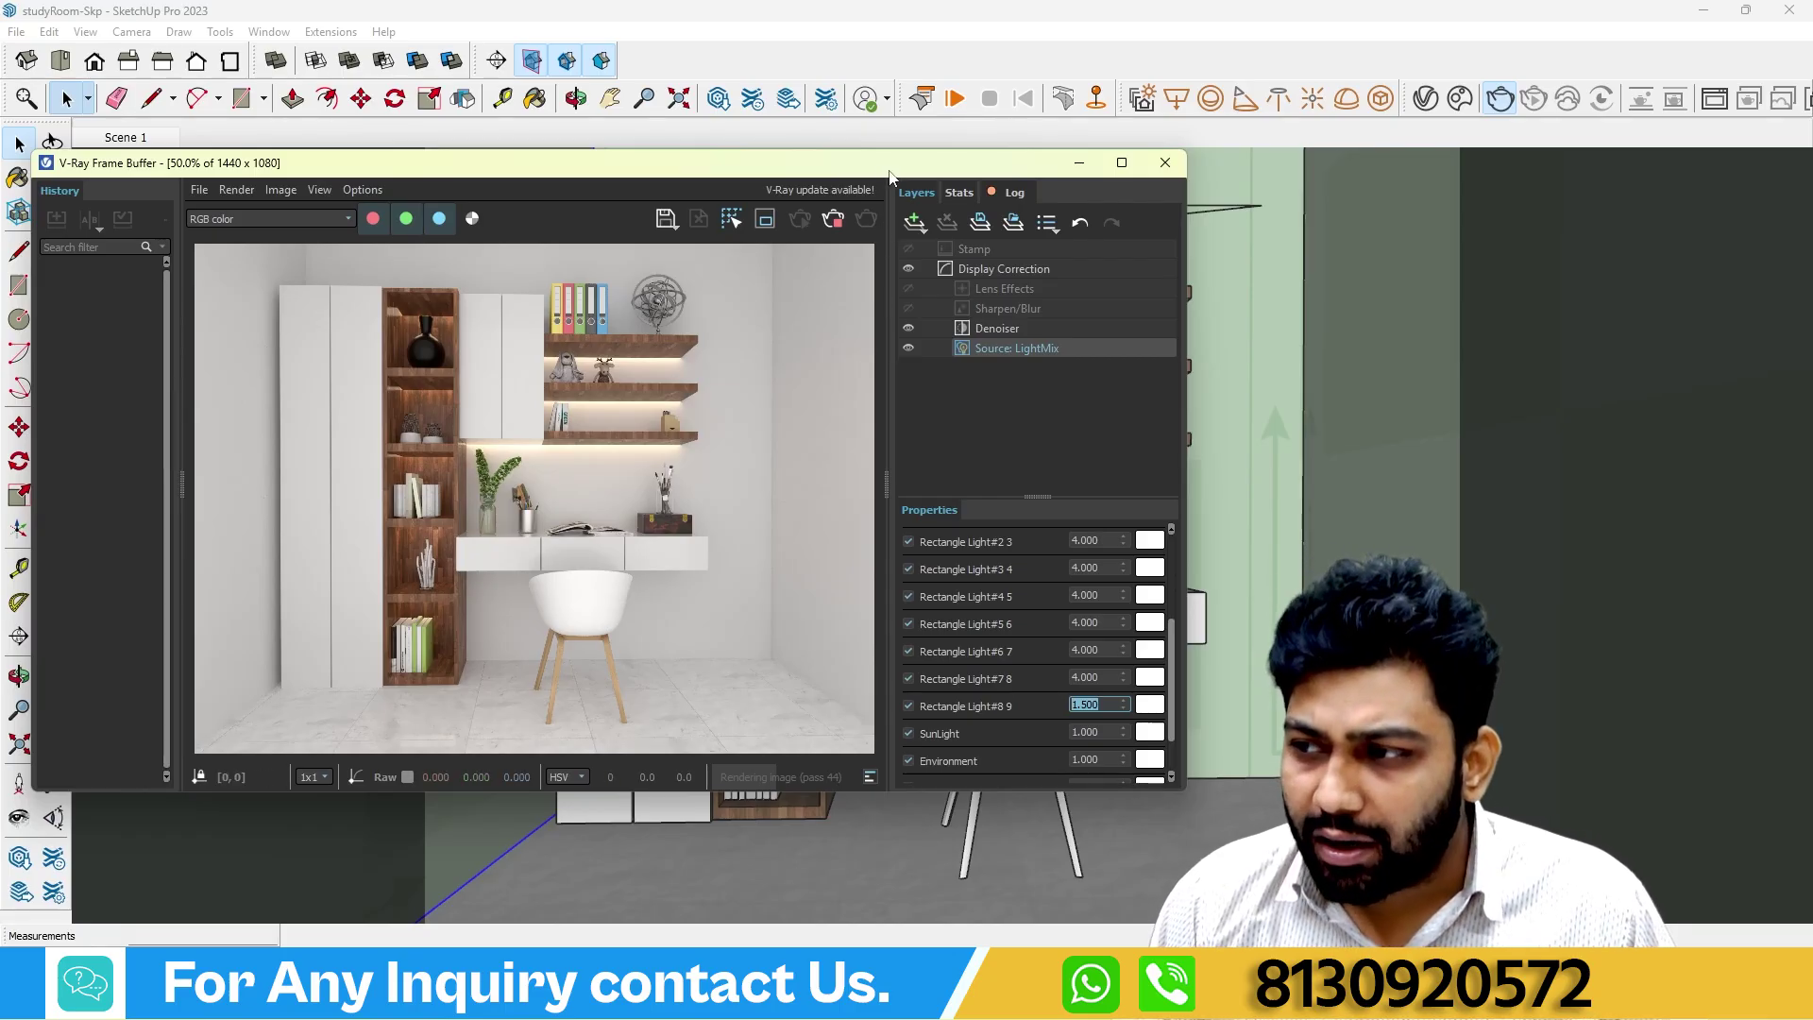
{"action": "left_click", "coordinate": [833, 221]}
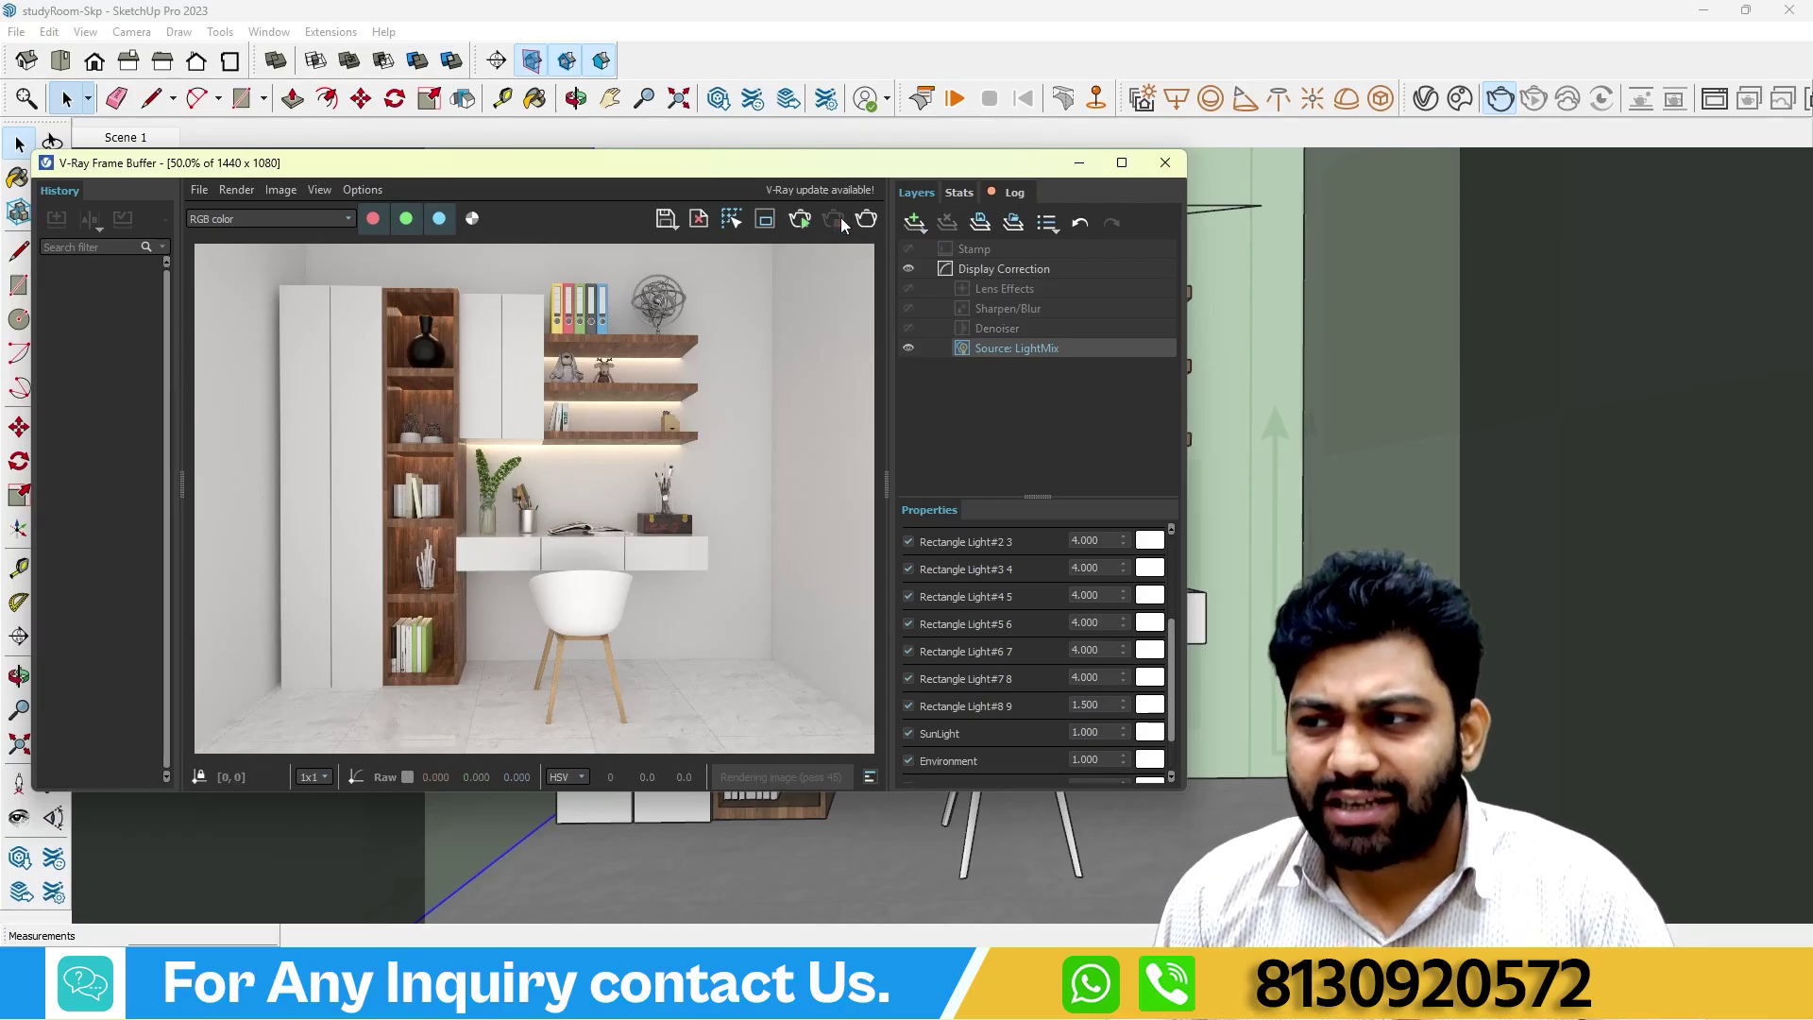
{"action": "left_click", "coordinate": [1166, 163]}
Examine the whole room from outside its open front, alongside the reference image.
{"action": "key", "text": "o"}
{"action": "left_click_drag", "start_coordinate": [960, 337], "coordinate": [952, 516]}
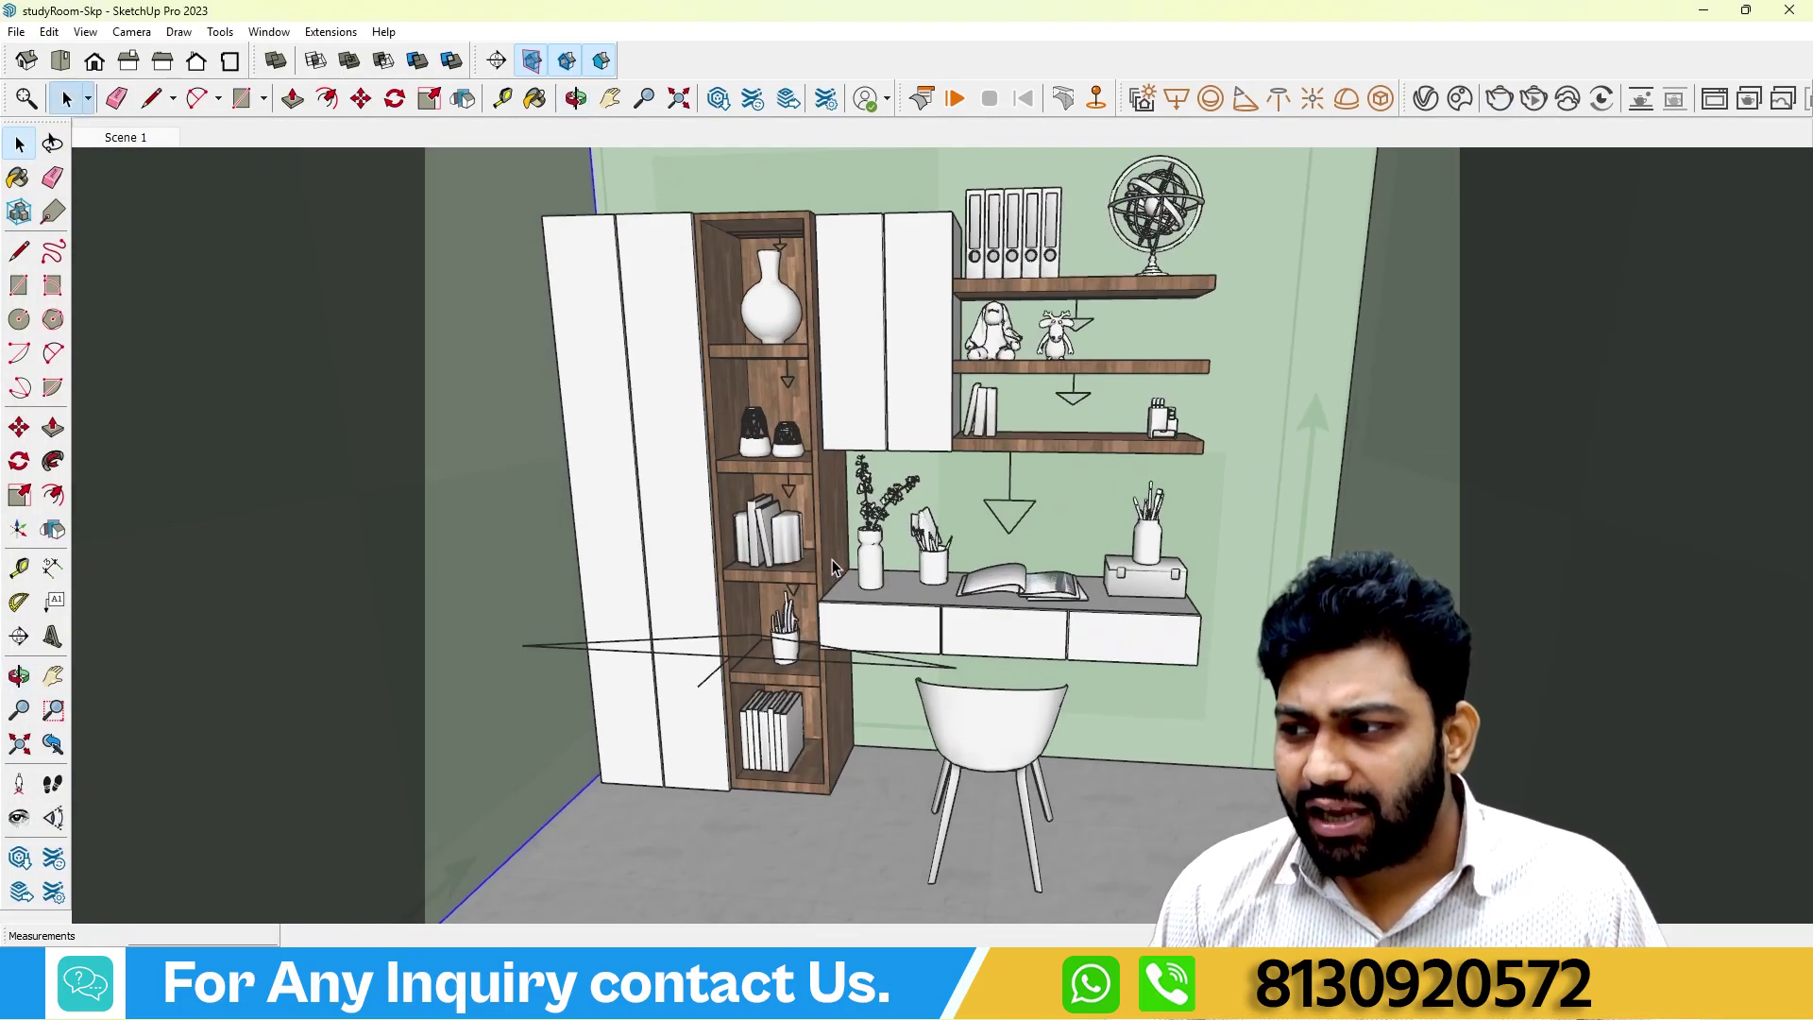
{"action": "scroll", "coordinate": [952, 517], "scroll_direction": "down", "scroll_amount": 5}
{"action": "scroll", "coordinate": [952, 516], "scroll_direction": "down", "scroll_amount": 5}
{"action": "key", "text": "space"}
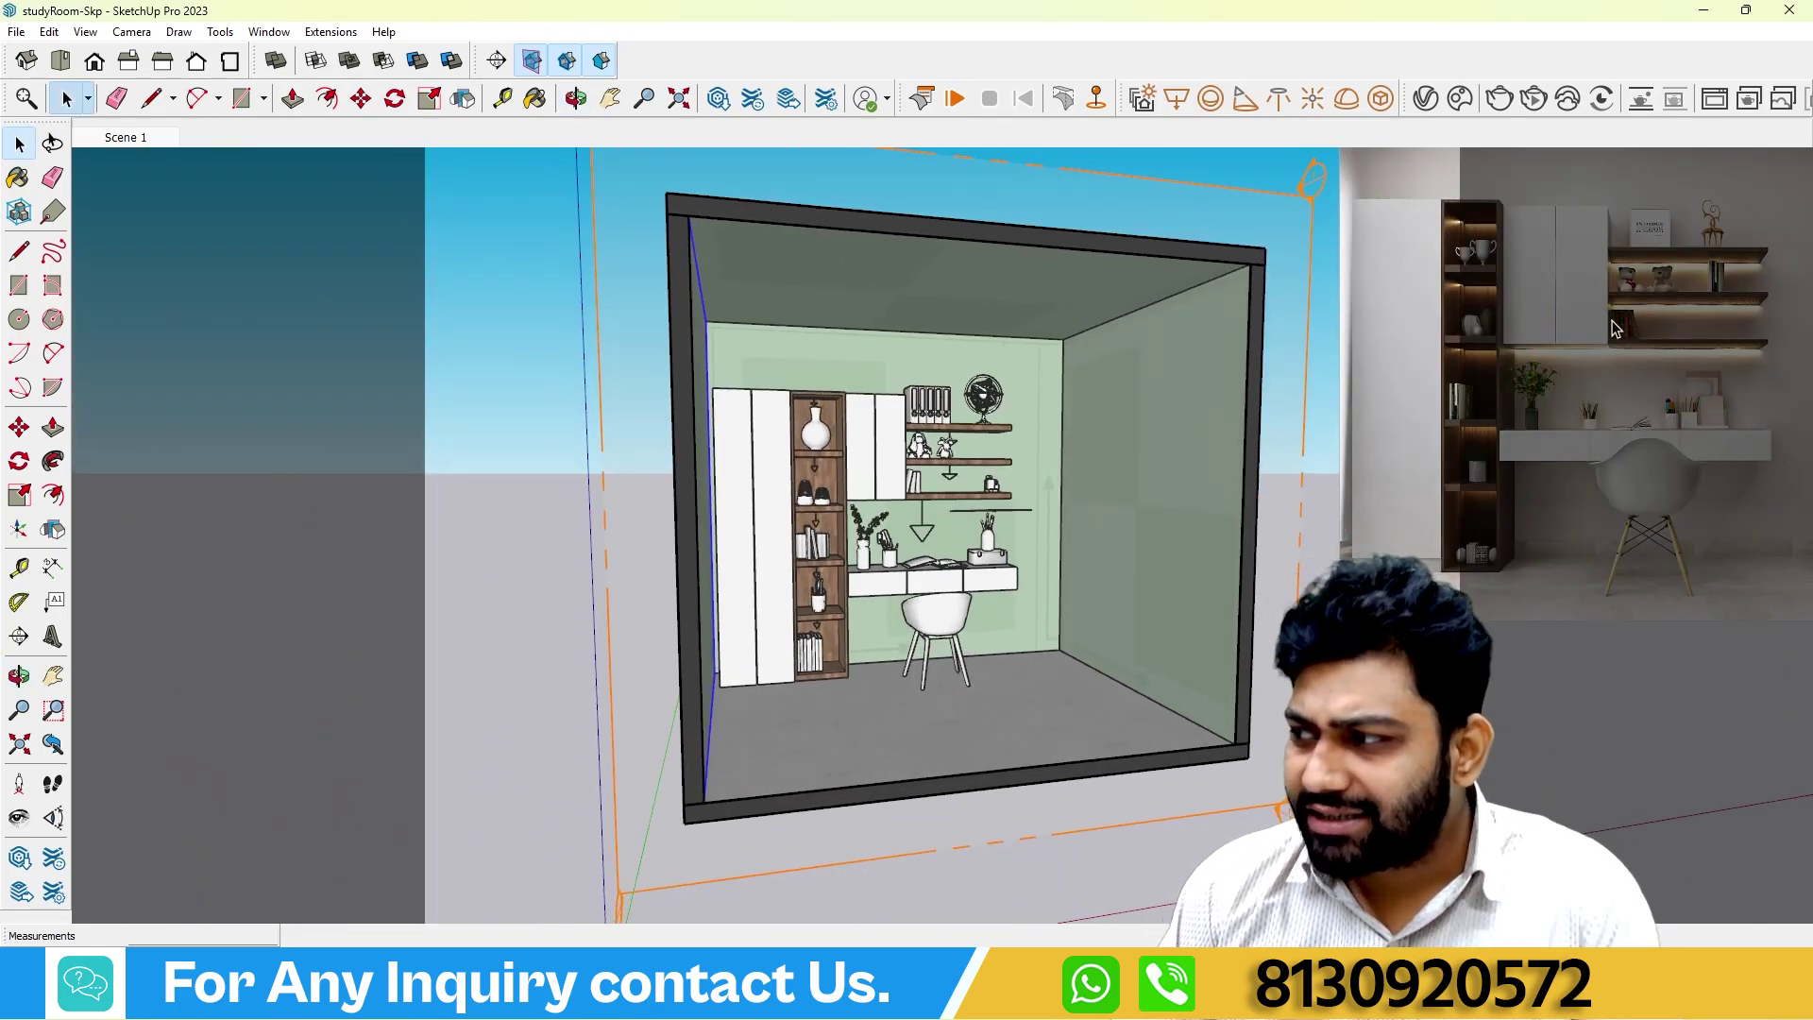
{"action": "middle_click_drag", "start_coordinate": [1112, 622], "coordinate": [935, 535]}
{"action": "scroll", "coordinate": [935, 534], "scroll_direction": "up", "scroll_amount": 1}
{"action": "scroll", "coordinate": [1065, 543], "scroll_direction": "down", "scroll_amount": 1}
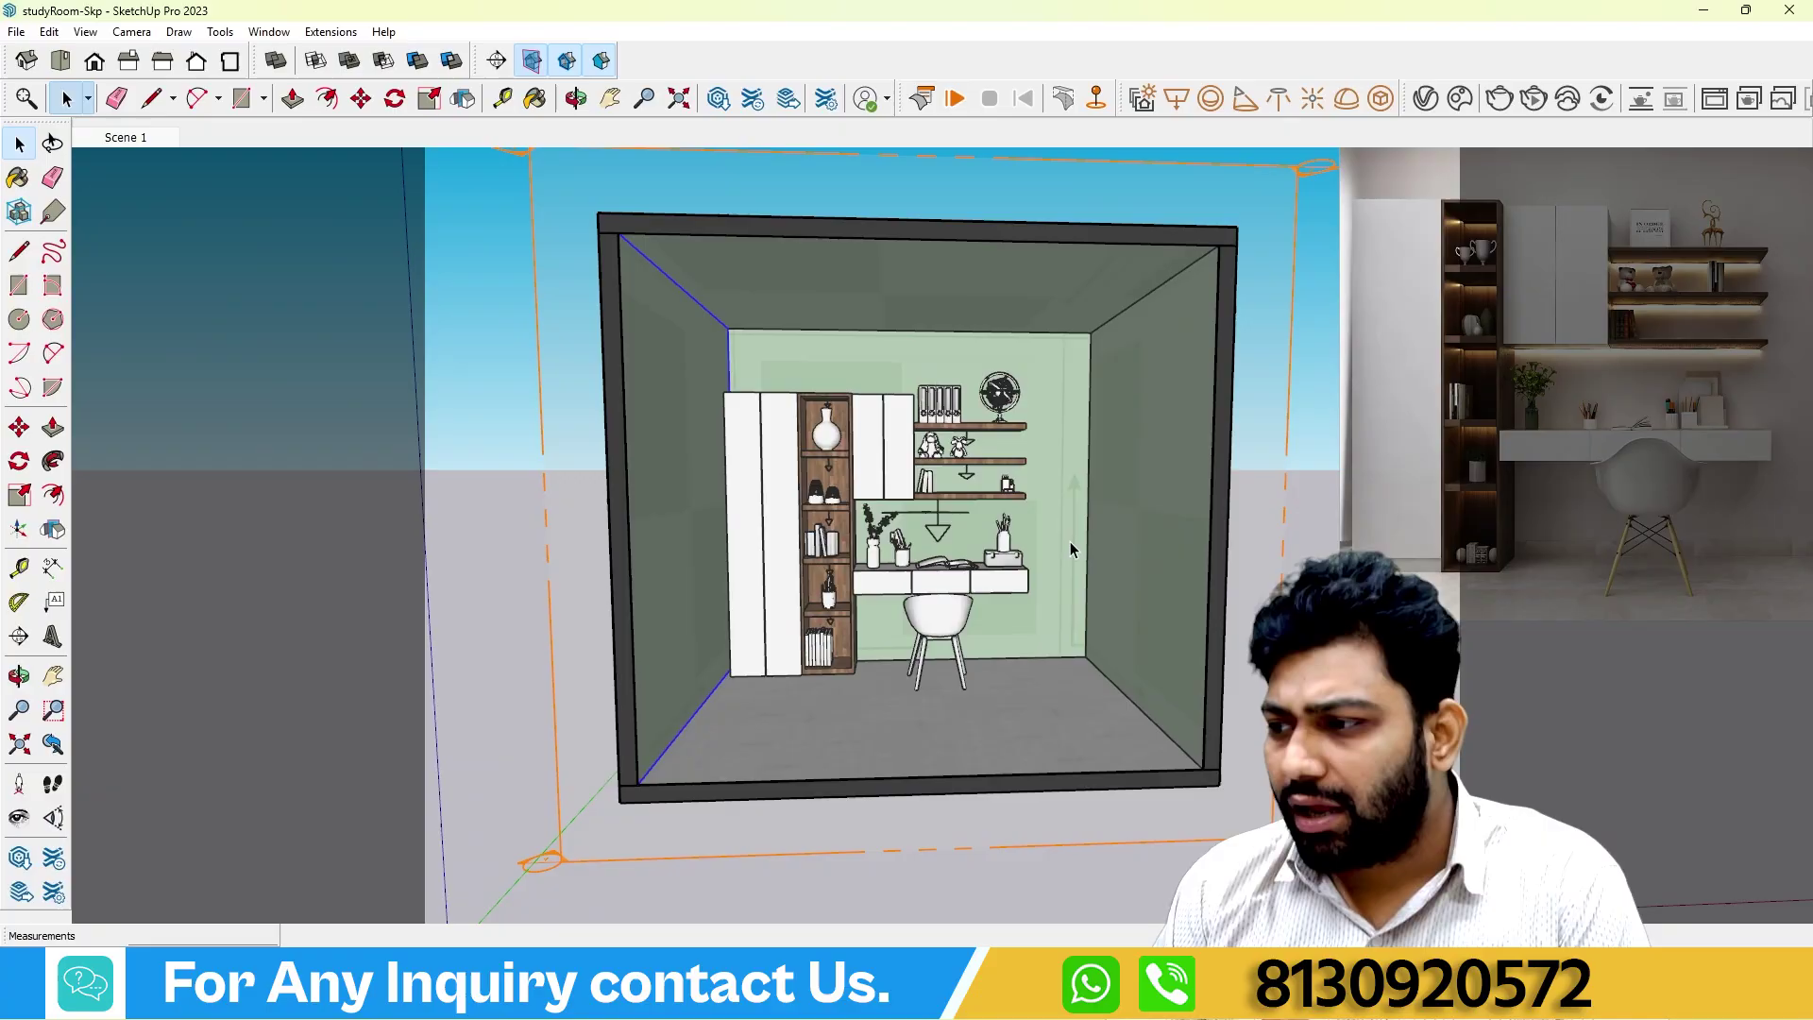
{"action": "scroll", "coordinate": [1065, 543], "scroll_direction": "up", "scroll_amount": 1}
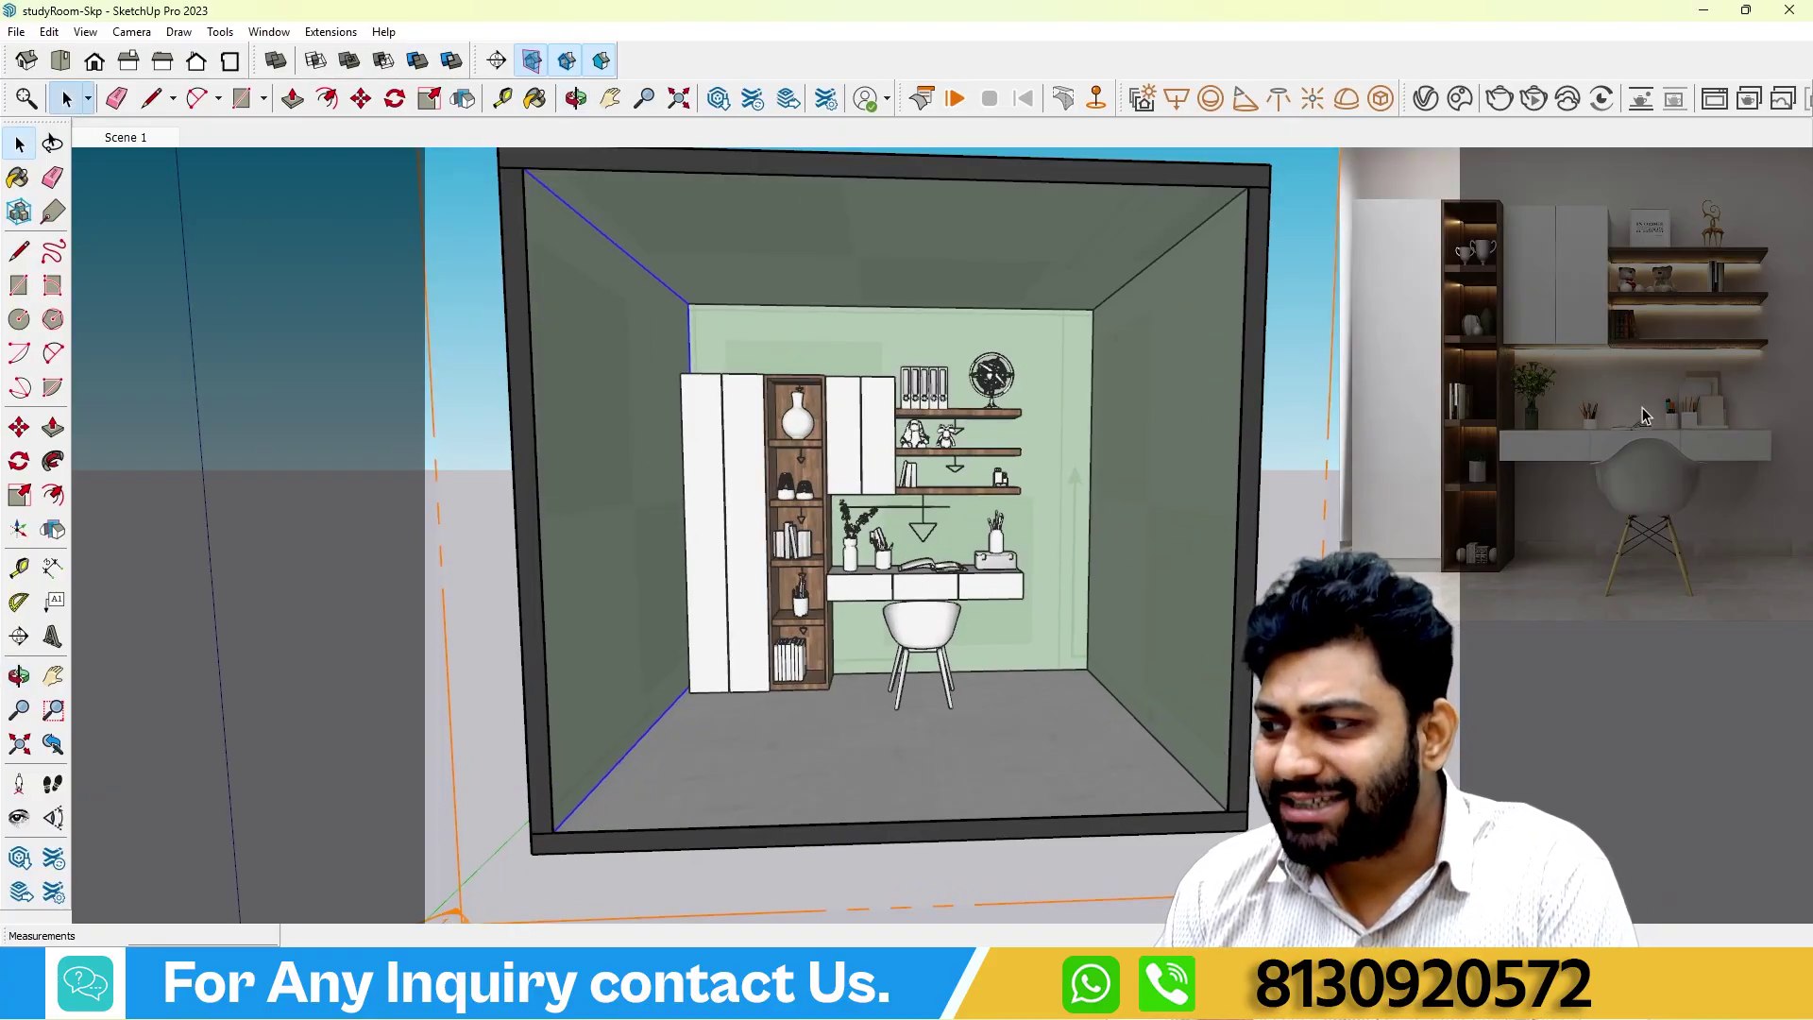